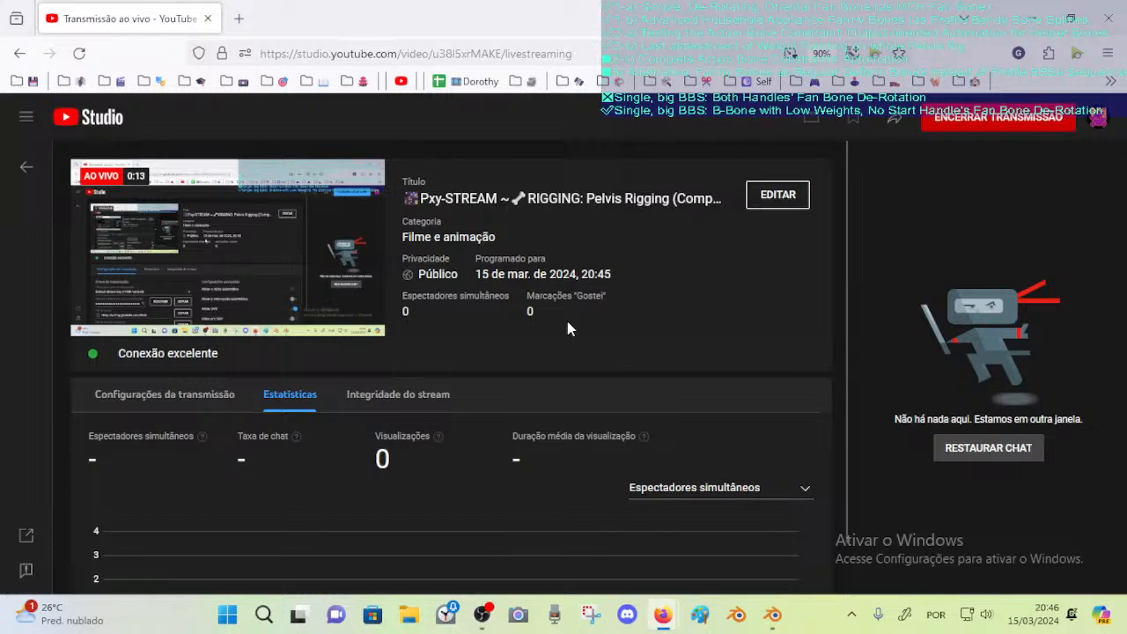
Switch from YouTube Studio to the Blender window with the DOROTHY_2024-03-15-x-Retaking file
middle_click(568, 326)
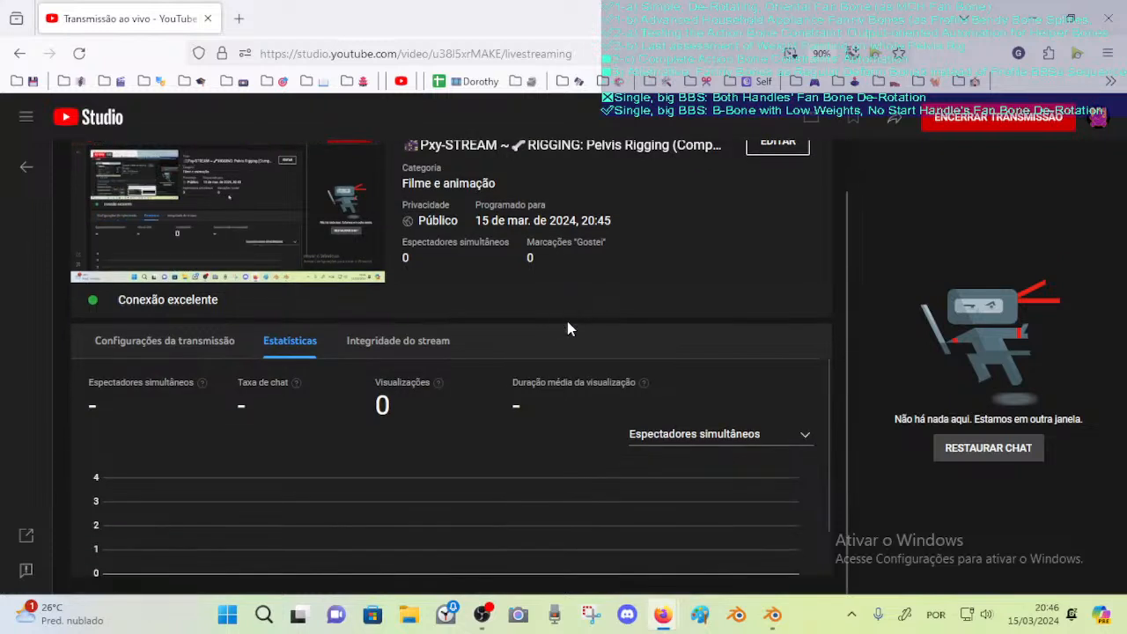
scroll(568, 328, up, 1)
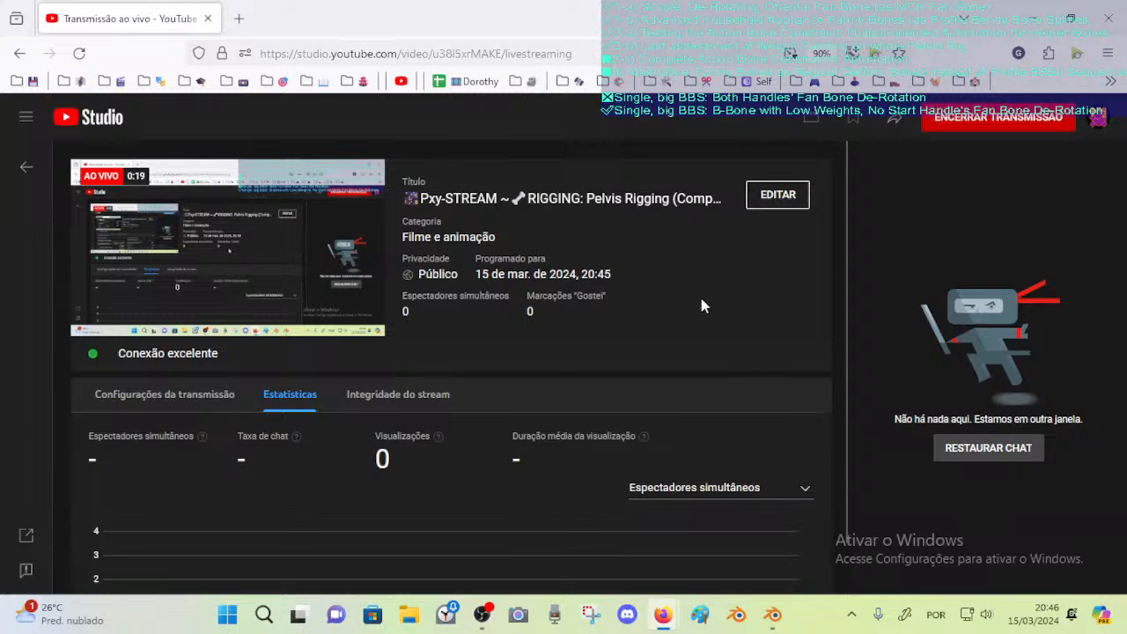
mouse_move(770, 614)
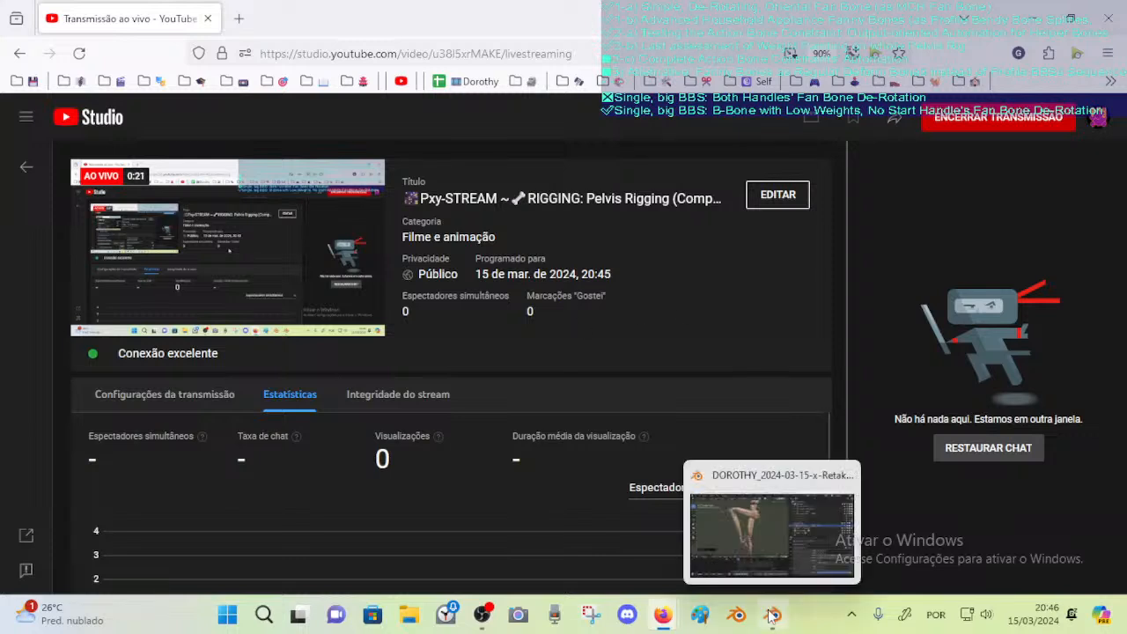
click(771, 614)
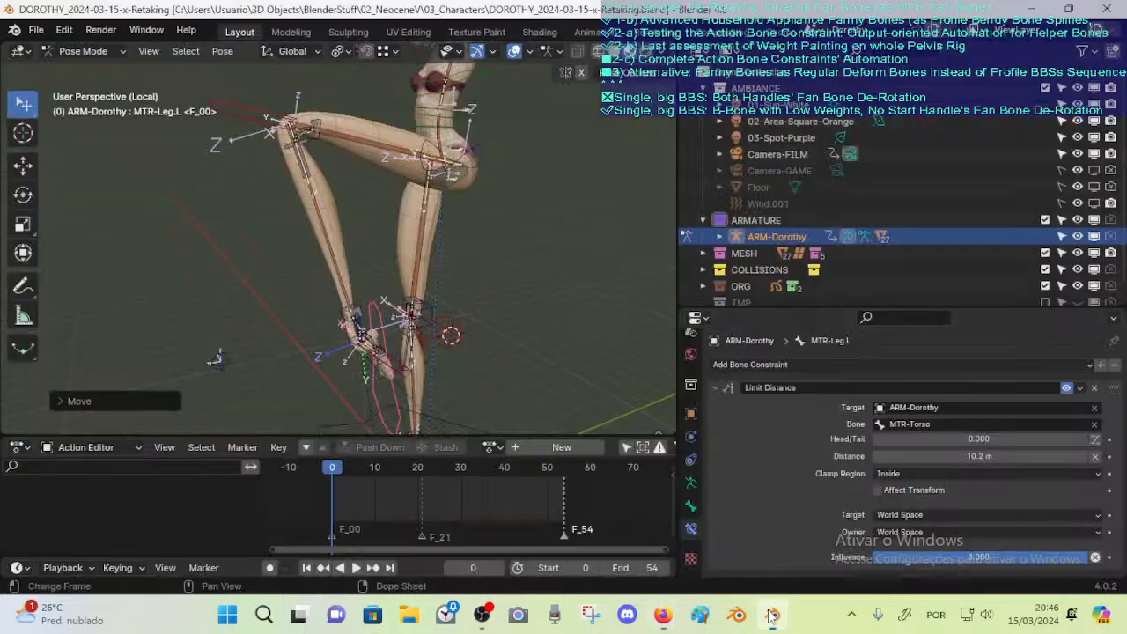
Check the list of existing actions in the Action Editor and save the file
key(g)
middle_drag(557, 273, 520, 282)
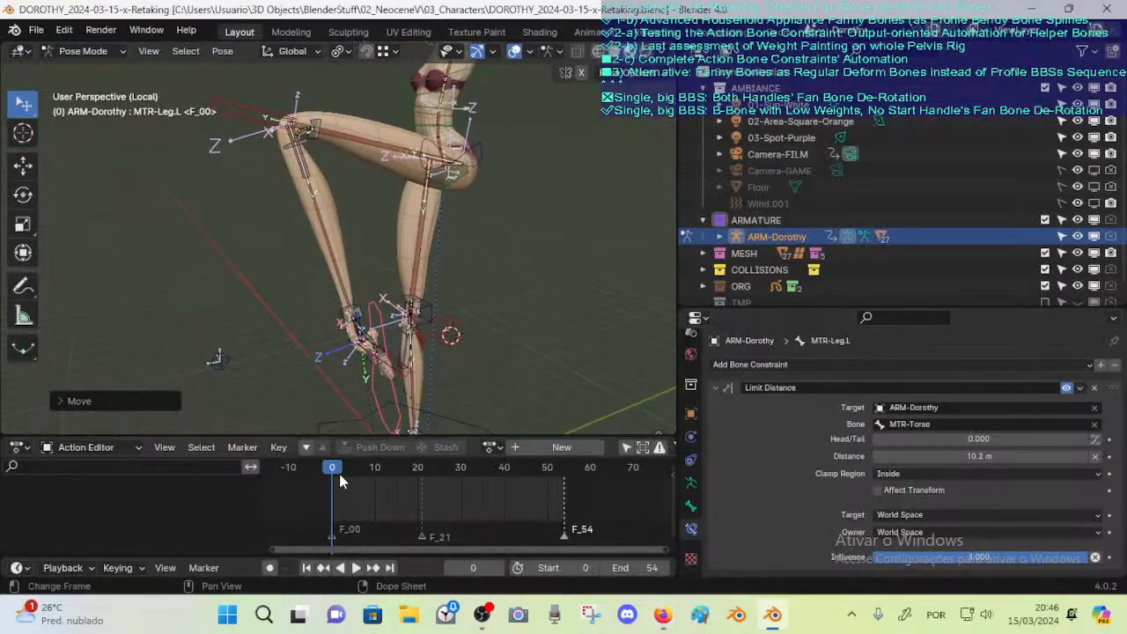
click(491, 447)
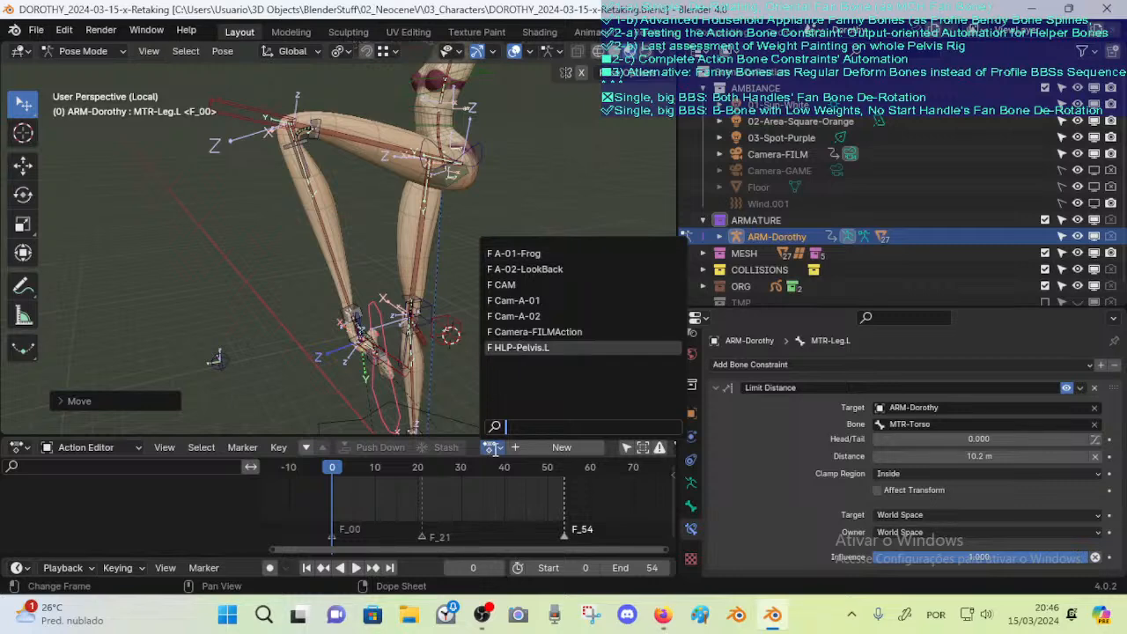
click(495, 449)
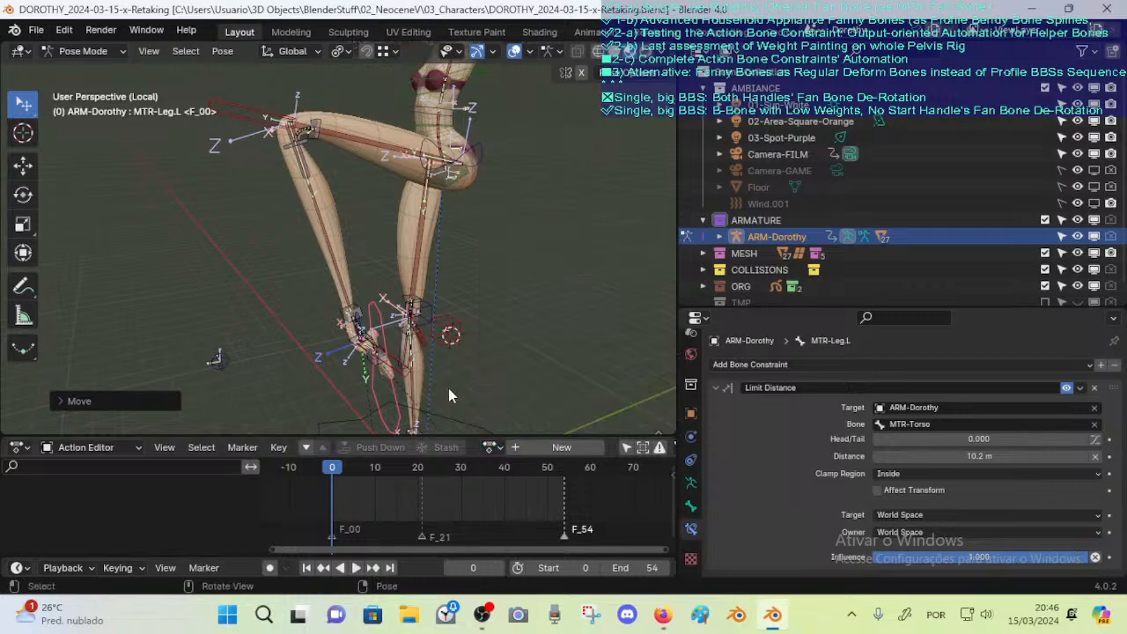
middle_drag(364, 332, 342, 322)
key(ctrl+s)
Move the left arm master bone MTR-Arm.L down beside the body and rotate it so the elbow bends
middle_drag(372, 379, 498, 294)
click(508, 192)
middle_drag(508, 193, 506, 290)
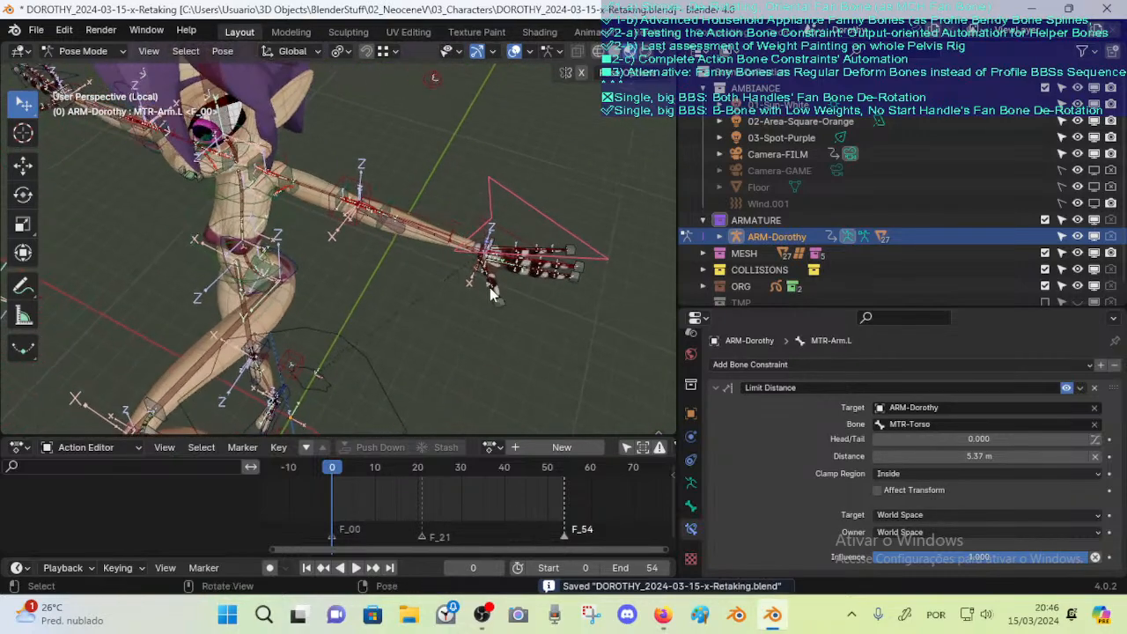
key(g)
click(364, 317)
key(r)
click(362, 323)
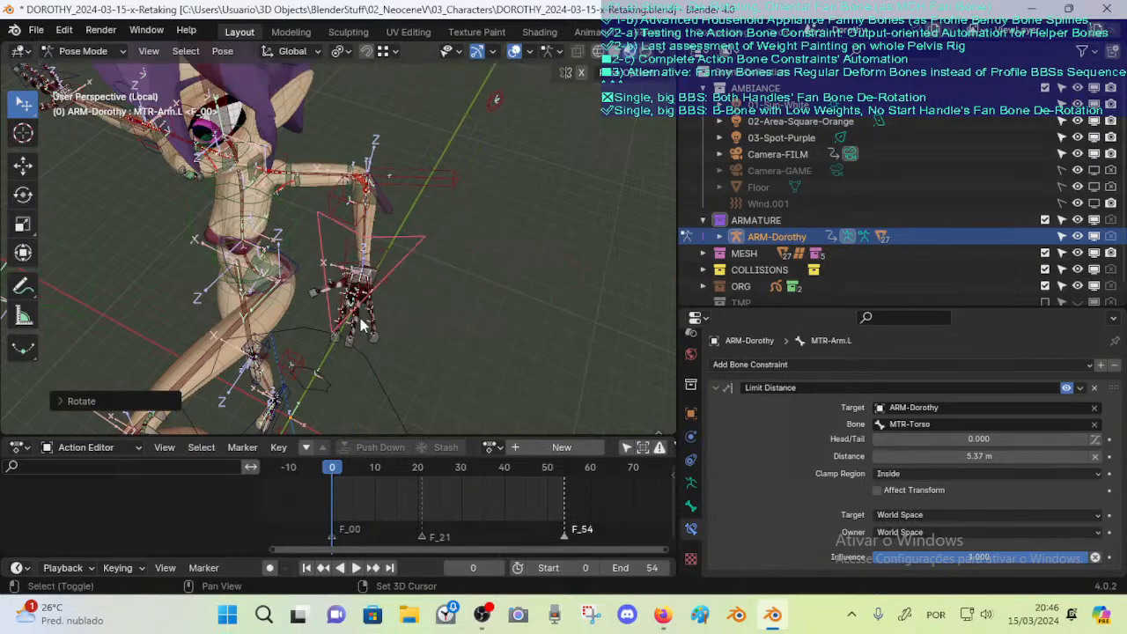
Move MTR-Arm.L across the front of the torso and rotate it around the Z axis
middle_drag(362, 323, 382, 367)
key(g)
click(186, 297)
middle_drag(220, 304, 311, 302)
scroll(330, 265, up, 2)
middle_drag(342, 240, 299, 268)
key(r)
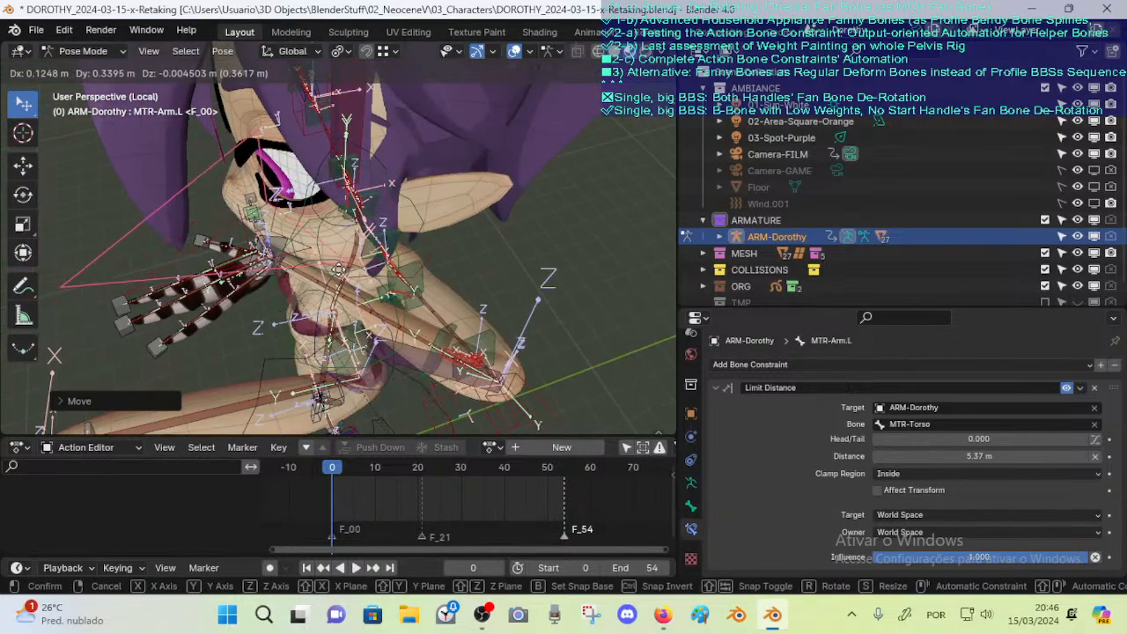
key(z)
click(342, 326)
Reposition MTR-Arm.L over the raised left thigh so the left elbow folds beside the torso
middle_drag(341, 326, 414, 293)
key(g)
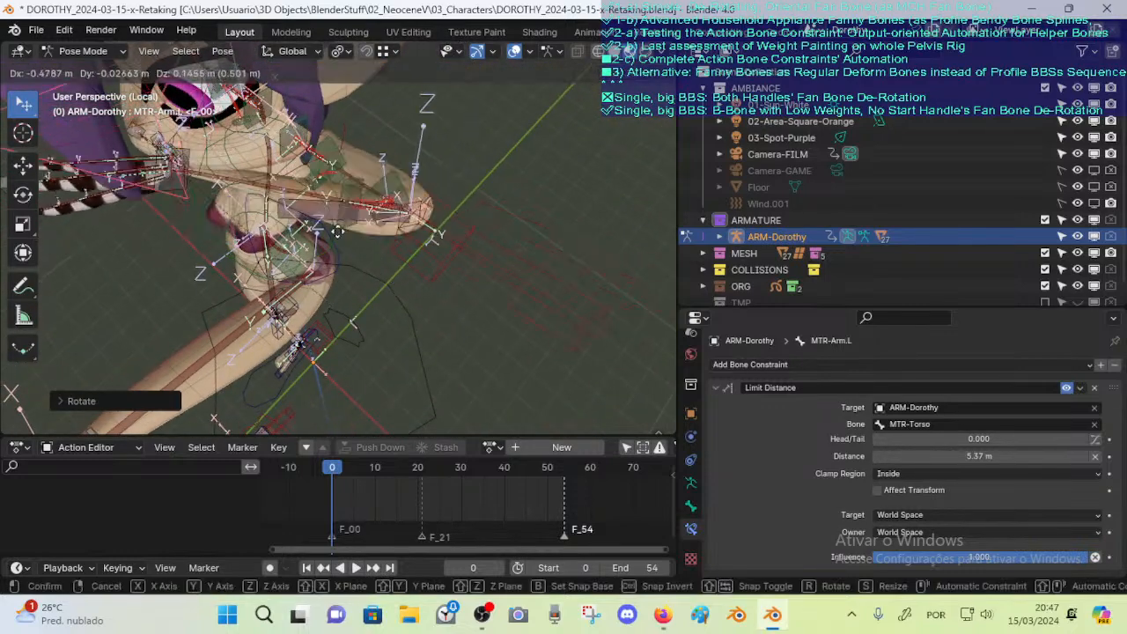
click(338, 230)
middle_drag(337, 231, 316, 322)
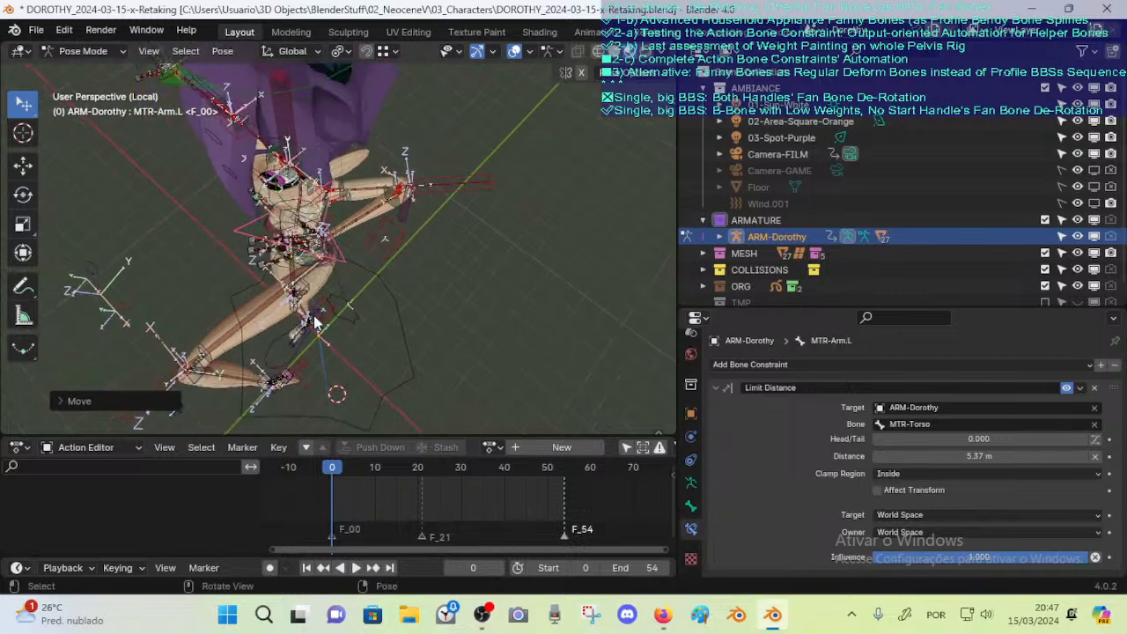
key(g)
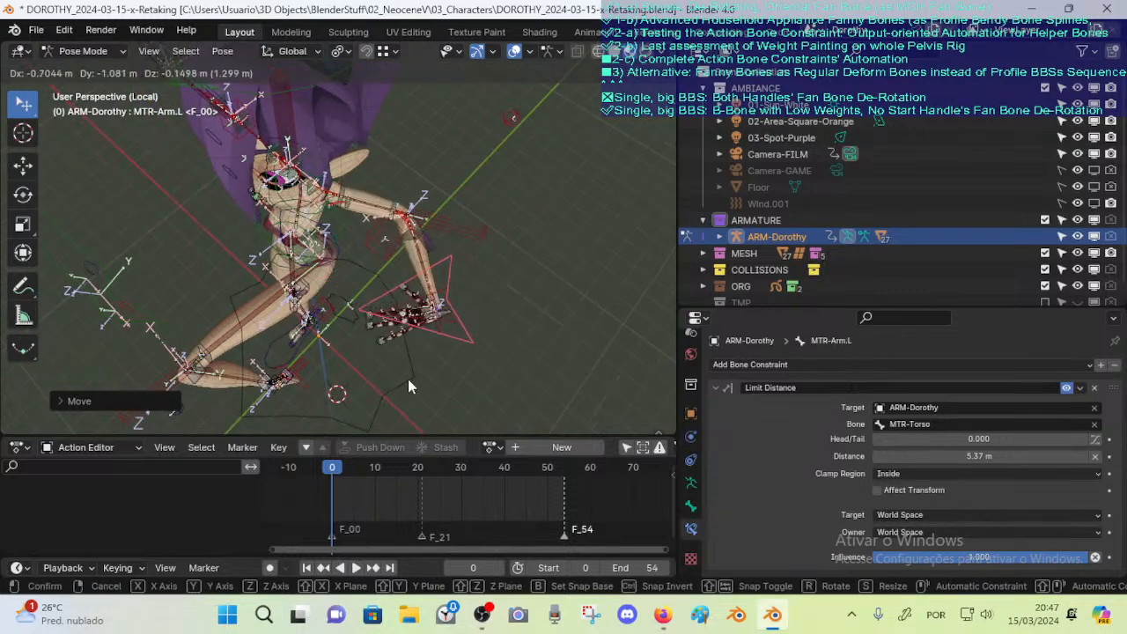
click(410, 305)
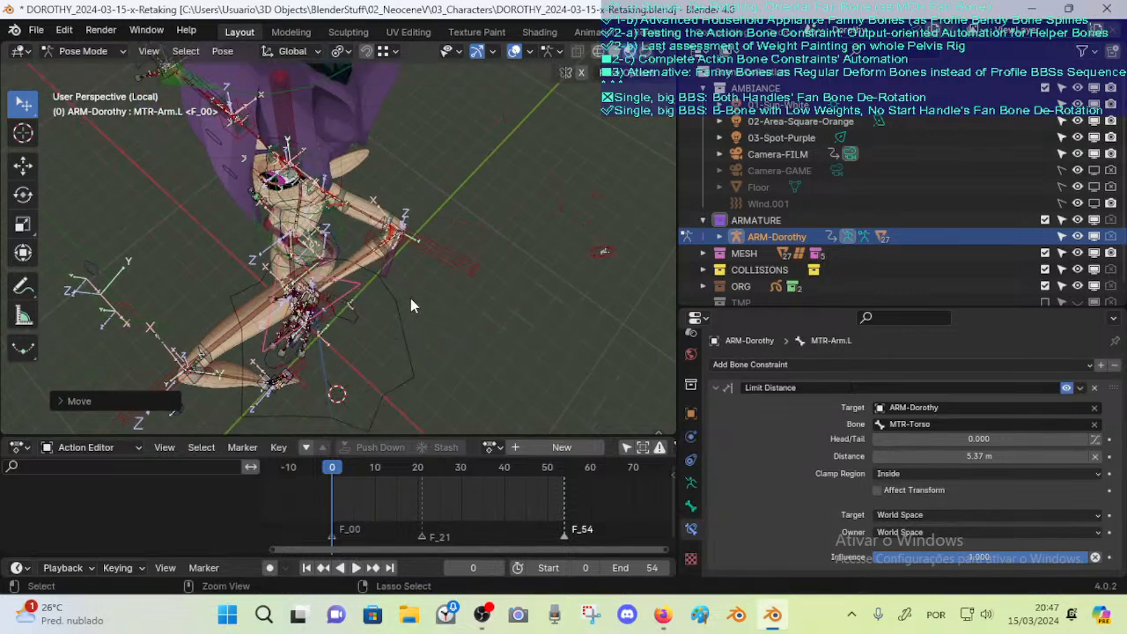
Examine the left elbow's smoothing bones, DEF-ARM-Elbow-Smooth.L and its control CTL-ARM-Elbow-Smooth.L.001, in the bent pose
mouse_move(410, 298)
ctrl+middle_down()
mouse_move(502, 259)
mouse_move(452, 298)
mouse_move(394, 282)
mouse_move(393, 291)
ctrl+middle_up()
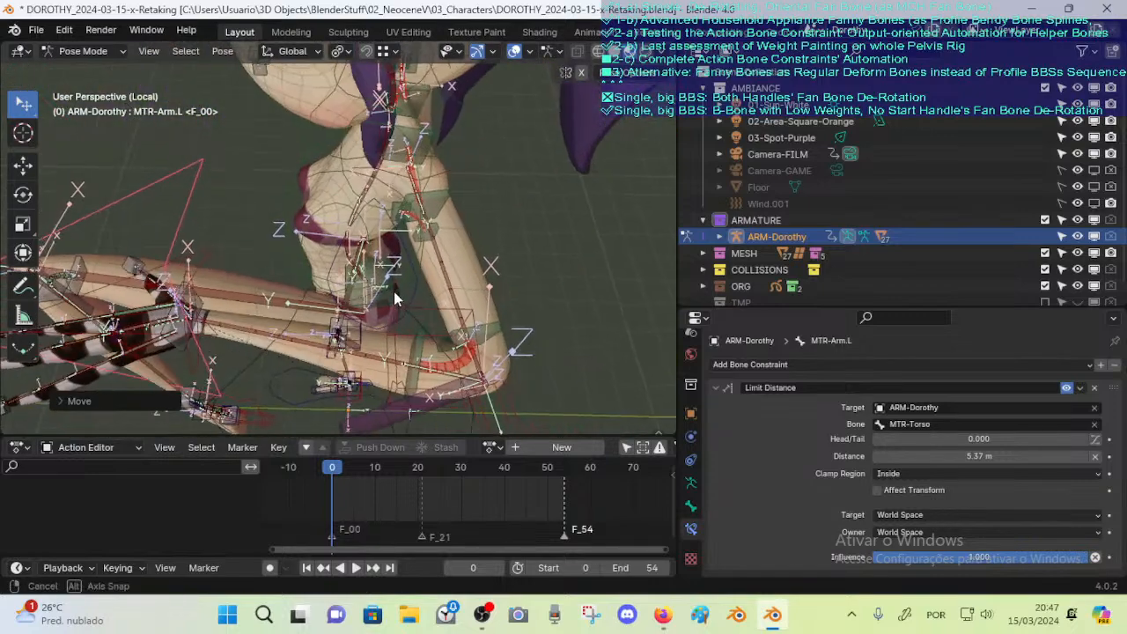
click(426, 352)
click(456, 347)
click(481, 329)
click(436, 358)
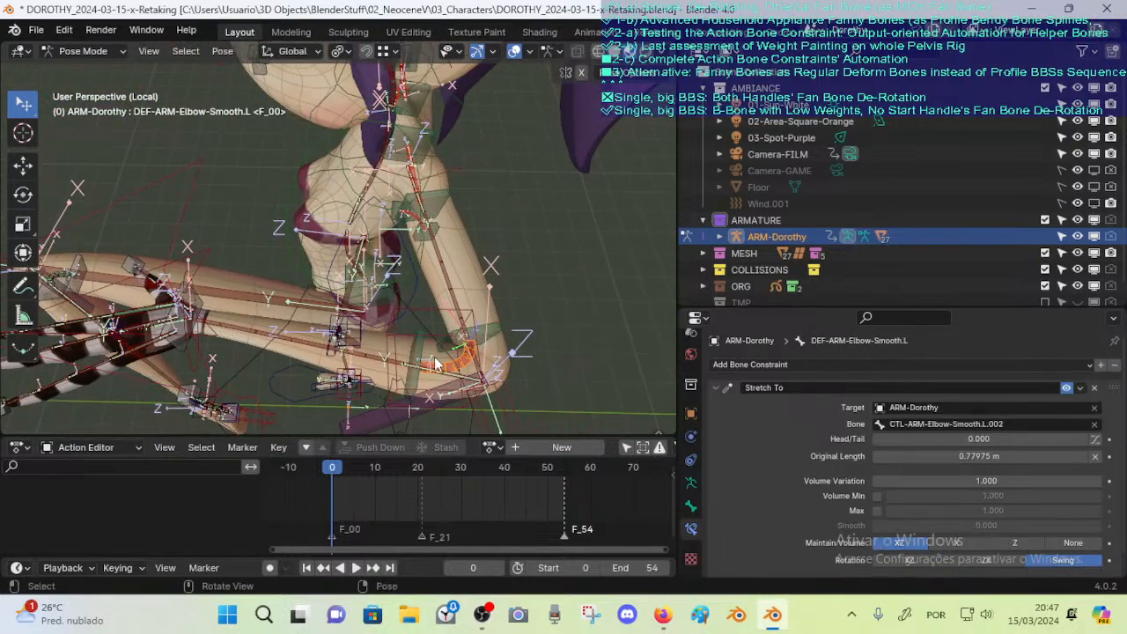
click(420, 348)
click(446, 359)
click(483, 342)
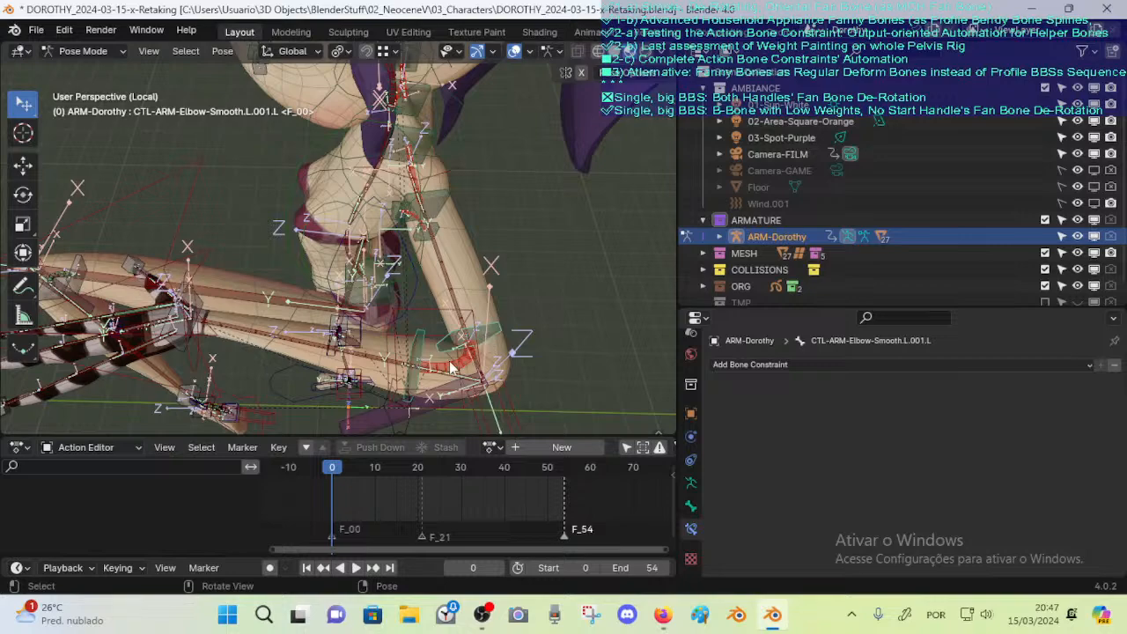
click(450, 368)
Select the fan bone DEF-ARM-Elbow-Fan-LowerArm.L and examine its orientation at the bent elbow and its Copy Rotation constraint
middle_drag(450, 368, 521, 290)
click(482, 339)
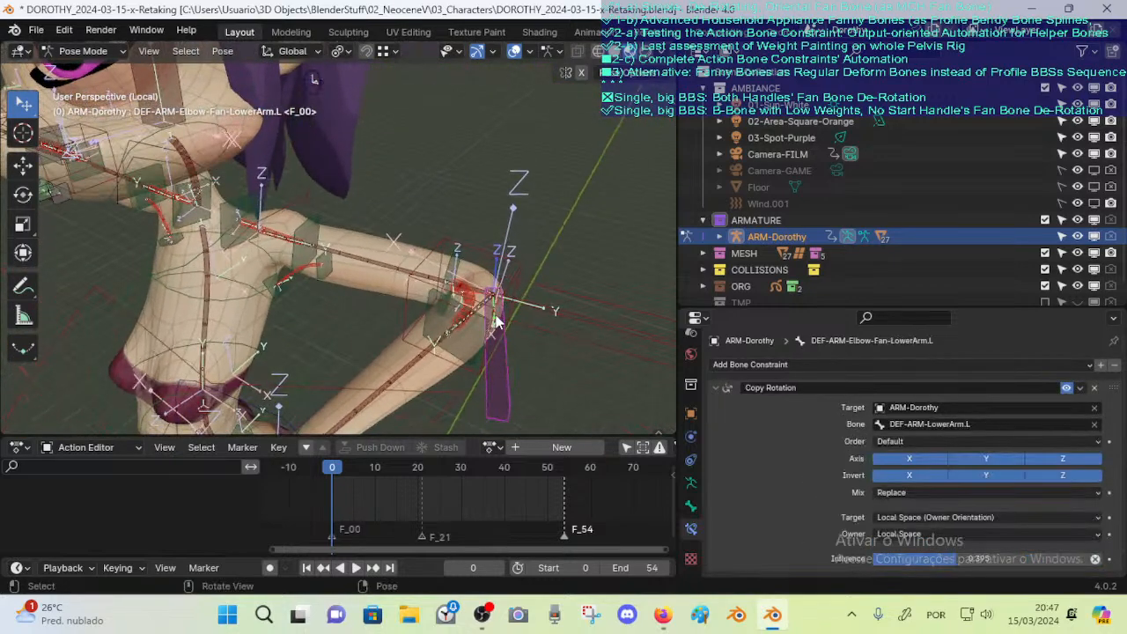
middle_drag(491, 344, 480, 306)
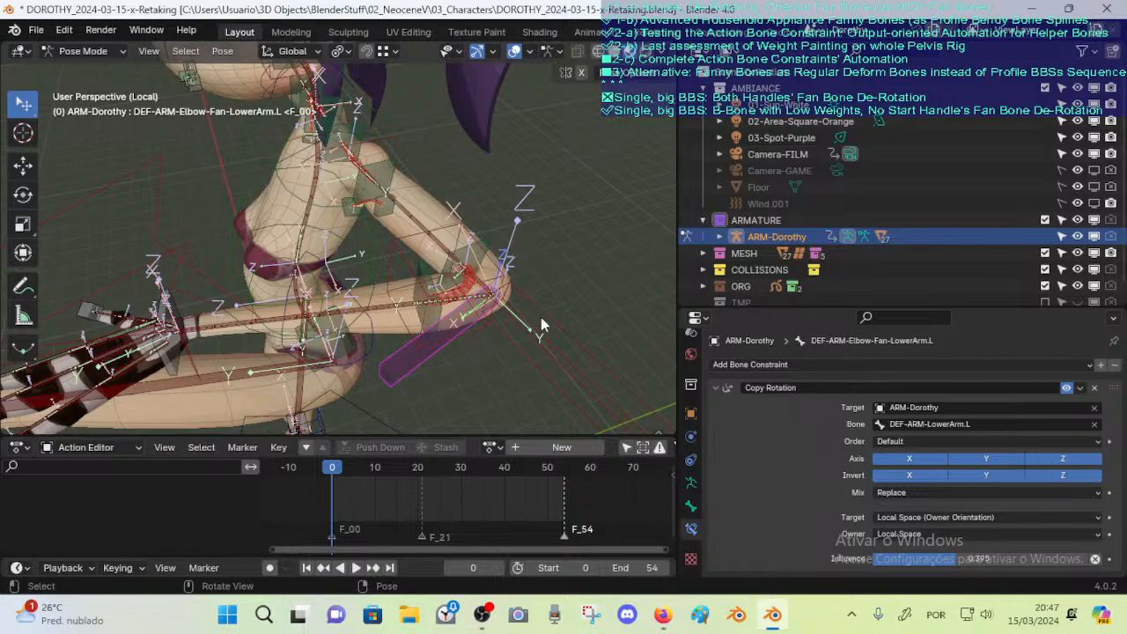
middle_drag(541, 324, 340, 358)
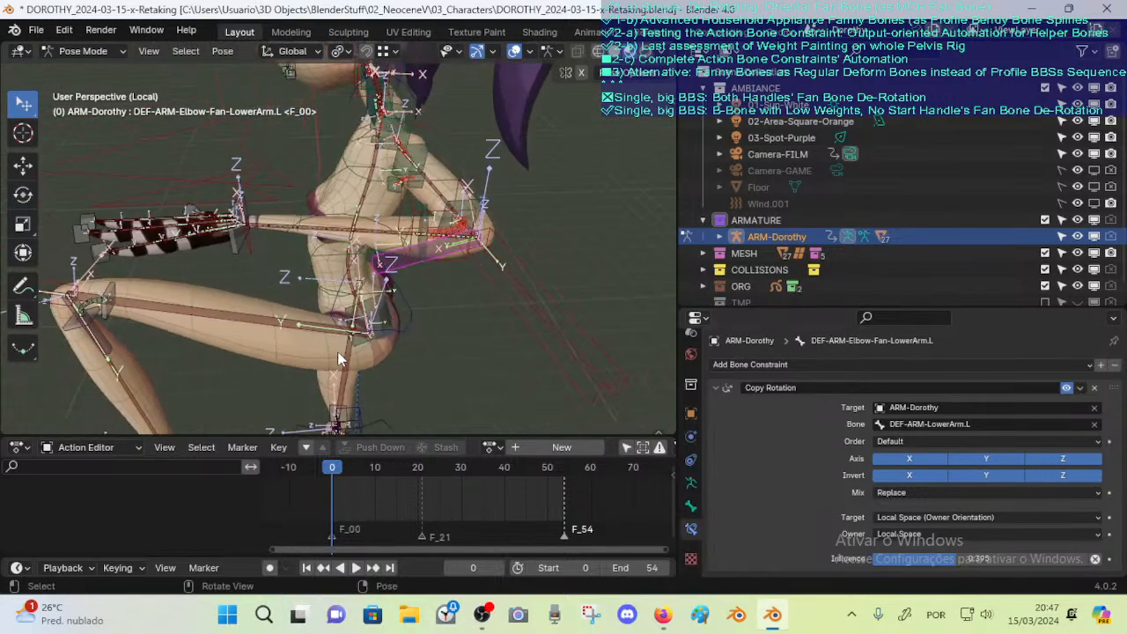
middle_drag(375, 305, 454, 320)
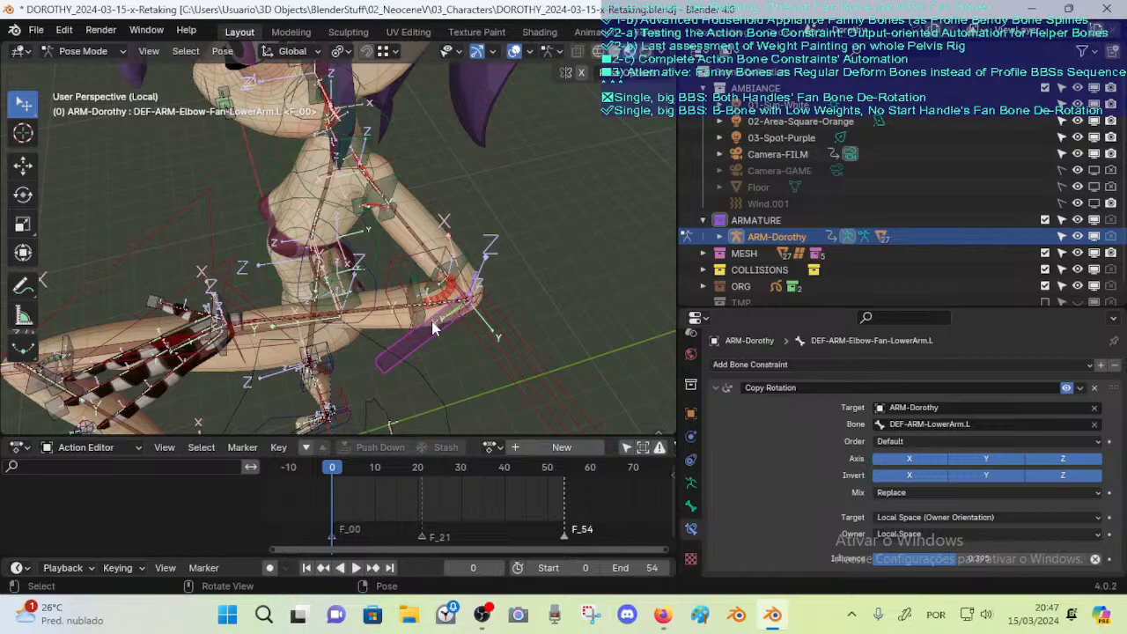
middle_drag(435, 324, 417, 354)
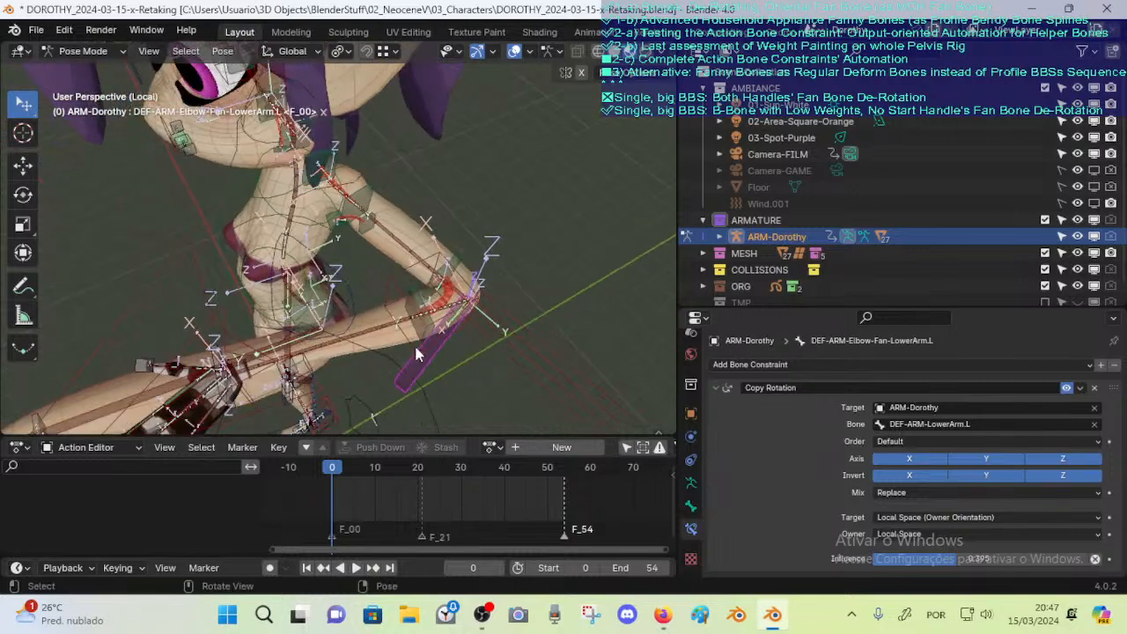
Toggle Deform off and back on for DEF-ARM-Elbow-Smooth.L to compare the elbow's shape, and select the lower-arm elbow fan bone
click(447, 300)
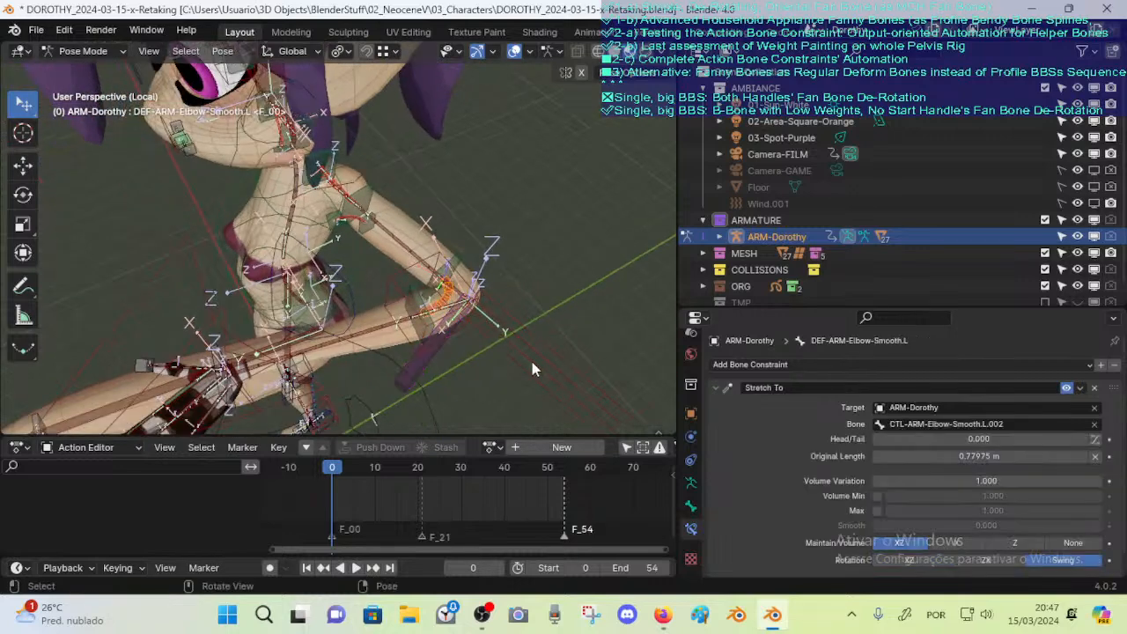
click(691, 507)
click(724, 388)
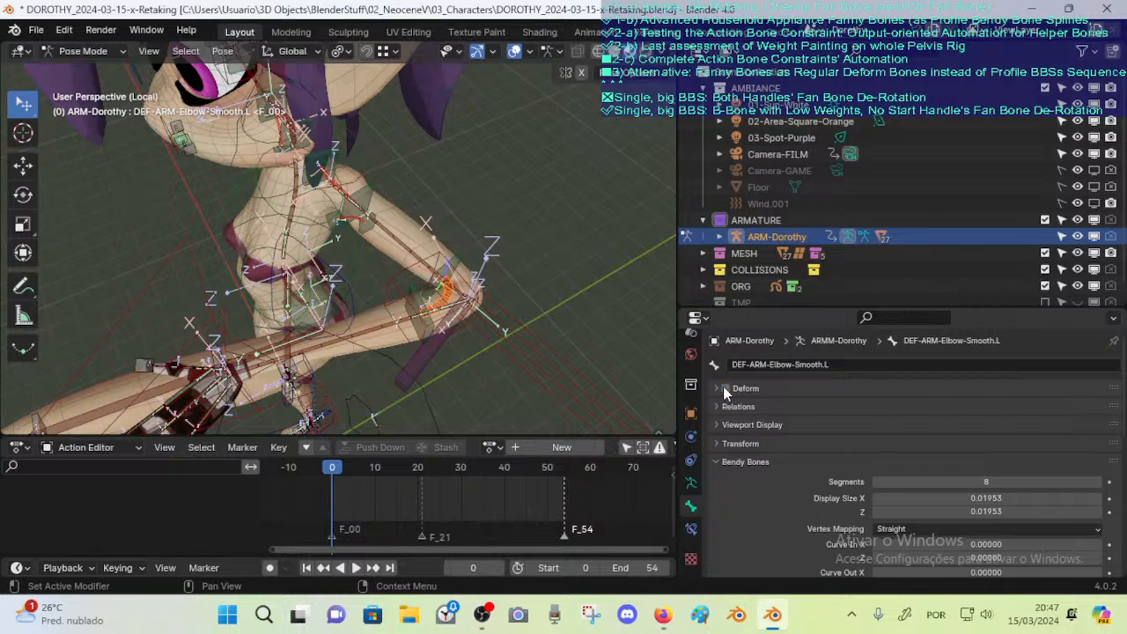
click(724, 387)
click(724, 387)
middle_drag(420, 322, 458, 296)
click(456, 297)
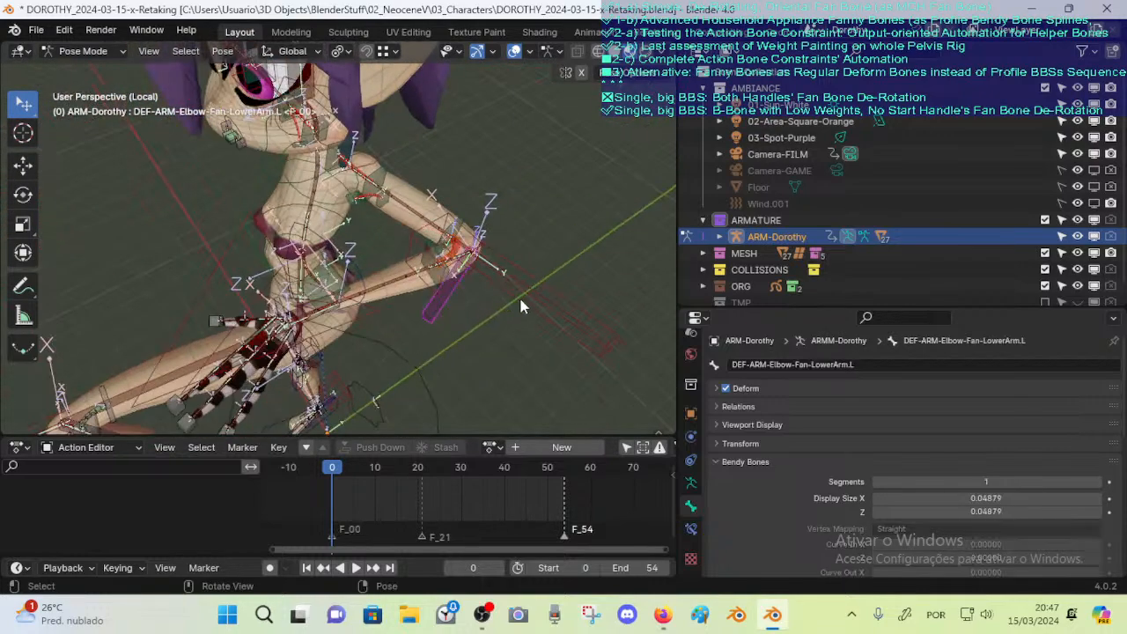
Move MTR-Arm.L near the hips and back over the thigh, and select DEF-ARM-Elbow-Smooth.L to inspect the bend
click(184, 353)
key(g)
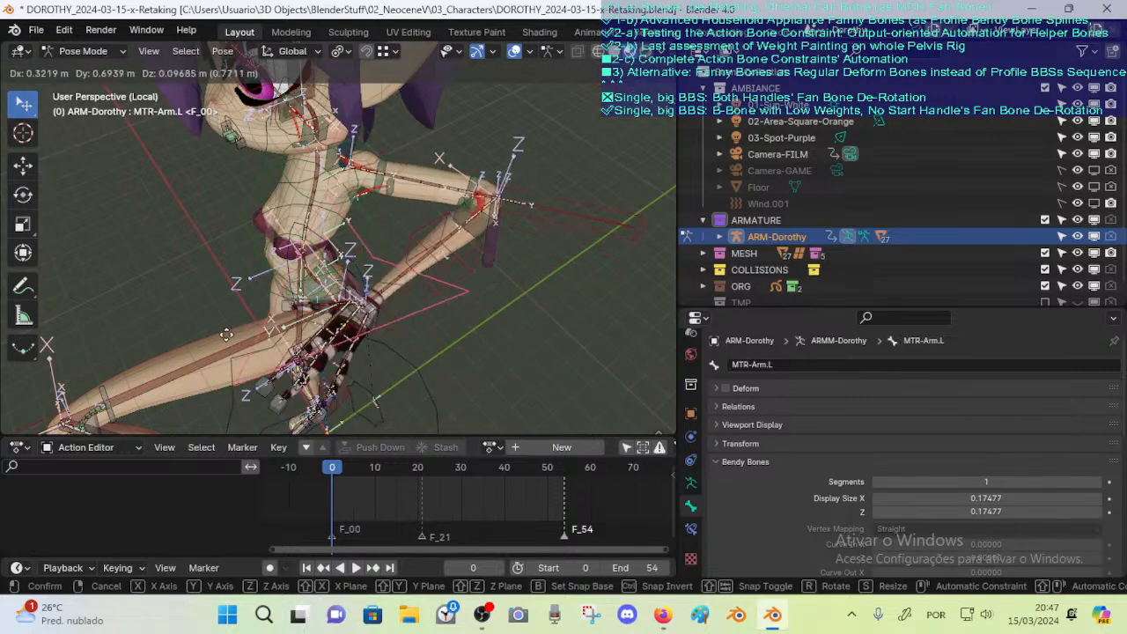
click(461, 272)
key(g)
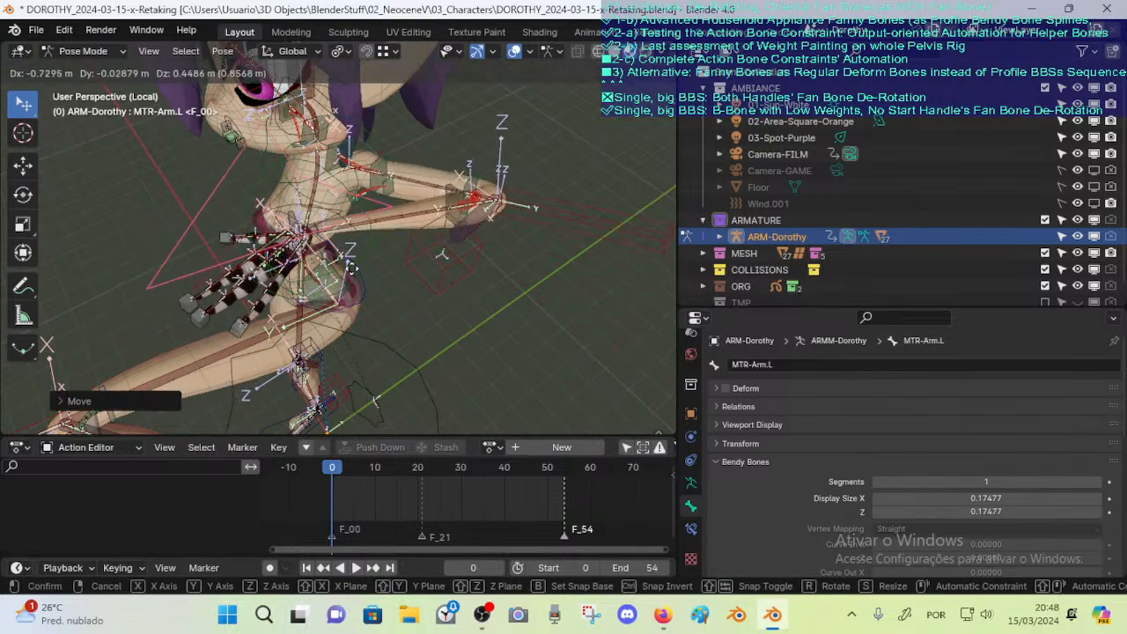
click(423, 290)
click(434, 274)
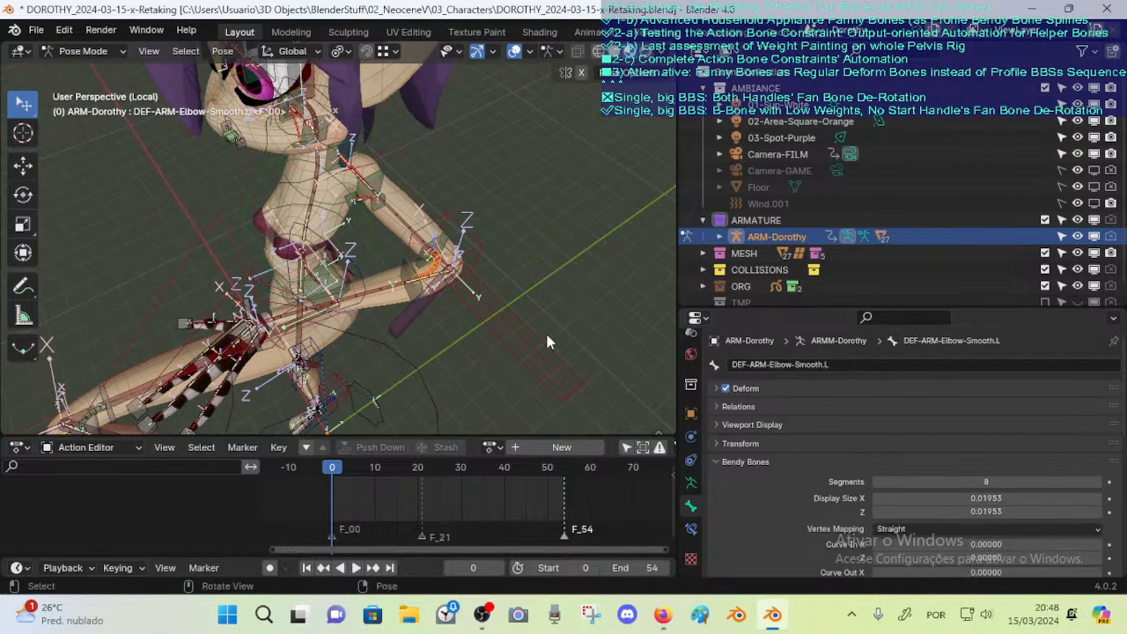
click(425, 313)
Move MTR-Arm.L to vary the elbow's bend in a side view, and select DEF-ARM-Elbow-Smooth.L to check its curve
middle_drag(475, 361, 258, 273)
click(202, 245)
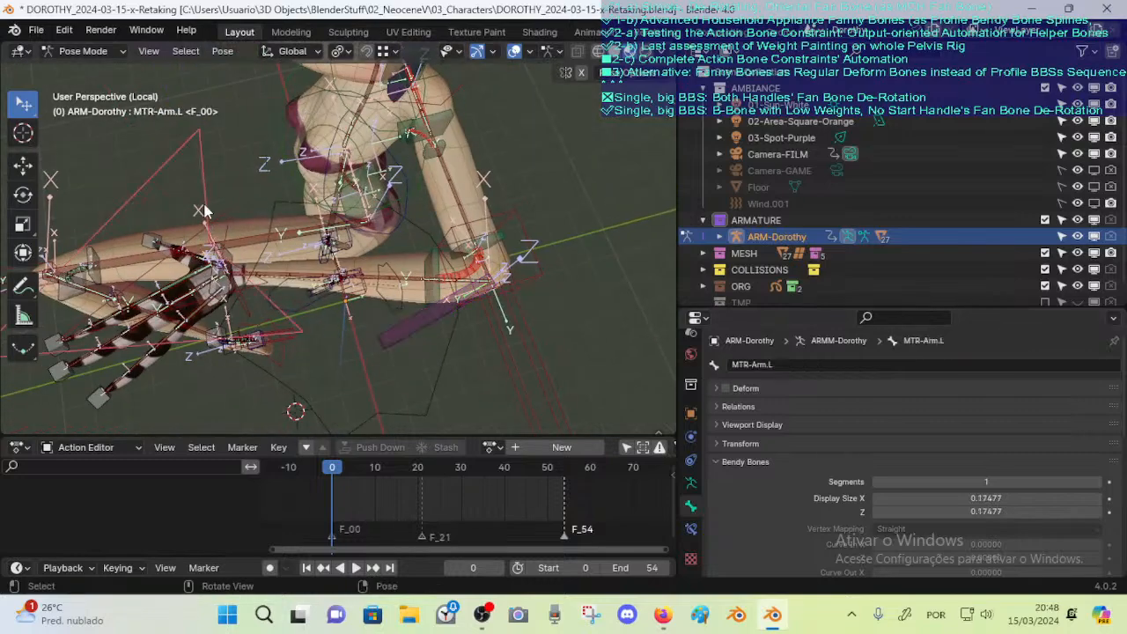
key(g)
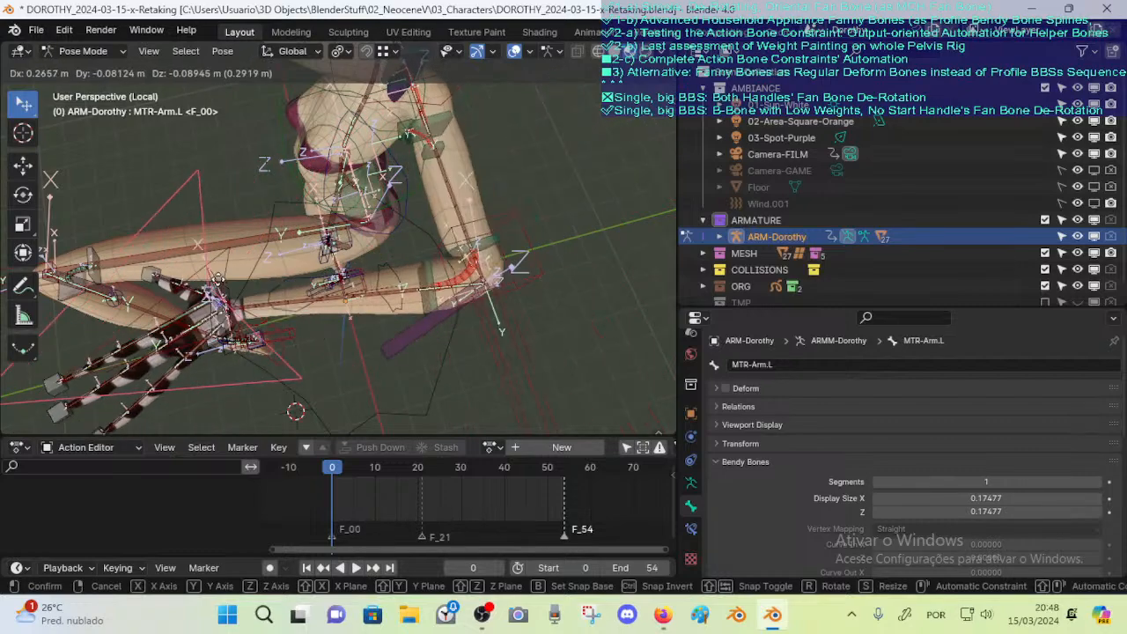
click(230, 275)
key(g)
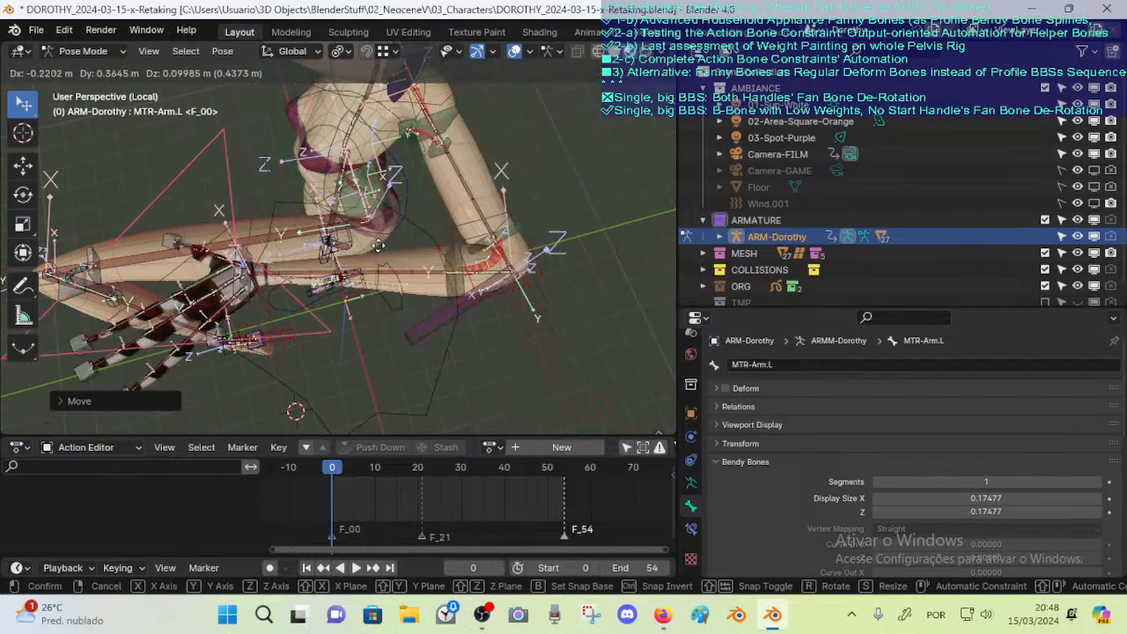
click(377, 249)
key(g)
click(313, 287)
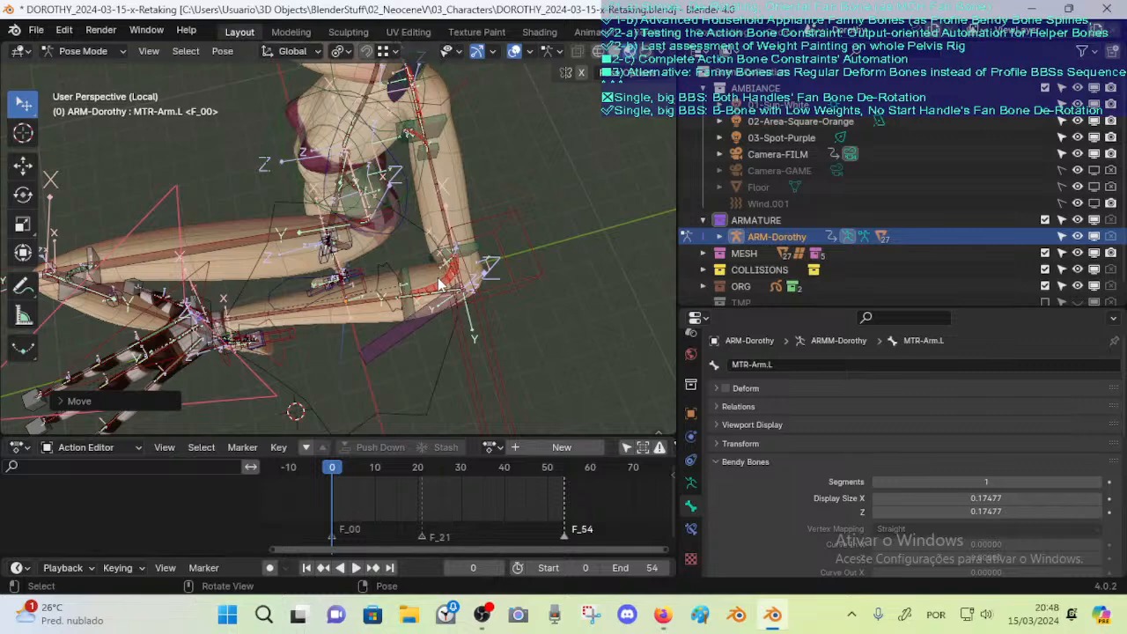
click(442, 283)
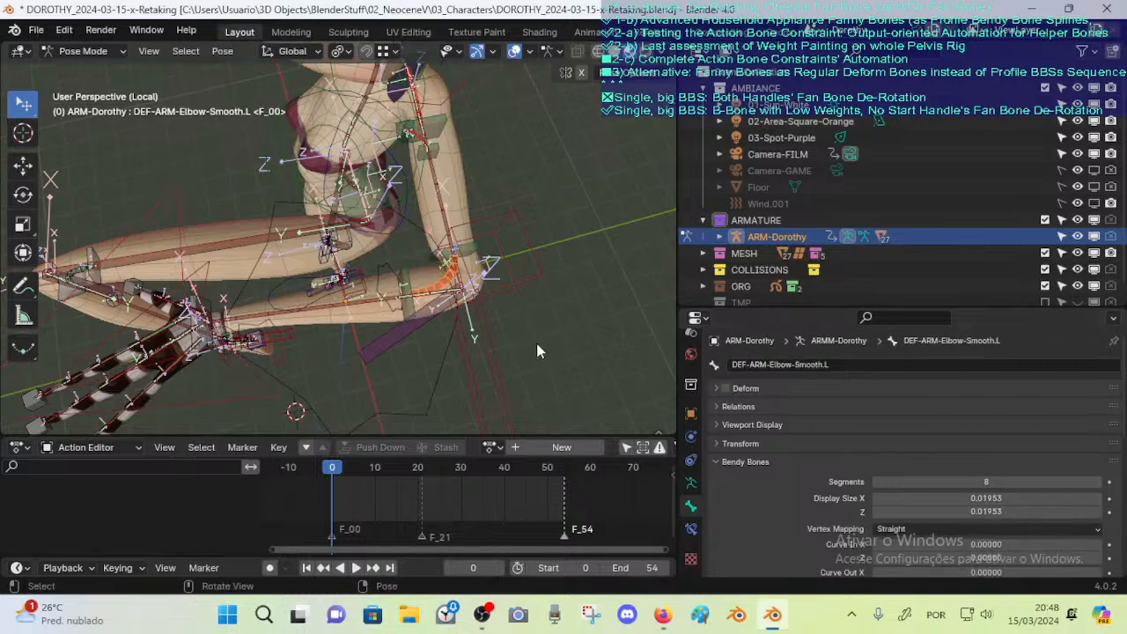
Select MTR-Arm.L and move it twice around the hip area to vary the left elbow's bend
click(220, 269)
click(183, 246)
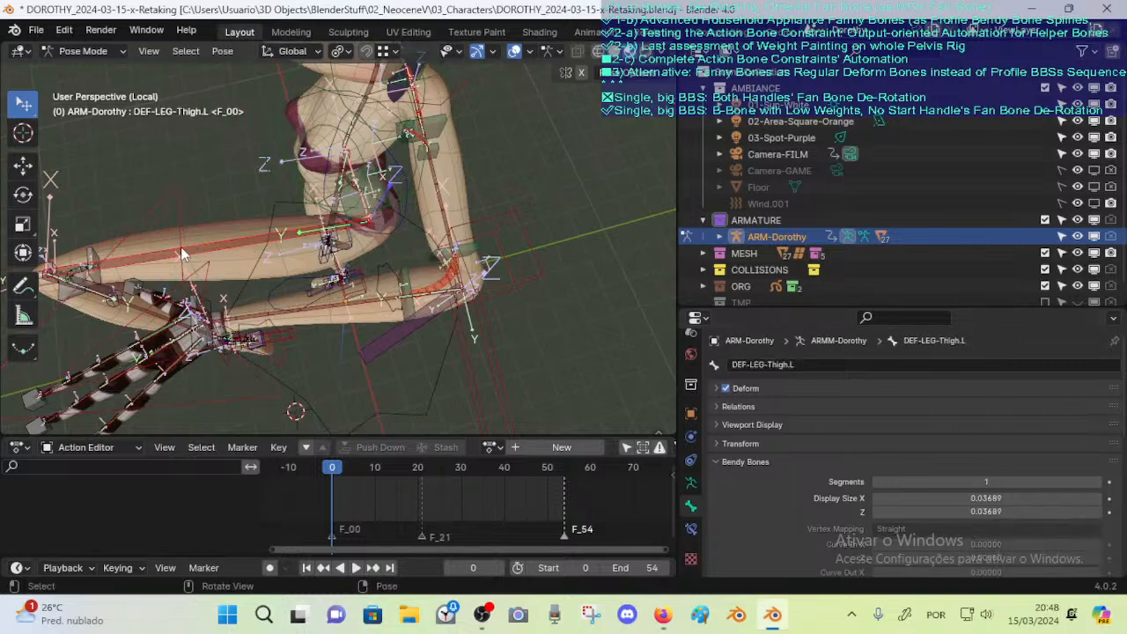
click(180, 235)
key(g)
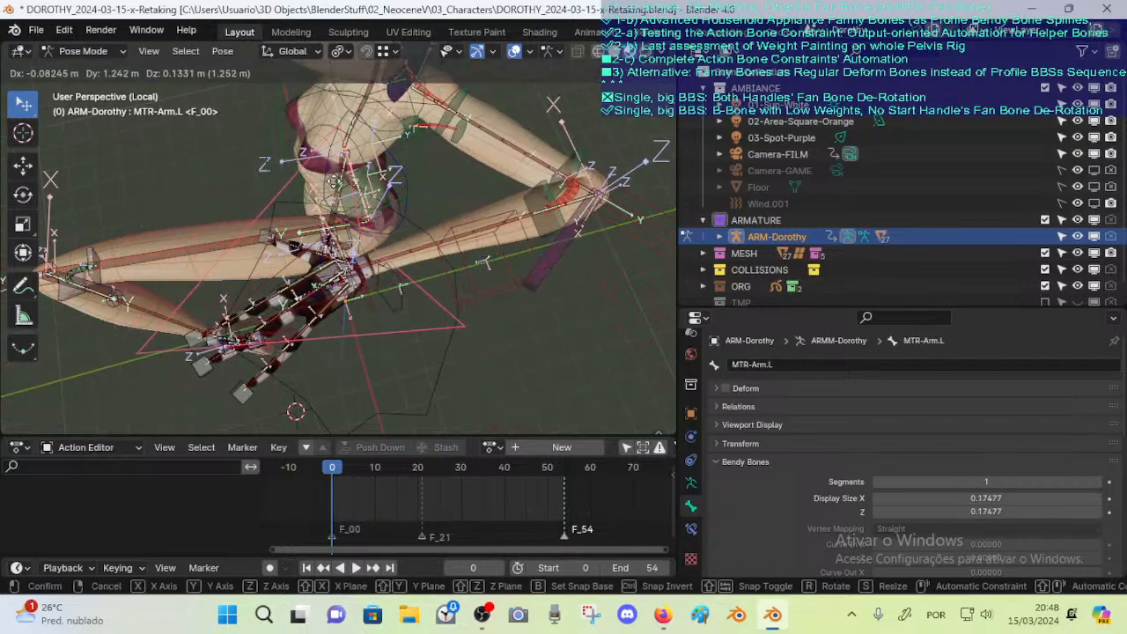
click(297, 199)
middle_drag(298, 211, 285, 326)
key(g)
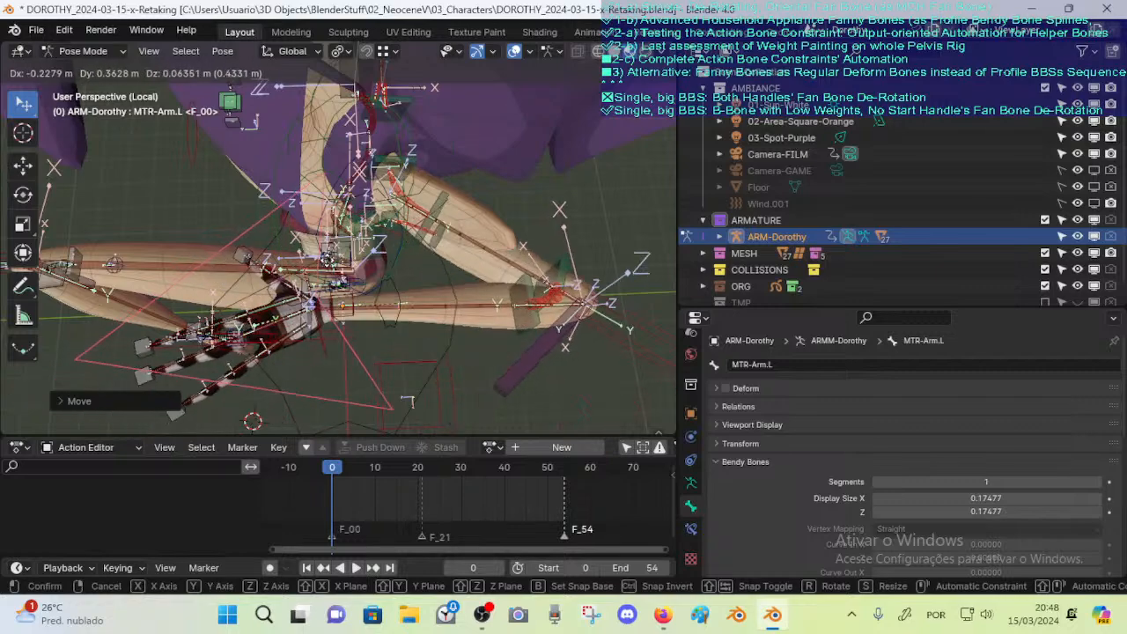
click(290, 268)
Compare the armature in Edit Mode and Pose Mode, examining the rest positions of the left arm and leg bones
middle_drag(290, 269, 386, 239)
key(Tab)
shift+middle_drag(354, 282, 409, 222)
scroll(337, 258, down, 4)
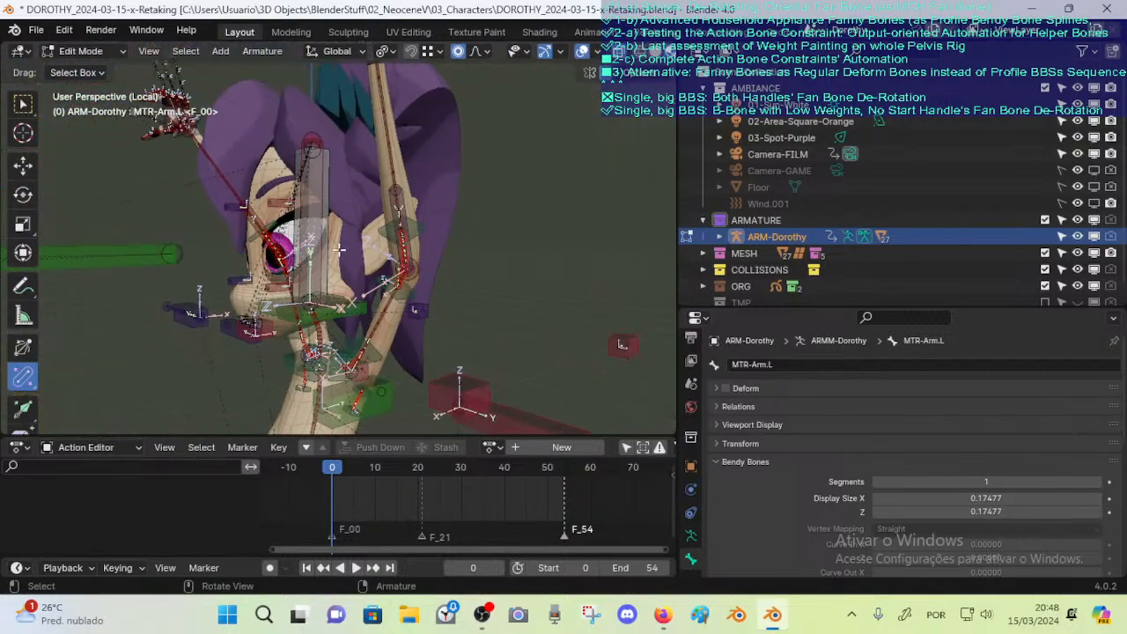
middle_drag(432, 265, 412, 236)
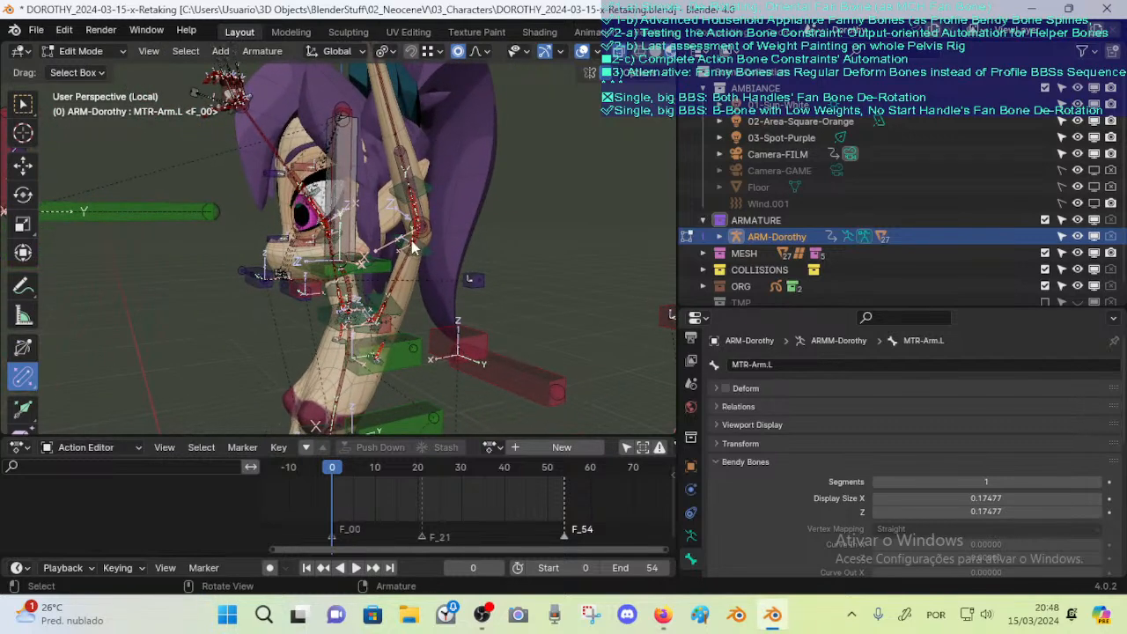
key(Tab)
shift+middle_drag(450, 331, 431, 278)
scroll(417, 327, up, 1)
key(Tab)
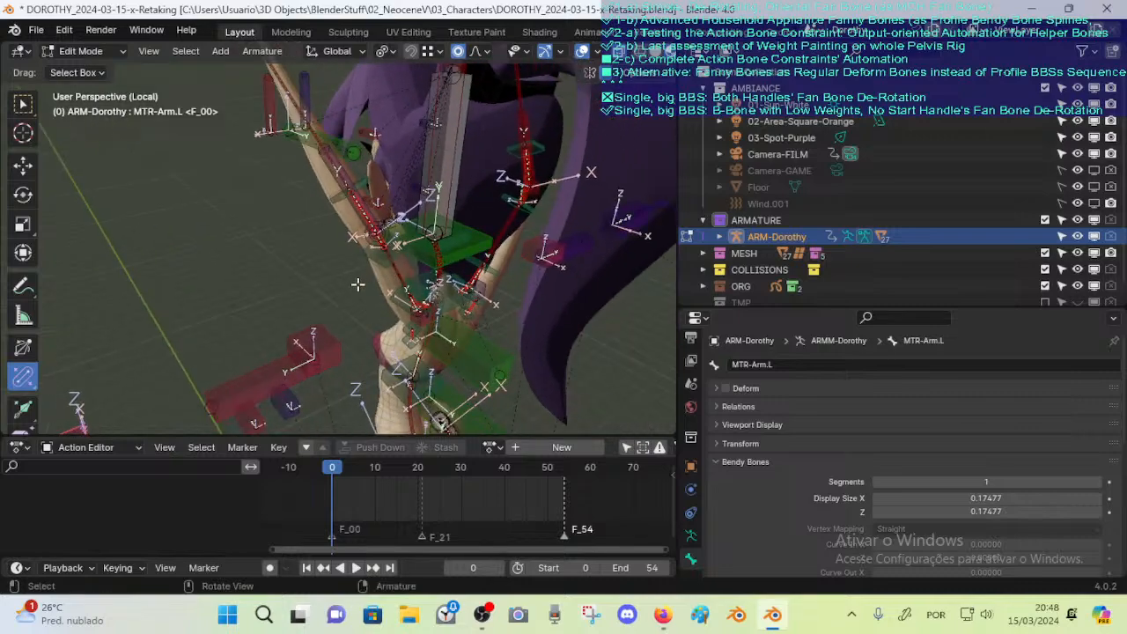
middle_drag(358, 285, 464, 247)
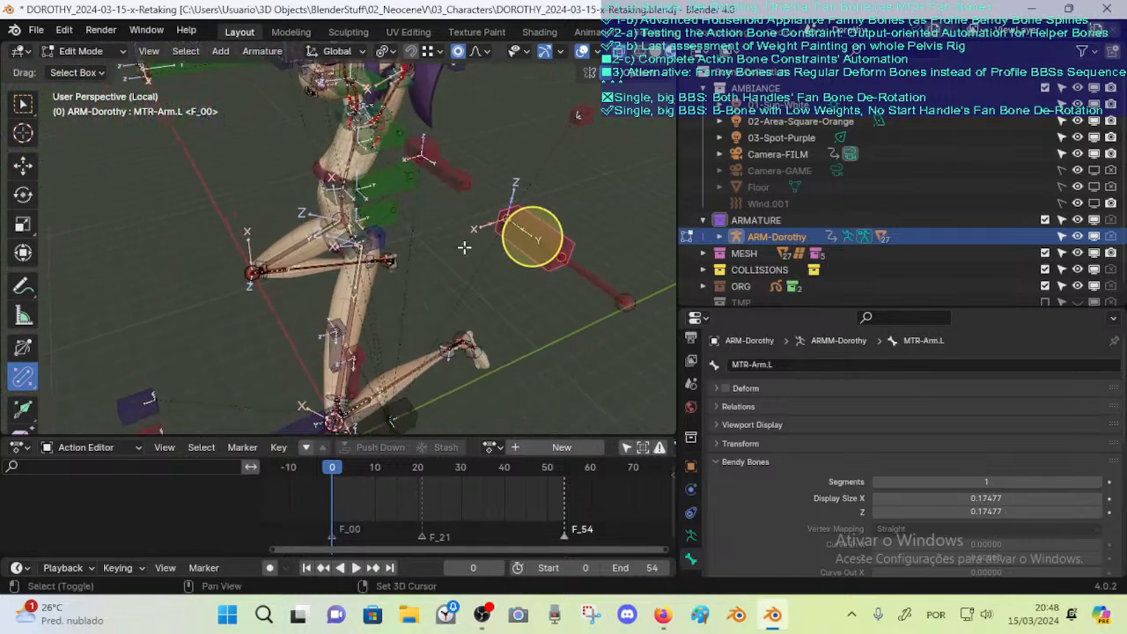
middle_drag(532, 236, 441, 264)
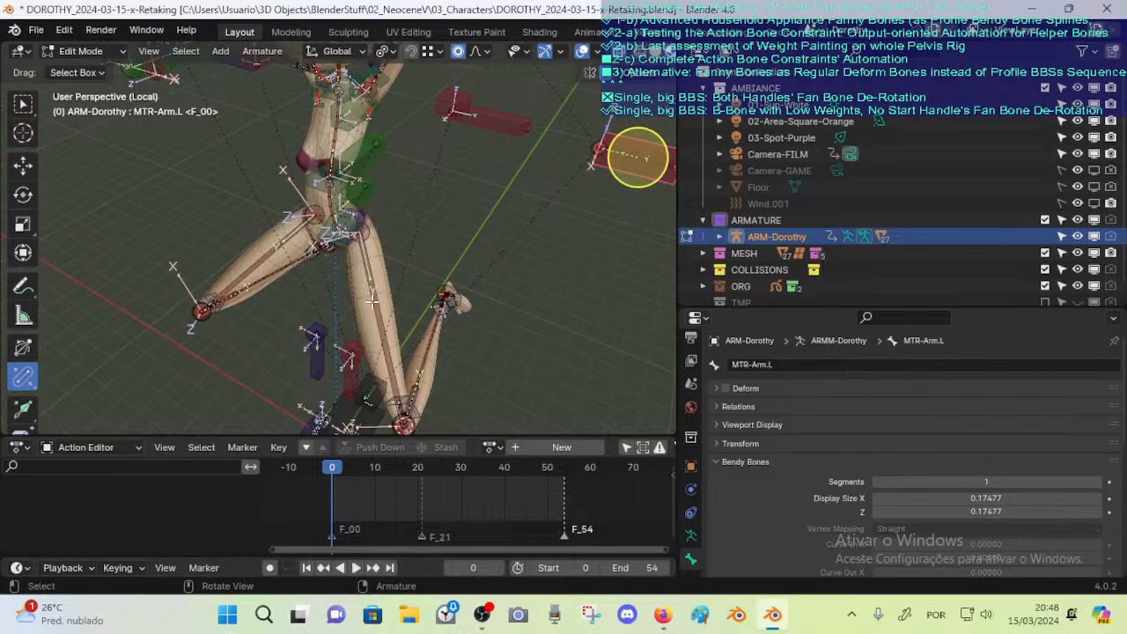
Select DEF-LEG-Thigh.L and DEF-ARM-LowerArm.L in turn to examine how each bone is oriented at rest
click(381, 326)
middle_drag(418, 291, 404, 334)
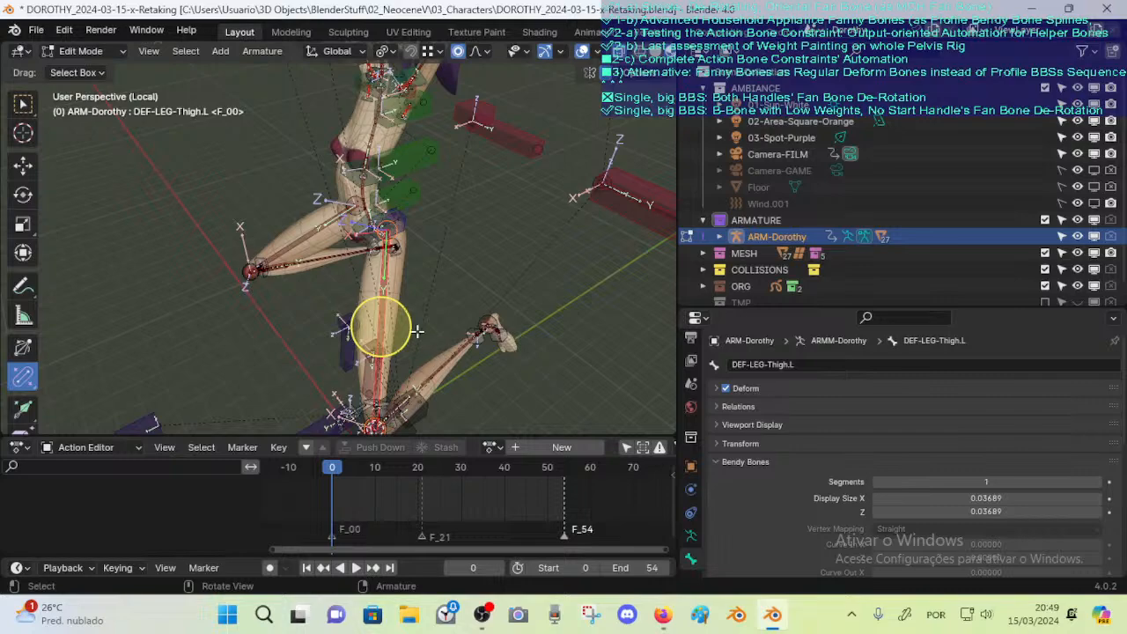
middle_drag(382, 327, 405, 290)
shift+middle_drag(453, 226, 395, 314)
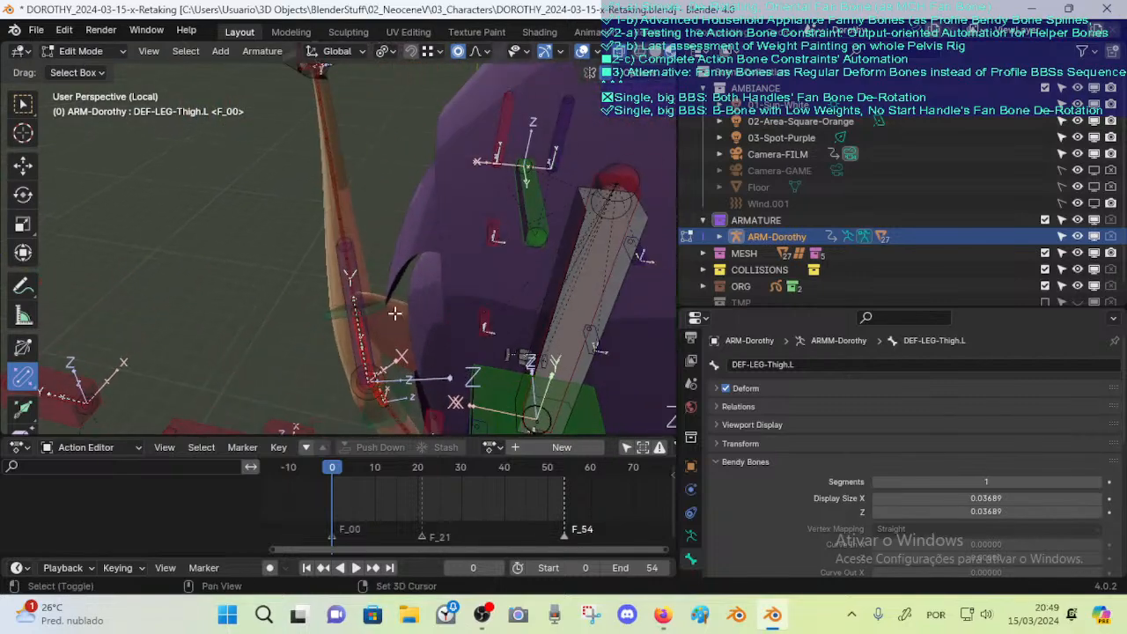
click(347, 233)
middle_drag(348, 236, 430, 243)
shift+middle_drag(419, 371, 402, 312)
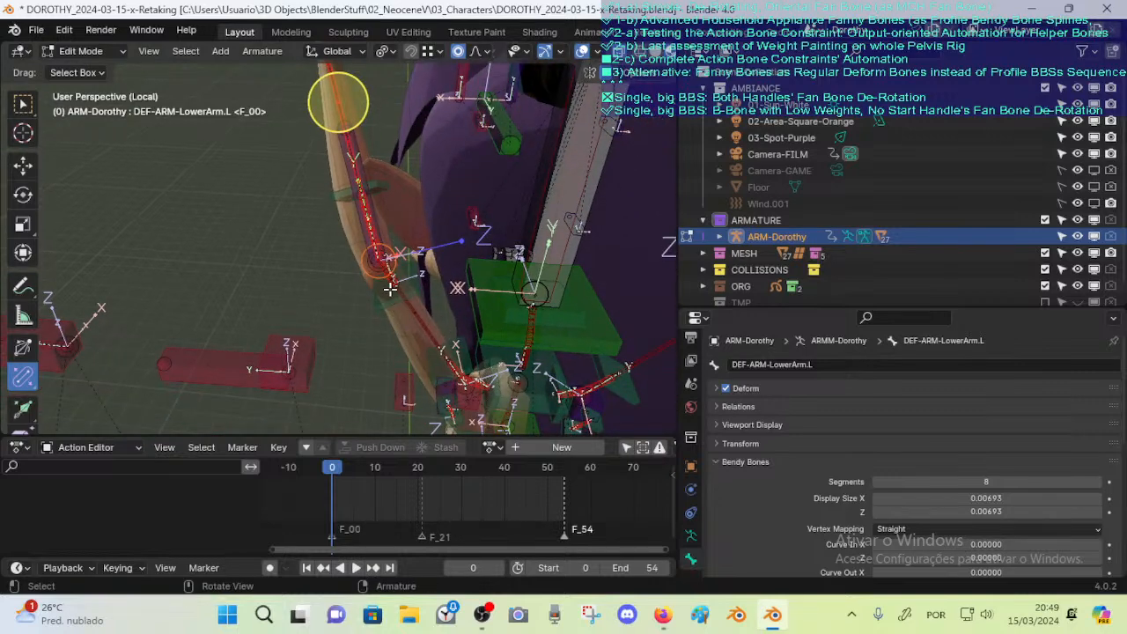
Make the ALL-MECHANISM bone collection visible
key(n)
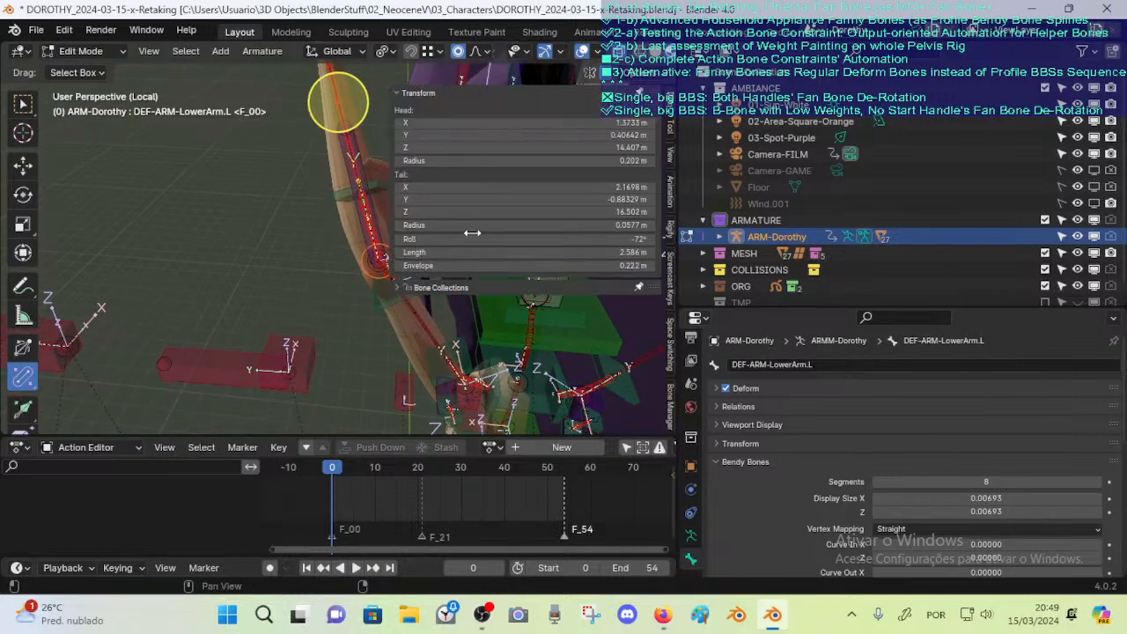
click(462, 98)
click(440, 110)
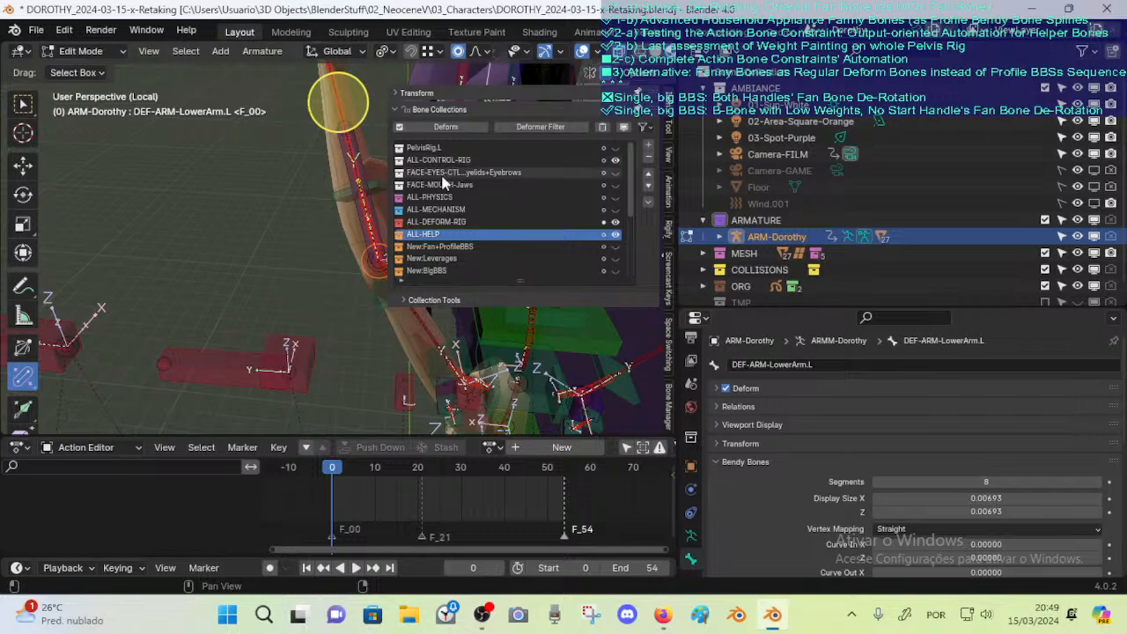
click(437, 211)
click(615, 209)
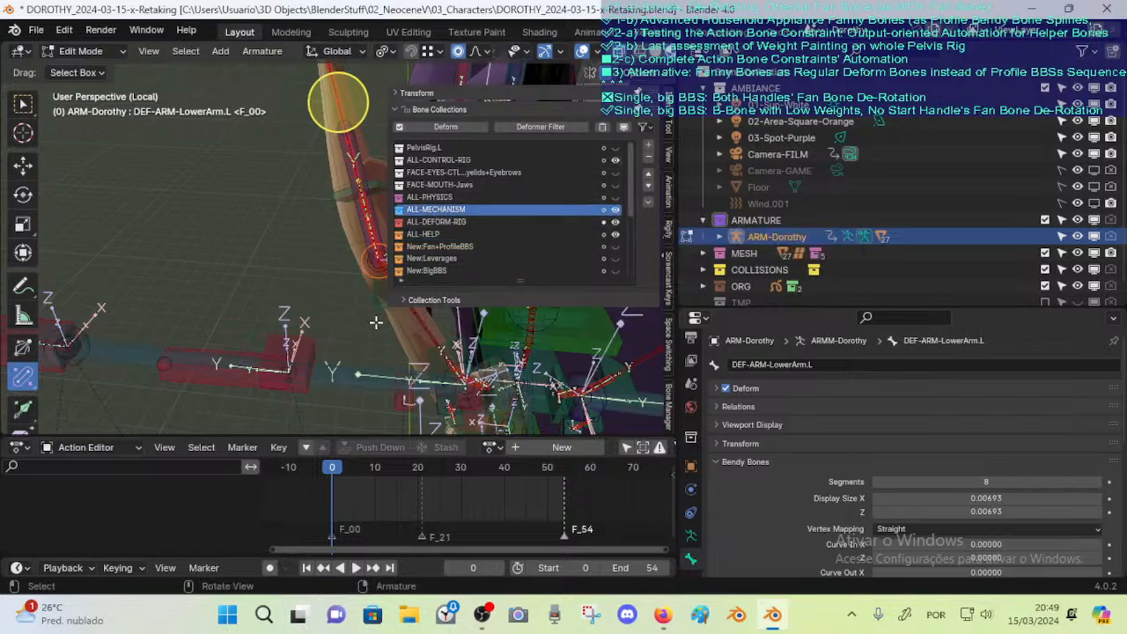
key(n)
Select DEF-ARM-UpperArm.L and MCH-UpperArm.L alternately to compare their rest orientations at the left shoulder
middle_drag(376, 320, 373, 252)
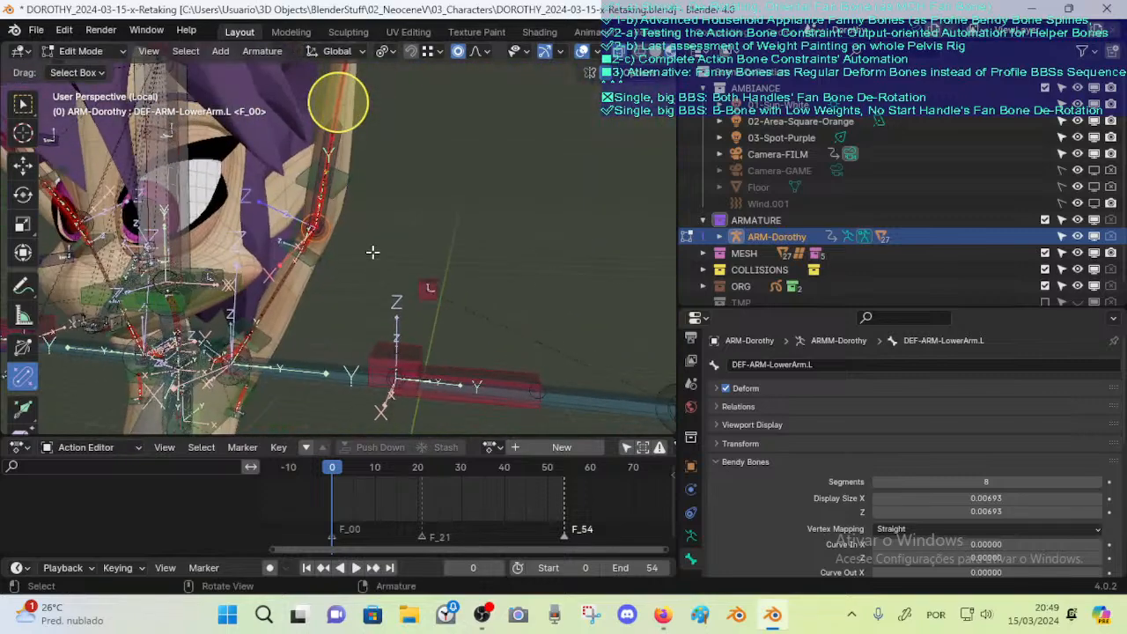
click(272, 296)
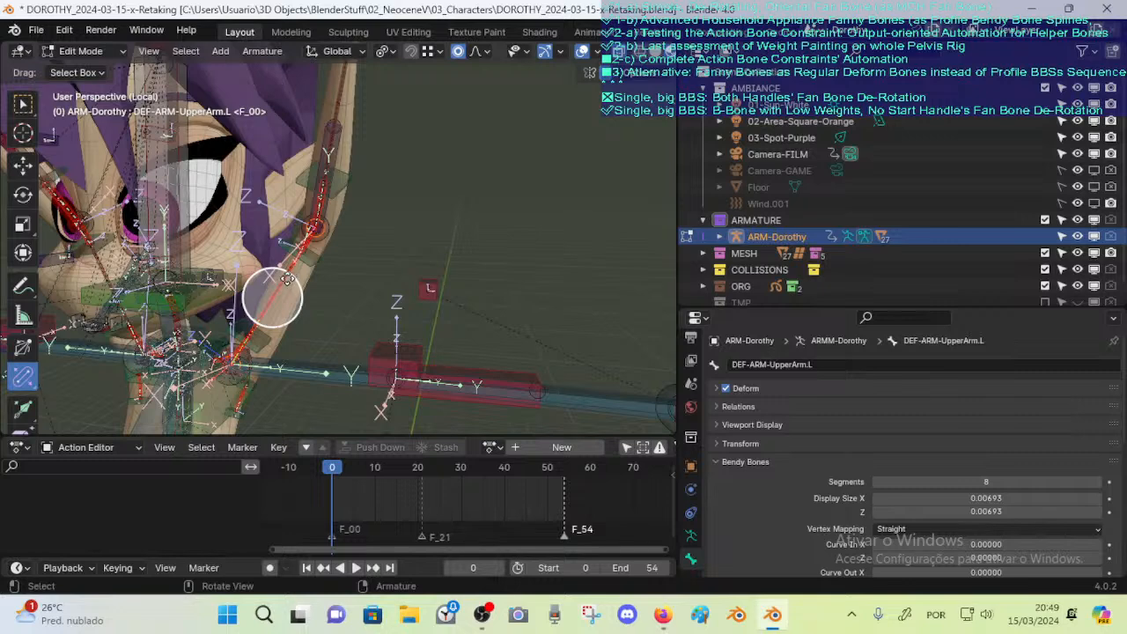
click(339, 365)
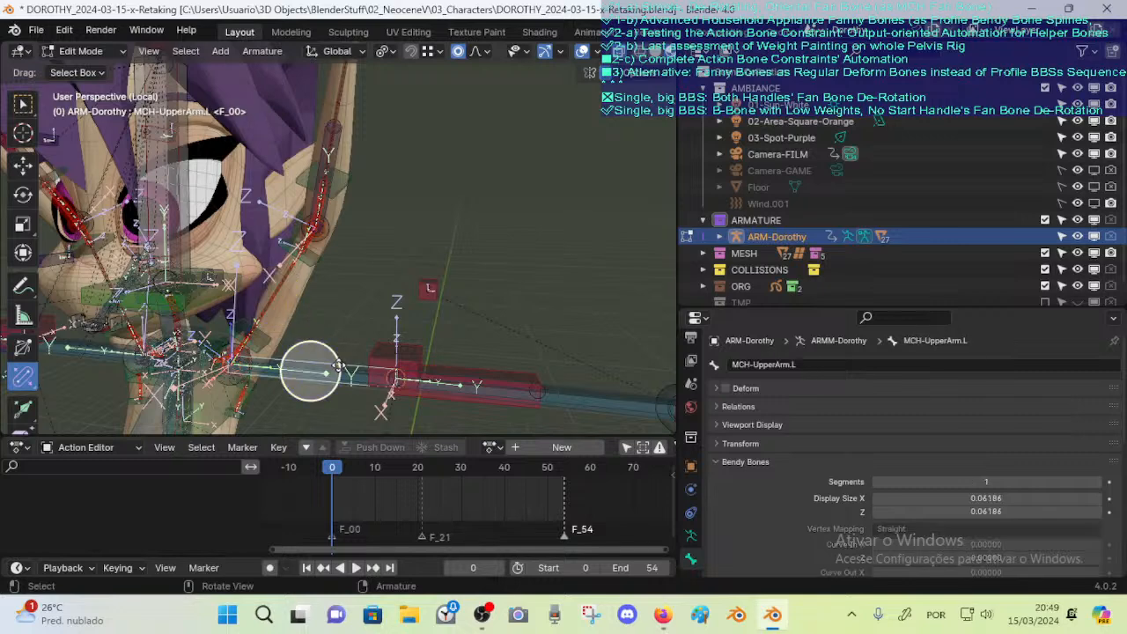
click(303, 289)
click(325, 356)
click(294, 288)
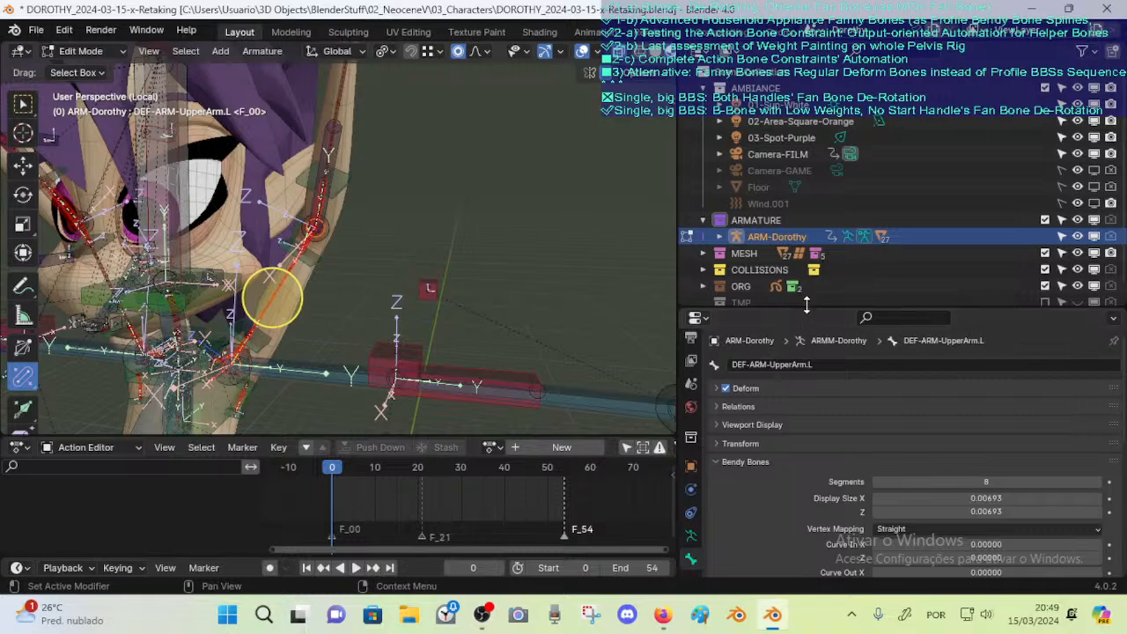
Enlarge the properties area, switch to Pose Mode and show the bone constraints of DEF-ARM-UpperArm.L
drag(806, 304, 806, 252)
key(ctrl+Tab)
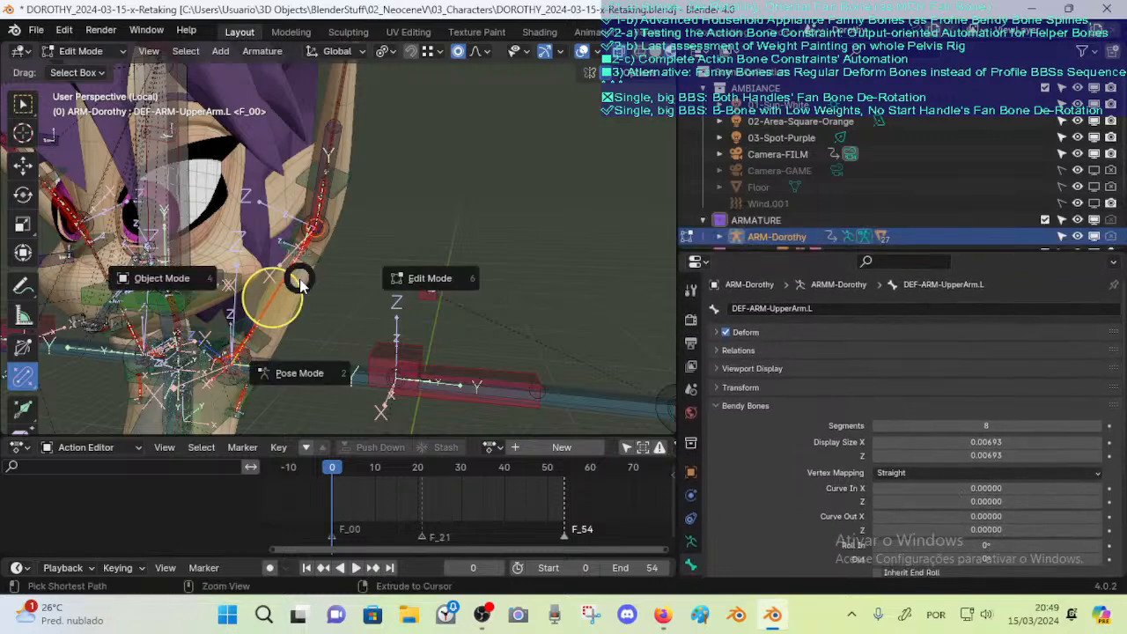
key(2)
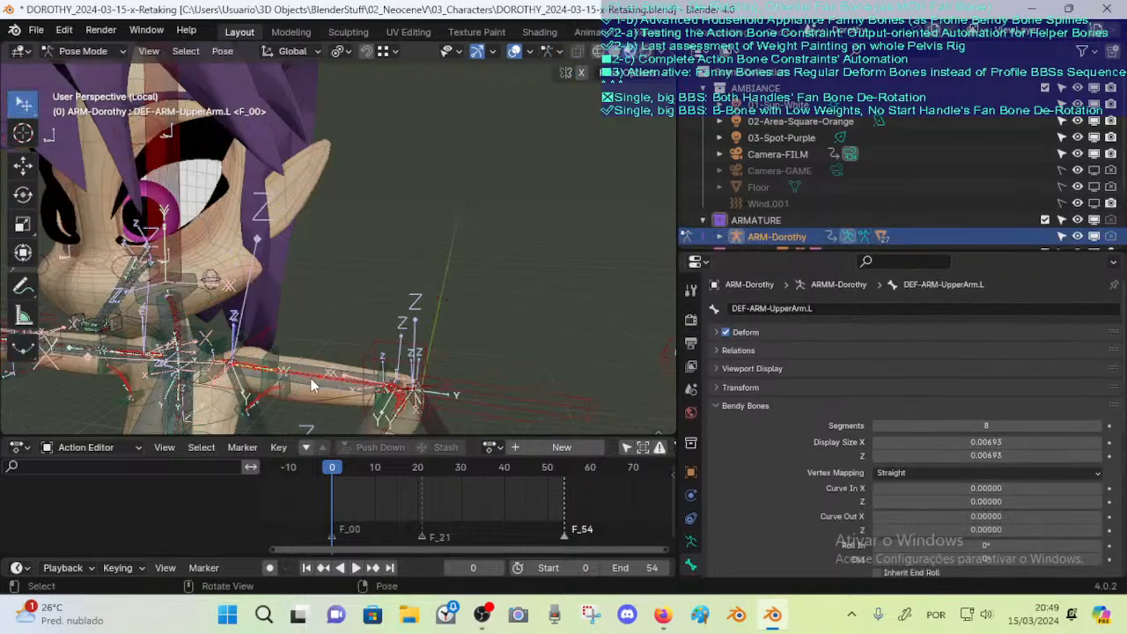
scroll(688, 511, down, 2)
click(692, 532)
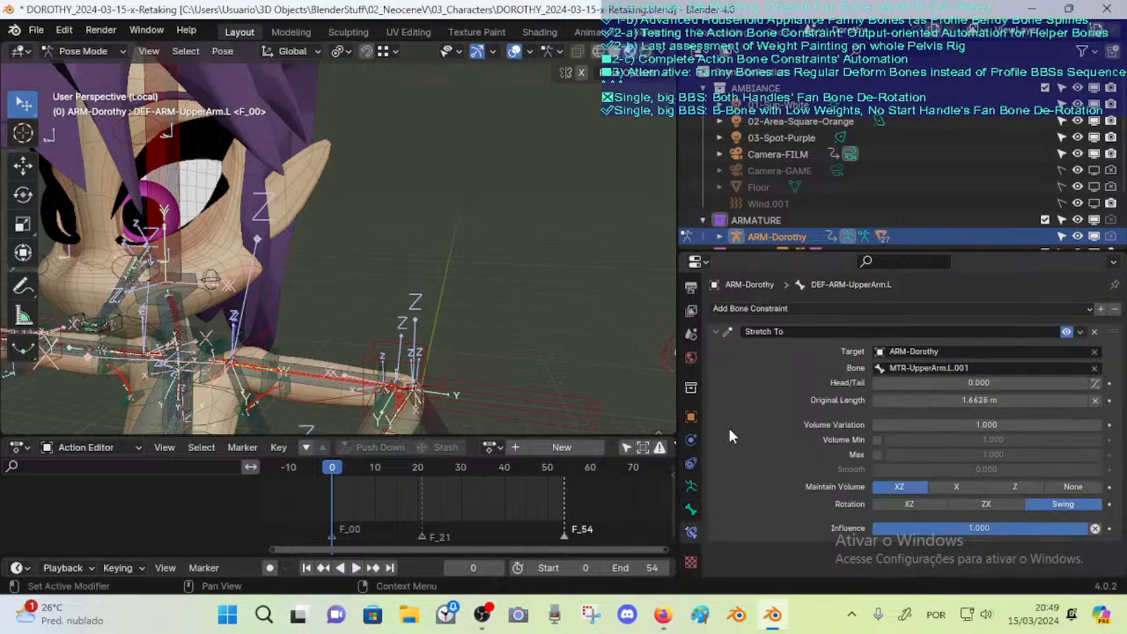
Select DEF-ARM-LowerArm.L, MCH-UpperArm.L and DEF-ARM-UpperArm.L in the bent arm to compare their constraints
middle_drag(494, 371, 520, 284)
click(296, 349)
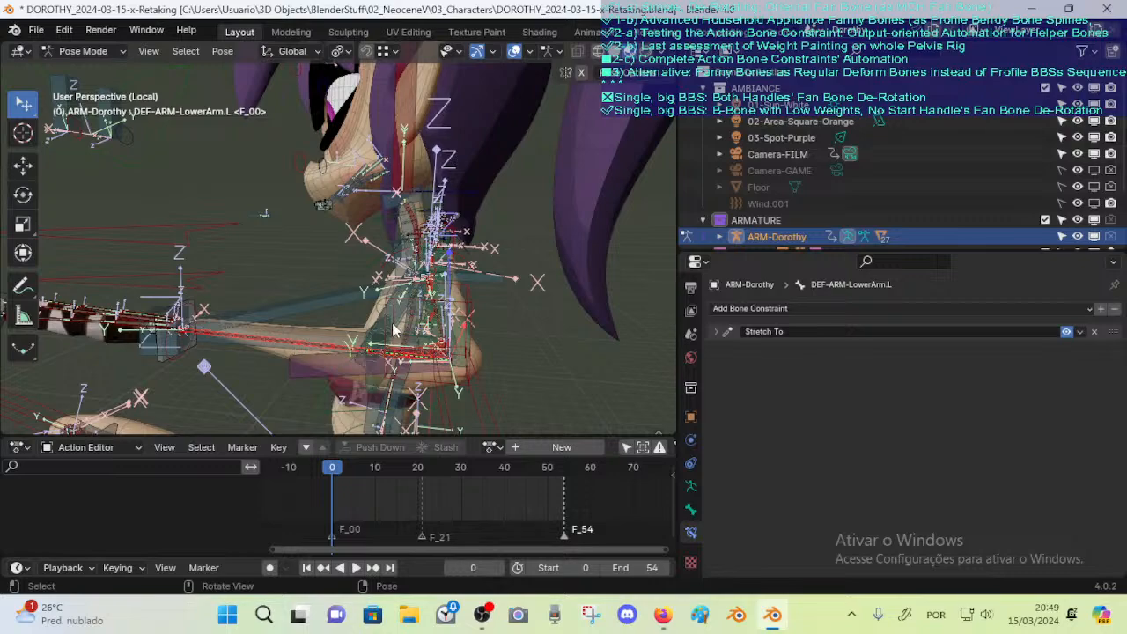
middle_drag(385, 335, 481, 330)
click(480, 304)
click(478, 303)
click(472, 270)
click(453, 298)
click(504, 289)
click(564, 170)
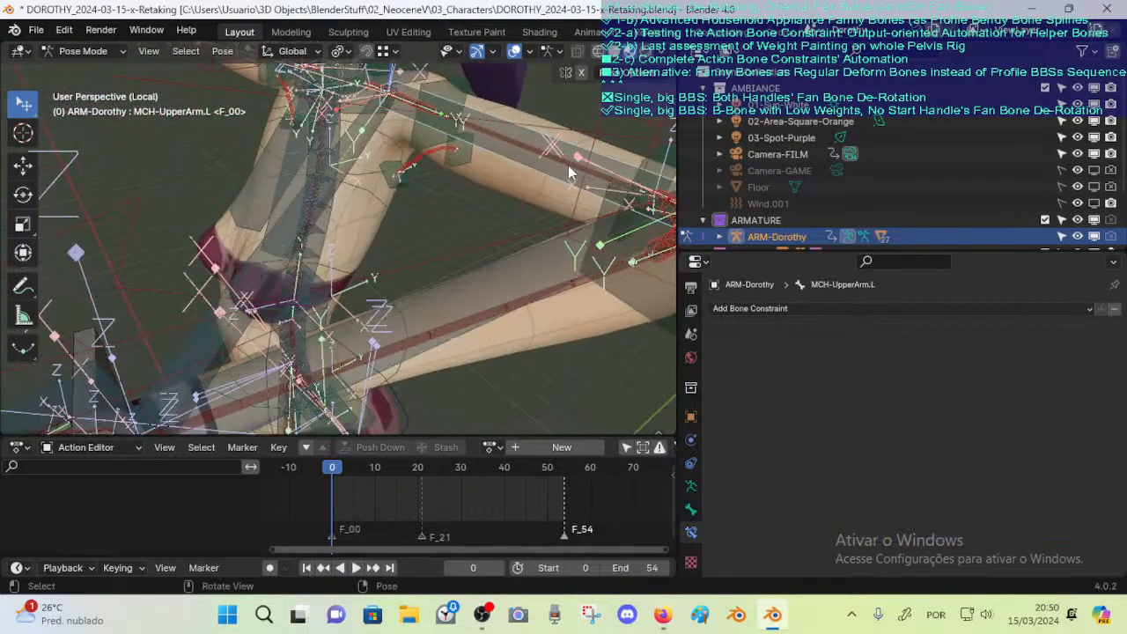
click(565, 170)
middle_drag(491, 227, 621, 150)
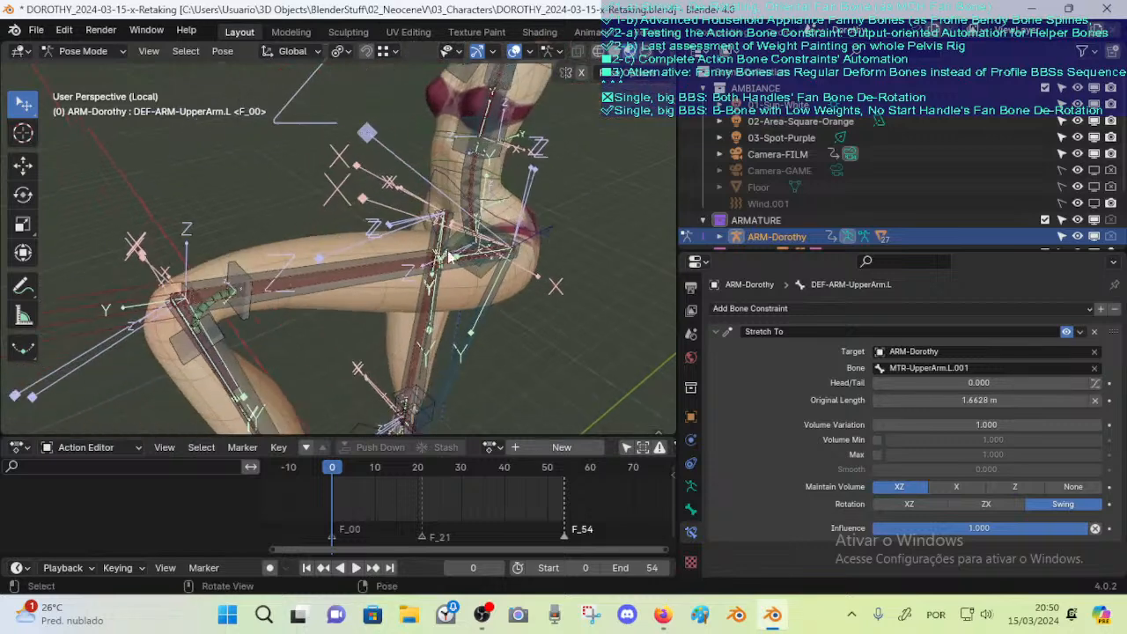
Select DEF-LEG-Thigh.L and its reference bone MCH-7-Thigh.L to compare their constraints
click(379, 268)
click(385, 270)
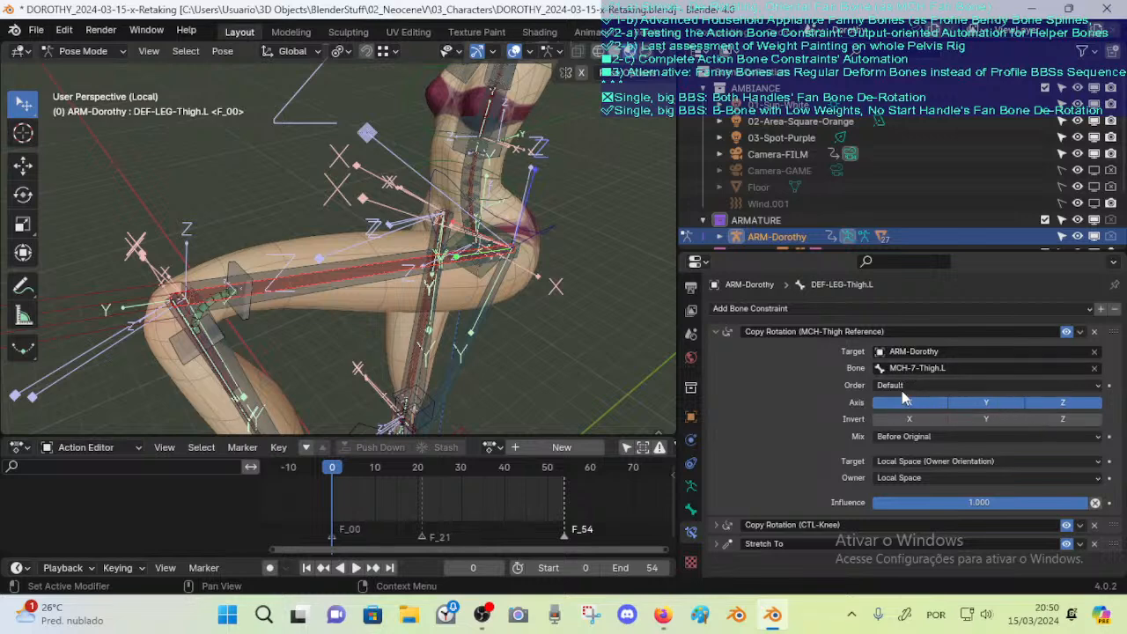
click(388, 284)
click(388, 271)
click(386, 275)
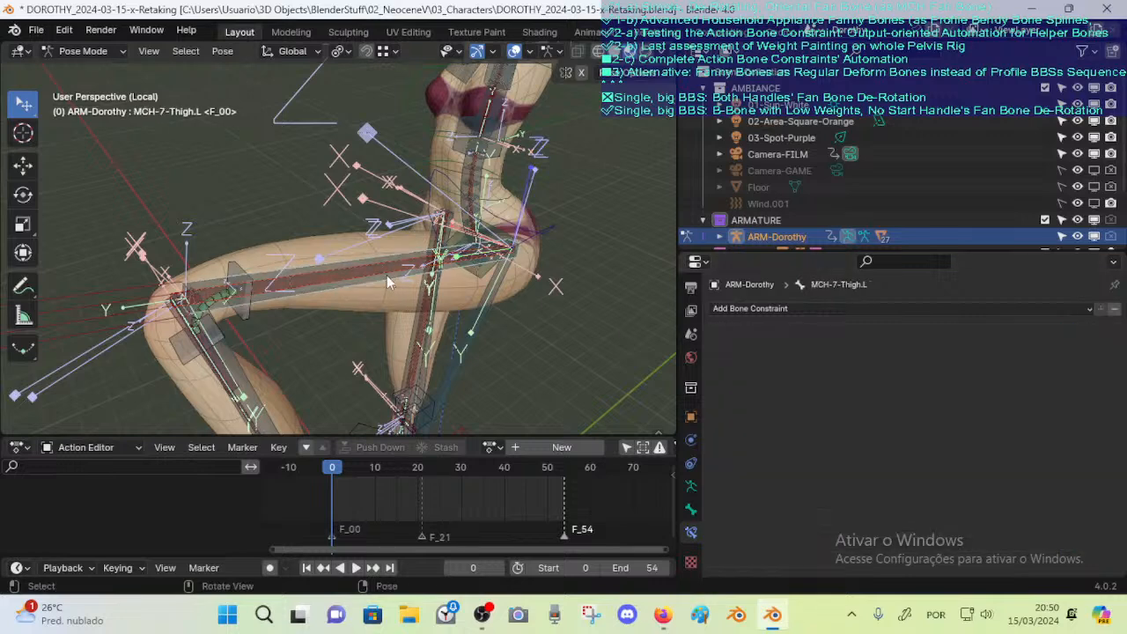
Compare the rest directions of MCH-7-Thigh.L and DEF-LEG-Thigh.L in Edit Mode, selecting the thigh's deform bone
key(Tab)
middle_drag(484, 333, 506, 322)
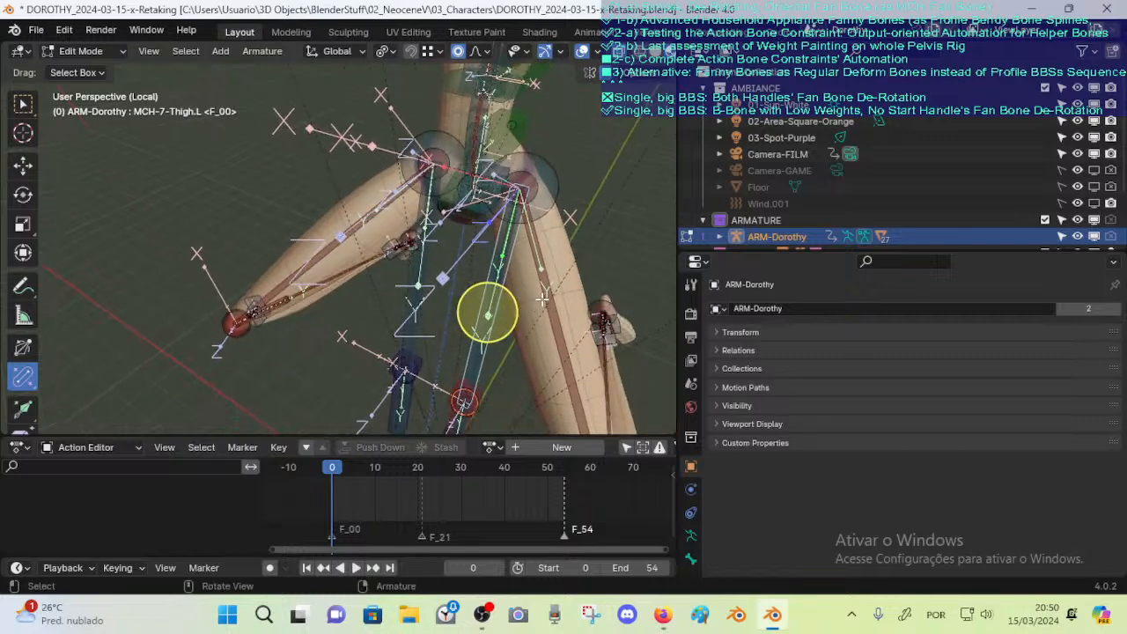
click(564, 357)
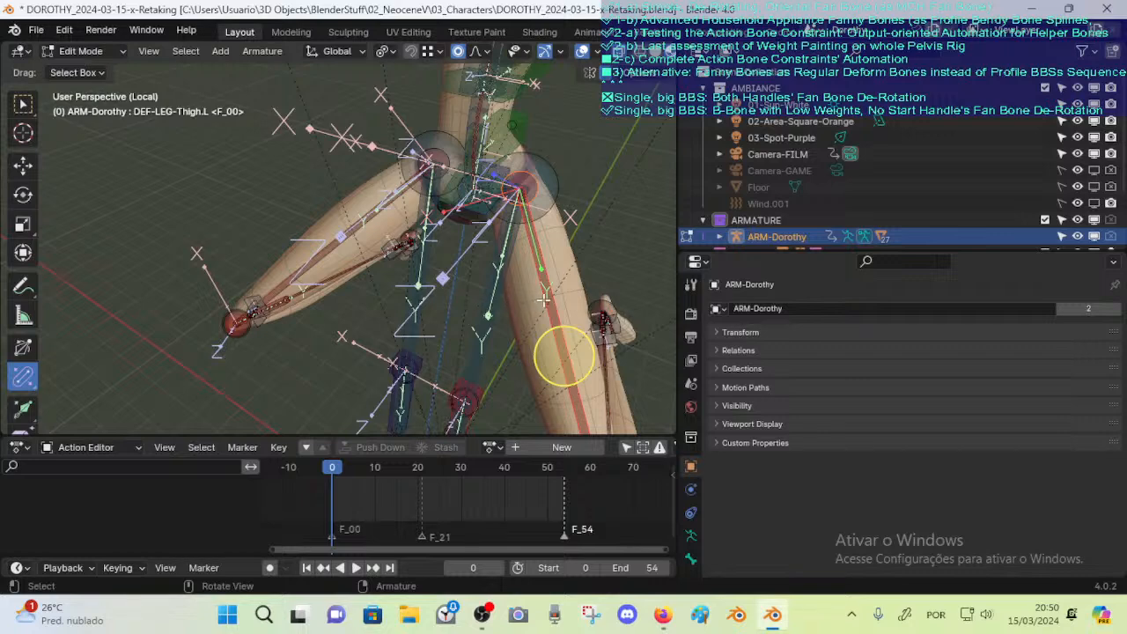
Return to Pose Mode and review the Stretch To settings of DEF-LEG-Thigh.L, collapsing them again
key(Tab)
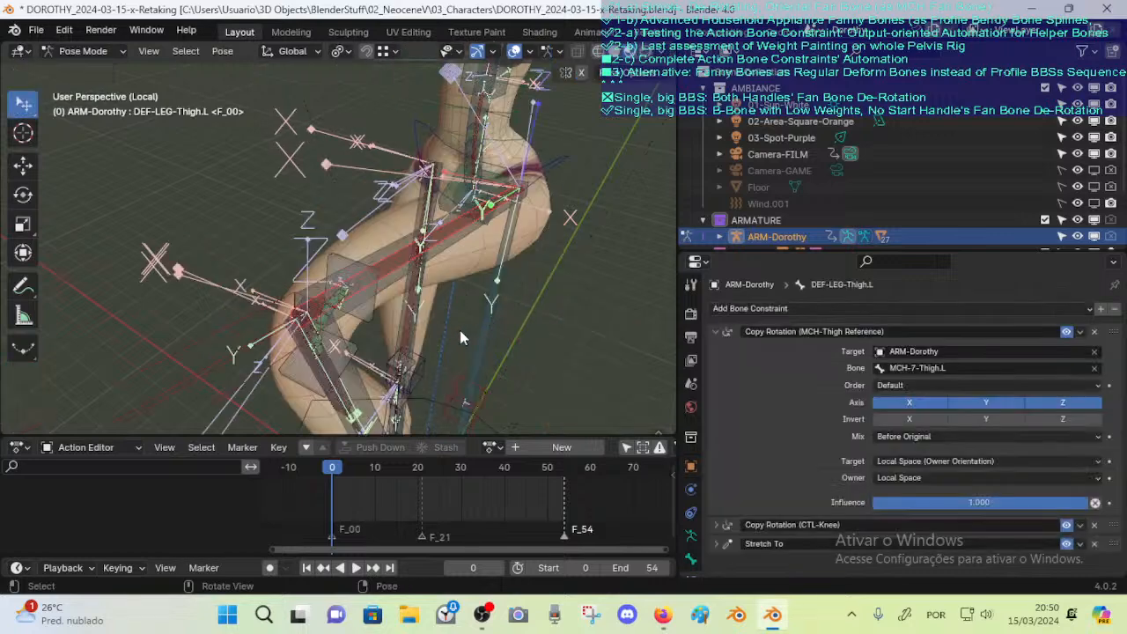
click(716, 543)
scroll(810, 309, down, 5)
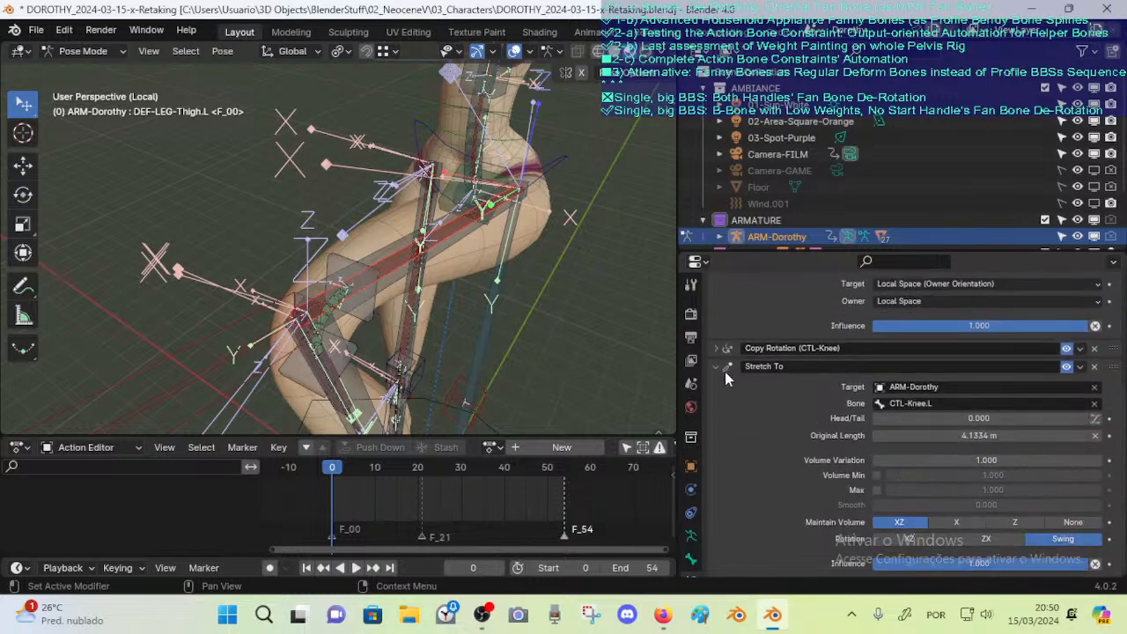
click(715, 366)
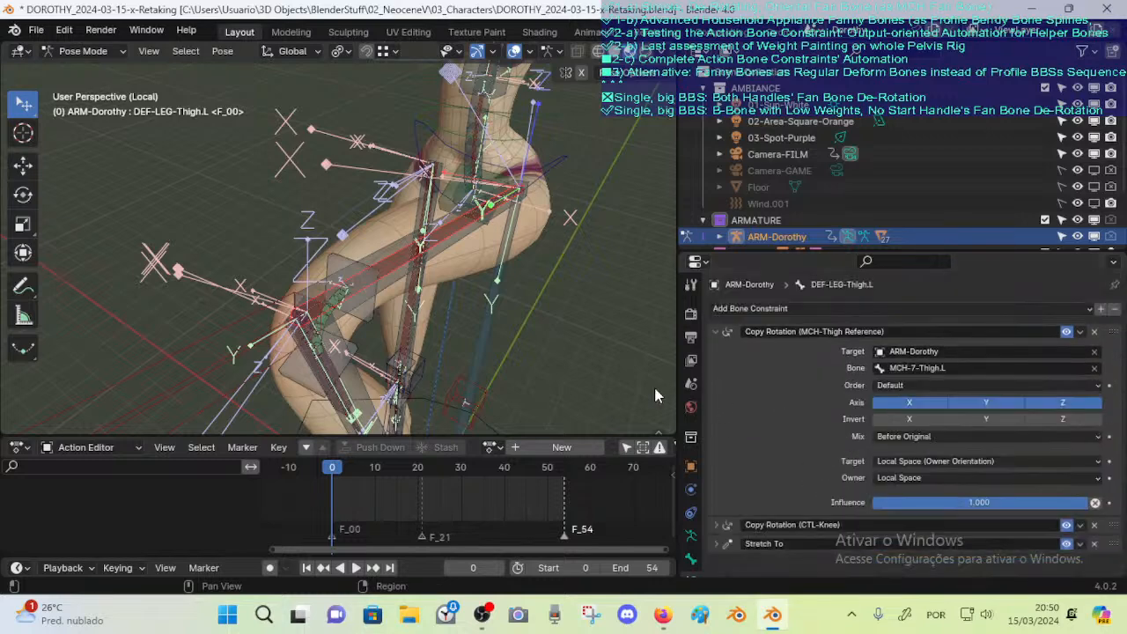
Try moving CTL-Knee.L to test how the left thigh follows it, and cancel the move
click(236, 352)
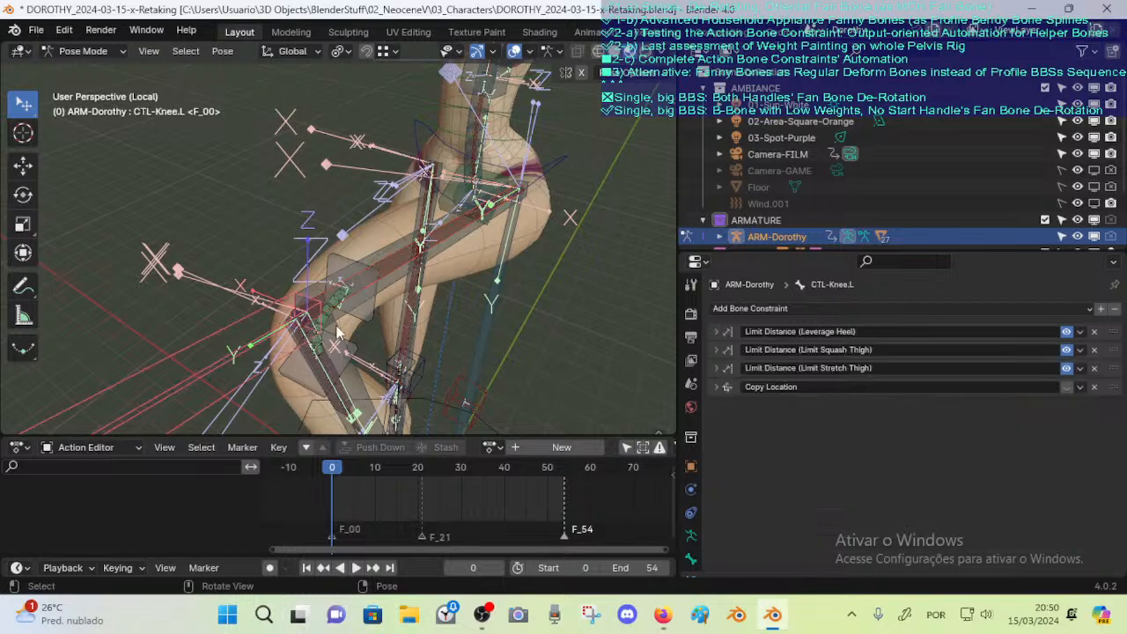
middle_drag(357, 335, 429, 279)
key(g)
right_click(287, 293)
Select MTR-Arm.L and move it outward, away from the torso, to open the left elbow
click(444, 214)
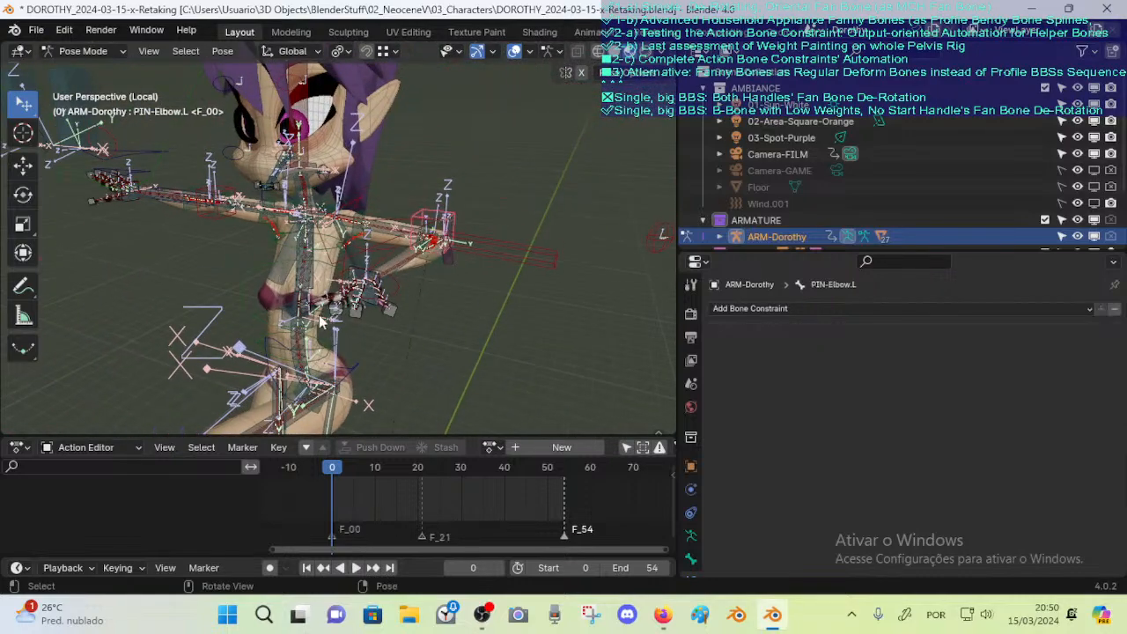
middle_drag(359, 324, 442, 339)
click(493, 294)
middle_drag(494, 294, 423, 342)
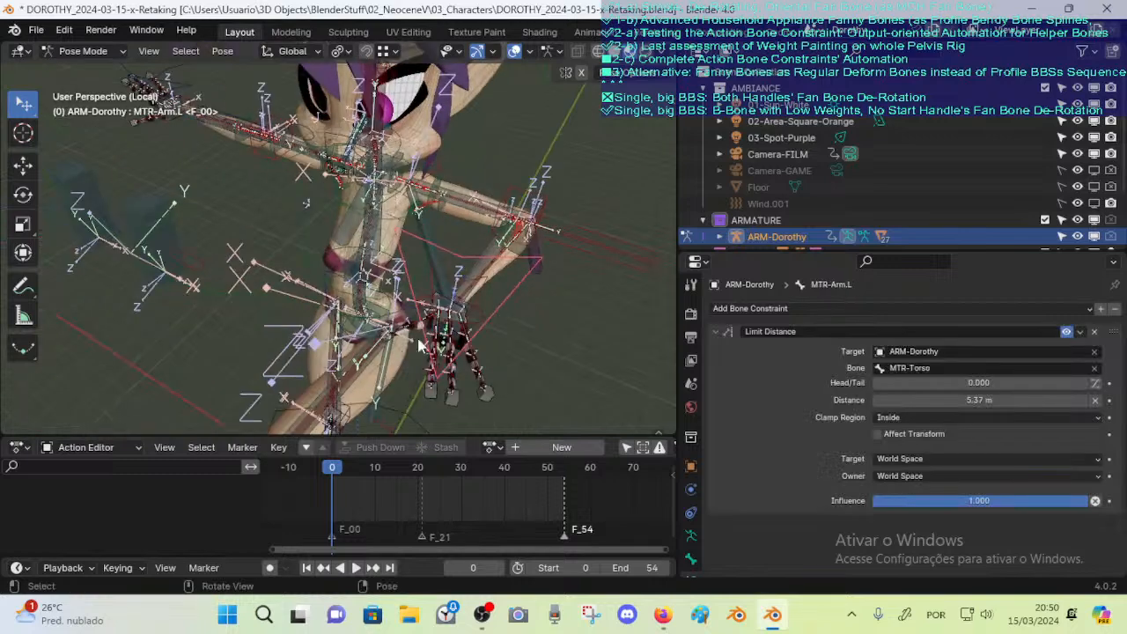
key(g)
click(606, 341)
Try moving MTR-UpperArm.L.001, the nearby elbow control and PIN-Elbow.L in turn to test the left elbow, cancelling each move
click(607, 219)
key(g)
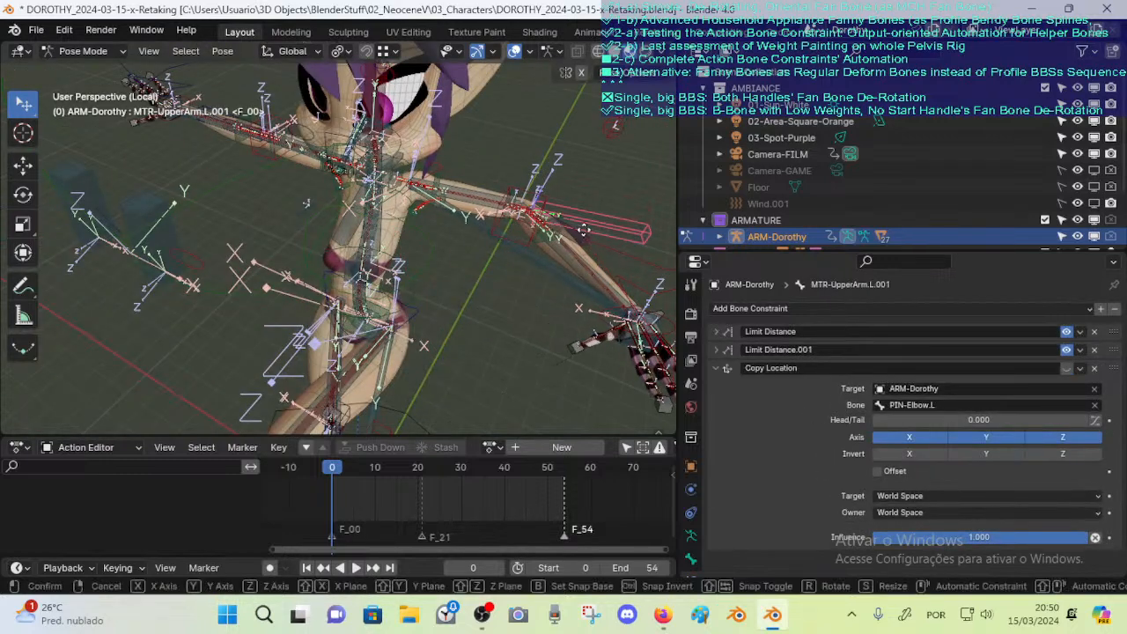
right_click(587, 199)
click(510, 235)
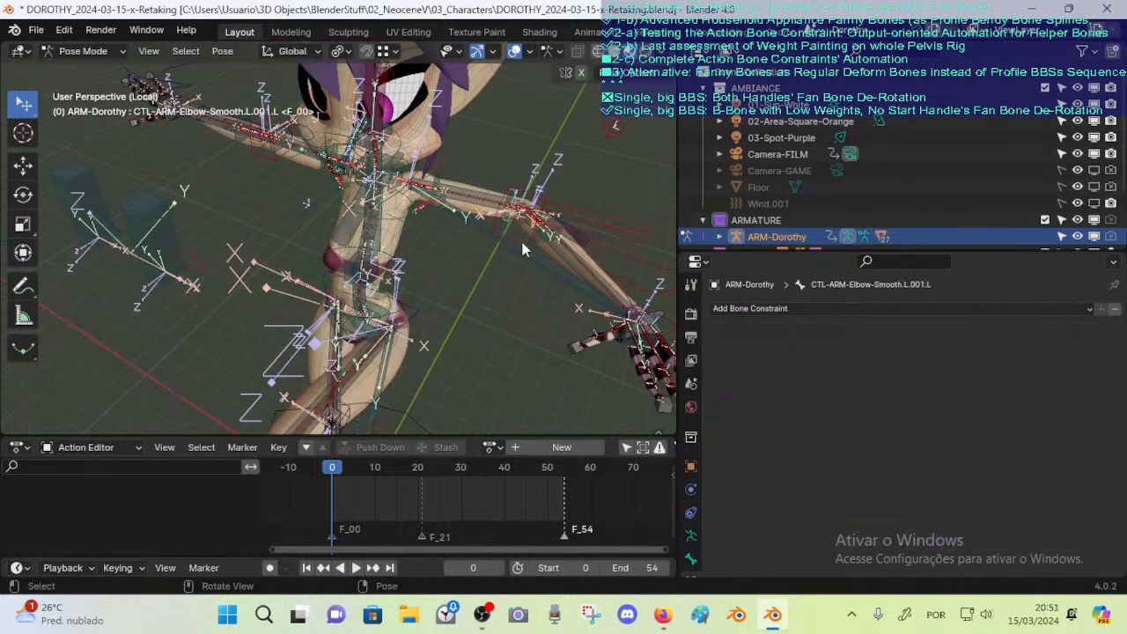
click(528, 230)
key(g)
right_click(538, 225)
click(542, 223)
key(g)
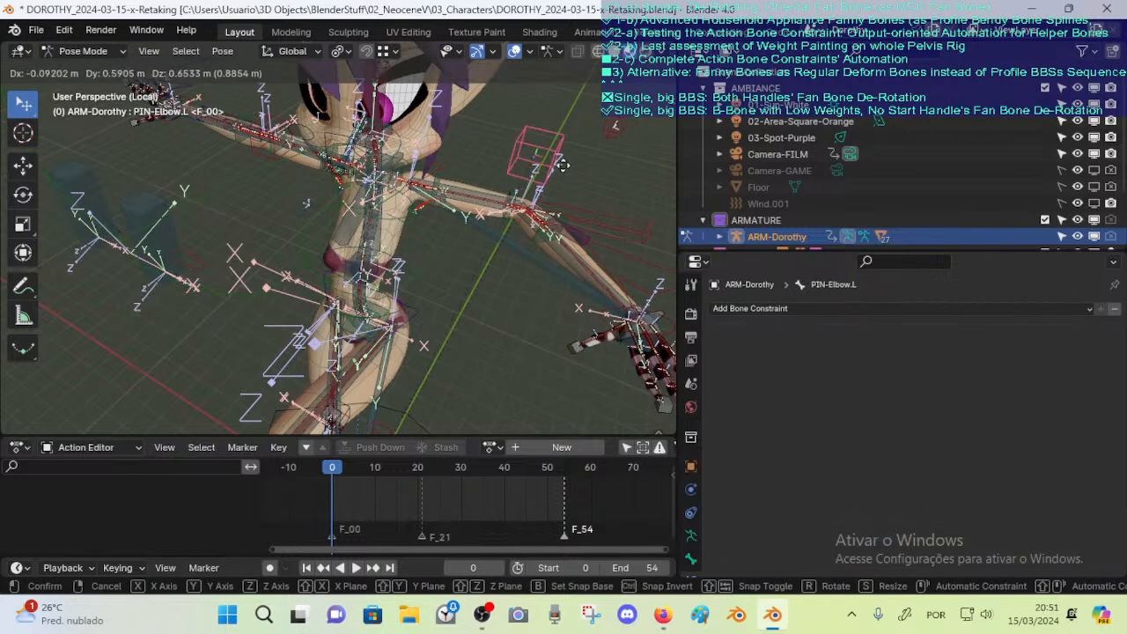
right_click(551, 230)
Enable the Copy Location constraint of MTR-UpperArm.L.001 targeting PIN-Elbow.L, and move MTR-Arm.L to test the pinned elbow
click(593, 227)
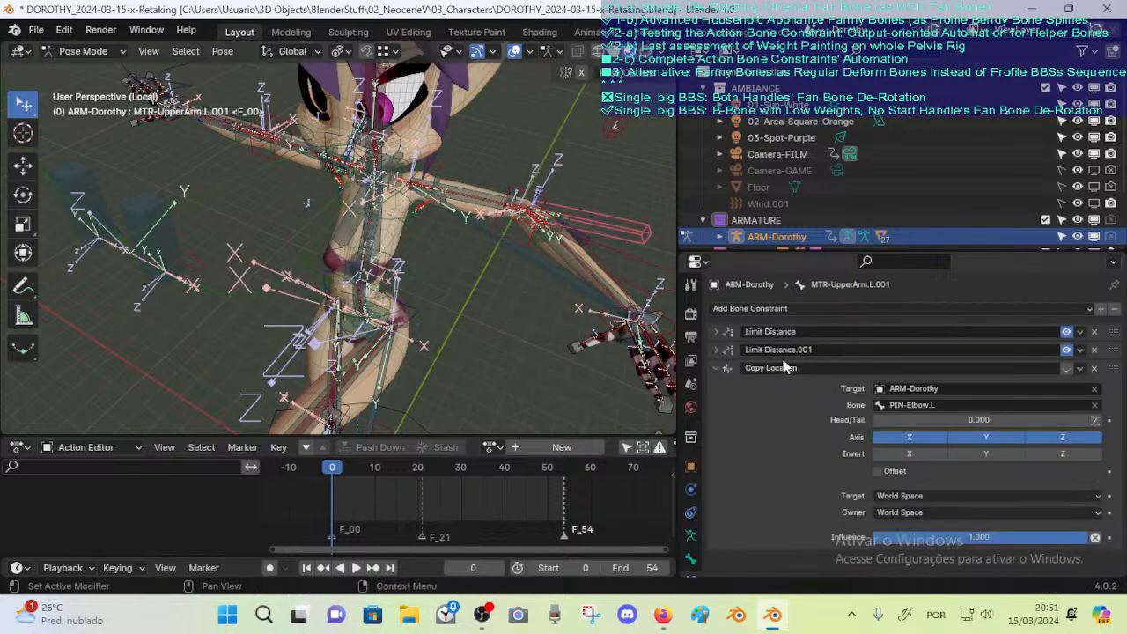
click(1066, 368)
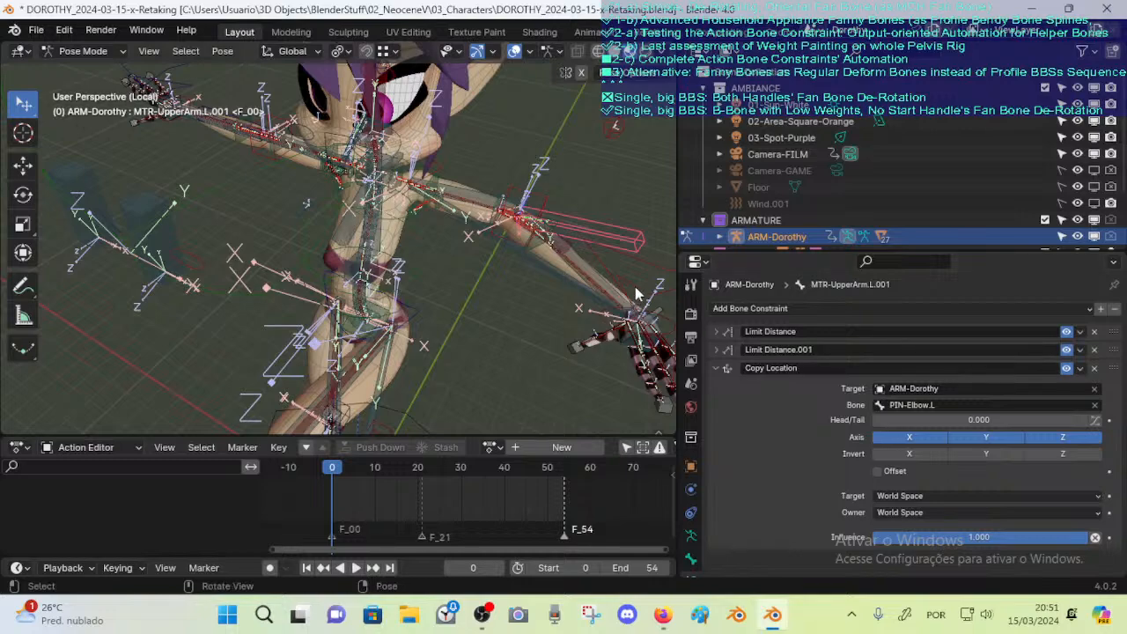
shift+middle_drag(638, 294, 470, 262)
click(599, 276)
key(g)
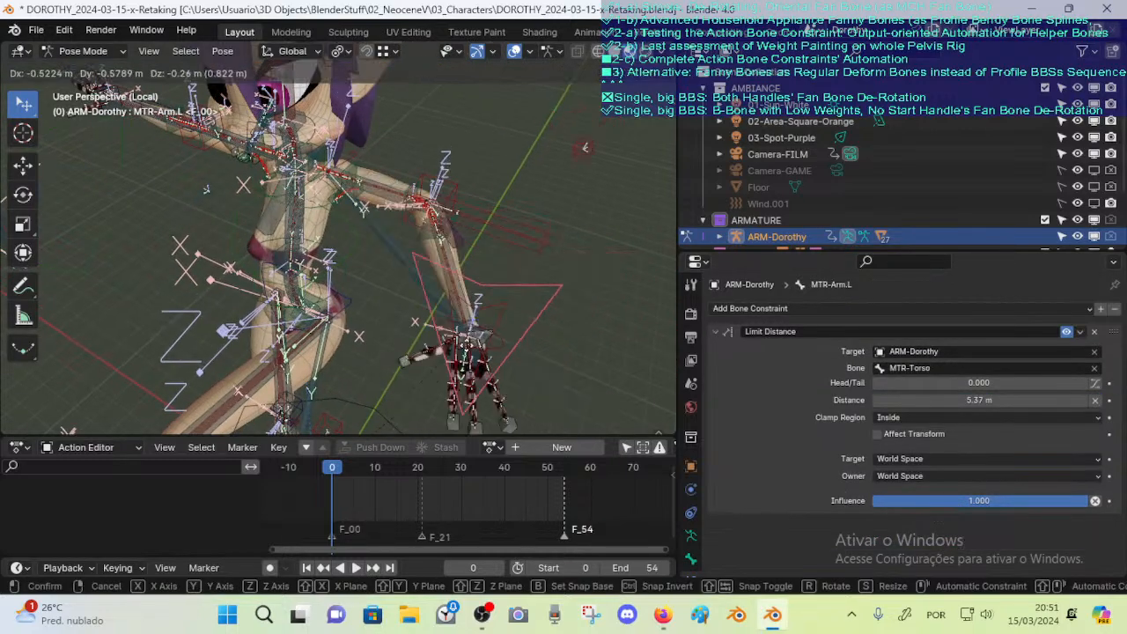
click(432, 253)
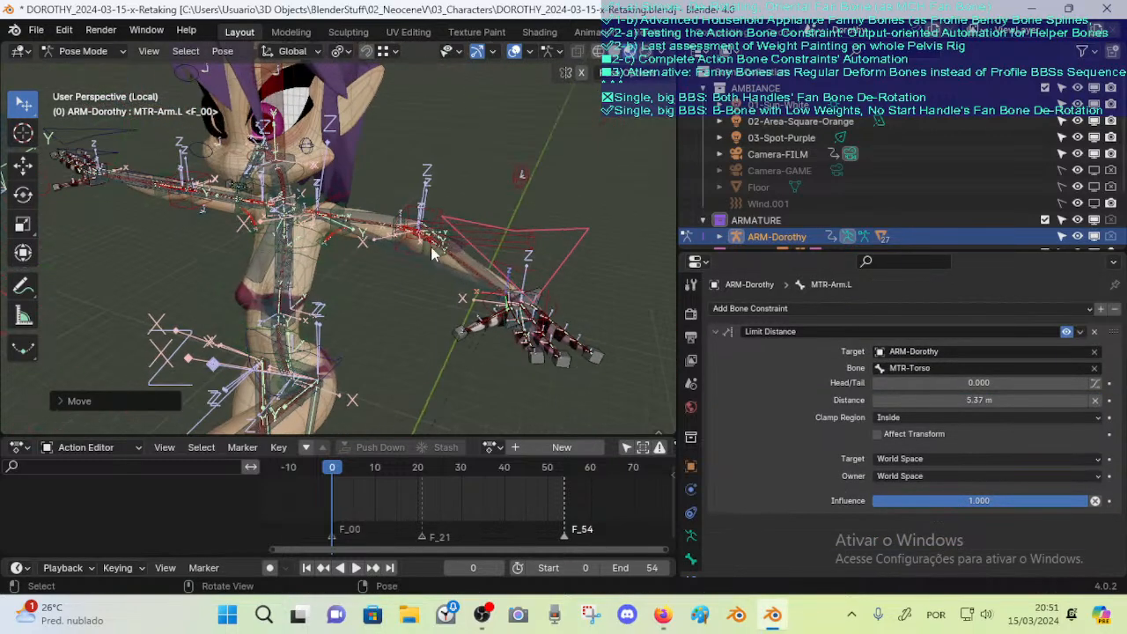
Rotate CMD-TorsoUpper and try moving it to test how the left arm follows while its elbow is pinned
middle_drag(300, 201, 286, 271)
click(286, 271)
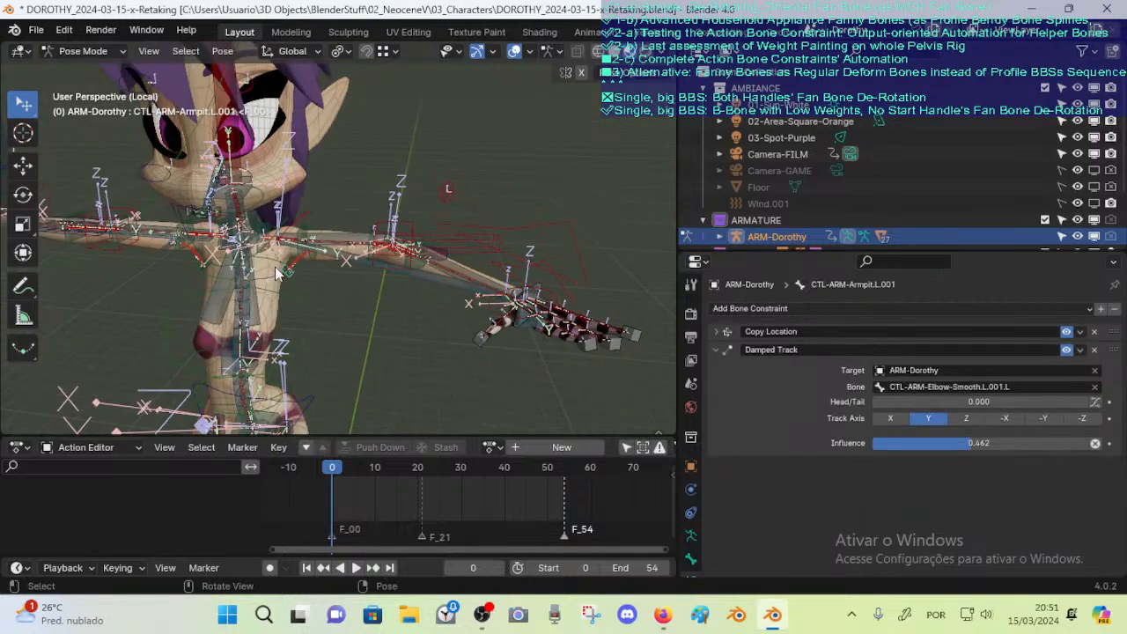
click(275, 273)
key(r)
click(340, 289)
key(g)
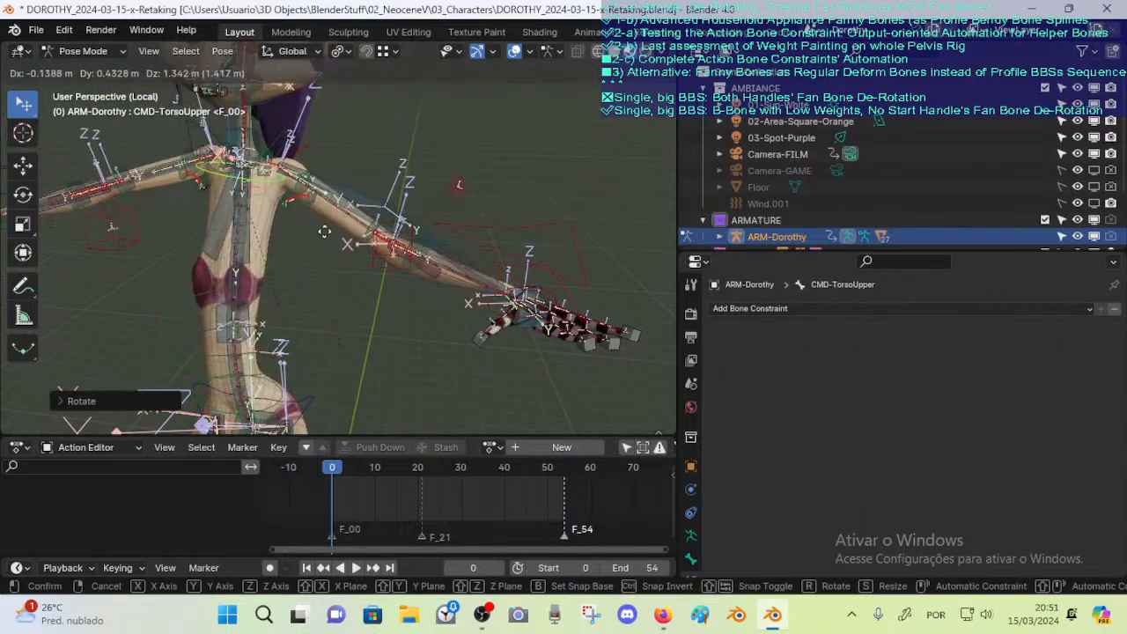
right_click(359, 291)
Move PIN-Elbow.L upward to test bending the left elbow through its pin
click(408, 224)
key(g)
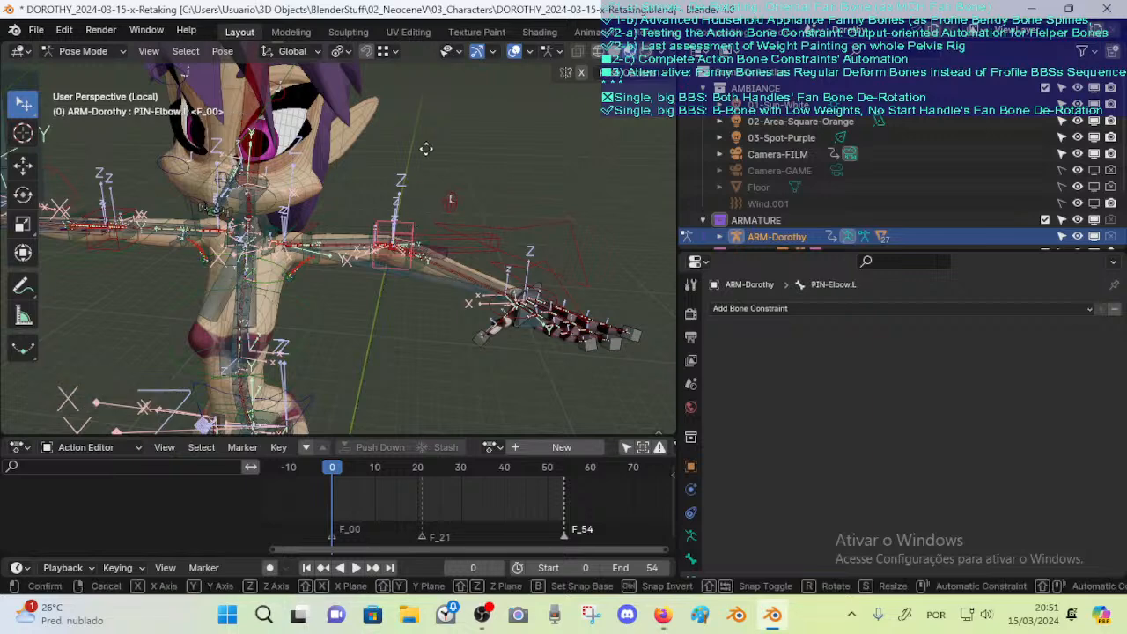
click(398, 185)
key(g)
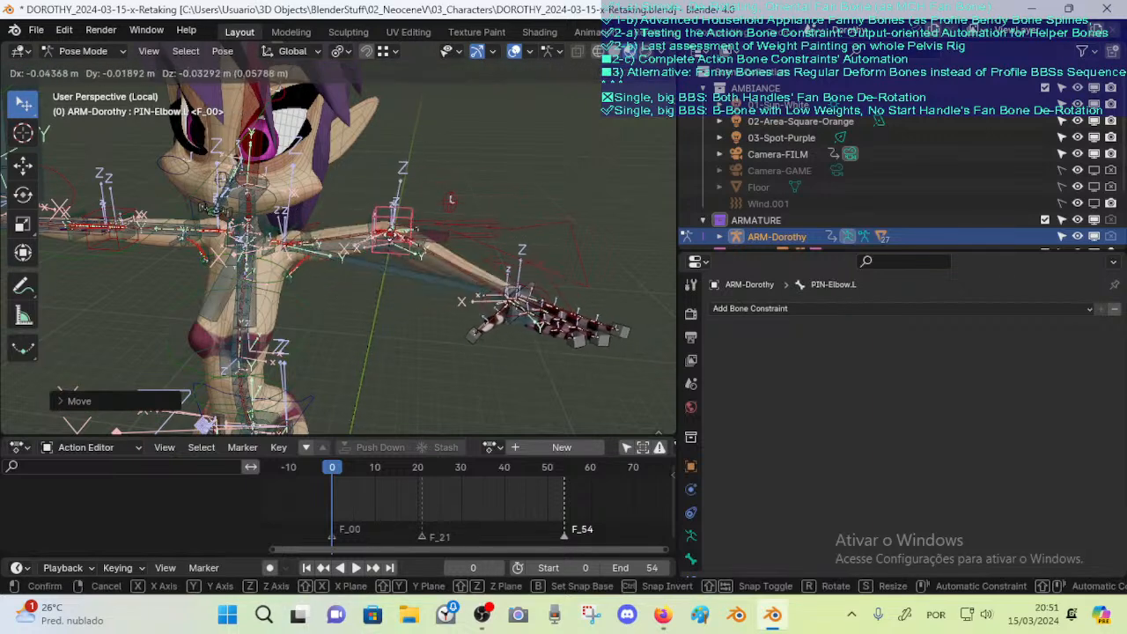
right_click(401, 207)
Try moving MTR-UpperArm.L.001, cancel it, and reset the pose of all the armature's bones
click(500, 213)
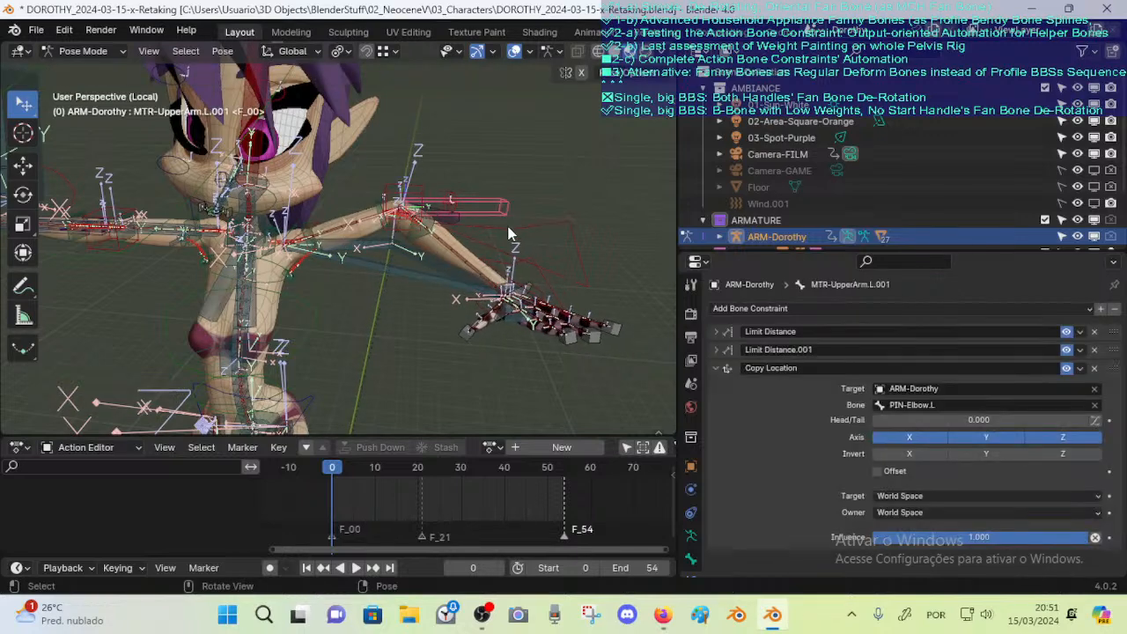
key(g)
right_click(473, 256)
middle_drag(473, 255, 410, 216)
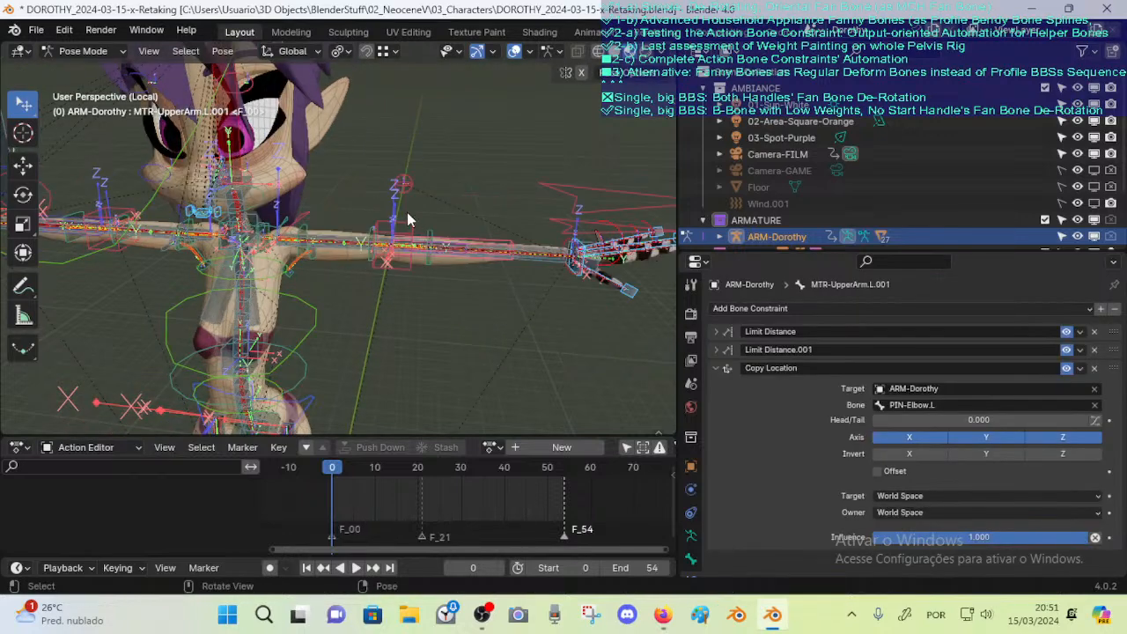
Set the Copy Location influence of MTR-UpperArm.L.001 to 0 to release the elbow from its pin
click(458, 231)
click(499, 243)
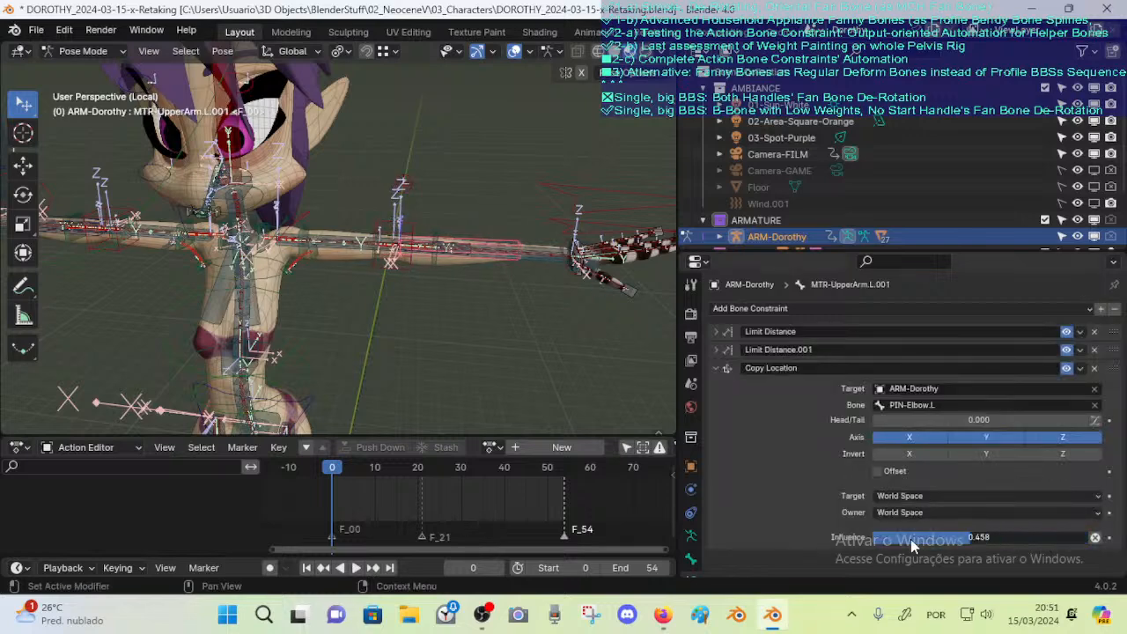
shift+middle_drag(564, 316, 459, 339)
Move MTR-LowerArm.L.001 down and toward the body, and rotate it about the global Z axis
click(503, 216)
click(538, 193)
click(516, 230)
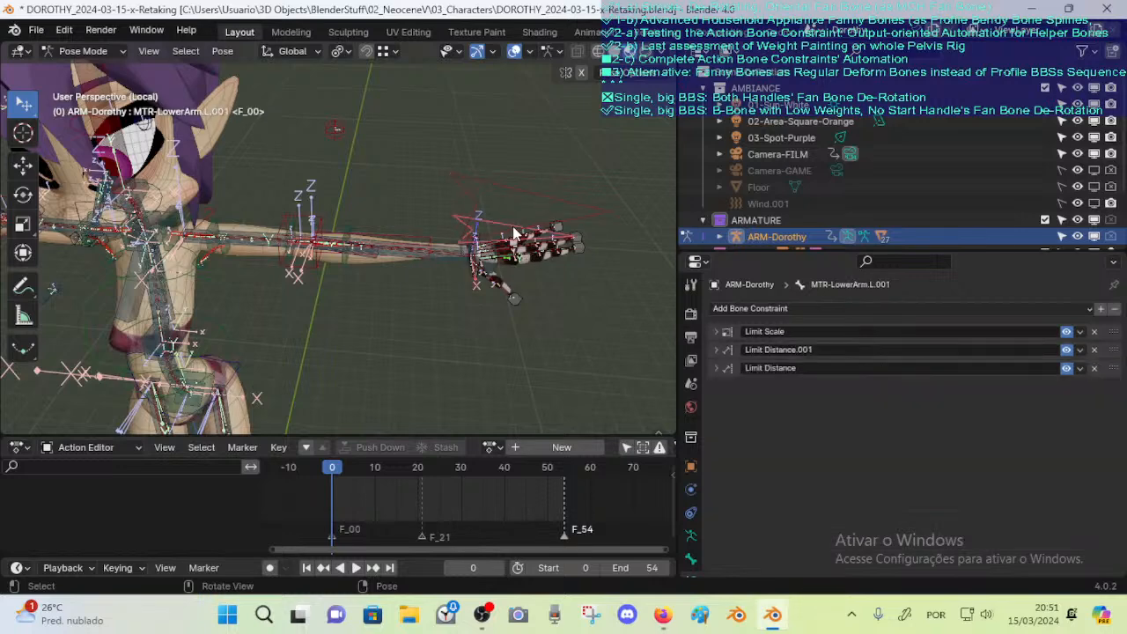
key(g)
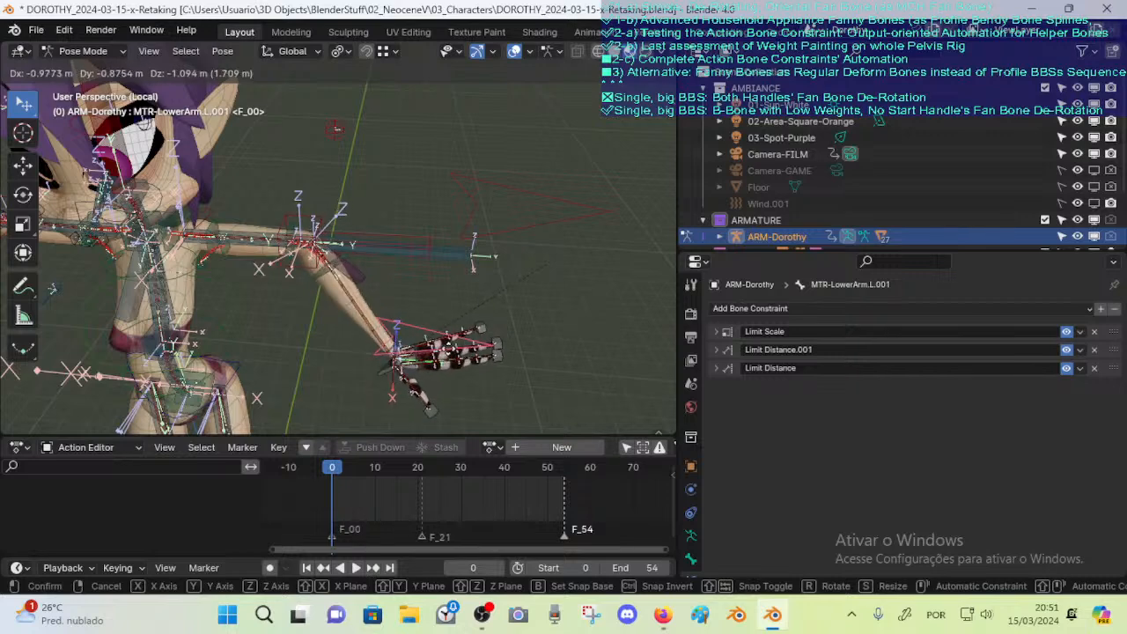
click(467, 313)
key(r)
key(z)
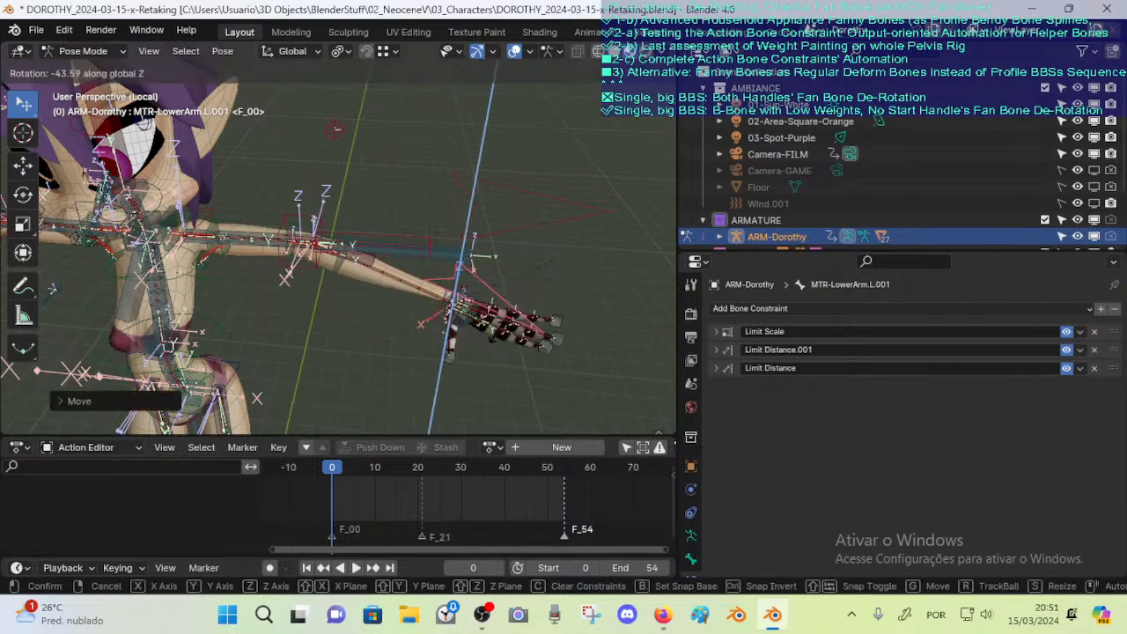
click(449, 348)
Move MTR-LowerArm.L.001 back and forth to test the unpinned elbow, leaving the forearm almost fully extended
key(g)
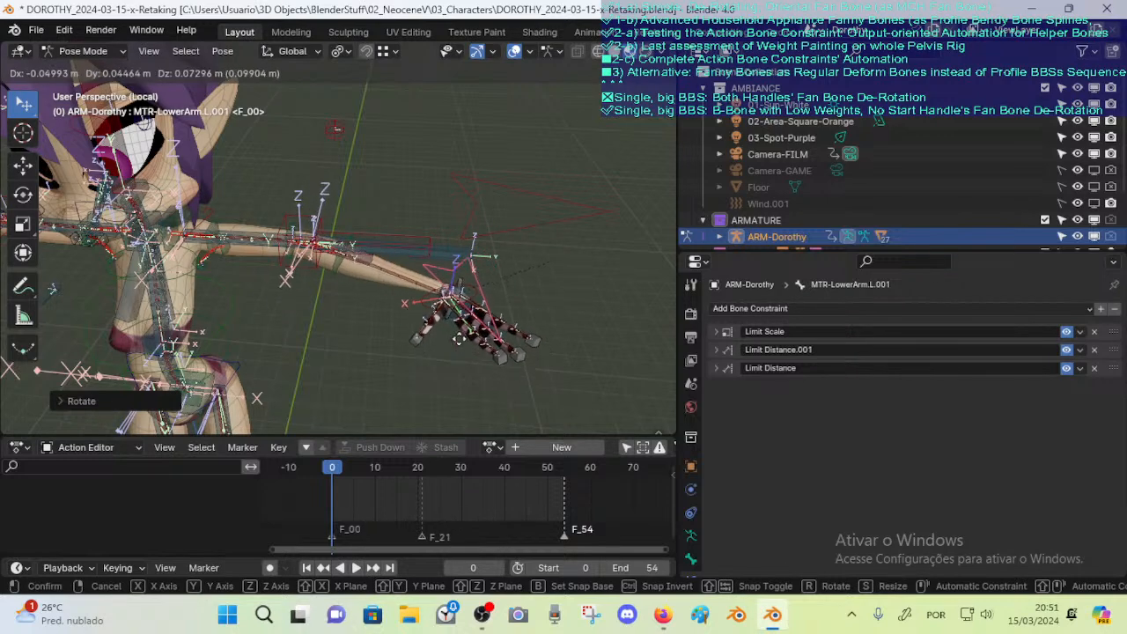
click(480, 329)
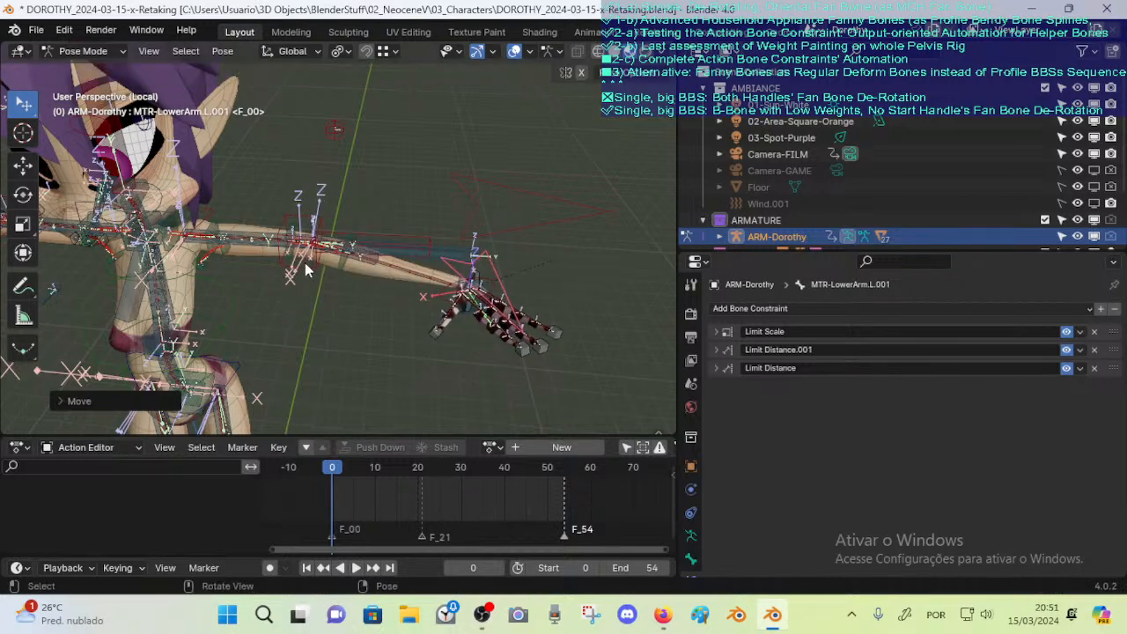
key(g)
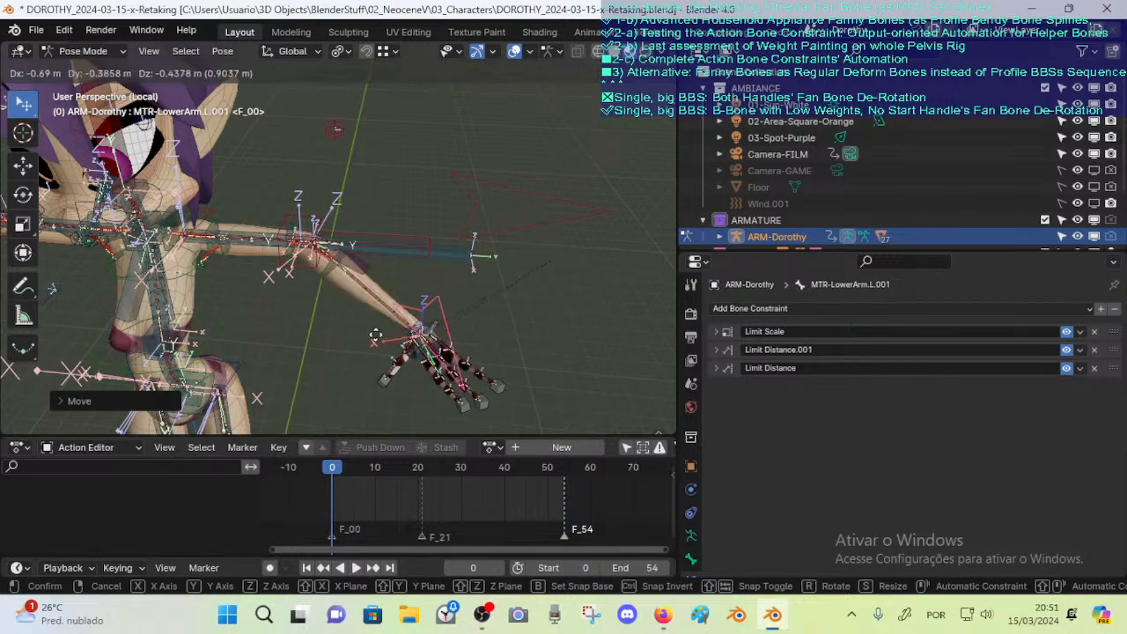
click(487, 276)
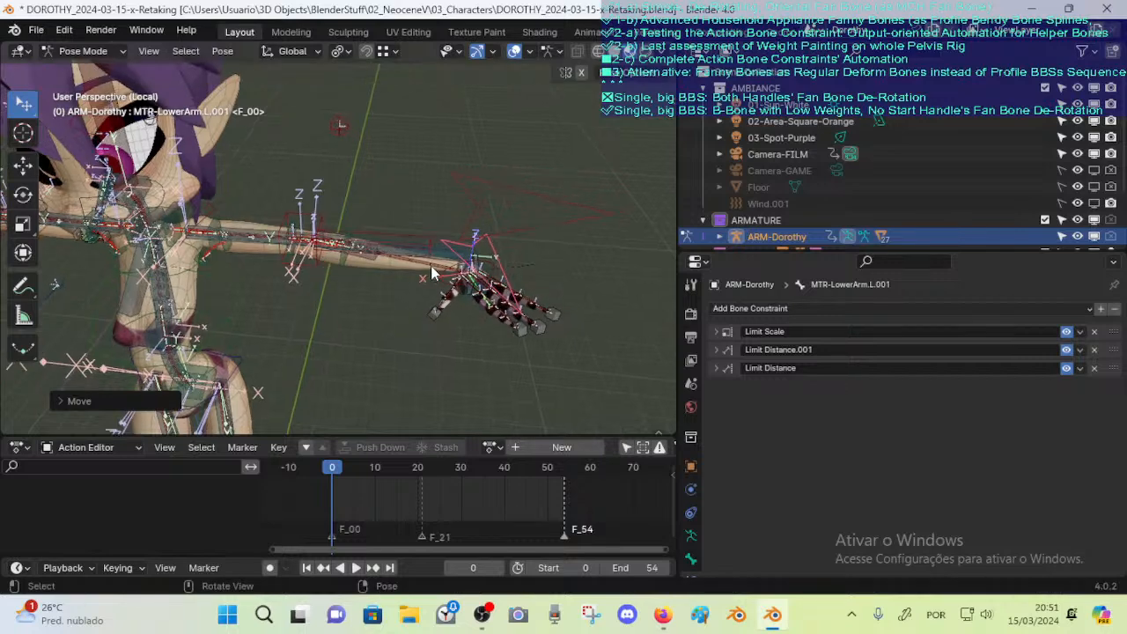
key(g)
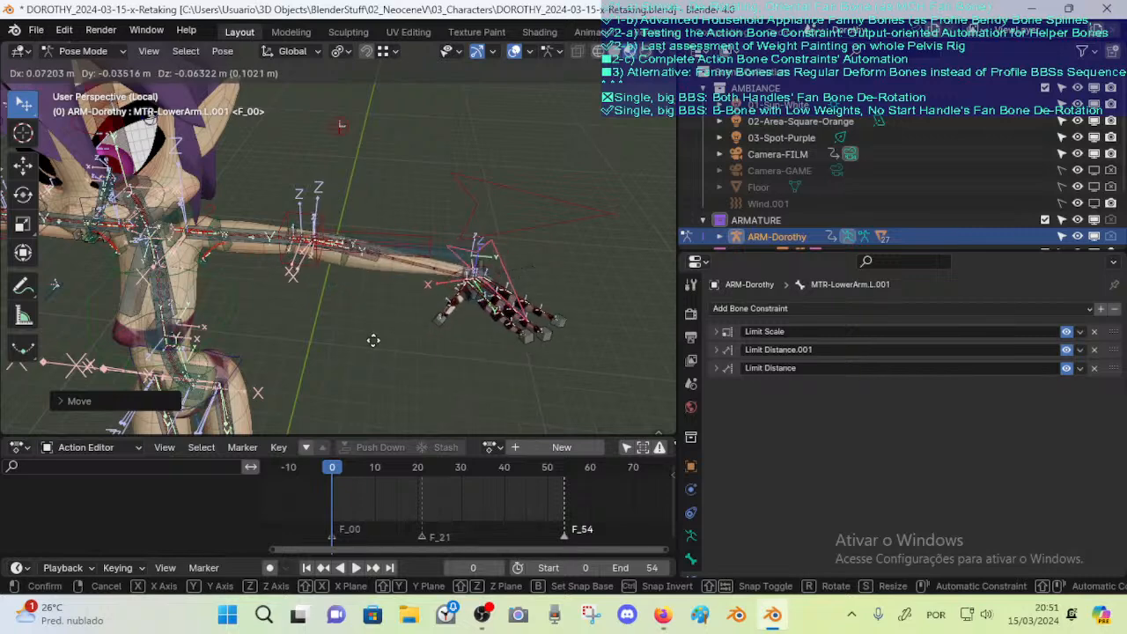
click(406, 306)
Try rotating CMD-TorsoUpper to test how the unpinned left arm follows, and cancel the rotation
middle_drag(405, 306, 390, 299)
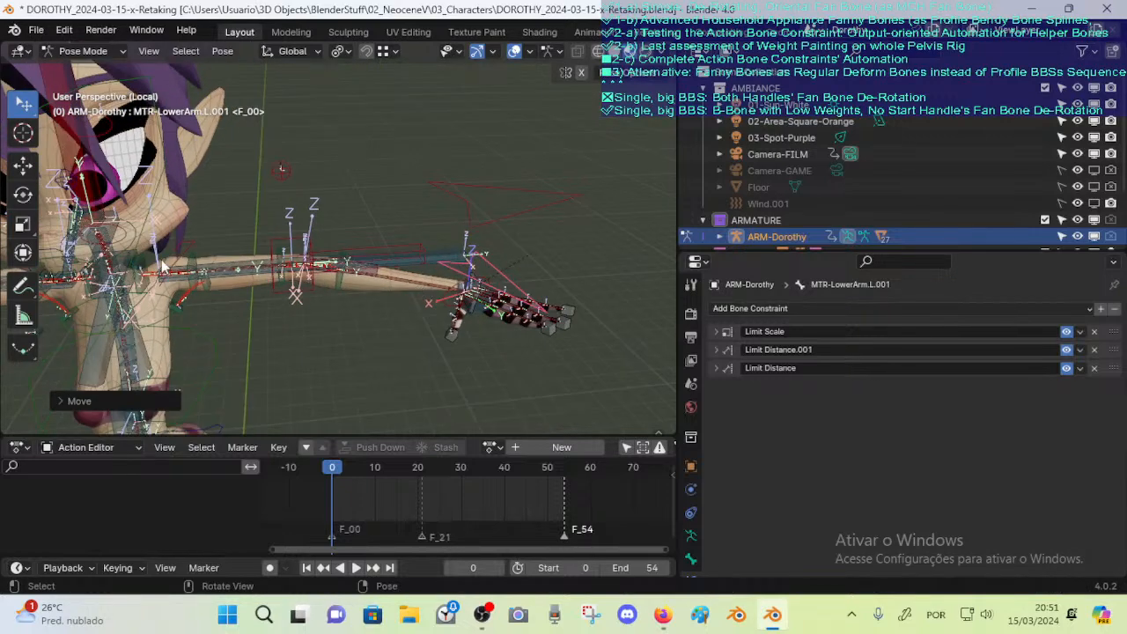
click(358, 242)
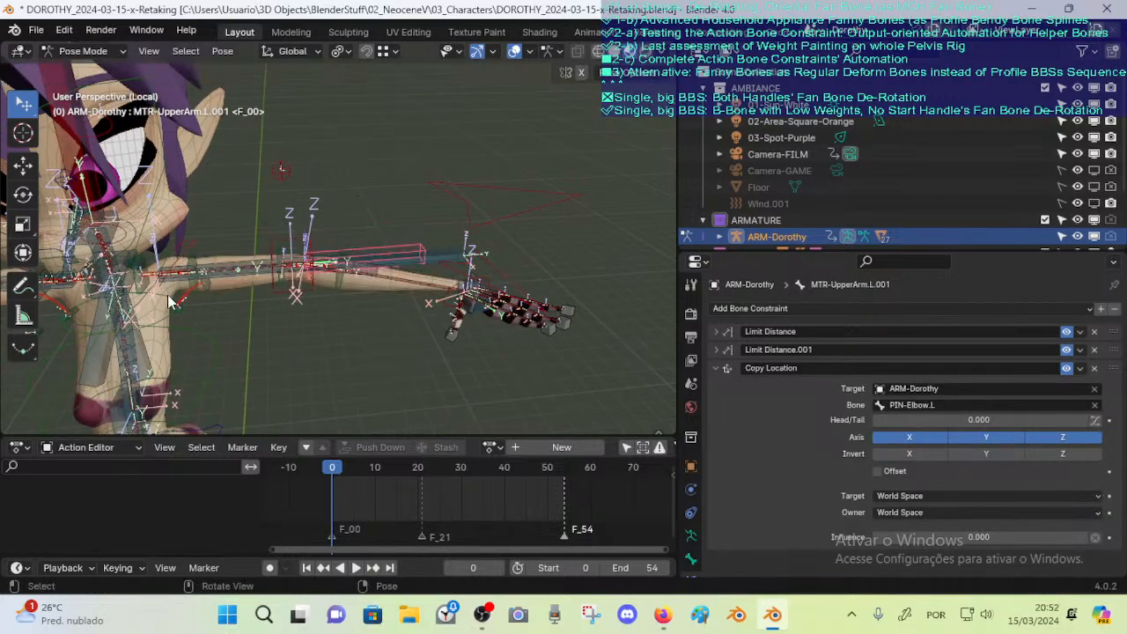
click(206, 310)
key(r)
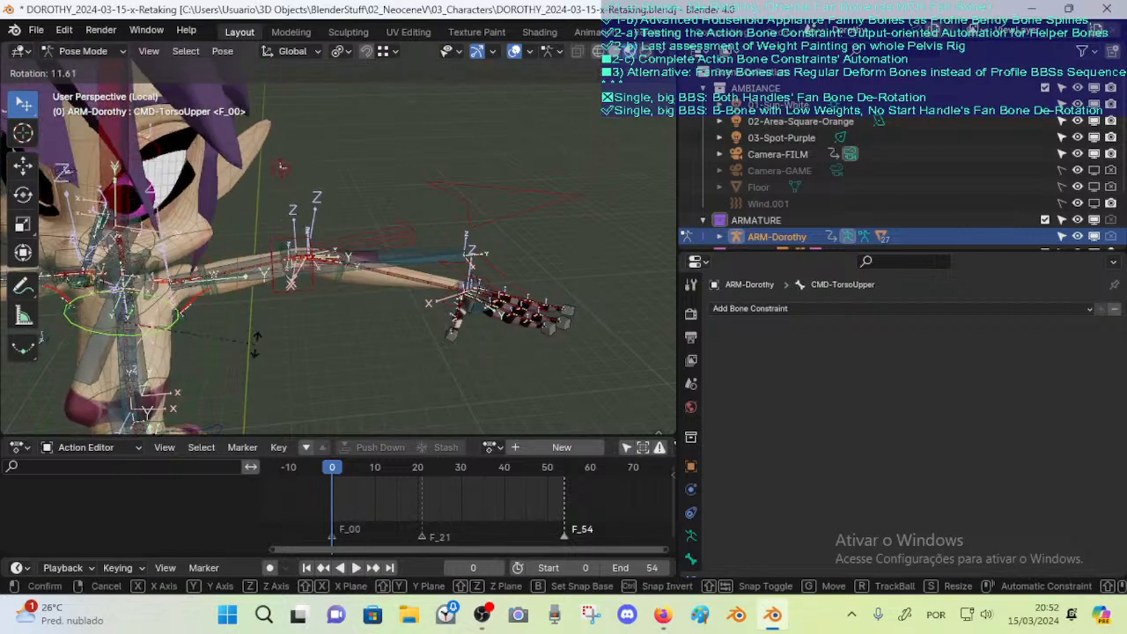
right_click(254, 358)
Raise the Copy Location influence of MTR-UpperArm.L.001 to 0.966 and move PIN-Elbow.L upward to bend the left elbow
click(342, 260)
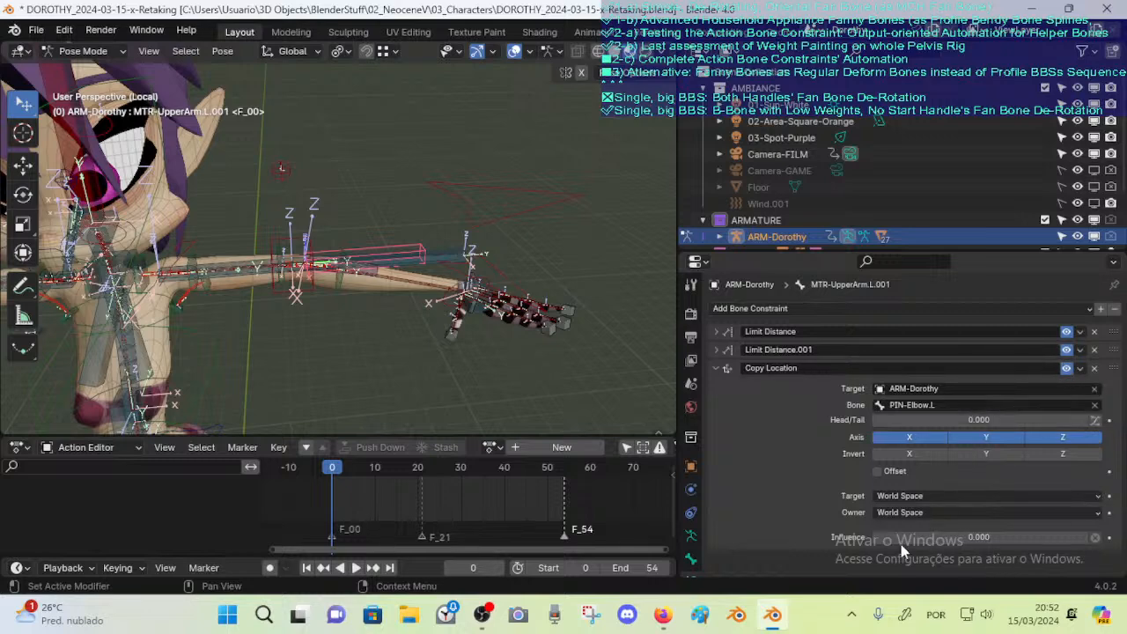
drag(908, 536, 1098, 536)
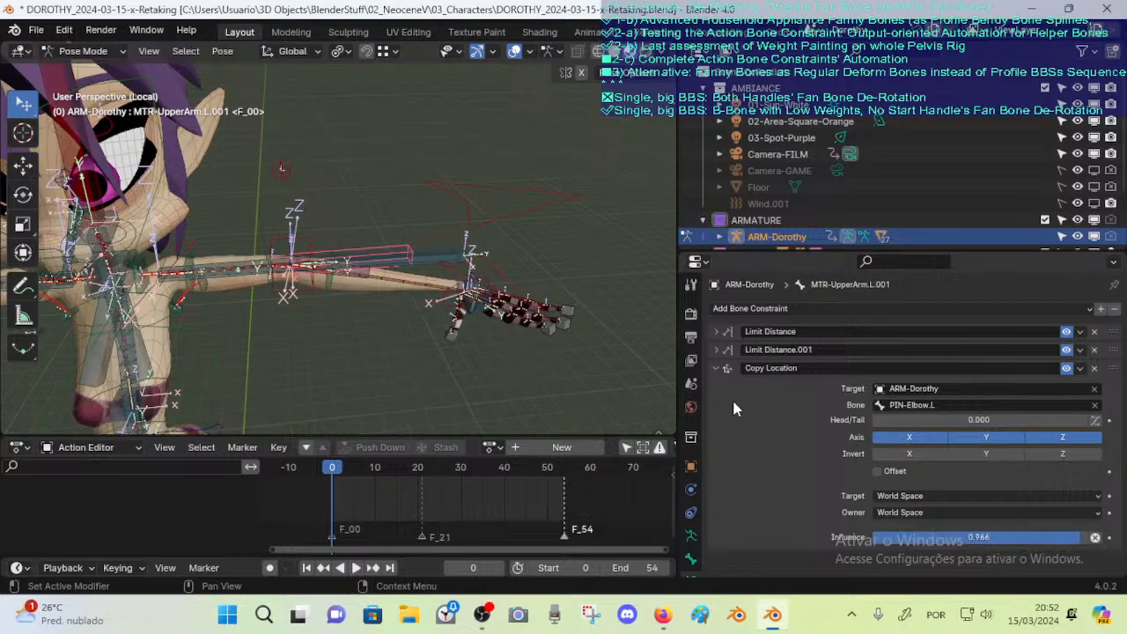
drag(290, 237, 295, 187)
click(452, 210)
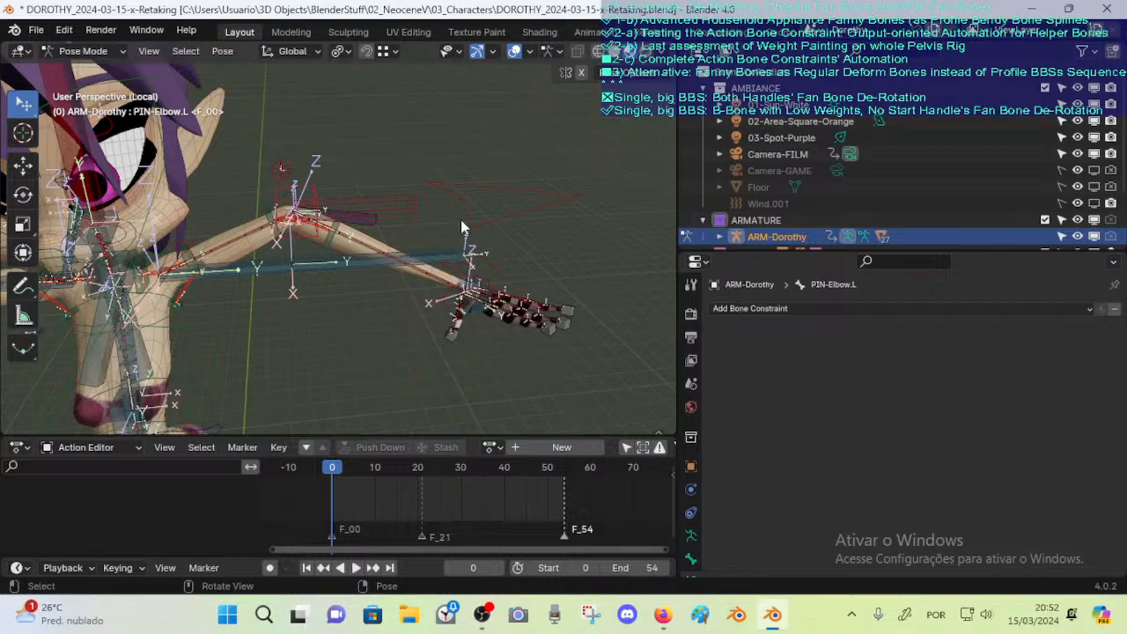
drag(460, 220, 392, 253)
Rotate and move CMD-TorsoUpper repeatedly to test how the left arm behaves with its elbow pinned
click(173, 321)
key(r)
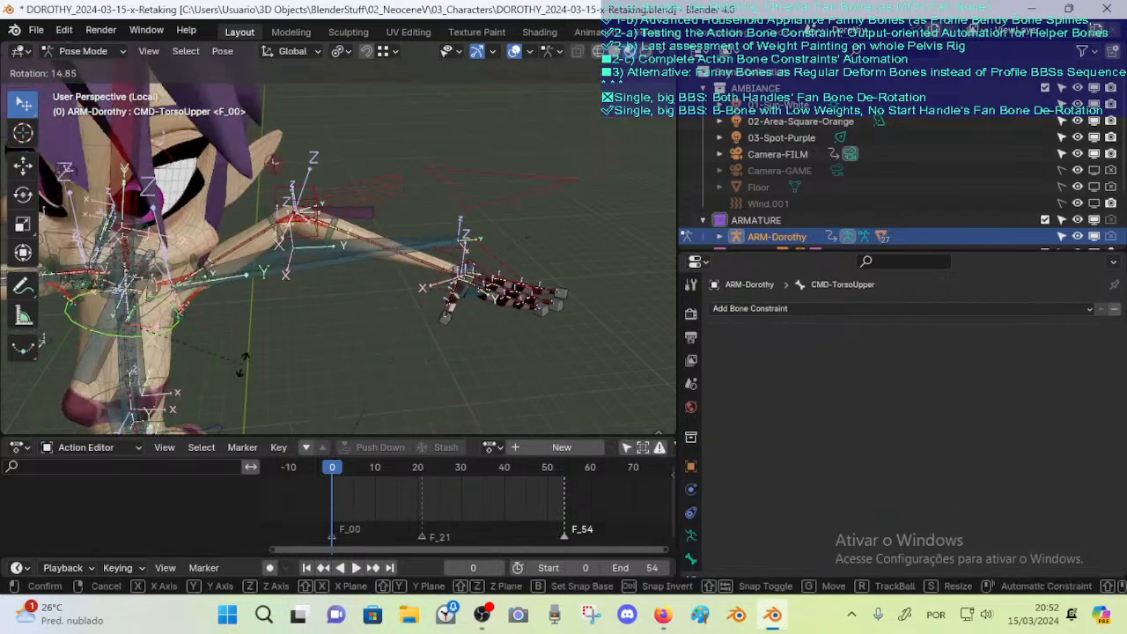
click(239, 357)
key(g)
click(226, 275)
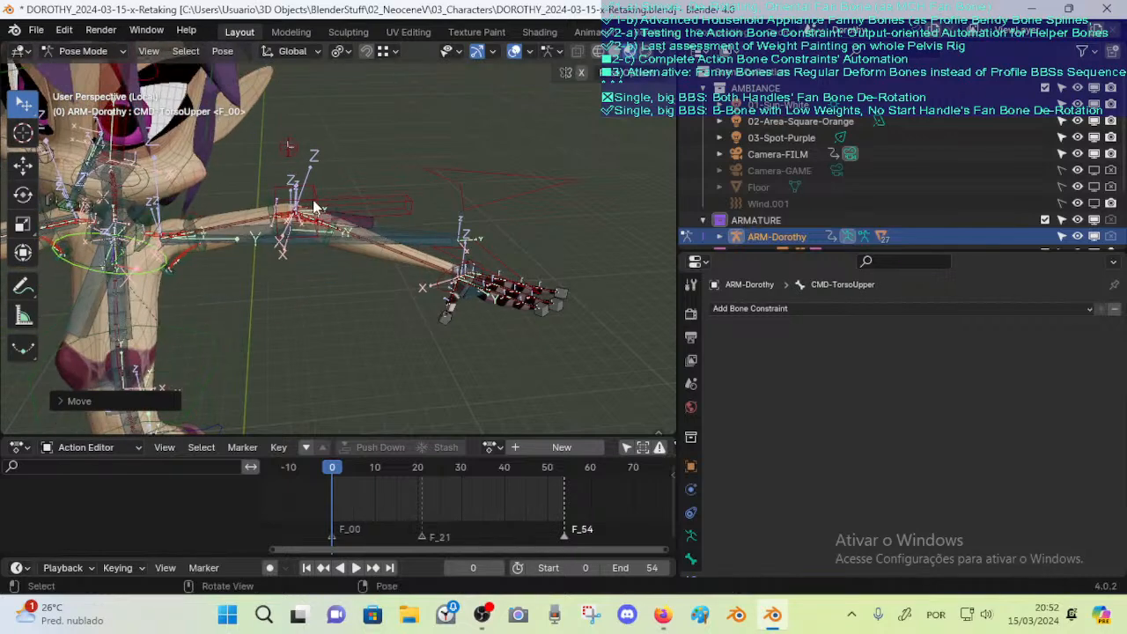
click(314, 206)
key(r)
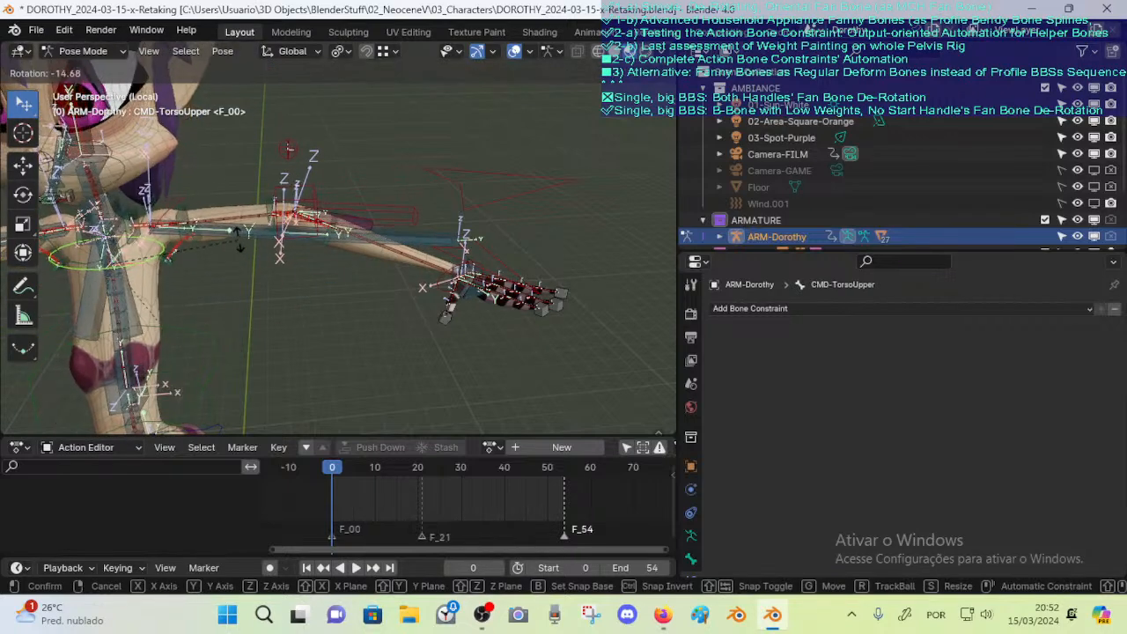
click(240, 271)
key(g)
click(239, 280)
Compare DEF-ARM-UpperArm.L and DEF-ARM-LowerArm.L in the bent pose, selecting them alternately
click(275, 241)
click(260, 229)
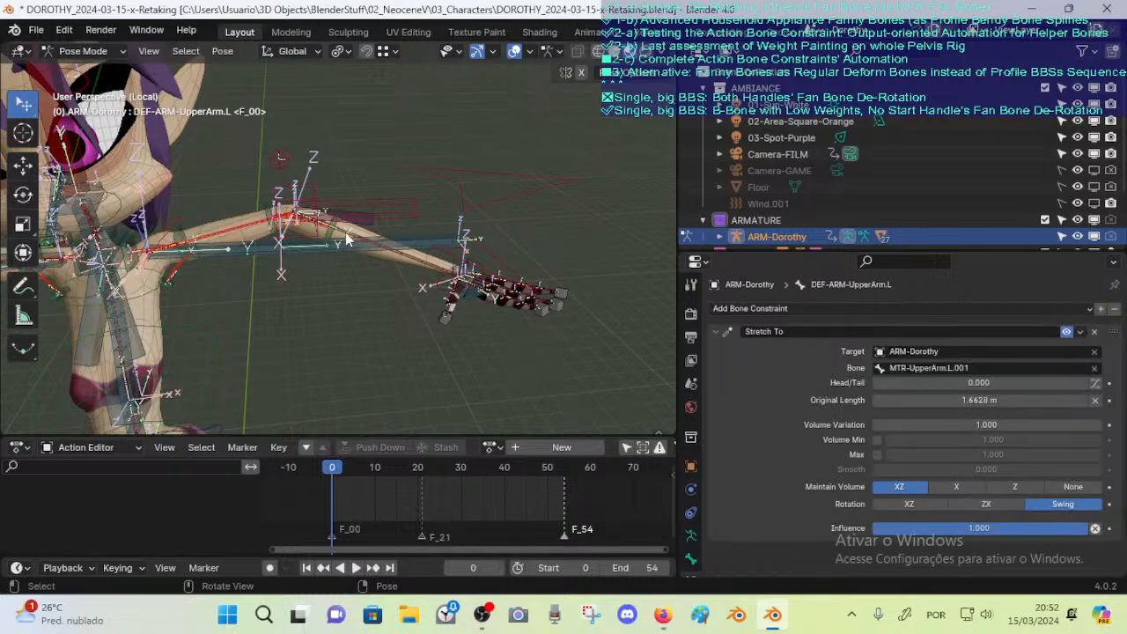
click(348, 236)
click(257, 227)
click(341, 236)
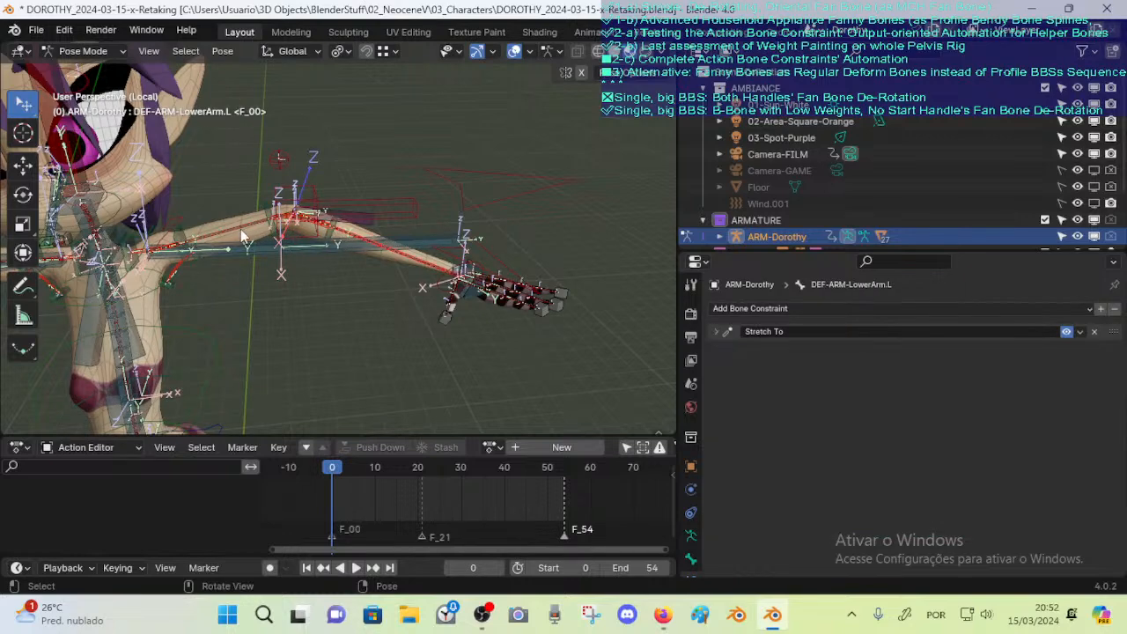
click(249, 232)
click(340, 235)
click(248, 231)
Inspect the Copy Rotation constraint of DEF-ARM-Elbow-Fan-LowerArm.L and the IK constraint of MCH-Forearm.L
click(272, 231)
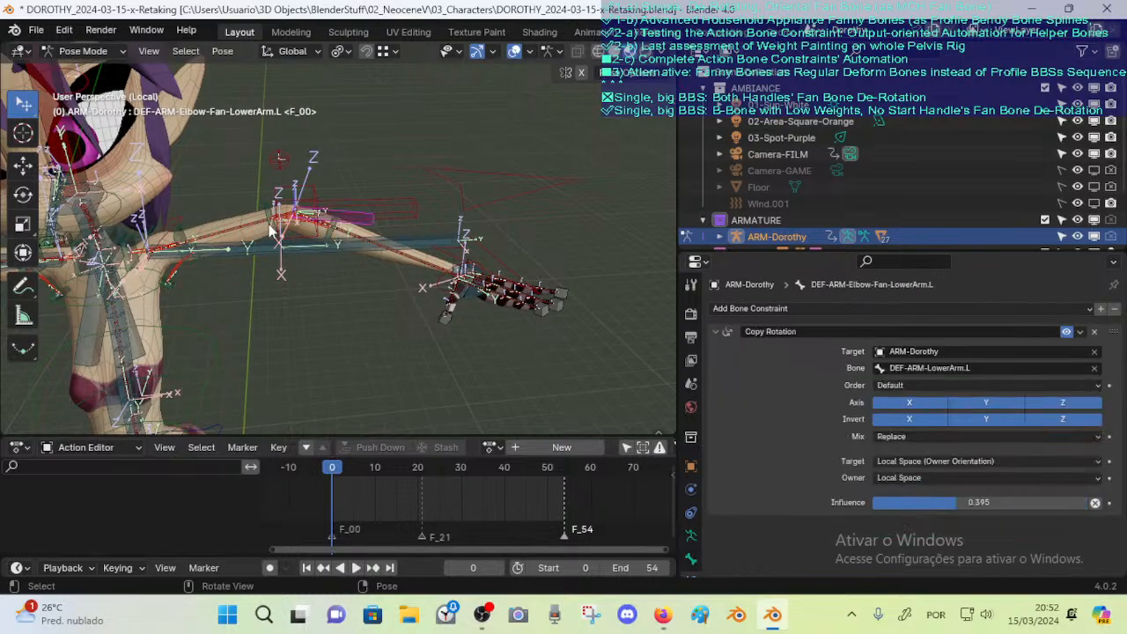
click(318, 251)
click(319, 251)
click(319, 251)
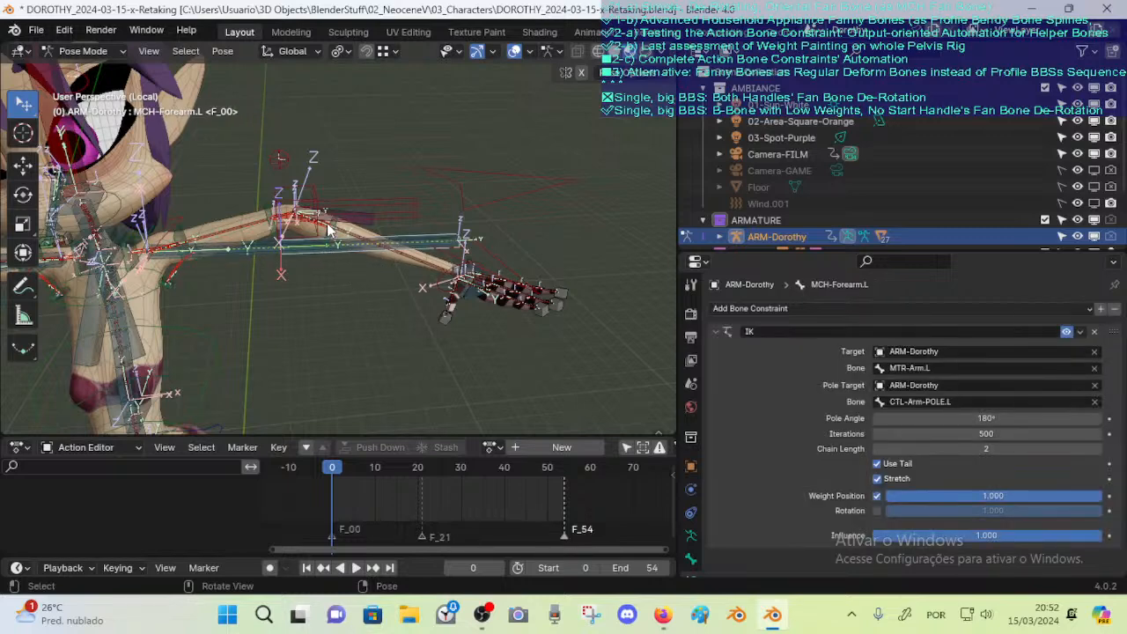
Move MTR-Arm.L toward the body to test how the left forearm bends with the elbow pinned
click(310, 189)
click(458, 196)
key(g)
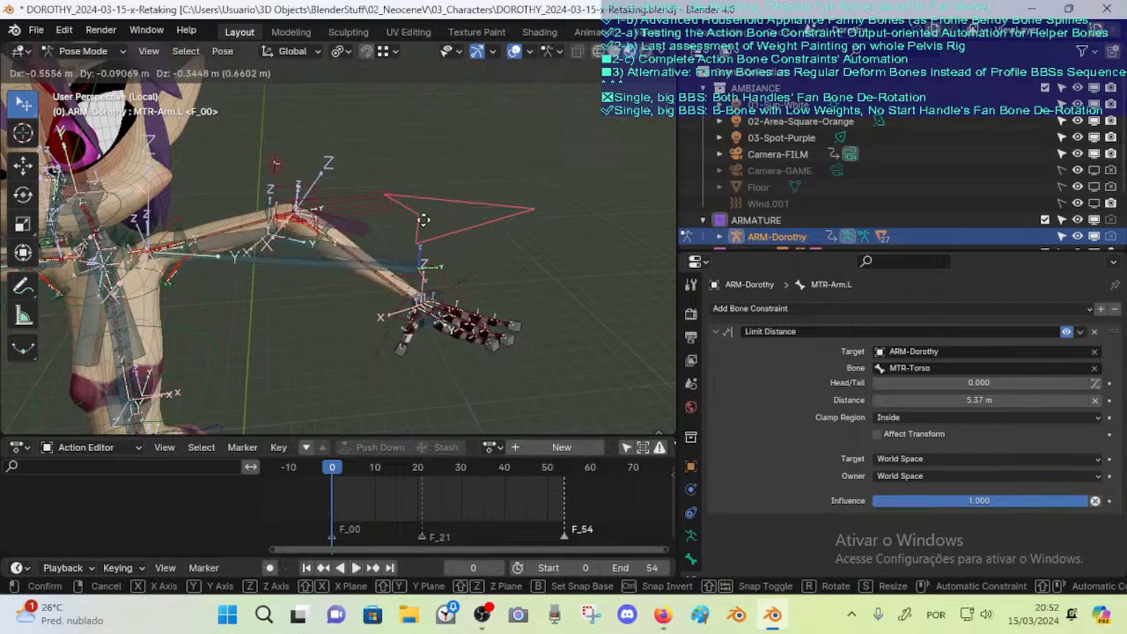
click(423, 220)
Set the Copy Location influence of MTR-UpperArm.L.001 to 0.000 so the left elbow is unpinned
click(322, 206)
click(346, 209)
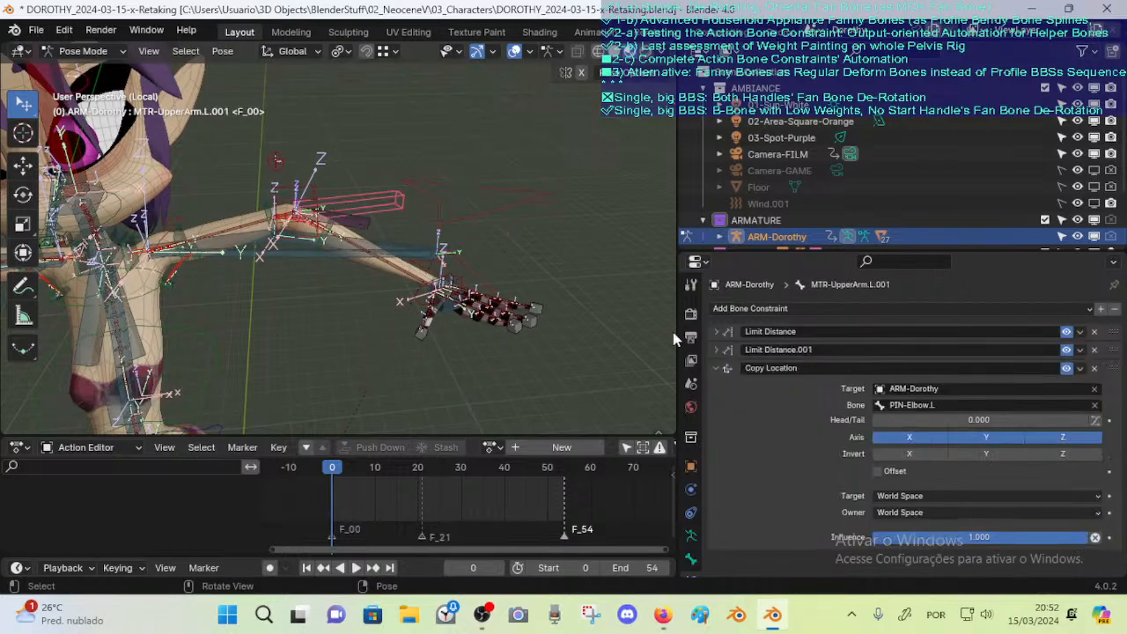
drag(1032, 543, 667, 524)
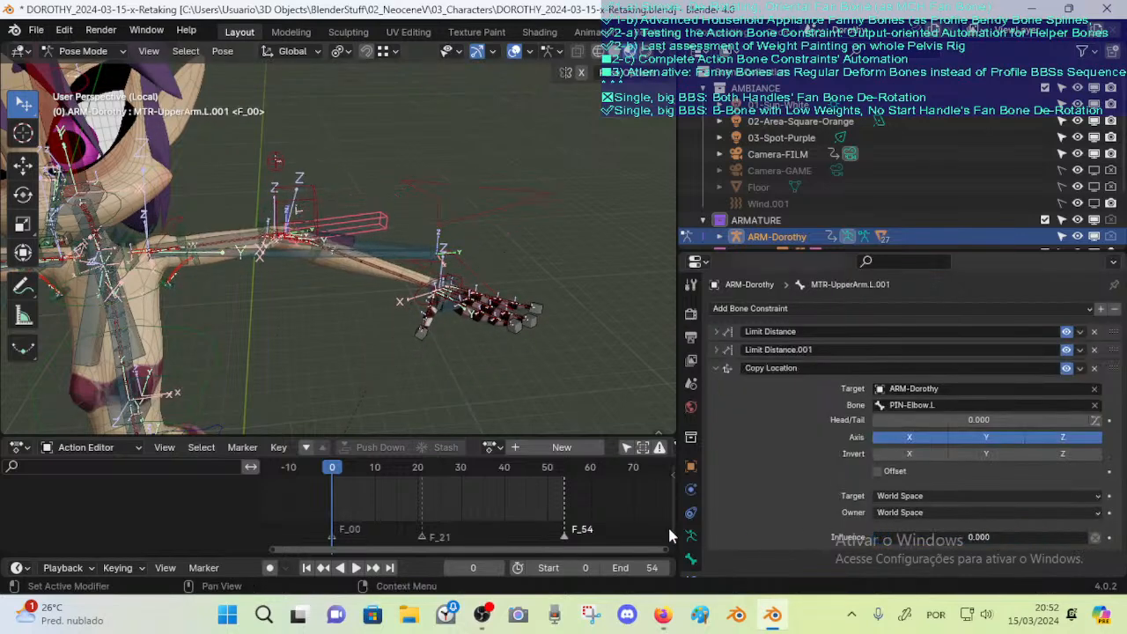
Move MTR-Arm.L to pose the left arm with the elbow unpinned
click(413, 299)
key(g)
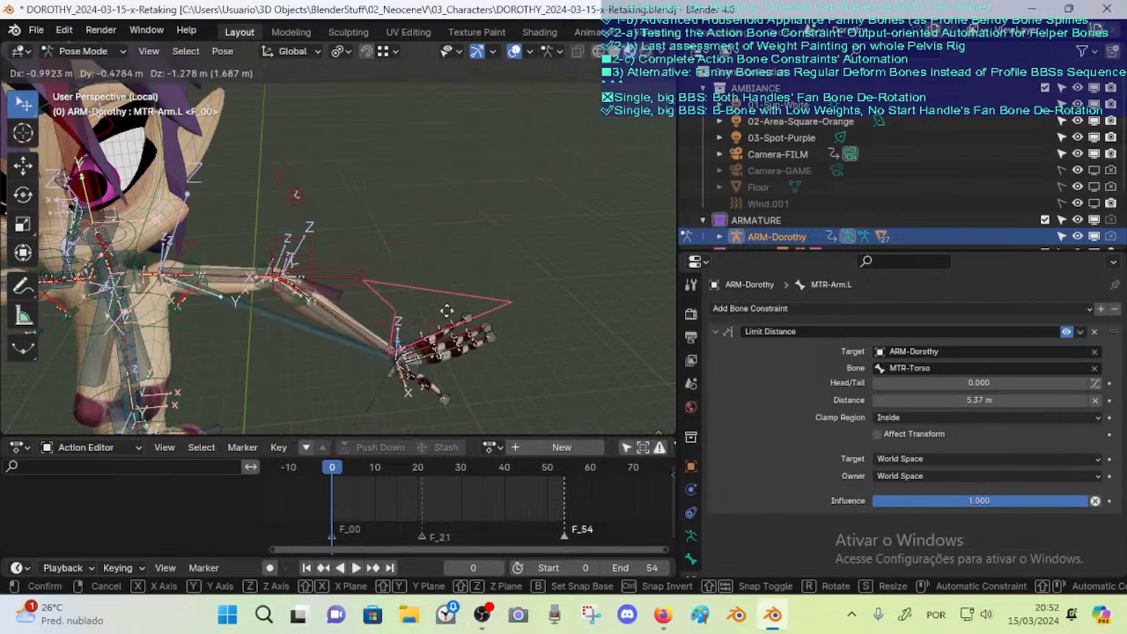
click(478, 272)
Bring the legs into view and enlarge the 3D viewport by shrinking the Action Editor
scroll(478, 271, down, 3)
middle_drag(478, 271, 405, 294)
key(q)
key(Escape)
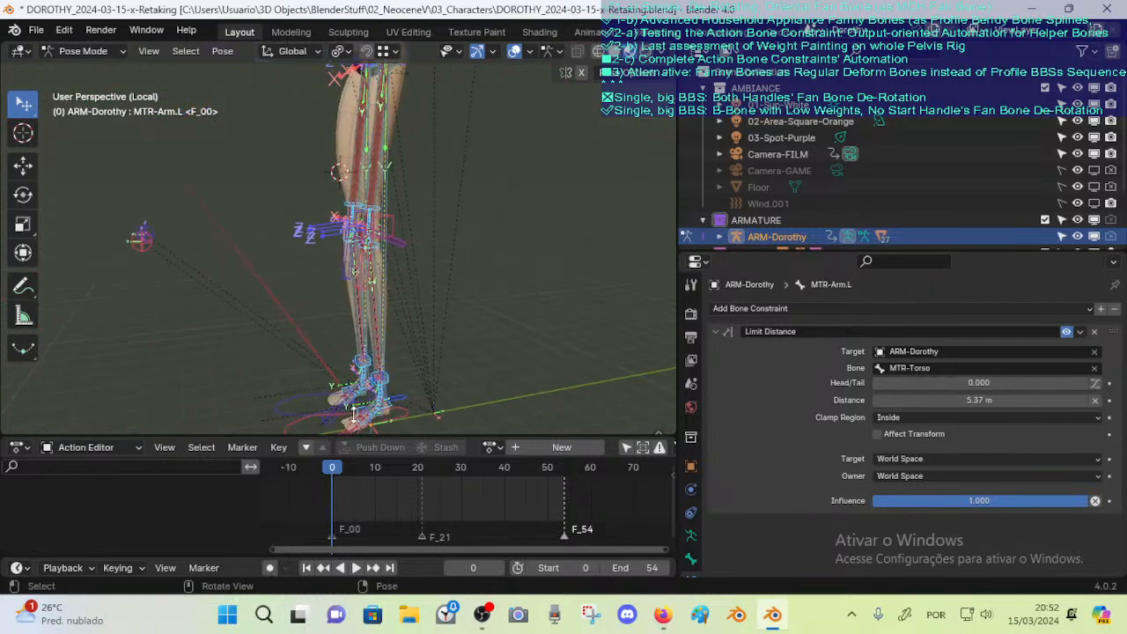
click(298, 417)
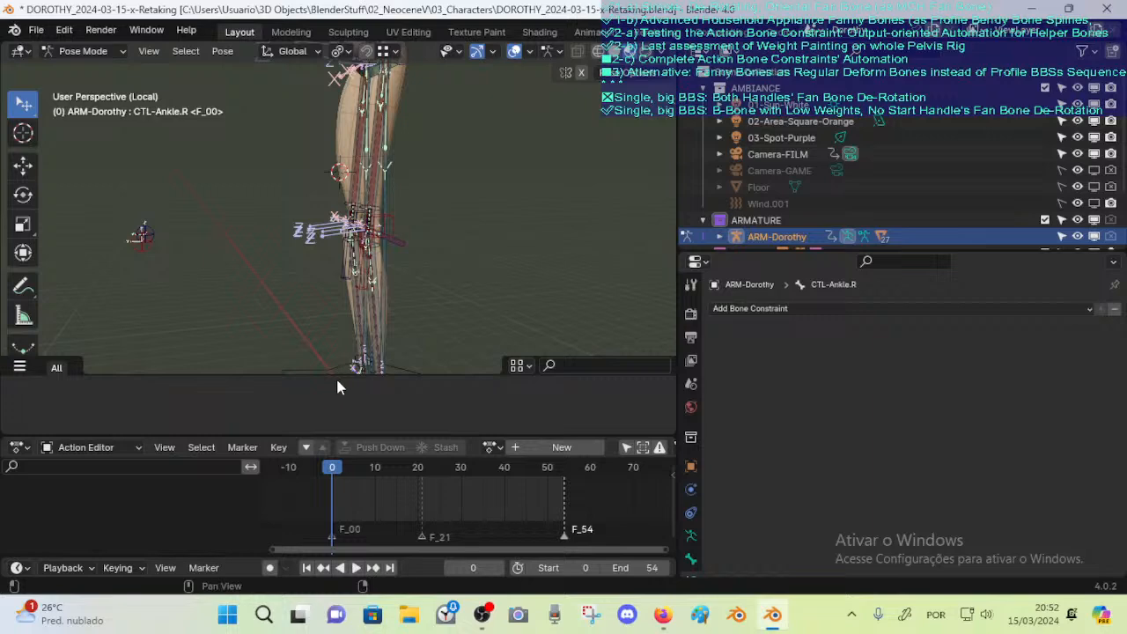
drag(336, 376, 353, 497)
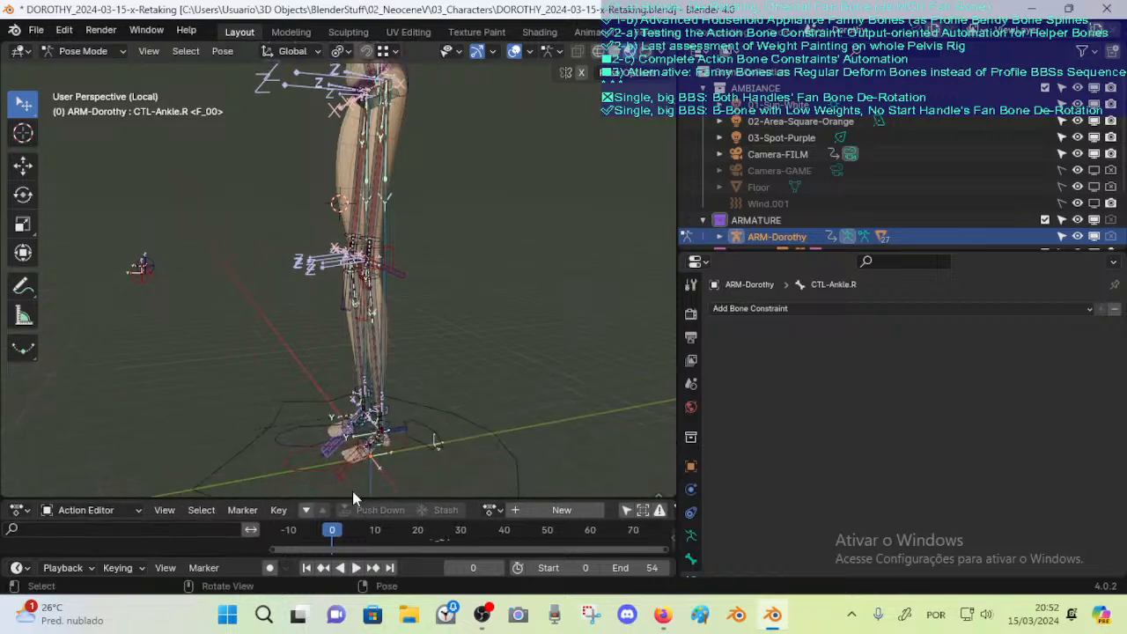
Raise MTR-Leg.L and rotate it around X to fold the left leg with the knee lifted high
click(334, 463)
key(g)
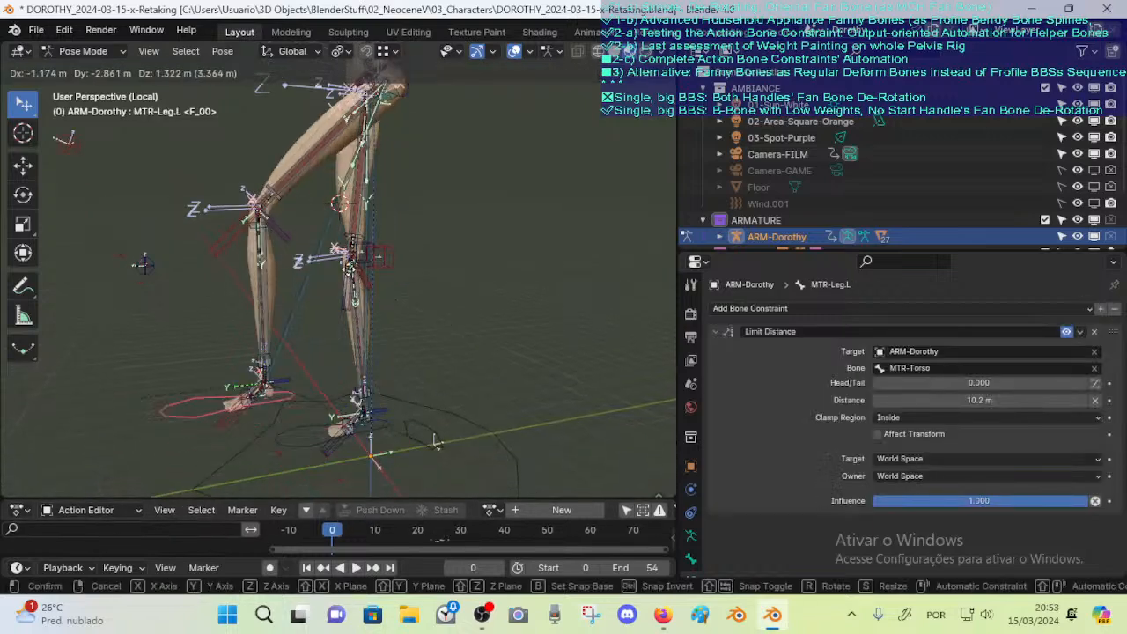
click(345, 268)
shift+middle_drag(345, 266, 396, 369)
key(r)
key(x)
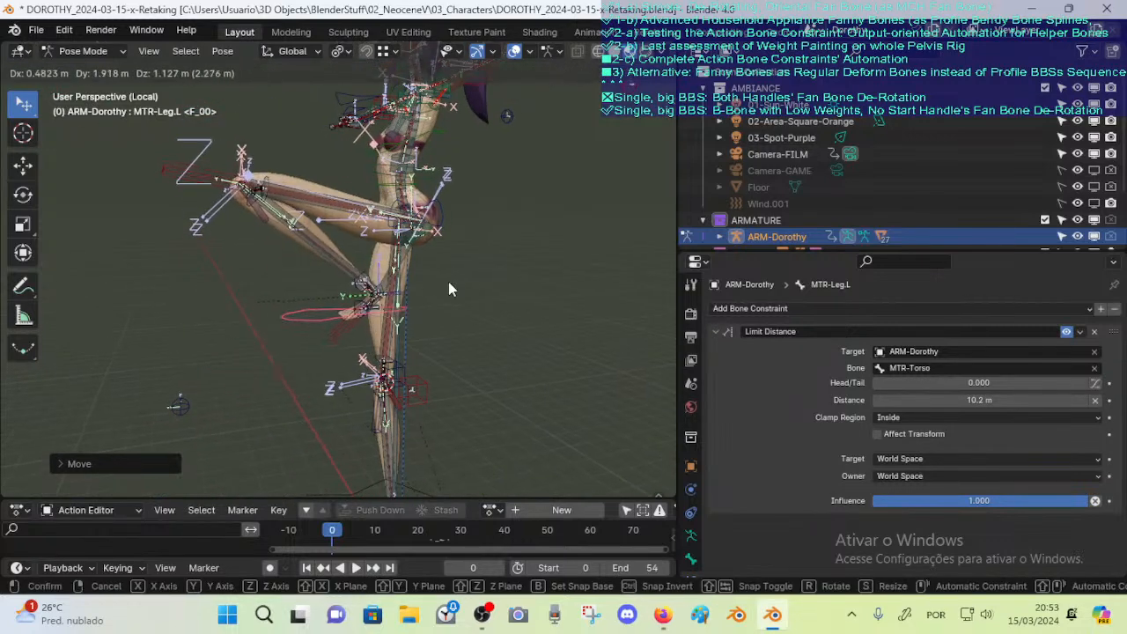
click(446, 271)
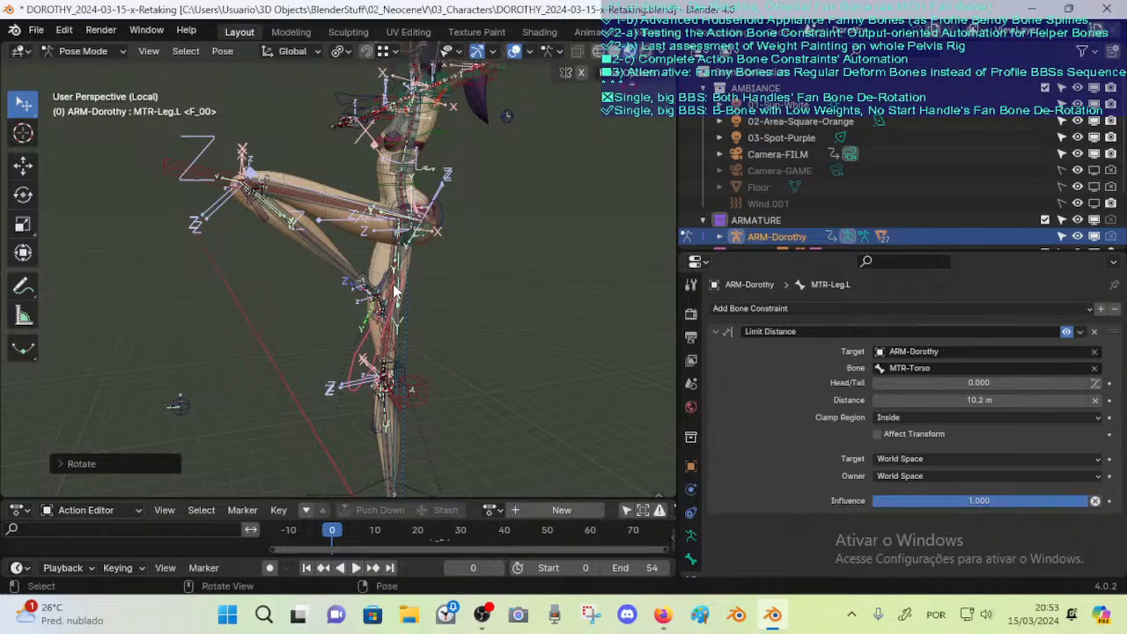
Examine the left knee's bendy bone setup in Edit Mode, selecting DEF-LEGS-3-Knee-BB.L.001 and CTL-Knee-BBHStart.L.001, and return to Pose Mode
key(Tab)
middle_drag(423, 269, 412, 303)
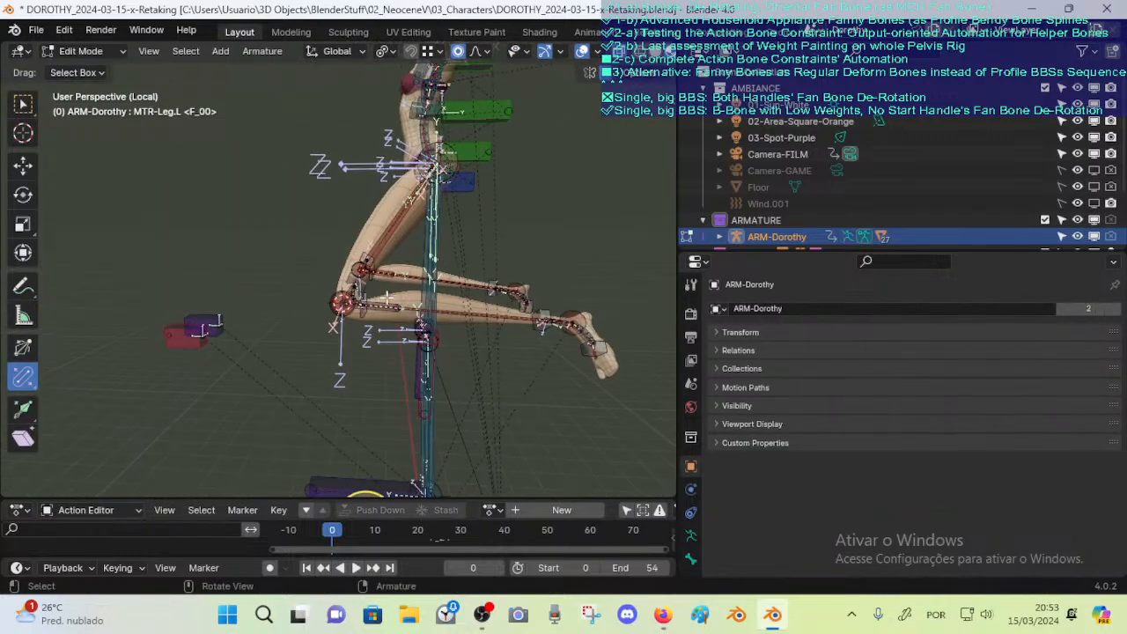
ctrl+middle_drag(364, 337, 372, 338)
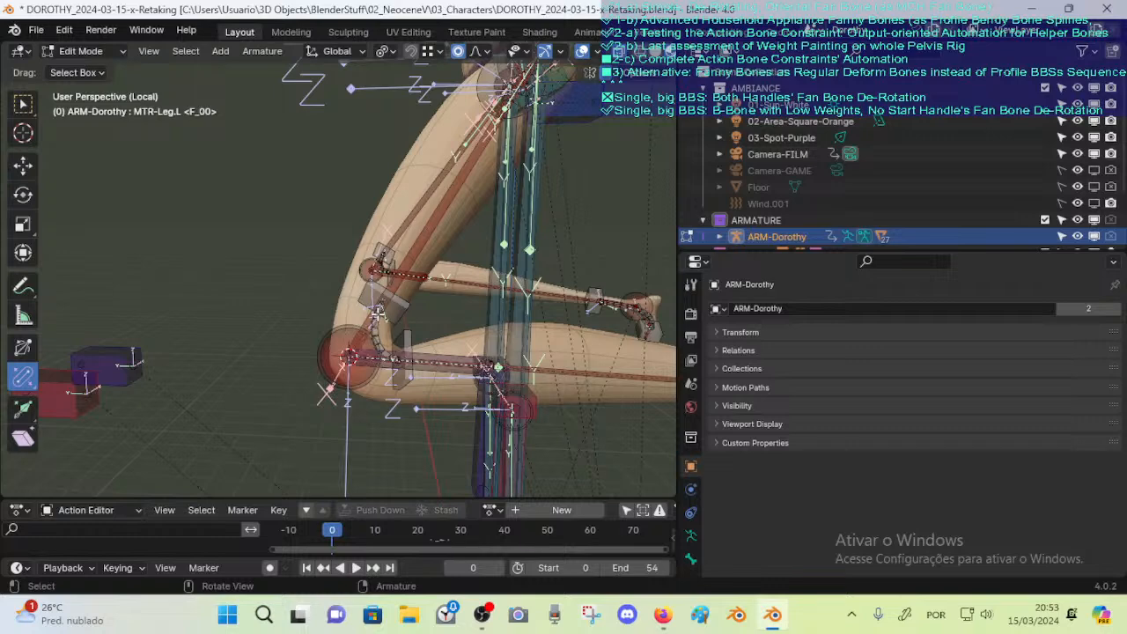
middle_drag(384, 304, 393, 343)
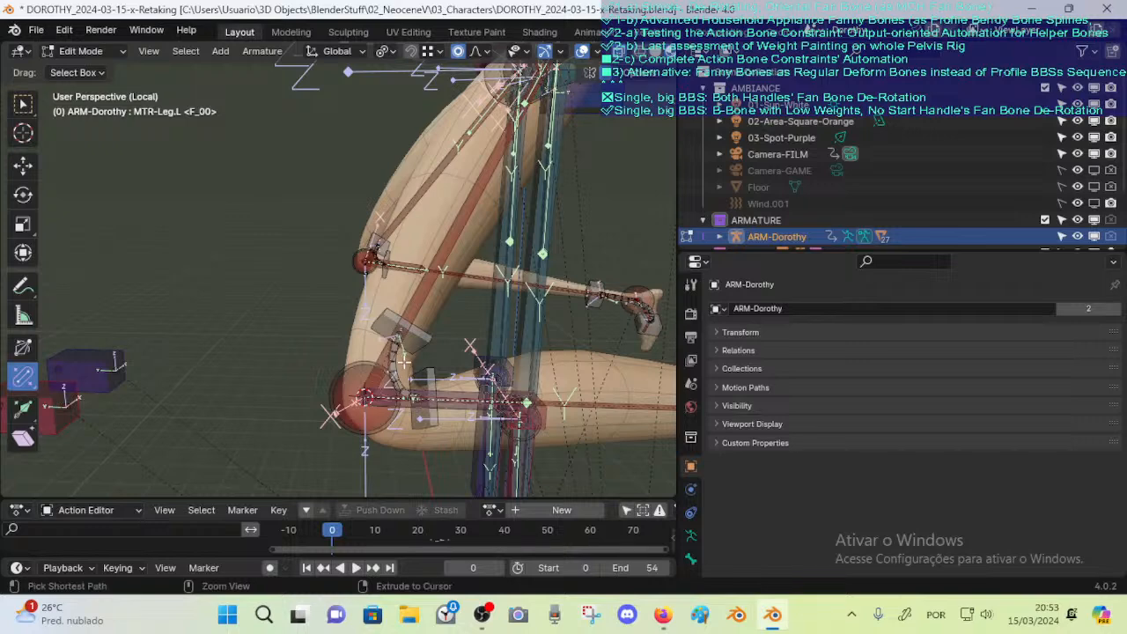
mouse_move(404, 361)
middle_down()
mouse_move(399, 378)
mouse_move(385, 348)
middle_up()
click(389, 372)
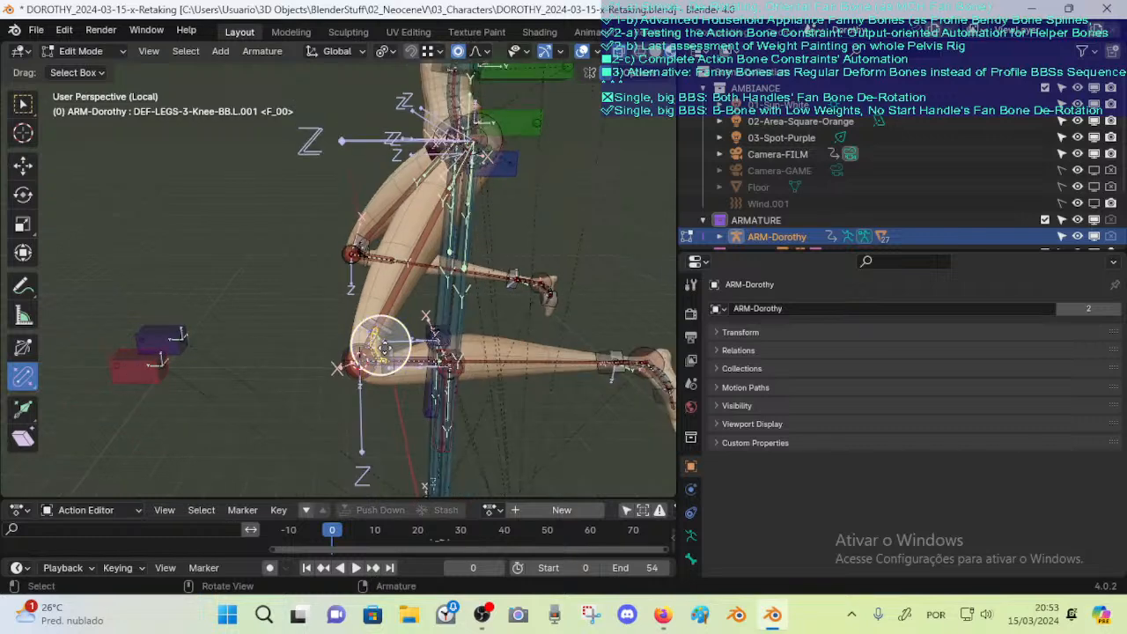
click(387, 344)
key(ctrl+Tab)
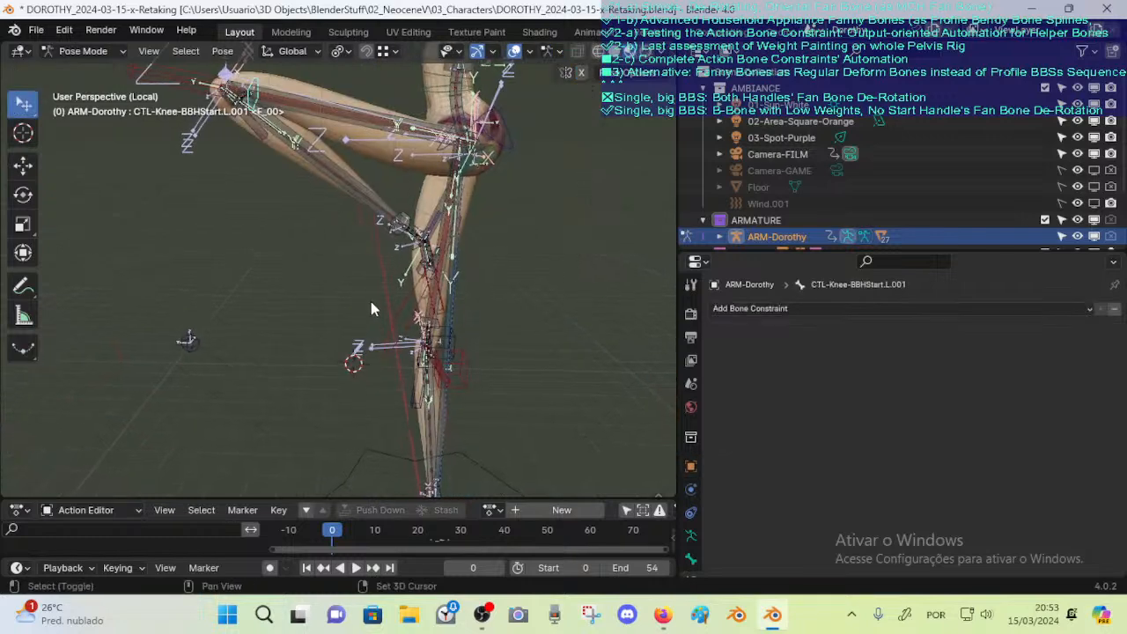
Inspect the IK constraint of MCH-7-Shin.L on the folded left leg
ctrl+middle_drag(398, 304, 441, 377)
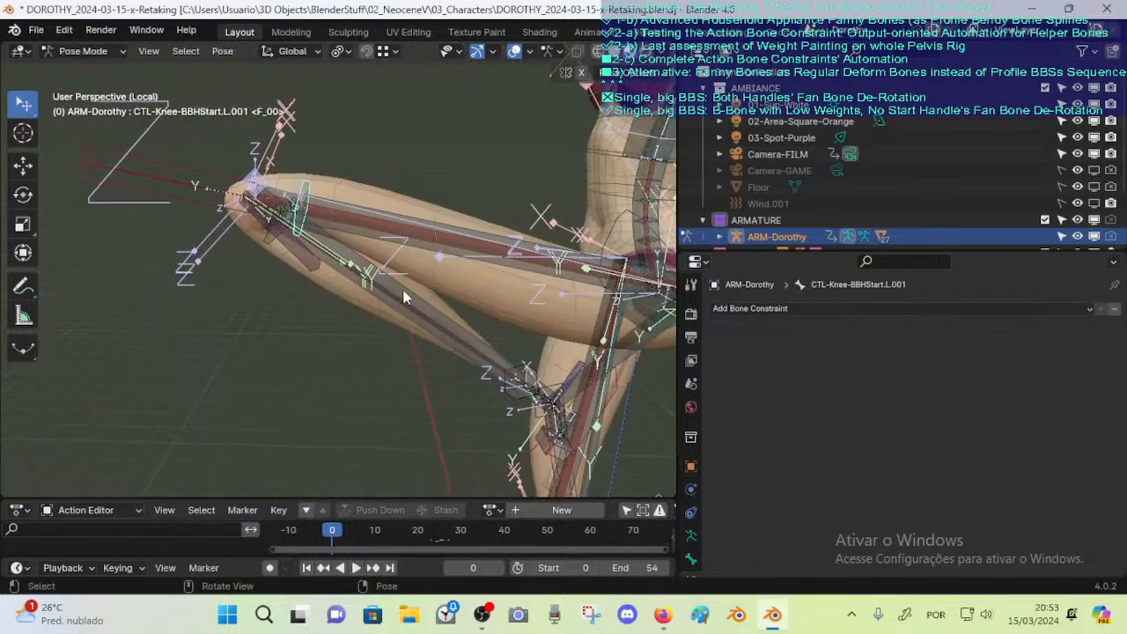
click(301, 242)
middle_drag(328, 249, 352, 218)
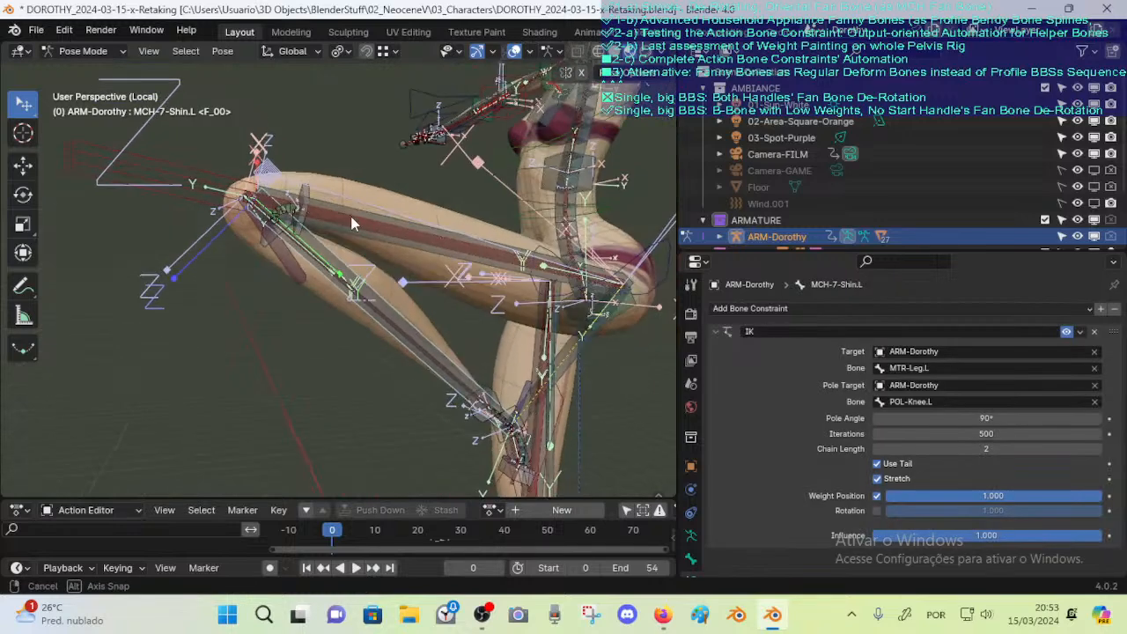
Move MTR-Leg.L forward, away from the standing leg, and rotate the foot around X to open the knee
ctrl+middle_drag(418, 331, 419, 403)
click(443, 429)
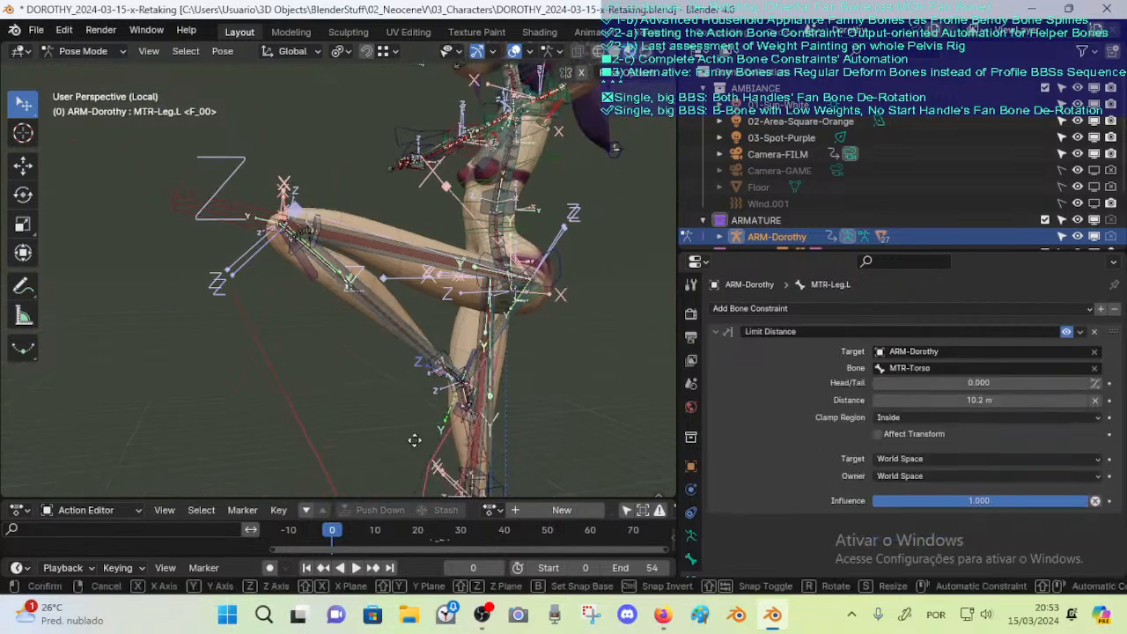
key(g)
click(176, 407)
key(r)
key(x)
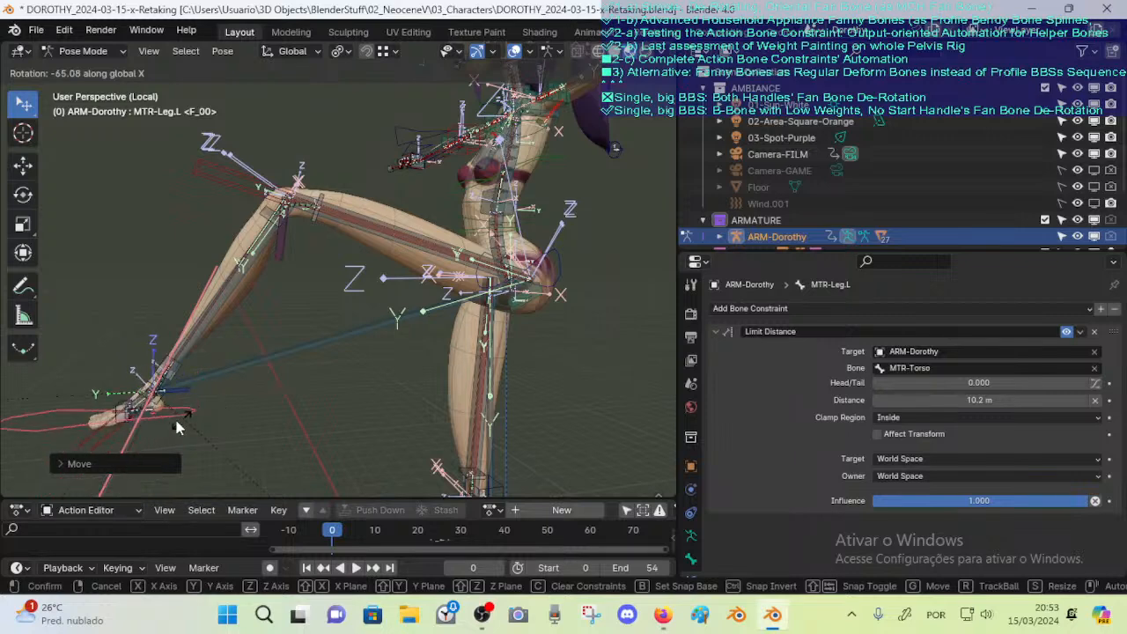
click(176, 413)
Move MTR-Leg.L farther out to straighten the left leg and rotate the foot around X again
key(g)
click(109, 364)
key(r)
key(x)
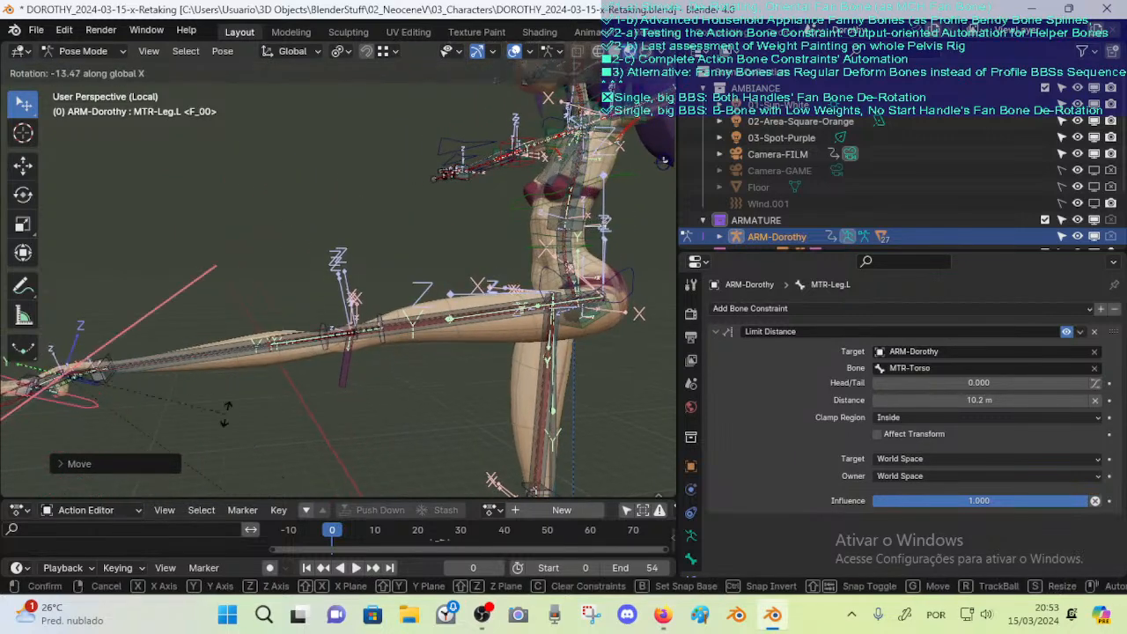
click(117, 427)
Move MTR-Leg.L in toward the body and partly out again, leaving the left knee moderately bent
shift+middle_drag(240, 402, 277, 373)
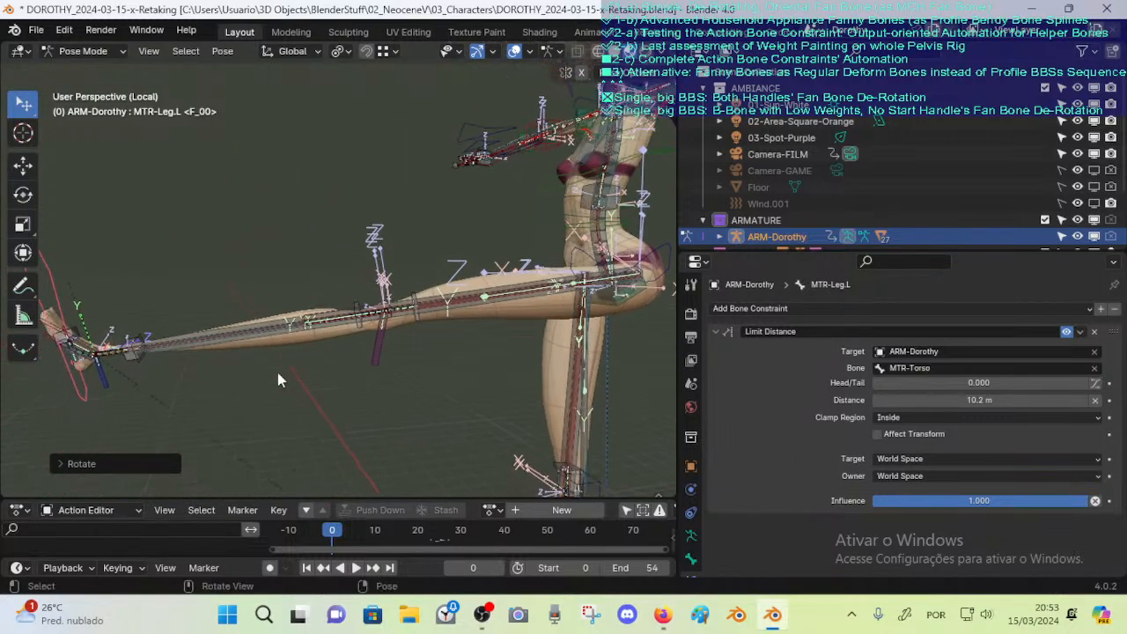
key(g)
click(574, 375)
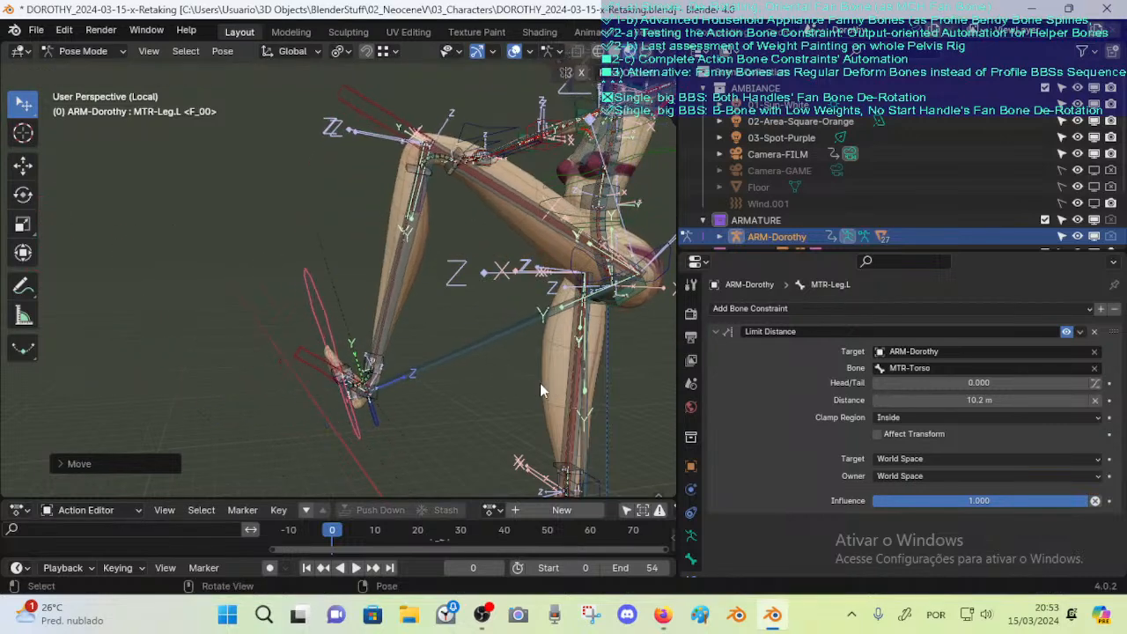
key(g)
click(337, 376)
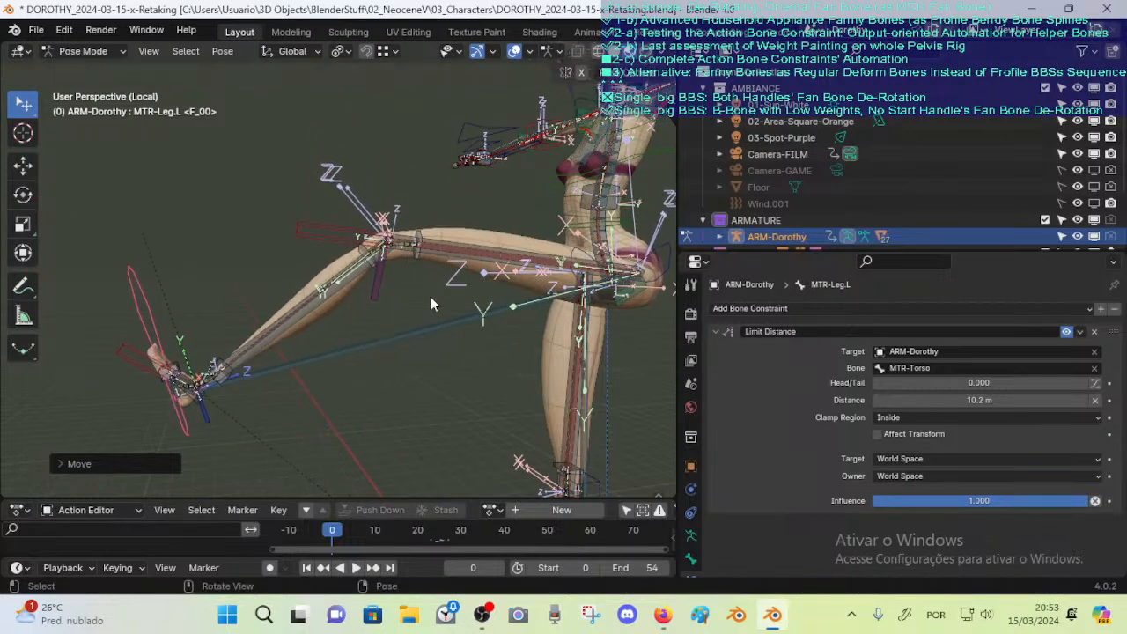
Examine the arm, torso and leg bones in Edit Mode, comparing the rest-pose bends of the elbow and knee
key(Tab)
shift+middle_drag(546, 334, 416, 301)
middle_drag(453, 385, 432, 402)
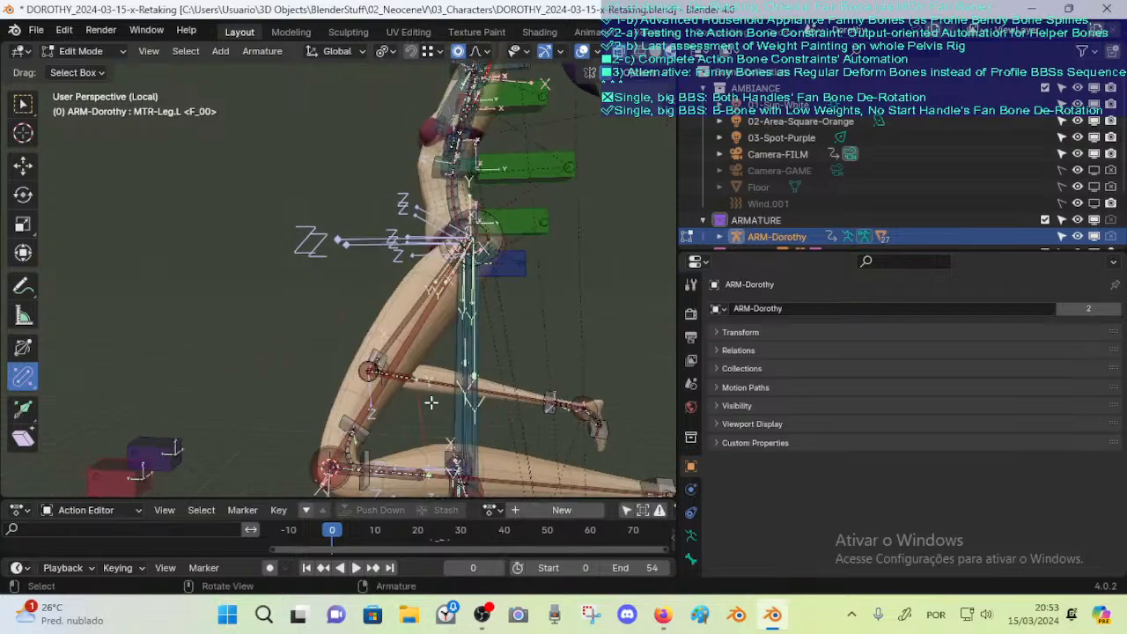
shift+middle_drag(480, 198, 414, 383)
middle_drag(423, 356, 495, 339)
middle_drag(484, 317, 468, 255)
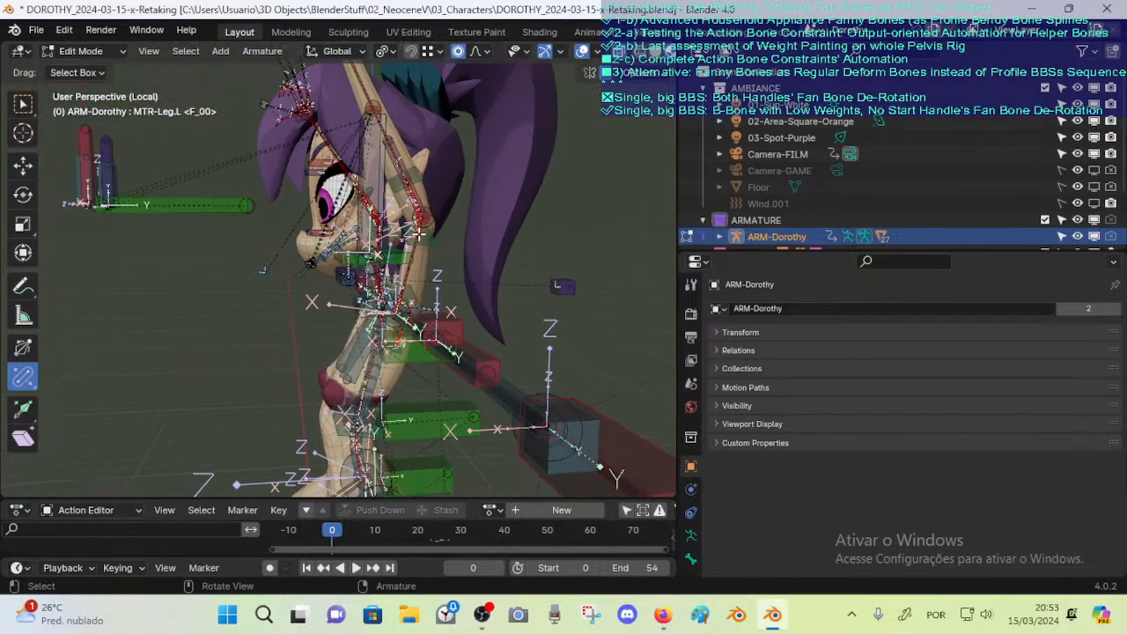
mouse_move(341, 486)
shift+middle_down()
mouse_move(387, 249)
mouse_move(352, 337)
shift+middle_up()
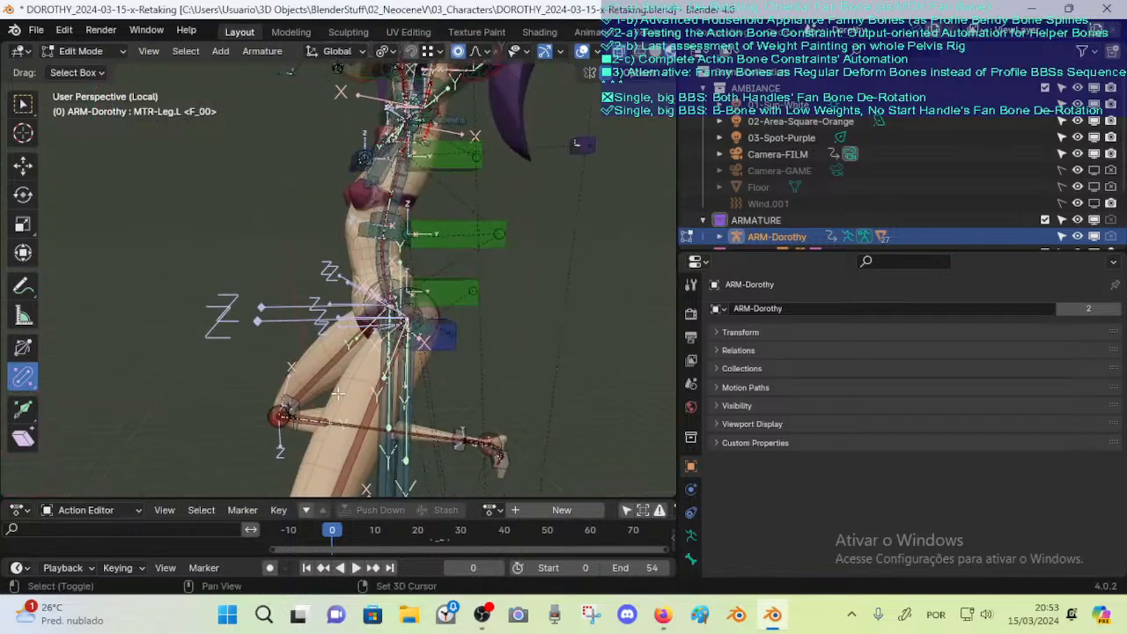
mouse_move(379, 189)
shift+middle_down()
mouse_move(362, 339)
mouse_move(373, 301)
shift+middle_up()
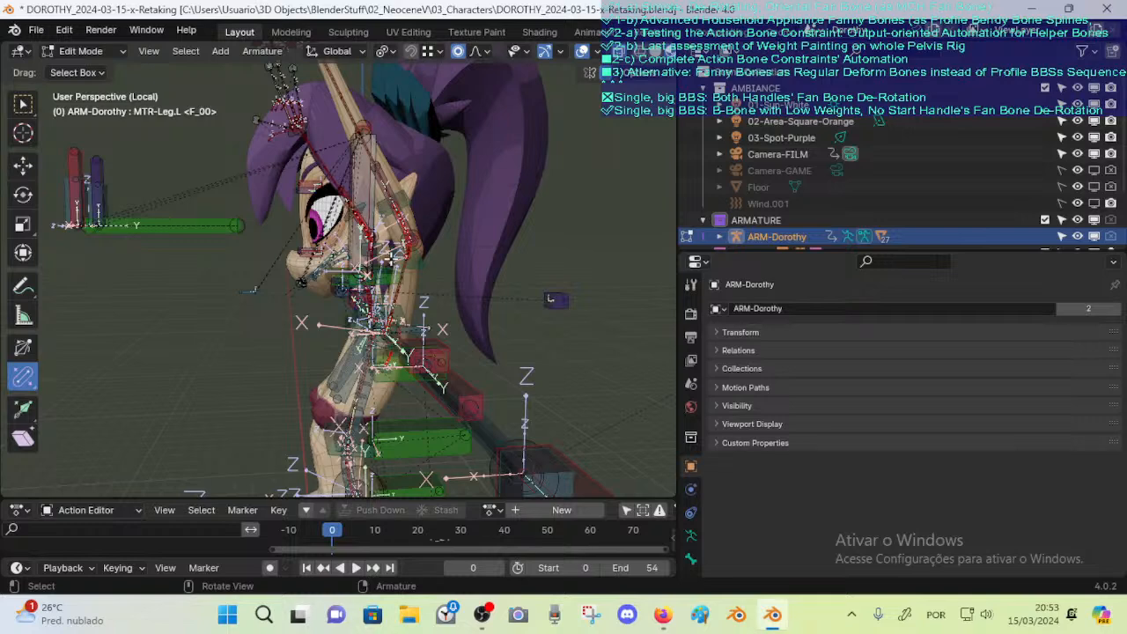
shift+middle_drag(361, 445, 409, 119)
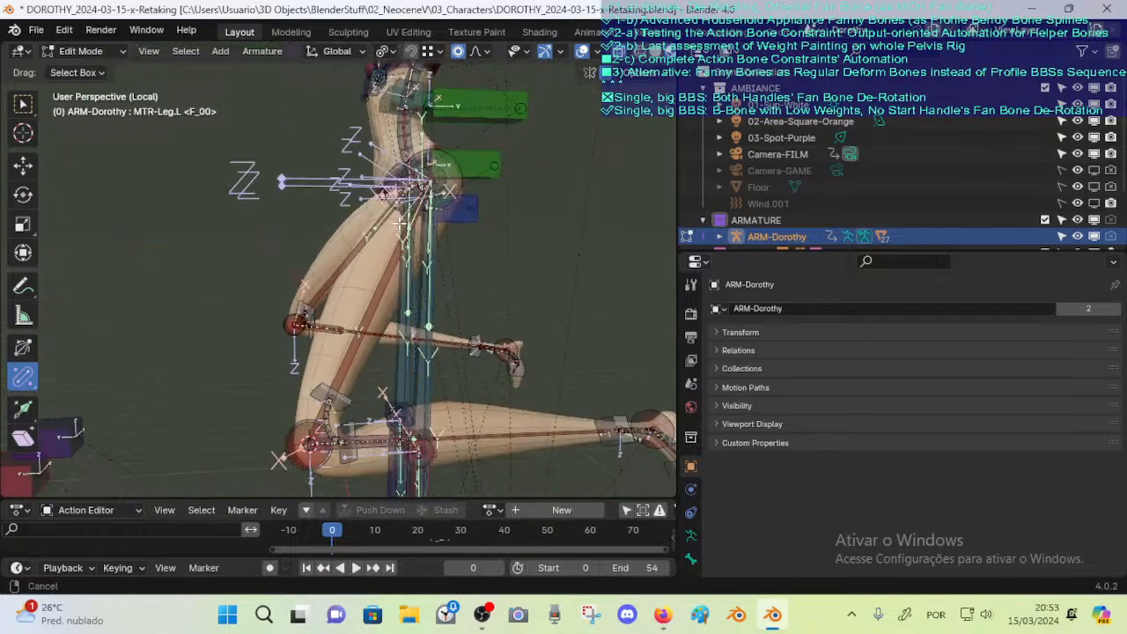
shift+middle_drag(376, 383, 318, 351)
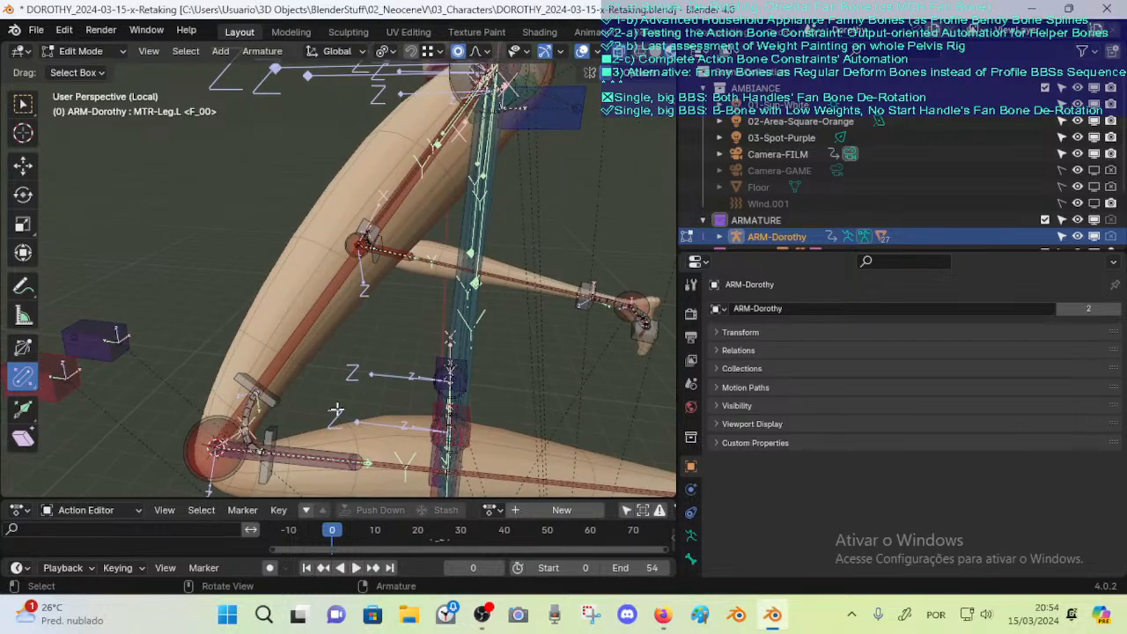
middle_drag(332, 349, 290, 395)
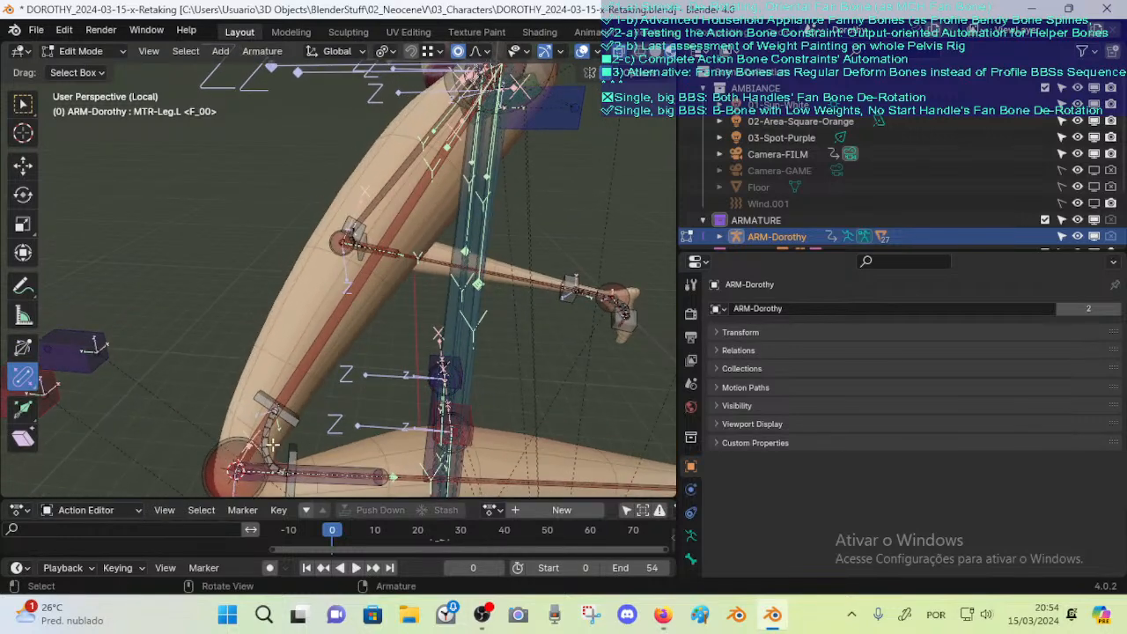
mouse_move(275, 435)
middle_down()
mouse_move(291, 458)
mouse_move(274, 425)
middle_up()
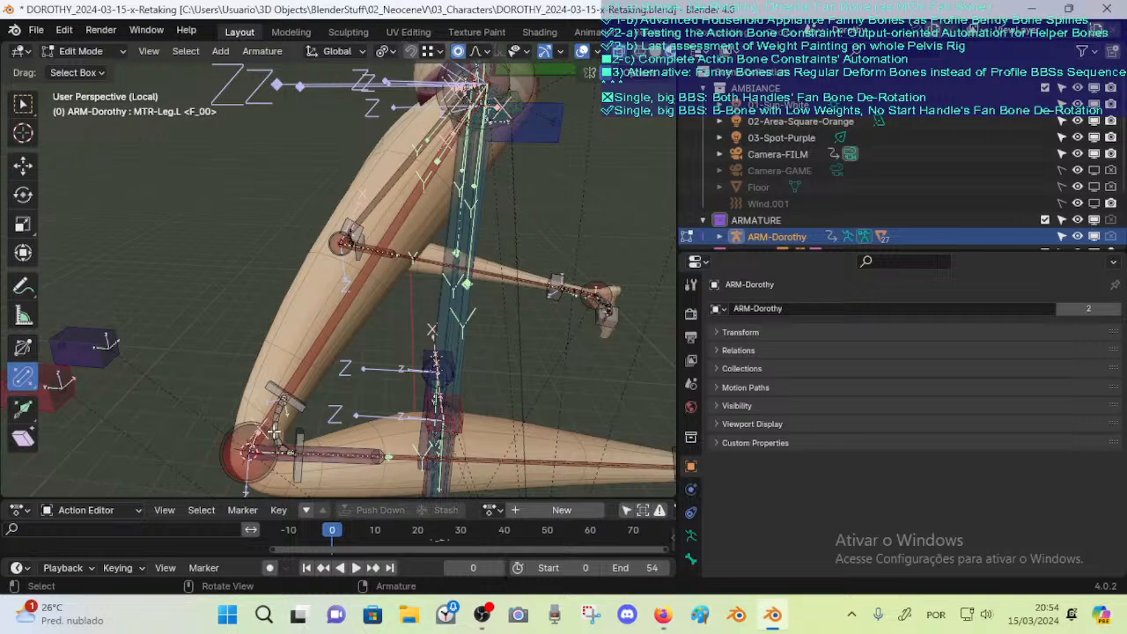
Select DEF-LEGS-3-Knee-BB.L.001 and inspect its Stretch To constraint and curvature on the posed left knee in Pose Mode
click(282, 430)
click(282, 429)
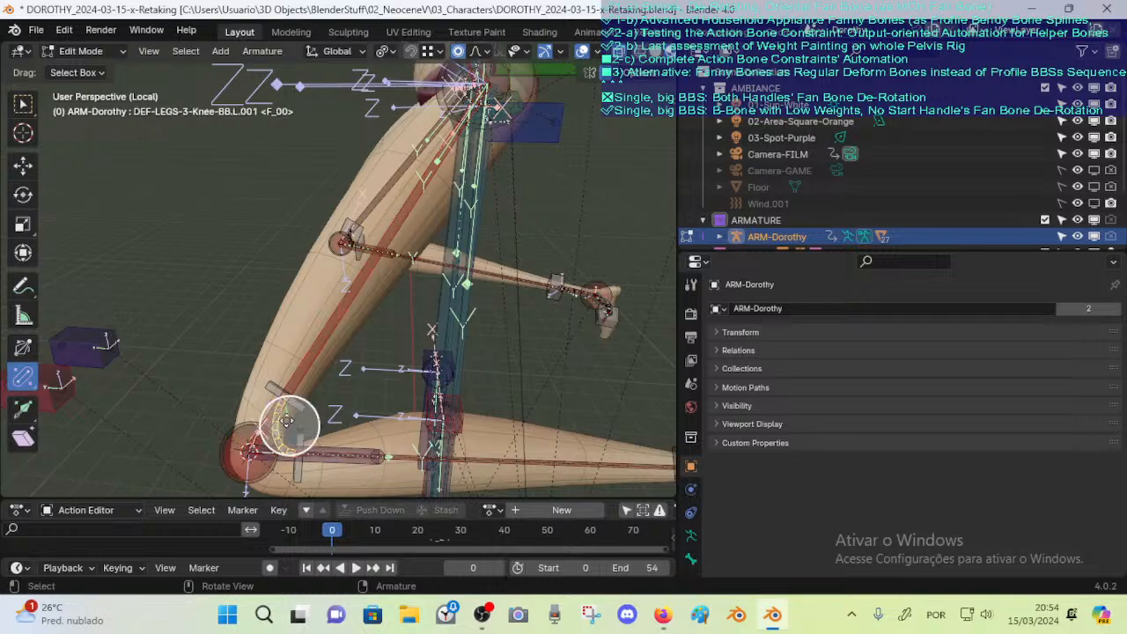
key(ctrl+Tab)
middle_drag(339, 302, 371, 283)
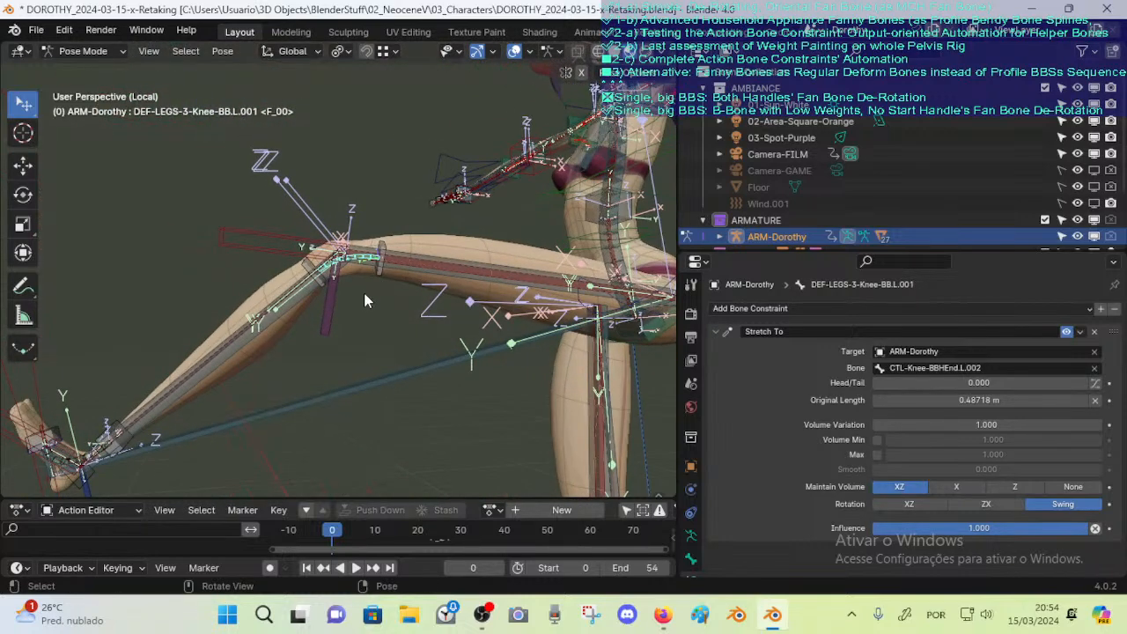
middle_drag(357, 304, 348, 299)
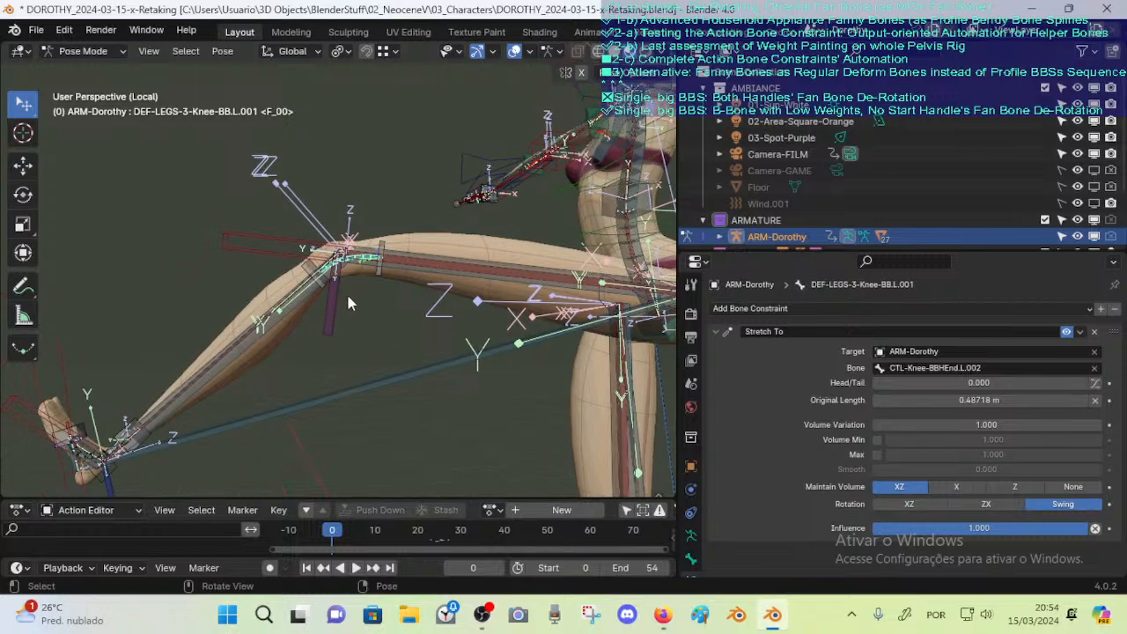
scroll(356, 265, down, 3)
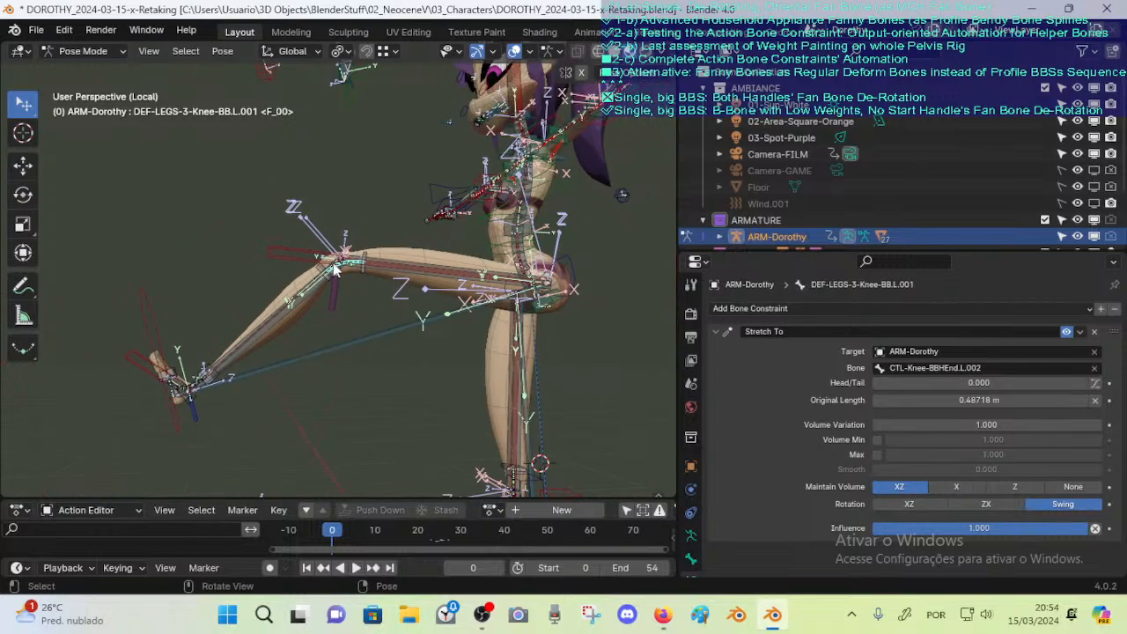
Move MTR-Leg.L in toward the body to fold the left knee tightly, changing the foot's position in further trial moves
key(Tab)
middle_drag(437, 382, 428, 411)
key(Tab)
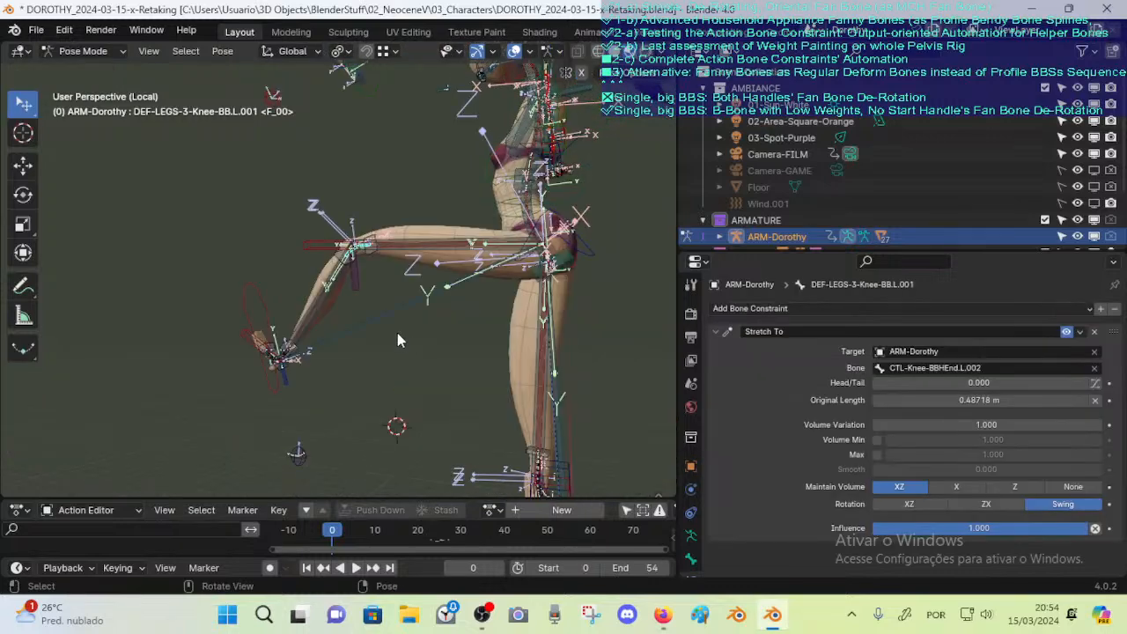
click(267, 382)
key(g)
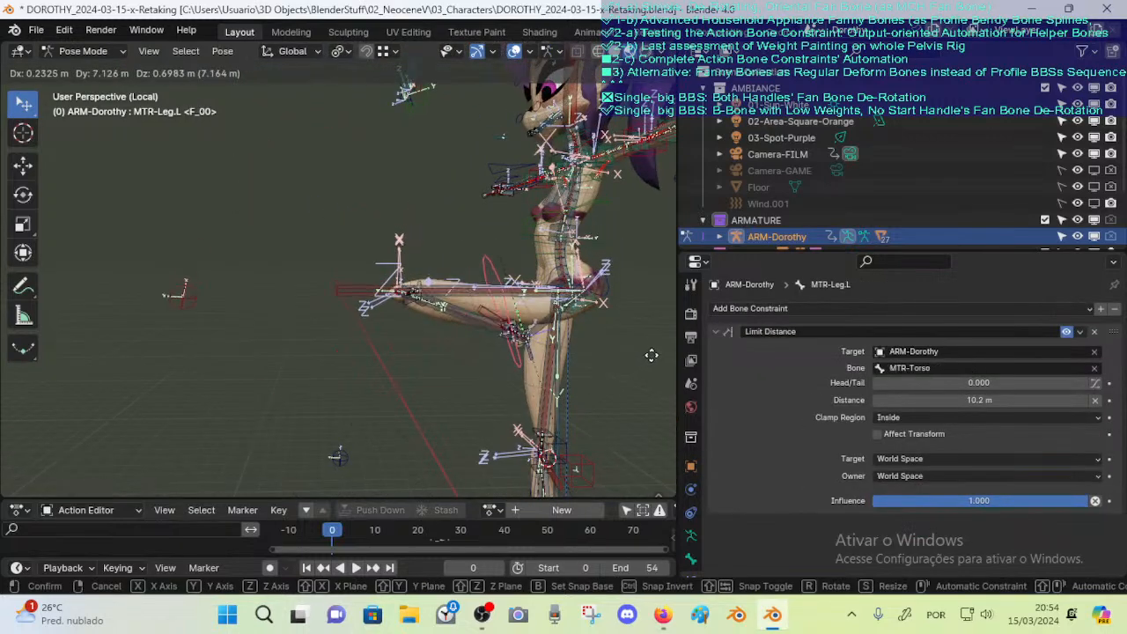
click(650, 344)
mouse_move(648, 342)
middle_down()
mouse_move(633, 323)
mouse_move(635, 339)
middle_up()
middle_drag(571, 369, 621, 374)
key(g)
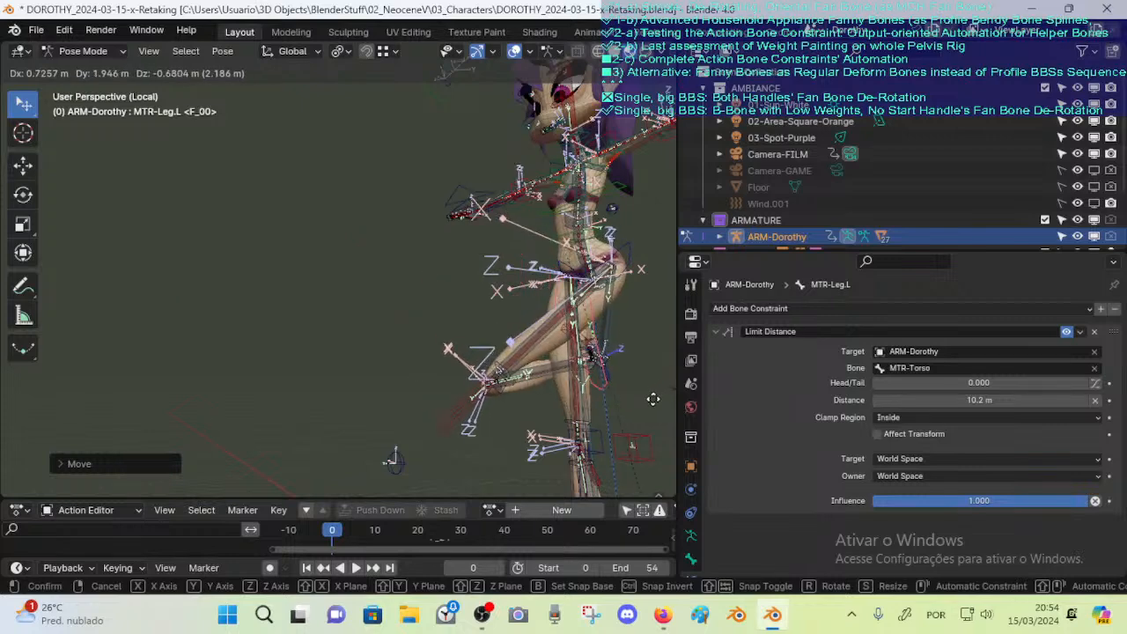
click(333, 389)
Clear the pose location of all of the armature's bones
middle_drag(332, 389, 412, 343)
key(a)
key(alt+g)
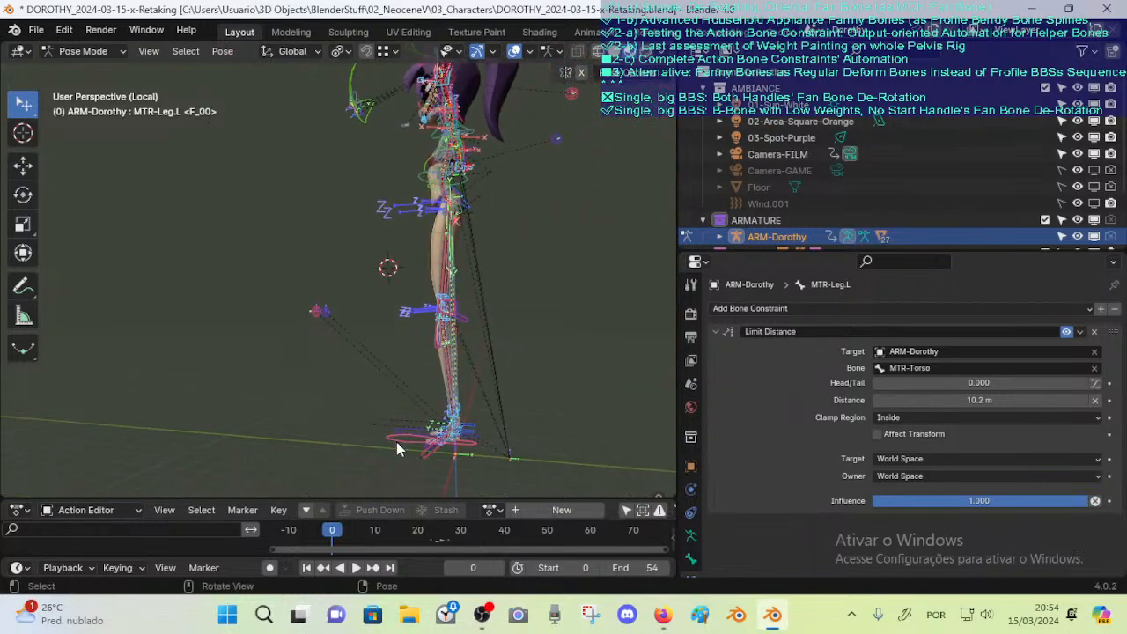
Raise MTR-Leg.L forward to bend the left knee and adjust the foot's rotation around global X
drag(405, 435, 344, 322)
ctrl+middle_drag(388, 360, 443, 385)
key(g)
click(403, 345)
key(r)
key(x)
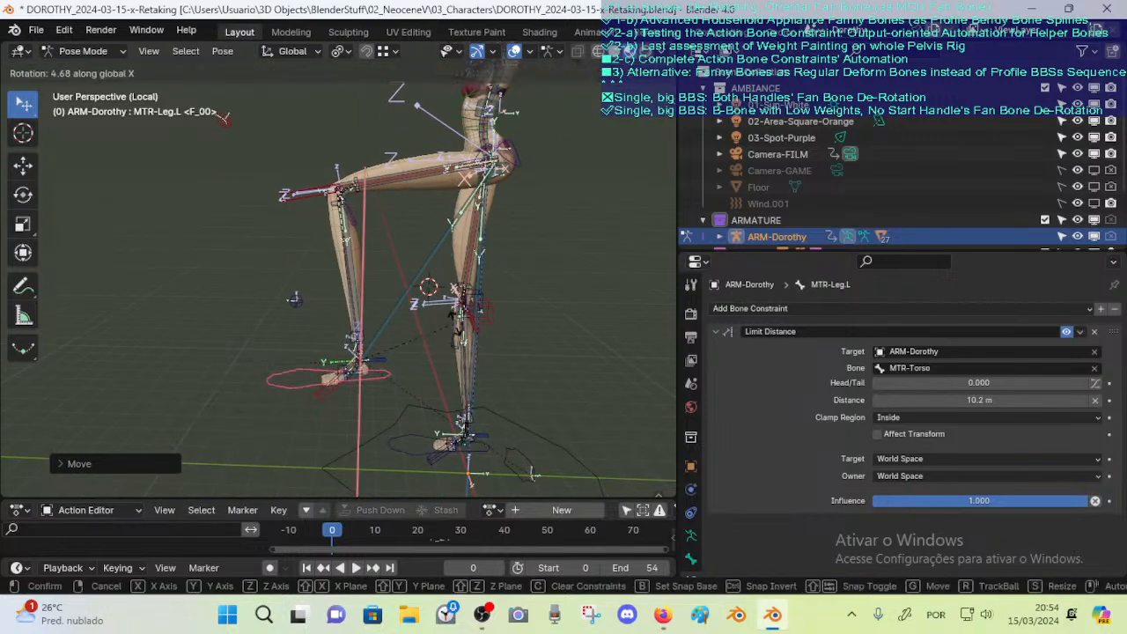
click(455, 312)
key(g)
click(451, 296)
Move MTR-Leg.L in toward the body to fold the left knee, and forward again until the thigh is about horizontal
middle_drag(432, 299, 380, 384)
scroll(386, 253, down, 2)
scroll(486, 317, down, 2)
key(g)
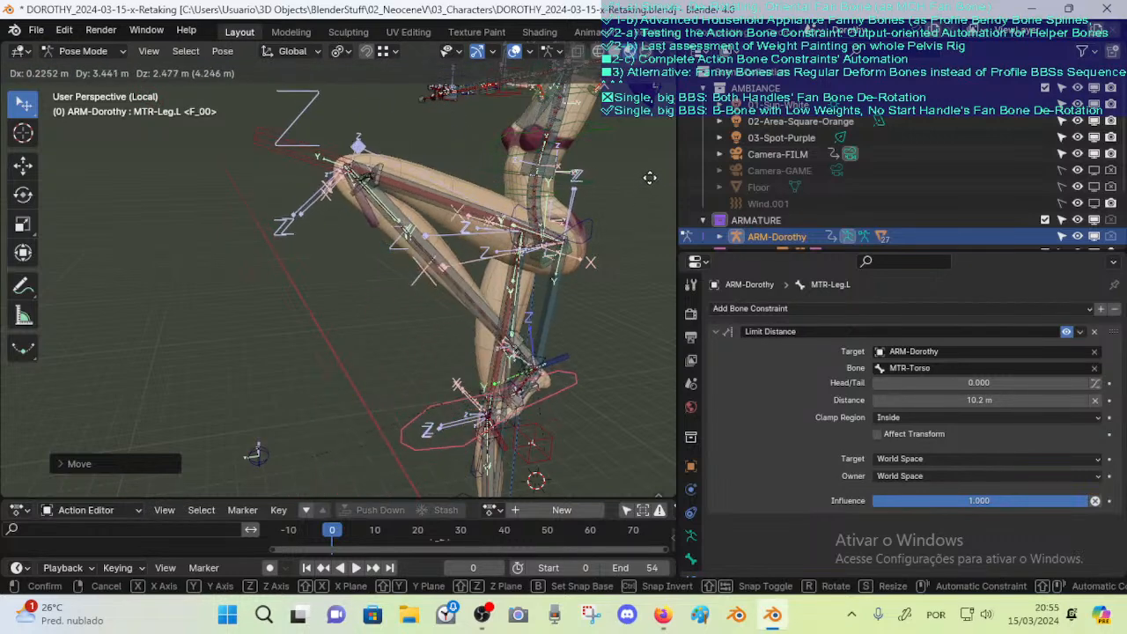
click(437, 191)
key(g)
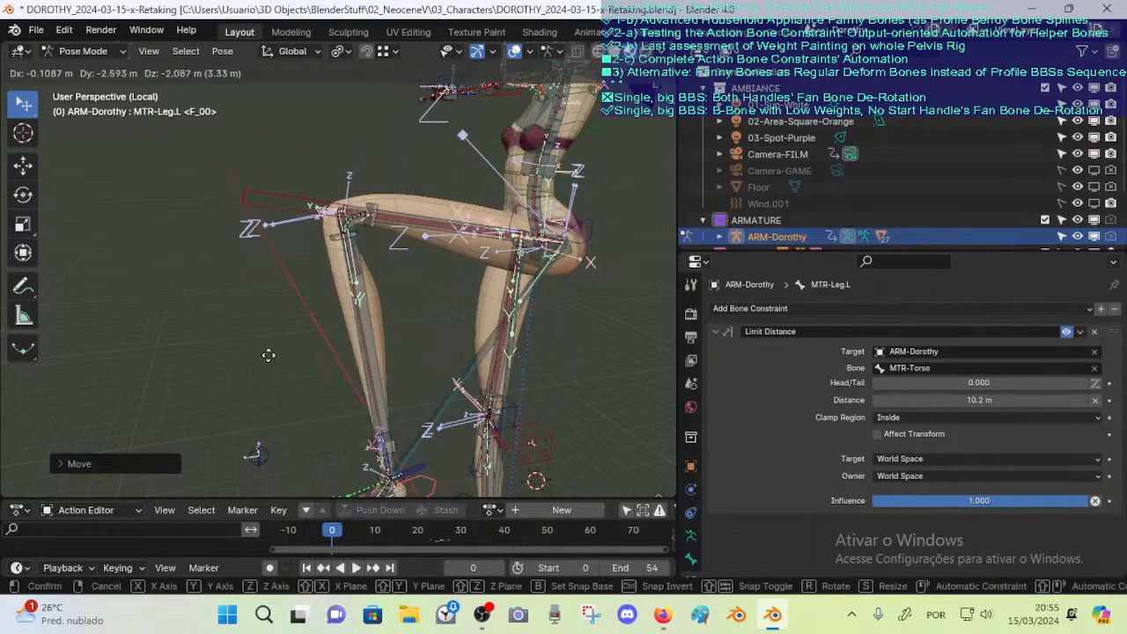
click(341, 262)
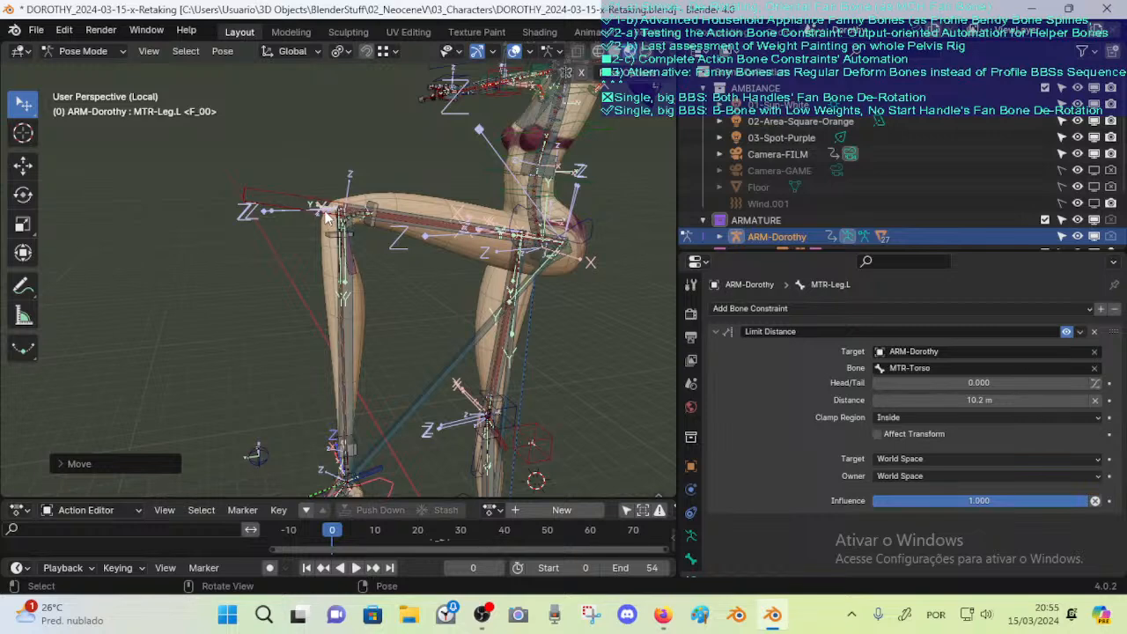
middle_drag(384, 240, 335, 314)
key(g)
click(282, 274)
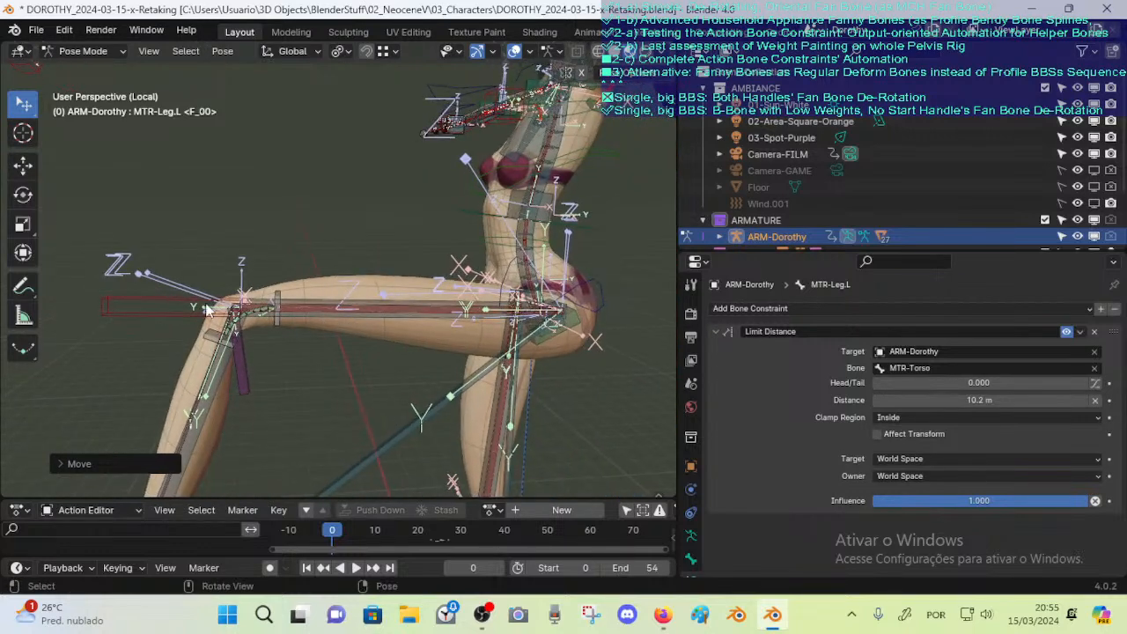
Select DEF-LEGS-3-Knee-BB.L.001 at the left knee and open its bone properties to inspect the Deform and Bendy Bones settings
click(253, 323)
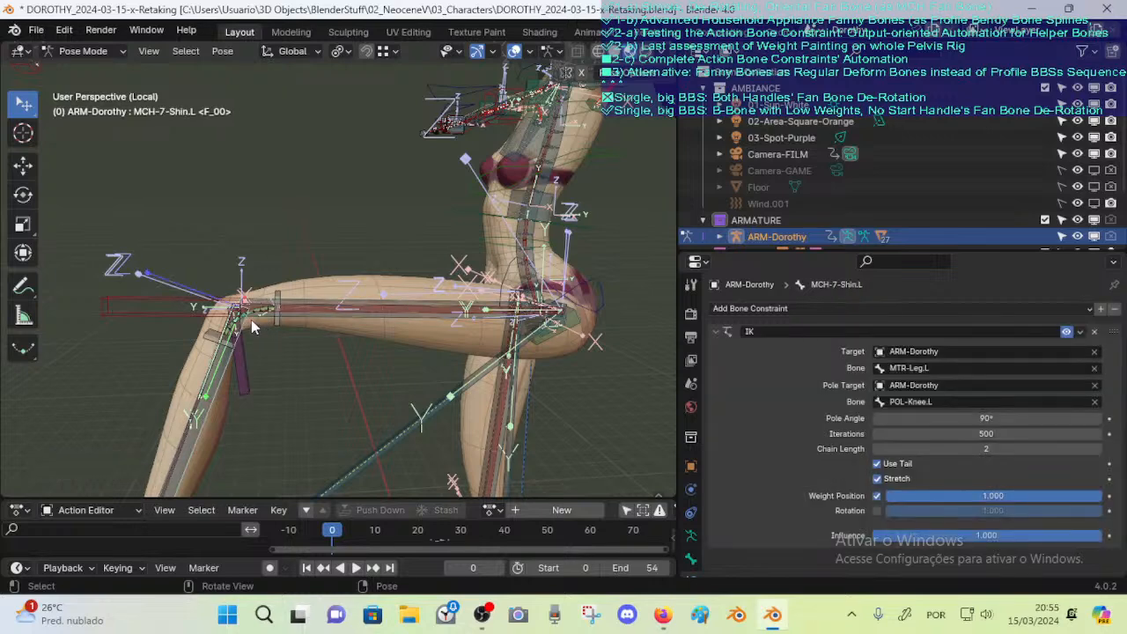
click(253, 318)
click(253, 318)
click(253, 318)
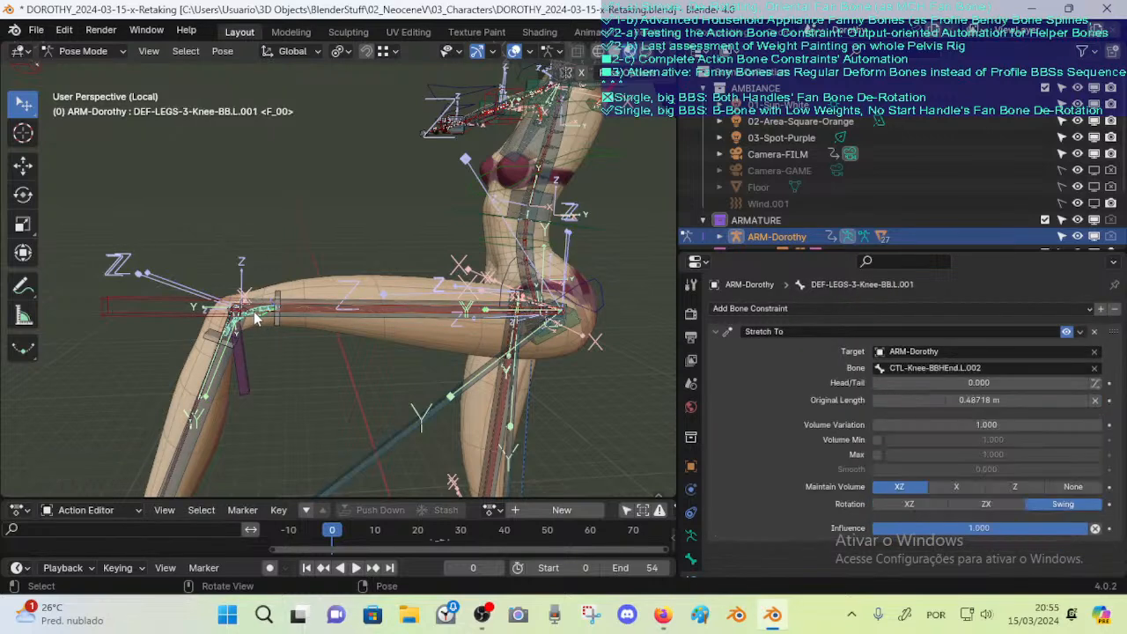
middle_drag(256, 318, 433, 247)
click(691, 559)
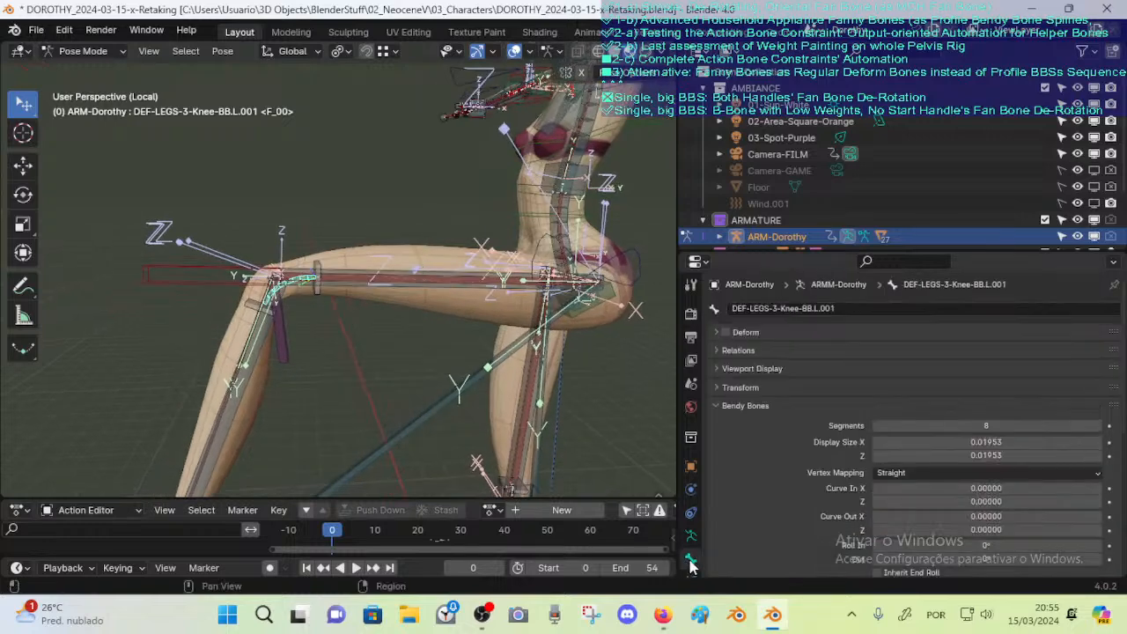
Select the left knee's fan bone, DEF-LEG-Knee-Fan.L, and disable its Deform option
click(278, 348)
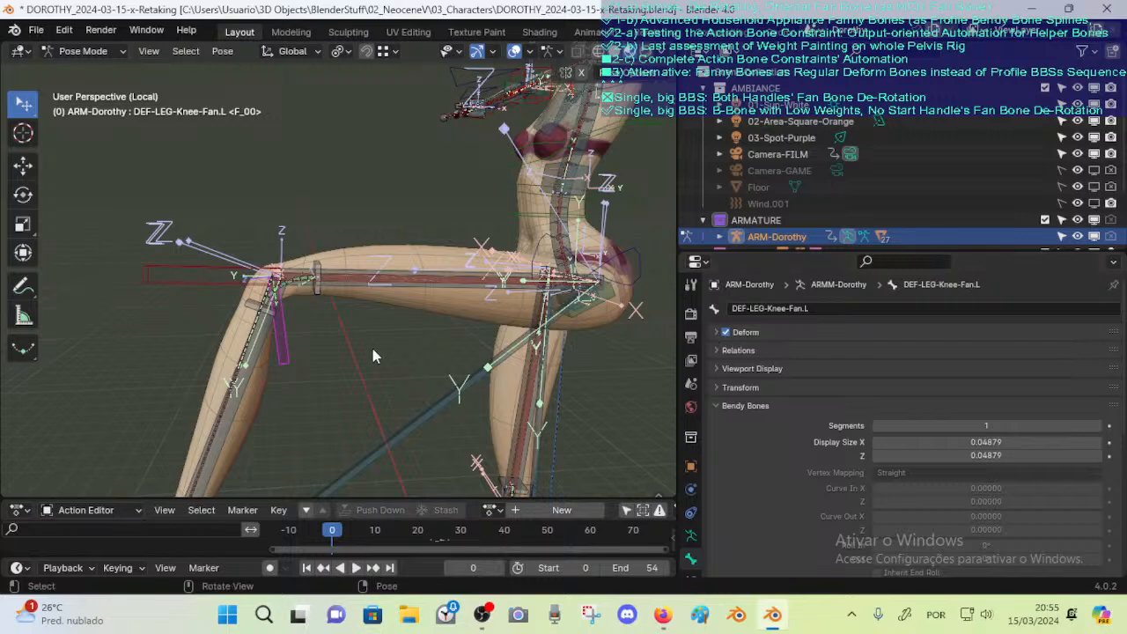
click(727, 331)
click(727, 331)
click(726, 330)
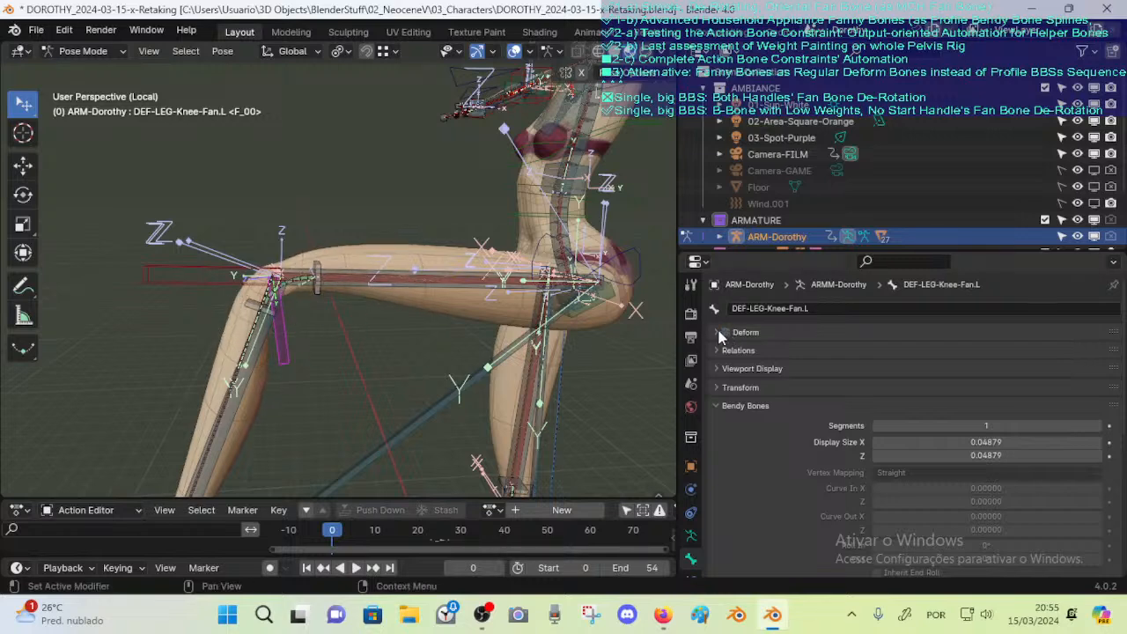
middle_drag(397, 344, 356, 399)
Fold the left knee by moving MTR-Leg.L inward, extend the leg forward, and rotate the foot around global X
drag(289, 436, 608, 351)
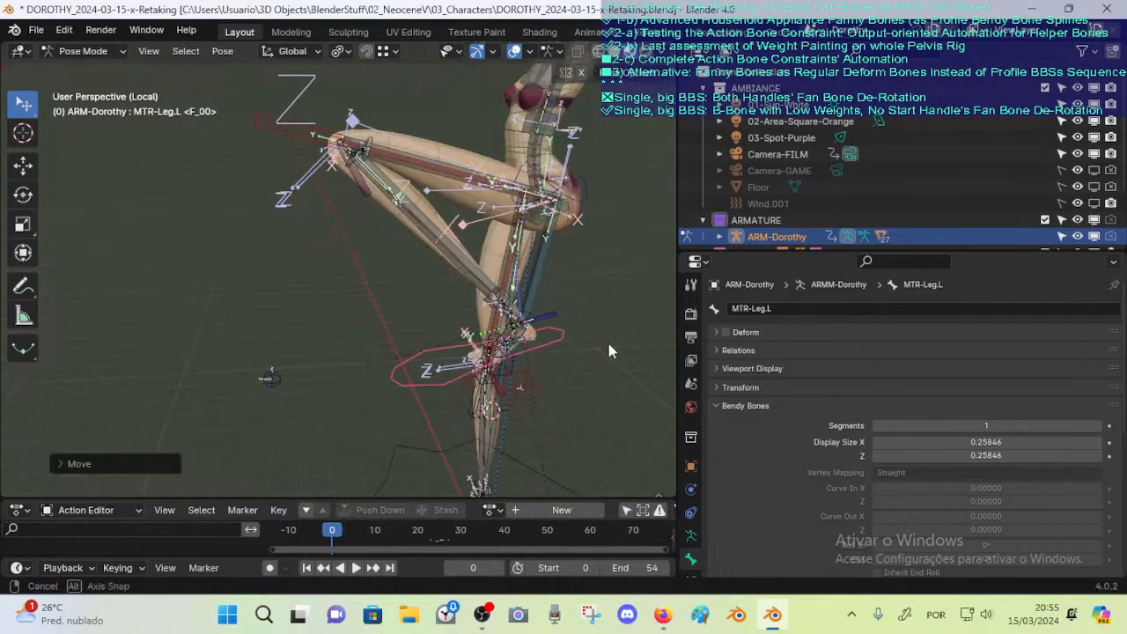
middle_drag(609, 350, 607, 342)
key(g)
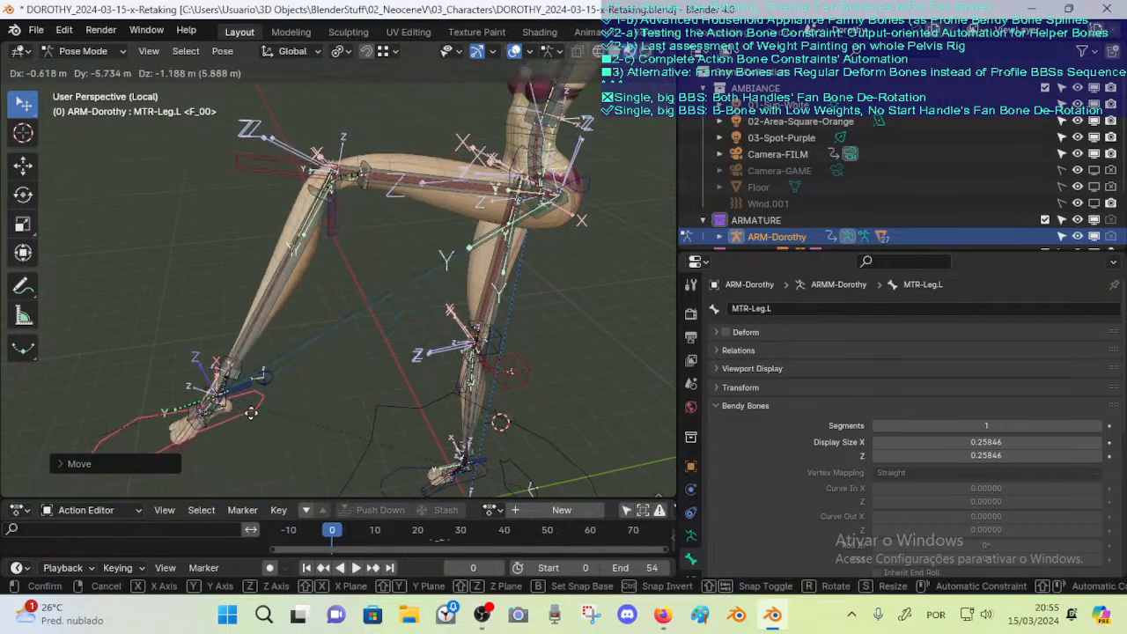
key(r)
key(x)
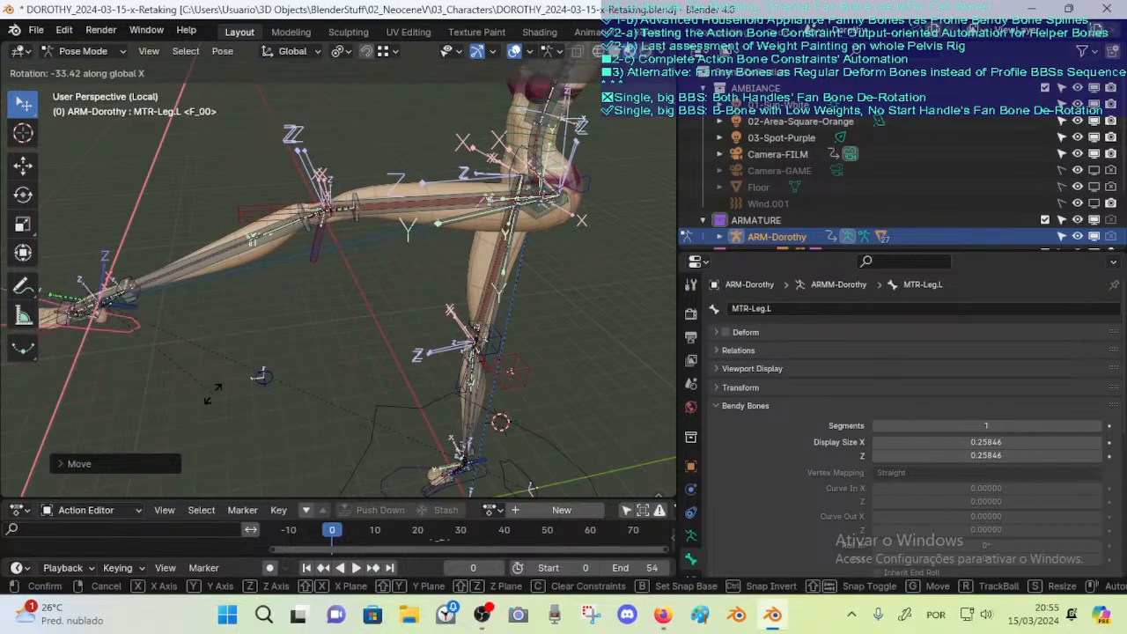
click(211, 394)
middle_drag(220, 387, 355, 291)
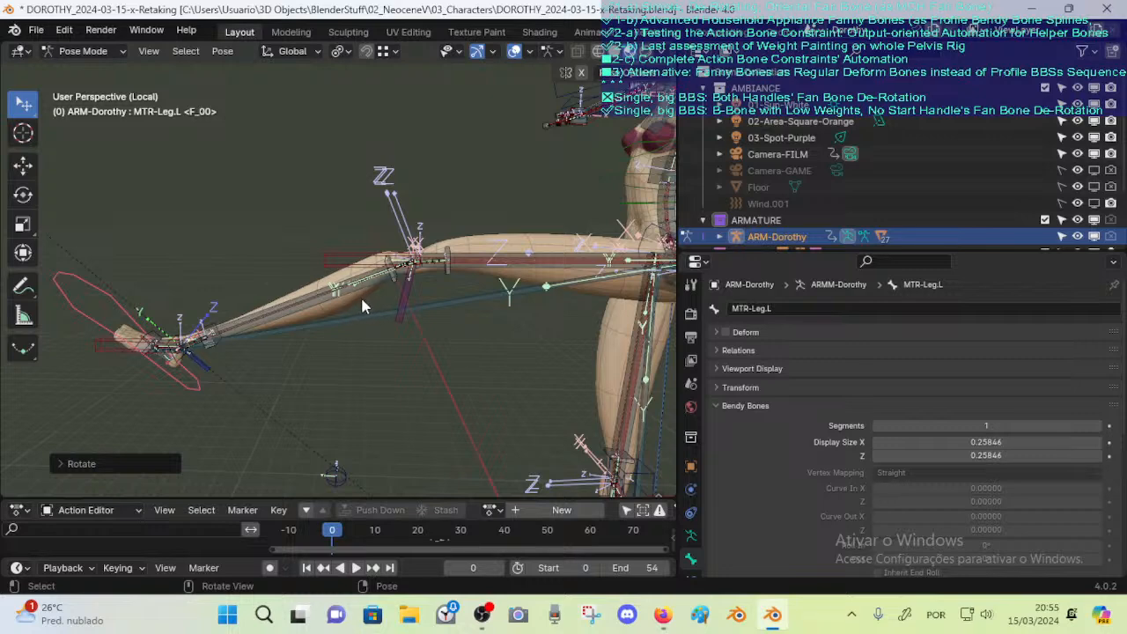
mouse_move(361, 300)
middle_down()
mouse_move(359, 313)
mouse_move(366, 302)
middle_up()
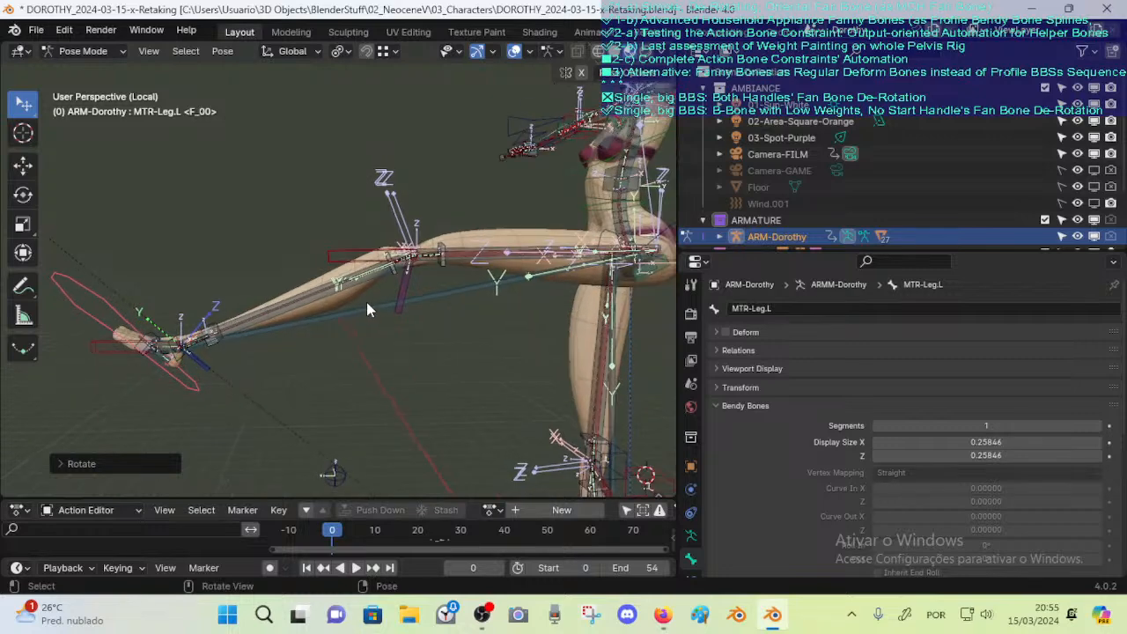
Adjust MTR-Leg.L's rotation around X and move it to compare a nearly straight left leg with a slight knee bend
key(r)
key(x)
click(363, 314)
key(g)
click(333, 294)
key(g)
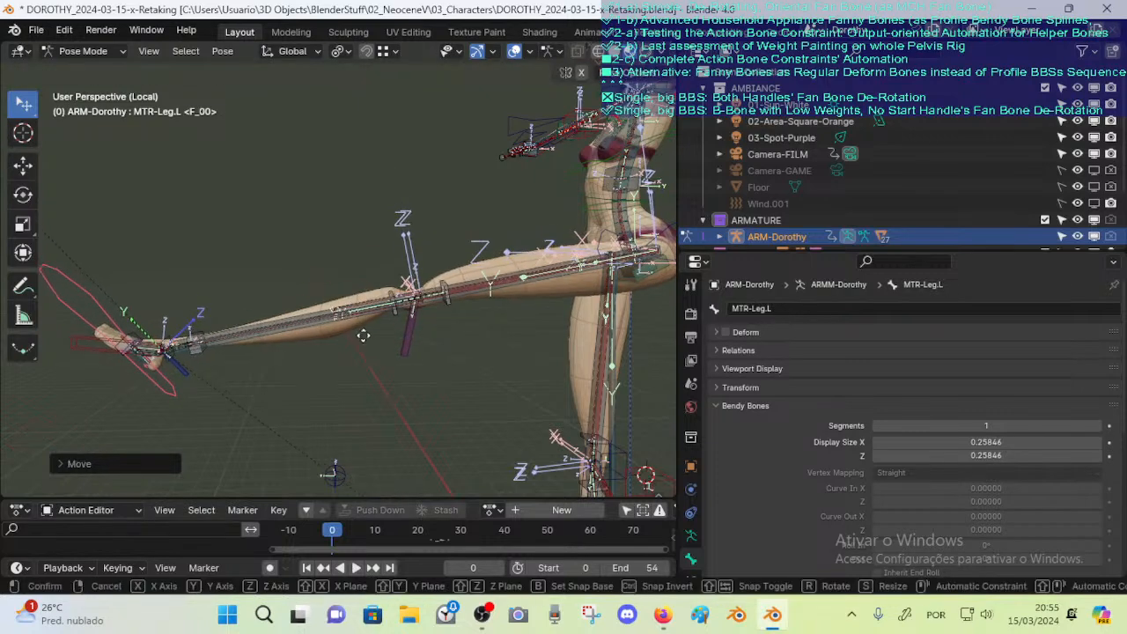
click(385, 337)
middle_drag(460, 263, 440, 291)
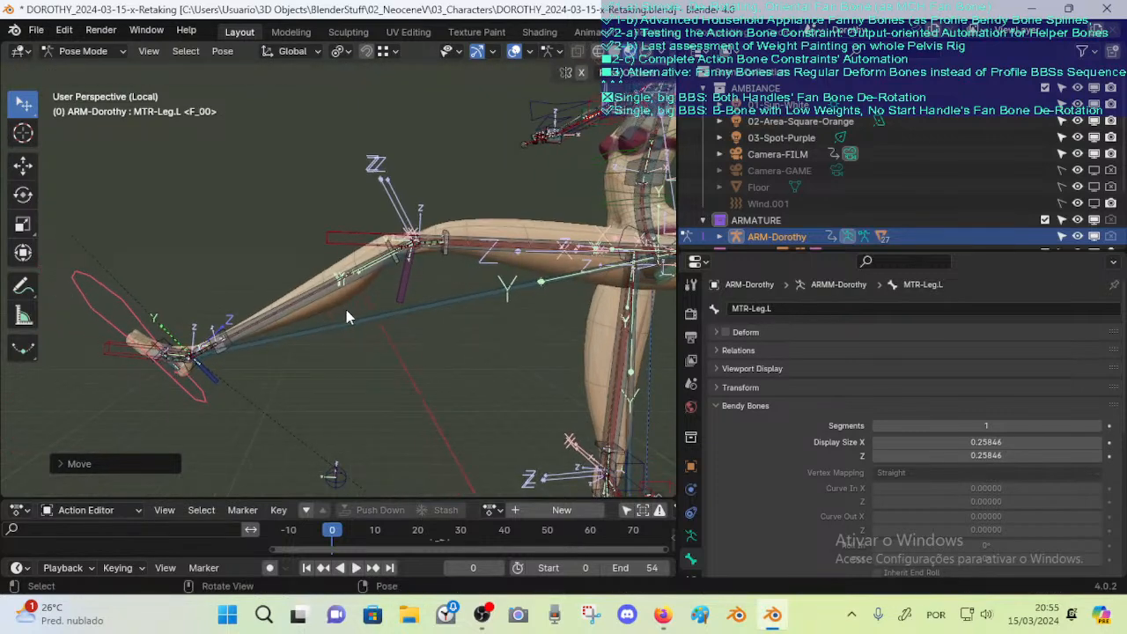
Move MTR-Leg.L in toward the body to bend the left knee more, and back out to a slight bend
key(g)
click(404, 338)
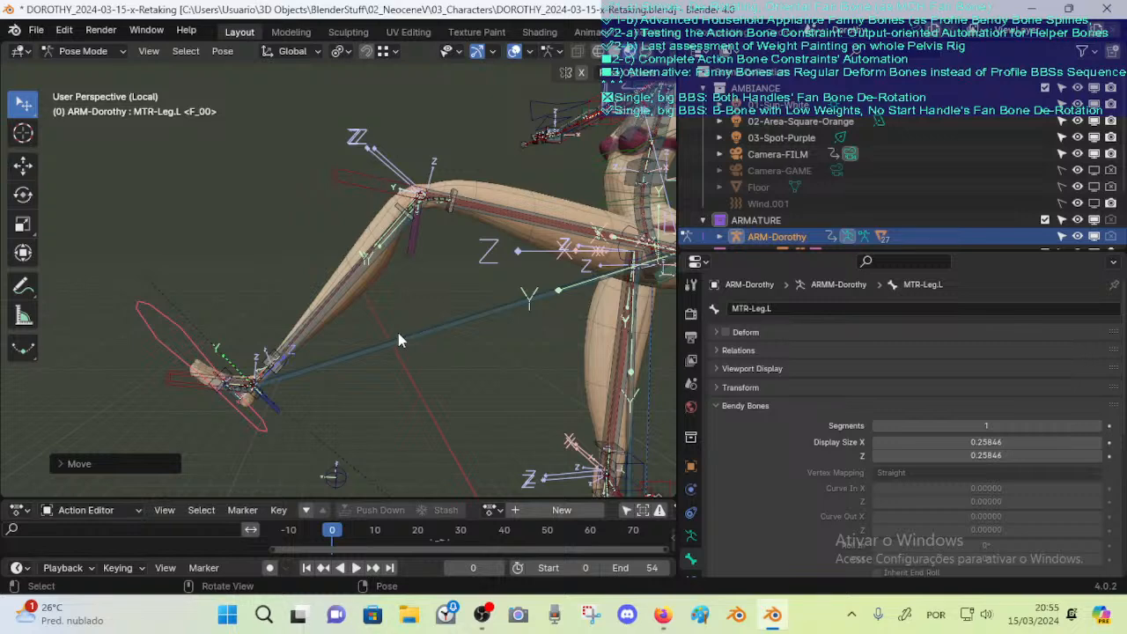
key(g)
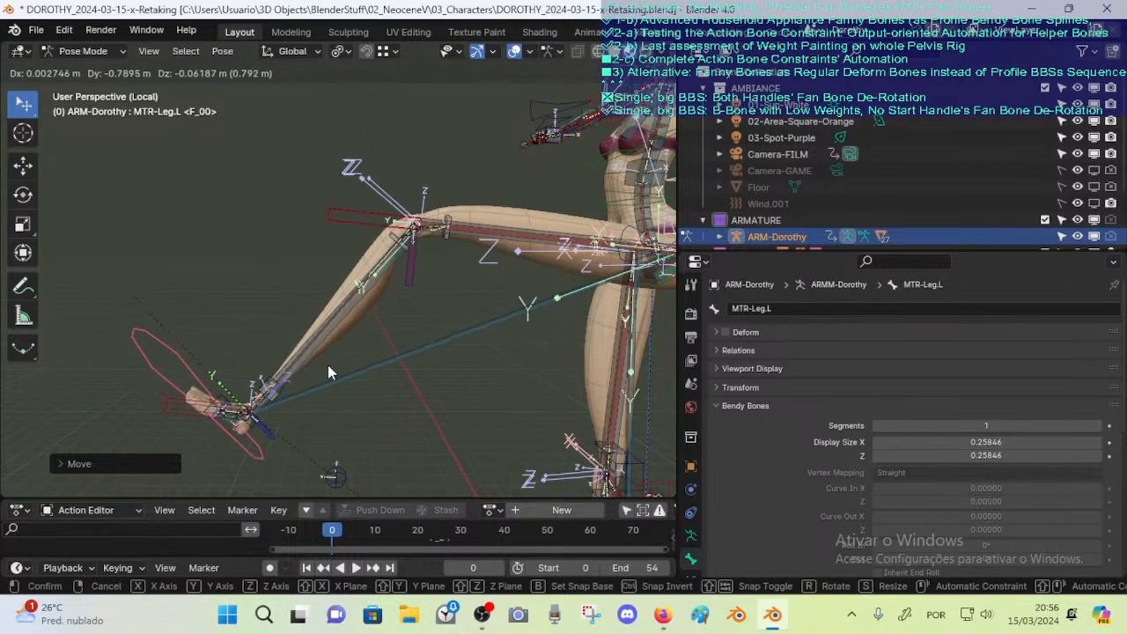
click(319, 361)
middle_drag(319, 346, 361, 300)
key(g)
click(342, 313)
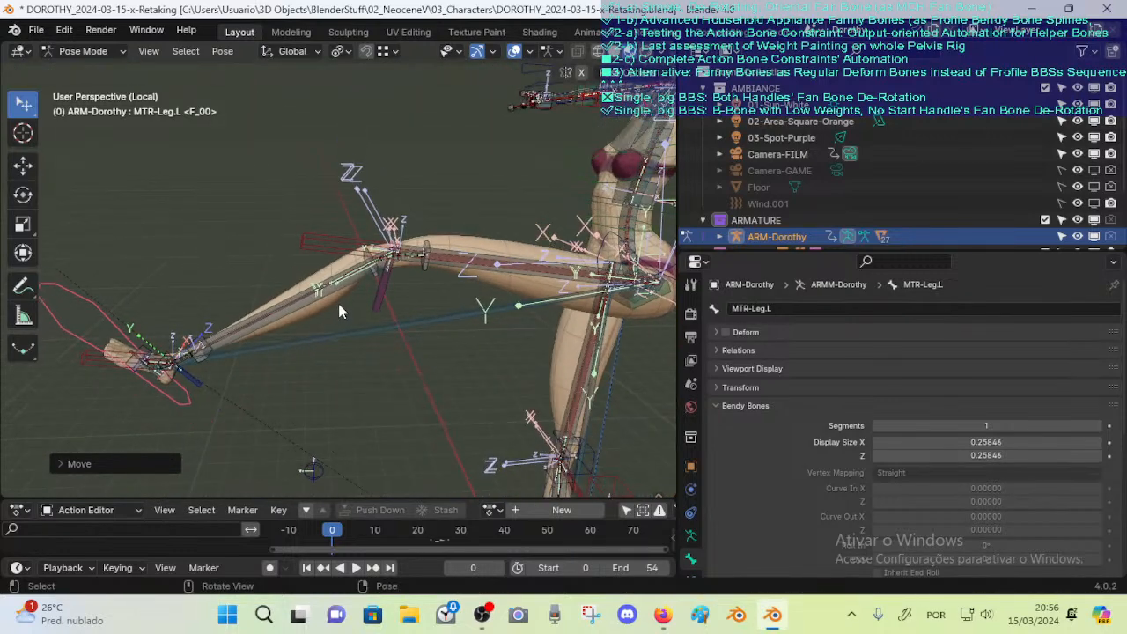
Move MTR-Leg.L outward and adjust its height until the left leg is straight
mouse_move(343, 321)
middle_down()
mouse_move(336, 308)
mouse_move(341, 321)
mouse_move(328, 321)
middle_up()
key(g)
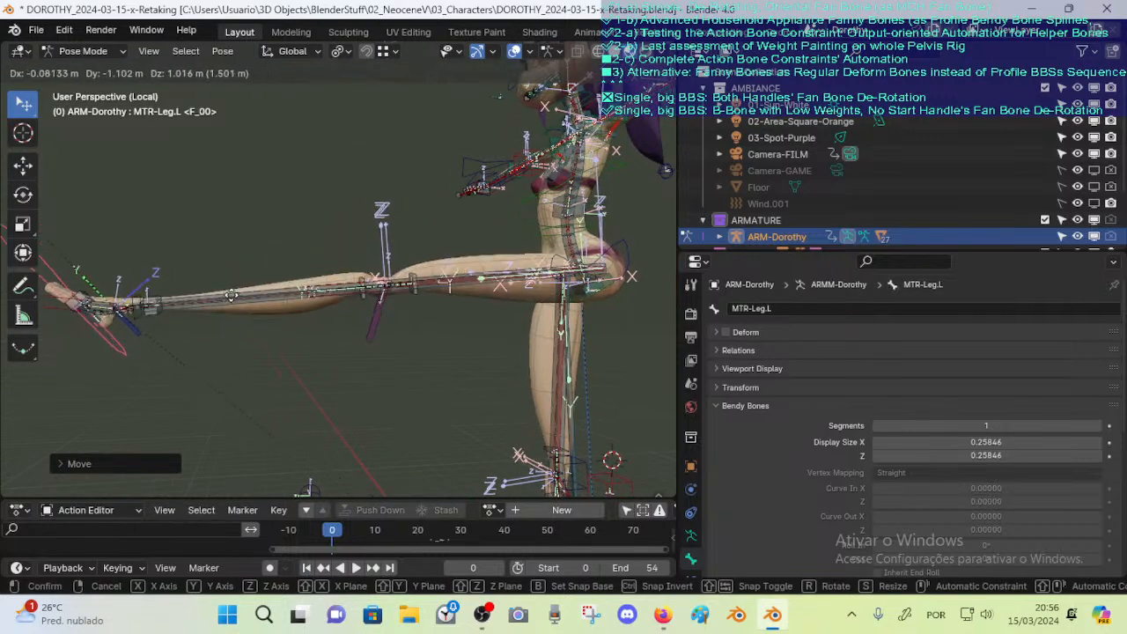
key(g)
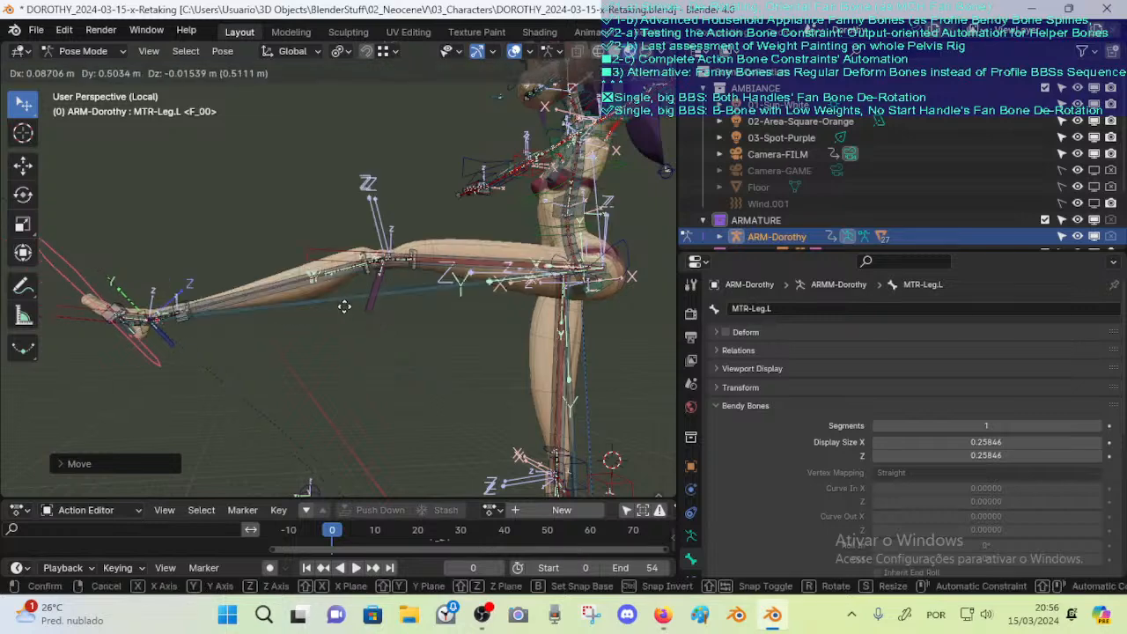
click(324, 324)
Select DEF-LEG-Knee-Fan.L and enable its Deform option again
click(376, 328)
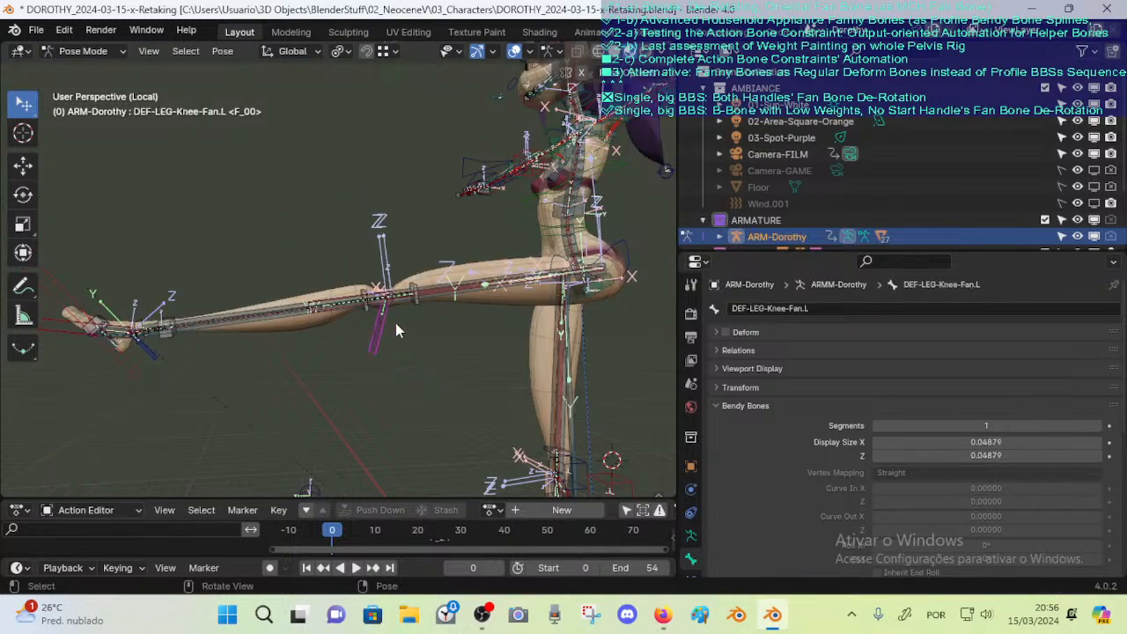
ctrl+middle_drag(395, 323, 432, 302)
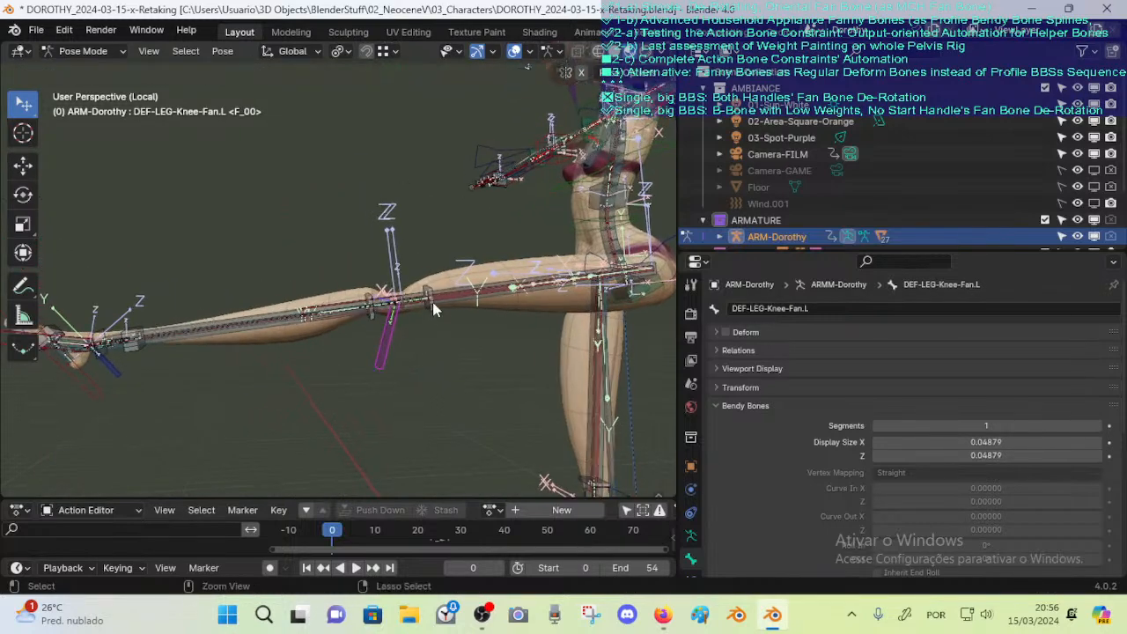
click(725, 332)
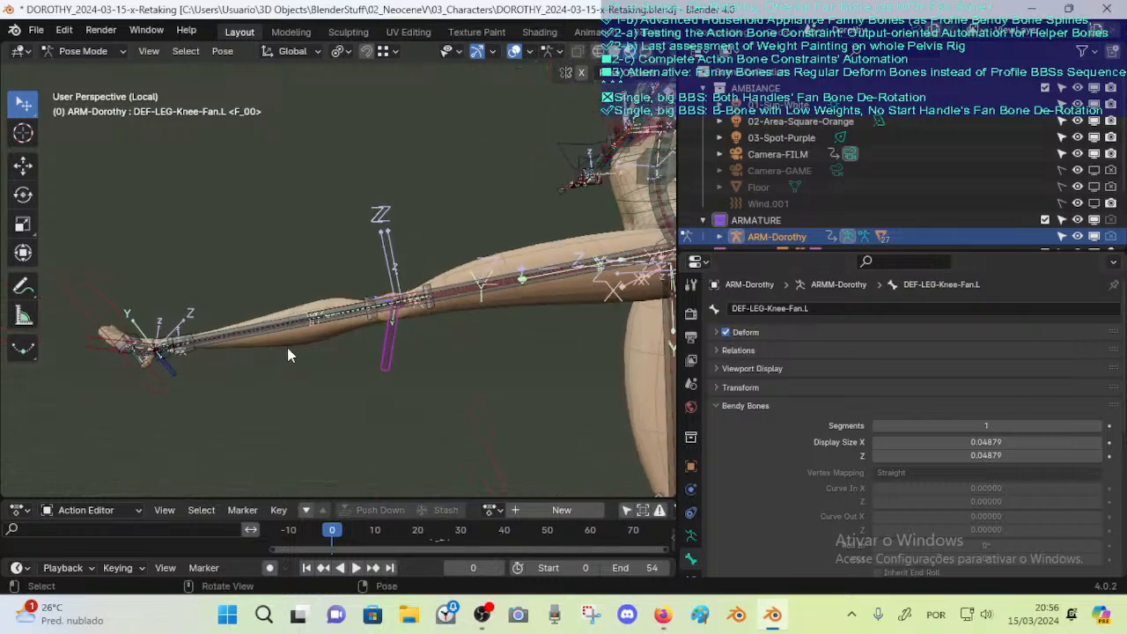
Move MTR-Leg.L inward to fold the left knee with the fan bone deforming, and out again to straighten the leg
click(134, 376)
key(g)
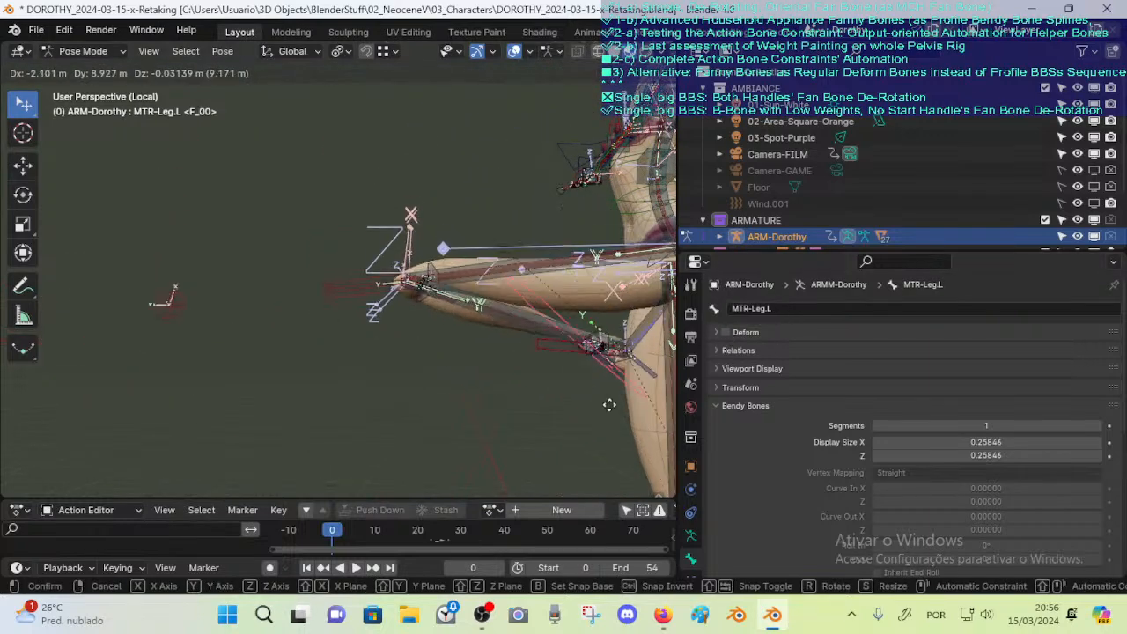
click(145, 392)
Select DEF-LEGS-3-Knee-BB.L.001 from the overlapping left knee bones and try moving it along the thigh
click(394, 357)
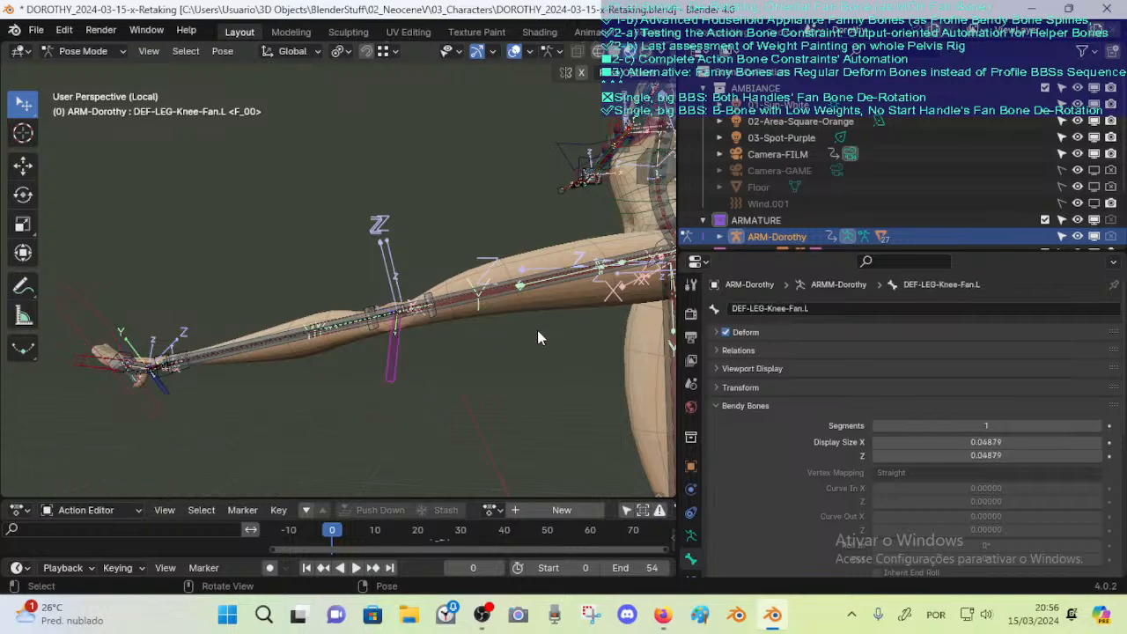
middle_drag(473, 338, 448, 328)
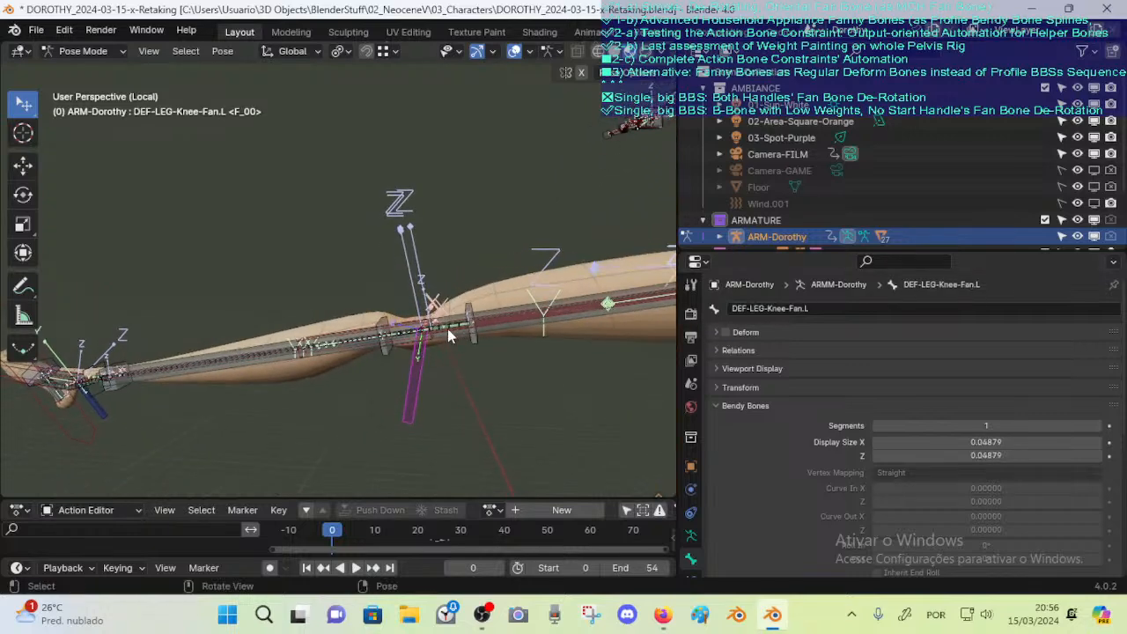
click(450, 327)
click(453, 329)
click(456, 331)
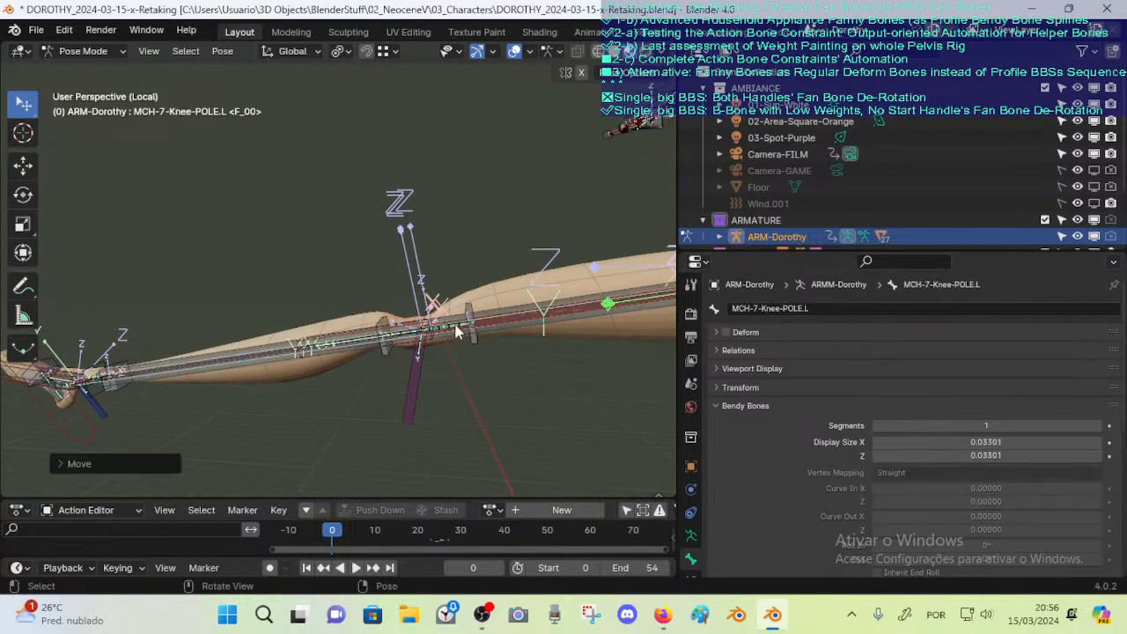
click(456, 331)
click(456, 331)
key(g)
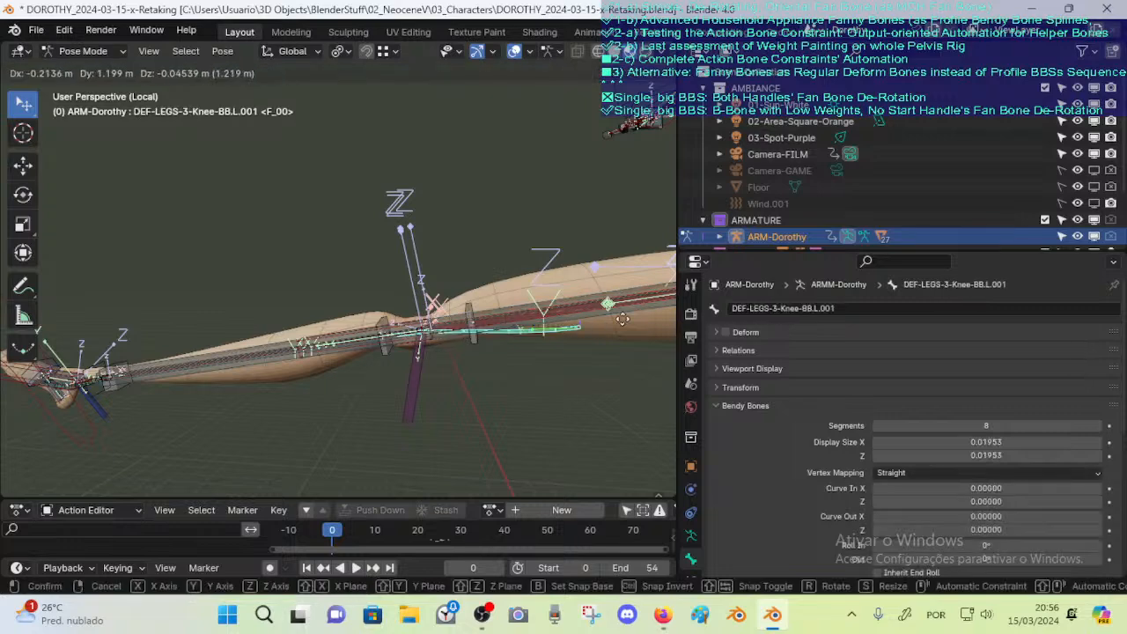
right_click(577, 368)
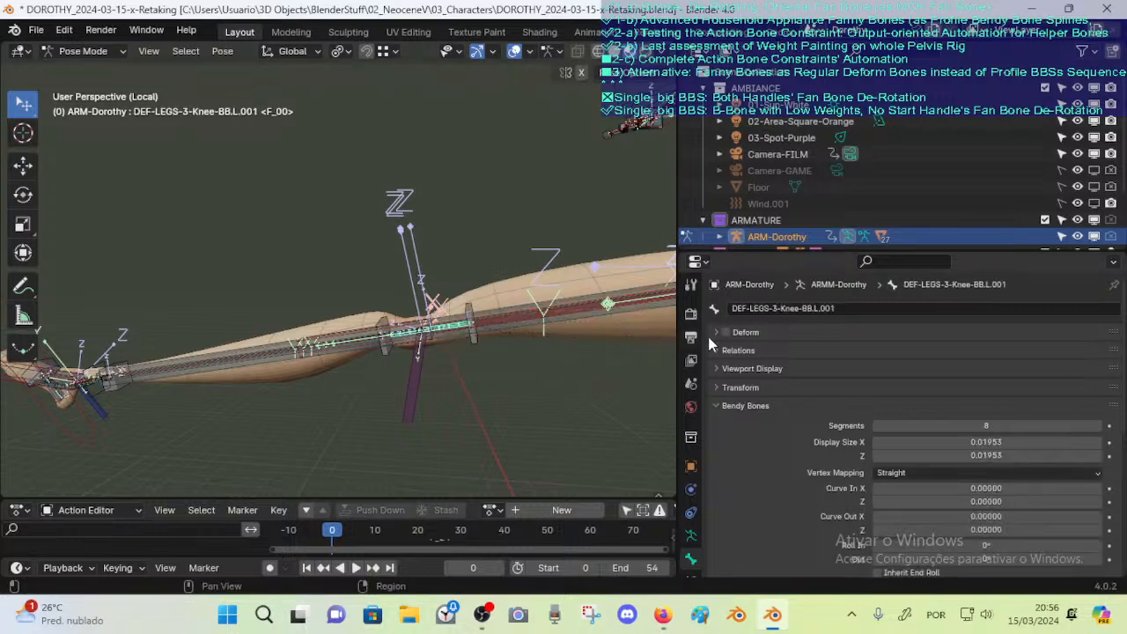
Enable the Deform option of DEF-LEGS-3-Knee-BB.L.001 and check the straight left leg's knee from several angles
click(726, 332)
middle_drag(659, 327, 489, 310)
middle_drag(499, 375, 487, 283)
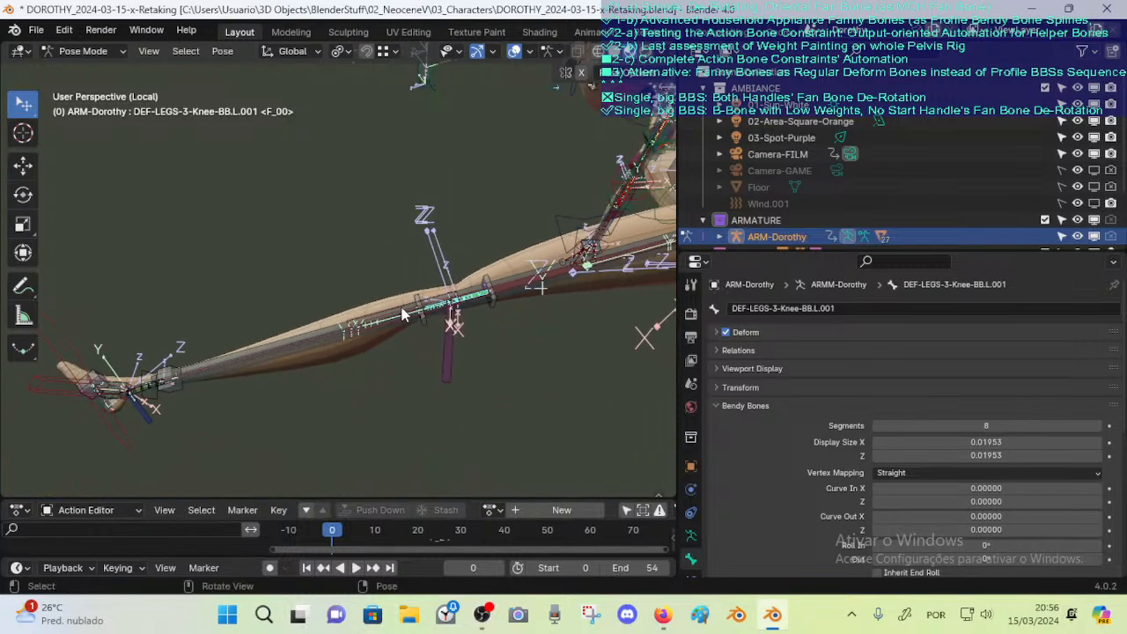
middle_drag(402, 312, 450, 320)
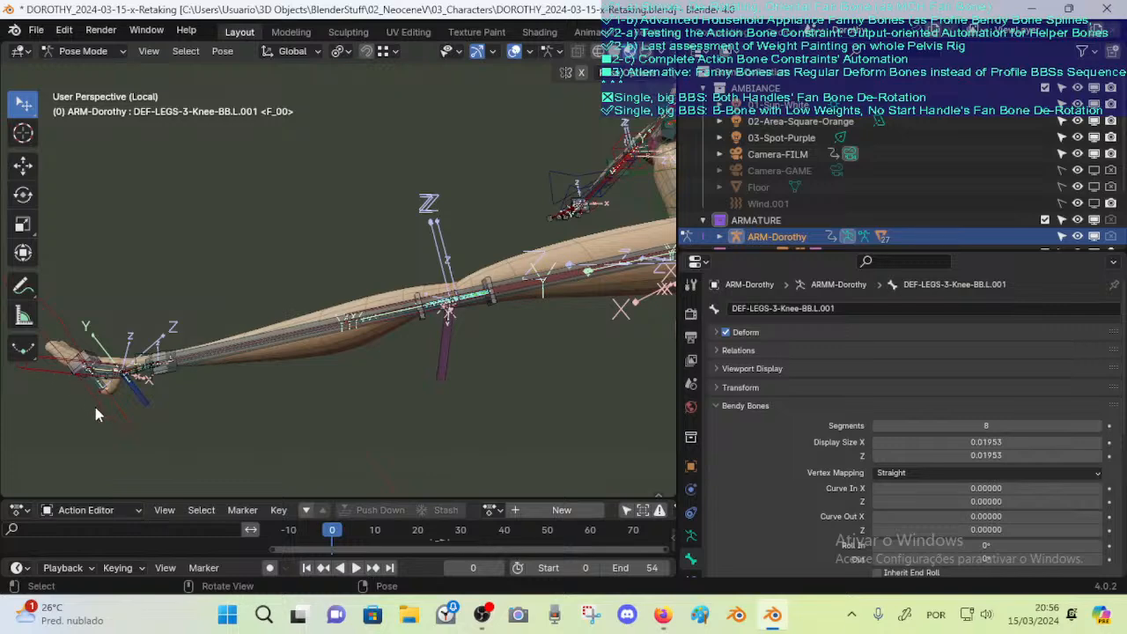
Move MTR-Leg.L inward to bend the left knee, and readjust its position to leave the knee moderately bent
drag(106, 422, 231, 443)
shift+middle_drag(428, 270, 440, 230)
middle_drag(444, 283, 479, 299)
shift+middle_drag(475, 297, 431, 276)
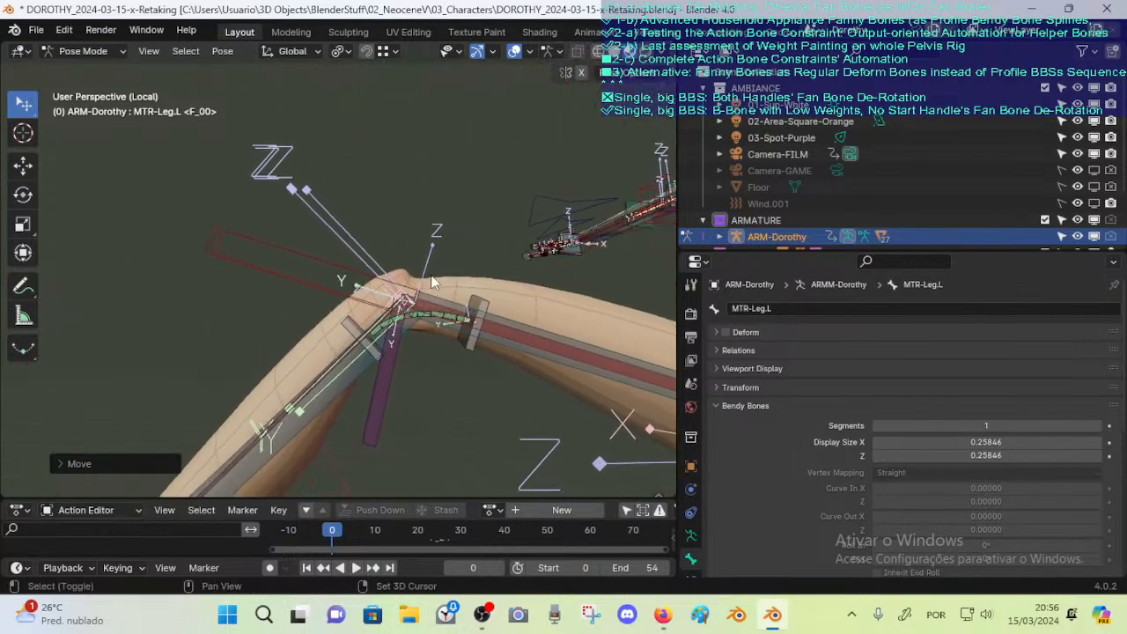
key(g)
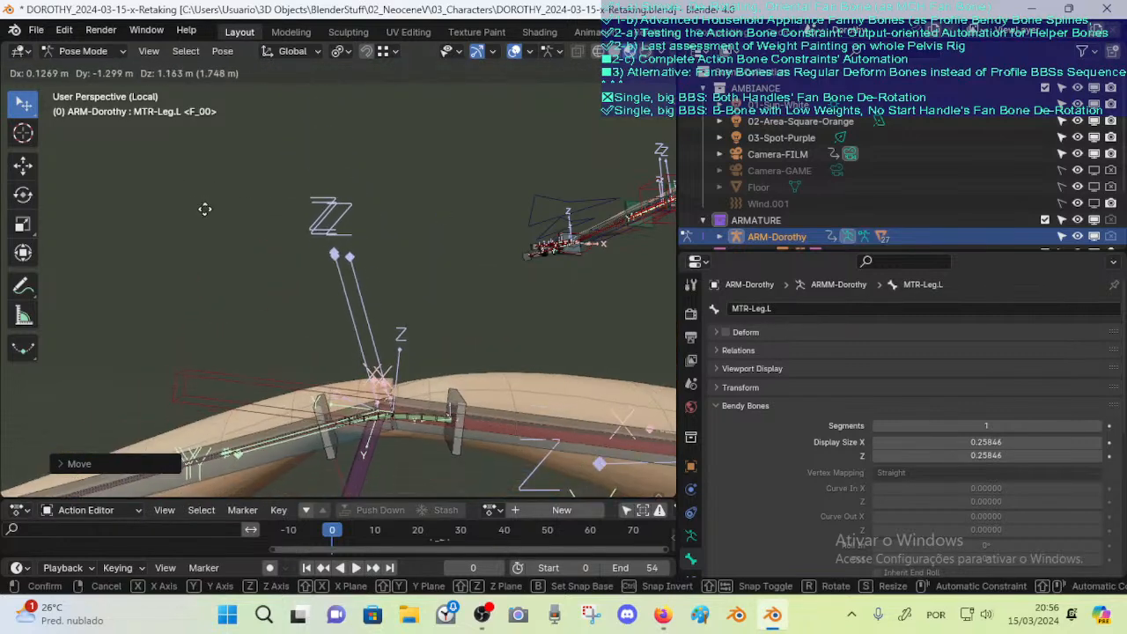
click(333, 286)
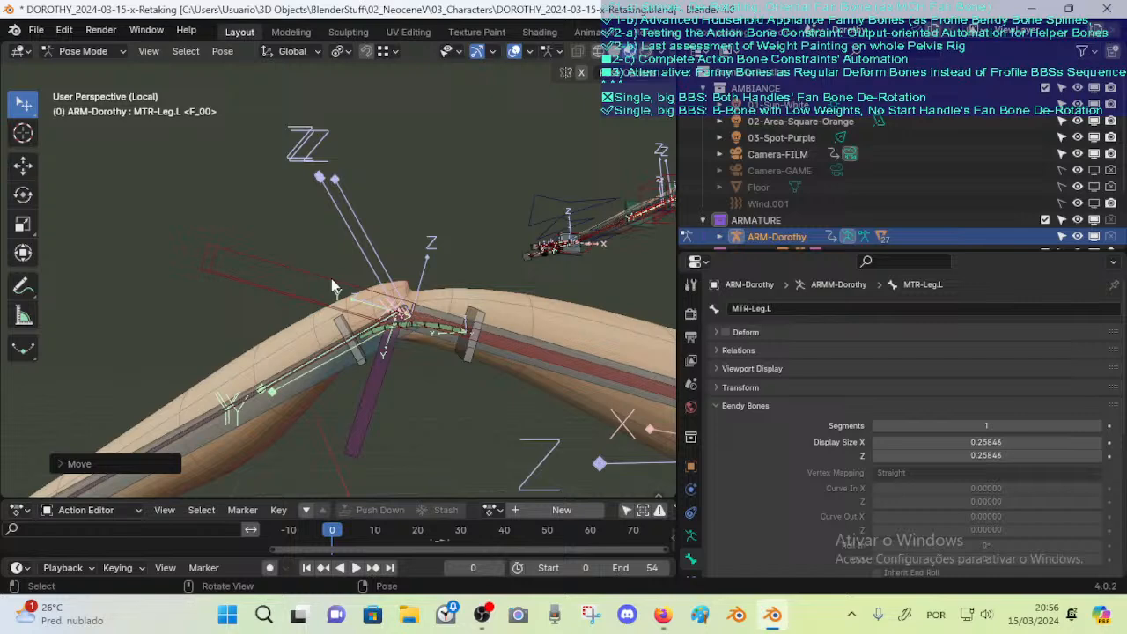
Select DEF-LEGS-3-Knee-BB.L.001 from the overlapping bones in the bent left knee and save the file
click(419, 329)
click(424, 331)
click(427, 331)
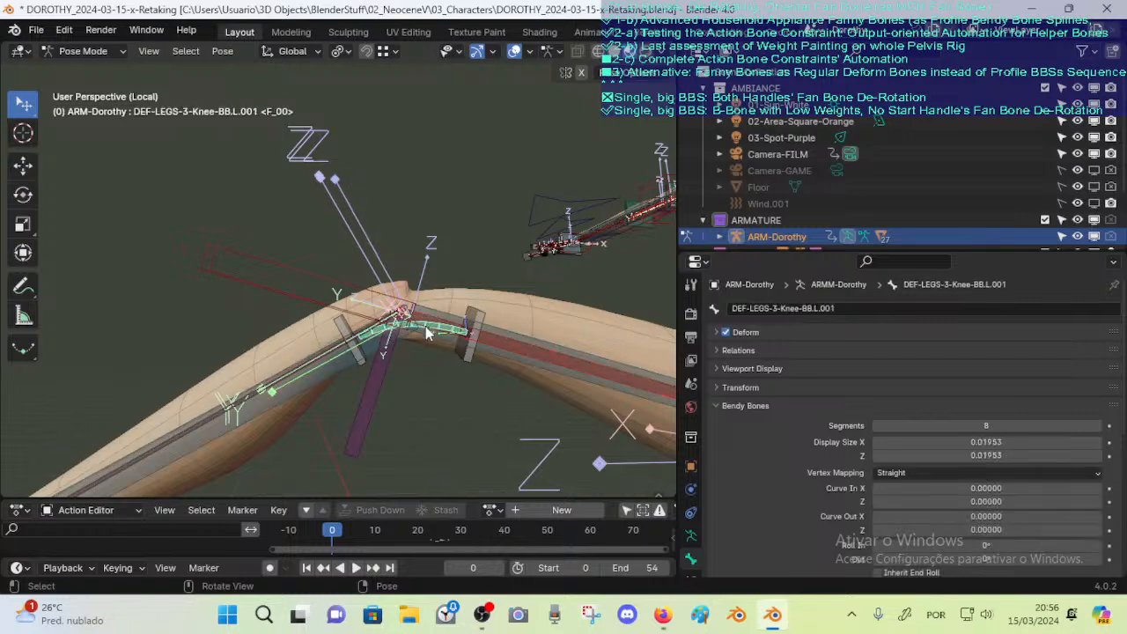
middle_drag(422, 329, 404, 355)
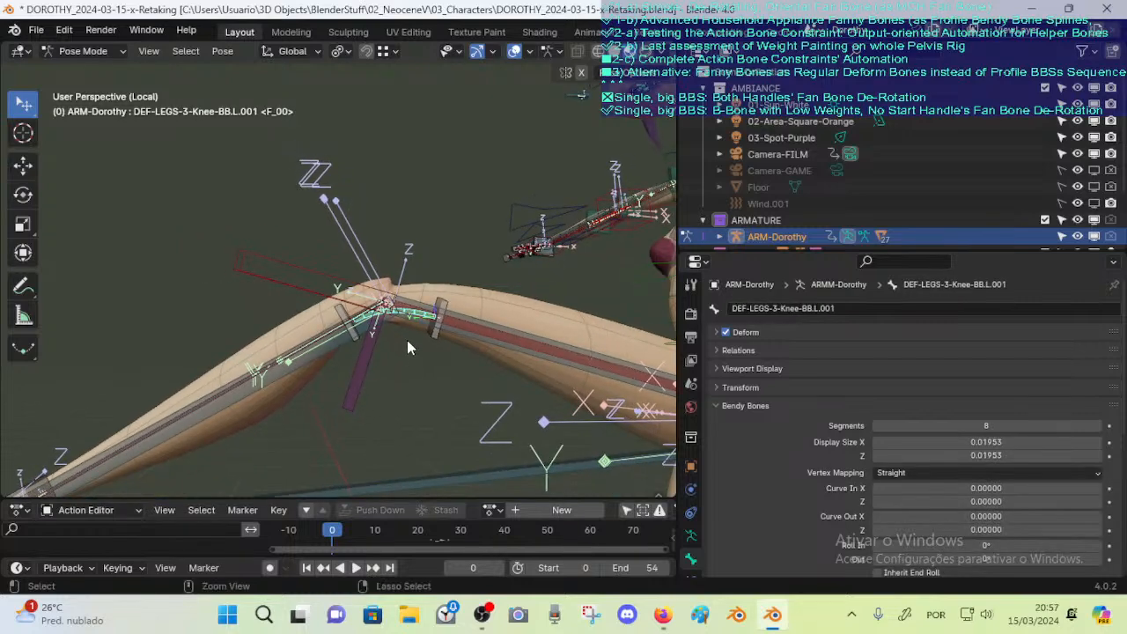
key(ctrl+s)
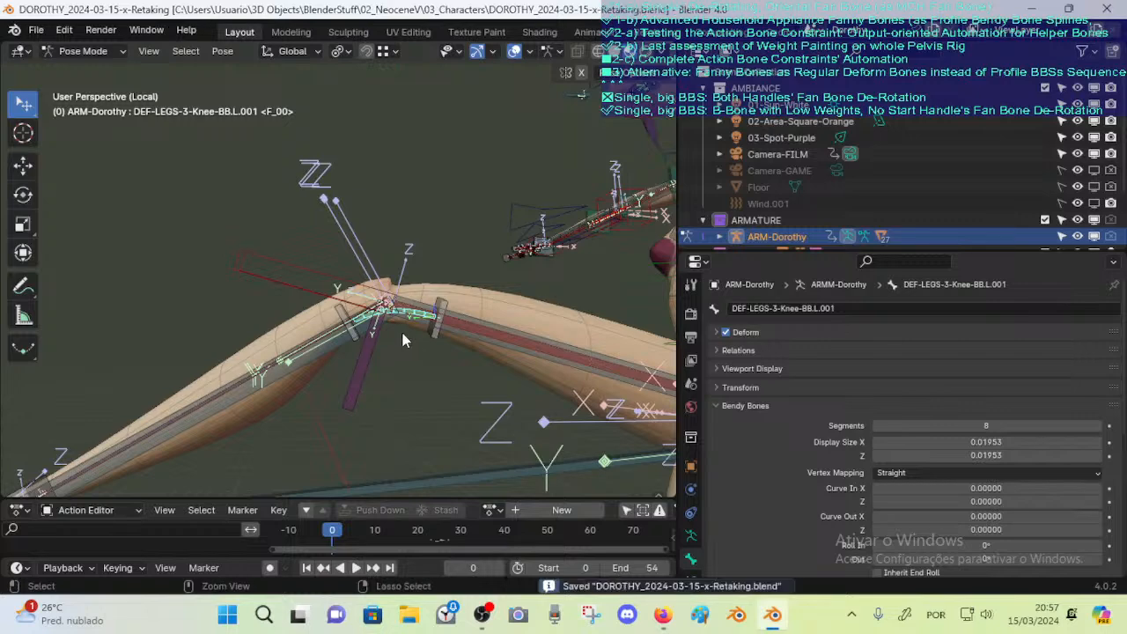
Try raising the easing values in the Bendy Bones settings of DEF-LEGS-3-Knee-BB.L.001, and undo the changes
scroll(694, 554, down, 2)
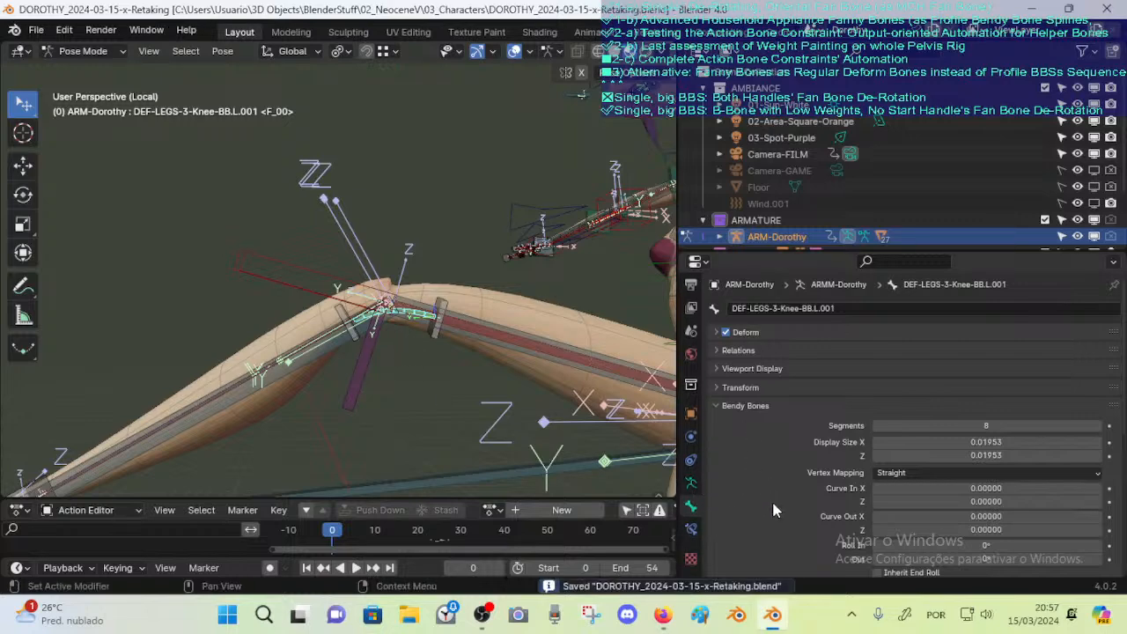
scroll(784, 467, down, 3)
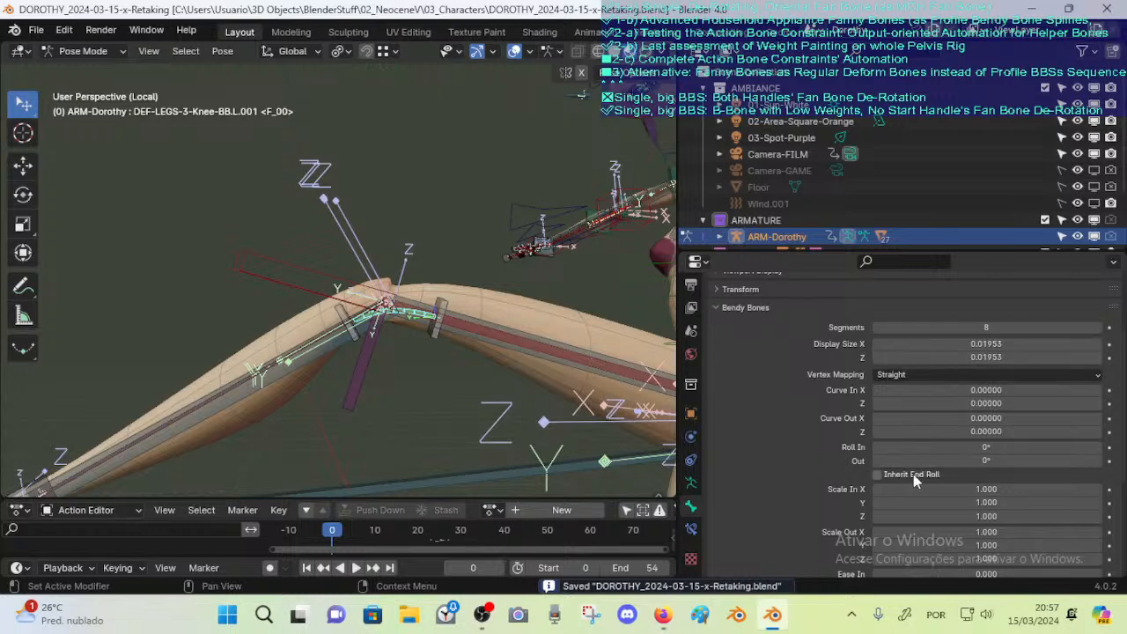
scroll(910, 473, down, 4)
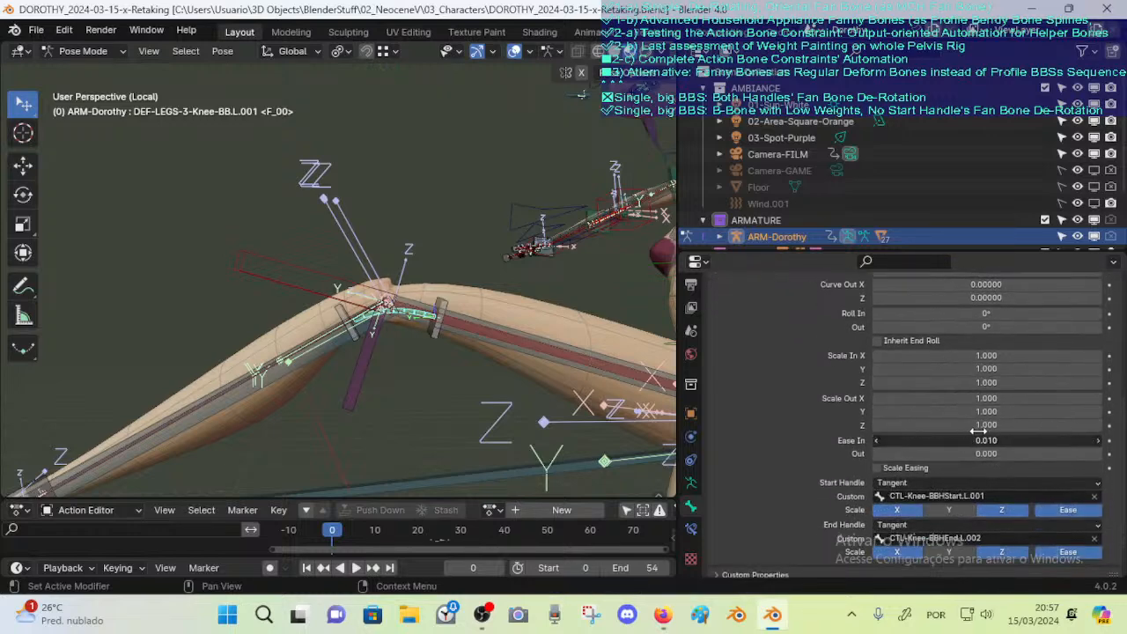
drag(978, 432, 1123, 460)
key(ctrl+z)
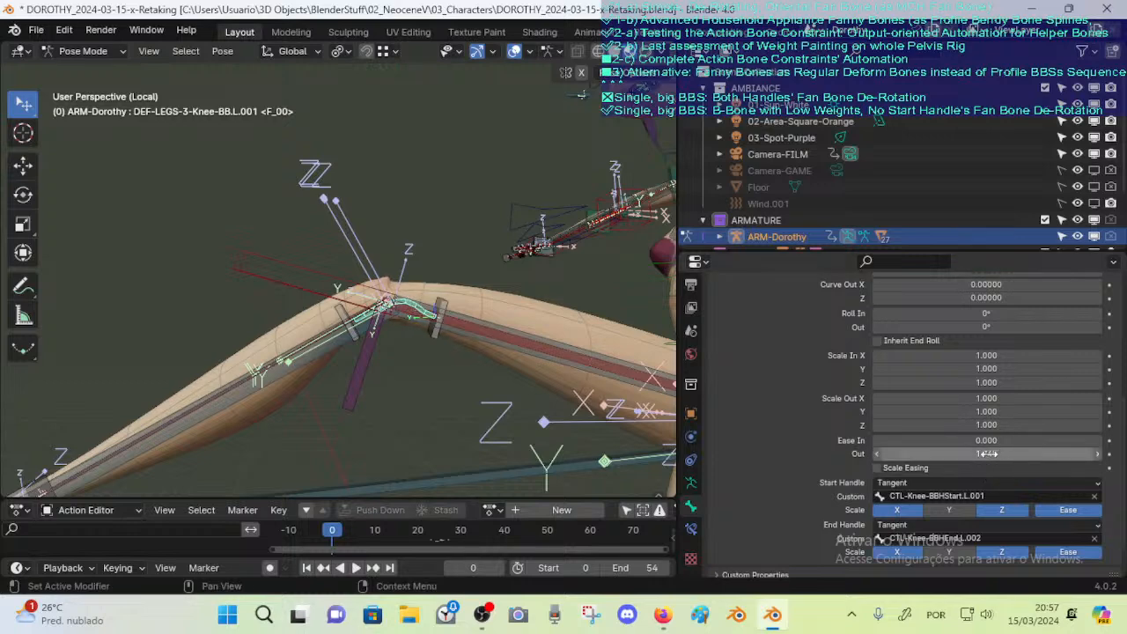
key(ctrl+z)
Try Ease Out values between about 1.63 and 4.09 on the left knee's bendy bone, and undo the last change
drag(957, 451, 1044, 452)
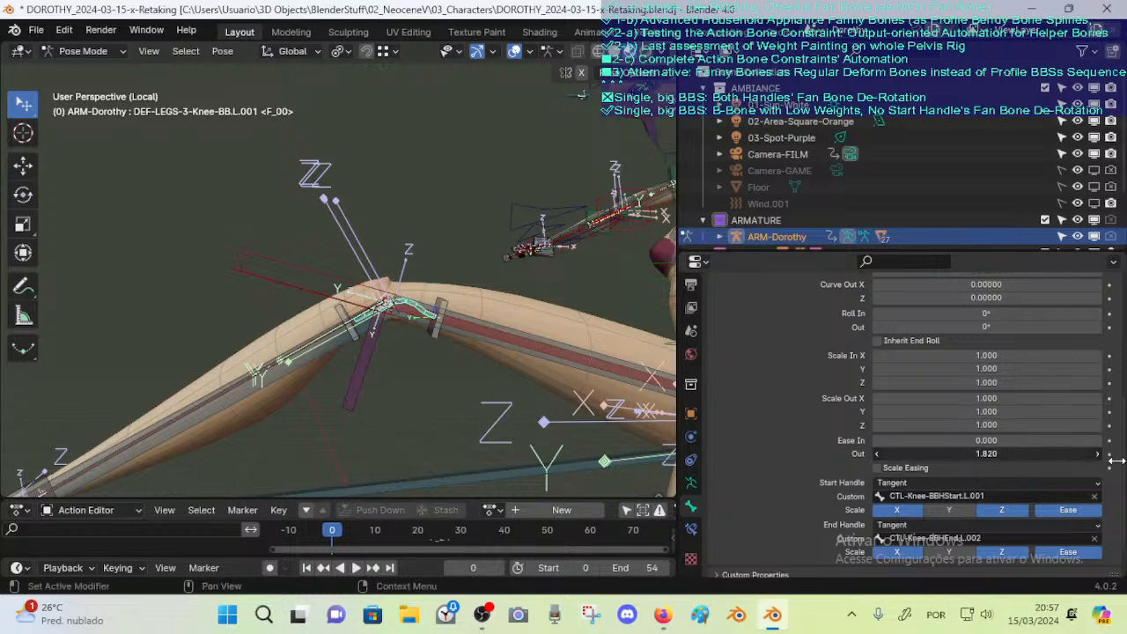
drag(1116, 461, 982, 453)
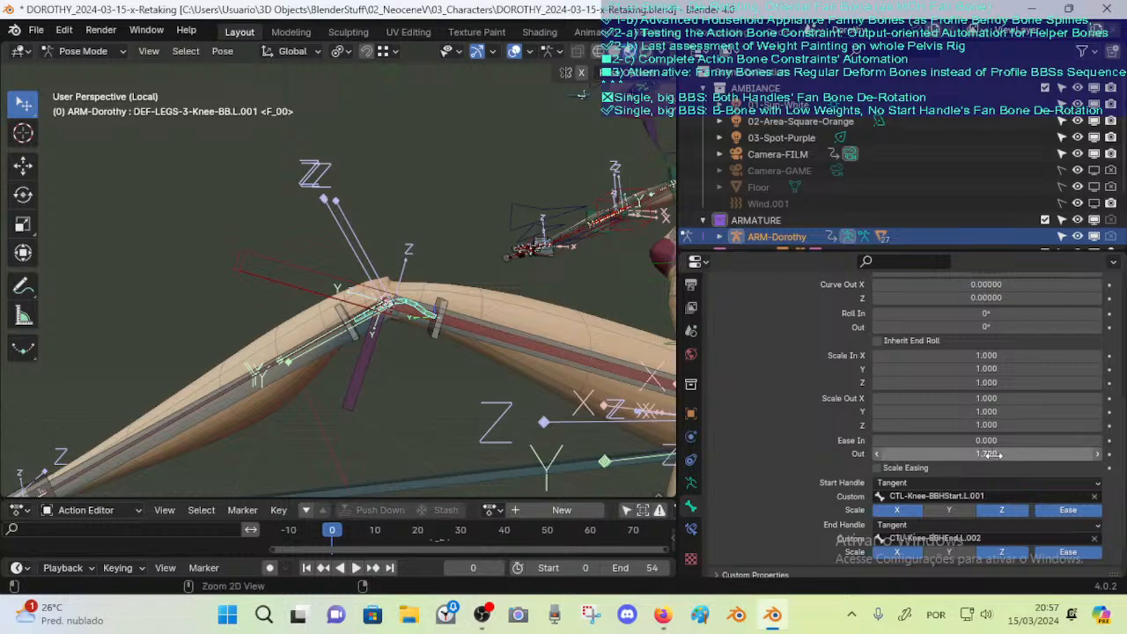
key(ctrl+z)
drag(1090, 461, 1008, 453)
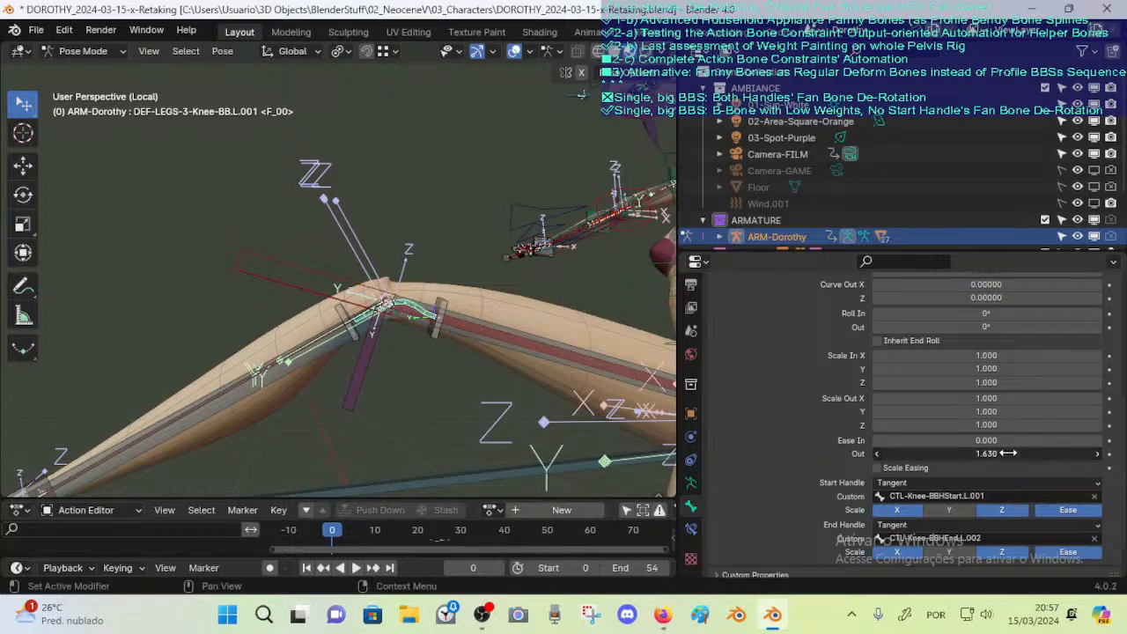
drag(1105, 457, 1067, 456)
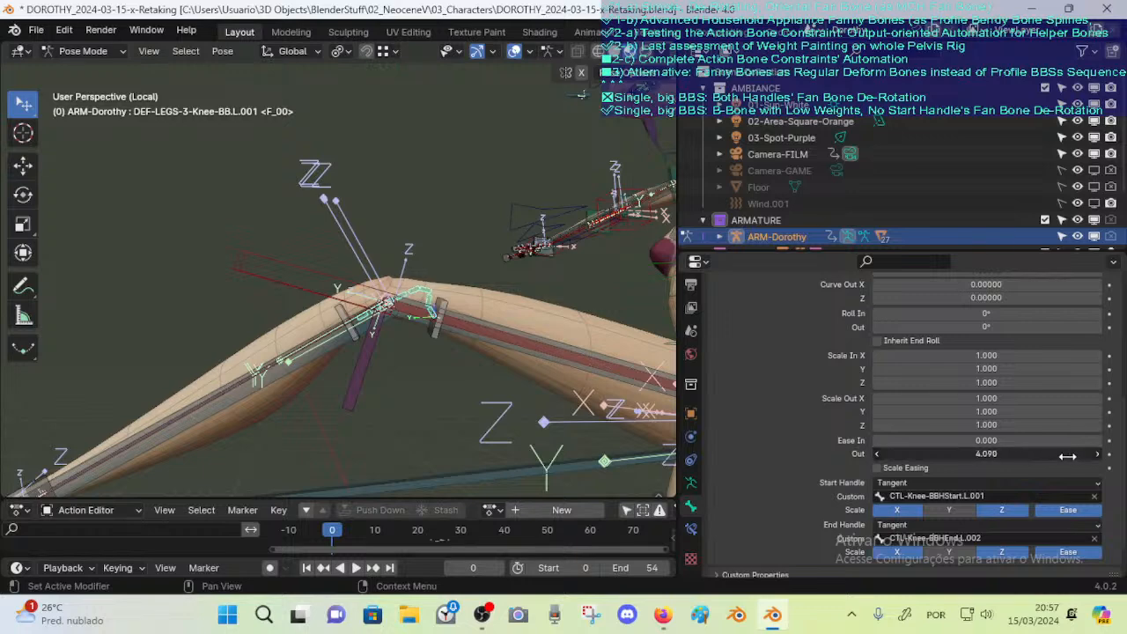
drag(966, 450, 1001, 454)
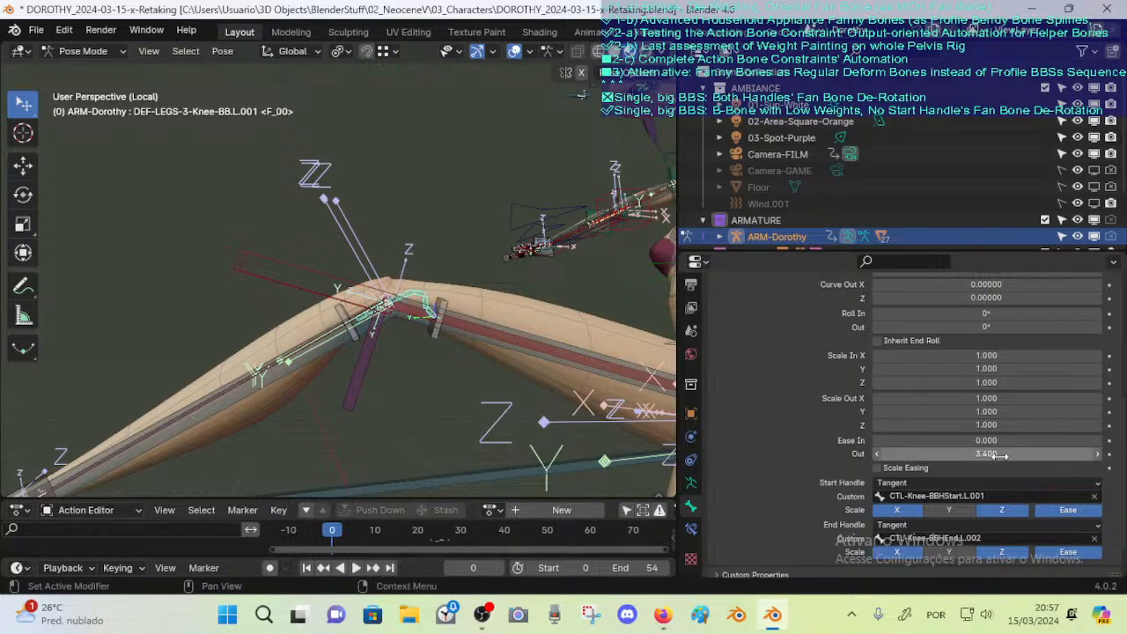
key(ctrl+z)
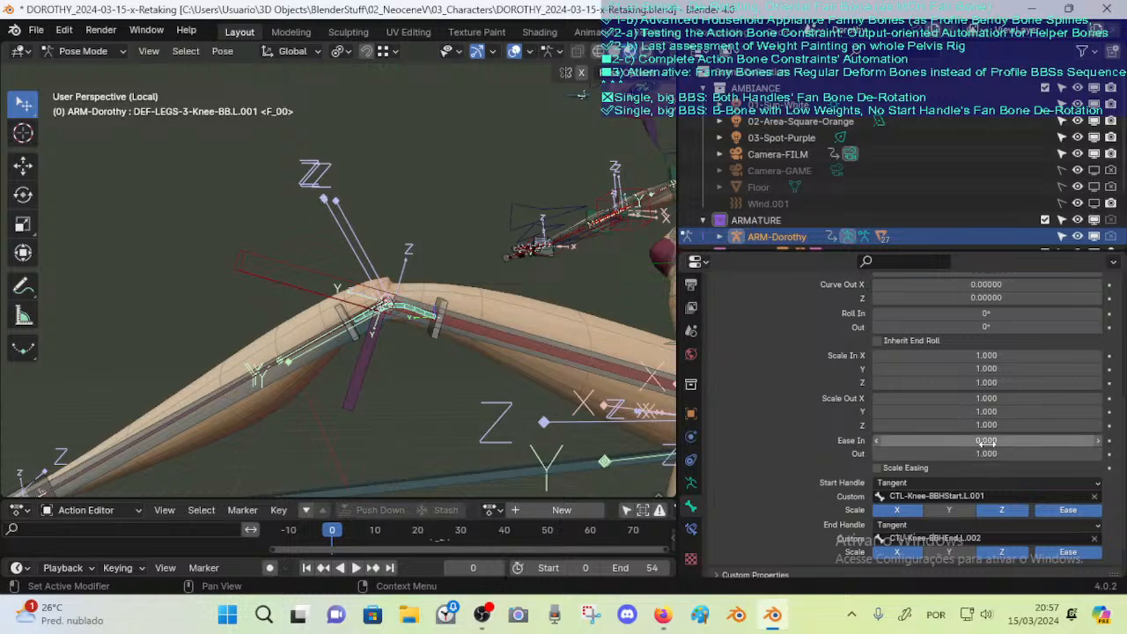
Set the knee bendy bone's Ease Out to 0 and try raising it to about 1.26
click(986, 453)
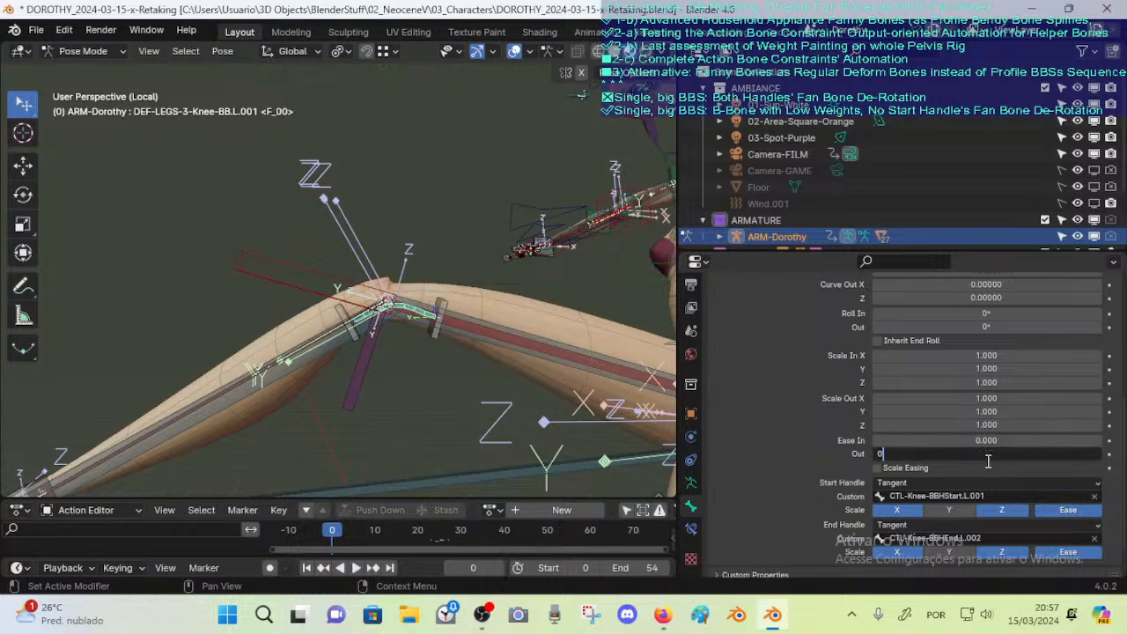
text(0)
key(Return)
drag(1088, 454, 1082, 454)
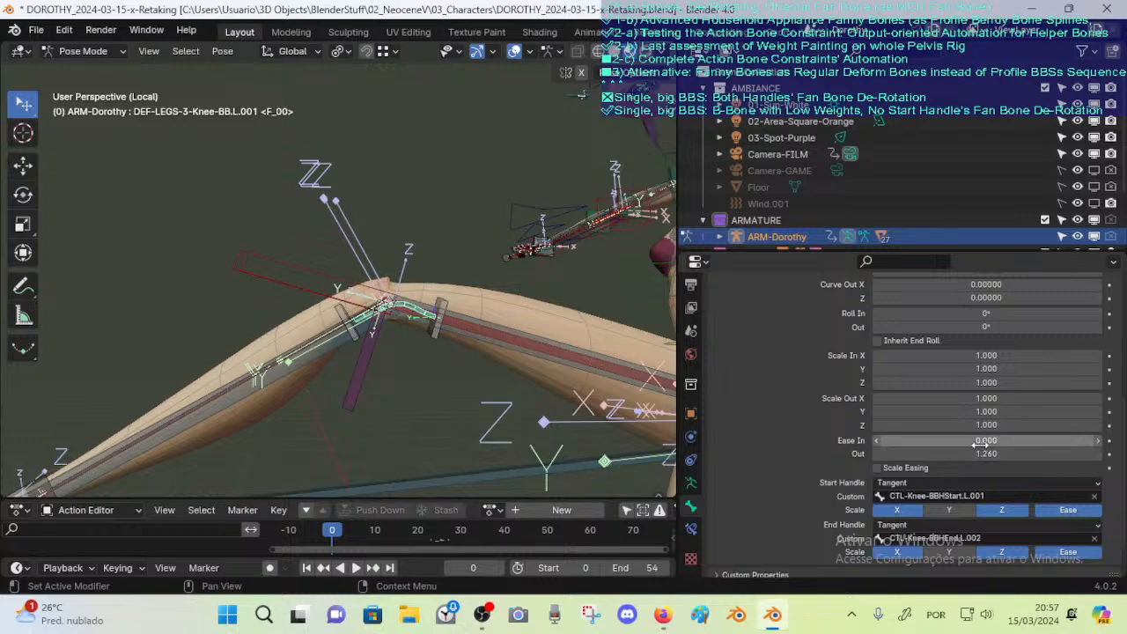
Try lowering the knee bendy bone's Ease In to about -1.42, and reset its Ease Out to 0
drag(870, 440, 807, 440)
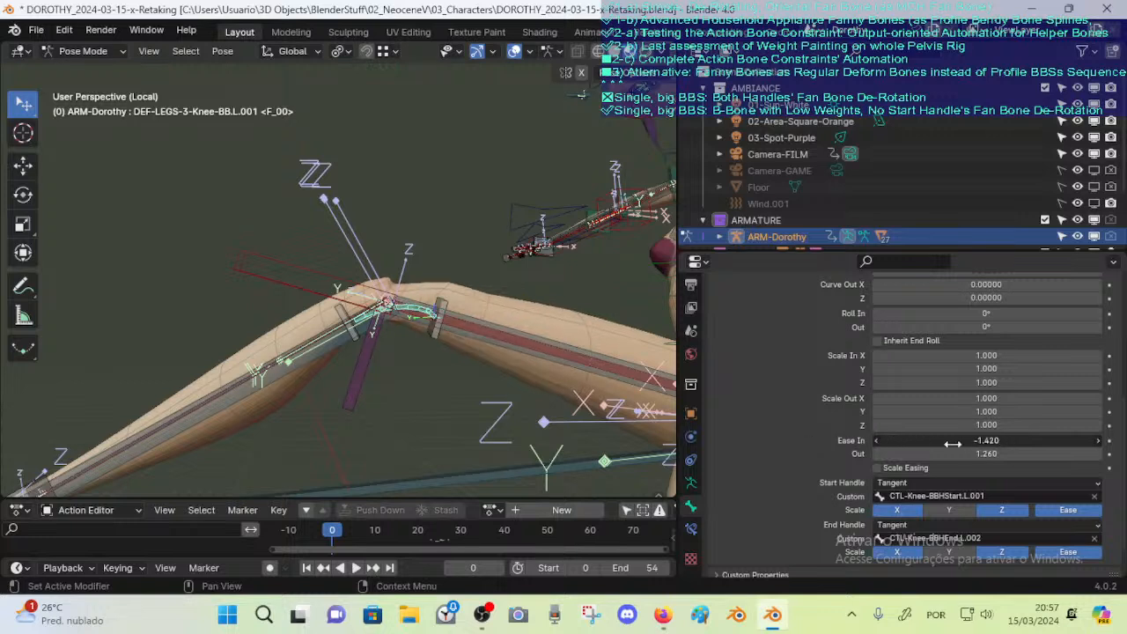
drag(953, 444, 998, 440)
click(1009, 455)
text(0)
key(Return)
Try positive and negative Ease In values such as 2.29, 1 and -0.91 on the knee bendy bone, and reset Ease In to 0
drag(1076, 455, 1080, 438)
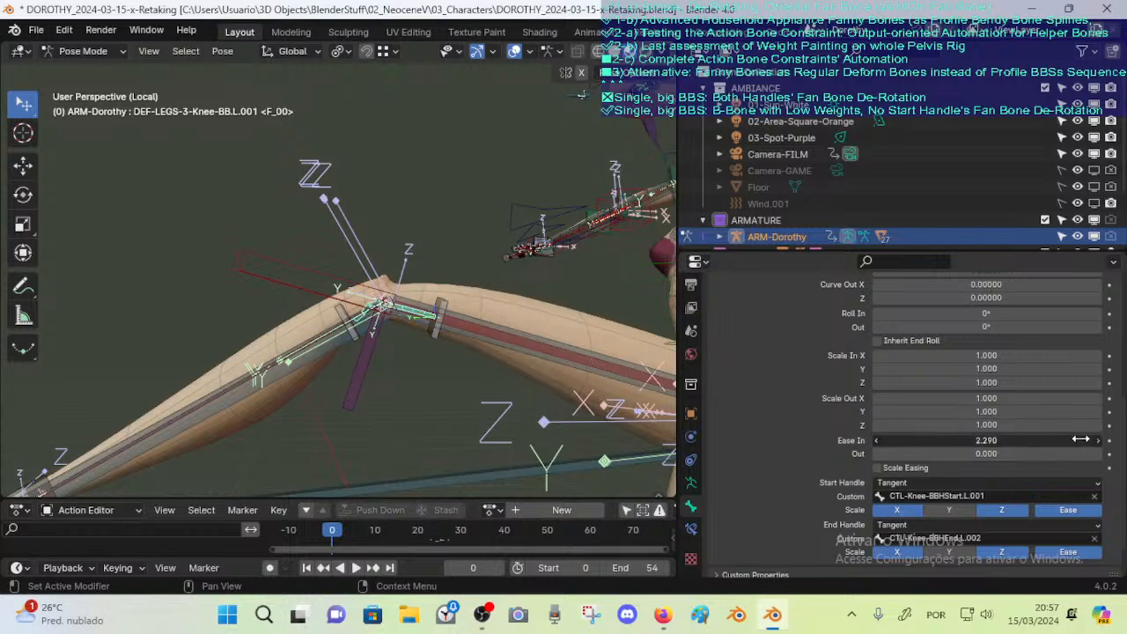
drag(990, 433, 1012, 440)
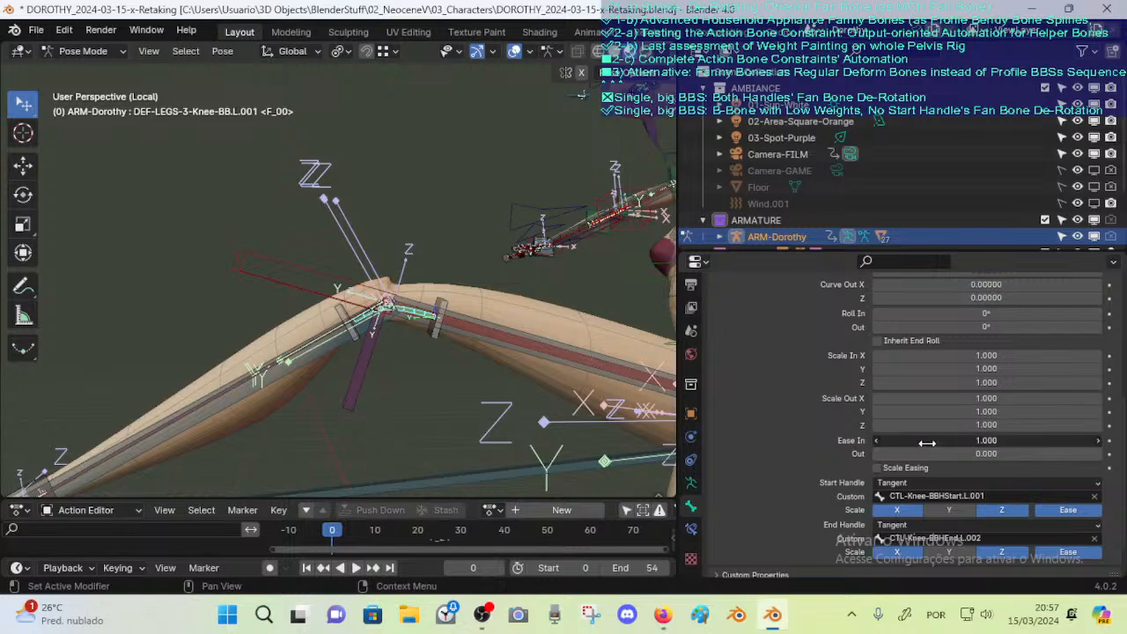
drag(806, 438, 947, 454)
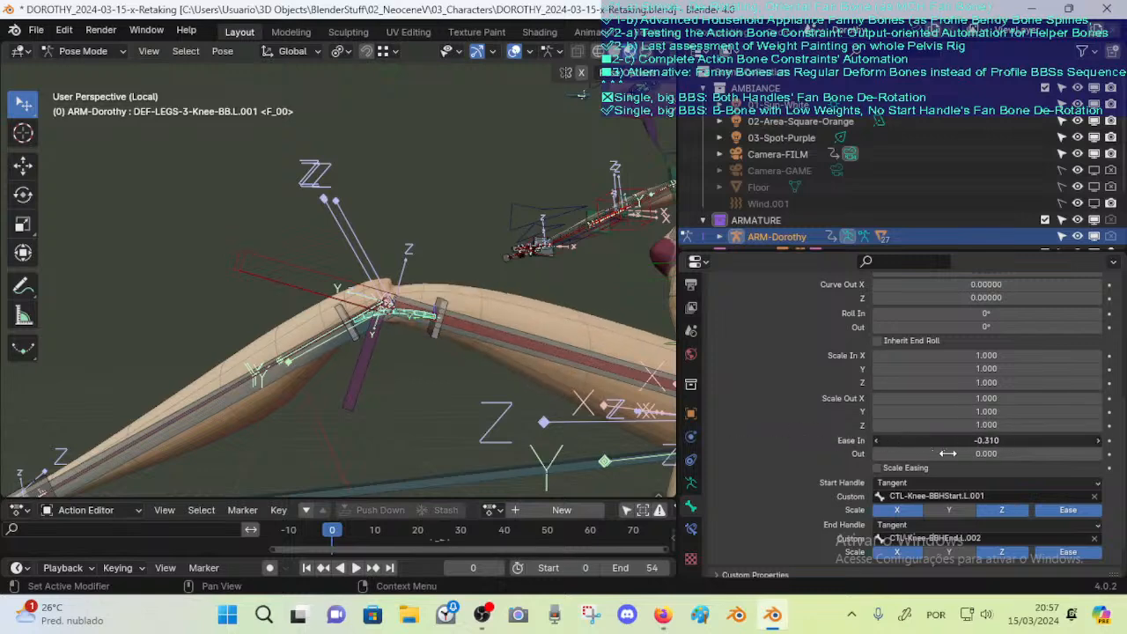
drag(797, 452, 851, 451)
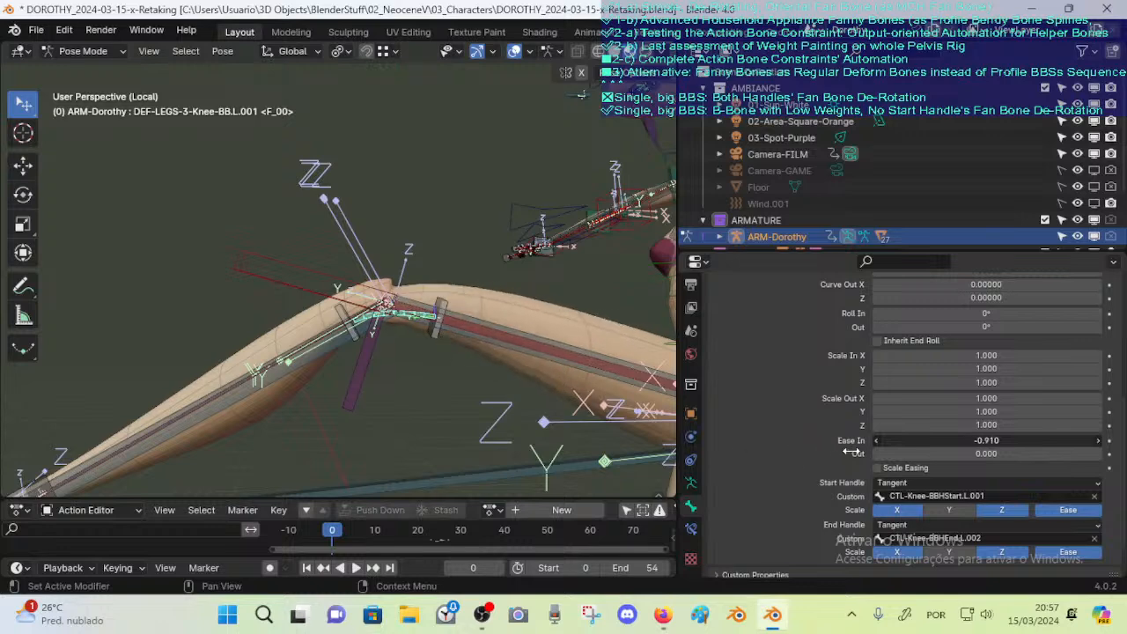
drag(949, 448, 763, 468)
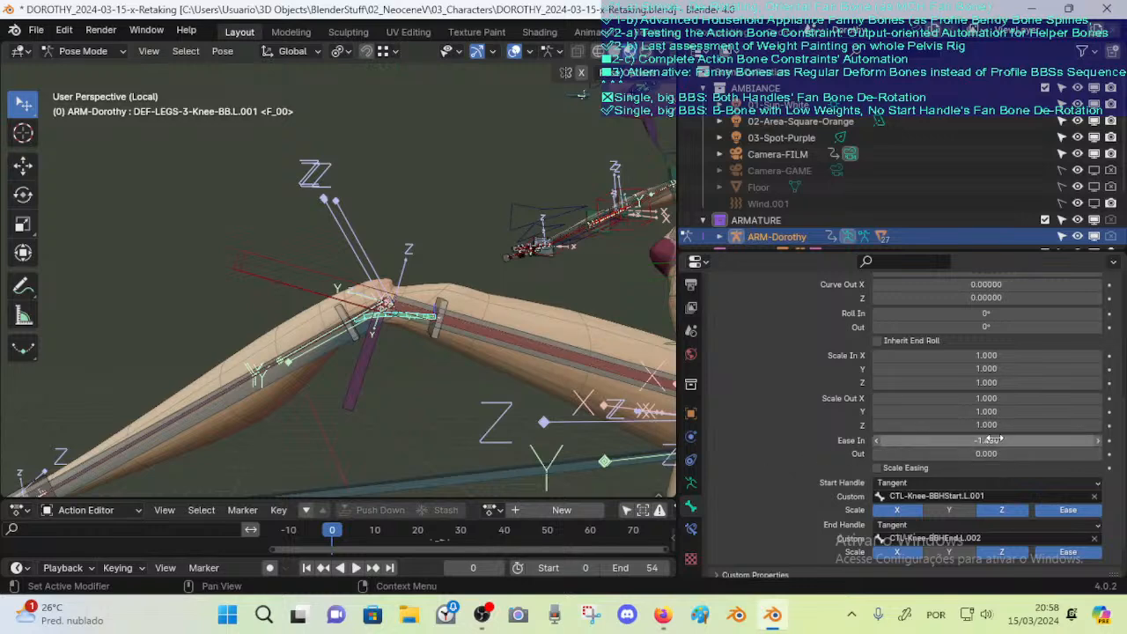
key(BackSpace)
click(995, 440)
key(Return)
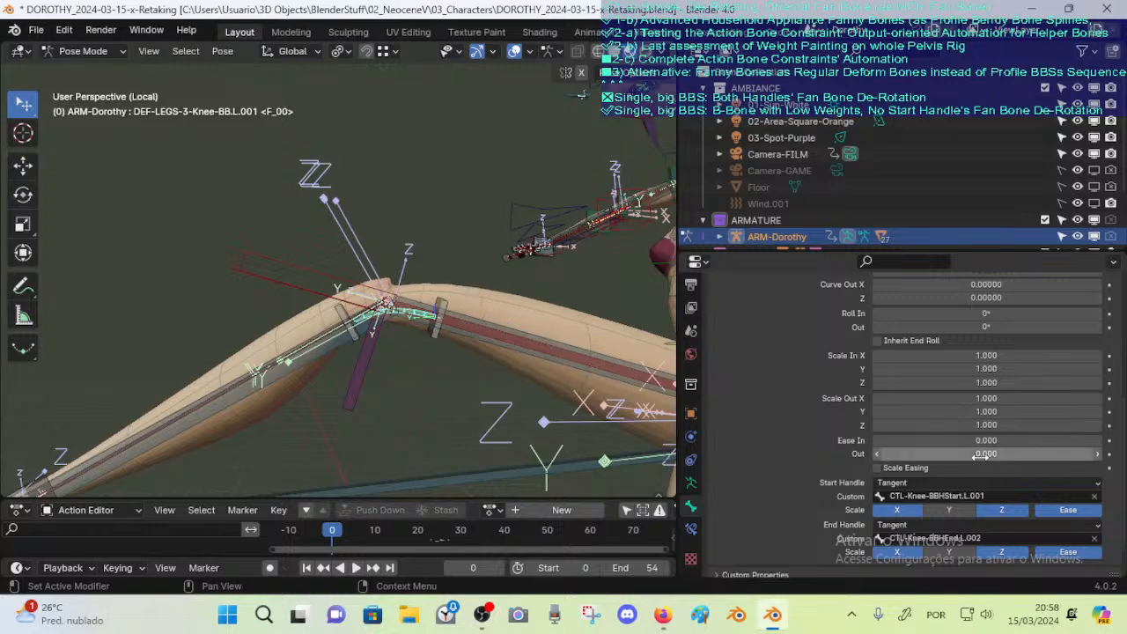
Try Ease Out values of about 1.13 and 0.57 on the knee bendy bone, and reset Ease Out to 0
drag(1088, 452, 1026, 459)
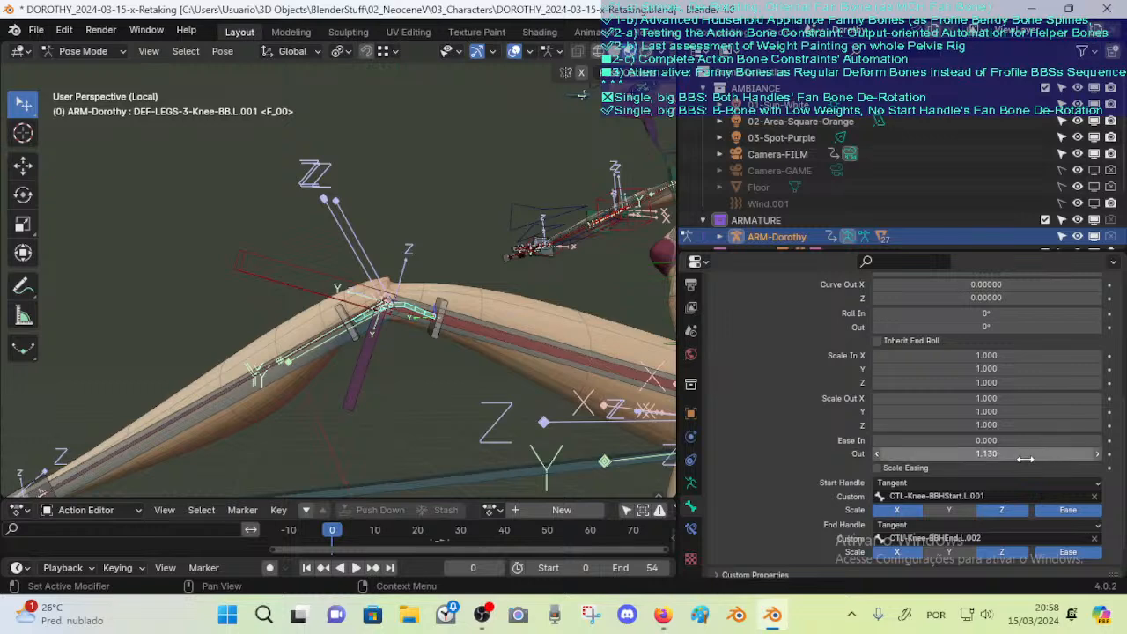
click(1005, 453)
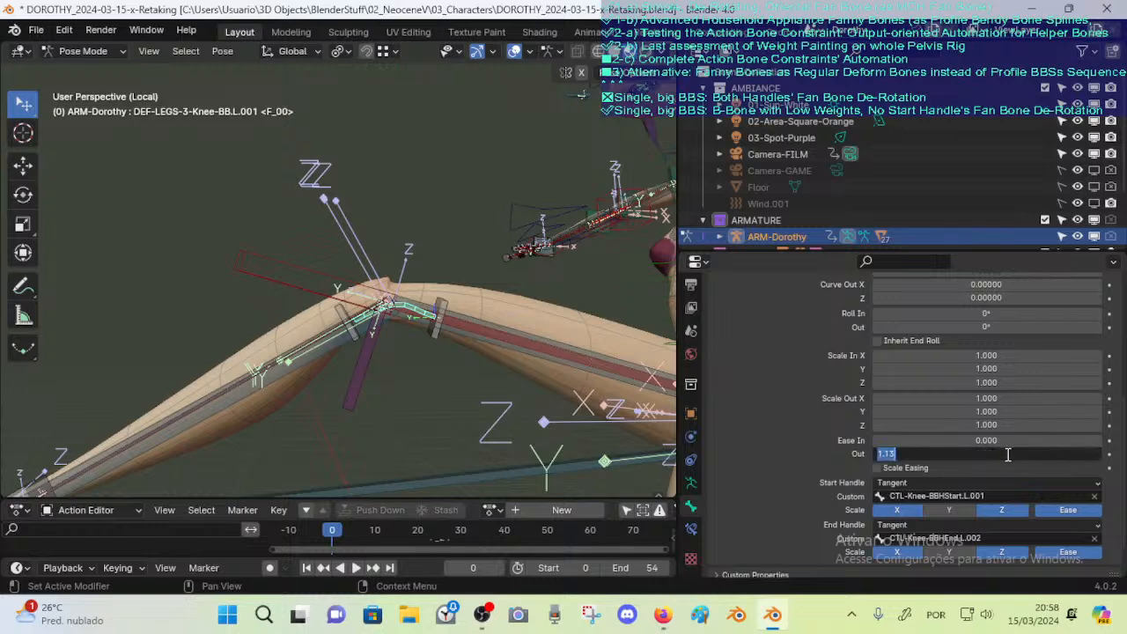
key(Return)
drag(984, 454, 1027, 462)
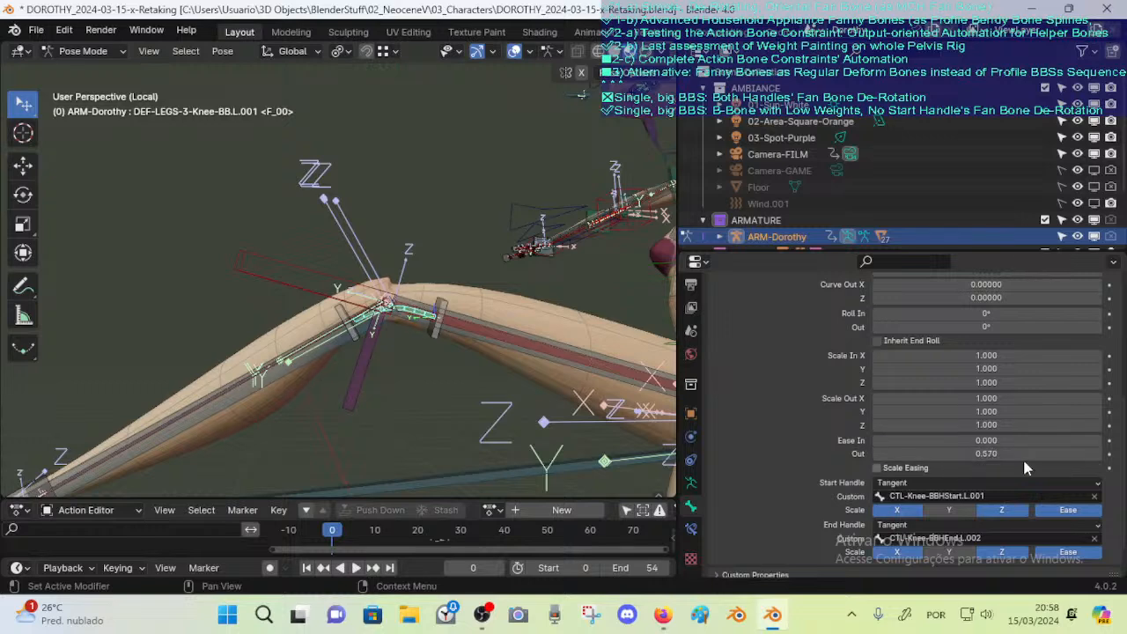
click(995, 455)
text(0)
key(Return)
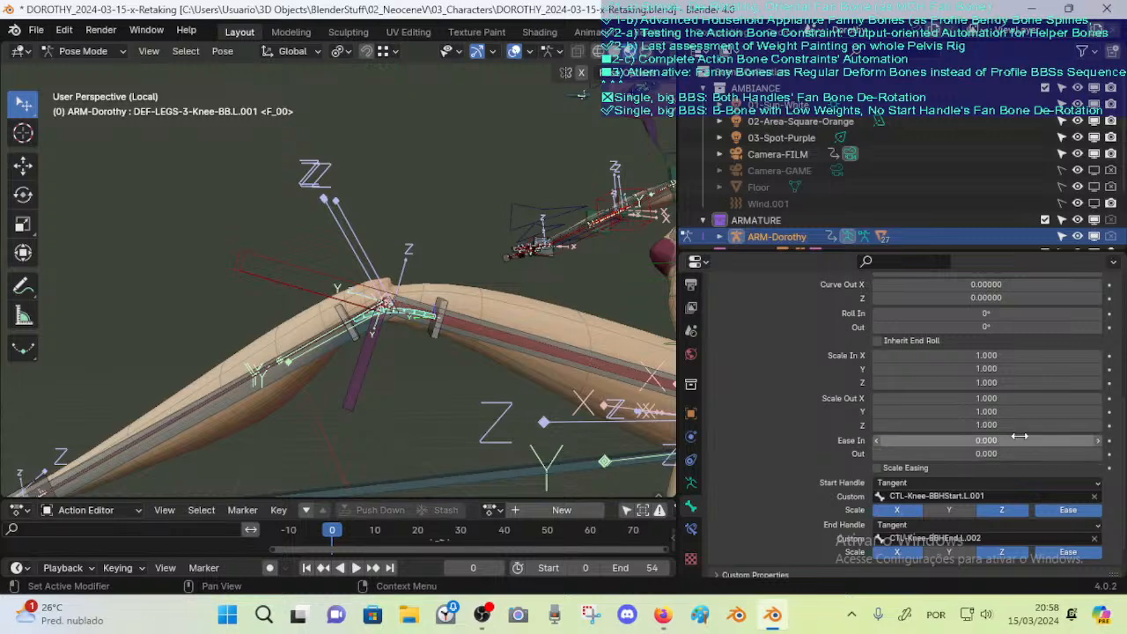
scroll(994, 348, up, 3)
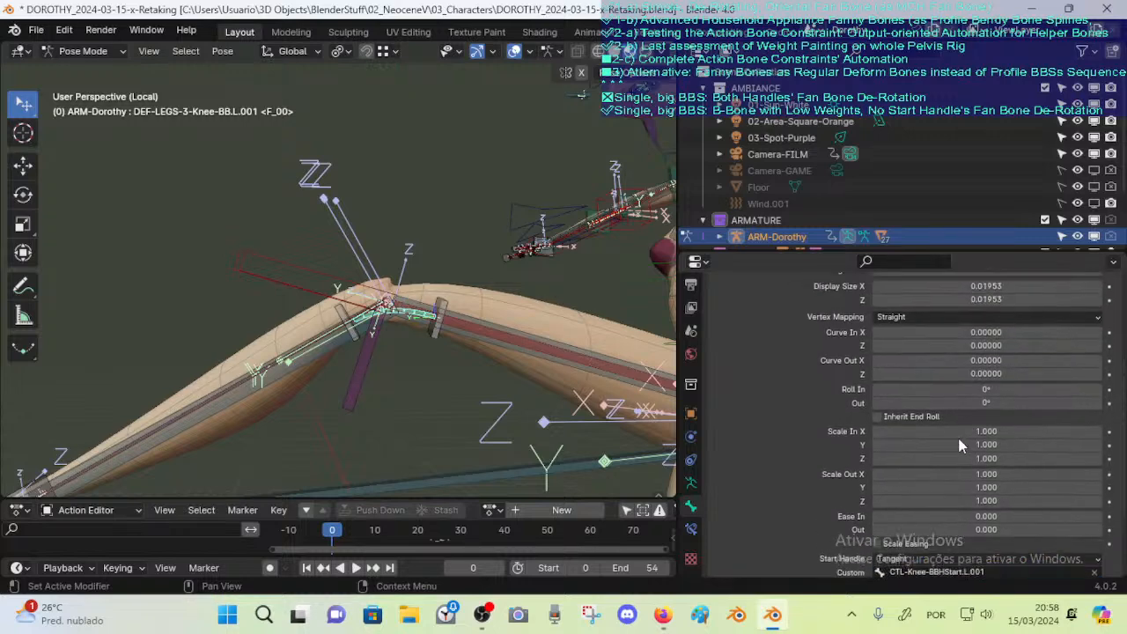
scroll(958, 430, up, 3)
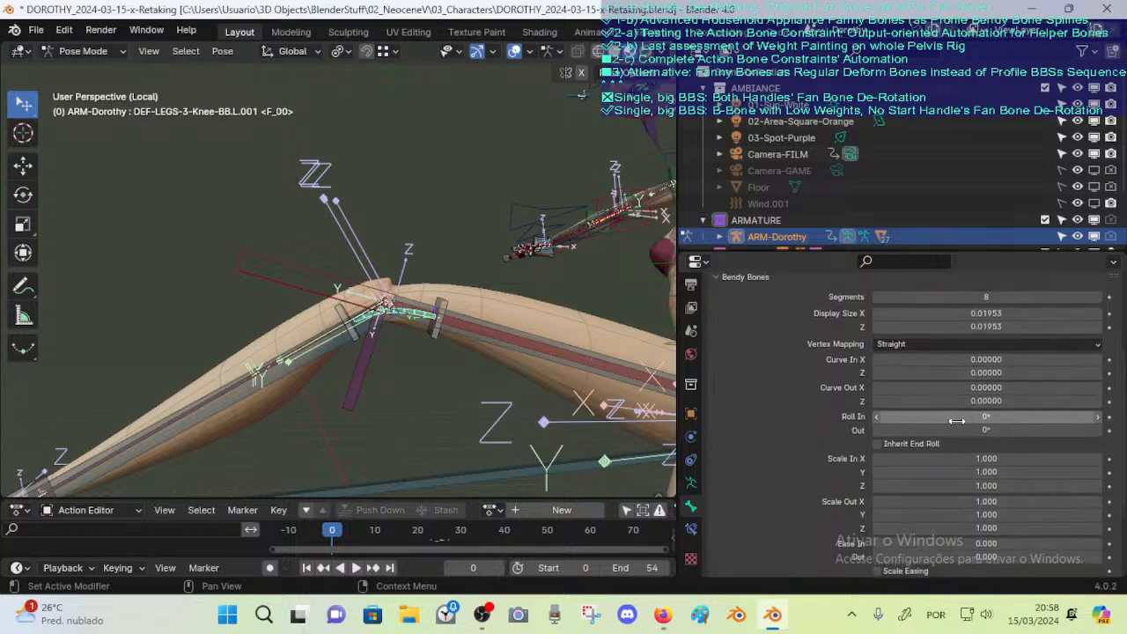
scroll(962, 429, down, 3)
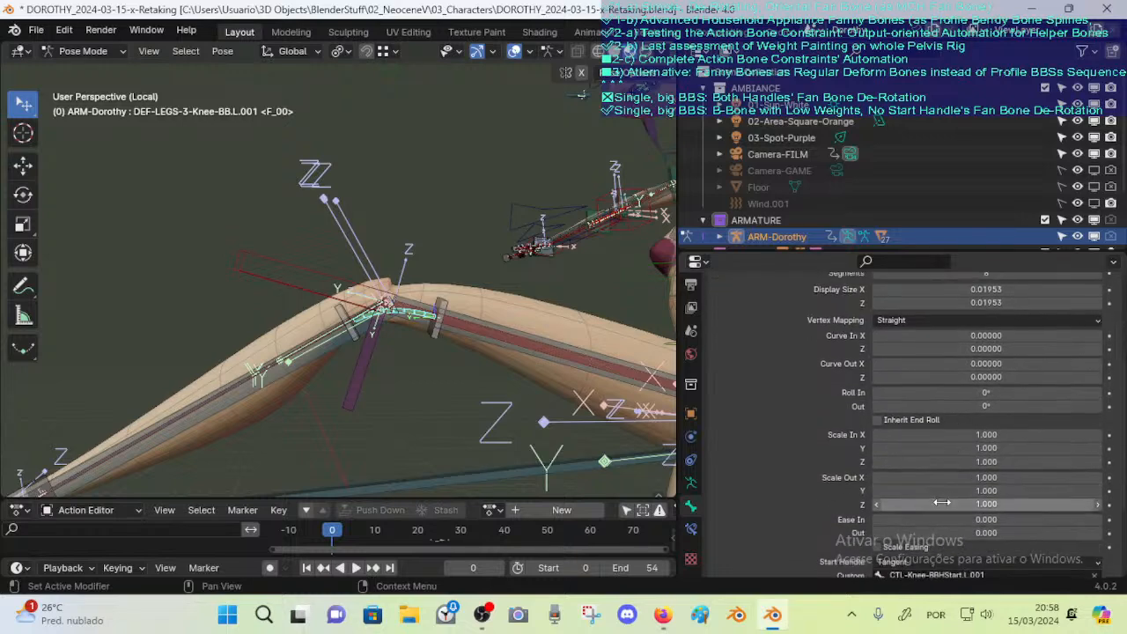
scroll(961, 440, up, 1)
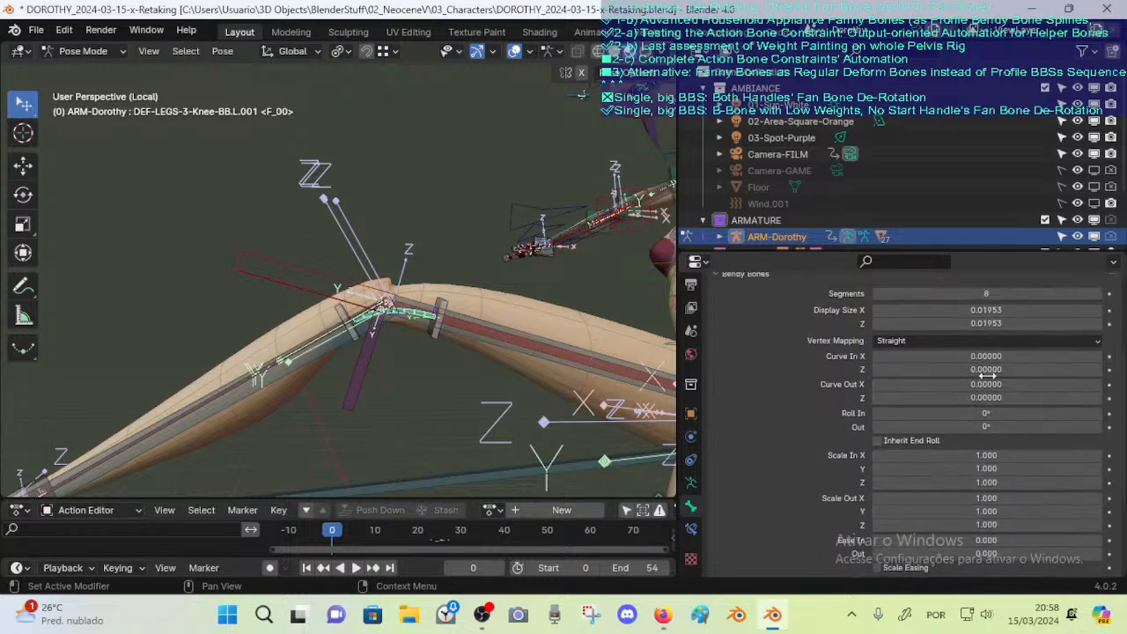
Try a Scale In Y of about 1.19 and a Scale Out Y of about 2.24 on the knee bendy bone, resetting both to 1
scroll(949, 444, down, 3)
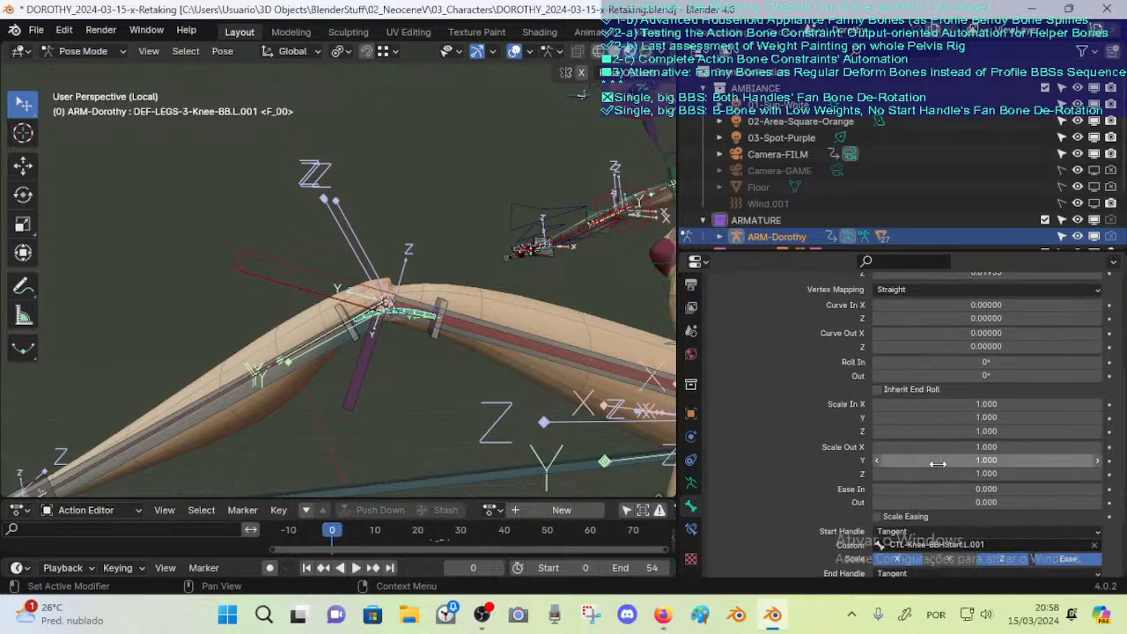
drag(995, 418, 830, 416)
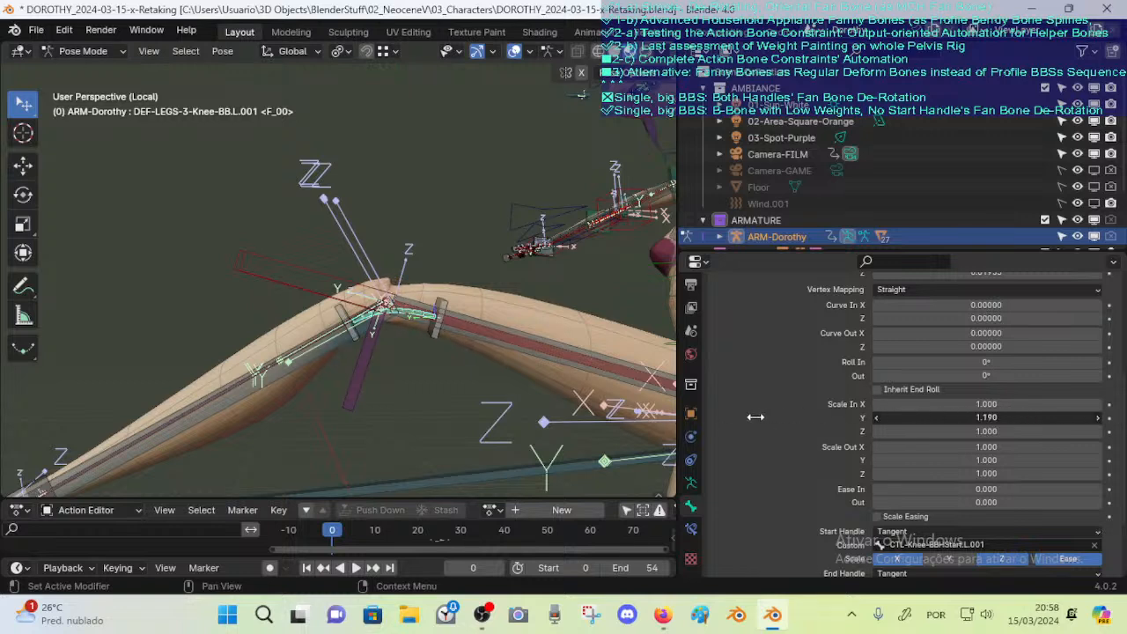
key(ctrl+z)
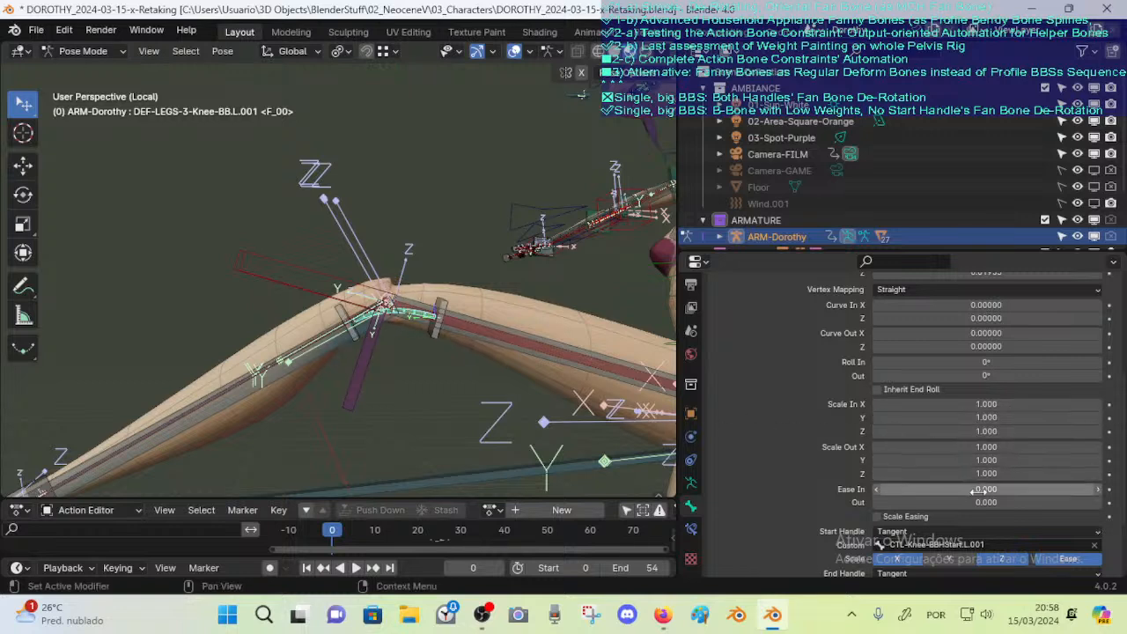
drag(989, 461, 874, 461)
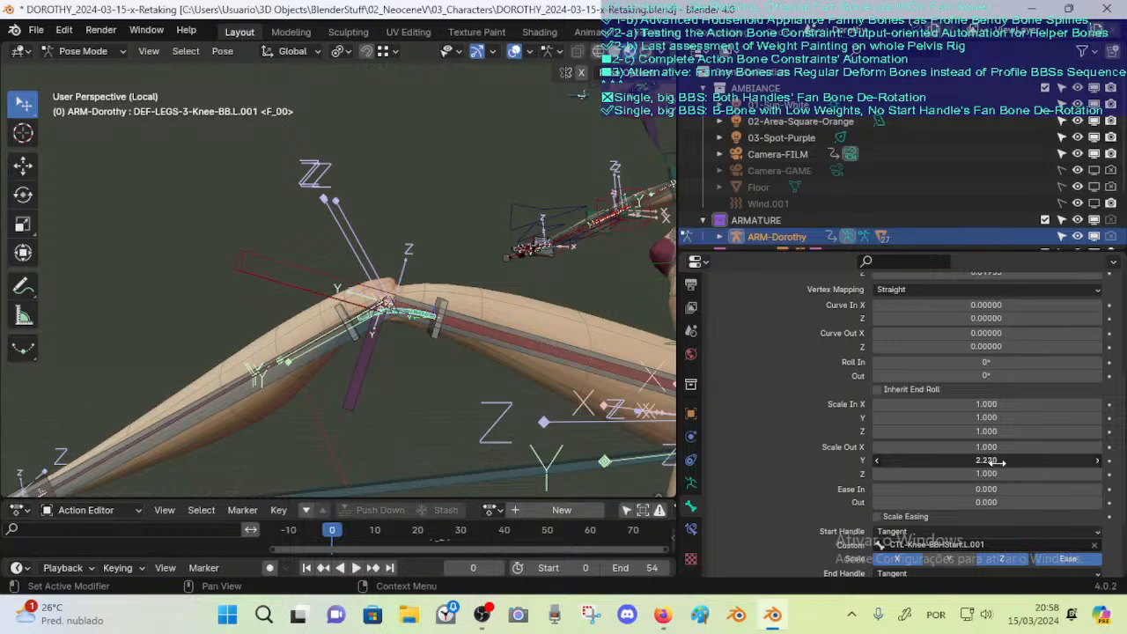
drag(994, 460, 1021, 459)
drag(1125, 468, 1126, 468)
key(ctrl+z)
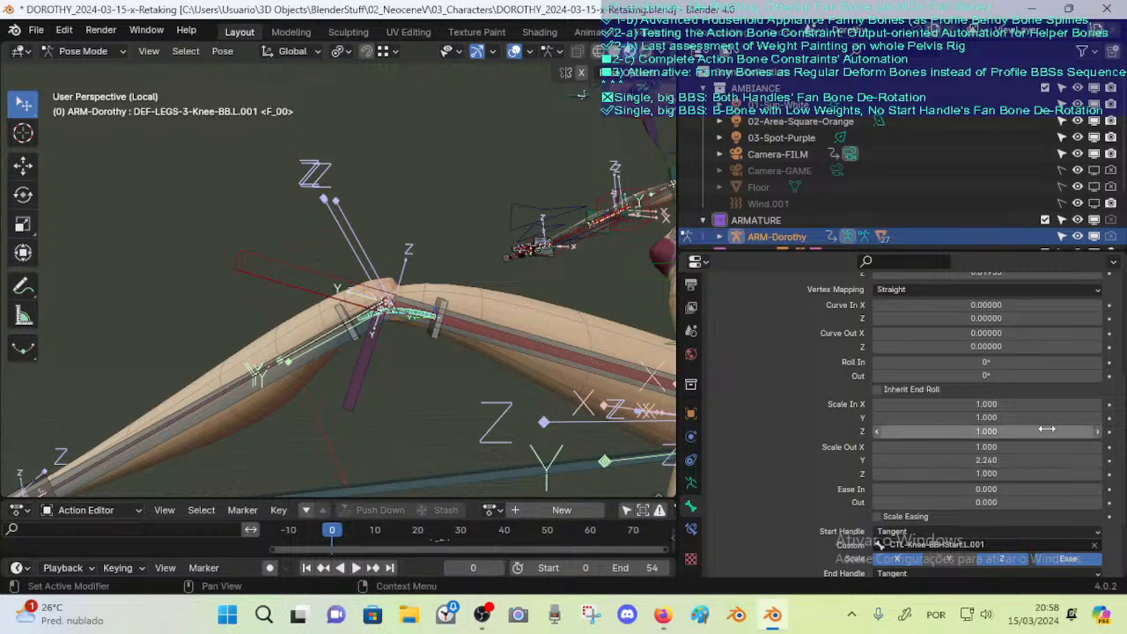
key(BackSpace)
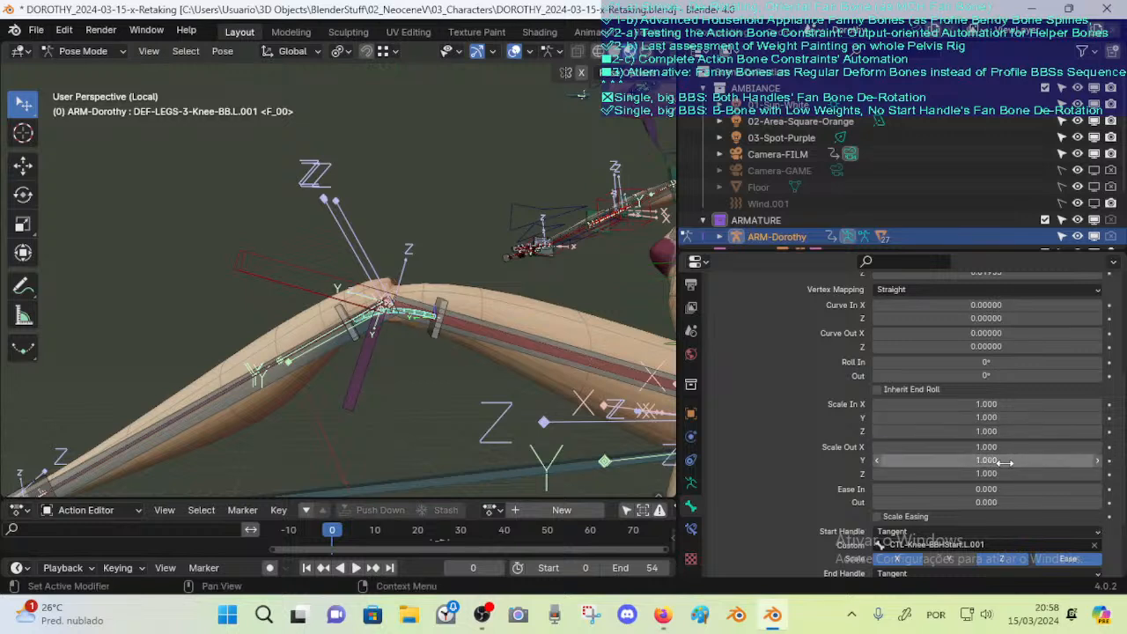
Try a Curve In Z of about 0.56 on the knee bendy bone, and reset it to 0
scroll(1017, 405, up, 1)
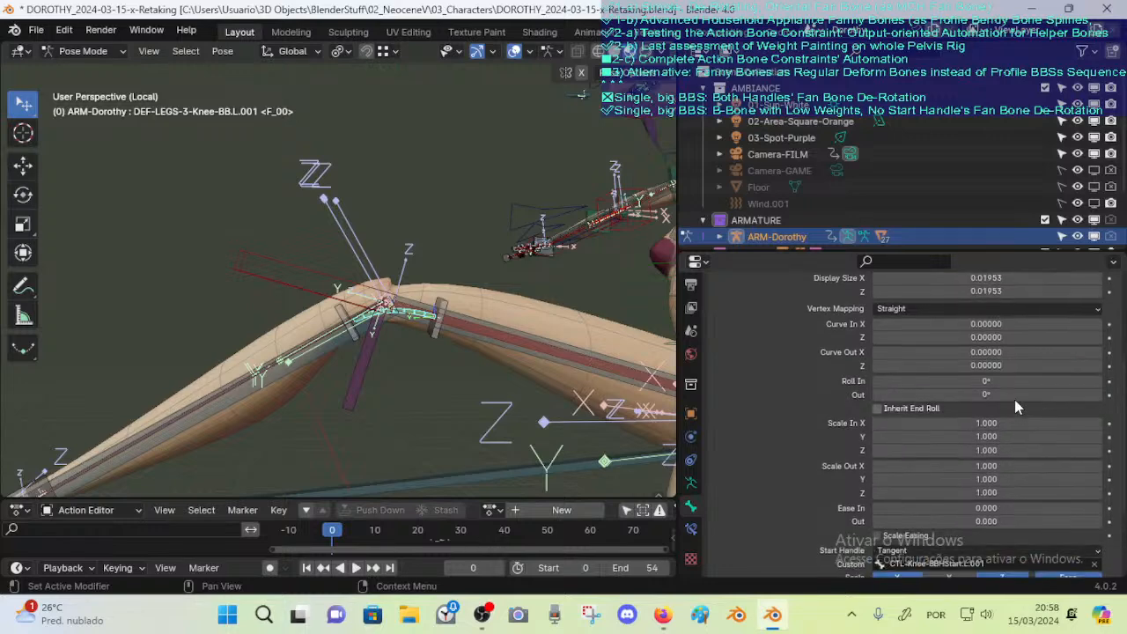
drag(984, 340, 1023, 339)
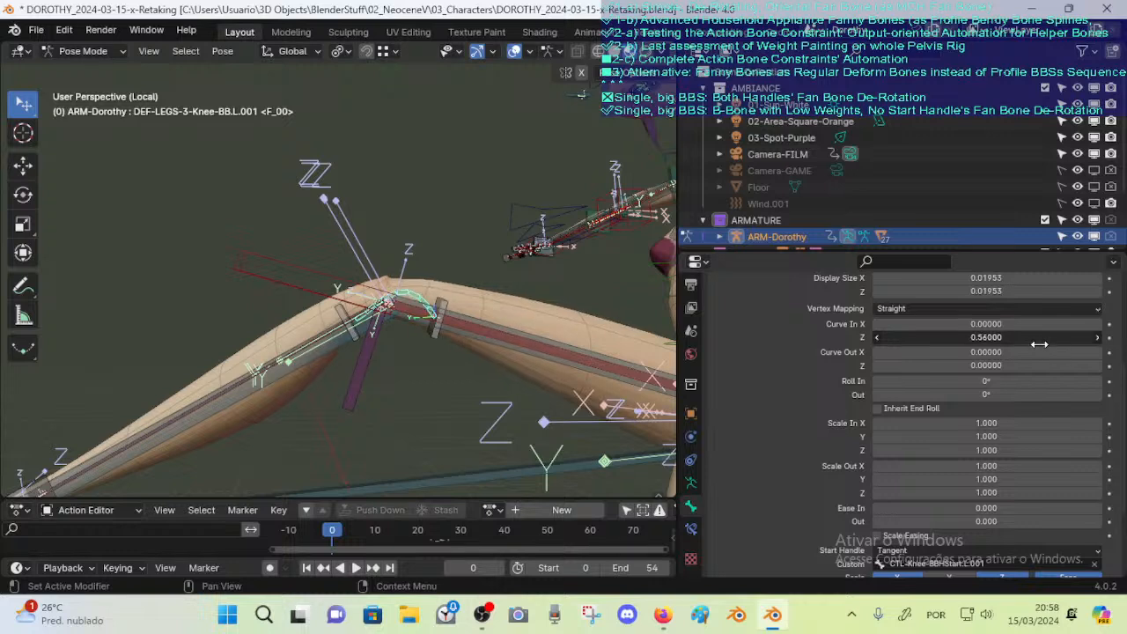
key(BackSpace)
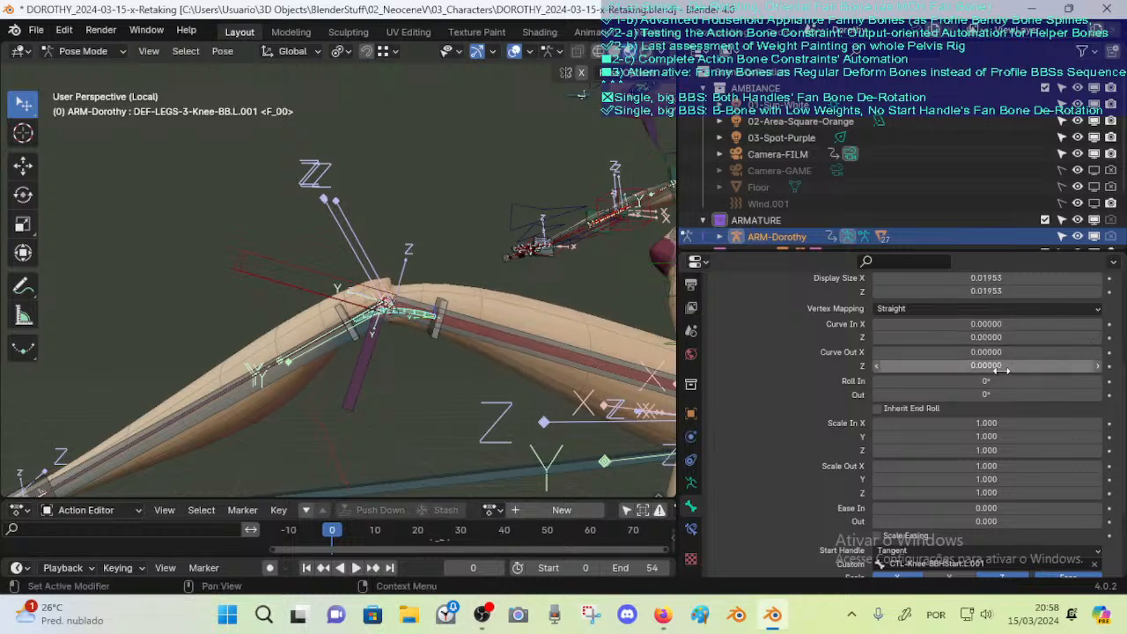
Try raising the knee bendy bone's Curve Out Z in the pose, and set it to 0.5
mouse_move(1012, 365)
mouse_down()
mouse_move(1066, 371)
mouse_move(969, 373)
mouse_move(1064, 375)
mouse_move(997, 365)
mouse_move(1015, 365)
mouse_up()
key(Escape)
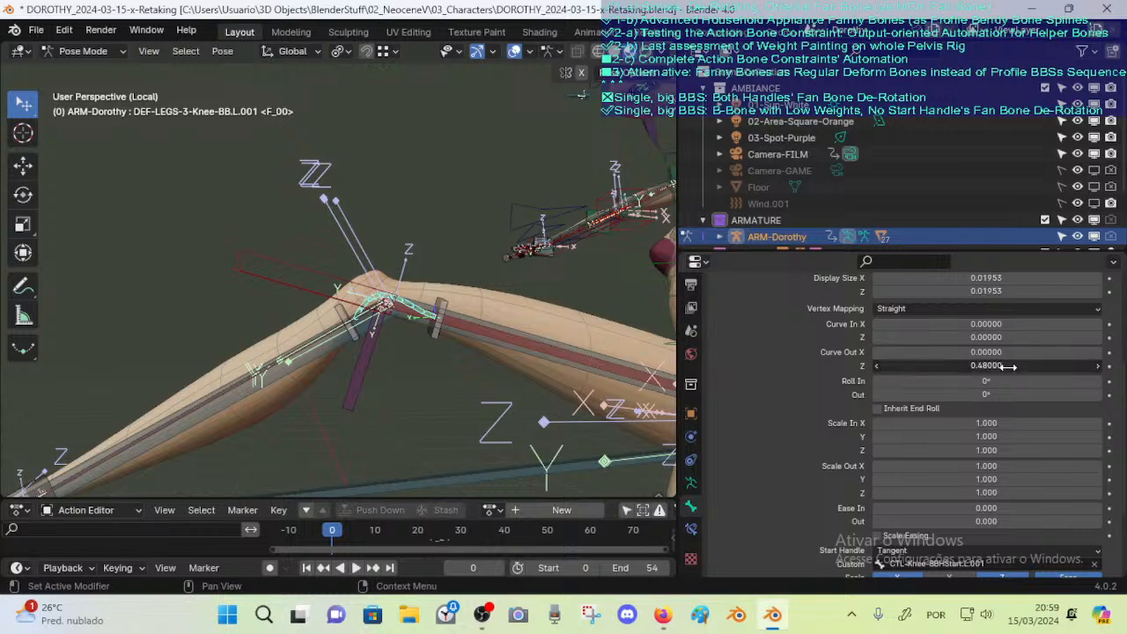
click(1011, 366)
text(0.5)
key(Return)
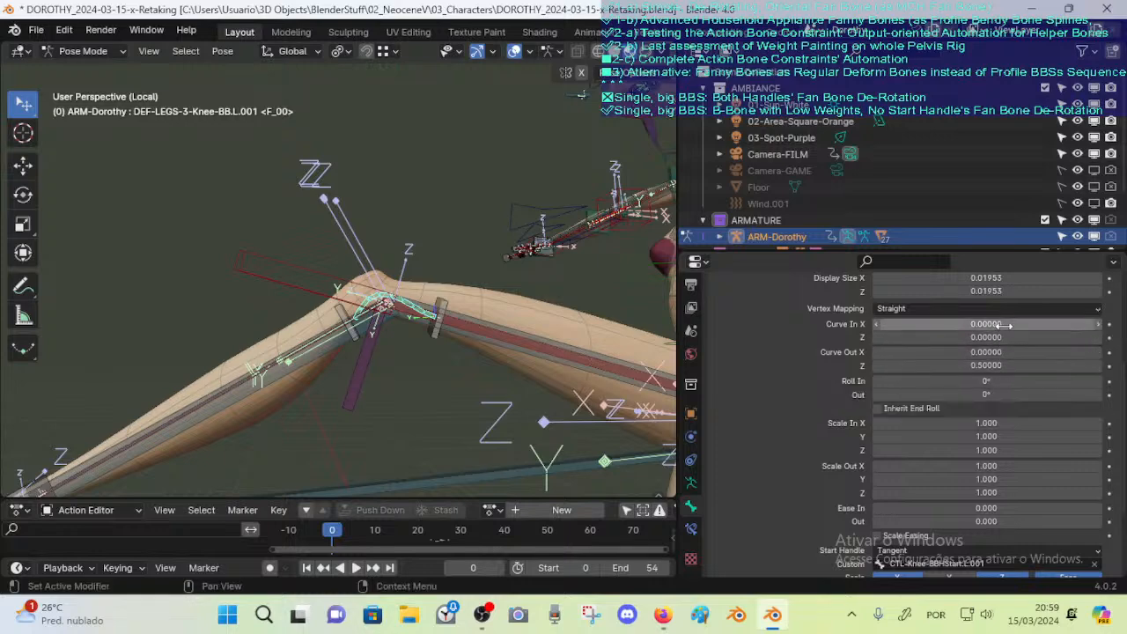
Try Curve In Z values of about 0.67 and 0.55 on the posed knee bendy bone, and set Curve In Z to 0.6
drag(1001, 338, 1031, 338)
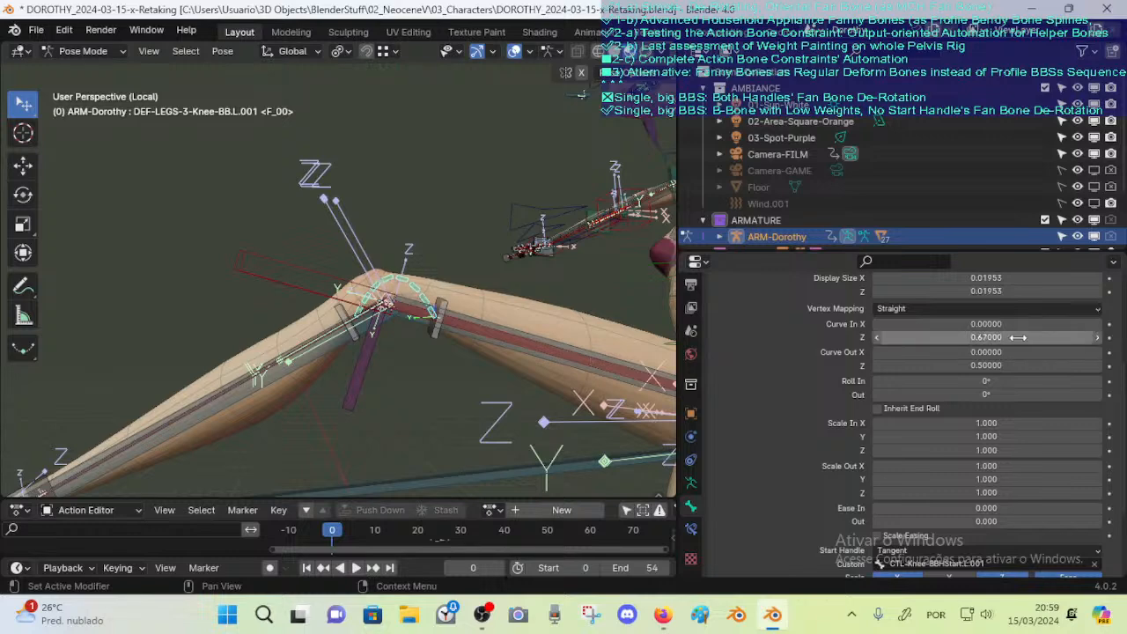
middle_drag(615, 362, 570, 312)
mouse_move(990, 337)
mouse_down()
mouse_move(968, 338)
mouse_move(1006, 337)
mouse_up()
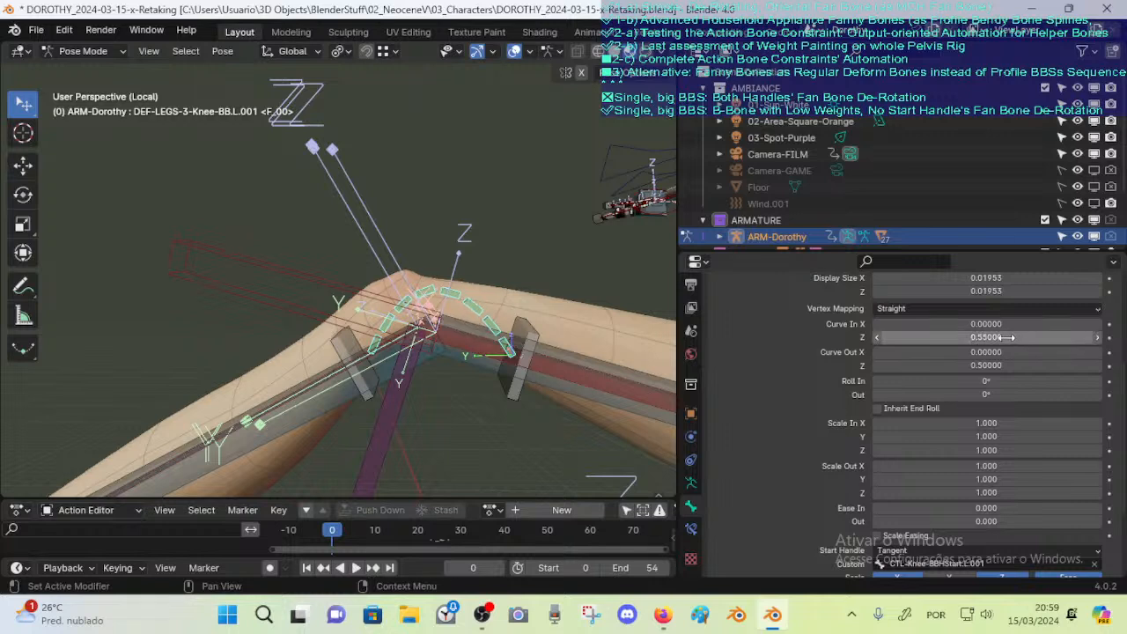
drag(1010, 338, 1009, 339)
click(1013, 338)
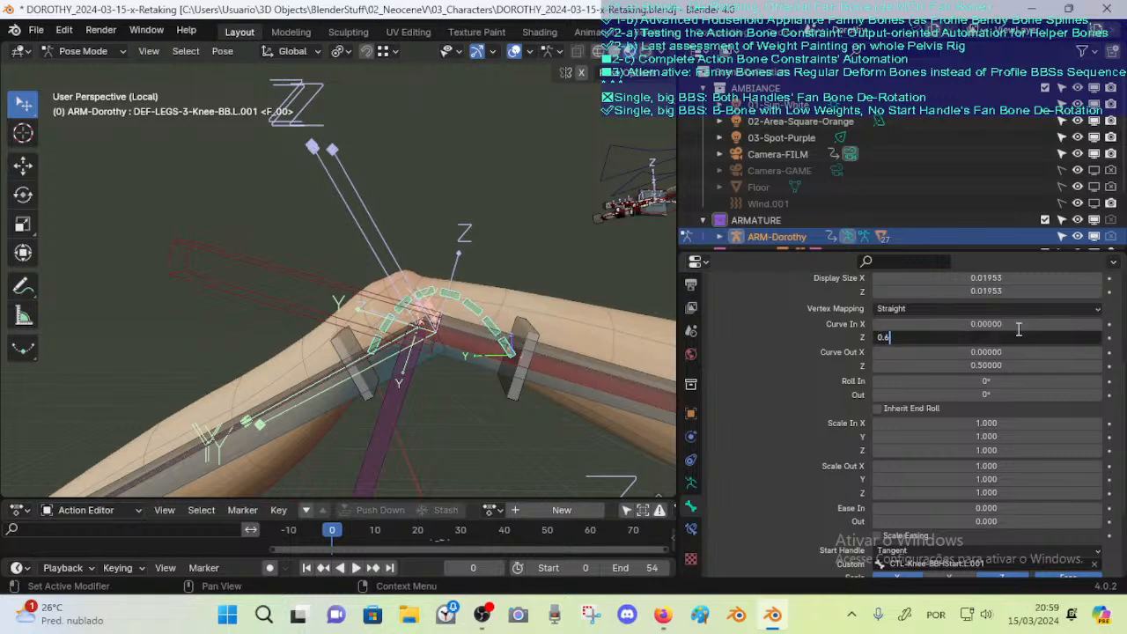
key(Return)
Reset the posed knee bendy bone's Curve In Z and Curve Out Z to 0
middle_drag(508, 379, 520, 333)
scroll(535, 333, down, 2)
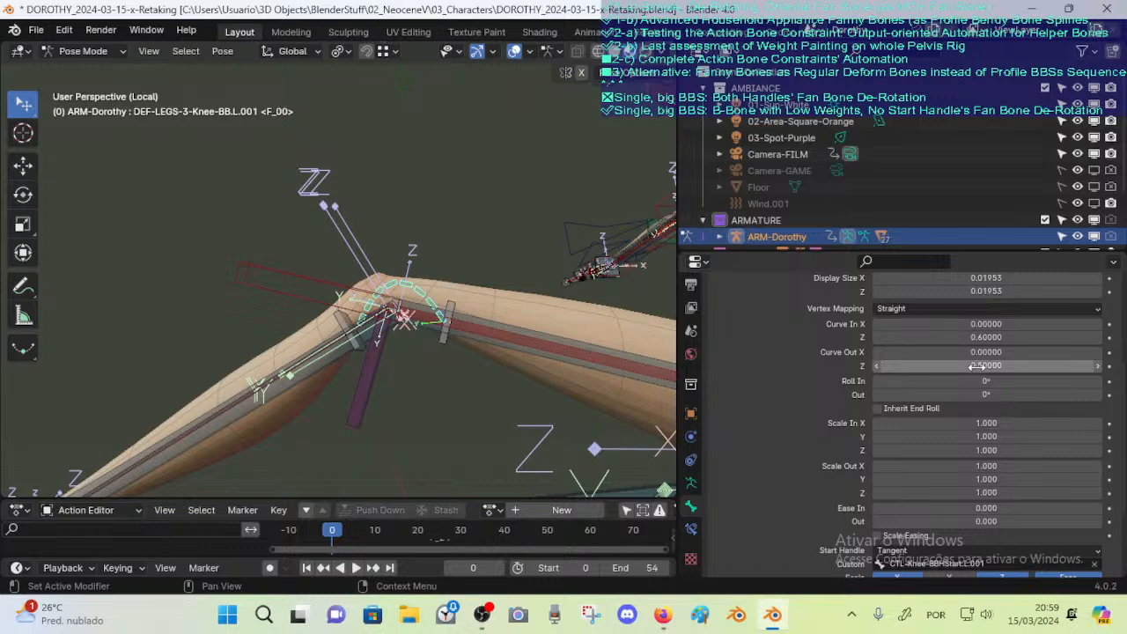
key(BackSpace)
key(BackSpace)
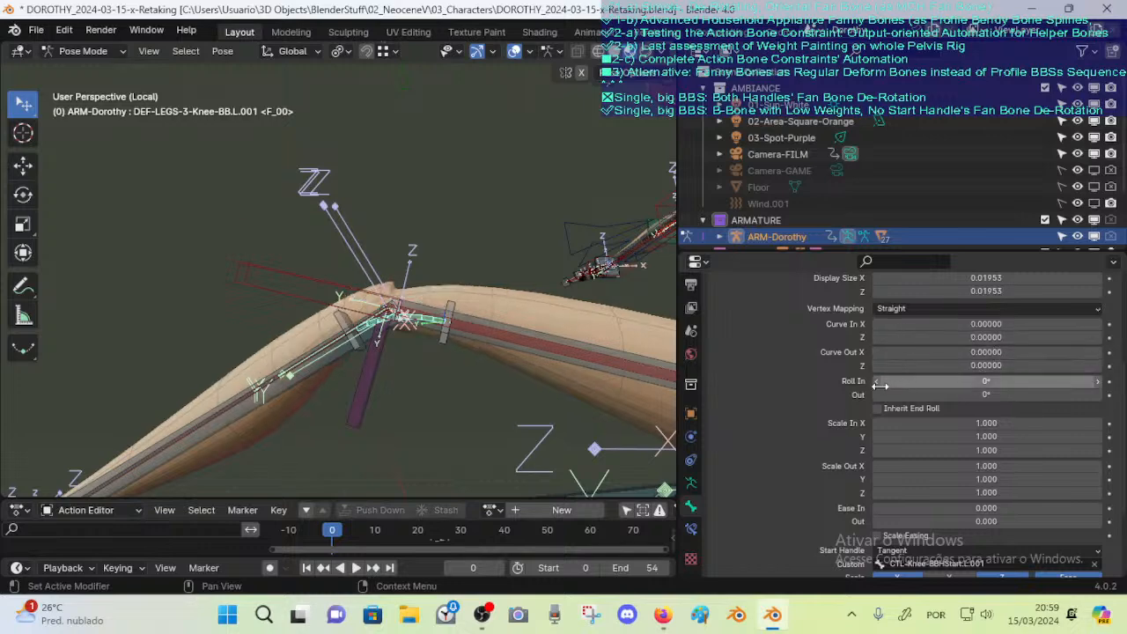
In Edit Mode, set the knee bendy bone's Curve In Z to 0.6 and its Curve Out Z to 0.5
key(Tab)
ctrl+middle_drag(493, 390, 632, 323)
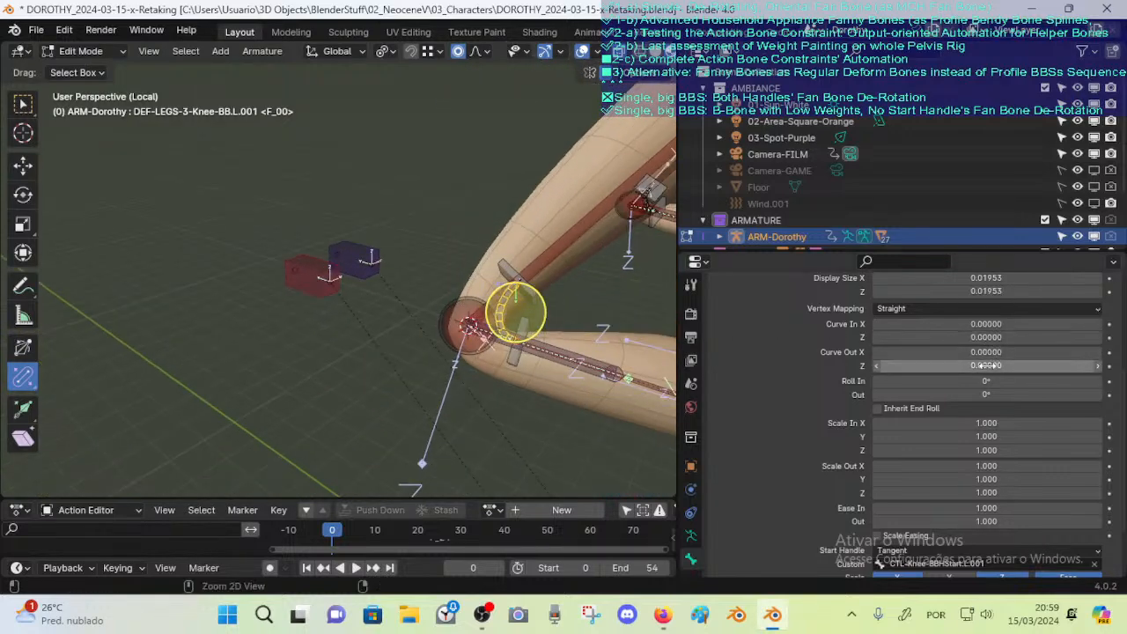
text(0.50000)
text(0.50000)
click(1098, 338)
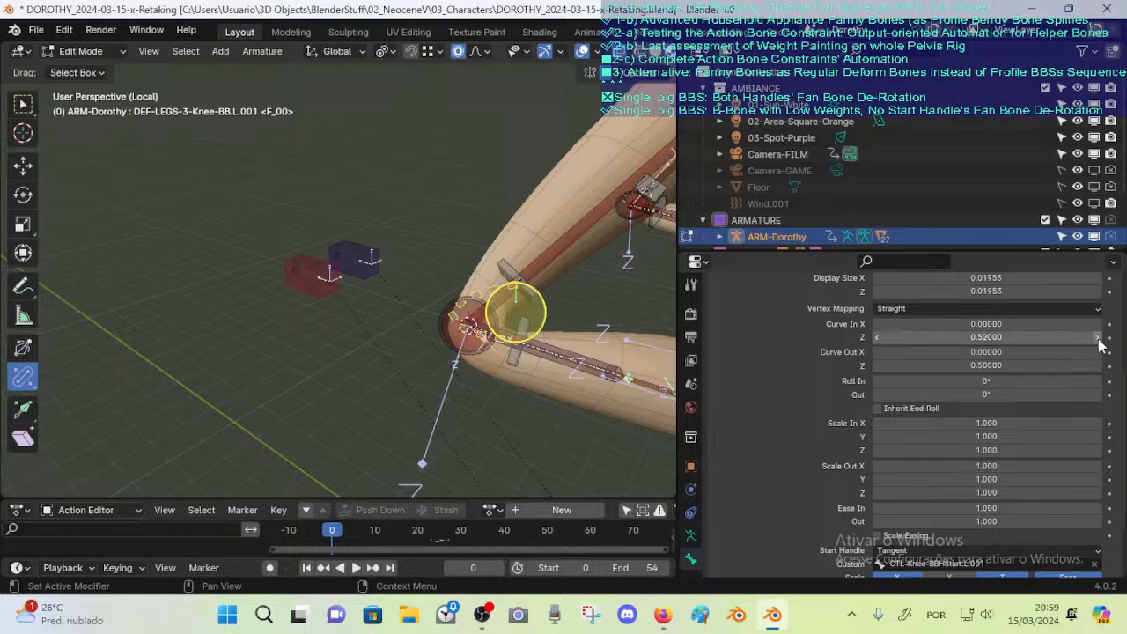
click(1099, 339)
click(1099, 340)
click(1099, 340)
click(1099, 340)
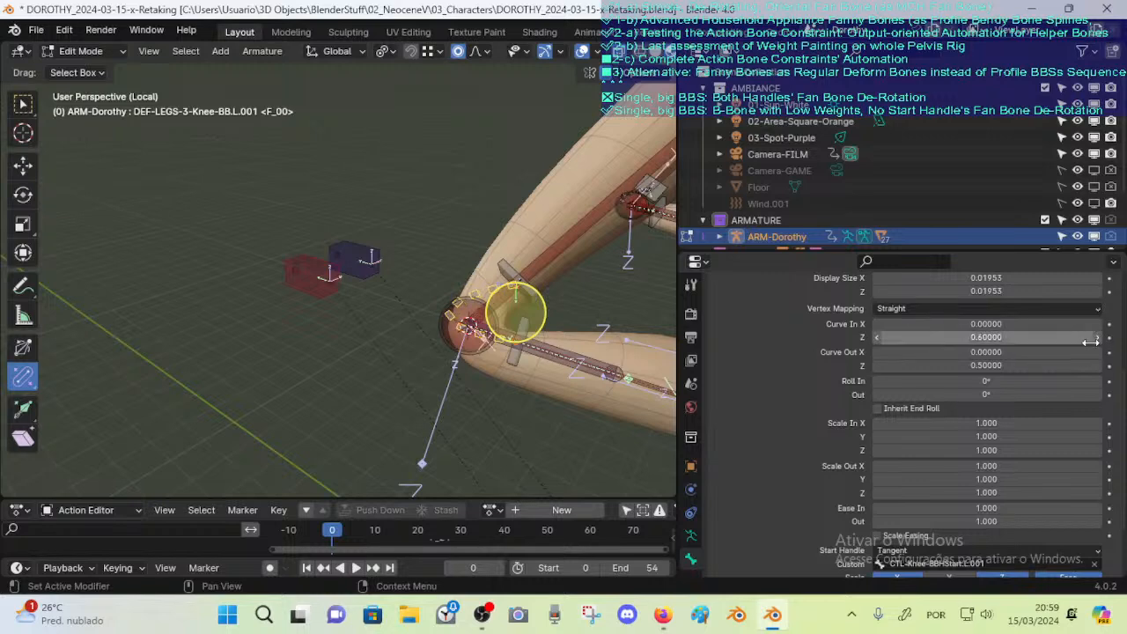
Set the pivot to Median Point and the orientation to Normal, and move the knee handle CTL-Knee-BBHEnd.L.002 further down the shin
middle_drag(509, 381, 527, 381)
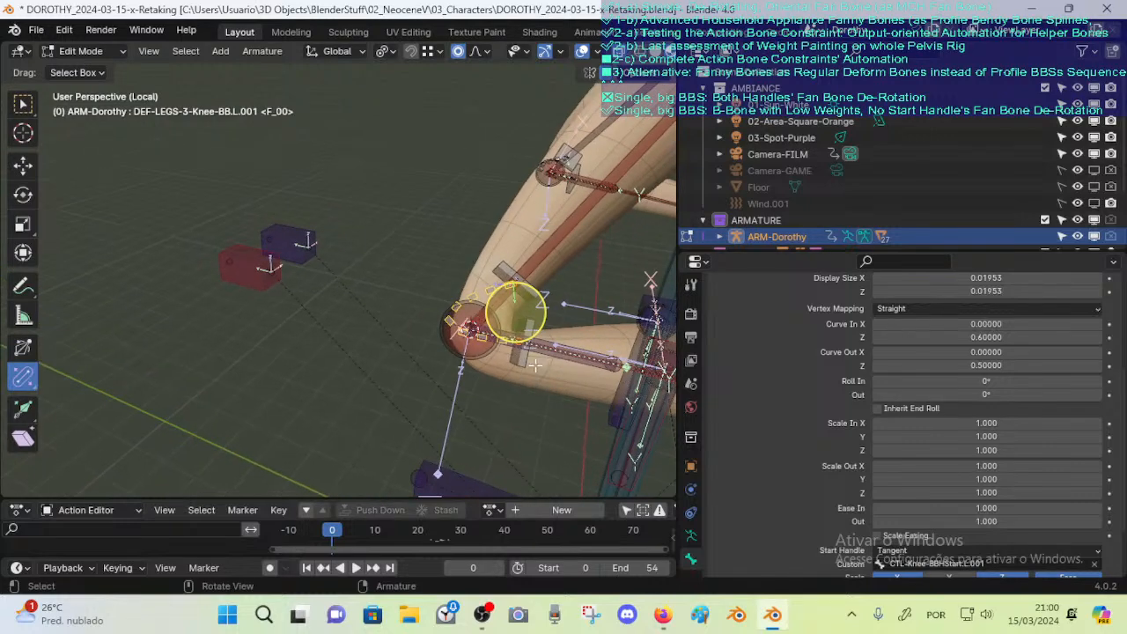
click(525, 361)
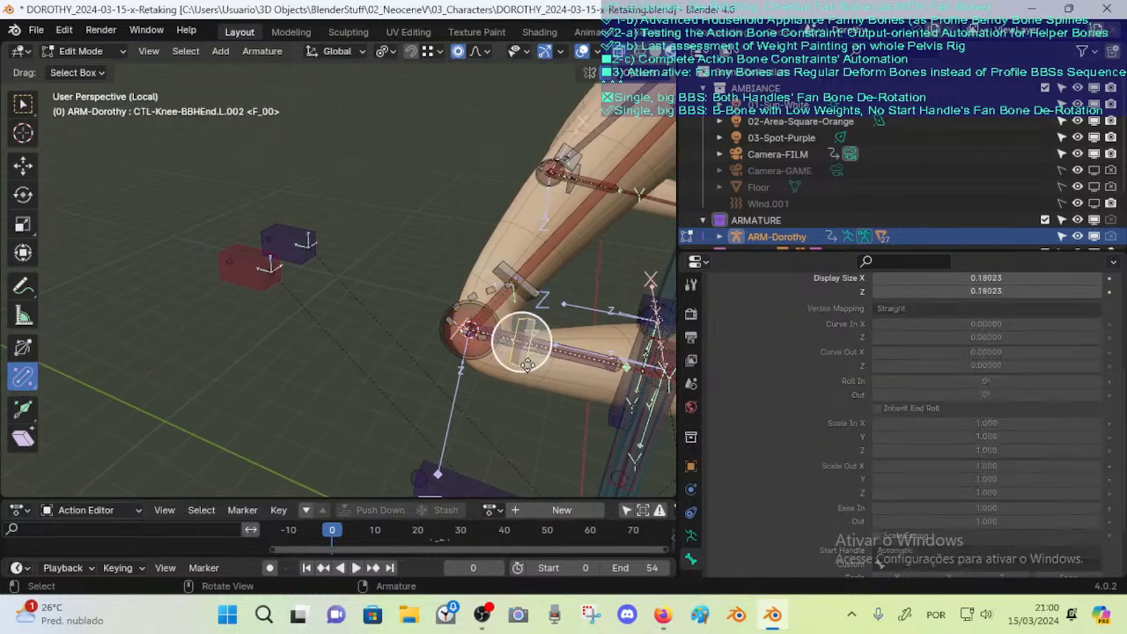
key(period)
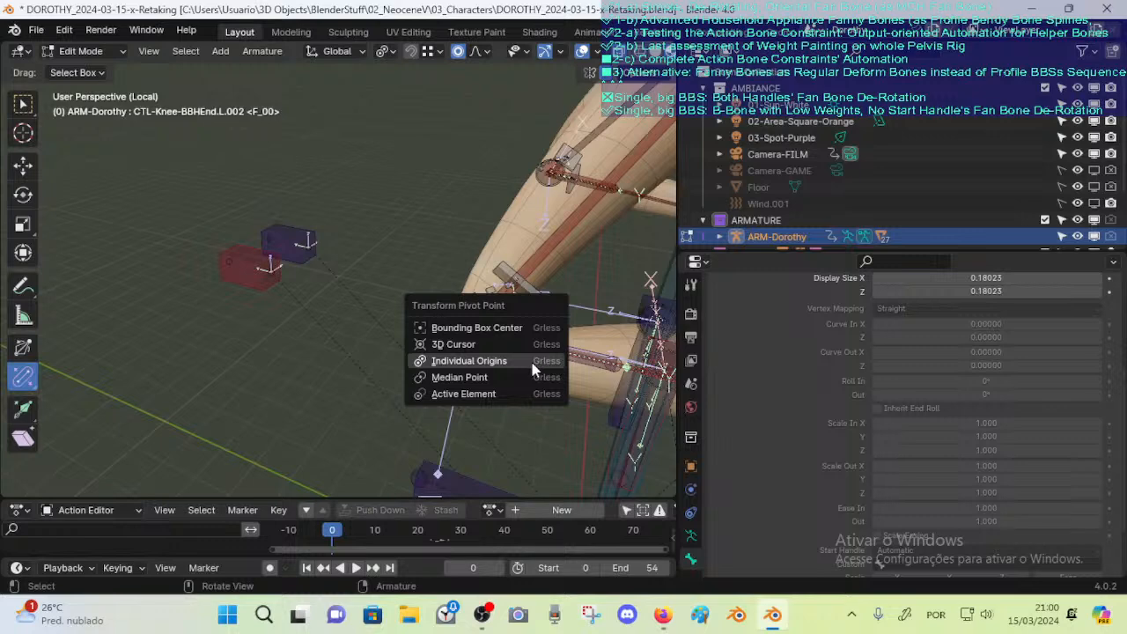
click(526, 376)
key(comma)
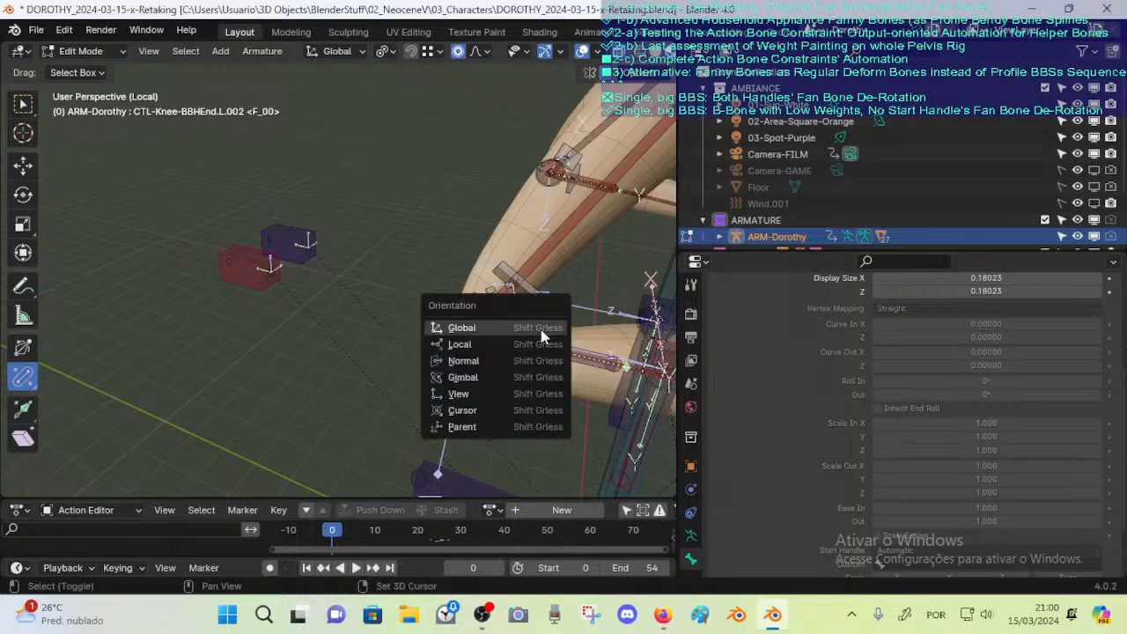
click(540, 364)
middle_drag(541, 374, 494, 353)
key(g)
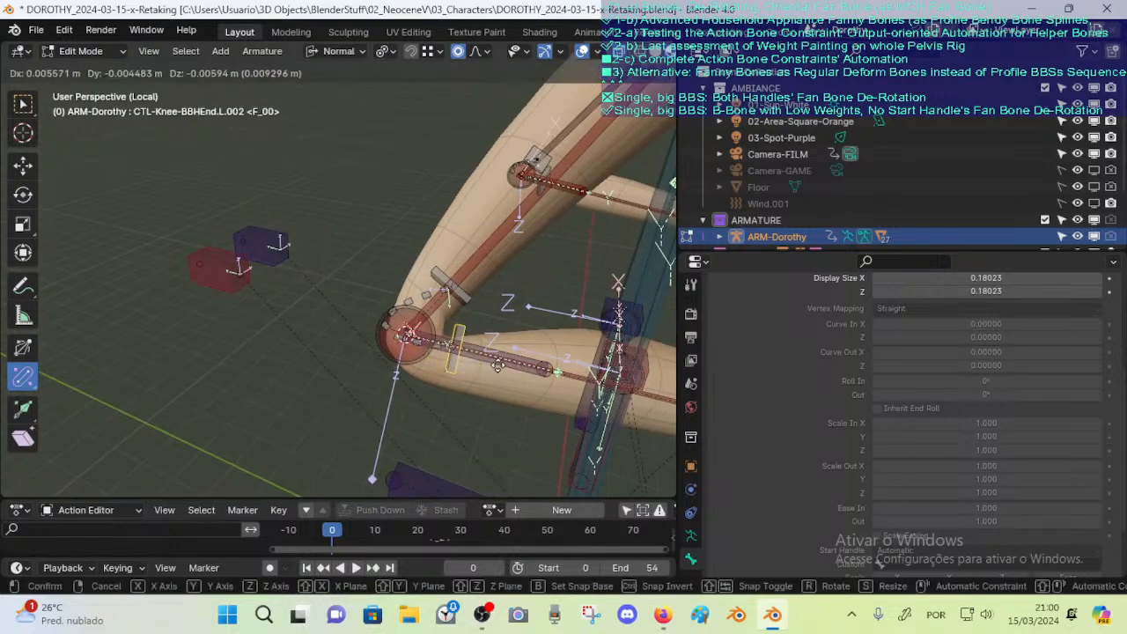
click(556, 373)
Align the knee's end handle bone to the shin bone DEF-LEG-Shin.L
click(576, 372)
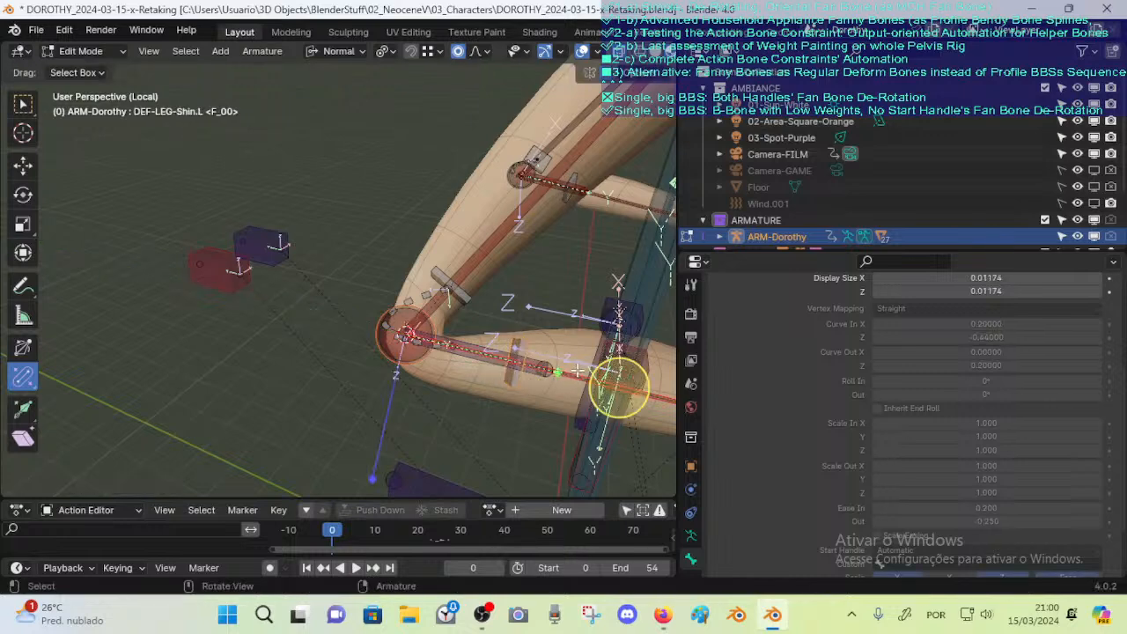
click(568, 363)
shift+click(570, 370)
key(ctrl+alt+a)
Move the knee handle CTL-Knee-BBHStart.L.001 further up the thigh along its normal Y axis
click(456, 291)
key(g)
key(y)
key(y)
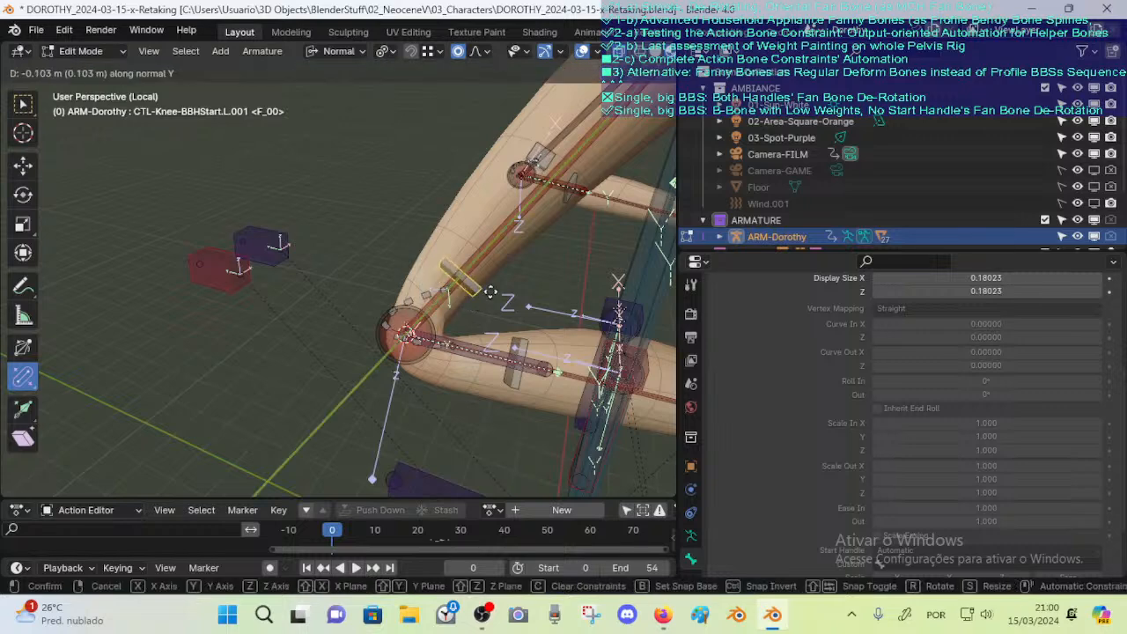
click(498, 279)
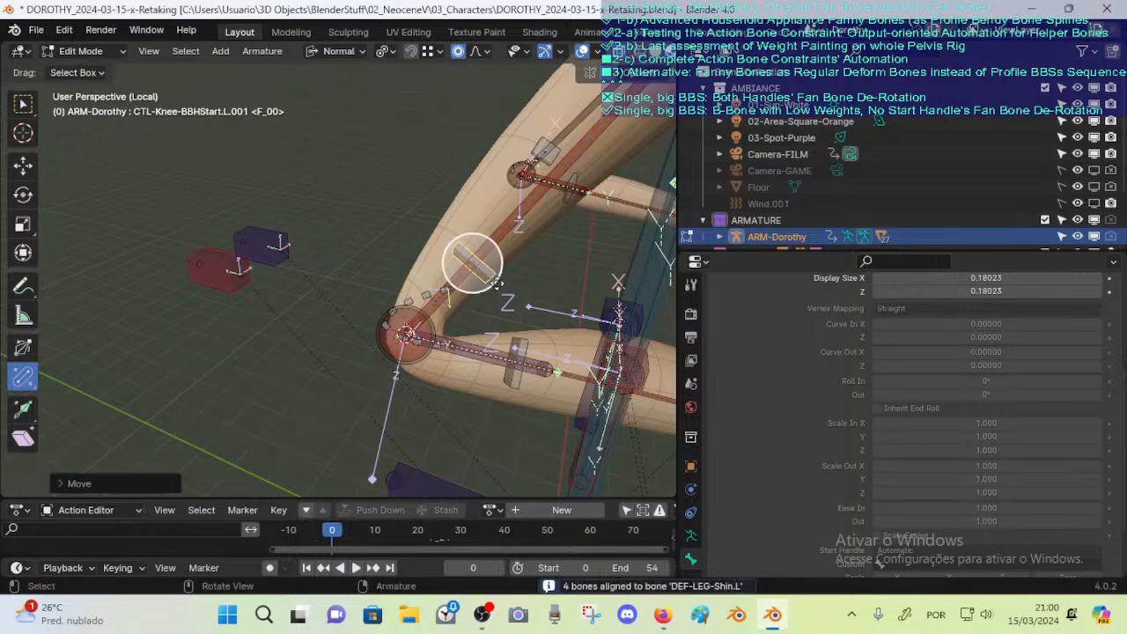
Align the knee's start handle to DEF-LEG-Thigh.L and its end handle to DEF-LEG-Shin.L
click(502, 242)
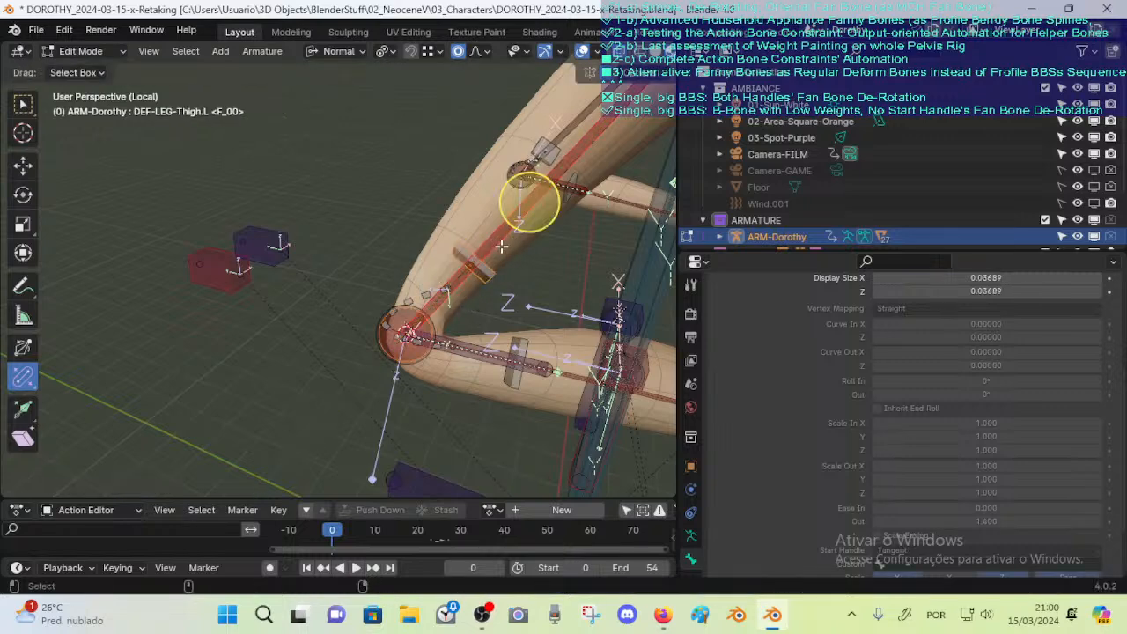
key(ctrl+alt+a)
click(488, 276)
shift+click(505, 253)
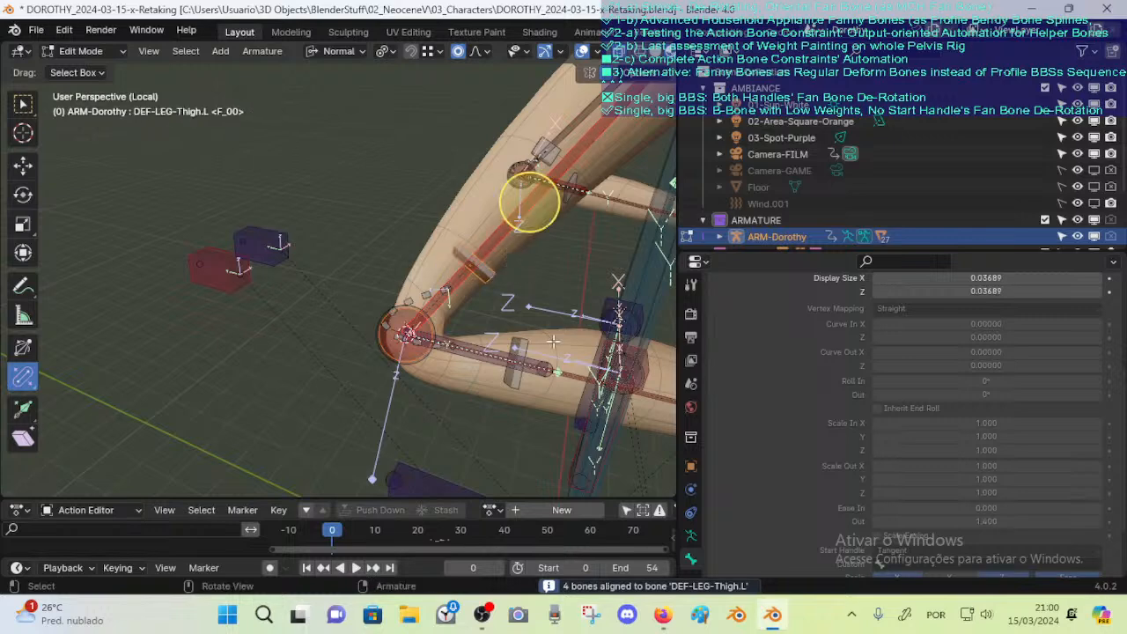
click(515, 373)
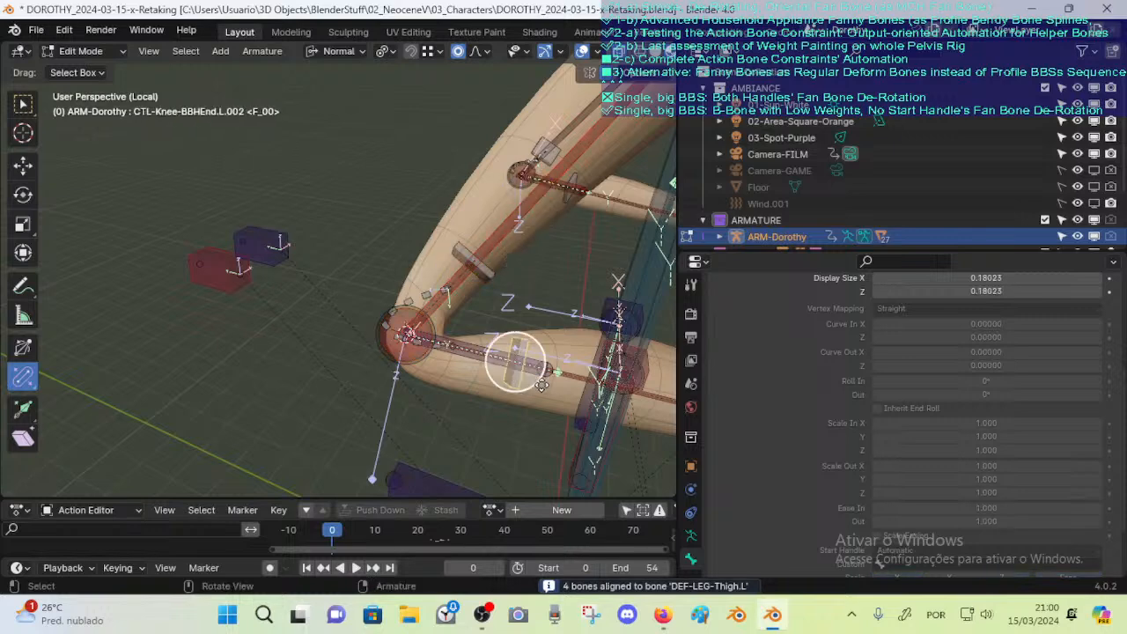
shift+click(656, 405)
key(ctrl+alt+a)
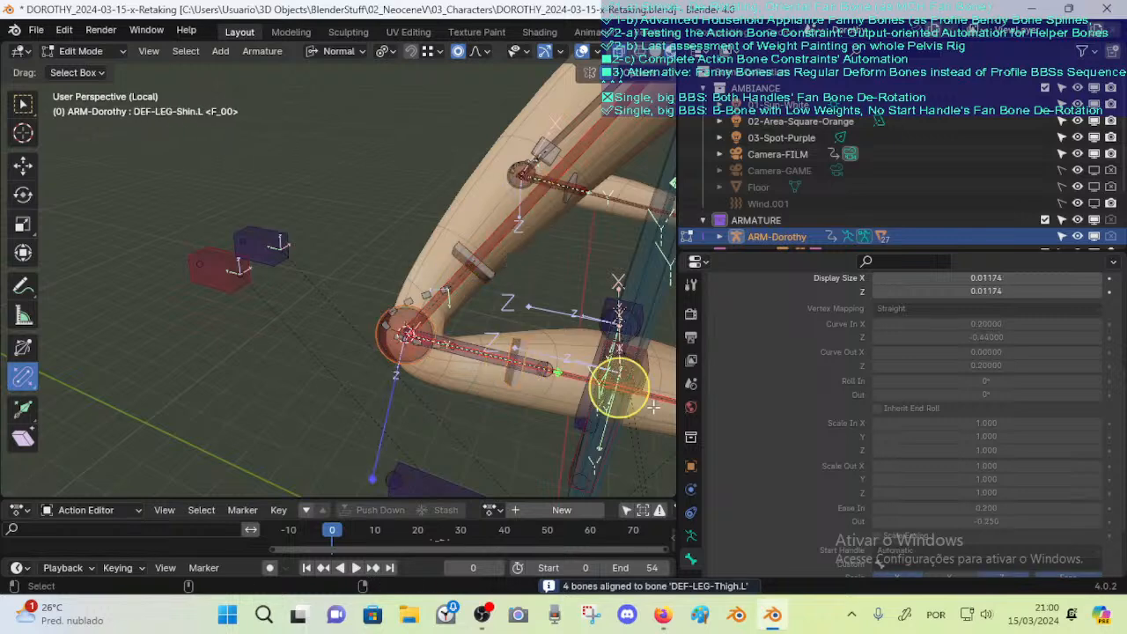
Move the head of bendy bone DEF-LEGS-3-Knee-BB.L.001 about 0.26 m up the thigh onto the start handle, with proportional editing off
click(438, 352)
click(463, 301)
ctrl+middle_drag(479, 316, 495, 292)
key(alt+a)
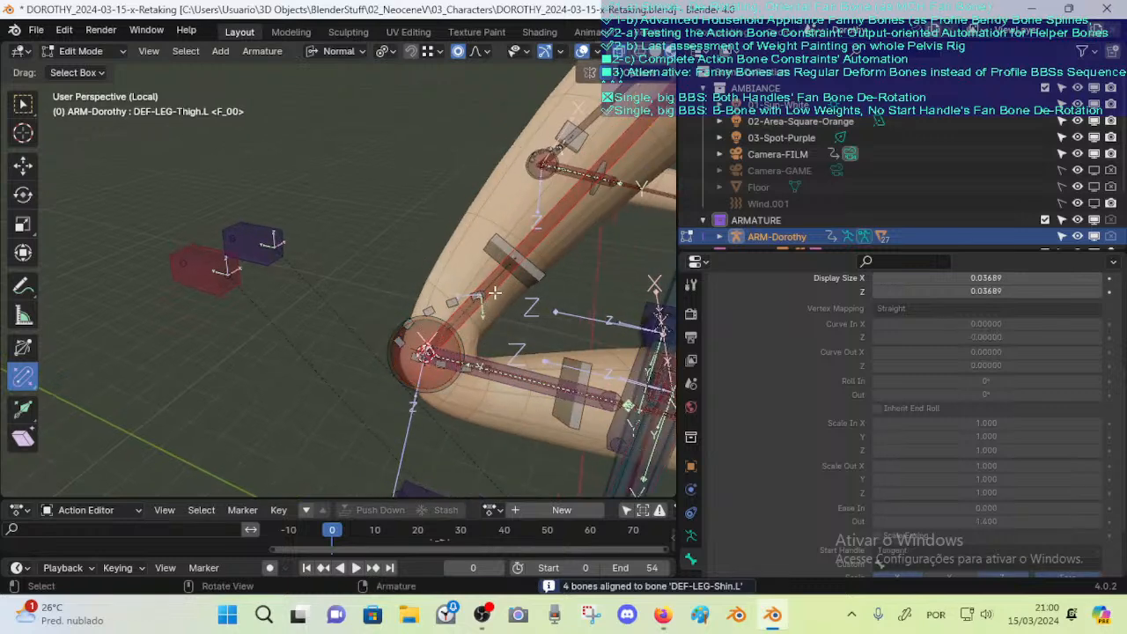
click(494, 304)
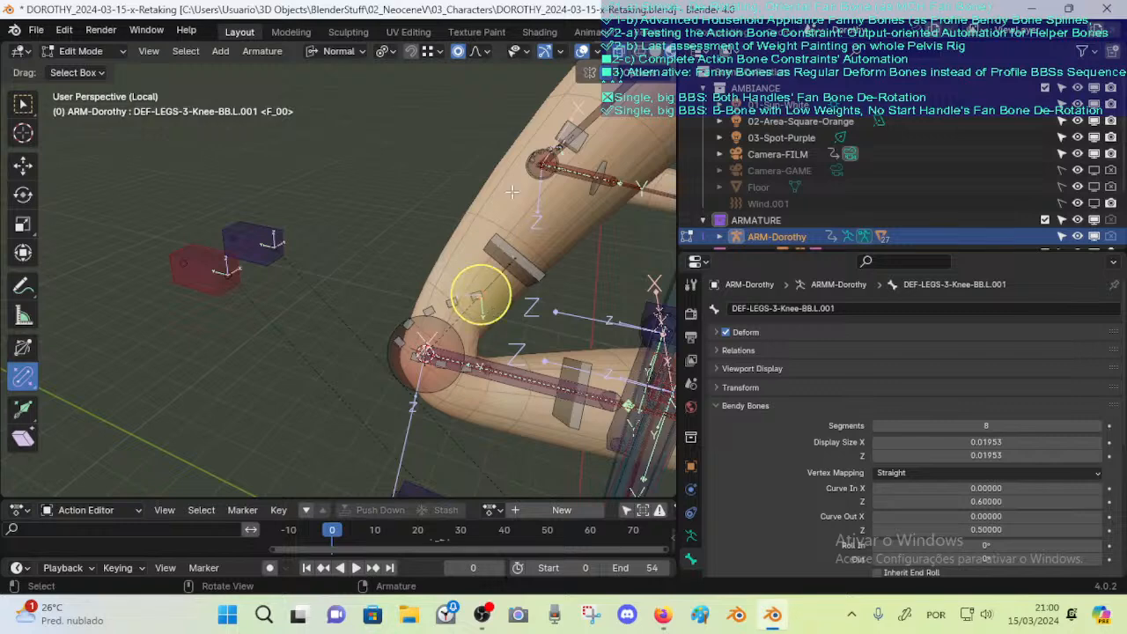
key(g)
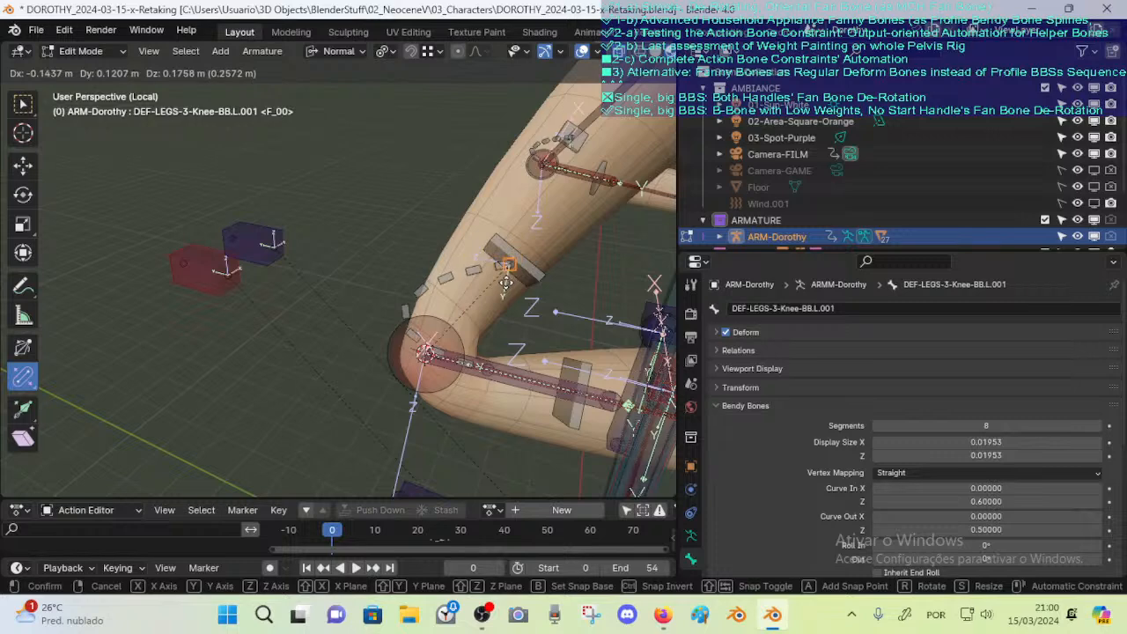
click(504, 281)
click(487, 383)
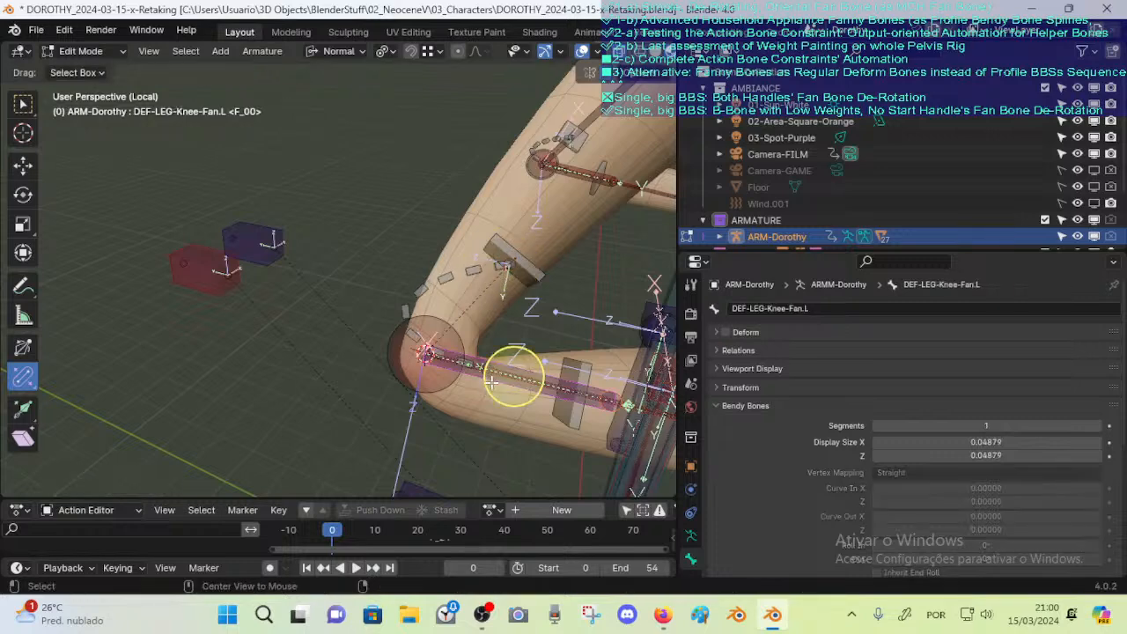
Hide the left knee fan bone and move the tail of DEF-LEGS-3-Knee-BB.L.001 about 0.46 m down the shin onto the end handle
key(h)
click(492, 380)
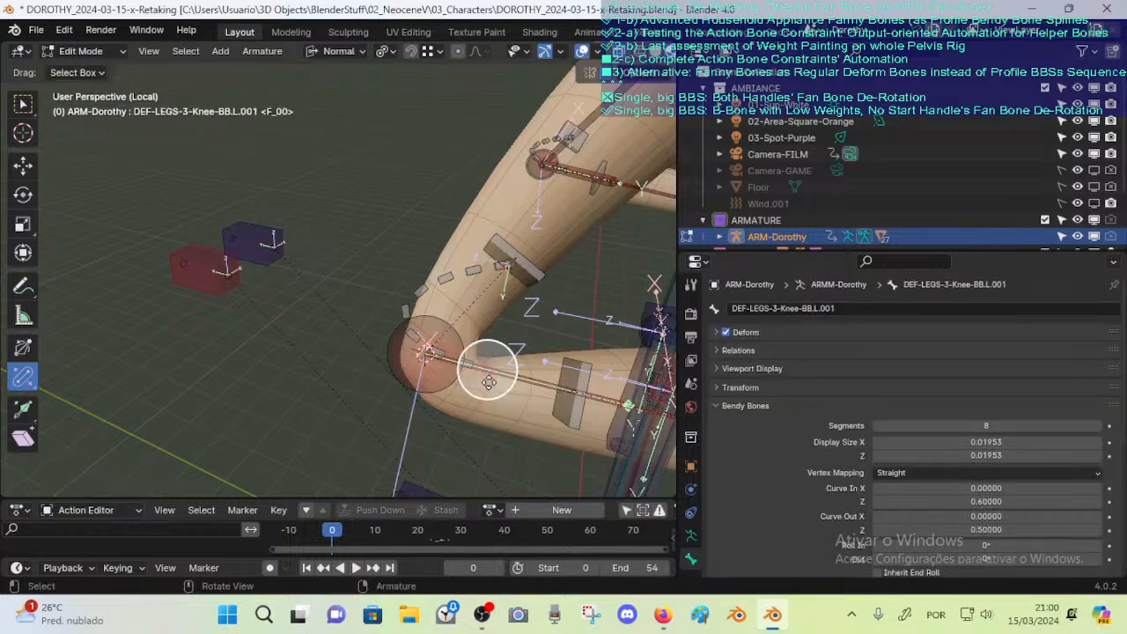
key(g)
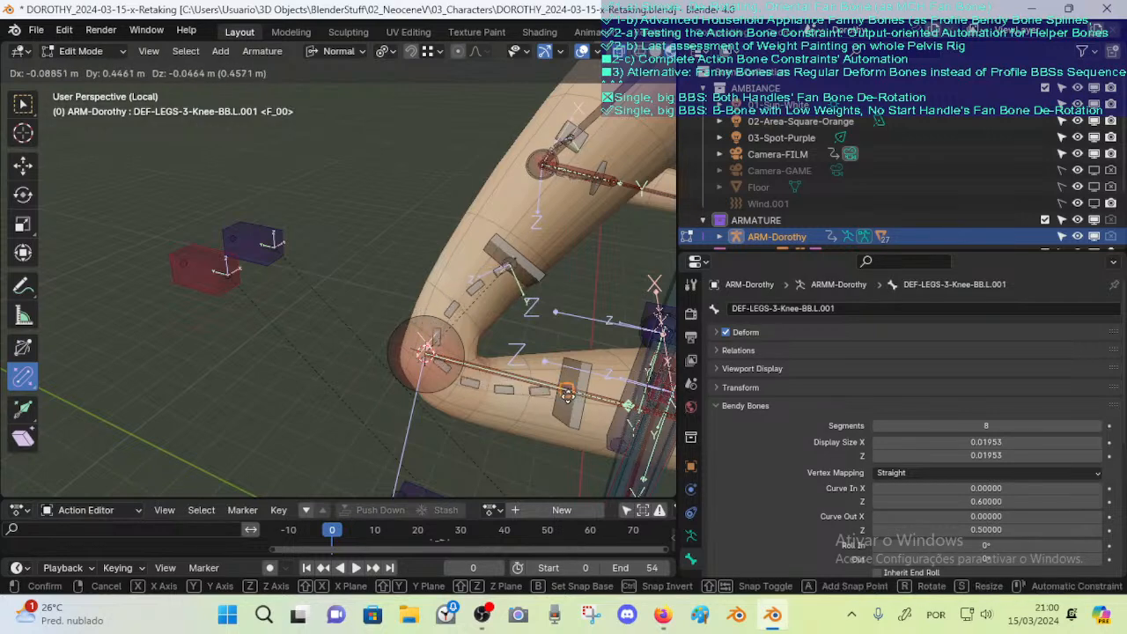
click(566, 394)
middle_drag(548, 347, 458, 317)
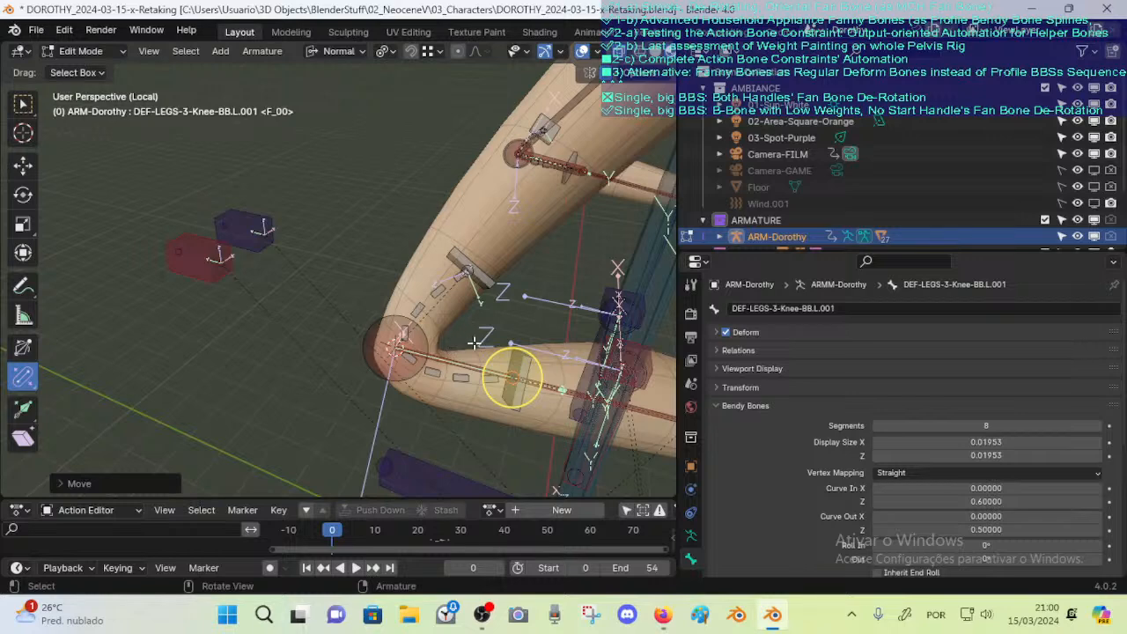
In Pose Mode, reset the Stretch To original length of the right knee bendy bone DEF-LEGS-3-Knee-BB.R.001 to 1.6078 m
key(ctrl+Tab)
middle_drag(515, 295, 384, 304)
click(366, 298)
scroll(366, 297, up, 2)
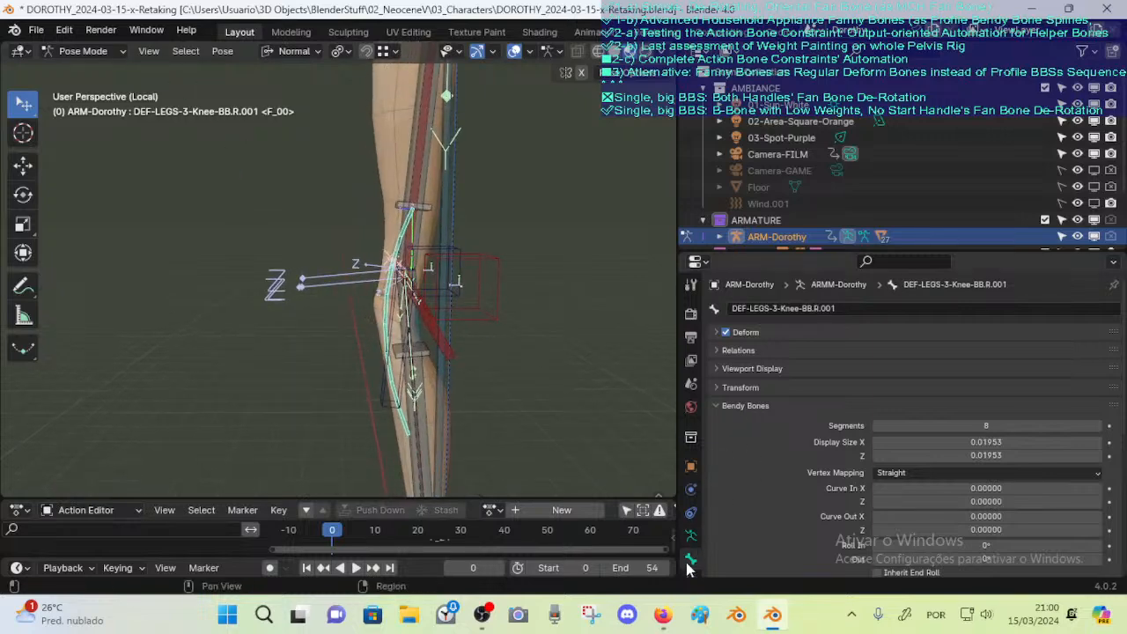
scroll(689, 564, down, 2)
click(691, 530)
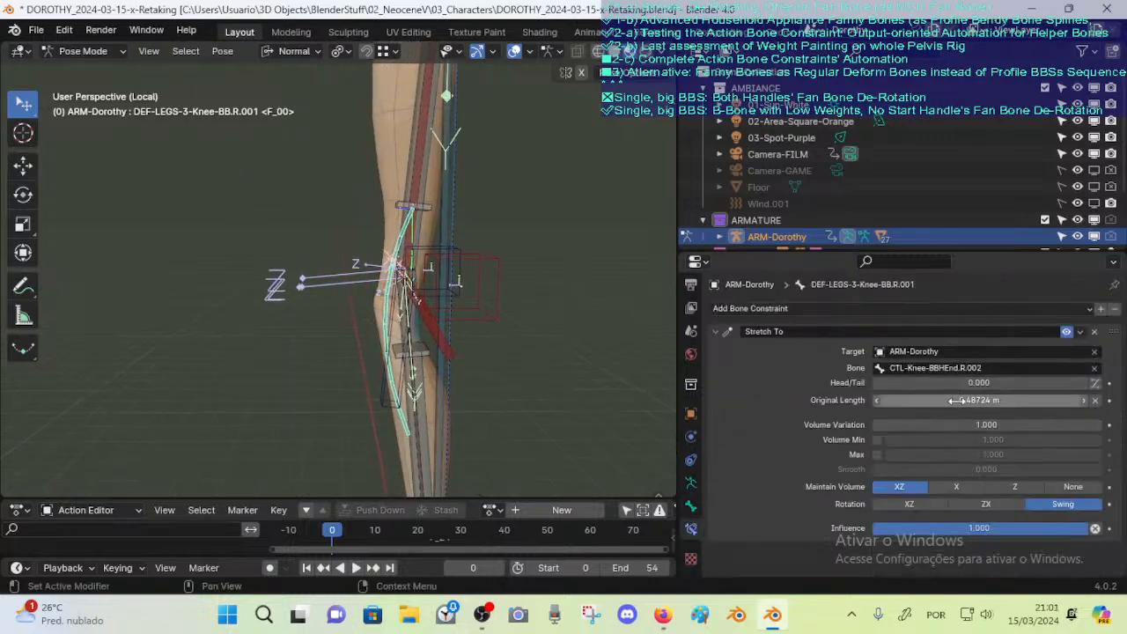
text(1.6078 m)
middle_drag(541, 385, 506, 333)
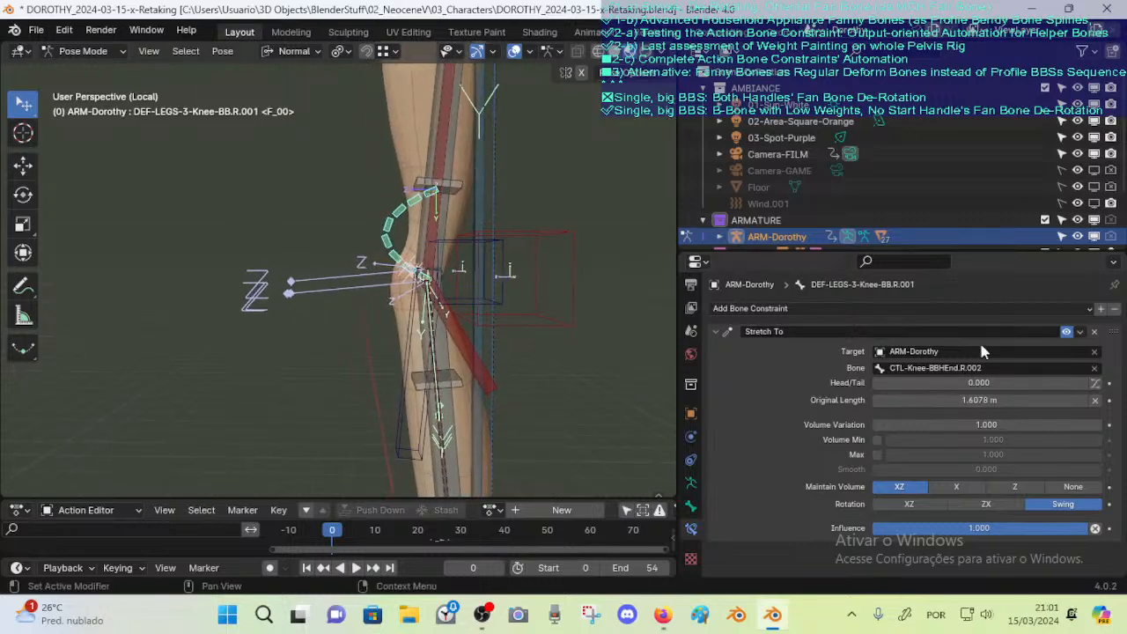
Lower the right knee bendy bone's Stretch To original length to 0.80775 m
click(875, 396)
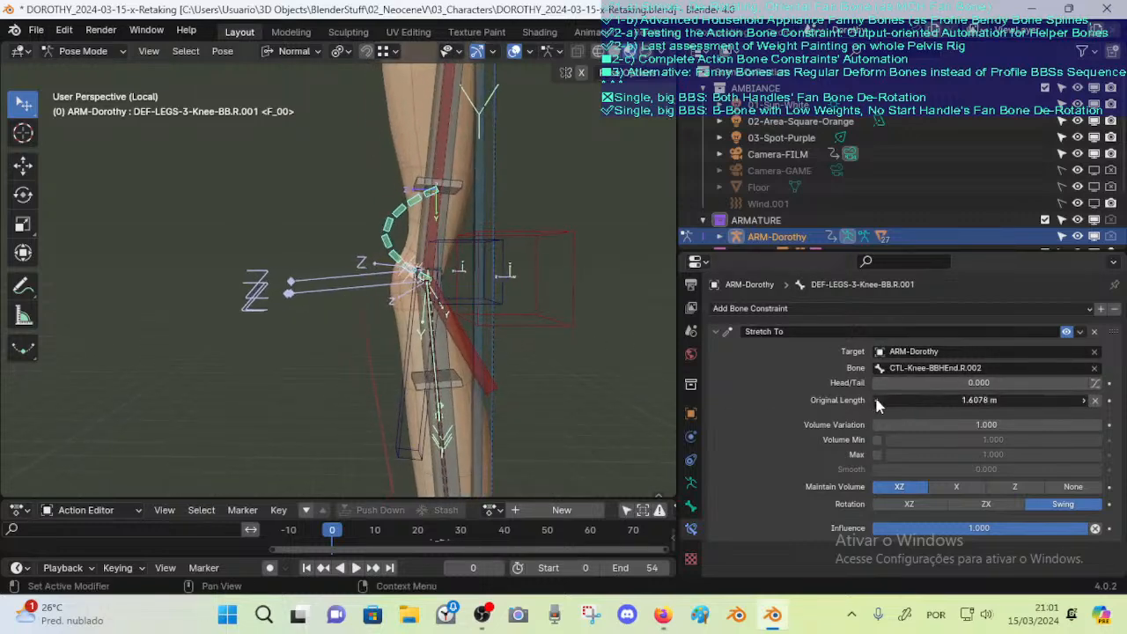
click(875, 396)
click(876, 396)
click(875, 396)
click(874, 397)
click(875, 398)
click(875, 400)
click(874, 401)
click(874, 400)
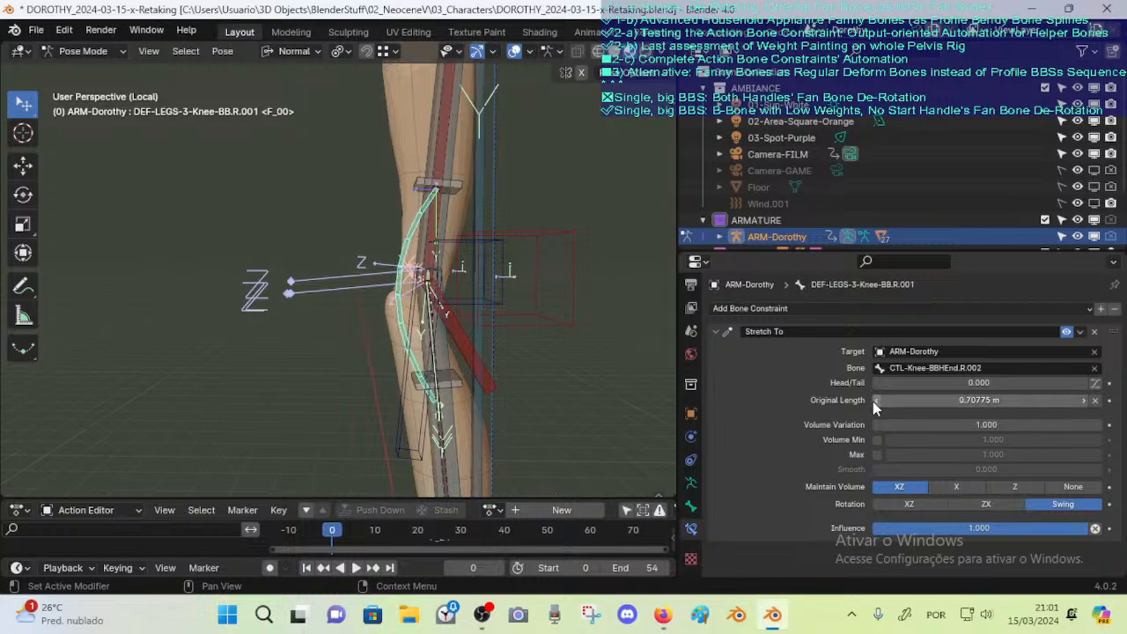
click(1086, 401)
middle_drag(581, 379, 448, 408)
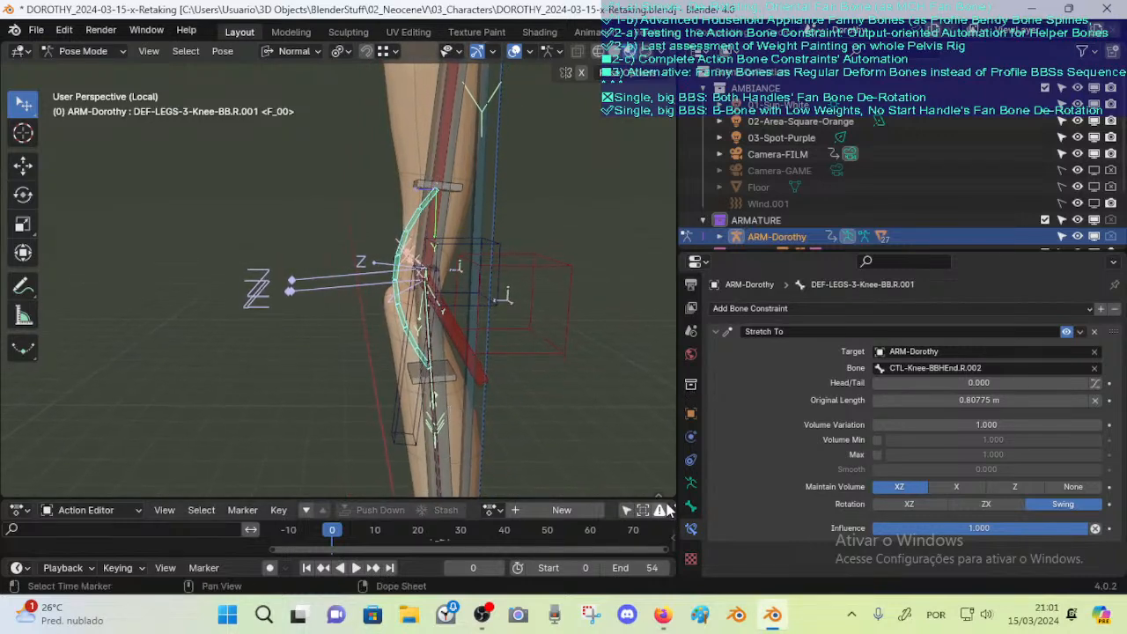
Try rotating the right knee's handles CTL-Knee-BBHEnd.R.002 and CTL-Knee-BBHStart.R.001 and shifting the start handle, cancelling each transform
middle_drag(495, 414, 457, 388)
click(455, 386)
key(r)
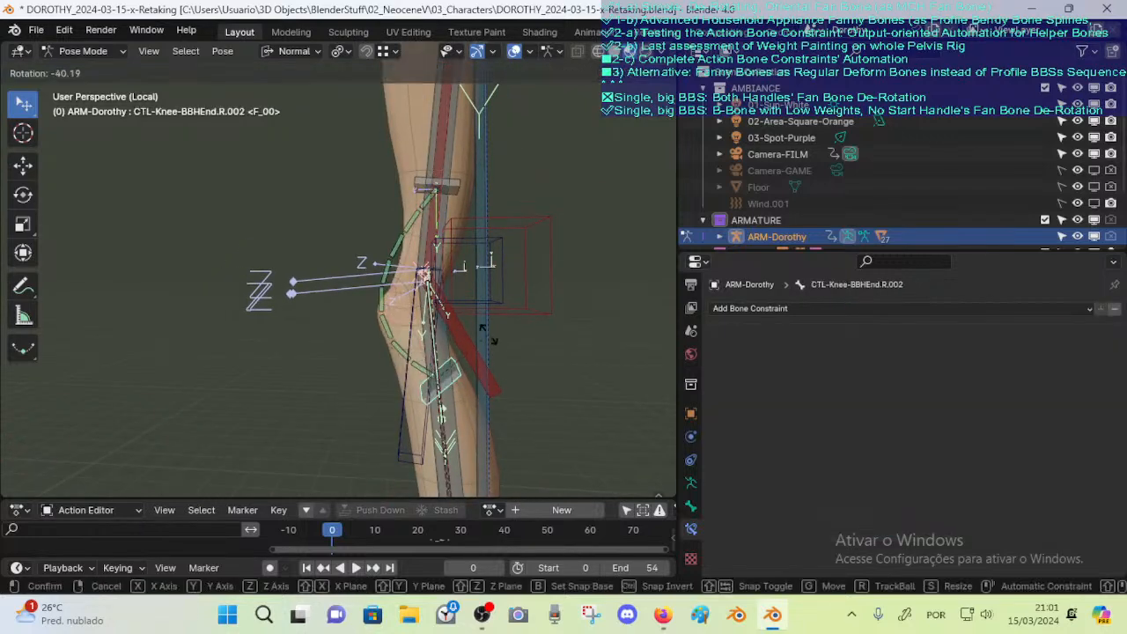
right_click(432, 225)
key(r)
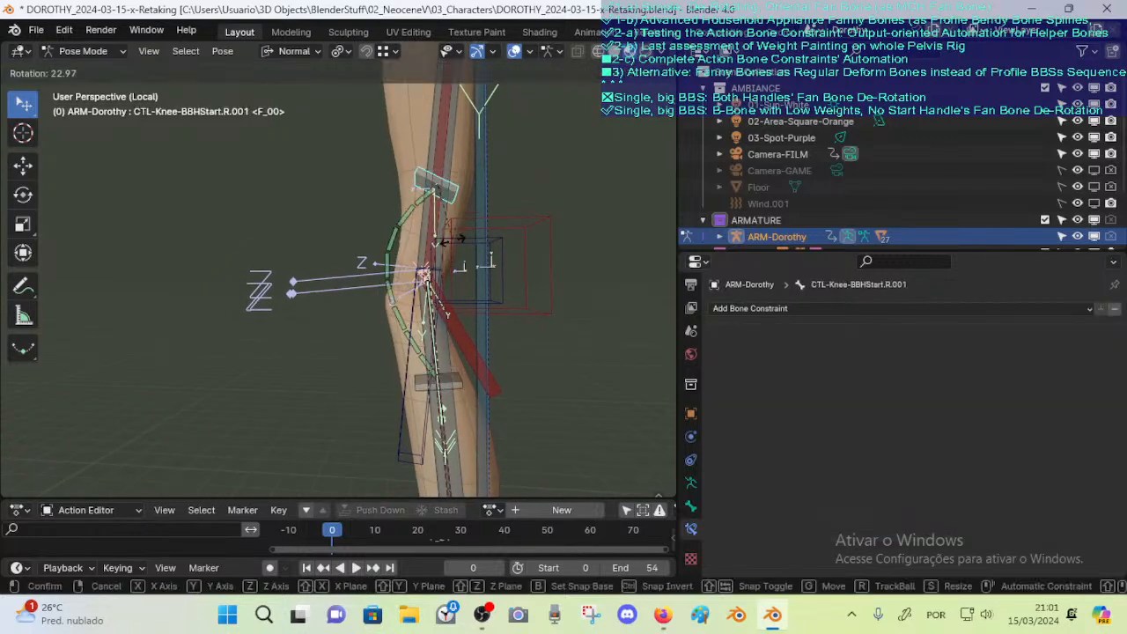
right_click(450, 231)
key(r)
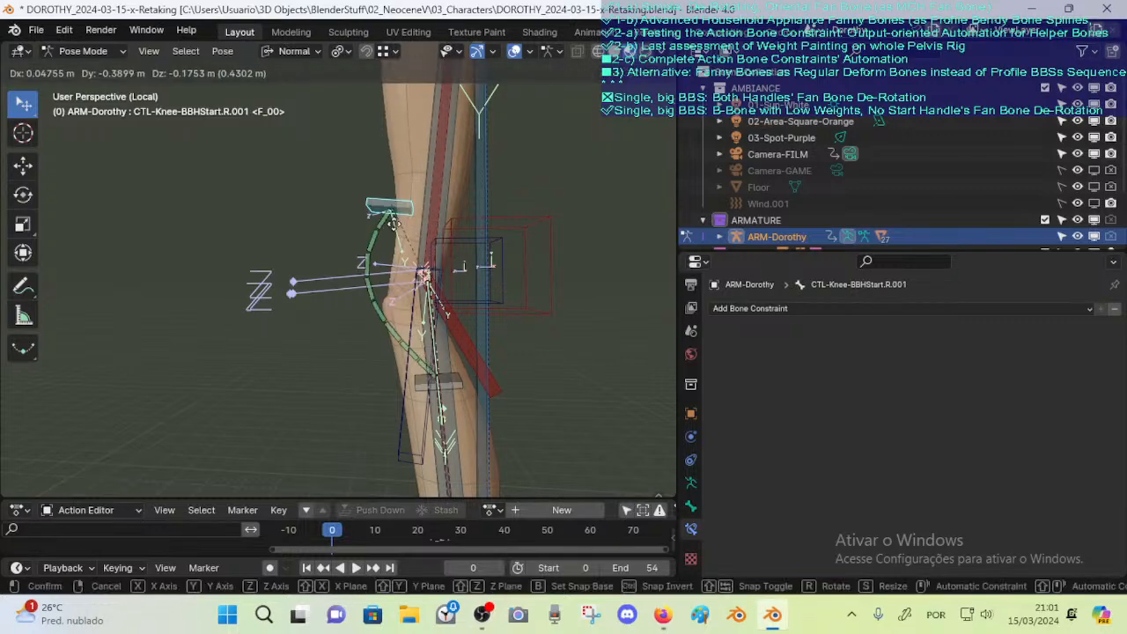
right_click(441, 319)
click(450, 387)
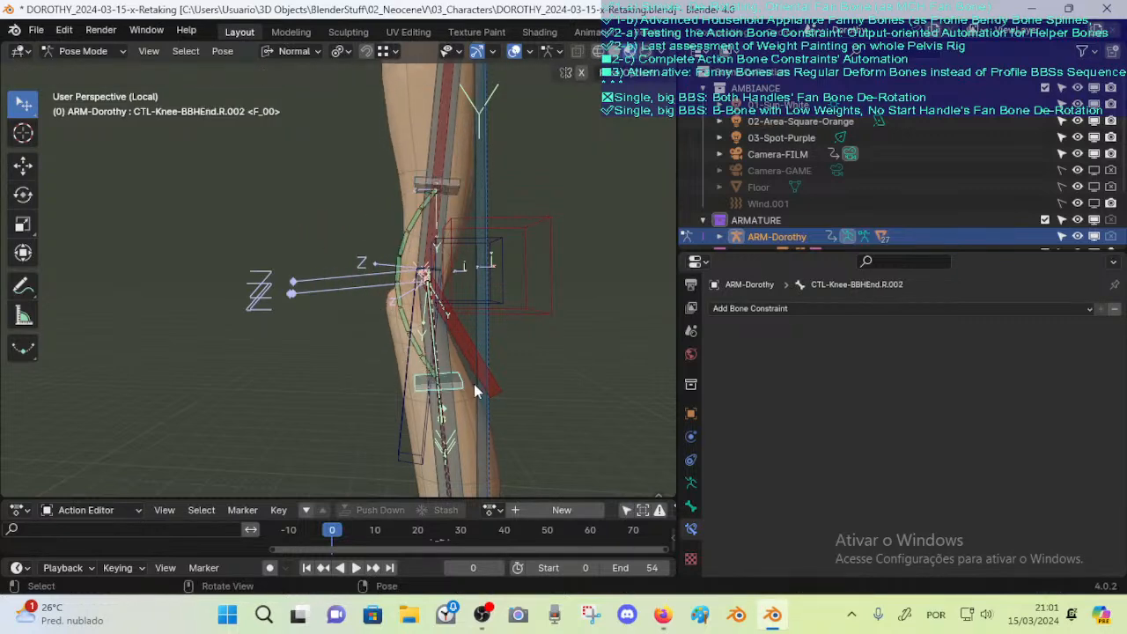
key(r)
right_click(476, 339)
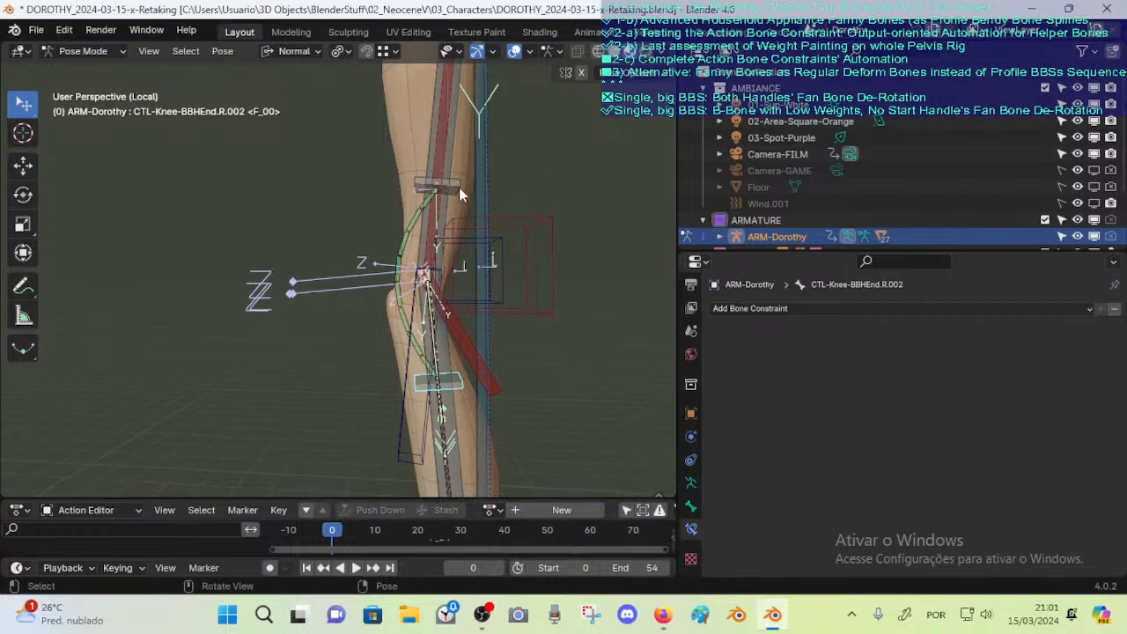
Compare the Pose Mode and Edit Mode curve, scale and ease settings of the right knee bendy bone DEF-LEGS-3-Knee-BB.R.001
click(421, 270)
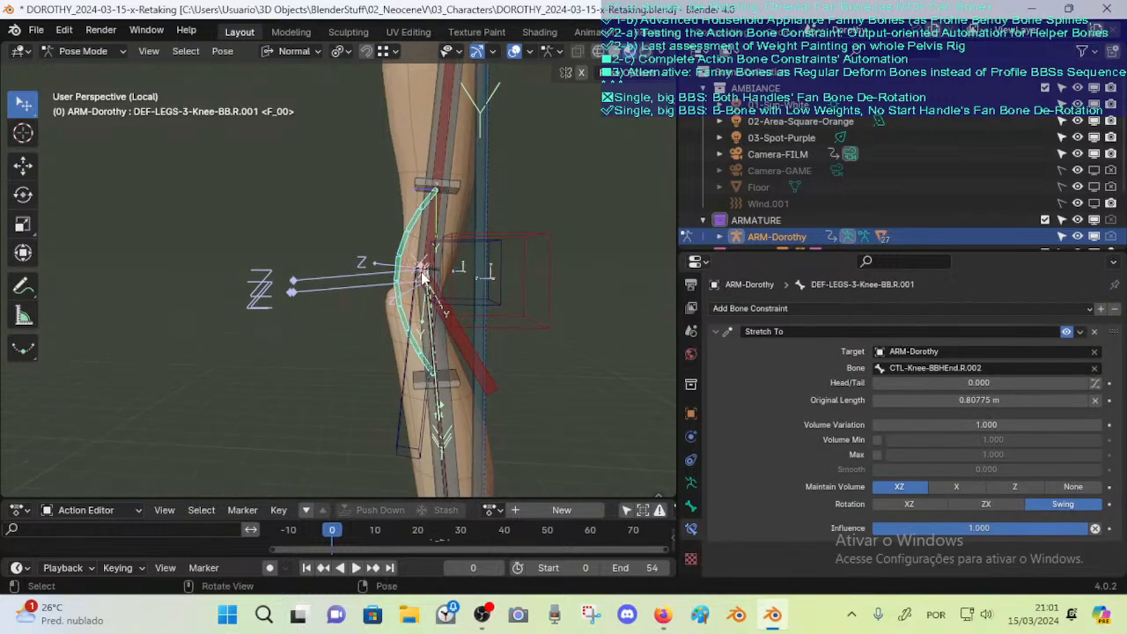
mouse_move(423, 276)
middle_down()
mouse_move(517, 247)
mouse_move(408, 280)
mouse_move(409, 304)
mouse_move(433, 276)
middle_up()
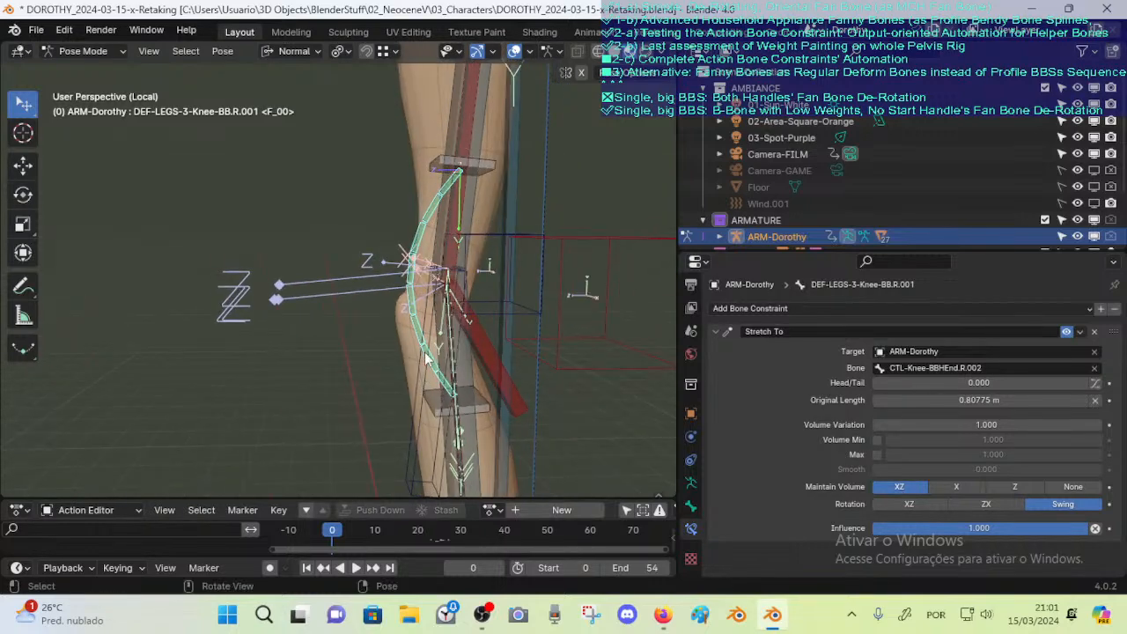
click(692, 507)
scroll(761, 448, down, 5)
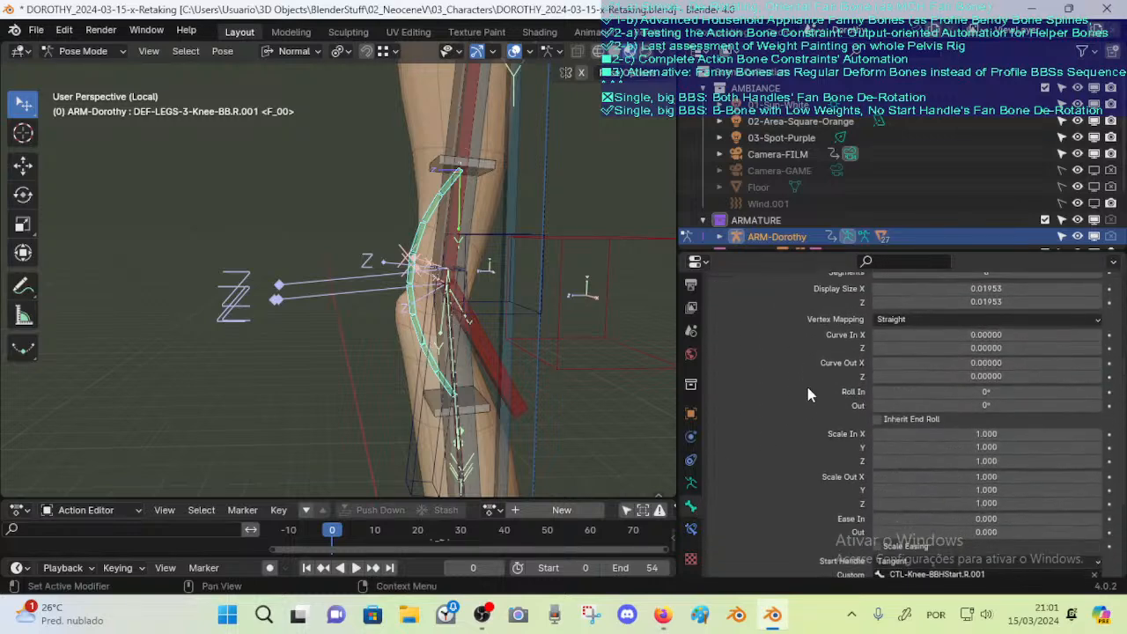
scroll(805, 407, down, 2)
scroll(810, 414, up, 4)
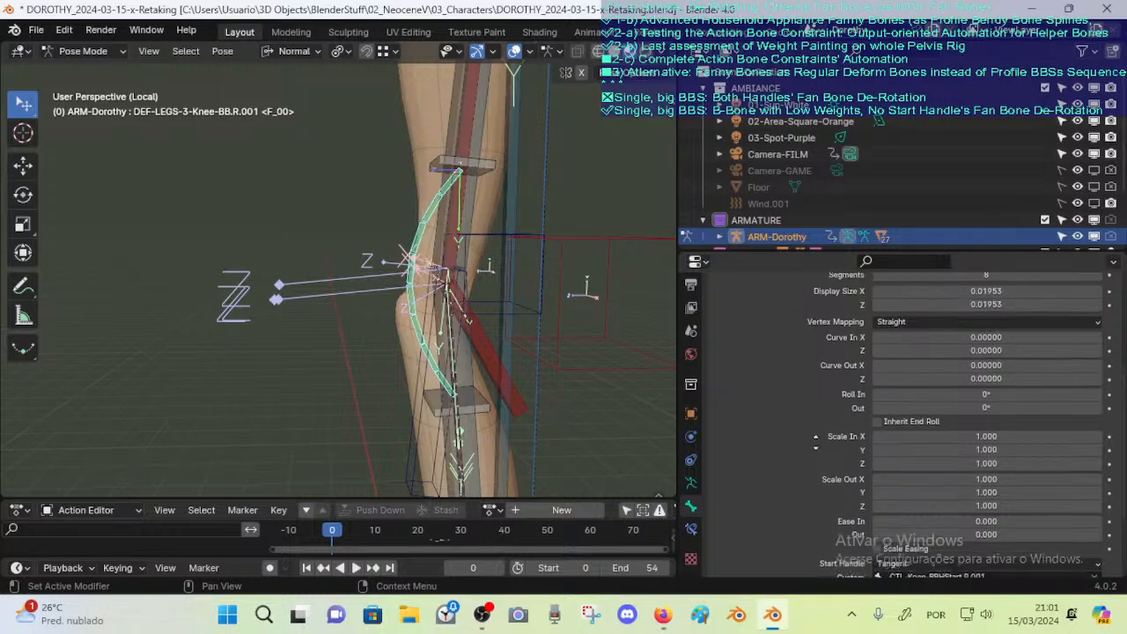
scroll(811, 417, down, 2)
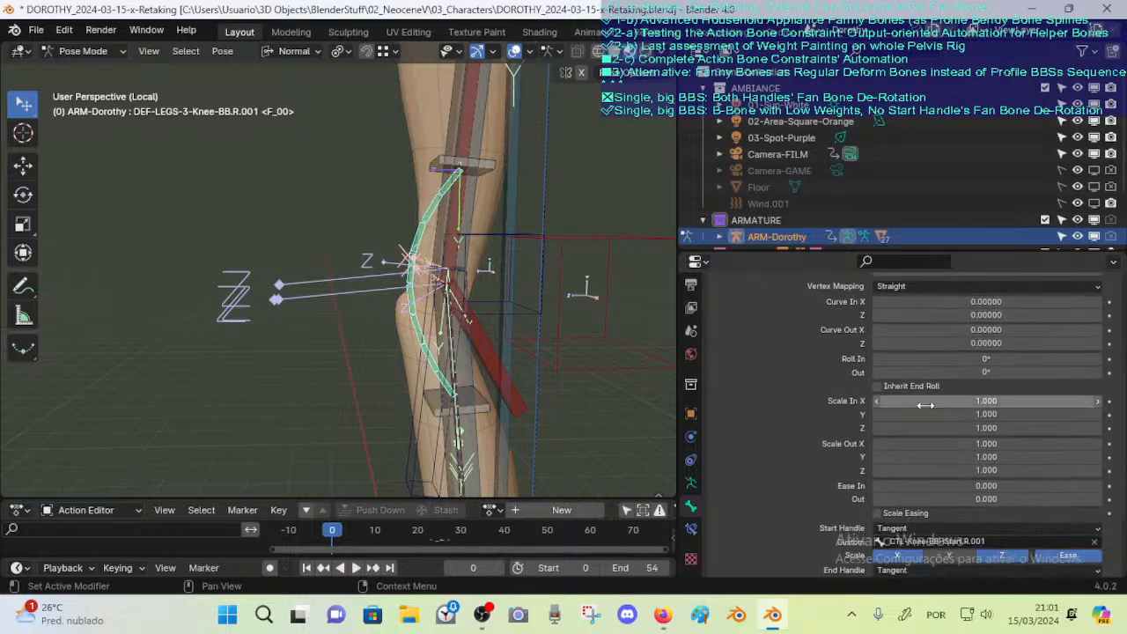
key(Tab)
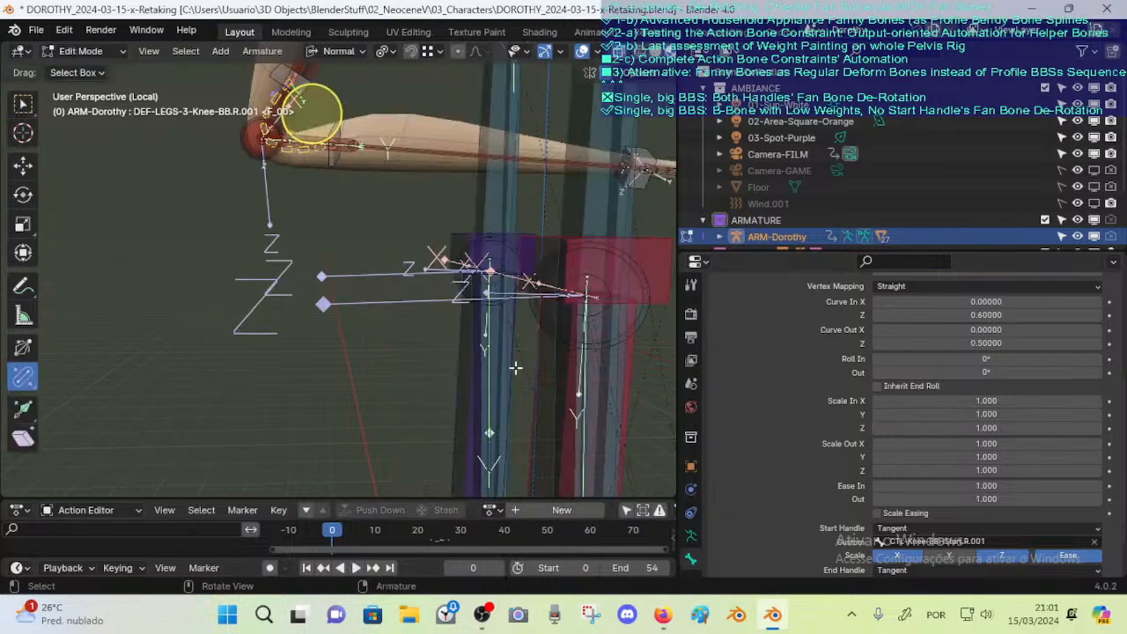
middle_drag(531, 340, 443, 339)
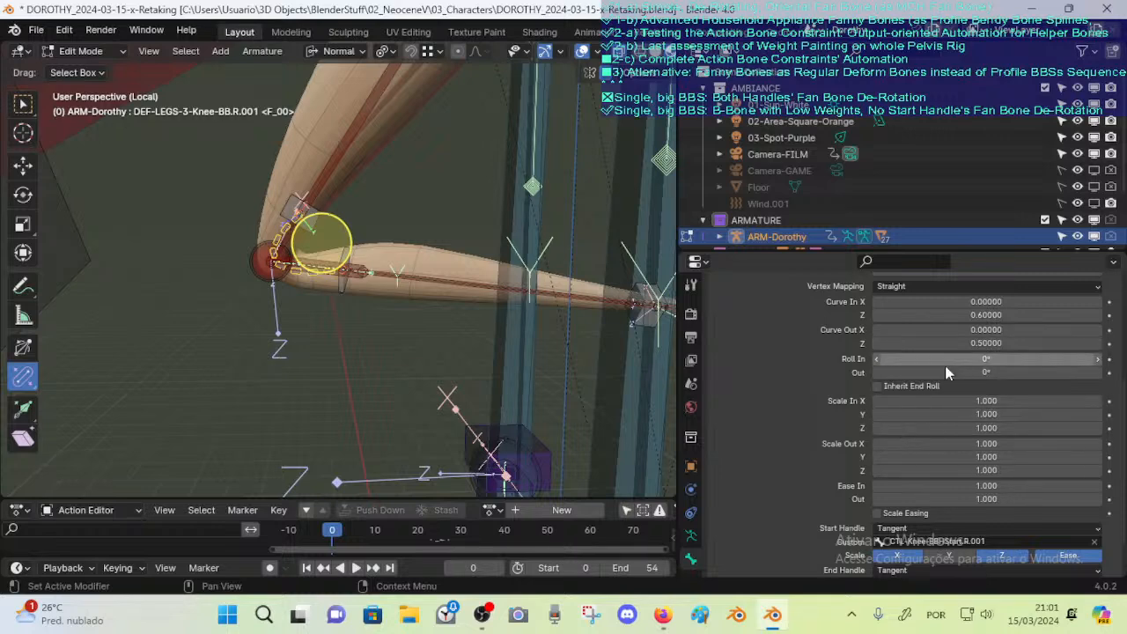
key(Tab)
middle_drag(459, 305, 494, 329)
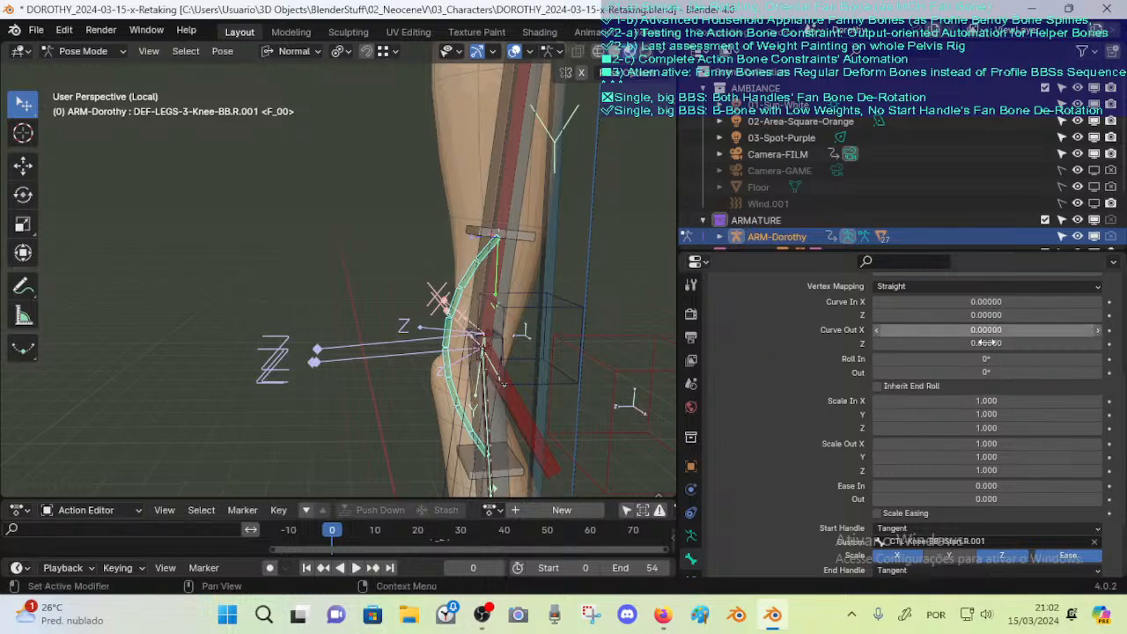
Try changing the right knee bendy bone's Curve In and Curve Out values in Pose Mode and undo the change
scroll(973, 388, up, 3)
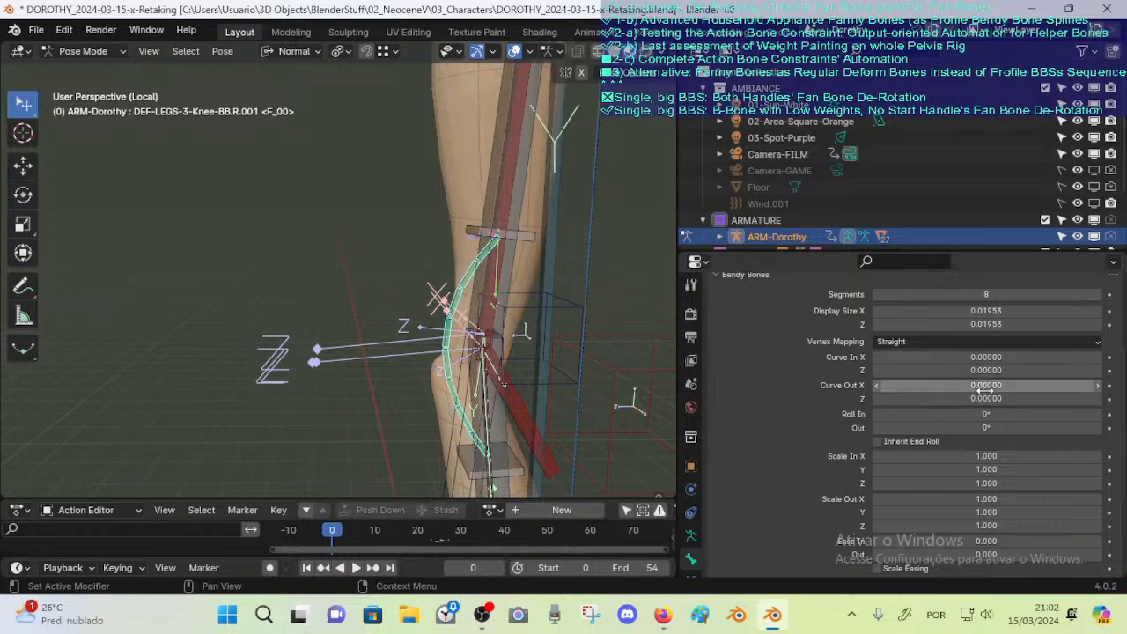
scroll(977, 383, down, 2)
scroll(991, 363, down, 1)
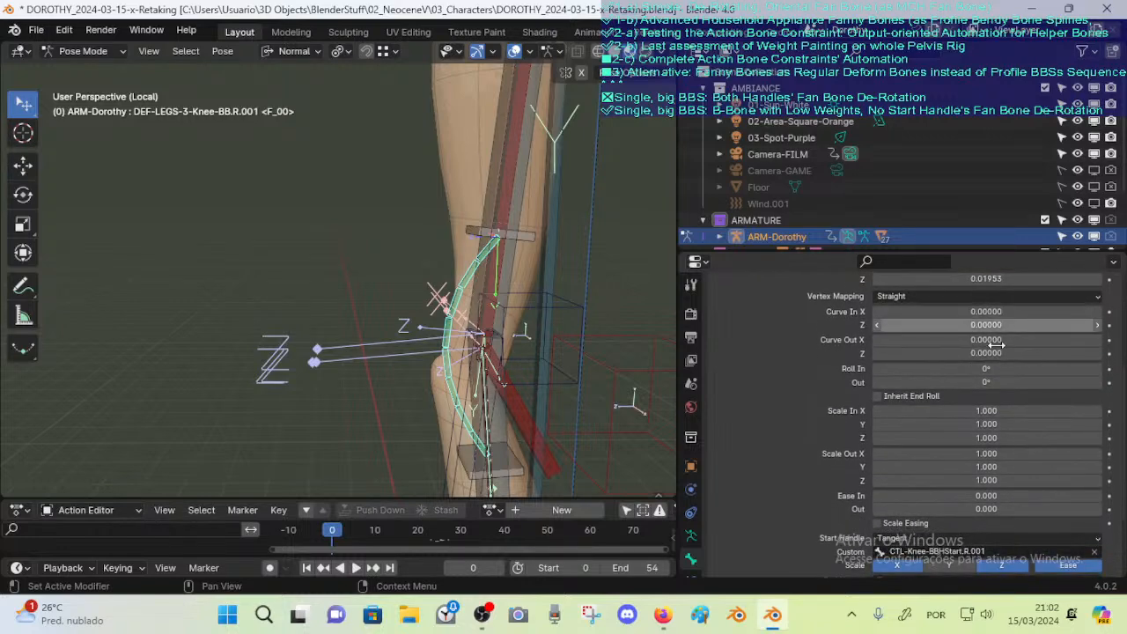
drag(1004, 325, 1032, 352)
key(ctrl+z)
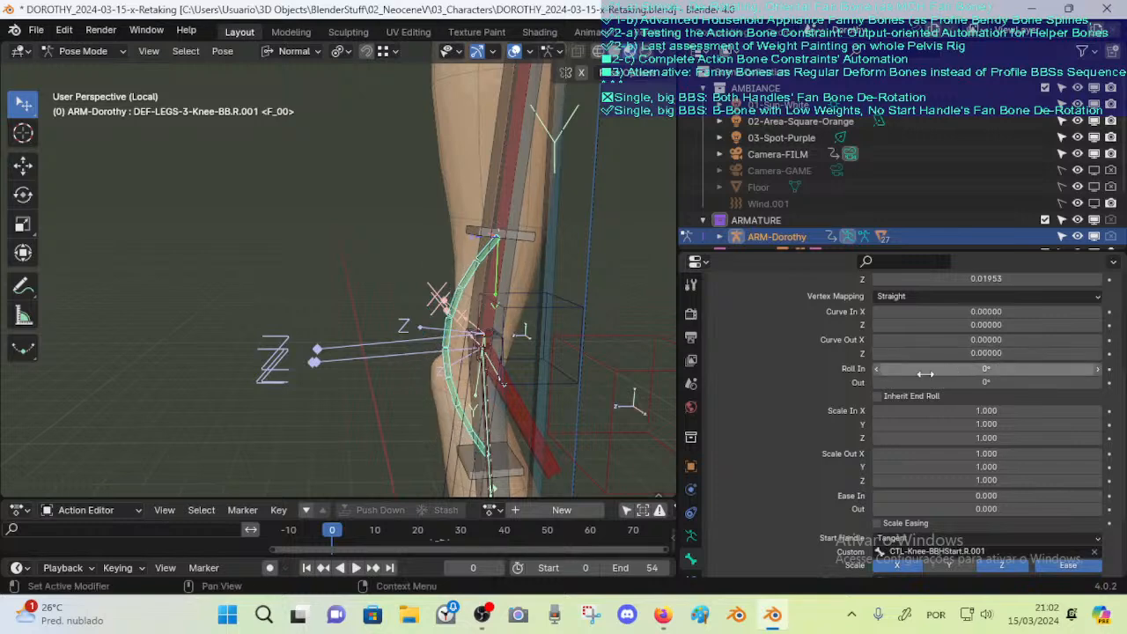
Select the left knee bendy bone DEF-LEGS-3-Knee-BB.L.001 in Pose Mode and review its bendy bone settings
middle_drag(563, 414, 503, 440)
scroll(444, 340, down, 2)
shift+middle_drag(461, 355, 495, 398)
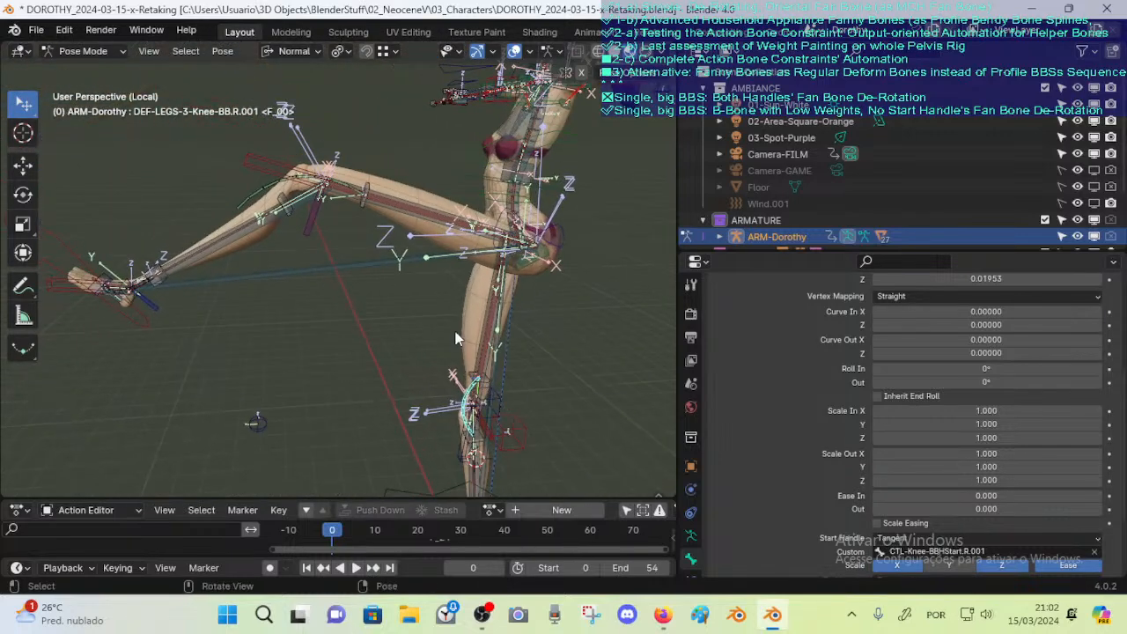
middle_drag(456, 338, 520, 363)
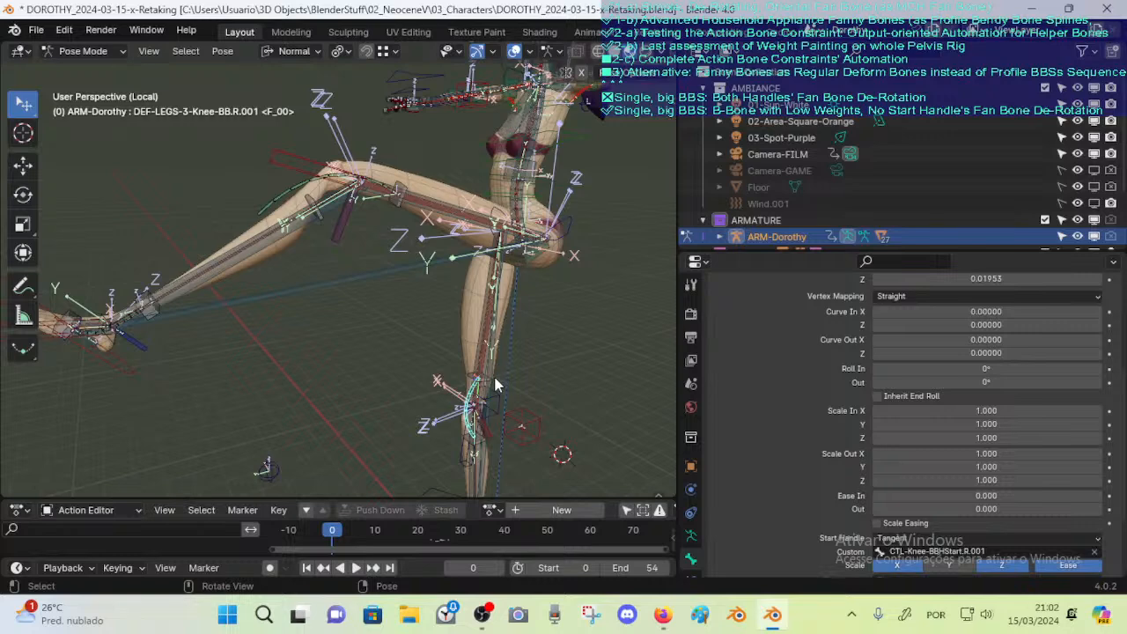
key(Tab)
key(Tab)
shift+middle_drag(449, 343, 388, 299)
click(366, 277)
scroll(420, 337, up, 5)
click(455, 317)
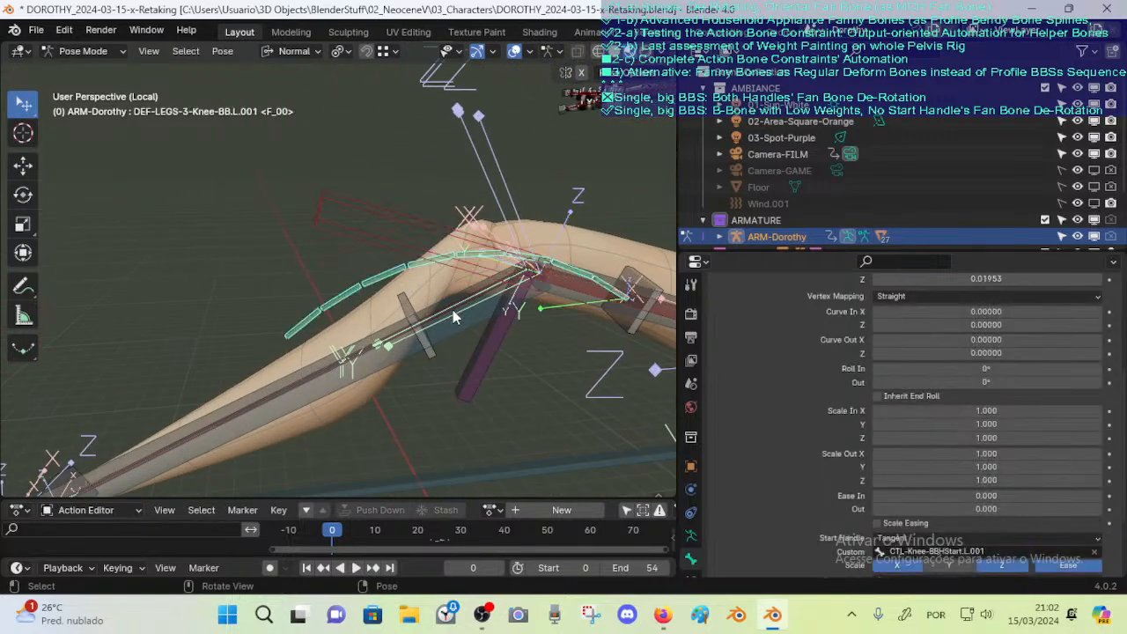
scroll(944, 367, up, 3)
scroll(945, 368, down, 3)
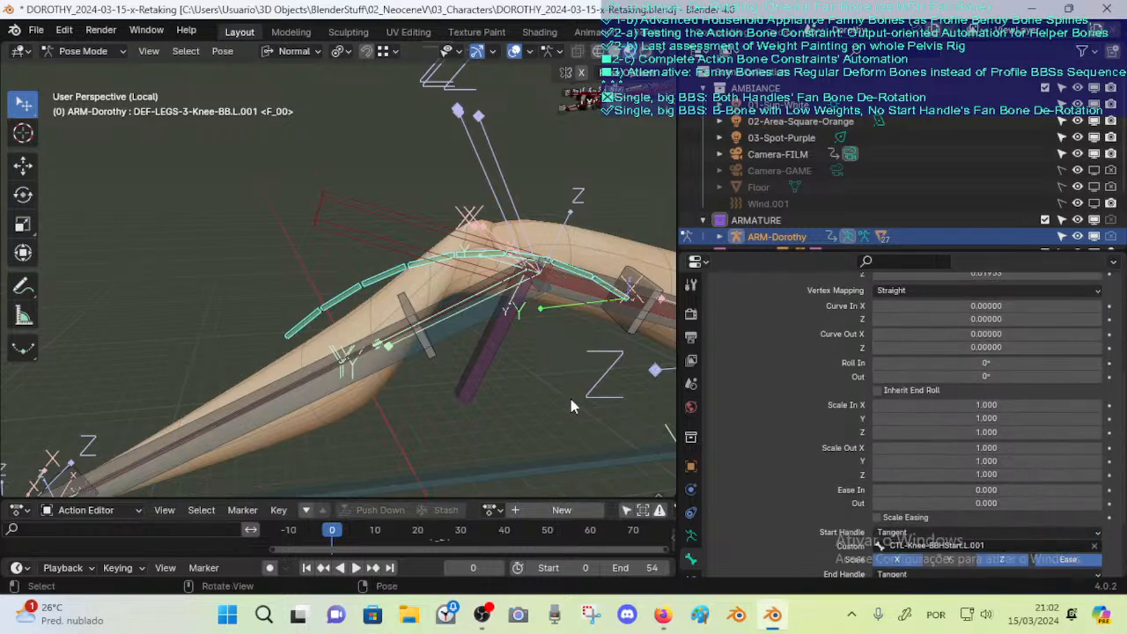
Try shortening the left knee bendy bone's Stretch To original length to 0.28718 m and reset it to 1.494 m
click(691, 557)
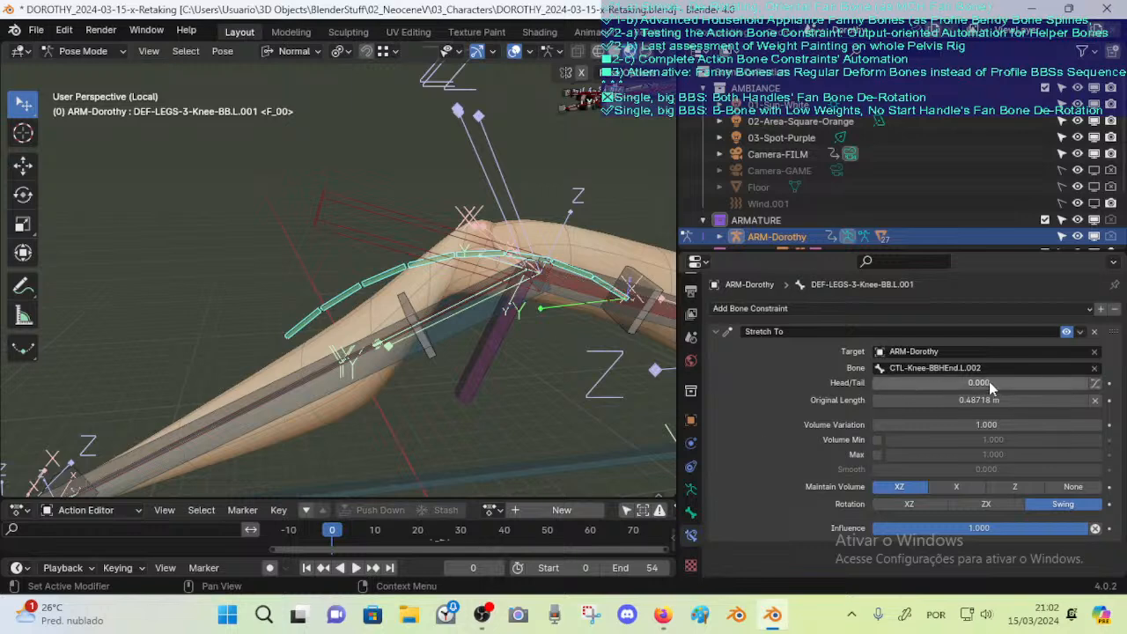
drag(964, 399, 959, 398)
key(ctrl+z)
click(876, 401)
click(875, 401)
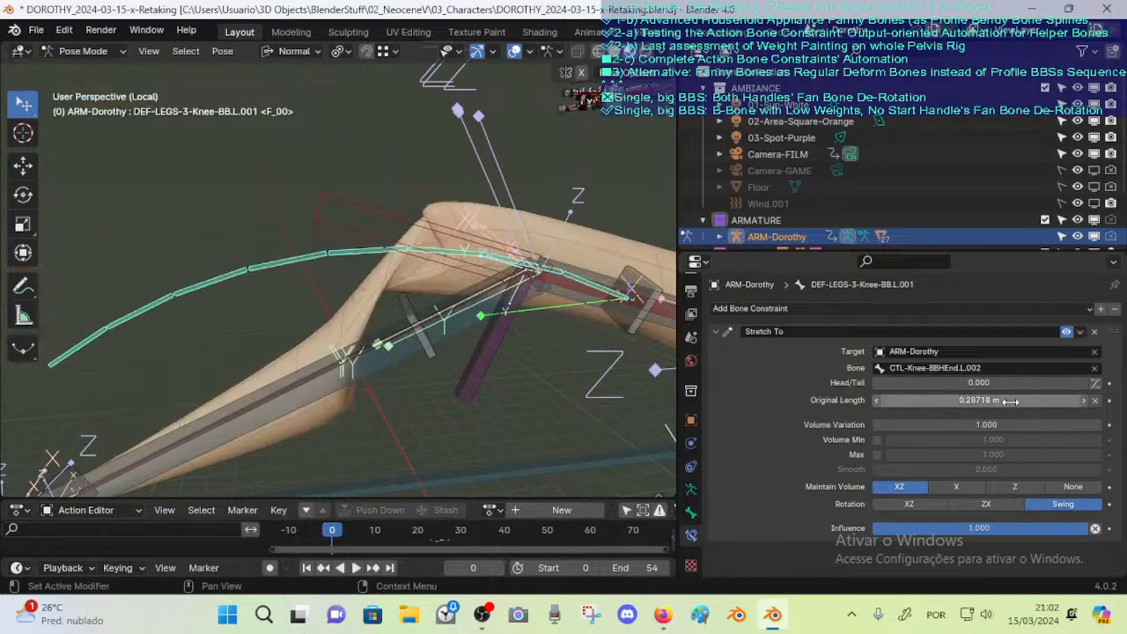
key(BackSpace)
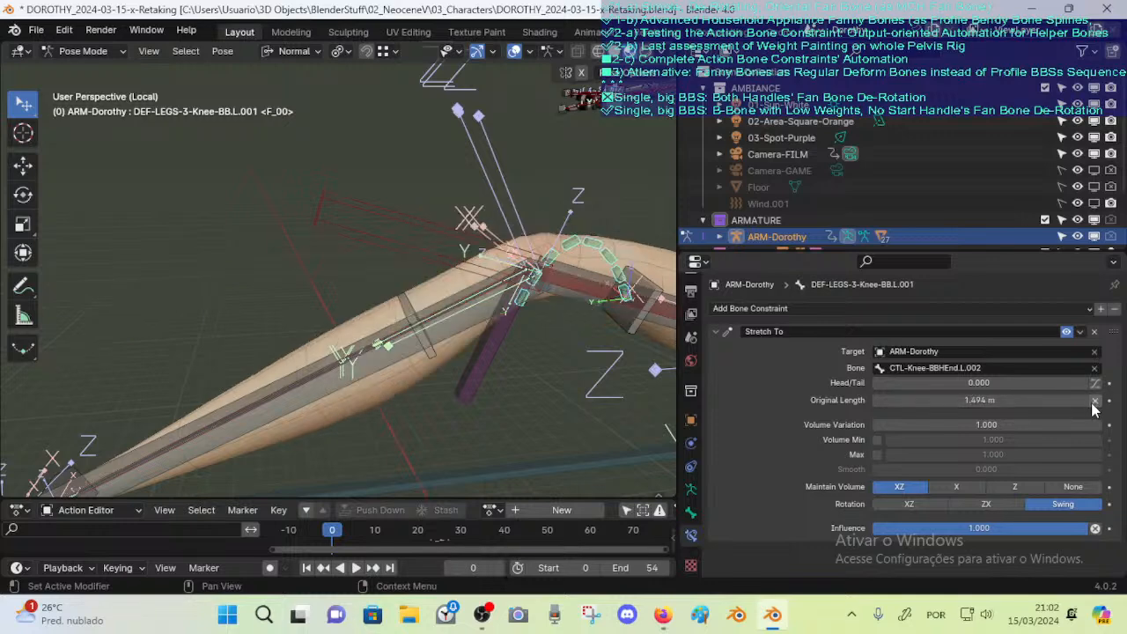
mouse_move(638, 375)
middle_down()
mouse_move(624, 361)
mouse_move(633, 365)
middle_up()
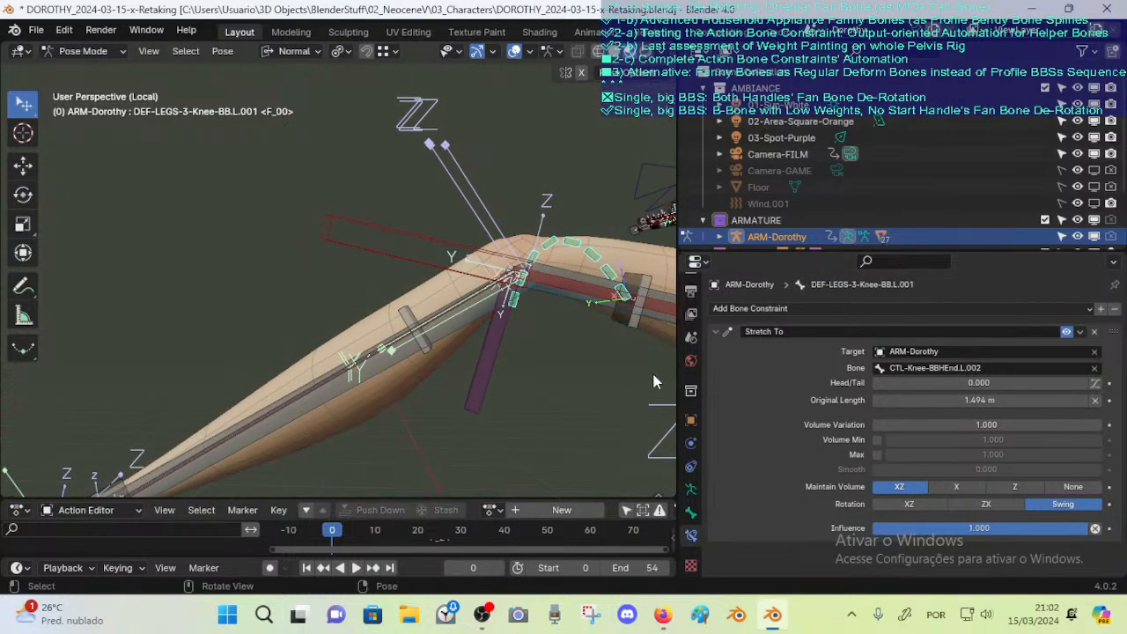
Raise the left knee bendy bone's Stretch To original length to 2.794 m
click(1084, 400)
click(1084, 401)
click(1084, 401)
click(1084, 400)
click(1084, 401)
click(1084, 400)
click(1084, 400)
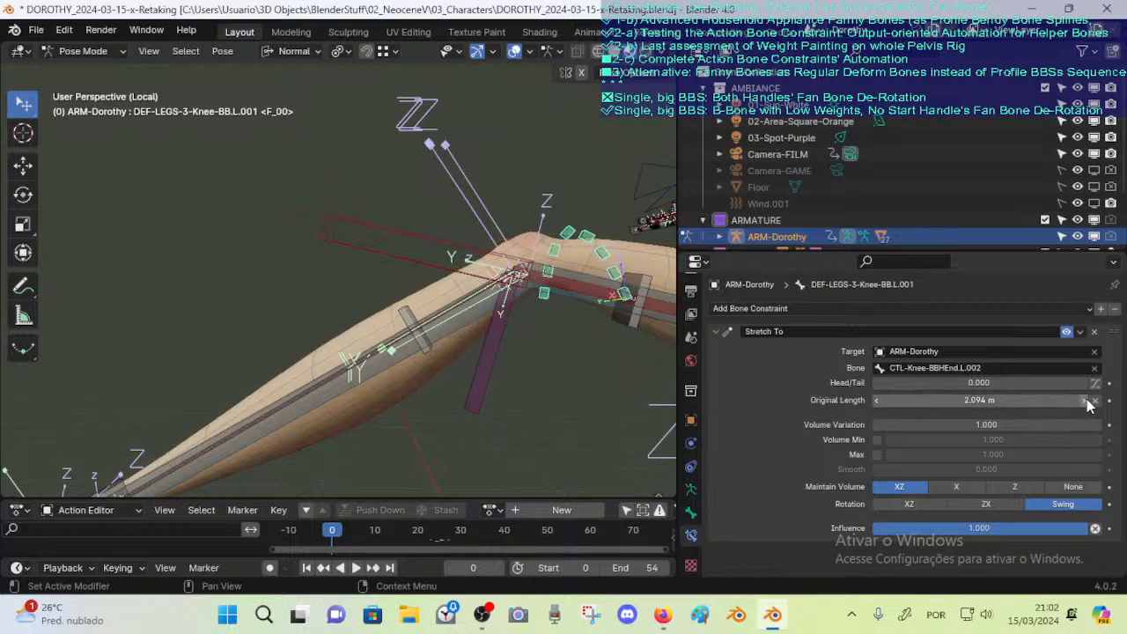
click(1085, 401)
click(1084, 401)
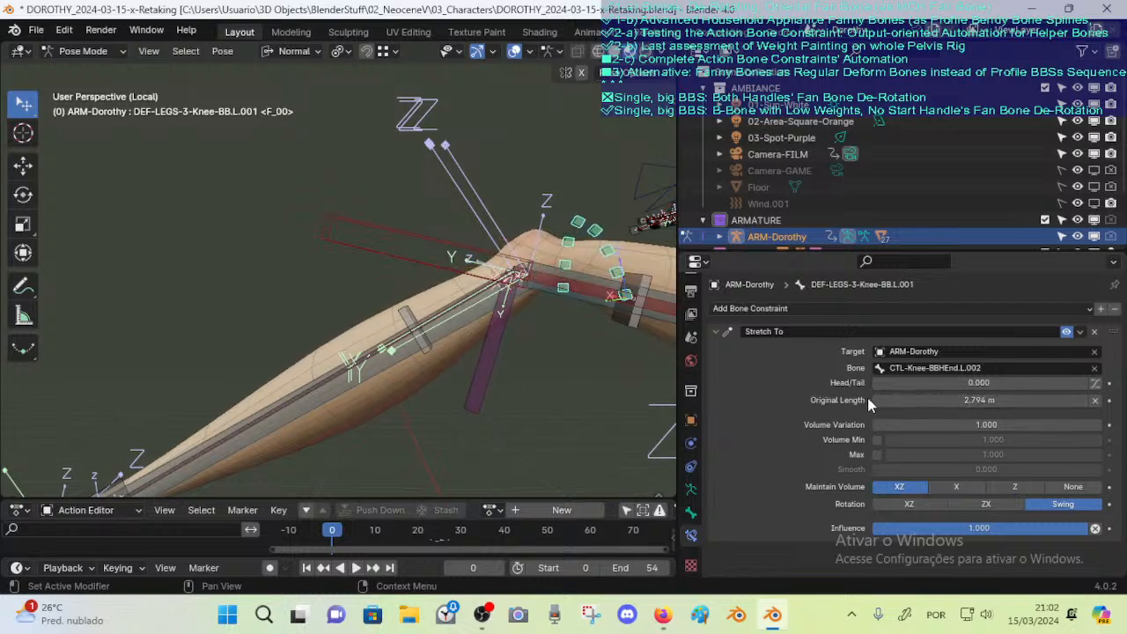
Try shortening the left knee bendy bone's Stretch To original length to 0.794 m and undo the last reductions
drag(874, 401, 932, 401)
click(932, 401)
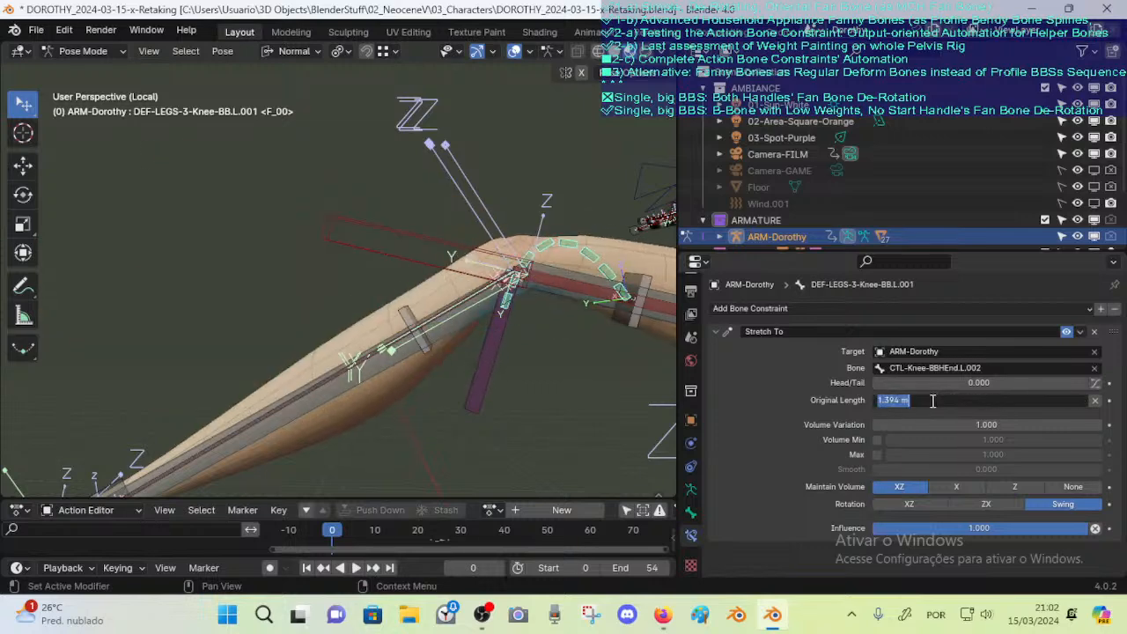
click(878, 401)
click(878, 400)
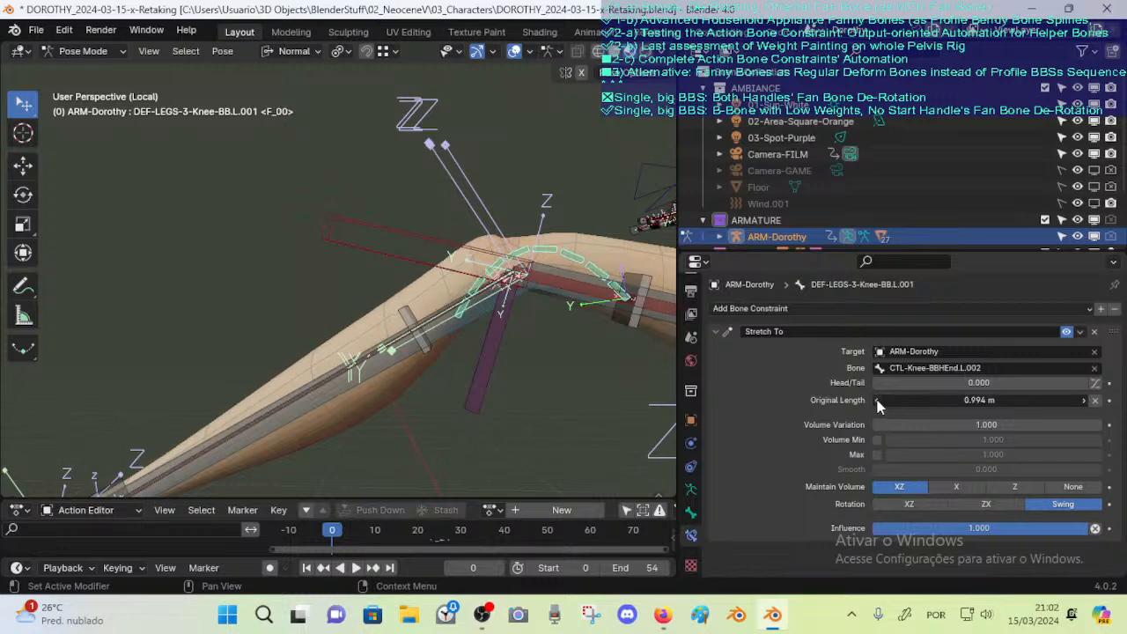
click(878, 401)
click(878, 400)
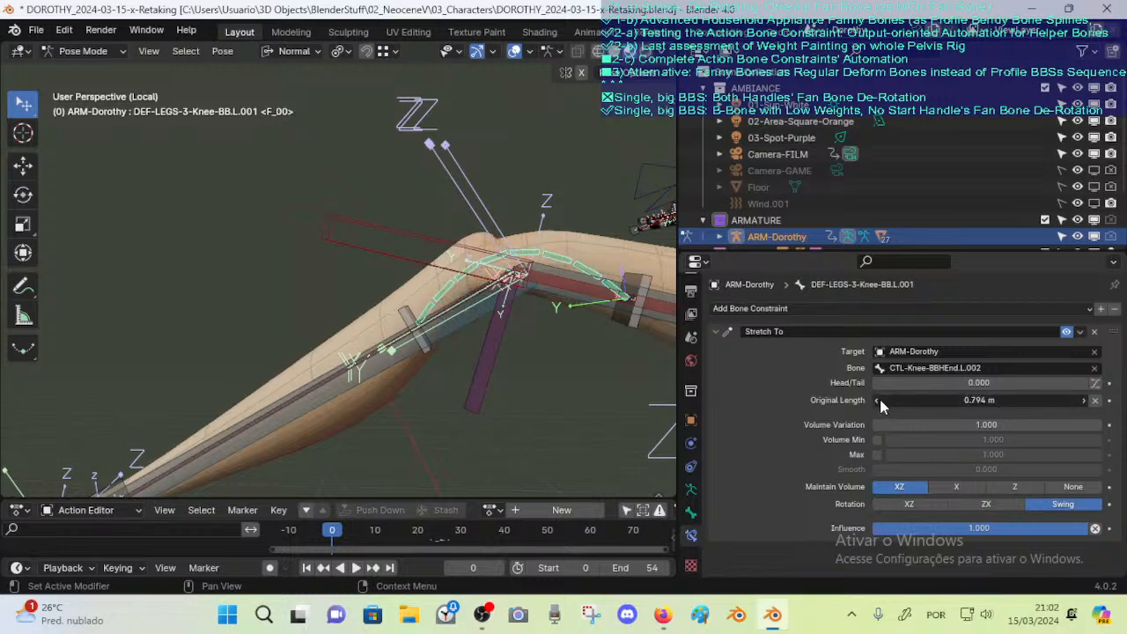
key(ctrl+z)
key(ctrl+z)
key(ctrl+z)
key(ctrl+z)
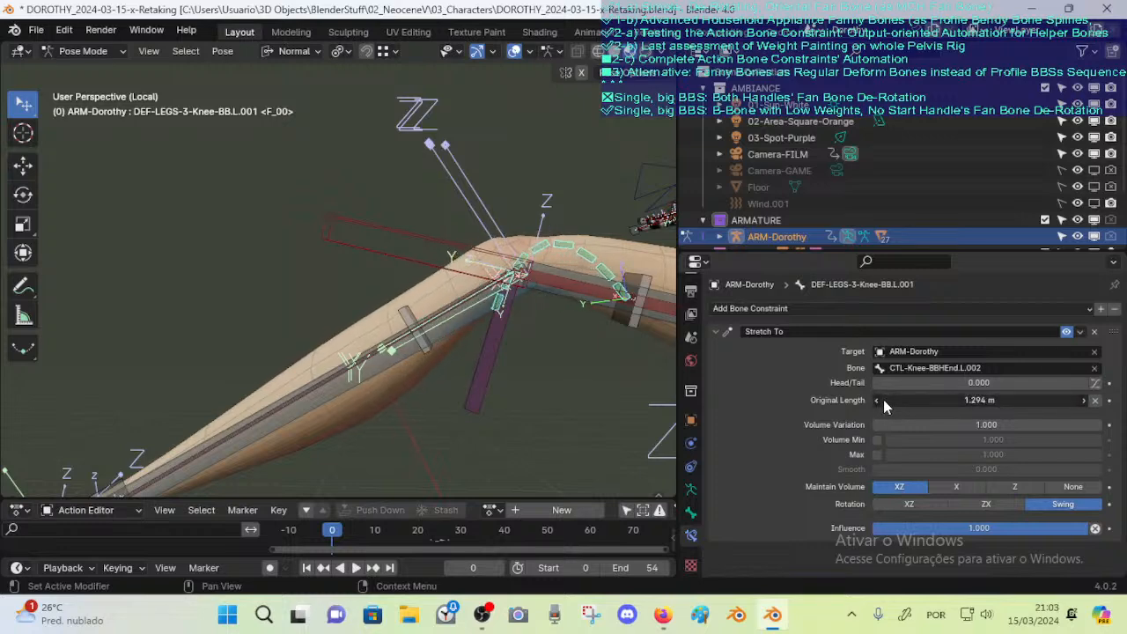
Set the left knee bendy bone's Stretch To original length to 1.494 m
drag(883, 400, 781, 407)
key(ctrl+z)
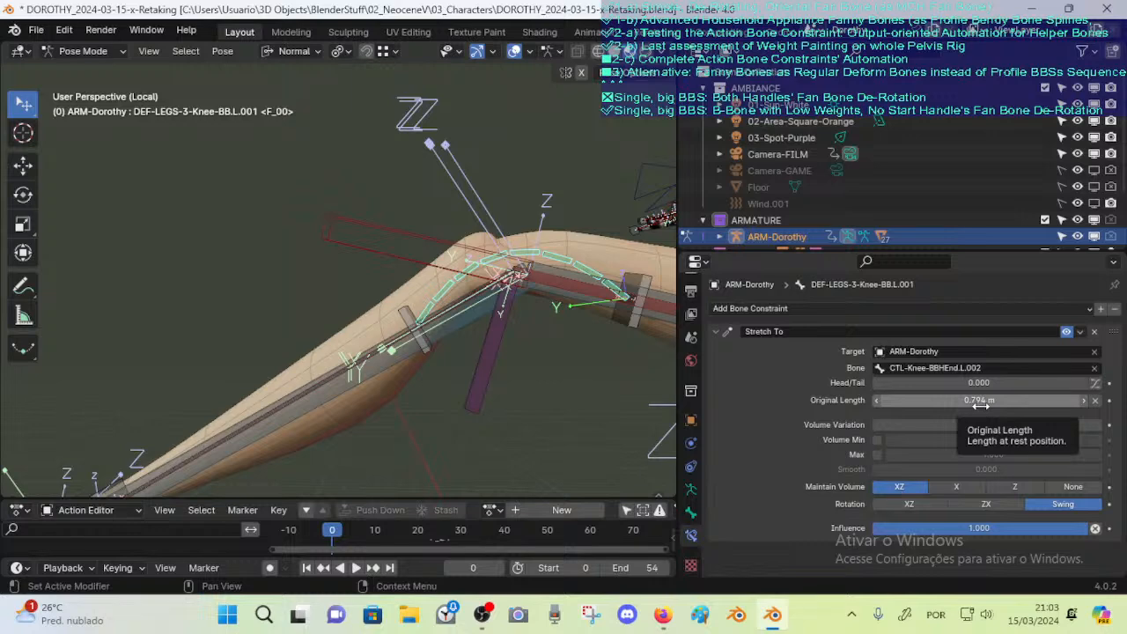
ctrl+scroll(979, 403, up, 9)
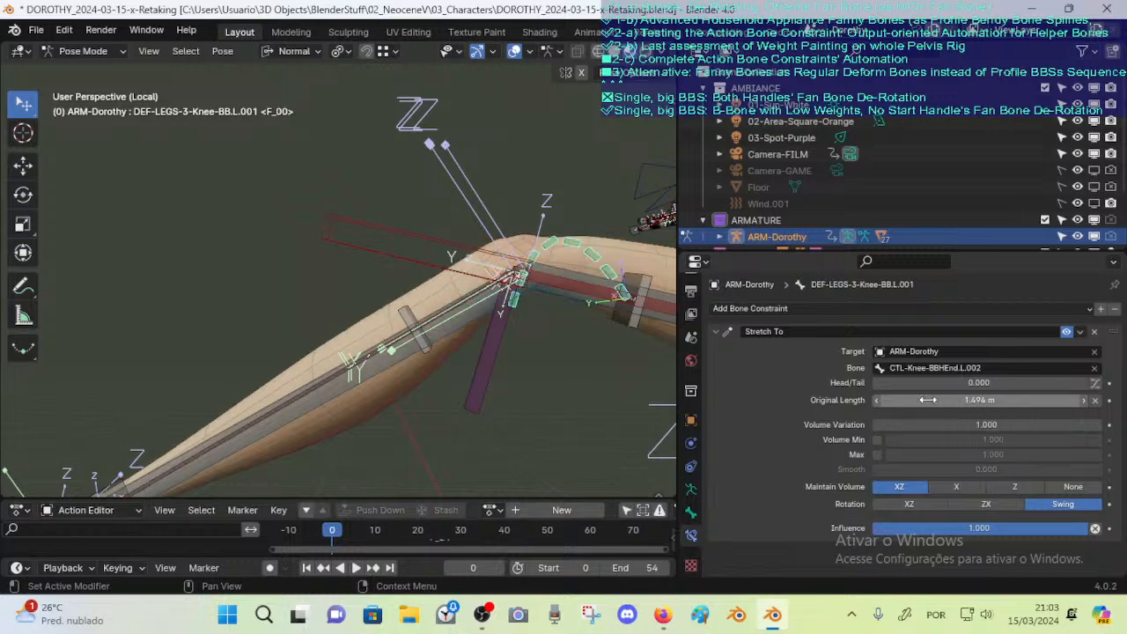
Select the left thigh bone DEF-LEG-Thigh.L and disable both its Copy Rotation constraints and its Stretch To constraint
click(652, 317)
click(658, 314)
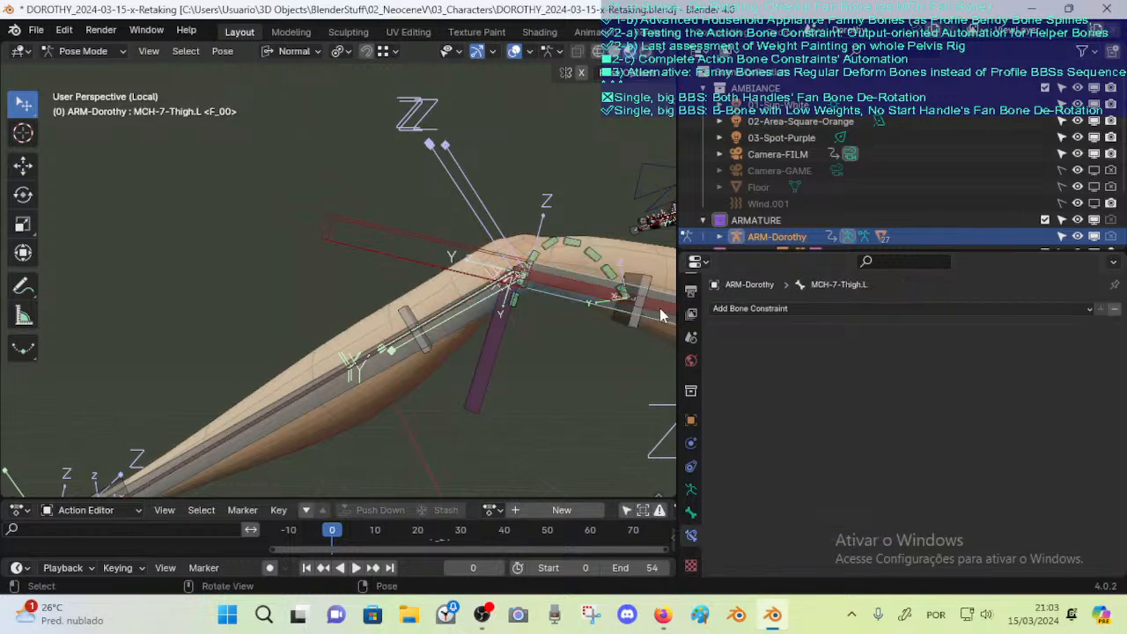
click(660, 310)
click(752, 328)
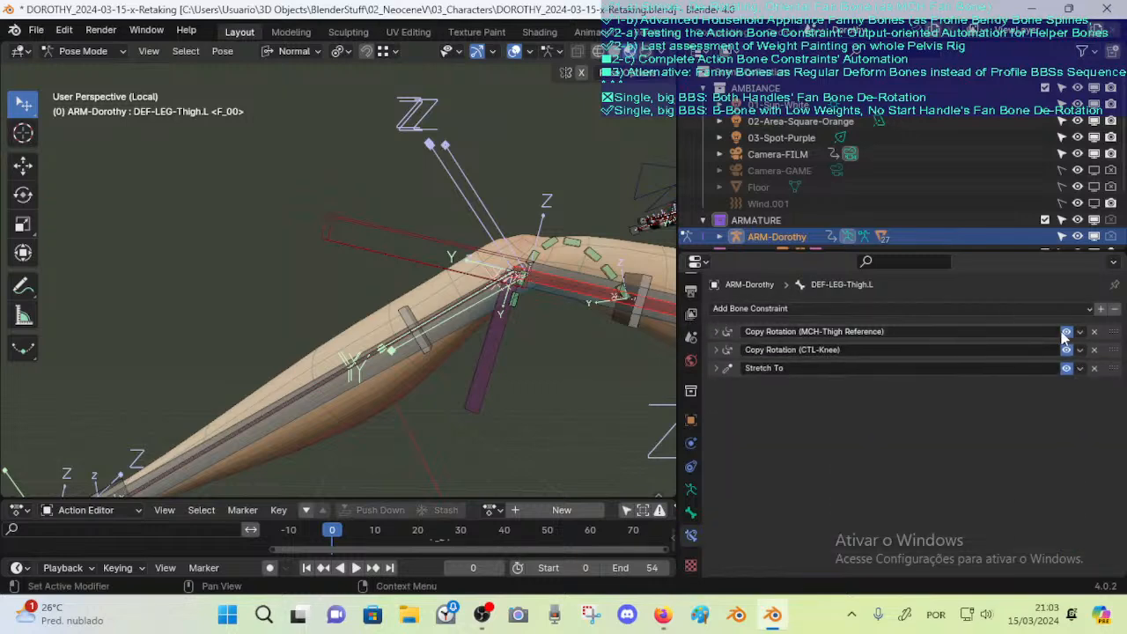
drag(1063, 333, 1065, 351)
click(1065, 370)
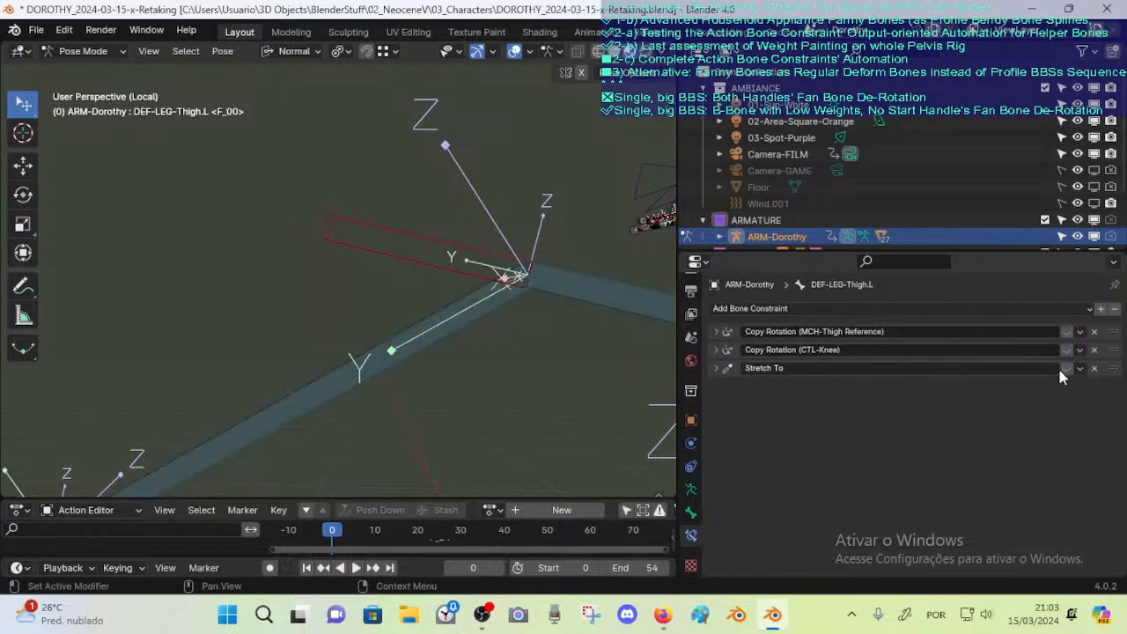
Select the bone MAP-Ankle.001.L and disable its Copy Location and Copy Rotation constraints
scroll(554, 387, down, 6)
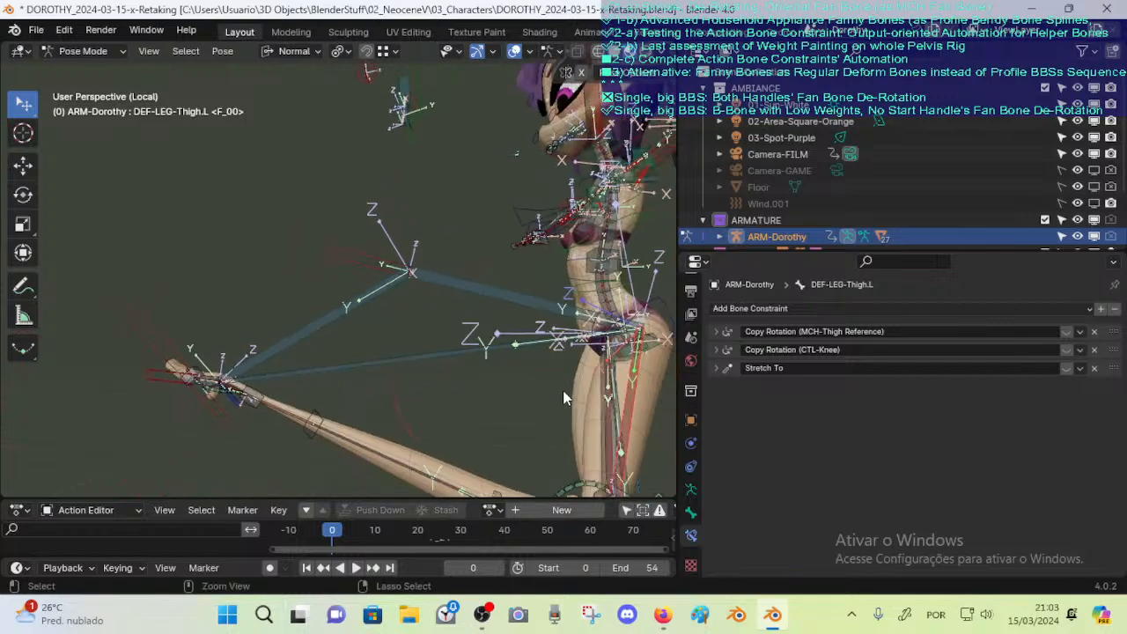
shift+middle_drag(539, 398, 518, 339)
middle_drag(528, 355, 499, 371)
click(375, 350)
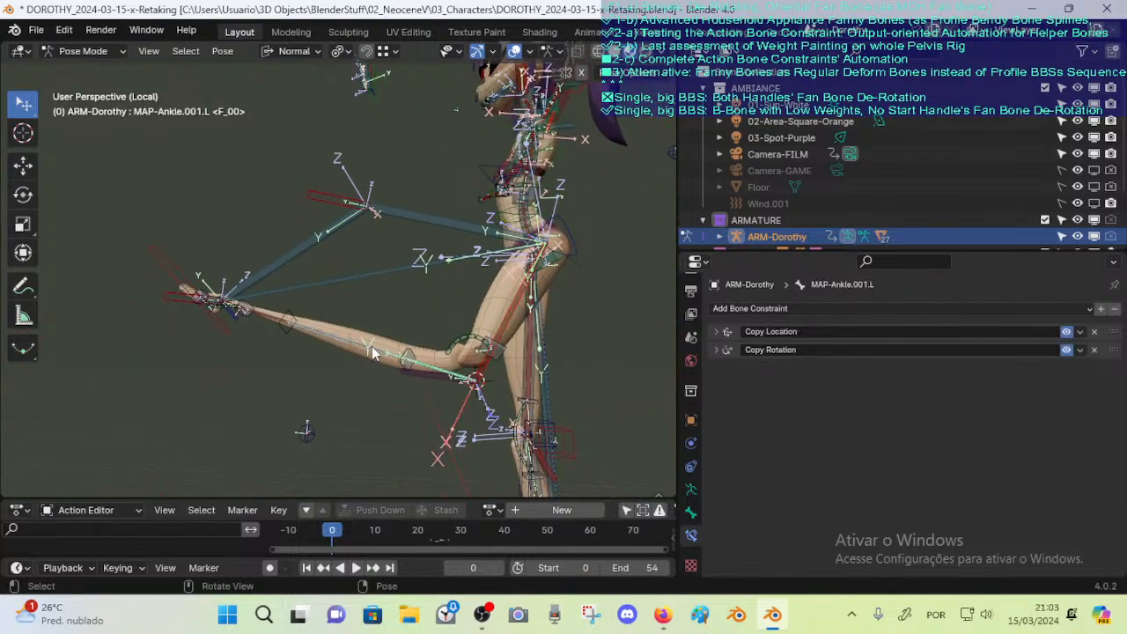
drag(1065, 333, 1065, 348)
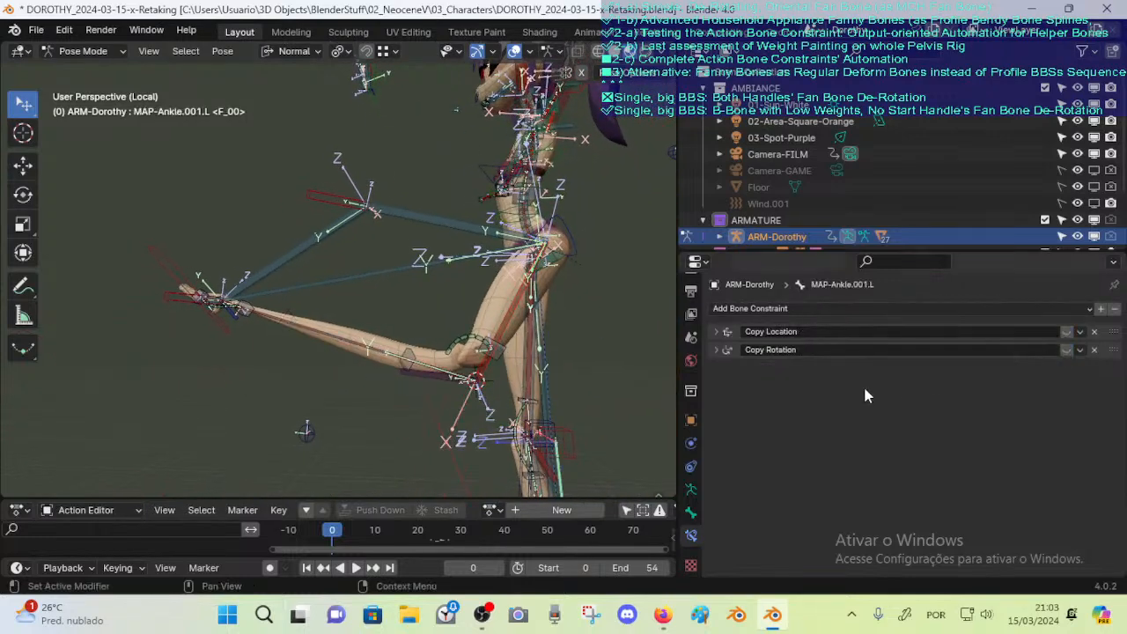
Select DEF-LEGS-3-Knee-BB.L.001 and set its Stretch To original length to about 1.4821 m
shift+middle_drag(554, 385, 459, 305)
click(459, 304)
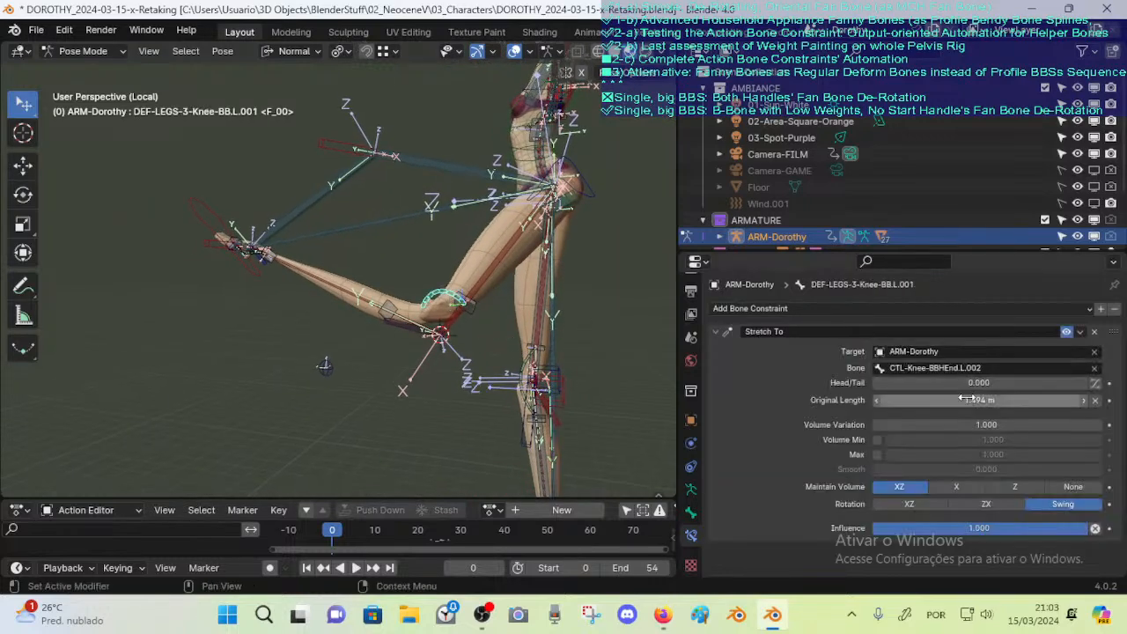
middle_drag(656, 380, 576, 387)
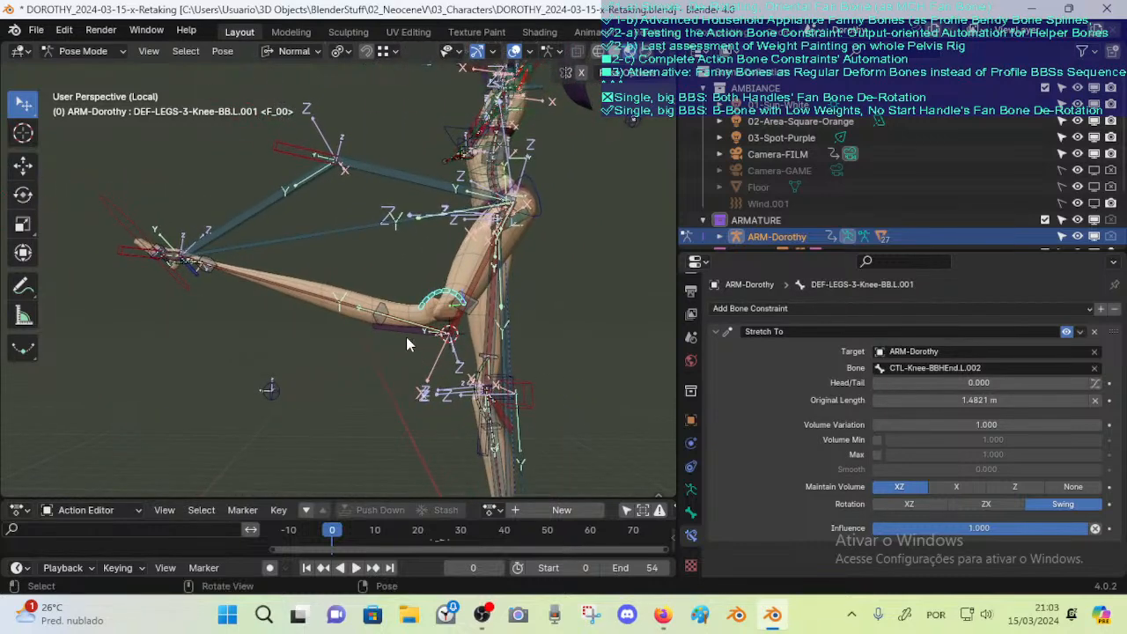
Disable the Copy Rotation (CTL-Knee) and Stretch To constraints on DEF-LEG-Shin.L, and clear the location of all bones
click(350, 310)
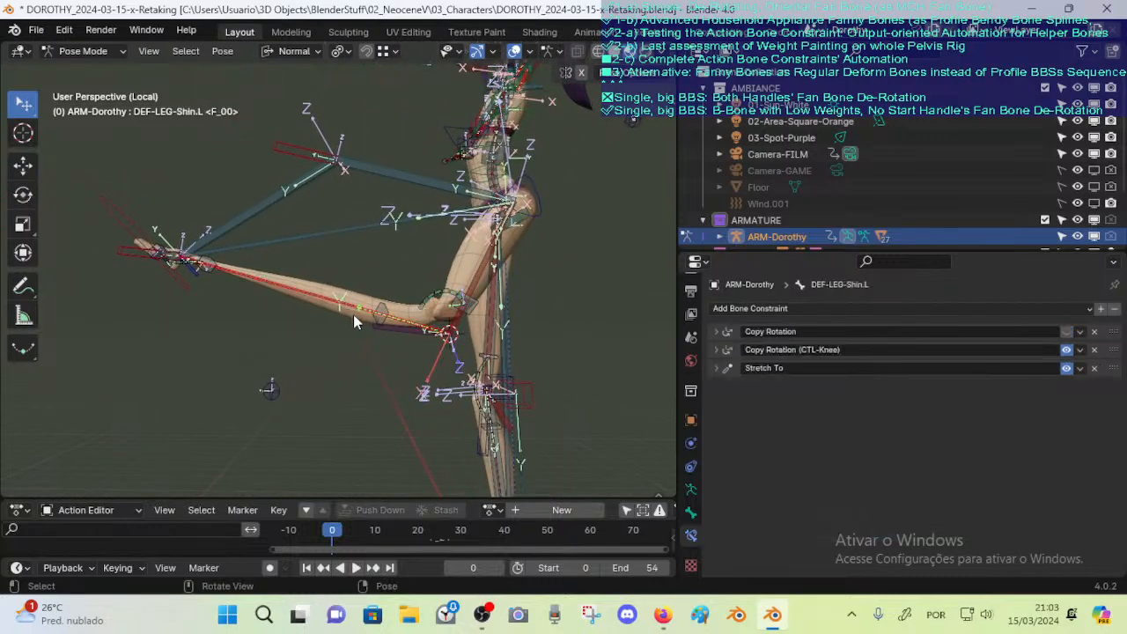
drag(1065, 349, 1066, 368)
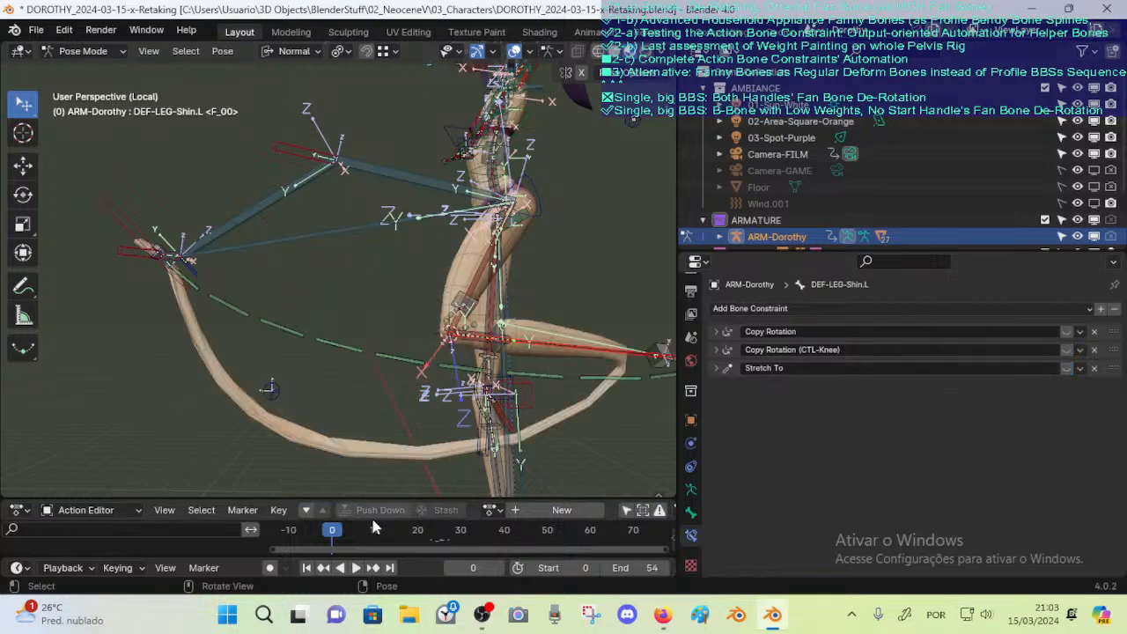
key(a)
key(alt+g)
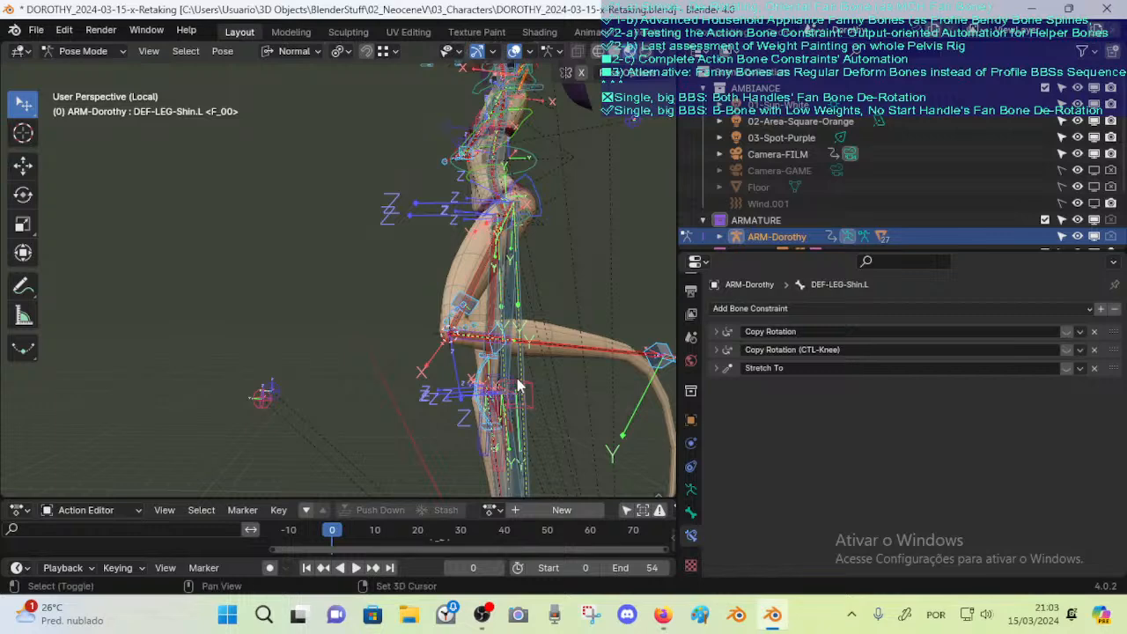
mouse_move(520, 385)
middle_down()
mouse_move(538, 363)
mouse_move(533, 372)
middle_up()
Select DEF-LEGS-3-Knee-BB.L.001 and shorten its Stretch To original length to 0.80832 m
middle_drag(554, 314, 440, 229)
click(440, 229)
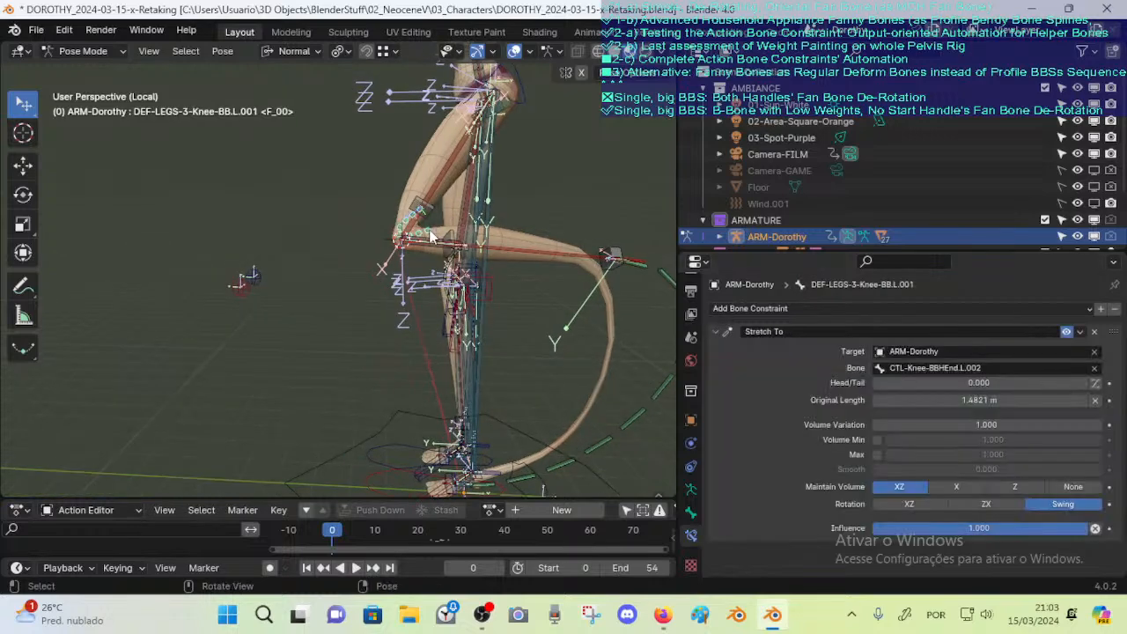
middle_drag(537, 357, 578, 344)
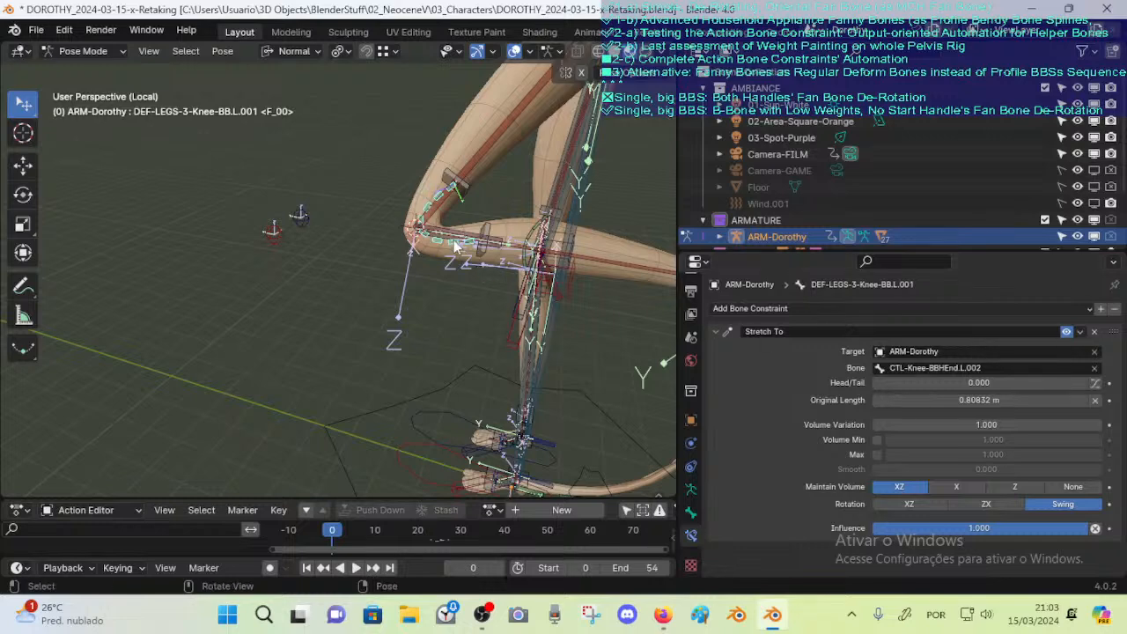
drag(951, 399, 915, 420)
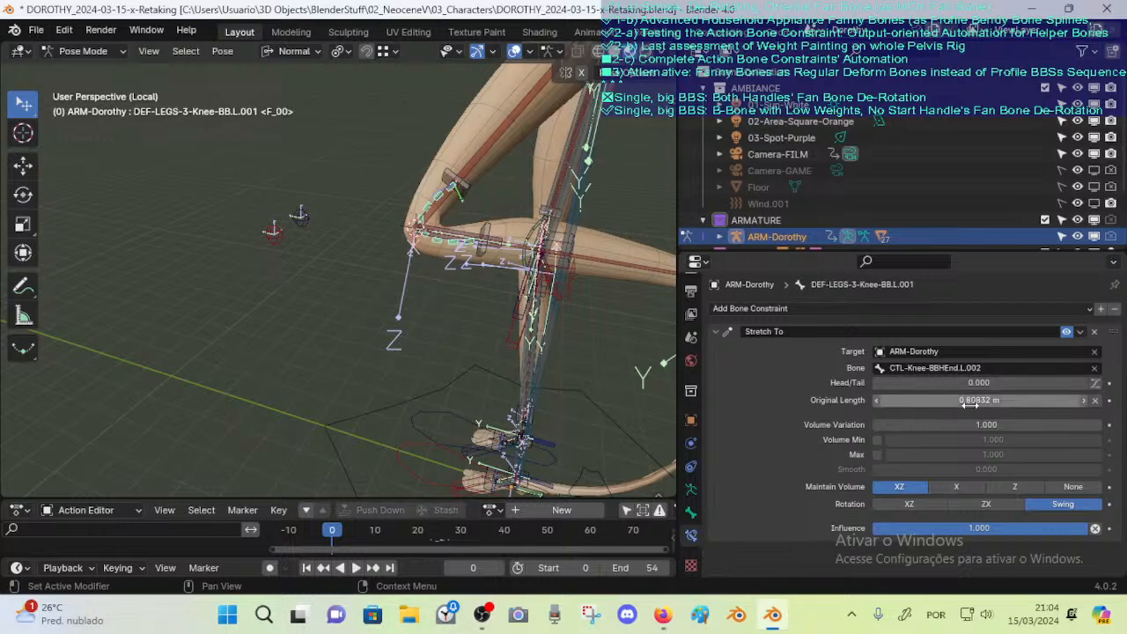
Re-enable both Copy Rotation constraints and the Stretch To constraint on the left shin bone DEF-LEG-Shin.L
middle_drag(651, 378, 590, 321)
click(560, 265)
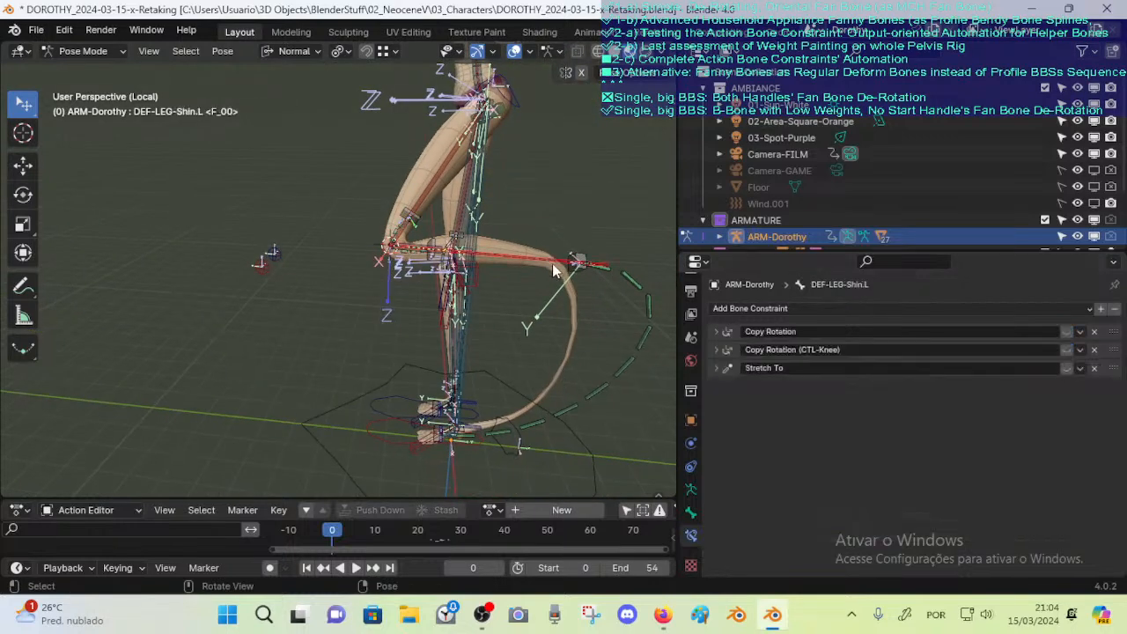
click(1067, 332)
click(1067, 350)
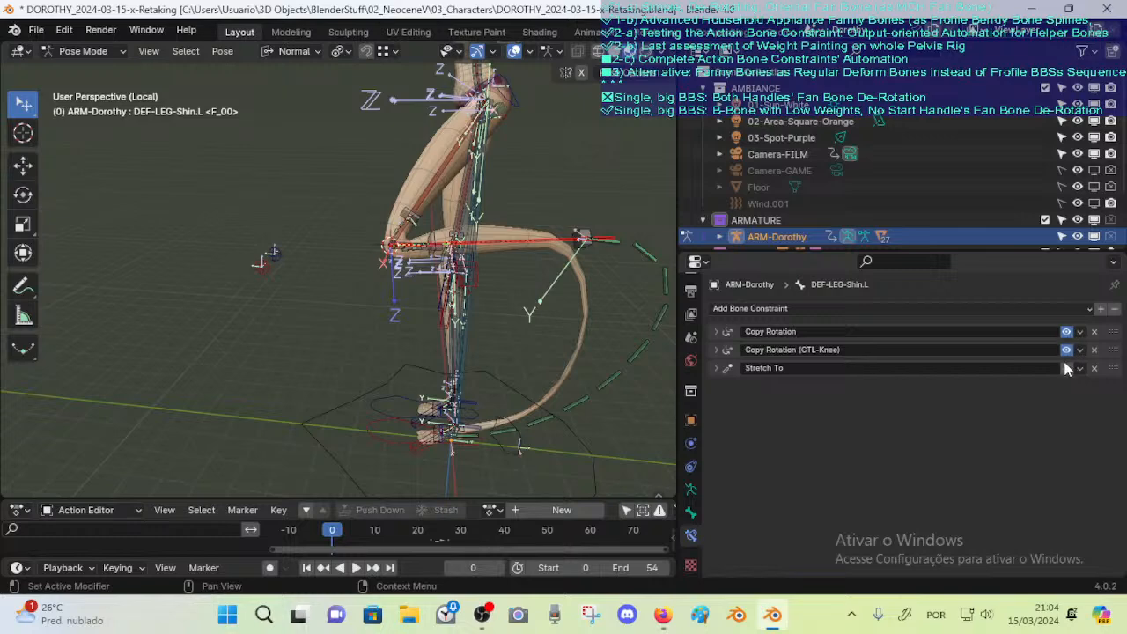
click(1067, 368)
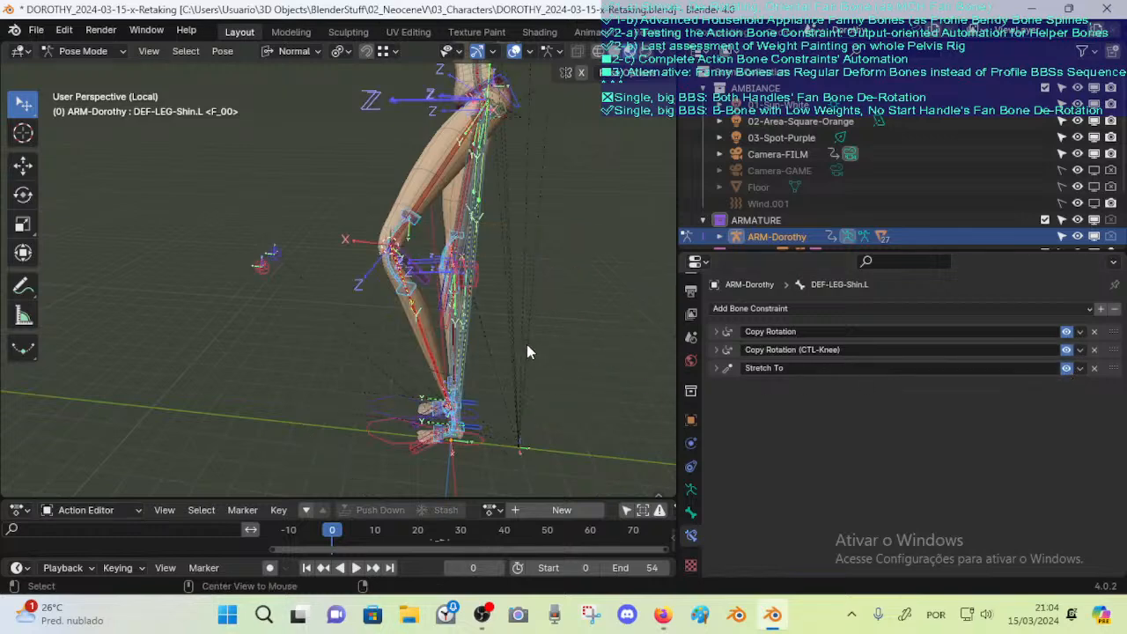
Re-enable both Copy Rotation constraints and the Stretch To constraint on the left thigh bone DEF-LEG-Thigh.L
middle_drag(524, 347, 487, 307)
click(445, 196)
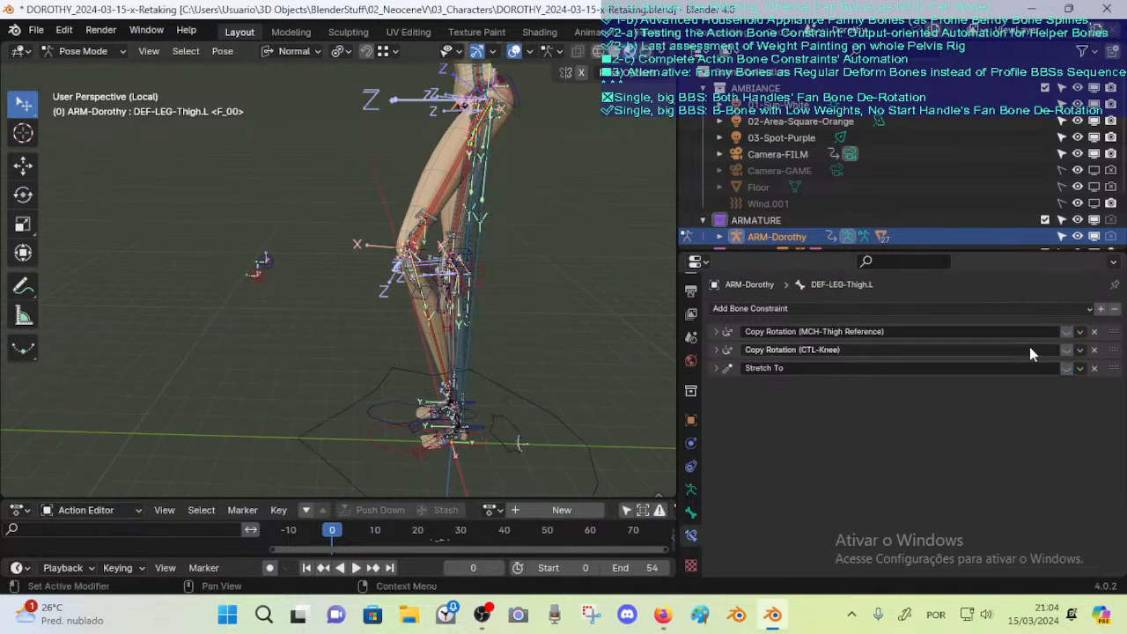
click(1067, 332)
click(1067, 368)
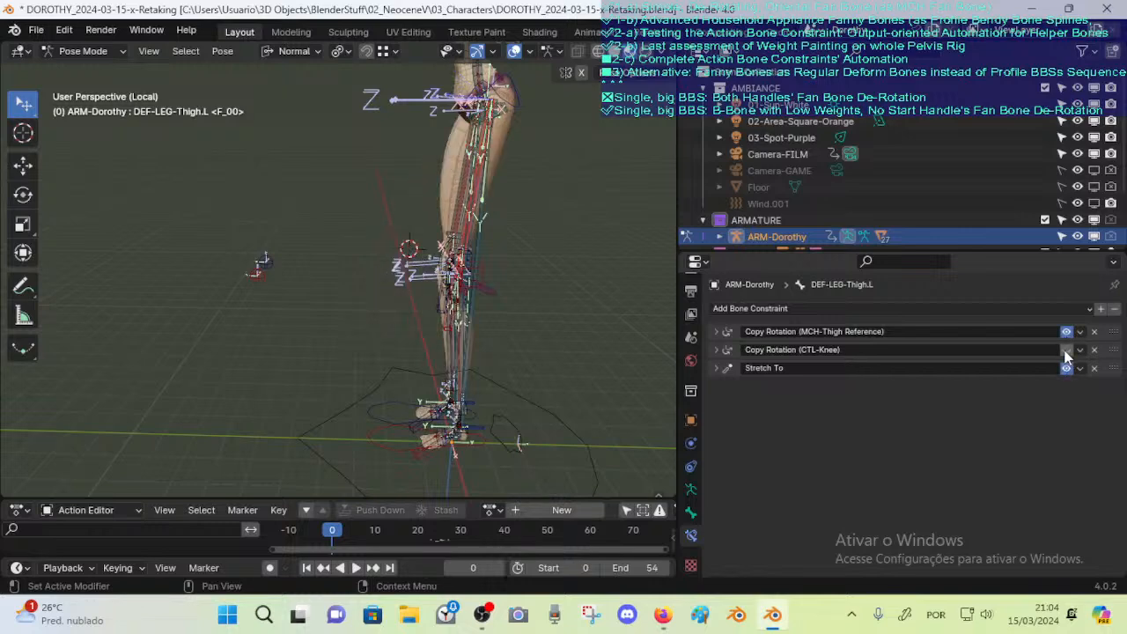
click(1066, 350)
Disable both Copy Rotation constraints on DEF-LEG-Shin.L while keeping Stretch To active, and clear the rotation of all bones
middle_drag(486, 361, 517, 406)
click(523, 412)
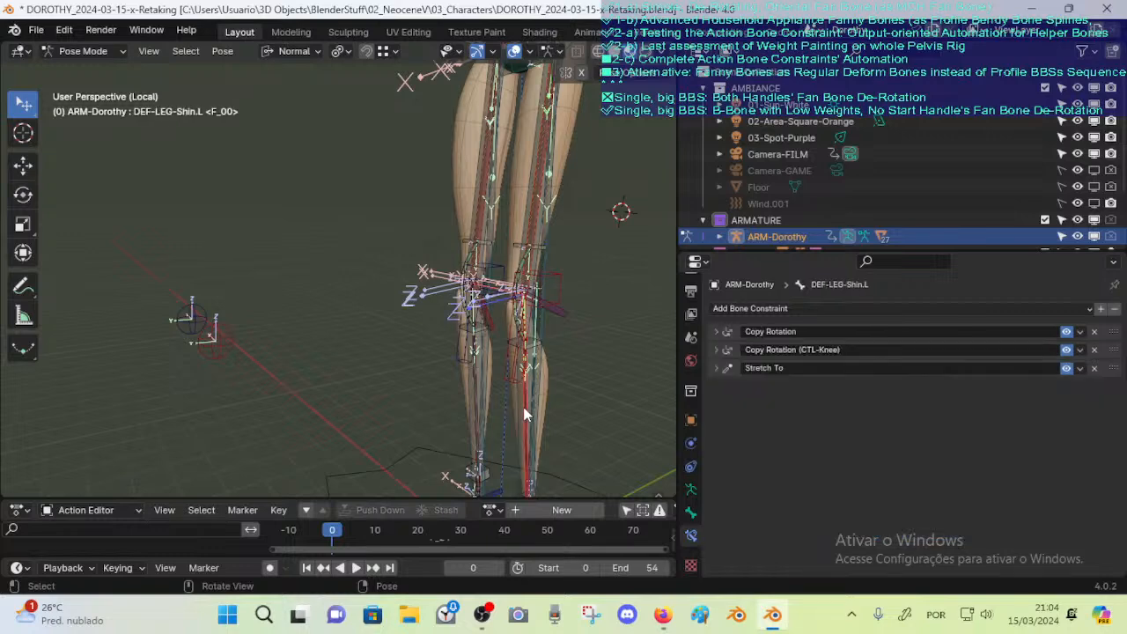
click(1066, 332)
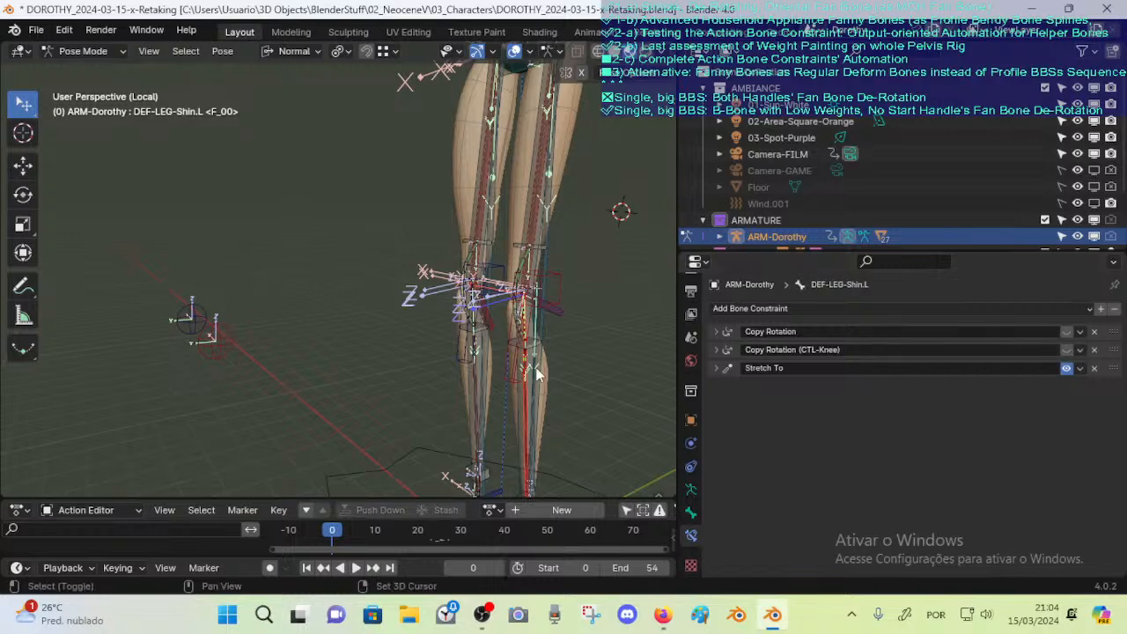
shift+middle_drag(531, 374, 449, 339)
key(a)
key(alt+r)
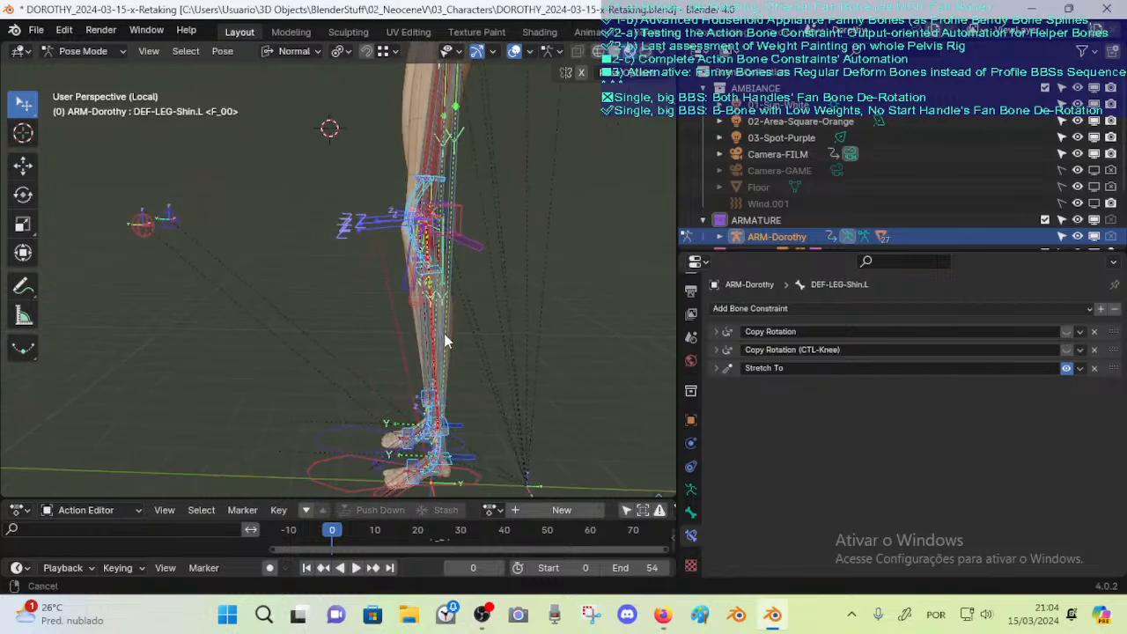
Select the left knee bendy bone DEF-LEGS-3-Knee-BB.L.001 and examine its curve and the knee shape on the straightened legs
scroll(459, 331, up, 2)
middle_drag(489, 309, 464, 294)
click(415, 256)
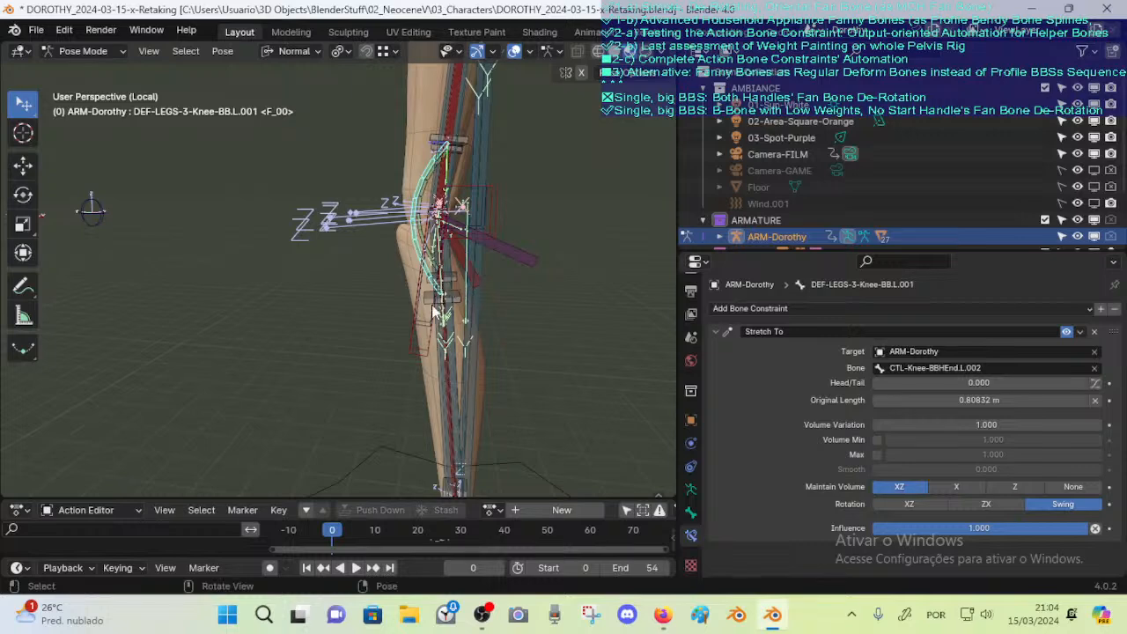
mouse_move(539, 334)
middle_down()
mouse_move(558, 338)
mouse_move(548, 340)
middle_up()
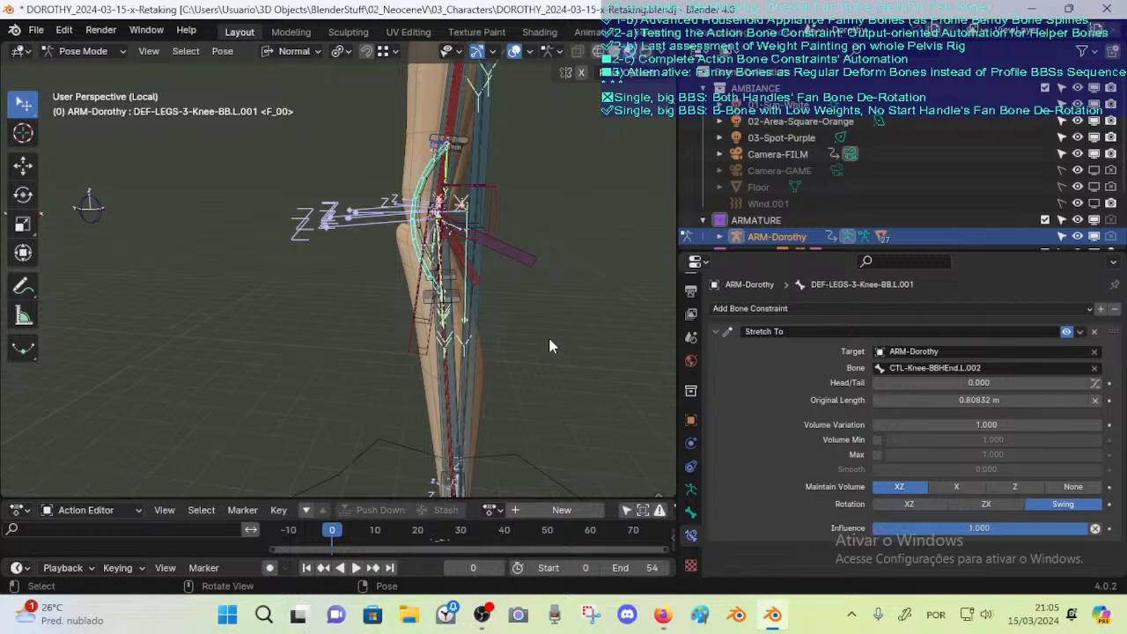
middle_drag(588, 301, 414, 244)
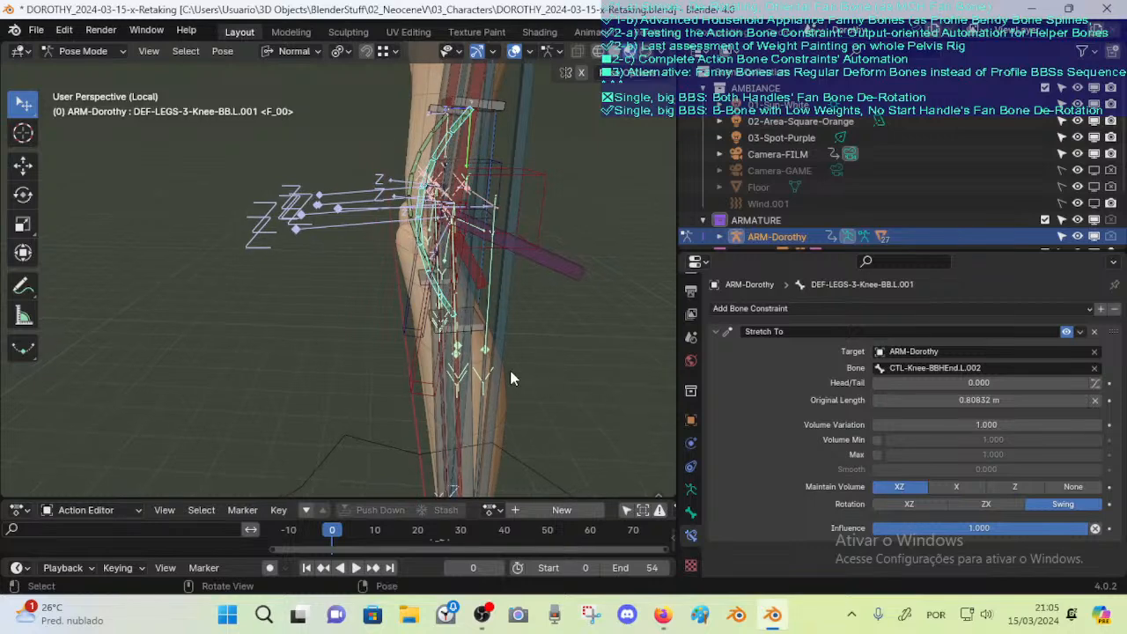
middle_drag(510, 378, 550, 324)
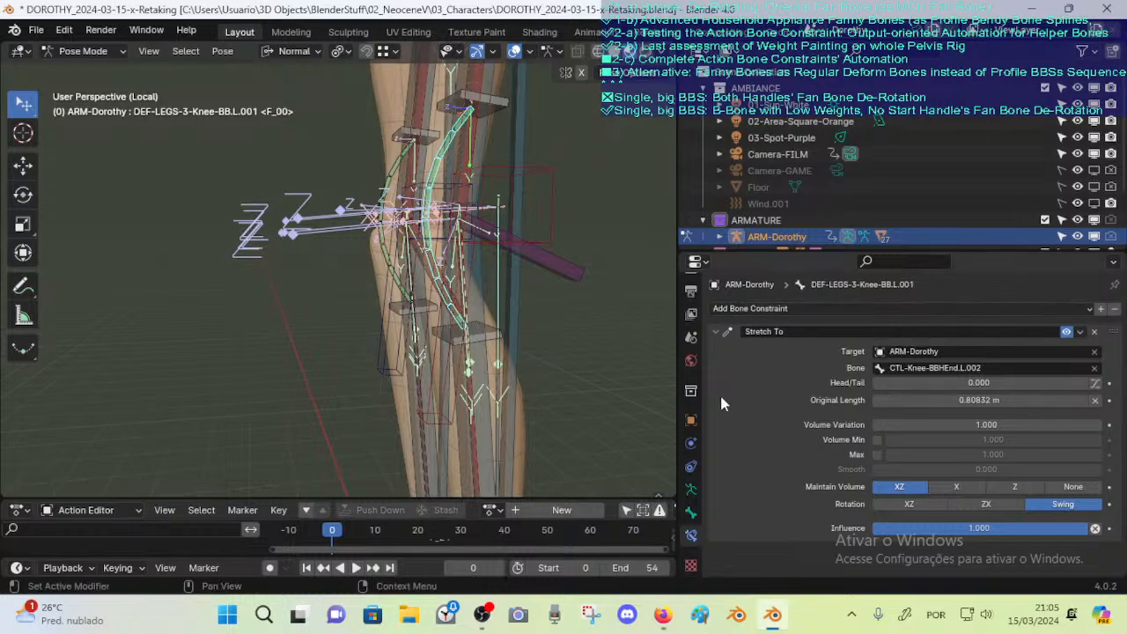
middle_drag(642, 370, 555, 316)
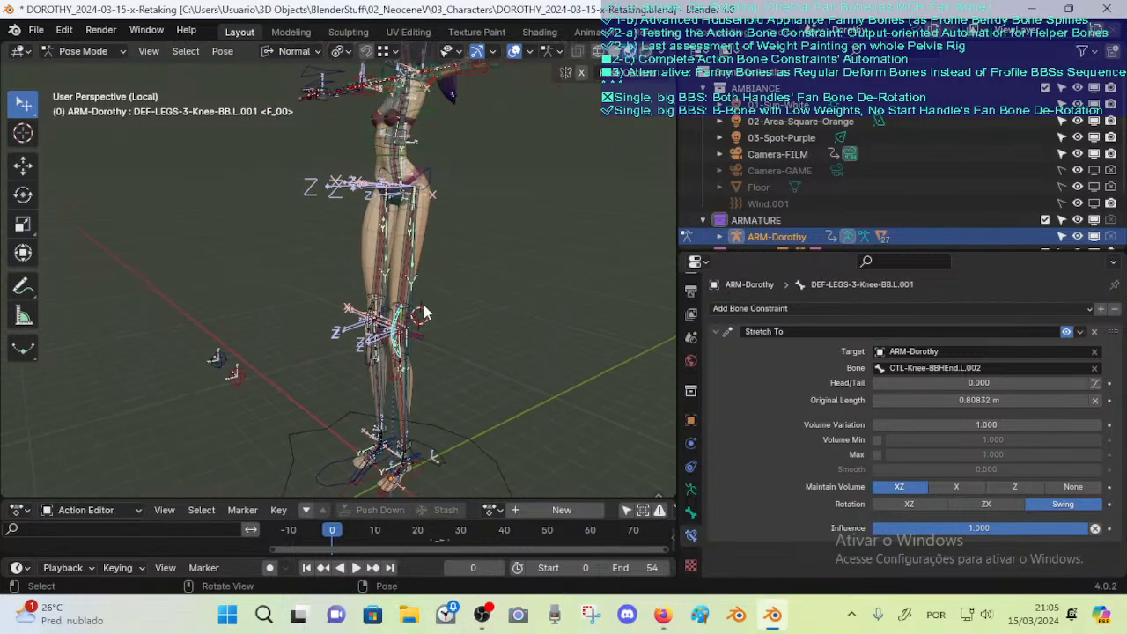
middle_drag(423, 304, 453, 348)
key(shift+grave)
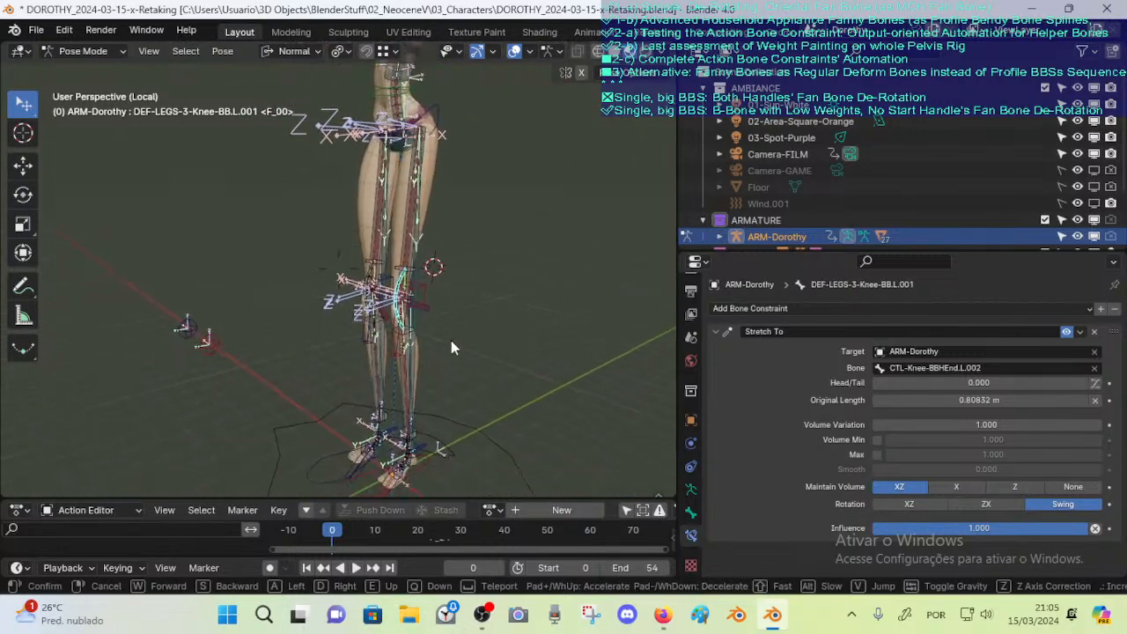
key(w)
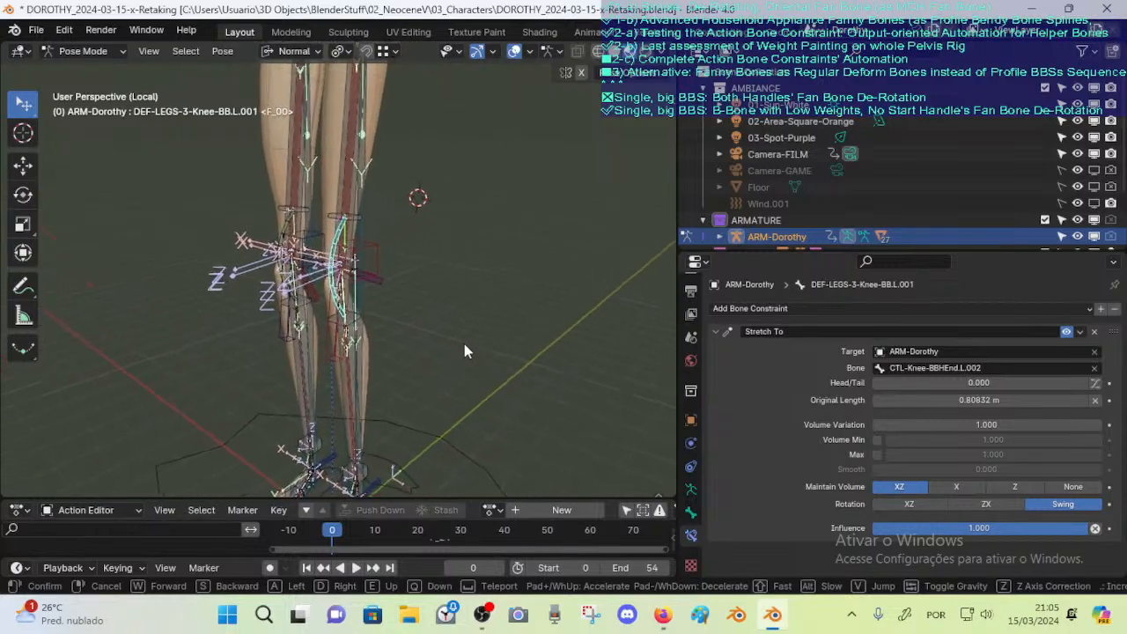
Select the left knee fan bone DEF-LEG-Knee-Fan.L and turn on its Deform option, checking the knee from several angles
key(w)
key(d)
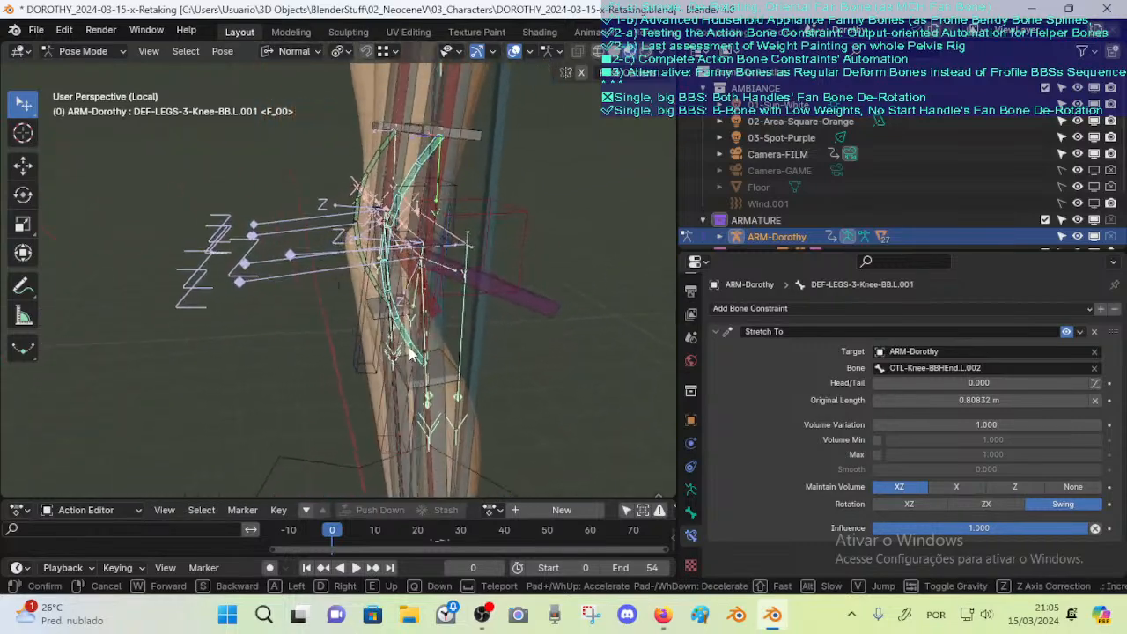
click(410, 342)
click(450, 300)
click(457, 302)
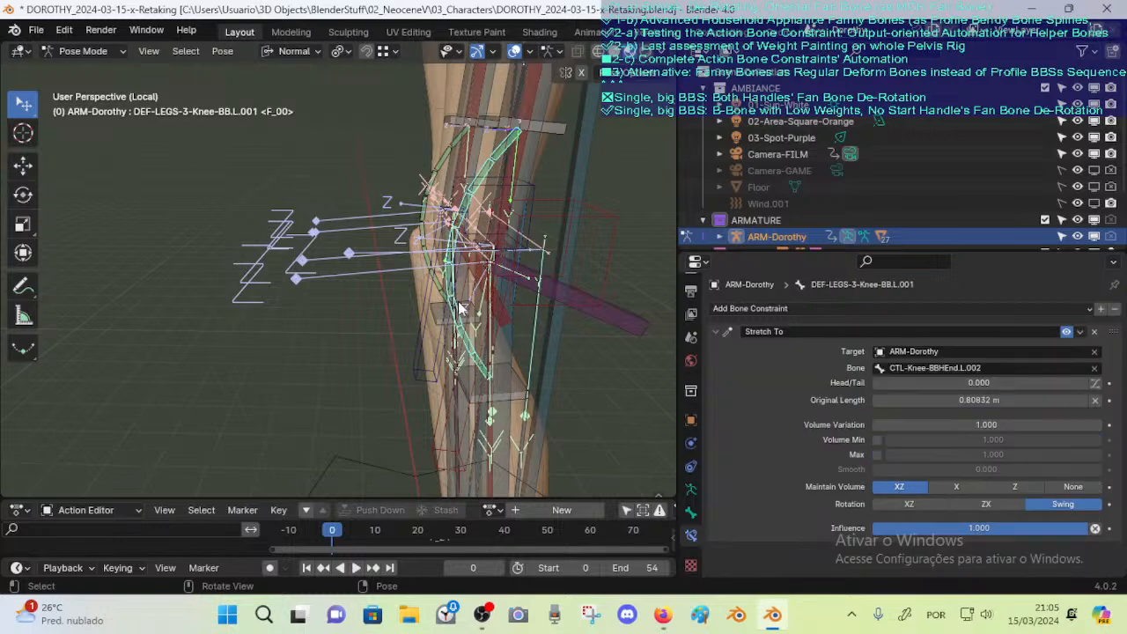
click(626, 313)
click(627, 312)
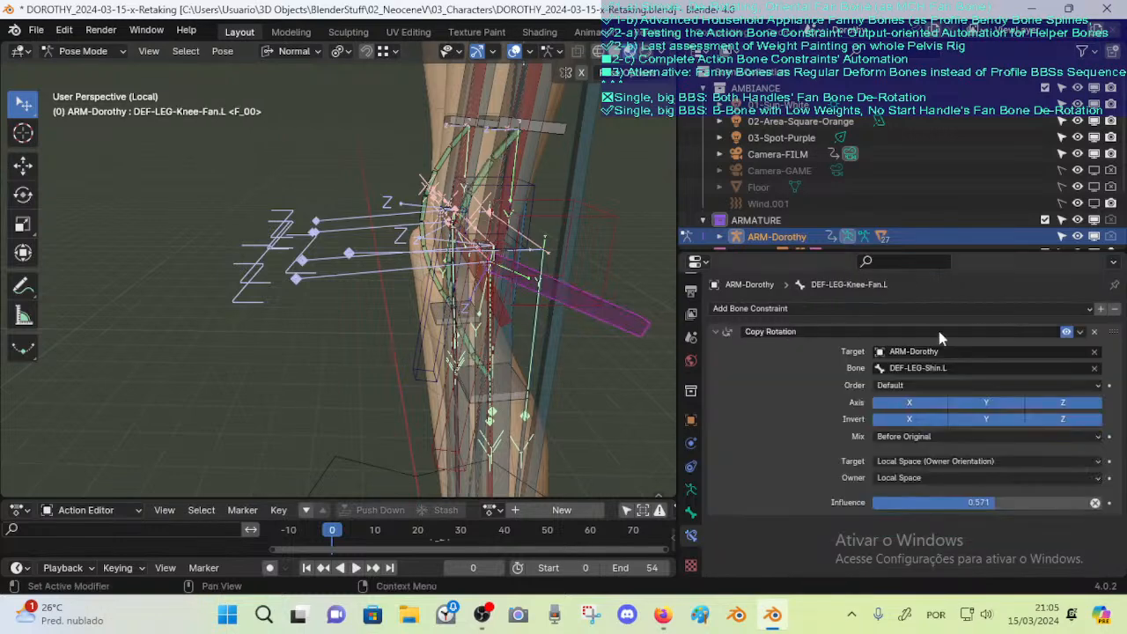
click(690, 512)
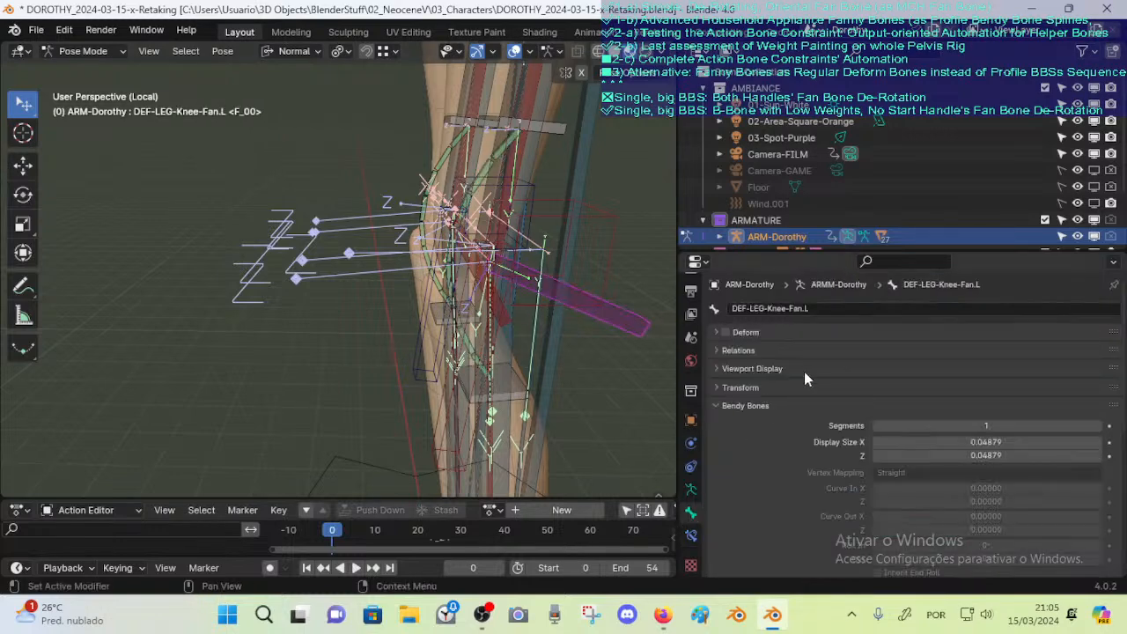
click(724, 332)
middle_drag(558, 308, 690, 324)
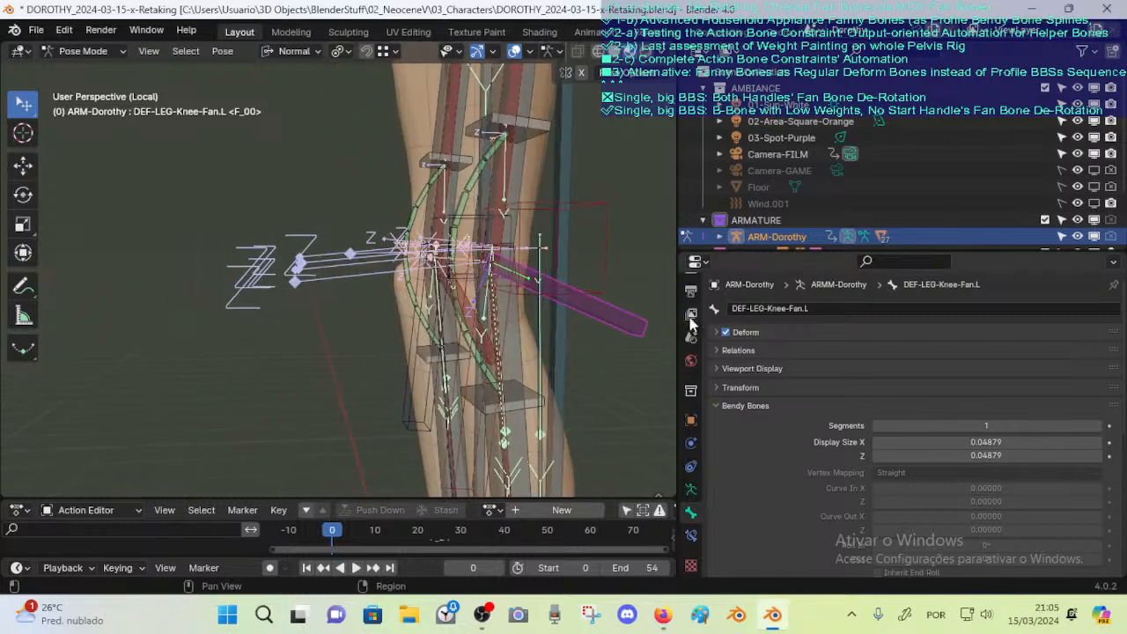
middle_drag(558, 337, 447, 363)
Try rotating the end handle CTL-Knee-BBHEnd.L.002 to test the left knee bendy bone's curve, and cancel the rotation
click(452, 306)
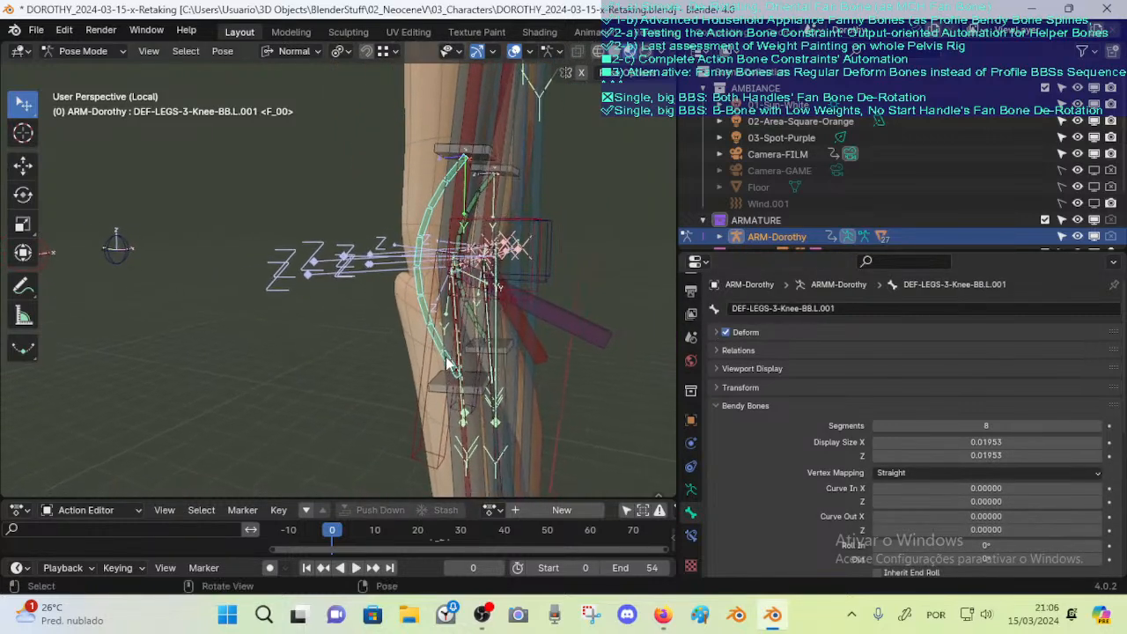
click(482, 389)
key(r)
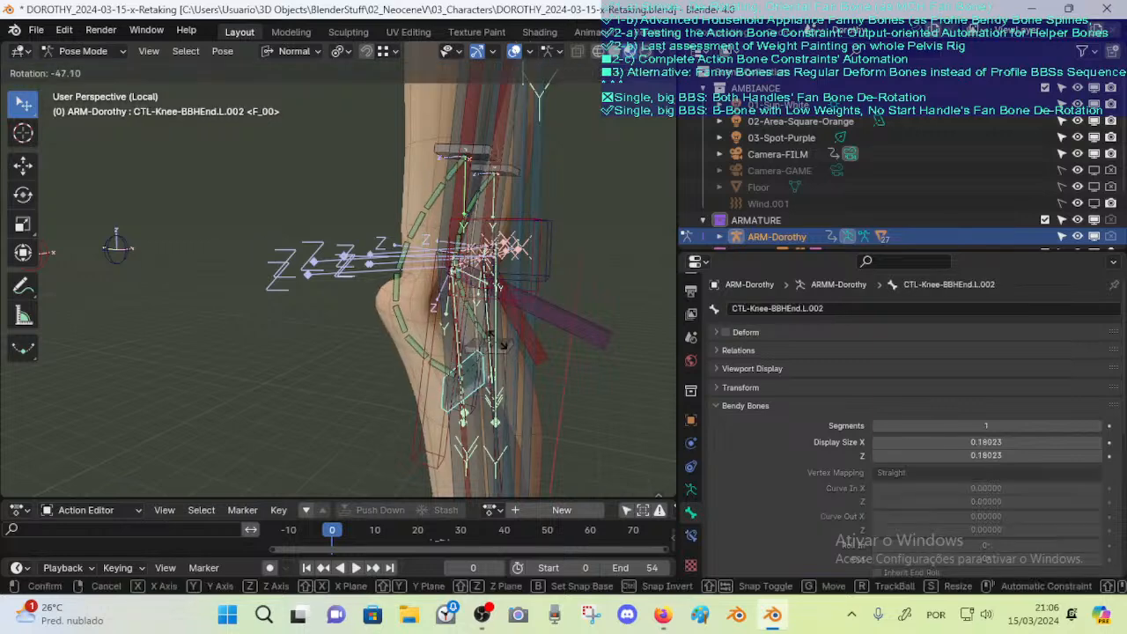
right_click(502, 344)
Try different Ease In and Ease Out values on the pose of DEF-LEGS-3-Knee-BB.L.001, and undo both changes
click(414, 299)
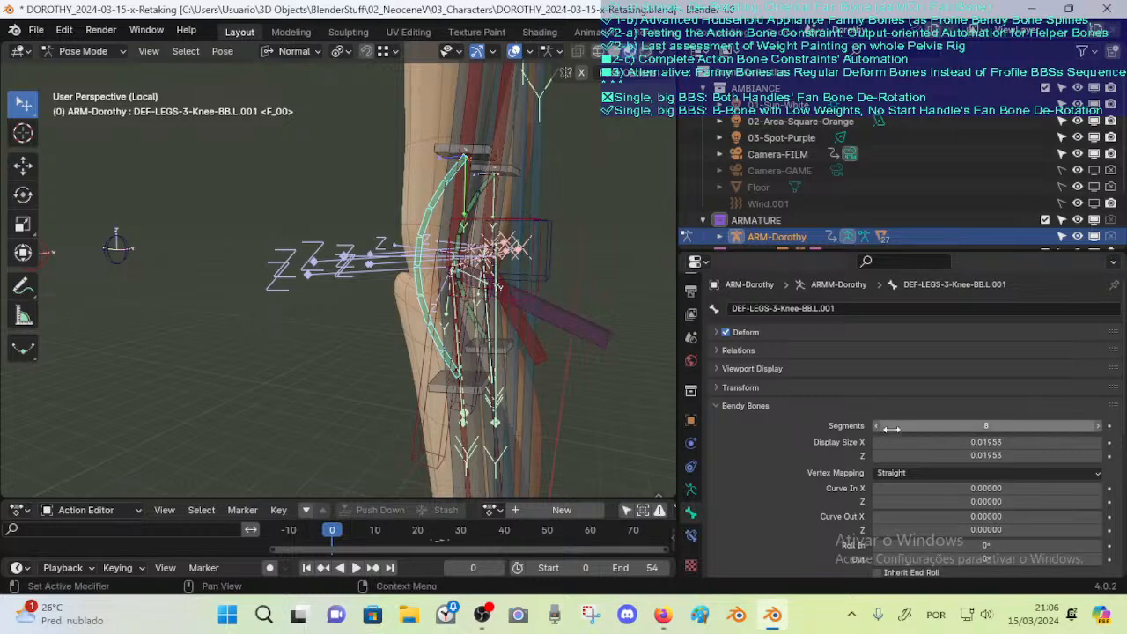
mouse_move(928, 423)
mouse_down()
mouse_move(787, 430)
mouse_move(926, 424)
mouse_up()
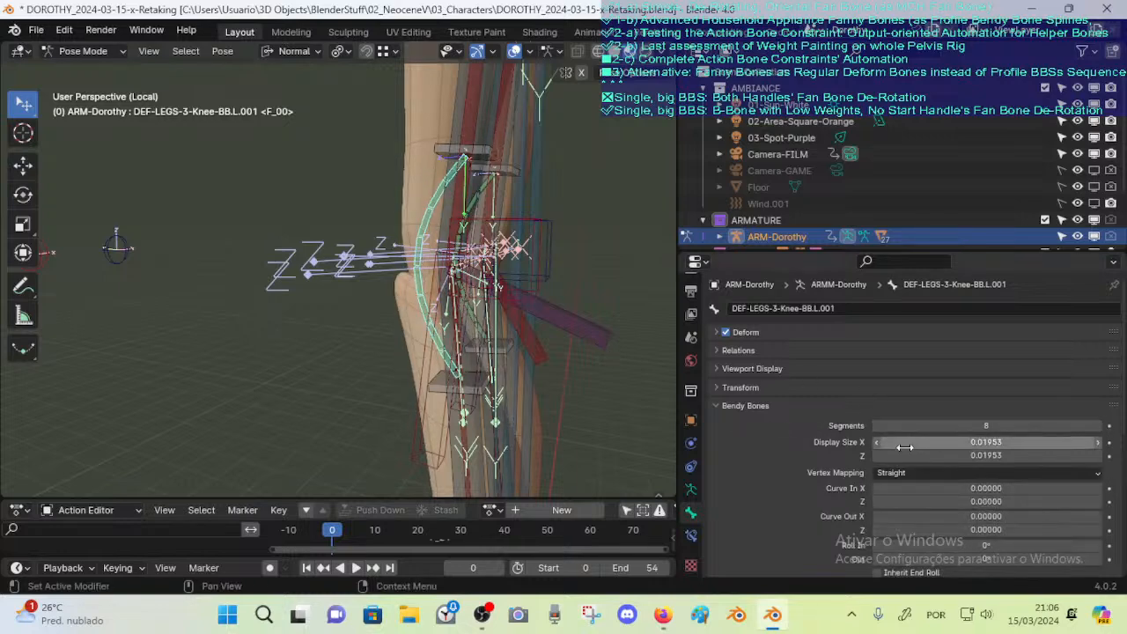
scroll(911, 338, down, 4)
scroll(844, 423, down, 2)
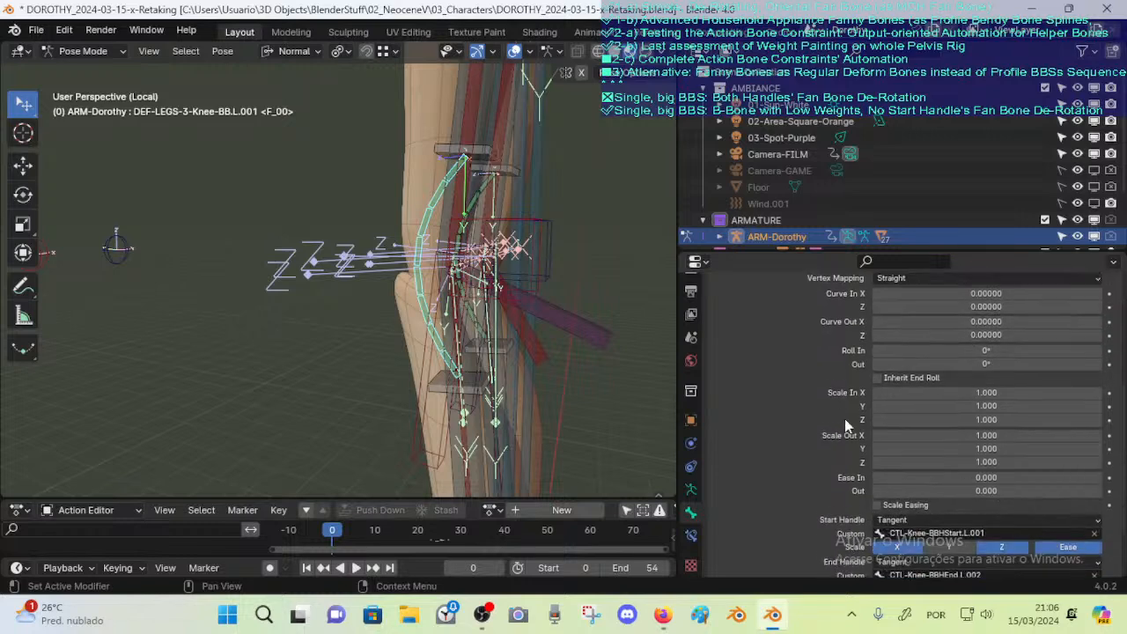
mouse_move(845, 420)
middle_down()
mouse_move(857, 373)
mouse_move(851, 412)
middle_up()
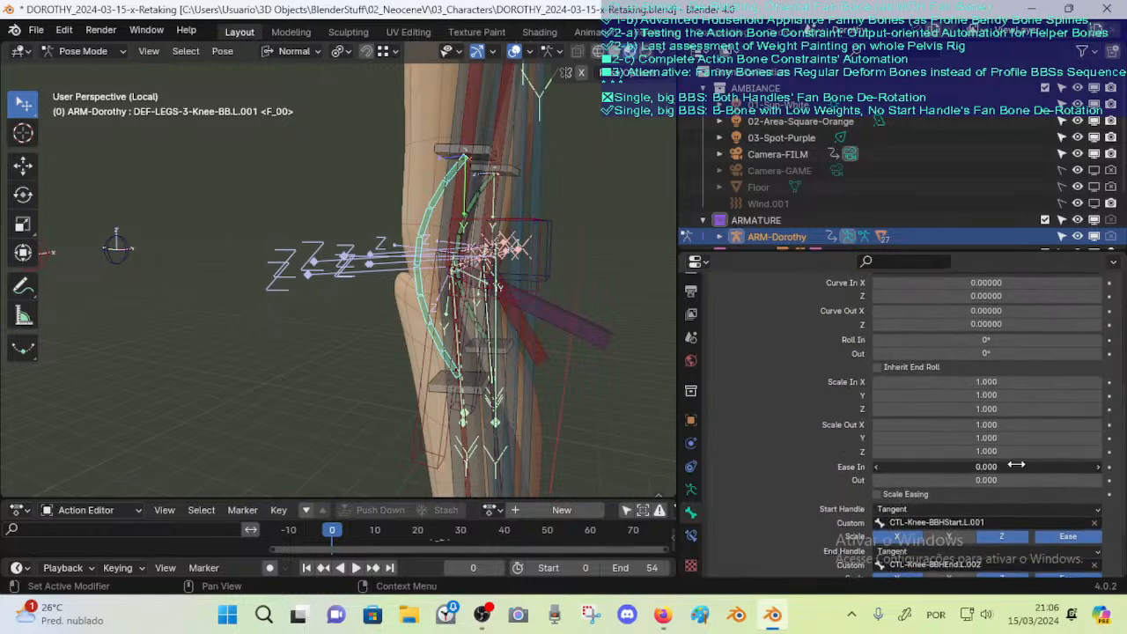
drag(1016, 465, 922, 467)
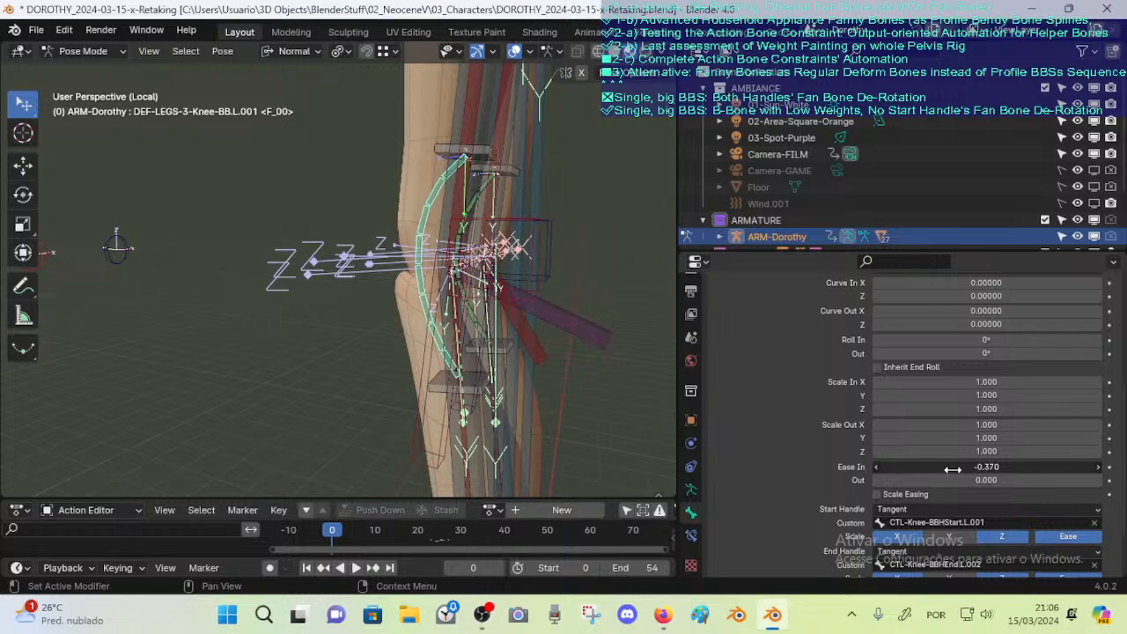
drag(952, 469, 955, 470)
key(ctrl+z)
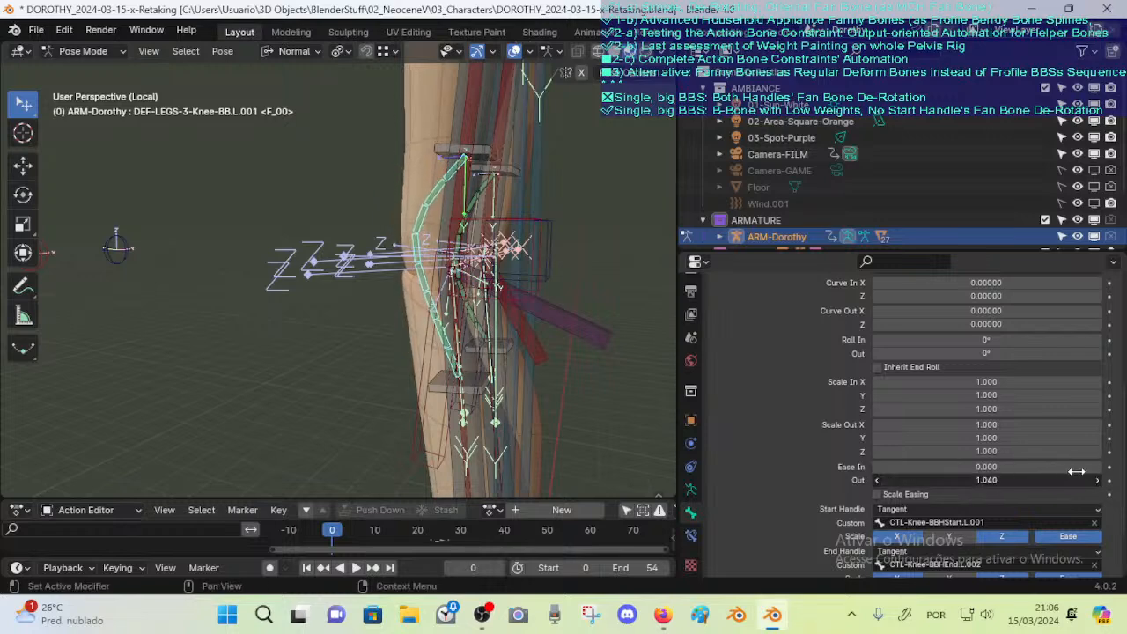
drag(917, 487, 920, 489)
key(ctrl+z)
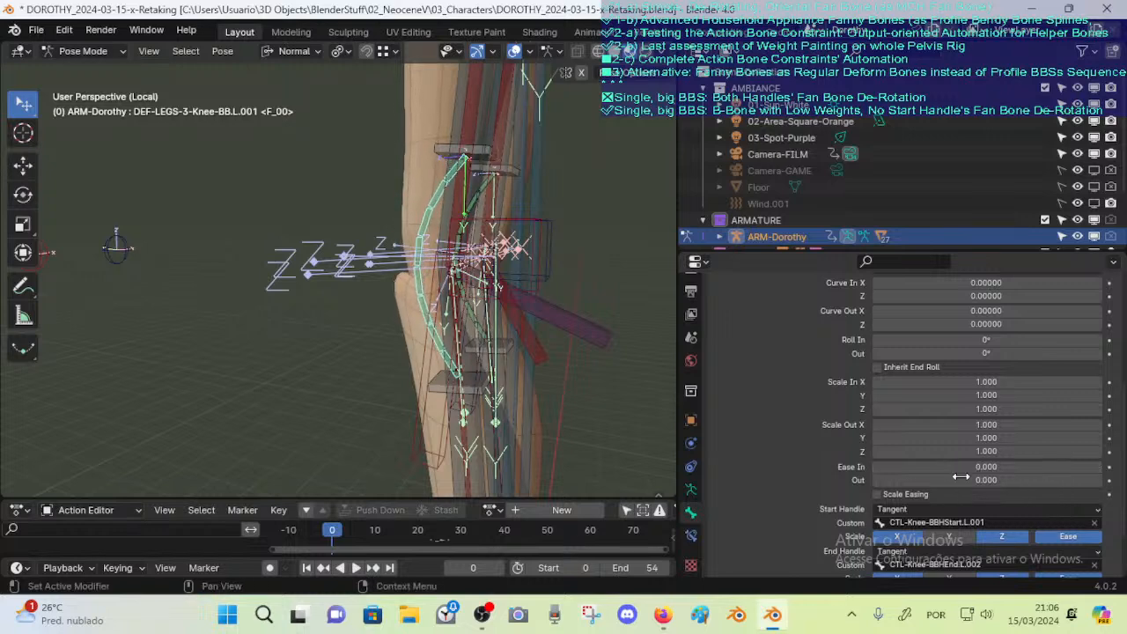
In Edit Mode, move the end handle bone CTL-Knee-BBHEnd.L.002 about 0.5 m along its normal Y axis toward the knee joint
key(Tab)
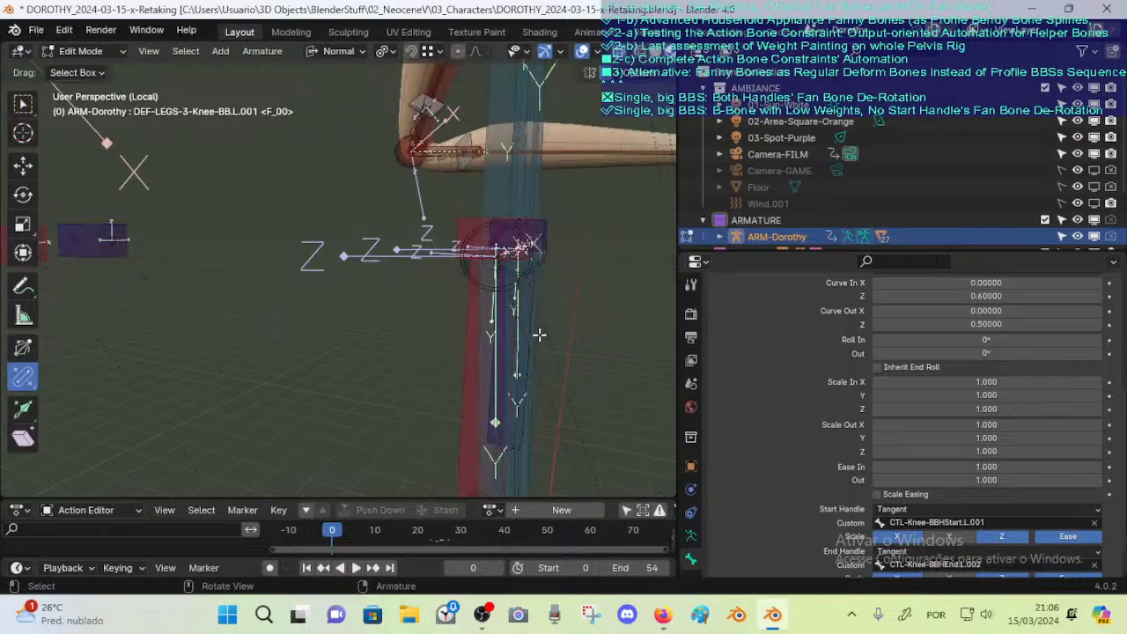
middle_drag(538, 335, 455, 348)
click(416, 324)
key(g)
key(y)
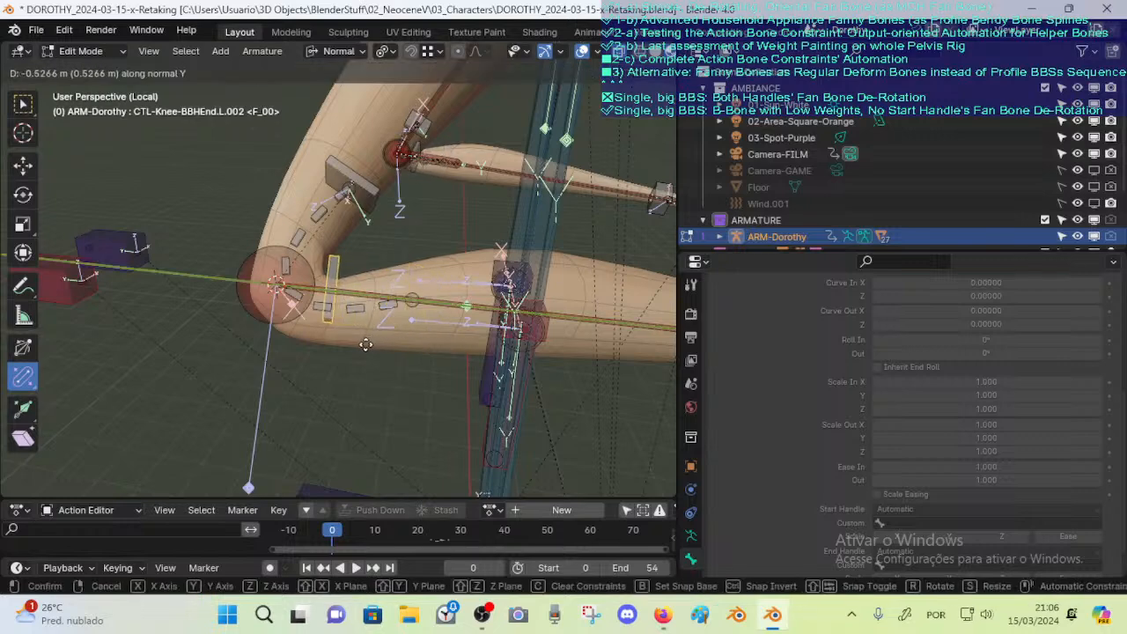
click(359, 349)
middle_drag(357, 347, 430, 330)
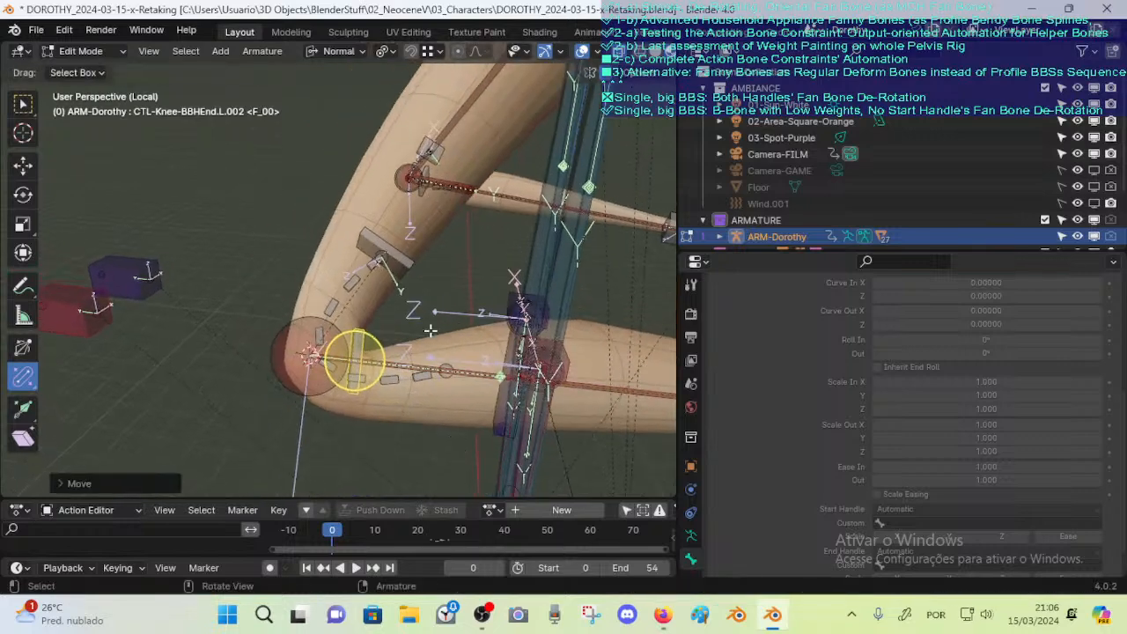
Move the start handle bone CTL-Knee-BBHStart.L.001 along its normal Y axis, down the thigh toward the knee joint
click(397, 265)
key(g)
key(y)
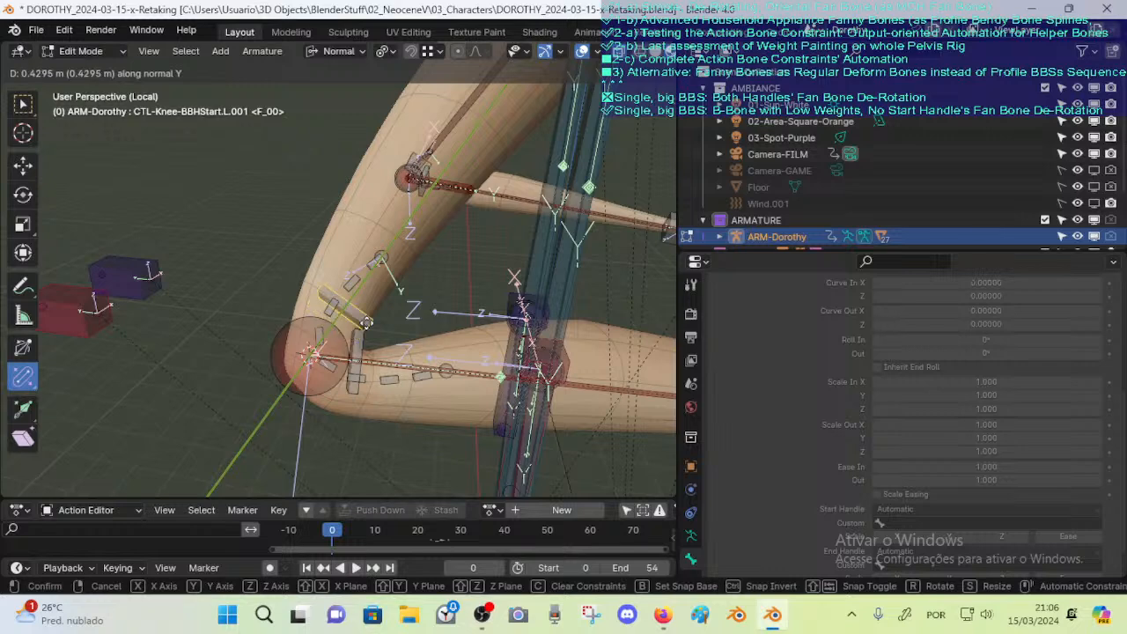
click(348, 342)
middle_drag(348, 342, 421, 321)
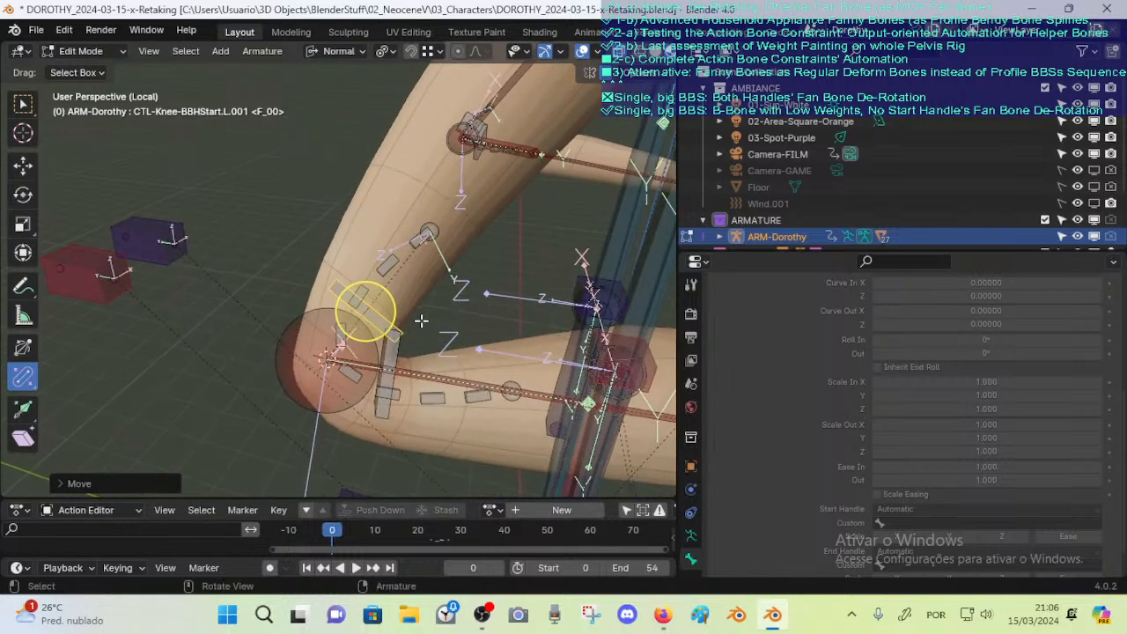
Shift CTL-Knee-BBHEnd.L.002 about 0.04 m further along its normal Y axis toward the knee
click(385, 411)
key(g)
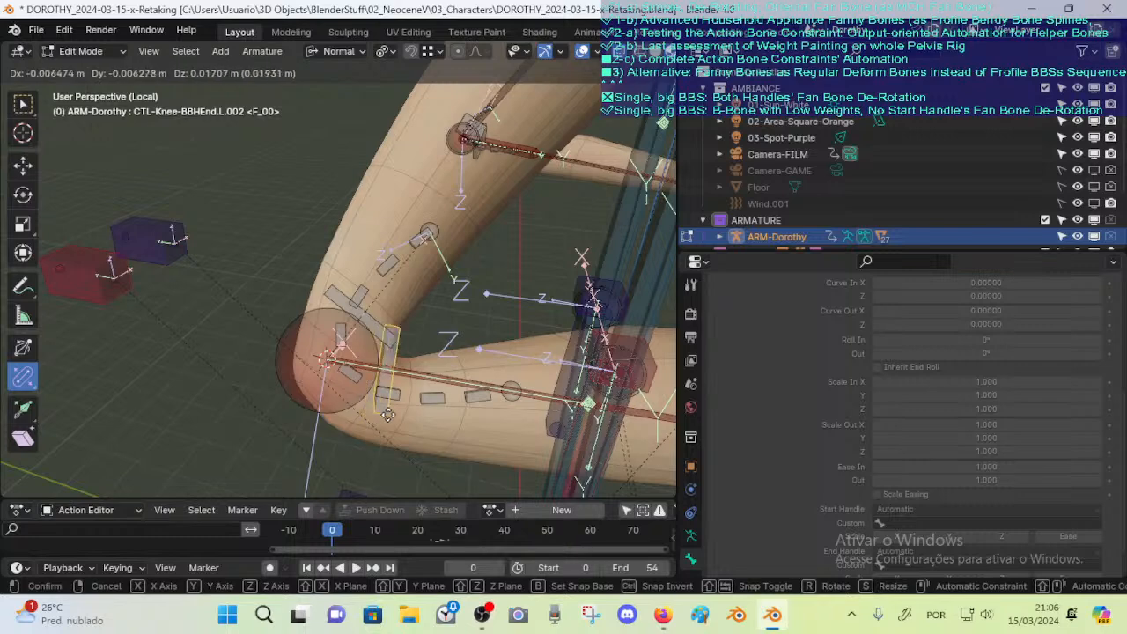
key(y)
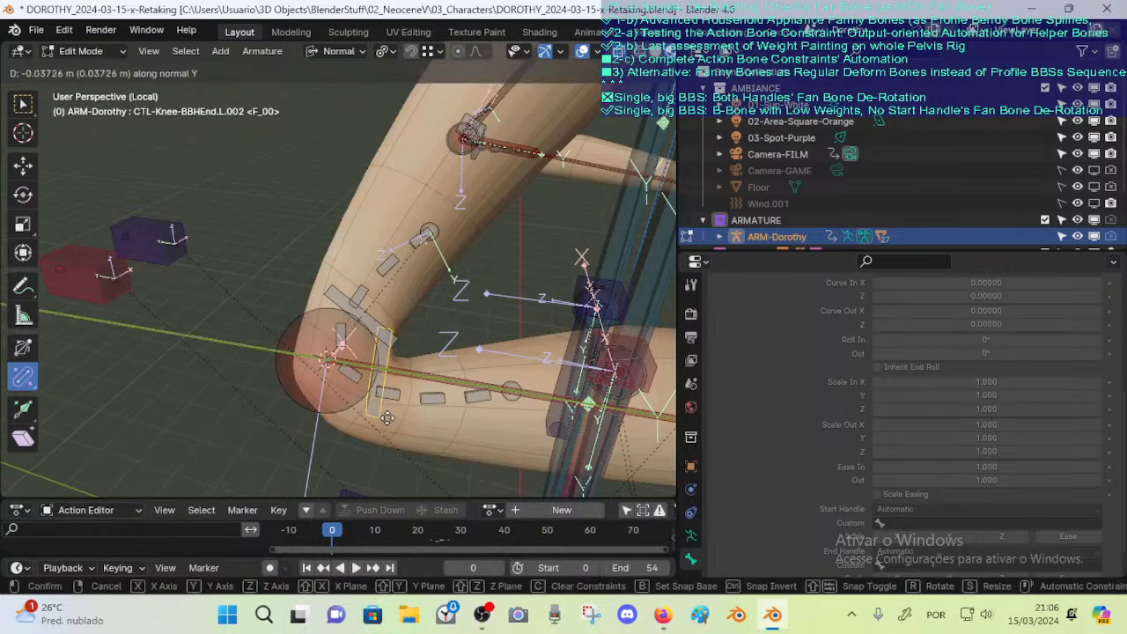
click(387, 417)
Move the head of the knee bendy bone DEF-LEGS-3-Knee-BB.L.001 down to the relocated start handle
click(356, 320)
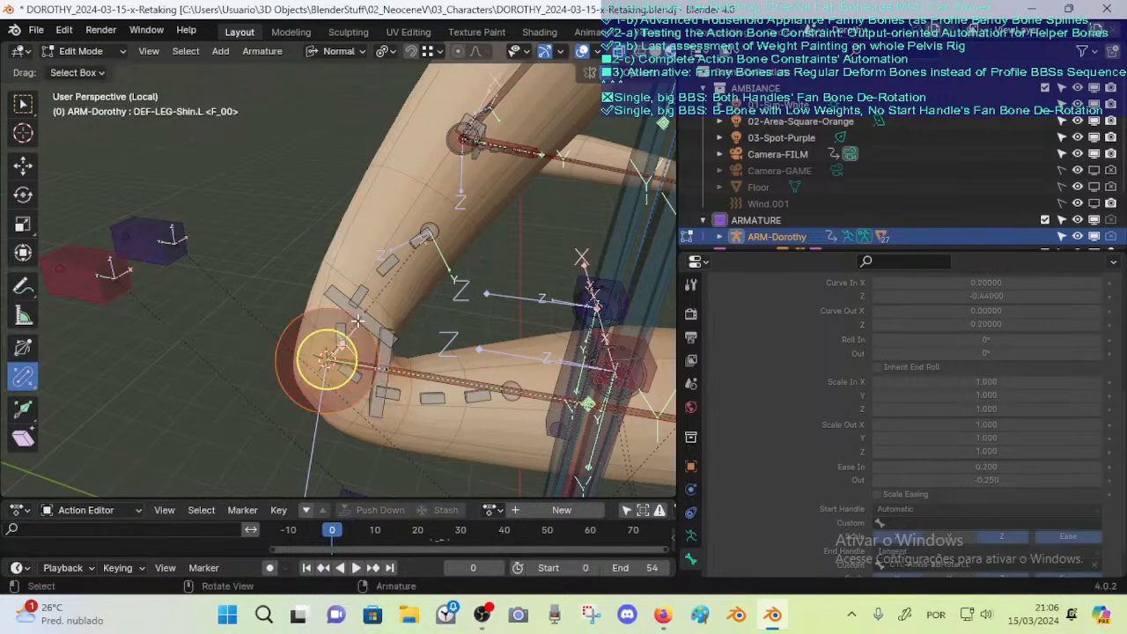
click(435, 236)
key(g)
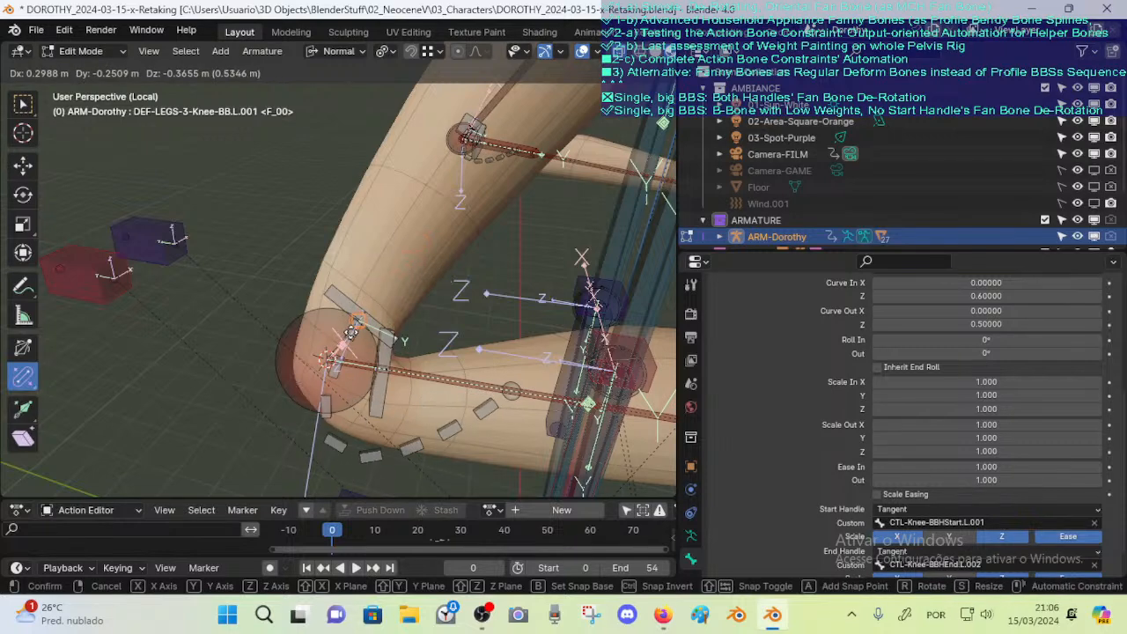
click(361, 323)
key(g)
click(361, 322)
key(g)
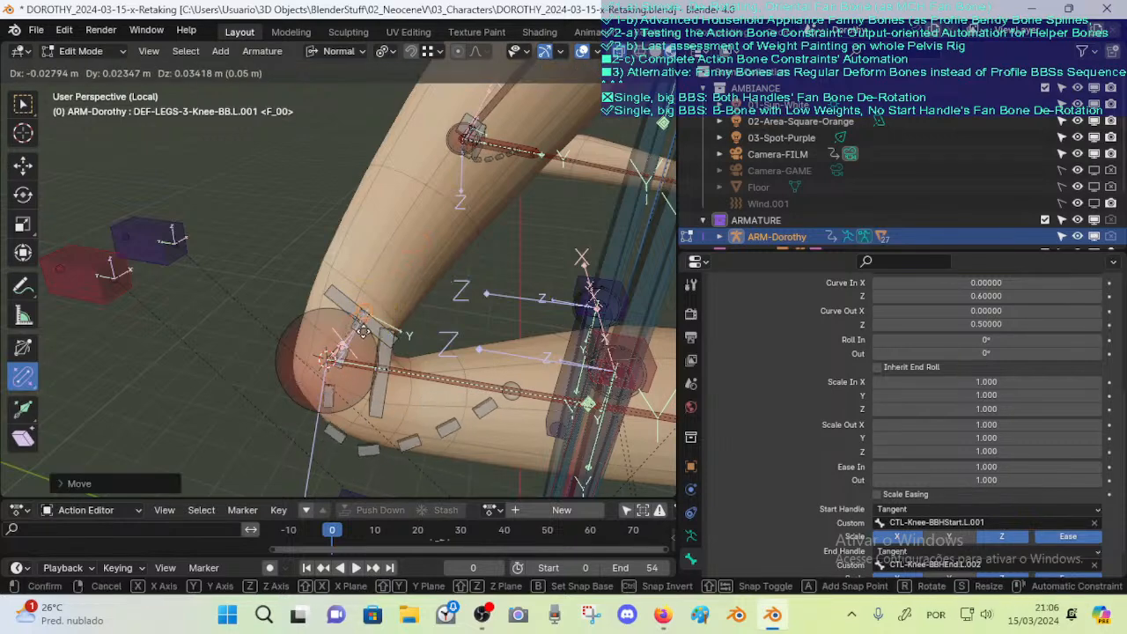
click(361, 334)
Move the tail of DEF-LEGS-3-Knee-BB.L.001 to the relocated end handle just below the knee
click(511, 390)
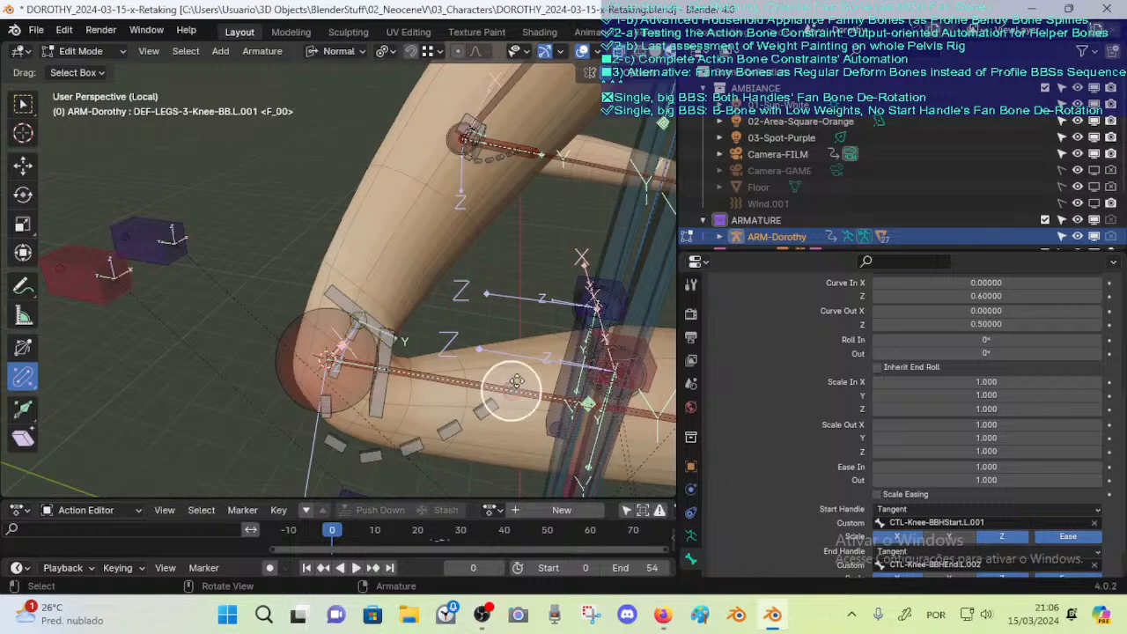
middle_drag(512, 381, 470, 322)
key(g)
right_click(363, 386)
key(g)
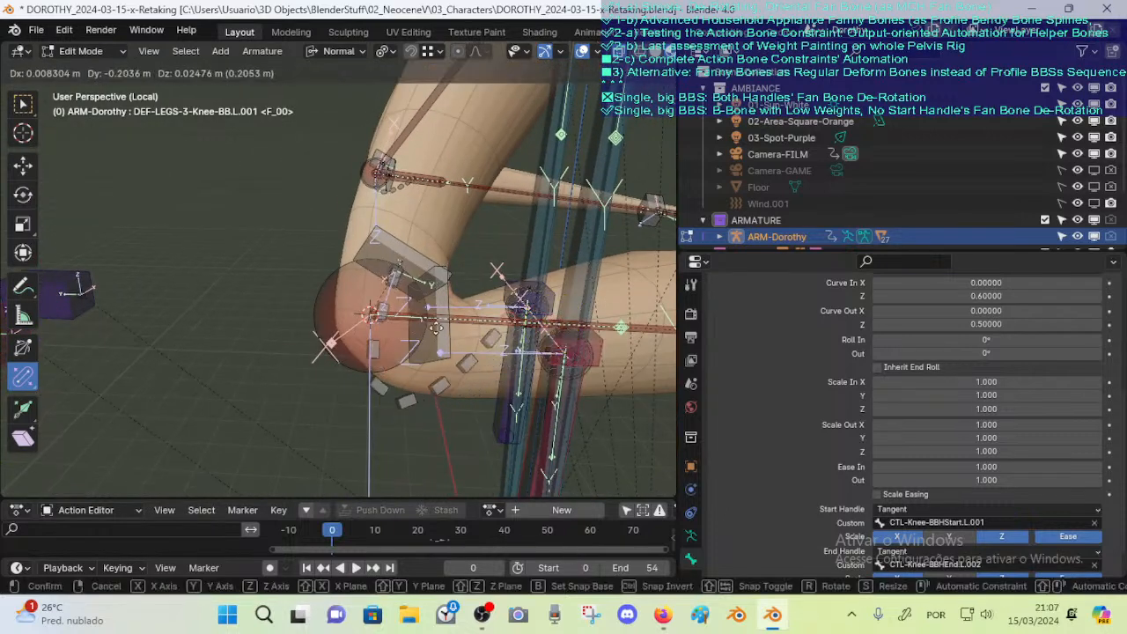
click(423, 322)
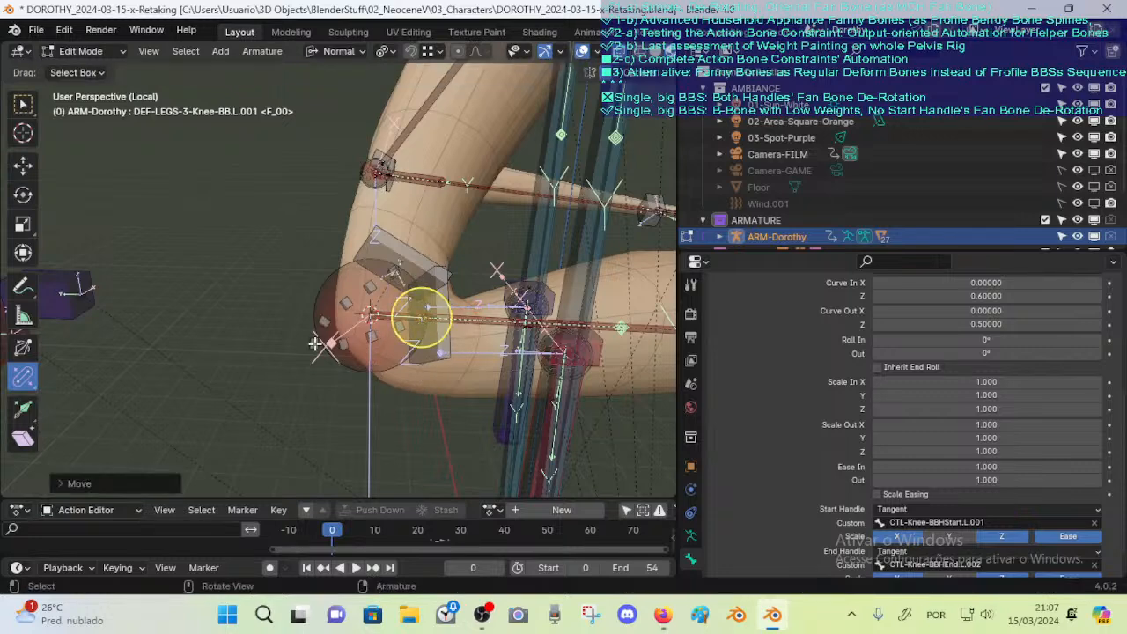
Select the whole knee bendy bone and reset its Curve In Z and Curve Out Z to 0
click(315, 344)
scroll(975, 324, up, 1)
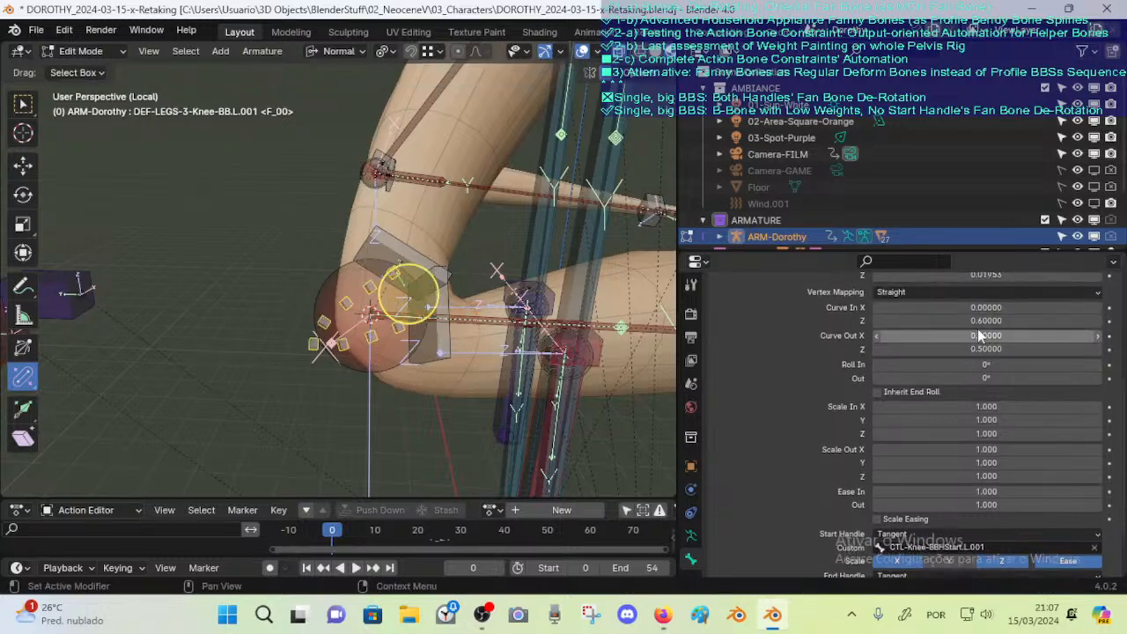
key(BackSpace)
key(BackSpace)
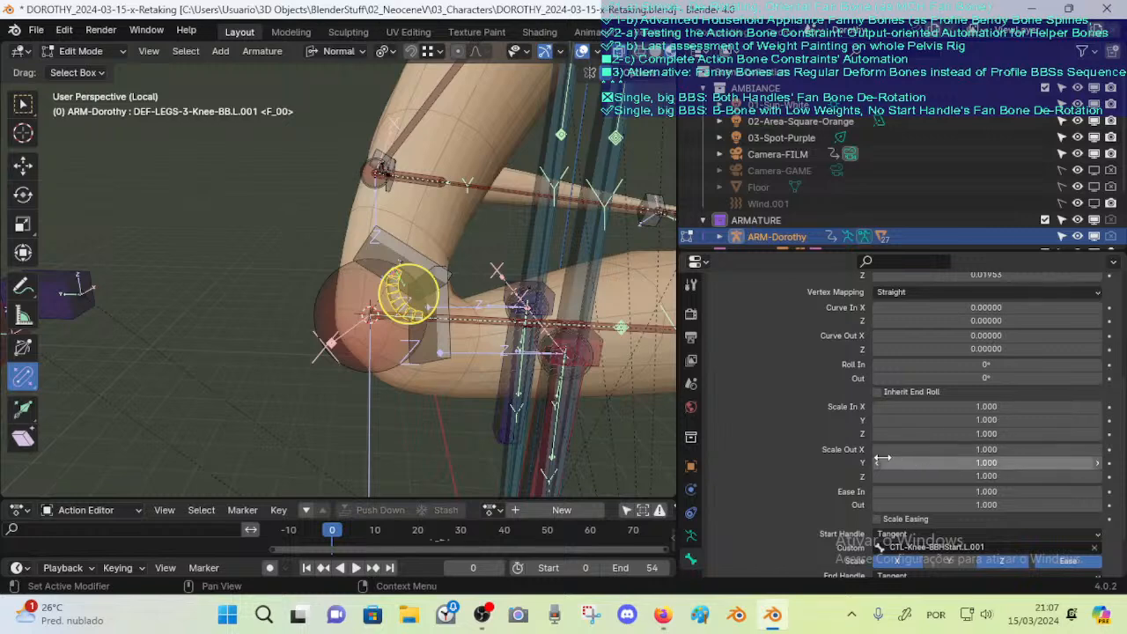
Set both the X and Z display sizes of DEF-LEGS-3-Knee-BB.L.001 to 0.05953
scroll(942, 445, down, 2)
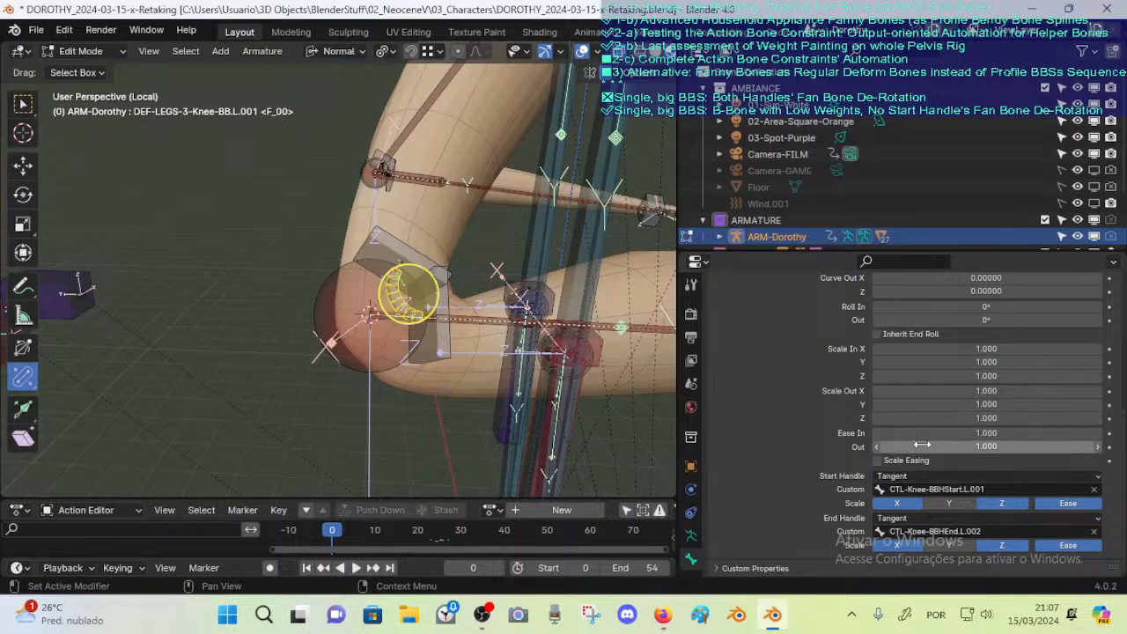
scroll(907, 441, up, 5)
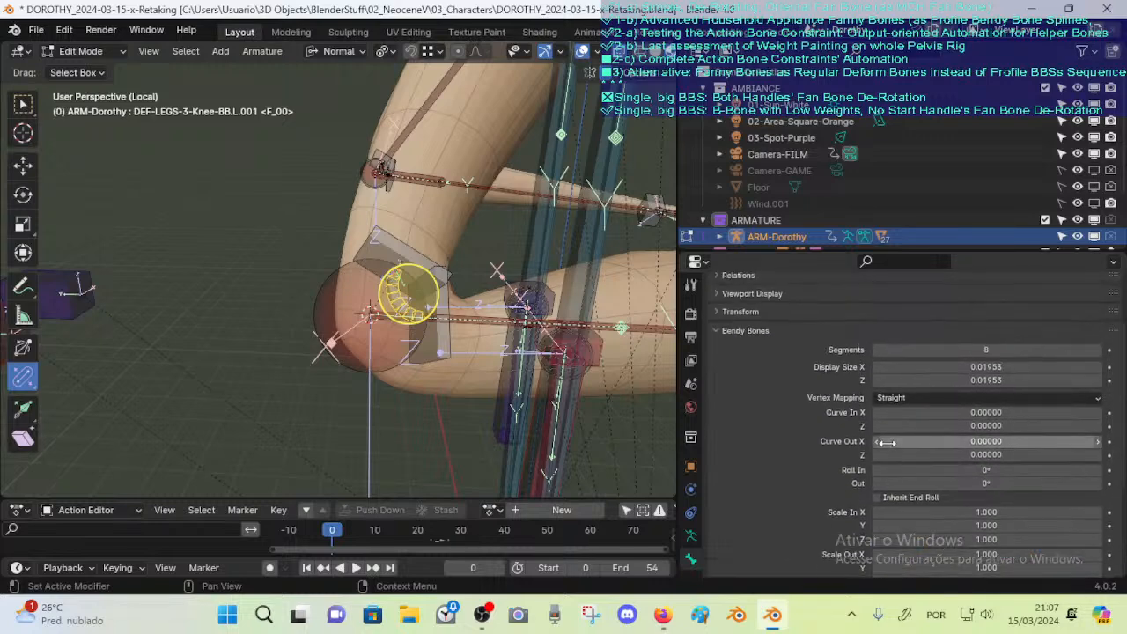
scroll(907, 413, down, 2)
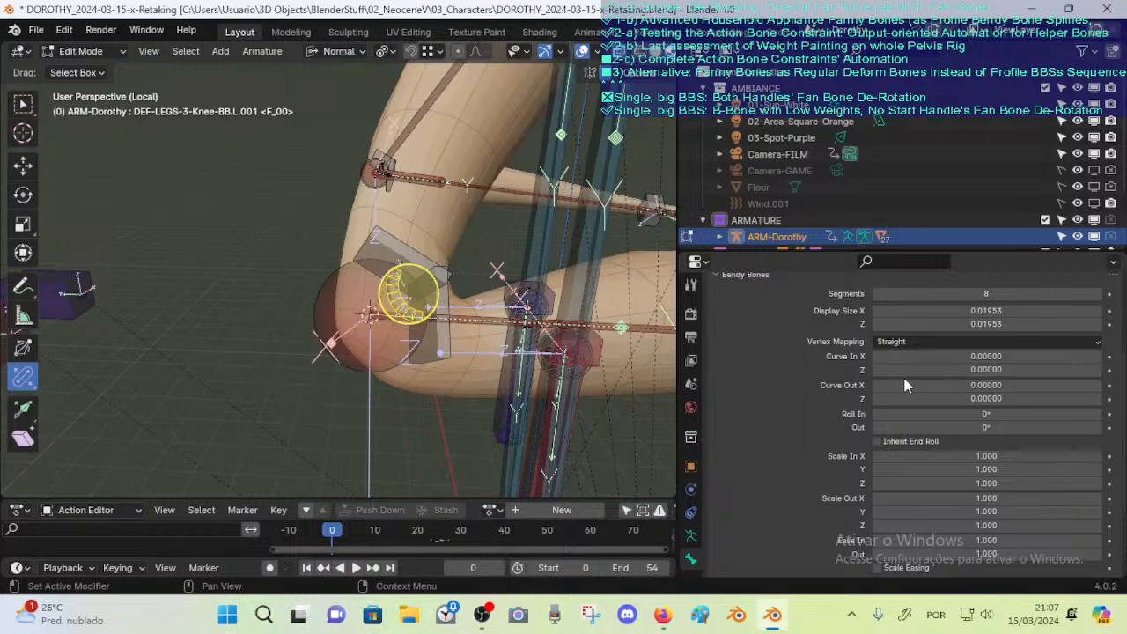
middle_drag(651, 338, 616, 338)
drag(1008, 312, 984, 311)
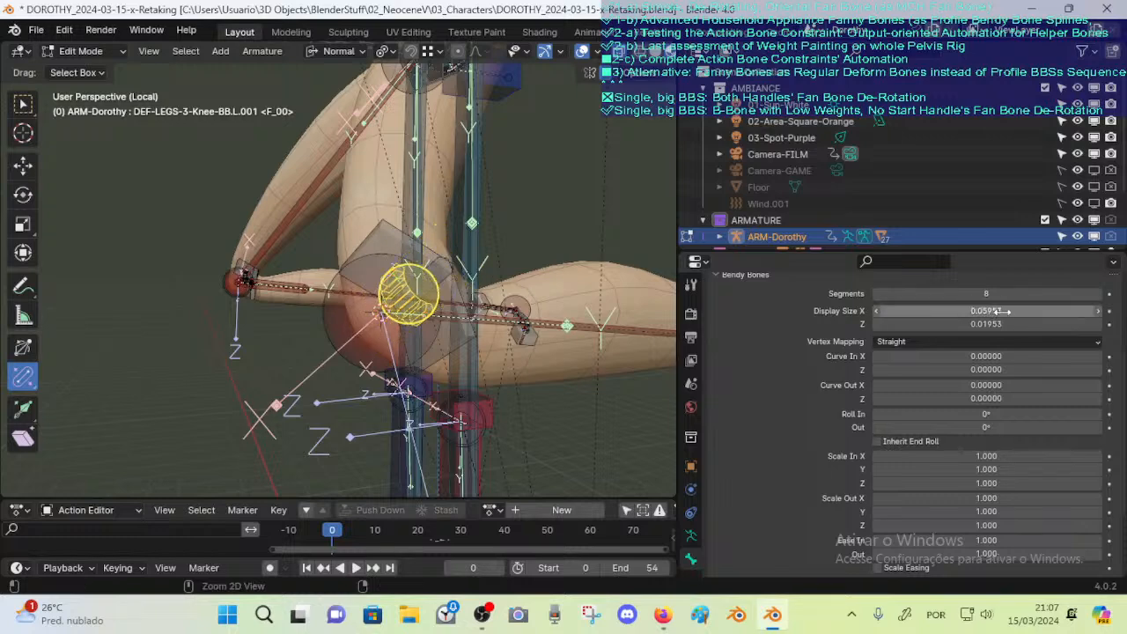
key(ctrl+c)
key(ctrl+v)
middle_drag(497, 363, 528, 365)
Reduce the knee bendy bone's segments to 4
click(876, 293)
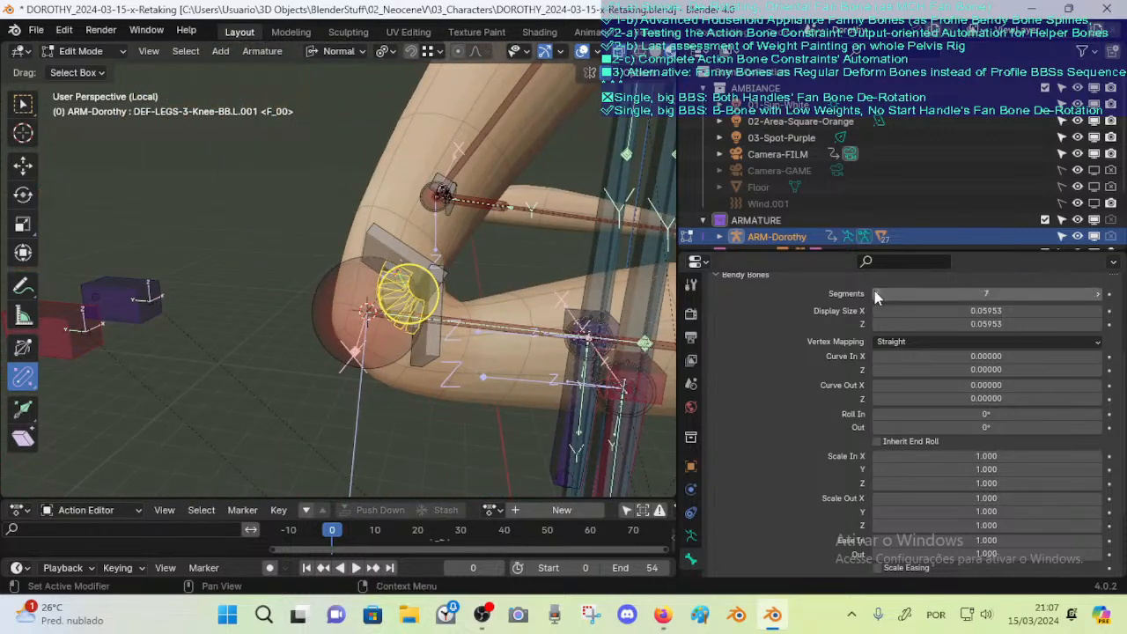
click(875, 293)
click(875, 293)
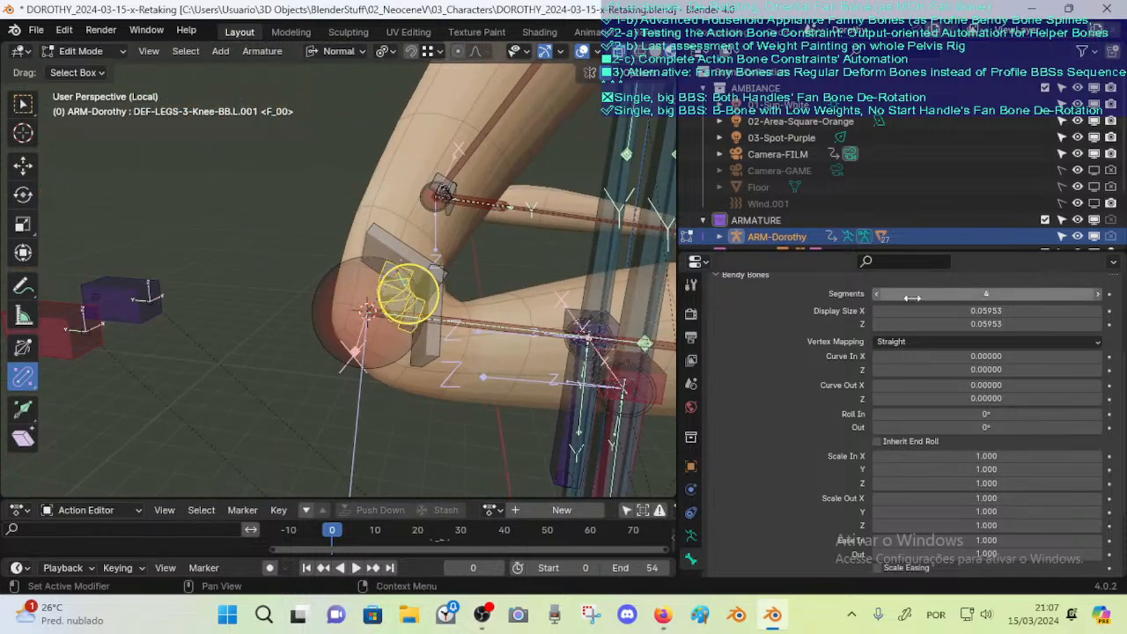
Set the segments of DEF-LEGS-3-Knee-BB.L.001 to 6
click(875, 294)
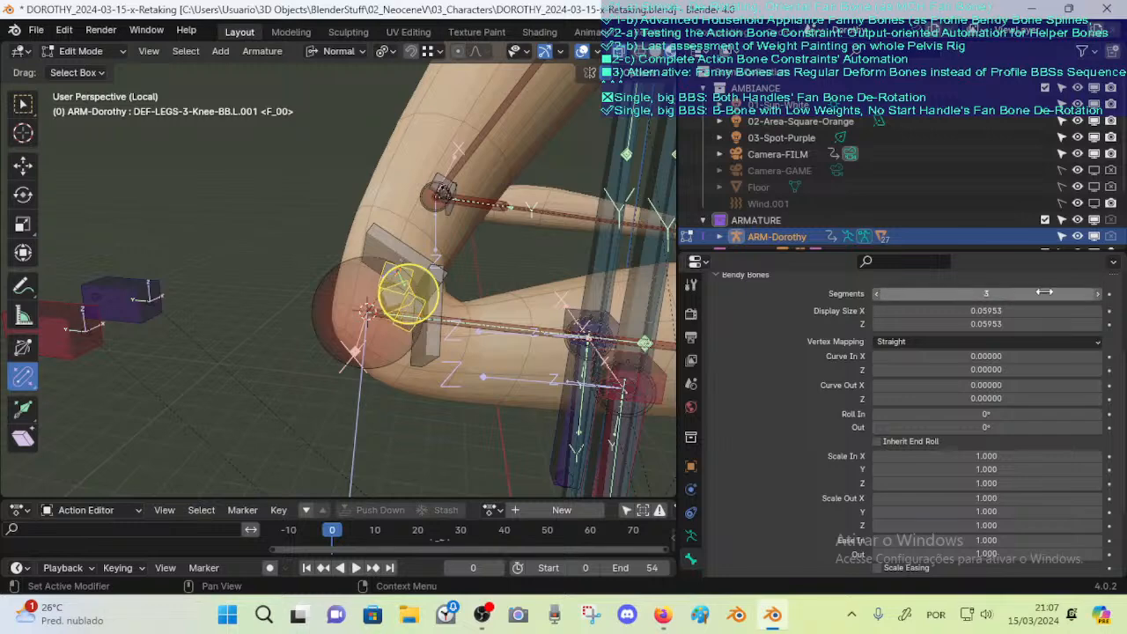
click(1098, 294)
click(1097, 294)
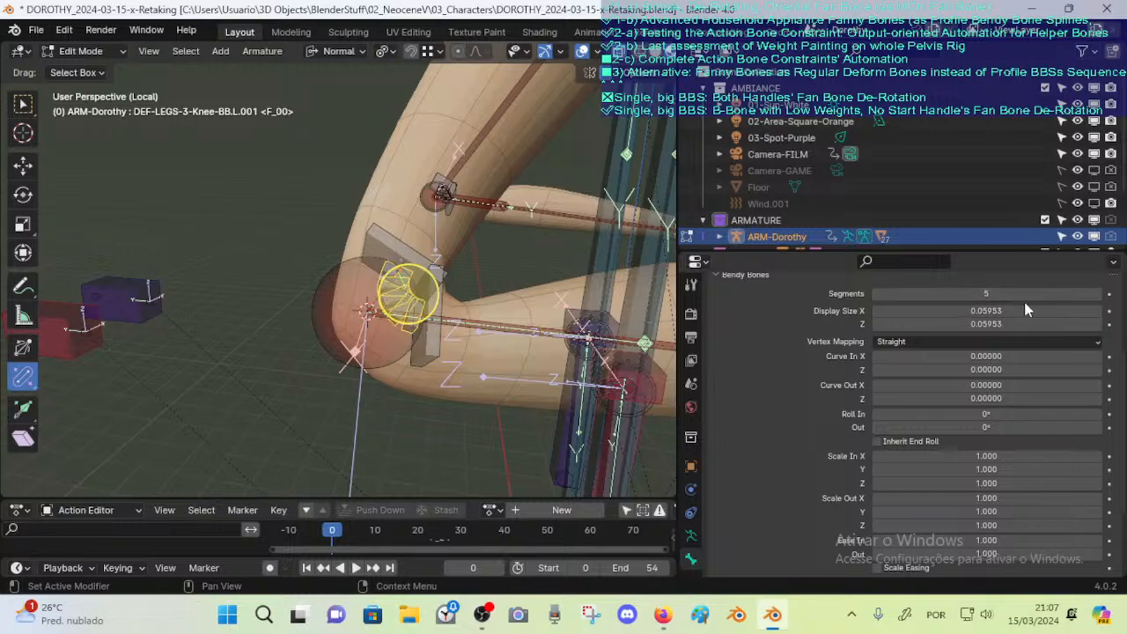
click(1097, 294)
Return the armature from Edit Mode to Pose Mode and select the left knee bendy bone's two handle bones
middle_drag(482, 378, 476, 400)
key(ctrl+Tab)
click(422, 392)
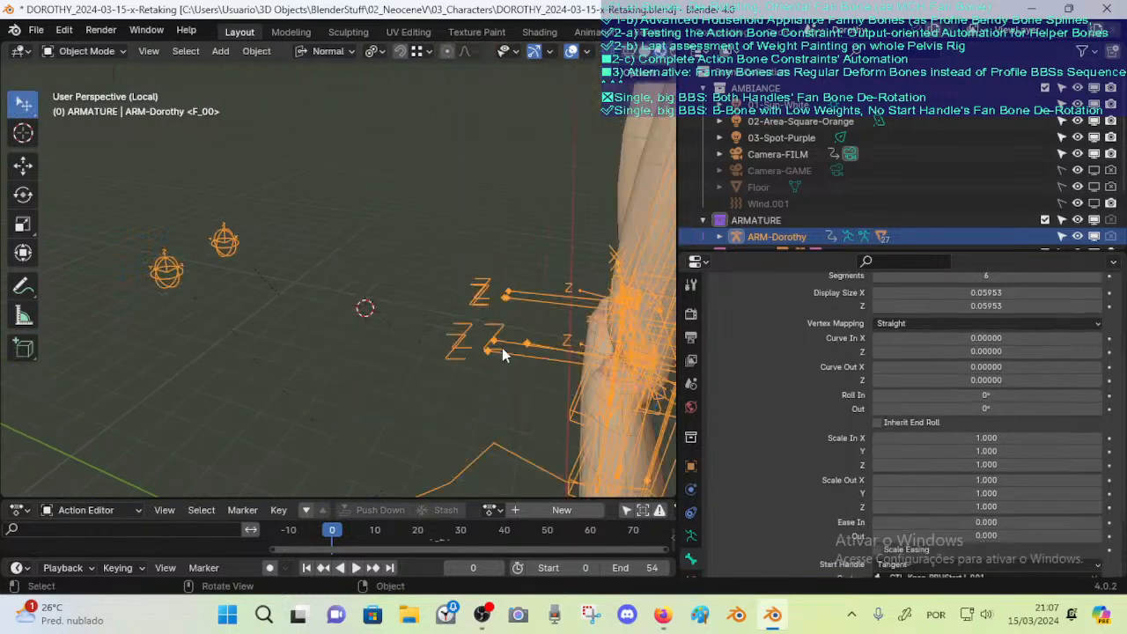
middle_drag(527, 343, 563, 351)
click(516, 354)
click(480, 333)
key(ctrl+Tab)
click(491, 319)
ctrl+middle_drag(491, 320, 541, 340)
middle_drag(541, 339, 568, 264)
shift+click(559, 409)
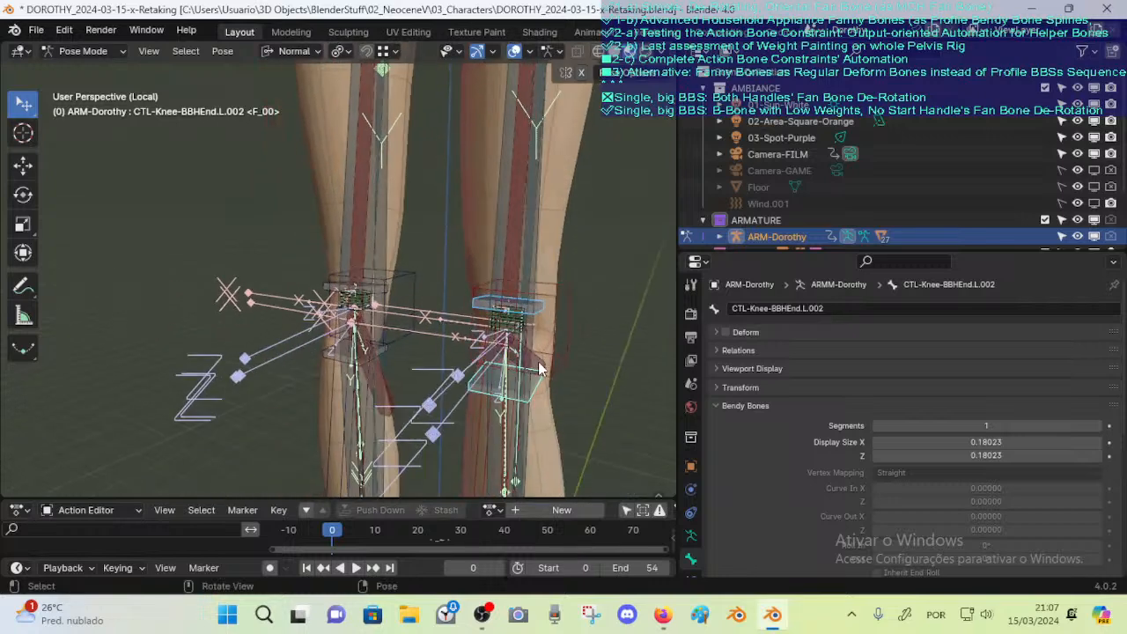
Hide the ALL-MECHANISM and ALL-CONTROL-RIG bone collections, keeping ALL-DEFORM-RIG and ALL-HELP visible
key(n)
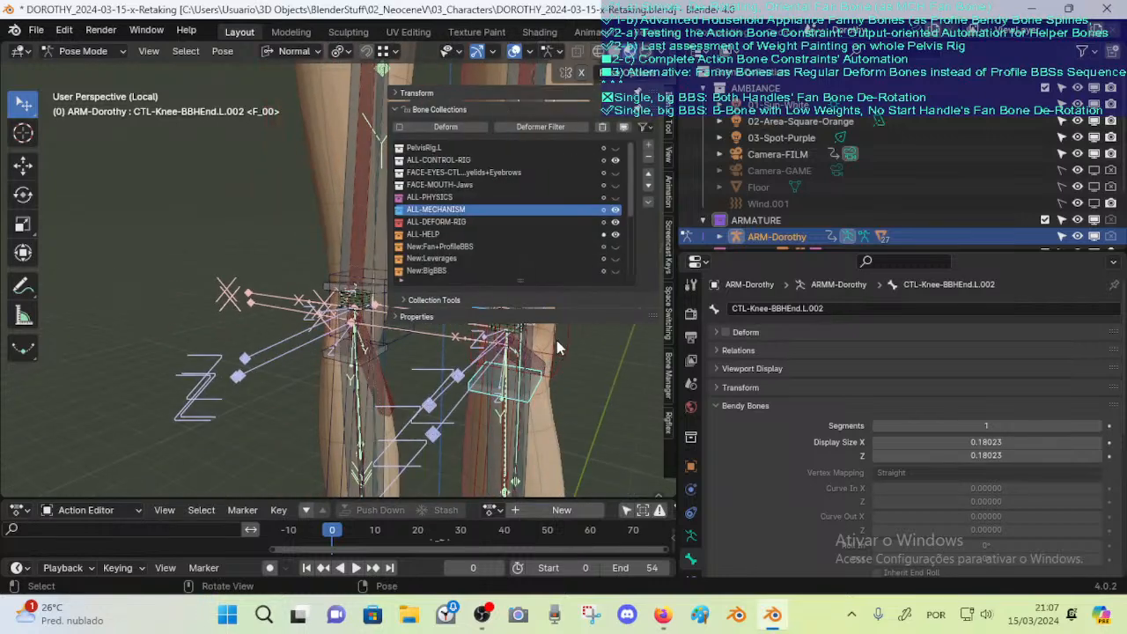
click(615, 209)
click(615, 234)
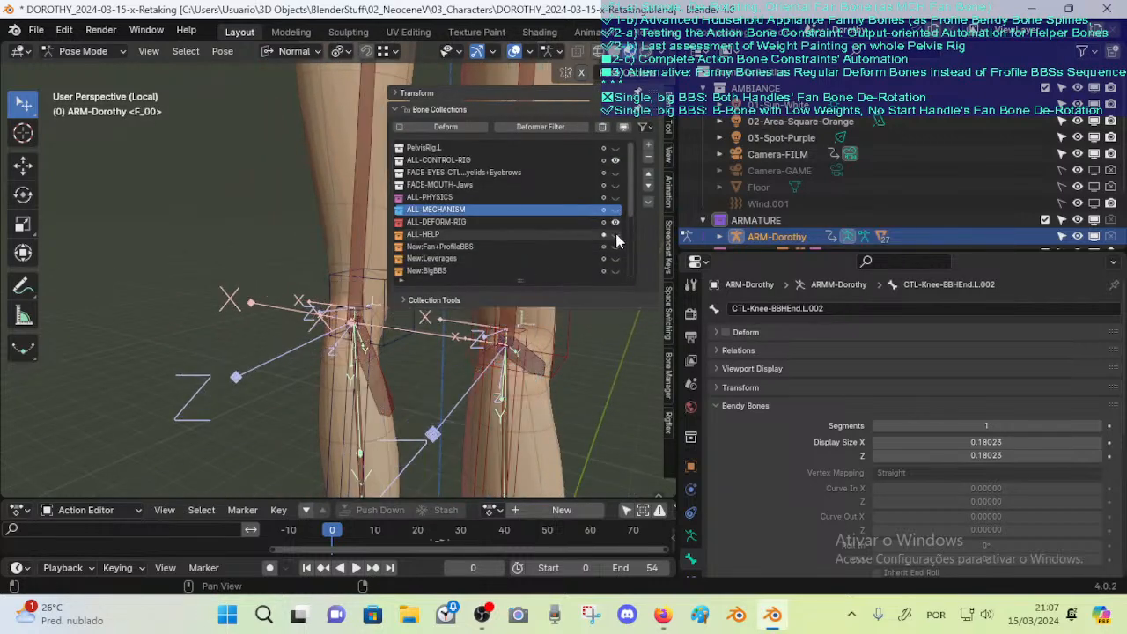
click(616, 234)
click(611, 159)
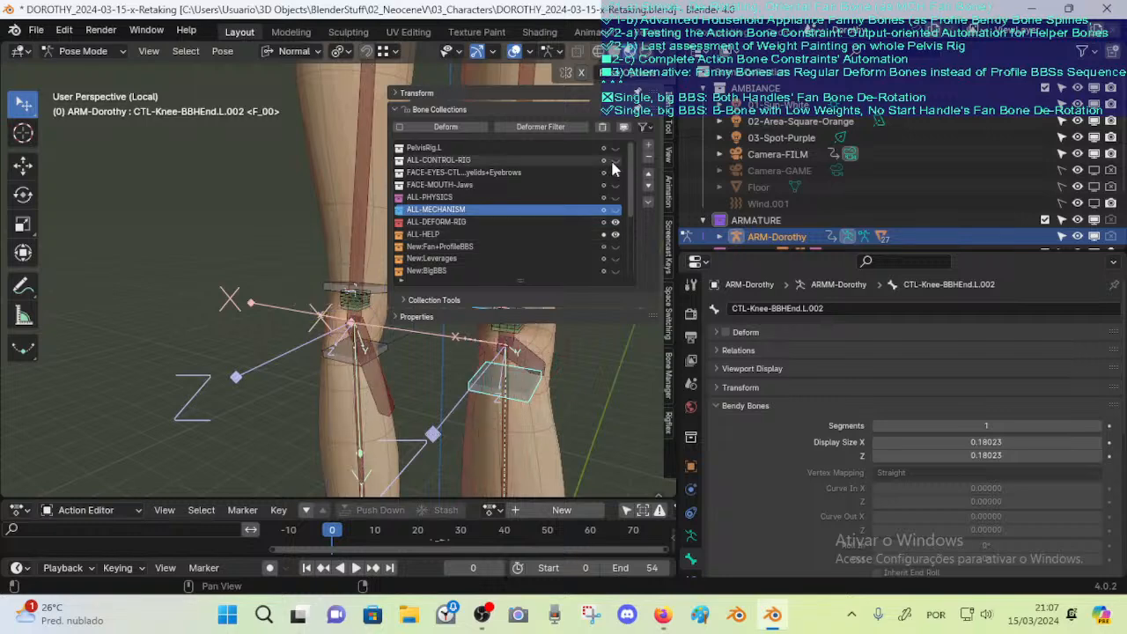
key(n)
Select the left knee bendy bone, its start and end handles, the left thigh and shin bones, and DEF-LEG-Knee-Fan.L
middle_drag(598, 194, 525, 302)
click(522, 298)
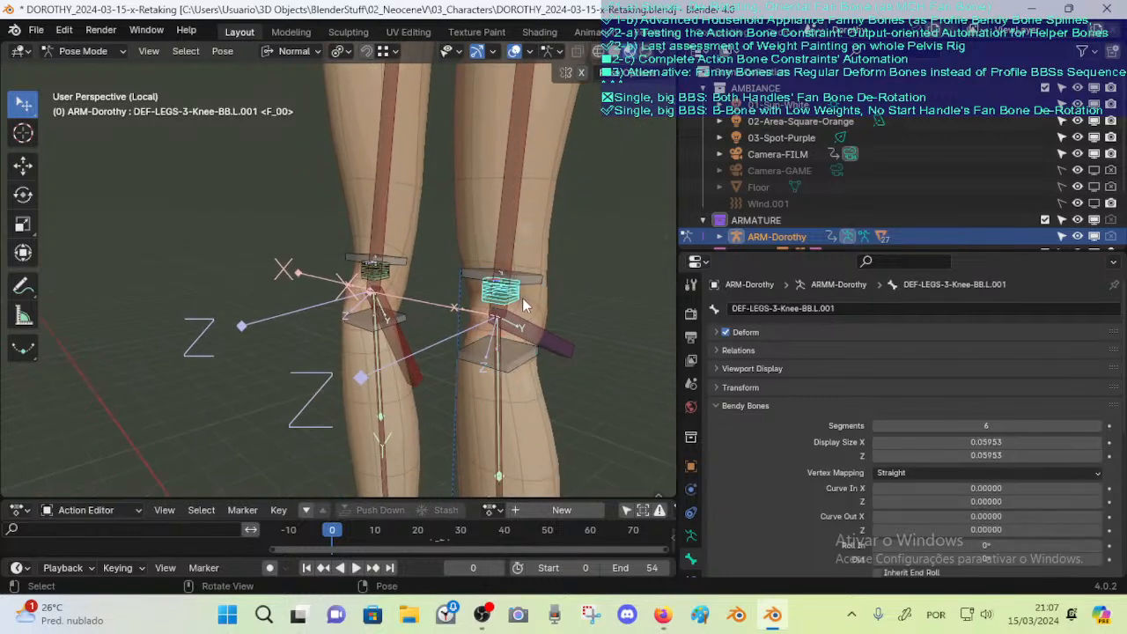
shift+click(518, 282)
shift+click(517, 352)
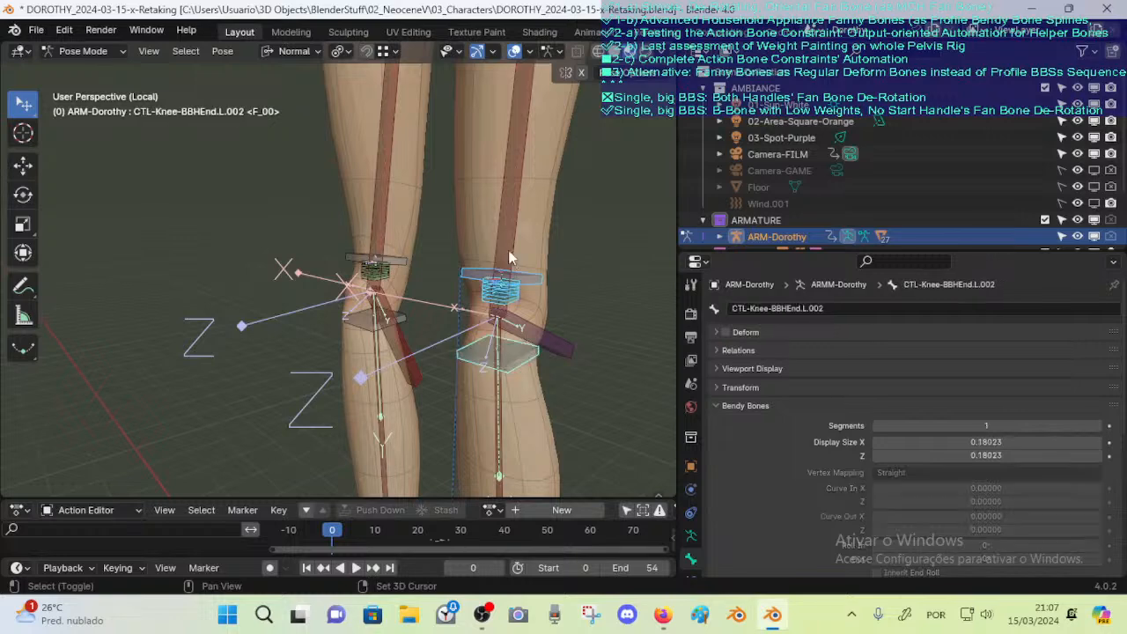
scroll(505, 356, down, 7)
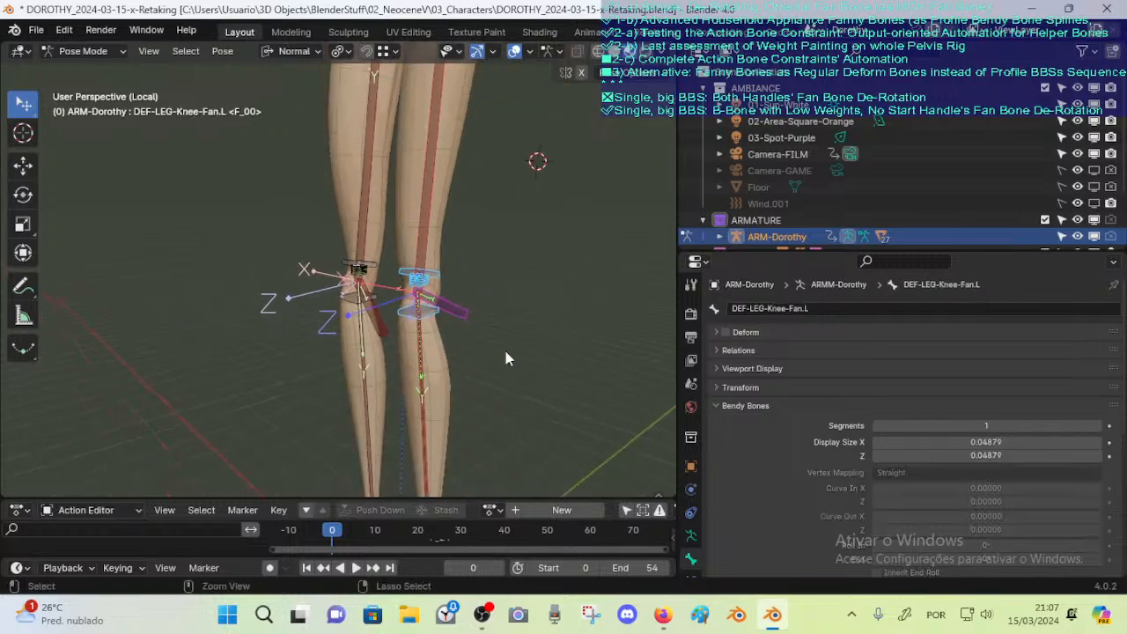
middle_drag(504, 357, 477, 341)
scroll(456, 367, down, 1)
Show ALL-CONTROL-RIG, isolate the selected left leg bones together with MTR-Leg.L and POL-Knee.L, and save the file
key(n)
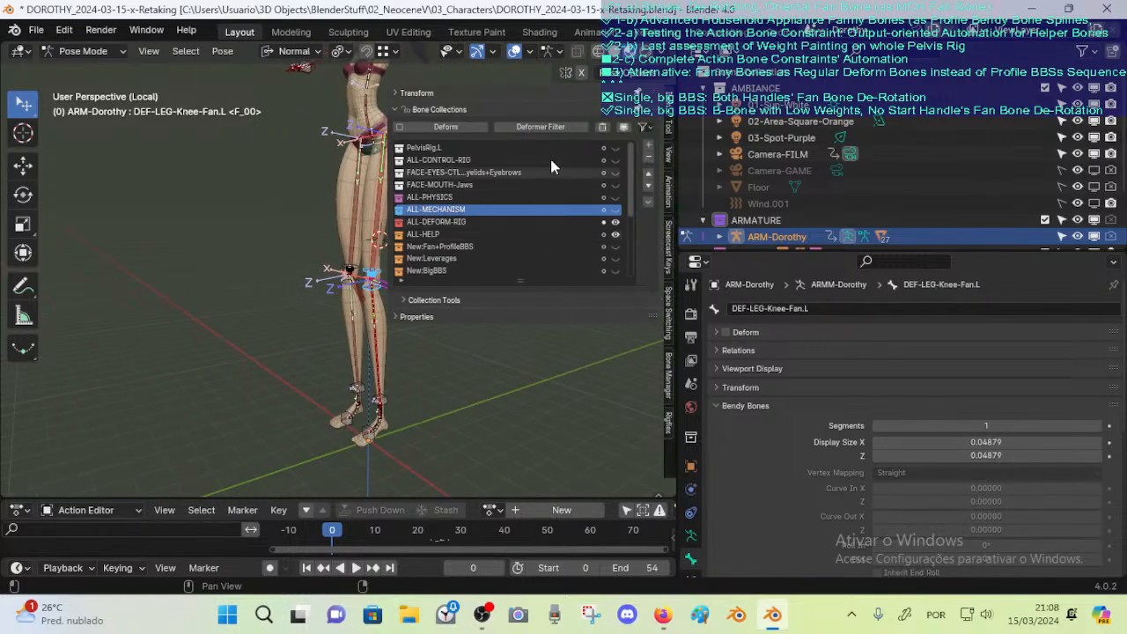
click(615, 159)
key(n)
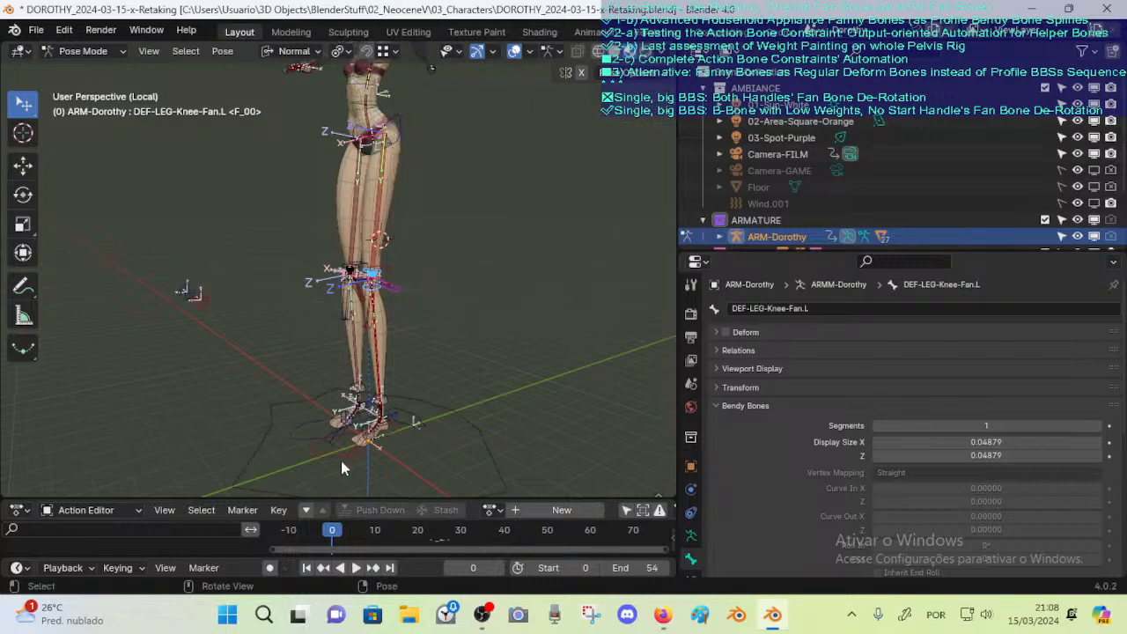
key(h)
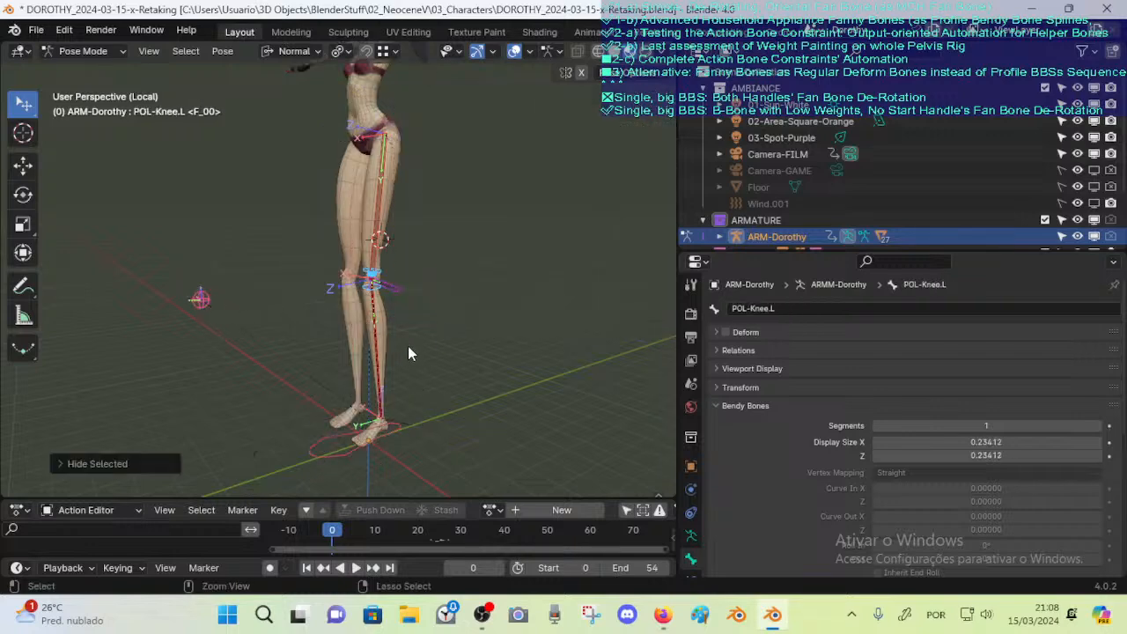
scroll(408, 346, up, 5)
key(ctrl+s)
Bend the left knee by moving MTR-Leg.L backward and up and rotating it about -63° around its local X axis
ctrl+middle_drag(457, 272, 361, 434)
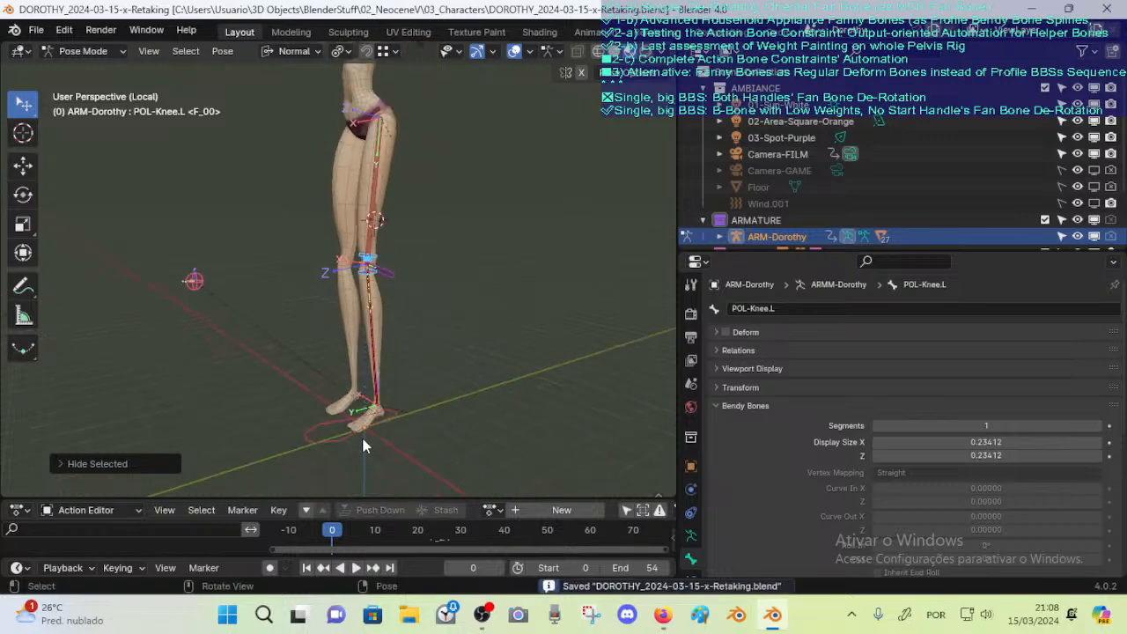
click(378, 396)
middle_drag(414, 393, 388, 427)
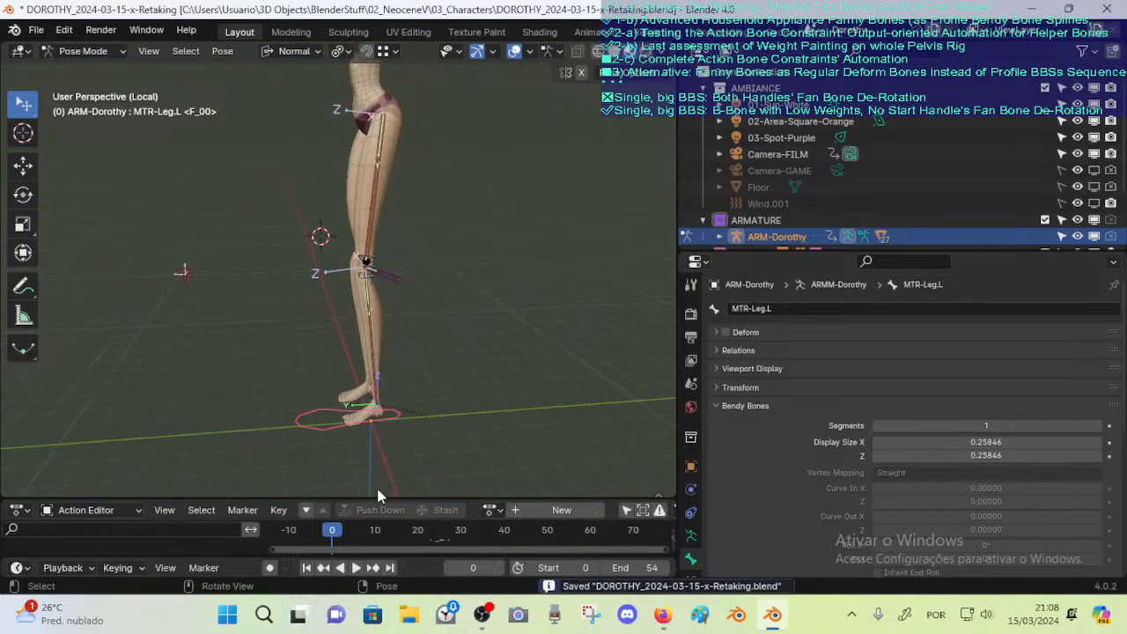
drag(382, 498, 392, 419)
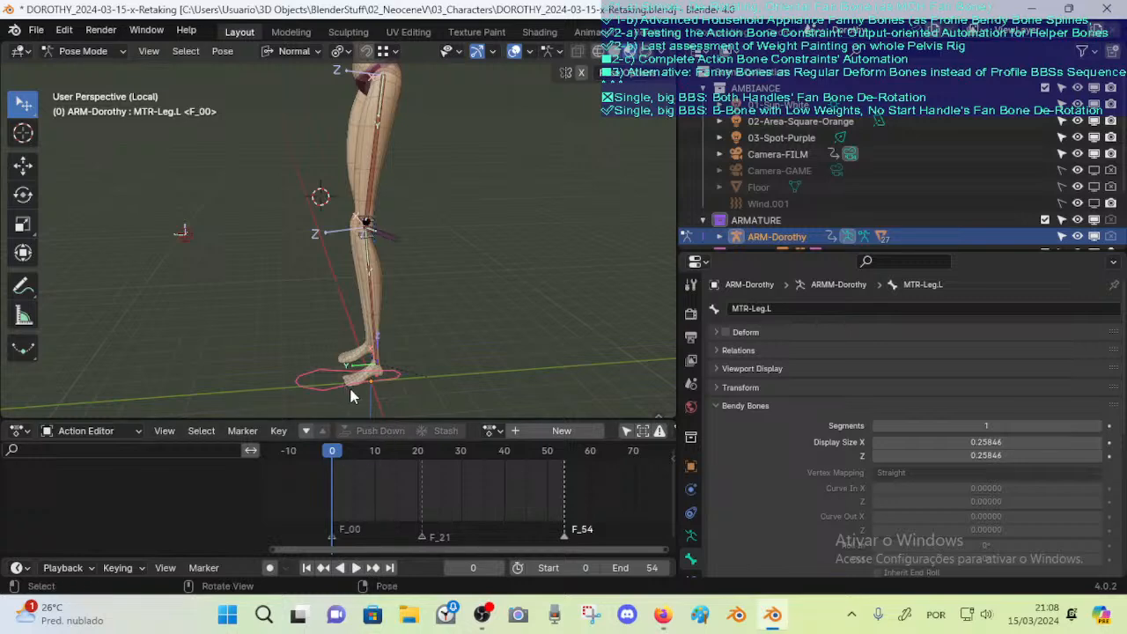
drag(399, 371, 520, 288)
key(r)
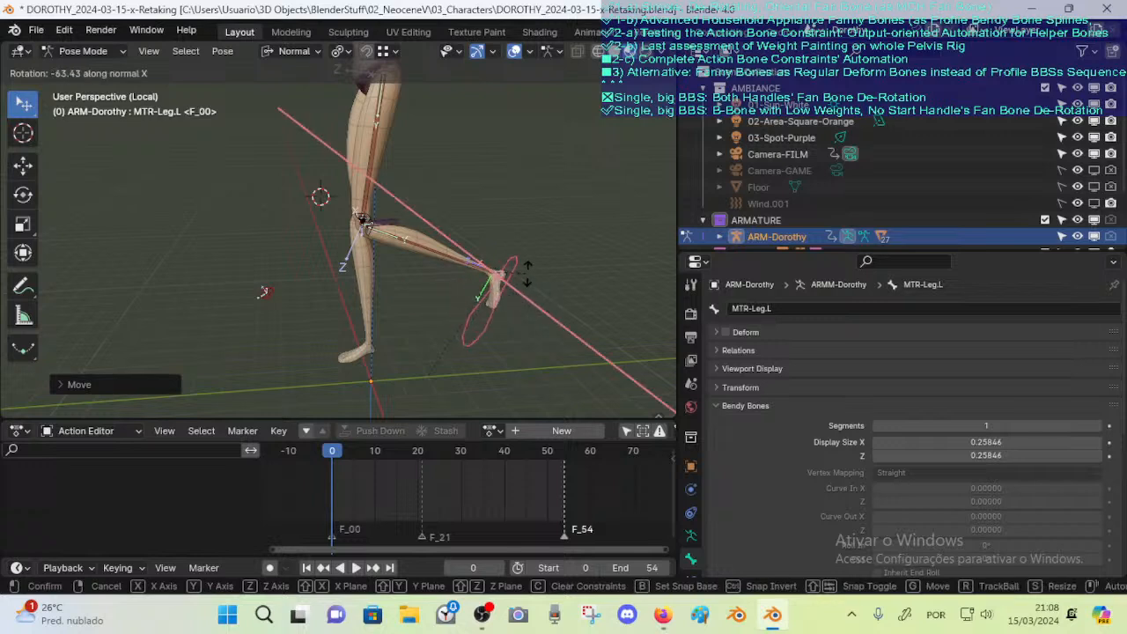
click(392, 255)
Insert a Location, Rotation, Scale & Custom Properties keyframe for all visible bones at frame 0
key(a)
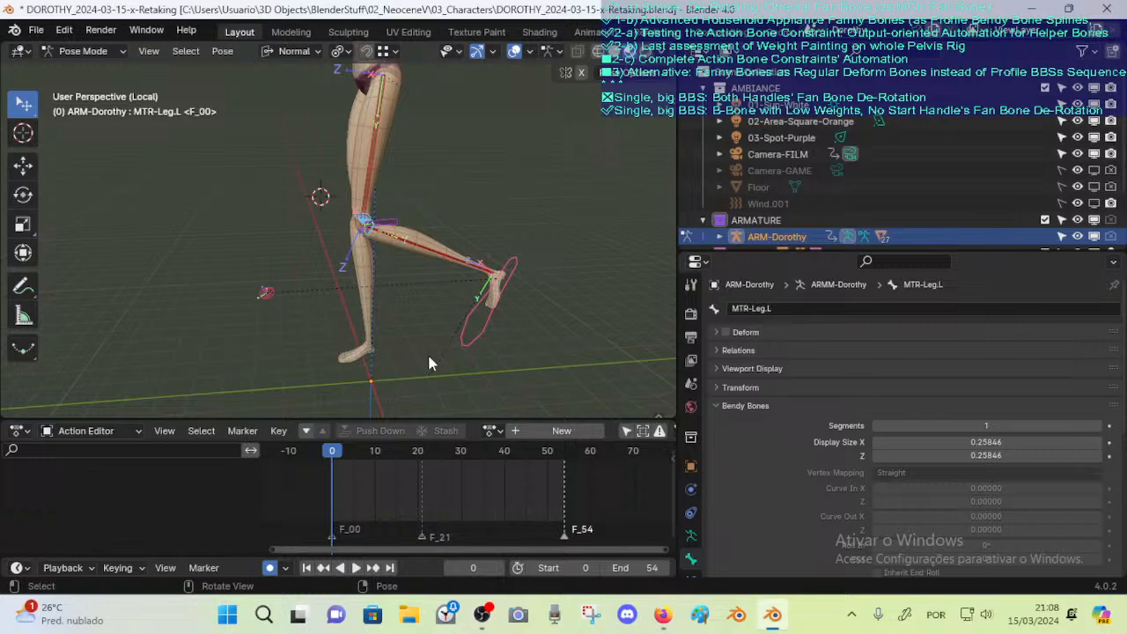
key(i)
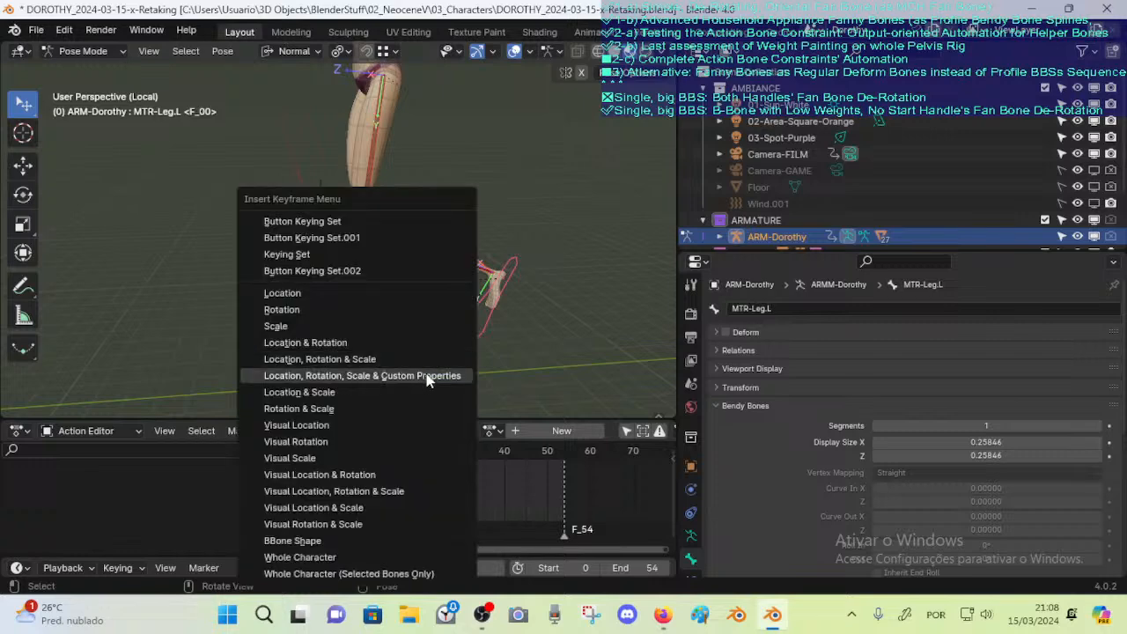
click(423, 376)
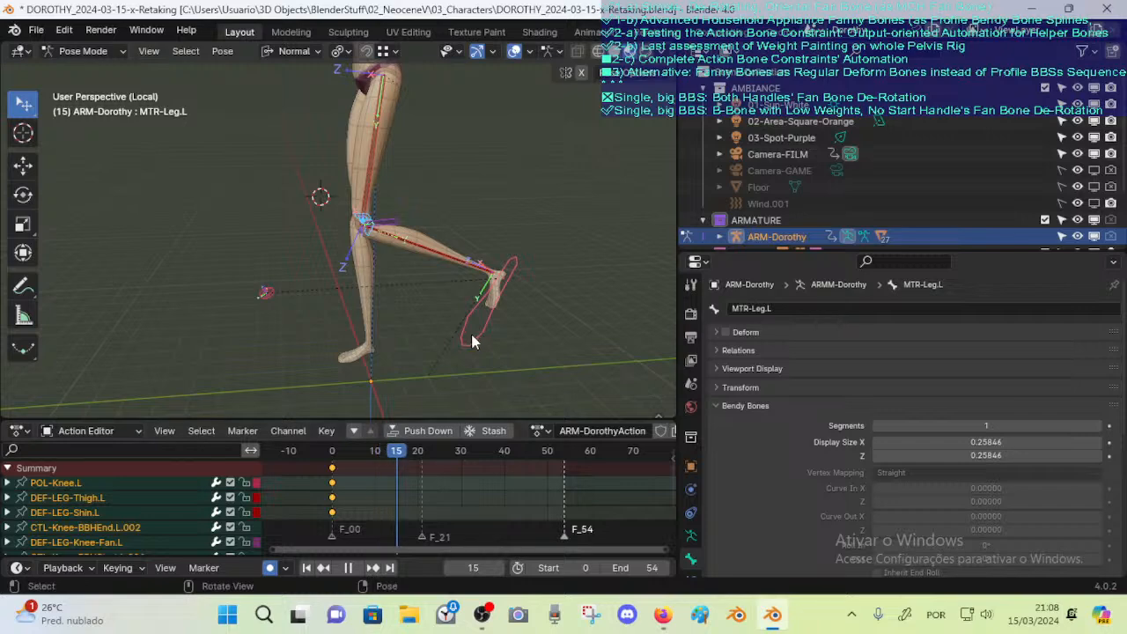
At frame 15, move and rotate MTR-Leg.L to bend the left knee further, with the foot raised high behind the body
key(space)
key(g)
click(317, 374)
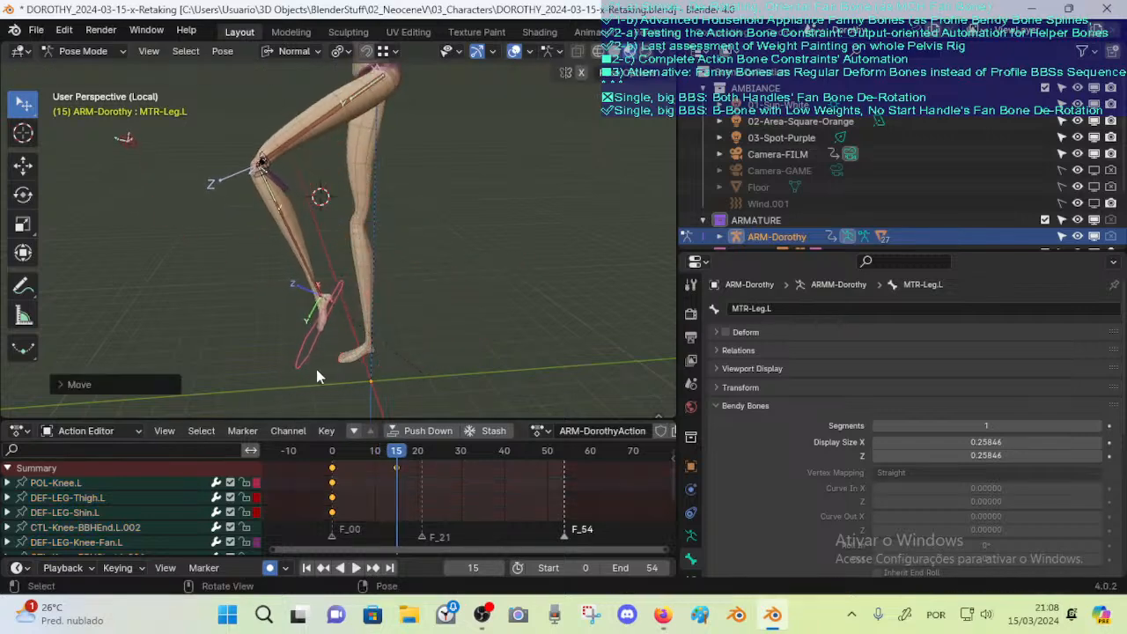
key(g)
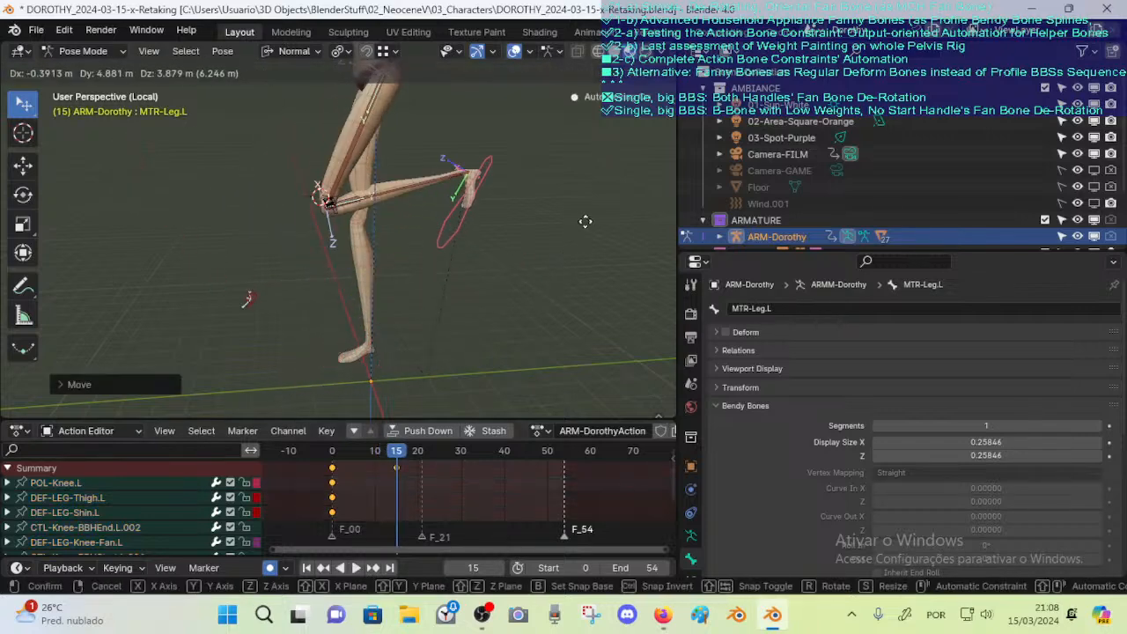
click(590, 241)
middle_drag(591, 241, 571, 261)
key(g)
click(591, 272)
key(r)
click(579, 232)
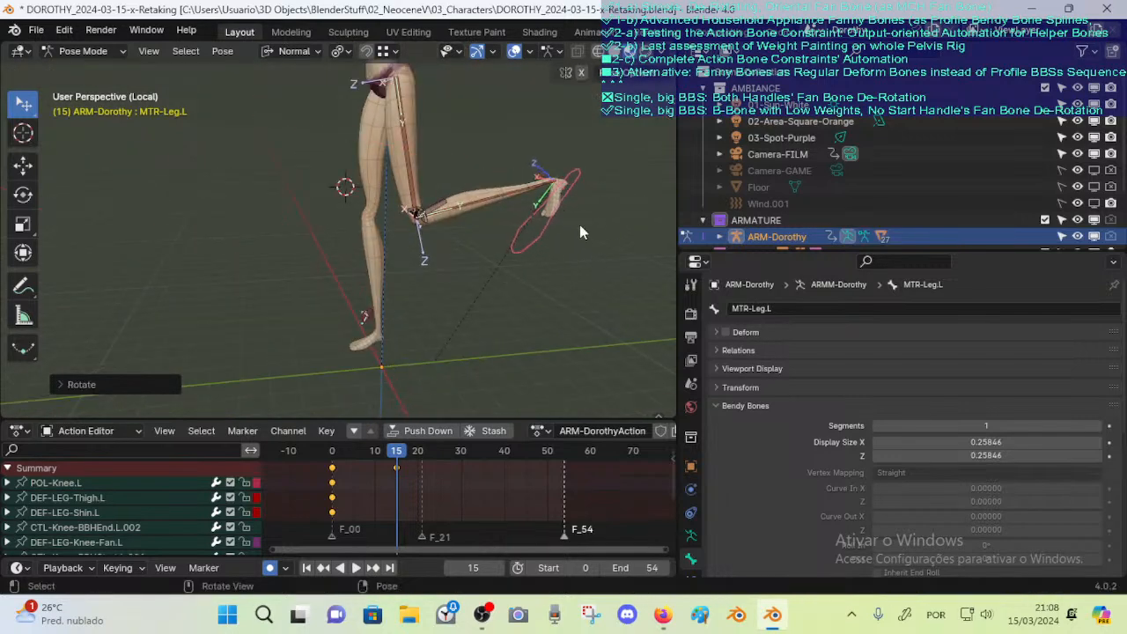
Move the MTR-Leg.L control at frame 15 so the thigh is raised horizontally and the shin folds back under it
key(g)
click(504, 164)
middle_drag(504, 164, 425, 361)
key(g)
click(454, 285)
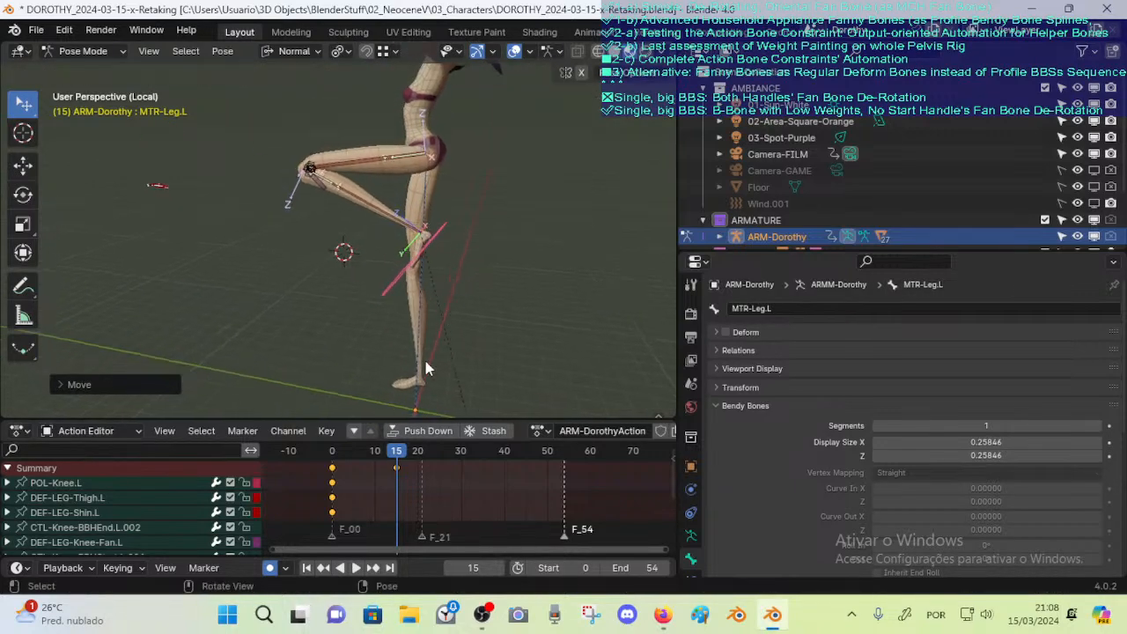
At frame 23, place the 3D cursor on the left knee, use it as the pivot point and set the transform orientation to Global
key(space)
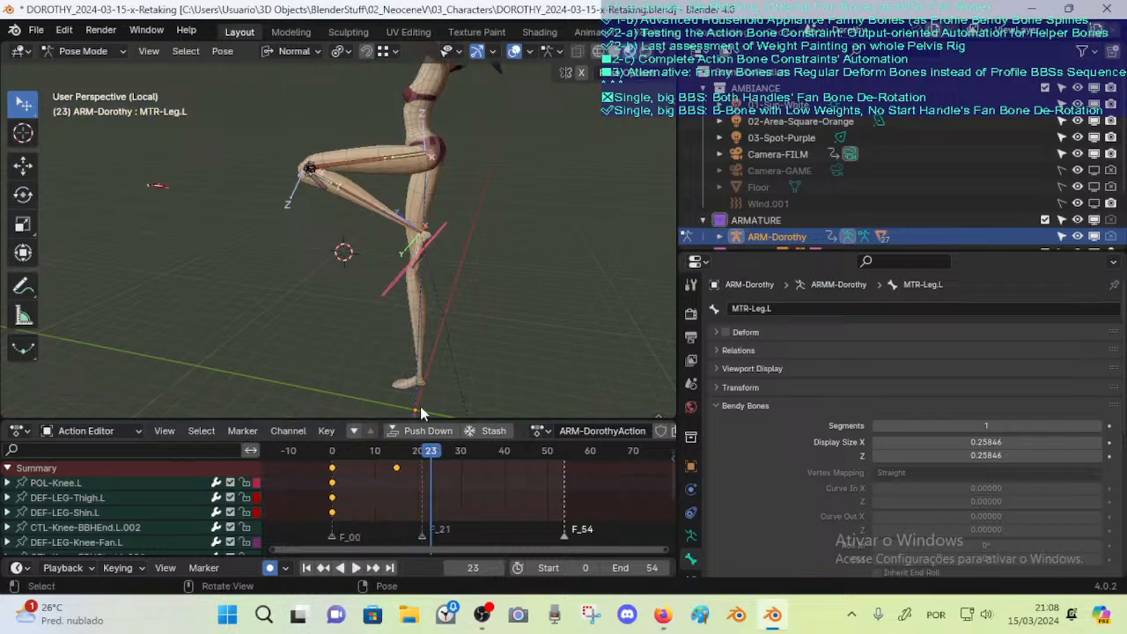
click(306, 172)
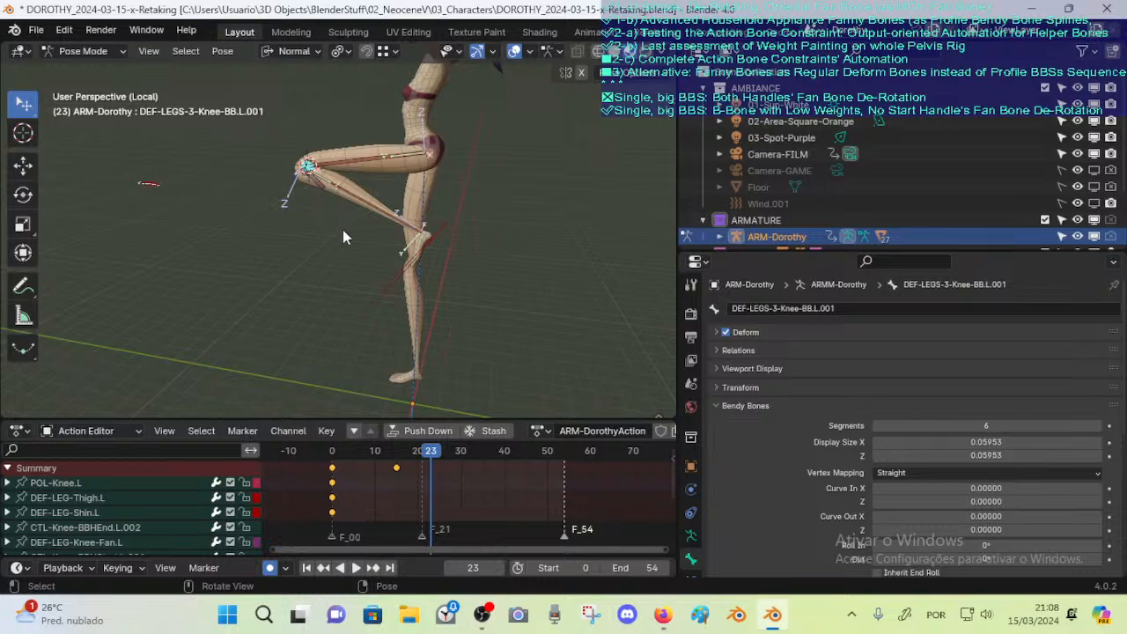
middle_drag(320, 254, 383, 168)
click(380, 159)
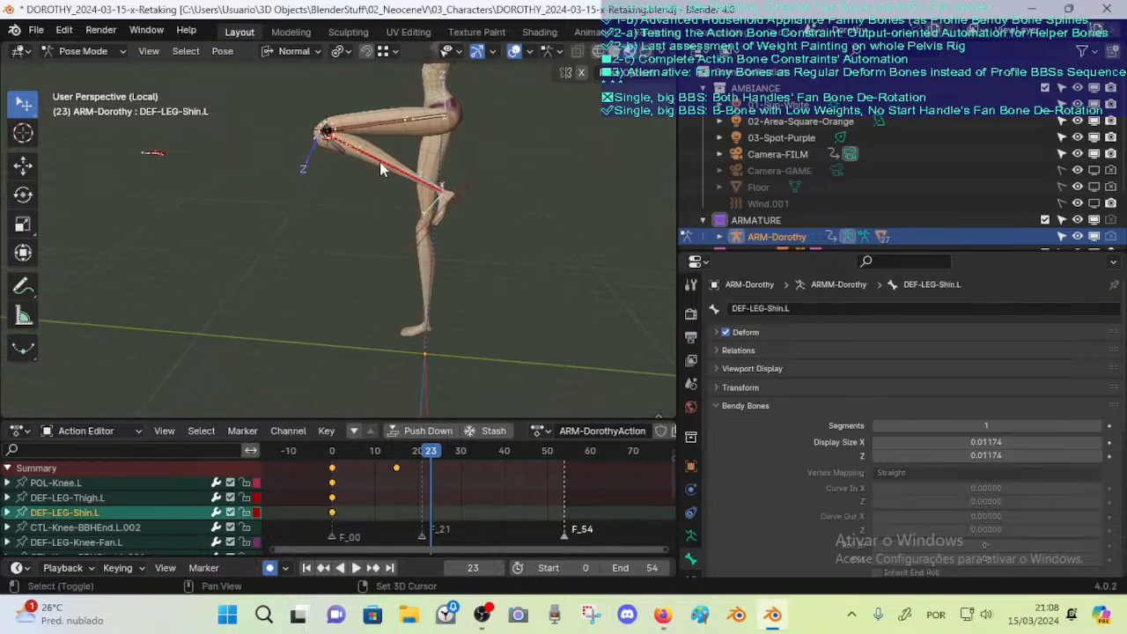
key(period)
click(414, 216)
click(291, 50)
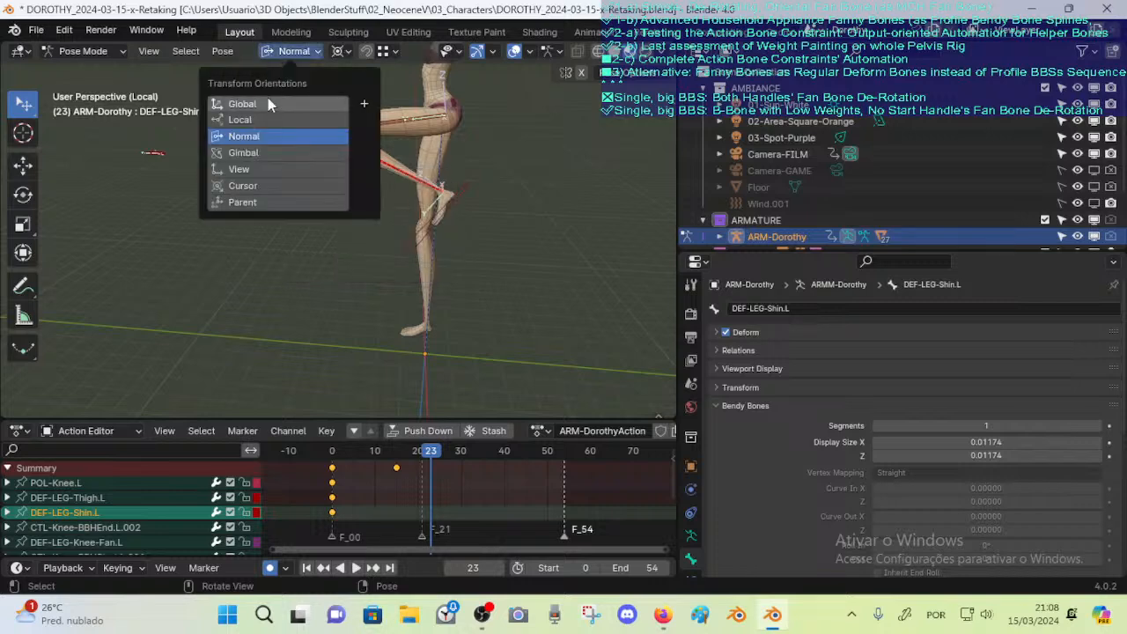
Rotate MTR-Leg.L forward around the knee at frame 23 until the shin hangs vertically
click(424, 246)
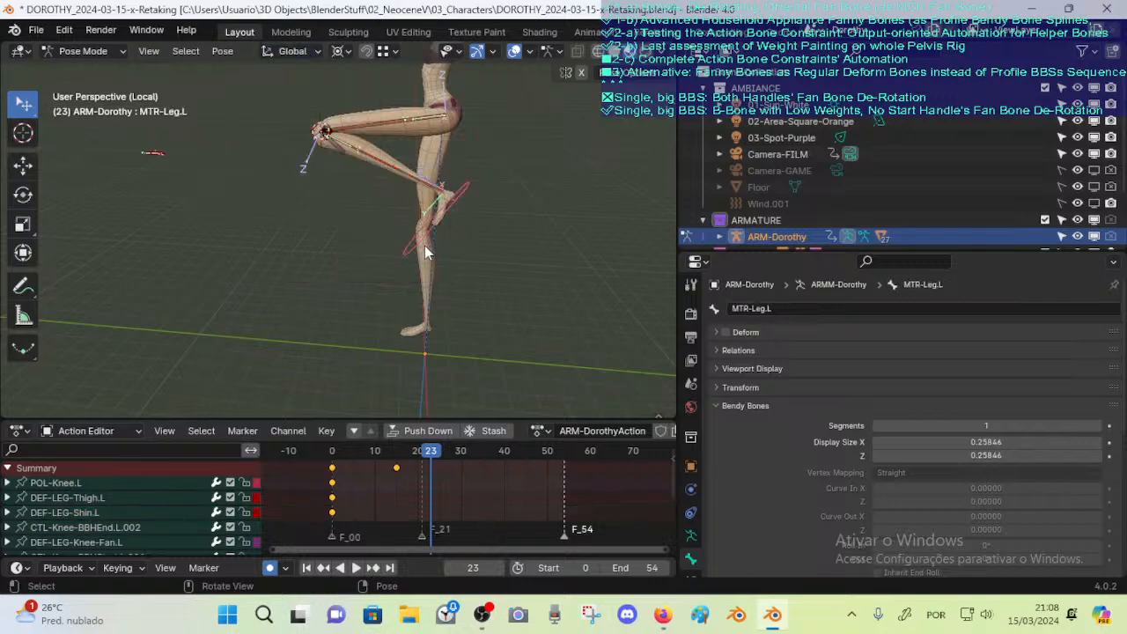
key(r)
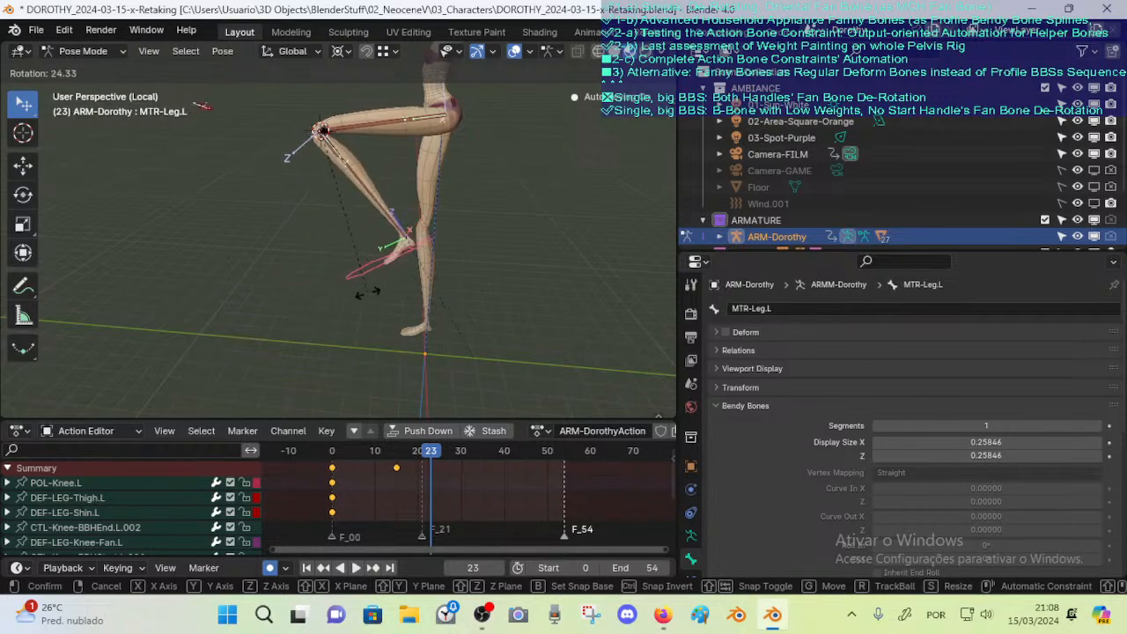
click(272, 317)
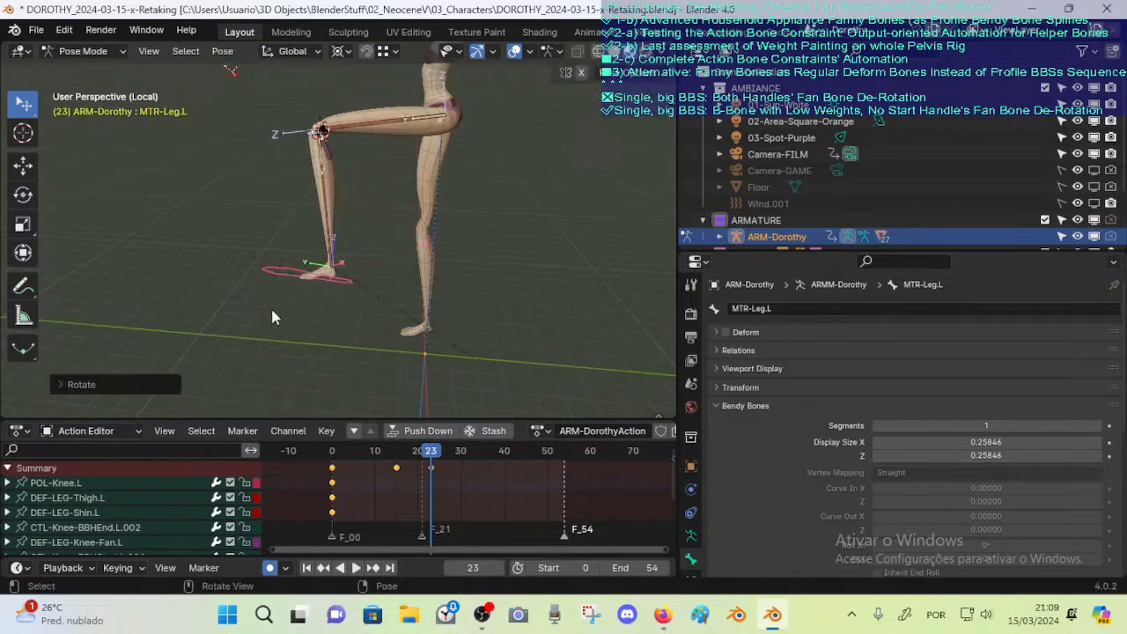
At frame 32, rotate MTR-Leg.L around the knee until the raised leg is stretched almost straight forward
click(469, 459)
key(r)
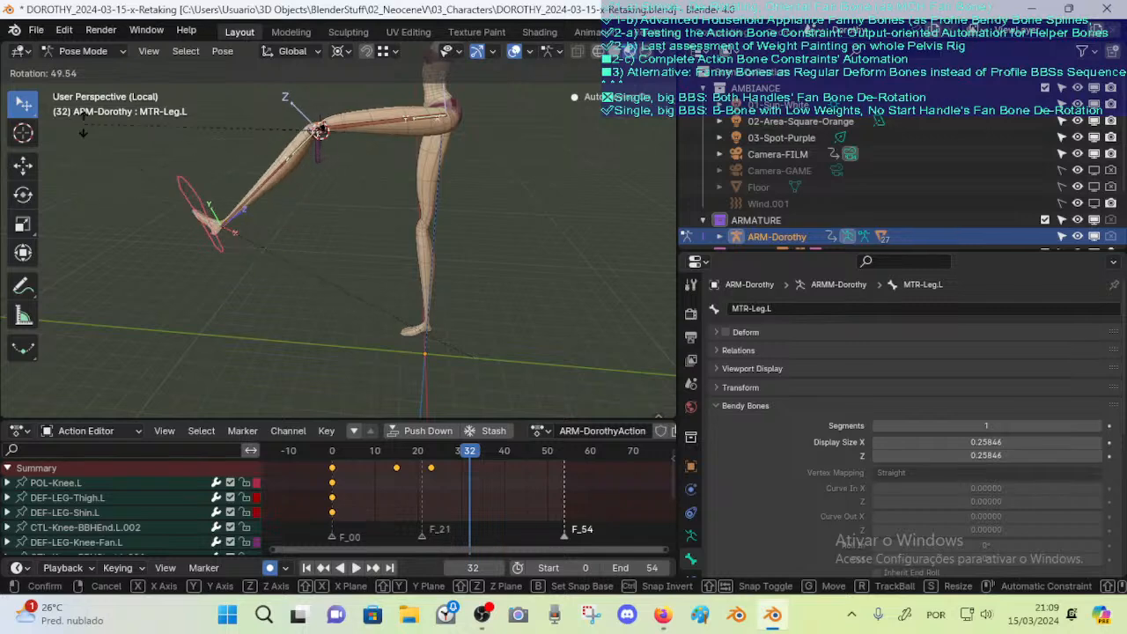
click(293, 173)
middle_drag(293, 173, 307, 167)
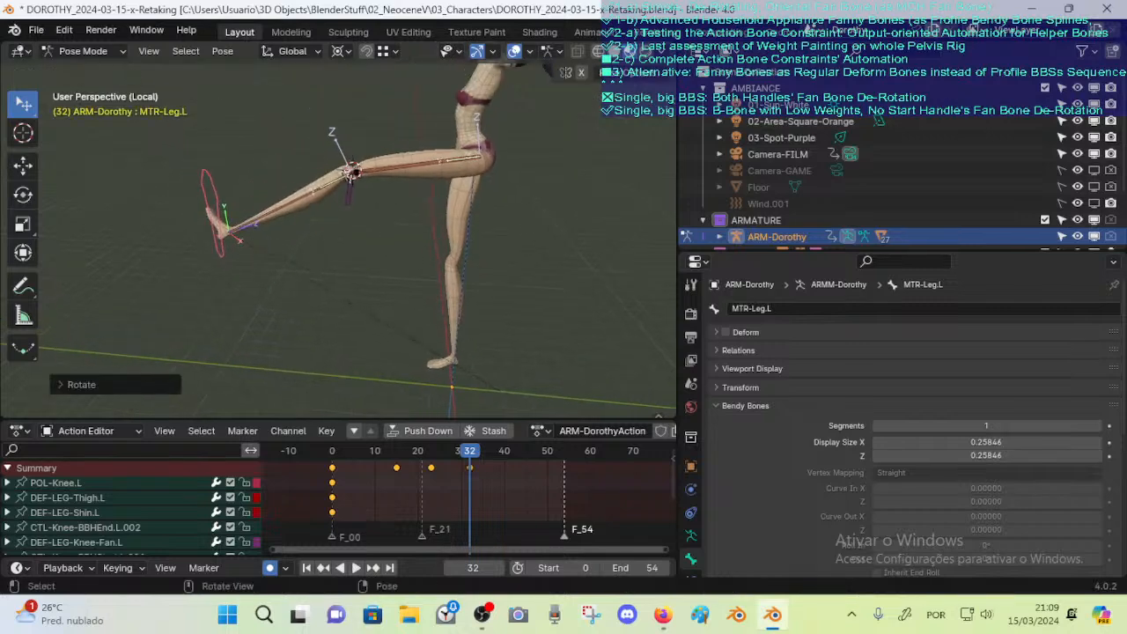
key(r)
click(240, 213)
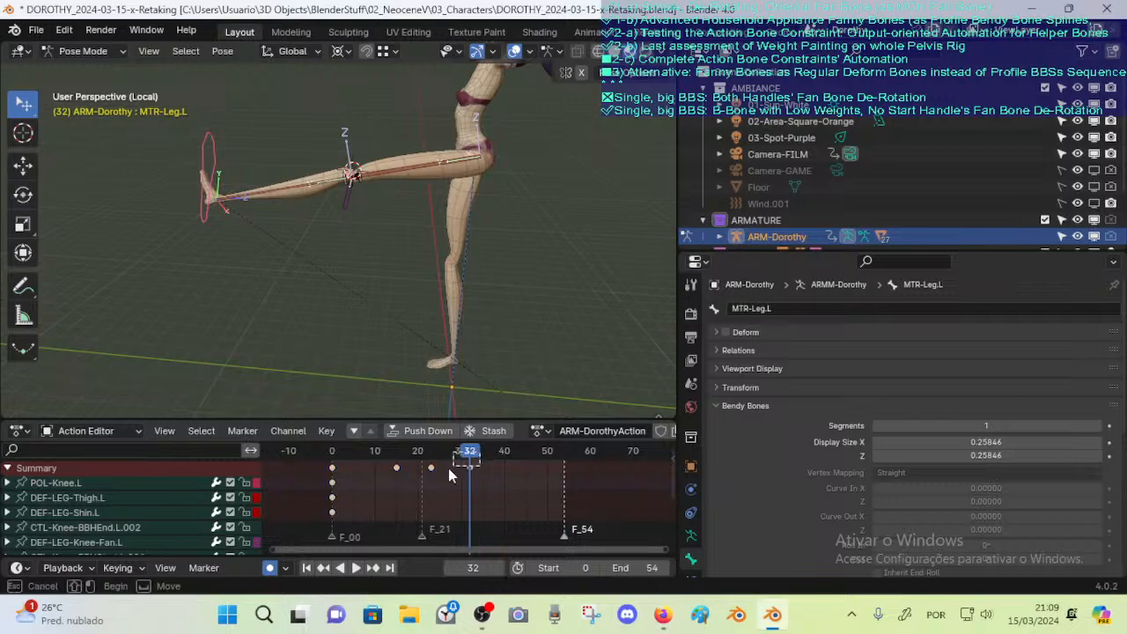
Retime the three leg keyframes after frame 0 to about frames 4, 9 and 17
drag(449, 475, 385, 498)
key(g)
click(341, 483)
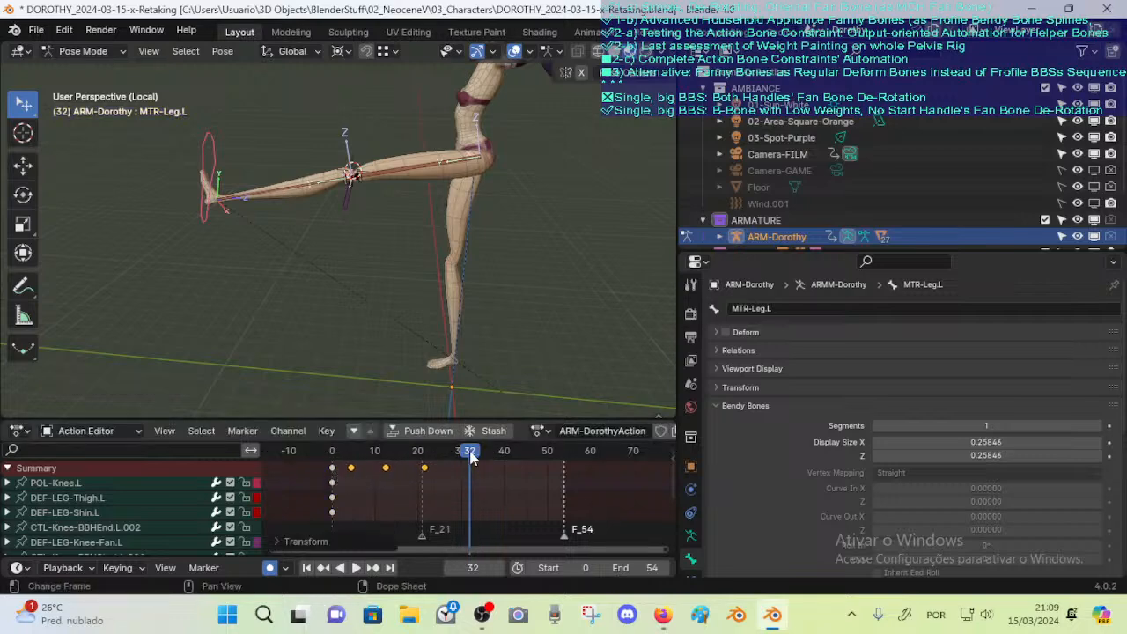
click(422, 470)
key(g)
click(397, 471)
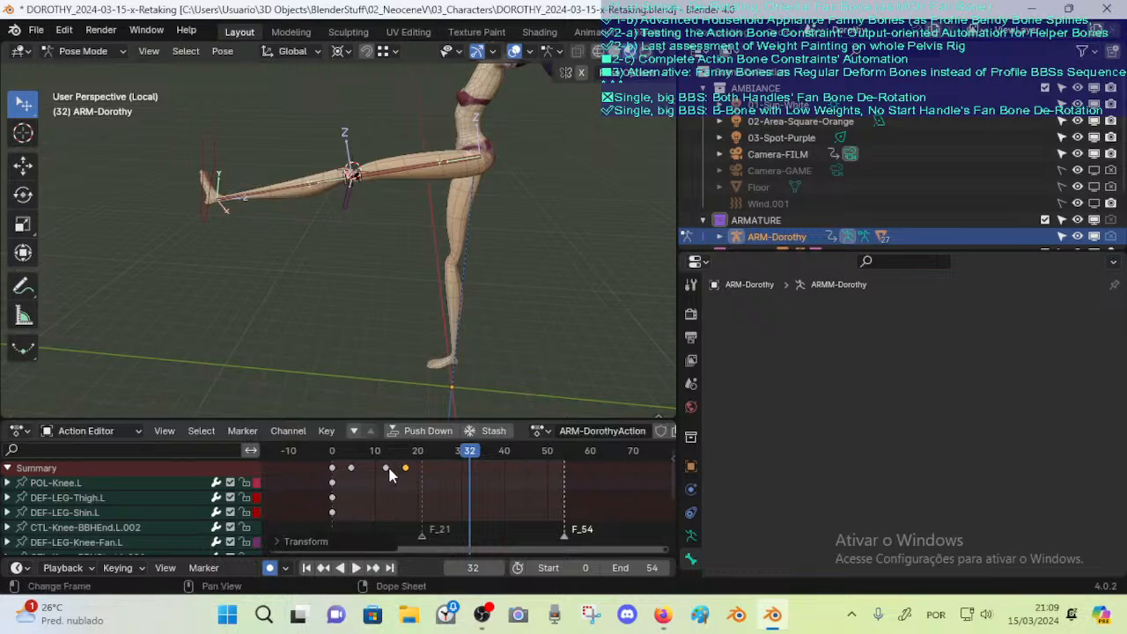
click(388, 471)
key(g)
click(356, 468)
Go to frame 17 and make it the end frame of the animation range
click(402, 451)
key(Right)
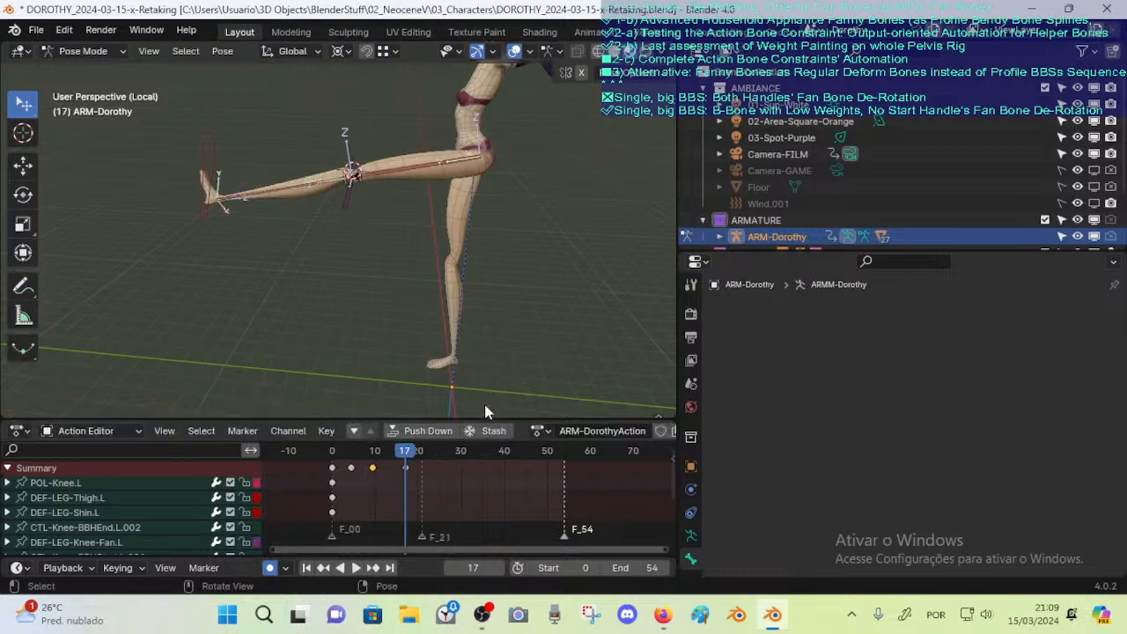
key(ctrl+End)
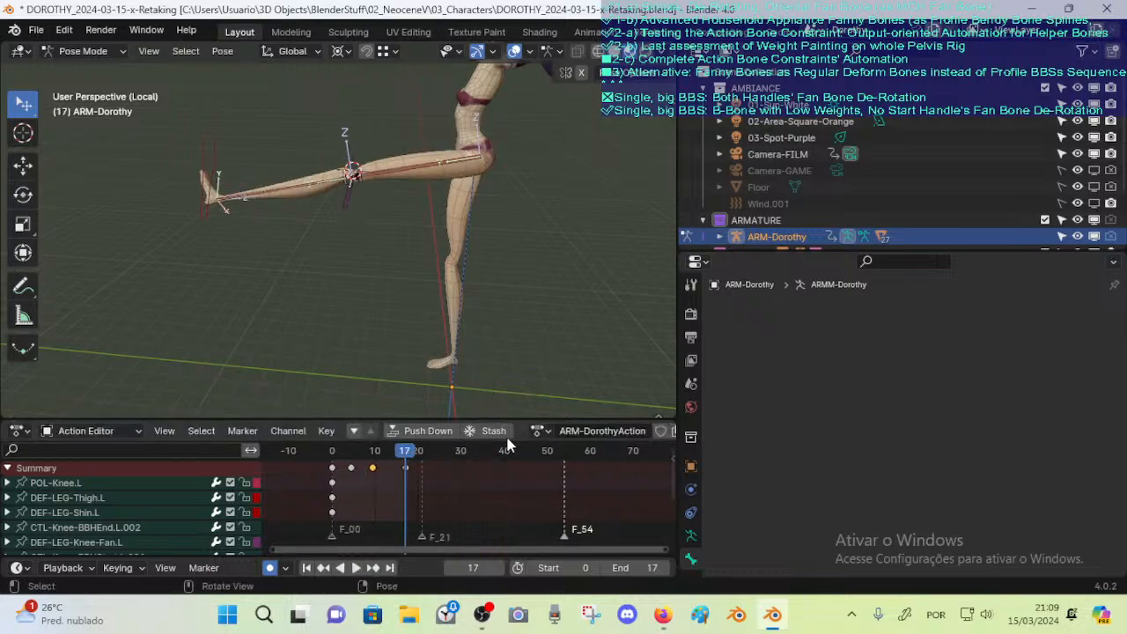
Play and scrub through the kick, turn off auto keying and look closely at the stretched knee
key(space)
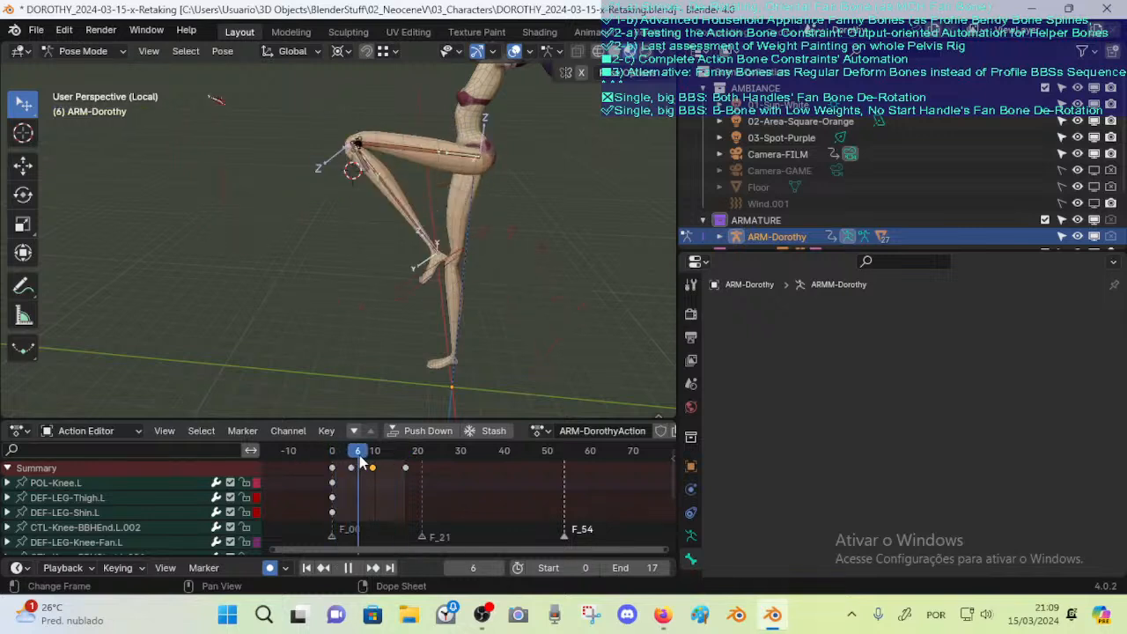
drag(383, 454, 414, 450)
shift+middle_drag(397, 352, 475, 392)
middle_drag(476, 392, 474, 338)
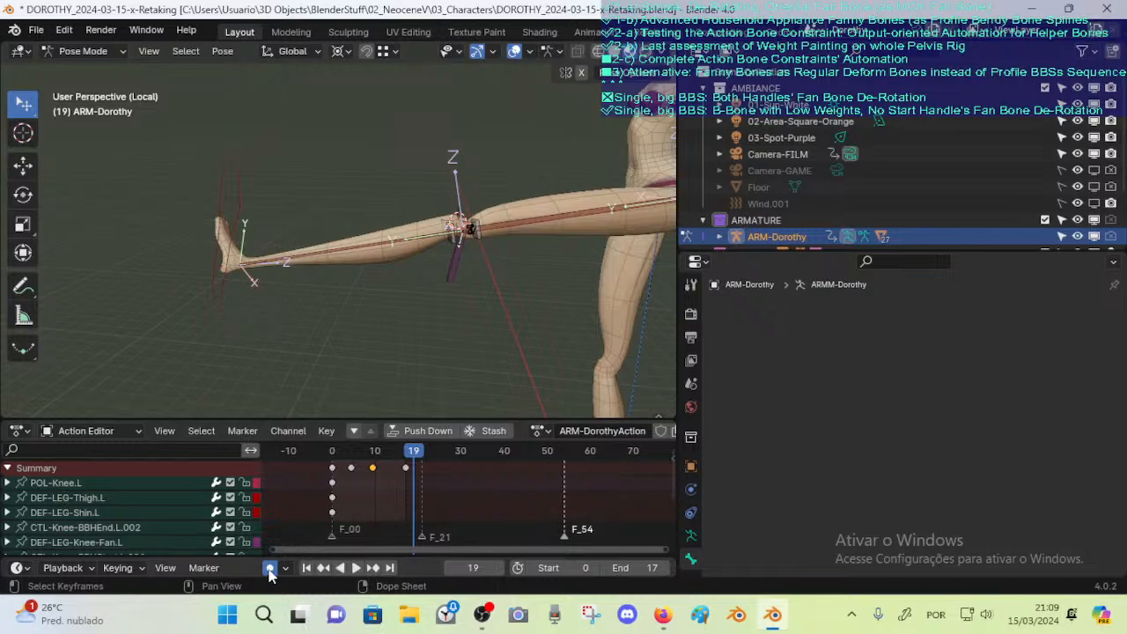
middle_drag(400, 350, 427, 340)
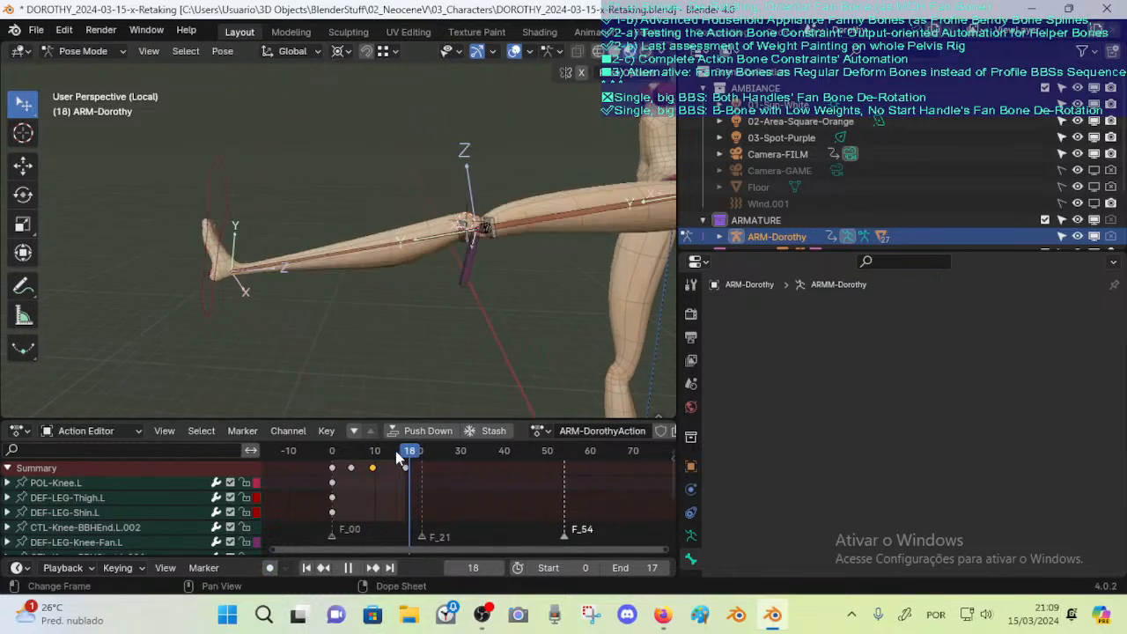
Stop the animation at frame 17 and widen the 3D viewport for a closer look at the knee bones
mouse_move(396, 451)
mouse_down()
mouse_move(366, 454)
mouse_move(406, 456)
mouse_up()
shift+middle_drag(477, 355, 440, 359)
drag(678, 321, 764, 322)
key(space)
scroll(554, 321, up, 2)
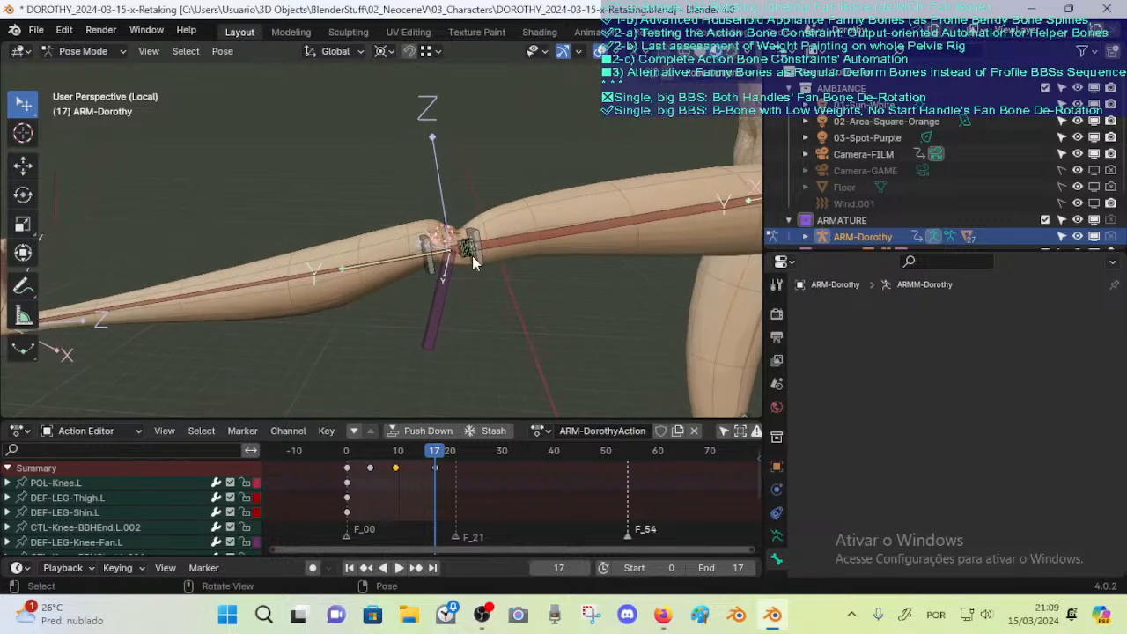
Select the bone DEF-LEGS-3-Knee-BB.L.001 and reset the Original Length of its Stretch To constraint
click(472, 256)
click(777, 535)
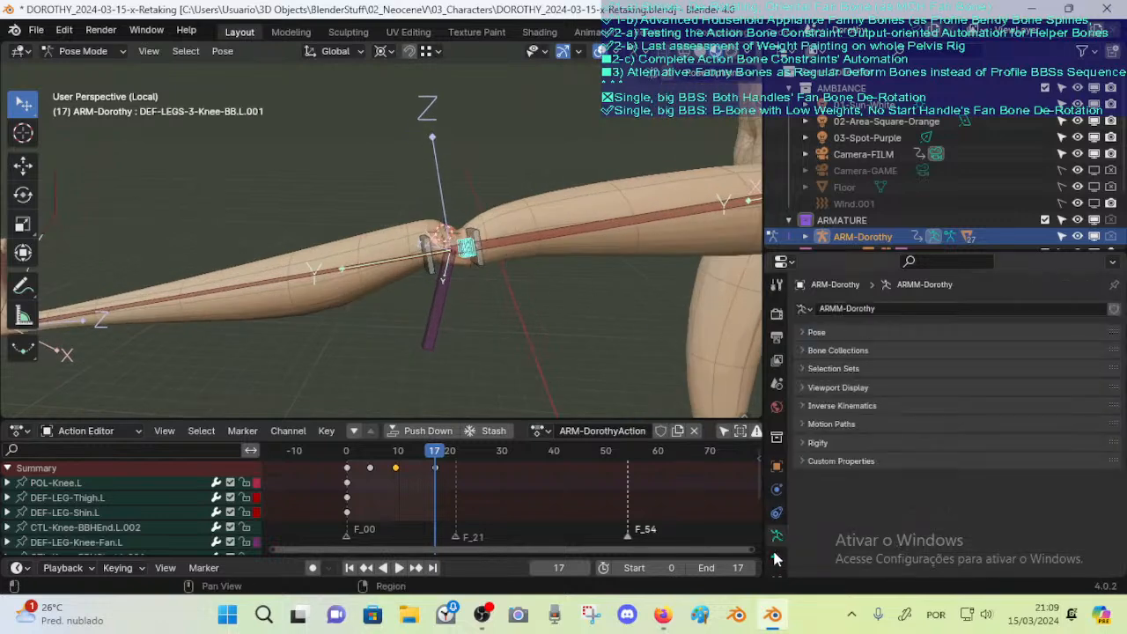
scroll(776, 520, down, 1)
click(777, 537)
click(1094, 400)
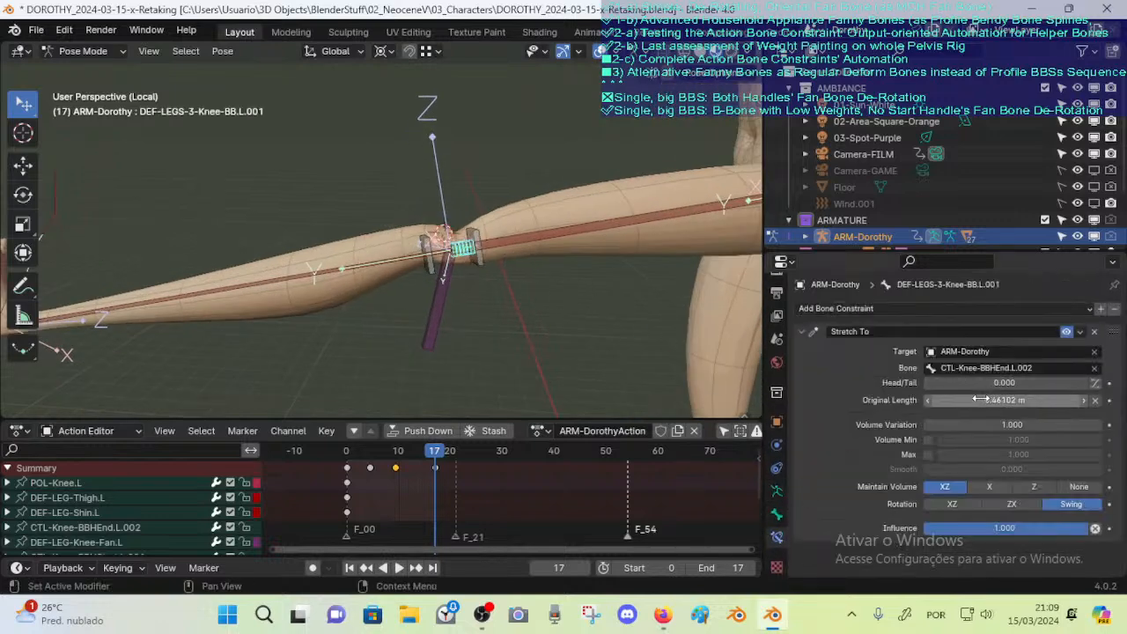
Set the Original Length of the knee bone's Stretch To constraint to 0.26102 m
middle_drag(606, 379, 542, 278)
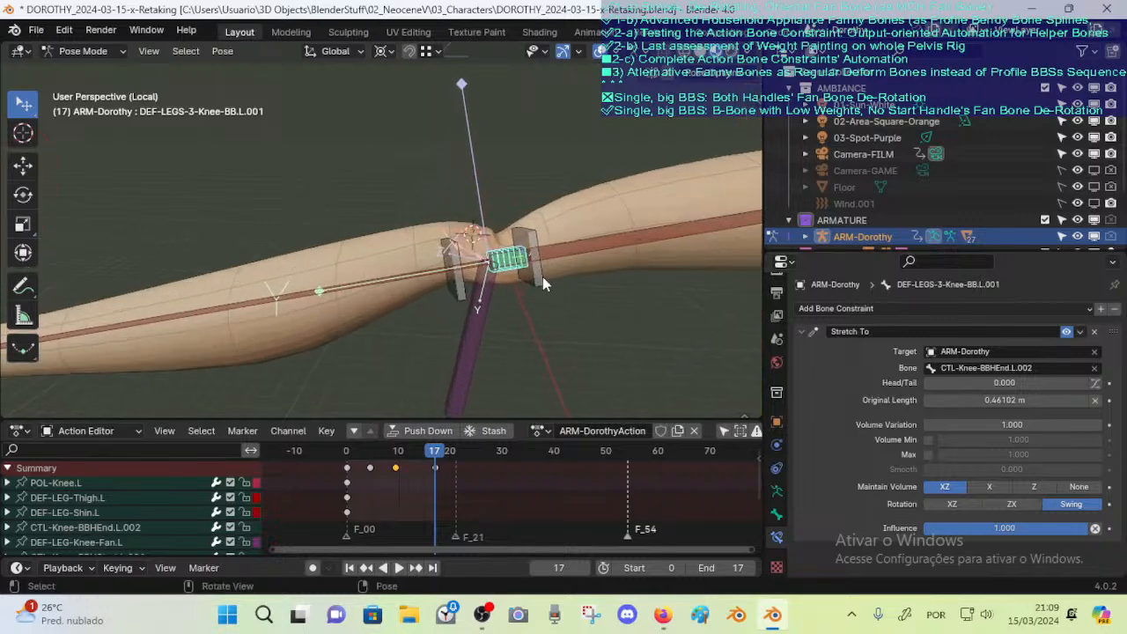
click(926, 400)
click(926, 400)
click(926, 401)
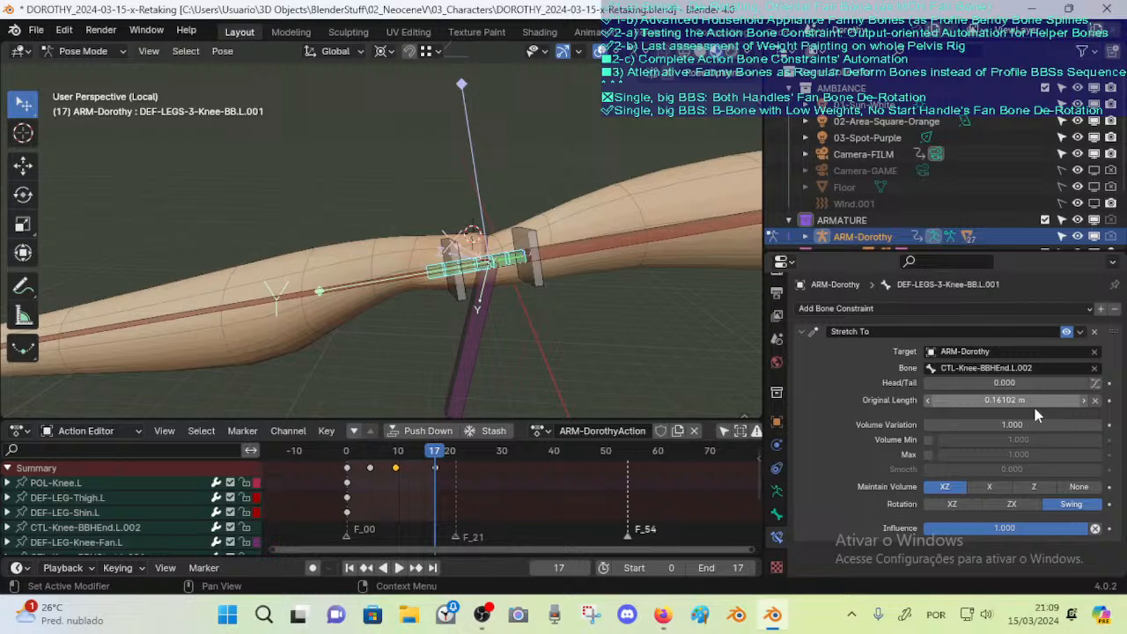
click(1084, 401)
middle_drag(717, 388, 669, 345)
Try raising and lowering the knee bone's Original Length, including 0.16102 m, and restore it to 0.26102 m
click(476, 278)
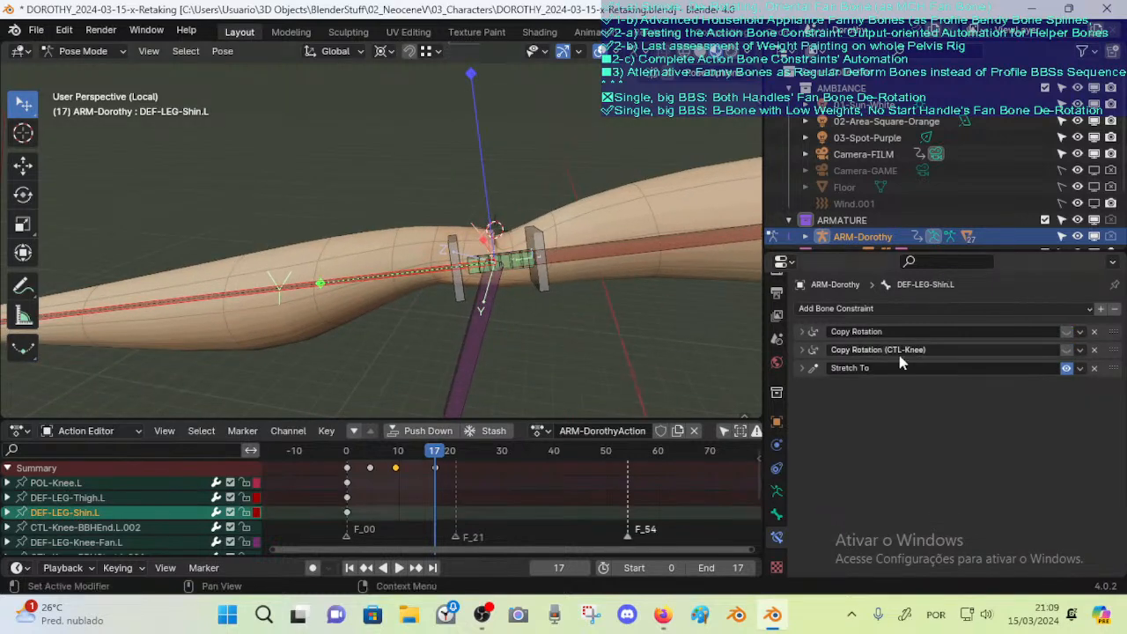
click(526, 270)
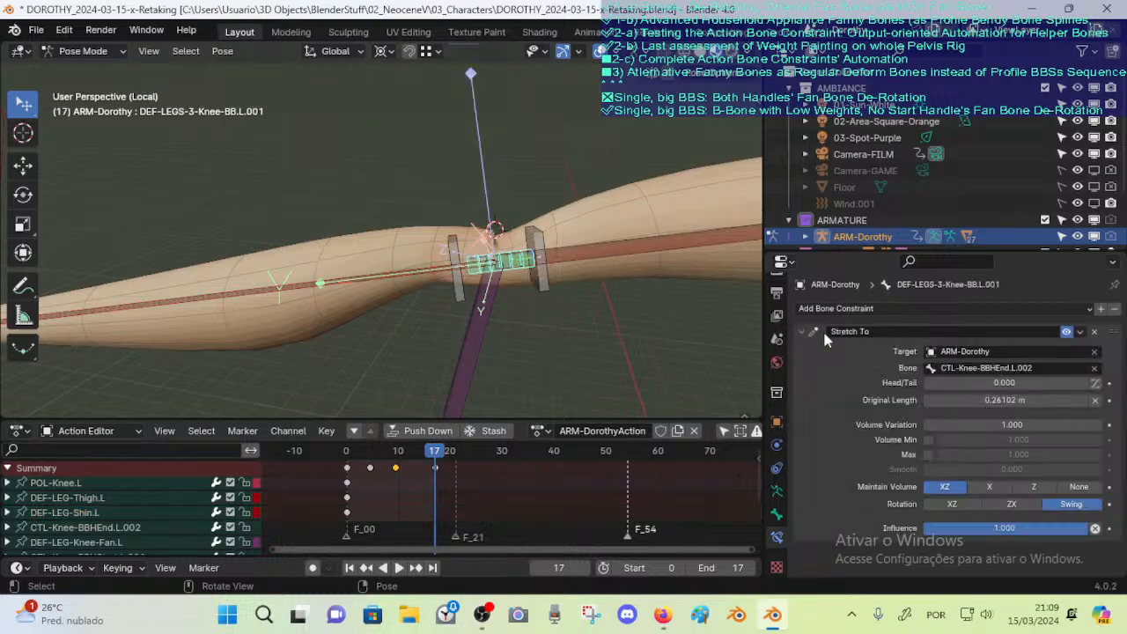
click(1083, 402)
drag(925, 399, 965, 399)
key(ctrl+z)
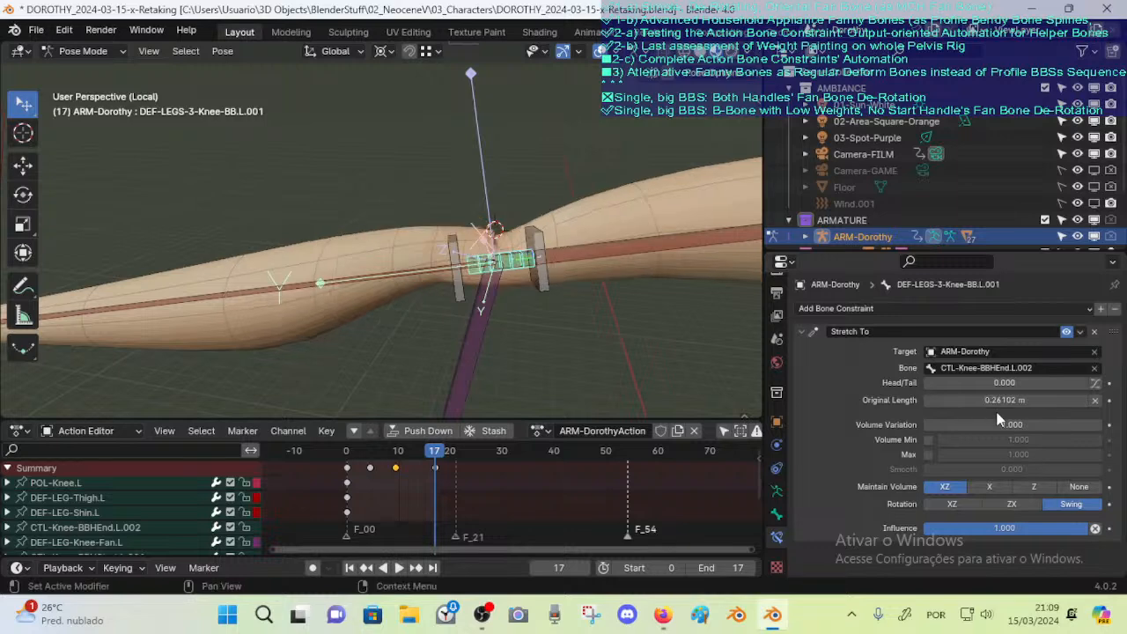
click(927, 400)
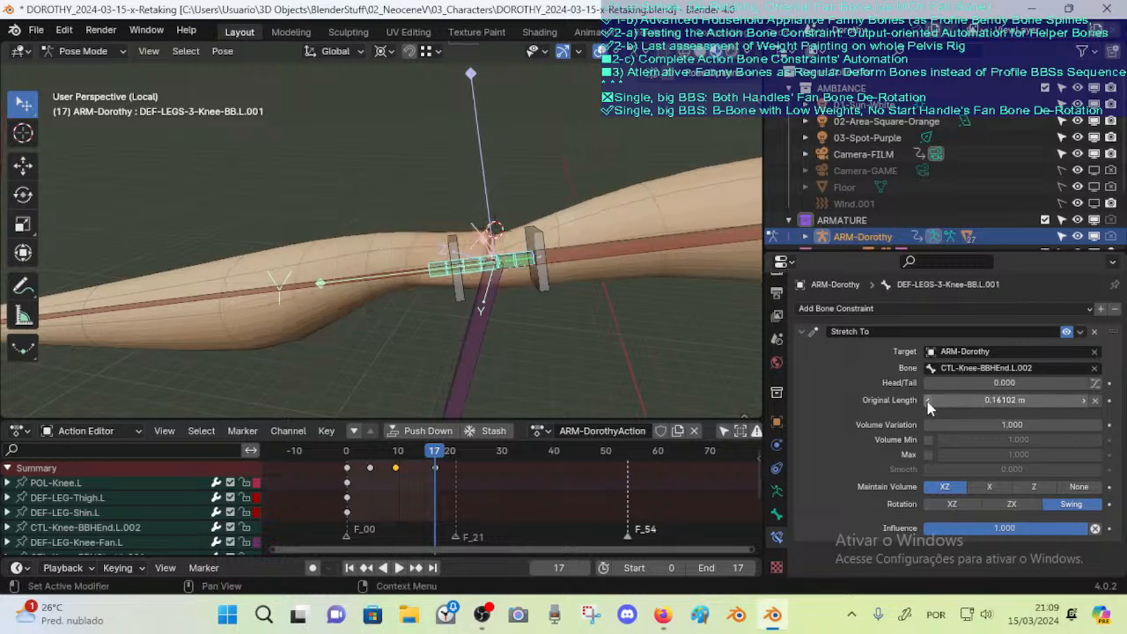
click(1082, 403)
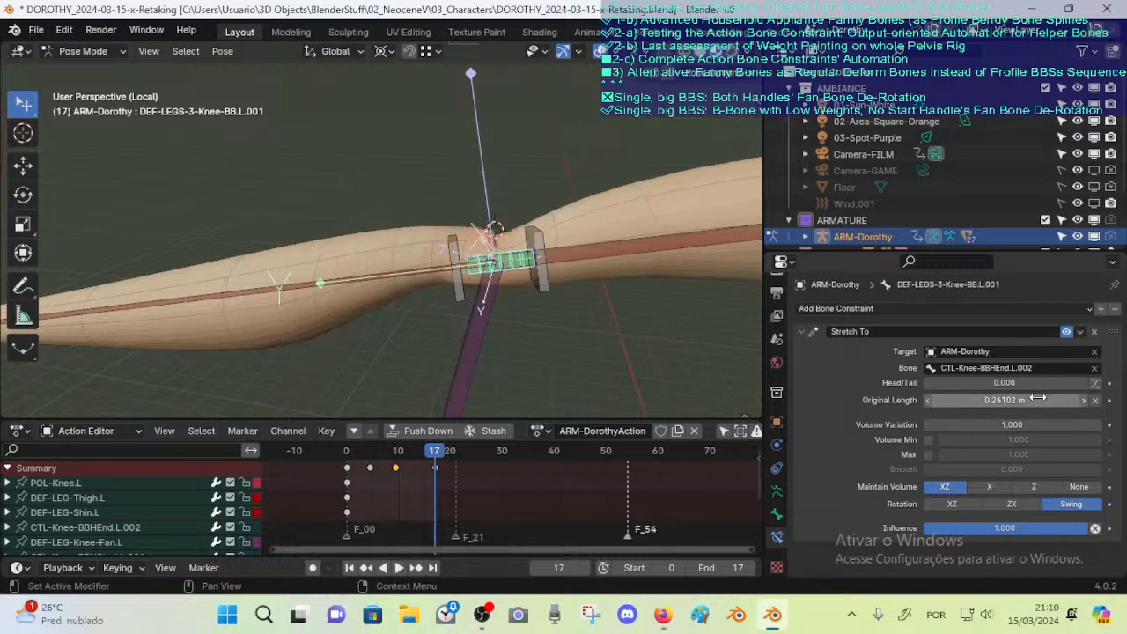
drag(1039, 399, 1035, 399)
key(ctrl+z)
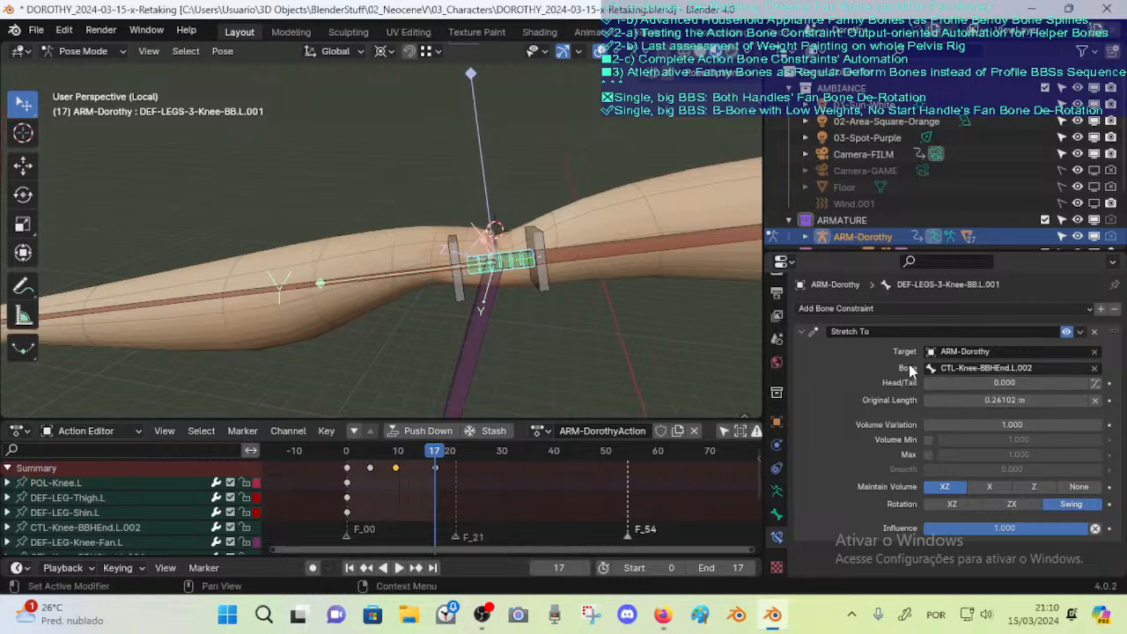
Compare the knee's shape at Original Lengths of 0.36102 m and 0.16102 m, and return to 0.26102 m
click(1084, 403)
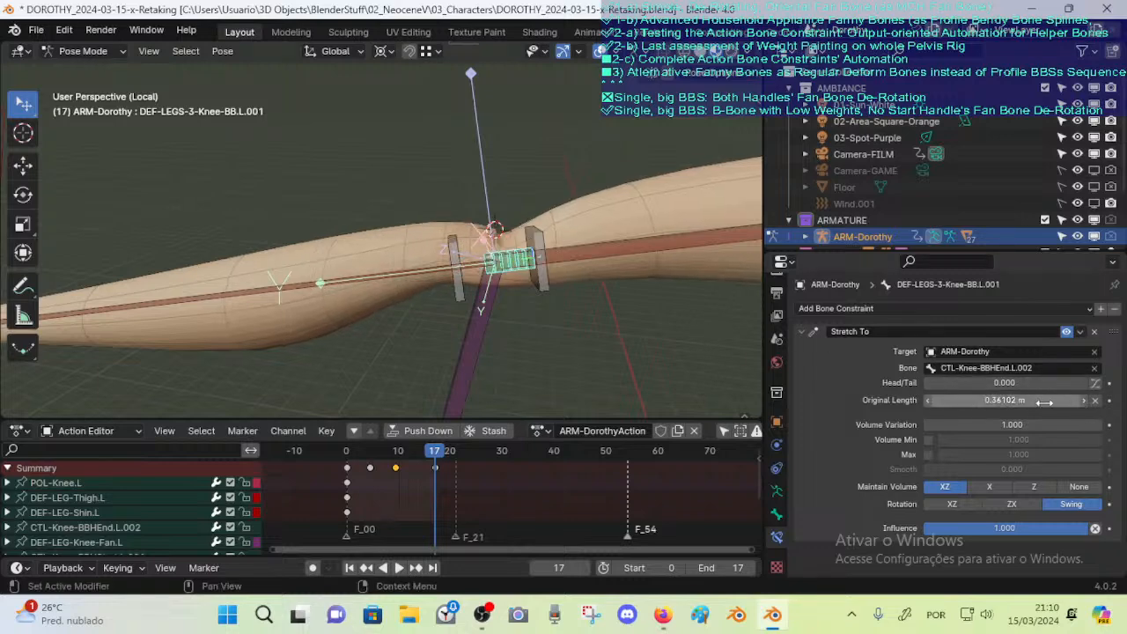
click(926, 401)
click(927, 401)
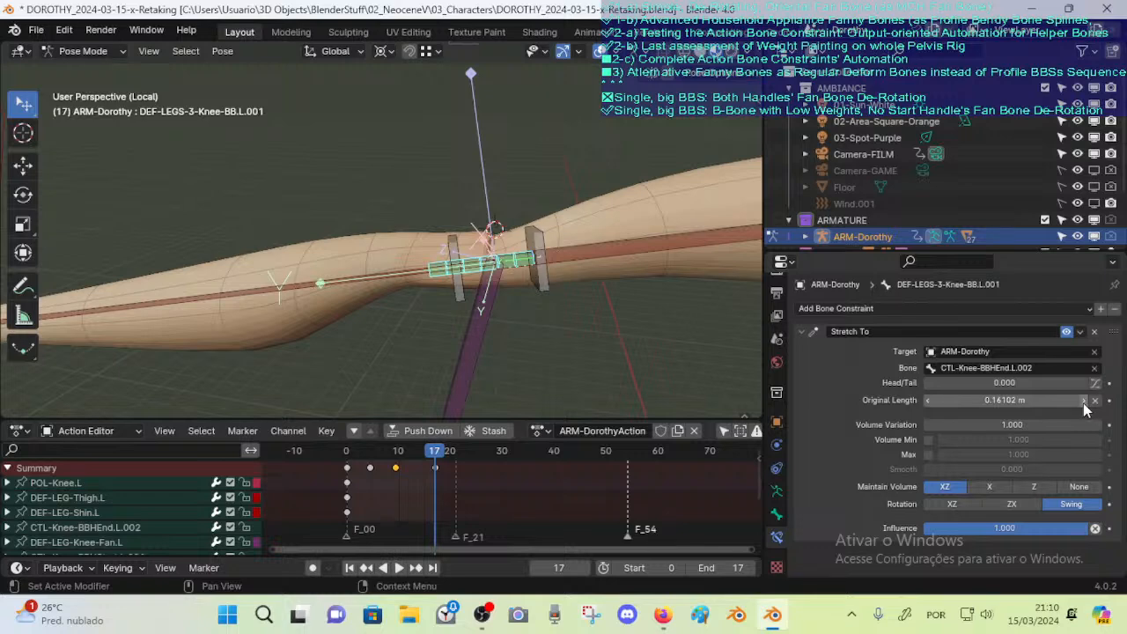
click(1083, 403)
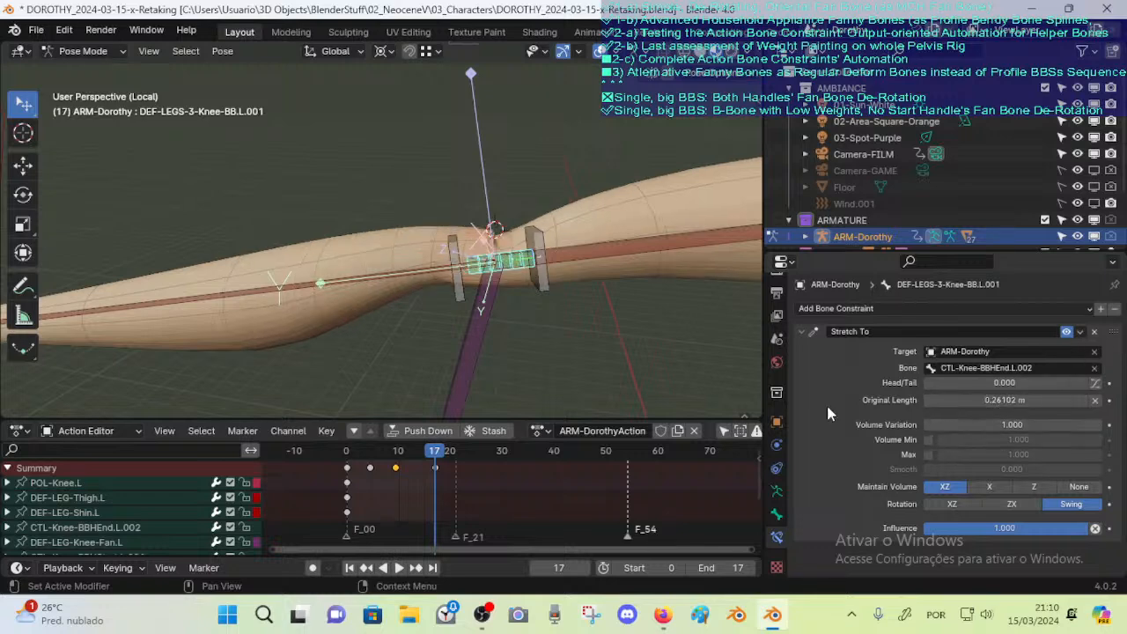
Inspect the knee from another angle, select the bone DEF-LEG-Knee-Fan.L and show its bone properties
middle_drag(617, 347, 536, 283)
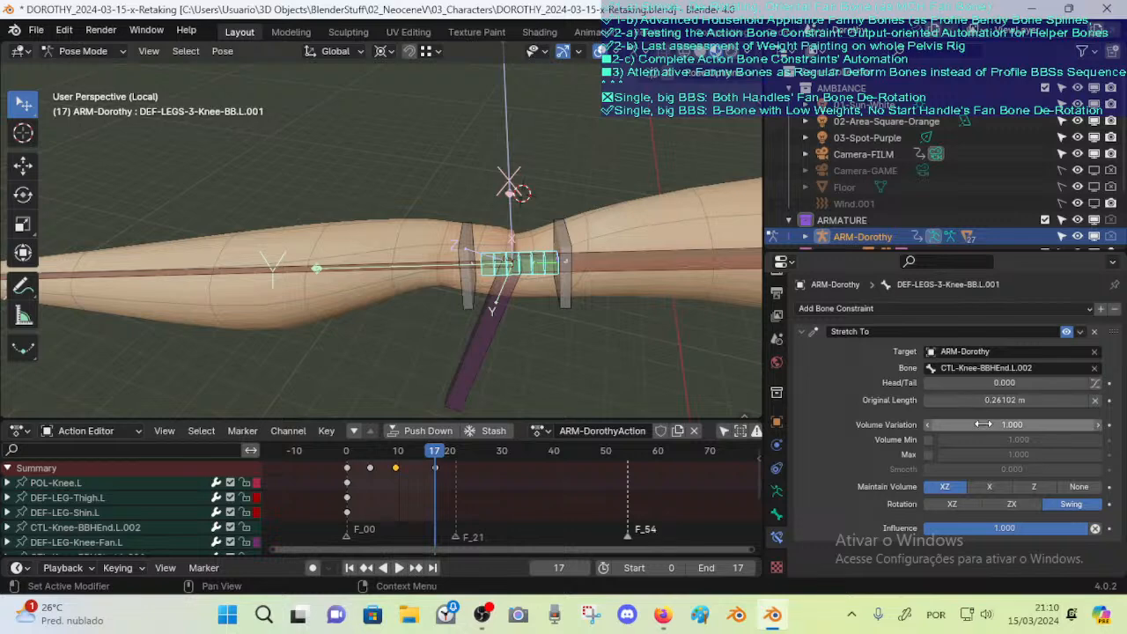
drag(995, 382, 748, 377)
middle_drag(663, 342, 564, 348)
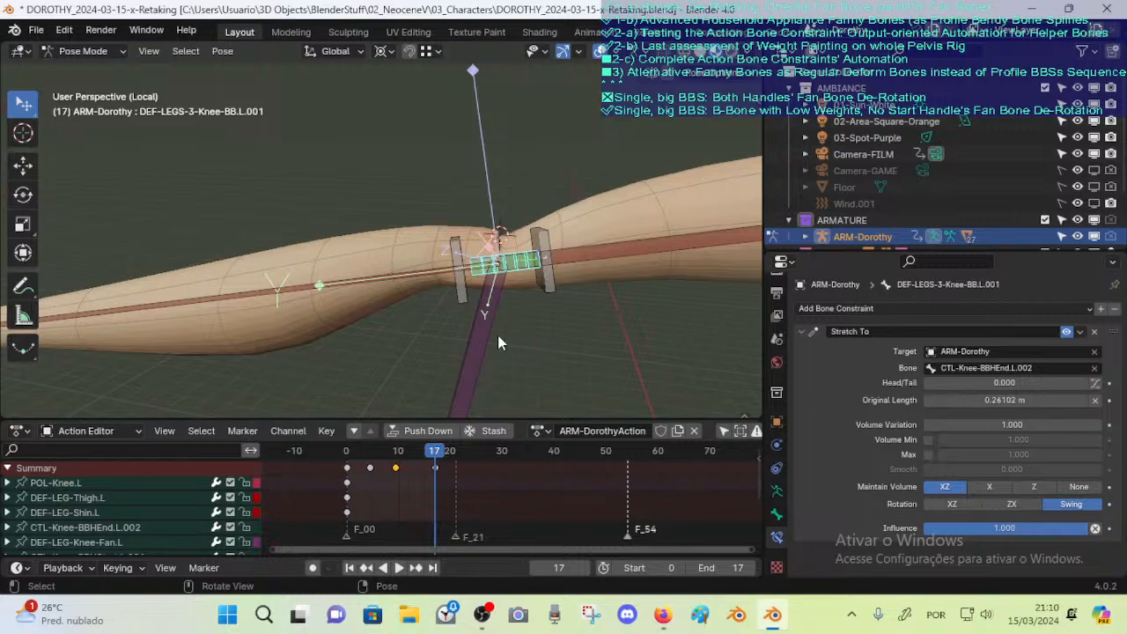
click(497, 344)
click(776, 514)
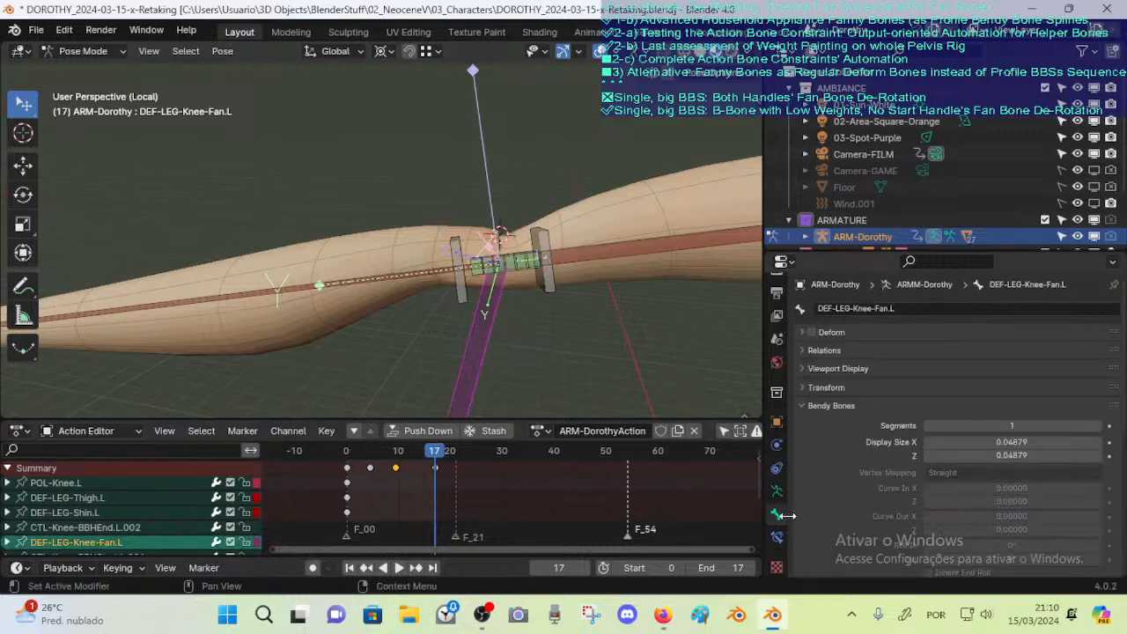
Select the bendy bone DEF-LEGS-3-Knee-BB.L.001 and compare the knee's shape with its Deform option off and on, leaving it enabled
click(529, 275)
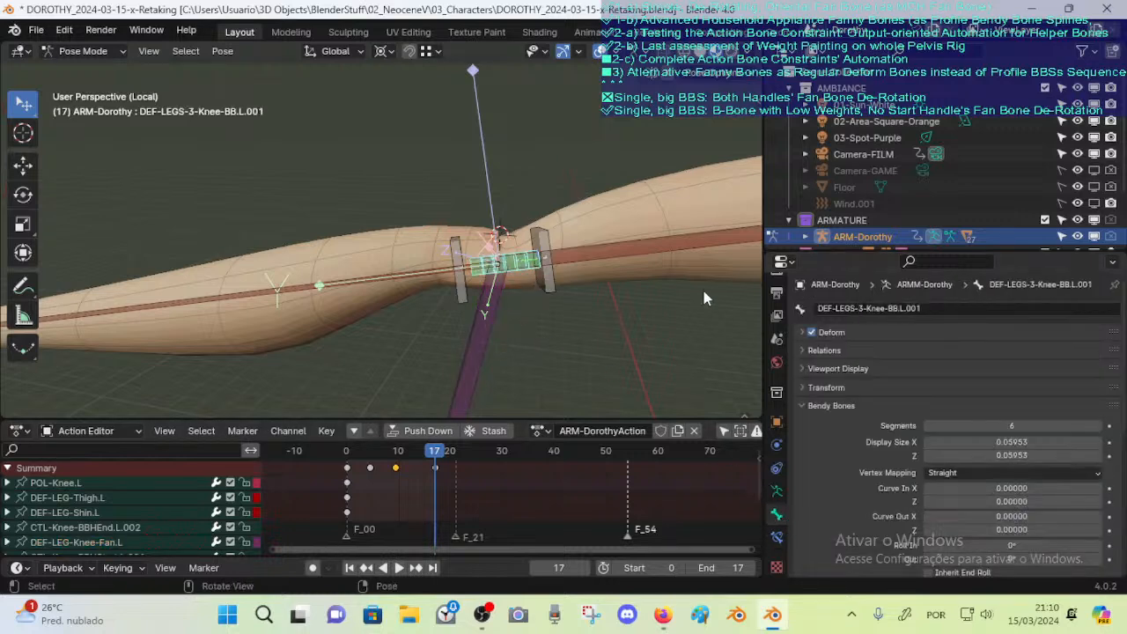
click(810, 332)
click(810, 333)
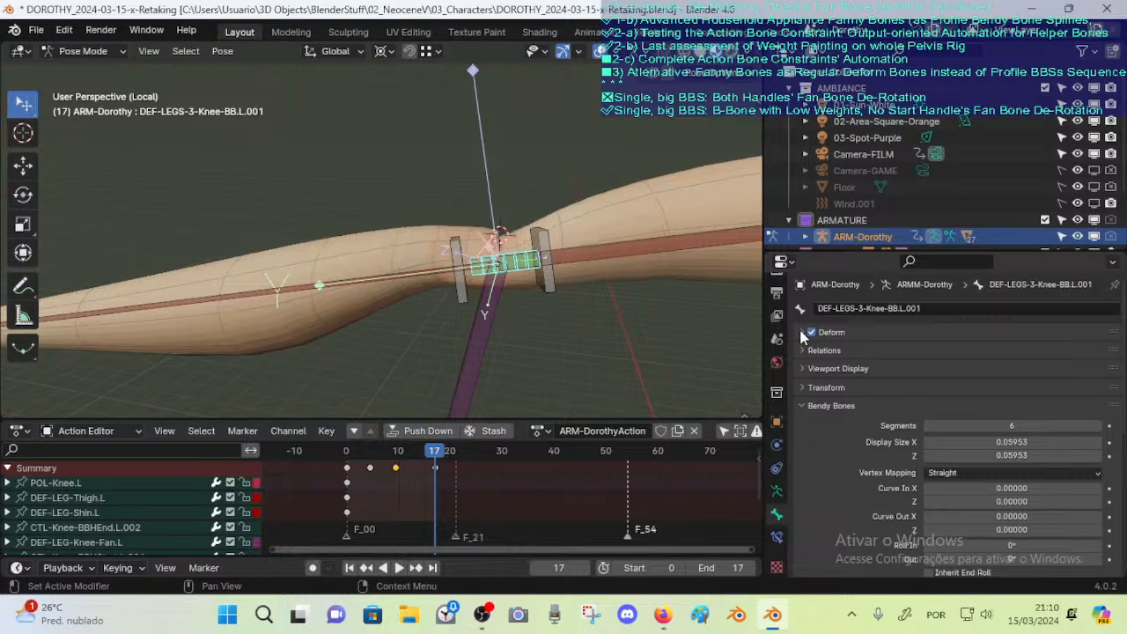
click(810, 333)
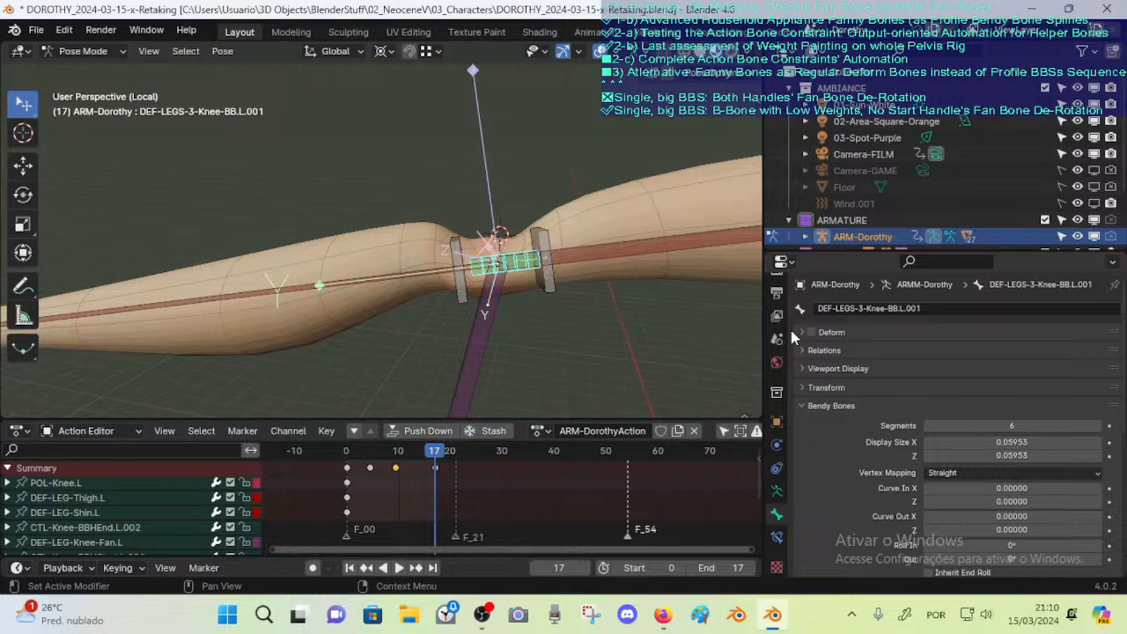
click(810, 333)
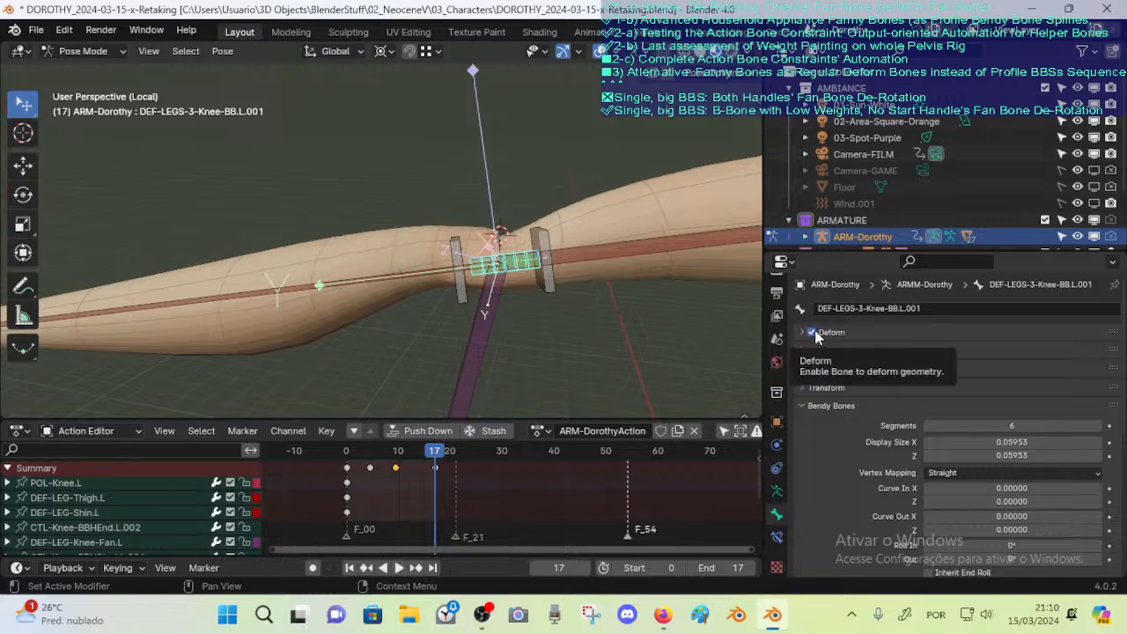
click(812, 333)
click(810, 332)
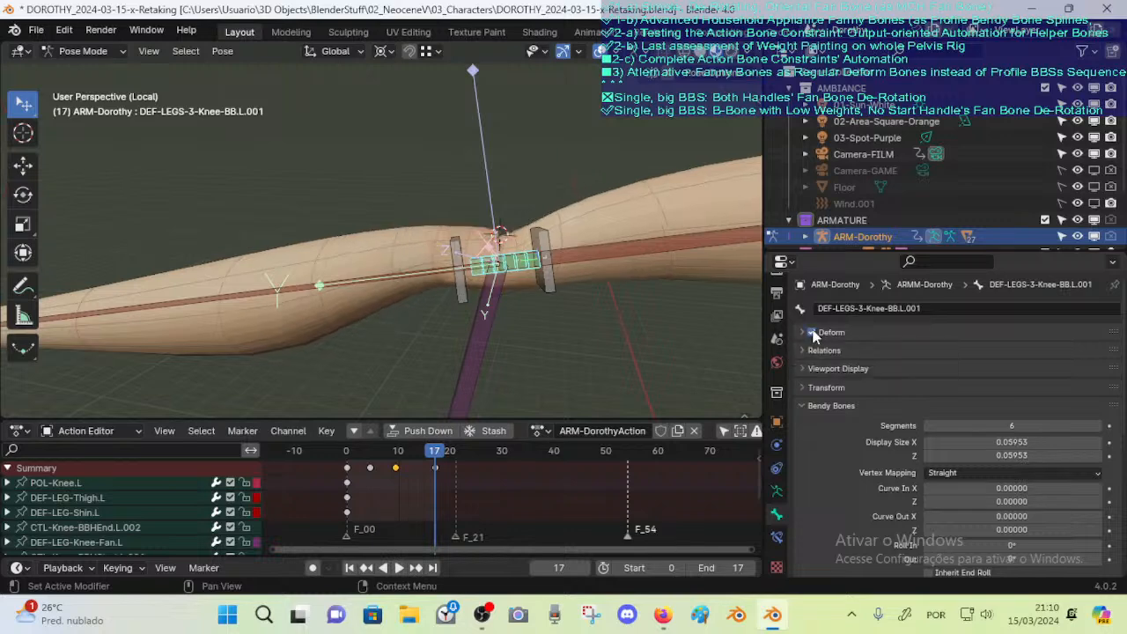
click(811, 333)
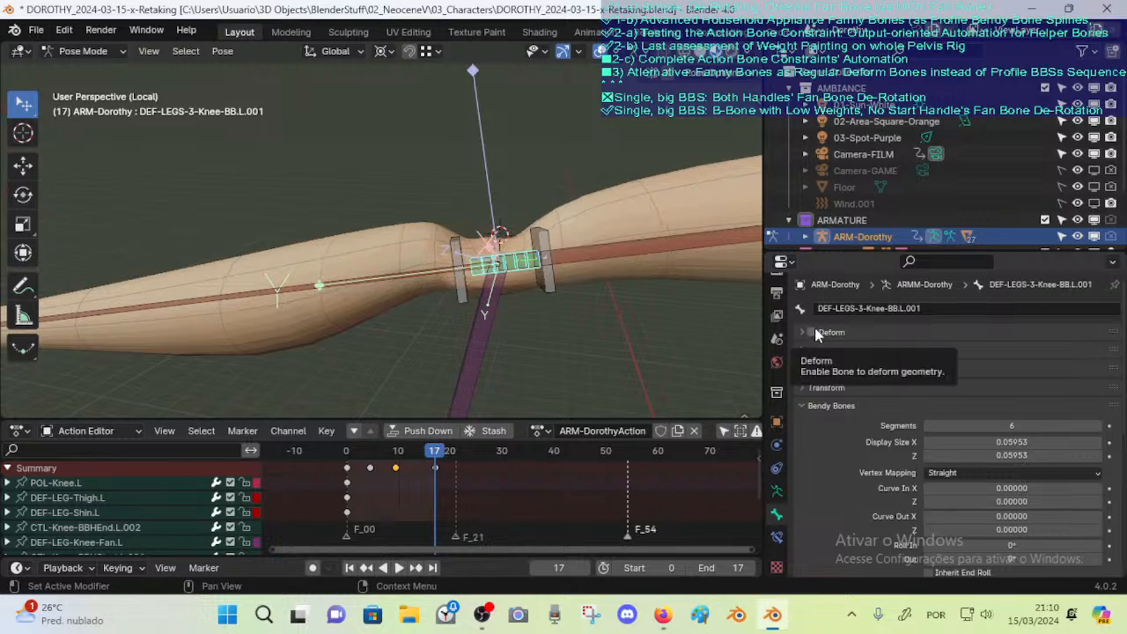
click(811, 333)
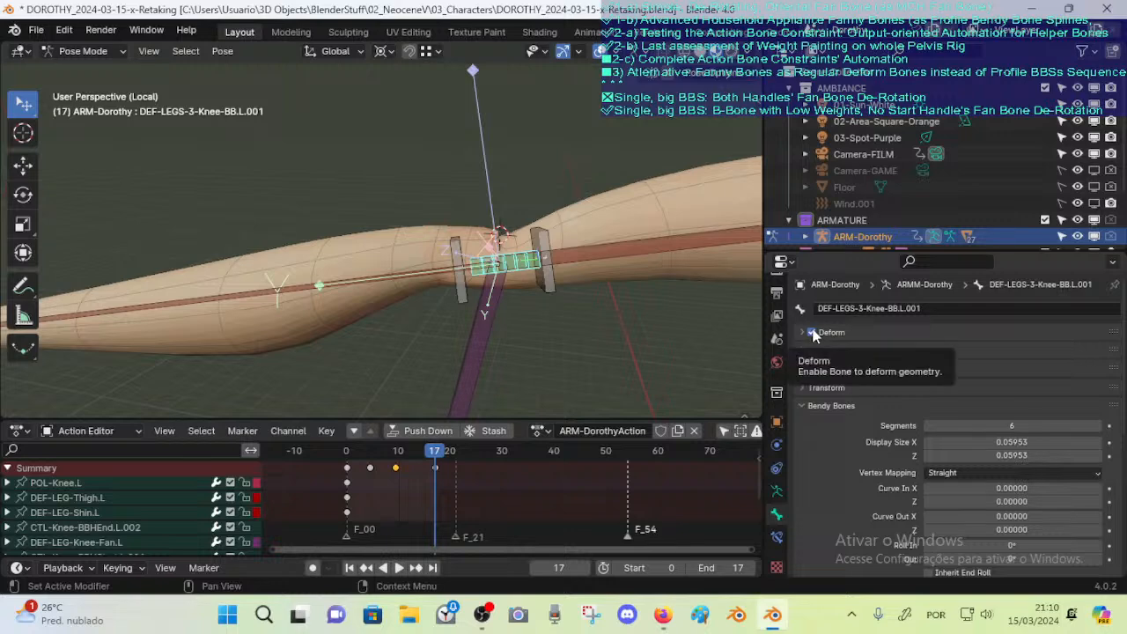
click(812, 333)
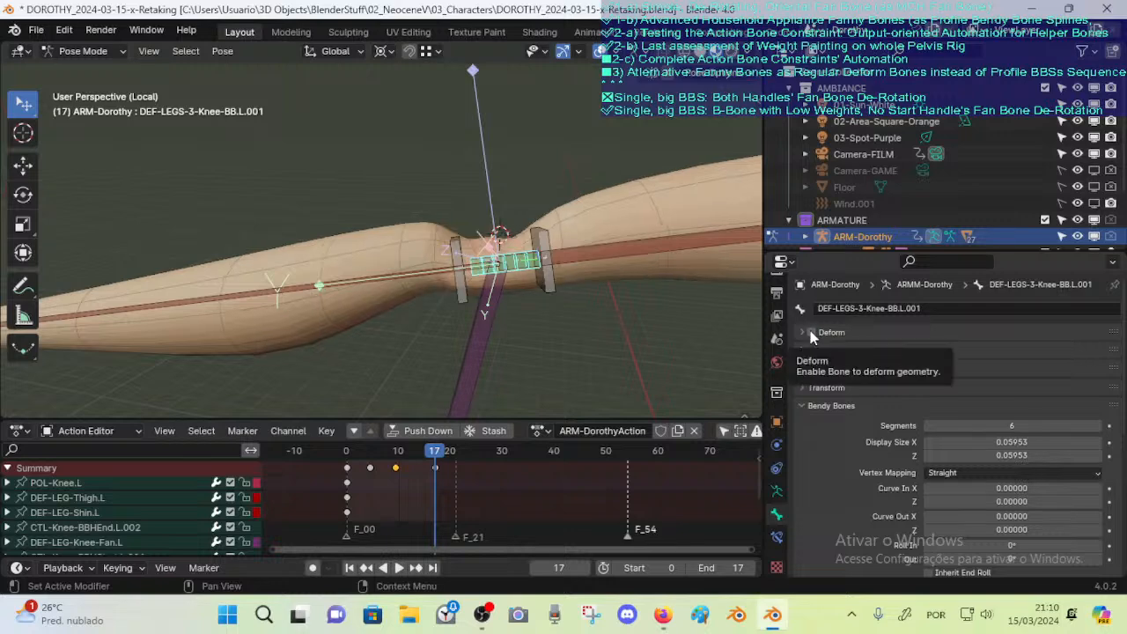
click(811, 332)
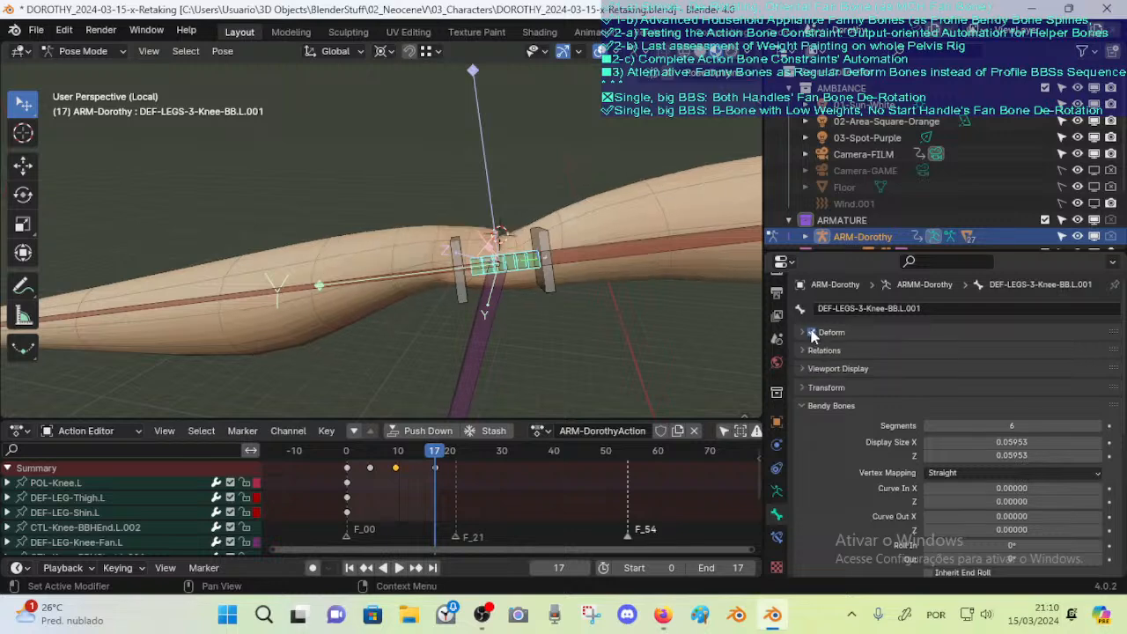
click(810, 332)
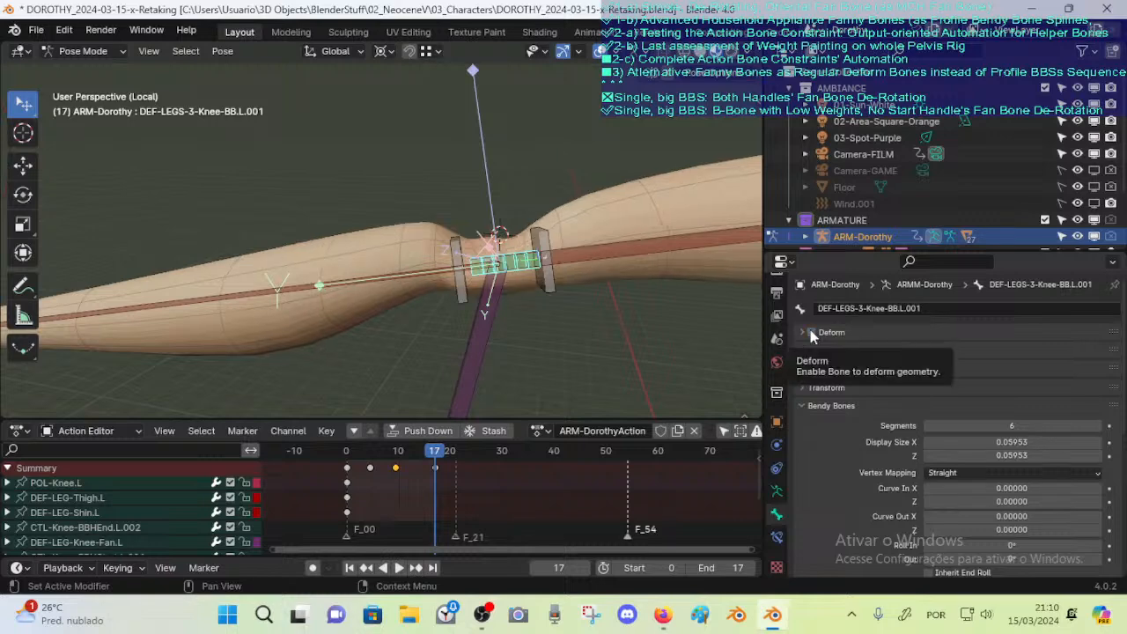
click(810, 332)
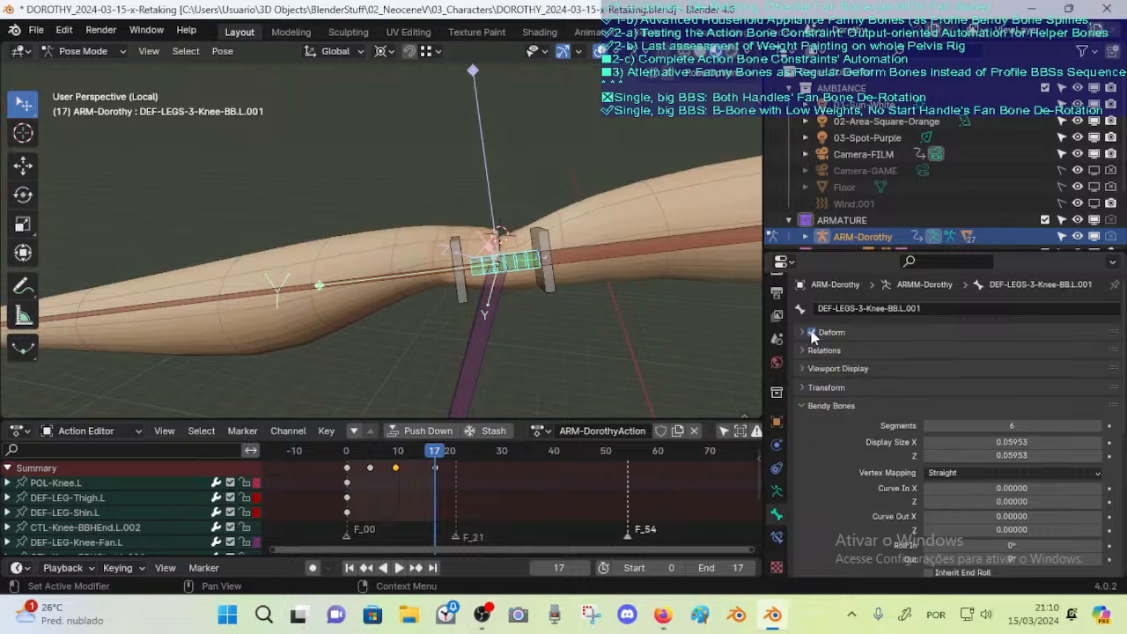
click(811, 331)
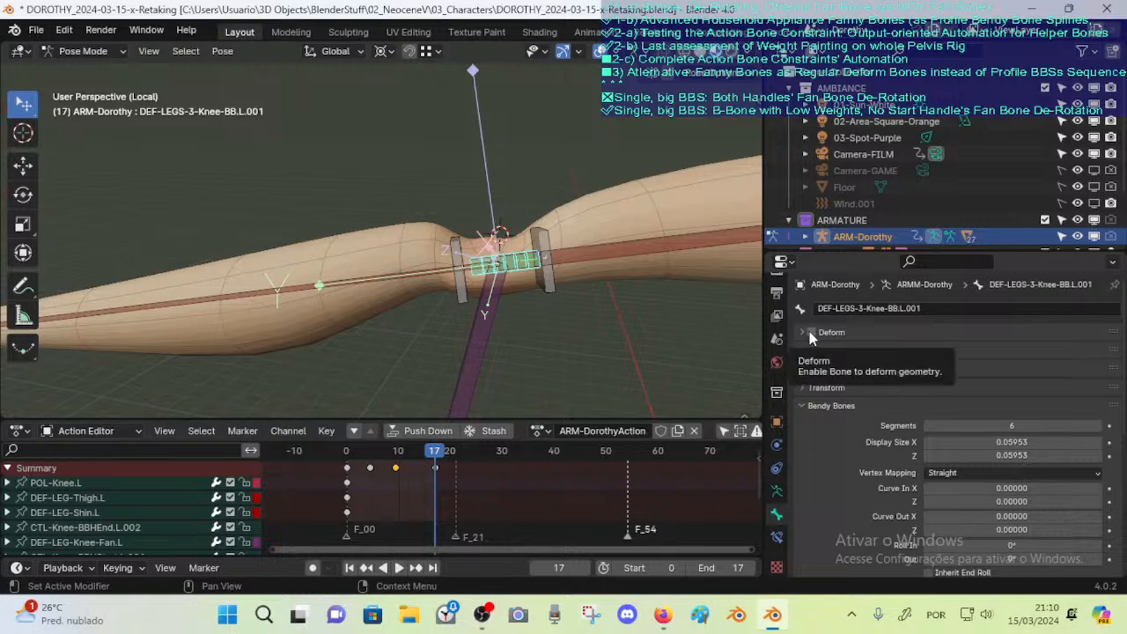
click(811, 332)
Put the armature in Object Mode, complete the overlay note as "4) Knee Joint Rest Position straightened Leg, with BBS" and return to Blender
middle_drag(706, 273, 584, 272)
key(ctrl+Tab)
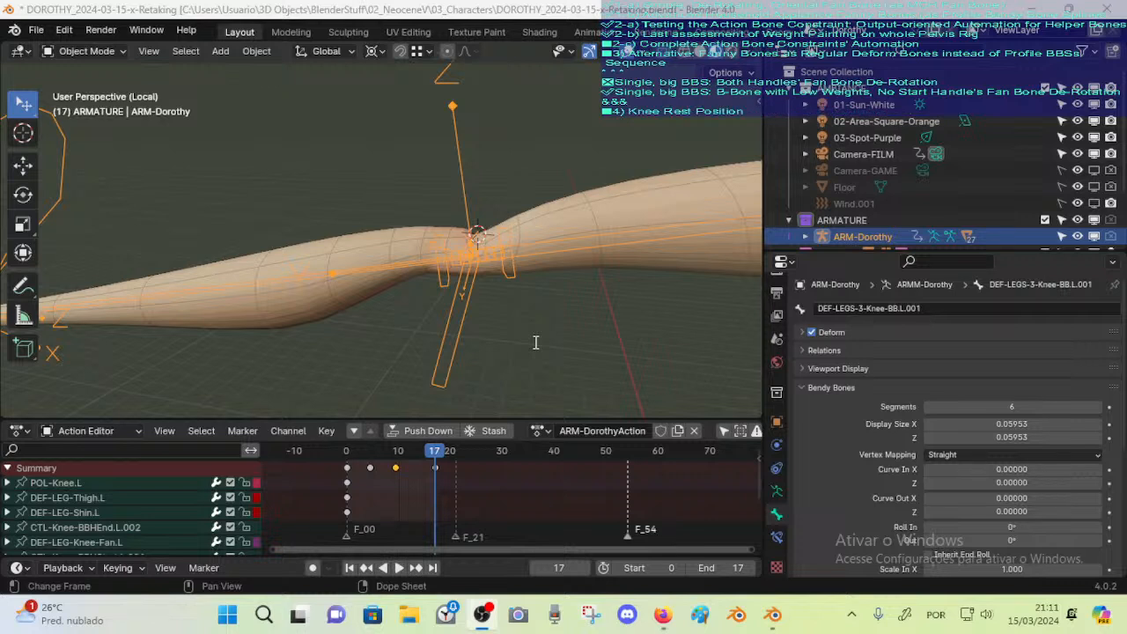
text(Joint )
text(ghtened Leg, with BBS)
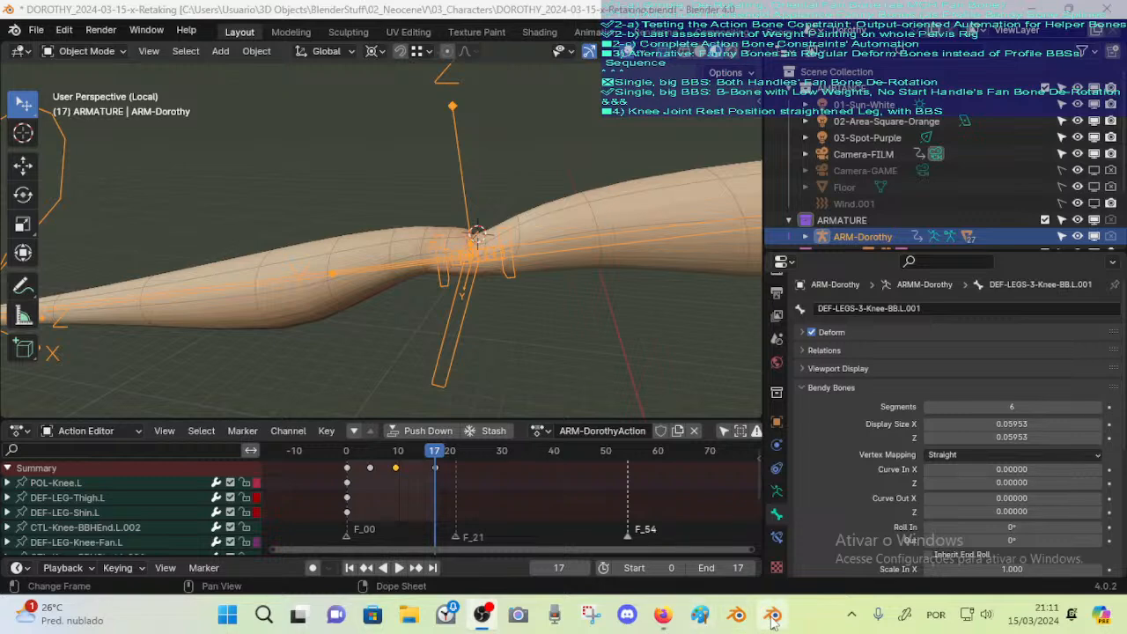
click(620, 515)
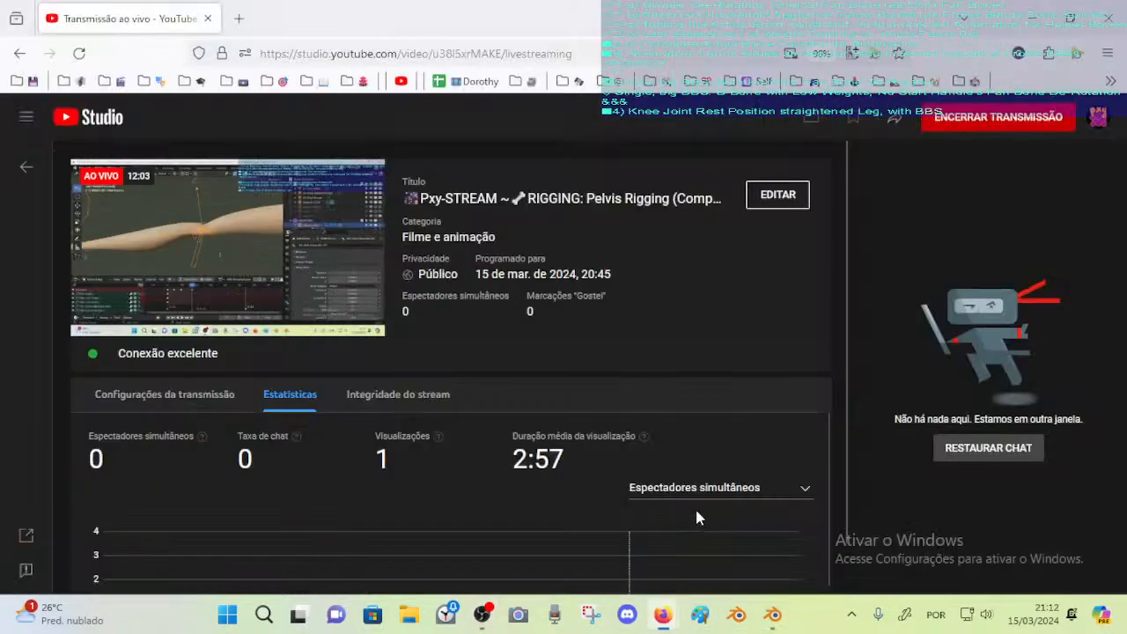
click(773, 614)
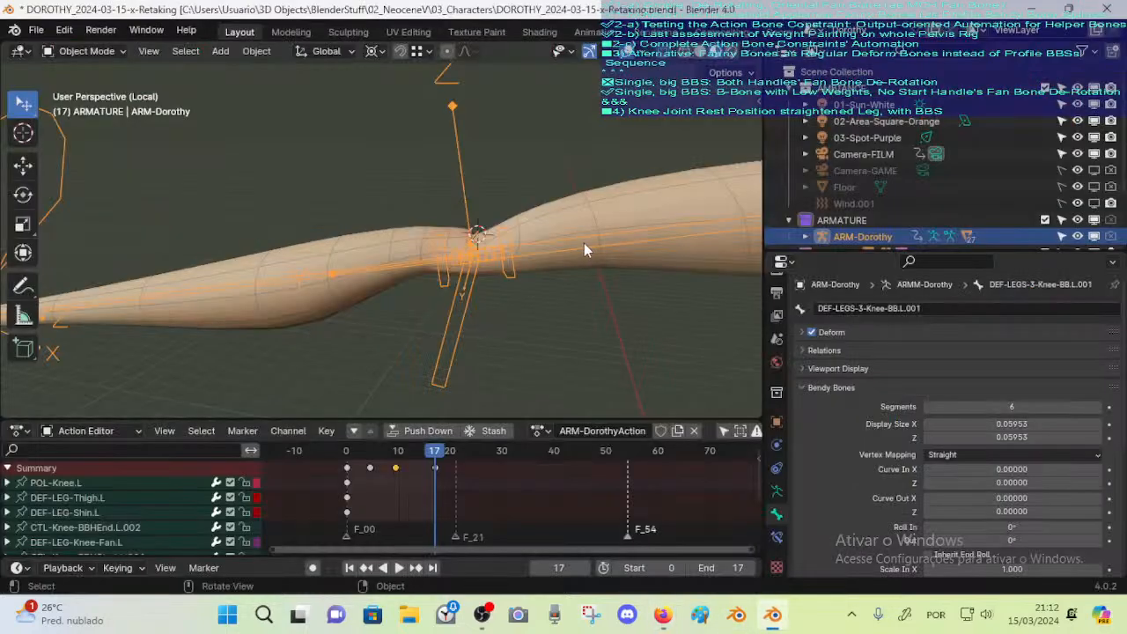
Look closely at the knee's bendy bone in Pose Mode and return the armature to Object Mode
click(512, 262)
click(508, 256)
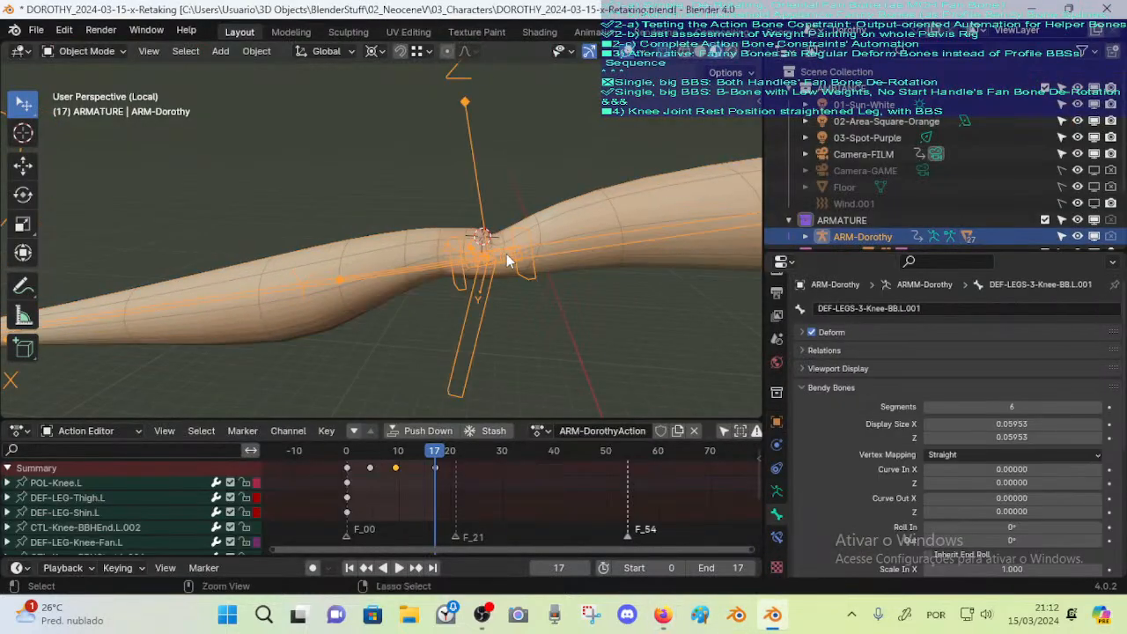
key(ctrl+Tab)
scroll(537, 289, up, 3)
mouse_move(543, 292)
middle_down()
mouse_move(517, 292)
mouse_move(538, 308)
middle_up()
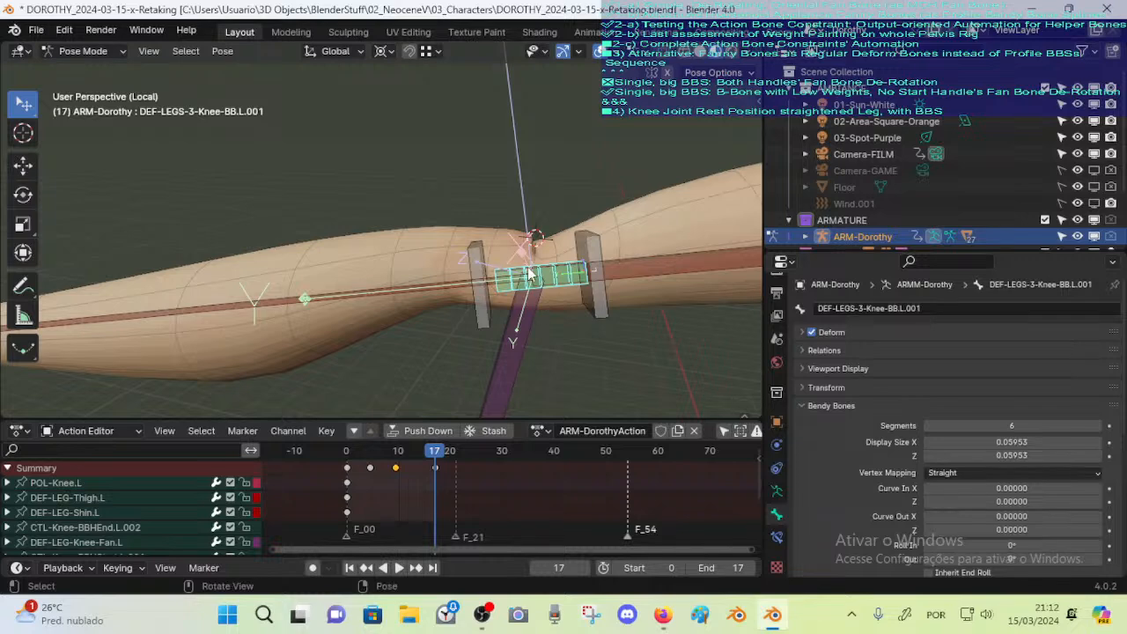
key(ctrl+Tab)
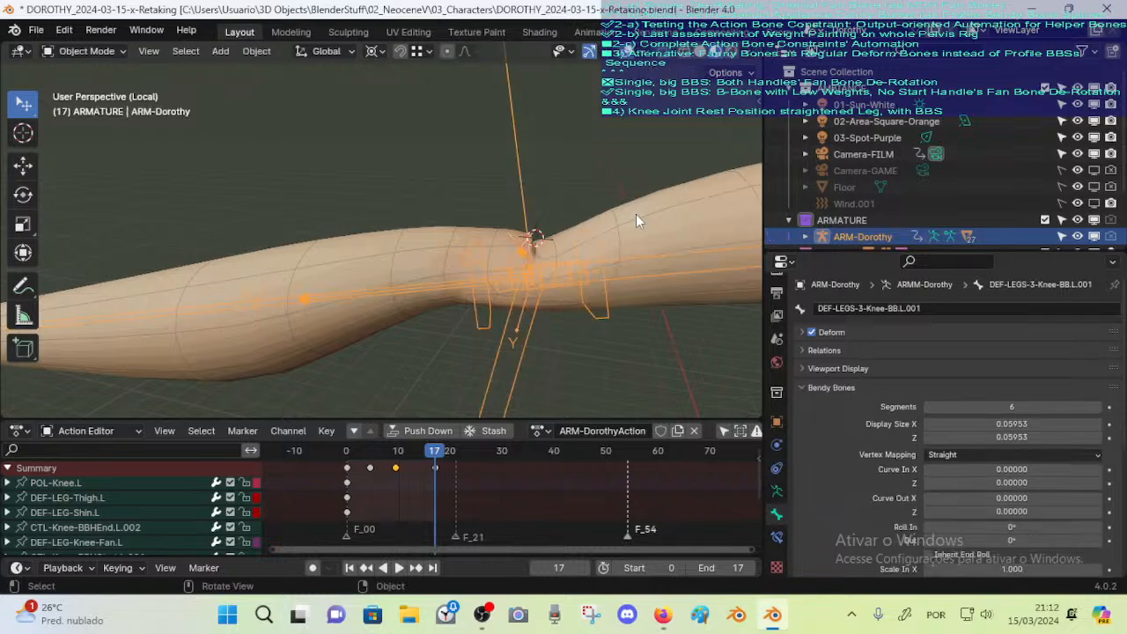
Inspect the bent knee's vertices on the 00_Body mesh in Edit Mode and return to Object Mode
click(636, 215)
key(Tab)
scroll(599, 273, down, 7)
middle_drag(603, 298, 487, 299)
scroll(487, 300, up, 3)
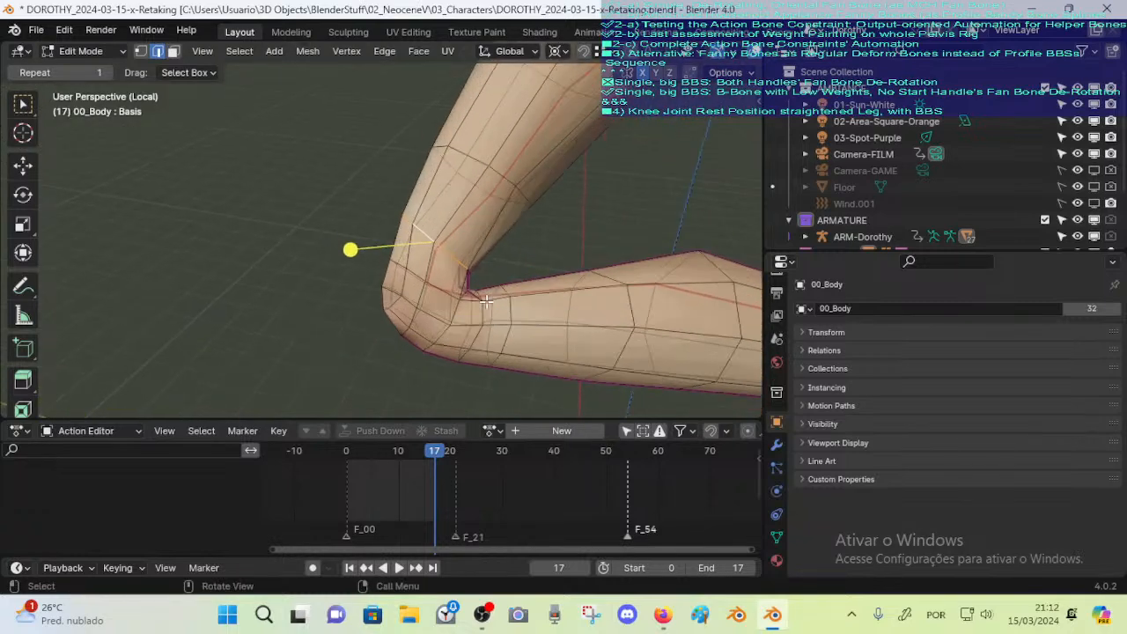
key(1)
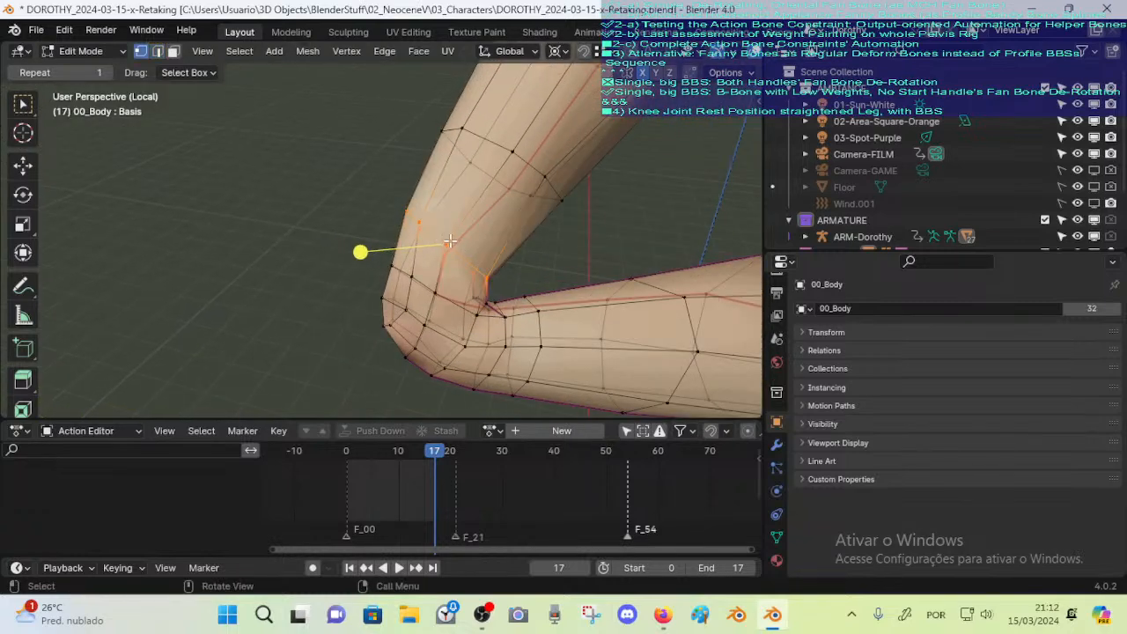
key(Tab)
Go back to frame 0, put ARM-Dorothy in Pose Mode and scrub to frame 6 to view the bent knee
scroll(453, 230, down, 3)
click(345, 452)
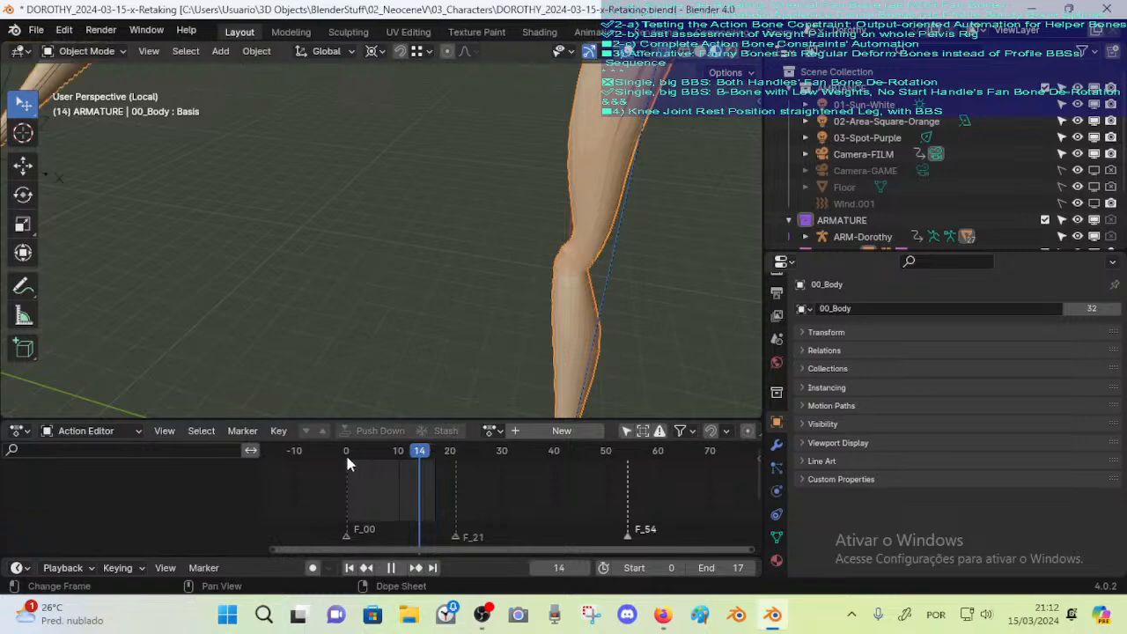
key(space)
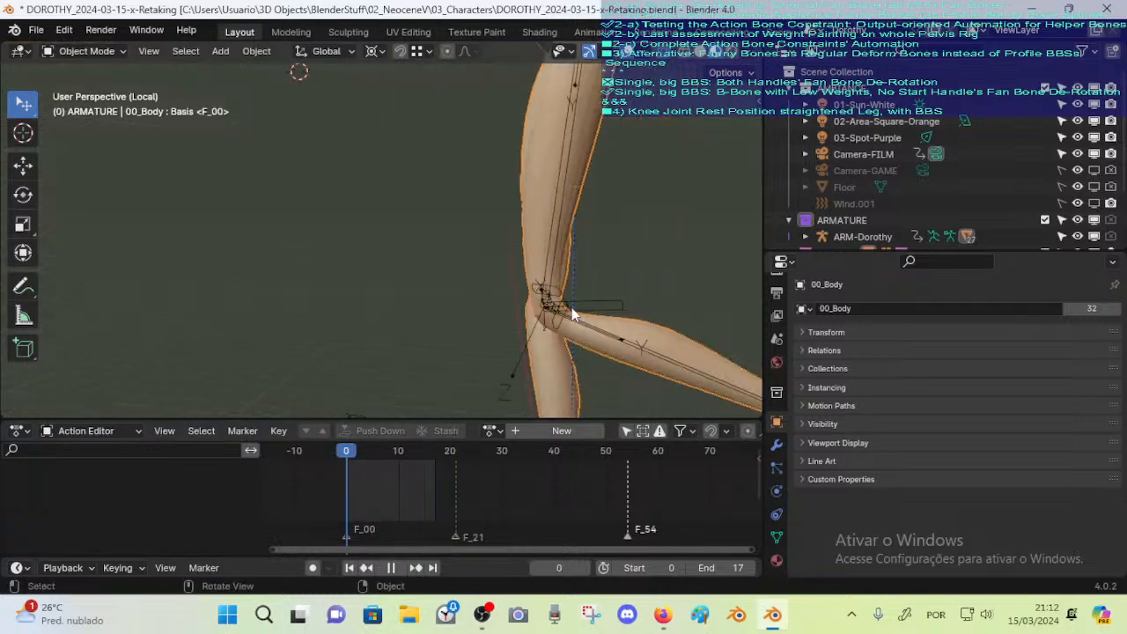
click(571, 308)
key(ctrl+Tab)
drag(352, 453, 379, 451)
shift+middle_drag(318, 86, 408, 256)
scroll(407, 256, up, 3)
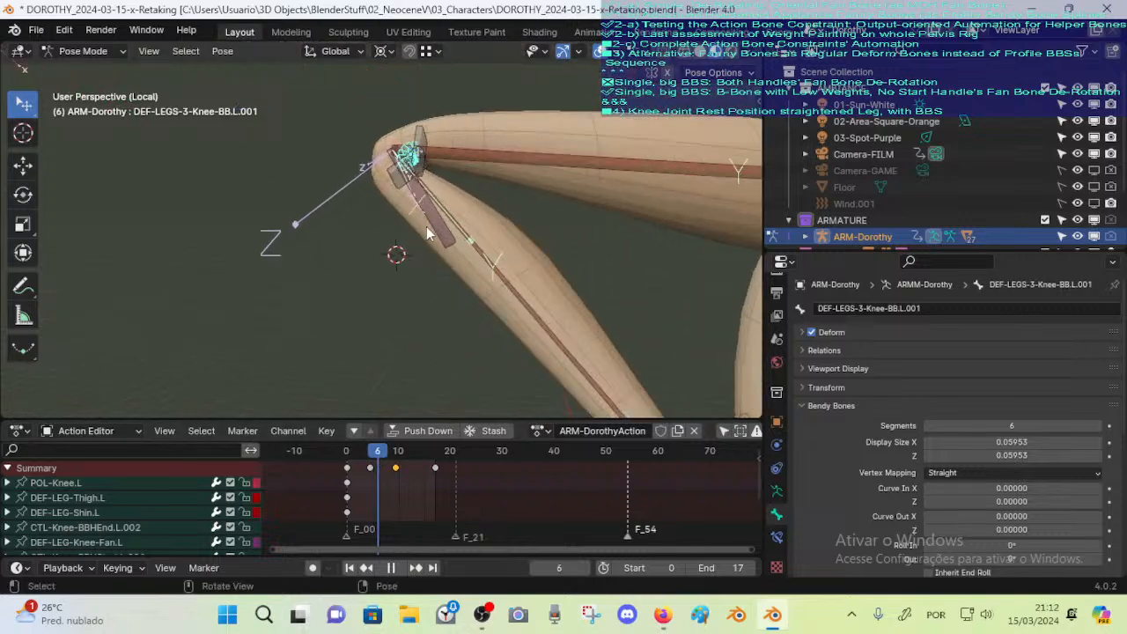
Enable Deform on the bone DEF-LEG-Knee-Fan.L and check the straightened knee around frames 17 and 18
click(426, 233)
drag(380, 451, 439, 455)
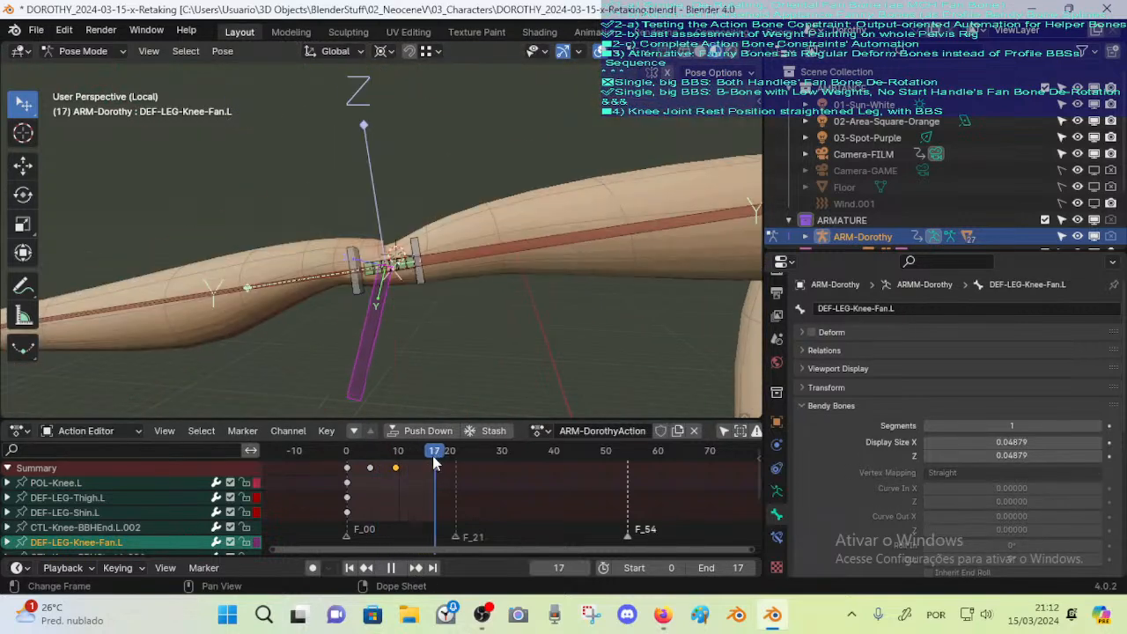
click(811, 333)
middle_drag(397, 275, 447, 292)
mouse_move(432, 462)
mouse_down()
mouse_move(413, 460)
mouse_move(440, 469)
mouse_move(398, 467)
mouse_move(440, 467)
mouse_up()
middle_drag(437, 384, 436, 312)
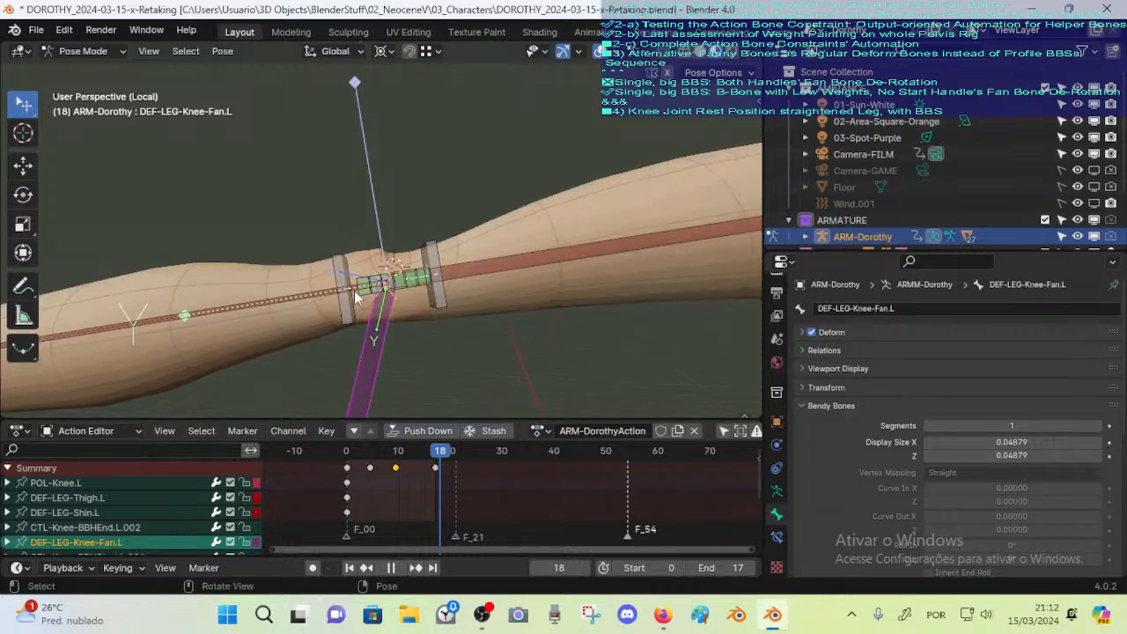
Review the Relations and Bendy Bones settings of the bone DEF-LEGS-3-Knee-BB.L.001
click(368, 300)
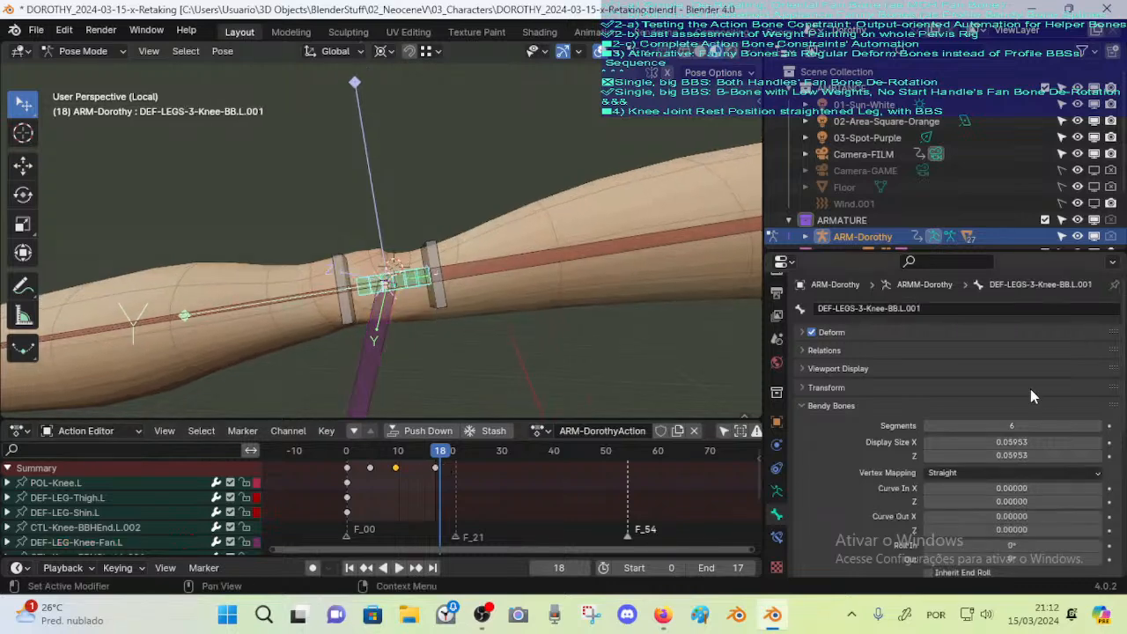
click(816, 351)
click(816, 351)
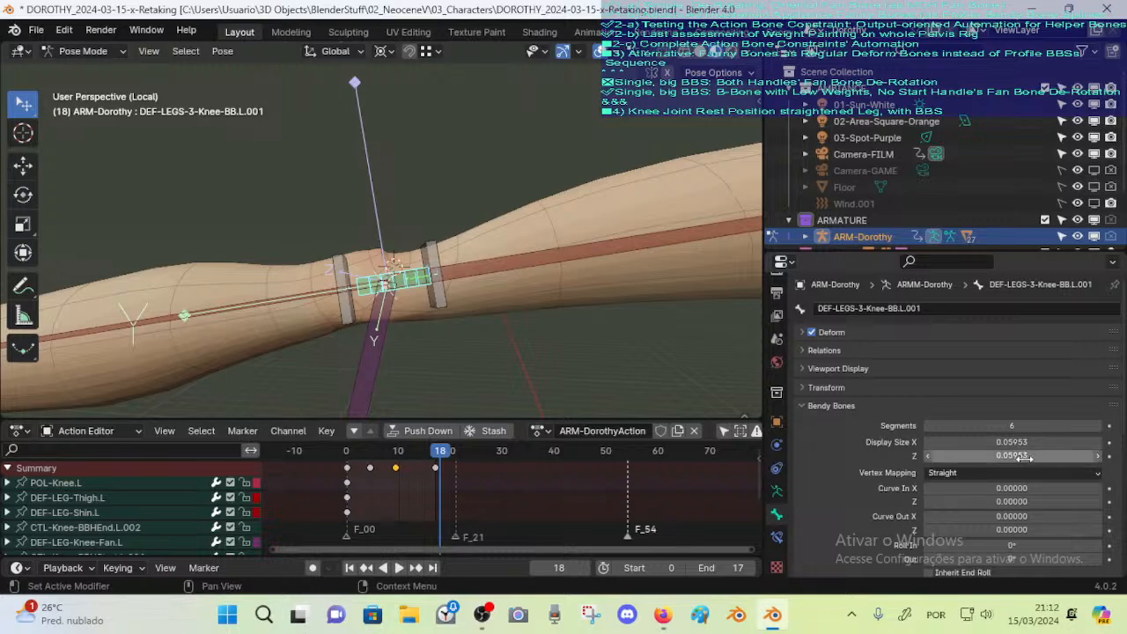
scroll(880, 440, down, 3)
Adjust the Influence of DEF-LEG-Knee-Fan.L's Copy Rotation constraint to about 0.505 while checking the knee's shape
click(388, 346)
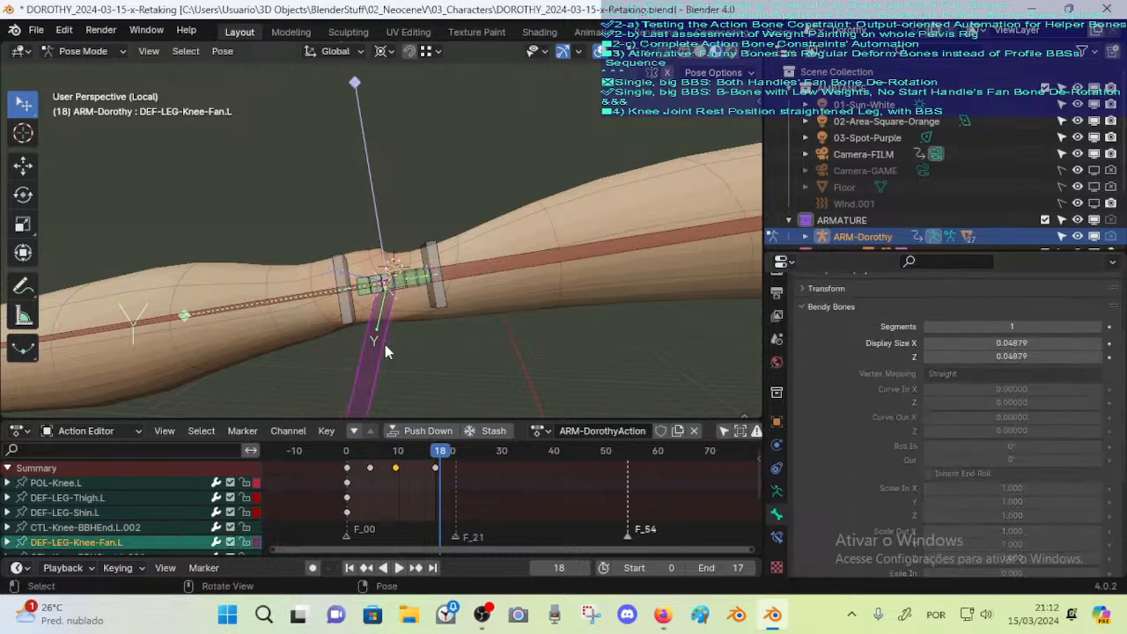
middle_drag(371, 345, 431, 396)
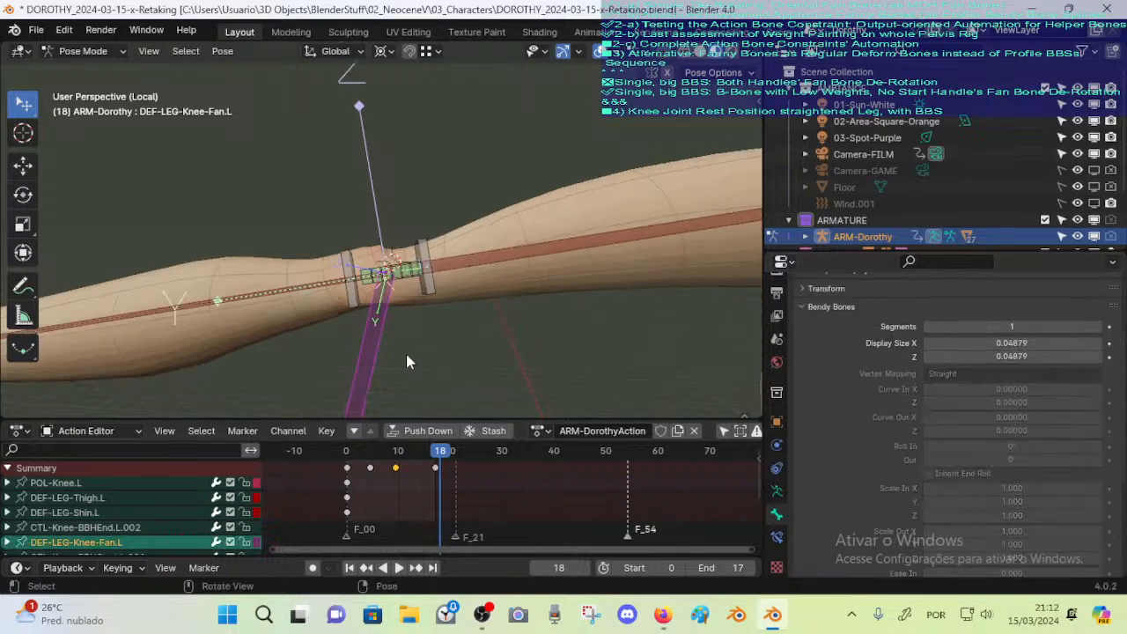
middle_drag(403, 350, 374, 323)
click(776, 536)
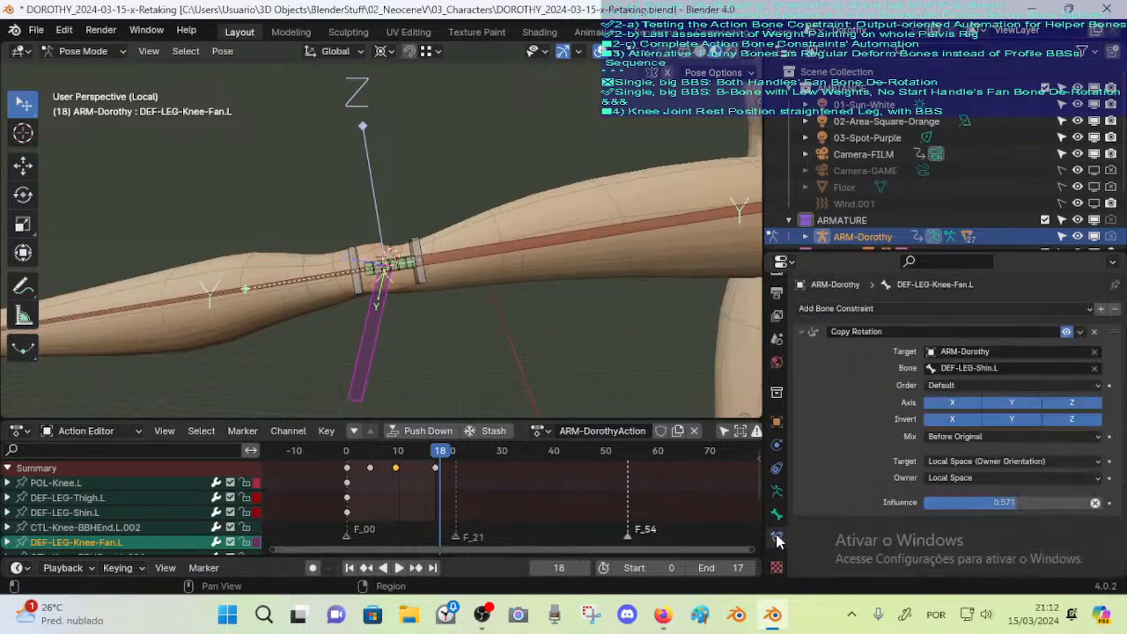
drag(1014, 502, 1034, 501)
drag(1080, 502, 1006, 503)
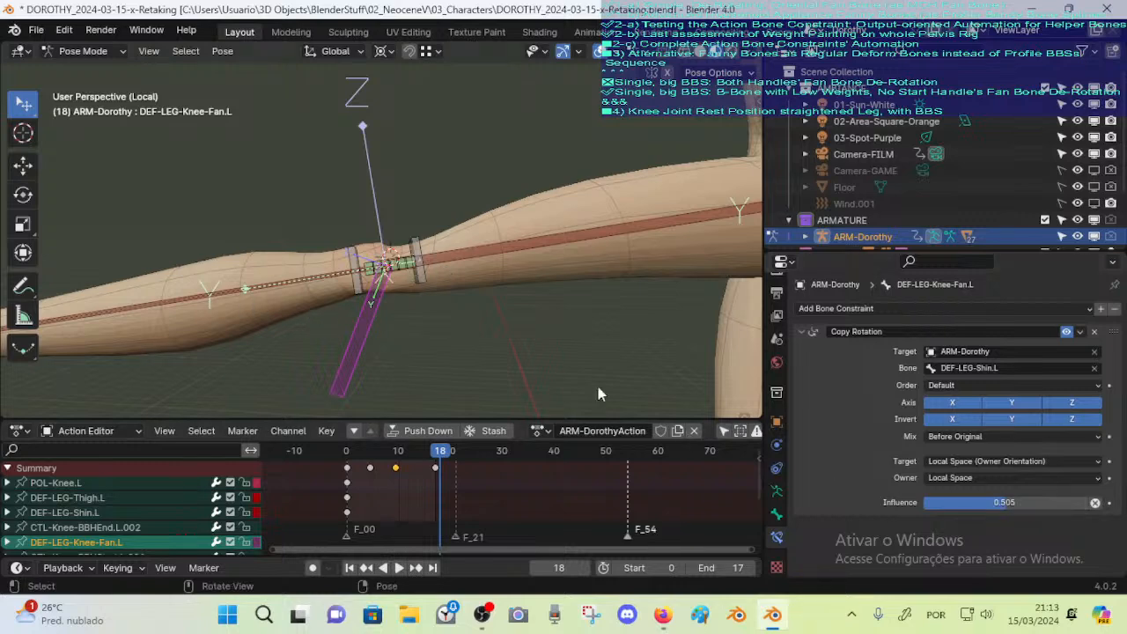
middle_drag(598, 387, 476, 351)
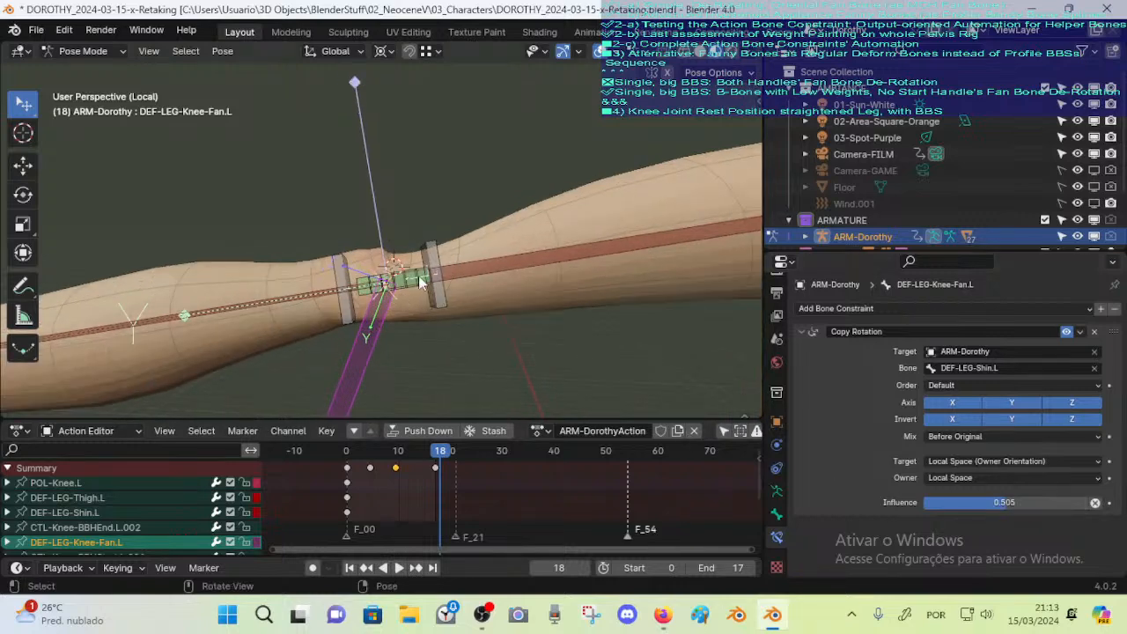
drag(979, 500, 1004, 503)
scroll(447, 310, down, 2)
Select the bone DEF-LEGS-3-Knee-BB.L.001 and open the armature in Edit Mode to view the knee's rest position
click(402, 266)
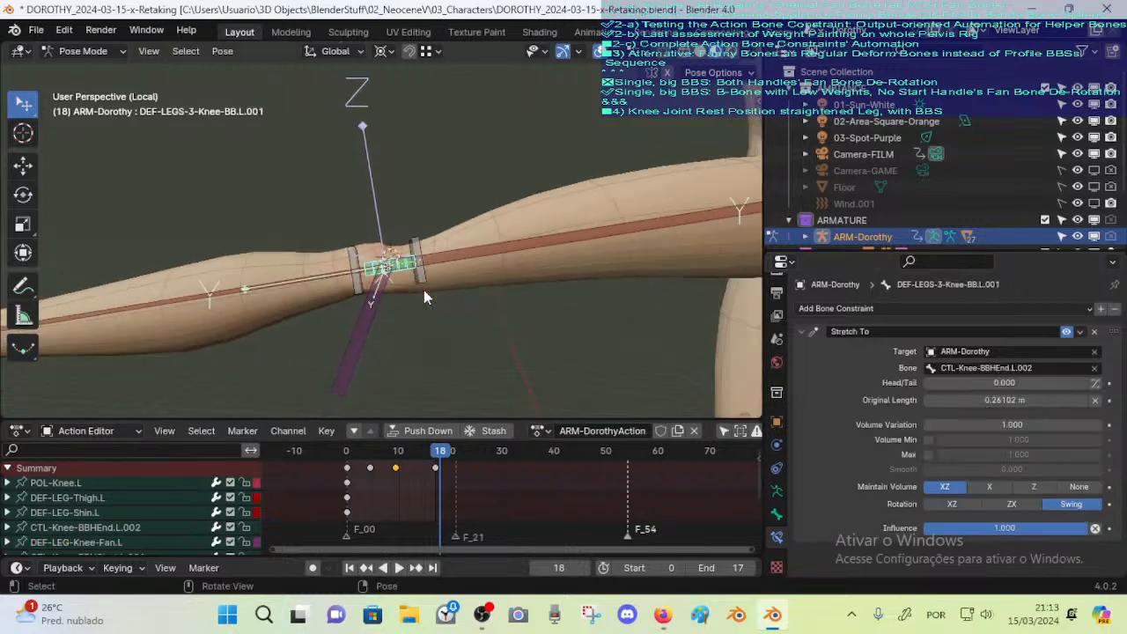
key(Tab)
middle_drag(503, 342, 425, 323)
scroll(440, 306, down, 2)
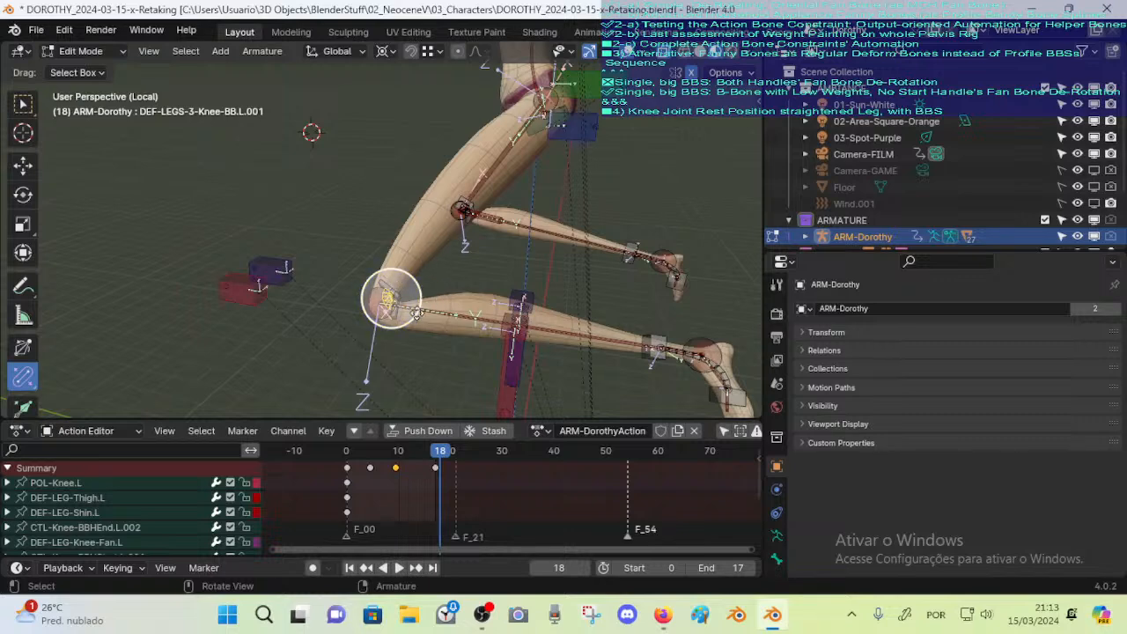
Examine the rest position of the left knee joint and both legs relative to the pelvis and torso in Edit Mode
middle_drag(399, 286, 433, 254)
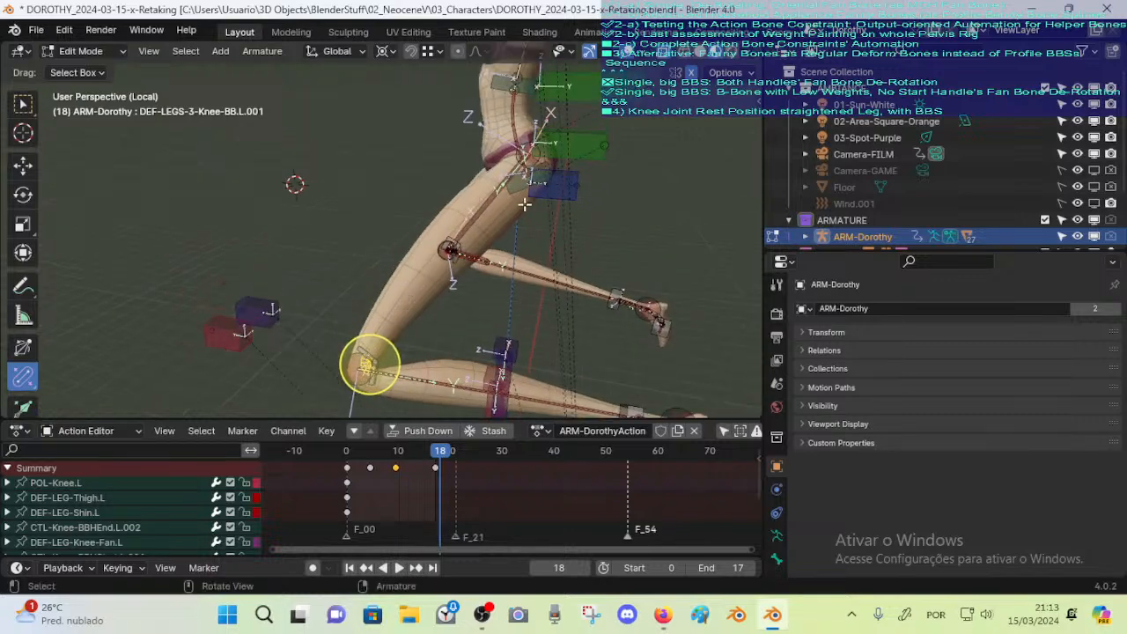
middle_drag(524, 204, 478, 351)
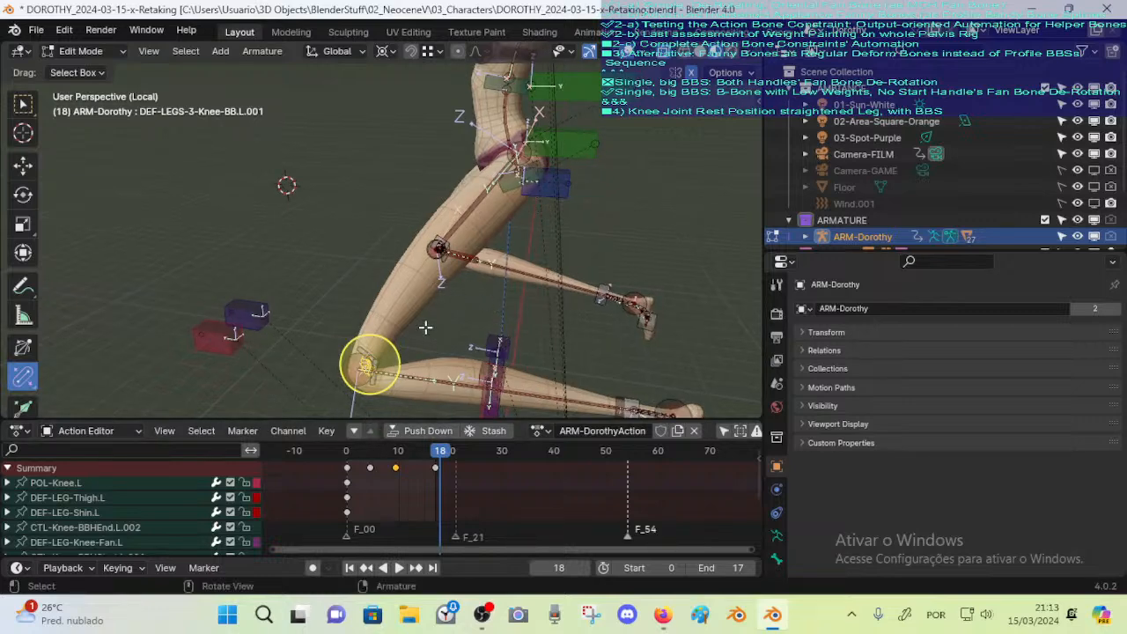
middle_drag(437, 398, 471, 287)
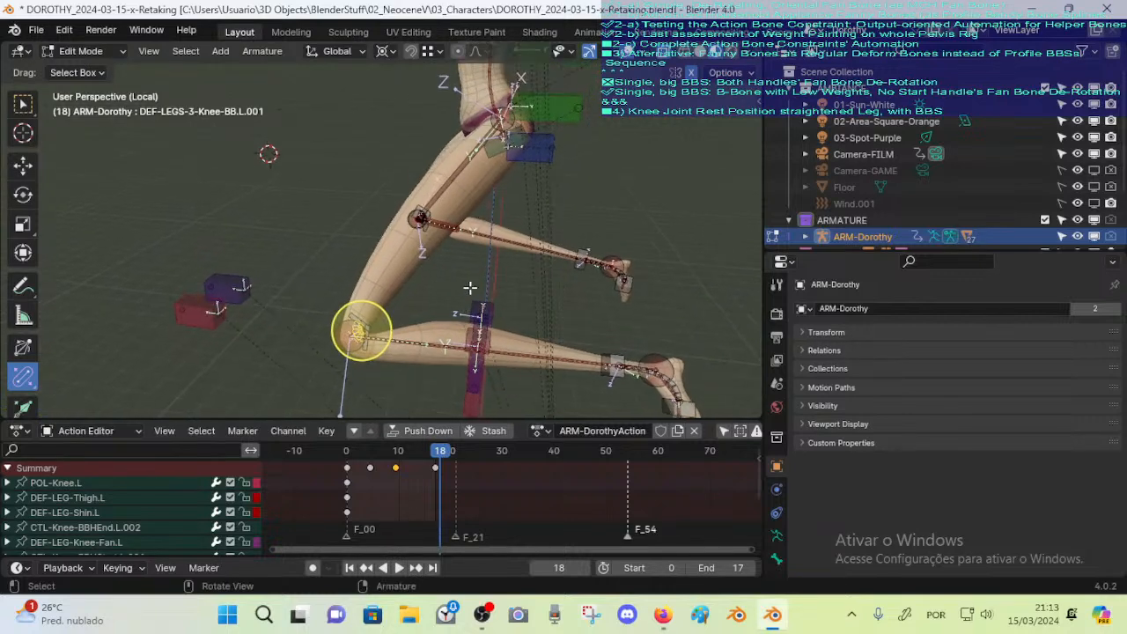
shift+middle_drag(489, 239, 473, 286)
middle_drag(514, 191, 532, 180)
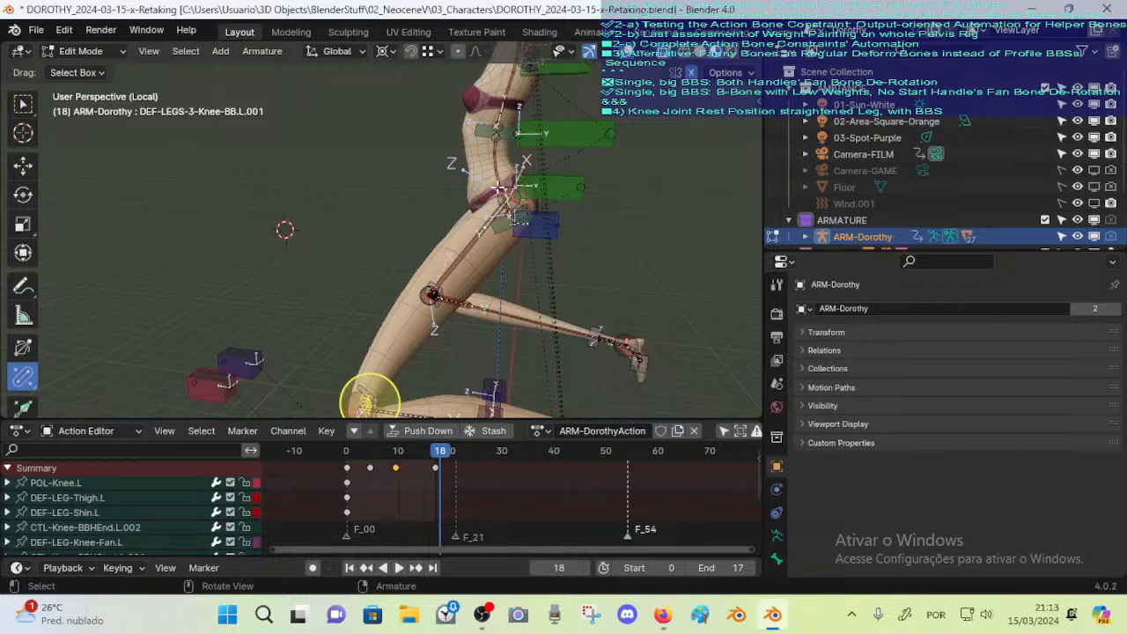
middle_drag(471, 119, 398, 145)
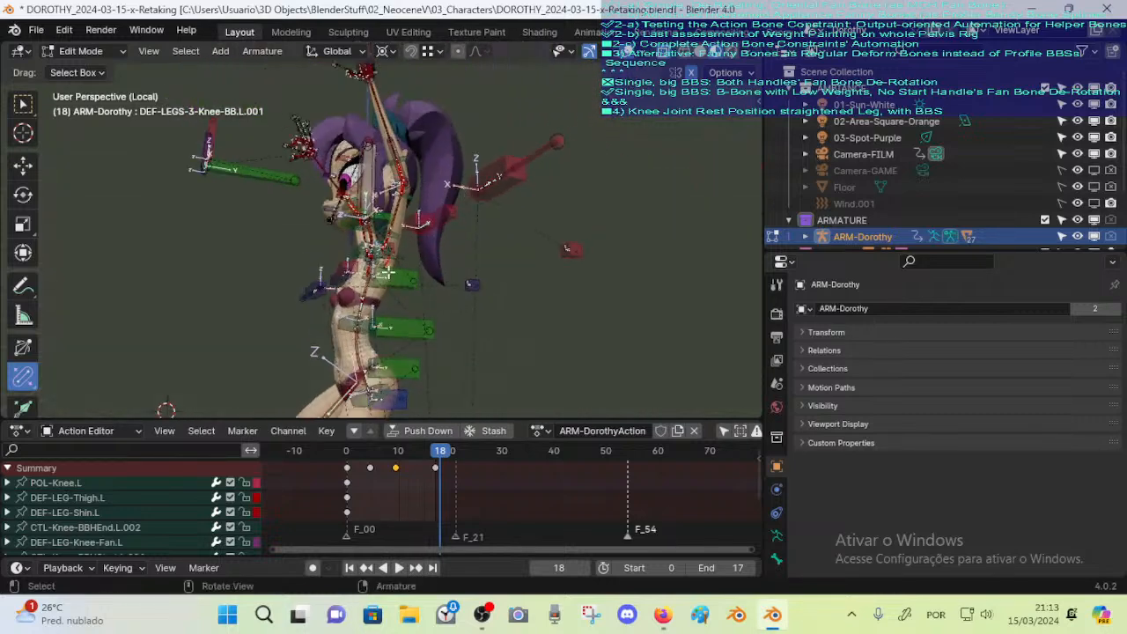
shift+middle_drag(470, 296, 497, 211)
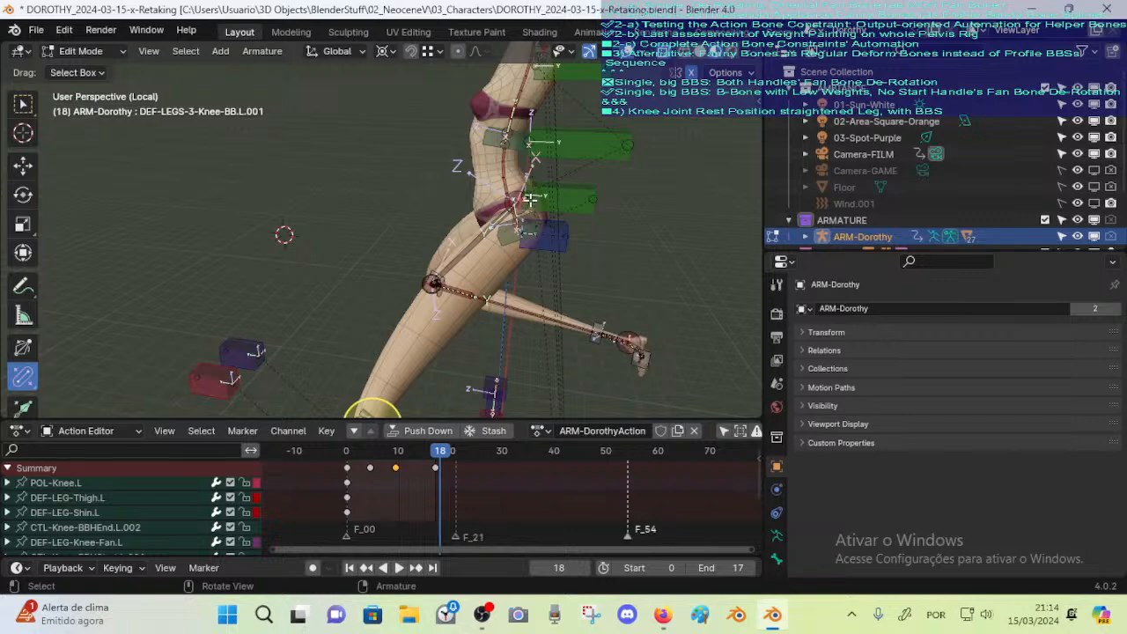
middle_drag(525, 225, 389, 279)
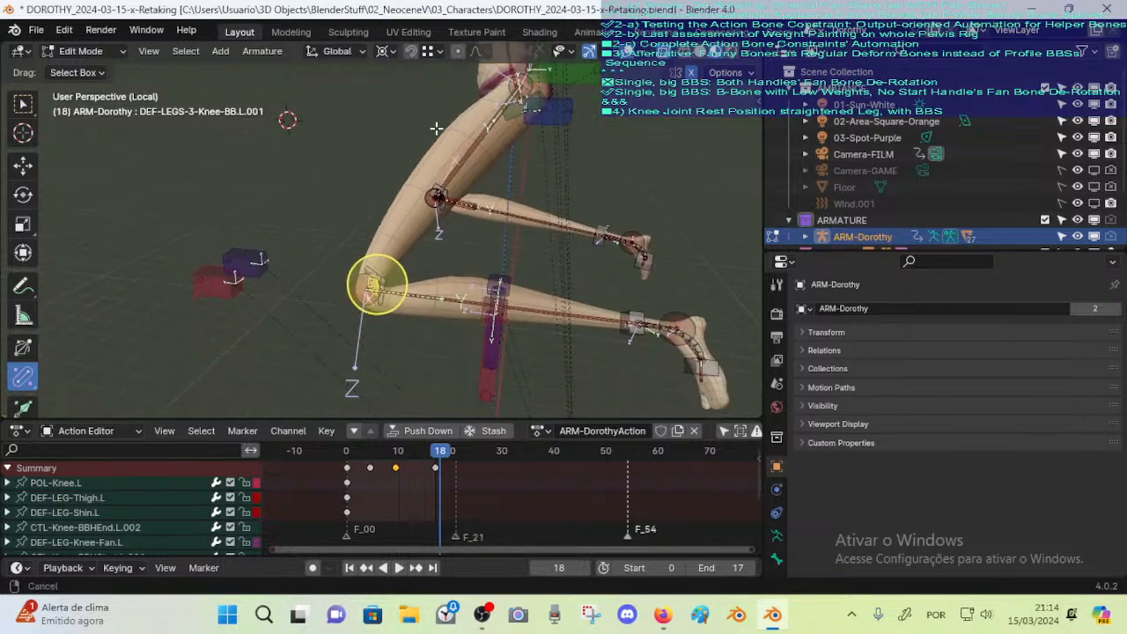
click(387, 268)
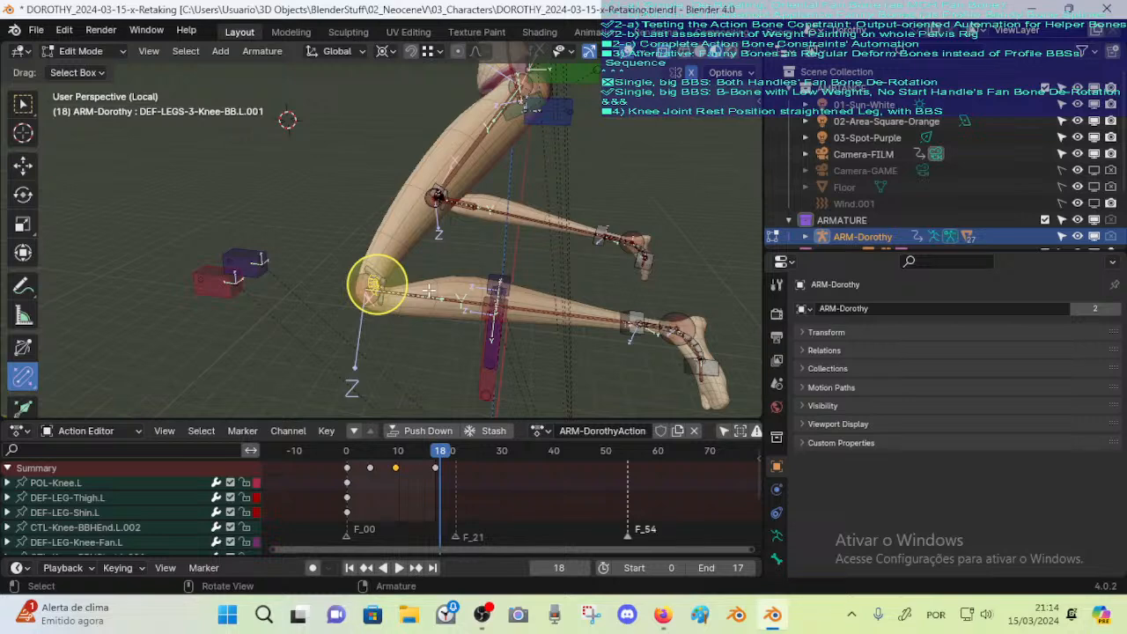
middle_drag(429, 291, 460, 247)
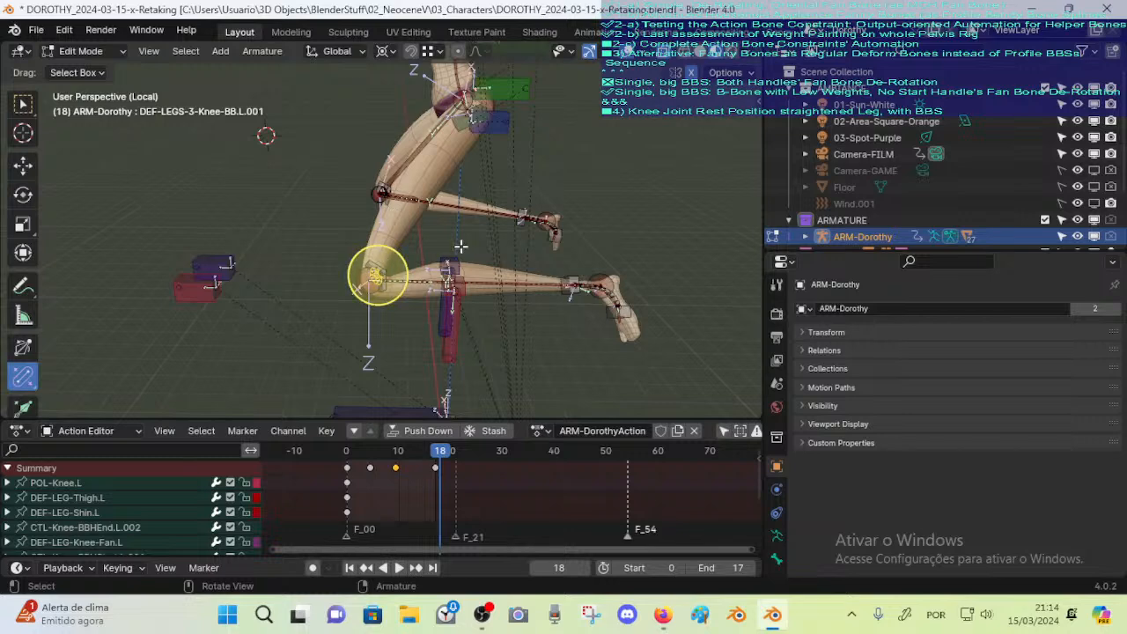
middle_drag(356, 245, 346, 245)
middle_drag(416, 142, 427, 67)
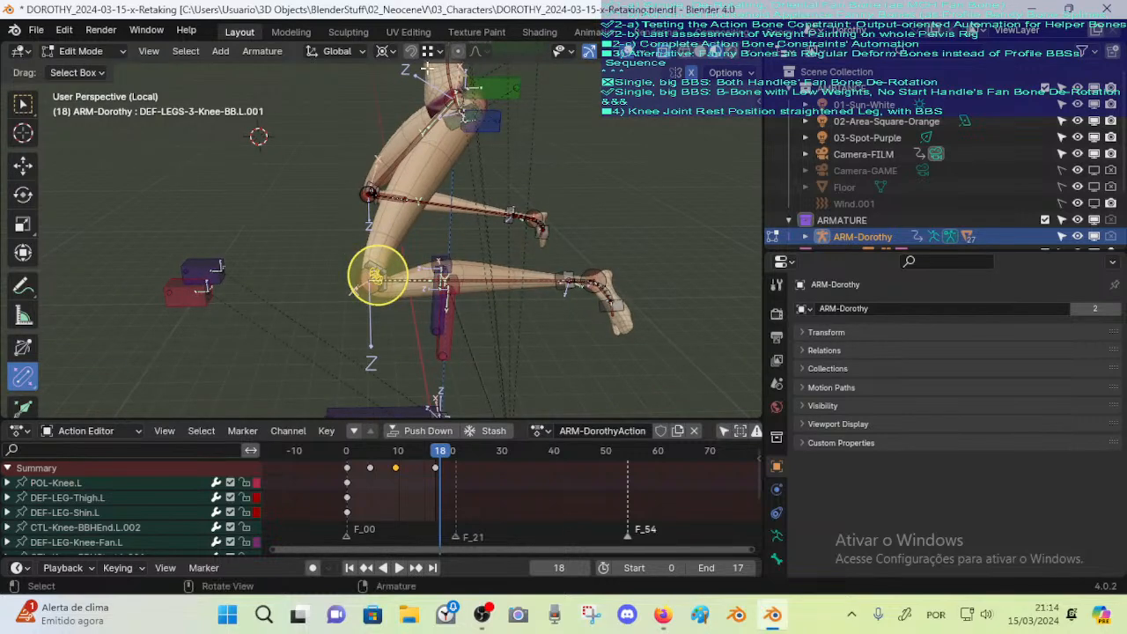
middle_drag(415, 179, 463, 270)
Return to Pose Mode and set the Influence of DEF-LEG-Knee-Fan.L's Copy Rotation constraint to about 0.579
key(Tab)
scroll(425, 309, up, 3)
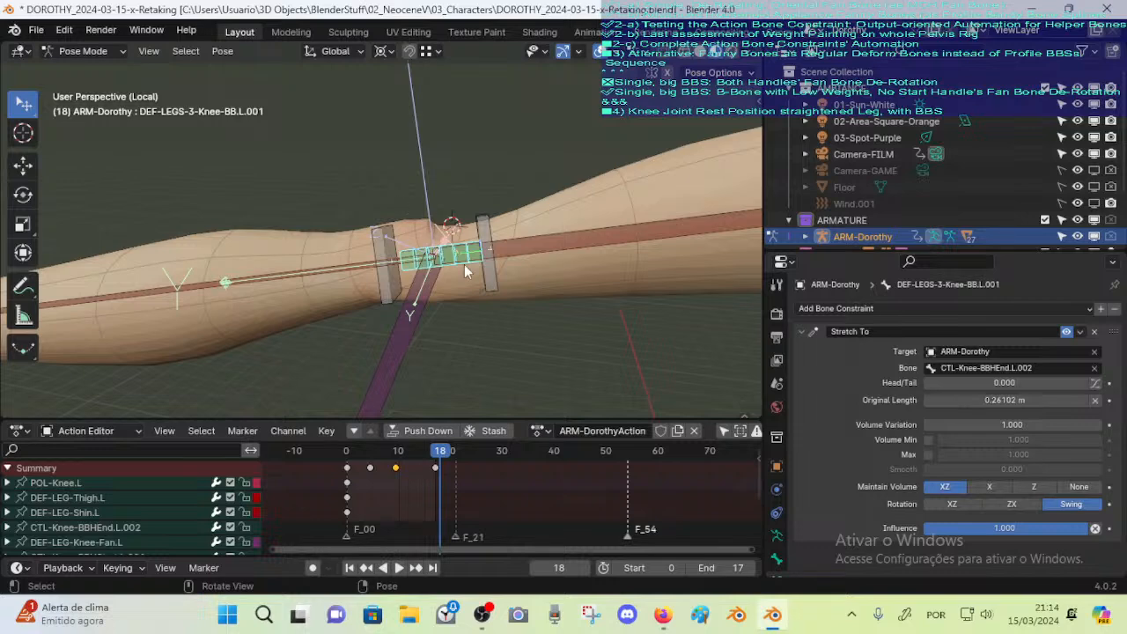
click(438, 294)
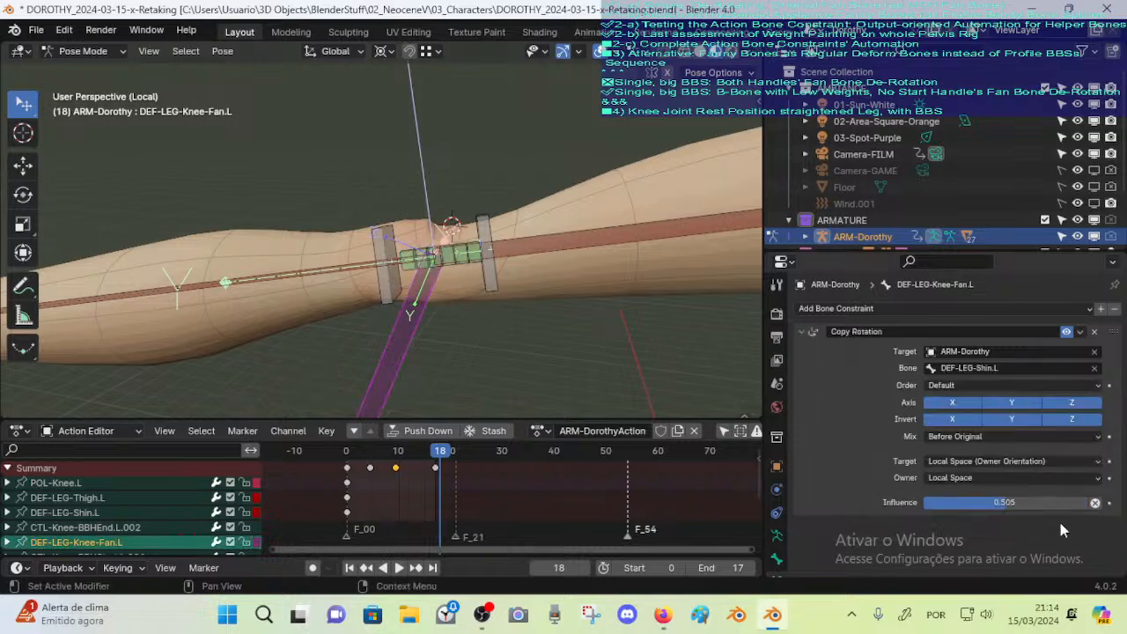
mouse_move(999, 513)
mouse_down()
mouse_move(988, 512)
mouse_move(1012, 513)
mouse_up()
Check the left knee's deformation across the animation, from frame 18 back to frame 0 and on to the keyframe at frame 4
scroll(499, 236, down, 2)
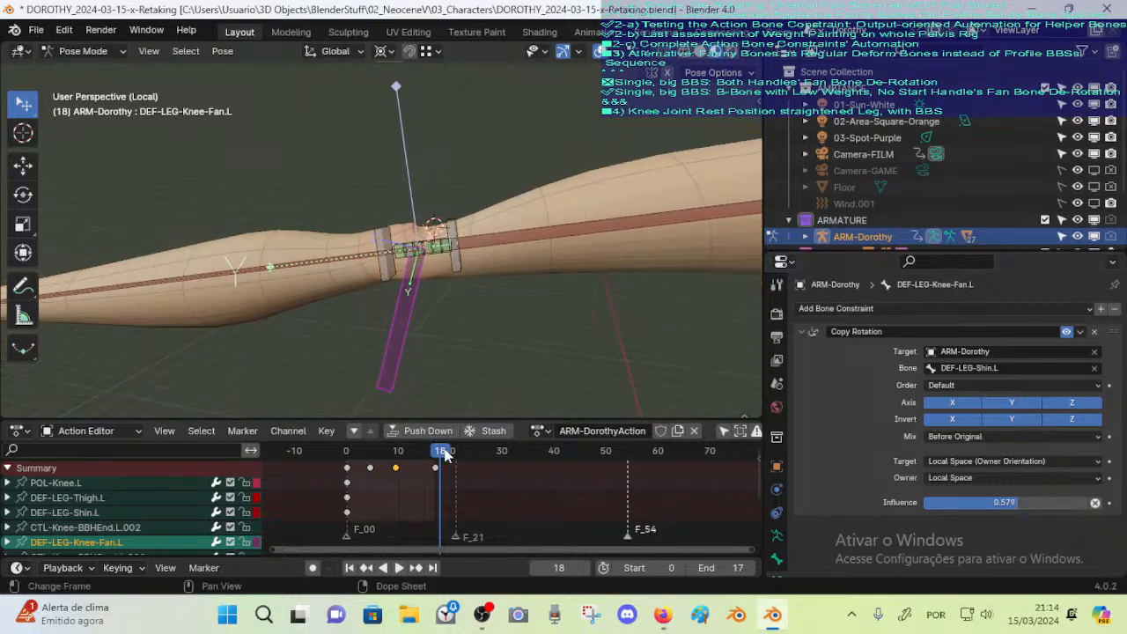
drag(441, 457, 362, 468)
middle_drag(481, 290, 421, 281)
drag(352, 460, 344, 460)
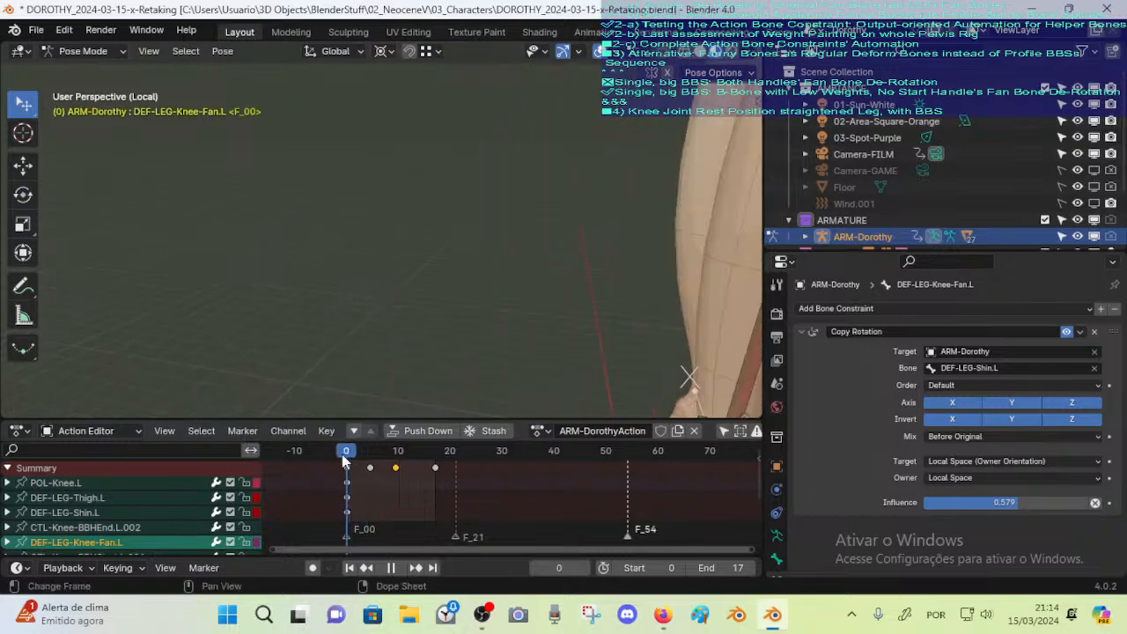
middle_drag(414, 290, 475, 281)
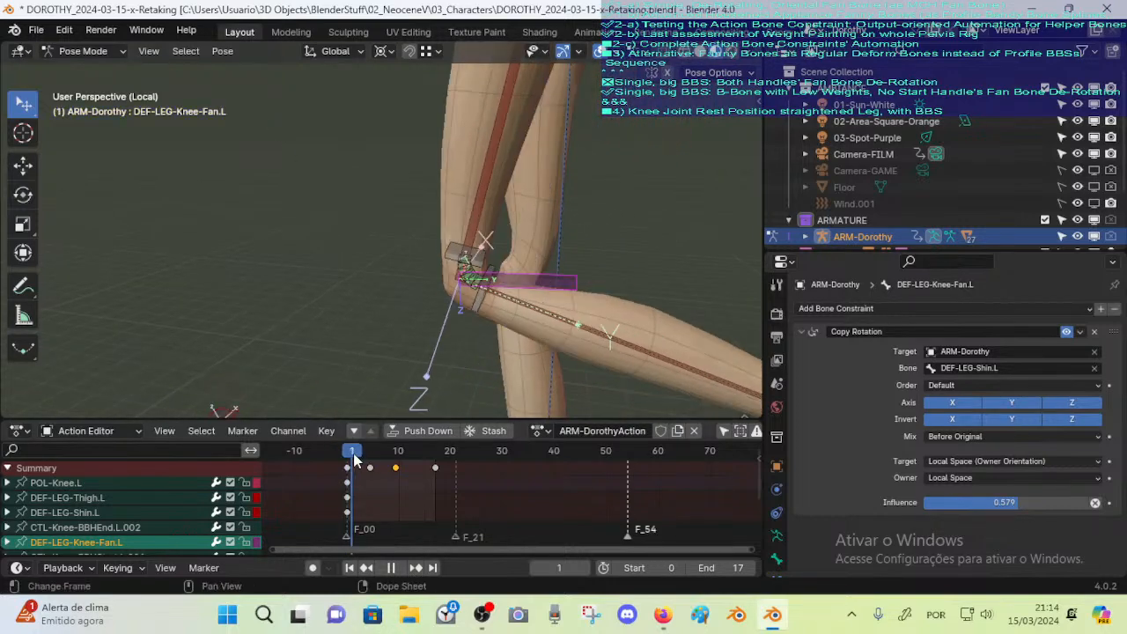
shift+middle_drag(369, 329, 382, 463)
key(Up)
key(Down)
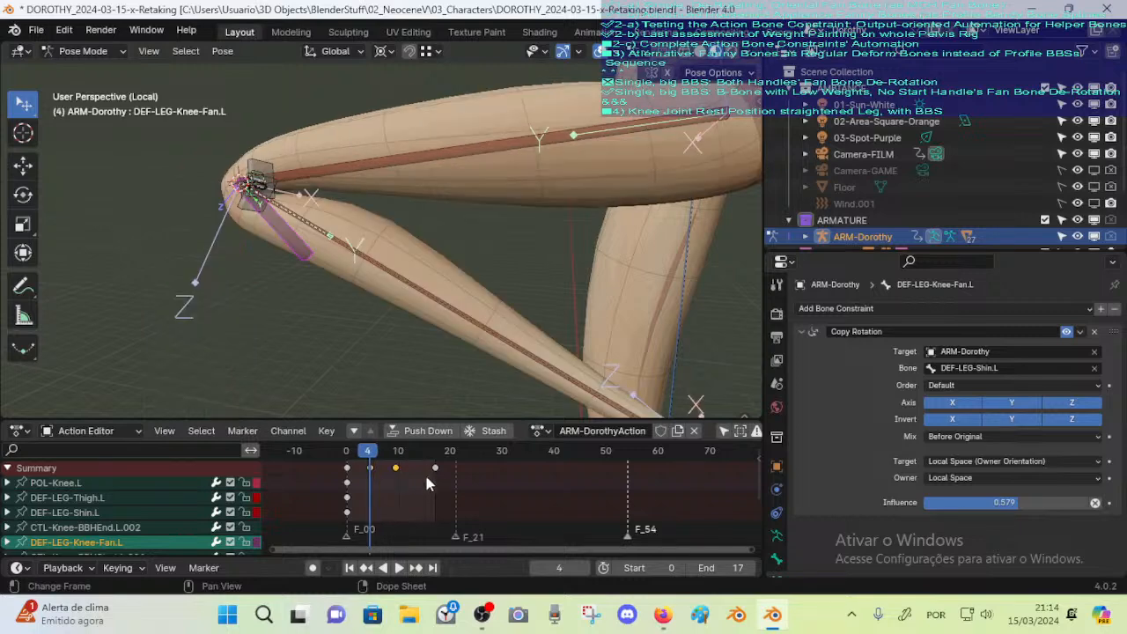
Move the foot control MTR-Leg.L up and backward about 0.88 m at frame 4 with Auto Keying on, and turn Auto Keying off
scroll(400, 239, down, 2)
scroll(545, 349, down, 2)
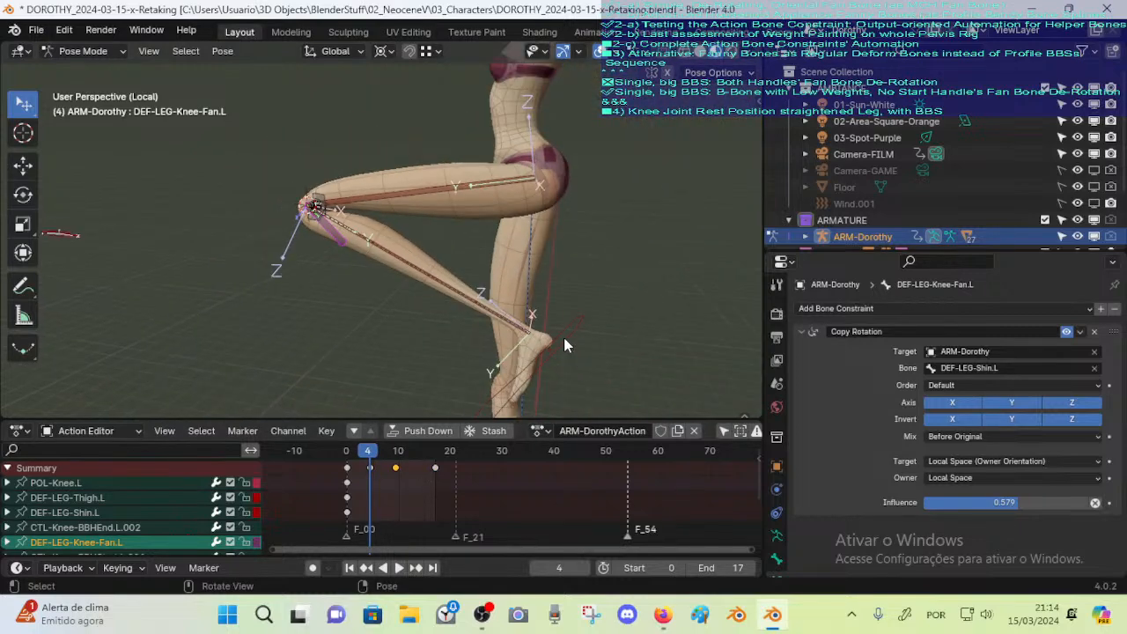
click(563, 337)
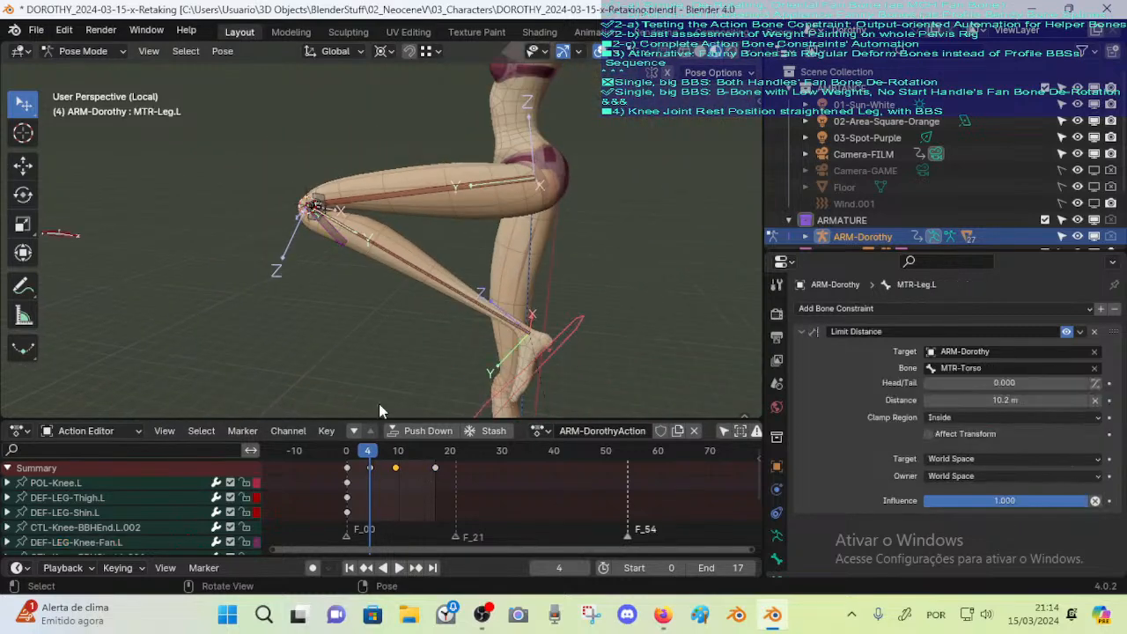
click(318, 570)
key(g)
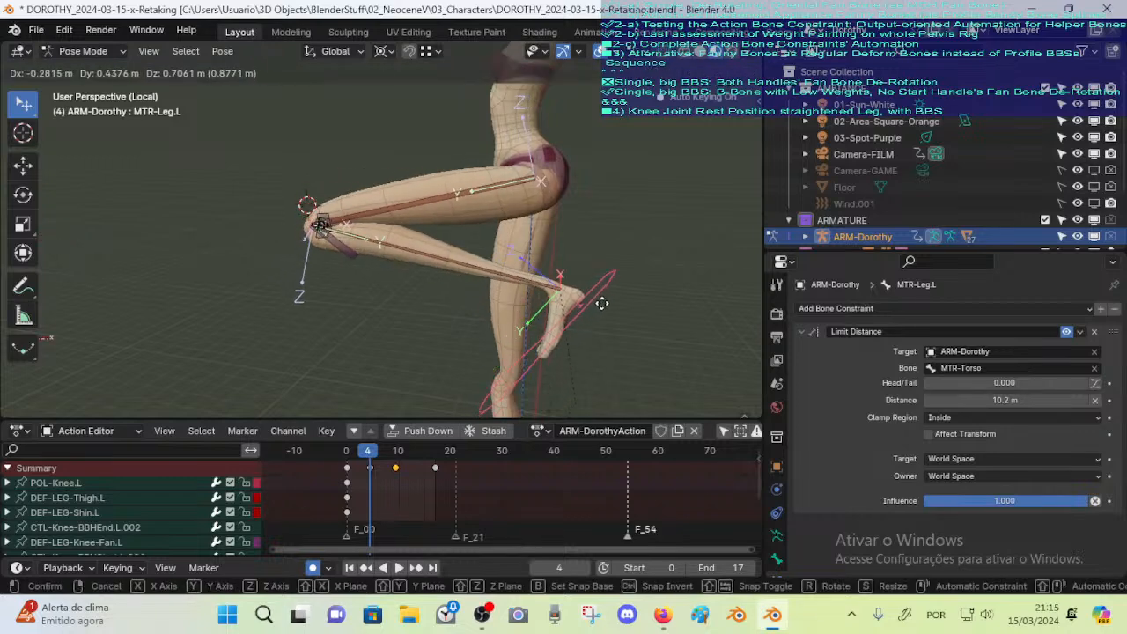
click(597, 312)
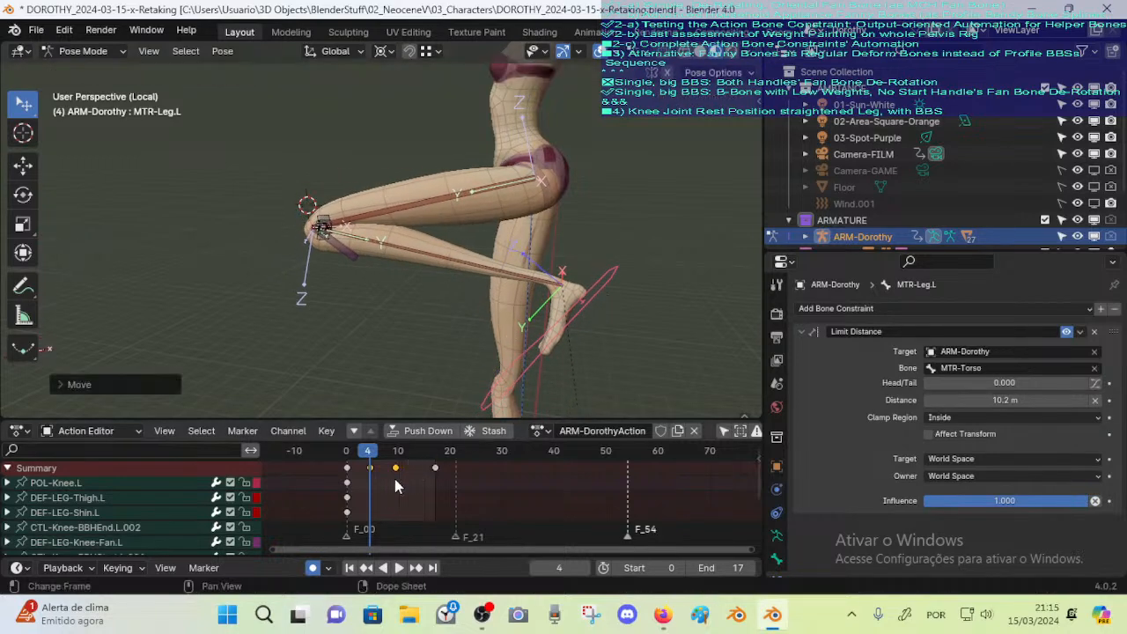
click(315, 569)
Go to the keyframe at frame 17 and inspect the straightened left knee up close
key(Up)
key(Up)
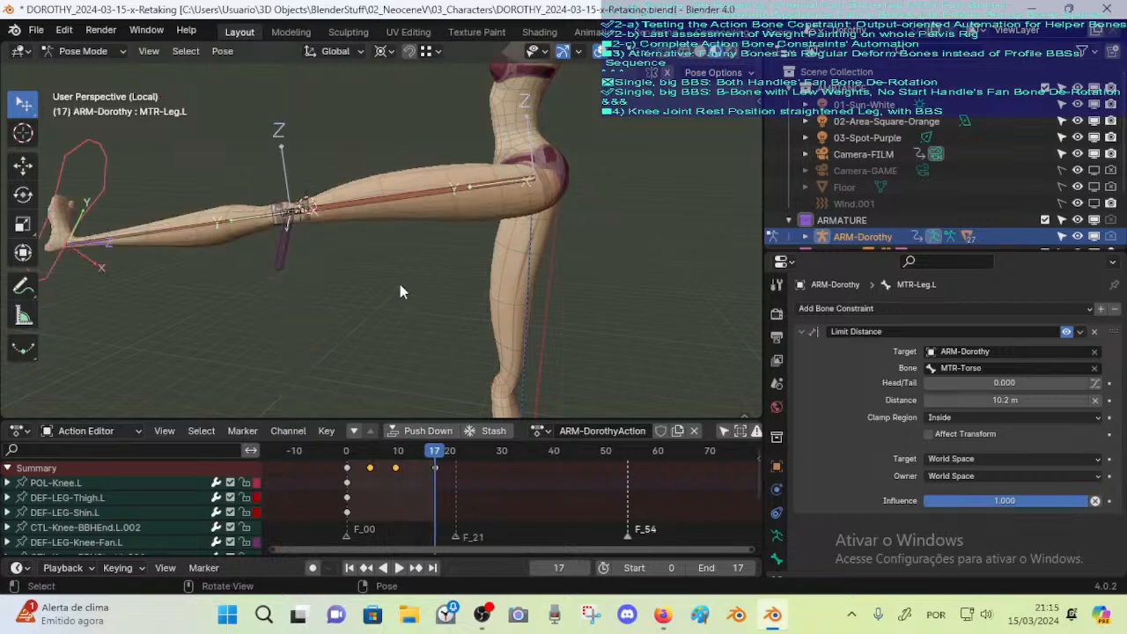
middle_drag(403, 290, 529, 310)
middle_drag(528, 310, 437, 280)
scroll(462, 327, up, 4)
scroll(437, 266, up, 2)
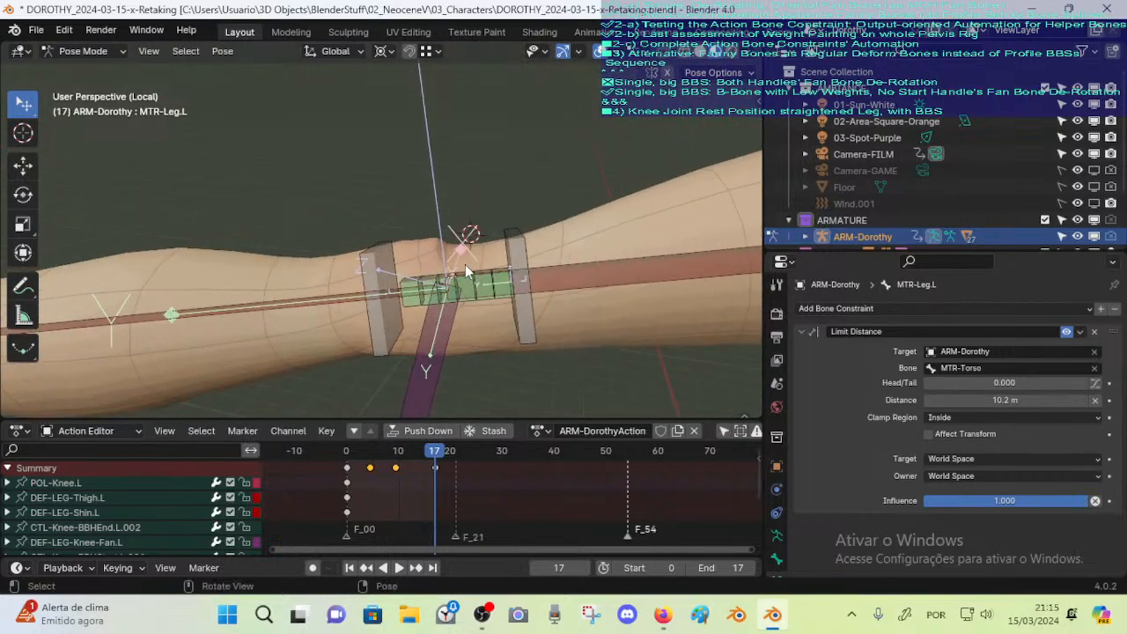
Compare the straightened knee with Deform off and on for DEF-LEGS-3-Knee-BB.L.001, leave Deform enabled, and save the file
click(464, 264)
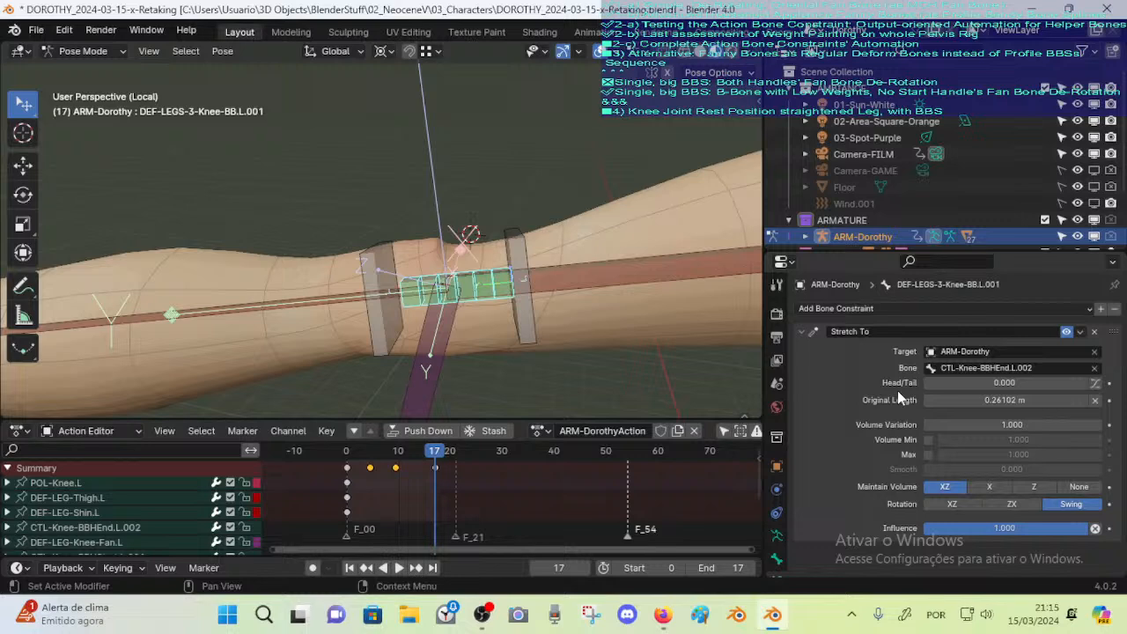
click(777, 535)
click(810, 331)
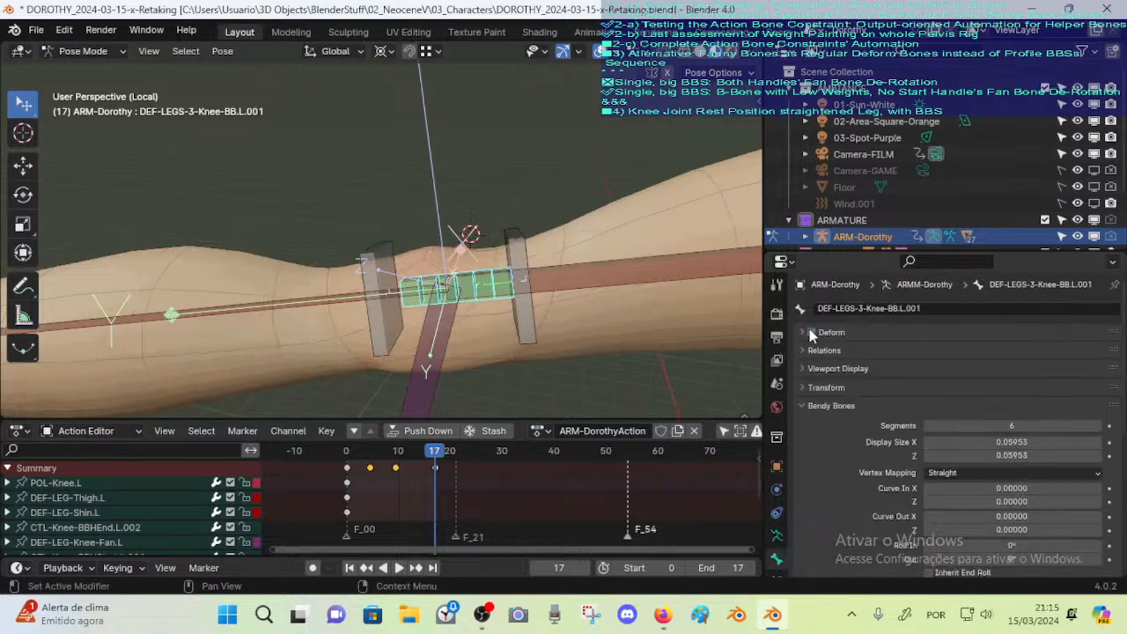
middle_drag(364, 260, 370, 233)
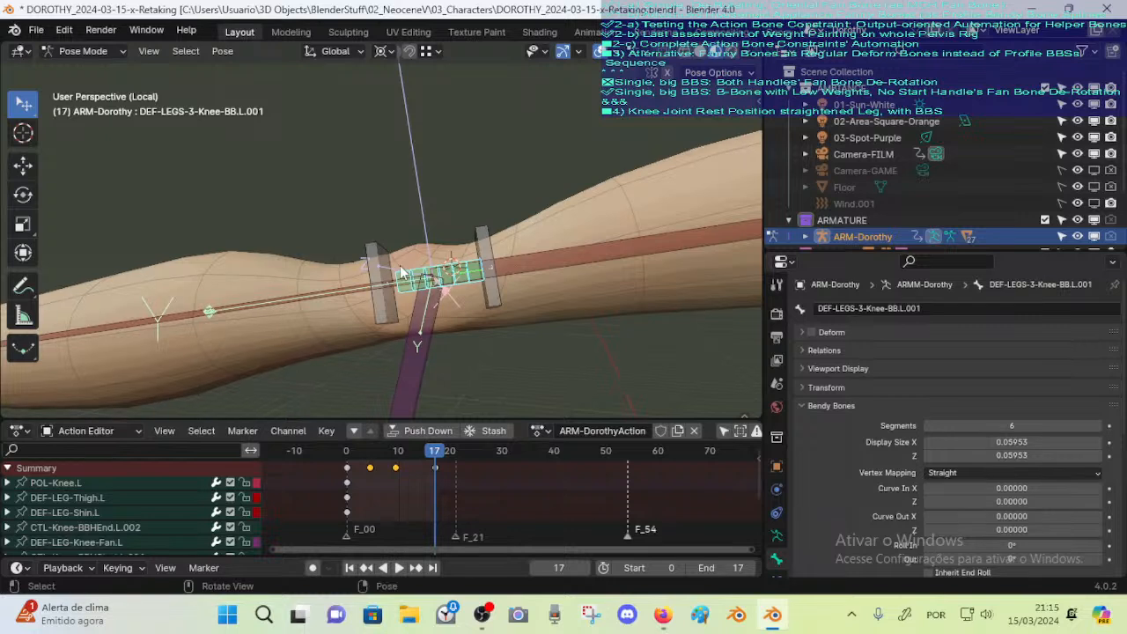
click(810, 332)
click(810, 332)
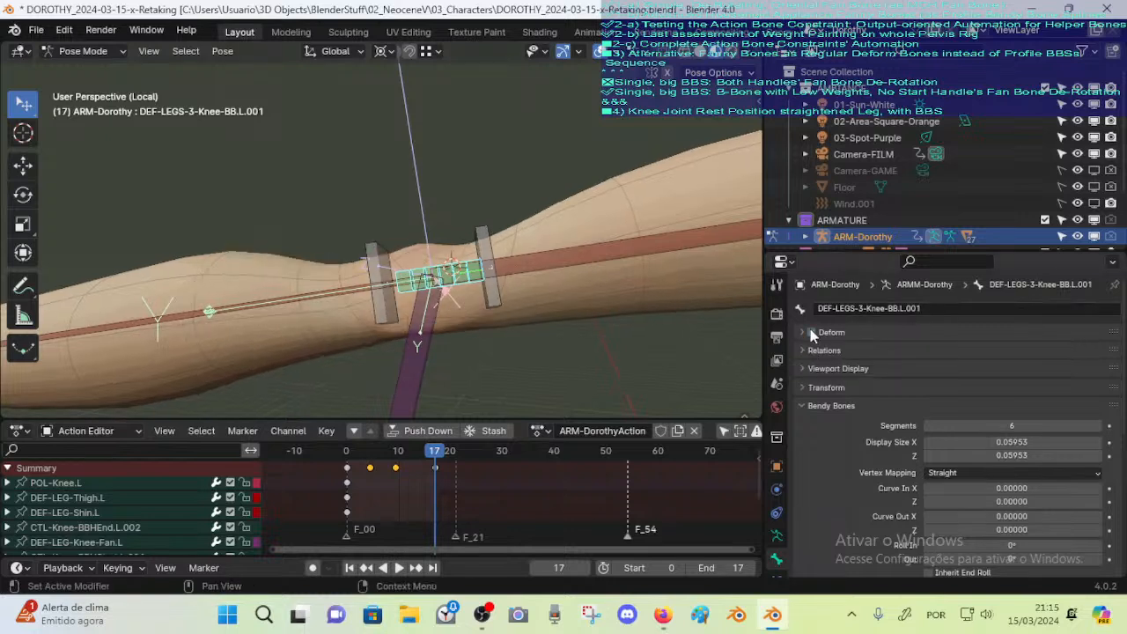
click(810, 332)
click(810, 331)
click(809, 332)
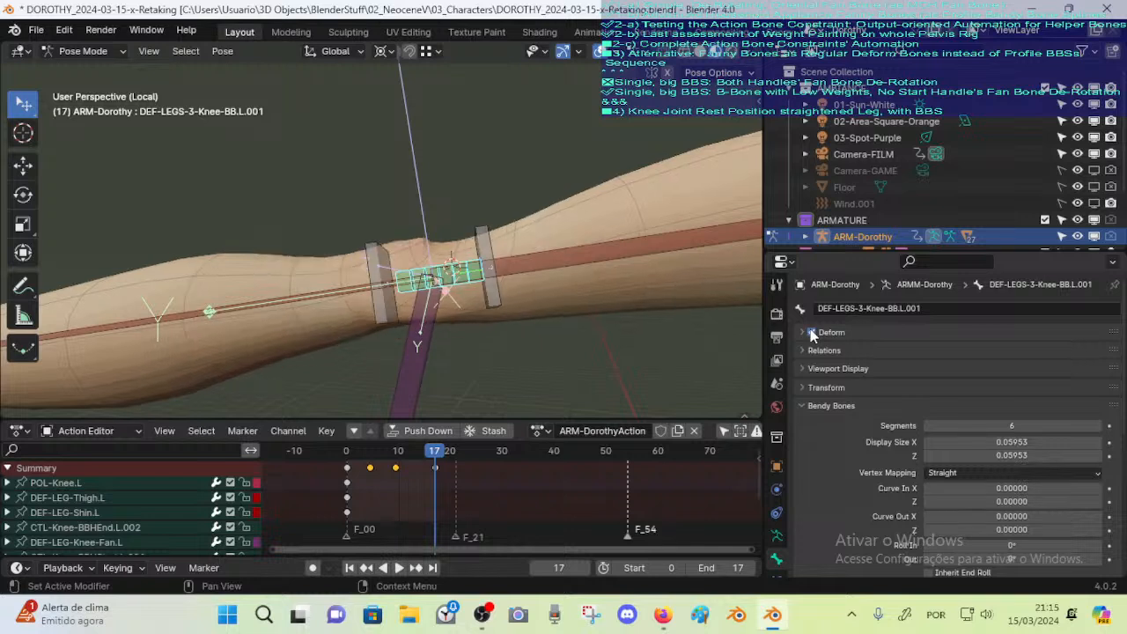
key(ctrl+s)
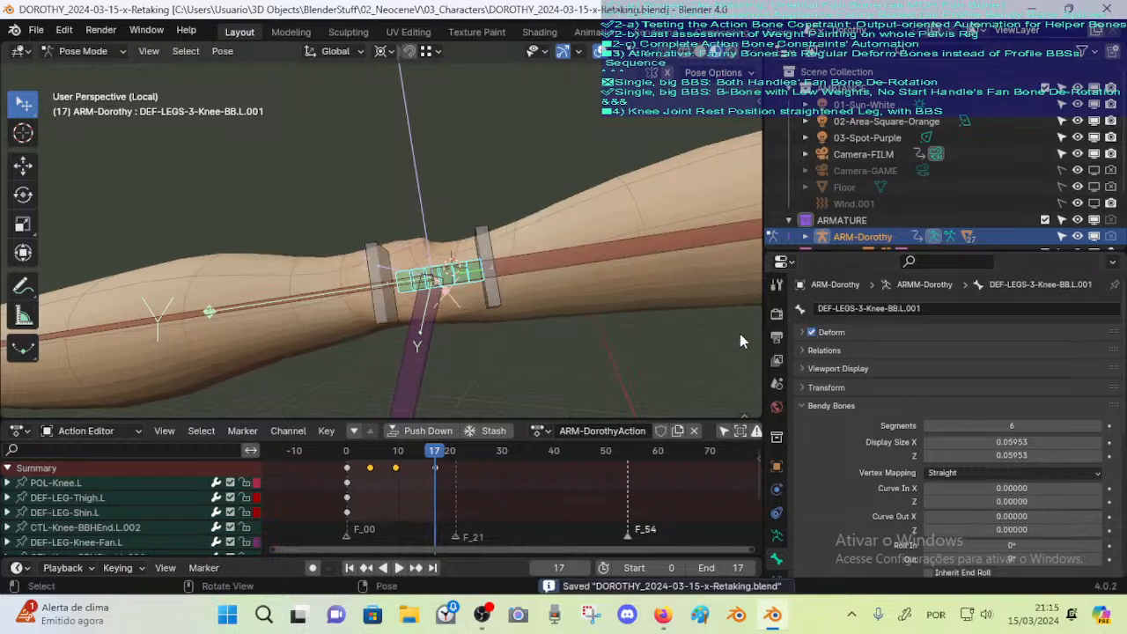
Toggle Deform repeatedly on the knee's bendy bone to compare the top contour of the straightened knee
click(810, 332)
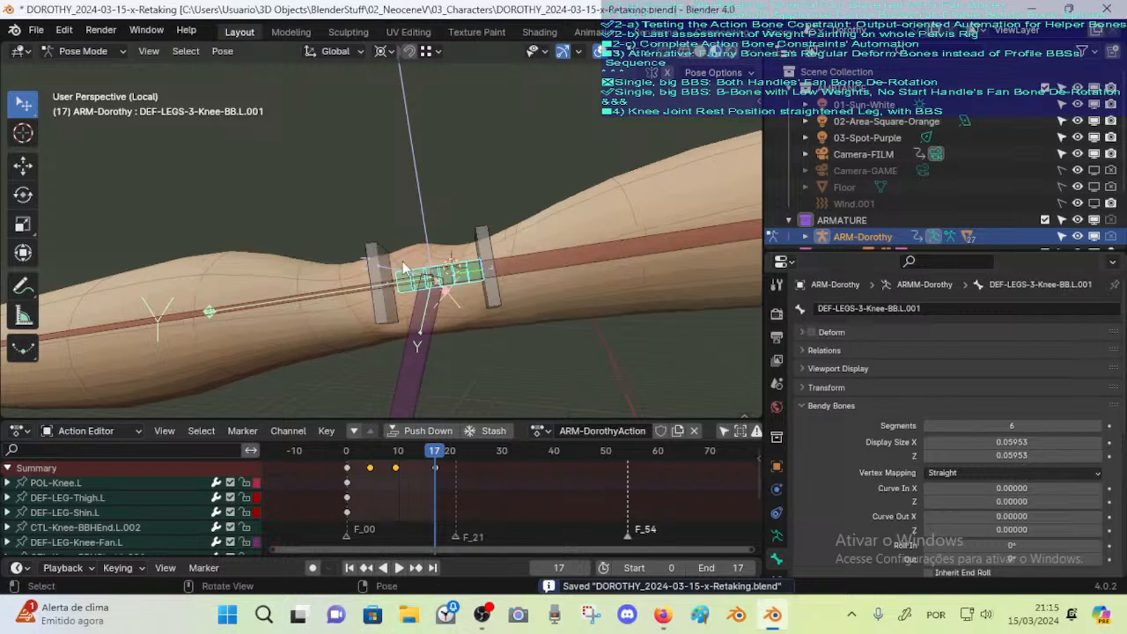
click(810, 332)
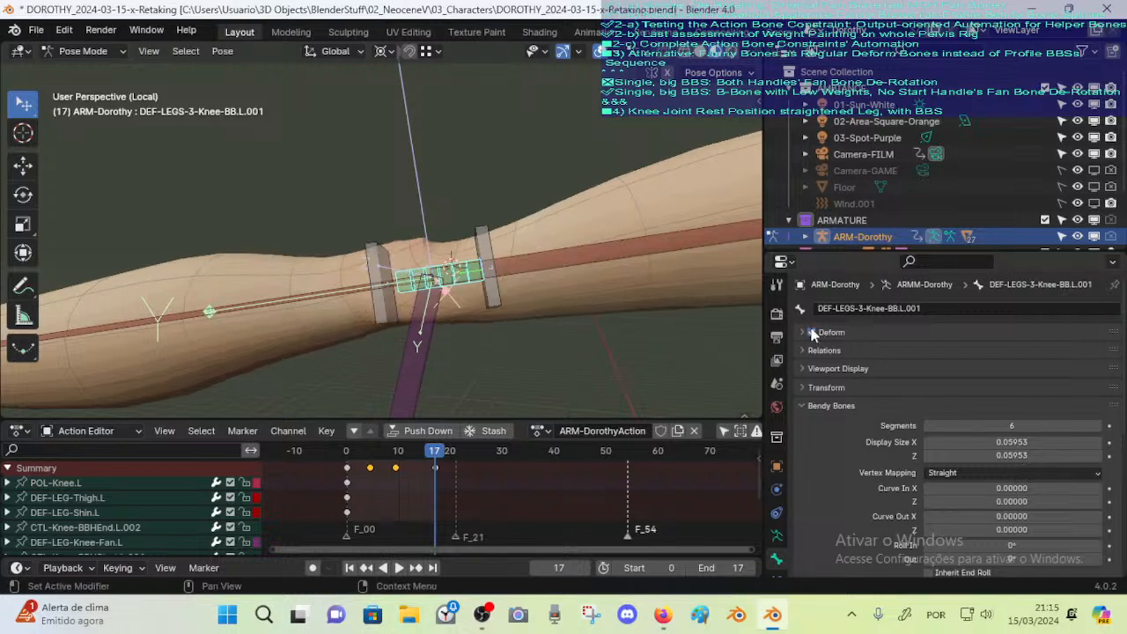
click(810, 332)
click(810, 332)
click(810, 332)
scroll(447, 261, up, 1)
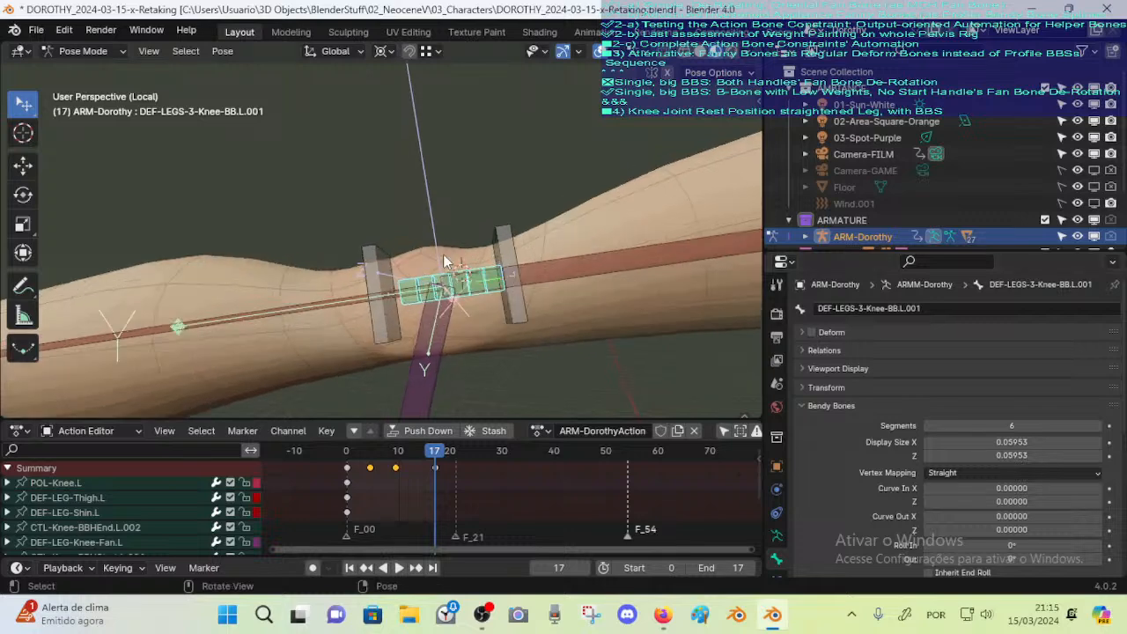
click(810, 332)
click(810, 332)
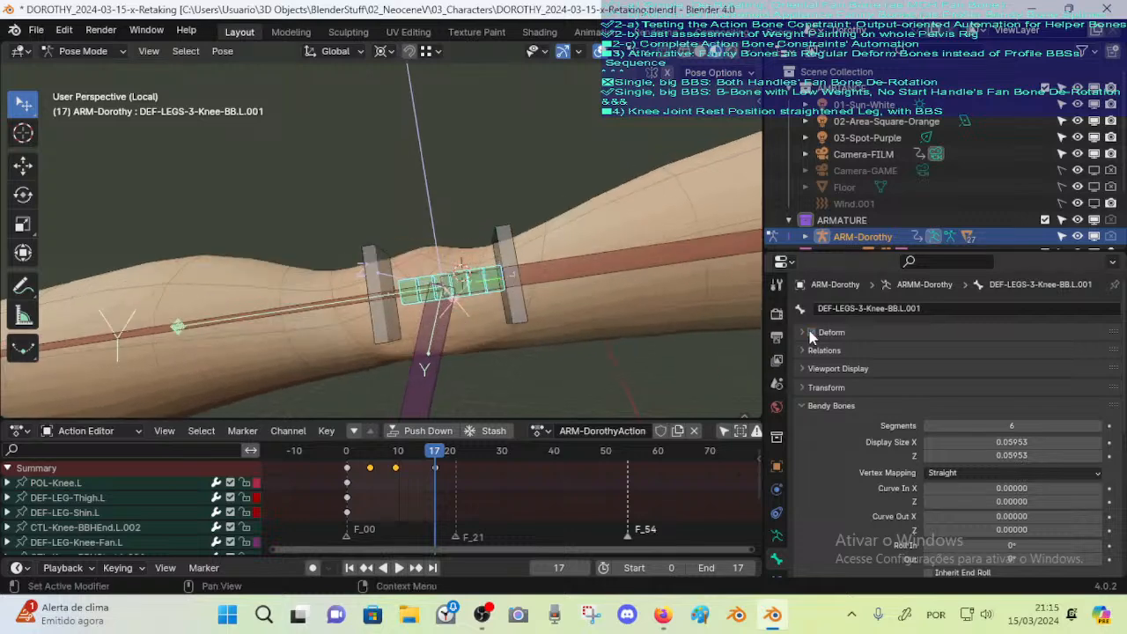
Review the knee bone's Bendy Bones handle settings, re-enable its Deform option, and save the file
scroll(809, 330, down, 3)
scroll(1066, 458, down, 3)
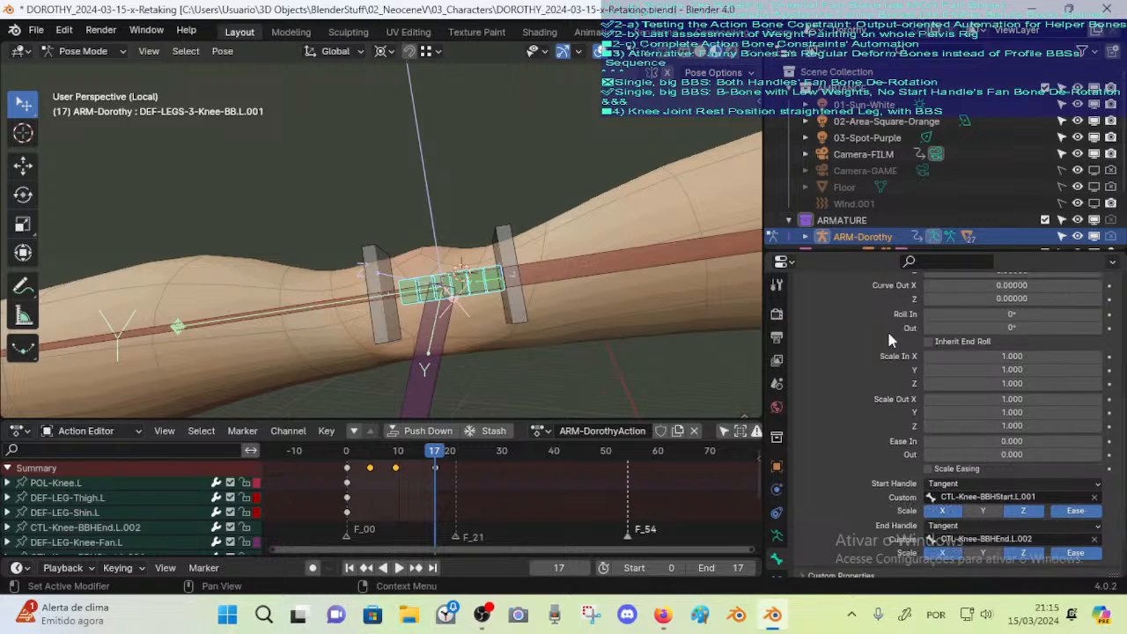
scroll(880, 344, up, 4)
scroll(807, 331, up, 3)
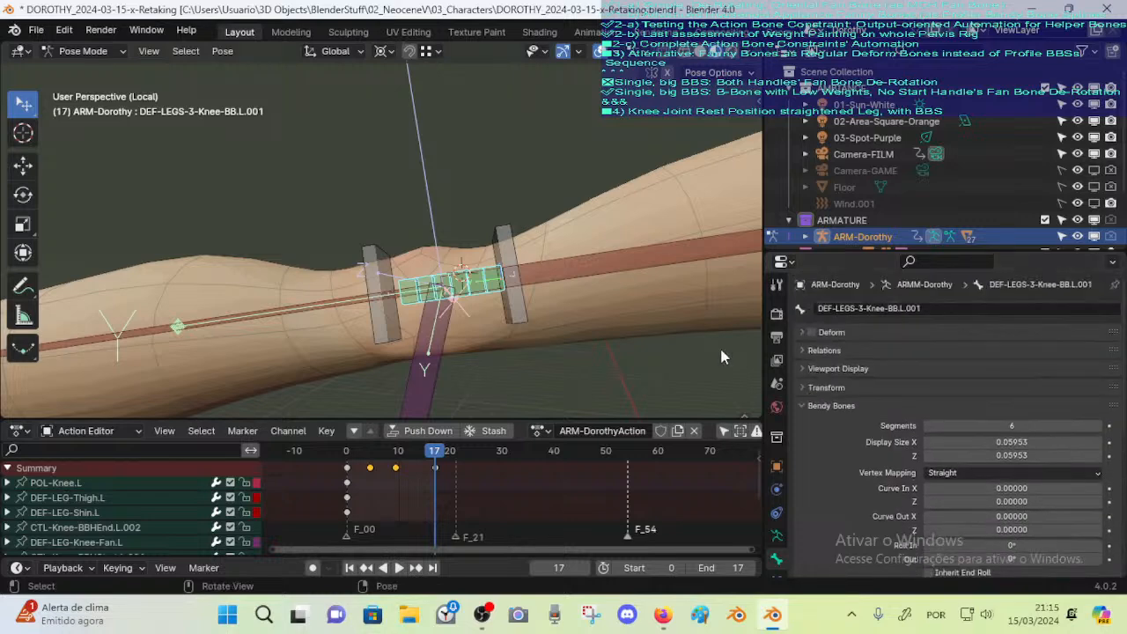
click(809, 331)
key(ctrl+s)
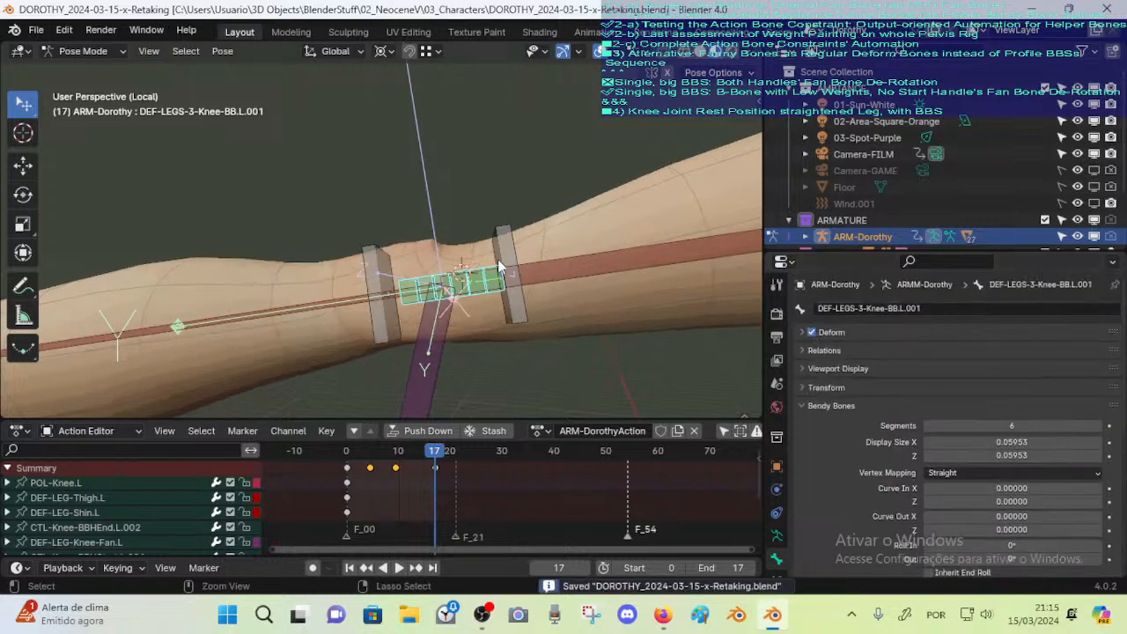
Select the knee's start handle bone CTL-Knee-BBHStart.L.001 and return the armature to Object Mode
scroll(1027, 461, down, 5)
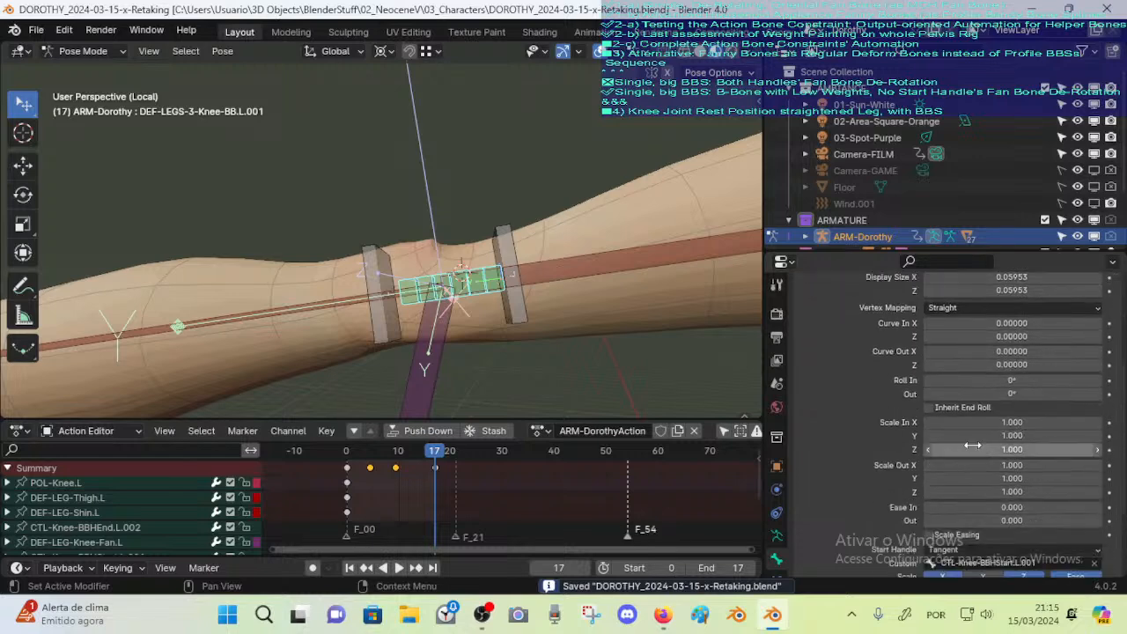
click(516, 298)
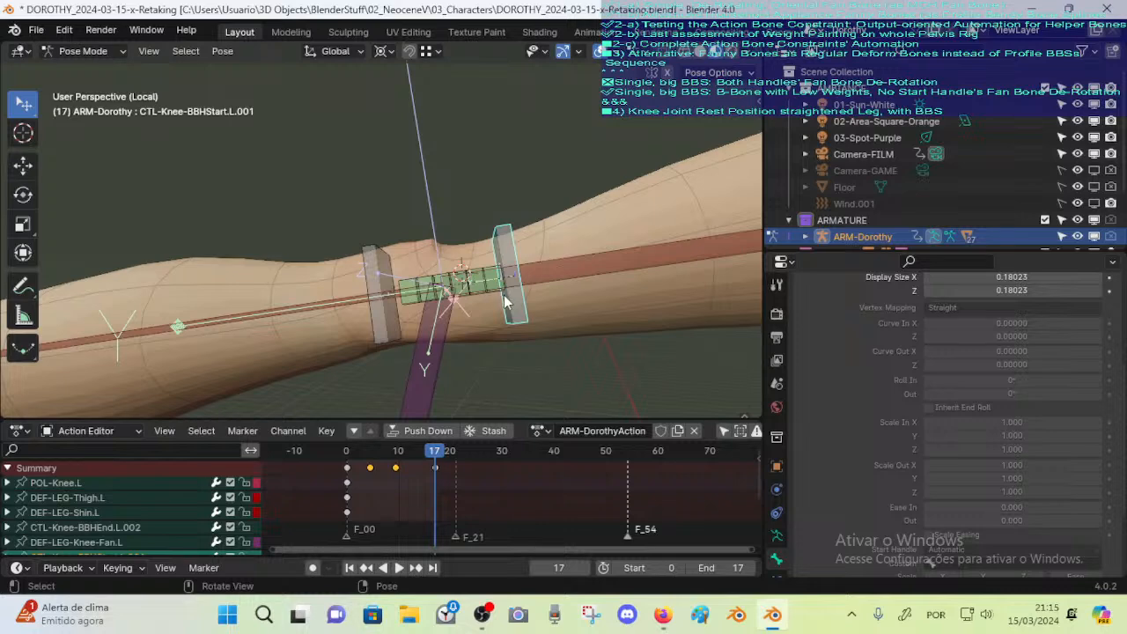
middle_drag(403, 320, 404, 321)
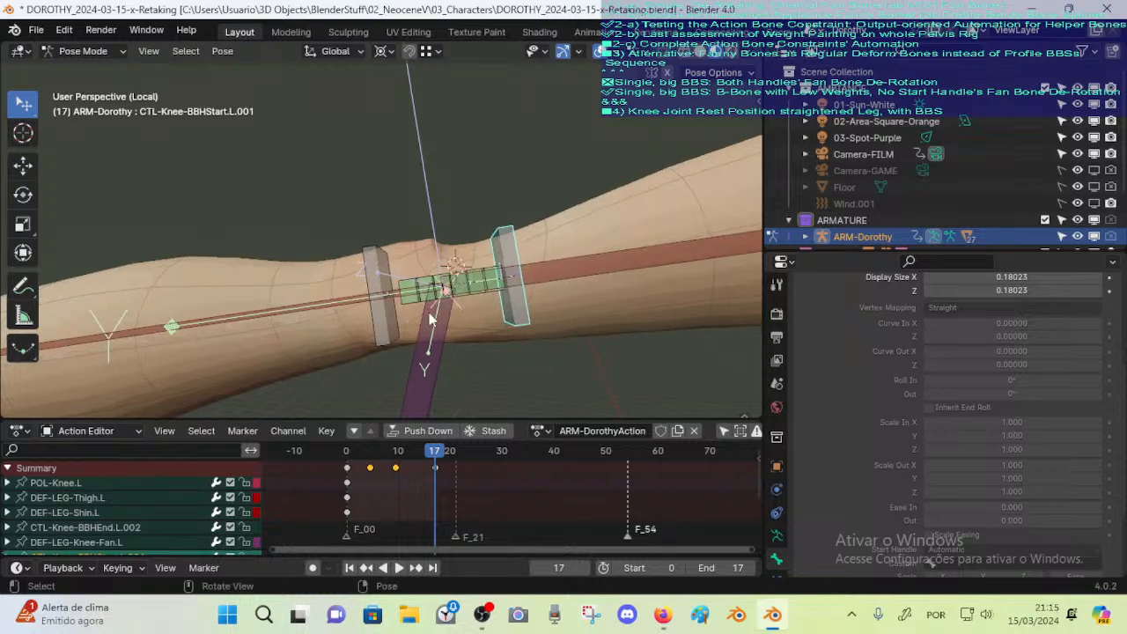
key(ctrl+Tab)
click(507, 240)
click(509, 229)
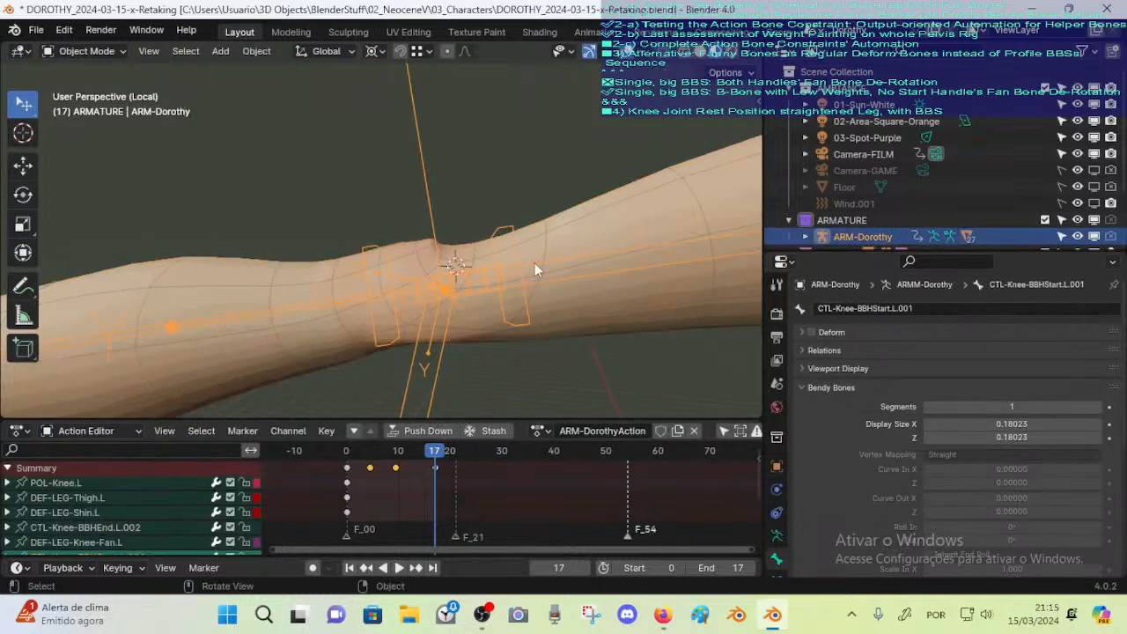
Open the 00_Body mesh in Edit Mode and move a side vertex of the bent left knee with proportional editing
click(536, 264)
key(Tab)
scroll(533, 310, down, 6)
shift+middle_drag(534, 311, 372, 347)
scroll(506, 322, up, 3)
click(380, 302)
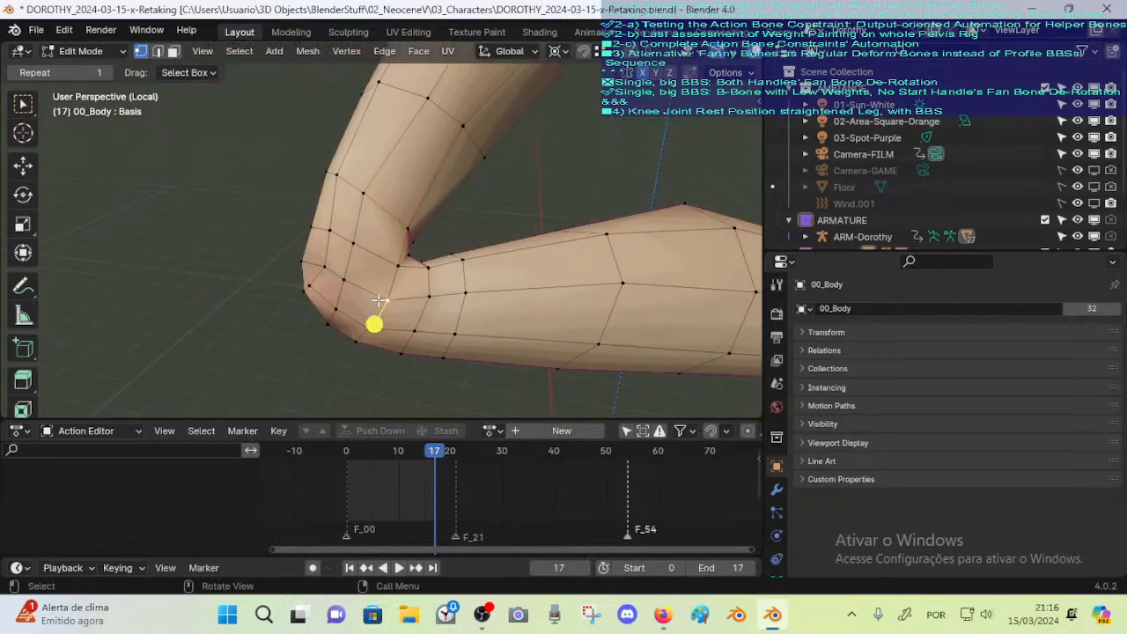
key(g)
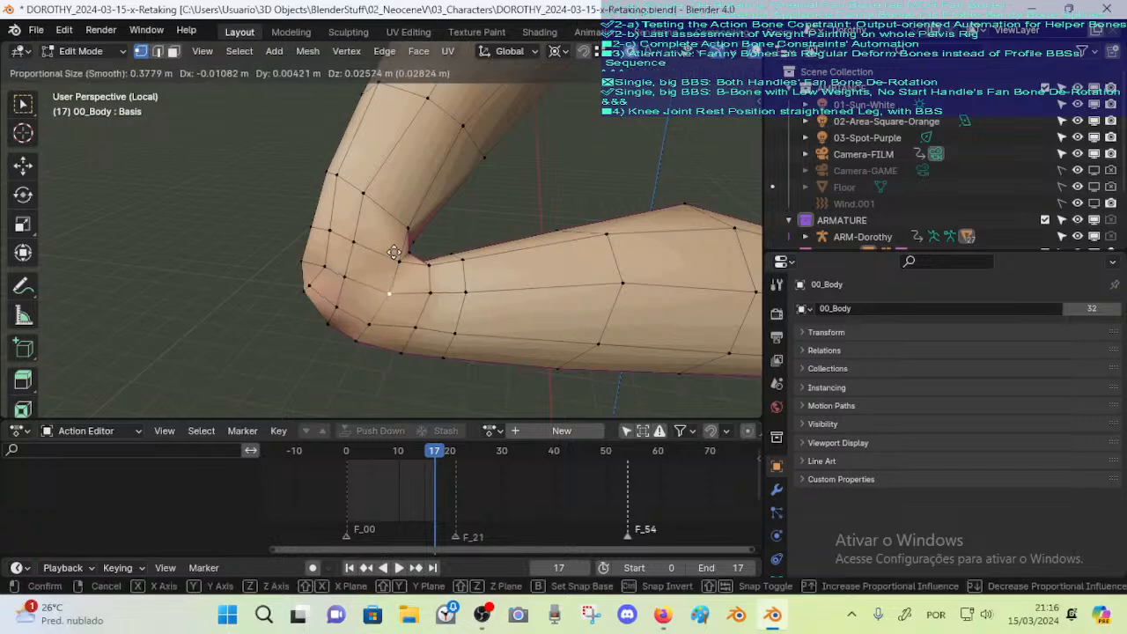
click(375, 280)
Refine the side of the bent knee by moving and slightly rotating its vertices with proportional editing
middle_drag(375, 280, 364, 309)
key(g)
click(351, 328)
click(380, 290)
key(g)
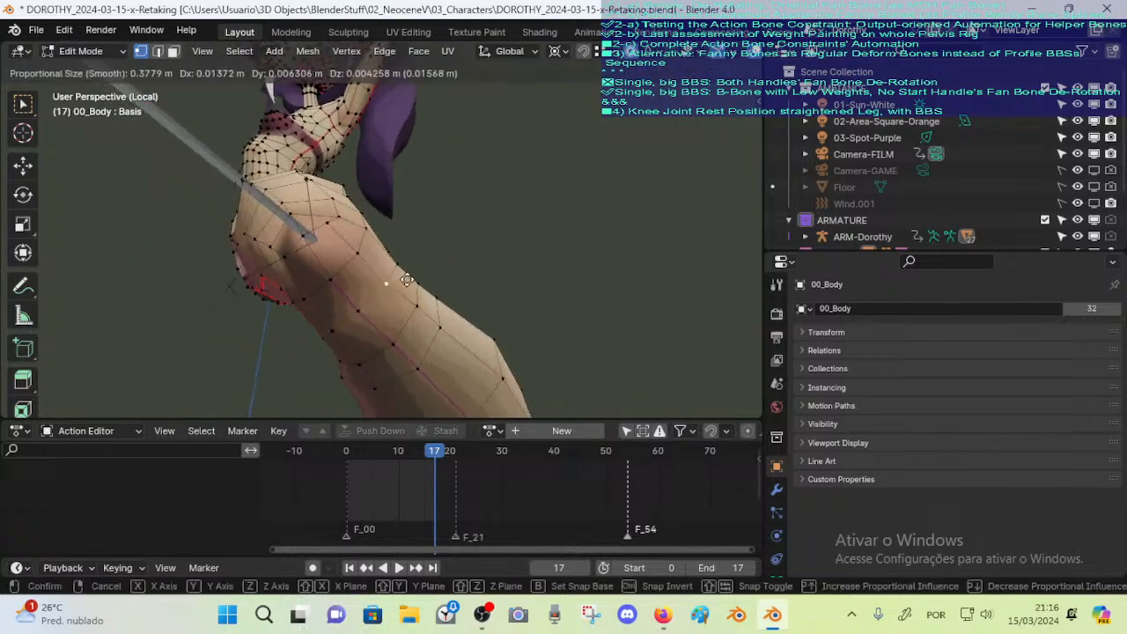
click(412, 289)
key(g)
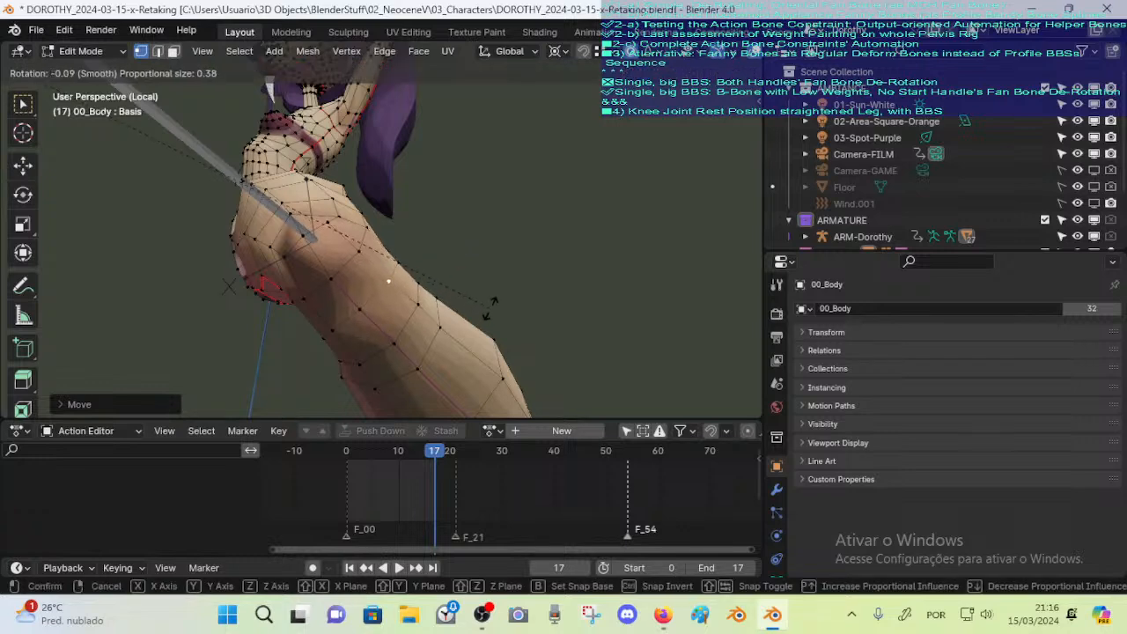
click(431, 291)
middle_drag(431, 290, 455, 287)
Set the transform pivot to Median Point and move the selected knee vertex again
key(period)
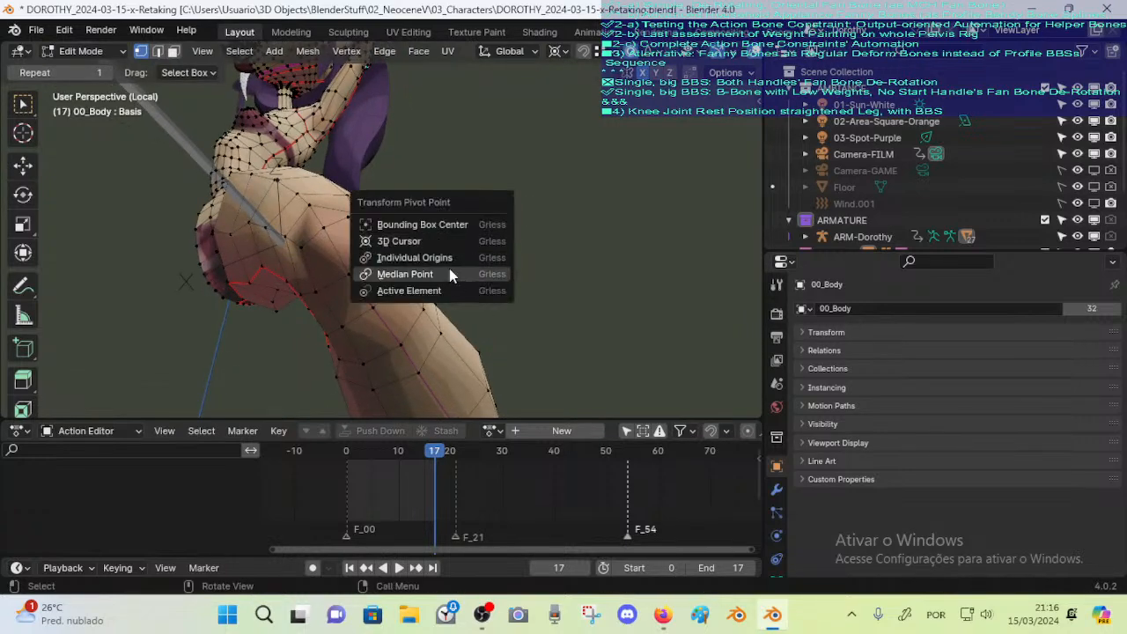
click(449, 269)
middle_drag(566, 279, 517, 288)
click(528, 318)
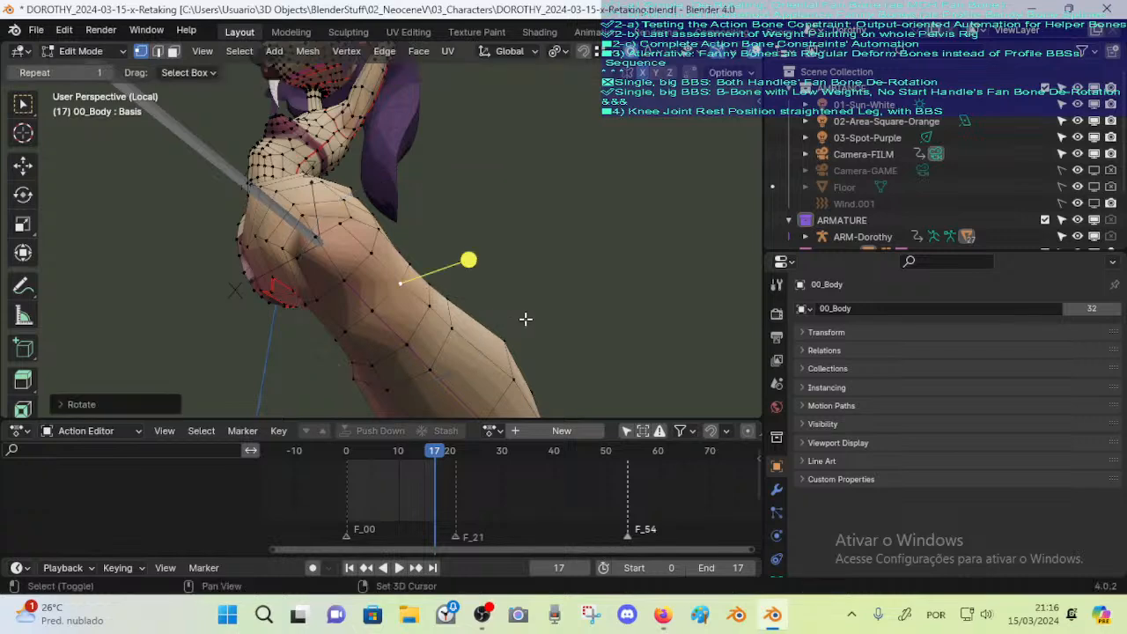
key(g)
click(508, 293)
Move an inner-side vertex just below the knee joint and slide the neighbouring vertex along its edge
middle_drag(485, 286, 403, 232)
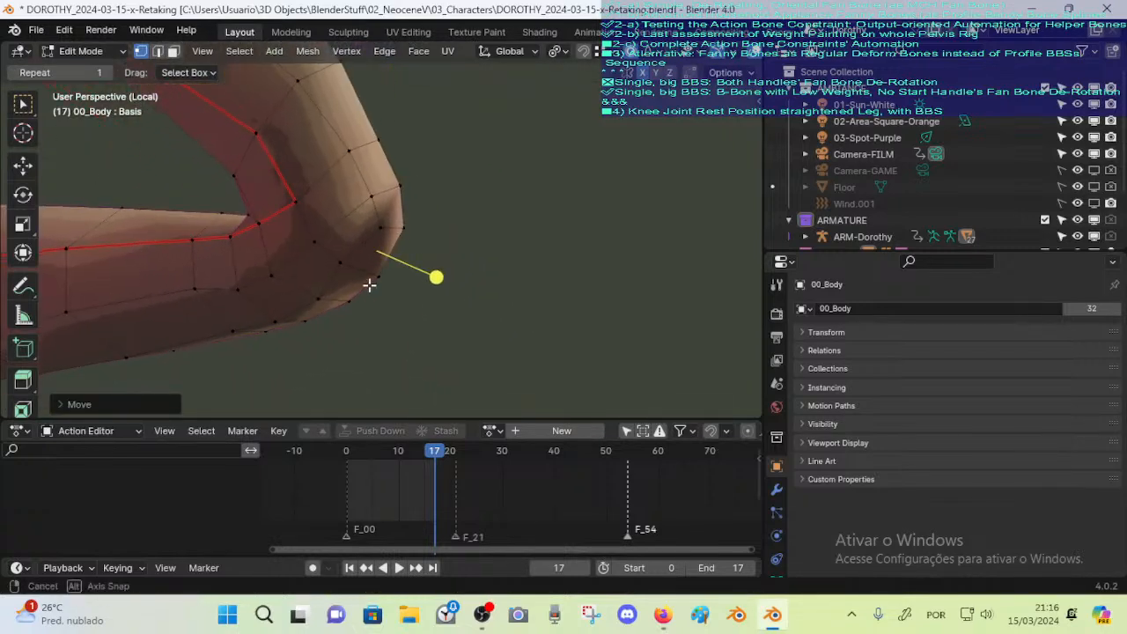
middle_drag(369, 285, 276, 254)
click(272, 266)
key(g)
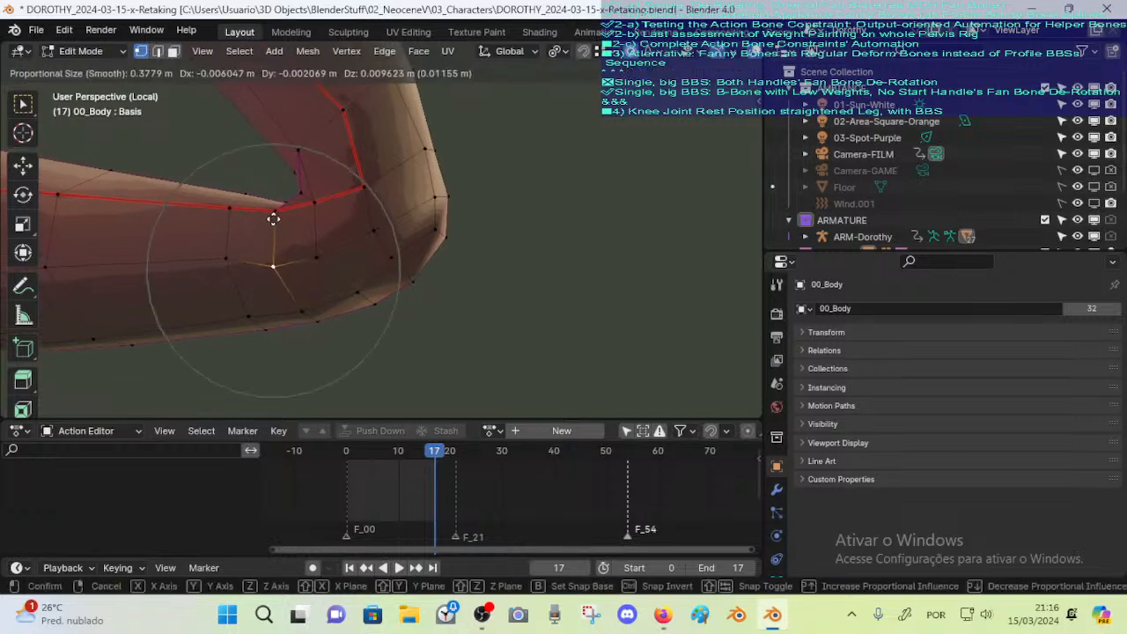
click(264, 282)
key(g)
key(g)
click(216, 286)
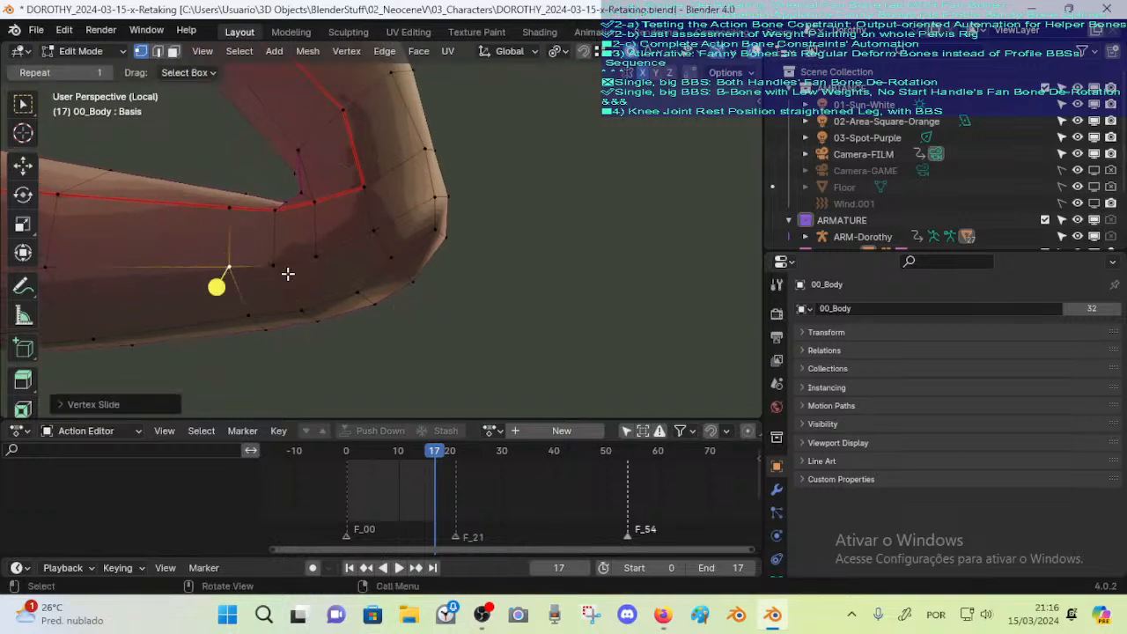
Move a vertex on the upper part of the knee with proportional editing turned off
middle_drag(287, 274, 337, 184)
middle_drag(321, 144, 326, 162)
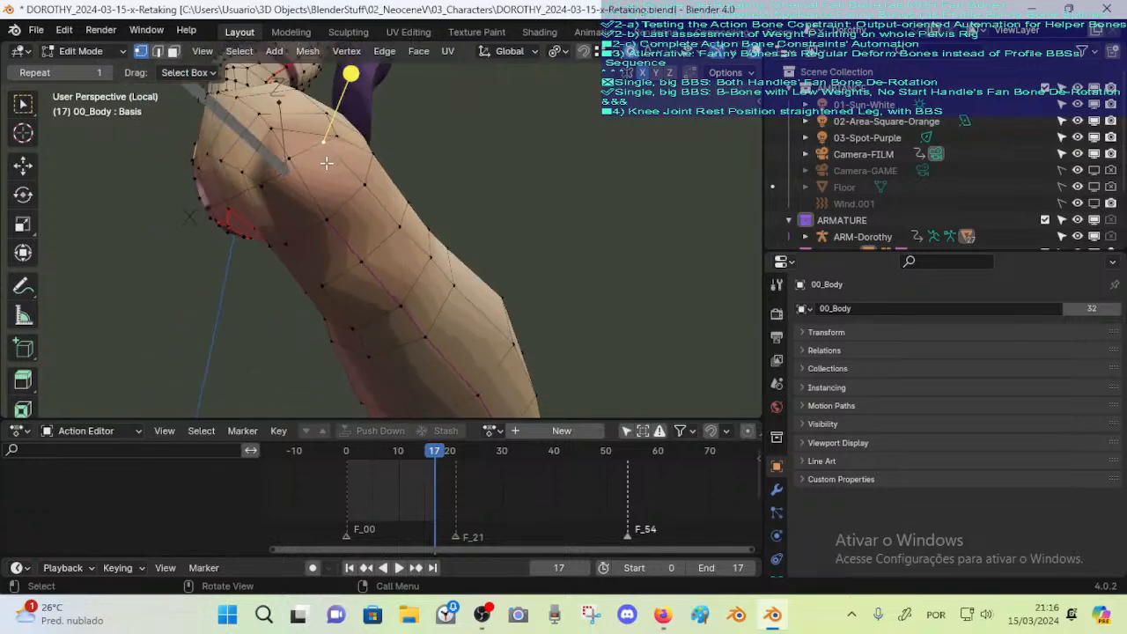
middle_drag(390, 148, 361, 132)
key(g)
right_click(362, 120)
key(g)
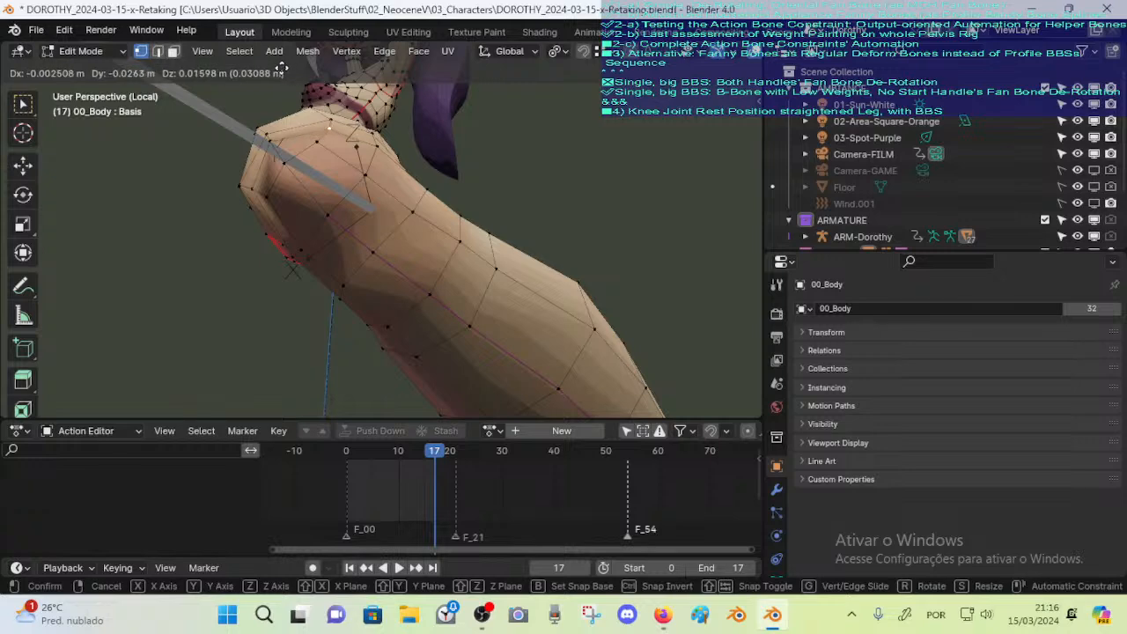
click(280, 68)
Inspect the reshaped leg from several angles in face selection mode and save the file
middle_drag(295, 176, 335, 238)
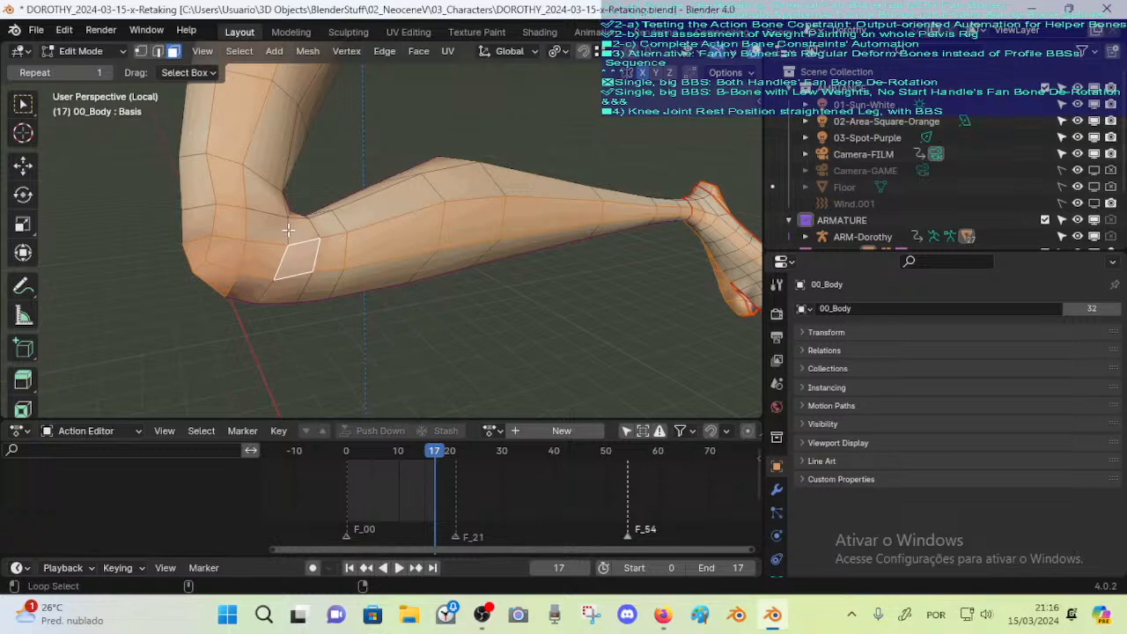
middle_drag(269, 212, 430, 179)
middle_drag(461, 225, 373, 312)
middle_drag(322, 258, 449, 350)
key(ctrl+s)
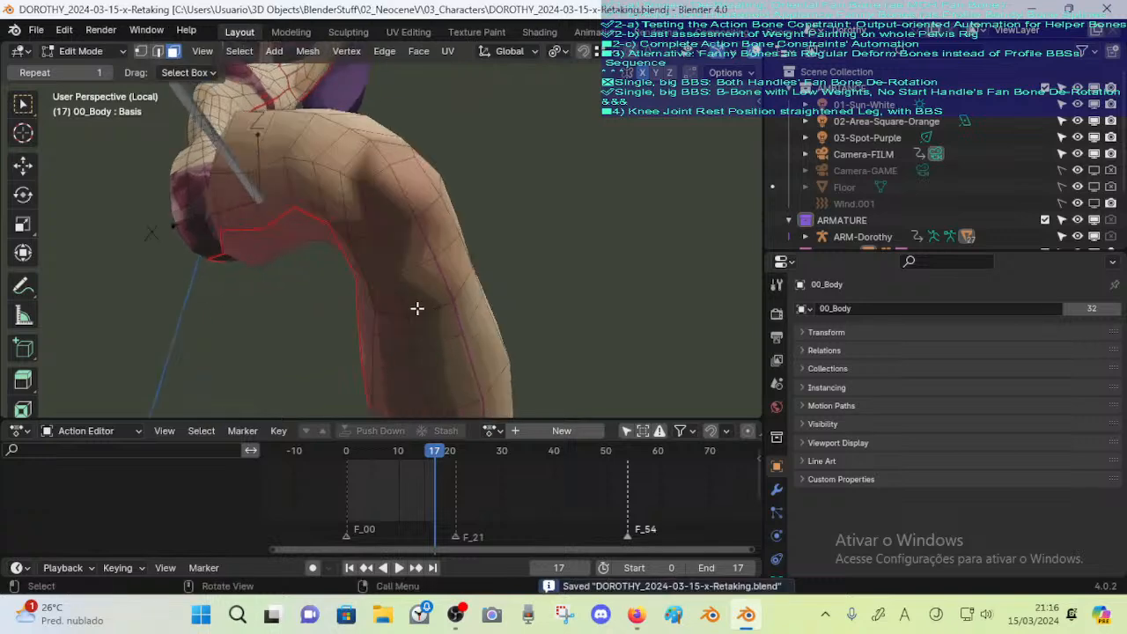
Switch to vertex selection and slide an inner-thigh vertex along its edge
middle_drag(417, 307, 513, 252)
key(1)
key(shift+v)
click(603, 286)
click(504, 186)
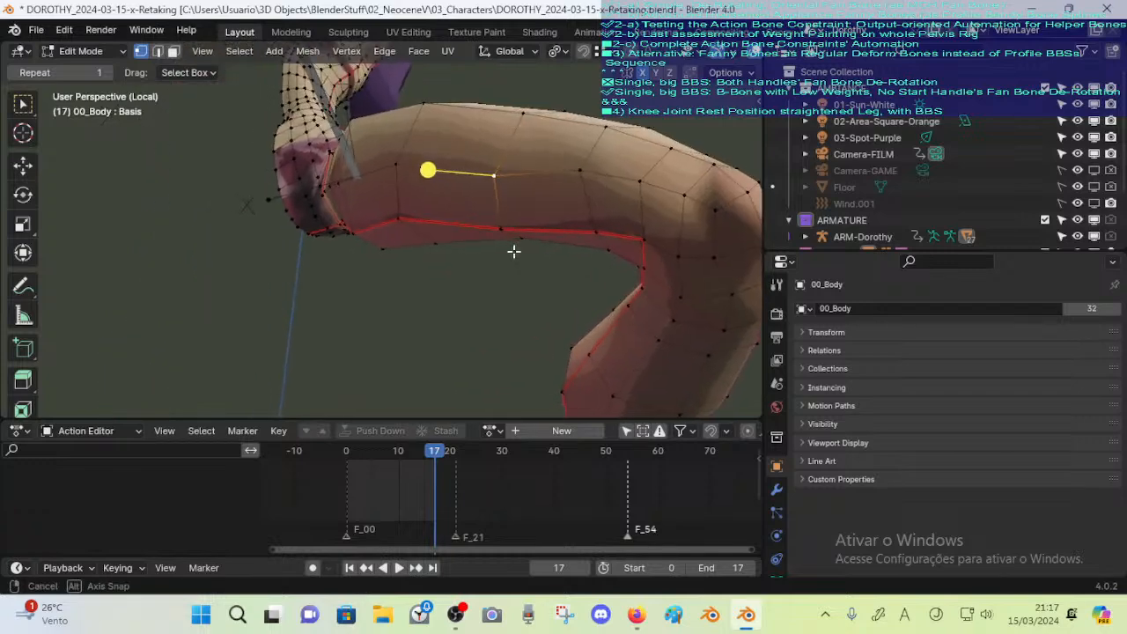
Slide a vertex on the thigh's underside seam along its edge and adjust its position with a move
click(402, 225)
middle_drag(405, 243, 498, 282)
key(shift+v)
click(453, 262)
key(g)
click(456, 293)
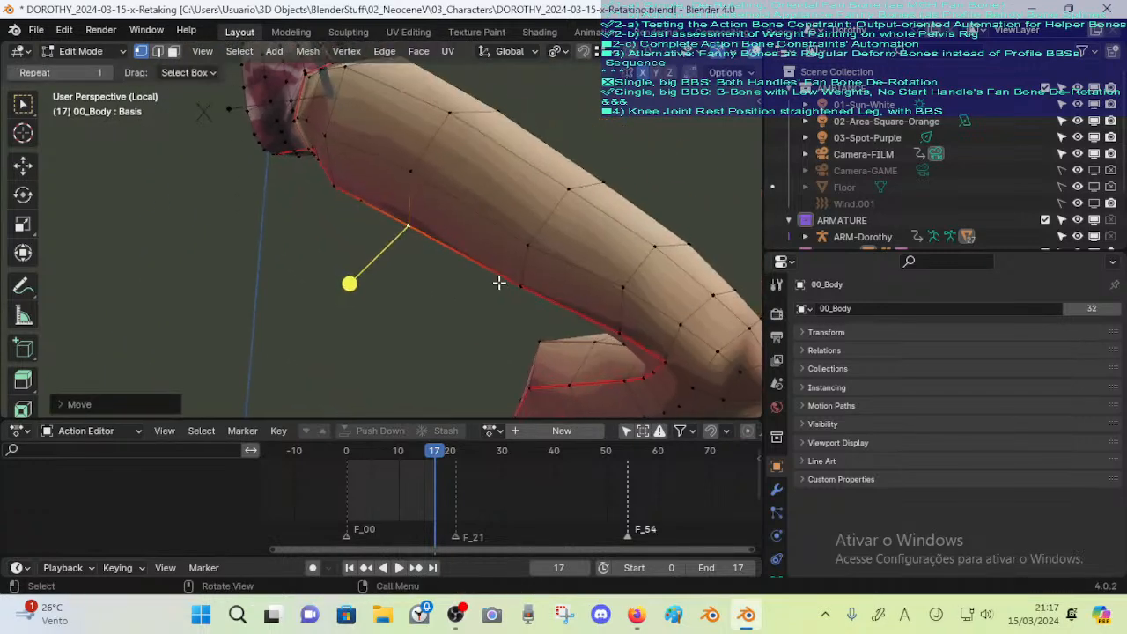
Move the inner-thigh vertex above the seam and another nearby thigh vertex to smooth the leg's contour
click(410, 181)
key(g)
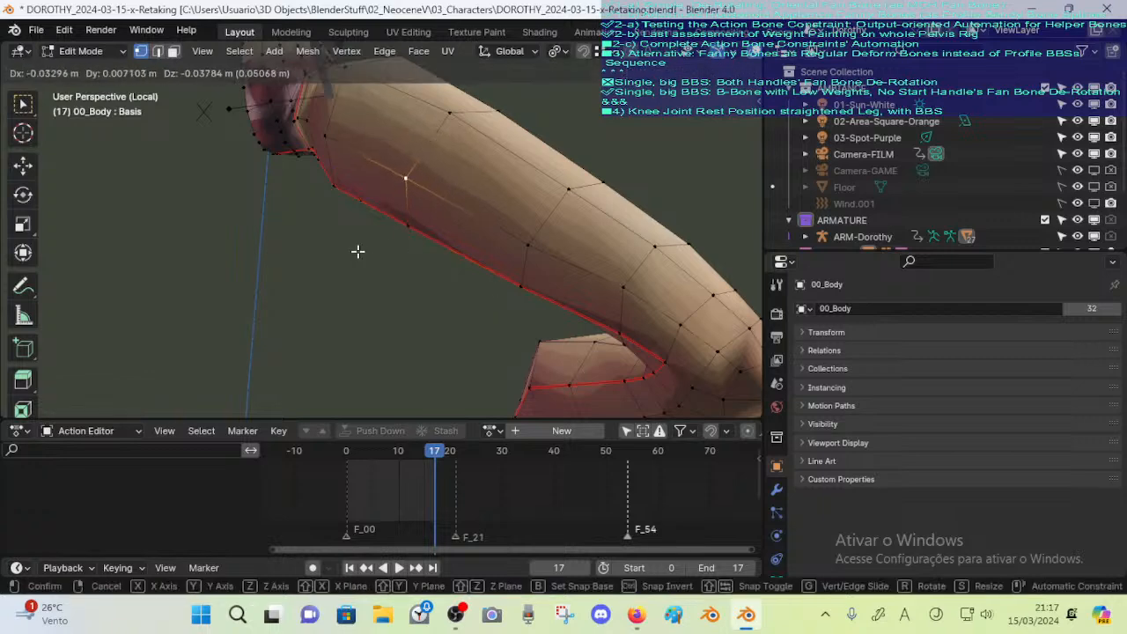
click(357, 252)
shift+middle_drag(559, 276, 425, 247)
click(388, 223)
key(g)
click(372, 262)
Leave mesh editing, select the ARM-Dorothy armature, and save the file
key(Tab)
click(425, 249)
middle_drag(408, 298, 413, 280)
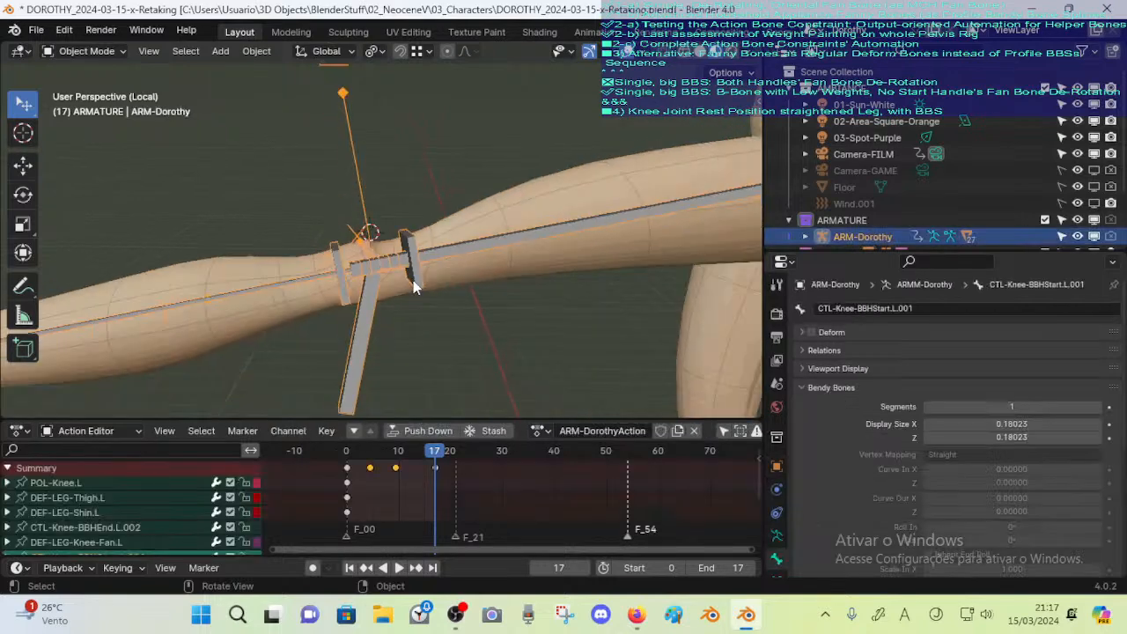
key(ctrl+s)
click(394, 269)
key(Tab)
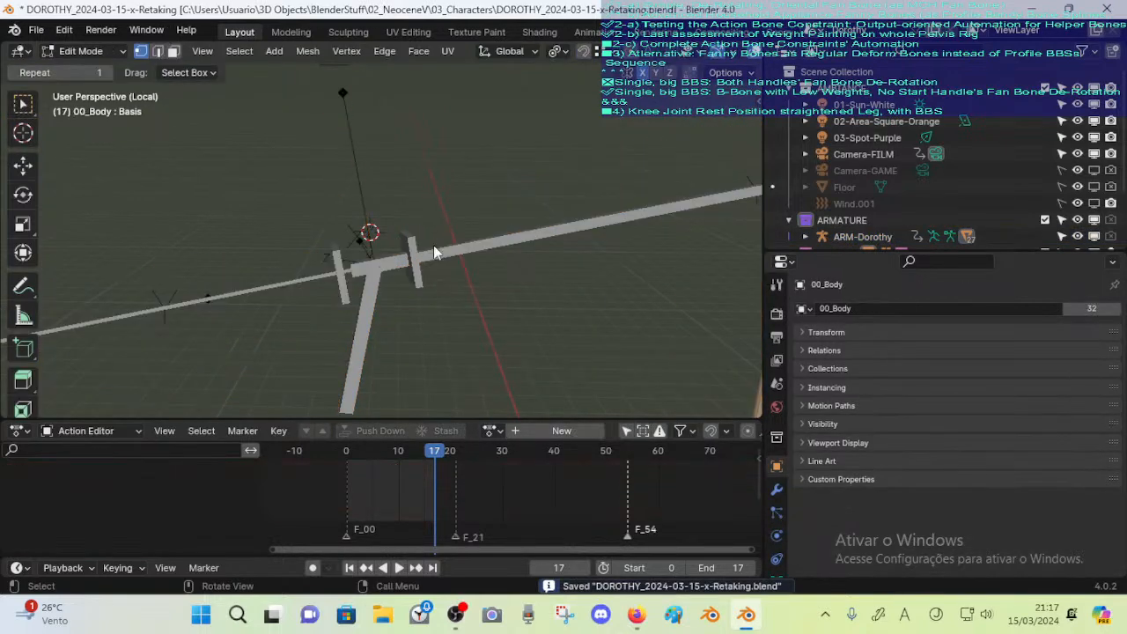
key(Tab)
scroll(373, 261, up, 2)
click(387, 258)
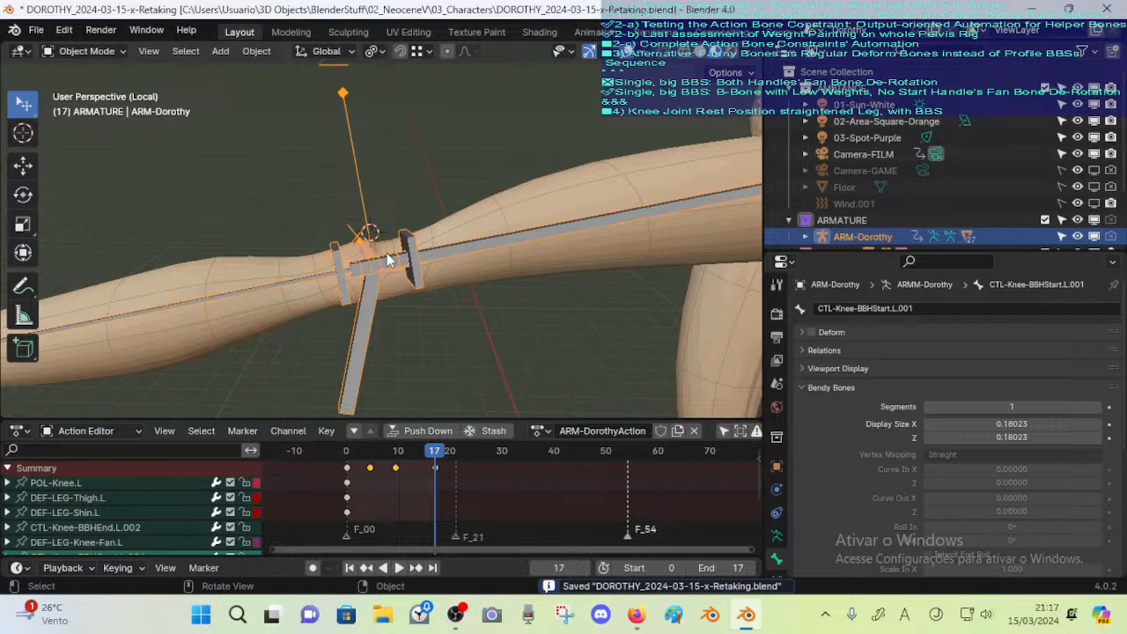
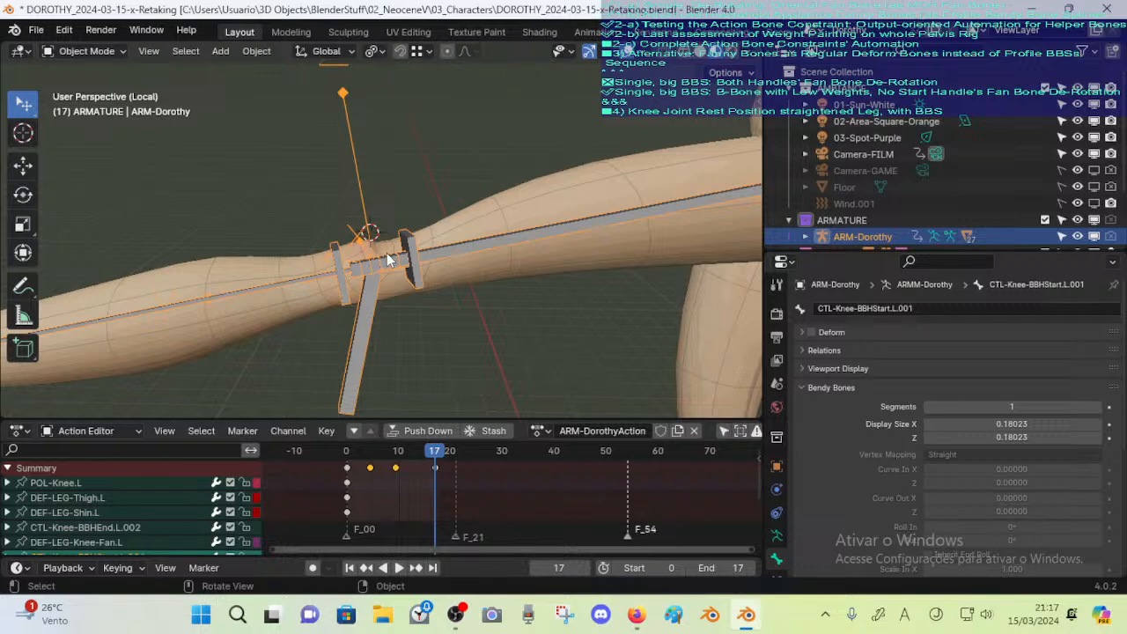
Enter Pose Mode, select DEF-LEGS-3-Knee-BB.L.001, and bring its Bendy Bones ease and handle settings into view
key(ctrl+Tab)
click(387, 264)
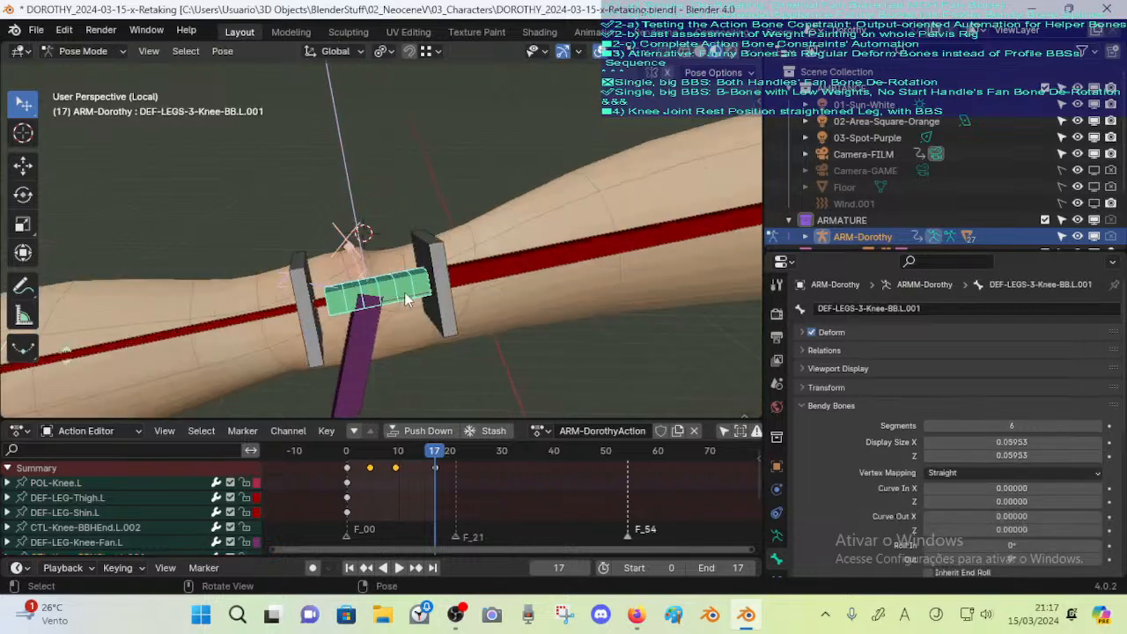
scroll(861, 420, down, 6)
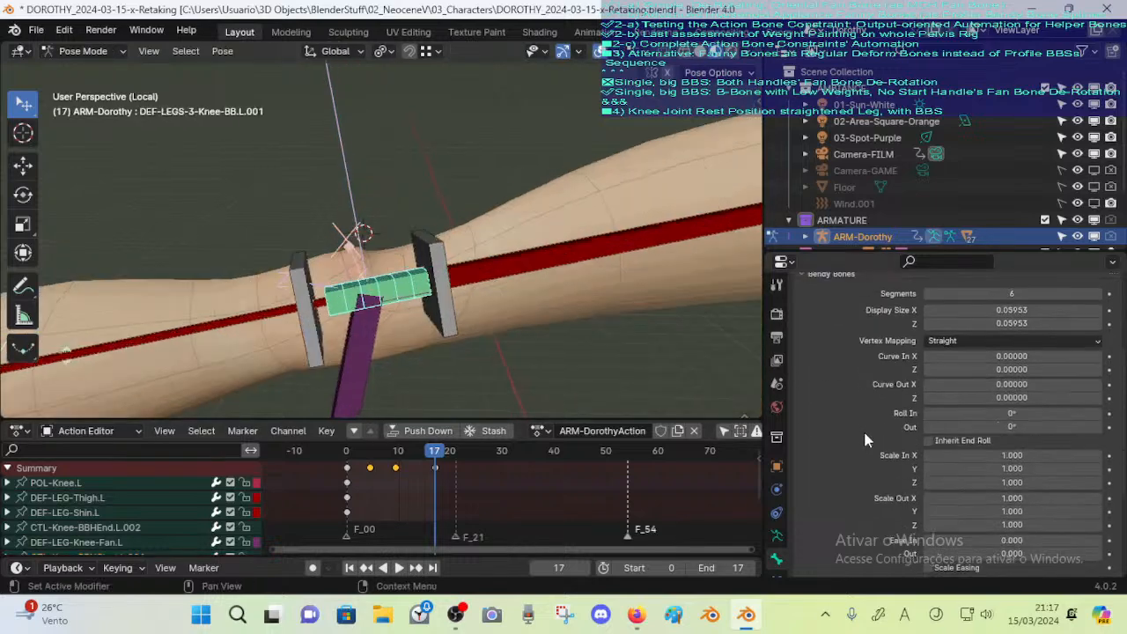
Switch the armature to Edit Mode, turn on X-ray, and select DEF-LEGS-3-Knee-BB.L.001 inside the bent knee
key(Tab)
scroll(431, 241, up, 1)
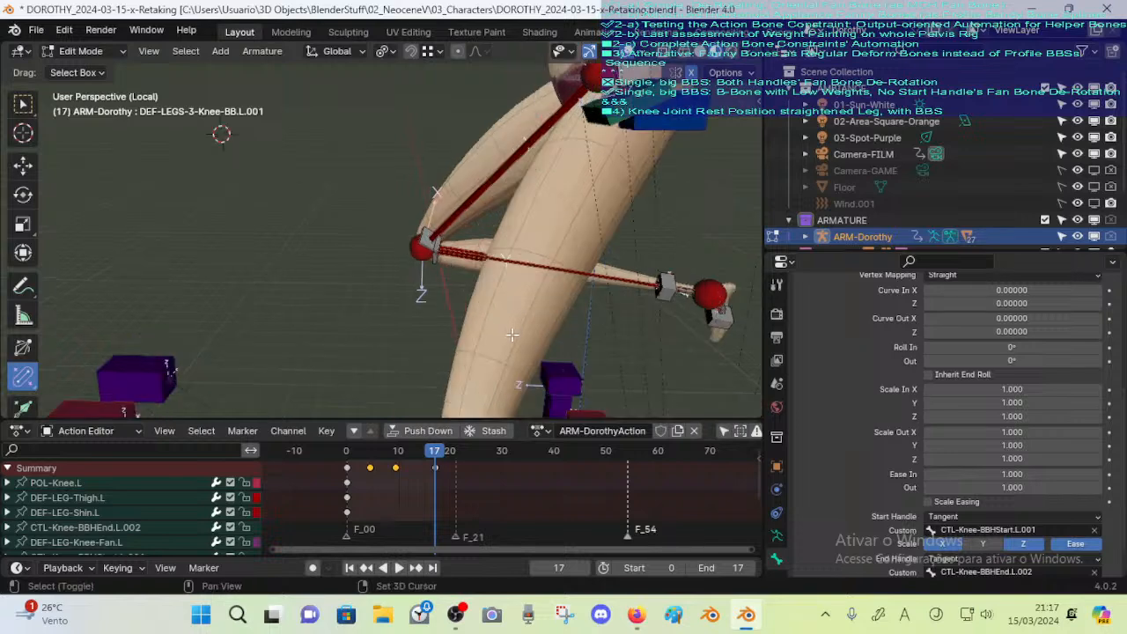
shift+middle_drag(513, 335, 424, 248)
scroll(424, 293, up, 2)
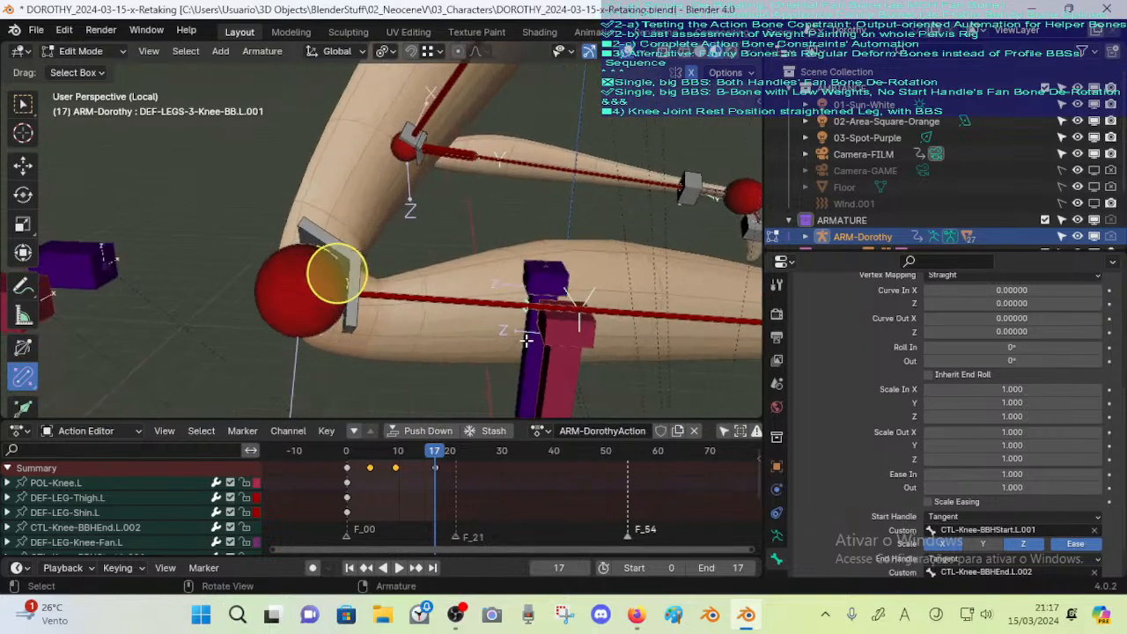
key(Tab)
shift+middle_drag(368, 274, 357, 332)
key(Tab)
click(457, 332)
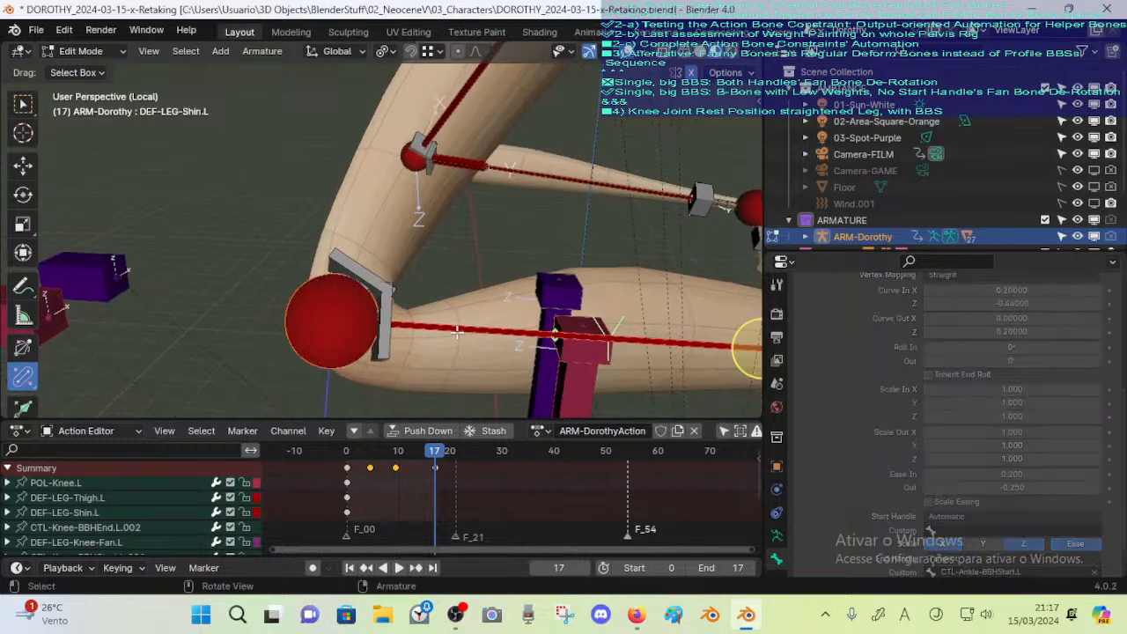
key(alt+z)
click(343, 302)
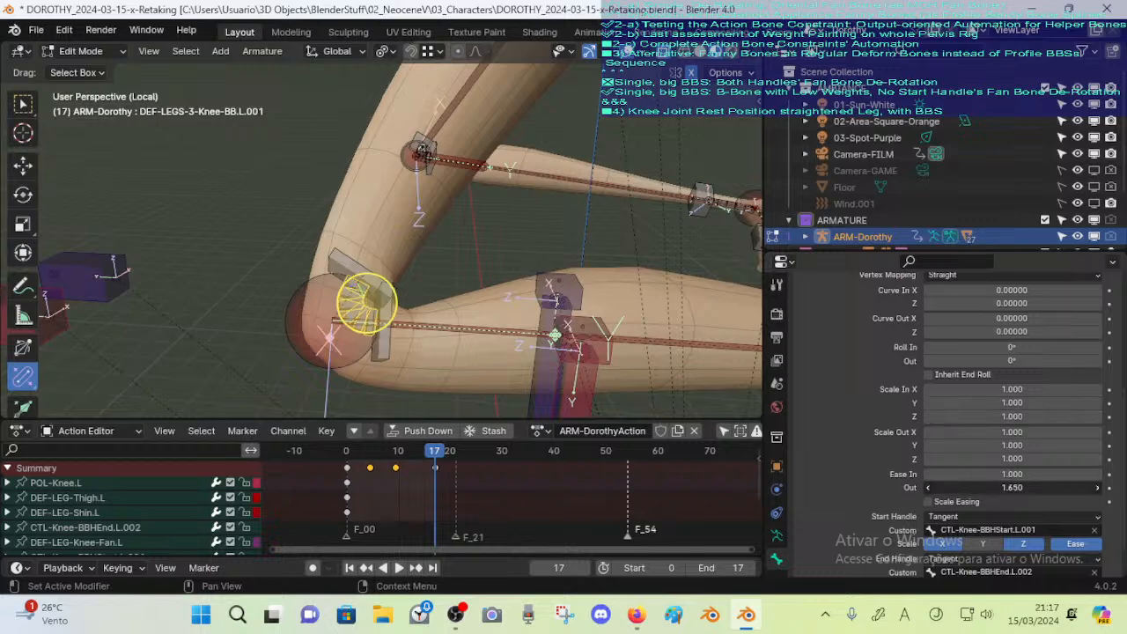
Try a different Ease Out value on the knee's bendy bone, restore it to 1.000, and return to Pose Mode
drag(1039, 487, 993, 476)
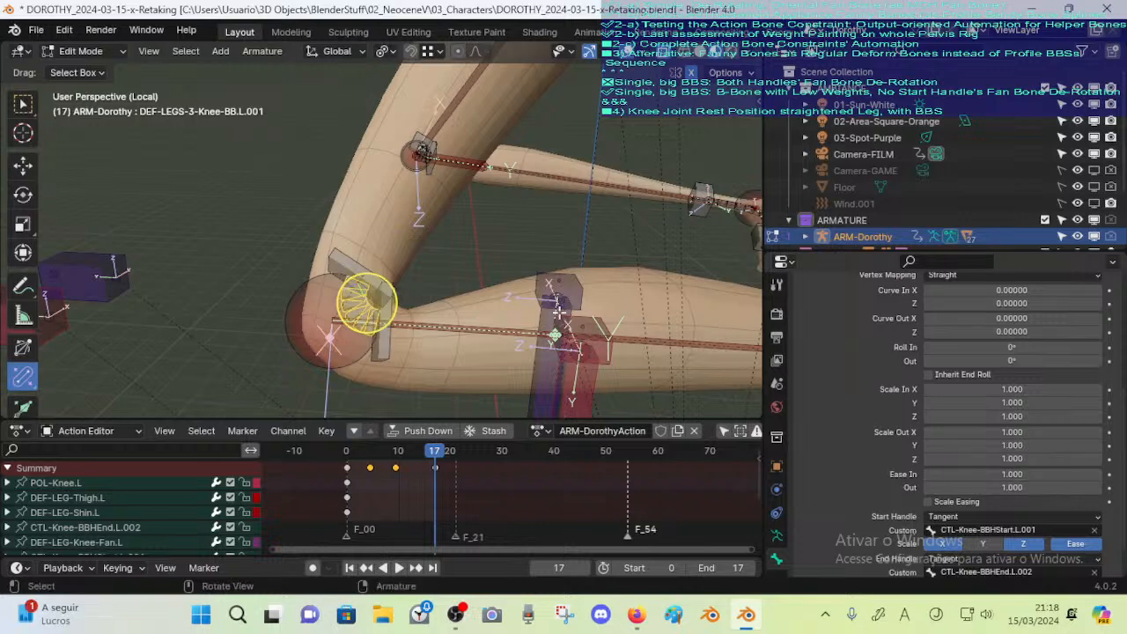
key(ctrl+Tab)
middle_drag(497, 350, 405, 309)
scroll(404, 310, up, 5)
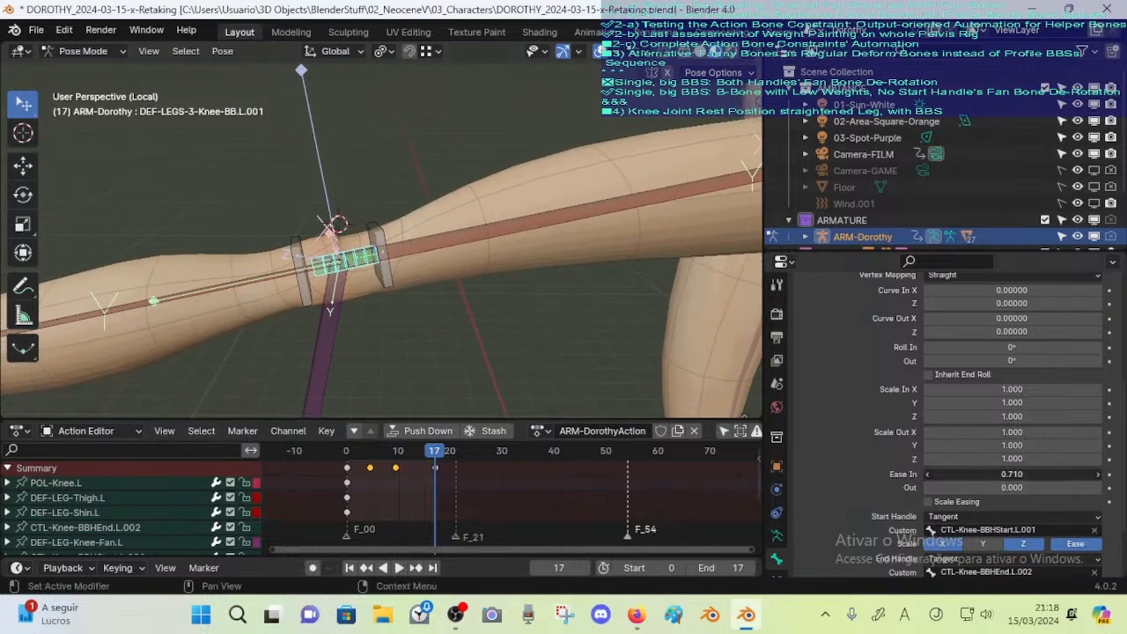
Try different pose Ease In and Ease Out values on the knee's bendy bone, and reset them to 0.000
mouse_move(1012, 474)
mouse_down()
mouse_move(959, 474)
mouse_move(1001, 473)
mouse_move(976, 474)
mouse_move(991, 474)
mouse_up()
key(BackSpace)
drag(1012, 474, 1017, 492)
key(ctrl+z)
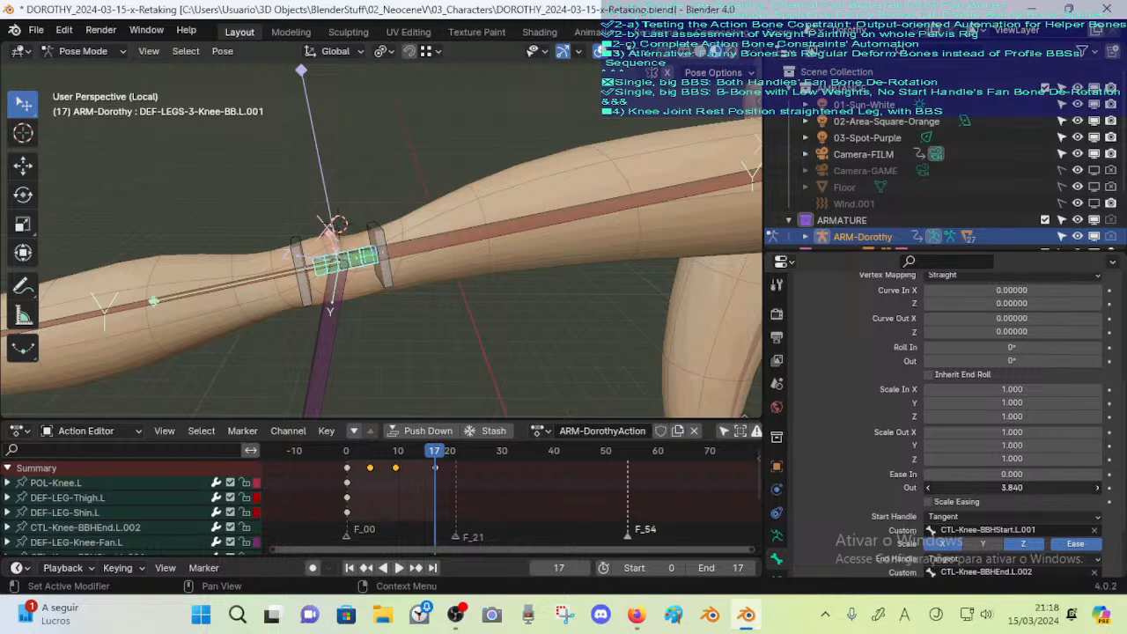
key(ctrl+z)
Try a different Curve Out Z value on the knee's bendy bone and undo it
scroll(1030, 422, up, 2)
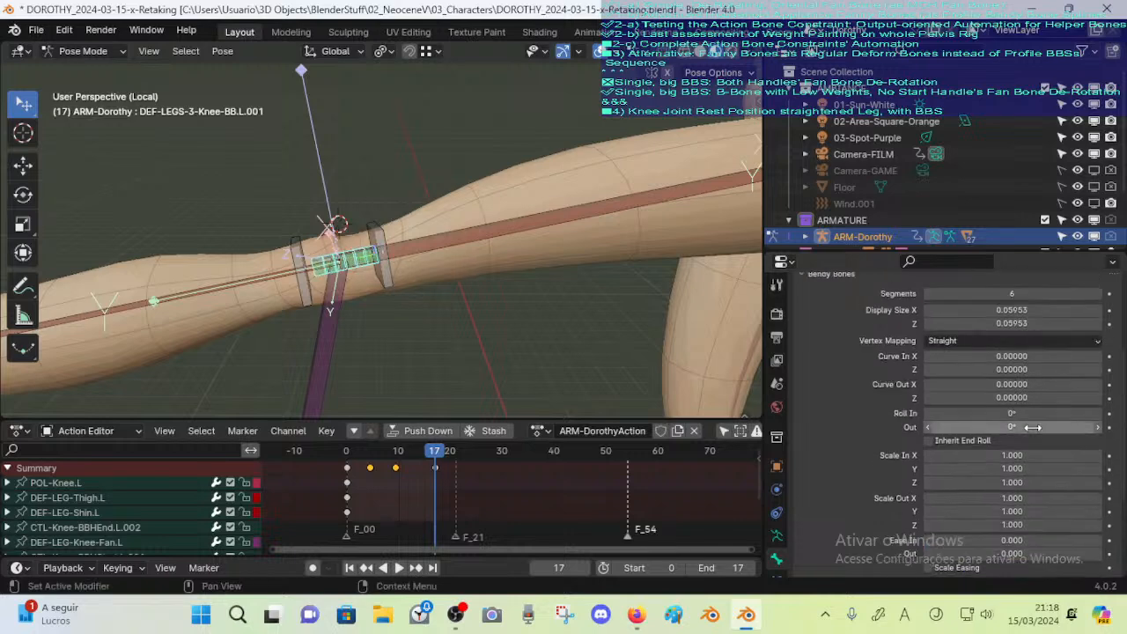
mouse_move(1013, 397)
mouse_down()
mouse_move(1037, 397)
mouse_move(1012, 397)
mouse_up()
key(ctrl+z)
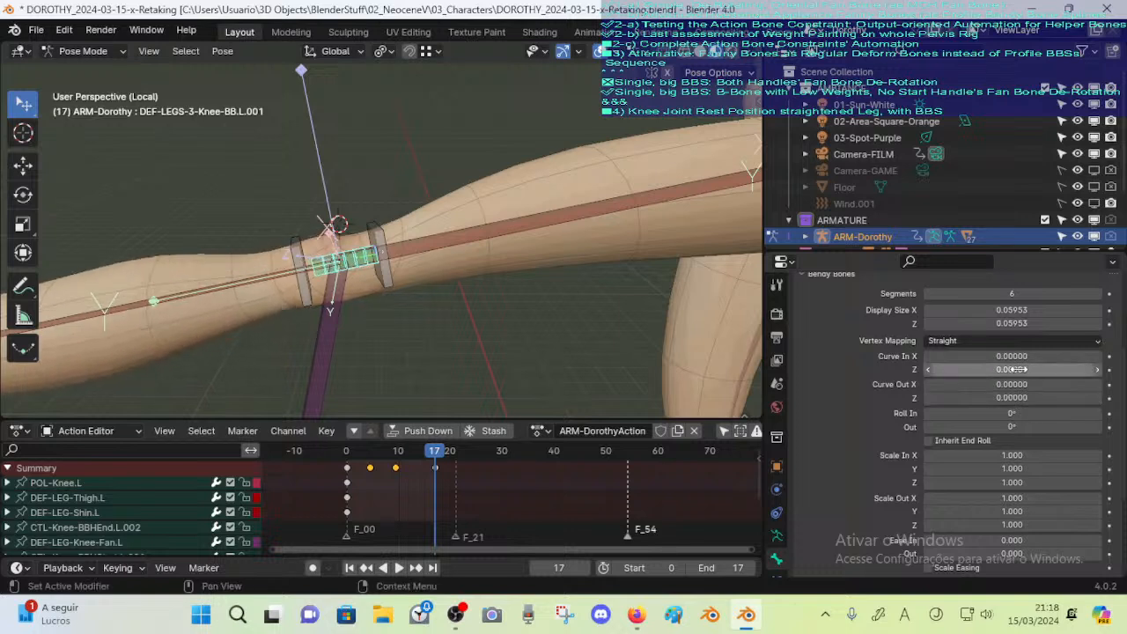
Try moving and rotating the knee's start handle CTL-Knee-BBHStart.L.001, cancelling both transforms
middle_drag(404, 275, 378, 331)
scroll(424, 308, up, 4)
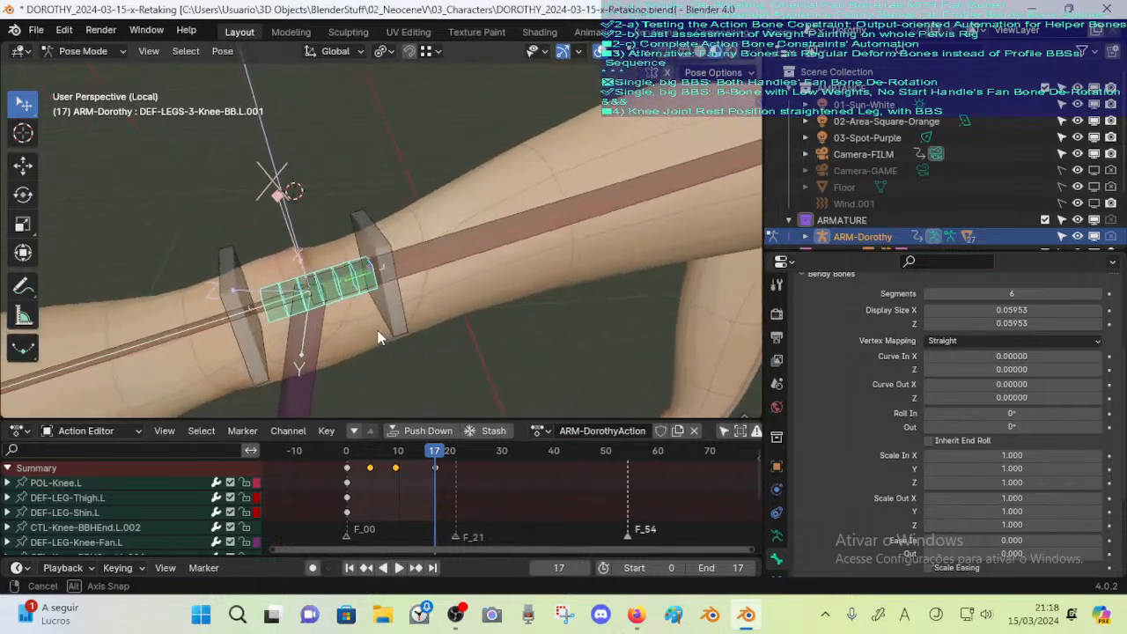
click(388, 320)
key(g)
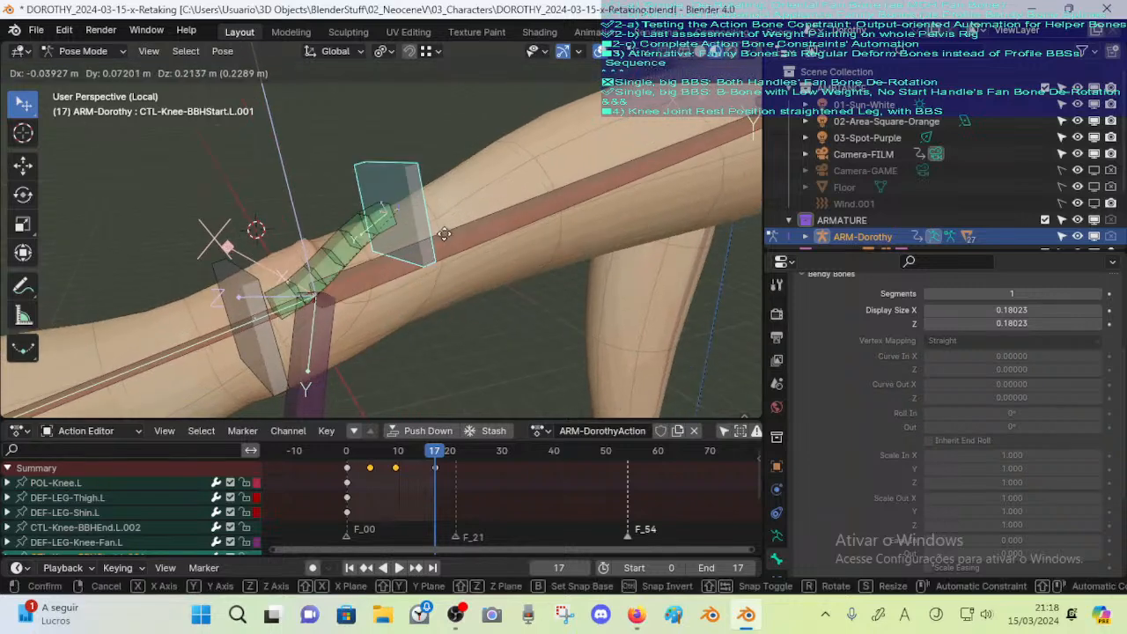
right_click(453, 238)
middle_drag(469, 310, 443, 307)
key(r)
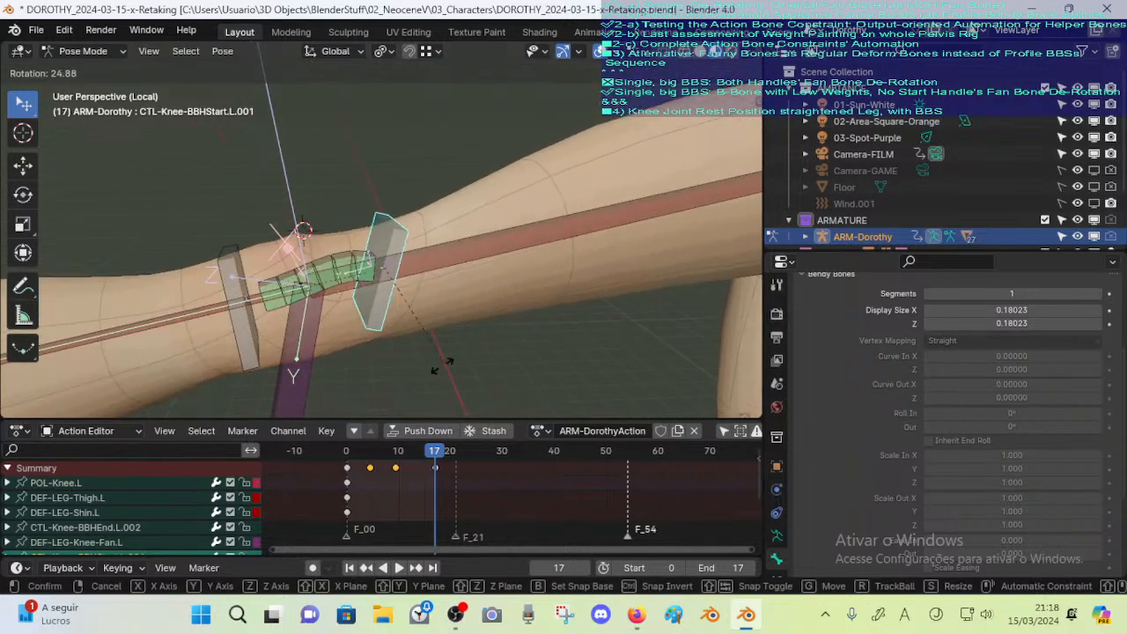
right_click(370, 360)
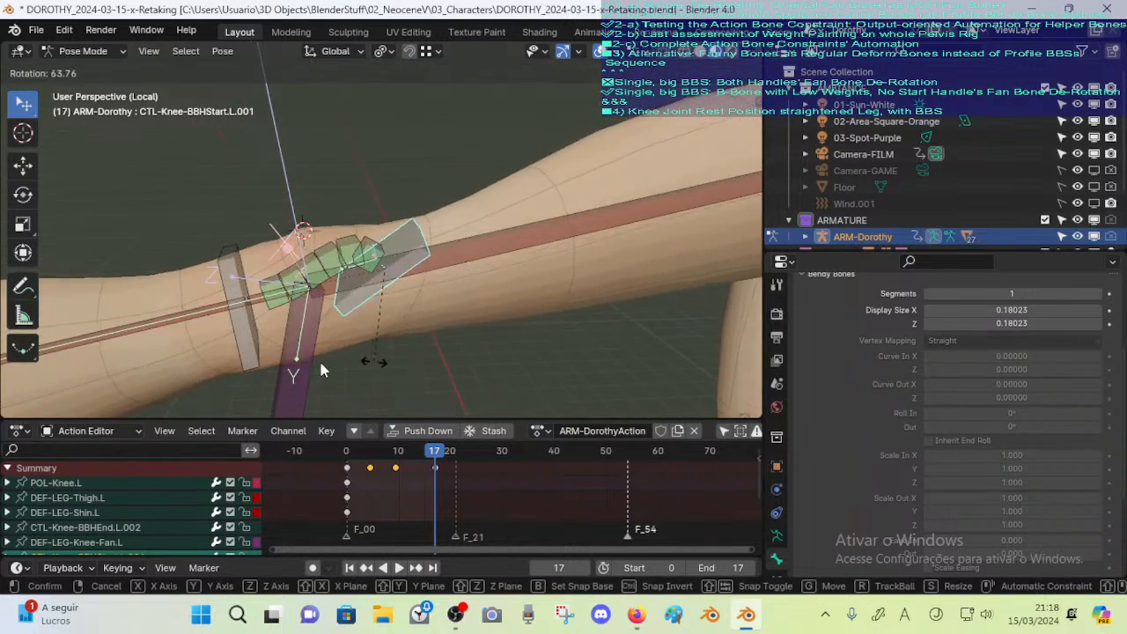
Try rotating and moving the knee's end handle CTL-Knee-BBHEnd.L.002, cancelling both transforms
click(241, 362)
key(r)
right_click(398, 334)
middle_drag(397, 339, 346, 285)
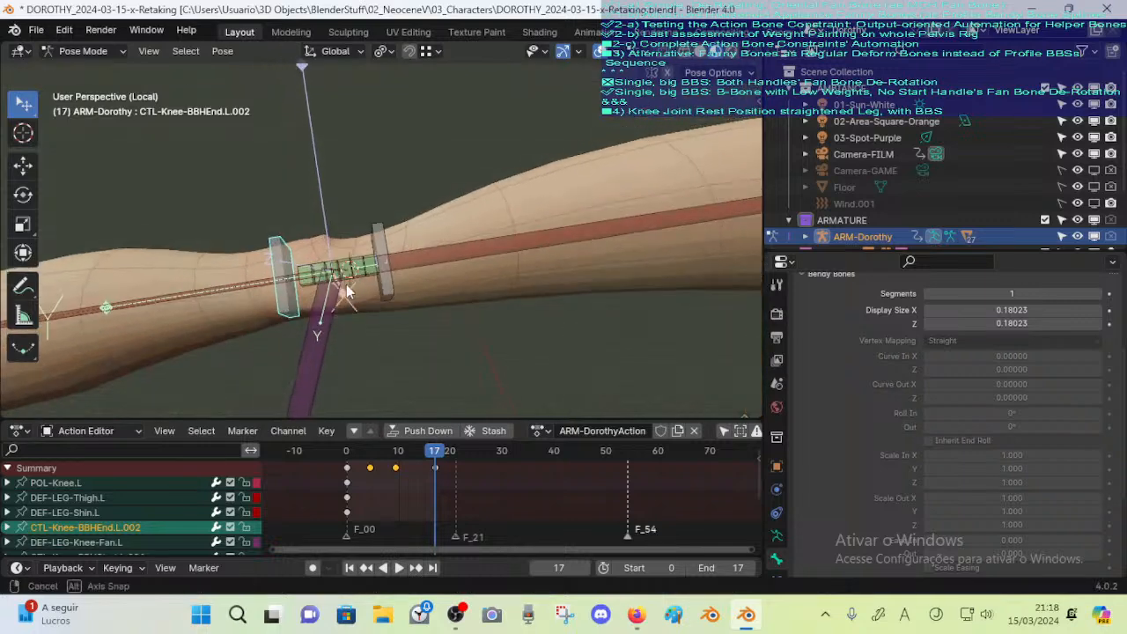
key(g)
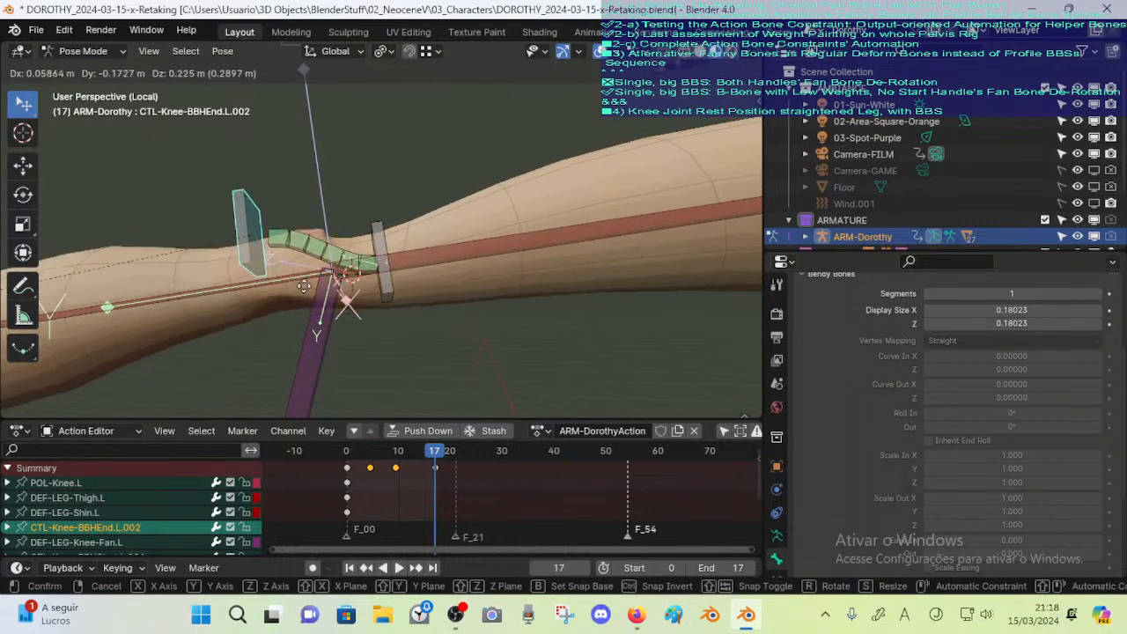
right_click(397, 227)
Rotate the knee's start handle freely, try moving it and cancel the move, and undo the rotation
click(396, 288)
key(r)
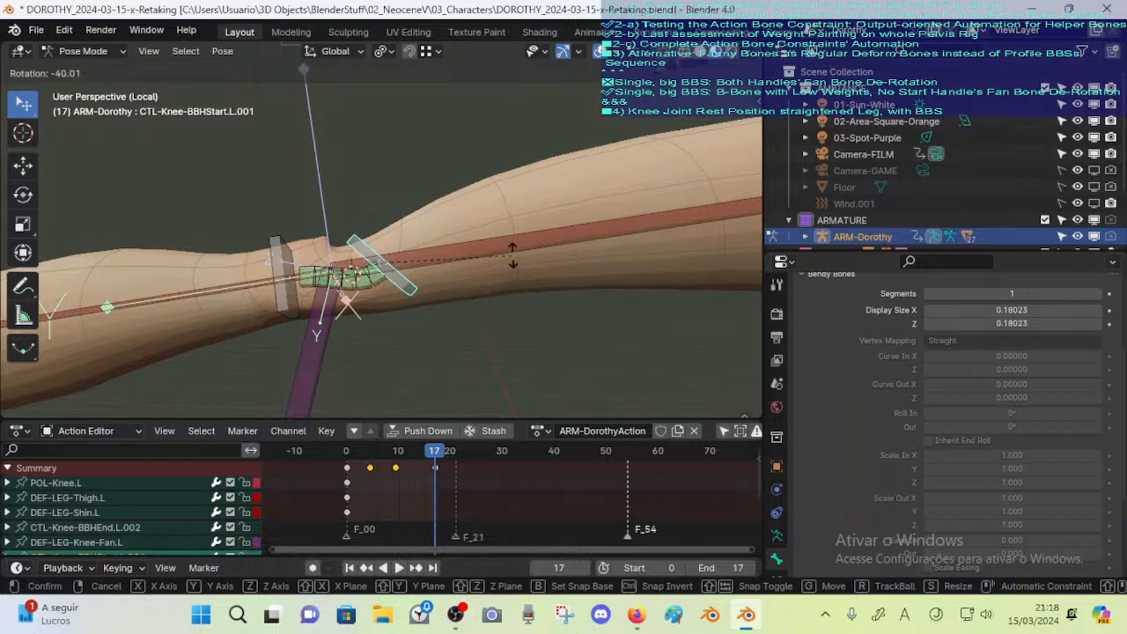
click(439, 341)
key(g)
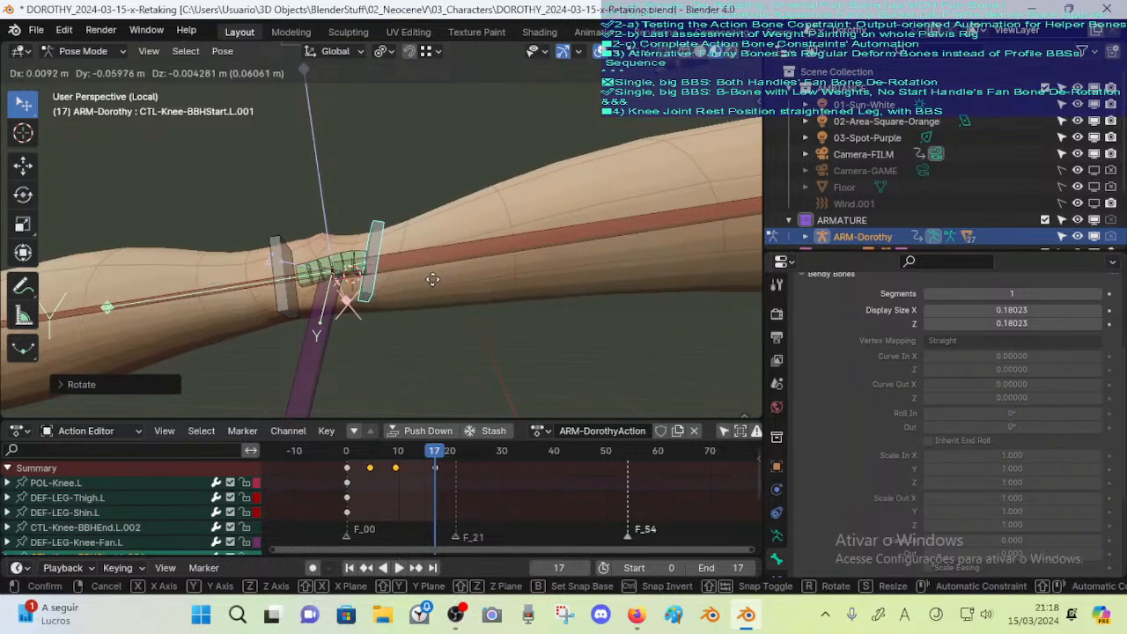
right_click(489, 273)
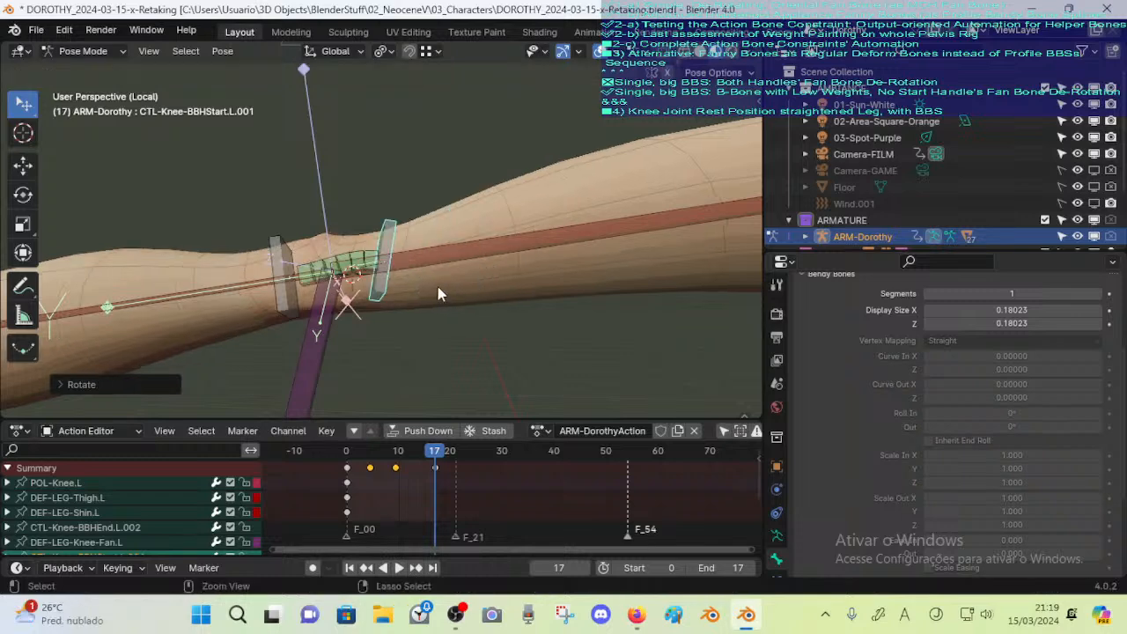
key(ctrl+z)
Try stretching the knee's bendy bone by moving the end handle, try rotating it too, and cancel each transform
click(277, 250)
key(g)
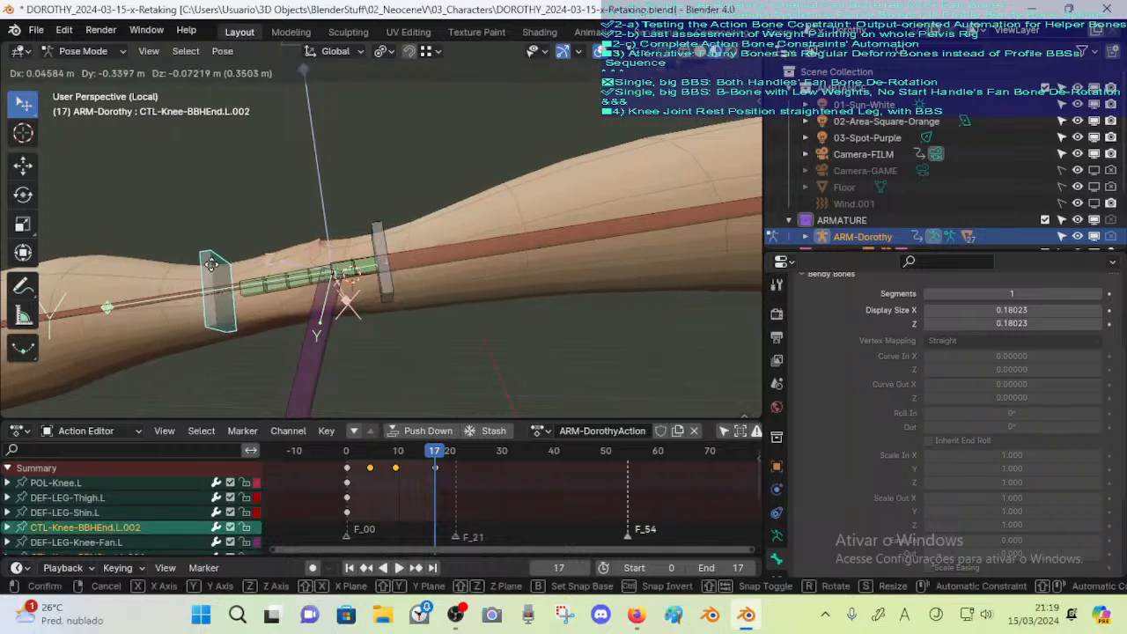
right_click(211, 265)
key(r)
right_click(464, 266)
key(g)
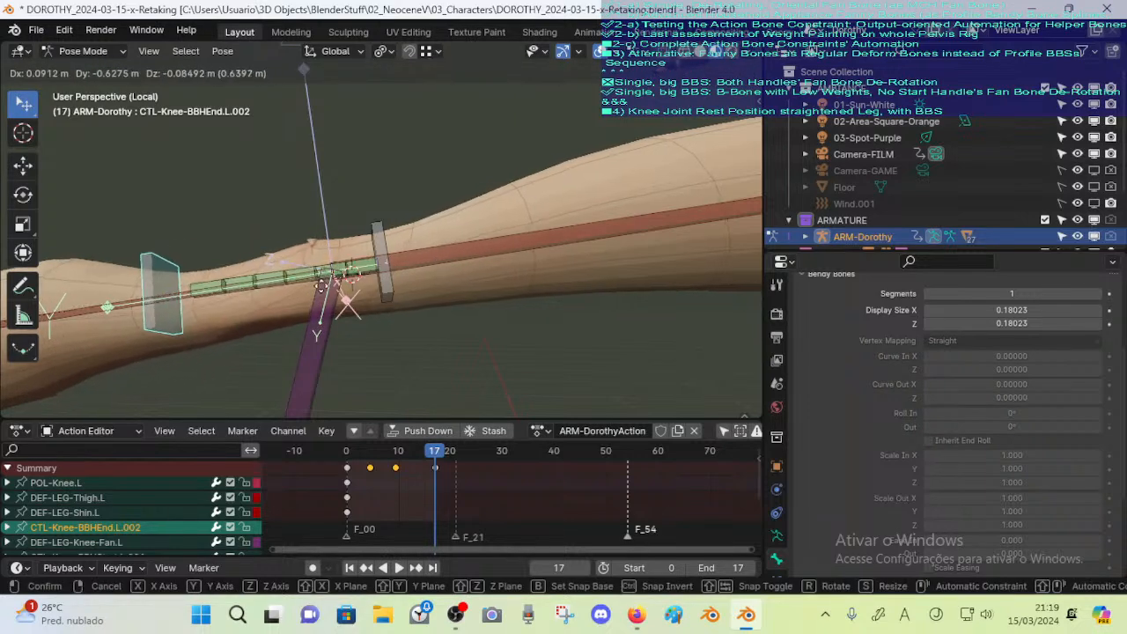
right_click(395, 245)
Try rotating the knee's start handle freely and about the global X axis, and cancel the rotation
click(388, 248)
key(r)
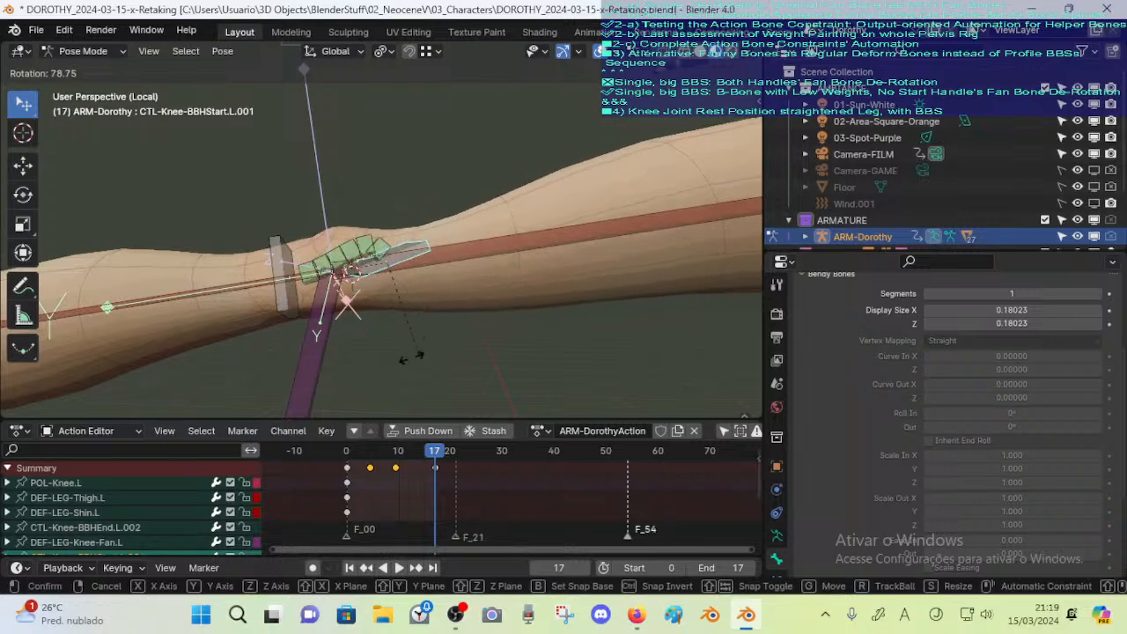
key(x)
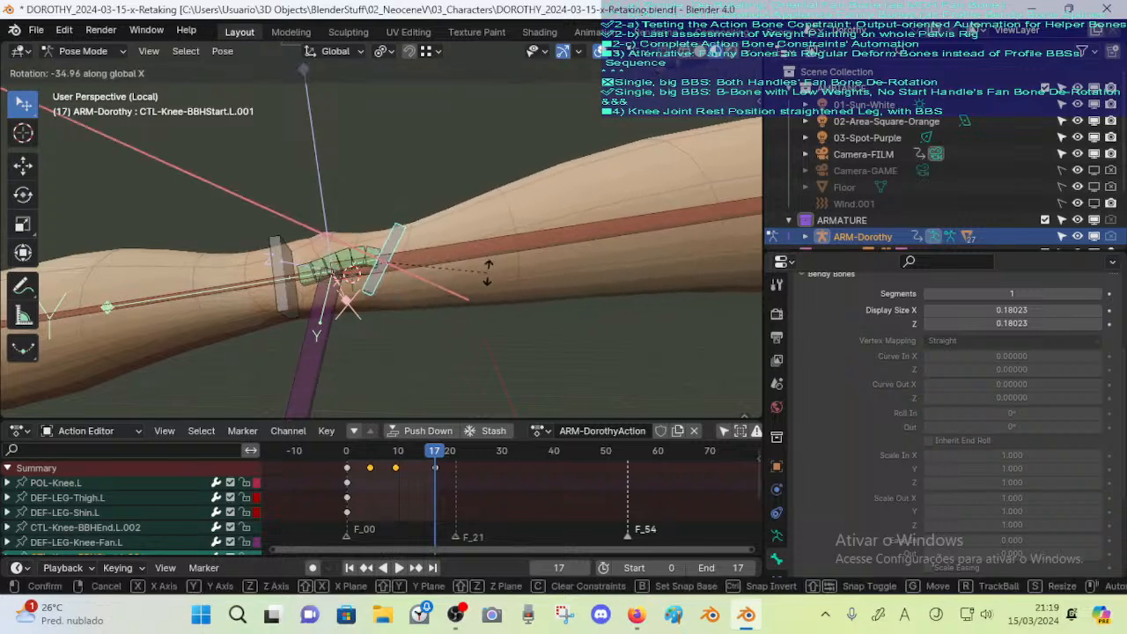
right_click(476, 268)
Try rotating the knee's end handle CTL-Knee-BBHEnd.L.002 about the global X axis
click(280, 259)
key(r)
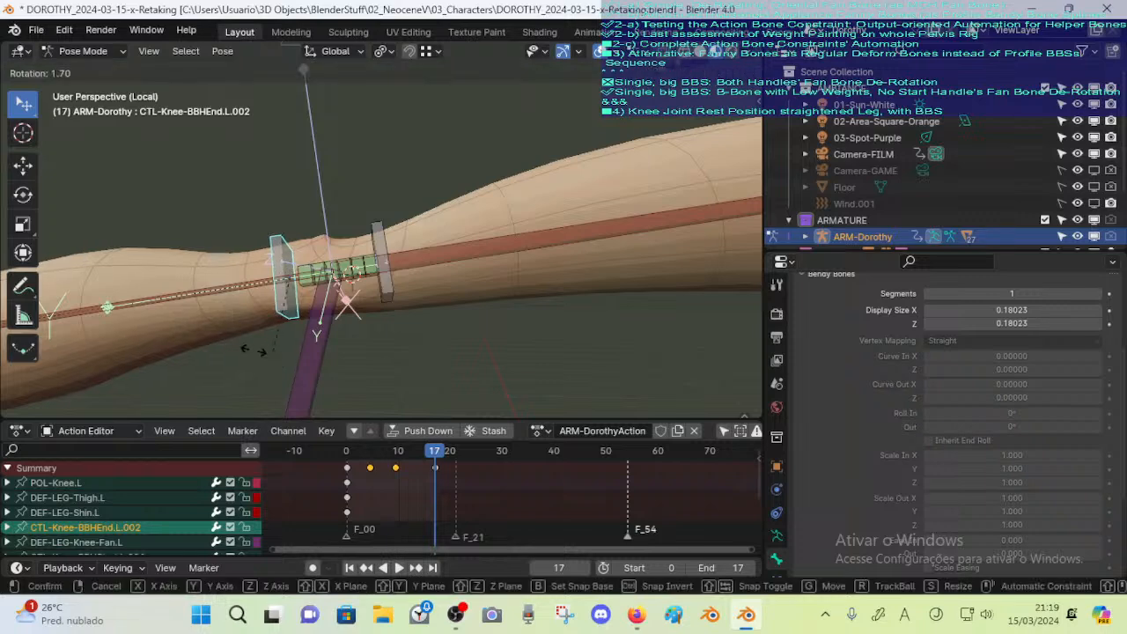
key(x)
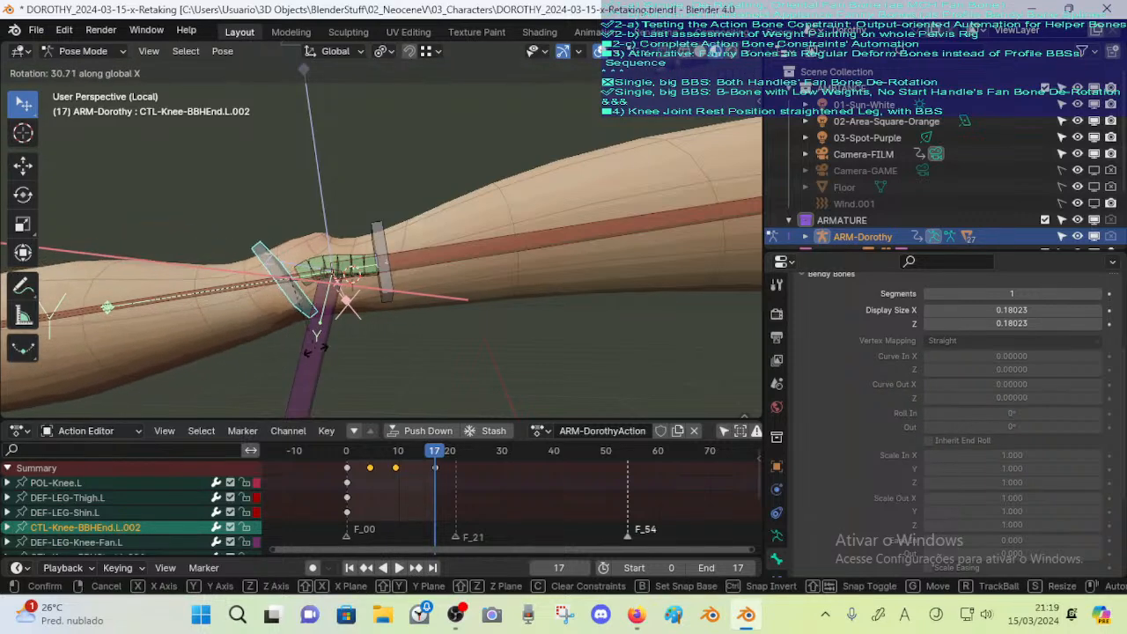
click(287, 350)
Try rotating the knee's start handle and end handle in turn about the global X axis, and undo both rotations
click(388, 220)
key(r)
key(x)
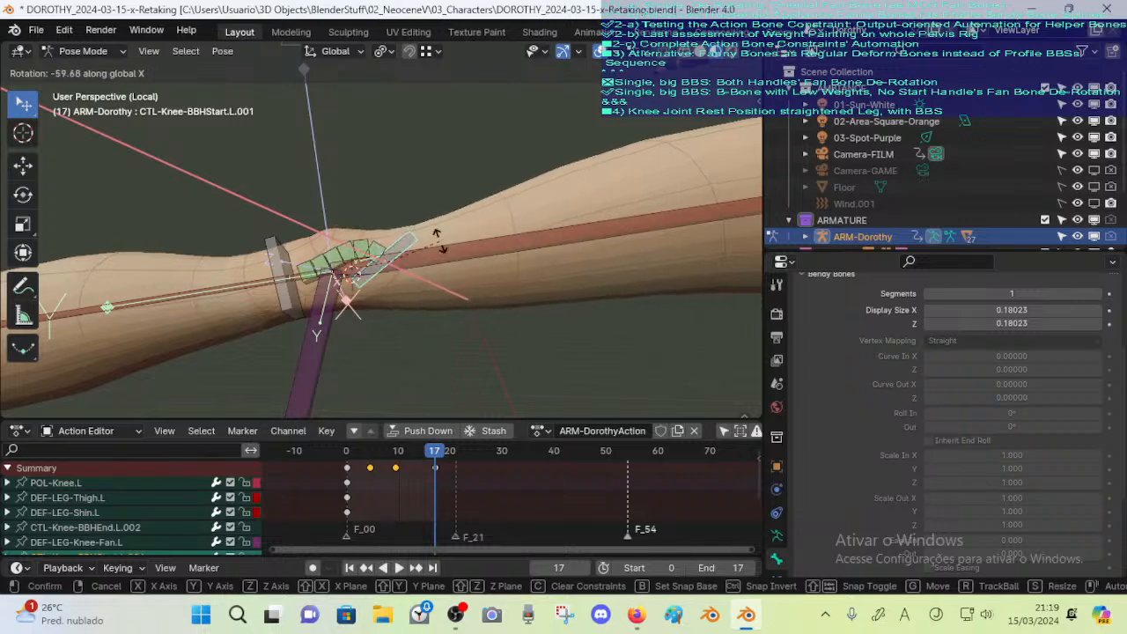
click(339, 247)
click(276, 253)
key(r)
key(x)
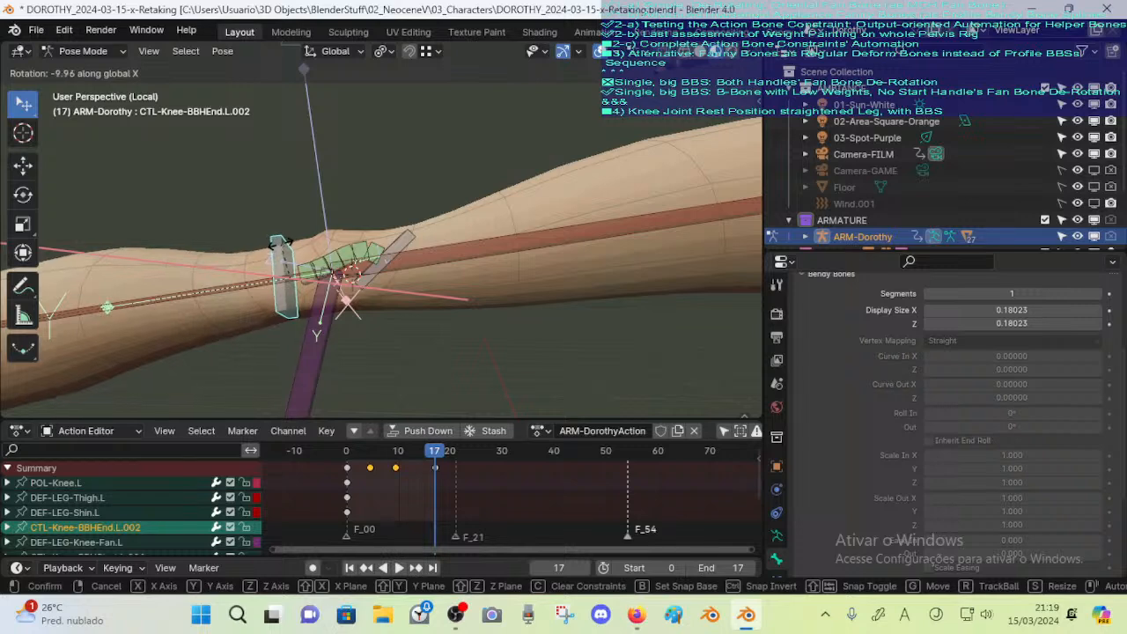
click(406, 231)
key(ctrl+z)
key(ctrl+z)
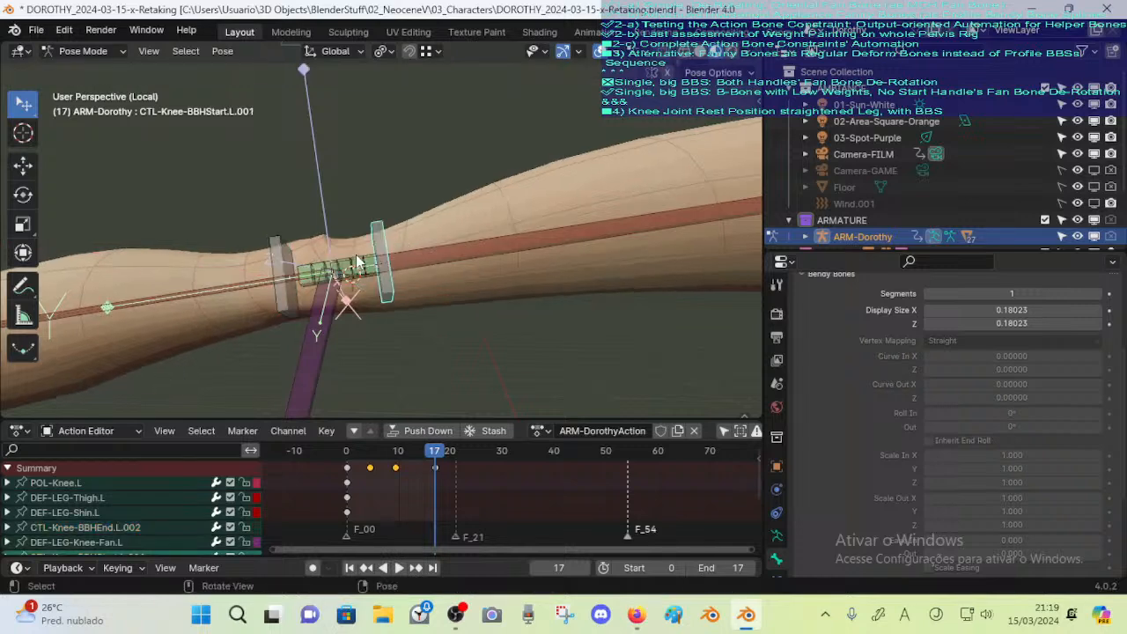
Select DEF-LEGS-3-Knee-BB.L.001, try a Curve In Z value of 0.16000, and undo it
click(355, 259)
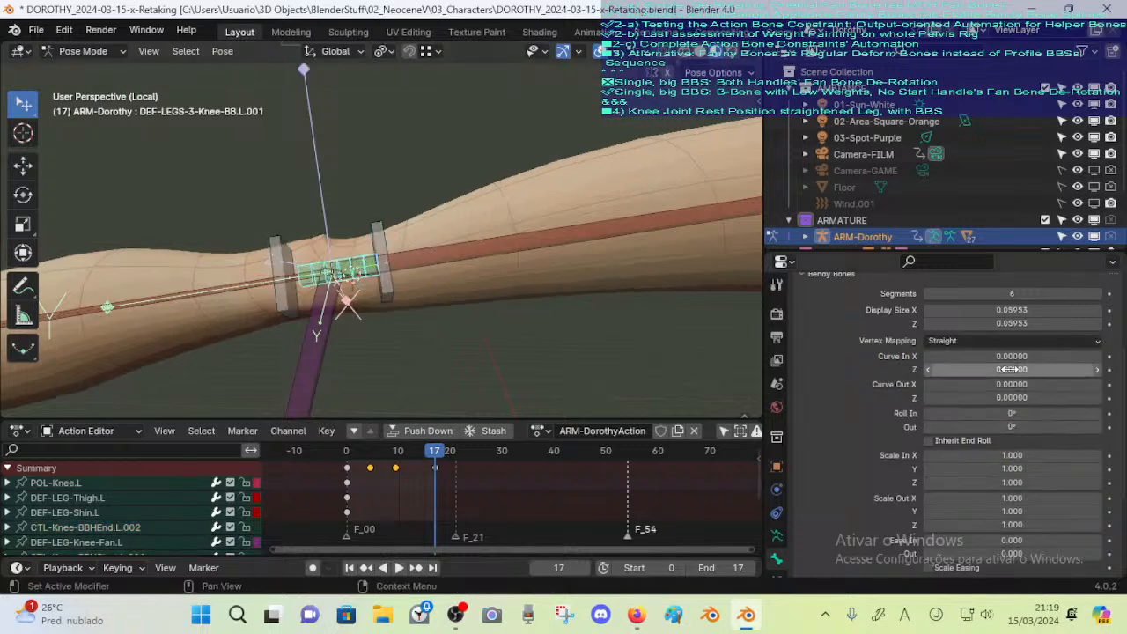
scroll(1021, 423, down, 3)
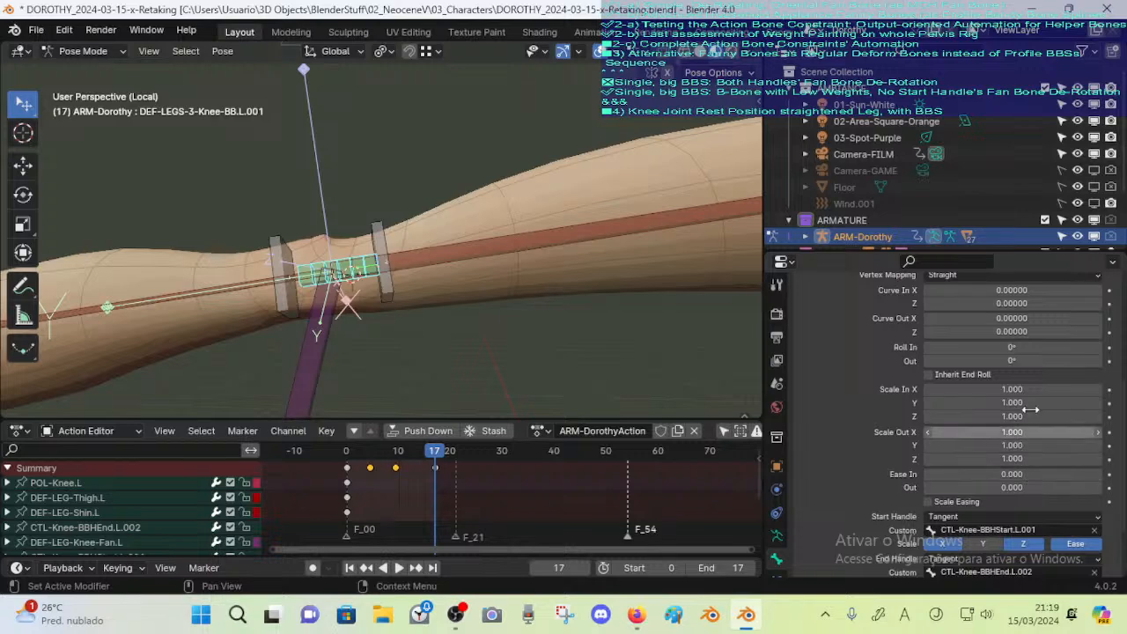
scroll(989, 374, up, 4)
drag(1013, 403, 1056, 402)
drag(1004, 401, 1021, 401)
key(ctrl+z)
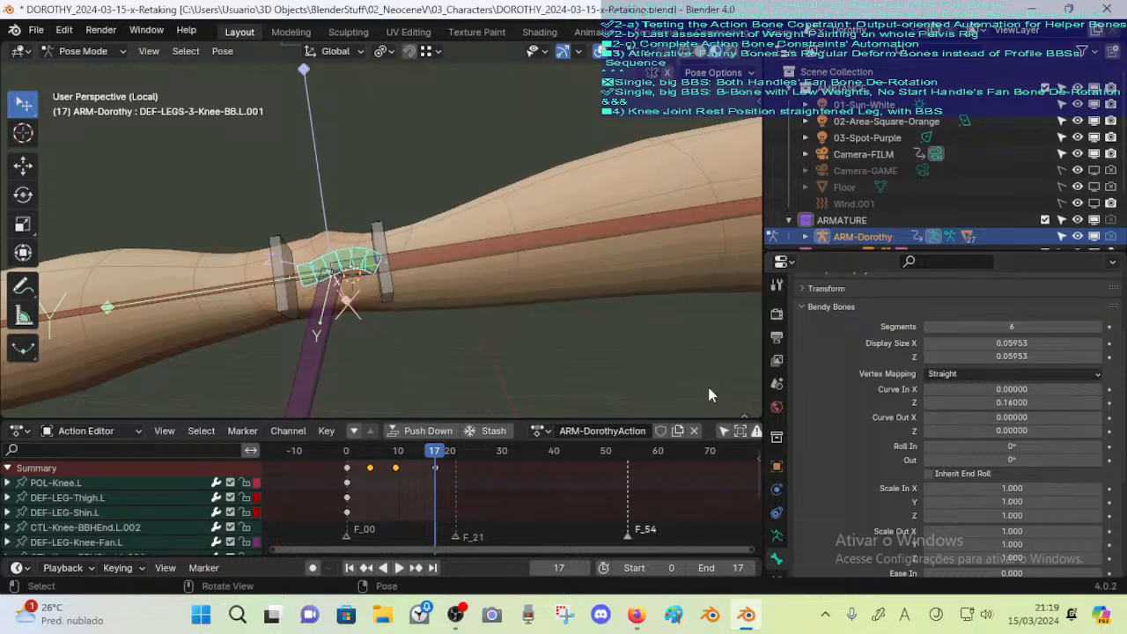
Try a free rotation of the knee's start handle CTL-Knee-BBHStart.L.001 and cancel it
click(387, 293)
key(r)
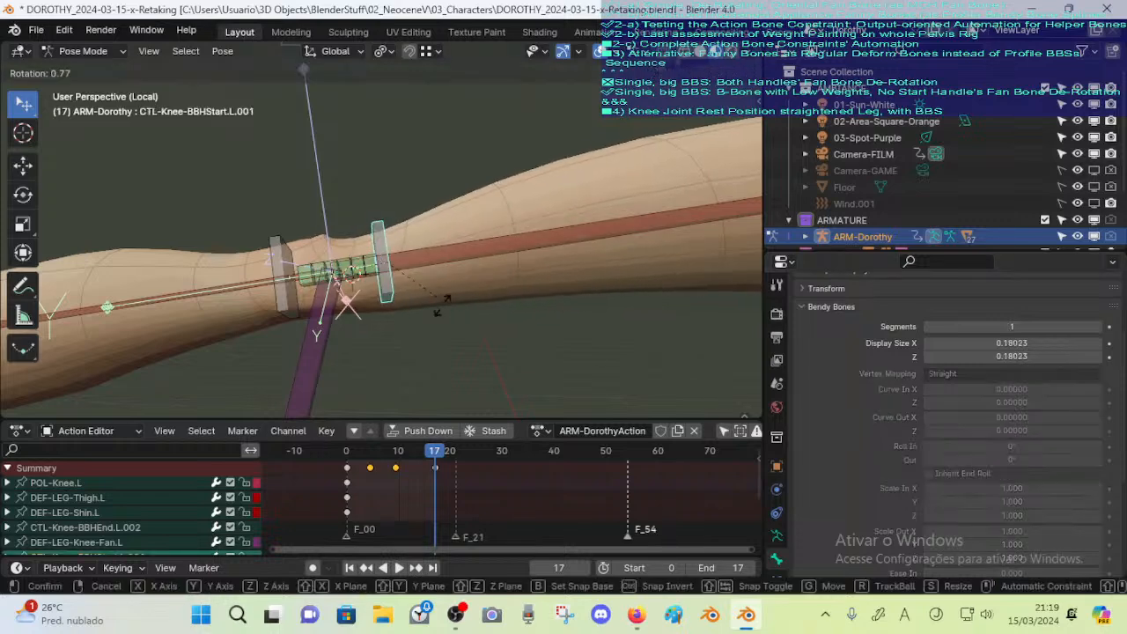
key(Escape)
Try Curve In Z 0.15000 and Curve Out Z 0.13000 on the knee's bendy bone, and reset both to 0.00000
click(346, 246)
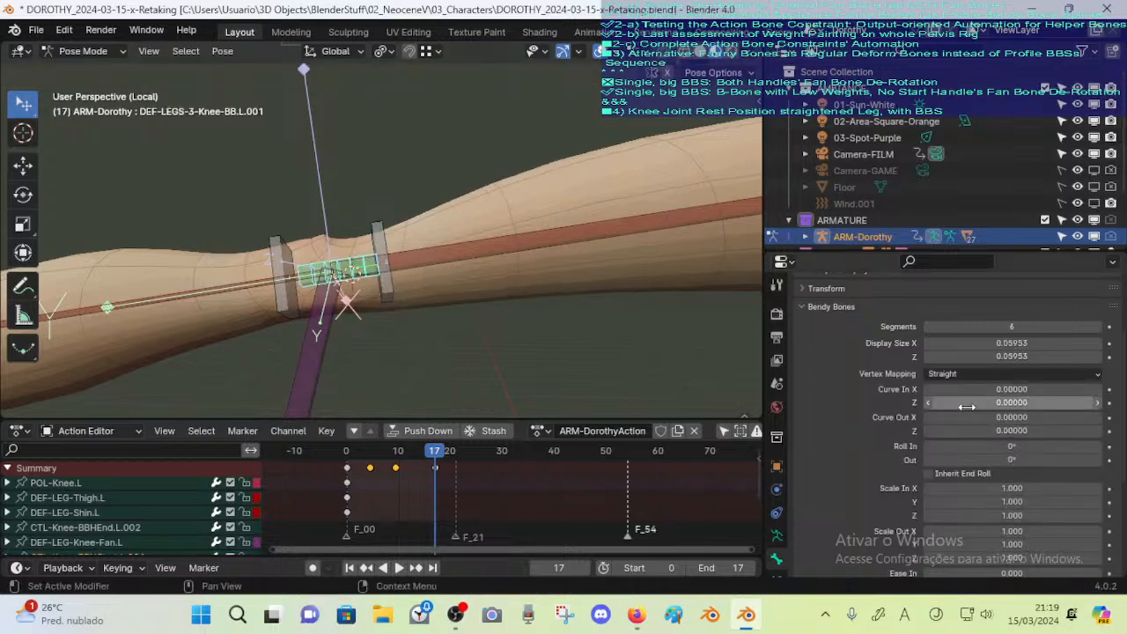
drag(1027, 431, 1056, 402)
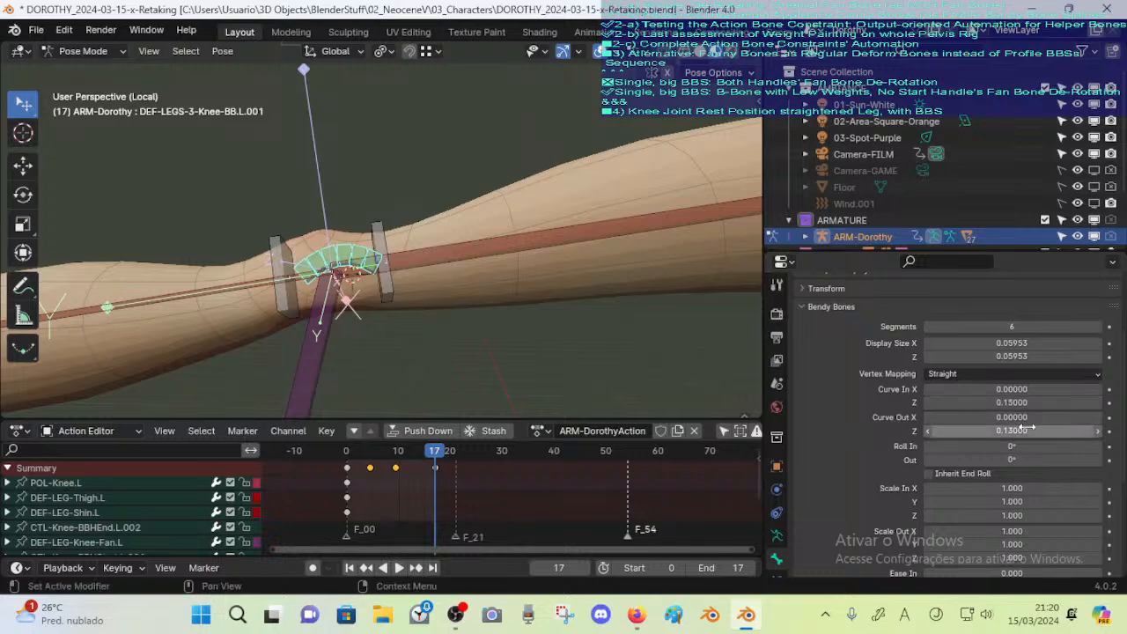
key(BackSpace)
key(BackSpace)
Rotate the knee's start handle about the global X axis, try the same on the end handle, and undo the end handle's rotation
click(384, 250)
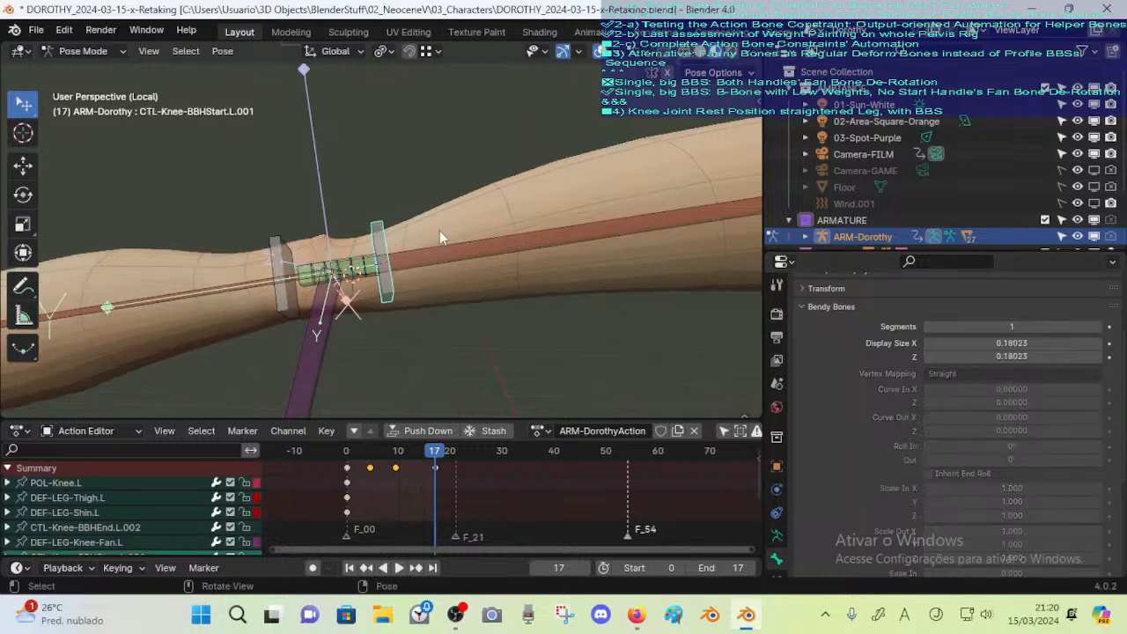
key(r)
key(x)
click(469, 258)
click(277, 253)
key(r)
key(x)
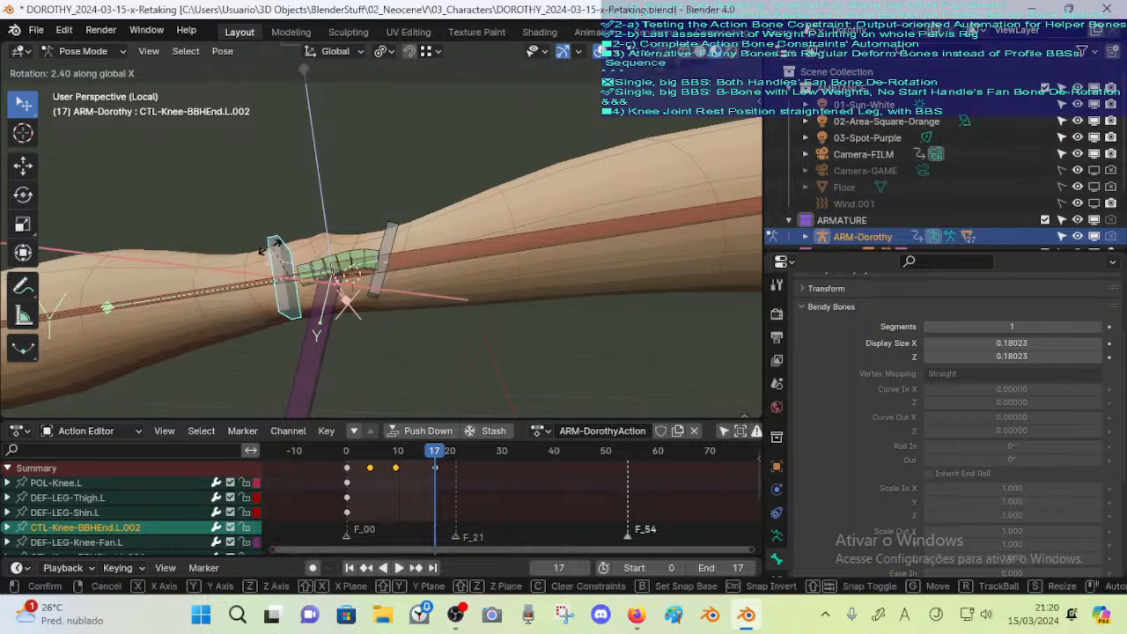
click(351, 262)
key(ctrl+z)
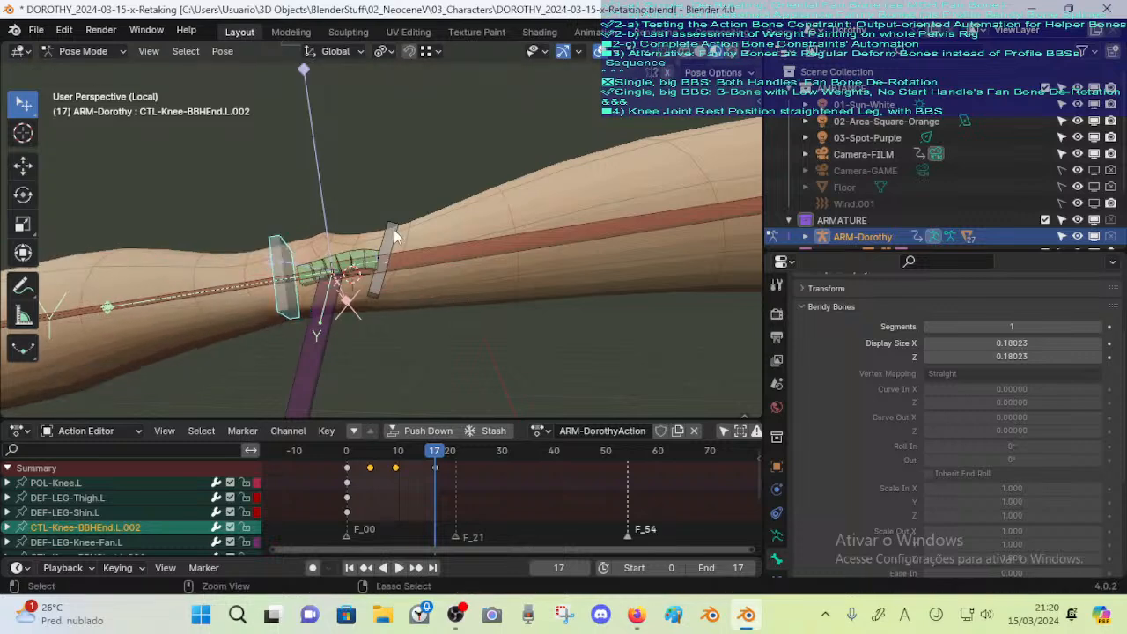
Check the bendy bone's curve values with the start handle rotated, and restore the start handle's original rotation
click(393, 229)
key(ctrl+z)
click(368, 251)
click(396, 239)
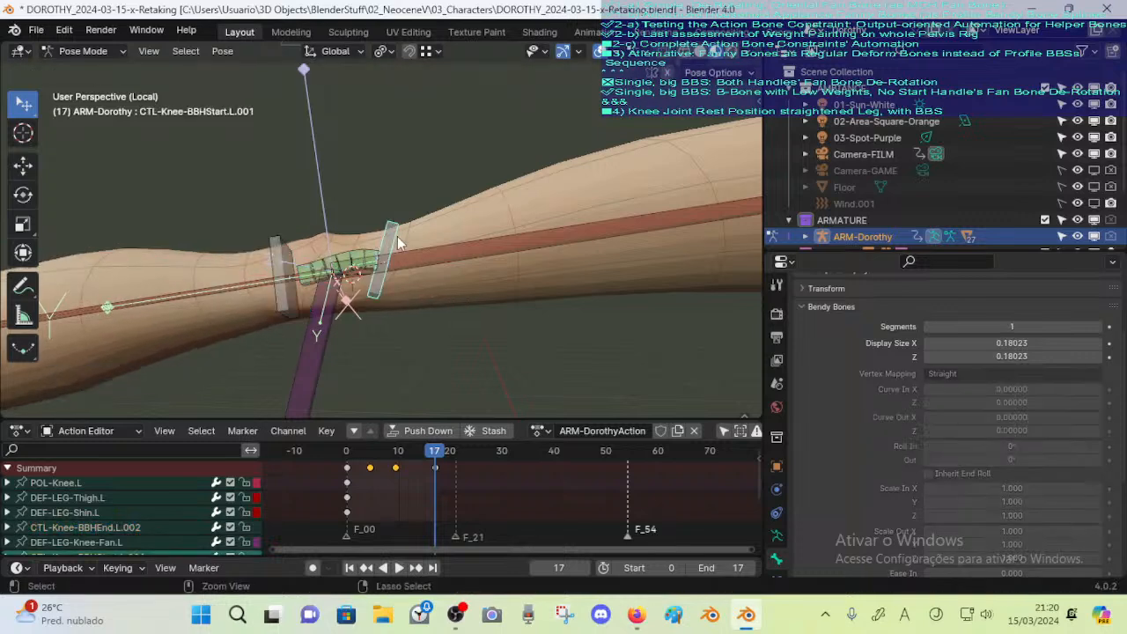
key(ctrl+z)
key(ctrl+z)
click(370, 255)
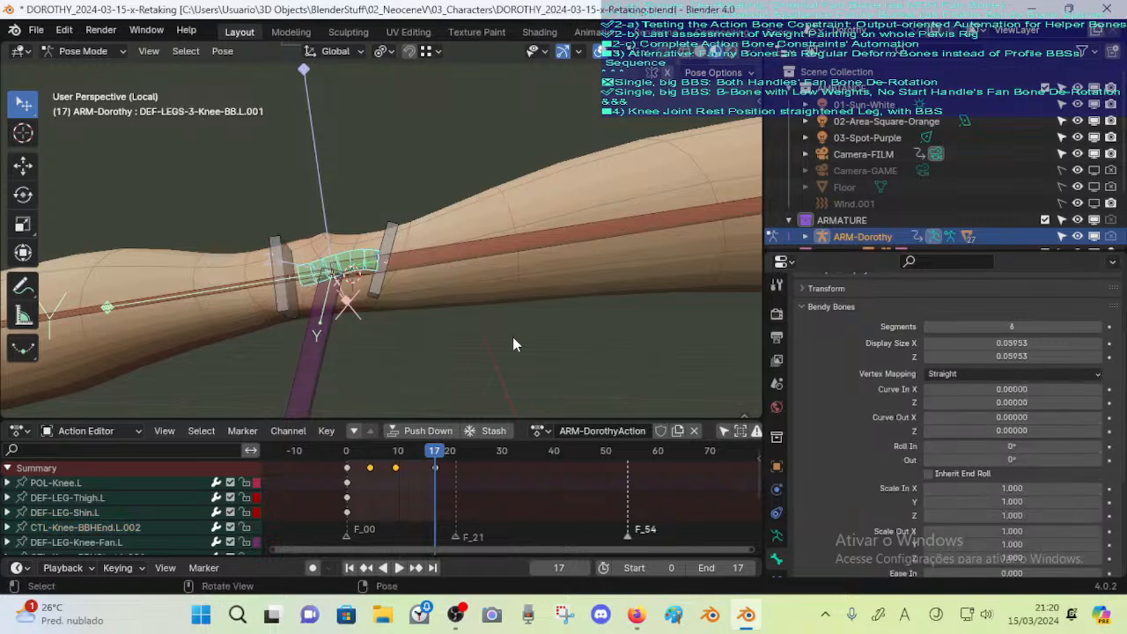
click(393, 233)
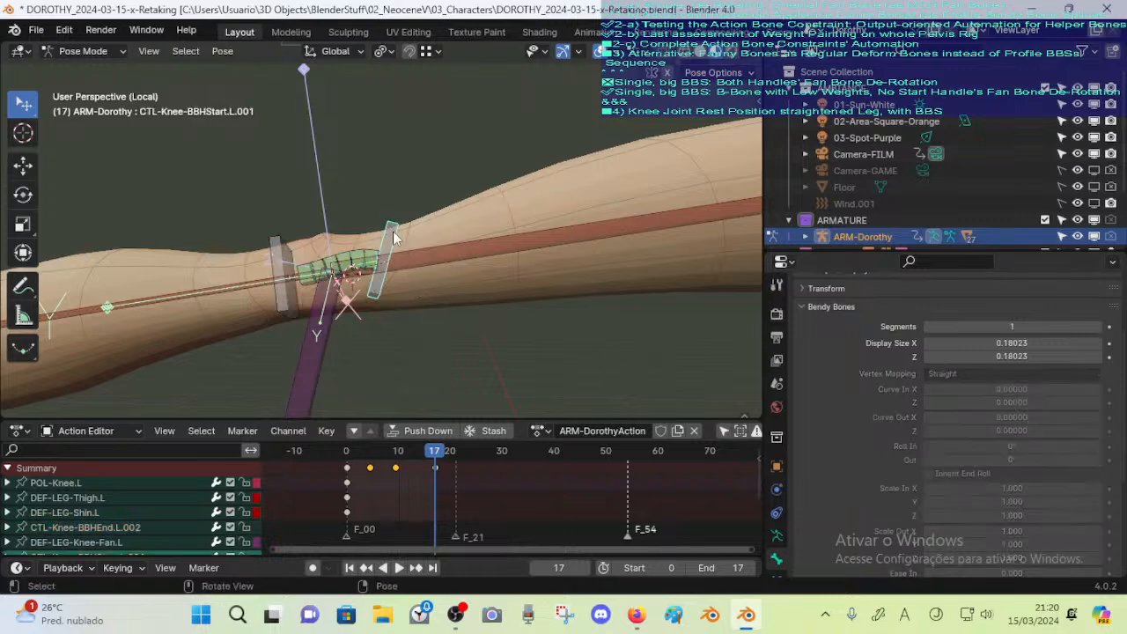
click(289, 249)
Try a different Curve In Z value and a Curve Out Z of 0.11000 on the knee's bendy bone, and undo both
click(336, 256)
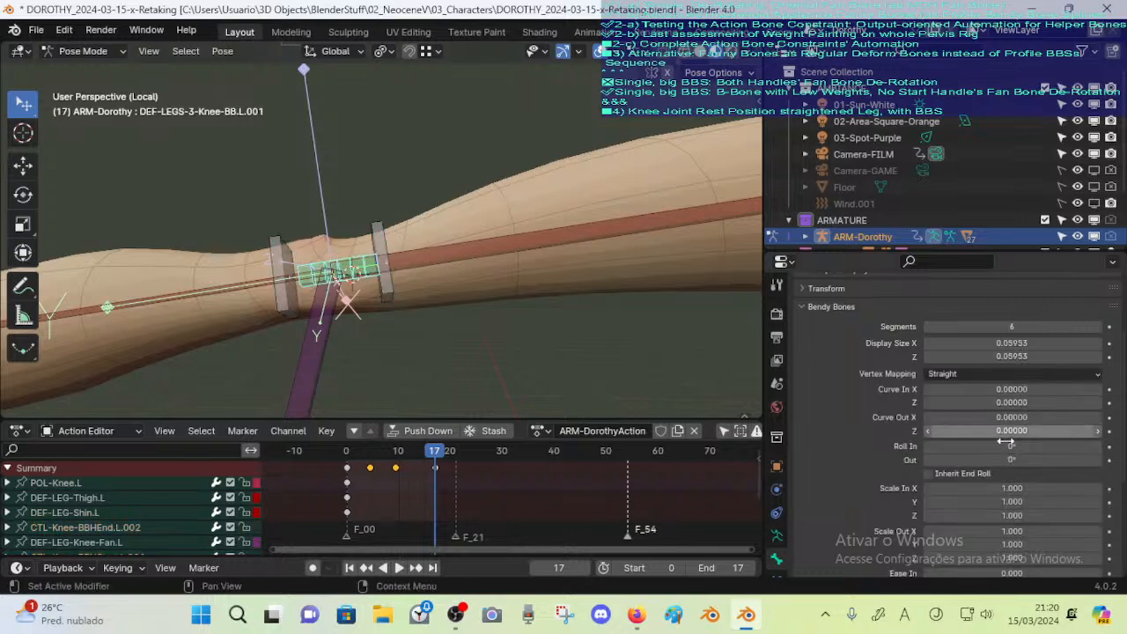
scroll(1016, 428, down, 1)
drag(1028, 371, 1040, 397)
key(ctrl+z)
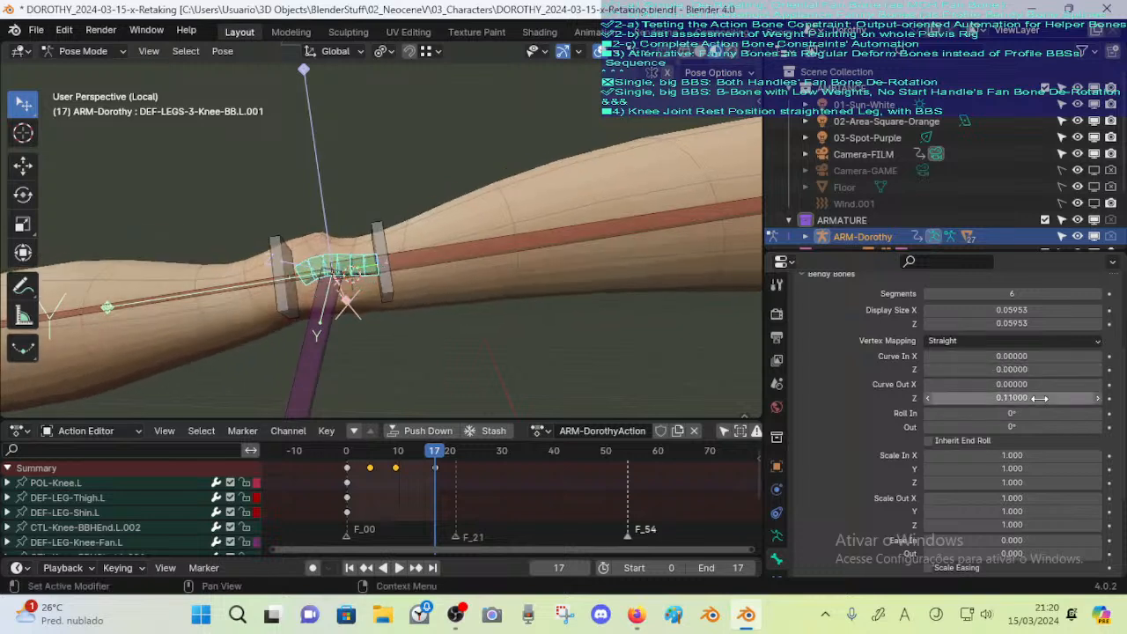
key(ctrl+z)
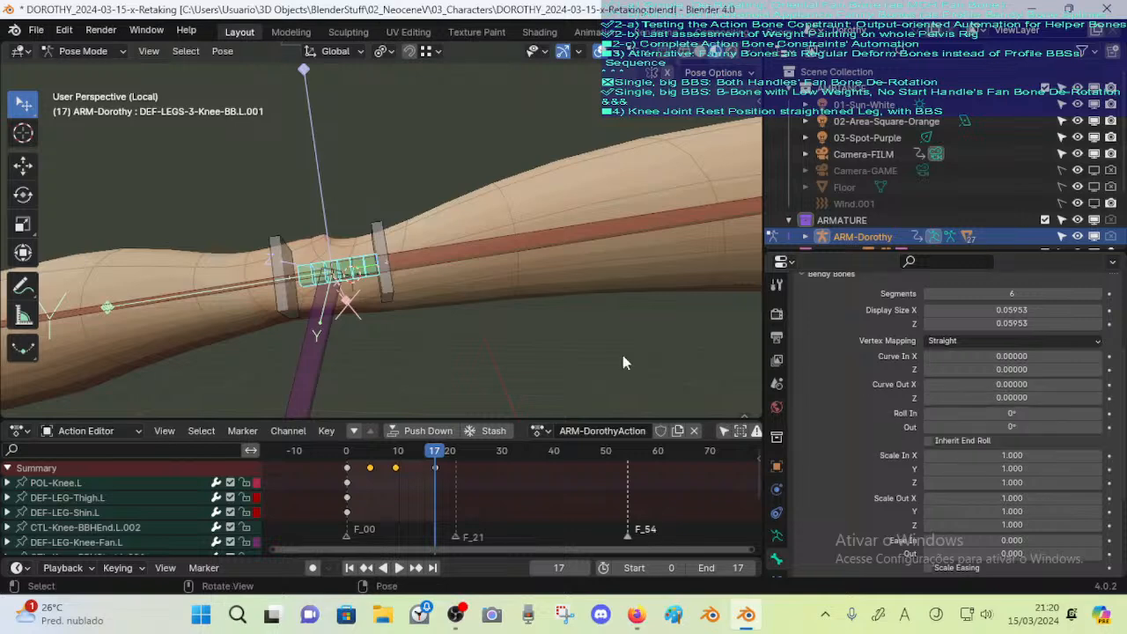
Switch the armature to Edit Mode and bring the rest-pose bent knee with its curved bendy bone into close view
key(Tab)
scroll(541, 319, down, 6)
shift+middle_drag(561, 348, 513, 246)
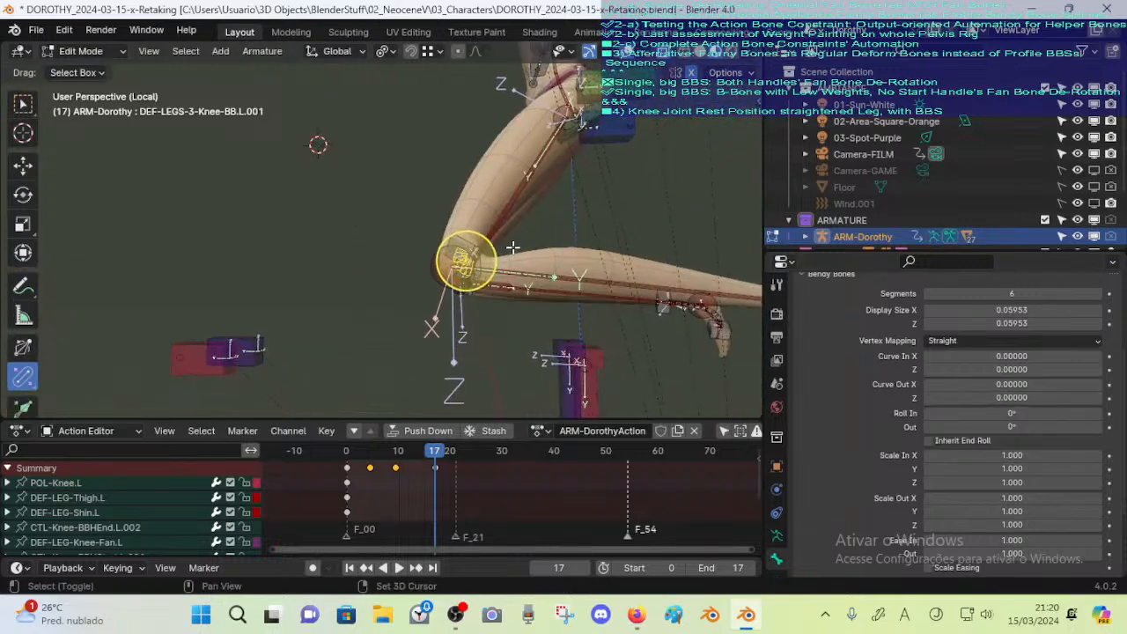
scroll(576, 322, up, 4)
shift+middle_drag(585, 331, 313, 265)
middle_drag(313, 265, 189, 354)
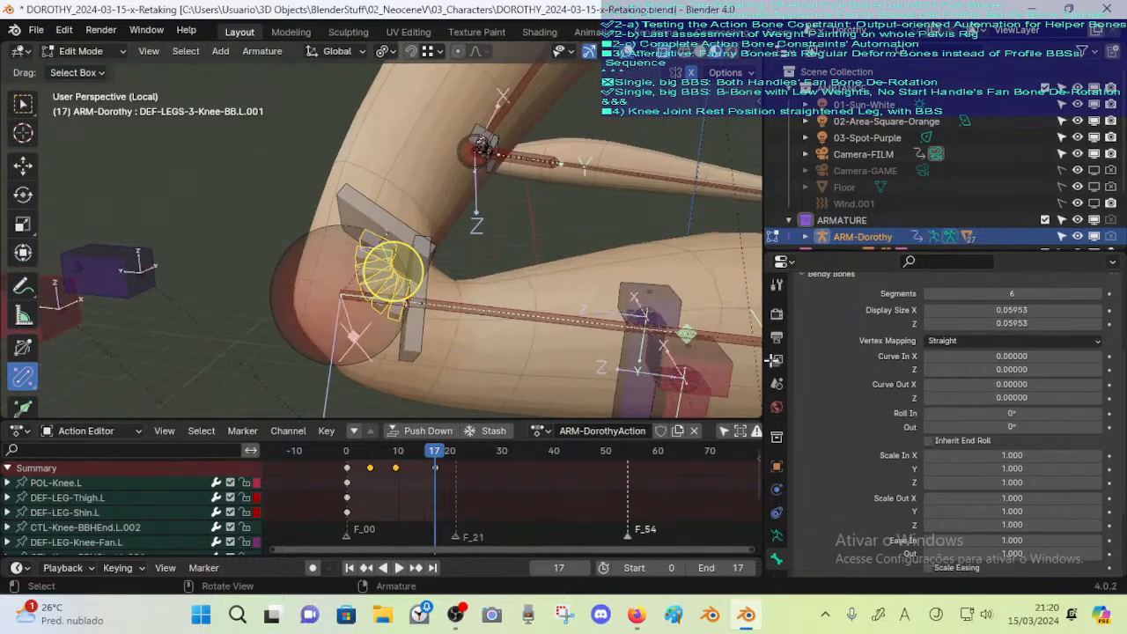
Set the knee bendy bone's rest-pose Curve In Z and Curve Out Z to 0.11000 and switch the armature to Pose Mode
drag(1036, 369, 1023, 399)
key(ctrl+c)
key(ctrl+v)
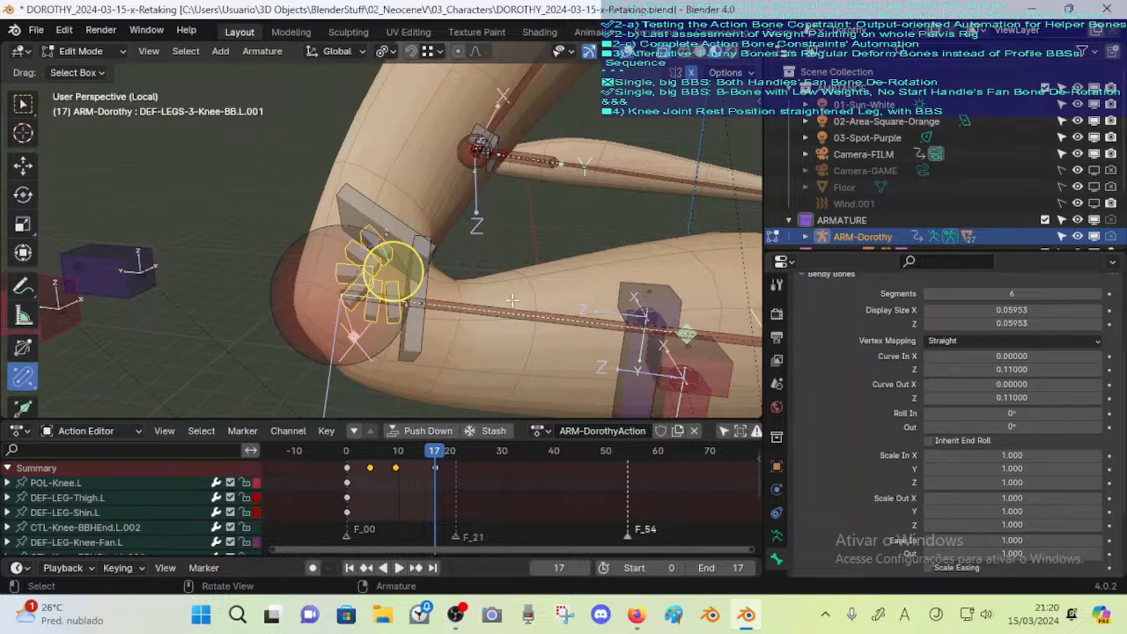
key(ctrl+Tab)
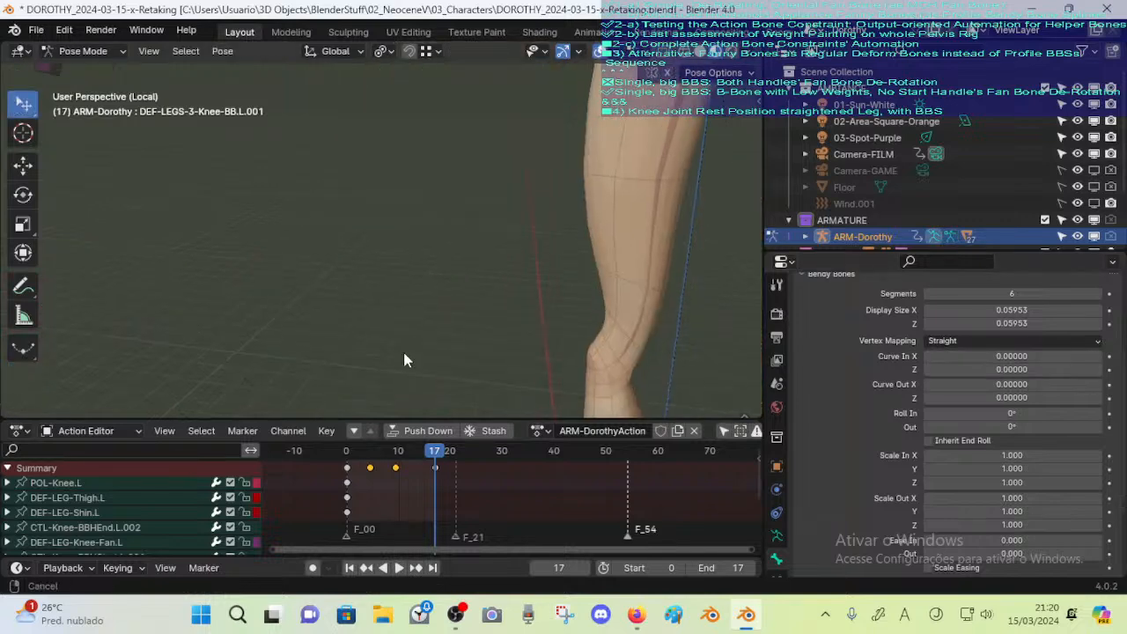
scroll(418, 277, down, 2)
shift+middle_drag(418, 277, 486, 339)
scroll(516, 345, up, 3)
scroll(486, 339, up, 1)
scroll(480, 314, up, 3)
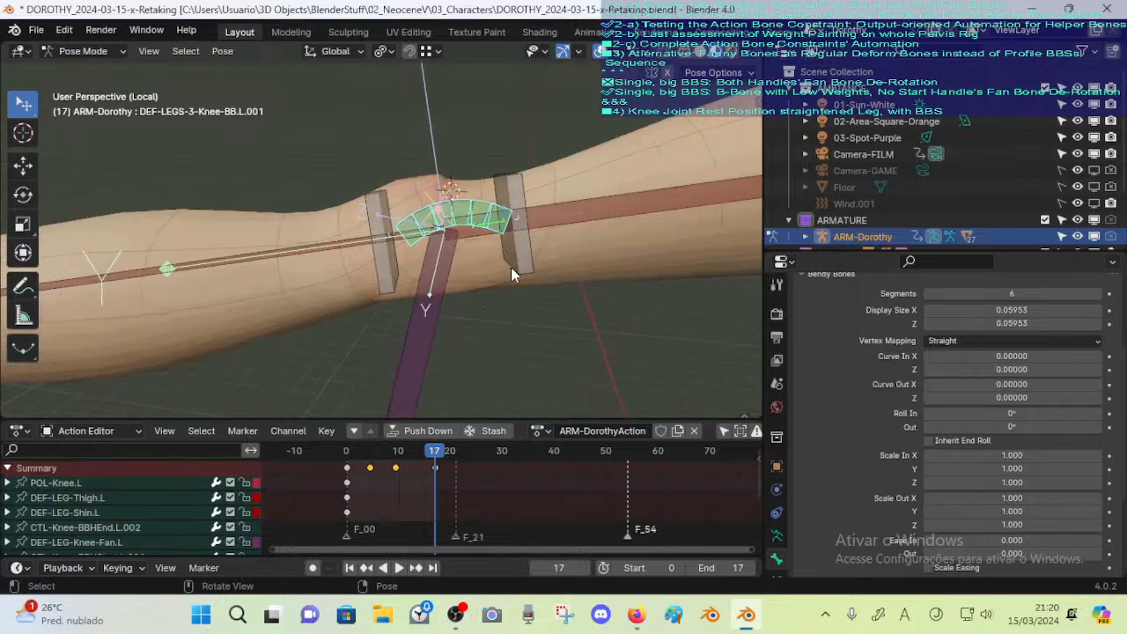
Try rotating the straightened knee's start handle and its end handle, cancelling both rotations
click(513, 267)
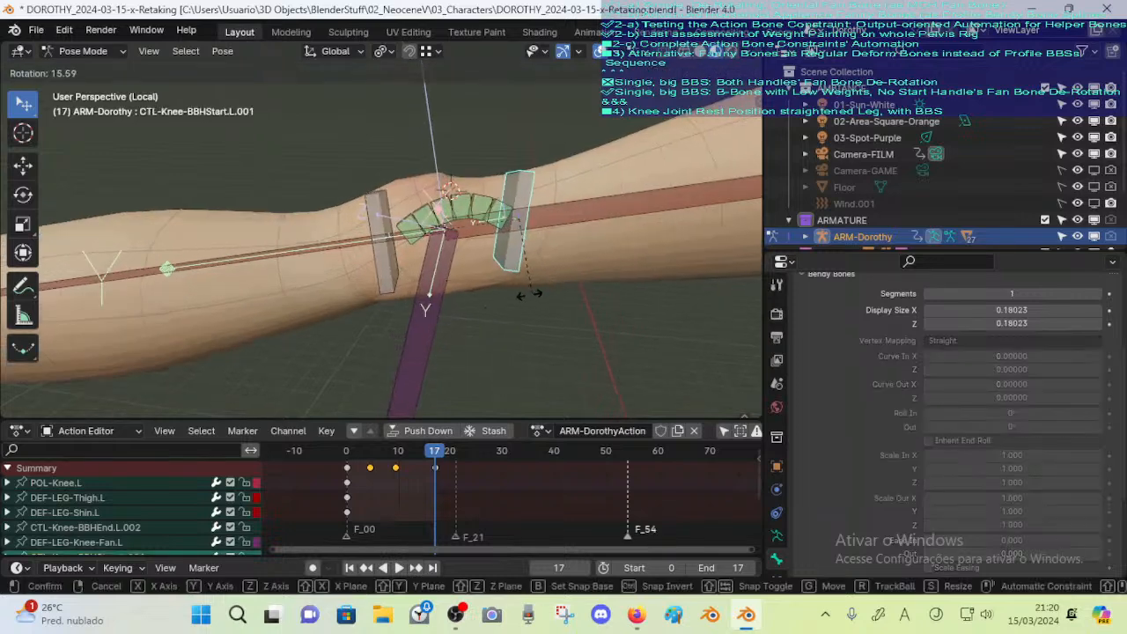
click(395, 211)
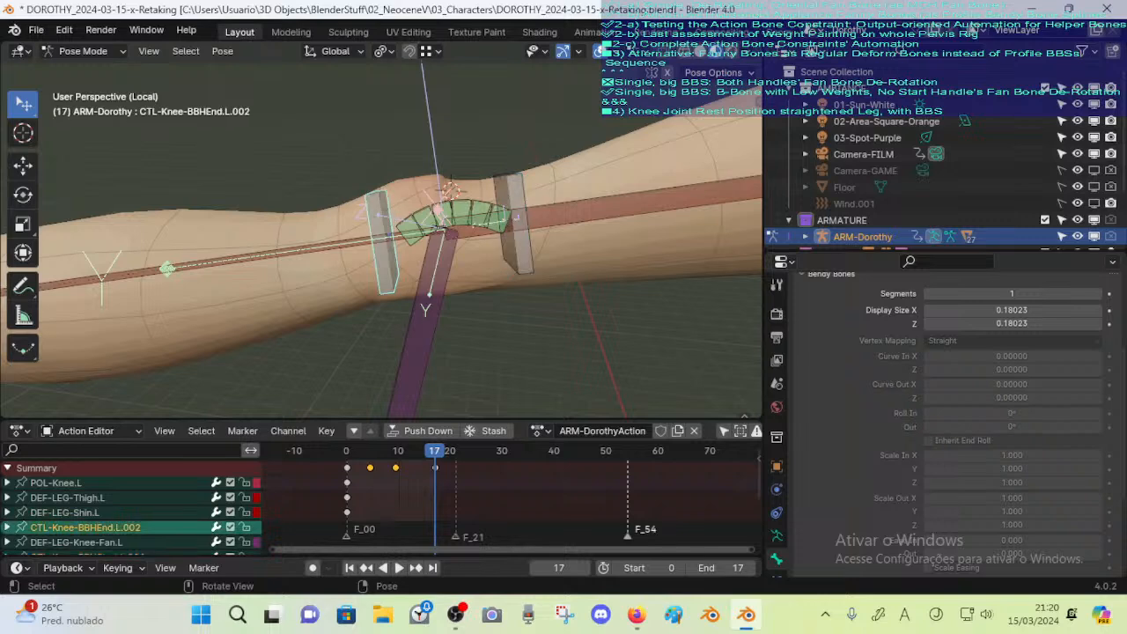
key(r)
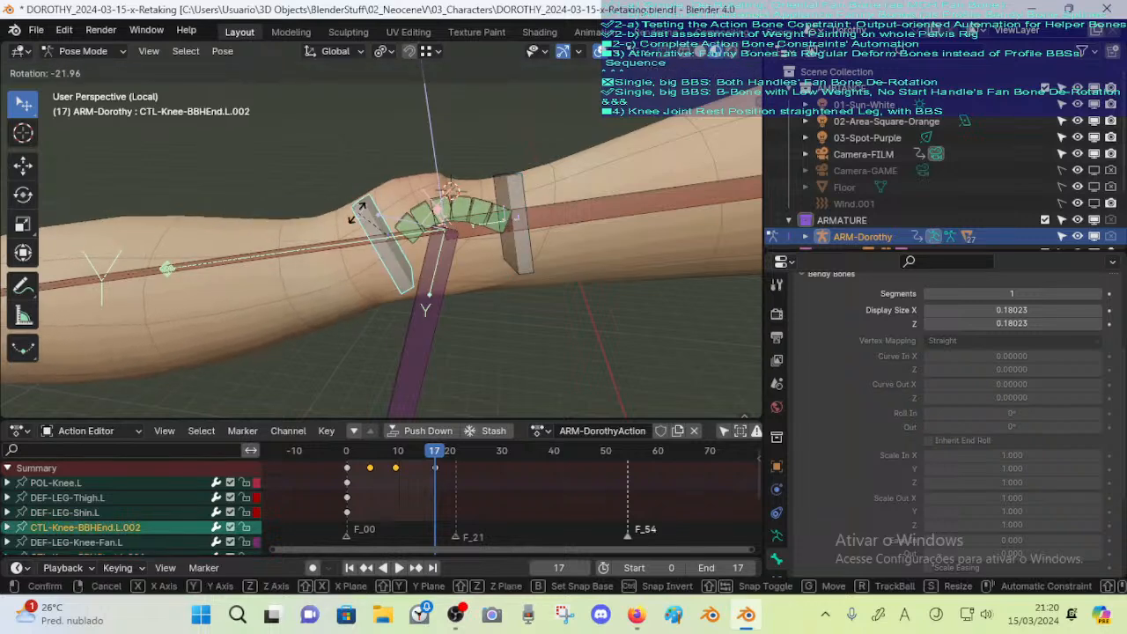
right_click(356, 219)
Try a Curve In Z of 0.09000, and 0.10000 with a Curve Out Z of 0.04000, on the knee's bendy bone, and reset both
click(454, 218)
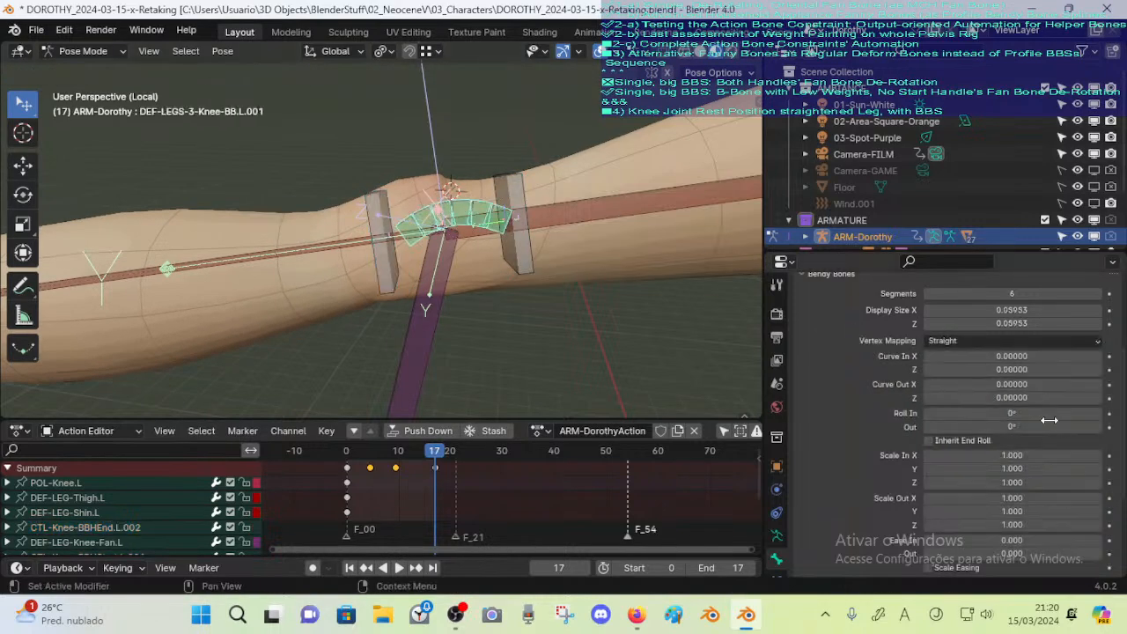
mouse_move(1027, 370)
mouse_down()
mouse_move(1060, 370)
mouse_move(1015, 370)
mouse_up()
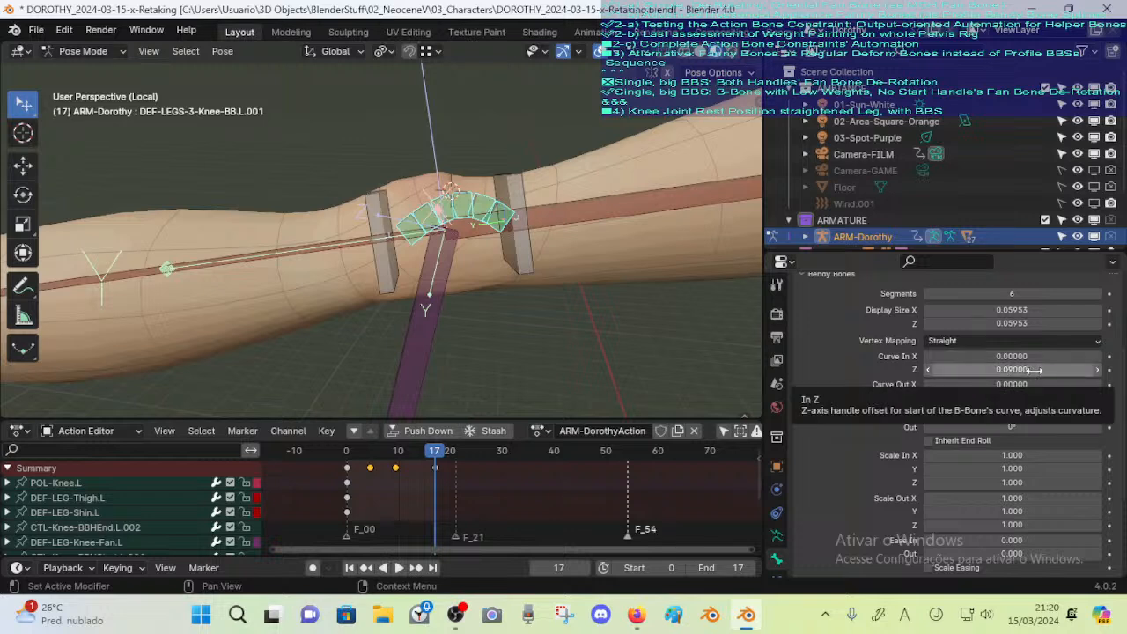
key(BackSpace)
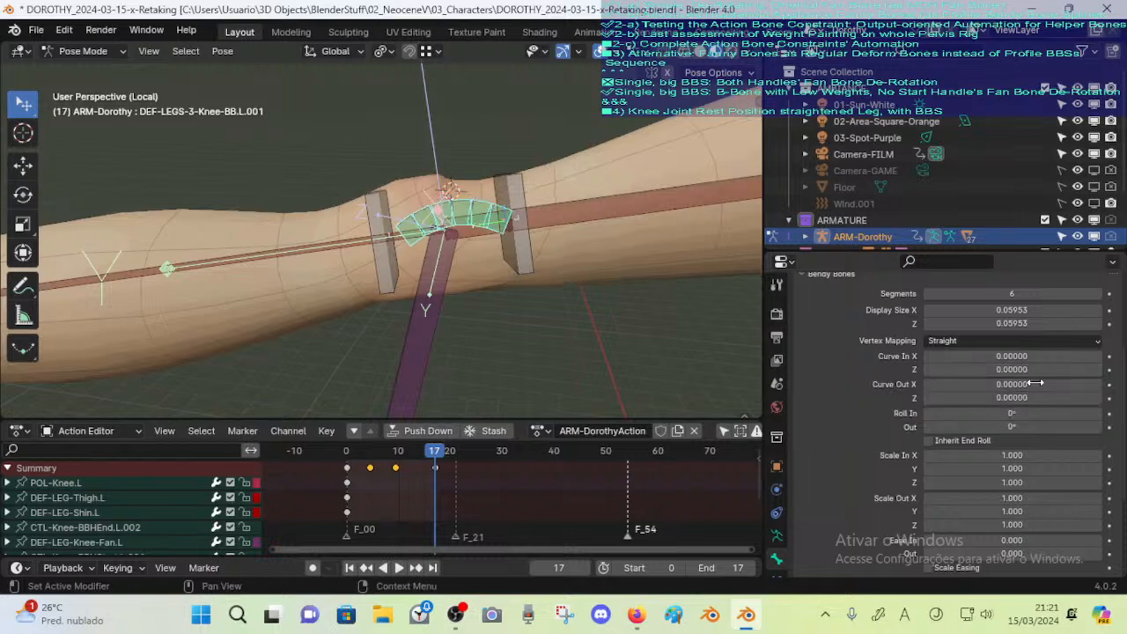
drag(1029, 370, 1031, 397)
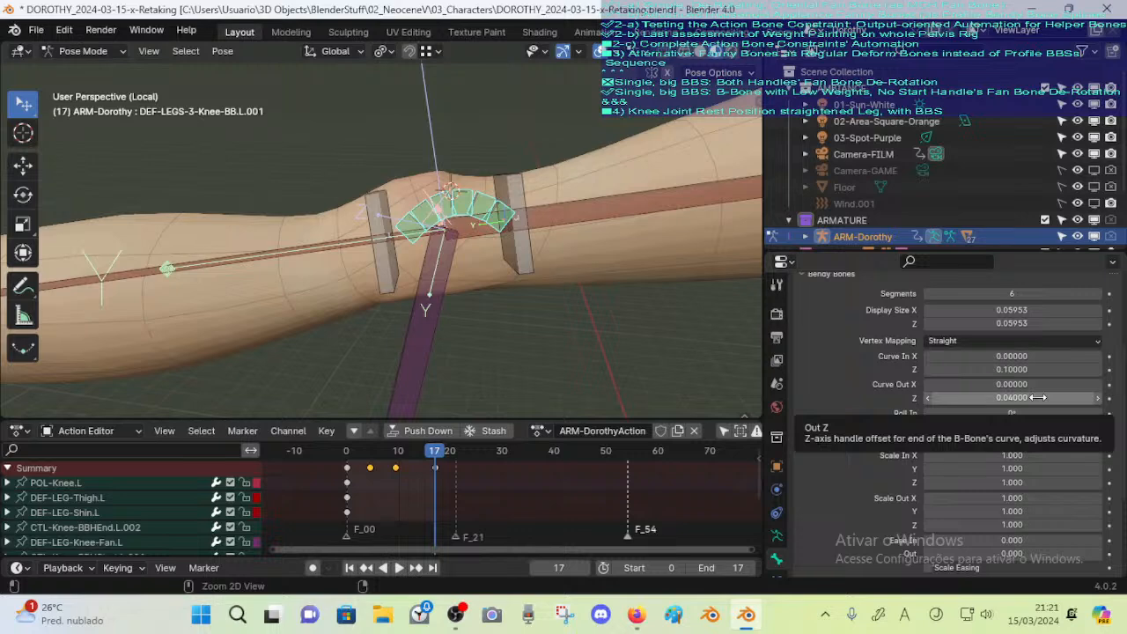
key(BackSpace)
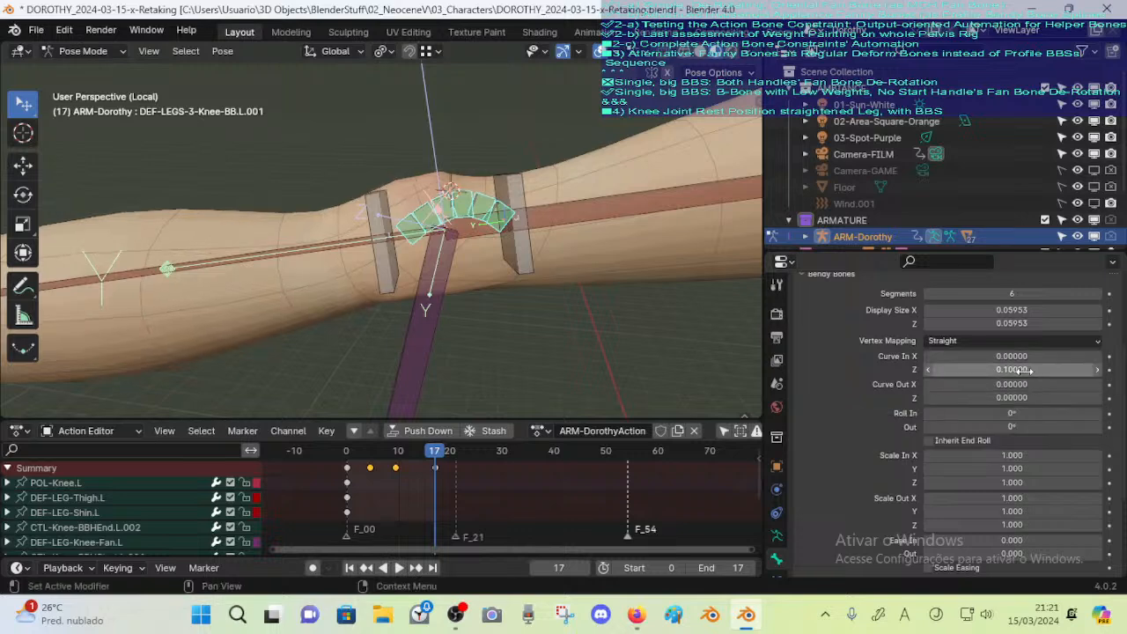
key(BackSpace)
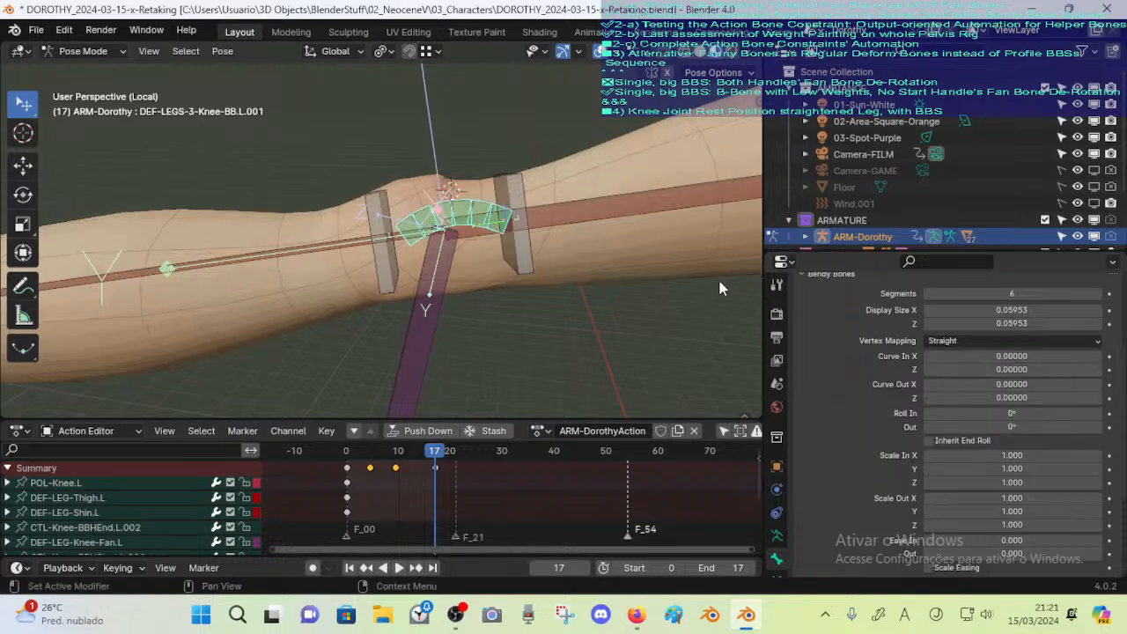
Compare the bendy bone's Edit Mode and Pose Mode states, and go to frame 4 to examine the fully bent knee
click(526, 197)
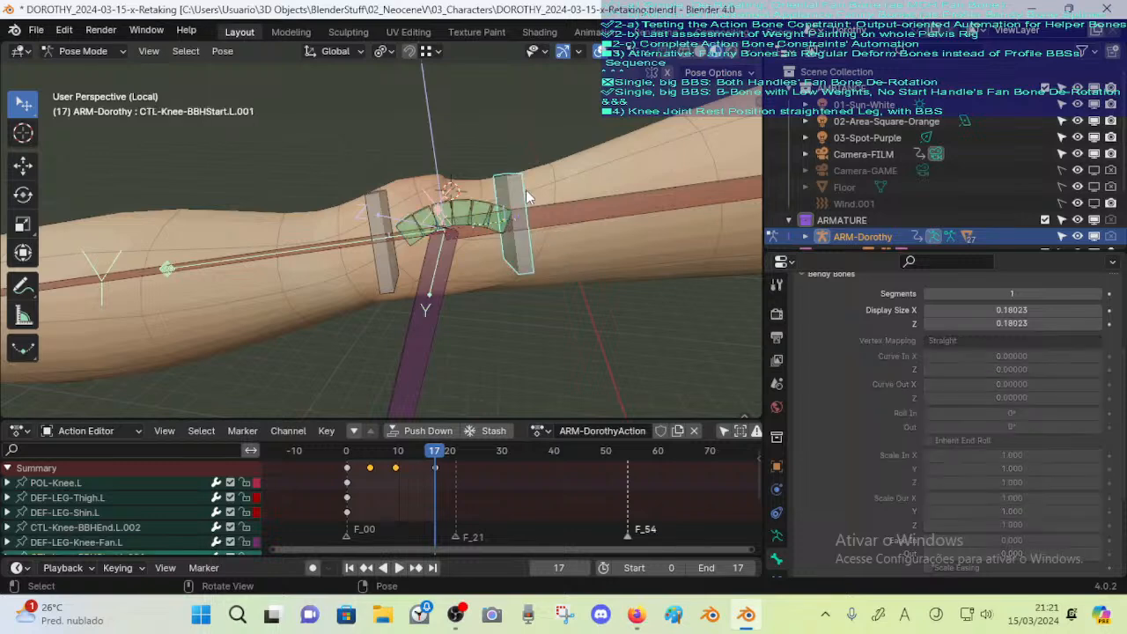
key(Tab)
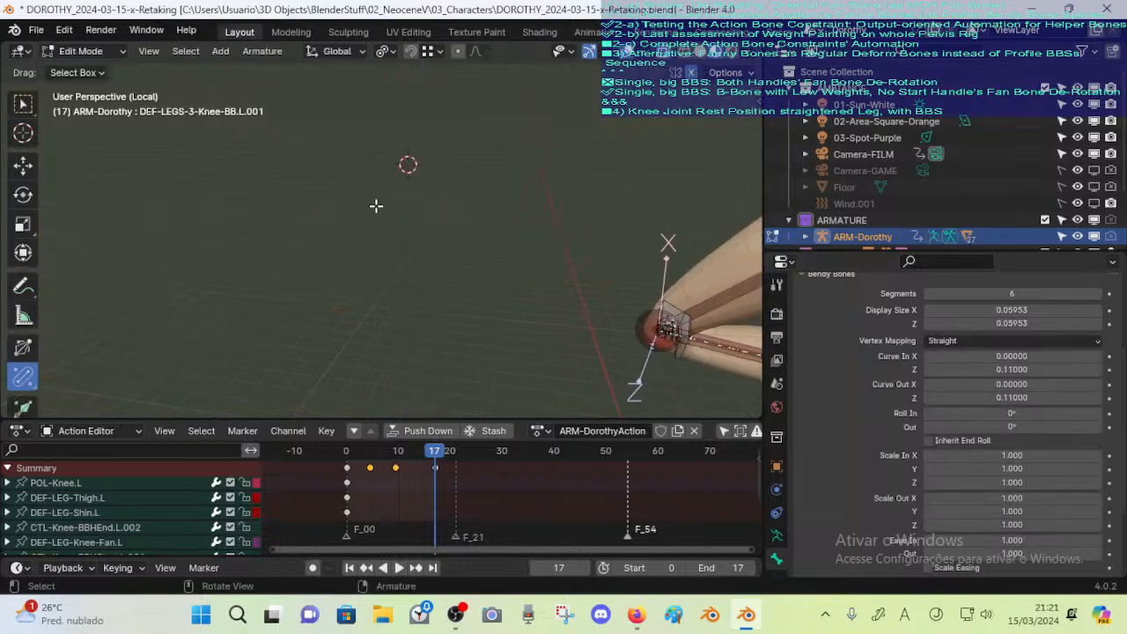
key(Tab)
key(Tab)
key(Tab)
scroll(432, 277, down, 4)
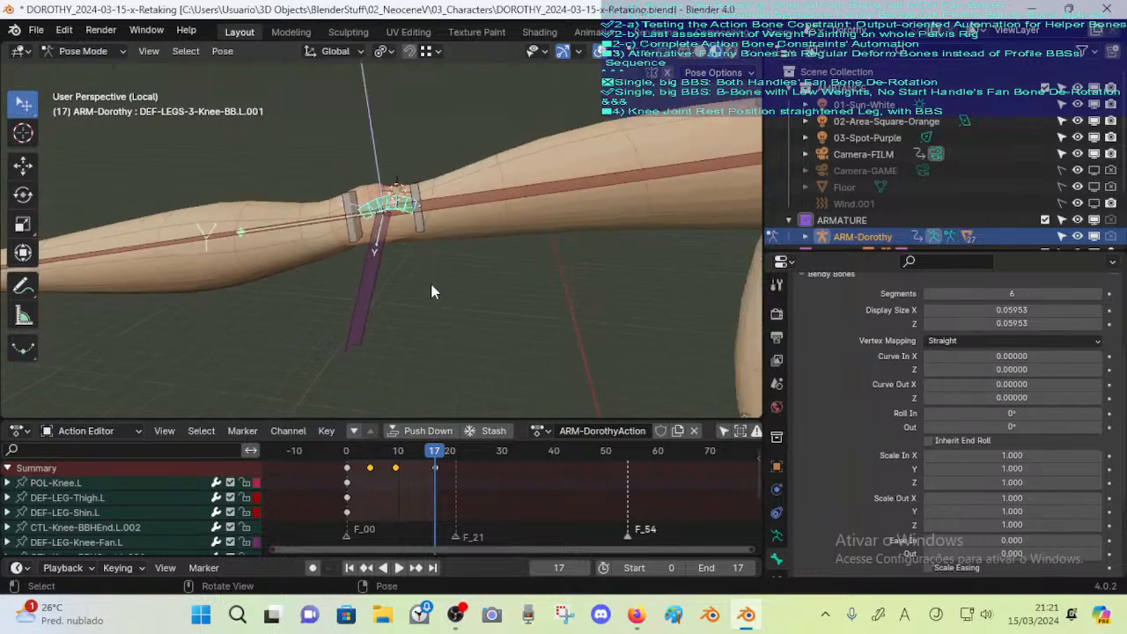
drag(378, 453, 369, 462)
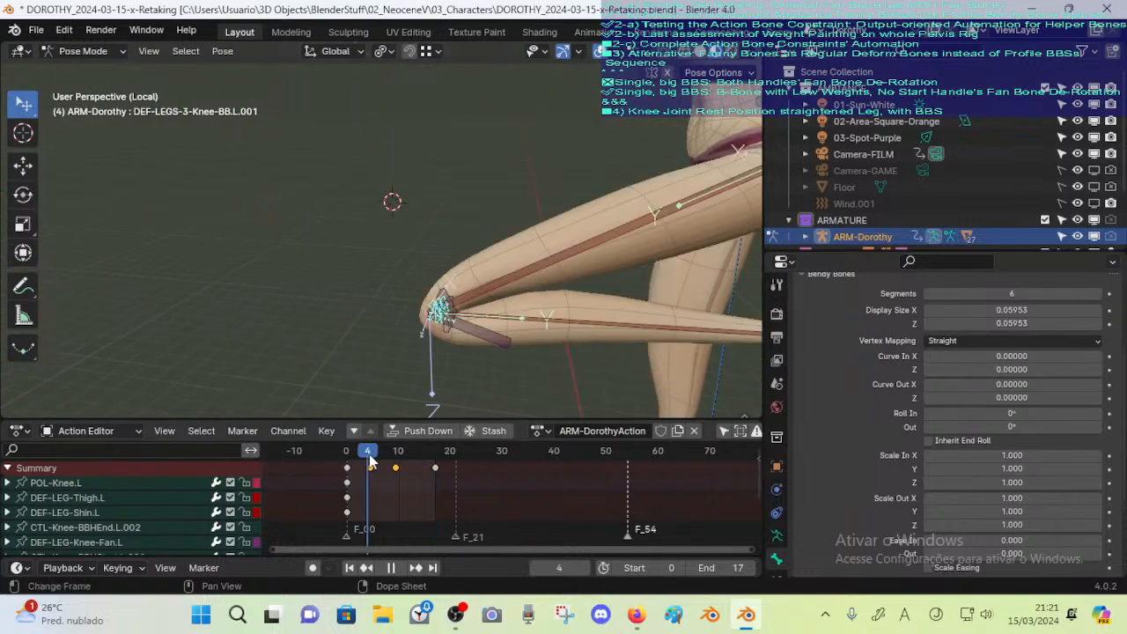
middle_drag(457, 333, 434, 271)
scroll(446, 312, up, 2)
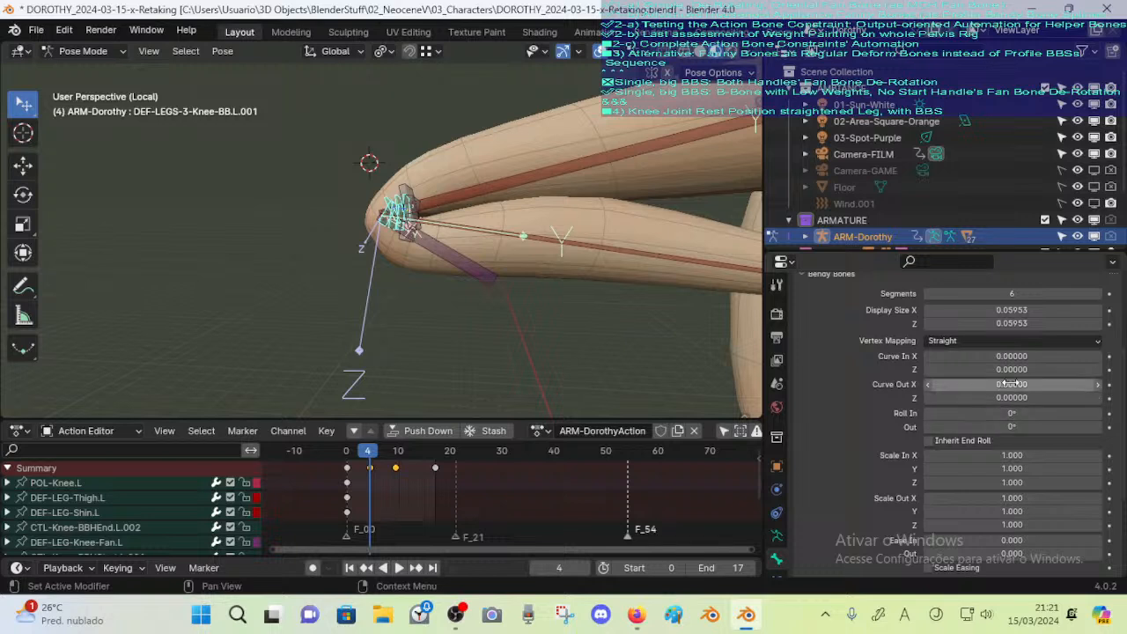
Try a Curve In Z of -0.10000 and a different Curve Out Z on the bent knee's bendy bone, and reset both
drag(1019, 369, 993, 369)
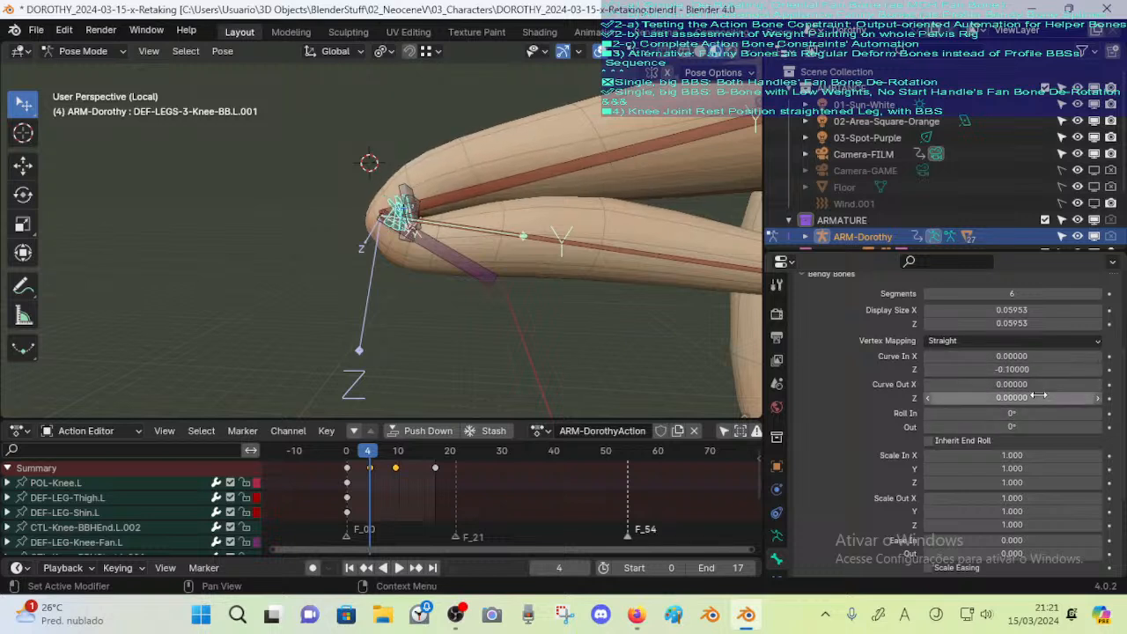
drag(1037, 398, 1030, 369)
key(BackSpace)
key(BackSpace)
key(BackSpace)
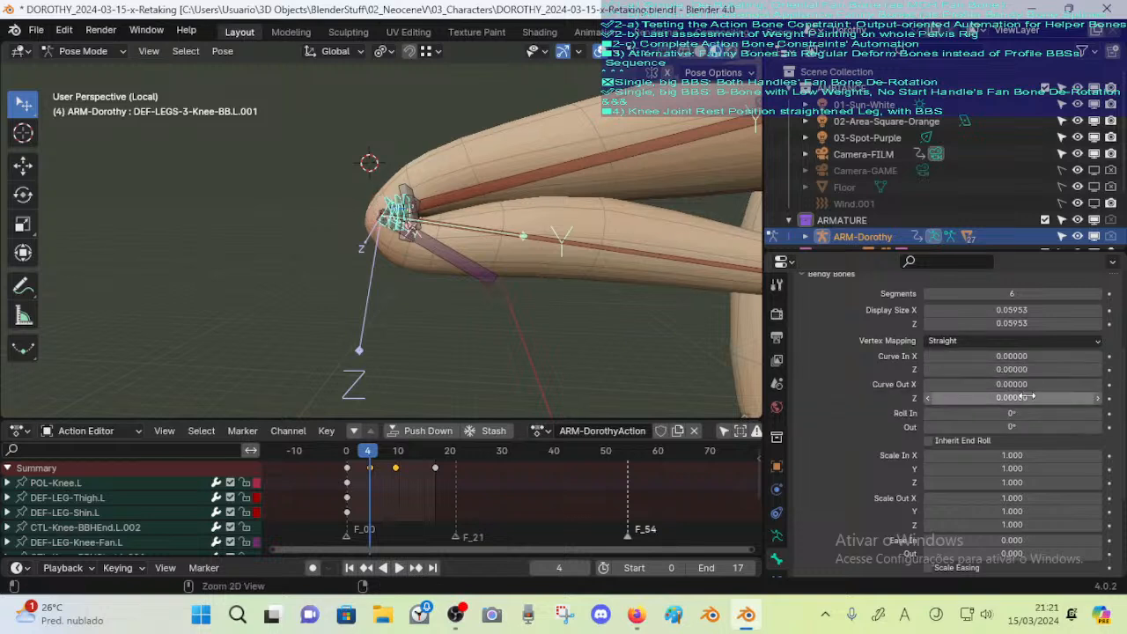
key(BackSpace)
In Edit Mode, set the knee bendy bone's Curve In Z to 0.11+0.09 and its Curve Out Z to 0.11+0.01
key(Tab)
shift+middle_drag(498, 291, 450, 345)
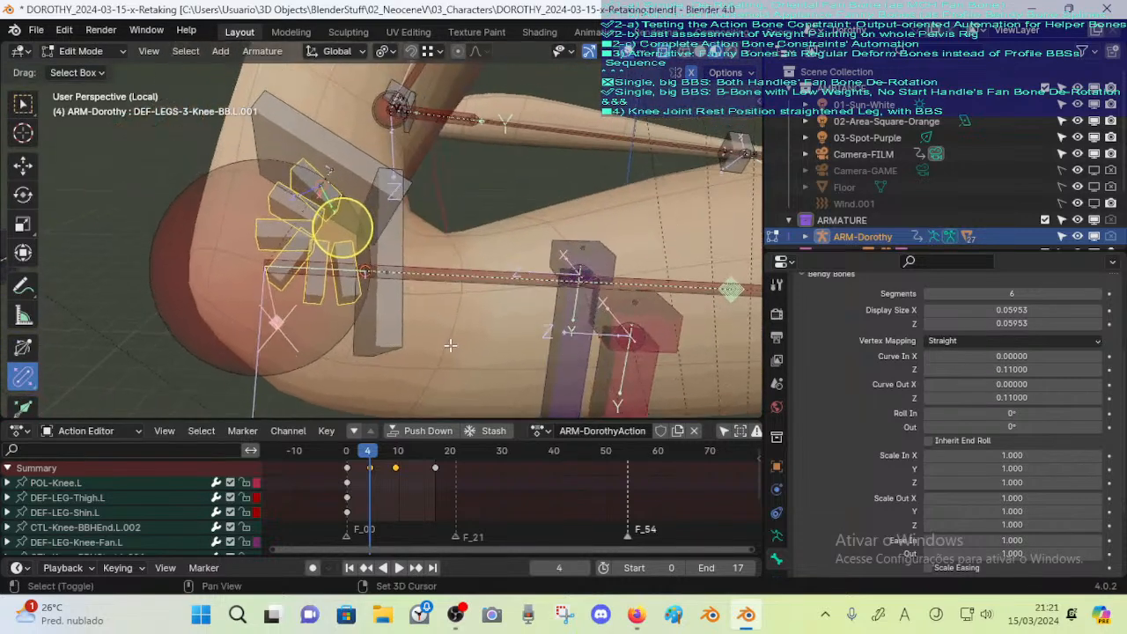
click(1099, 371)
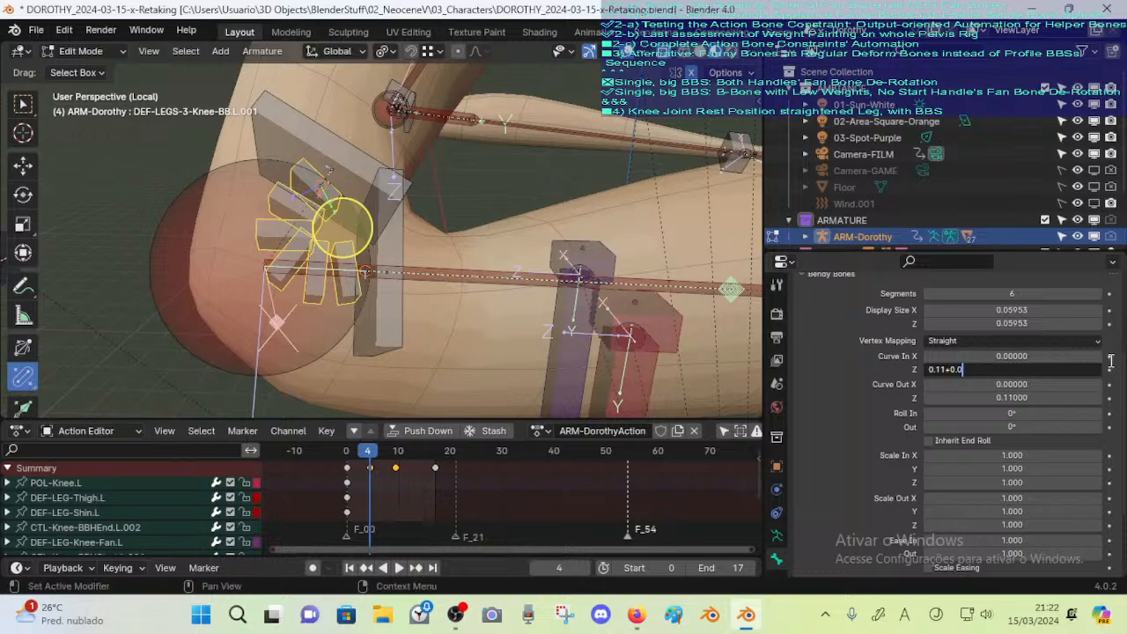
text(+0.09)
key(Return)
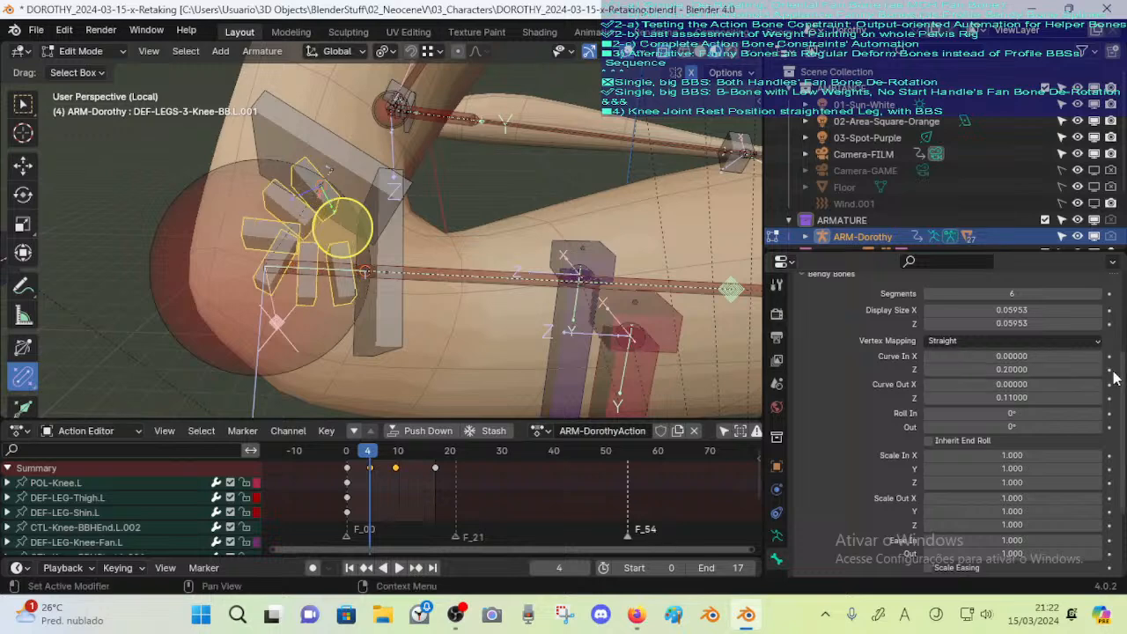
click(1053, 396)
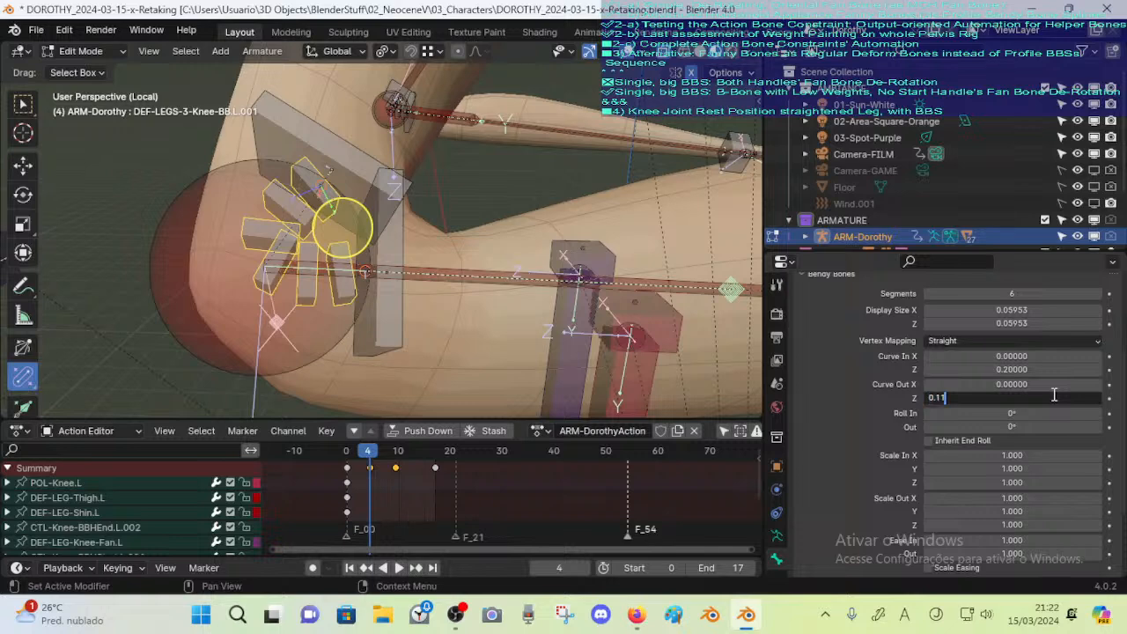
text(+0.01)
key(Return)
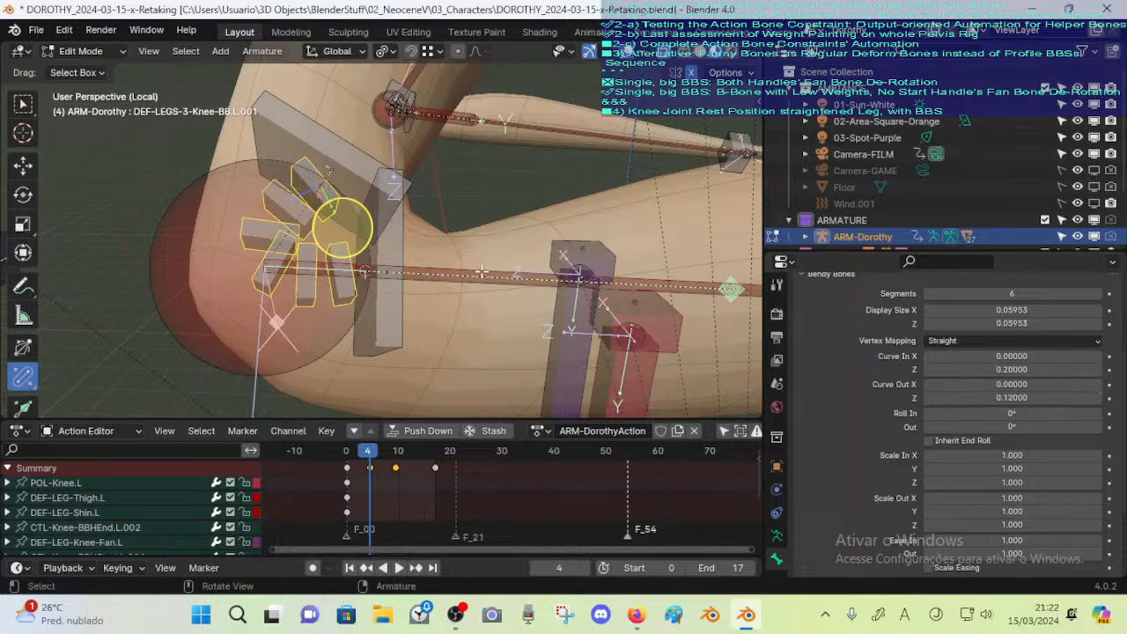
Return the armature to Pose Mode and examine the knee at frame 4 and straightened at frame 17
scroll(575, 324, down, 3)
key(ctrl+Tab)
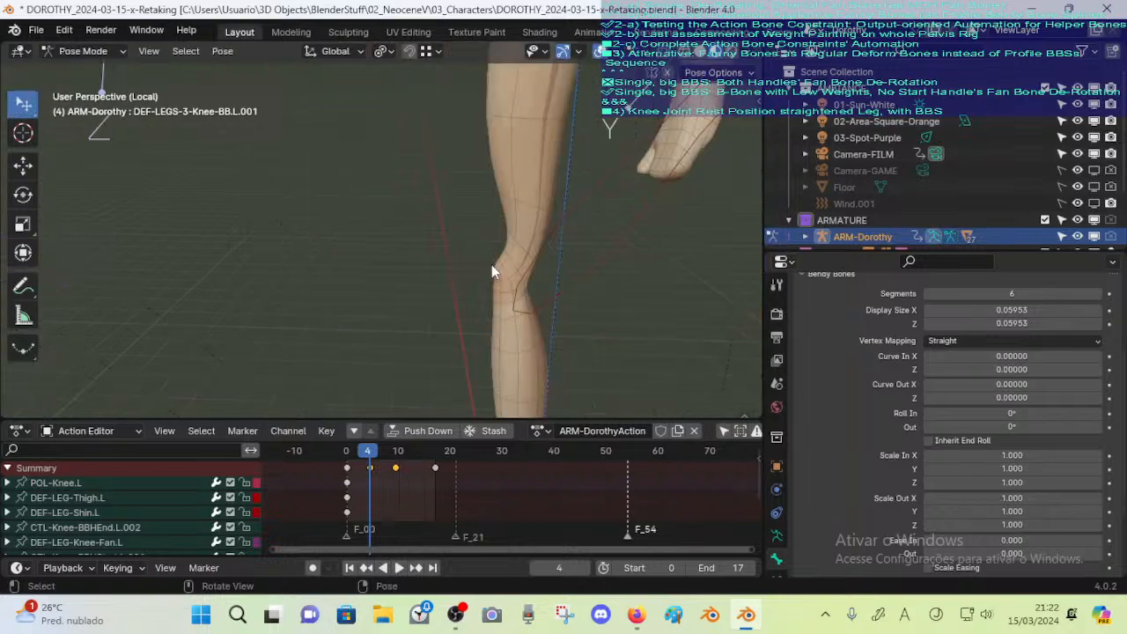
middle_drag(491, 264, 544, 286)
middle_drag(444, 182, 397, 233)
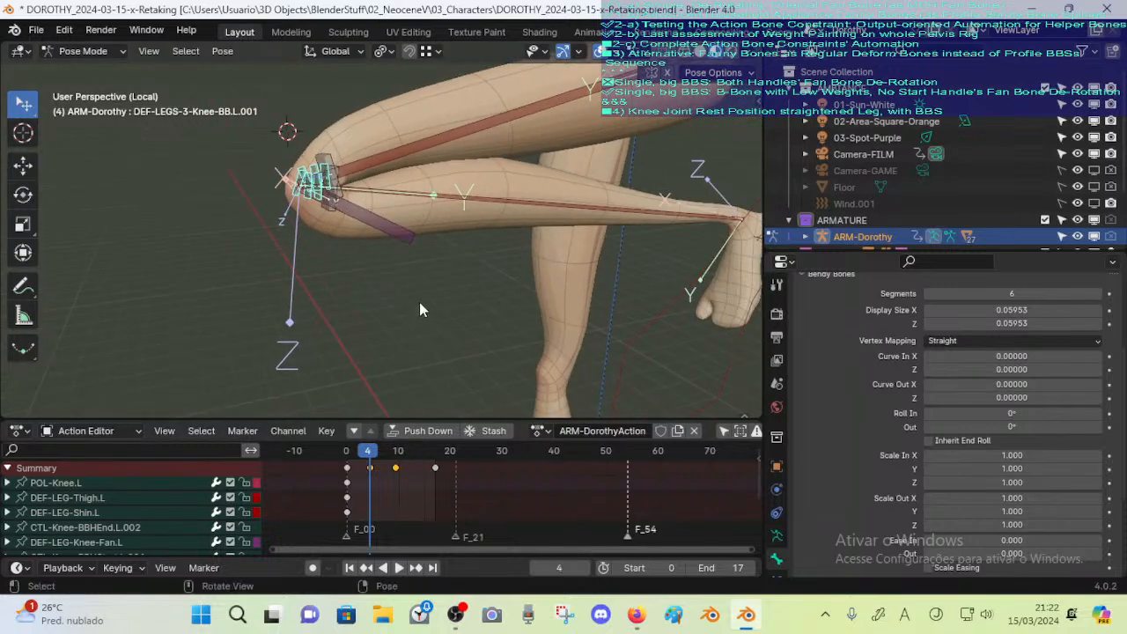
key(Up)
mouse_move(419, 302)
middle_down()
mouse_move(396, 287)
mouse_move(432, 321)
mouse_move(409, 315)
mouse_move(400, 294)
middle_up()
key(Up)
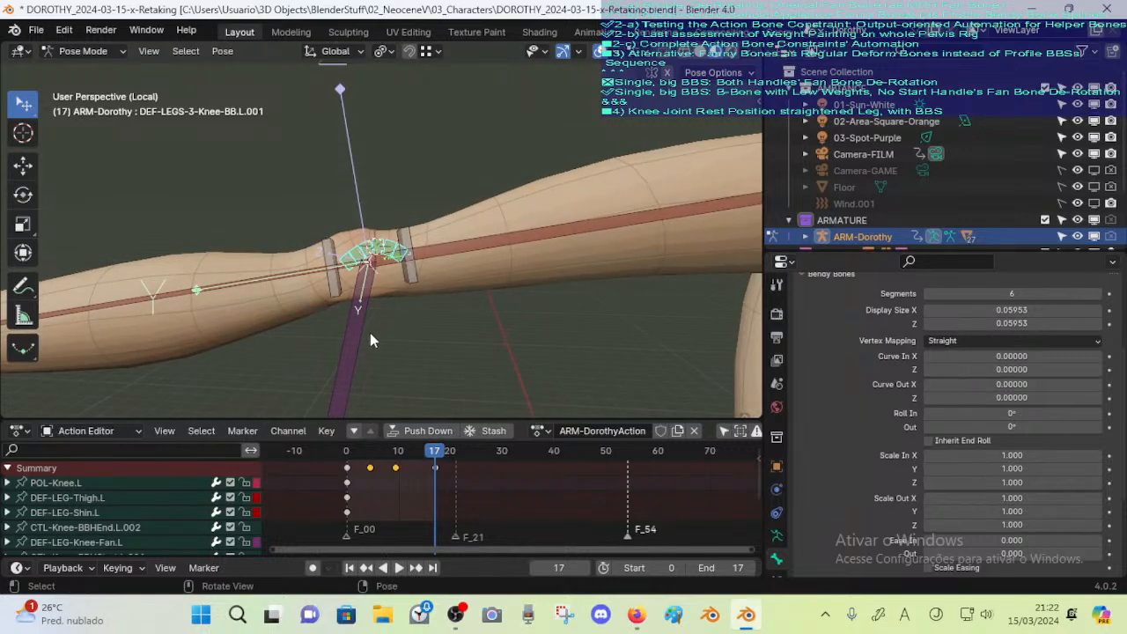
Try moving the knee's start handle toward the thigh in the straightened pose, and cancel the move
click(363, 339)
scroll(369, 268, up, 4)
click(400, 250)
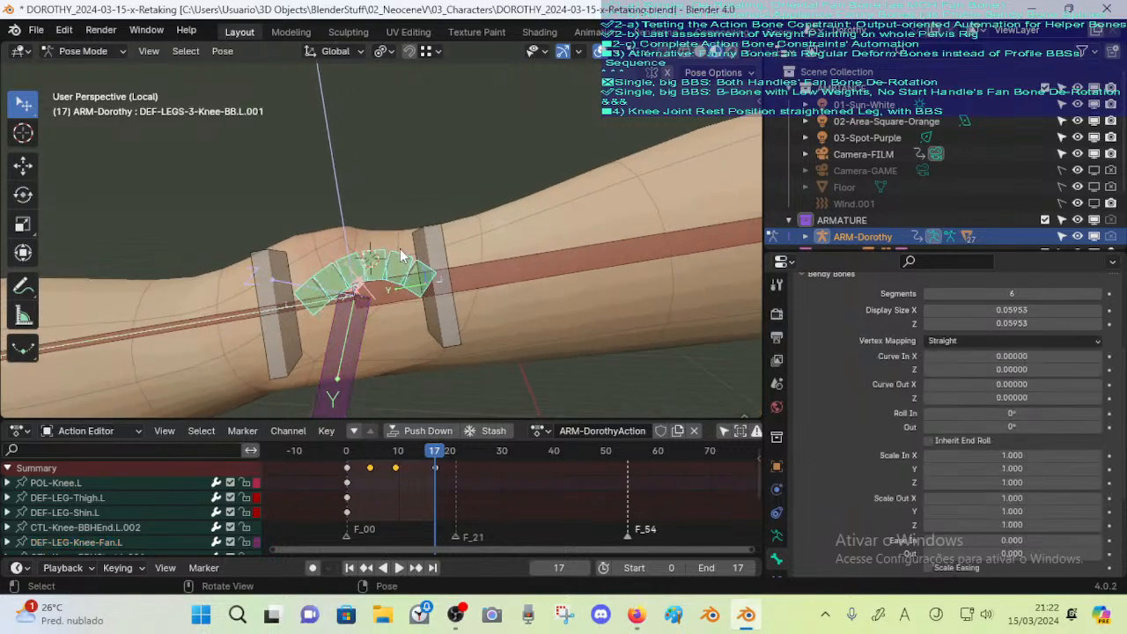
click(453, 322)
key(g)
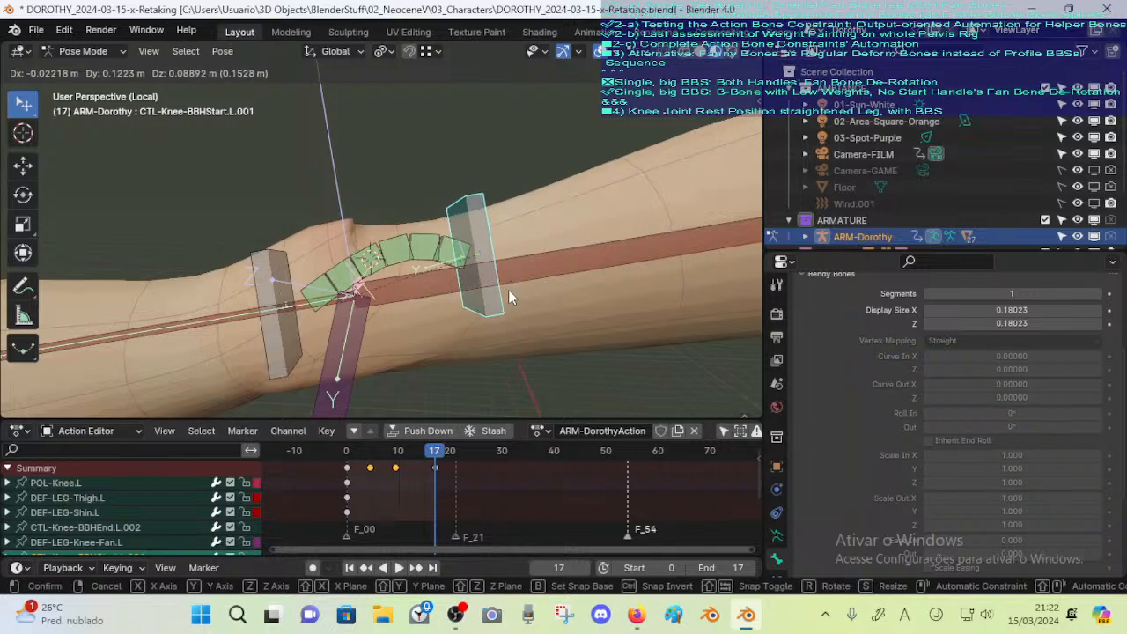
right_click(508, 290)
Select the bendy bone and switch the selection to the left knee's fan bone
middle_drag(413, 293, 421, 255)
click(401, 255)
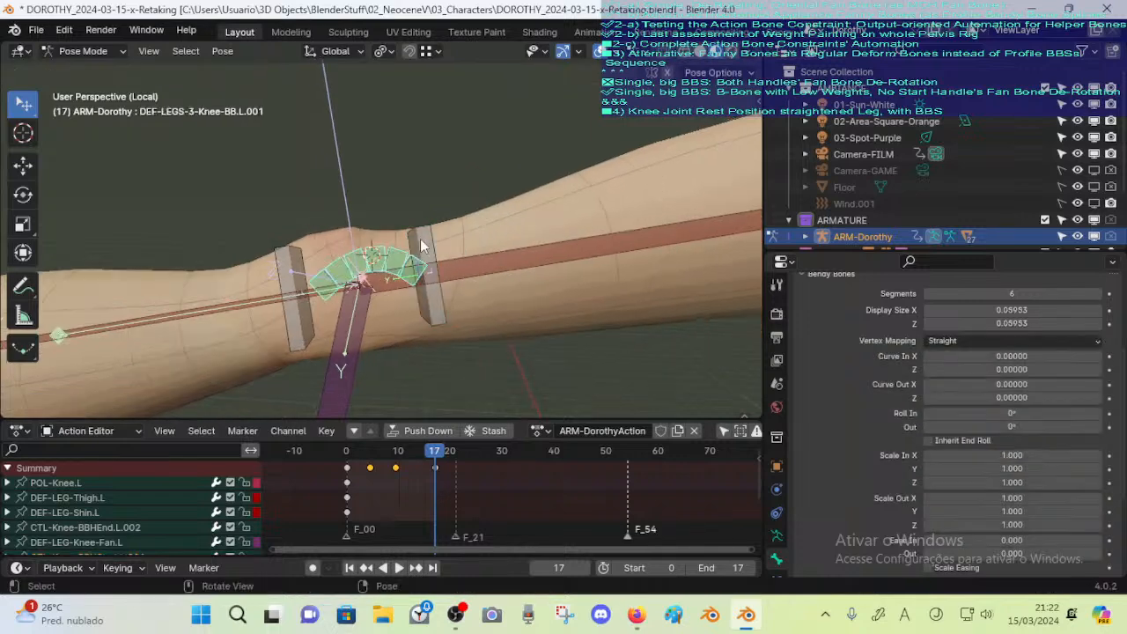
click(401, 255)
click(392, 347)
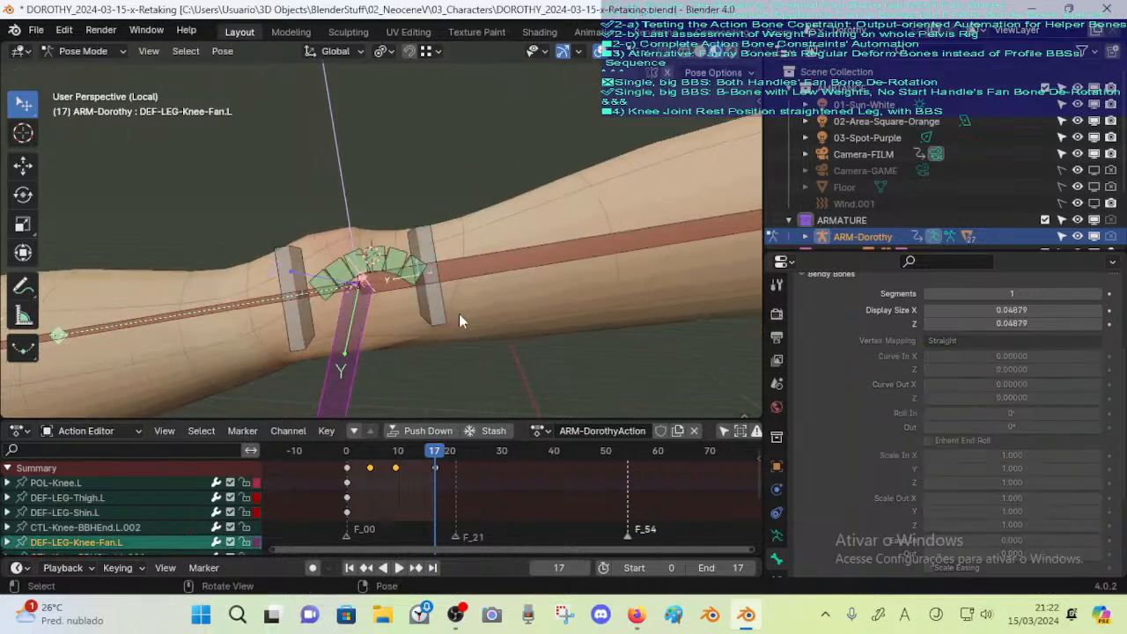
middle_drag(458, 313, 419, 308)
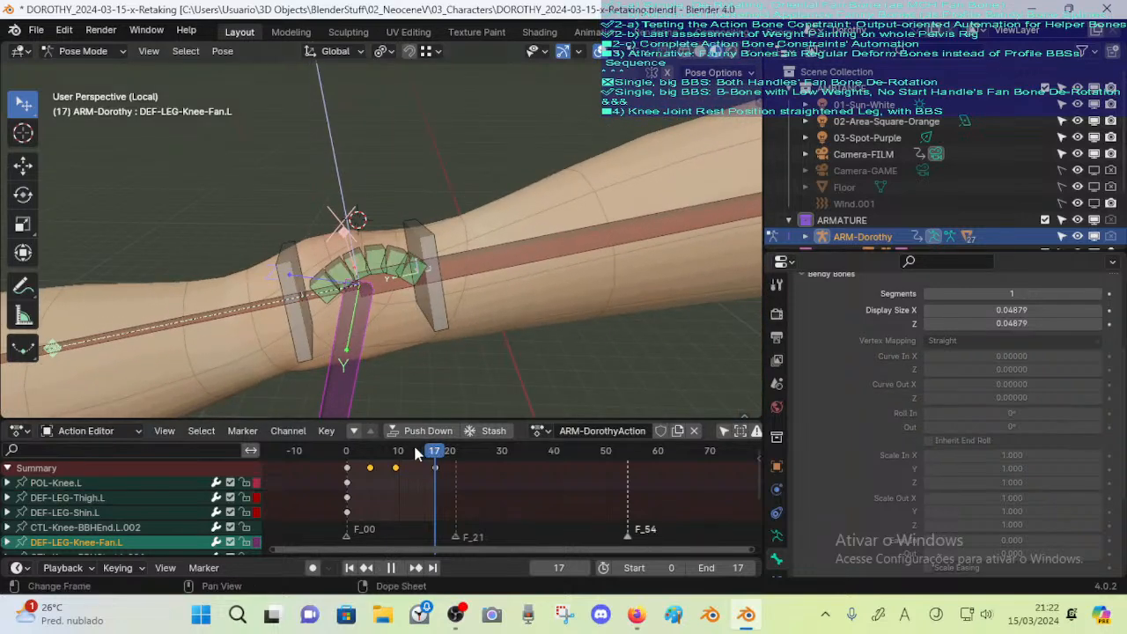
Examine the knee's deformation from the straightened pose at frame 17 through frame 7 and back to frame 0
drag(414, 449, 383, 454)
scroll(439, 272, down, 3)
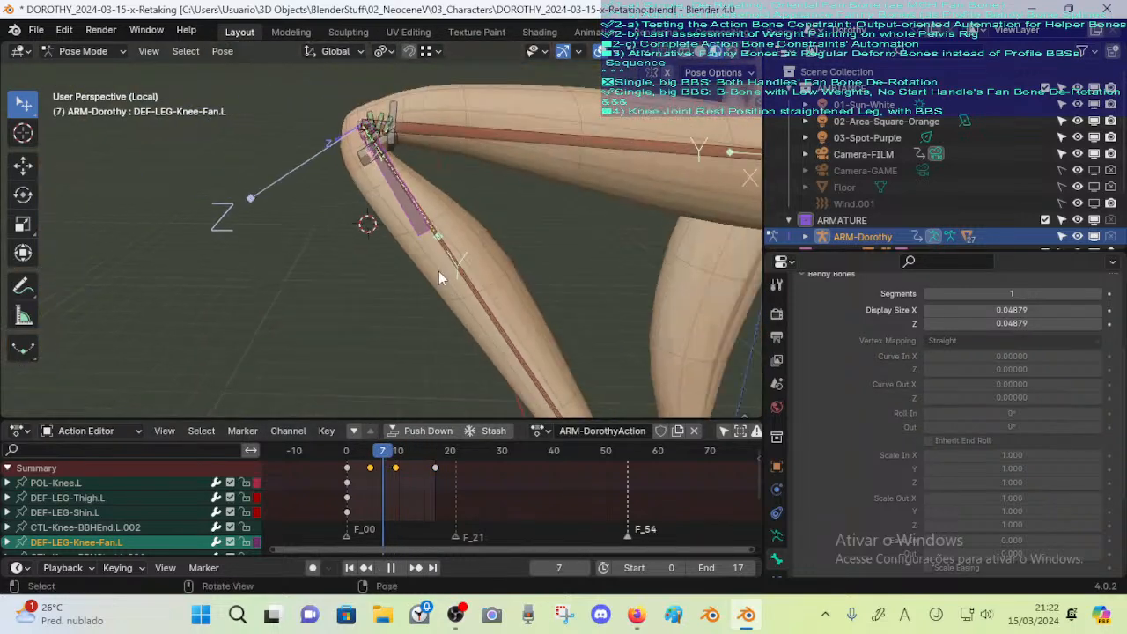
shift+middle_drag(426, 211, 446, 286)
key(Down)
shift+middle_drag(440, 354, 295, 280)
key(Down)
scroll(412, 324, down, 2)
shift+middle_drag(412, 324, 403, 115)
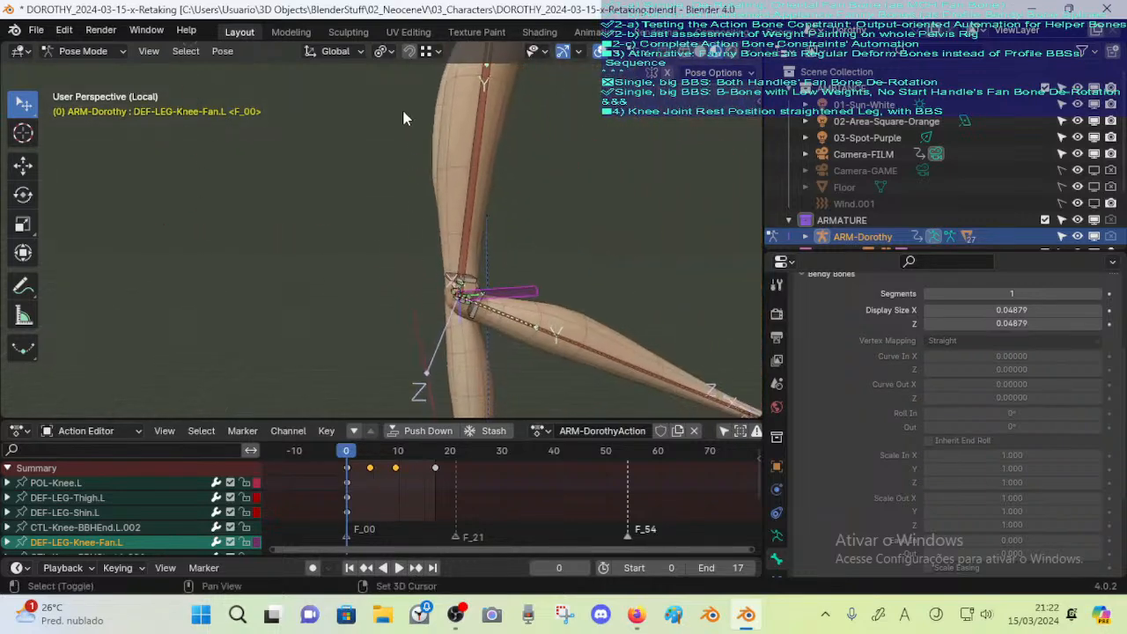
shift+middle_drag(462, 294, 442, 242)
scroll(403, 269, up, 5)
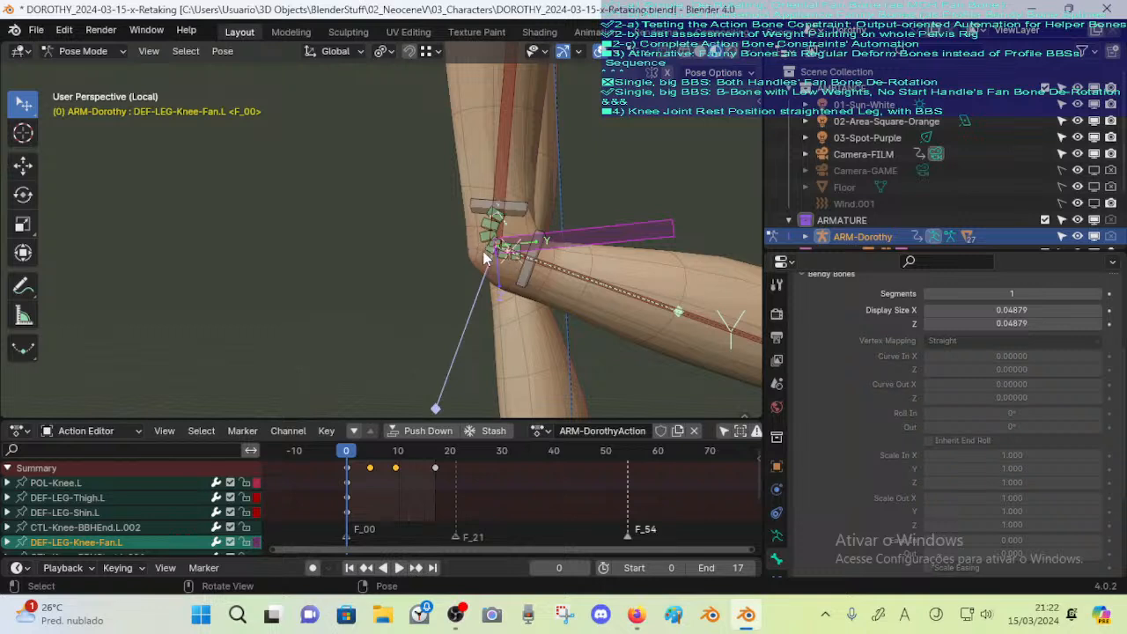
Advance to the bent-knee pose at frame 9 and select the left knee's bendy bone
key(Up)
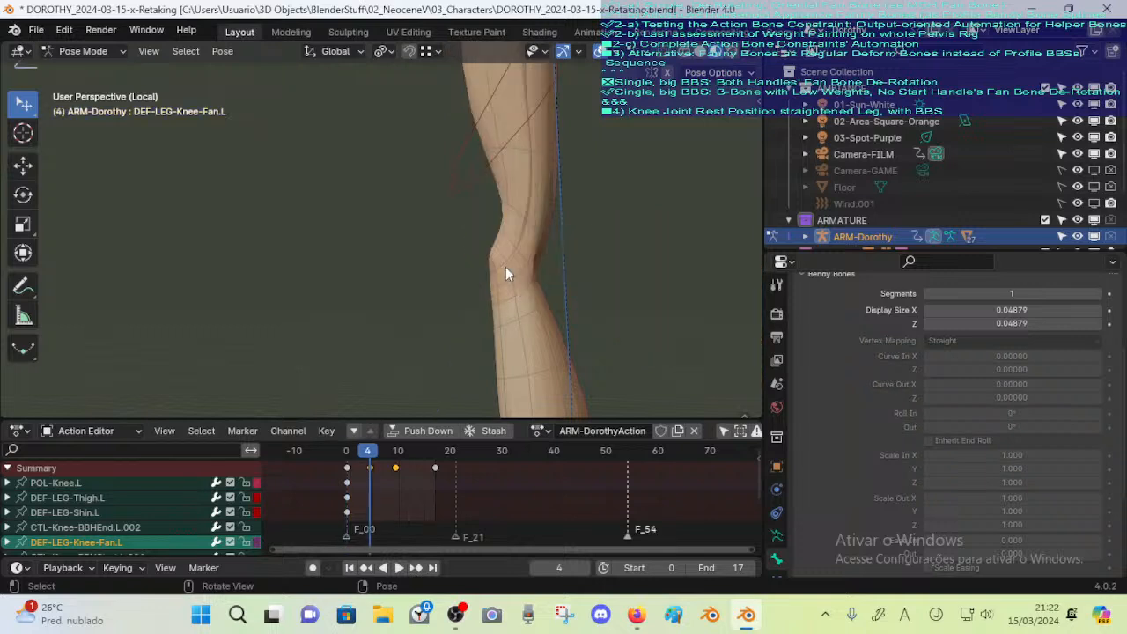
key(Up)
shift+middle_drag(430, 167, 453, 294)
shift+middle_drag(385, 115, 448, 261)
scroll(448, 262, down, 3)
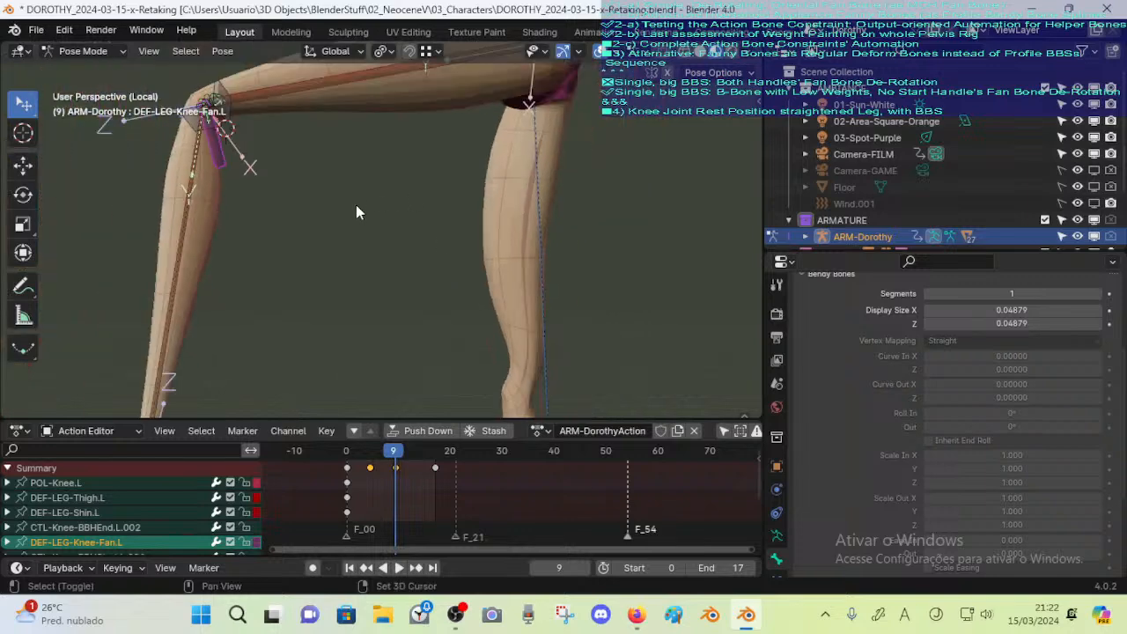
middle_drag(355, 204, 389, 223)
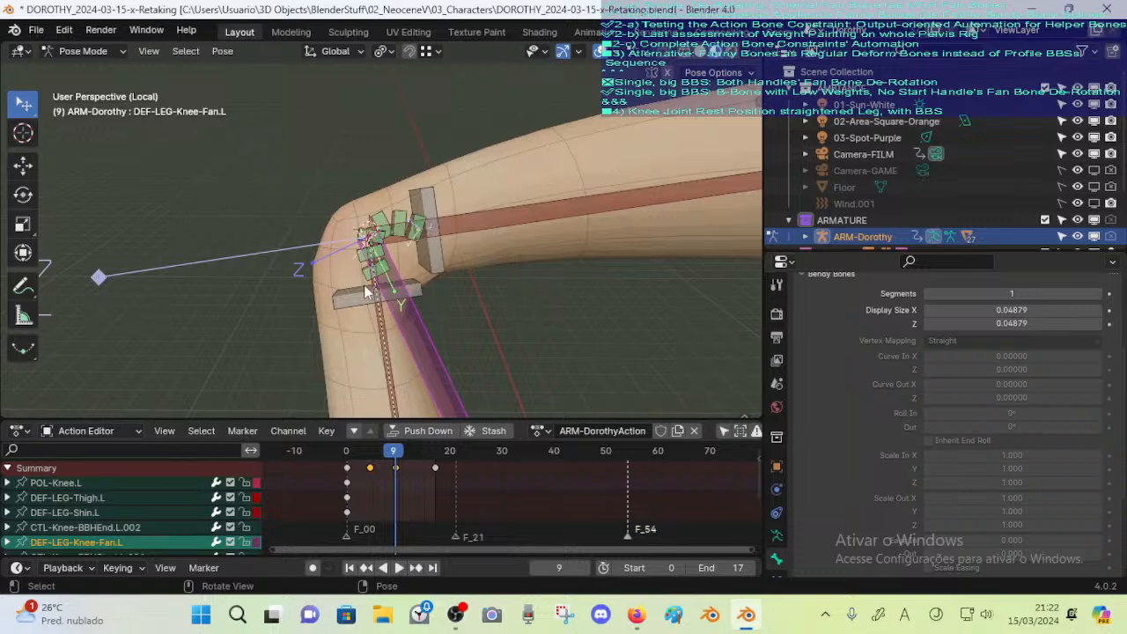
click(426, 223)
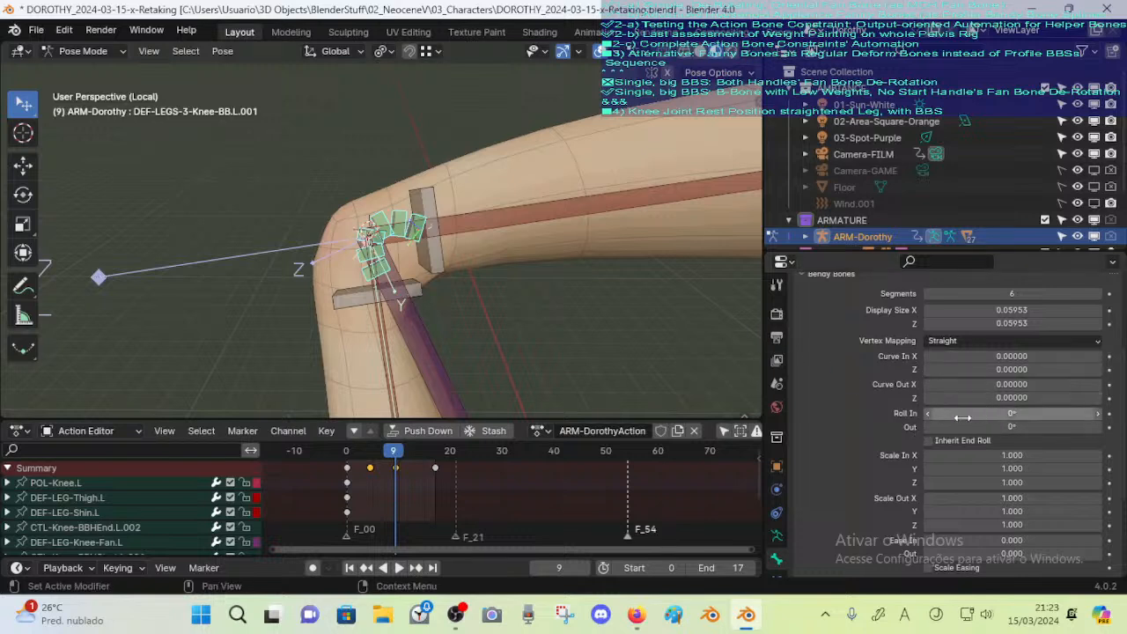
mouse_move(498, 276)
middle_down()
mouse_move(469, 280)
mouse_move(489, 279)
middle_up()
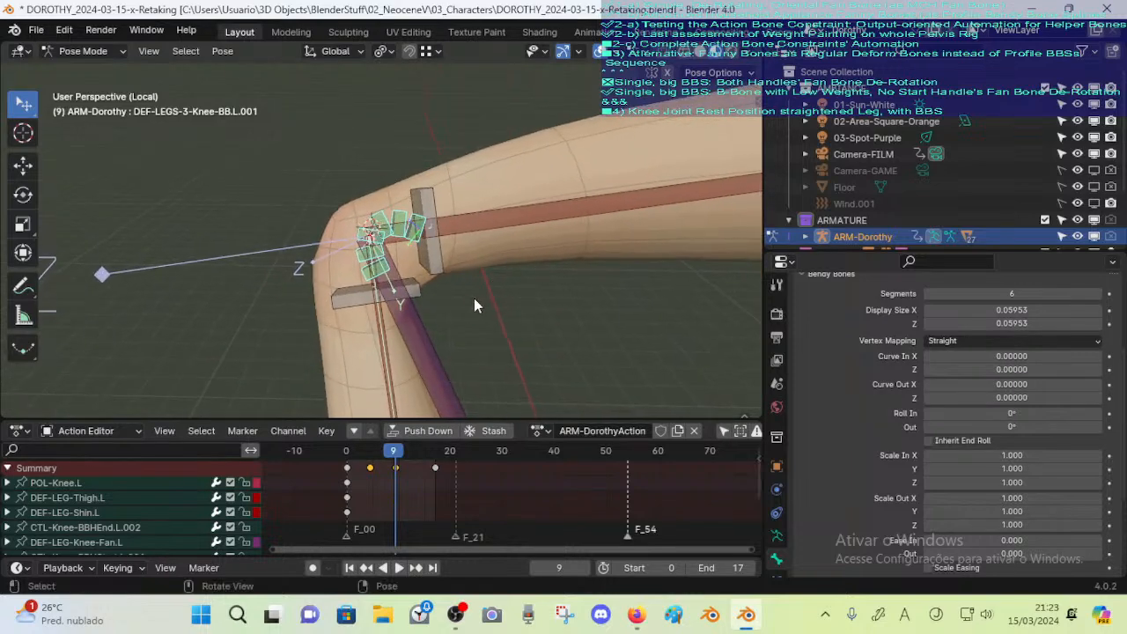
Try moving the knee's start handle along the thigh and its end handle down the shin, cancelling both moves
click(440, 270)
key(g)
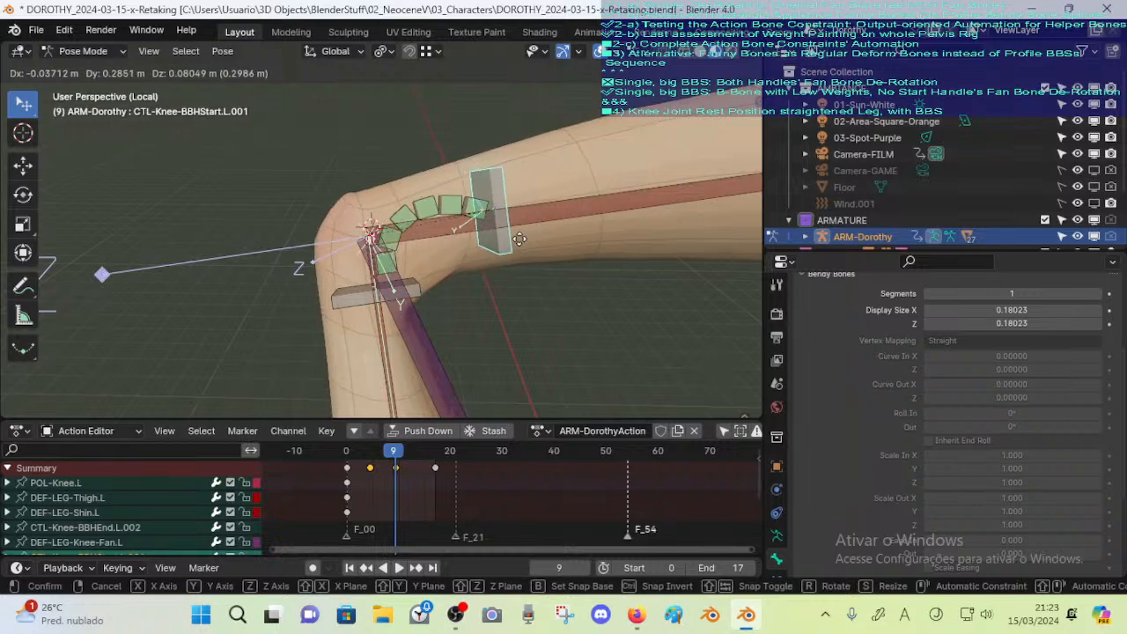
right_click(478, 195)
click(355, 299)
key(g)
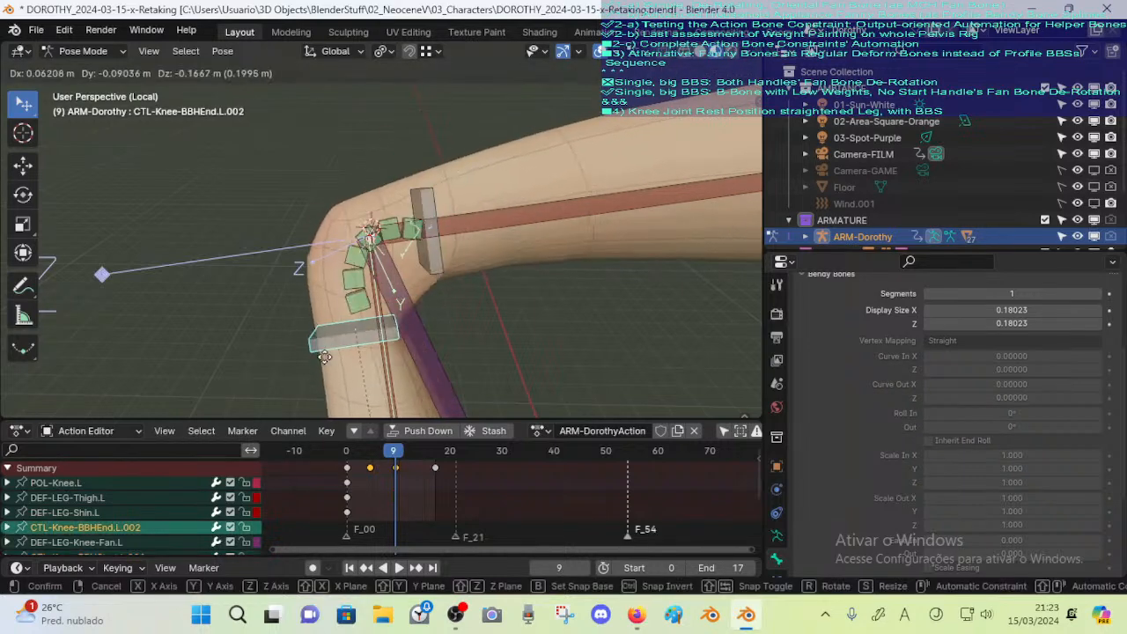
right_click(441, 260)
Try moving the knee's start handle freely and along the global Y axis, cancelling each move
click(448, 256)
key(g)
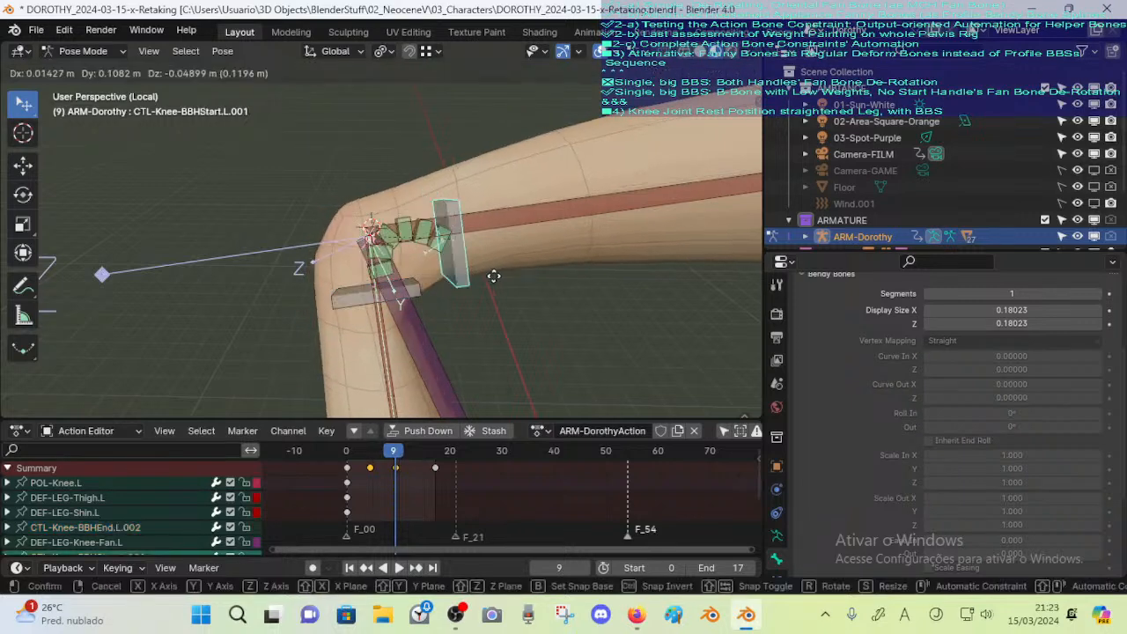
right_click(496, 256)
key(g)
key(y)
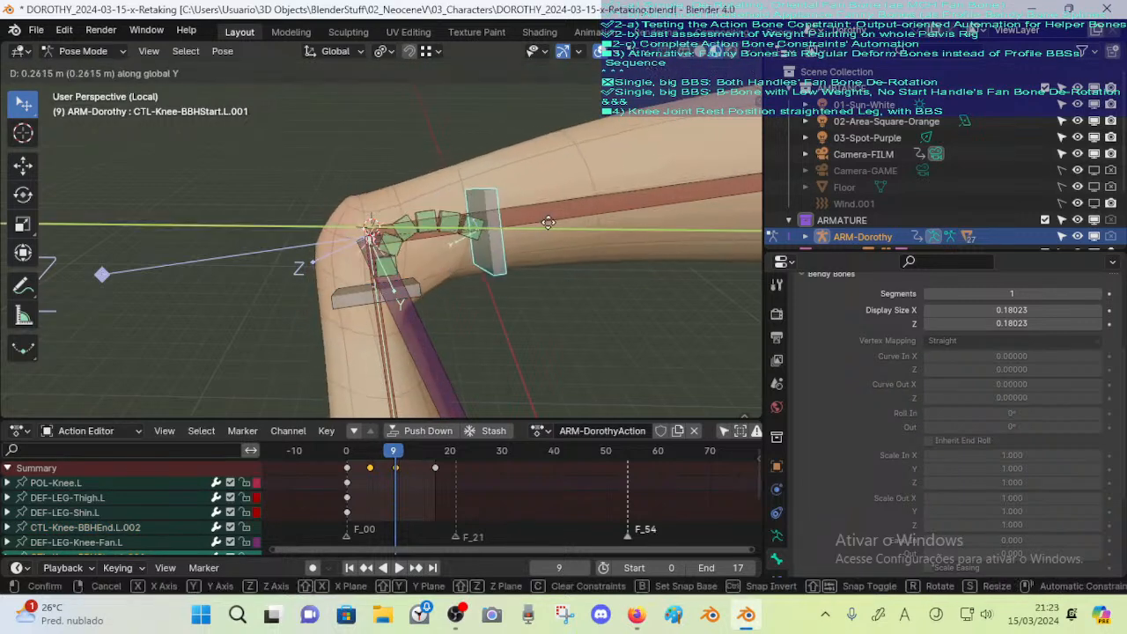
right_click(356, 305)
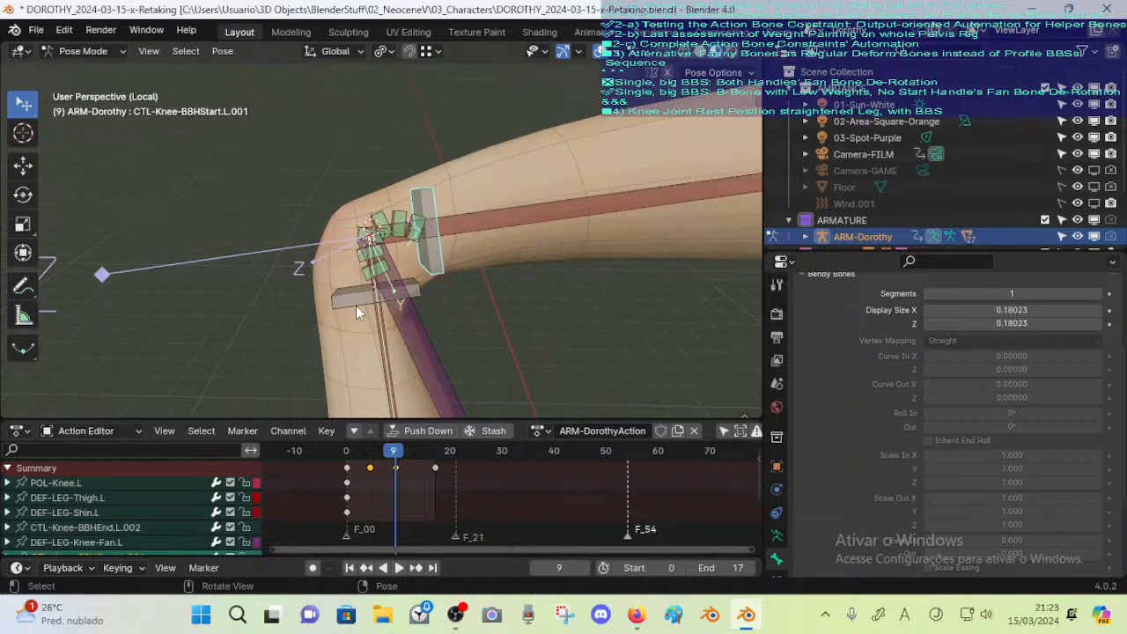
Try moving the knee's end handle down the shin, and cancel the move
click(356, 305)
key(g)
key(y)
key(y)
key(y)
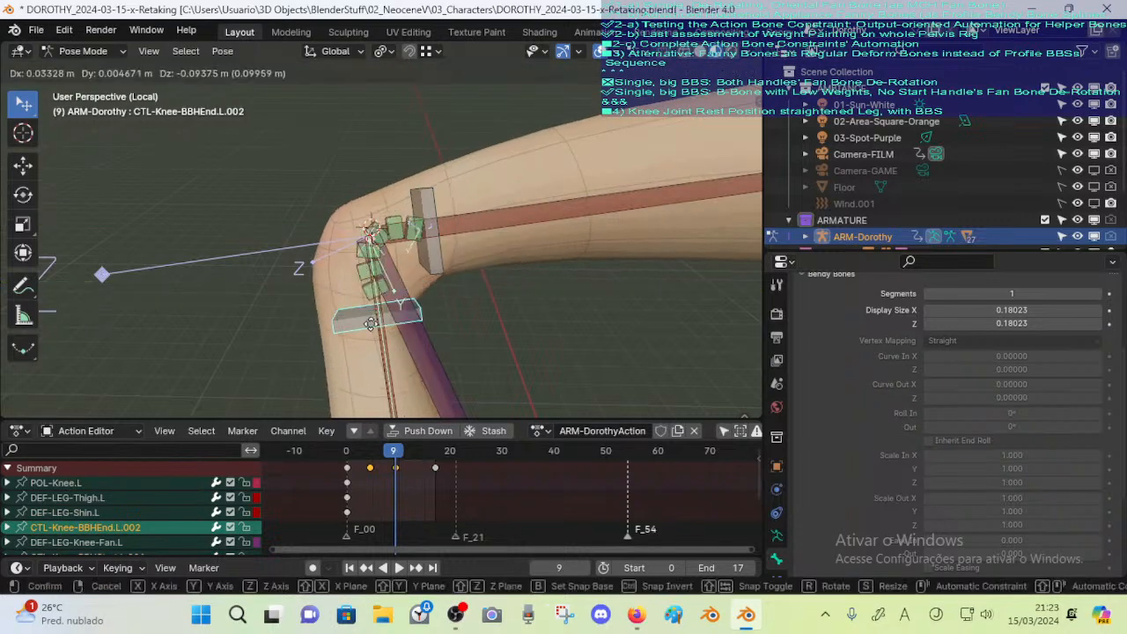
click(369, 277)
Try rotating the knee's end and start handles and moving the start handle again, cancelling each change
key(r)
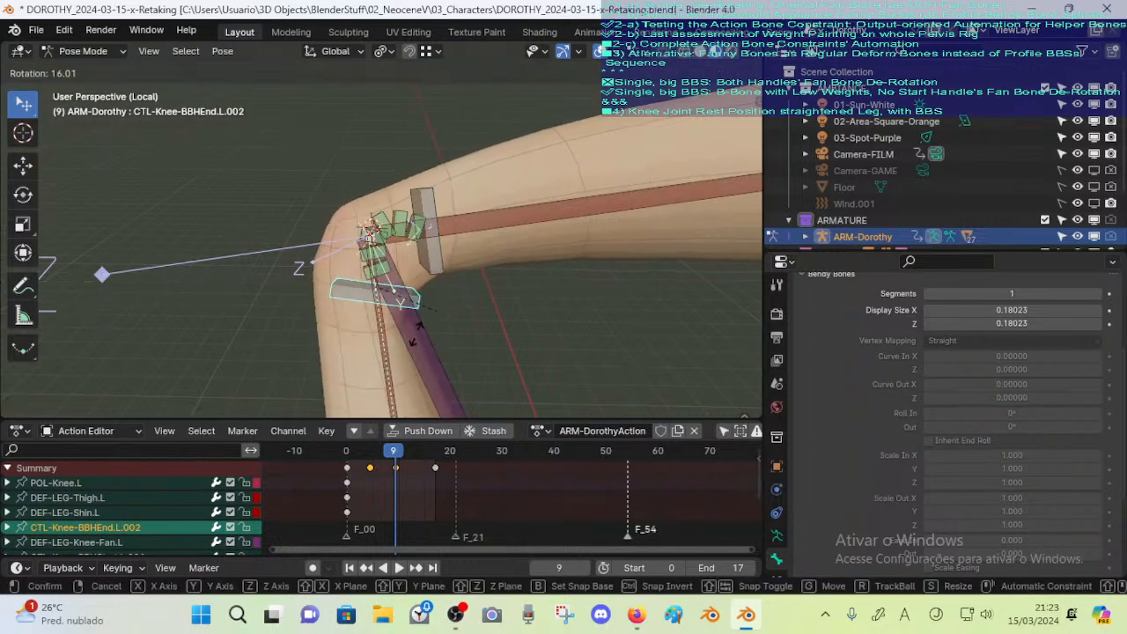
right_click(432, 310)
click(421, 227)
key(r)
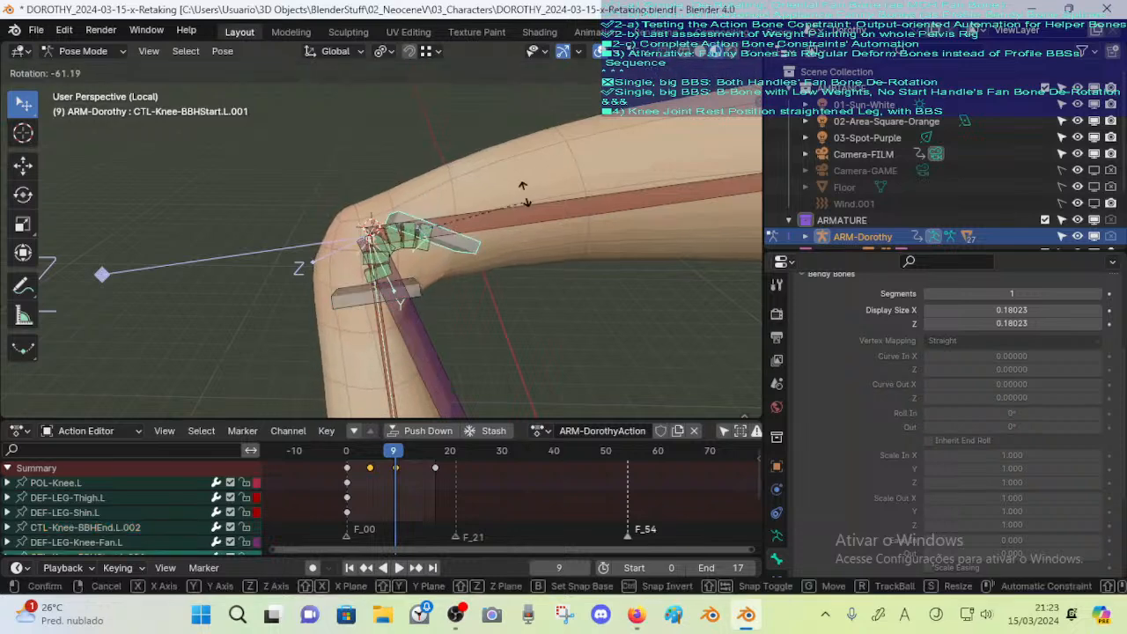
click(506, 284)
key(g)
click(405, 262)
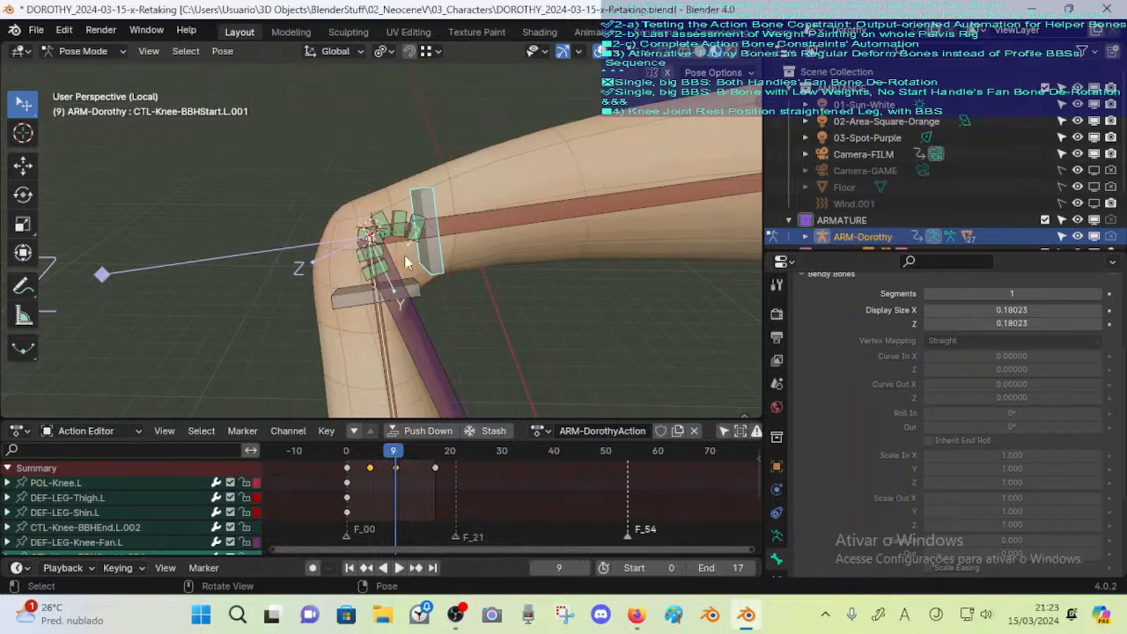
Select the knee's bendy bone and set both its start handle and end handle types to Absolute
click(368, 301)
click(400, 215)
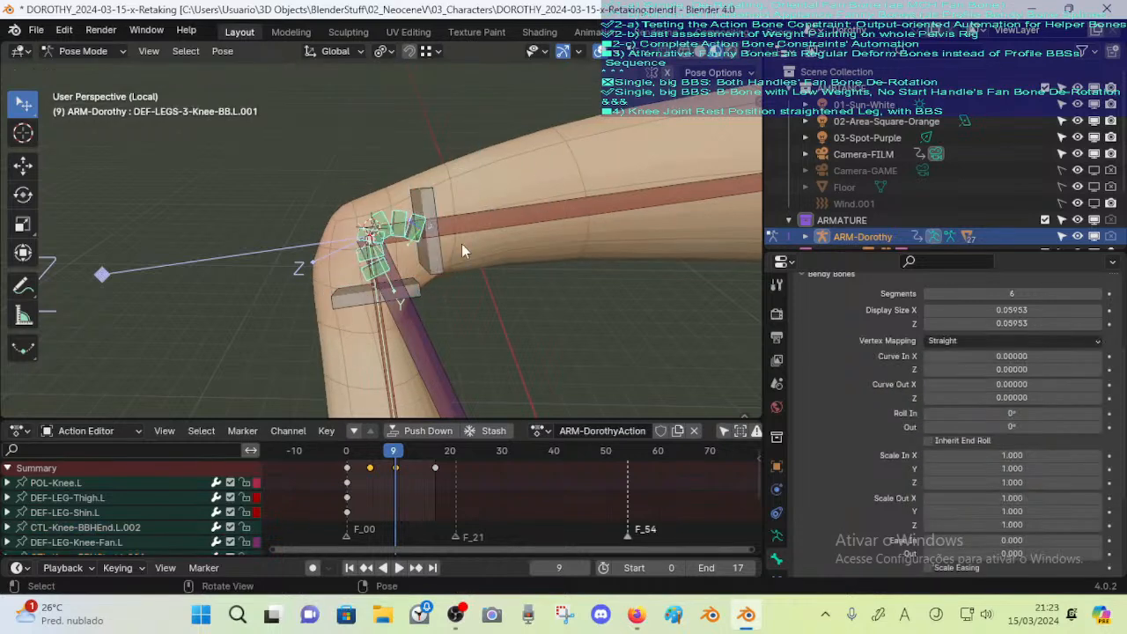
scroll(930, 453, down, 5)
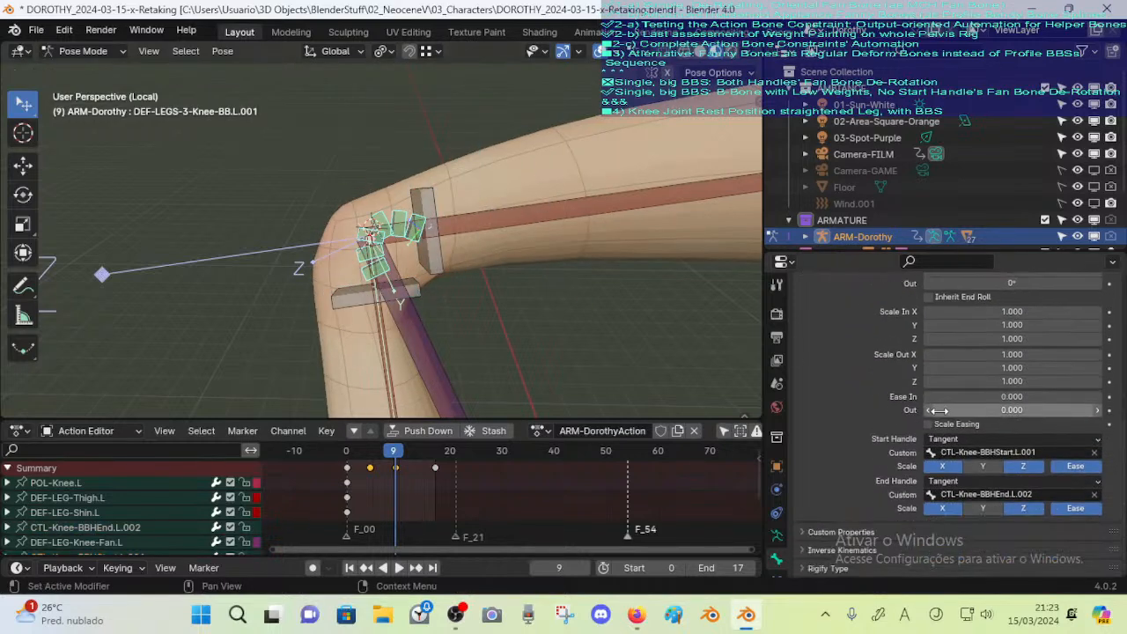
click(942, 438)
click(949, 475)
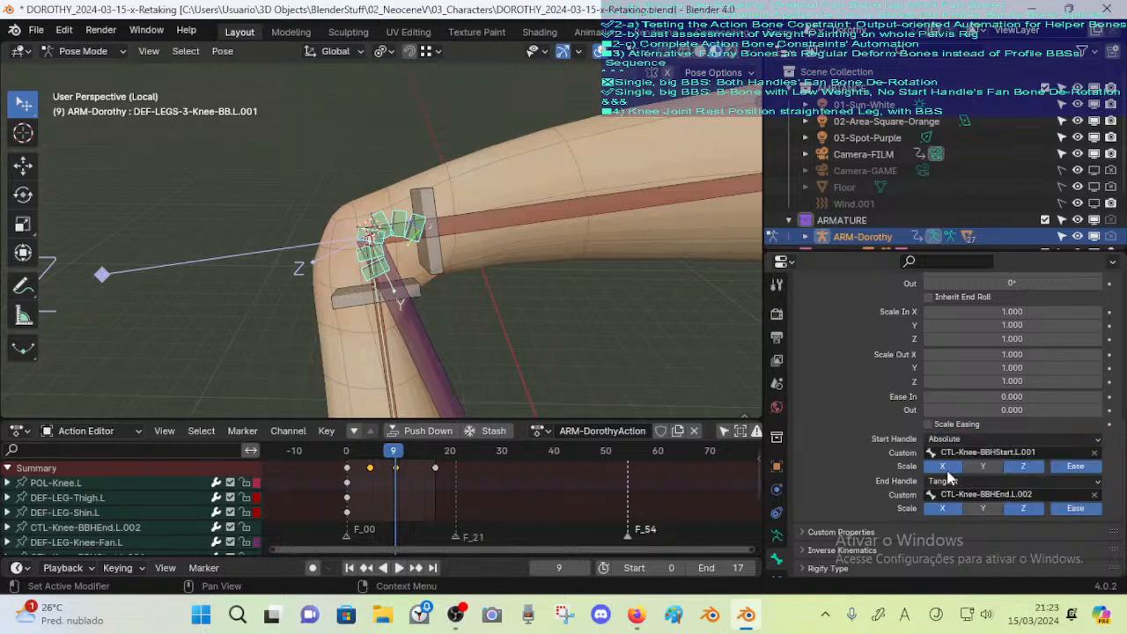
click(949, 482)
click(951, 471)
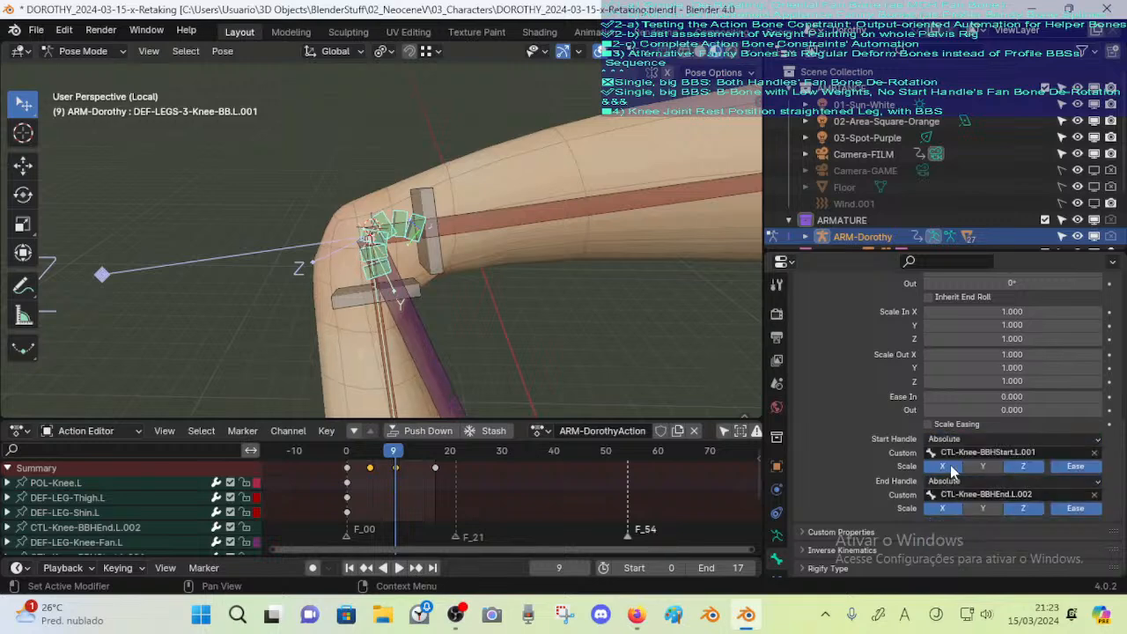
middle_drag(528, 229, 503, 363)
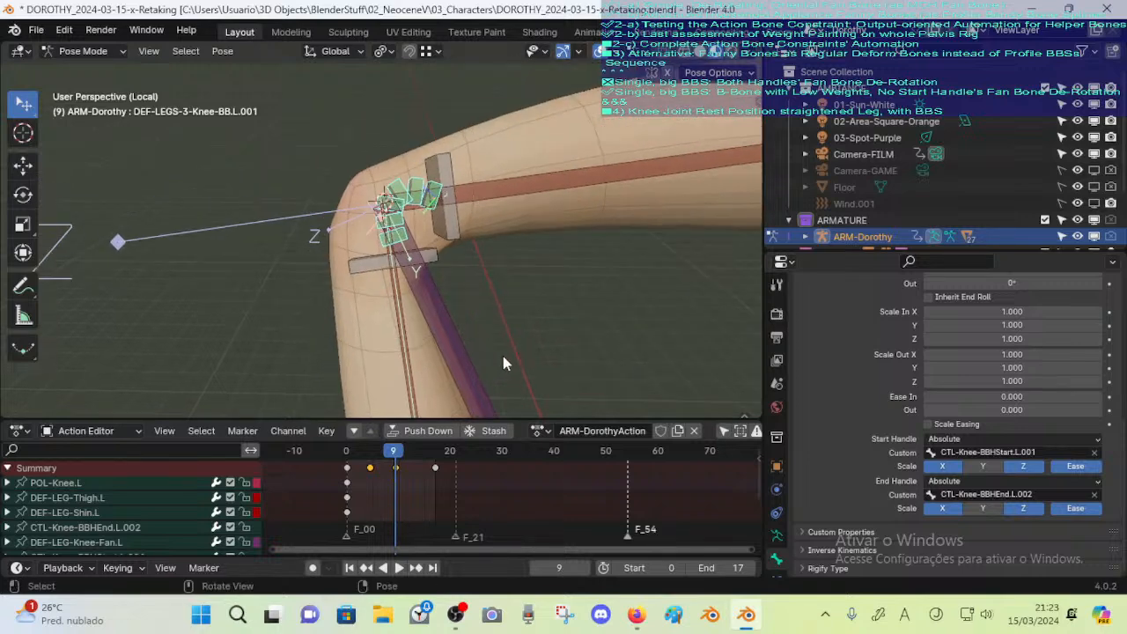
Try the Tangent type on the bendy bone's start and end handles, and restore both to Absolute
click(959, 481)
click(947, 548)
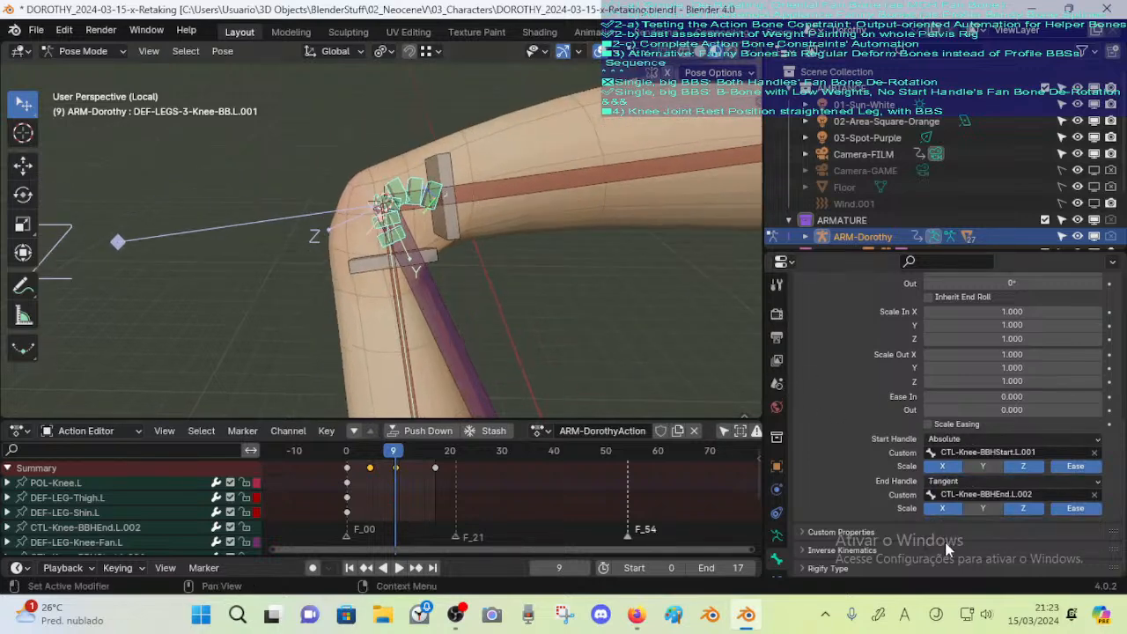
click(963, 440)
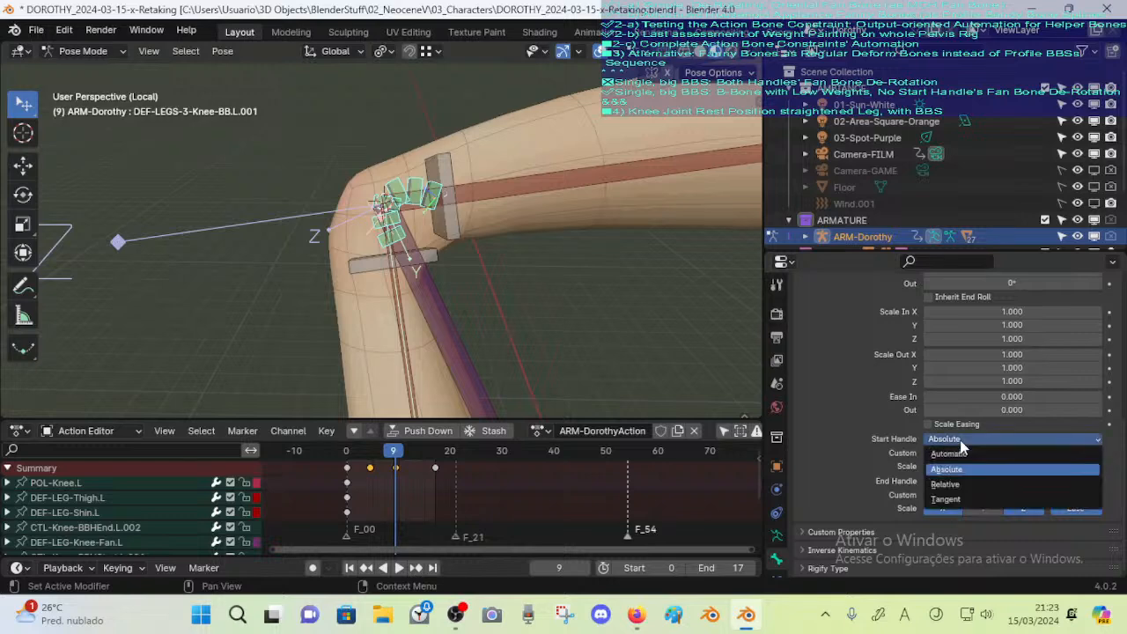
click(962, 503)
click(956, 484)
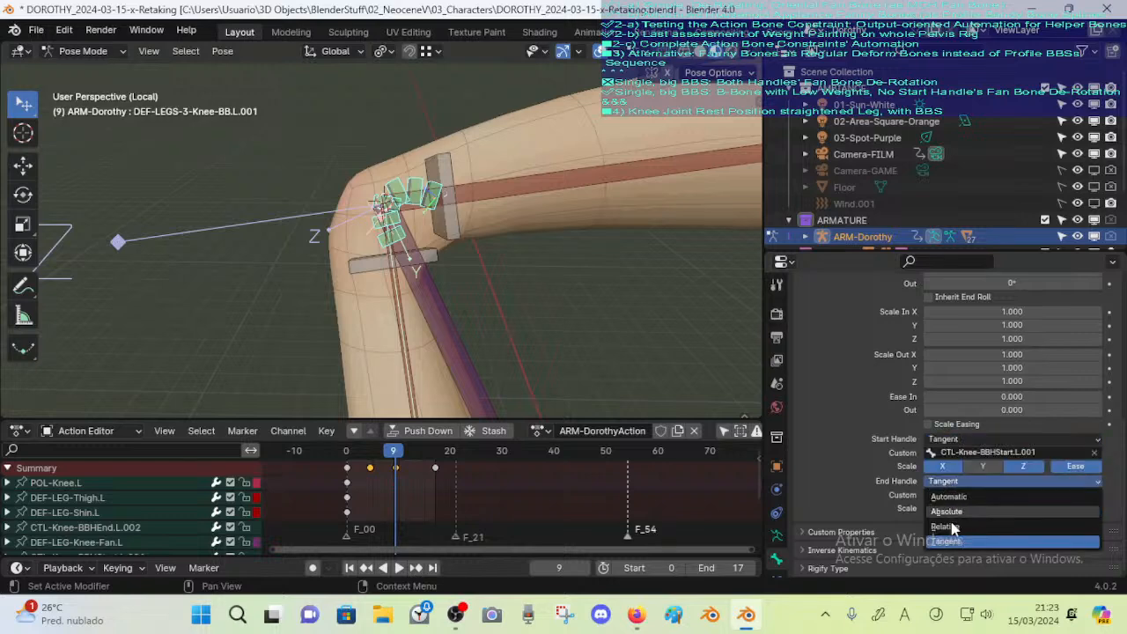
click(952, 512)
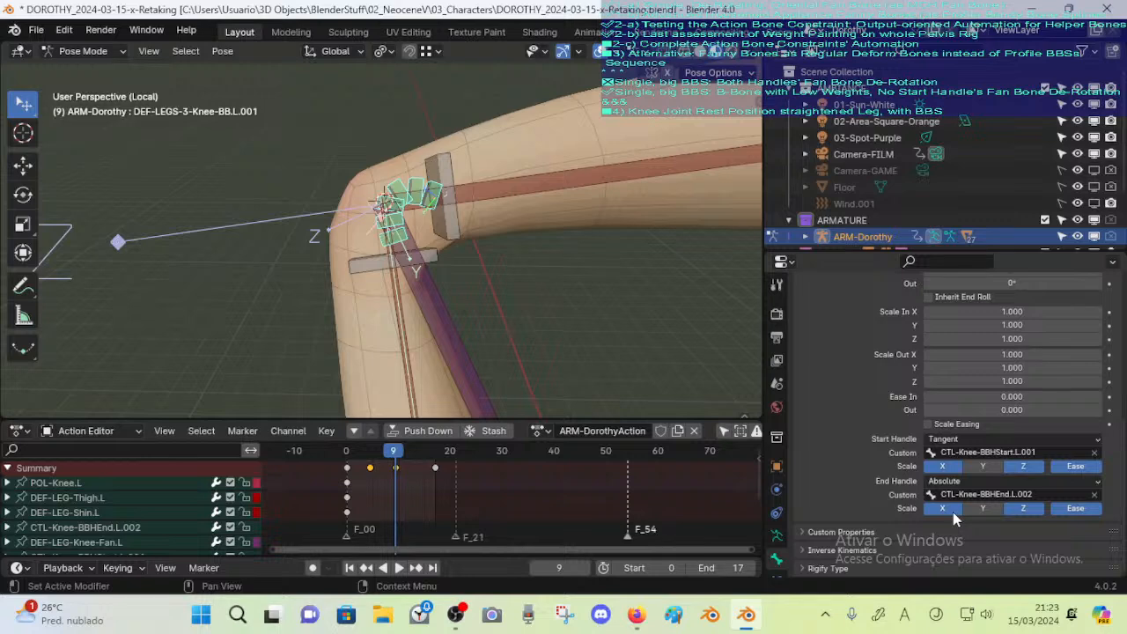
scroll(448, 345, down, 5)
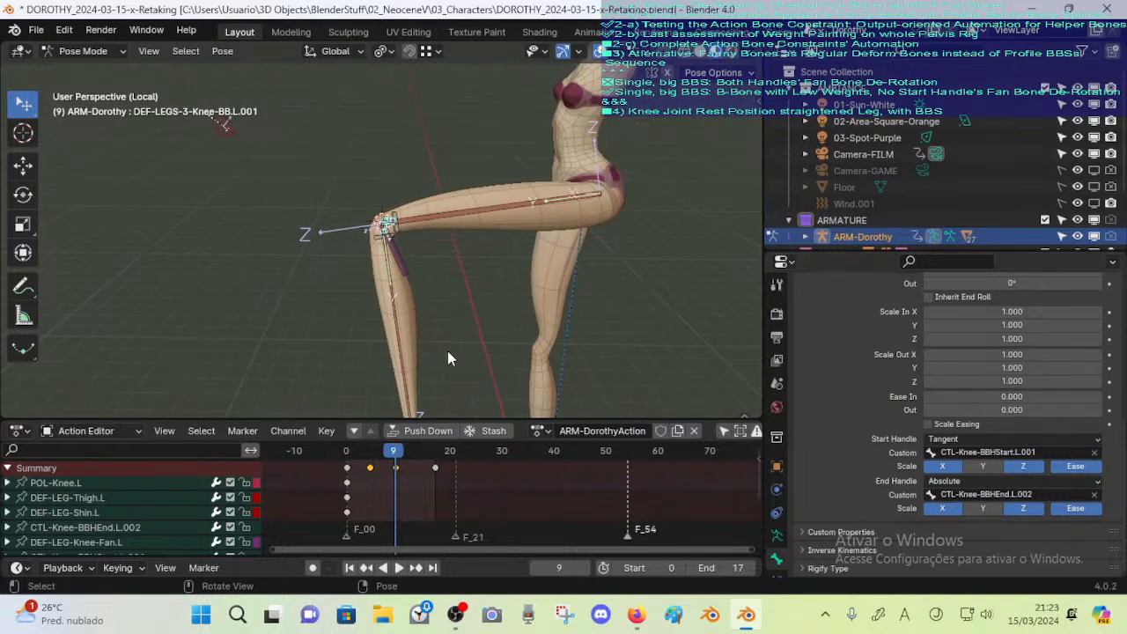
scroll(447, 358, up, 5)
click(935, 438)
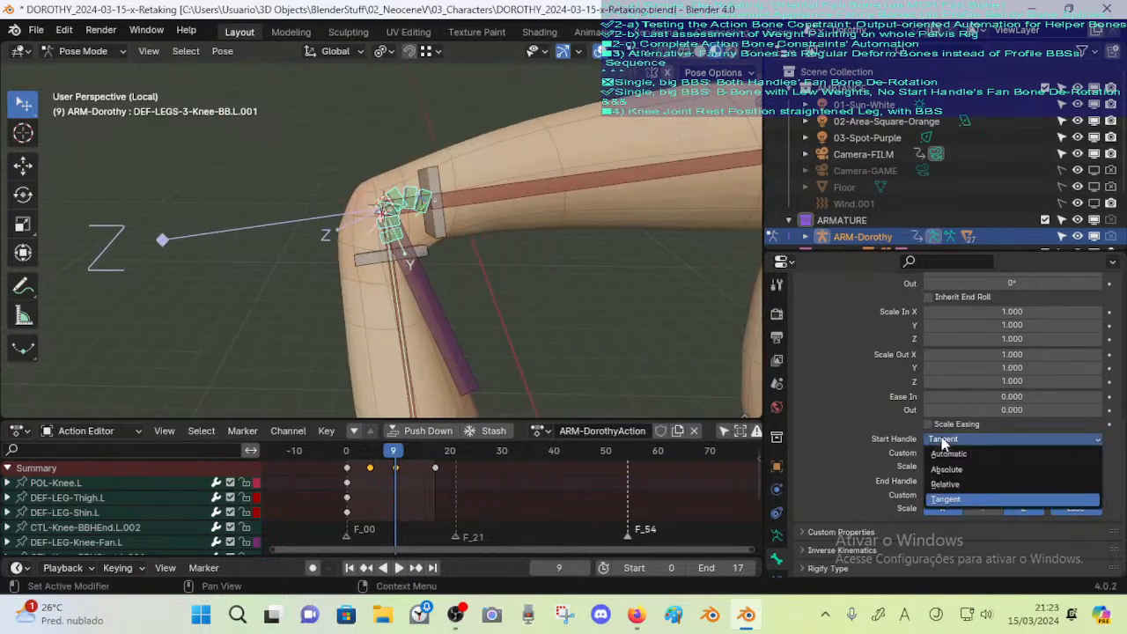
click(946, 464)
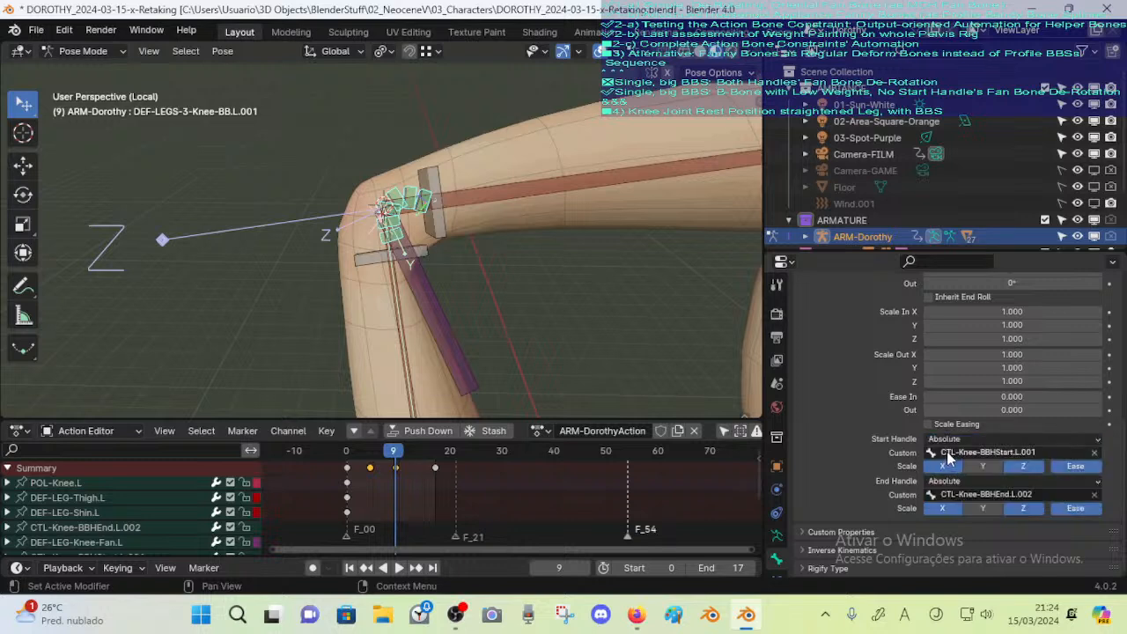
Try switching off the handles' scale and ease options and making the end handle Tangent, and restore the previous settings with Absolute
click(1023, 508)
click(1075, 508)
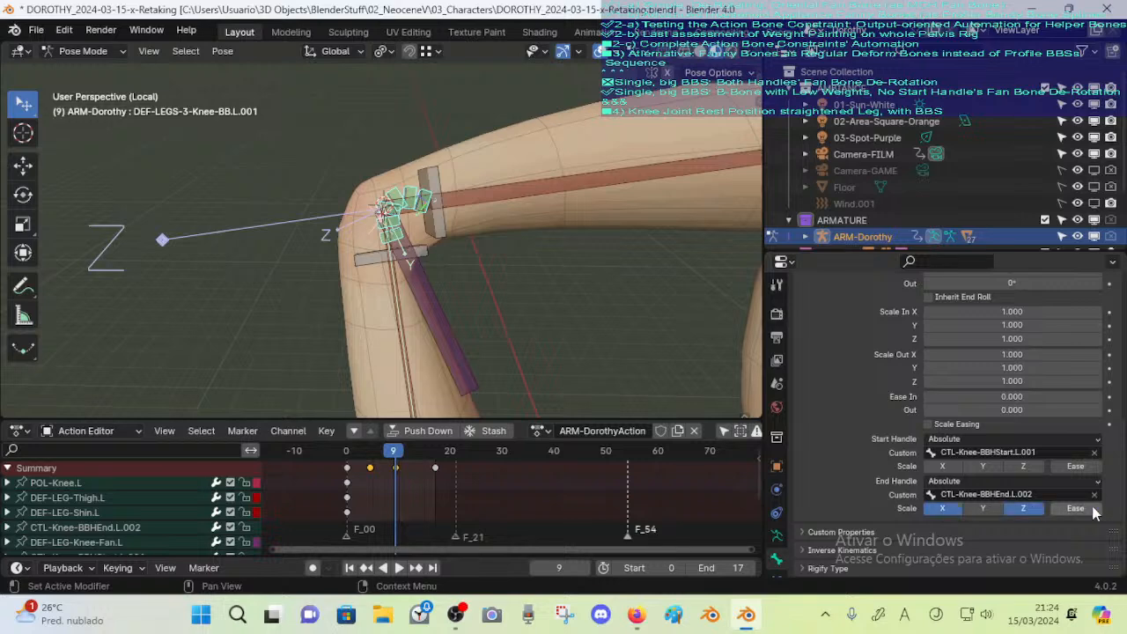
click(956, 483)
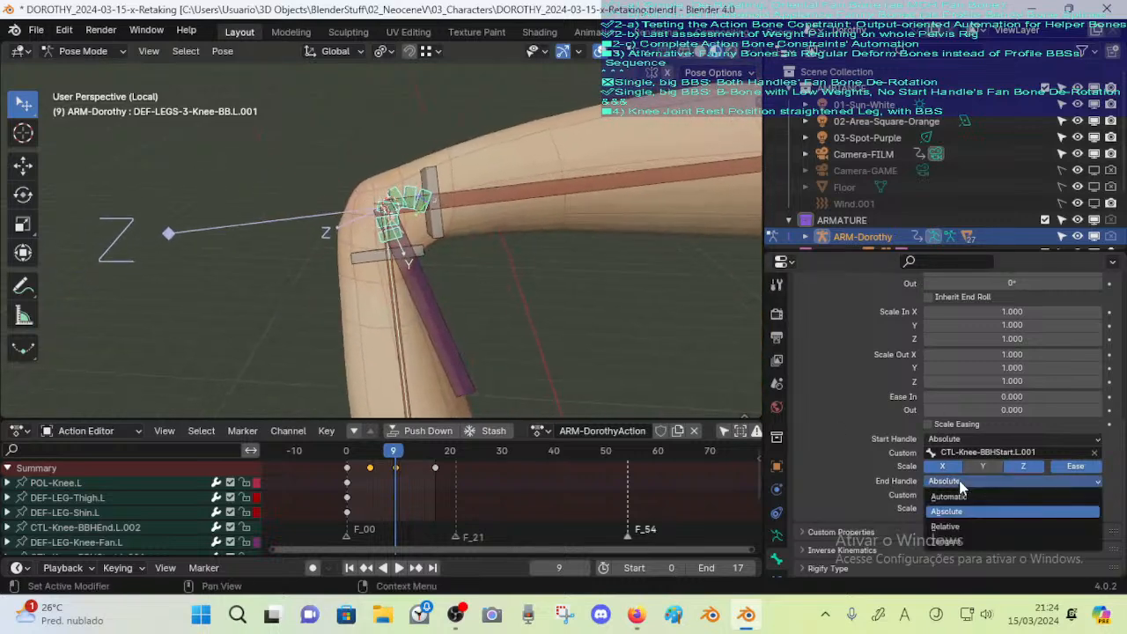
click(950, 540)
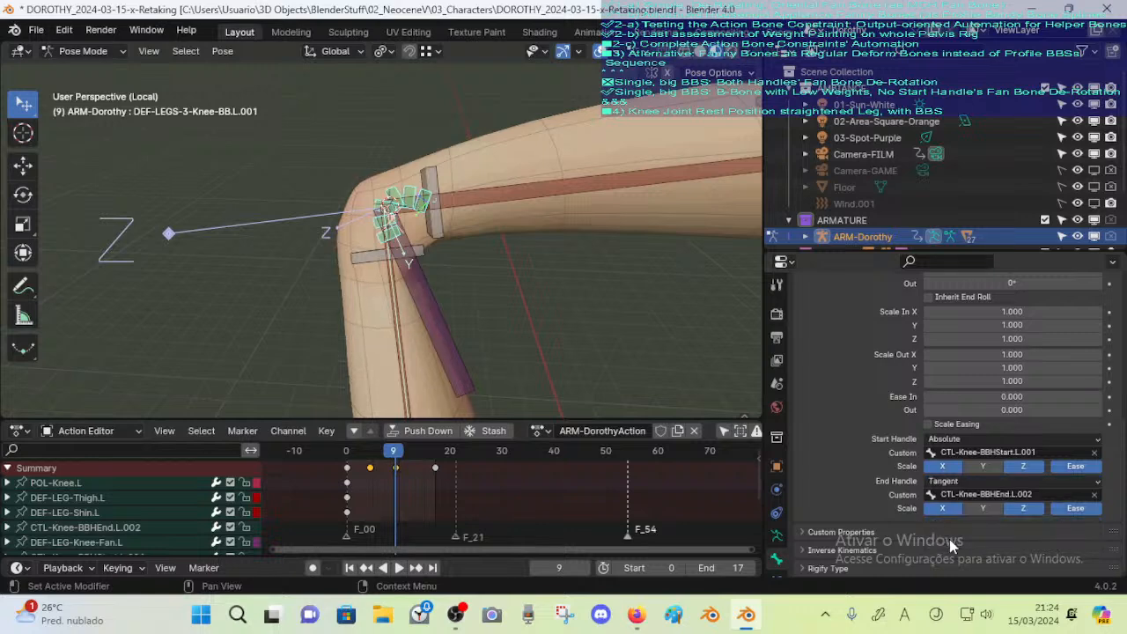
click(940, 483)
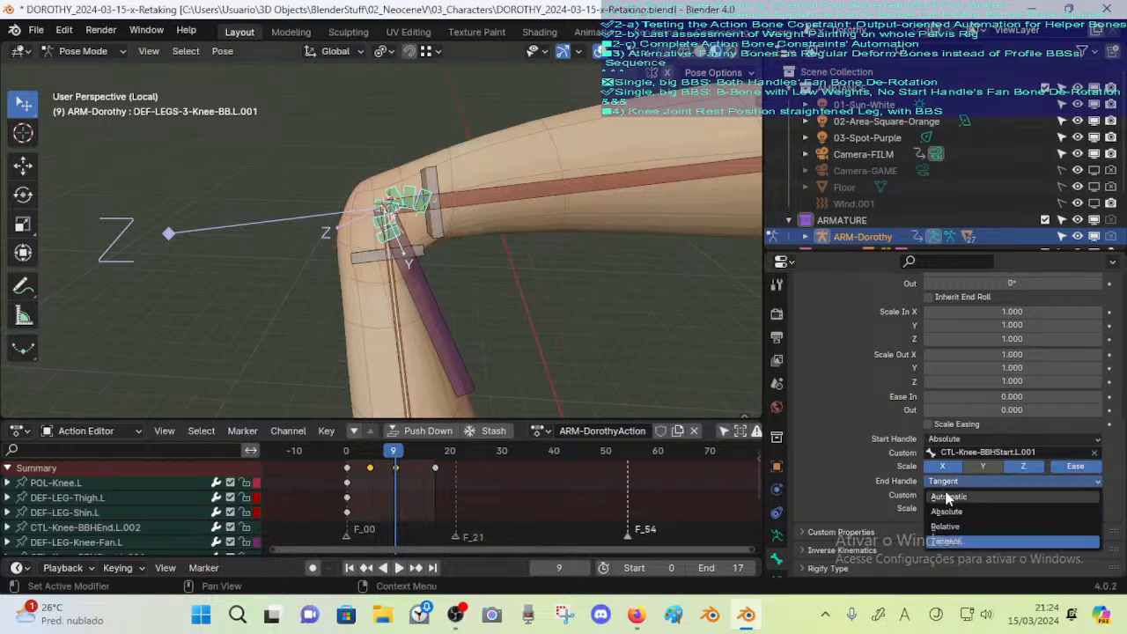
click(945, 512)
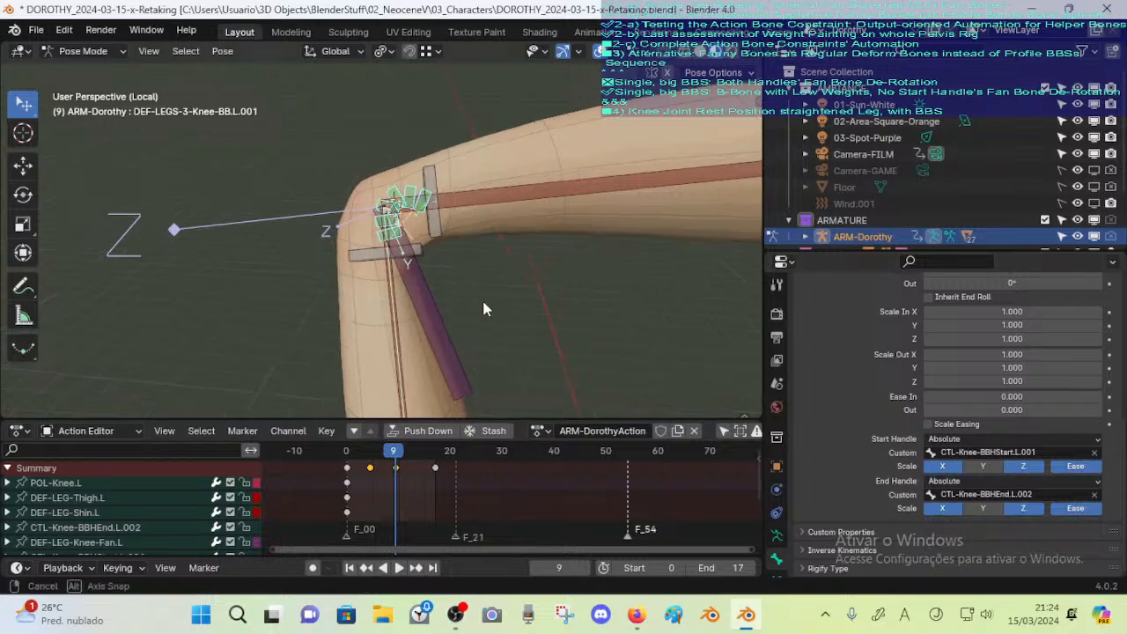
Select the left knee's fan bone and try toggling its Deform option on the bent knee
middle_drag(328, 236, 405, 267)
scroll(375, 295, down, 6)
scroll(368, 269, up, 5)
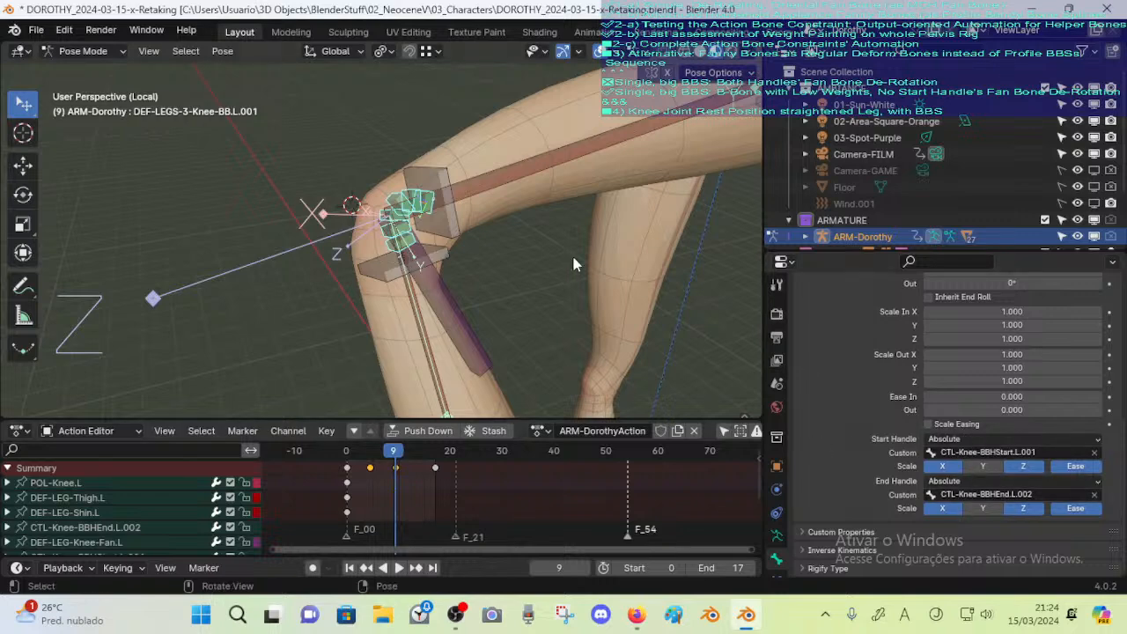
middle_drag(572, 264, 464, 271)
click(452, 326)
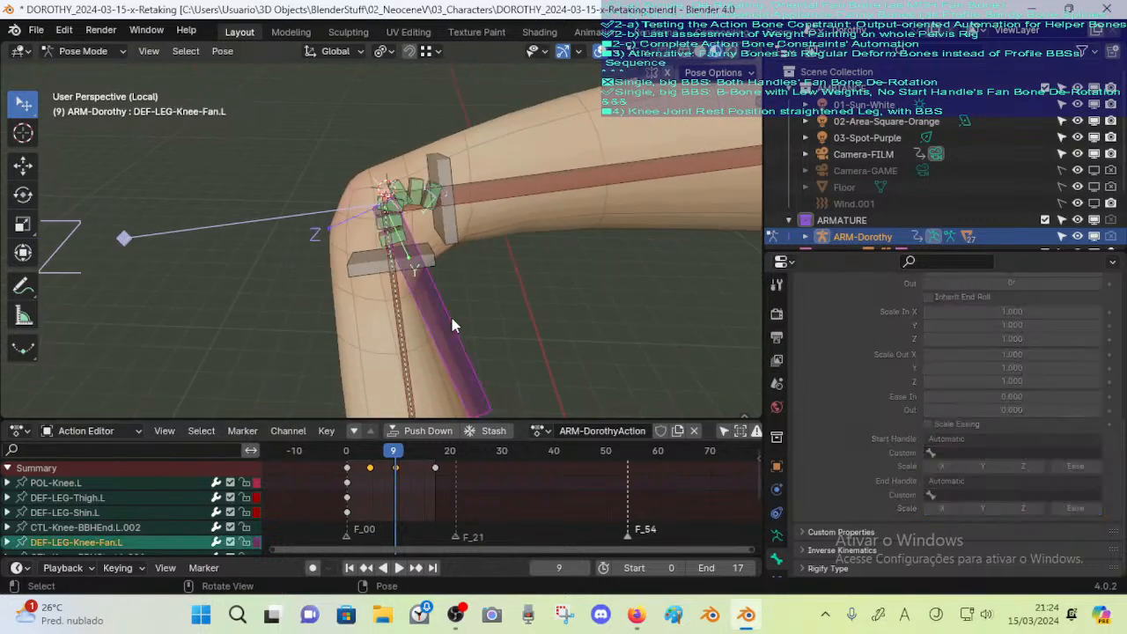
scroll(832, 376, up, 7)
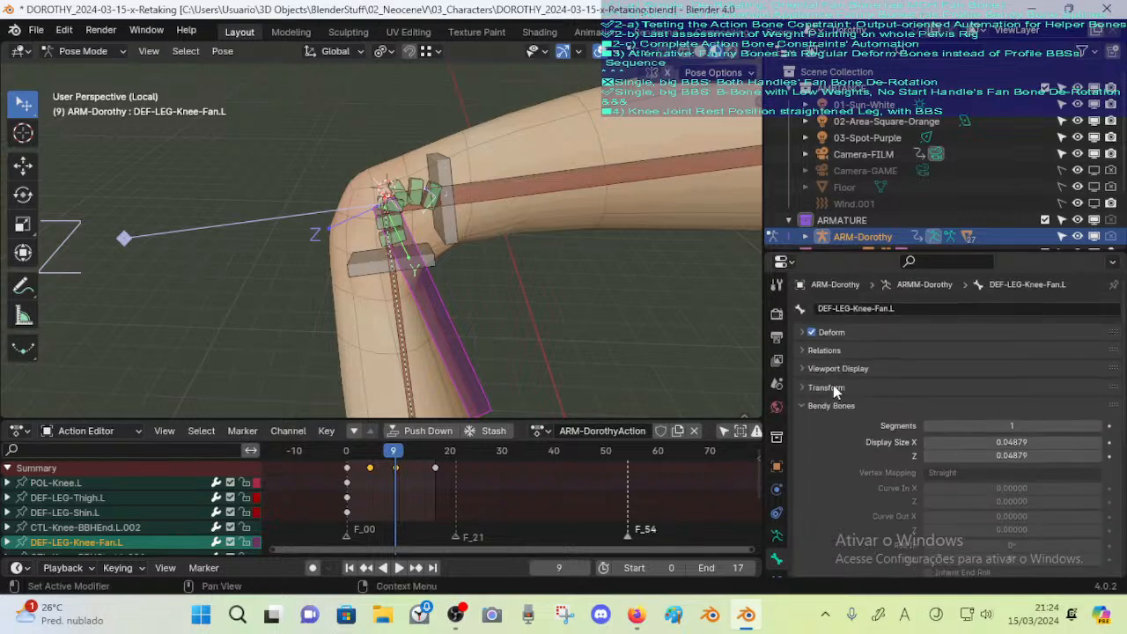
click(812, 332)
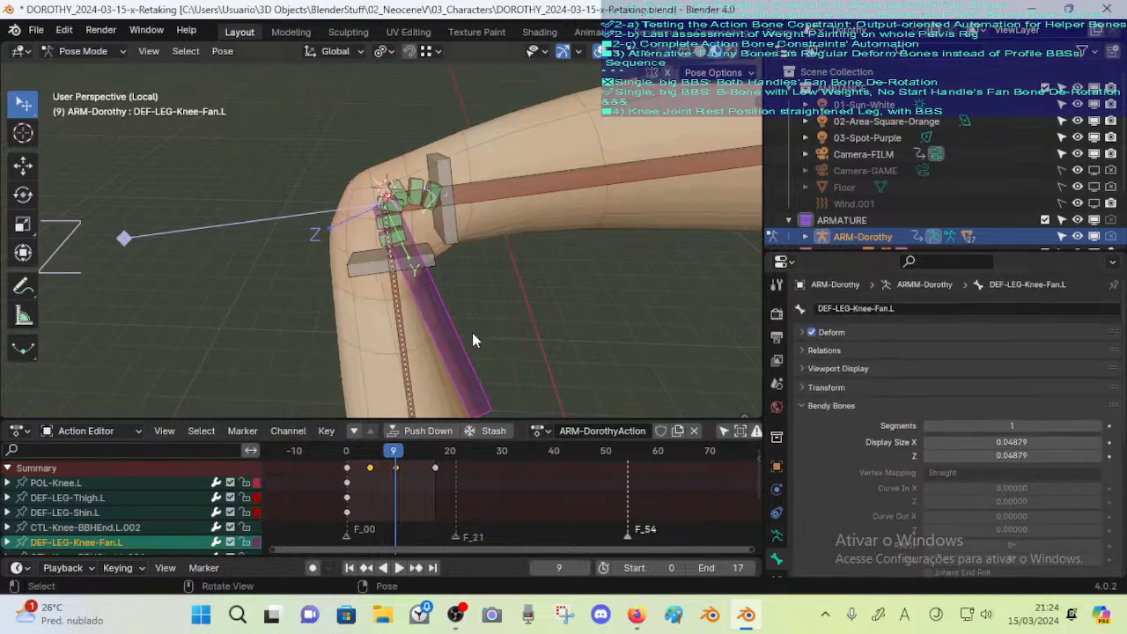
Go to frame 17, where the leg is straightened, and select the left knee's bendy bone
scroll(472, 340, down, 6)
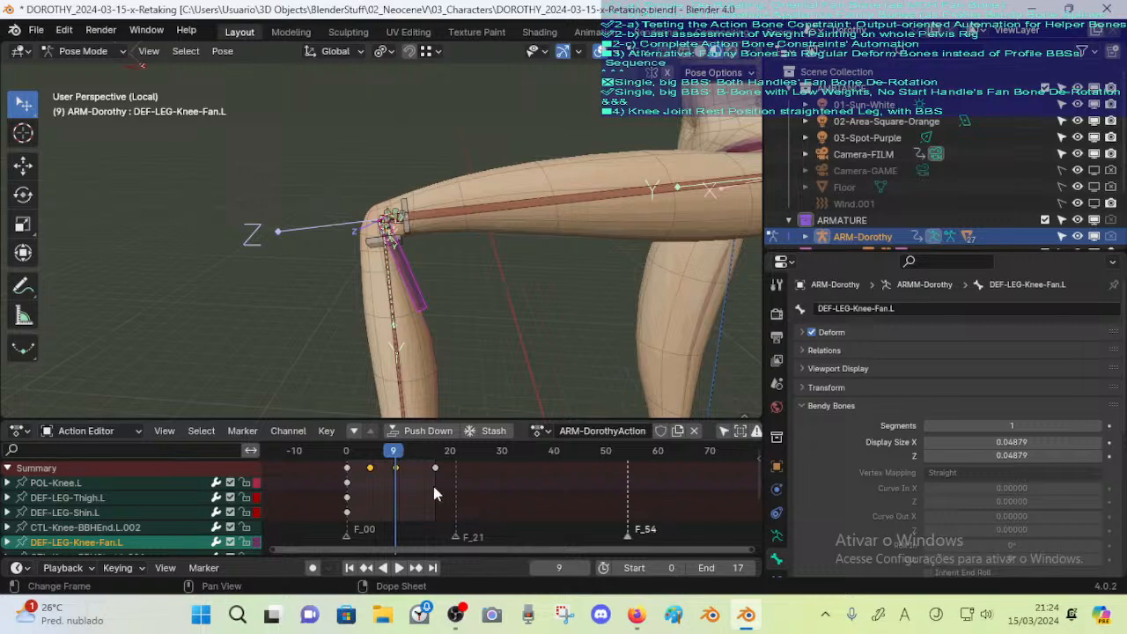
drag(433, 486, 434, 480)
middle_drag(426, 317, 415, 259)
scroll(390, 272, up, 3)
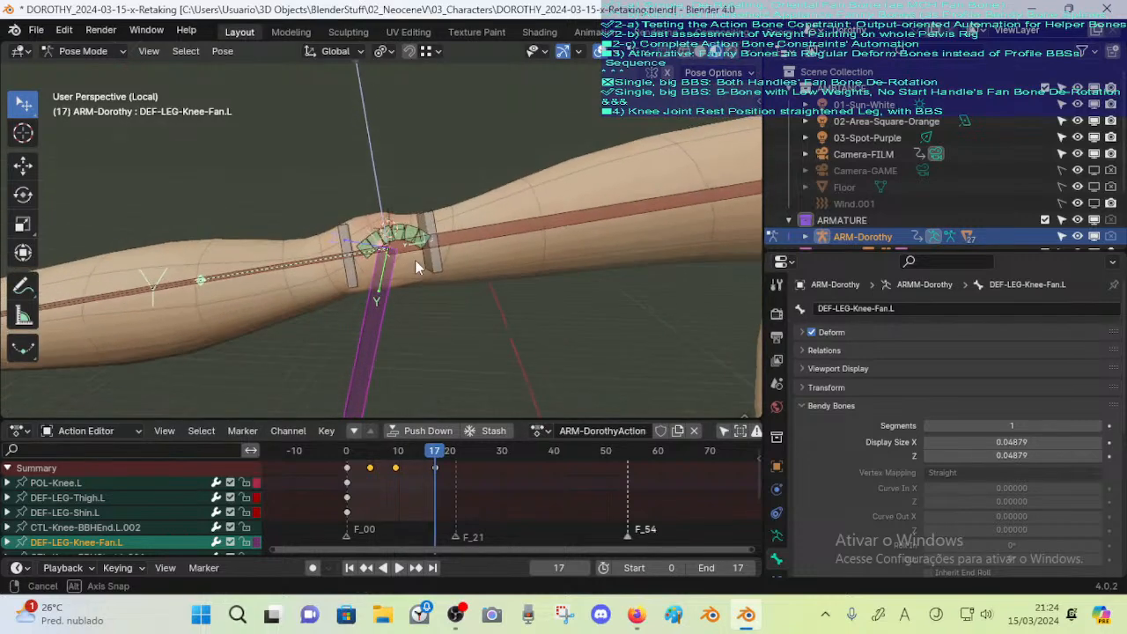
click(421, 236)
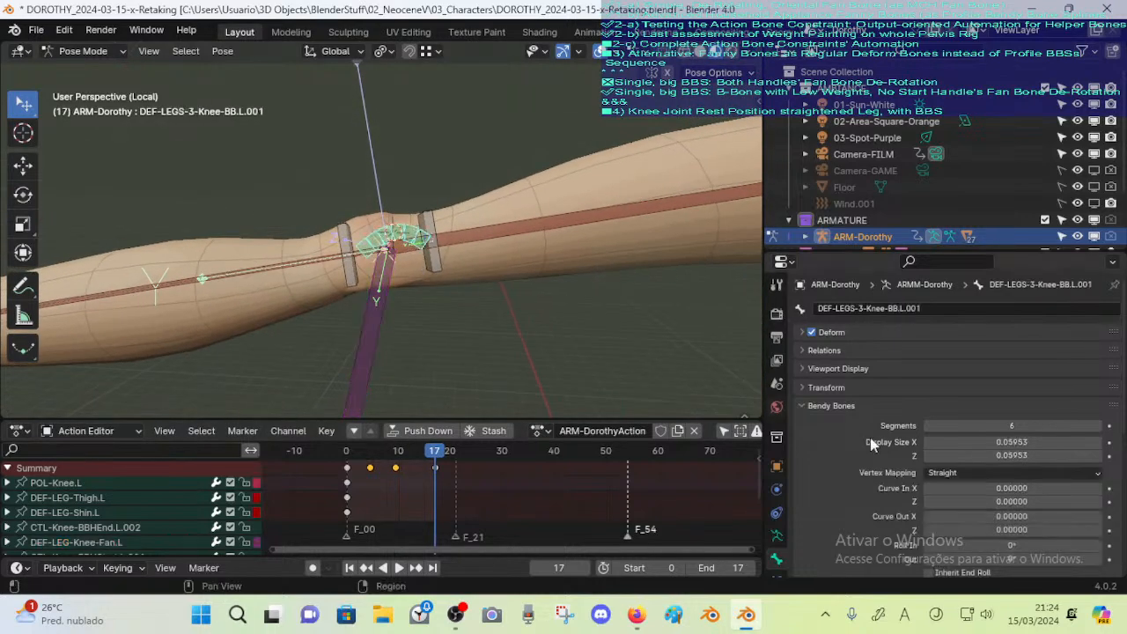
Try Curve In Z offsets between -0.04 and 0.05 on the bendy bone, and reset the offset to 0
scroll(943, 458, down, 2)
drag(1019, 434, 995, 464)
key(BackSpace)
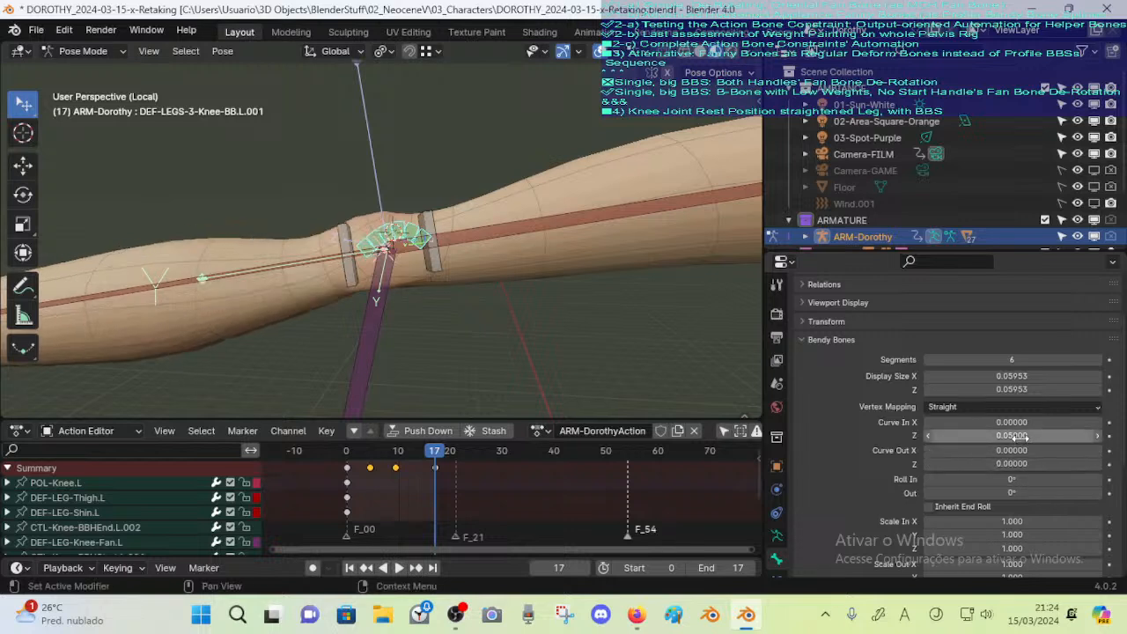
drag(1019, 436, 1015, 436)
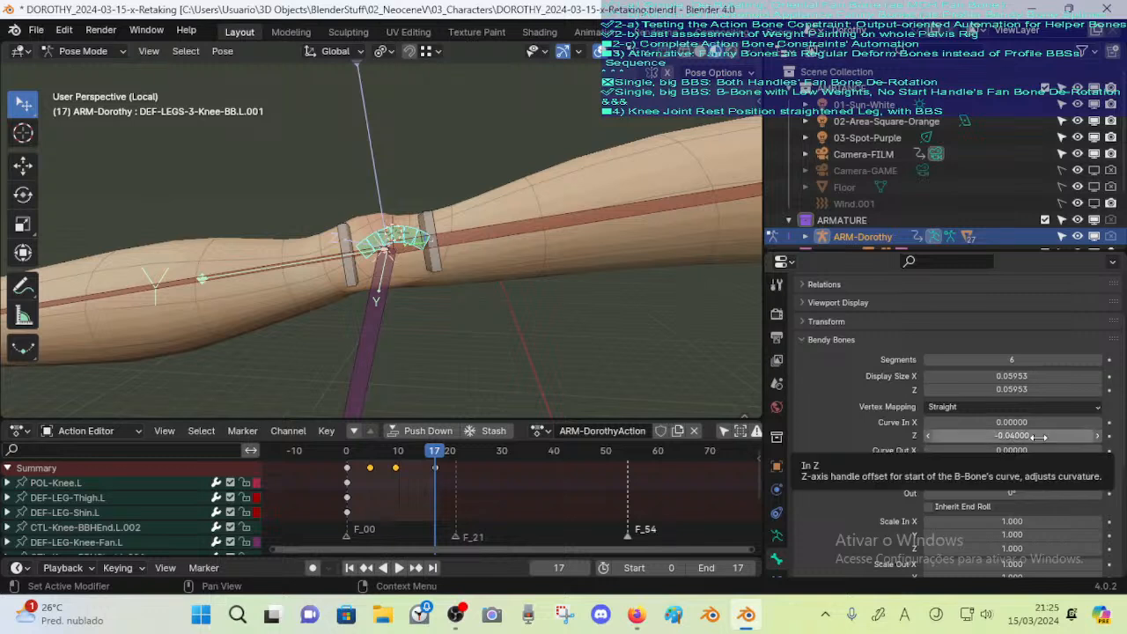
drag(1039, 437, 1039, 437)
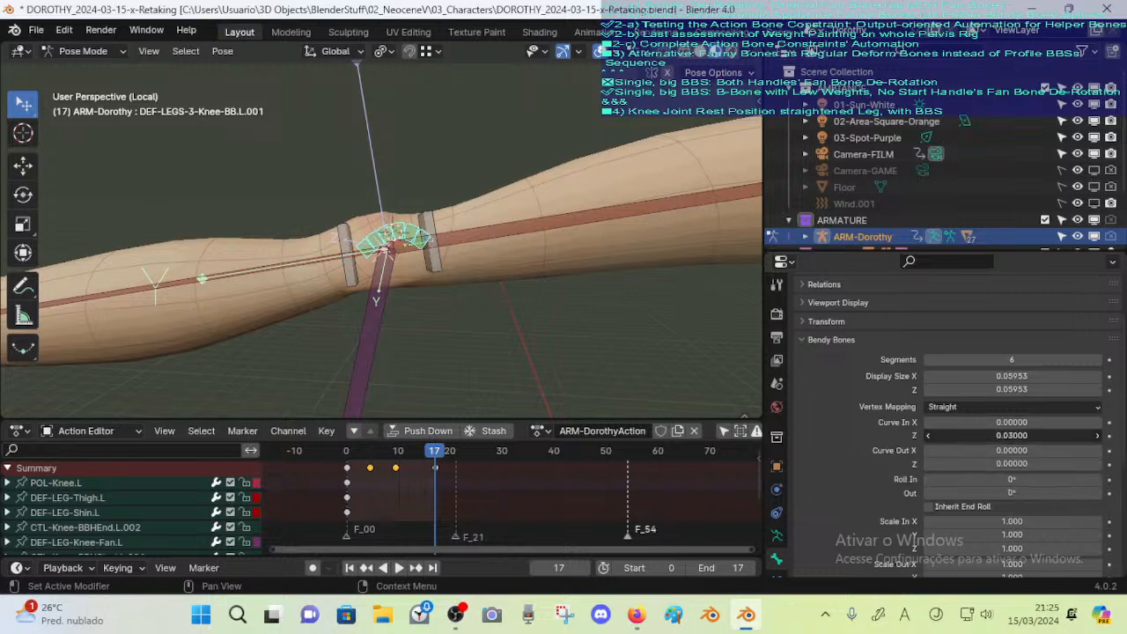
drag(1044, 437, 1044, 437)
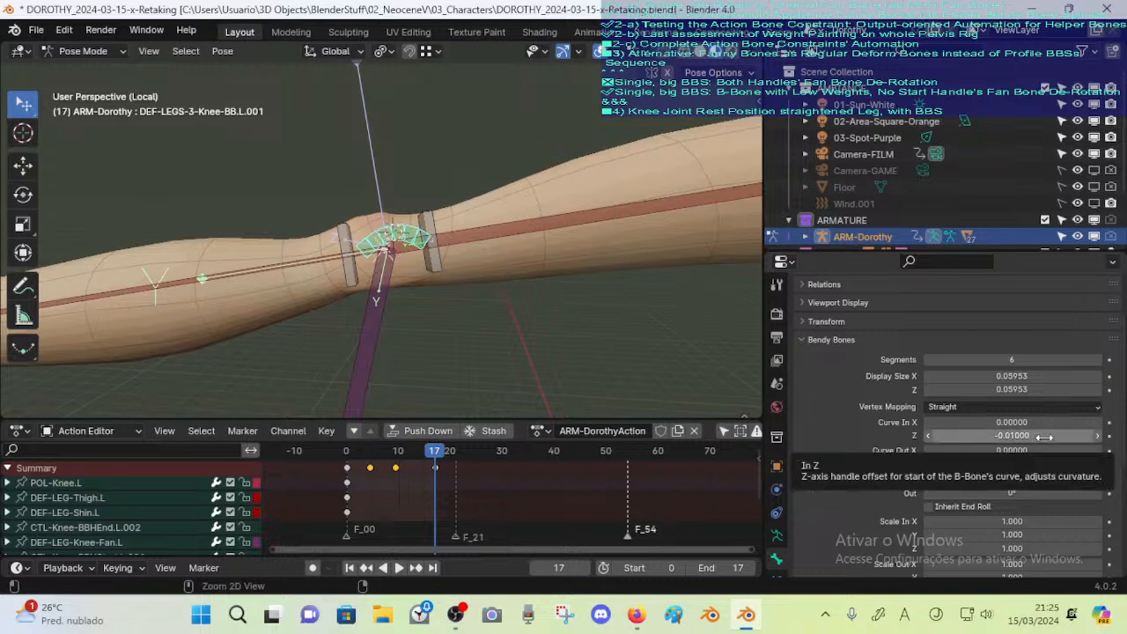
key(ctrl+z)
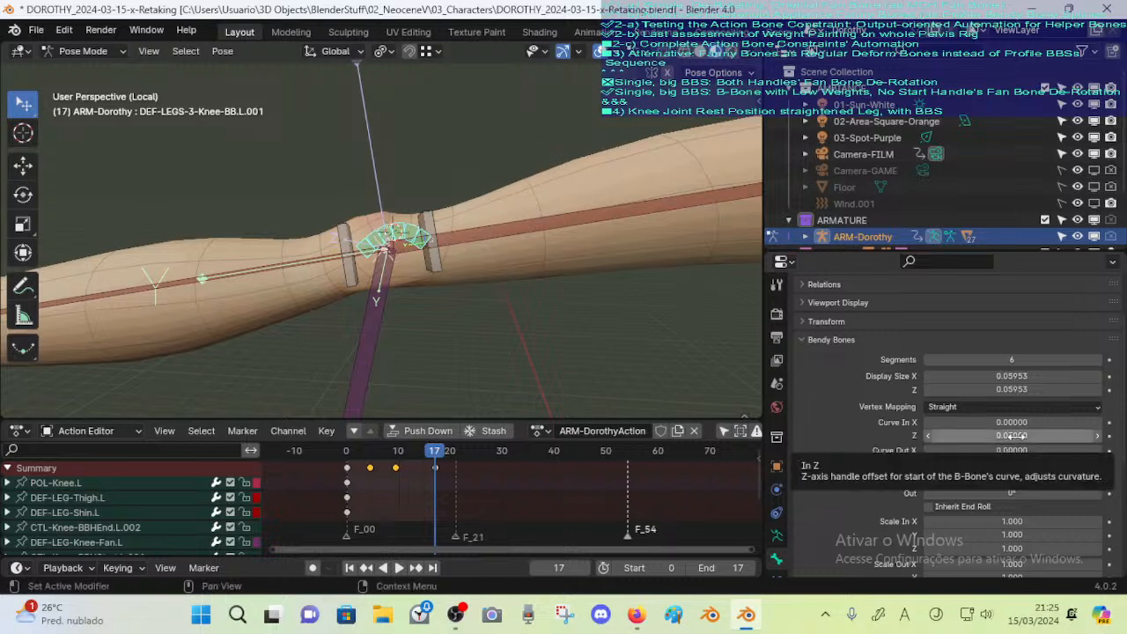
key(ctrl+z)
Check the bendy bone's rest-position curve values in Edit Mode, and return to Pose Mode
scroll(1019, 467, down, 1)
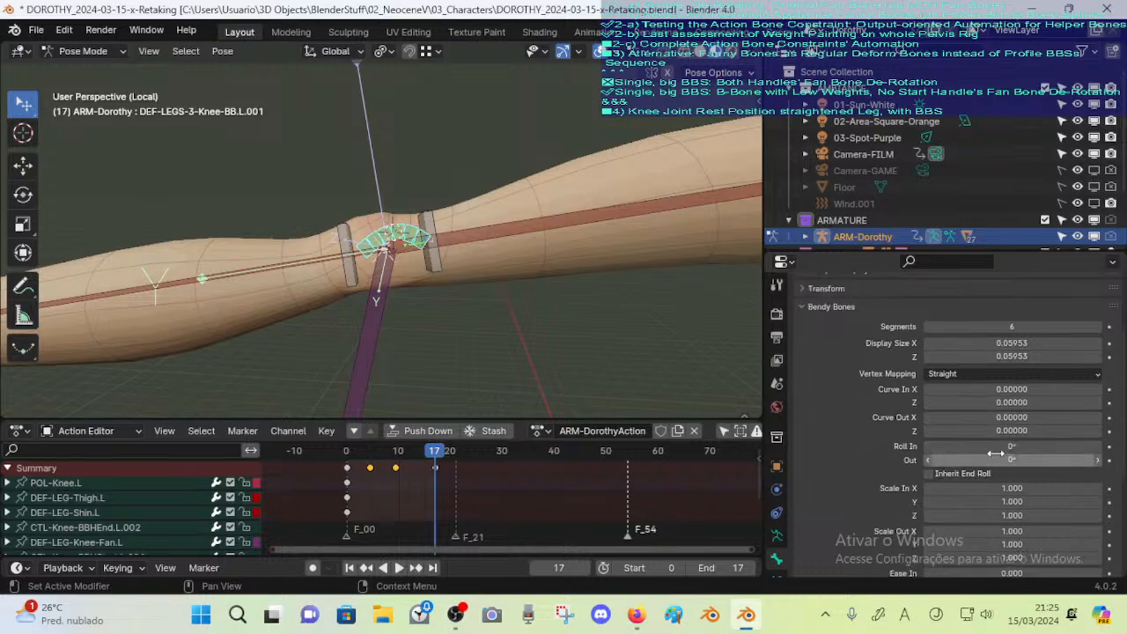
key(Tab)
scroll(491, 305, down, 4)
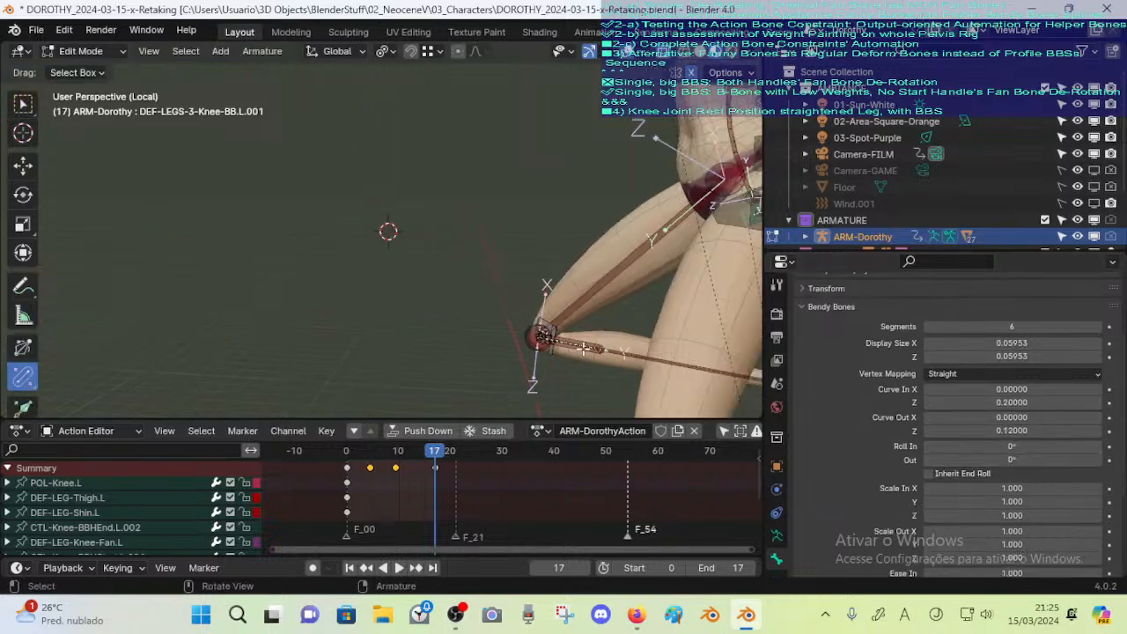
shift+middle_drag(490, 304, 456, 194)
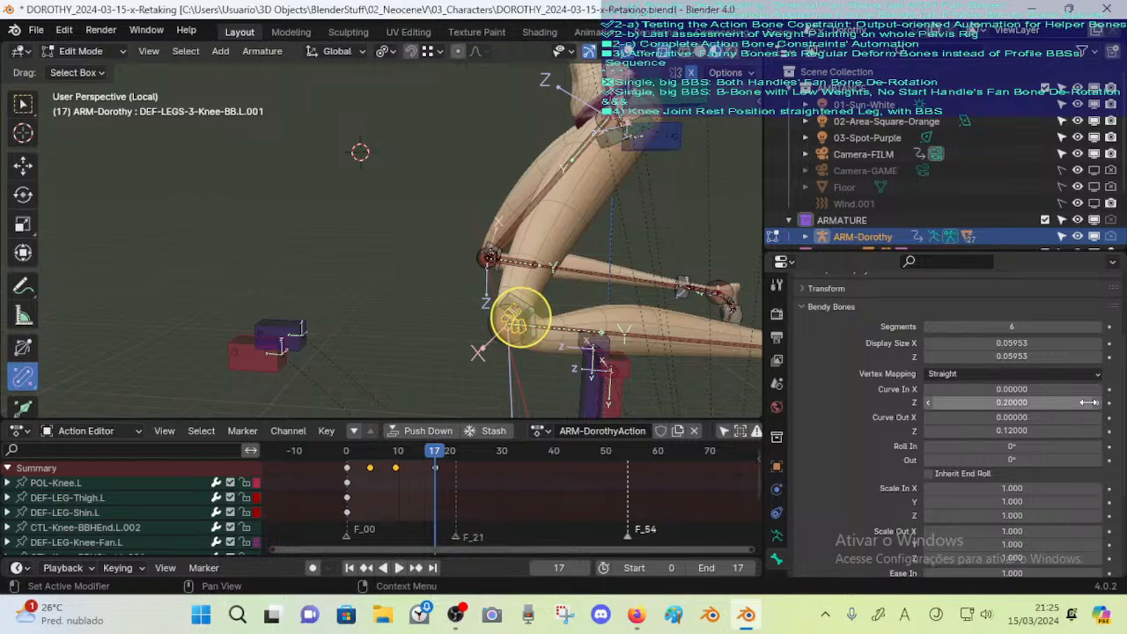
key(Tab)
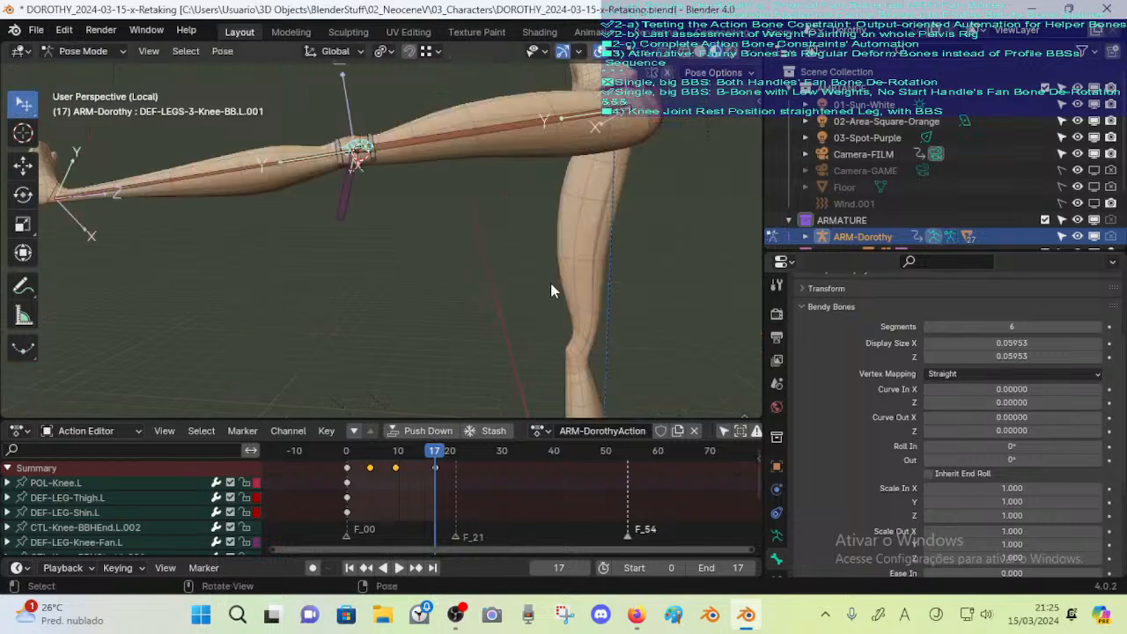
Select the knee's start handle control bone, try rotating it about the X axis, and cancel the rotation
middle_drag(550, 283, 516, 294)
scroll(516, 294, up, 4)
shift+middle_drag(394, 149, 423, 285)
scroll(470, 265, up, 2)
scroll(423, 285, down, 2)
click(450, 241)
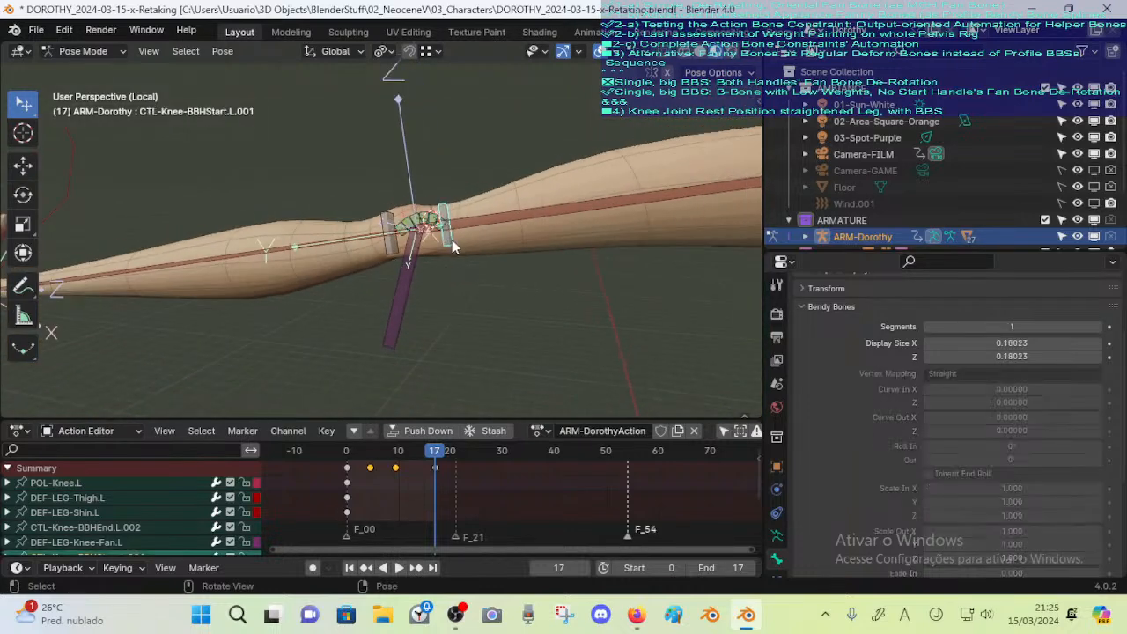
key(g)
right_click(427, 239)
key(r)
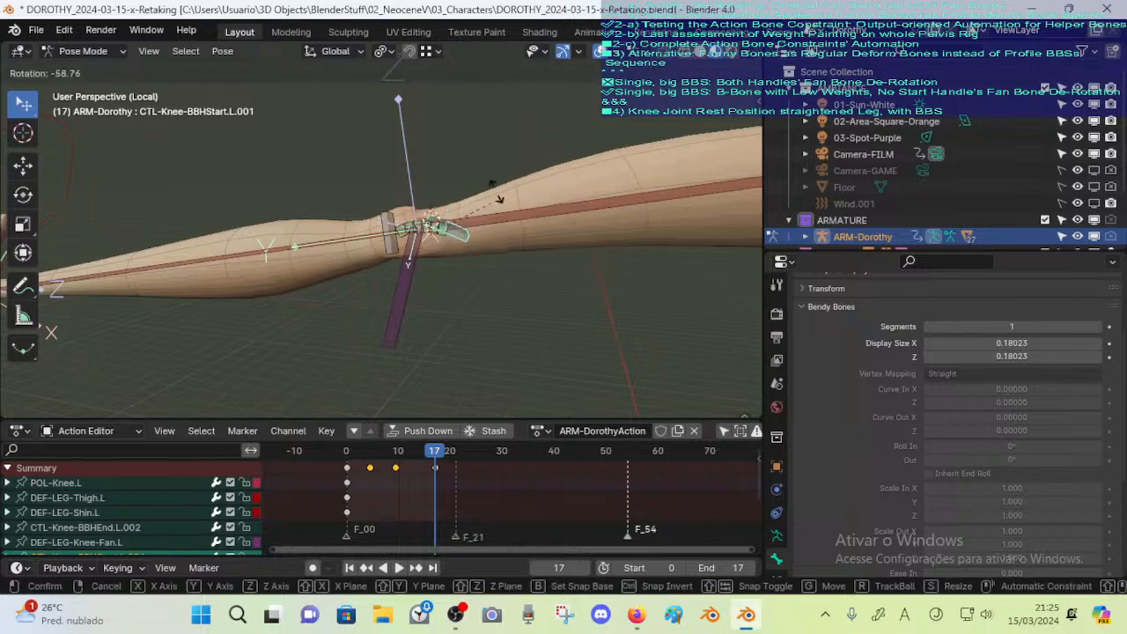
key(x)
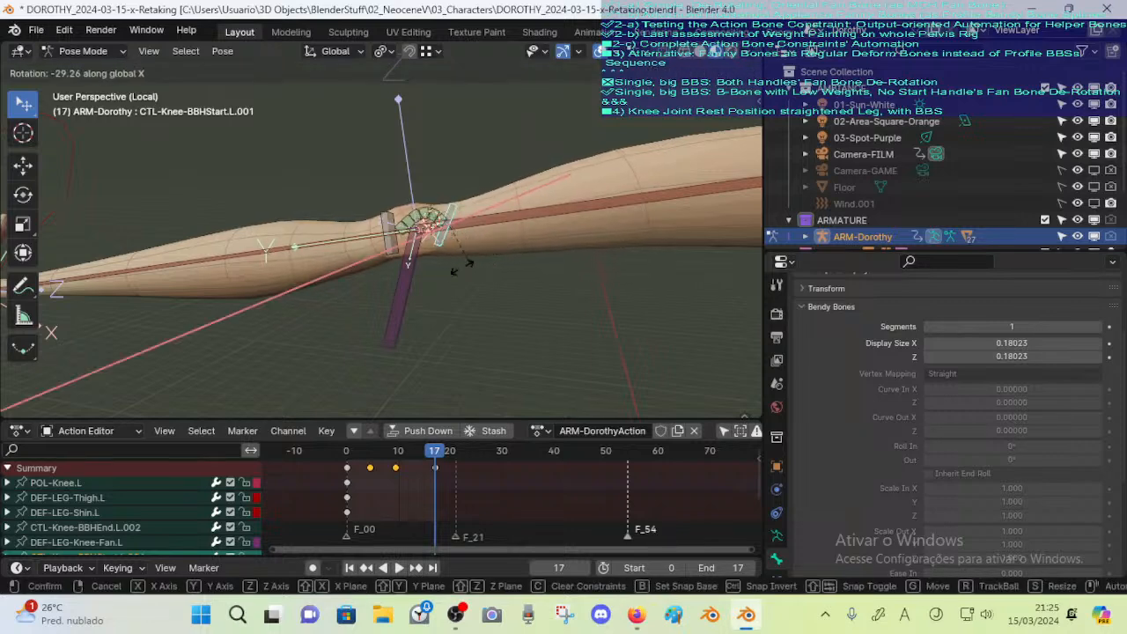
right_click(458, 258)
Select the knee's end handle control bone, try rotating it about the X axis, and cancel the rotation
click(399, 260)
middle_drag(400, 255, 486, 275)
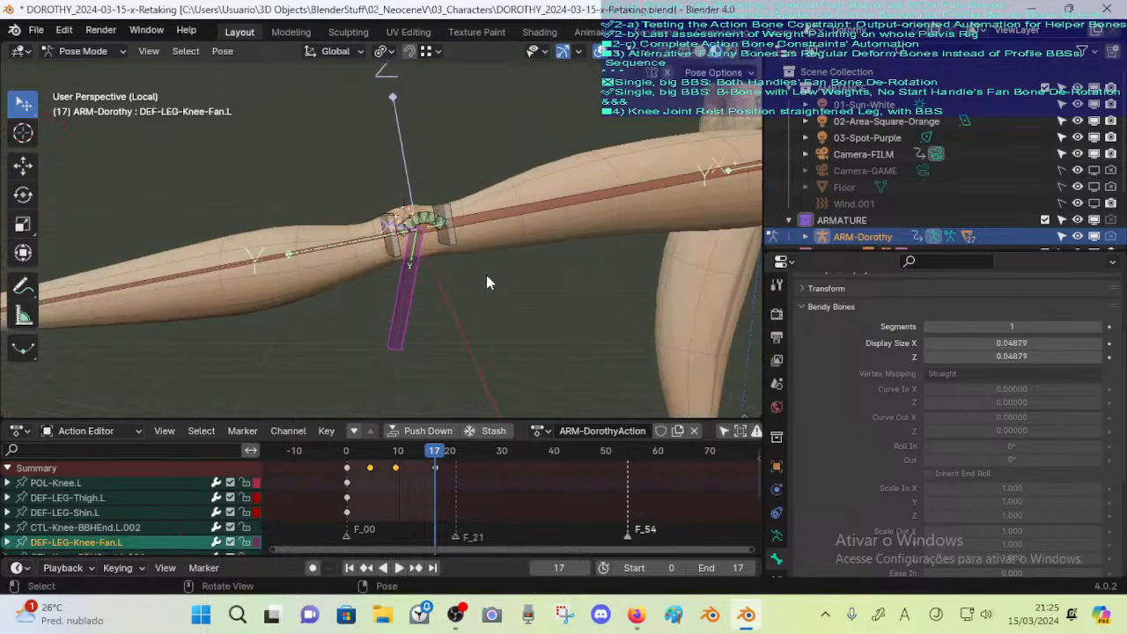
scroll(476, 274, up, 2)
click(386, 260)
middle_drag(386, 261, 408, 304)
key(r)
key(x)
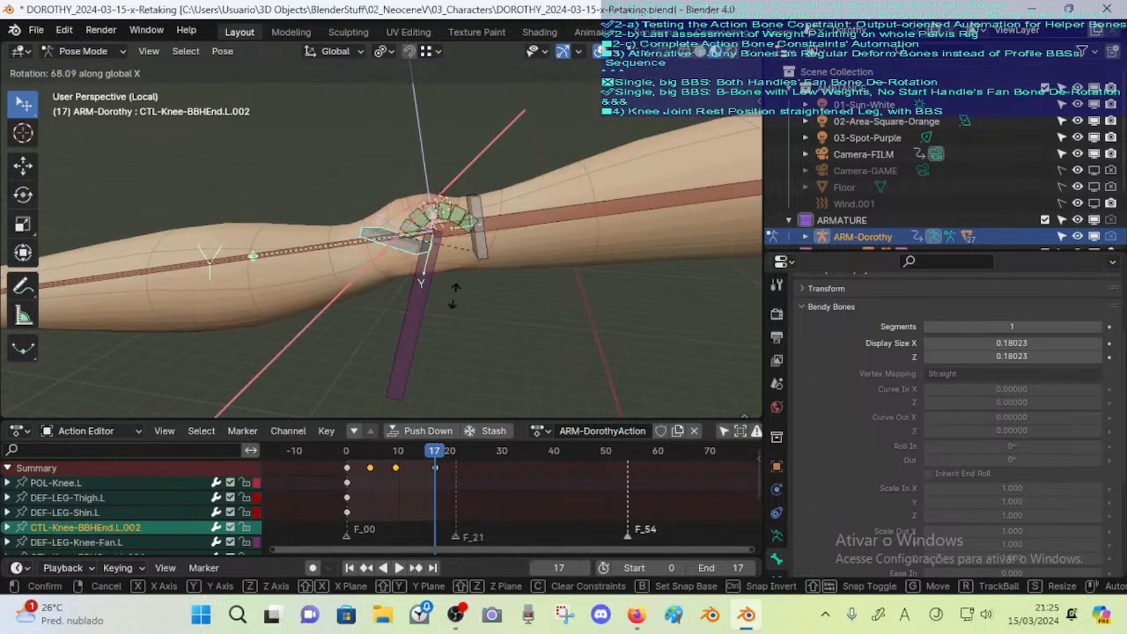
right_click(416, 317)
Select the left knee's fan bone and set the influence of its Copy Rotation constraint to 0.579
click(415, 317)
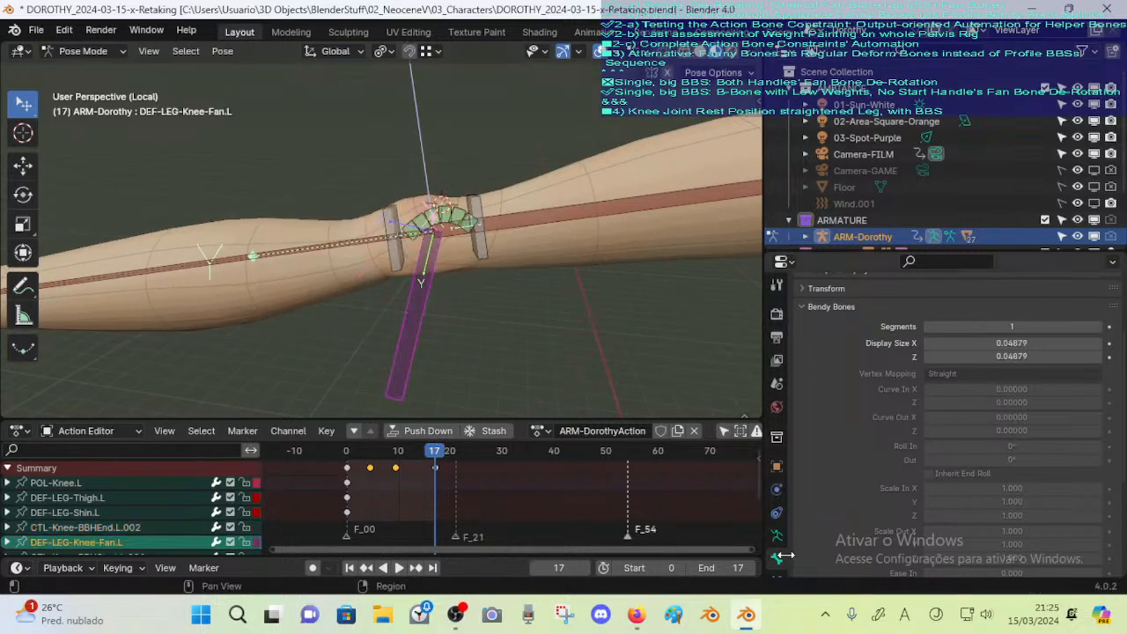
scroll(778, 541, down, 1)
click(777, 527)
drag(986, 514, 1018, 503)
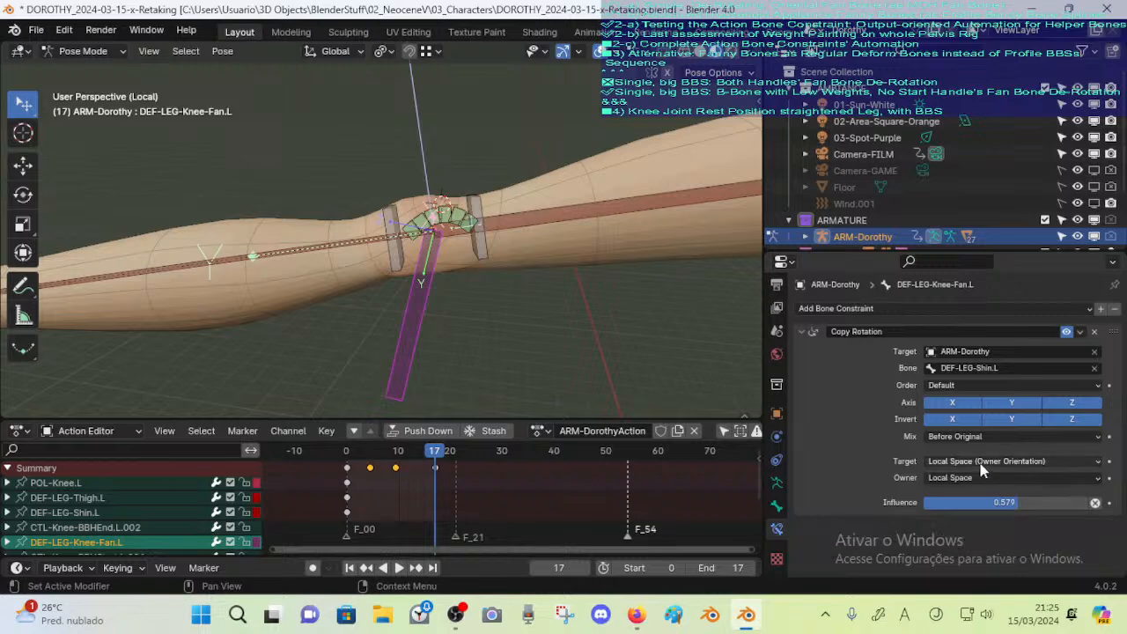
Select the armature together with the body mesh, enter Weight Paint mode, and display the left thigh bone's weights
middle_drag(270, 257, 468, 251)
key(ctrl+Tab)
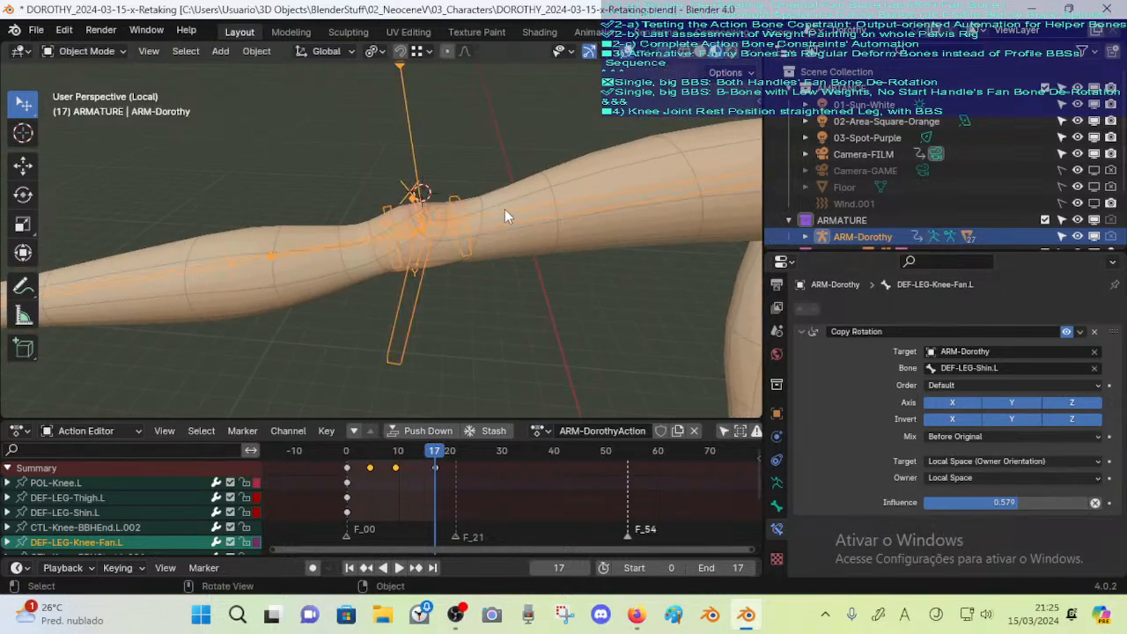
click(503, 221)
click(495, 213)
shift+click(491, 242)
key(ctrl+Tab)
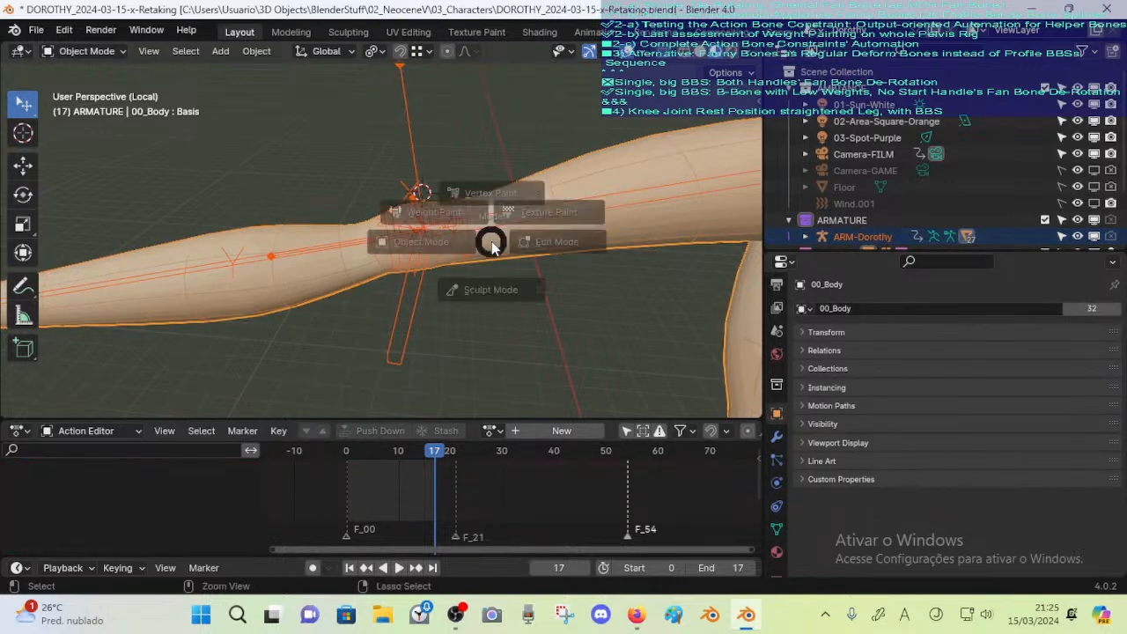
key(w)
alt+click(500, 223)
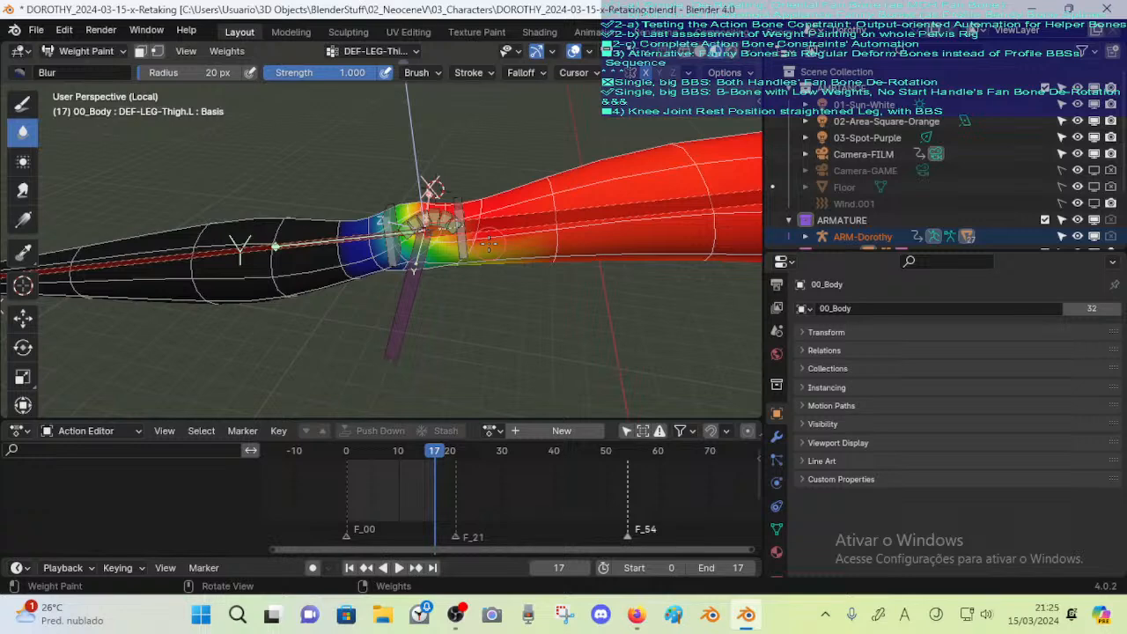
Paint additional left thigh bone weight around the knee using the Draw brush with a 58 px radius and full weight
click(23, 103)
middle_drag(482, 343, 490, 255)
key(f)
click(520, 259)
mouse_move(526, 298)
mouse_down()
mouse_move(498, 294)
mouse_move(433, 226)
mouse_up()
mouse_move(436, 227)
middle_down()
mouse_move(456, 317)
mouse_move(447, 205)
mouse_move(467, 255)
mouse_move(537, 281)
mouse_move(498, 269)
mouse_move(458, 280)
mouse_move(476, 273)
mouse_move(498, 138)
mouse_move(478, 282)
mouse_move(583, 209)
mouse_move(677, 219)
mouse_move(517, 257)
middle_up()
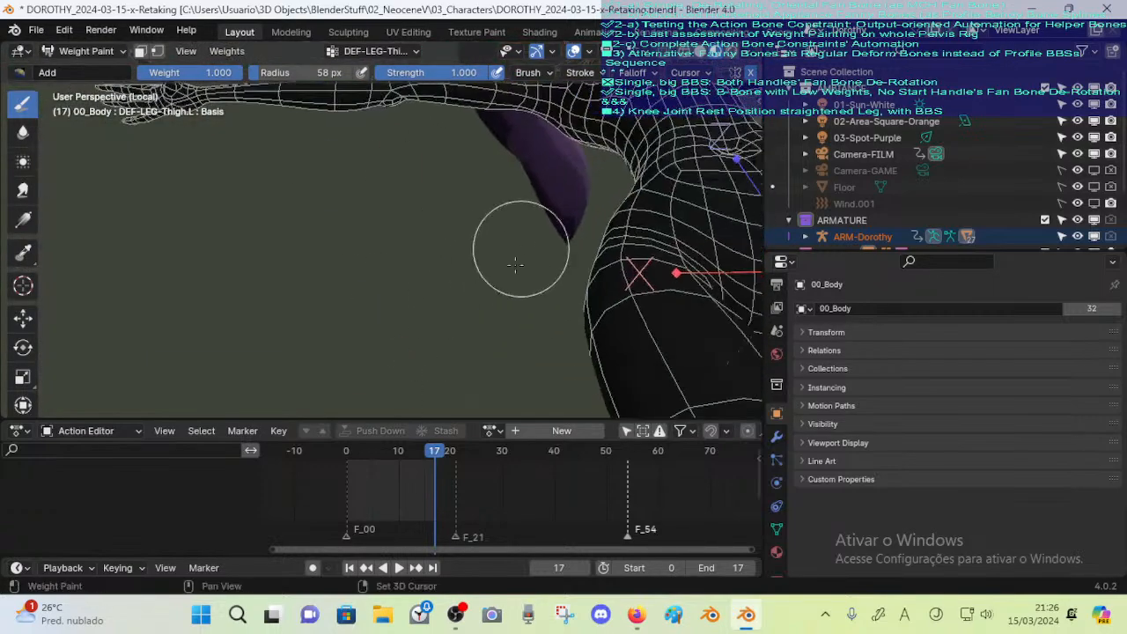
Reduce the Draw brush's radius to 40 px for weight painting around the left knee
scroll(522, 291, down, 3)
shift+middle_drag(521, 308, 528, 384)
scroll(572, 330, down, 3)
mouse_move(588, 314)
middle_down()
mouse_move(544, 287)
mouse_move(606, 368)
mouse_move(647, 365)
mouse_move(526, 293)
mouse_move(466, 229)
middle_up()
scroll(526, 292, up, 5)
mouse_move(467, 229)
middle_down()
mouse_move(520, 194)
mouse_move(561, 236)
middle_up()
key(f)
click(548, 252)
middle_drag(549, 292, 440, 207)
Display the left shin bone's weights, examine them around the knee from several sides, and switch back to the thigh bone
ctrl+shift+click(338, 248)
middle_drag(380, 242, 370, 323)
middle_drag(373, 280, 375, 185)
mouse_move(371, 264)
middle_down()
mouse_move(376, 171)
mouse_move(387, 321)
middle_up()
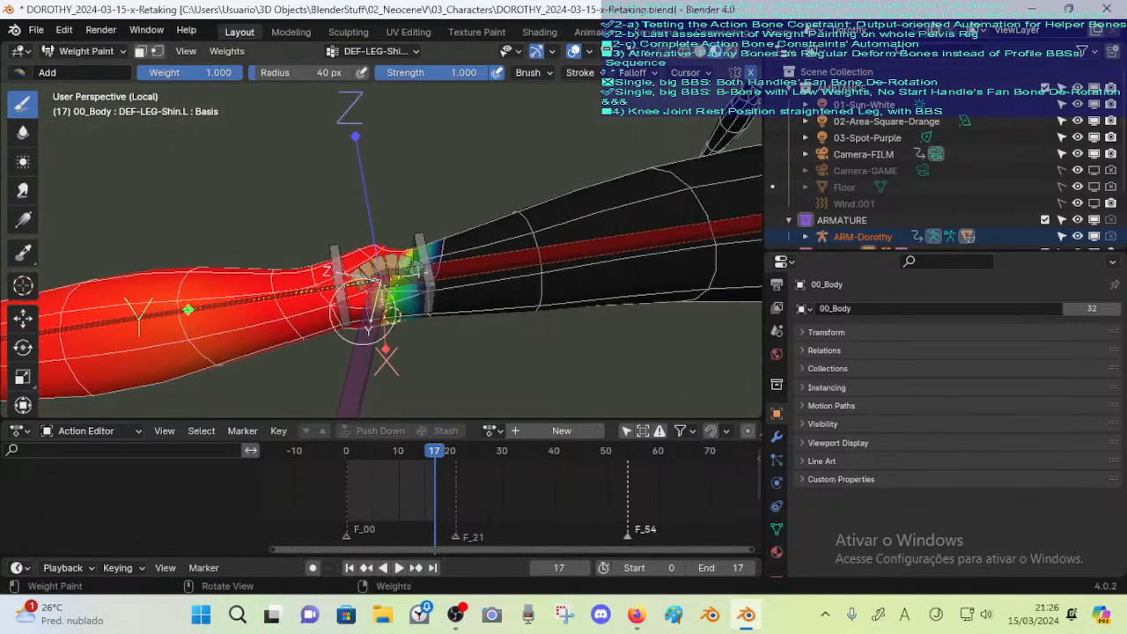
middle_drag(407, 267, 367, 300)
mouse_move(368, 251)
middle_down()
mouse_move(424, 363)
mouse_move(370, 308)
mouse_move(405, 317)
mouse_move(380, 280)
middle_up()
ctrl+click(383, 280)
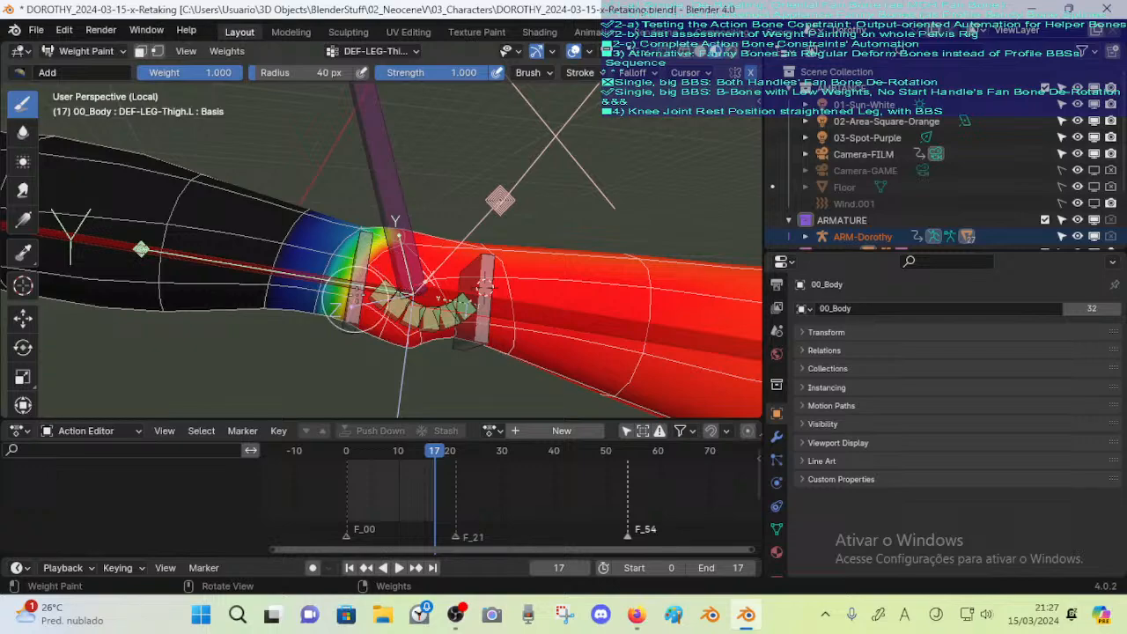
Try adding full thigh bone weight on the upper shin just below the knee, and undo the stroke
middle_drag(352, 299, 392, 305)
shift+middle_drag(374, 405, 399, 308)
ctrl+middle_drag(399, 321, 419, 202)
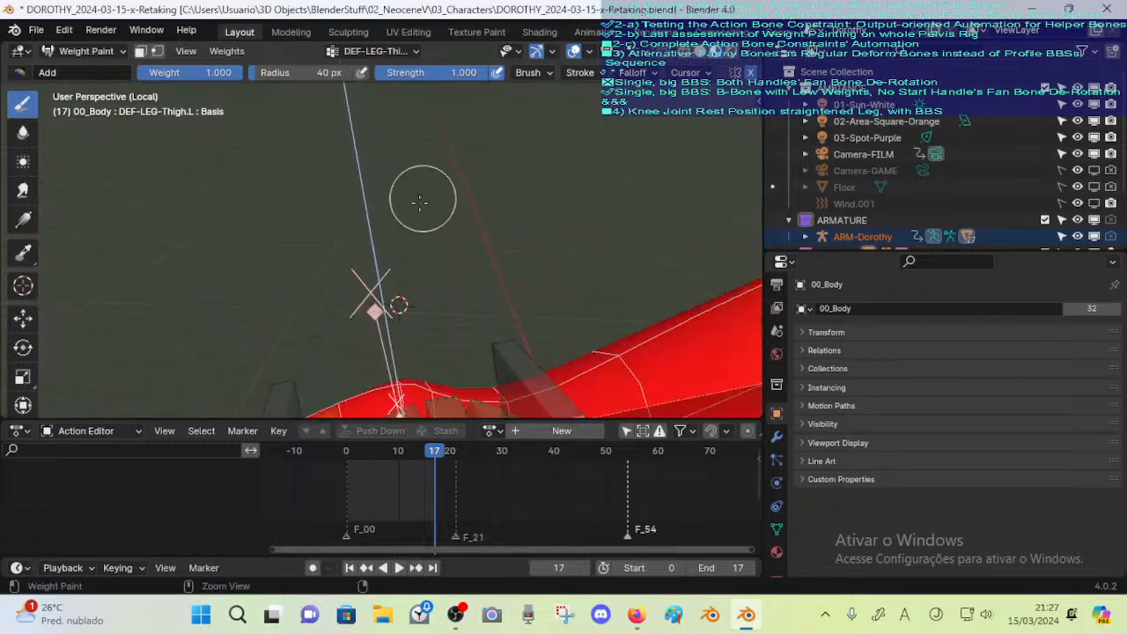
shift+middle_drag(407, 252, 394, 295)
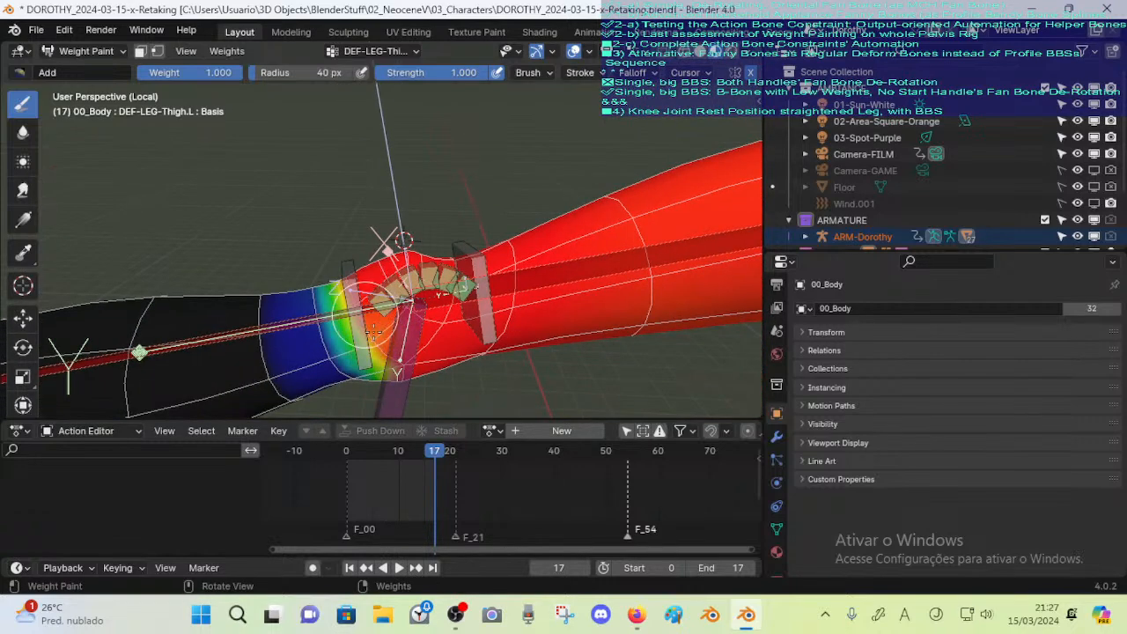
middle_drag(403, 347, 392, 304)
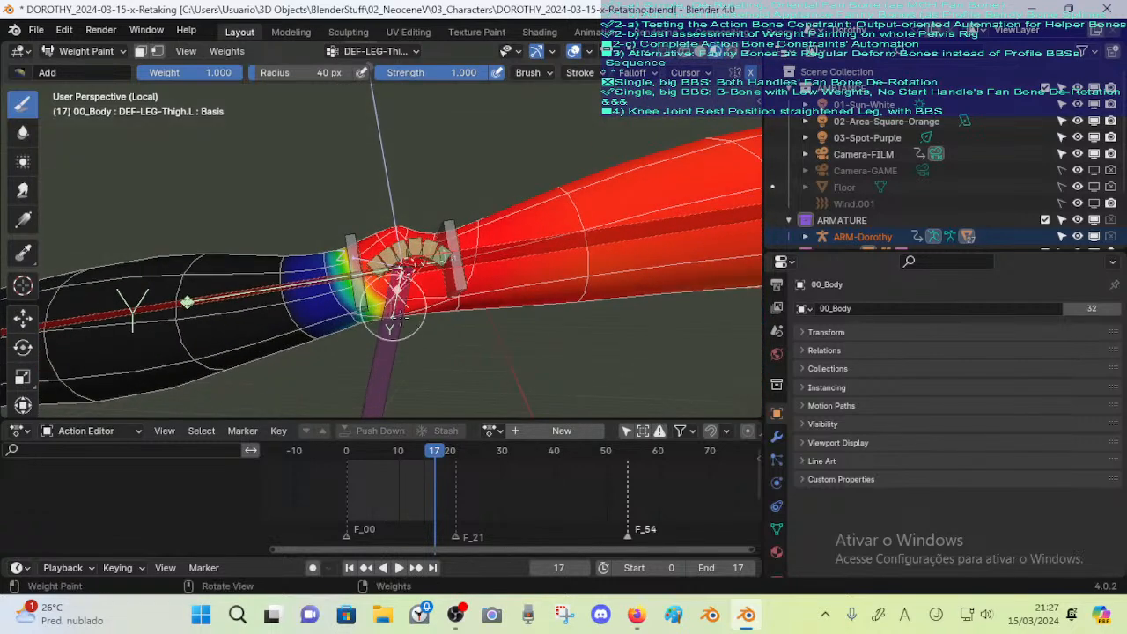
drag(317, 269, 317, 259)
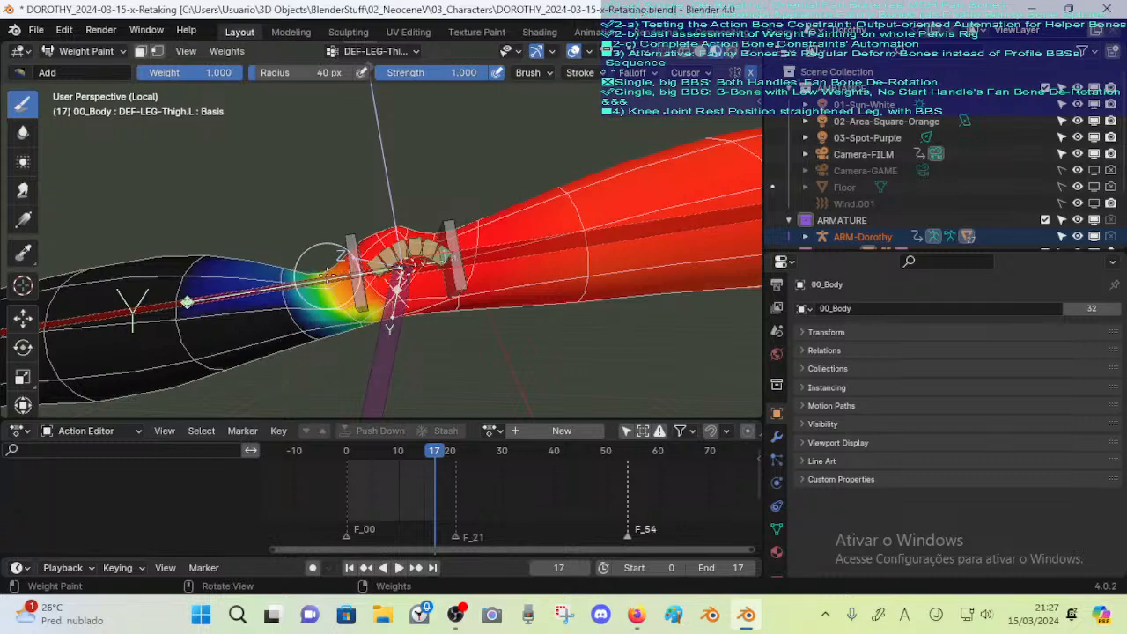
key(ctrl+z)
Smooth the left thigh bone's weights around the knee with the Blur brush at 23 px radius and 1.000 strength
click(23, 132)
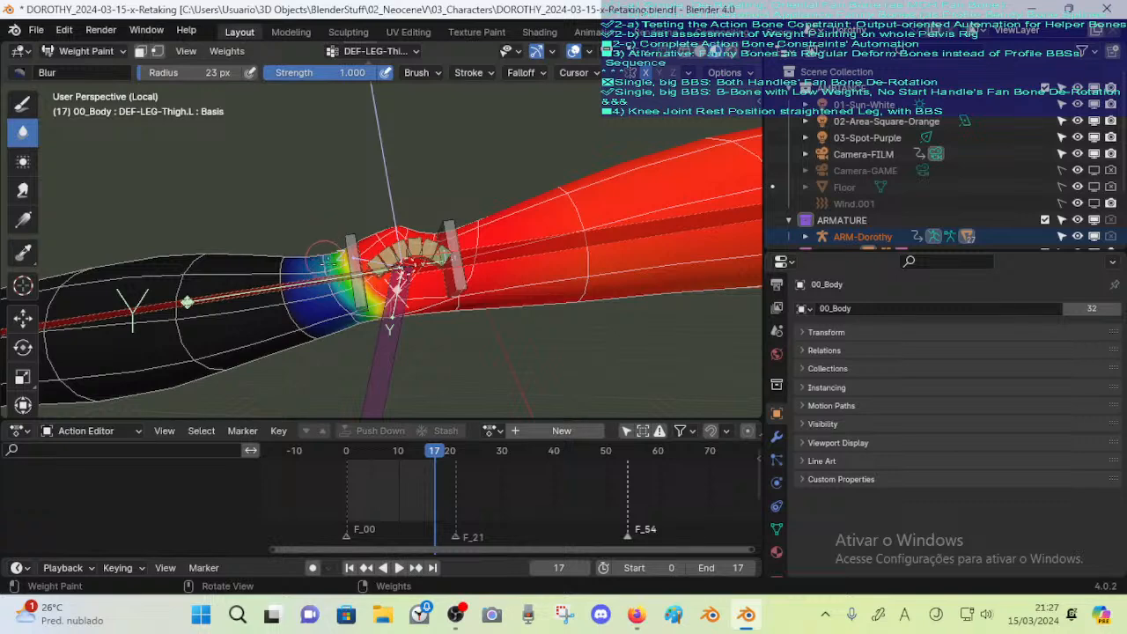
middle_drag(379, 321, 350, 302)
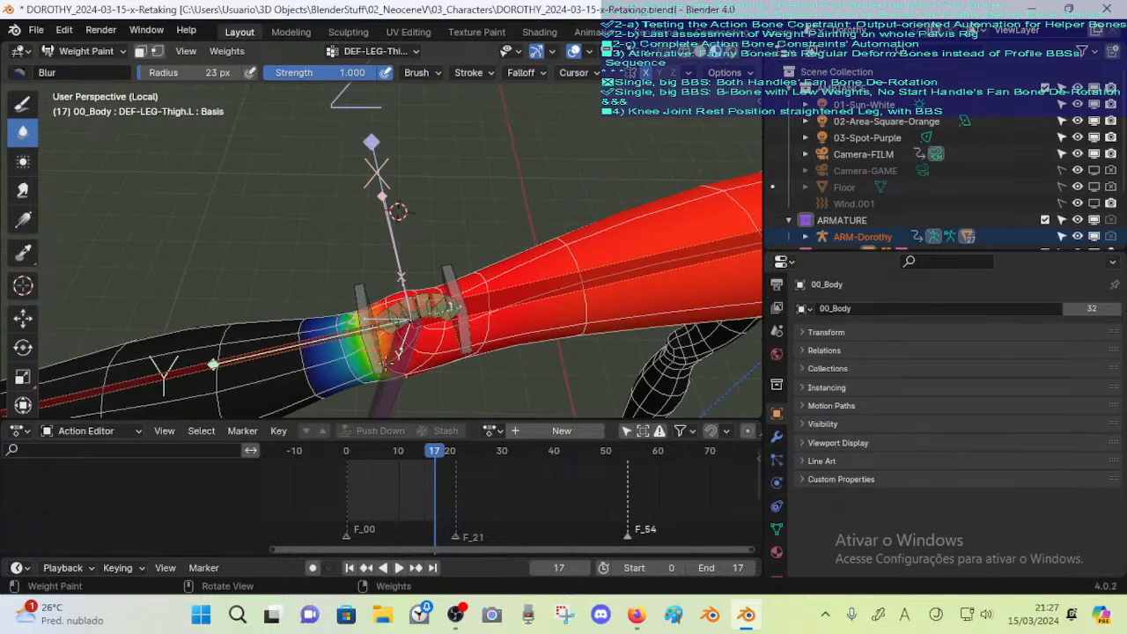
mouse_move(403, 376)
middle_down()
mouse_move(385, 295)
mouse_move(428, 145)
mouse_move(432, 329)
mouse_move(526, 252)
mouse_move(499, 151)
mouse_move(464, 330)
mouse_move(446, 273)
middle_up()
scroll(393, 274, down, 2)
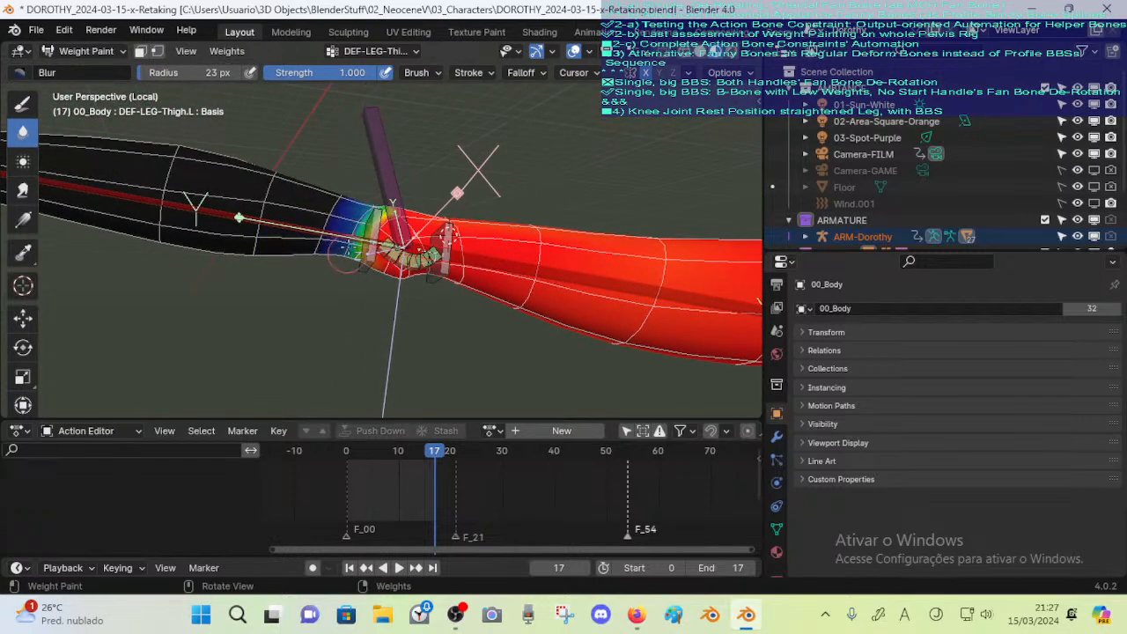
middle_drag(445, 273, 427, 288)
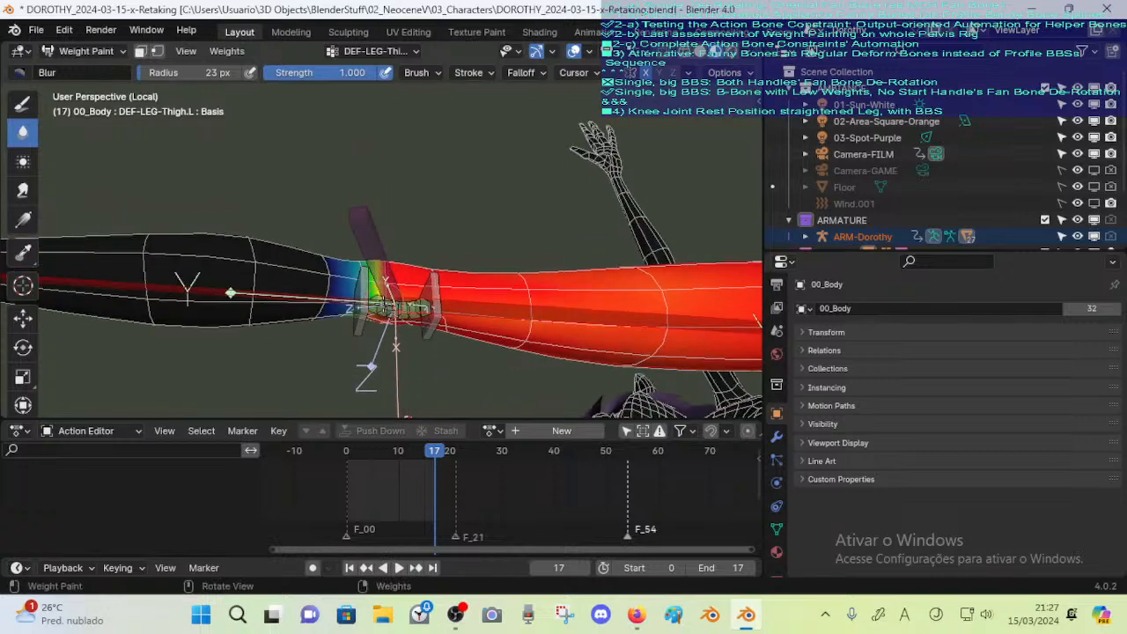
middle_drag(396, 243, 330, 202)
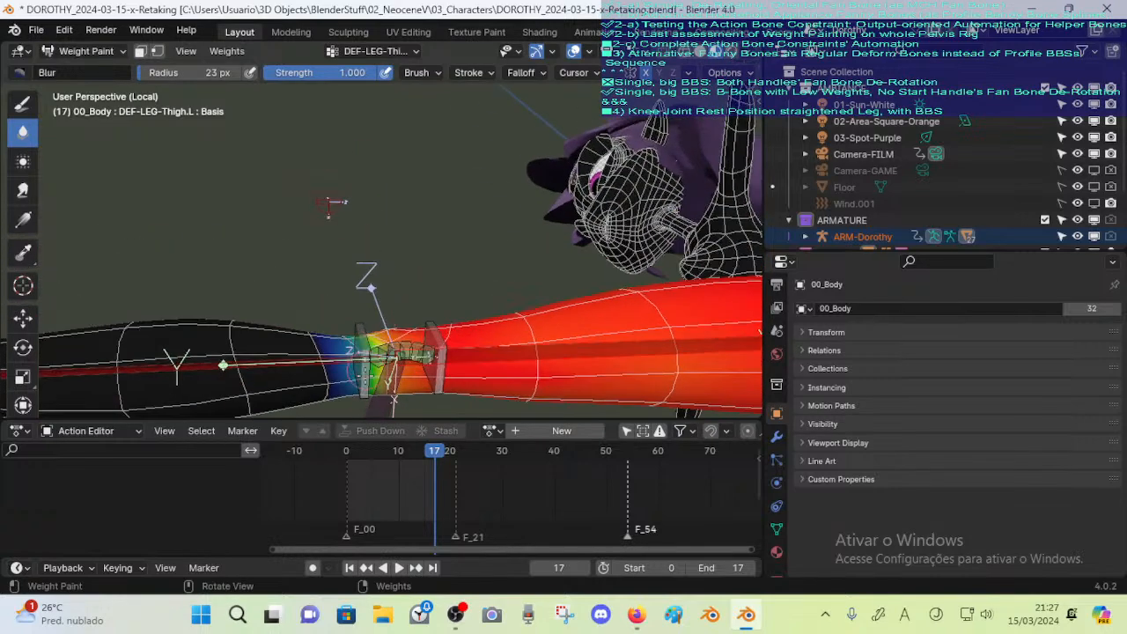
middle_drag(358, 326, 383, 304)
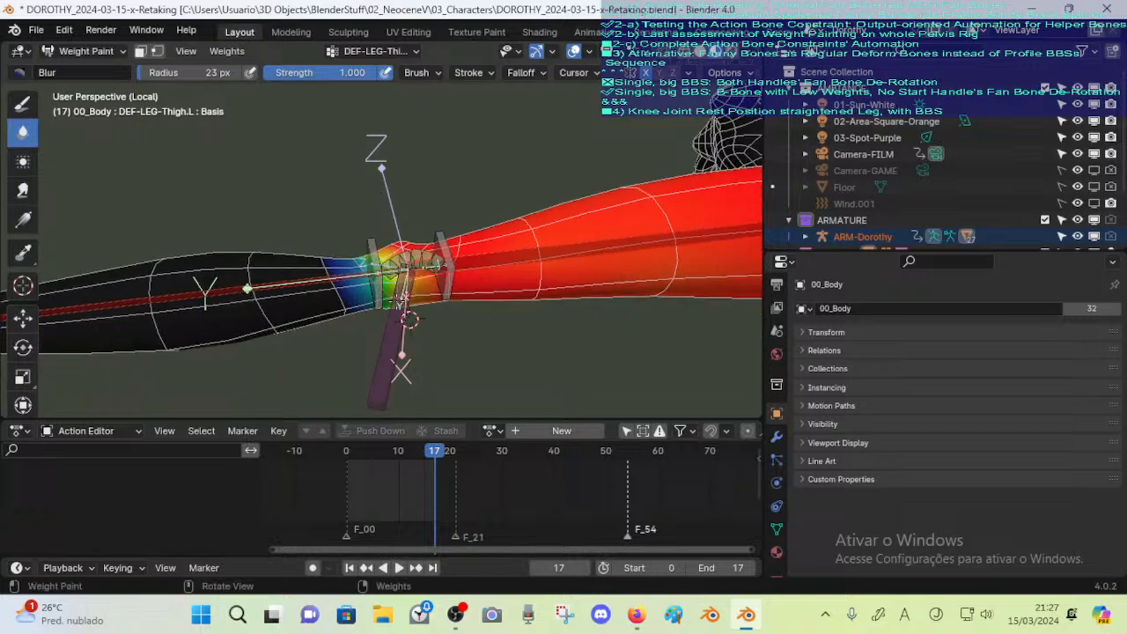
Smooth the left thigh bone's weights around the sides and back of the knee, and save the file
middle_drag(387, 301, 411, 235)
scroll(392, 248, up, 5)
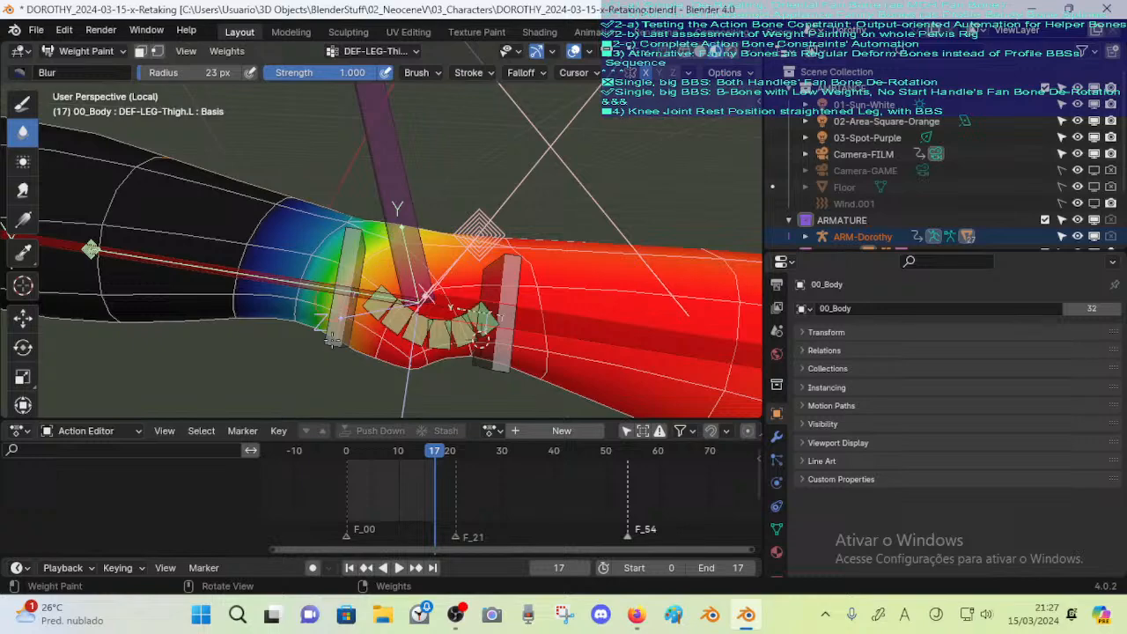
middle_drag(333, 342, 422, 181)
key(ctrl+s)
mouse_move(392, 264)
middle_down()
mouse_move(378, 294)
mouse_move(449, 132)
middle_up()
click(432, 173)
mouse_move(431, 173)
middle_down()
mouse_move(440, 215)
mouse_move(378, 282)
mouse_move(463, 211)
mouse_move(543, 175)
mouse_move(531, 176)
mouse_move(435, 272)
mouse_move(558, 202)
mouse_move(536, 115)
mouse_move(489, 197)
mouse_move(458, 212)
mouse_move(480, 196)
mouse_move(520, 202)
mouse_move(454, 176)
mouse_move(427, 227)
mouse_move(424, 298)
mouse_move(405, 327)
middle_up()
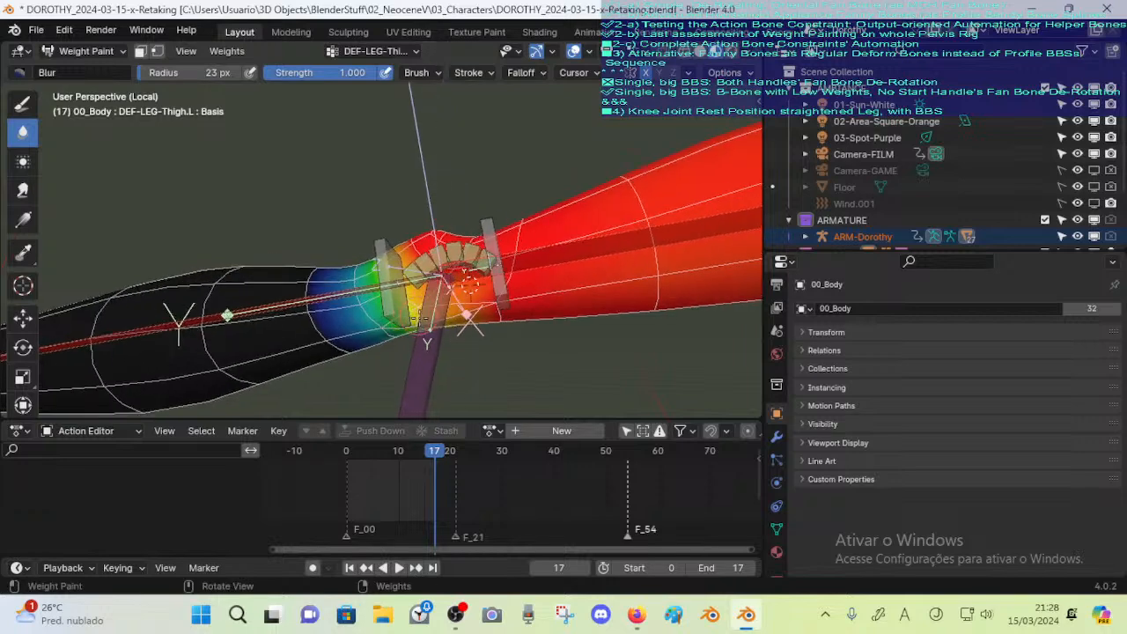
mouse_move(489, 266)
shift+middle_down()
mouse_move(474, 273)
mouse_move(493, 298)
shift+middle_up()
Switch to the left shin bone's weights and blur them across the knee onto the lower thigh with the 23 px brush
ctrl+shift+click(412, 289)
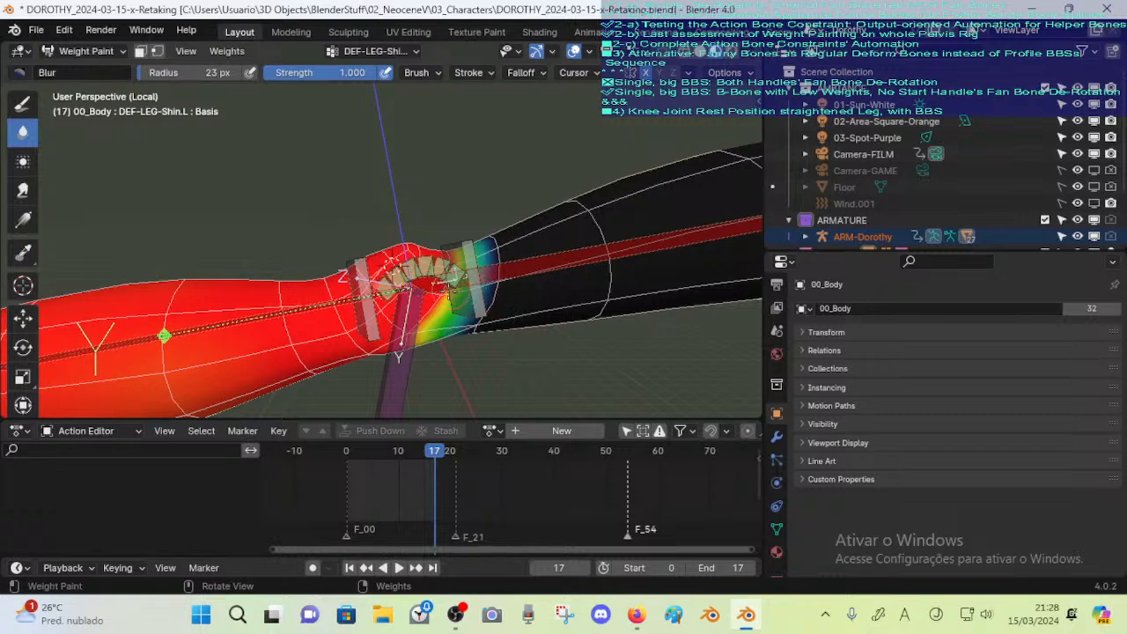
mouse_move(476, 301)
mouse_down()
mouse_move(496, 228)
mouse_move(464, 344)
mouse_up()
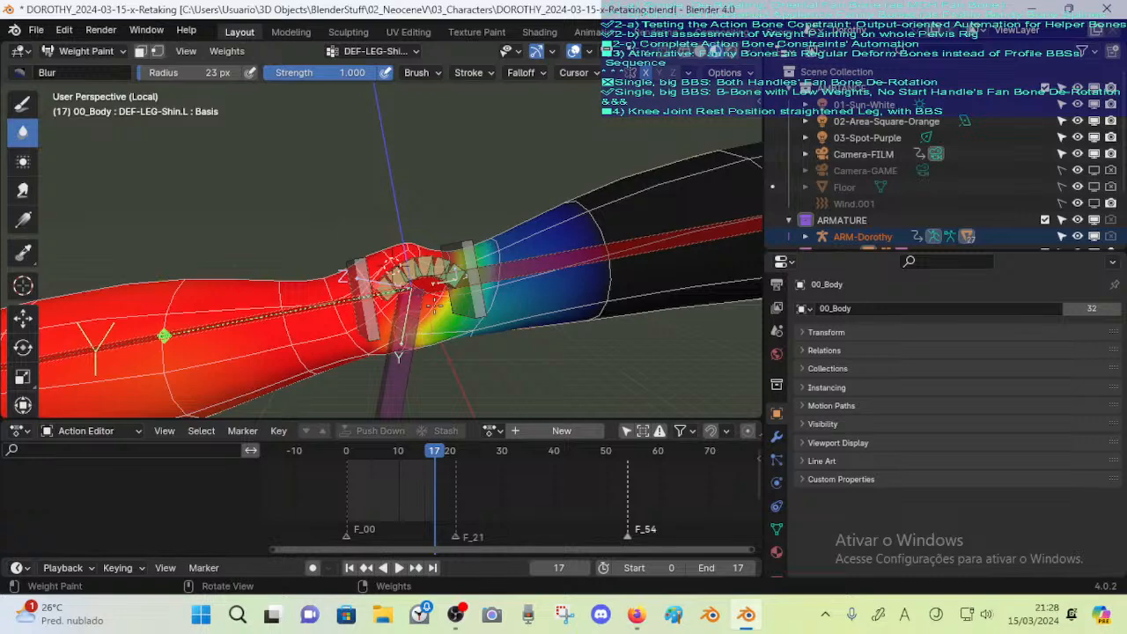
middle_drag(436, 283, 449, 333)
middle_drag(440, 260, 433, 256)
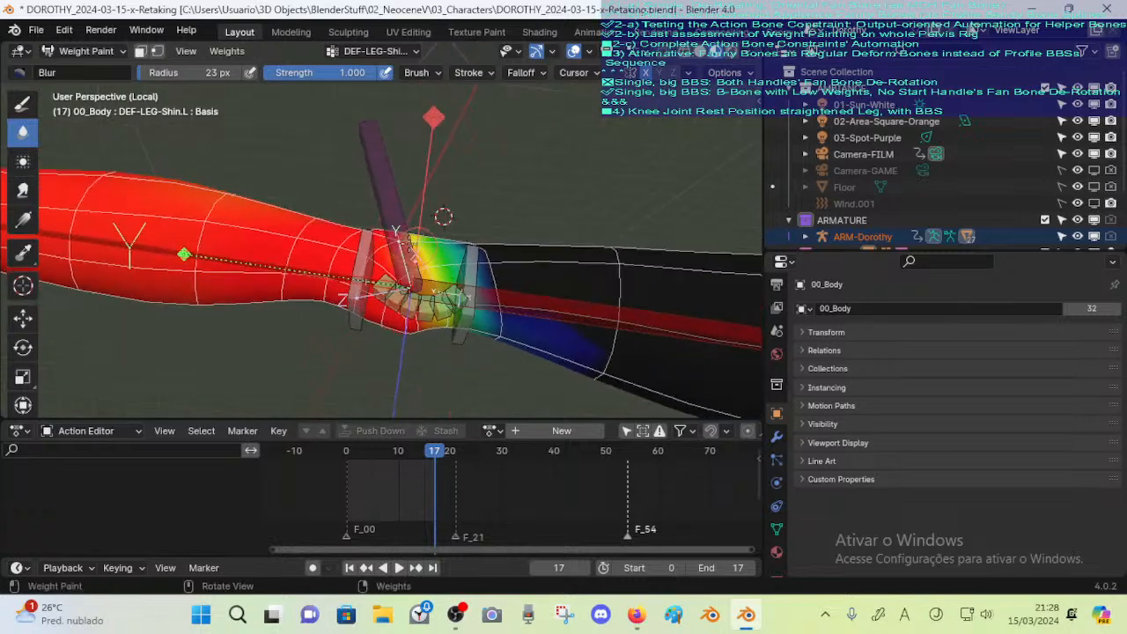
middle_drag(442, 216, 323, 285)
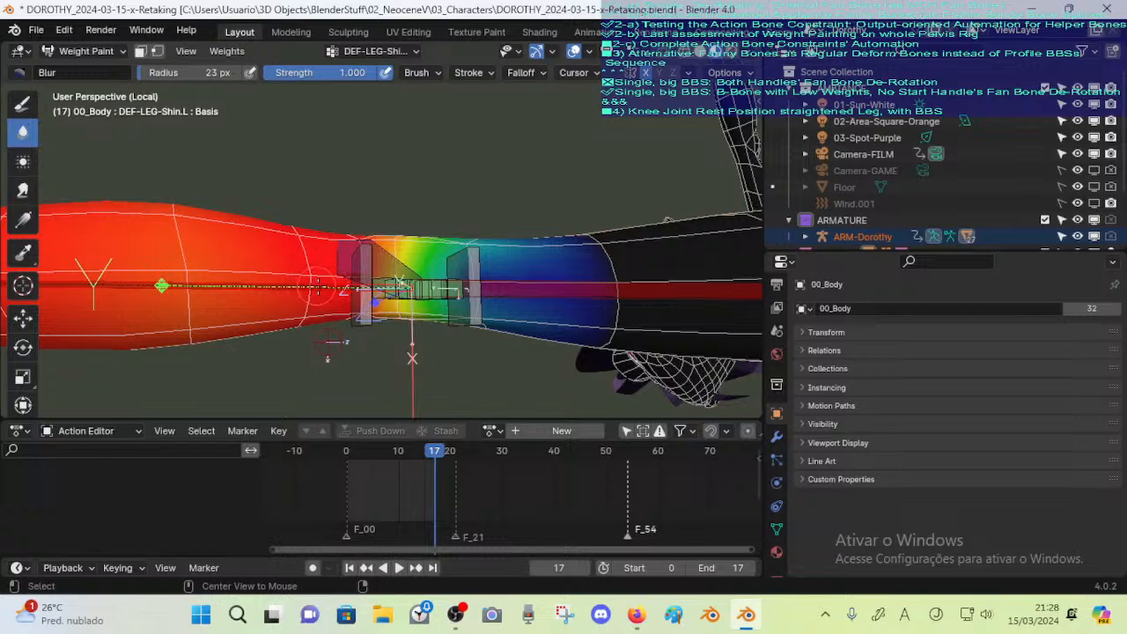
Compare the left thigh bone's weights with the left shin bone's weights around the knee
ctrl+click(551, 287)
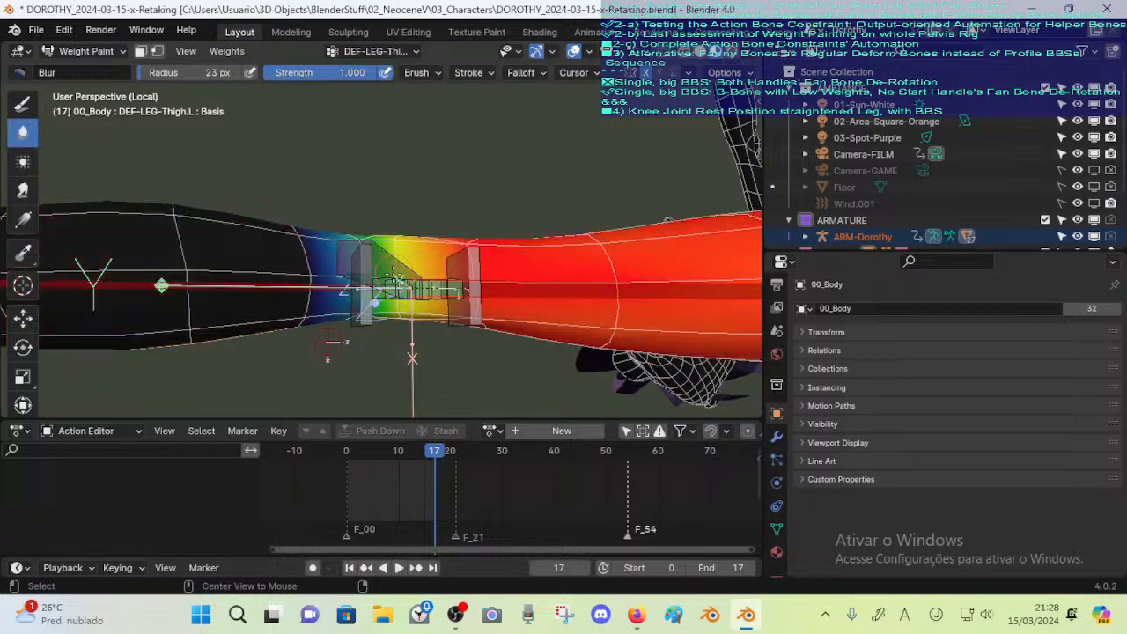
ctrl+click(383, 268)
ctrl+click(341, 287)
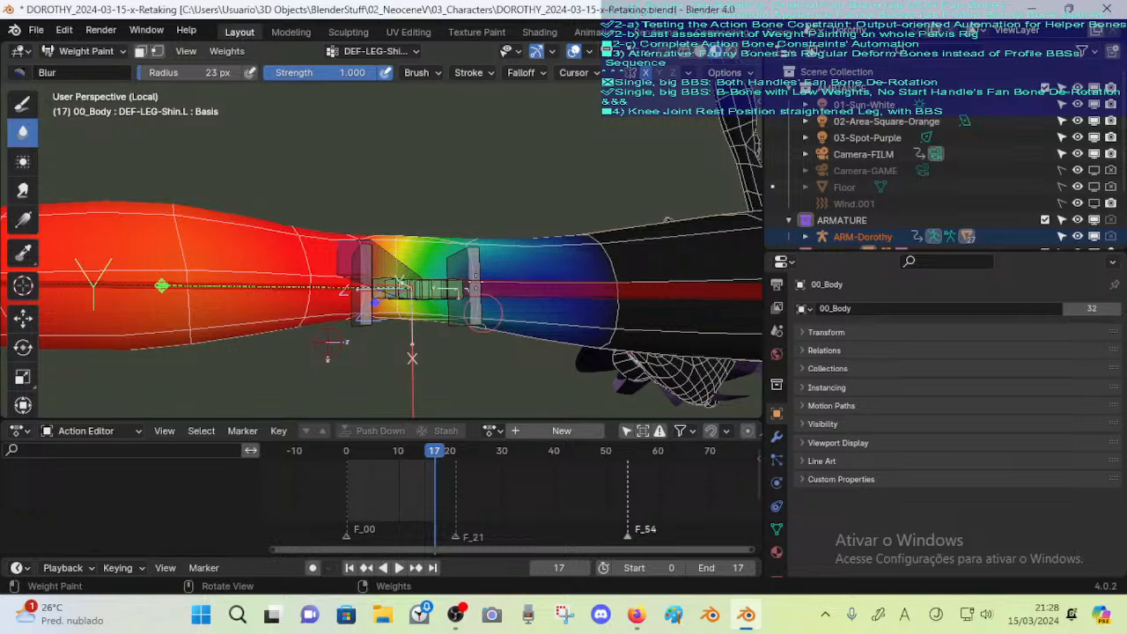
Blur the left shin bone's weights from the knee to the lower thigh at 1.000 strength, enlarging the brush radius to 52 px
middle_drag(473, 235, 475, 322)
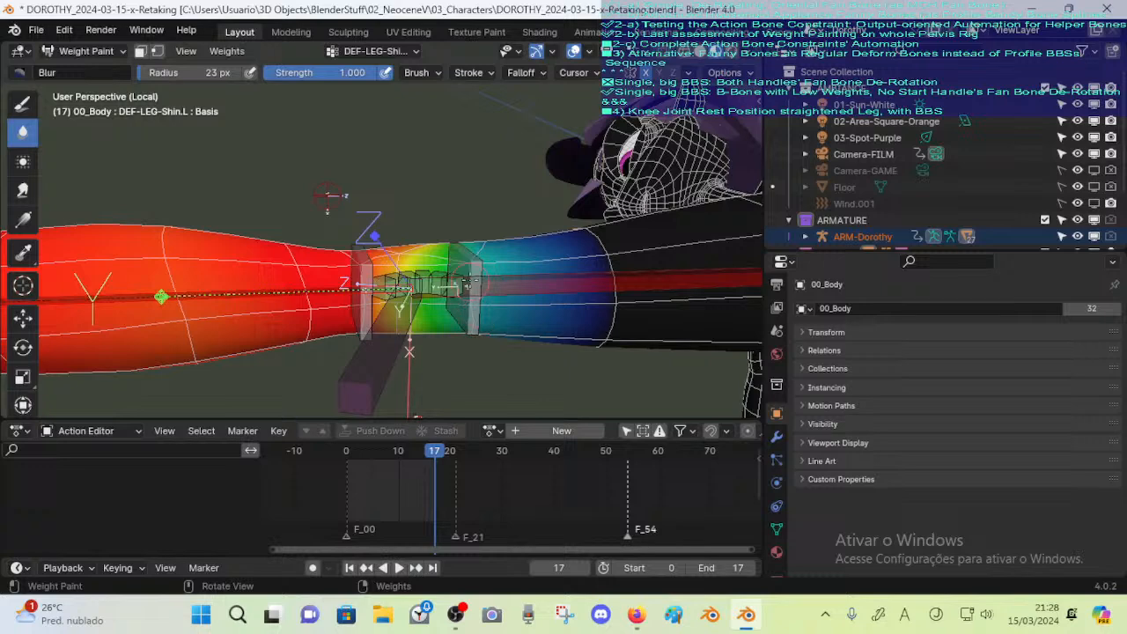
middle_drag(466, 283, 476, 317)
mouse_move(489, 233)
middle_down()
mouse_move(490, 371)
mouse_move(487, 228)
middle_up()
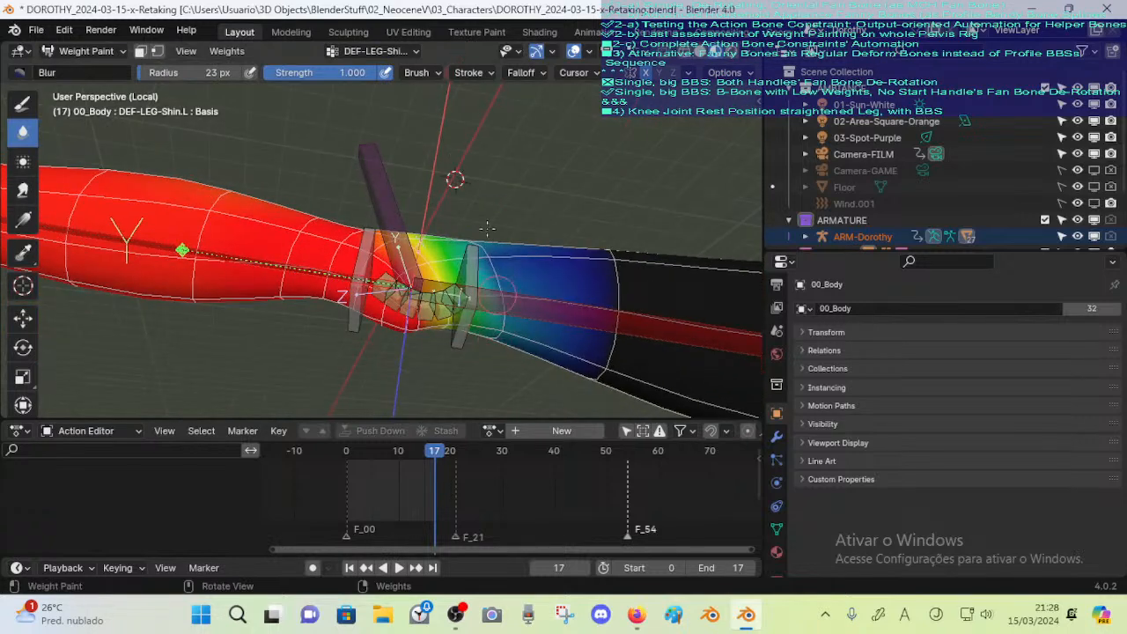
middle_drag(504, 283, 486, 340)
key(shift+f)
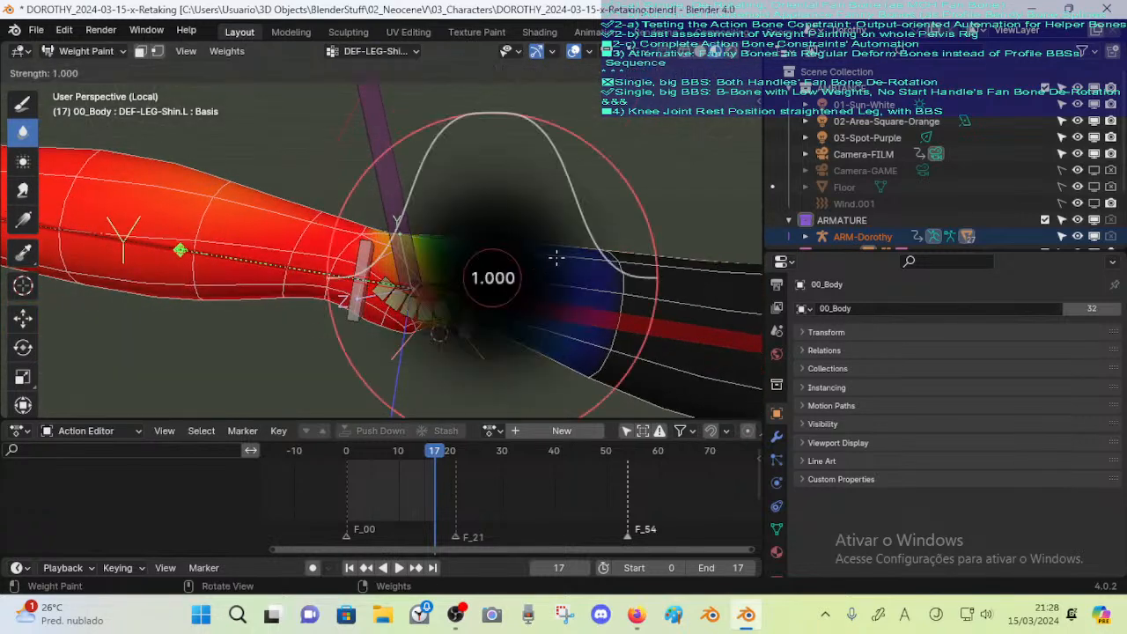
click(573, 284)
key(f)
click(533, 291)
drag(502, 289, 485, 286)
mouse_move(485, 286)
middle_down()
mouse_move(490, 370)
mouse_move(466, 201)
mouse_move(485, 311)
mouse_move(424, 377)
middle_up()
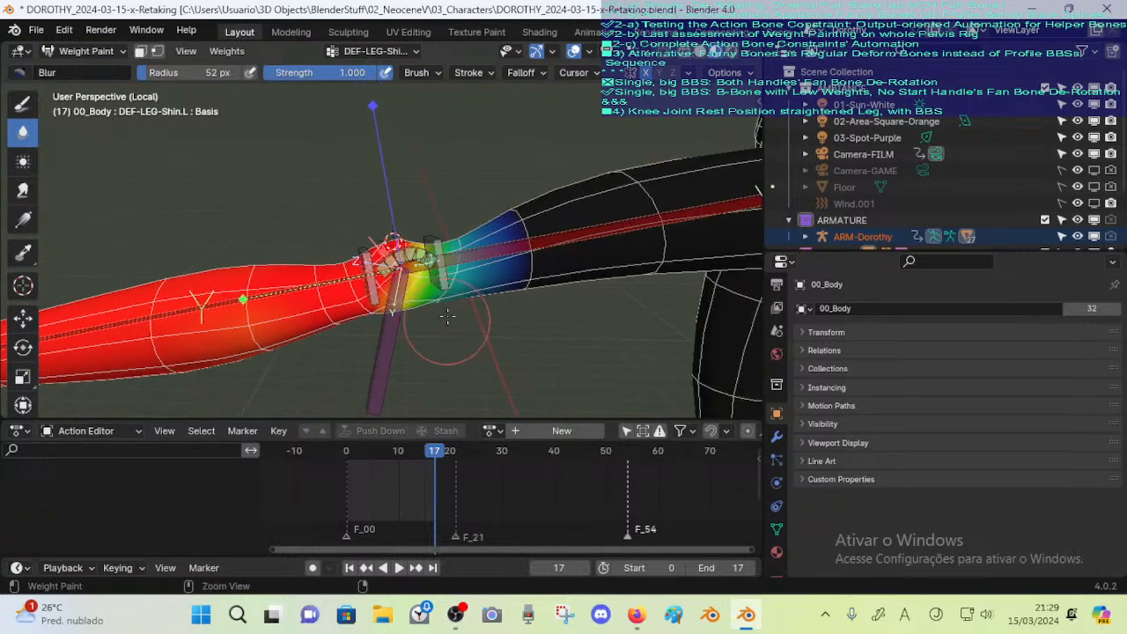
Refine the left shin bone's weights close to the knee with the Blur brush reduced to 31 px radius
scroll(409, 361, up, 3)
key(f)
click(408, 339)
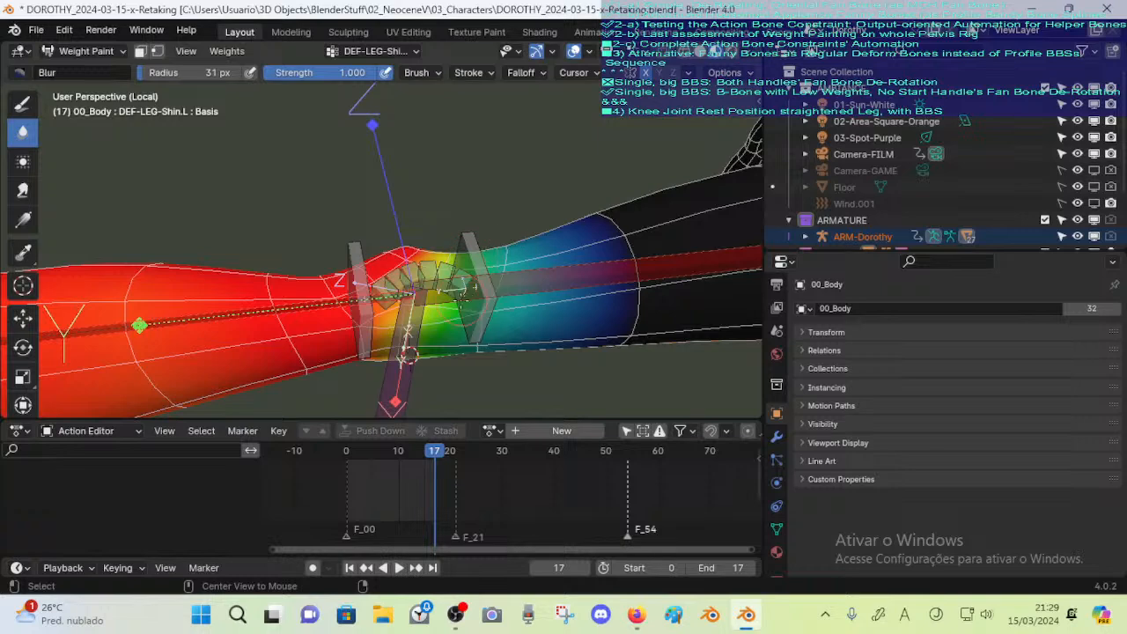
Check the left thigh bone's weights at the knee, switch to the left knee fan bone, and save the file
ctrl+click(406, 354)
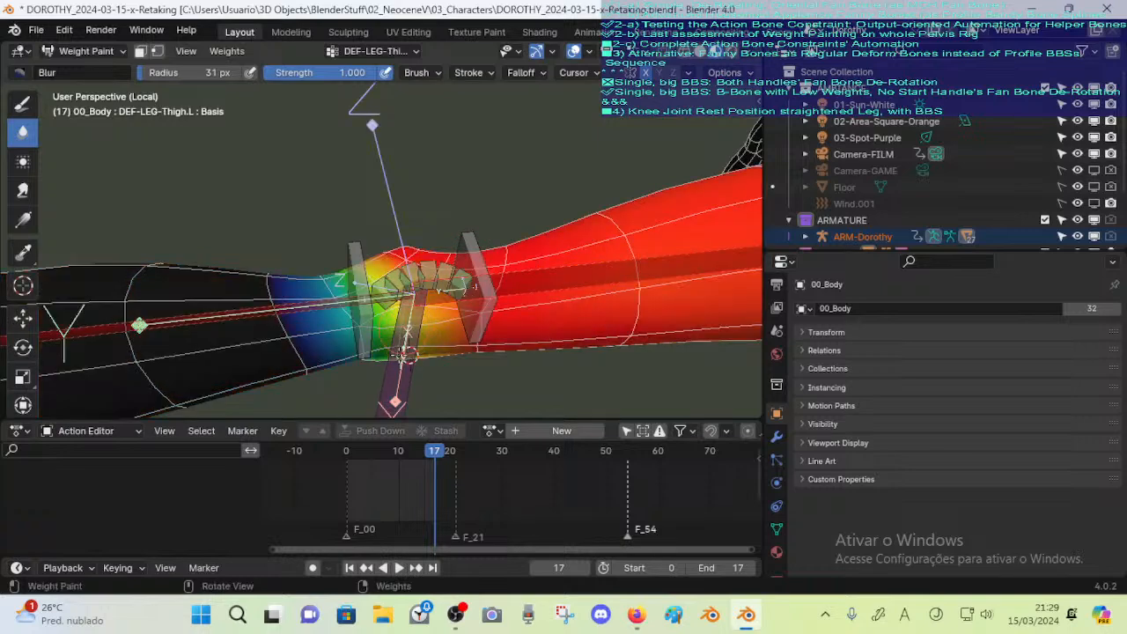
mouse_move(403, 354)
middle_down()
mouse_move(396, 374)
mouse_move(437, 309)
mouse_move(430, 318)
middle_up()
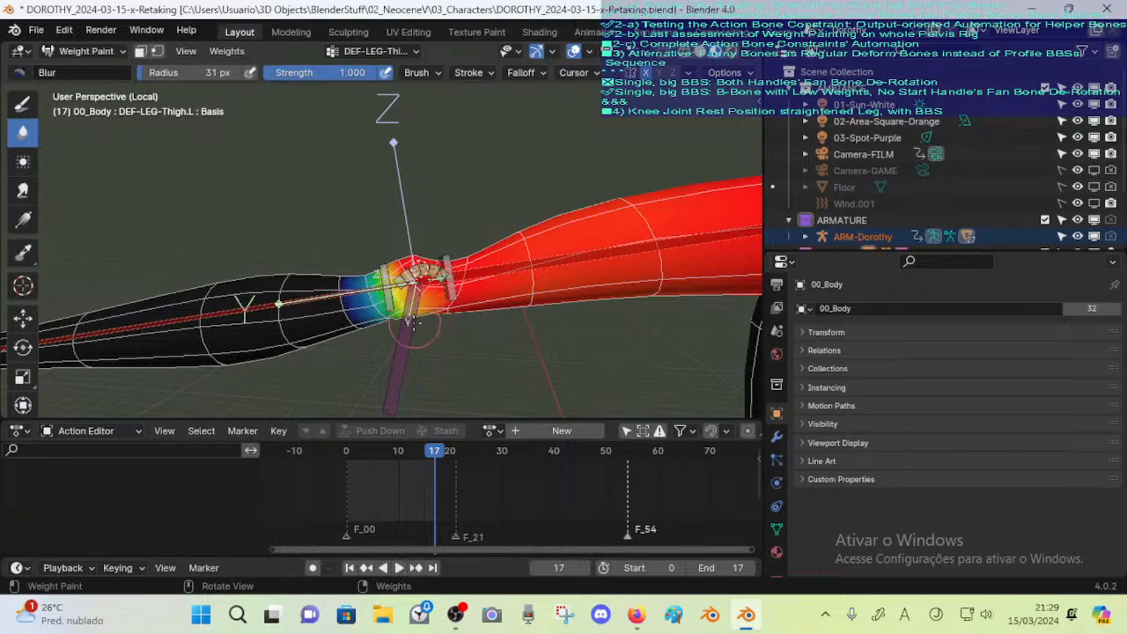
ctrl+click(412, 323)
key(ctrl+s)
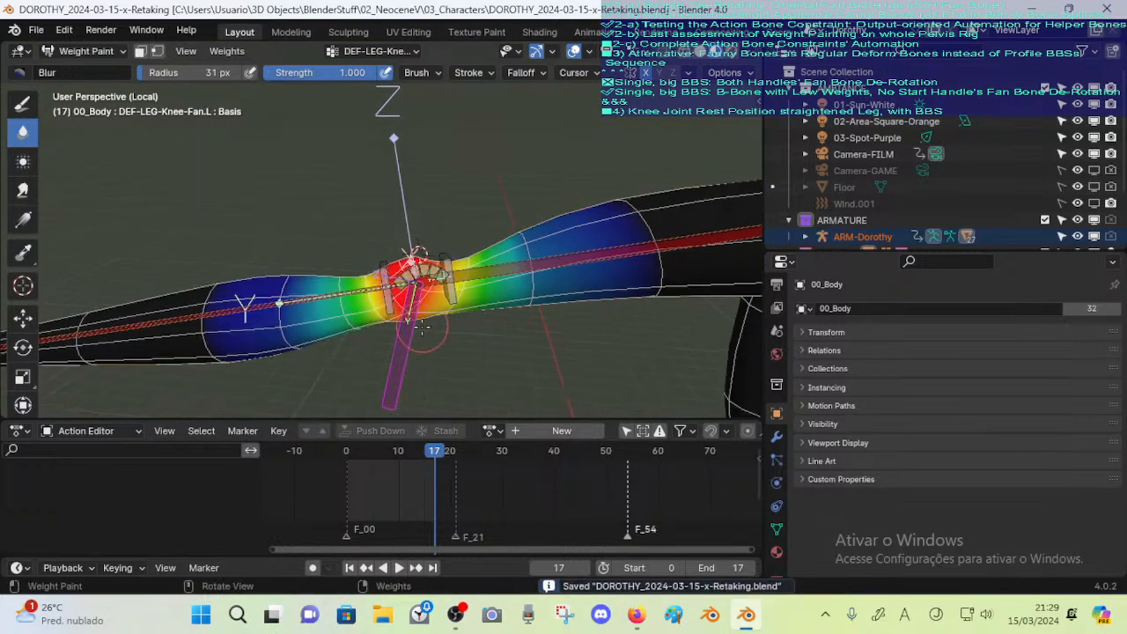
Blur the left knee fan bone's weights along the upper shin and lower thigh with the brush radius at 64 px
middle_drag(422, 328, 411, 329)
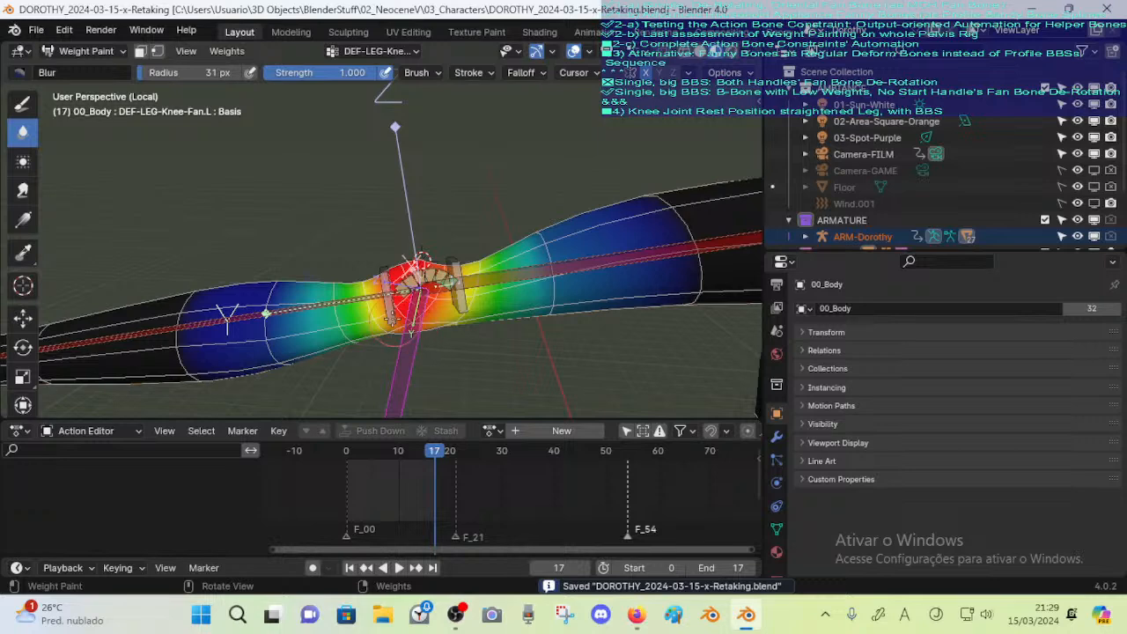
click(326, 332)
key(f)
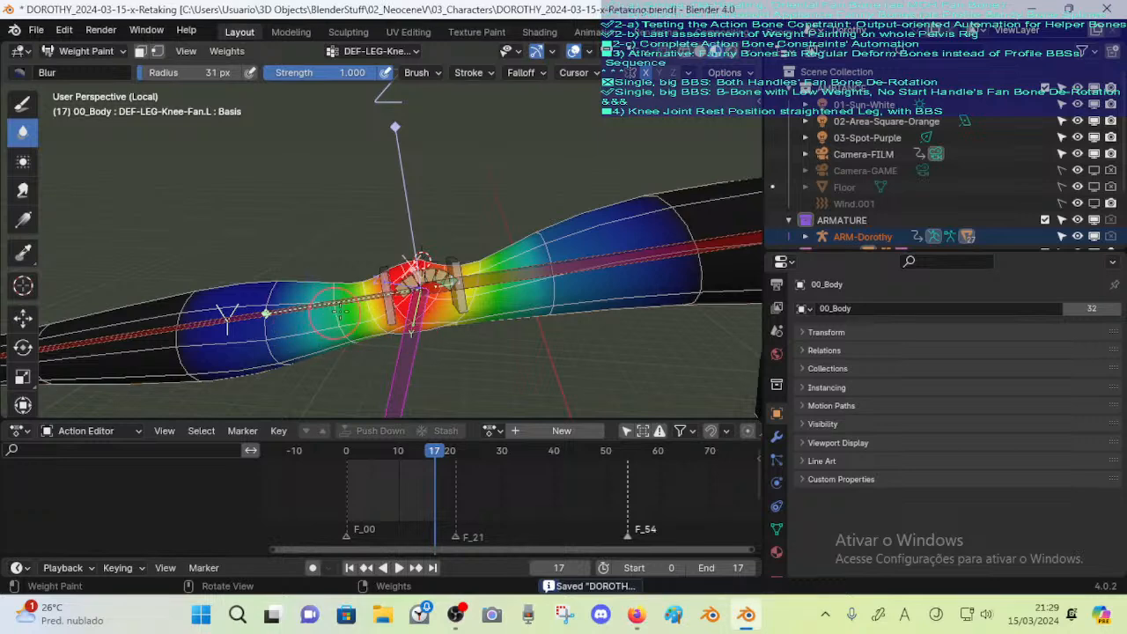
click(349, 334)
mouse_move(332, 314)
middle_down()
mouse_move(336, 334)
mouse_move(290, 362)
middle_up()
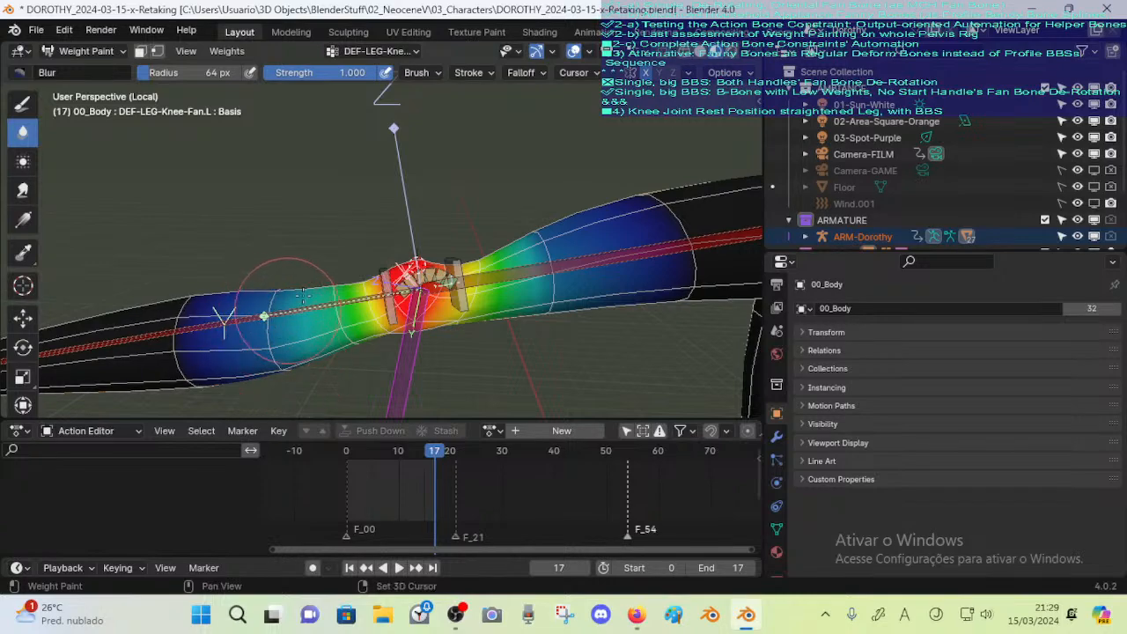
mouse_move(302, 295)
middle_down()
mouse_move(214, 305)
mouse_move(382, 214)
mouse_move(560, 267)
middle_up()
middle_drag(585, 352, 598, 273)
mouse_move(567, 201)
middle_down()
mouse_move(566, 264)
mouse_move(546, 256)
mouse_move(564, 317)
mouse_move(369, 290)
mouse_move(269, 321)
mouse_move(300, 303)
mouse_move(301, 313)
middle_up()
middle_drag(325, 205, 301, 271)
shift+middle_drag(336, 201, 298, 213)
Smooth the left knee fan bone's weights on the lower thigh with the Blur brush at 57 px radius
key(f)
click(393, 200)
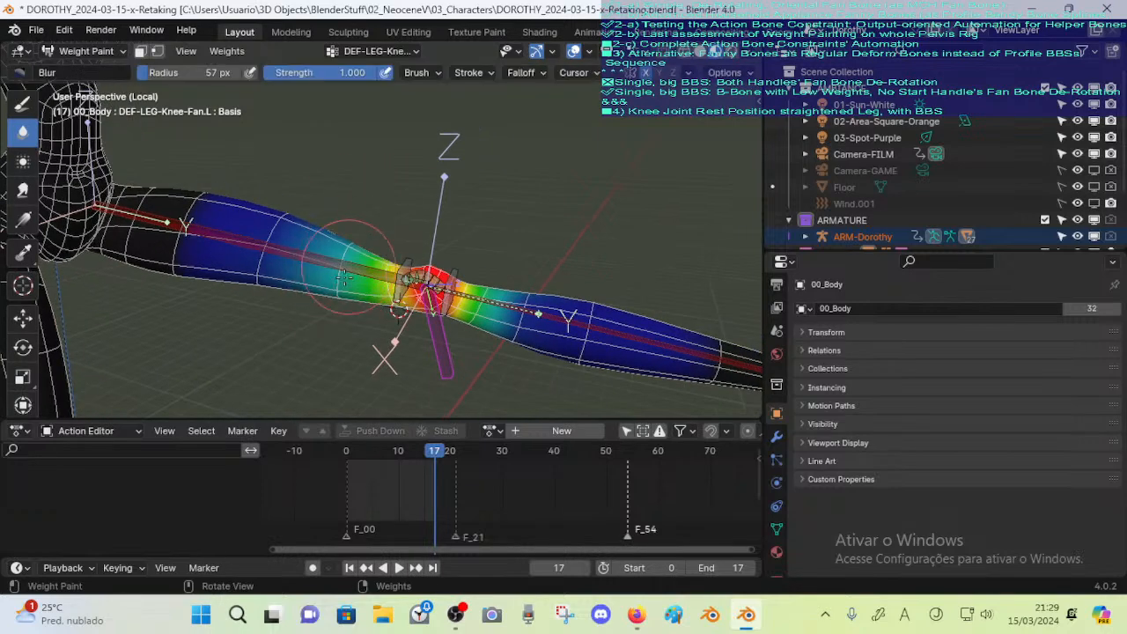
middle_drag(366, 233, 356, 374)
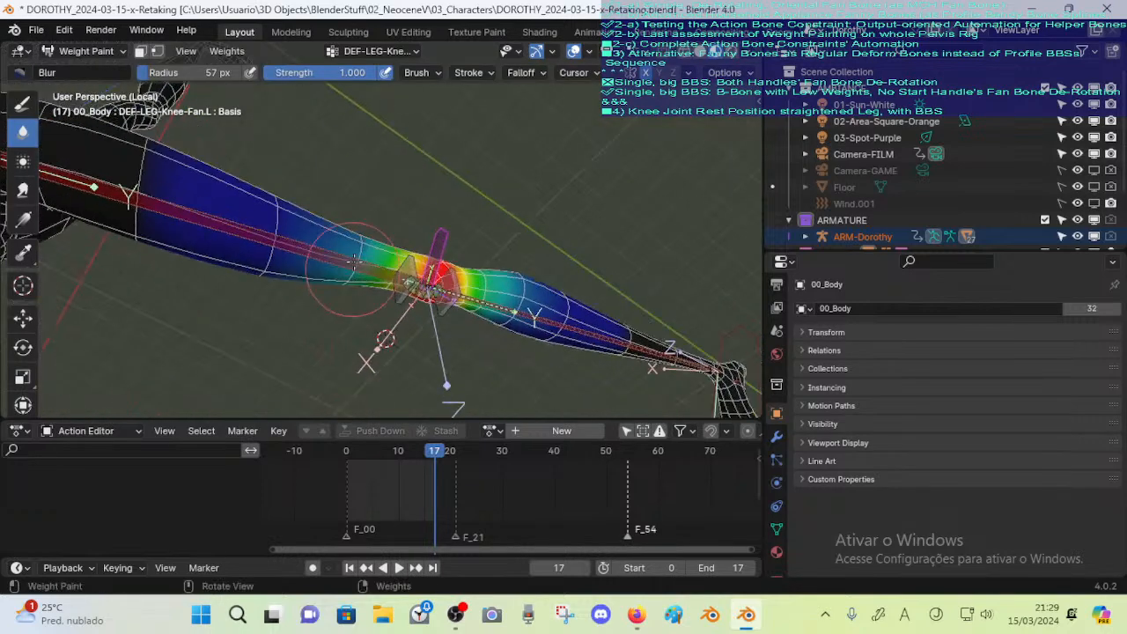
mouse_move(379, 232)
middle_down()
mouse_move(349, 336)
mouse_move(401, 295)
mouse_move(395, 246)
mouse_move(411, 255)
mouse_move(412, 315)
middle_up()
Blur the left knee fan bone's weights close around the knee and just below it at 32 px radius
key(f)
click(385, 289)
scroll(440, 271, up, 5)
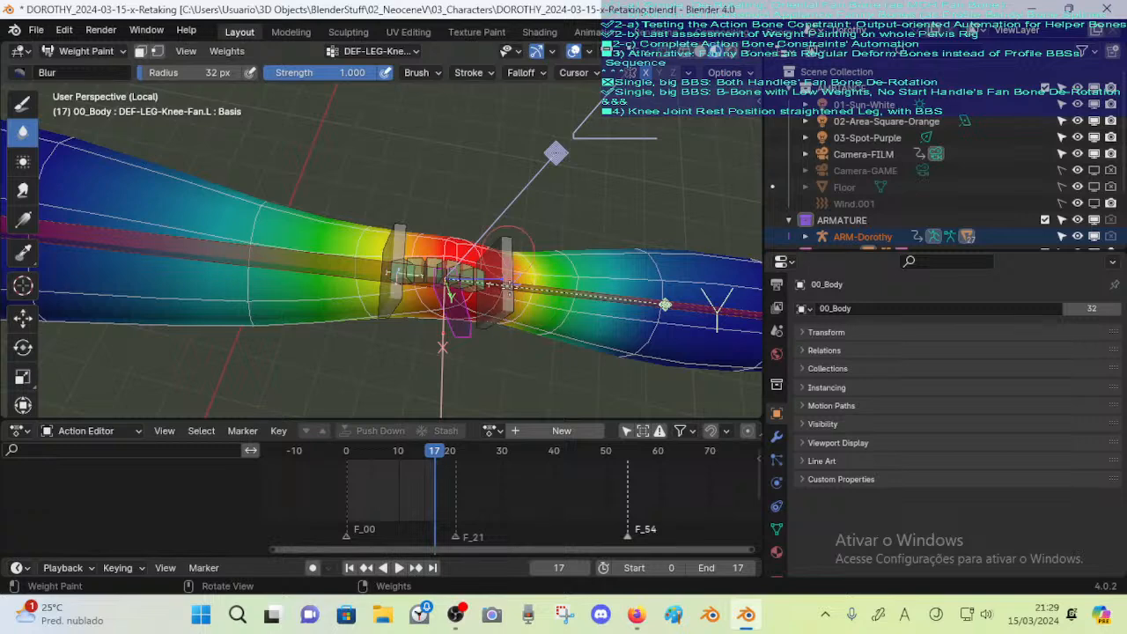
middle_drag(513, 289, 535, 324)
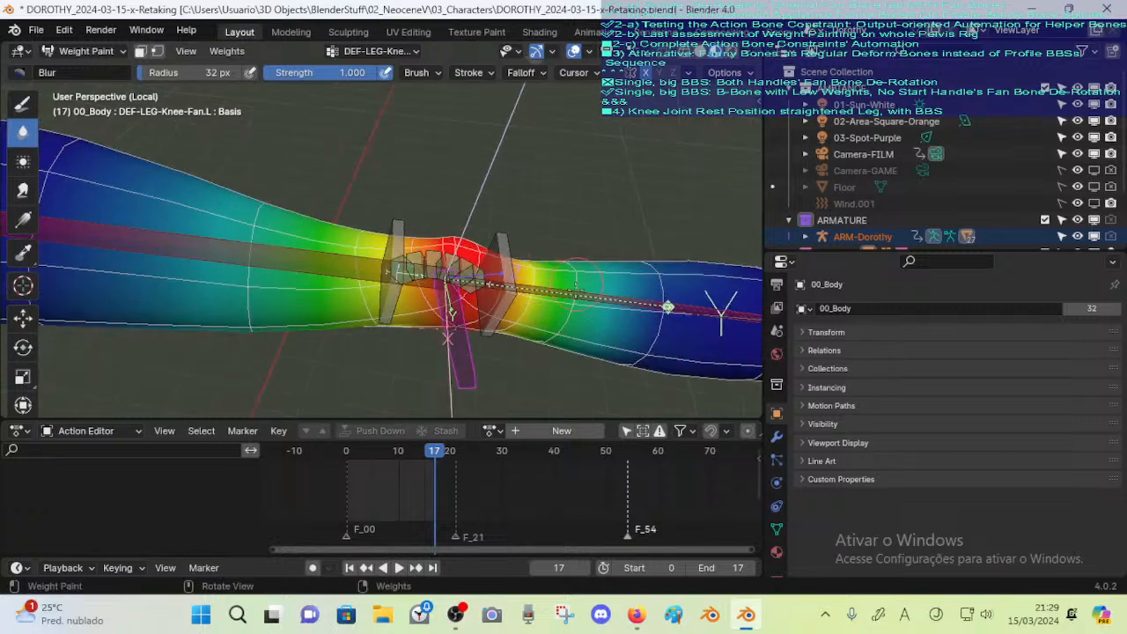
middle_drag(577, 291, 585, 183)
middle_drag(569, 356, 584, 159)
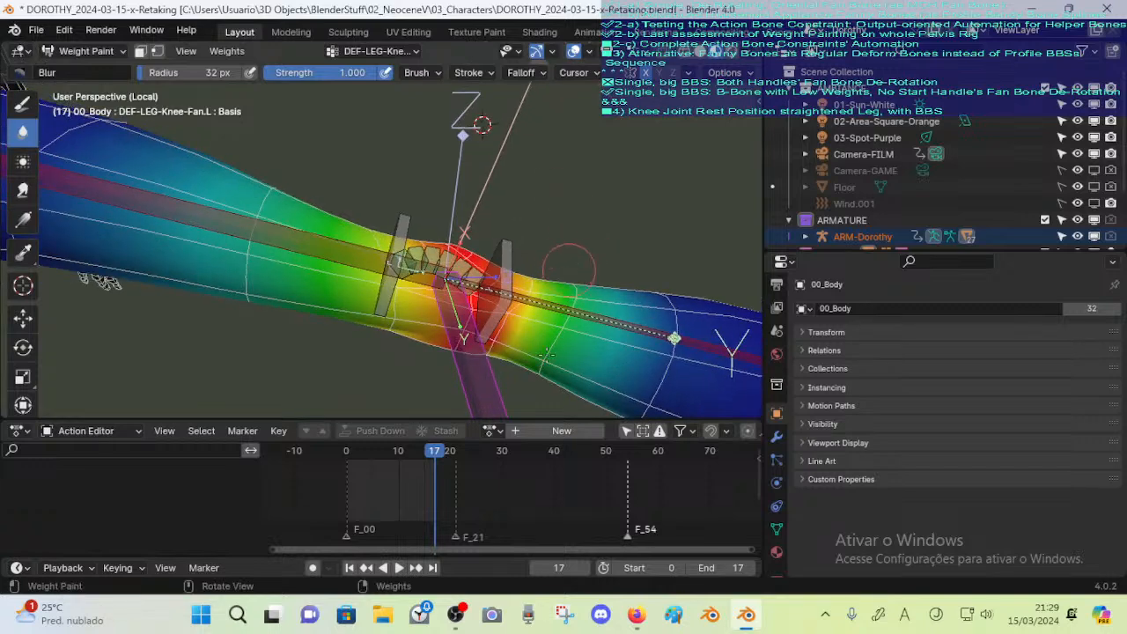
Smooth the left knee fan bone's weight falloff along the upper shin and lower thigh with the Blur brush at 49 px radius
ctrl+middle_drag(556, 295, 556, 326)
key(f)
click(608, 318)
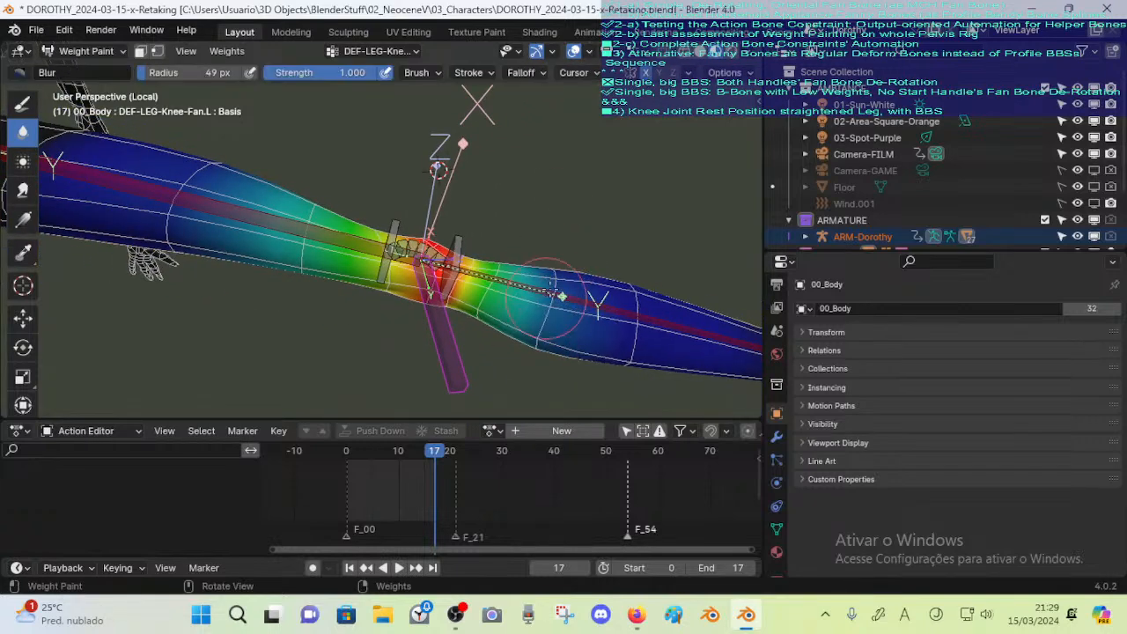
middle_drag(560, 250, 532, 390)
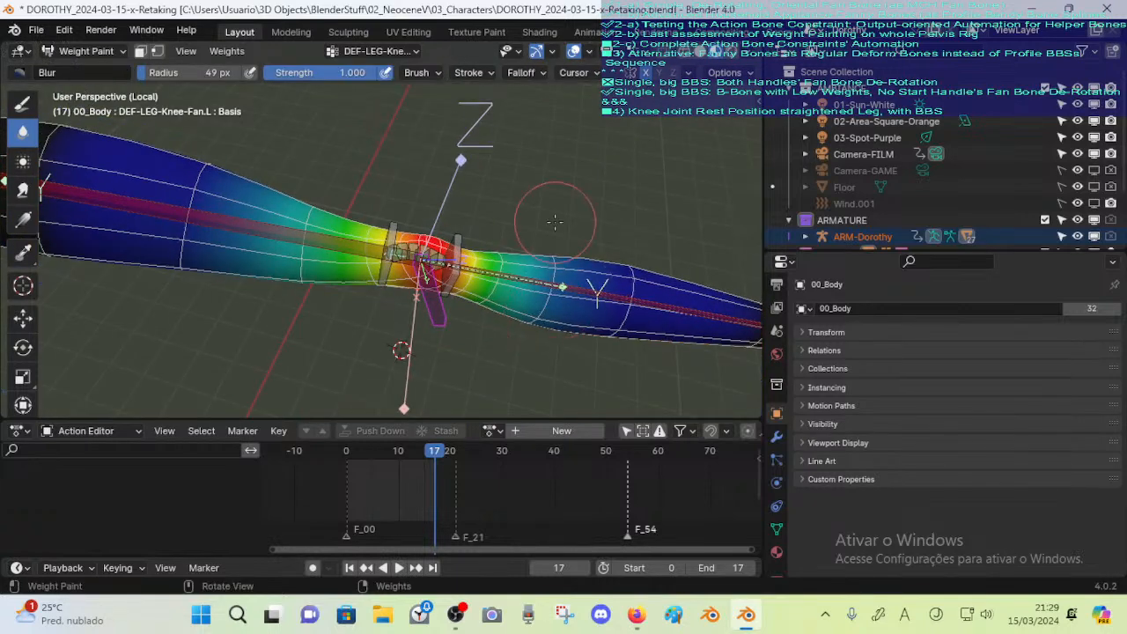
middle_drag(555, 223, 542, 305)
mouse_move(561, 249)
middle_down()
mouse_move(516, 372)
mouse_move(540, 276)
mouse_move(572, 220)
mouse_move(548, 231)
mouse_move(550, 299)
middle_up()
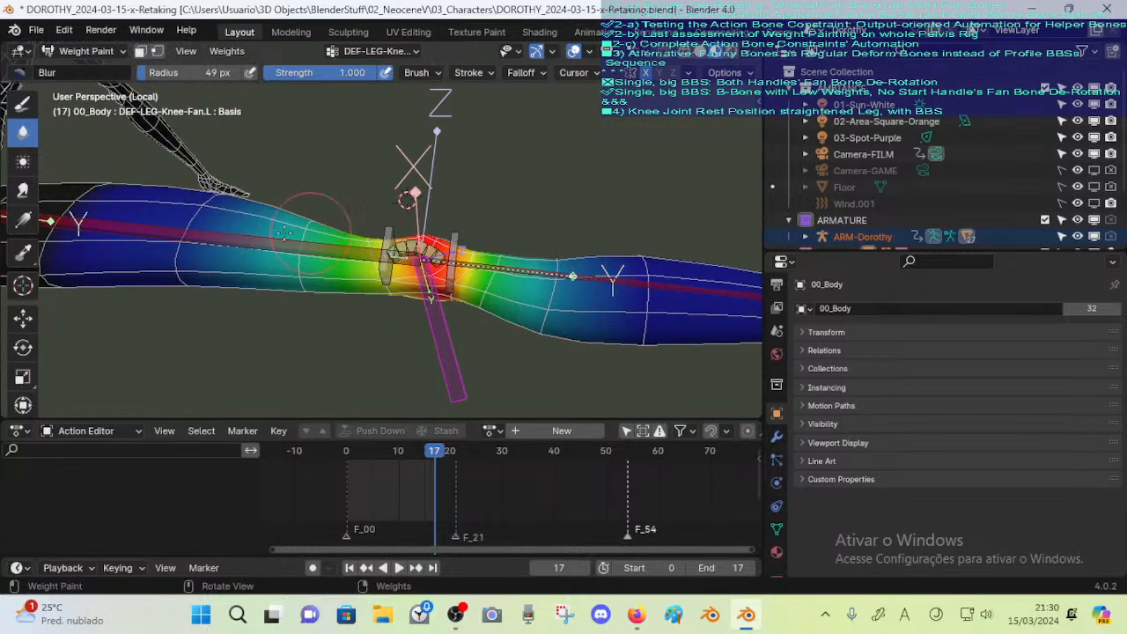
middle_drag(419, 326, 419, 299)
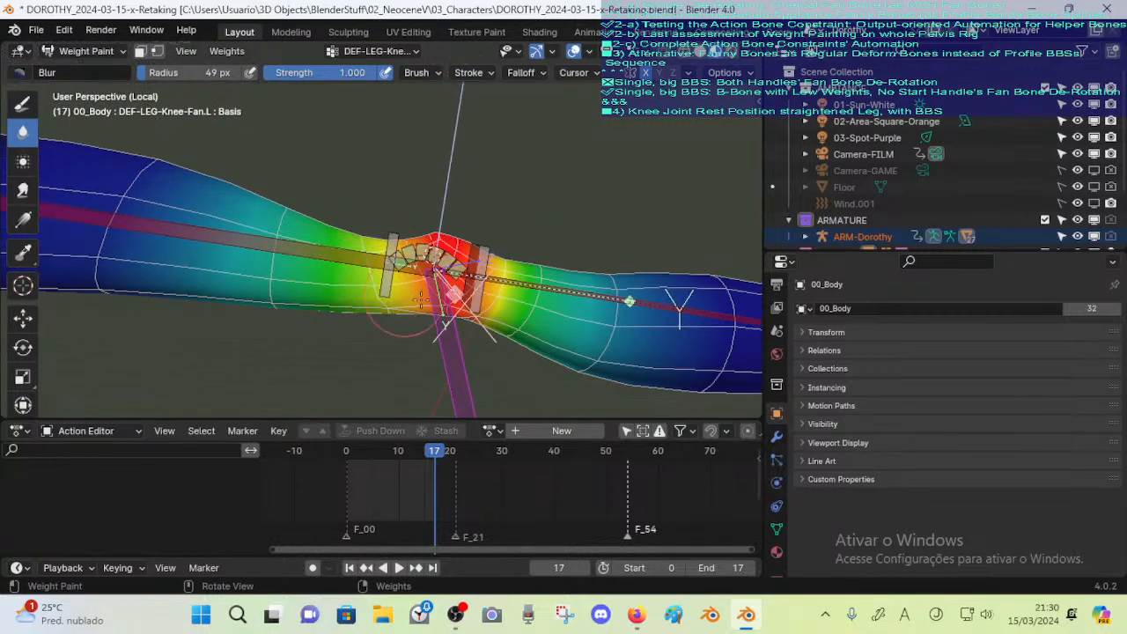
middle_drag(496, 279, 503, 247)
Refine the left knee fan bone's weights right at the knee joint with the Blur brush reduced to 29 px radius
key(f)
click(493, 263)
key(f)
click(491, 269)
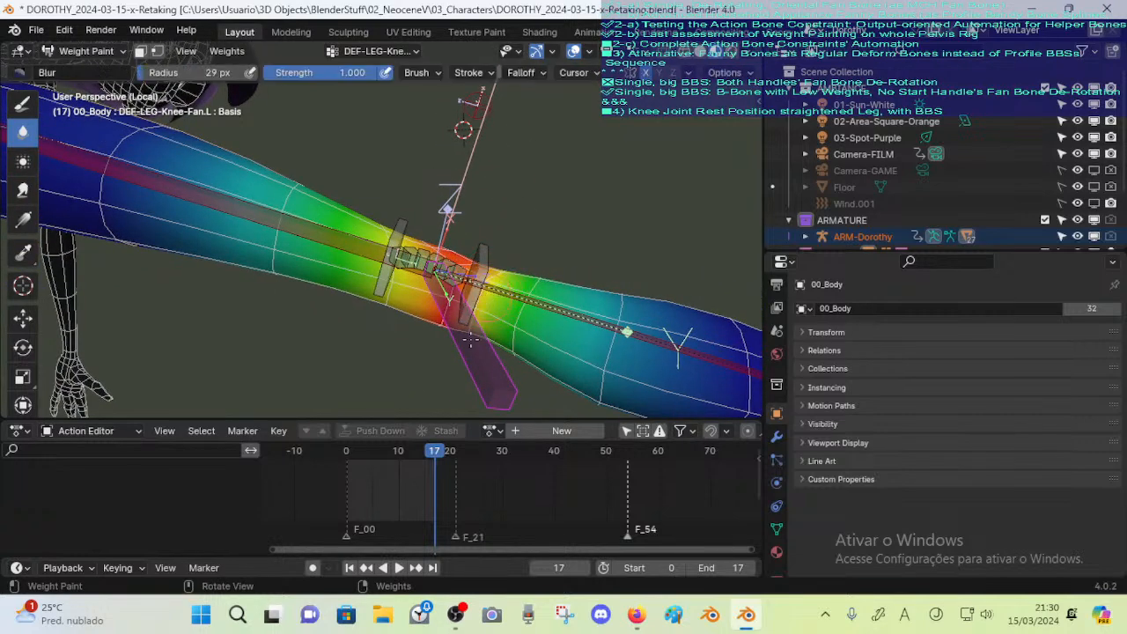
middle_drag(471, 341, 361, 317)
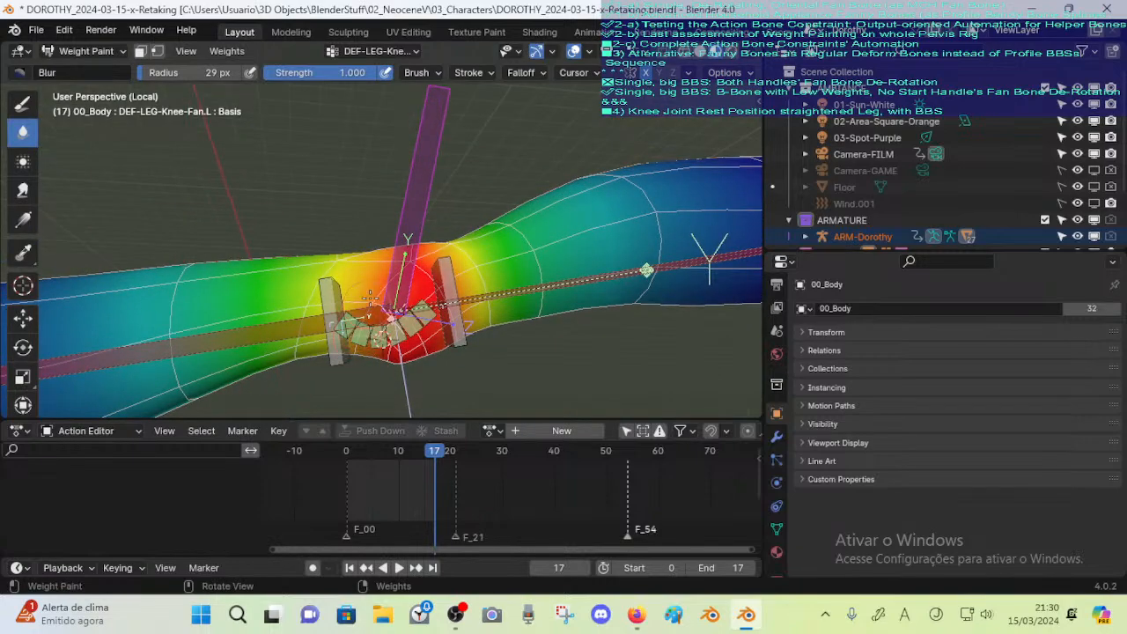
mouse_move(478, 273)
middle_down()
mouse_move(442, 371)
mouse_move(122, 155)
middle_up()
Add knee fan bone weight around the back and sides of the left knee with the Draw brush at weight 1.000 and 29 px radius
click(23, 102)
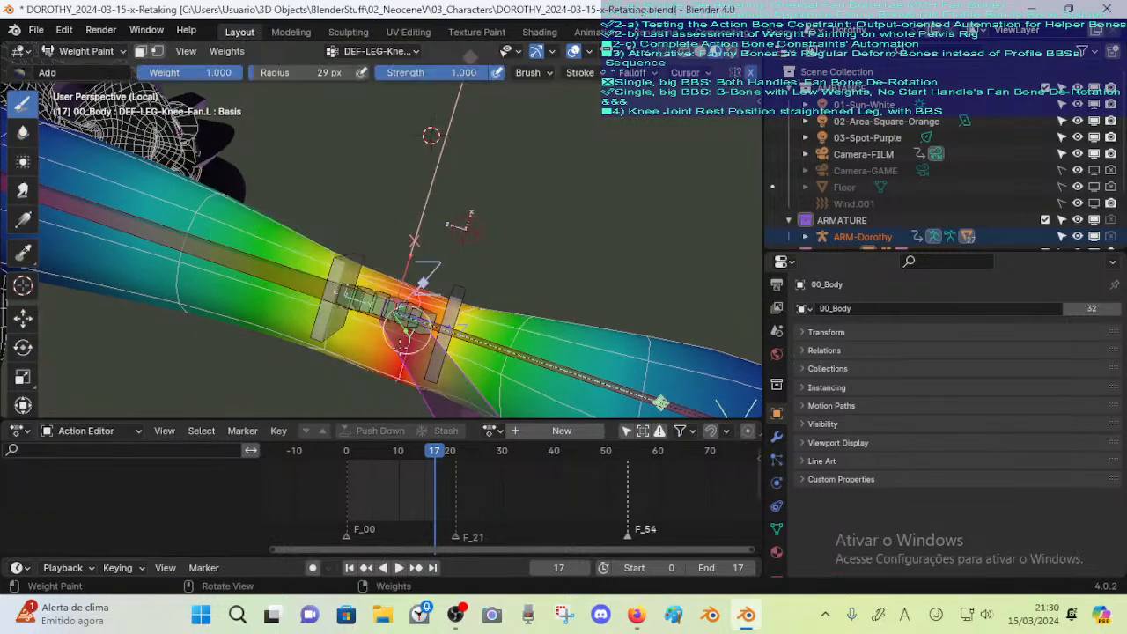
middle_drag(412, 341, 412, 362)
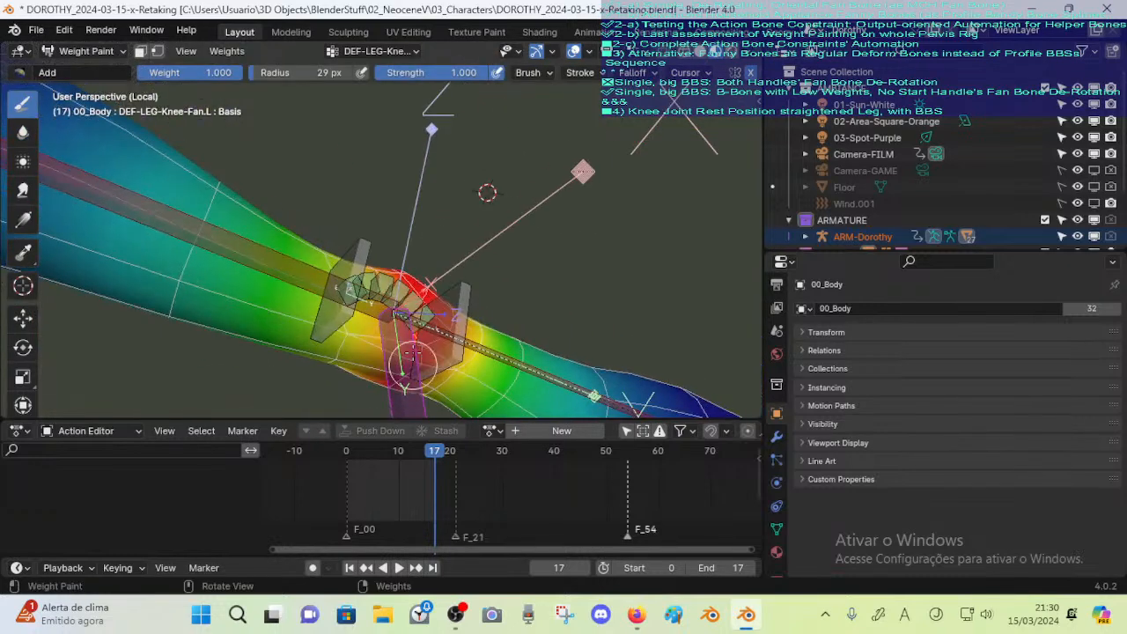
mouse_move(427, 315)
middle_down()
mouse_move(421, 337)
mouse_move(421, 319)
middle_up()
middle_drag(420, 269, 393, 307)
middle_drag(421, 264, 415, 326)
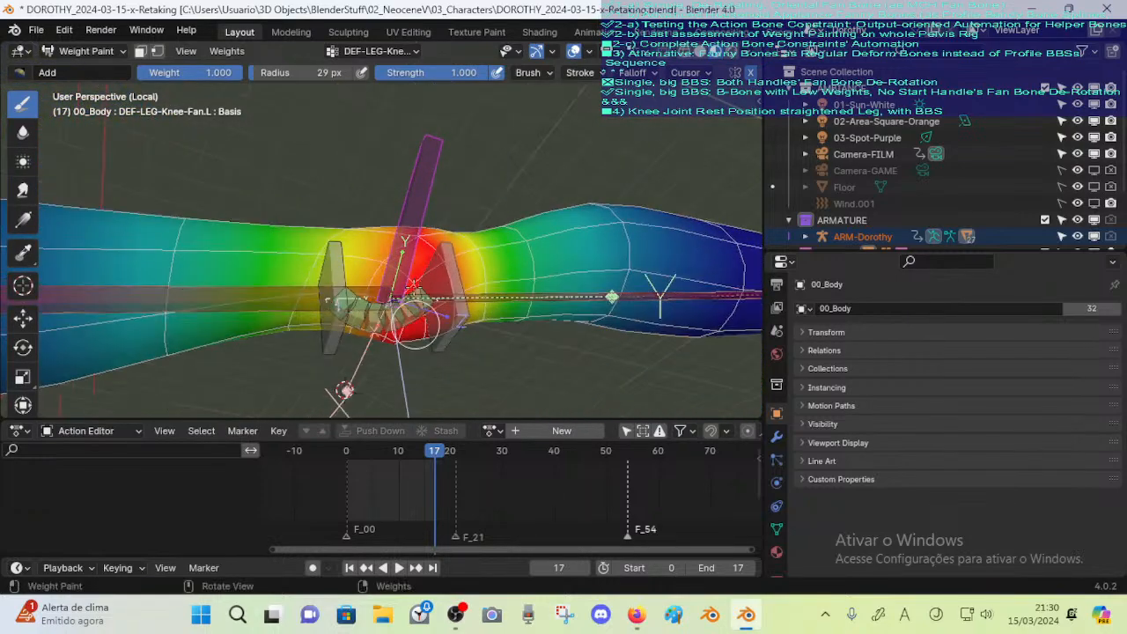
mouse_move(432, 266)
middle_down()
mouse_move(412, 301)
mouse_move(455, 416)
mouse_move(462, 394)
middle_up()
shift+middle_drag(449, 310, 426, 267)
middle_drag(426, 266, 453, 271)
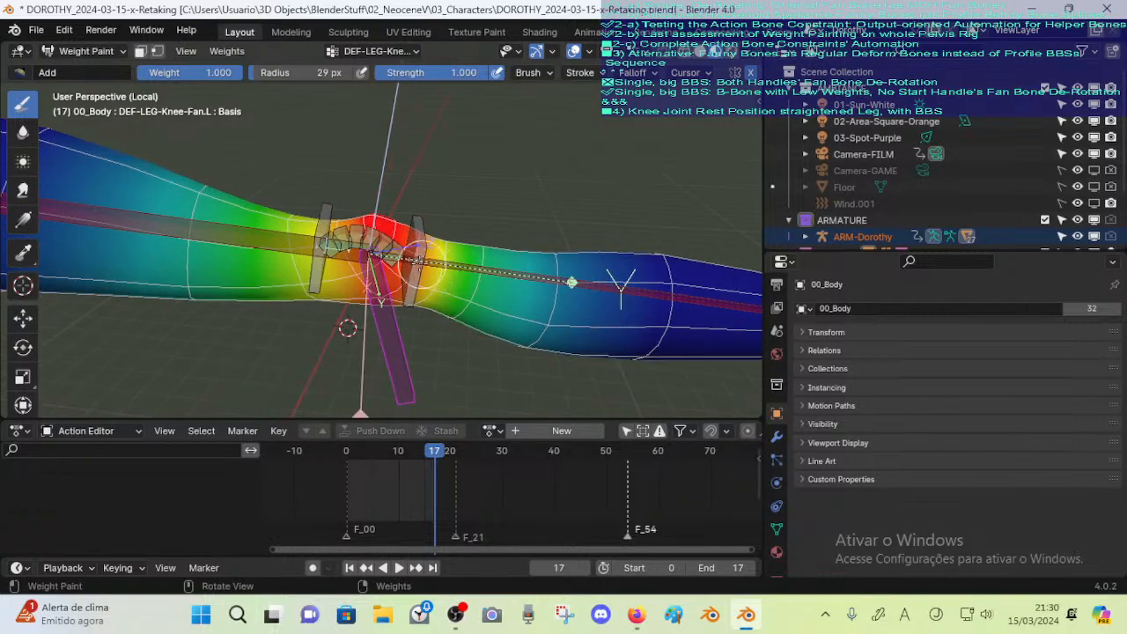
Switch to the left knee bendy bone's weights and show them along the whole thigh and shin transition
alt+click(371, 239)
scroll(392, 291, down, 3)
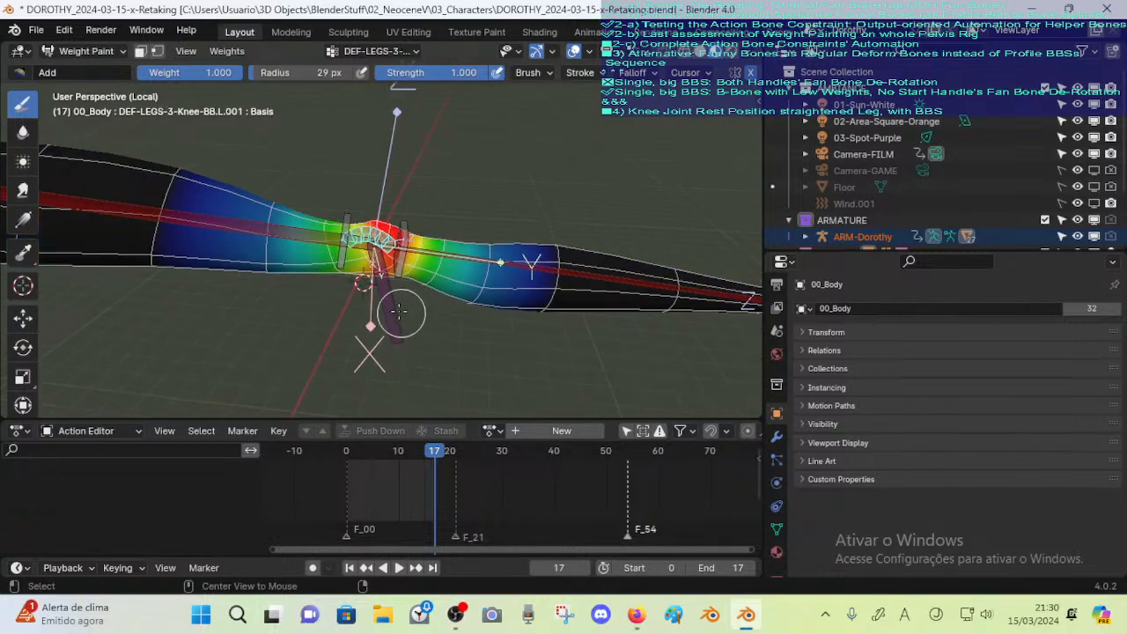
Switch from the left knee bendy bone's weights to the left knee fan bone's weights and save the file
middle_drag(401, 304, 447, 261)
key(ctrl+s)
alt+click(417, 326)
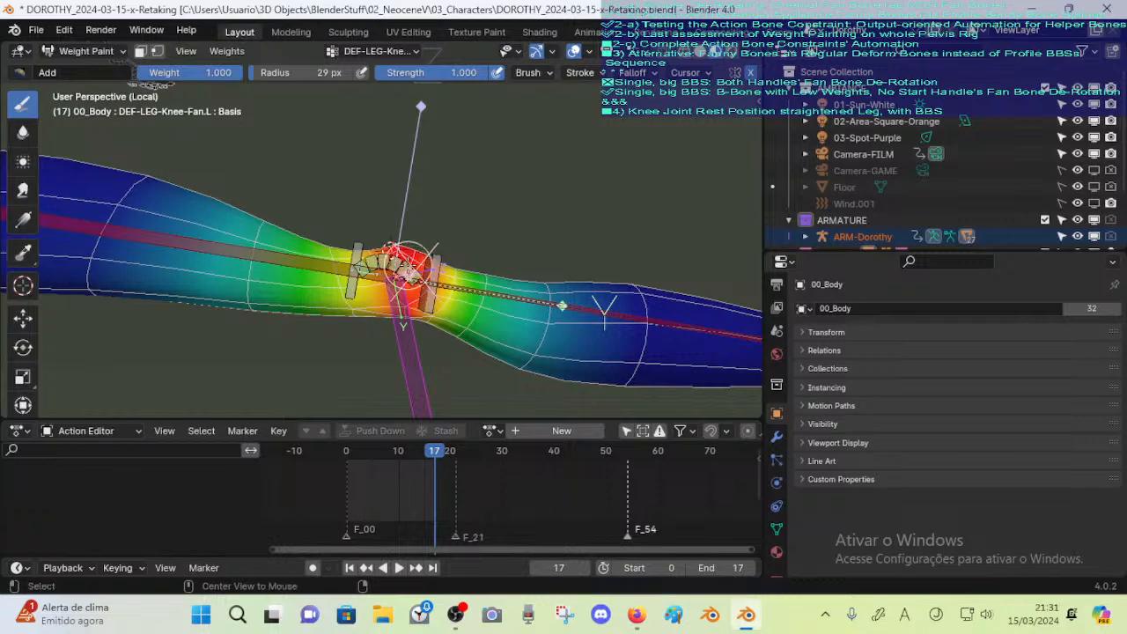
ctrl+click(410, 303)
ctrl+click(410, 312)
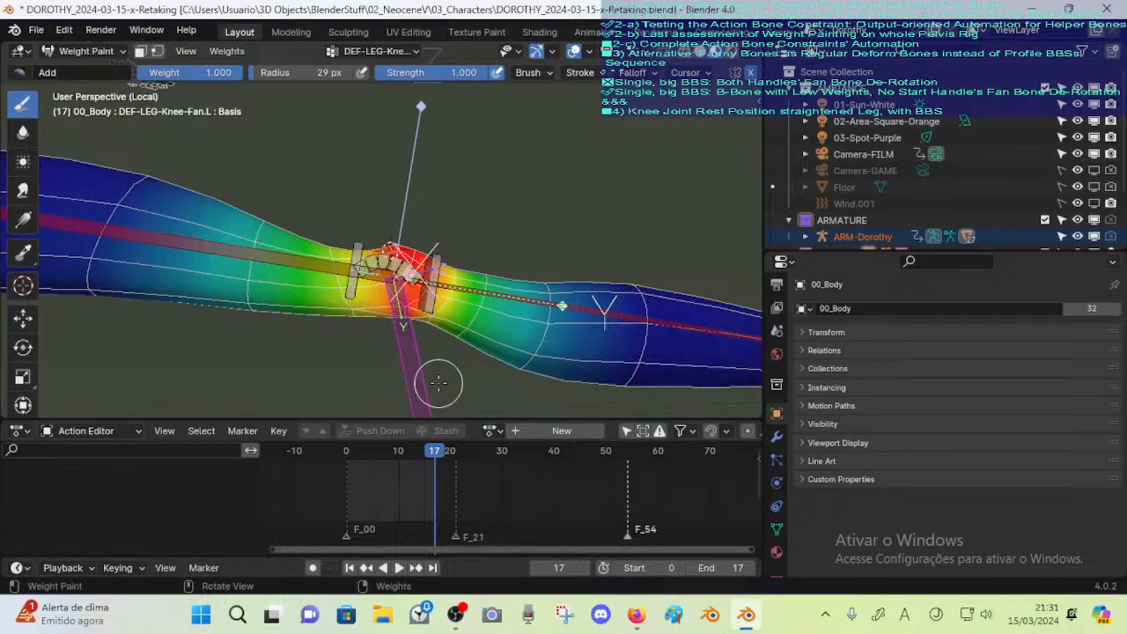
key(ctrl+s)
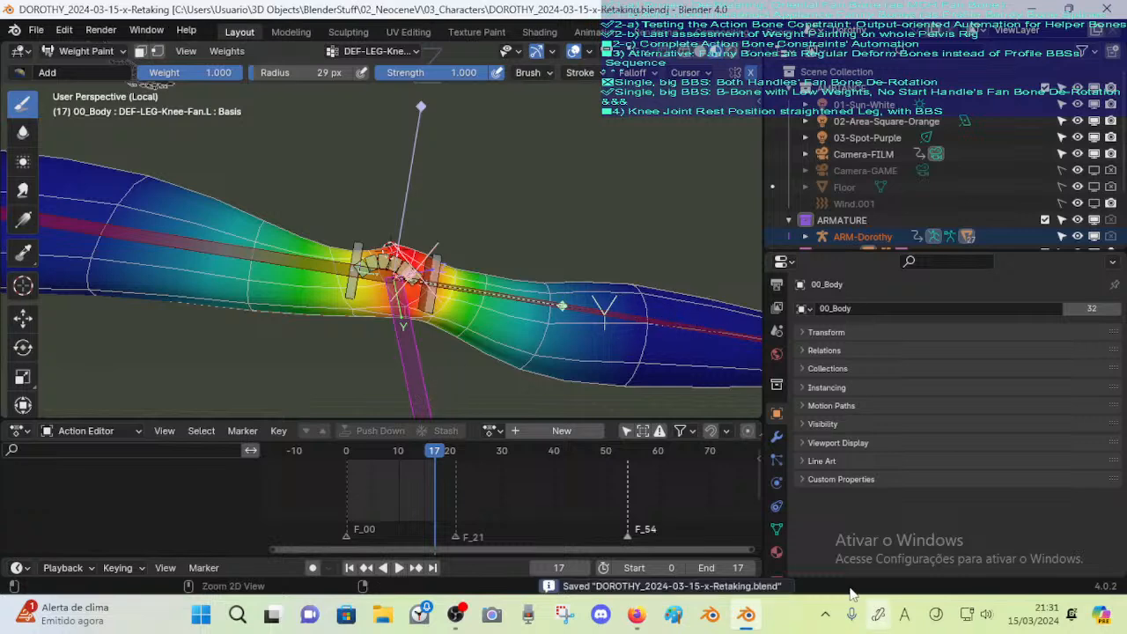
Show the body mesh's vertex groups in a taller list and add a new vertex group
click(776, 528)
click(806, 335)
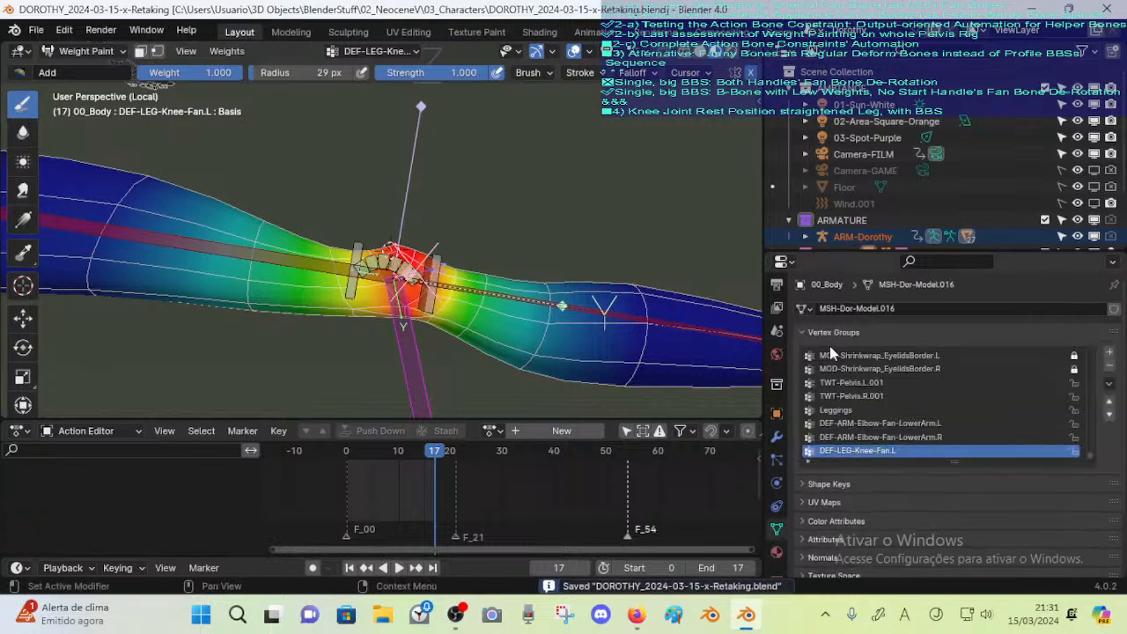
scroll(951, 424, down, 1)
drag(952, 457, 952, 498)
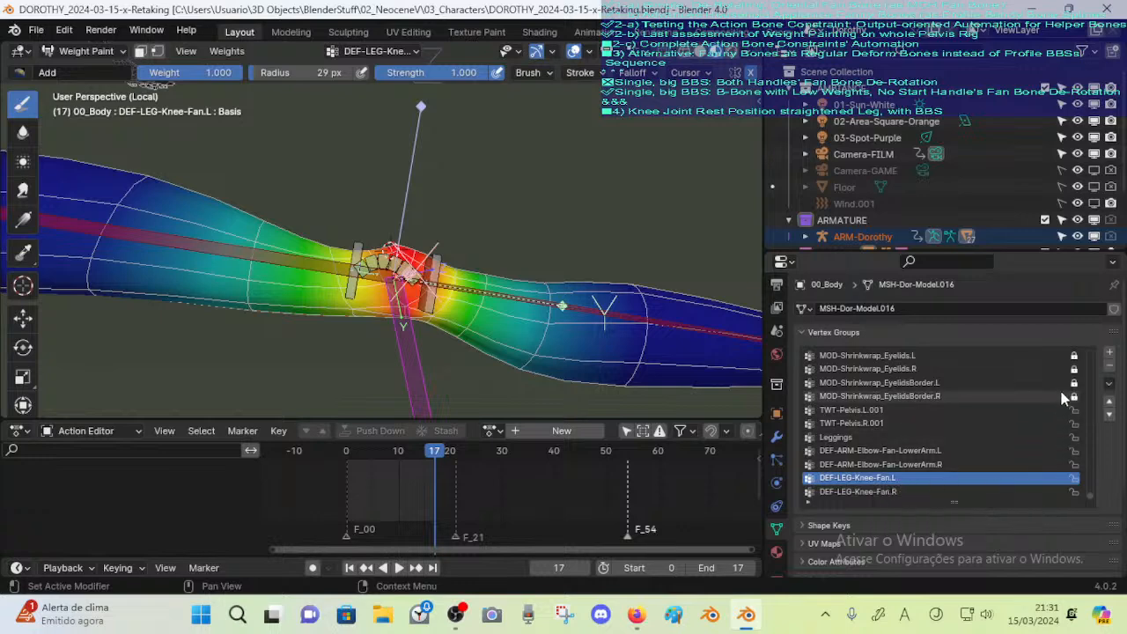
click(1111, 355)
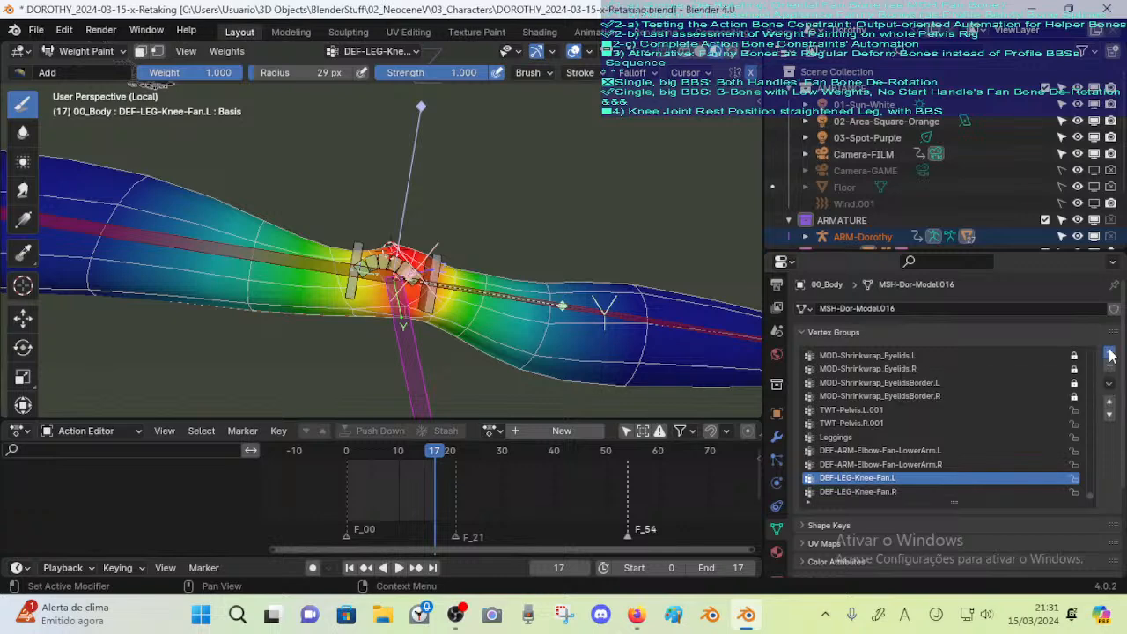
View the DEF-LEG-Knee-Fan.R weights, return to the DEF-LEG-Knee-Fan.L group, save the file, and look through the vertex group operations
click(870, 477)
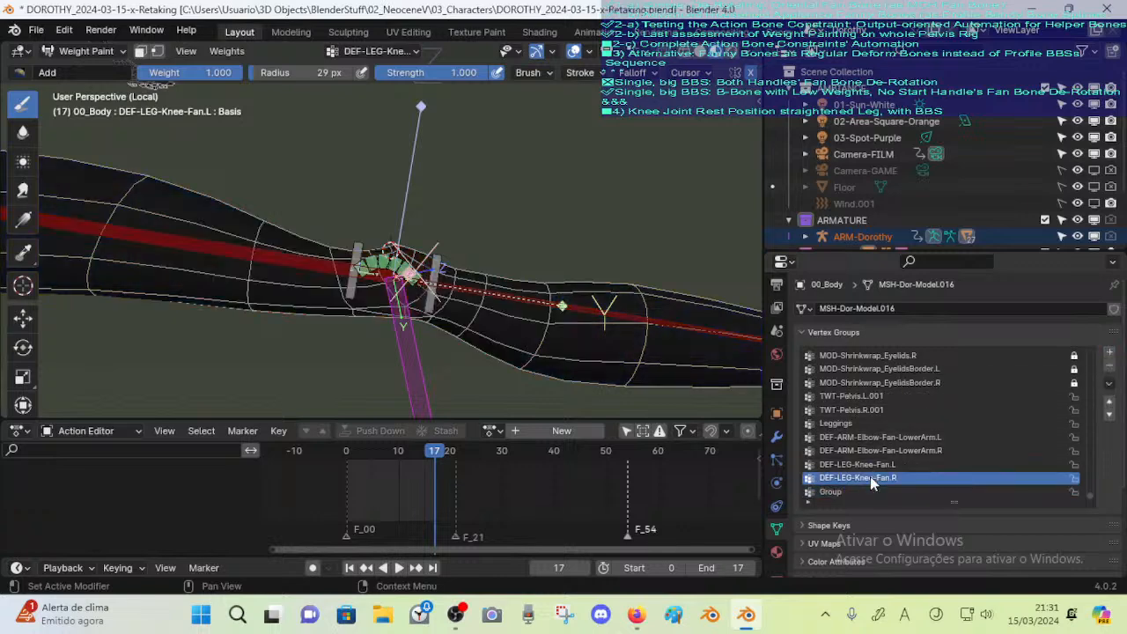
click(864, 489)
click(860, 480)
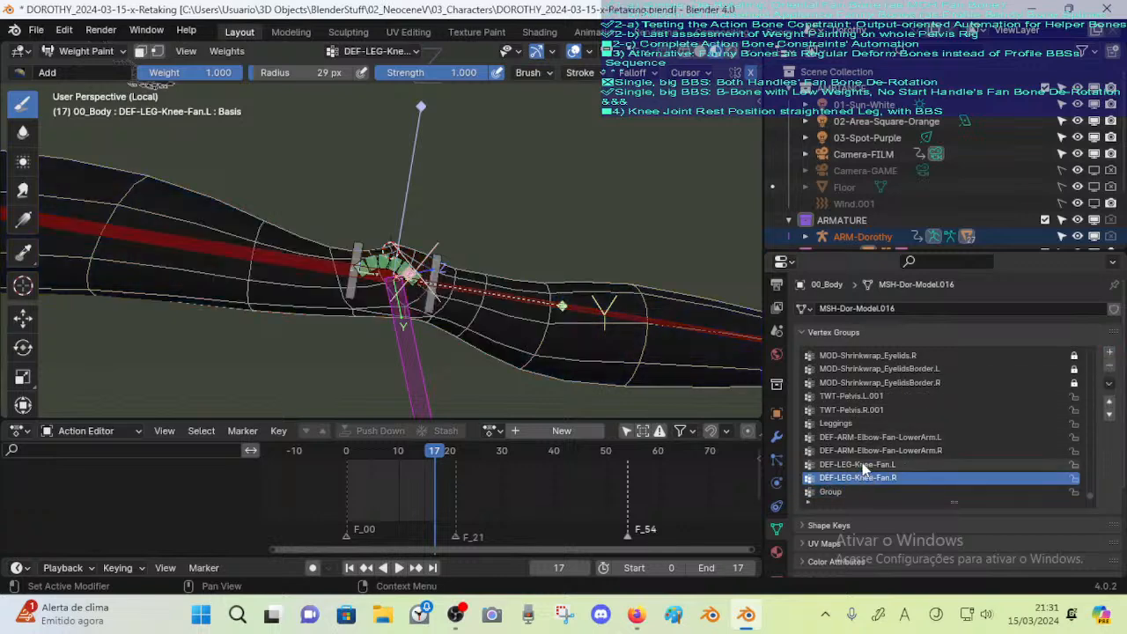
click(862, 464)
key(ctrl+s)
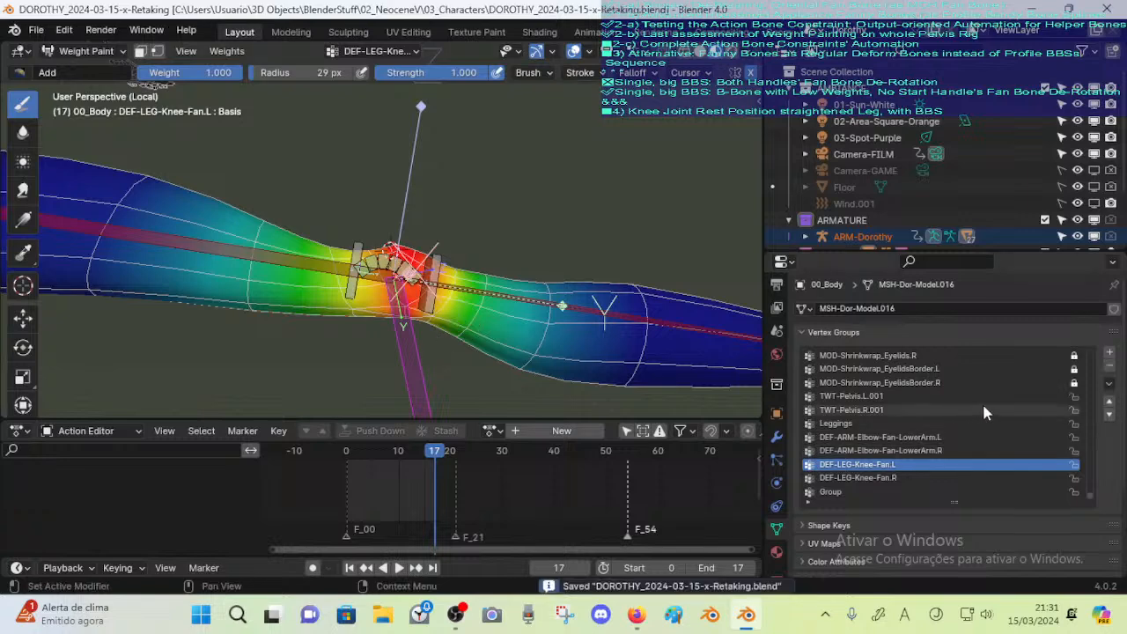
click(1110, 386)
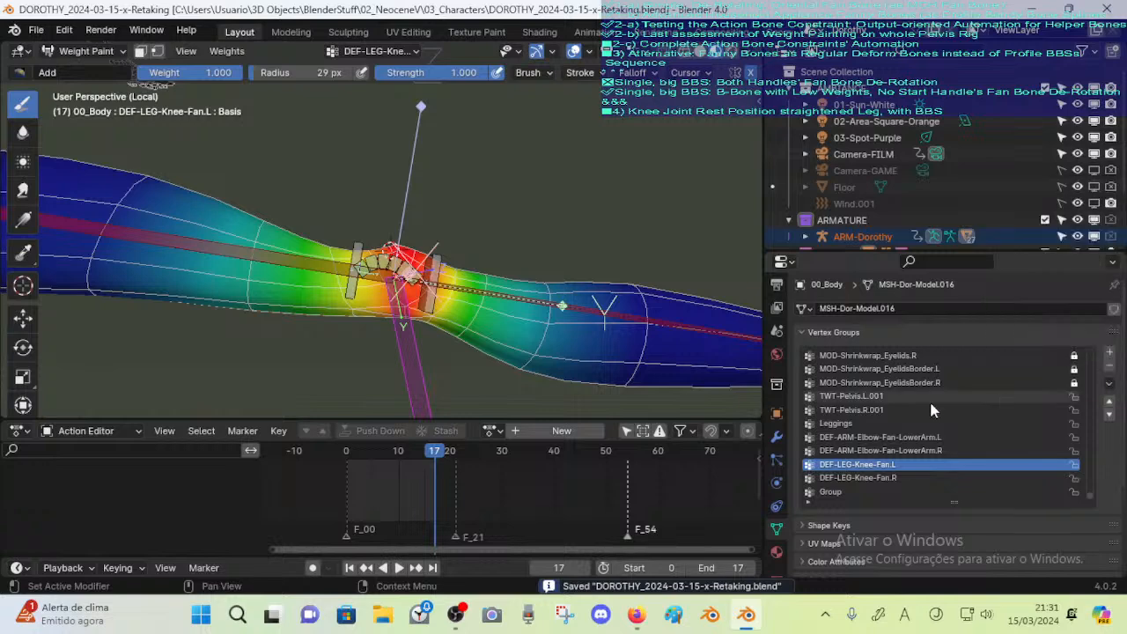
click(1109, 383)
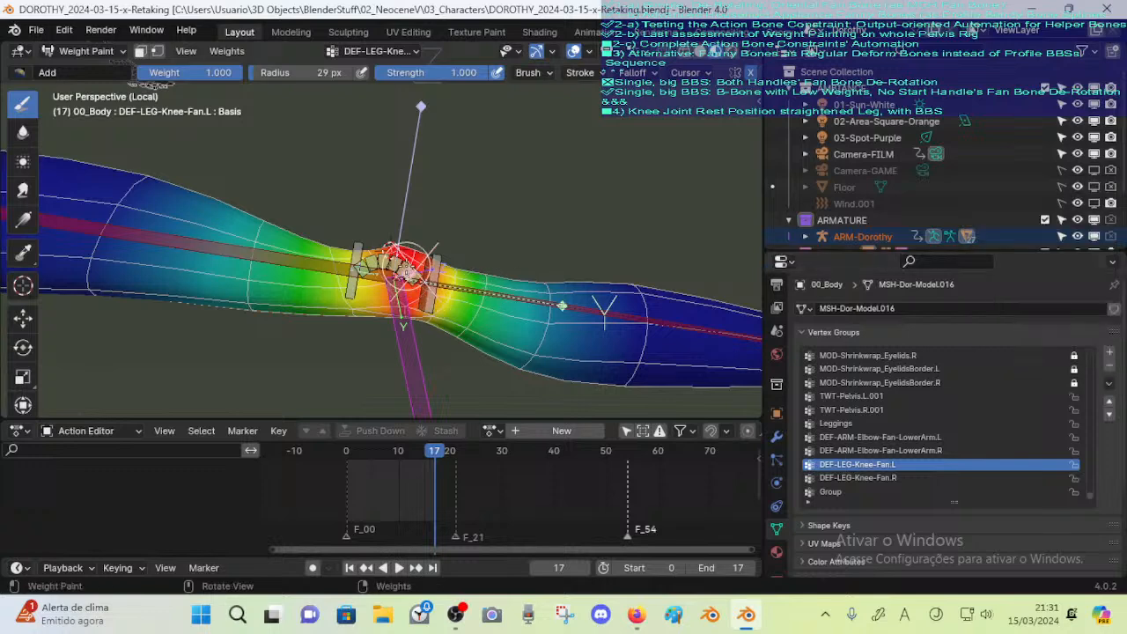
Undo the last vertex group selection and switch to the left knee bendy bone's weights
click(408, 263)
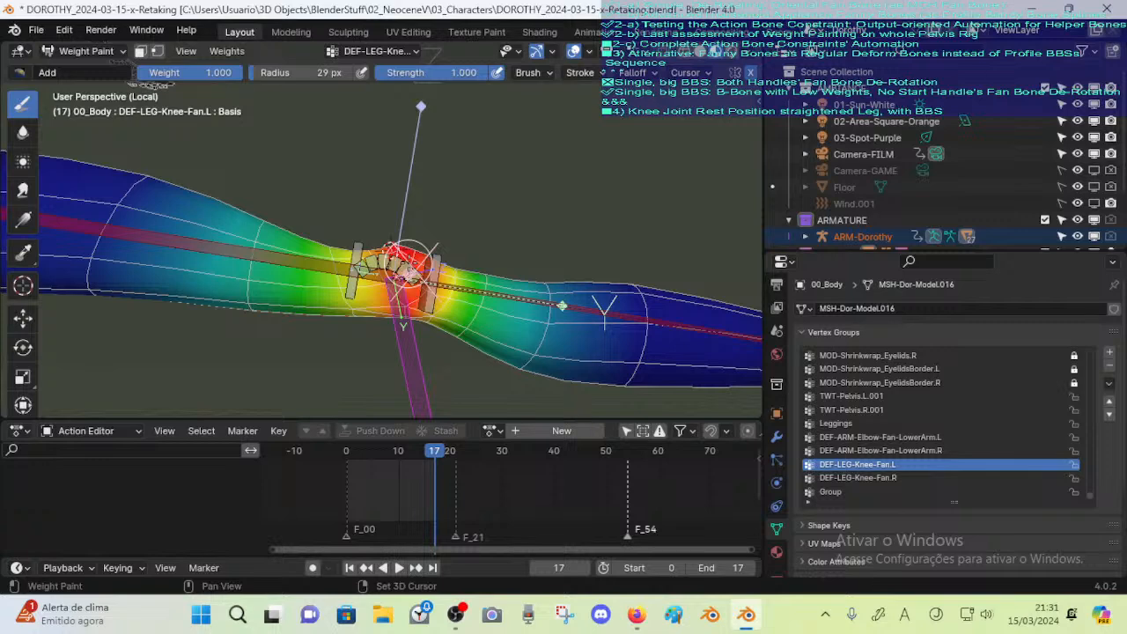
key(ctrl+z)
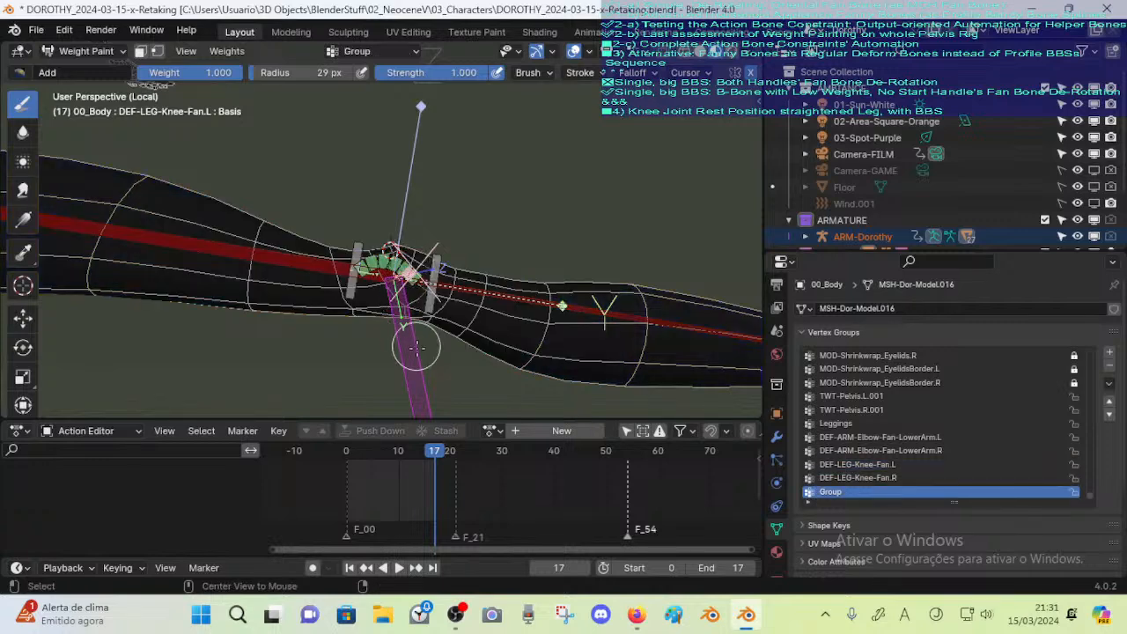
alt+click(415, 348)
alt+click(406, 273)
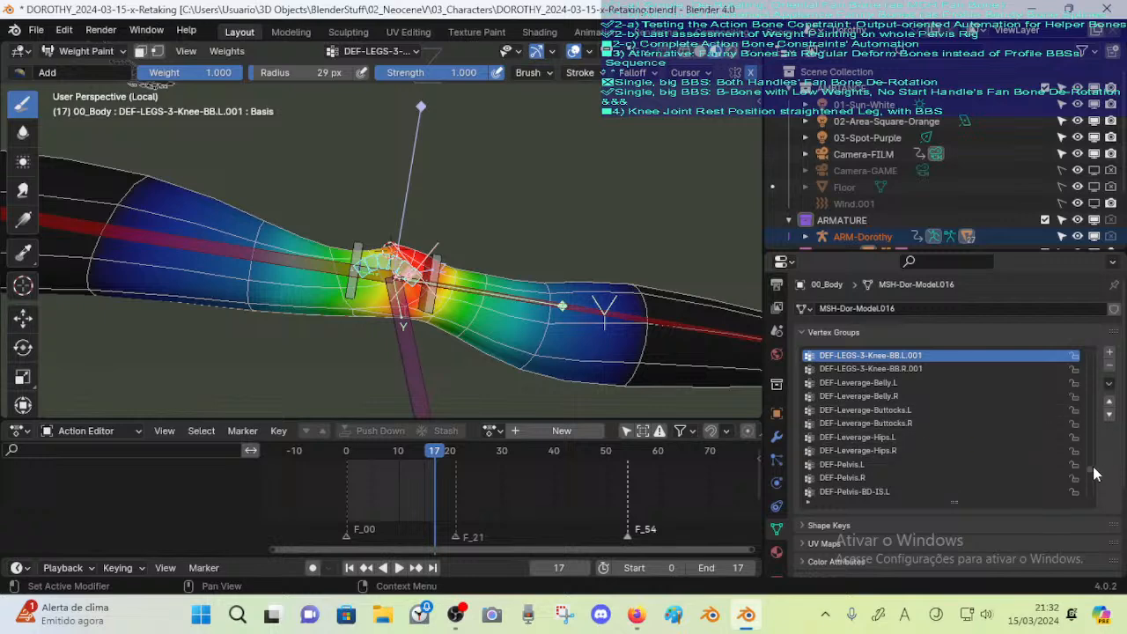
Make DEF-LEG-Knee-Fan.L the active vertex group while keeping the left knee bendy bone selected, and save the file
drag(1093, 467, 1083, 506)
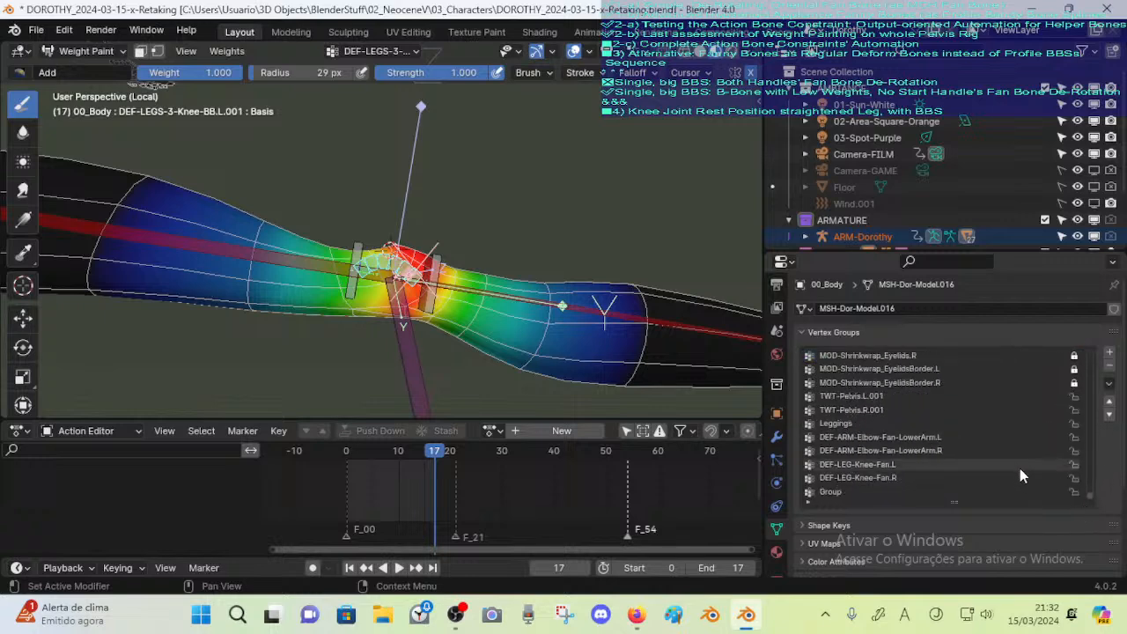
scroll(1016, 471, up, 3)
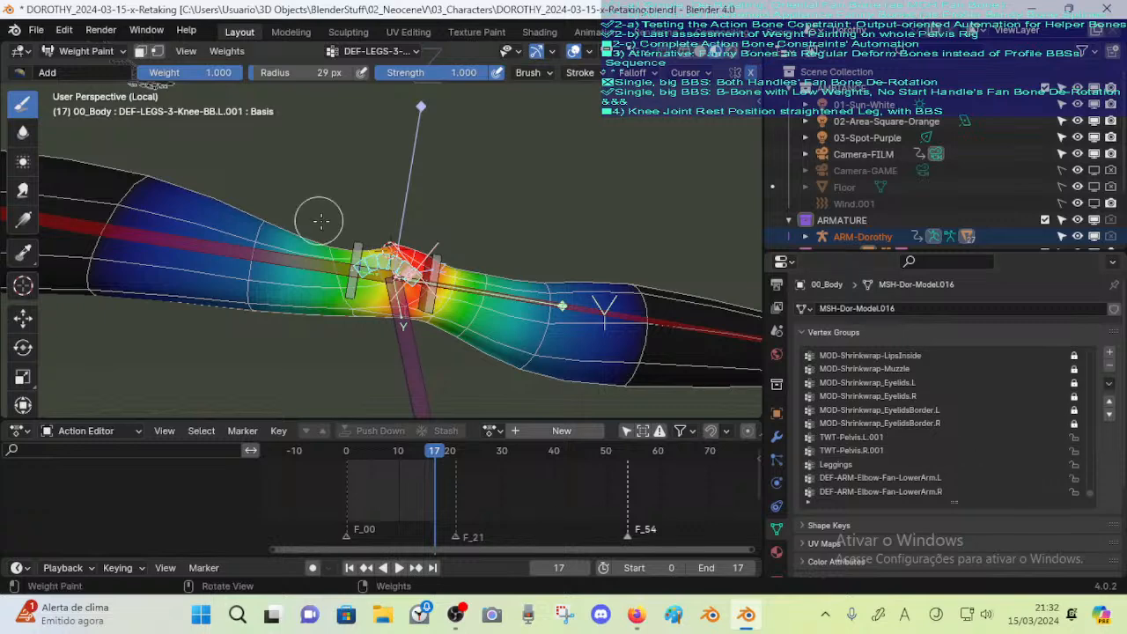
scroll(935, 465, down, 3)
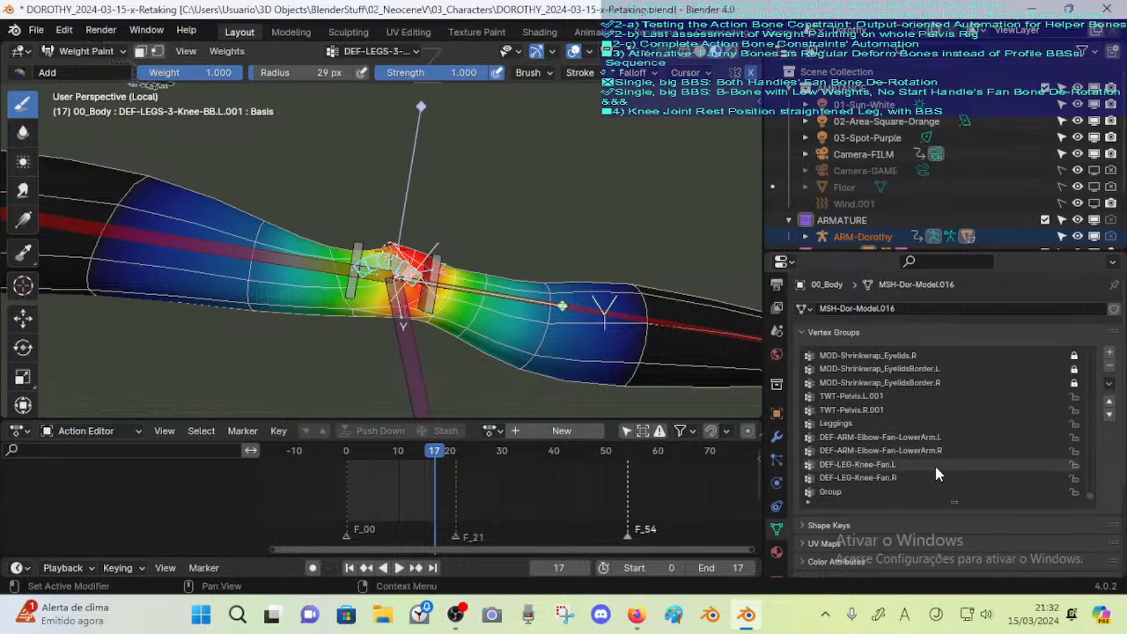
click(853, 465)
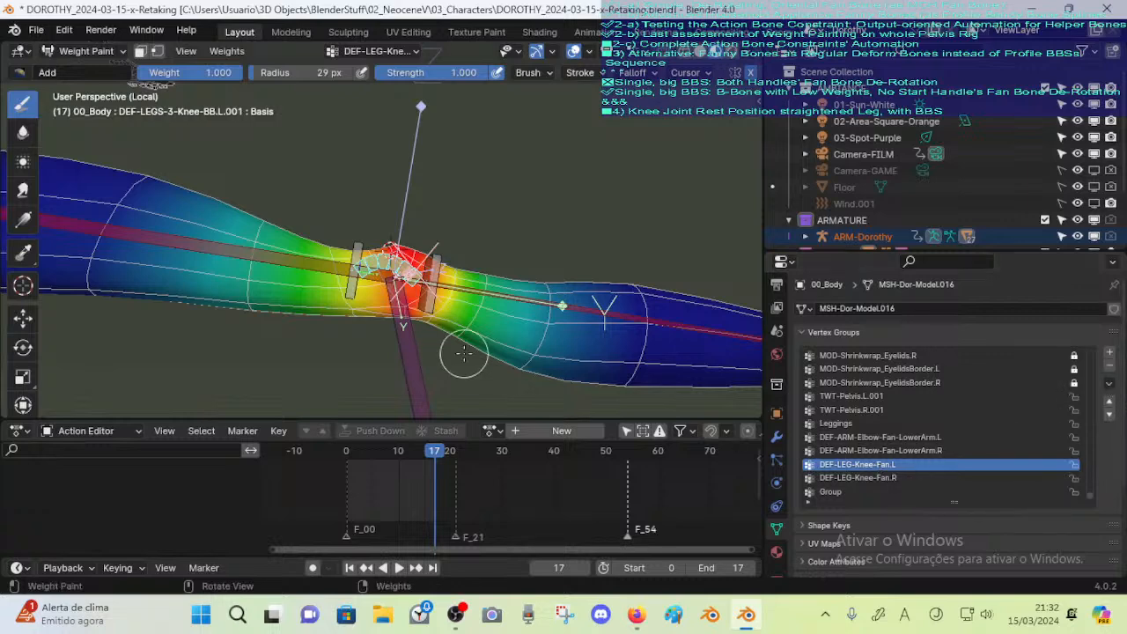
key(ctrl+s)
click(1108, 383)
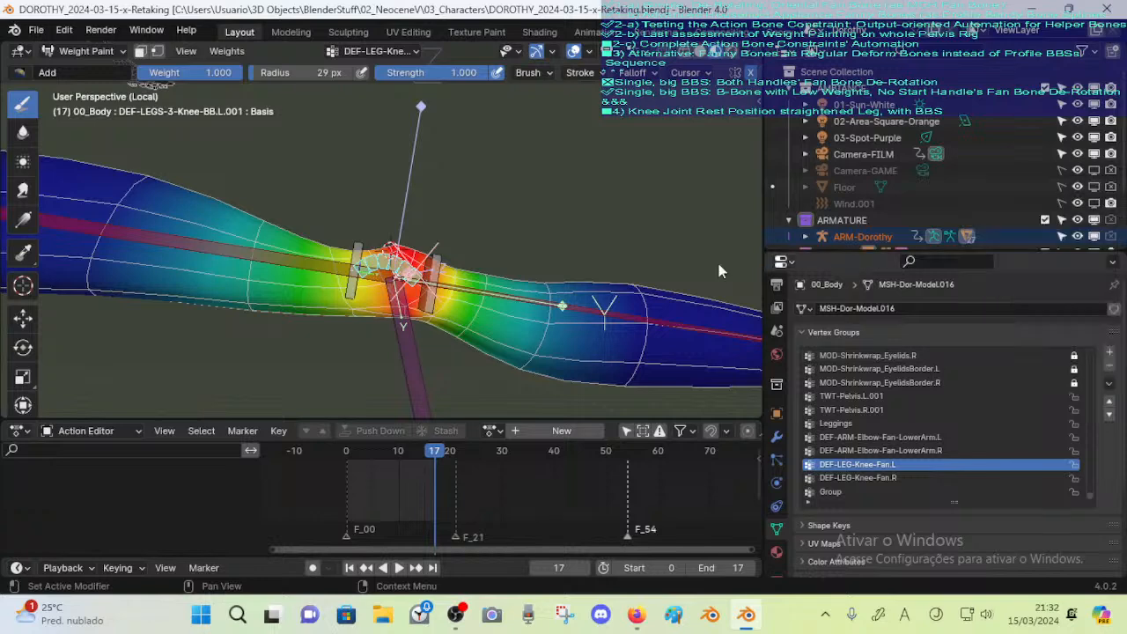
Deselect the mesh elements and select the left knee bendy bone and knee fan bone together, with DEF-LEG-Knee-Fan.L as the active group
key(alt+a)
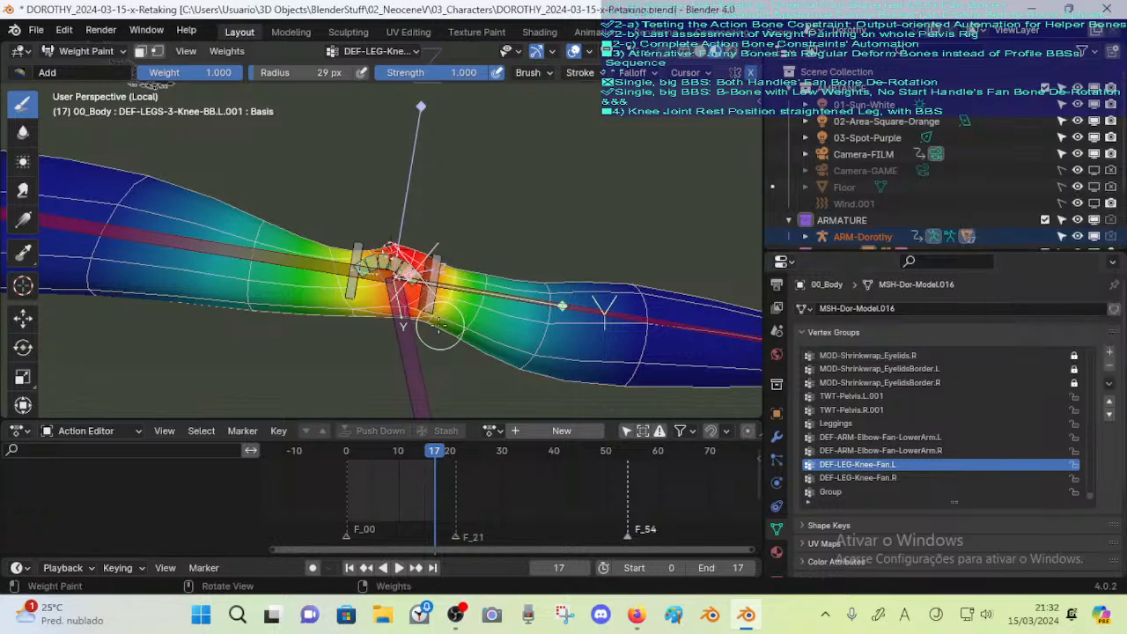
key(ctrl+s)
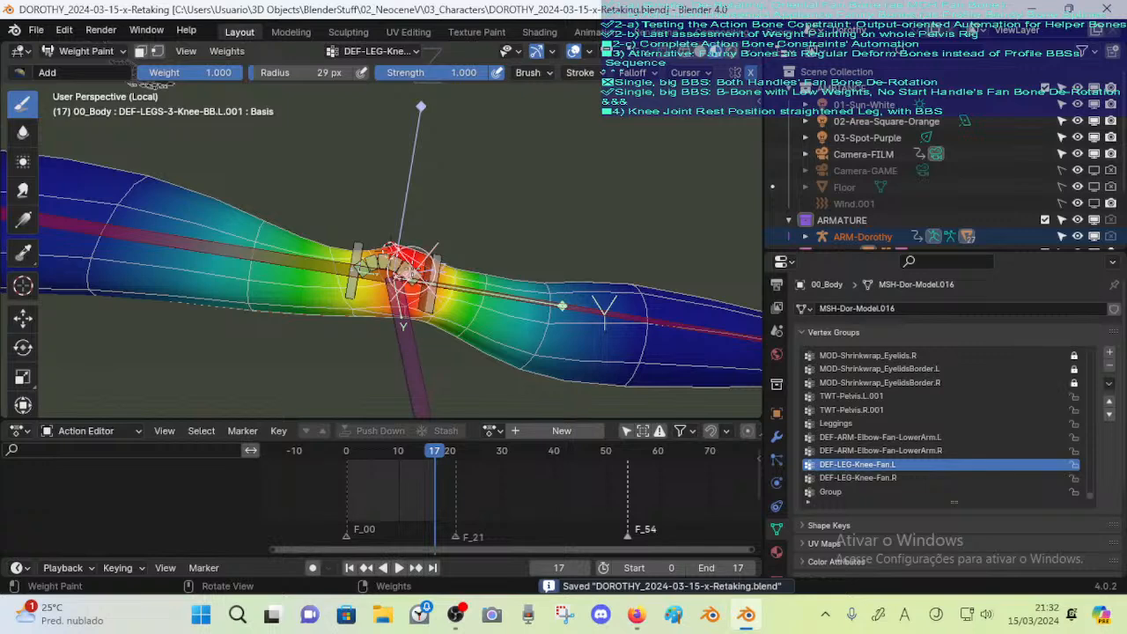
shift+click(411, 270)
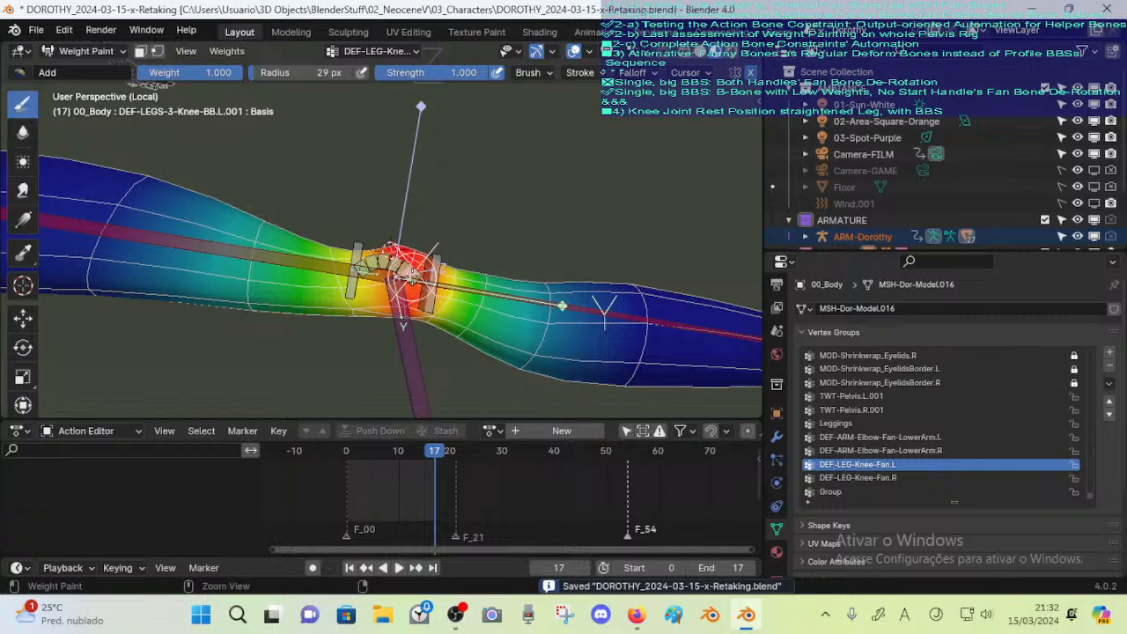
alt+click(410, 266)
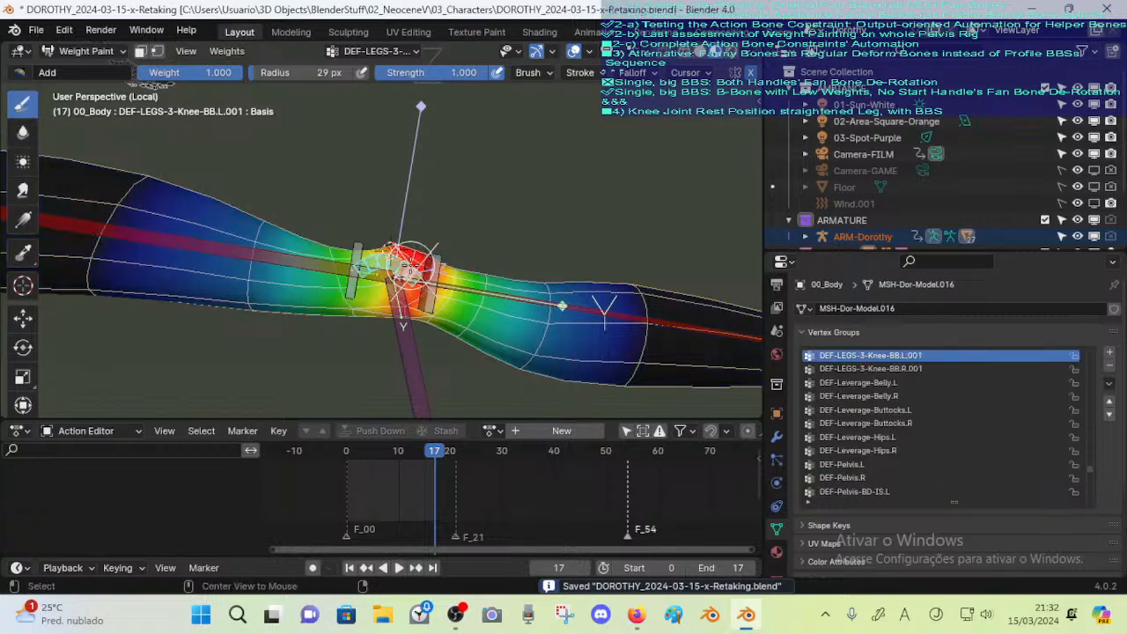
alt+shift+click(410, 344)
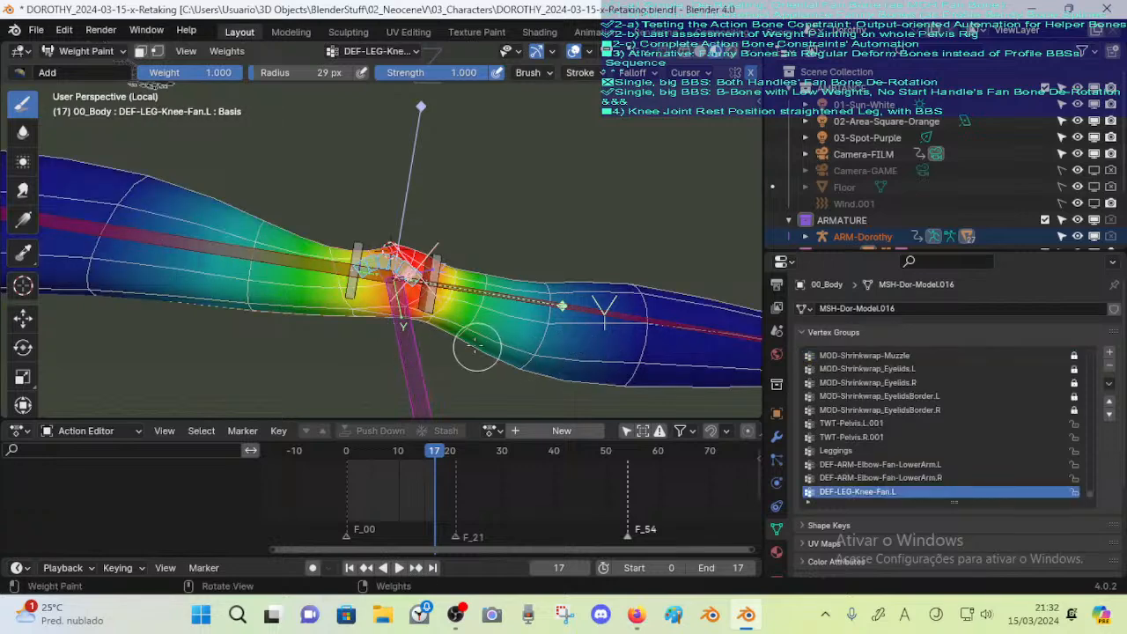
alt+click(411, 350)
key(ctrl+z)
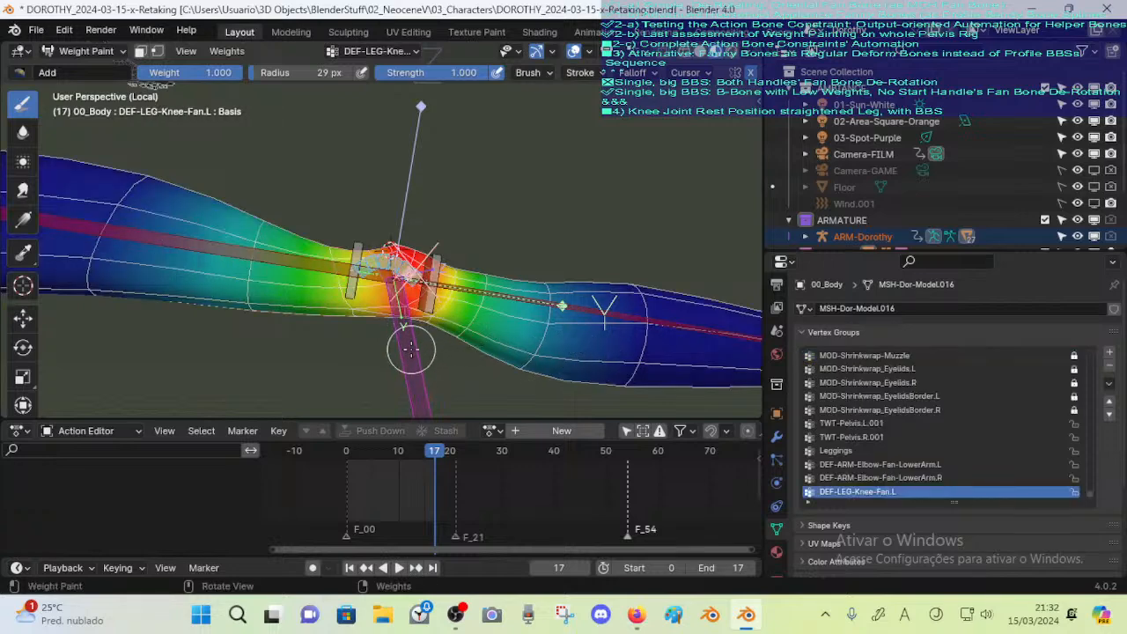
alt+shift+click(412, 366)
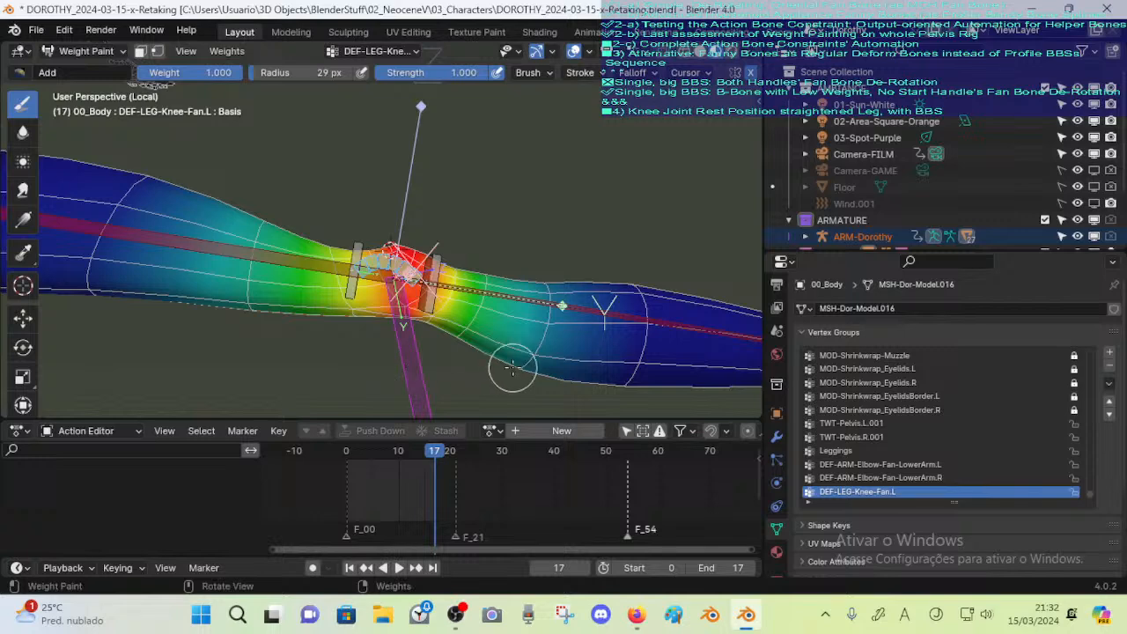
shift+middle_drag(503, 367, 508, 347)
scroll(995, 461, down, 2)
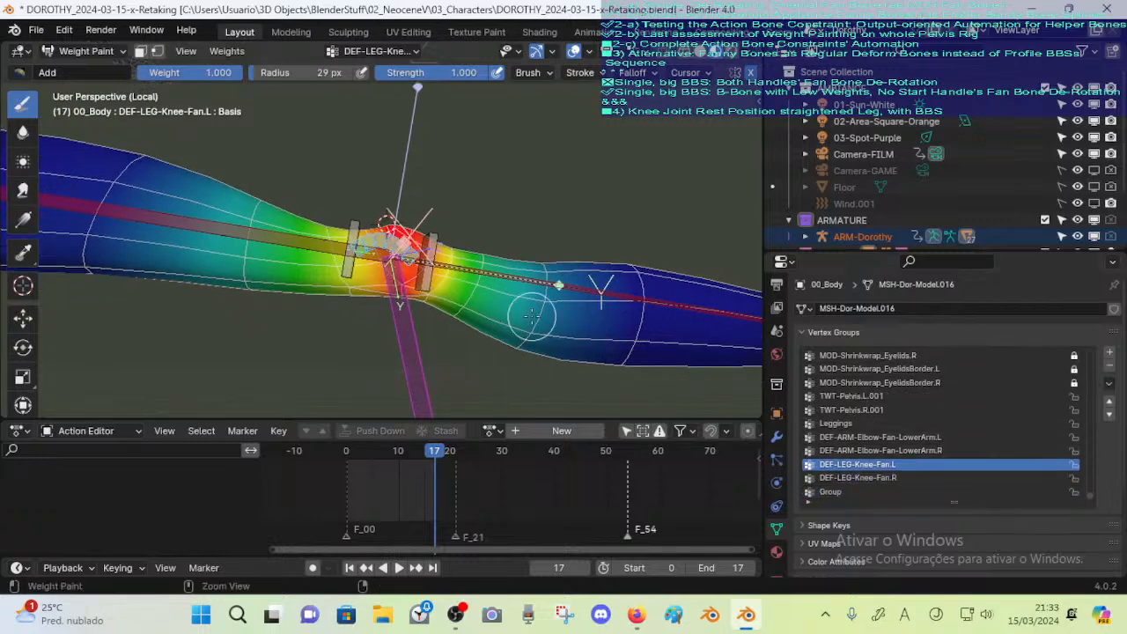
Save the file and try to copy the DEF-LEG-Knee-Fan.L weights with Copy Vertex Group to Selected
key(ctrl+s)
click(1109, 384)
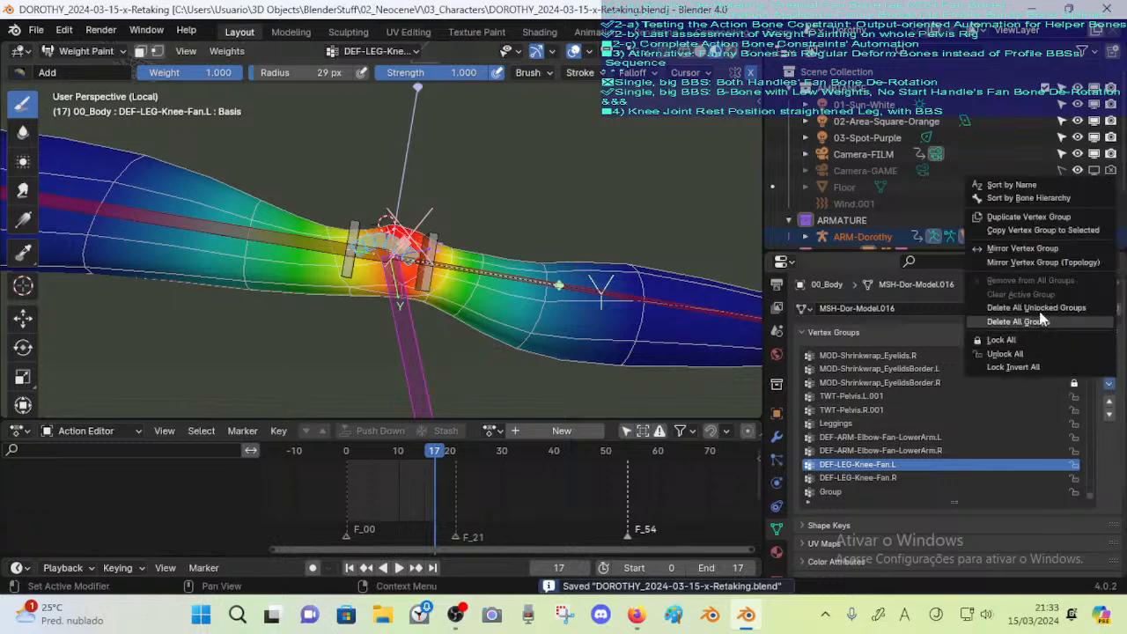
click(1020, 230)
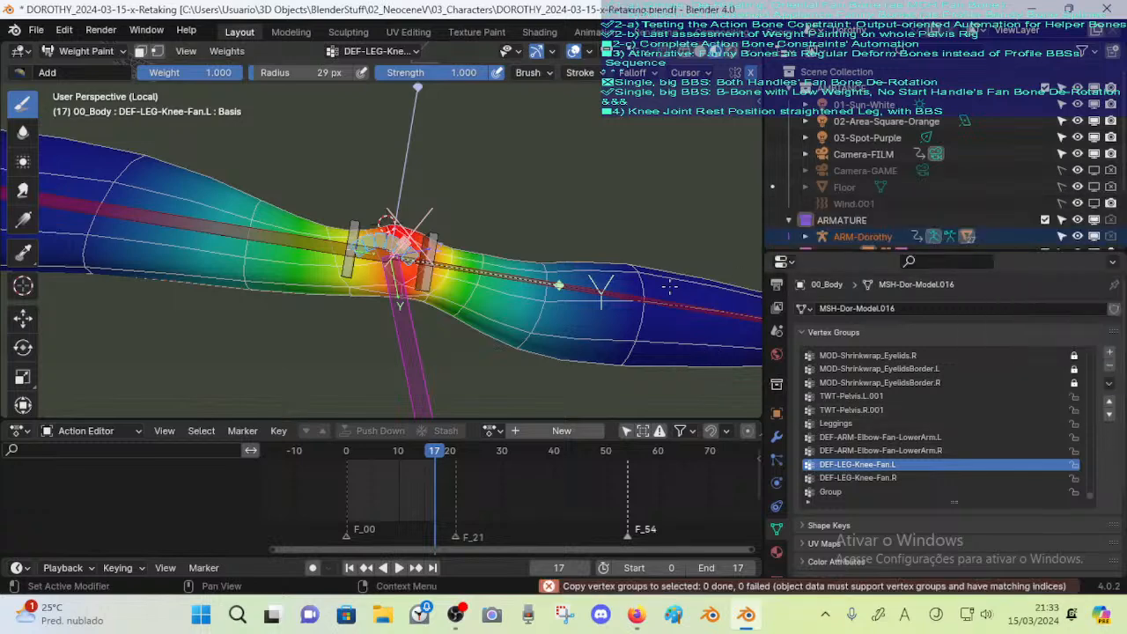
click(1109, 390)
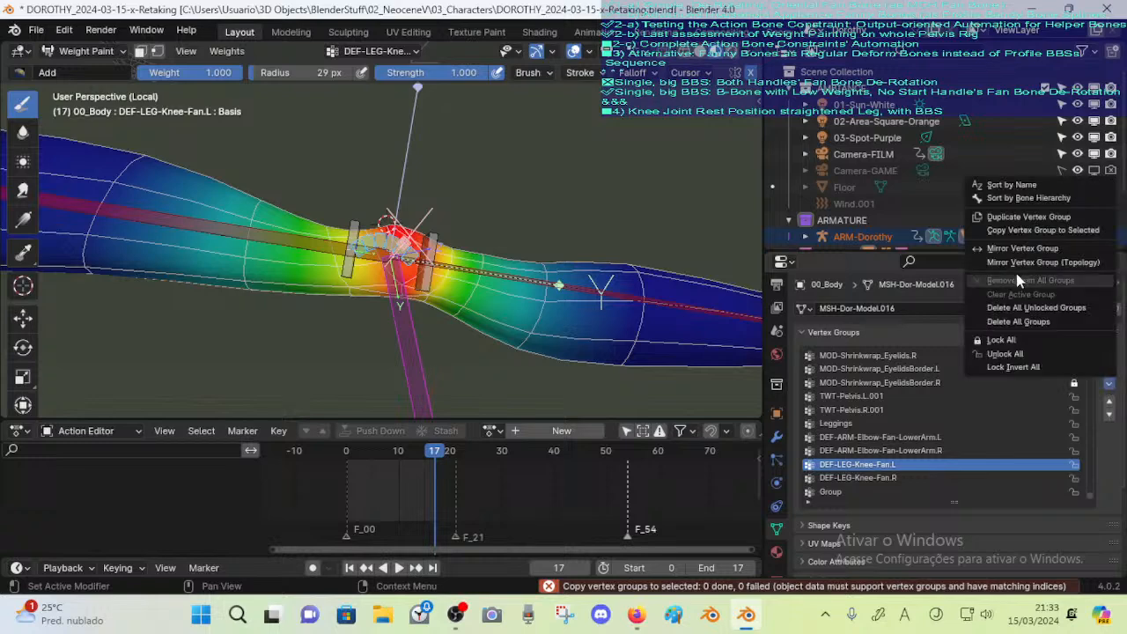
click(1025, 230)
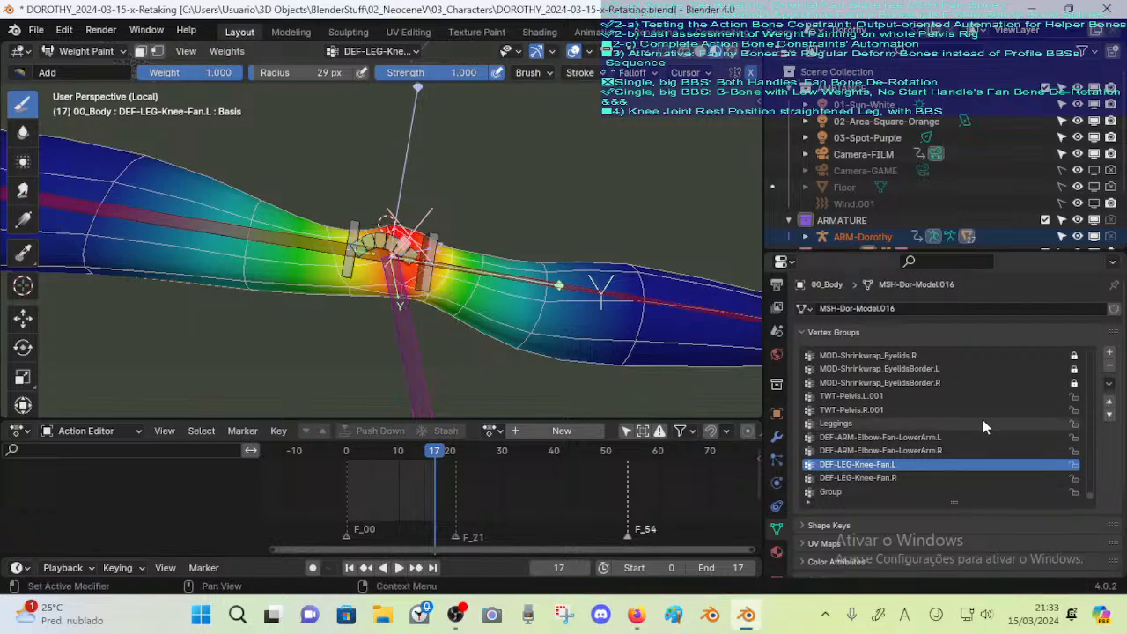
Duplicate the DEF-LEG-Knee-Fan.L vertex group and make the right knee bendy bone's group, DEF-LEGS-3-Knee-BB.R.001, active
click(1108, 383)
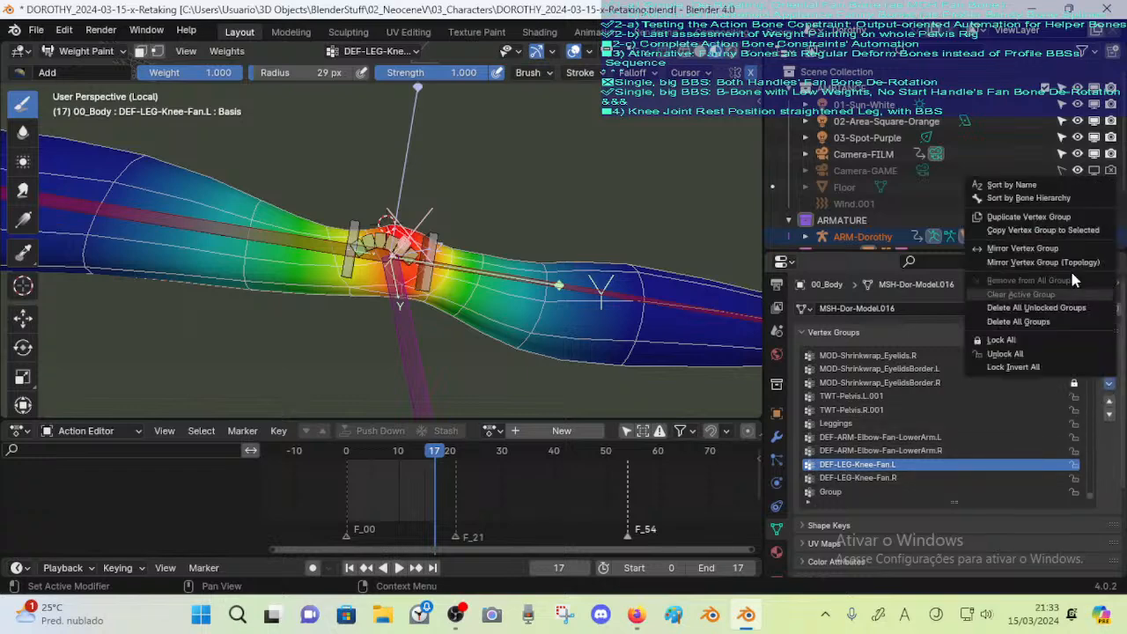
click(1039, 220)
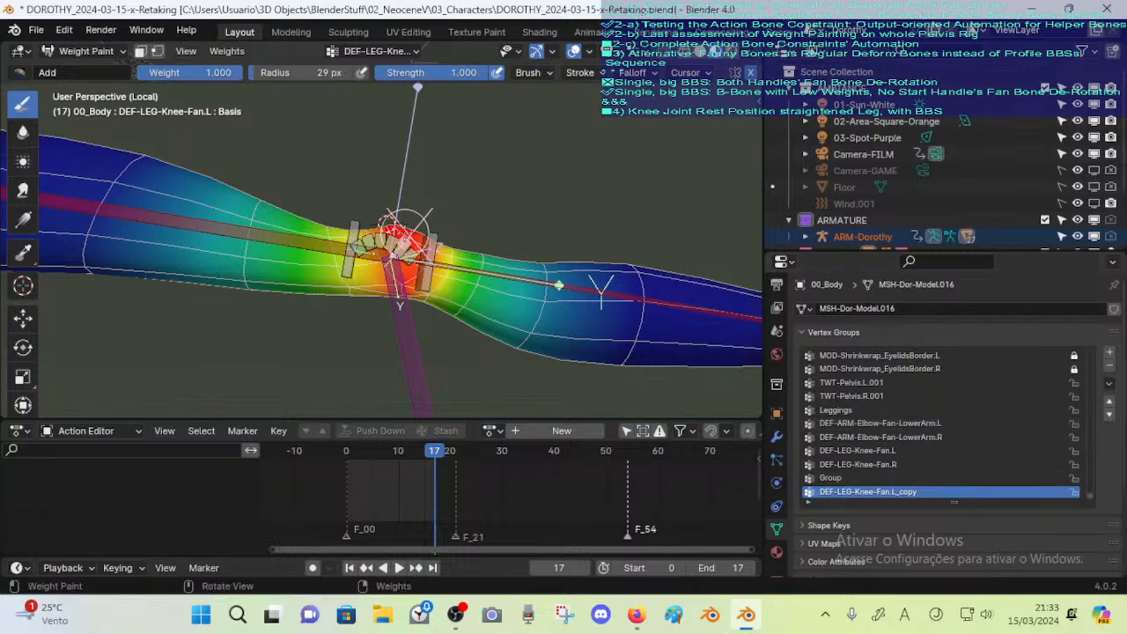
ctrl+click(405, 233)
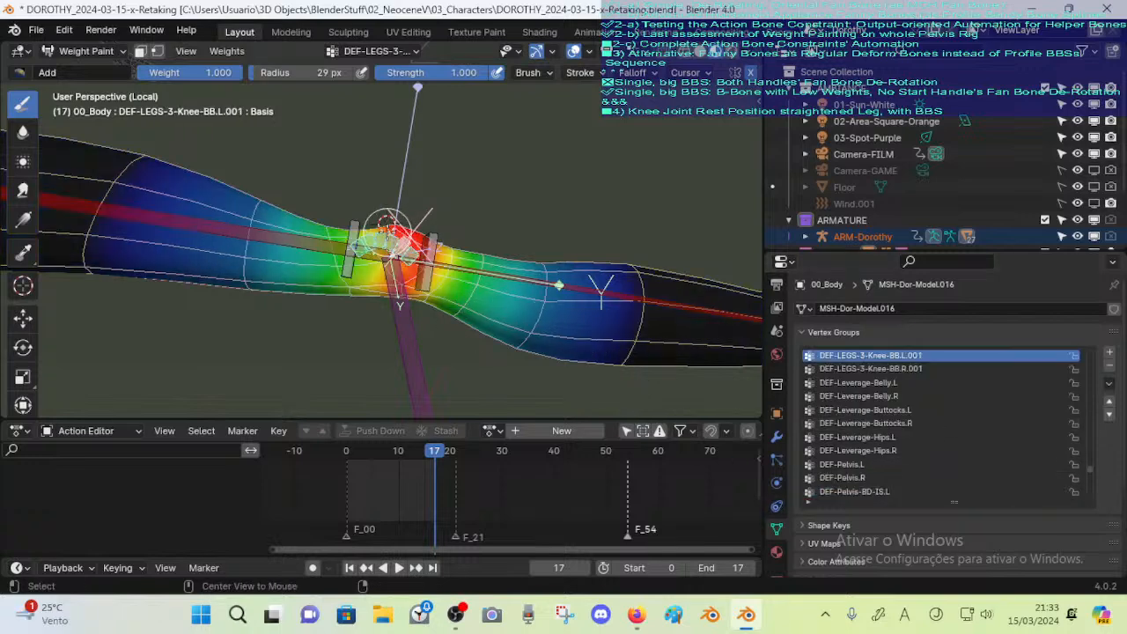
click(951, 368)
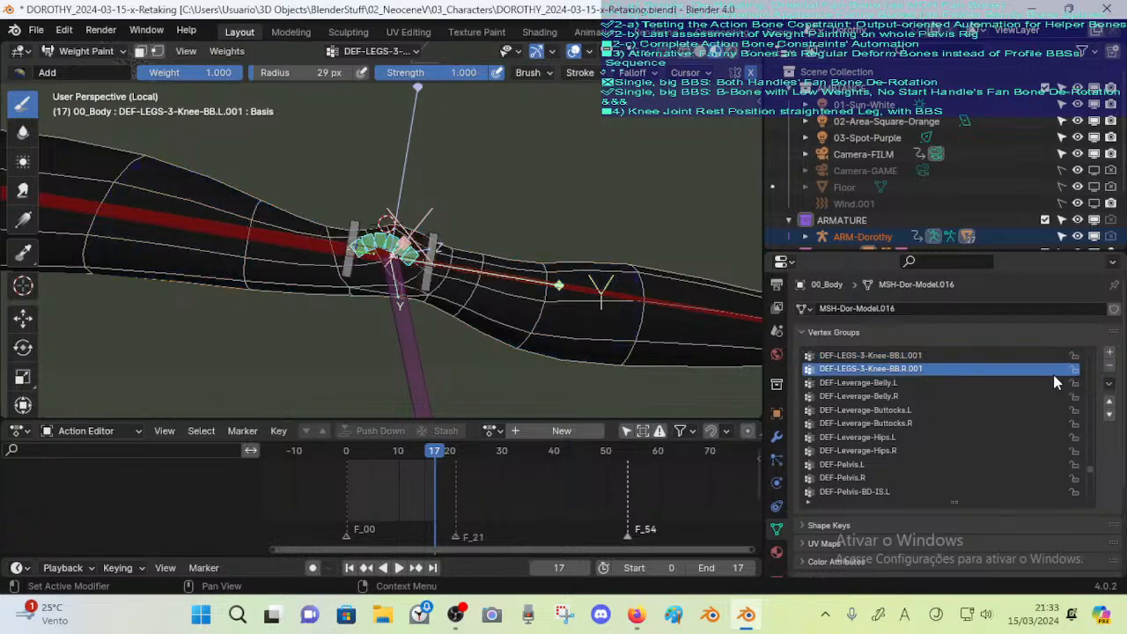
Remove the DEF-LEGS-3-Knee-BB.R.001 and DEF-LEGS-3-Knee-BB.L.001 vertex groups from the body mesh
click(1110, 366)
click(1110, 366)
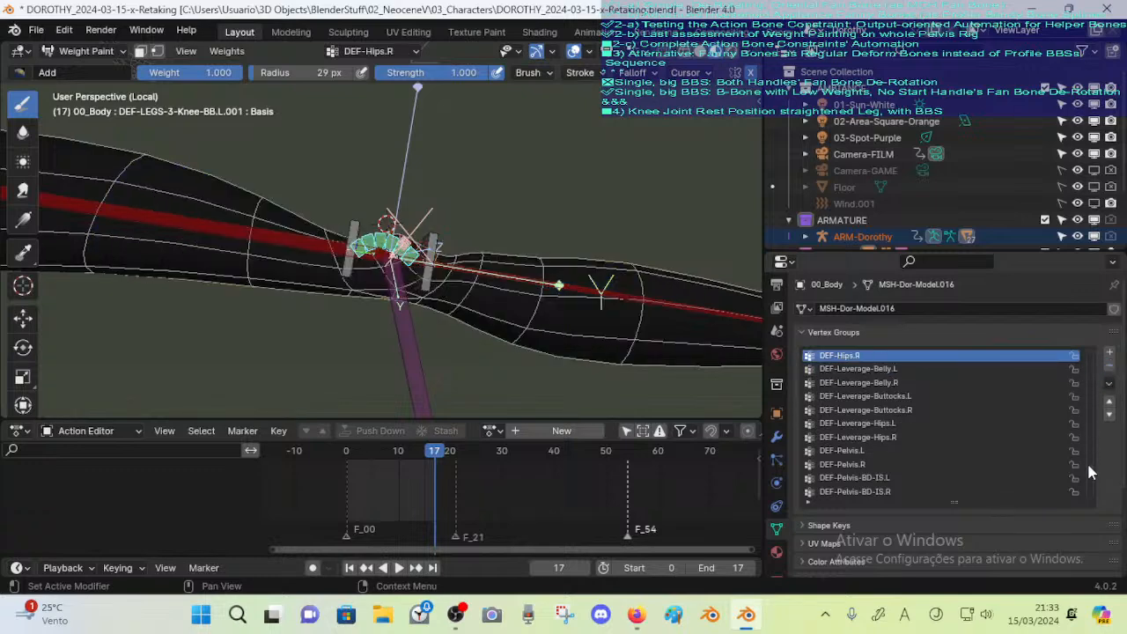
key(F2)
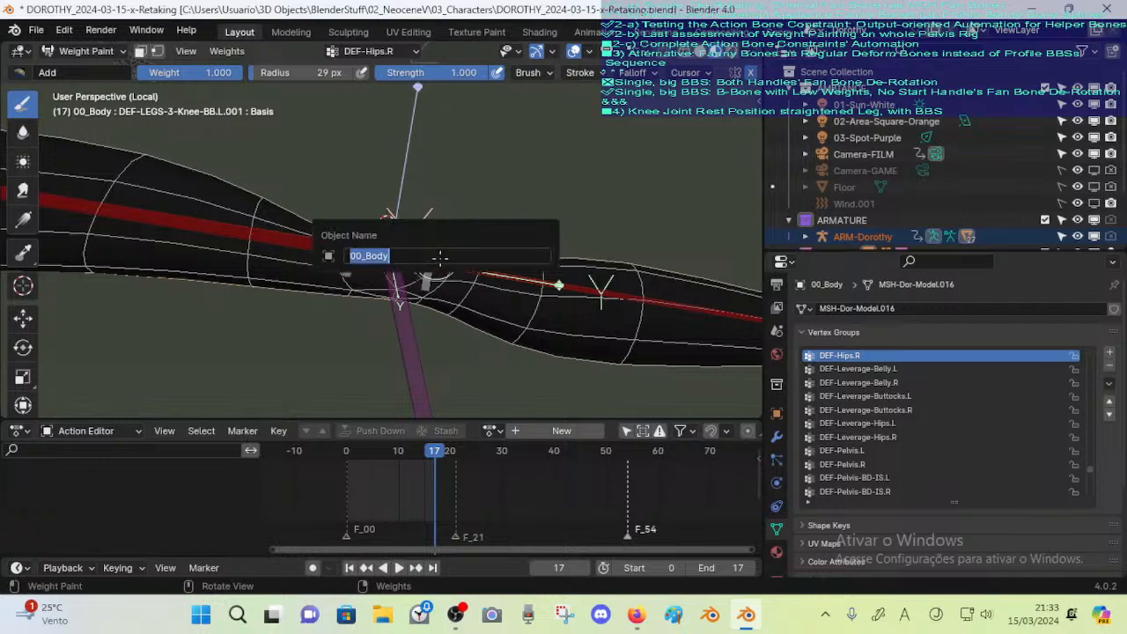
key(Escape)
alt+click(404, 240)
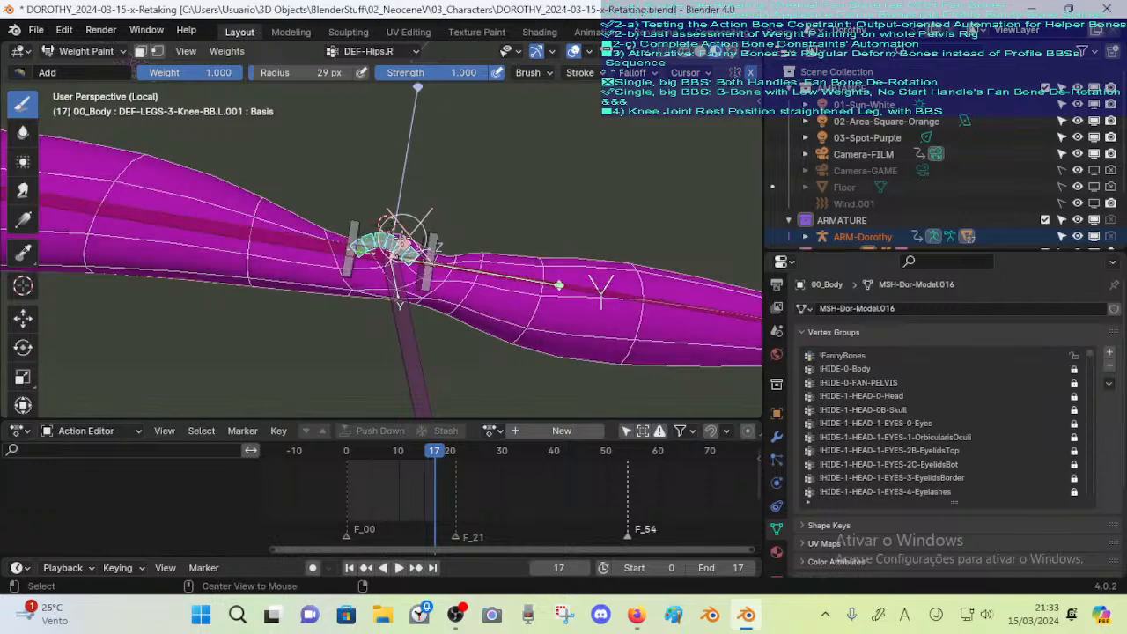
key(F2)
key(Escape)
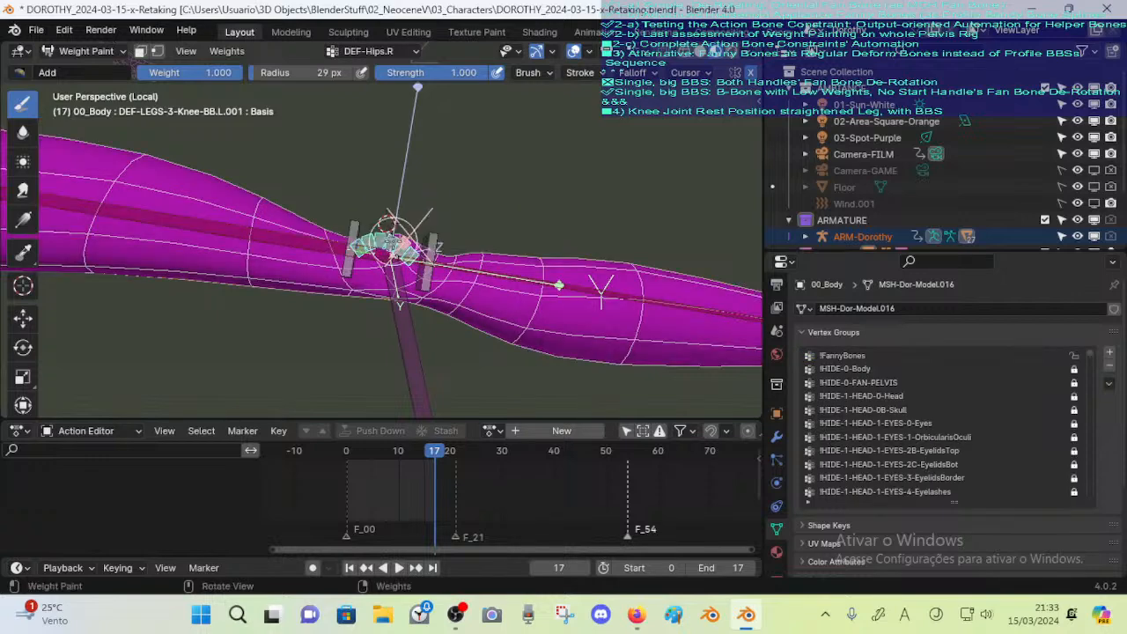
Leave weight painting and enter Pose Mode on the ARM-Dorothy armature with the left knee bendy bone active
key(ctrl+Tab)
key(4)
click(384, 237)
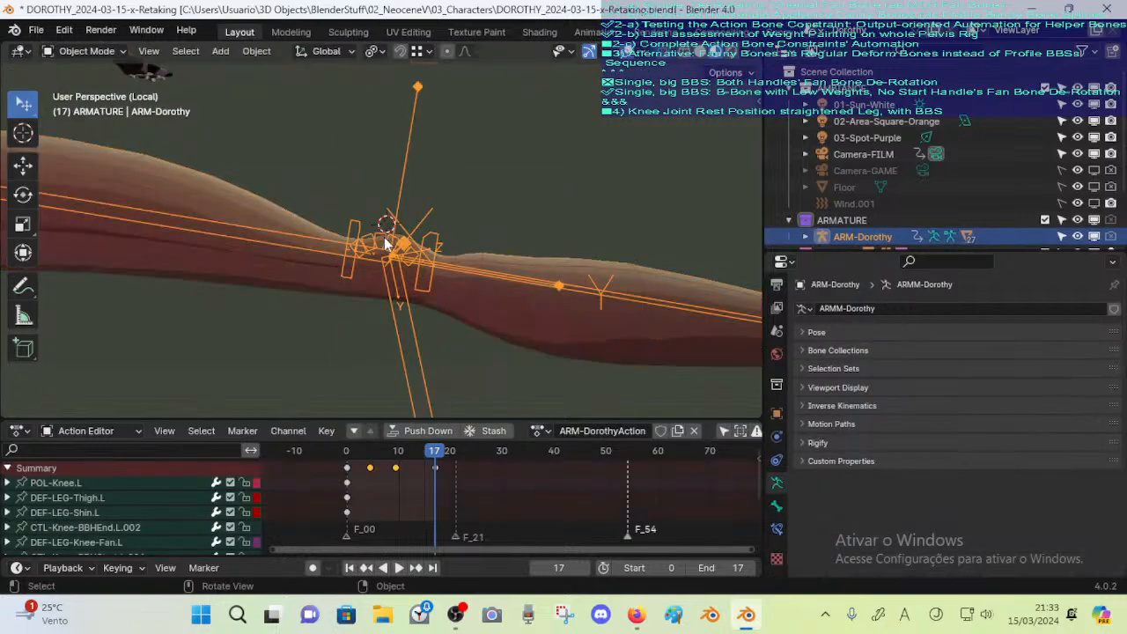
click(384, 236)
click(384, 237)
key(ctrl+Tab)
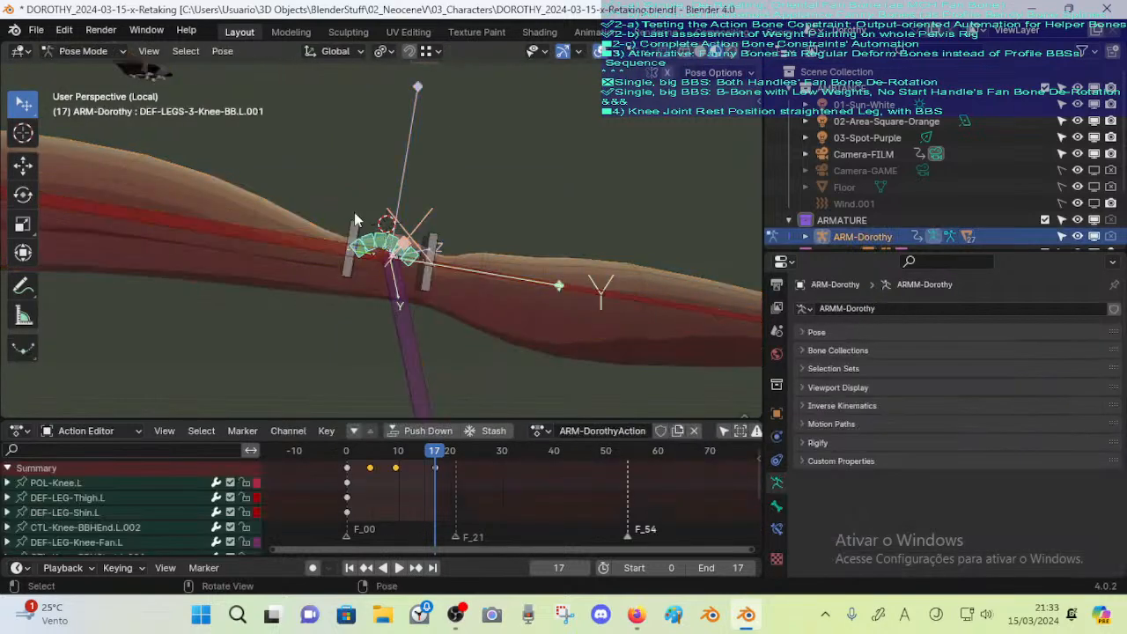
key(F2)
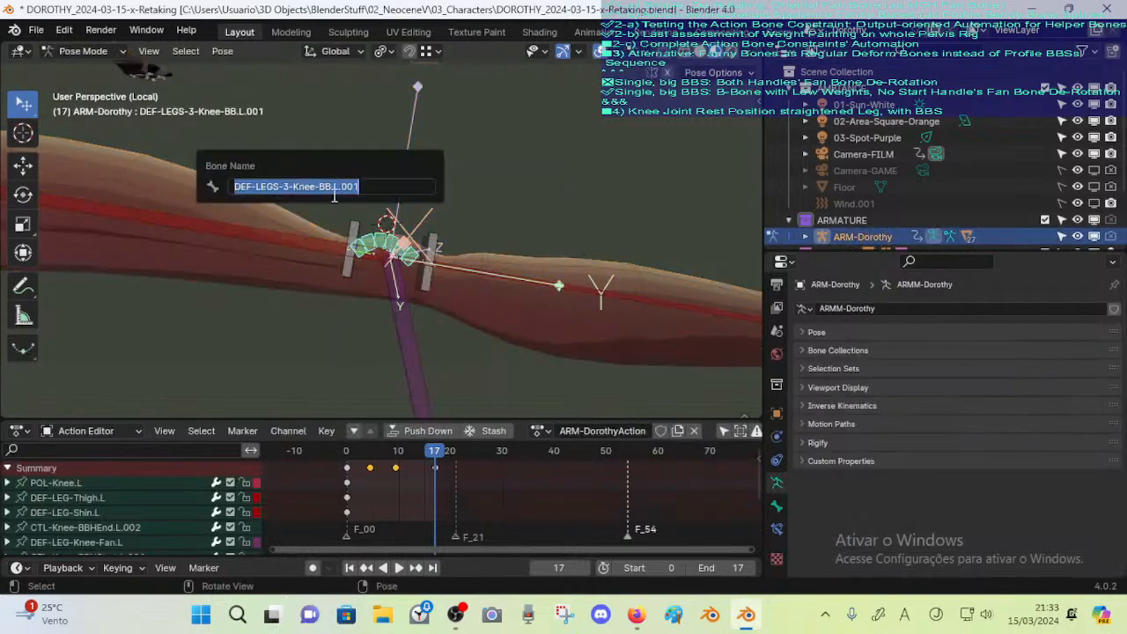
click(262, 185)
key(Escape)
Reveal all hidden bones of the armature and select the left knee's bendy bone together with its start and end handle bones
scroll(395, 264, down, 8)
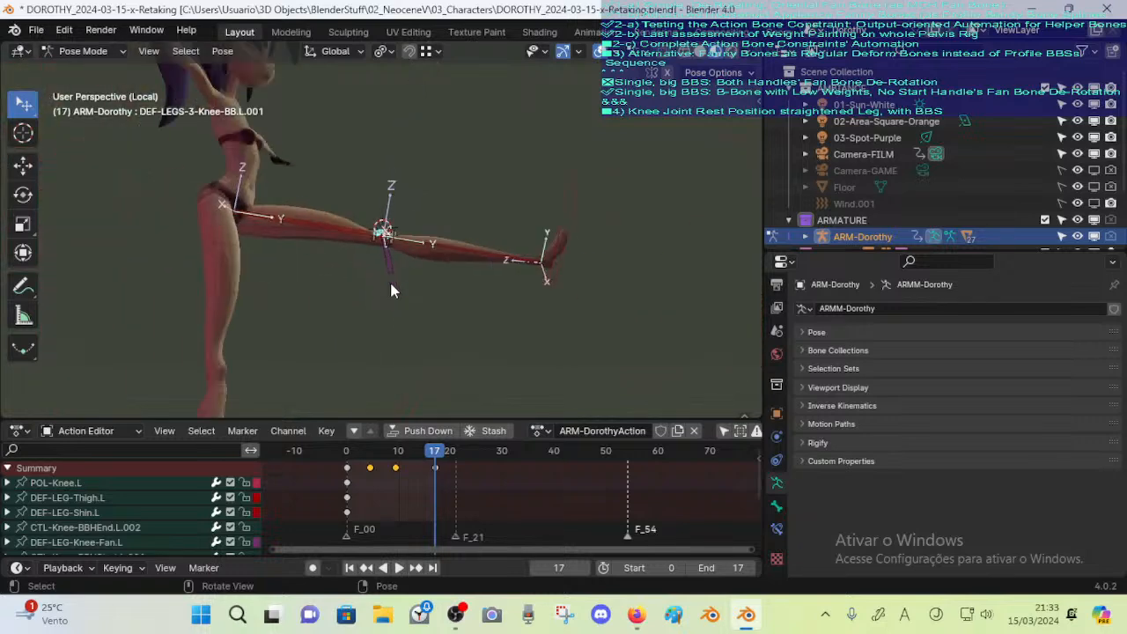
middle_drag(390, 282, 412, 255)
key(alt+h)
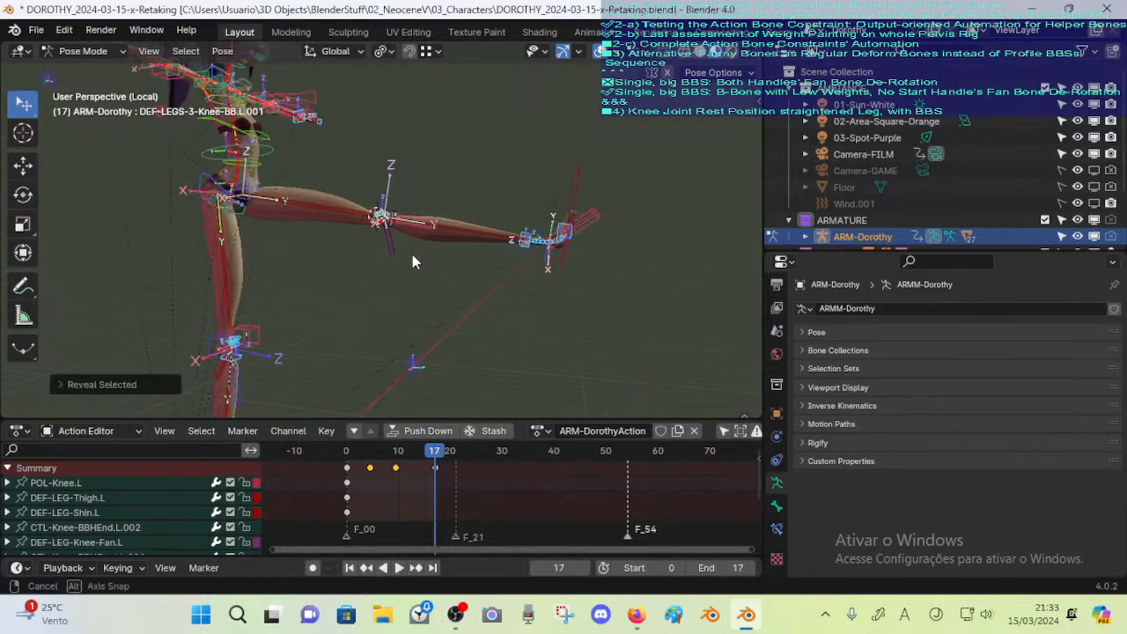
scroll(380, 286, up, 5)
click(374, 163)
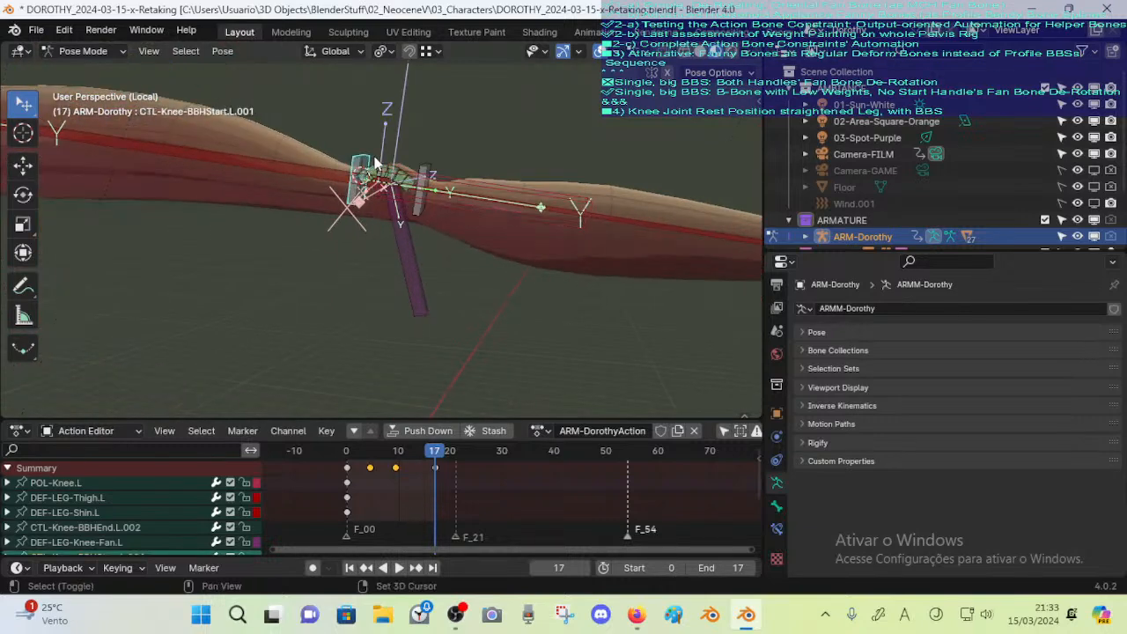
shift+click(409, 165)
shift+click(426, 167)
Add the right knee's start and end handle bones and its bendy bone, DEF-LEGS-3-Knee-BB.R.001, to the selection
shift+middle_drag(397, 223, 476, 180)
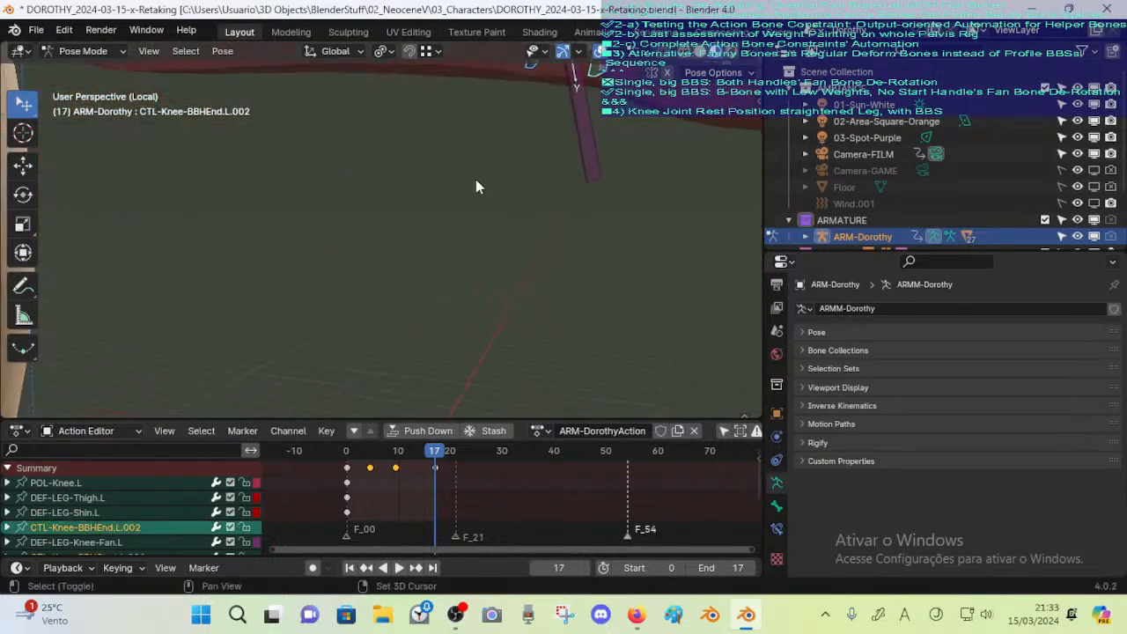
scroll(475, 180, down, 5)
scroll(360, 251, up, 2)
shift+middle_drag(340, 262, 432, 198)
scroll(356, 231, up, 3)
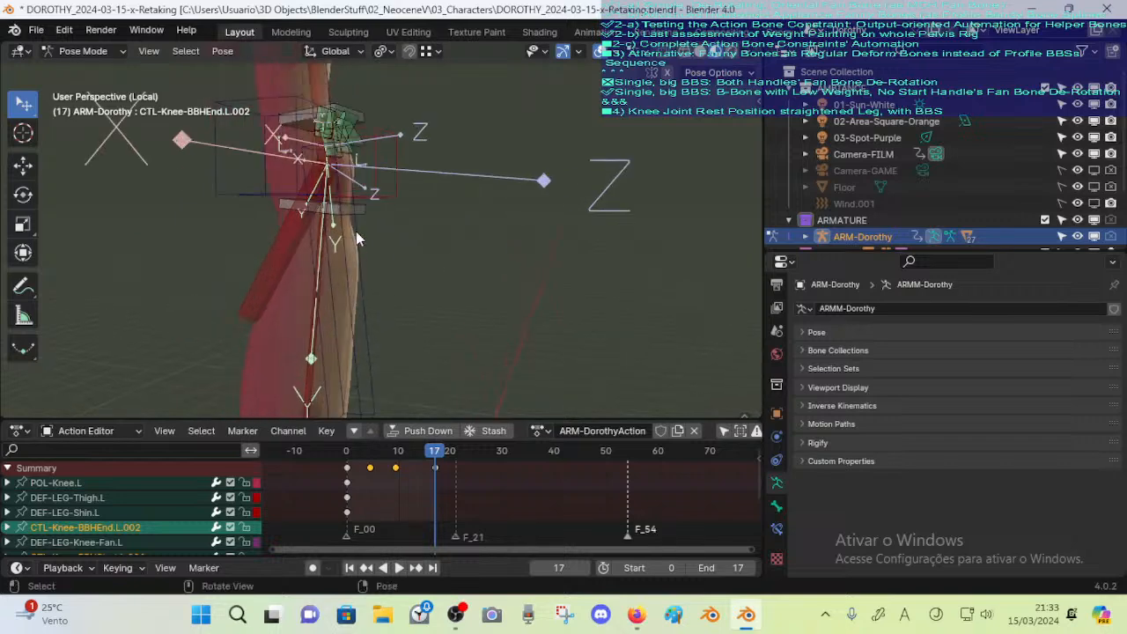
shift+middle_drag(355, 231, 394, 267)
shift+click(366, 153)
shift+click(379, 253)
scroll(393, 268, up, 3)
middle_drag(342, 221, 383, 191)
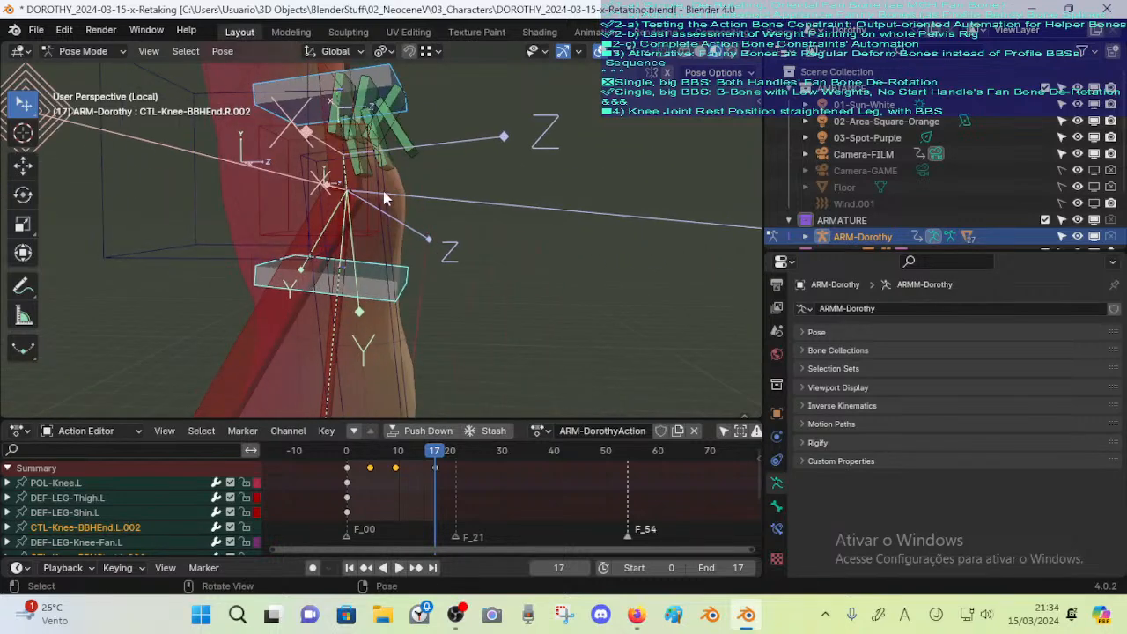
shift+click(410, 127)
scroll(529, 149, down, 5)
shift+middle_drag(530, 148, 476, 296)
scroll(476, 296, down, 3)
shift+middle_drag(537, 185, 420, 262)
scroll(424, 273, up, 4)
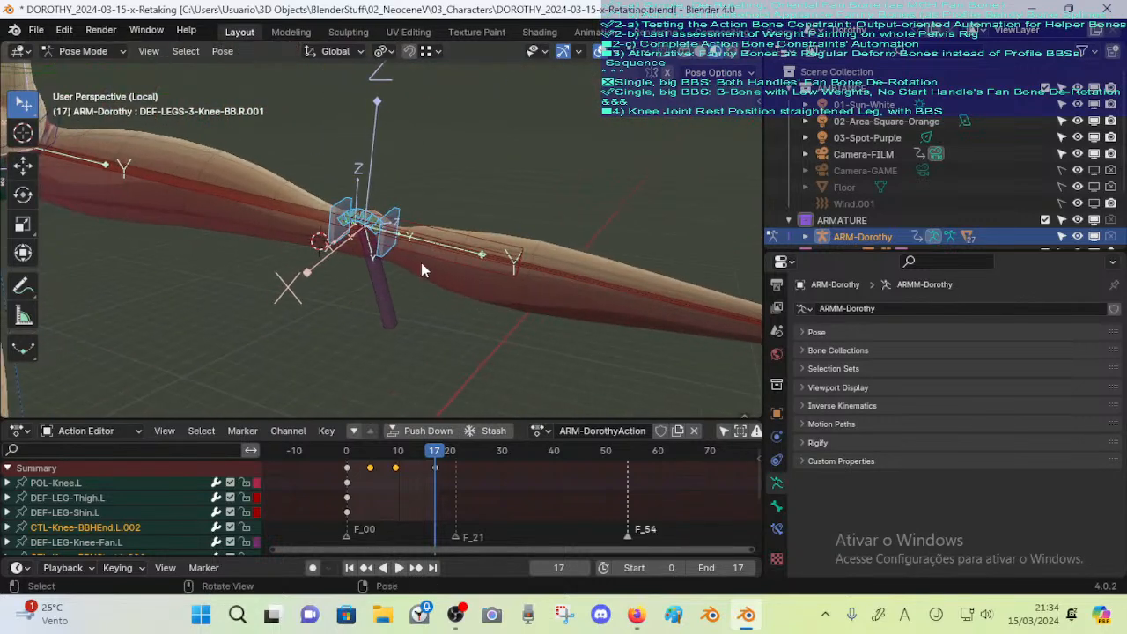
key(ctrl+F2)
click(460, 292)
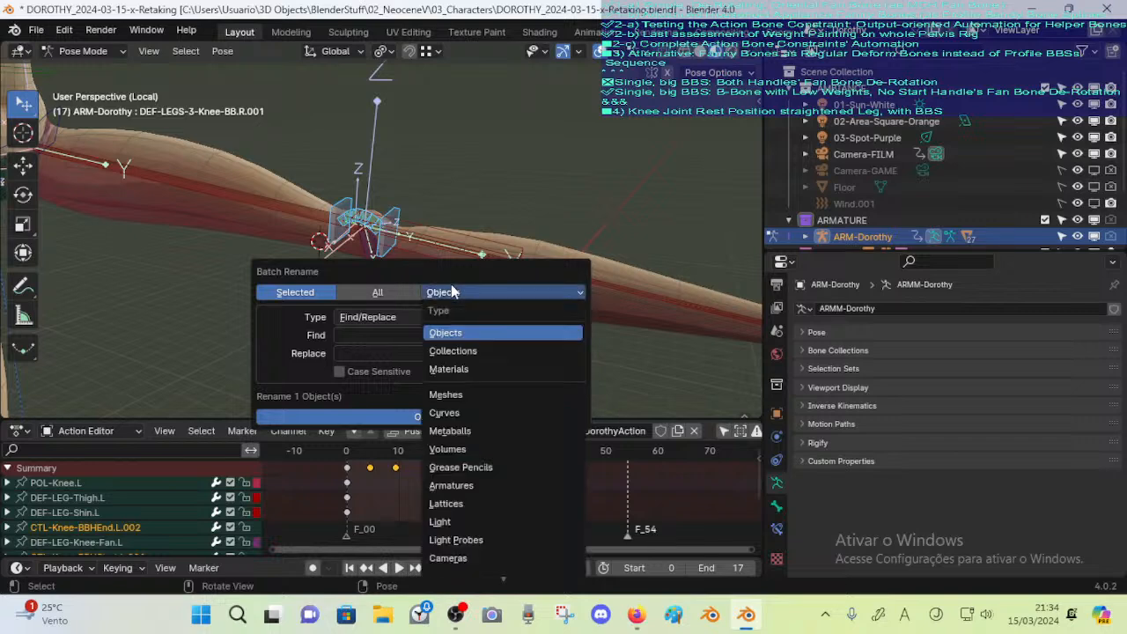
scroll(479, 537, down, 2)
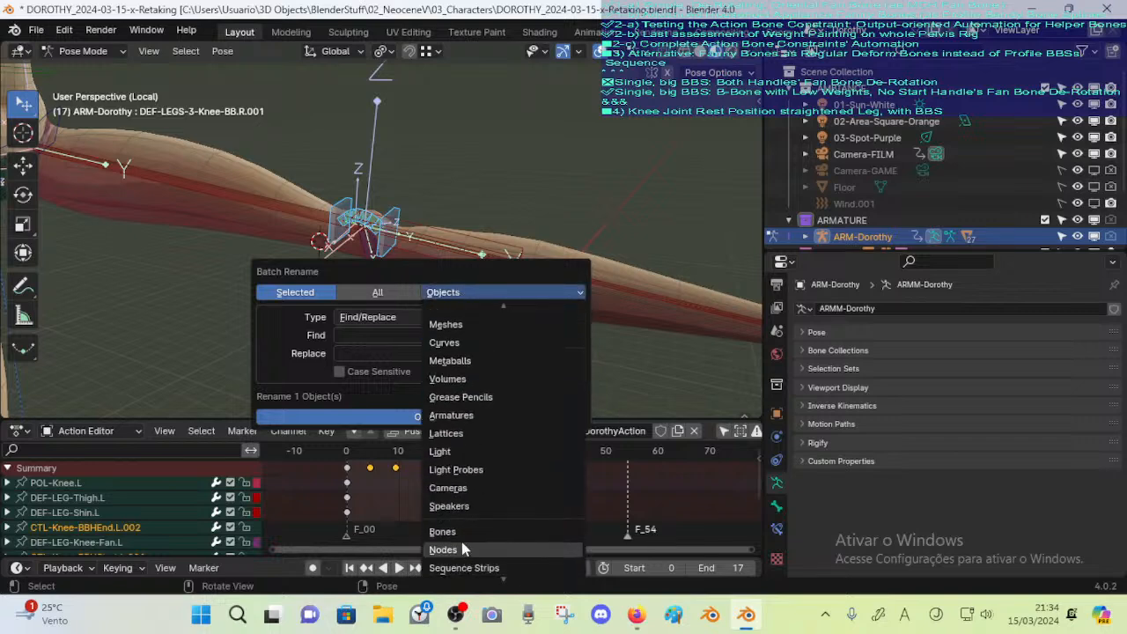
click(459, 535)
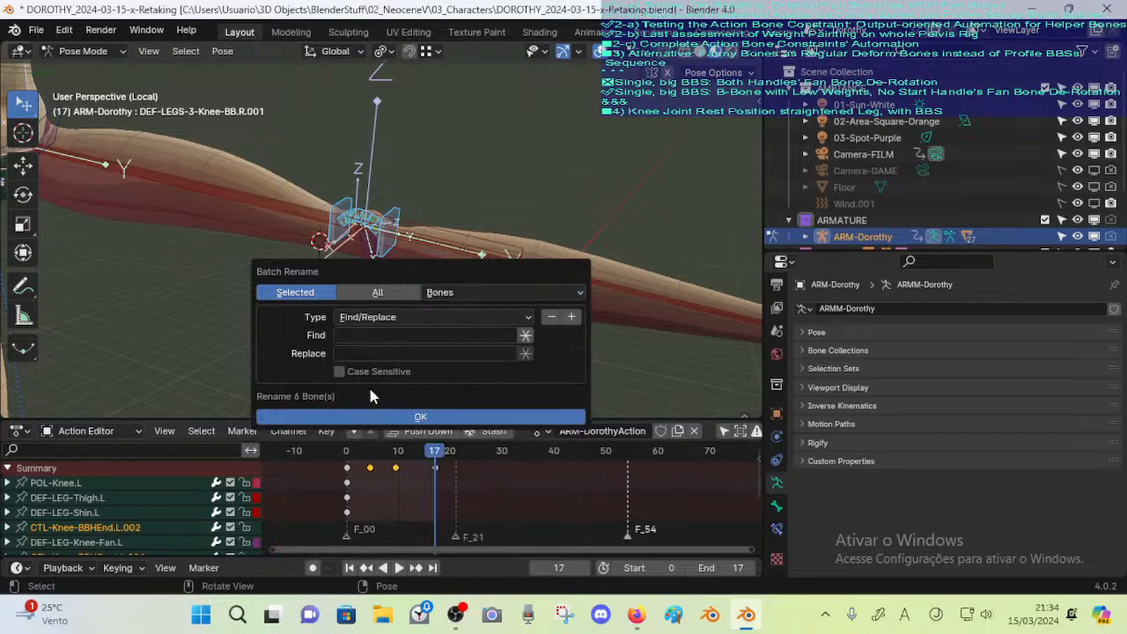
key(Escape)
Select only the left knee's two handle bones and its bendy bone, and mirror the selection with Select Mirror
click(348, 204)
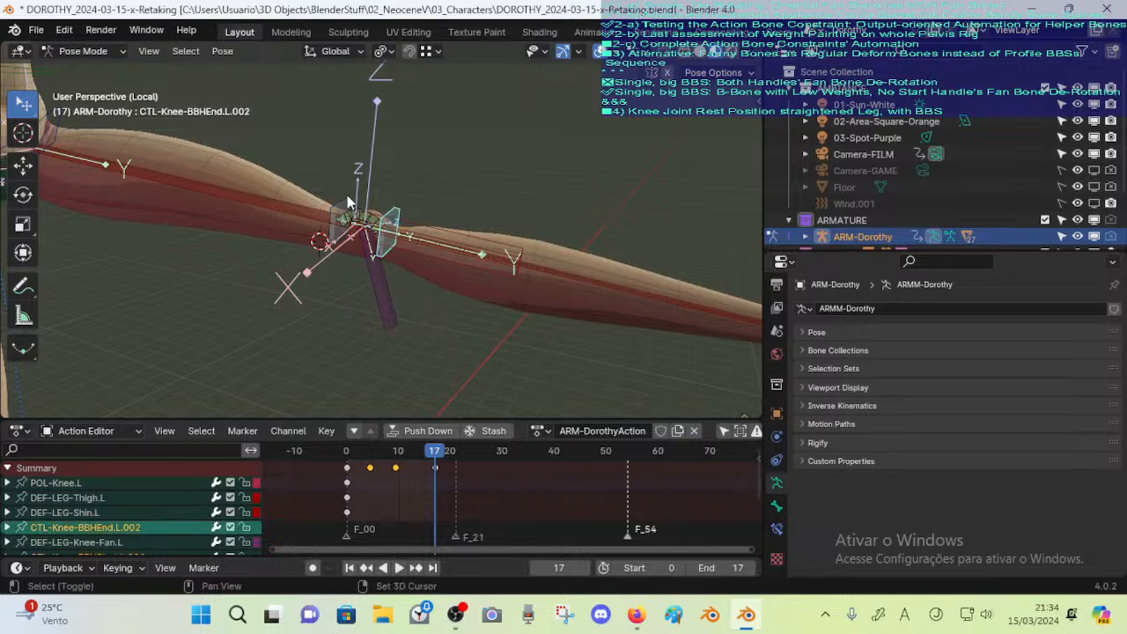
click(384, 207)
middle_drag(386, 206, 231, 84)
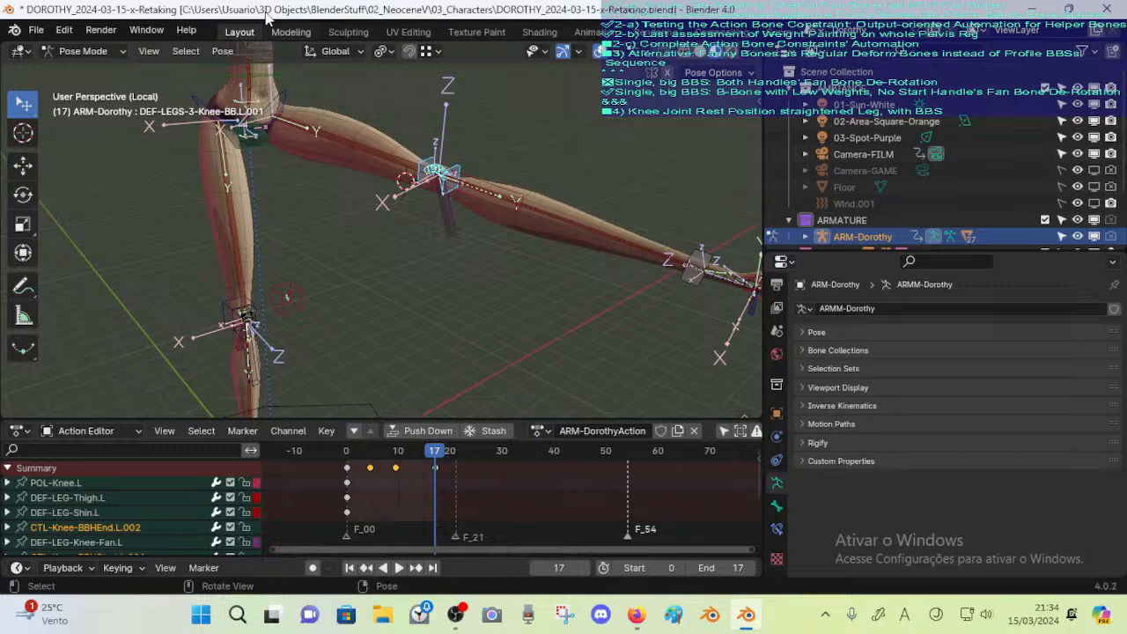
click(222, 52)
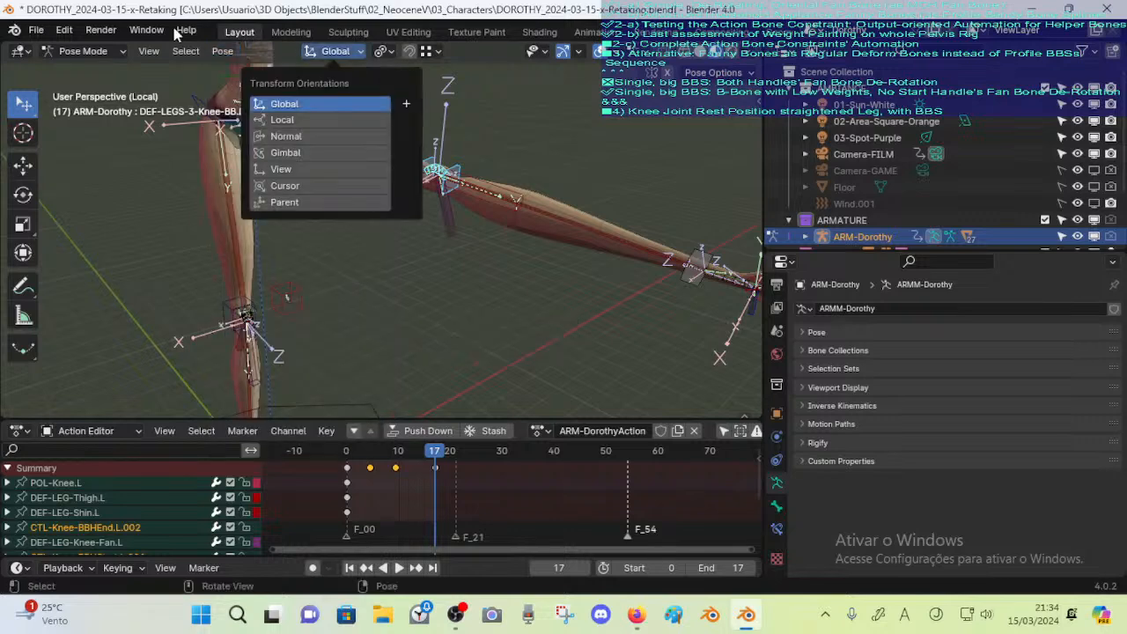
click(181, 52)
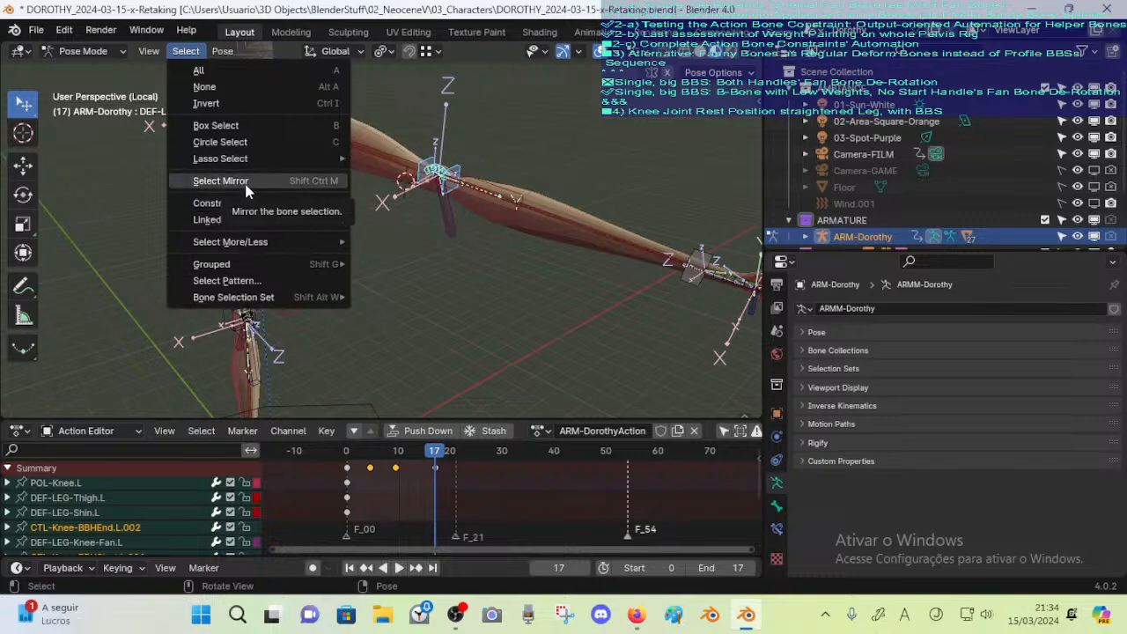
Mirror the selection of the left knee's bendy bone and turn on the Extend option of Select Mirror
click(308, 197)
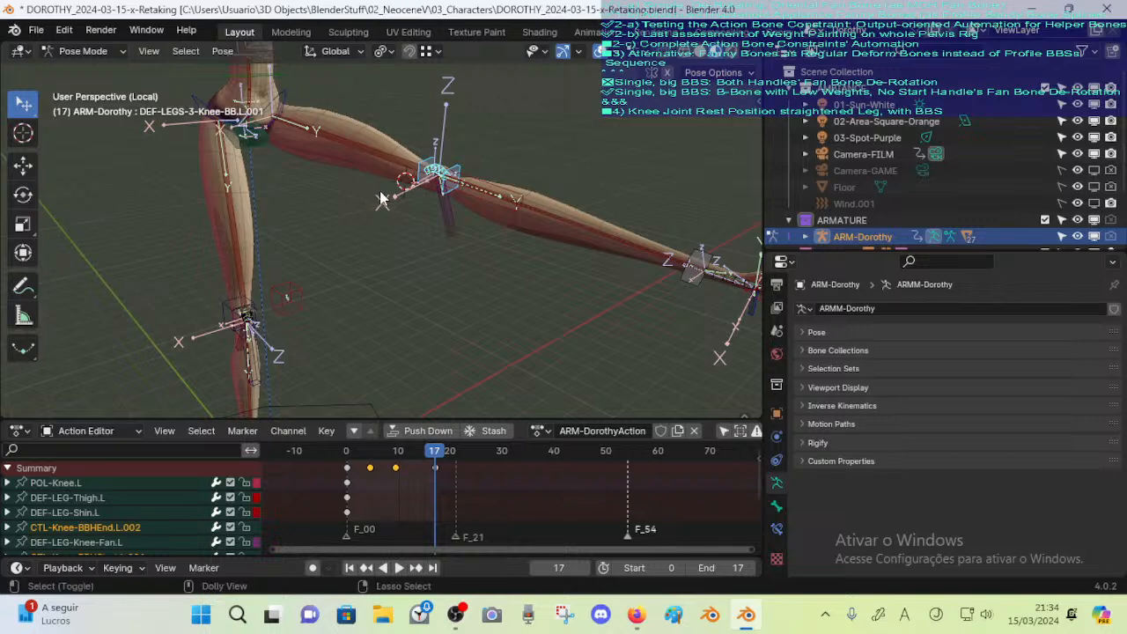
key(ctrl+shift+m)
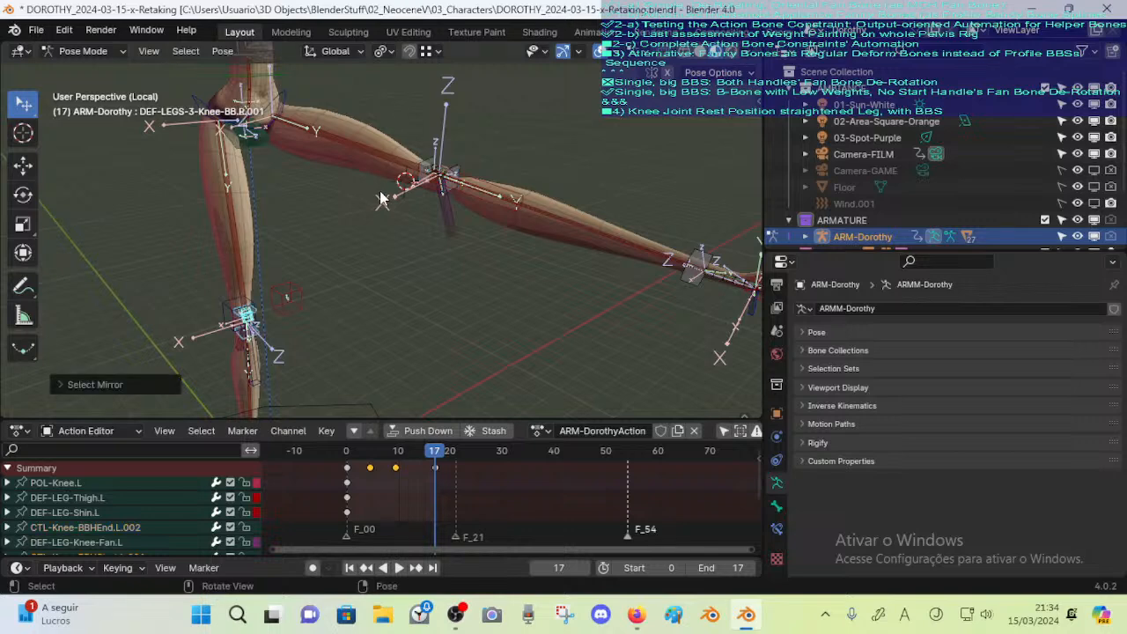
key(ctrl+shift+m)
key(ctrl+shift+m)
key(ctrl+shift+m)
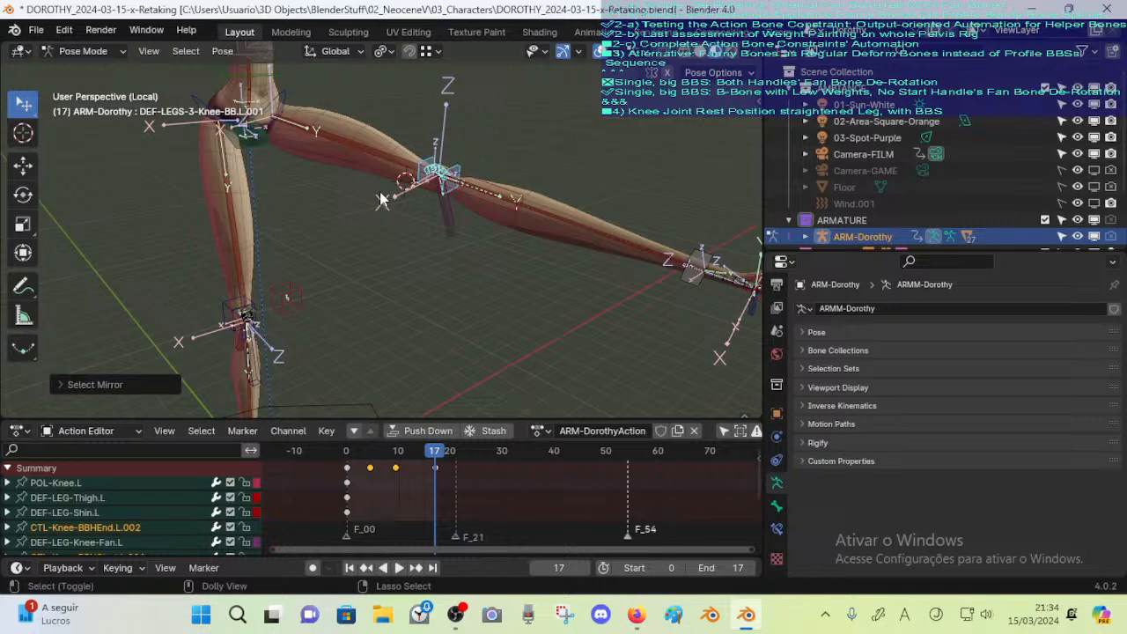
click(95, 388)
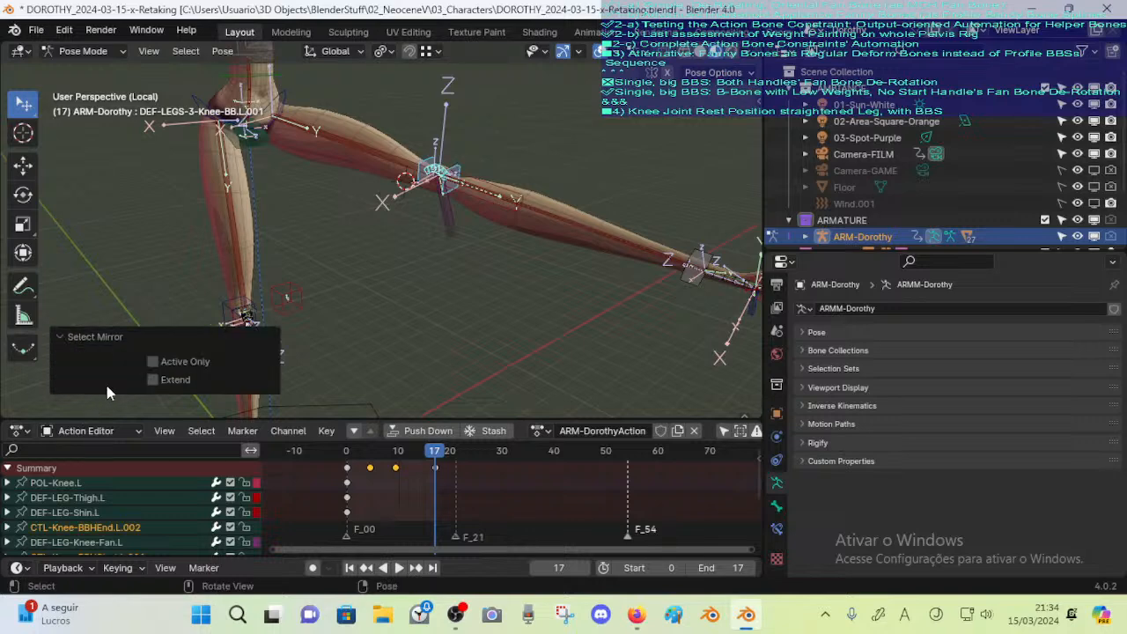
click(153, 379)
click(104, 337)
Select the left knee's bendy bone with its two handle bones, then extend the selection to their mirrored right-side counterparts
click(427, 180)
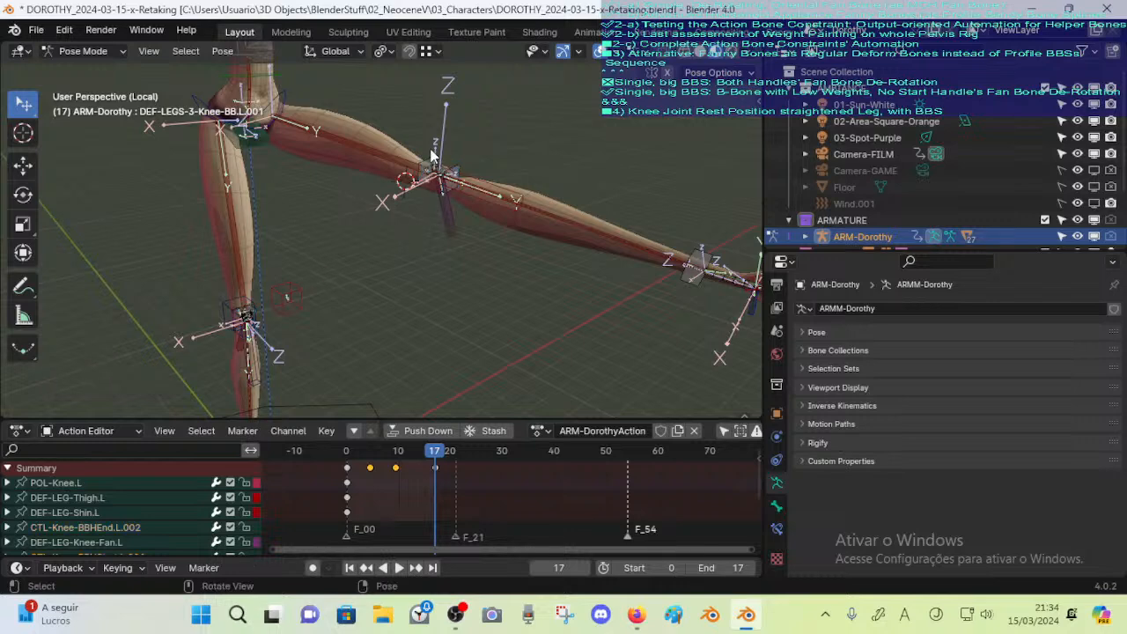
click(431, 150)
shift+click(450, 164)
shift+click(450, 167)
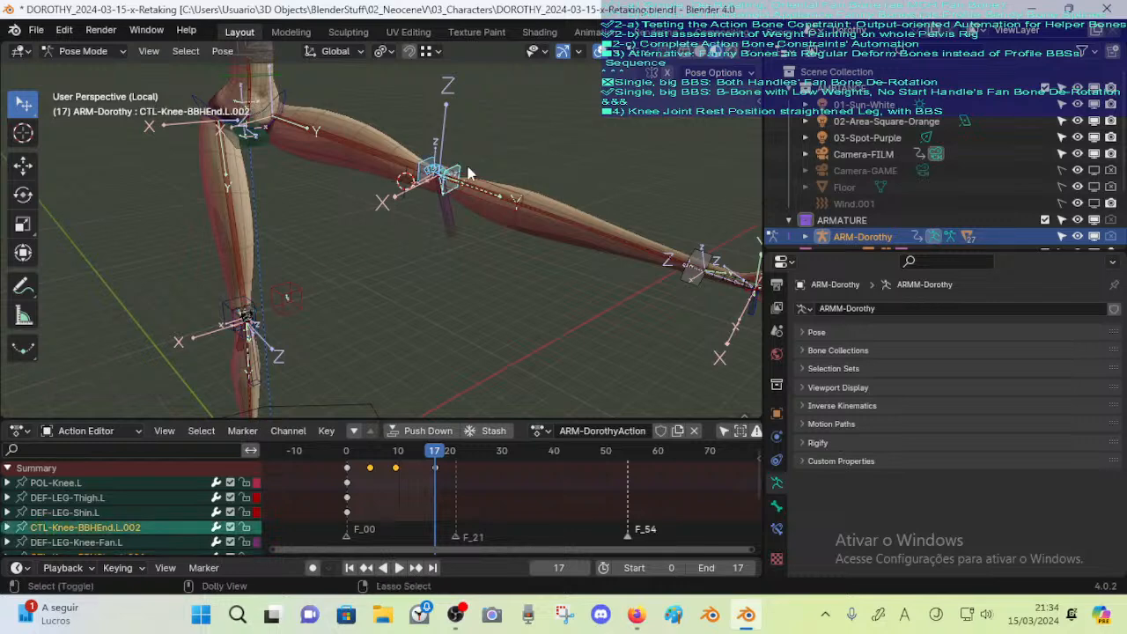
key(ctrl+shift+m)
scroll(470, 167, up, 4)
shift+middle_drag(471, 166, 505, 276)
scroll(463, 285, up, 2)
middle_drag(564, 238, 519, 266)
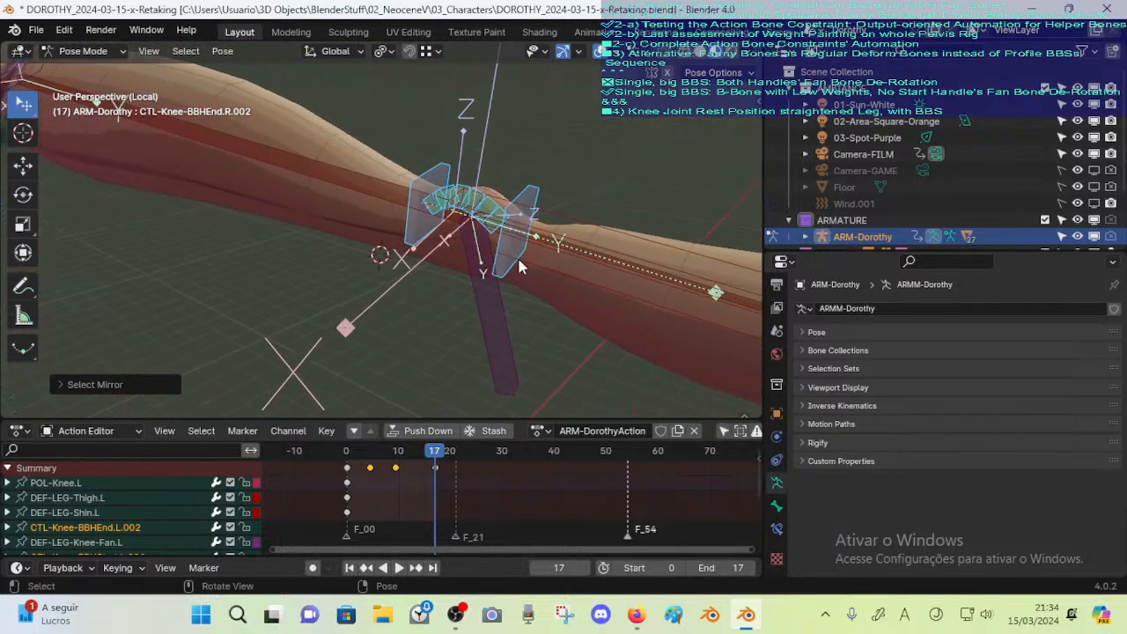
Start a Batch Rename of the selected items with the data type set to Bones
key(ctrl+F2)
click(551, 293)
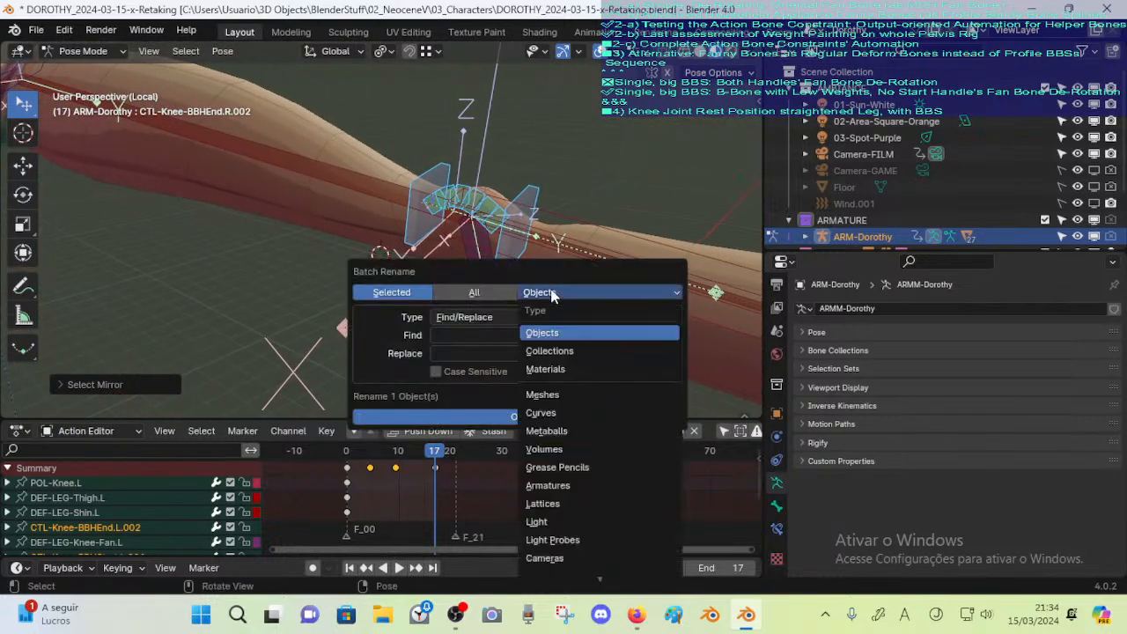
scroll(570, 480, down, 4)
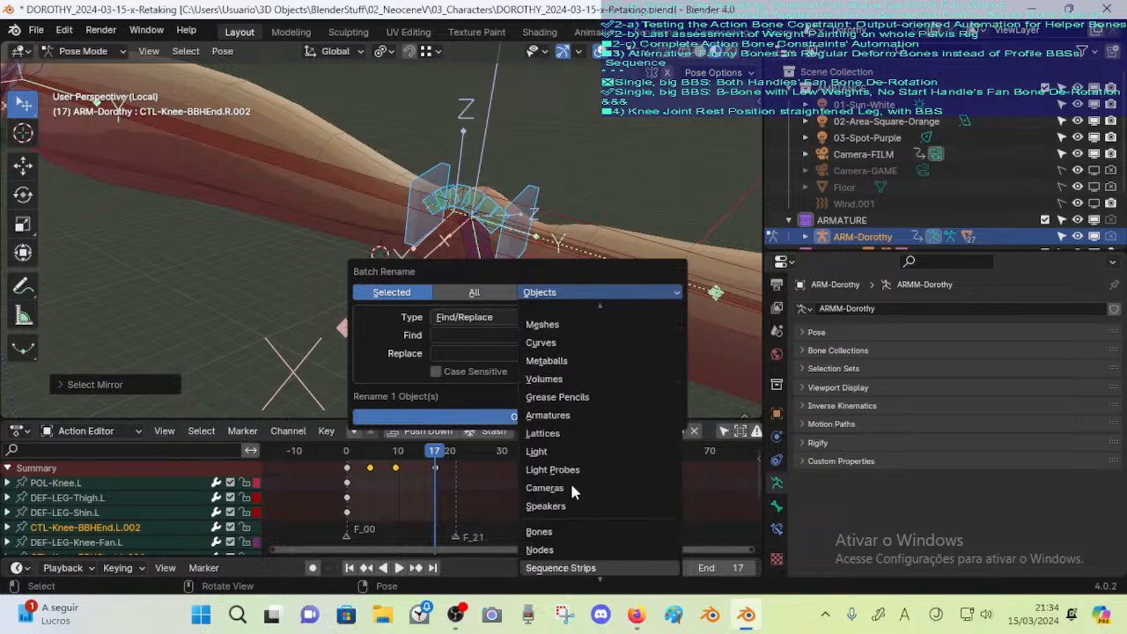
scroll(573, 502, up, 3)
scroll(585, 542, down, 2)
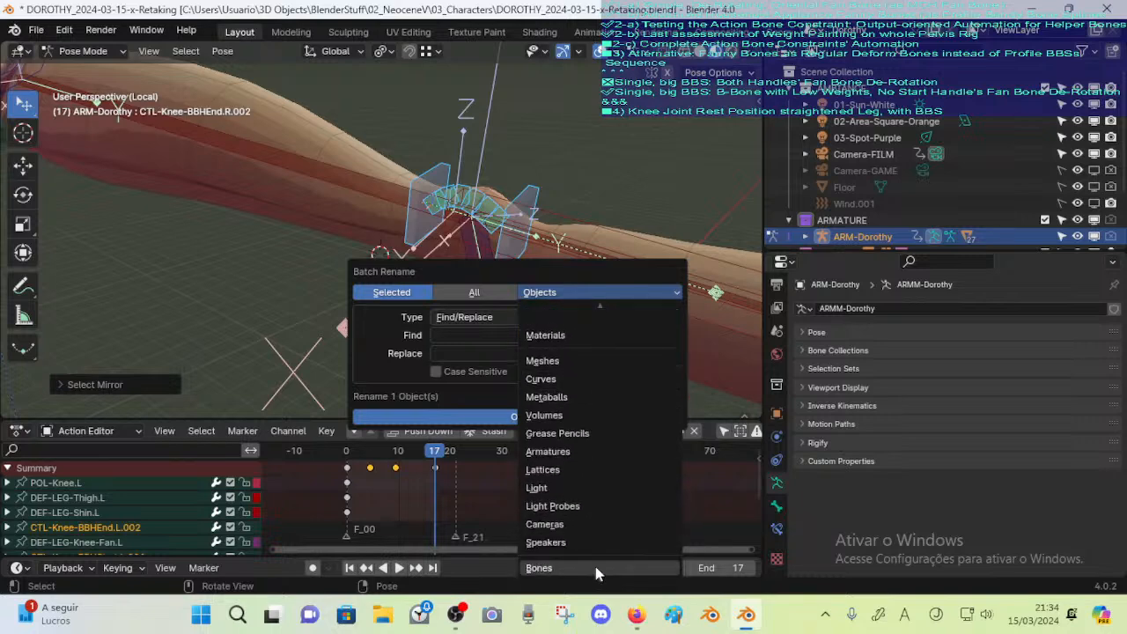
click(591, 551)
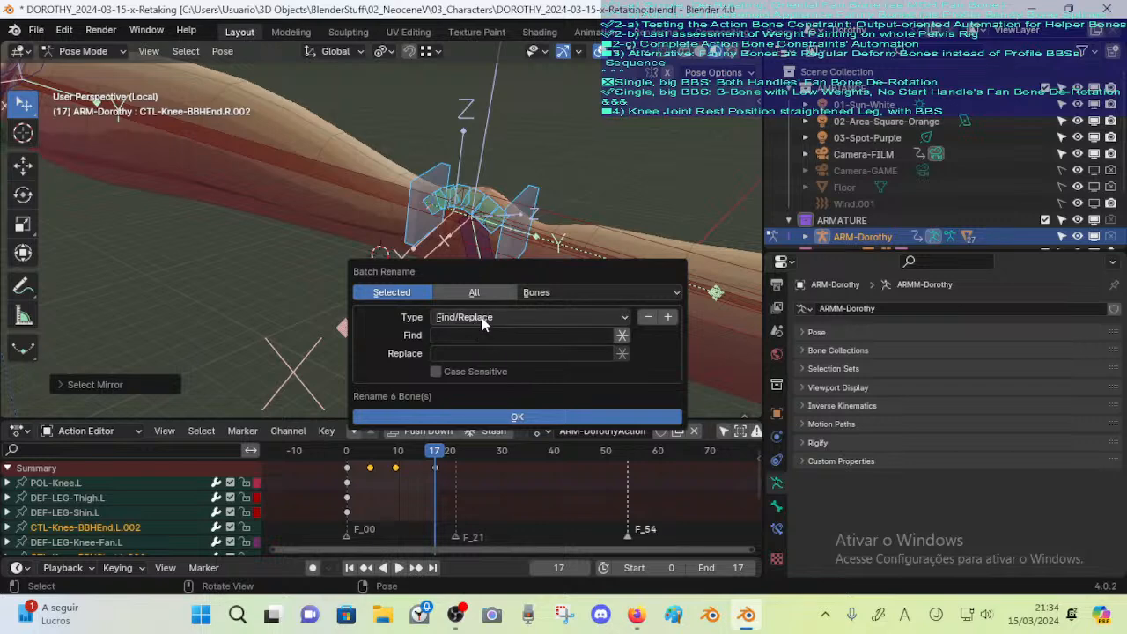
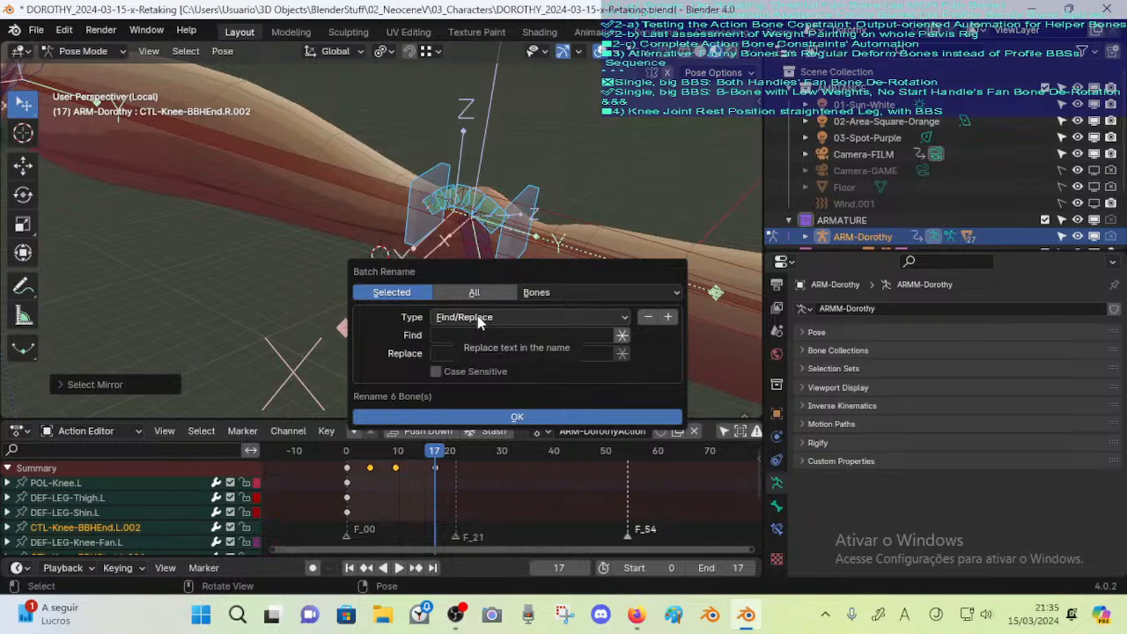
Make the first rename rule Strip Characters, removing digits and punctuation from the end of the bone names
click(479, 318)
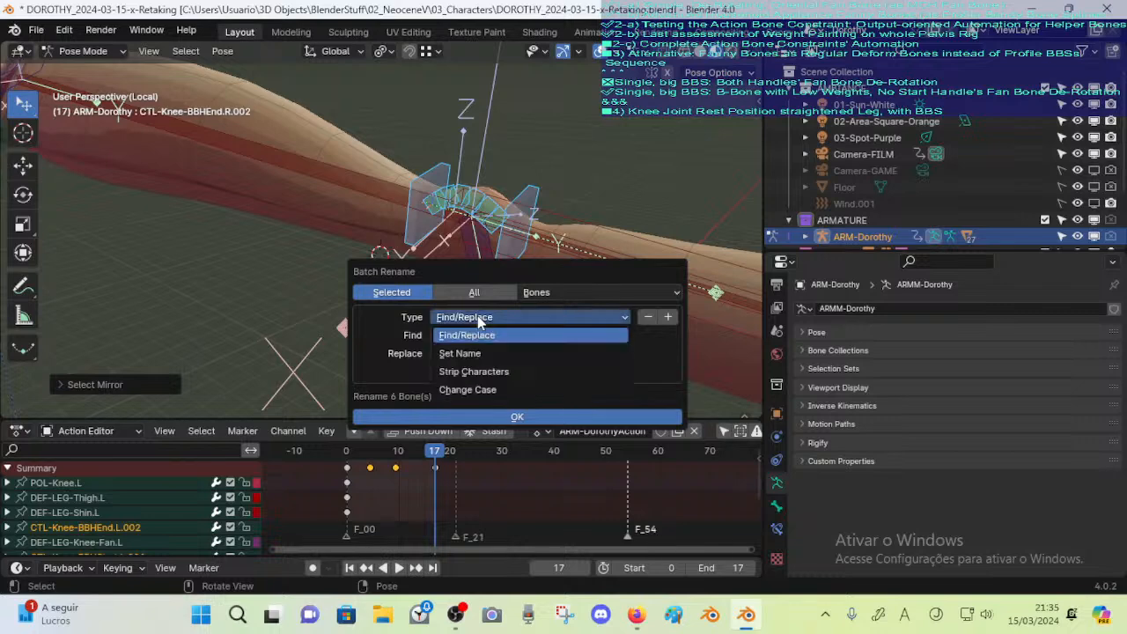
click(493, 371)
shift+click(554, 337)
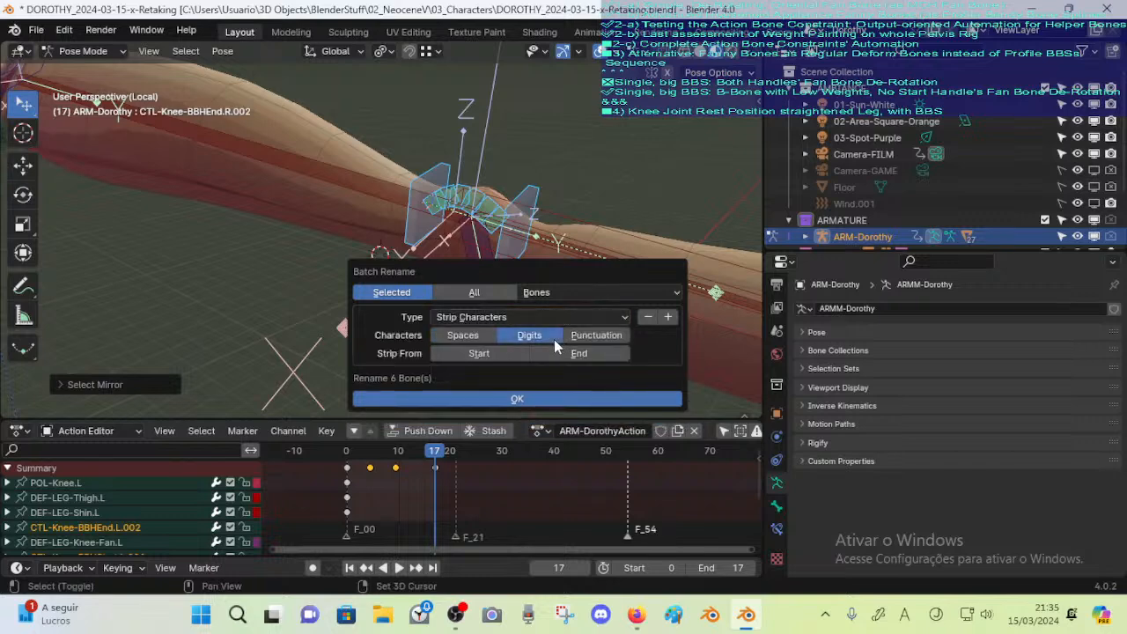
shift+click(596, 335)
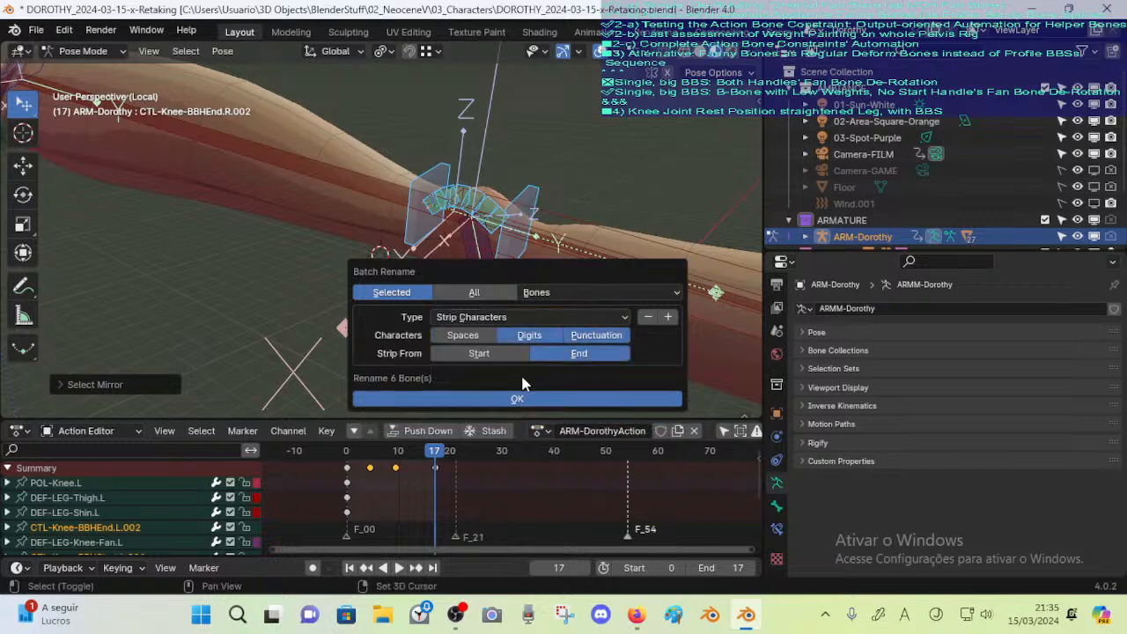
click(561, 356)
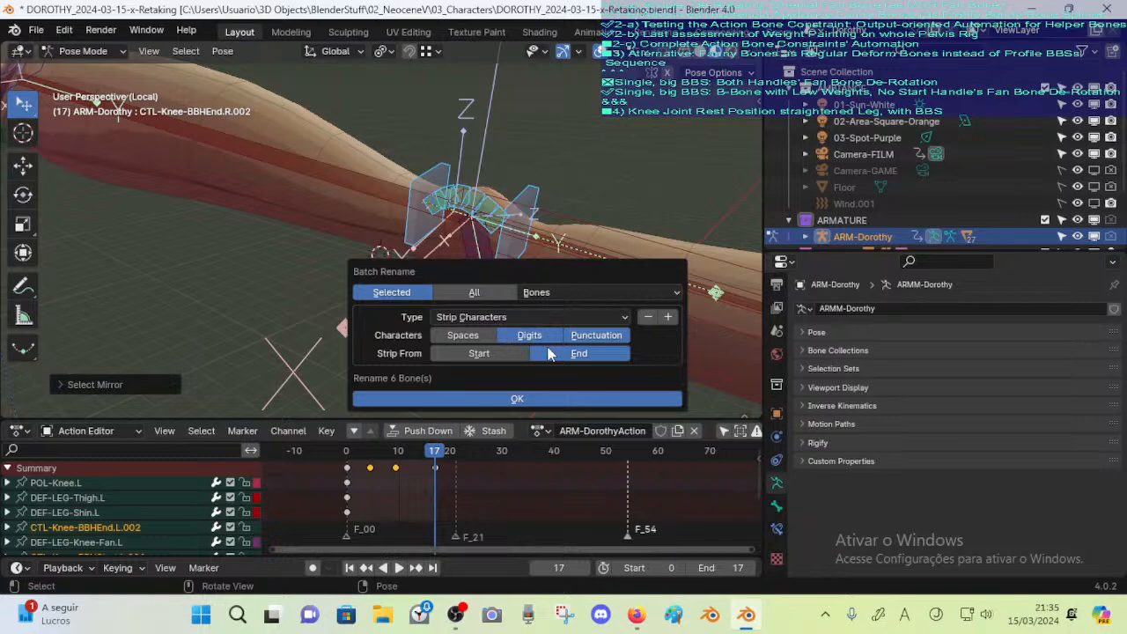
Add a Find/Replace rule that replaces Knee with LEG-Knee
click(667, 317)
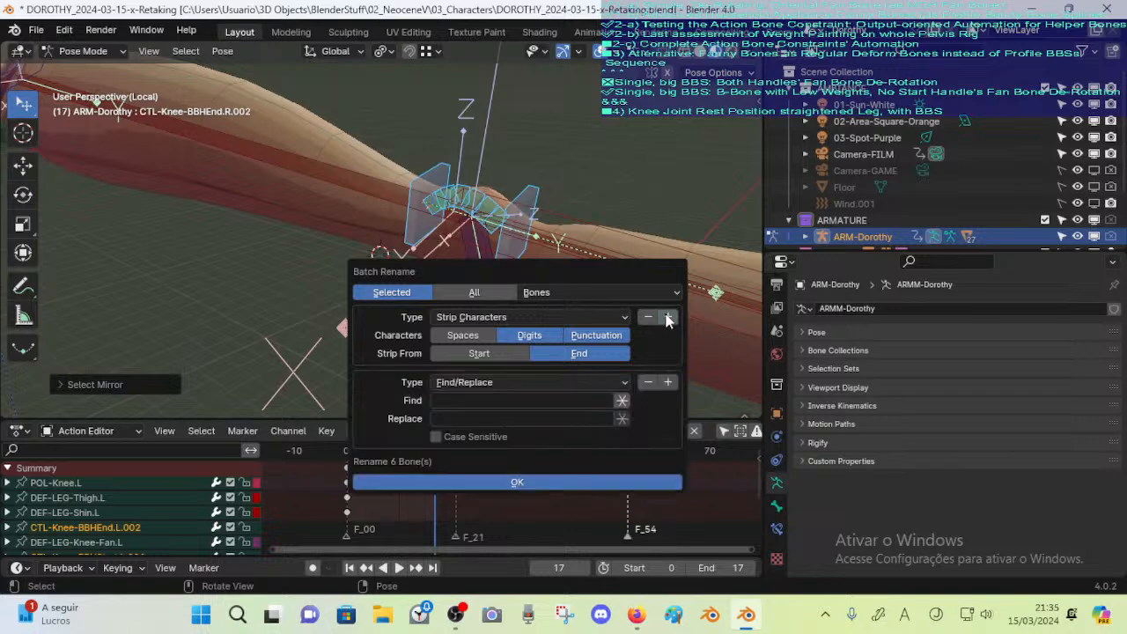
click(493, 401)
text(Knee)
key(Tab)
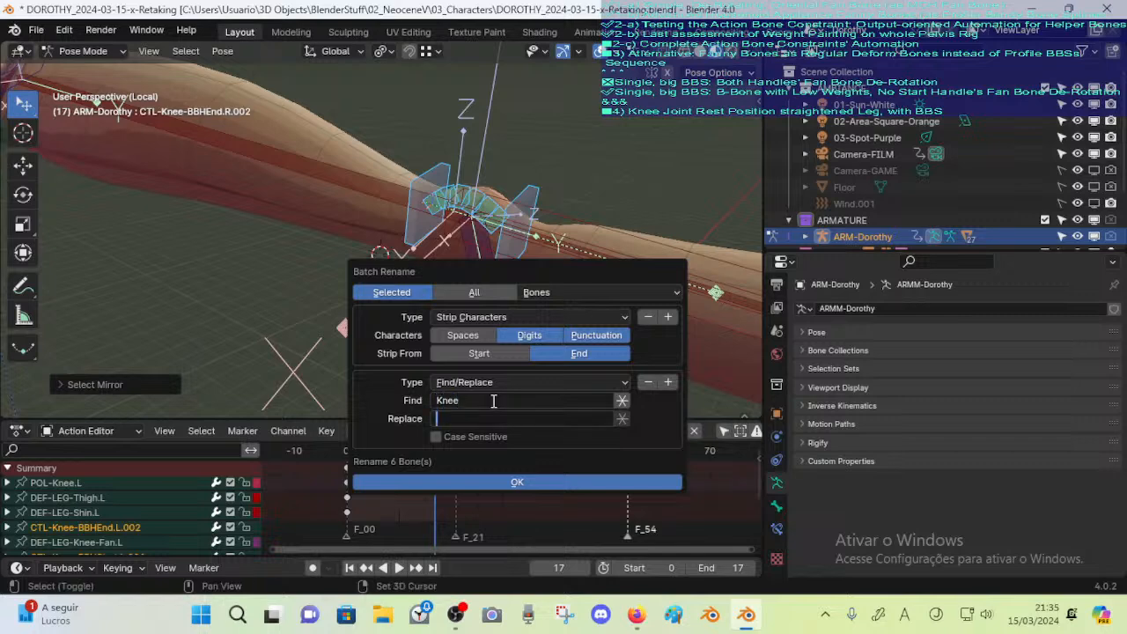
text(LEG-)
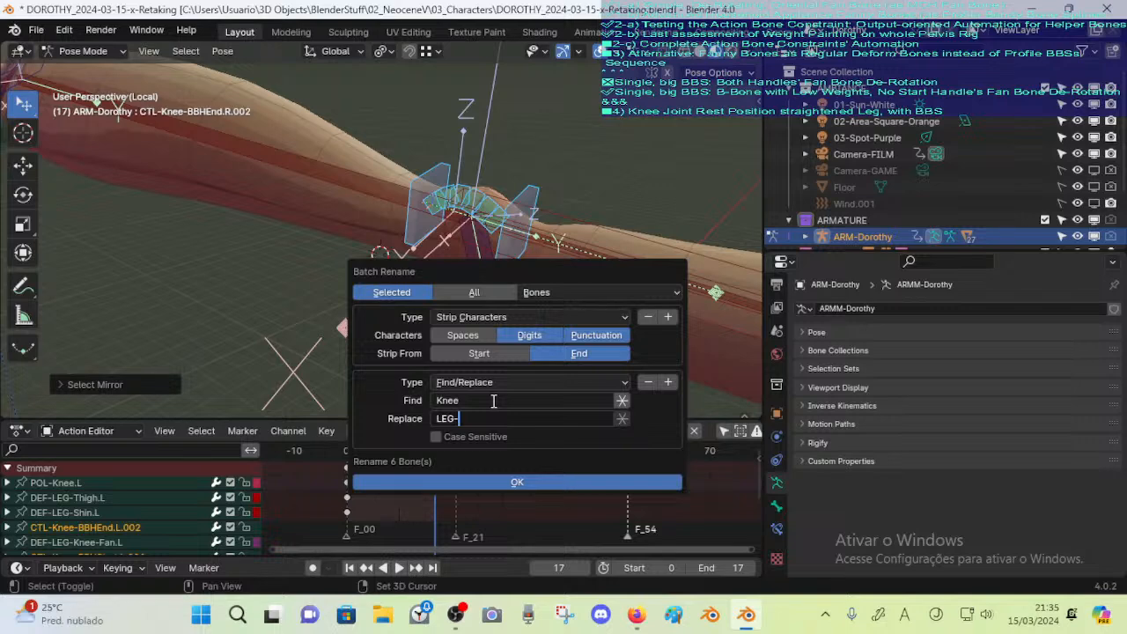
text(Knee)
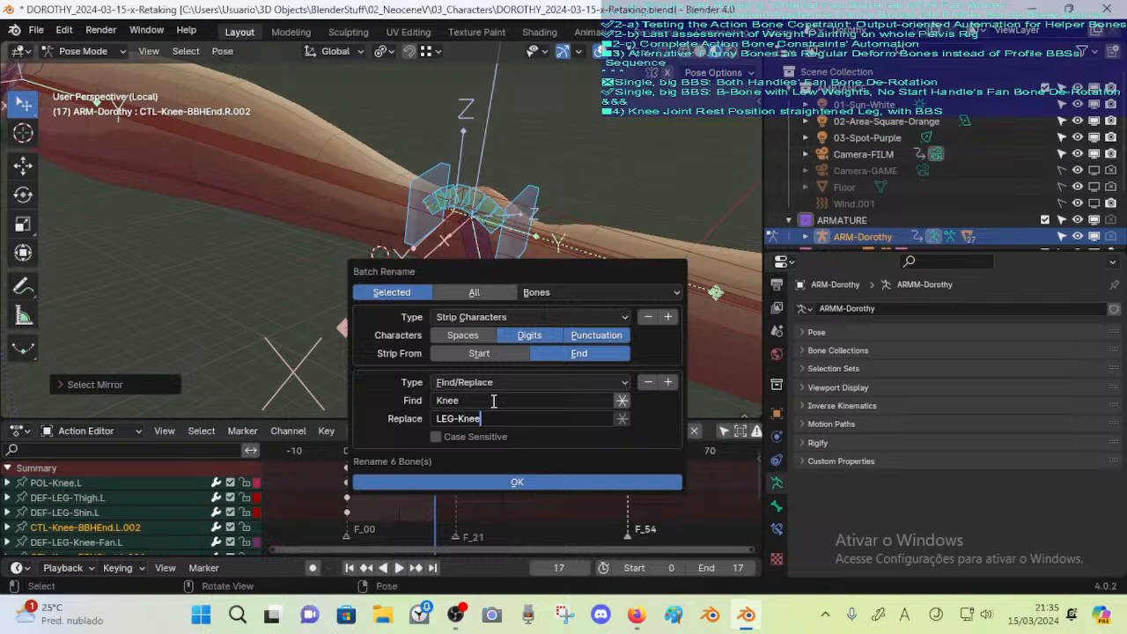
Add another Find/Replace rule that finds BBHend and replaces it with nothing
click(667, 381)
click(667, 381)
click(495, 484)
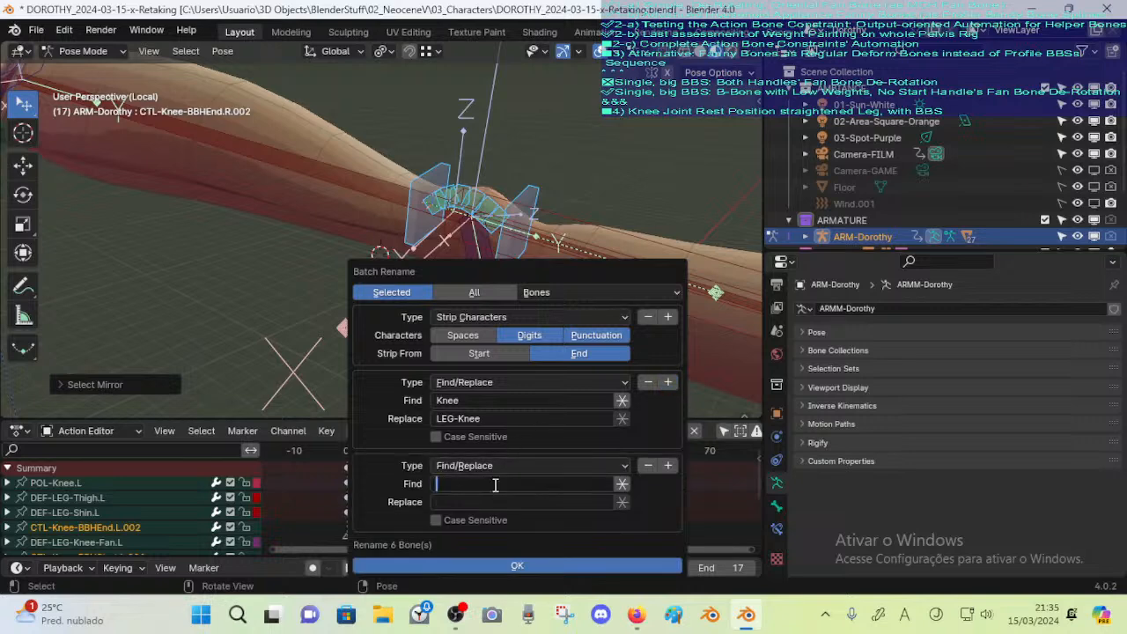
text(BBH)
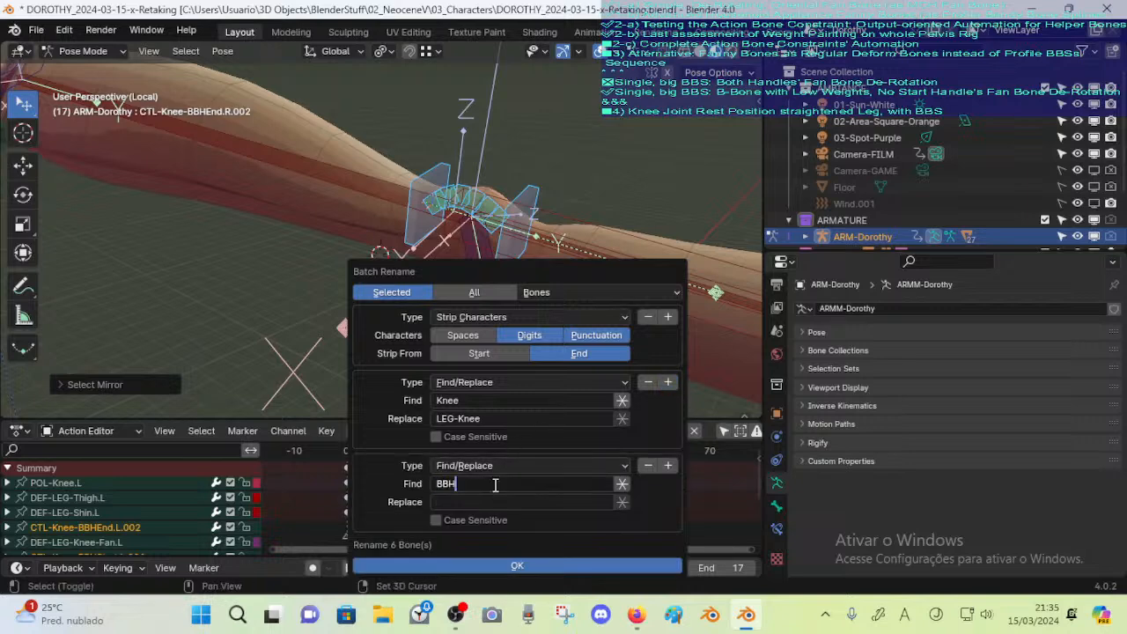
text(end)
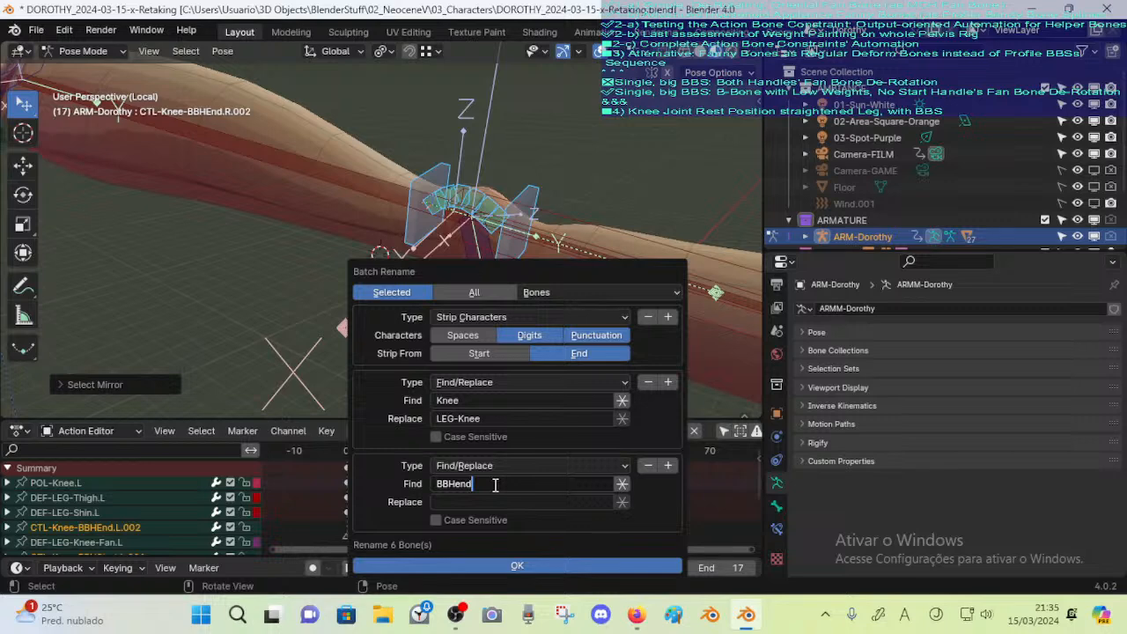
key(Tab)
Add a further Find/Replace rule that finds BBHStart, leaving its replacement empty
click(669, 465)
click(669, 466)
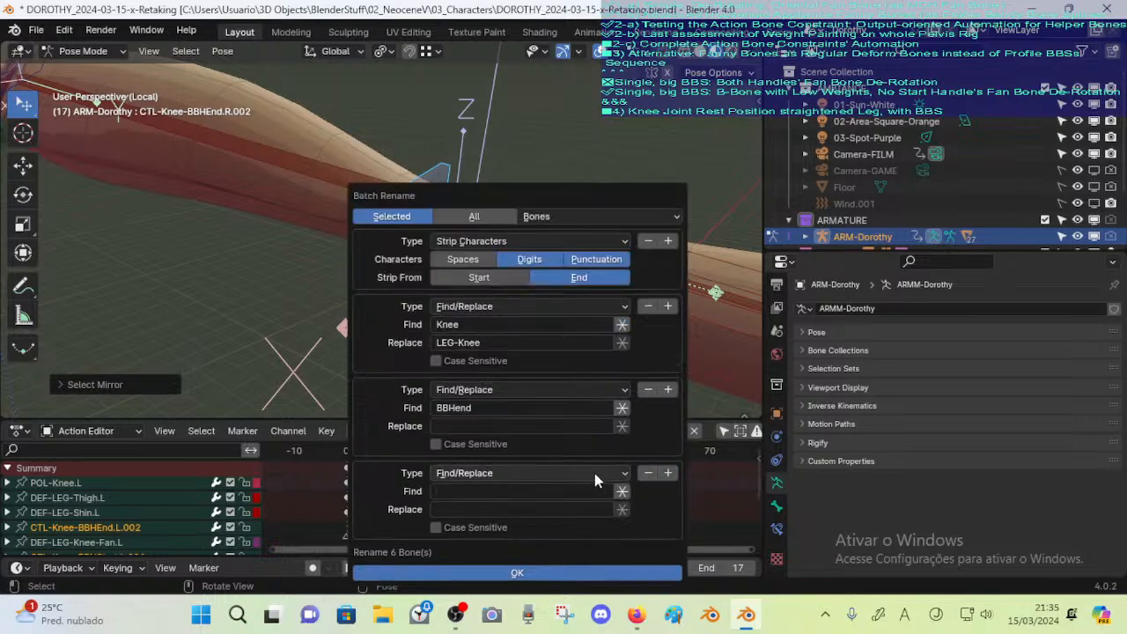
click(571, 474)
click(552, 486)
click(511, 490)
text(BBH)
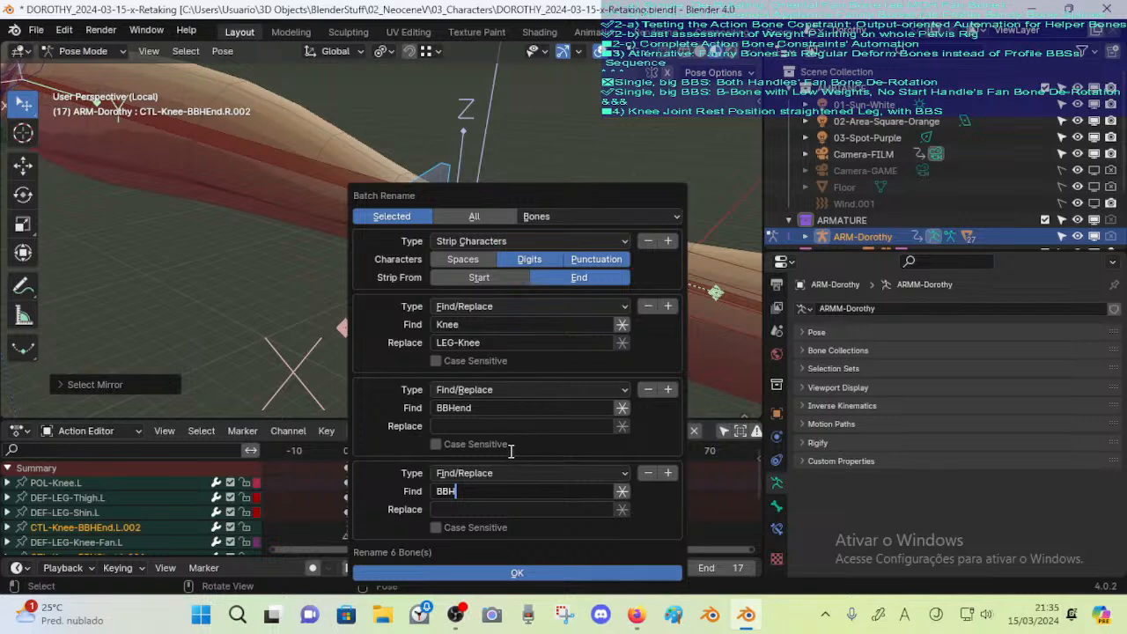
text(Start)
Add a last Find/Replace rule that removes BB, and apply the batch rename to the selected bones
click(671, 476)
click(669, 477)
click(527, 491)
text(BB)
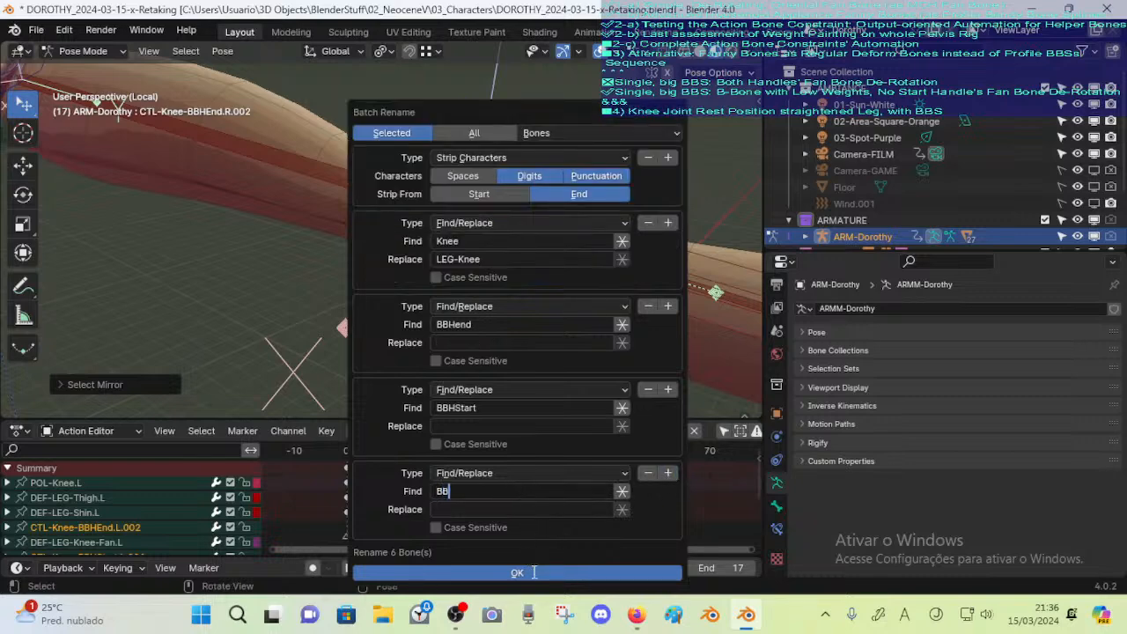
click(533, 573)
click(534, 573)
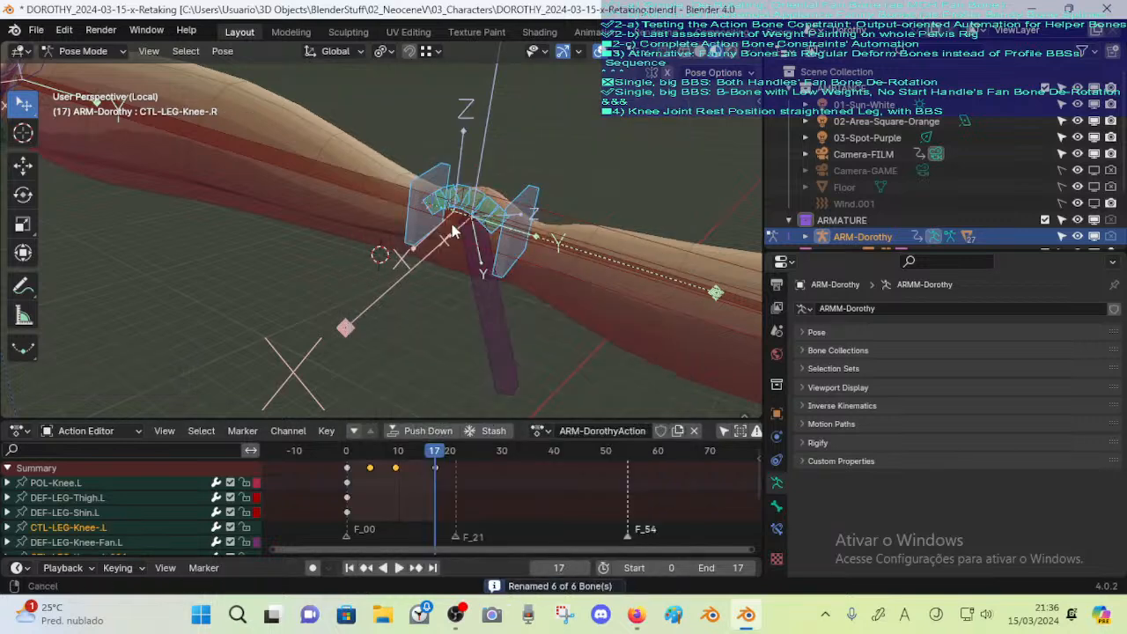
Select the left knee's start and end handle bones in turn to check their names
click(426, 238)
scroll(430, 255, up, 2)
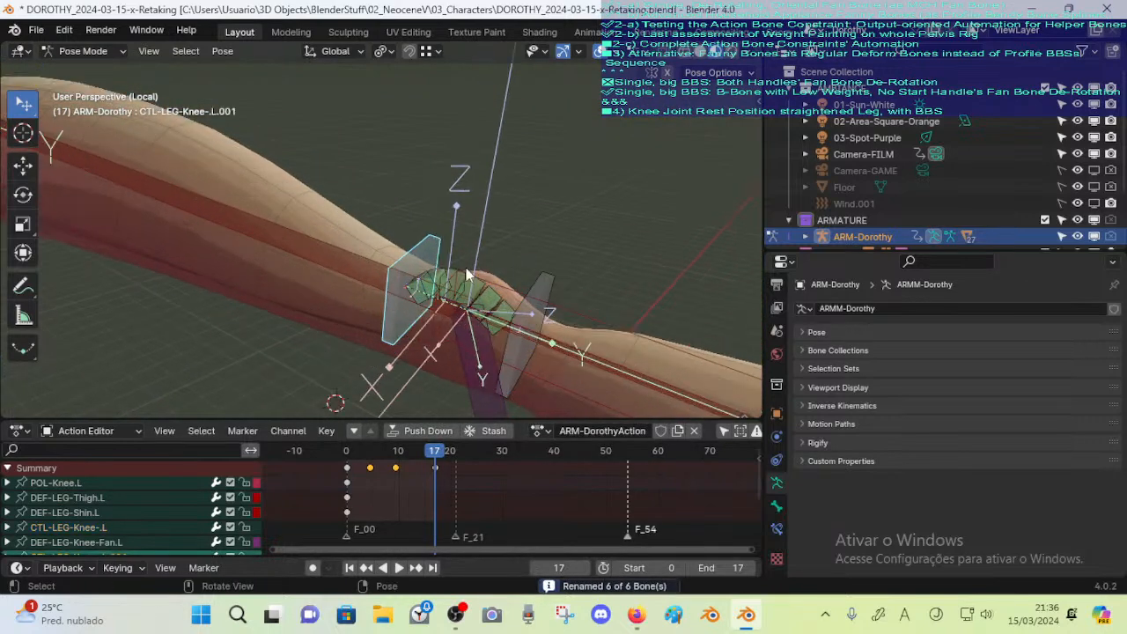
click(557, 273)
click(554, 276)
click(436, 235)
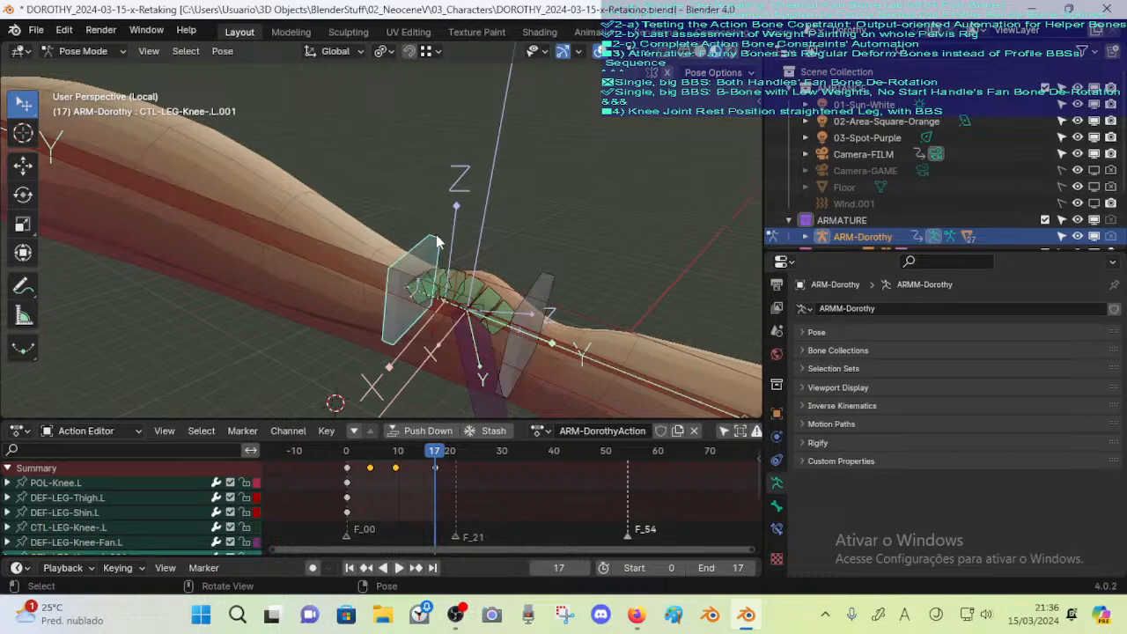
click(556, 277)
click(440, 237)
key(F2)
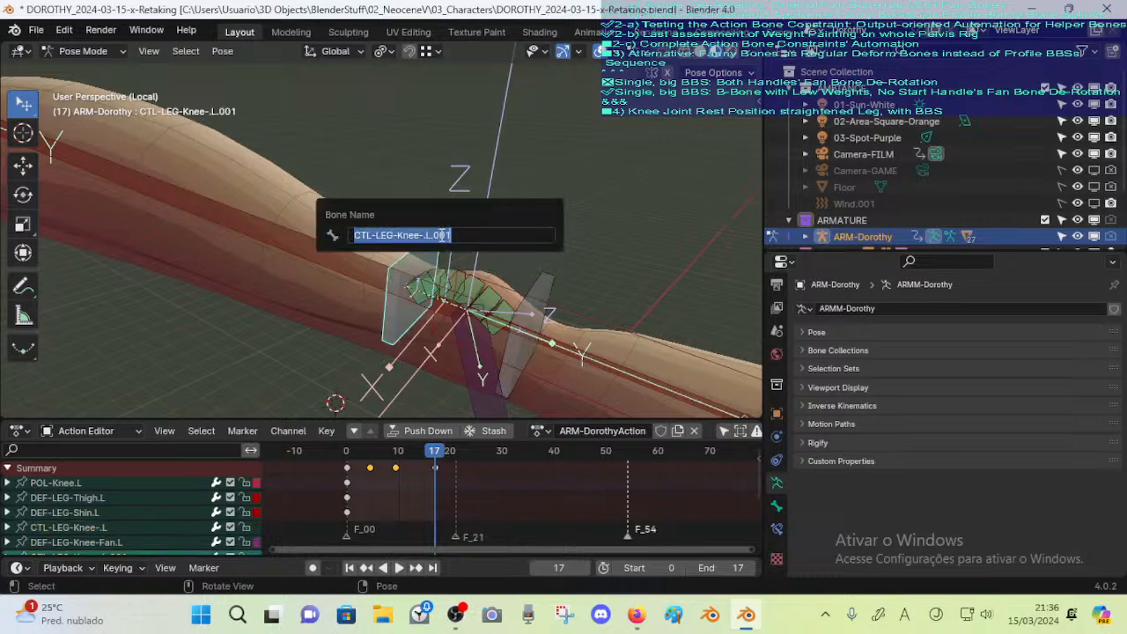
key(Escape)
key(F2)
key(Escape)
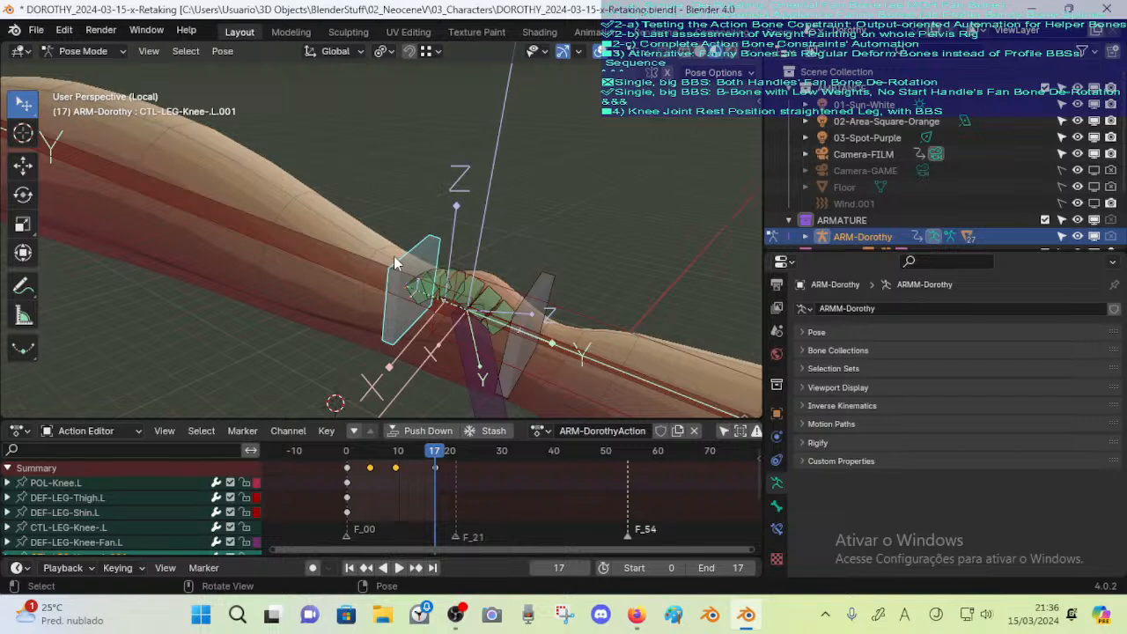
Rename the left knee's start handle bone on the thigh side as CTL-LEG-Knee.L.001
key(F2)
click(381, 255)
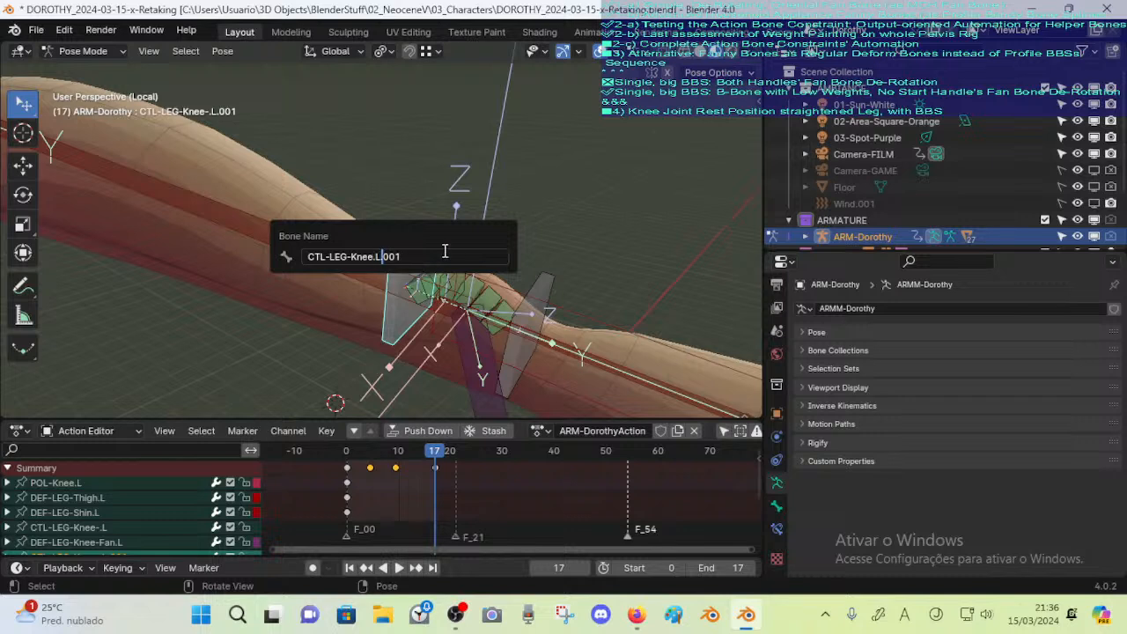
key(ctrl+a)
key(Return)
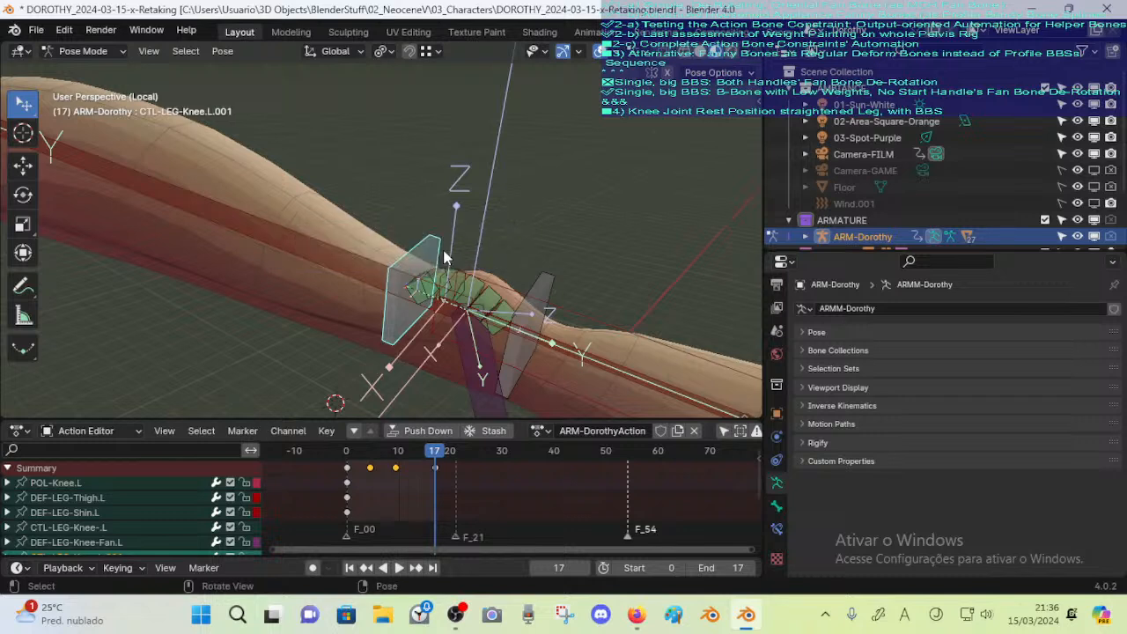
Give the left knee's end handle bone on the shin side the same base name, entering CTL-LEG-Knee.L.001
click(549, 282)
key(F2)
text(CTL-LEG-Knee.L.001)
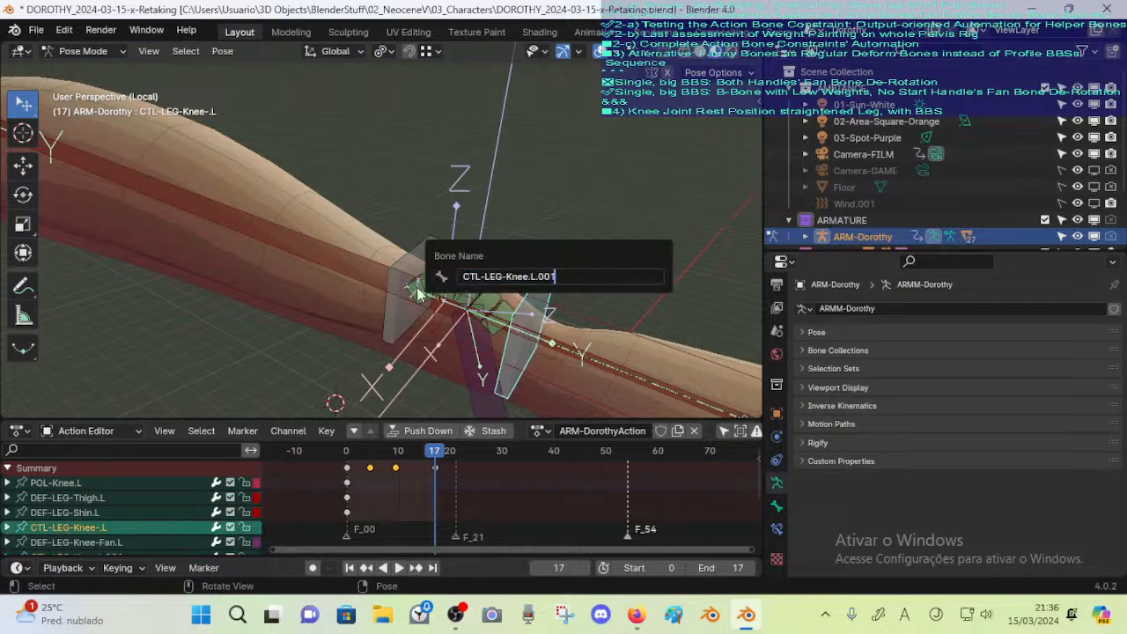
key(Return)
Rename the right knee's start handle bone on the thigh side as CTL-LEG-Knee.R.001
middle_drag(419, 293, 292, 231)
click(292, 232)
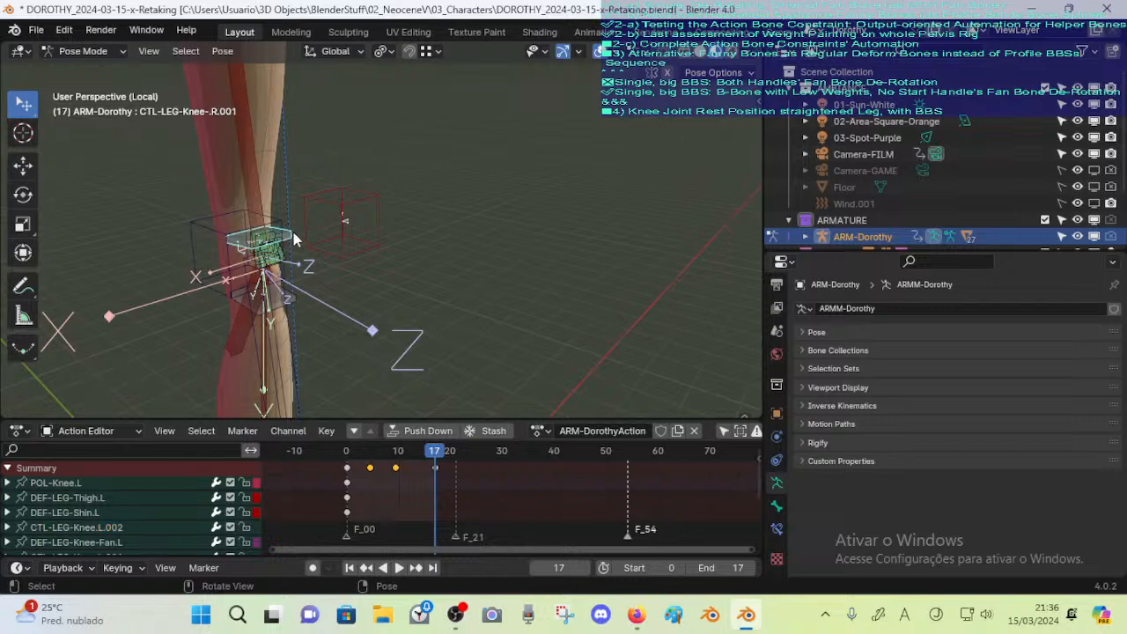
key(F2)
text(CTL-LEG-Knee.L.001)
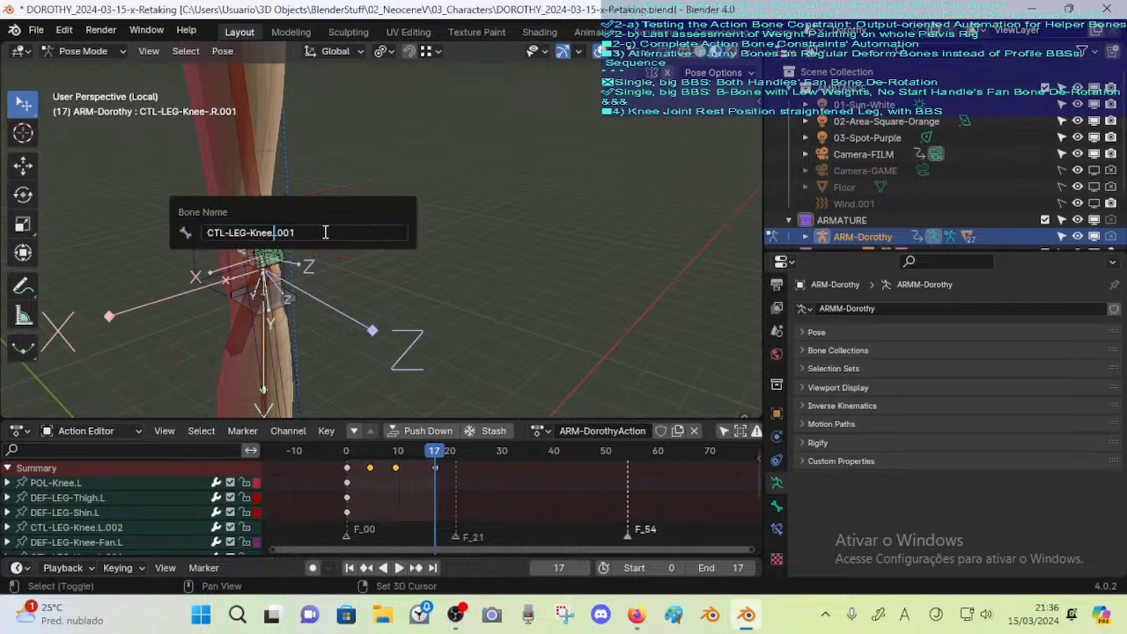
key(BackSpace)
text(R.)
key(Return)
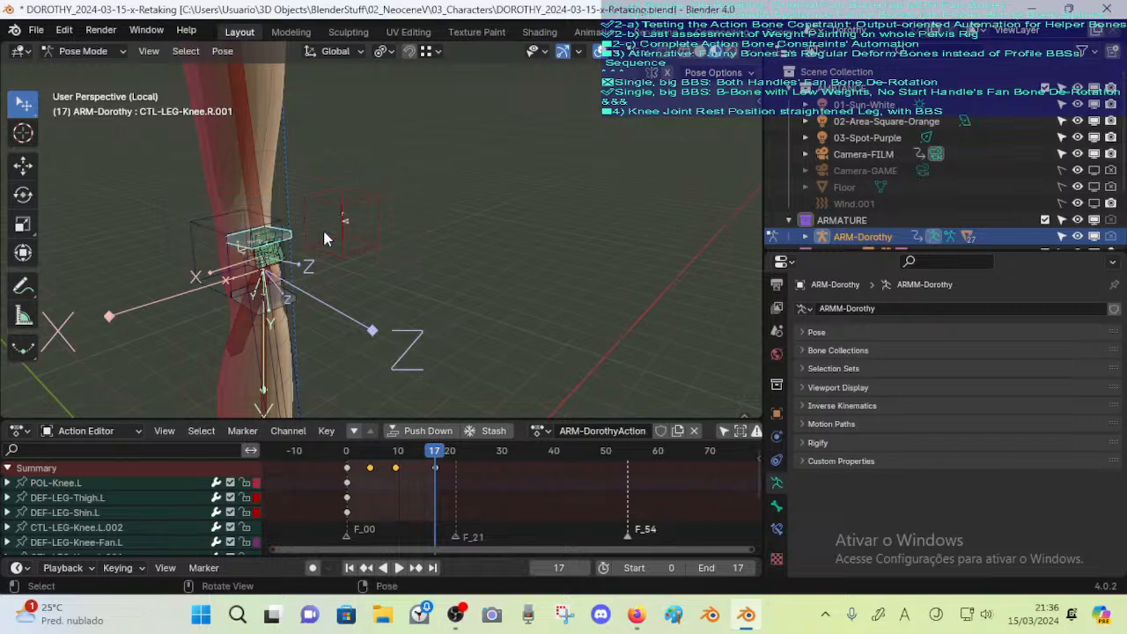
Give the right knee's end handle bone on the shin side the same base name, entering CTL-LEG-Knee.R.001
click(294, 292)
key(F2)
text(CTL-LEG-Knee.R.001)
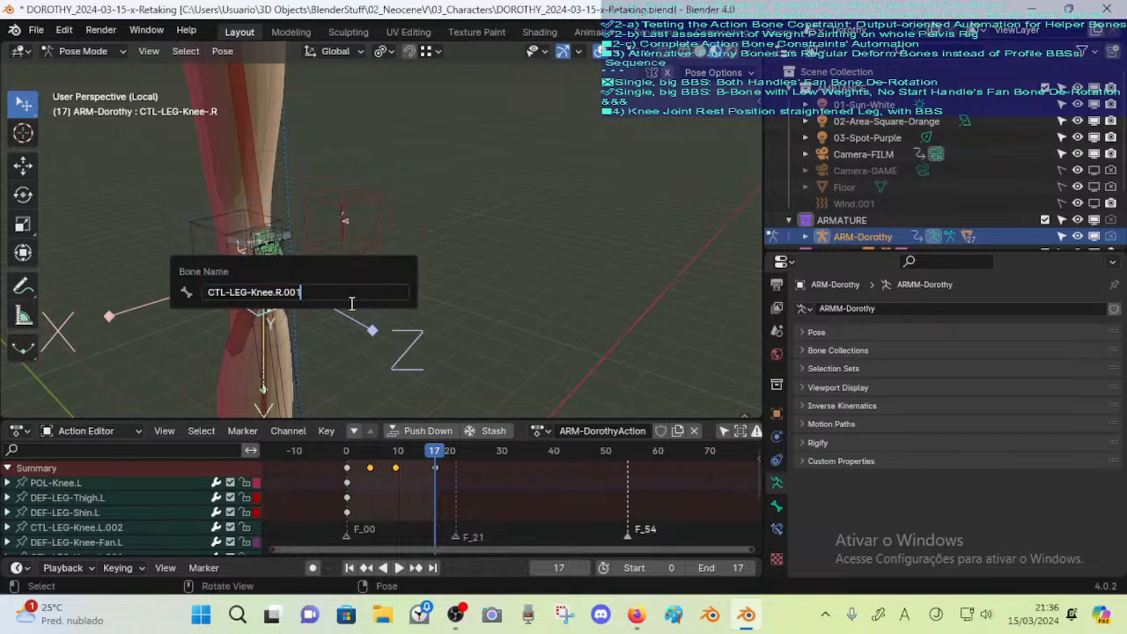
key(Return)
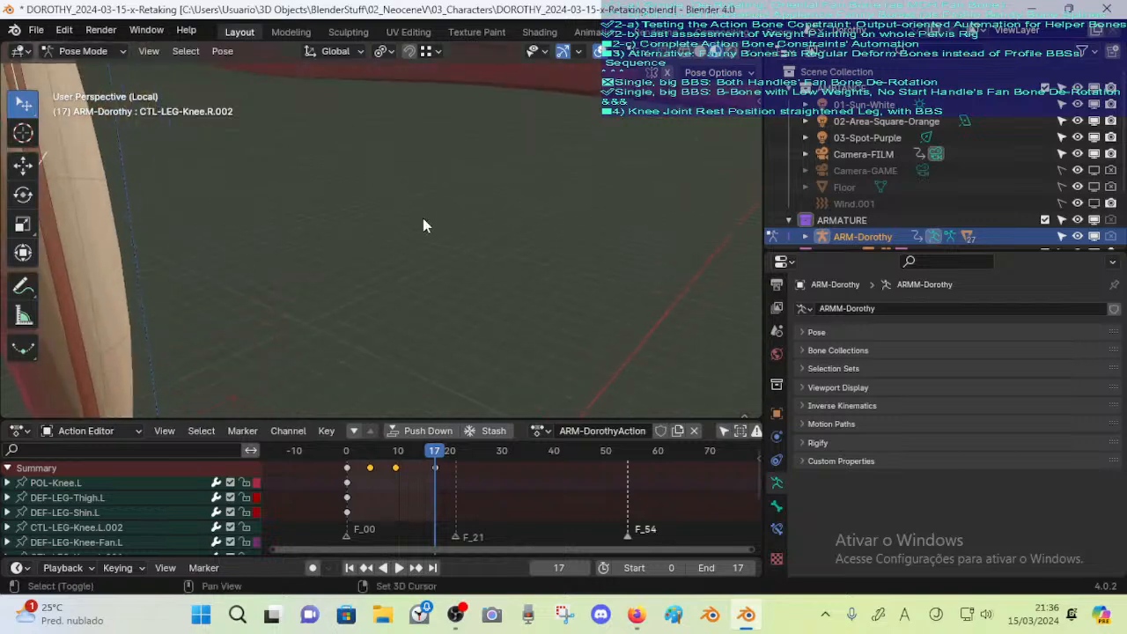
Select the left knee's bendy bone, mirror the selection to the right knee, and open Batch Rename for the selected bones
shift+middle_drag(423, 218, 652, 254)
click(652, 253)
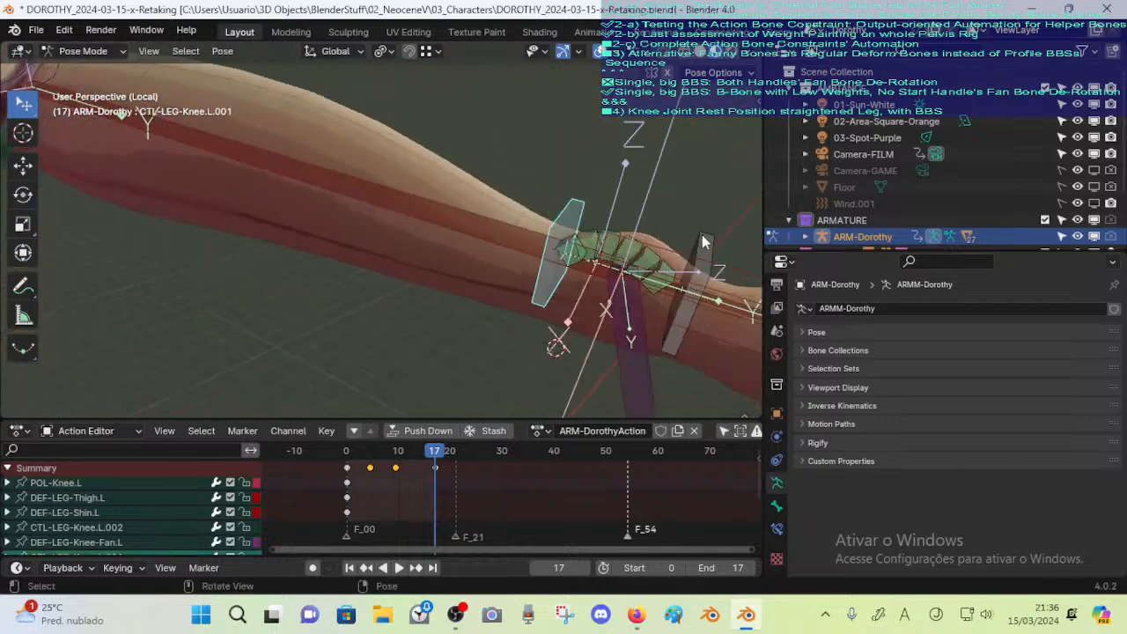
click(695, 252)
click(631, 231)
shift+middle_drag(630, 231, 295, 157)
middle_drag(240, 283, 511, 184)
key(ctrl+shift+m)
key(ctrl+F2)
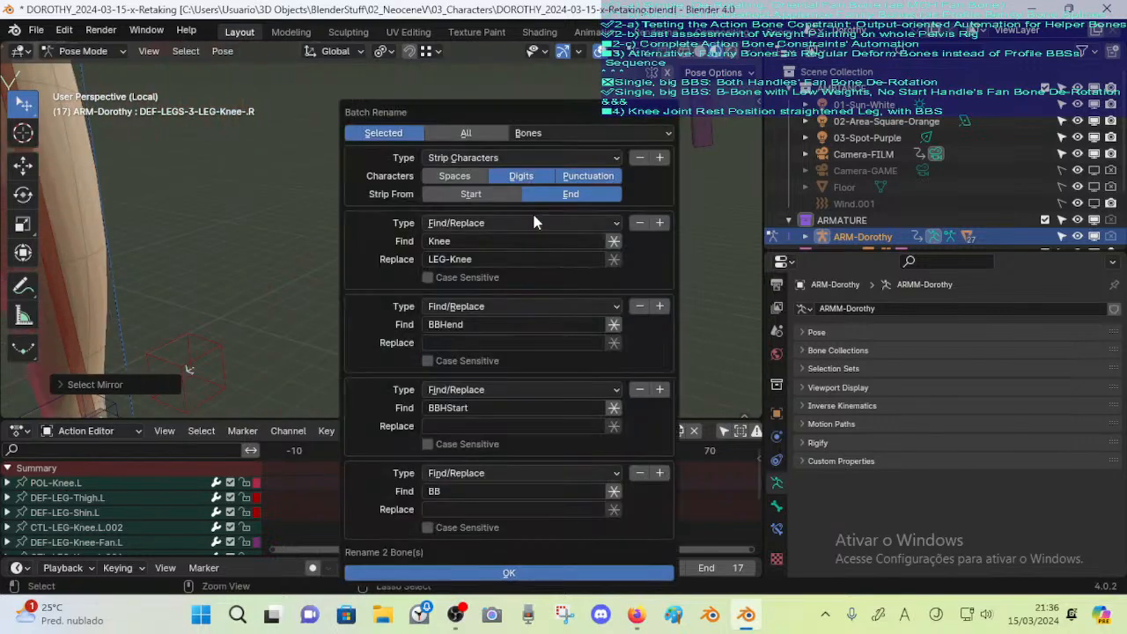
Remove the old batch rename rules, leaving only one empty Find/Replace rule
click(640, 222)
click(640, 223)
click(640, 223)
click(640, 222)
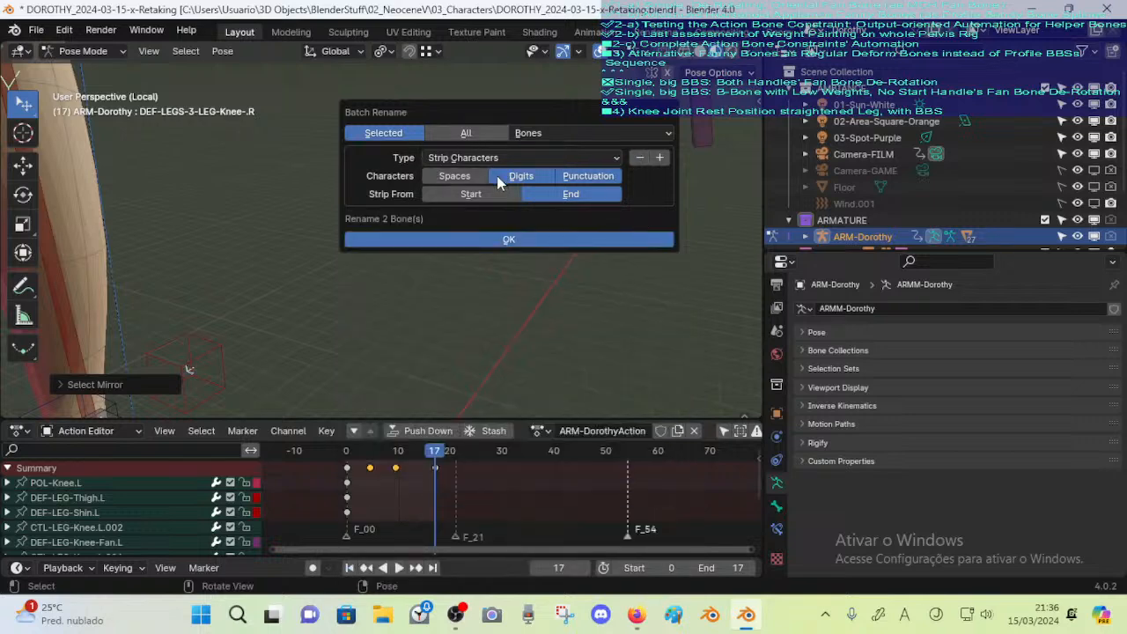
click(524, 181)
click(603, 174)
click(659, 158)
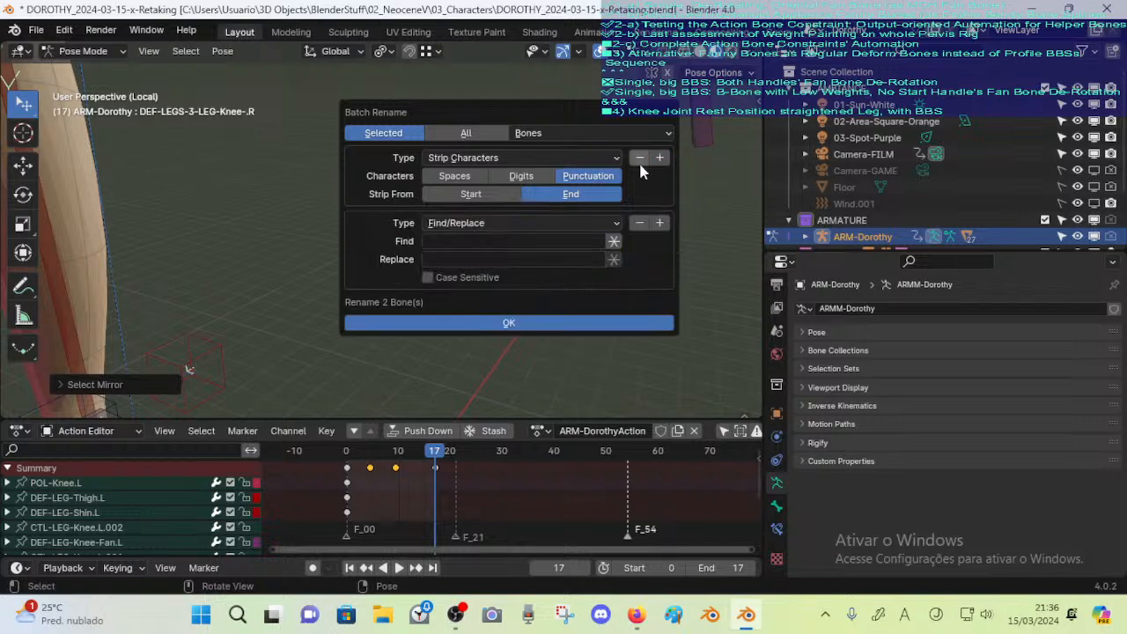
click(640, 157)
Replace LEGS-3- with LEG- in the names of the two selected knee bendy bones
click(460, 174)
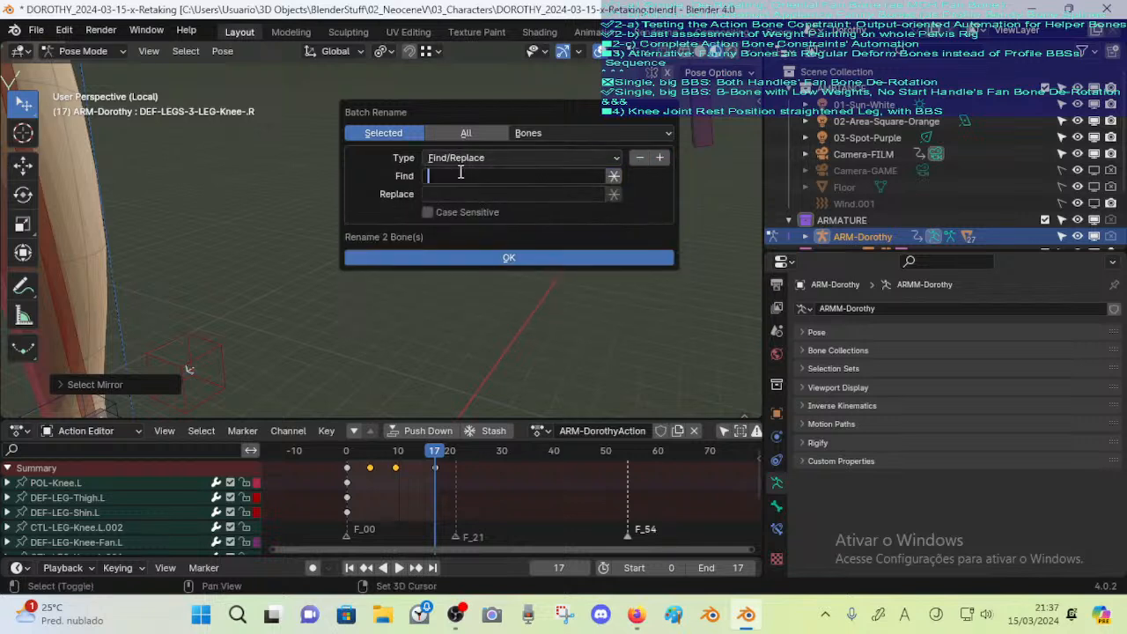
text(LEGS-3-)
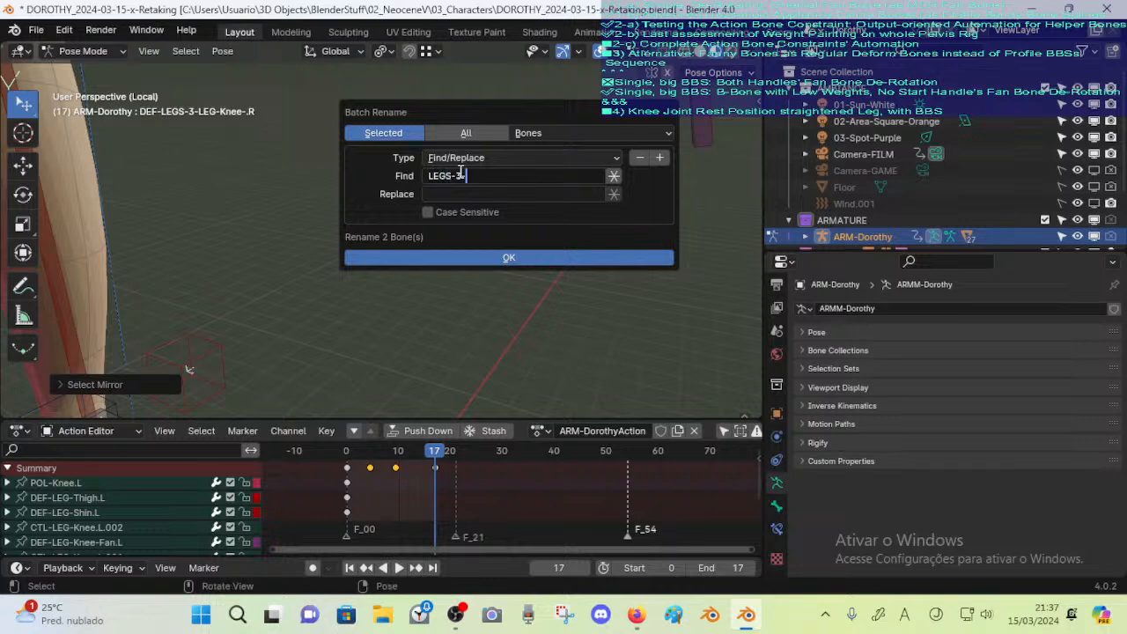
key(Tab)
text(LEG-)
key(Return)
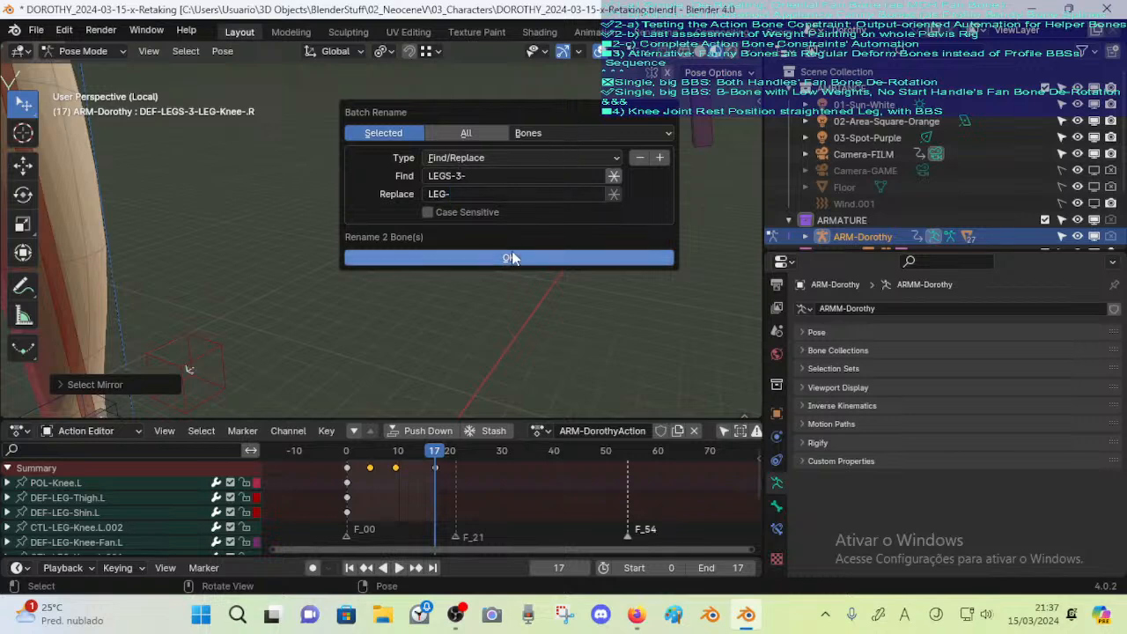
click(512, 257)
Select the left knee's bendy bone and its mirrored counterpart, and batch rename them by replacing LEG-LEG with LEG
middle_drag(515, 218, 430, 243)
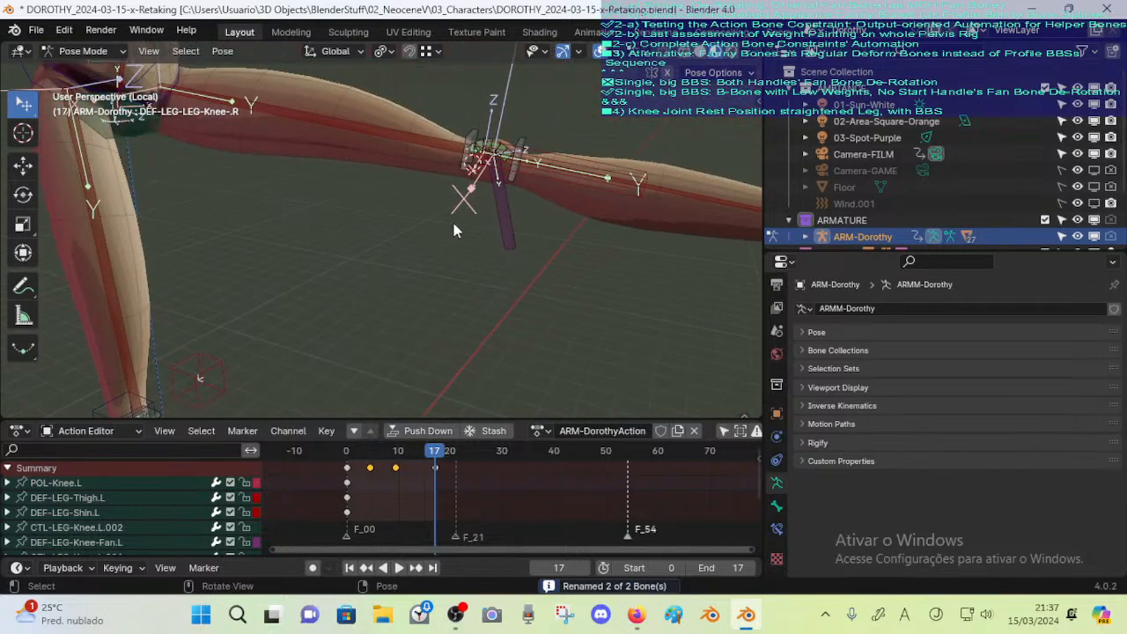
click(499, 149)
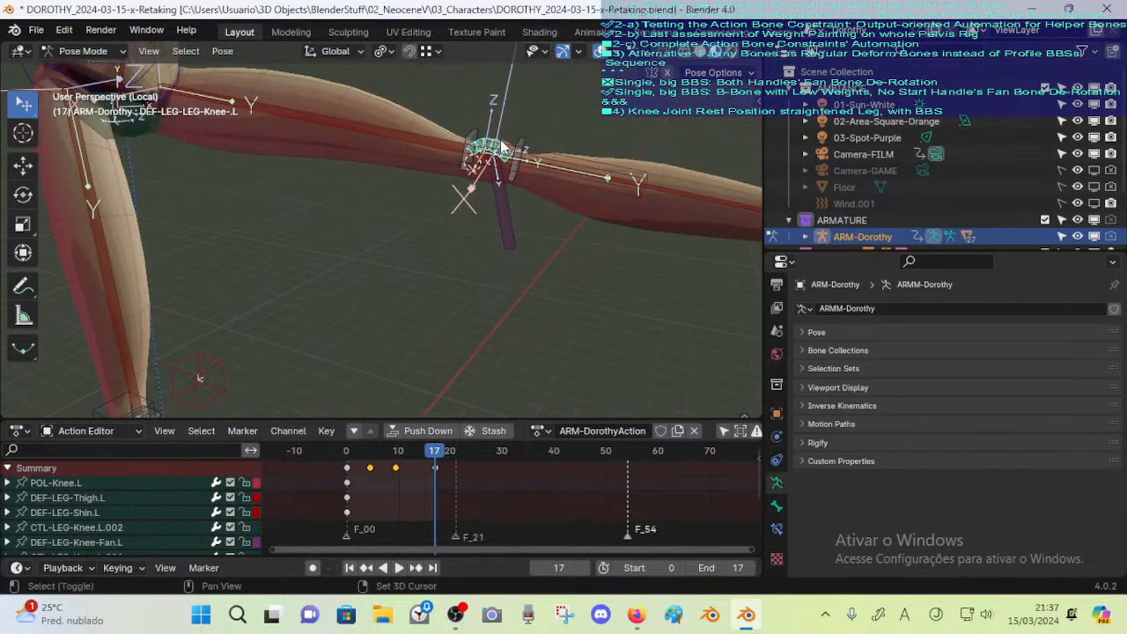
key(ctrl+shift+m)
key(ctrl+F2)
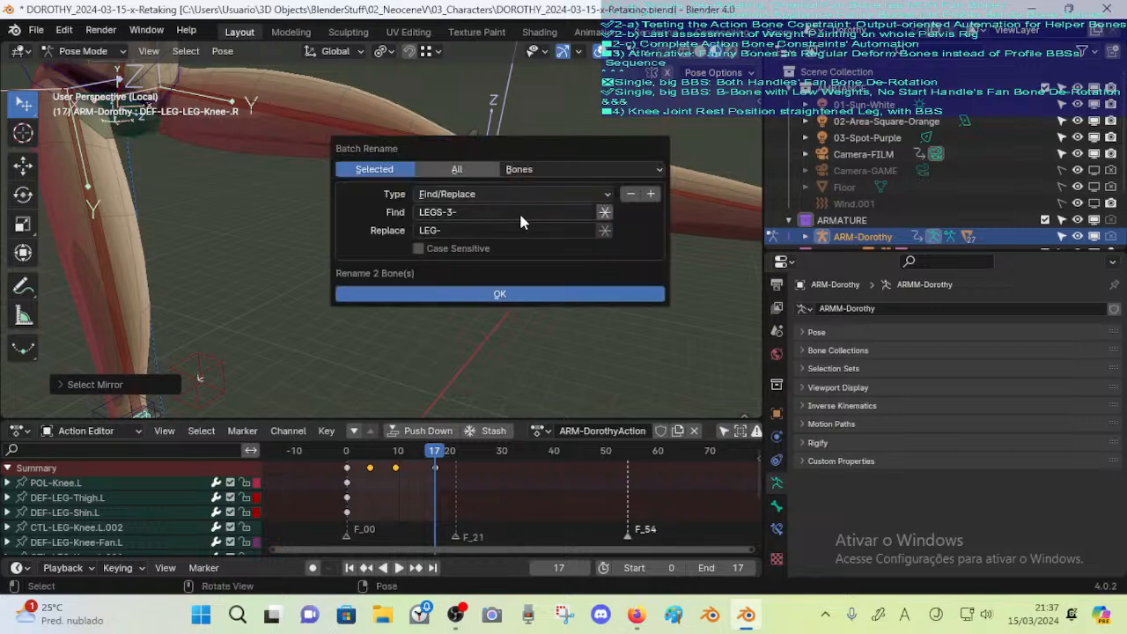
click(481, 213)
key(Home)
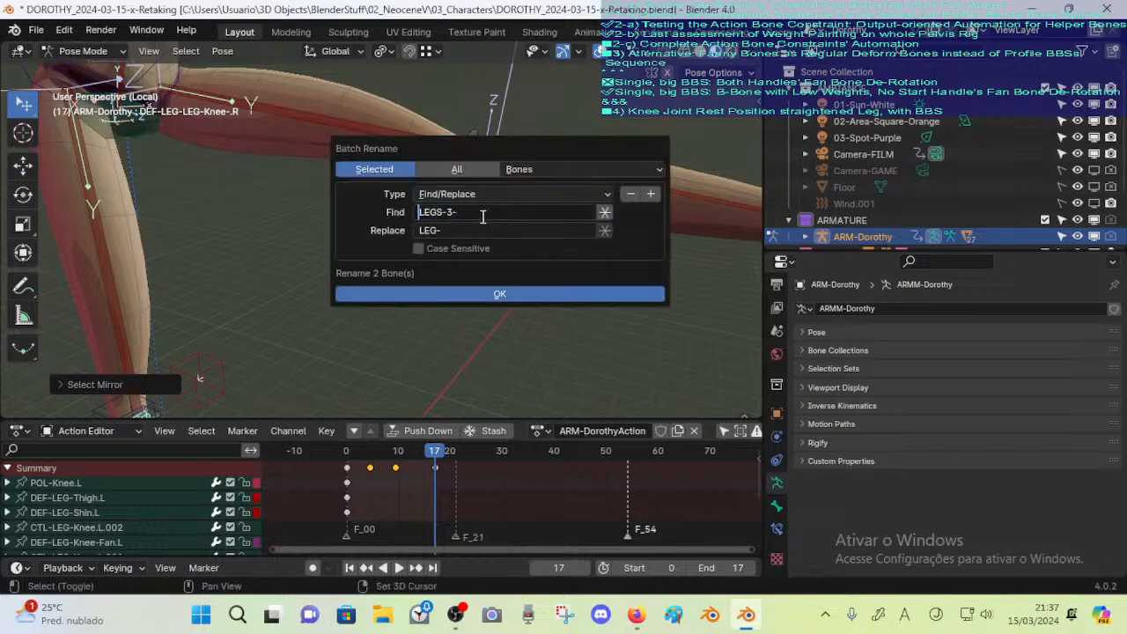
text(LEG)
key(Home)
key(shift+End)
text(LEG-)
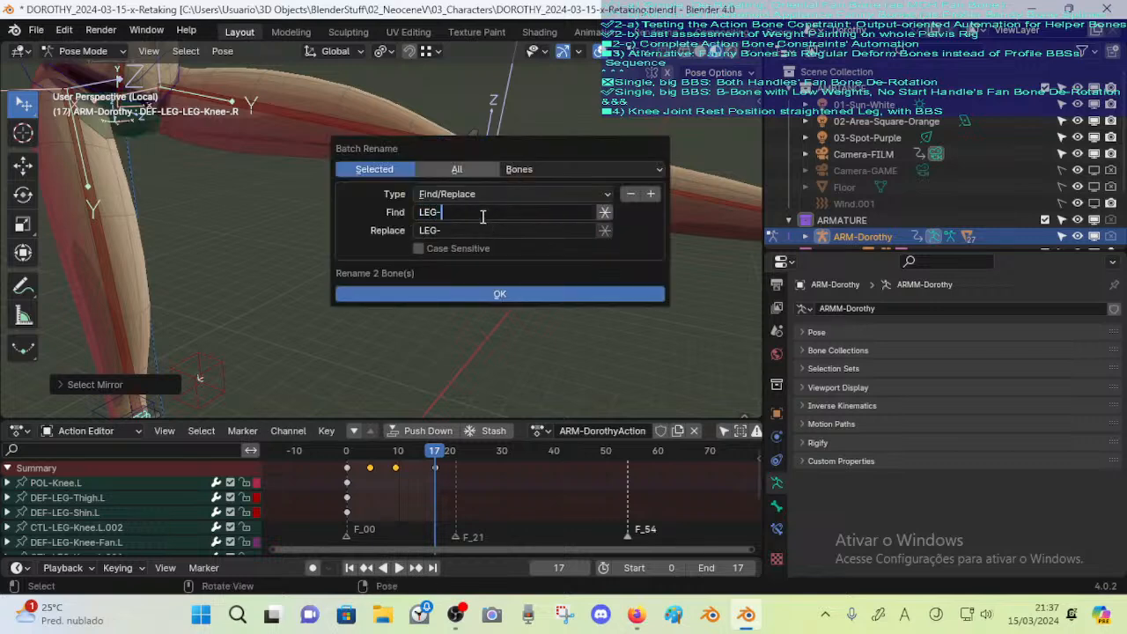
text(LEG)
key(Tab)
text(LEG)
click(525, 295)
Examine the knee bendy bones and their handles on the posed legs, both close up and with the whole body in view
shift+drag(491, 203, 477, 255)
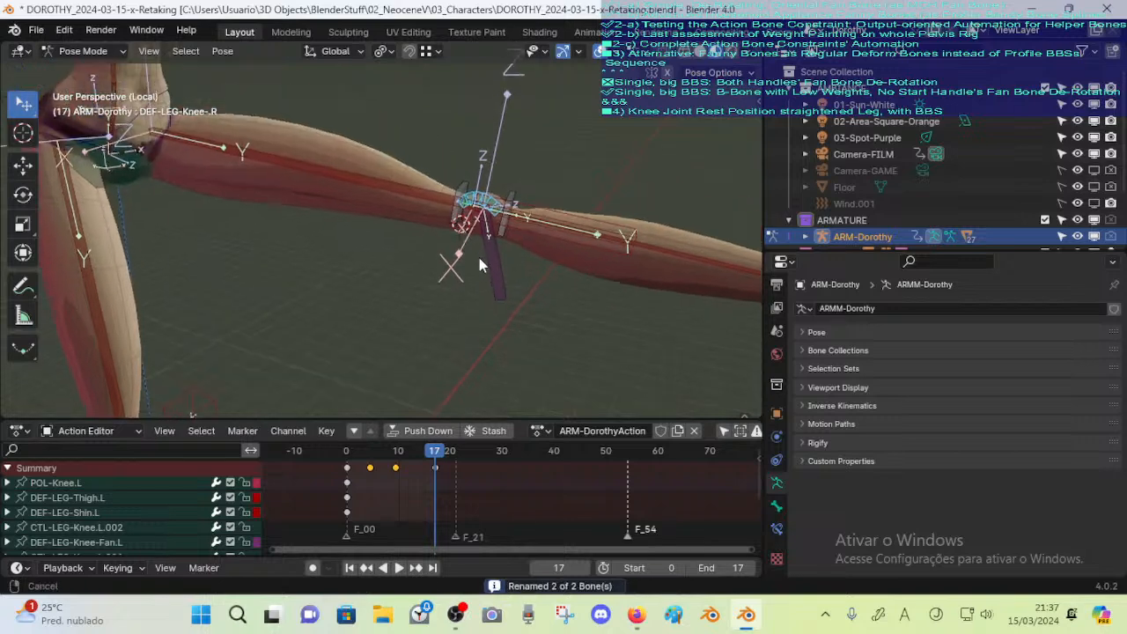
scroll(504, 259, up, 2)
scroll(505, 234, up, 1)
shift+middle_drag(504, 234, 384, 278)
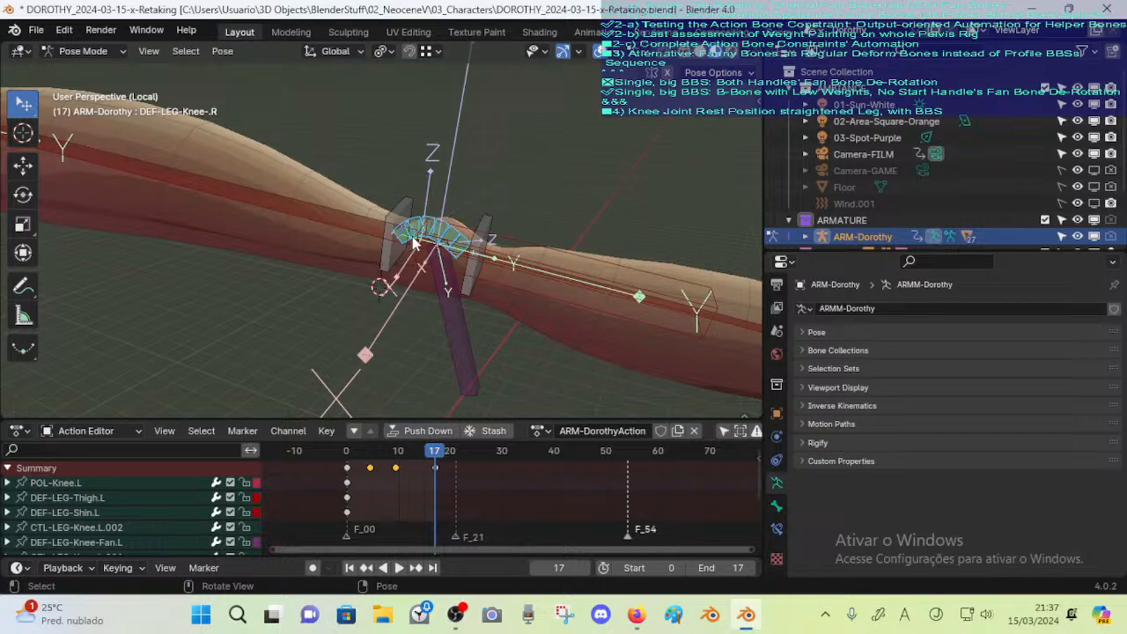
scroll(419, 211, down, 2)
scroll(419, 211, down, 5)
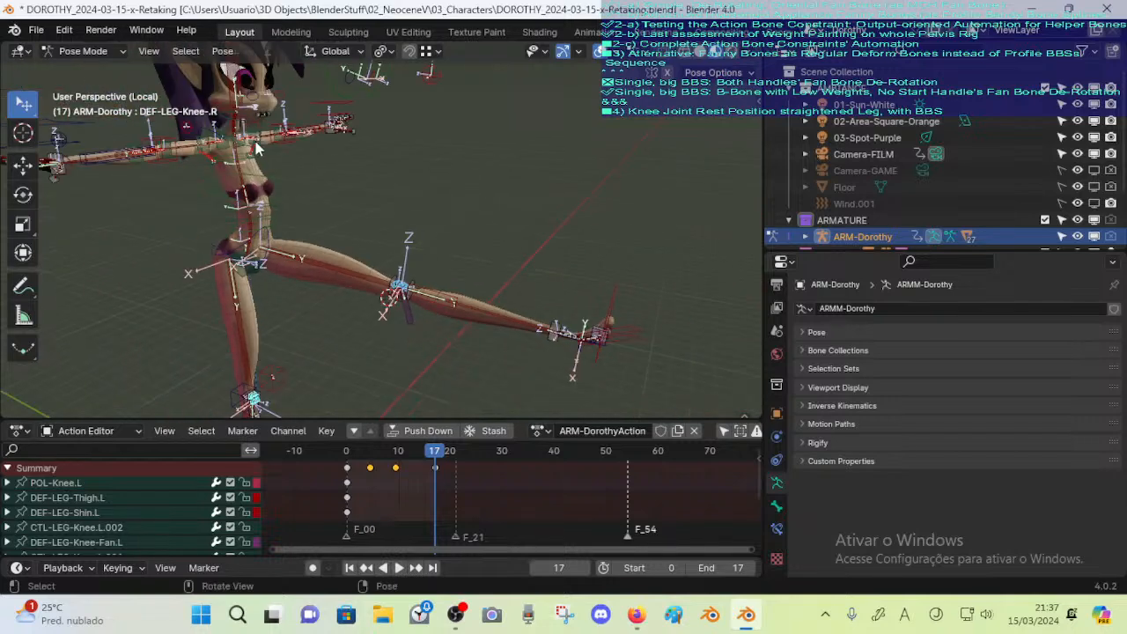
middle_drag(279, 138, 258, 169)
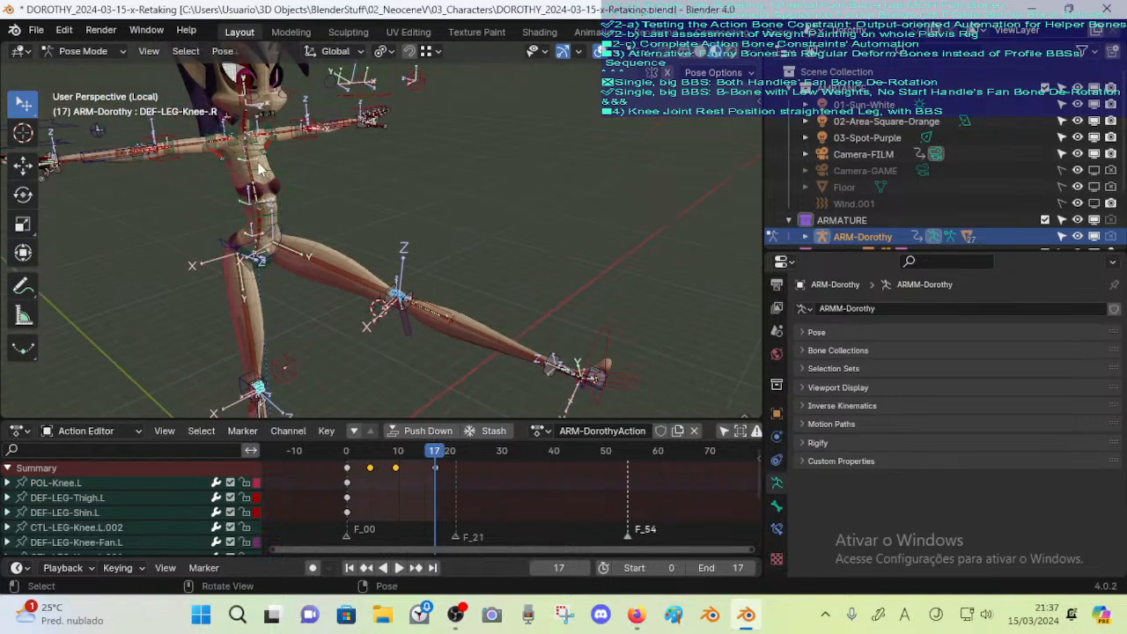
scroll(300, 254, up, 2)
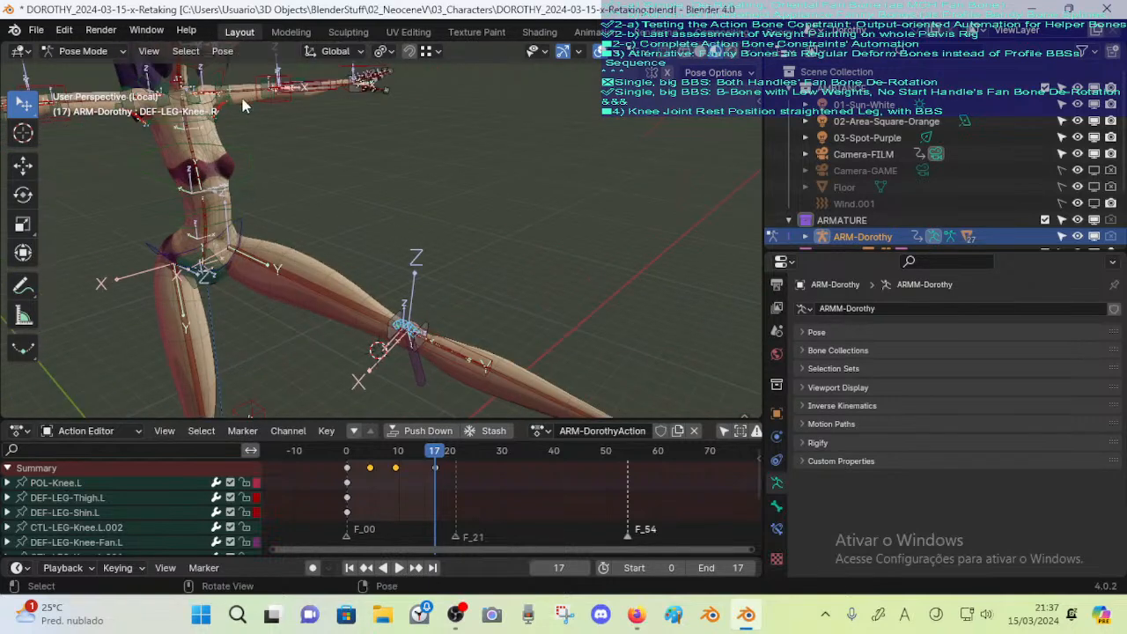
shift+middle_drag(336, 286, 298, 186)
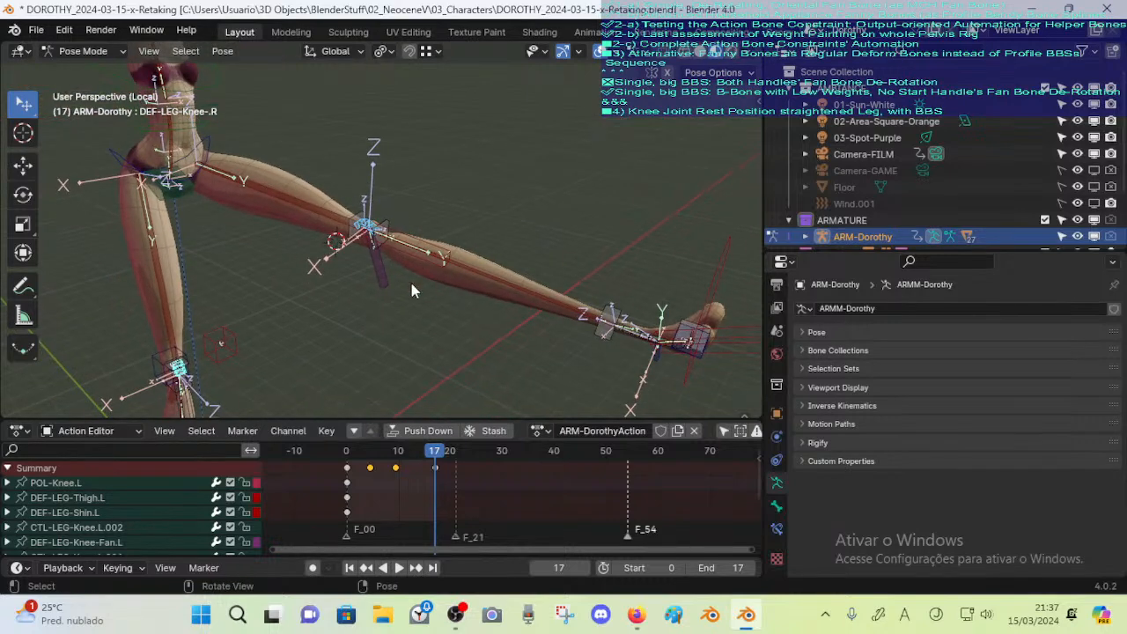
scroll(411, 291, up, 4)
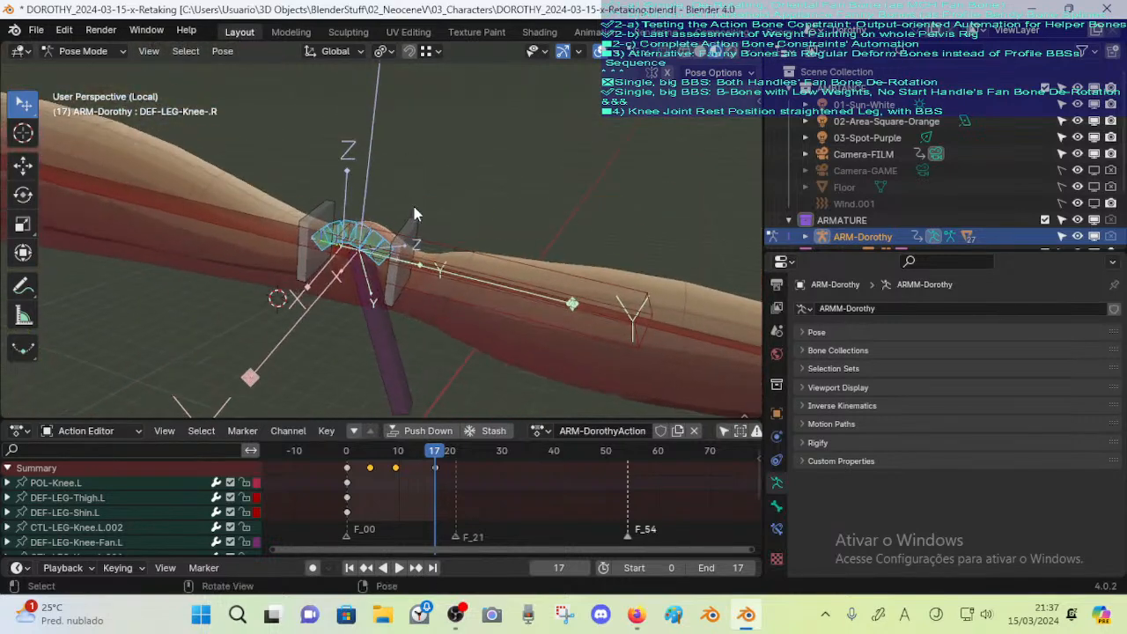
Select the left knee's bendy bone and its two handle bones in turn to check their names, and save the file
click(416, 231)
click(350, 244)
scroll(348, 249, up, 1)
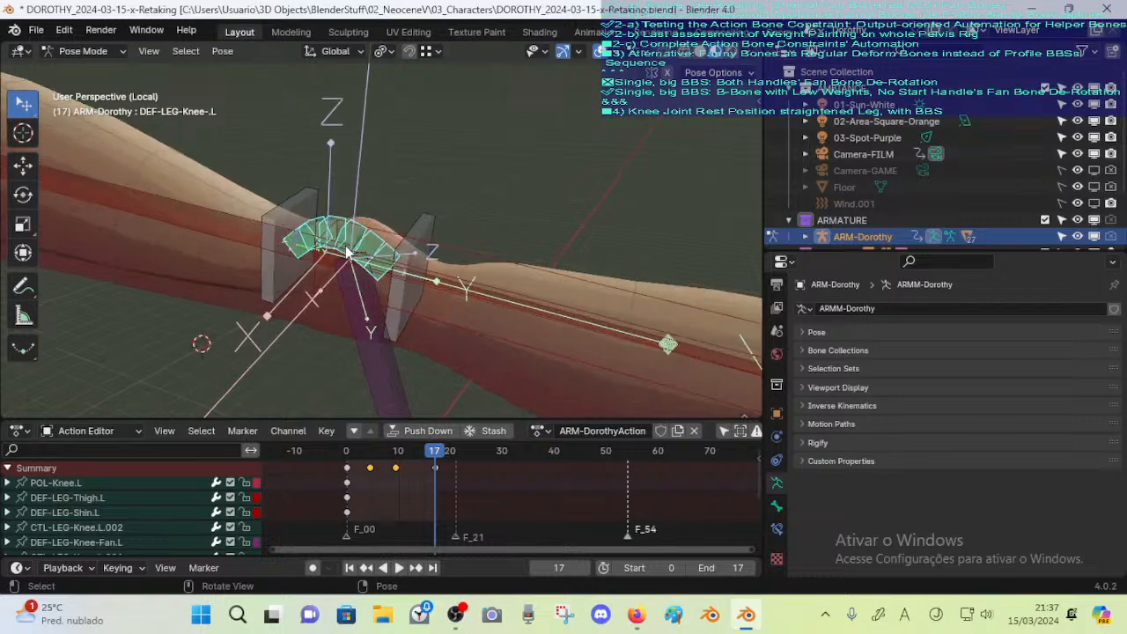
click(306, 200)
click(334, 227)
click(310, 205)
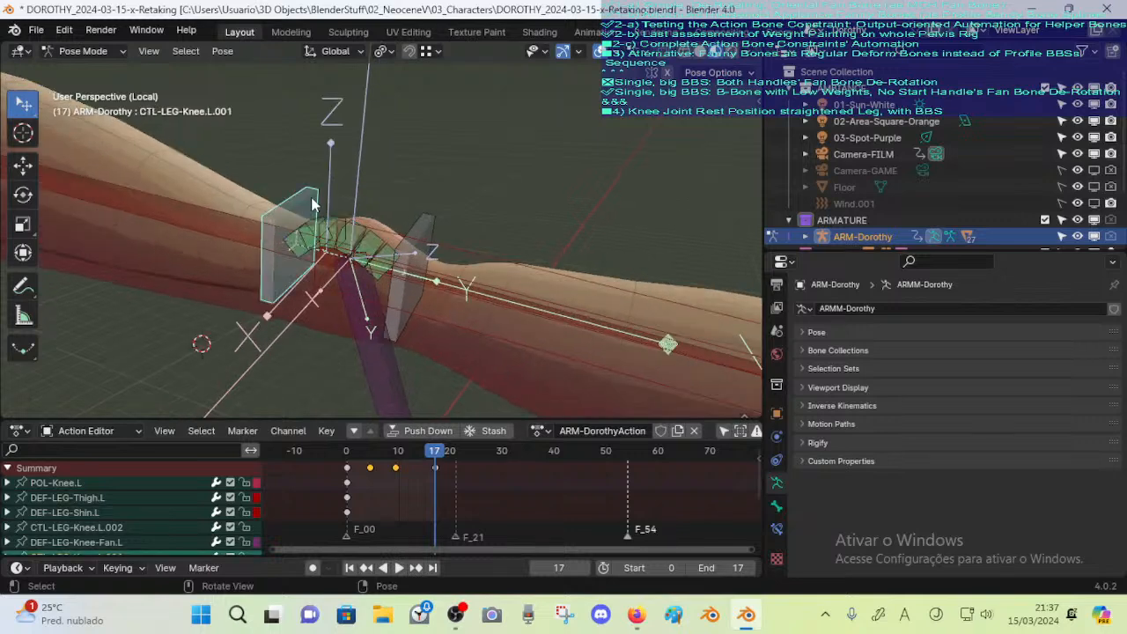
click(349, 218)
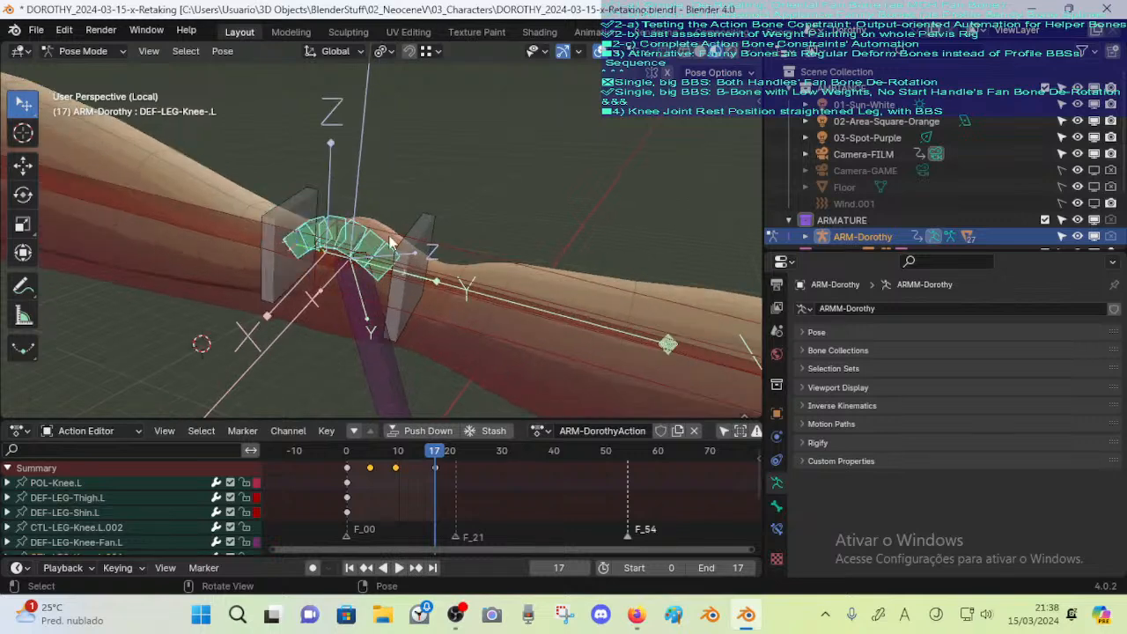
click(420, 227)
middle_drag(421, 227, 313, 243)
key(ctrl+s)
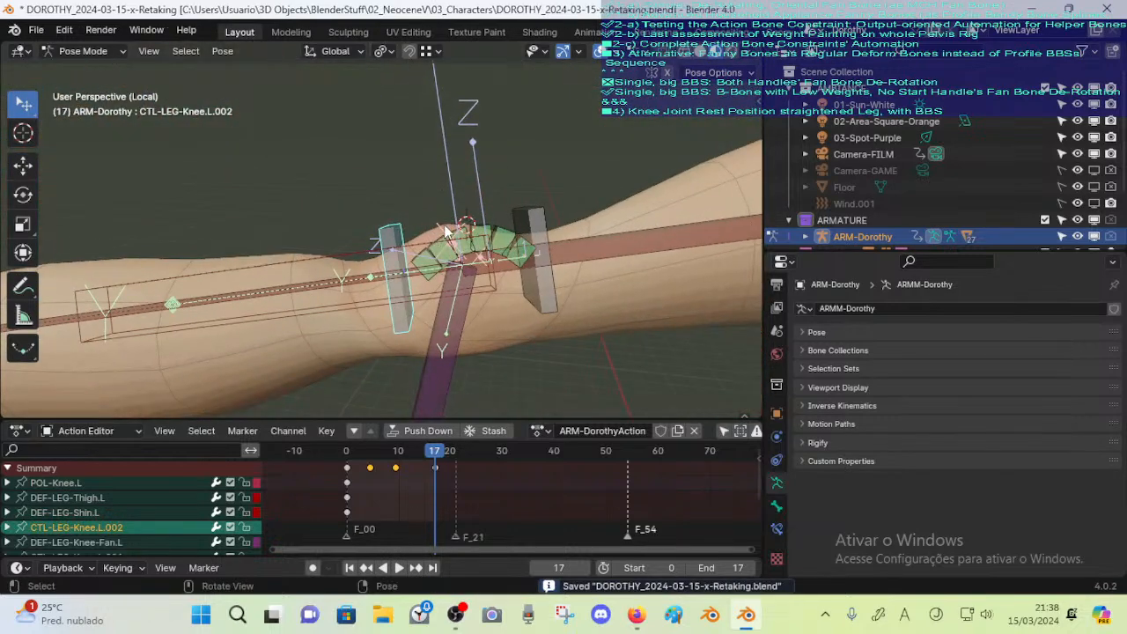
Select the left knee's thigh-side handle, view the knee bones in Edit Mode, and return to Pose Mode
click(454, 272)
click(492, 223)
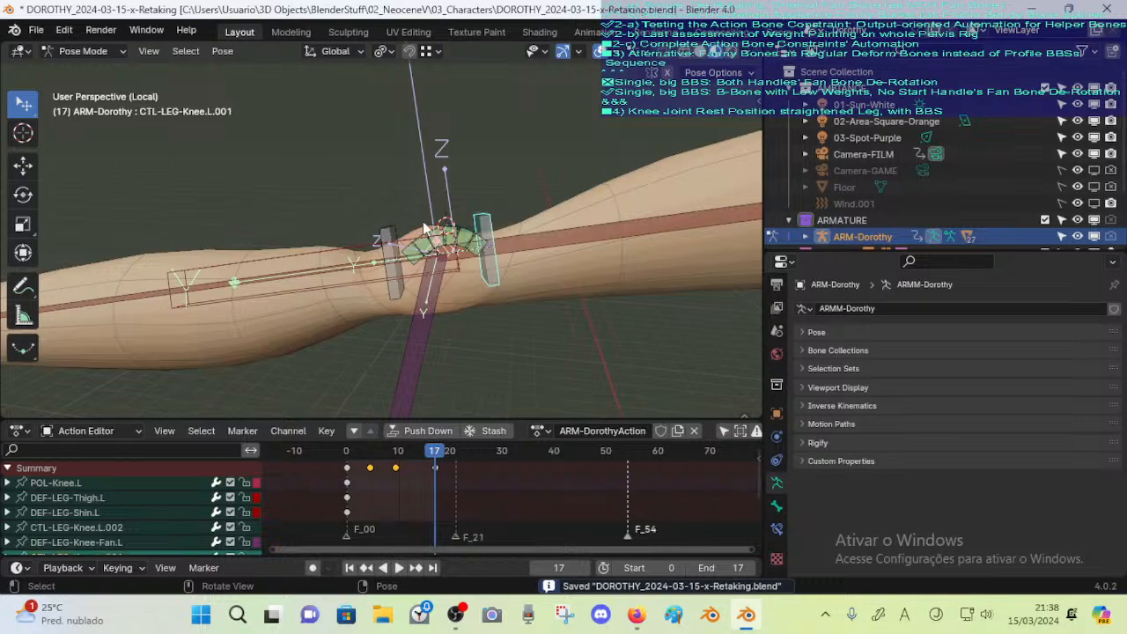
key(Tab)
middle_drag(423, 271, 510, 255)
shift+middle_drag(511, 255, 445, 250)
key(Tab)
Try a higher Copy Rotation influence on the left knee's fan bone, and undo the change
click(379, 271)
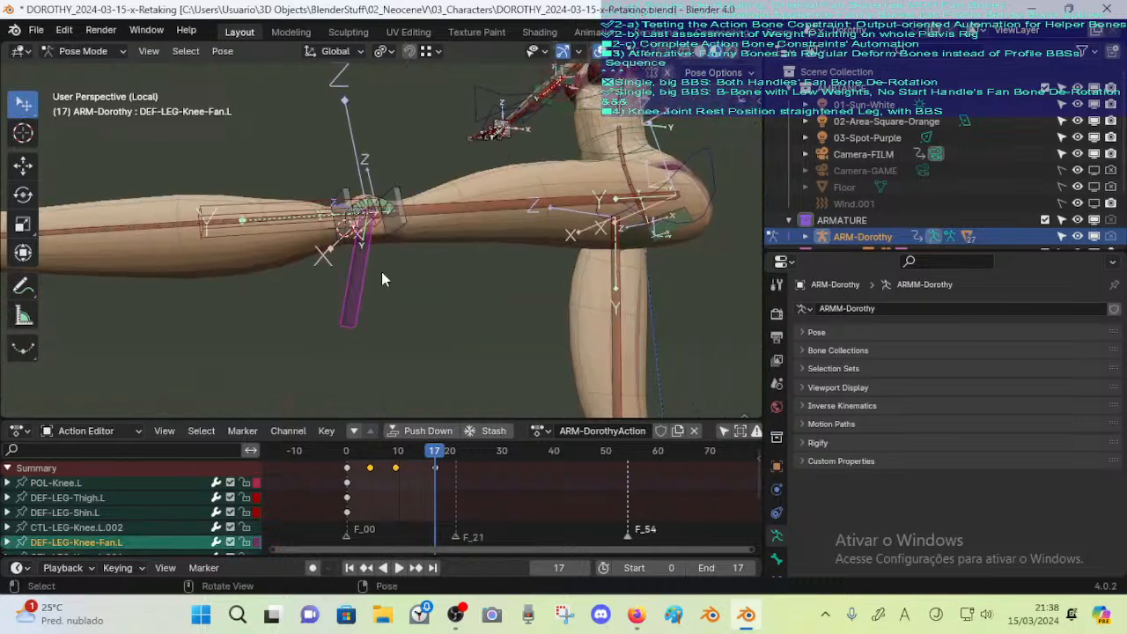
middle_drag(381, 271, 418, 280)
scroll(777, 558, down, 3)
click(778, 530)
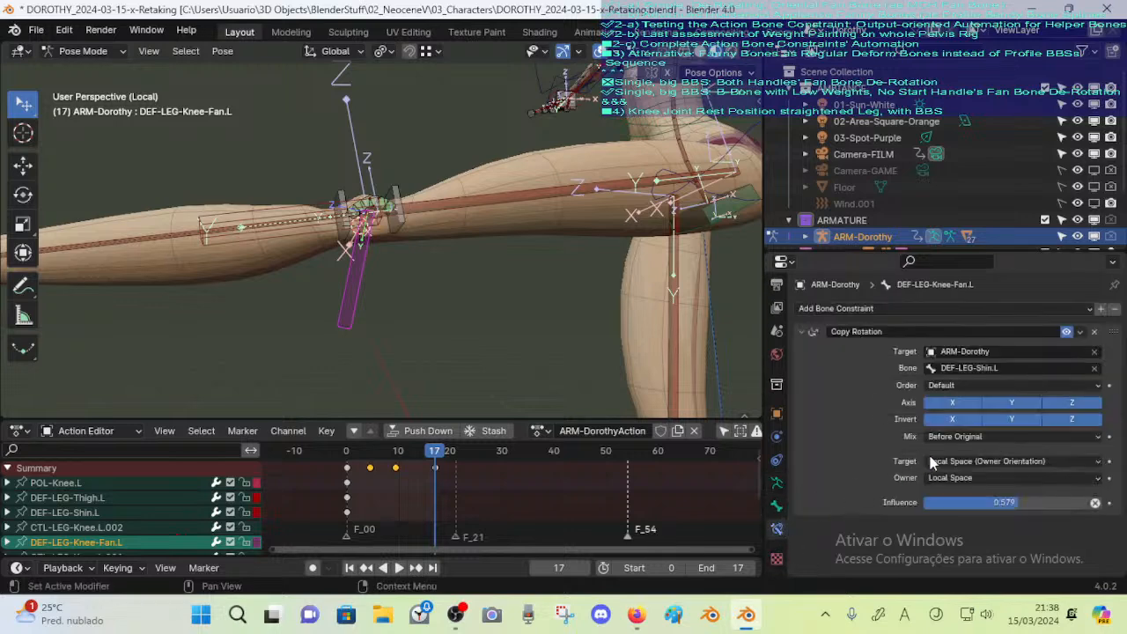
drag(997, 503, 1035, 505)
key(ctrl+z)
Check the bone constraints of the left knee's thigh-side handle and of its bendy bone
scroll(431, 266, up, 4)
middle_drag(431, 266, 383, 197)
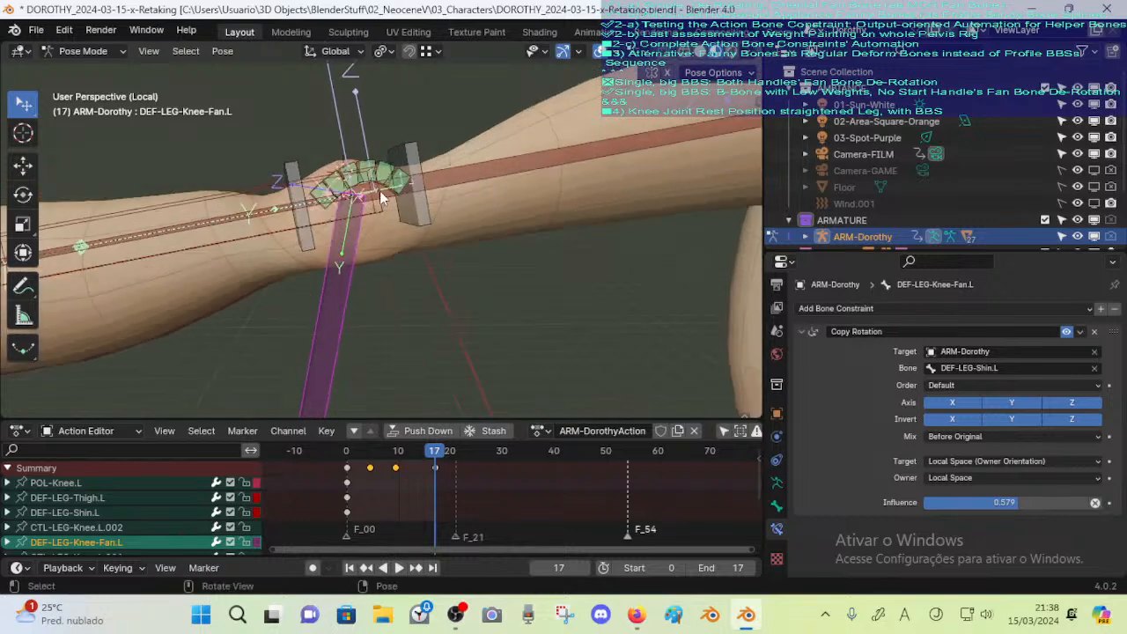
click(396, 151)
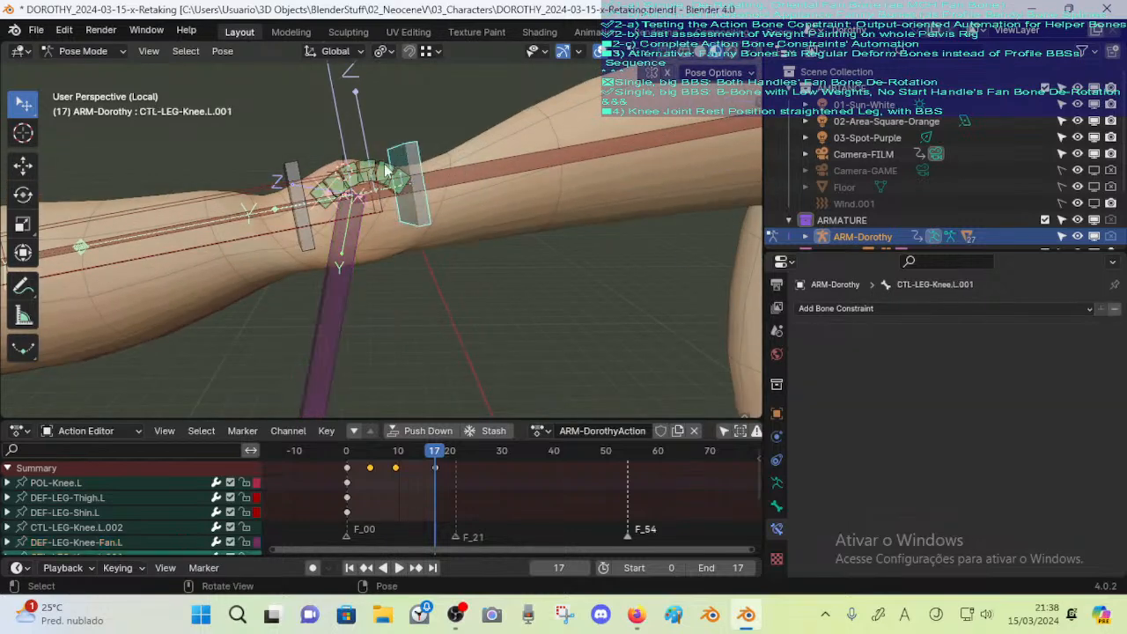
click(387, 169)
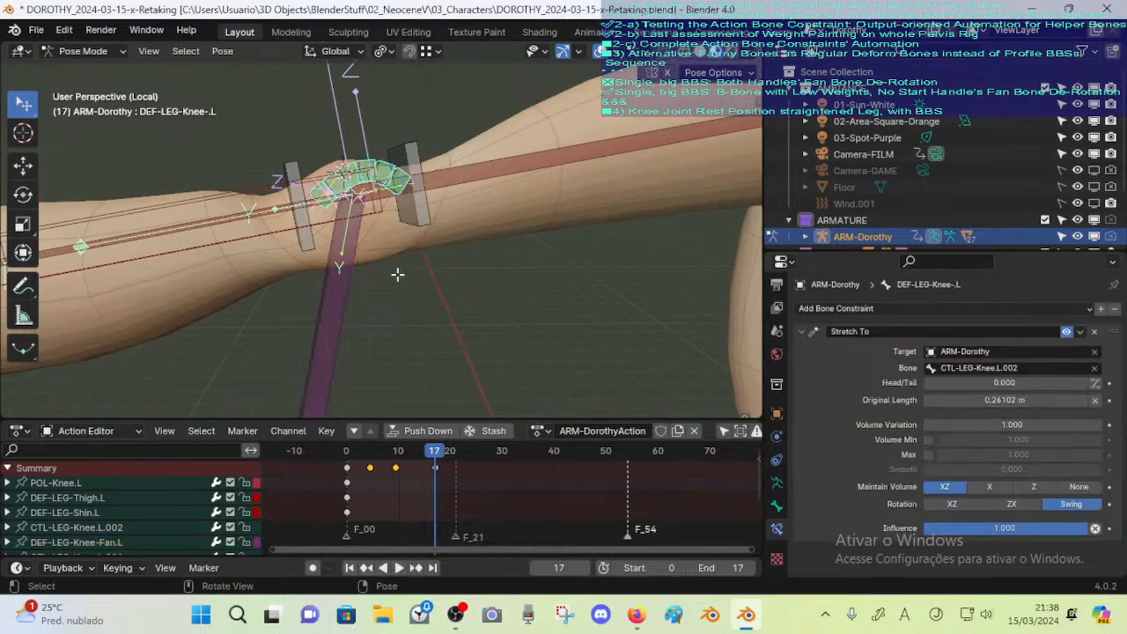
Examine the knee bones' rest position in Edit Mode from several distances, and return to Pose Mode
key(Tab)
shift+middle_drag(510, 329, 430, 304)
scroll(430, 304, up, 3)
middle_drag(565, 354, 519, 375)
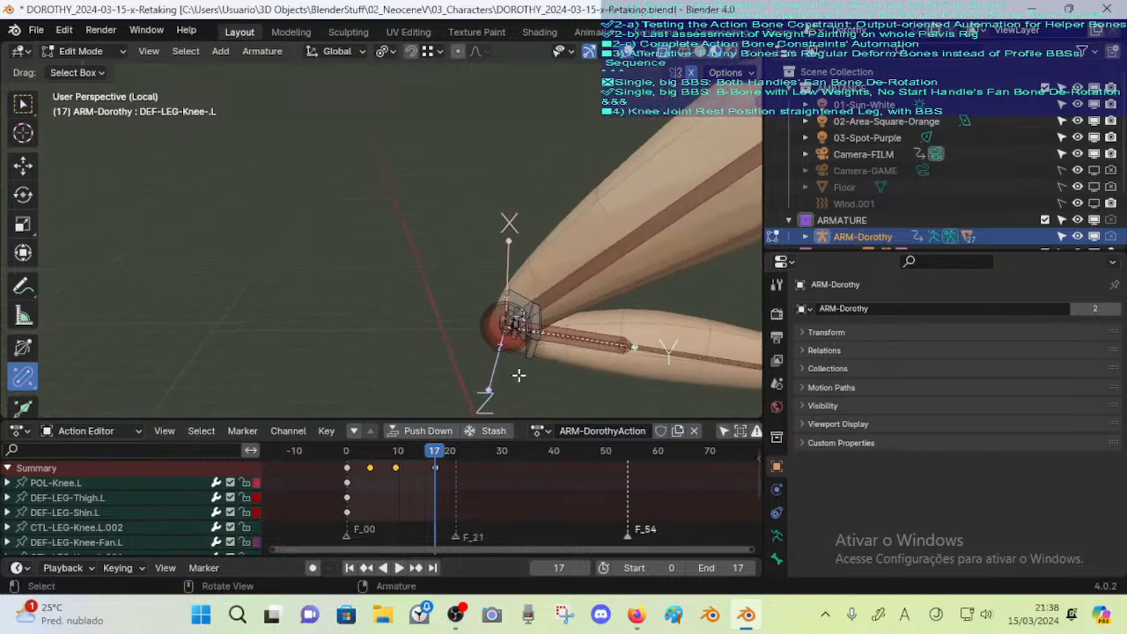
key(shift+grave)
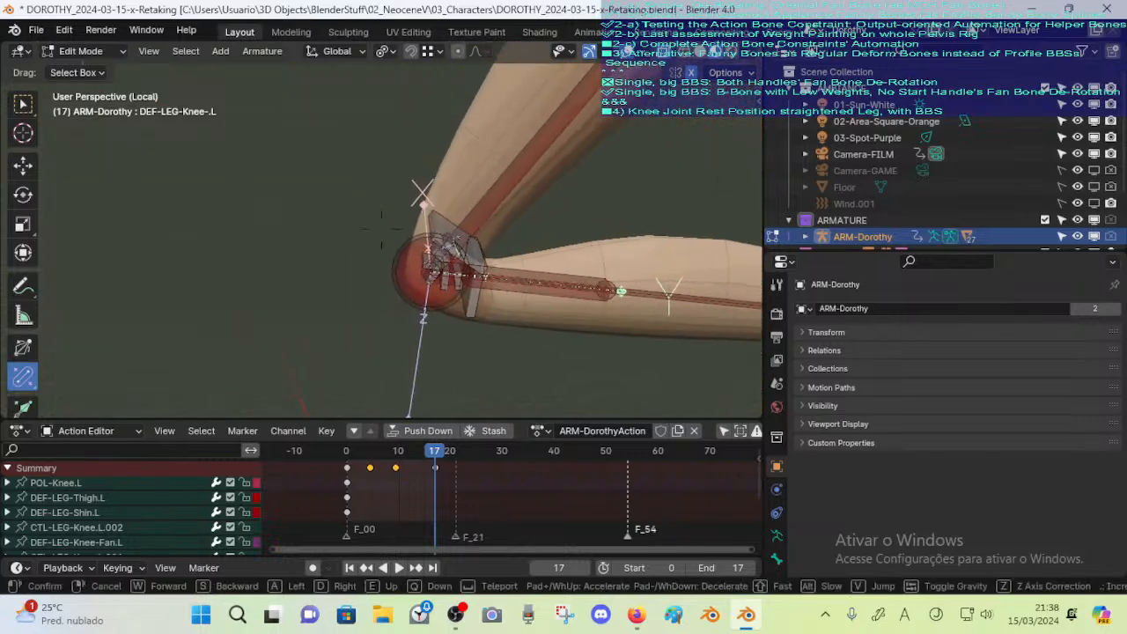
key(s)
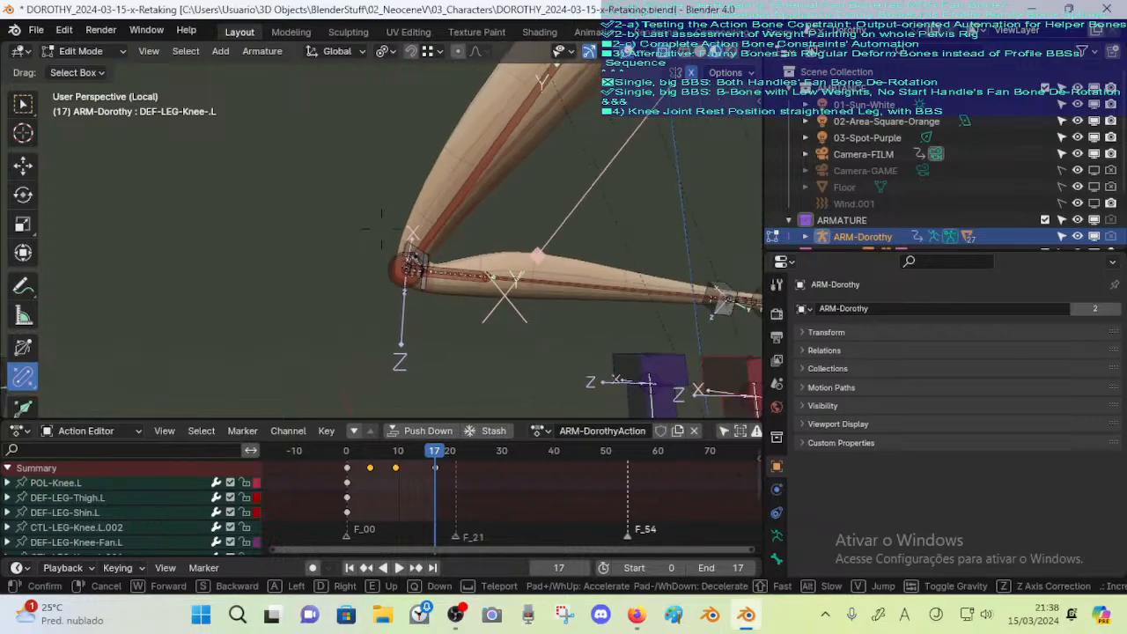
key(w)
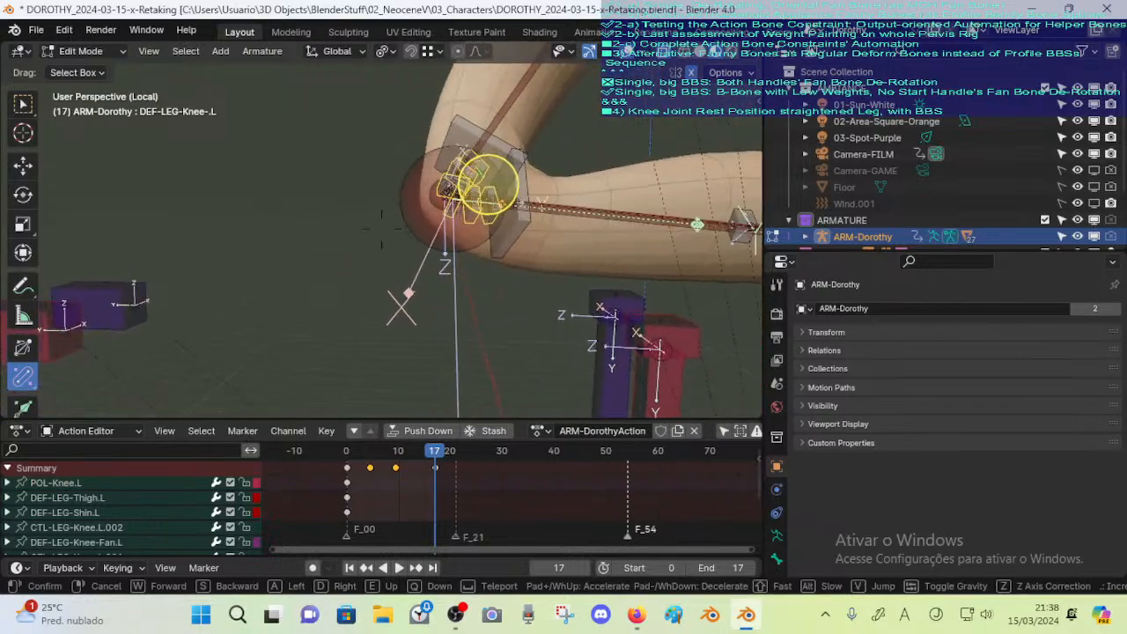
key(e)
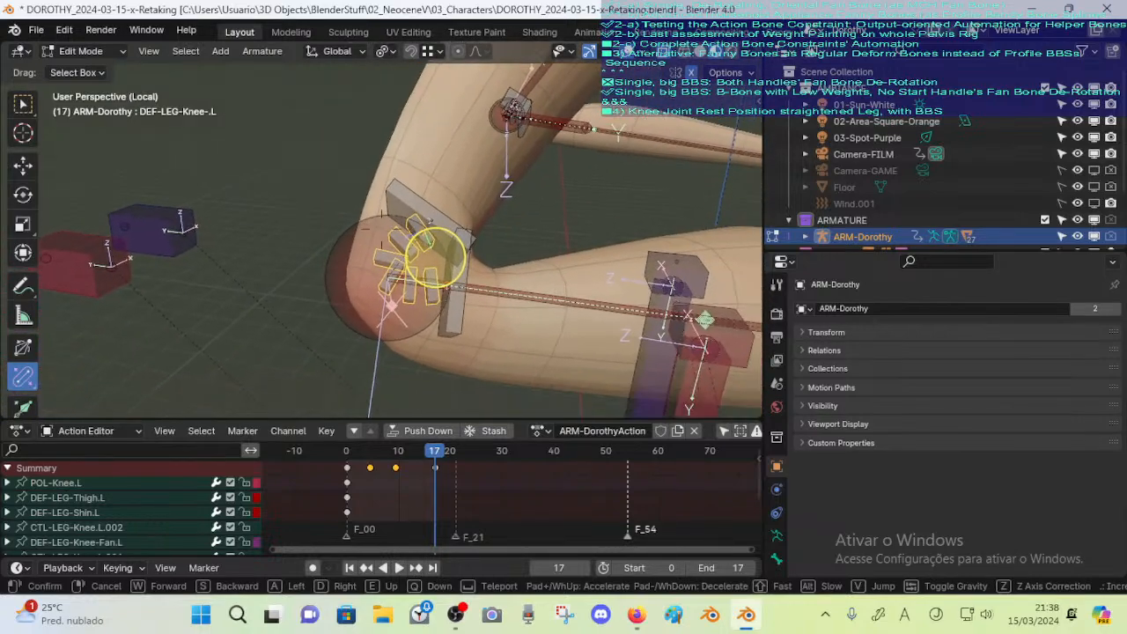
click(522, 359)
key(Tab)
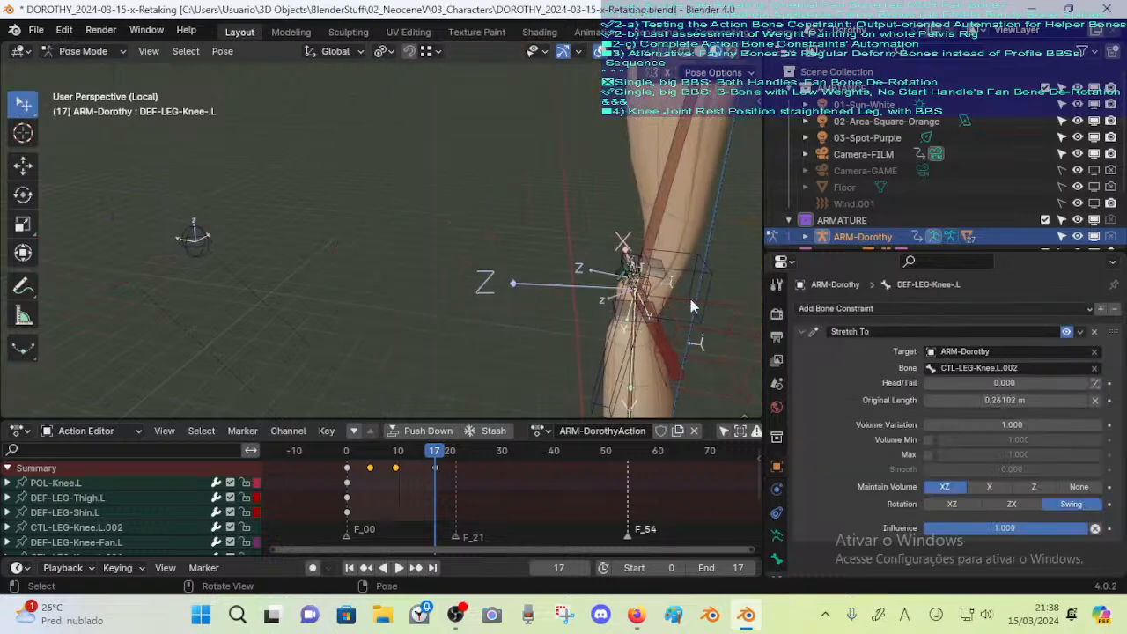
Select the left knee's shin-side handle and its bendy bone in turn to check their bone constraints
key(shift+grave)
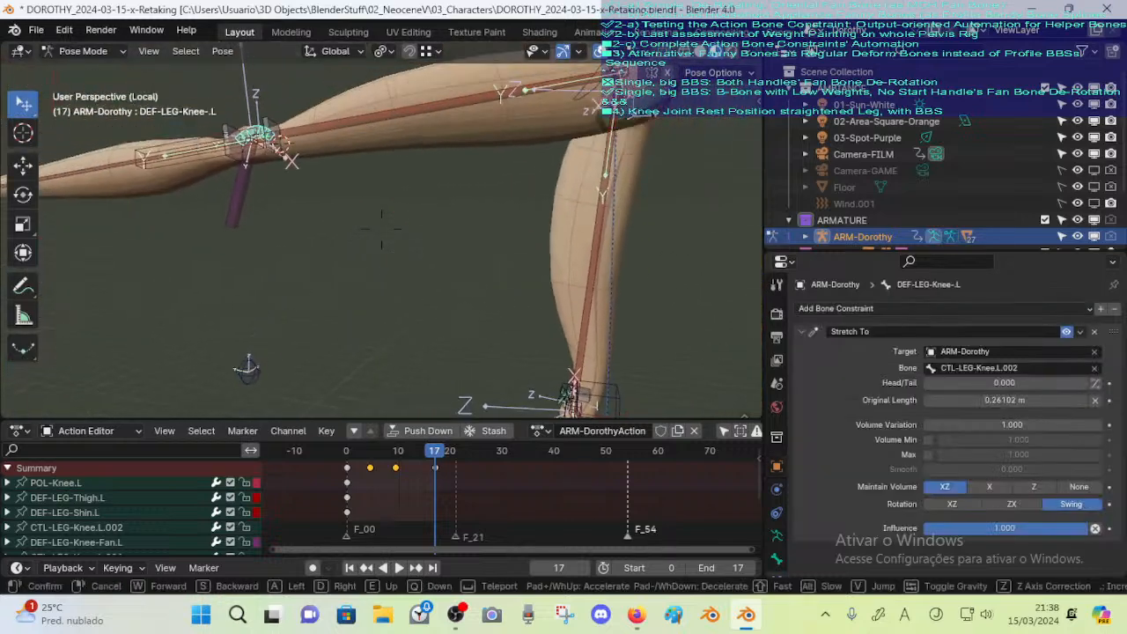
key(w)
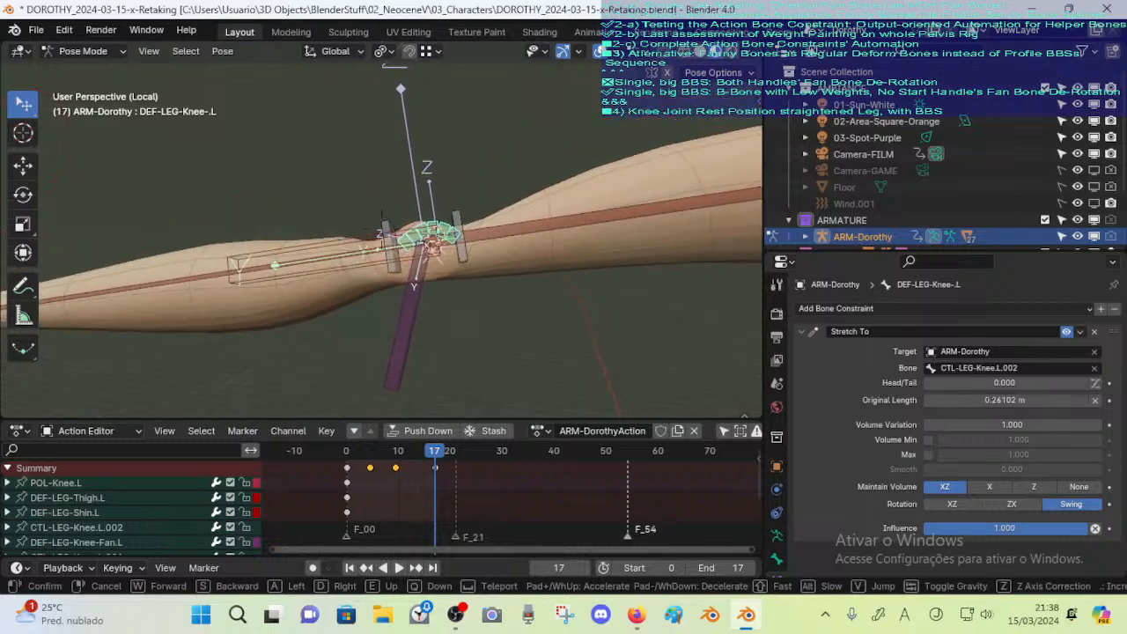
click(687, 307)
click(424, 205)
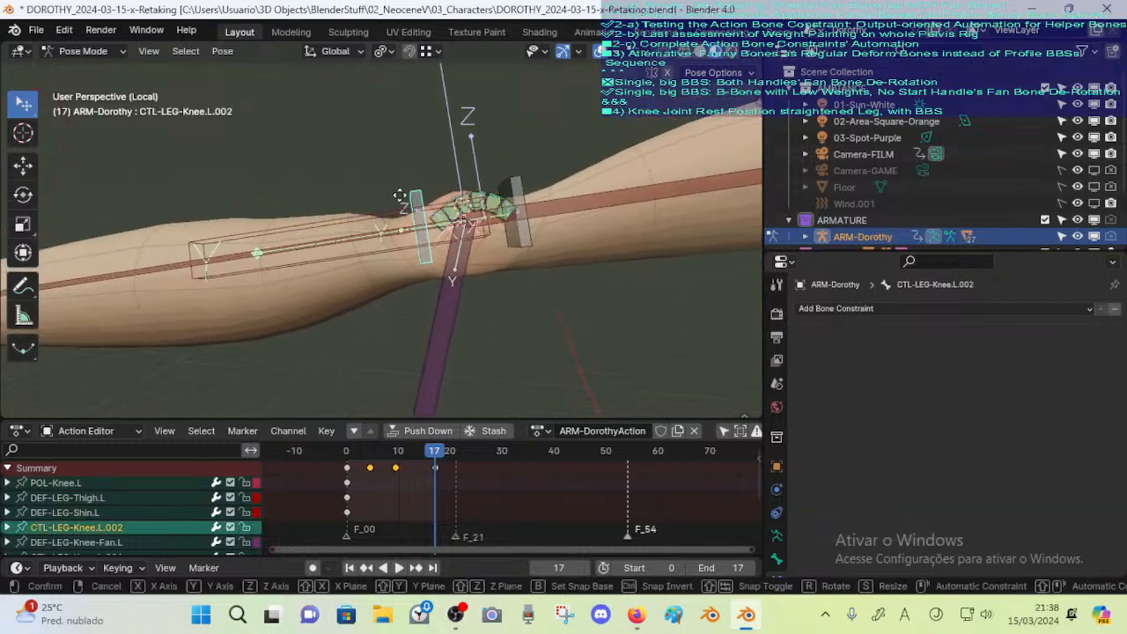
key(g)
key(Escape)
click(458, 198)
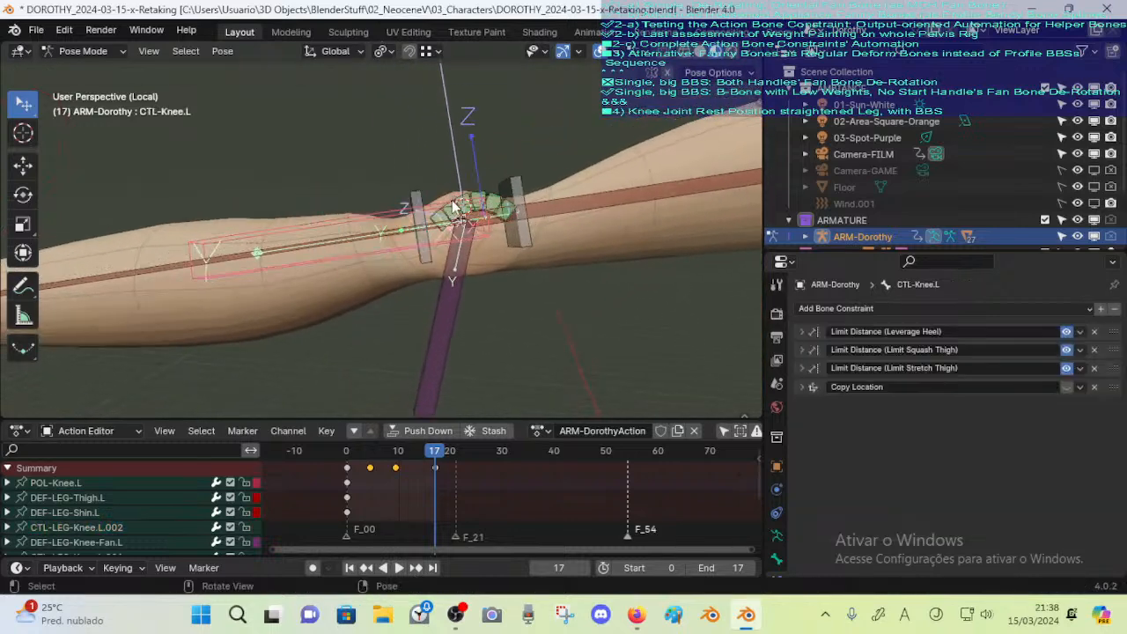
click(458, 195)
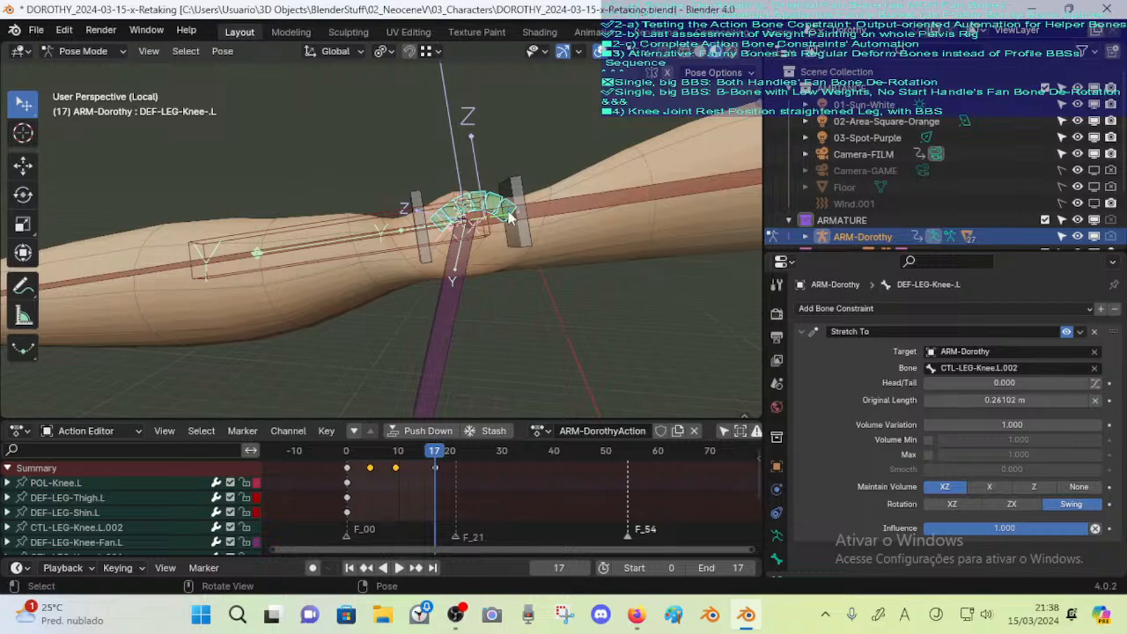
Try moving the left knee's shin-side handle to test how the bendy bone follows, and cancel the move
click(776, 535)
click(422, 190)
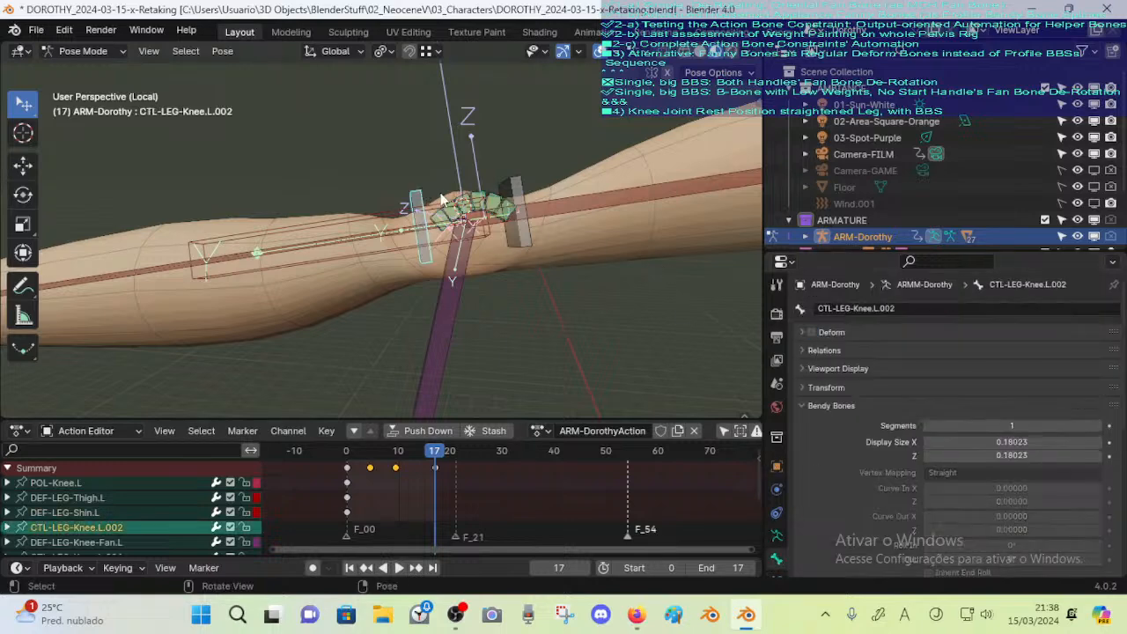
key(g)
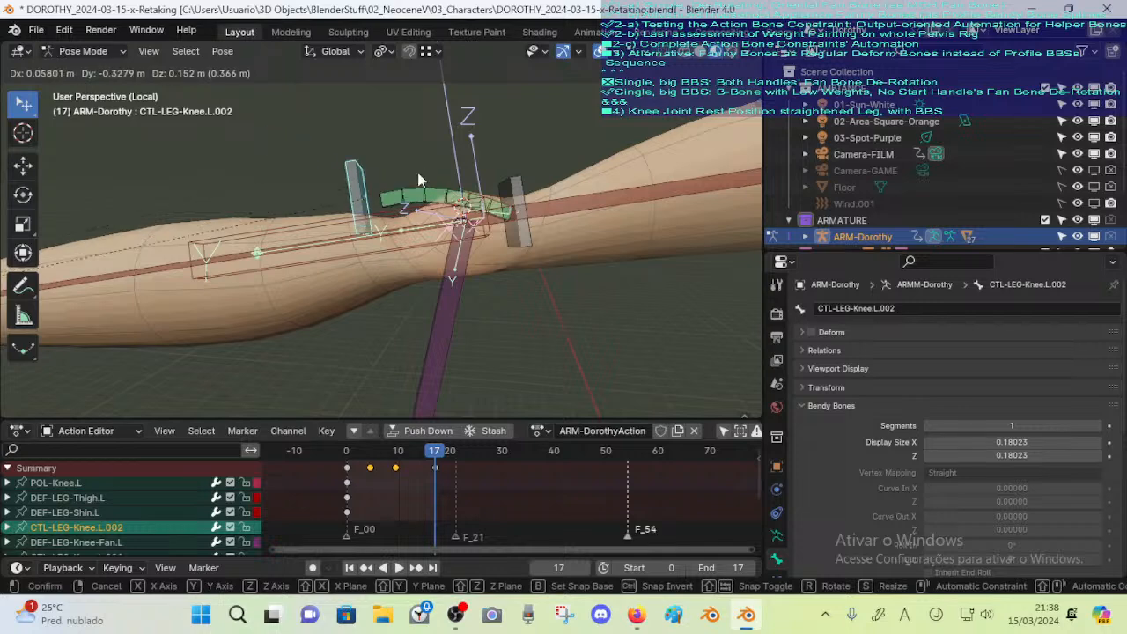
right_click(403, 204)
View the left knee from the opposite side and select its bendy bone
middle_drag(446, 236, 478, 276)
scroll(466, 220, down, 3)
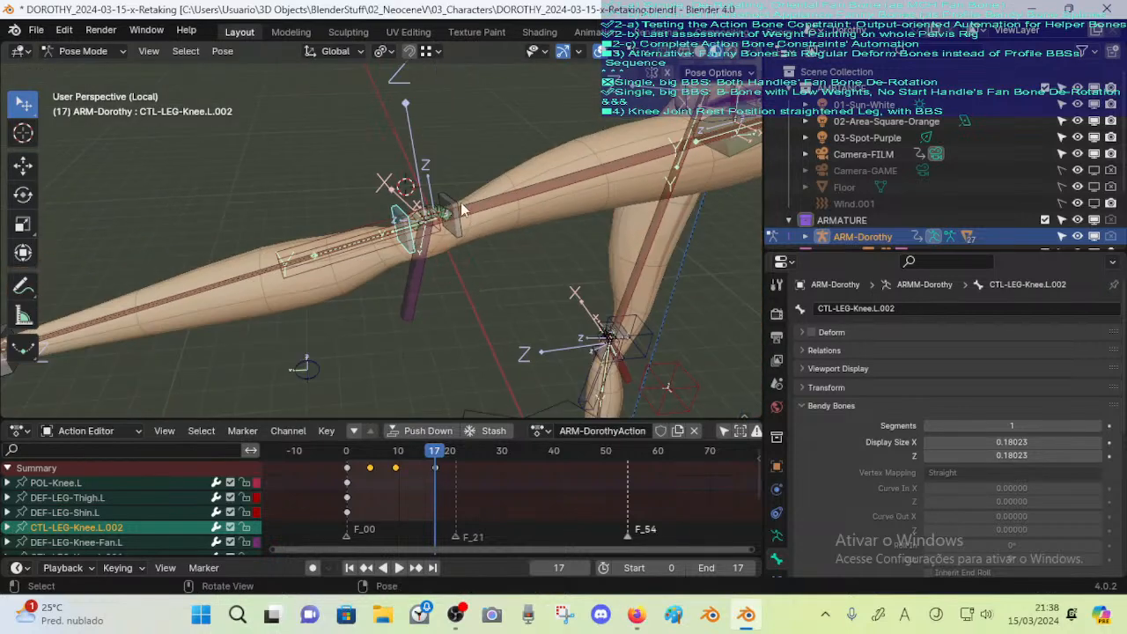
click(419, 217)
middle_drag(424, 222, 556, 173)
scroll(529, 242, up, 3)
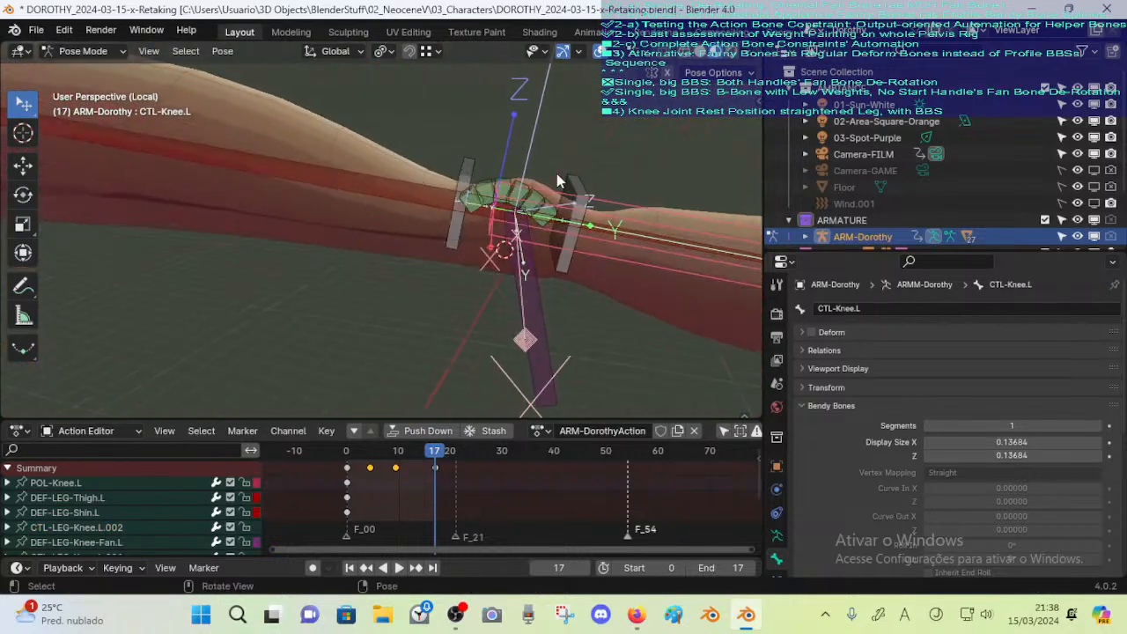
click(553, 180)
click(776, 521)
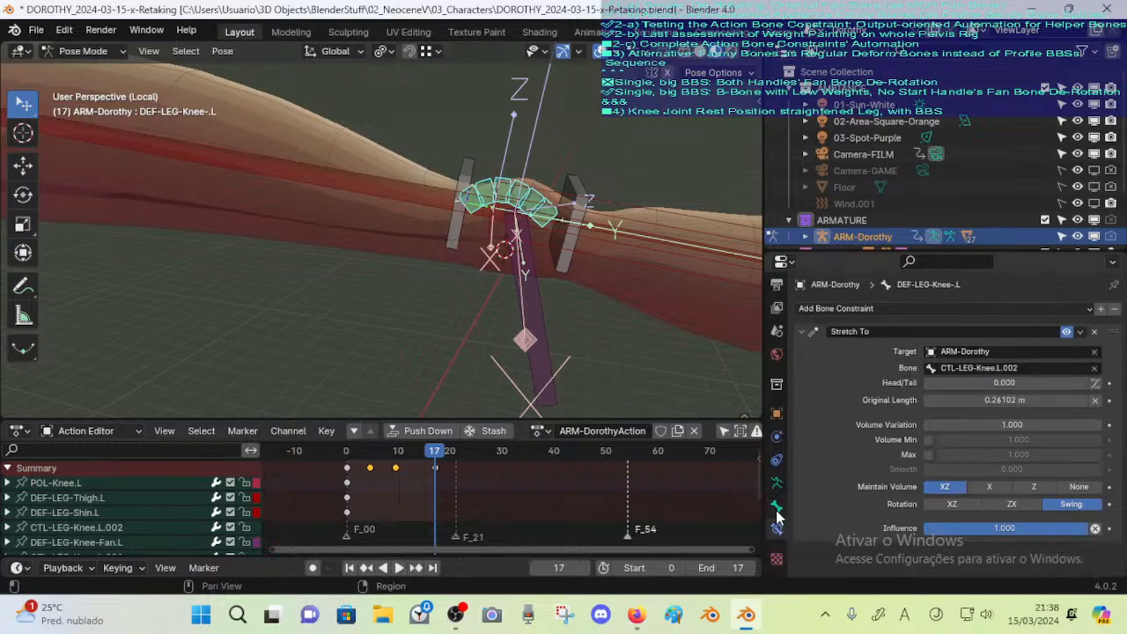
Select the 00_Body mesh in Object Mode and make its vertex group named Group active
key(ctrl+Tab)
click(596, 287)
click(777, 525)
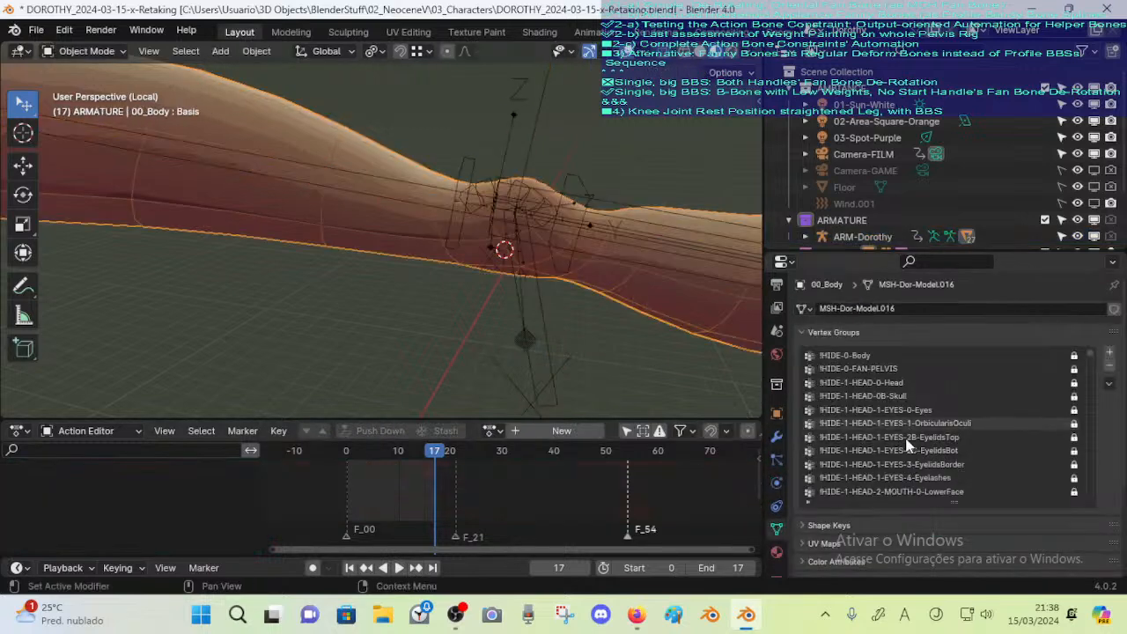
drag(1094, 366, 1092, 503)
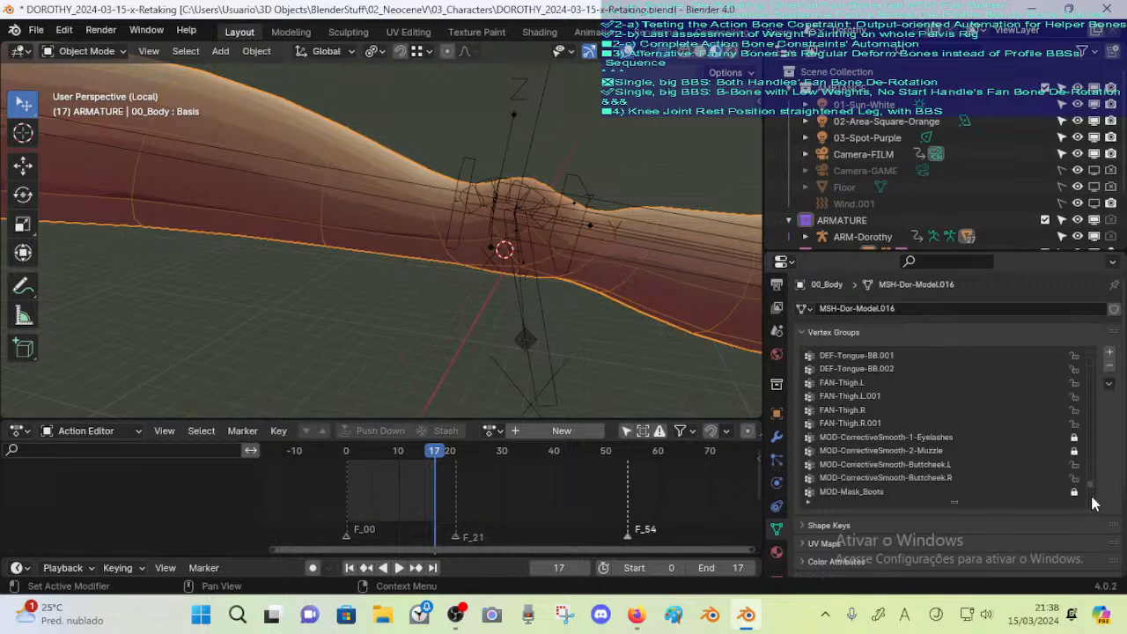
scroll(1007, 499, down, 5)
click(907, 491)
click(907, 478)
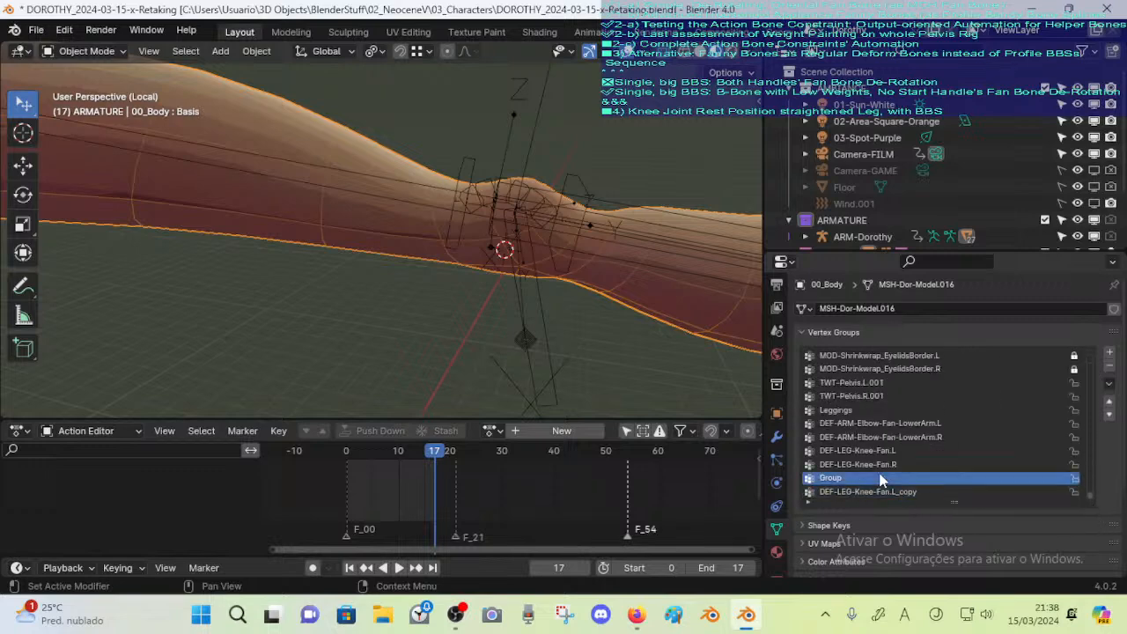
Copy the name of the left knee's bendy bone, DEF-LEG-Knee-.L, without changing it
middle_drag(673, 397, 595, 361)
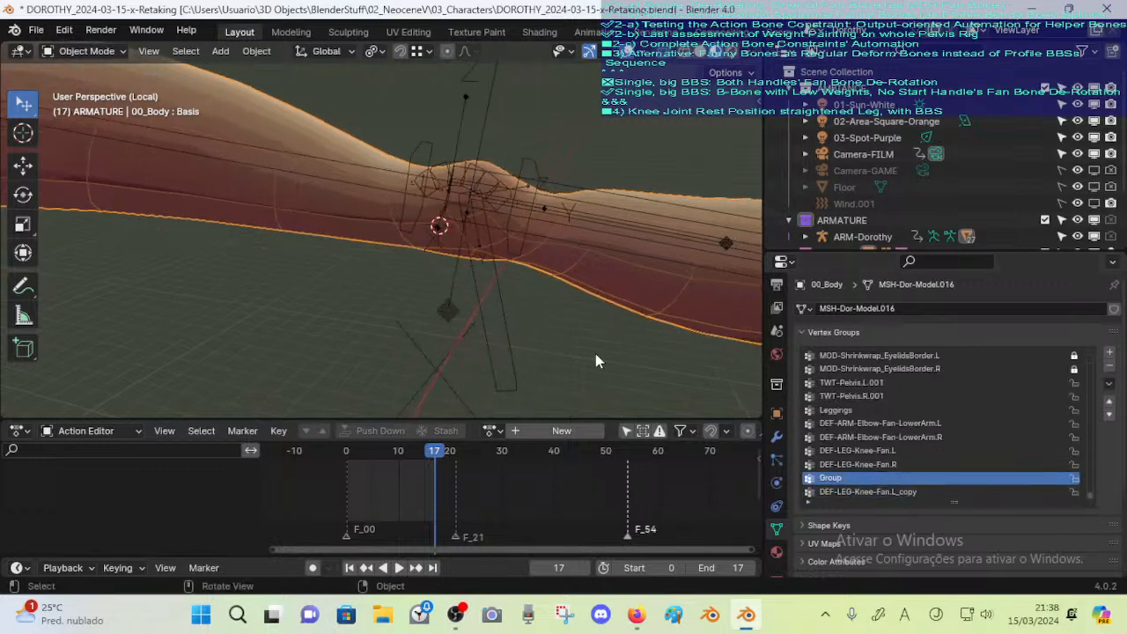
click(486, 179)
key(ctrl+Tab)
key(F2)
key(ctrl+c)
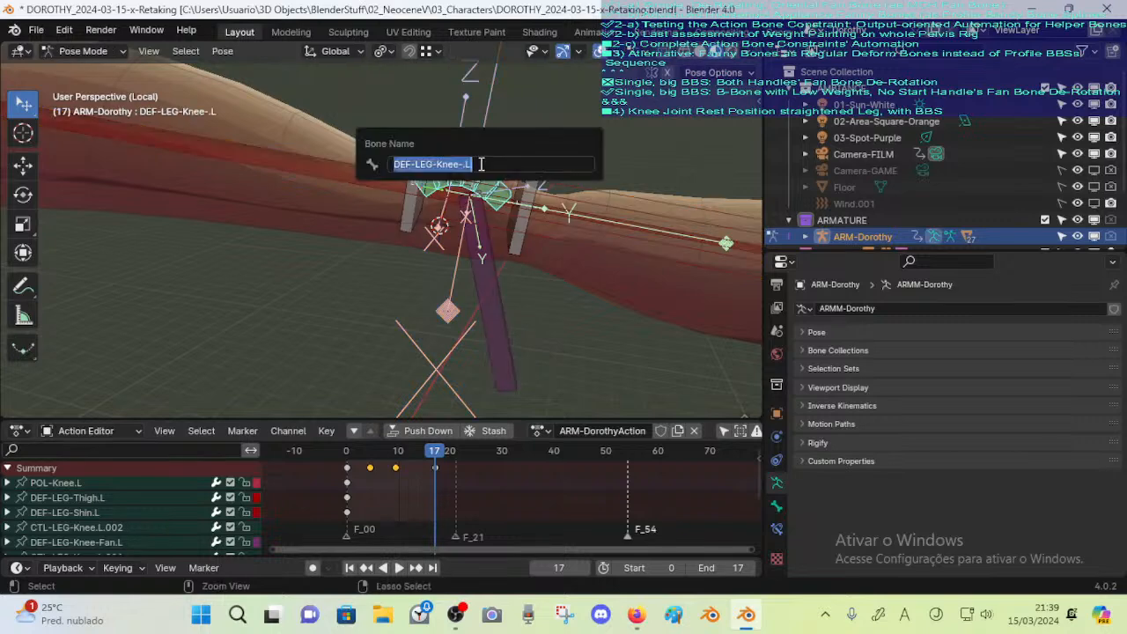
key(Escape)
Return to the body mesh in Object Mode and delete its vertex group named Group
key(ctrl+Tab)
click(546, 261)
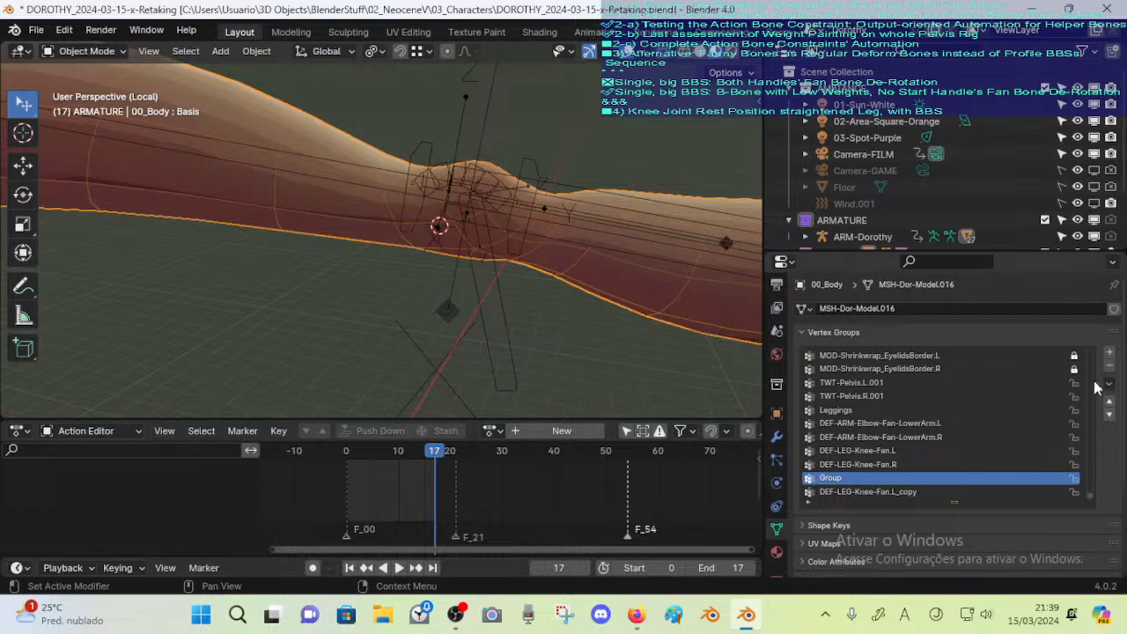
click(1111, 366)
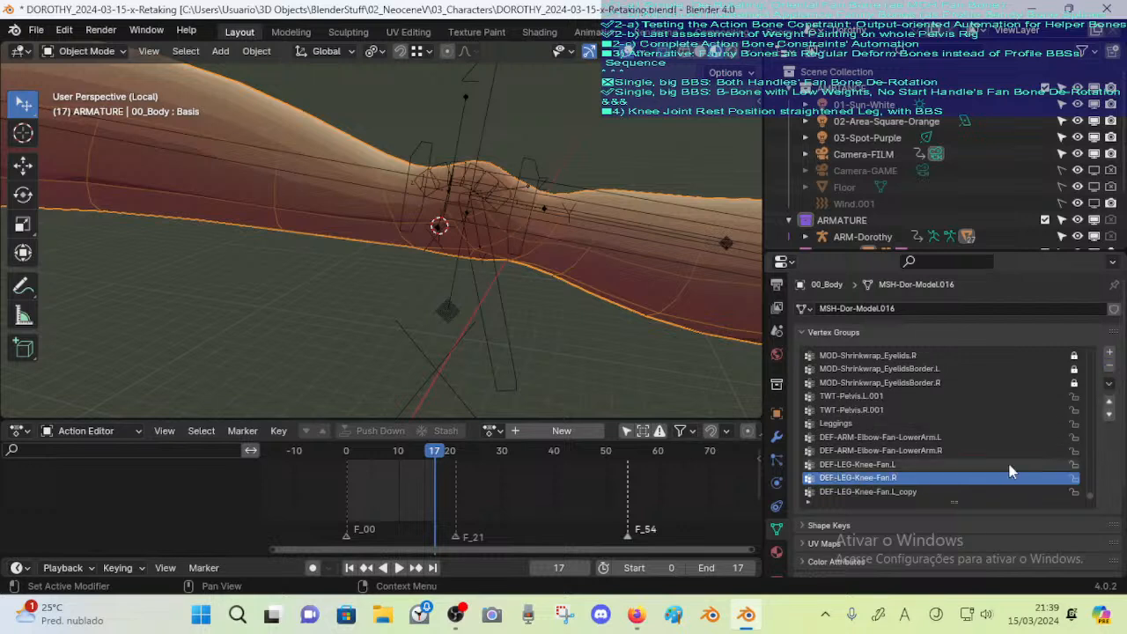
Rename the vertex group DEF-LEG-Knee-Fan.L_copy as DEF-LEG-Knee-.L with the copied bone name
click(900, 493)
key(ctrl+v)
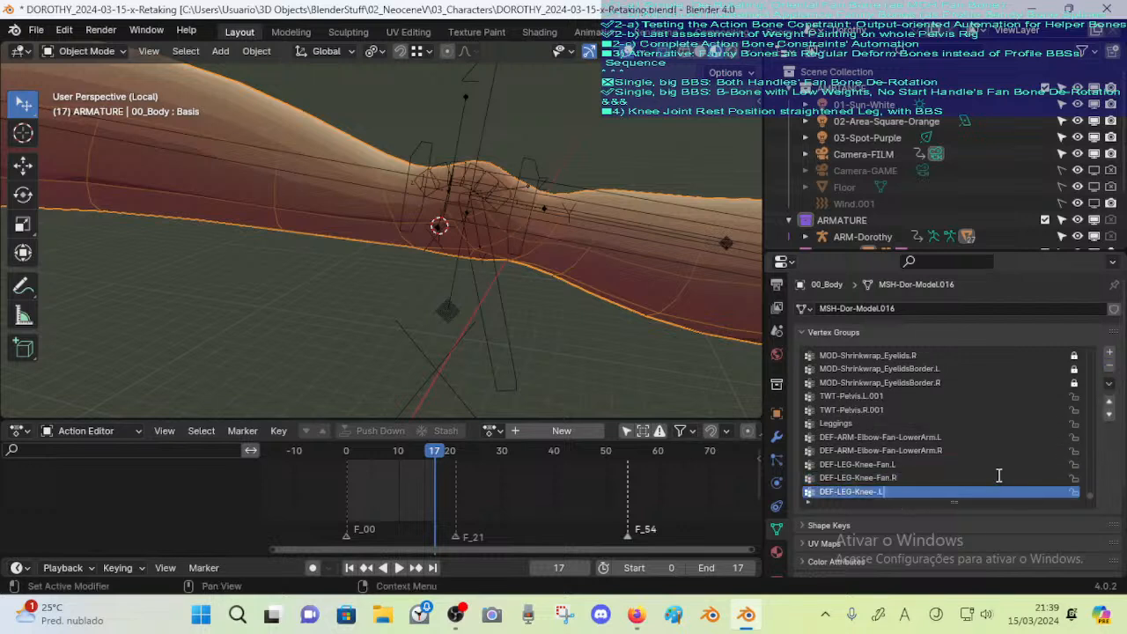
key(Return)
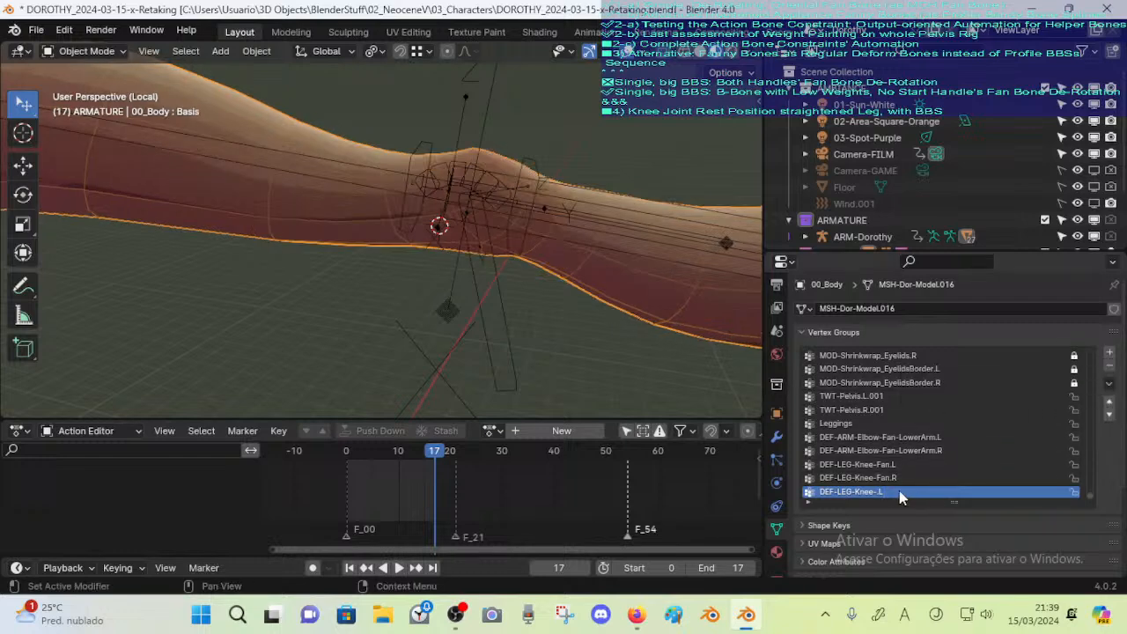
Batch-rename the left and right knees' bendy bones, replacing "Knee-" with "Knee" in their names
click(481, 174)
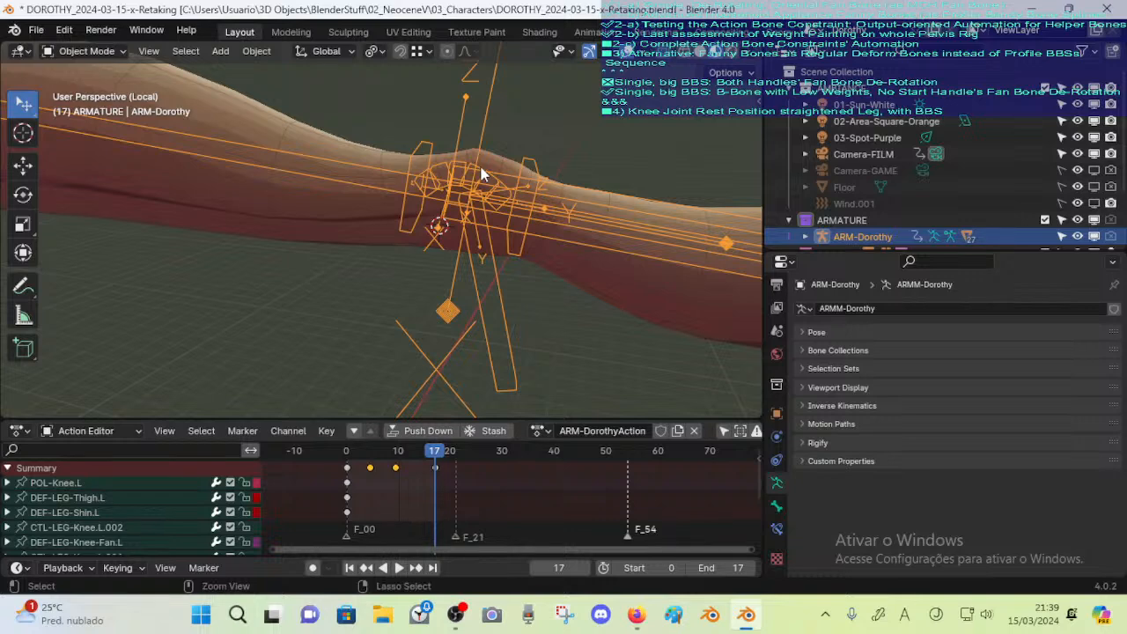
key(ctrl+Tab)
click(481, 169)
click(481, 169)
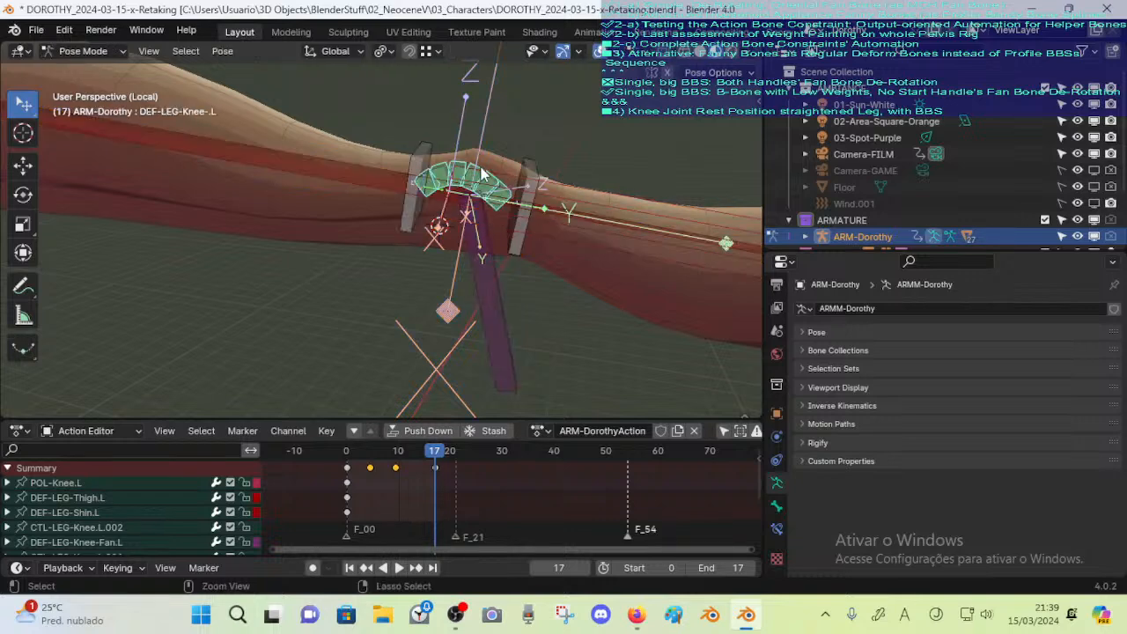
key(ctrl+shift+m)
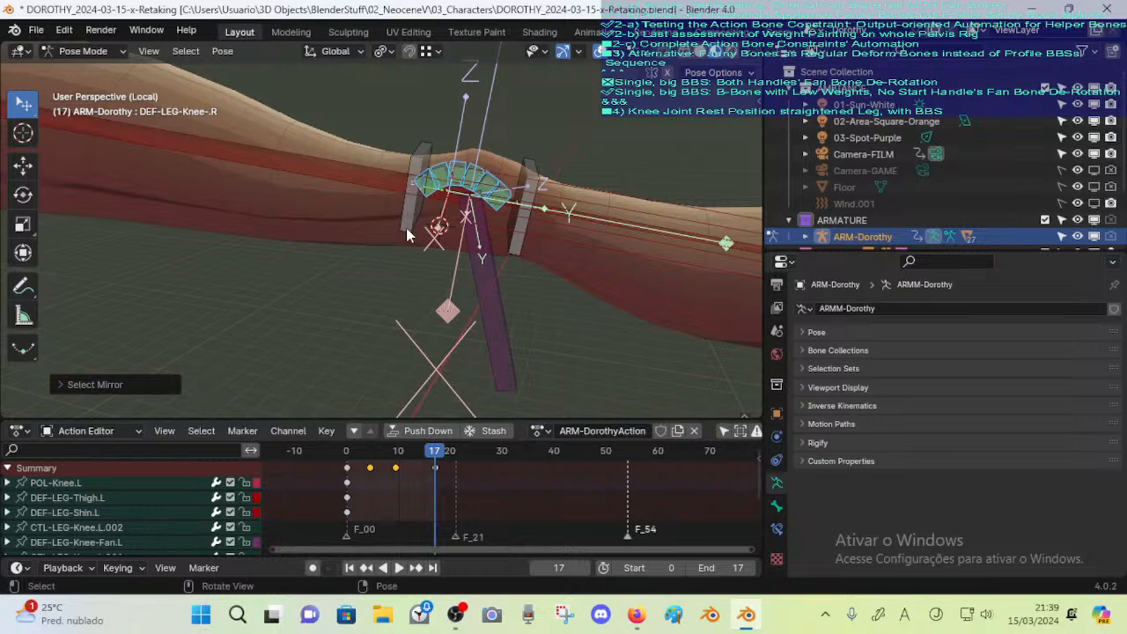
key(ctrl+F2)
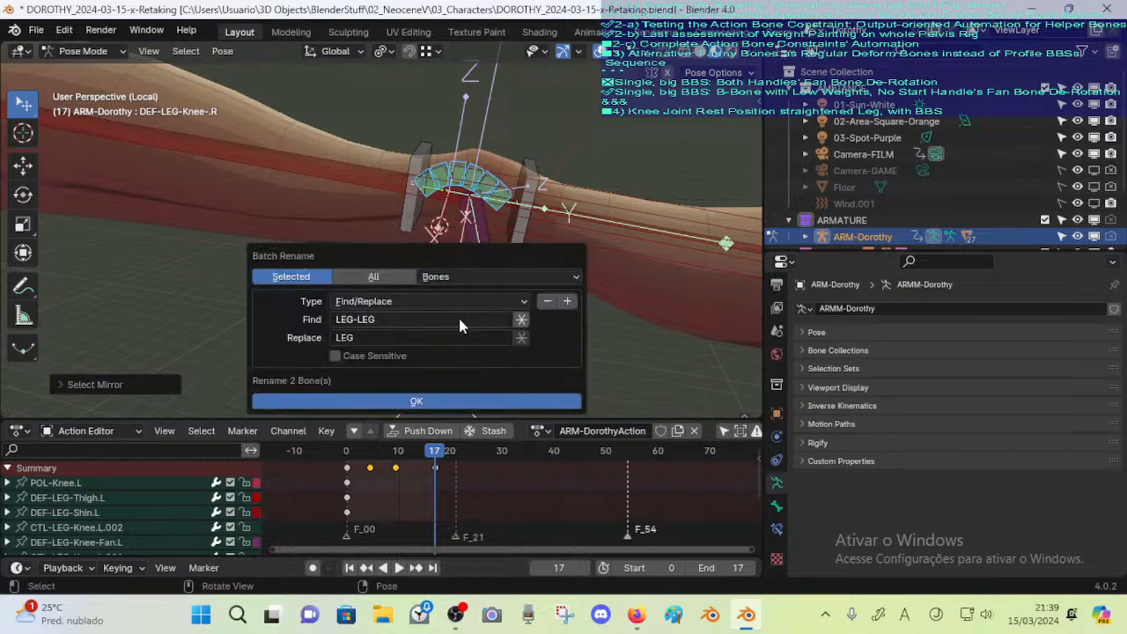
click(419, 321)
key(Home)
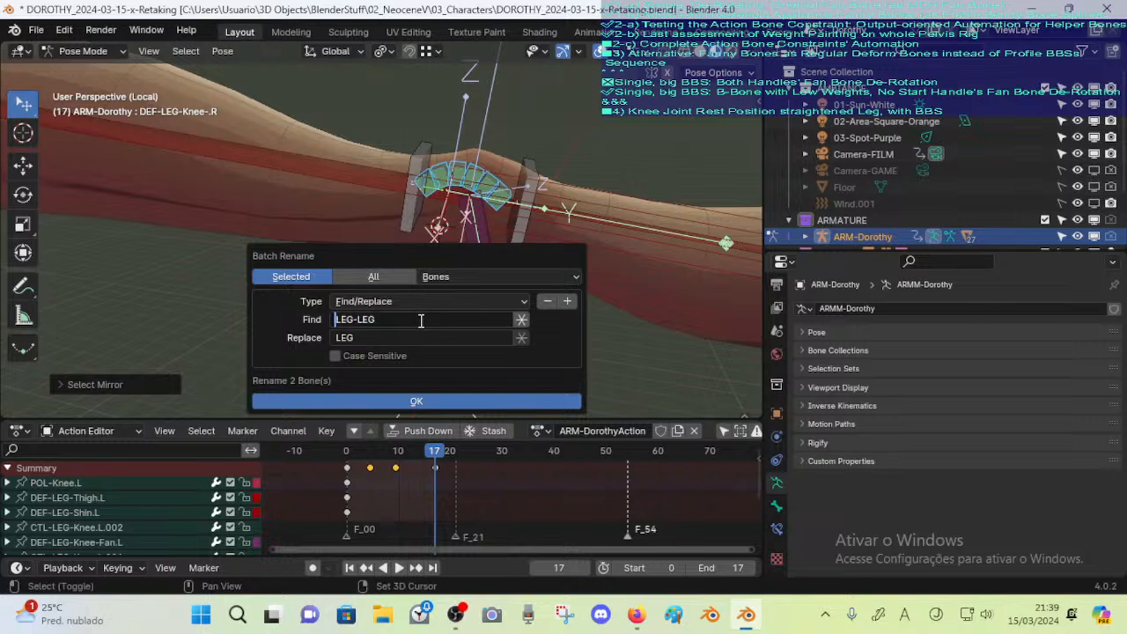
text(LKnee-)
key(shift+End)
key(Delete)
key(Tab)
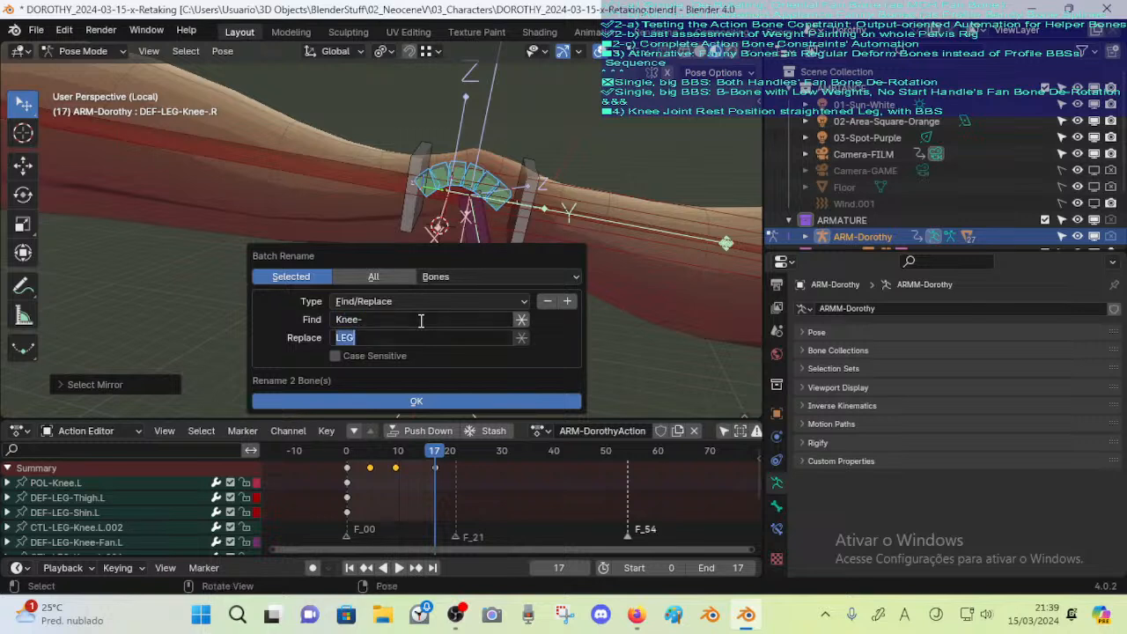
text(Knee)
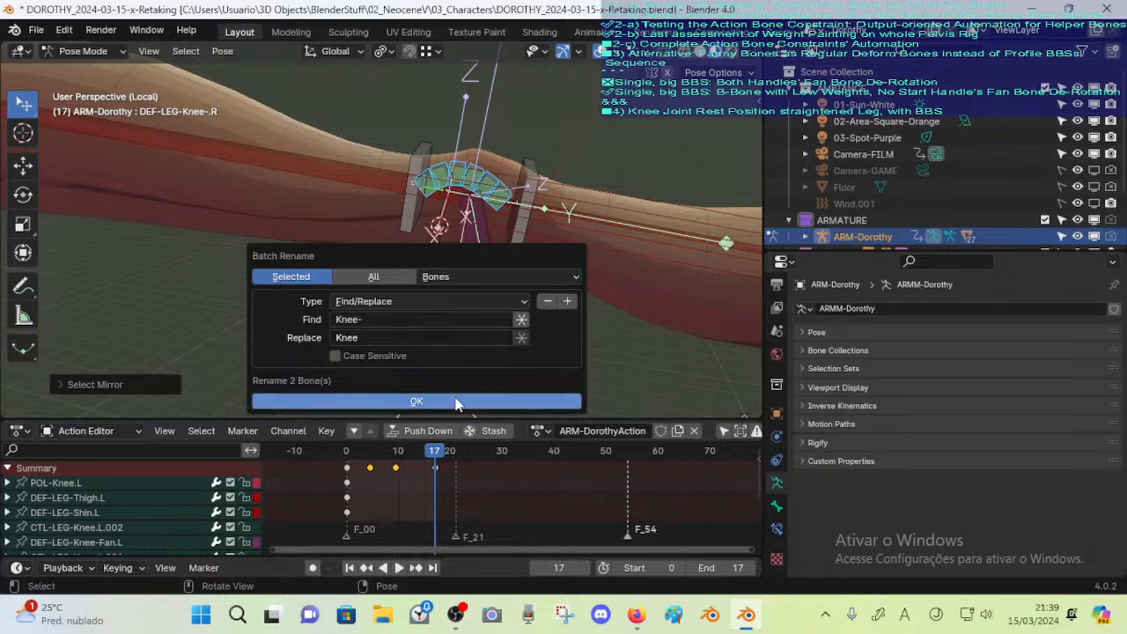
click(465, 401)
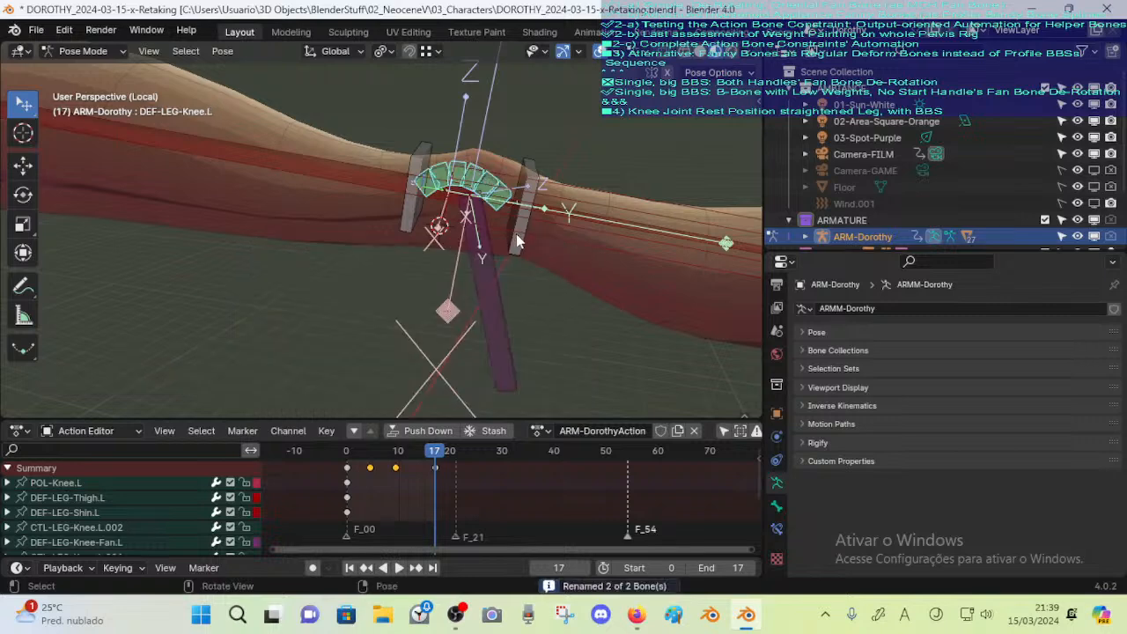
Return to Object Mode and select the body mesh to check its knee vertex groups
key(ctrl+Tab)
click(588, 265)
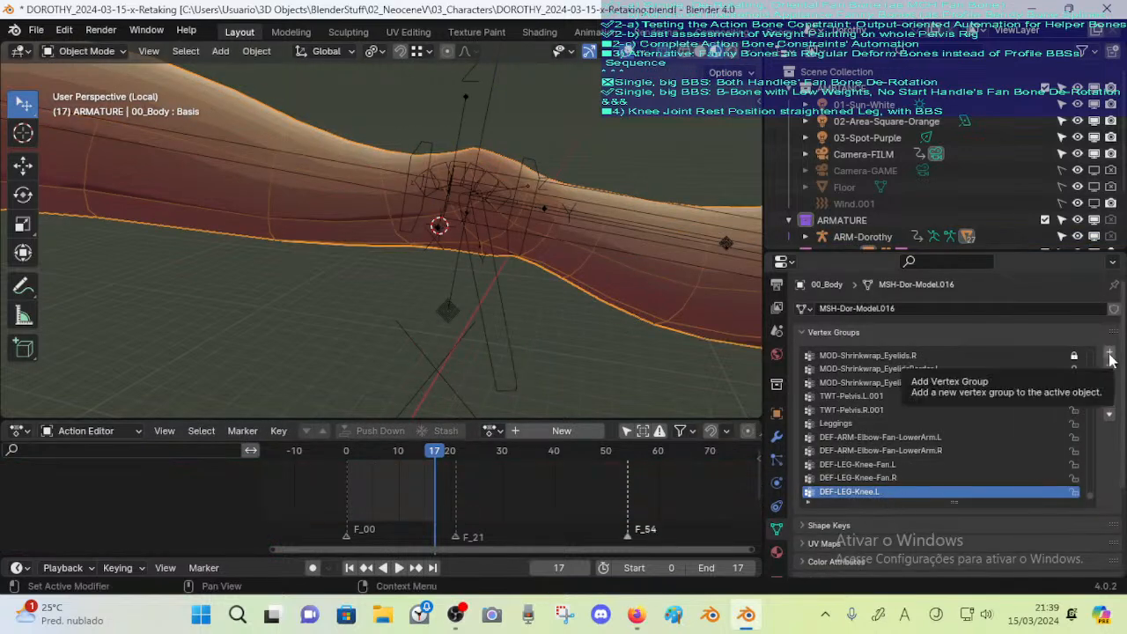
scroll(460, 222, down, 4)
middle_drag(446, 241, 219, 317)
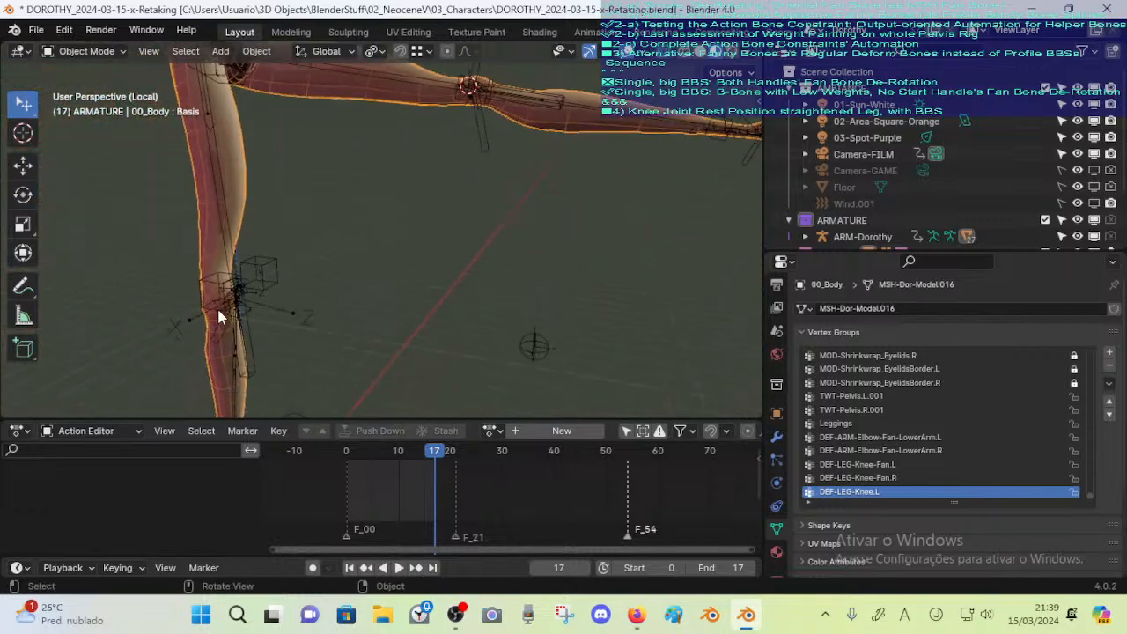
Symmetrize the left knee's control, bendy and fan bones plus the left thigh bone to the right side in Edit Mode
click(232, 305)
key(ctrl+Tab)
shift+middle_drag(507, 152, 392, 272)
scroll(392, 271, up, 7)
shift+middle_drag(227, 266, 341, 242)
click(341, 243)
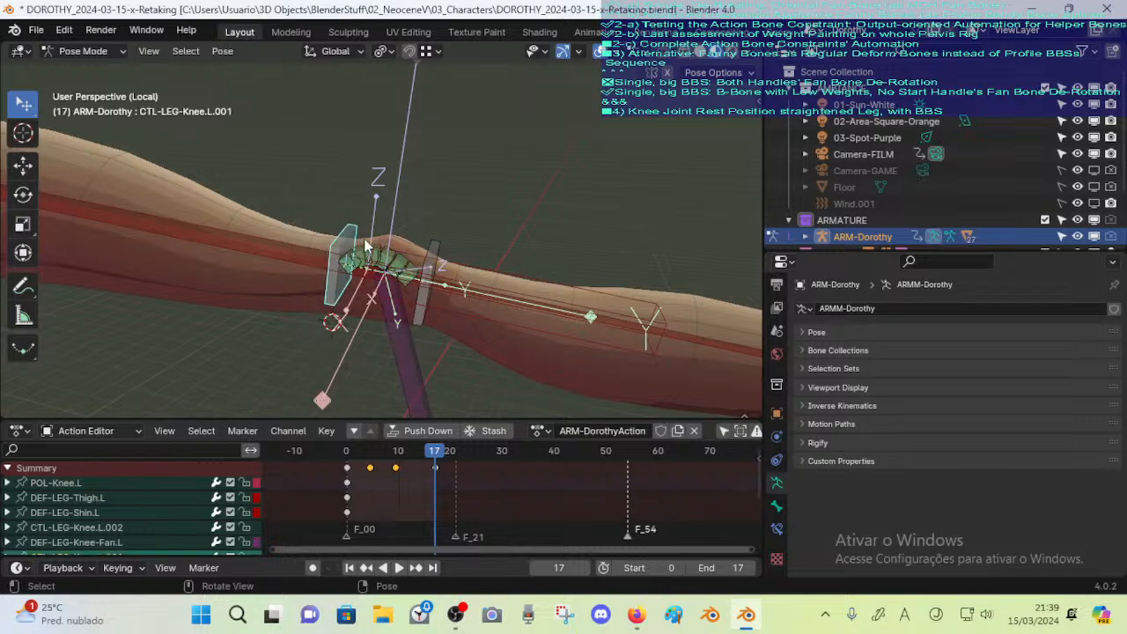
shift+click(426, 252)
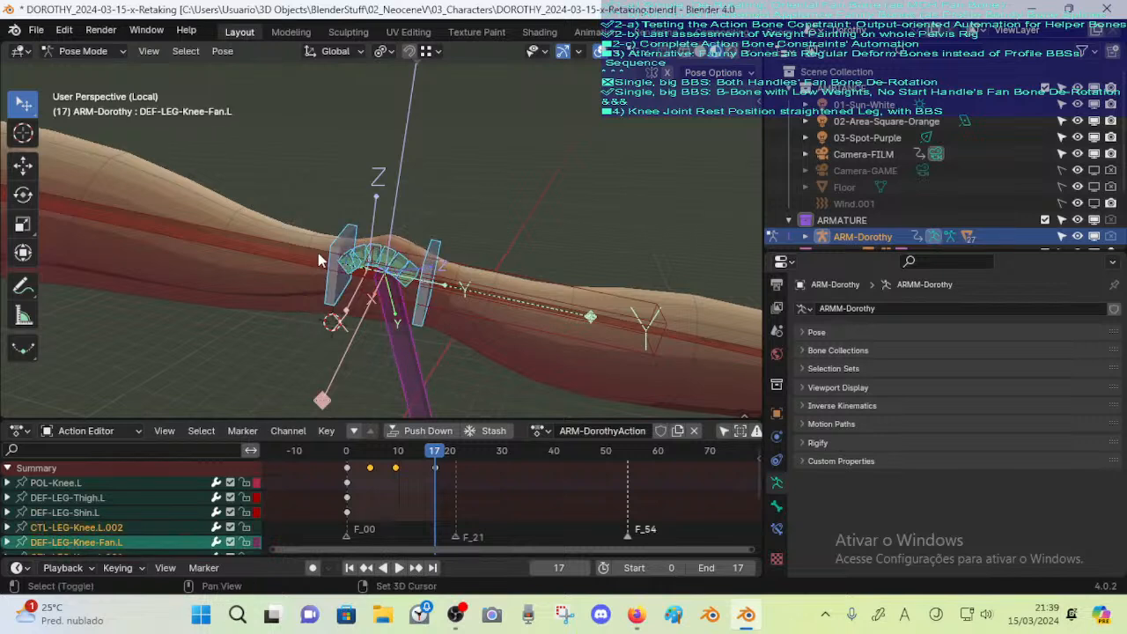
shift+click(348, 264)
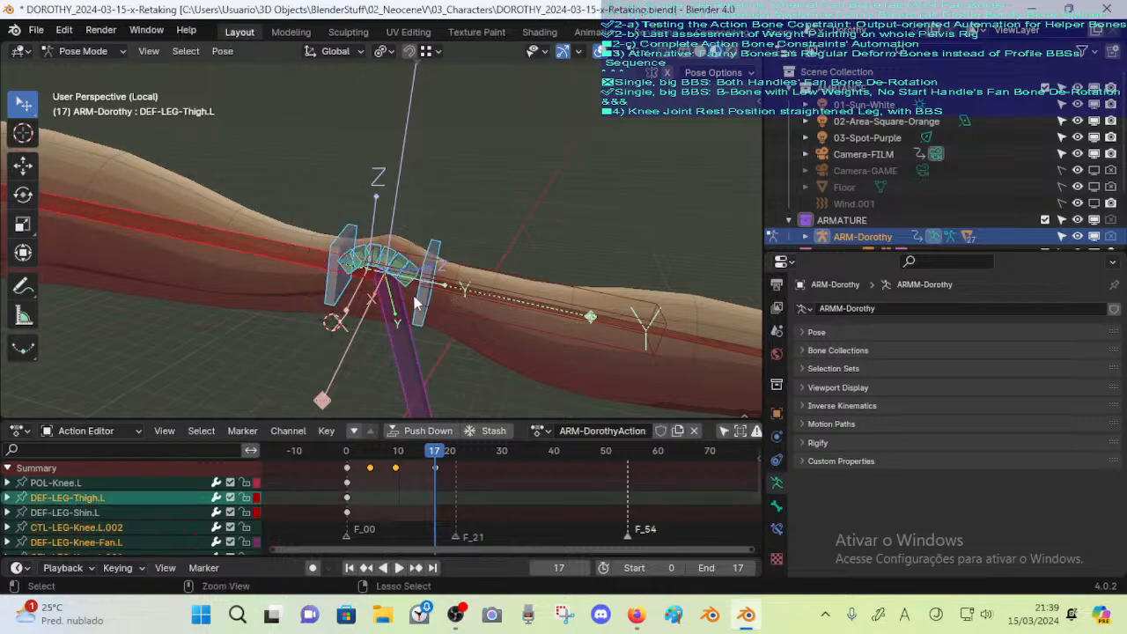
shift+click(397, 347)
right_click(399, 347)
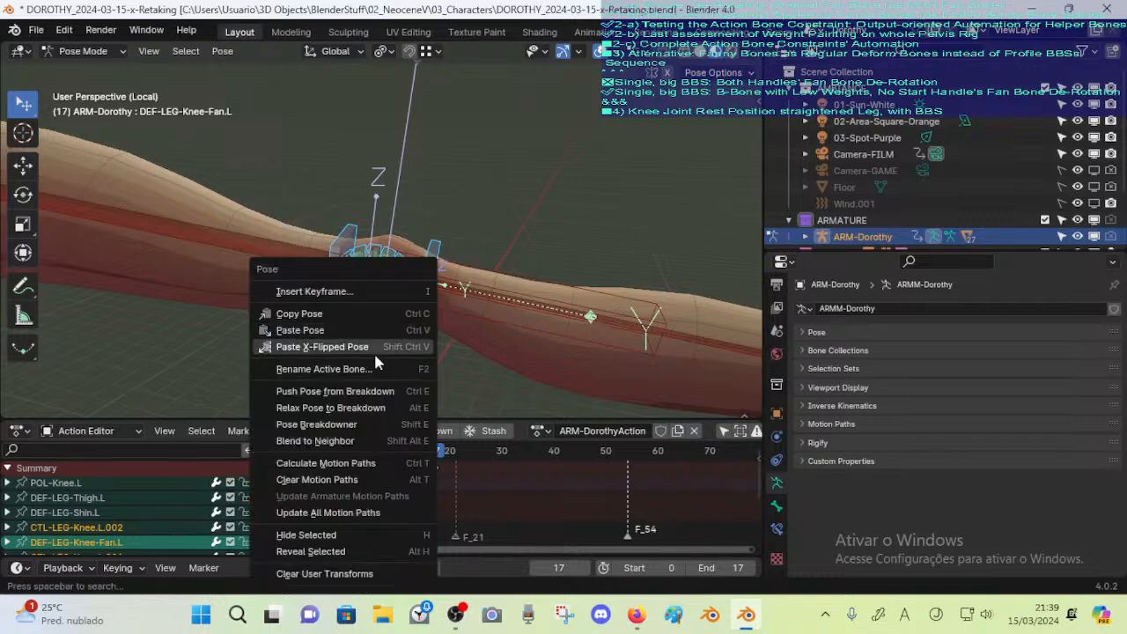
key(Escape)
key(Tab)
right_click(294, 334)
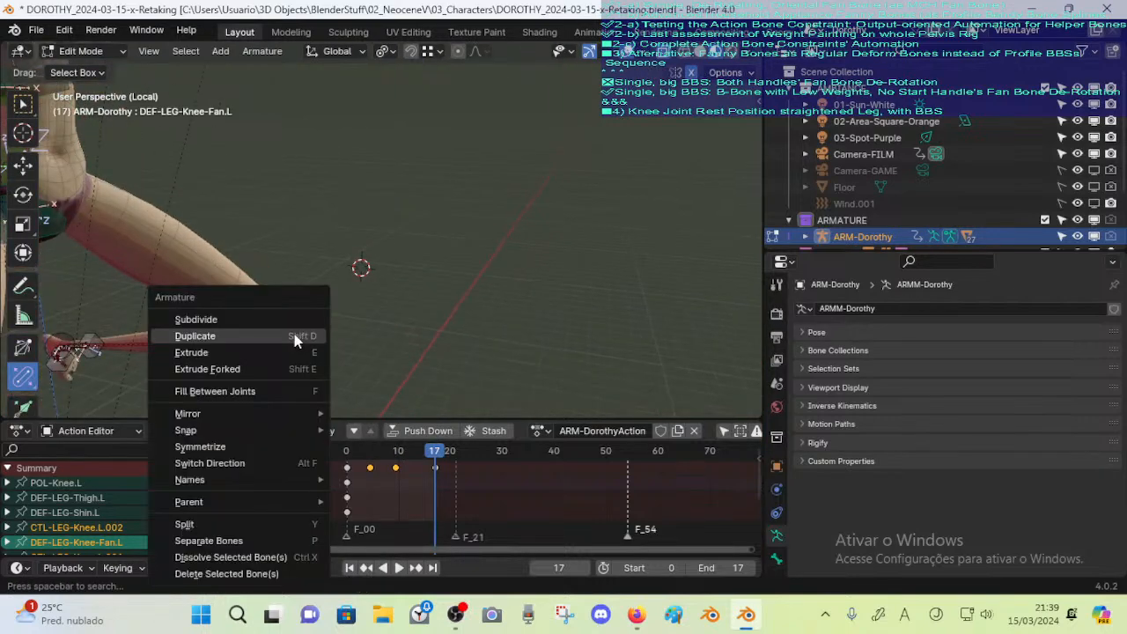
key(Escape)
key(Tab)
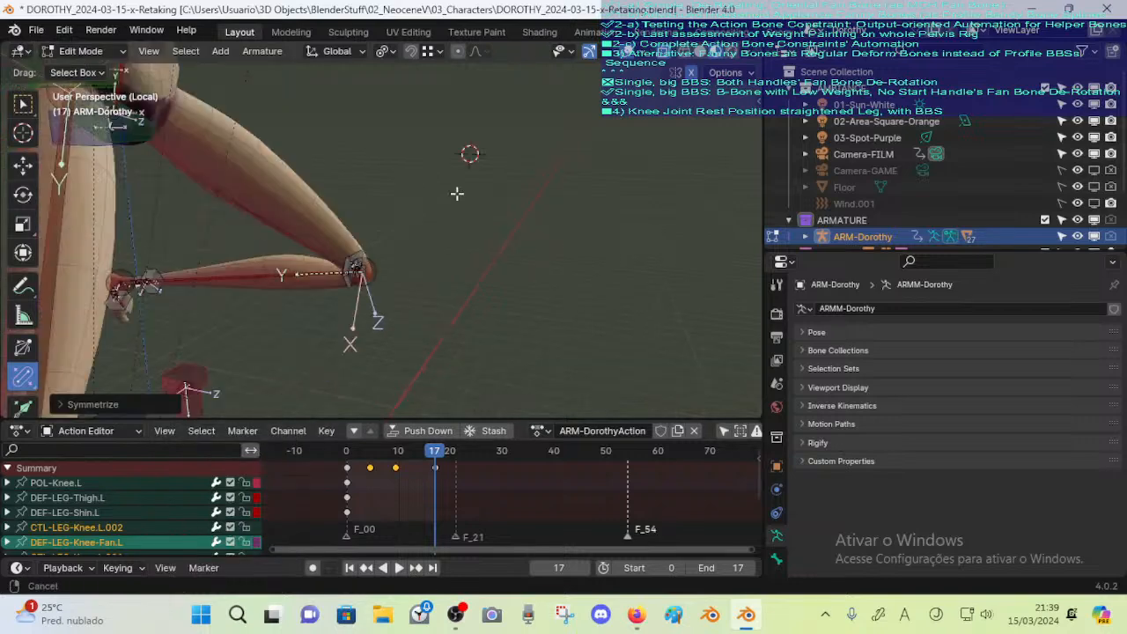
Make DEF-LEG-Knee.R the active bone, and enter Weight Paint Mode on the body mesh with the armature also selected
middle_drag(291, 264, 280, 326)
click(278, 325)
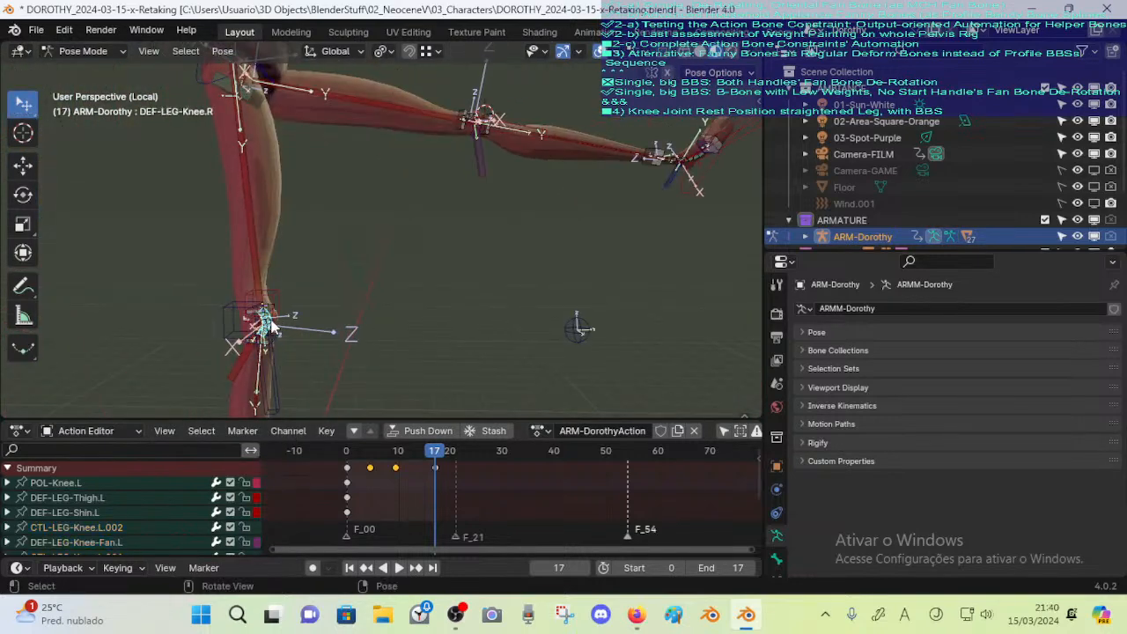
key(ctrl+Tab)
click(271, 296)
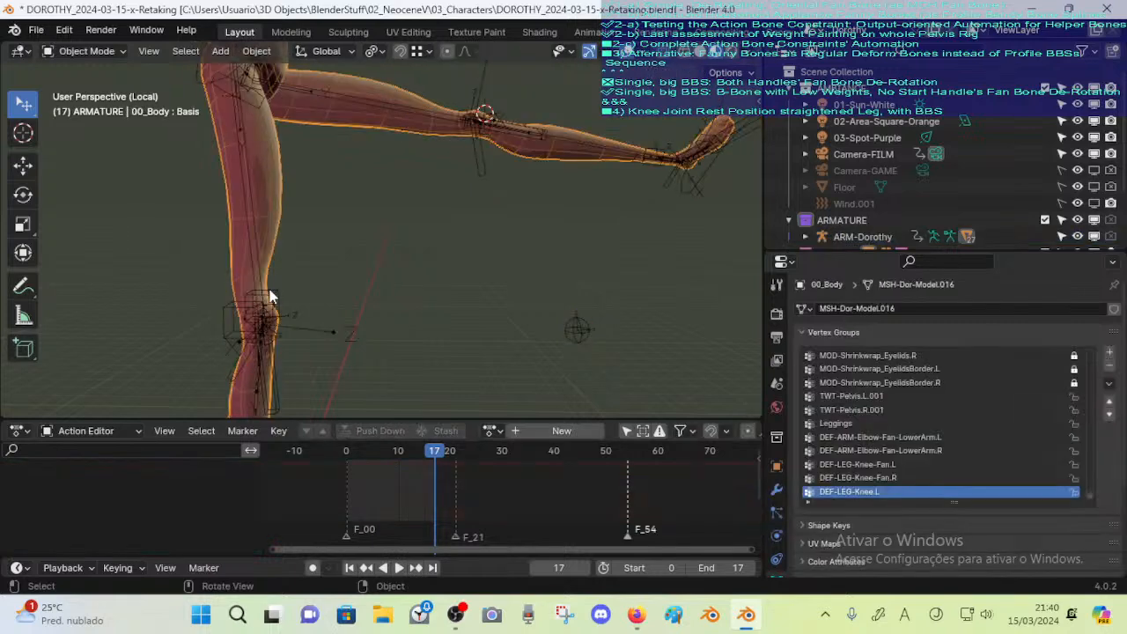
click(271, 297)
shift+click(271, 255)
key(ctrl+Tab)
click(231, 195)
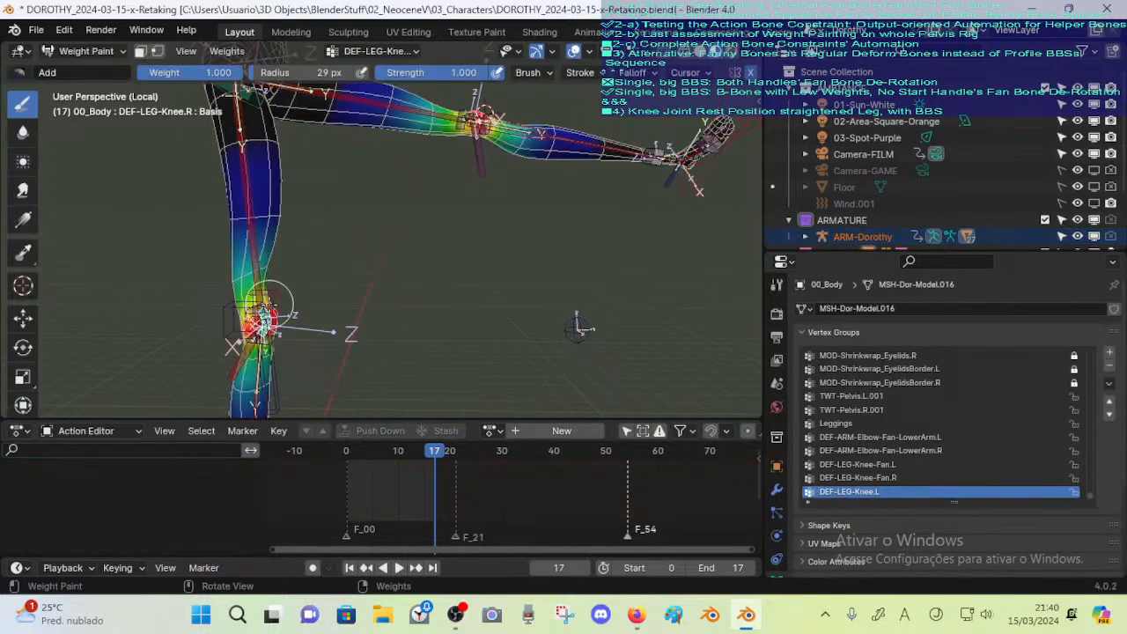
Select the right knee's bendy bone in Weight Paint Mode so the body mesh gets the vertex group DEF-LEG-Knee.R
alt+click(264, 320)
alt+click(264, 319)
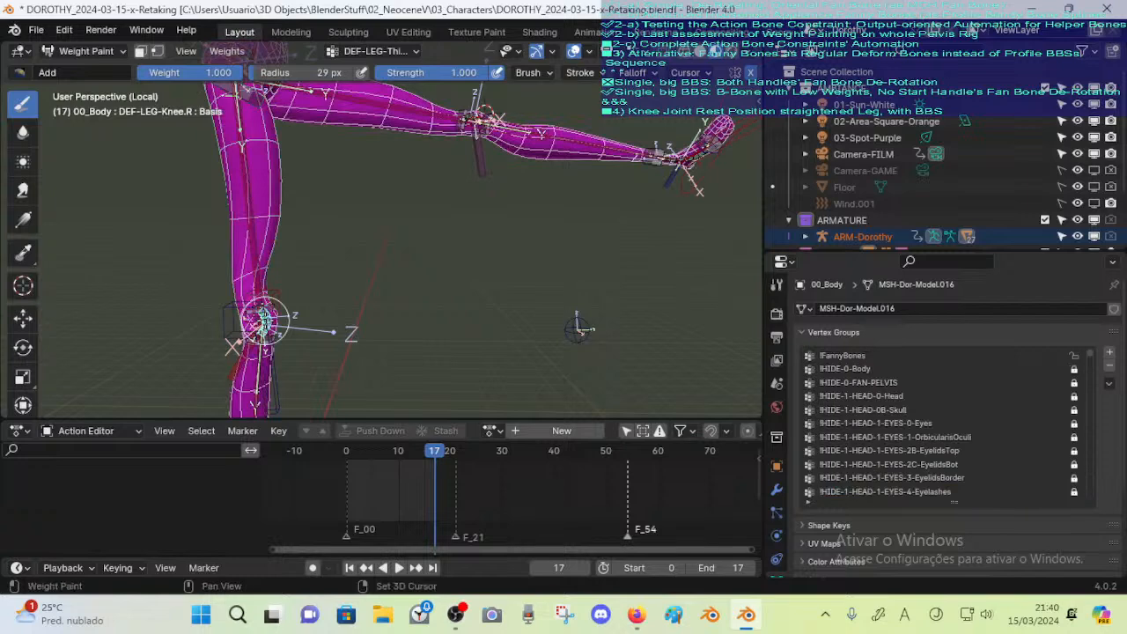
shift+middle_drag(264, 321, 340, 275)
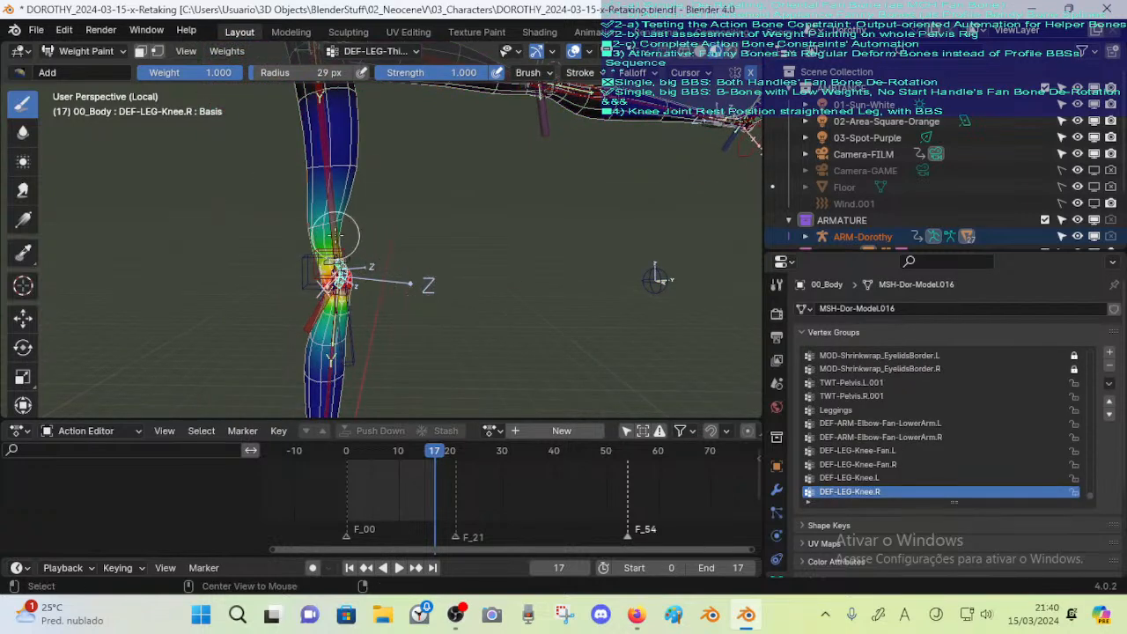
Inspect the bones around the right knee in Weight Paint Mode, including the weights of DEF-LEG-Knee-Fan.R
alt+click(334, 236)
middle_drag(377, 323, 343, 356)
alt+click(326, 376)
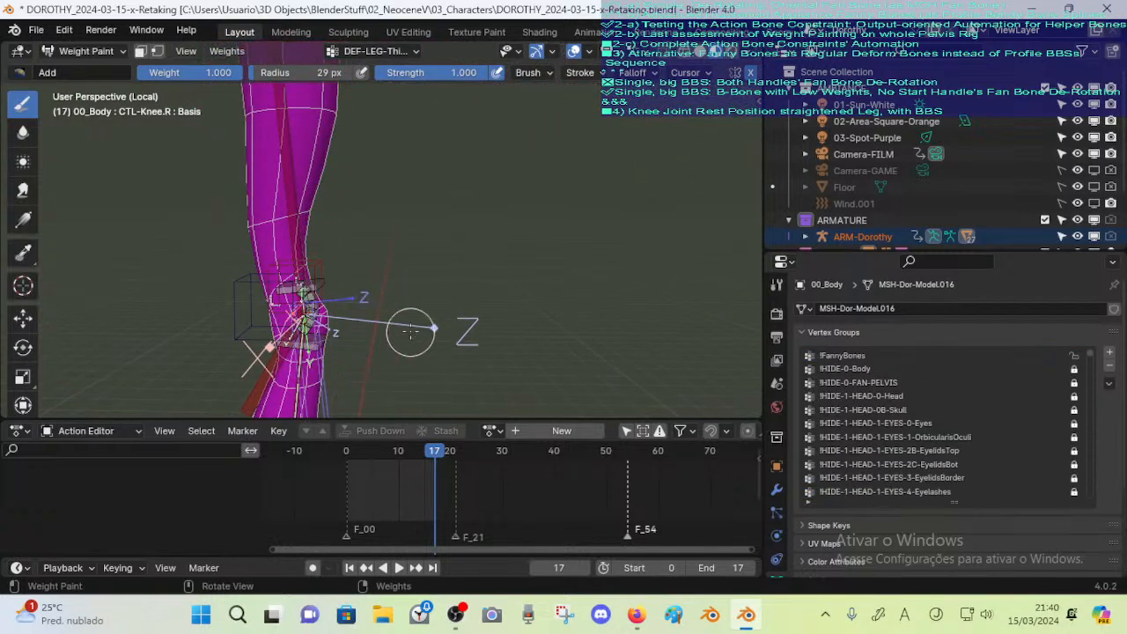
middle_drag(464, 277, 438, 297)
key(ctrl+z)
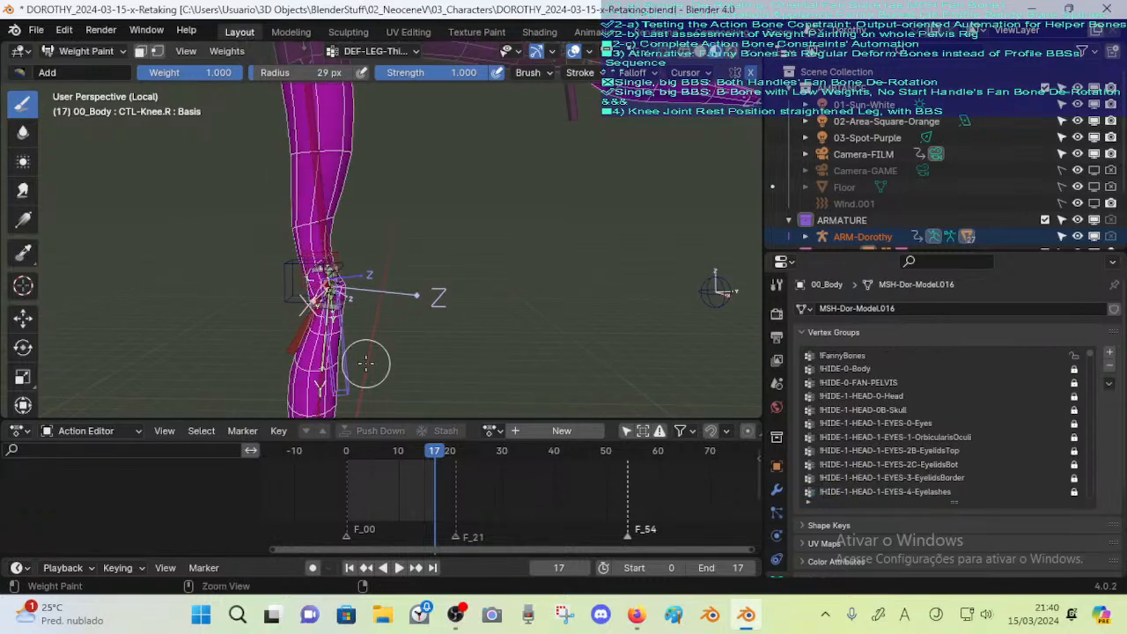
scroll(359, 349, up, 3)
mouse_move(359, 350)
shift+middle_down()
mouse_move(428, 281)
mouse_move(382, 262)
mouse_move(267, 272)
shift+middle_up()
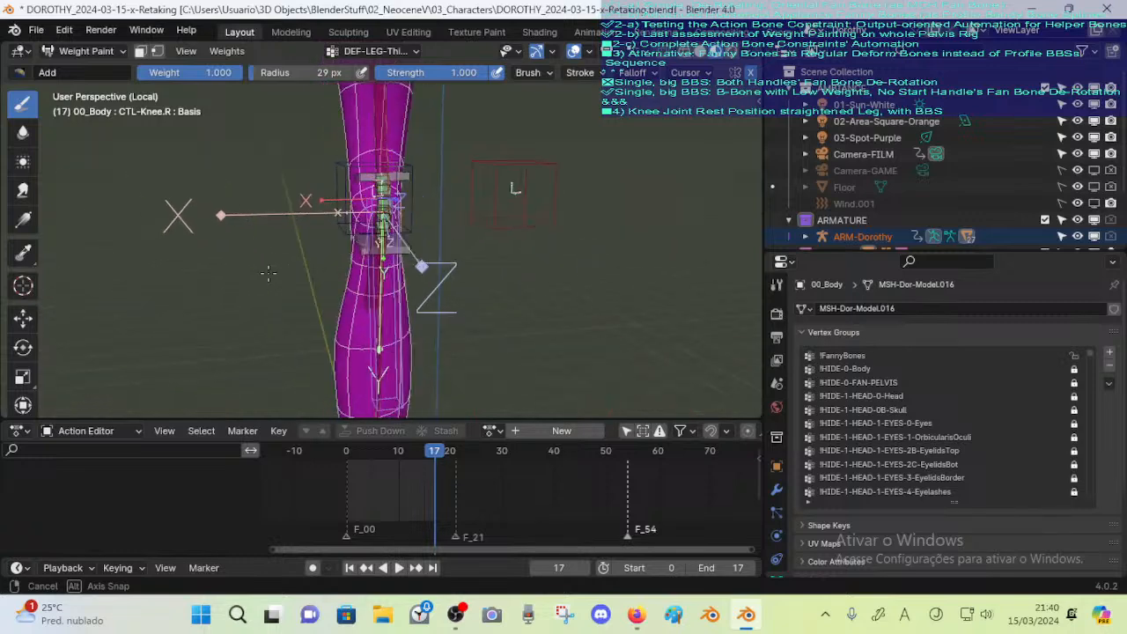
middle_drag(341, 252, 189, 257)
mouse_move(414, 271)
middle_down()
mouse_move(421, 290)
mouse_move(480, 305)
middle_up()
ctrl+click(424, 301)
Display the body mesh's modifier stack and return the mesh to Object Mode
click(776, 284)
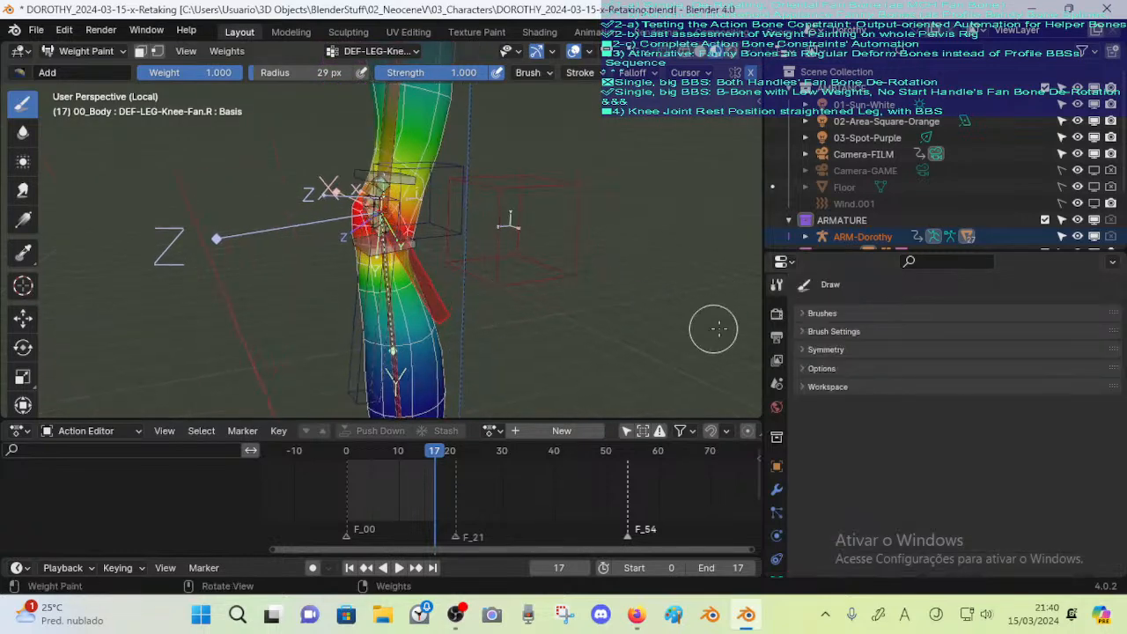
click(777, 490)
middle_drag(441, 220, 415, 275)
scroll(405, 235, down, 7)
key(ctrl+Tab)
click(264, 272)
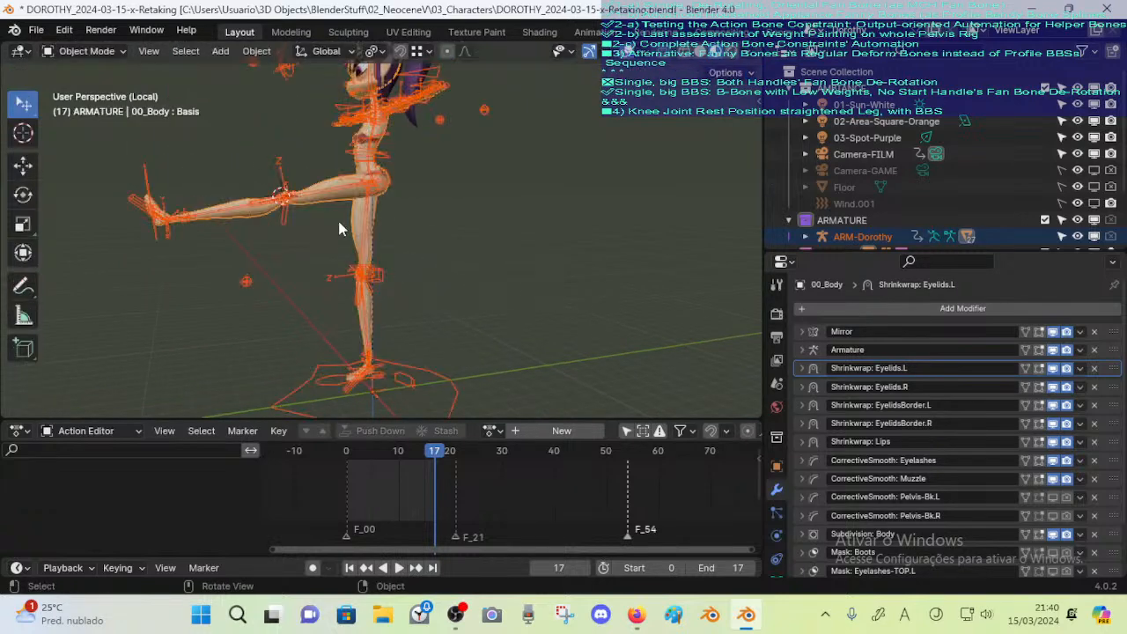
Select the armature, go to frame 0 and clear the rotation of all bones in Pose Mode
click(304, 204)
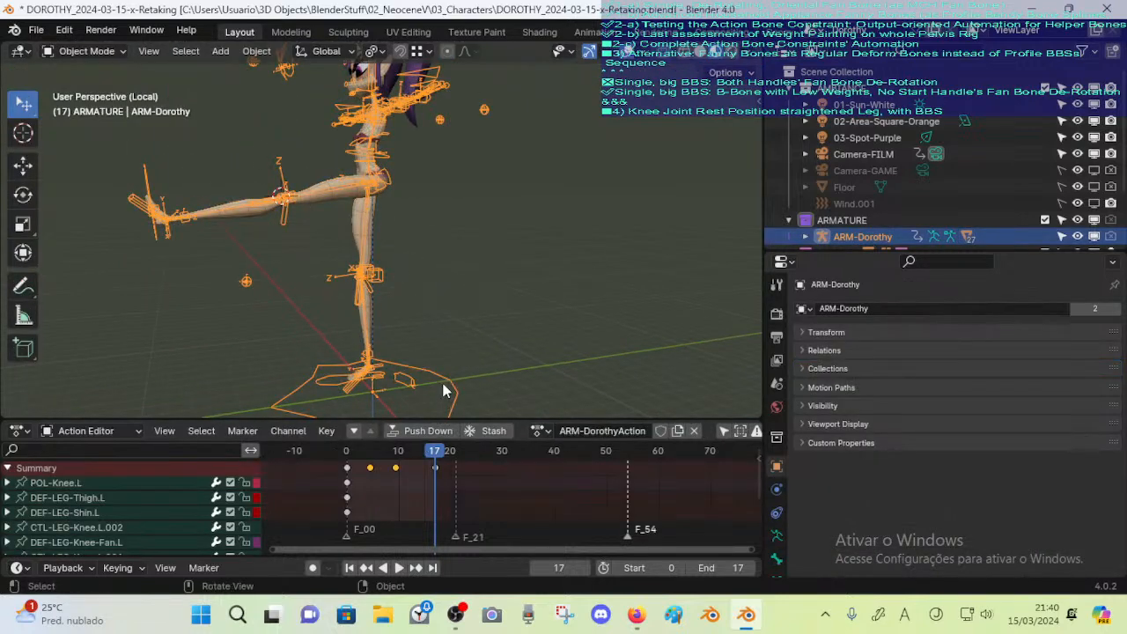
key(Down)
key(Down)
key(Down)
key(Down)
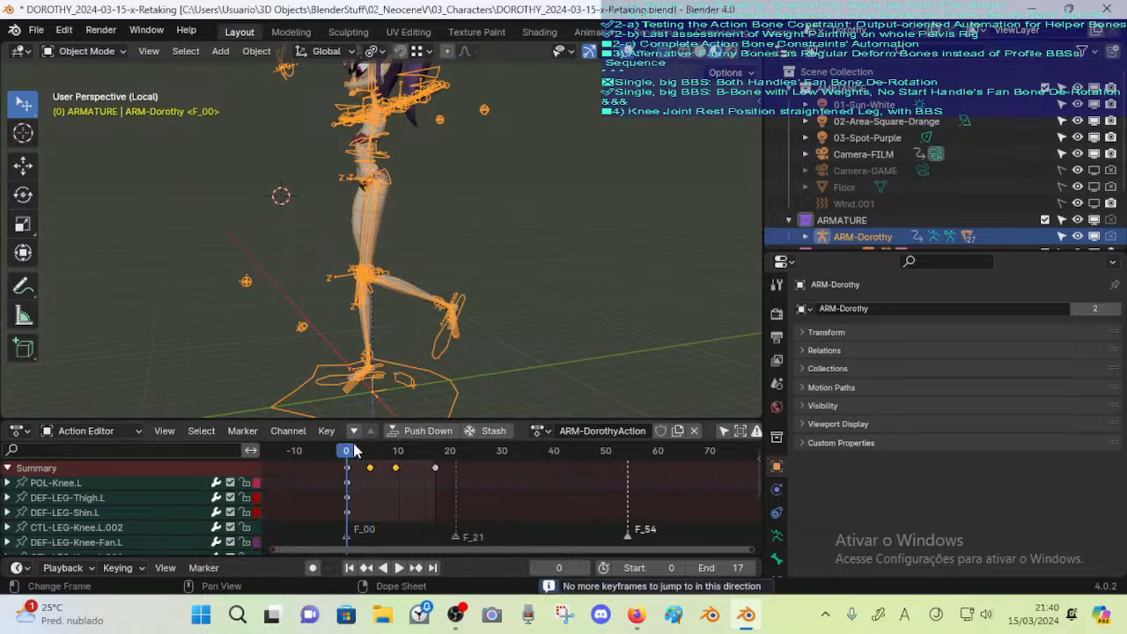
key(ctrl+Tab)
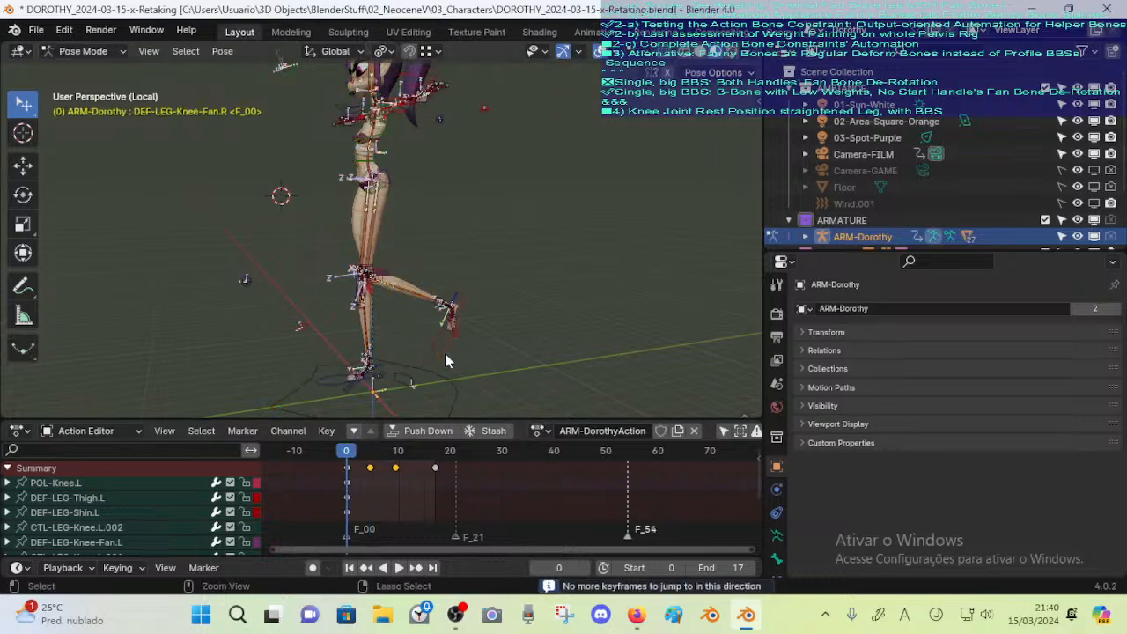
key(a)
key(alt+r)
Examine the straightened knees and their bendy bones in the left, back and right orthographic views
shift+middle_drag(396, 379, 469, 242)
scroll(440, 237, up, 8)
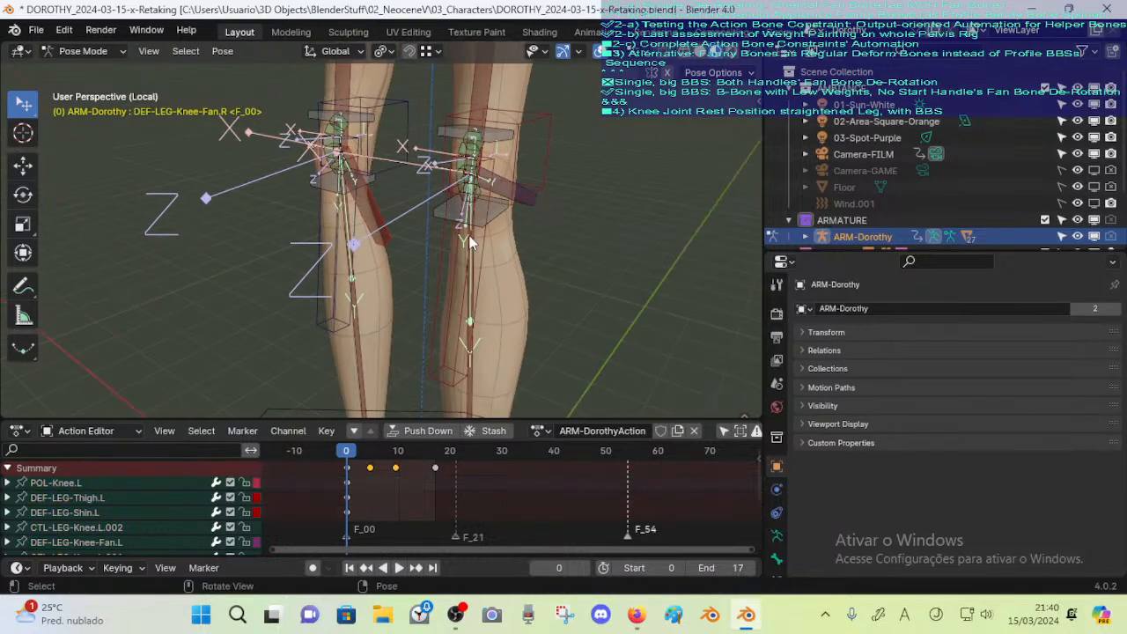
key(KP_3)
key(ctrl+KP_3)
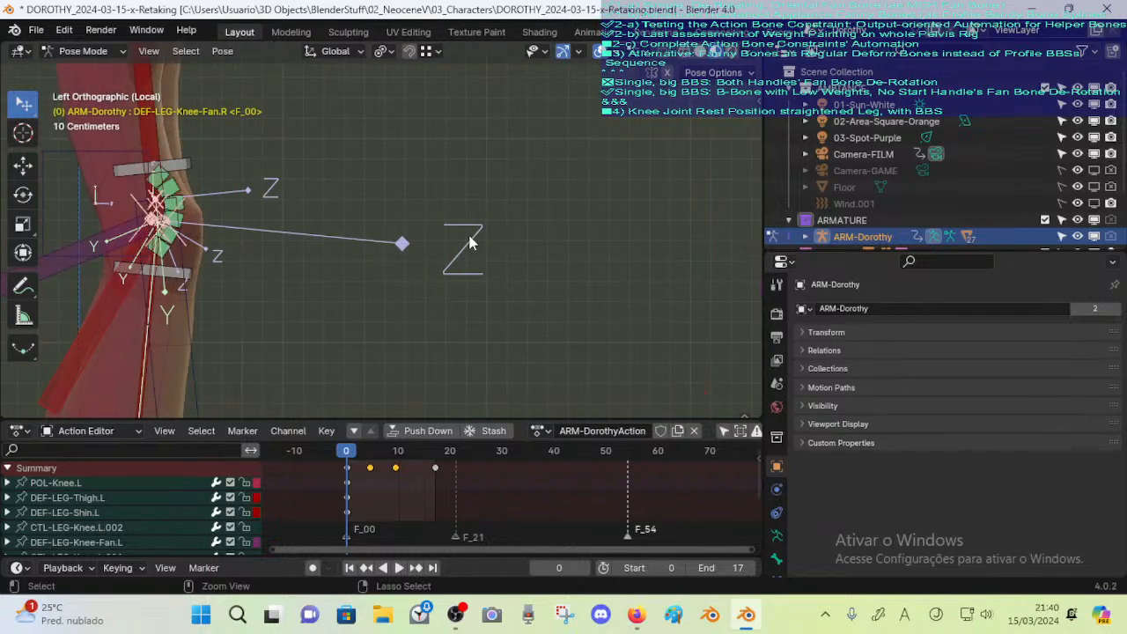
key(ctrl+KP_1)
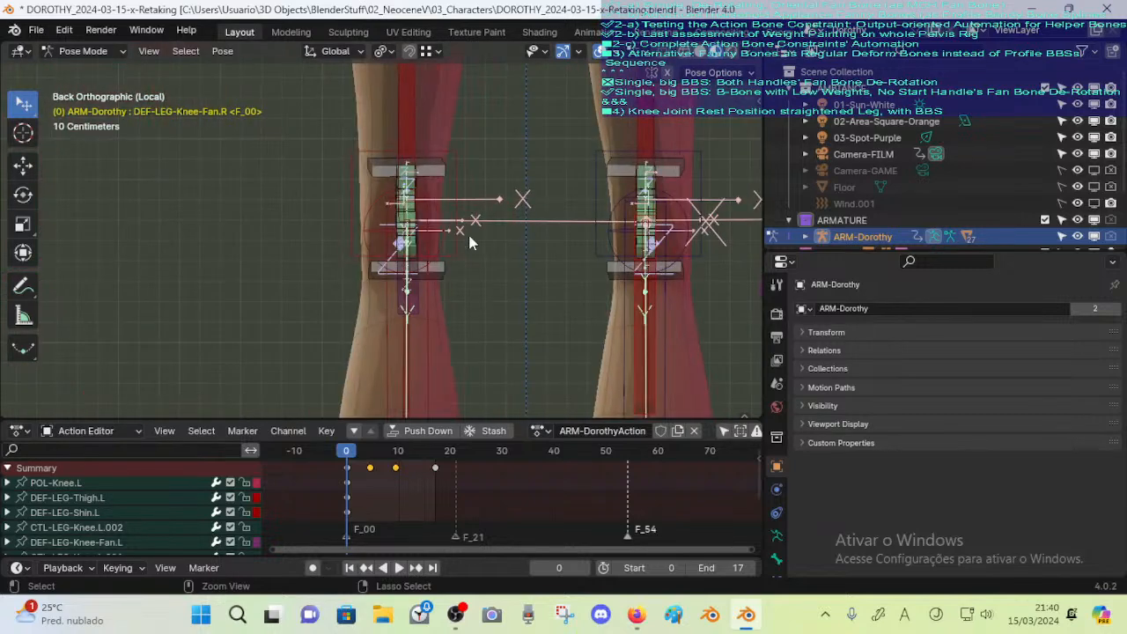
key(KP_1)
key(KP_3)
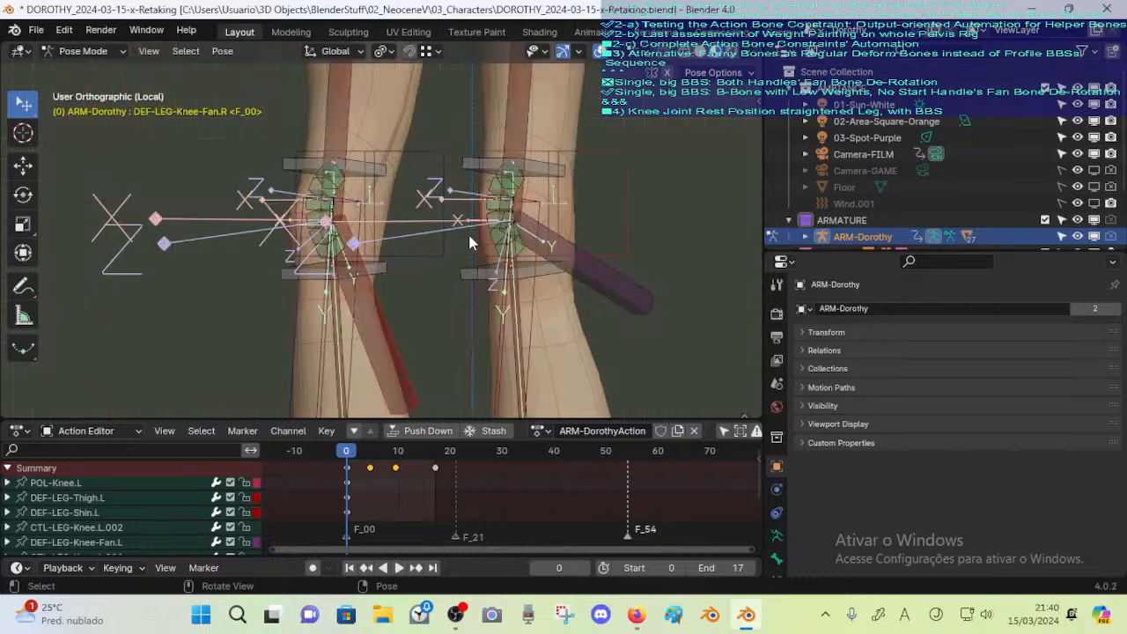
shift+middle_drag(544, 200, 479, 221)
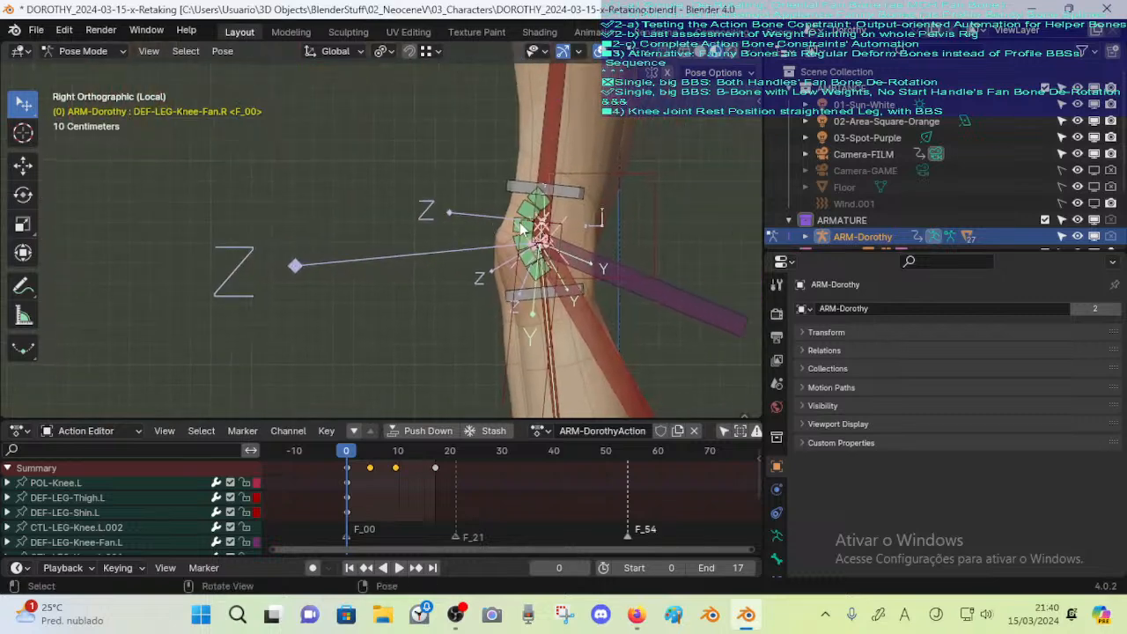
scroll(516, 222, down, 2)
shift+middle_drag(483, 296, 454, 150)
scroll(429, 239, down, 1)
middle_drag(427, 249, 509, 279)
Symmetrize the left leg's bones to the right side in Edit Mode with hidden bones revealed, and return to Pose Mode
click(485, 289)
key(Tab)
scroll(534, 141, down, 2)
shift+middle_drag(534, 133, 483, 262)
click(438, 214)
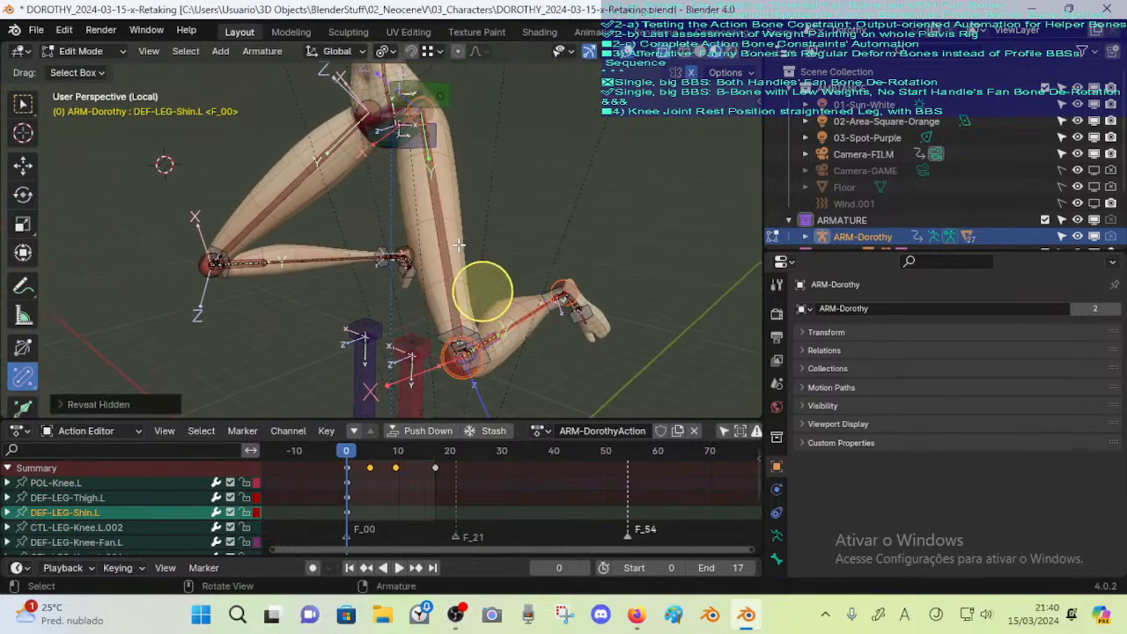
shift+click(534, 322)
middle_drag(534, 322, 563, 304)
key(c)
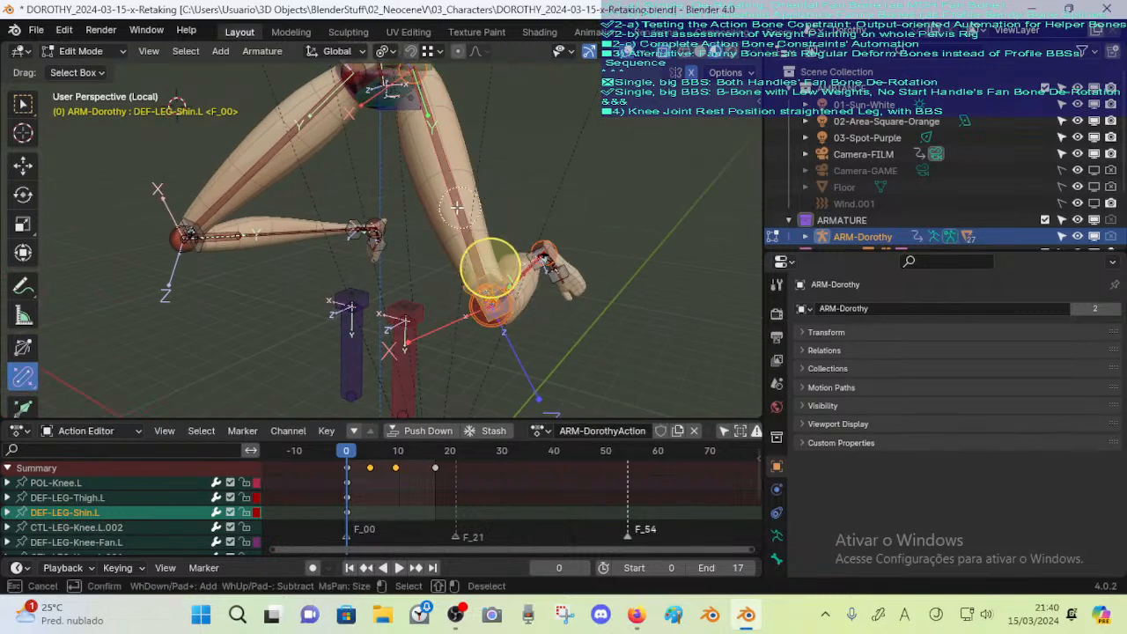
middle_drag(508, 282, 531, 277)
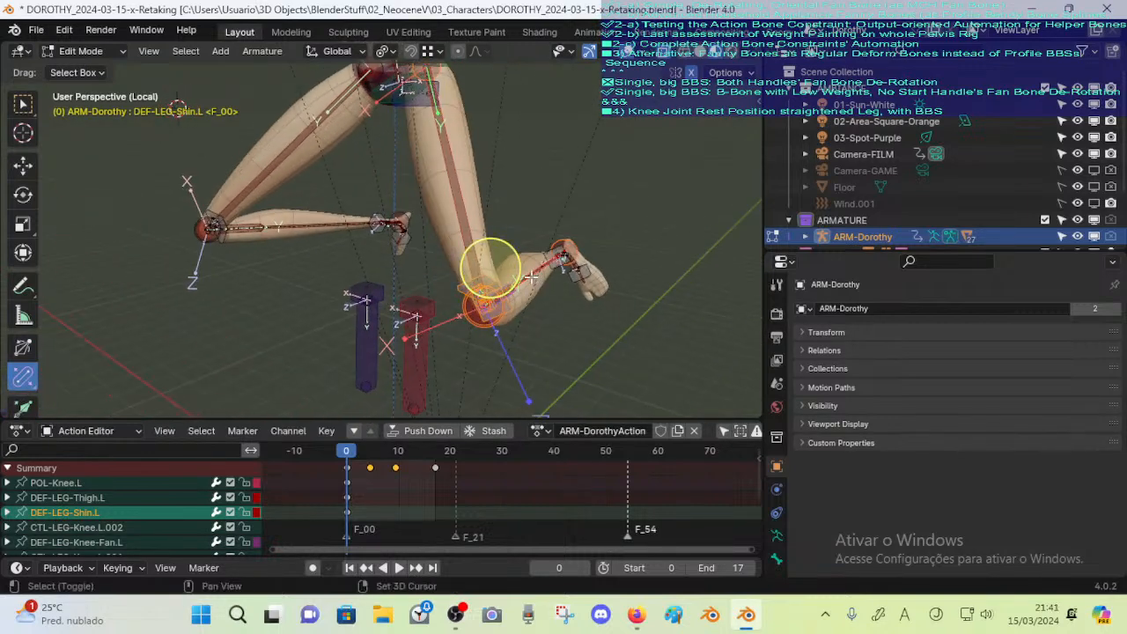
right_click(466, 237)
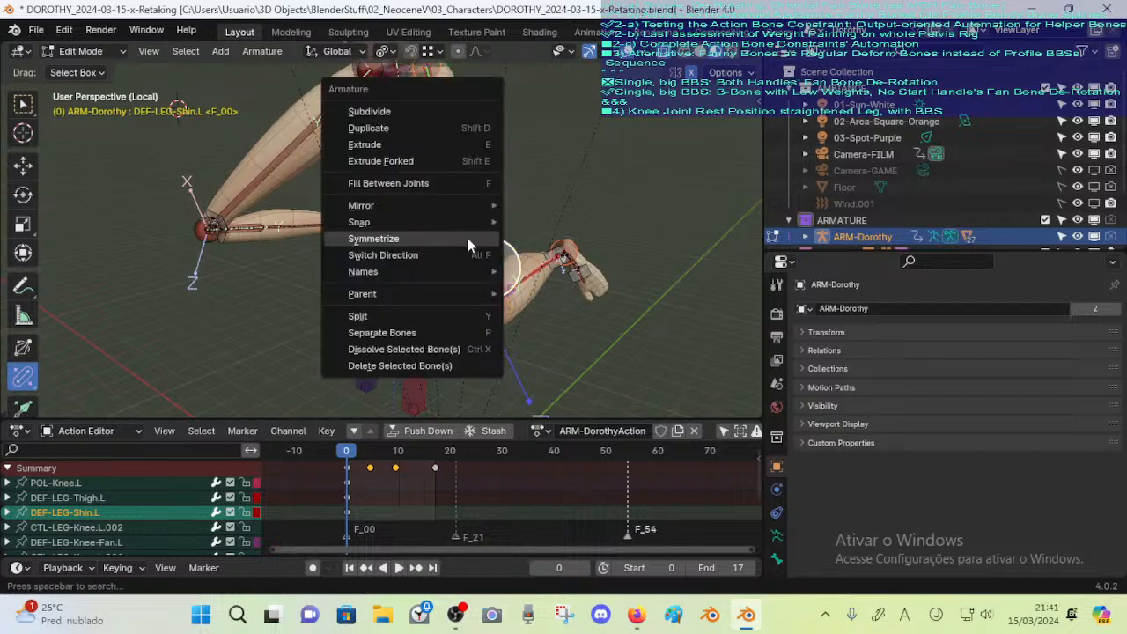
click(467, 238)
key(Tab)
Examine the symmetrized legs in the right orthographic view and move to the bent-knee keyframe at frame 9
middle_drag(408, 305, 406, 195)
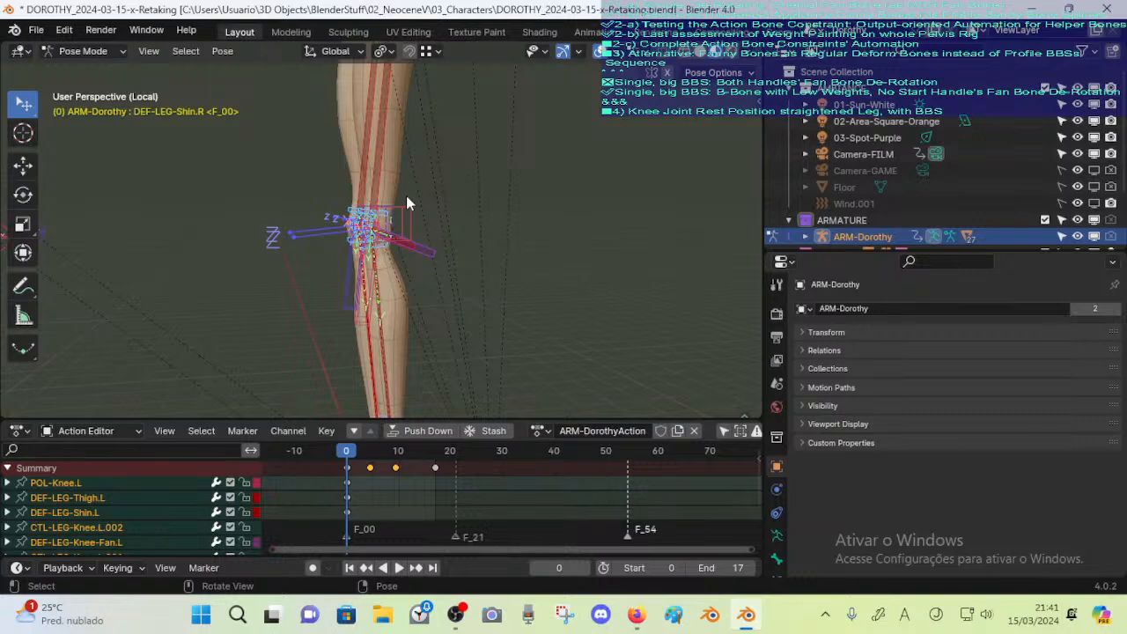
key(KP_3)
key(KP_Decimal)
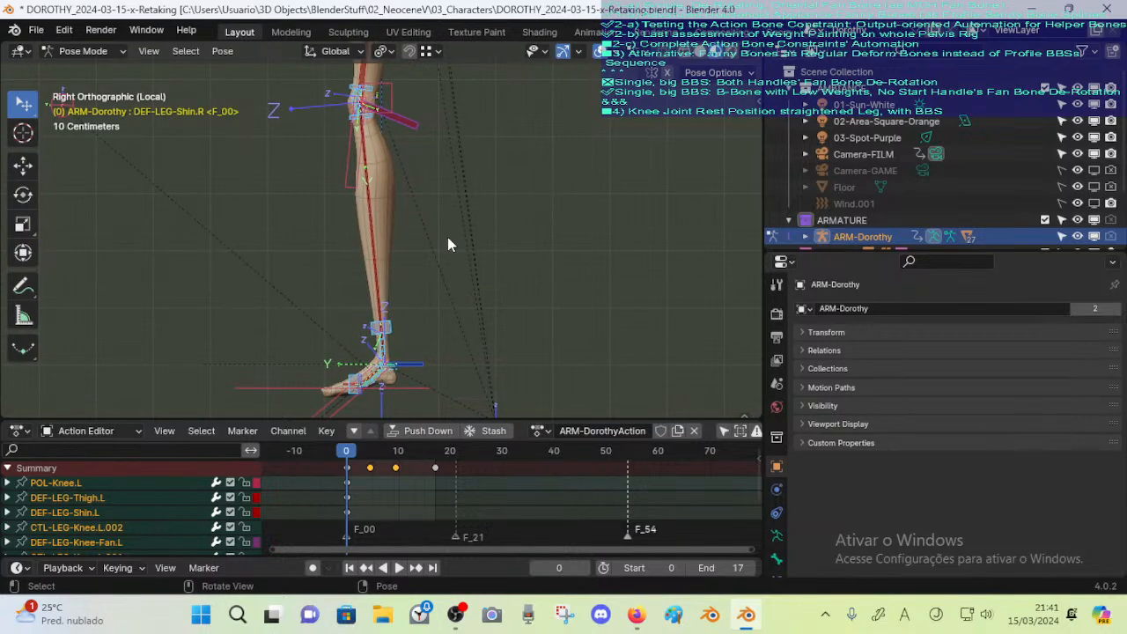
middle_drag(449, 239, 444, 279)
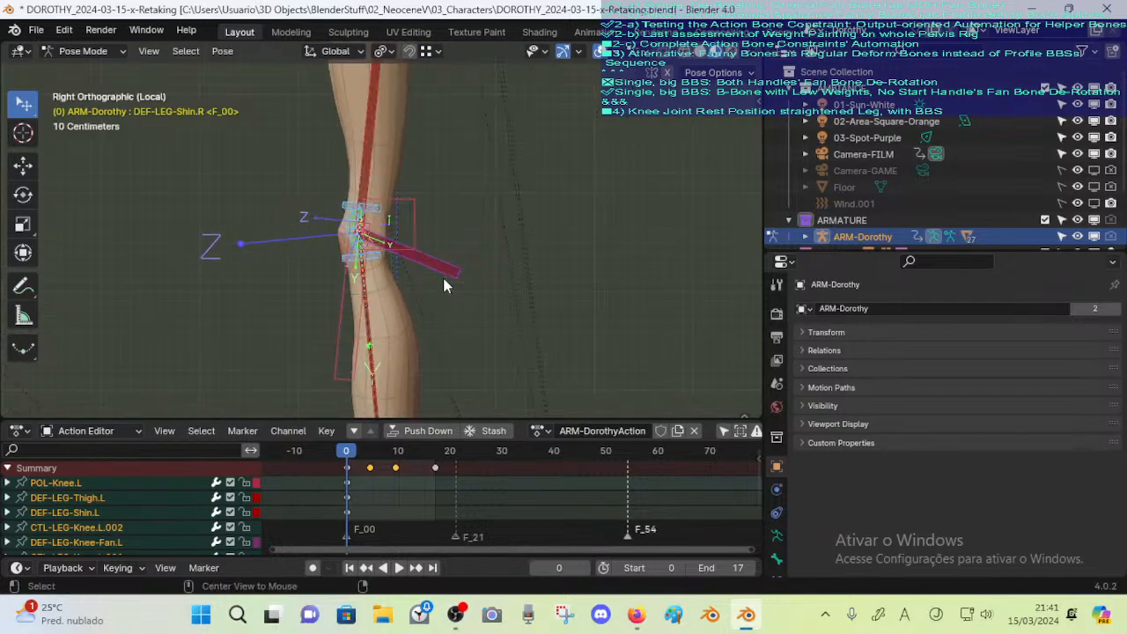
scroll(431, 304, down, 3)
scroll(375, 396, down, 2)
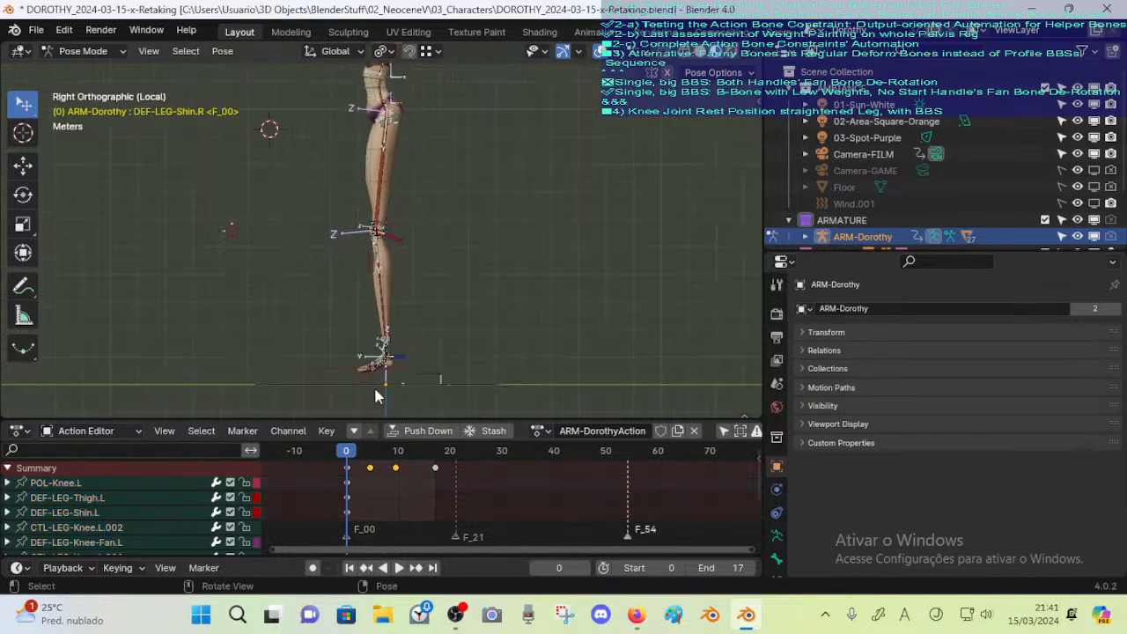
key(Up)
key(Up)
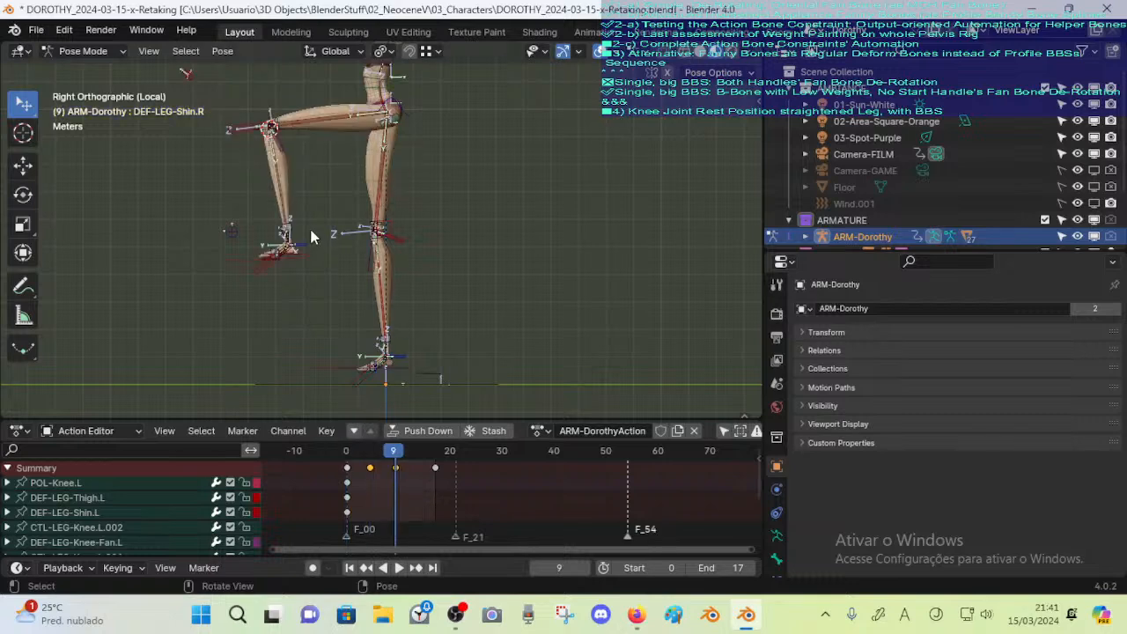
Move the left leg's MTR-Leg.L control at frame 9 to test the bent knee's deformation
scroll(245, 143, up, 3)
shift+middle_drag(244, 140, 427, 281)
scroll(414, 288, up, 3)
scroll(411, 283, down, 4)
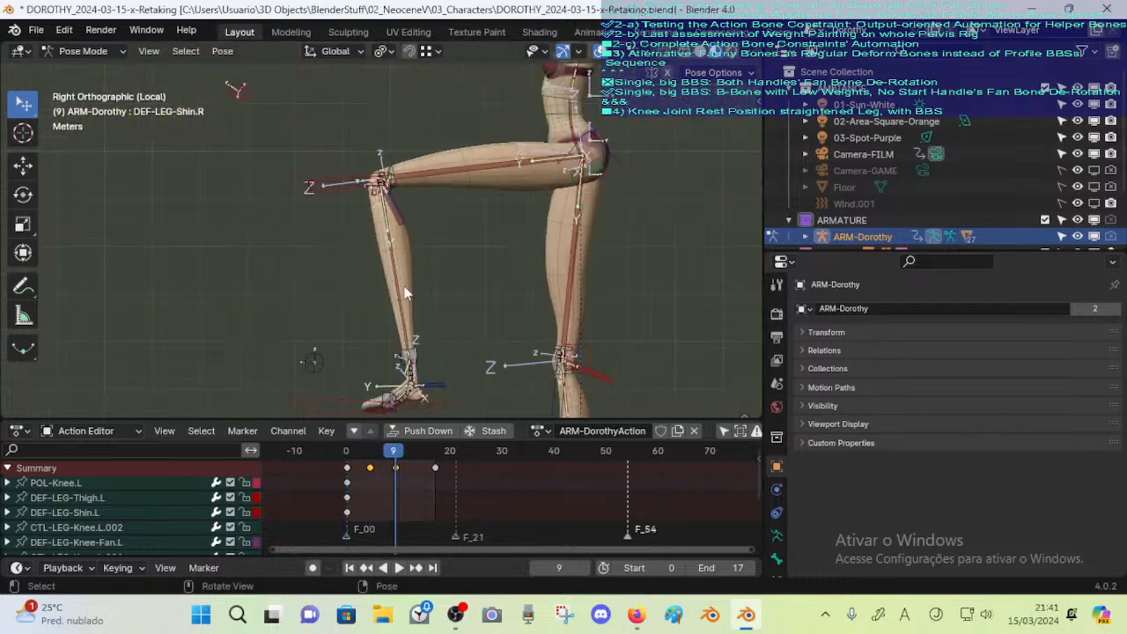
middle_drag(383, 365, 474, 368)
key(g)
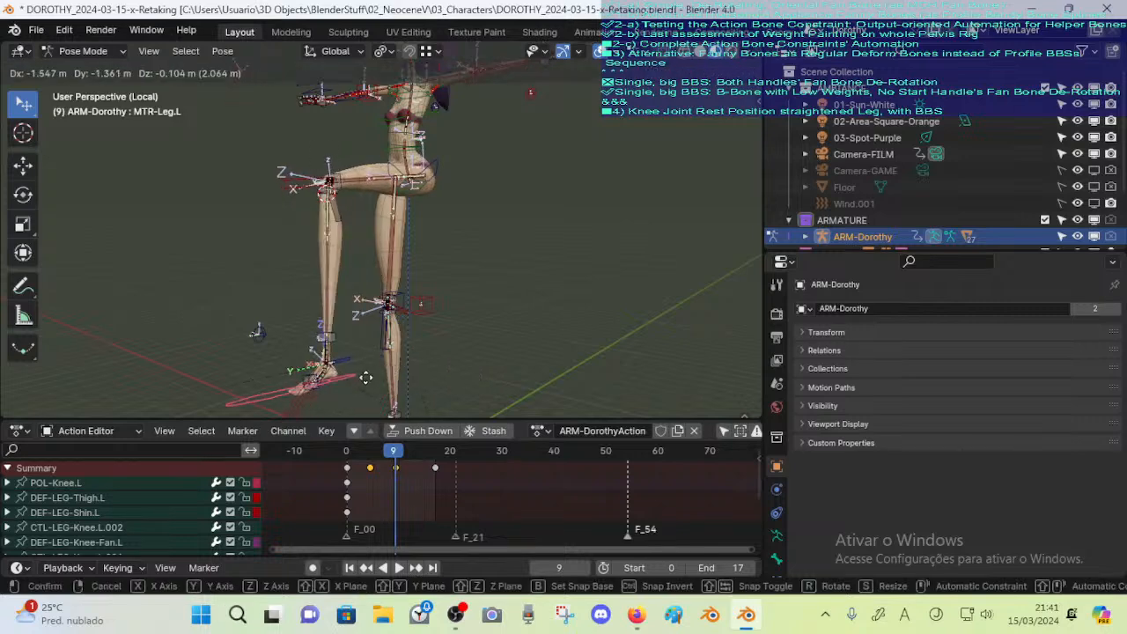
click(431, 290)
Reposition the MTR-Leg.L control forward and upward until the left leg is almost fully extended
middle_drag(431, 291, 290, 326)
key(g)
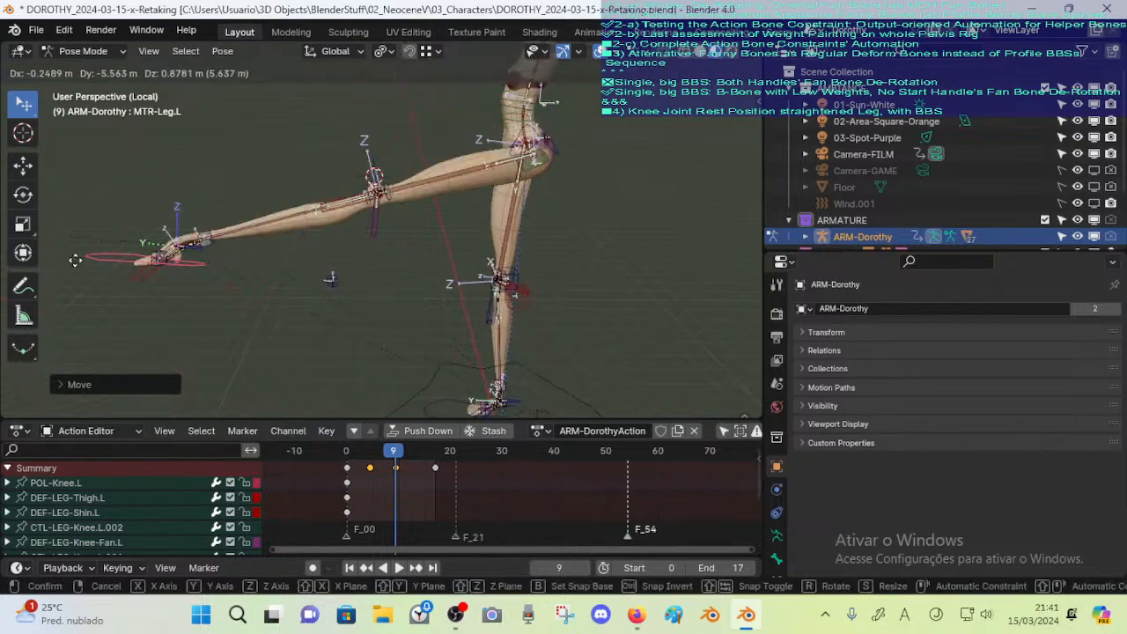
click(211, 310)
key(g)
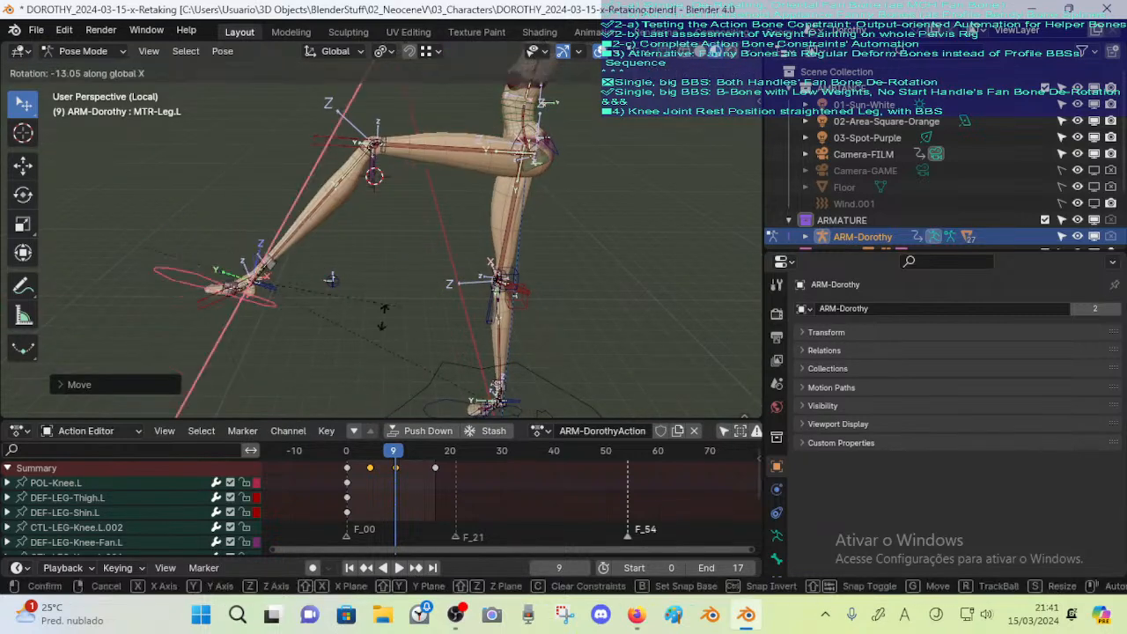
click(322, 233)
key(g)
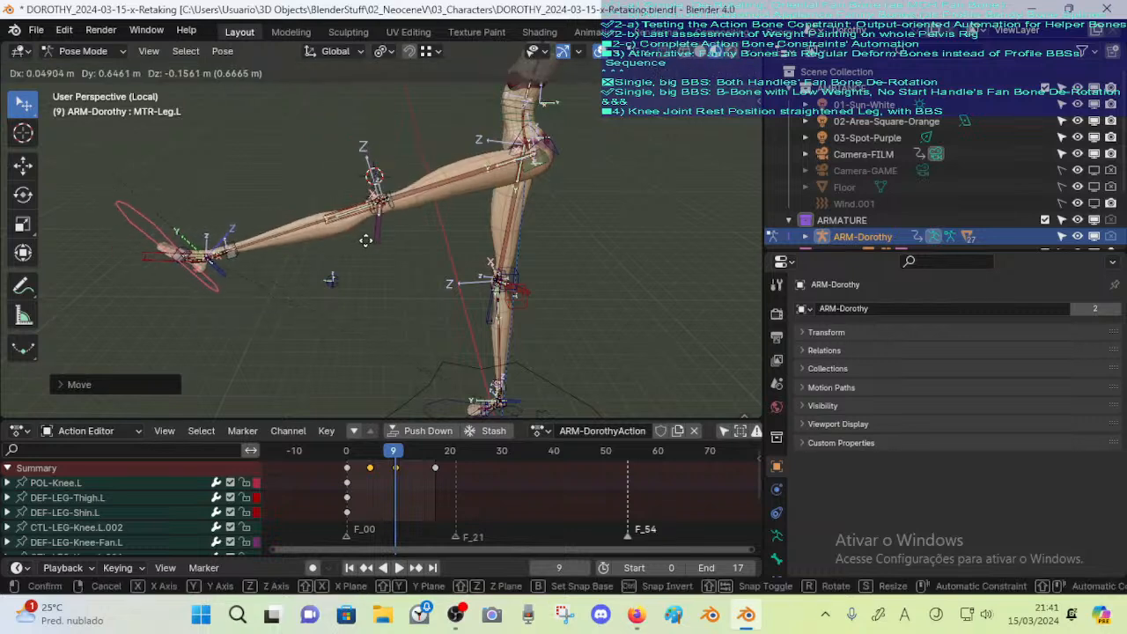
click(379, 236)
Try moving the knee handle controls CTL-LEG-Knee.L.001 and CTL-LEG-Knee.L.002 to test how the bendy bone reacts
scroll(379, 231, up, 8)
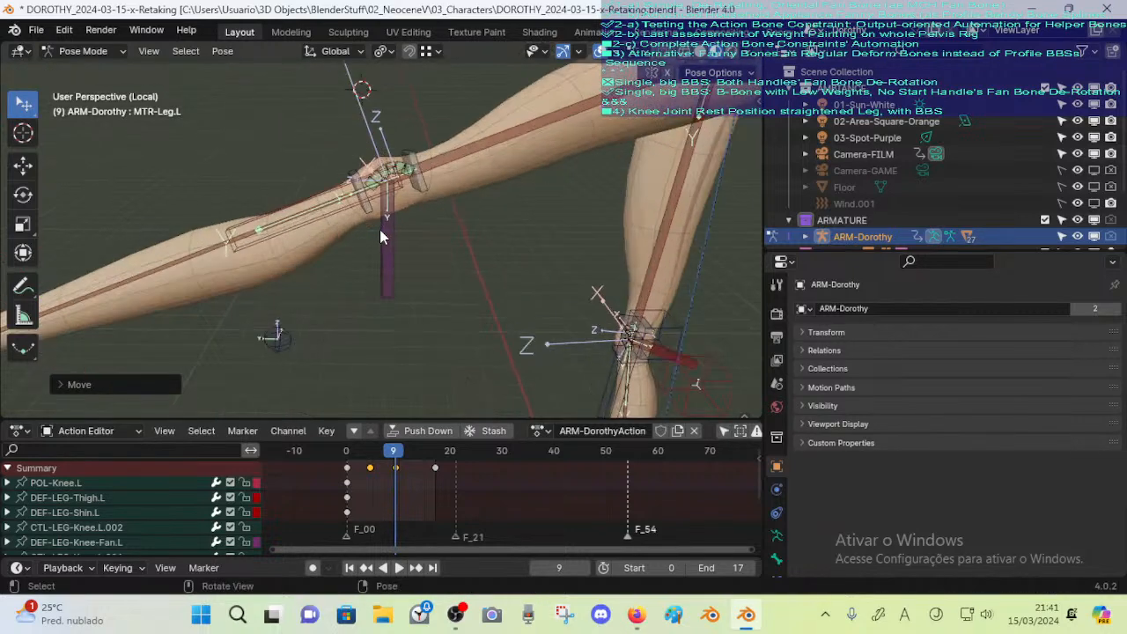
middle_drag(397, 232, 424, 213)
click(425, 213)
key(g)
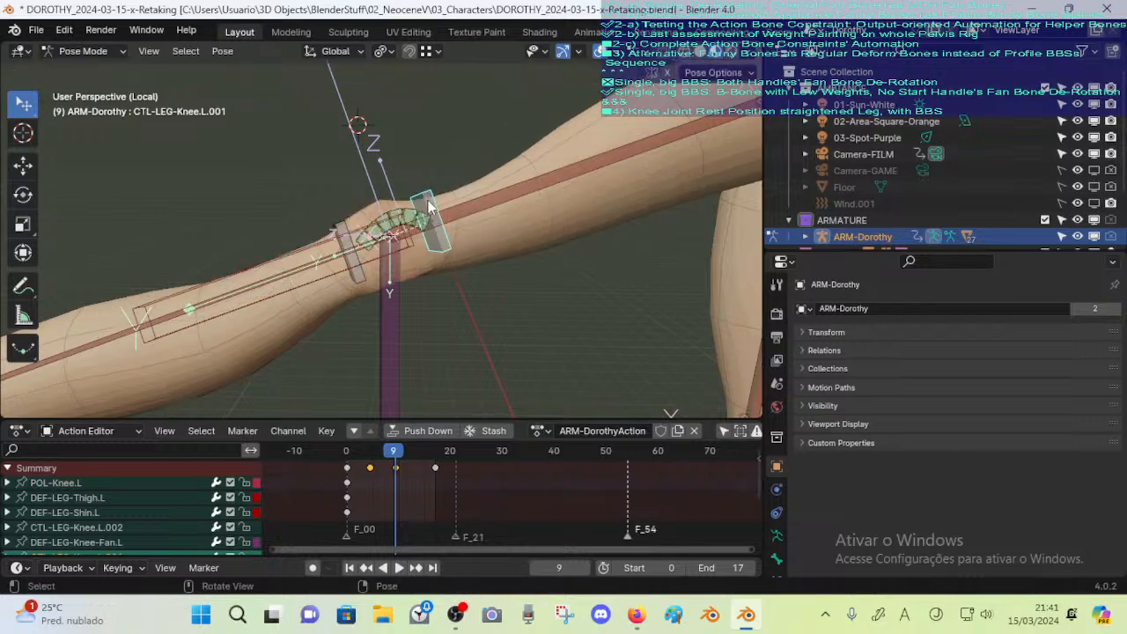
click(426, 190)
key(g)
key(y)
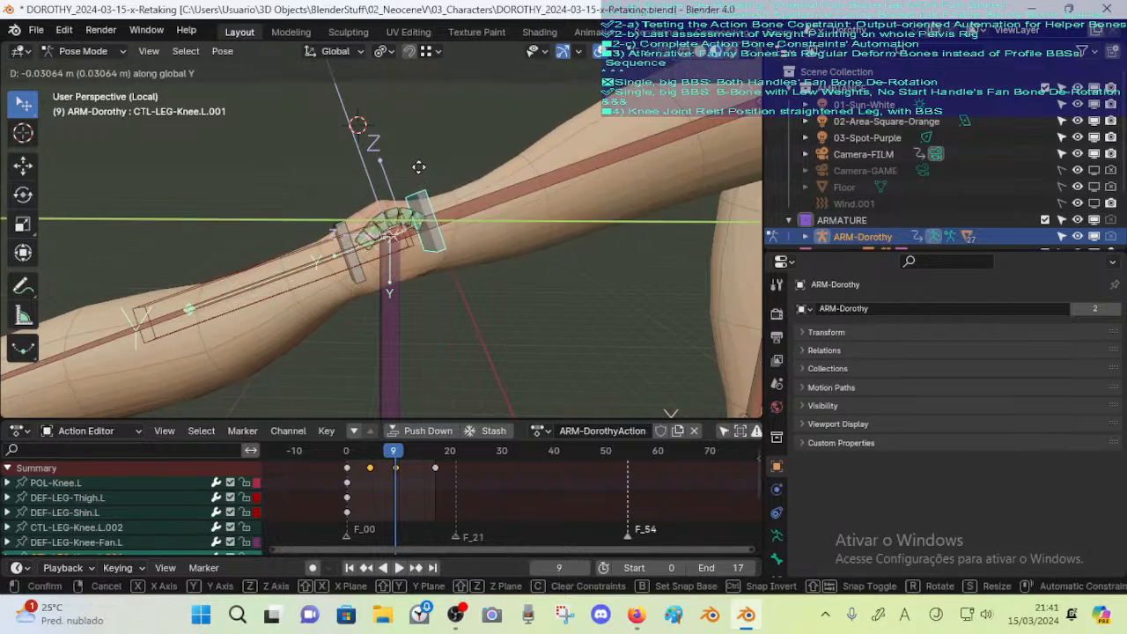
key(y)
key(y)
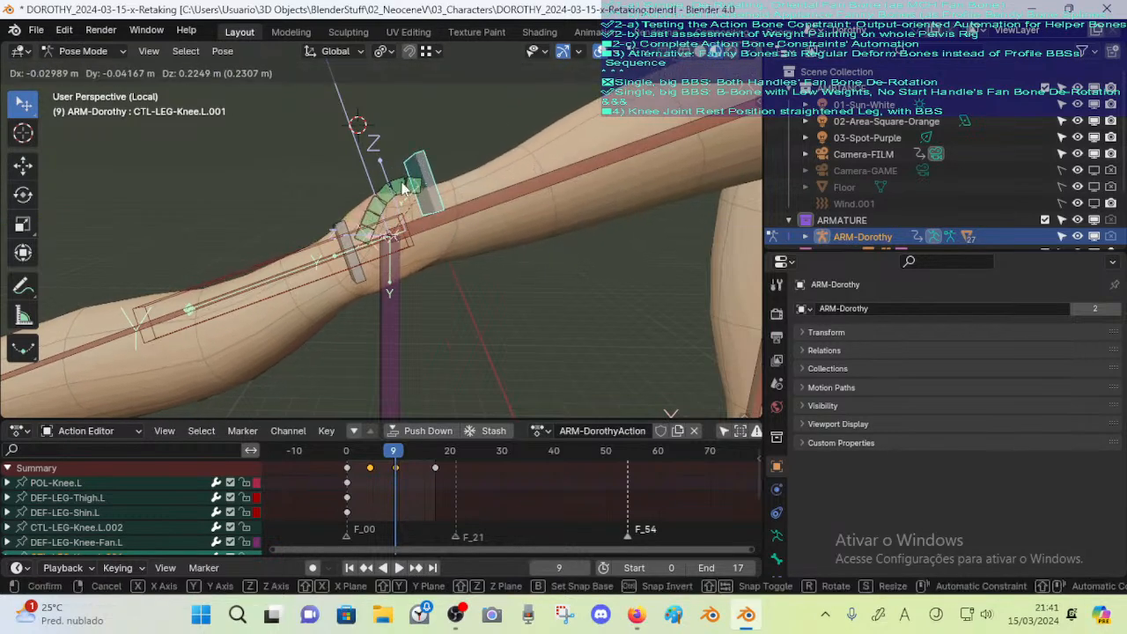
right_click(403, 187)
click(360, 271)
key(g)
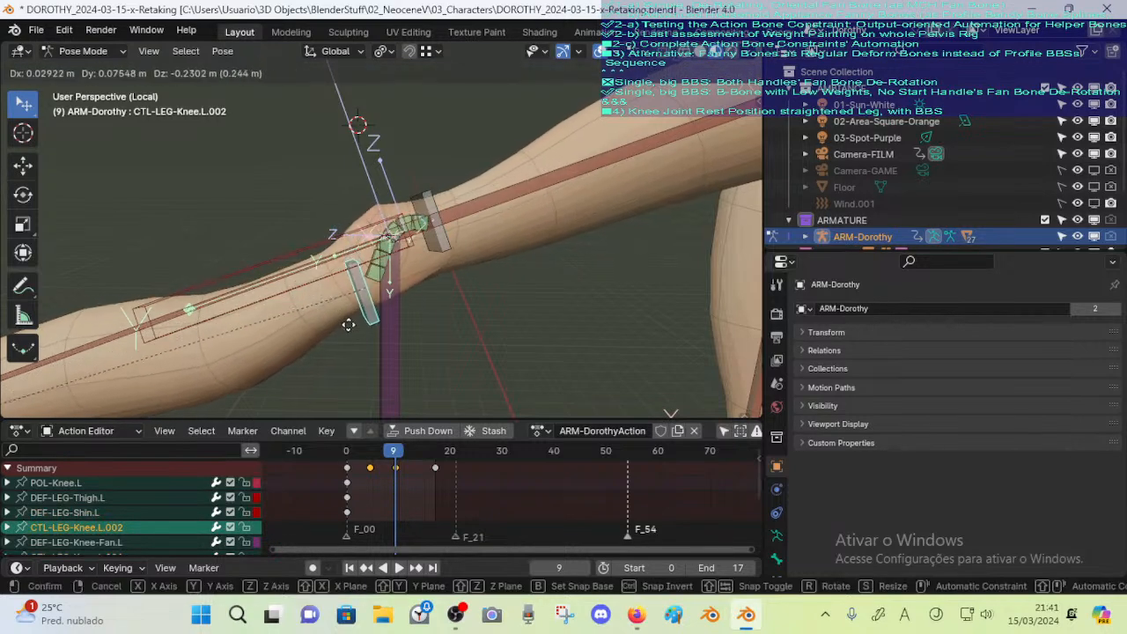
right_click(384, 239)
Move CTL-LEG-Knee.L.001 upward and CTL-LEG-Knee.L.002 about 0.23 m downward, and try rotating the latter around X
click(419, 200)
key(g)
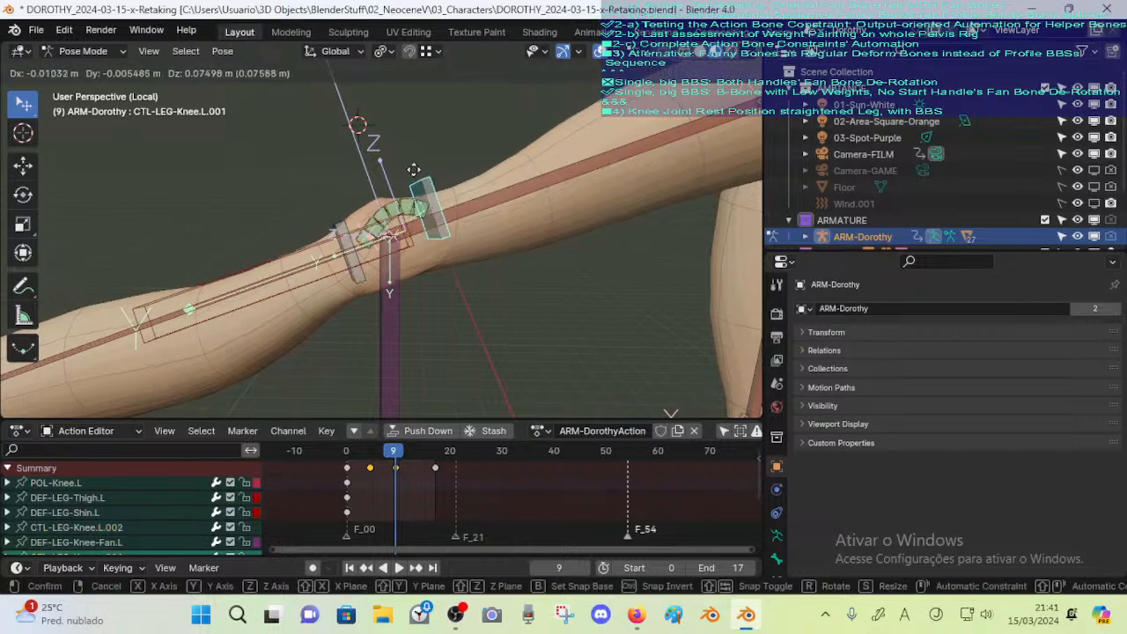
click(413, 152)
click(359, 278)
key(g)
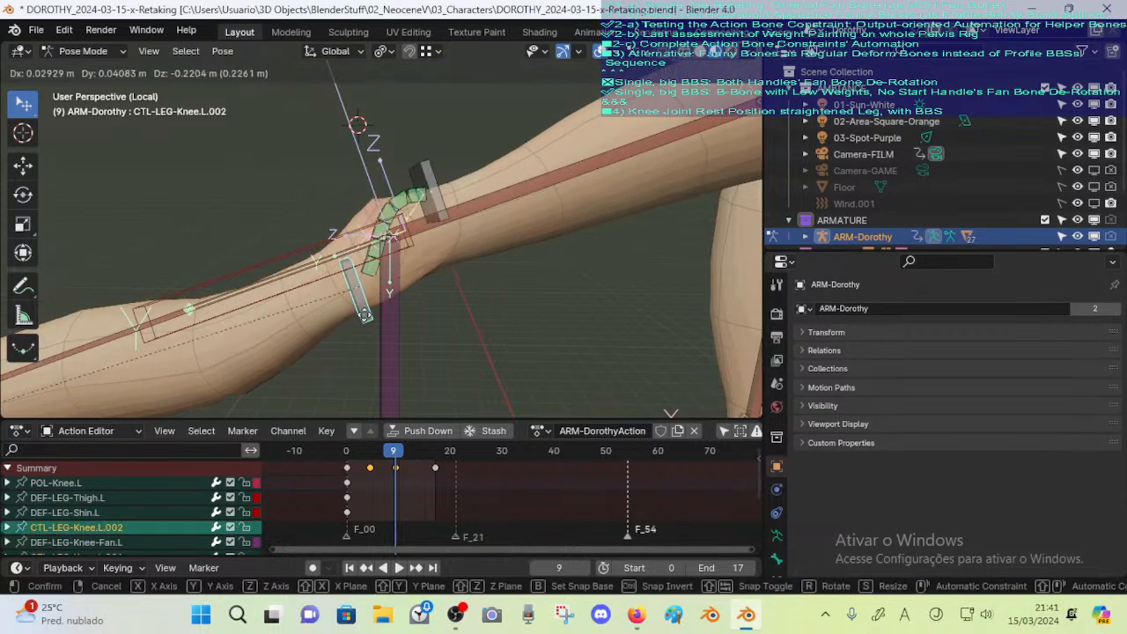
click(365, 314)
key(r)
key(x)
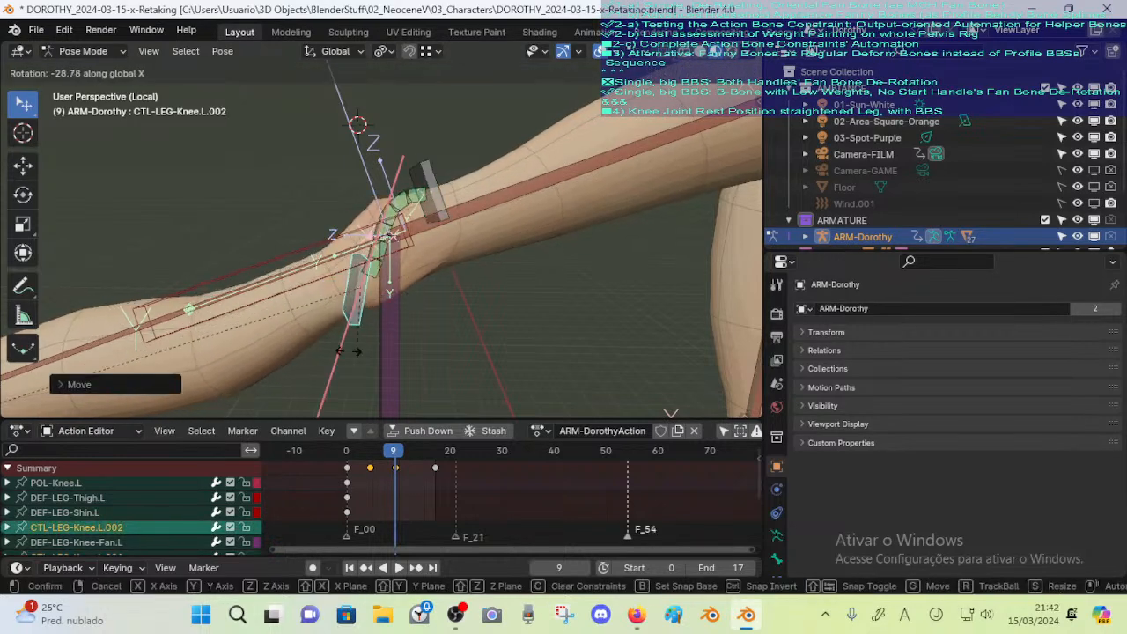
right_click(346, 337)
Clear the rotation of all bones and restore the keyed bent-knee pose at frame 9
key(a)
key(alt+r)
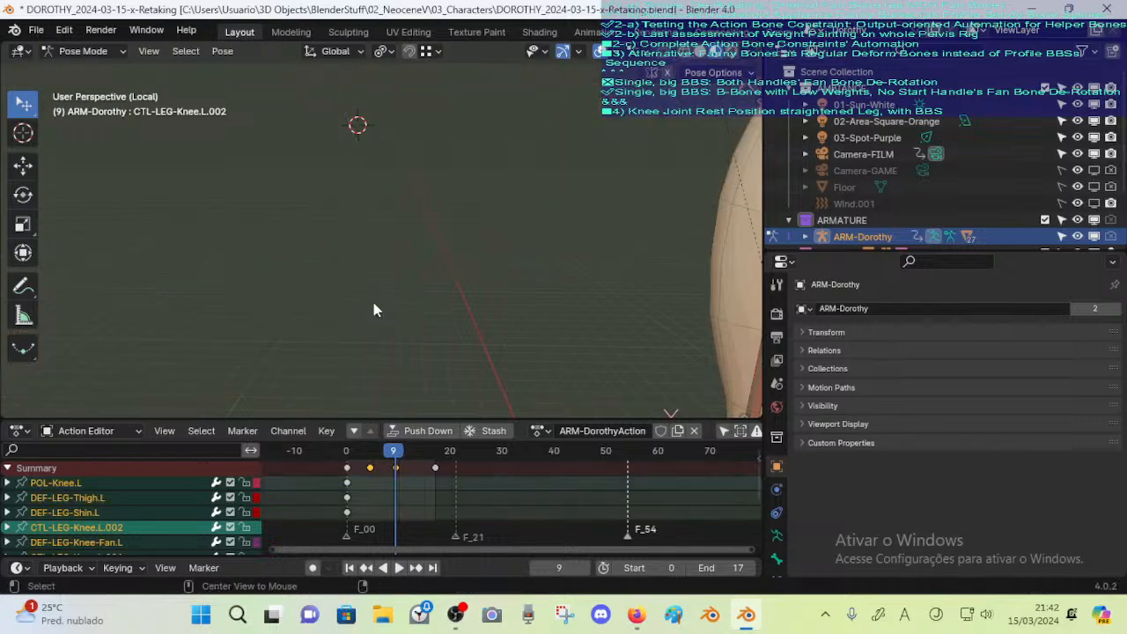
key(Down)
key(Up)
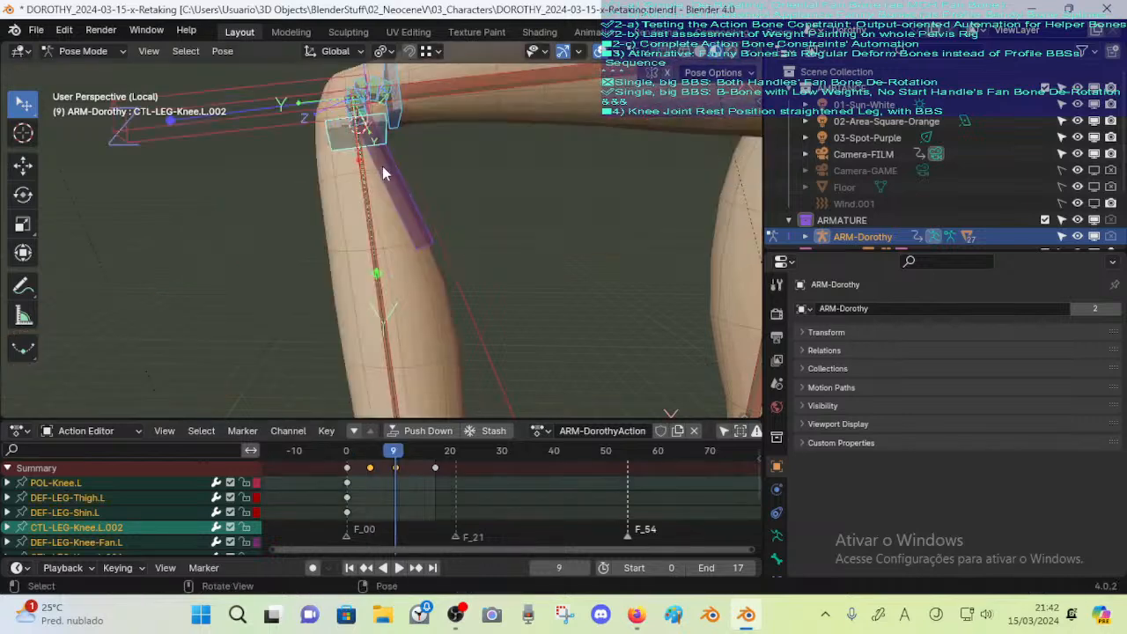
Go to the straight-leg keyframe at frame 17 and select the CTL-LEG-Knee.L.002 control
shift+middle_drag(393, 207, 418, 362)
click(416, 211)
key(Up)
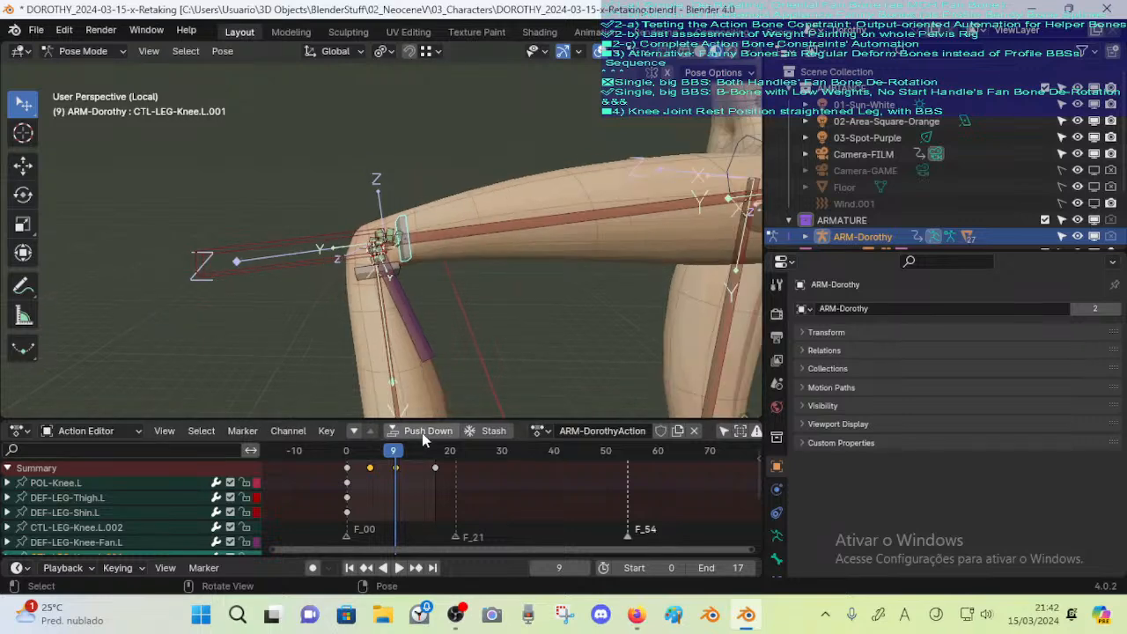
click(350, 300)
scroll(376, 313, up, 2)
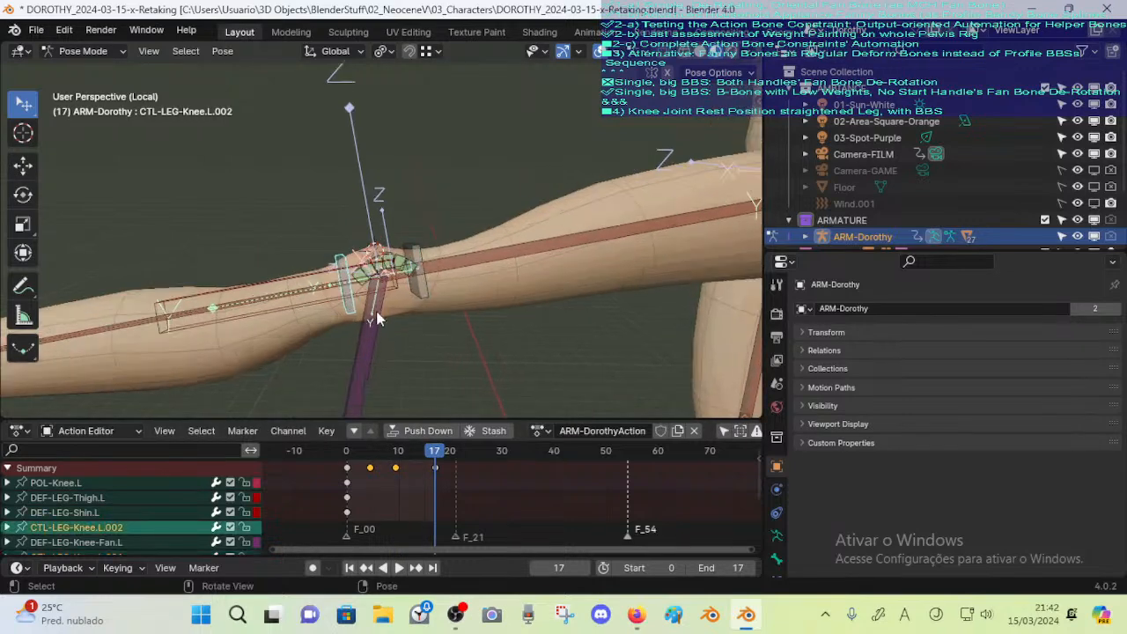
Raise the CTL-LEG-Knee.L.002 and CTL-LEG-Knee.L.001 controls to test how the extended knee's bendy bone arches
key(g)
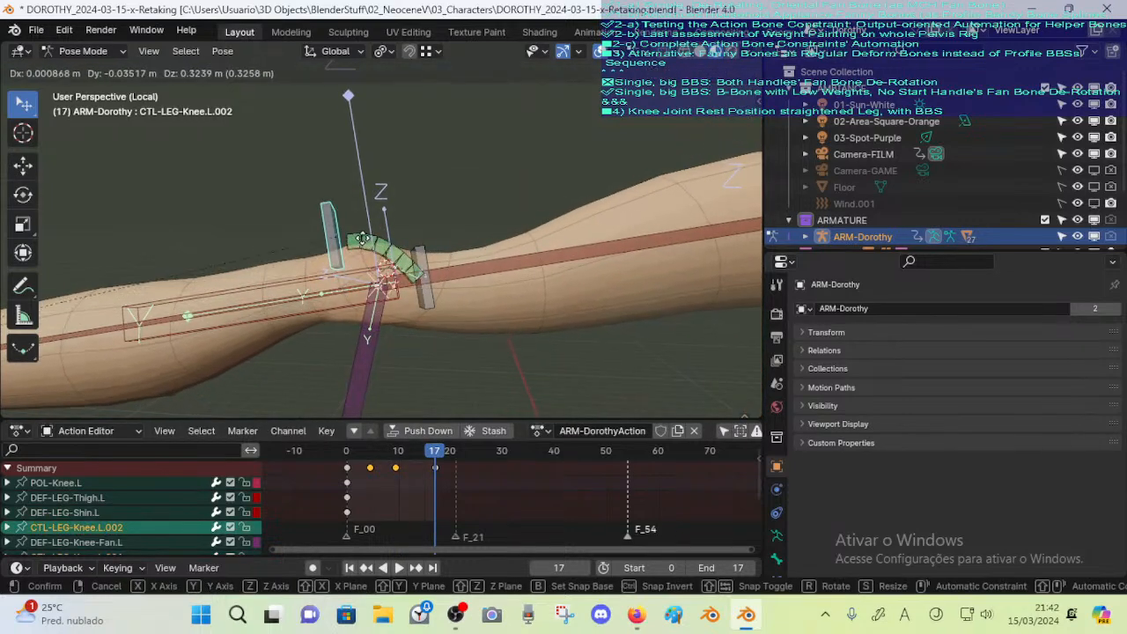
click(378, 264)
key(r)
key(x)
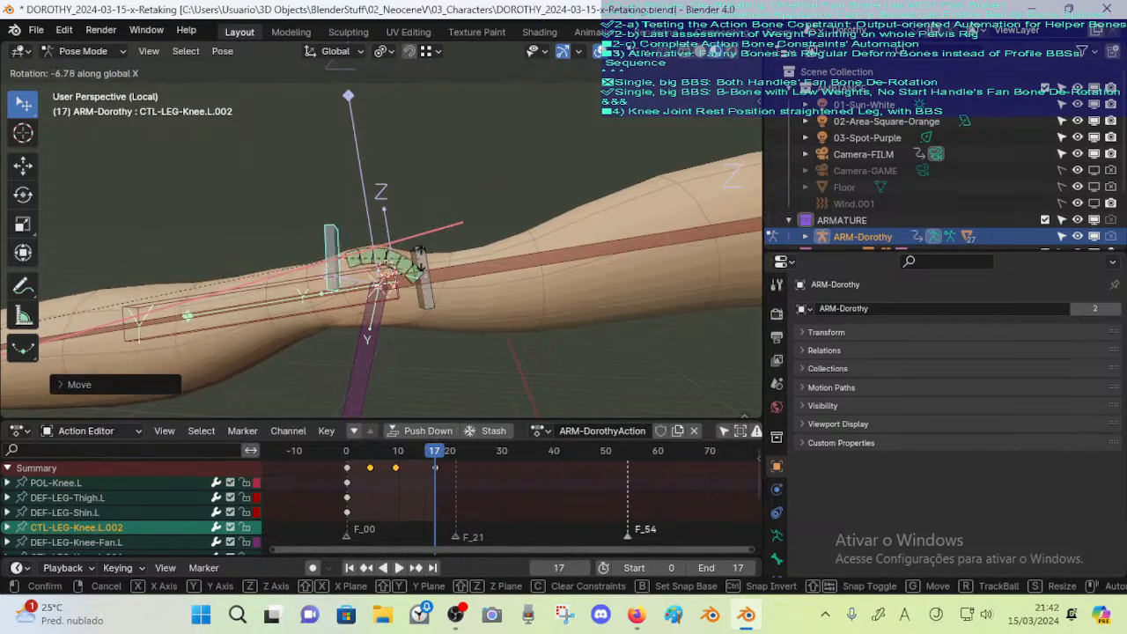
right_click(394, 305)
key(g)
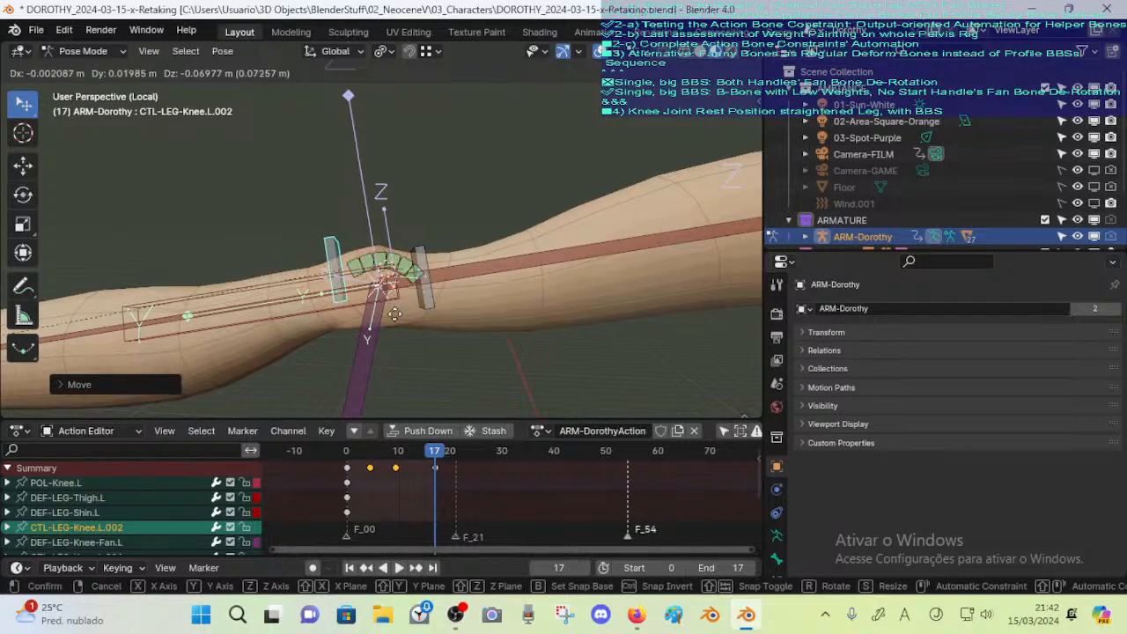
click(397, 321)
click(431, 299)
key(g)
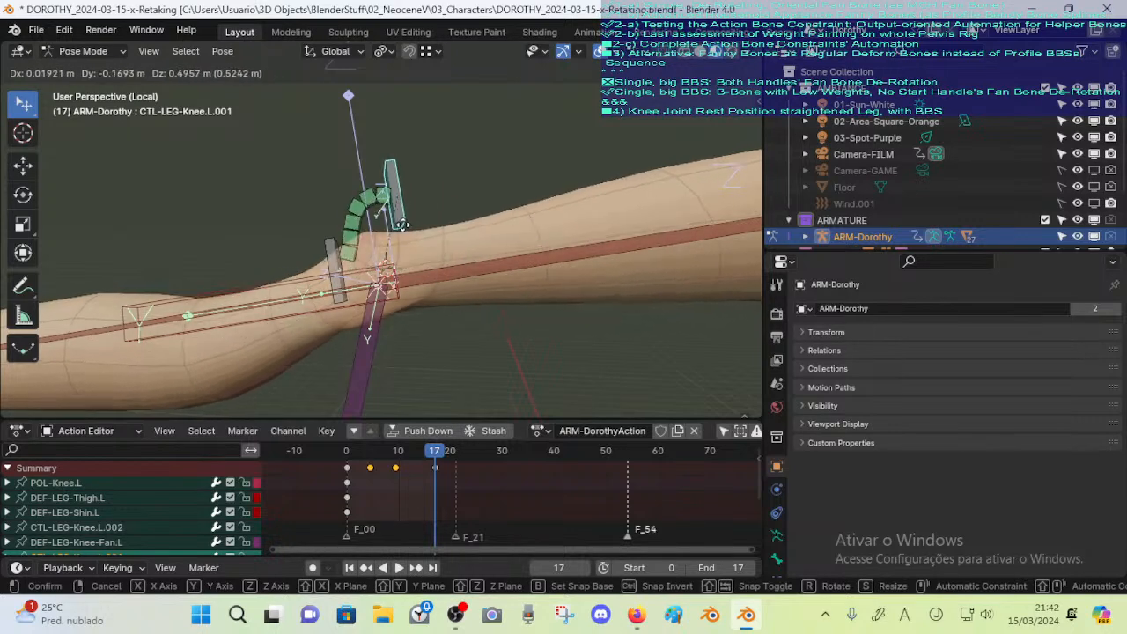
click(424, 287)
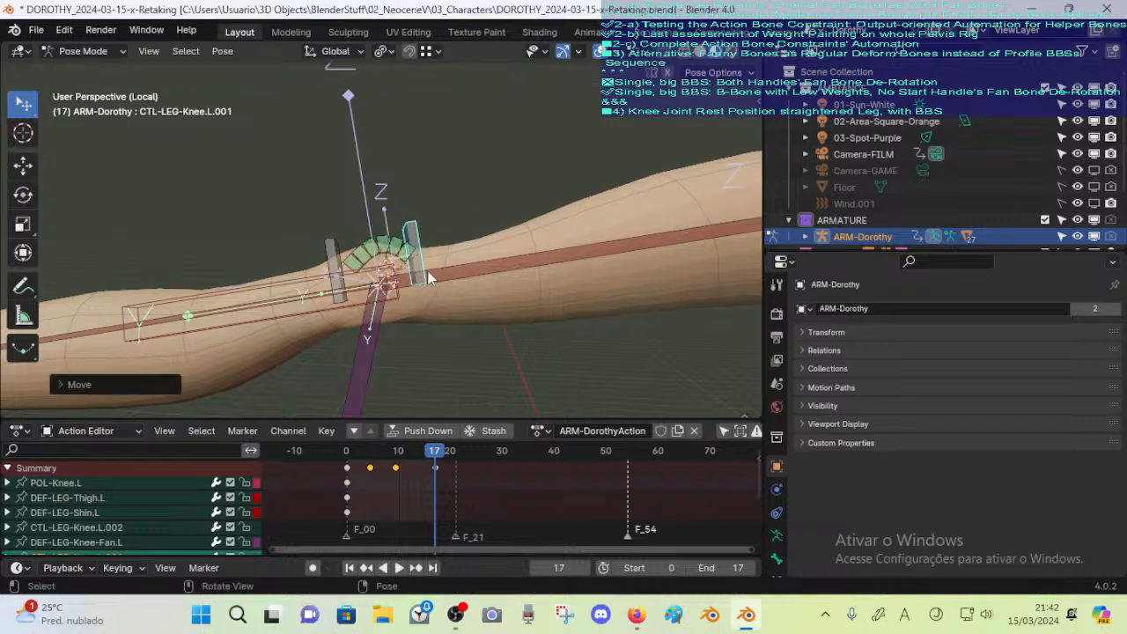
Clear the location of both knee handle controls, CTL-LEG-Knee.L.001 and CTL-LEG-Knee.L.002
key(a)
key(alt+a)
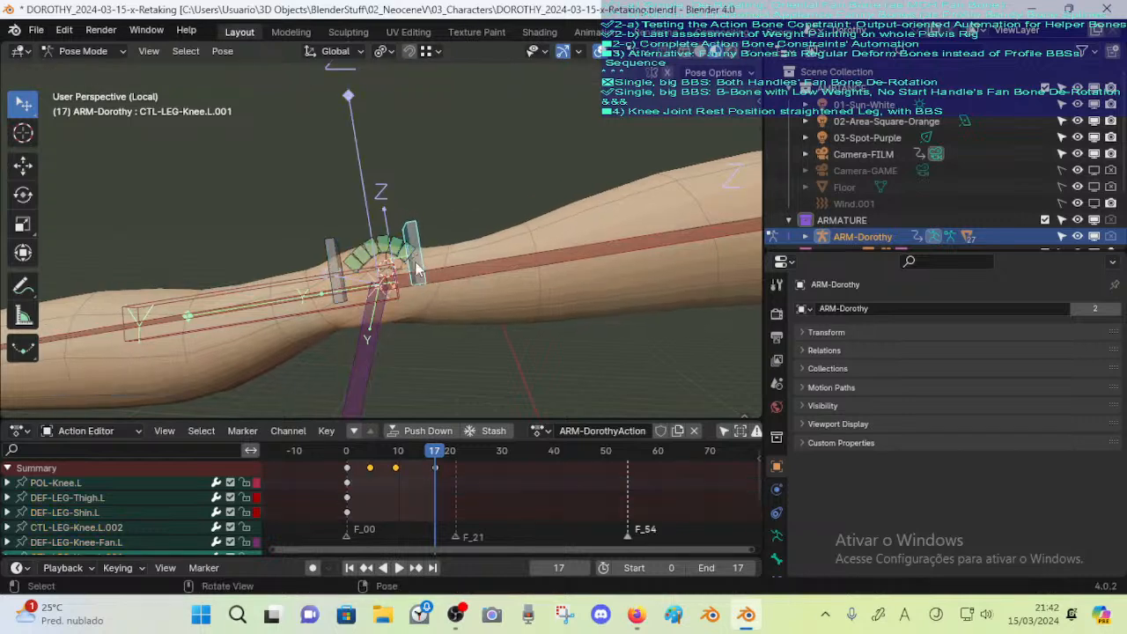
key(alt+g)
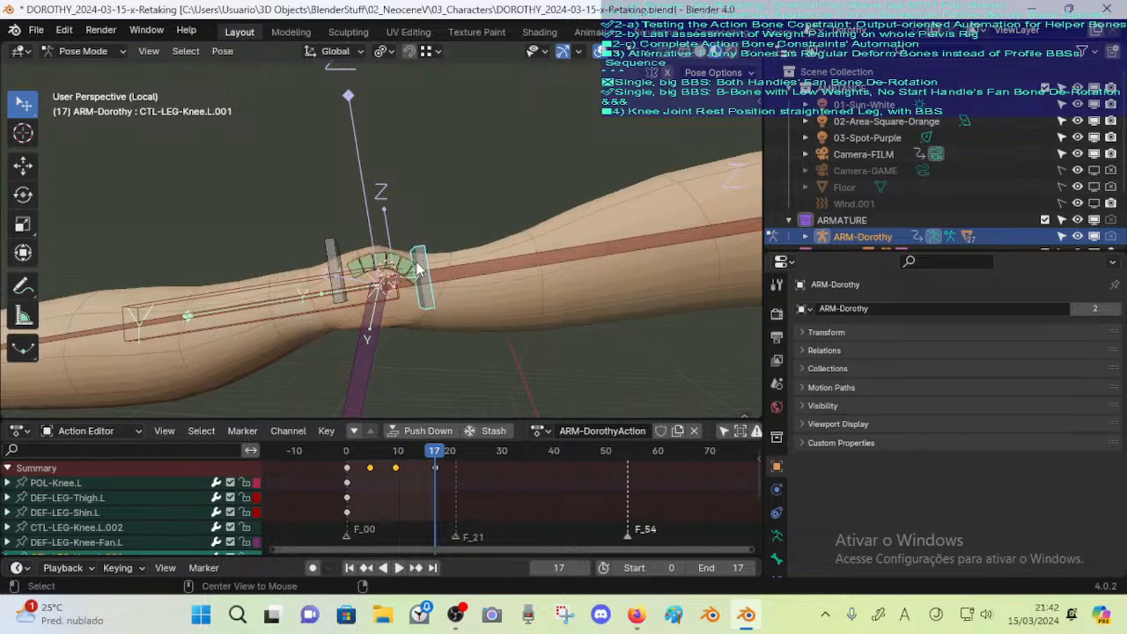
click(333, 248)
key(alt+g)
Try moving the CTL-LEG-Knee.L.001 control upward again from its cleared position
click(403, 256)
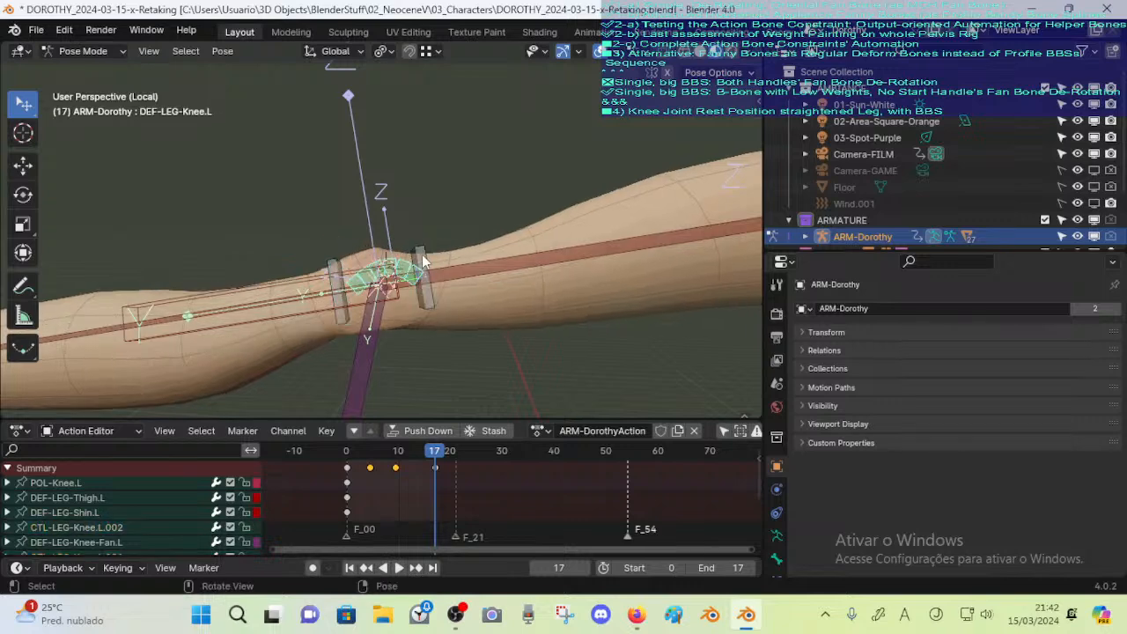
click(423, 260)
key(g)
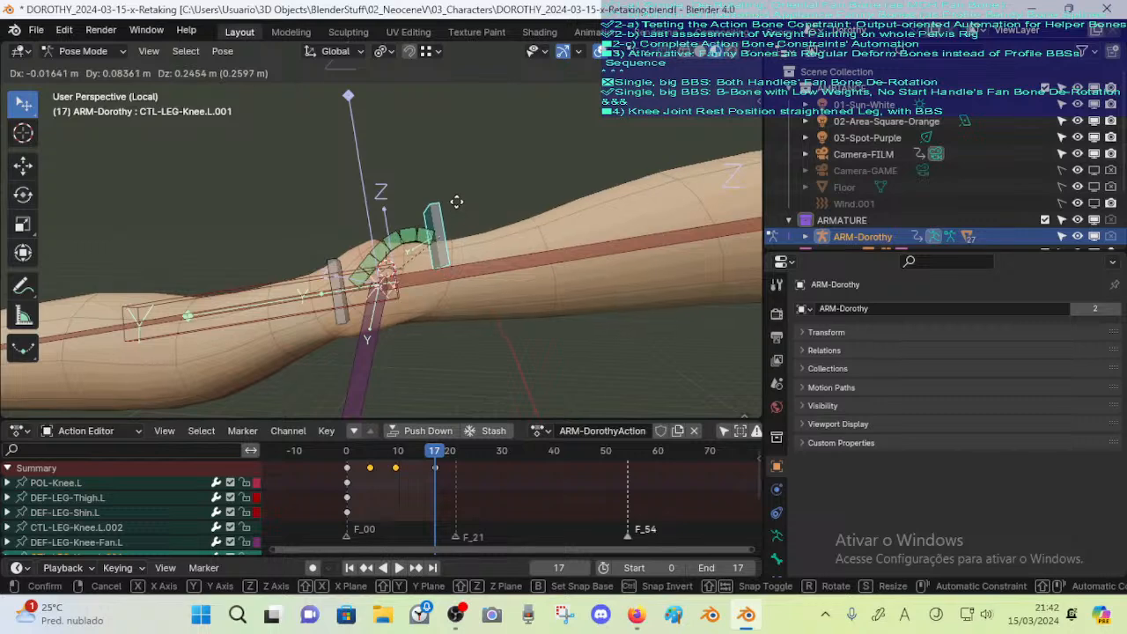
right_click(450, 234)
key(g)
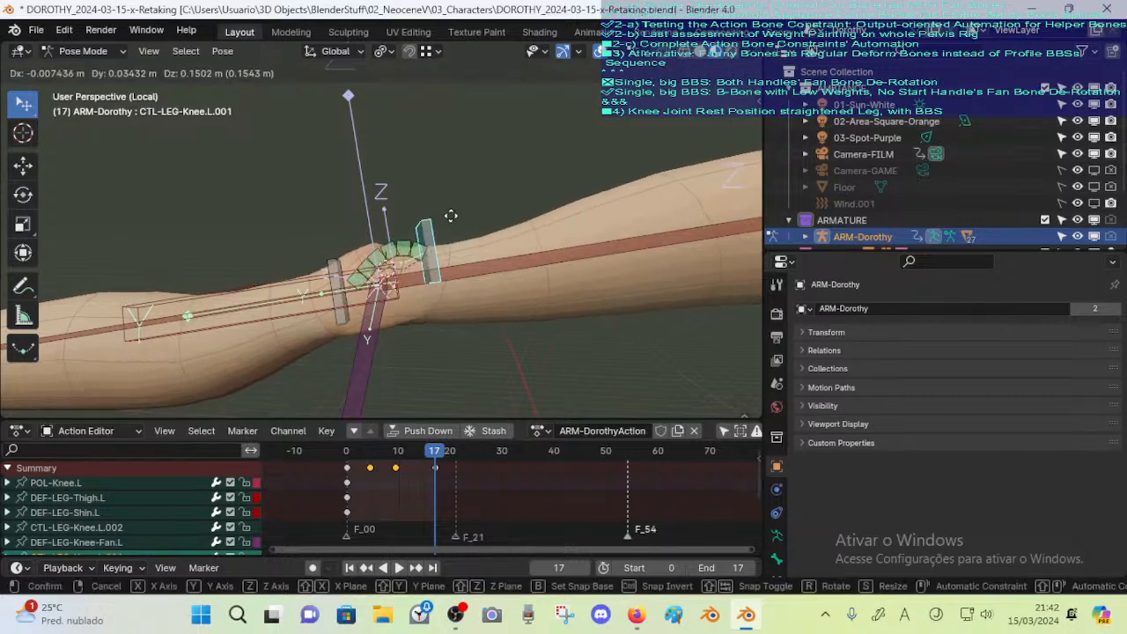
right_click(447, 275)
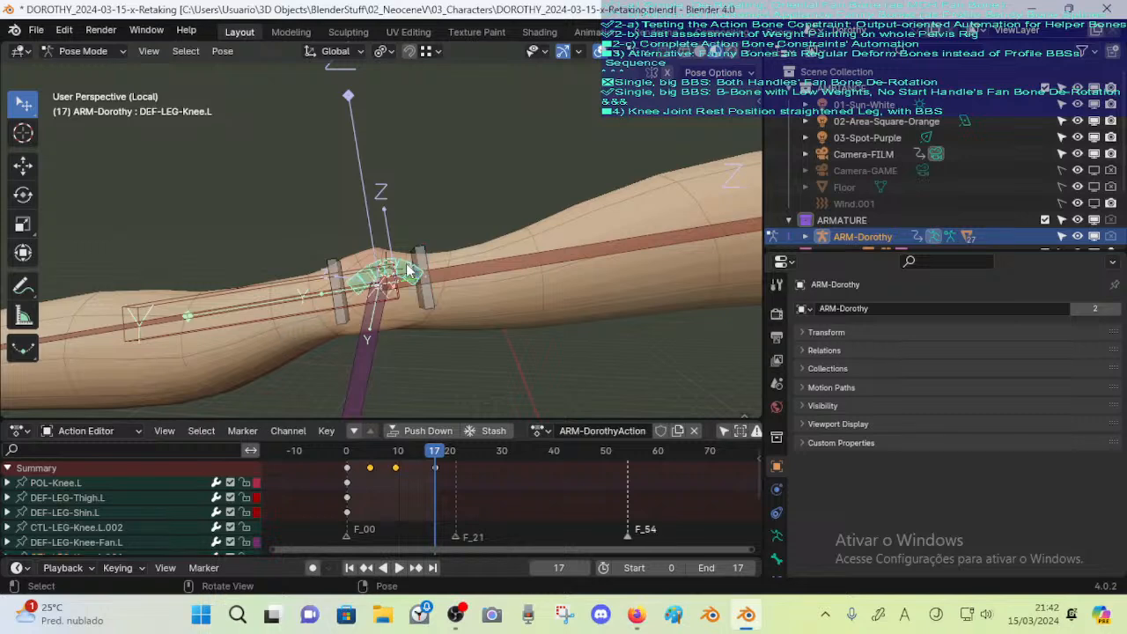
Select the armature together with the 00_Body mesh and show the DEF-LEG-Knee.L weights in Weight Paint mode
key(ctrl+Tab)
scroll(398, 279, down, 5)
scroll(394, 258, up, 4)
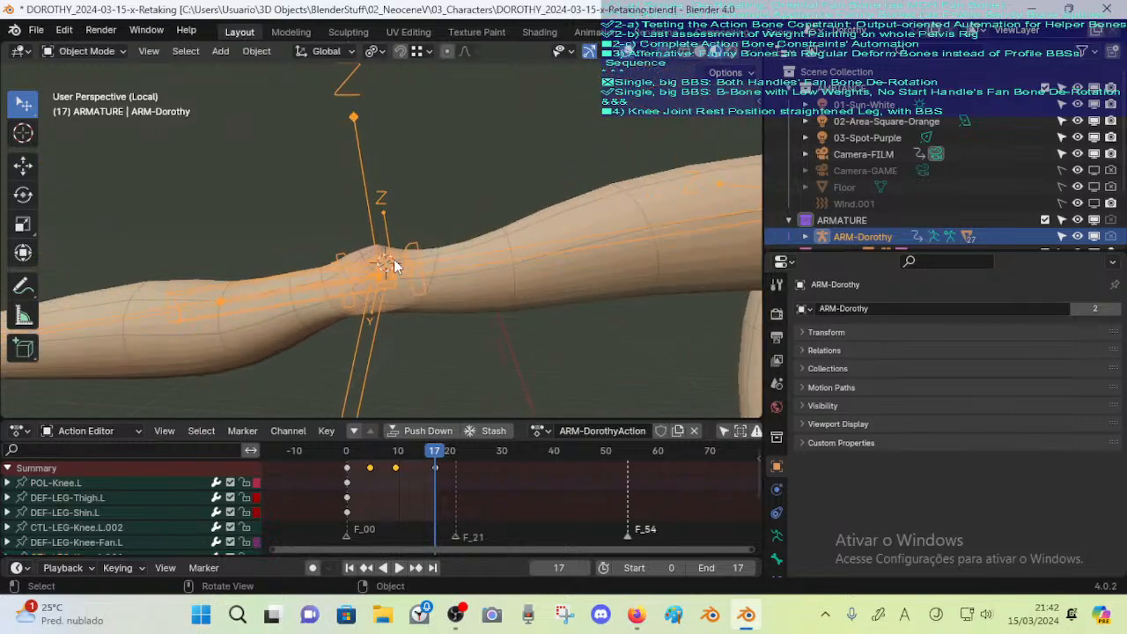
click(399, 259)
click(401, 260)
shift+click(452, 283)
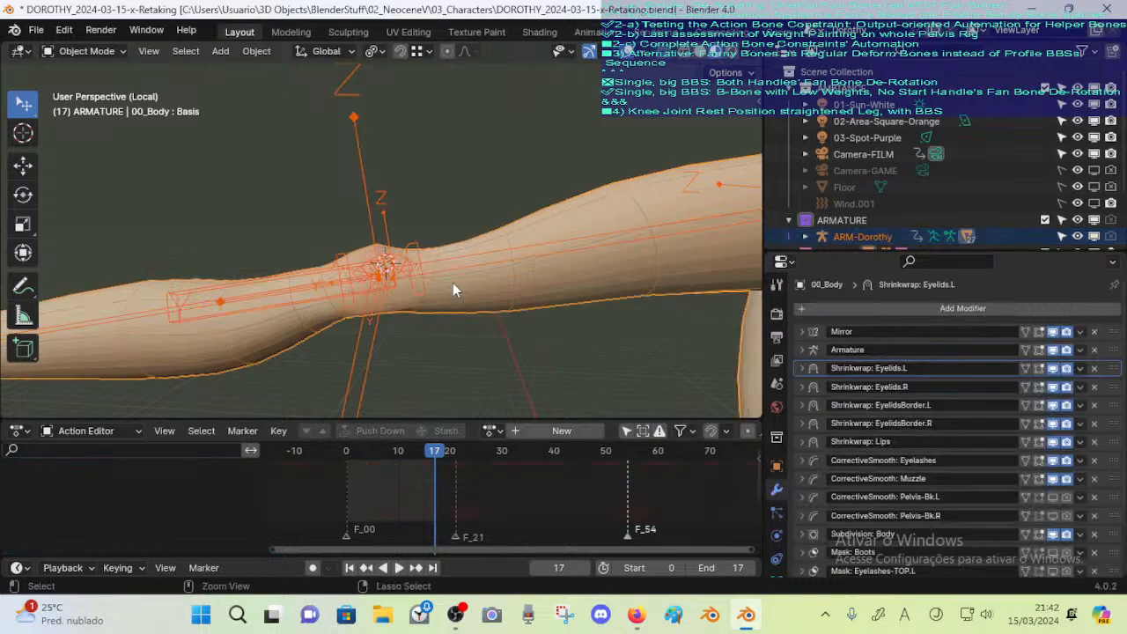
key(ctrl+Tab)
key(w)
scroll(421, 291, up, 2)
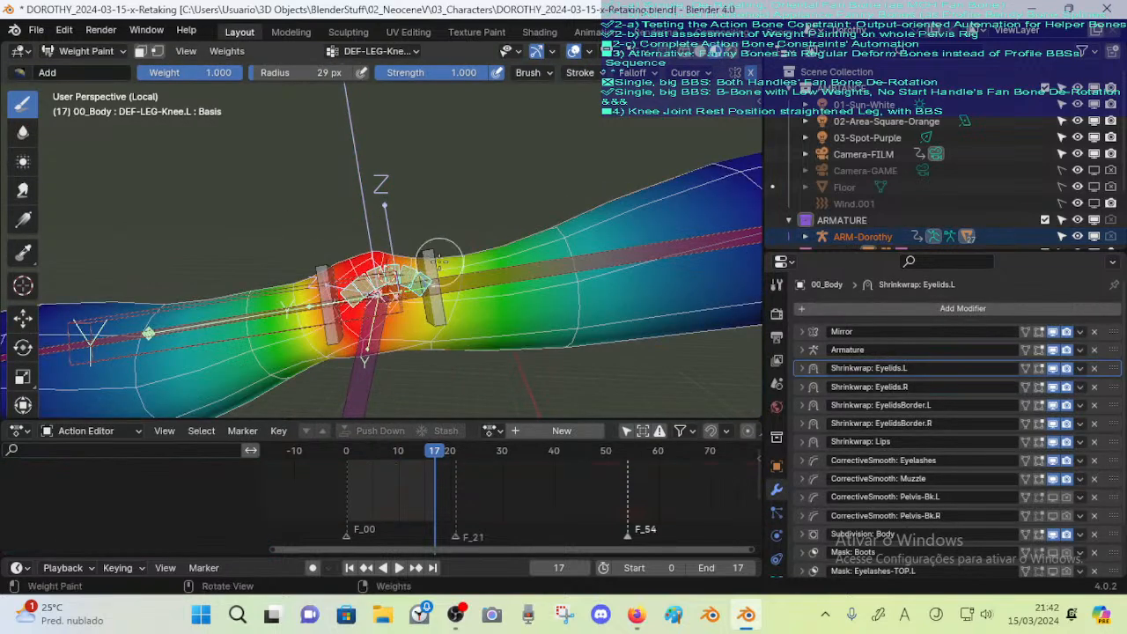
middle_drag(435, 360, 468, 379)
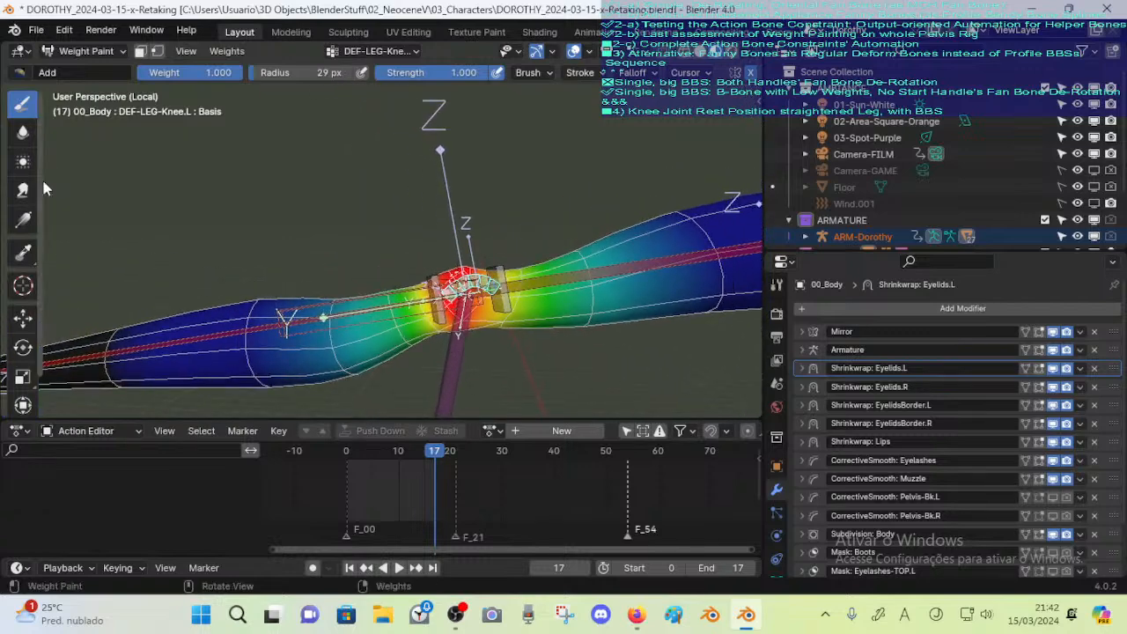
Try the Mix and Subtract weight brushes and return to the Add brush
click(46, 73)
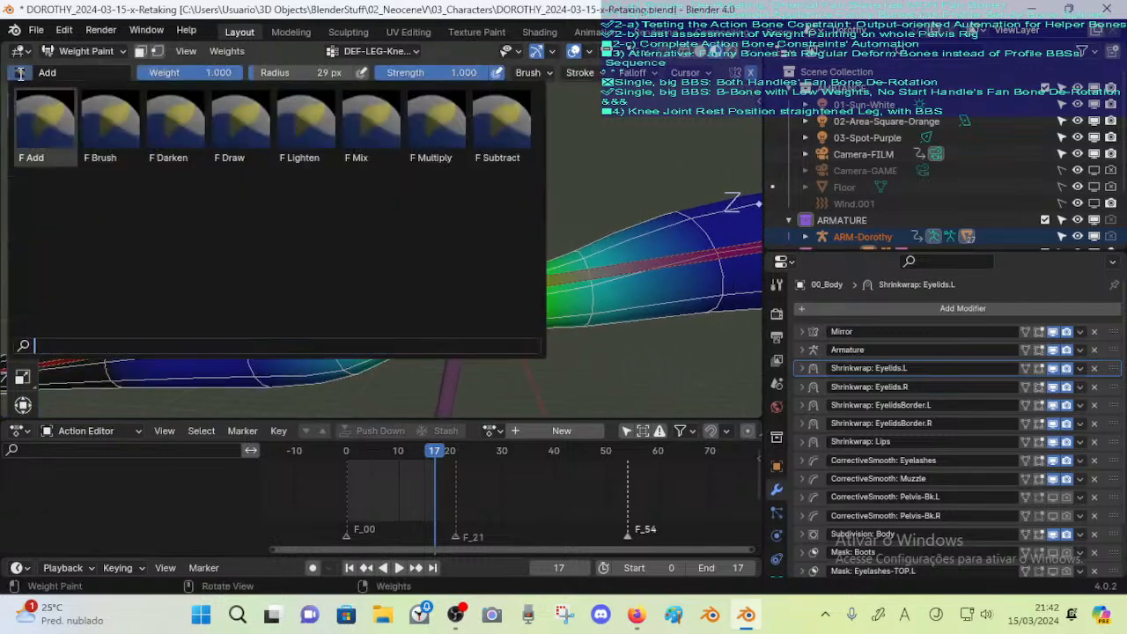
click(370, 128)
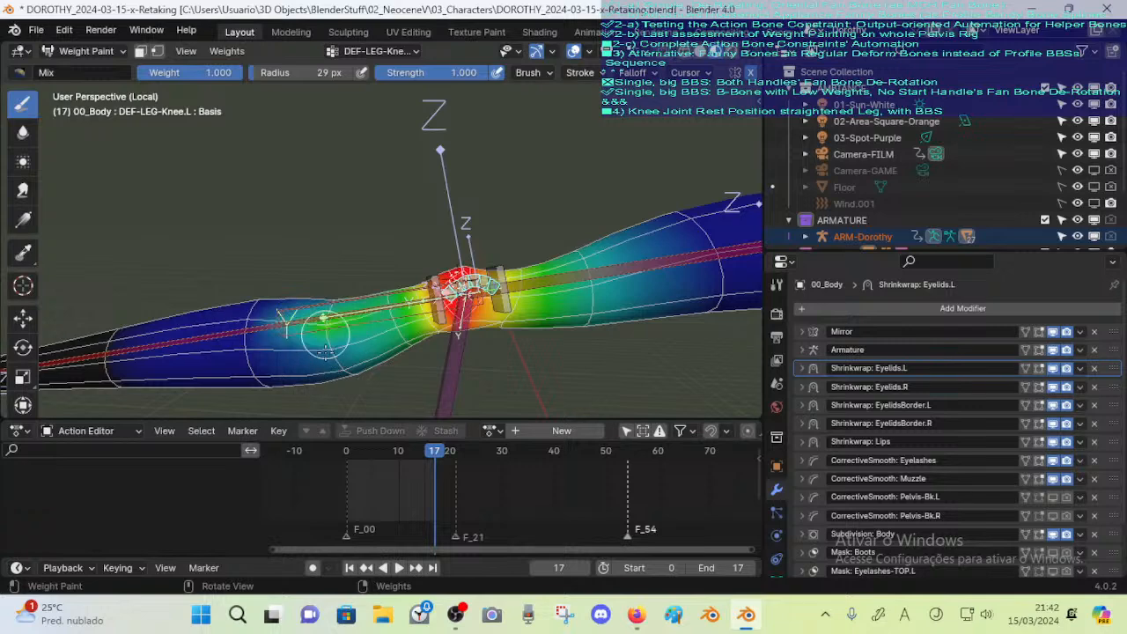
click(17, 72)
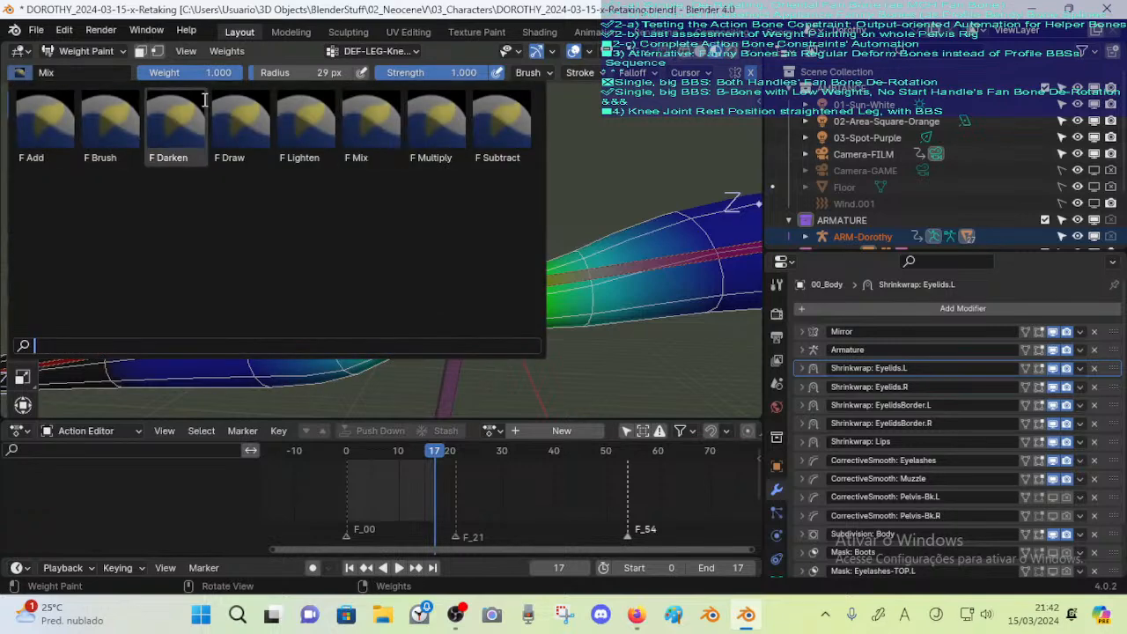
click(502, 128)
click(22, 76)
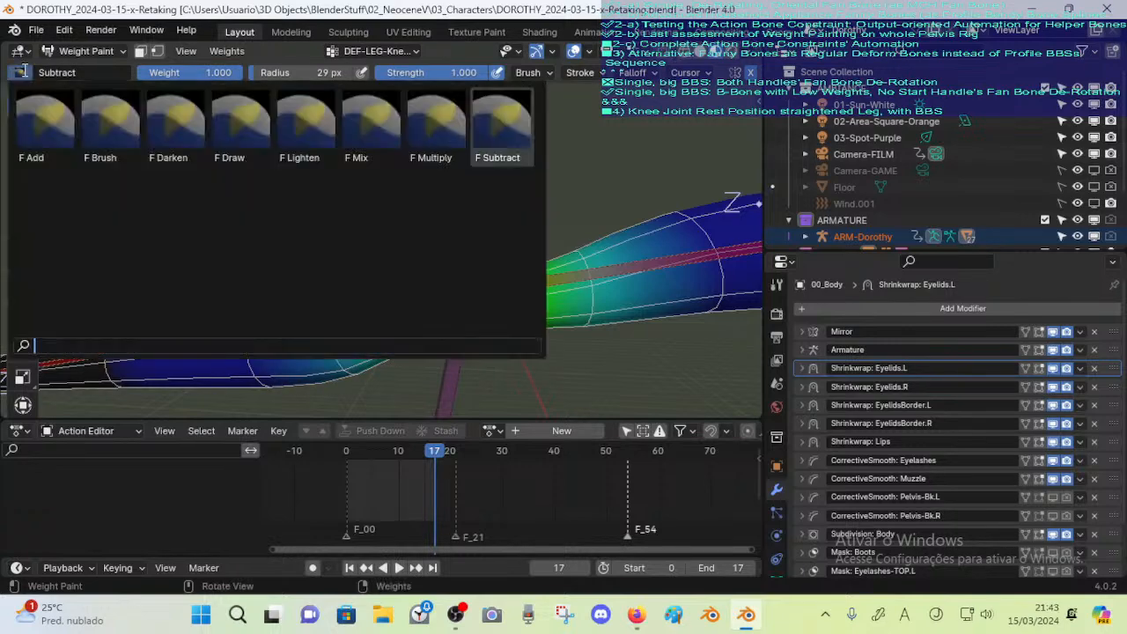
click(64, 126)
Subtract the DEF-LEG-Knee.L weights from the shin and calf, working up from the ankle toward the knee
key(ctrl+f)
click(334, 278)
click(344, 359)
ctrl+drag(341, 347, 224, 300)
key(ctrl+z)
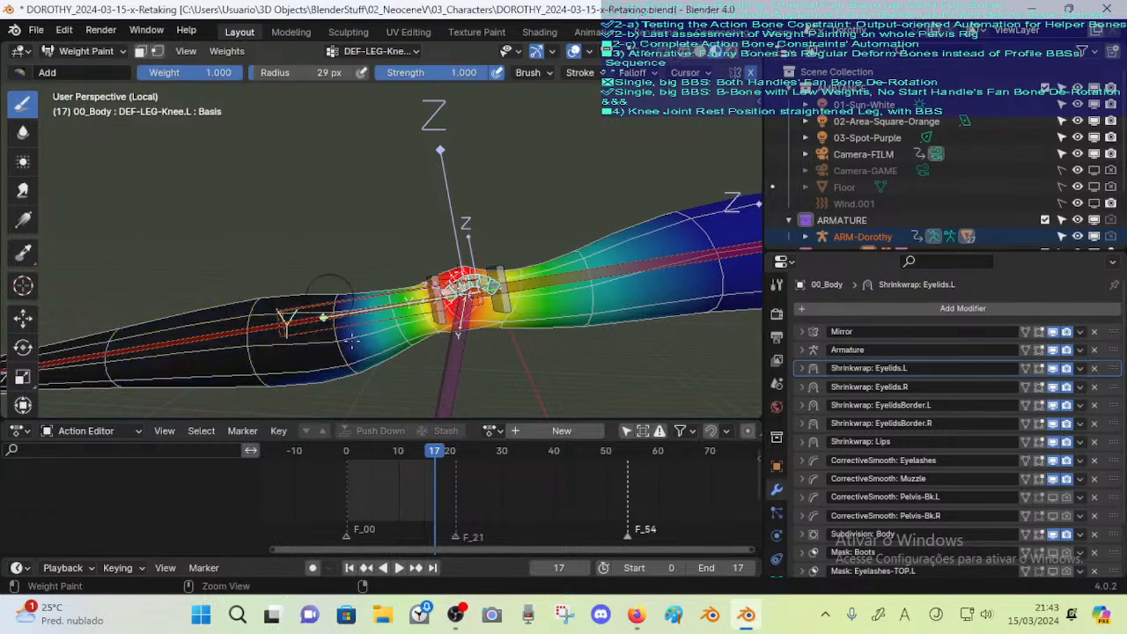
middle_drag(361, 303, 347, 290)
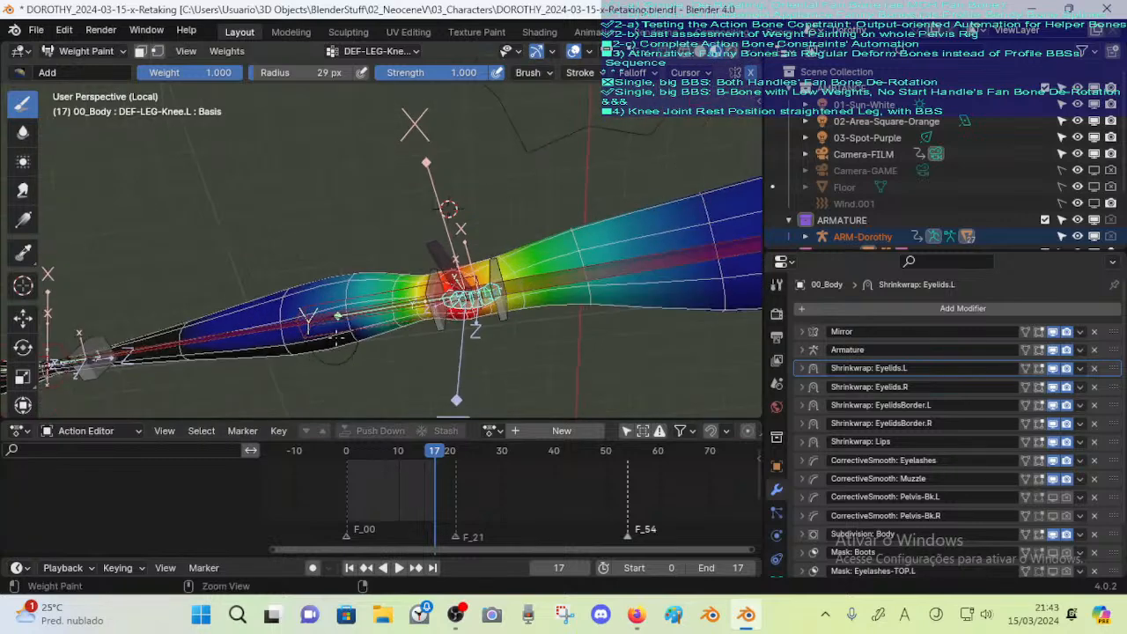
middle_drag(350, 359, 372, 300)
mouse_move(386, 297)
ctrl+mouse_down()
mouse_move(401, 242)
mouse_move(432, 217)
ctrl+mouse_up()
Subtract the DEF-LEG-Knee.L weights around the whole thigh down to just above the knee
middle_drag(432, 216, 450, 283)
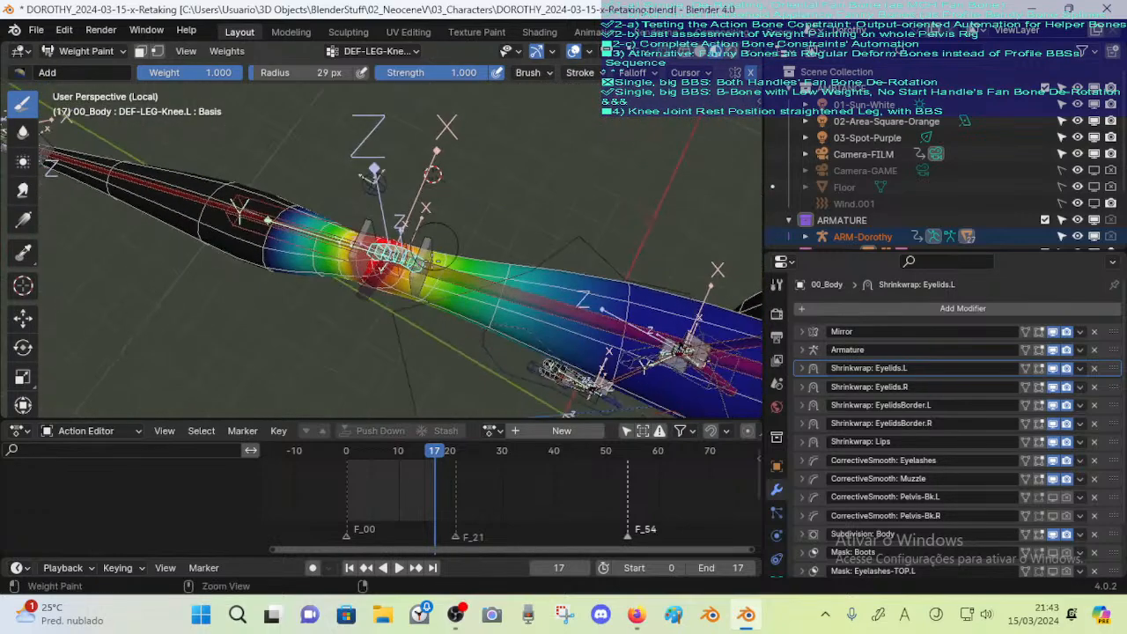
ctrl+drag(451, 284, 520, 296)
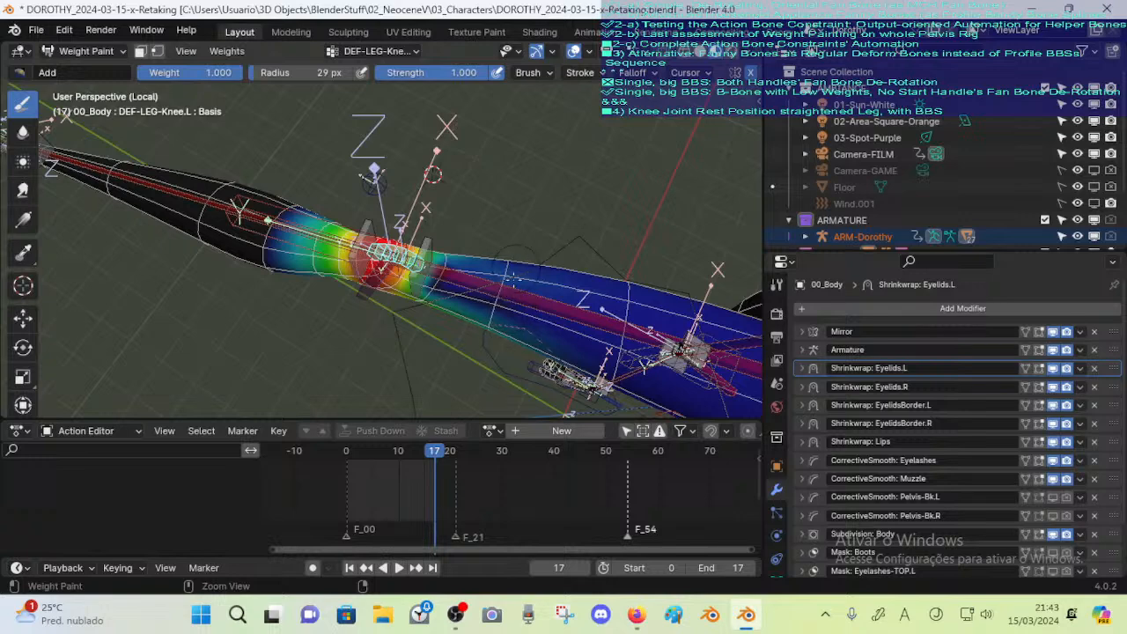
ctrl+click(628, 304)
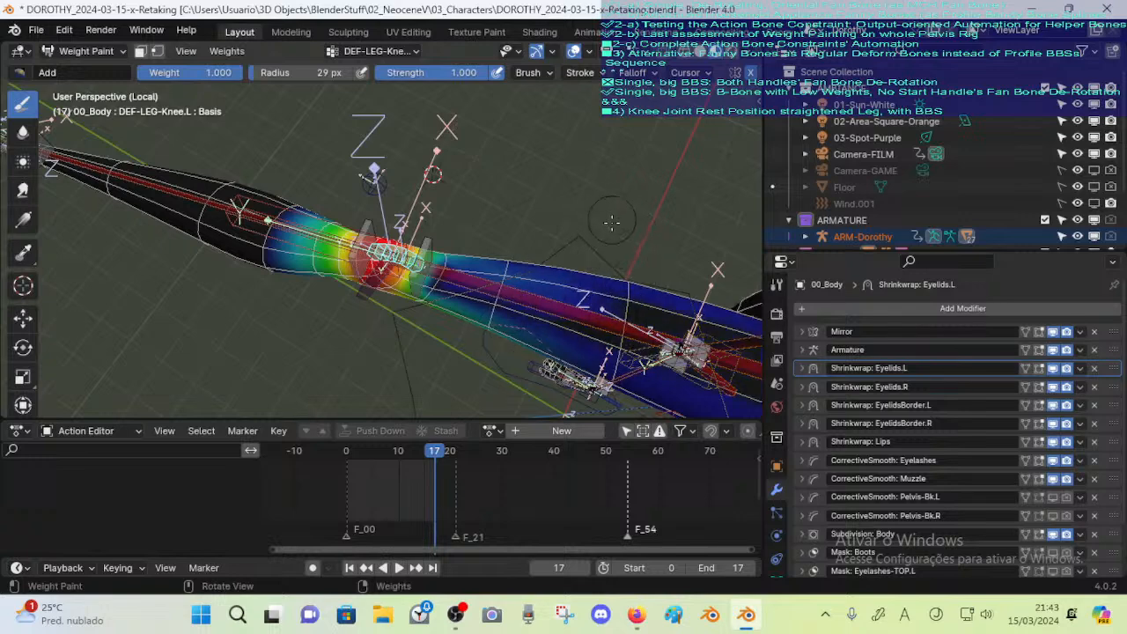
mouse_move(611, 222)
middle_down()
mouse_move(608, 251)
mouse_move(612, 237)
middle_up()
ctrl+drag(512, 270, 500, 298)
middle_drag(524, 257, 505, 300)
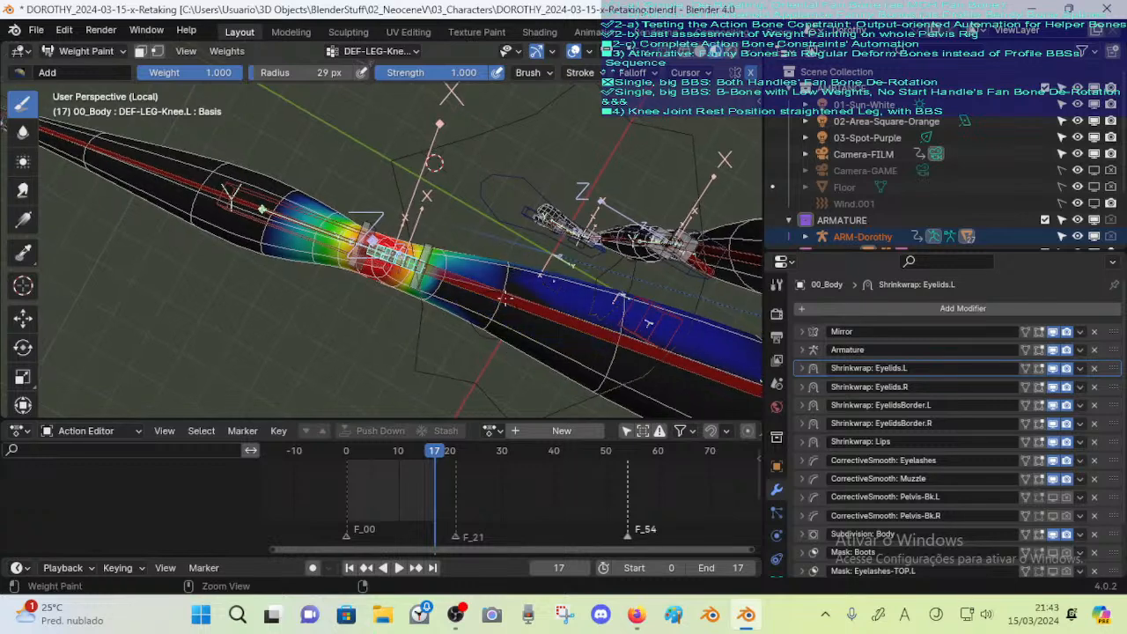
mouse_move(627, 301)
middle_down()
mouse_move(616, 296)
mouse_move(623, 282)
middle_up()
mouse_move(550, 255)
middle_down()
mouse_move(503, 264)
mouse_move(474, 307)
middle_up()
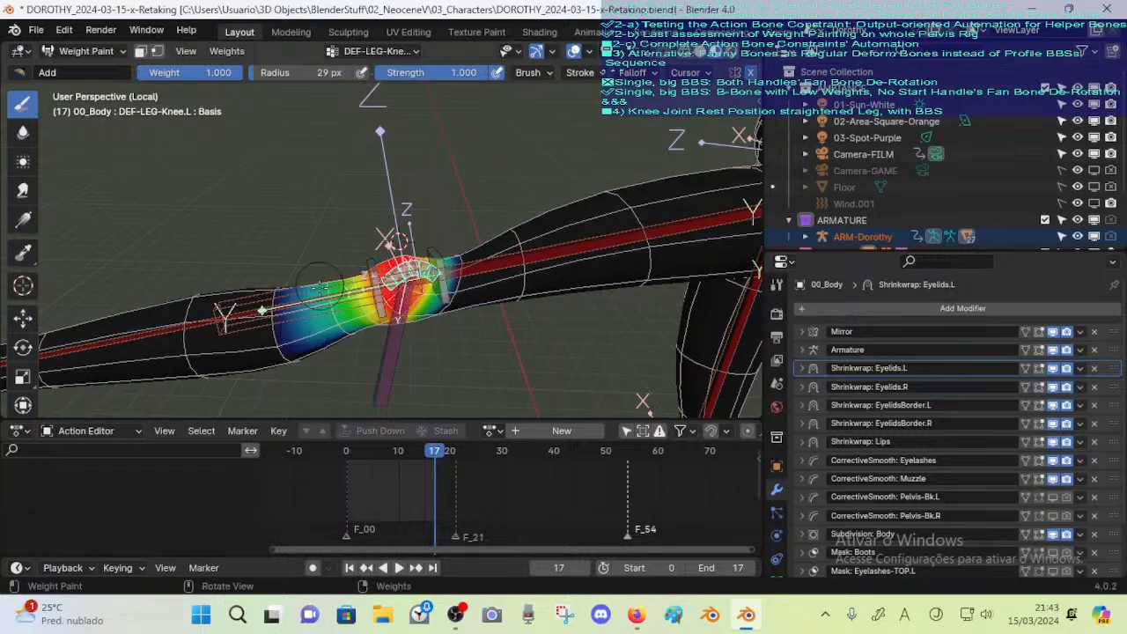
Trim leftover DEF-LEG-Knee.L weights at the front and back of the leg, keeping only a narrow band around the knee
mouse_move(356, 328)
middle_down()
mouse_move(392, 328)
mouse_move(354, 341)
middle_up()
middle_drag(349, 285, 449, 261)
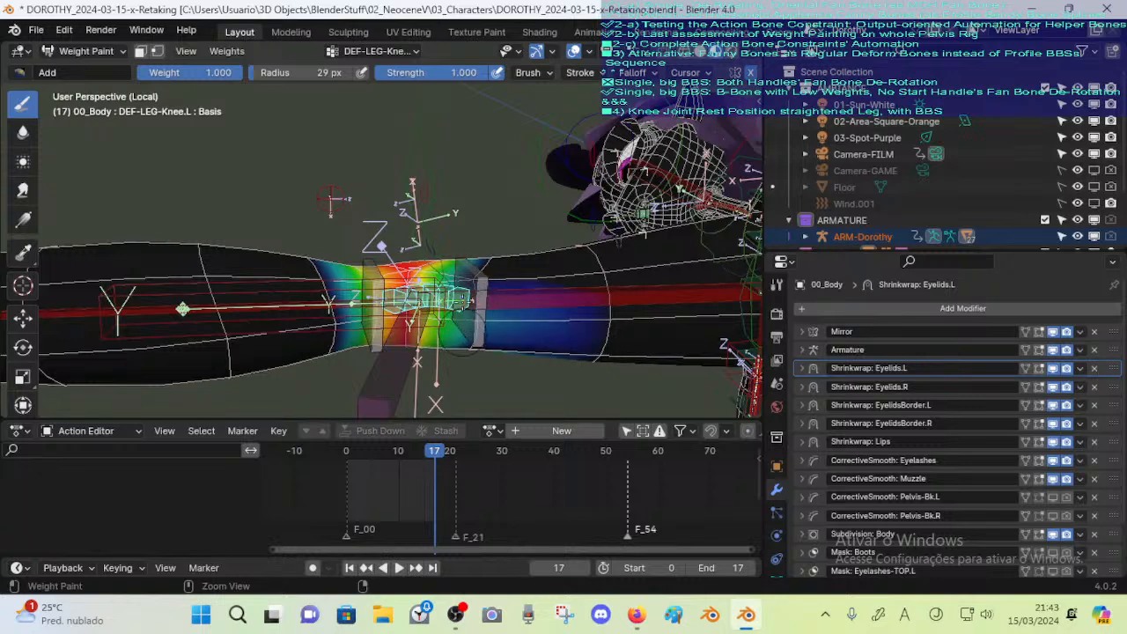
middle_drag(476, 297, 498, 198)
middle_drag(535, 293, 341, 315)
scroll(383, 304, down, 1)
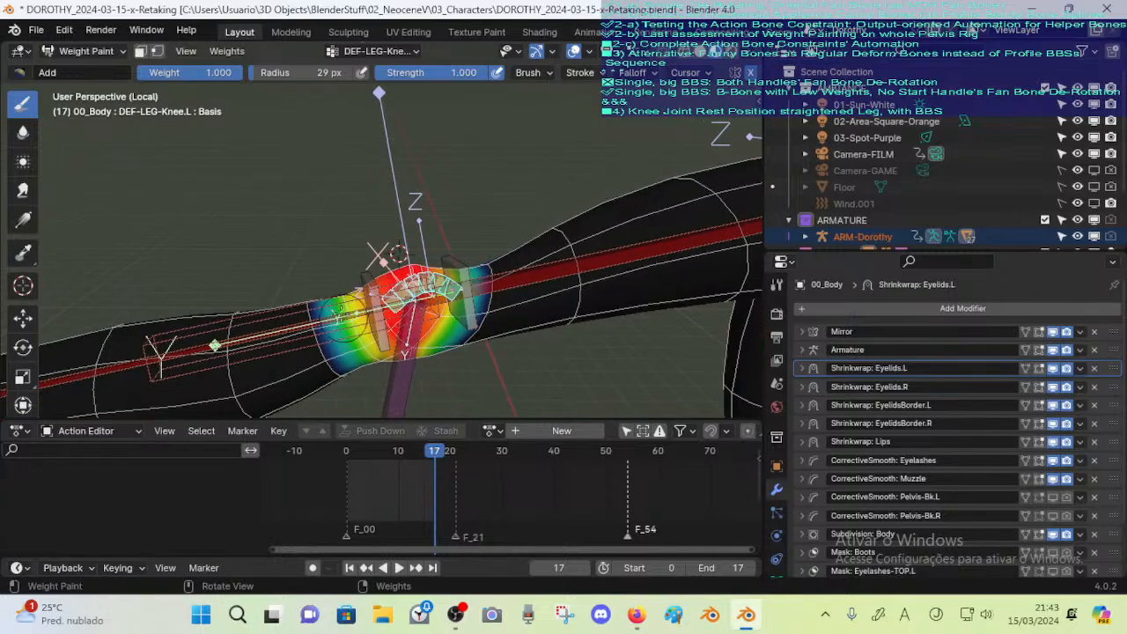
middle_drag(357, 261, 361, 331)
middle_drag(464, 314, 465, 319)
mouse_move(361, 345)
middle_down()
mouse_move(396, 328)
mouse_move(369, 332)
middle_up()
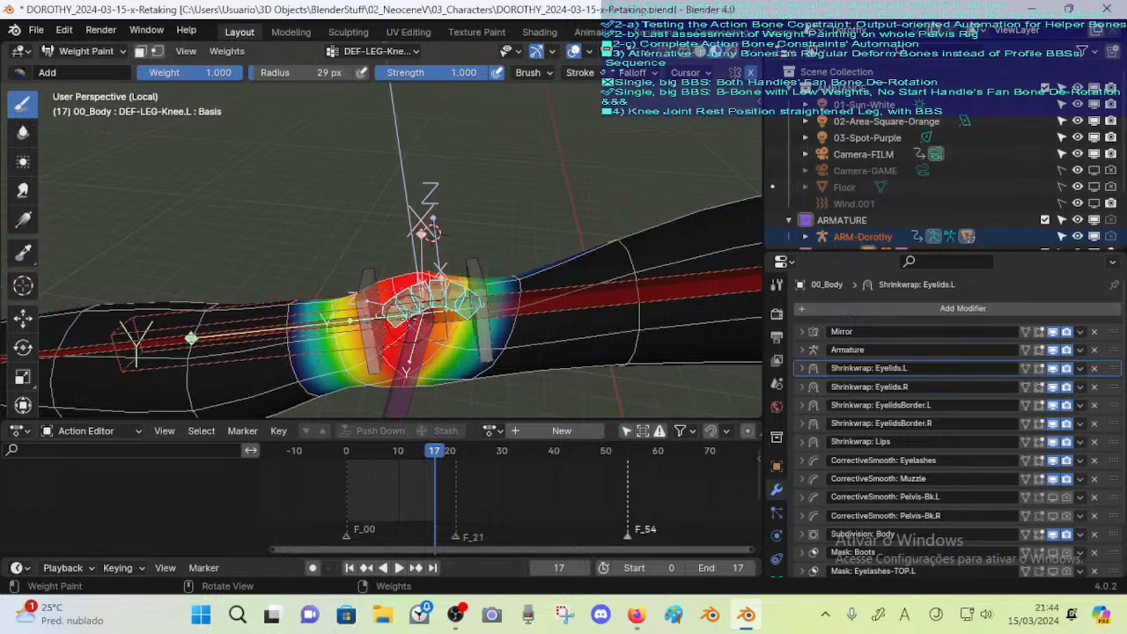
mouse_move(518, 301)
middle_down()
mouse_move(493, 287)
mouse_move(520, 299)
mouse_move(476, 295)
middle_up()
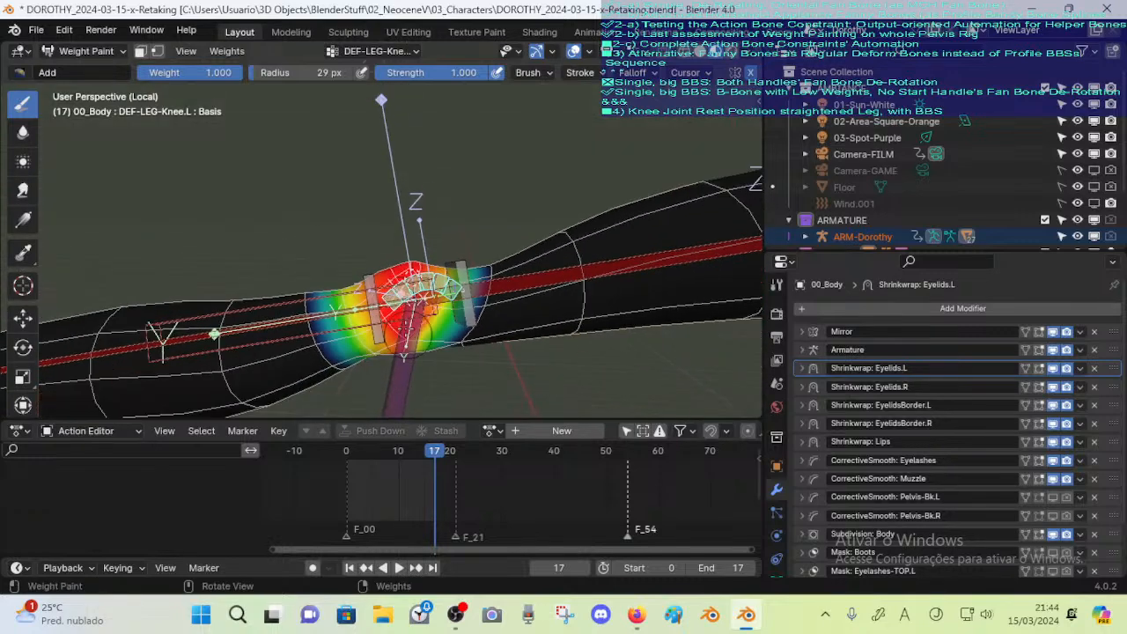
Blur the DEF-LEG-Knee.L weights around the knee's upper edge so they fade gradually into the lower thigh
click(23, 131)
scroll(344, 372, up, 2)
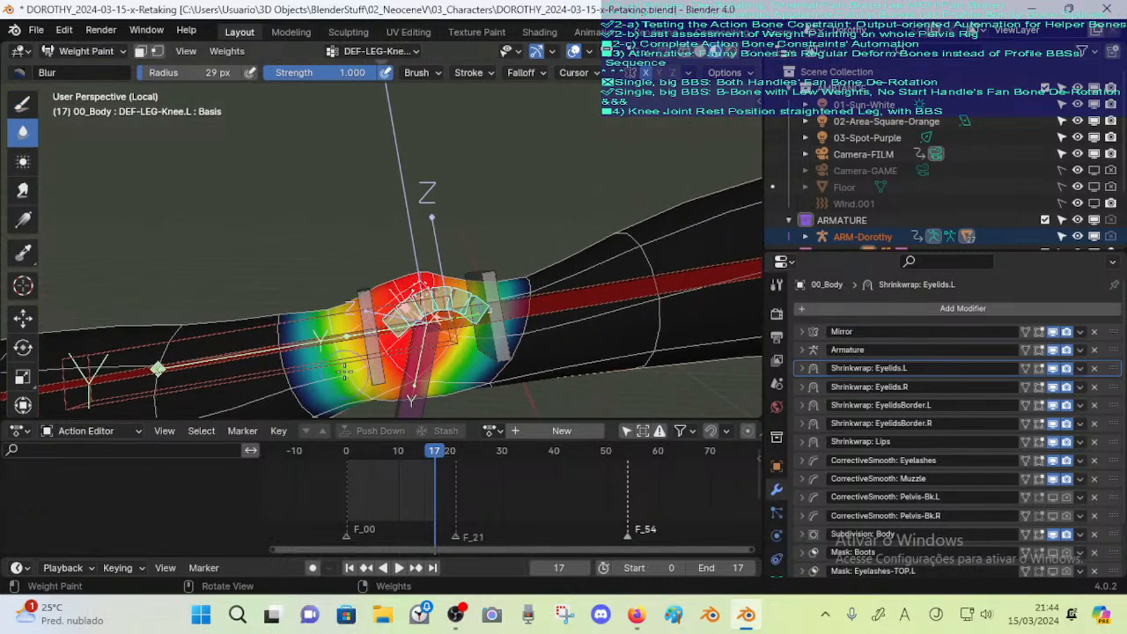
middle_drag(343, 369, 342, 308)
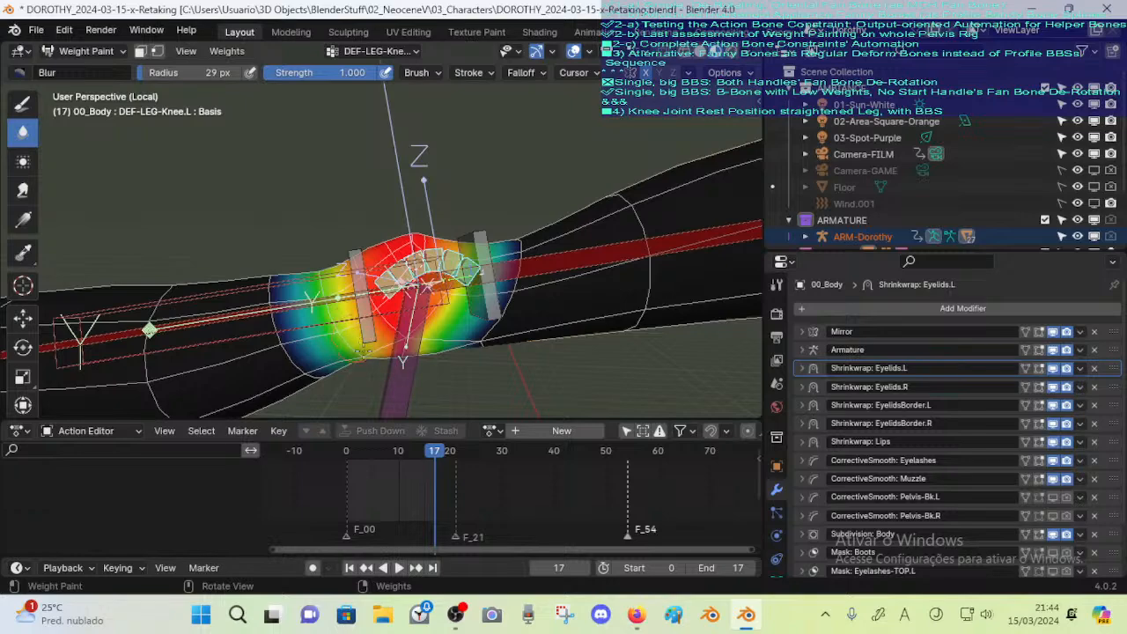
middle_drag(590, 232, 534, 285)
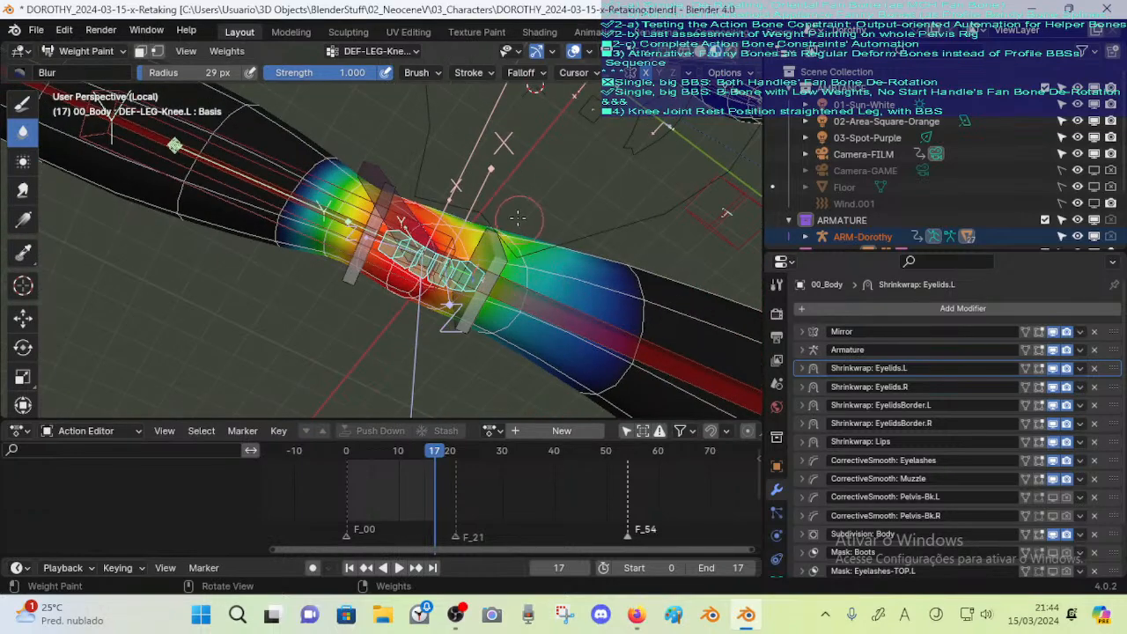
middle_drag(518, 218, 506, 291)
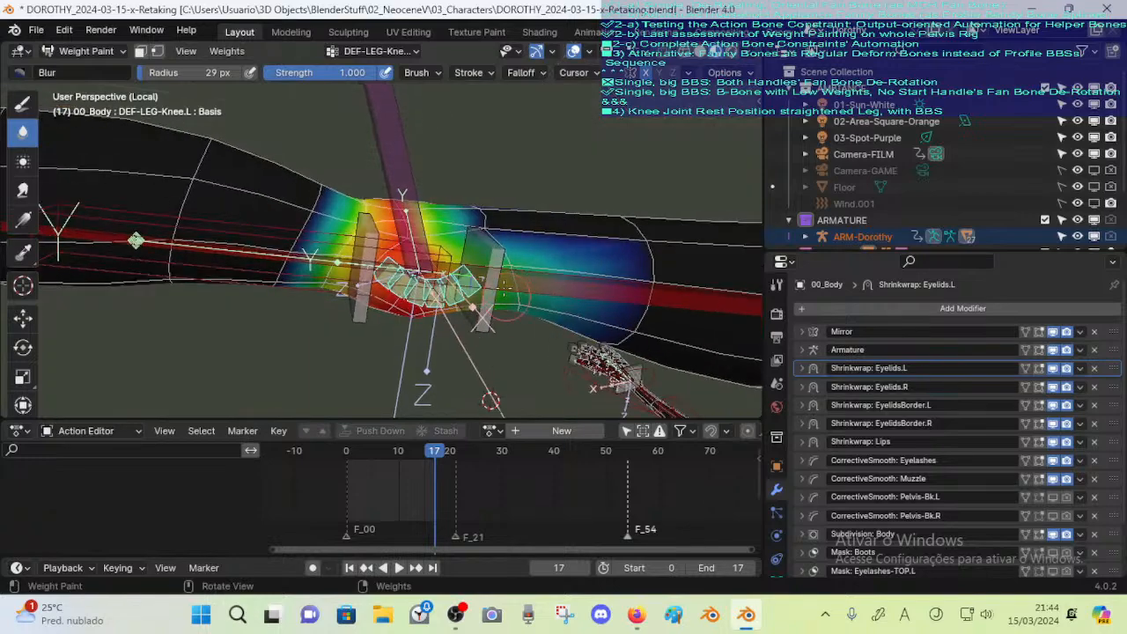
drag(504, 290, 497, 256)
middle_drag(499, 251, 490, 334)
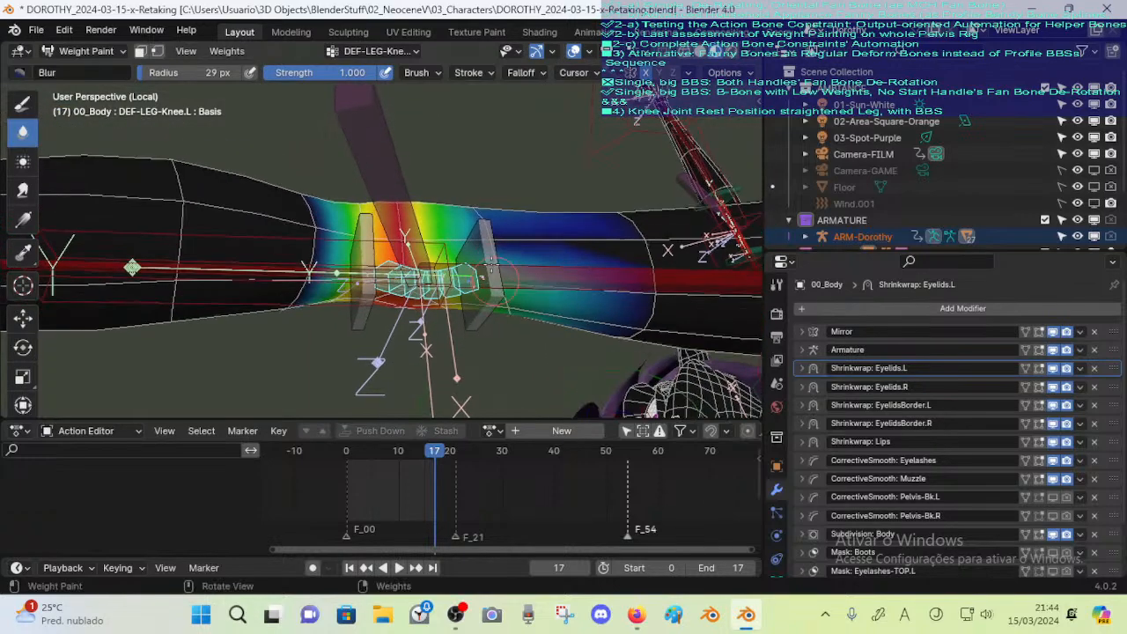
mouse_move(496, 286)
mouse_down()
mouse_move(500, 236)
mouse_move(494, 253)
mouse_up()
mouse_move(495, 254)
middle_down()
mouse_move(477, 356)
mouse_move(476, 339)
middle_up()
drag(478, 247, 473, 276)
middle_drag(473, 276, 500, 290)
middle_drag(519, 237, 447, 237)
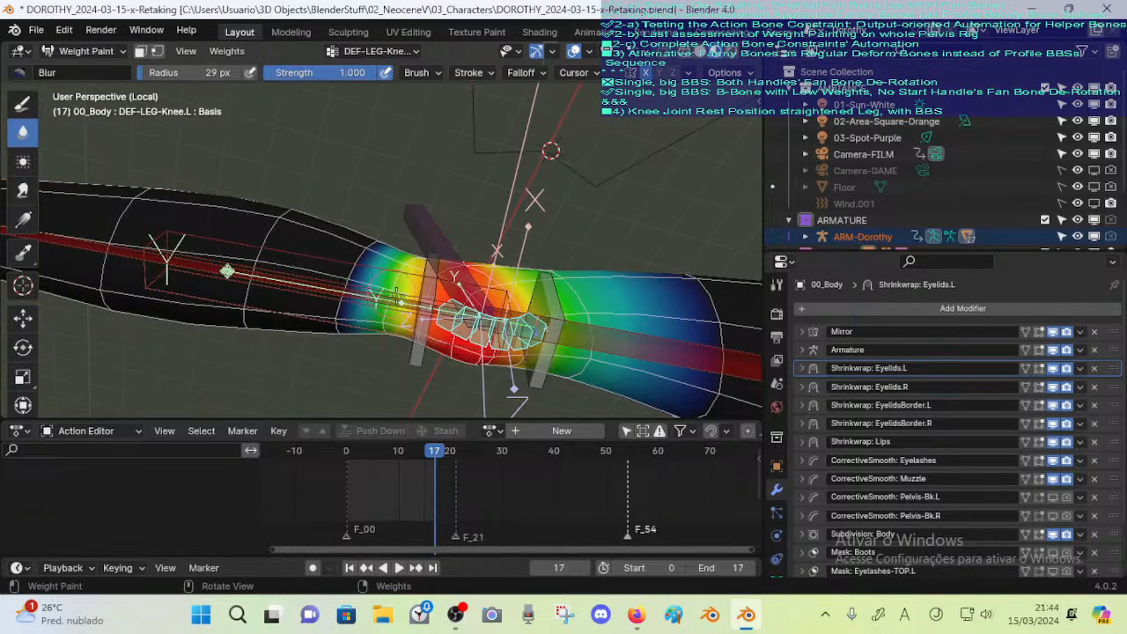
Blur the knee weights' lower edge into the upper shin and enlarge the blur brush radius to 69 px
drag(335, 325, 355, 258)
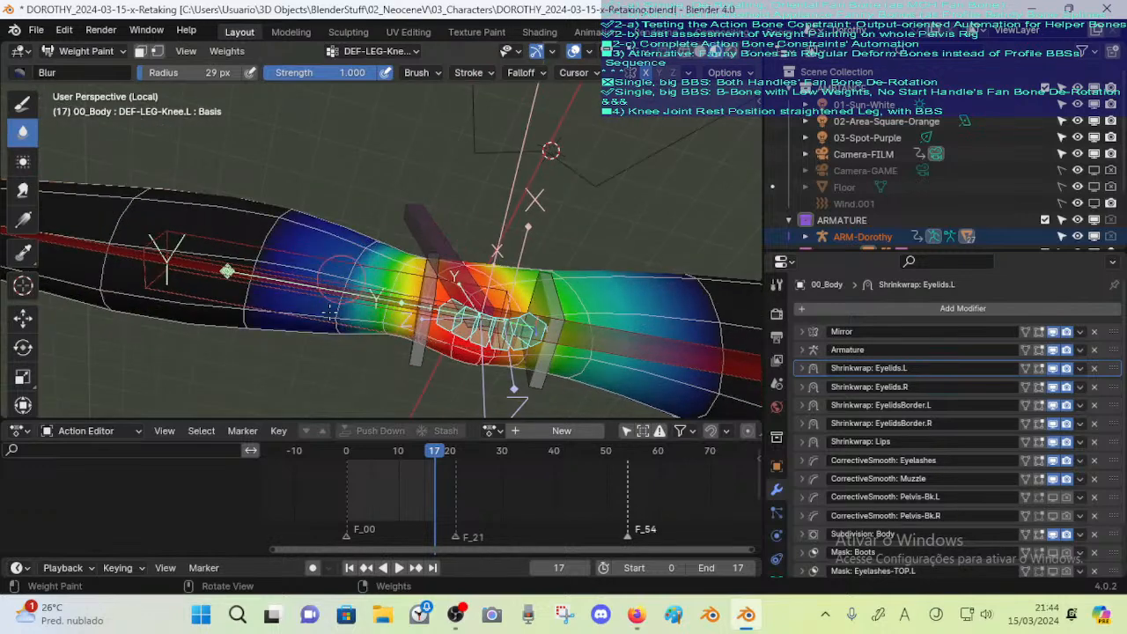
middle_drag(342, 272, 378, 350)
mouse_move(354, 295)
middle_down()
mouse_move(346, 373)
mouse_move(340, 315)
mouse_move(353, 250)
mouse_move(355, 288)
mouse_move(375, 289)
mouse_move(372, 305)
mouse_move(408, 254)
mouse_move(378, 319)
mouse_move(394, 323)
mouse_move(346, 299)
mouse_move(361, 206)
mouse_move(378, 252)
mouse_move(369, 271)
mouse_move(405, 231)
middle_up()
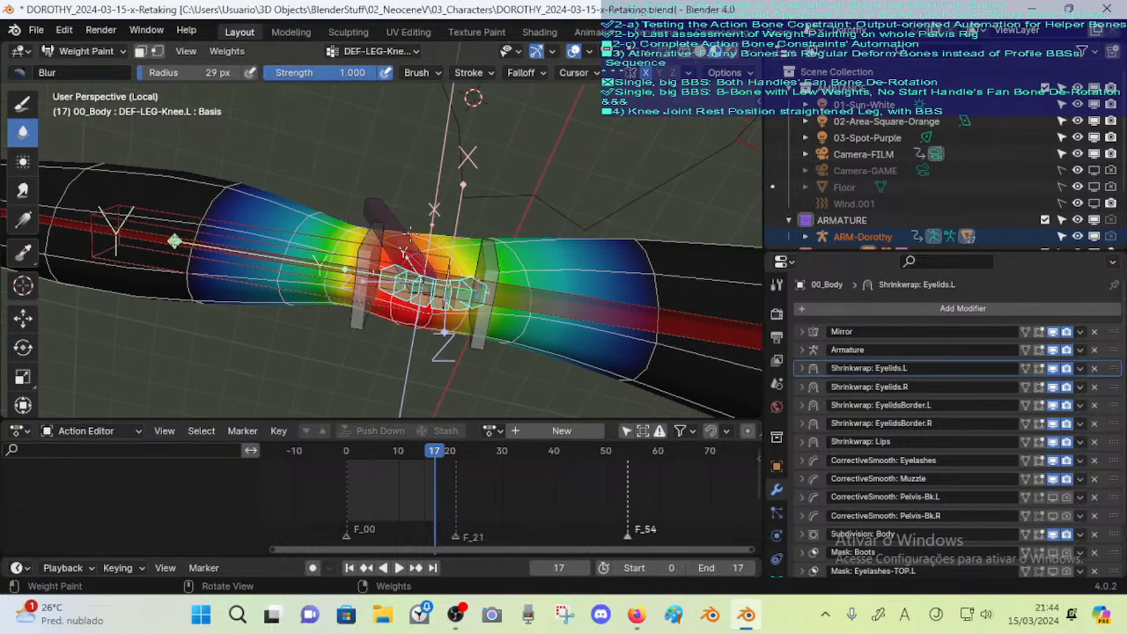
middle_drag(474, 97, 416, 187)
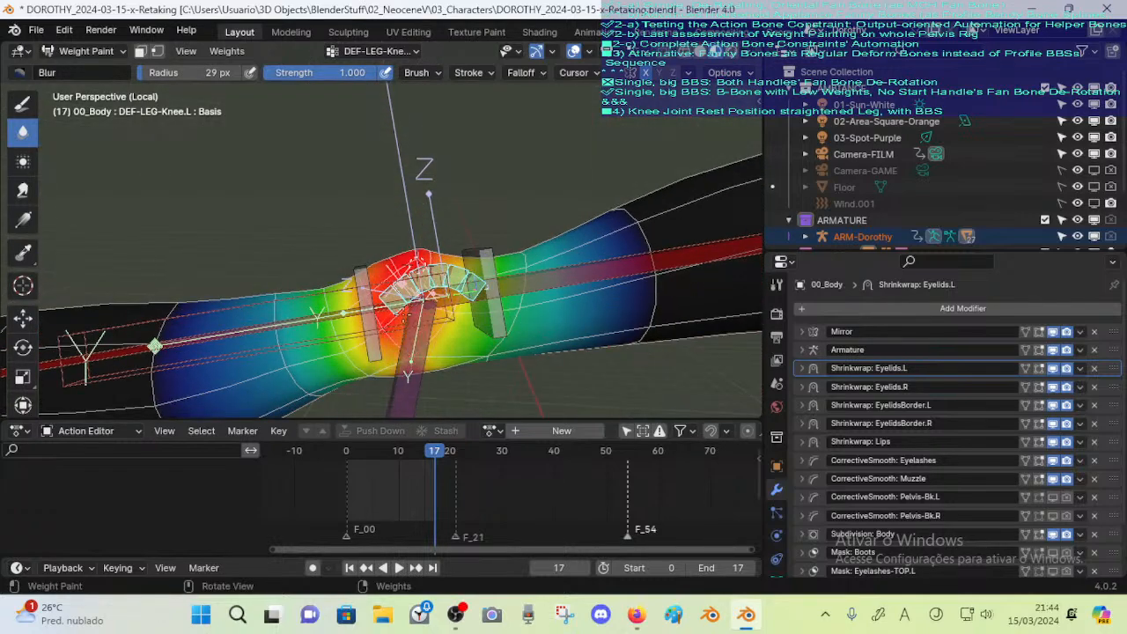
middle_drag(397, 238, 423, 330)
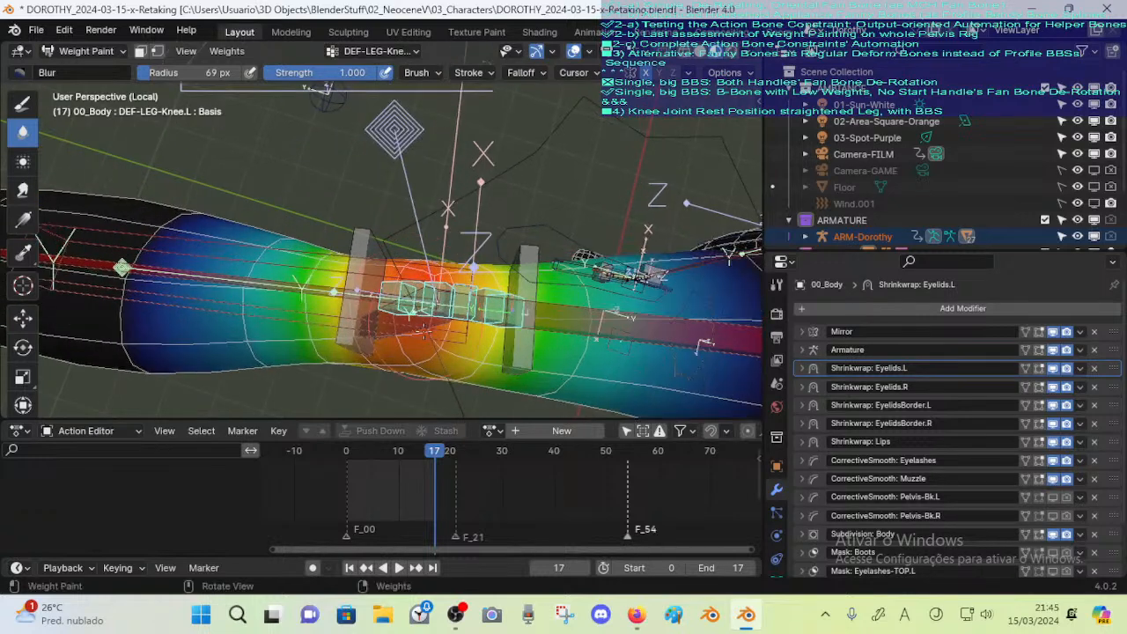
Return to the Add brush with a weight of 0.842 and maximise the 3D viewport around the knee
click(23, 104)
key(ctrl+f)
click(410, 264)
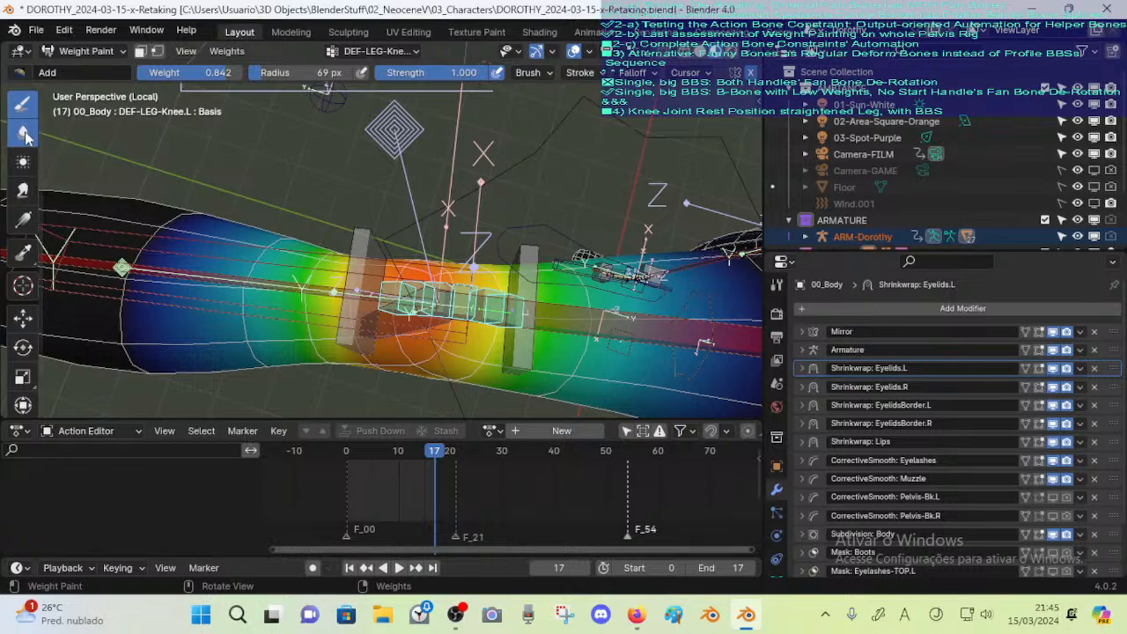
key(ctrl+space)
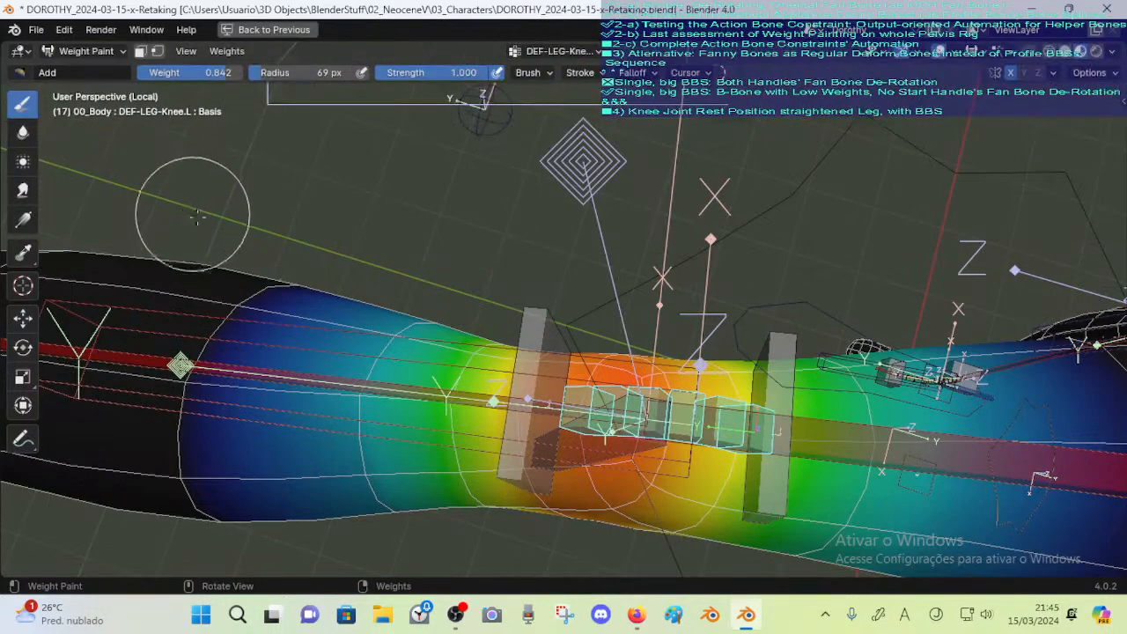
scroll(189, 211, down, 3)
key(shift+space)
click(366, 335)
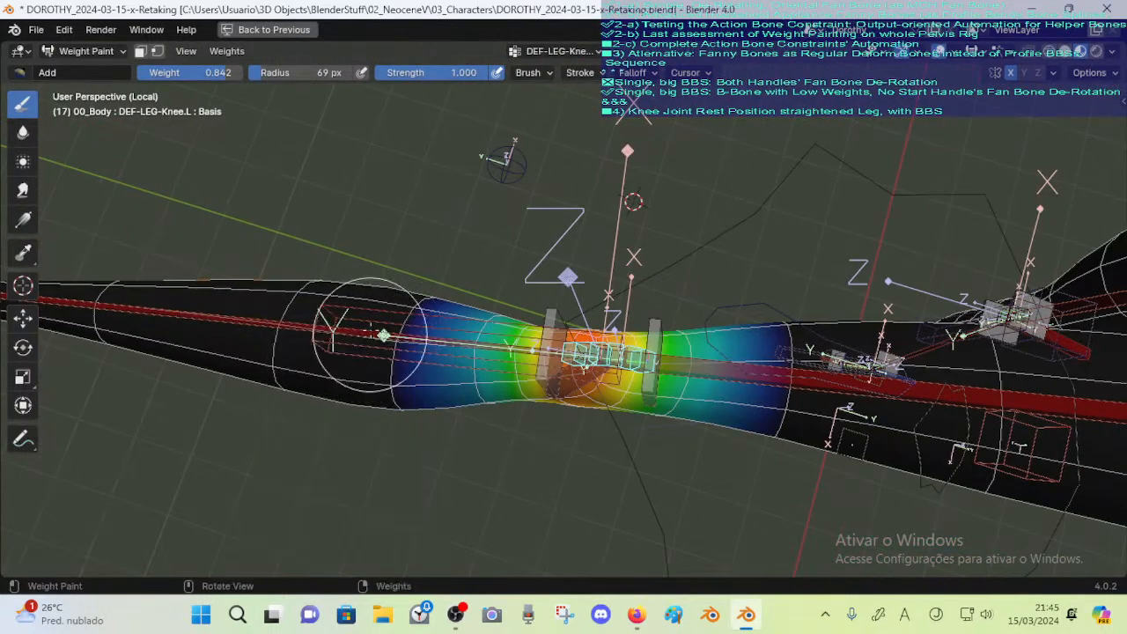
shift+middle_drag(378, 261, 277, 243)
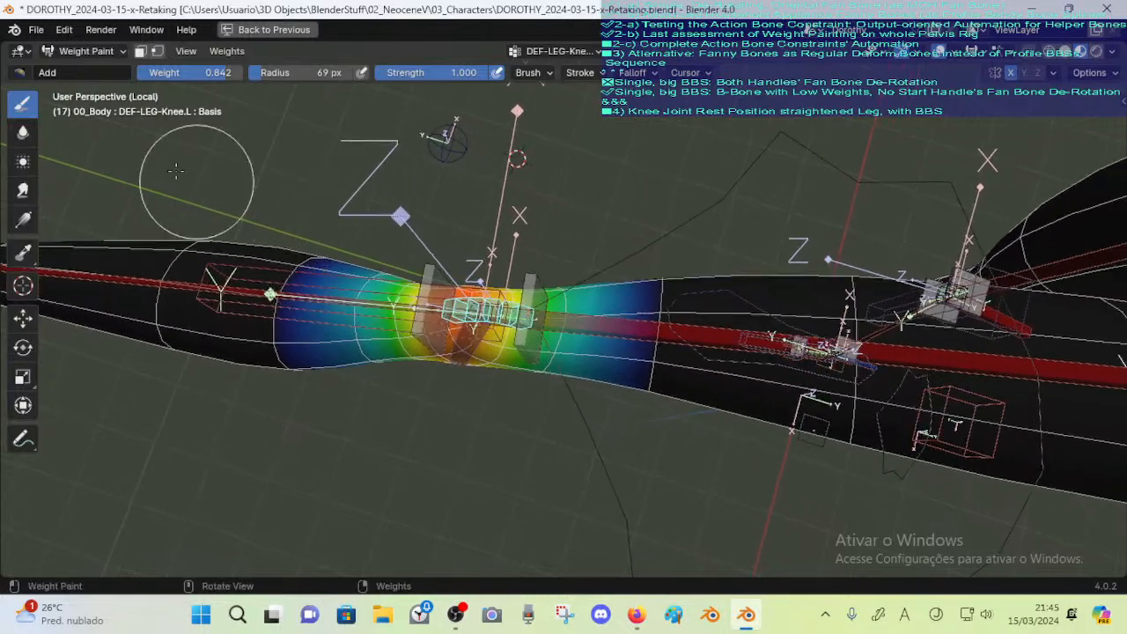
Lower the weights all around the centre of the knee with the Mix brush at a weight of 0.576
click(20, 73)
click(371, 146)
scroll(445, 313, up, 1)
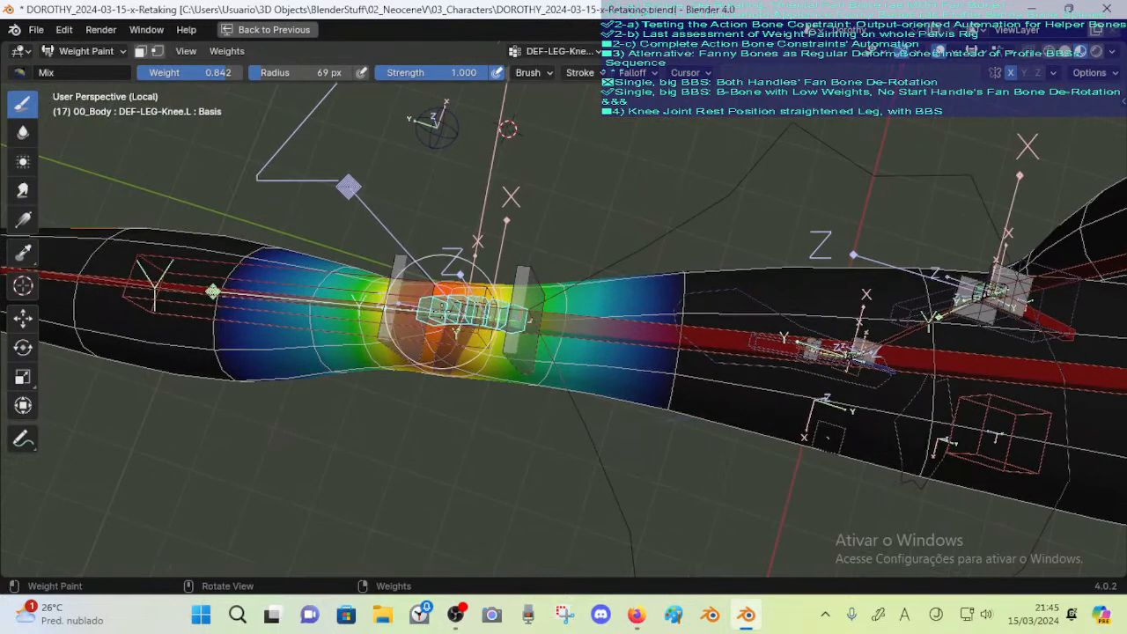
key(ctrl+f)
click(397, 322)
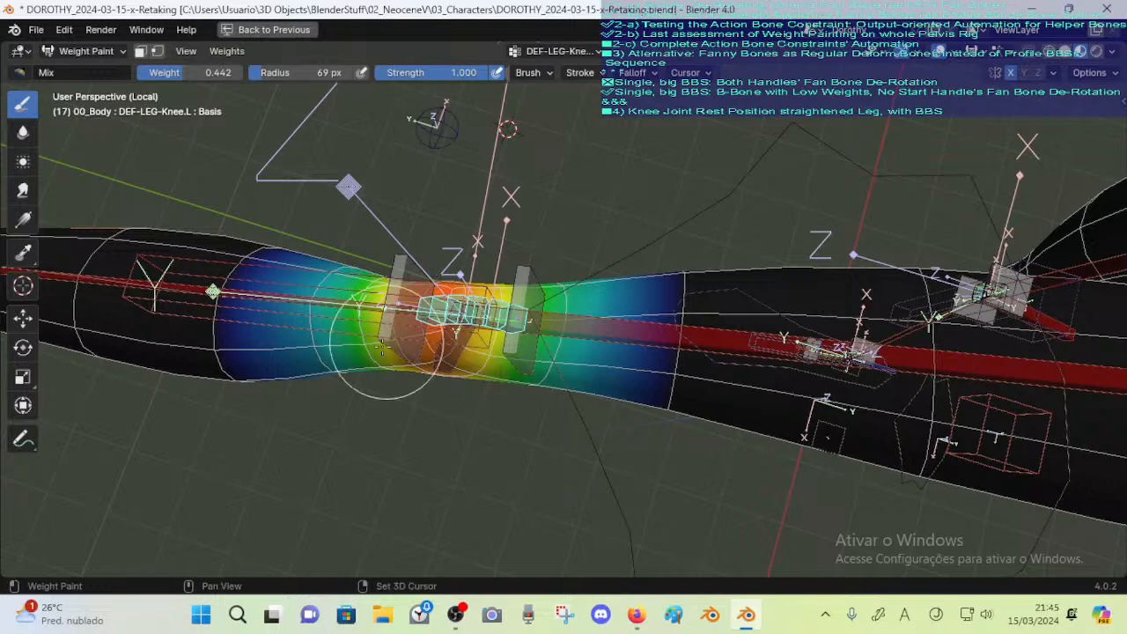
ctrl+click(366, 344)
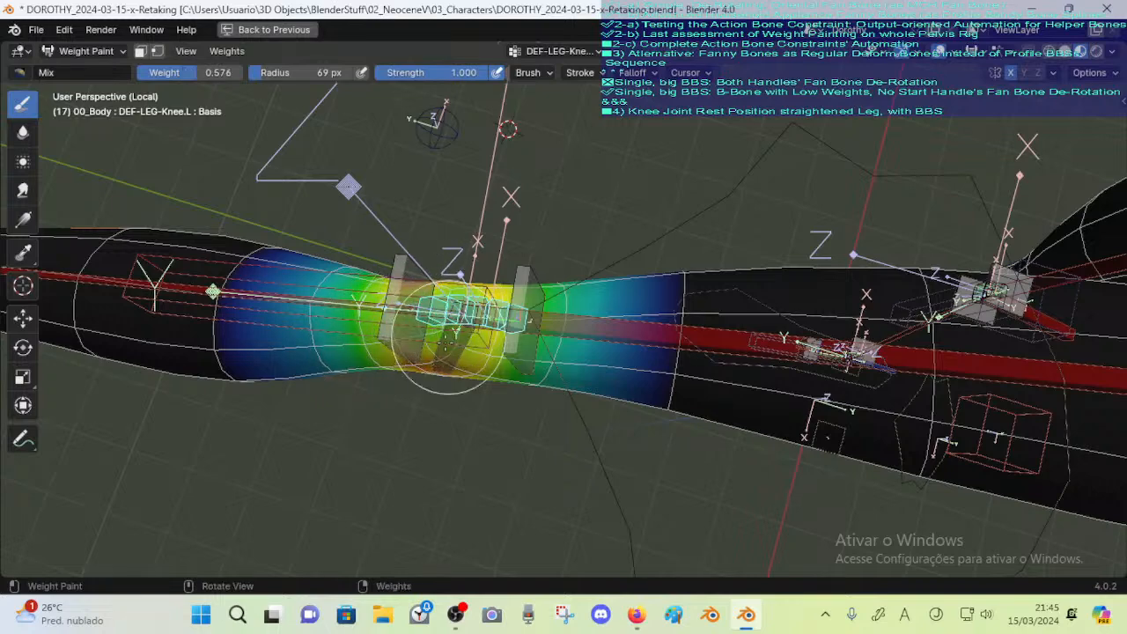
middle_drag(453, 269, 431, 357)
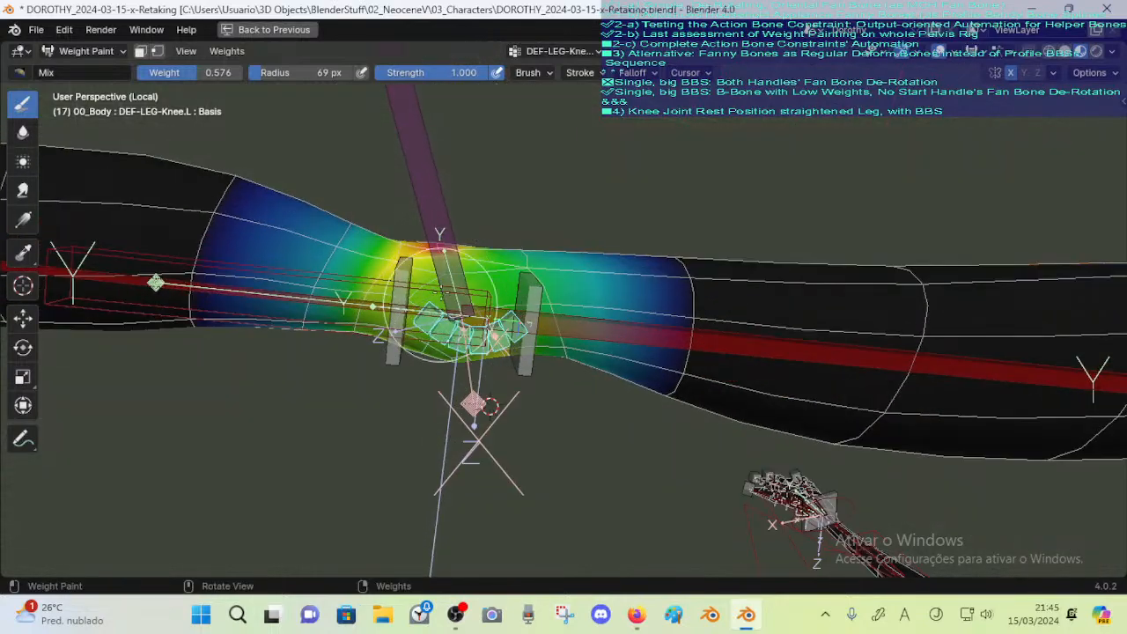
middle_drag(440, 304, 436, 334)
middle_drag(433, 242, 382, 244)
Blur the DEF-LEG-Knee.L weights all around the knee with the 69 px brush and save the file
click(22, 133)
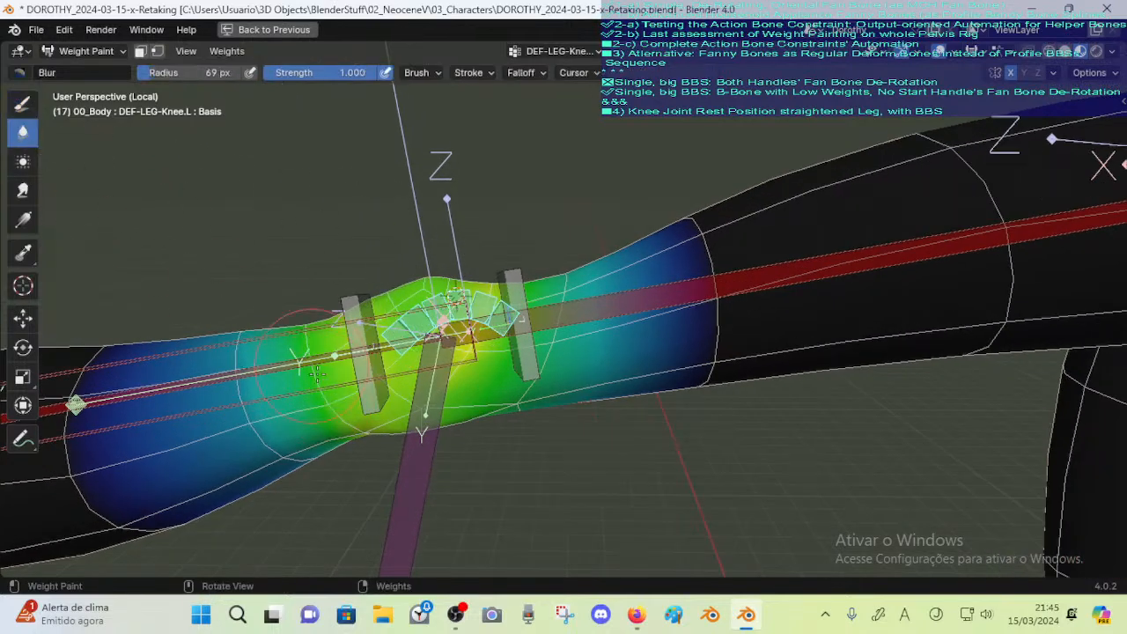
middle_drag(310, 341, 438, 211)
drag(438, 208, 385, 209)
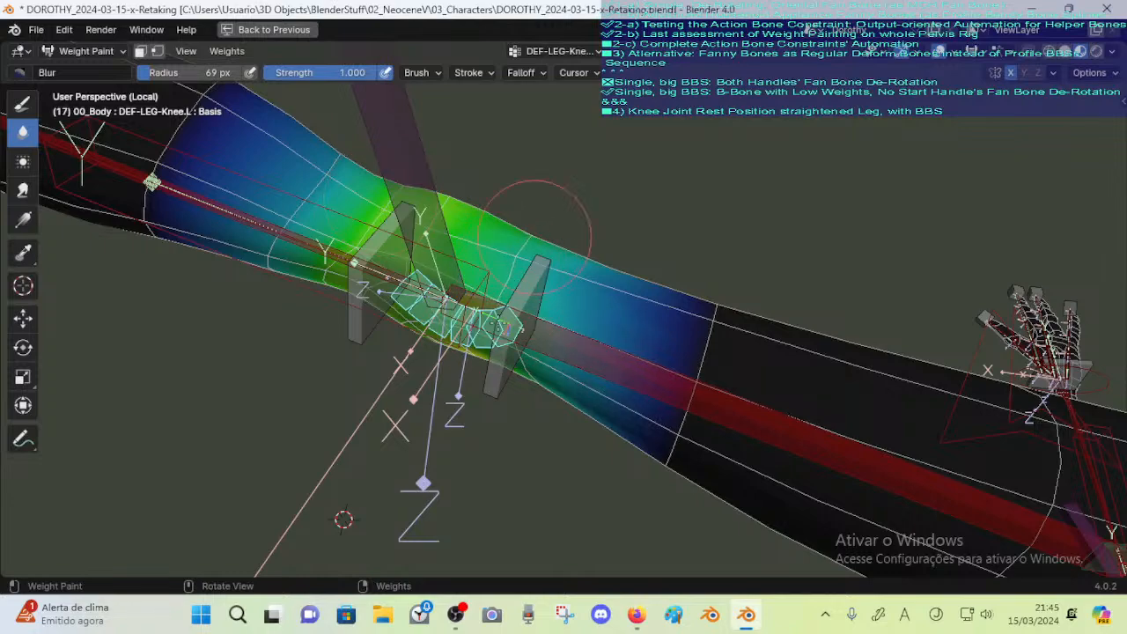
middle_drag(535, 237, 572, 299)
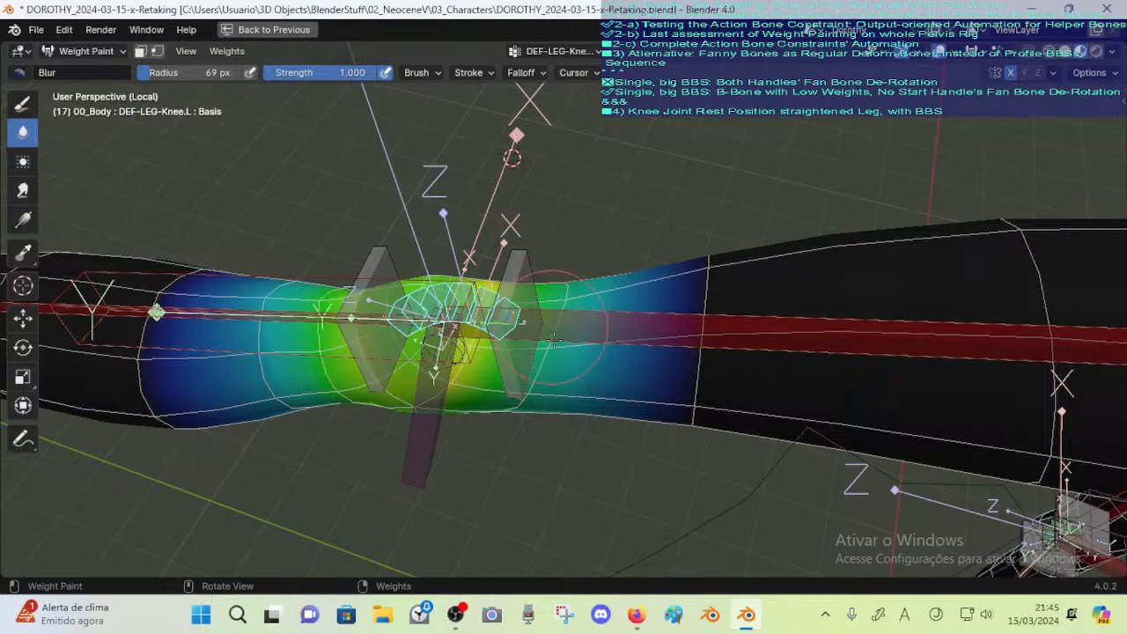
middle_drag(555, 339, 531, 309)
key(ctrl+s)
middle_drag(502, 264, 479, 285)
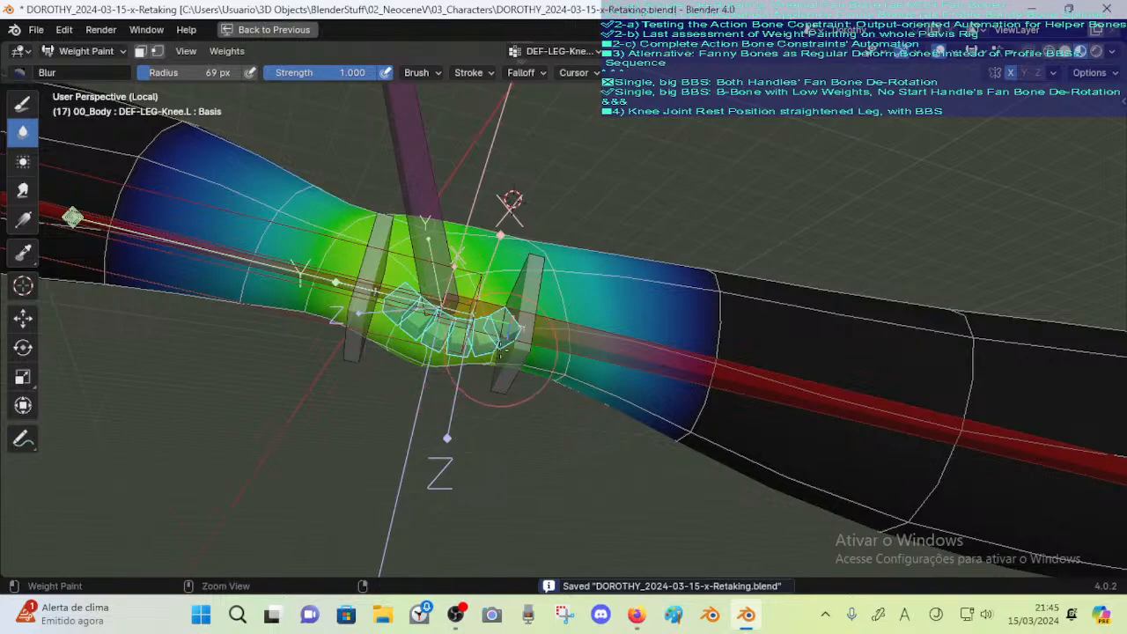
mouse_move(466, 342)
middle_down()
mouse_move(495, 407)
mouse_move(467, 352)
middle_up()
mouse_move(466, 309)
shift+middle_down()
mouse_move(476, 379)
mouse_move(498, 332)
mouse_move(440, 351)
mouse_move(381, 349)
mouse_move(404, 335)
shift+middle_up()
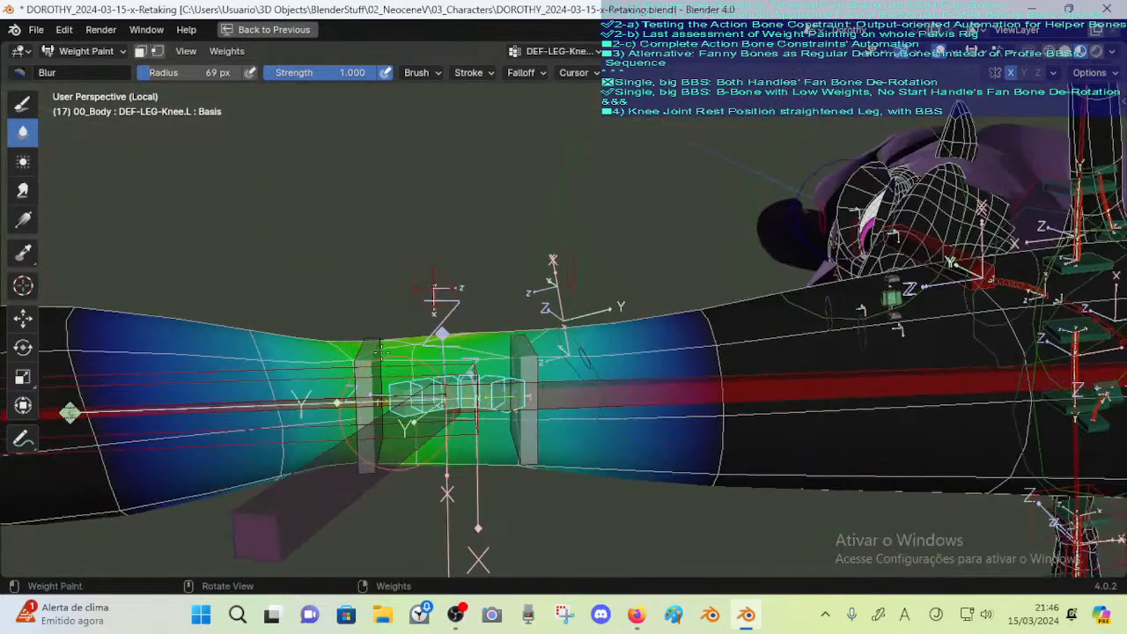
Raise the weights over the front of the knee with the Mix brush at a weight of 0.764
click(23, 103)
mouse_move(158, 203)
middle_down()
mouse_move(241, 194)
mouse_move(418, 361)
mouse_move(414, 374)
mouse_move(422, 299)
mouse_move(409, 310)
mouse_move(445, 294)
mouse_move(428, 333)
mouse_move(479, 358)
mouse_move(484, 343)
mouse_move(493, 352)
mouse_move(483, 345)
middle_up()
key(ctrl+f)
click(388, 308)
key(ctrl+f)
click(469, 302)
key(ctrl+f)
click(423, 329)
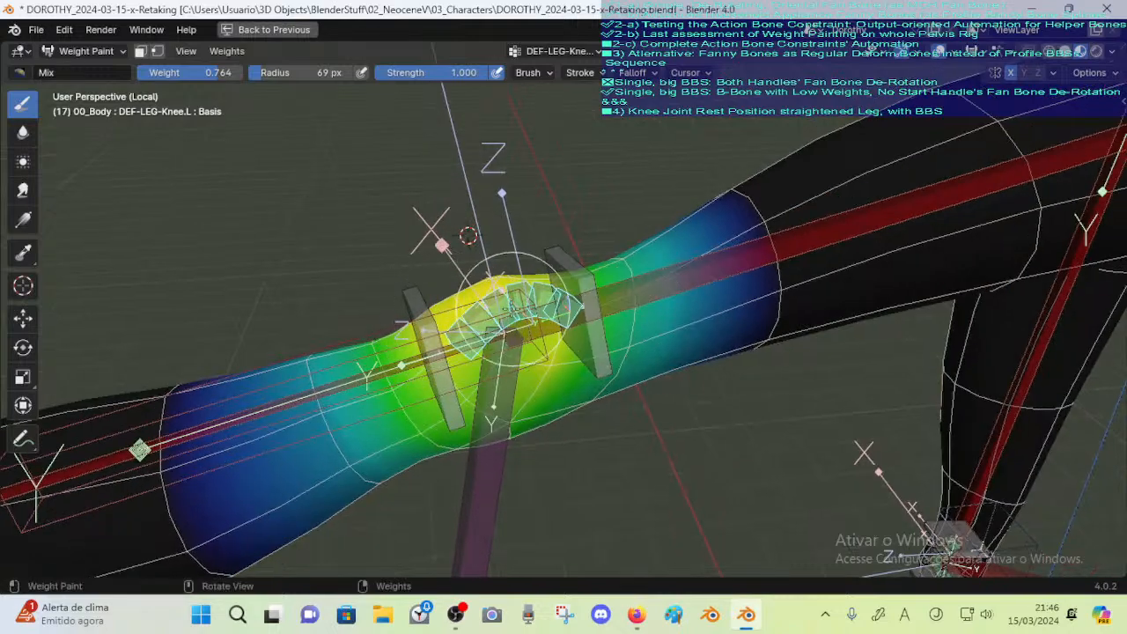
middle_drag(475, 291, 483, 370)
middle_drag(564, 343, 626, 374)
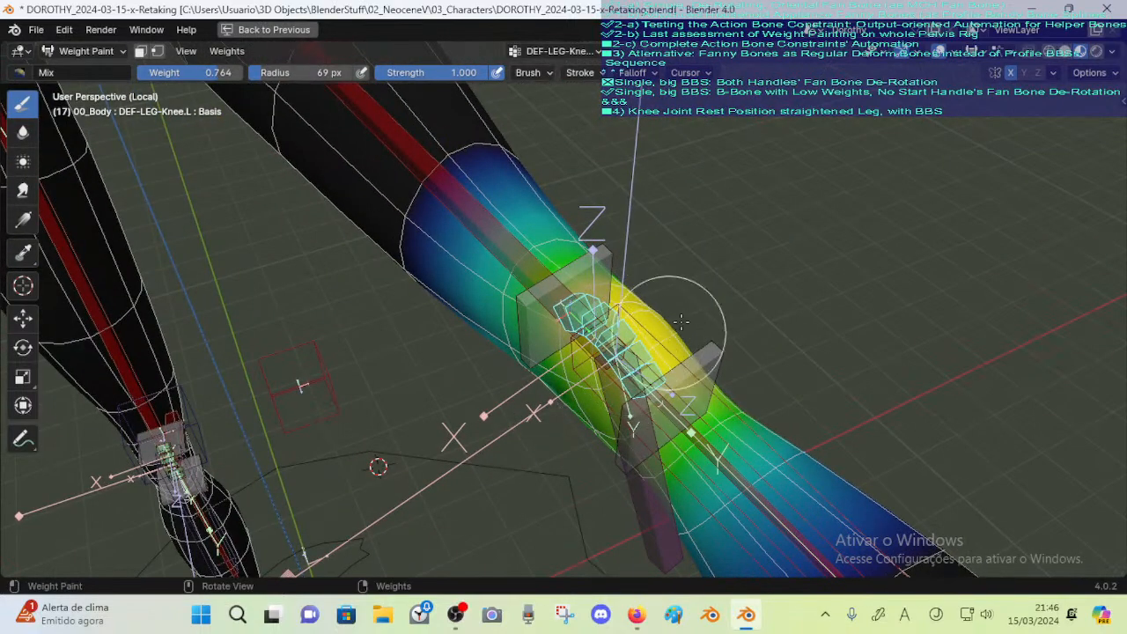
mouse_move(660, 334)
middle_down()
mouse_move(629, 365)
mouse_move(621, 339)
mouse_move(632, 334)
mouse_move(574, 295)
middle_up()
Lower the weights around the thigh side of the knee with the Mix brush at a weight of 0.200
click(23, 132)
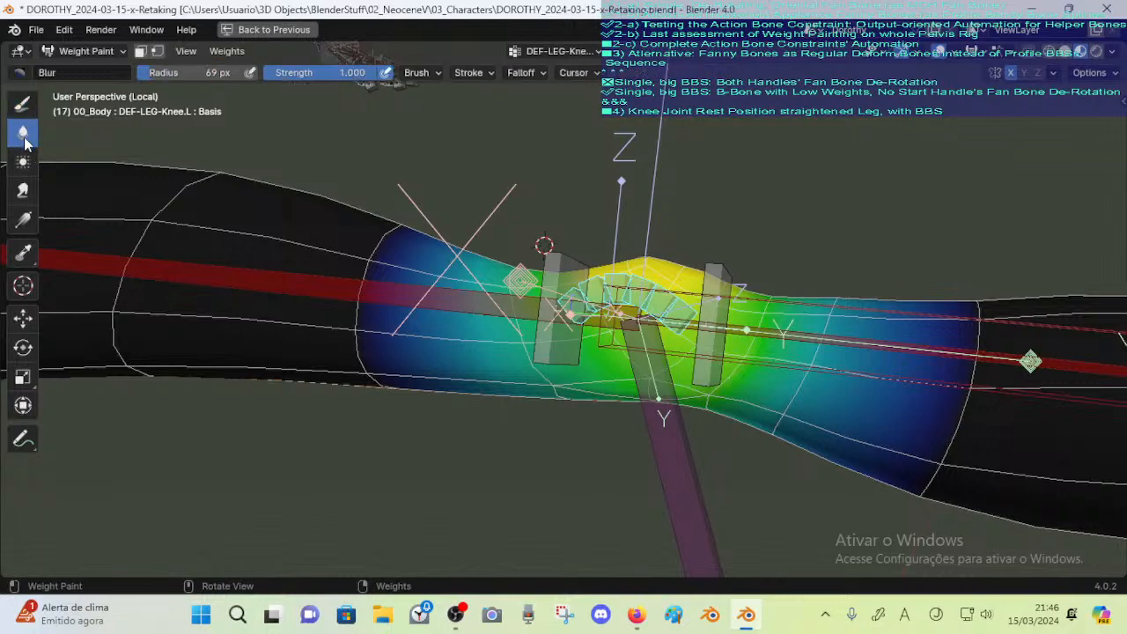
middle_drag(542, 244, 214, 146)
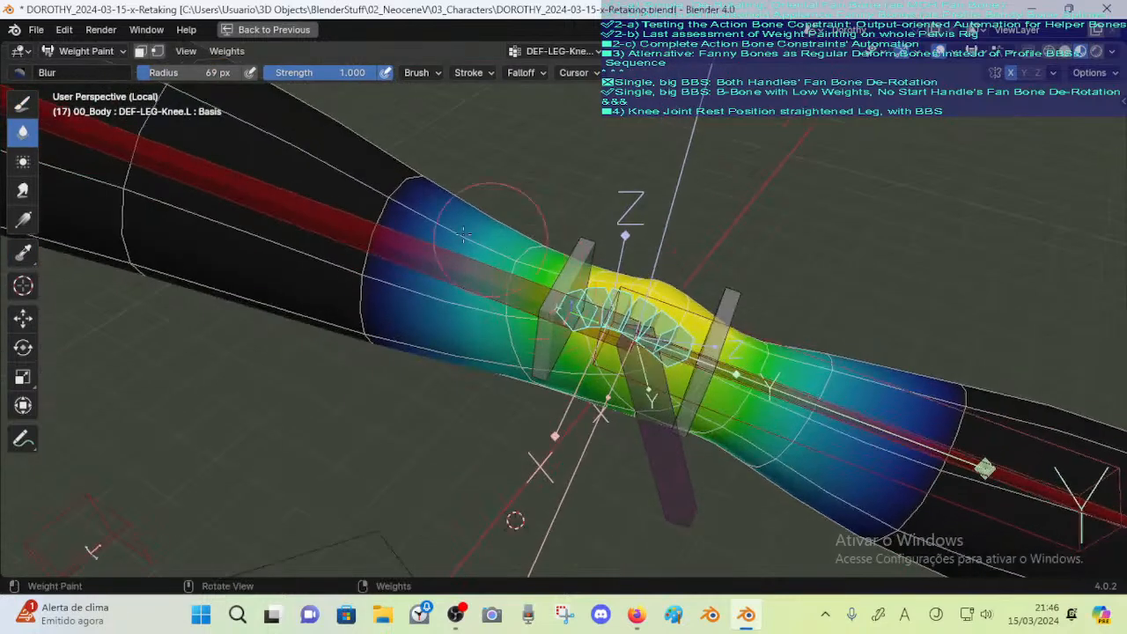
click(22, 104)
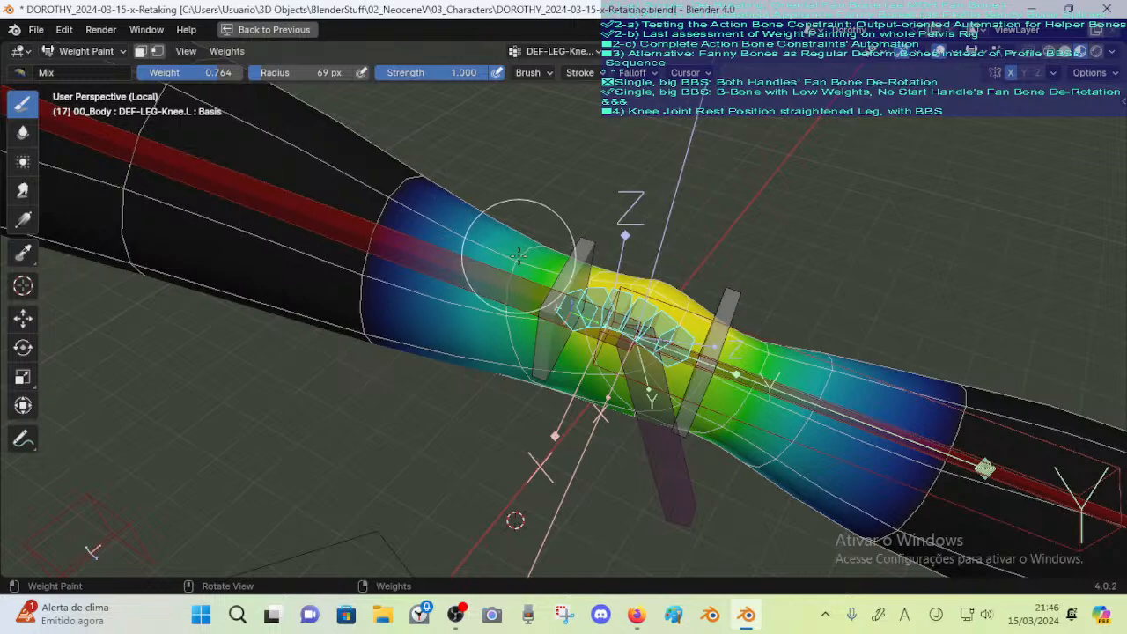
key(ctrl+f)
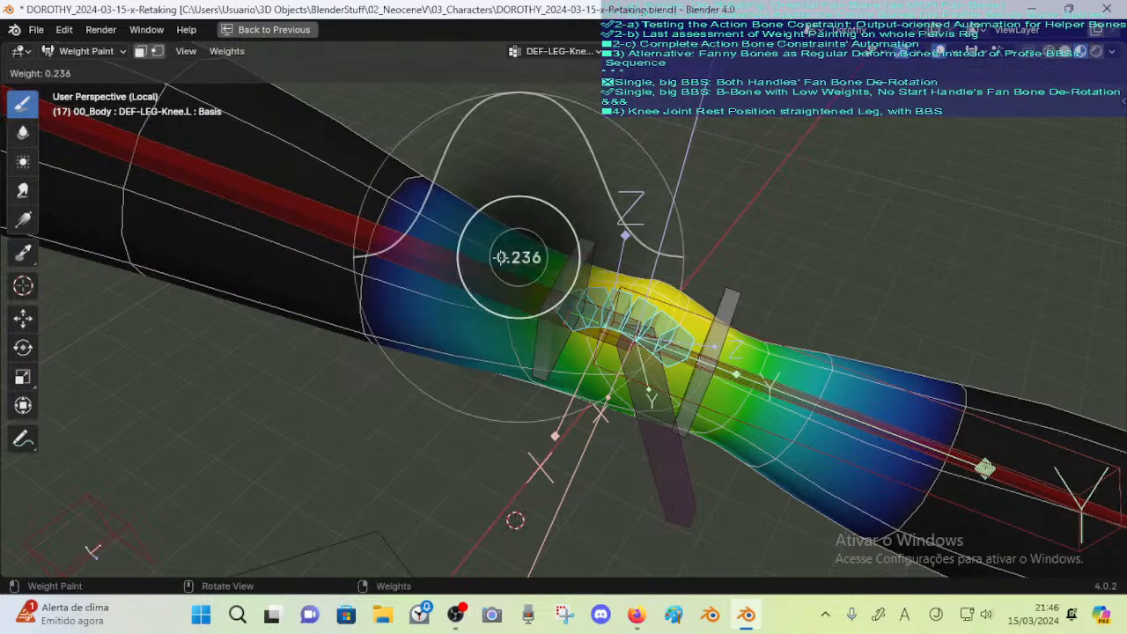
click(531, 255)
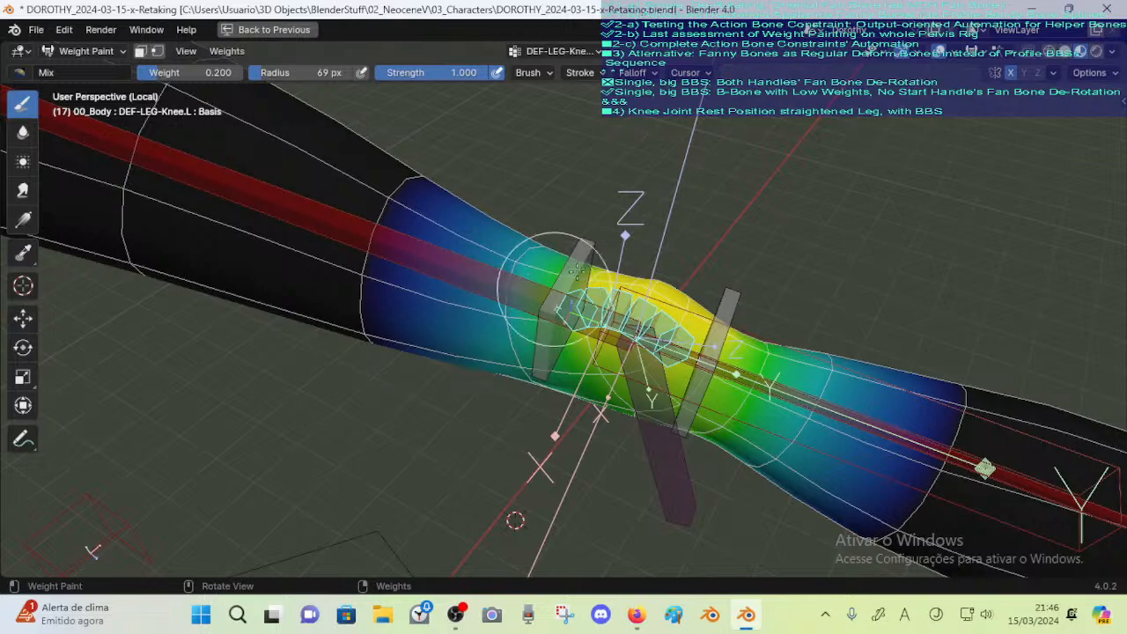
middle_drag(572, 287, 623, 275)
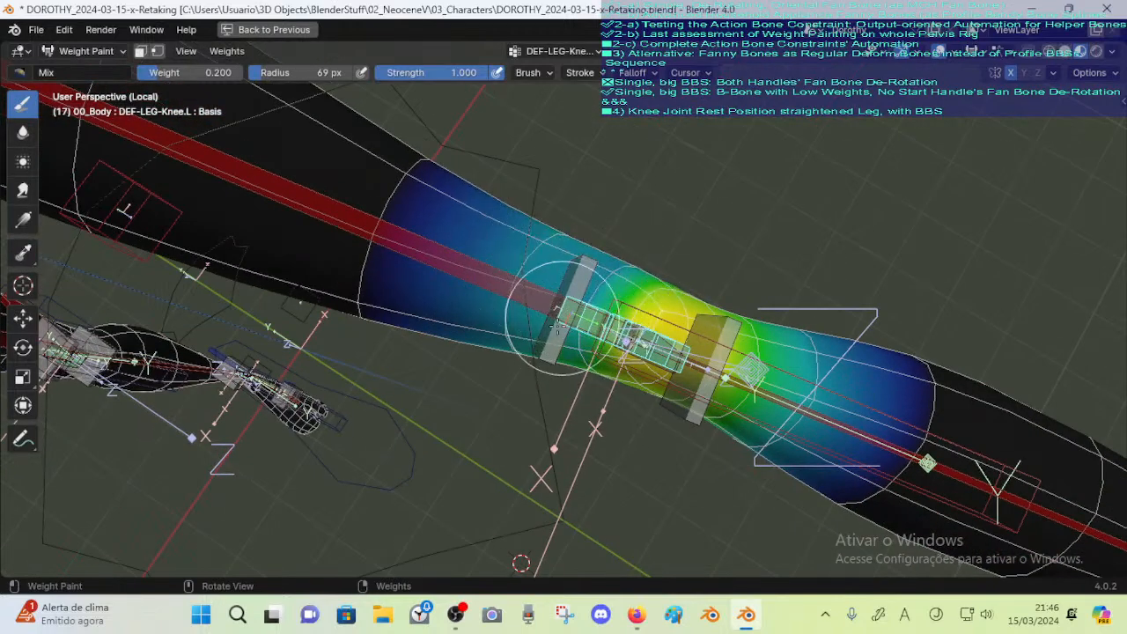
middle_drag(557, 327, 573, 261)
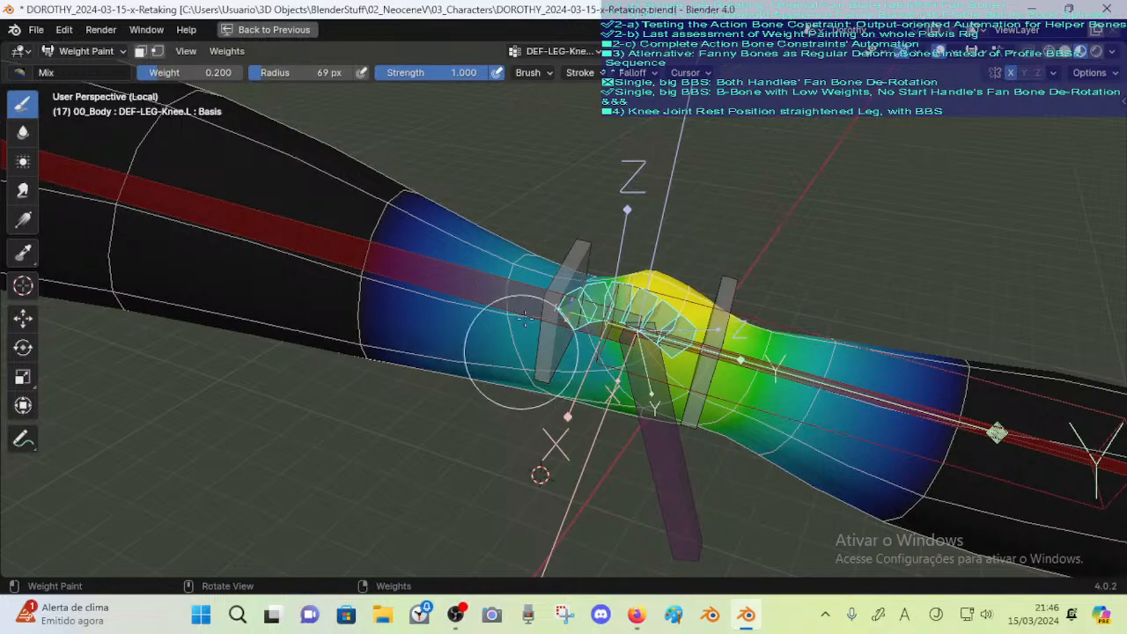
middle_drag(540, 381, 502, 282)
middle_drag(543, 367, 508, 353)
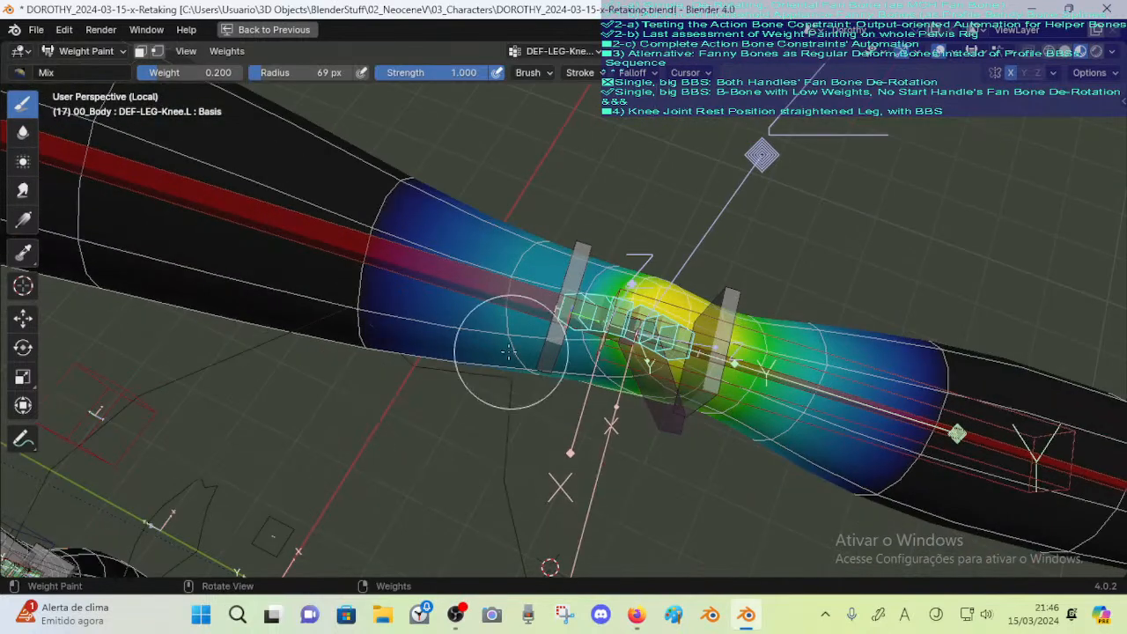
middle_drag(515, 304, 576, 274)
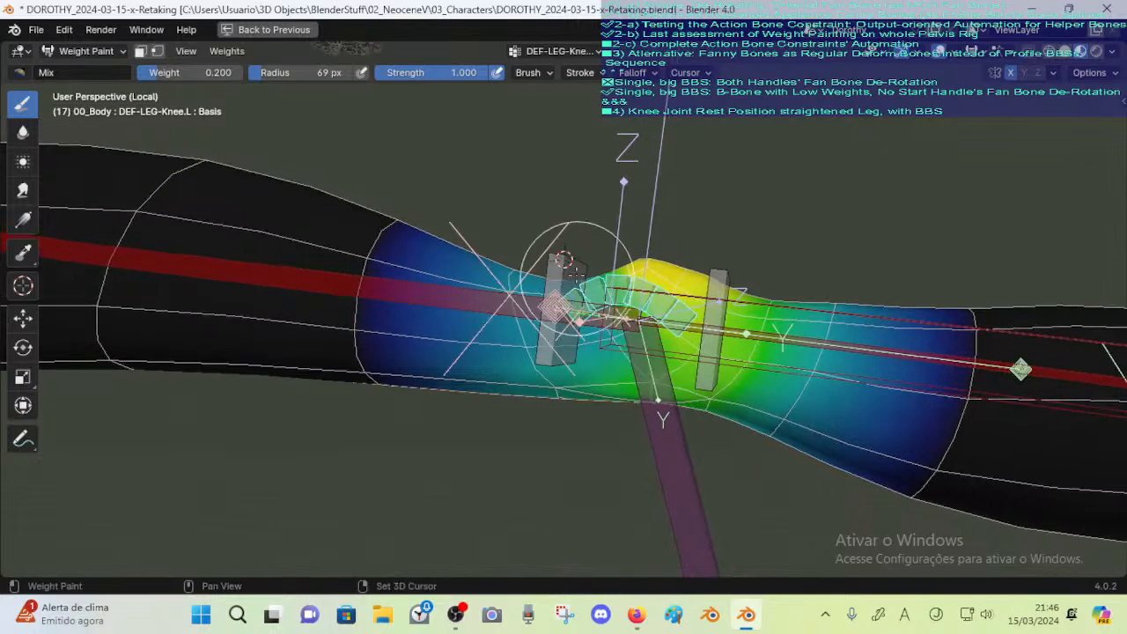
Try moving and rotating the CTL-LEG-Knee.L.001 control to test the knee's deformation, and reselect the DEF-LEG-Knee.L bone
ctrl+click(564, 261)
key(r)
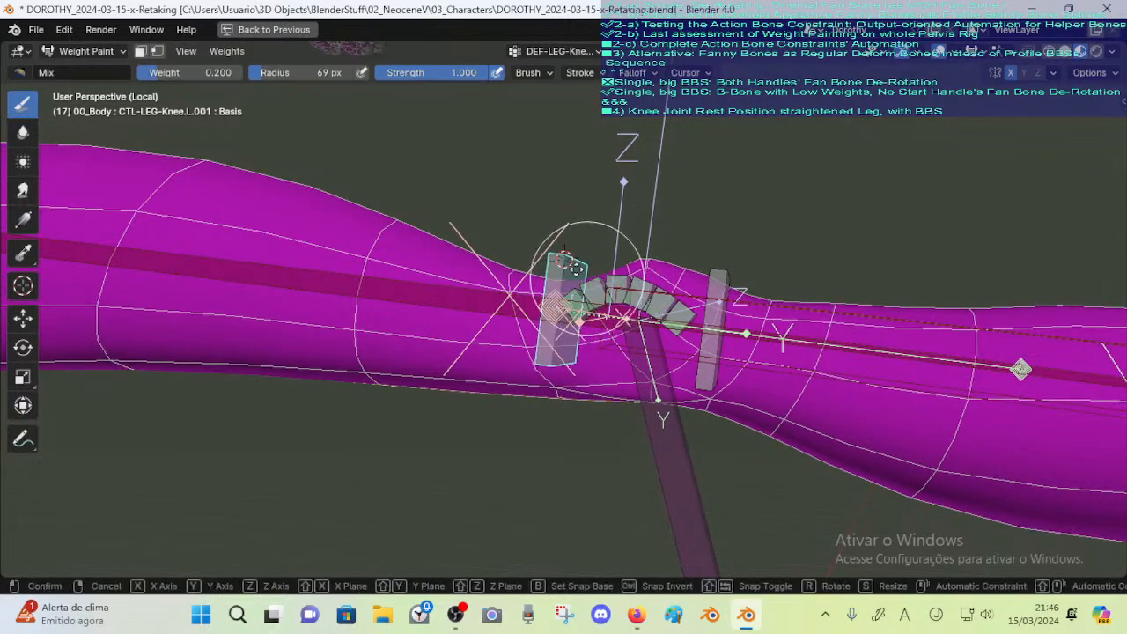
key(g)
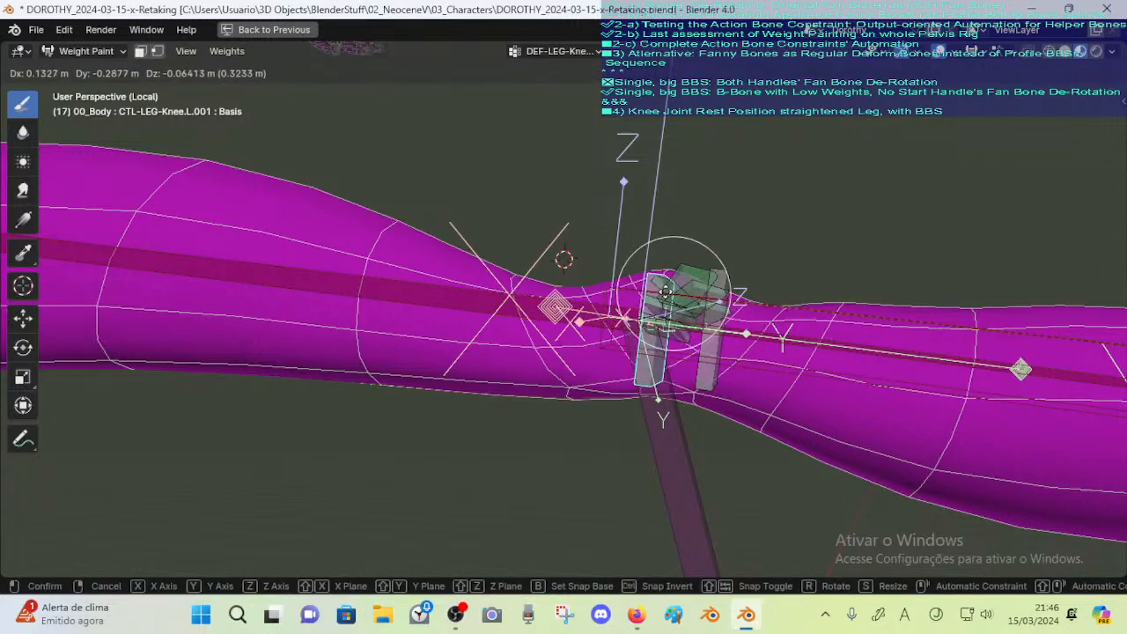
key(r)
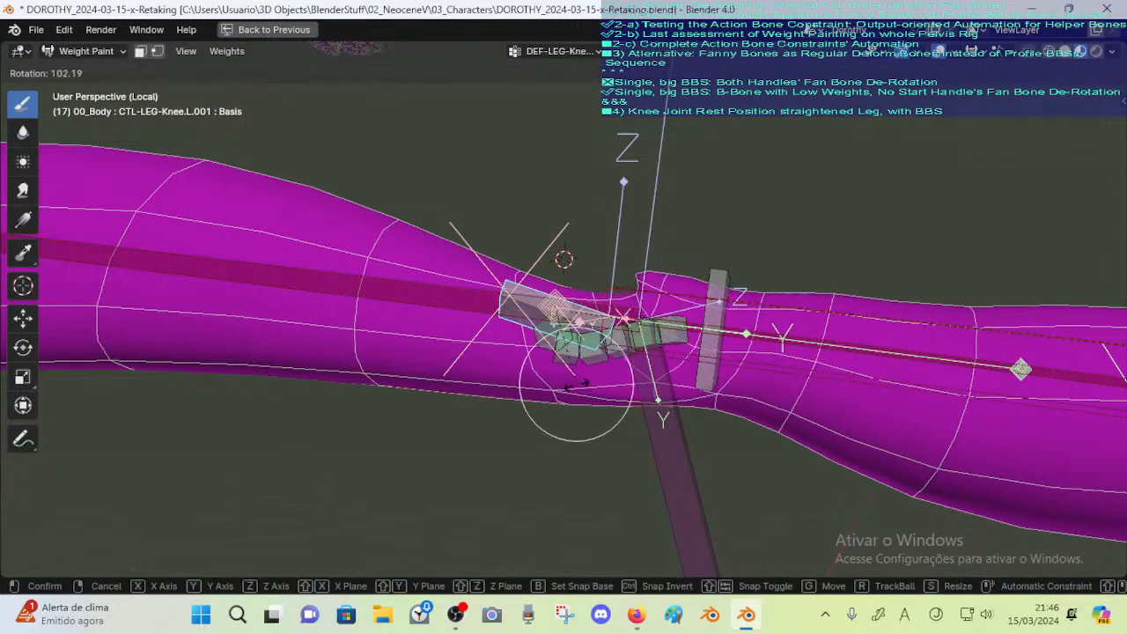
click(621, 319)
ctrl+click(606, 260)
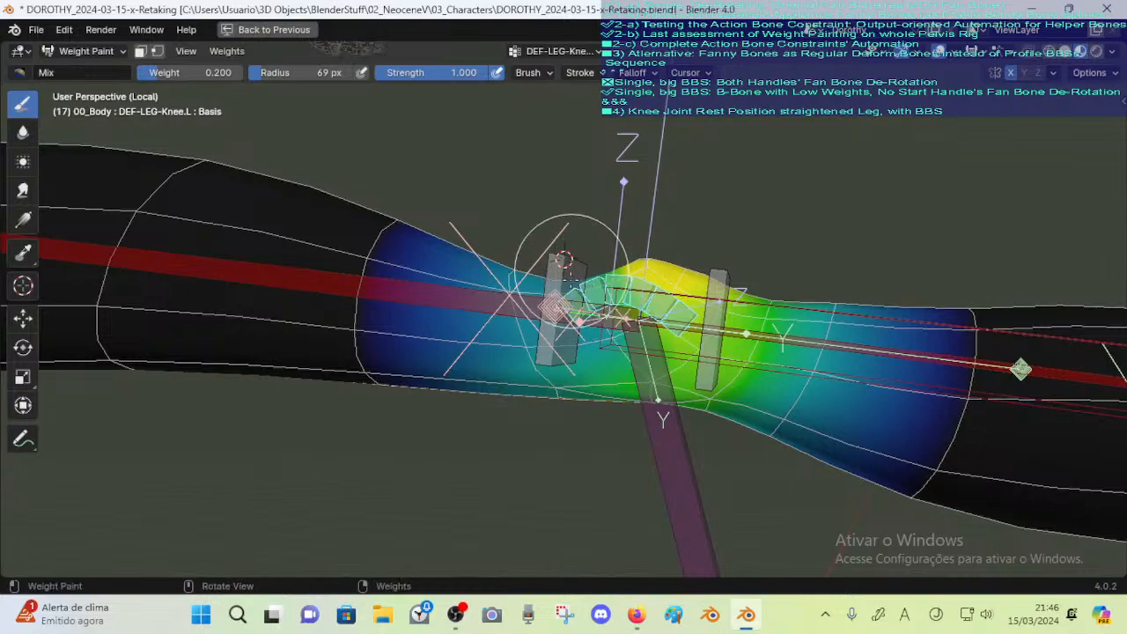
Lower the weights over the kneecap with the Mix brush at a weight of 0.200
mouse_move(570, 269)
middle_down()
mouse_move(521, 296)
mouse_move(654, 360)
mouse_move(625, 342)
mouse_move(652, 369)
mouse_move(641, 319)
middle_up()
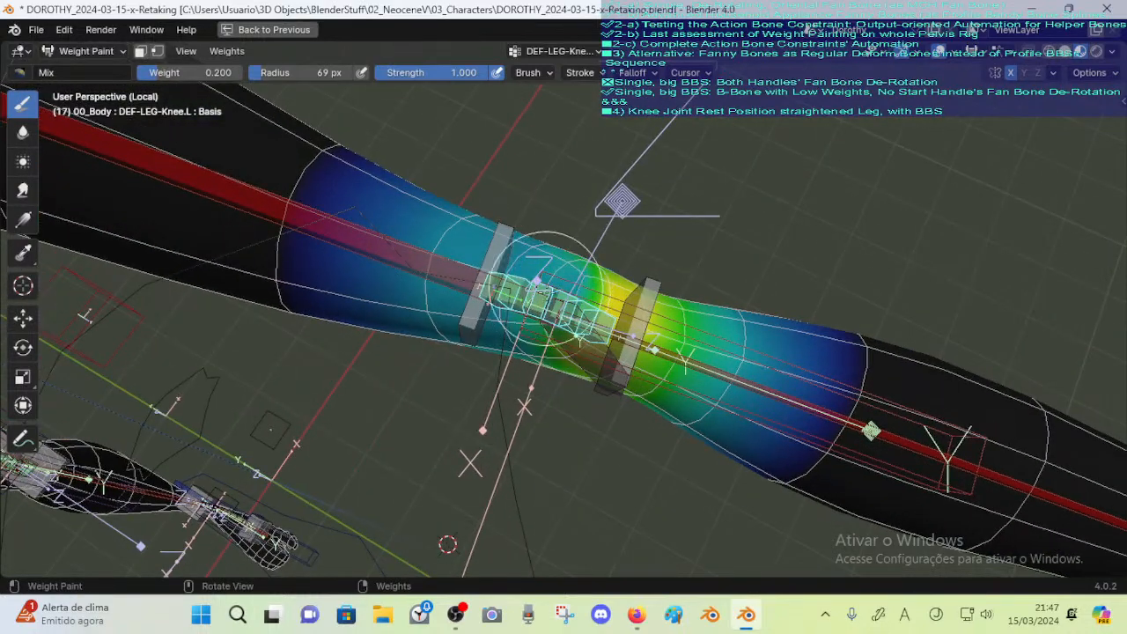
middle_drag(543, 287, 547, 296)
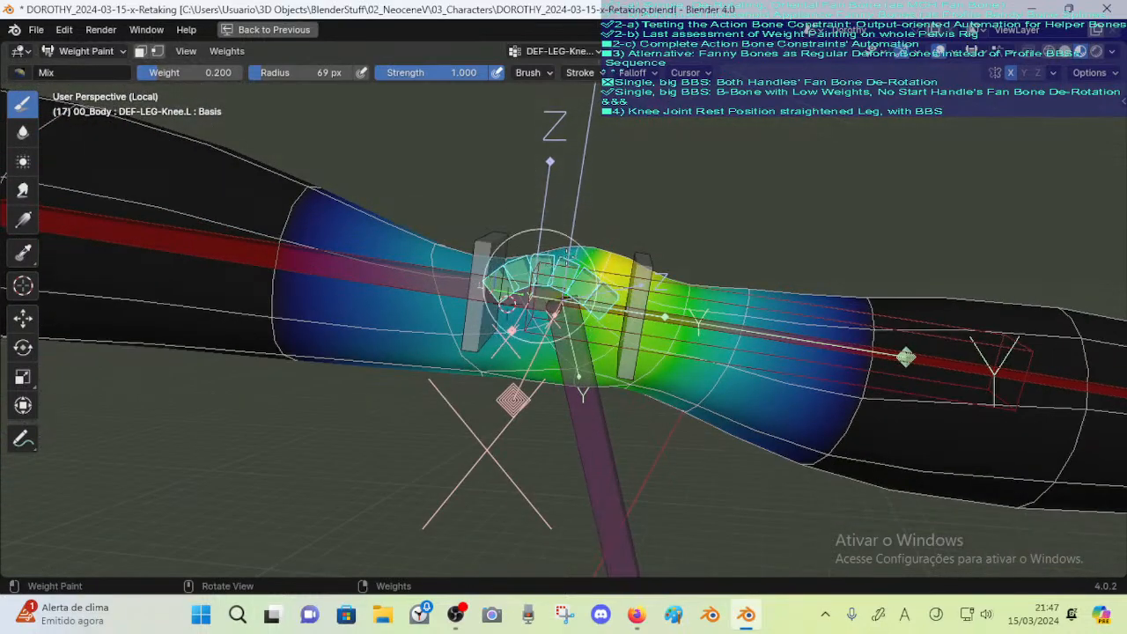
mouse_move(581, 236)
middle_down()
mouse_move(546, 352)
mouse_move(557, 251)
mouse_move(515, 312)
mouse_move(434, 314)
mouse_move(578, 302)
mouse_move(557, 343)
mouse_move(616, 327)
middle_up()
Blur the weights all around the knee with the brush radius enlarged to 107 px
click(23, 132)
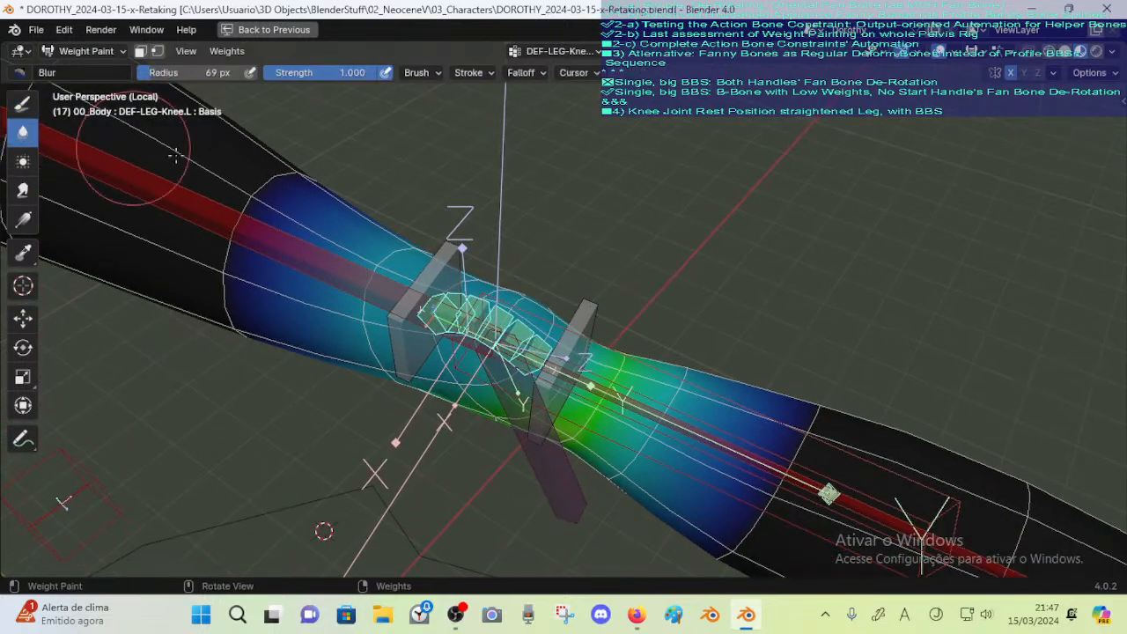
key(f)
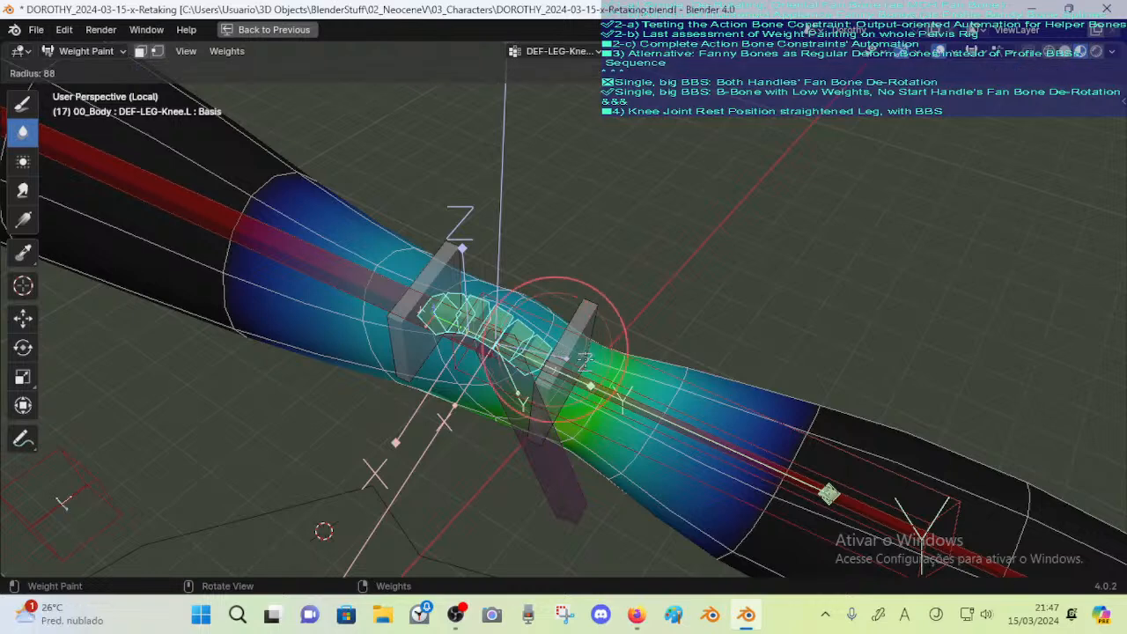
click(553, 326)
mouse_move(552, 352)
middle_down()
mouse_move(541, 378)
mouse_move(610, 357)
middle_up()
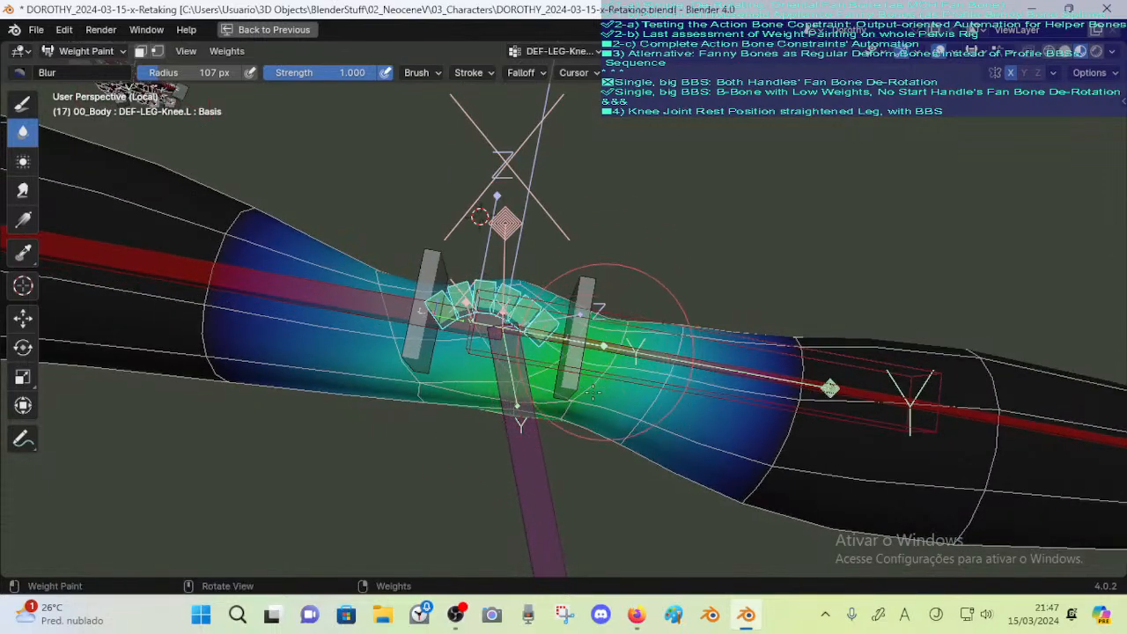
middle_drag(602, 319, 339, 317)
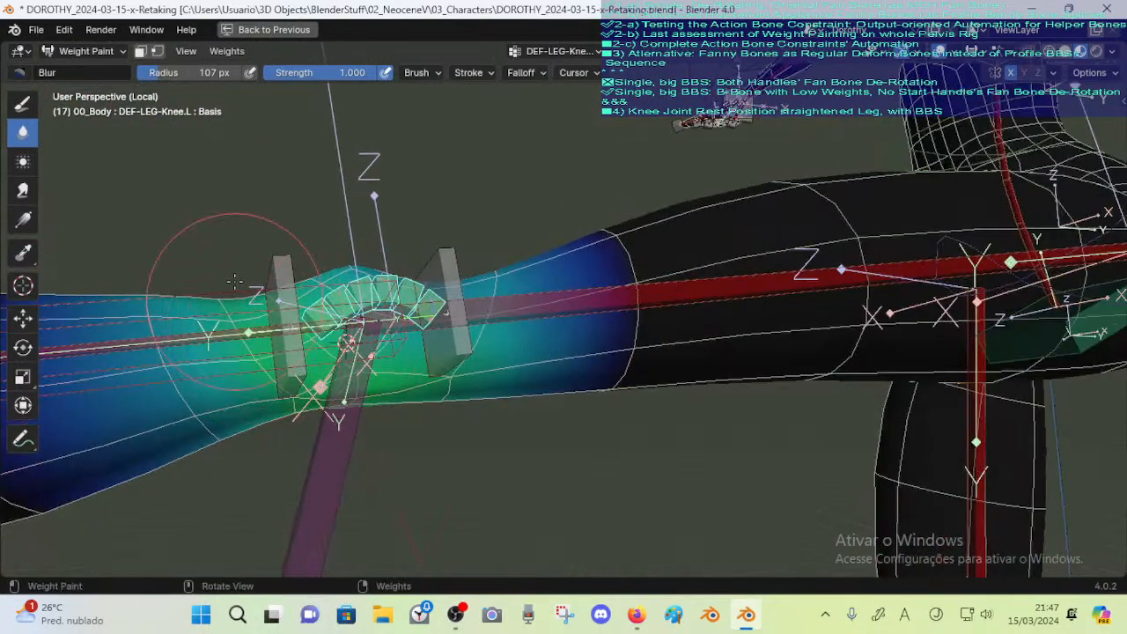
middle_drag(253, 328, 266, 346)
middle_drag(317, 382, 340, 387)
Paint the back of the knee on the shin side with the Mix brush at a weight of 1.000
click(23, 105)
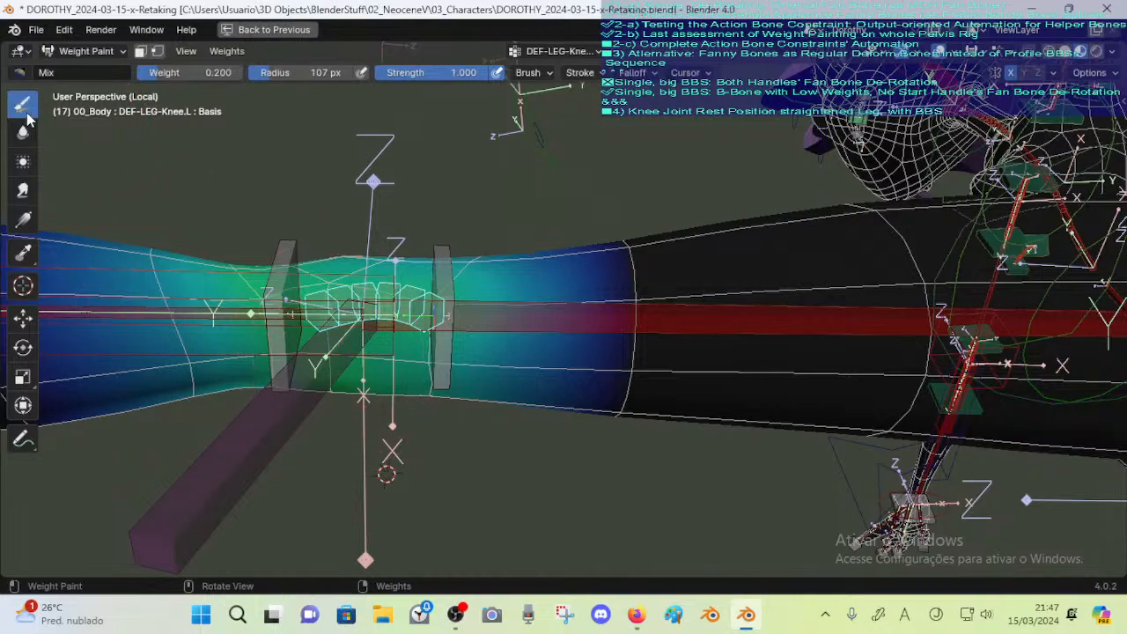
shift+middle_drag(304, 294, 383, 298)
key(ctrl+f)
click(429, 357)
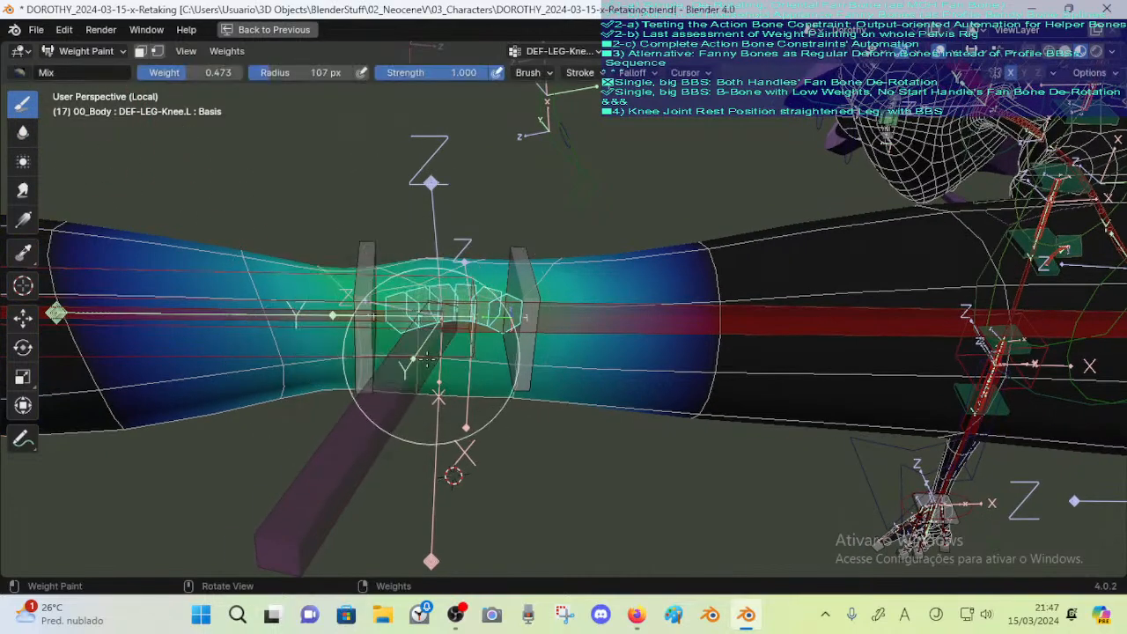
mouse_move(412, 353)
middle_down()
mouse_move(401, 374)
mouse_move(412, 336)
mouse_move(428, 513)
mouse_move(422, 503)
middle_up()
key(ctrl+f)
click(405, 302)
mouse_move(435, 422)
middle_down()
mouse_move(422, 332)
mouse_move(402, 377)
mouse_move(415, 398)
mouse_move(372, 403)
middle_up()
key(ctrl+f)
click(406, 357)
click(422, 396)
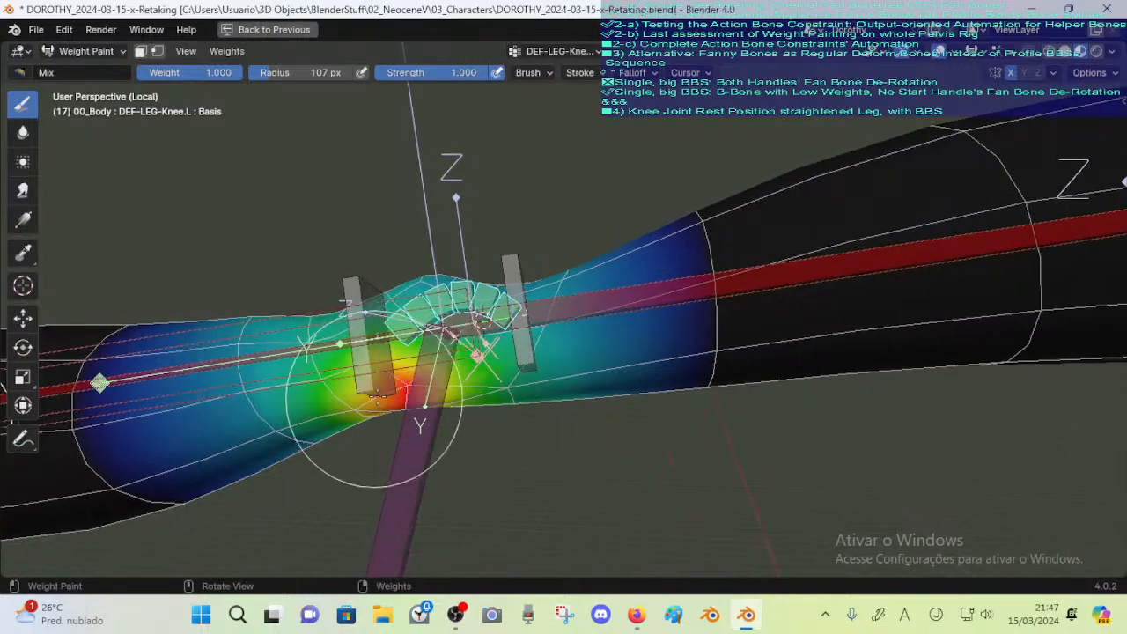
click(373, 403)
click(373, 402)
Extend the full-weight paint across the back of the knee towards the thigh
click(495, 394)
mouse_move(496, 395)
middle_down()
mouse_move(495, 328)
mouse_move(508, 307)
mouse_move(368, 325)
mouse_move(352, 304)
middle_up()
click(495, 328)
click(508, 308)
click(519, 327)
click(368, 326)
drag(354, 306, 537, 288)
mouse_move(505, 281)
middle_down()
mouse_move(479, 239)
mouse_move(442, 371)
mouse_move(467, 438)
mouse_move(456, 432)
middle_up()
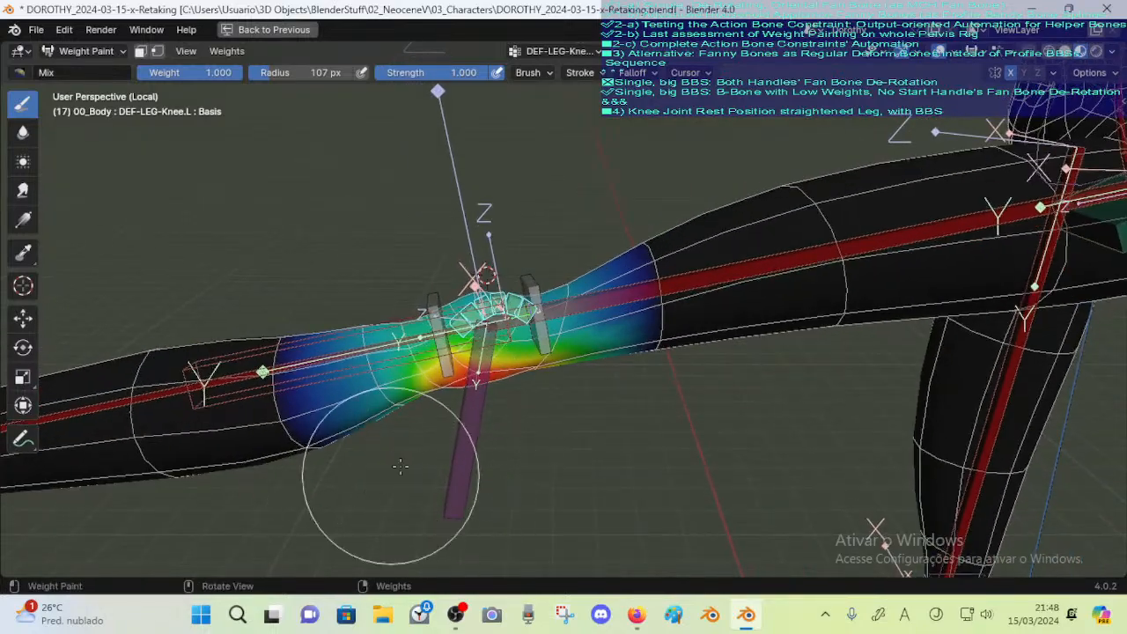
Leave weight painting for Object Mode and select the ARM-Dorothy armature
scroll(440, 485, down, 5)
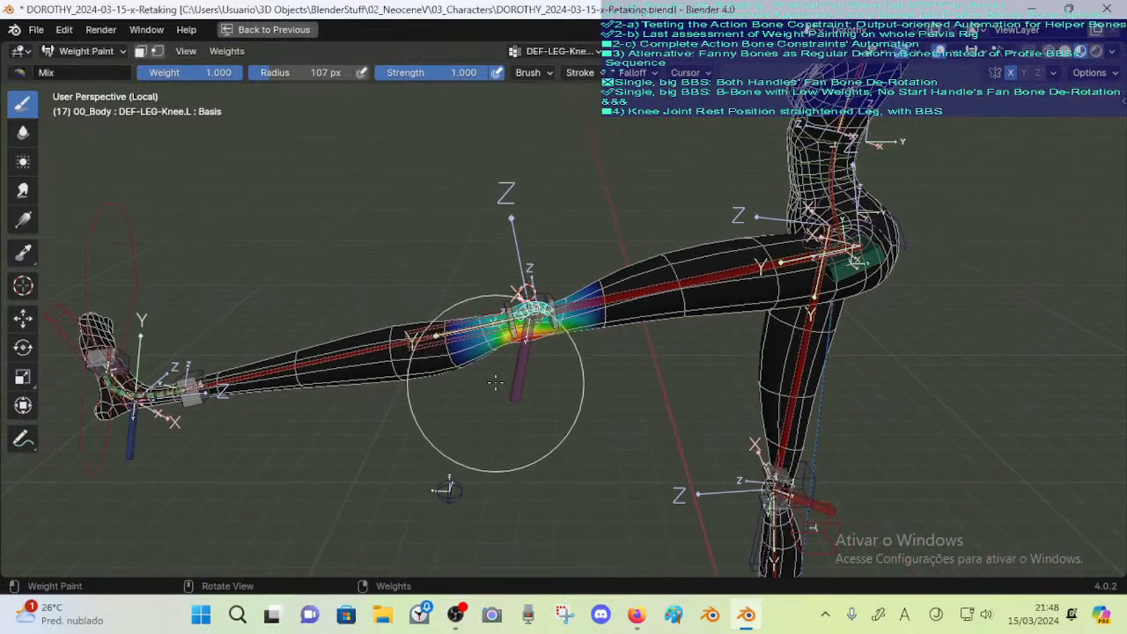
key(ctrl+Tab)
click(509, 361)
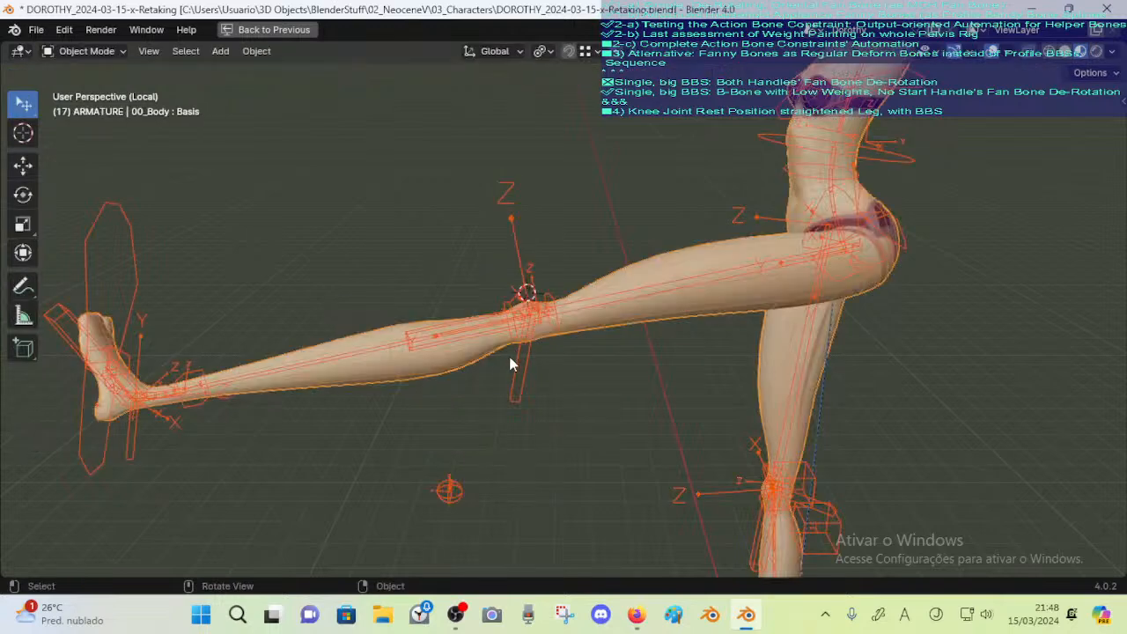
click(149, 336)
middle_drag(409, 445, 471, 450)
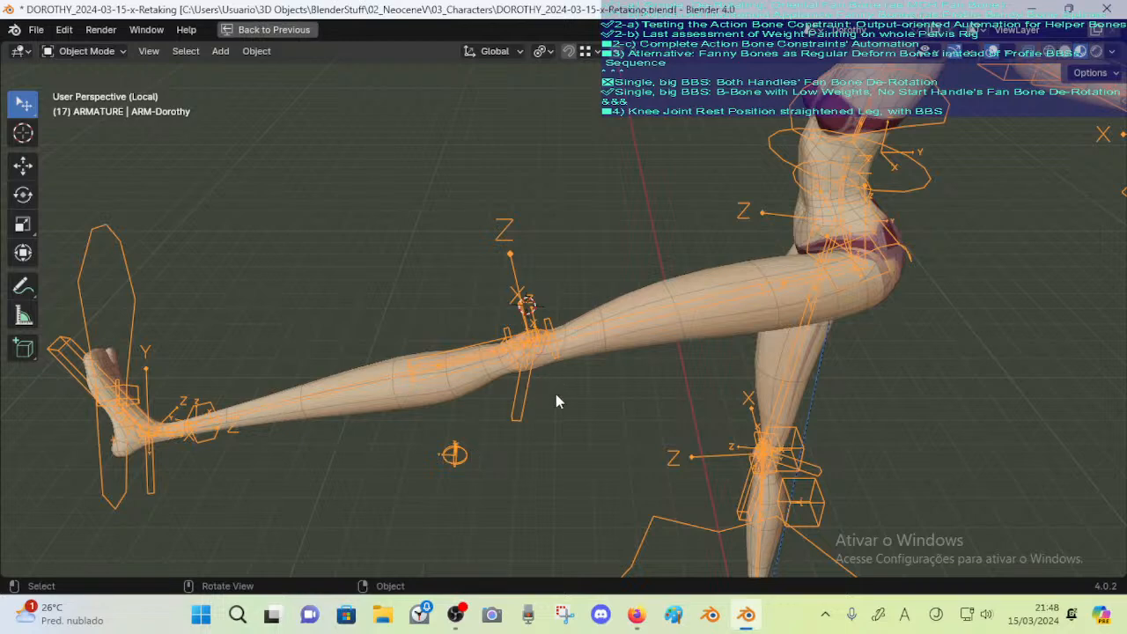
middle_drag(556, 396, 623, 435)
Open and close the render window, and restore the full layout from the maximised 3D viewport
key(F12)
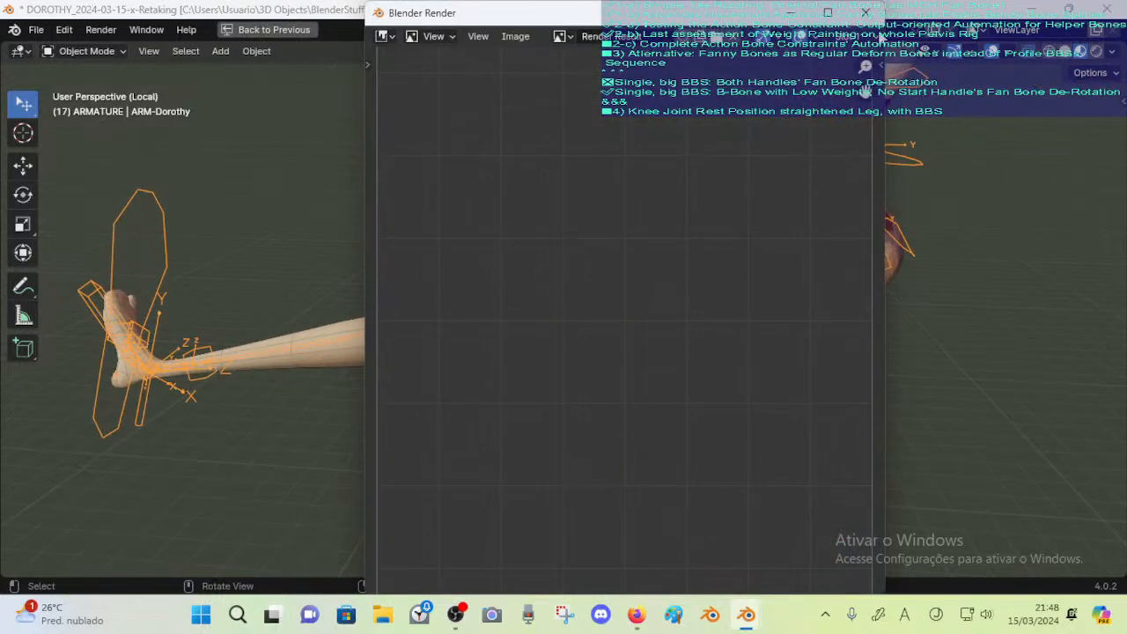
key(Escape)
ctrl+middle_drag(647, 205, 628, 230)
key(ctrl+space)
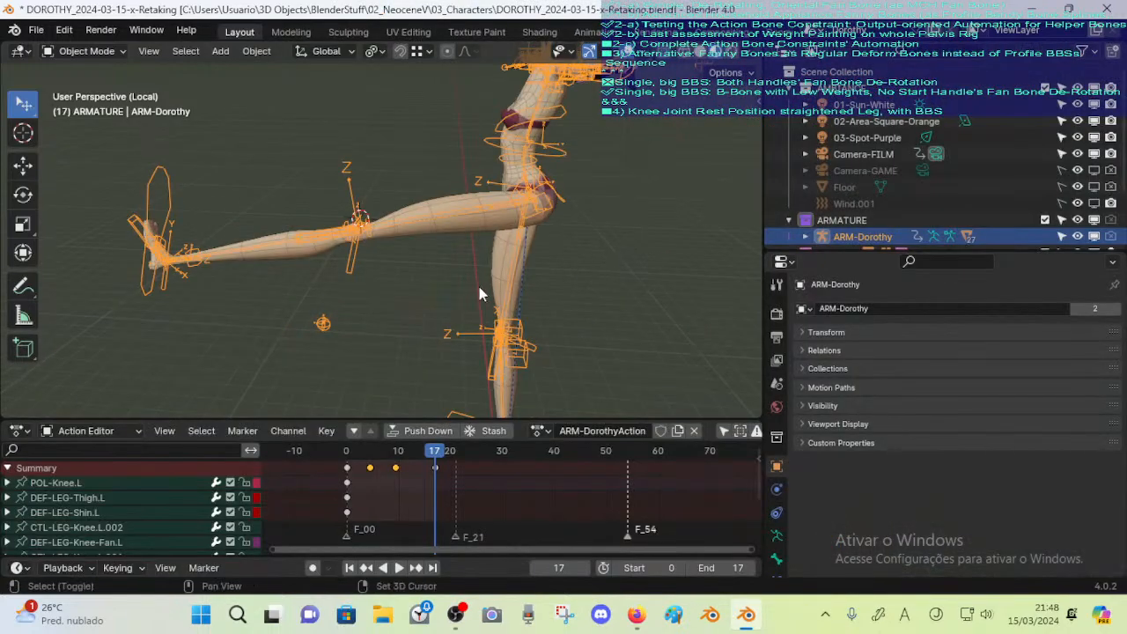
Examine the raised left leg's knee deformation up close and move between the keyframes
shift+middle_drag(479, 293, 500, 271)
key(ctrl+space)
key(ctrl+space)
shift+middle_drag(511, 351, 503, 297)
key(Down)
key(Down)
key(Down)
key(Up)
key(Up)
key(Up)
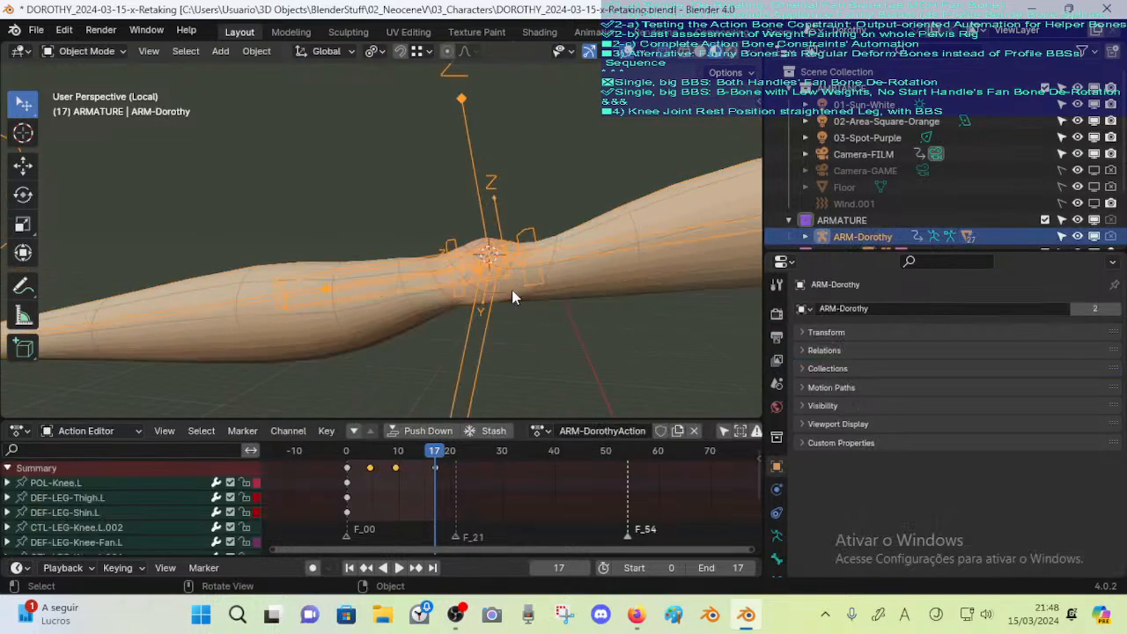
Add the 00_Body mesh to the armature selection, enter Weight Paint mode and choose the Draw brush for DEF-LEG-Knee.L
shift+click(514, 291)
key(ctrl+Tab)
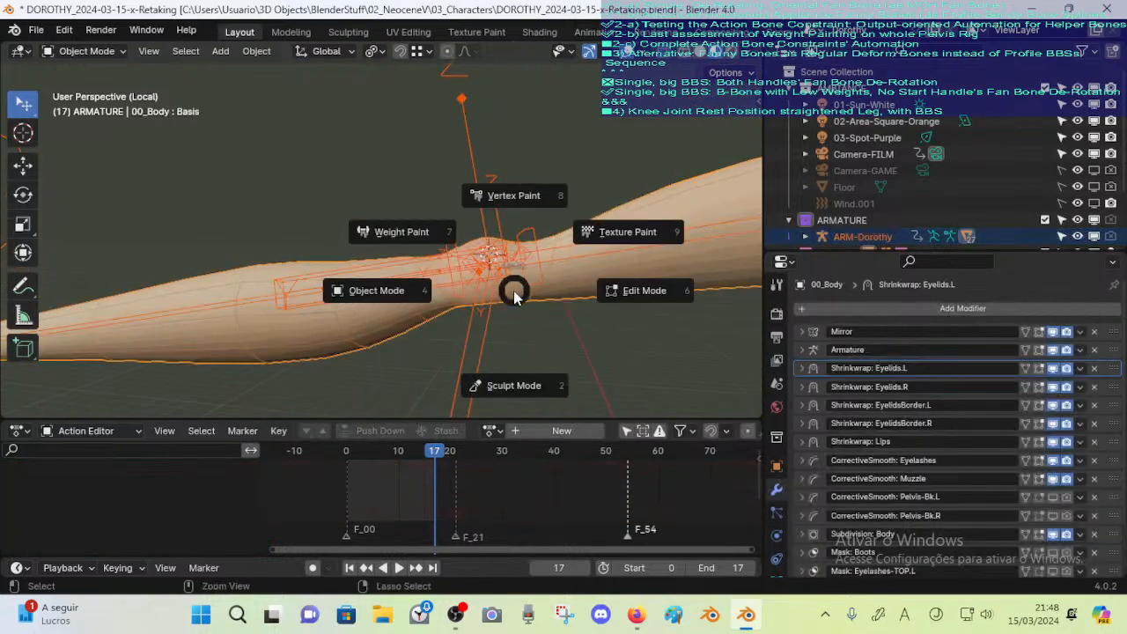
click(401, 232)
mouse_move(401, 231)
middle_down()
mouse_move(409, 277)
mouse_move(387, 229)
middle_up()
click(23, 132)
scroll(414, 264, up, 2)
click(23, 103)
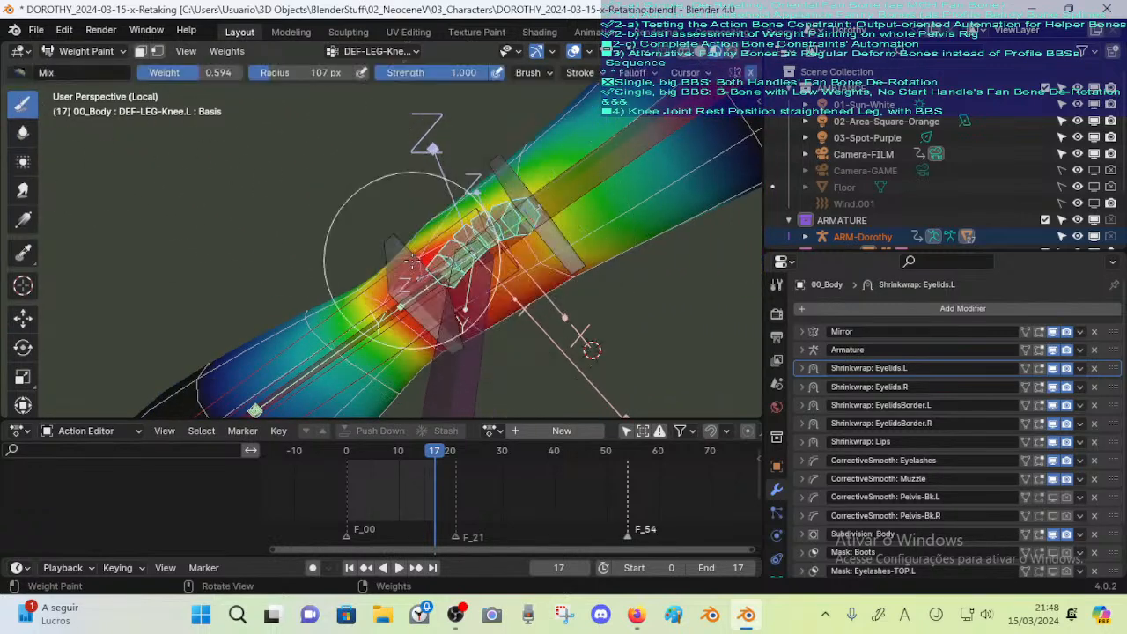
Set the brush weight to 0.400 and its radius to 60 px, and start painting over the left knee
mouse_move(484, 263)
middle_down()
mouse_move(497, 247)
mouse_move(534, 264)
mouse_move(528, 255)
mouse_move(414, 300)
mouse_move(432, 308)
mouse_move(419, 333)
mouse_move(457, 329)
mouse_move(484, 311)
mouse_move(437, 199)
middle_up()
key(ctrl+f)
click(437, 251)
click(533, 248)
key(f)
click(451, 244)
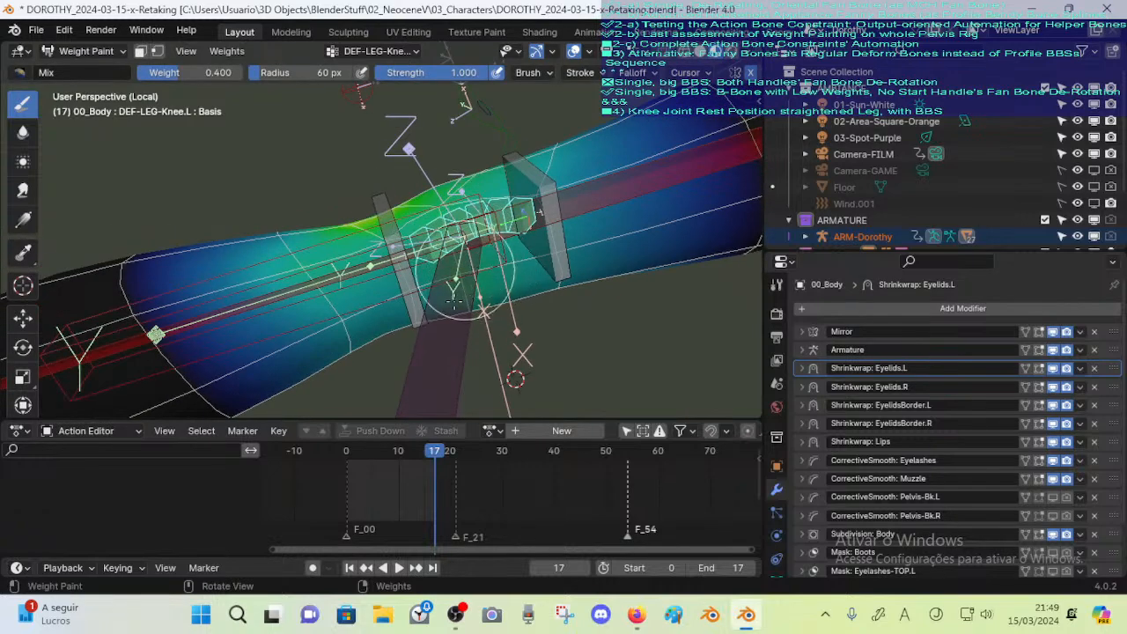
Paint the sides, front and back of the left knee with the Mix brush at weight 0.400
mouse_move(430, 296)
middle_down()
mouse_move(421, 239)
mouse_move(493, 255)
mouse_move(503, 323)
mouse_move(465, 333)
mouse_move(477, 290)
middle_up()
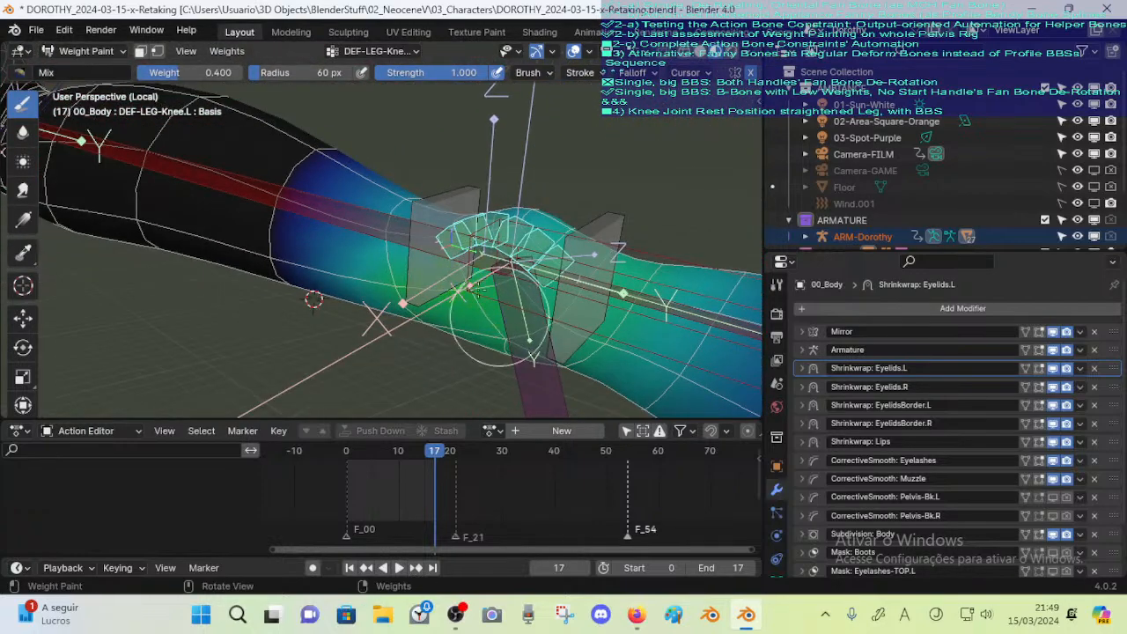
middle_drag(564, 302, 555, 300)
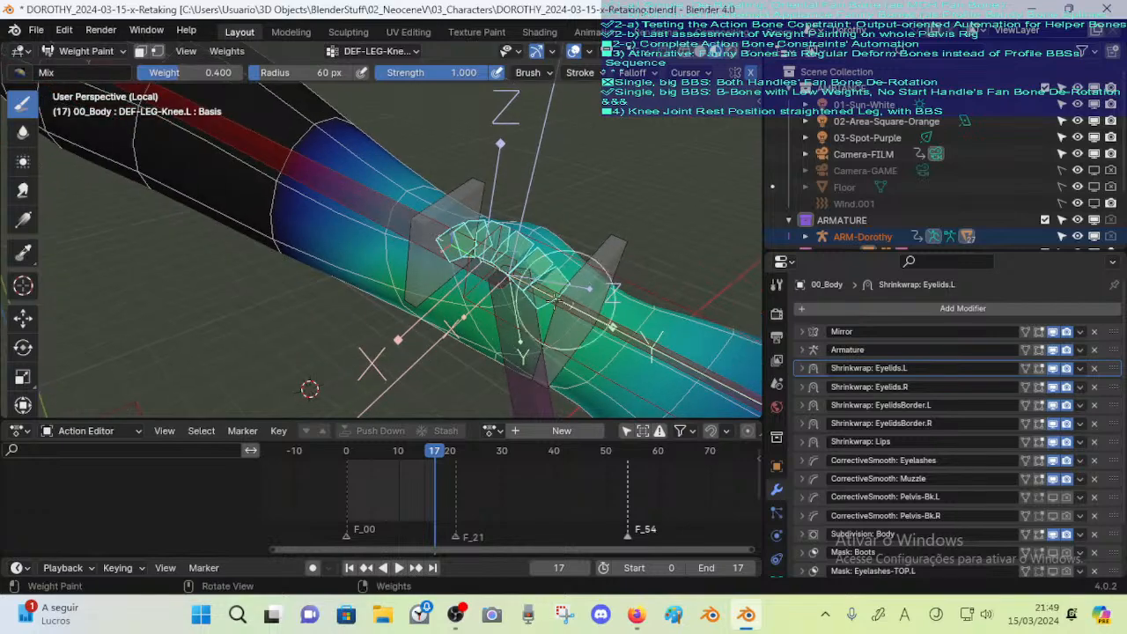
middle_drag(539, 242, 438, 276)
middle_drag(454, 238, 480, 282)
mouse_move(501, 222)
middle_down()
mouse_move(401, 356)
mouse_move(377, 289)
middle_up()
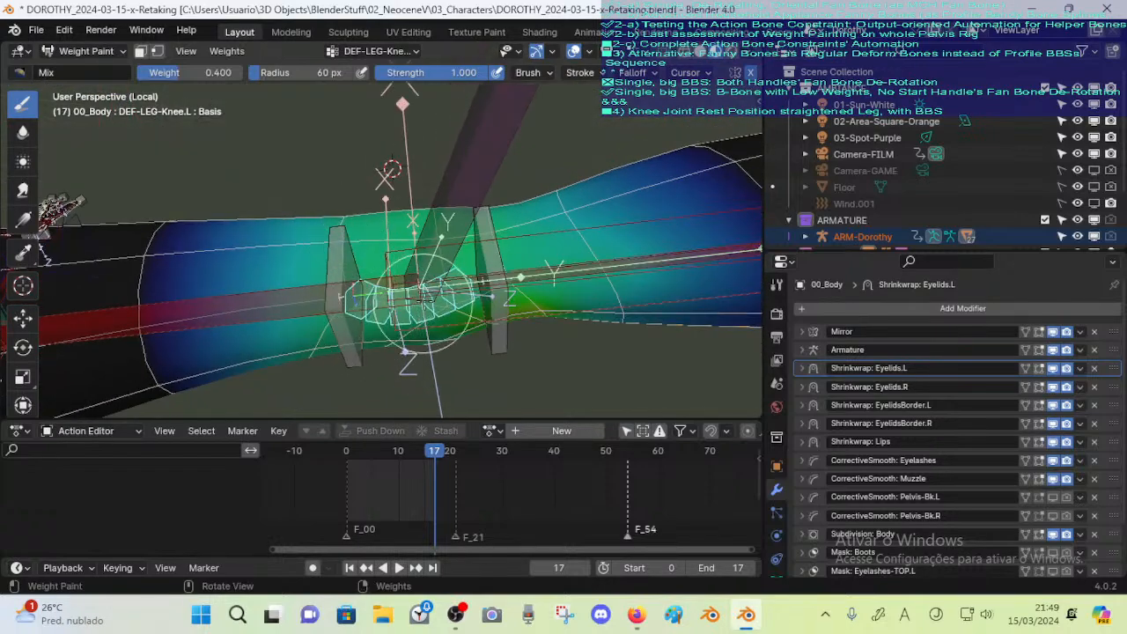
middle_drag(480, 354, 425, 277)
middle_drag(453, 222, 423, 300)
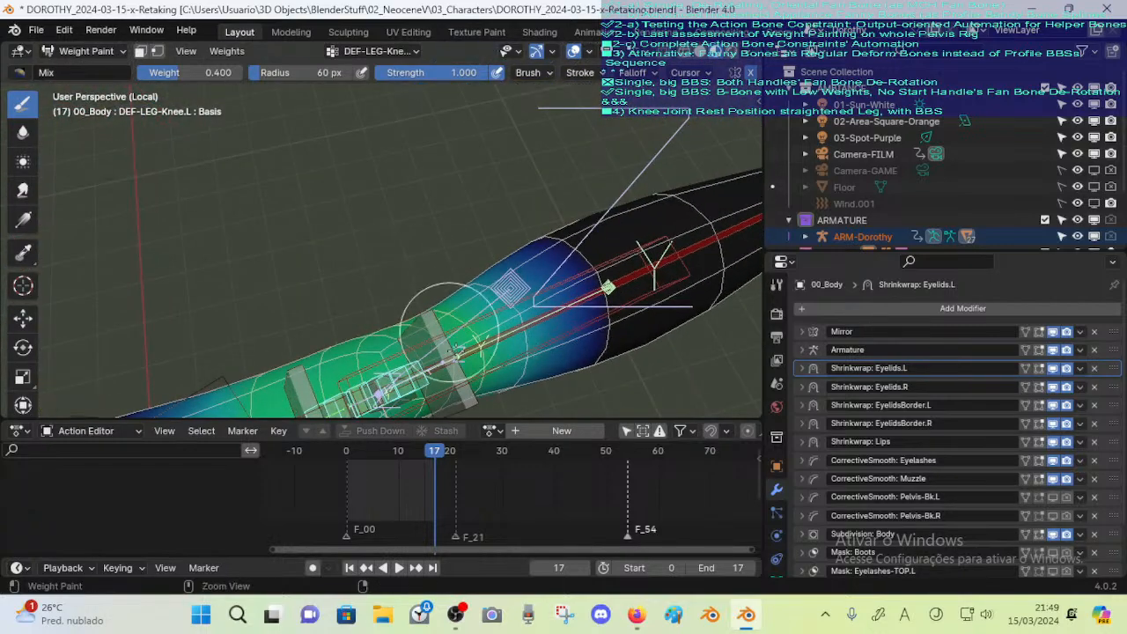
Even out the 0.400 weight around the knee towards the upper shin and lower thigh
middle_drag(455, 352, 434, 233)
middle_drag(427, 297, 421, 278)
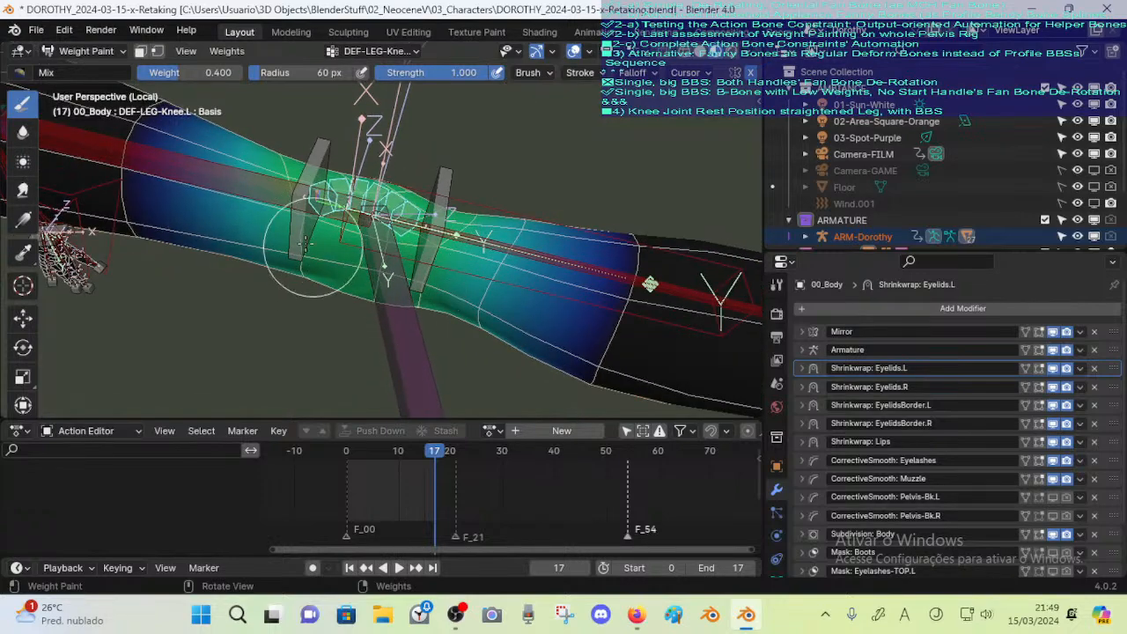
middle_drag(305, 243, 434, 326)
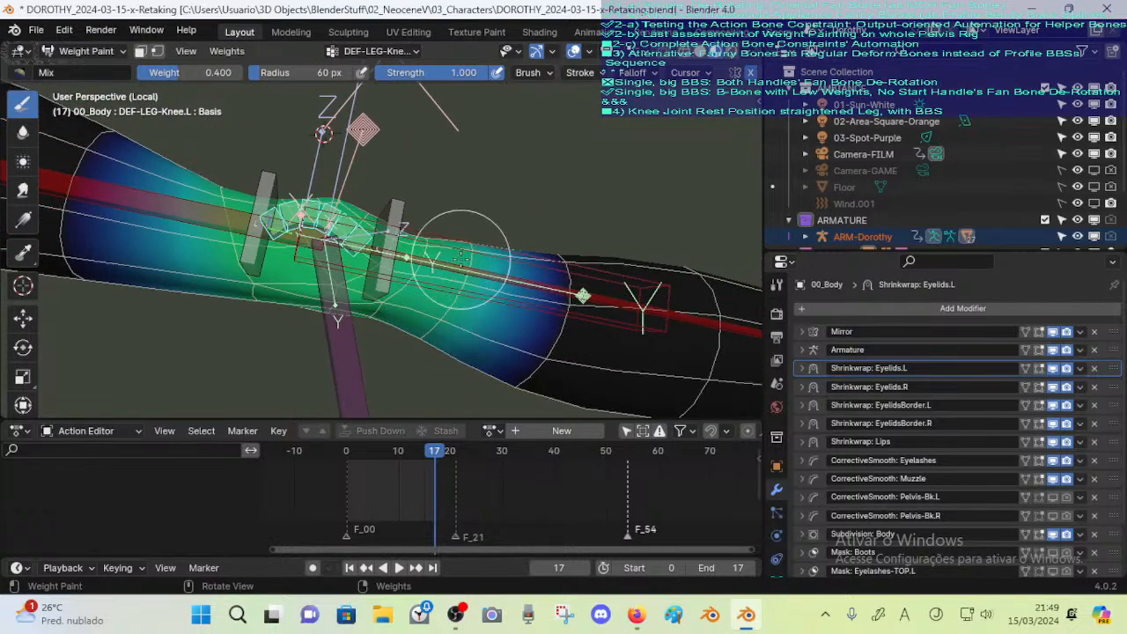
mouse_move(461, 256)
middle_down()
mouse_move(463, 157)
mouse_move(423, 220)
mouse_move(458, 365)
middle_up()
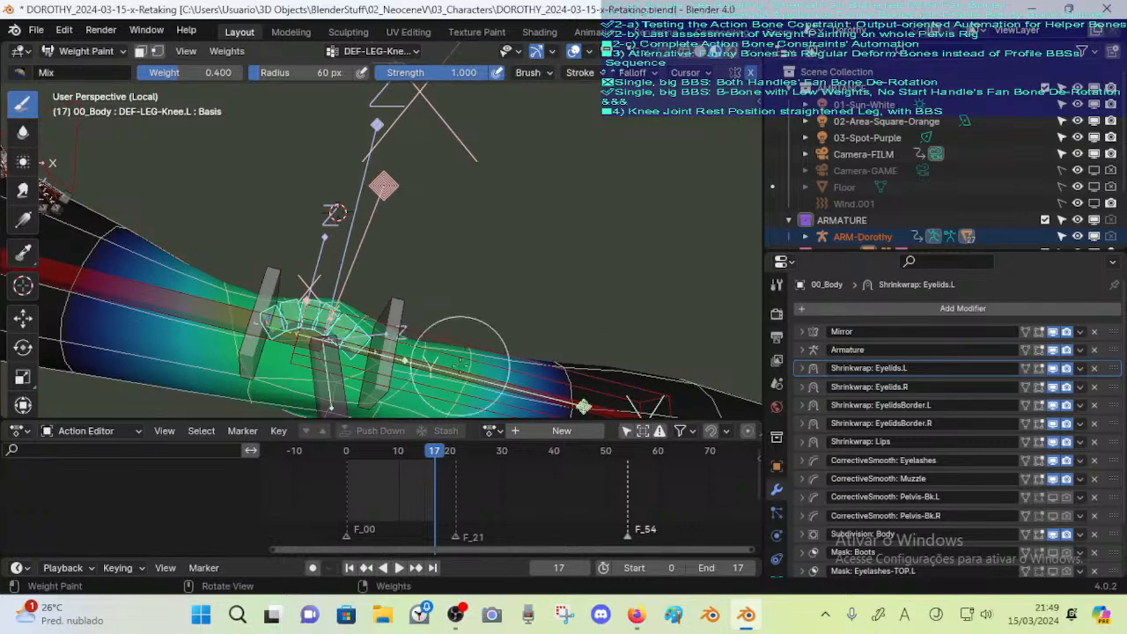
middle_drag(402, 283, 428, 280)
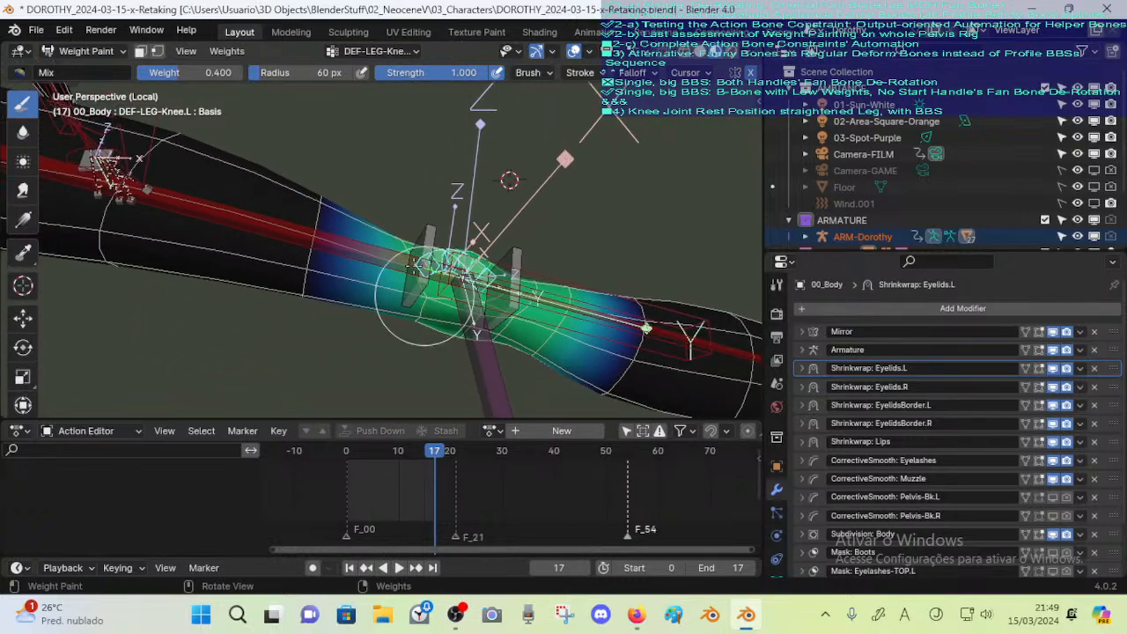
middle_drag(318, 305, 298, 254)
middle_drag(323, 317, 296, 271)
Smooth the weight transition on the thigh side of the knee with the Blur brush at 60 px radius
click(16, 130)
middle_drag(326, 328, 293, 243)
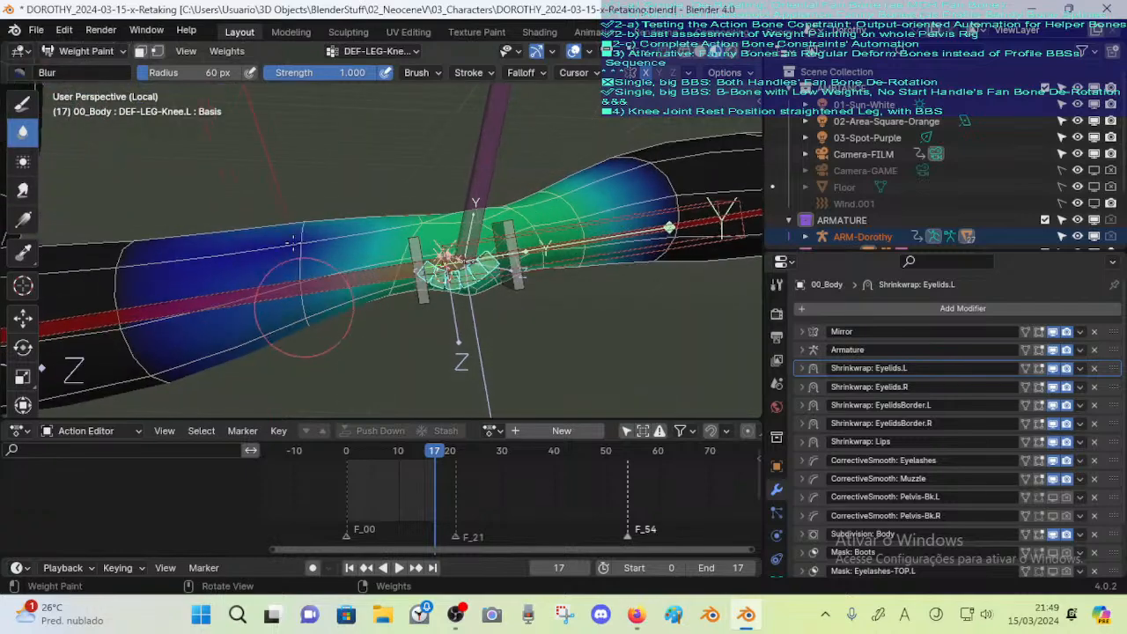
middle_drag(323, 333, 294, 298)
middle_drag(296, 246, 299, 296)
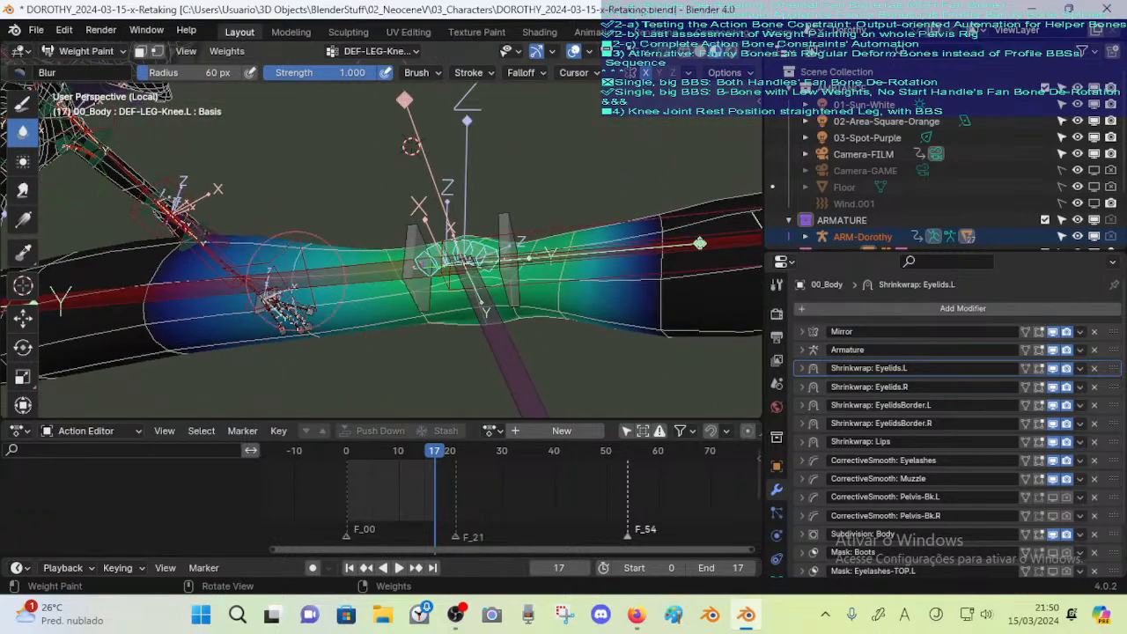
middle_drag(312, 216, 313, 328)
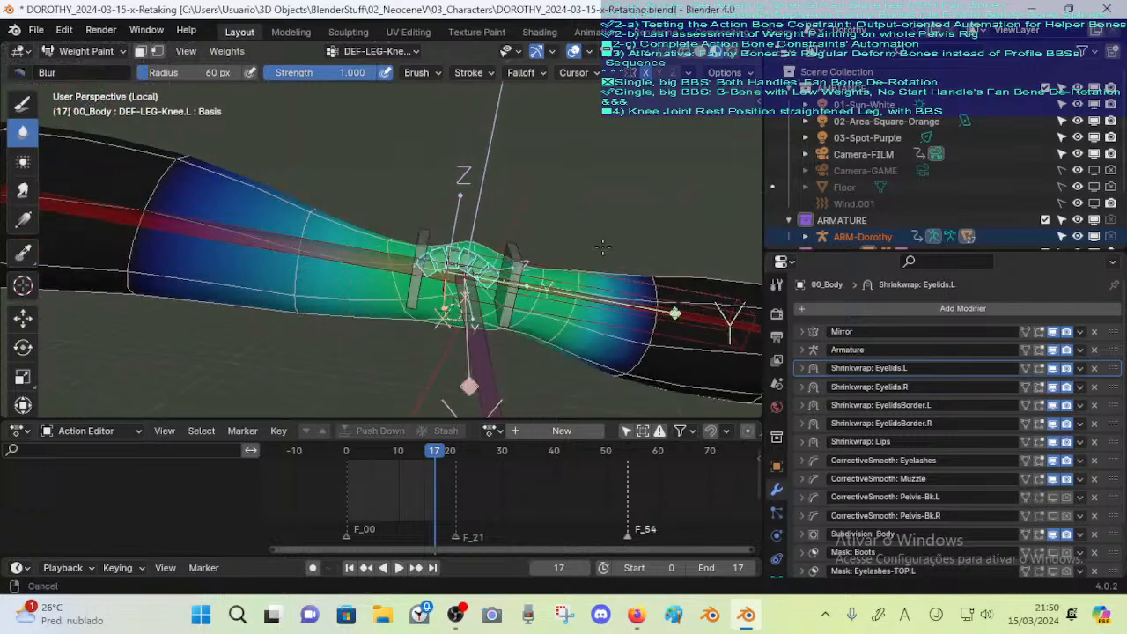
middle_drag(602, 246, 468, 278)
mouse_move(425, 338)
middle_down()
mouse_move(414, 352)
mouse_move(441, 343)
mouse_move(430, 327)
middle_up()
Reduce the Blur brush radius to 46 px and smooth the weights around the shin and thigh sides of the knee
key(f)
click(412, 308)
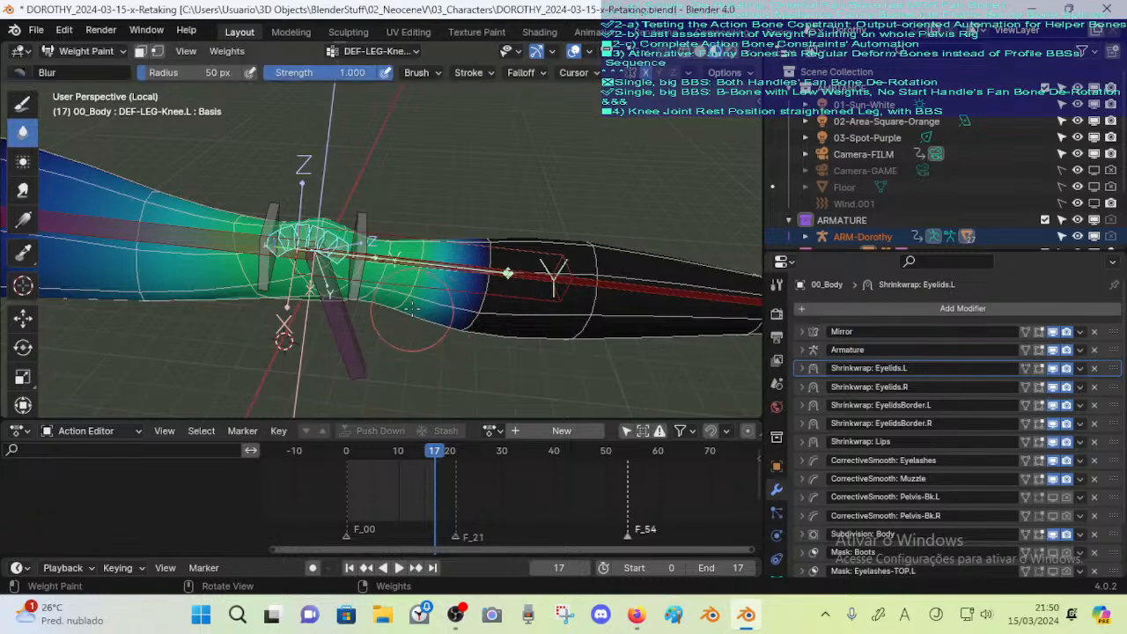
key(f)
click(408, 309)
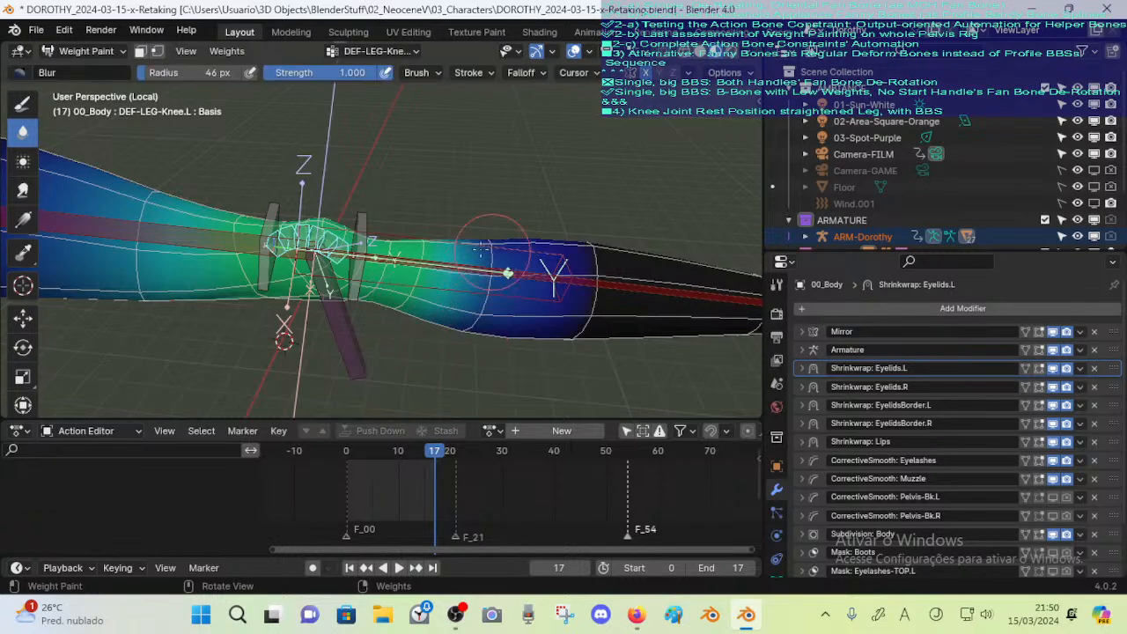
mouse_move(479, 251)
middle_down()
mouse_move(429, 238)
mouse_move(447, 212)
mouse_move(462, 212)
mouse_move(401, 279)
mouse_move(410, 324)
mouse_move(428, 253)
middle_up()
middle_drag(412, 322, 268, 295)
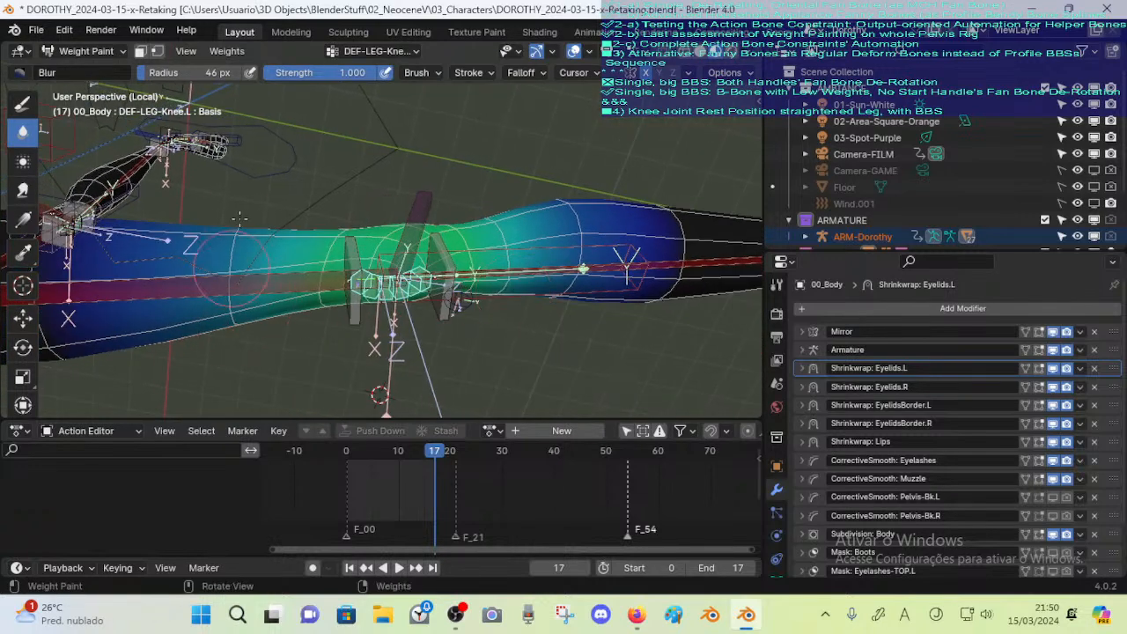
middle_drag(322, 251, 356, 260)
middle_drag(355, 308, 414, 295)
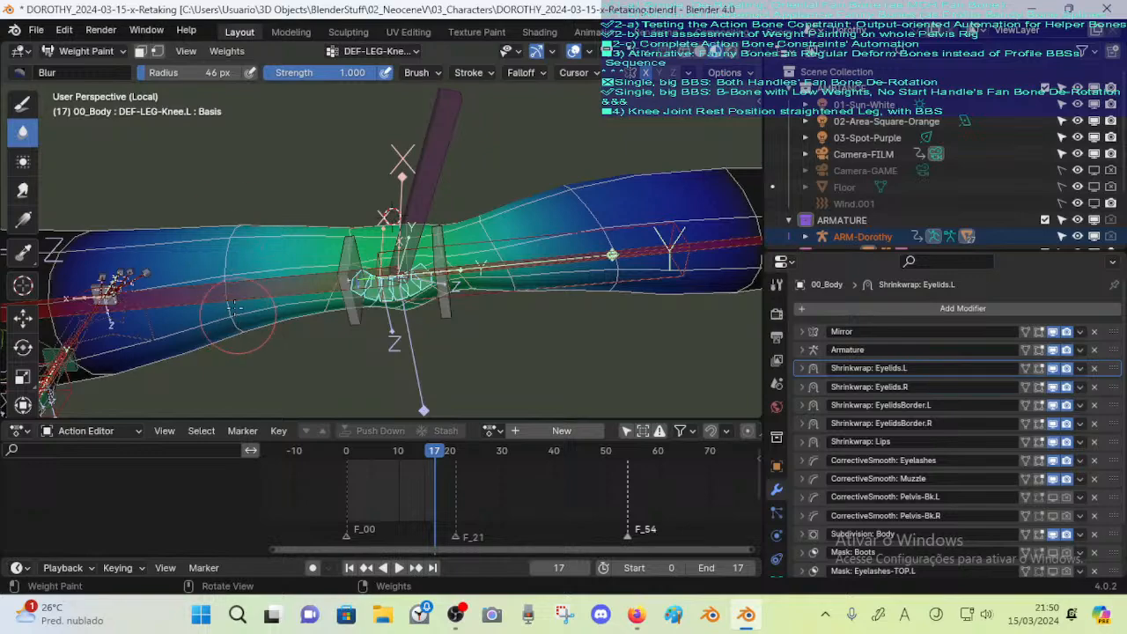
mouse_move(236, 303)
middle_down()
mouse_move(349, 306)
mouse_move(411, 214)
mouse_move(449, 232)
mouse_move(466, 271)
mouse_move(458, 298)
mouse_move(482, 235)
middle_up()
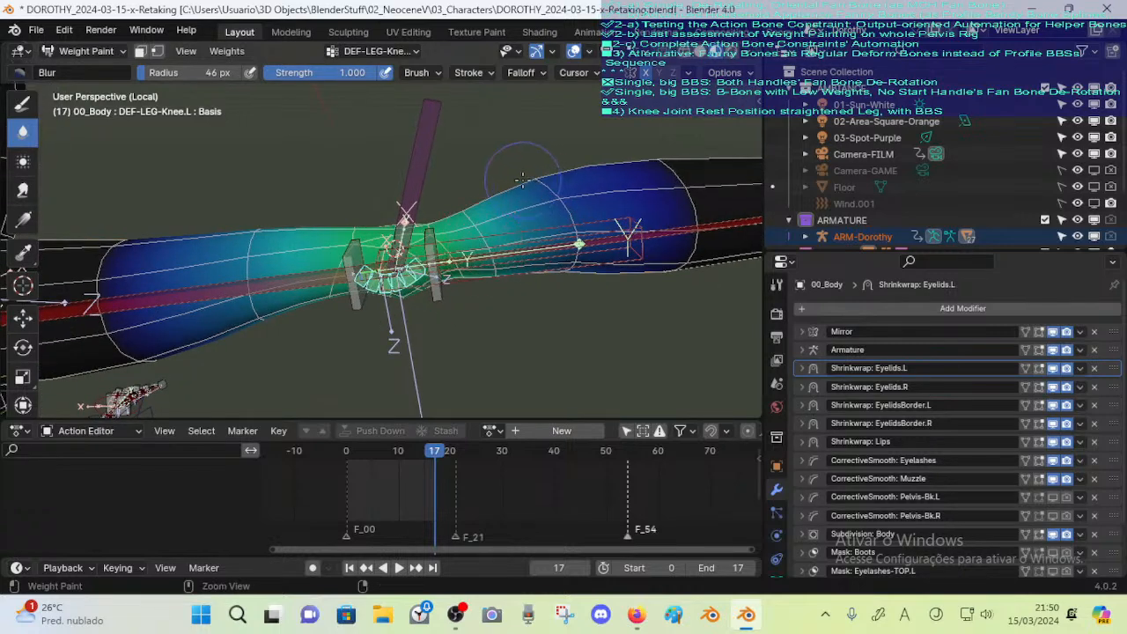
Paint out the weight that spread down the calf with the Draw brush
click(23, 104)
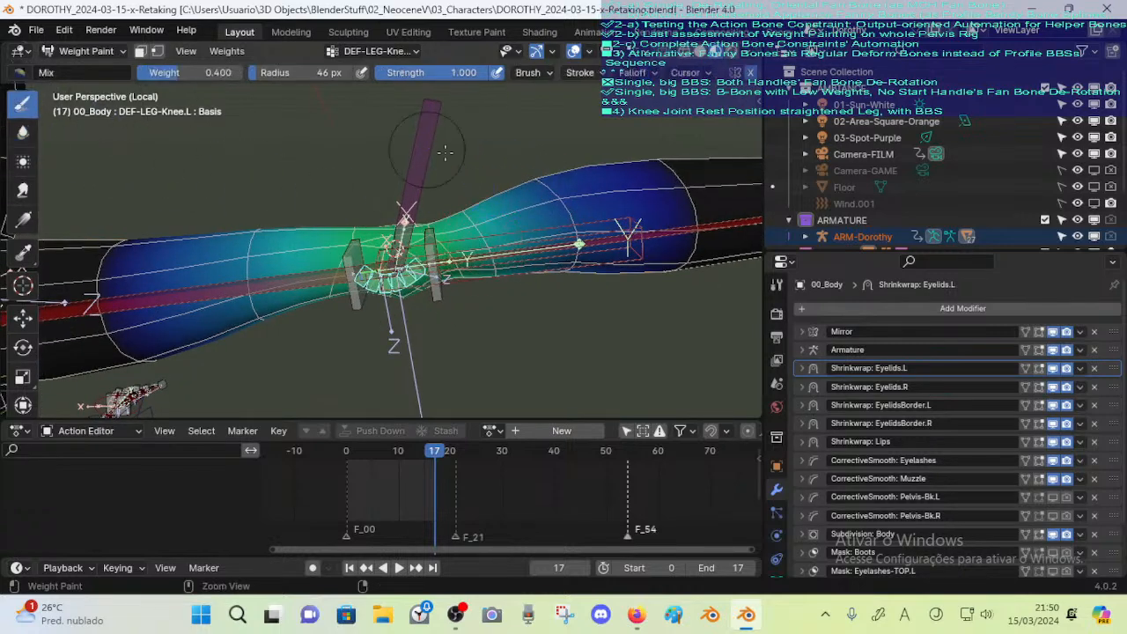
click(22, 76)
click(48, 120)
ctrl+drag(585, 205, 530, 158)
middle_drag(551, 220, 525, 292)
middle_drag(518, 212, 406, 198)
Blur the weight transitions around the upper shin and lower thigh with a 24 px brush radius
click(23, 132)
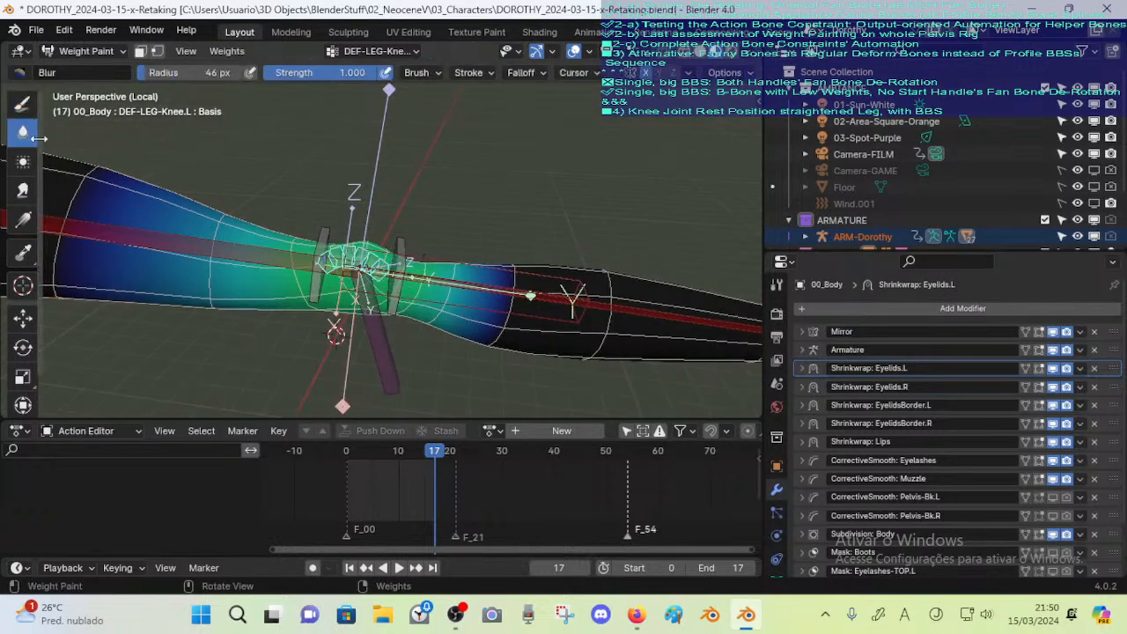
mouse_move(447, 378)
middle_down()
mouse_move(453, 280)
mouse_move(447, 331)
middle_up()
key(f)
click(433, 310)
middle_drag(452, 239, 447, 274)
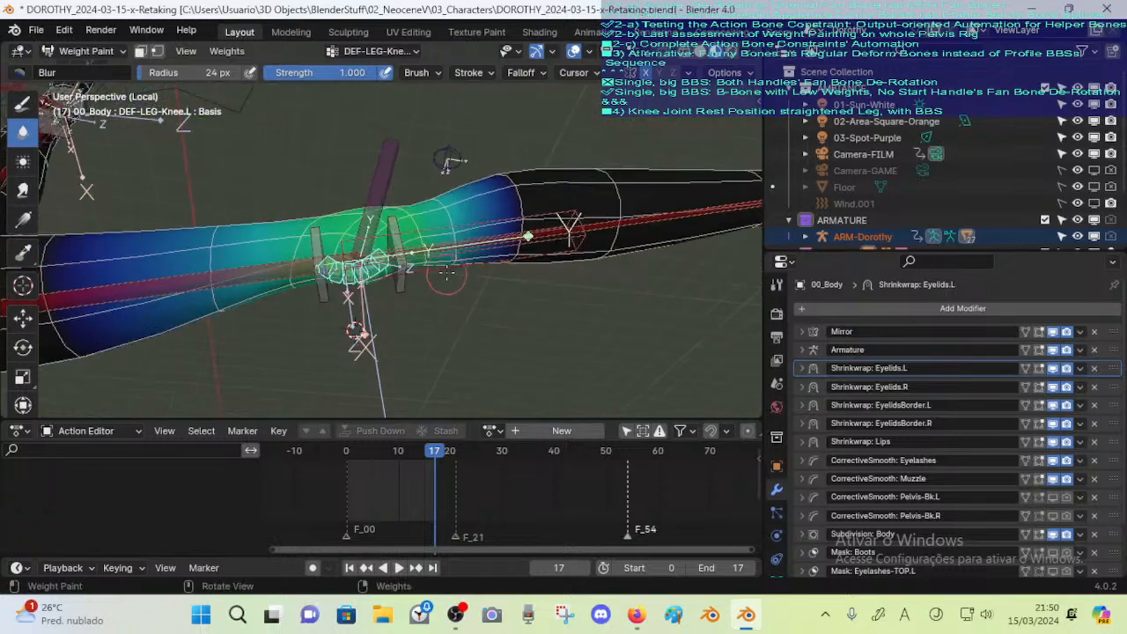
middle_drag(452, 196, 435, 184)
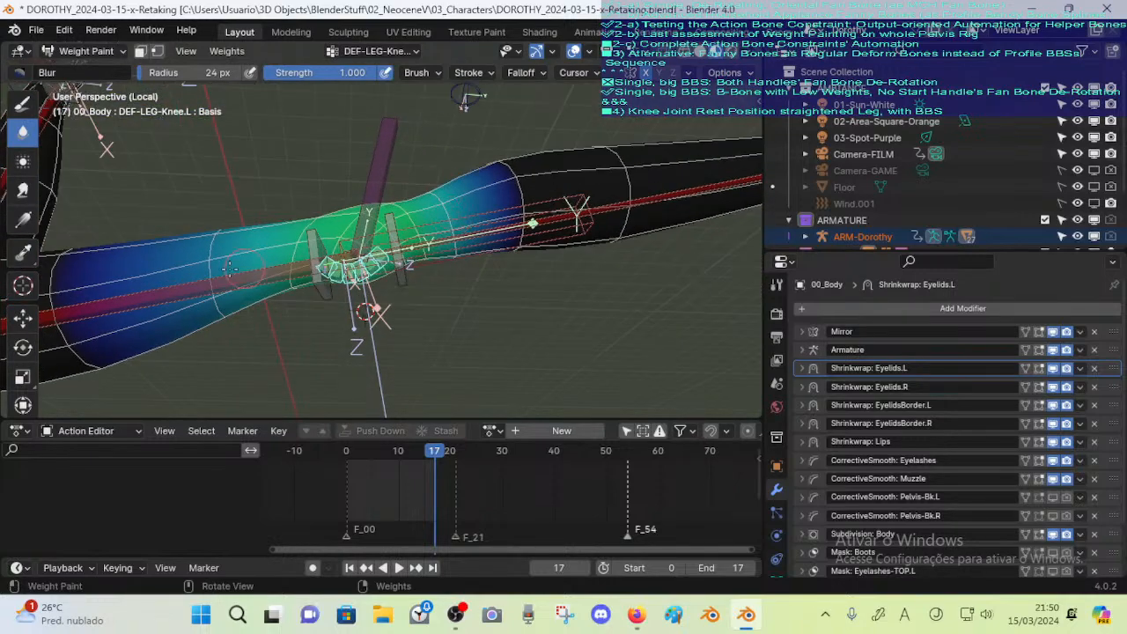
mouse_move(288, 218)
middle_down()
mouse_move(455, 240)
mouse_move(426, 205)
middle_up()
mouse_move(434, 249)
middle_down()
mouse_move(437, 262)
mouse_move(446, 255)
middle_up()
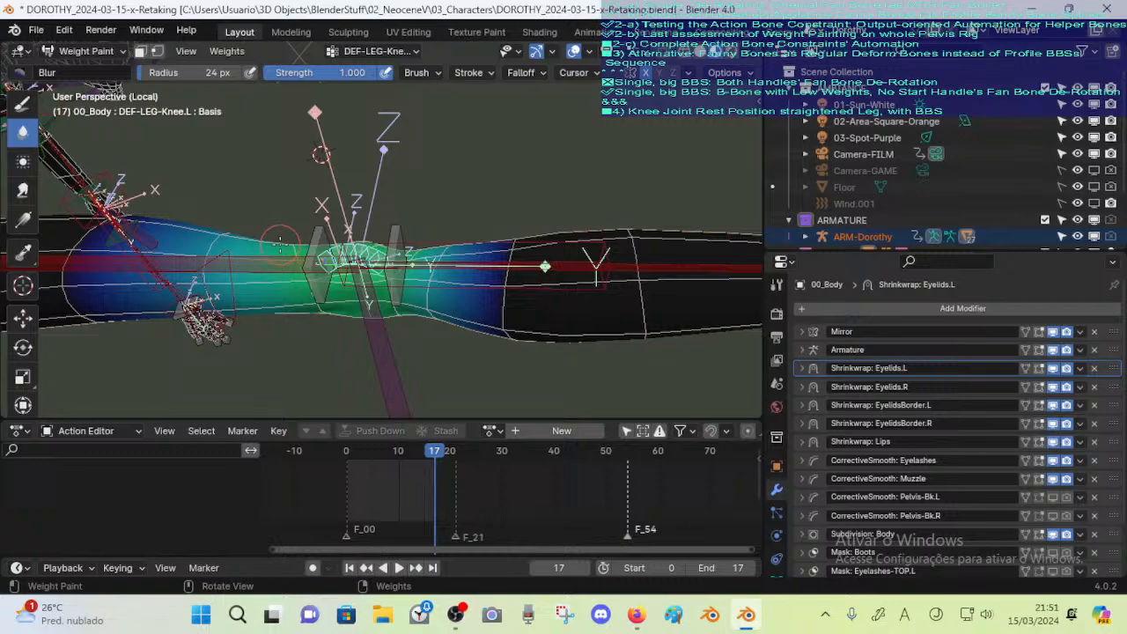
mouse_move(360, 143)
middle_down()
mouse_move(295, 236)
mouse_move(325, 294)
middle_up()
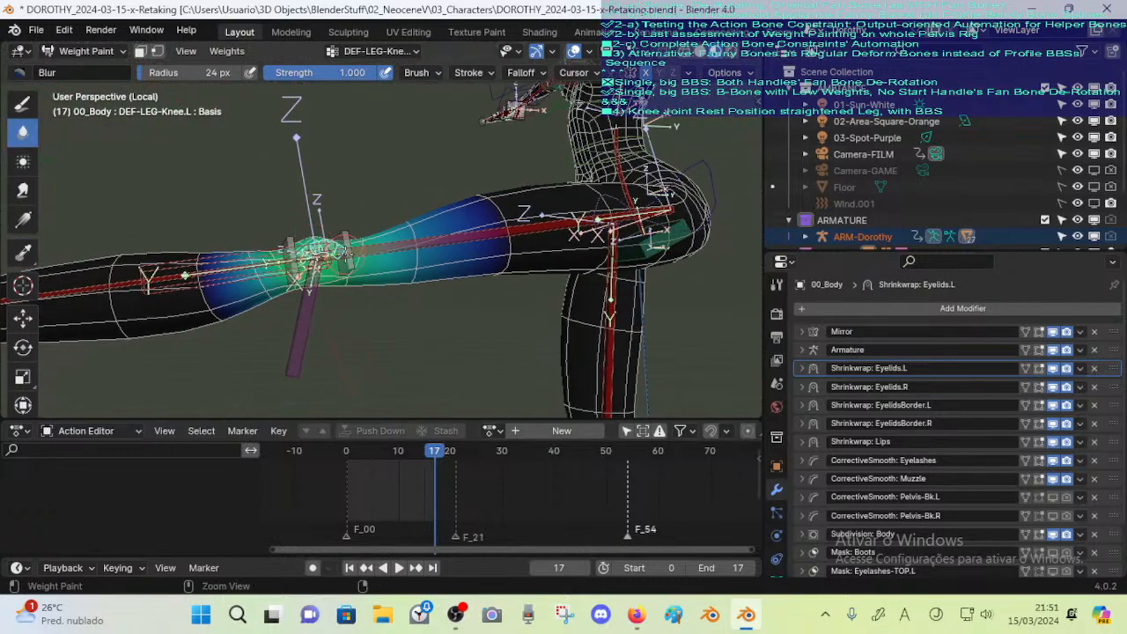
Save the file, leave weight painting and put the ARM-Dorothy armature into Pose Mode
key(ctrl+s)
key(ctrl+Tab)
click(315, 275)
scroll(303, 286, down, 2)
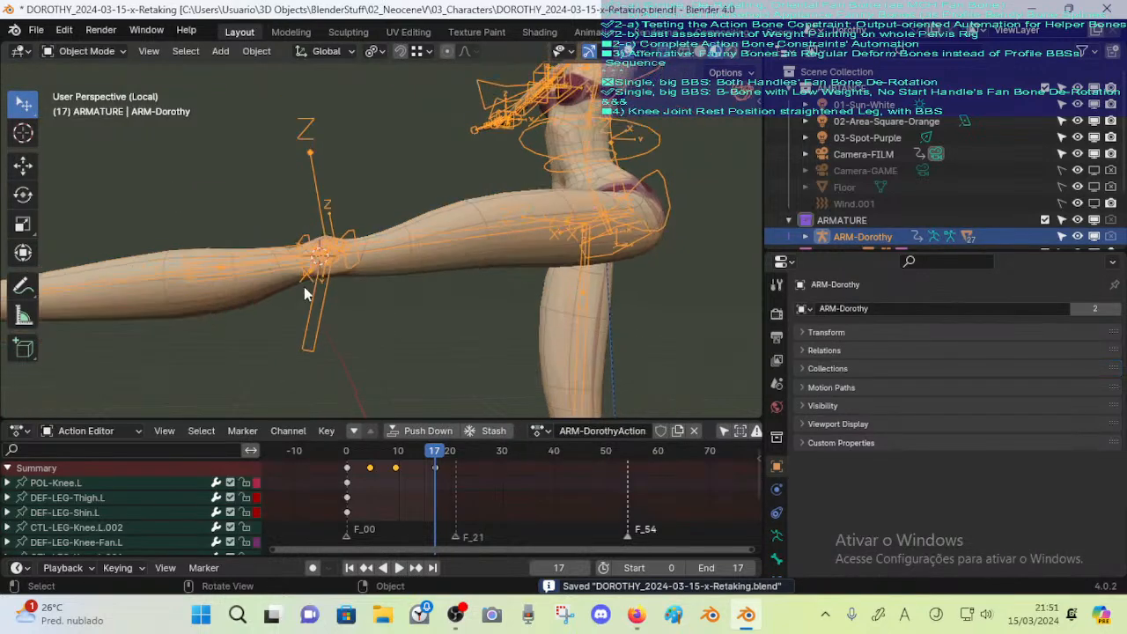
key(ctrl+Tab)
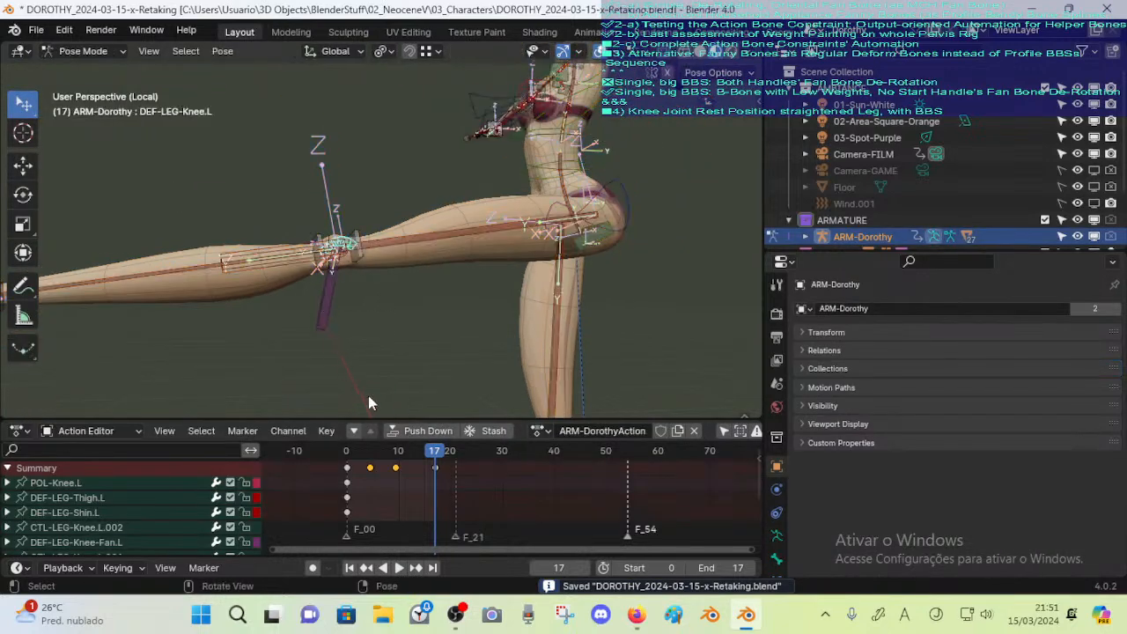
key(Tab)
scroll(457, 344, down, 1)
shift+middle_drag(469, 316, 433, 261)
key(ctrl+Tab)
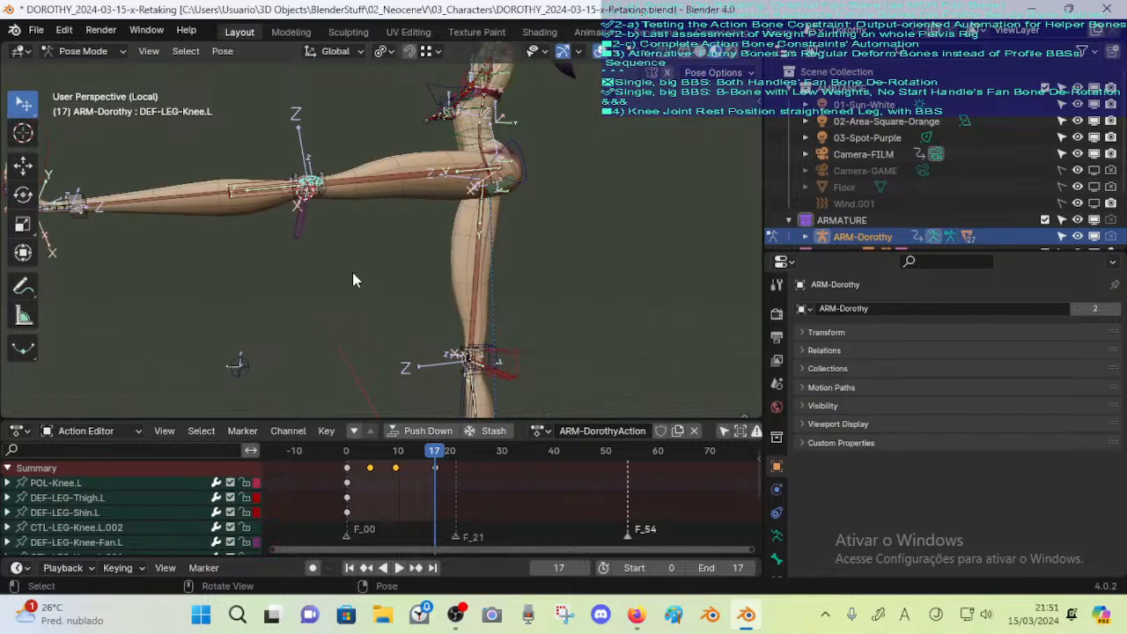
Lower the MTR-Leg.L controller to bend the left knee and rotate it around the X axis
middle_drag(352, 272, 185, 296)
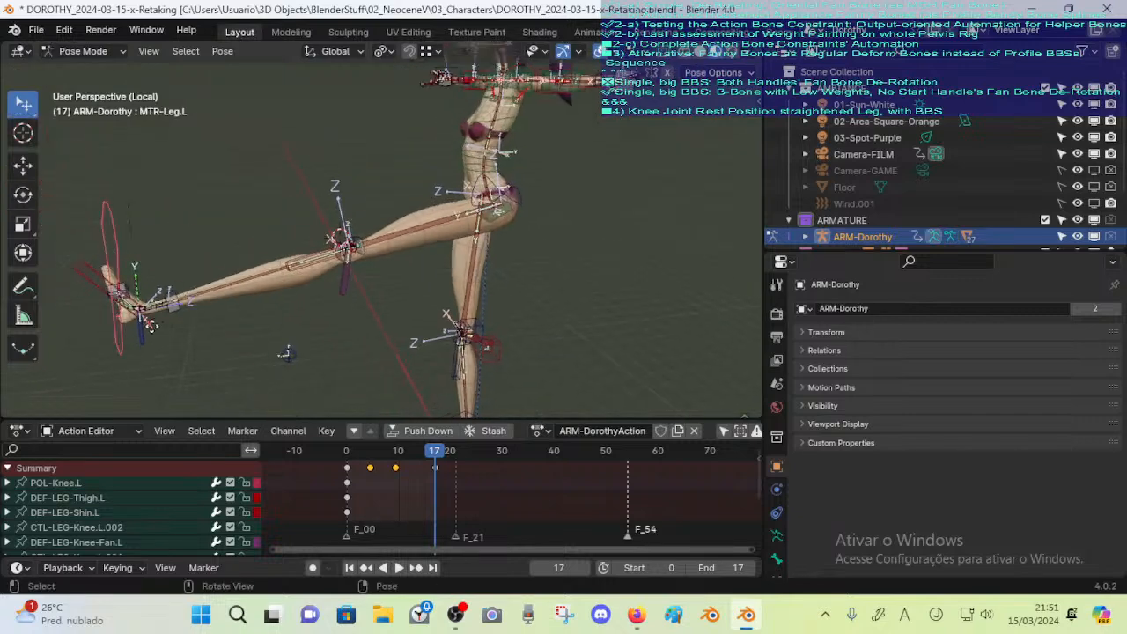
key(g)
click(419, 399)
key(r)
key(x)
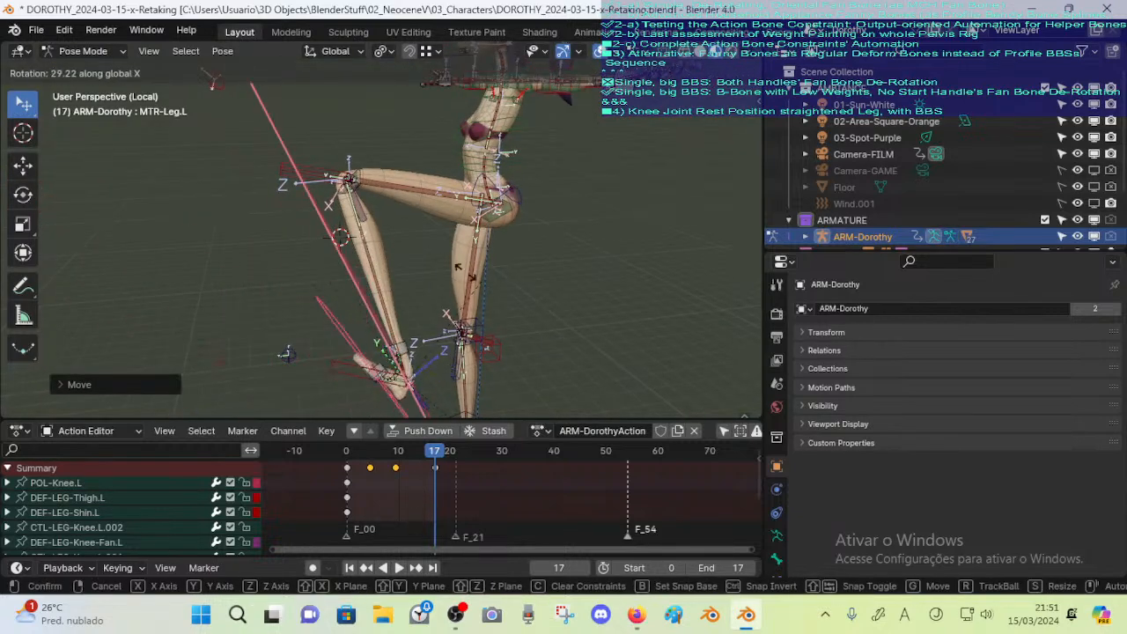
click(398, 320)
Move the MTR-Leg.L controller back past the standing leg and rotate it to fold the knee tightly
middle_drag(398, 320, 447, 329)
key(g)
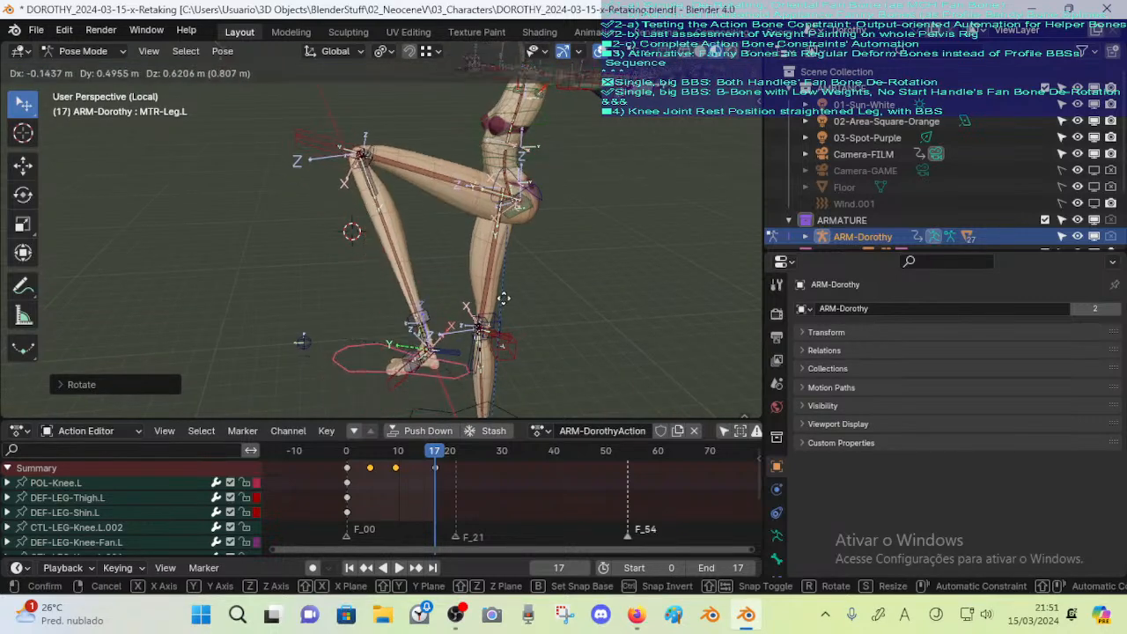
click(611, 255)
key(r)
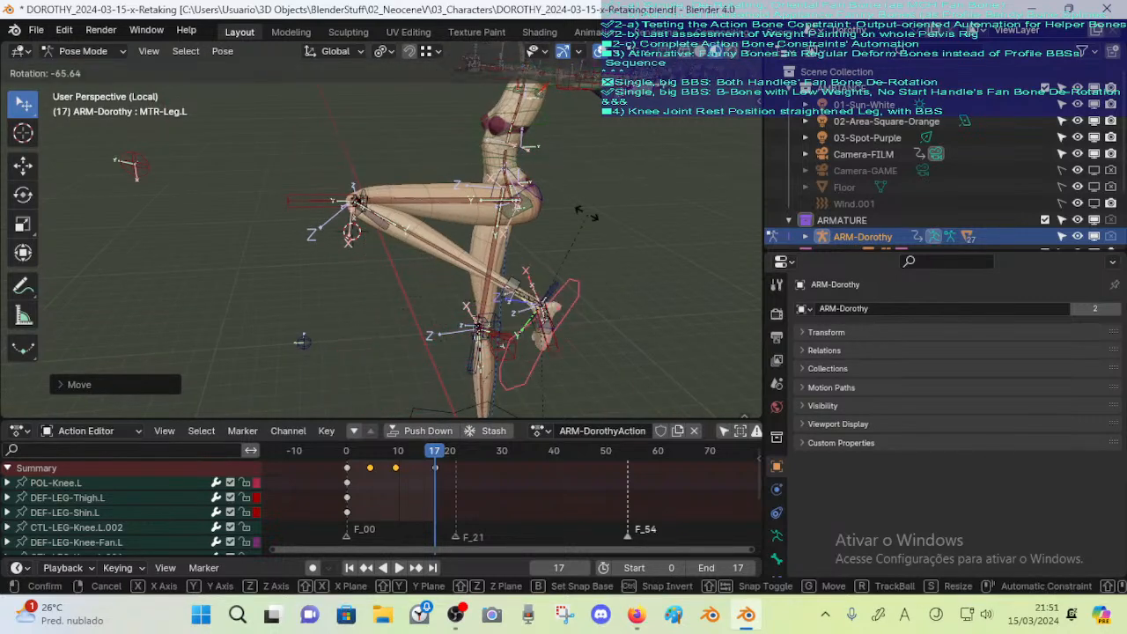
click(302, 341)
Move the MTR-Leg.L controller inward beside the standing leg and rotate it in the front view
middle_drag(302, 341, 475, 350)
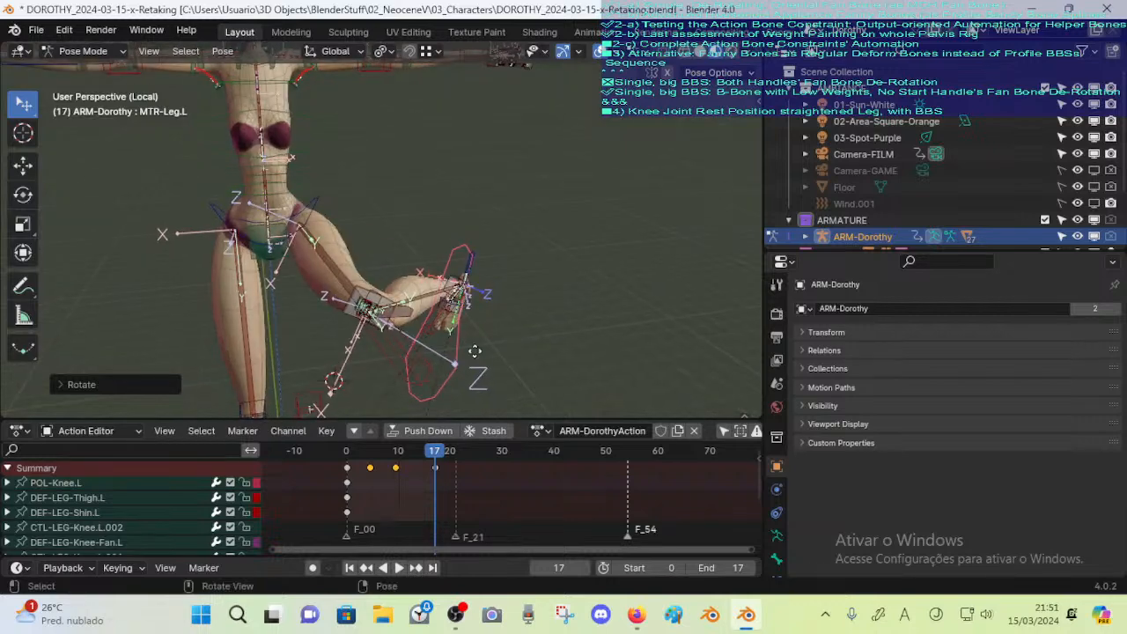
key(g)
click(335, 396)
key(r)
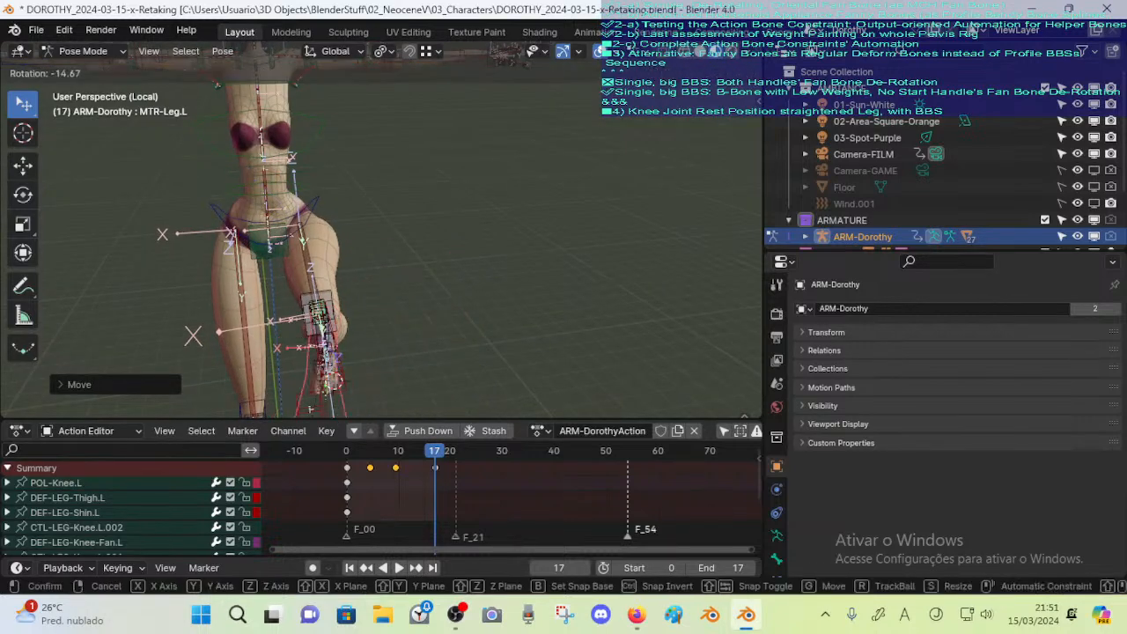
click(392, 361)
Move the MTR-Leg.L controller outward and rotate it around the Z axis
key(g)
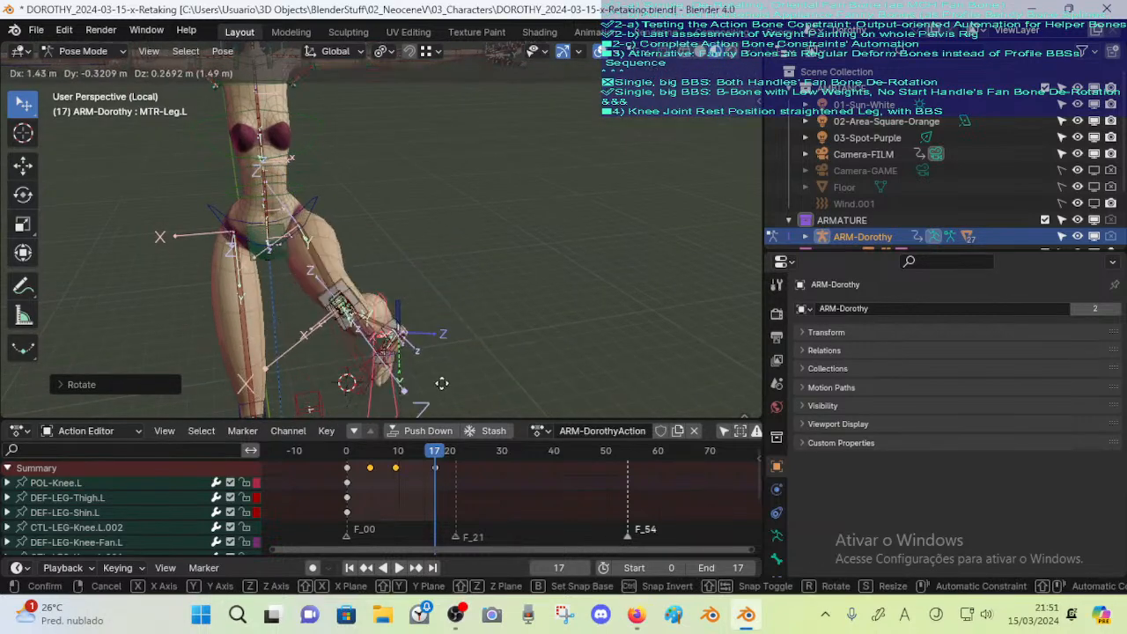
click(460, 366)
key(r)
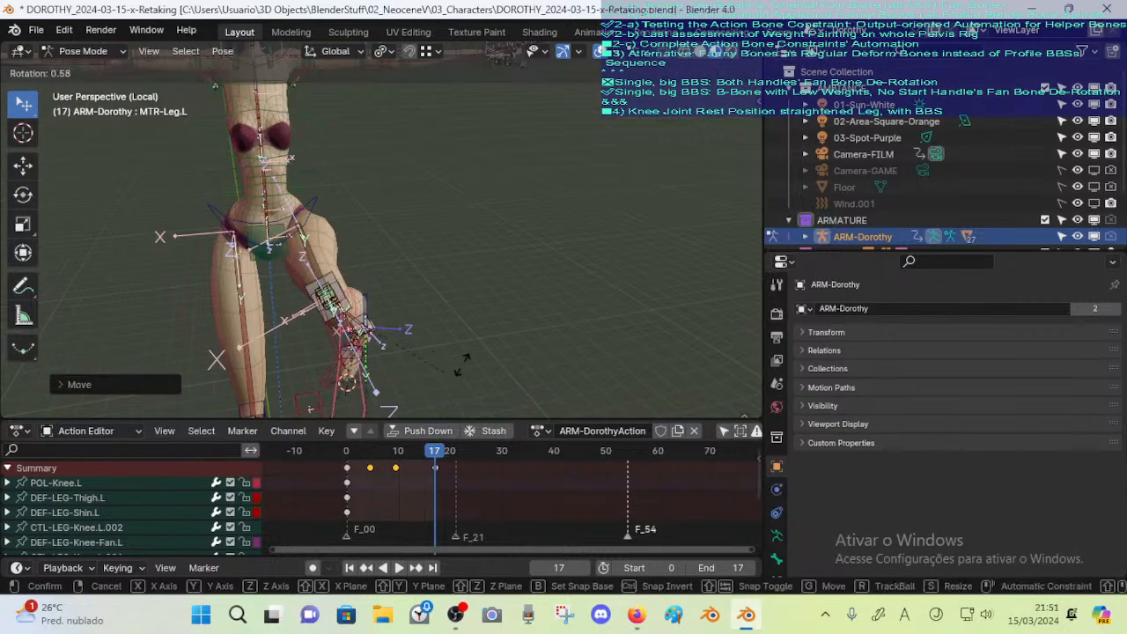
key(z)
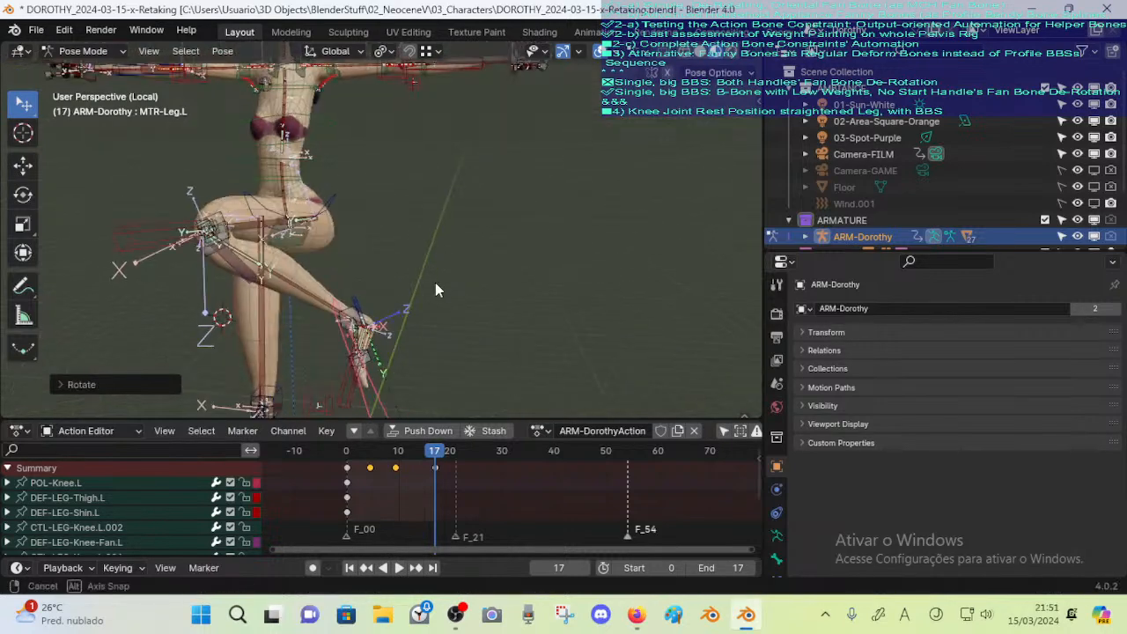
click(495, 322)
Rotate the MTR-Leg.L controller around the X axis in two passes to tilt the left foot
key(r)
key(x)
click(468, 373)
middle_drag(468, 373, 373, 322)
scroll(360, 318, up, 2)
key(r)
key(x)
click(380, 254)
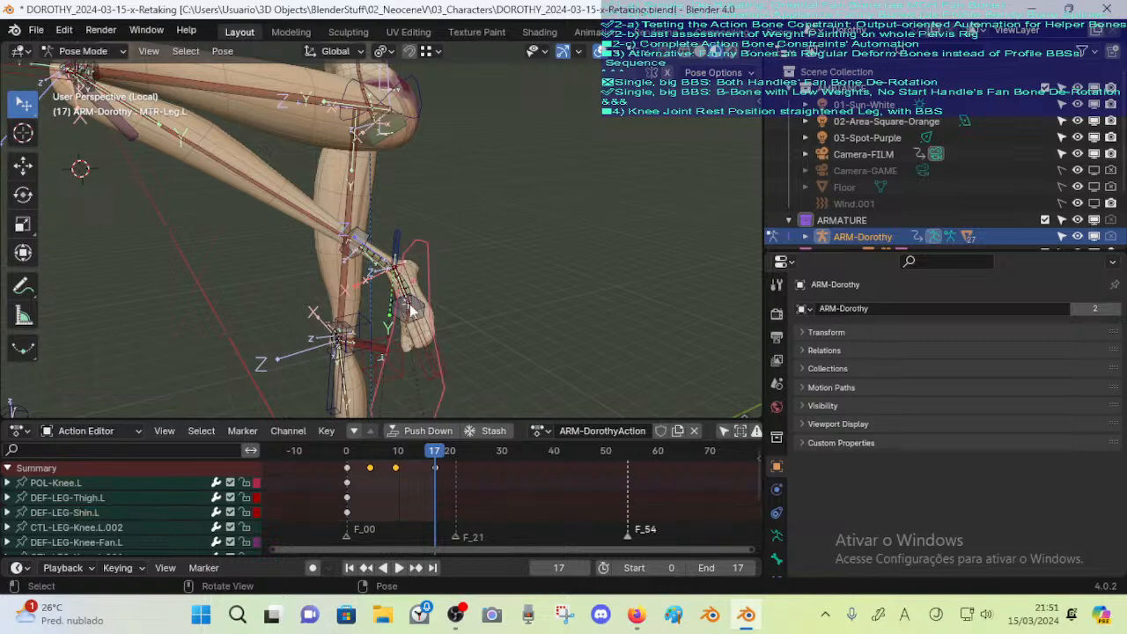
Reposition the MTR-Leg.L controller while viewing the folded knee from the front, and save the file
middle_drag(328, 222, 440, 282)
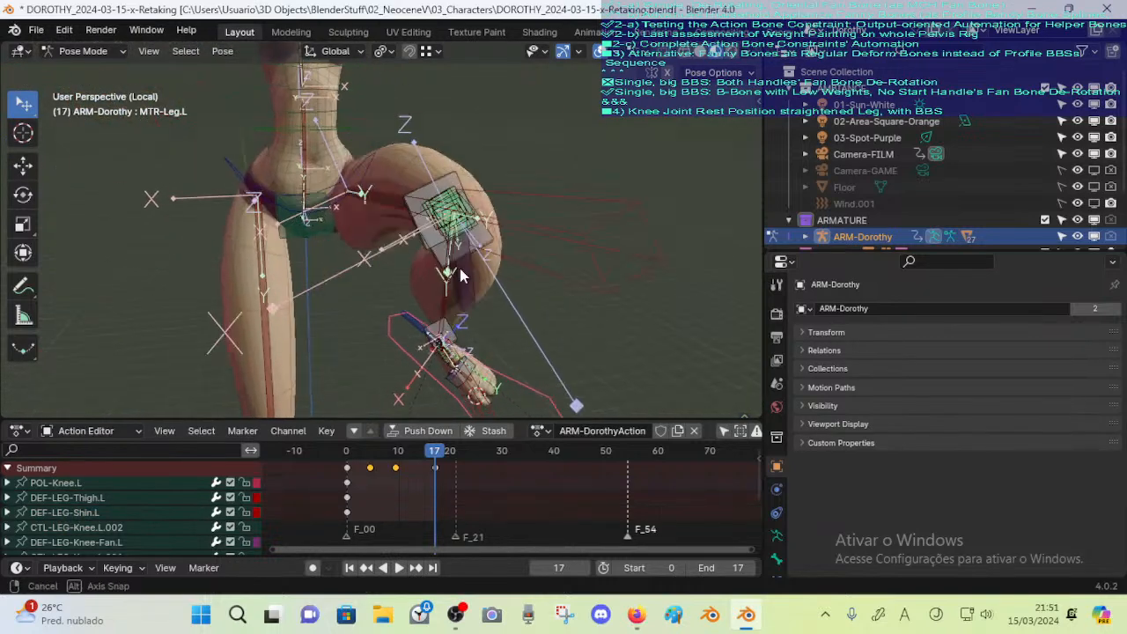
key(g)
click(505, 241)
scroll(505, 239, down, 1)
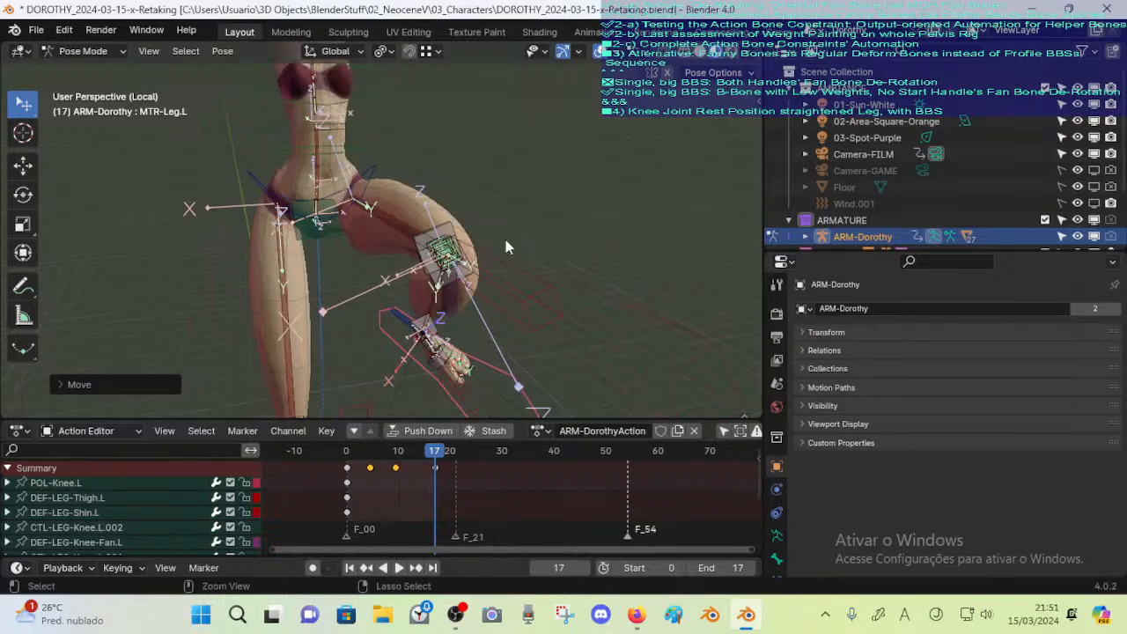
key(ctrl+s)
Make the ALL-MECHANISM bone collection of the armature visible
middle_drag(480, 243, 551, 222)
key(b)
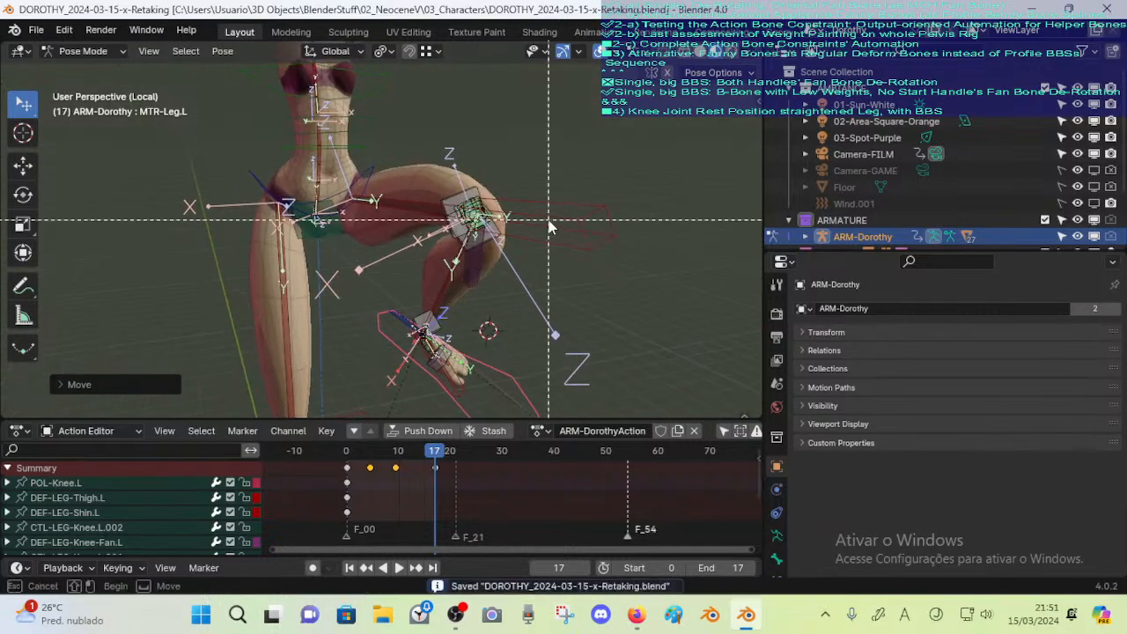
key(Escape)
key(n)
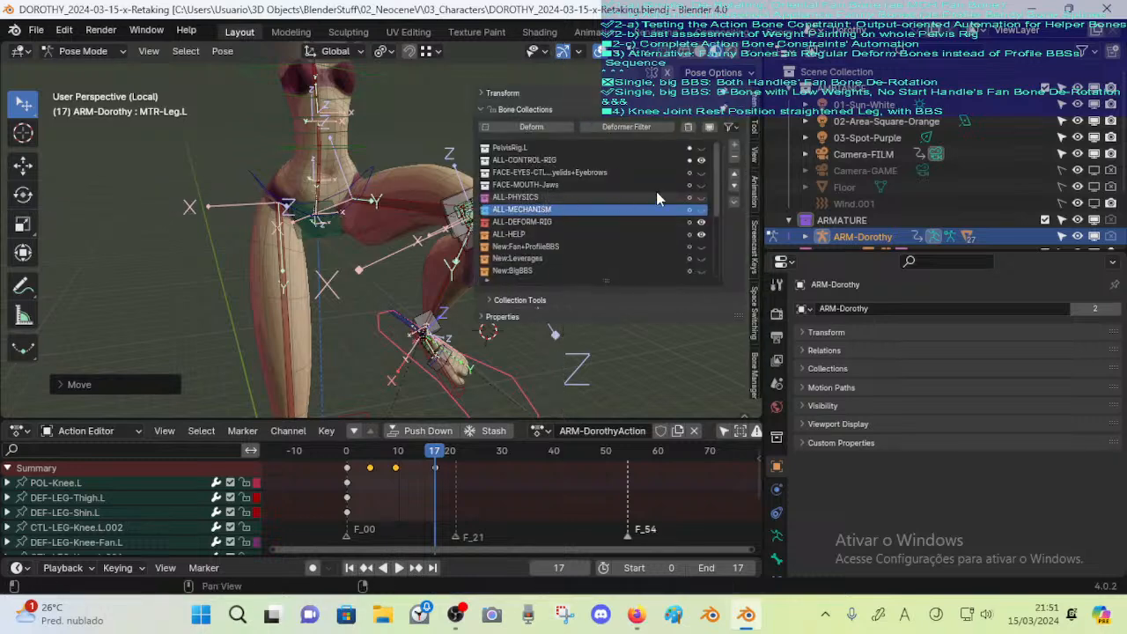
click(702, 210)
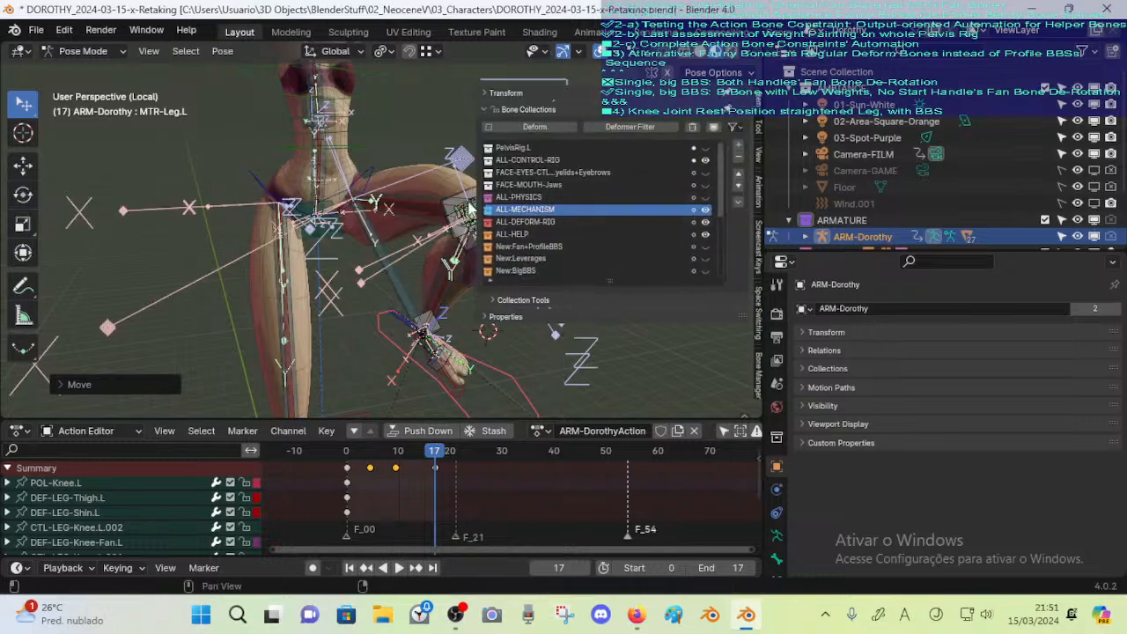
key(n)
Isolate the left thigh bones with the CTL-Knee.L, MTR-Leg.L and POL-Knee.L controllers by hiding all unselected bones
click(429, 205)
click(422, 208)
shift+click(520, 240)
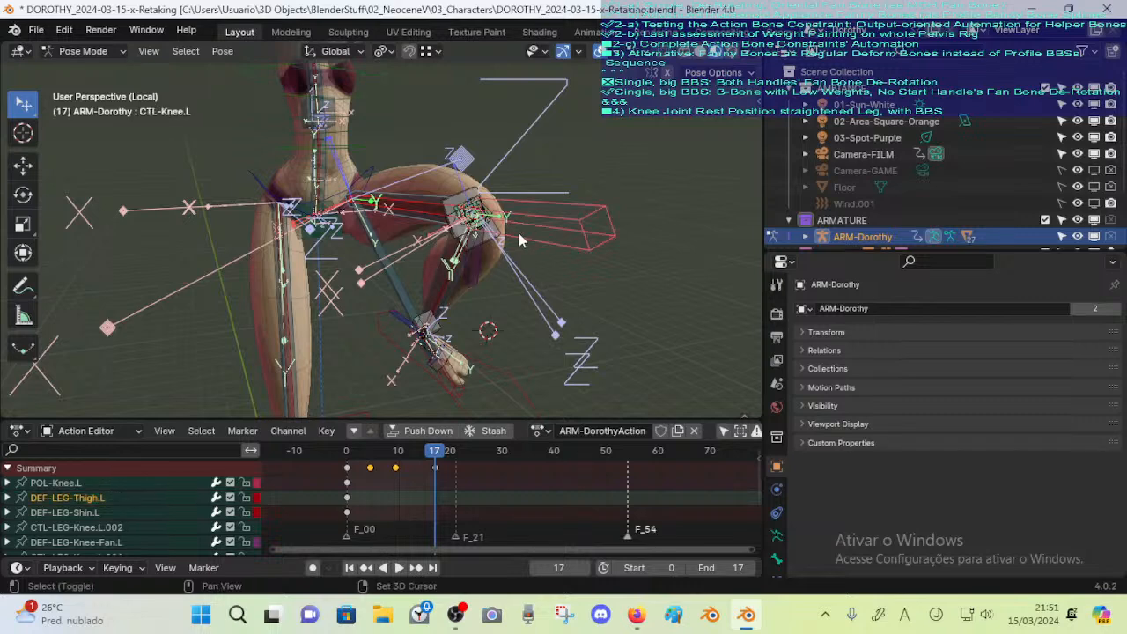
scroll(481, 352, down, 5)
click(478, 350)
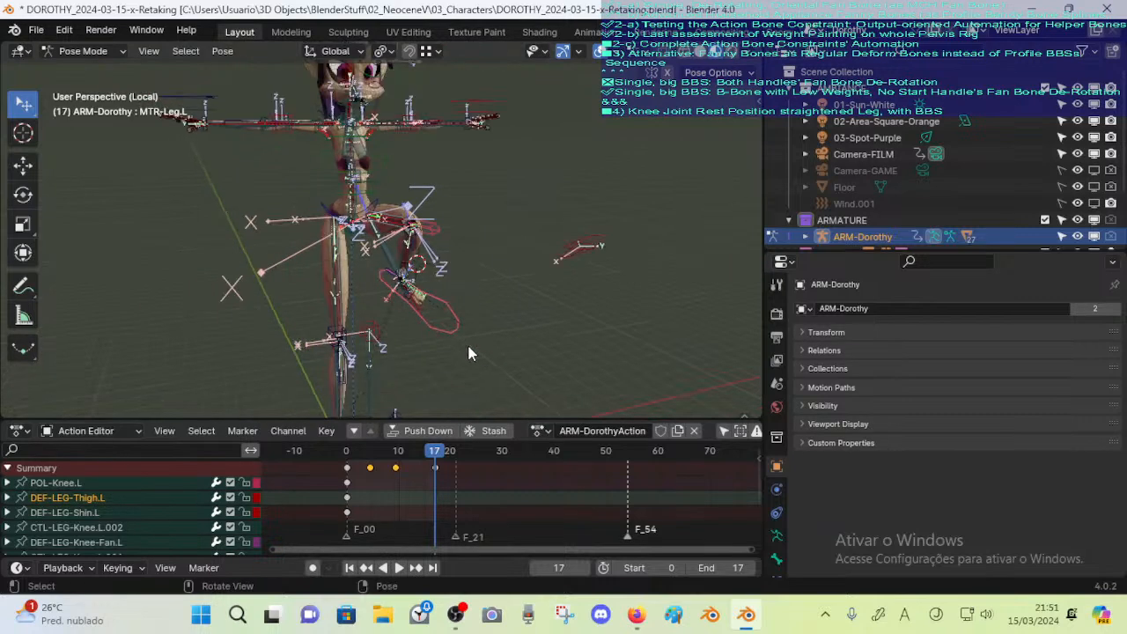
shift+click(568, 254)
scroll(468, 281, up, 6)
key(shift+h)
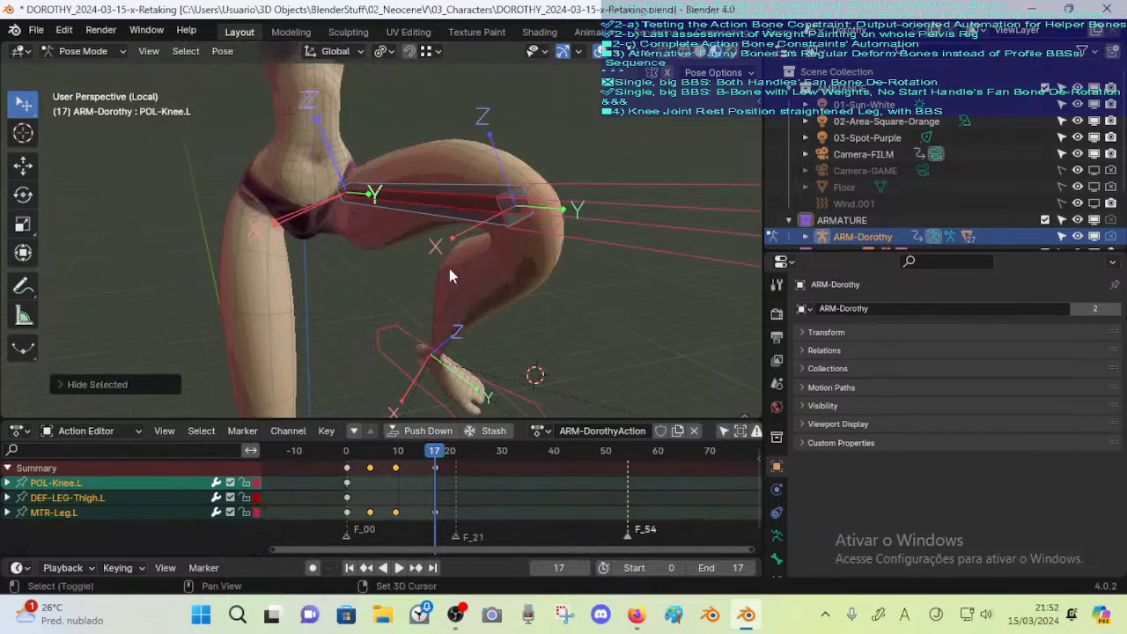
Select the CTL-Knee.L controller and move the left knee upward, away from the MCH-7-Thigh.L bone's tip
middle_drag(448, 272, 454, 259)
click(462, 213)
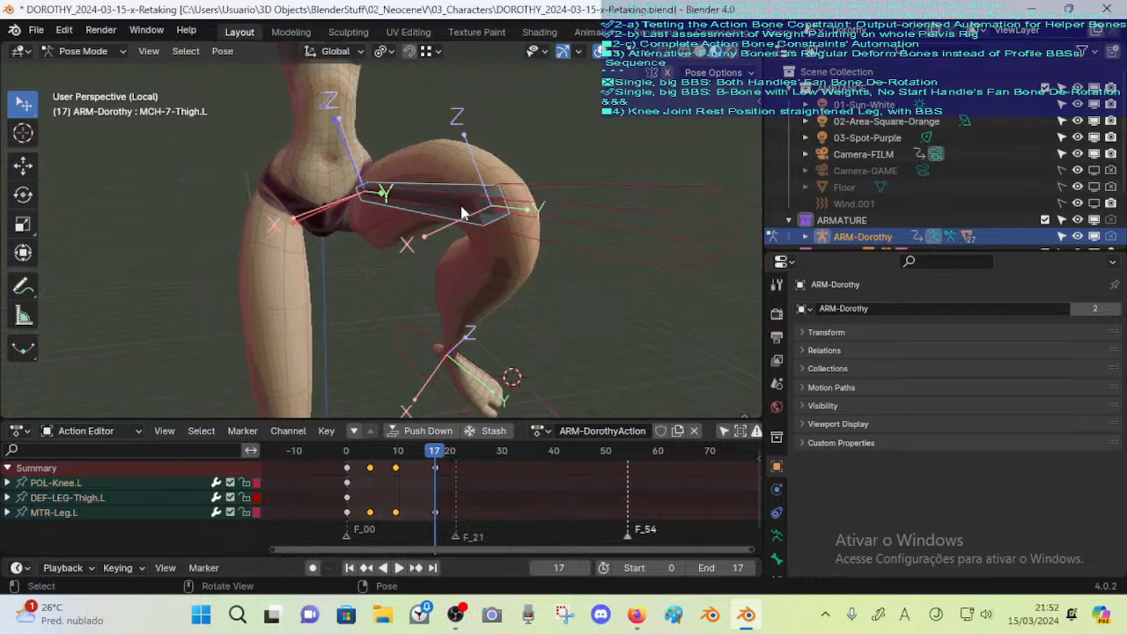
click(485, 216)
click(545, 211)
key(g)
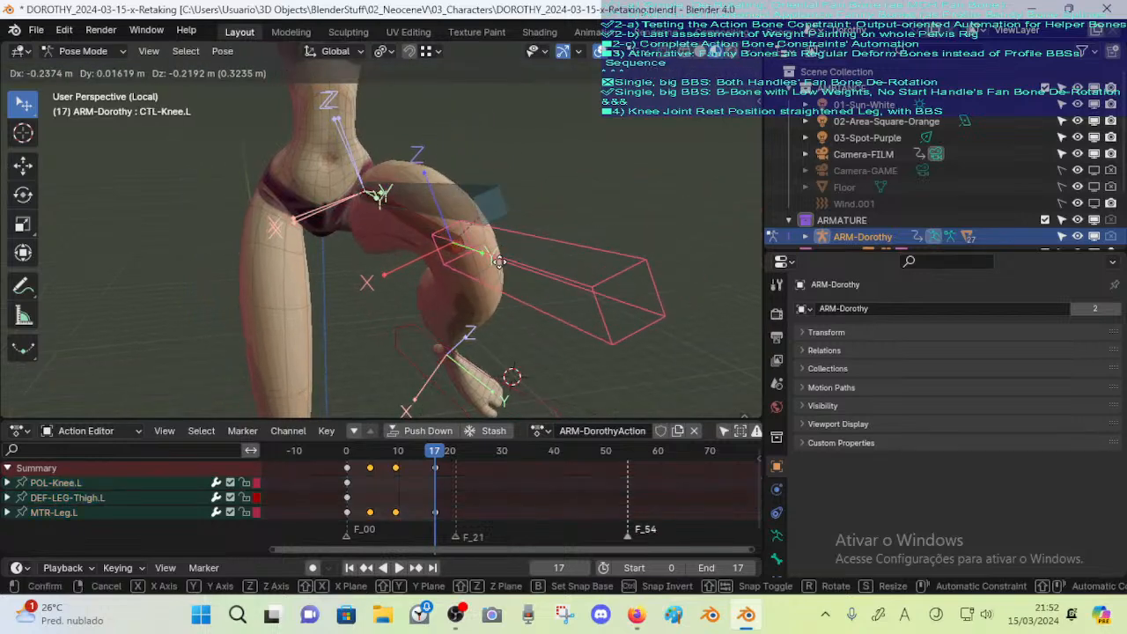
click(543, 173)
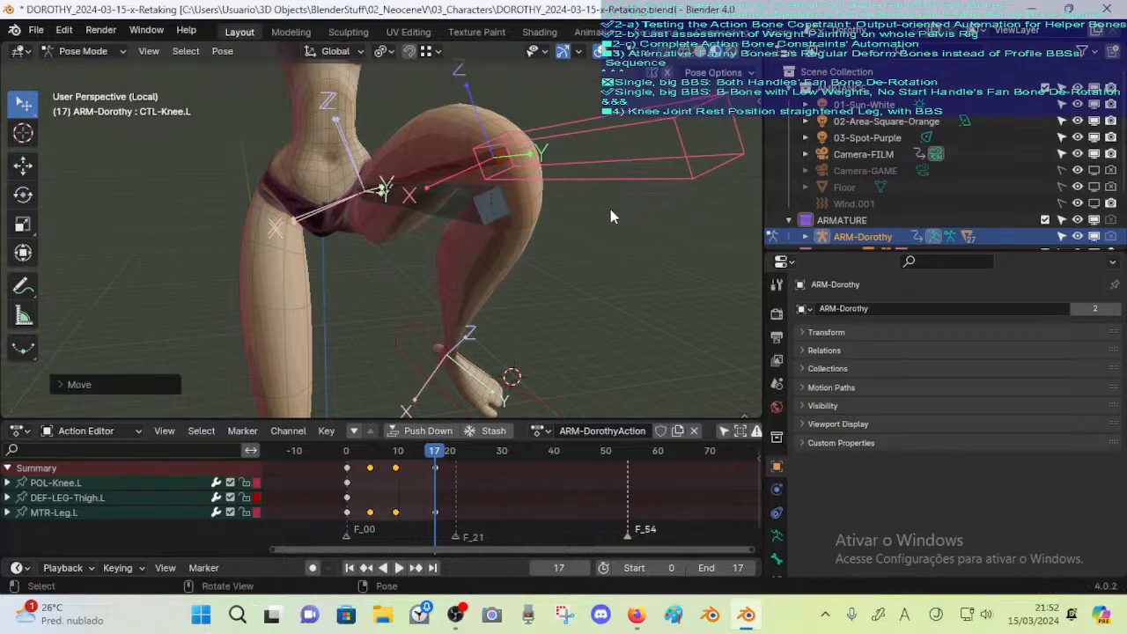
Try rotating the CTL-Knee.L controller around the global Y axis and freely
key(r)
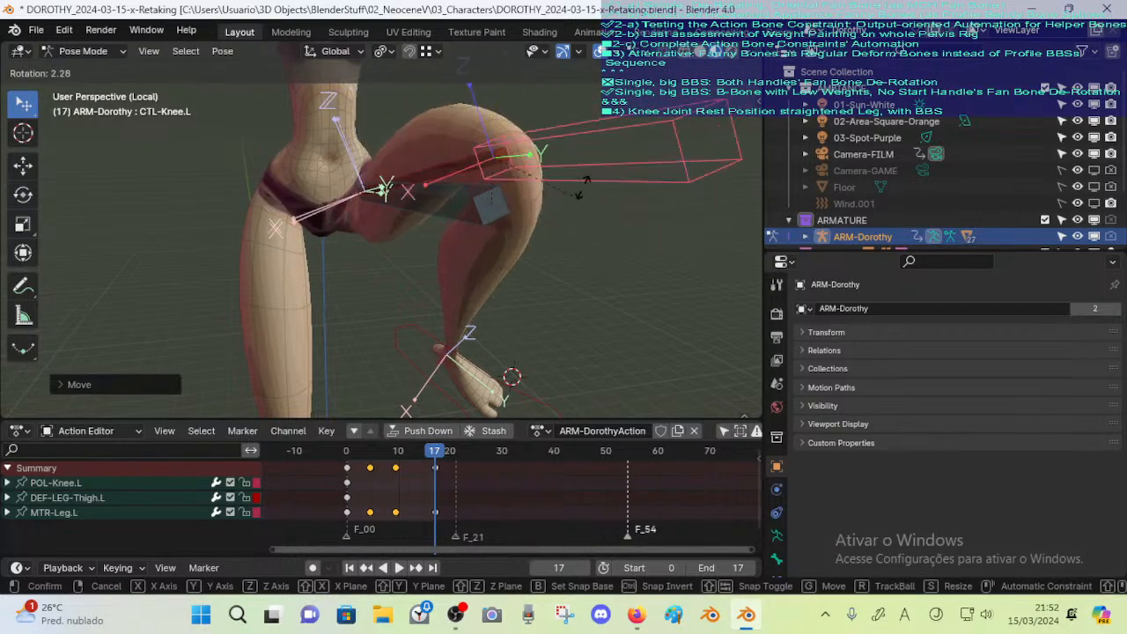
key(y)
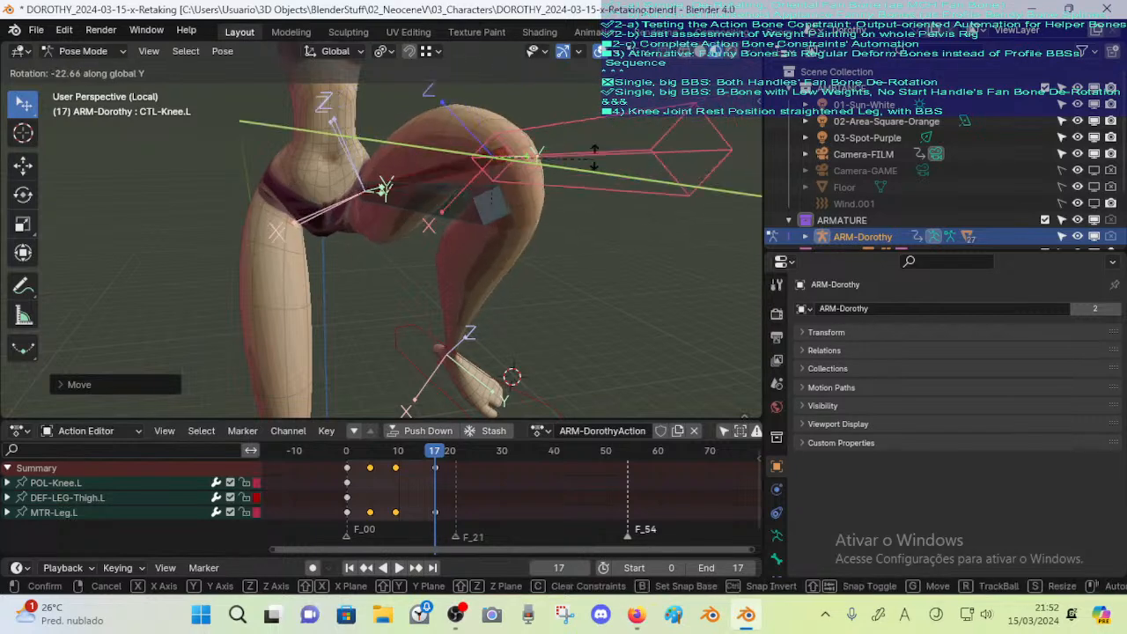
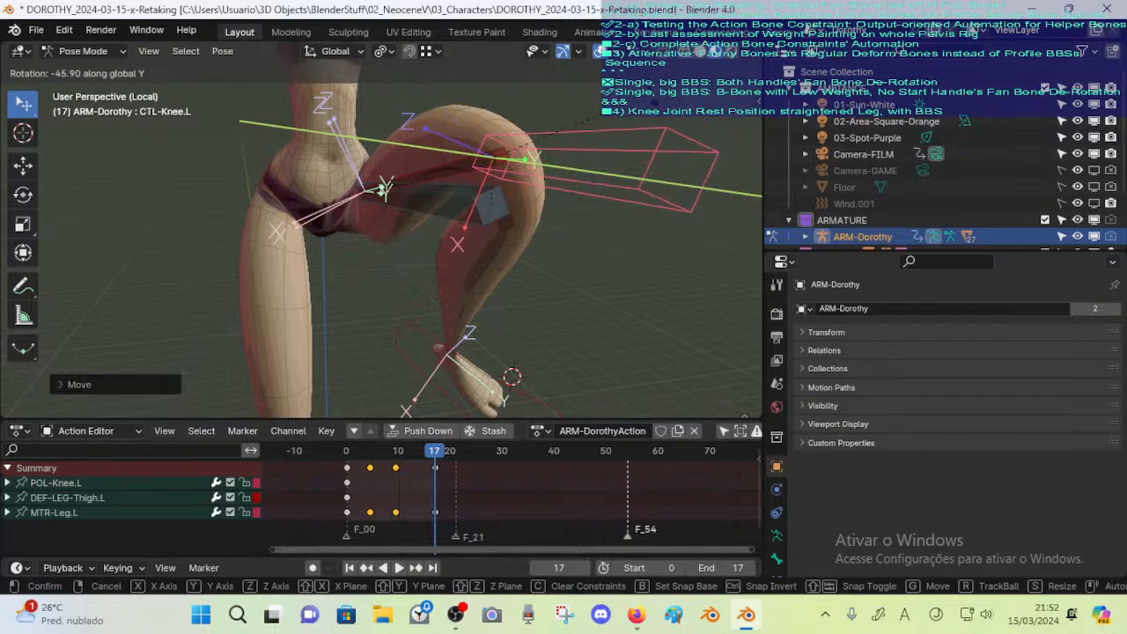
right_click(599, 173)
scroll(576, 224, down, 2)
key(r)
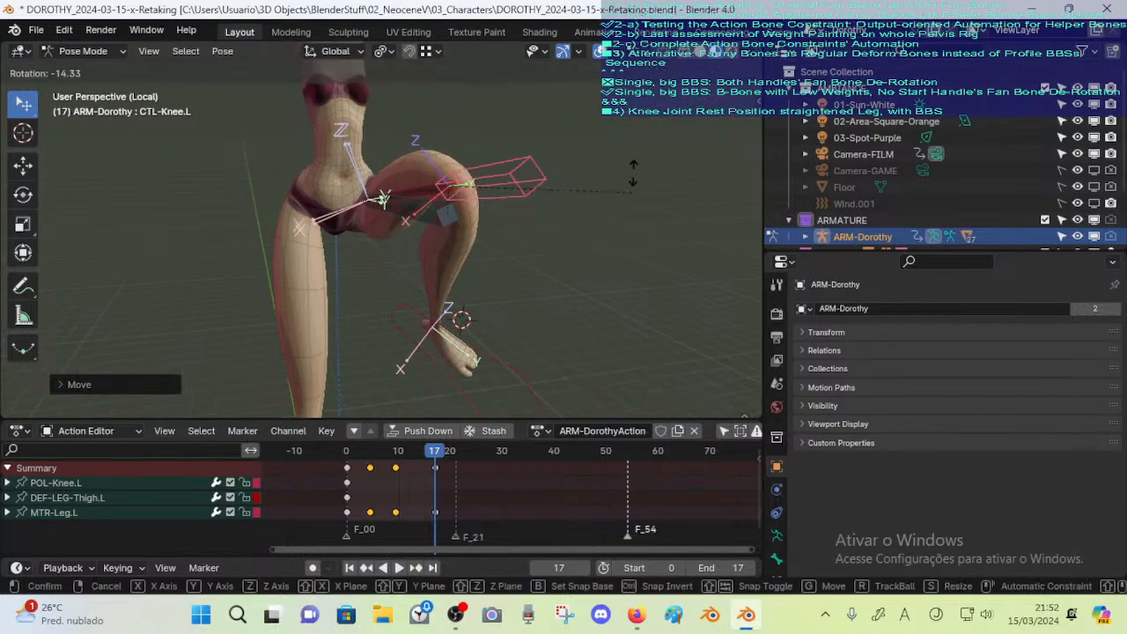
right_click(615, 174)
Examine the Copy Rotation (CTL-Knee) and Copy Rotation (MCH-Thigh Reference) constraint settings on the DEF-LEG-Thigh.L bone
click(463, 189)
shift+middle_drag(462, 189, 463, 191)
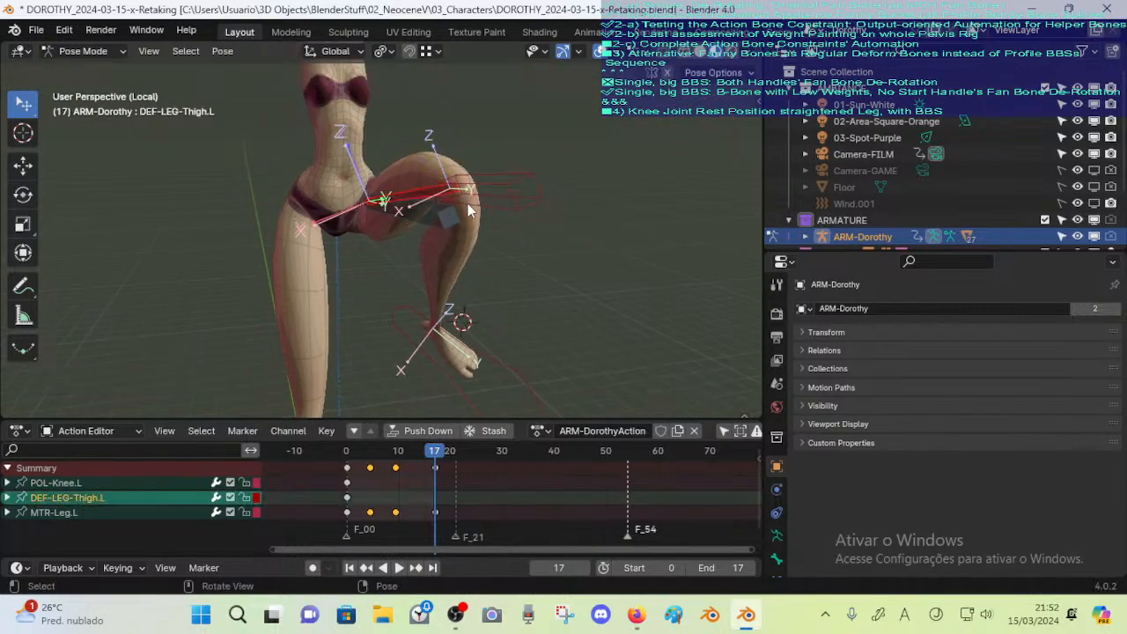
scroll(778, 535, down, 2)
click(776, 529)
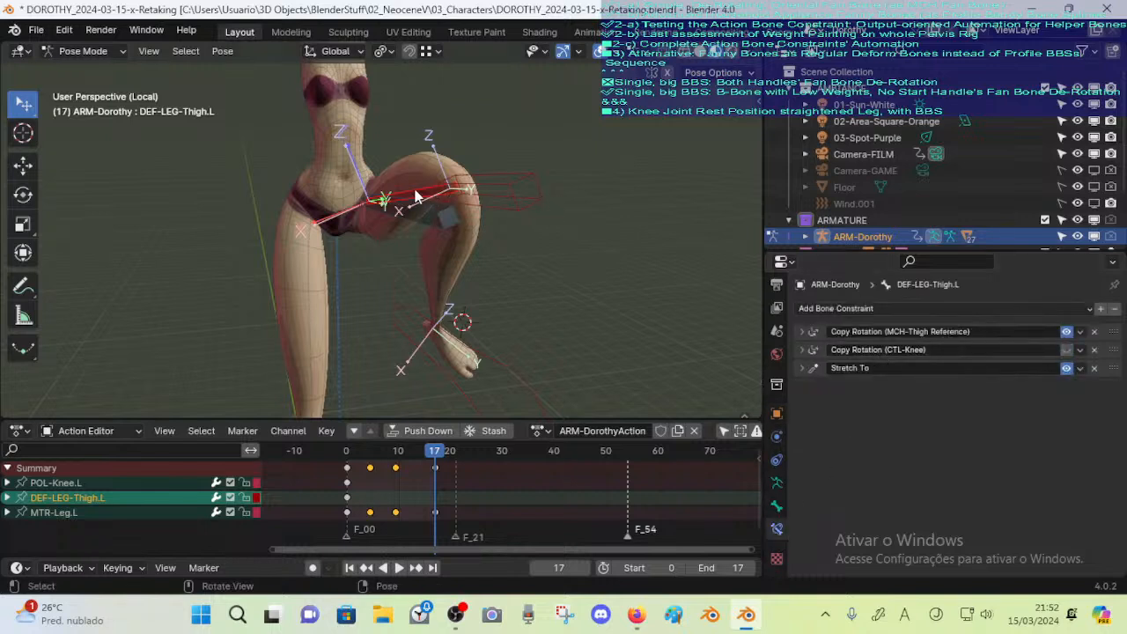
click(802, 350)
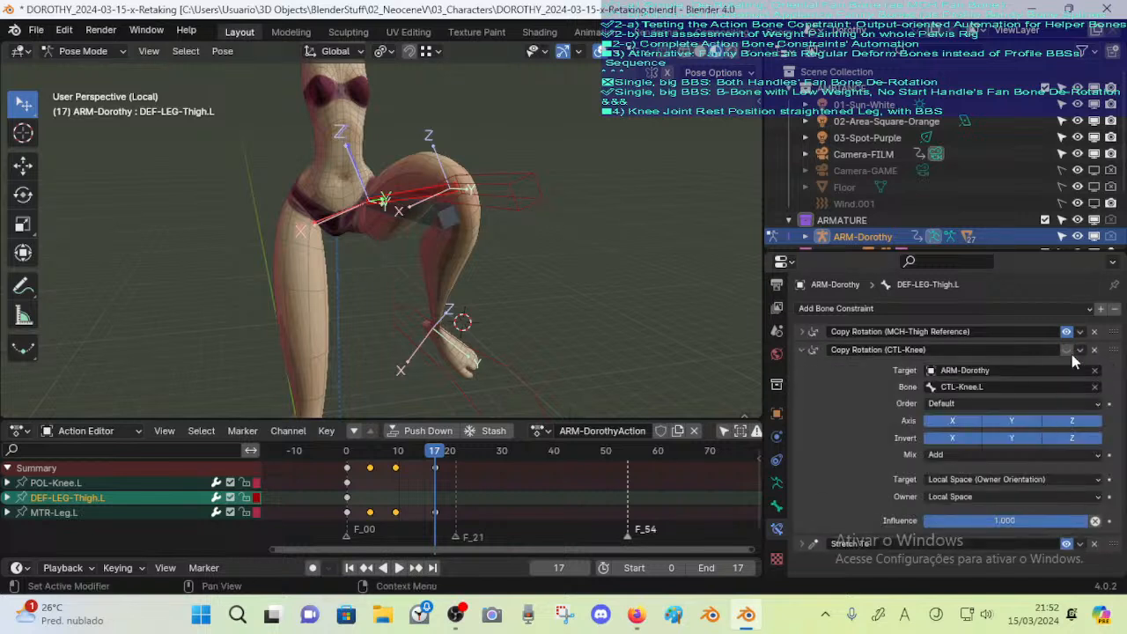
click(803, 352)
click(804, 330)
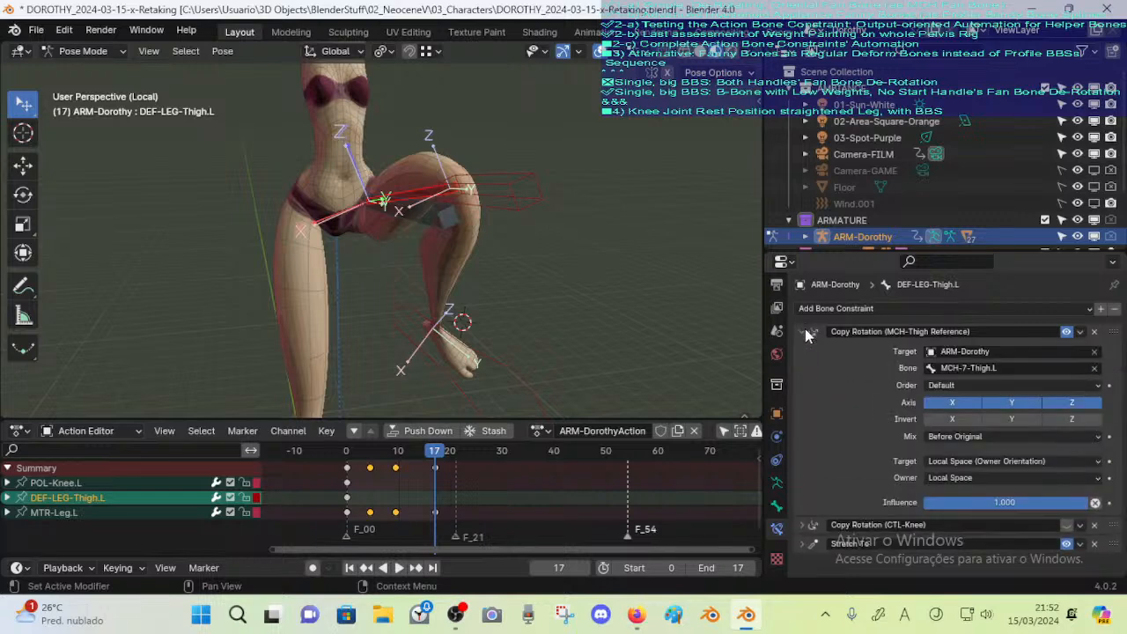
click(805, 330)
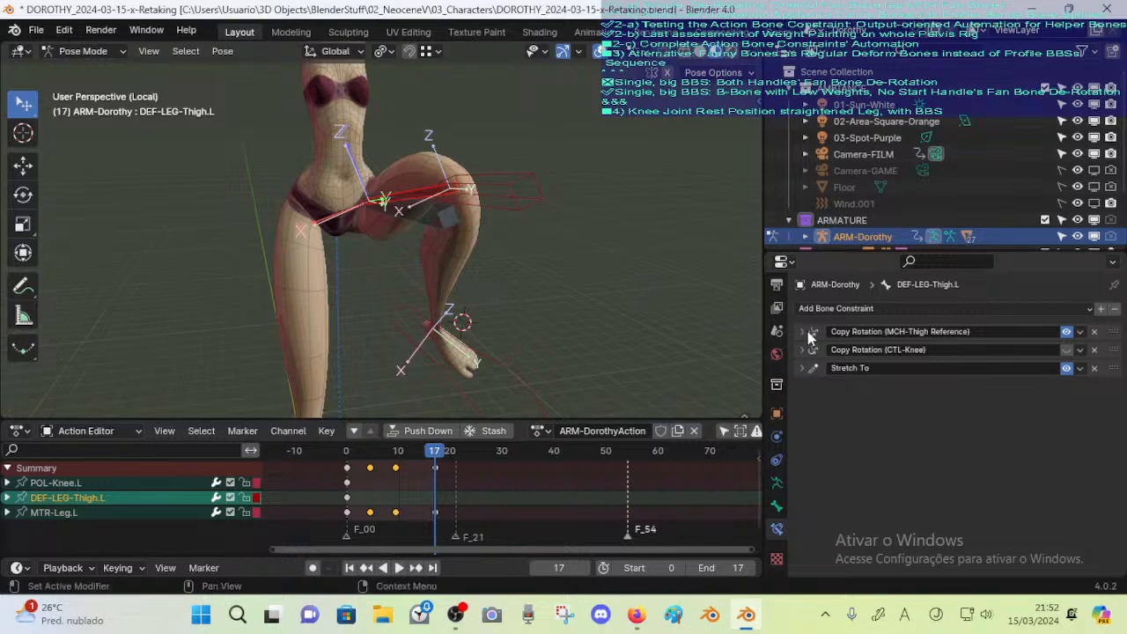
click(805, 331)
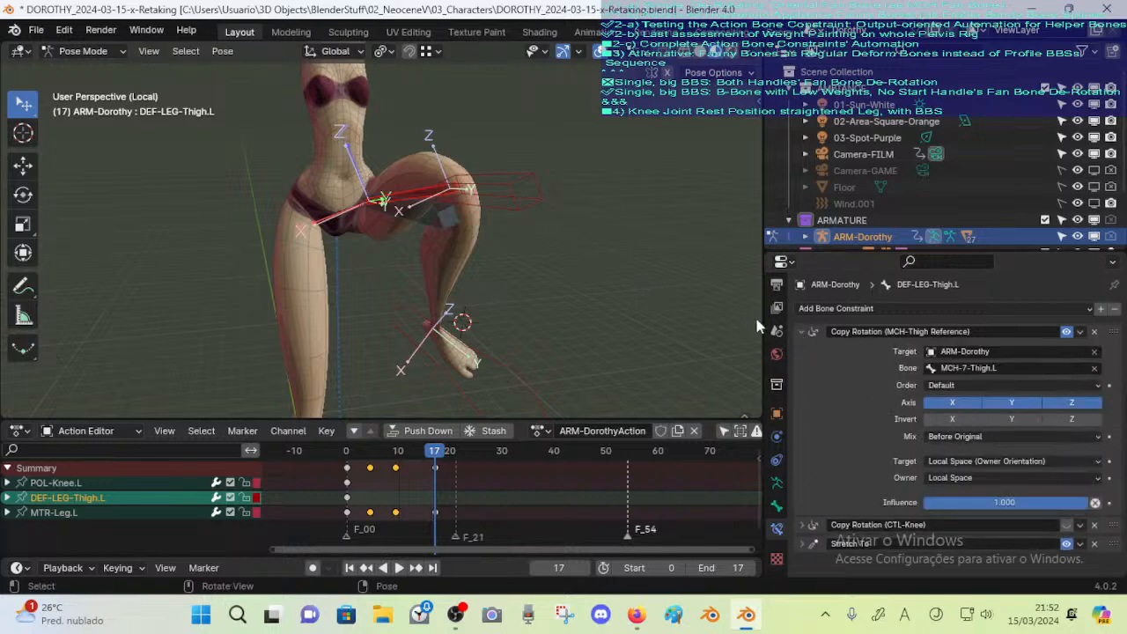
click(803, 331)
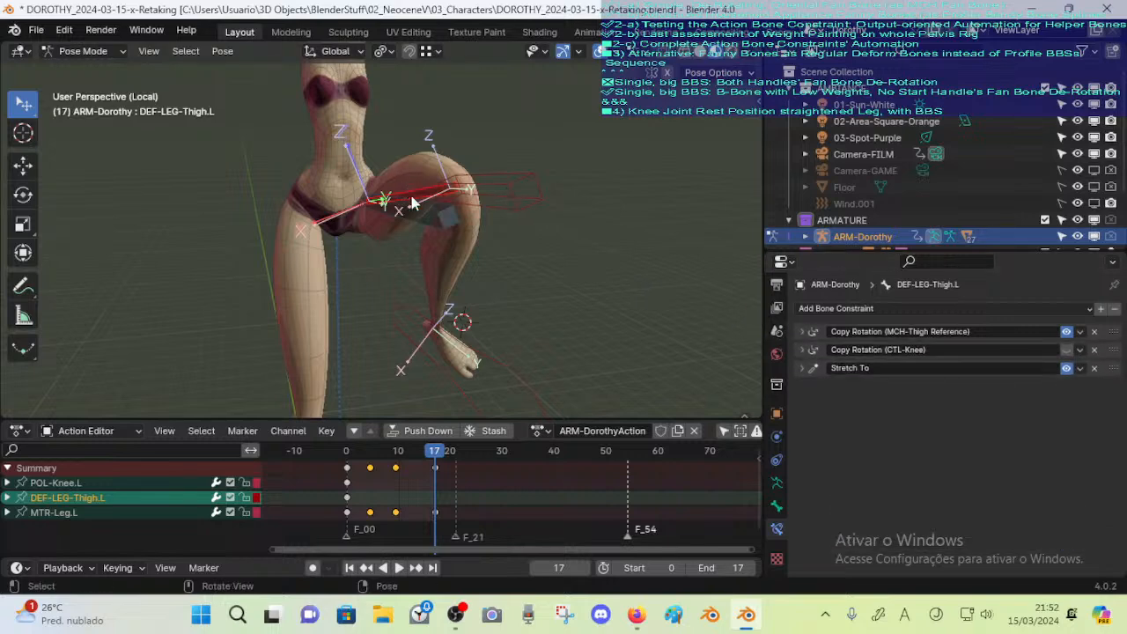
Inspect the left thigh's deform and mechanism bones in Edit Mode and return to Pose Mode
middle_drag(412, 203, 453, 225)
key(Tab)
middle_drag(533, 212, 393, 201)
middle_drag(404, 265, 410, 279)
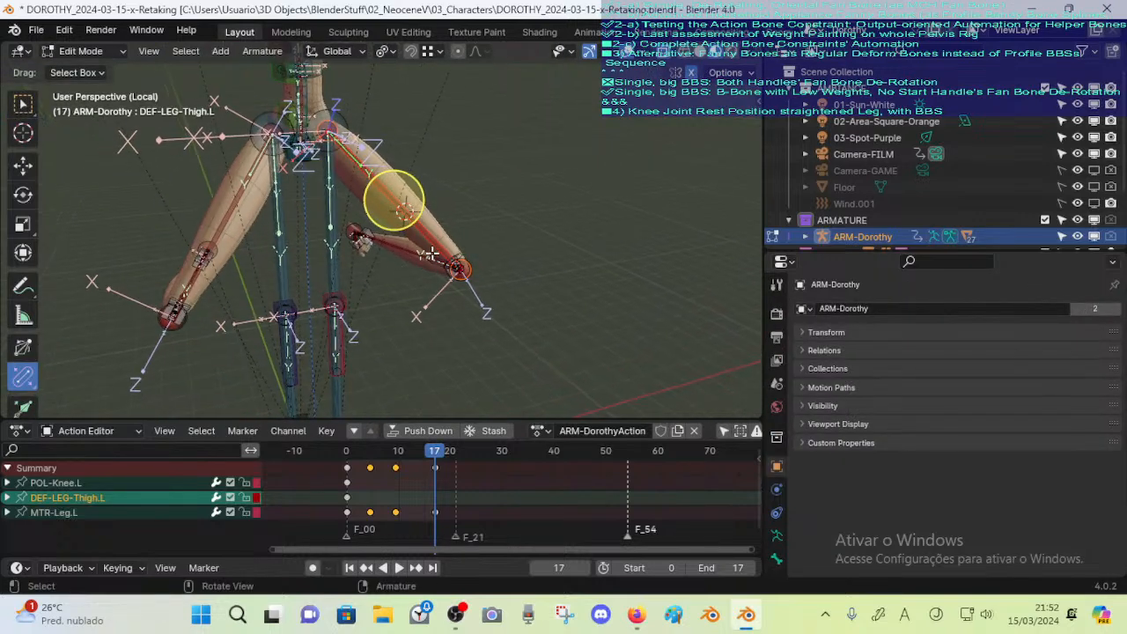
click(333, 226)
click(393, 201)
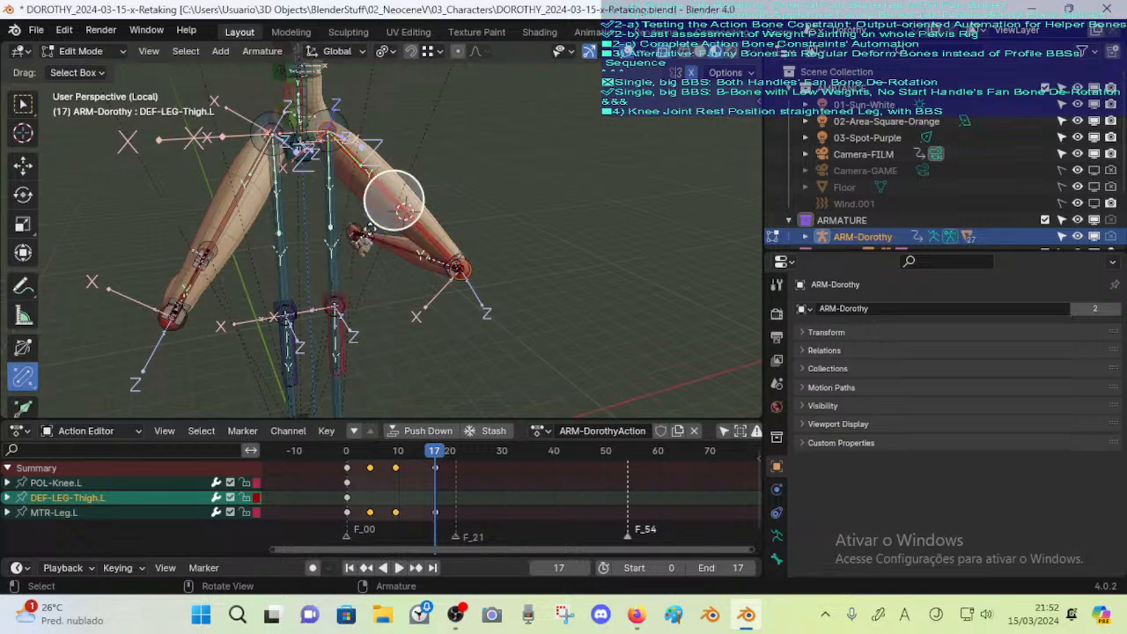
click(333, 226)
key(Tab)
Reset all visible bones so the left leg returns to its rest pose
middle_drag(421, 203, 417, 258)
key(a)
key(alt+g)
shift+middle_drag(388, 301, 465, 44)
scroll(456, 502, down, 1)
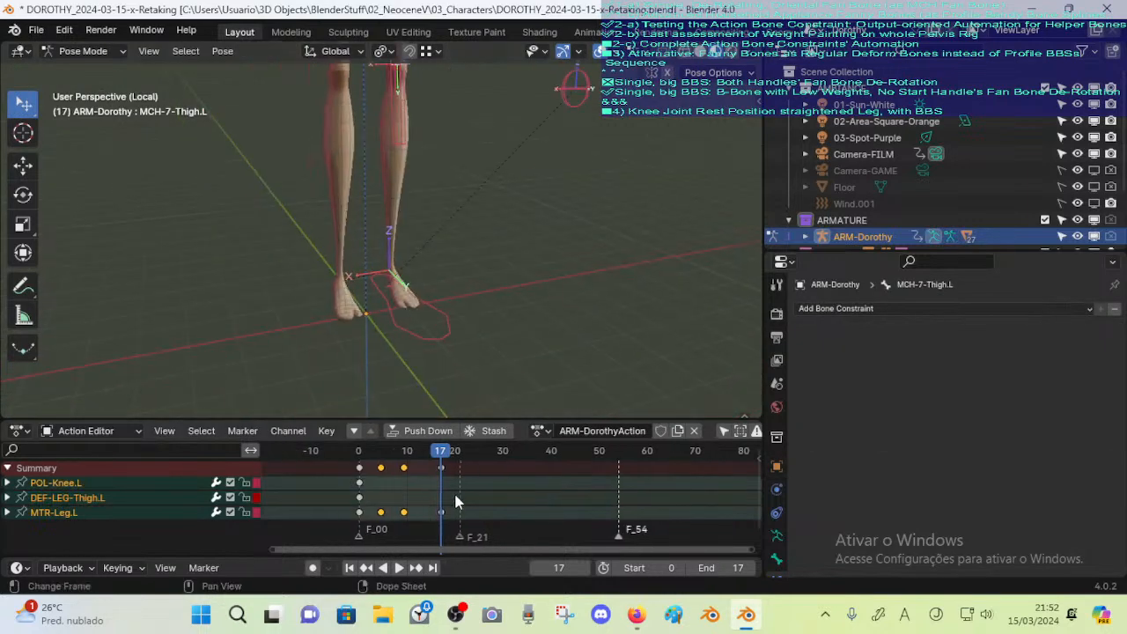
Select the MTR-Leg.L controller and raise it in several moves to lift the left foot and bend the knee
click(427, 331)
shift+middle_drag(428, 290, 409, 354)
key(g)
click(480, 223)
shift+middle_drag(483, 238, 440, 365)
key(g)
click(478, 255)
middle_drag(493, 304, 308, 283)
key(g)
click(225, 320)
key(g)
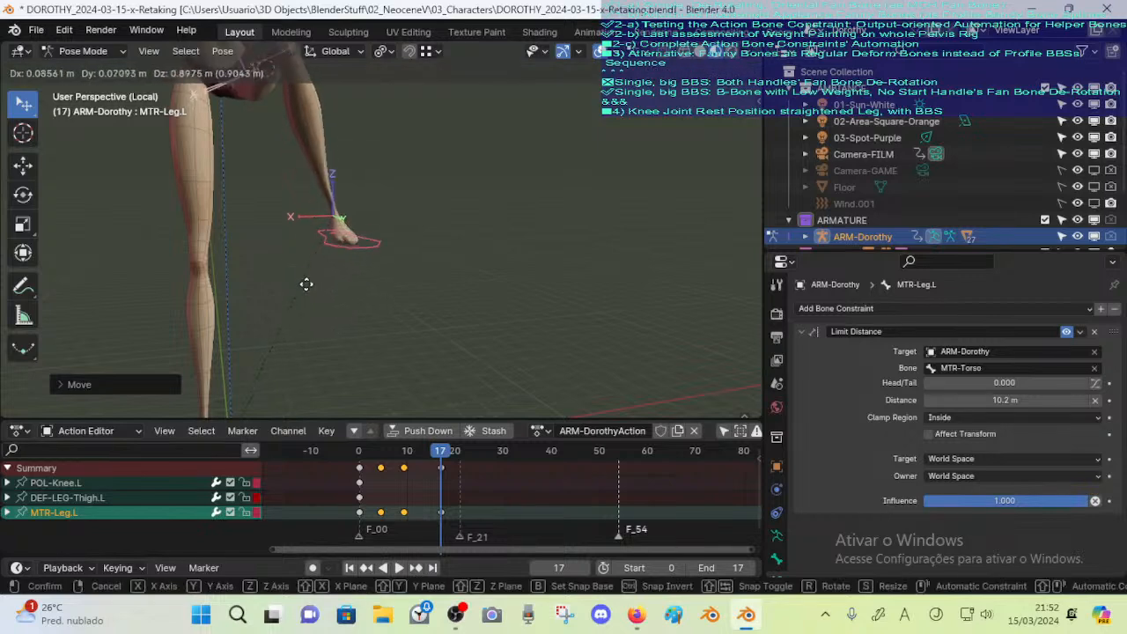
click(311, 268)
Select the DEF-LEG-Thigh.L bone and toggle its Copy Rotation (MCH-Thigh Reference) constraint to compare the thigh's deformation
scroll(319, 253, up, 3)
shift+middle_drag(320, 253, 316, 309)
click(281, 332)
click(286, 332)
scroll(352, 330, down, 5)
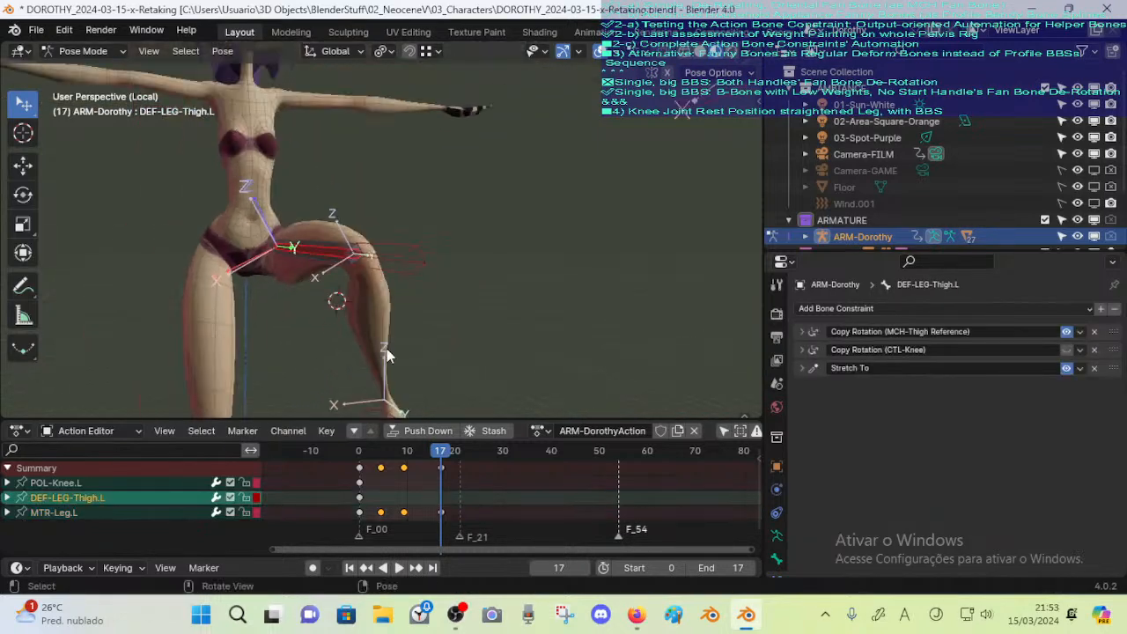
scroll(393, 373, down, 2)
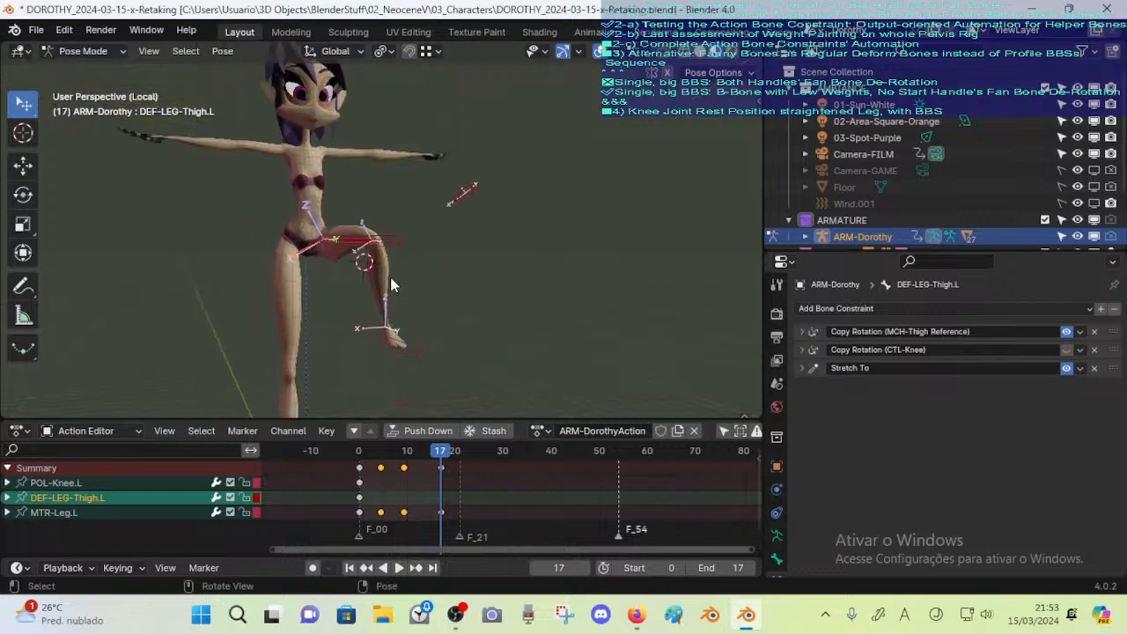
scroll(413, 354, up, 2)
click(1065, 331)
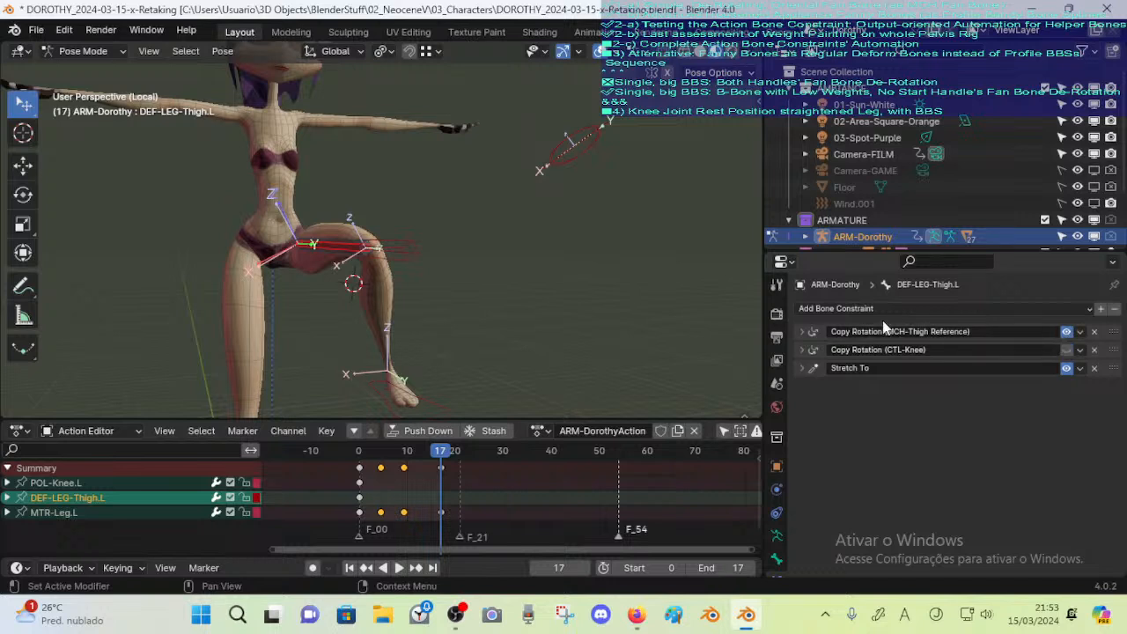
Reselect the DEF-LEG-Thigh.L bone and check the effect of its Copy Rotation (MCH-Thigh Reference) constraint on the bent leg
click(346, 247)
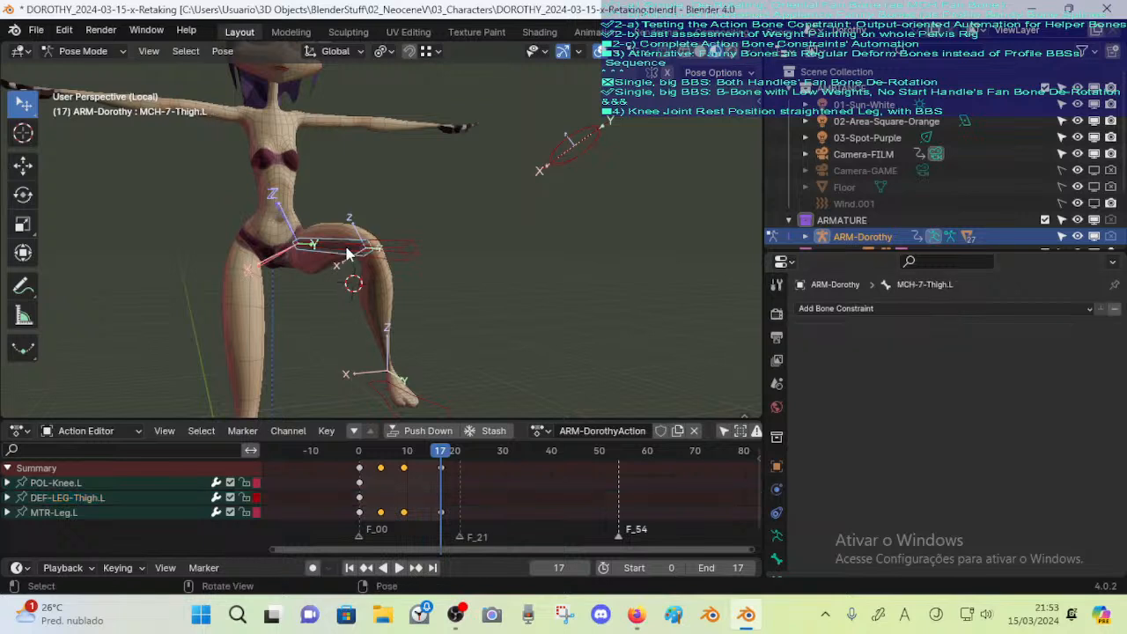
click(346, 247)
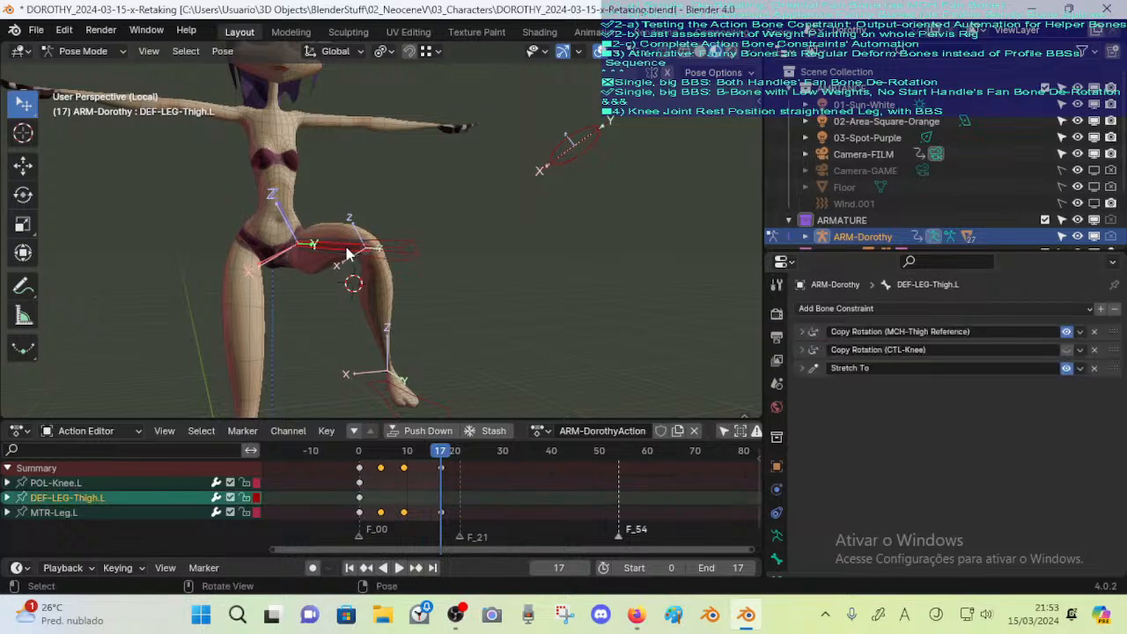
click(1066, 332)
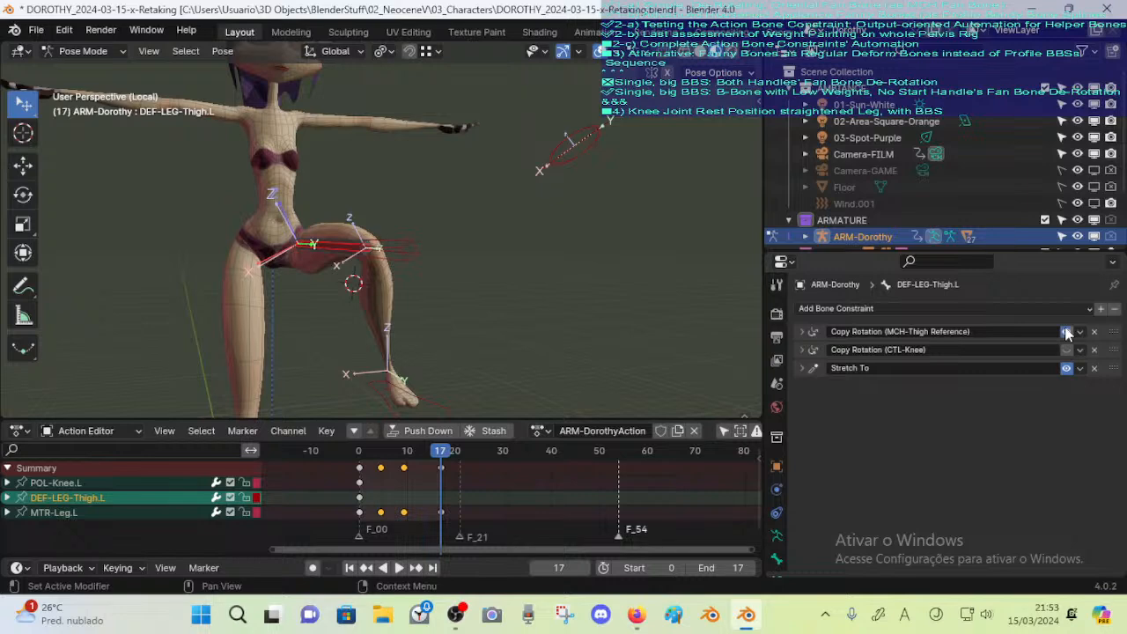
Move the MTR-Leg.L controller upward and outward so that the left knee rises above the hip
click(426, 356)
key(g)
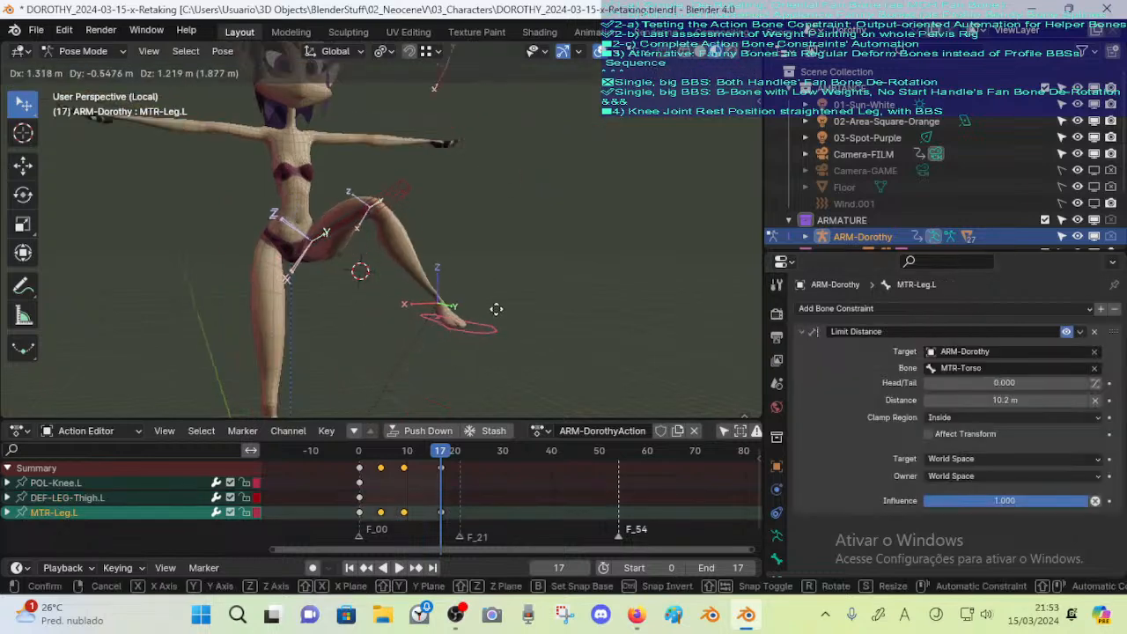
click(493, 330)
Toggle the Copy Rotation constraints of DEF-LEG-Thigh.L to compare the raised thigh's deformation, and reset the leg to its rest pose
scroll(418, 300, up, 3)
click(337, 219)
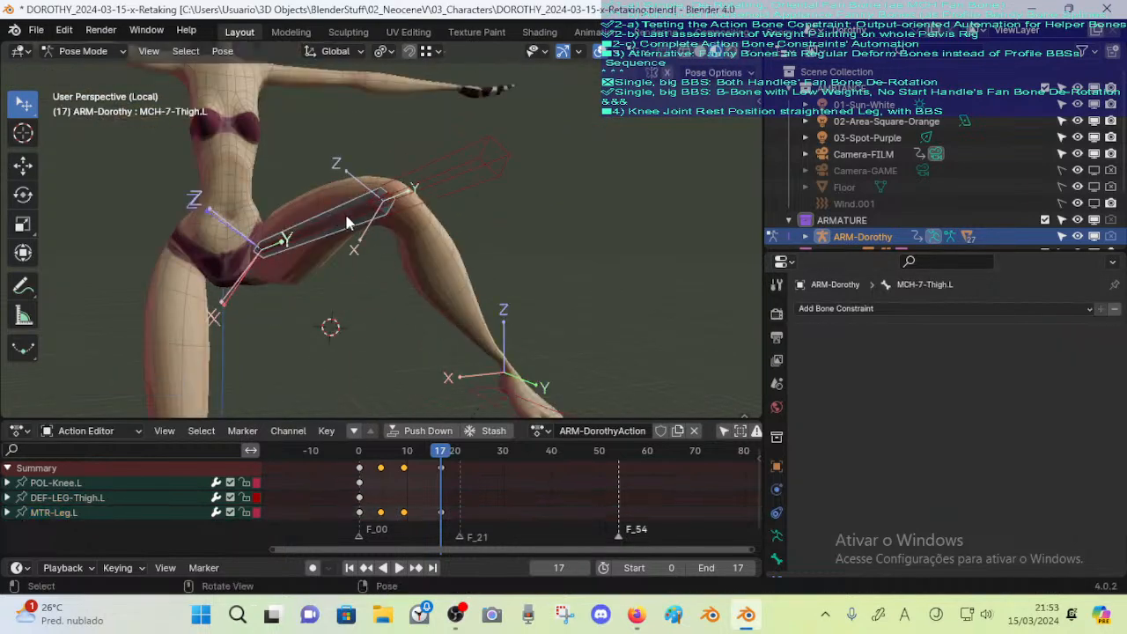
click(347, 221)
click(1066, 332)
click(1066, 332)
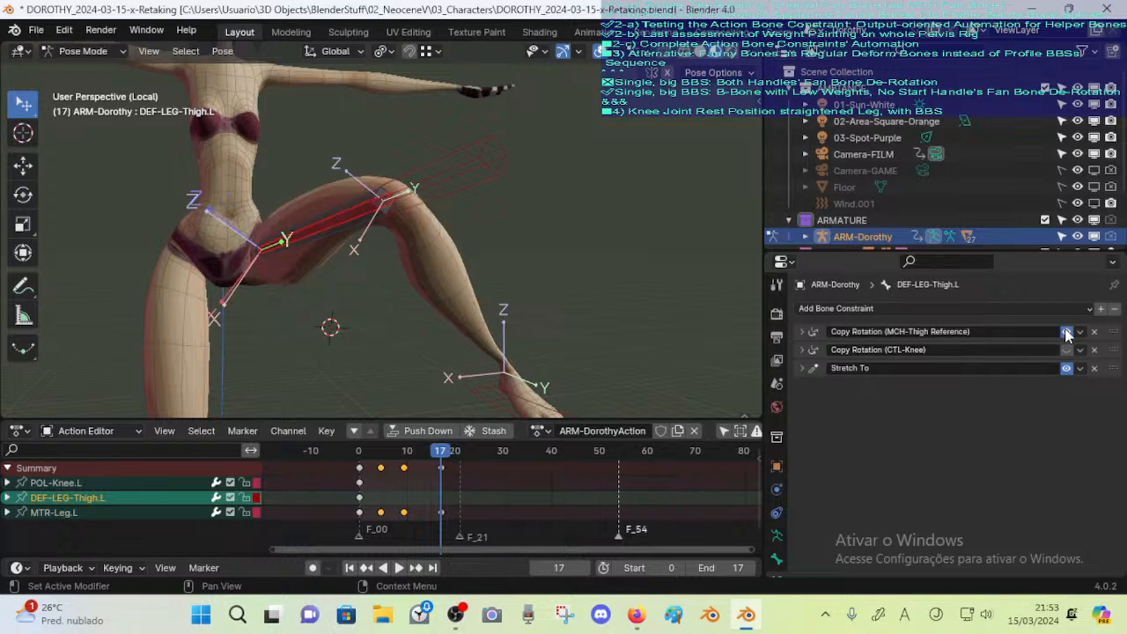
click(1066, 332)
click(1066, 332)
click(1066, 332)
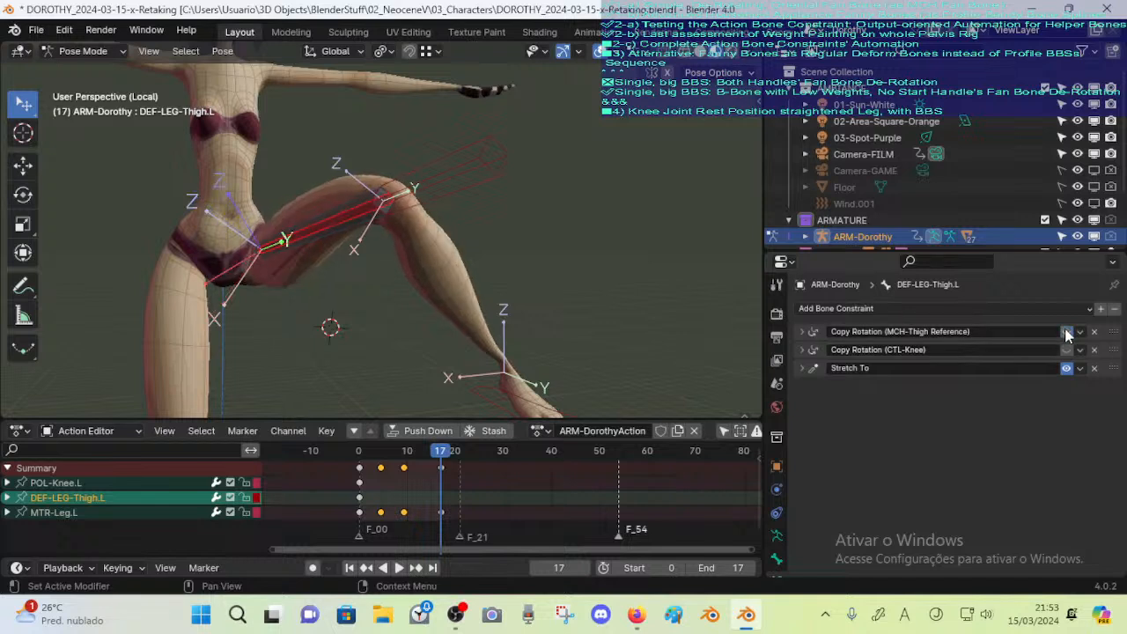
click(1066, 331)
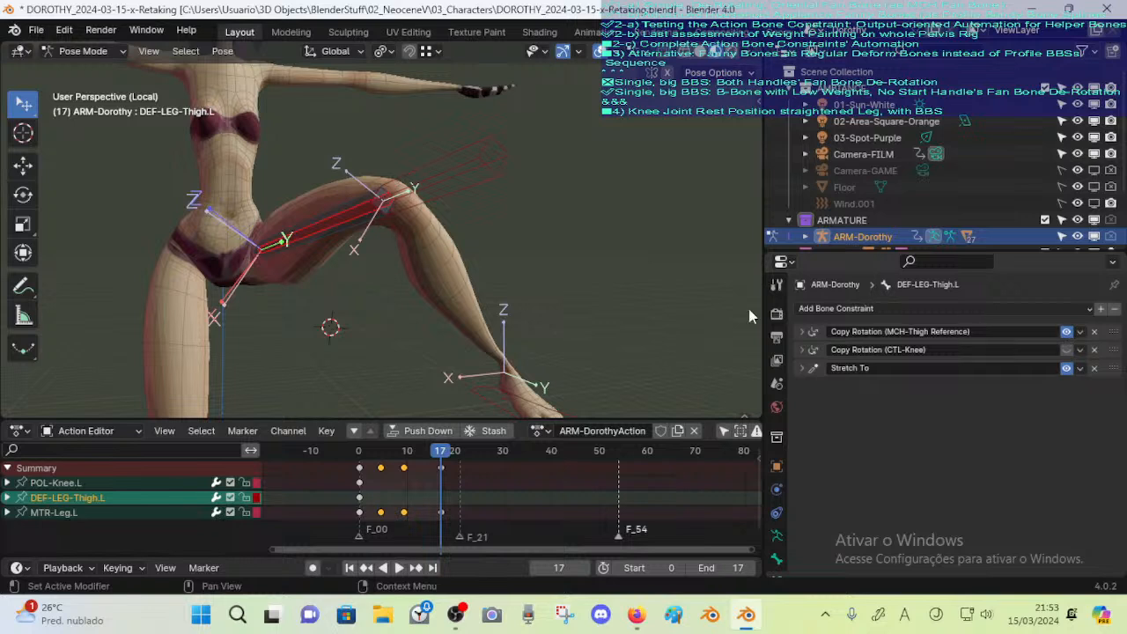
click(1067, 350)
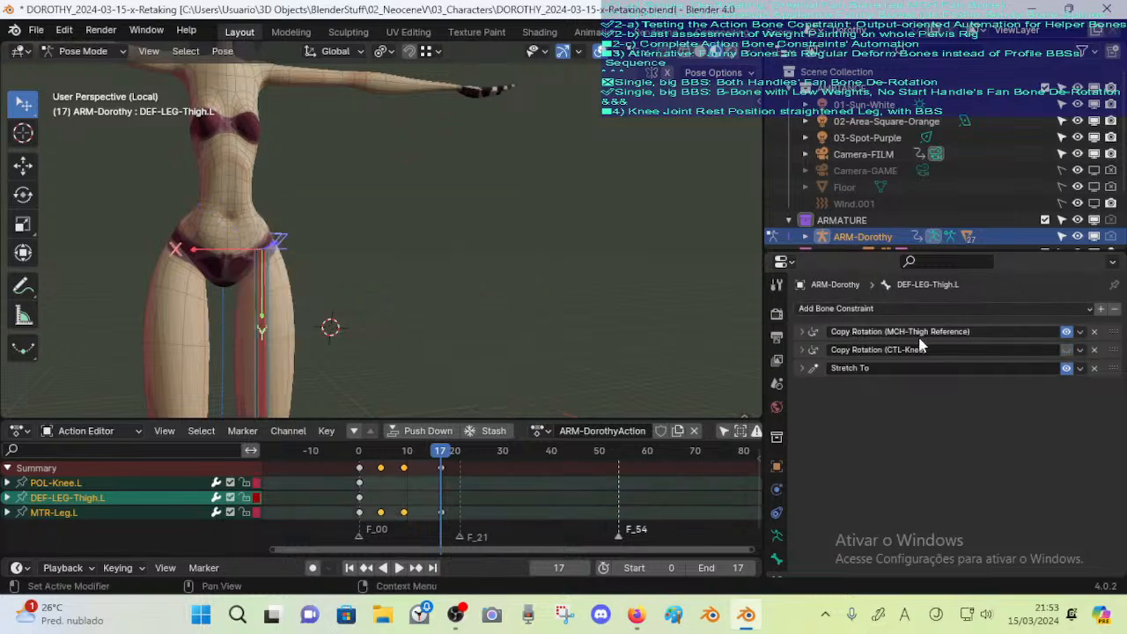
Raise the MTR-Leg.L controller from the rest pose to lift the left foot and bend the knee to about a right angle
shift+middle_drag(426, 341, 386, 94)
scroll(358, 210, down, 5)
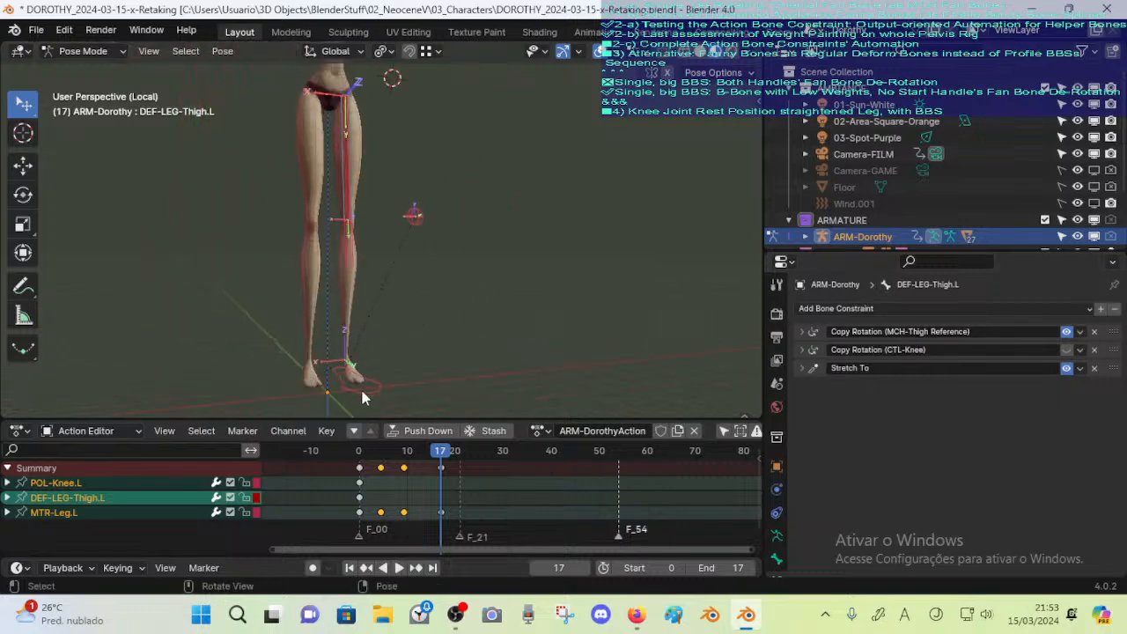
drag(360, 395, 450, 204)
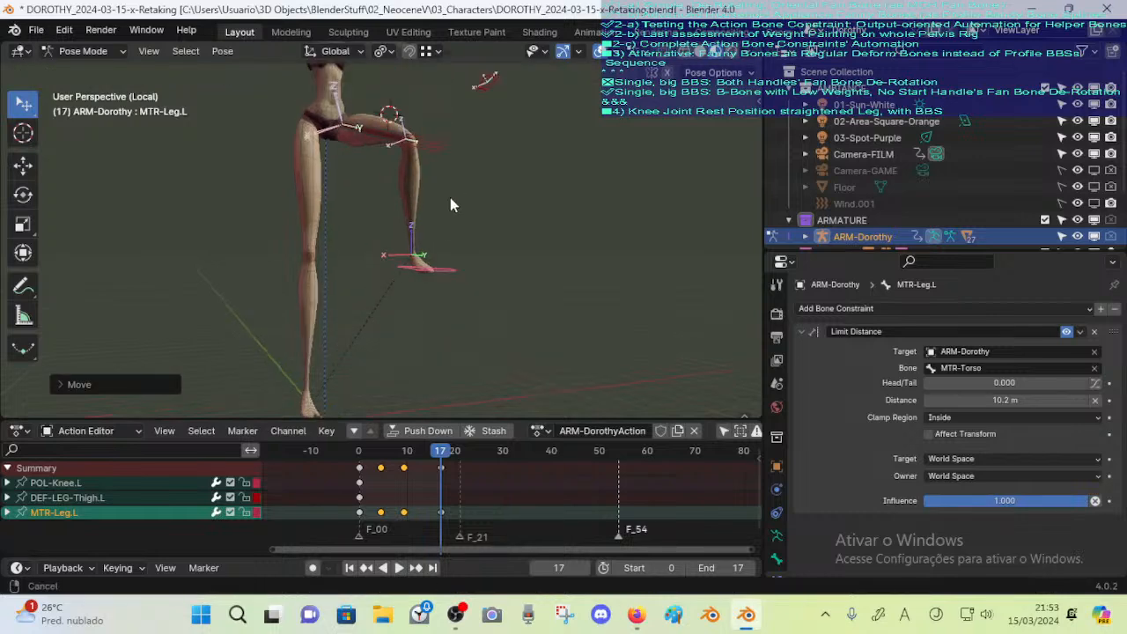
Examine the rest orientation of the DEF-LEG-Shin.L and DEF-LEG-Thigh.L bones in Edit Mode
scroll(440, 201, up, 5)
key(Tab)
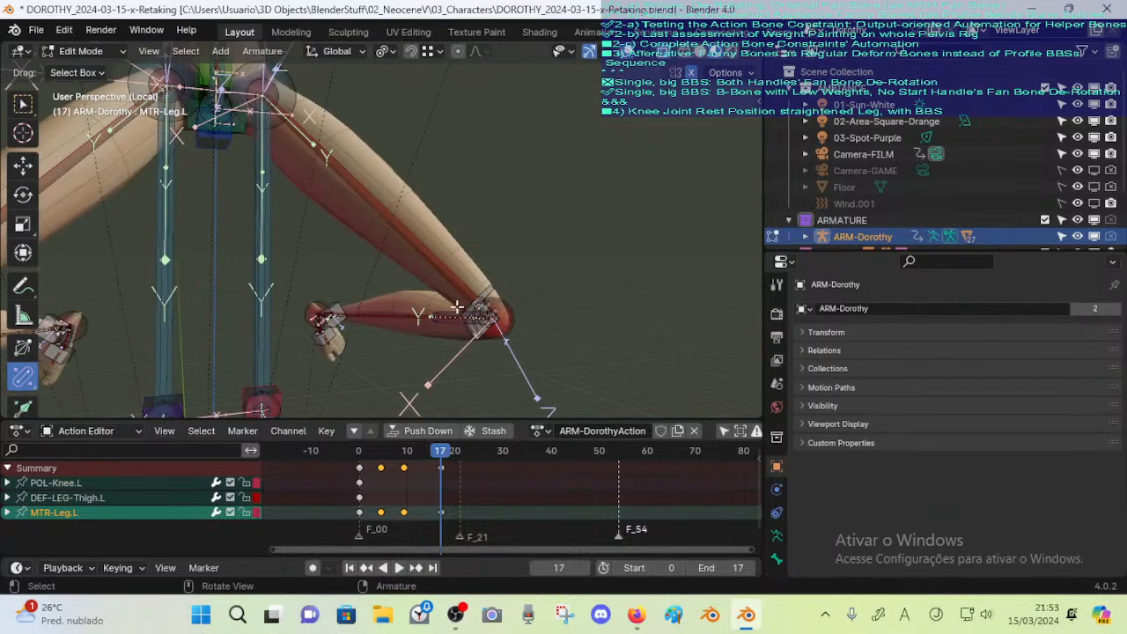
click(412, 313)
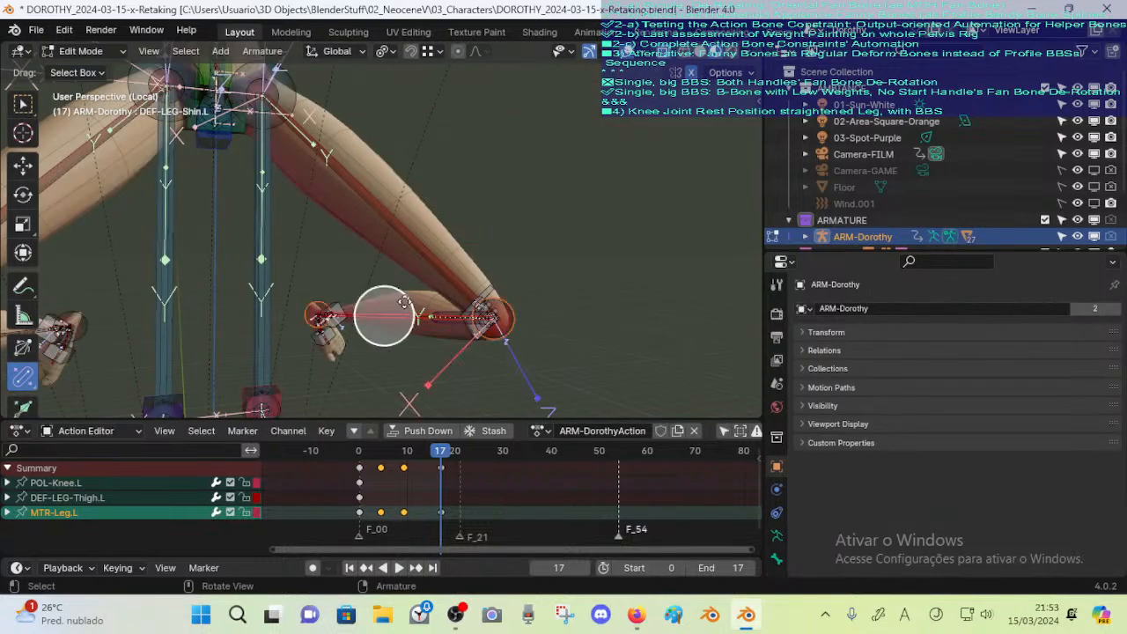
click(445, 271)
middle_drag(445, 271, 410, 269)
click(415, 308)
click(437, 283)
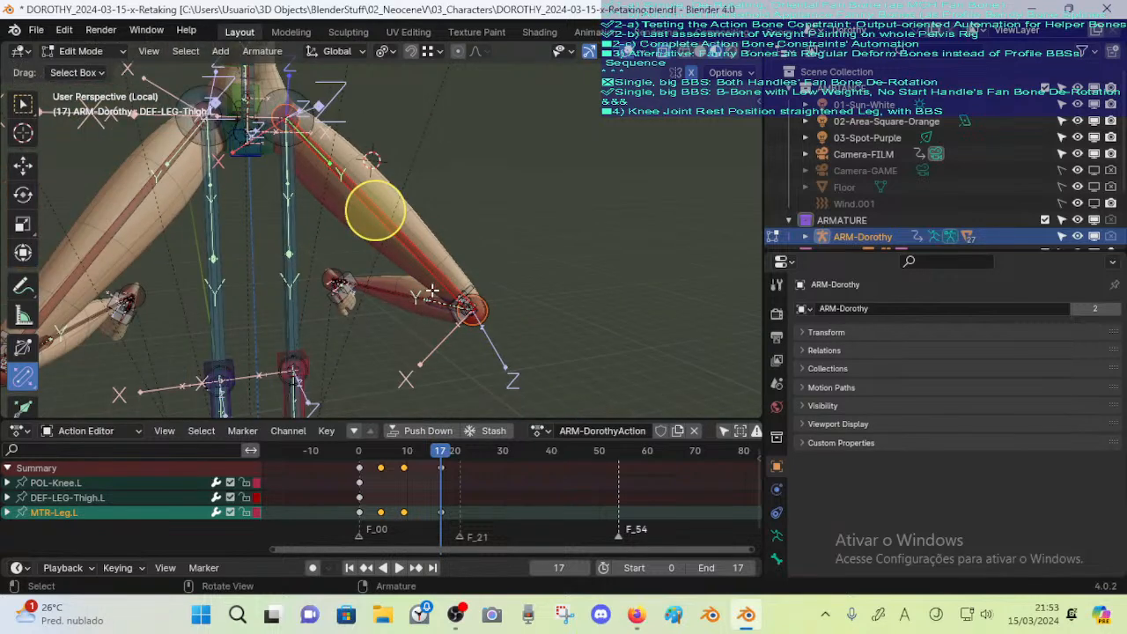
click(411, 299)
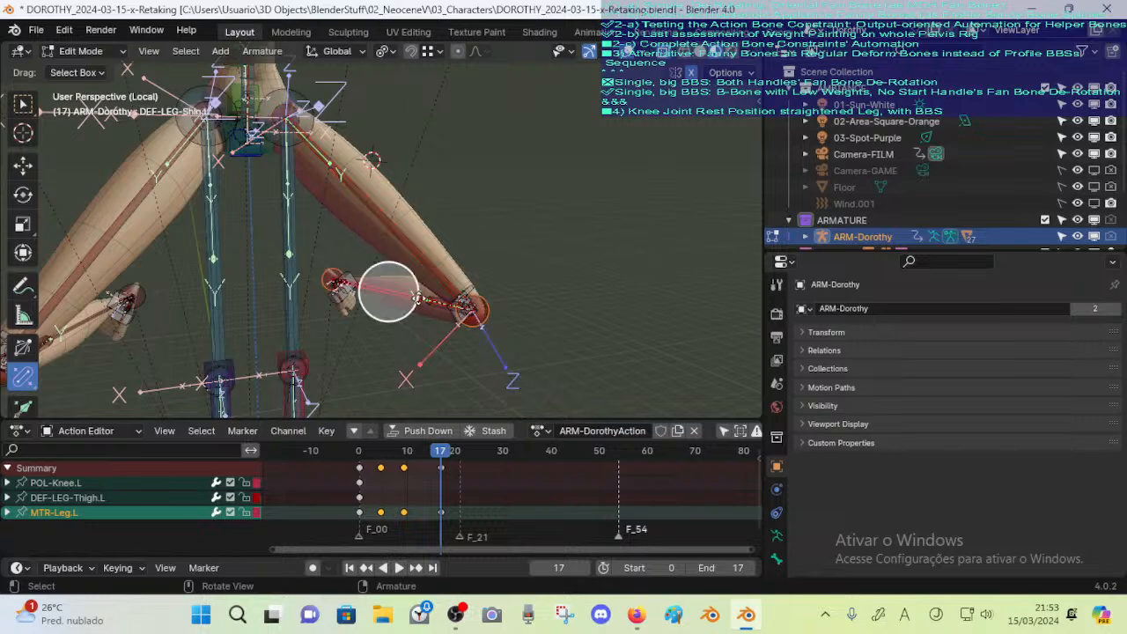
click(432, 278)
click(405, 287)
key(g)
right_click(394, 379)
click(424, 264)
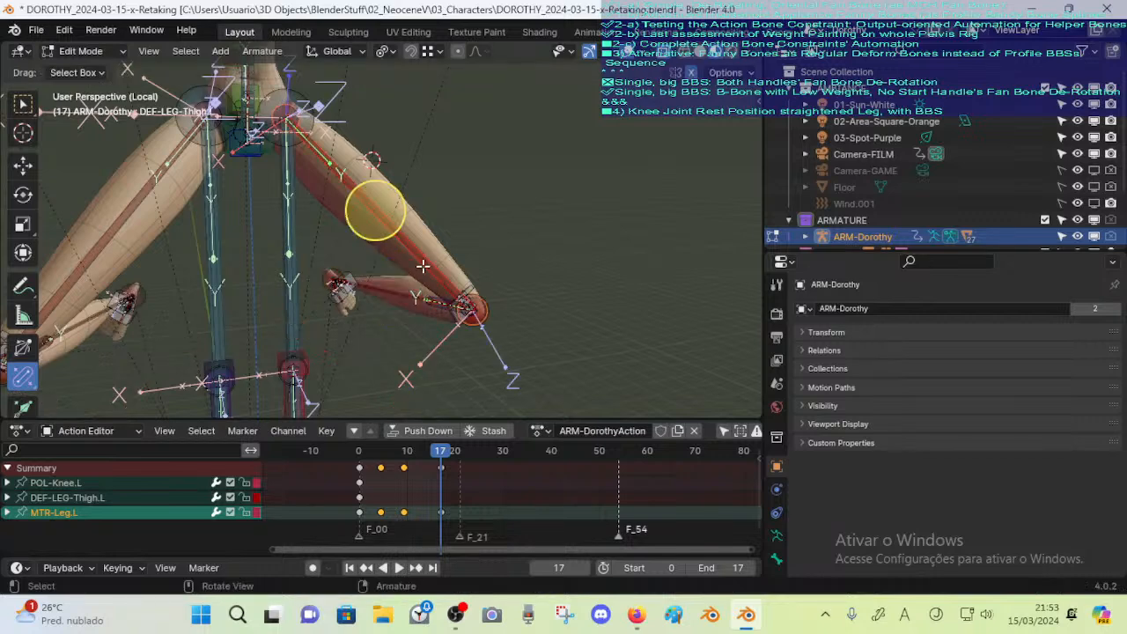
click(389, 286)
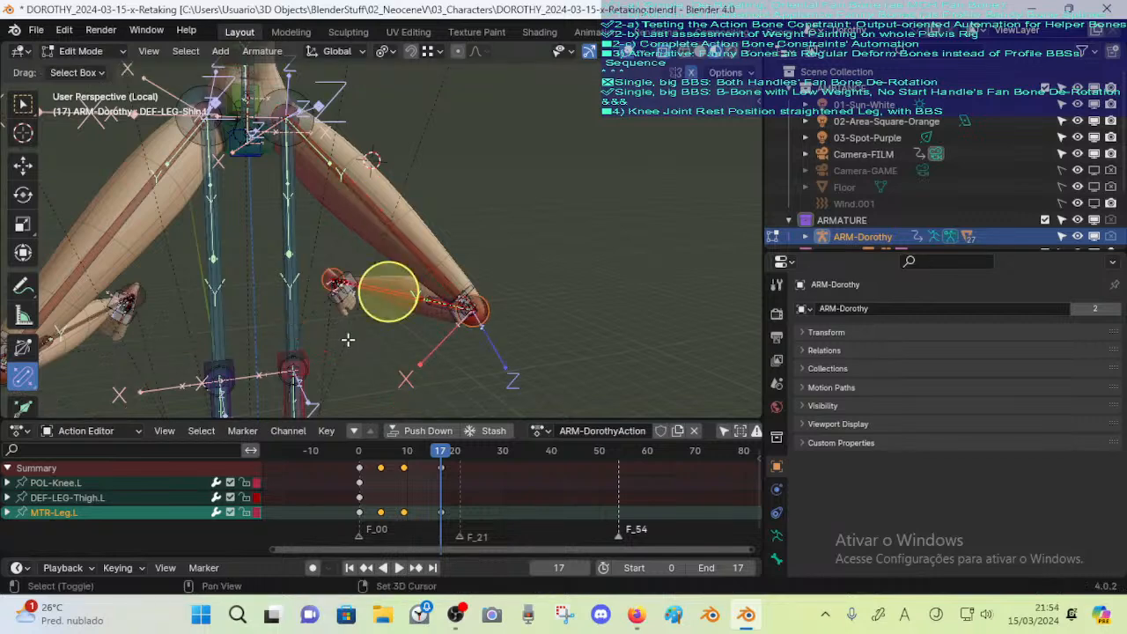
Compare the MCH-7-Thigh.L, CTL-Knee.L and MCH-7-Shin.L bones with DEF-LEG-Shin.L in Edit Mode, and return to Pose Mode
middle_drag(349, 337, 322, 227)
click(329, 186)
click(313, 205)
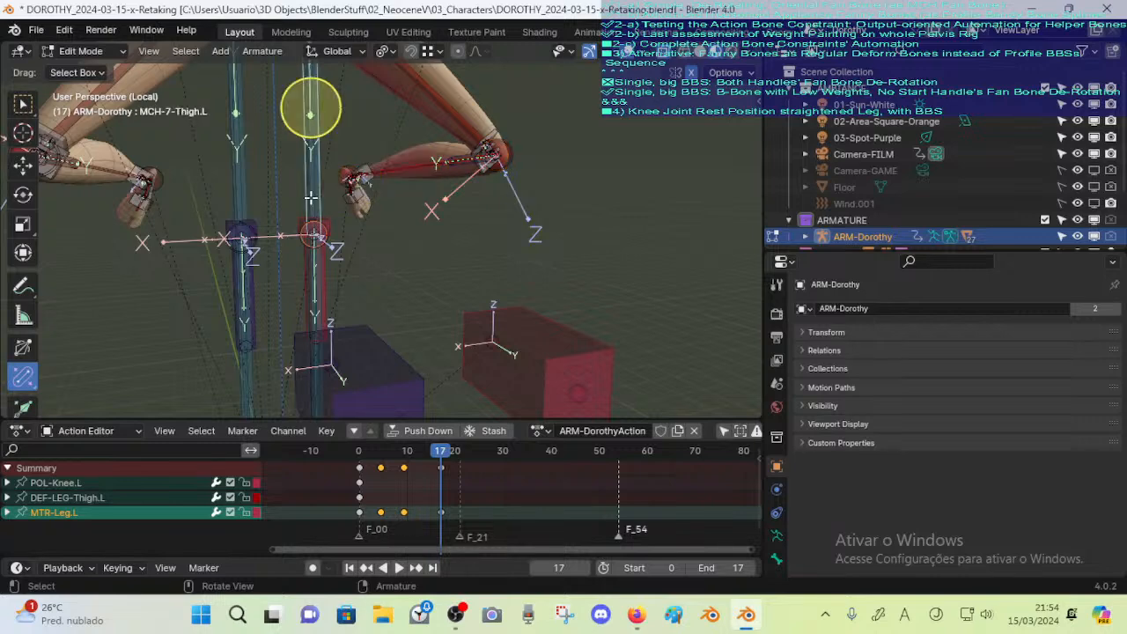
click(323, 286)
middle_drag(354, 279, 377, 289)
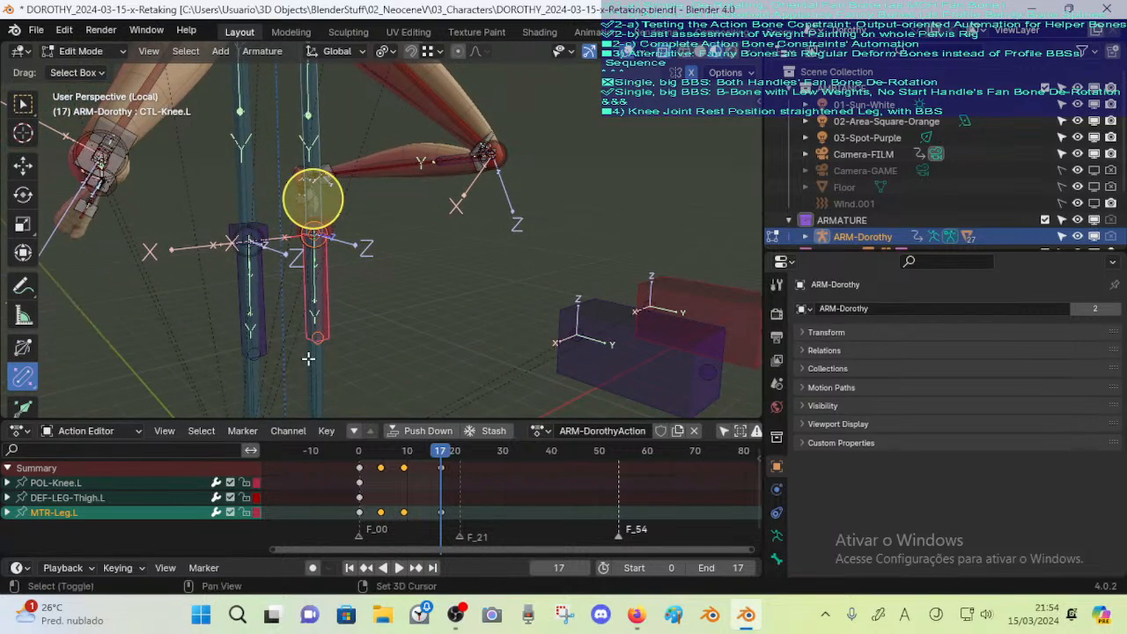
click(315, 339)
middle_drag(371, 189, 329, 170)
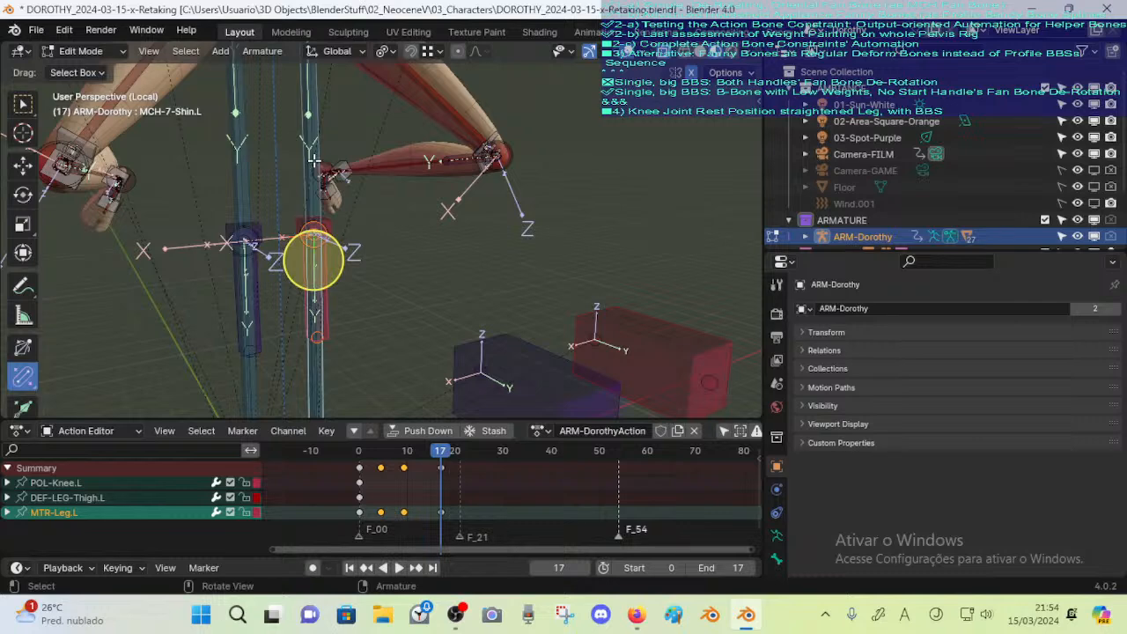
click(314, 122)
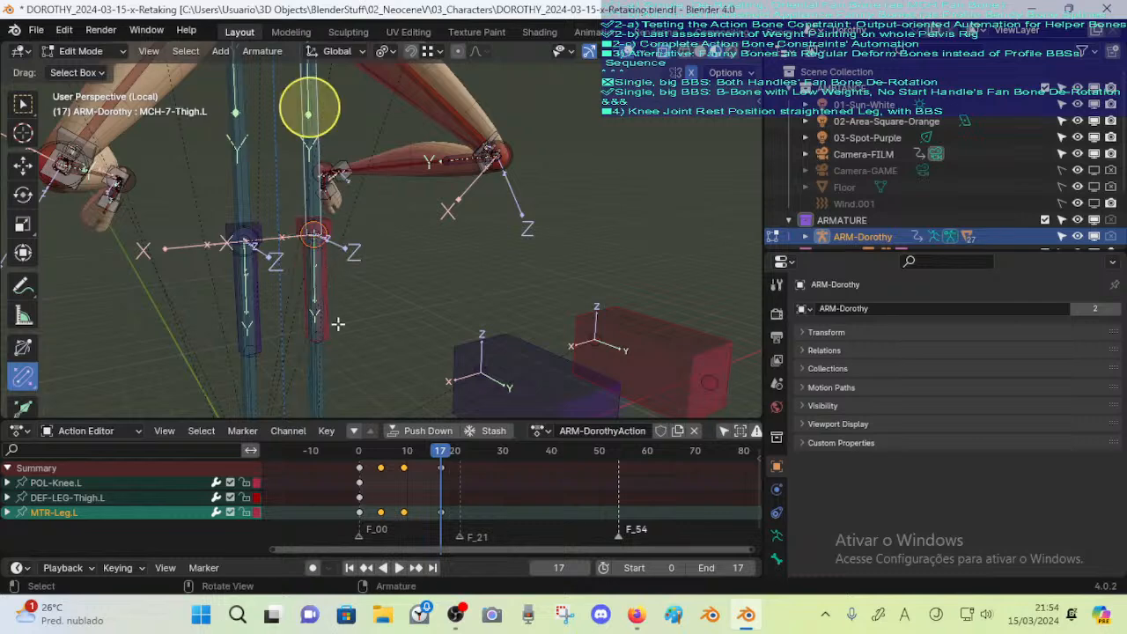
middle_drag(458, 161, 408, 196)
click(373, 138)
click(375, 225)
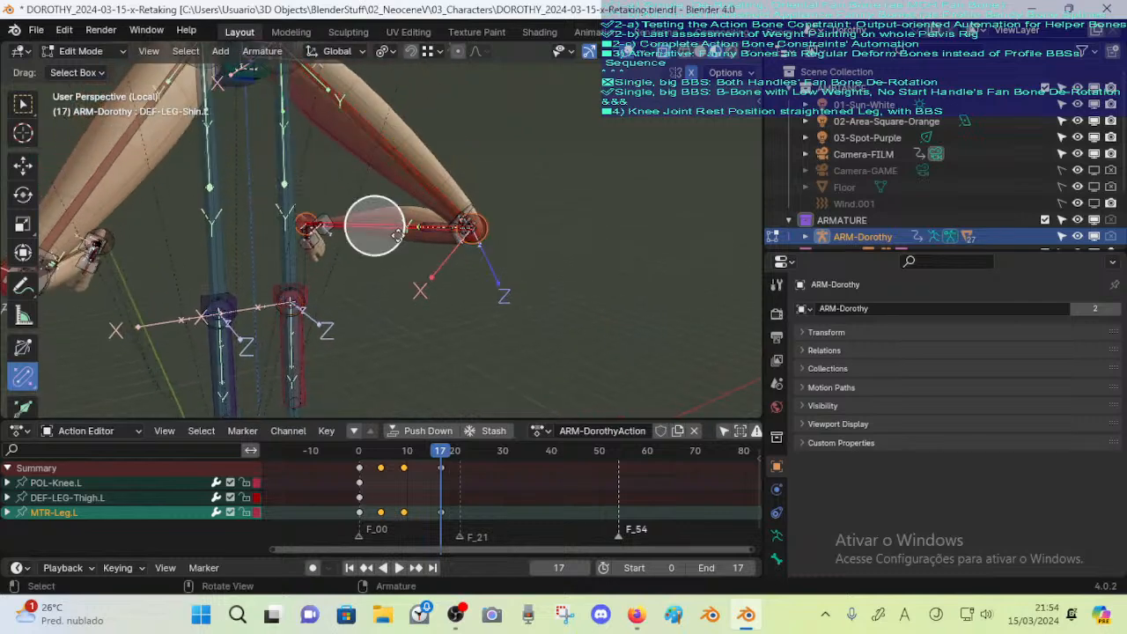
key(ctrl+Tab)
Move the MTR-Leg.L controller to bend the stretched left leg at the knee, and reveal all hidden bones
middle_drag(425, 264, 546, 255)
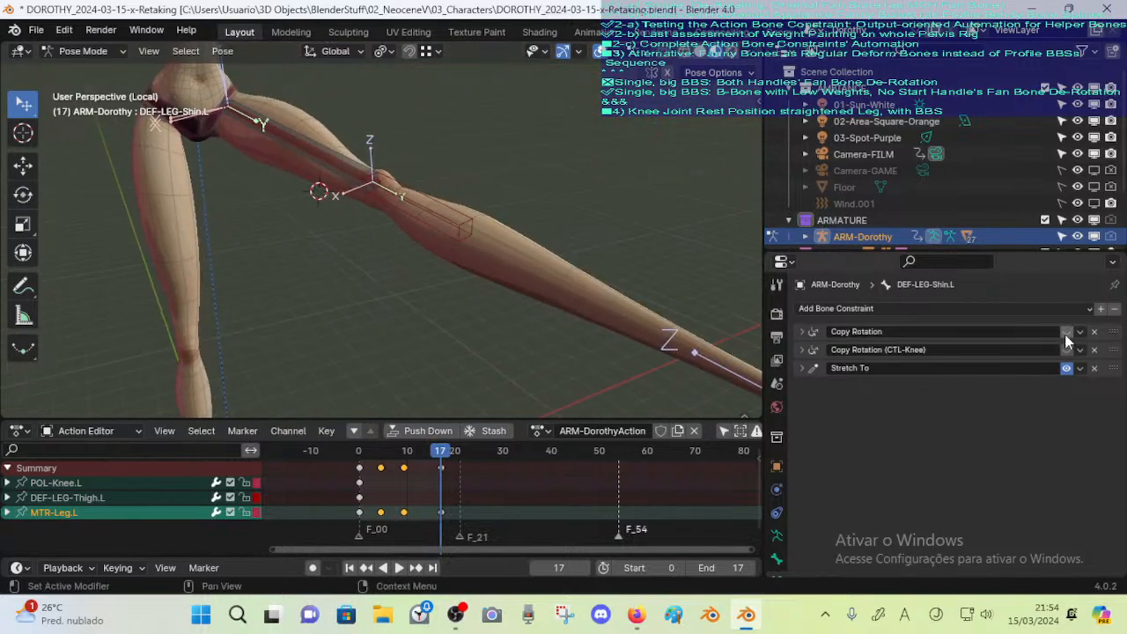
scroll(479, 257, down, 4)
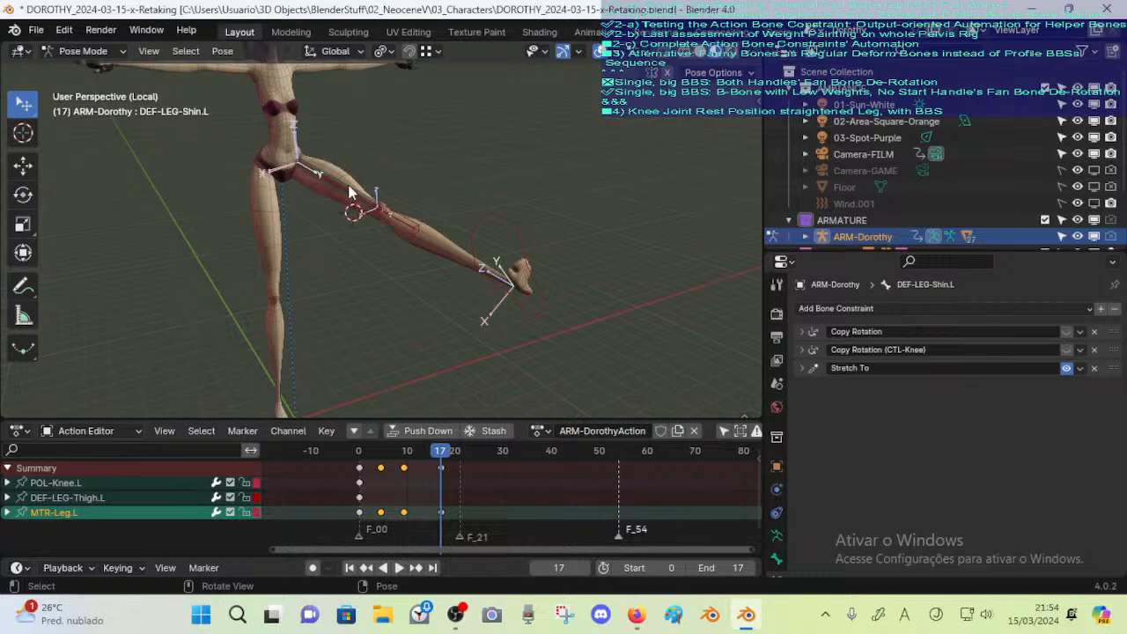
click(349, 192)
scroll(351, 207, up, 3)
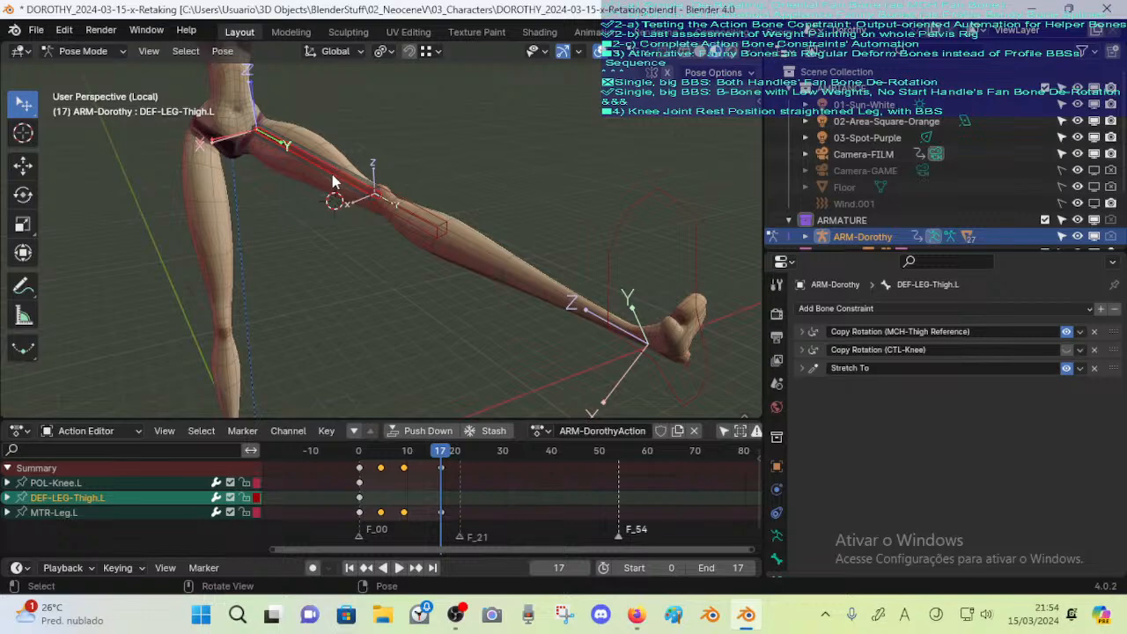
click(616, 227)
key(g)
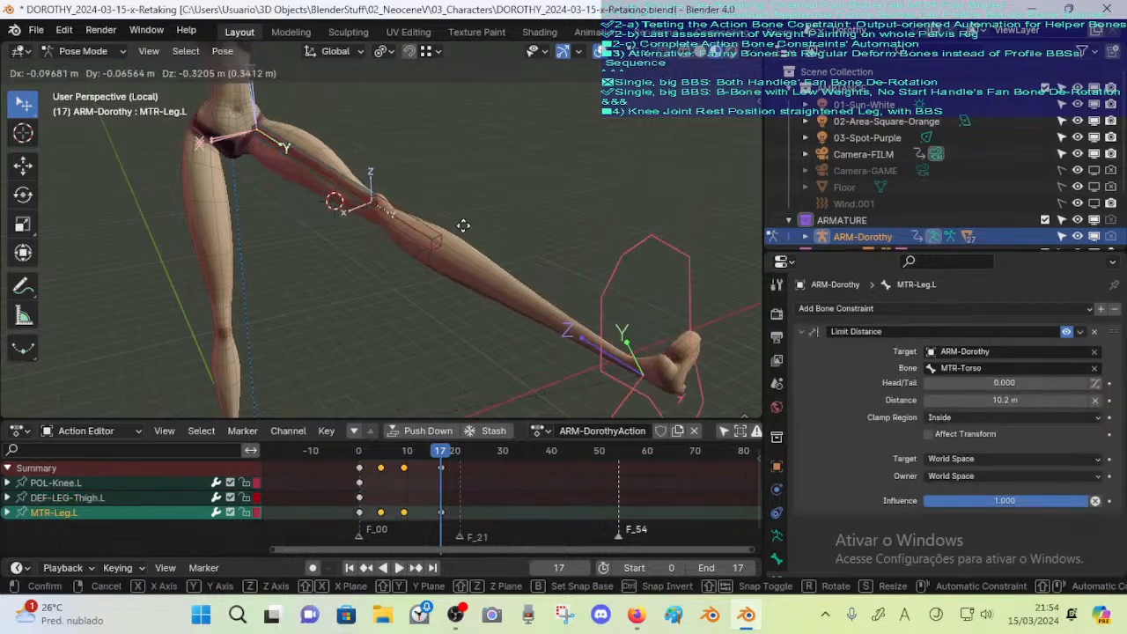
key(Escape)
key(alt+h)
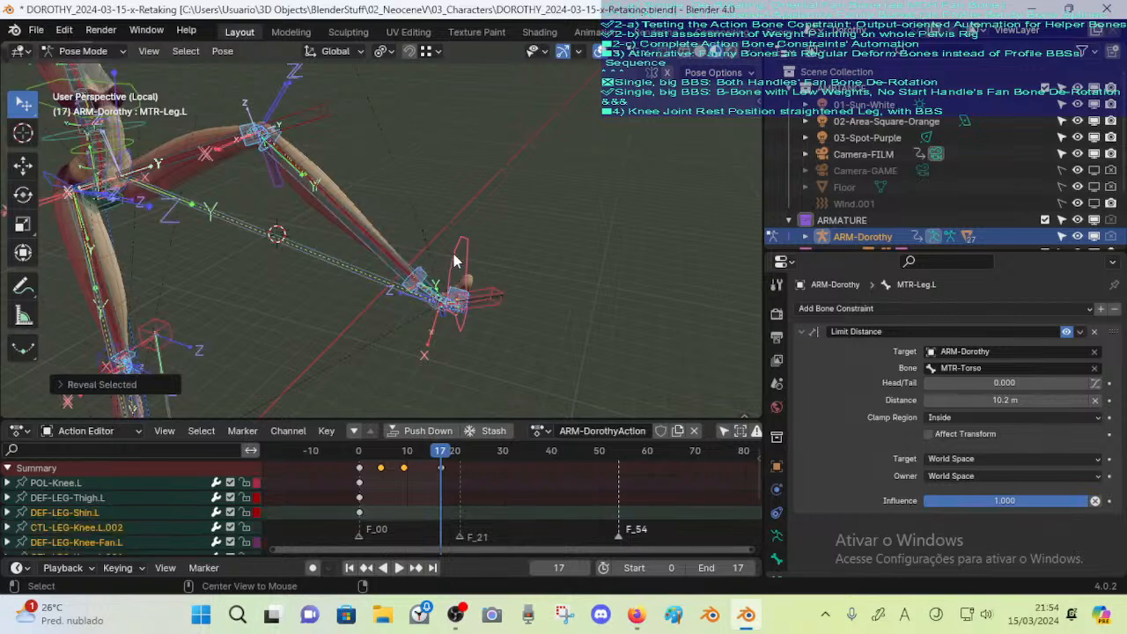
Select the DEF-LEG-Shin.L bone and toggle its Copy Rotation constraints on and off to compare the shin's deformation
click(348, 223)
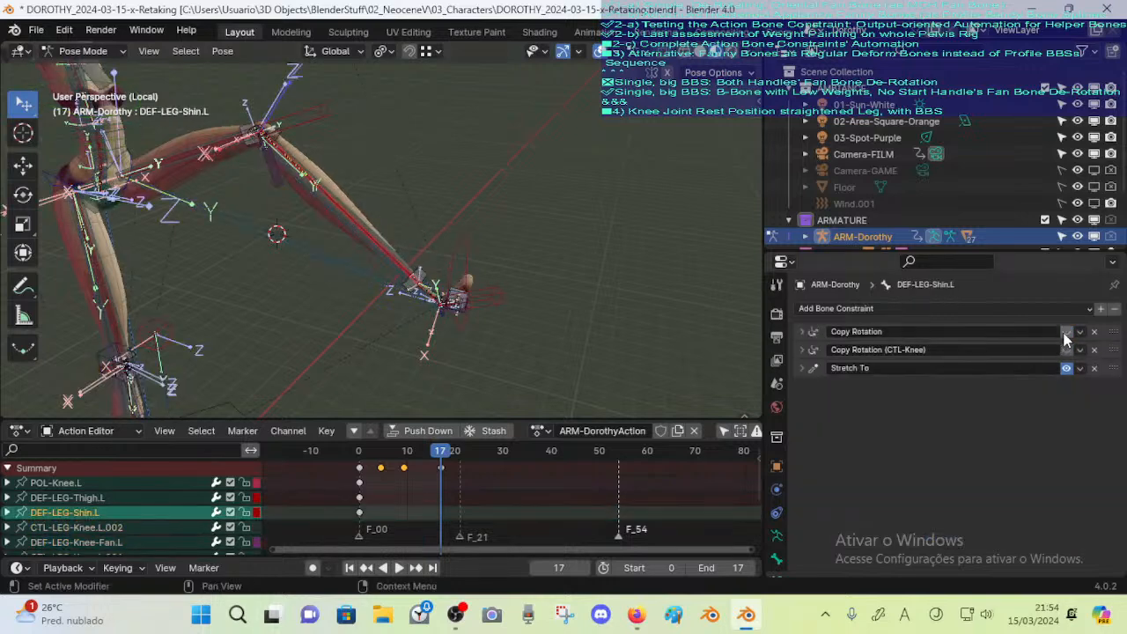
middle_drag(319, 214, 423, 233)
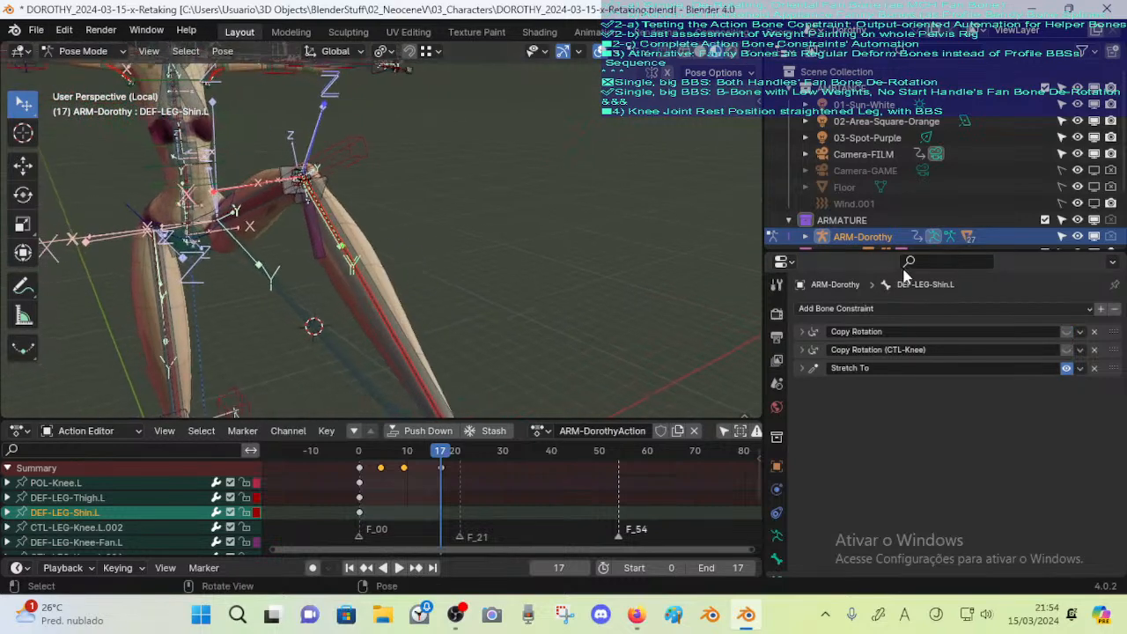
click(1067, 332)
click(1066, 333)
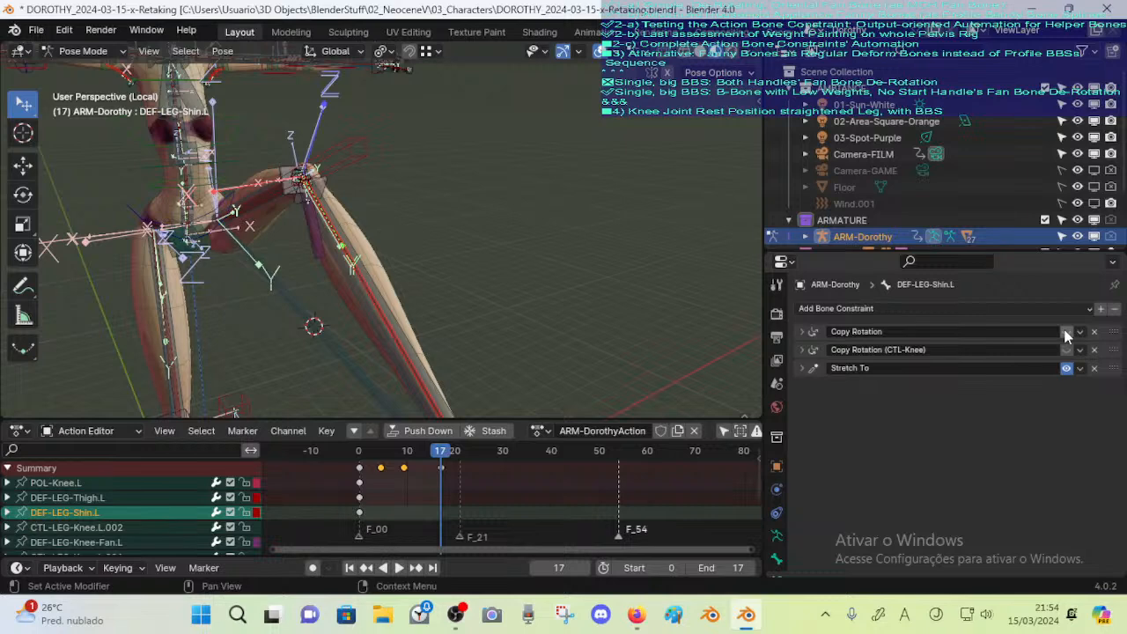
click(1066, 333)
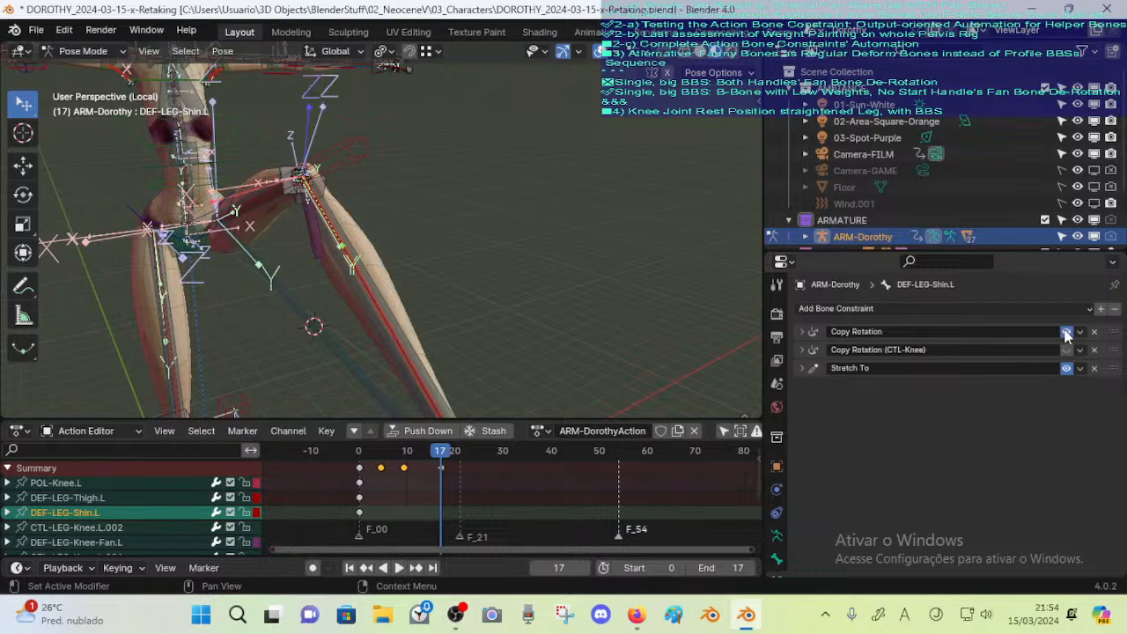
click(1066, 333)
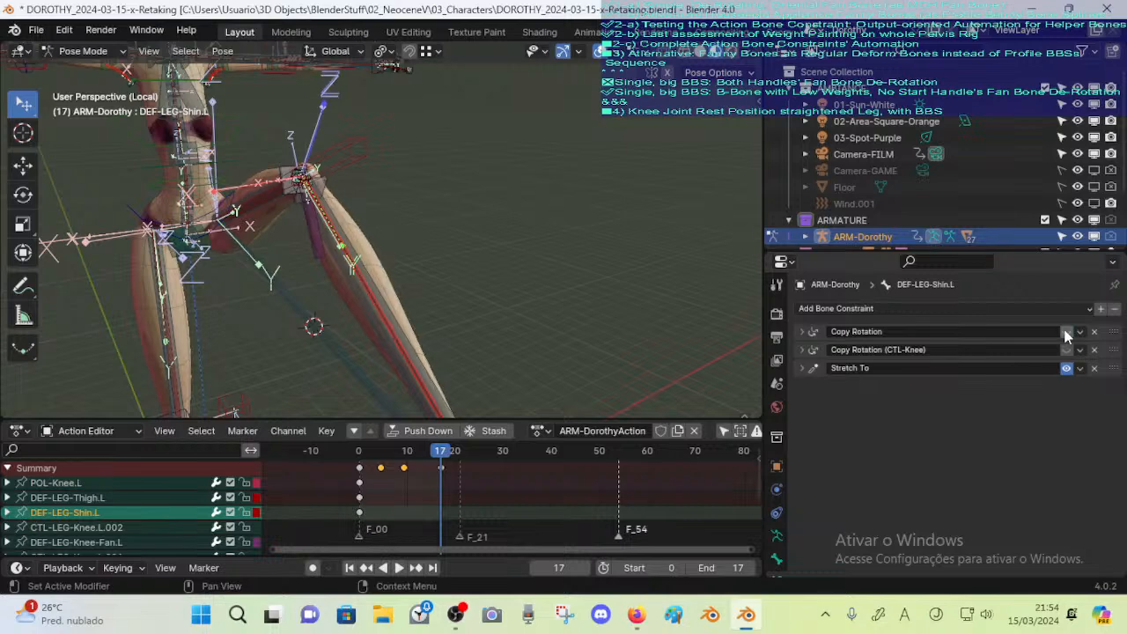
click(1066, 350)
Save the Dorothy blend file
scroll(471, 235, down, 4)
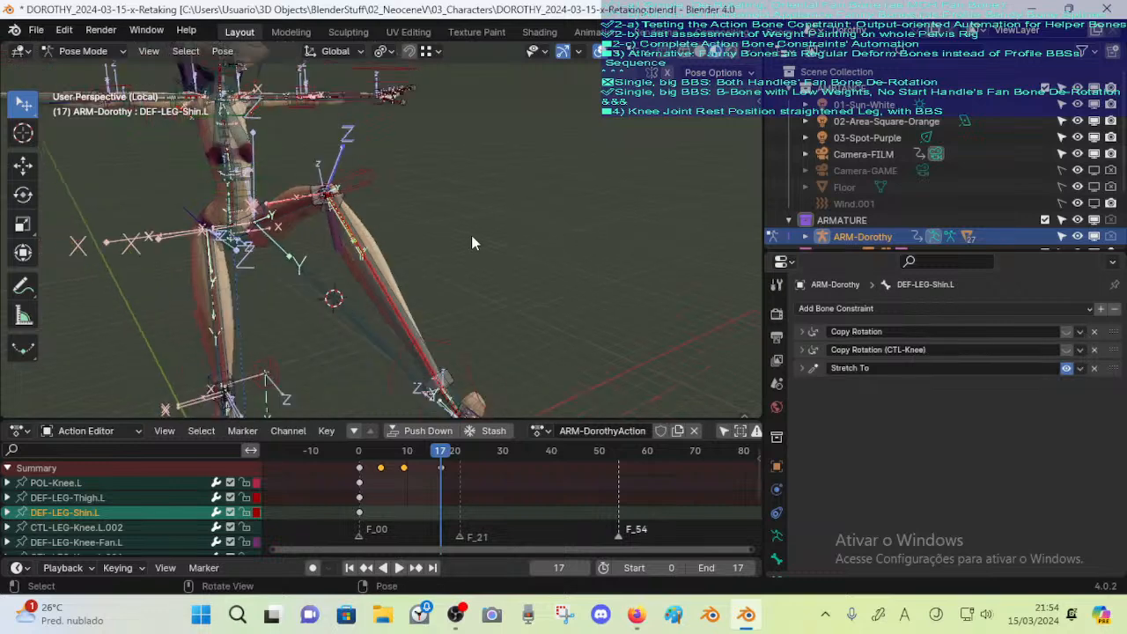
key(ctrl+s)
Return the visible bones to their rest pose and display the armature's bone collections
click(424, 308)
mouse_move(424, 308)
middle_down()
mouse_move(506, 287)
mouse_move(550, 313)
mouse_move(555, 257)
mouse_move(428, 292)
middle_up()
key(n)
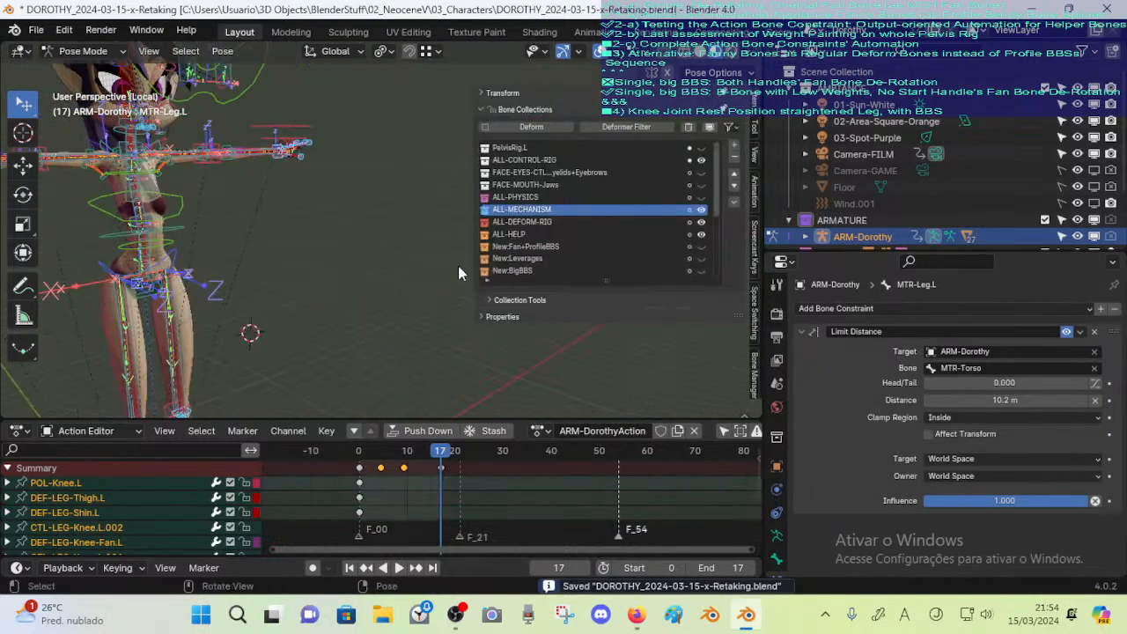
scroll(649, 424, down, 3)
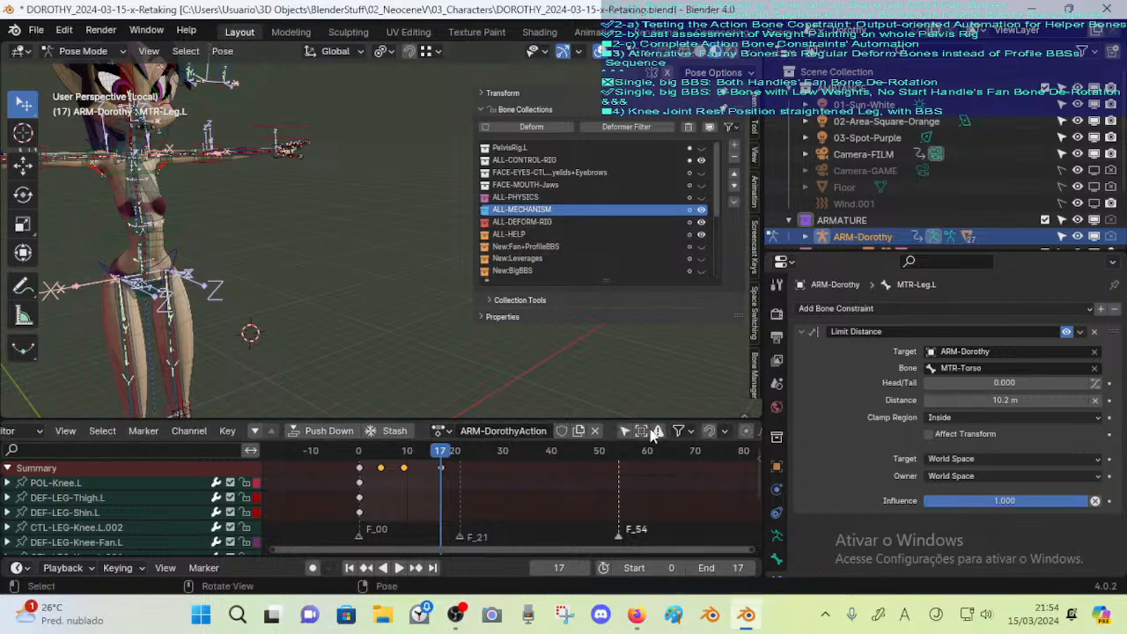
Rename ARM-Dorothy's current action "Simple Joints" and unlink it from the armature
double_click(491, 431)
text(Joi)
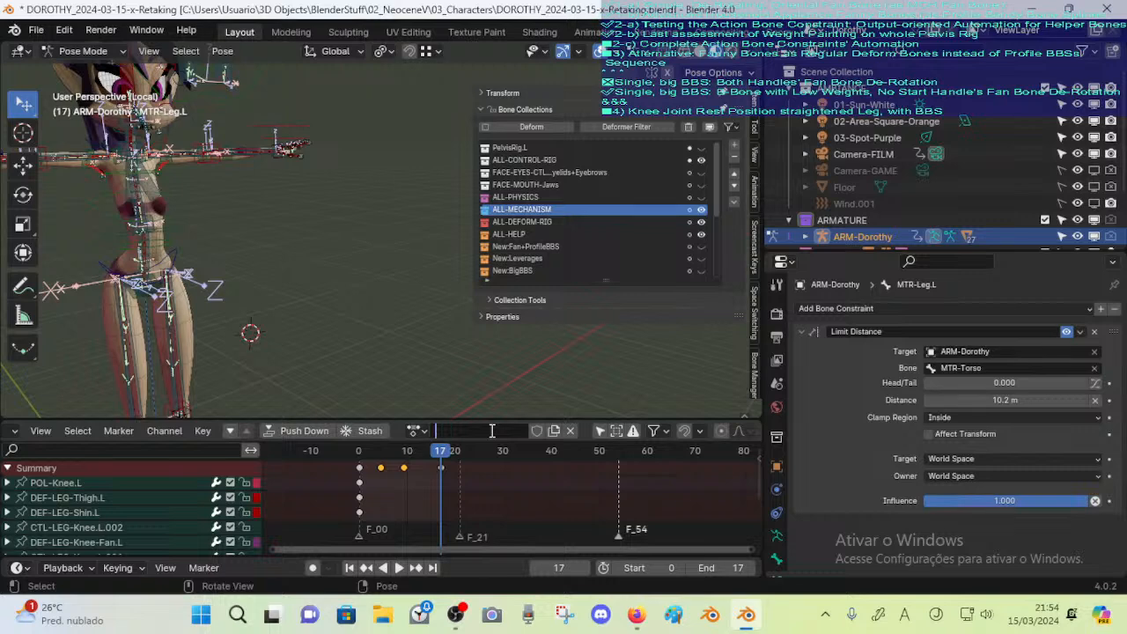
text(nts)
key(Return)
click(571, 430)
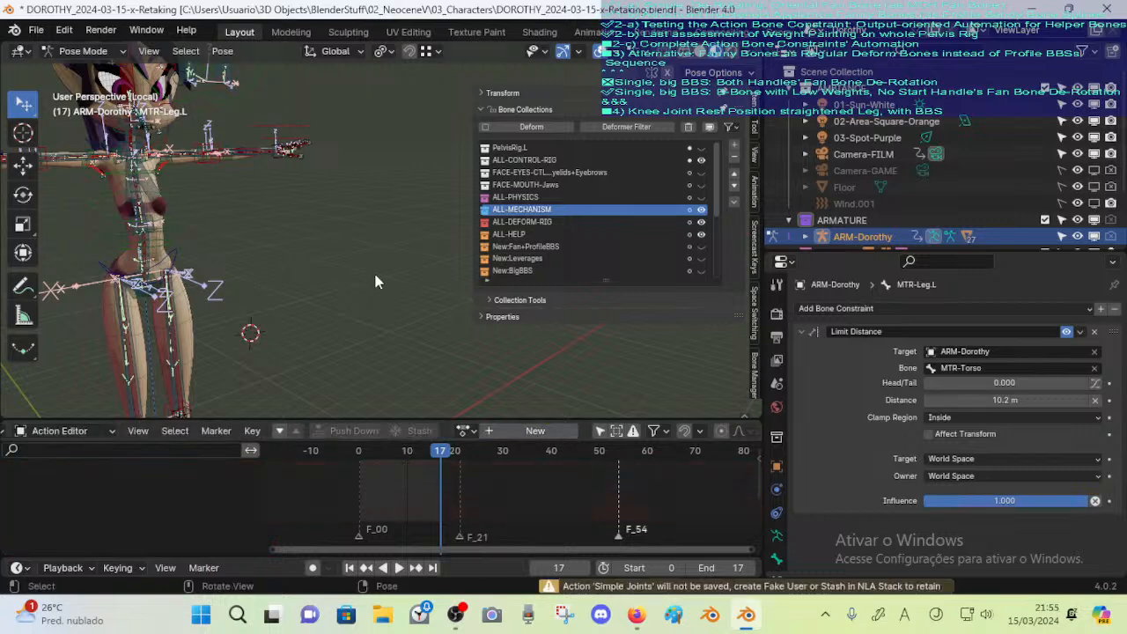
Show the PelvisRig.L bone collection and hide the control, mechanism, deform and help collections
middle_drag(373, 270, 276, 252)
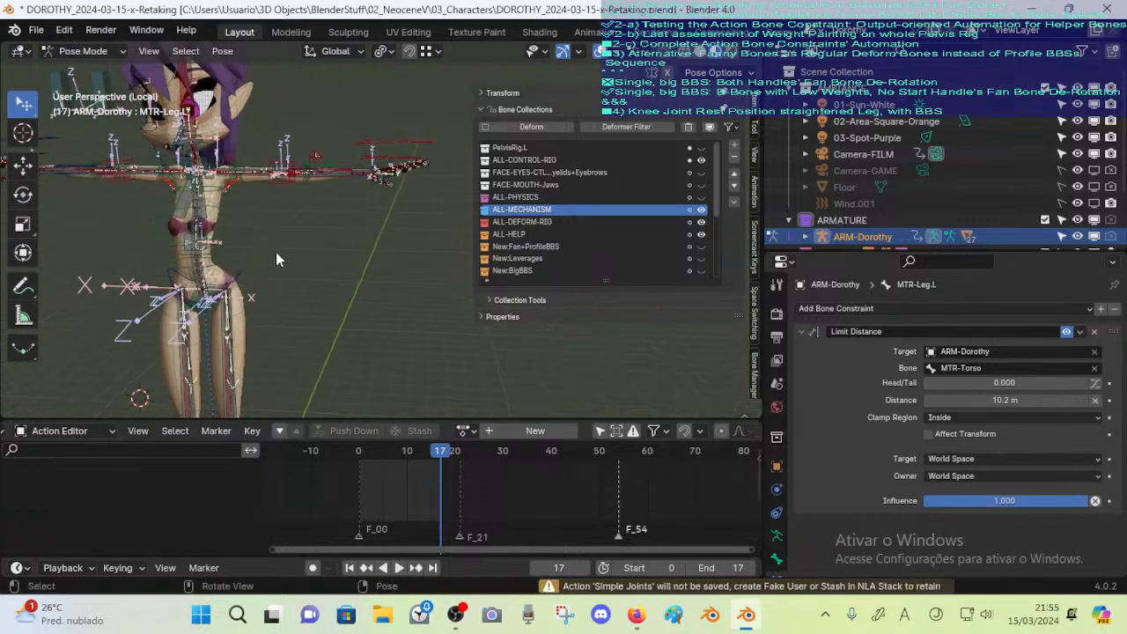
click(702, 222)
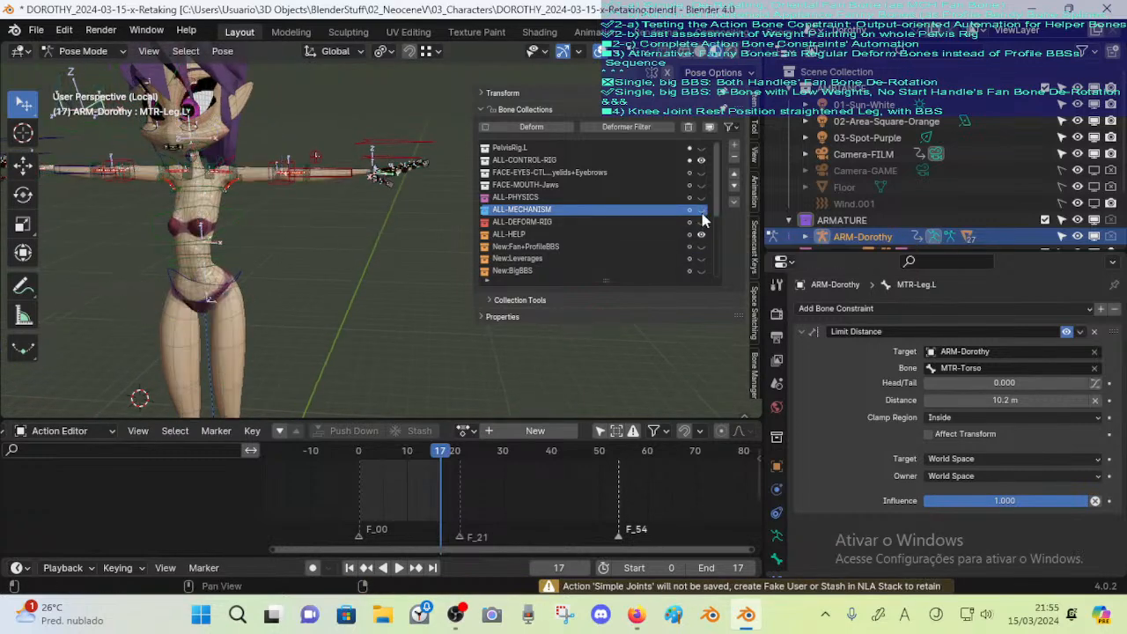
click(704, 233)
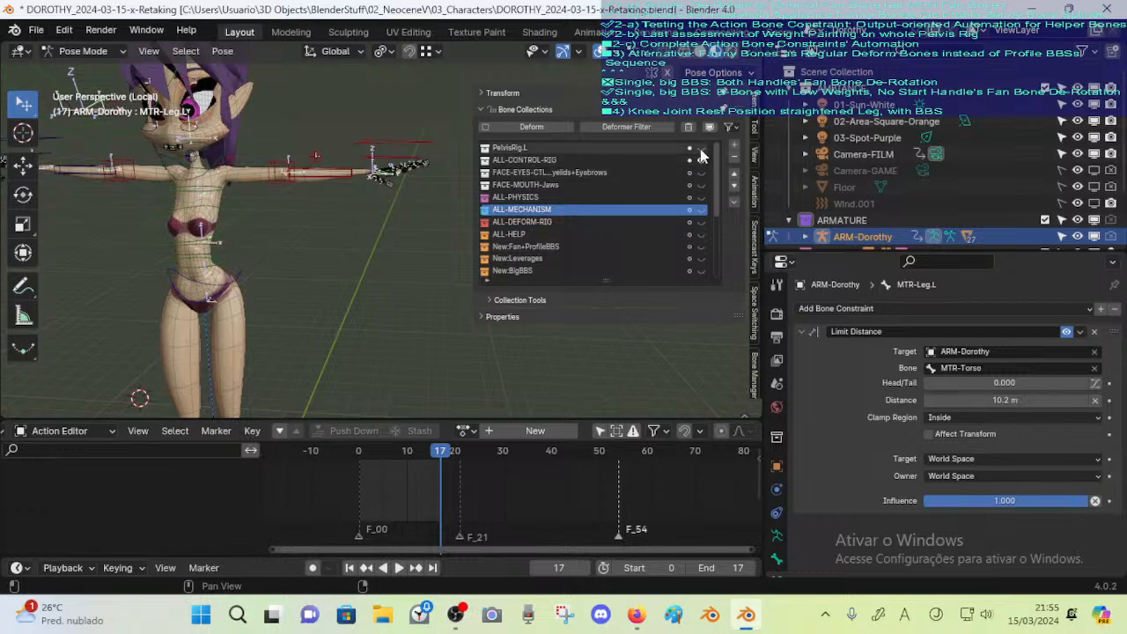
click(702, 149)
click(700, 171)
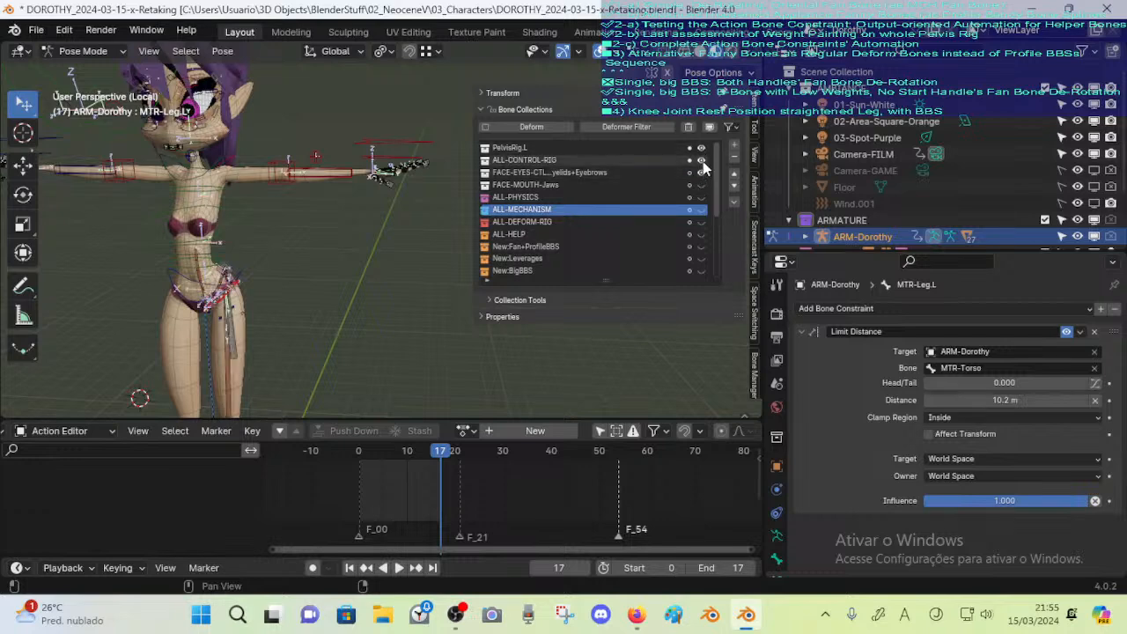
click(702, 161)
click(703, 173)
shift+middle_drag(297, 230, 297, 254)
key(n)
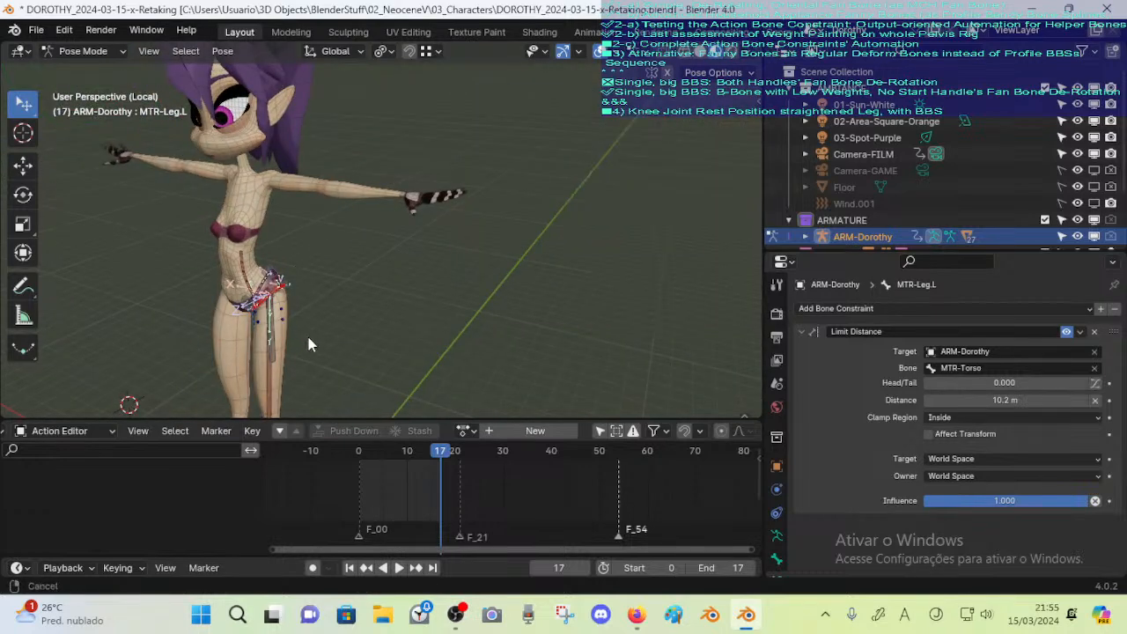
Save the Dorothy file and assign the HLP-Pelvis.L action to the armature
scroll(350, 275, up, 5)
shift+middle_drag(308, 333, 308, 274)
shift+middle_drag(309, 274, 340, 271)
scroll(349, 272, down, 4)
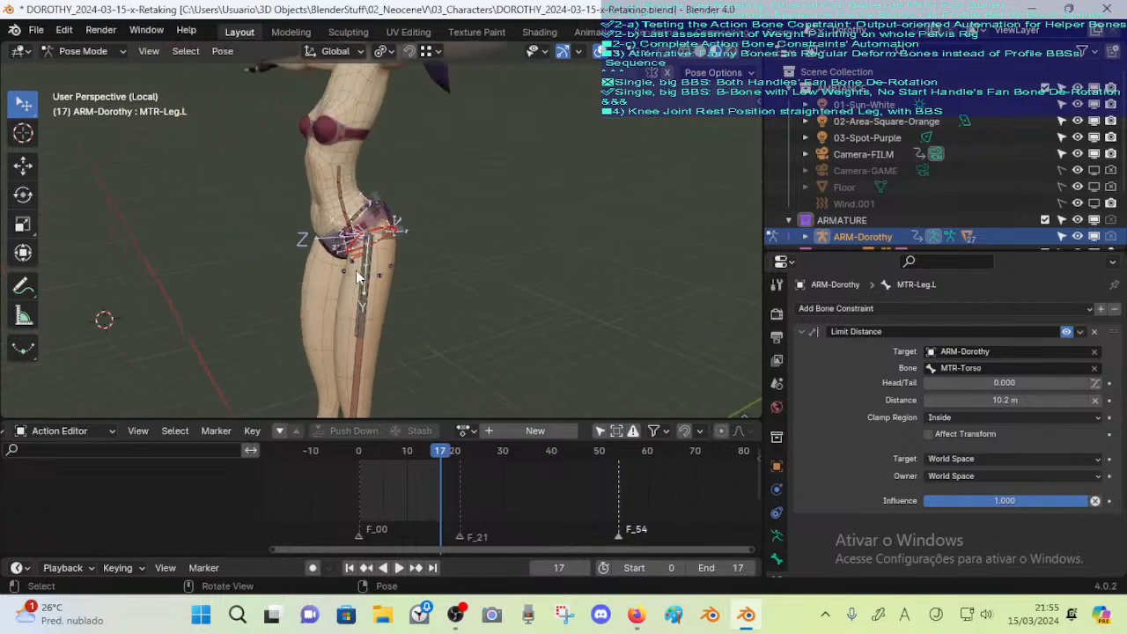
key(ctrl+s)
click(463, 431)
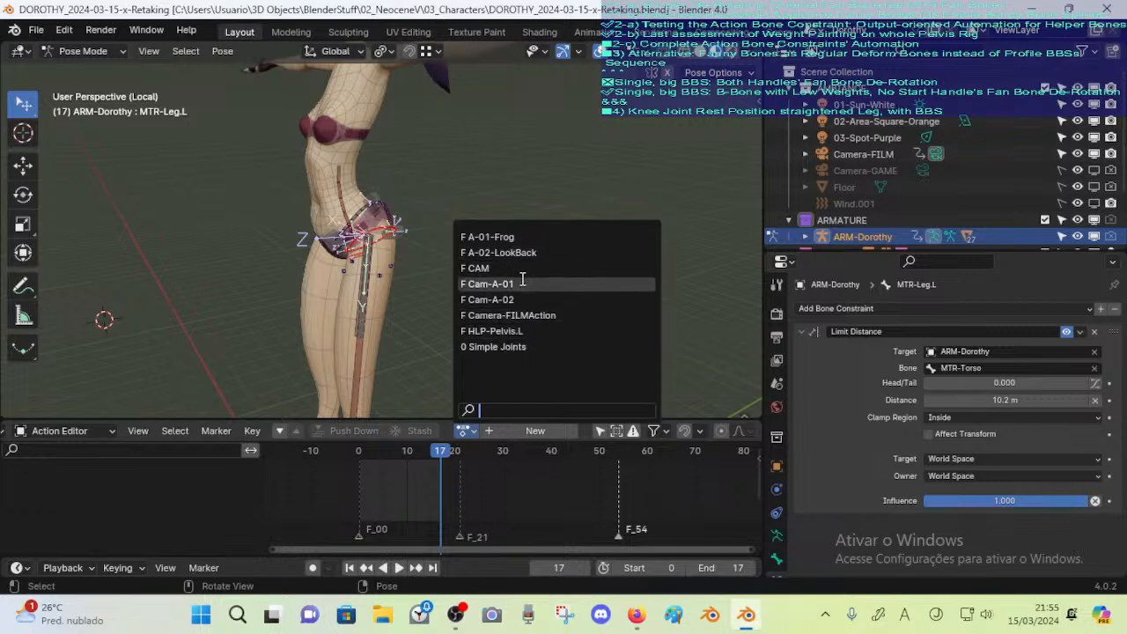
click(495, 331)
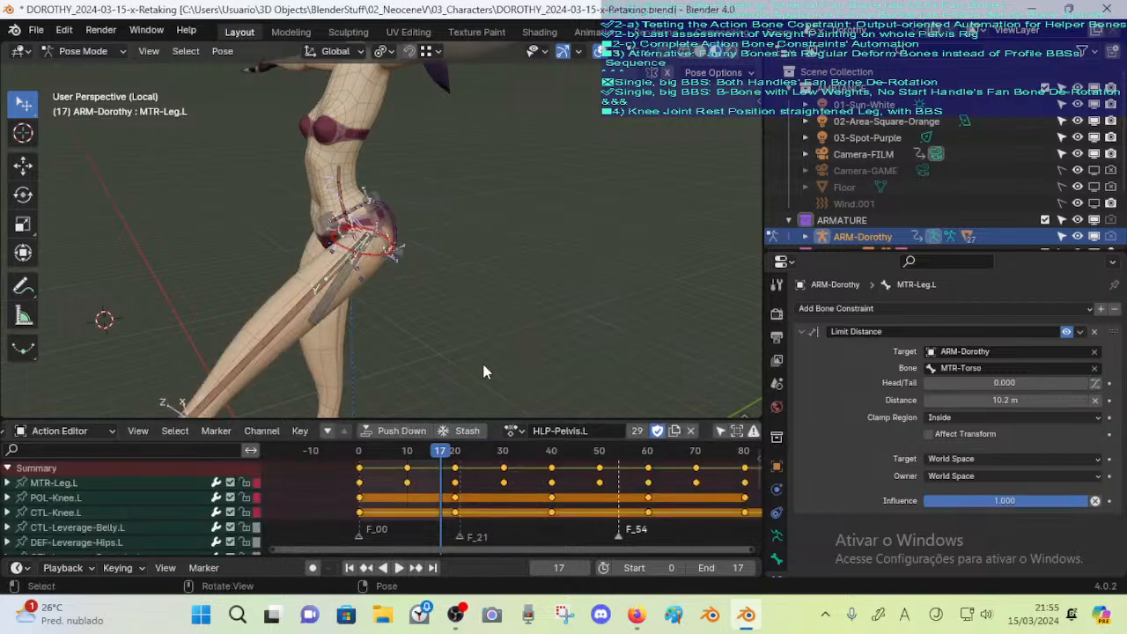
click(510, 480)
Play and step through the HLP-Pelvis.L keyframes to examine the left hip's deformation with the leg raised sideways at frame 50
key(space)
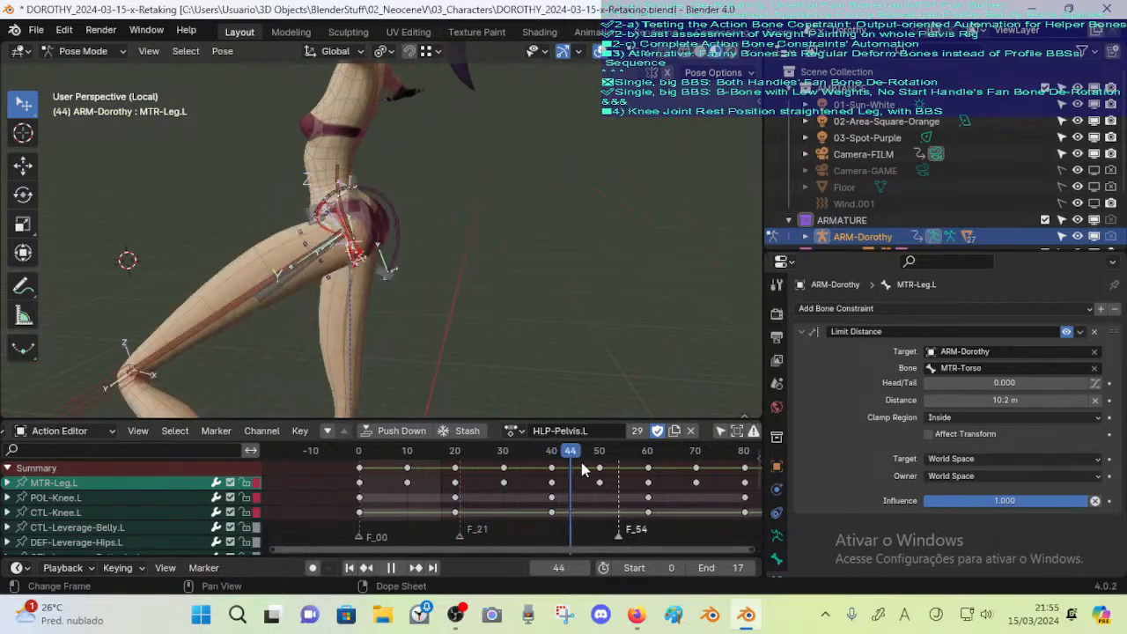
middle_drag(514, 346, 609, 334)
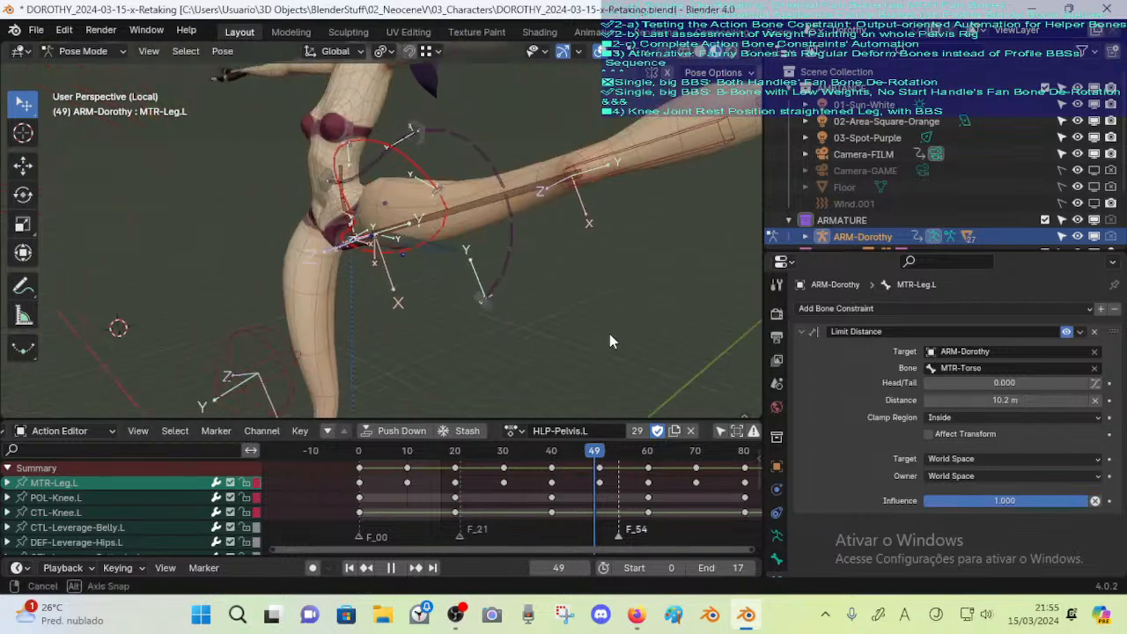
scroll(573, 317, down, 4)
middle_drag(506, 291, 550, 253)
key(Up)
key(Up)
key(Up)
key(Down)
key(Down)
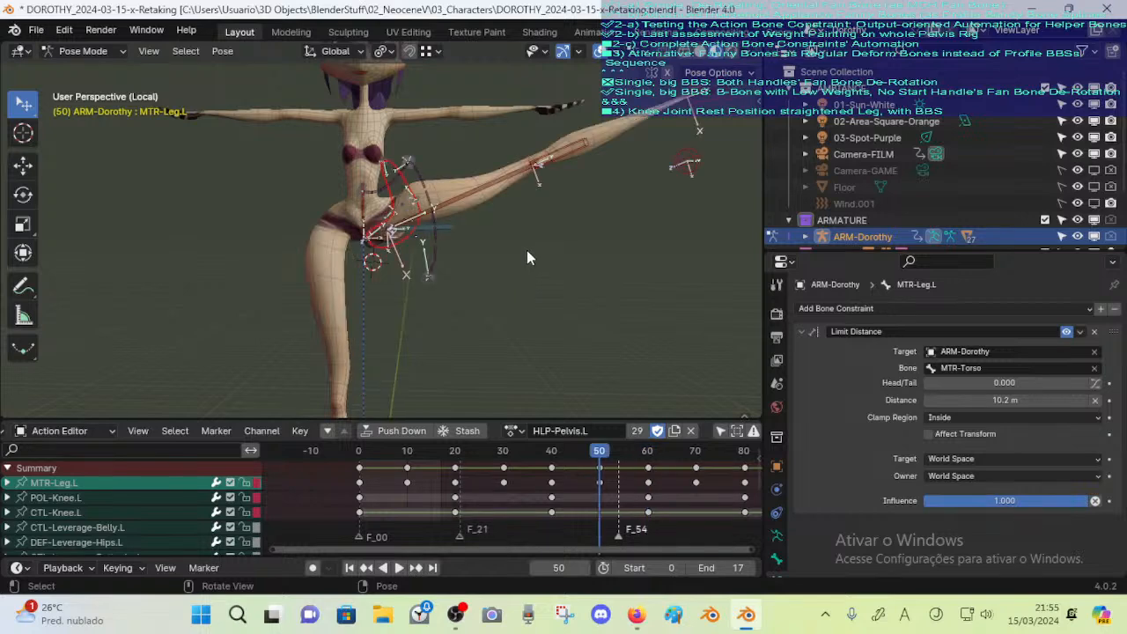
scroll(527, 250, up, 2)
scroll(578, 507, down, 2)
scroll(578, 507, down, 4)
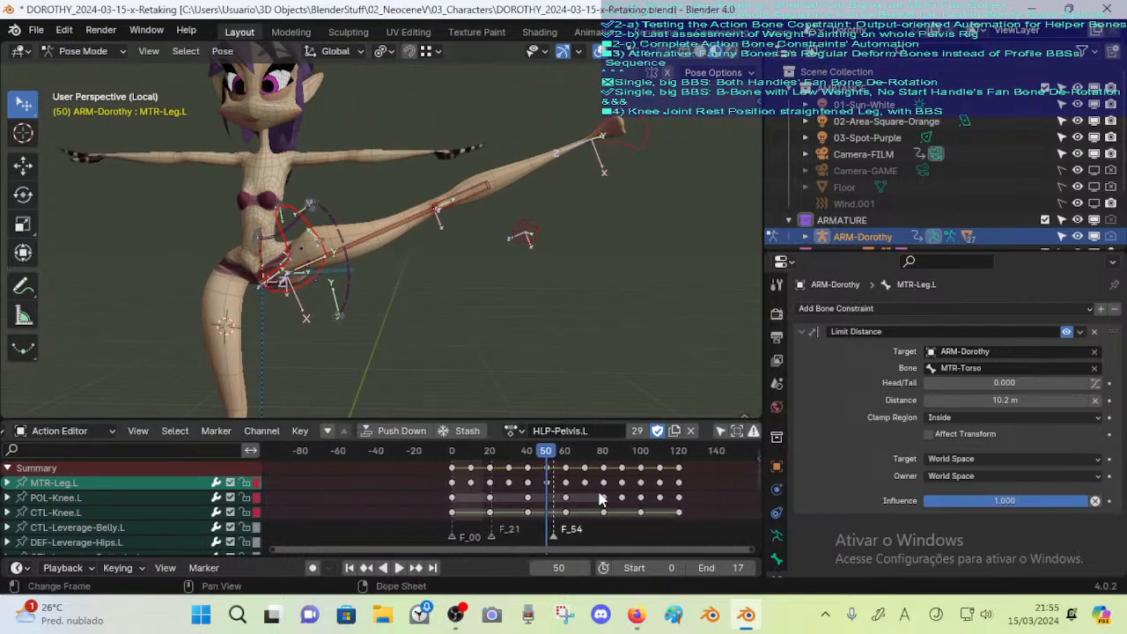
middle_drag(378, 338, 454, 289)
scroll(390, 326, up, 2)
key(Down)
key(Up)
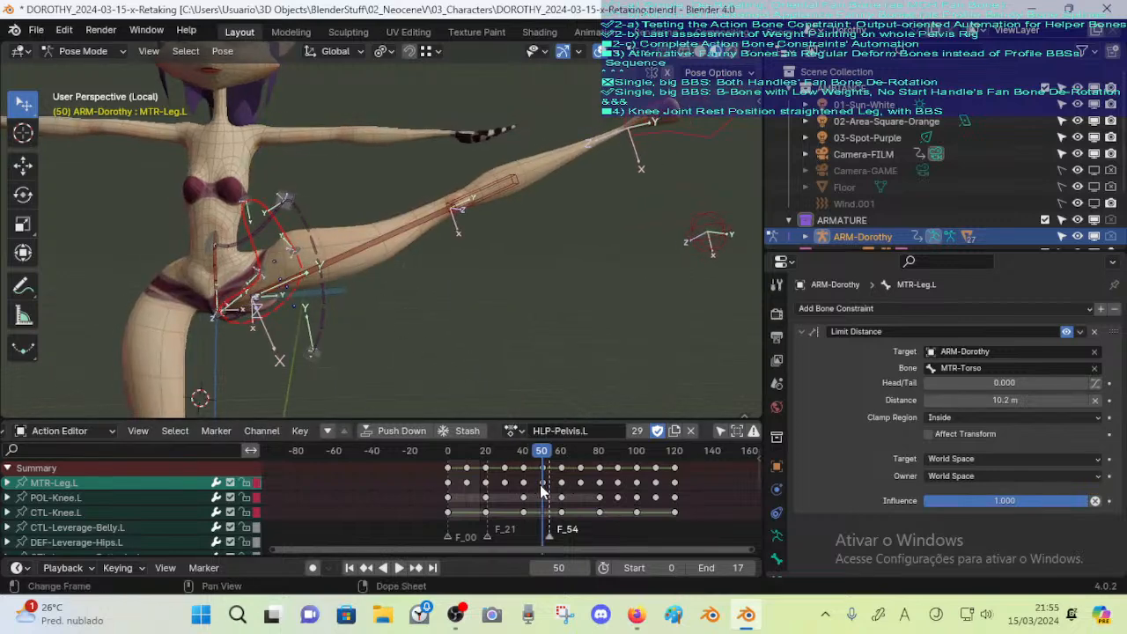
Select CTL-Leverage-Buttocks.L and extend the selection to all bones of the same color
key(a)
key(alt+a)
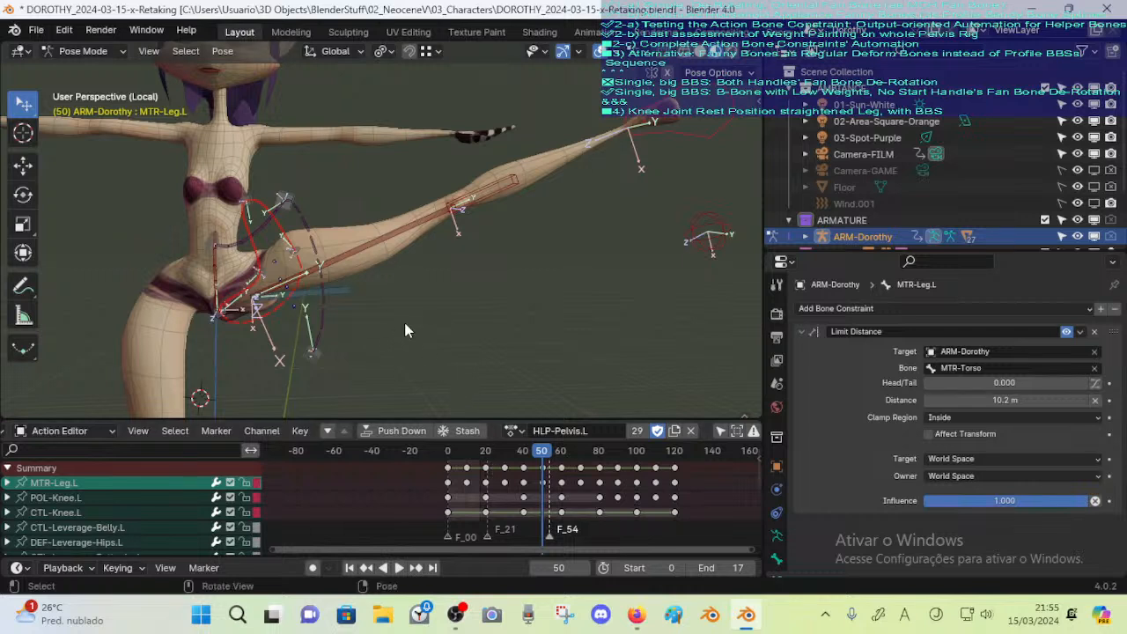
click(320, 362)
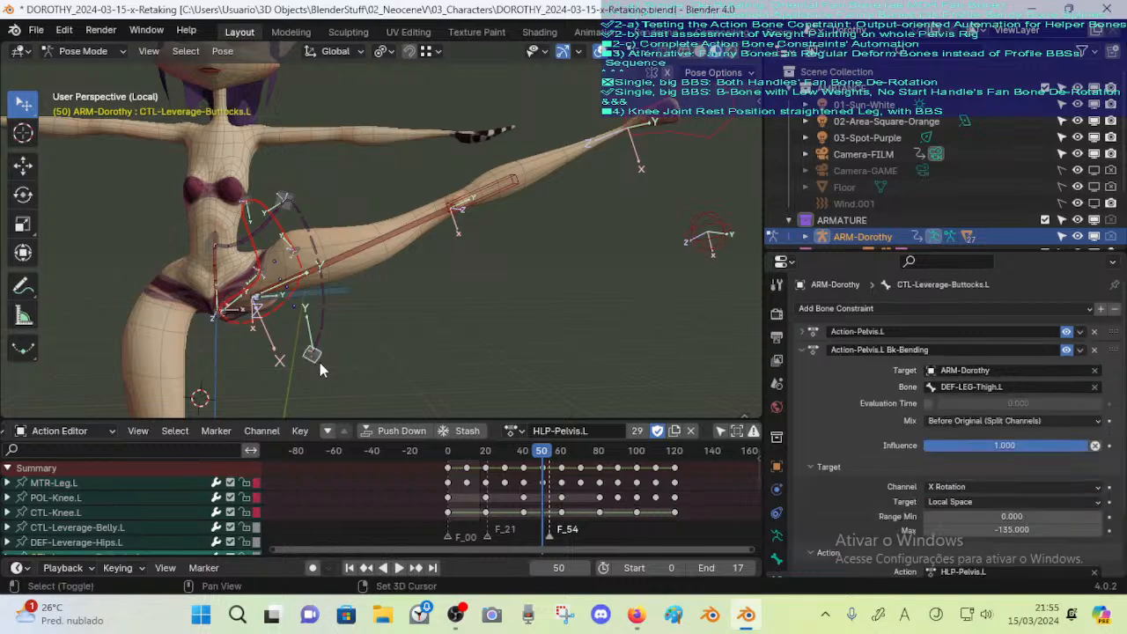
key(shift+g)
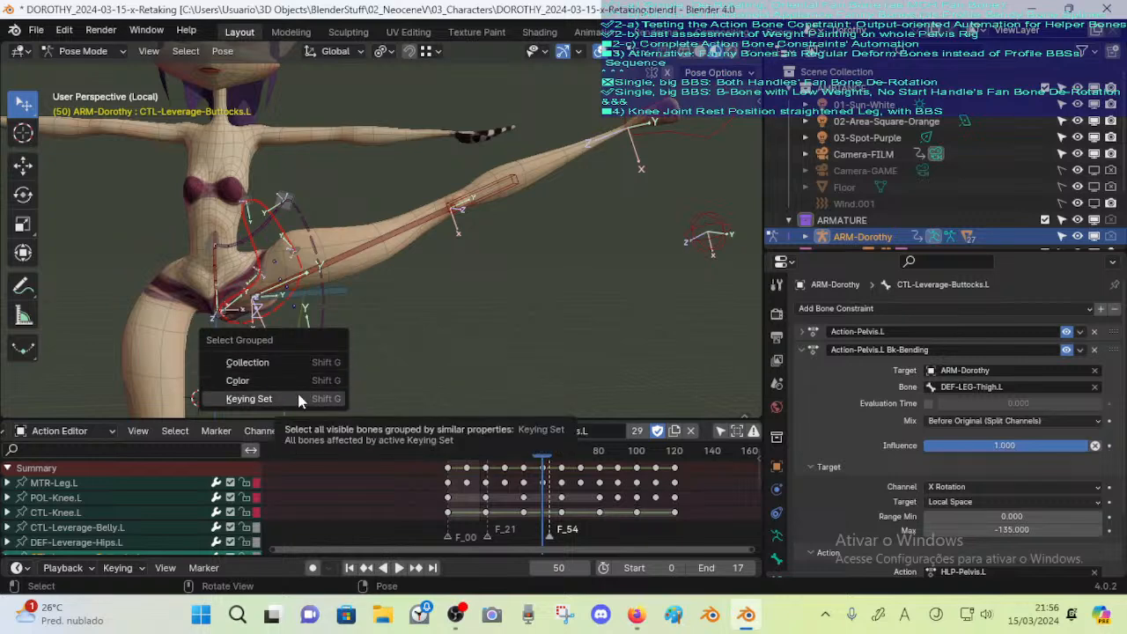
click(340, 289)
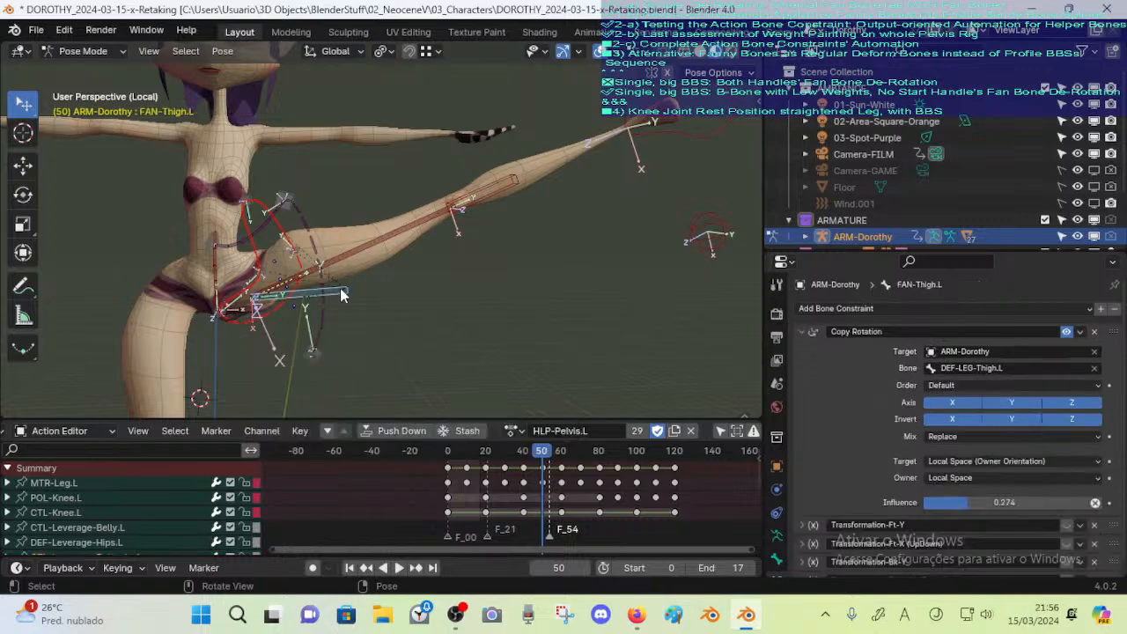
click(314, 368)
key(shift+g)
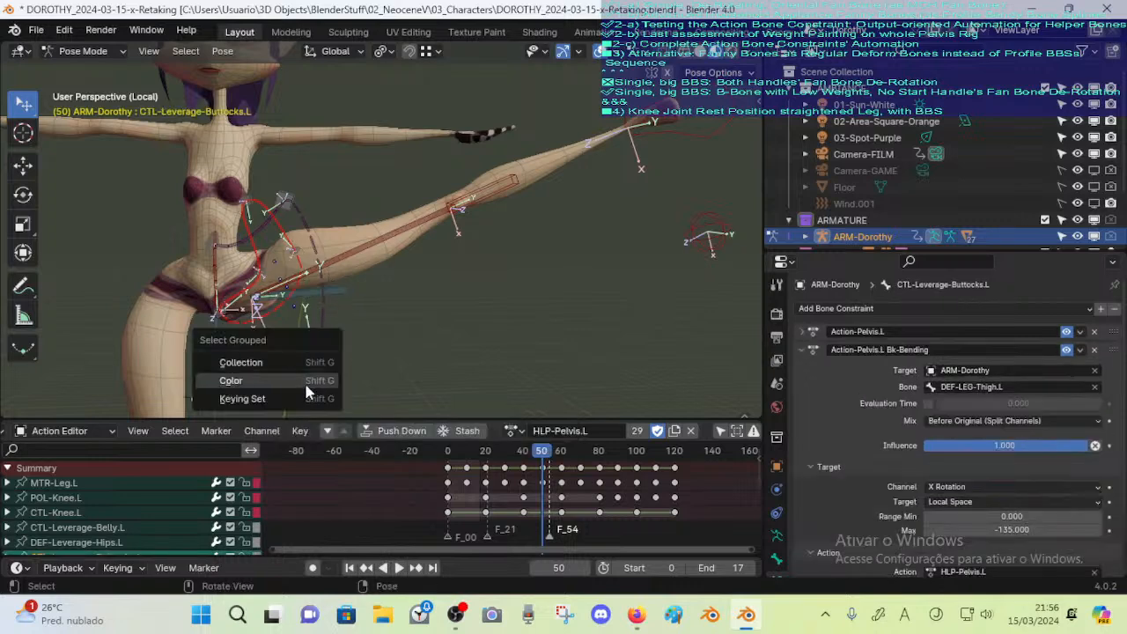
click(308, 384)
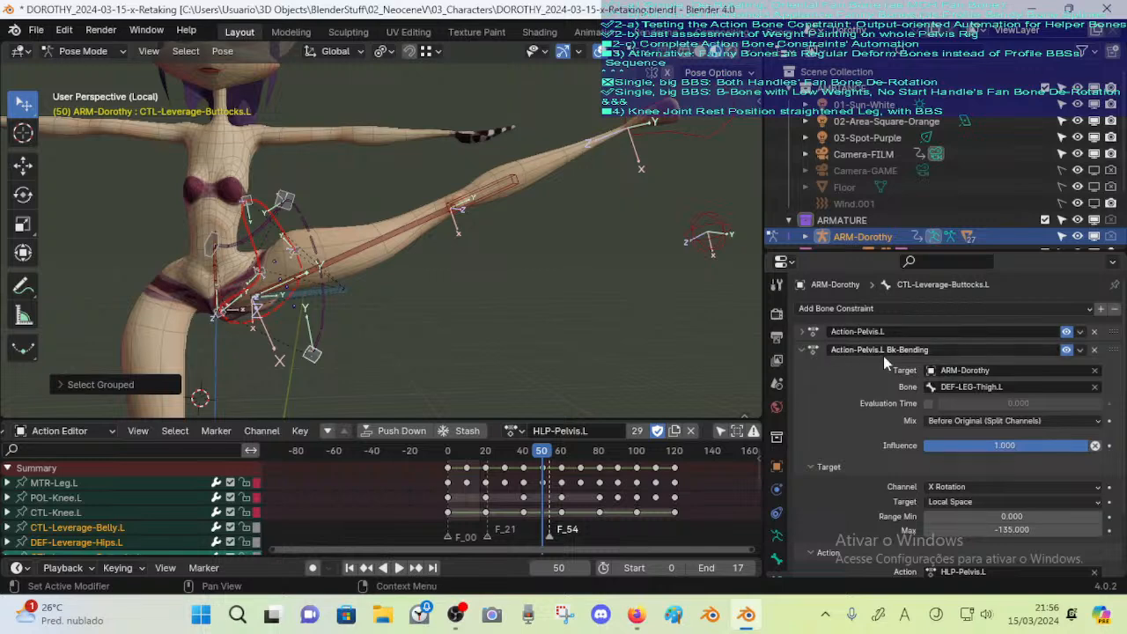
Disable the Action-Pelvis.L, Bk-Bending and Side-Out-Bending constraints on the selected pelvis bones
click(801, 350)
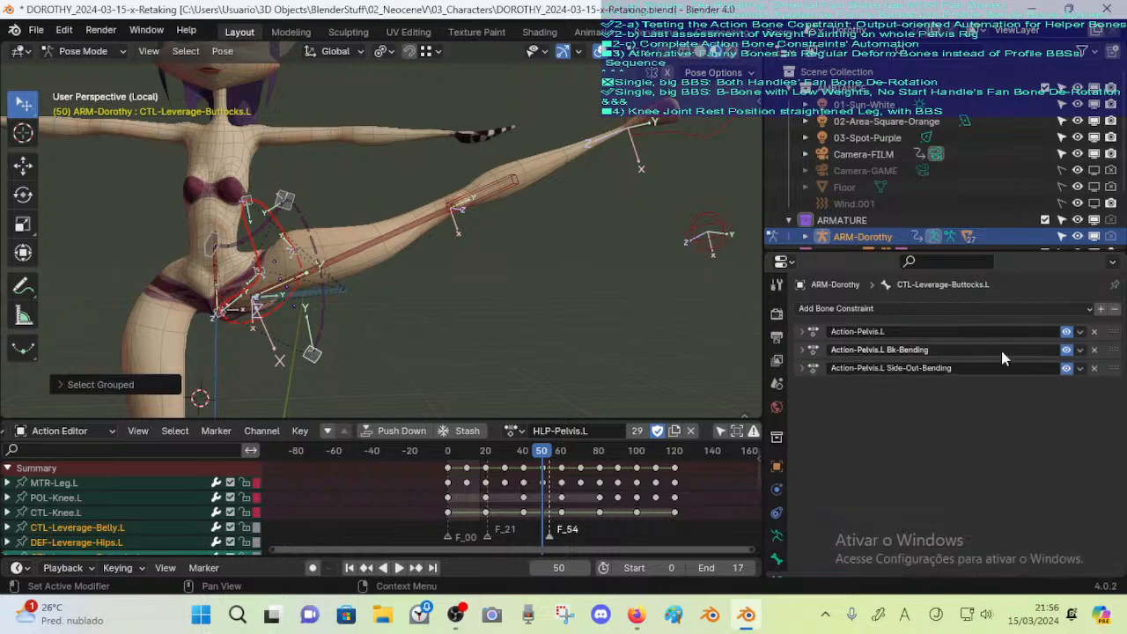
click(801, 368)
click(801, 368)
drag(1066, 331, 1066, 368)
Scrub the action between frames 50 and 12 to examine the pelvis deformation without the Action constraints
middle_drag(703, 343, 441, 357)
mouse_move(526, 458)
mouse_down()
mouse_move(551, 455)
mouse_move(541, 455)
mouse_up()
shift+middle_drag(370, 326, 430, 338)
scroll(433, 310, up, 3)
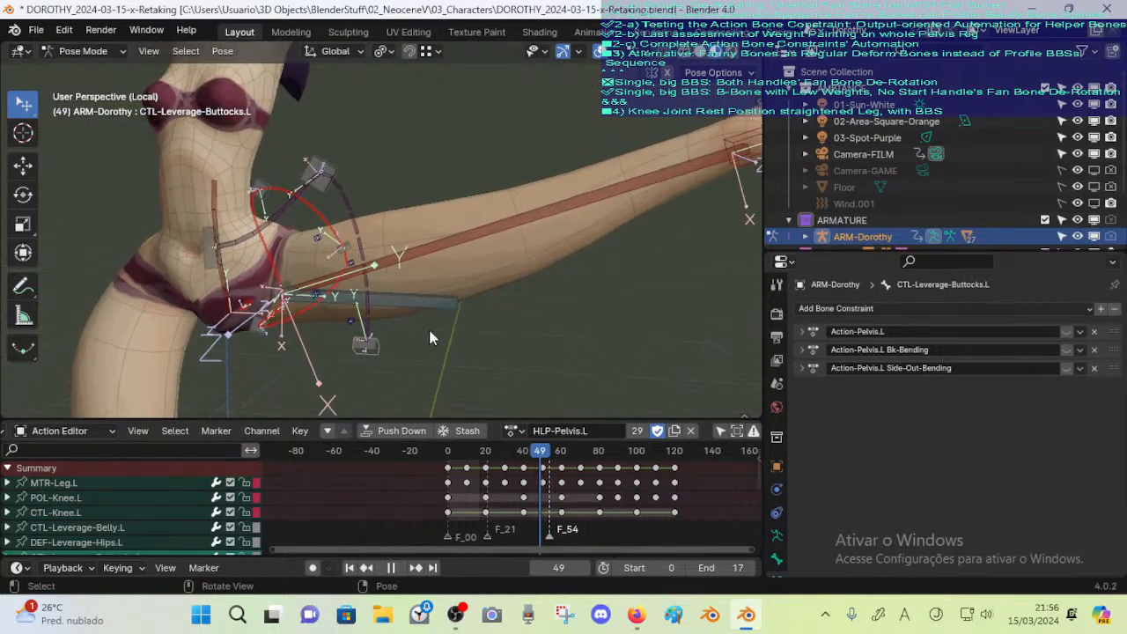
mouse_move(543, 452)
mouse_down()
mouse_move(523, 452)
mouse_move(542, 453)
mouse_up()
middle_drag(296, 231, 310, 261)
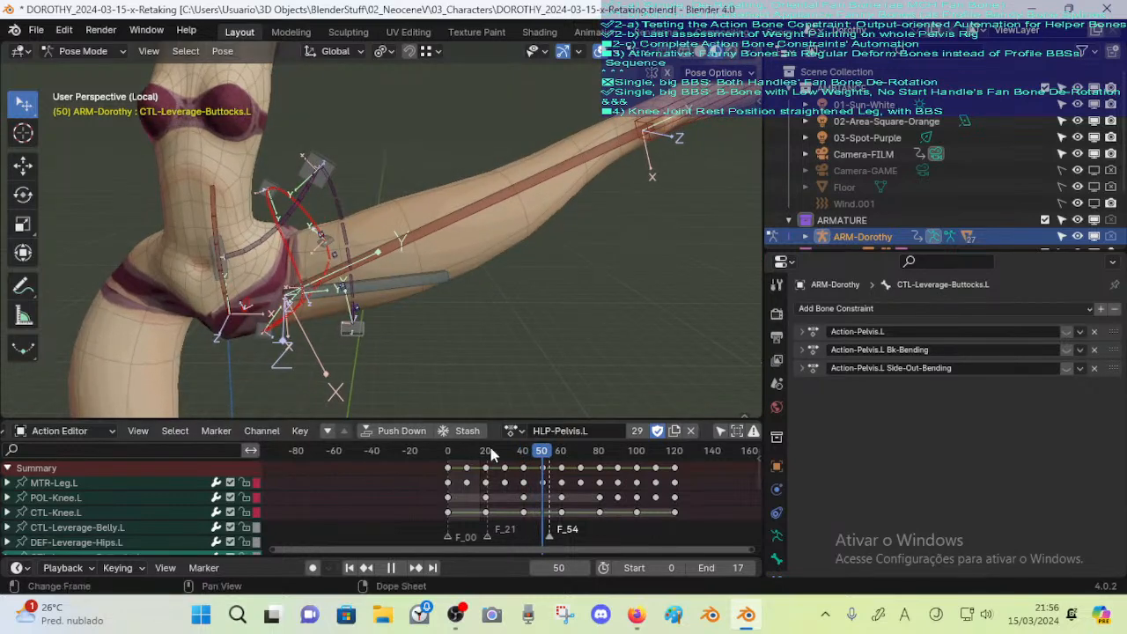
drag(543, 451, 470, 451)
scroll(433, 271, down, 5)
scroll(384, 311, up, 7)
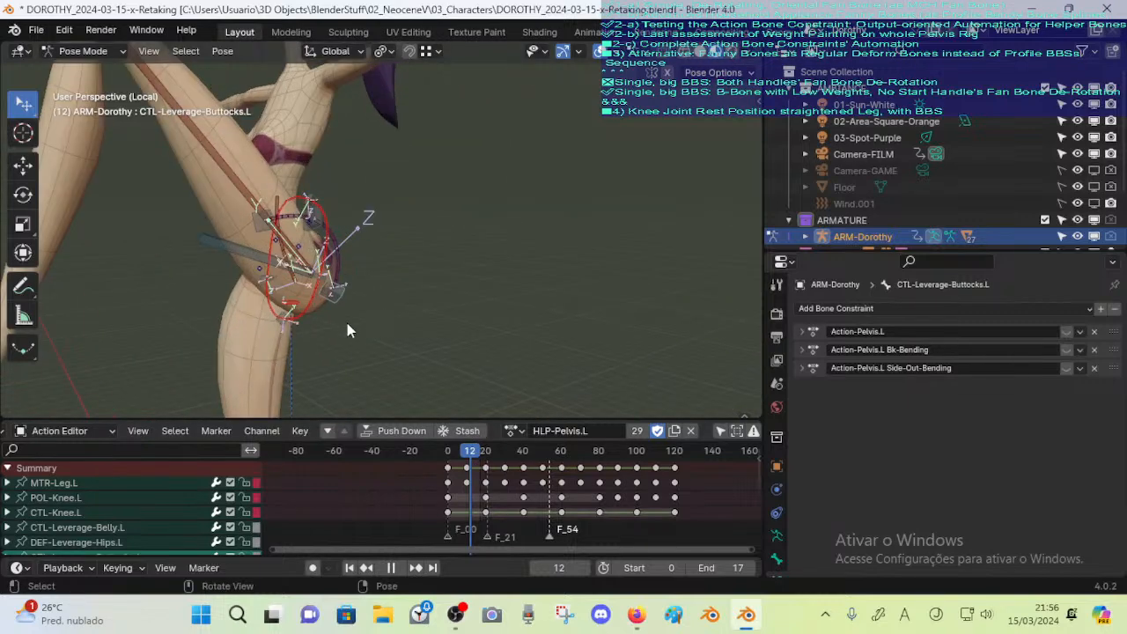
Inspect the bone constraints of CTL-Fanny-Pelvis-Bk.L and FAN-Thigh.L
click(280, 334)
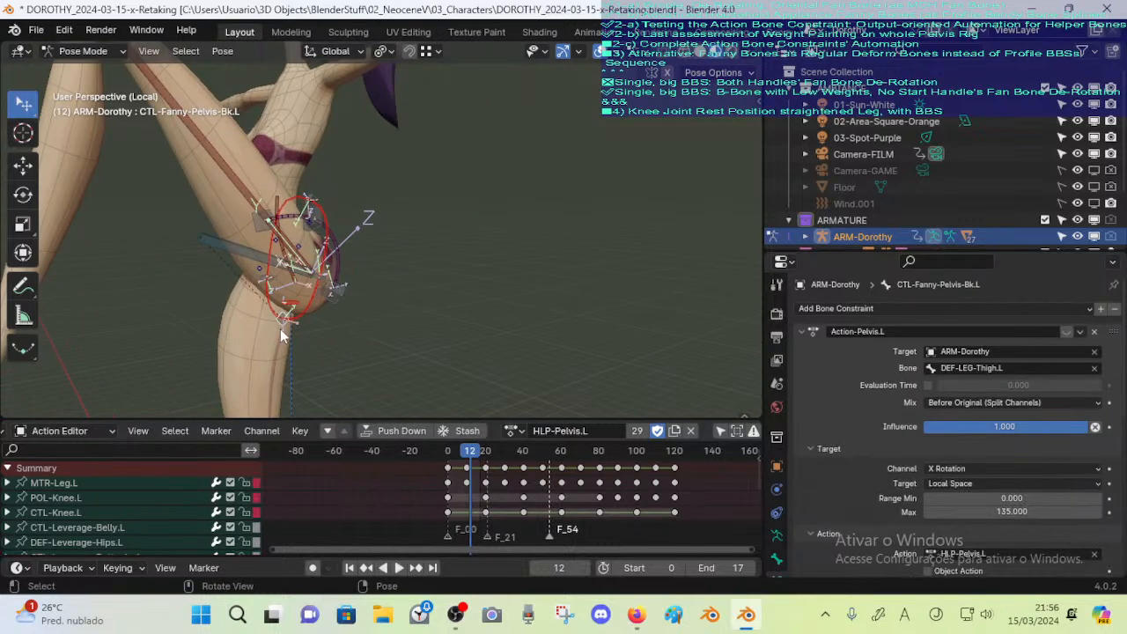
click(801, 331)
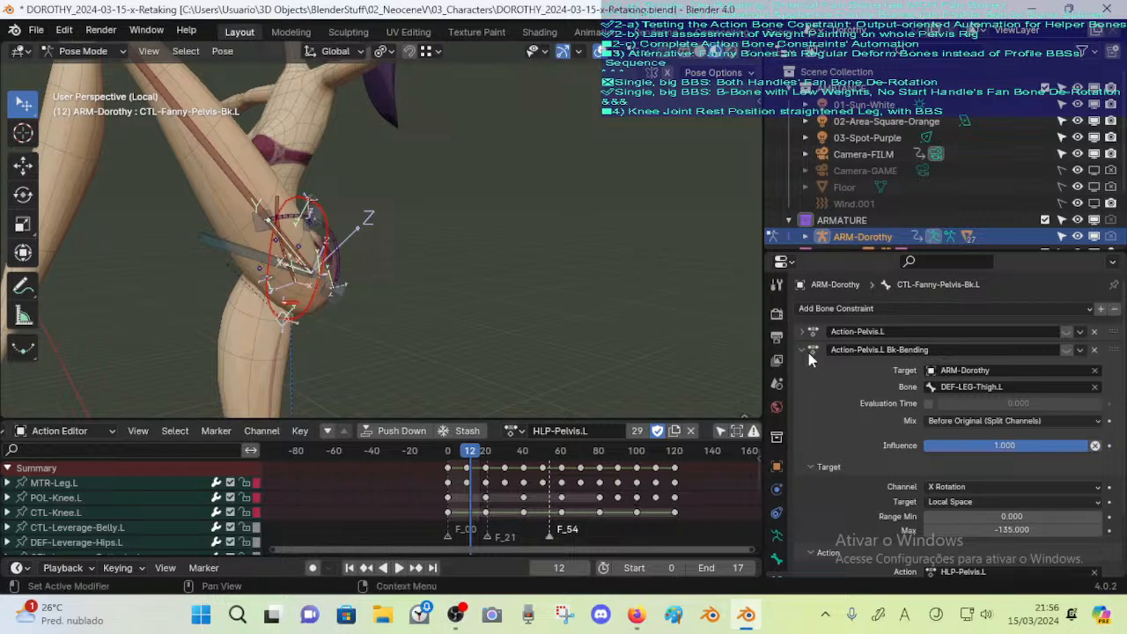
click(803, 349)
click(244, 252)
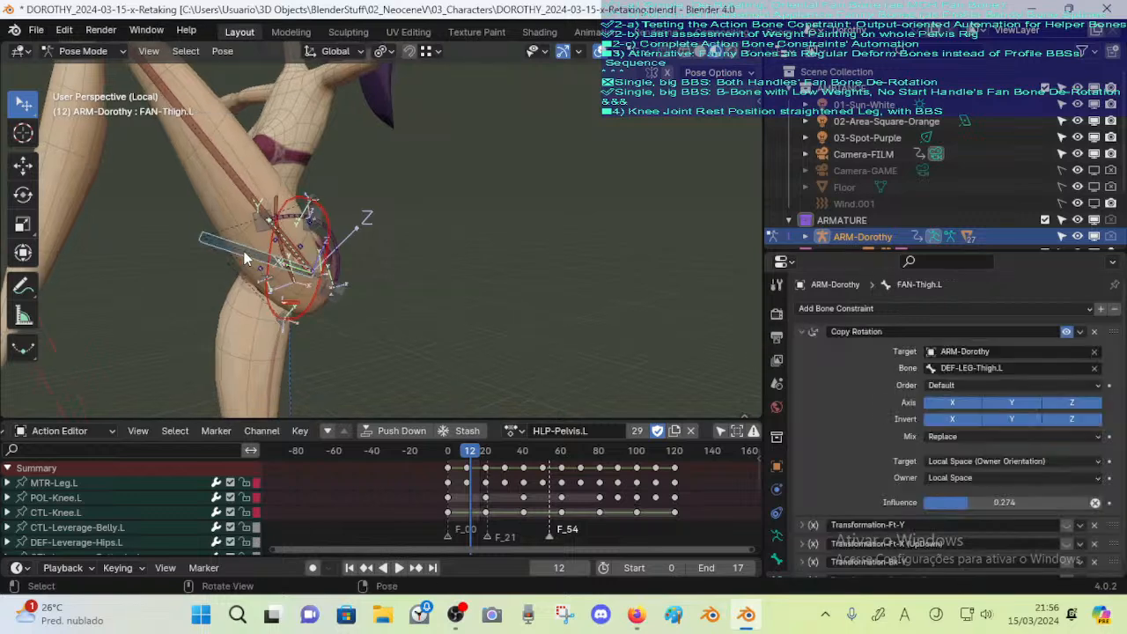
Scrub the action to frame 48 to check the sideways-raised leg, and display the armature's bone collections
key(space)
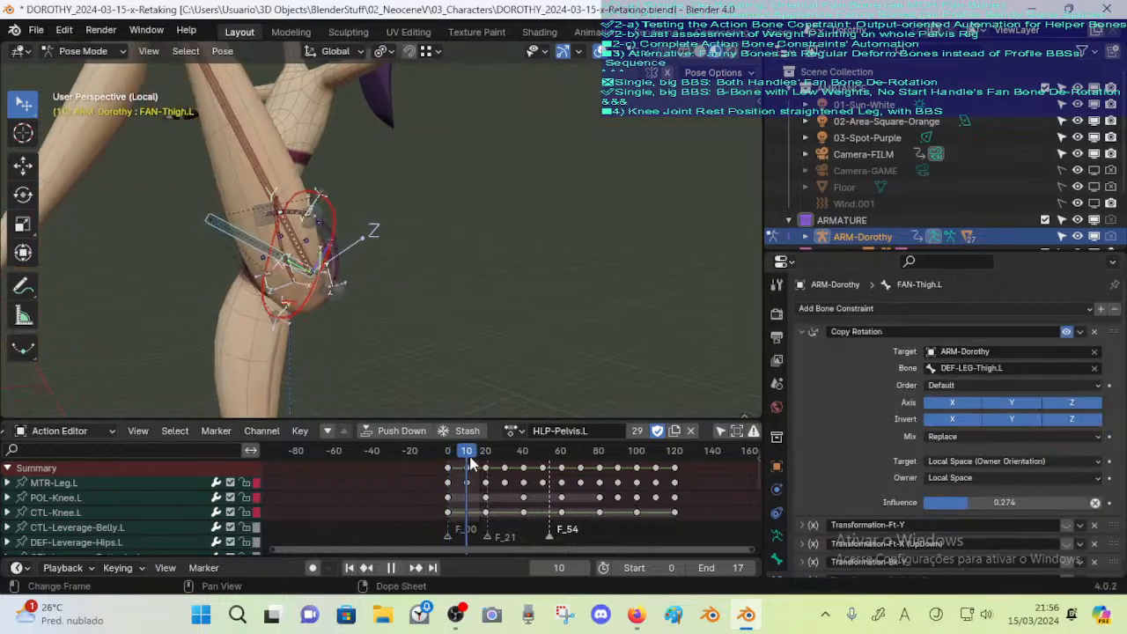
drag(476, 461, 537, 451)
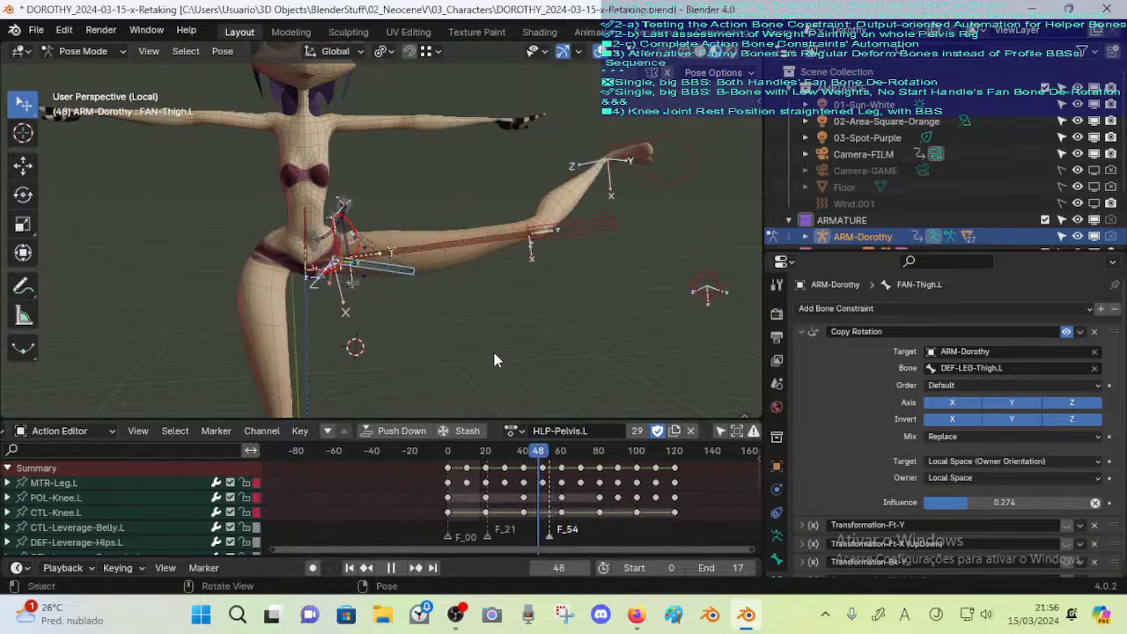
scroll(492, 348, up, 2)
scroll(507, 303, down, 2)
key(n)
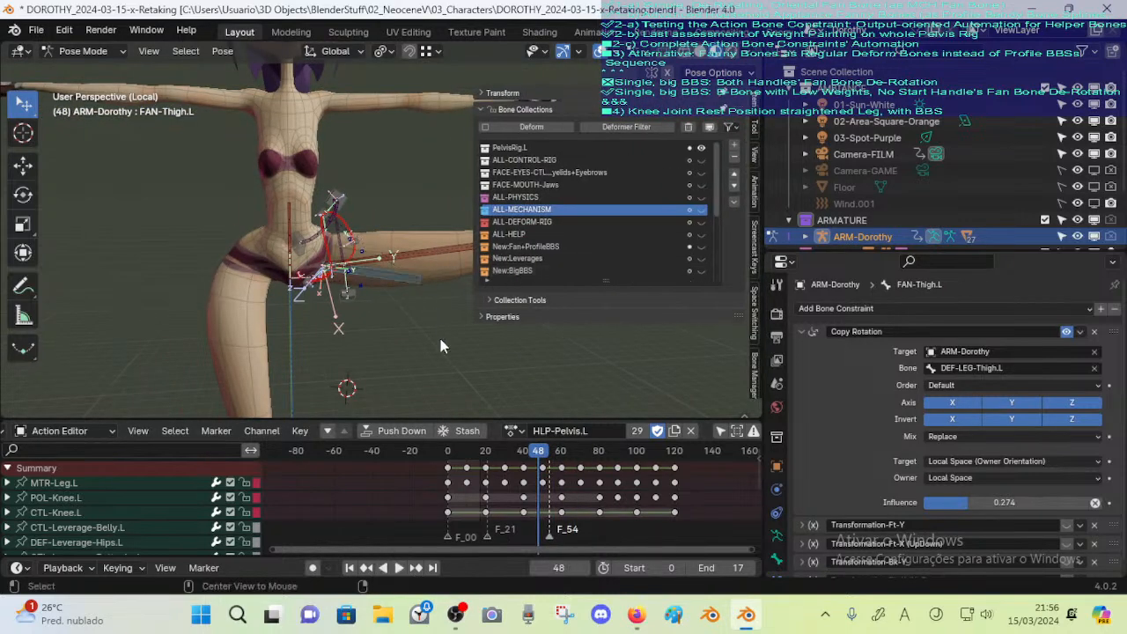
Hide the PelvisRig.L bone collection and show the New:Fan+ProfileBBS, New:Leverages and New:BigBBS collections
click(702, 158)
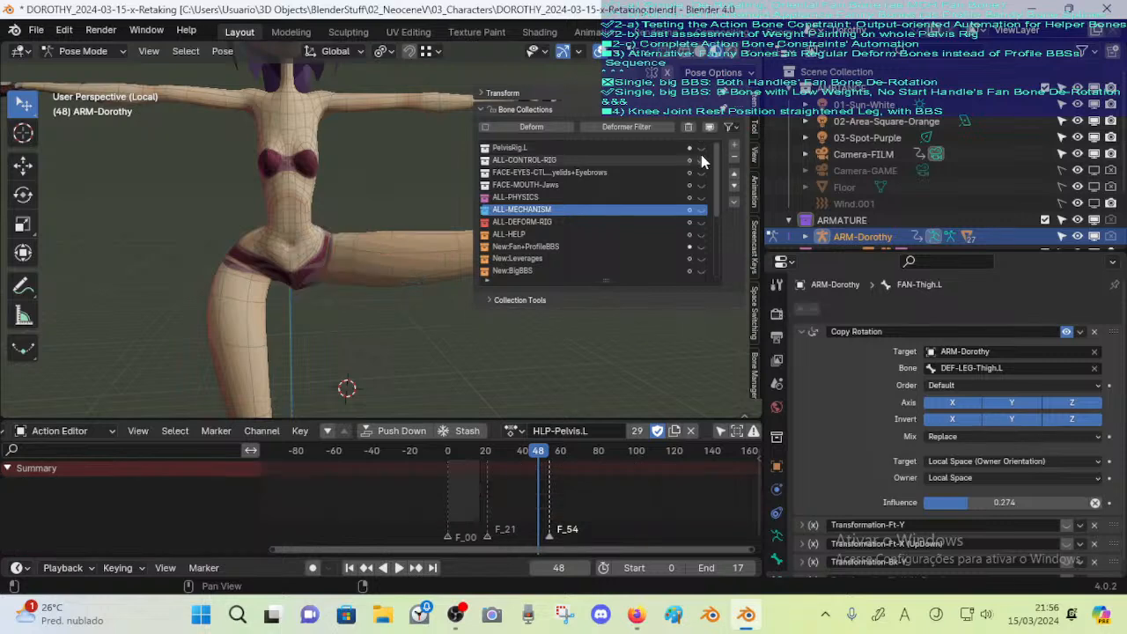
click(702, 160)
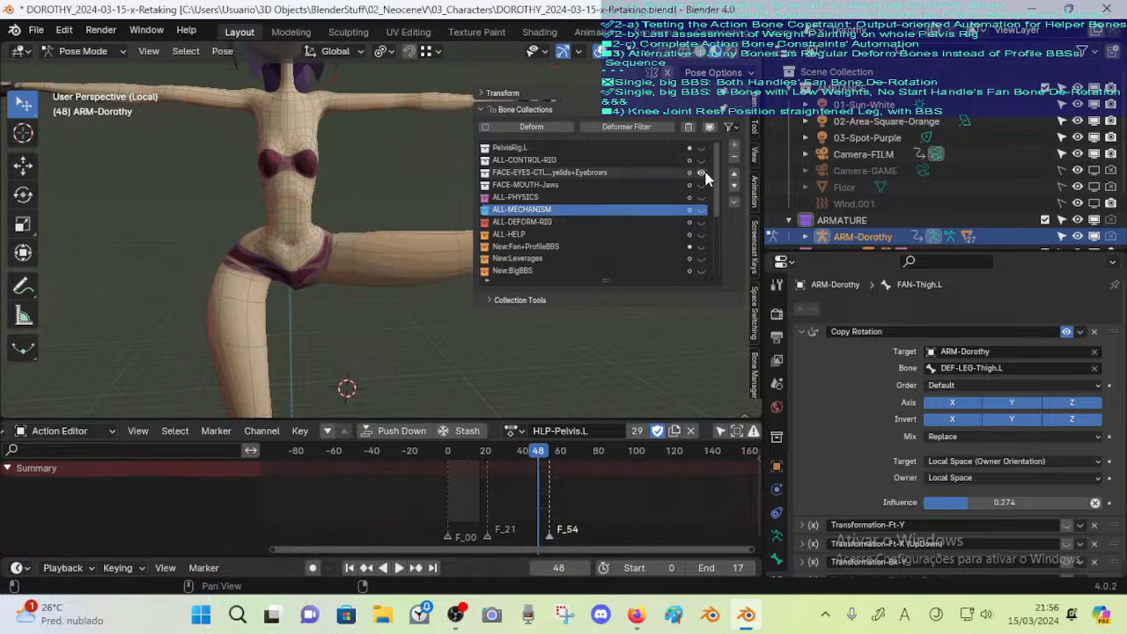
click(702, 247)
click(702, 259)
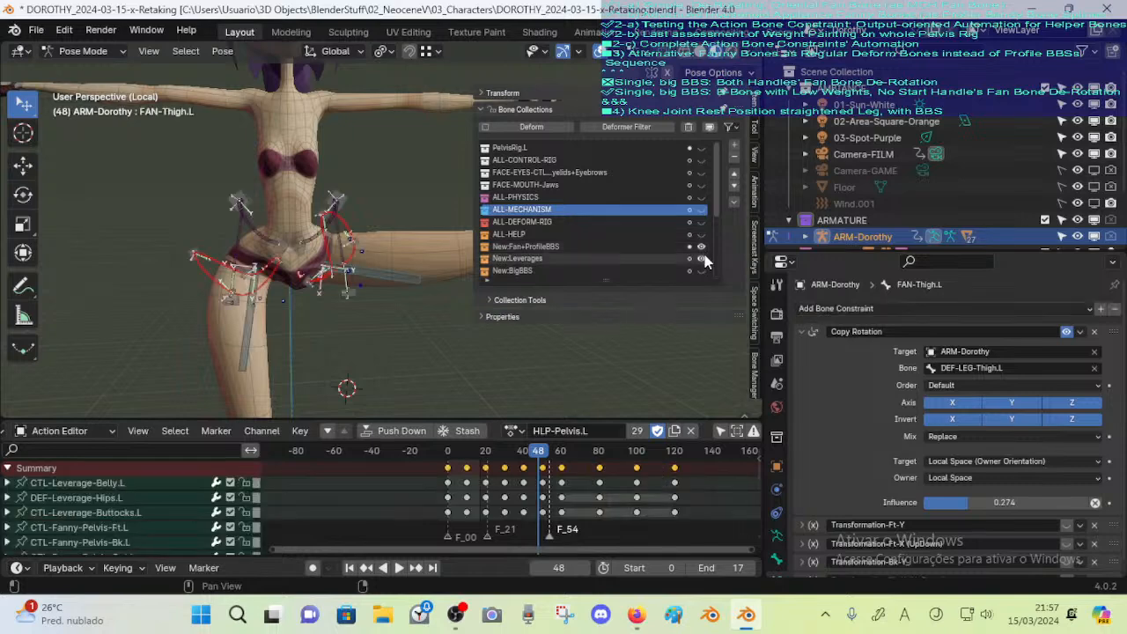
click(704, 268)
key(a)
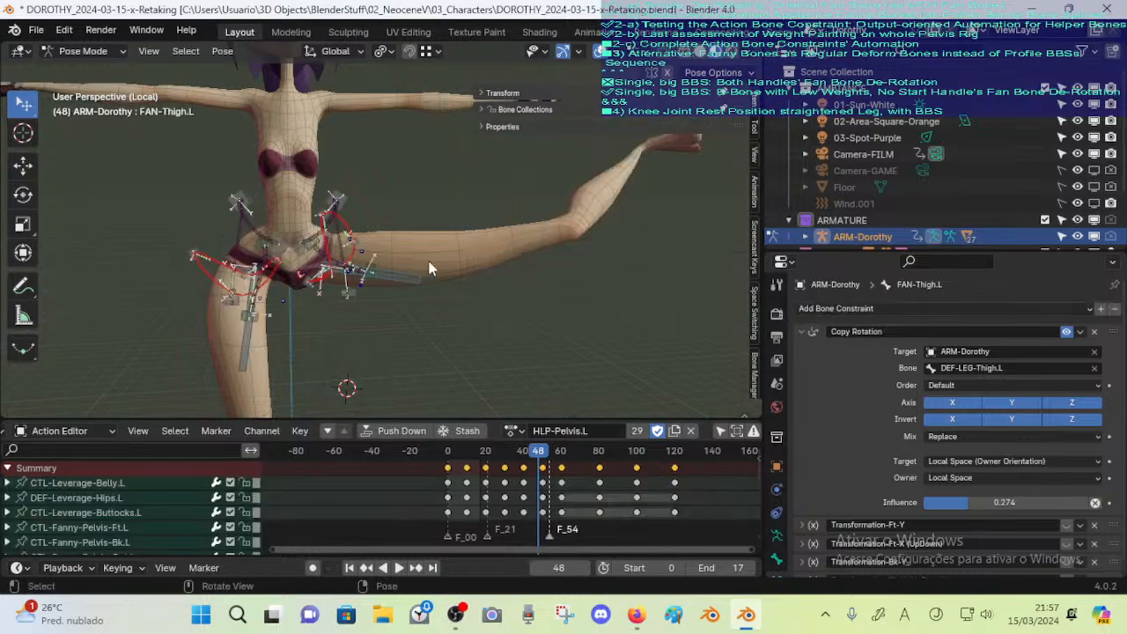
Inspect the bone constraints of the left hip controls CTL-Hips.L.002 and CTL-Hips.L.001
scroll(429, 262, up, 2)
middle_drag(429, 261, 393, 248)
click(276, 258)
click(282, 264)
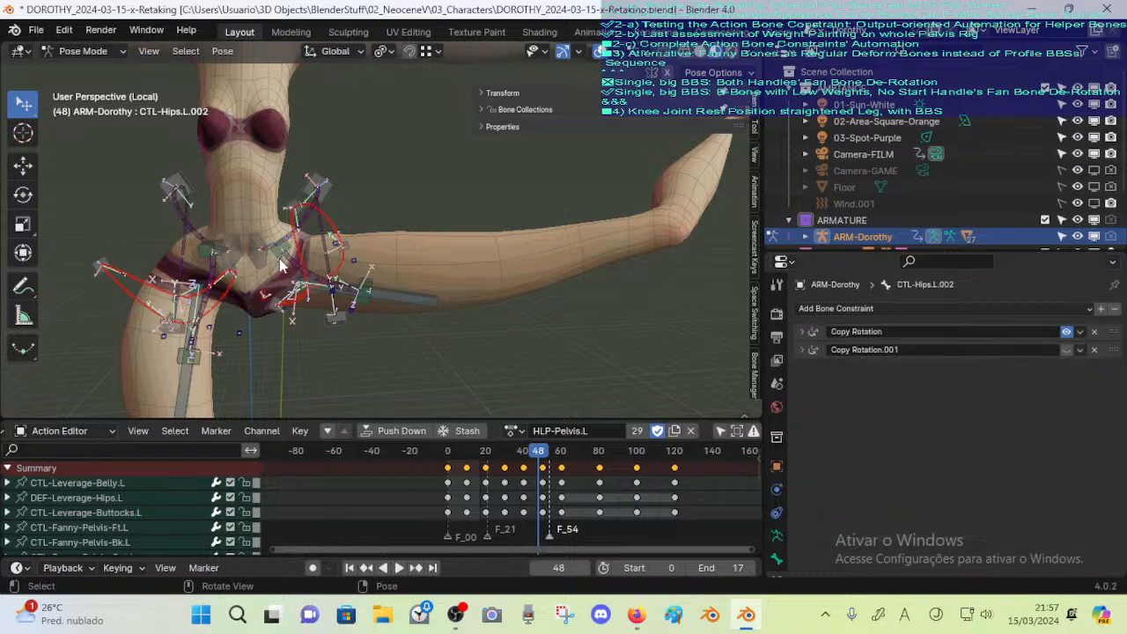
click(378, 271)
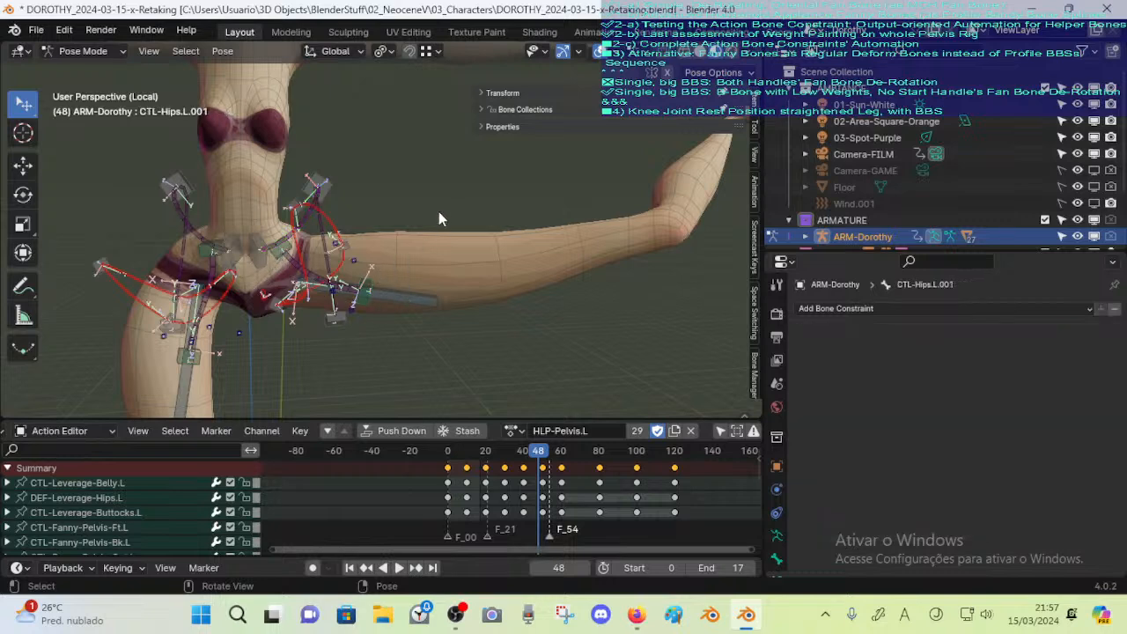
Hide the New:BigBBS bone collection and make New:Fan+ProfileBBS the active collection
key(n)
key(n)
click(488, 109)
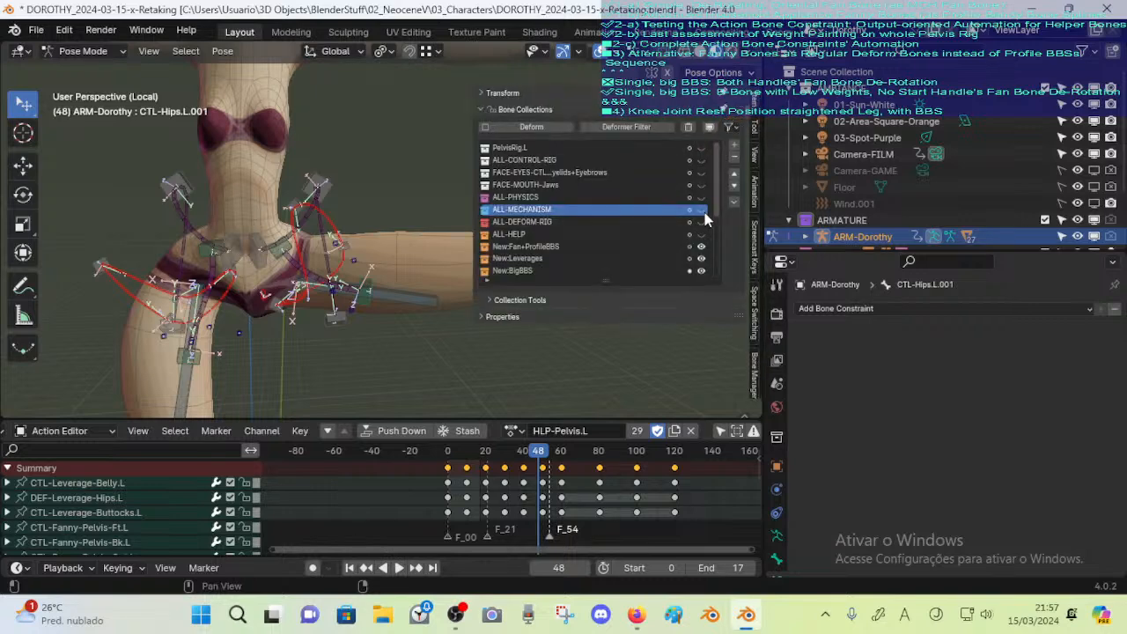
click(620, 247)
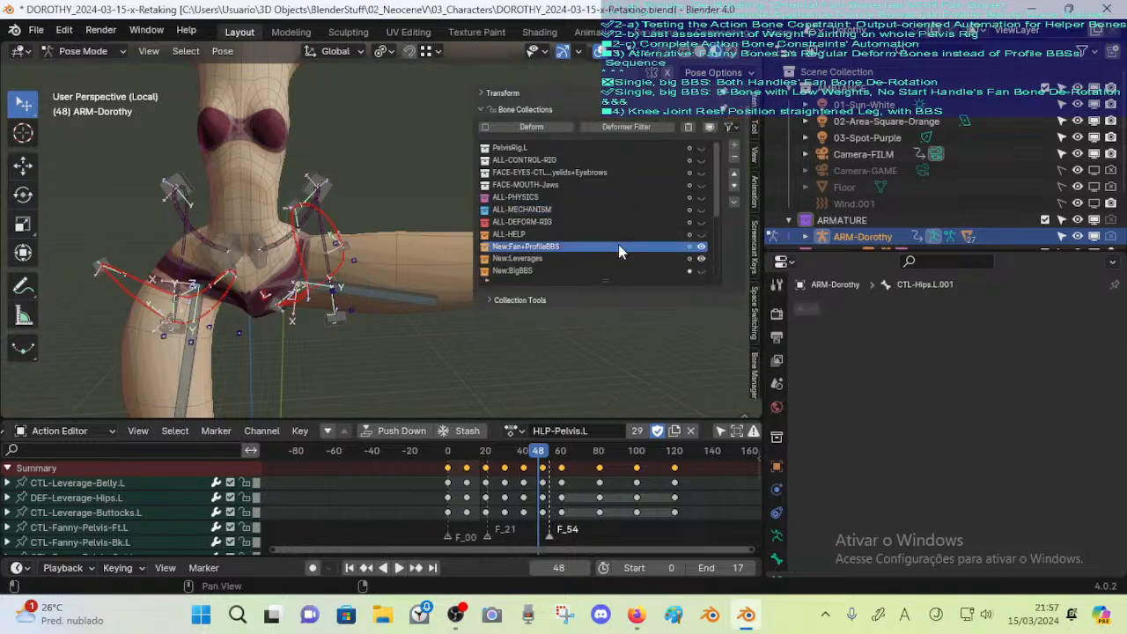
Select the bones grouped with CTL-Leverage-Buttocks.L, keeping that bone active
click(331, 318)
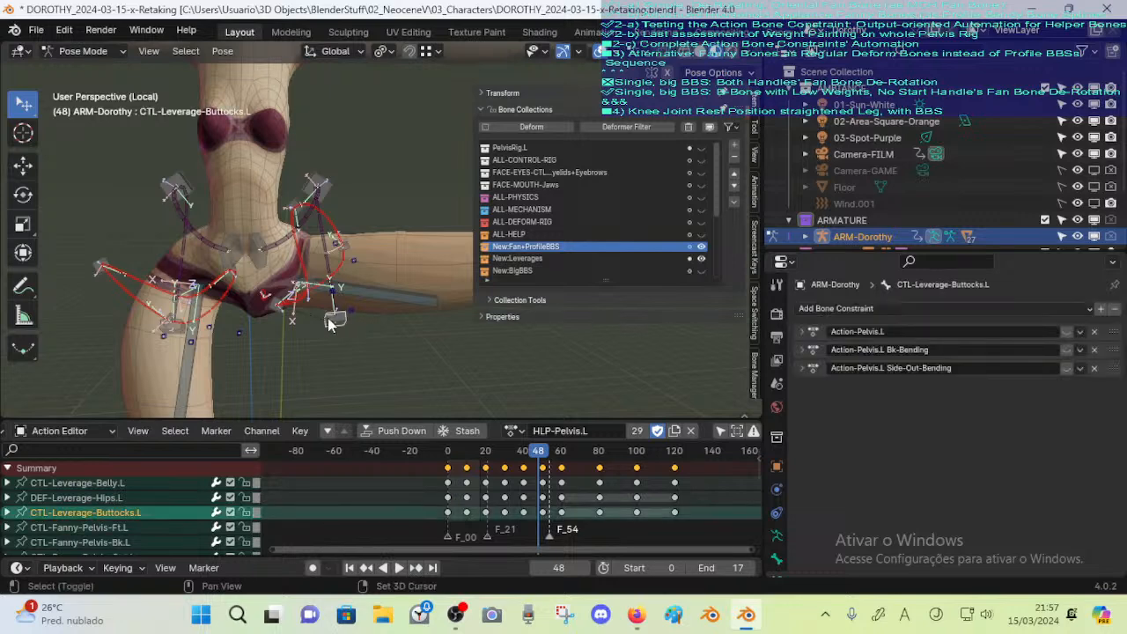
key(shift+g)
click(328, 318)
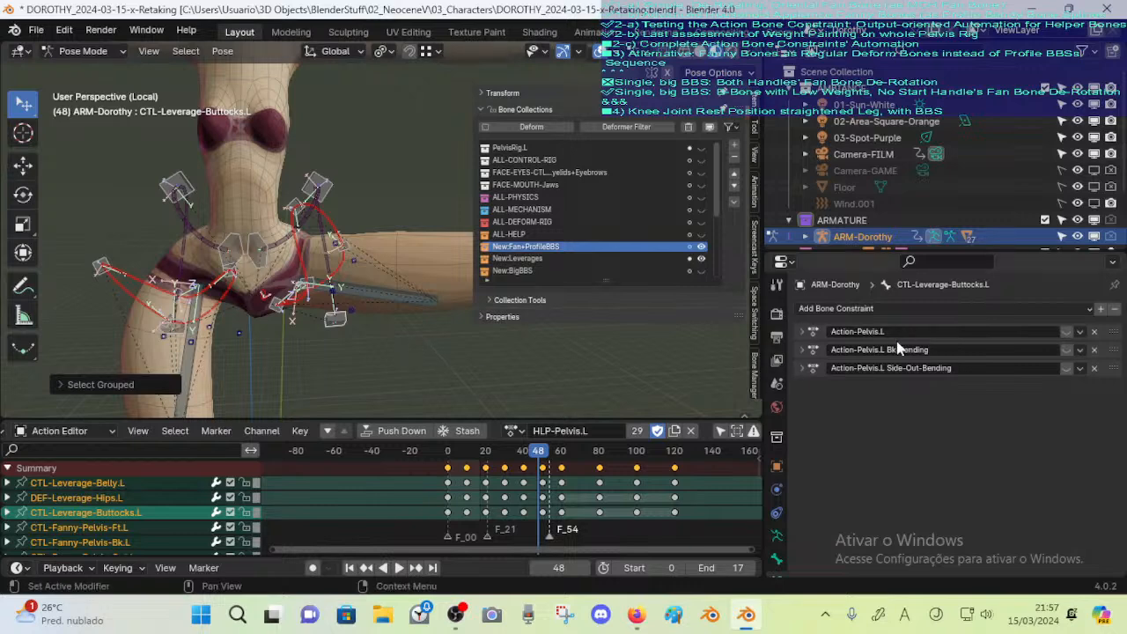
Enable the Action-Pelvis.L, Bk-Bending and Side-Out-Bending constraints on the selected bones to compare the deformation, and disable all three again
click(1065, 332)
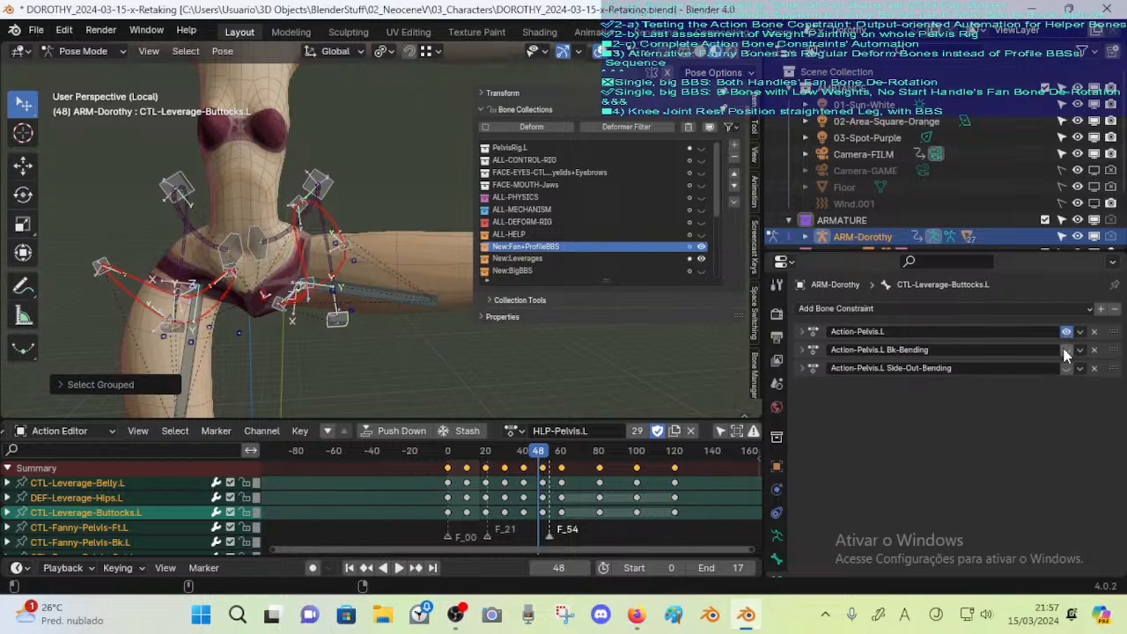
click(1065, 369)
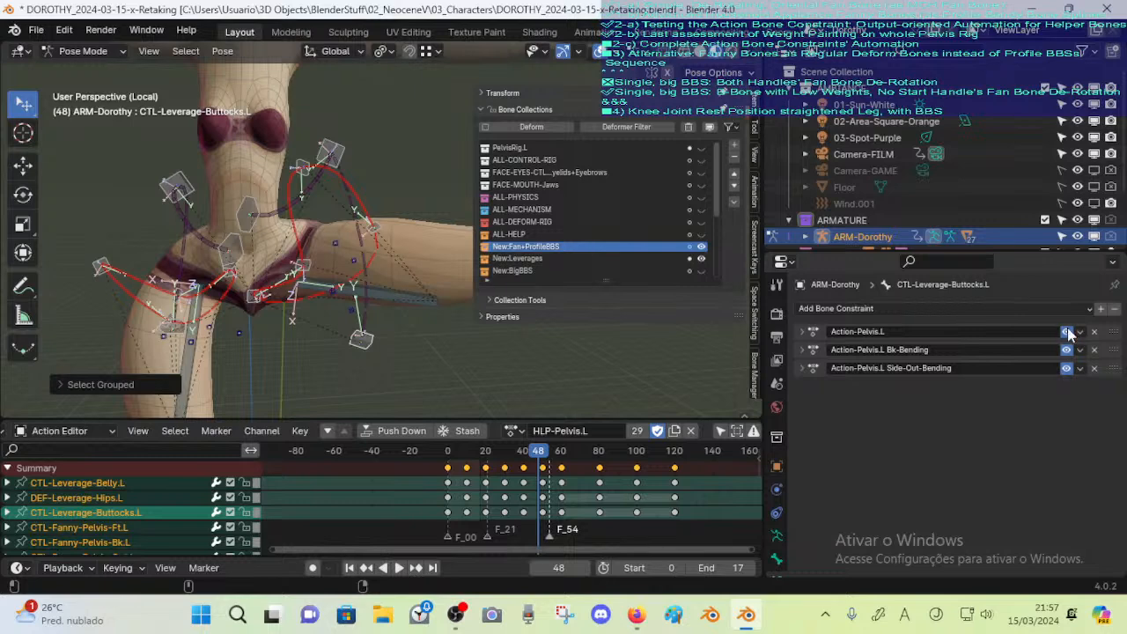
click(1066, 331)
click(1066, 349)
click(1066, 368)
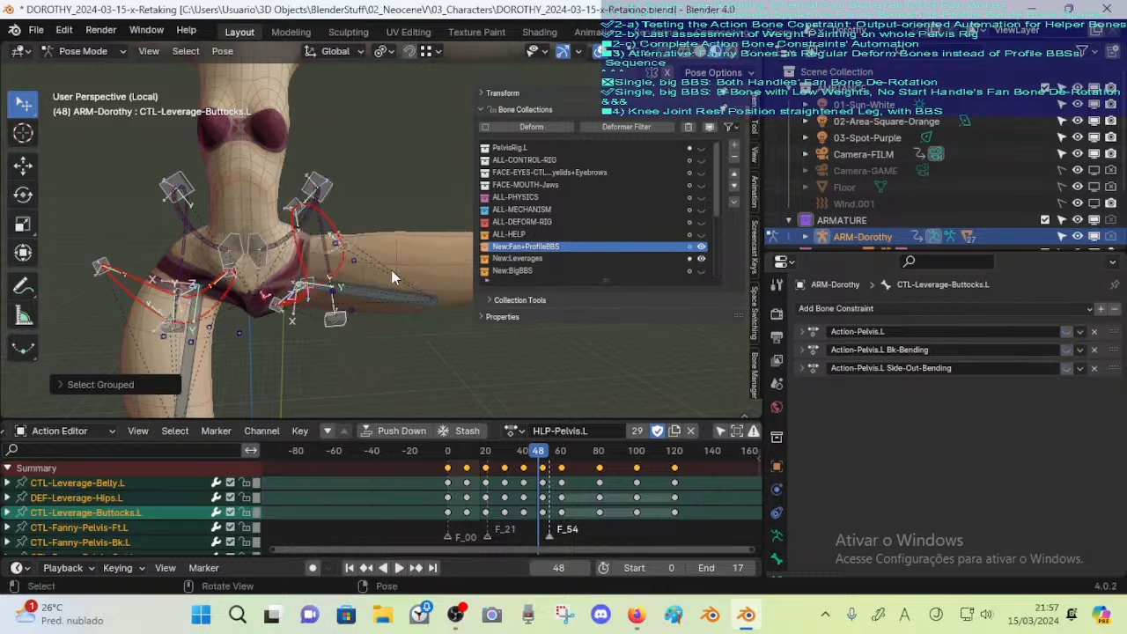
Play the HLP-Pelvis.L action and scrub it between frames 15 and 54 to examine how the pelvis and raised leg deform
middle_drag(391, 269, 352, 352)
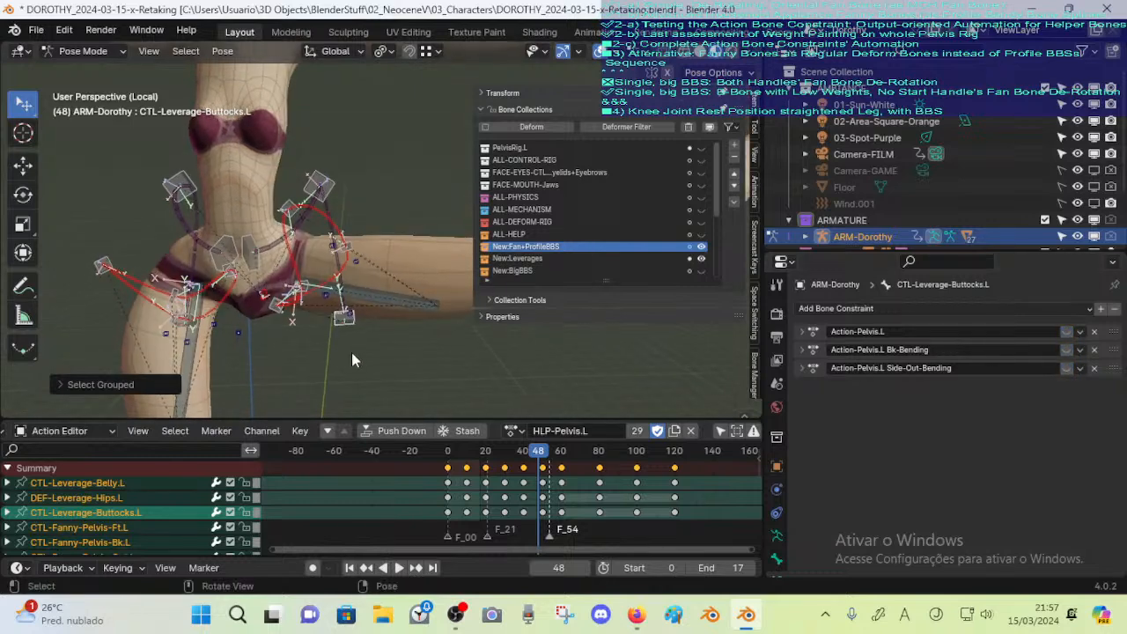
key(space)
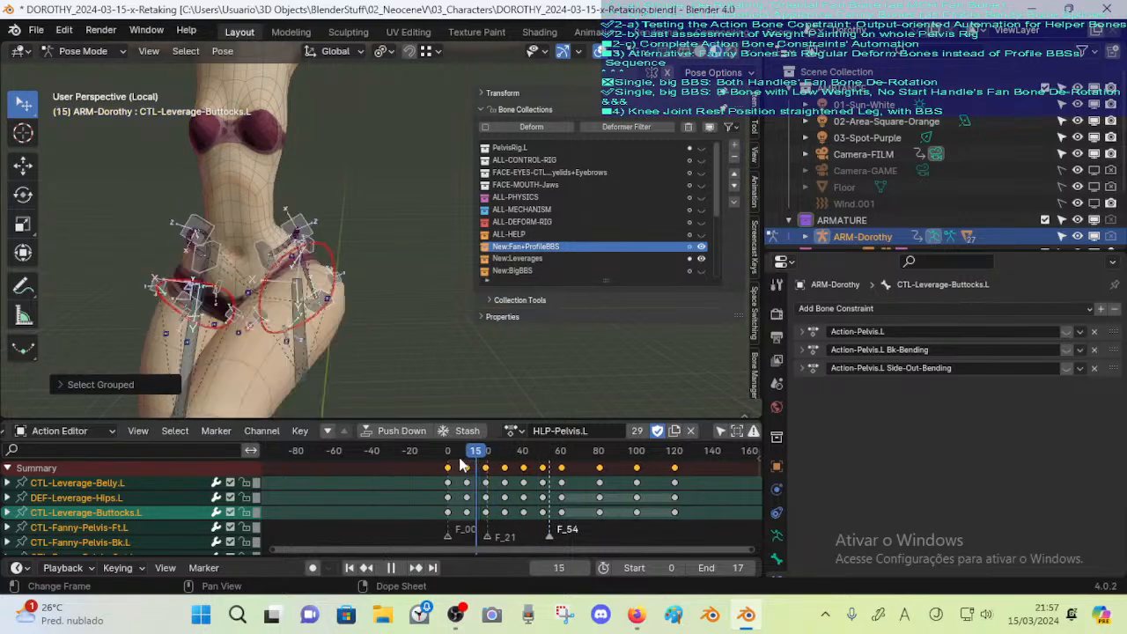
drag(465, 453, 515, 456)
middle_drag(383, 307, 400, 290)
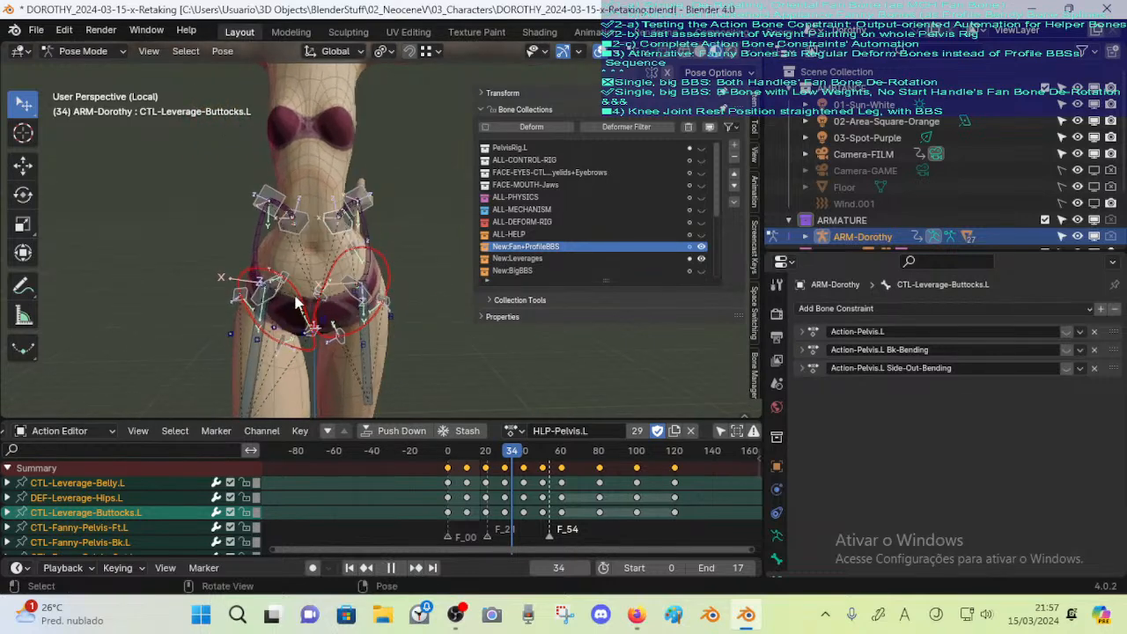
mouse_move(511, 462)
mouse_down()
mouse_move(486, 455)
mouse_move(514, 459)
mouse_up()
middle_drag(419, 346, 485, 435)
scroll(321, 348, down, 7)
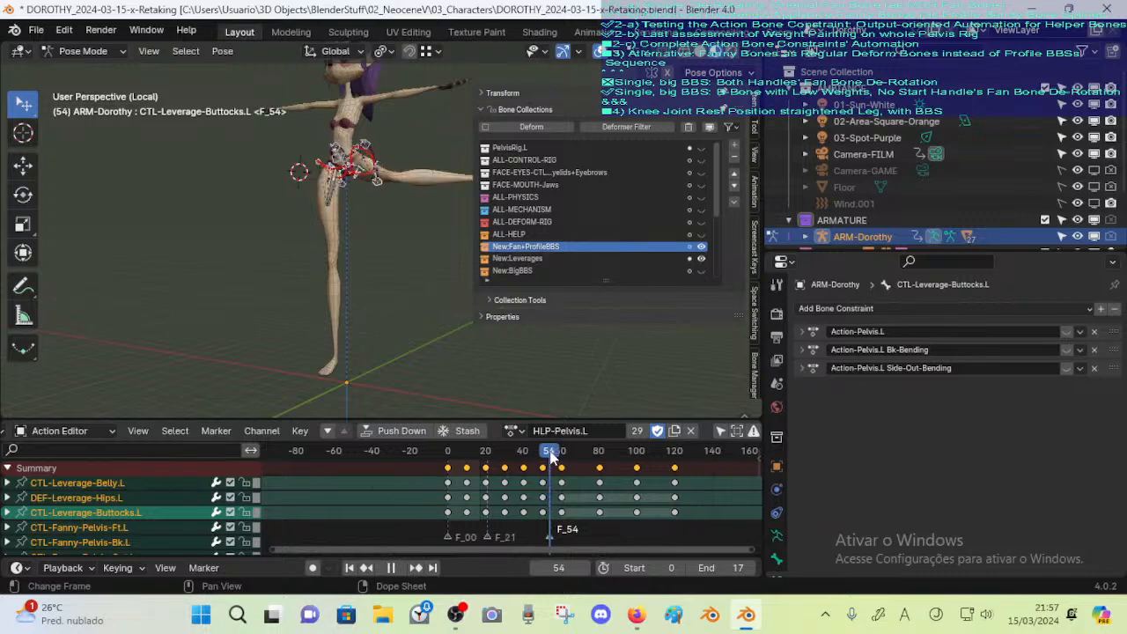
drag(554, 455, 517, 465)
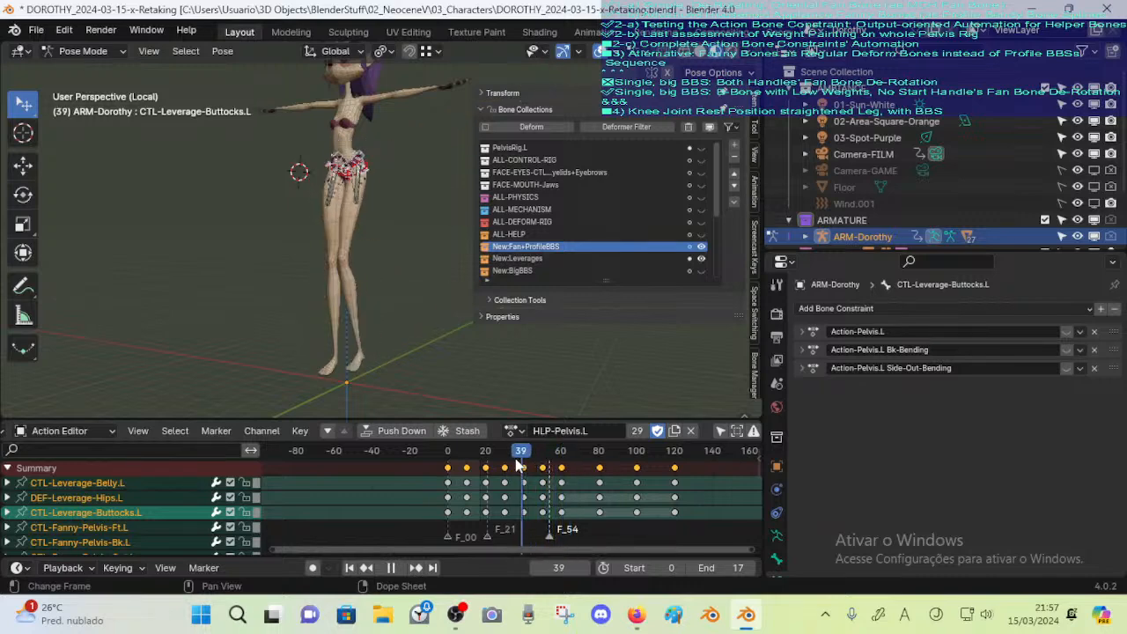
Examine the hip bones up close around frames 51 and 25, and bring the action back to frame 0
scroll(335, 193, up, 4)
shift+middle_drag(335, 193, 424, 352)
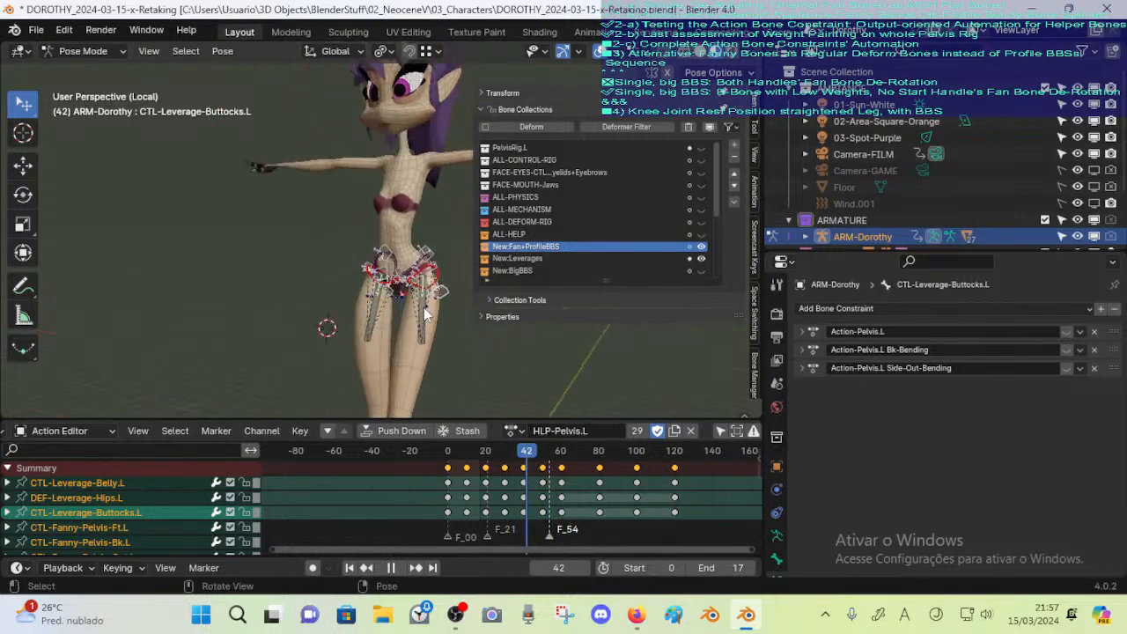
scroll(434, 316, up, 3)
middle_drag(435, 315, 383, 339)
drag(531, 452, 545, 452)
middle_drag(382, 320, 463, 398)
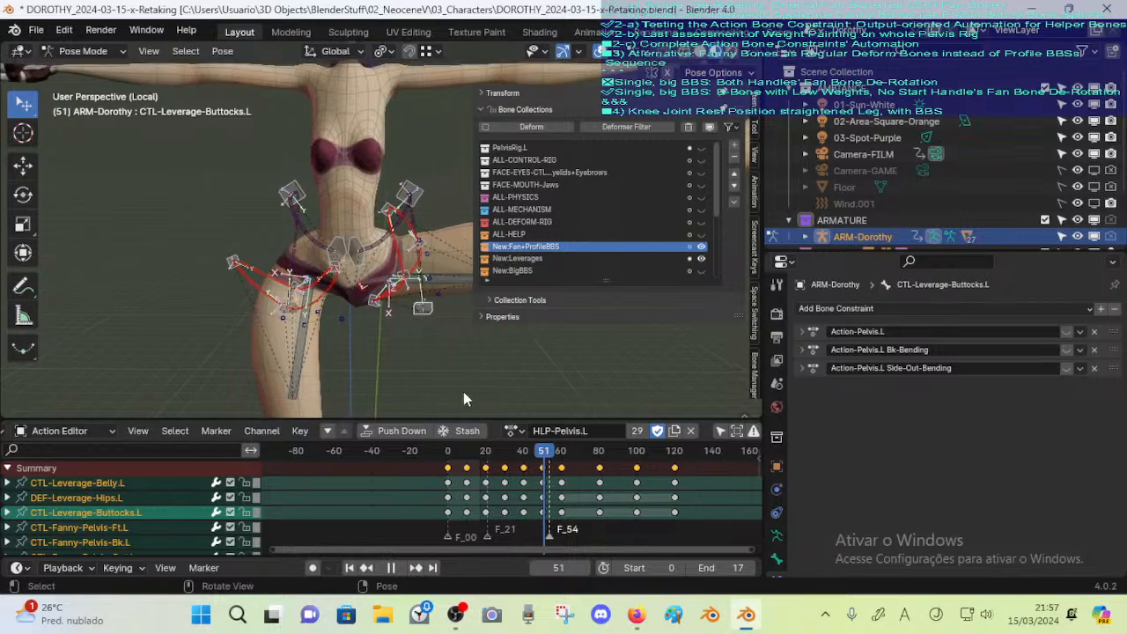
drag(541, 459, 496, 455)
middle_drag(484, 390, 322, 293)
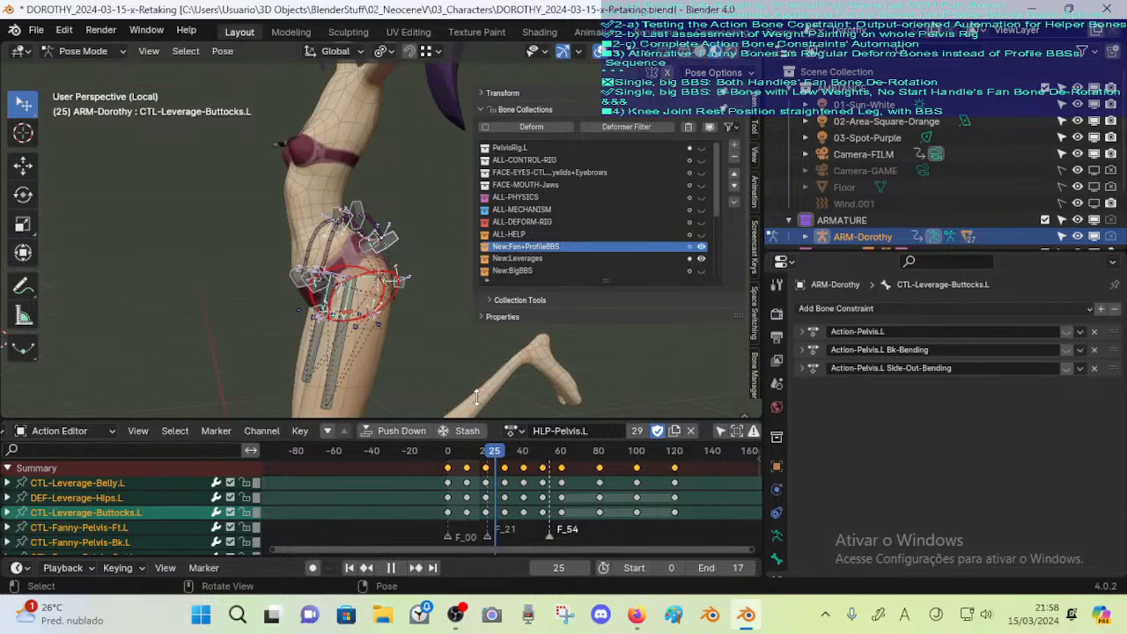
drag(495, 458, 447, 451)
middle_drag(385, 387, 390, 295)
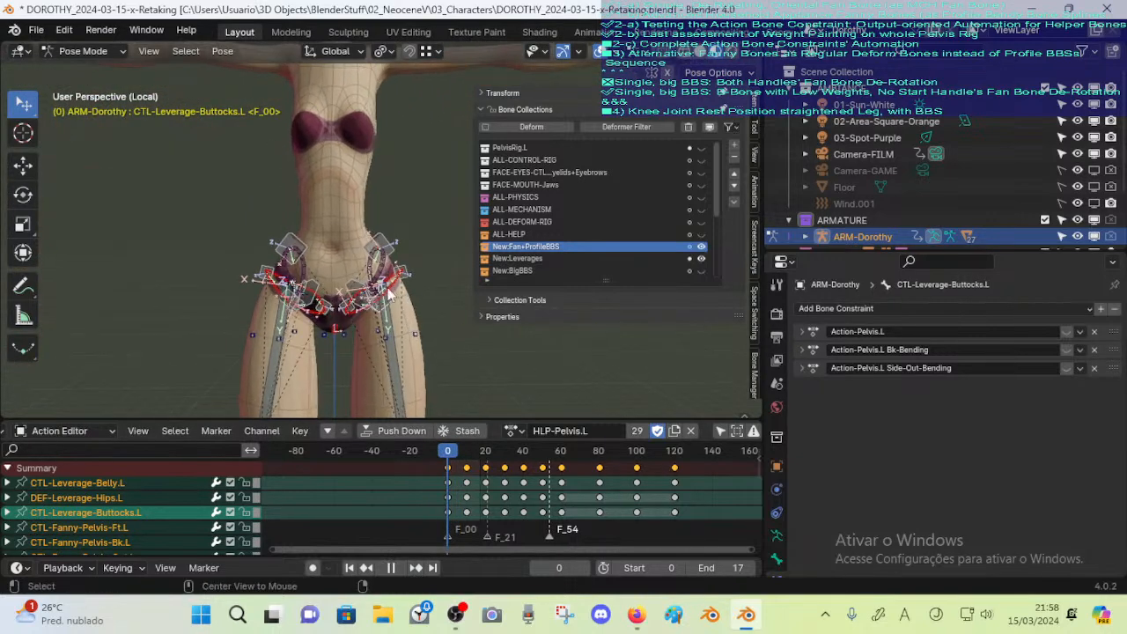
Box-select the character's left-side pelvis bones and symmetrize them to the right side in Edit Mode, returning to Pose Mode
key(alt+a)
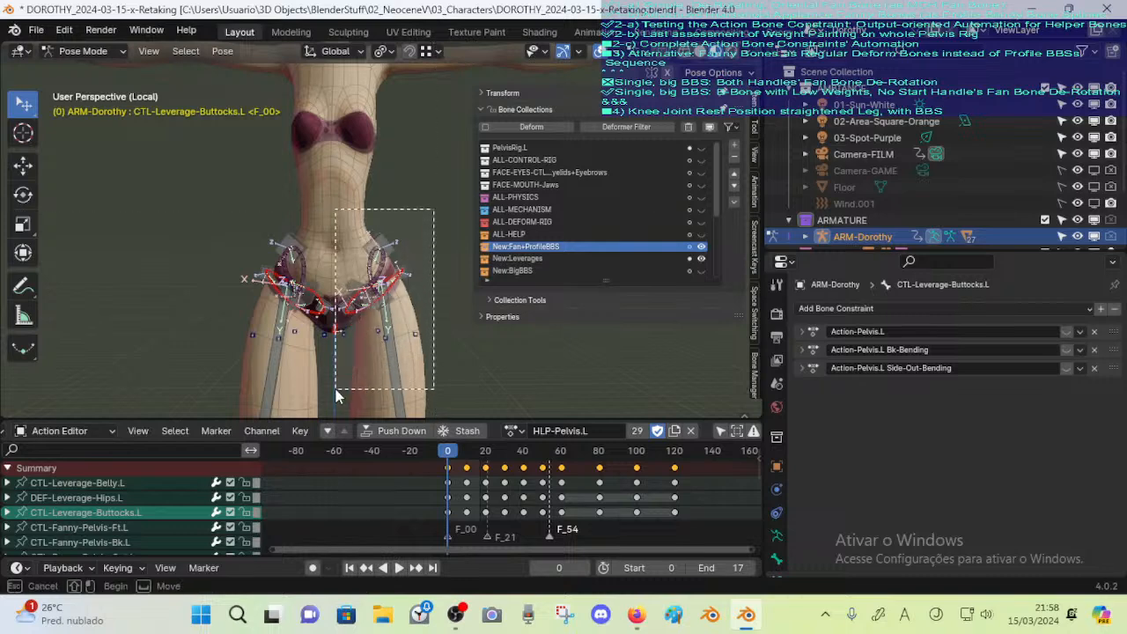
drag(336, 389, 335, 390)
shift+middle_drag(348, 310, 346, 229)
scroll(346, 228, down, 2)
scroll(346, 229, up, 5)
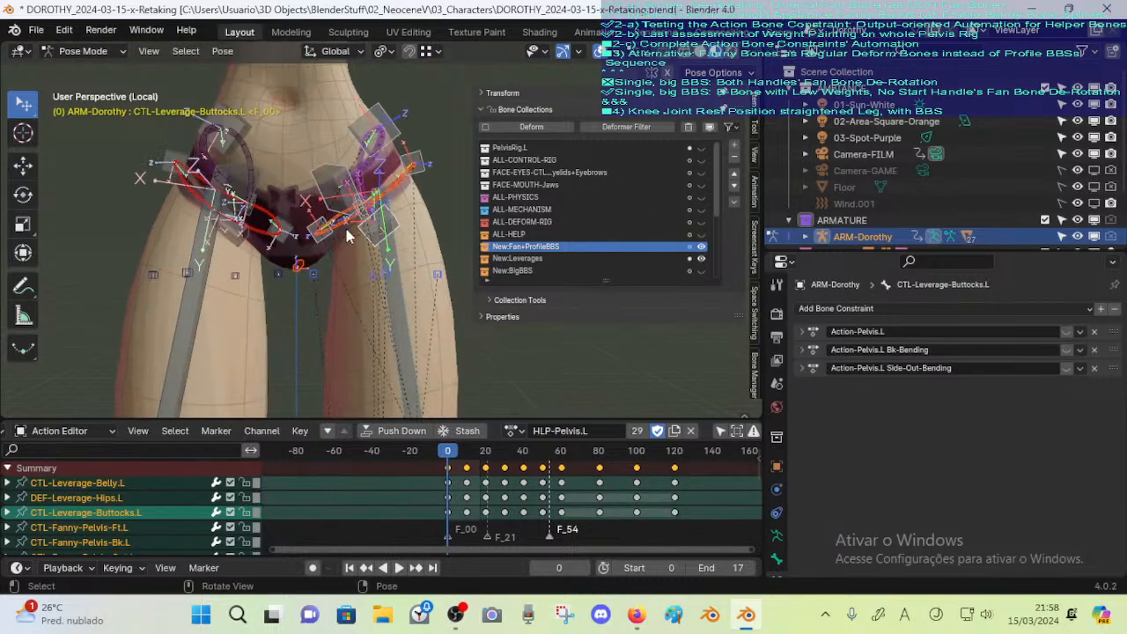
right_click(371, 227)
key(Escape)
key(Tab)
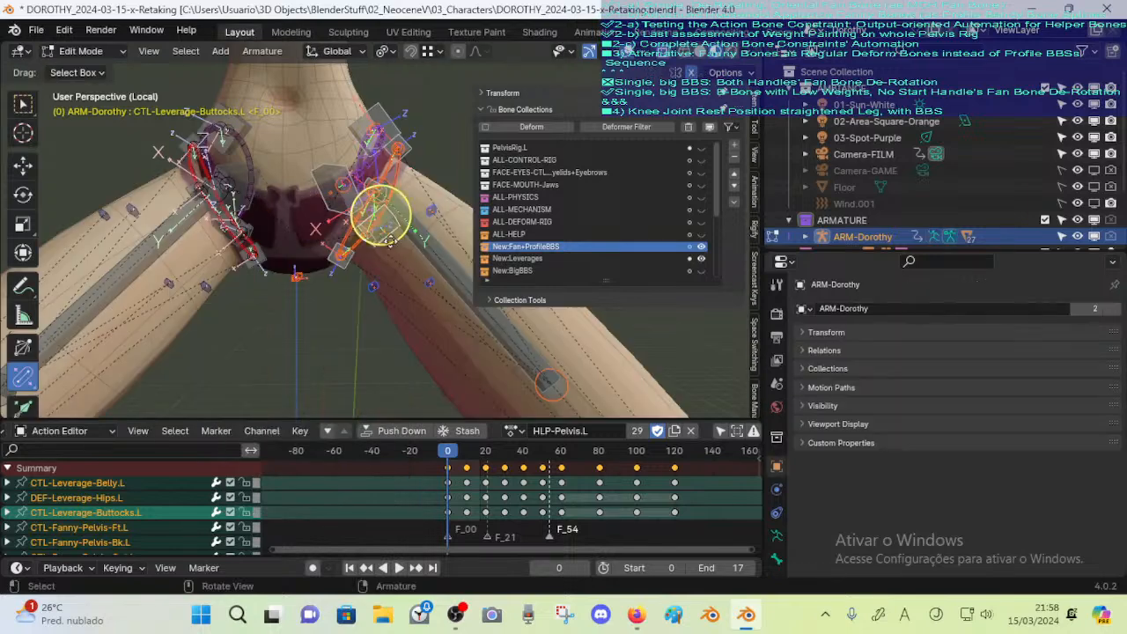
right_click(375, 218)
click(383, 212)
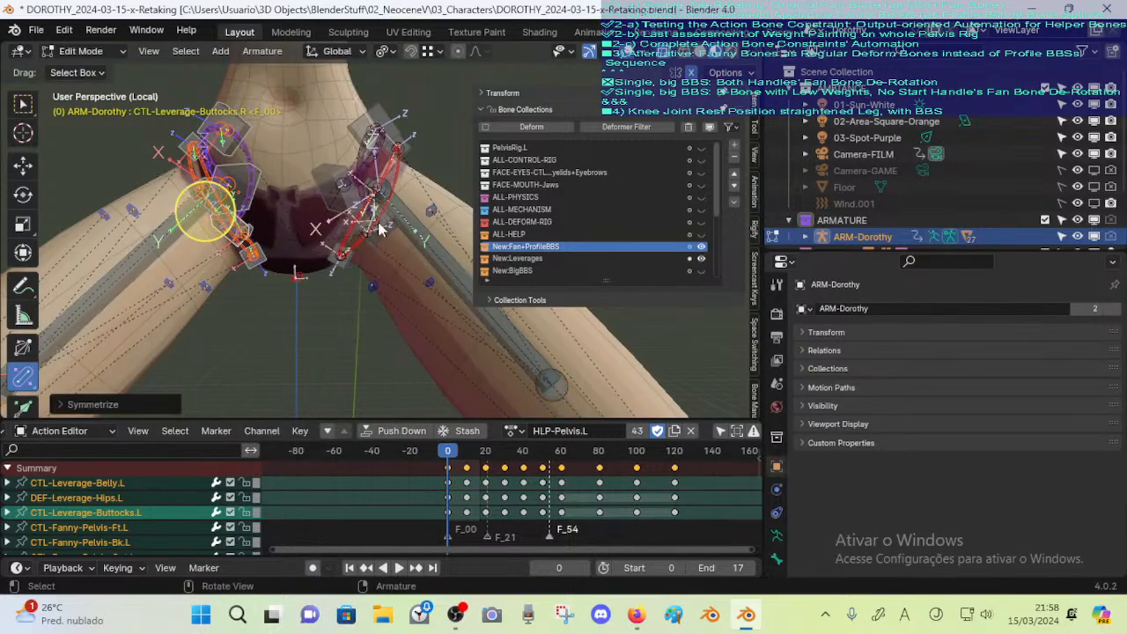
key(Tab)
Move the action to frame 18, check the symmetrized pelvis bones on both sides, and deselect all bones
drag(447, 463, 483, 458)
middle_drag(387, 236, 344, 243)
scroll(344, 243, up, 2)
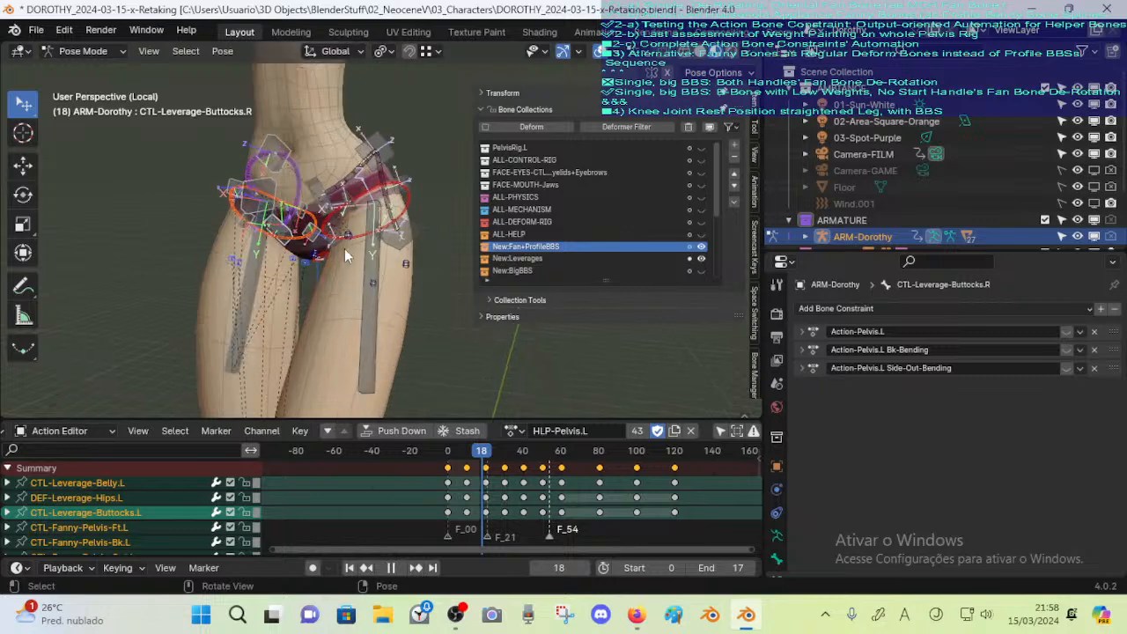
shift+middle_drag(372, 284, 339, 274)
key(alt+a)
scroll(337, 275, up, 1)
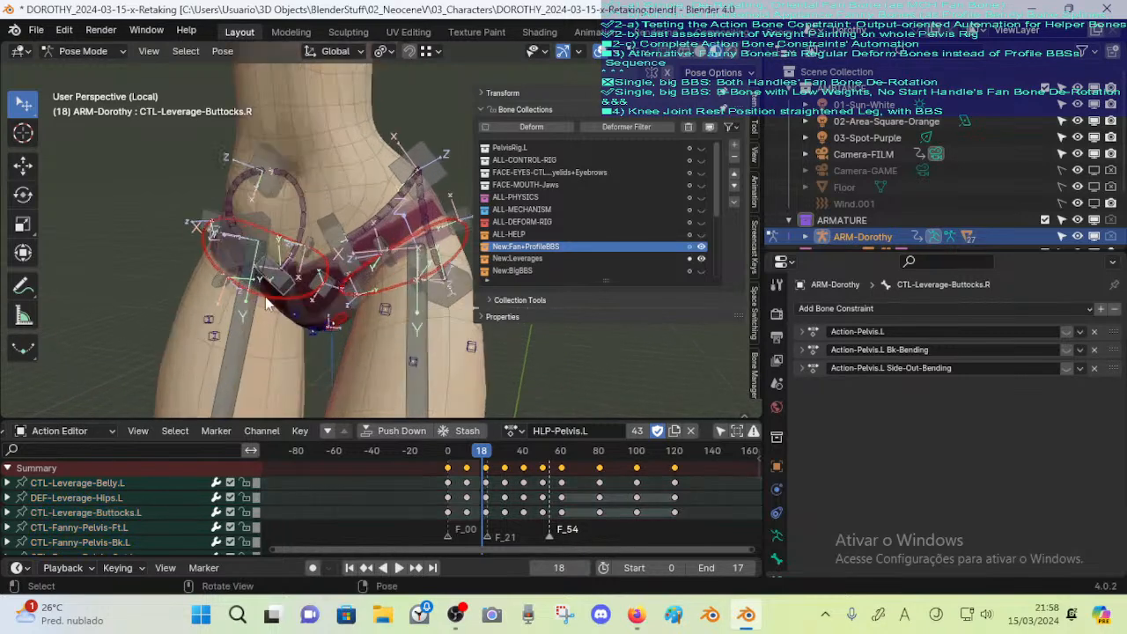
Check the mirrored constraints of FAN-Thigh.R, CTL-Fanny-Pelvis-Ft.R, CTL-Fanny-Pelvis-Out.R and DEF-Leverage-Belly.R
click(265, 296)
key(ctrl+z)
click(231, 319)
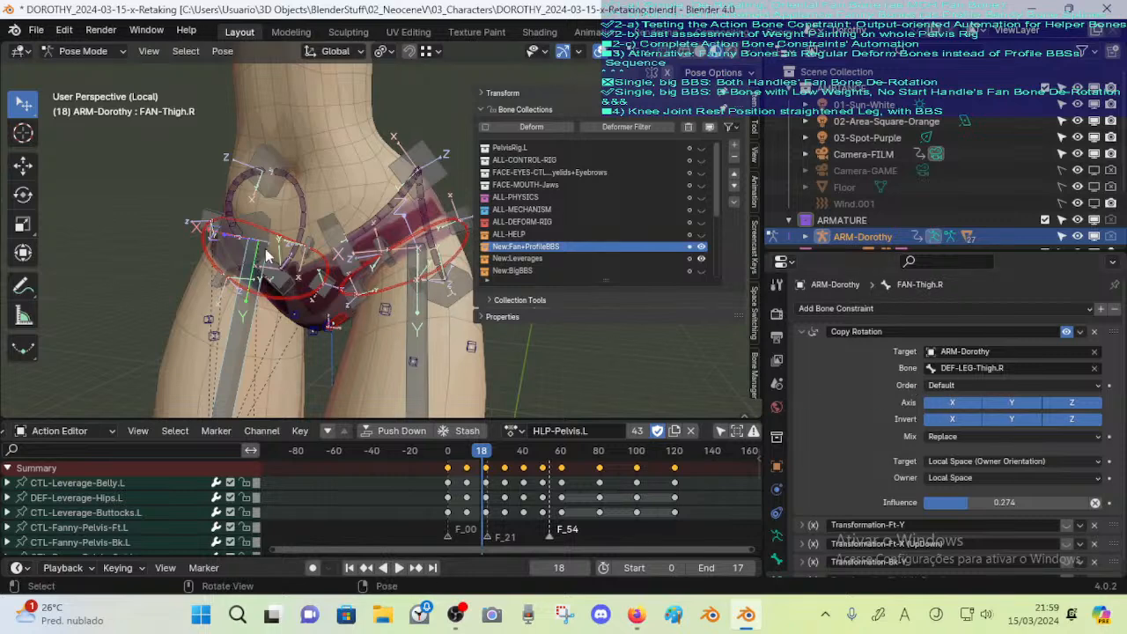
click(207, 287)
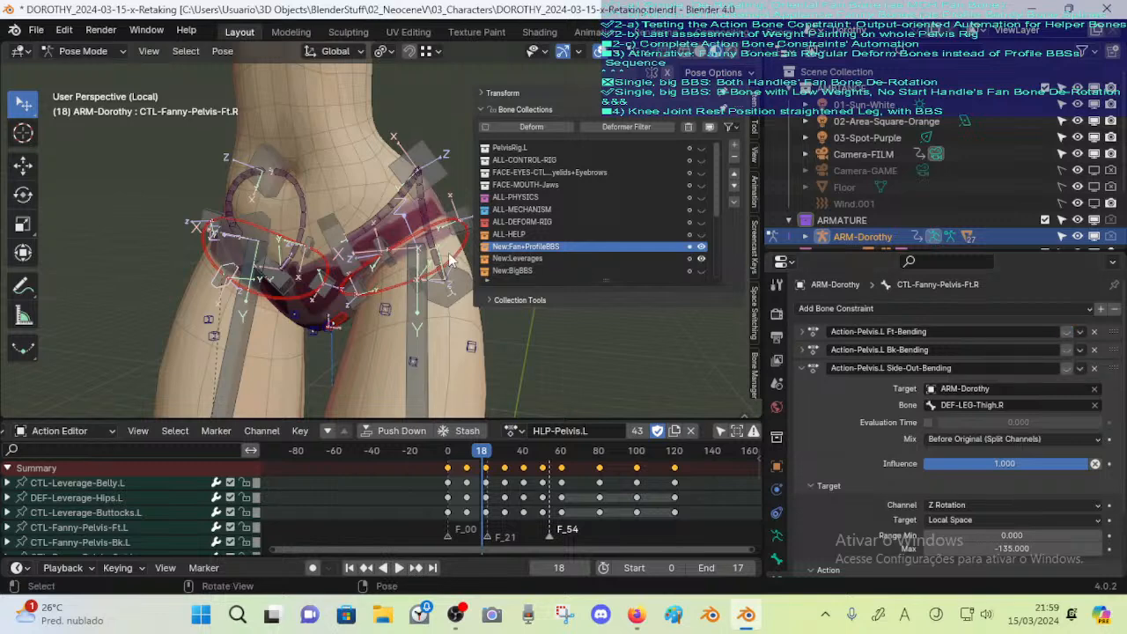
scroll(423, 262, down, 2)
click(255, 228)
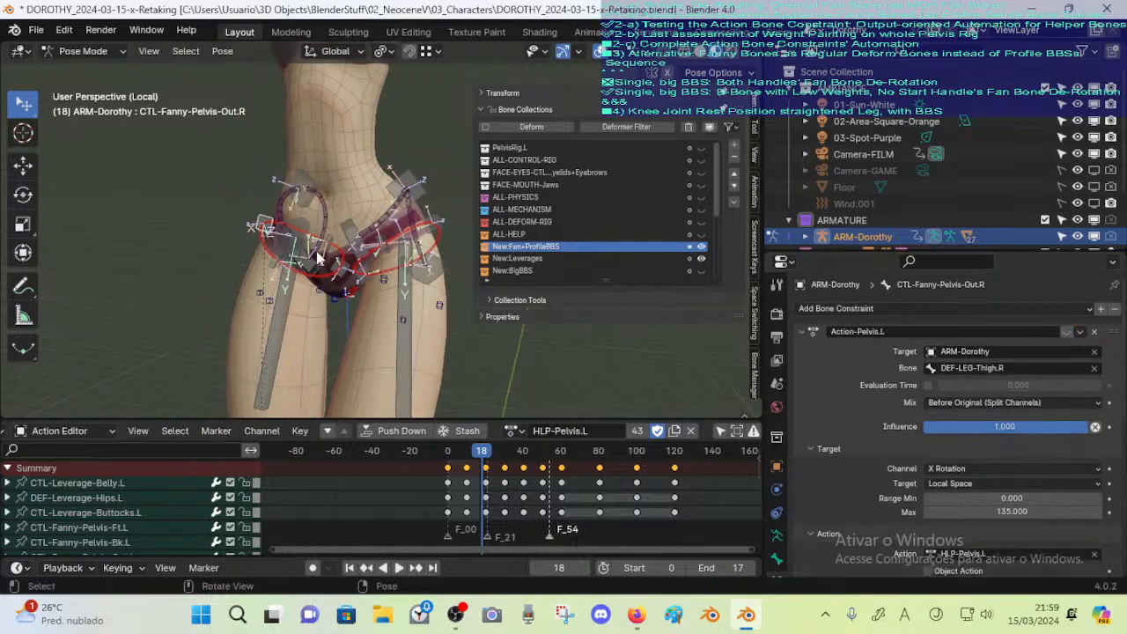
click(294, 189)
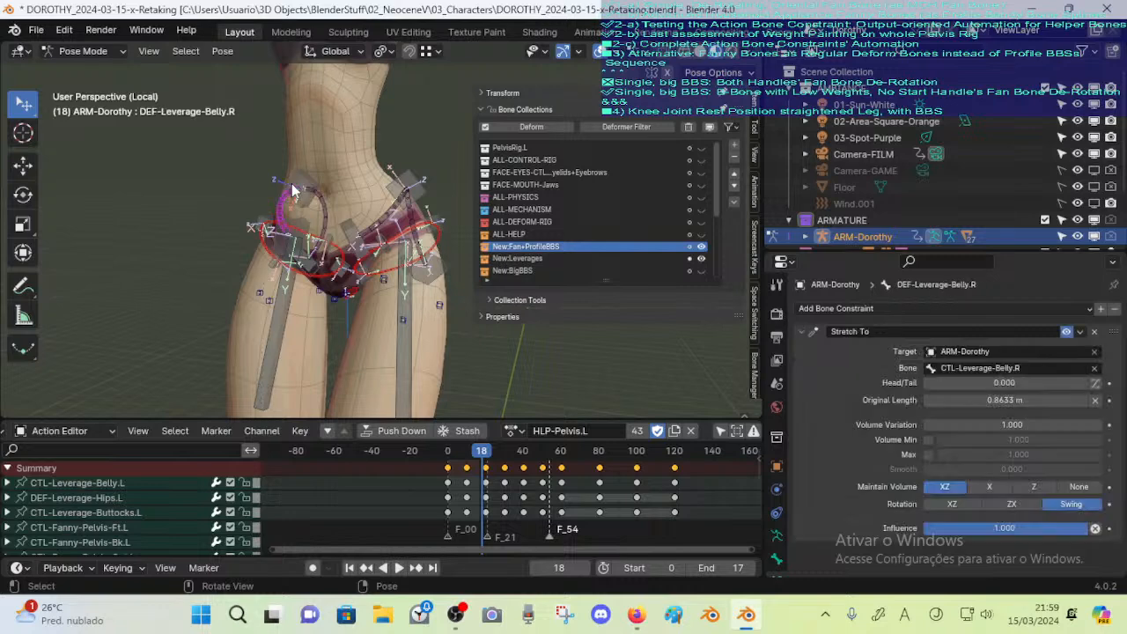
Review the right-side leverage bones from behind and collapse the Action-Pelvis.L and Bk-Bending constraints of DEF-Leverage-Hips.R
middle_drag(294, 188, 407, 205)
middle_drag(280, 175, 261, 149)
click(260, 155)
middle_drag(277, 203, 370, 271)
click(285, 299)
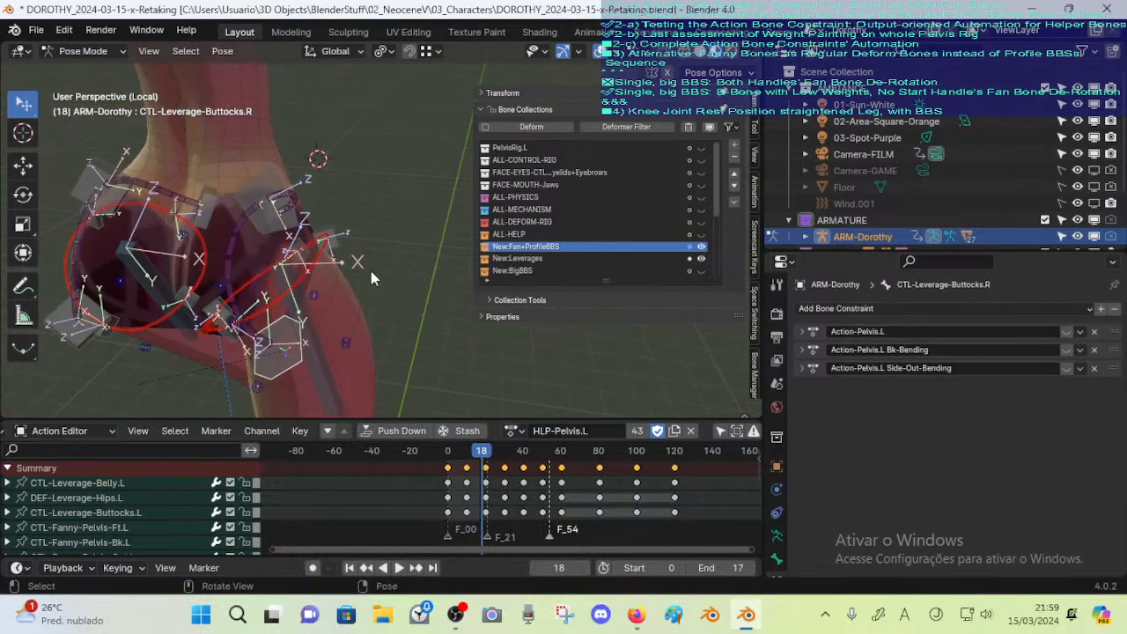
click(261, 188)
click(802, 331)
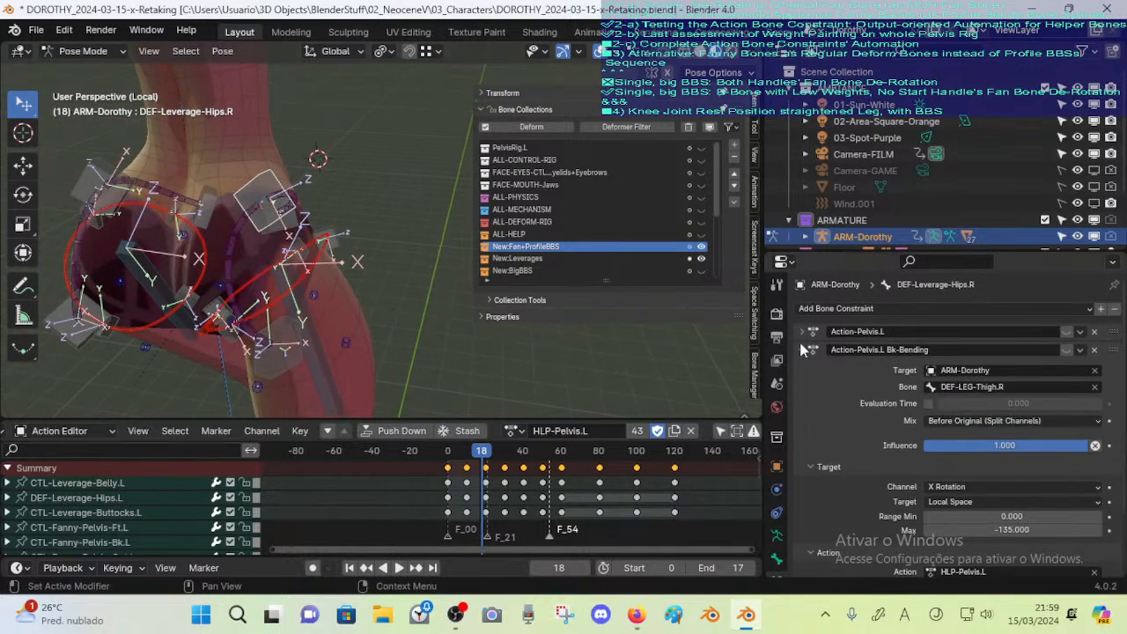
click(802, 349)
middle_drag(467, 286, 331, 237)
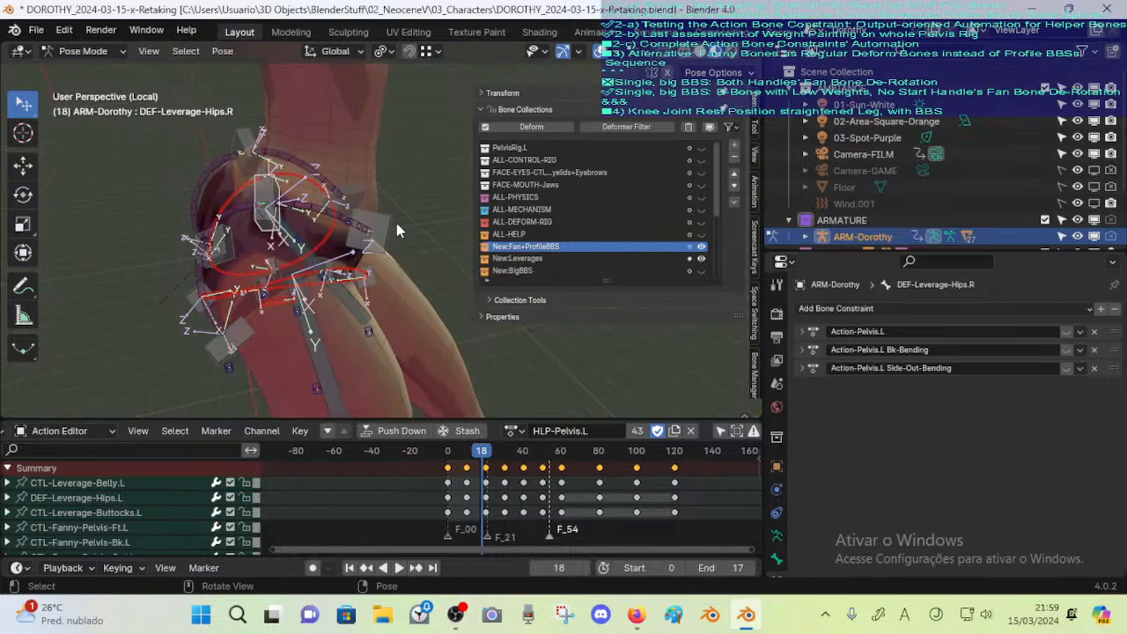
Collapse the Action constraints of CTL-Leverage-Belly.R, CTL-Leverage-Buttocks.R, CTL-Fanny-Pelvis-In.R and CTL-Fanny-Pelvis-Bk.R
click(375, 230)
click(801, 331)
click(802, 350)
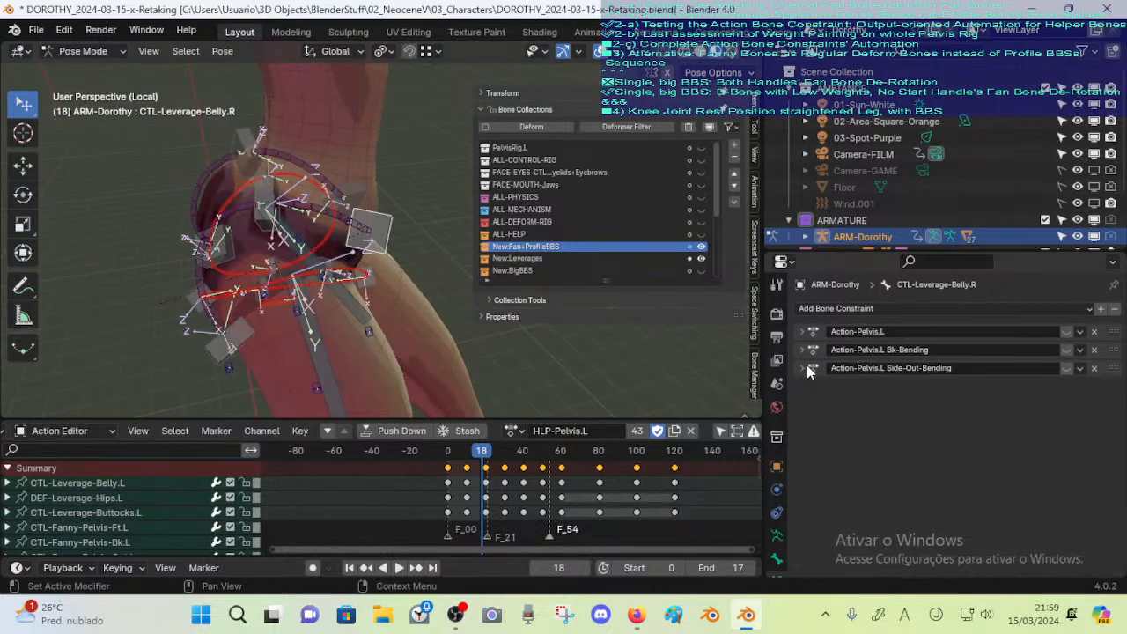
middle_drag(417, 296, 317, 213)
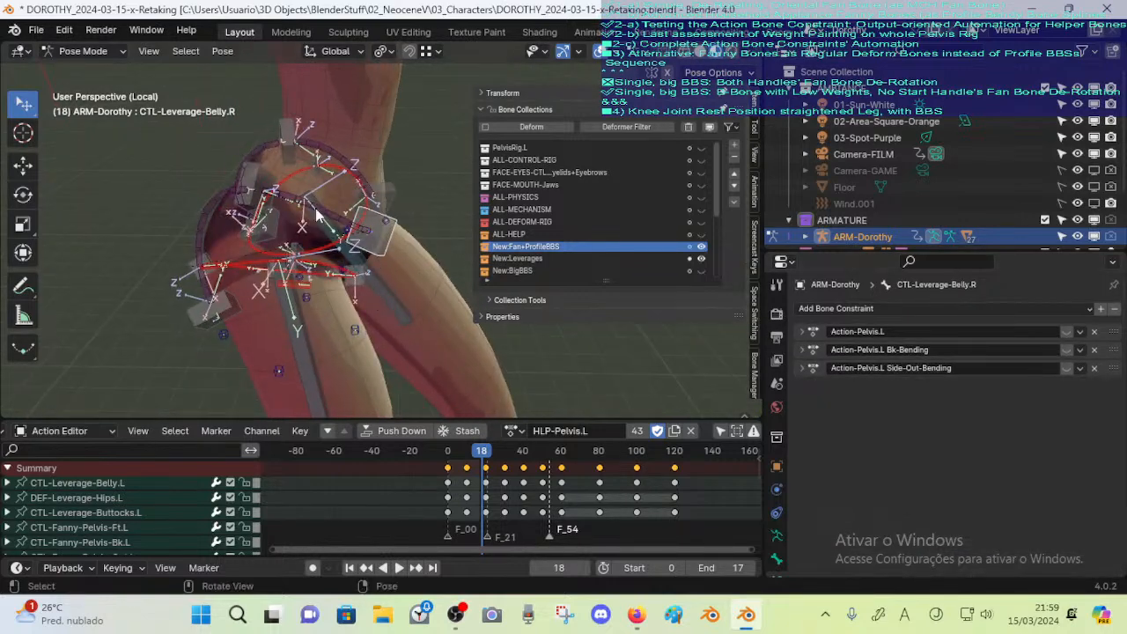
middle_drag(269, 183, 233, 321)
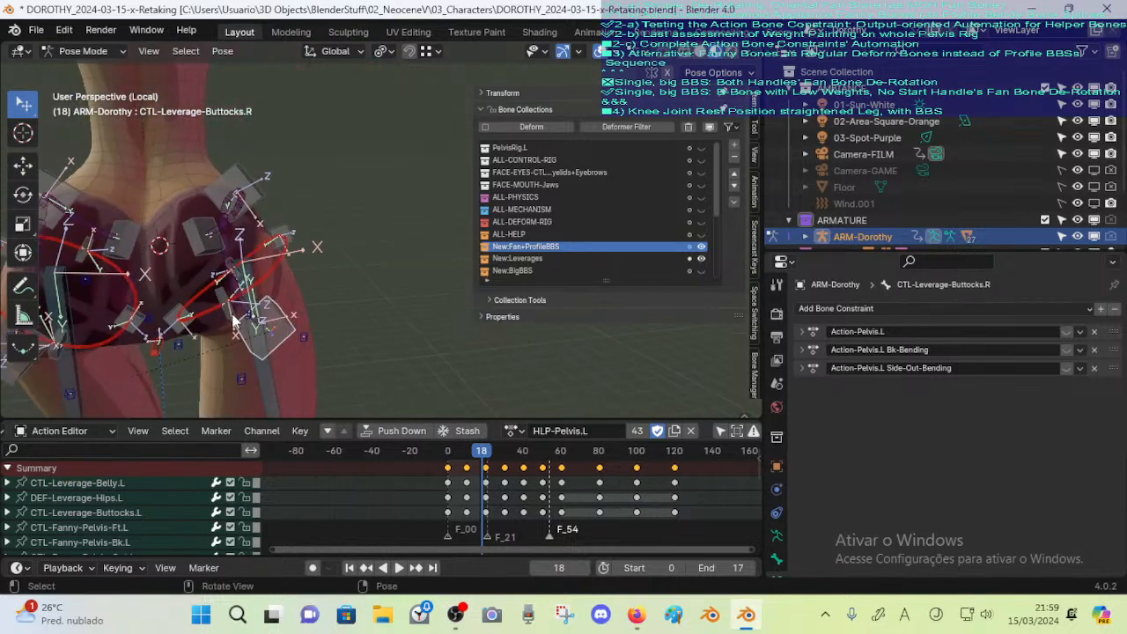
click(185, 339)
click(801, 412)
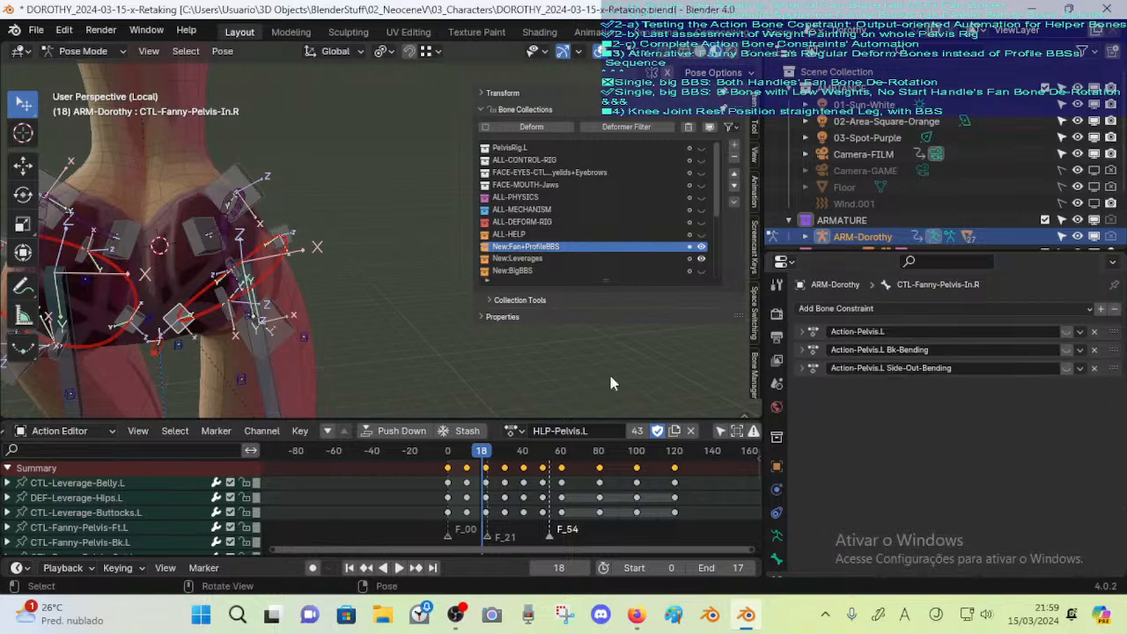
click(212, 304)
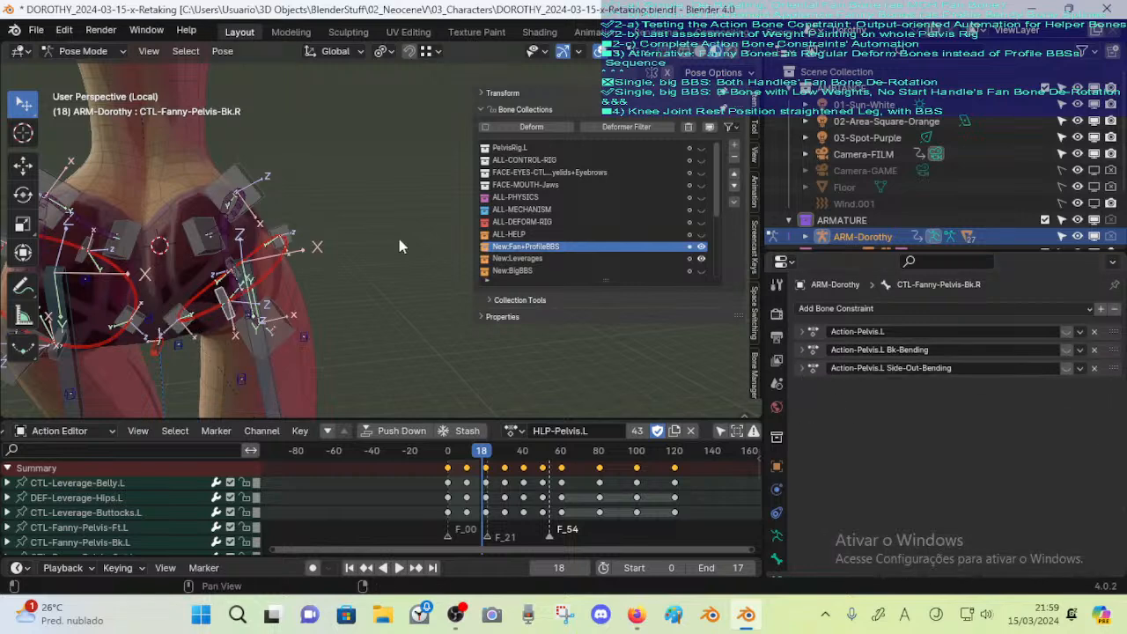
Check the constraints of FAN-Thigh.R and collapse the Action constraints of CTL-Fanny-Pelvis-Ft.R, including Side-Out-Bending
middle_drag(398, 239, 308, 249)
click(312, 231)
click(246, 267)
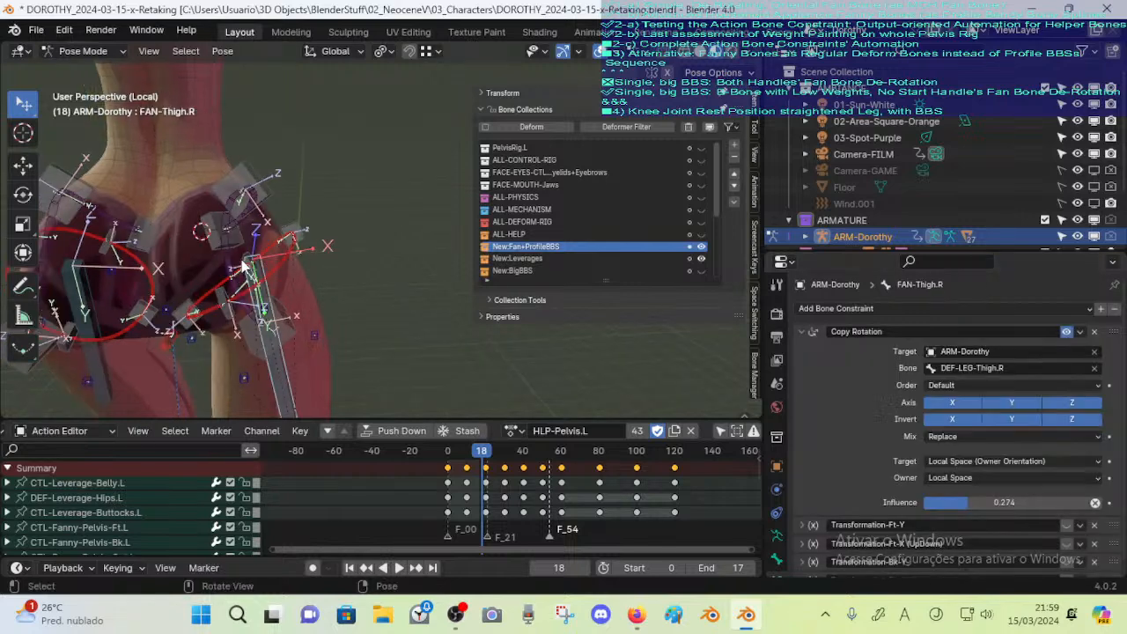
click(246, 255)
middle_drag(251, 260, 414, 308)
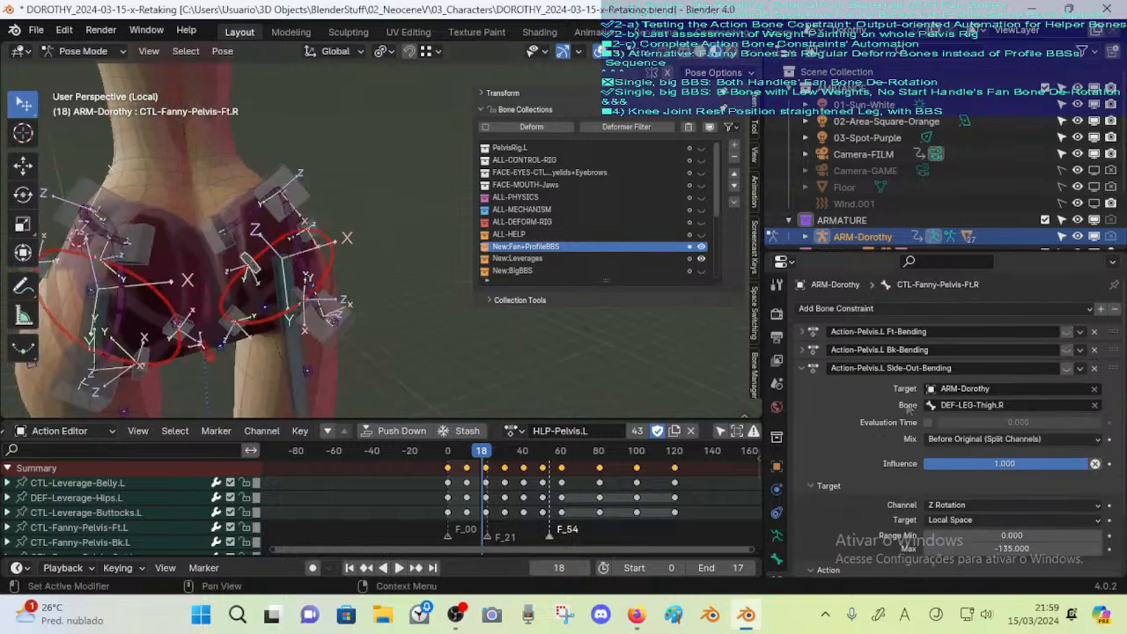
ctrl+click(799, 368)
From the front, collapse the Action constraints of CTL-Leverage-Belly.L, DEF-Leverage-Hips.L and CTL-Fanny-Pelvis-Out.L
middle_drag(171, 286, 363, 260)
click(295, 242)
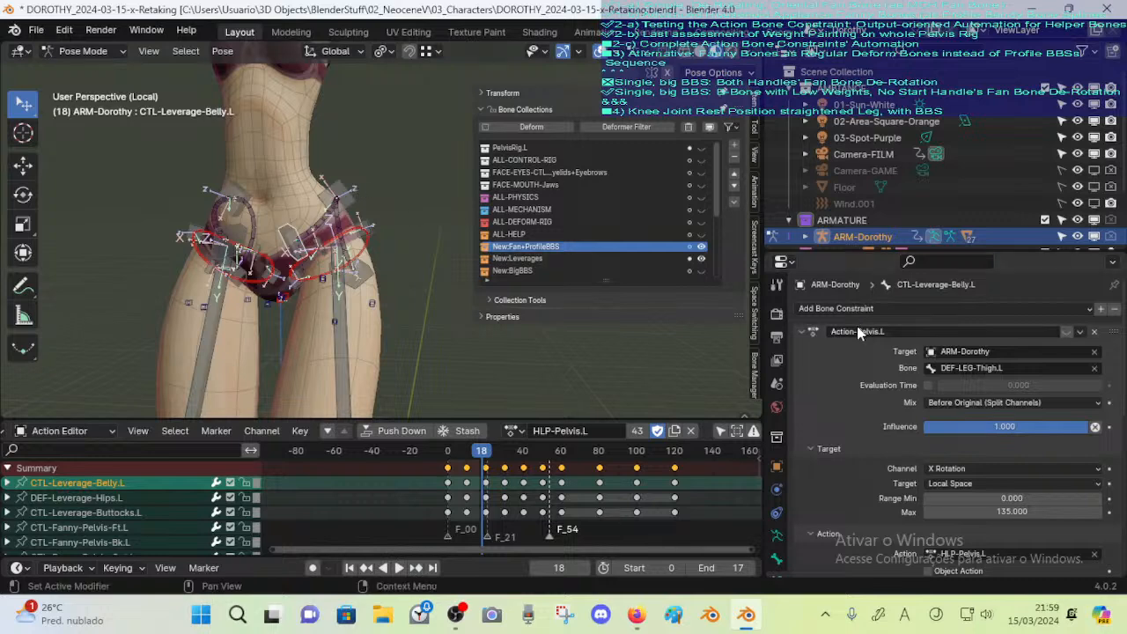
click(801, 331)
drag(803, 357, 800, 371)
click(339, 189)
scroll(378, 207, up, 1)
scroll(400, 213, up, 1)
middle_drag(397, 209, 359, 222)
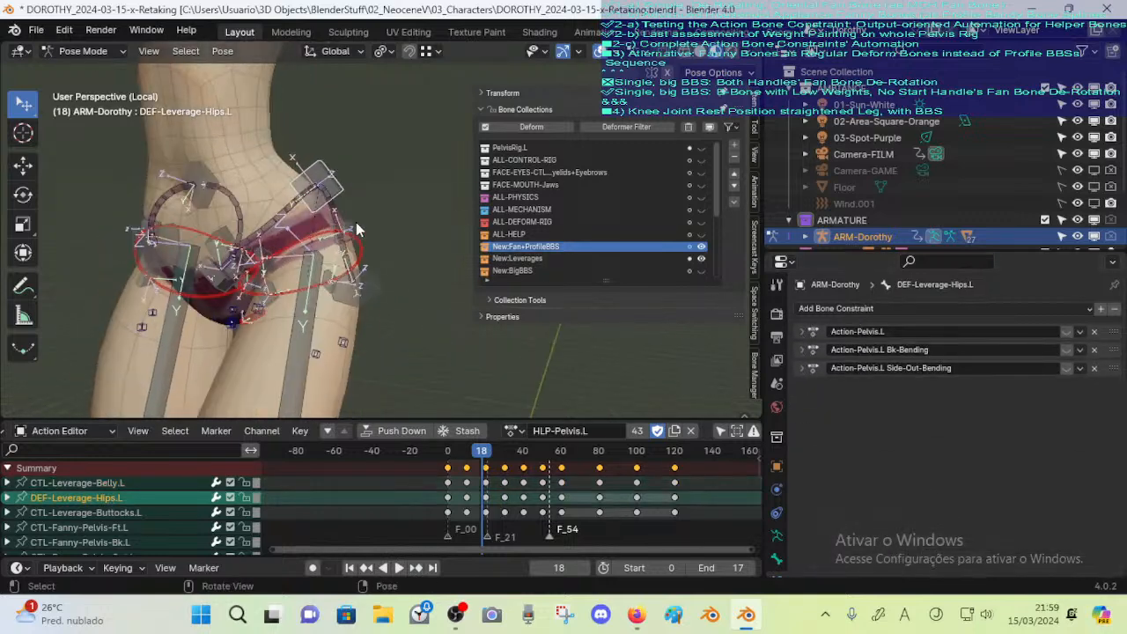
click(350, 227)
drag(808, 332, 801, 373)
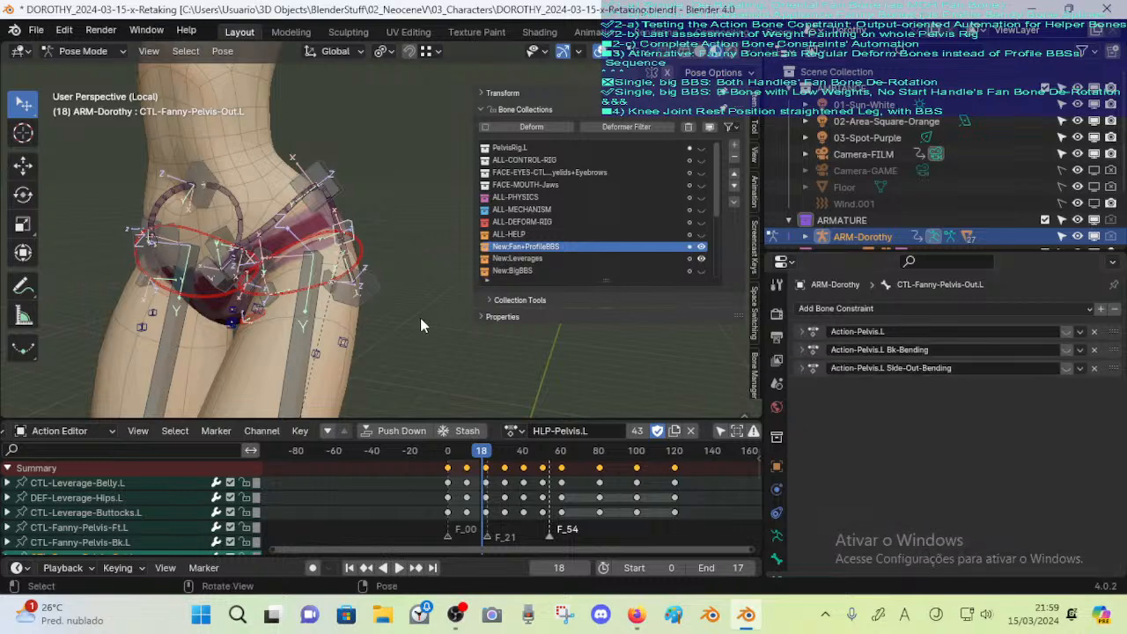
Check the constraints of CTL-Fanny-Pelvis-Bk.L and collapse the Action-Pelvis.L constraint of CTL-Fanny-Pelvis-In.L
click(381, 288)
click(340, 287)
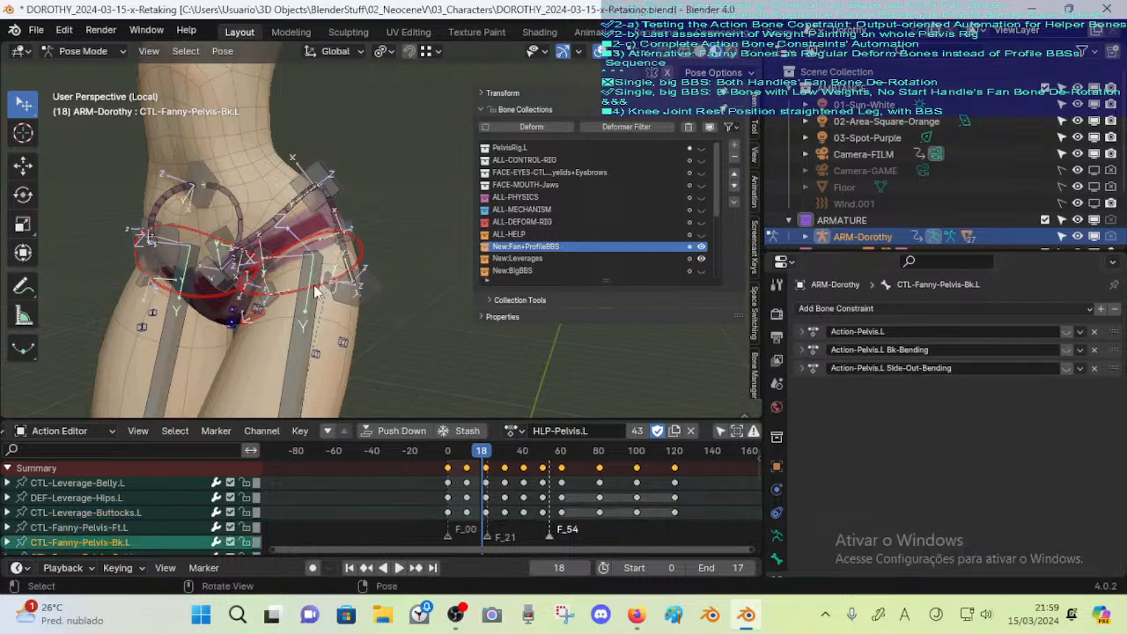
middle_drag(315, 291, 326, 300)
click(278, 305)
click(801, 331)
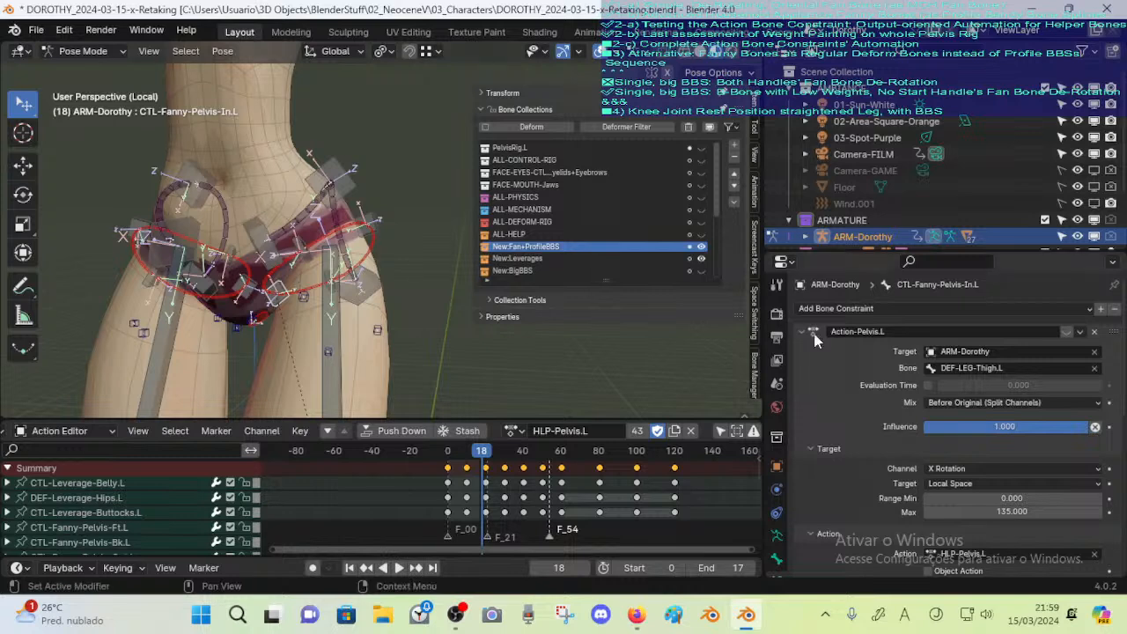
click(815, 335)
Check the Stretch To constraint of DEF-Leverage-Belly.L and collapse the Action constraints of CTL-Fanny-Pelvis-Ft.L
click(295, 240)
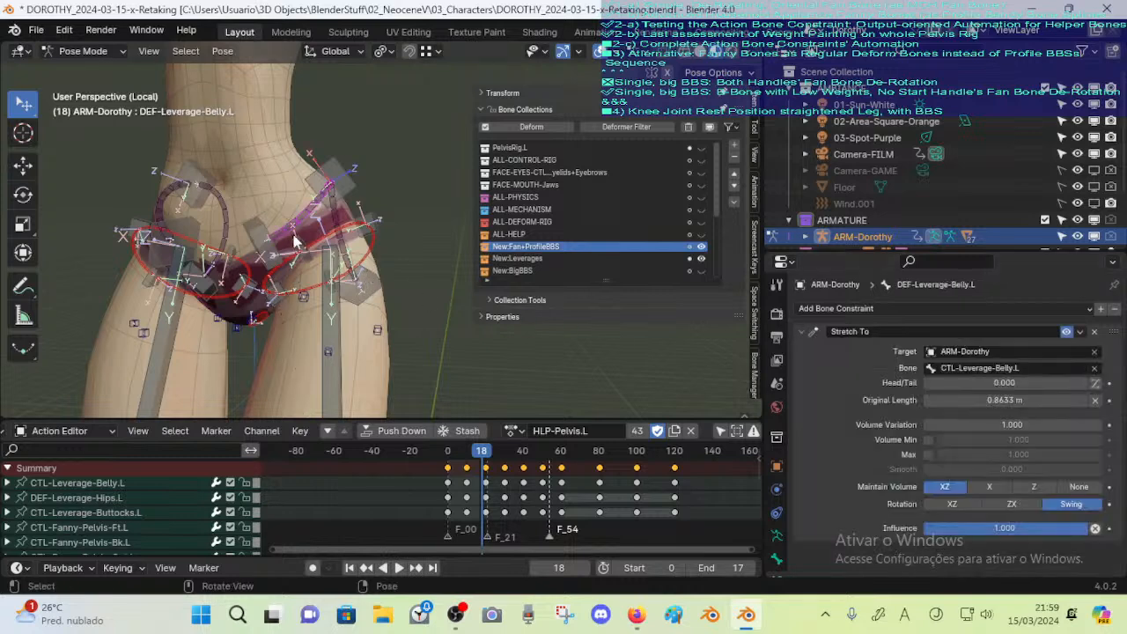
click(287, 293)
click(279, 305)
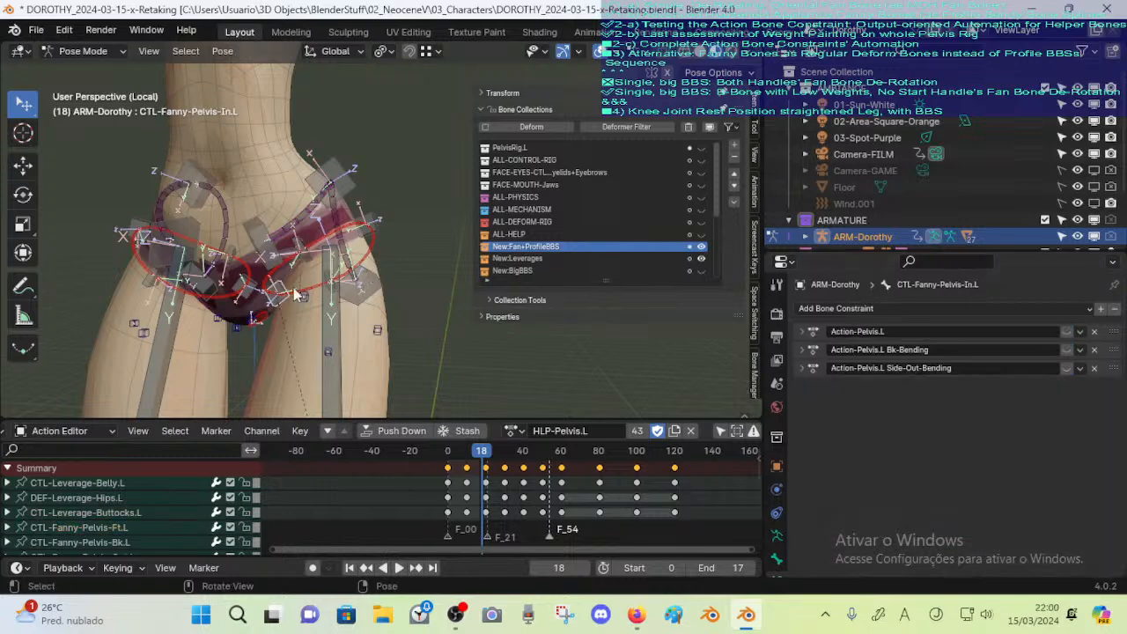
click(299, 239)
click(802, 369)
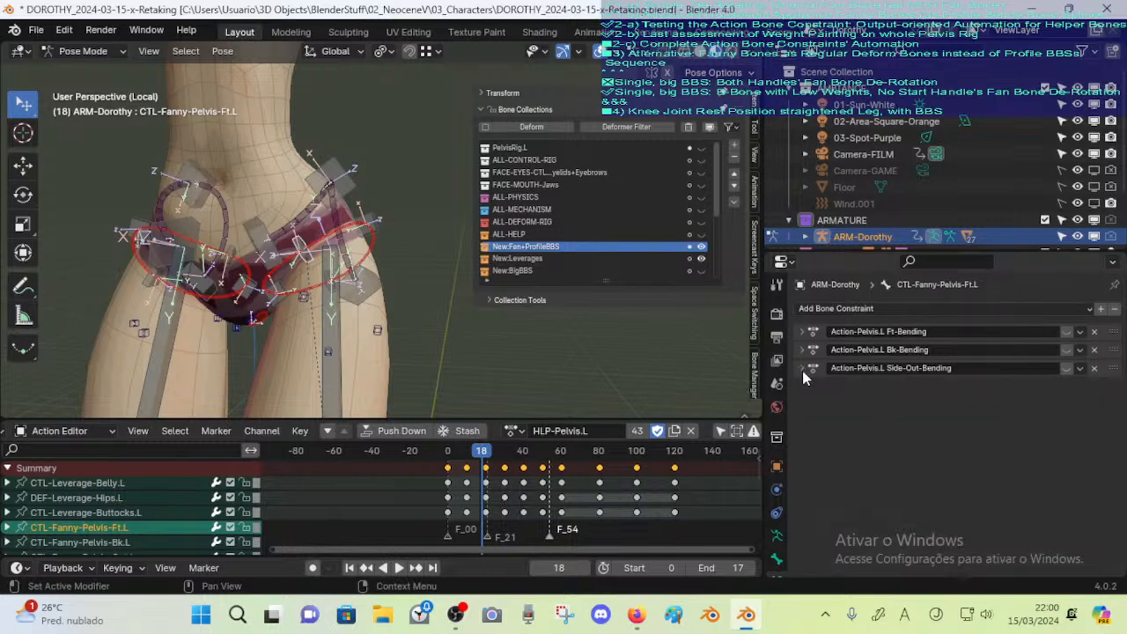
Recheck the Action constraints of the left-side helper bones, including CTL-Fanny-Pelvis-Out.L, CTL-Fanny-Pelvis-Bk.L and DEF-Leverage-Hips.L
middle_drag(380, 275, 331, 276)
click(391, 248)
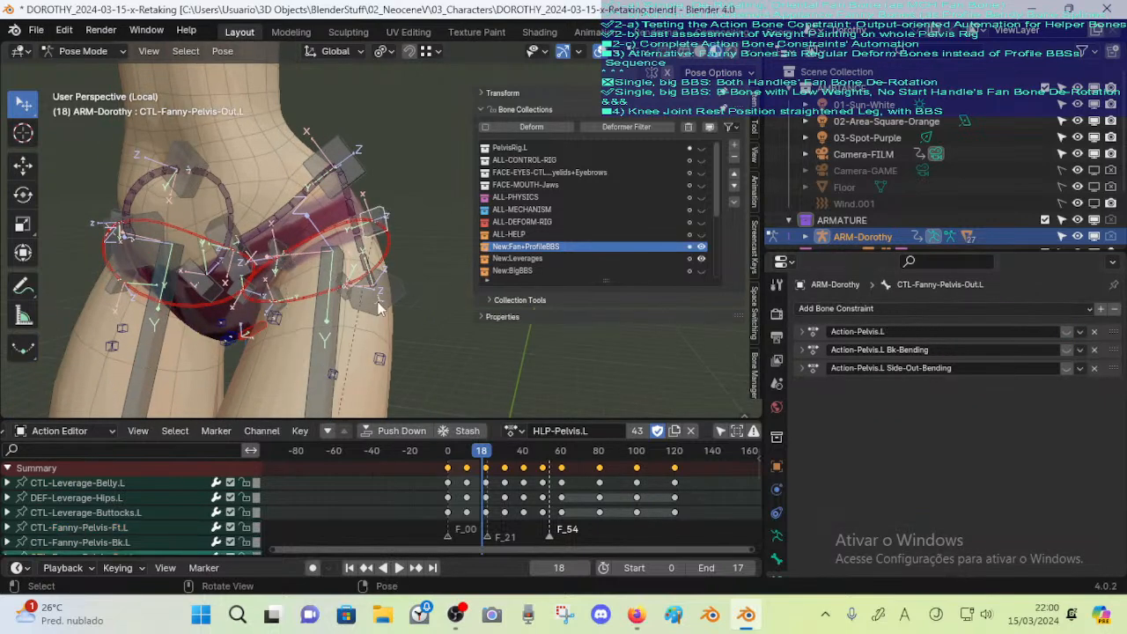
click(344, 293)
click(349, 281)
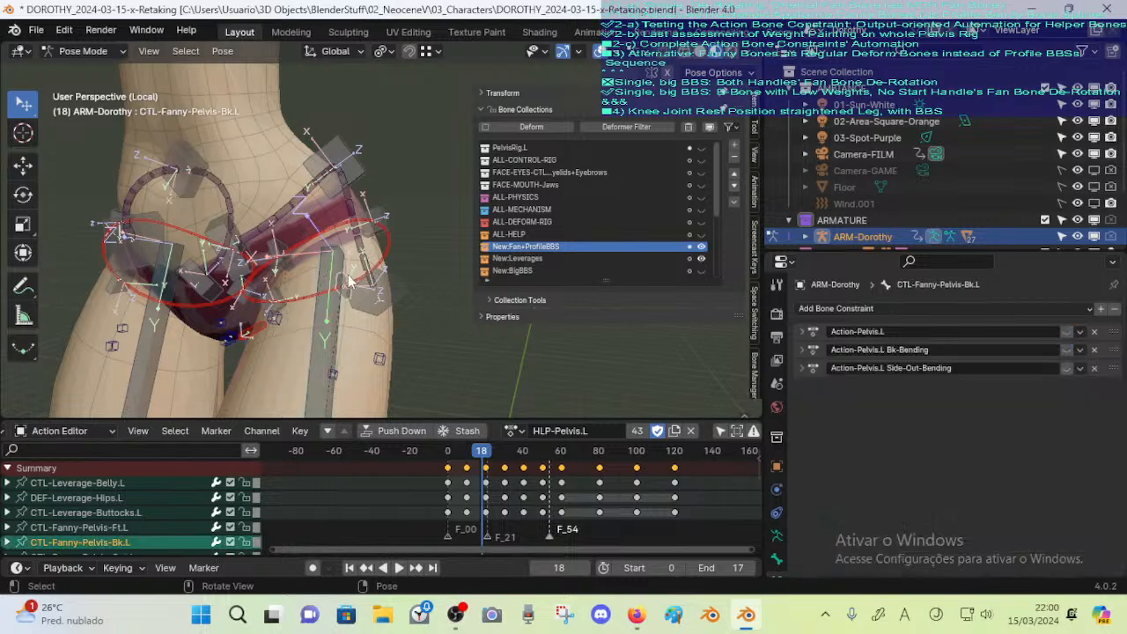
click(277, 289)
middle_drag(277, 289, 330, 287)
click(396, 291)
click(330, 168)
middle_drag(330, 167, 353, 231)
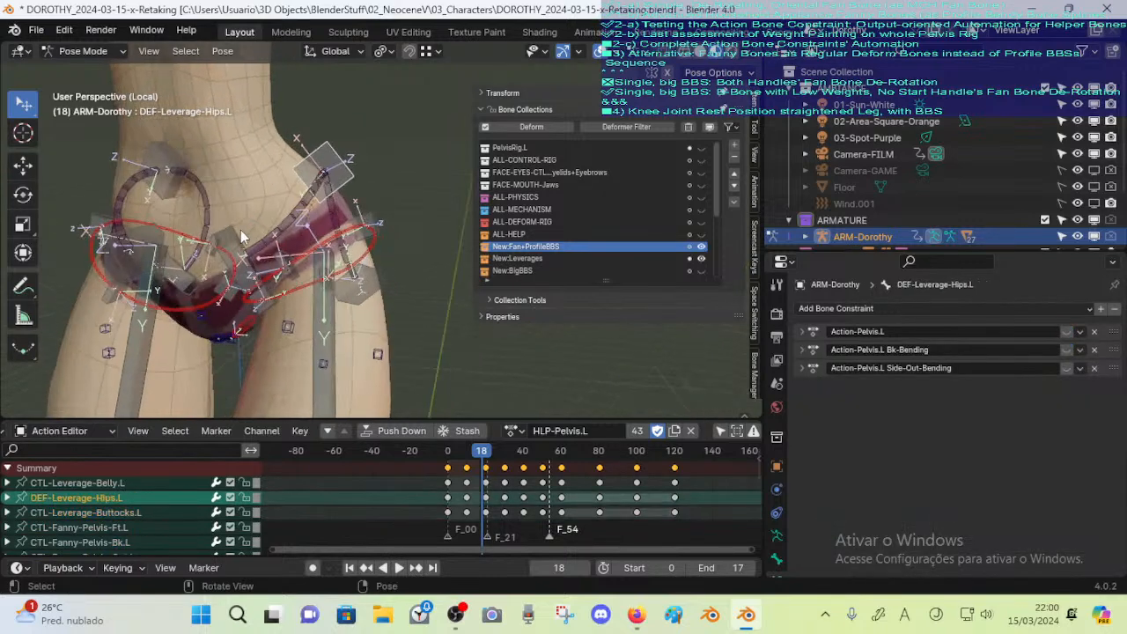
Select CTL-Leverage-Belly.L, play the HLP-Pelvis.L action with the whole pelvis in view, and stop at frame 0
click(241, 231)
middle_drag(241, 231, 294, 233)
scroll(295, 233, down, 2)
key(space)
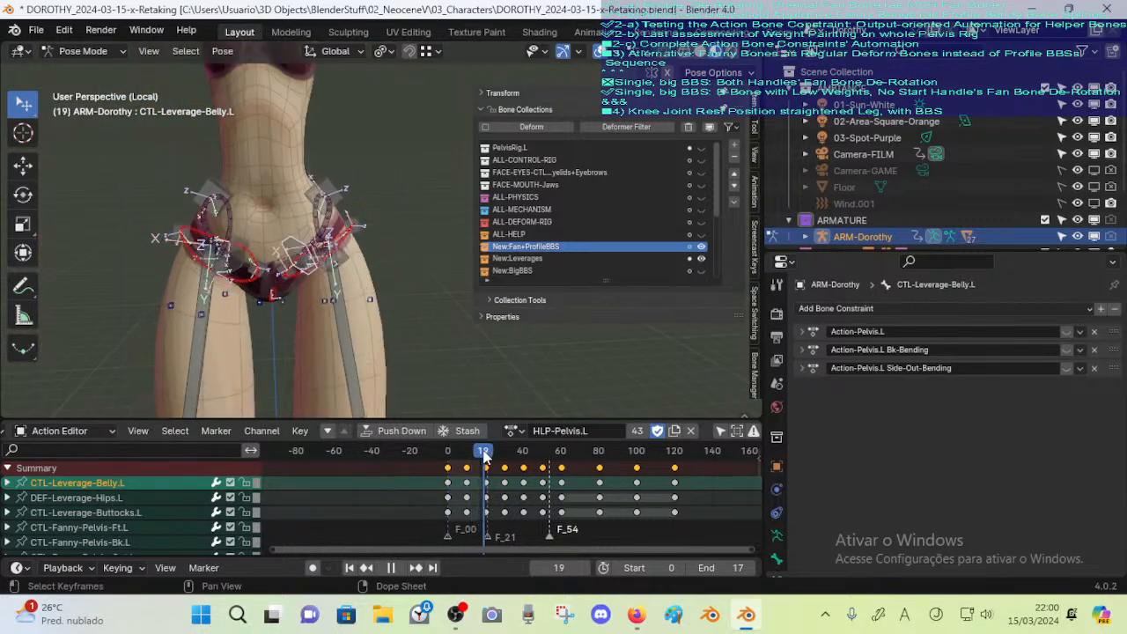
key(space)
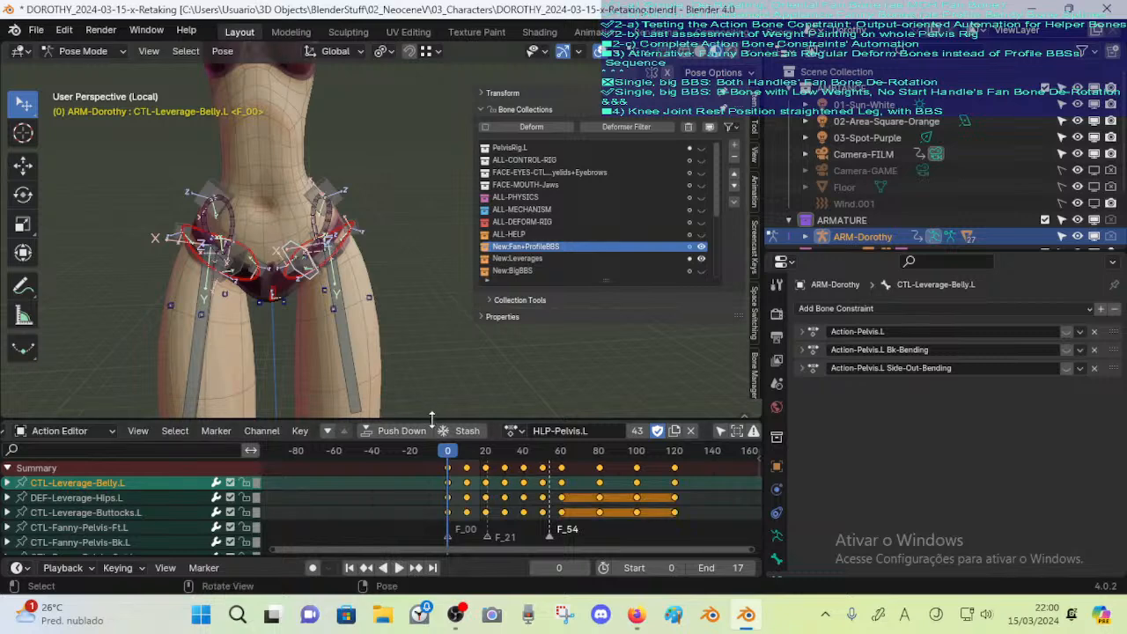
Step through the action's keyframes to frame 50, clearing the location and rotation of CTL-Leverage-Belly.L along the way
key(Up)
key(alt+g)
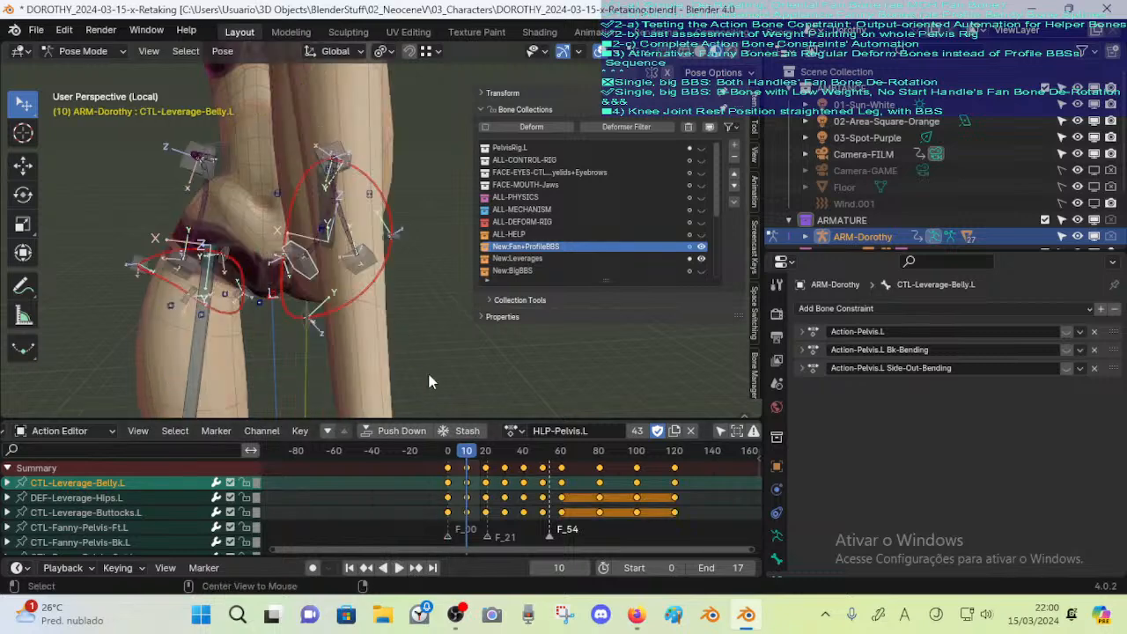
key(Up)
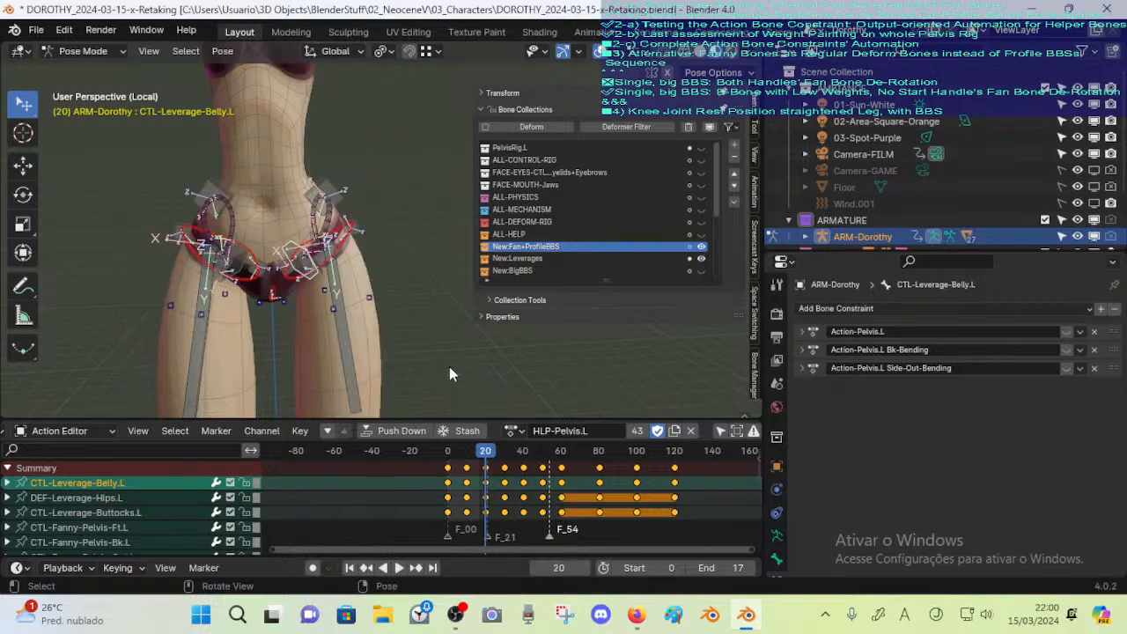
key(Up)
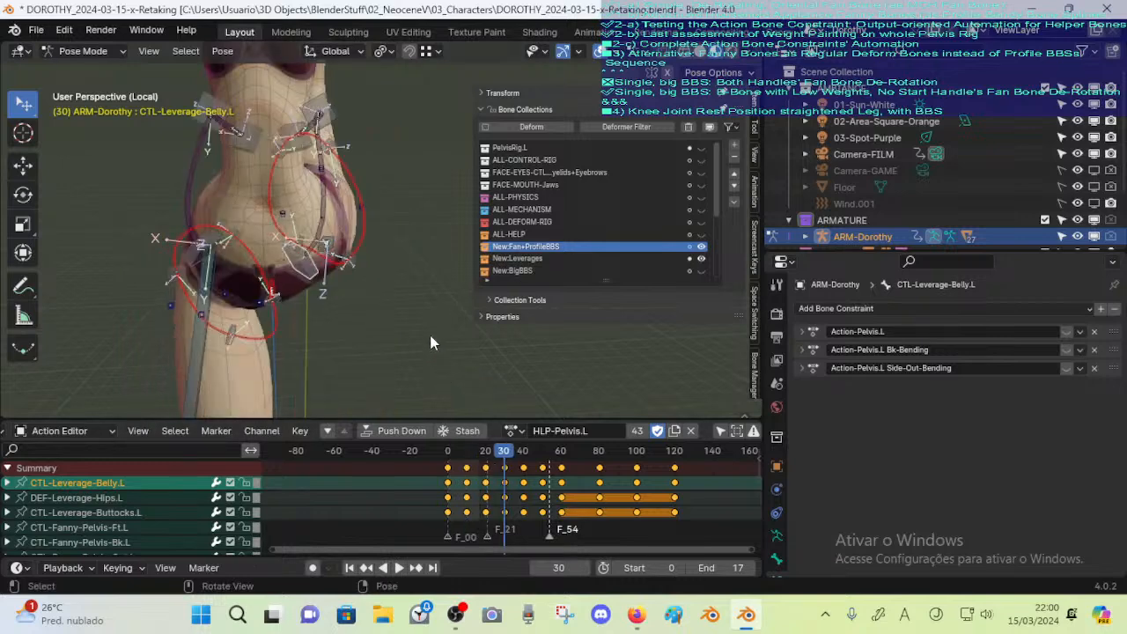
key(Up)
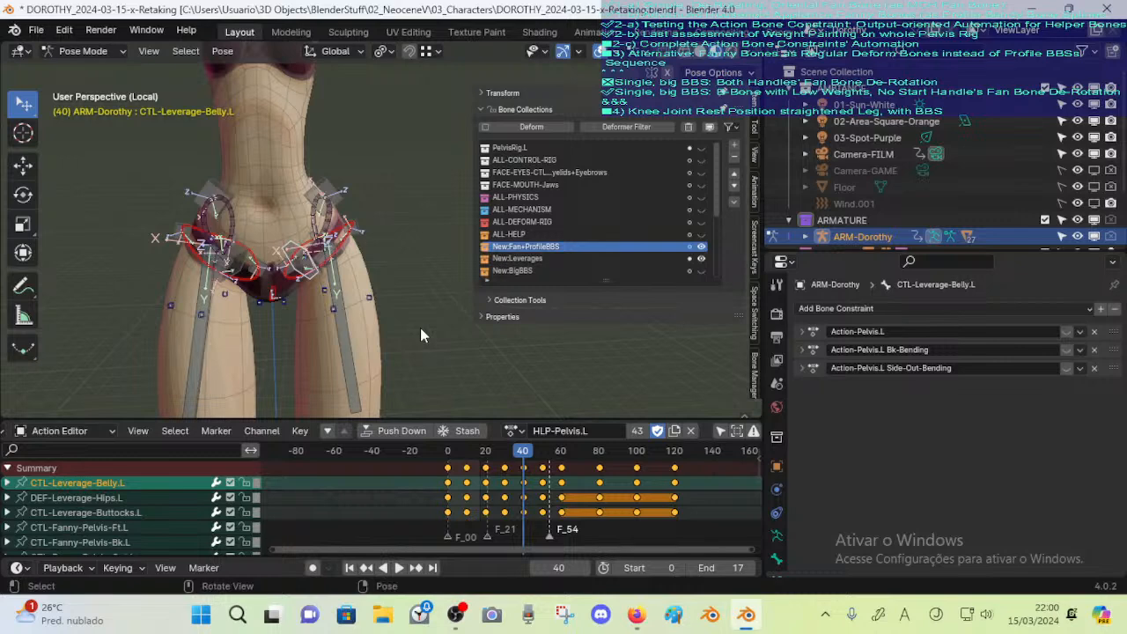
key(Up)
key(alt+r)
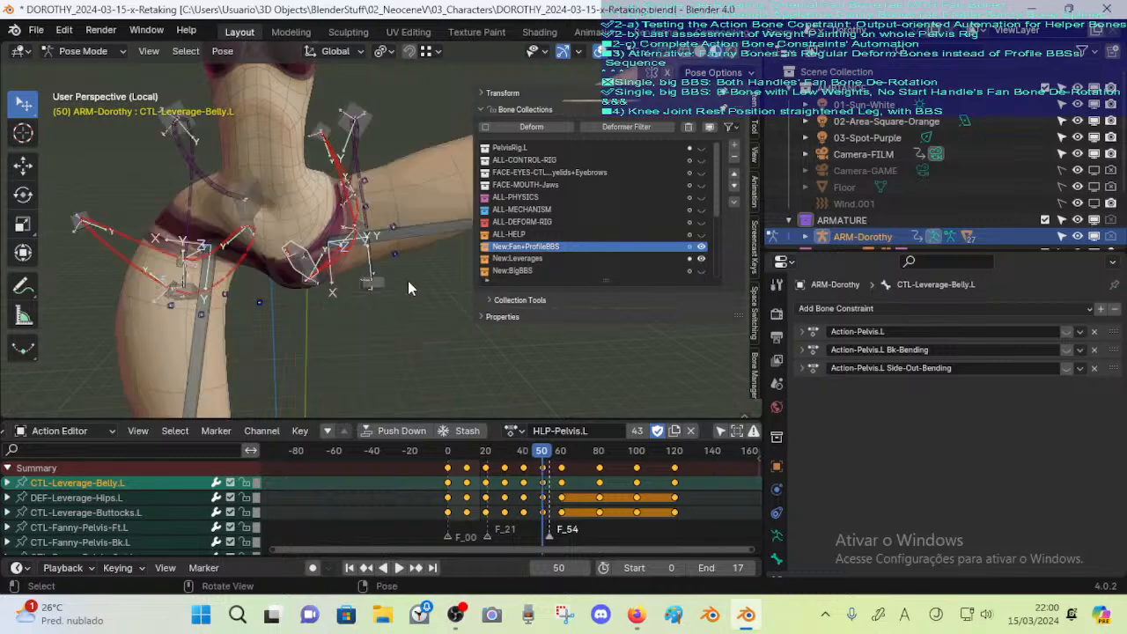
Advance the action keyframe by keyframe to frame 100 with all visible pelvis bones selected
key(Up)
key(Up)
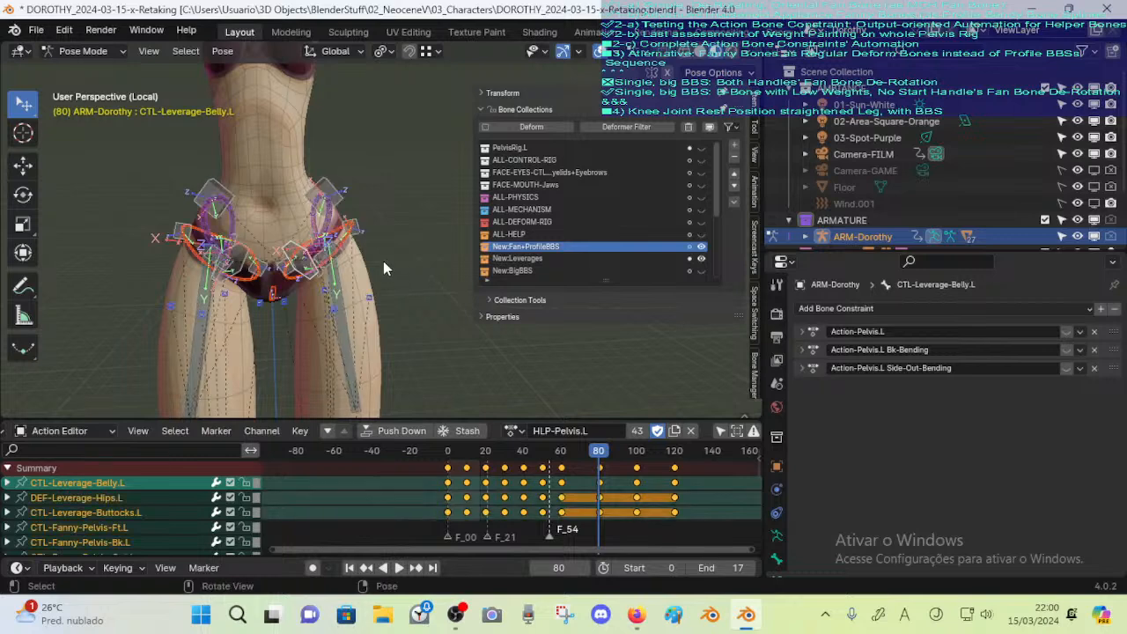
key(Up)
key(shift+w)
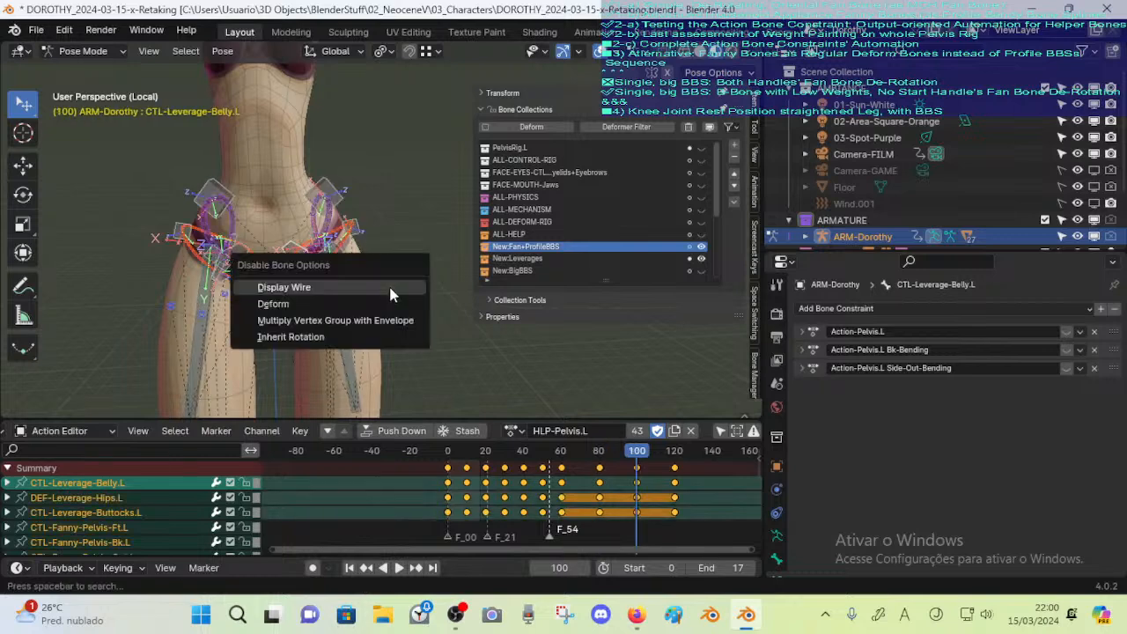
click(388, 283)
key(a)
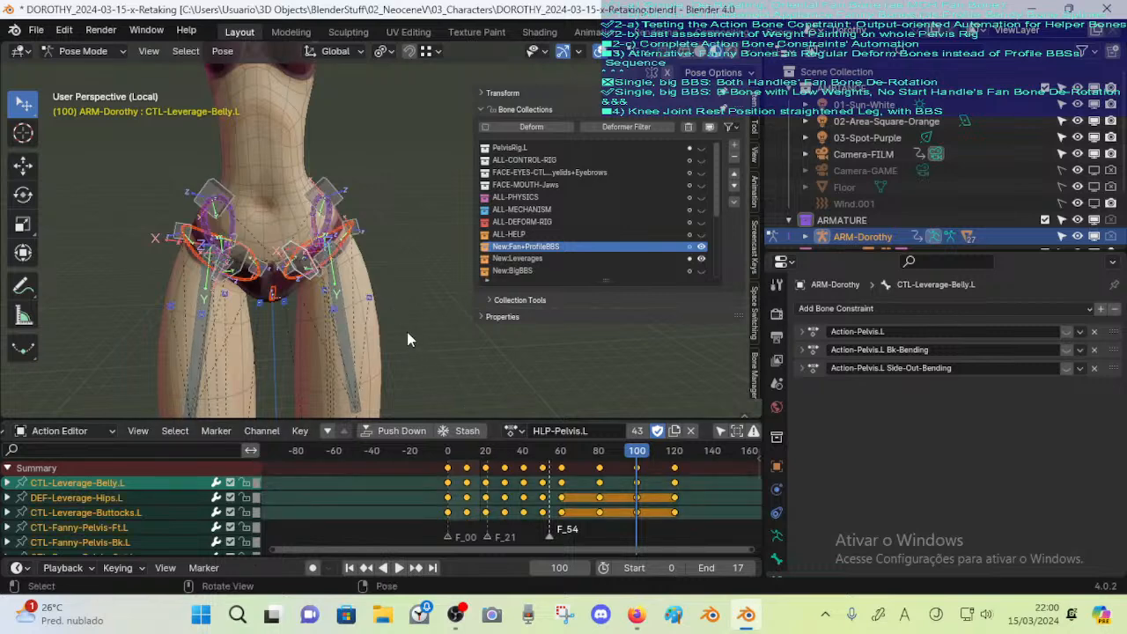
Step back through the action's keyframes to frame 0, comparing the poses of the left and right pelvis bones
key(Up)
key(Down)
key(Down)
key(Down)
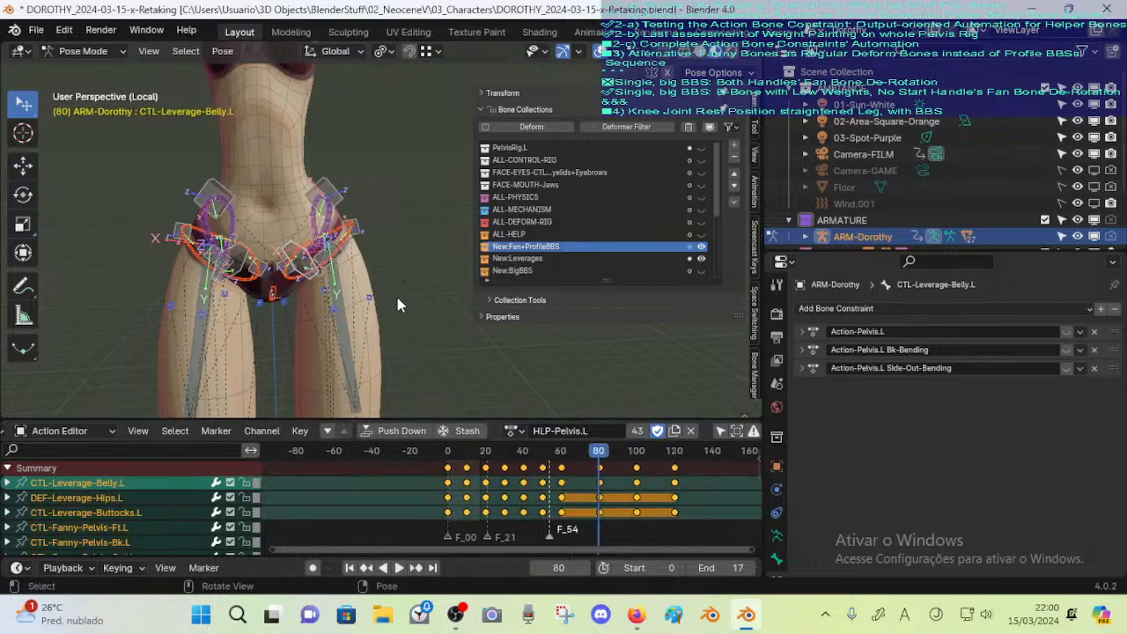
key(Down)
key(Down)
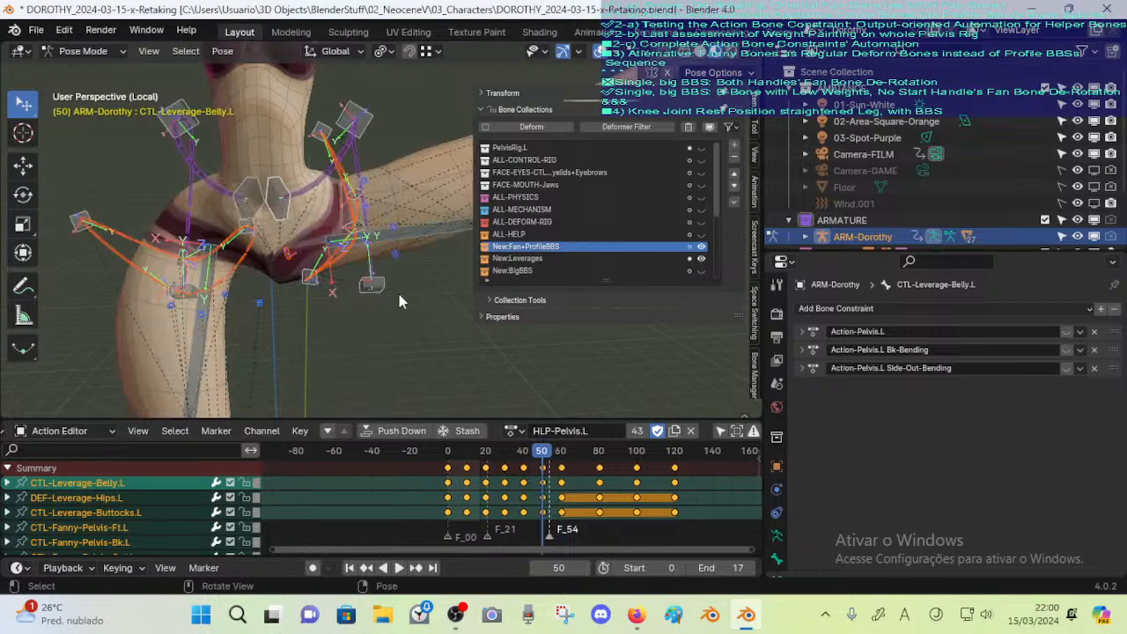
key(Down)
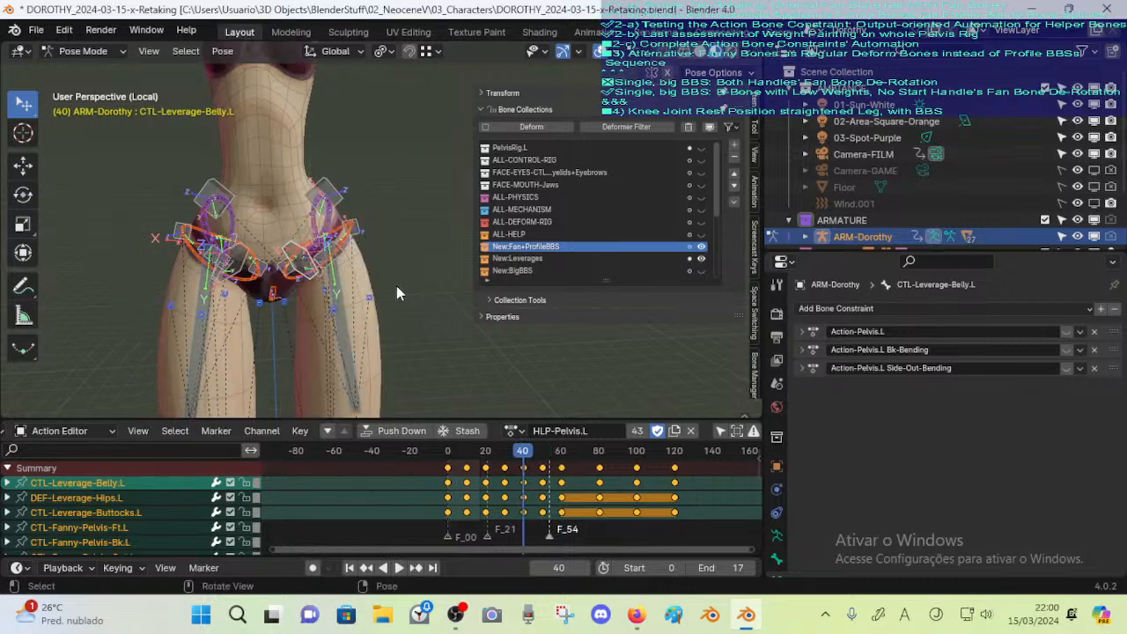
key(Down)
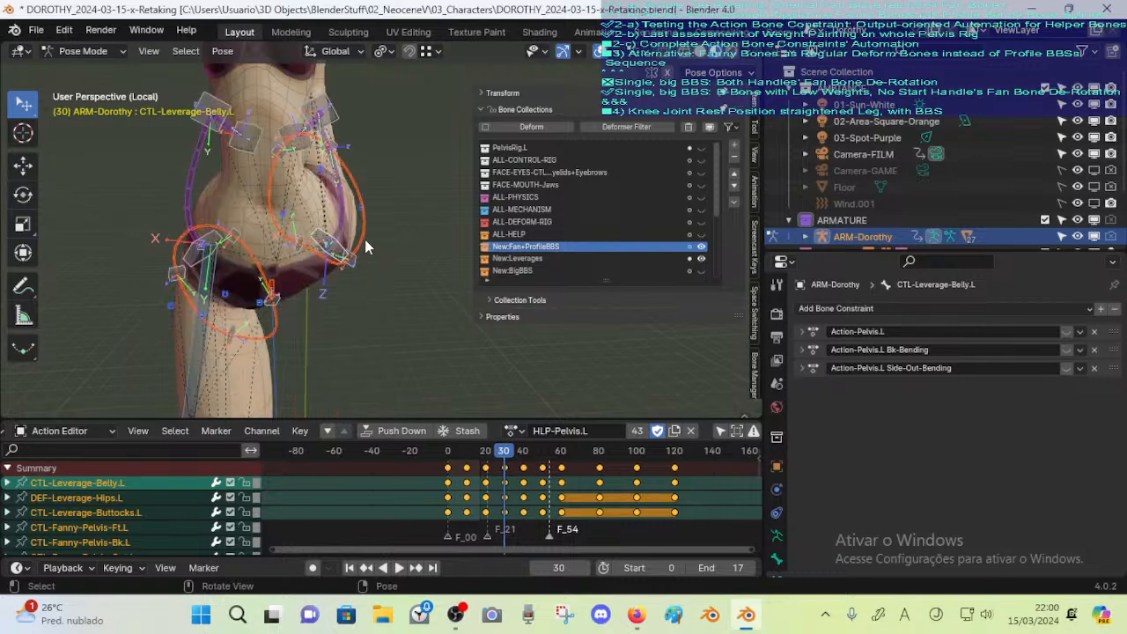
key(Down)
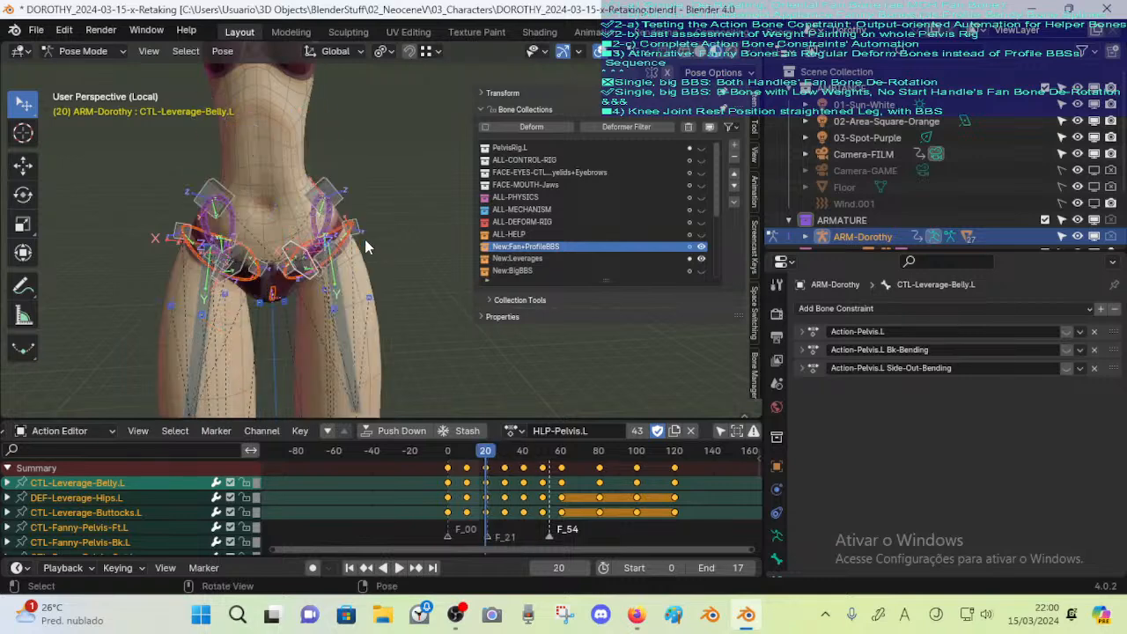
key(Down)
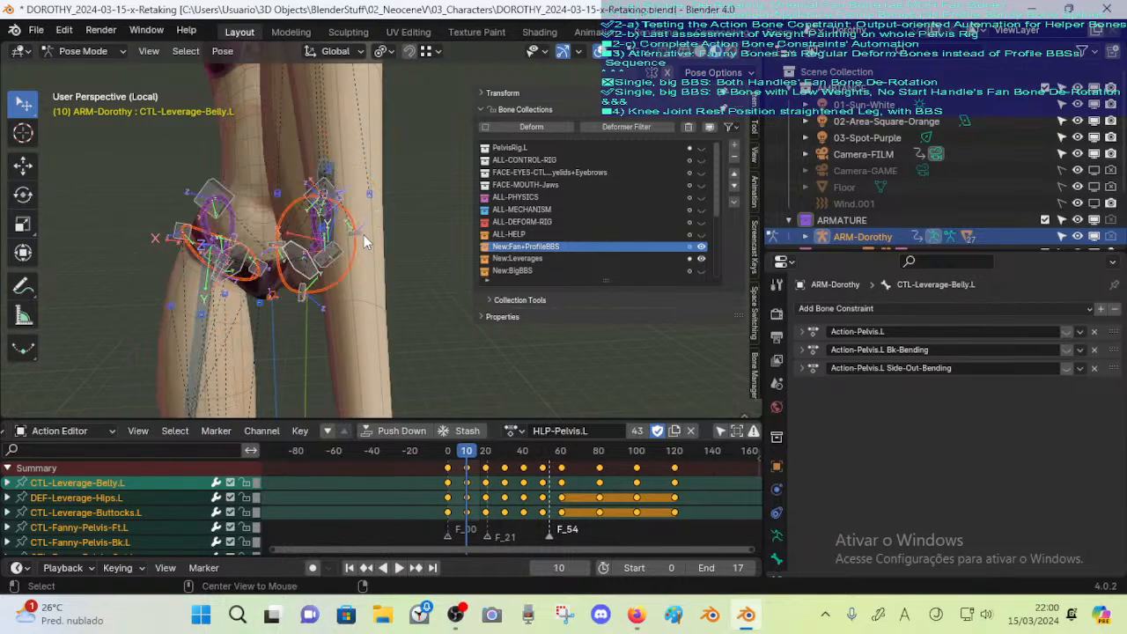
key(Down)
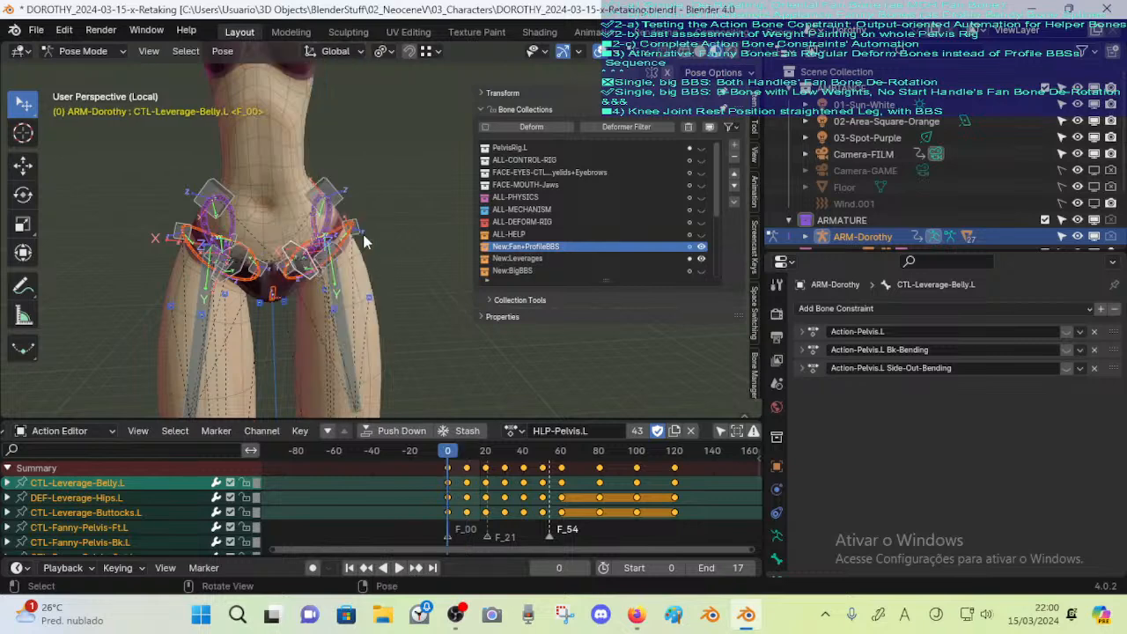
Clear the location of the selected pelvis bones at frame 10, inspect the pose from the side, and restore the keyed pose
key(Up)
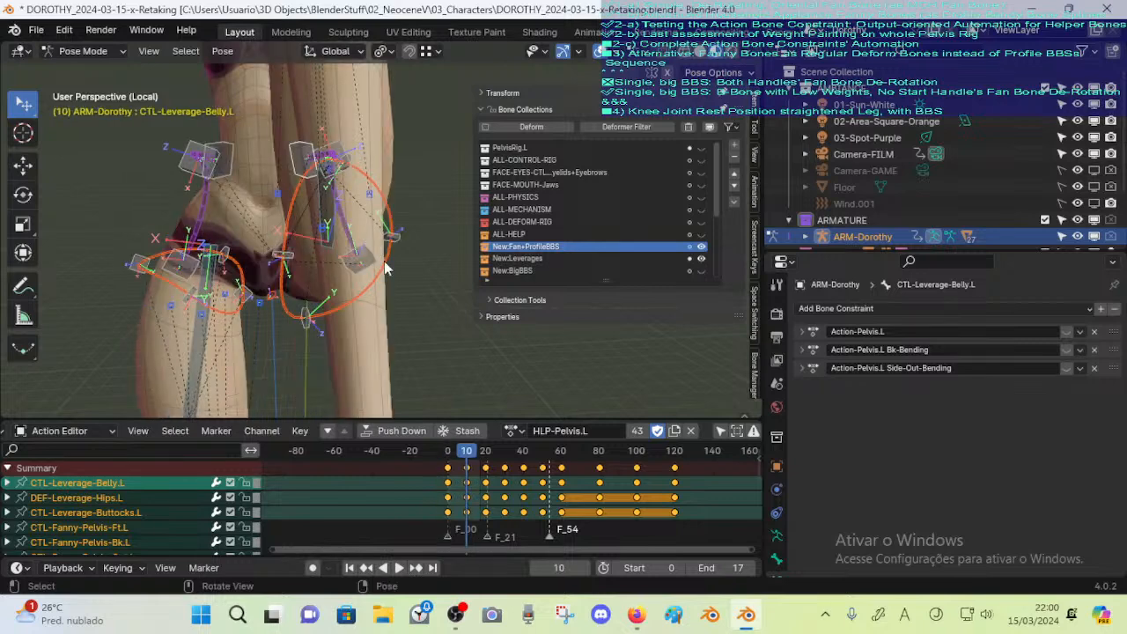
key(alt+g)
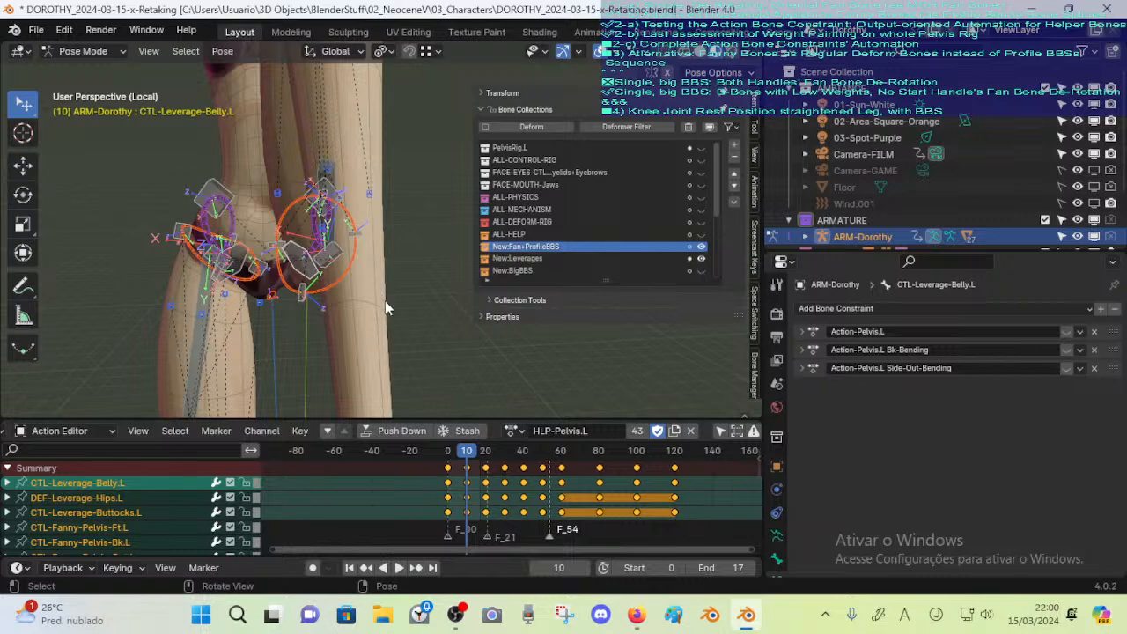
middle_drag(386, 302, 295, 297)
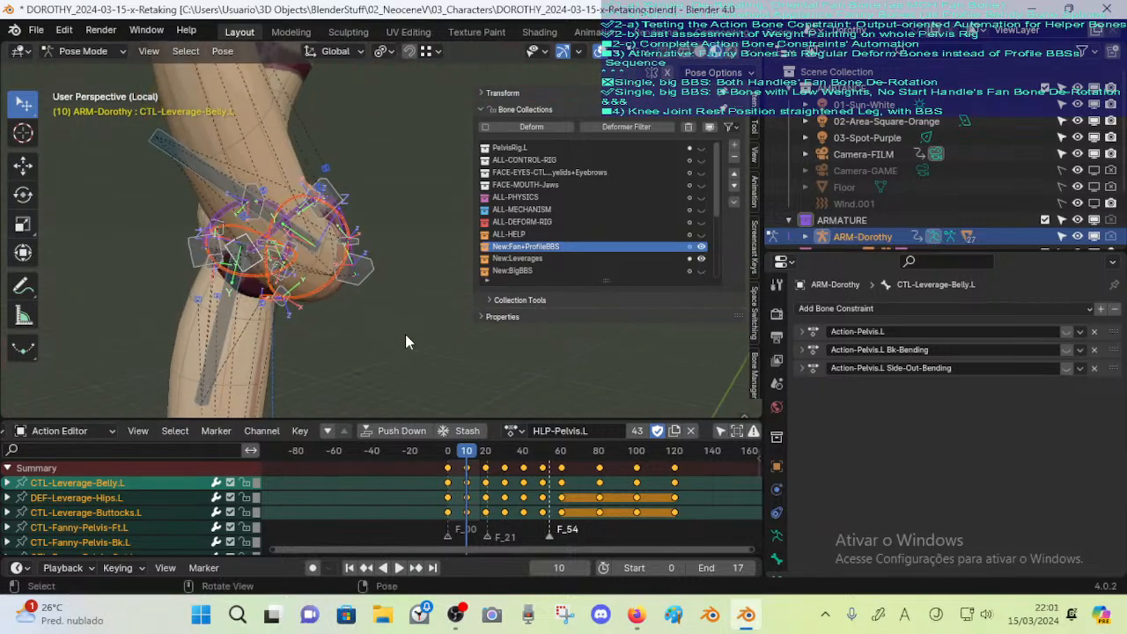
middle_drag(405, 342, 259, 284)
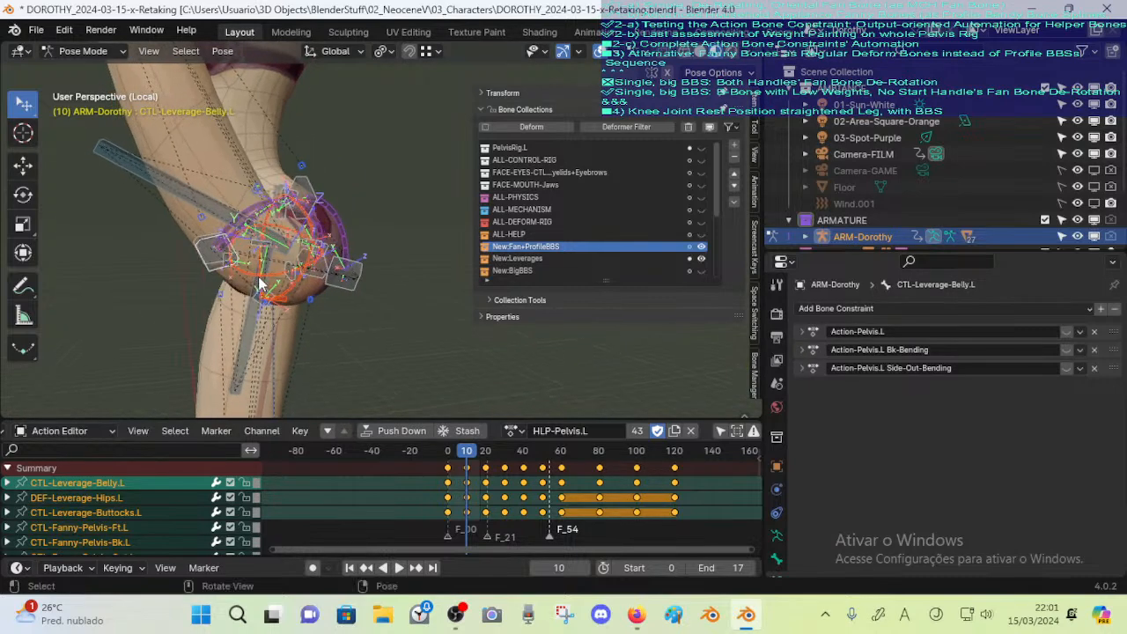
key(shift+Left)
key(Up)
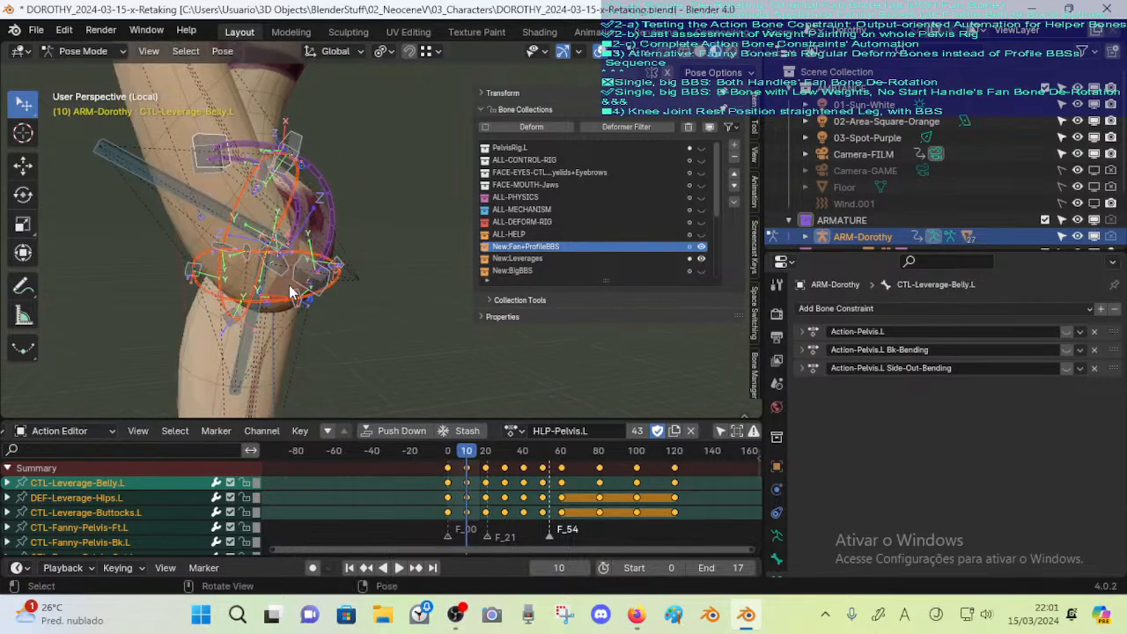
Compare the pelvis bone poses at frames 0 and 10 from the side and front, ending at frame 0
key(Down)
key(Down)
key(Up)
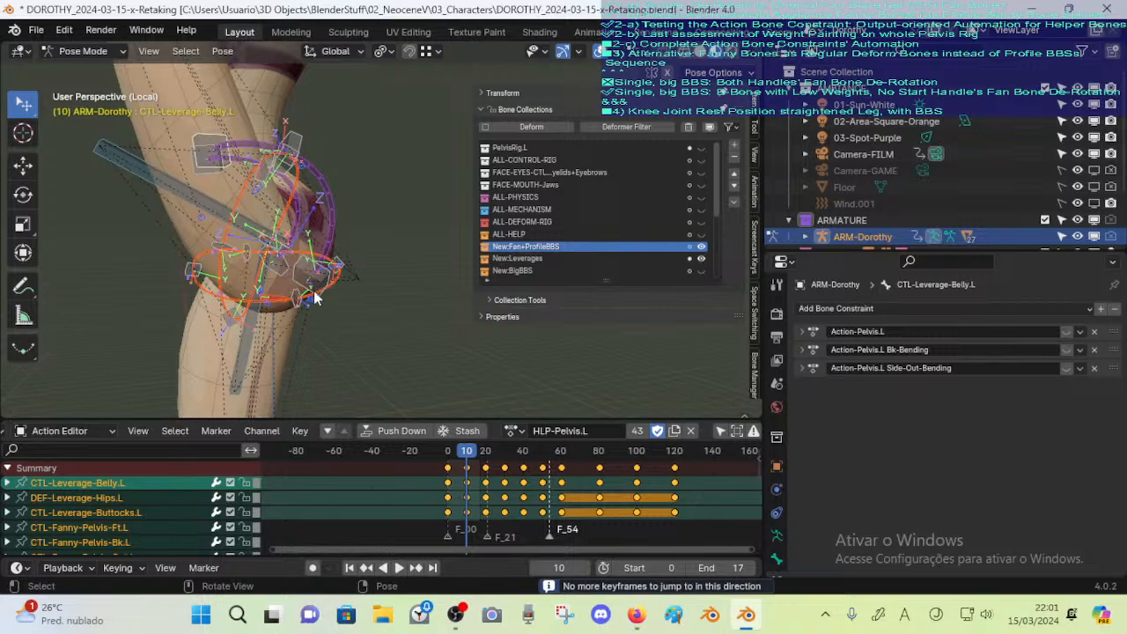
middle_drag(315, 298, 412, 306)
key(Down)
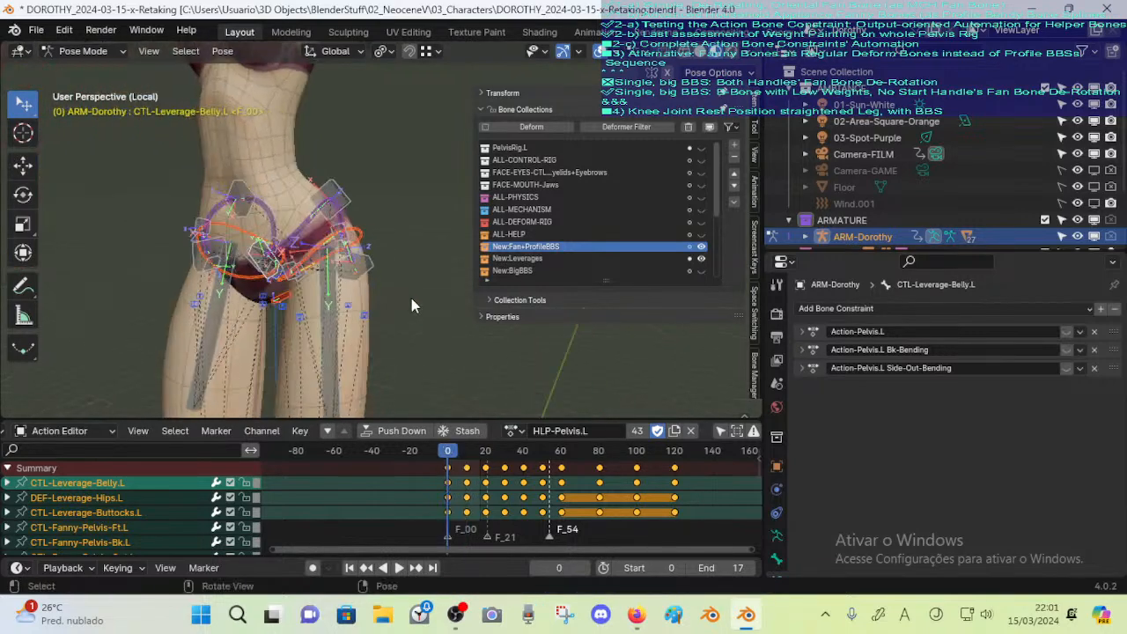
key(Up)
middle_drag(291, 299, 352, 294)
key(Down)
key(Up)
key(Down)
key(Up)
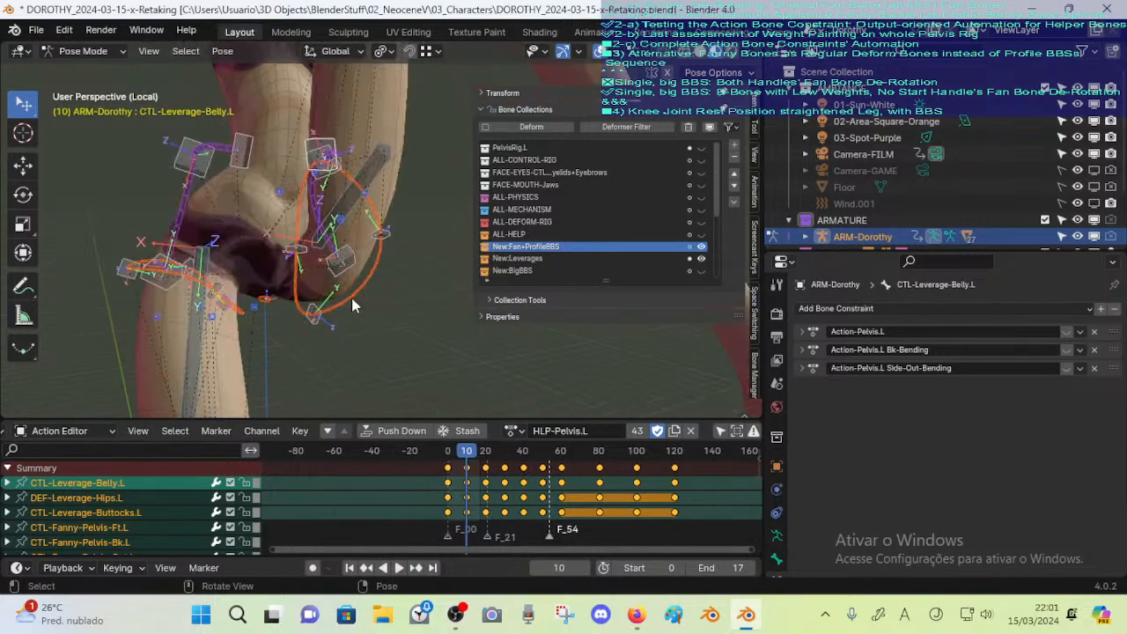
key(Down)
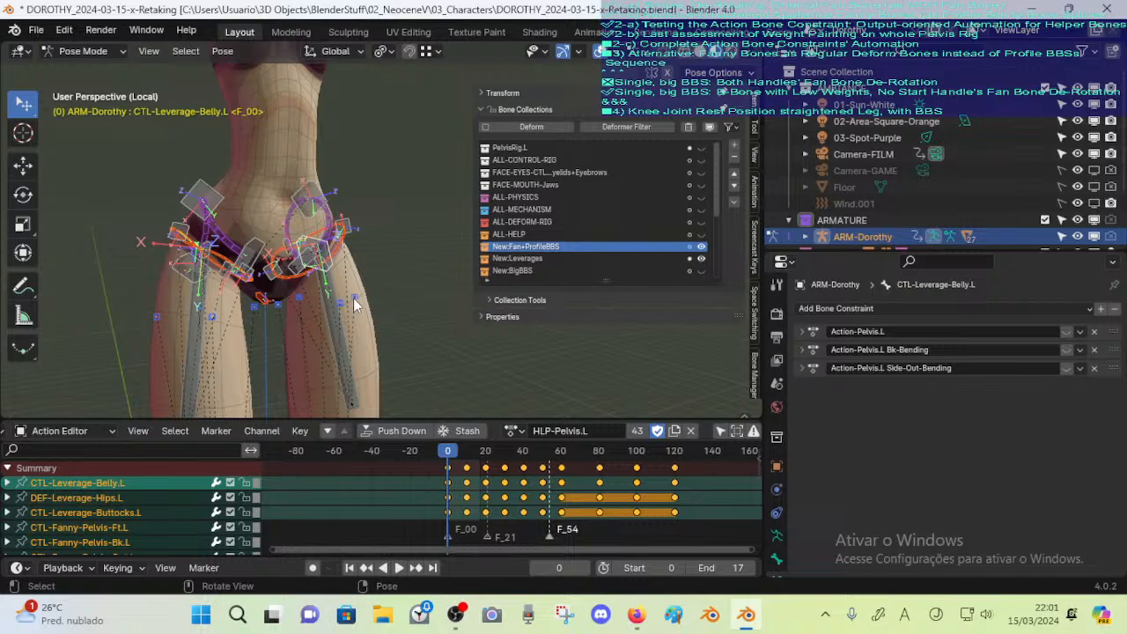
Step through the keyframes to frame 30 and back to frame 0, checking the available actions at frame 20
middle_drag(447, 331, 338, 302)
key(Up)
key(Up)
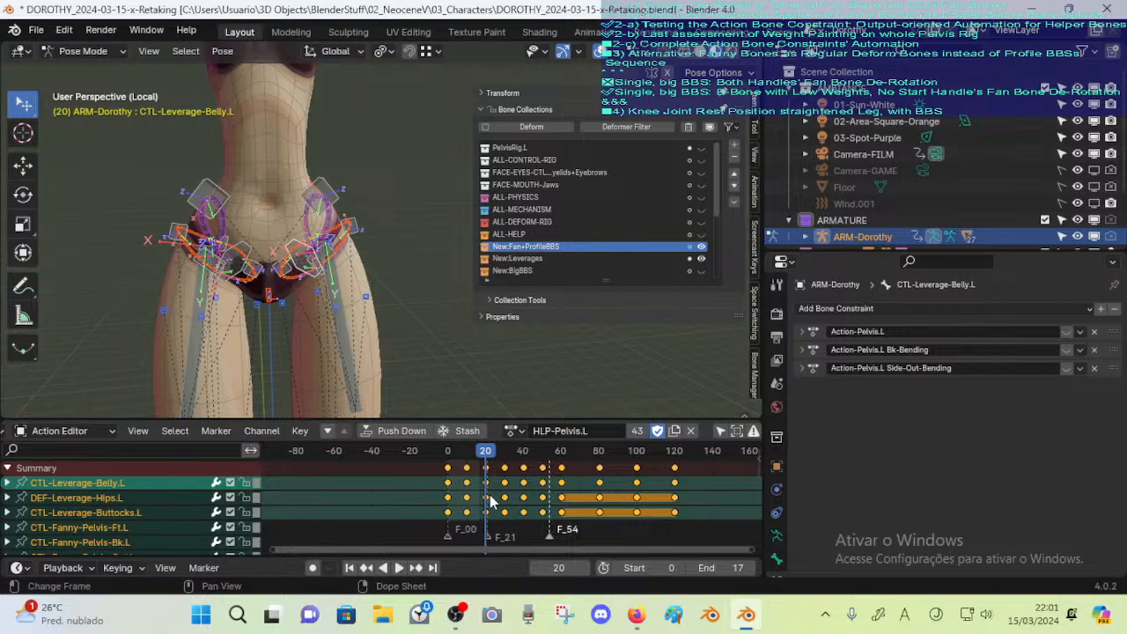
click(510, 431)
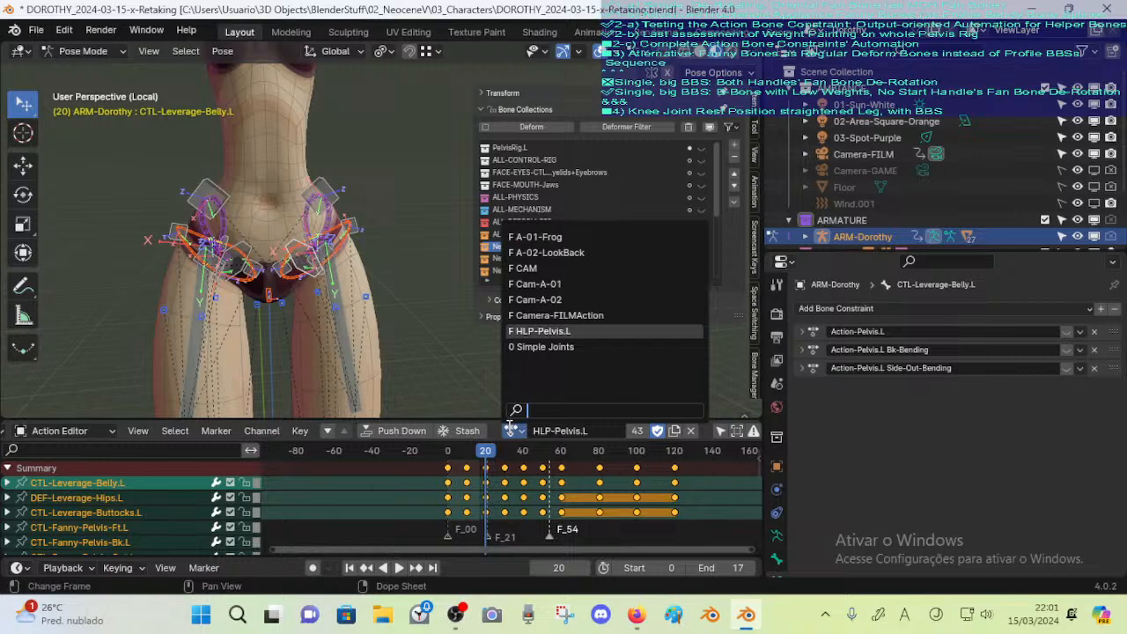
key(Escape)
key(Up)
middle_drag(319, 306, 378, 310)
key(Down)
key(Down)
key(Down)
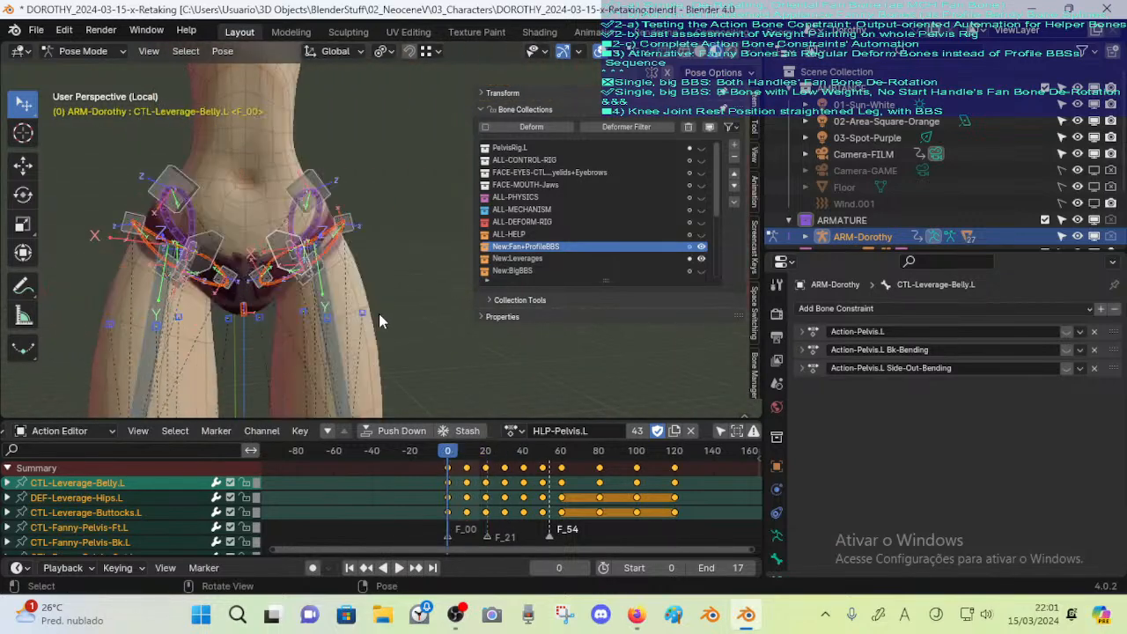
Alternate between frames 0 and 10 in front view to compare the two poses, ending at frame 10
key(Down)
key(Up)
key(Down)
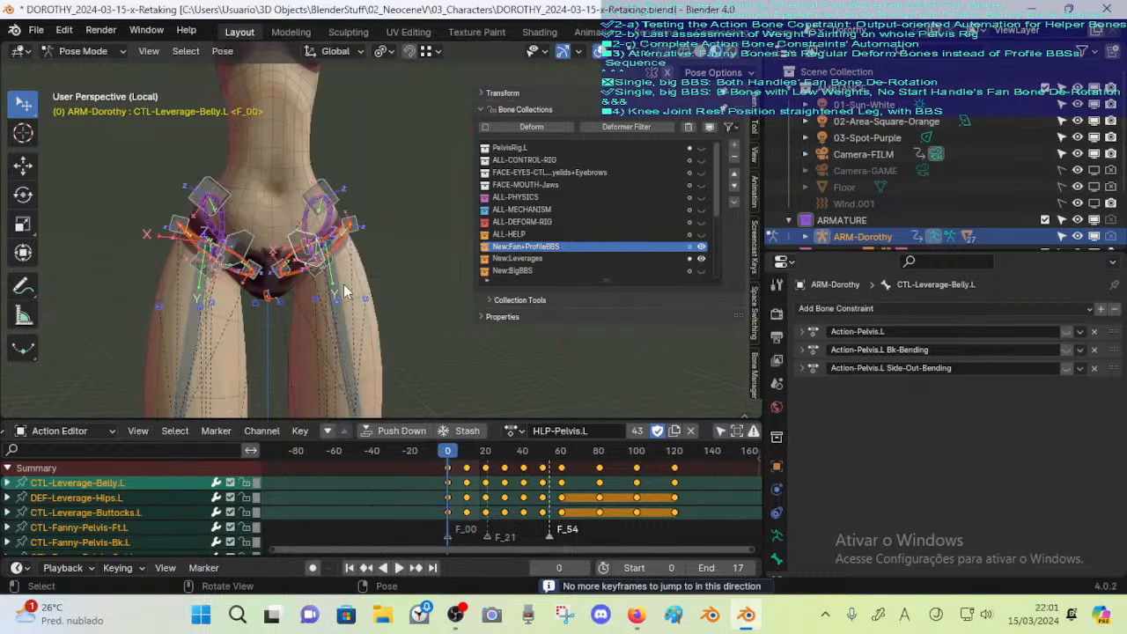
key(Up)
key(Down)
key(Up)
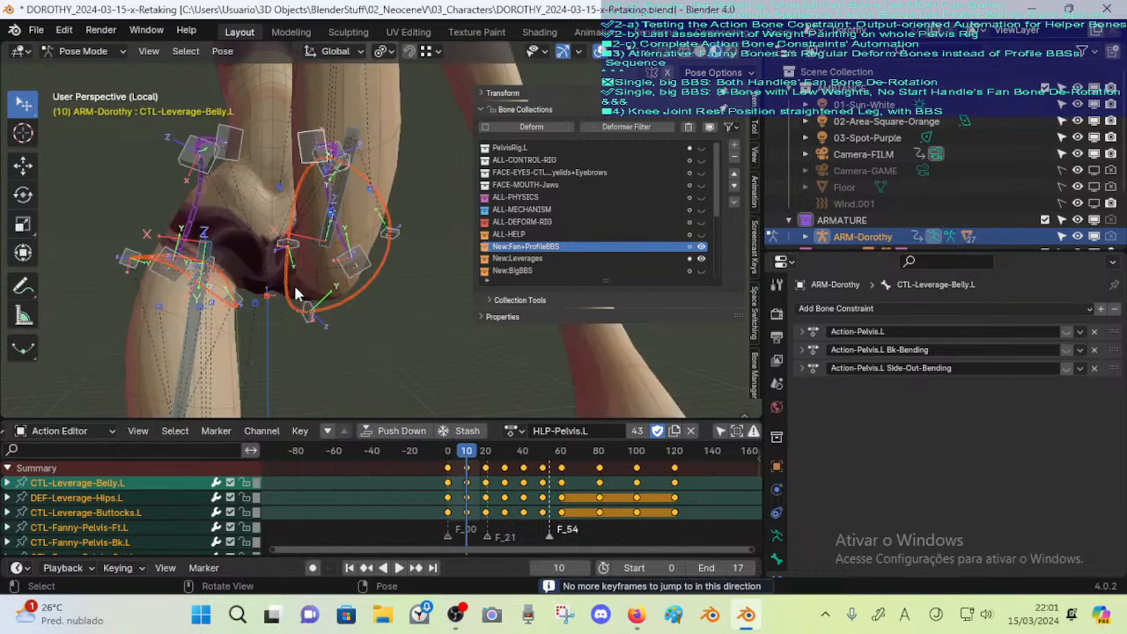
Advance through the keyframes to frame 40, examining the raised-leg pose at frame 30 from the side and front
middle_drag(331, 298, 198, 294)
key(Up)
scroll(359, 267, down, 2)
key(Up)
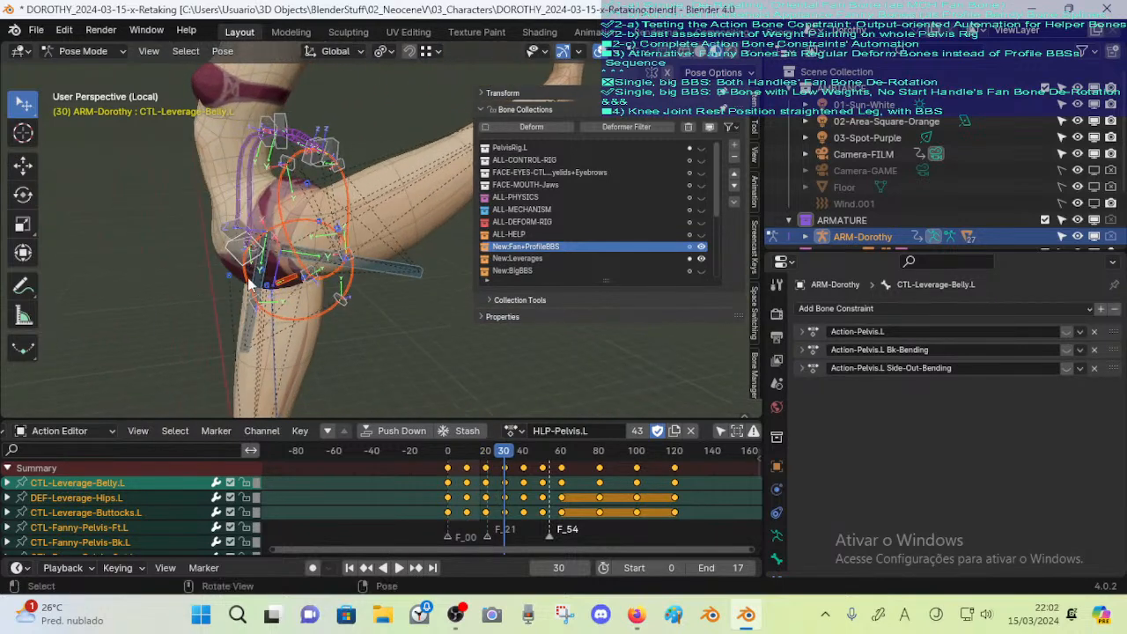
key(Down)
key(Up)
middle_drag(270, 274, 396, 252)
middle_drag(311, 250, 350, 261)
key(Up)
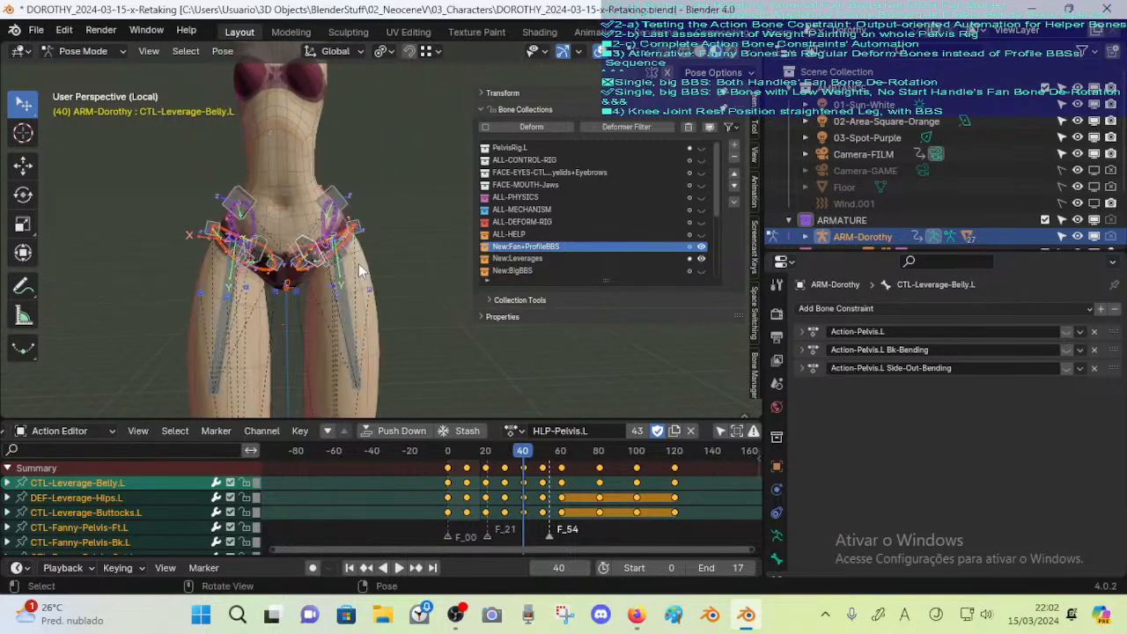
Advance keyframe by keyframe to frame 120, checking the pelvis bones in front view
key(Up)
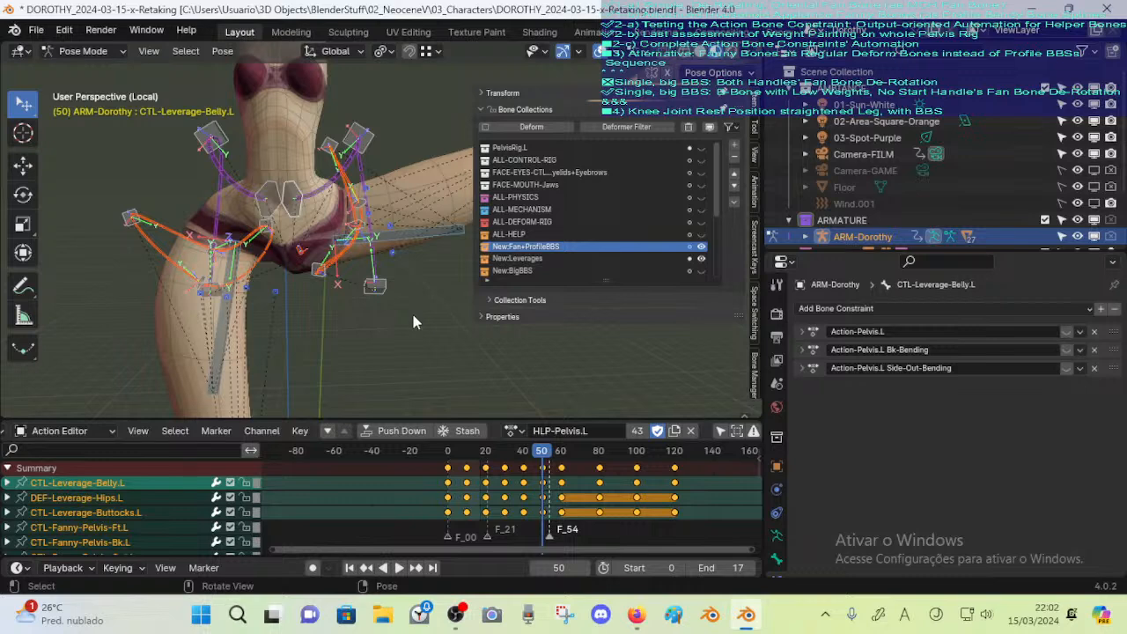
key(Up)
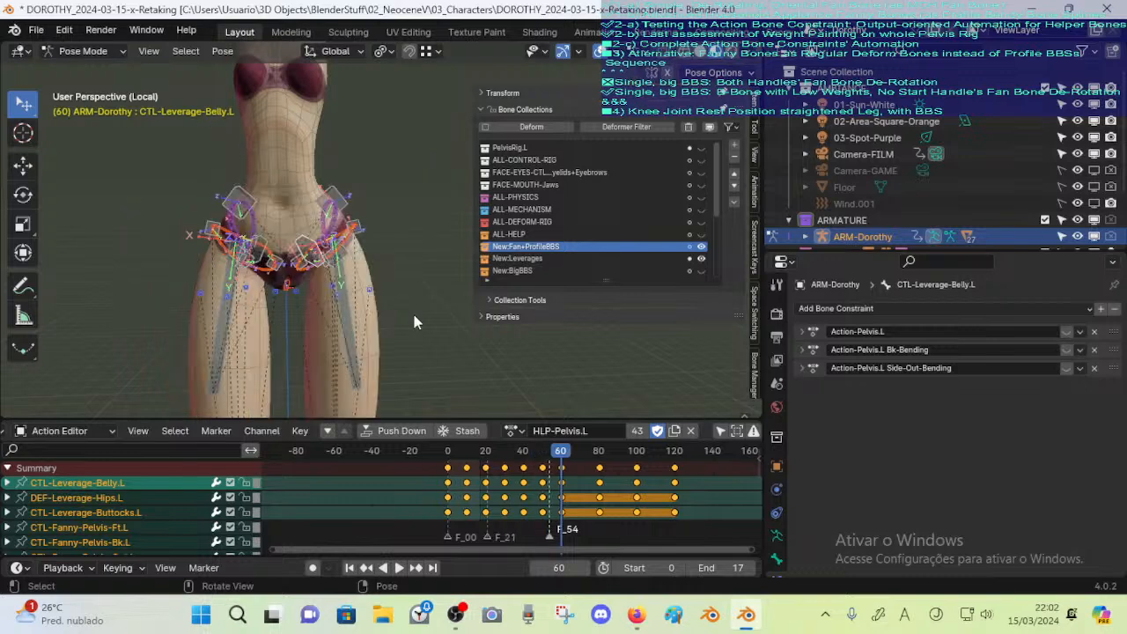
key(Up)
key(Up)
key(Down)
key(Up)
key(Up)
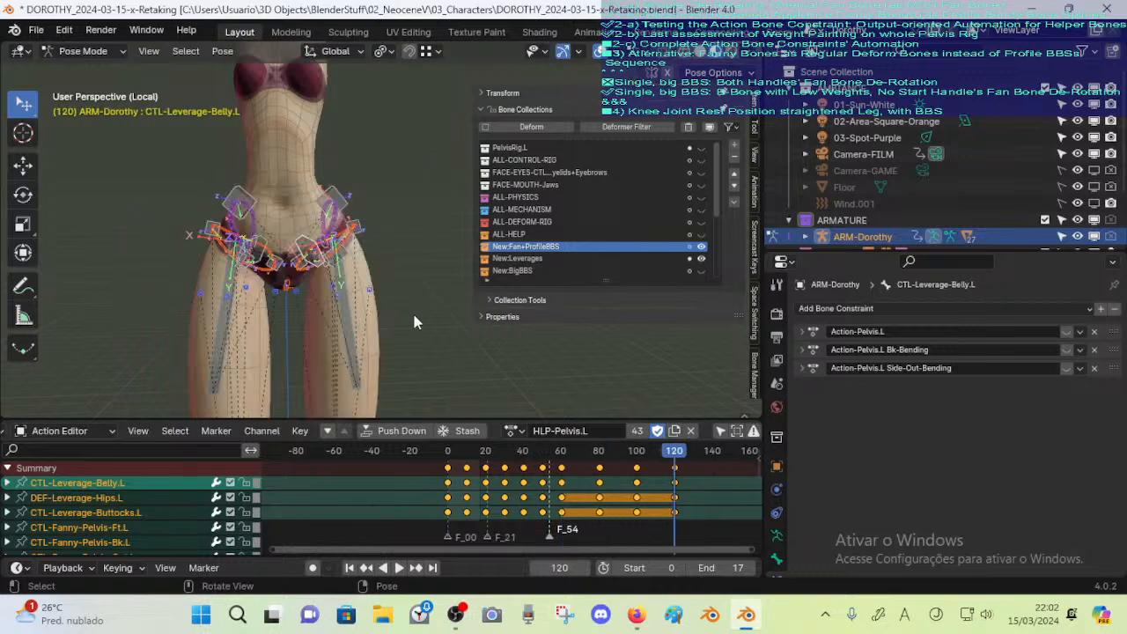
Step back through all the action's keyframes from frame 120 to frame 0
key(Down)
key(Down)
key(Down)
key(Down)
key(Down)
key(Down)
key(Down)
key(Down)
key(Down)
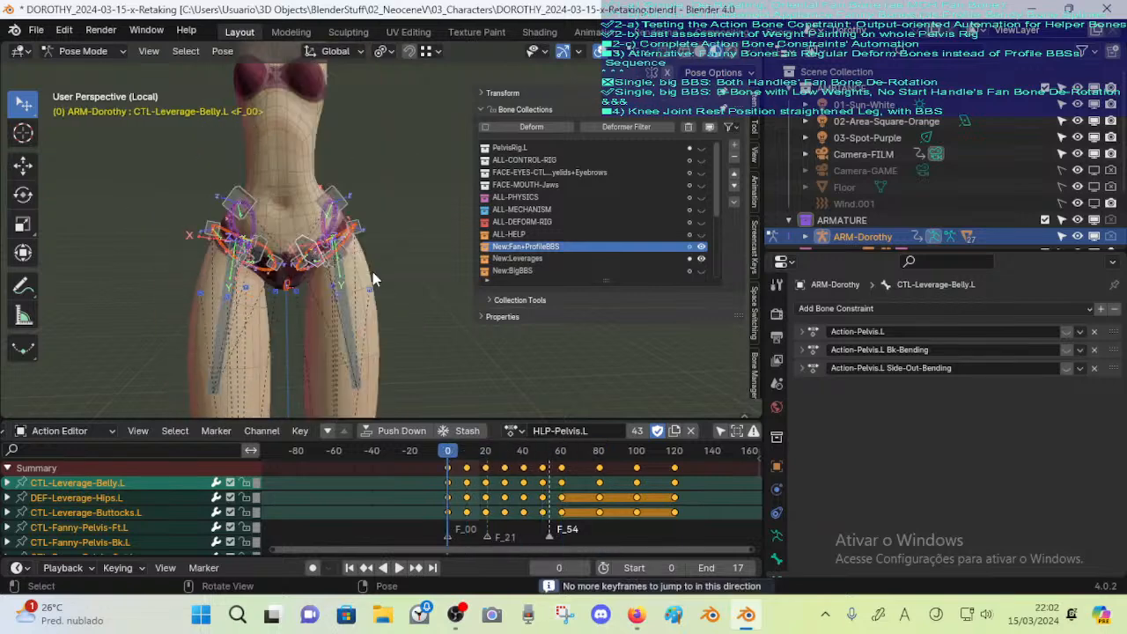
Save the current file, hide the viewport sidebar and deselect all the bones
mouse_move(360, 263)
middle_down()
mouse_move(298, 272)
mouse_move(375, 274)
middle_up()
key(ctrl+s)
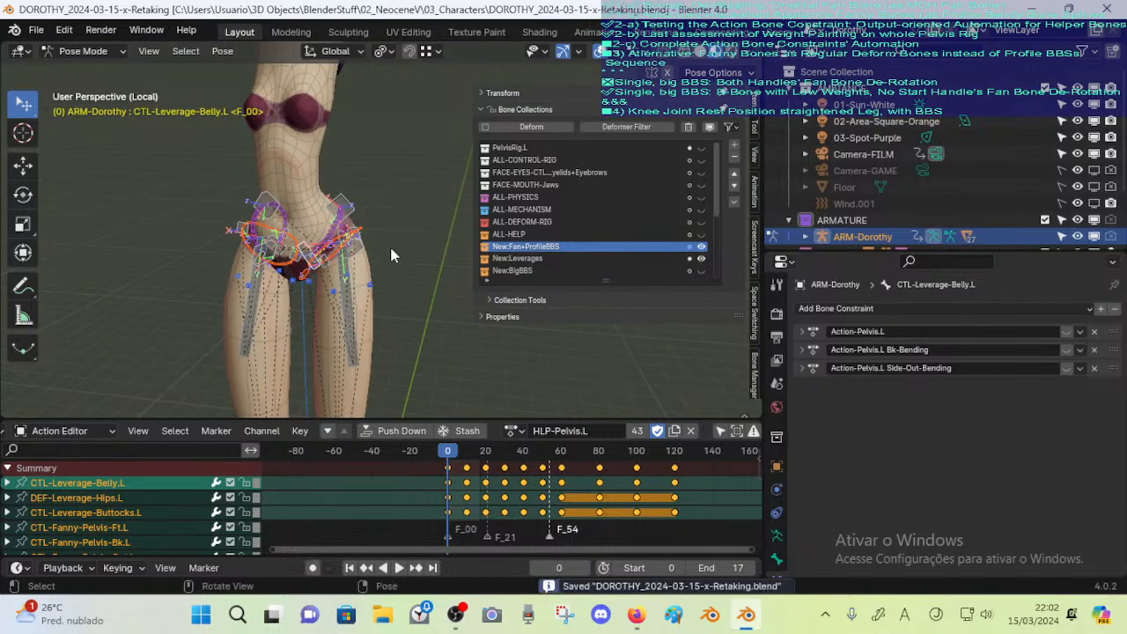
key(n)
click(367, 152)
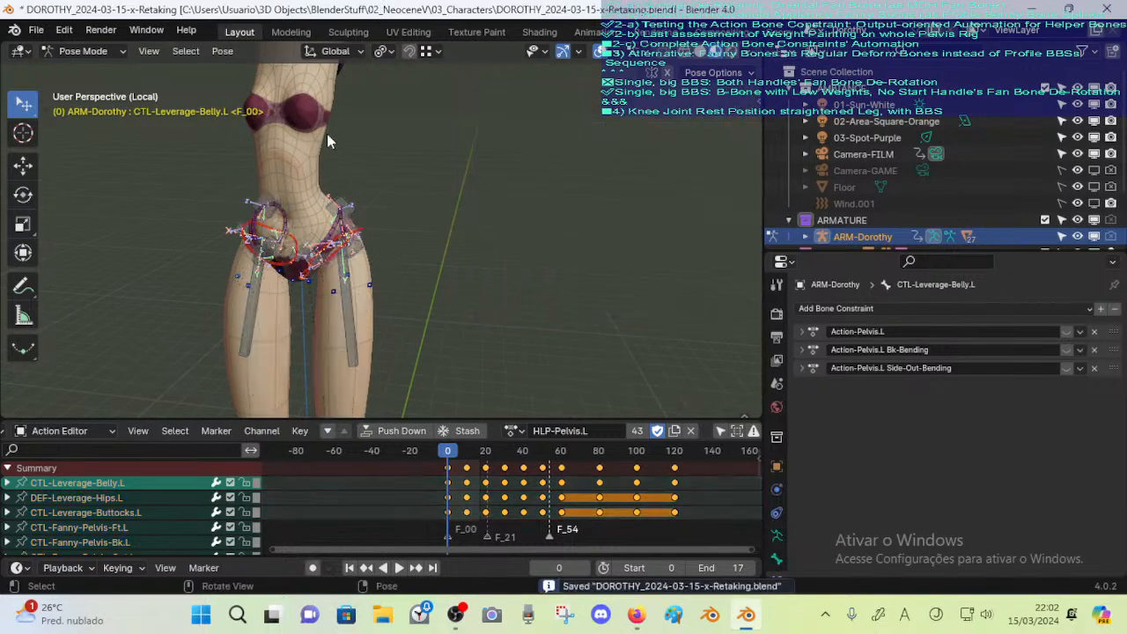
Save a new version of the file as DOROTHY_2024-03-15-y-Retaking.blend in the 03_Characters folder
click(36, 30)
click(70, 170)
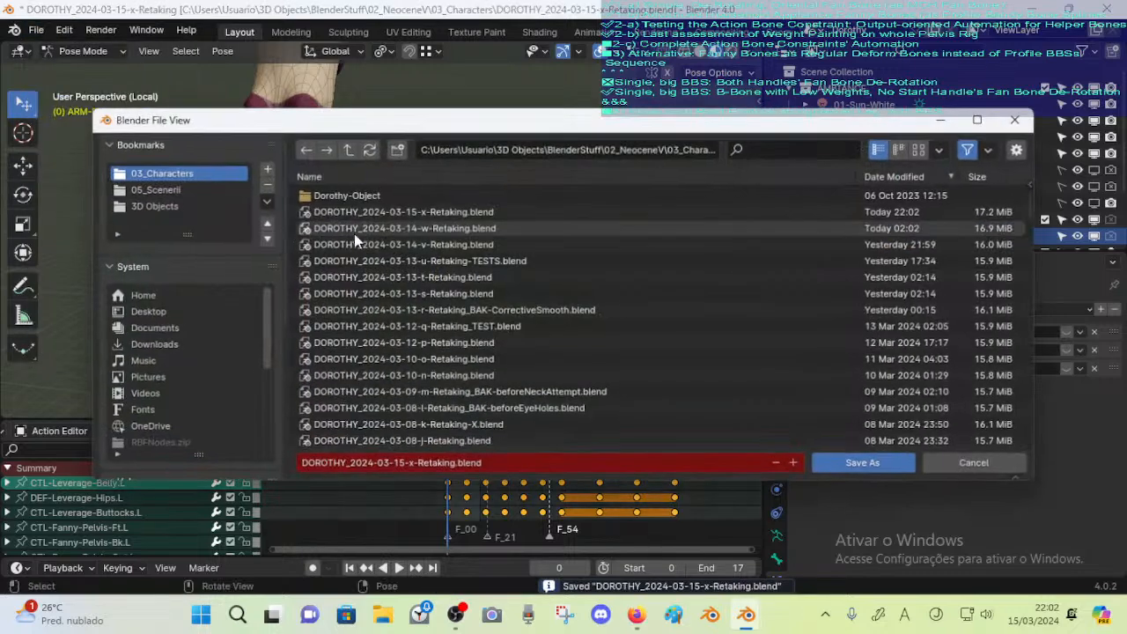
double_click(404, 464)
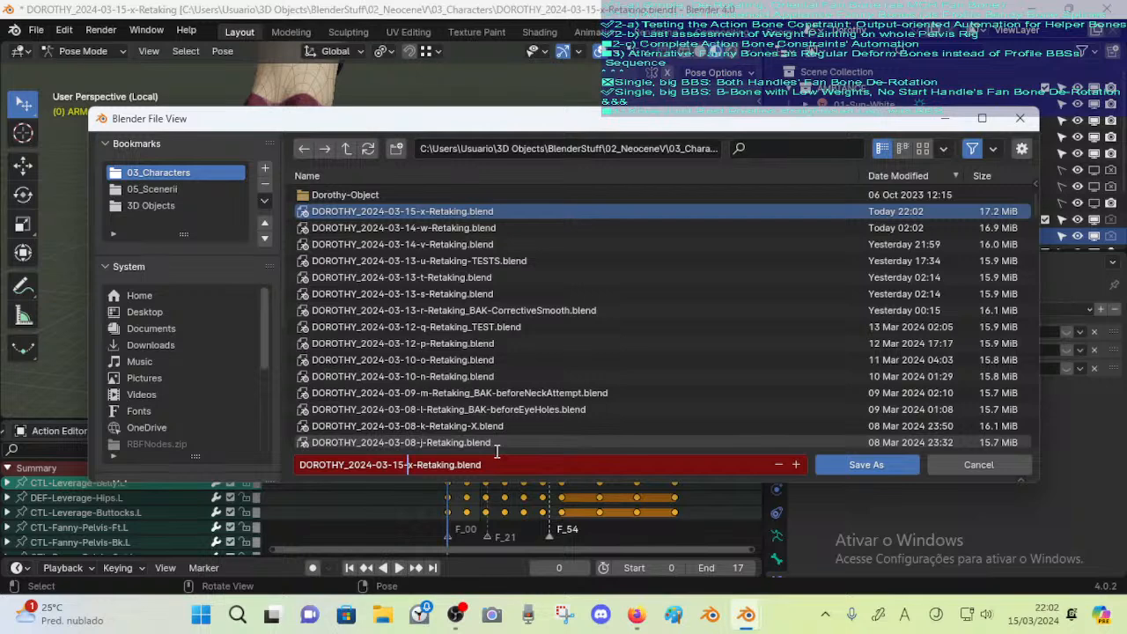
key(Delete)
text(y)
key(Return)
key(Delete)
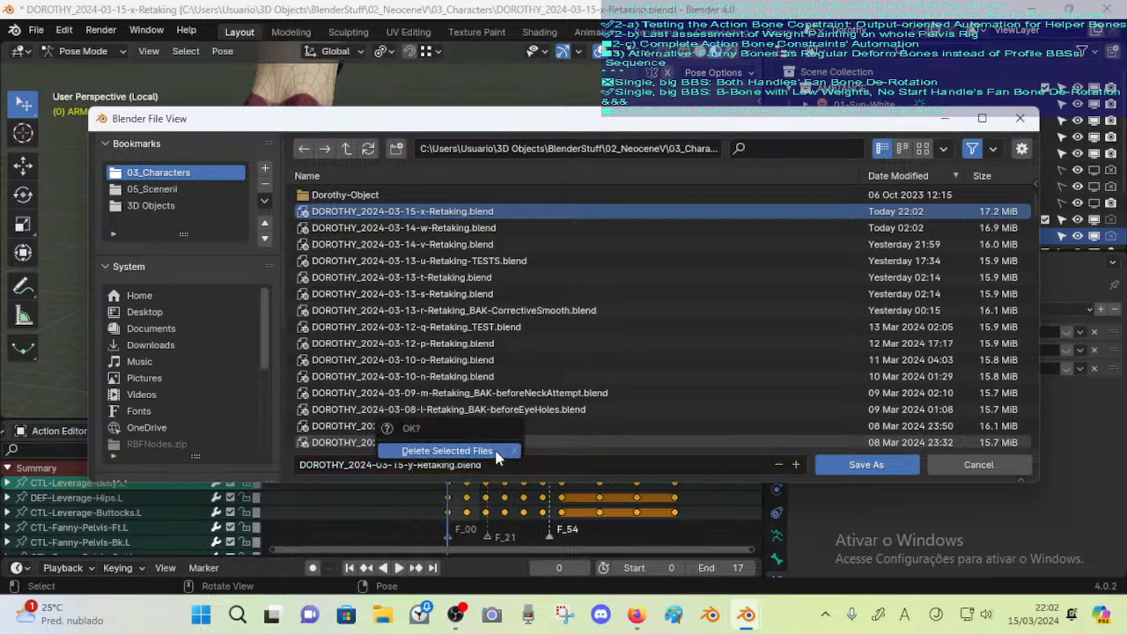
click(859, 464)
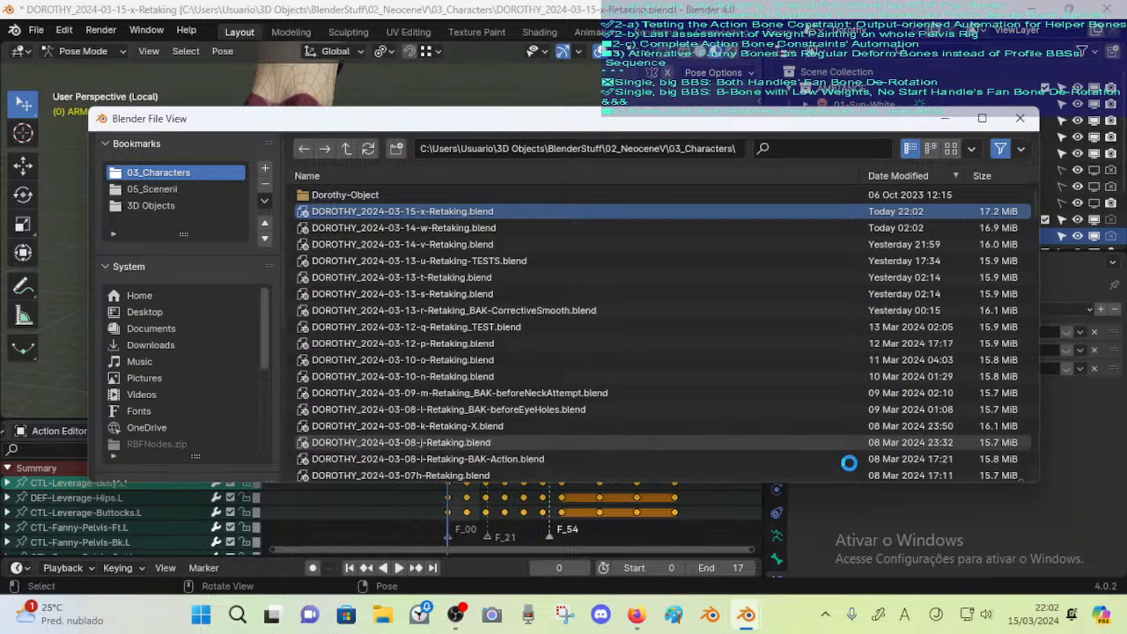
Open the older file DOROTHY_2024-03-14-w-Retaking.blend from the 03_Characters folder
click(36, 30)
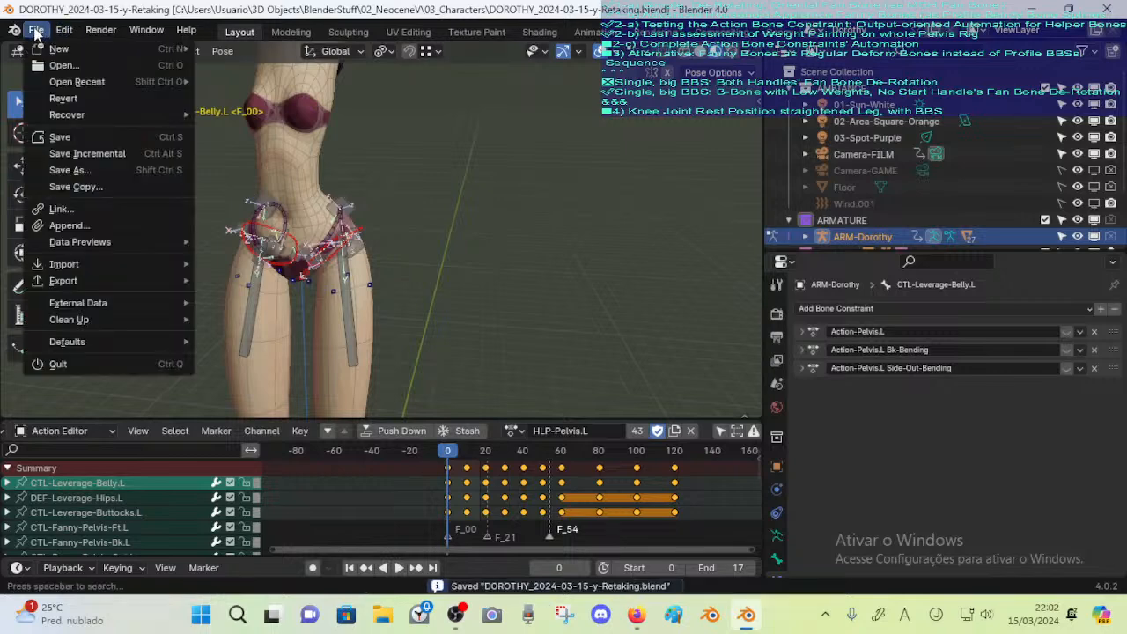
click(55, 77)
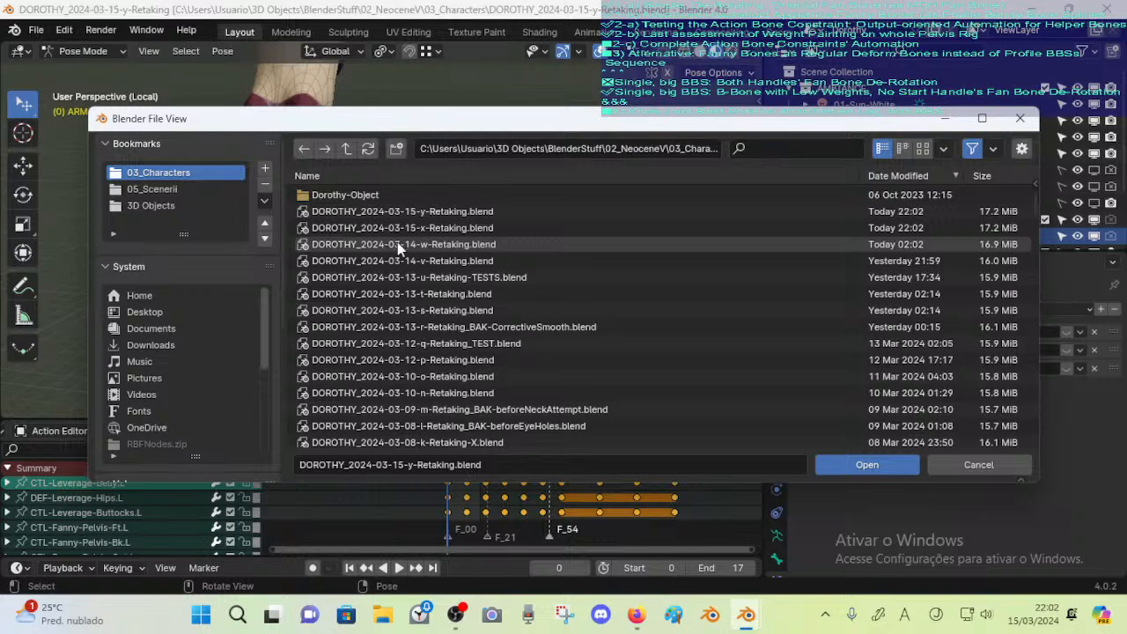
double_click(398, 244)
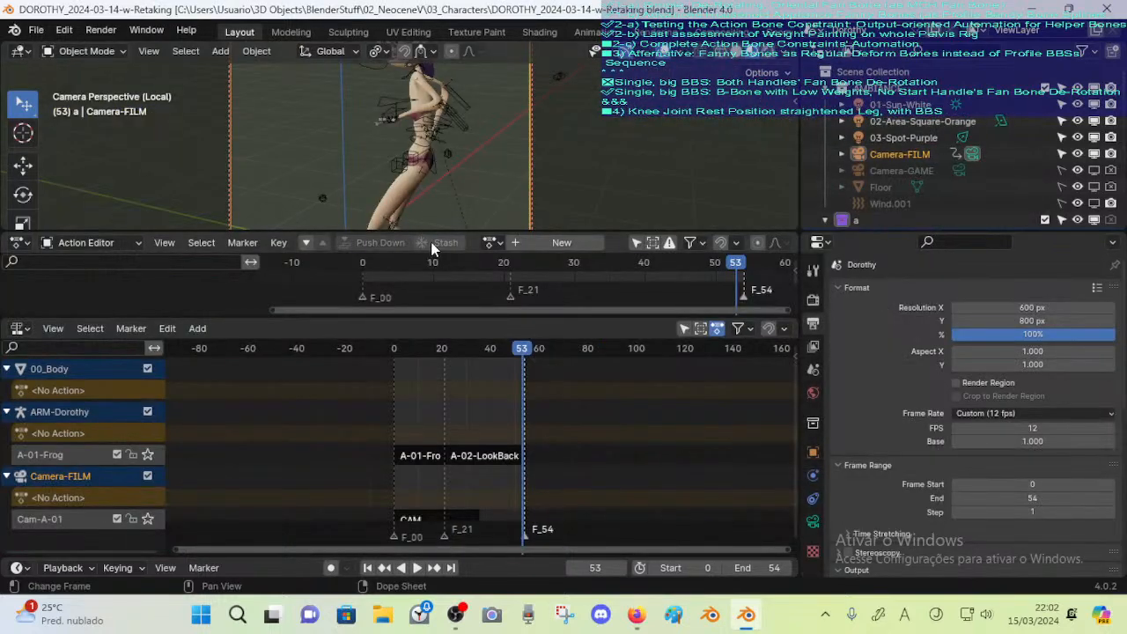
click(36, 30)
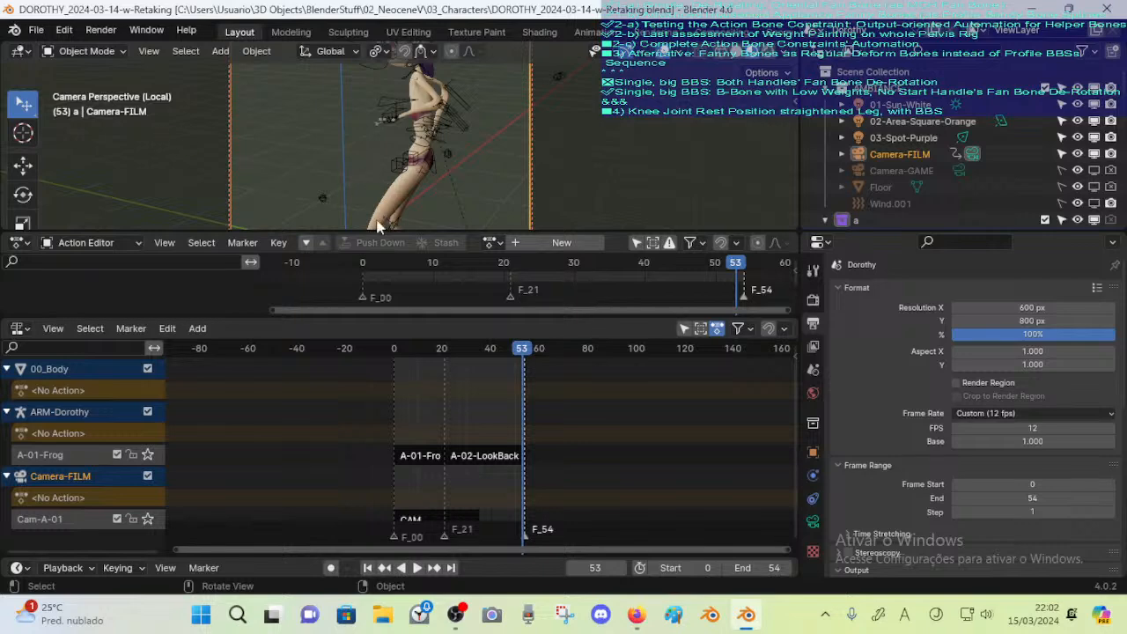
Switch to the YouTube Studio live stream page in Firefox, bring up its pop-out chat window, reposition it and make it taller
mouse_move(636, 615)
click(586, 542)
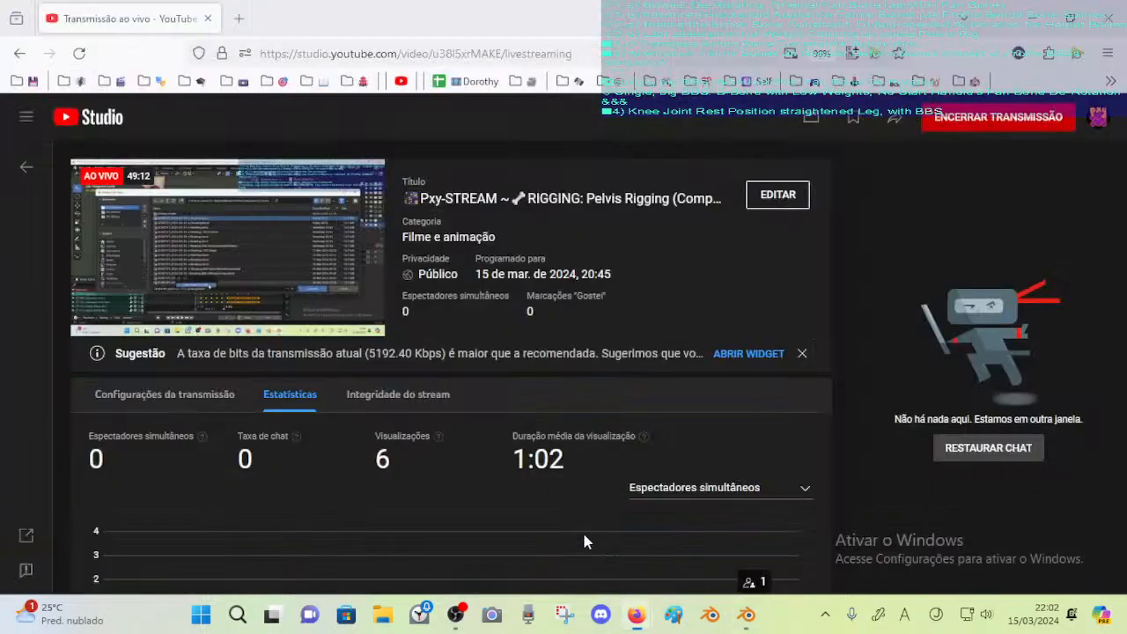
click(720, 529)
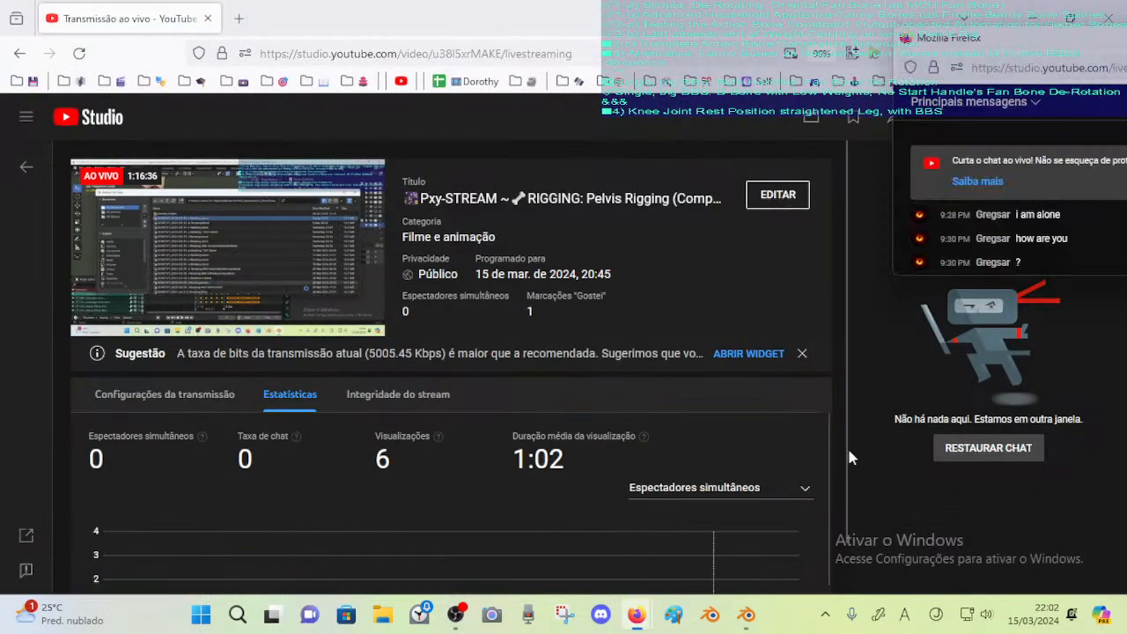
drag(978, 44, 920, 42)
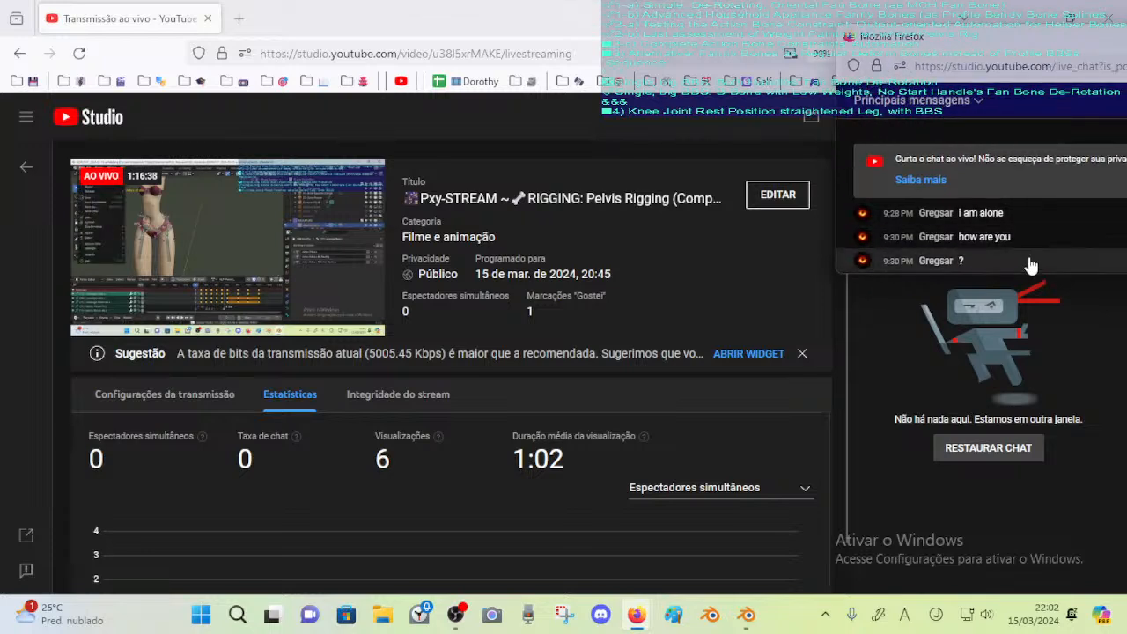
drag(1032, 274, 1030, 300)
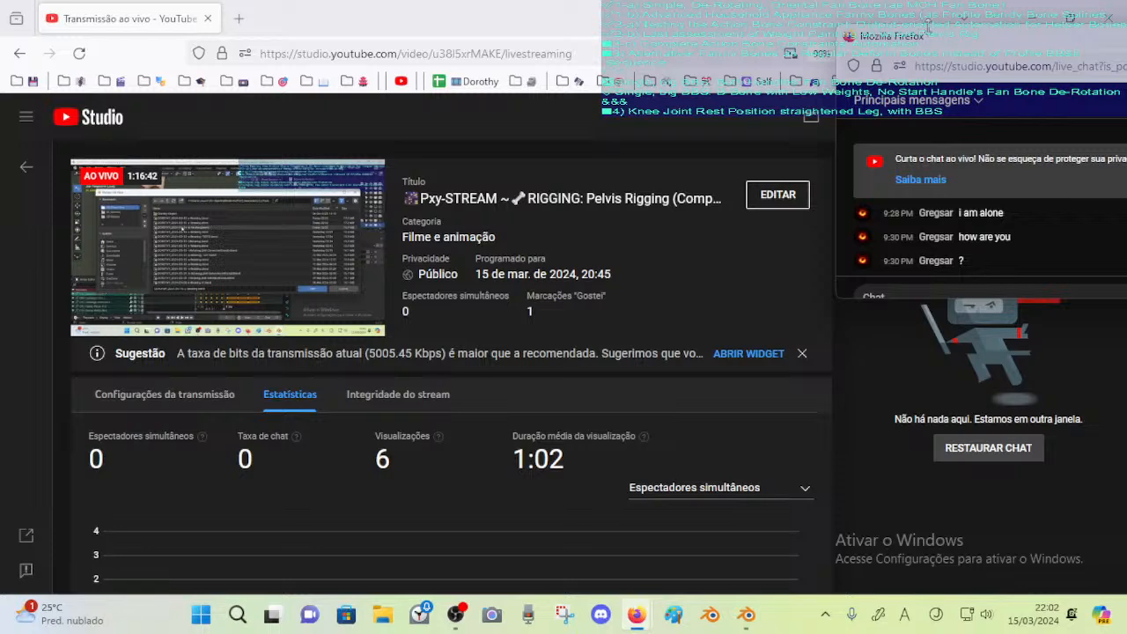
drag(927, 27, 909, 46)
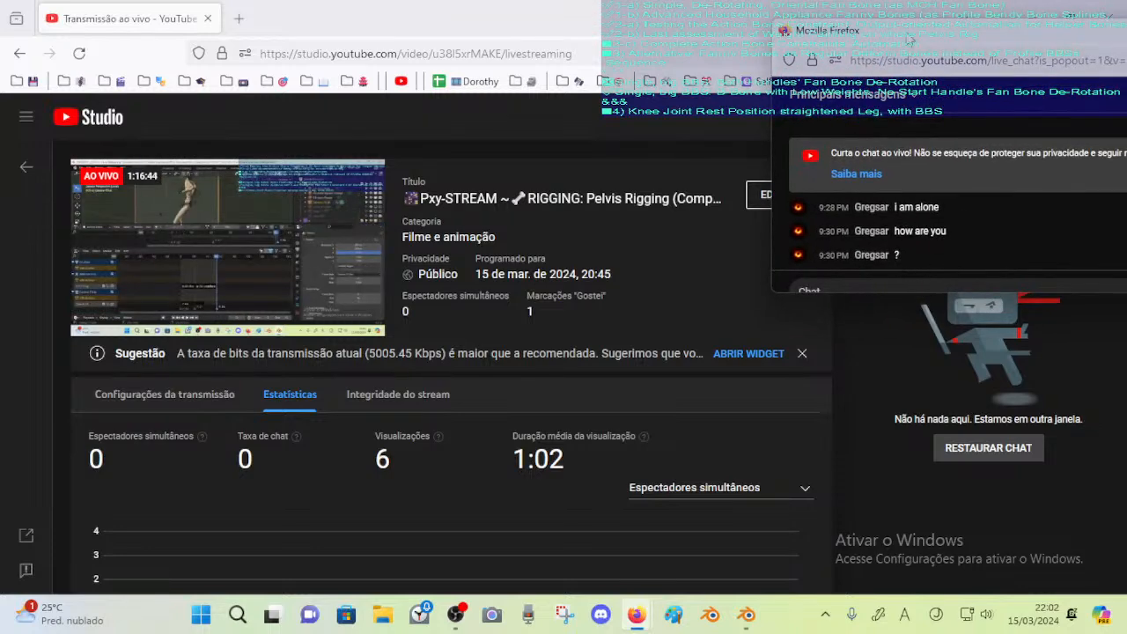
Pin the pop-out chat window always on top, shrink it and tuck it into the corner of the screen
key(ctrl+super+t)
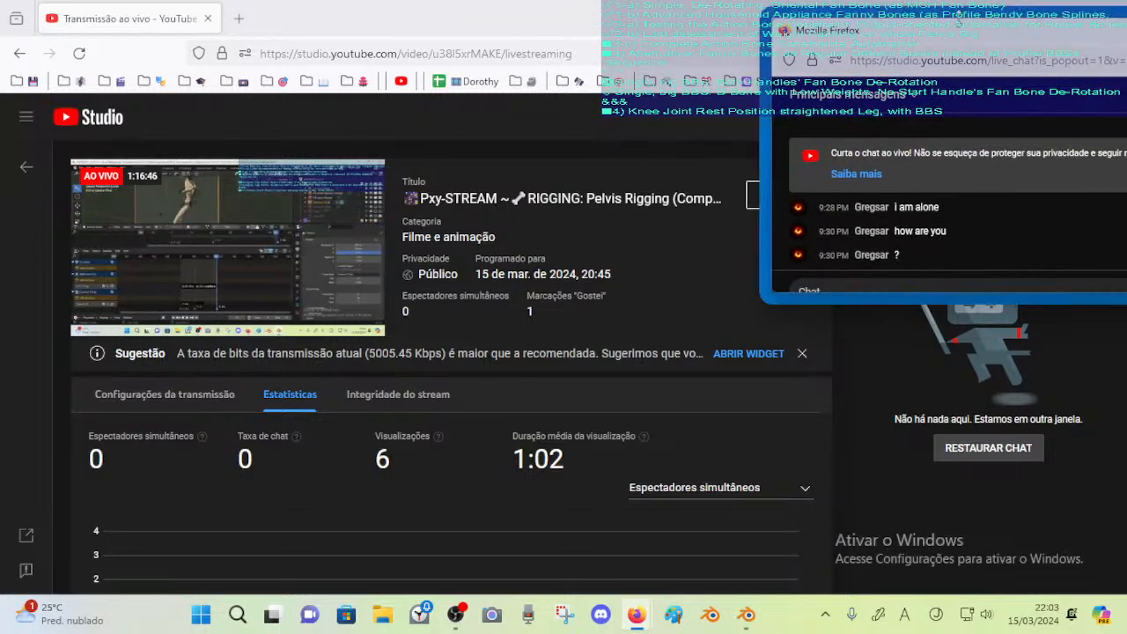
drag(1021, 302, 1023, 241)
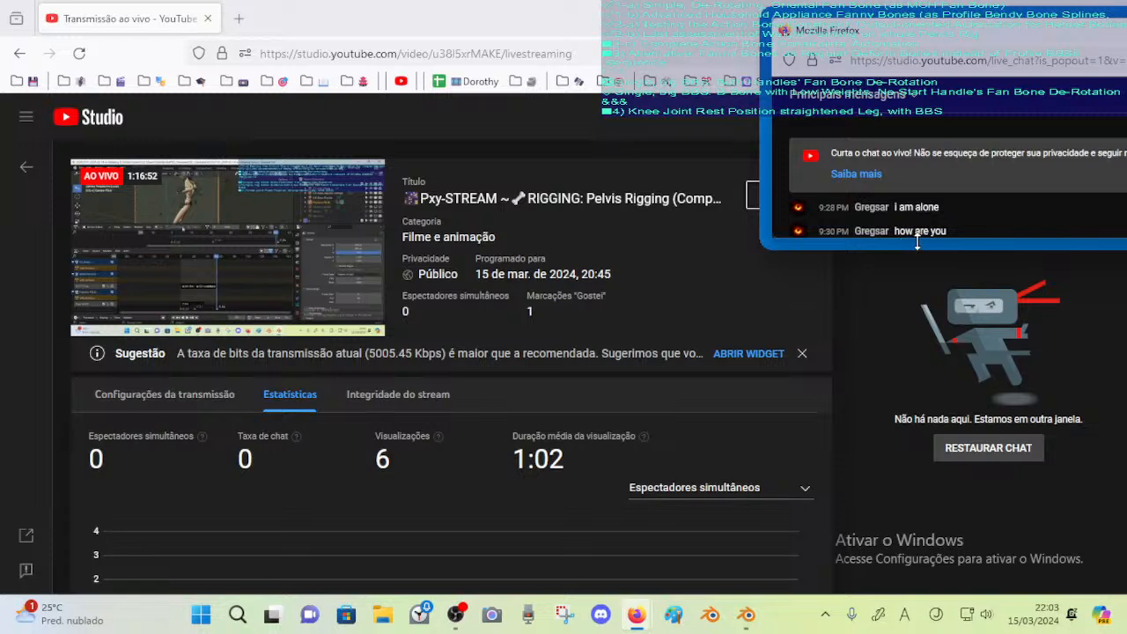
drag(917, 243, 940, 262)
drag(773, 141, 822, 141)
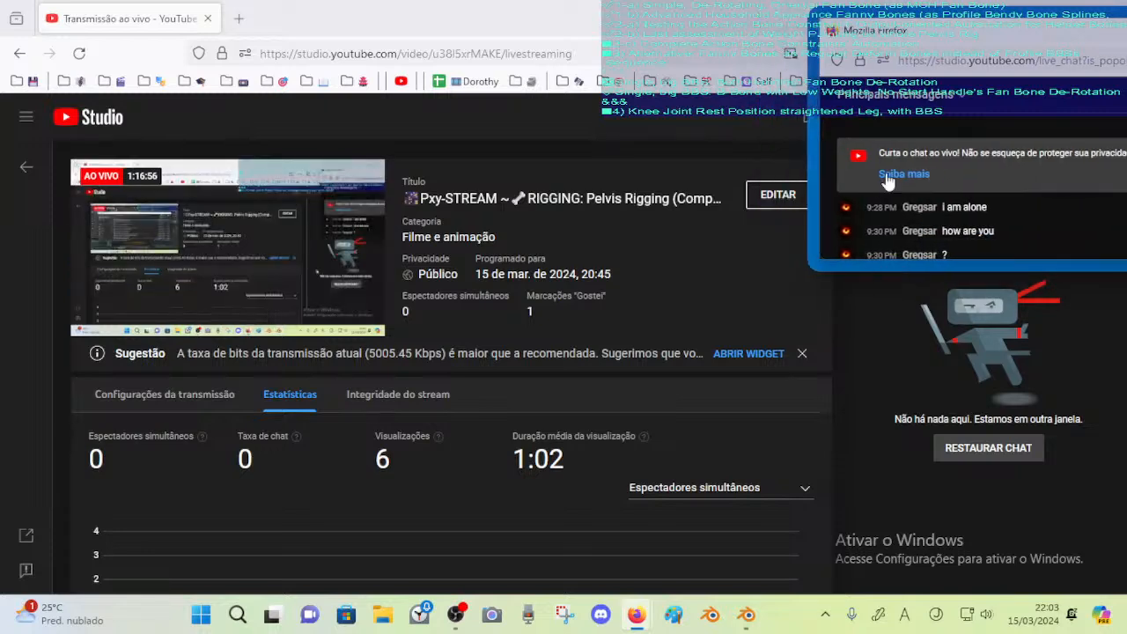
mouse_move(1001, 262)
mouse_down()
mouse_move(995, 248)
mouse_move(1001, 278)
mouse_up()
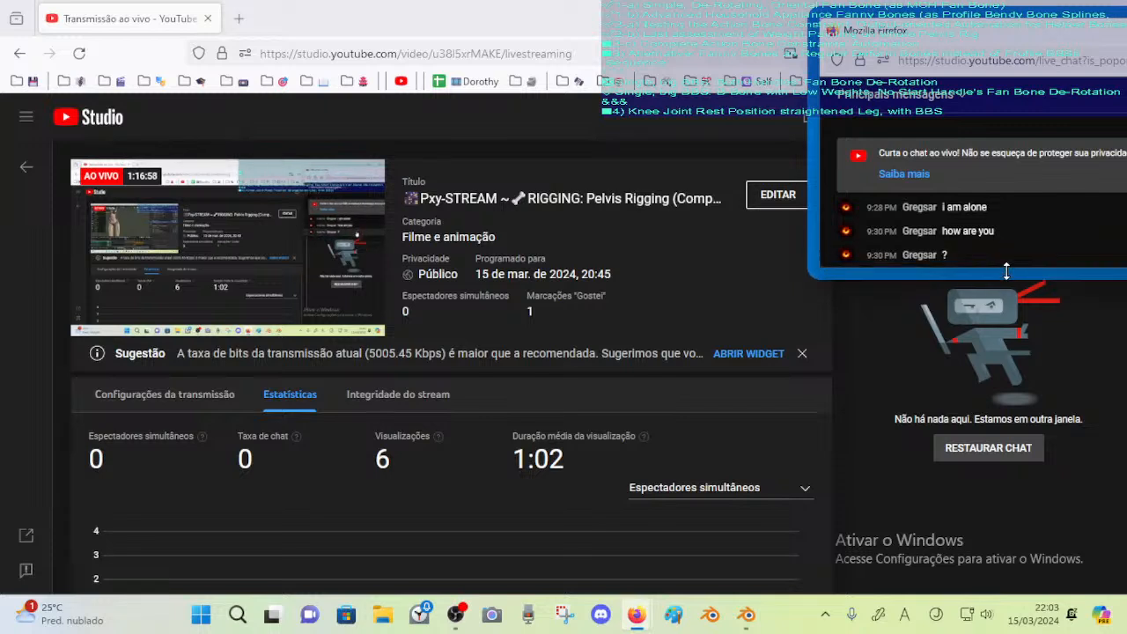
drag(898, 32, 886, 35)
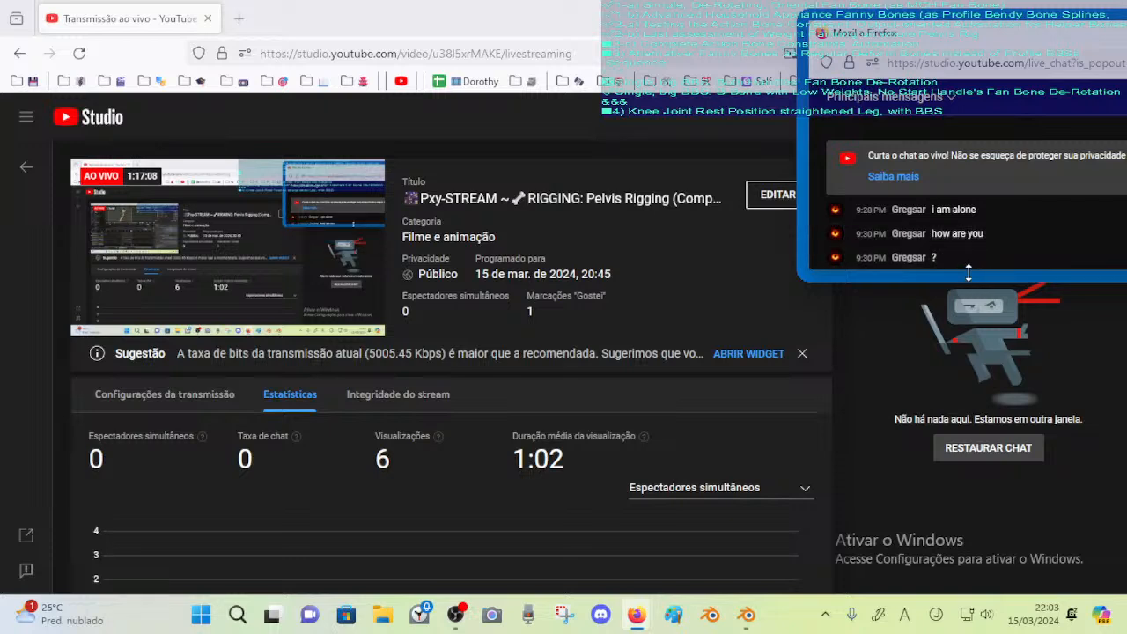
mouse_move(968, 274)
mouse_down()
mouse_move(971, 292)
mouse_move(970, 281)
mouse_up()
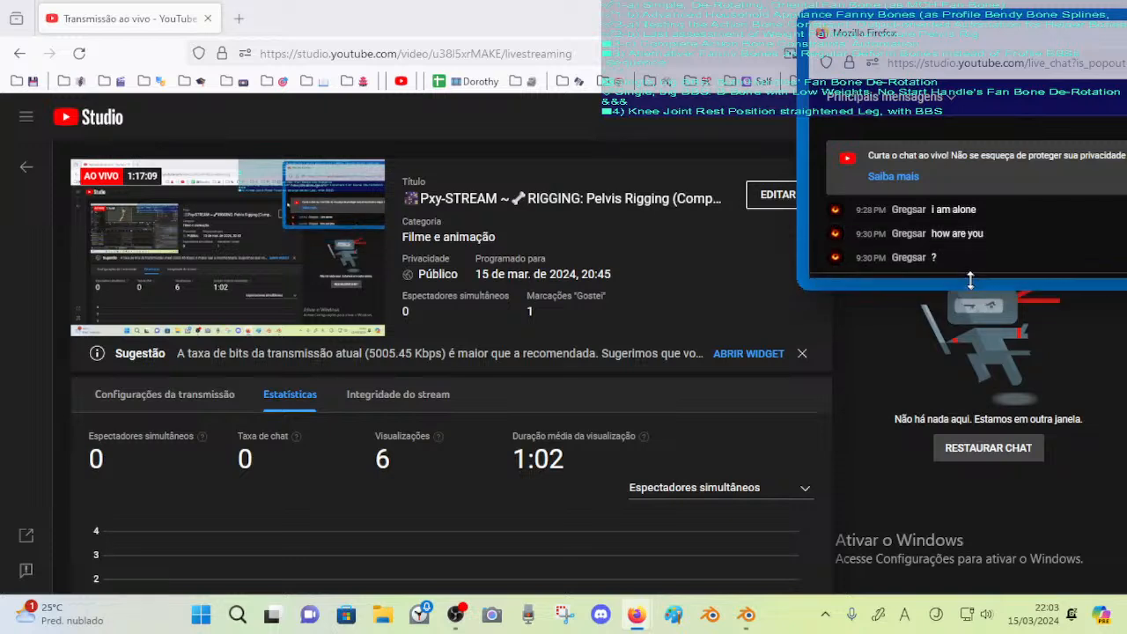
drag(803, 86, 826, 87)
drag(987, 278, 991, 236)
mouse_move(889, 33)
mouse_down()
mouse_move(870, 33)
mouse_move(898, 25)
mouse_up()
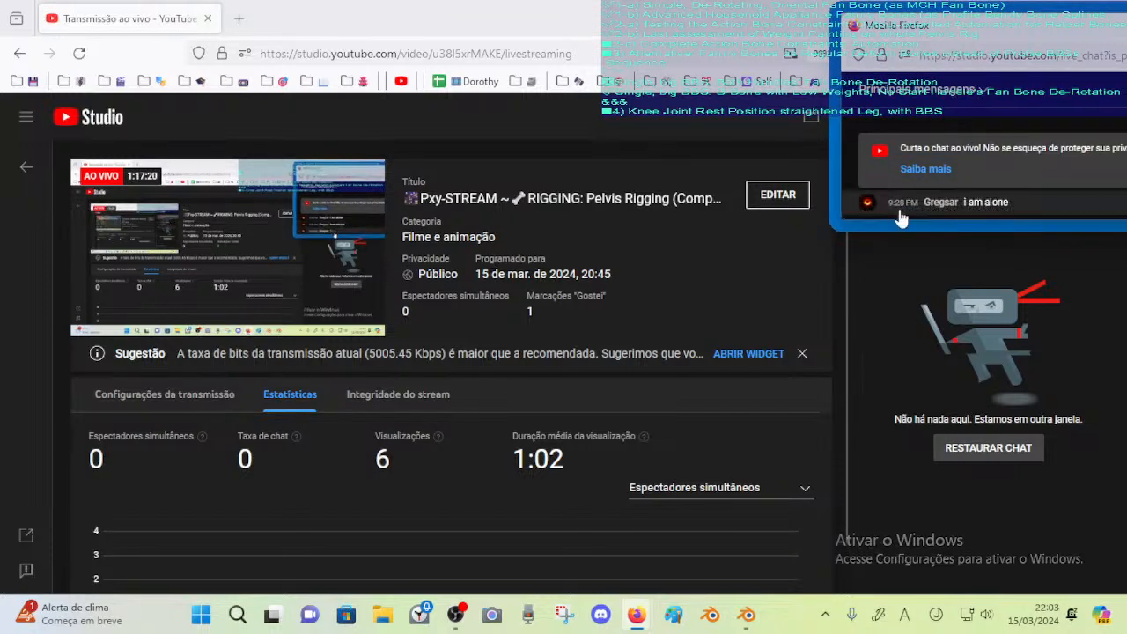
Switch back to Blender, enlarge the camera view and play the Dorothy animation from its first frame
click(746, 614)
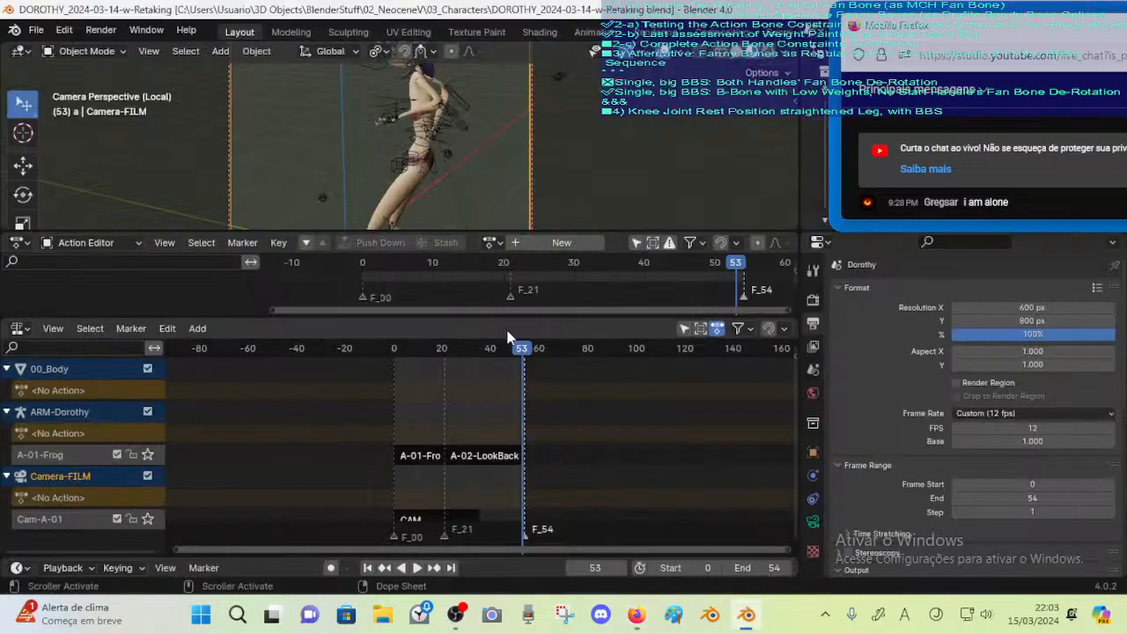
drag(512, 319, 521, 365)
drag(515, 230, 518, 246)
middle_drag(528, 138, 539, 139)
key(ctrl+shift+space)
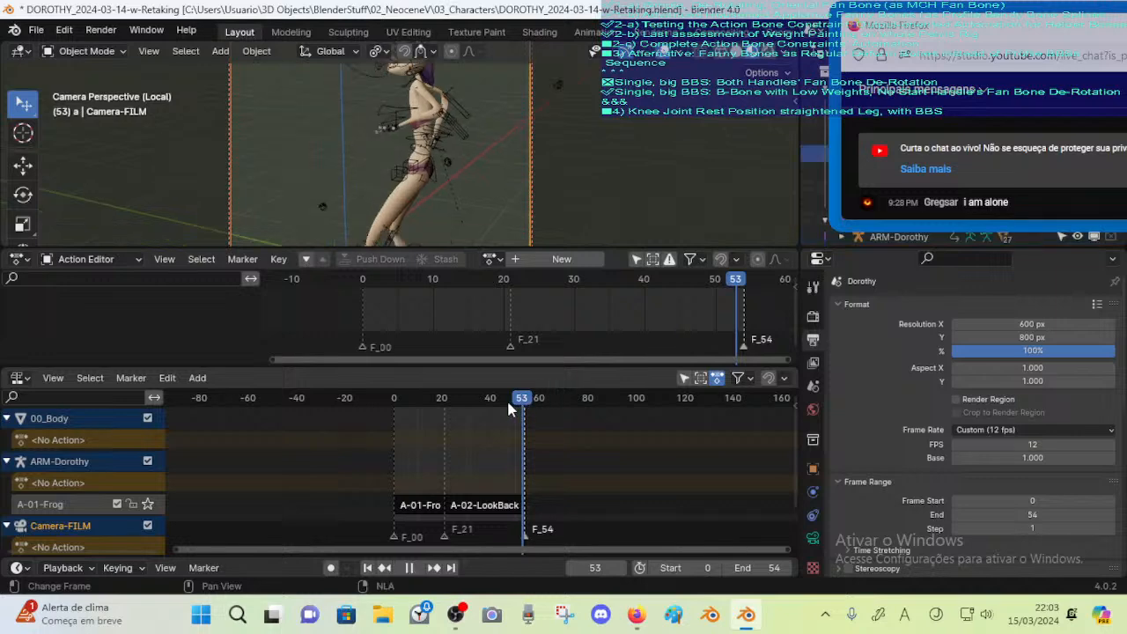
drag(412, 400, 382, 405)
key(space)
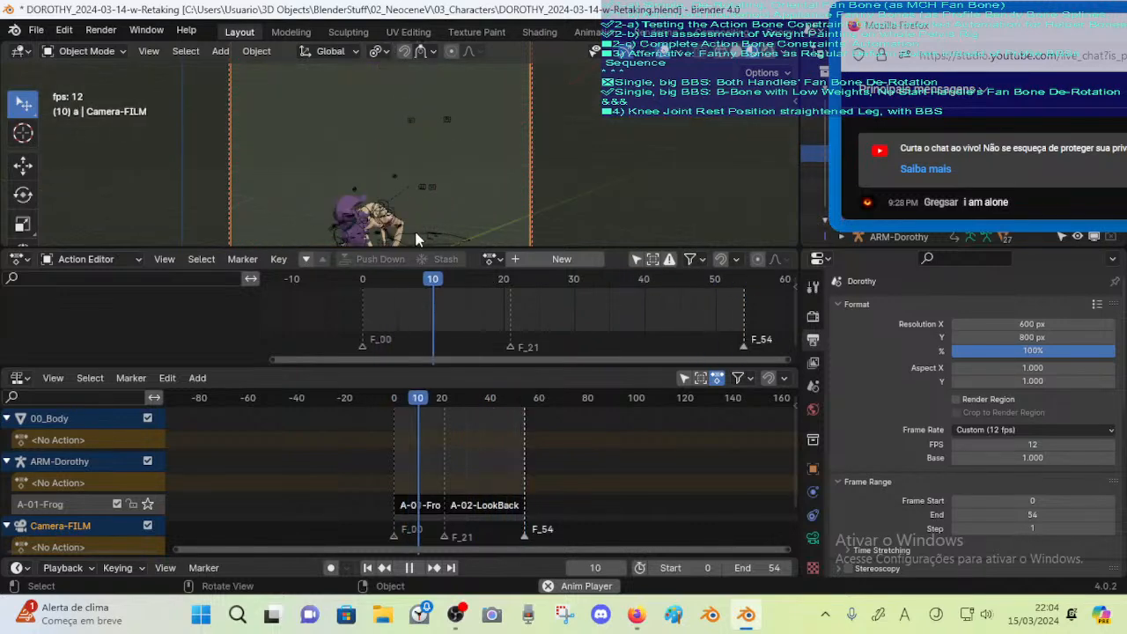
key(space)
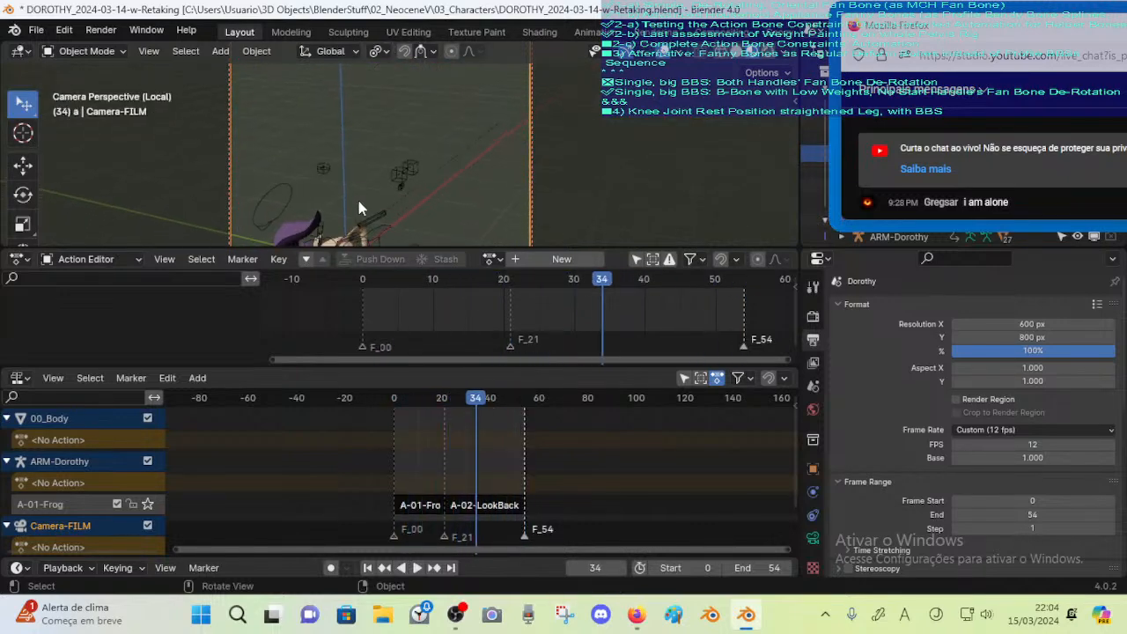
Select the Cam-A-01 camera strip in the NLA and scrub and replay the animation to review its strips
scroll(433, 505, down, 2)
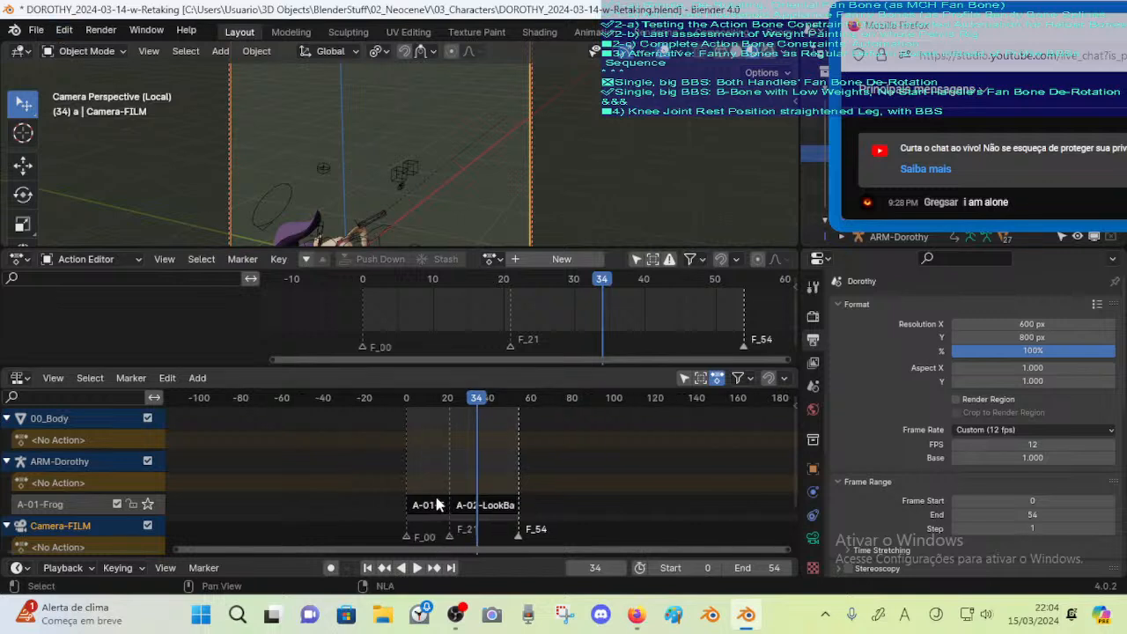
middle_drag(436, 505, 414, 417)
middle_drag(410, 466, 426, 438)
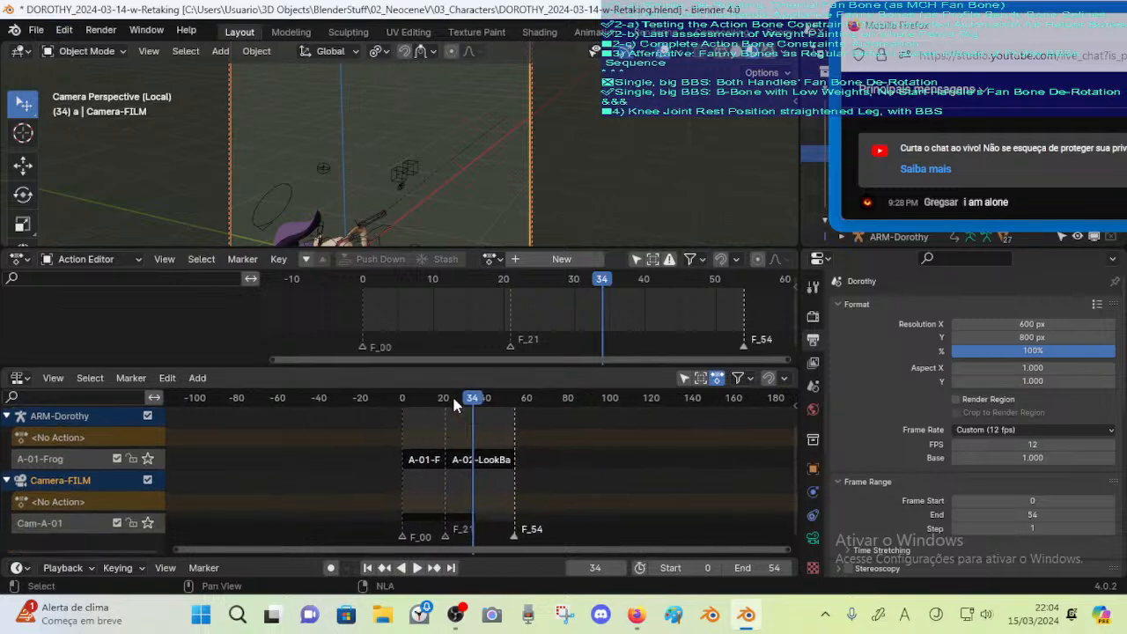
mouse_move(452, 393)
mouse_down()
mouse_move(415, 402)
mouse_move(451, 404)
mouse_up()
click(464, 519)
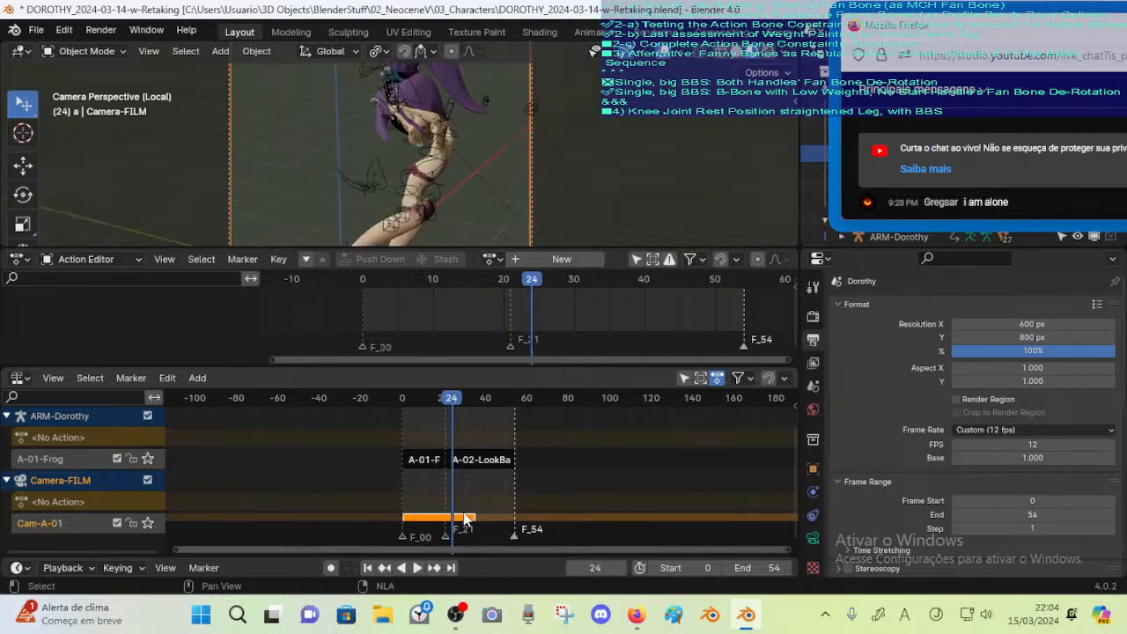
drag(443, 396, 501, 416)
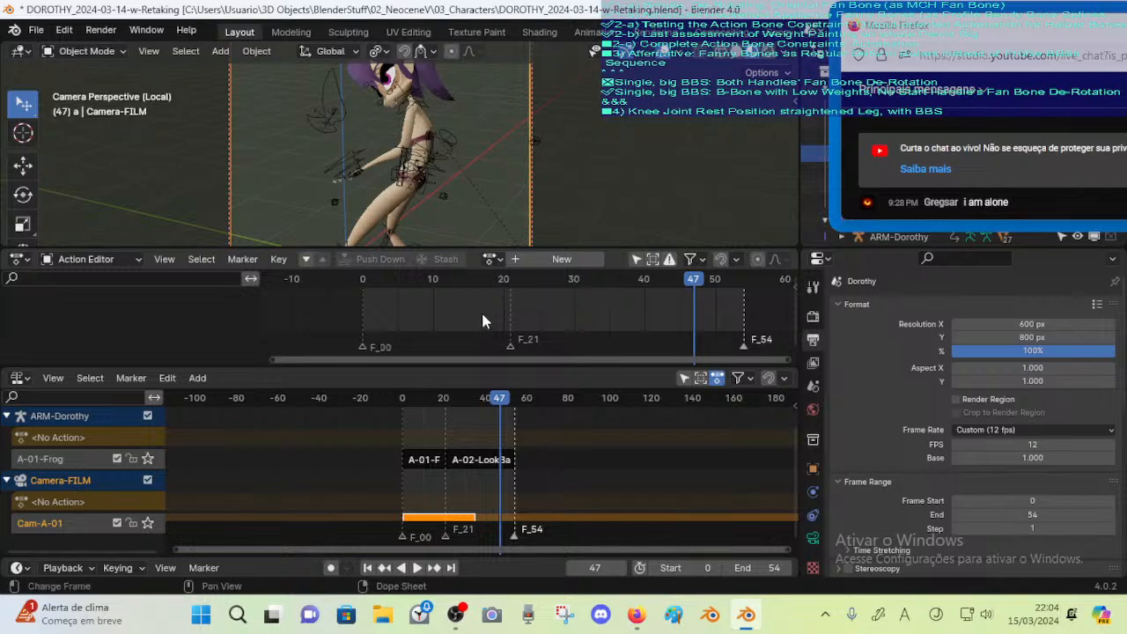
key(shift+Left)
key(space)
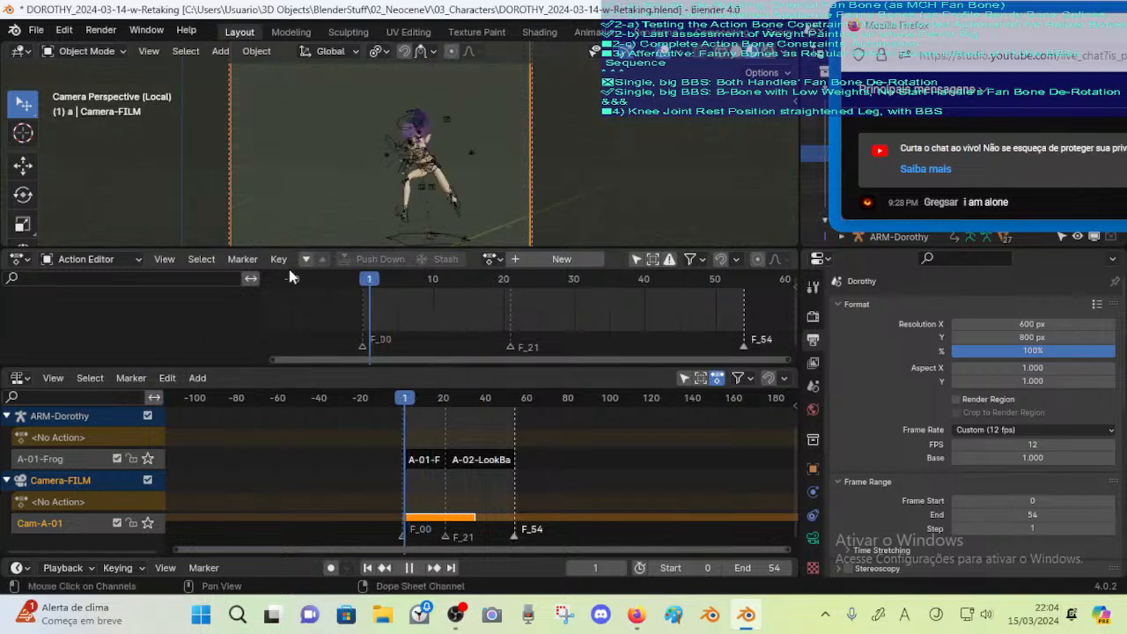
key(space)
Put the ARM-Dorothy rig in Pose Mode and clear the location and rotation of all its bones
click(410, 117)
key(ctrl+Tab)
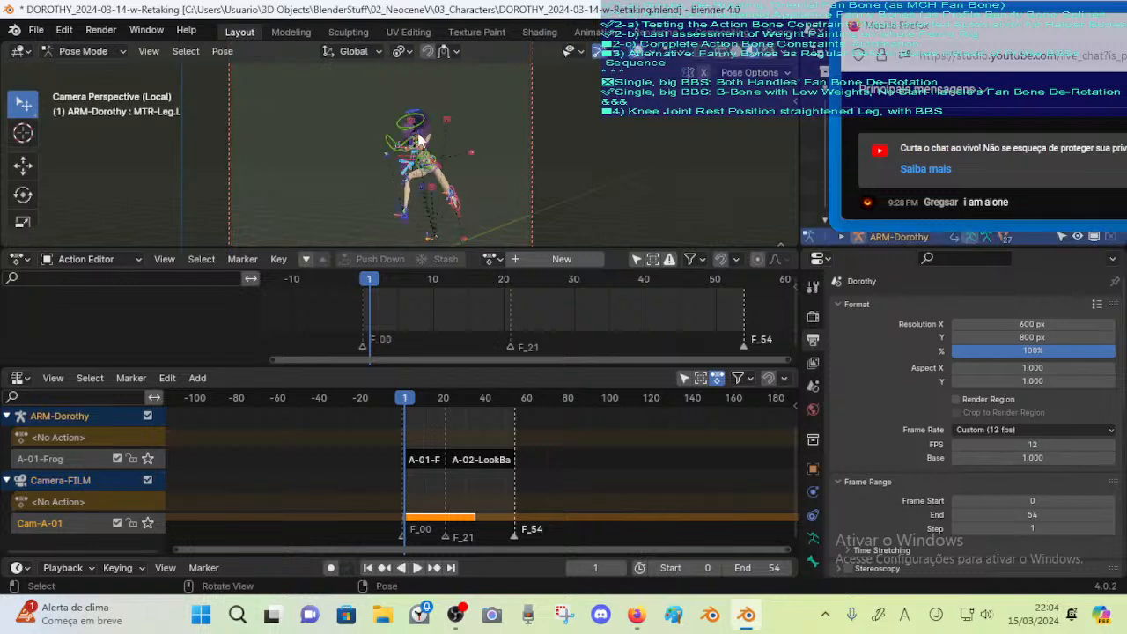
key(alt+g)
key(alt+r)
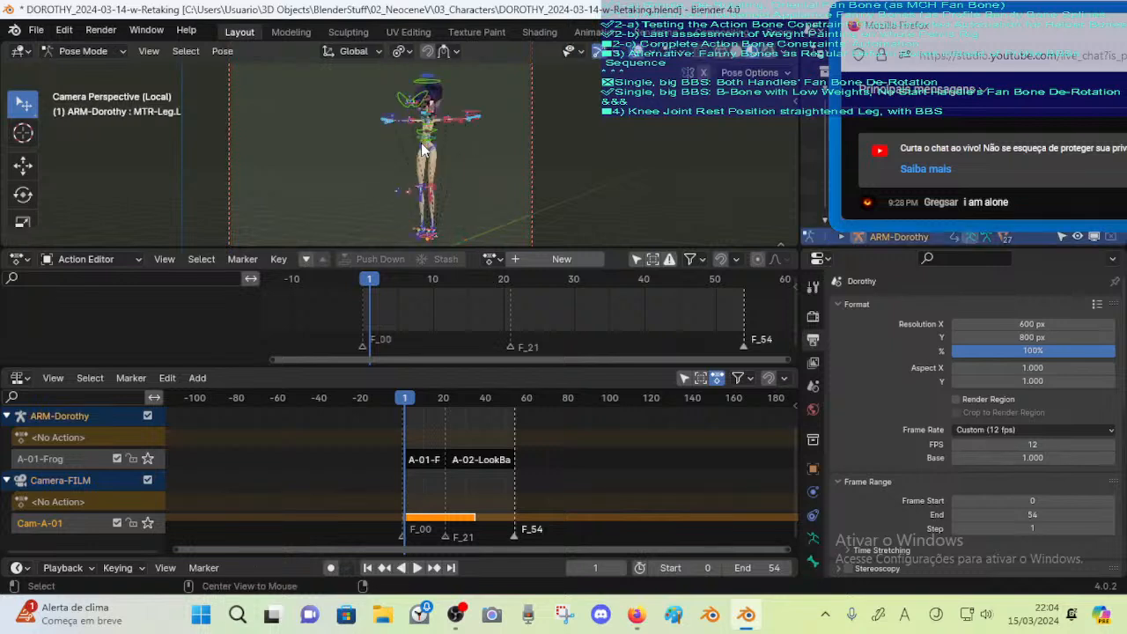
Collapse and disable the NLA animation of ARM-Dorothy and Camera-FILM, and go to frame 0 in a taller viewport
click(7, 416)
click(7, 436)
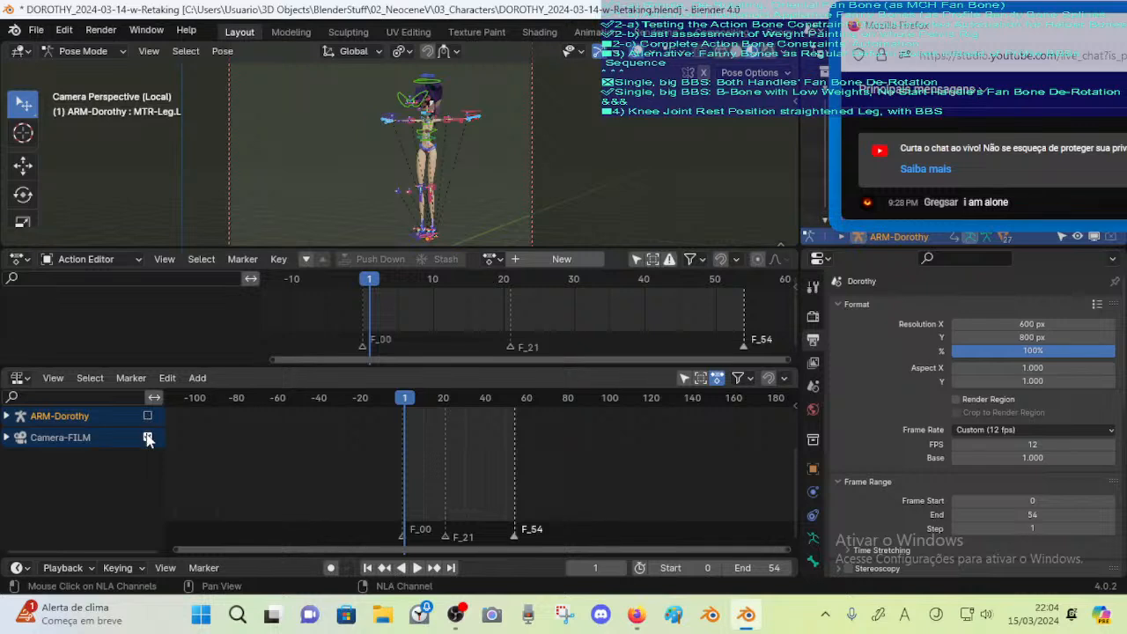
drag(342, 369, 363, 435)
click(354, 284)
drag(353, 283, 396, 318)
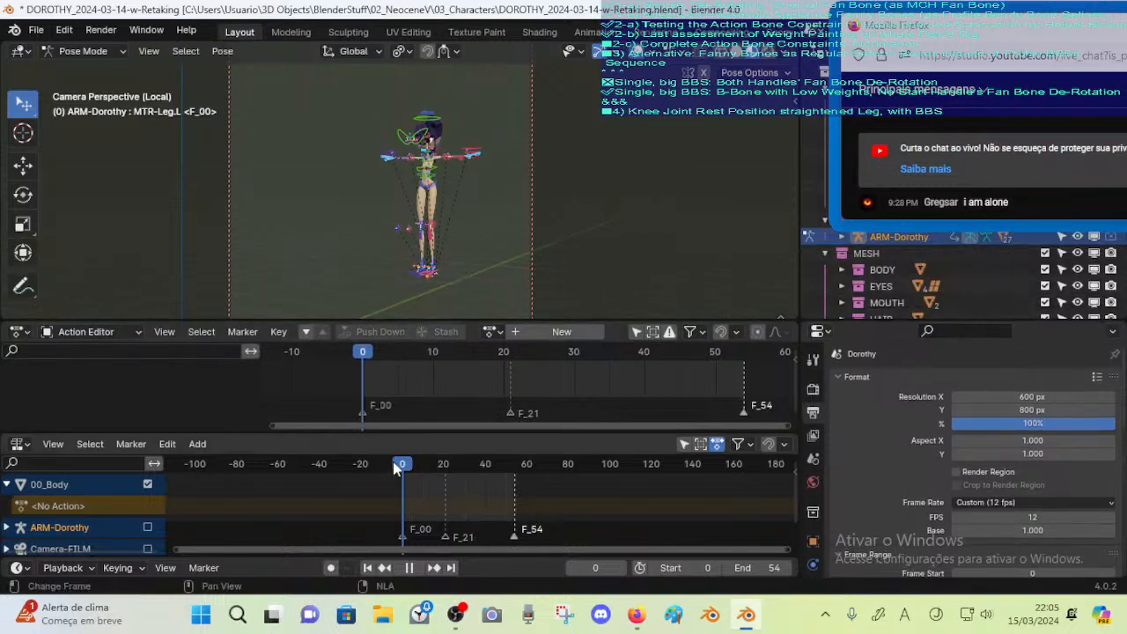
Deselect all the bones, inspect the unposed body and select the MTR-Torso bone without moving it
key(alt+a)
scroll(414, 240, up, 5)
middle_drag(414, 236, 372, 274)
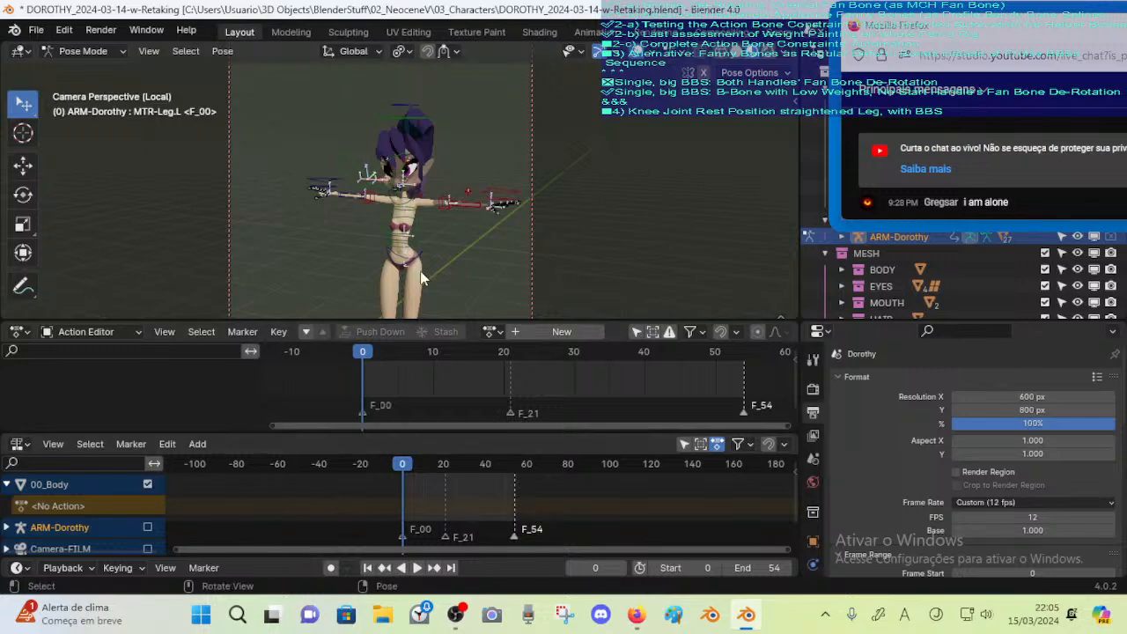
middle_drag(425, 278, 439, 229)
scroll(445, 224, down, 2)
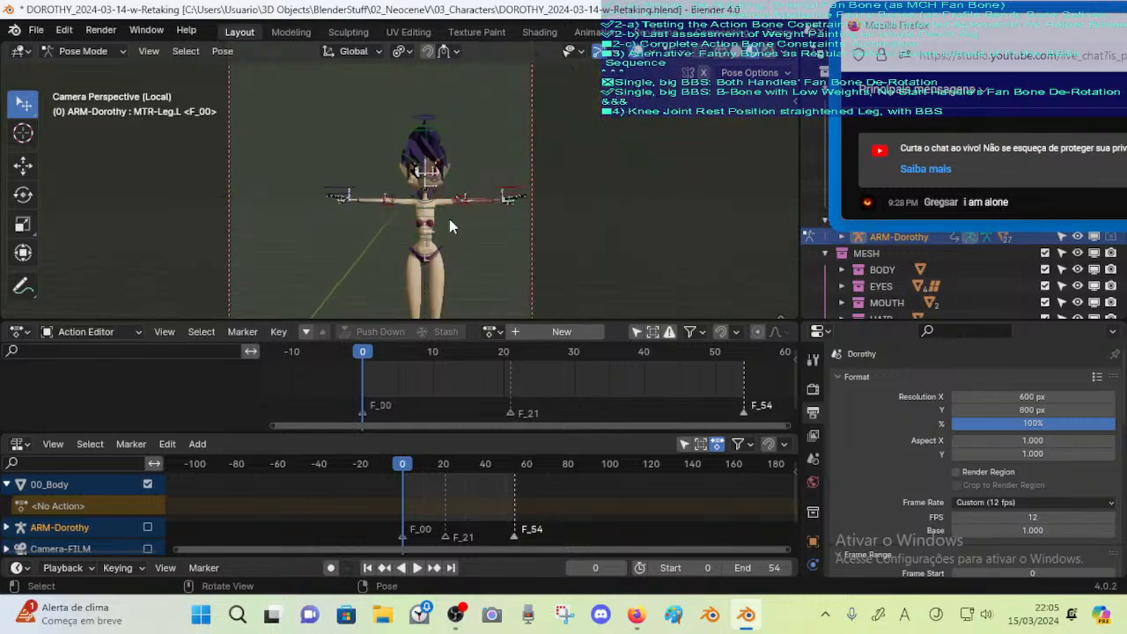
key(g)
right_click(458, 248)
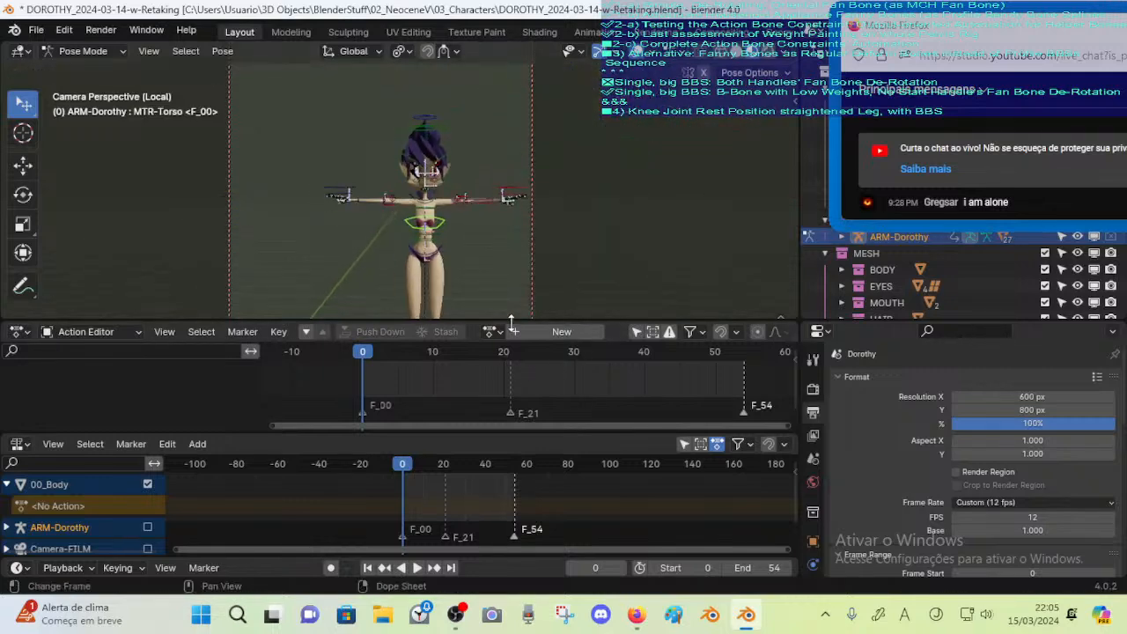
Load the HLP-Pelvis.L action on the rig, play it to examine the leg poses and return to the start
click(493, 331)
click(528, 451)
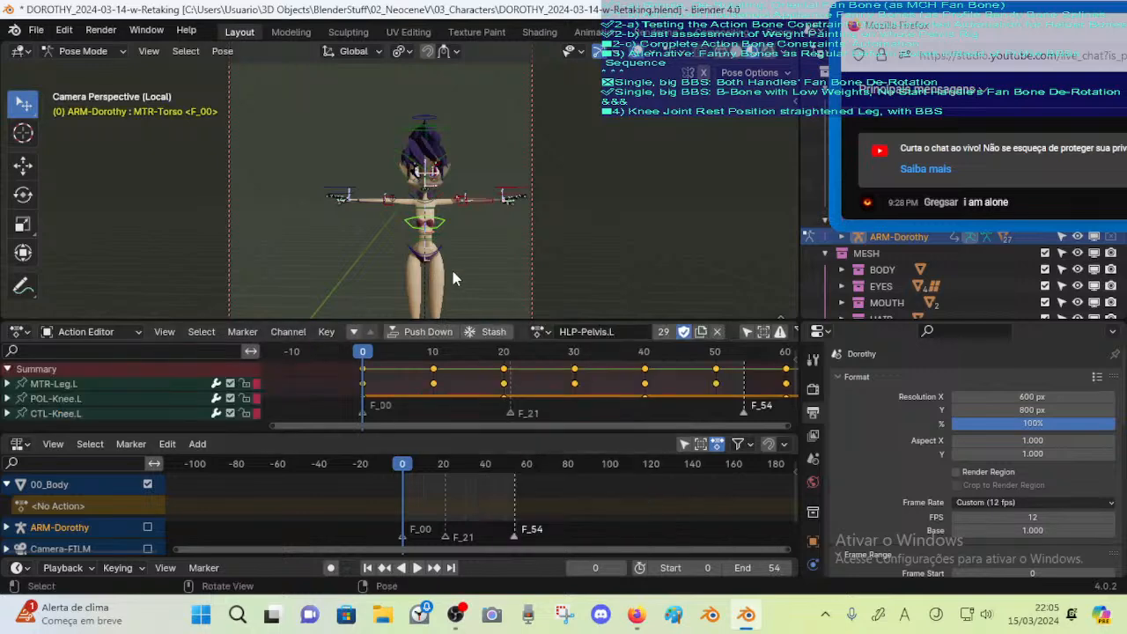
key(space)
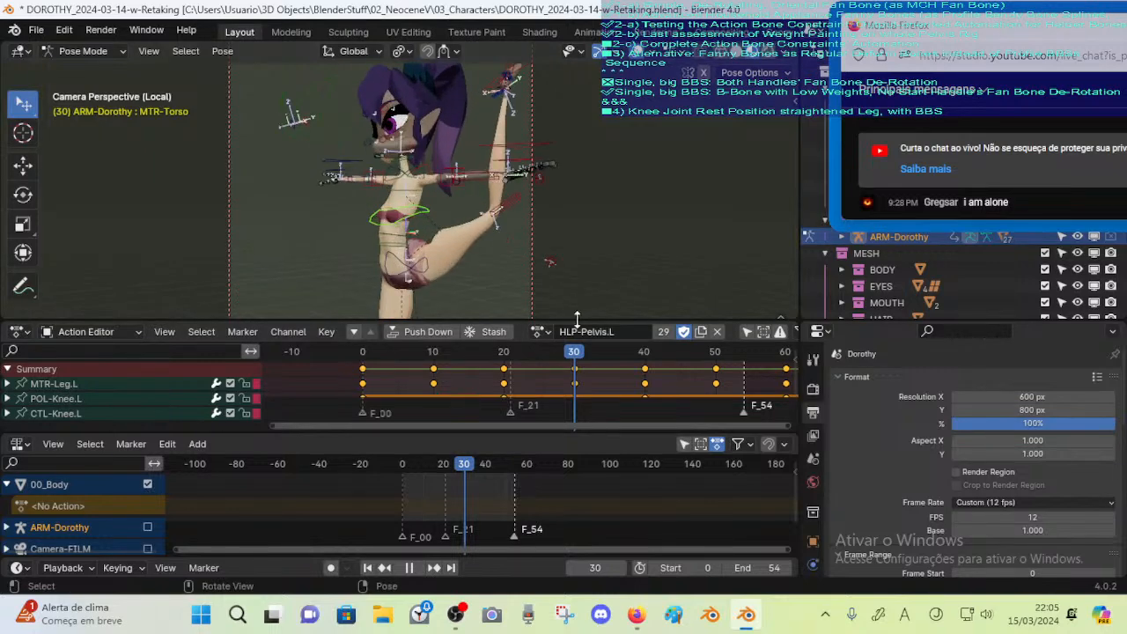
drag(583, 346, 332, 368)
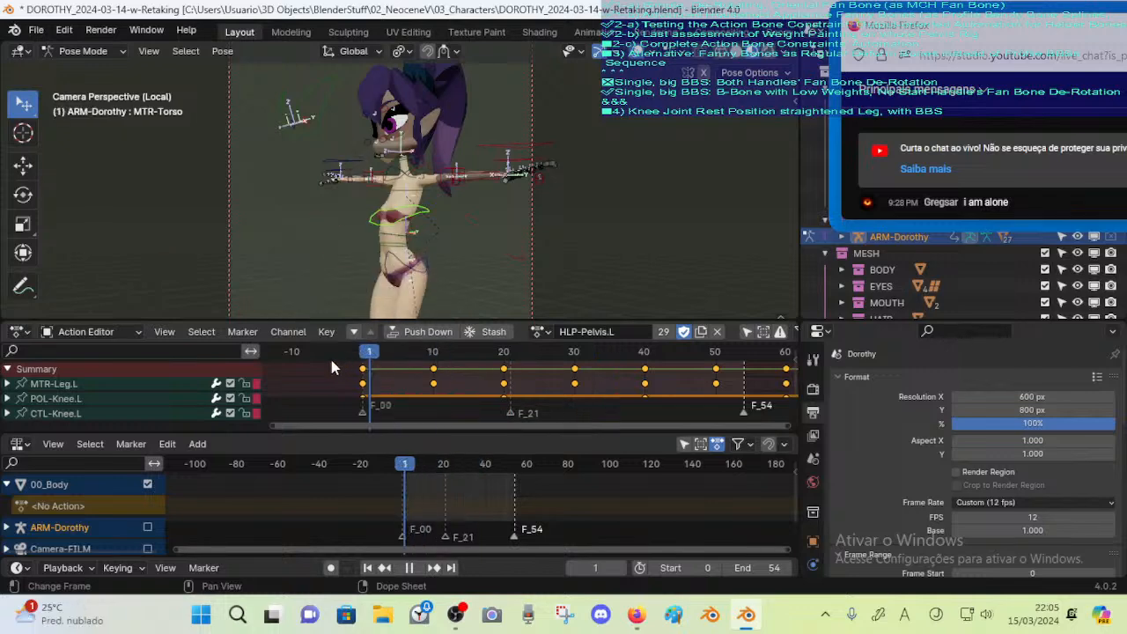
middle_drag(473, 283, 357, 286)
Re-enable the NLA animation of ARM-Dorothy and Camera-FILM and give the Action Editor and NLA editor more height
scroll(82, 503, down, 1)
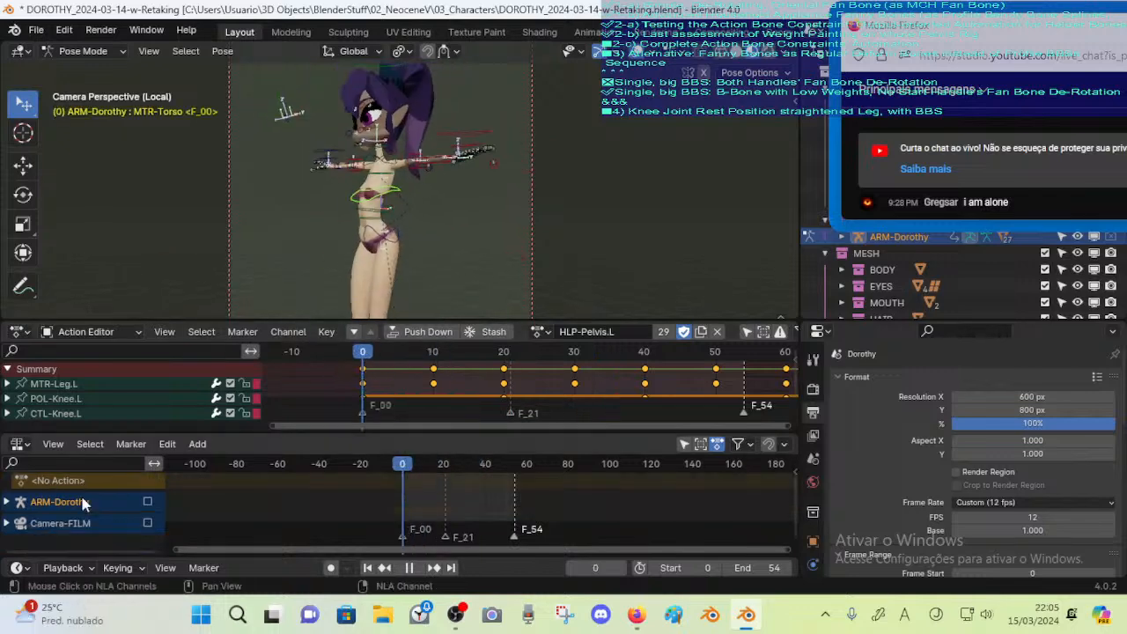
scroll(84, 503, up, 1)
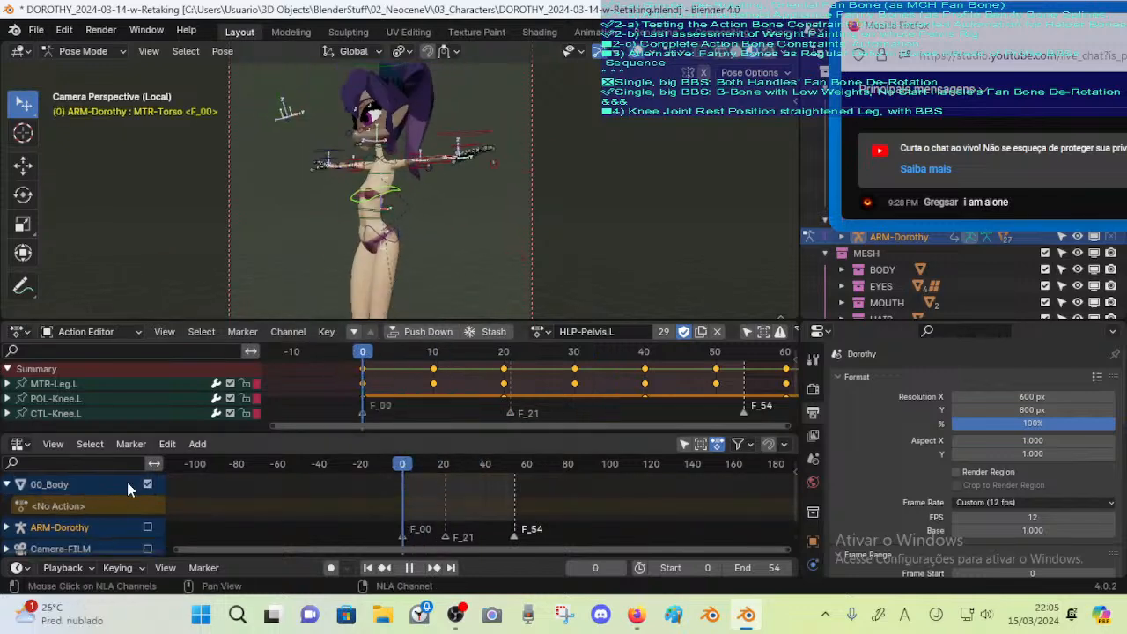
click(147, 528)
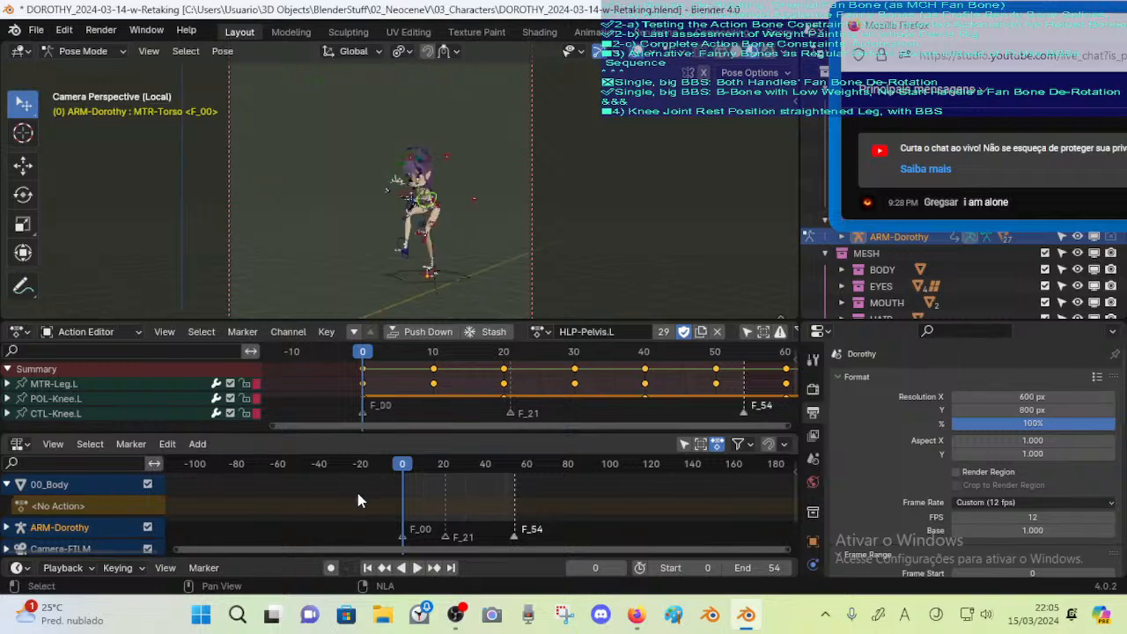
scroll(357, 493, down, 4)
middle_drag(466, 513, 455, 461)
drag(480, 319, 480, 208)
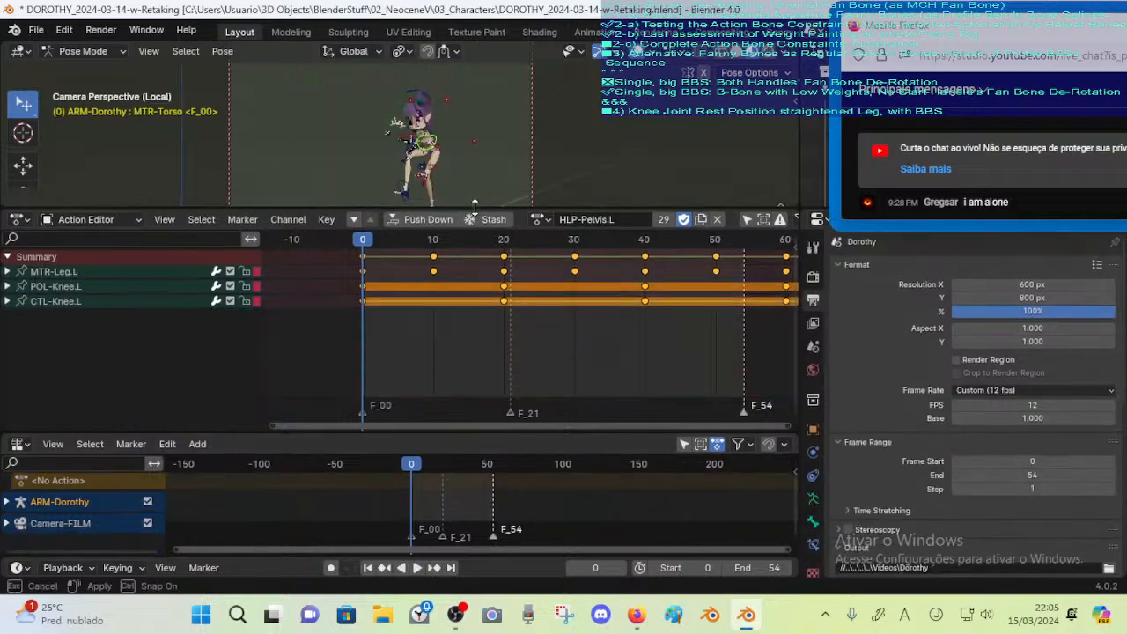
drag(473, 431, 476, 384)
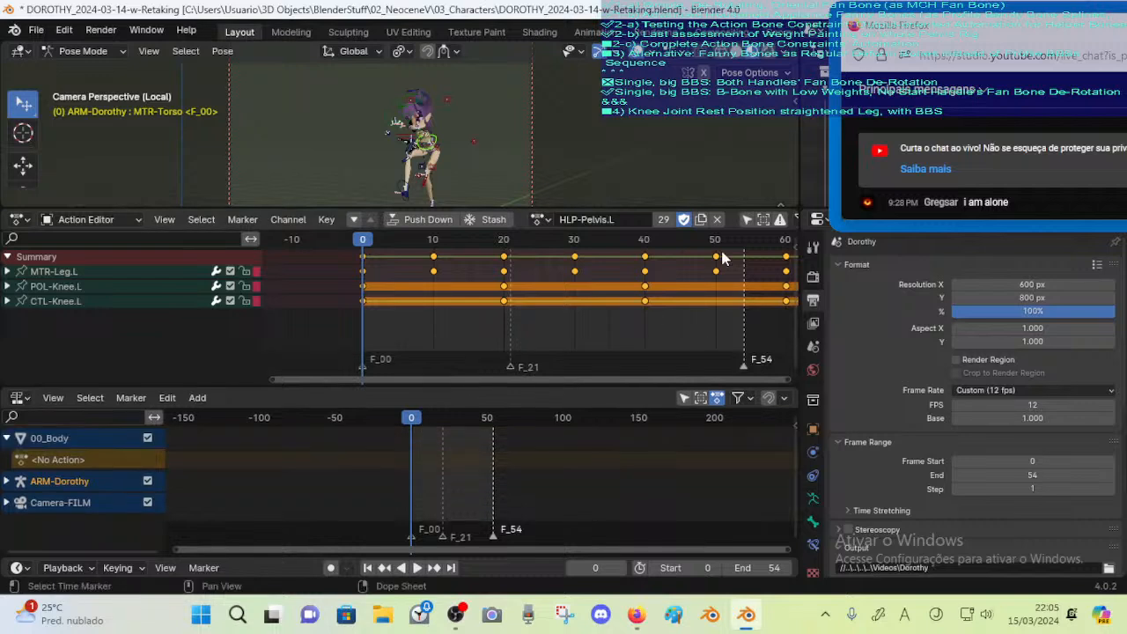
Unlink the HLP-Pelvis.L action from the rig and clear the rotation of all its bones
click(716, 220)
key(alt+r)
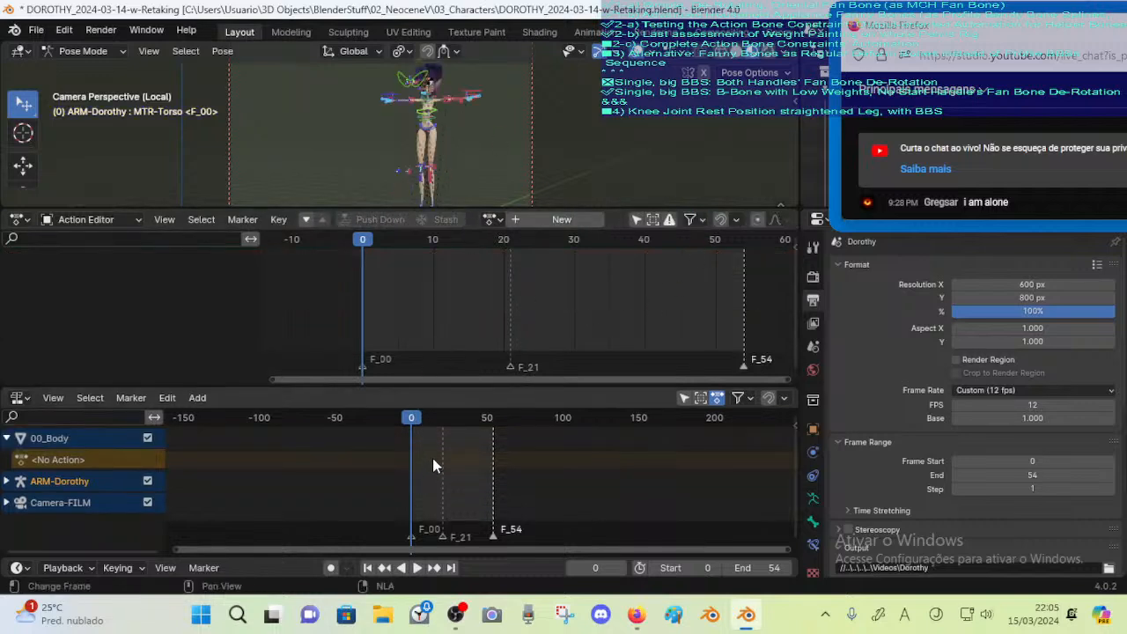
scroll(465, 480, up, 2)
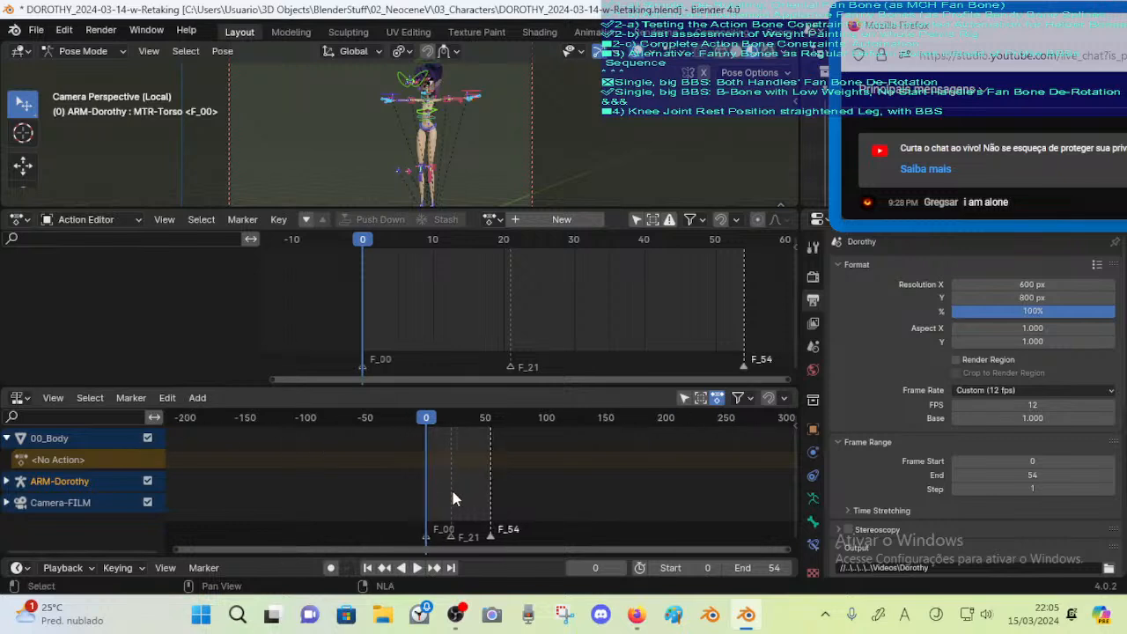
Return the ARM-Dorothy rig to Object Mode, keeping it as the selected object
click(430, 127)
key(ctrl+Tab)
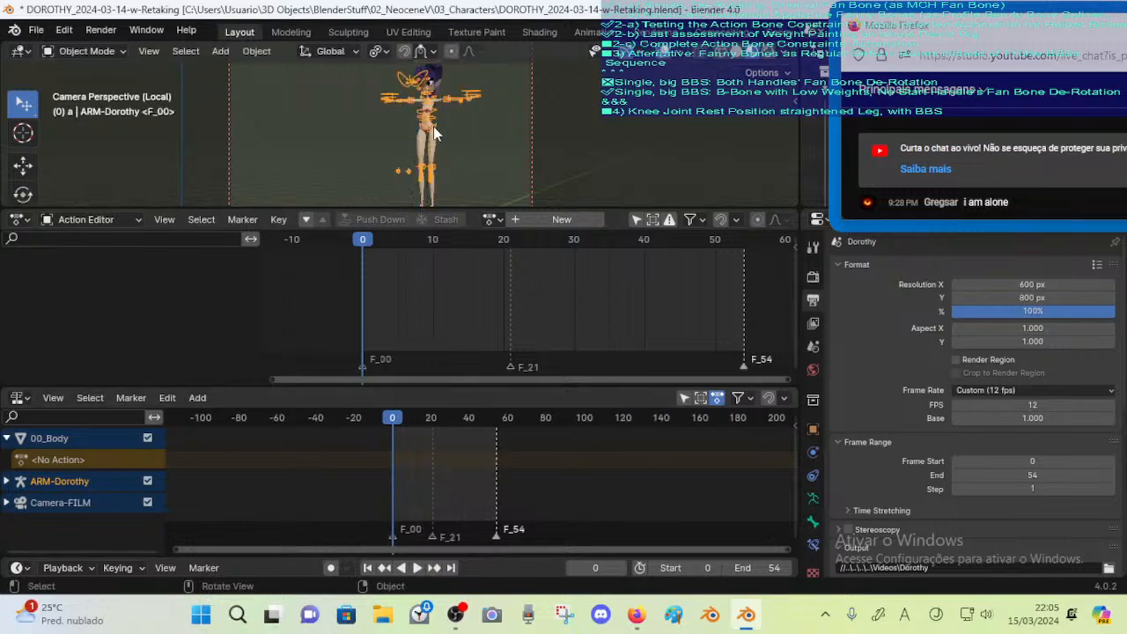
click(432, 127)
click(432, 109)
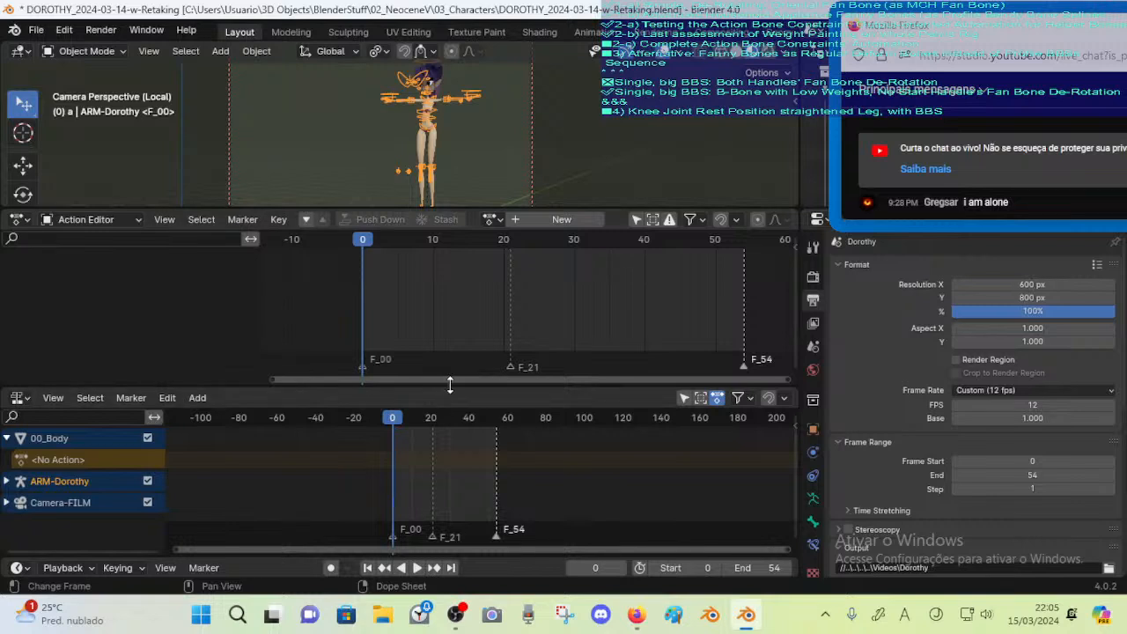
Give the NLA editor more height, check the 00_Body, ARM-Dorothy and Camera-FILM channels, and put the rig in Pose Mode
drag(450, 385, 440, 326)
click(98, 377)
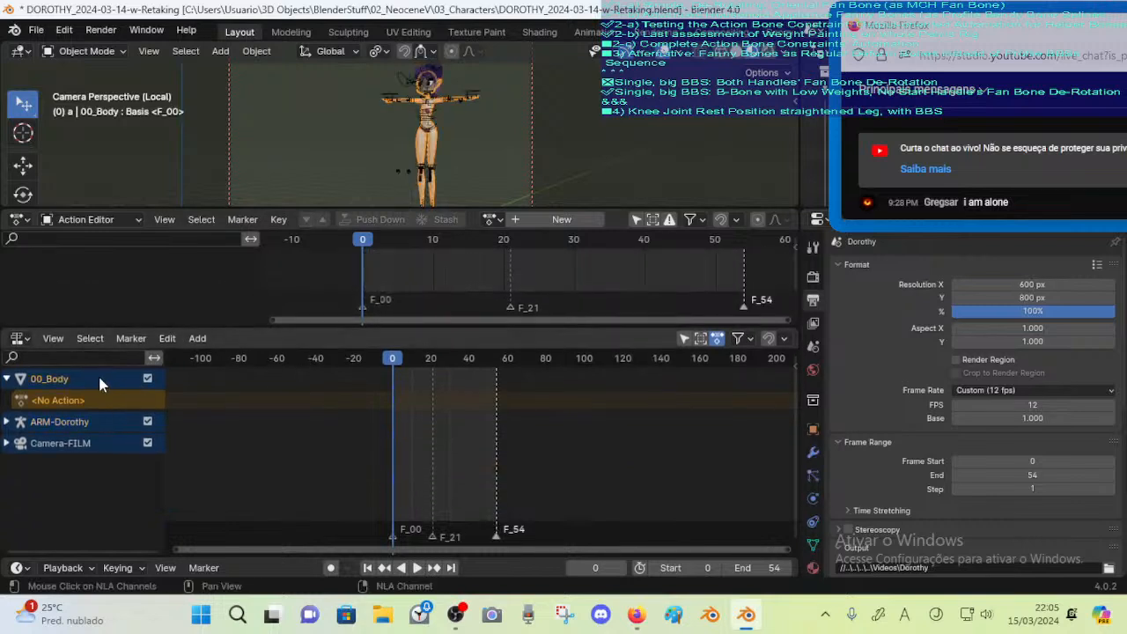
click(72, 422)
click(66, 442)
click(432, 149)
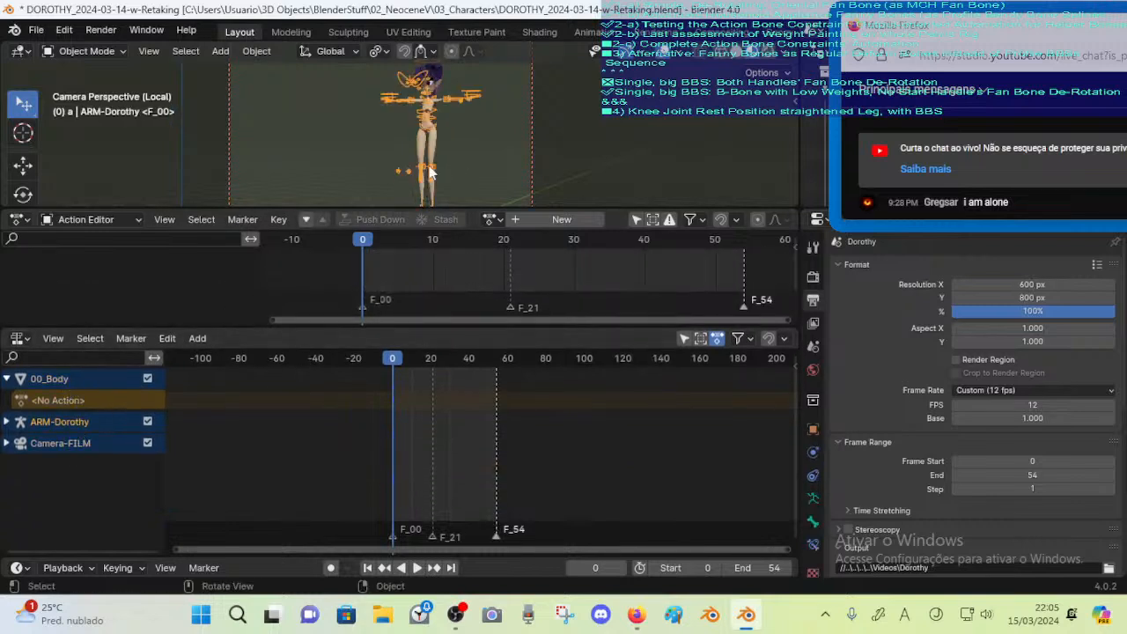
click(433, 153)
click(426, 173)
key(ctrl+Tab)
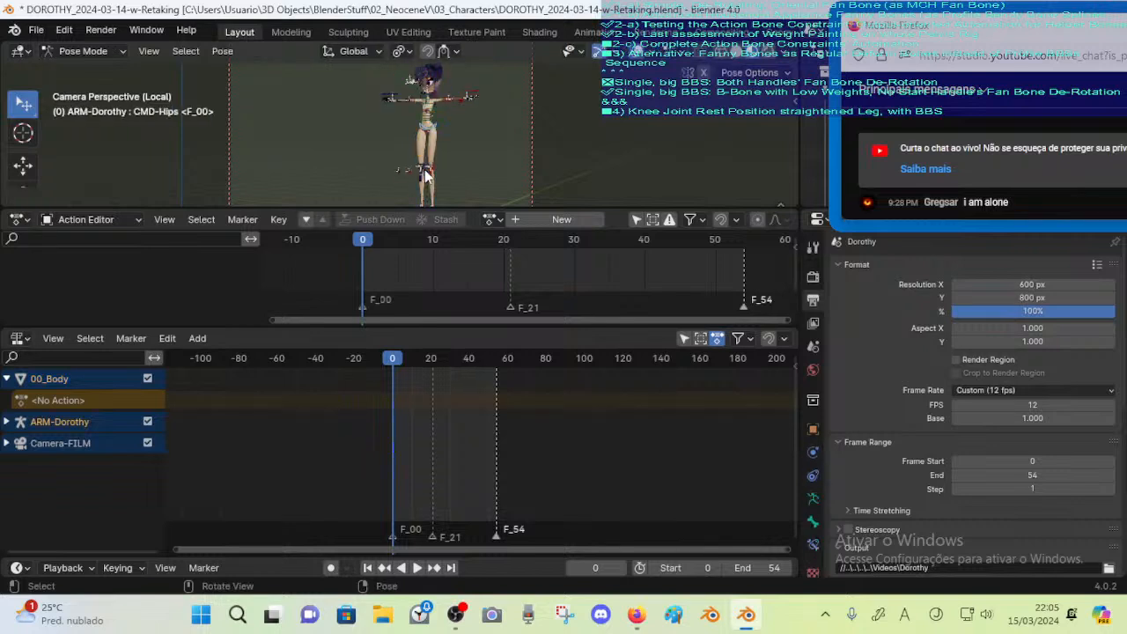
Give the Action Editor more height and expand ARM-Dorothy's NLA channel to inspect the A-01-Frog track
drag(449, 331, 453, 400)
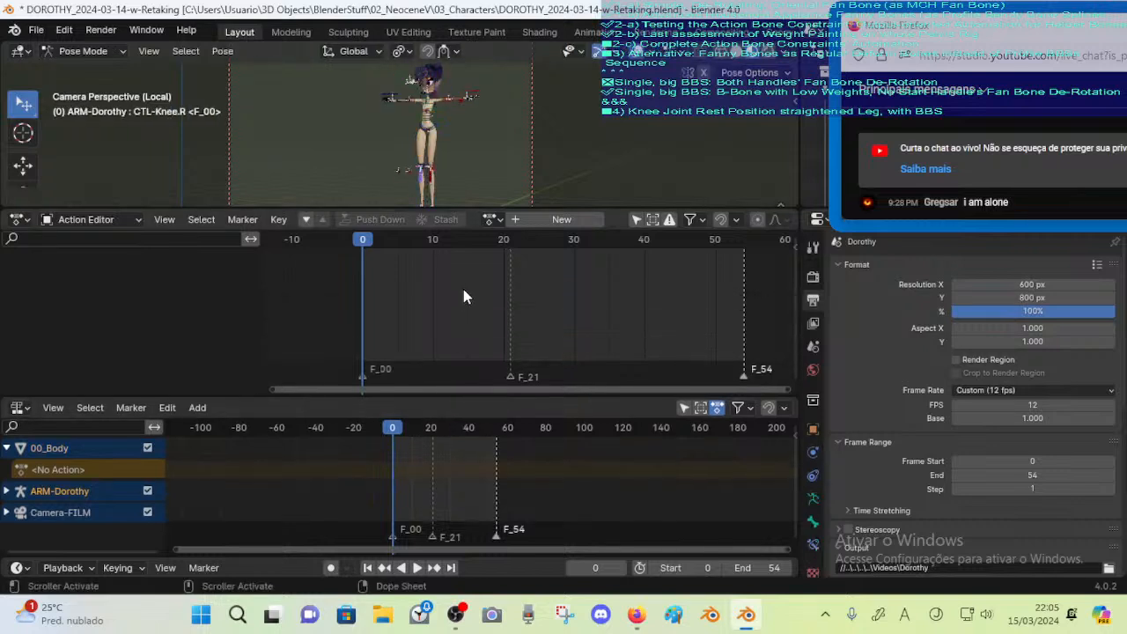
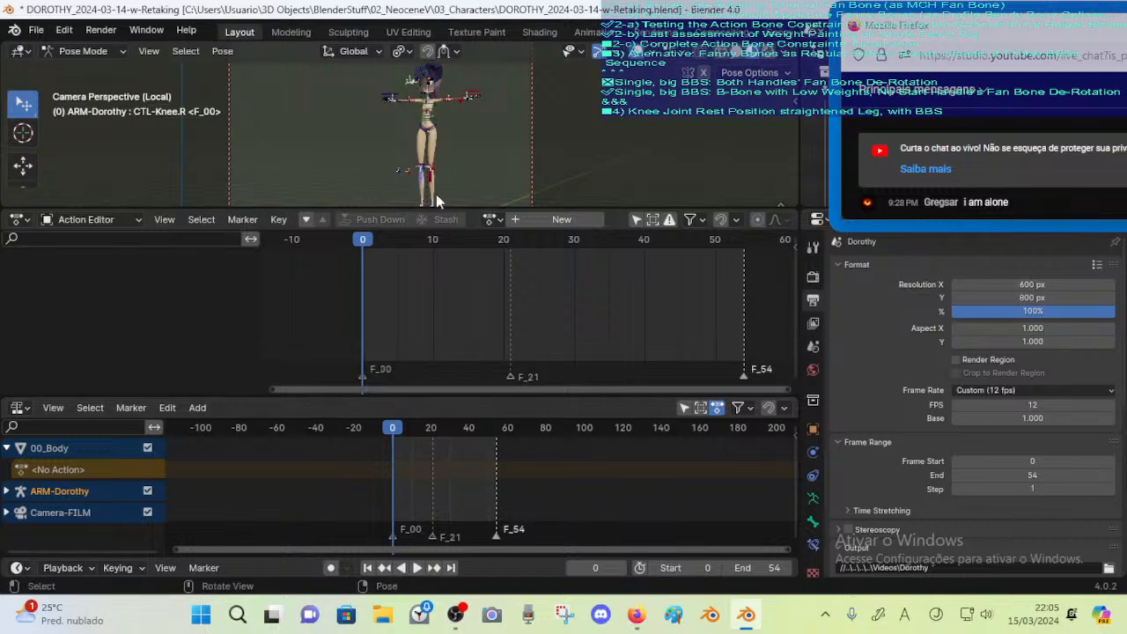
click(7, 491)
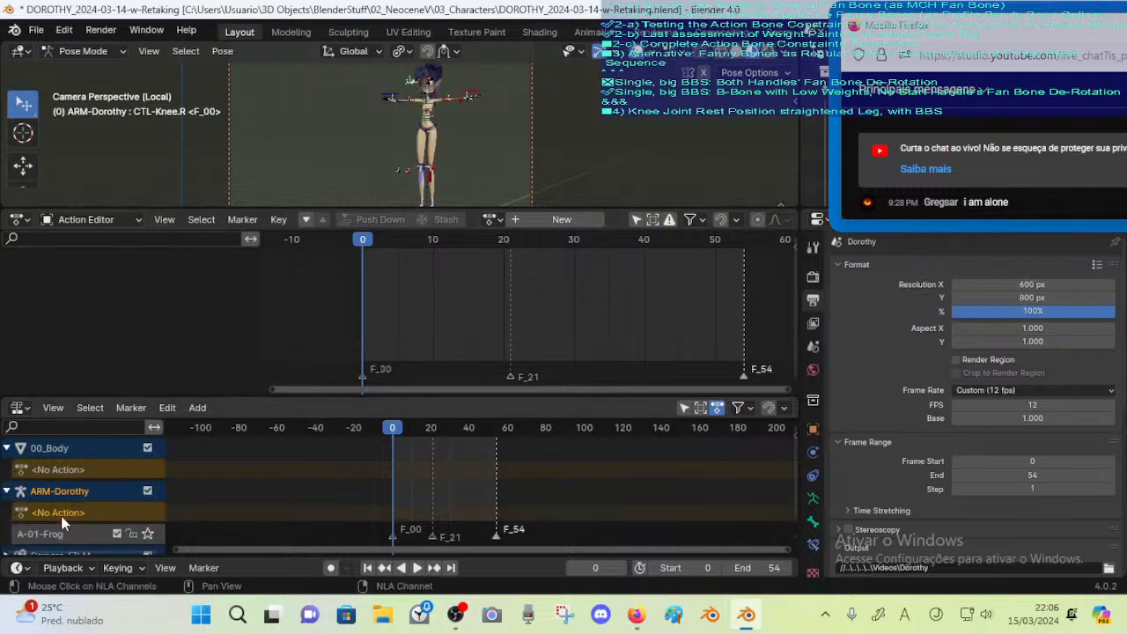
scroll(232, 498, down, 2)
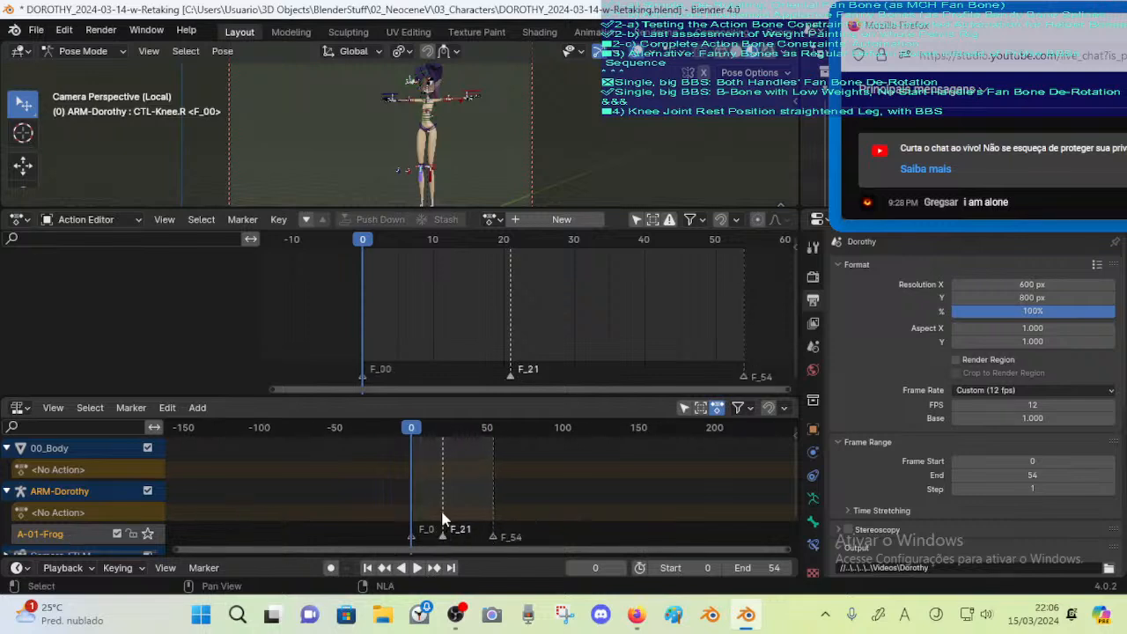
scroll(444, 475, up, 1)
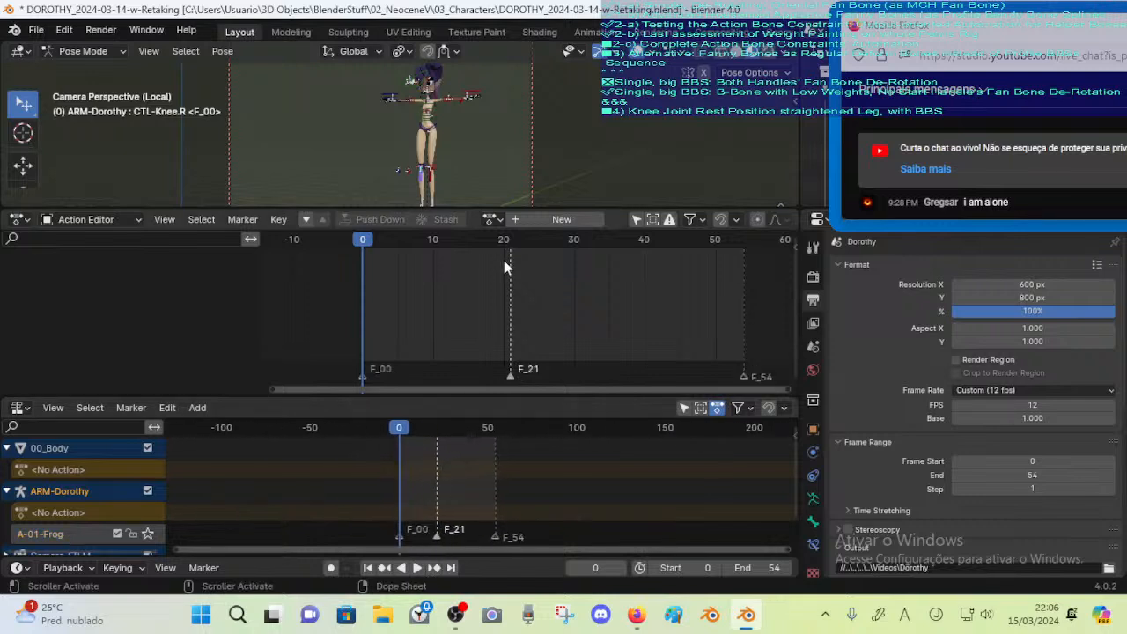
Reopen DOROTHY_2024-03-14-w-Retaking.blend from the 03_Characters folder, discarding the unsaved changes
click(36, 29)
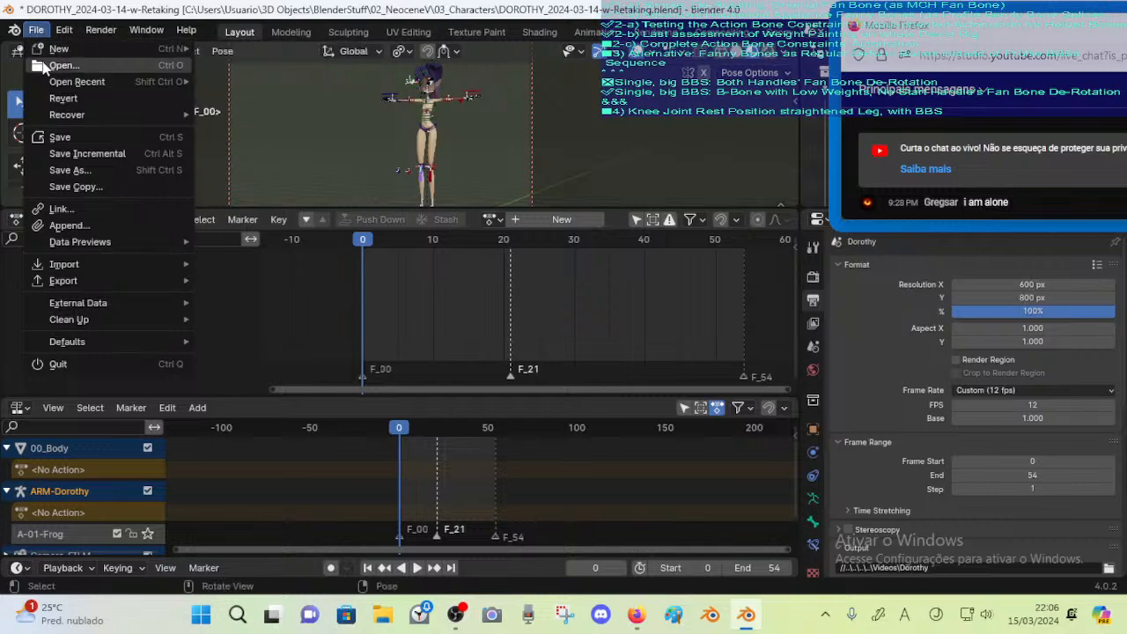
click(53, 360)
click(595, 336)
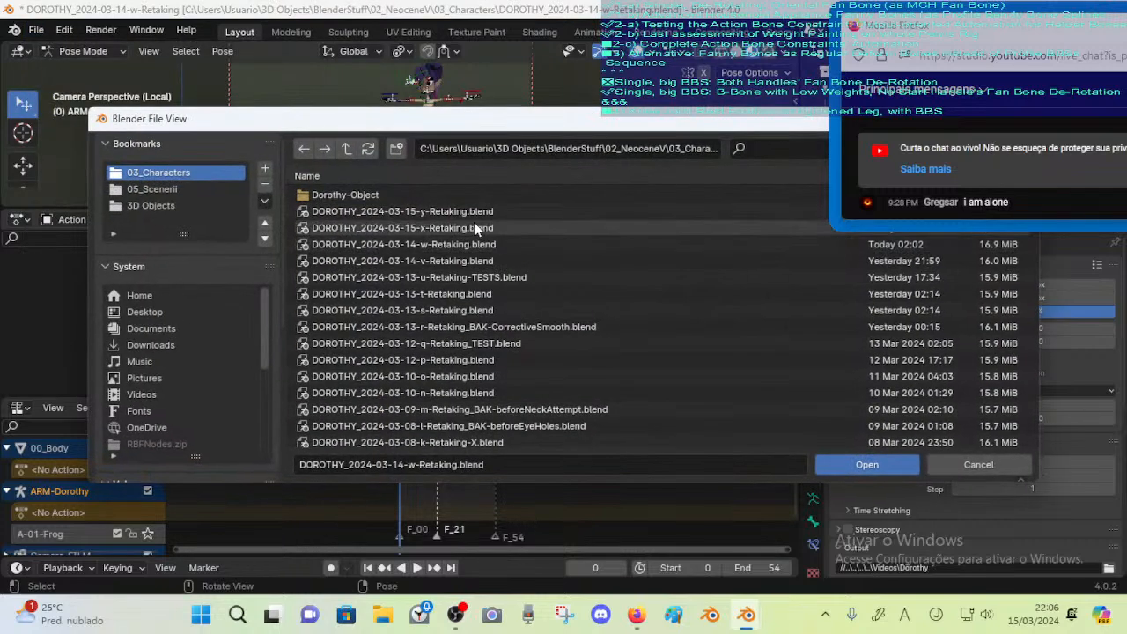
double_click(469, 238)
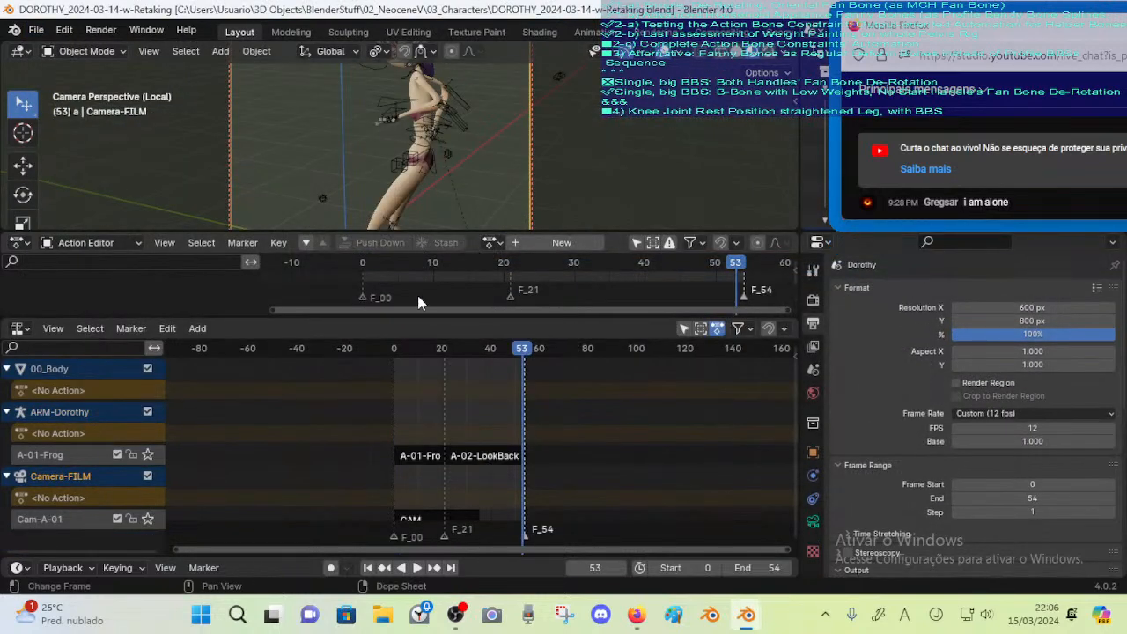
Delete the A-01-Frog, A-02-LookBack and CAM strips from the NLA tracks of the rig and camera
click(431, 459)
key(x)
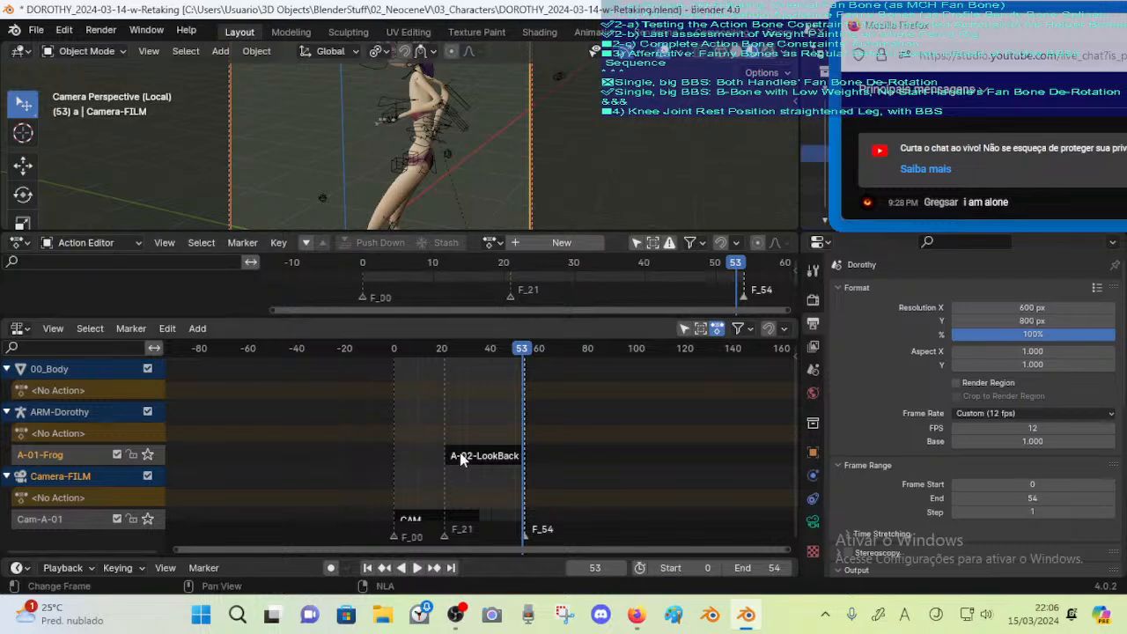
click(461, 459)
key(x)
click(459, 518)
key(x)
Delete the timeline markers F_54, F_21 and F_00
key(x)
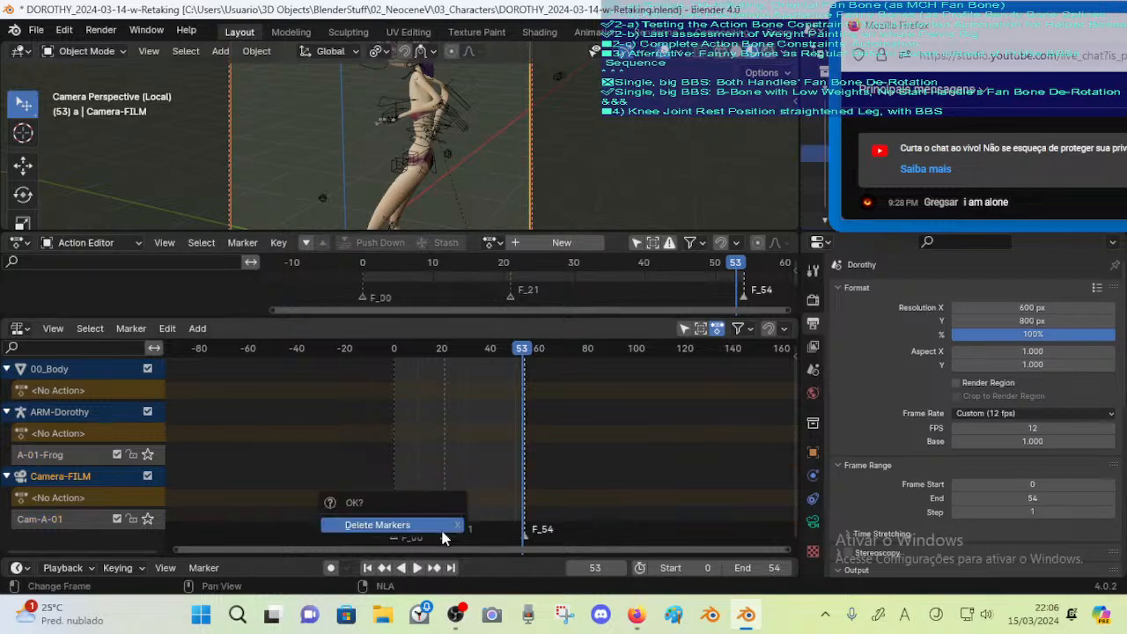
click(440, 528)
click(444, 536)
key(x)
click(393, 533)
key(x)
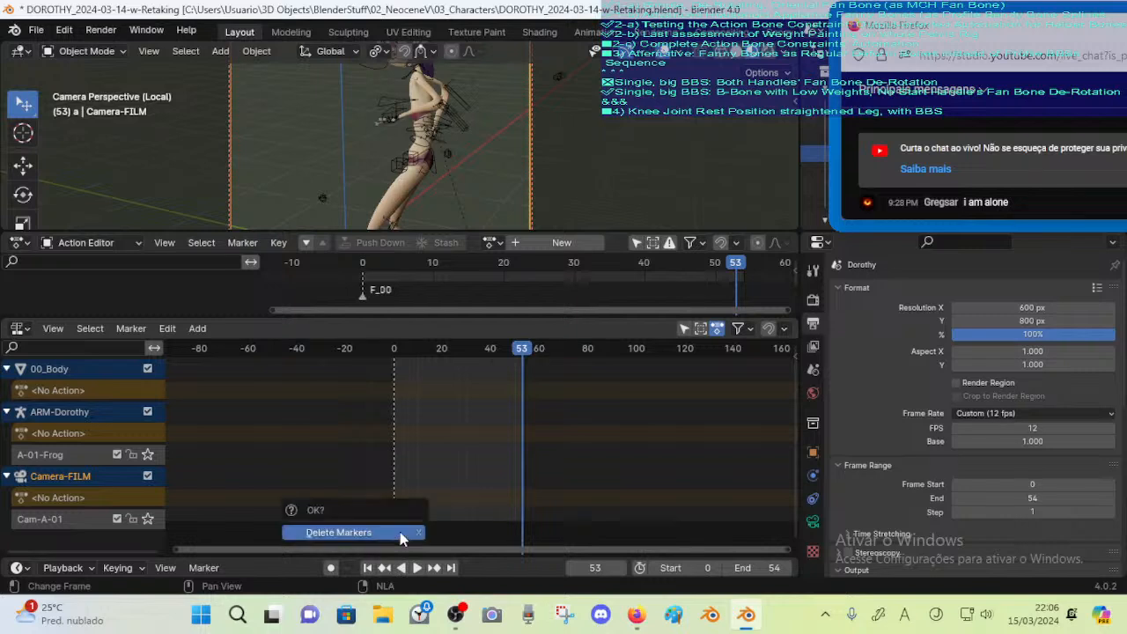
click(400, 533)
Return to frame 0 and briefly play the scene to check it without its NLA strips
mouse_move(496, 355)
mouse_down()
mouse_move(382, 371)
mouse_move(445, 355)
mouse_up()
key(space)
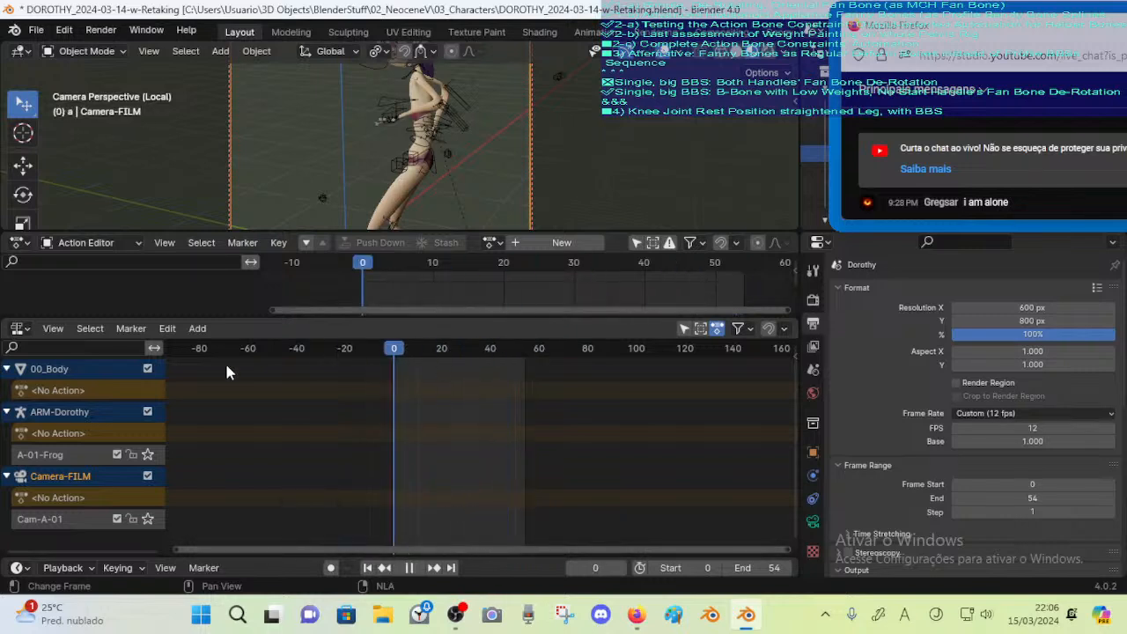
key(space)
Remove Camera-FILM's animation data from the NLA editor and disable the NLA animation of 00_Body and ARM-Dorothy
click(8, 411)
click(8, 371)
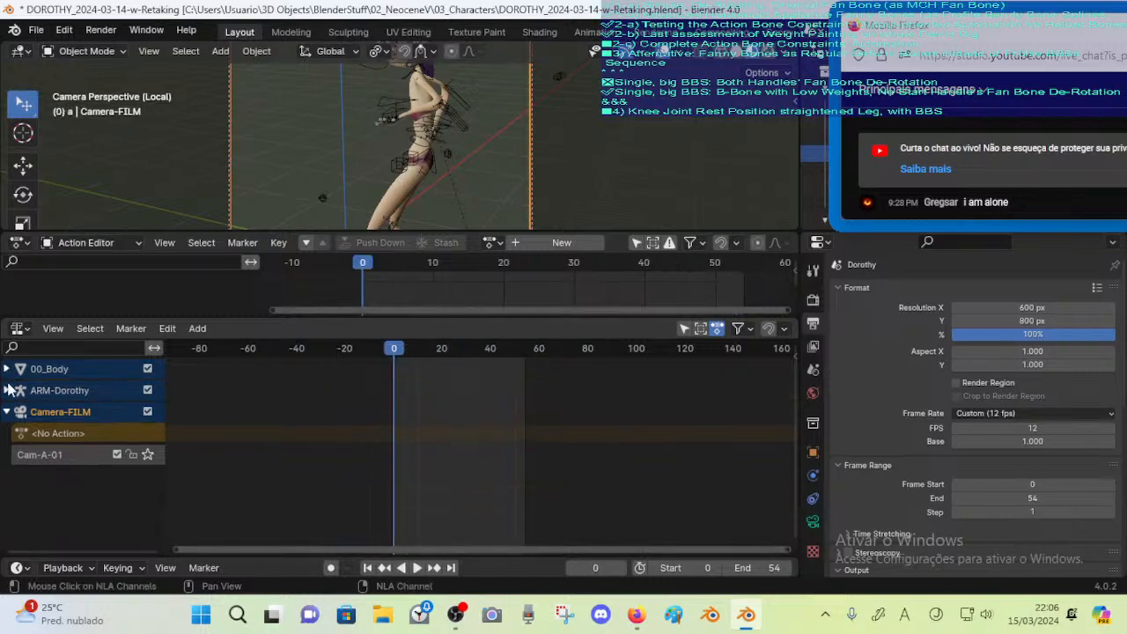
click(7, 412)
right_click(37, 389)
click(52, 407)
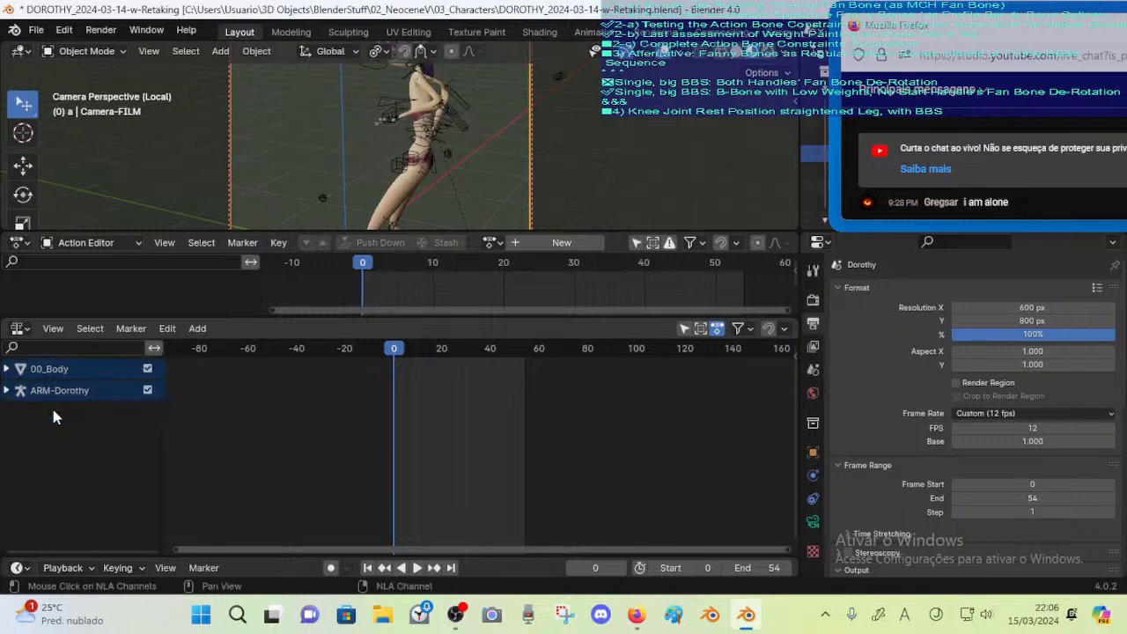
right_click(73, 395)
click(72, 395)
right_click(61, 377)
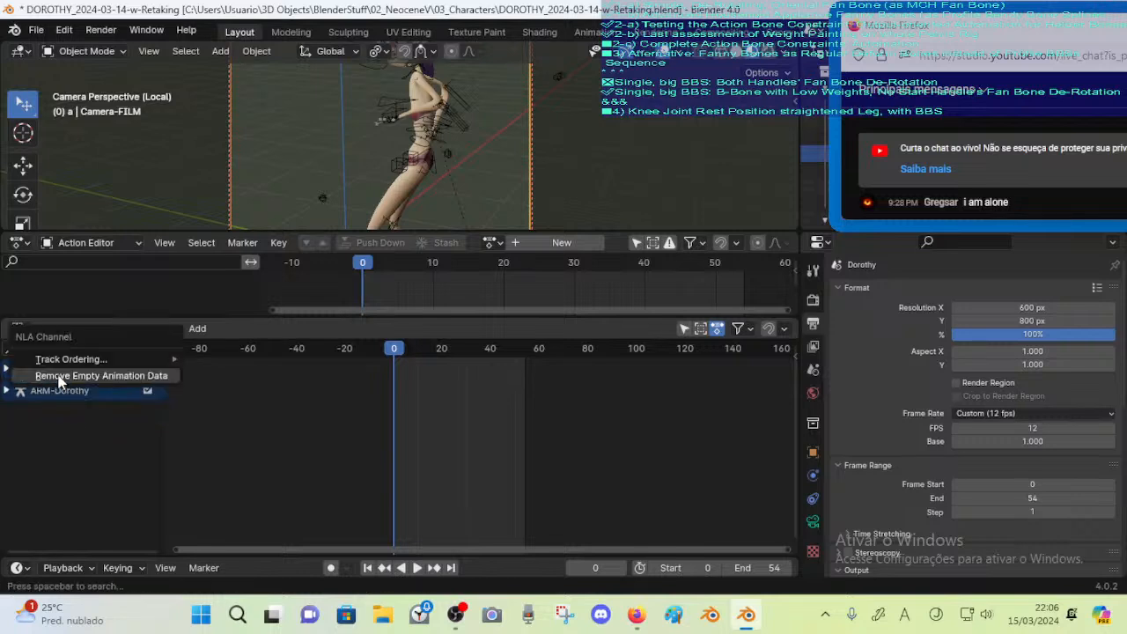
click(60, 377)
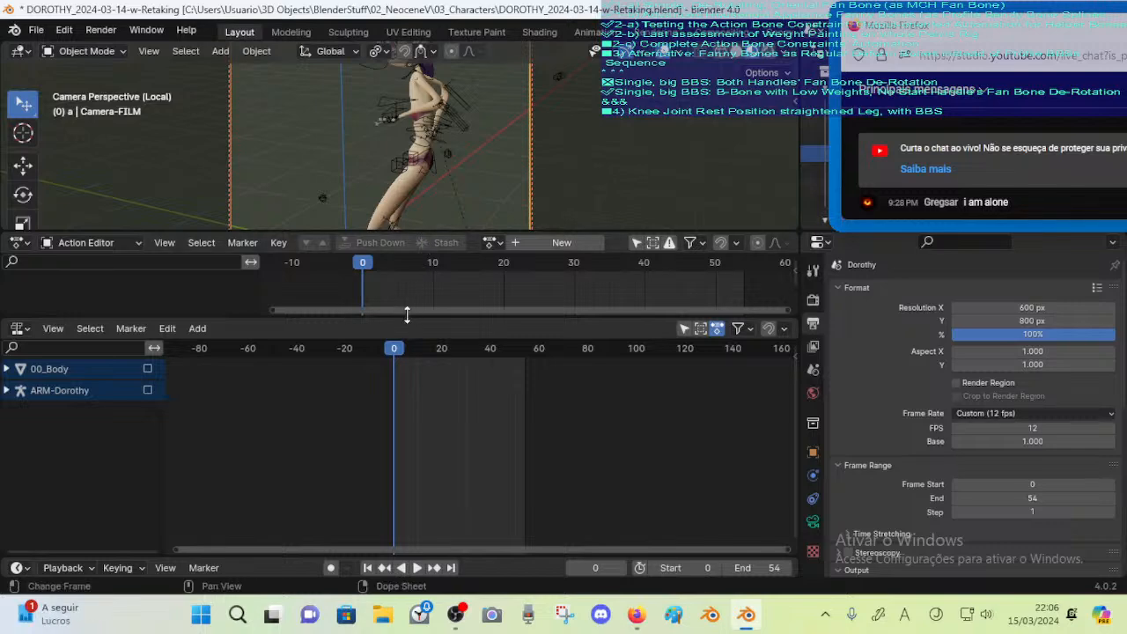
Enlarge the 3D viewport by shrinking the animation editors, and leave the camera view
drag(430, 319, 430, 537)
drag(443, 230, 438, 438)
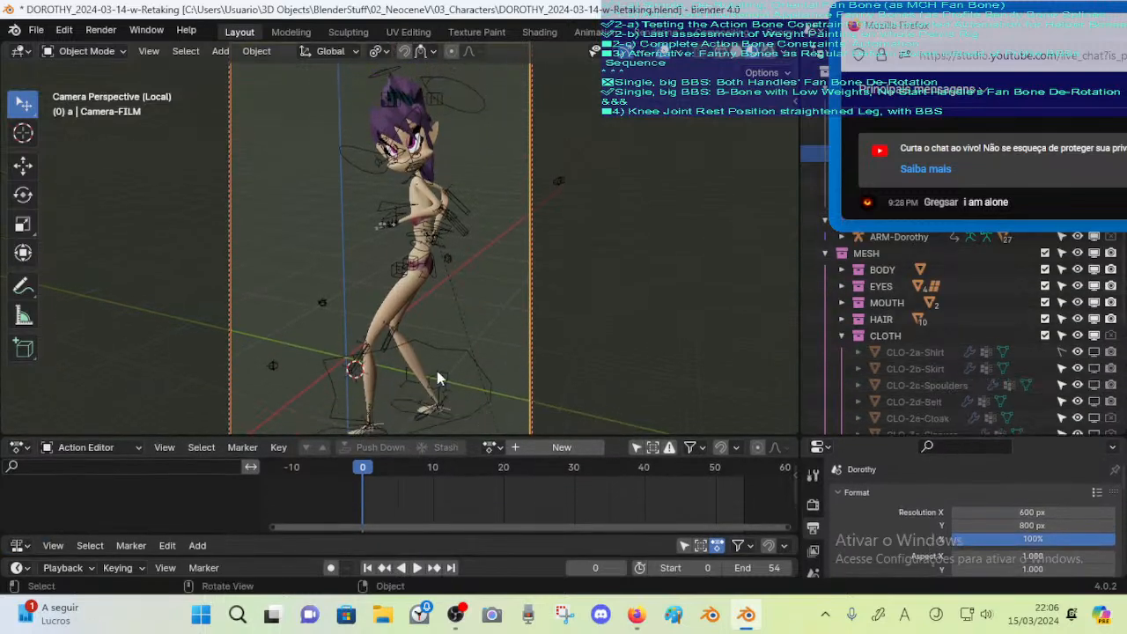
key(KP_0)
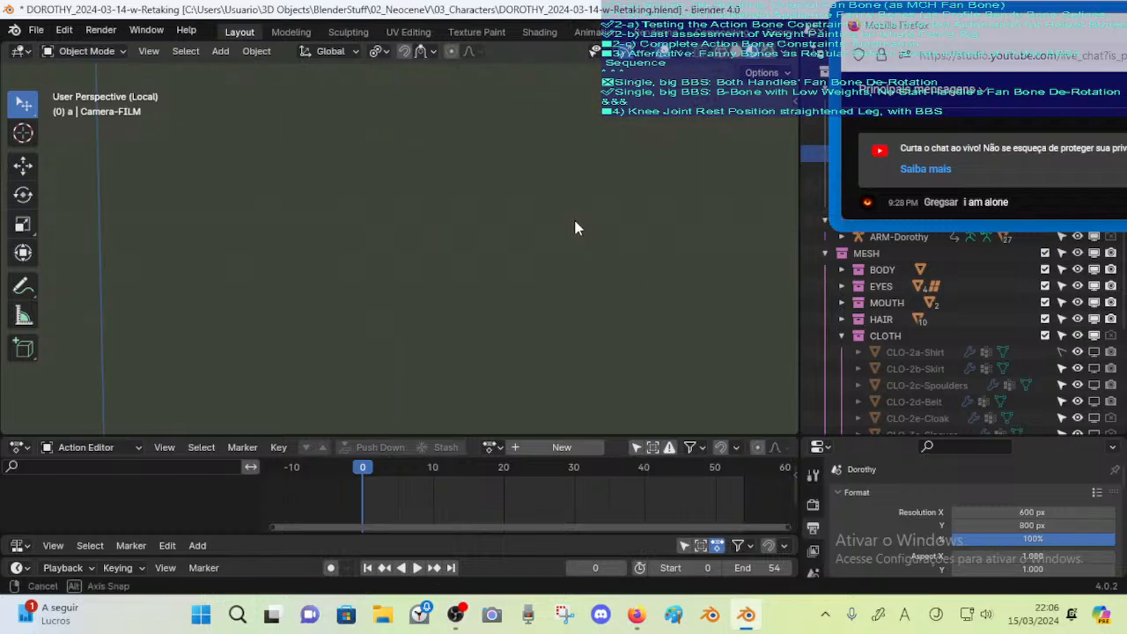
middle_drag(576, 227, 472, 244)
Reset all bones of the ARM-Dorothy rig to their rest pose and return it to Object Mode
click(473, 244)
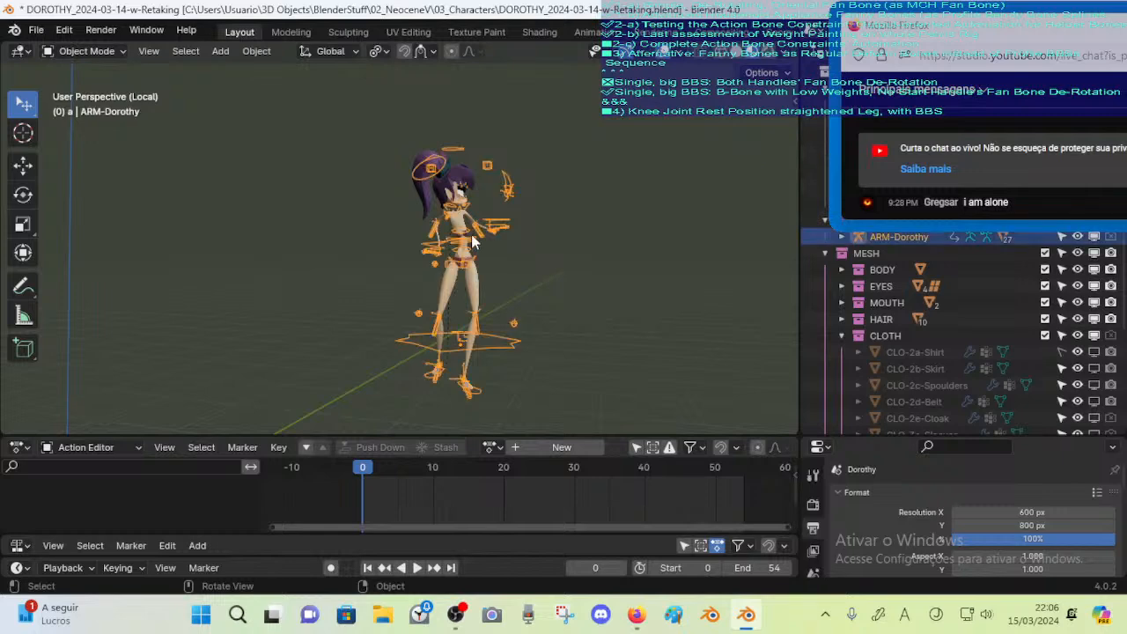
key(ctrl+Tab)
scroll(519, 180, up, 3)
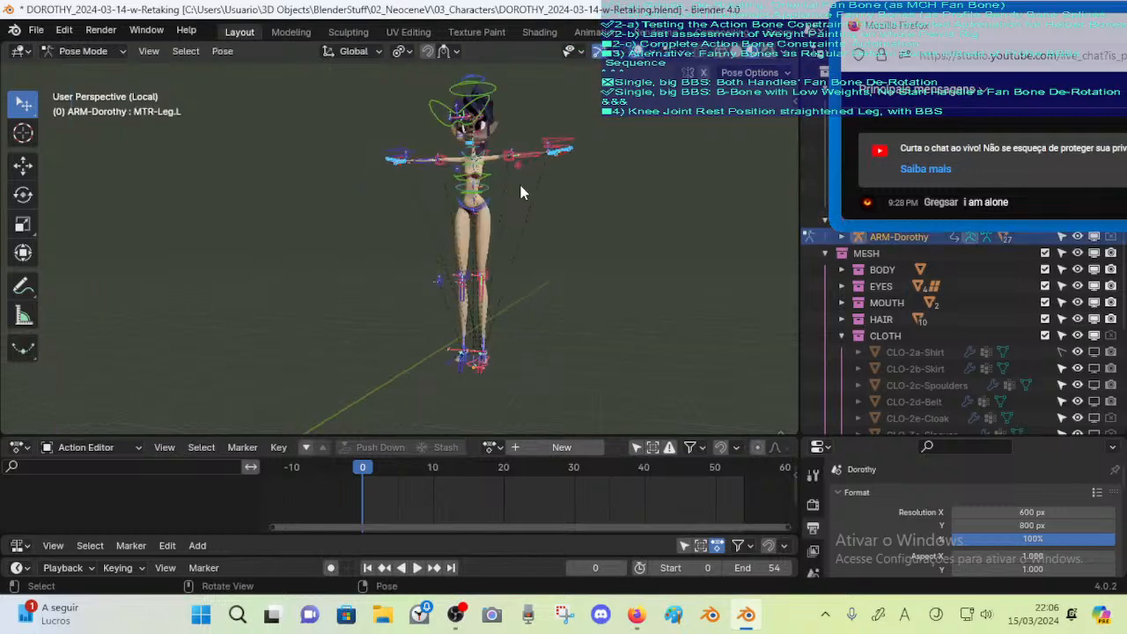
key(ctrl+Tab)
Load the HLP-Pelvis.L action on the ARM-Dorothy rig and start playing it
click(491, 446)
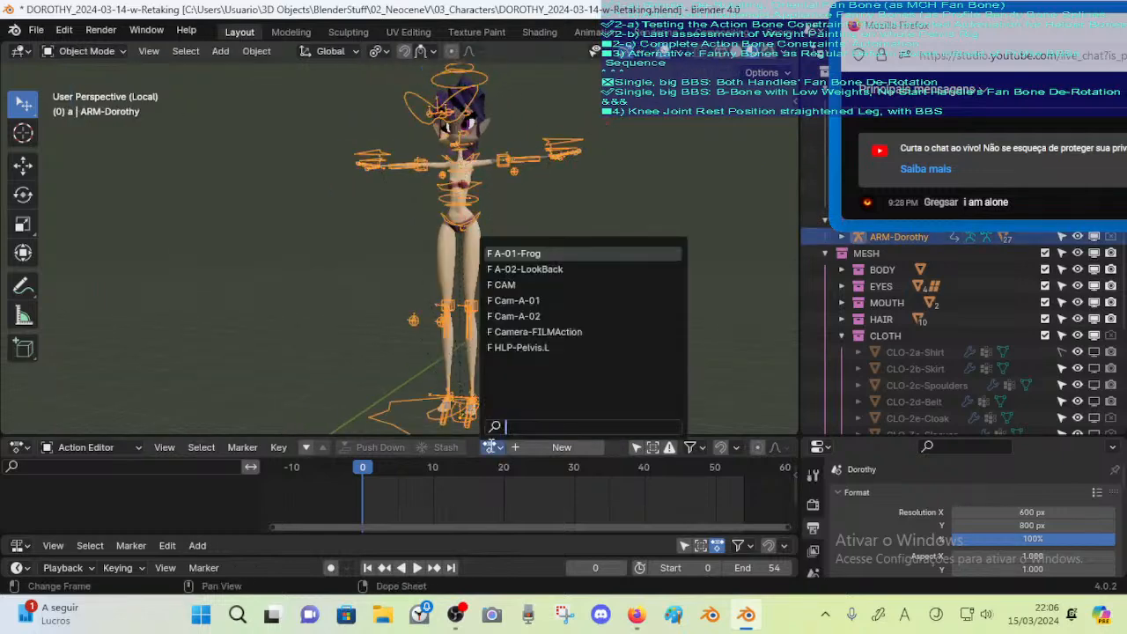
click(517, 347)
click(419, 475)
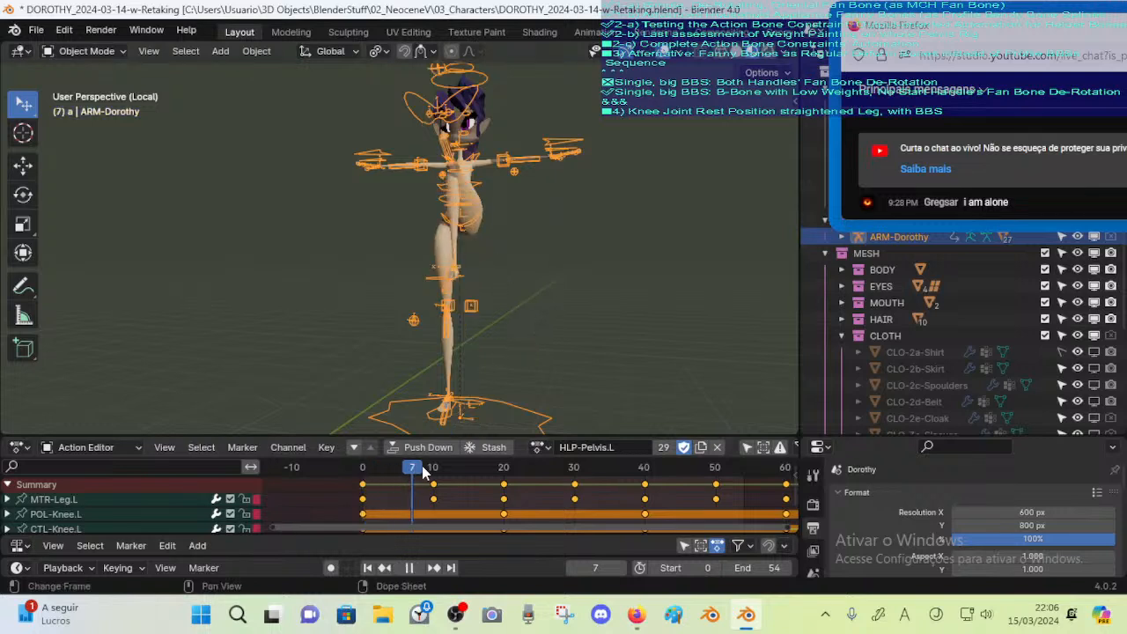
Scrub through the HLP-Pelvis.L action to examine the left leg's poses, ending with playback stopped at frame 11
drag(425, 472, 610, 471)
middle_drag(611, 303, 511, 387)
scroll(390, 299, up, 2)
drag(619, 469, 680, 475)
drag(667, 435, 664, 399)
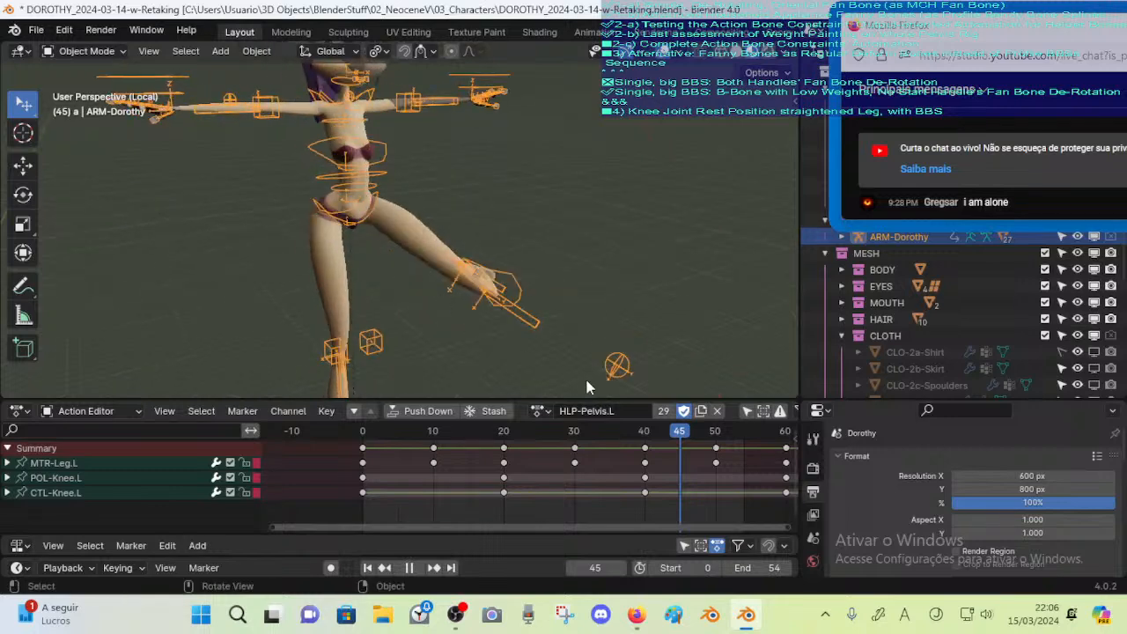
drag(613, 426, 444, 425)
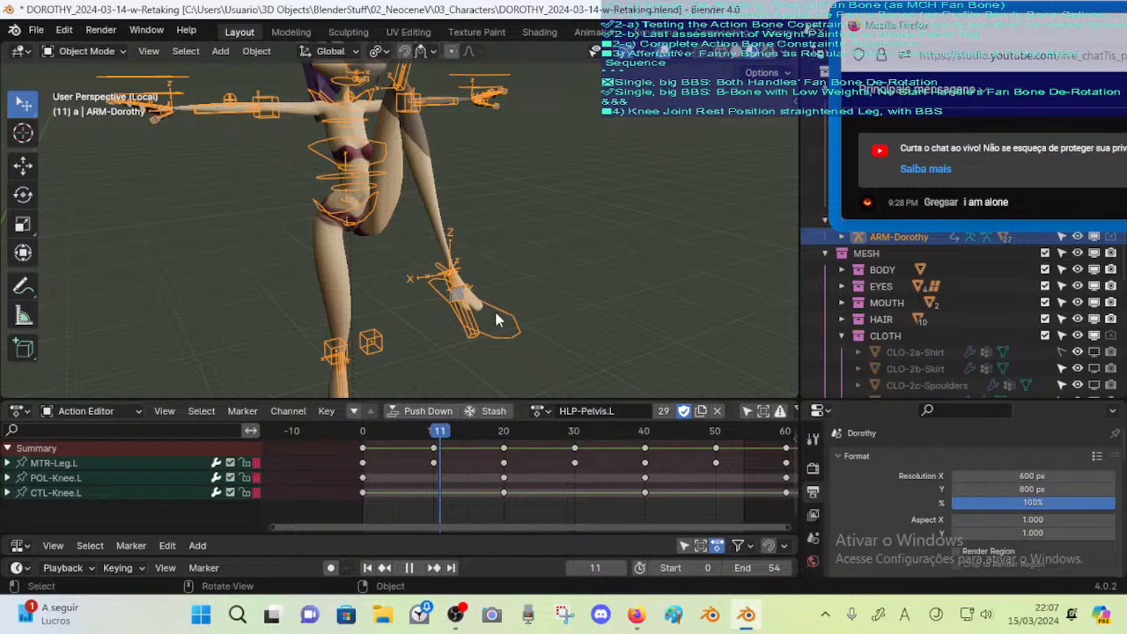
key(space)
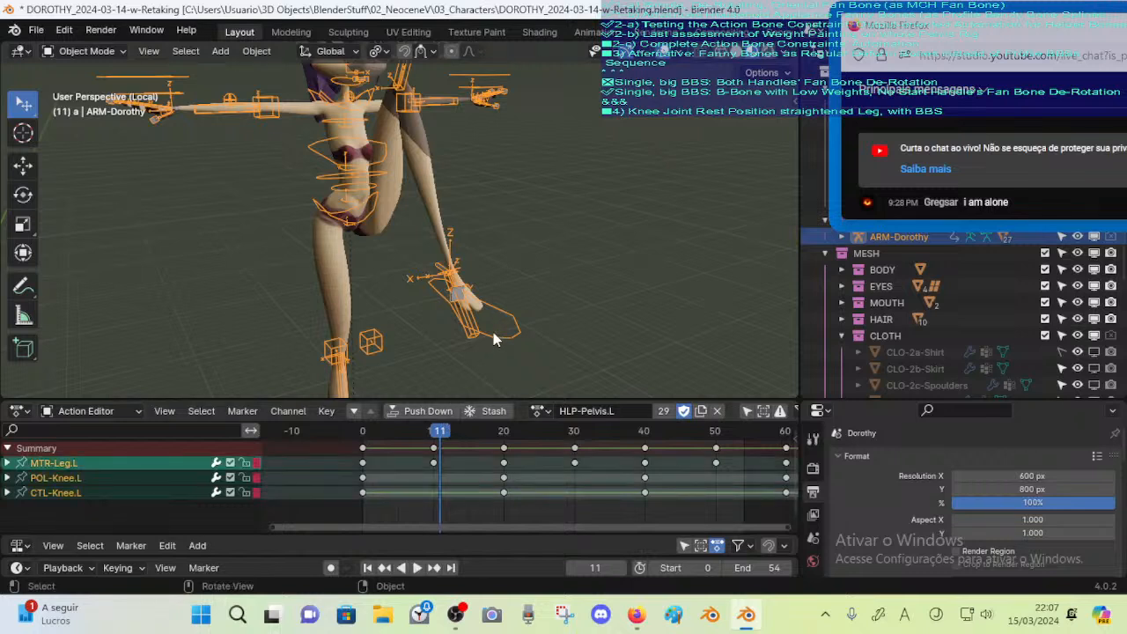
Unlink the HLP-Pelvis.L action while keeping the raised-leg pose, and enter Pose Mode at frame 0
click(715, 411)
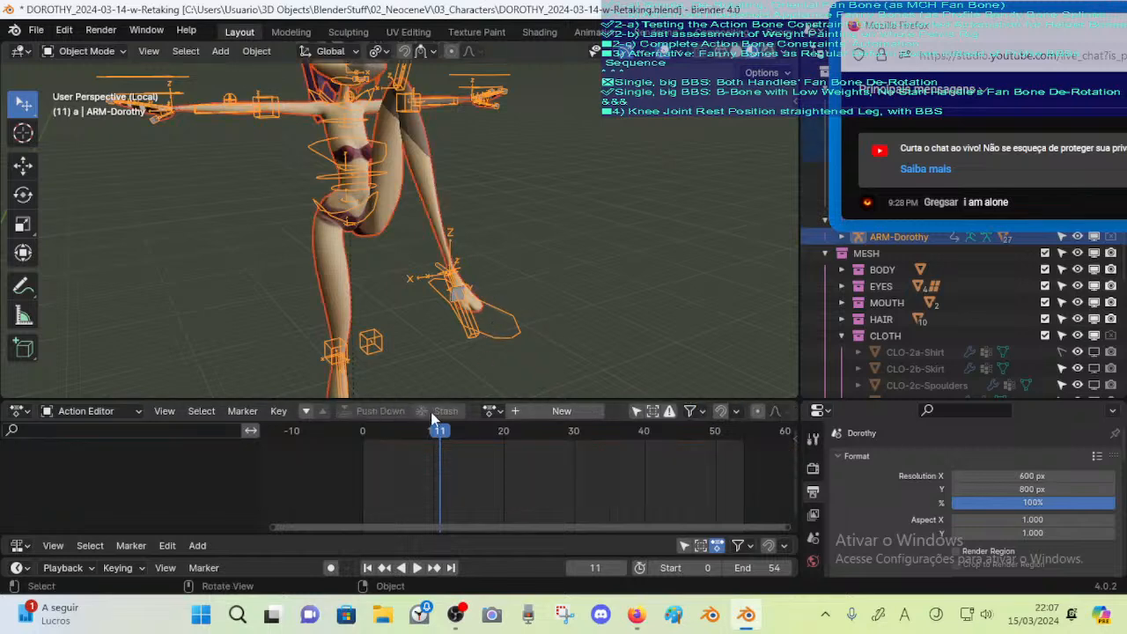
click(362, 430)
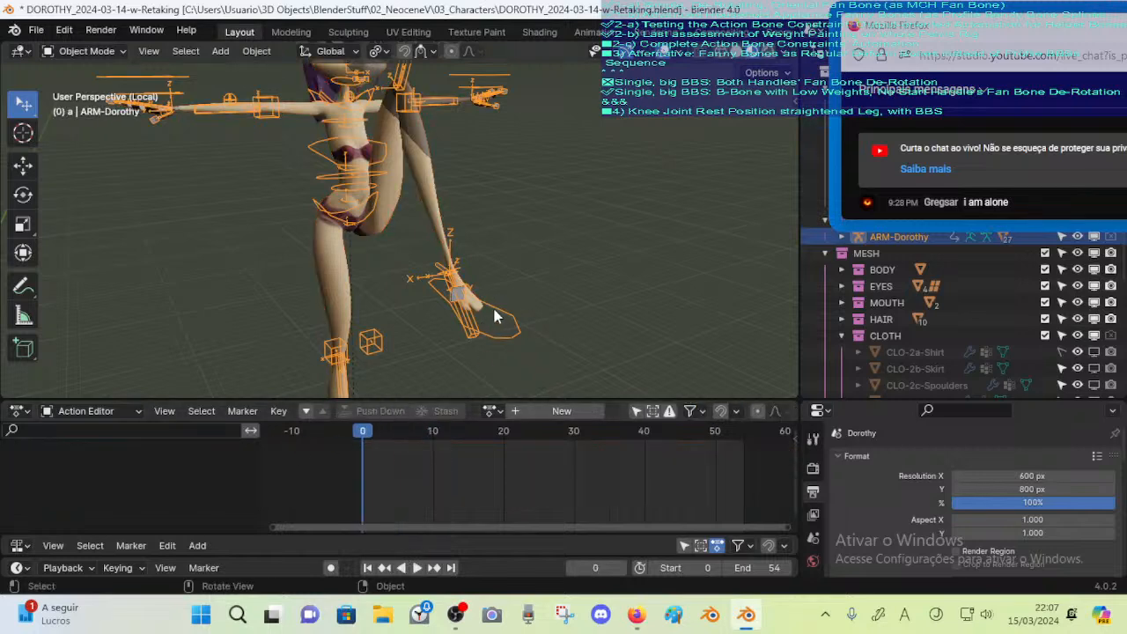
key(ctrl+Tab)
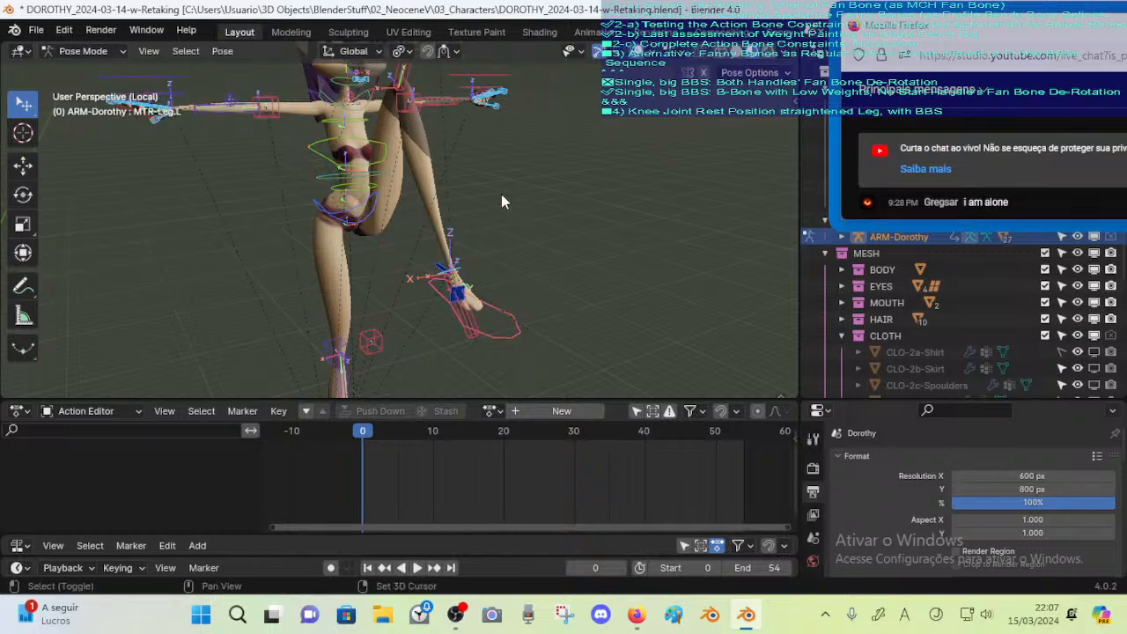
Show the New:Fan+ProfileBBS, New:Leverages and New:BigBBS bone collections and hide ALL-CONTROL-RIG
middle_drag(501, 201, 501, 219)
key(n)
click(642, 160)
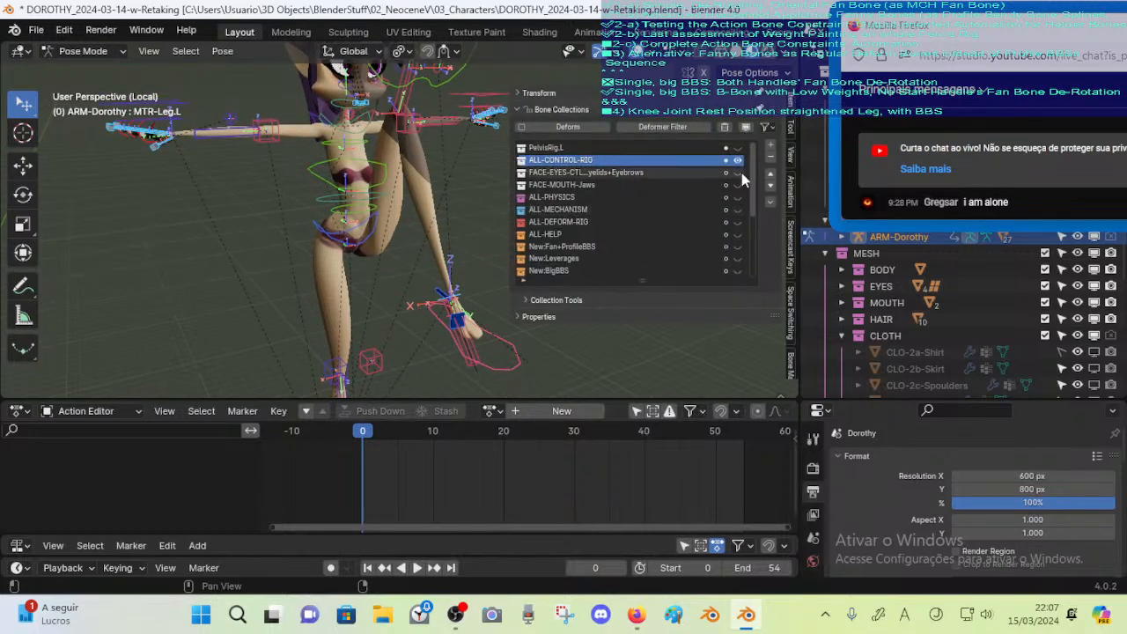
click(738, 247)
click(738, 257)
click(738, 270)
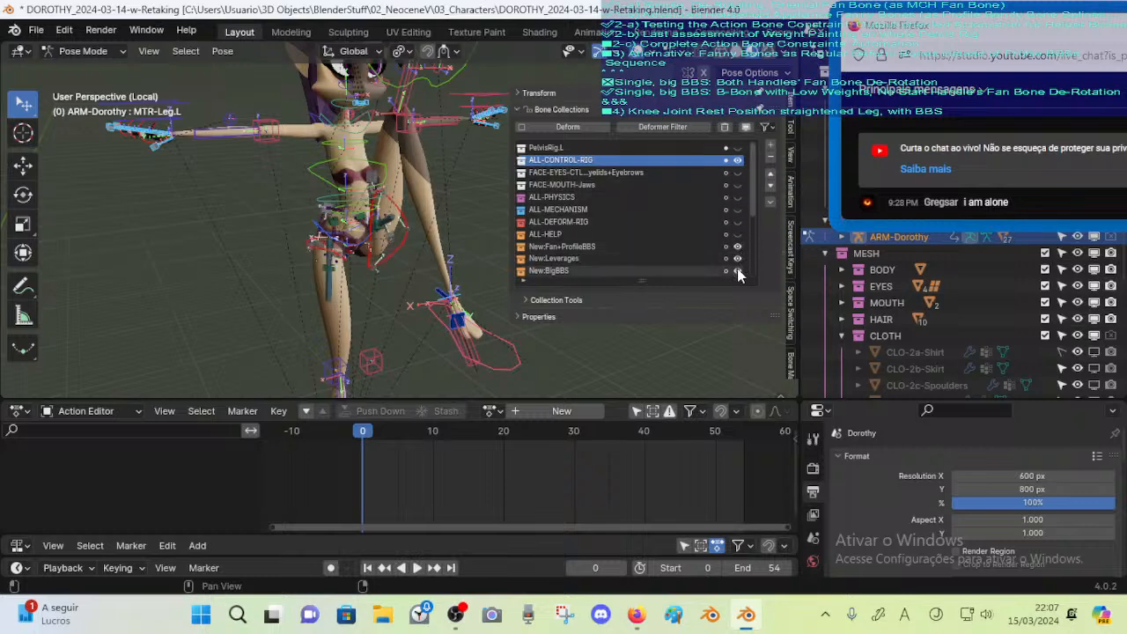
click(738, 160)
key(n)
Select the CTL-Leverage-Buttocks.L bone and extend the selection to its grouped leverage bones around the pelvis
scroll(436, 232, up, 3)
middle_drag(435, 230, 370, 257)
click(364, 255)
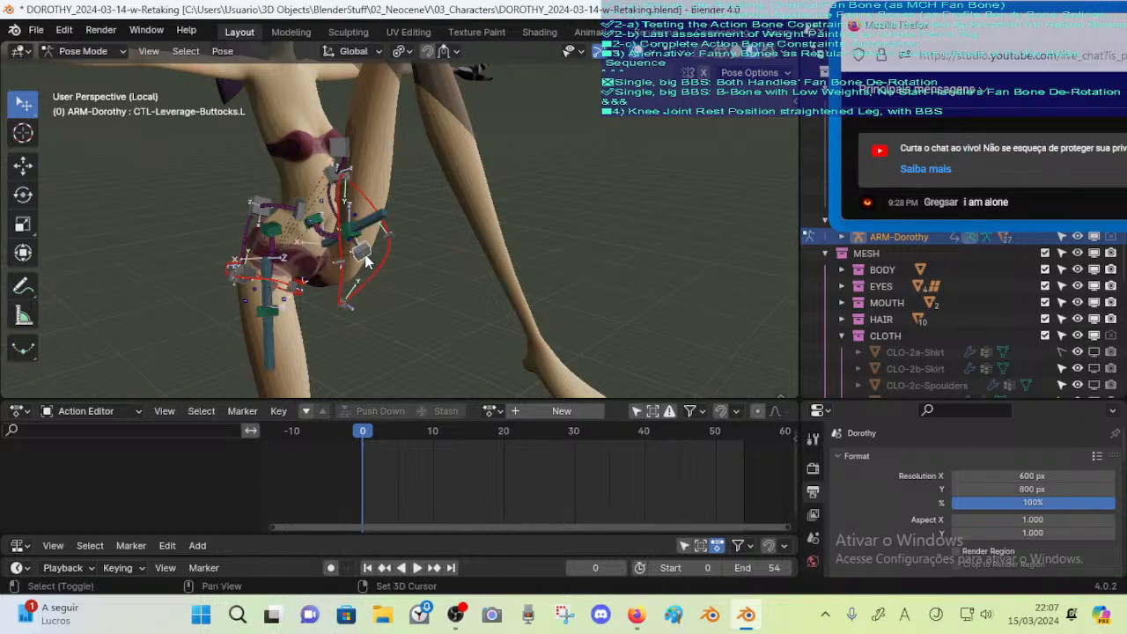
key(shift+g)
click(365, 234)
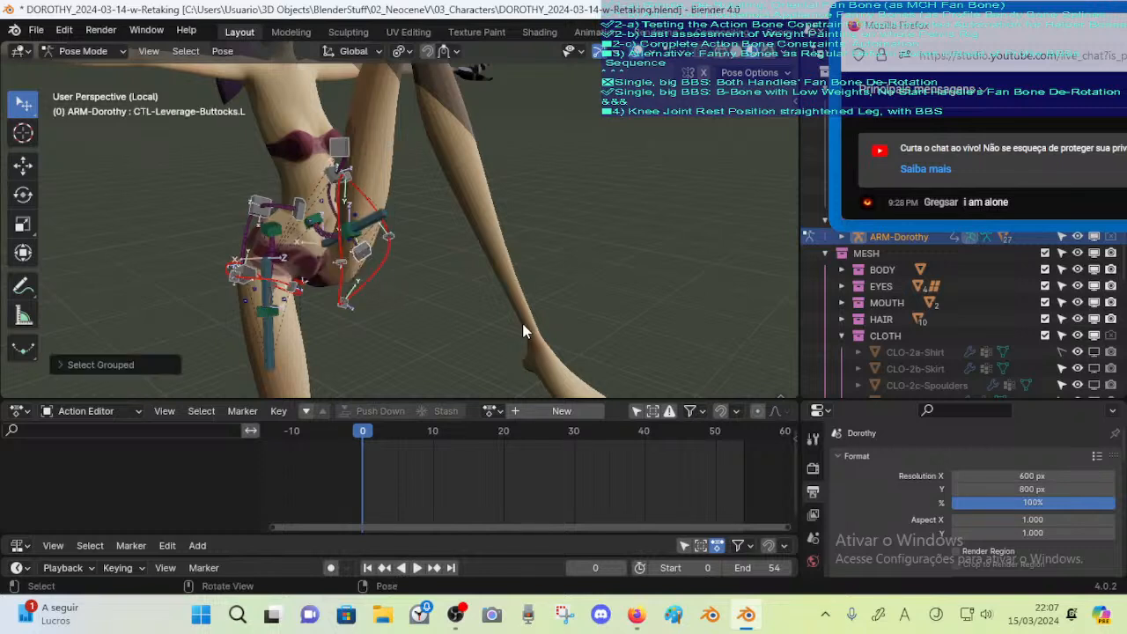
Disable the Action-Pelvis.L, Bk-Bending and Side-Out-Bending action constraints on all the selected leverage bones
drag(867, 401, 868, 317)
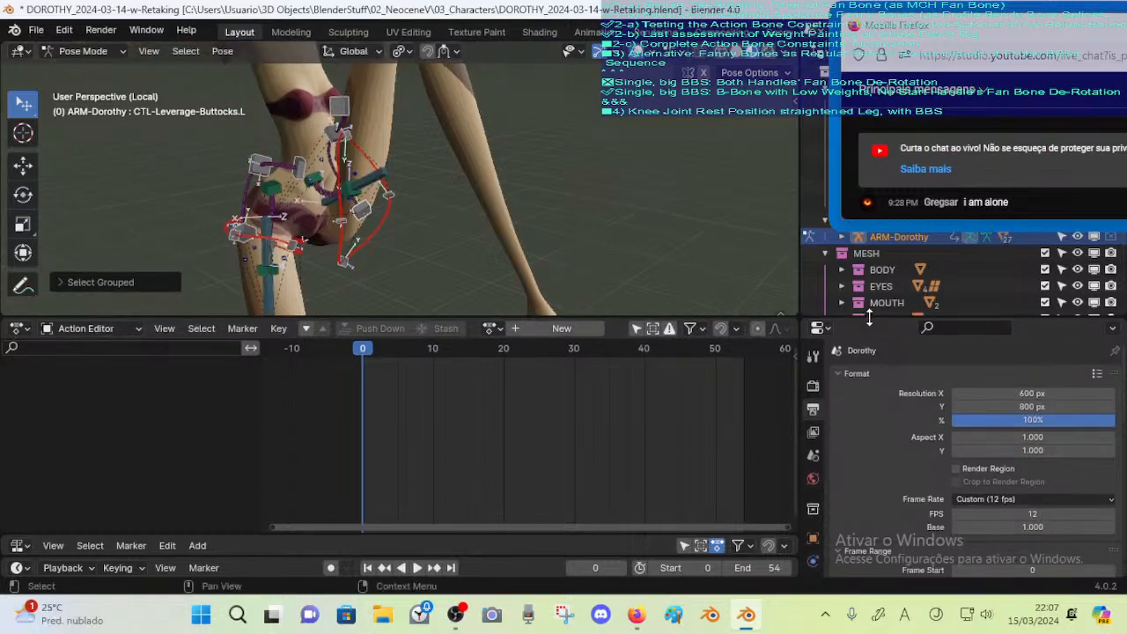
scroll(813, 458, down, 5)
click(813, 528)
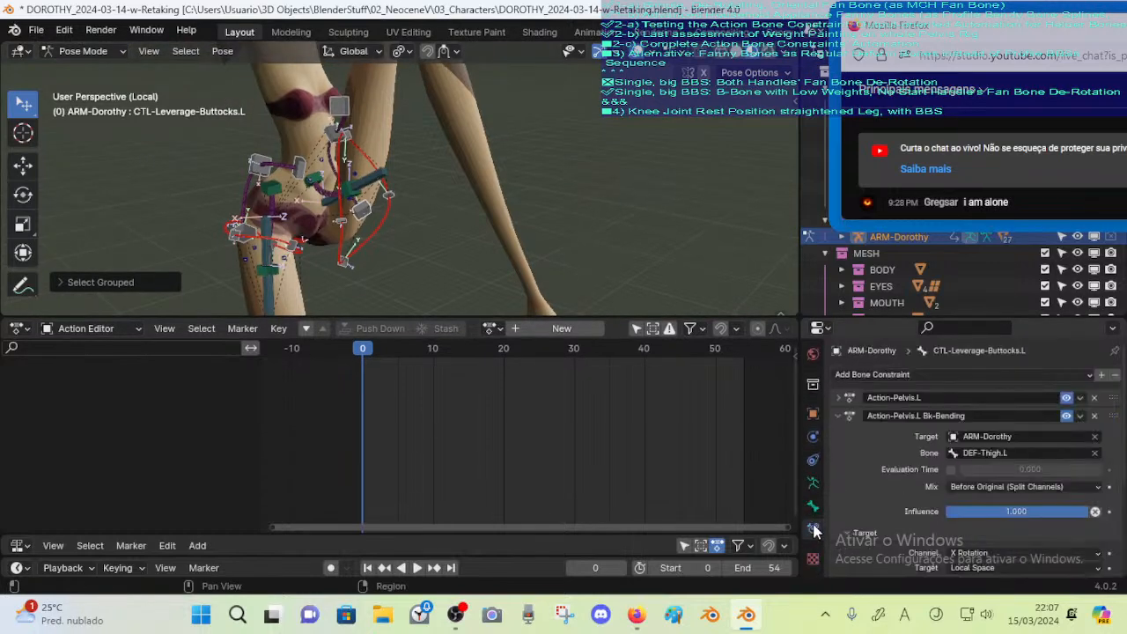
click(839, 416)
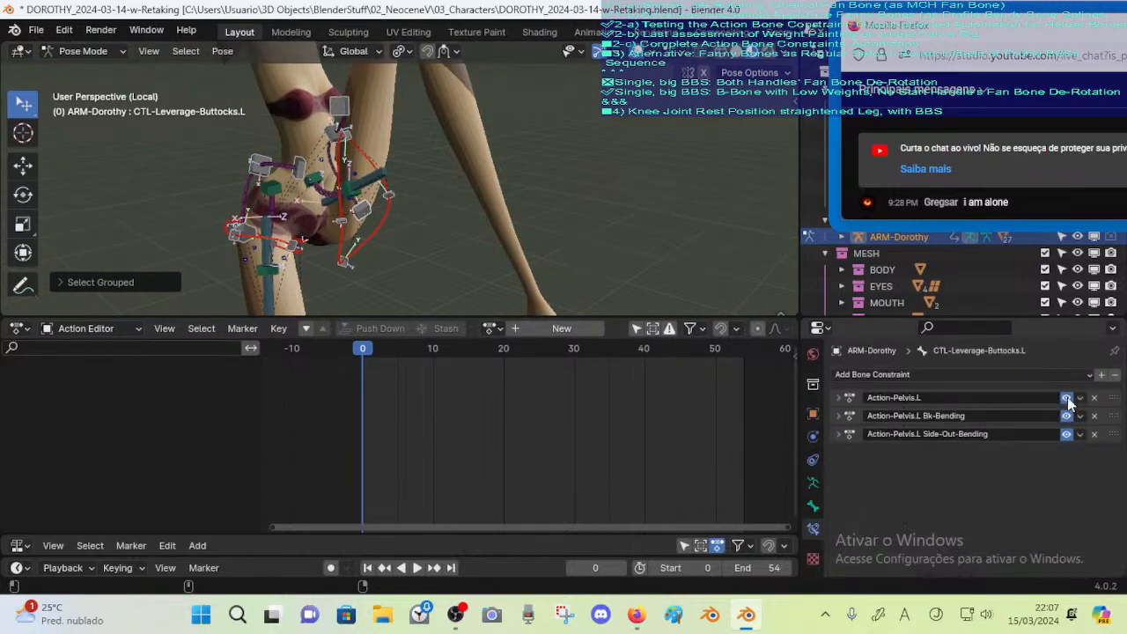
drag(1067, 397, 1068, 440)
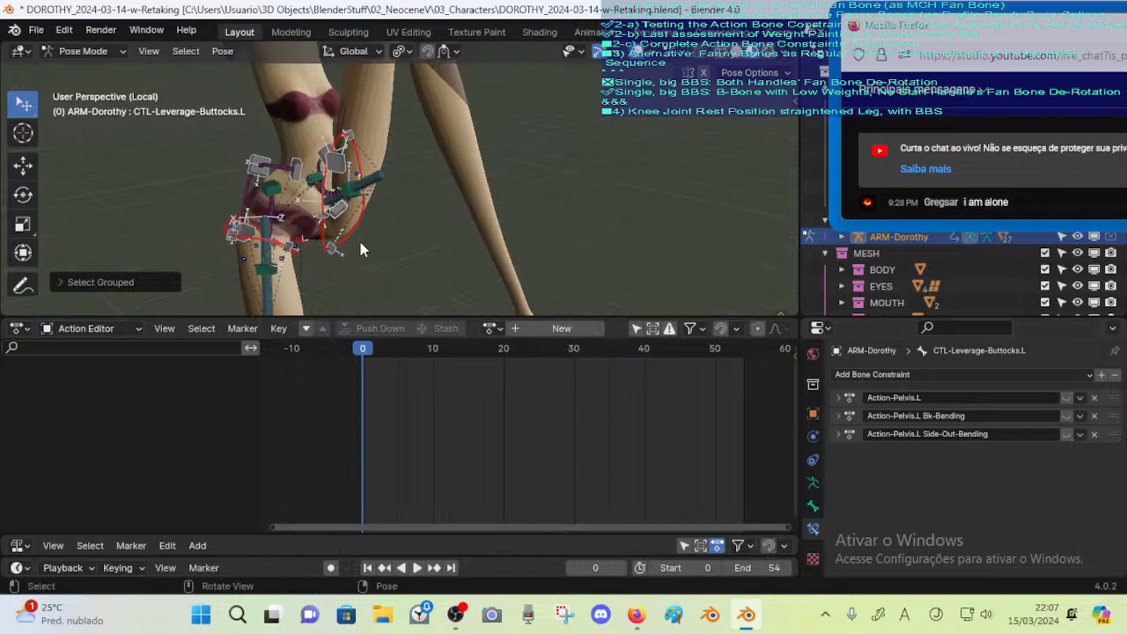
Check the Action-Pelvis.L constraint on CTL-Leverage-Belly.R and DEF-Leverage-Hips.R, collapsing its settings
click(297, 163)
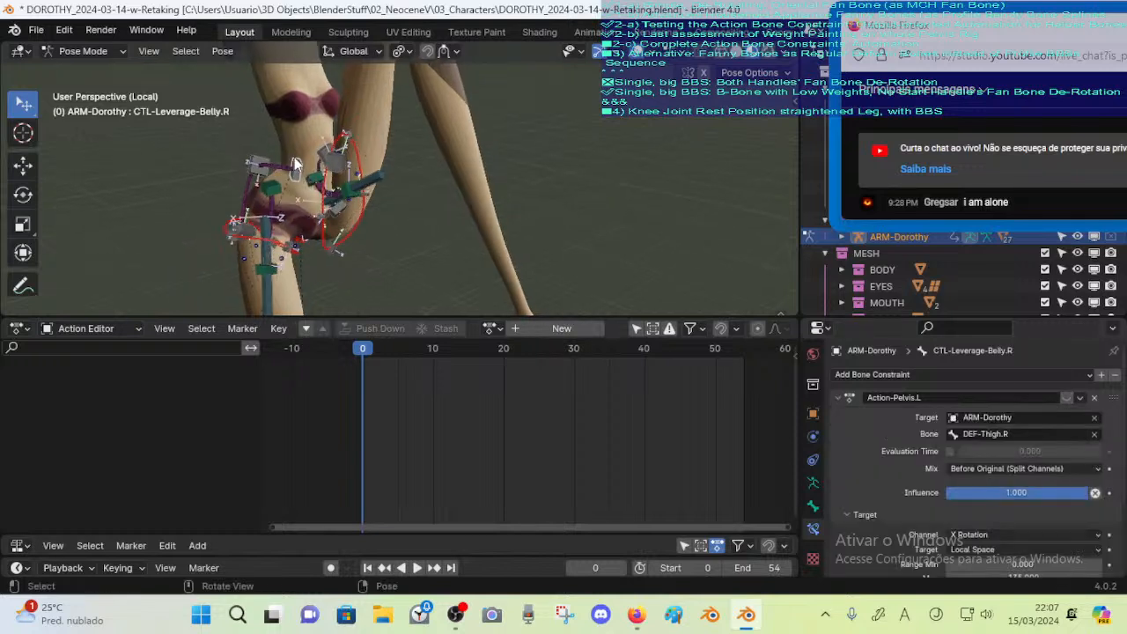
click(837, 397)
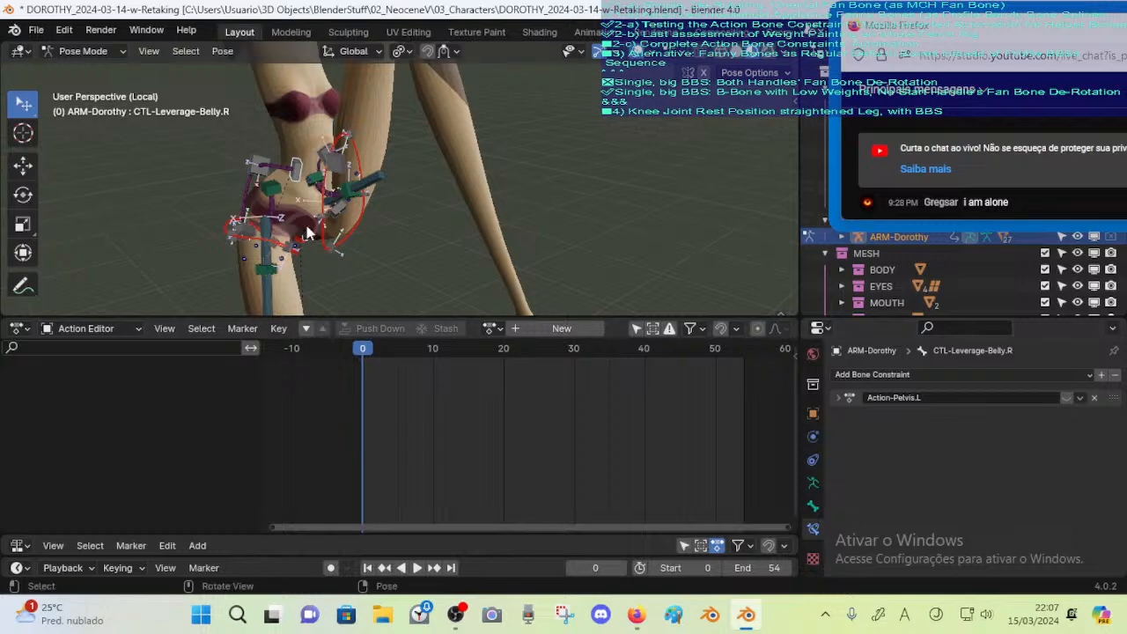
click(258, 161)
click(837, 397)
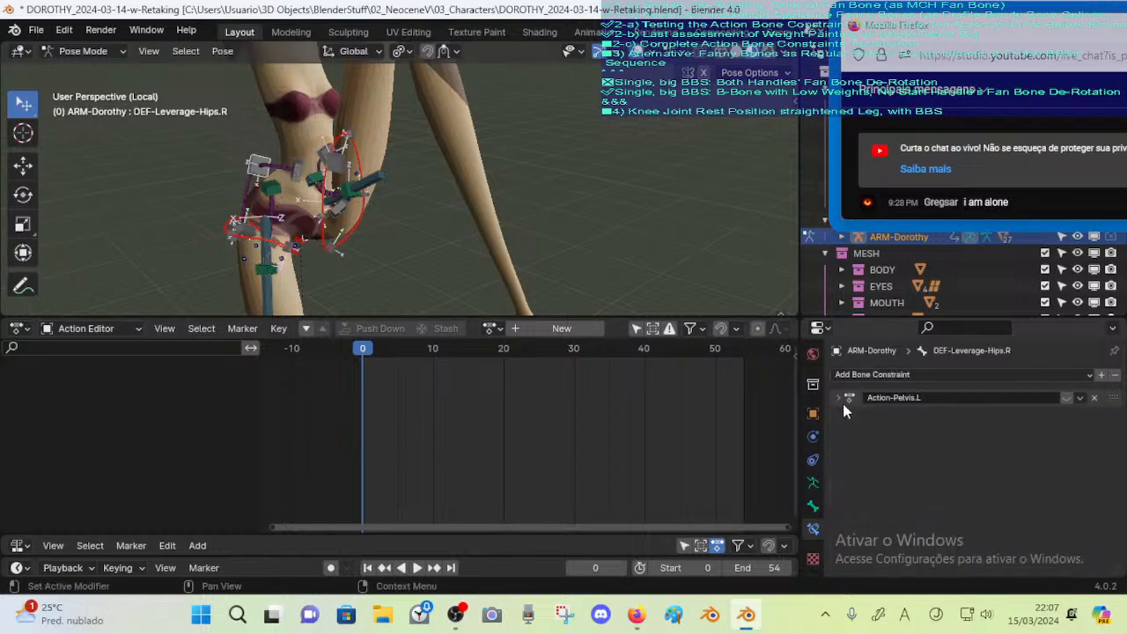
Inspect the Copy Rotation constraints on the CTL-Hips.R.002 and FAN-Thigh.R bones
middle_drag(291, 211, 369, 252)
click(270, 182)
scroll(272, 198, up, 2)
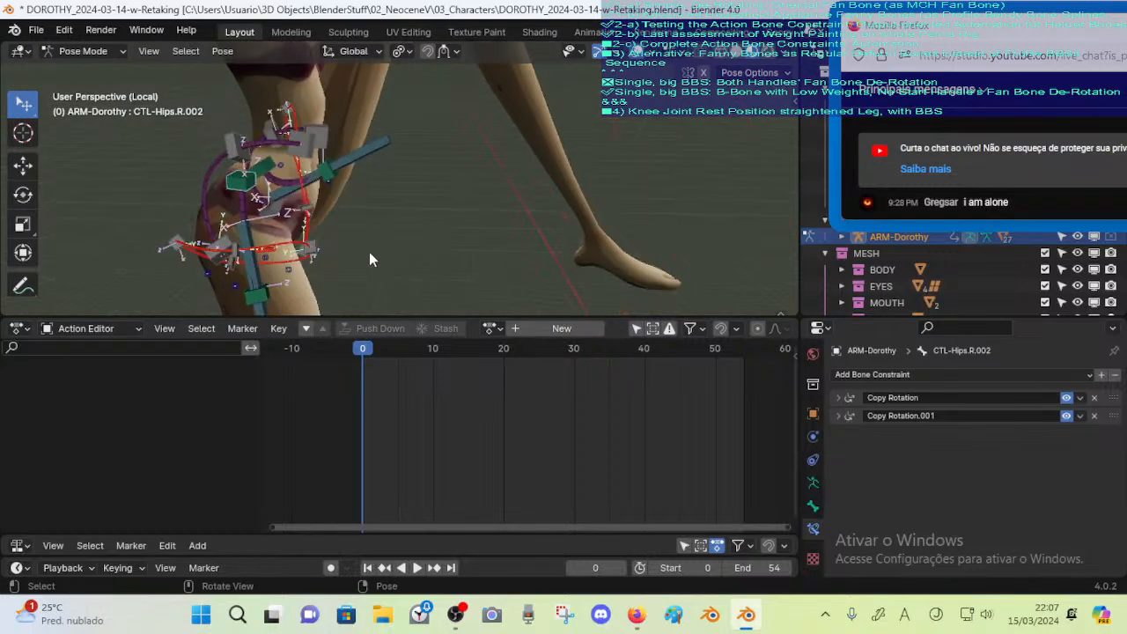
drag(287, 296, 287, 291)
drag(322, 258, 325, 343)
click(250, 279)
shift+middle_drag(328, 275, 355, 241)
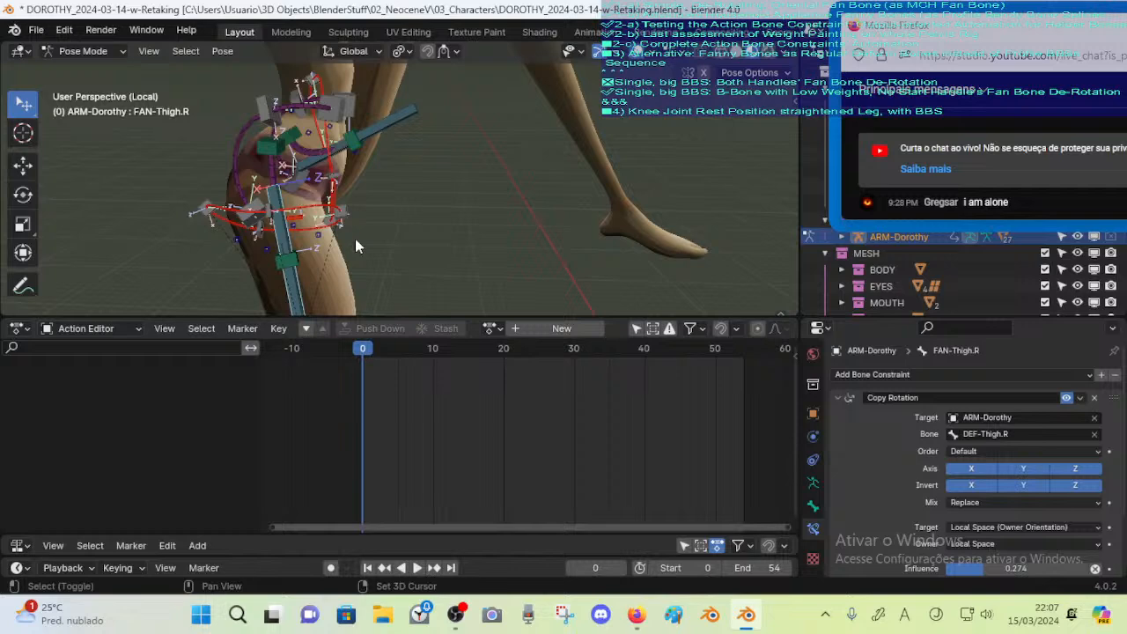
click(859, 401)
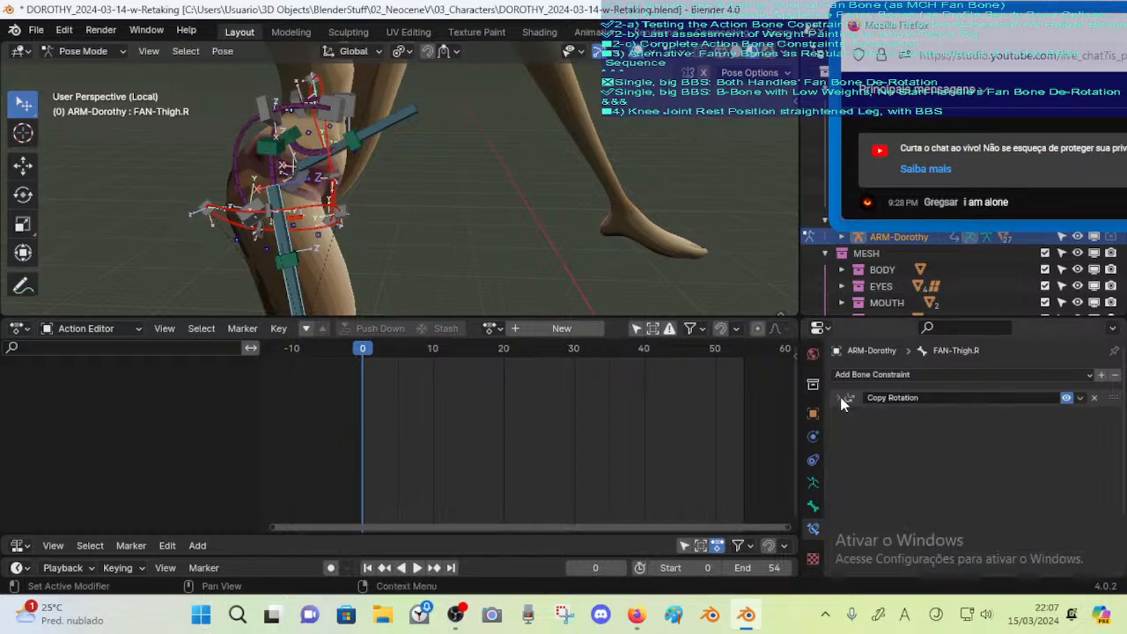
Check the constraints of MAP-Thigh-Outside.R, CTL-Fanny-Pelvis-Bk.R and CTL-Leverage-Buttocks.R around the right thigh
click(343, 209)
middle_drag(344, 210, 281, 223)
click(357, 221)
click(280, 220)
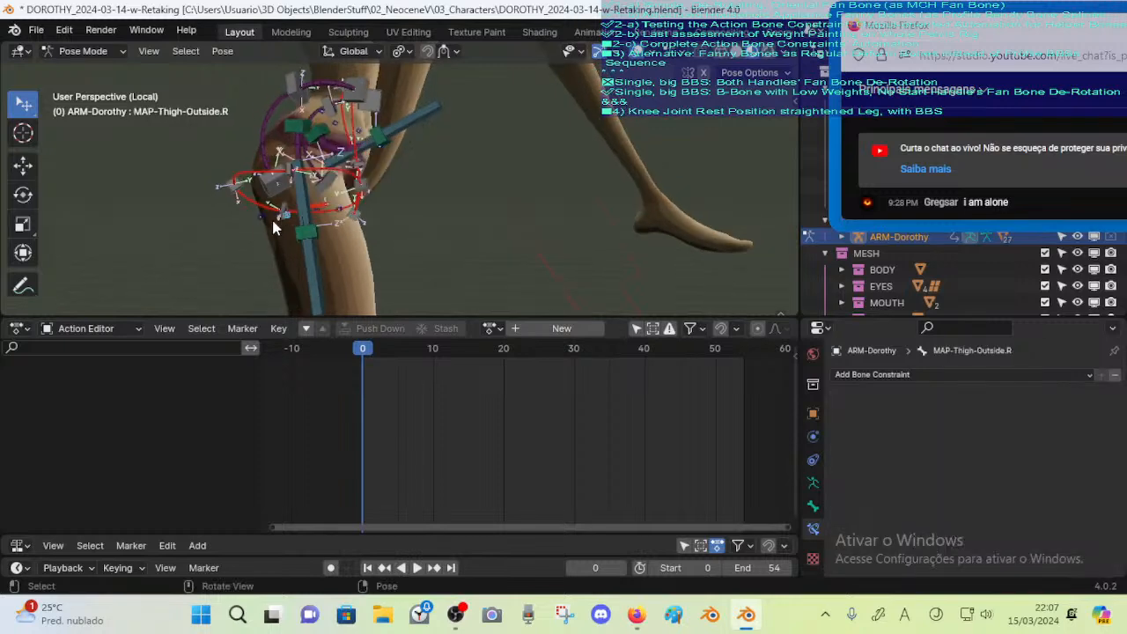
click(276, 228)
click(259, 184)
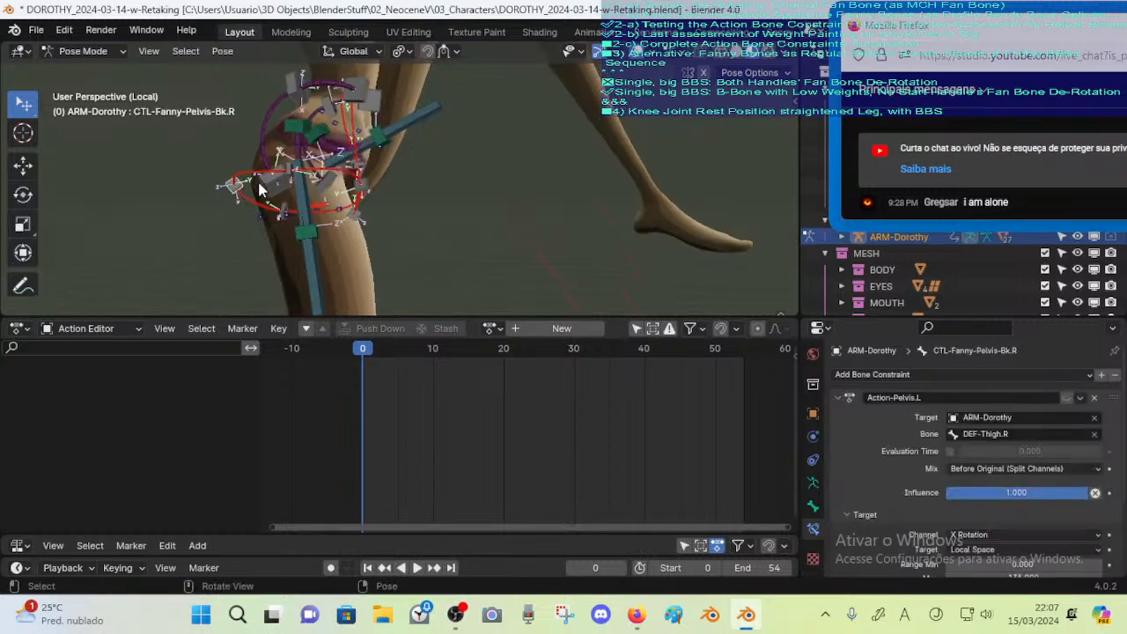
click(281, 192)
Check the Action-Pelvis.L constraint on the right hip and belly leverage bones, CTL-Fanny-Pelvis-Ft.R and CTL-Fanny-Pelvis-In.R
middle_drag(513, 185, 429, 220)
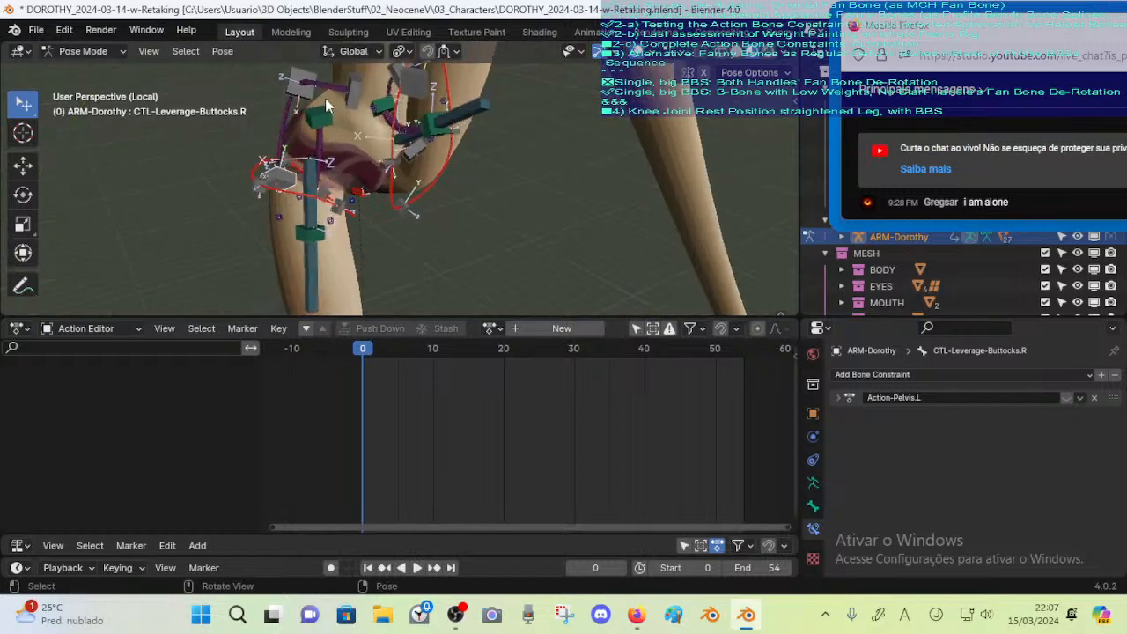
click(302, 85)
click(358, 95)
scroll(346, 131, up, 2)
middle_drag(344, 133, 329, 141)
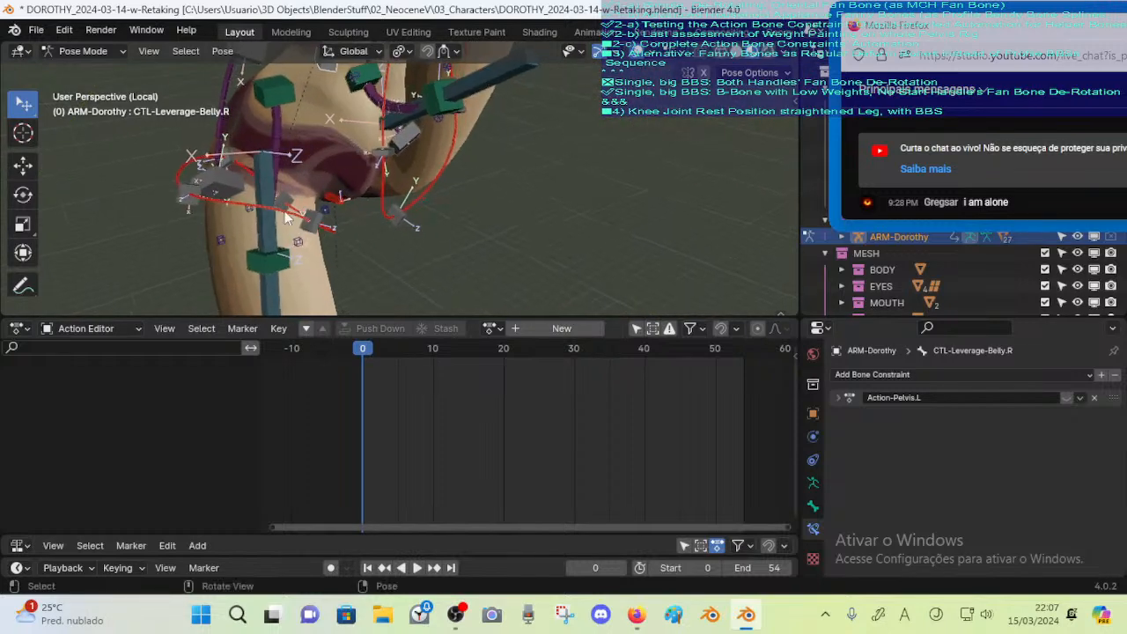
click(309, 230)
click(838, 397)
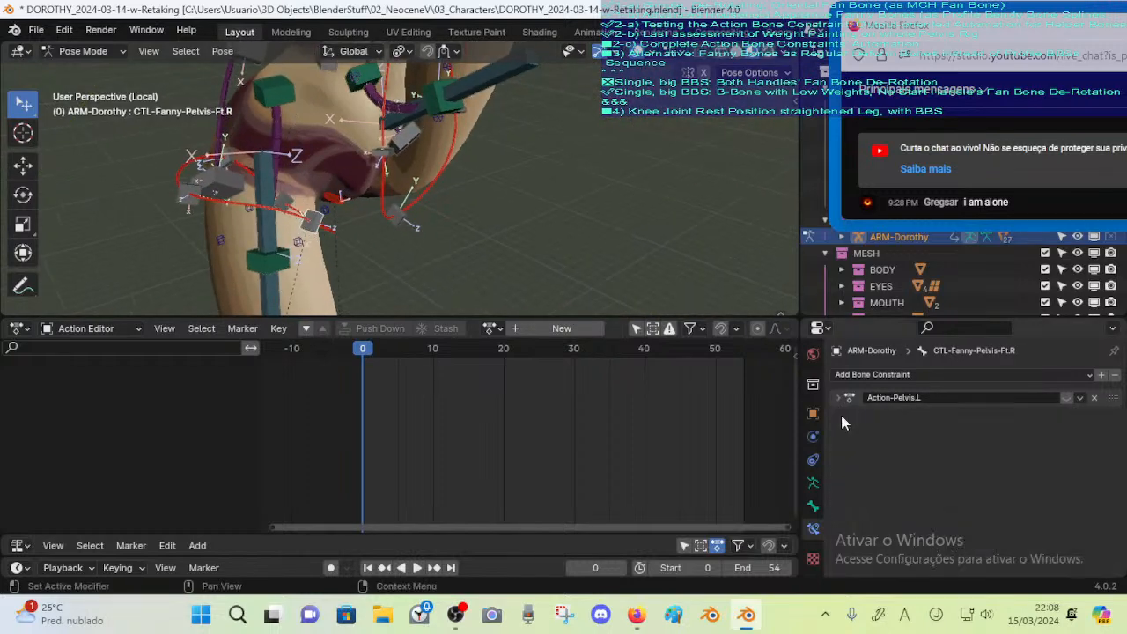
click(838, 397)
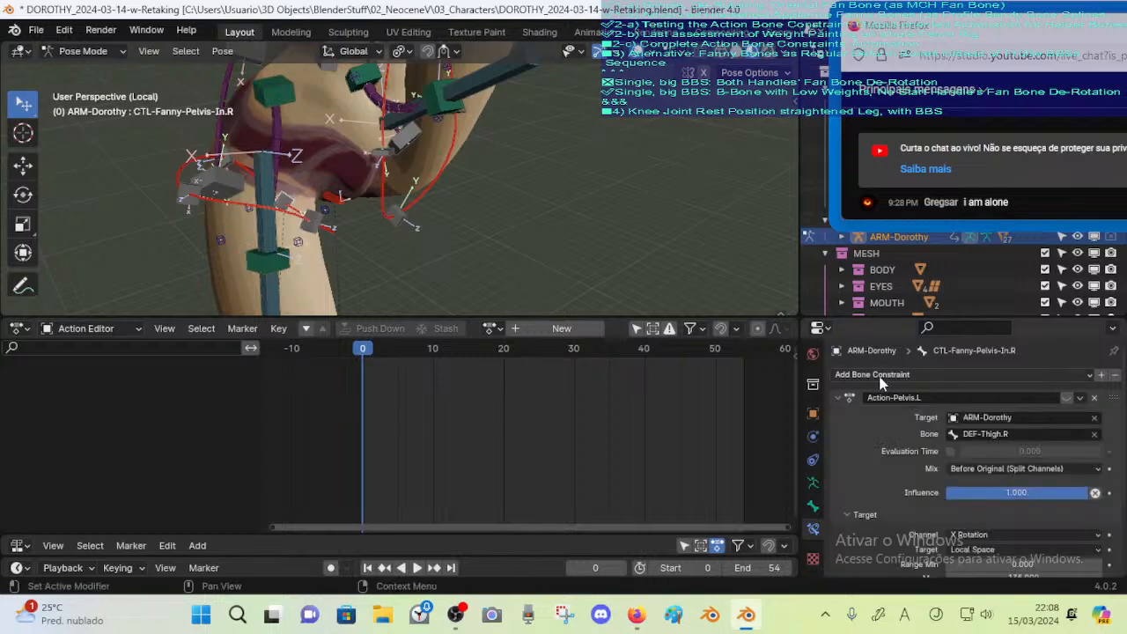
click(838, 397)
Inspect the constraints of DEF-FannyPelvis-Ft-Out.R, CTL-Fanny-Pelvis-Out.R and the right back pelvis control, collapsing their settings
click(198, 223)
middle_drag(198, 223, 257, 218)
click(267, 208)
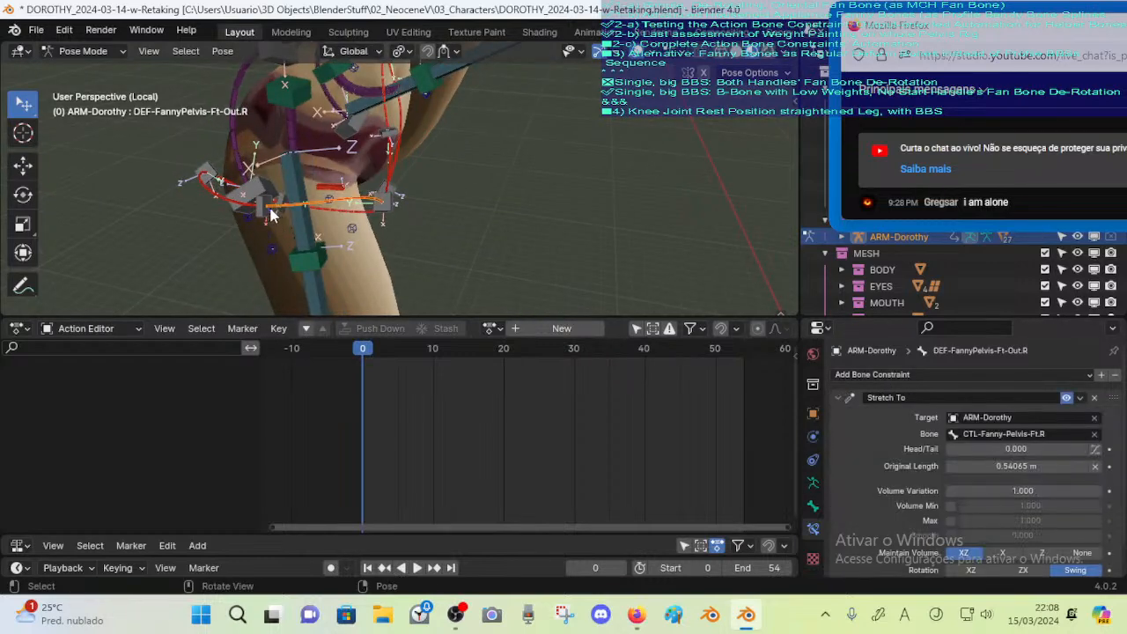
click(838, 400)
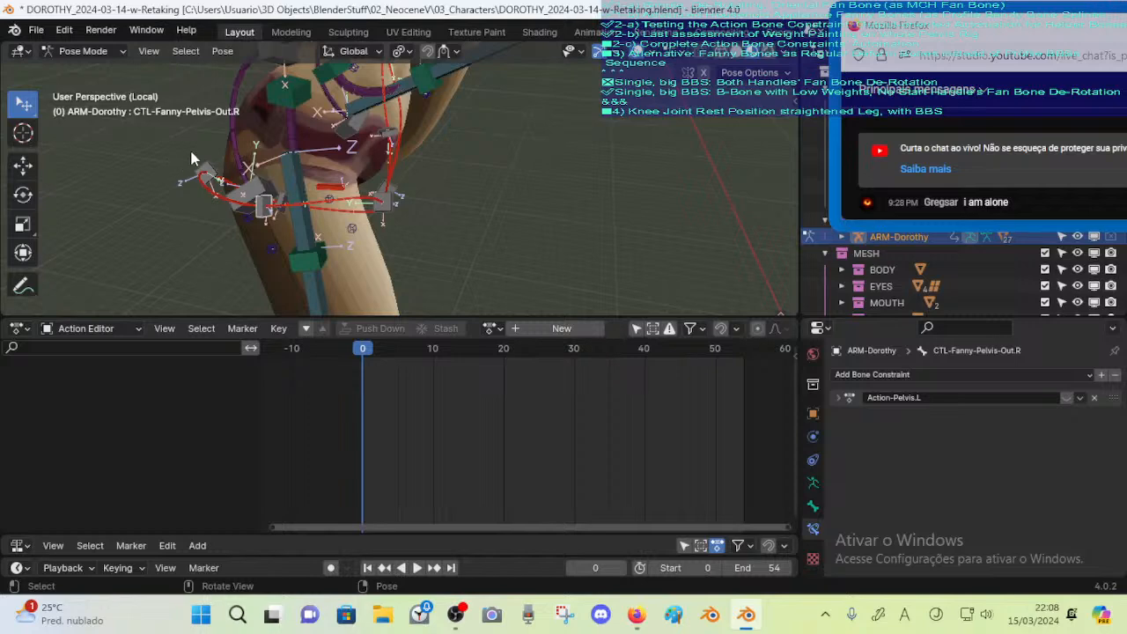
click(211, 168)
click(839, 396)
Check the action constraints on CTL-Fanny-Pelvis-Bk.L and the left inner pelvis control, collapsing their settings
middle_drag(493, 251, 283, 243)
click(294, 250)
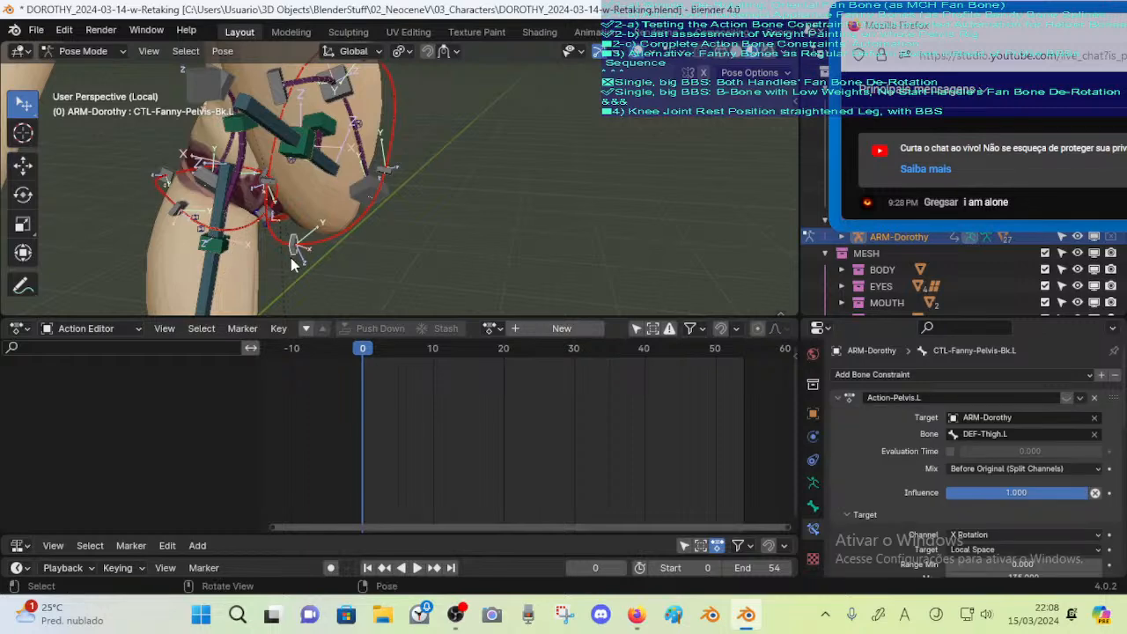
click(841, 398)
click(839, 416)
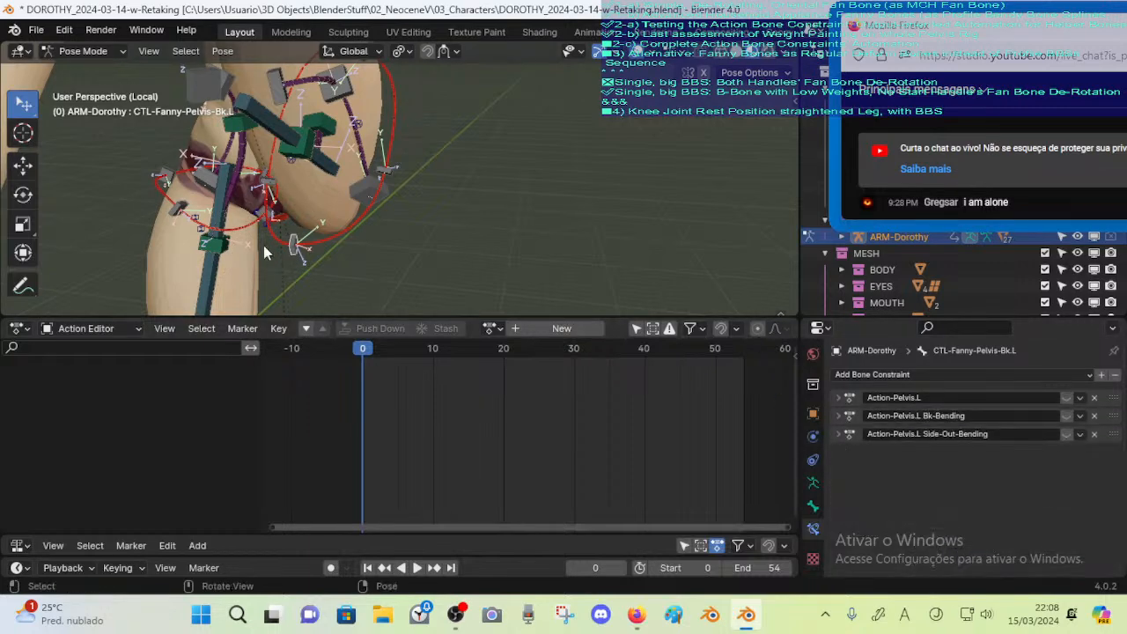
click(271, 189)
click(839, 399)
Disable the Action-Pelvis.L Ft-Bending constraint on CTL-Fanny-Pelvis-Ft.L and compare the bone's shape with it on and off
middle_drag(323, 111, 320, 142)
click(330, 155)
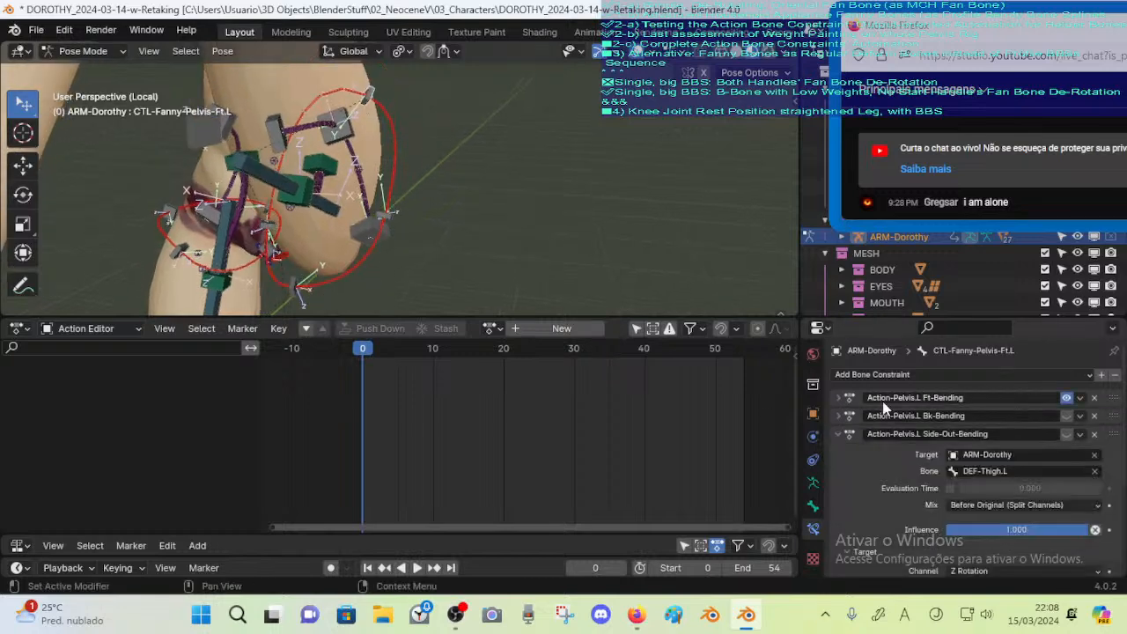
click(839, 396)
click(839, 396)
click(1066, 398)
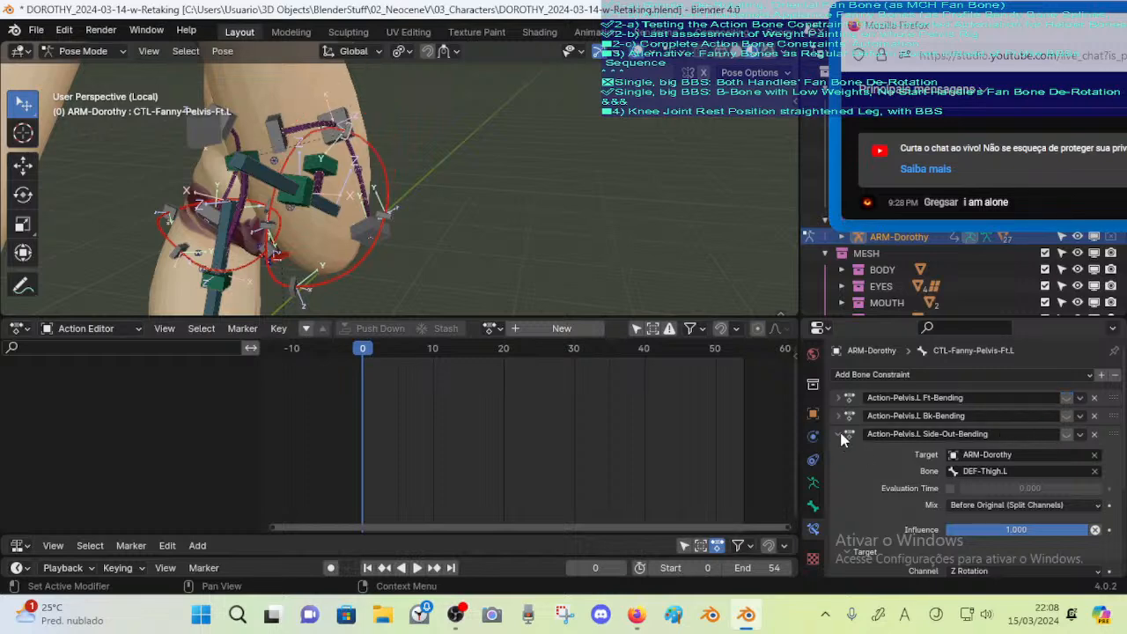
click(840, 434)
click(1066, 398)
click(1067, 398)
middle_drag(456, 200, 470, 201)
Check the action constraints on DEF-Leverage-Hips.L, CTL-Fanny-Pelvis-Ft.L, CTL-Leverage-Belly.L and CTL-Leverage-Buttocks.L
click(340, 118)
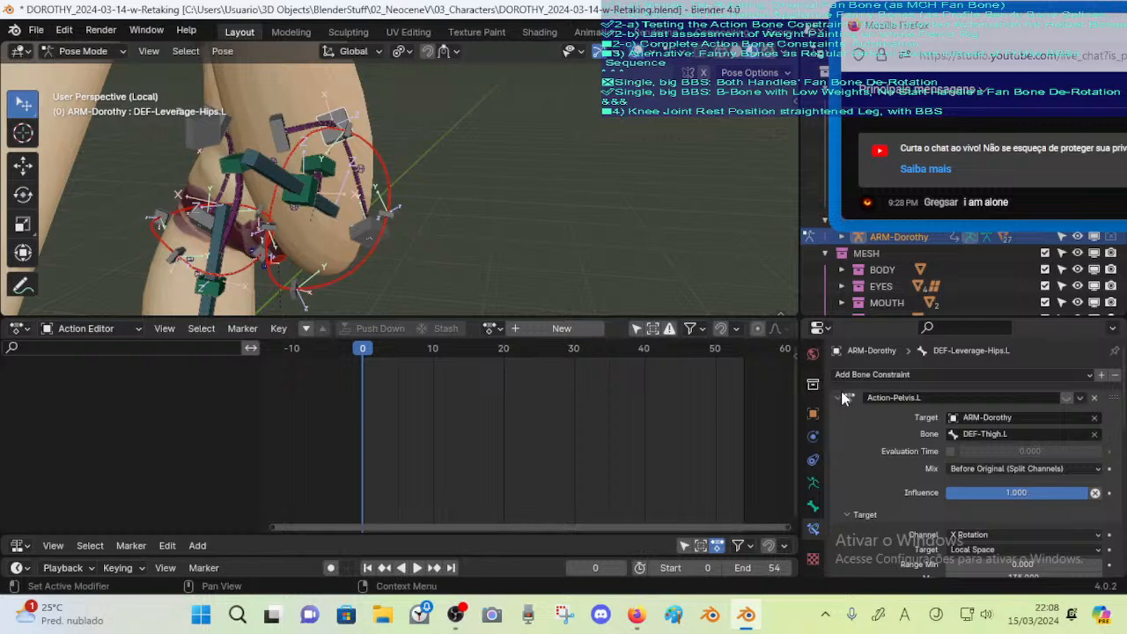
click(840, 398)
click(361, 120)
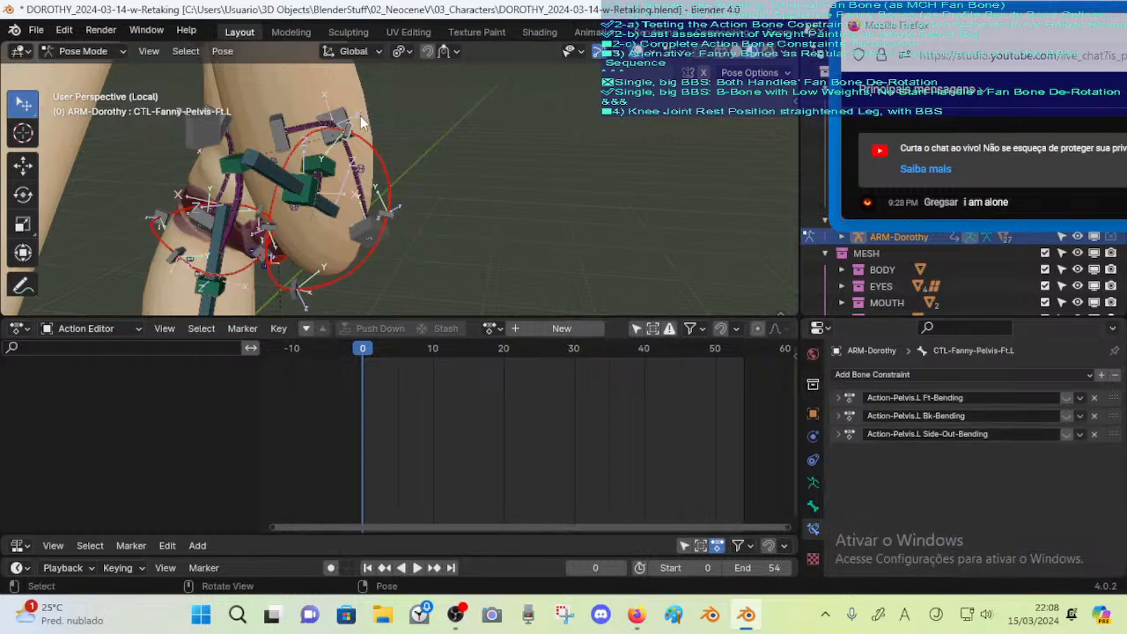
click(281, 117)
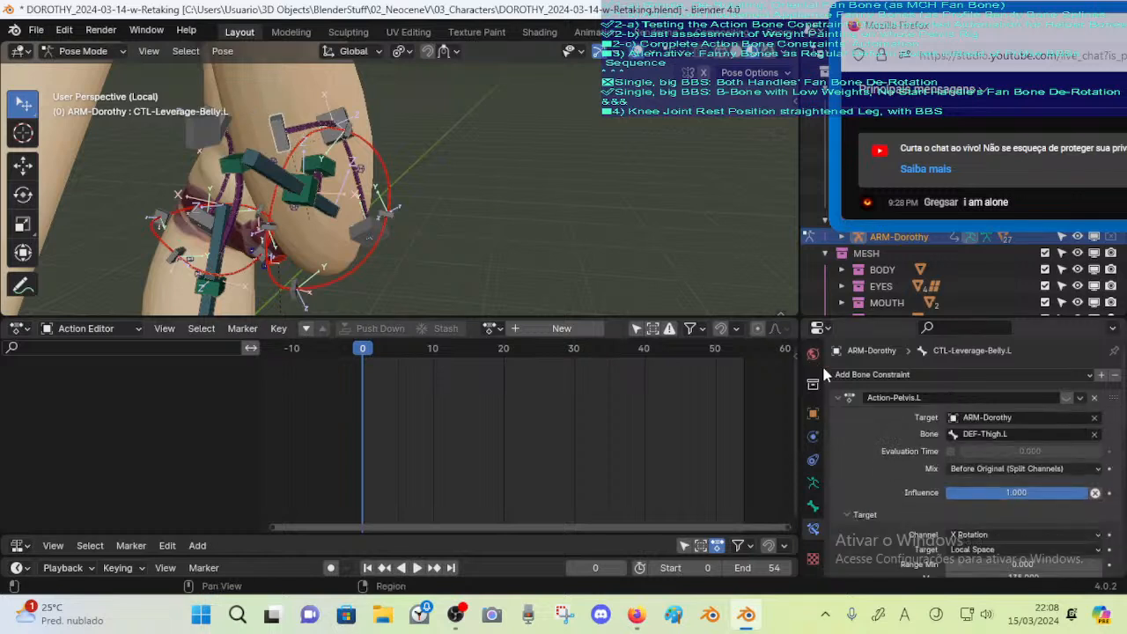
click(837, 397)
click(837, 415)
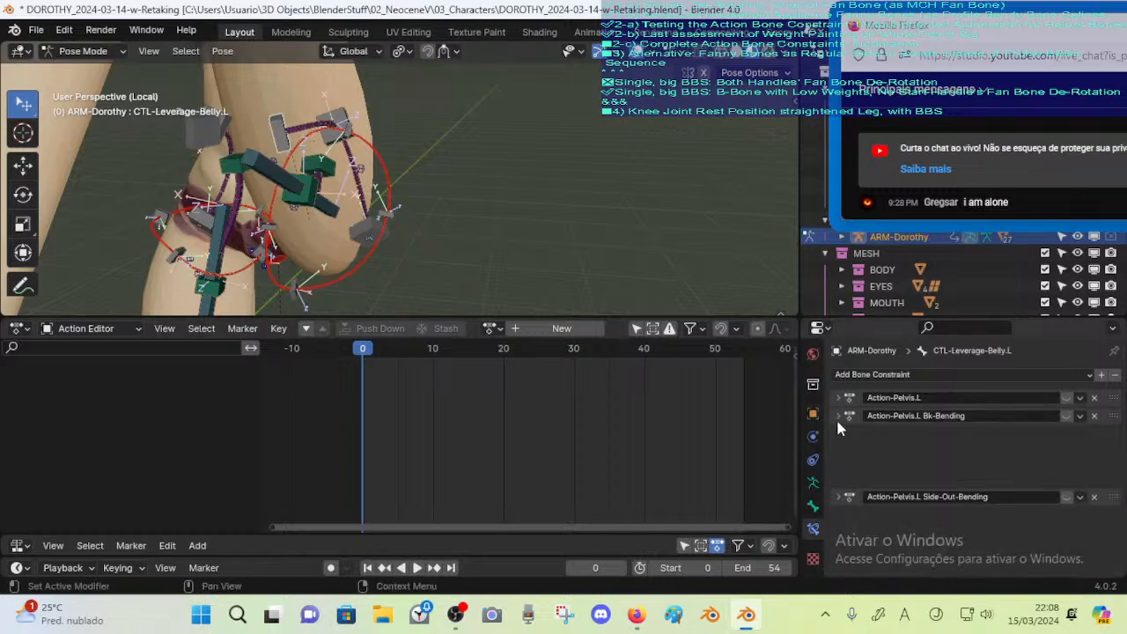
click(351, 105)
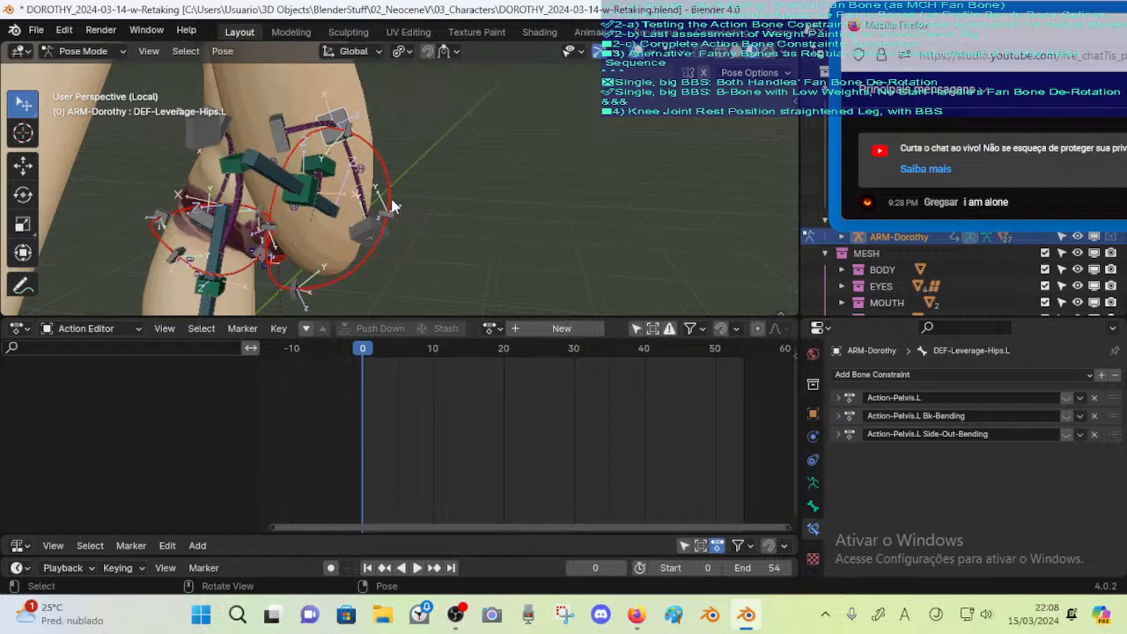
click(354, 232)
Assign the HLP-Pelvis.L action to the Dorothy armature and play it back
middle_drag(291, 194, 475, 185)
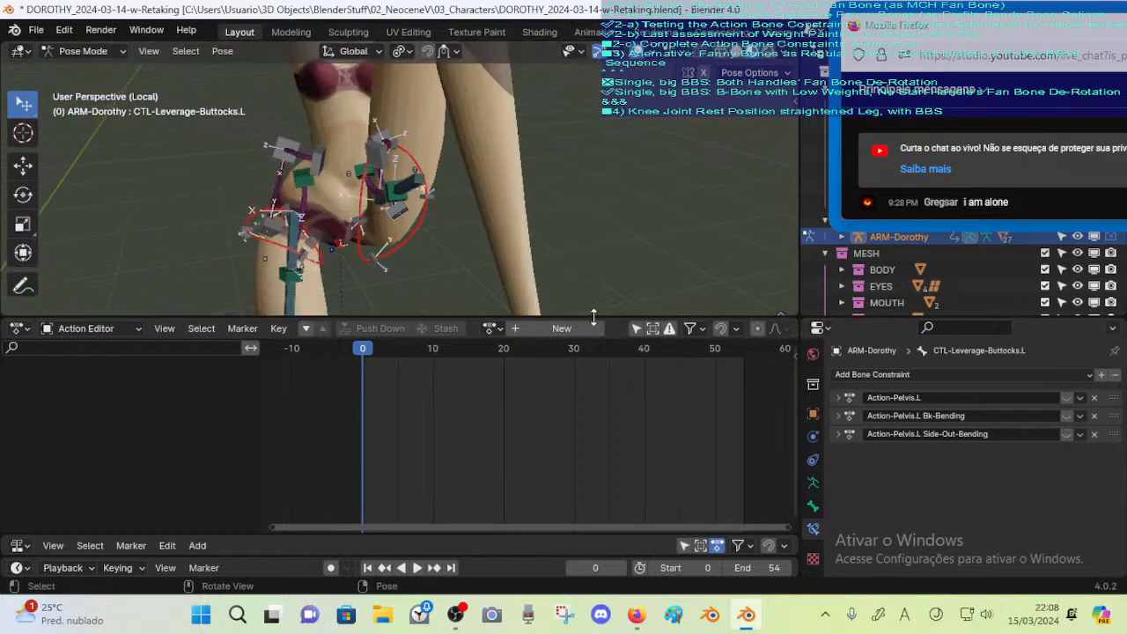
click(497, 329)
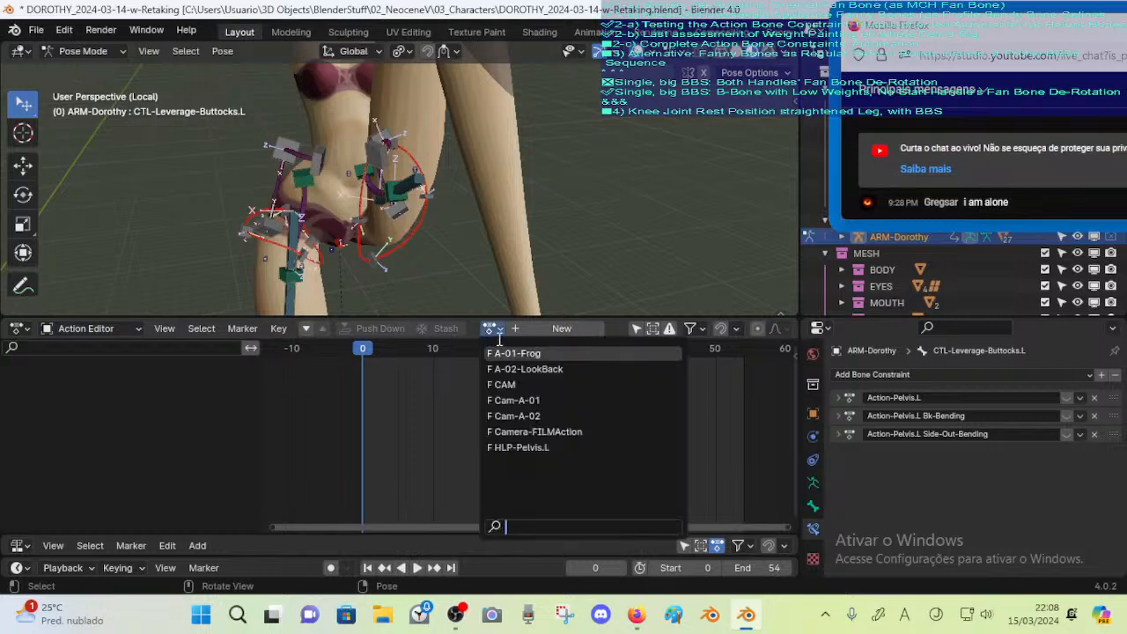
click(529, 448)
key(space)
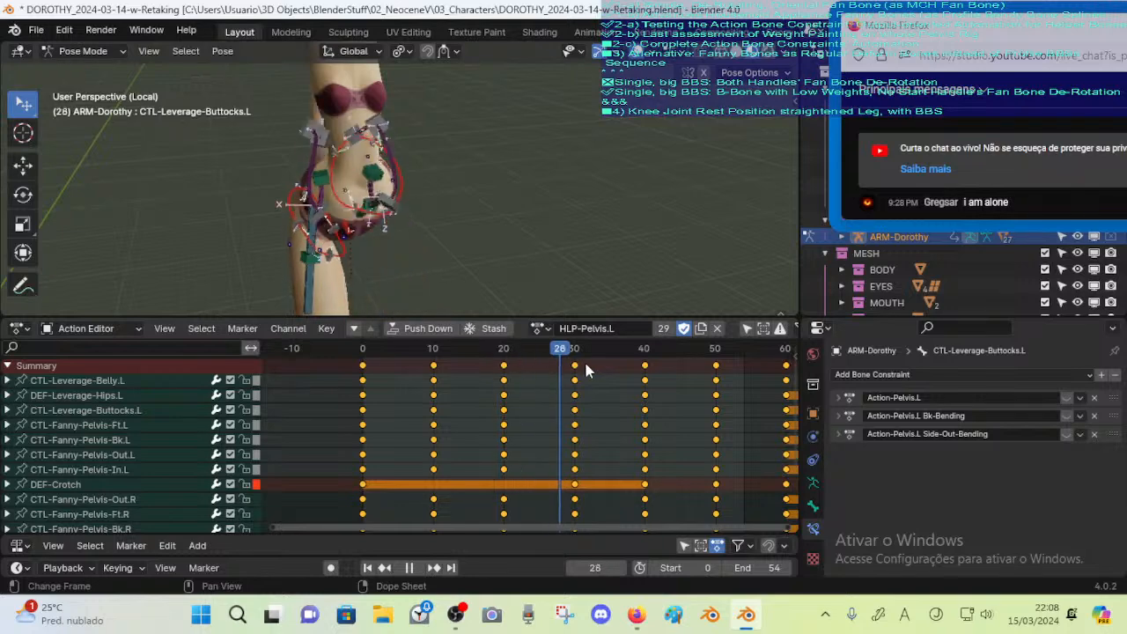
Stop the playback and set the current frame to the raised-leg pose at frame 50
scroll(581, 370, down, 5)
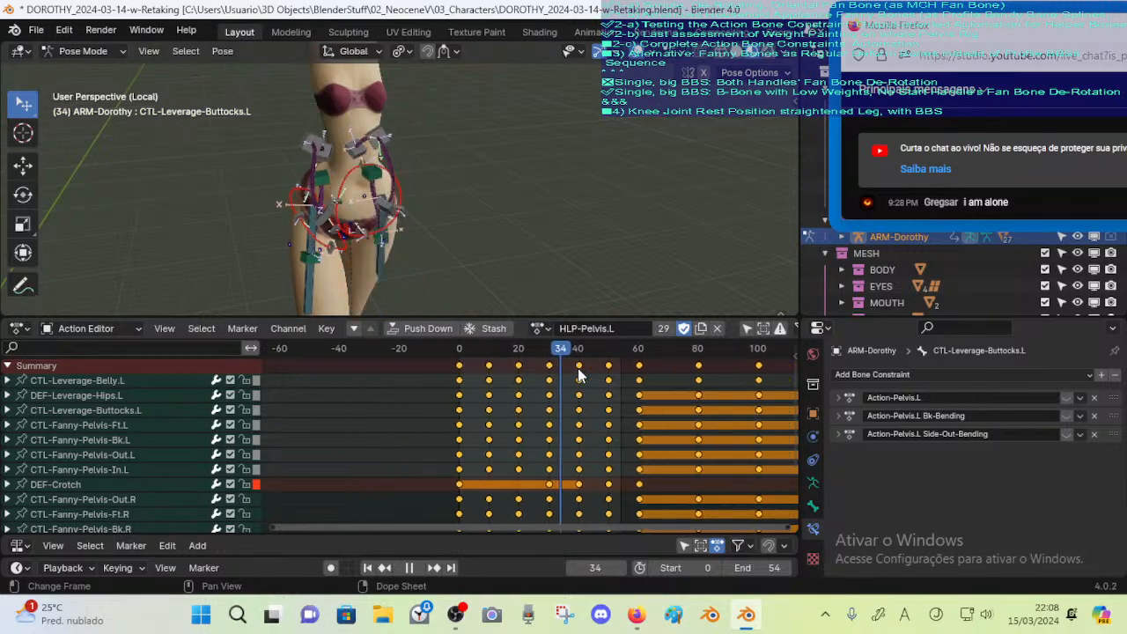
middle_drag(578, 373, 428, 379)
drag(419, 359, 462, 352)
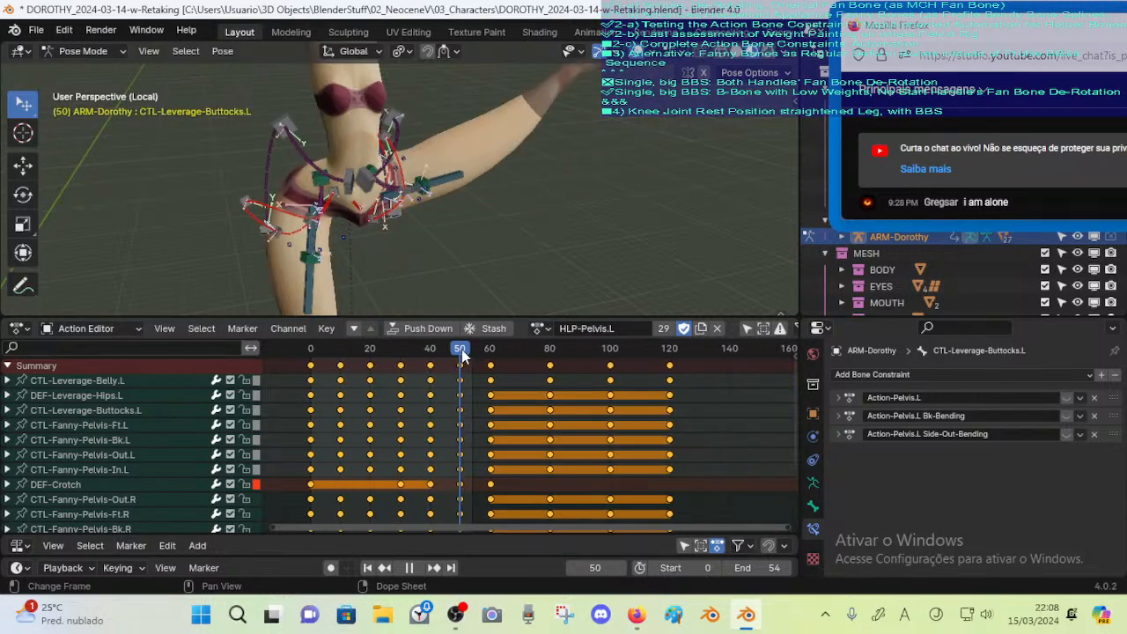
key(Escape)
key(Up)
scroll(324, 220, up, 1)
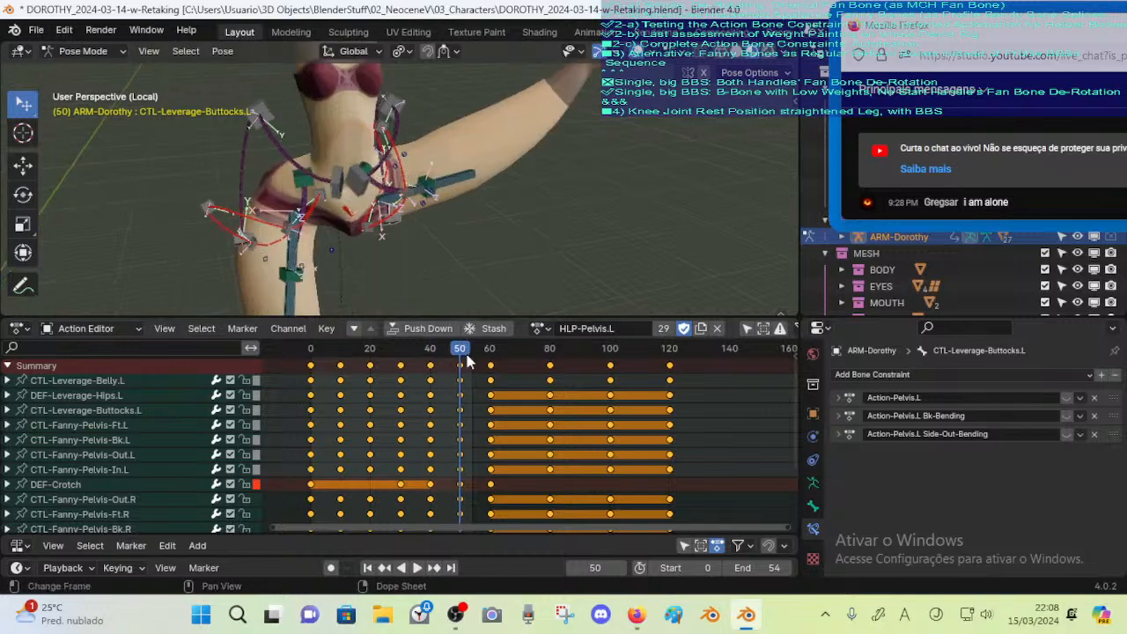
Select the keyframe column at frame 50 and step between neighbouring keyframes, ending on frame 50
click(462, 370)
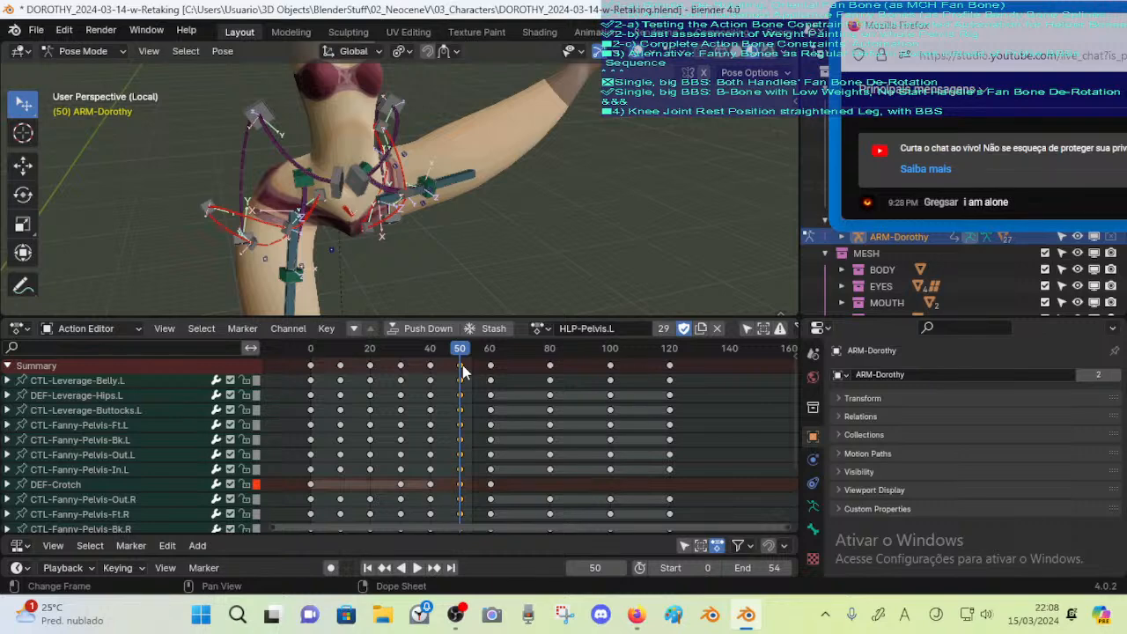
key(Down)
key(Up)
click(463, 363)
key(Down)
key(Up)
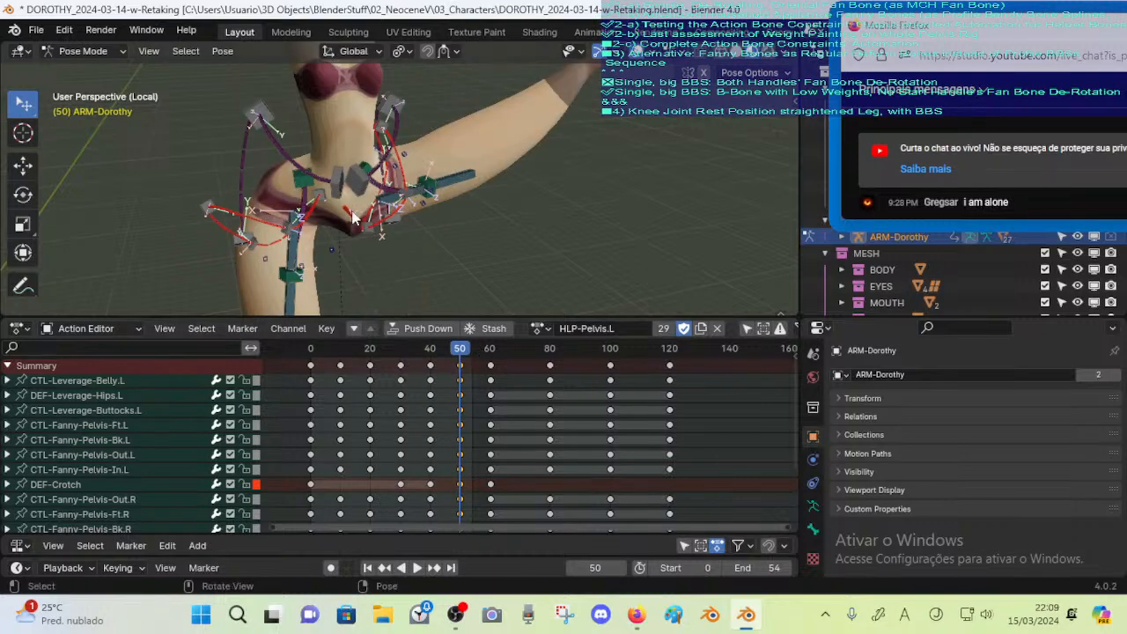
Examine the target bone, range and action frame settings of the Action-Pelvis.L constraint on DEF-Leverage-Hips.R
click(260, 109)
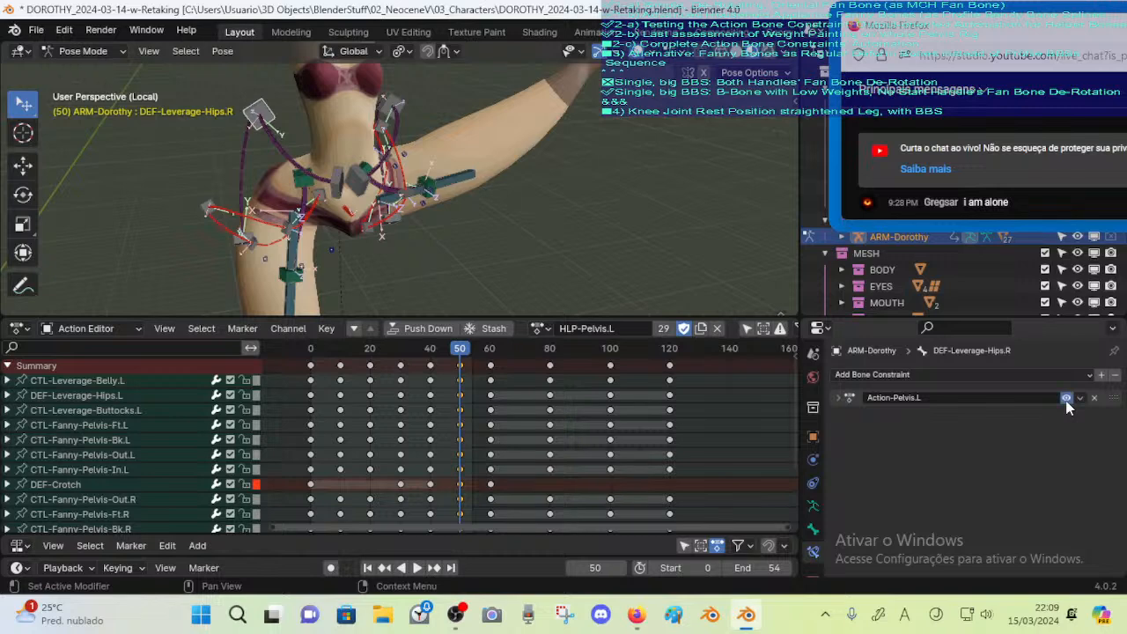
click(841, 402)
scroll(942, 450, down, 4)
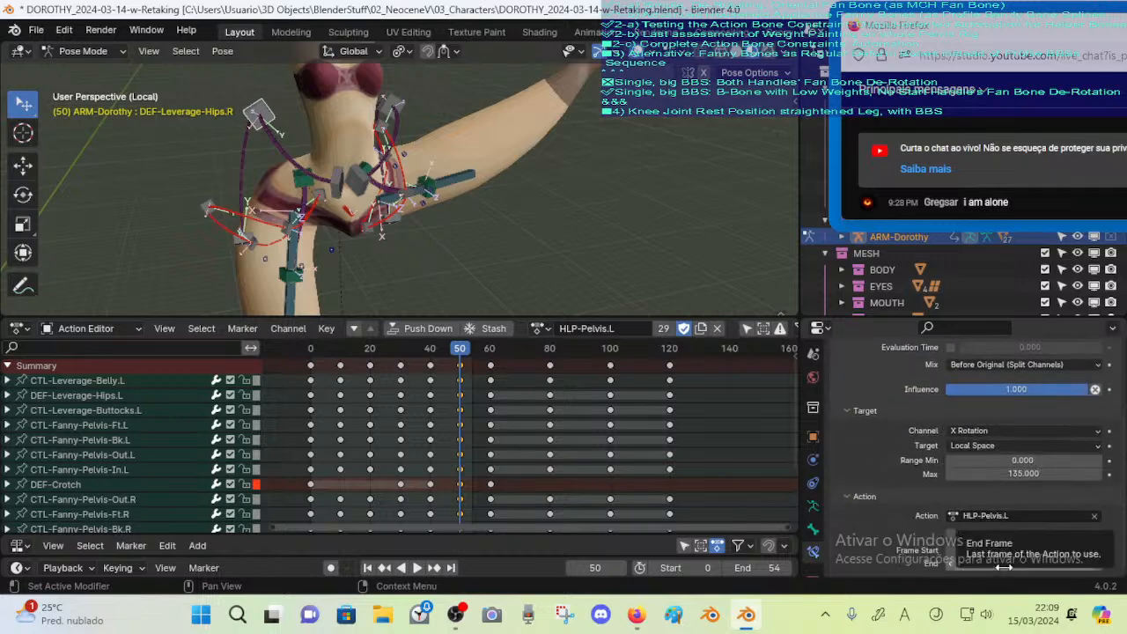
scroll(1021, 520, up, 3)
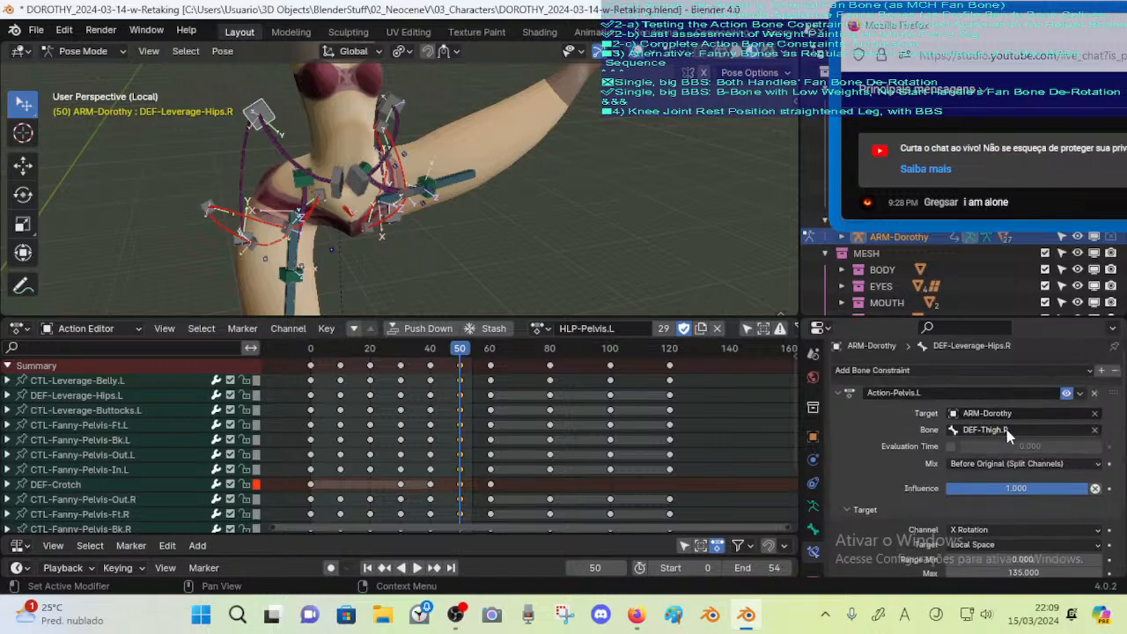
scroll(1008, 436, down, 3)
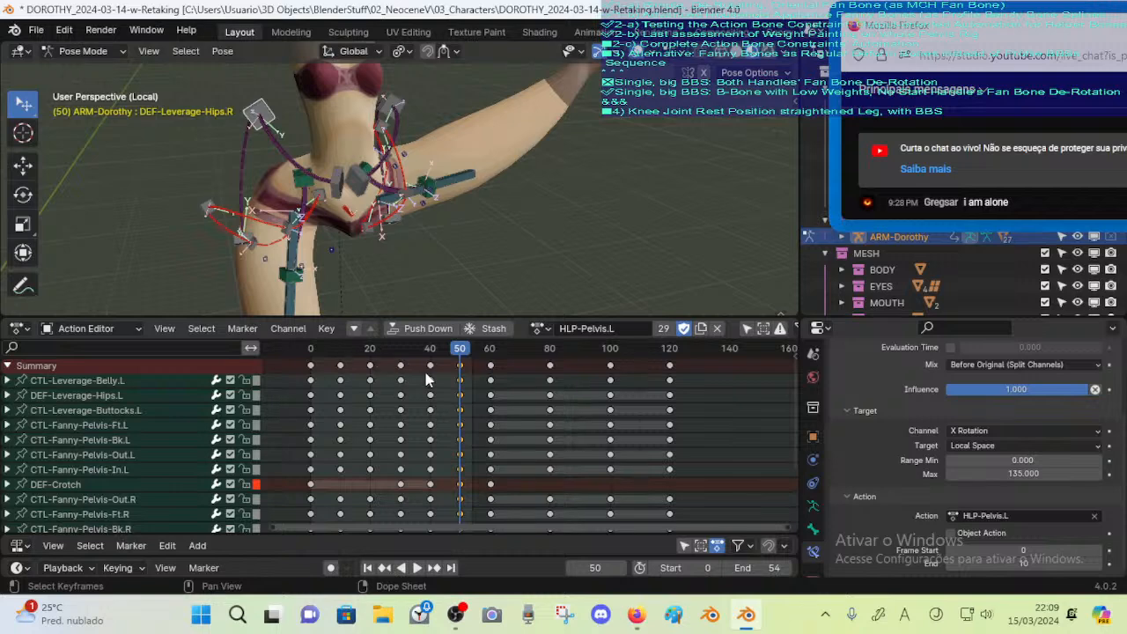
scroll(922, 430, up, 3)
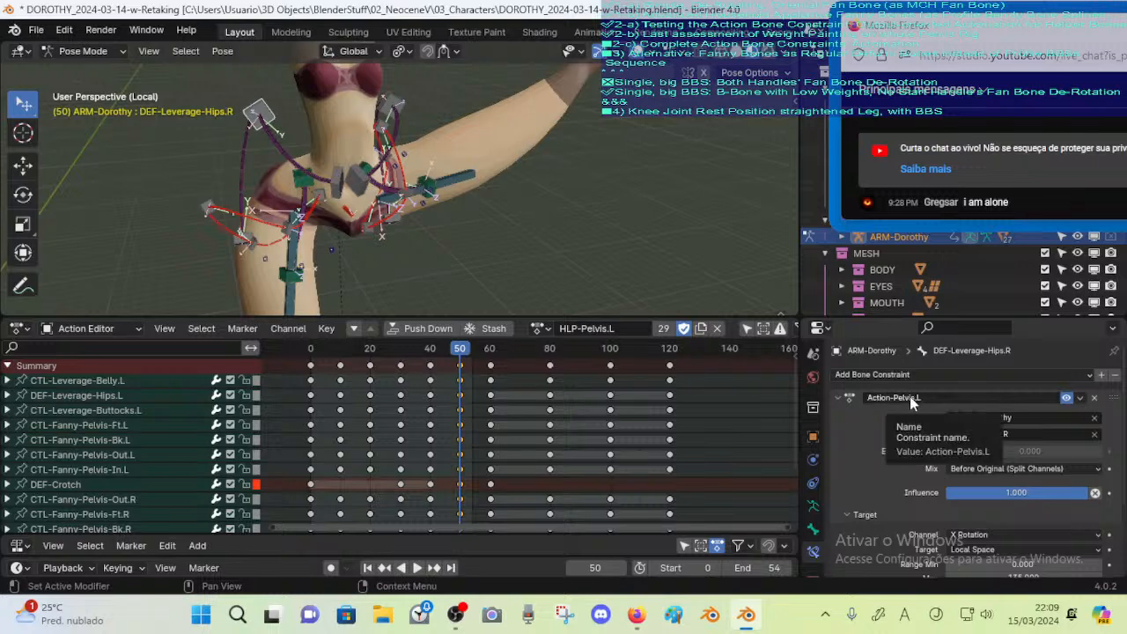
scroll(942, 520, down, 1)
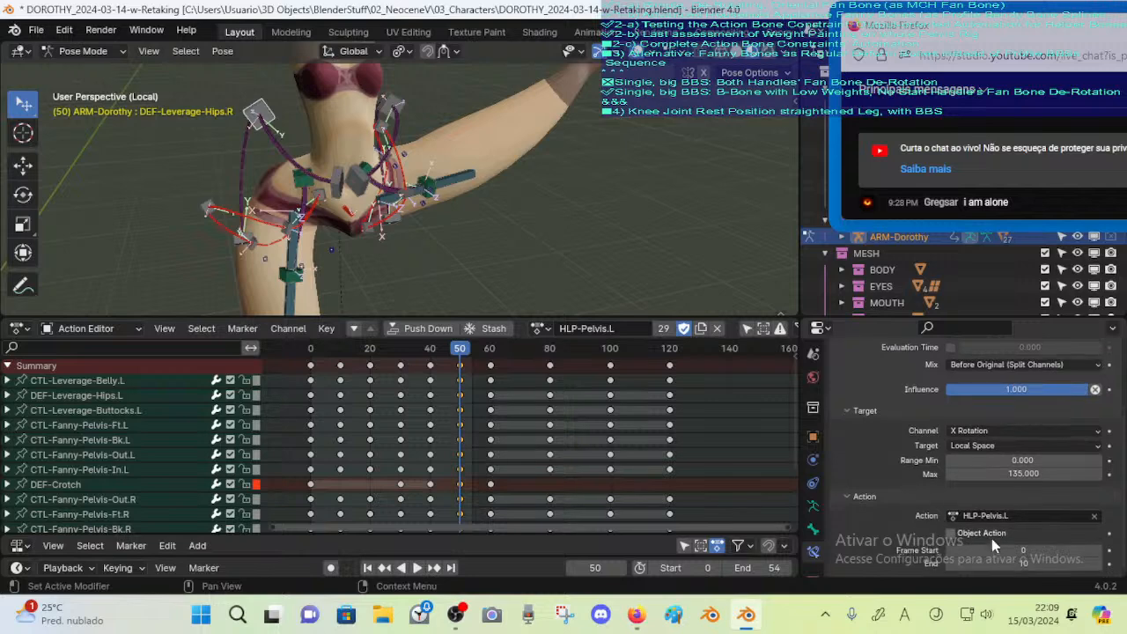
scroll(929, 481, up, 4)
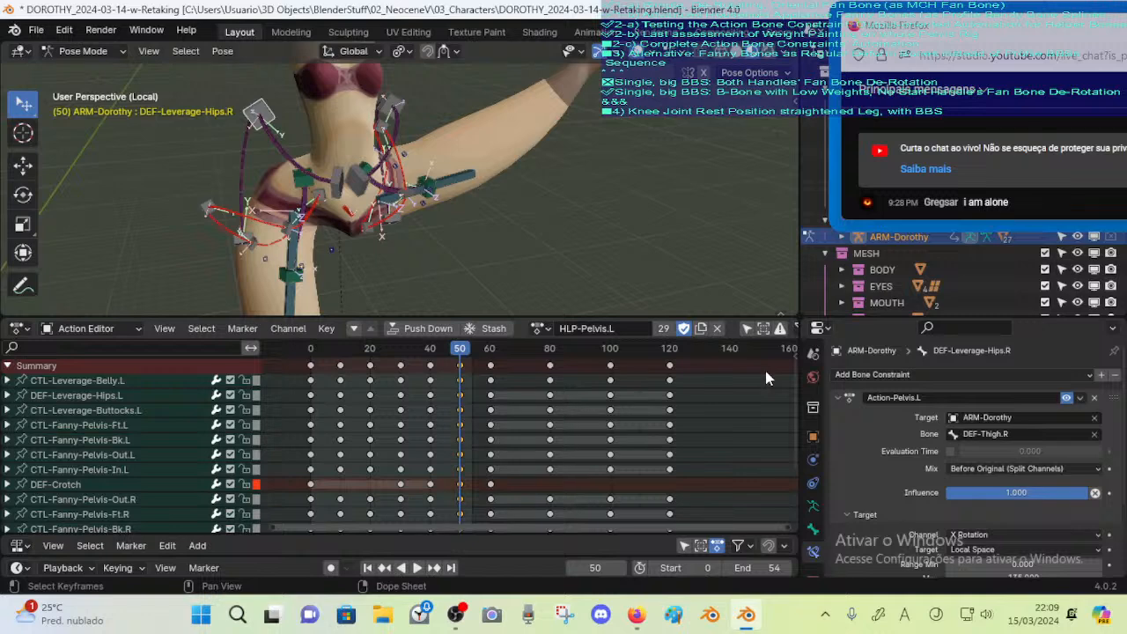
Compare the constraints on DEF-Leverage-Hips.L, and disable and collapse Action-Pelvis.L on DEF-Leverage-Hips.R
middle_drag(457, 153, 393, 137)
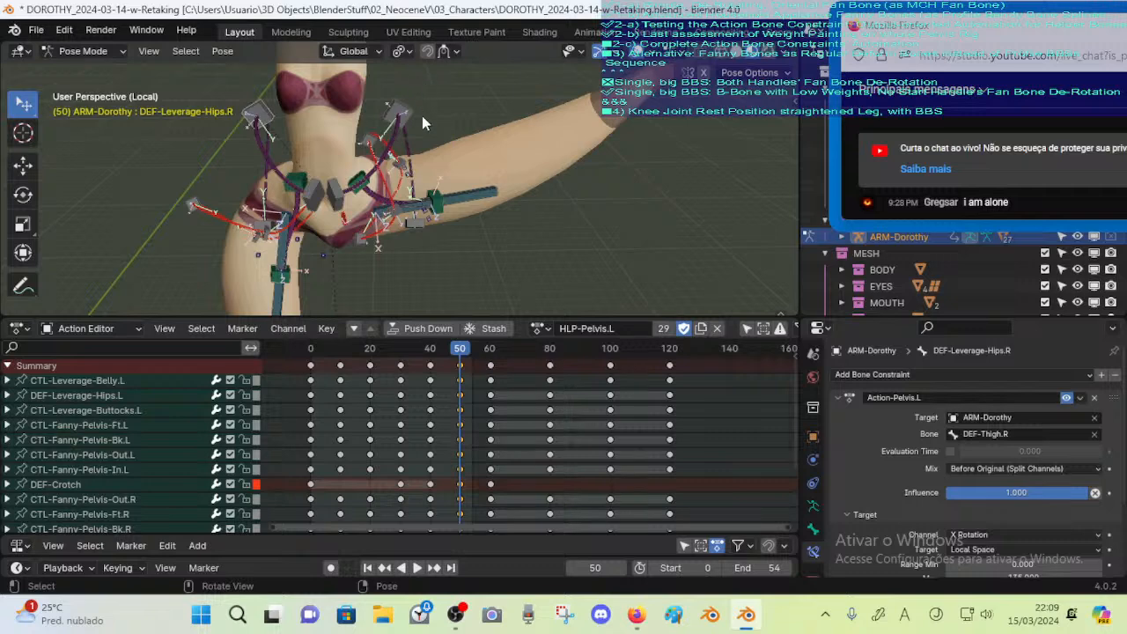
click(422, 116)
middle_drag(481, 157, 565, 262)
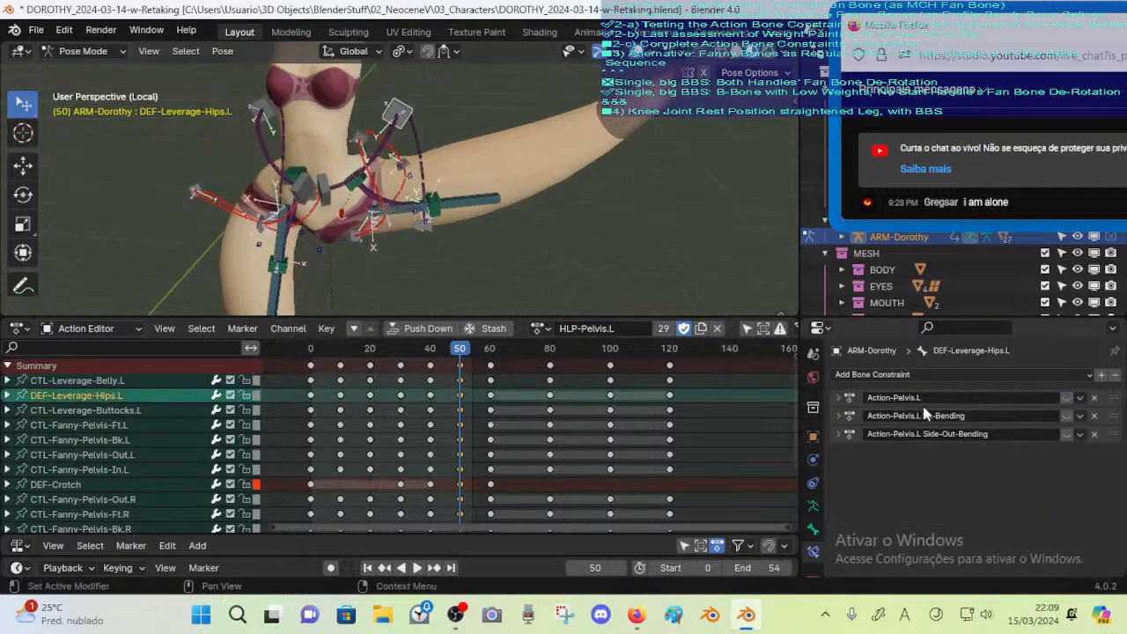
click(245, 98)
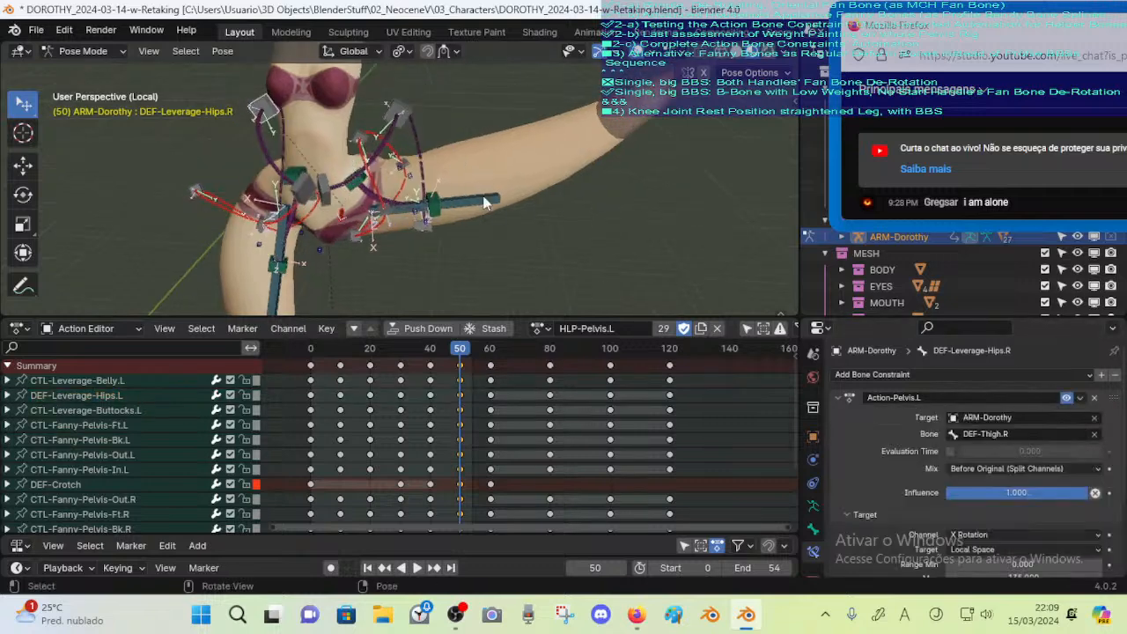
click(837, 397)
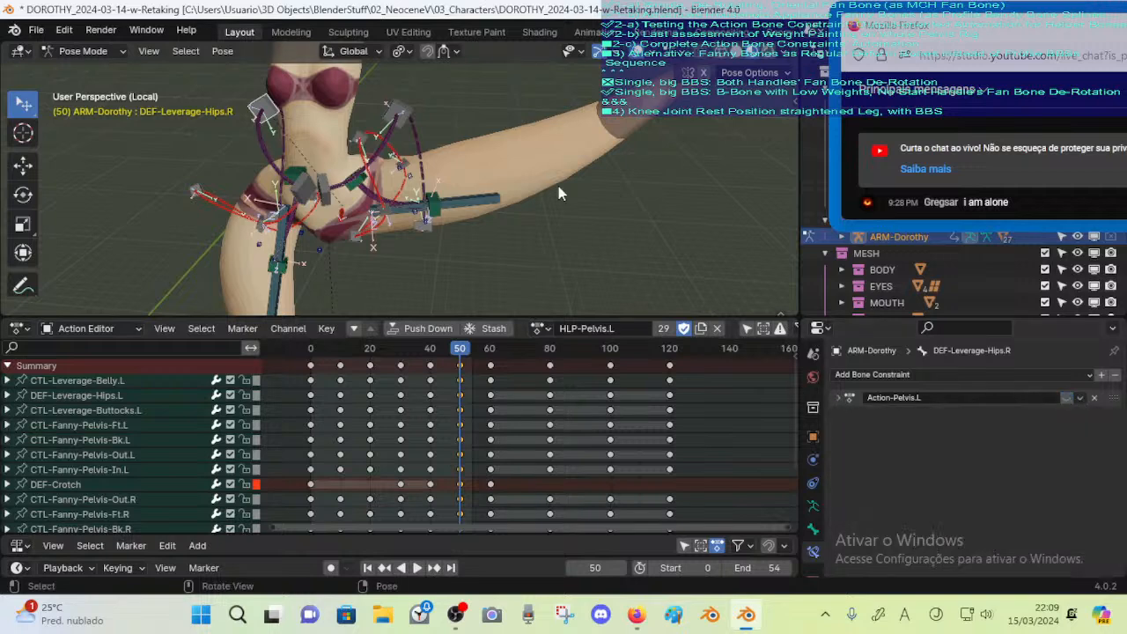
middle_drag(368, 149, 405, 163)
scroll(404, 164, up, 2)
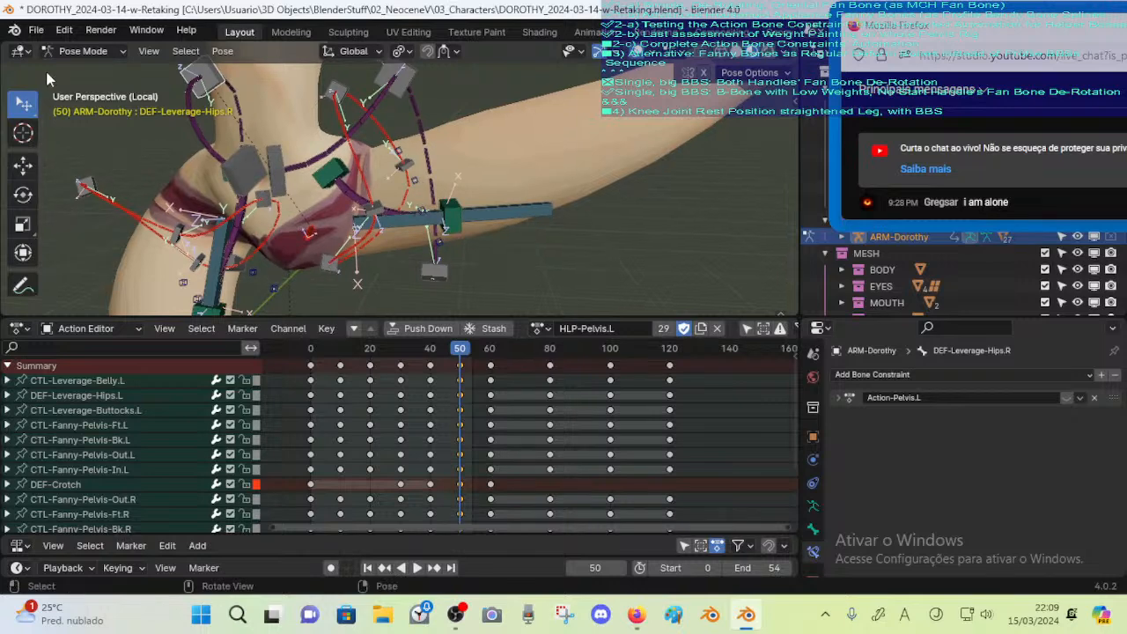
Open DOROTHY_2024-03-14-v-Retaking.blend, discarding the unsaved changes to the current file
click(37, 29)
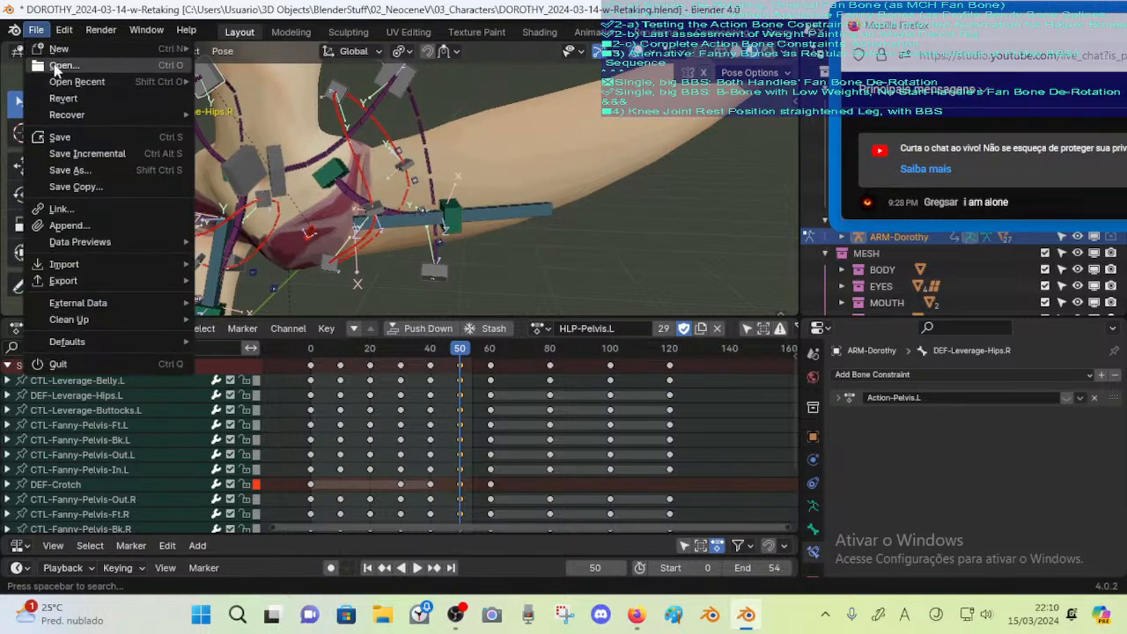
click(56, 66)
click(598, 334)
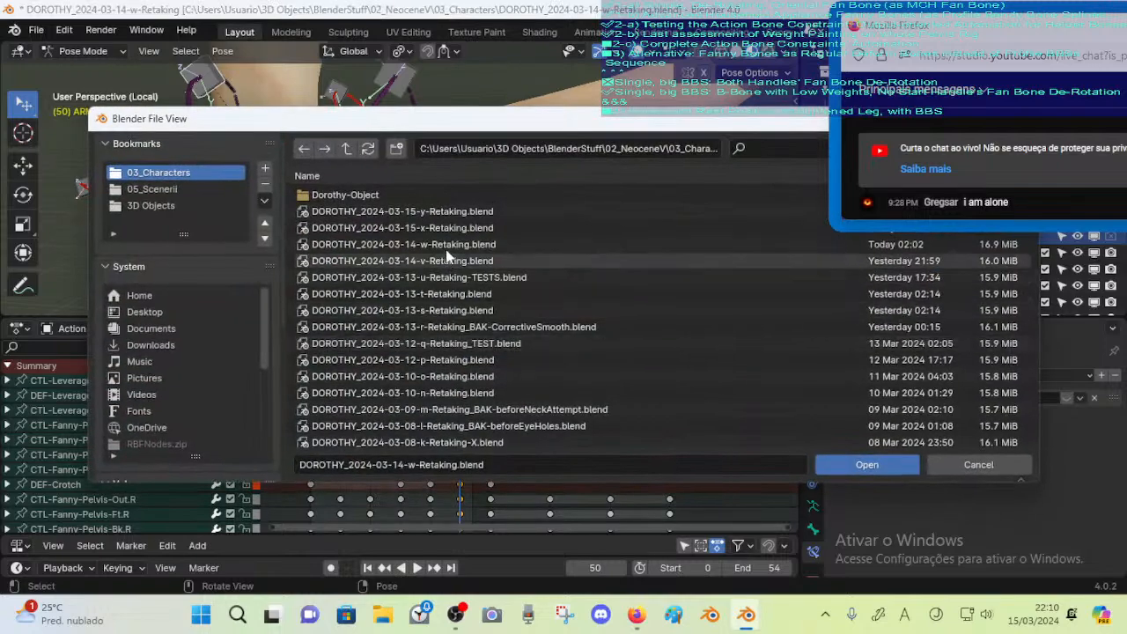
double_click(454, 261)
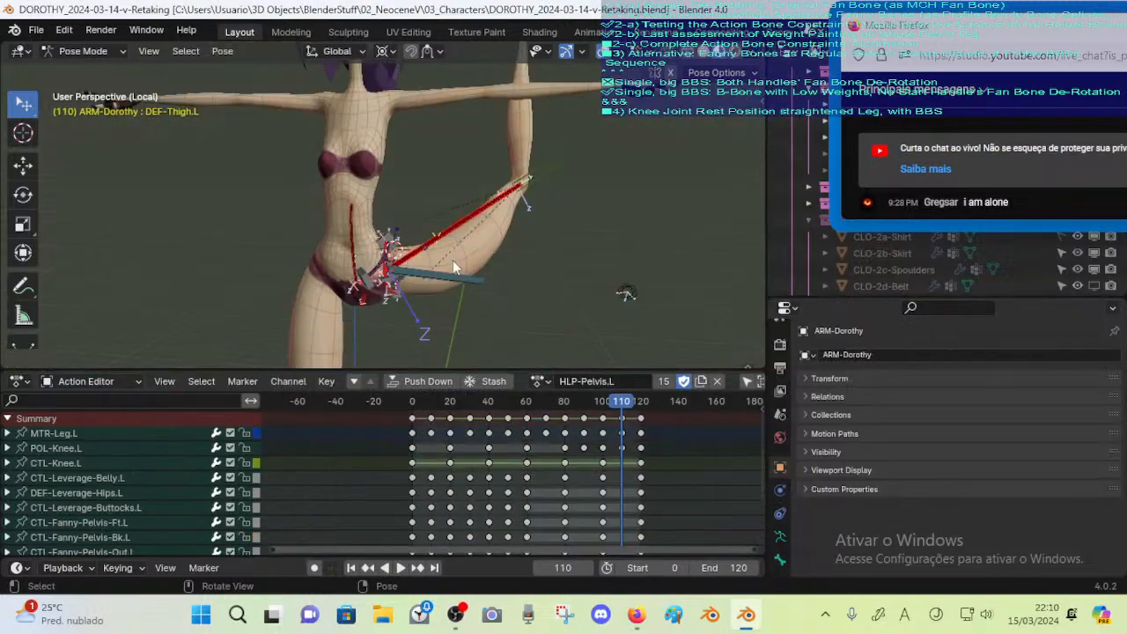
Play the HLP-Pelvis.L action from frame 0 with DEF-Leverage-Hips.L selected, and stop on the raised-leg pose at frame 50
drag(558, 405, 410, 409)
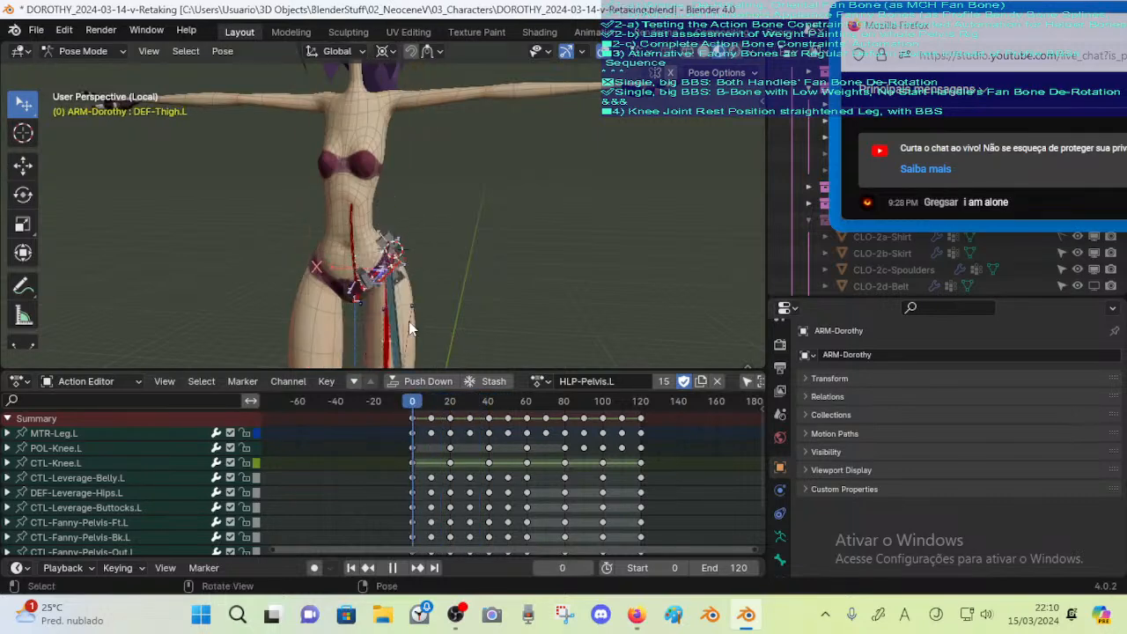
scroll(408, 321, up, 5)
click(394, 151)
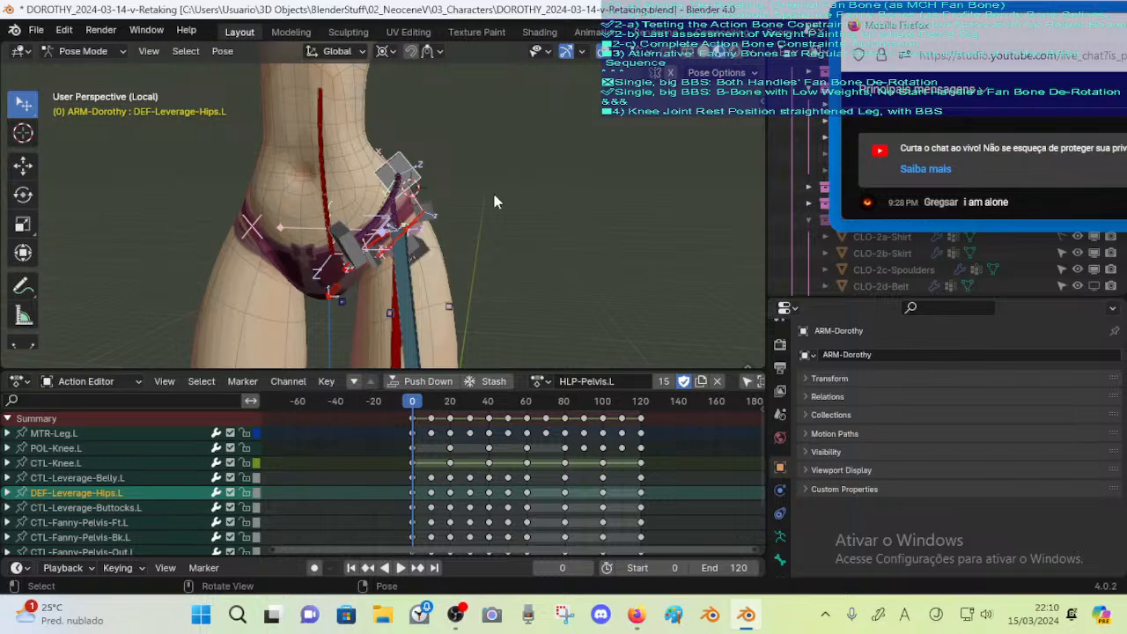
scroll(473, 202, down, 1)
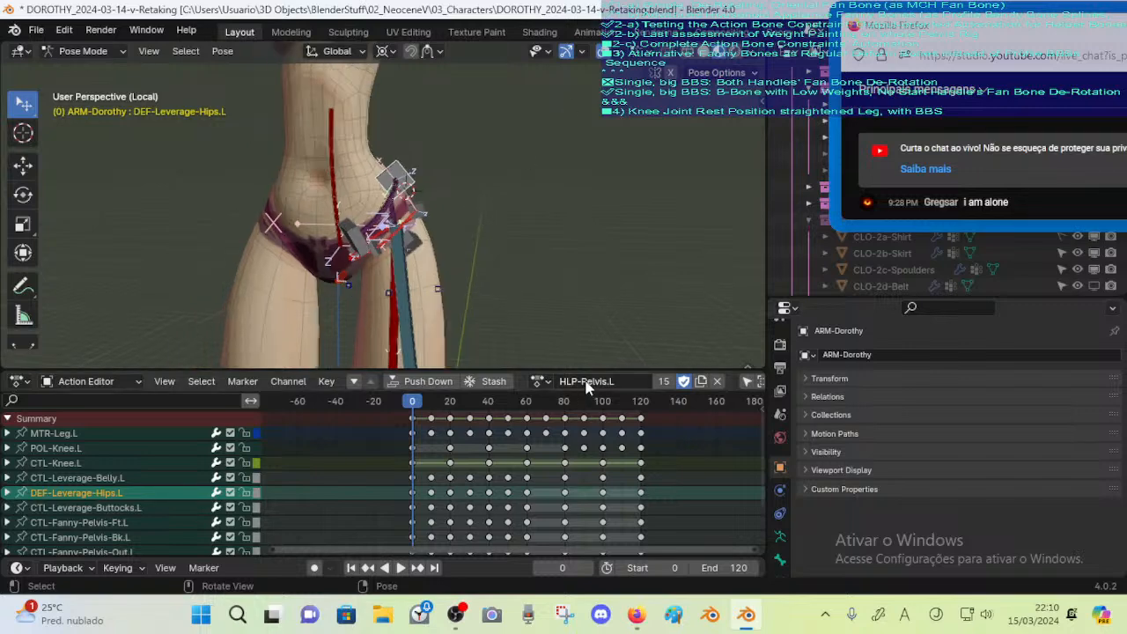
middle_drag(444, 352, 420, 263)
key(space)
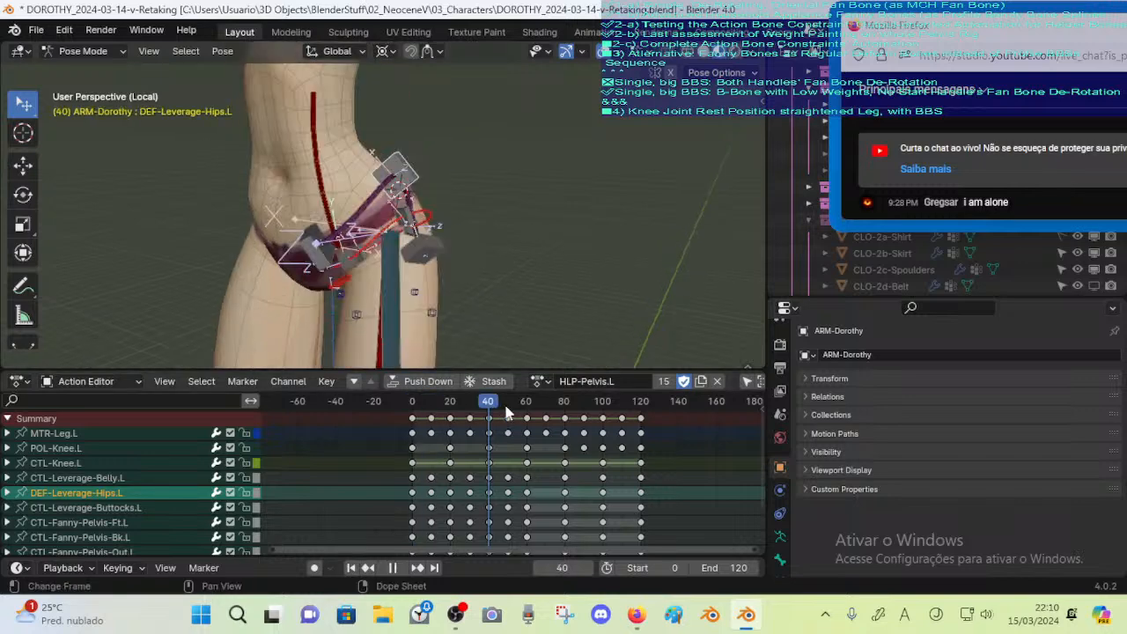
key(space)
key(Down)
middle_drag(438, 259, 514, 211)
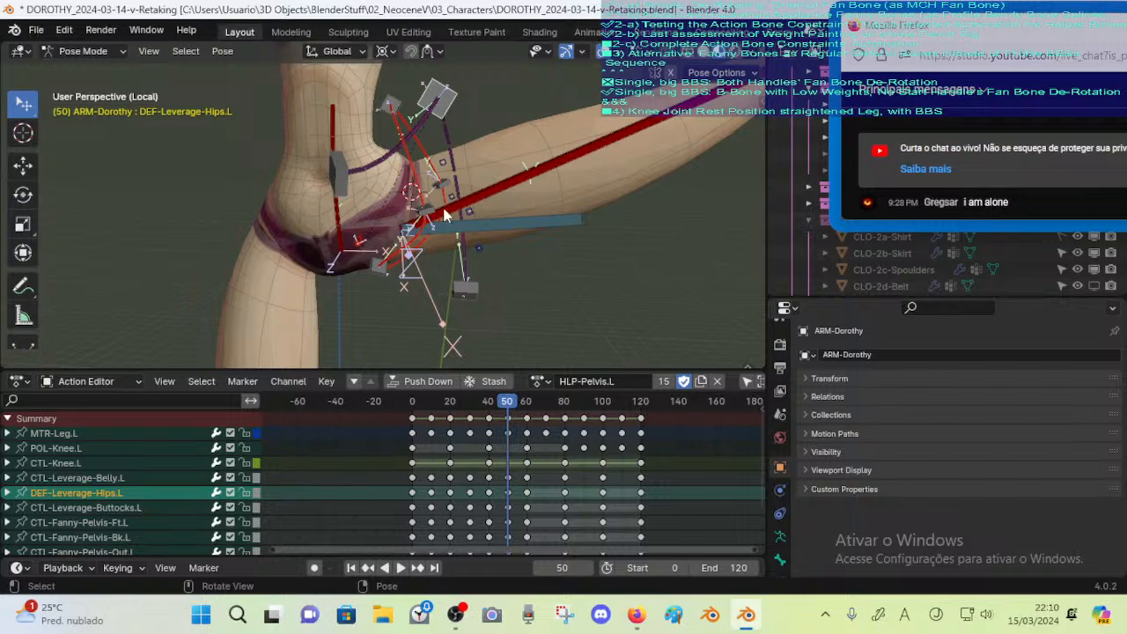
Inspect the pelvis deformation at frame 50 from several angles and compare it with the pose at frame 70, ending on frame 50
middle_drag(516, 161, 440, 127)
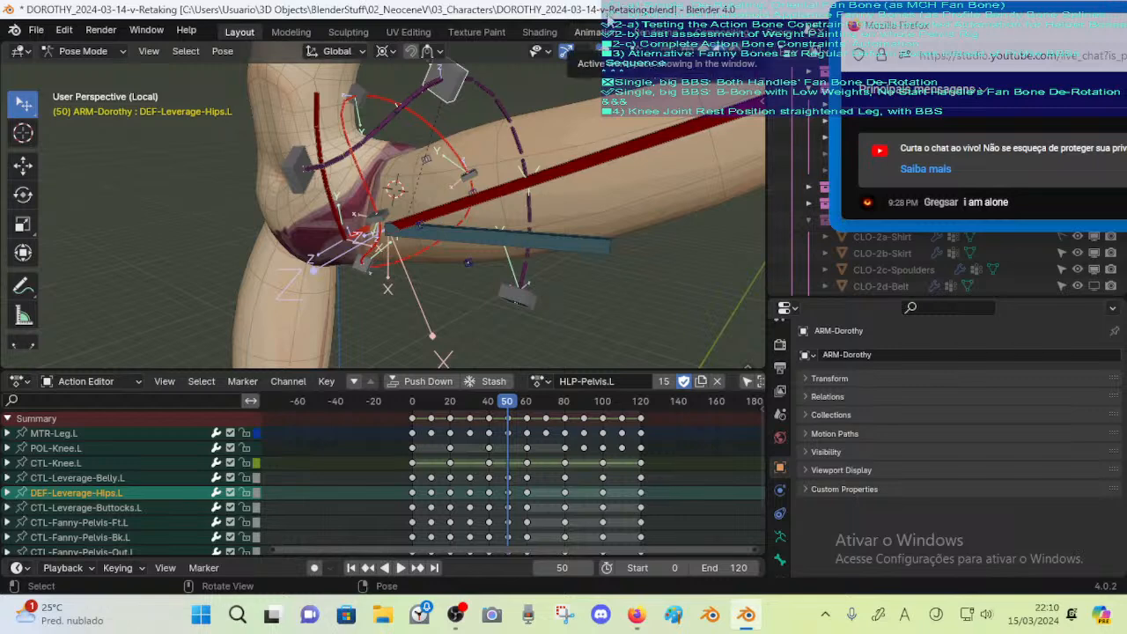
middle_drag(480, 85, 472, 158)
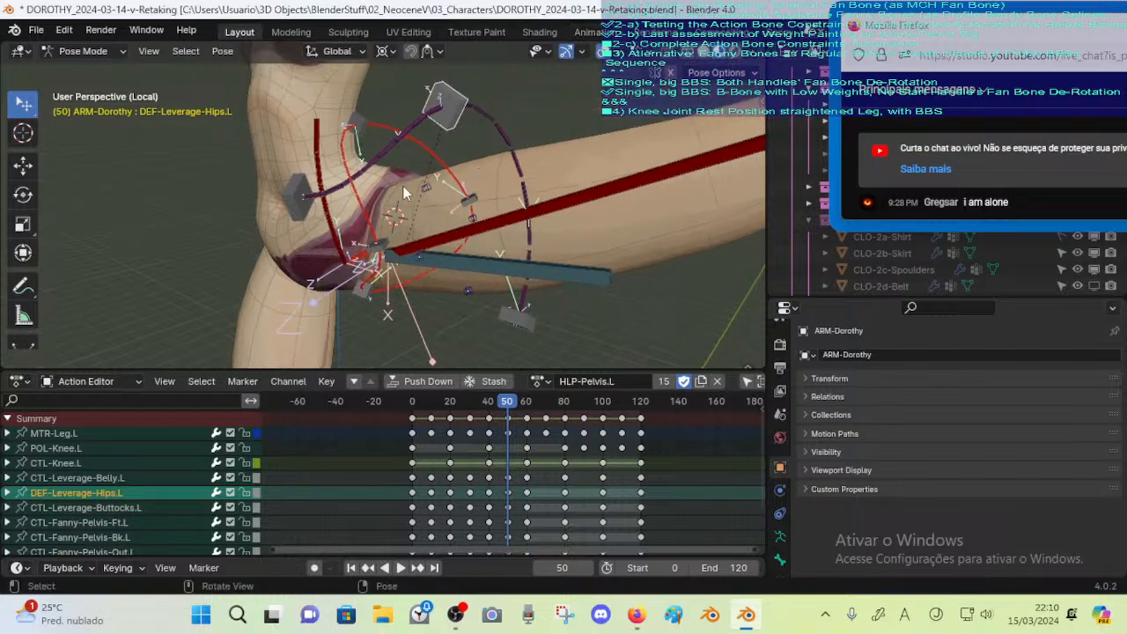
middle_drag(402, 185, 446, 174)
key(Up)
key(Up)
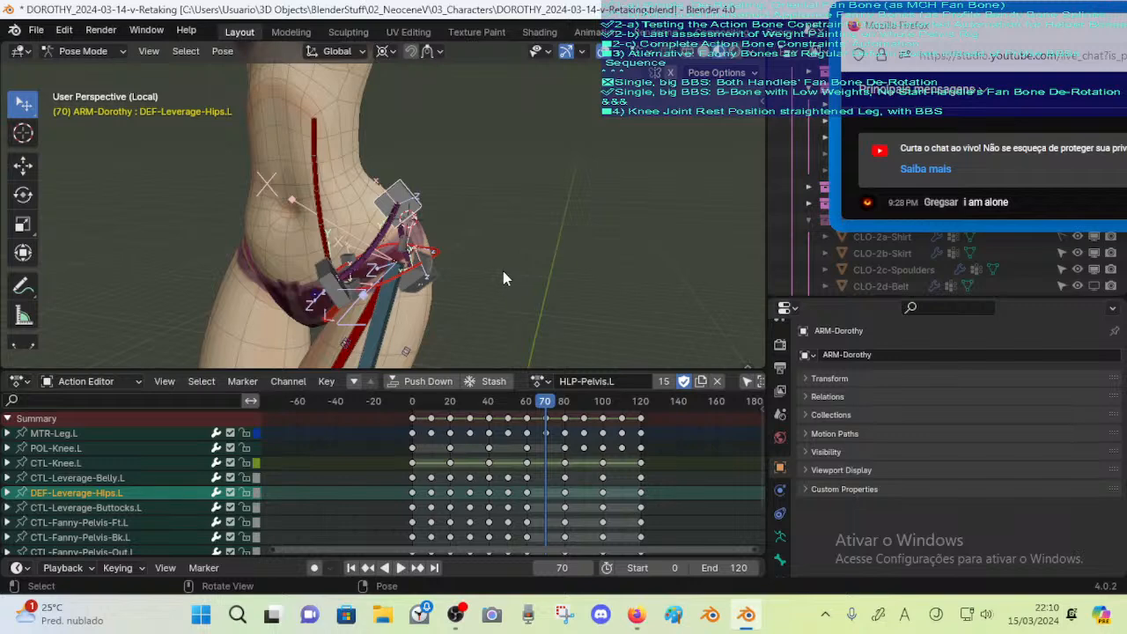
key(Down)
key(Down)
middle_drag(466, 265, 515, 265)
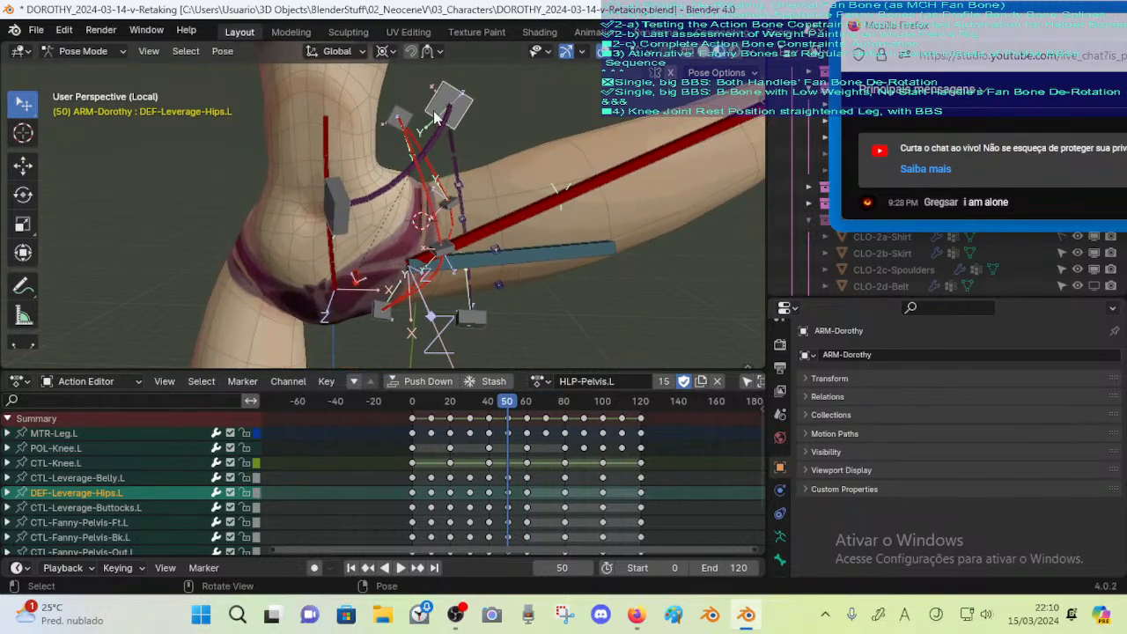
Check the Action-Pelvis.L constraints on DEF-Leverage-Hips.L, CTL-Fanny-Pelvis-Out.L and CTL-Leverage-Belly.L
scroll(779, 493, down, 2)
click(779, 528)
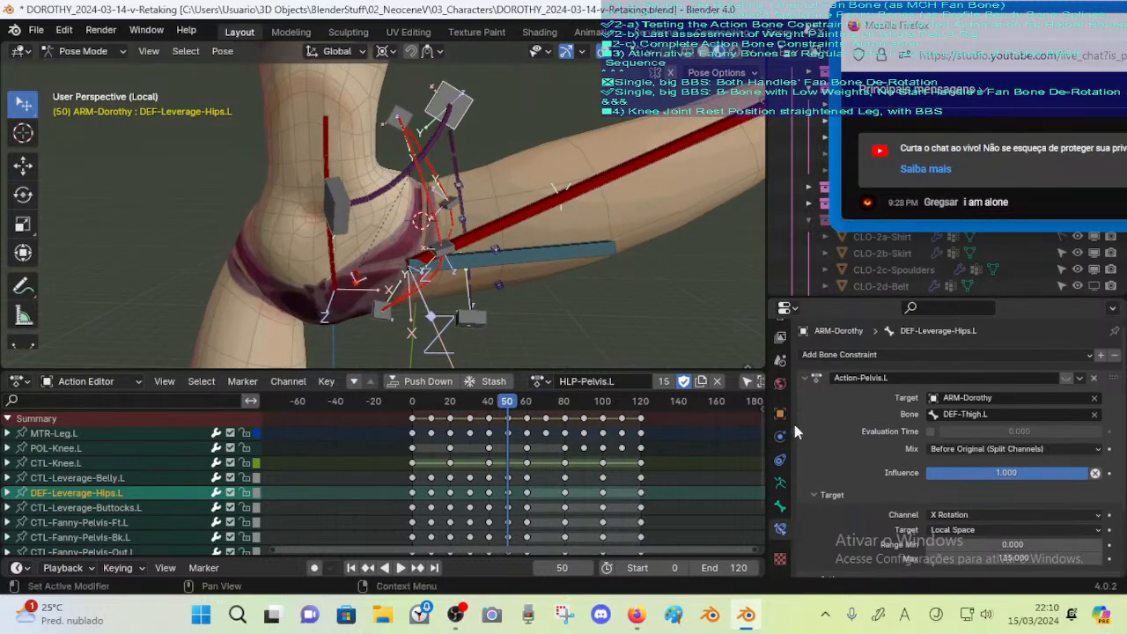
click(385, 124)
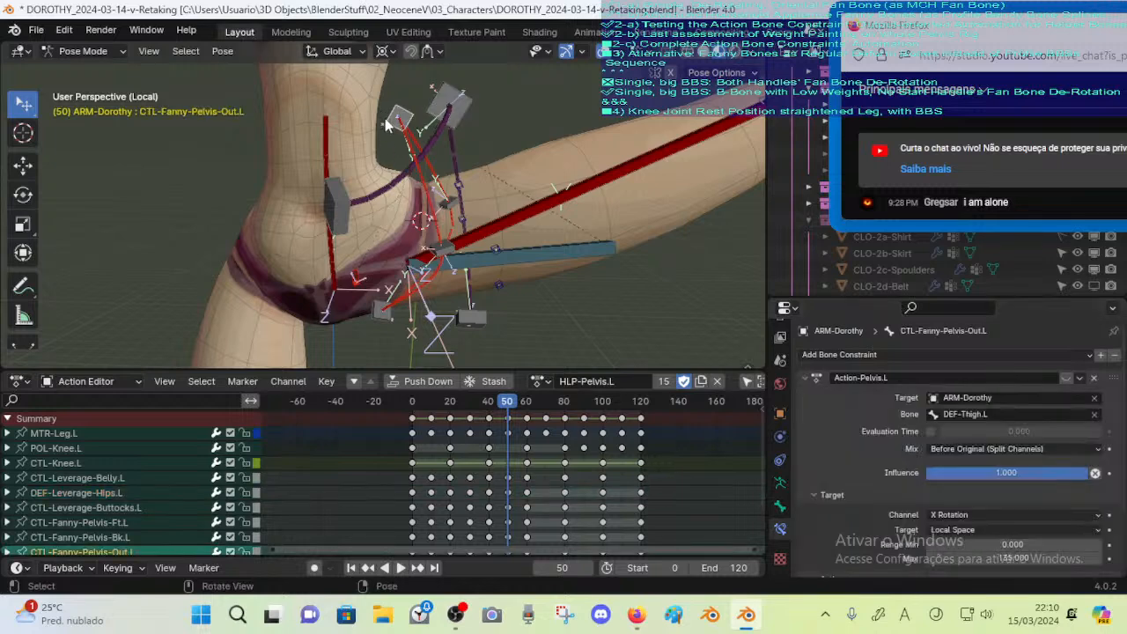
click(804, 378)
click(345, 204)
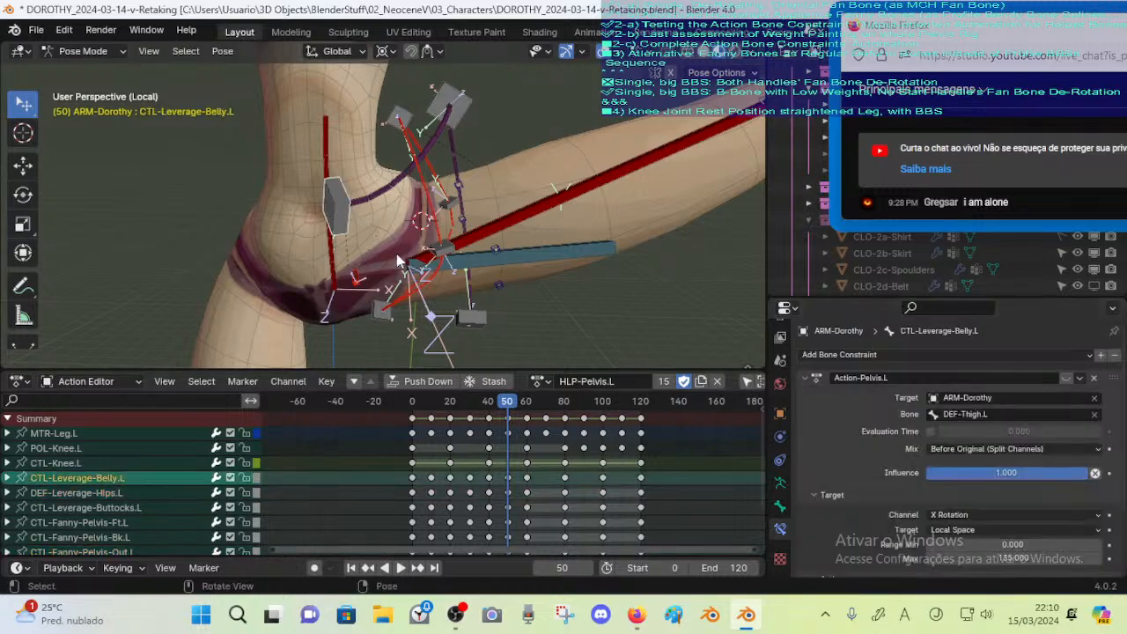
click(804, 378)
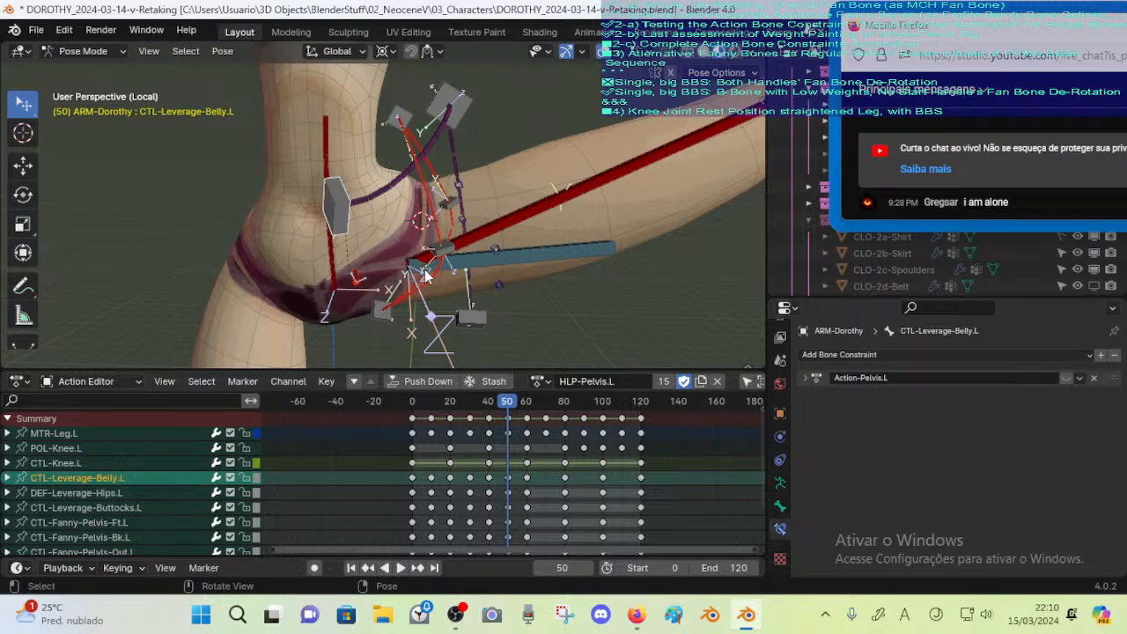
Check the Action-Pelvis.L constraints on CTL-Fanny-Pelvis-Ft.L, CTL-Fanny-Pelvis-Bk.L and CTL-Fanny-Pelvis-In.L, and view the raised-leg pose from other angles
click(439, 255)
click(799, 376)
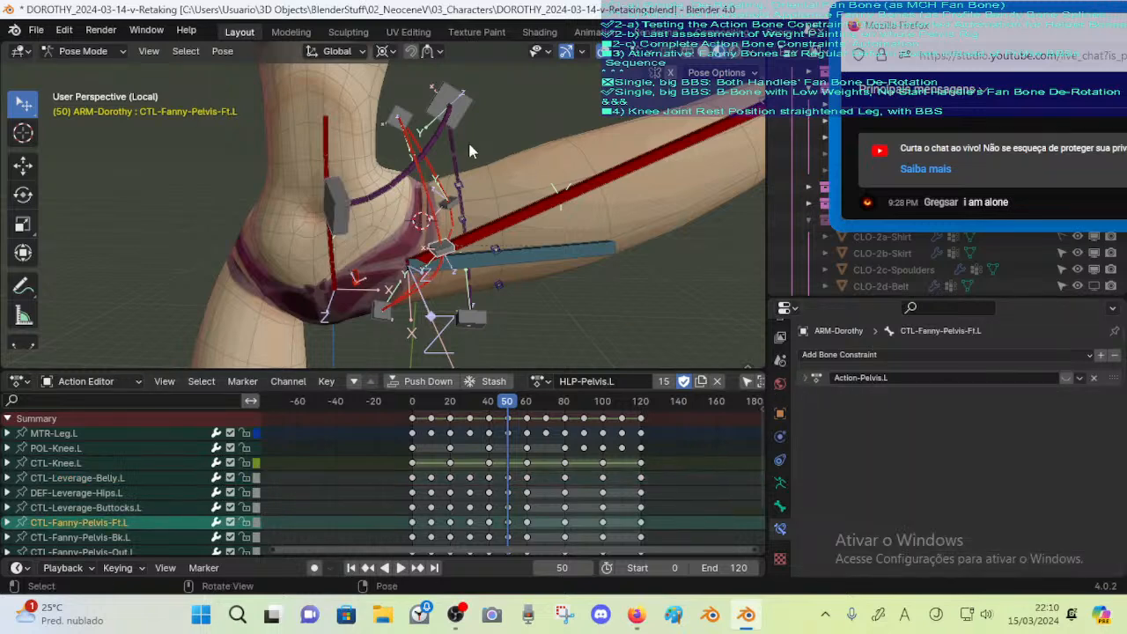
click(450, 214)
click(803, 378)
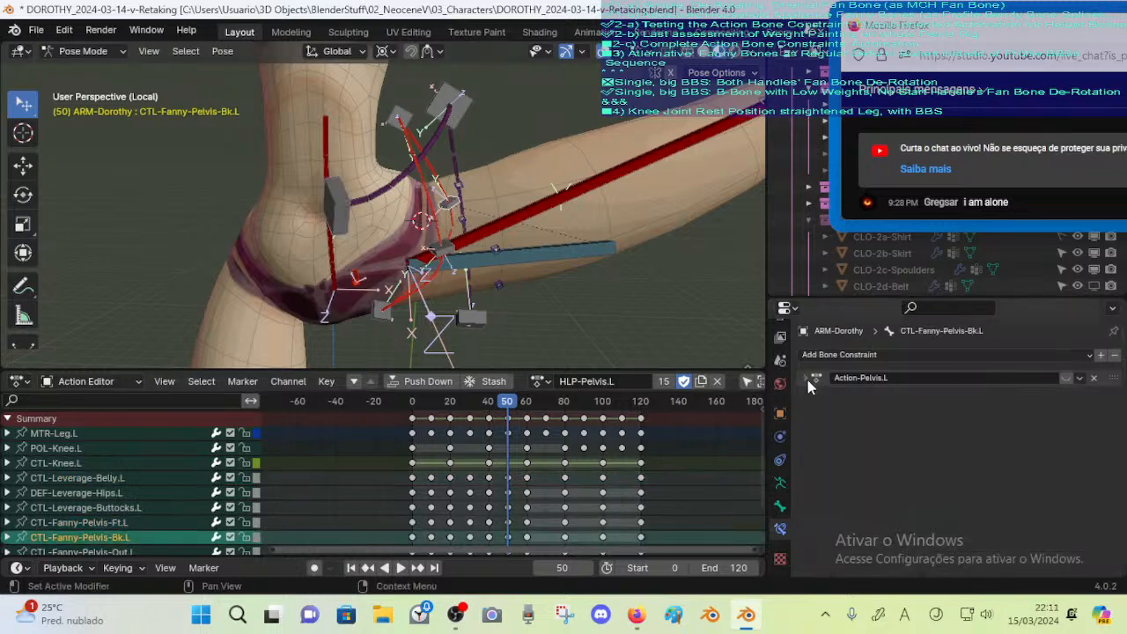
click(381, 310)
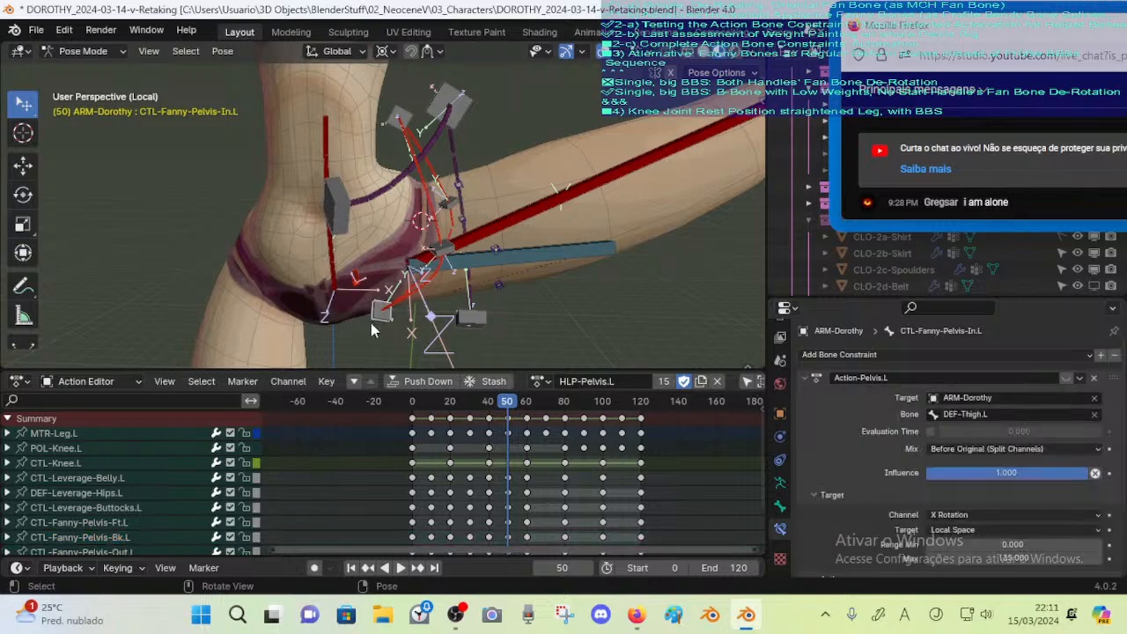
click(803, 378)
middle_drag(401, 233, 180, 92)
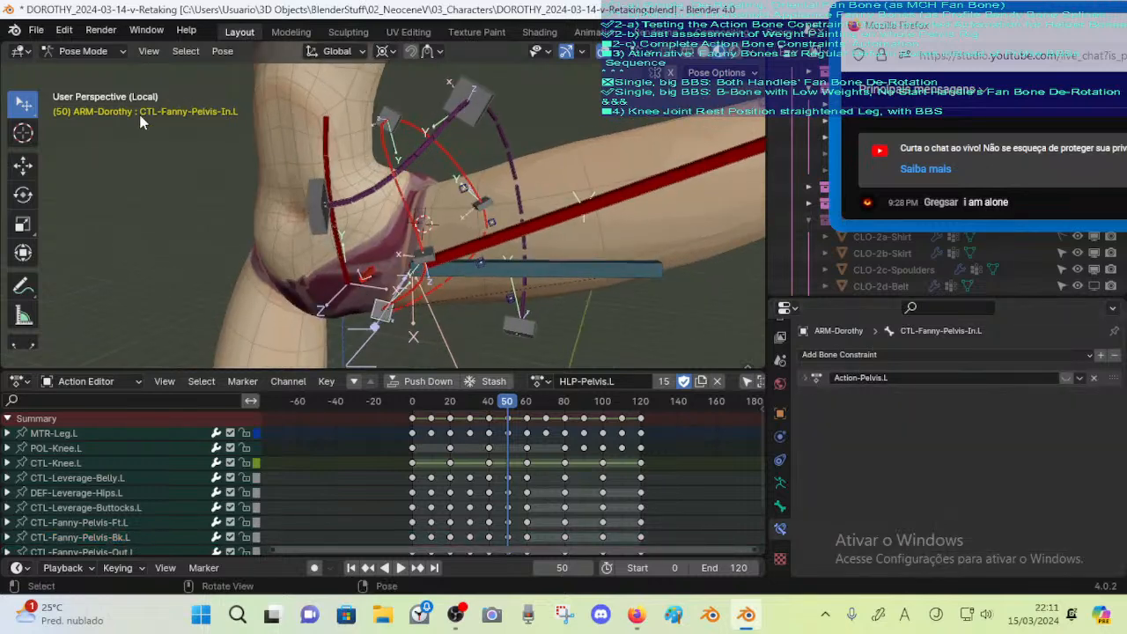
middle_drag(214, 160, 220, 105)
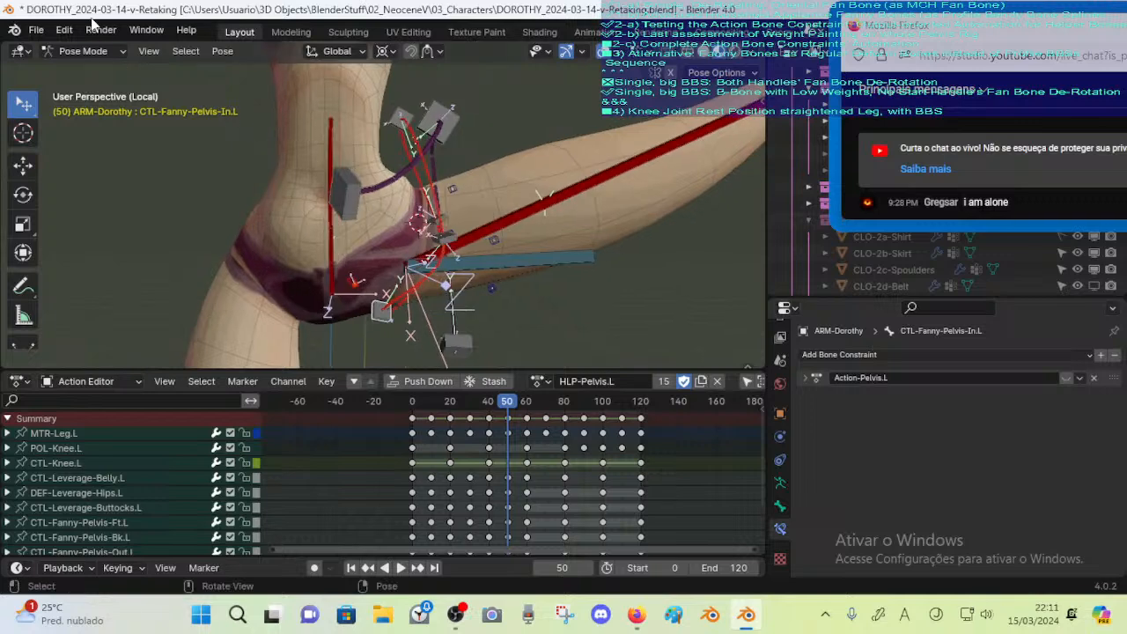
Open DOROTHY_2024-03-15-y-Retaking.blend, discarding changes to the current file, and unlink the HLP-Pelvis.L action from the armature
click(36, 30)
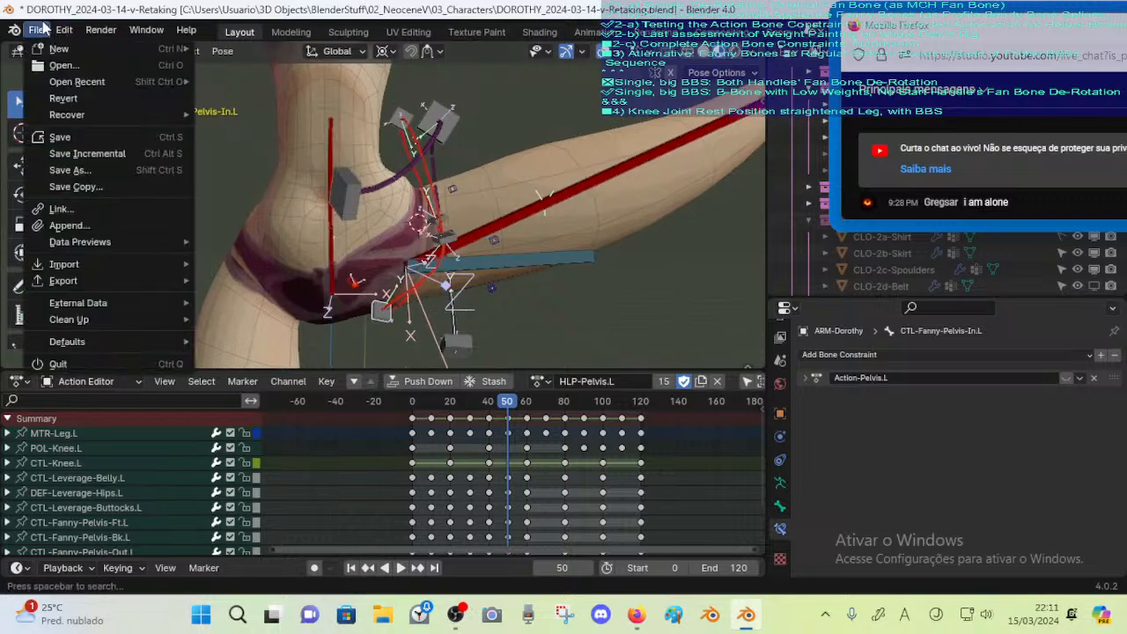
click(64, 67)
click(568, 338)
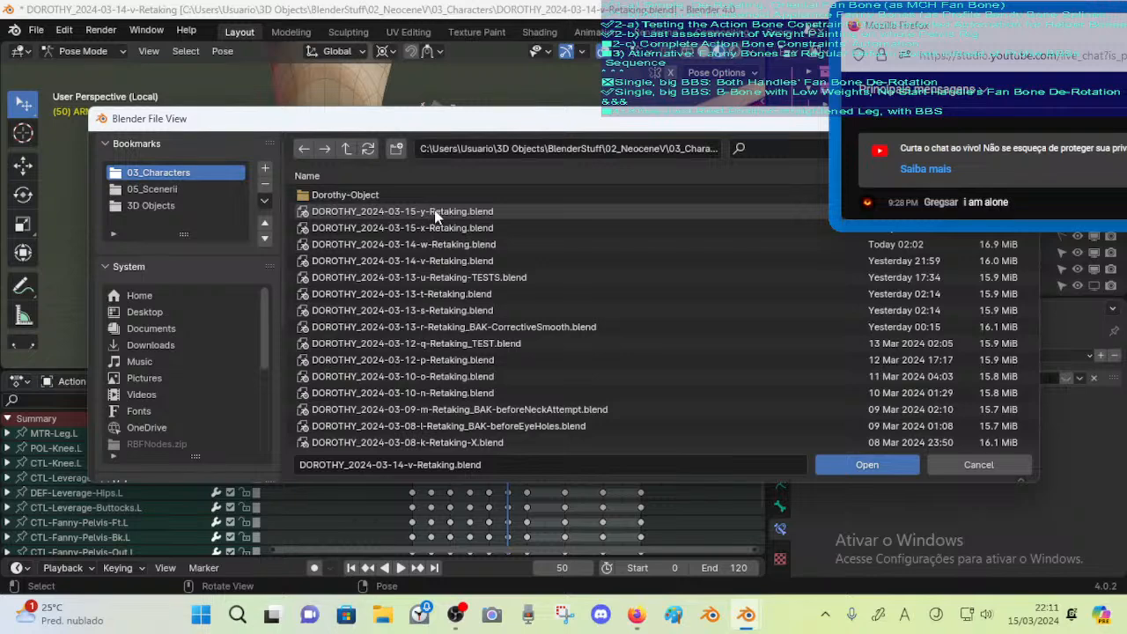
double_click(434, 211)
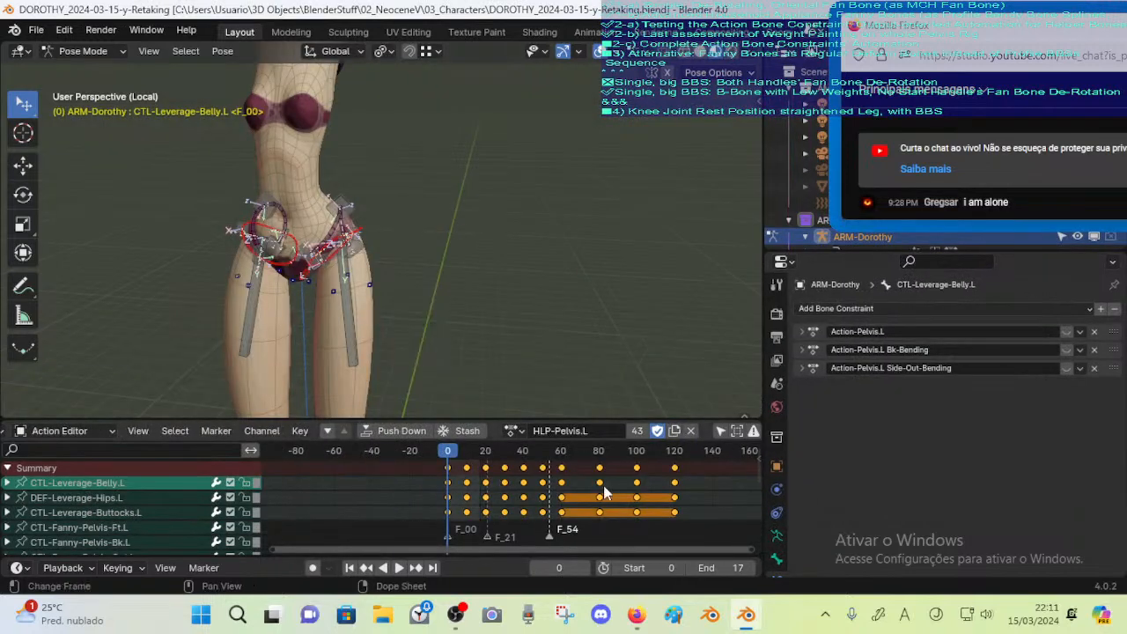
click(690, 431)
click(464, 431)
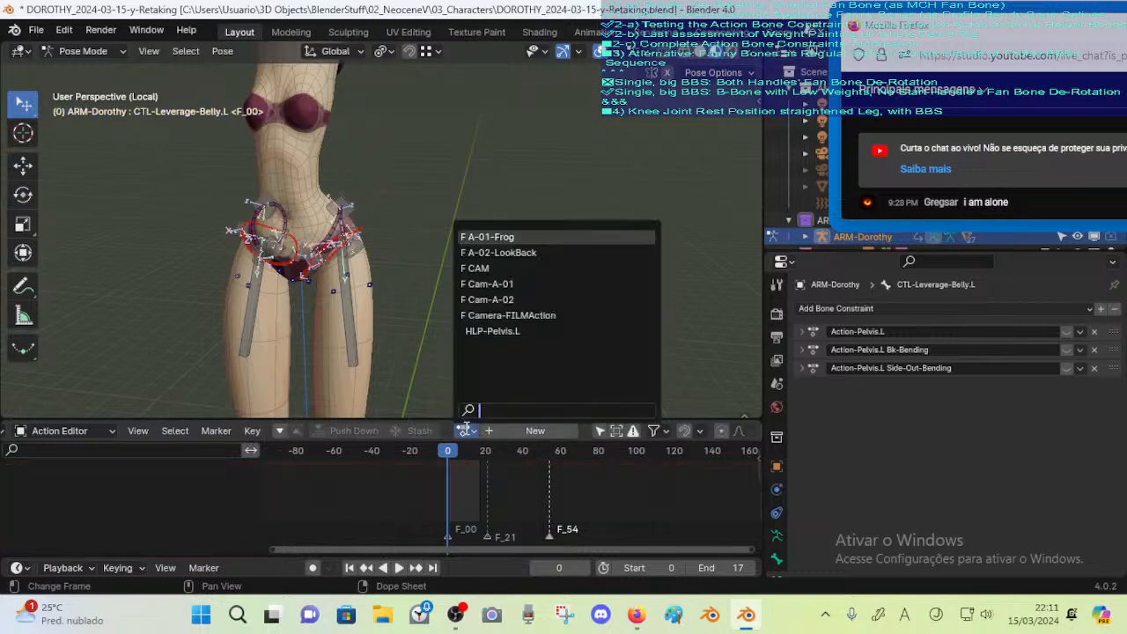
Enlarge the YouTube live chat window to read the messages, and shrink and move it away from the outliner
drag(928, 31, 821, 77)
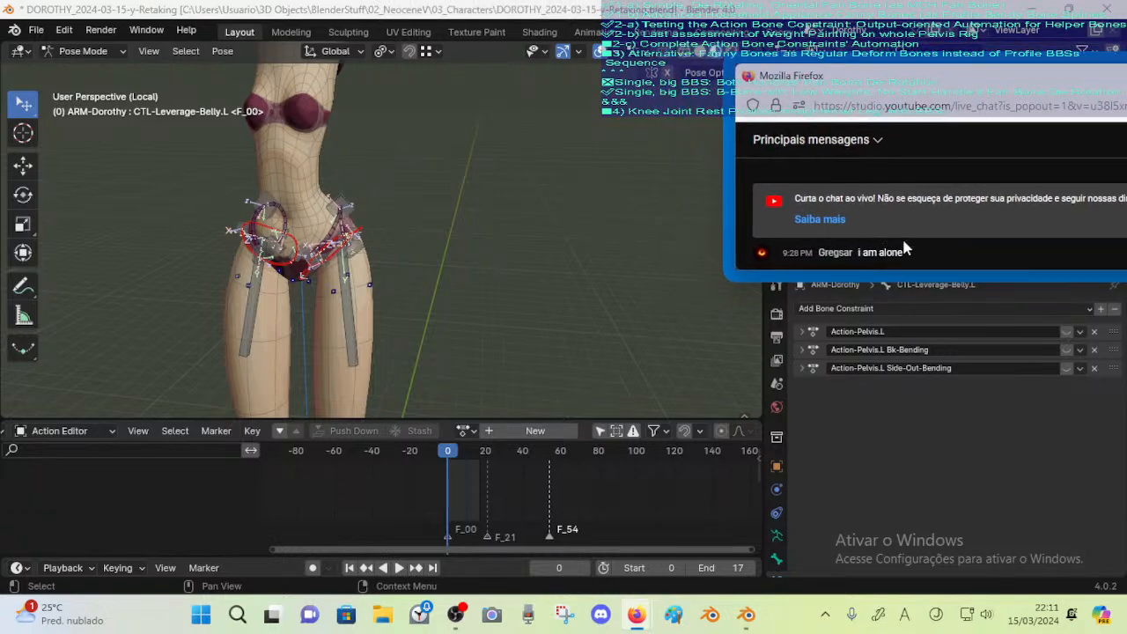
drag(912, 280, 926, 330)
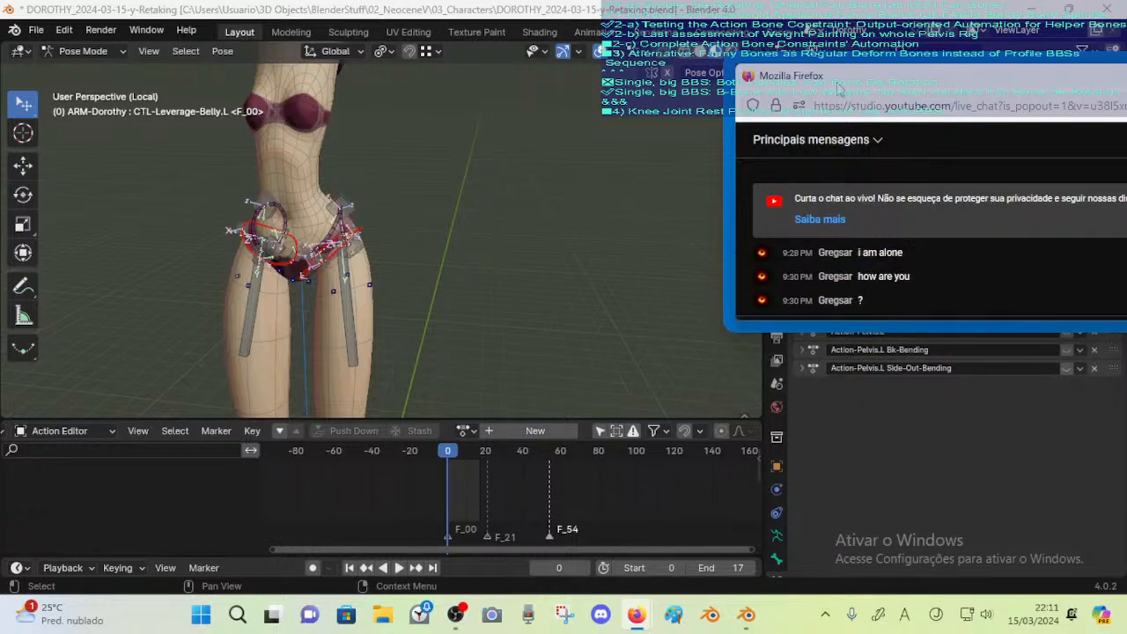
drag(838, 86, 864, 64)
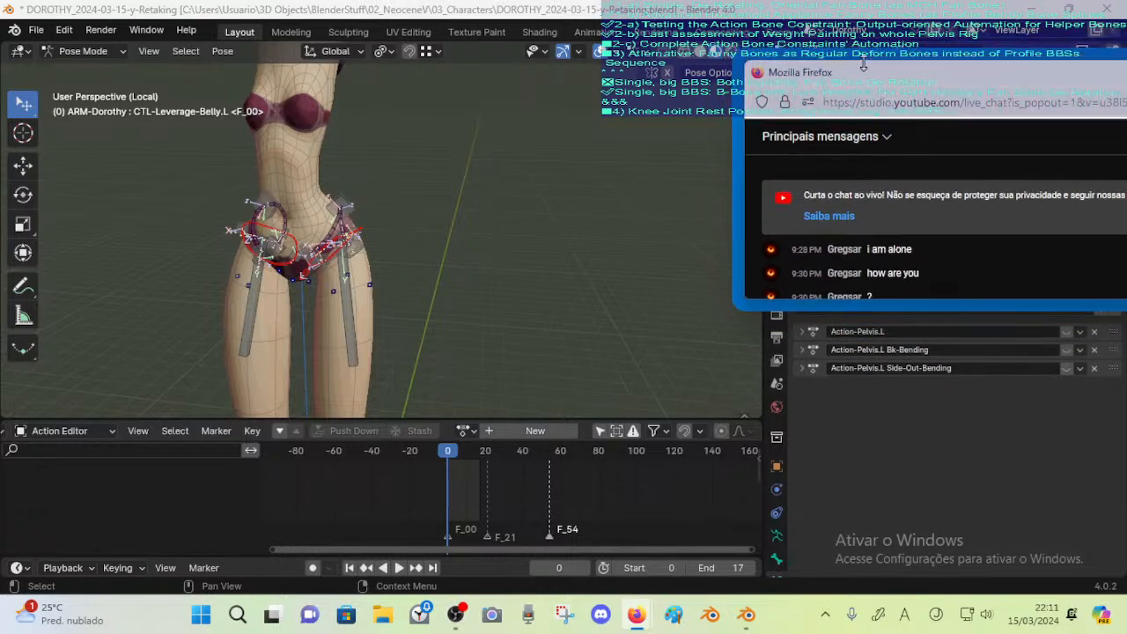
drag(735, 121, 981, 96)
drag(1054, 324, 1056, 280)
drag(1002, 101, 1075, 79)
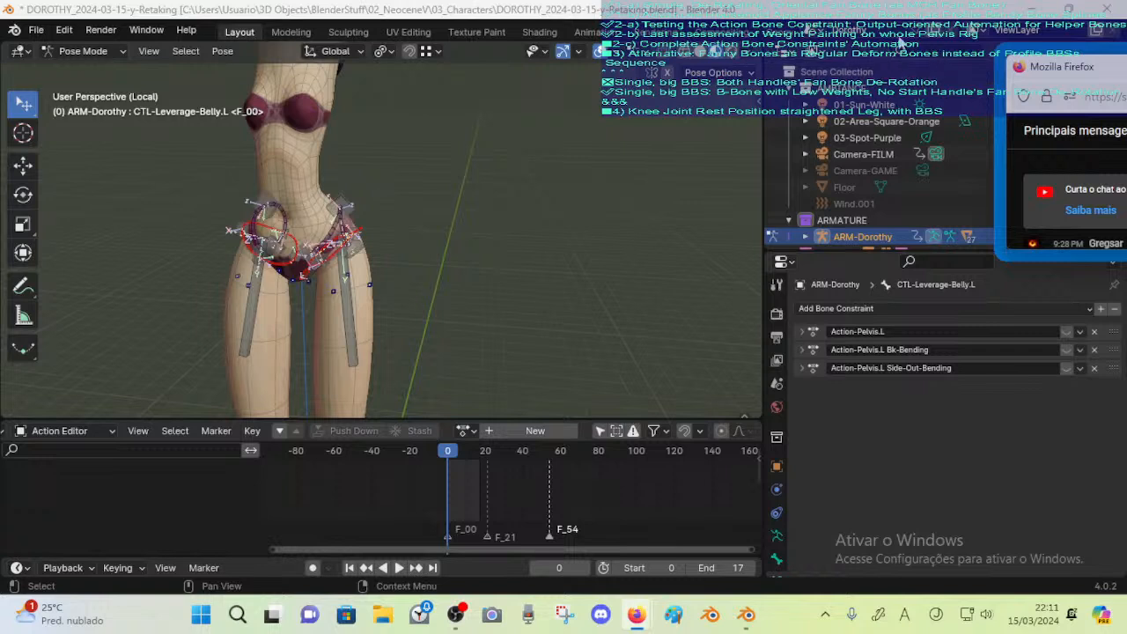
click(809, 30)
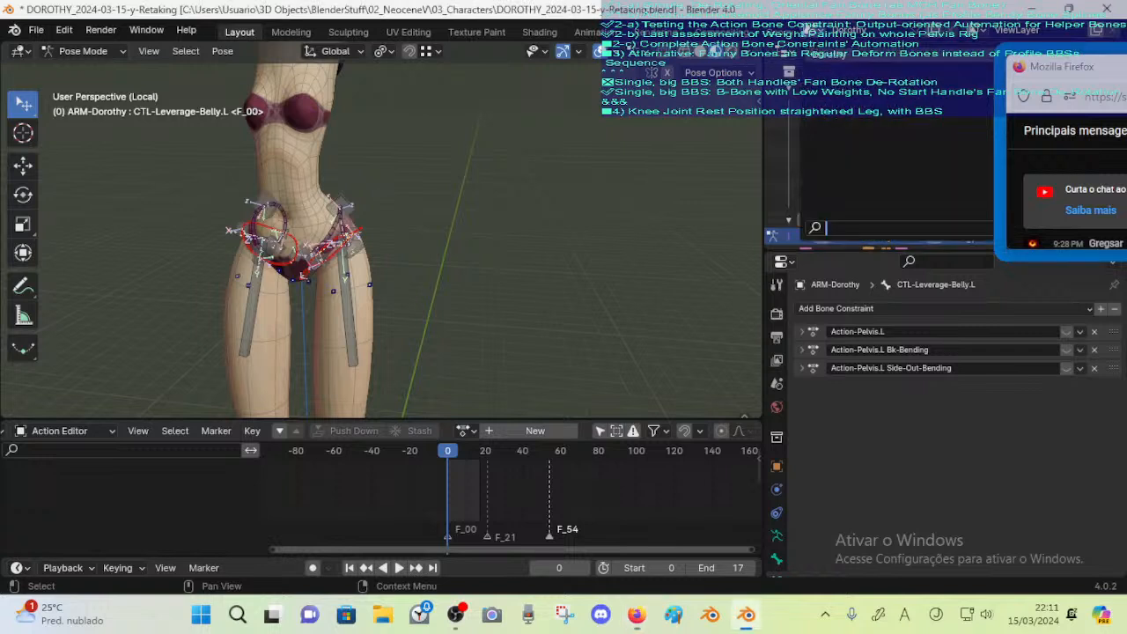
click(812, 31)
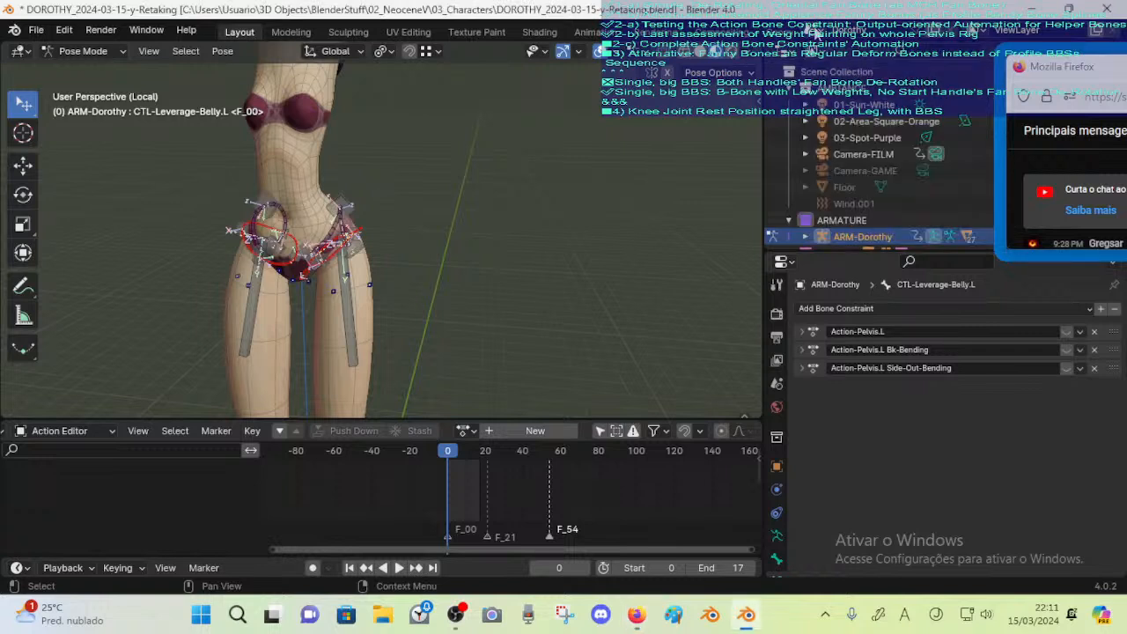
click(975, 29)
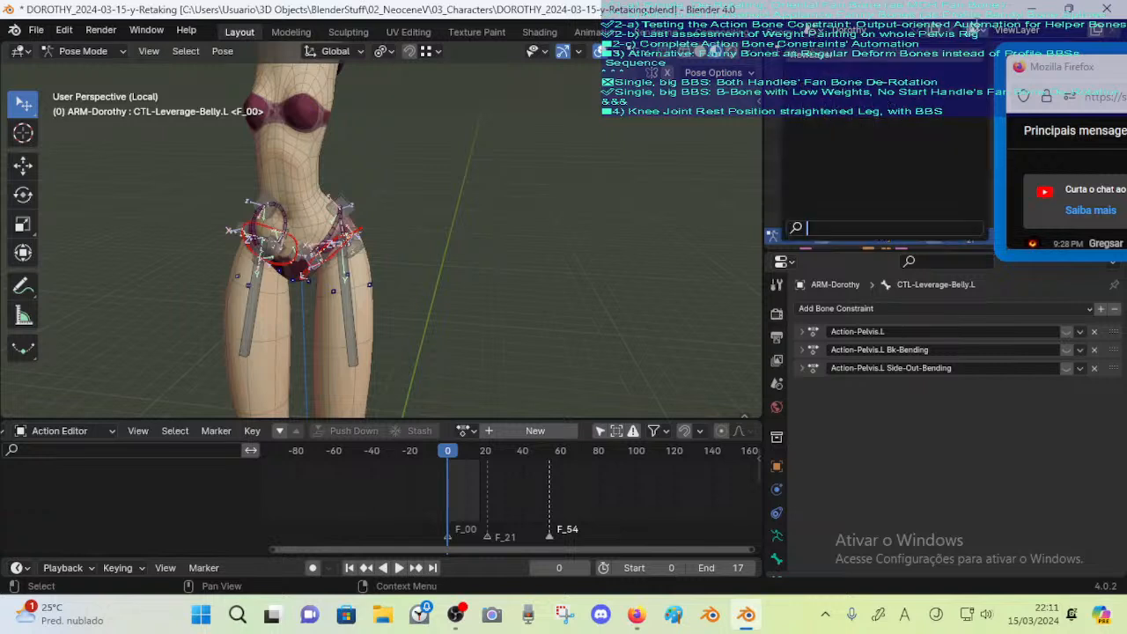
click(977, 30)
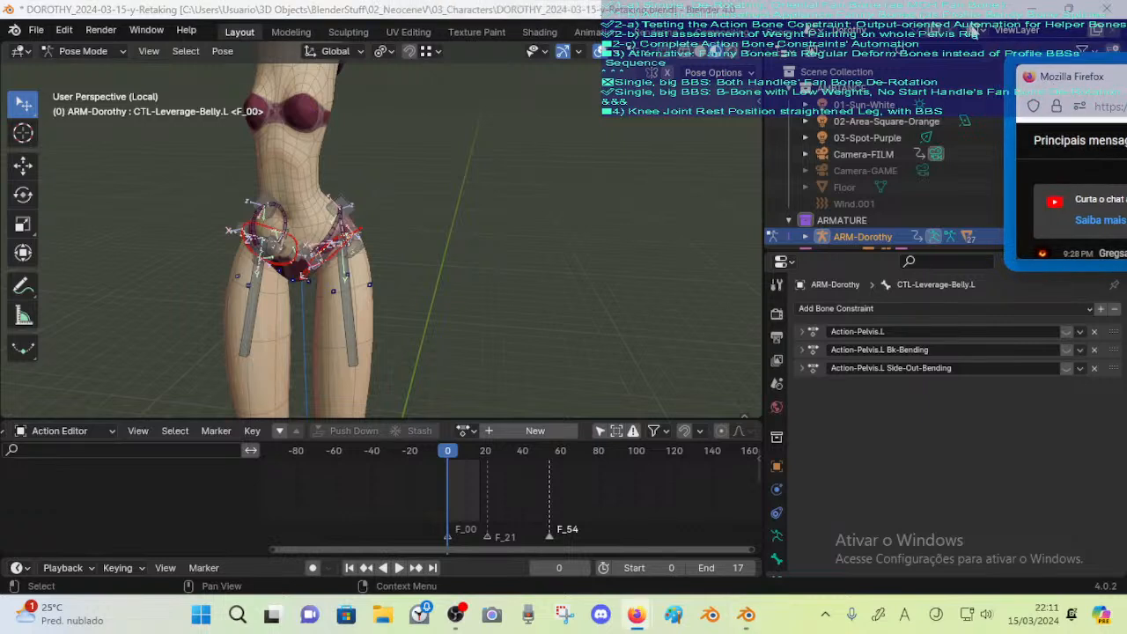
click(464, 431)
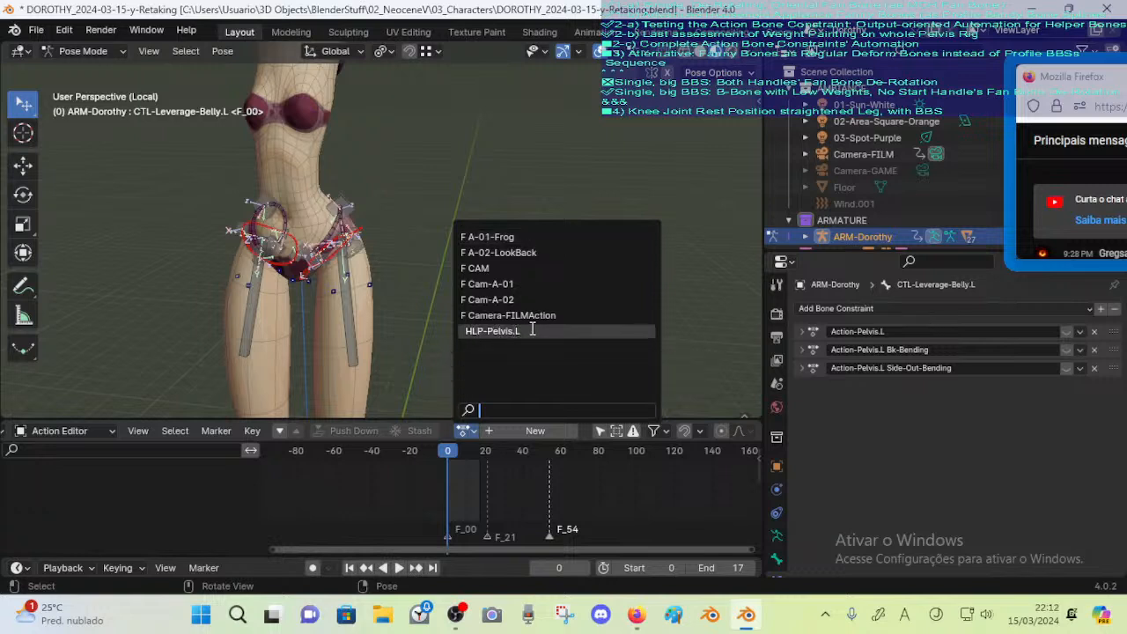
Append the HLP-Pelvis.L action from DOROTHY_2024-03-14-v-Retaking.blend and assign the appended copy to the Dorothy armature
click(36, 30)
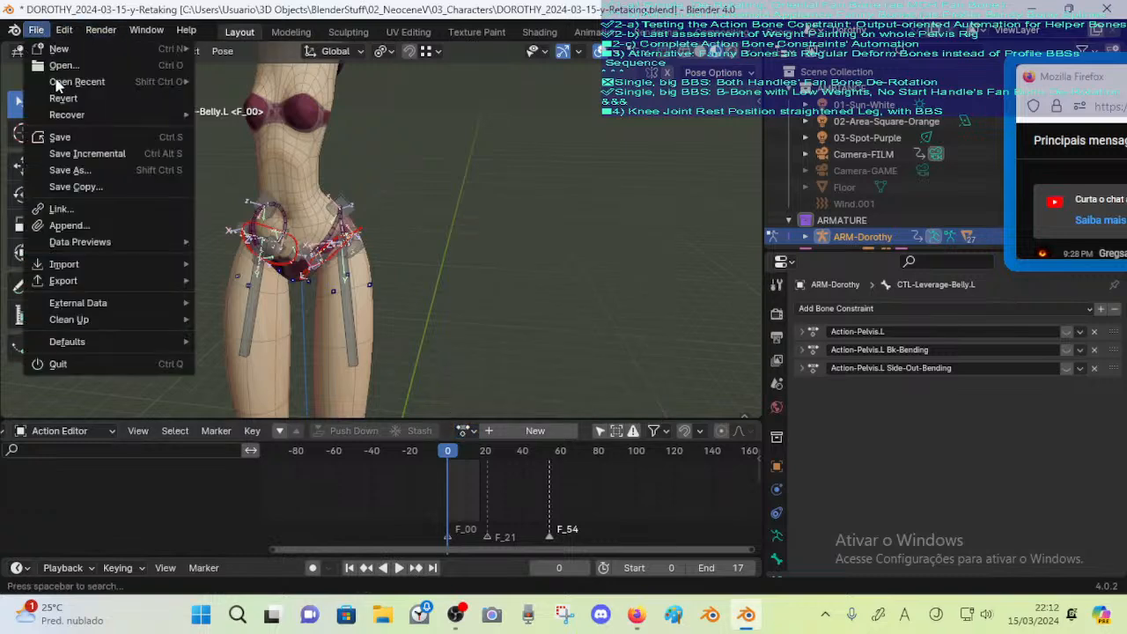
click(91, 224)
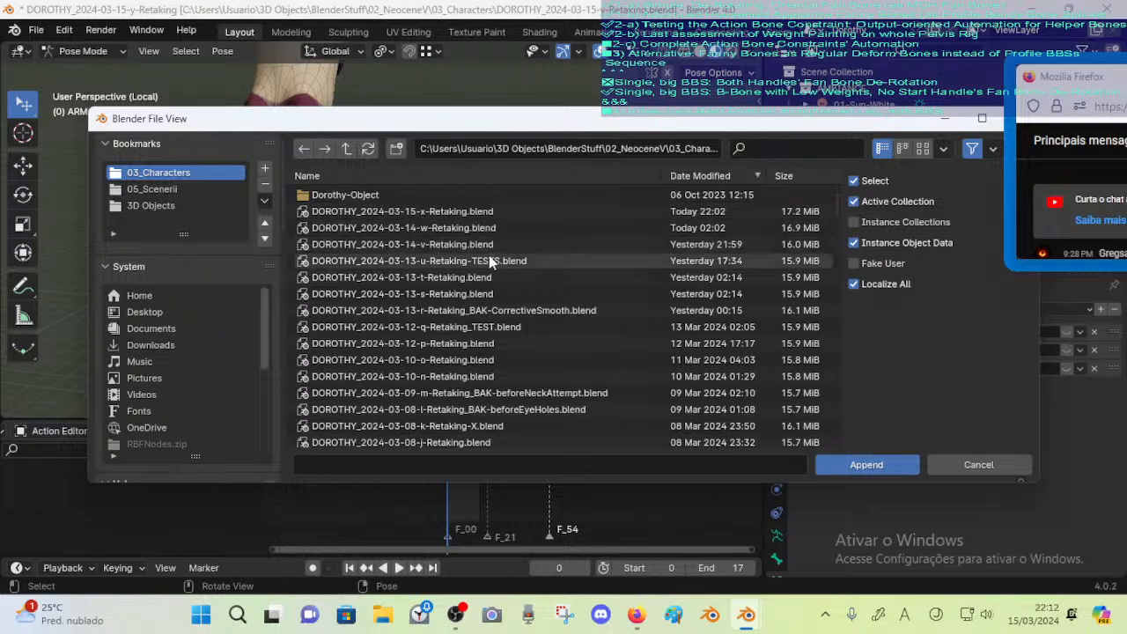
scroll(485, 261, down, 1)
scroll(493, 229, up, 3)
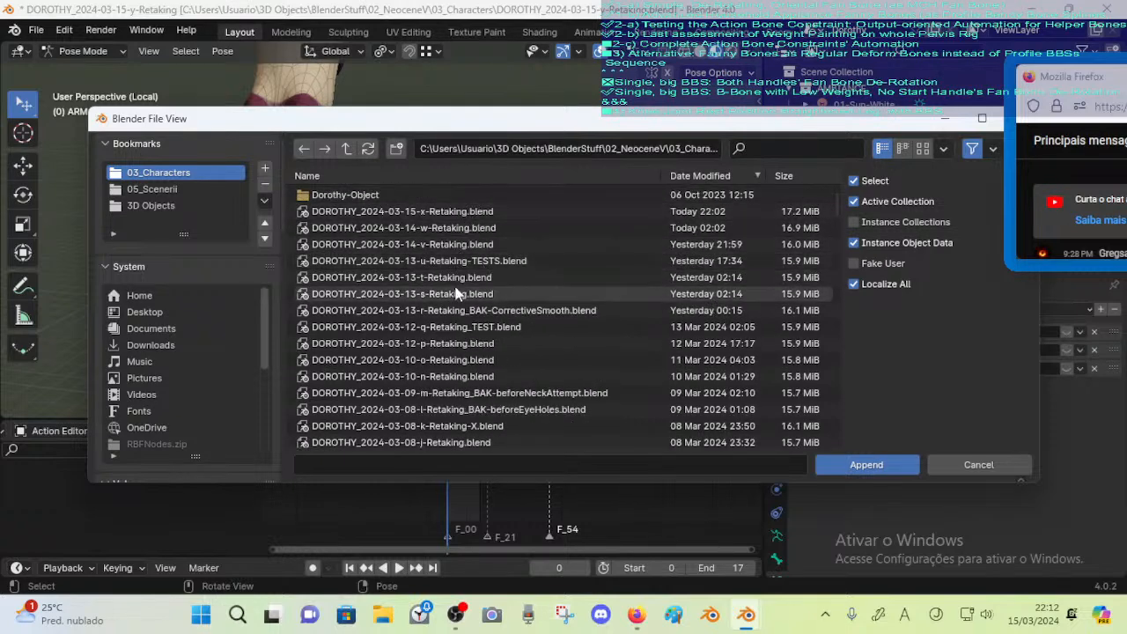
click(444, 249)
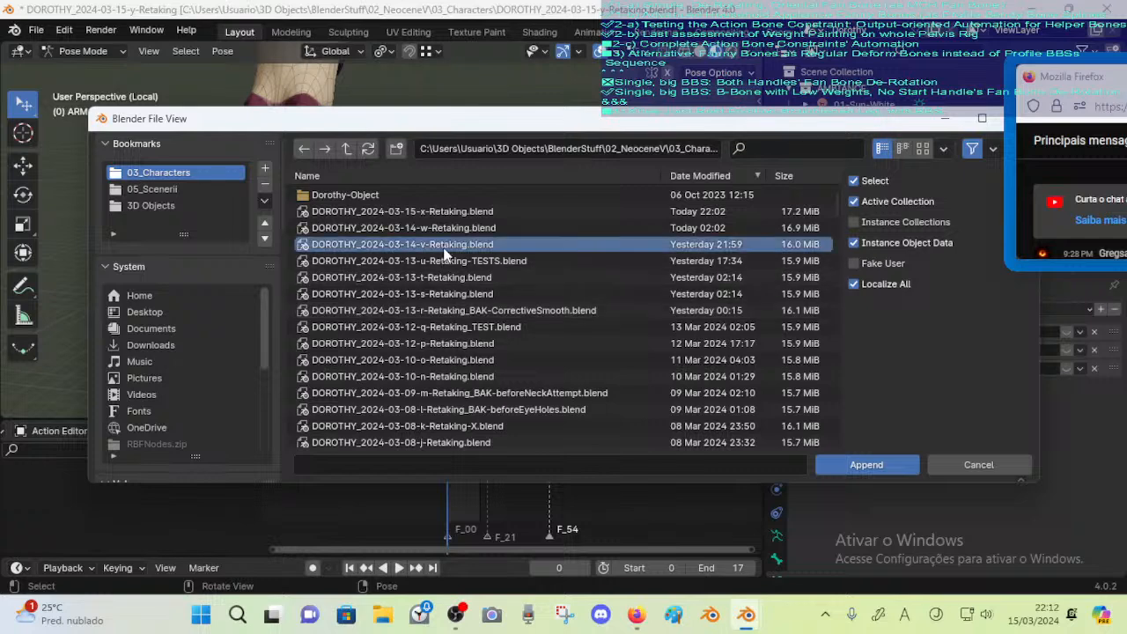
double_click(447, 246)
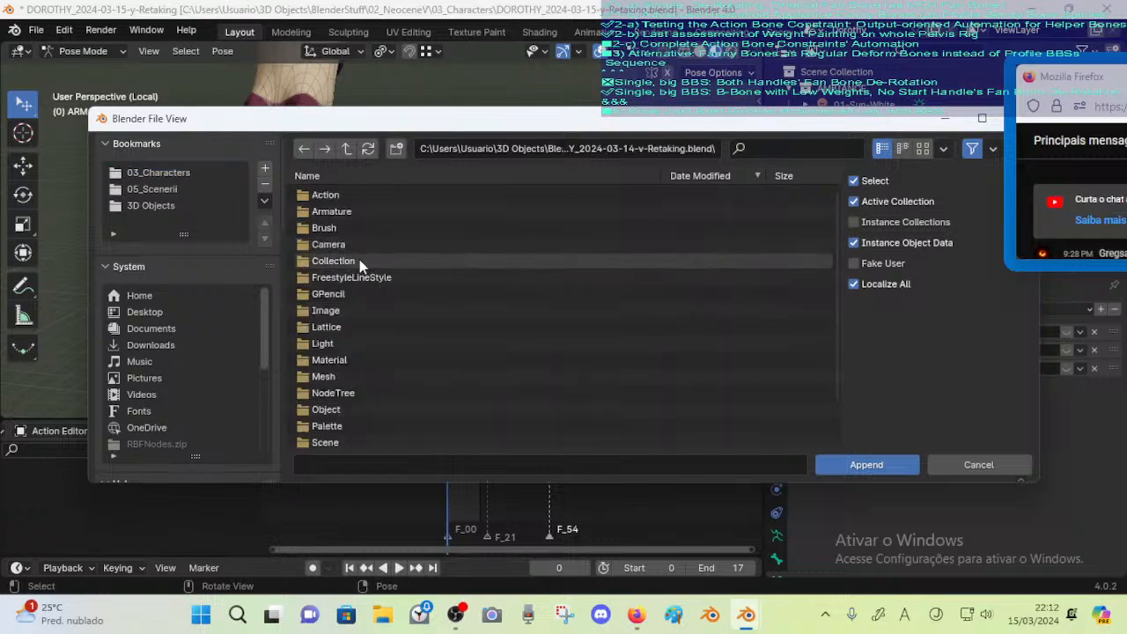
double_click(325, 195)
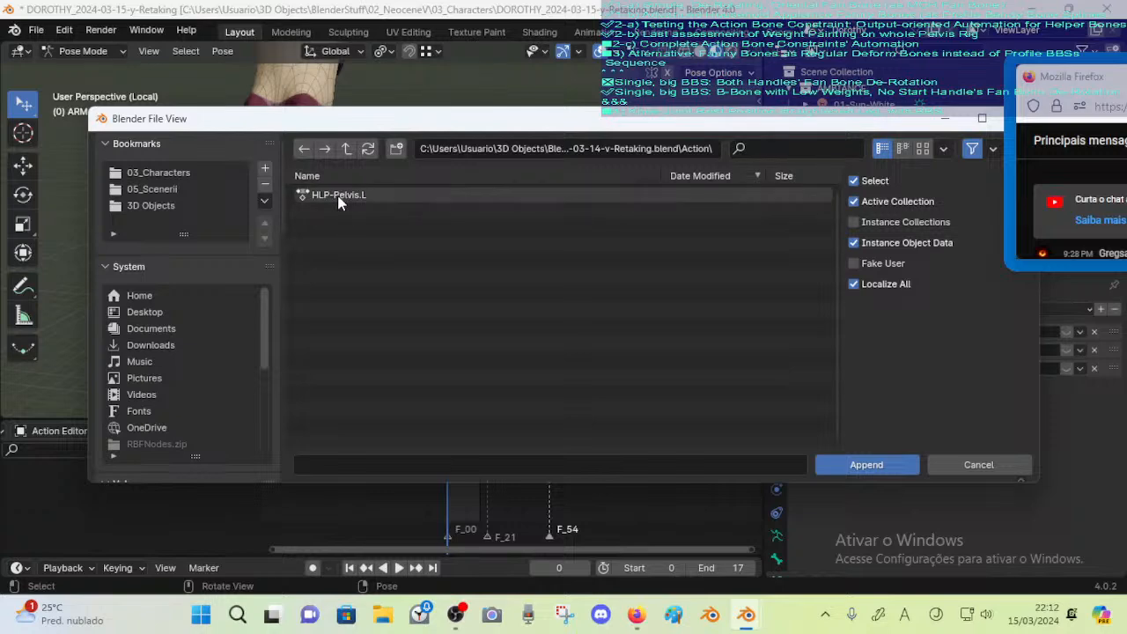
double_click(339, 192)
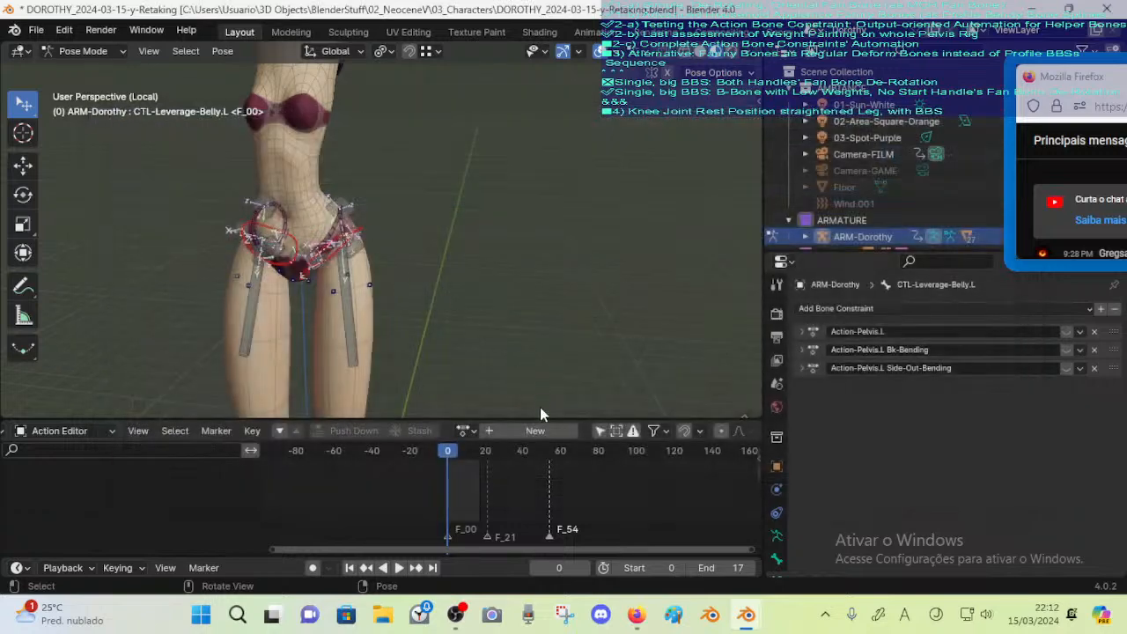
click(464, 430)
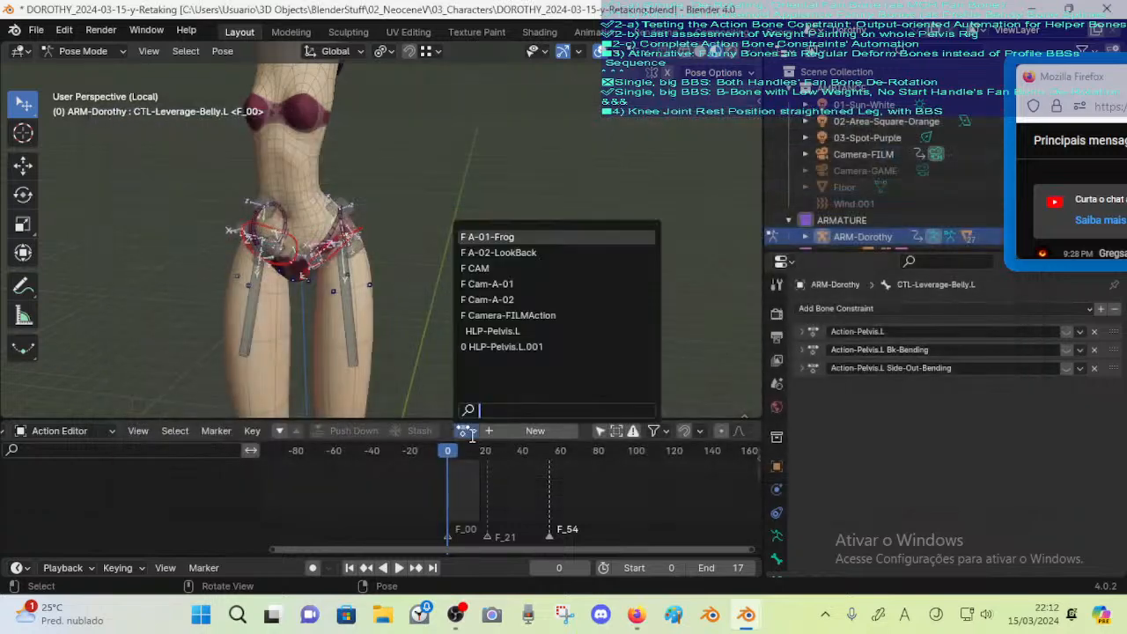
click(505, 347)
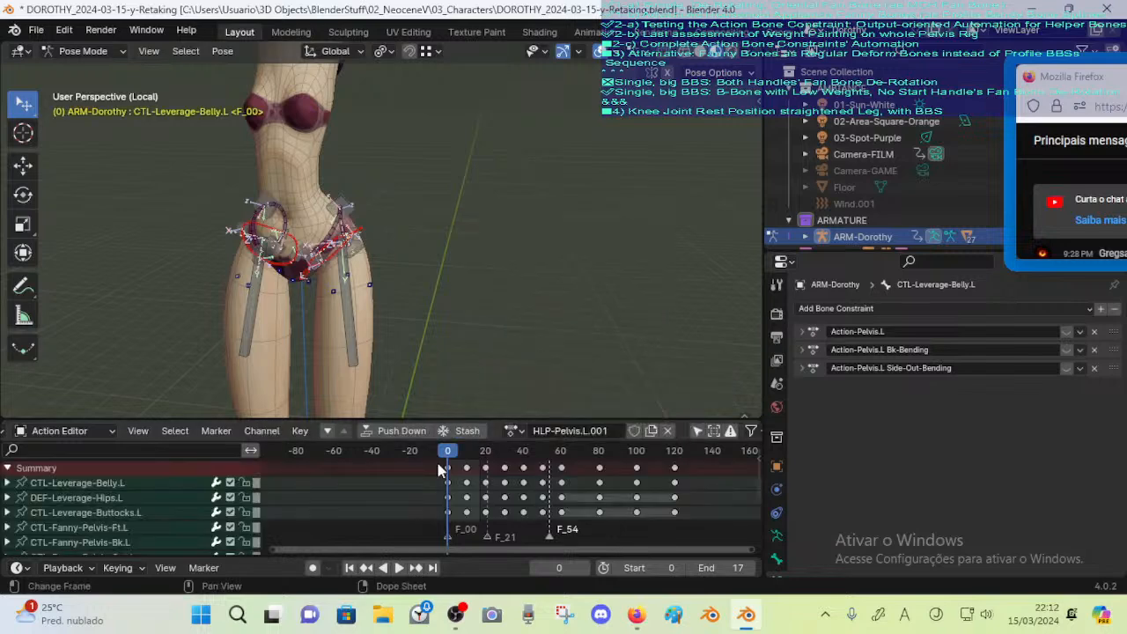
Play and scrub through the appended pelvis action, set the scene's end frame to 120 and return to frame 0
key(space)
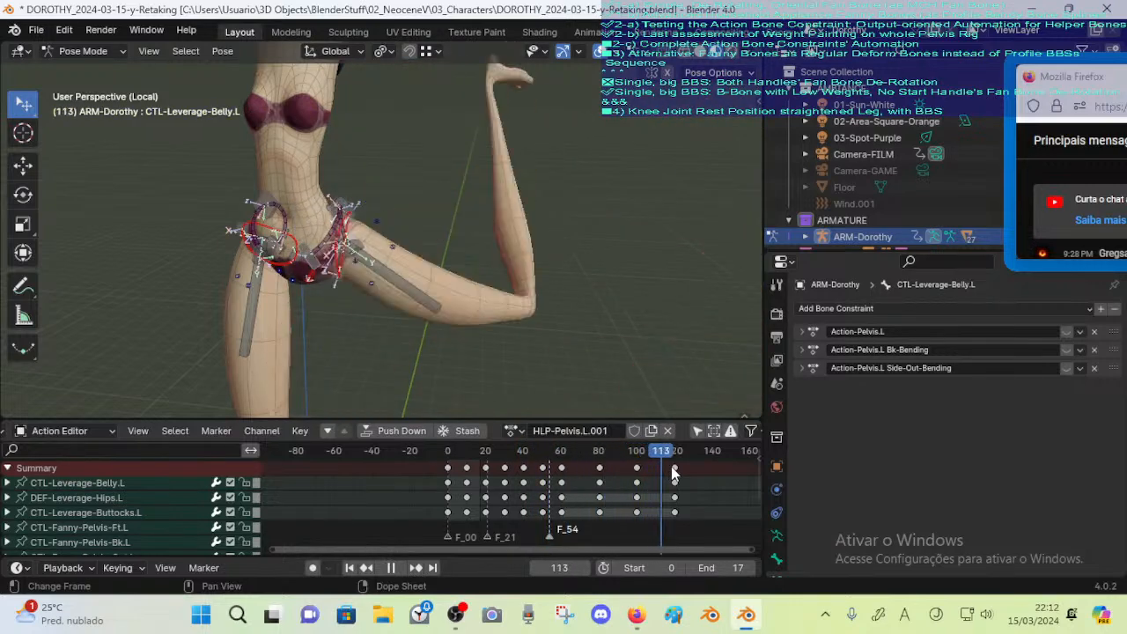
drag(683, 473, 457, 480)
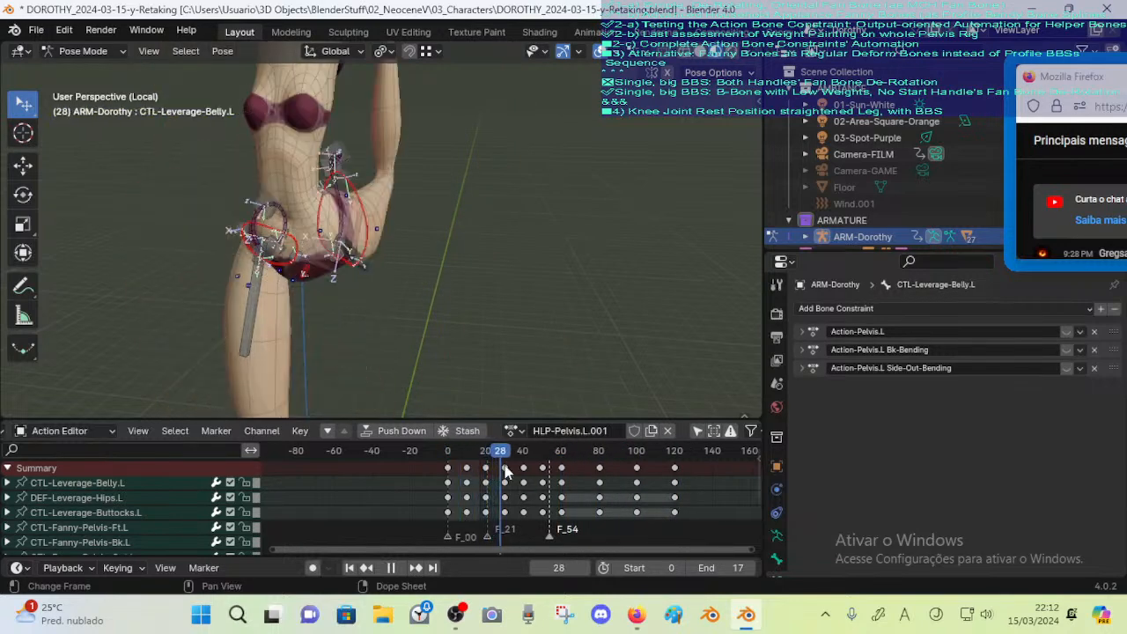
drag(638, 468, 669, 479)
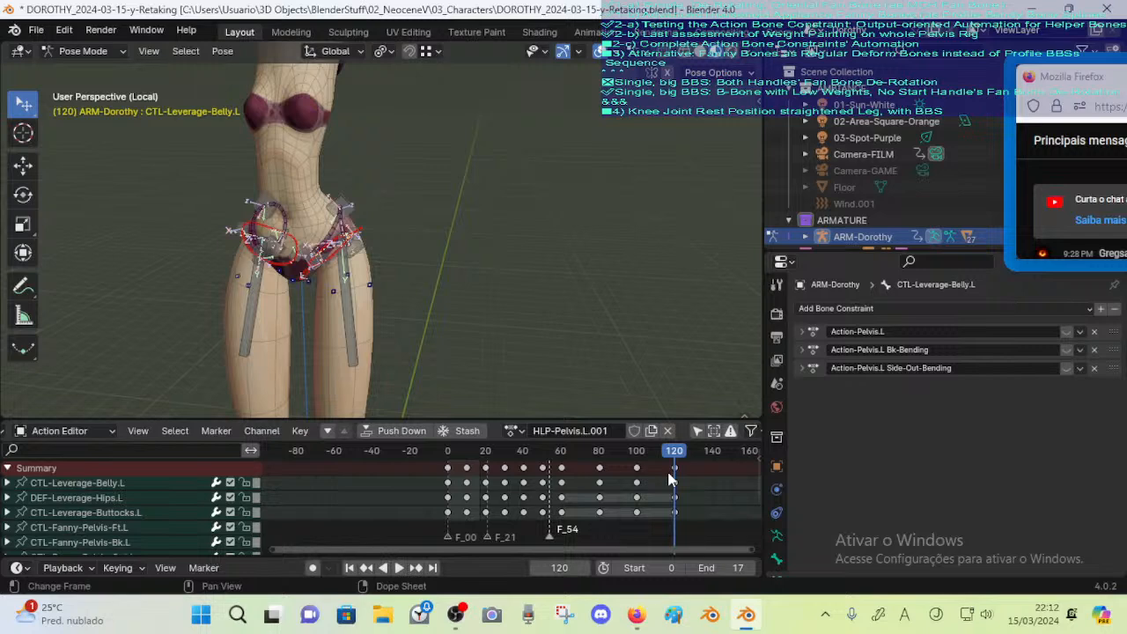
key(ctrl+End)
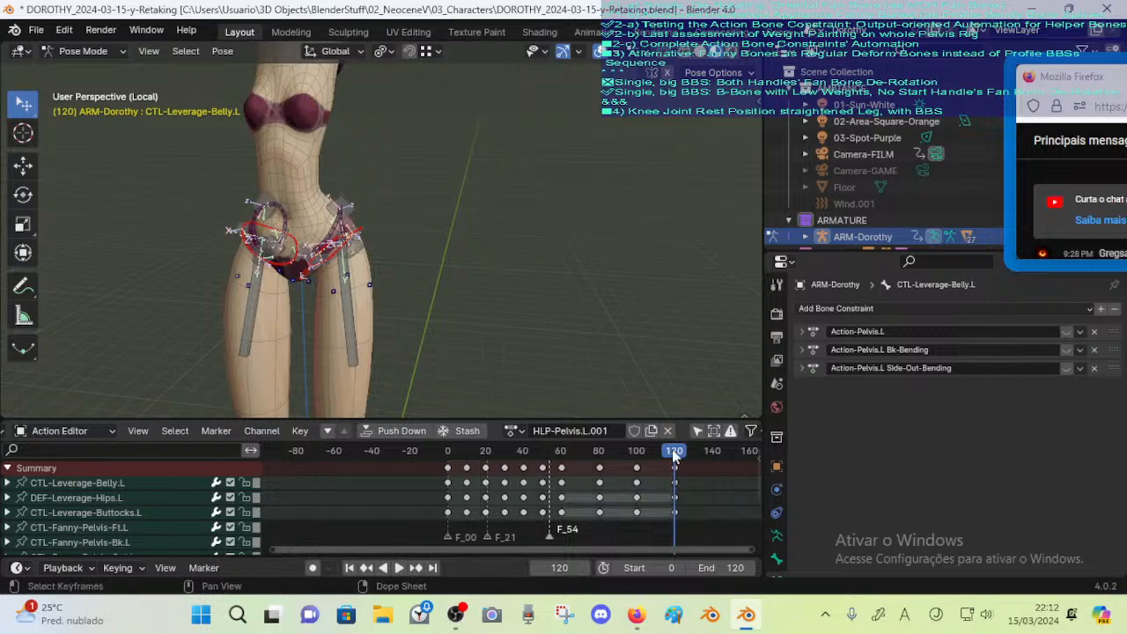
drag(662, 464, 423, 452)
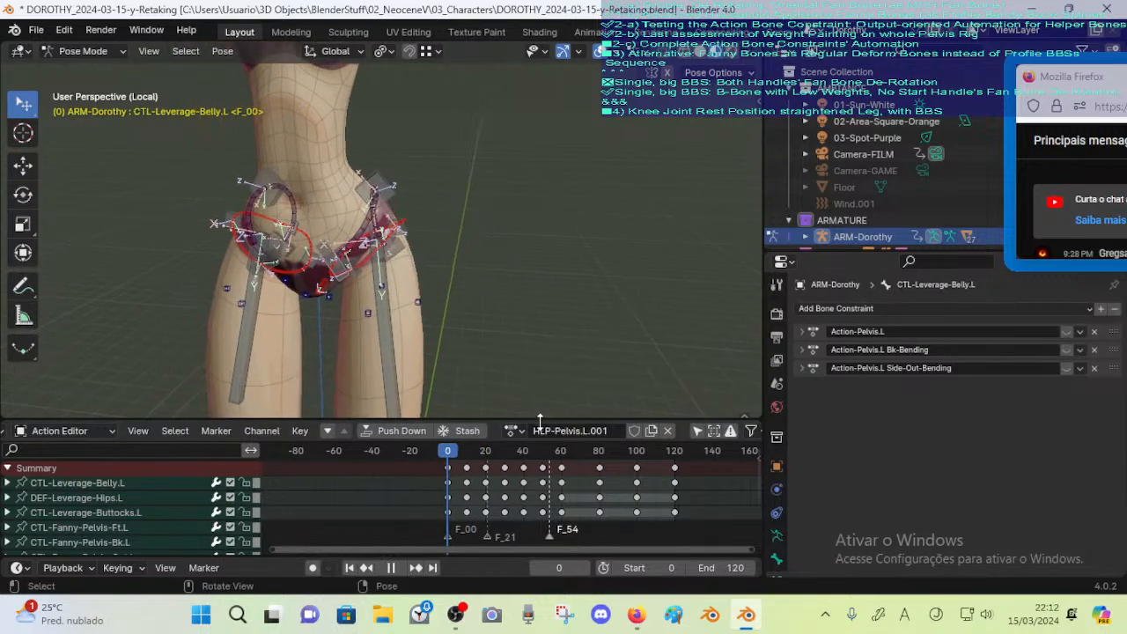
Give HLP-Pelvis.L.001 a fake user, and switch the armature to HLP-Pelvis.L and unlink it so that no action is assigned
click(634, 430)
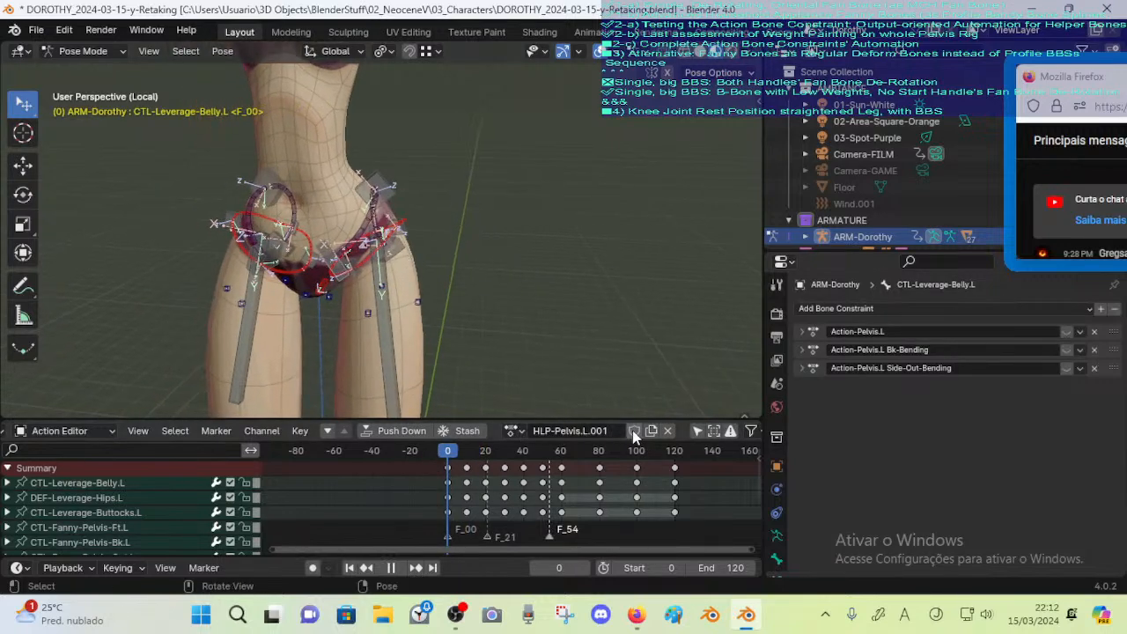
click(514, 432)
click(546, 331)
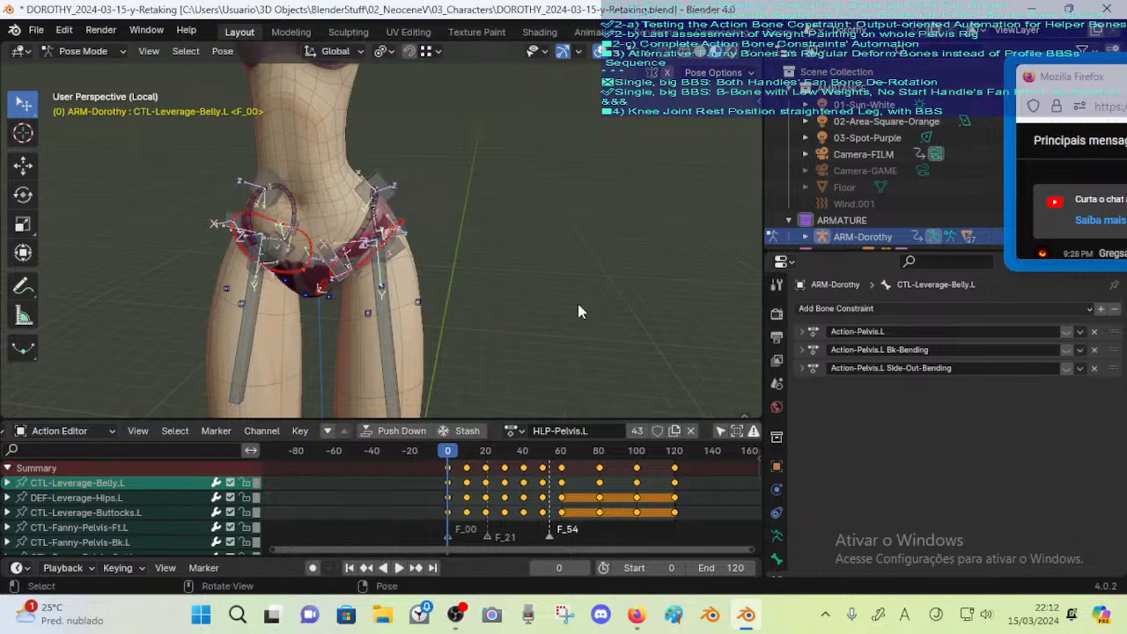
click(692, 430)
click(695, 430)
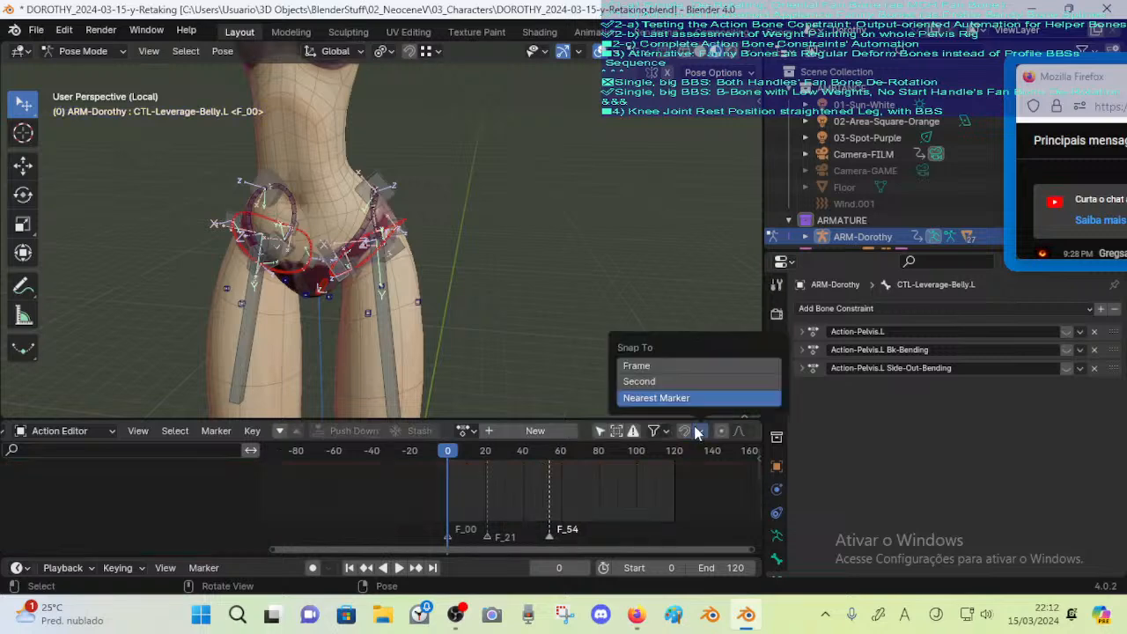
click(466, 430)
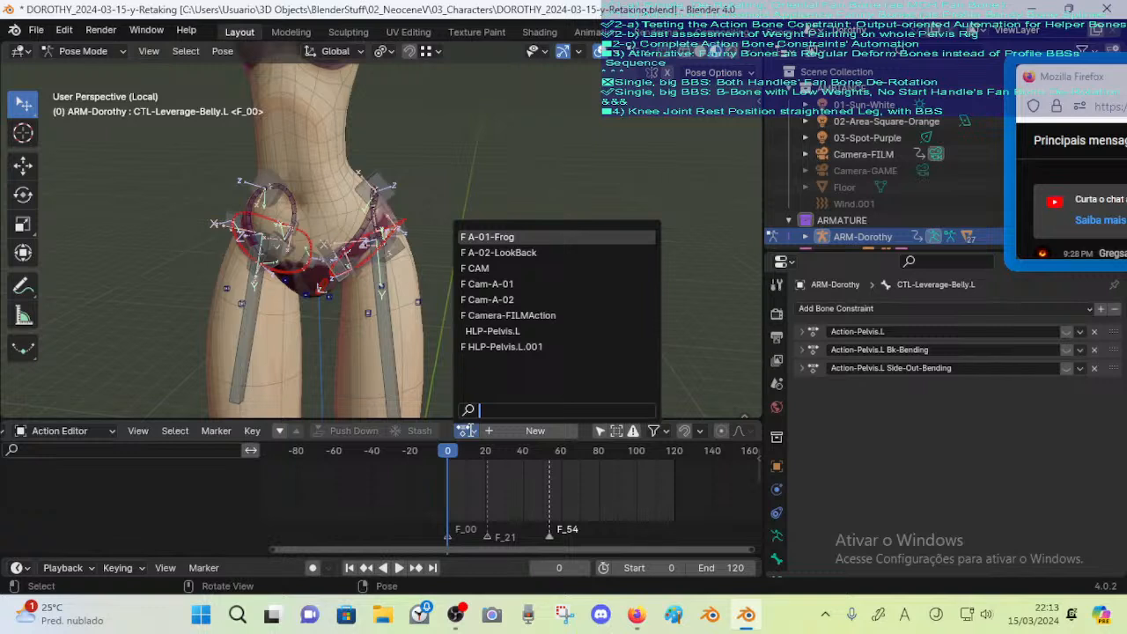
click(470, 432)
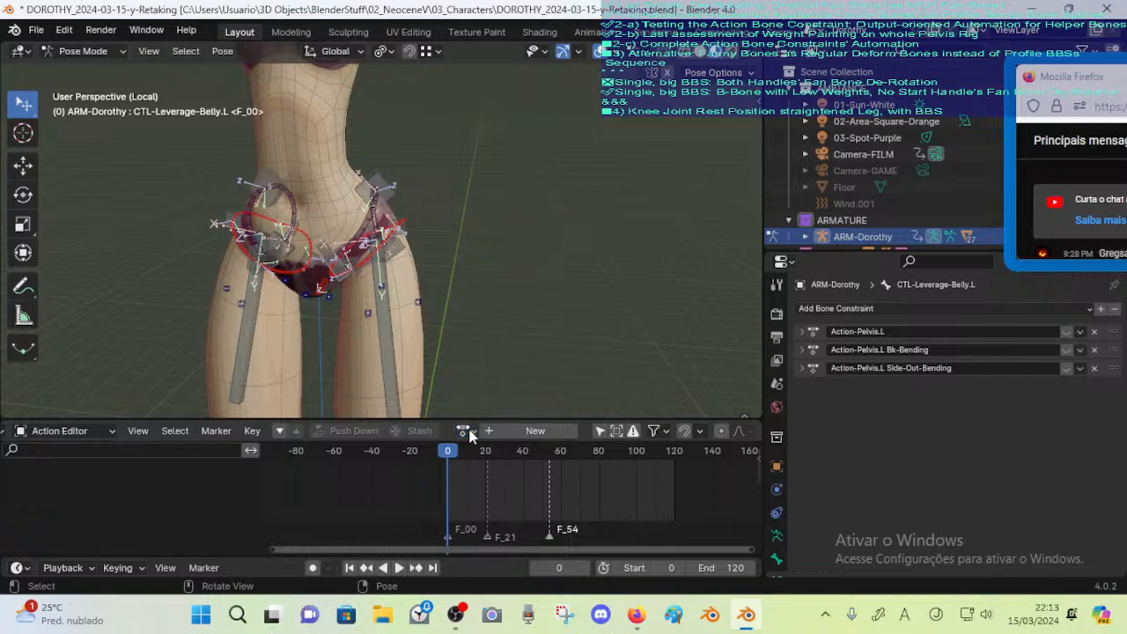
click(468, 431)
Compare the action constraint names on the left pelvis helper bones, including DEF-Leverage-Hips.L, CTL-Leverage-Belly.L and CTL-Fanny-Pelvis-Ft.L
middle_drag(426, 183, 422, 211)
click(379, 170)
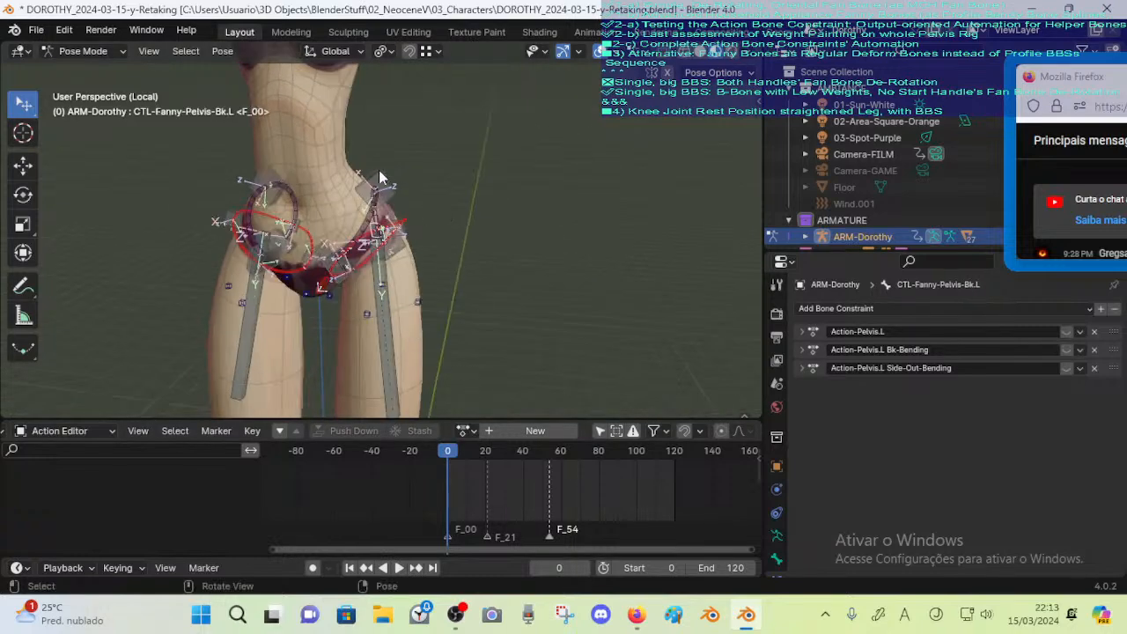
click(379, 173)
scroll(503, 243, up, 1)
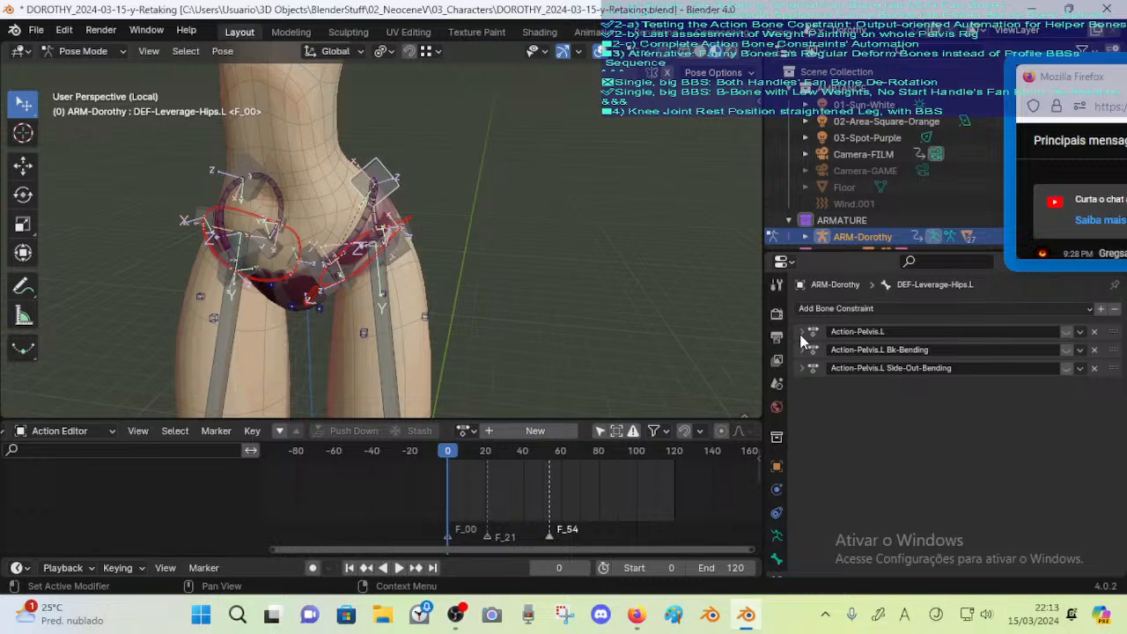
middle_drag(354, 268, 316, 275)
shift+click(302, 278)
scroll(352, 315, up, 2)
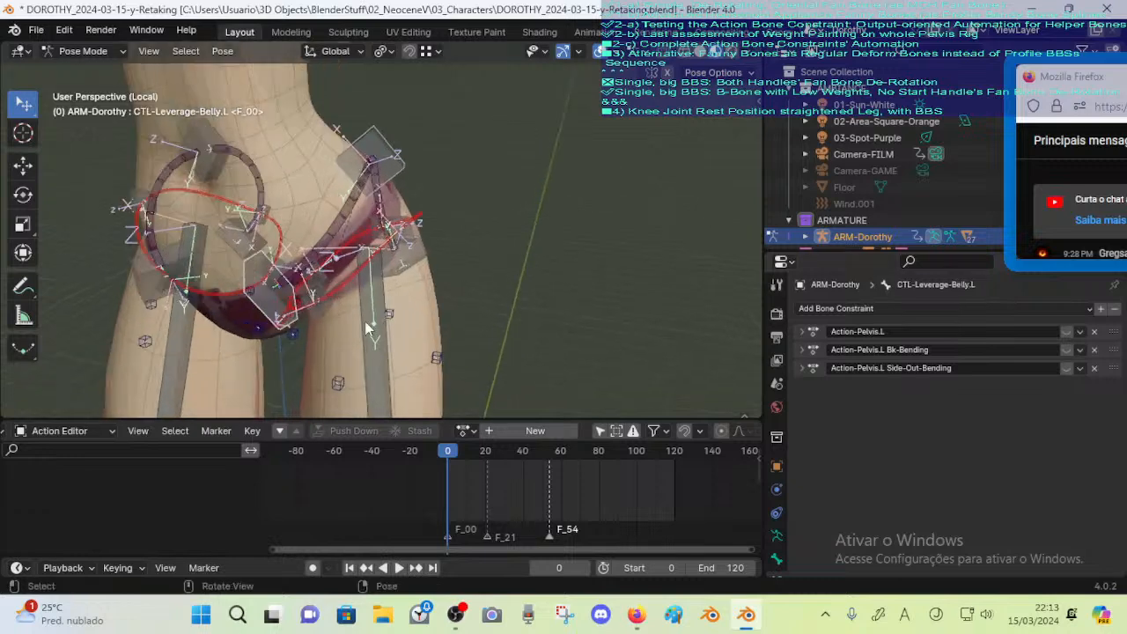
shift+click(286, 306)
middle_drag(402, 322, 395, 323)
scroll(394, 323, up, 1)
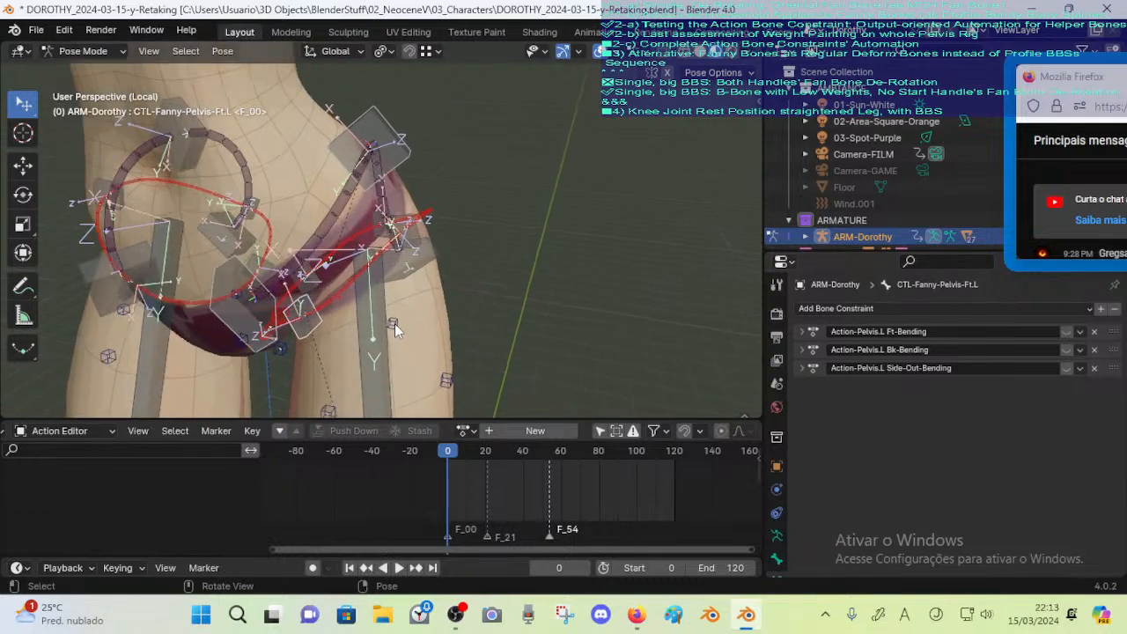
click(377, 131)
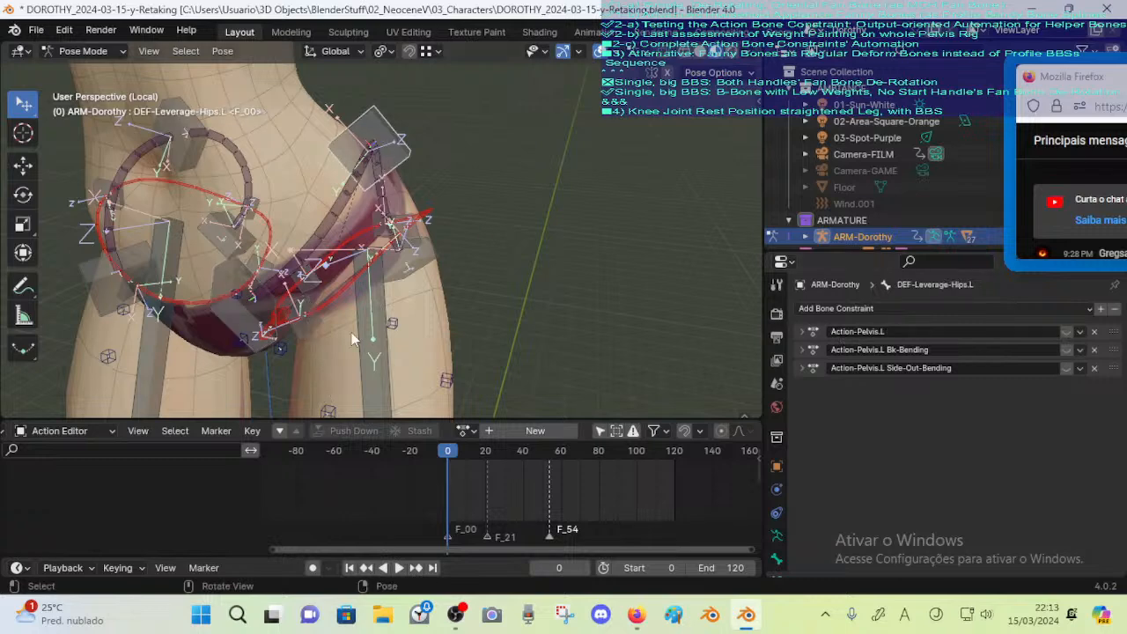
click(222, 322)
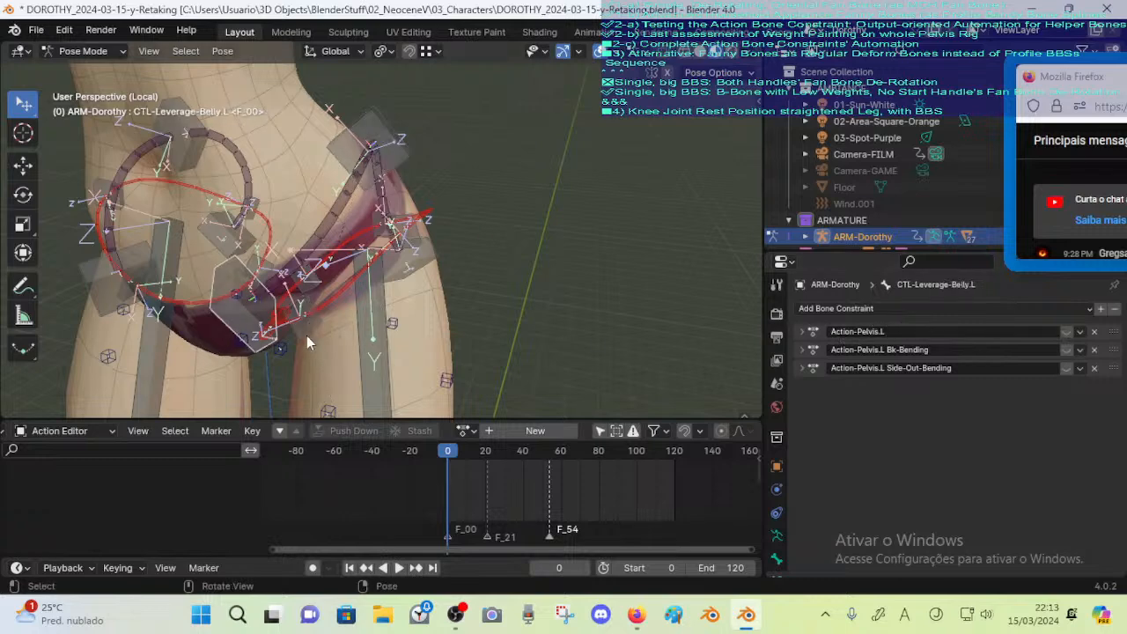
Copy the constraint name Action-Pelvis.L Ft-Bending from the CTL-Fanny-Pelvis-Ft.L bone
click(306, 336)
middle_drag(308, 335, 392, 336)
double_click(920, 332)
key(ctrl+c)
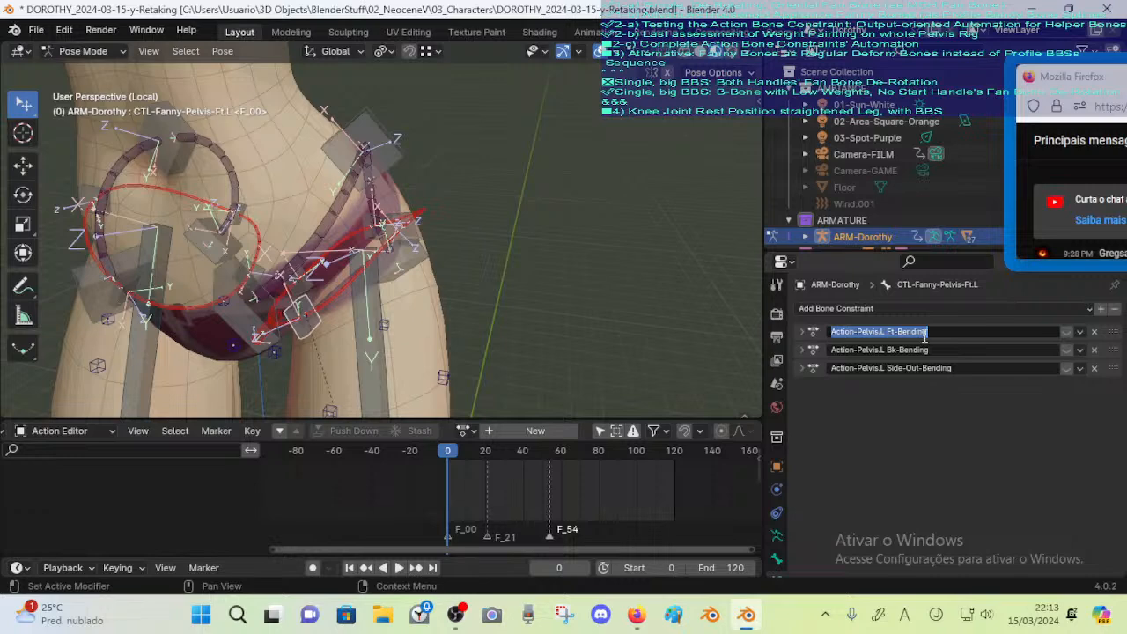
click(347, 341)
scroll(347, 341, down, 1)
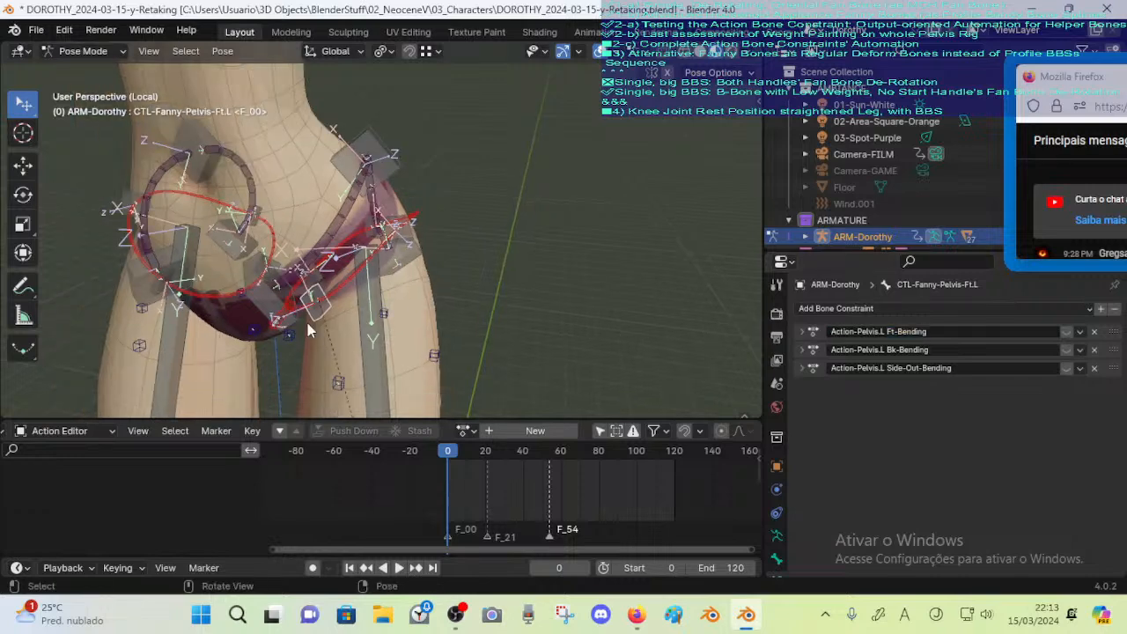
Select the left belly, hips, buttocks and fanny-pelvis helper bones, and extend the selection with Select Grouped, keeping CTL-Leverage-Buttocks.L active
click(283, 328)
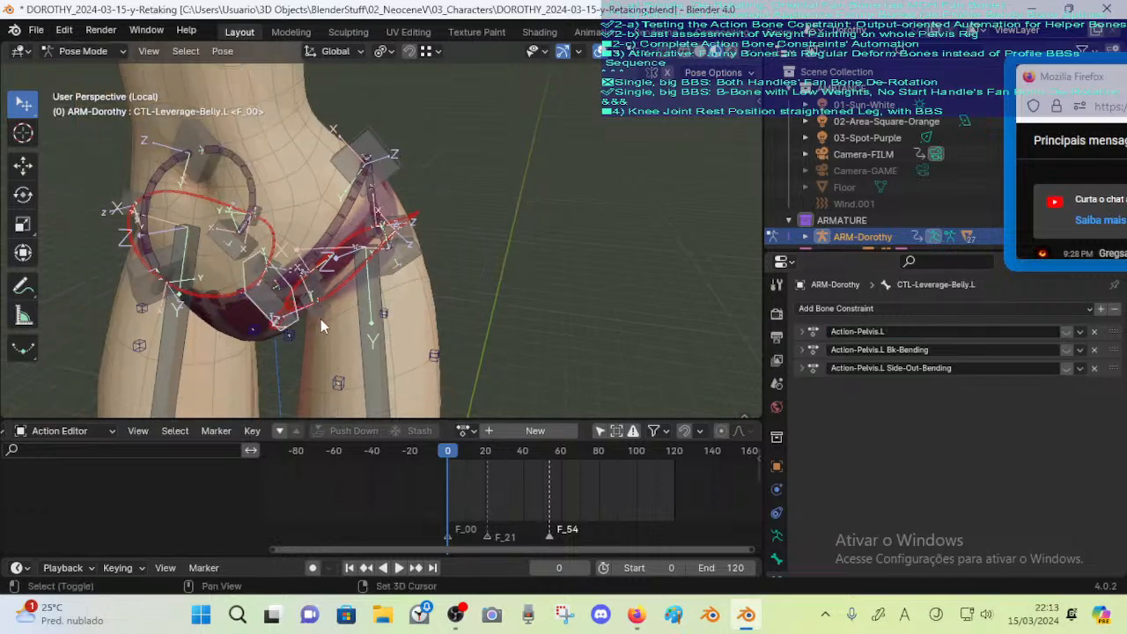
click(320, 319)
click(365, 139)
middle_drag(433, 218, 465, 221)
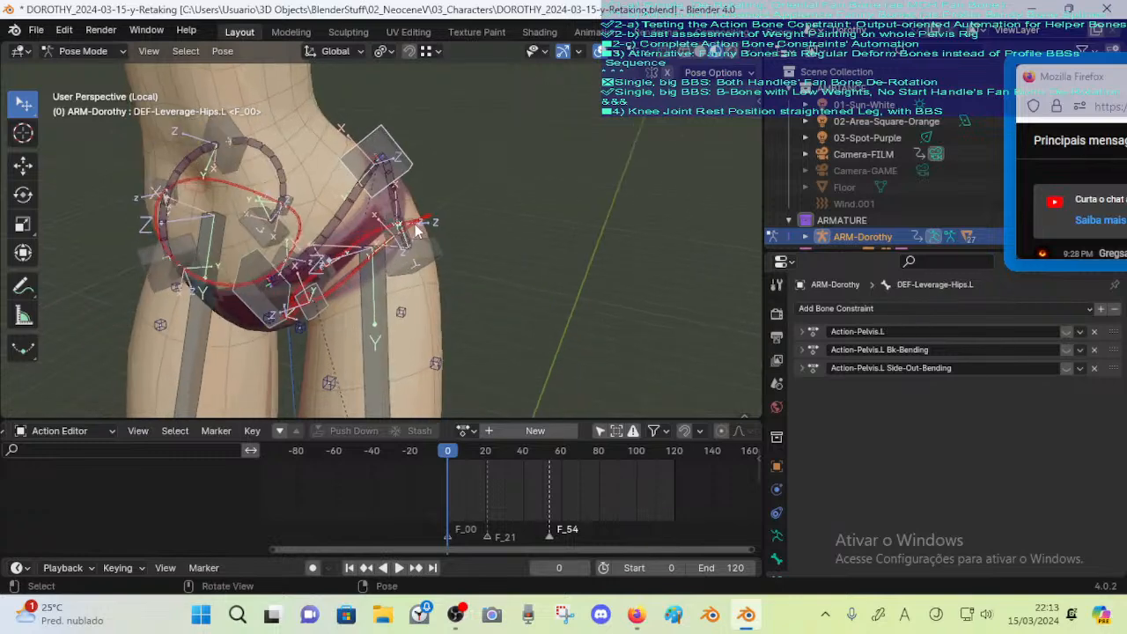
middle_drag(387, 233, 439, 218)
click(411, 222)
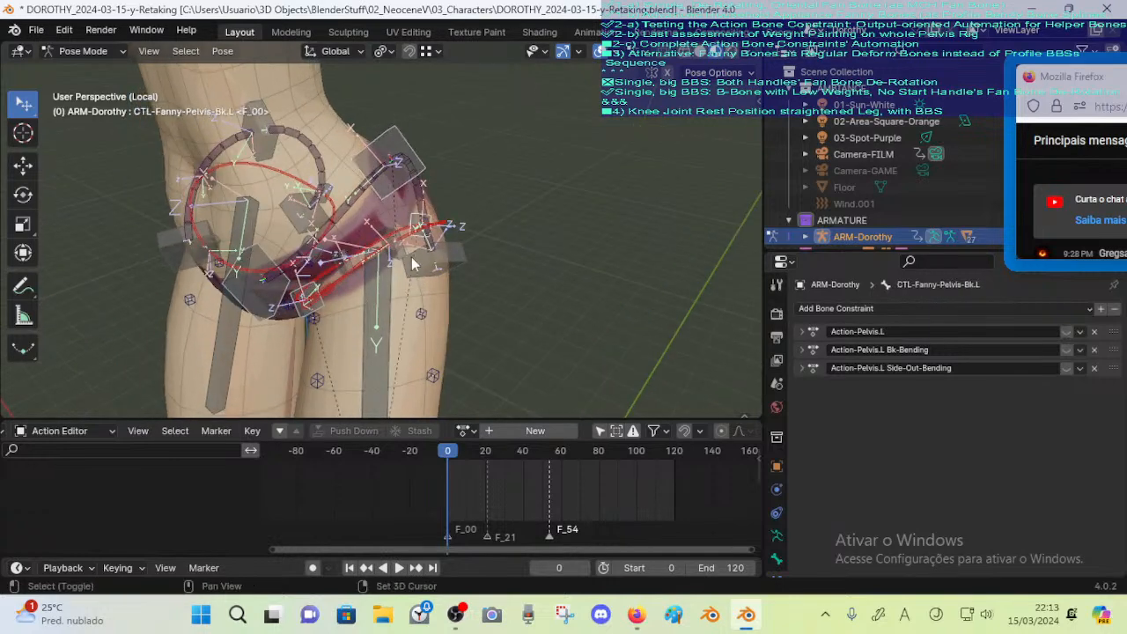
click(402, 259)
middle_drag(402, 259, 387, 280)
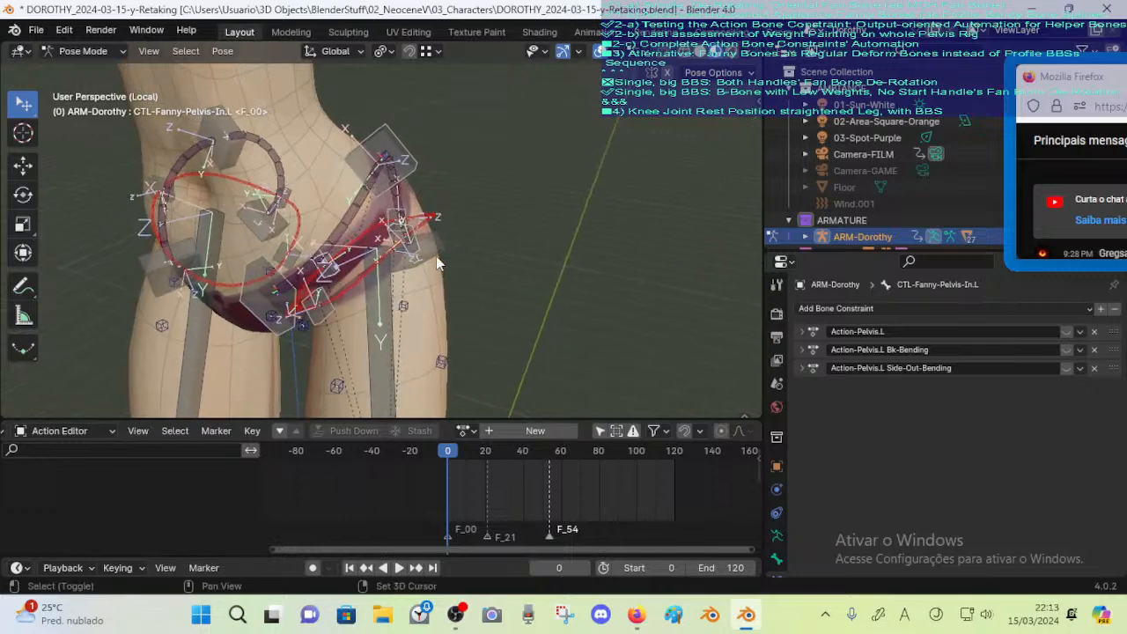
click(251, 258)
middle_drag(251, 258, 324, 263)
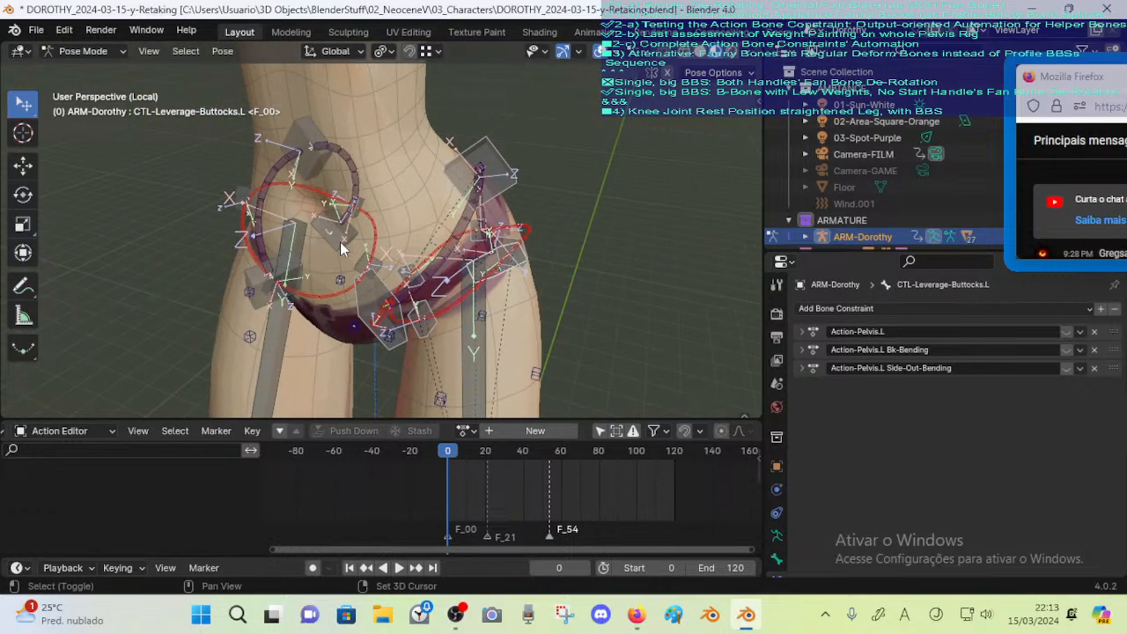
key(shift+g)
click(340, 241)
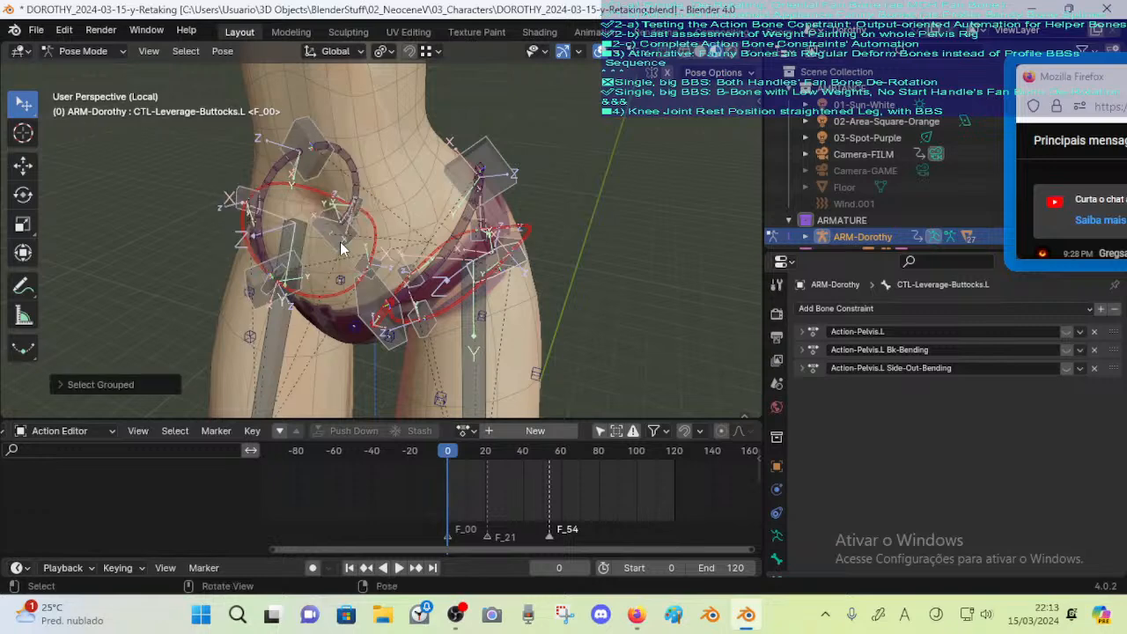
Rename the first action constraint on the selected helper bones as Action-Pelvis.L Ft-Bending
double_click(871, 333)
key(ctrl+v)
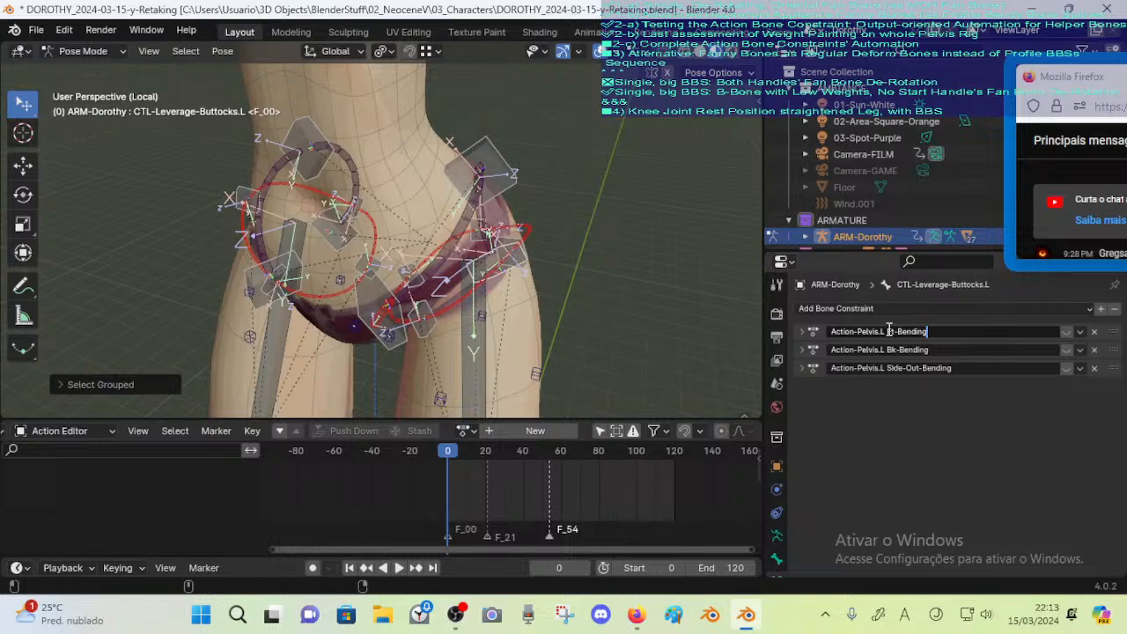
key(Return)
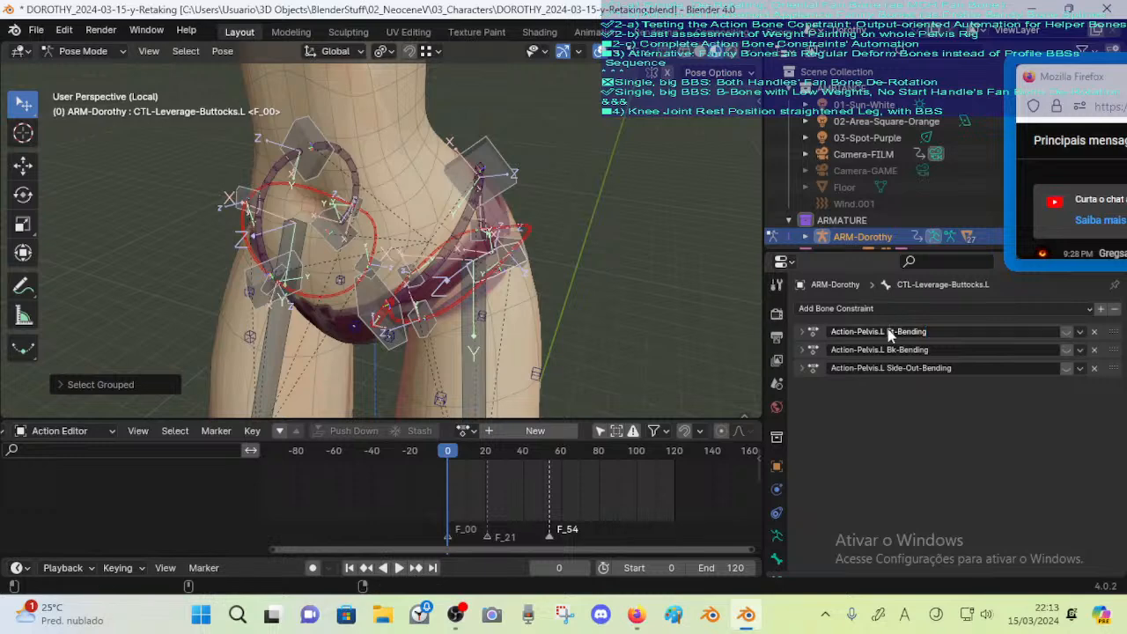
Check the action constraint names on the helper bones of both pelvis sides, ending with CTL-Fanny-Pelvis-In.L
click(318, 119)
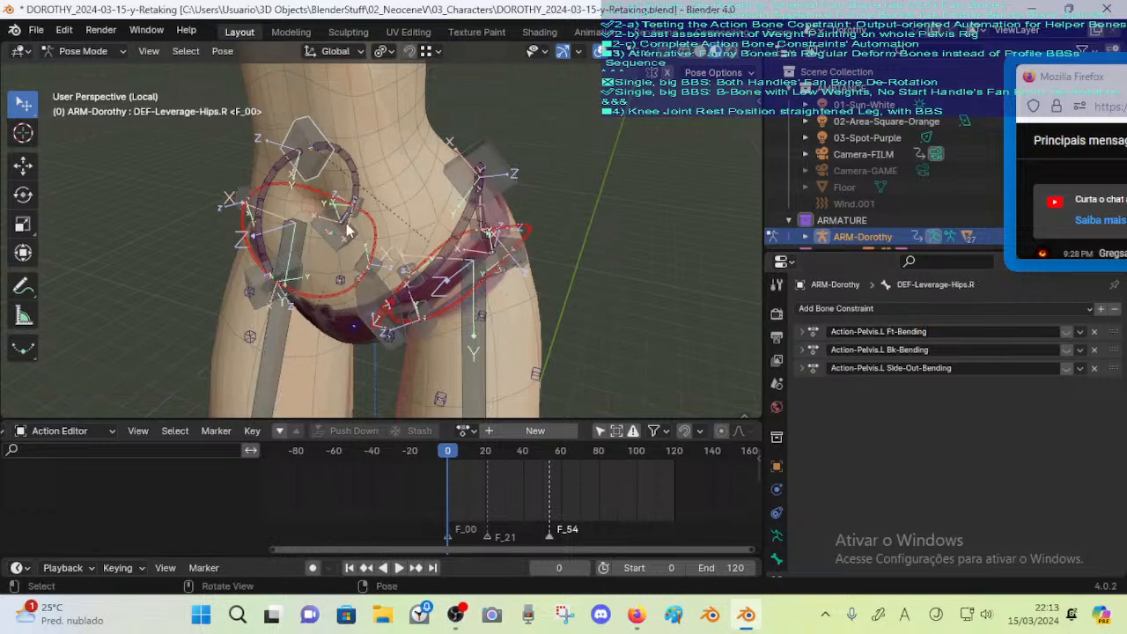
click(288, 217)
click(234, 197)
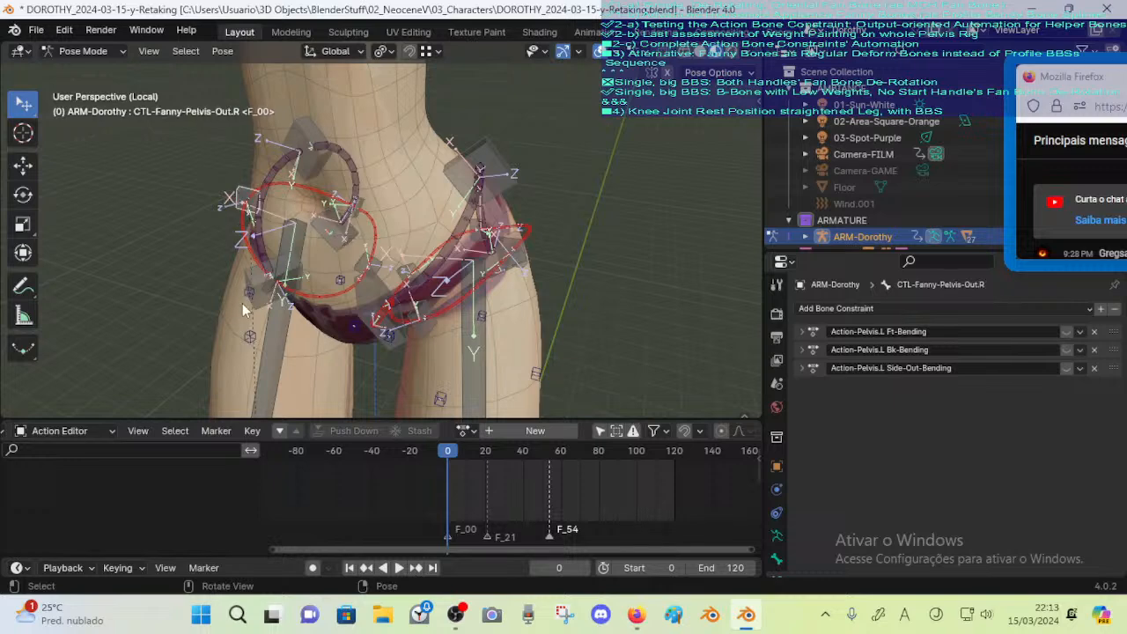
click(247, 304)
click(345, 248)
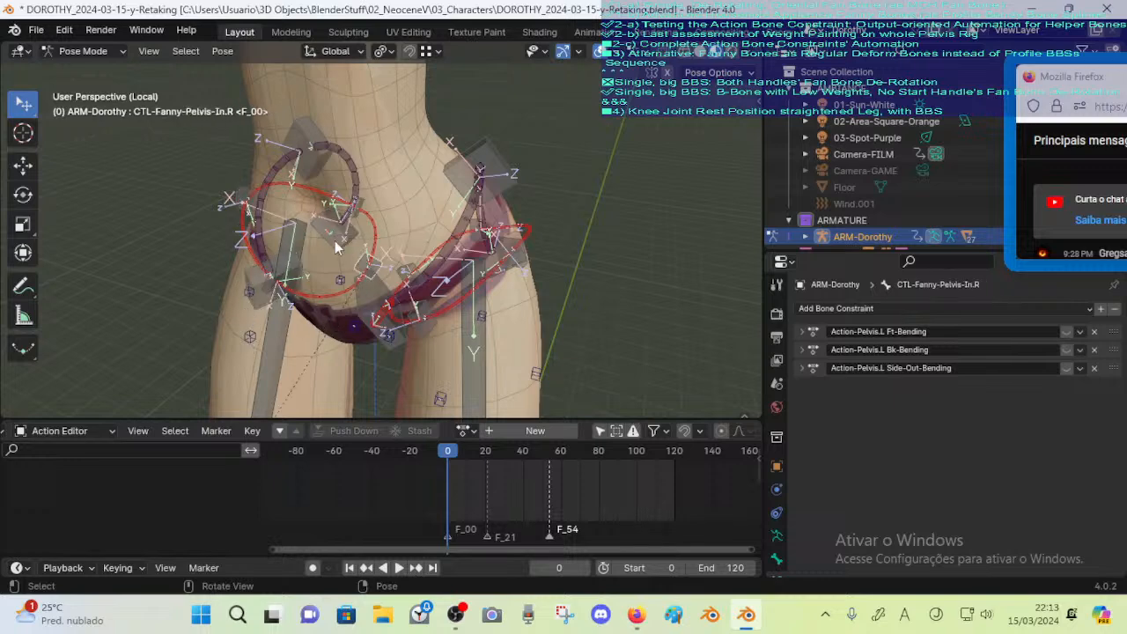
click(370, 214)
click(370, 205)
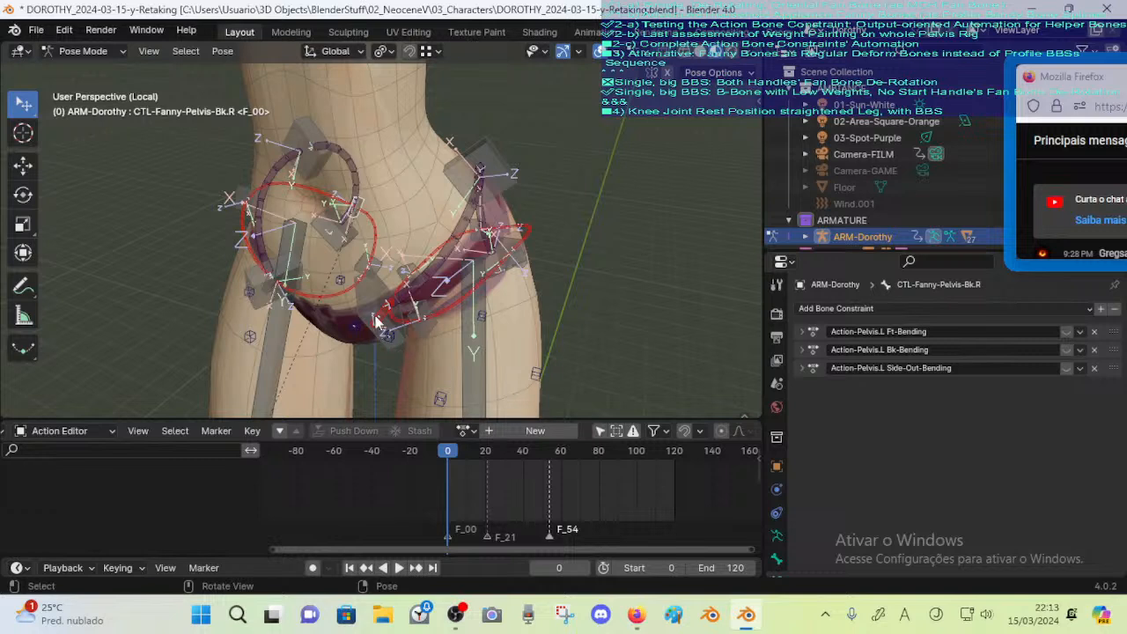
click(377, 321)
click(414, 280)
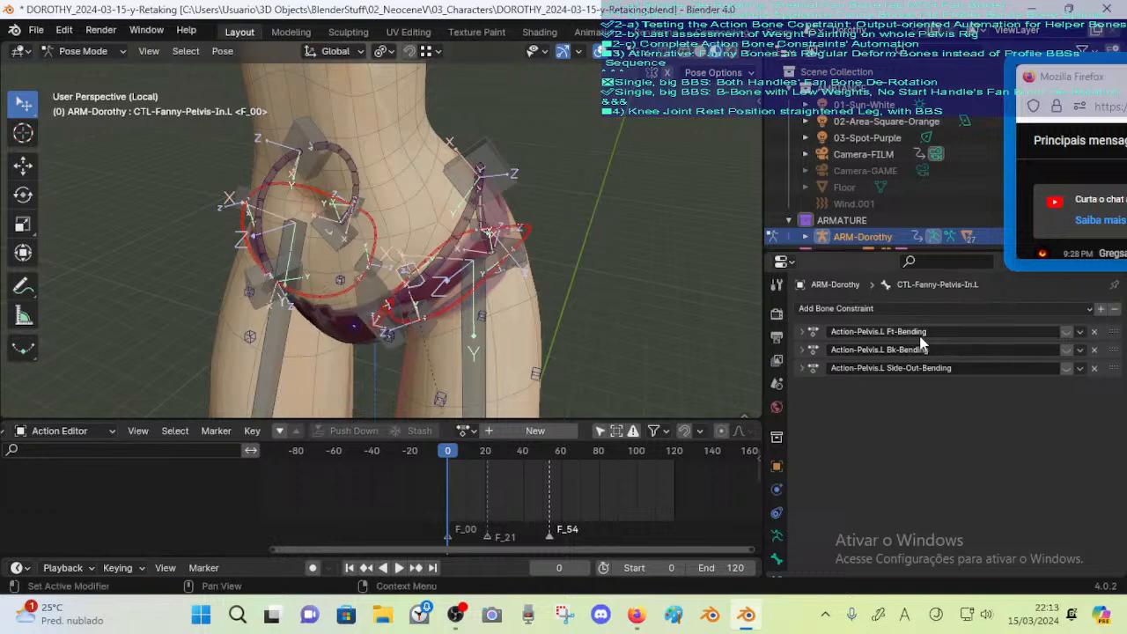
double_click(918, 368)
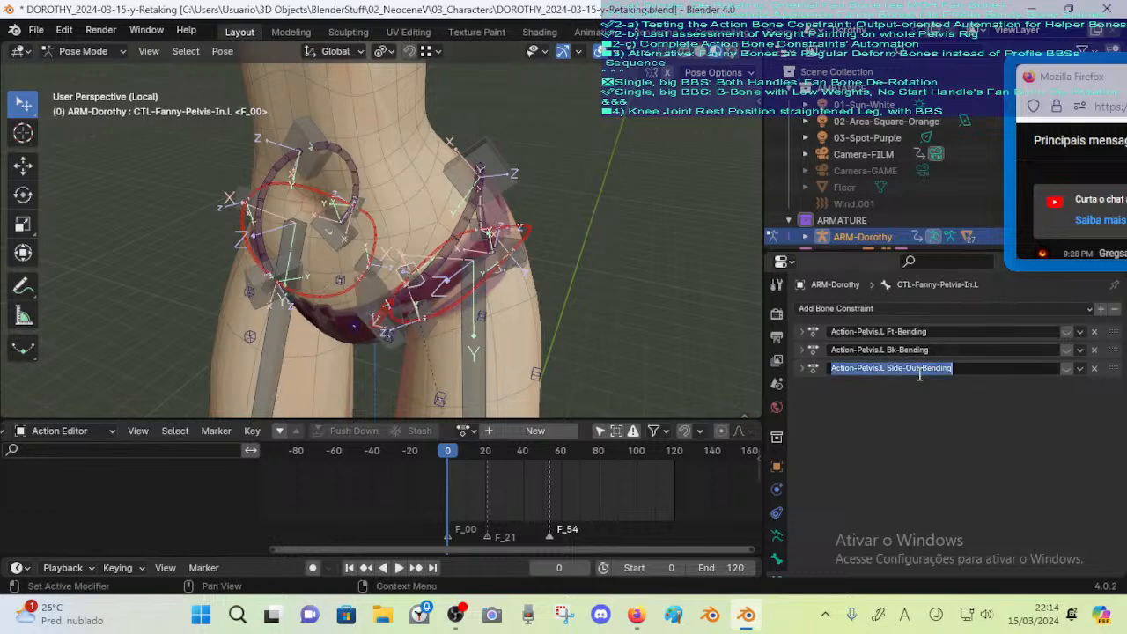
click(919, 369)
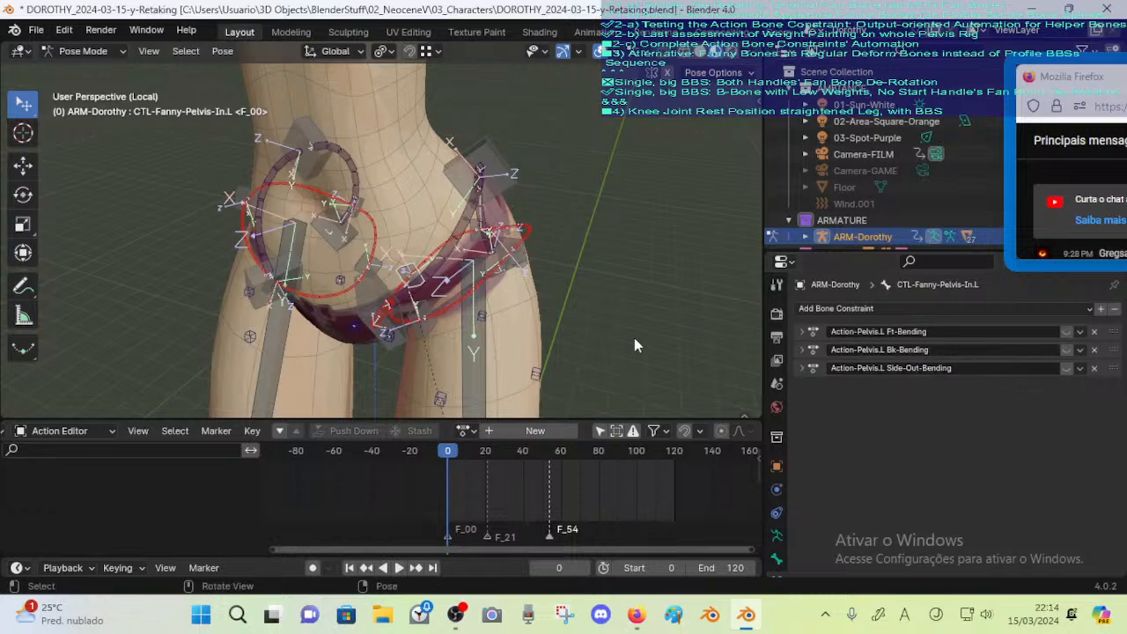
Review the target ranges and action frames of the Ft-Bending, Bk-Bending and Side-Out-Bending constraints on CTL-Fanny-Pelvis-In.L
click(798, 332)
scroll(869, 445, down, 2)
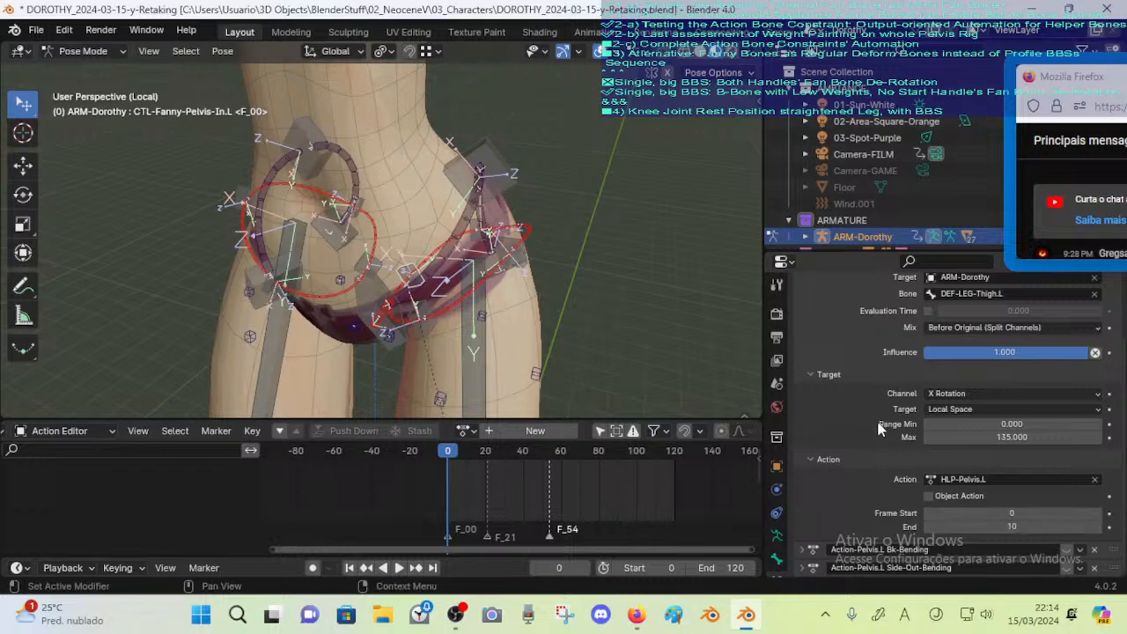
scroll(883, 426, up, 3)
click(800, 331)
click(801, 357)
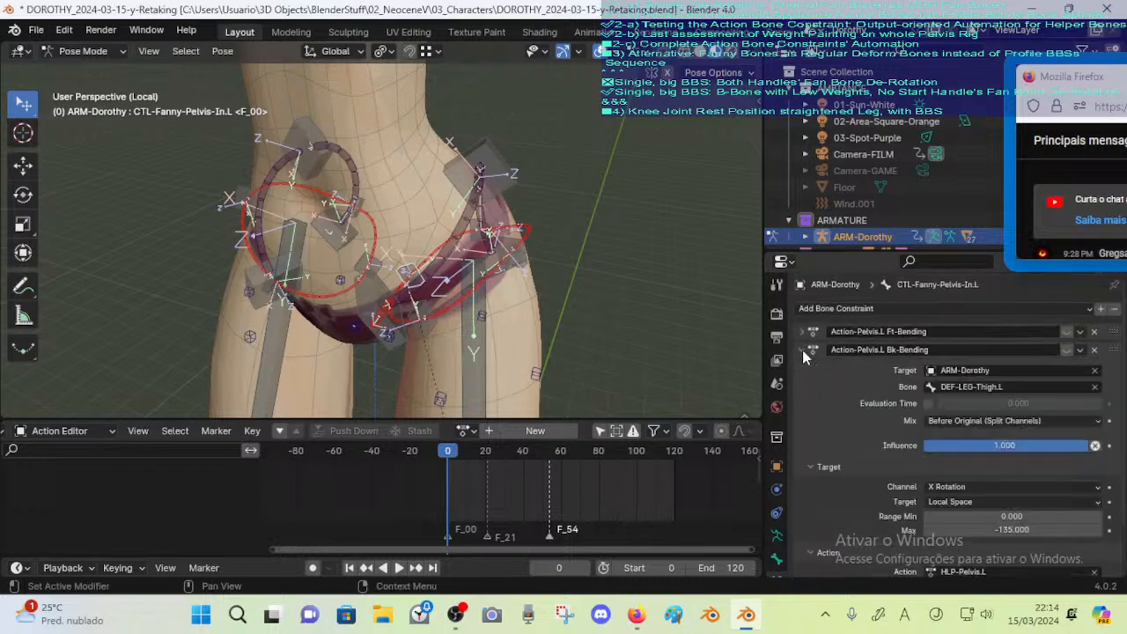
scroll(882, 442, down, 2)
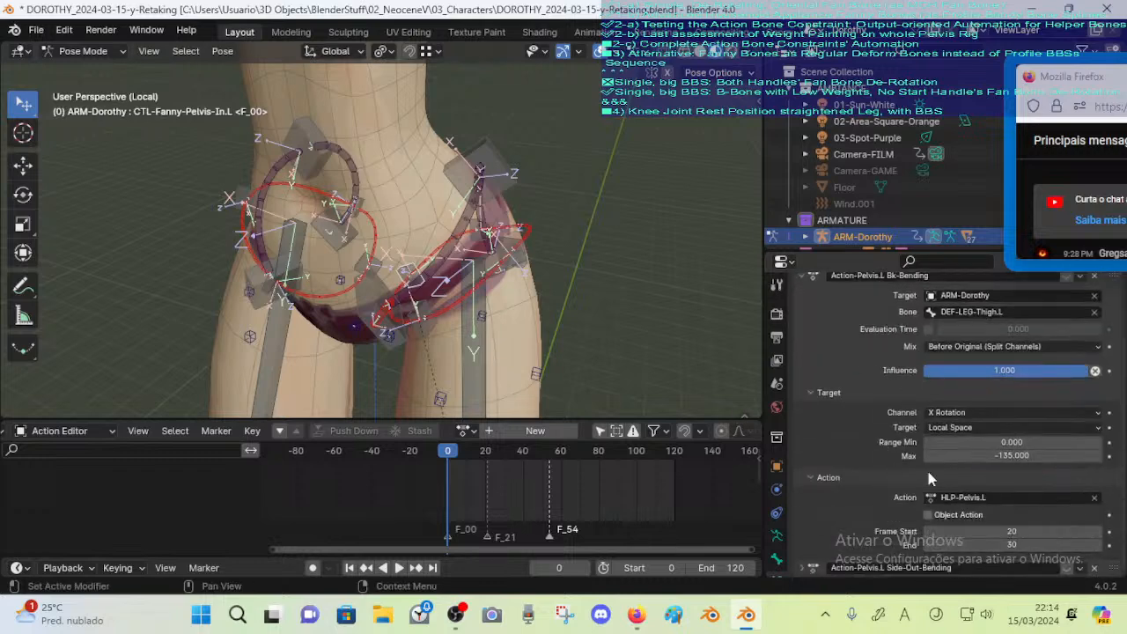
scroll(792, 335, up, 2)
click(796, 344)
click(796, 365)
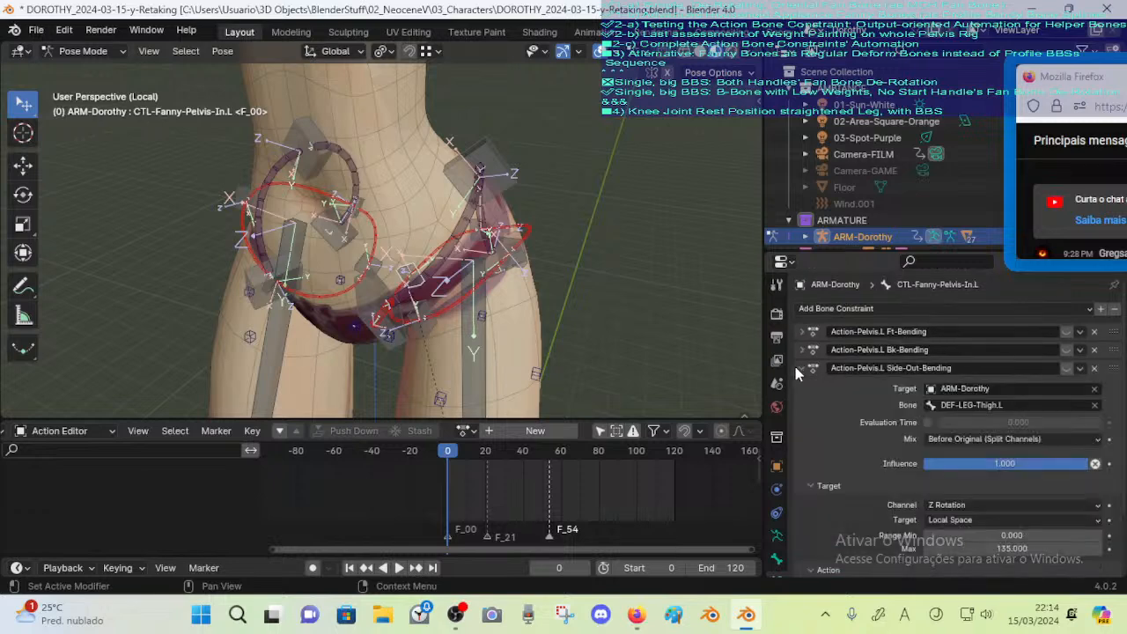
scroll(883, 455, down, 2)
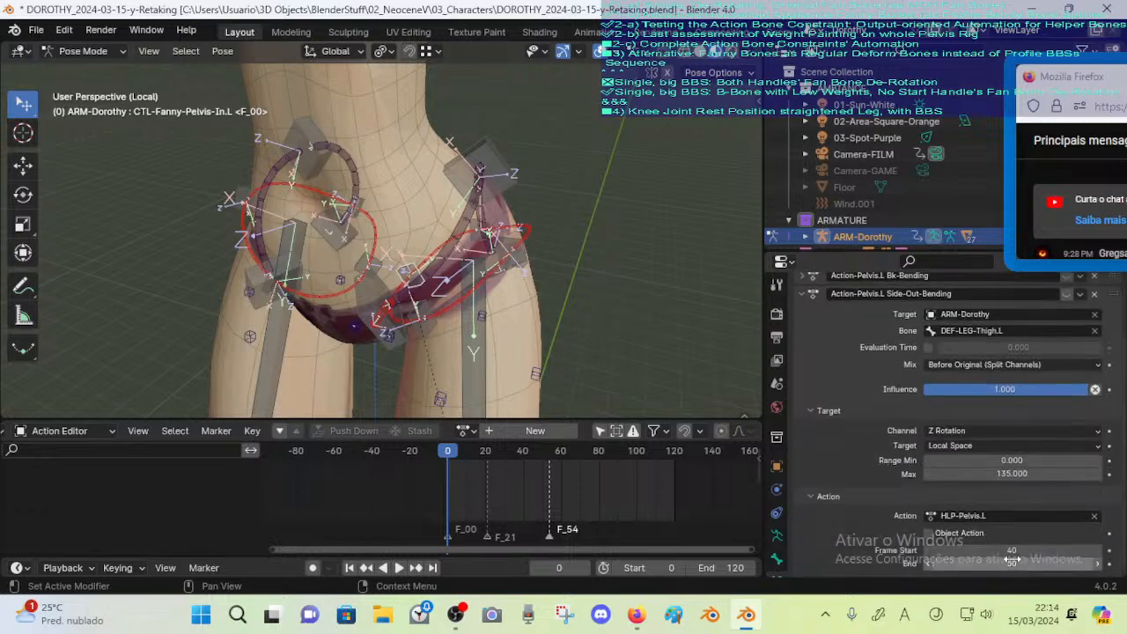
click(800, 290)
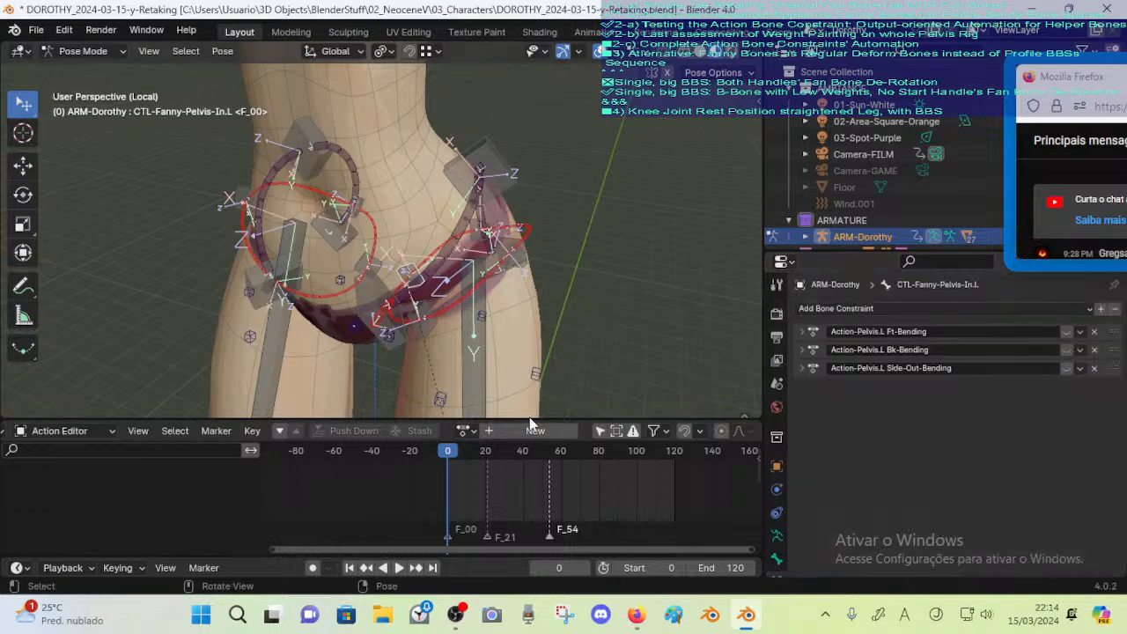
Assign the HLP-Pelvis.L.001 action to the Dorothy armature
drag(460, 451, 424, 446)
click(464, 431)
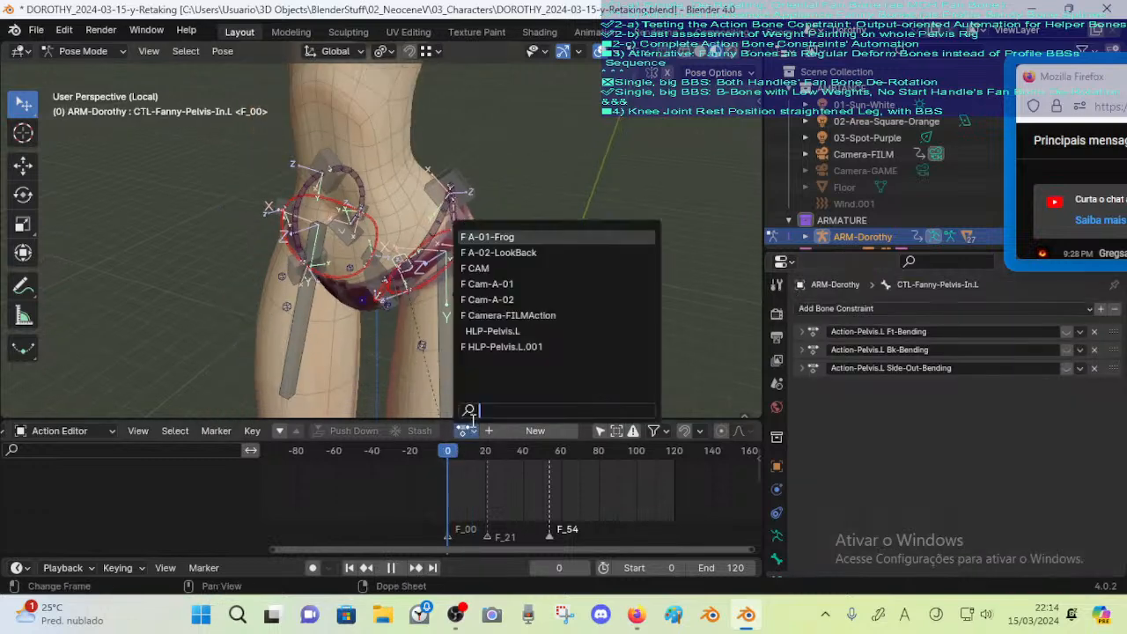
click(481, 347)
Scrub the pelvis action and inspect the left leg's poses at frames 50 and 60 and onward to frame 70
drag(460, 451, 583, 456)
key(Up)
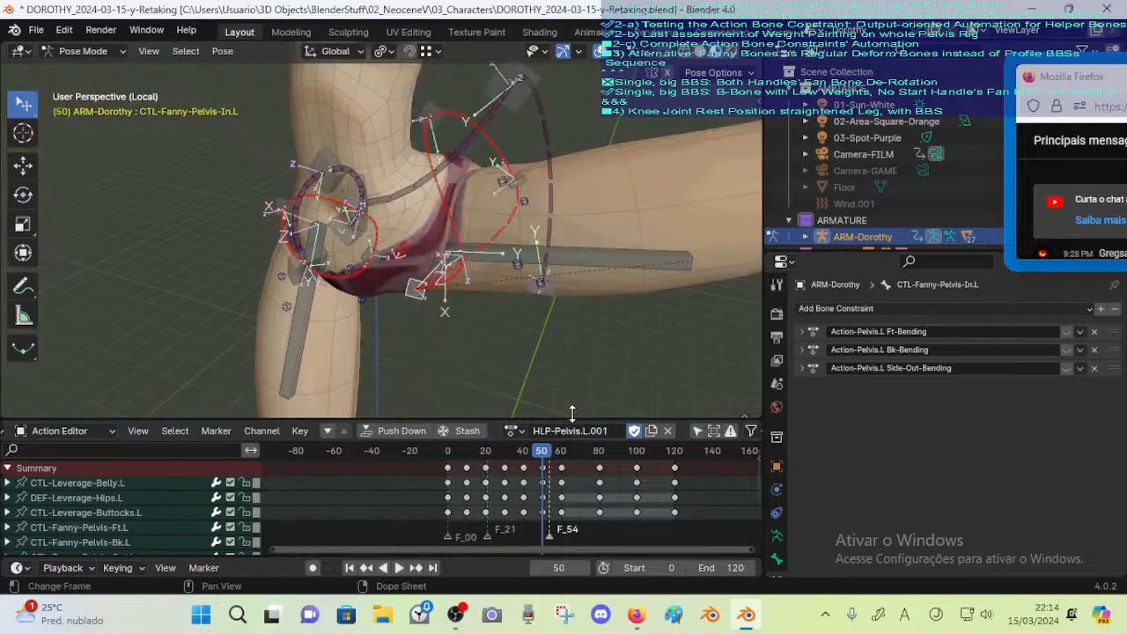
middle_drag(552, 344, 559, 218)
key(Up)
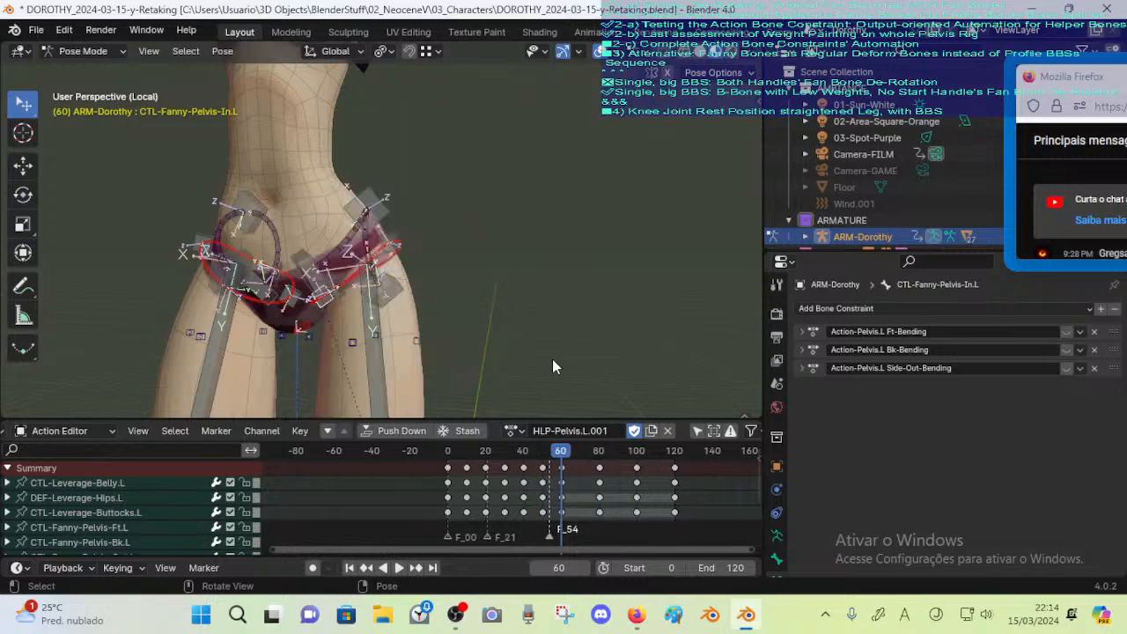
key(Right)
key(Right)
key(Right)
key(Right)
key(Right)
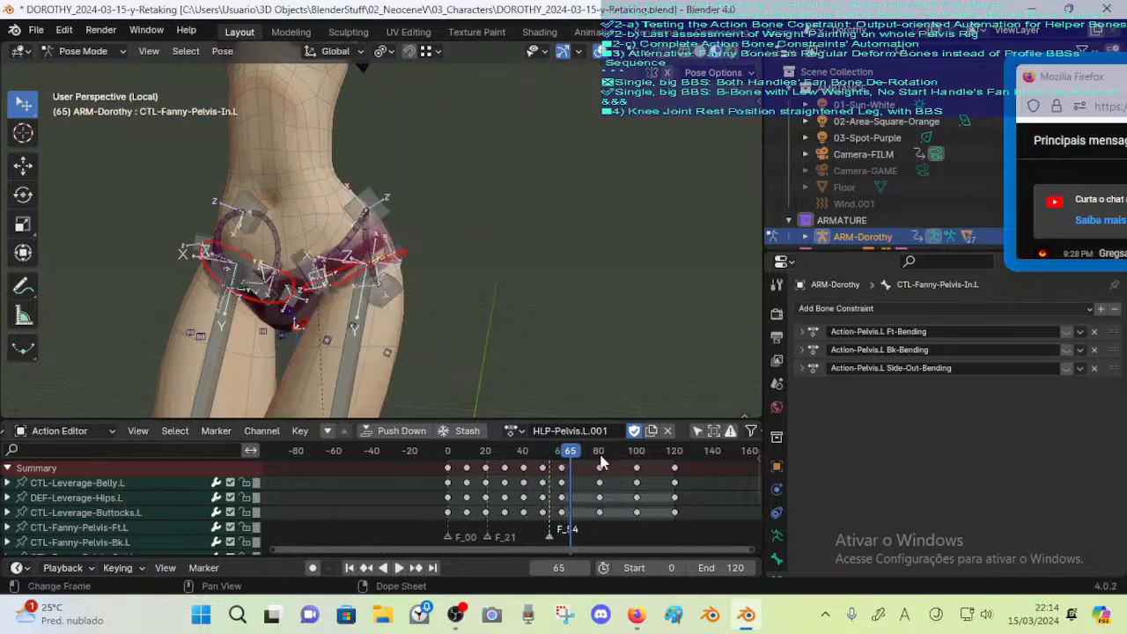
key(Right)
key(Right)
key(Right)
key(Right)
key(Right)
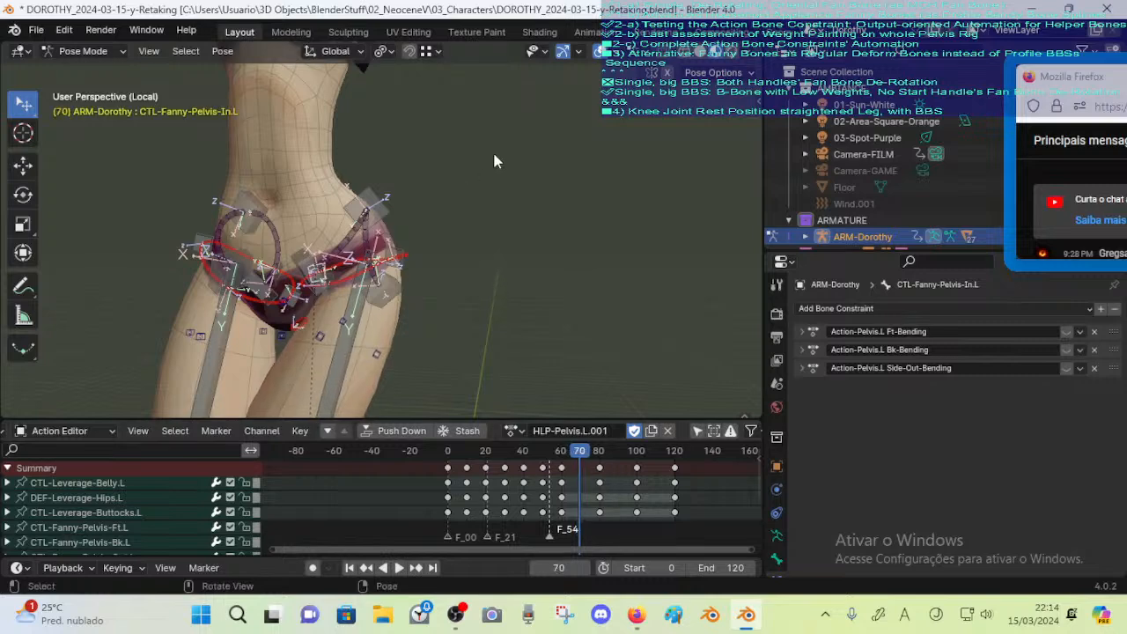
Save the current file and rename DOROTHY_2024-03-15-y-Retaking.blend on disk to DOROTHY_2024-03-15-y-Retaking_BAK.blend
click(36, 30)
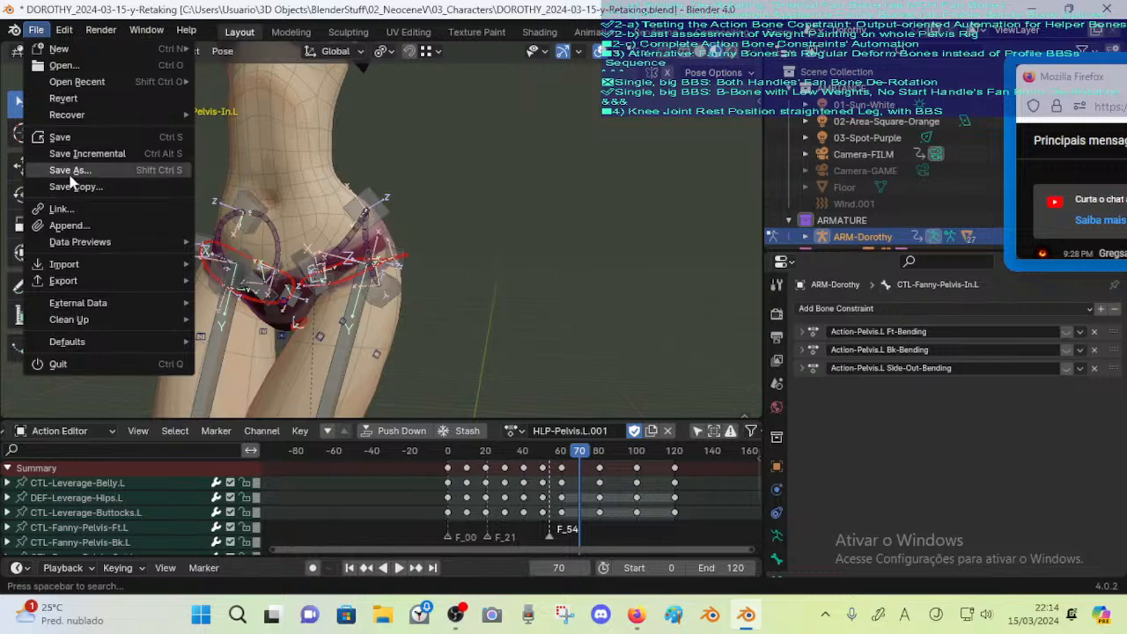
key(ctrl+s)
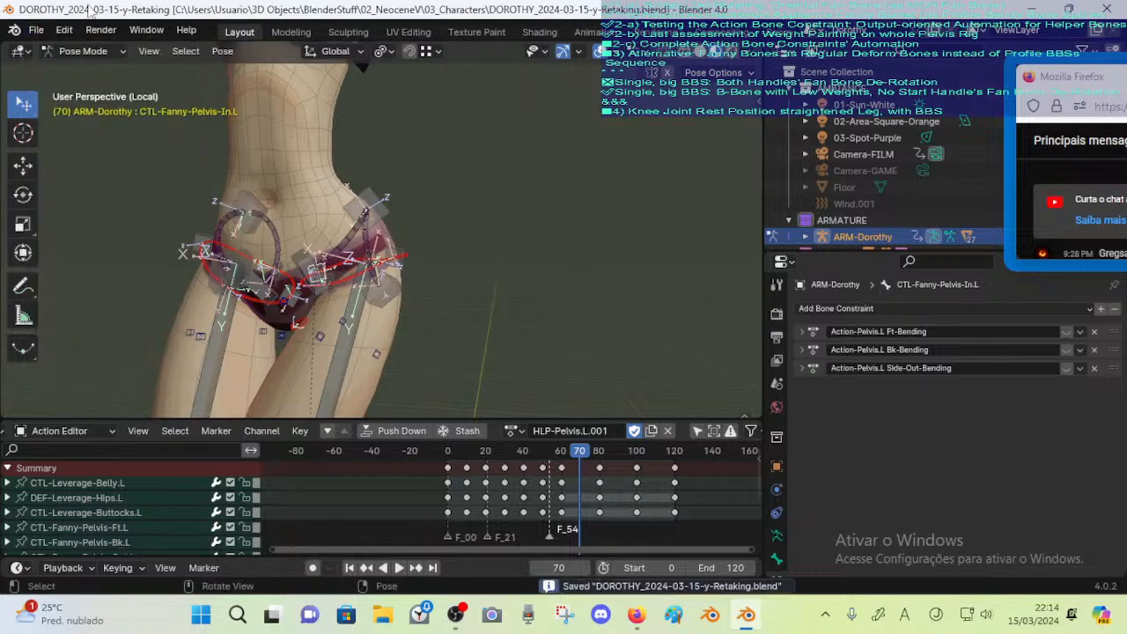
click(36, 30)
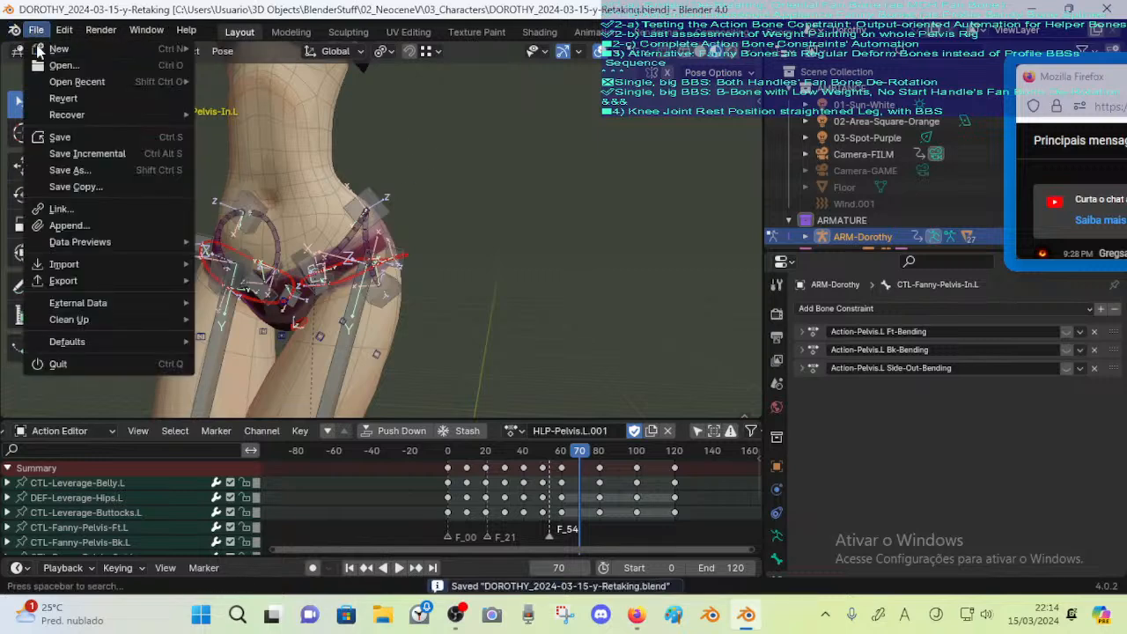
click(104, 166)
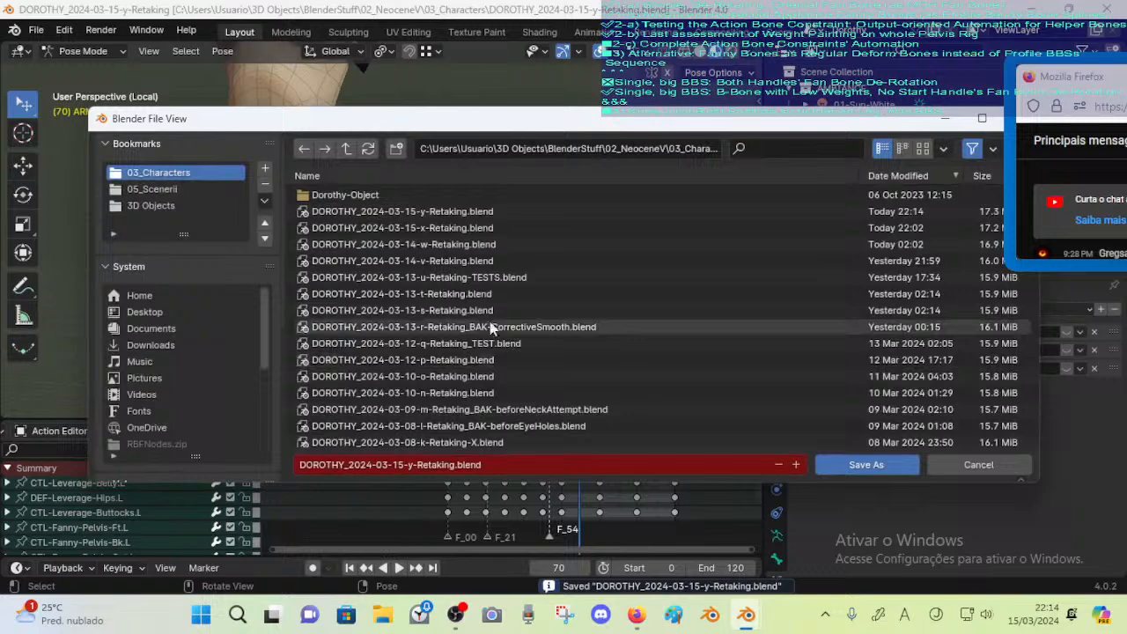
click(466, 217)
double_click(473, 213)
click(469, 212)
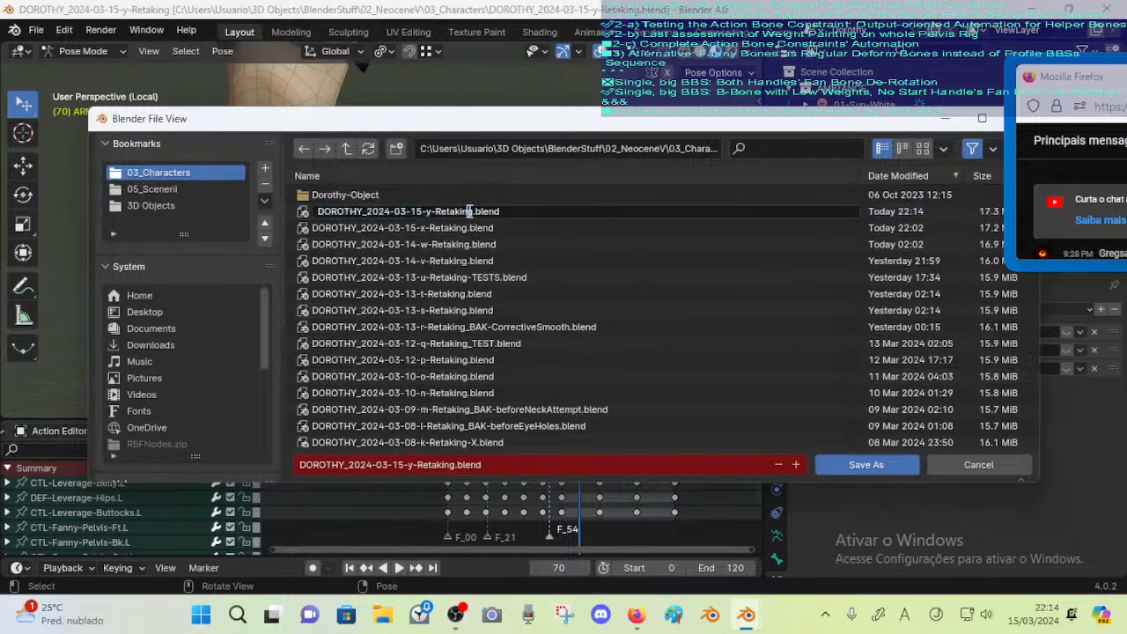
text(_BAK)
key(Return)
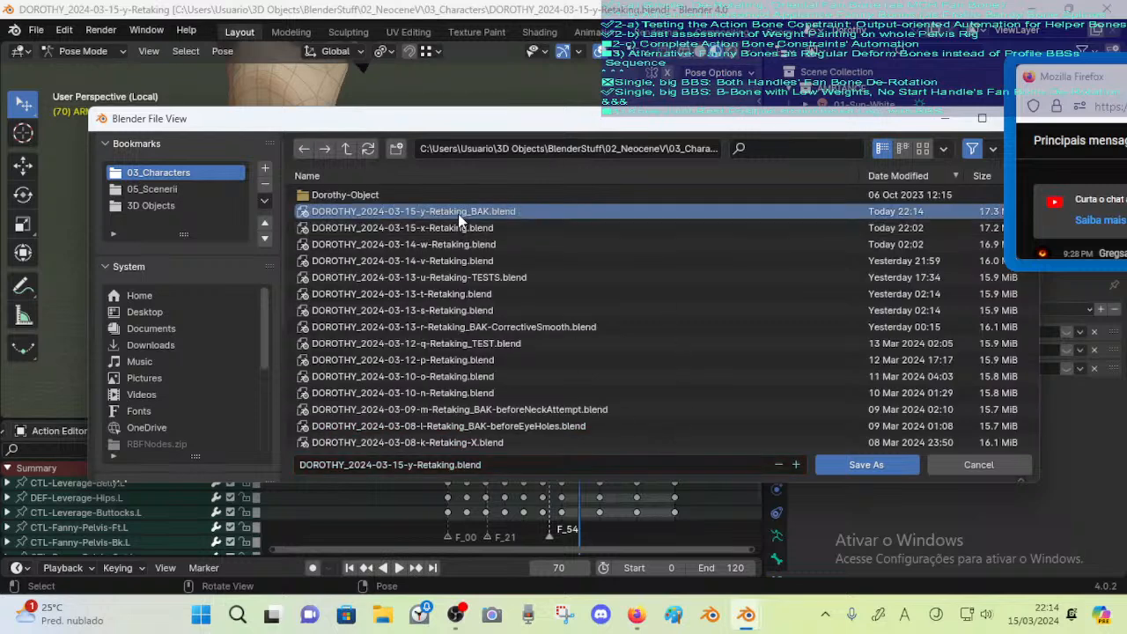
Save the rig as a new version named DOROTHY_2024-03-15-z-Retaking.blend
click(411, 465)
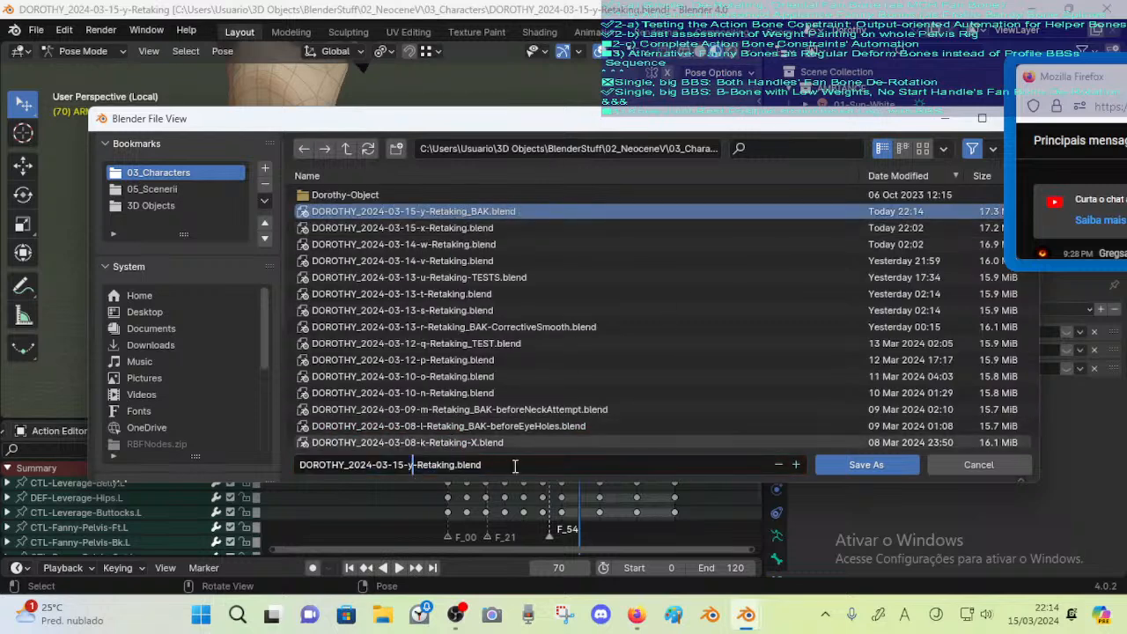
key(BackSpace)
text(z)
click(845, 464)
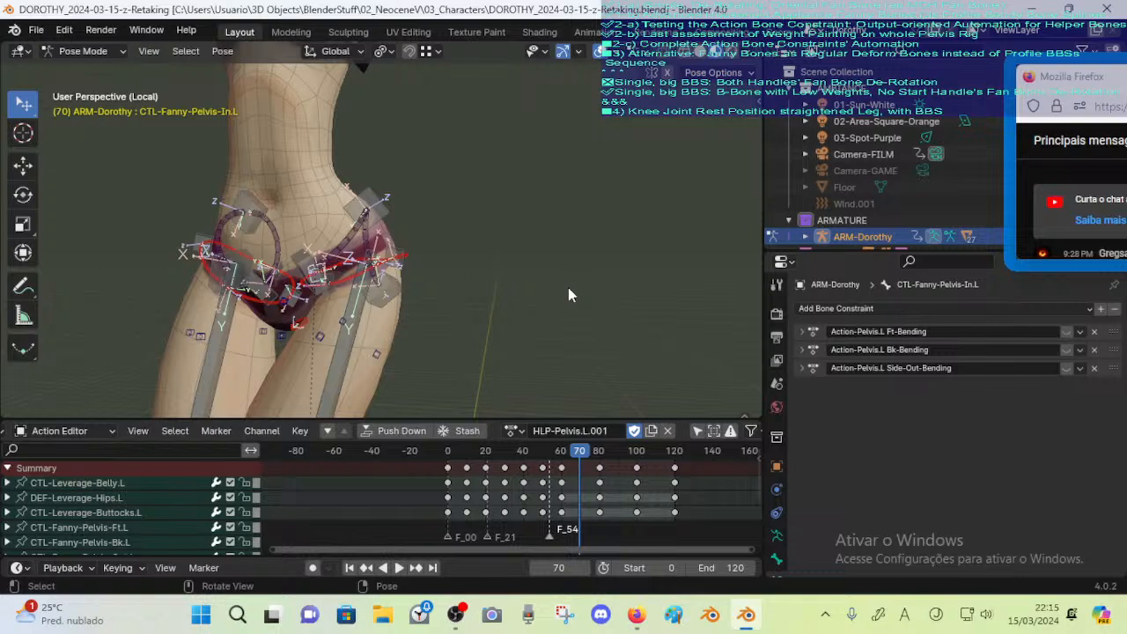
Play and scrub the pelvis action to compare the left leg's poses between frames 60 and 80
key(Down)
key(Up)
key(Down)
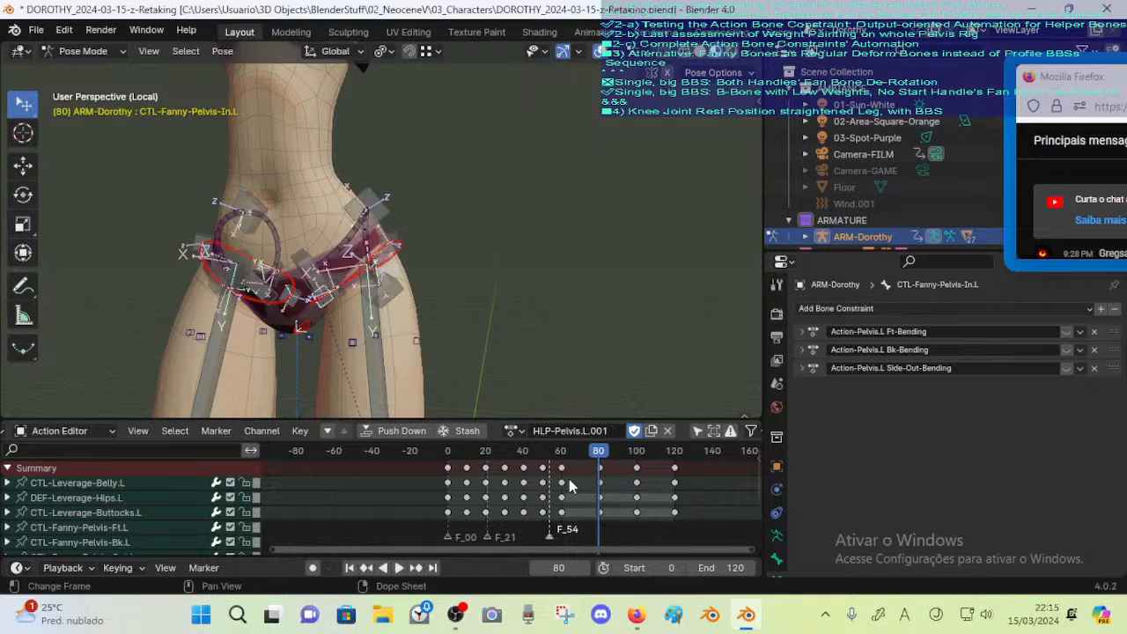
scroll(518, 339, down, 3)
key(space)
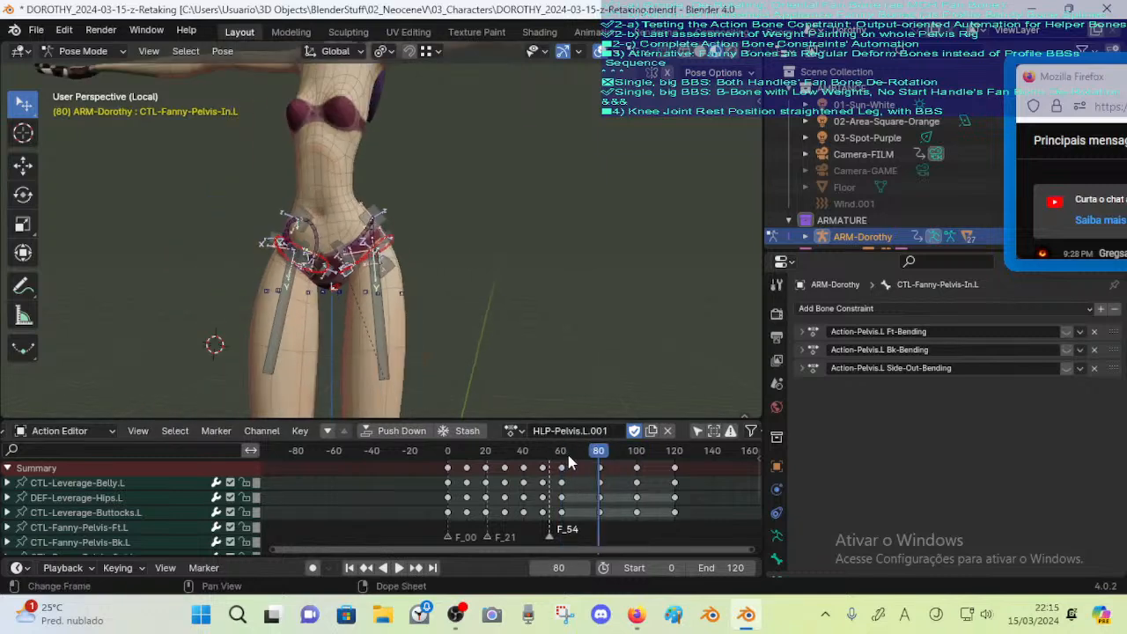
drag(528, 453, 578, 456)
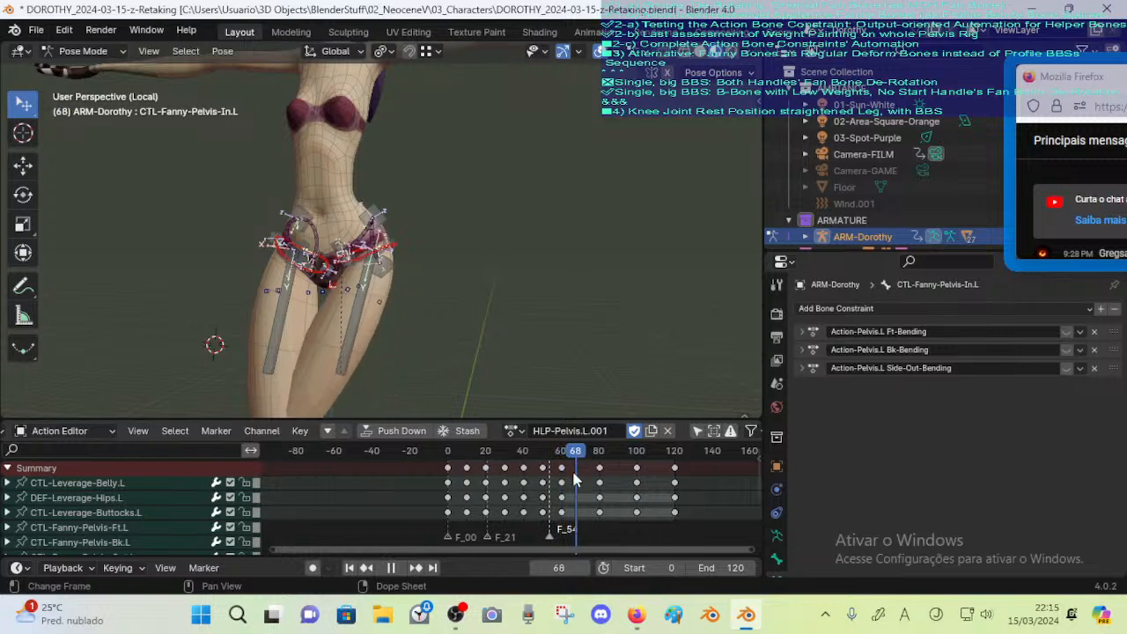
scroll(589, 502, down, 4)
key(Up)
key(Down)
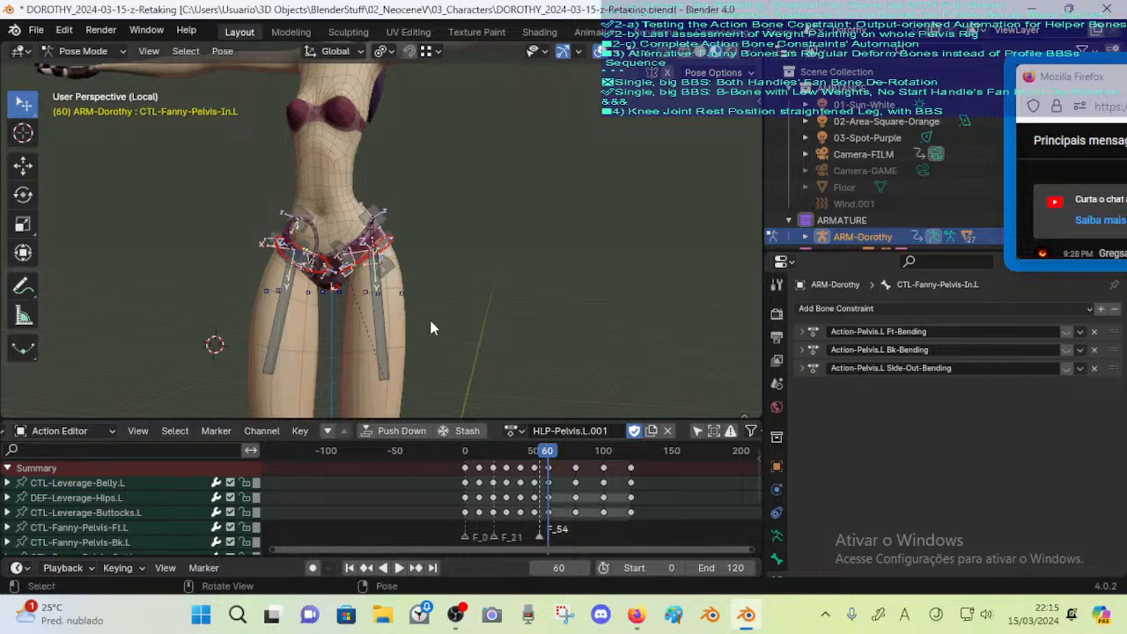
Select all visible pose bones and check the keyed pelvis poses at frames 60 and 80
key(a)
key(a)
scroll(449, 336, up, 2)
key(a)
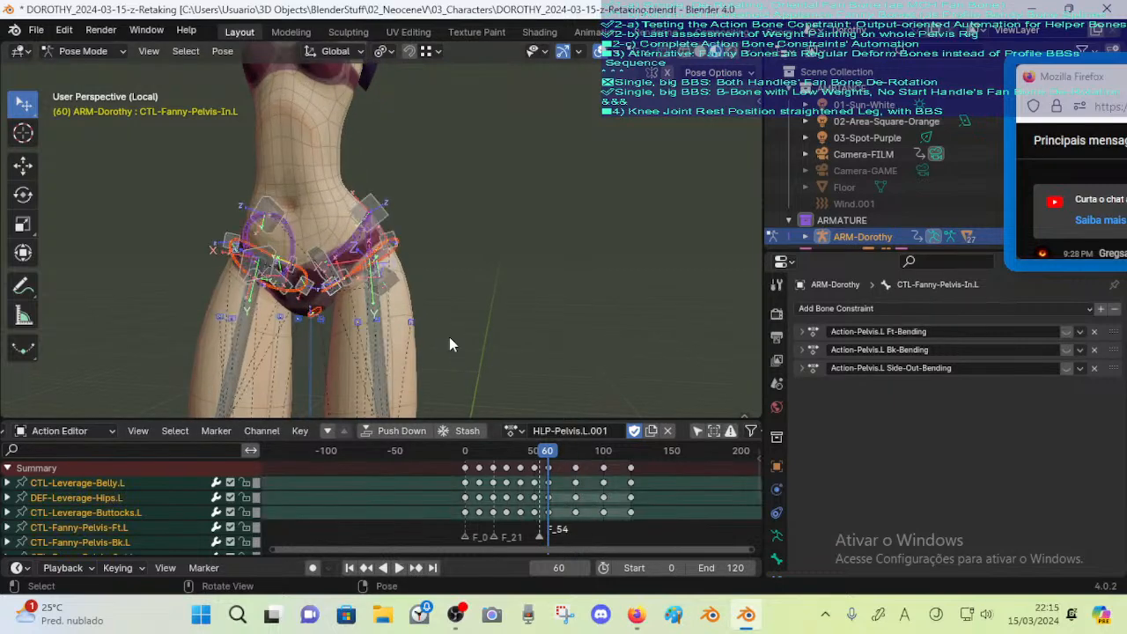
key(Up)
key(Down)
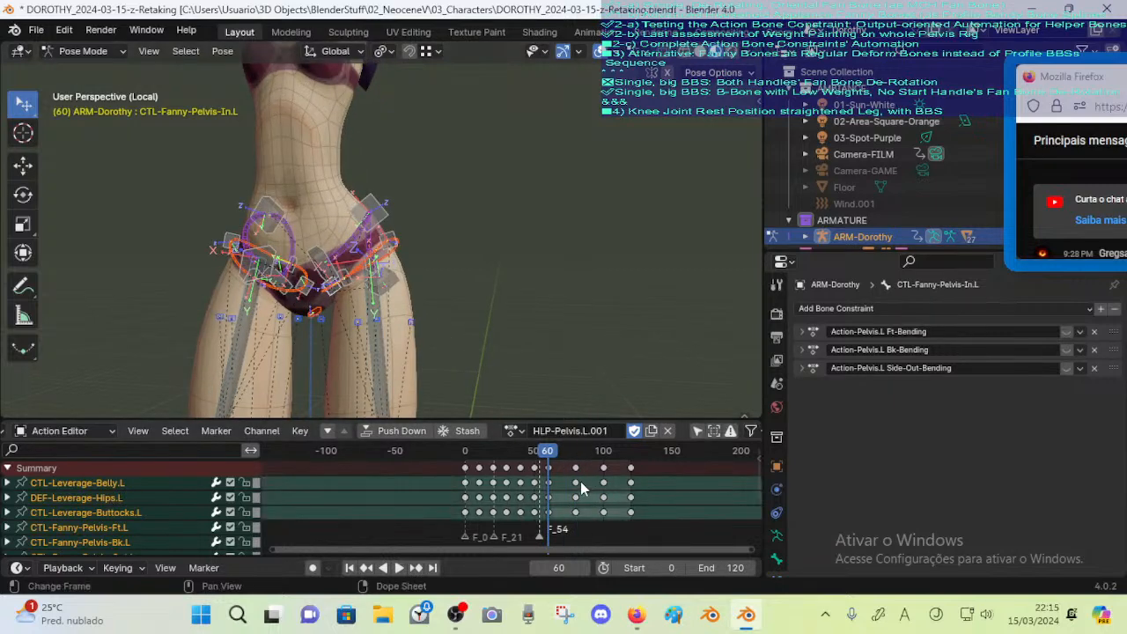
key(Up)
scroll(450, 377, up, 1)
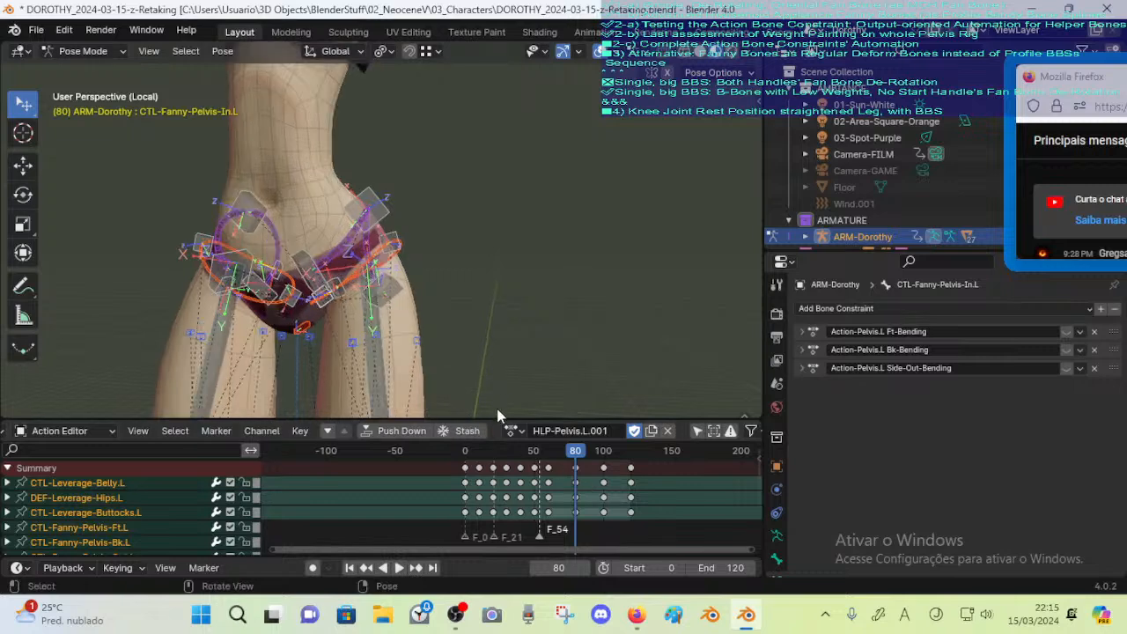
Set the current frame to 70 and save the file
key(Left)
key(Left)
key(Left)
key(Left)
key(Left)
key(Left)
key(Left)
key(Left)
key(Left)
key(Left)
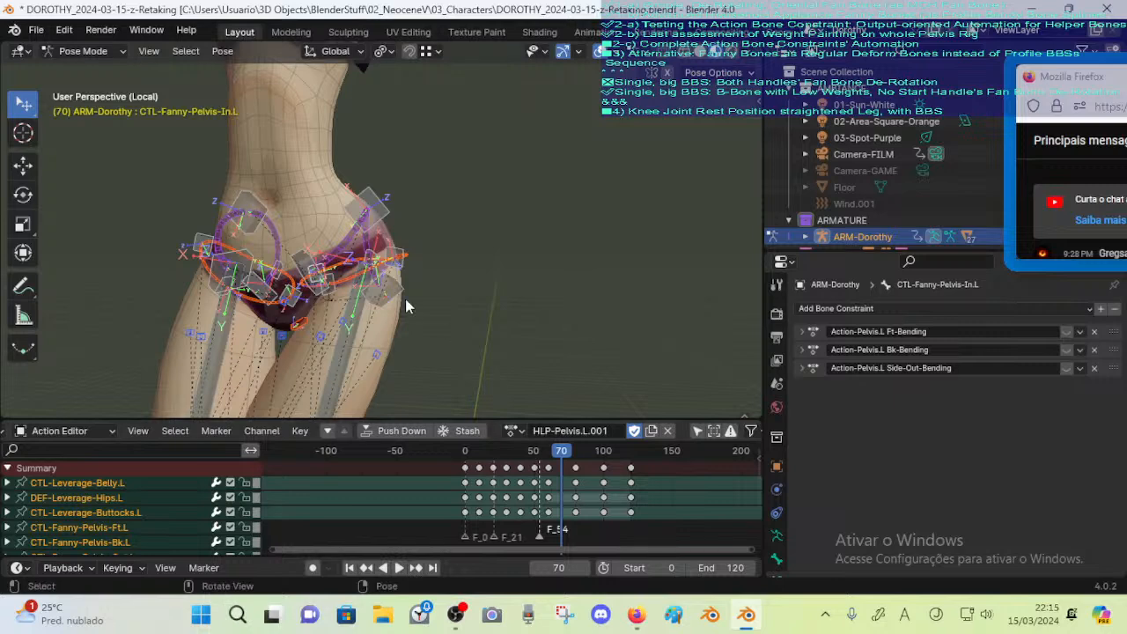
scroll(410, 315, up, 3)
key(ctrl+s)
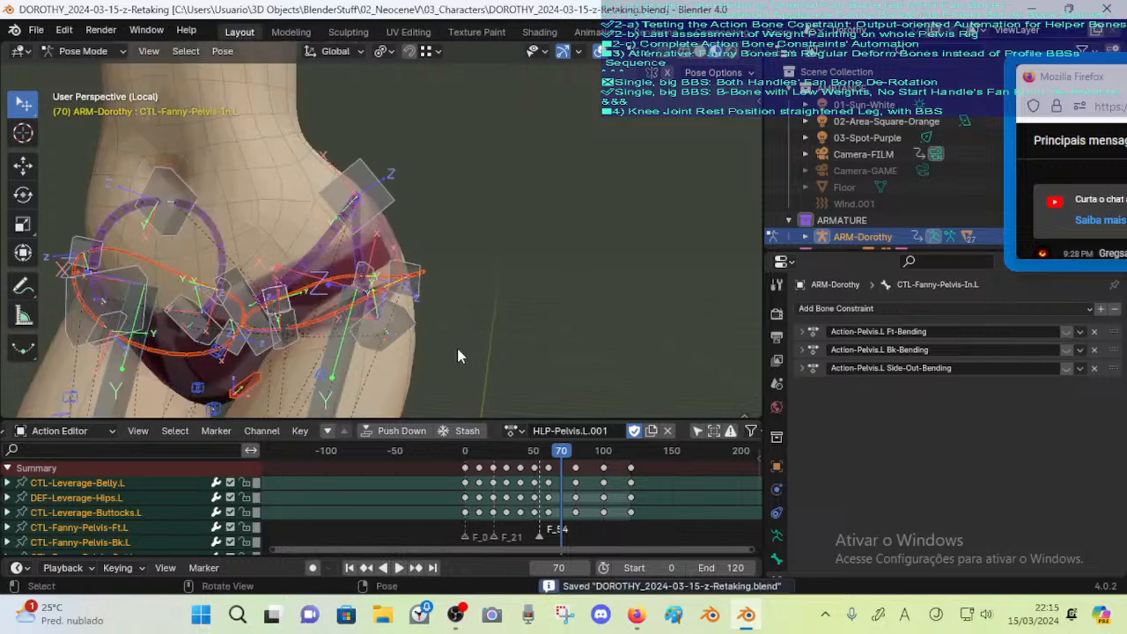
Show the PelvisRig.L bone collection and hide the New:Fan+ProfileBBS and New:Leverages collections
middle_drag(457, 348, 483, 348)
scroll(482, 323, down, 5)
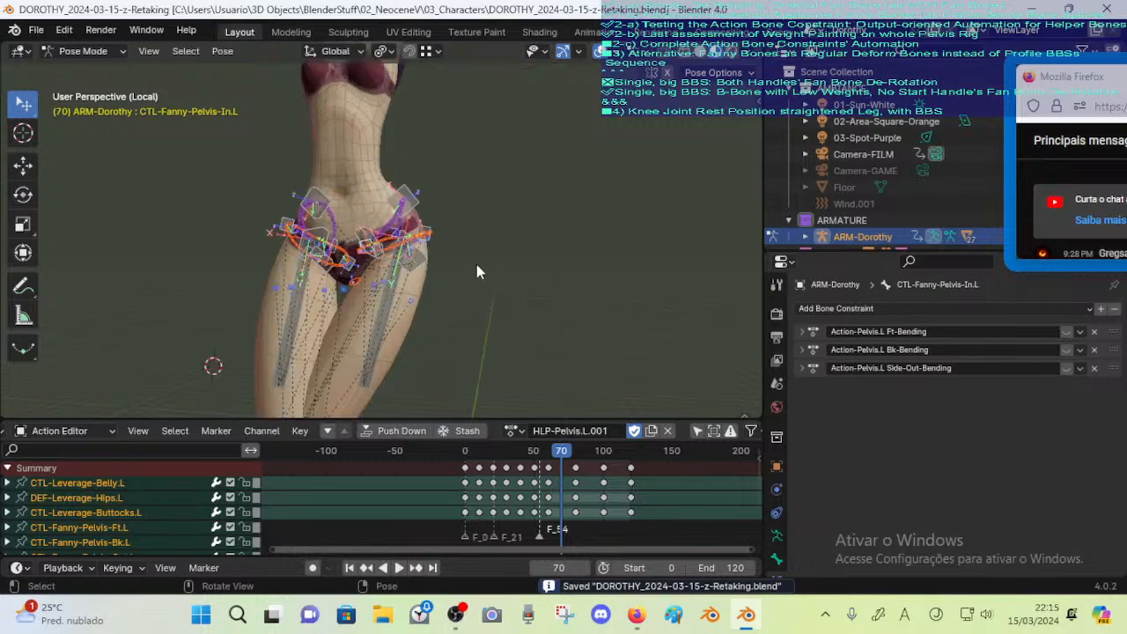
key(n)
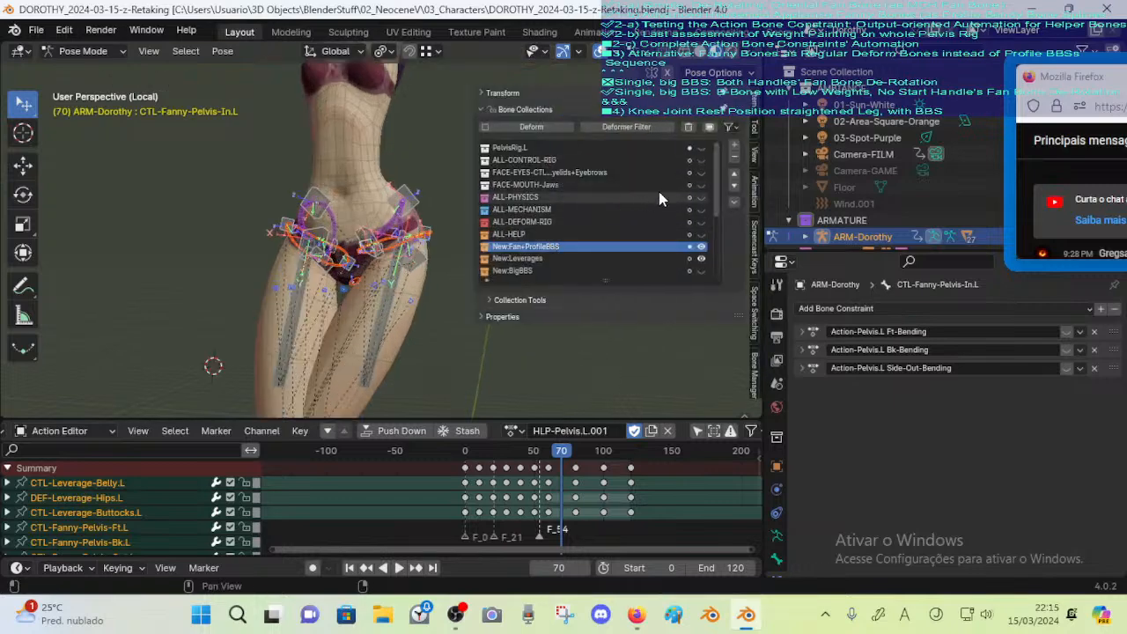
click(701, 148)
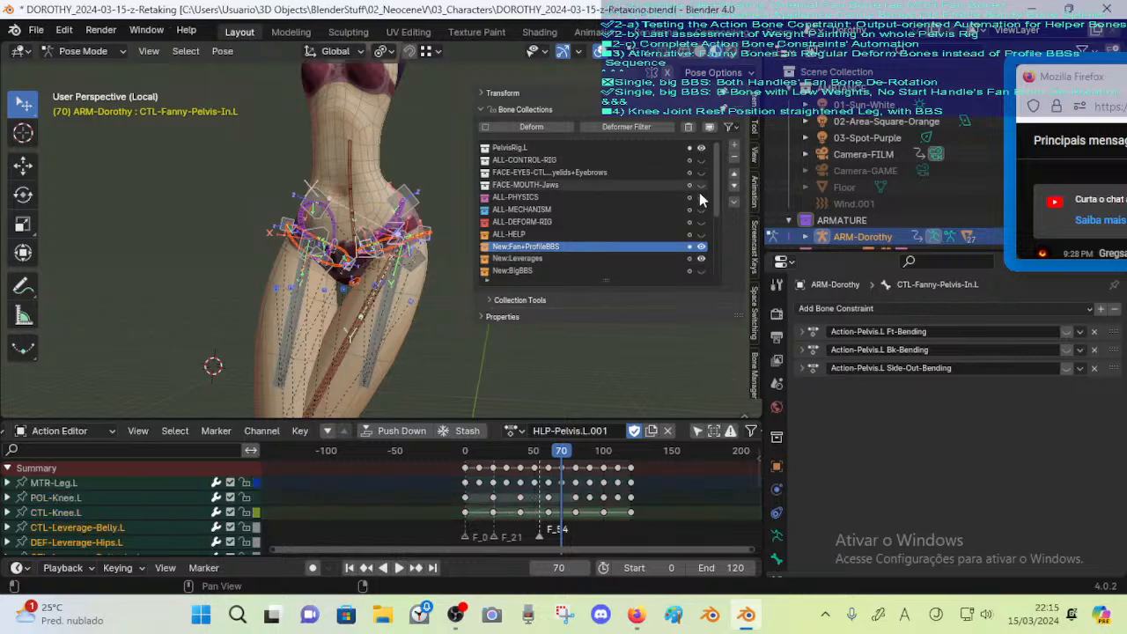
click(701, 247)
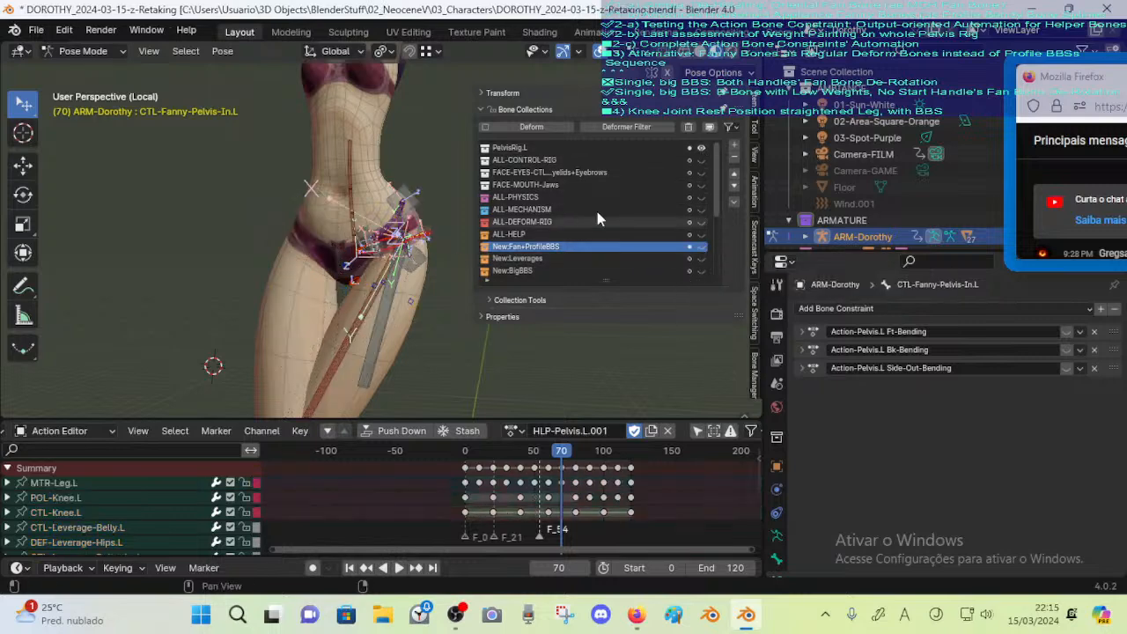
Make PelvisRig.L the active bone collection, keep the action at frame 70 and save the file
click(573, 493)
key(Up)
key(Down)
key(Down)
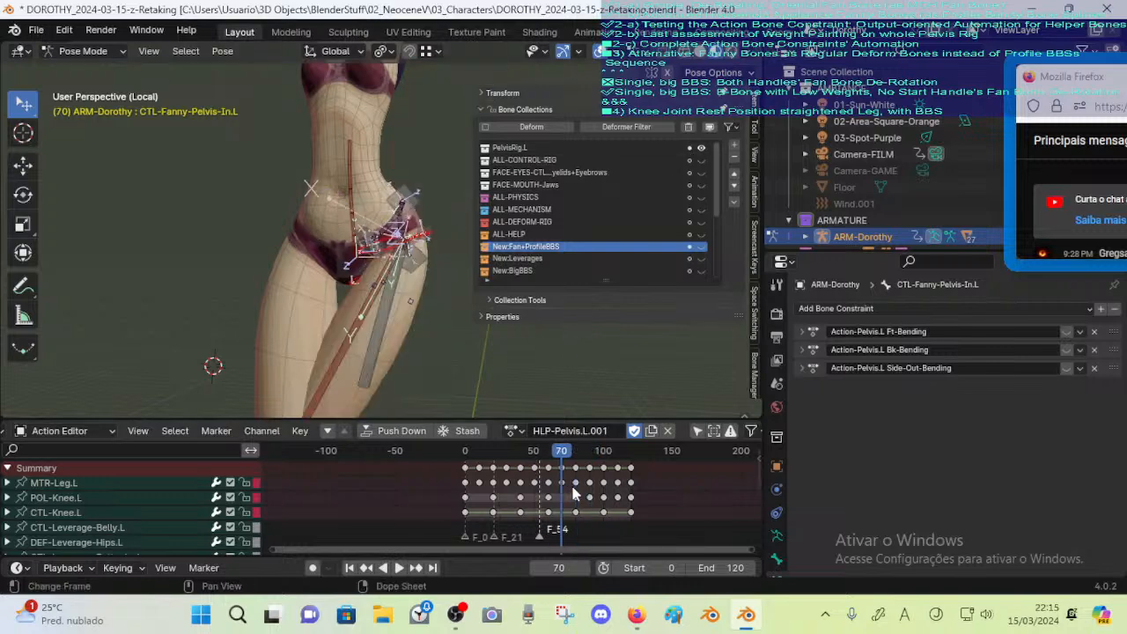
scroll(423, 310, up, 1)
middle_drag(422, 310, 385, 316)
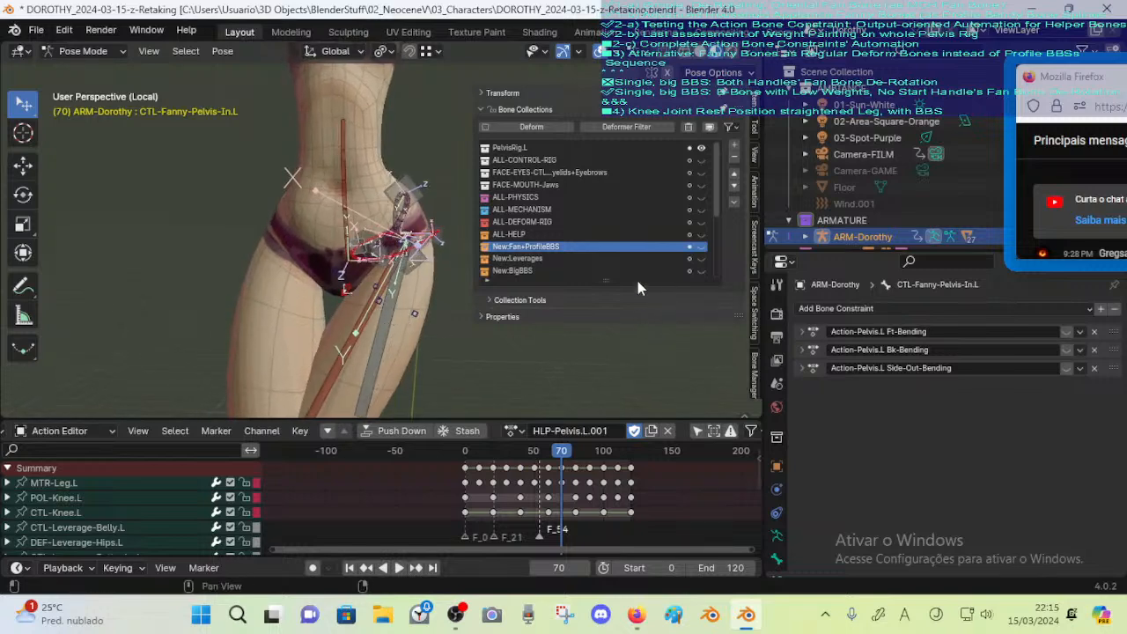
click(545, 148)
key(n)
scroll(406, 339, up, 1)
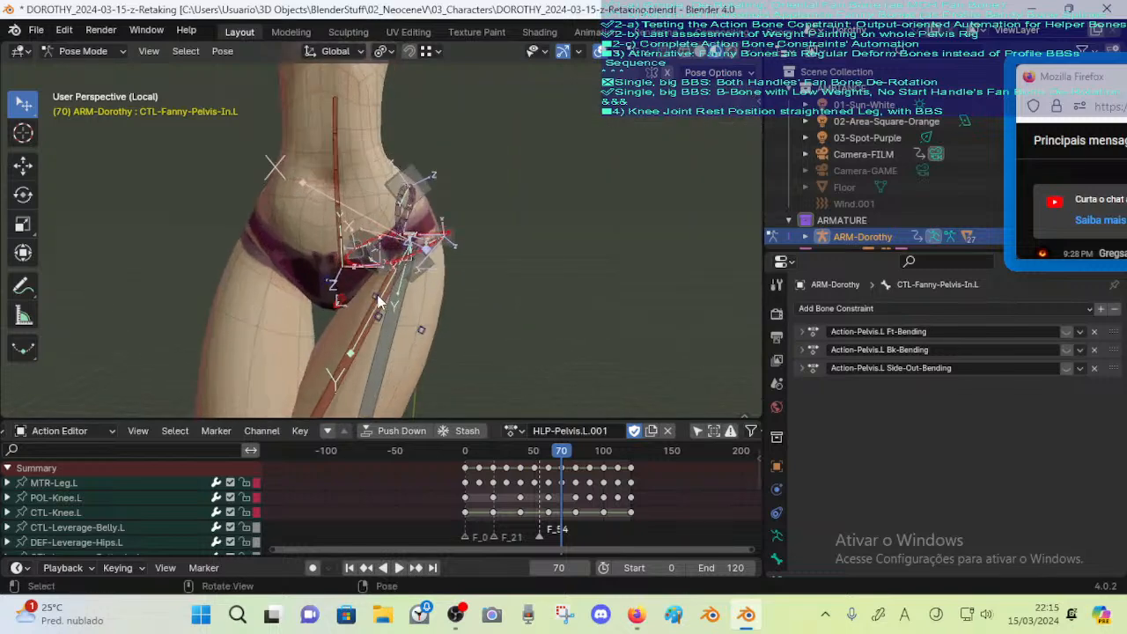
shift+middle_drag(407, 343, 423, 319)
key(ctrl+s)
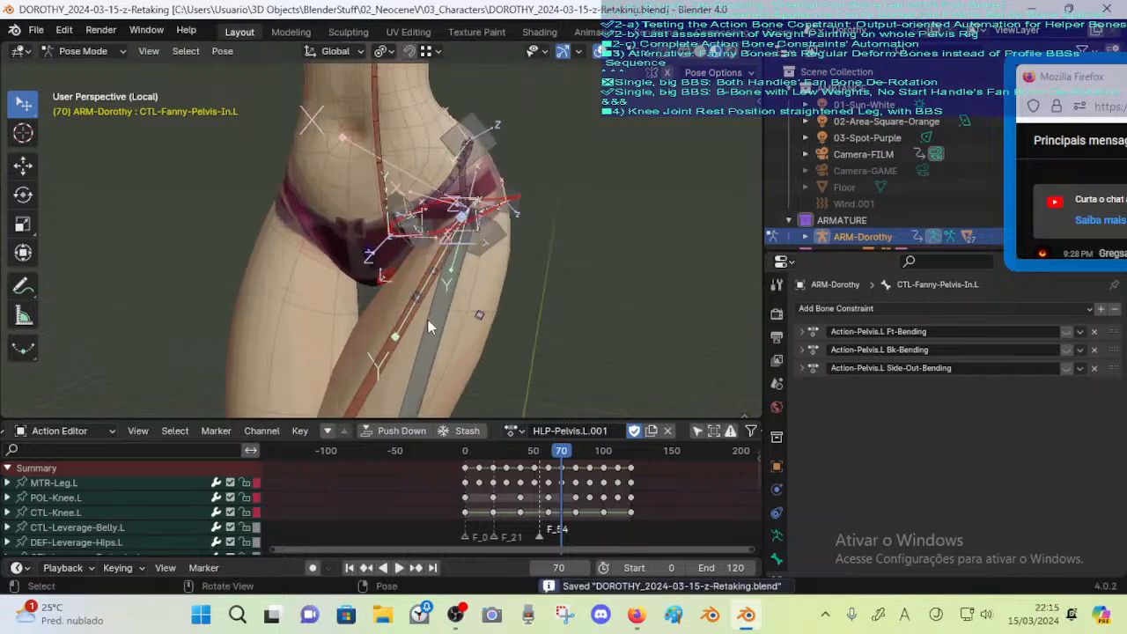
Enable auto keying and move the DEF-Leverage-Hips.L bone to adjust the hip's shape at frame 70
scroll(427, 319, up, 2)
click(313, 567)
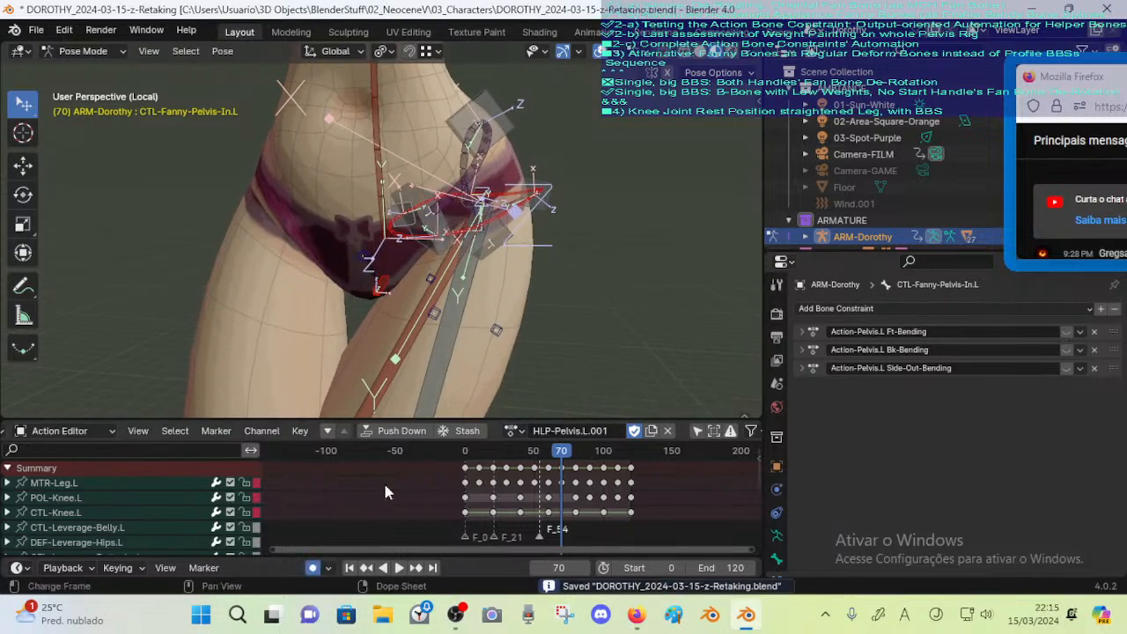
middle_drag(558, 258, 407, 102)
click(407, 101)
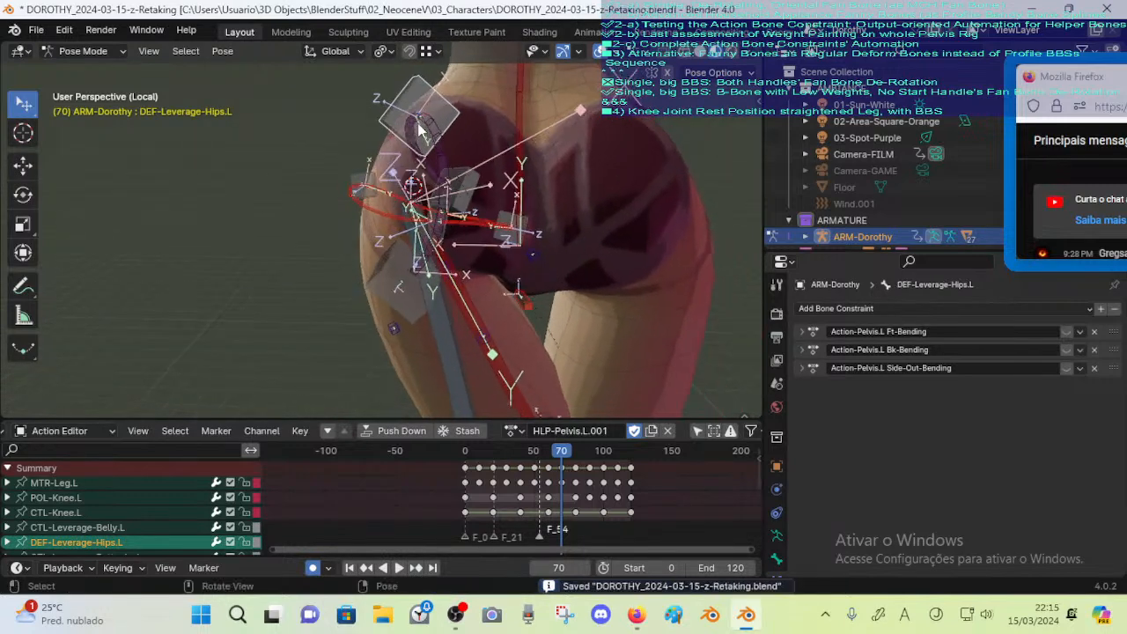
key(g)
click(422, 140)
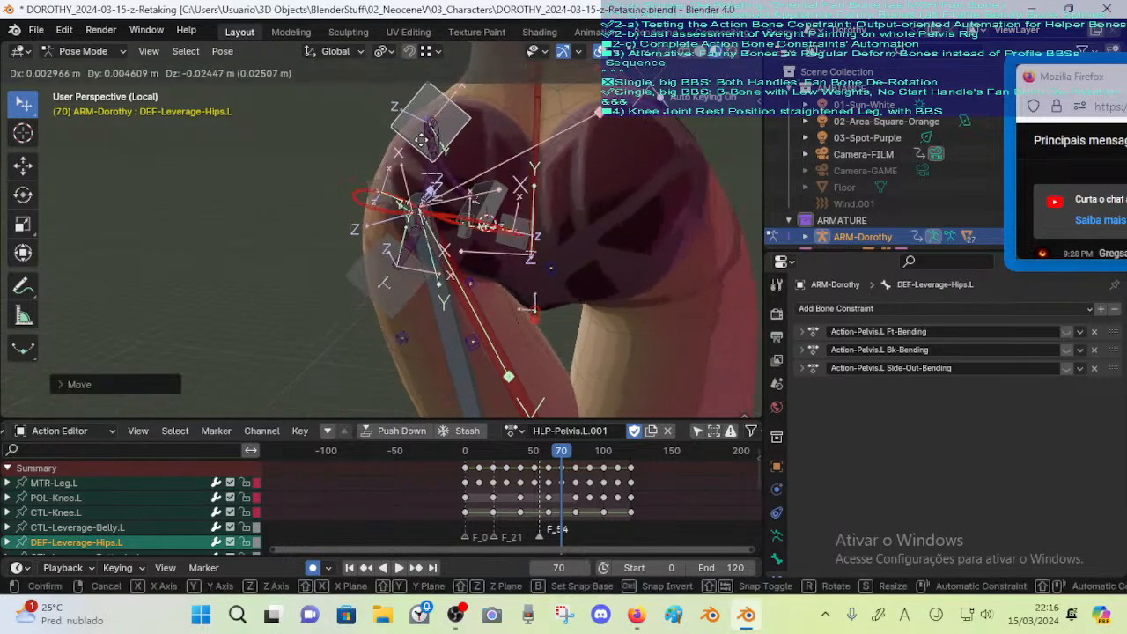
Rotate and move CTL-Leverage-Buttocks.L at frame 70 to reshape the left buttock
click(353, 273)
middle_drag(353, 273, 378, 304)
key(r)
click(482, 322)
key(g)
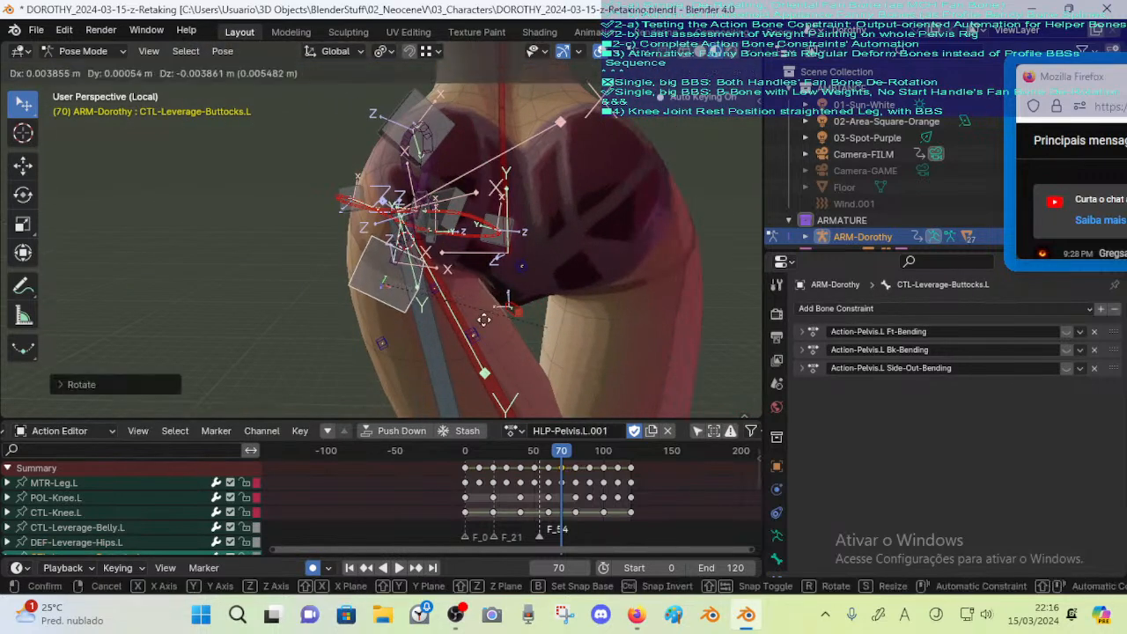
click(484, 319)
middle_drag(482, 318, 520, 296)
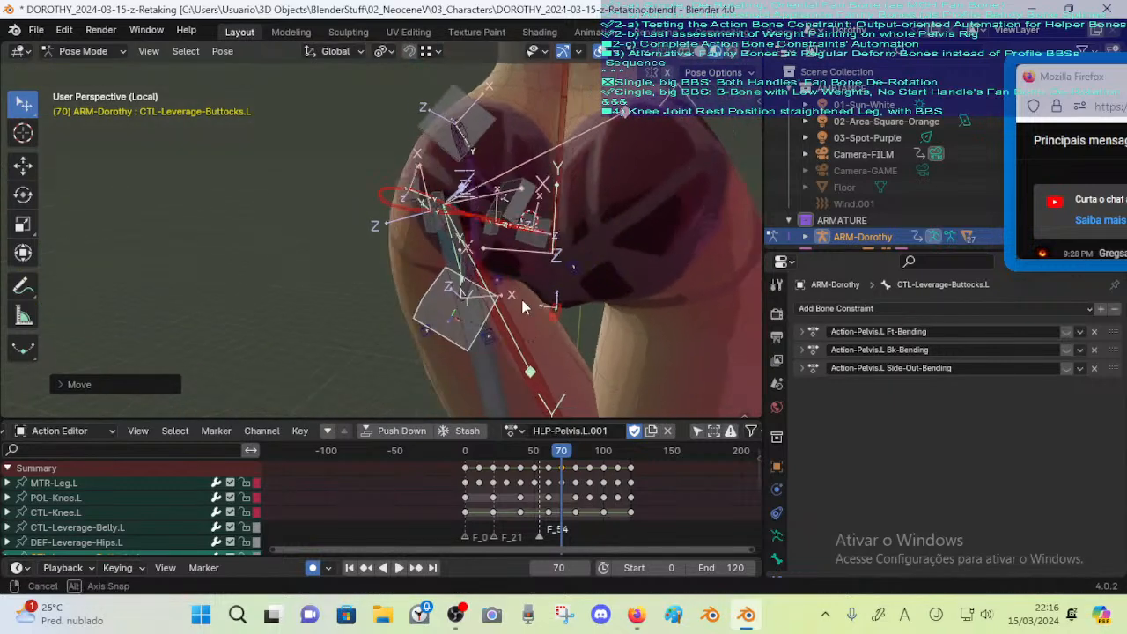
key(r)
click(529, 263)
key(g)
click(484, 252)
middle_drag(484, 251, 369, 270)
Move and rotate another left pelvis helper bone beside the hip at frame 70
click(276, 218)
middle_drag(275, 217, 286, 239)
key(g)
click(325, 256)
middle_drag(210, 227, 369, 248)
key(r)
click(327, 228)
key(g)
click(347, 232)
key(g)
click(342, 227)
Move and rotate CTL-Fanny-Pelvis-Ft.L at frame 70 to adjust the front of the left hip crease
click(405, 257)
click(467, 294)
key(g)
click(471, 335)
key(r)
click(498, 250)
key(g)
click(488, 261)
key(r)
click(493, 275)
key(g)
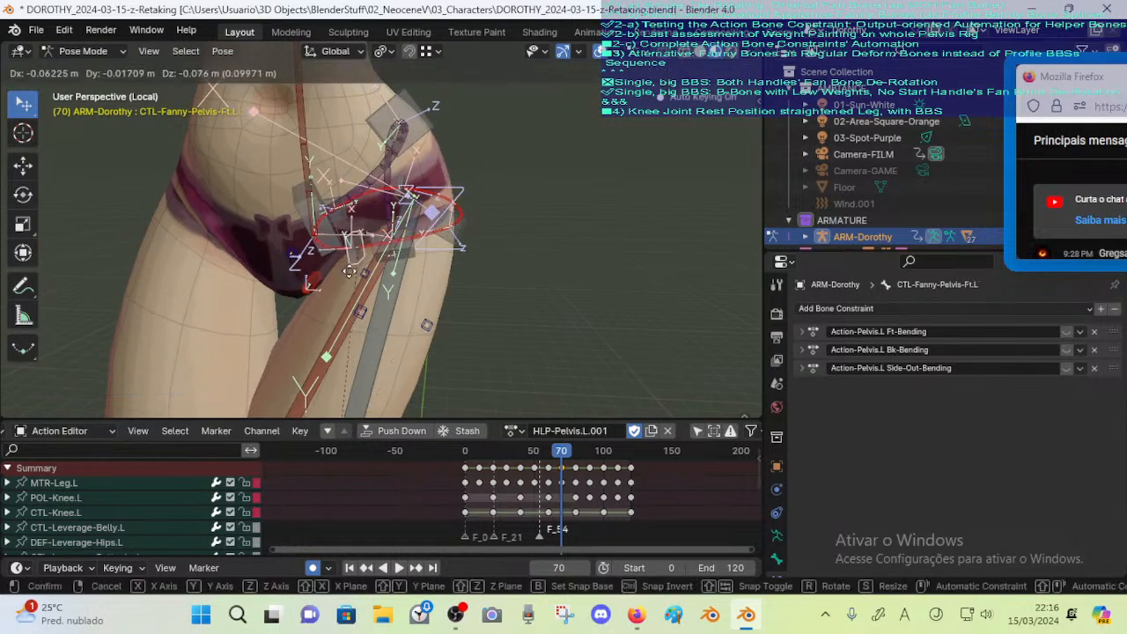
click(362, 314)
middle_drag(362, 314, 386, 271)
key(g)
click(462, 310)
key(r)
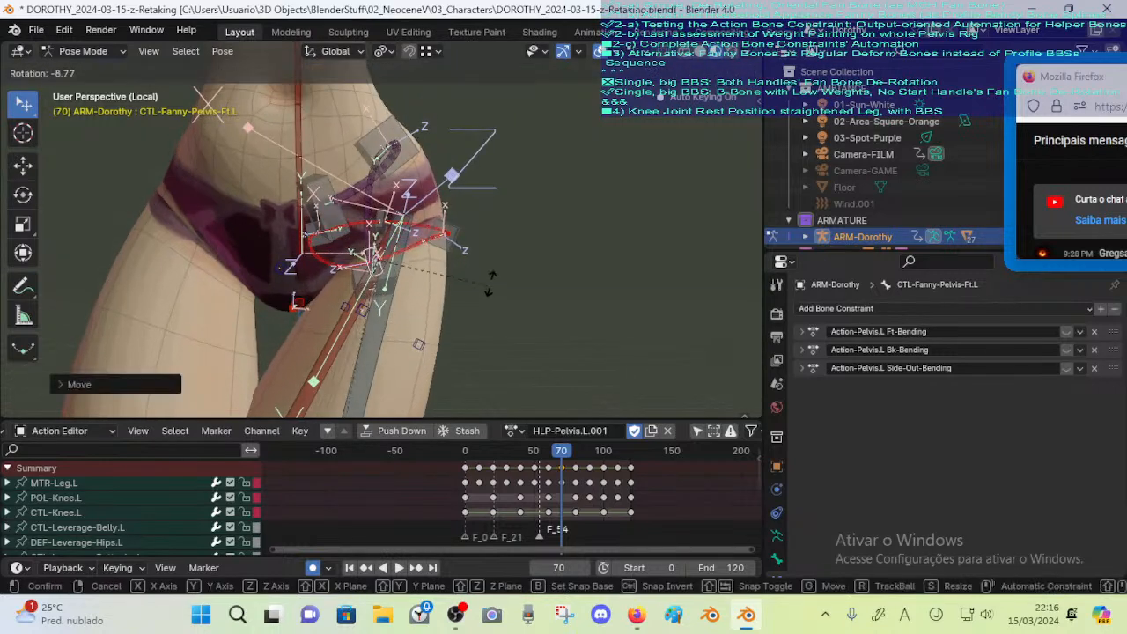
click(482, 282)
Rotate and move CTL-Fanny-Pelvis-In.L at frame 70 to reshape the inner side of the left thigh crease
middle_drag(479, 284, 405, 199)
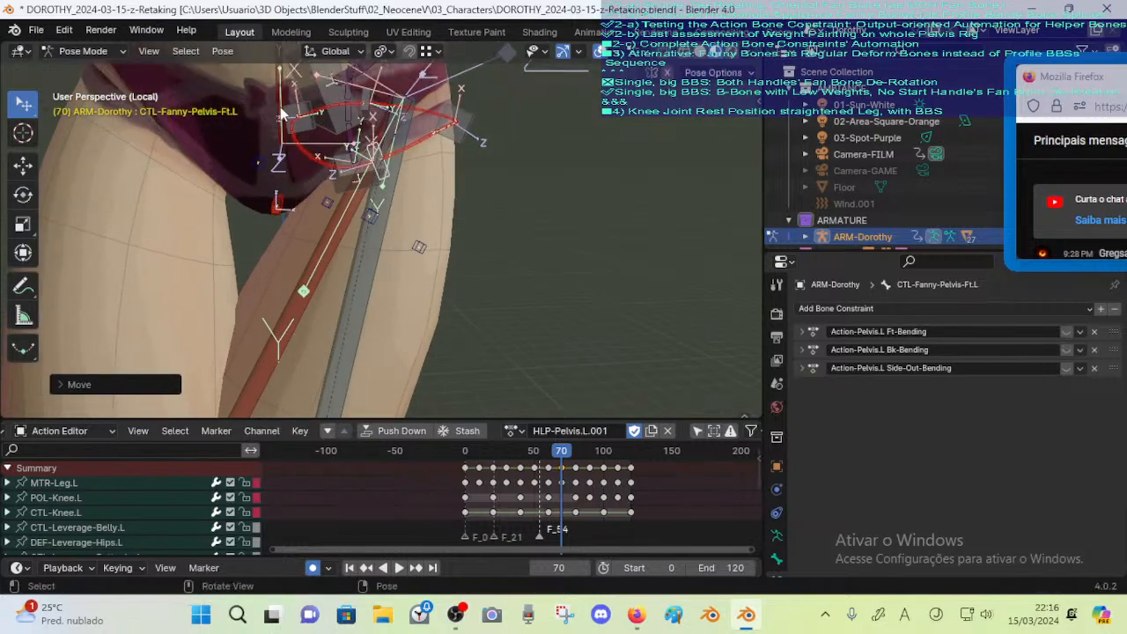
click(339, 141)
click(299, 112)
key(r)
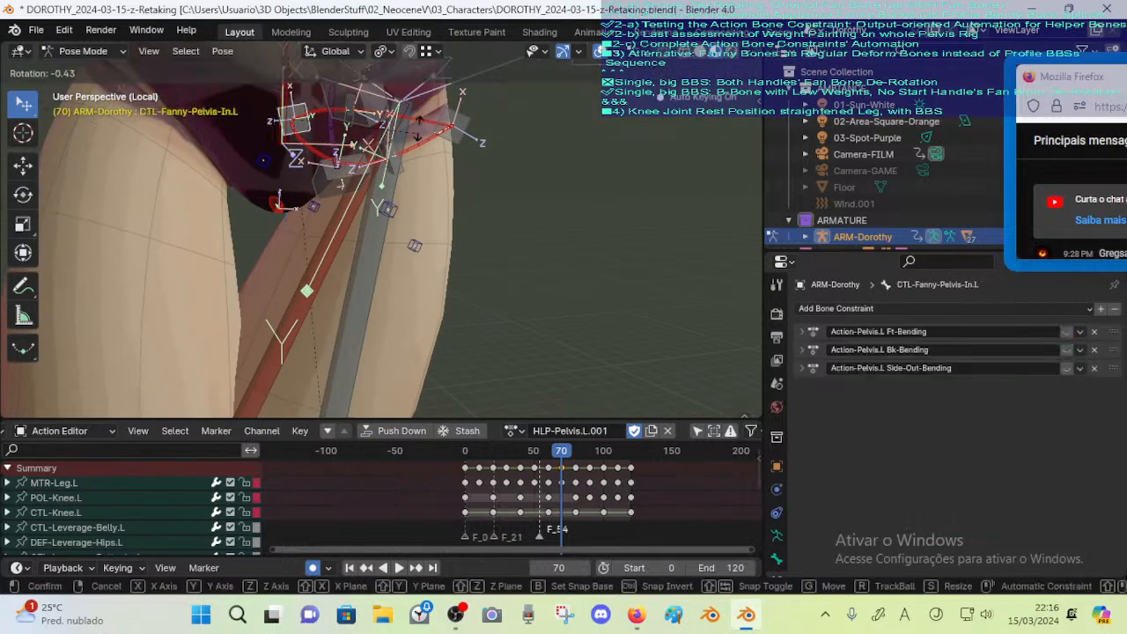
click(409, 208)
key(g)
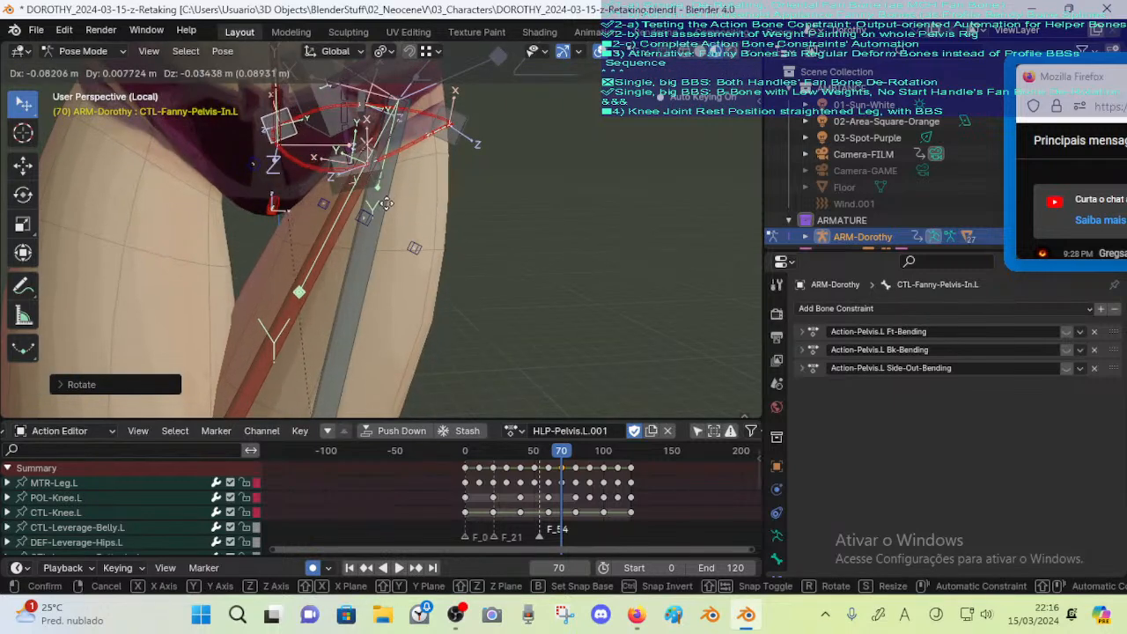
click(393, 211)
middle_drag(393, 211, 398, 173)
key(r)
click(393, 183)
key(g)
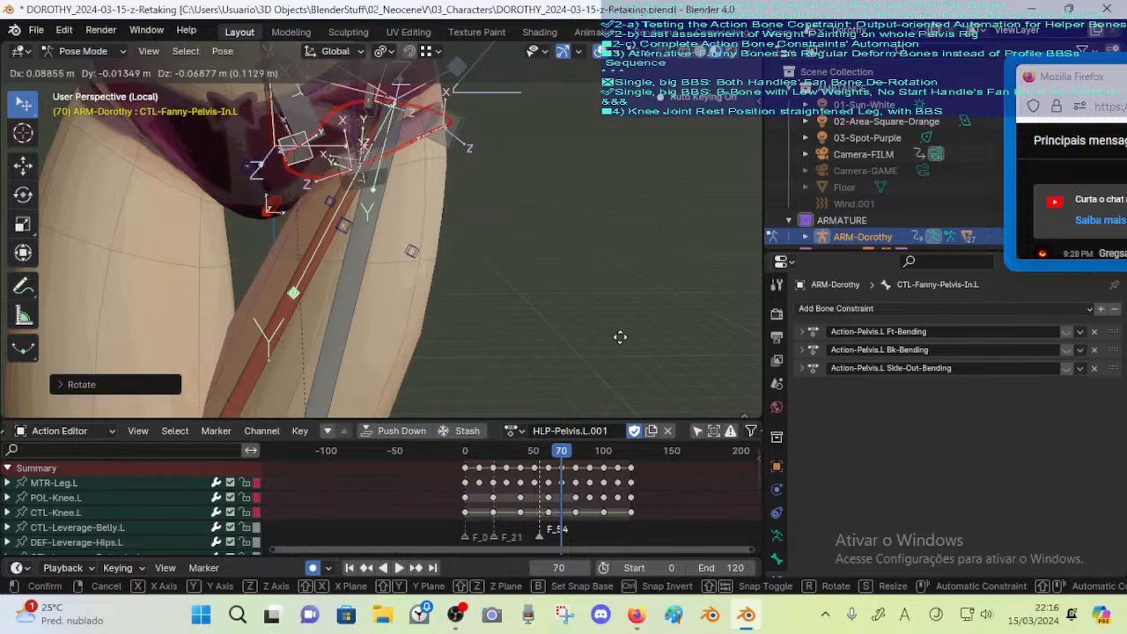
click(484, 145)
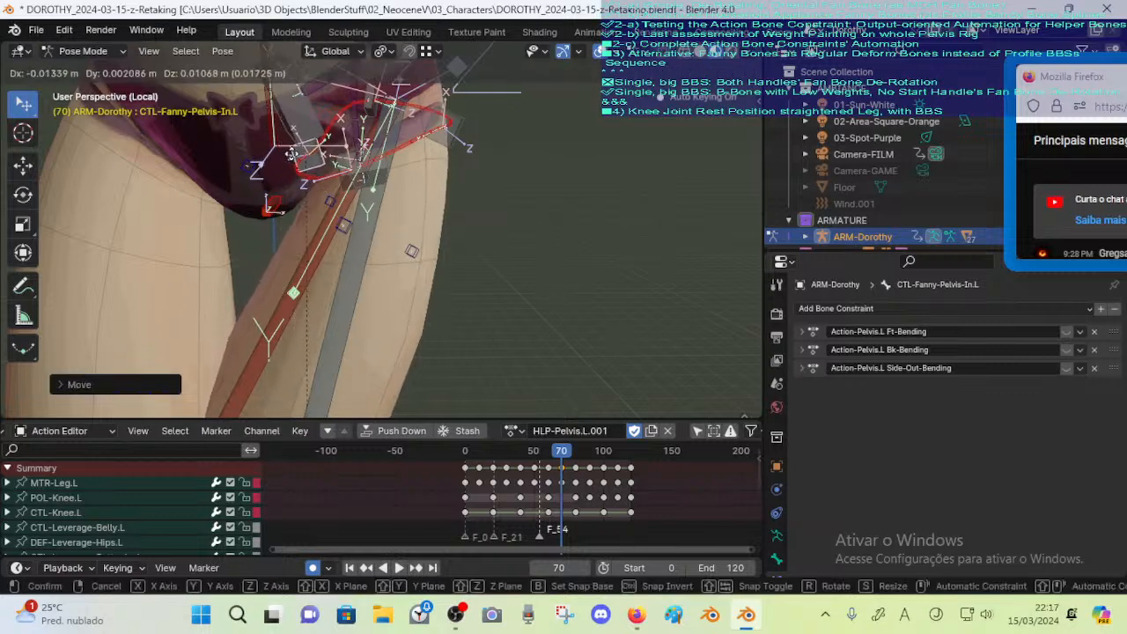
Refine the position and rotation of CTL-Fanny-Pelvis-In.L at frame 70, checking the inner thigh from the front and from behind
key(g)
middle_drag(385, 161, 347, 172)
key(g)
click(352, 176)
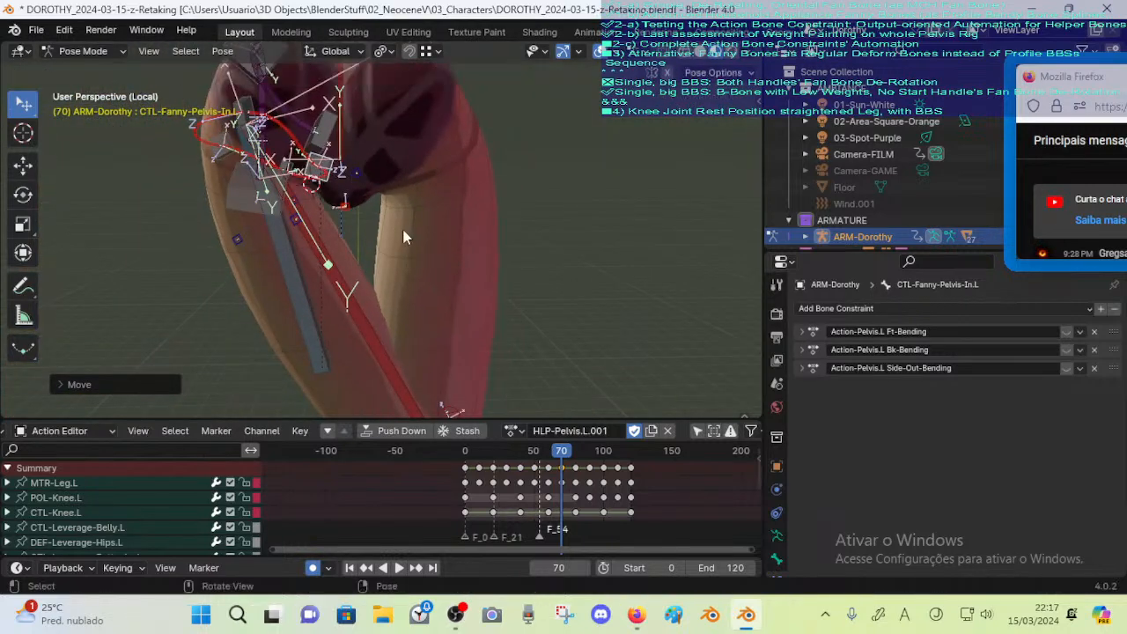
key(r)
click(422, 215)
key(g)
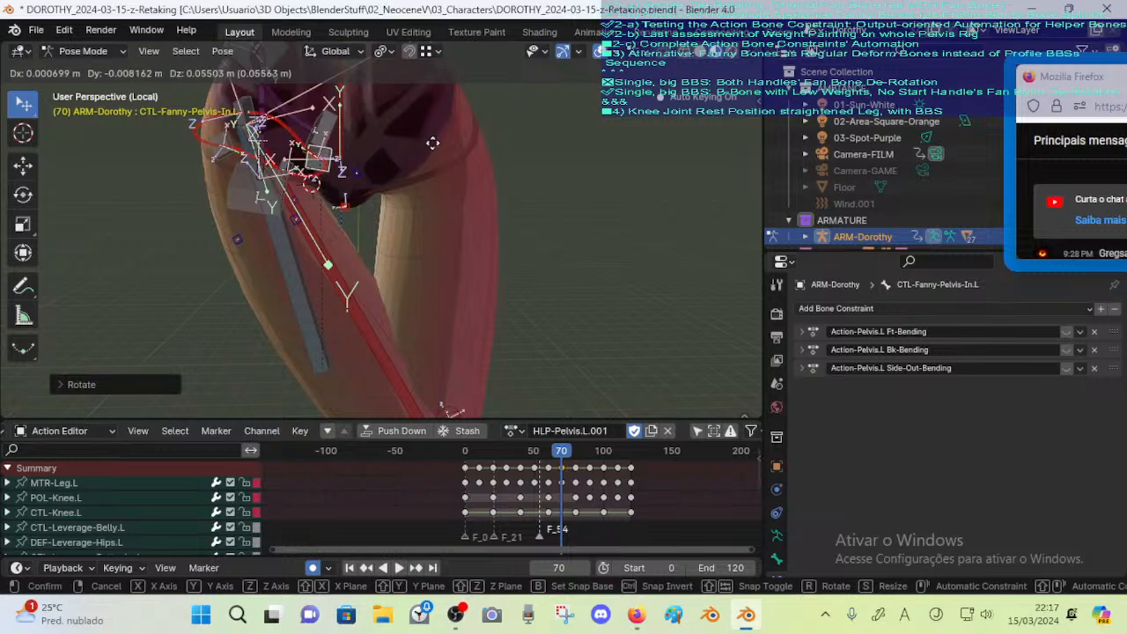
click(374, 158)
middle_drag(374, 159, 381, 163)
key(ctrl+z)
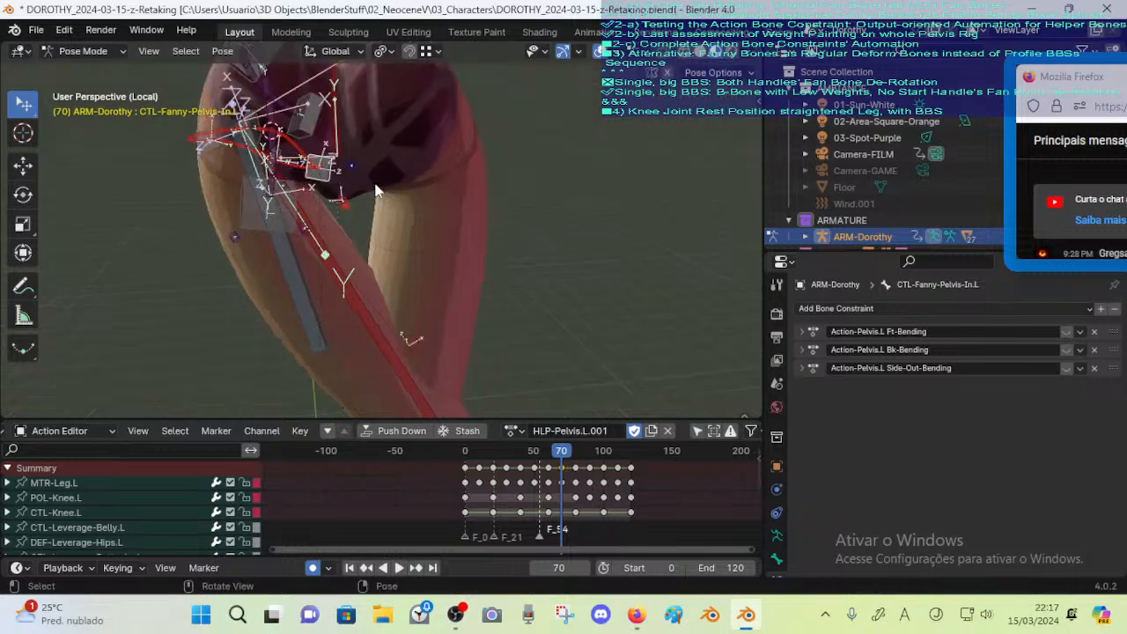
scroll(370, 189, up, 1)
key(g)
click(400, 194)
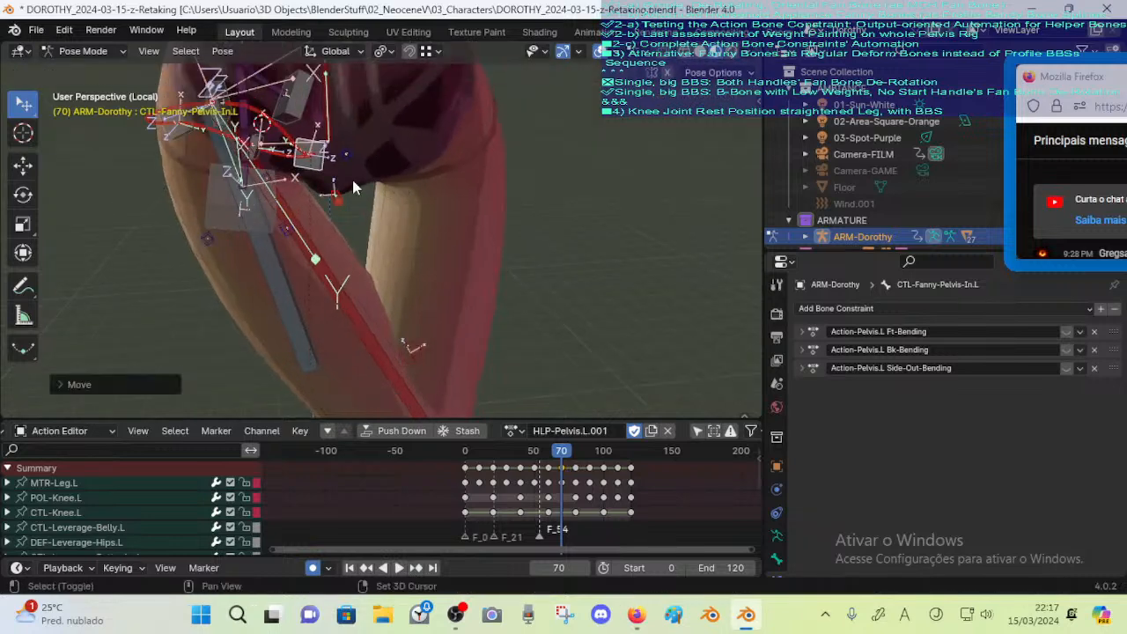
Move CTL-Fanny-Pelvis-Bk.L at frame 70 to adjust the crease below the left buttock
middle_drag(400, 193, 402, 220)
click(321, 189)
middle_drag(324, 191, 380, 223)
key(g)
click(390, 266)
middle_drag(390, 266, 409, 252)
key(g)
click(443, 222)
key(g)
click(393, 238)
key(g)
click(312, 244)
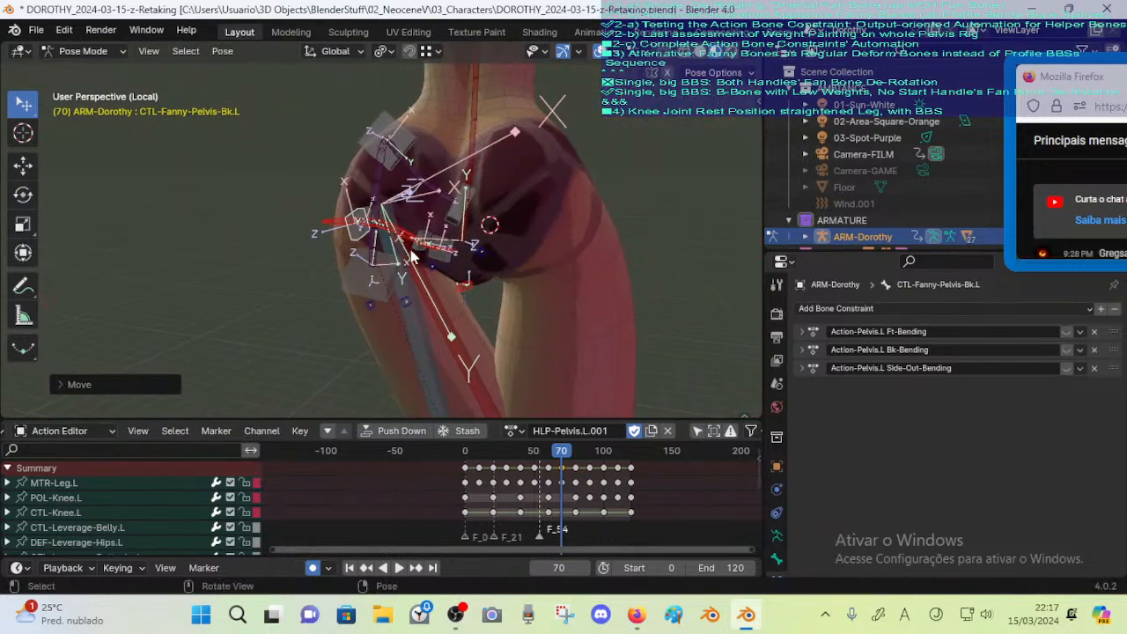
Move and rotate CTL-Leverage-Belly.L at frame 70 to adjust the lower left belly
click(362, 139)
middle_drag(362, 138, 344, 234)
click(328, 228)
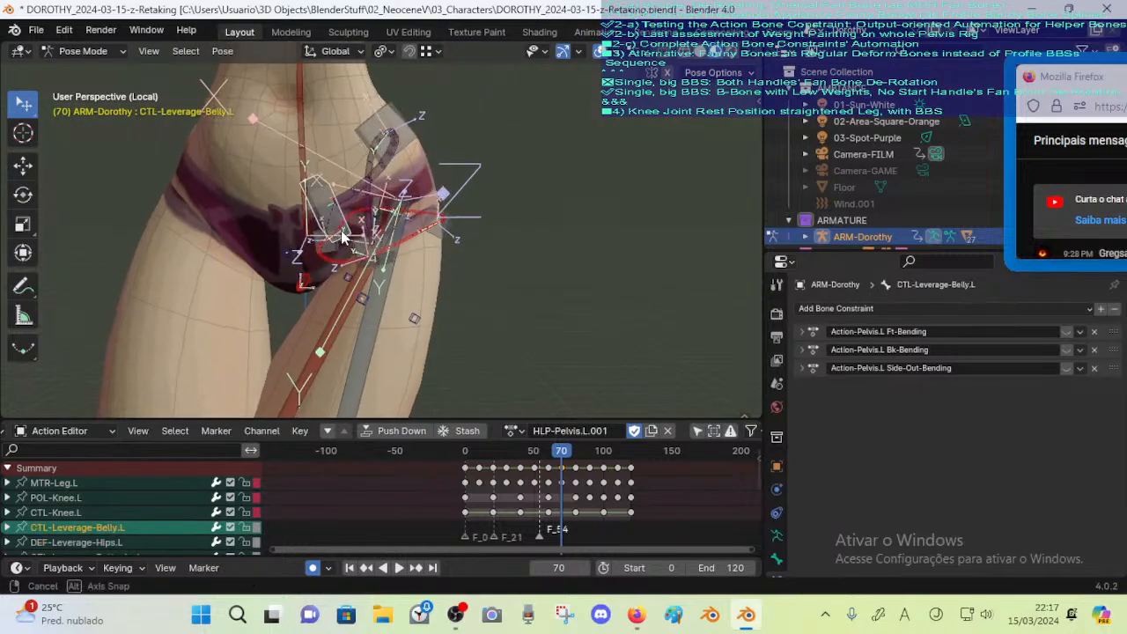
key(g)
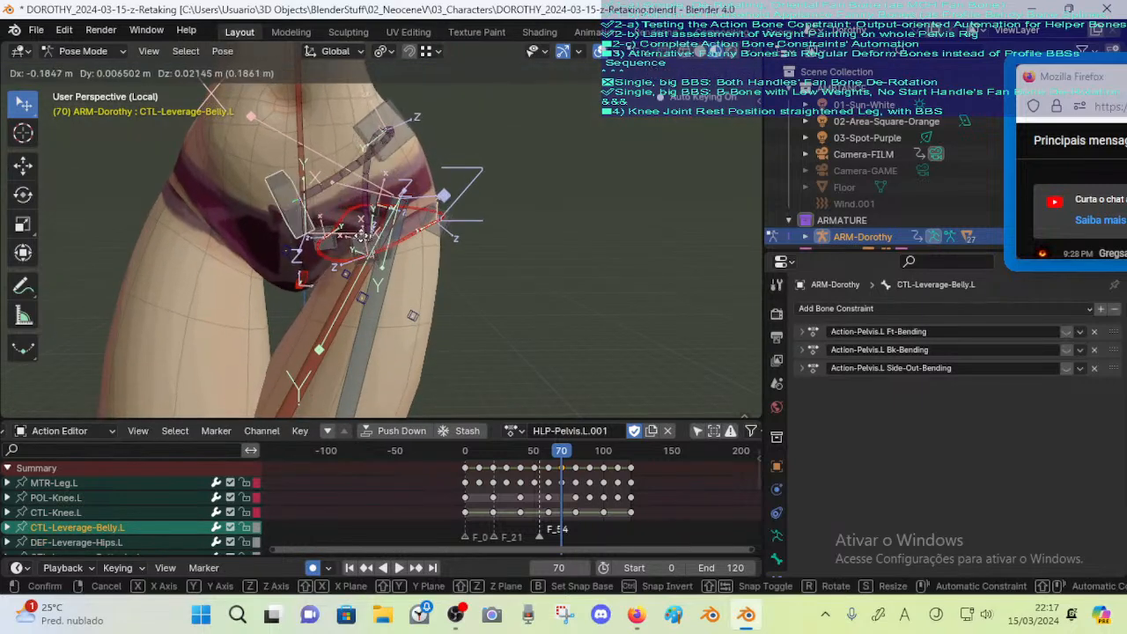
click(363, 240)
key(r)
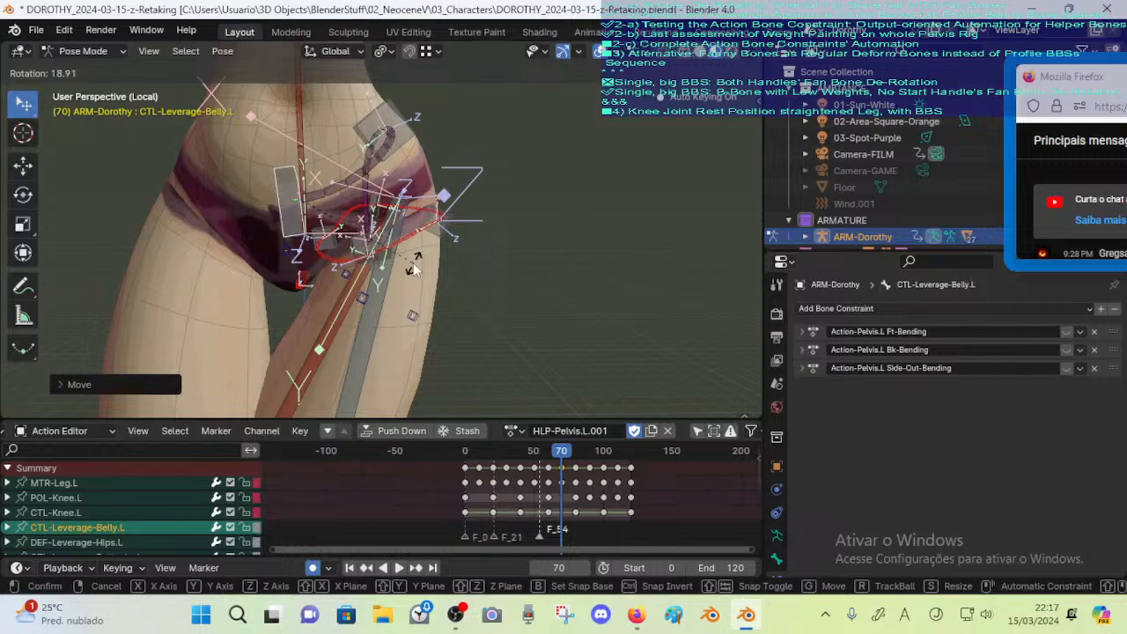
right_click(407, 269)
mouse_move(405, 270)
middle_down()
mouse_move(297, 301)
mouse_move(426, 293)
mouse_move(385, 301)
mouse_move(400, 277)
mouse_move(295, 292)
mouse_move(415, 255)
middle_up()
scroll(378, 275, up, 2)
Raise DEF-Crotch about 0.2 m at frame 70 and compare the pose with the neighbouring keyframe
click(299, 283)
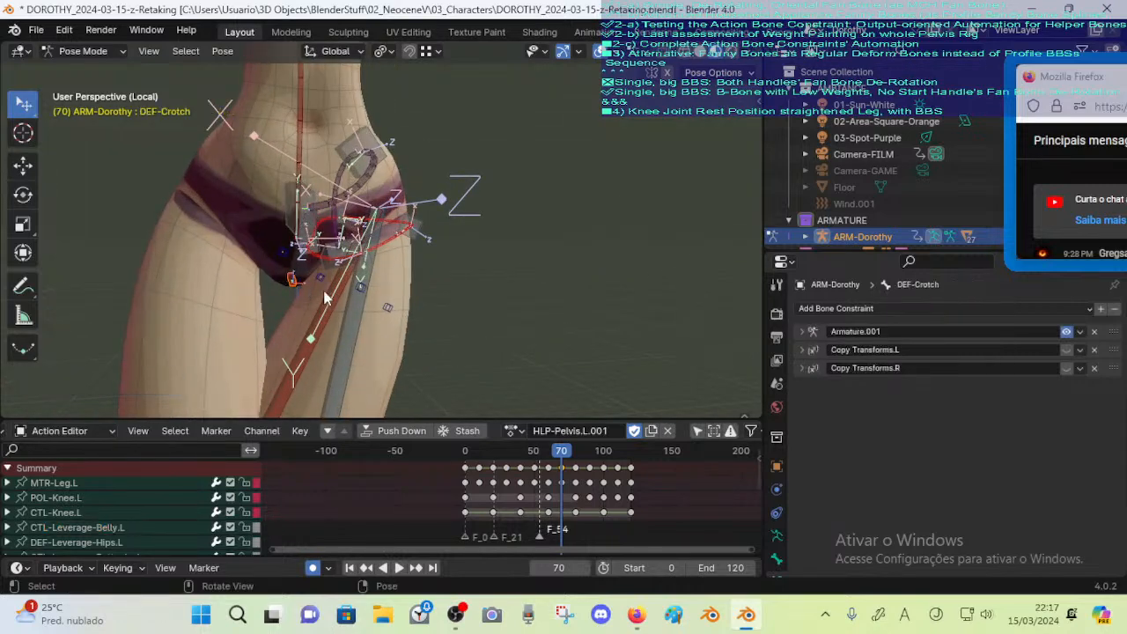
key(g)
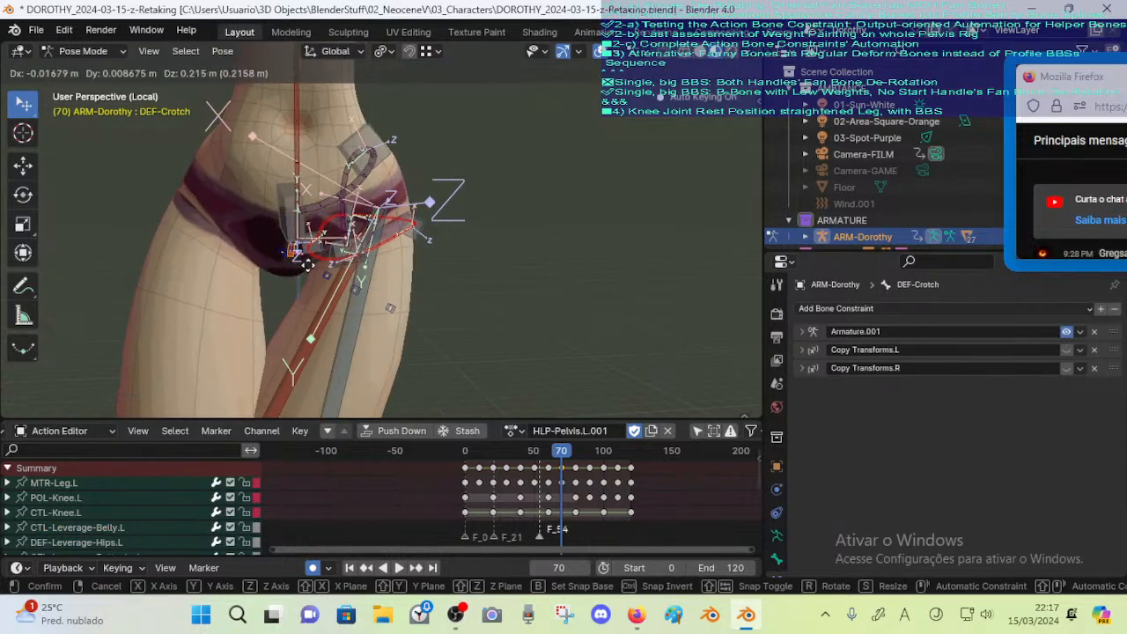
click(302, 265)
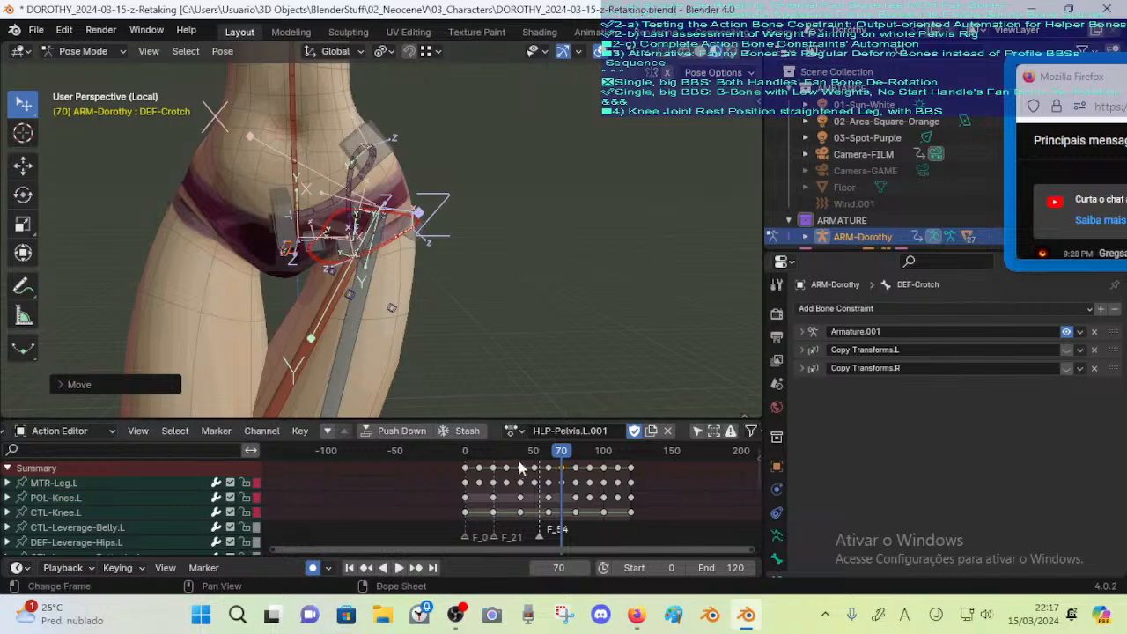
key(Down)
key(Up)
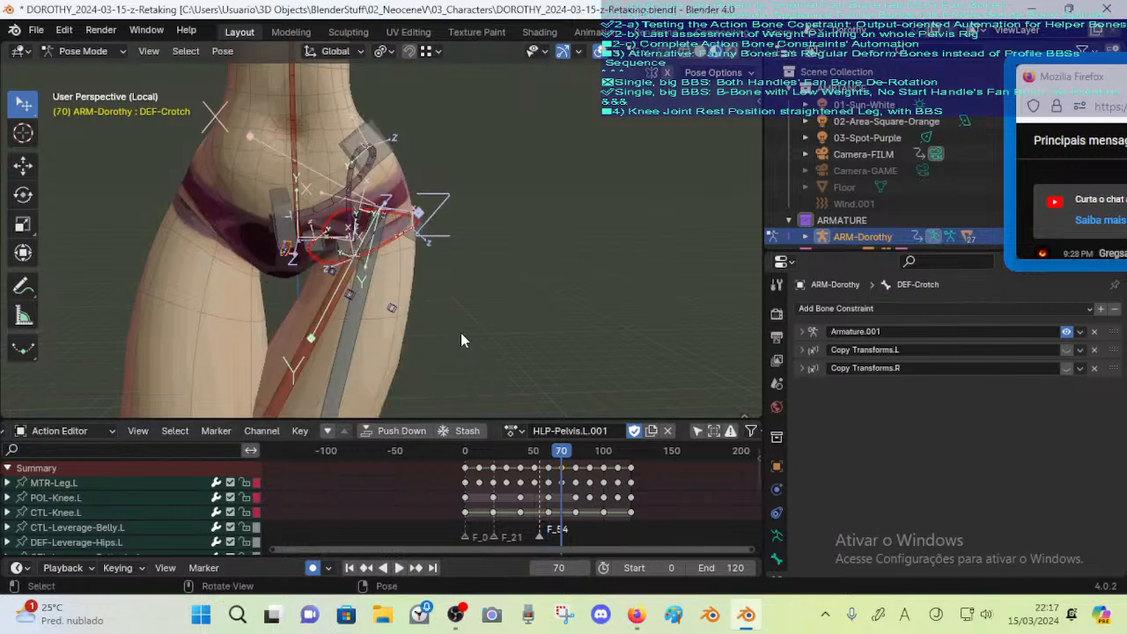
key(Down)
key(Up)
key(Down)
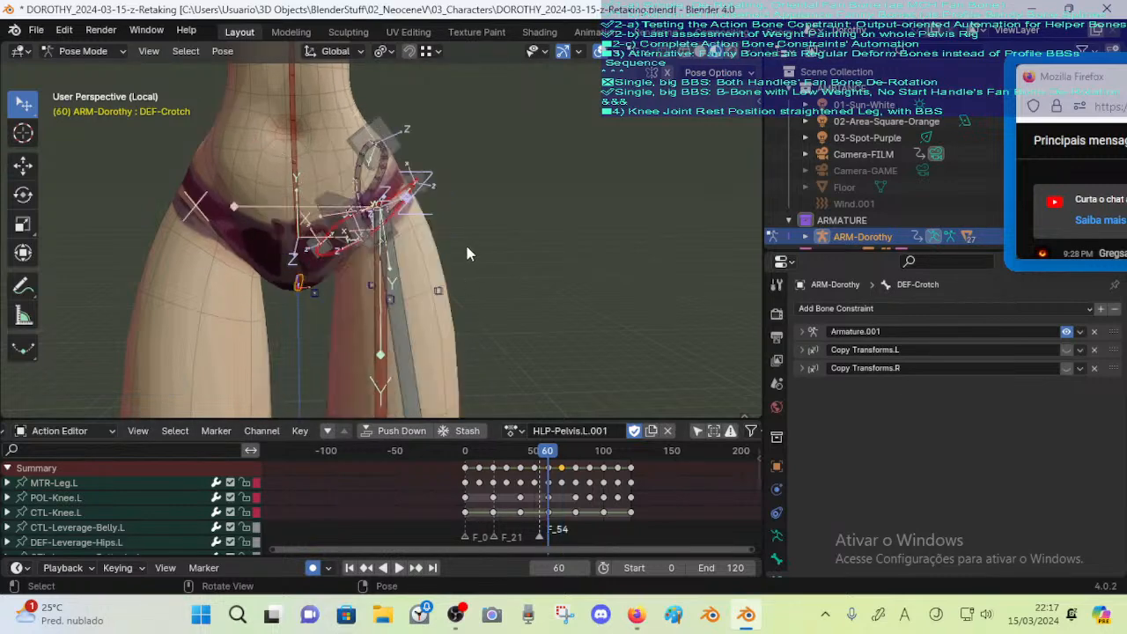
key(Up)
Move DEF-Leverage-Hips.L slightly at frame 70 to correct the left hip's outline
click(394, 137)
key(g)
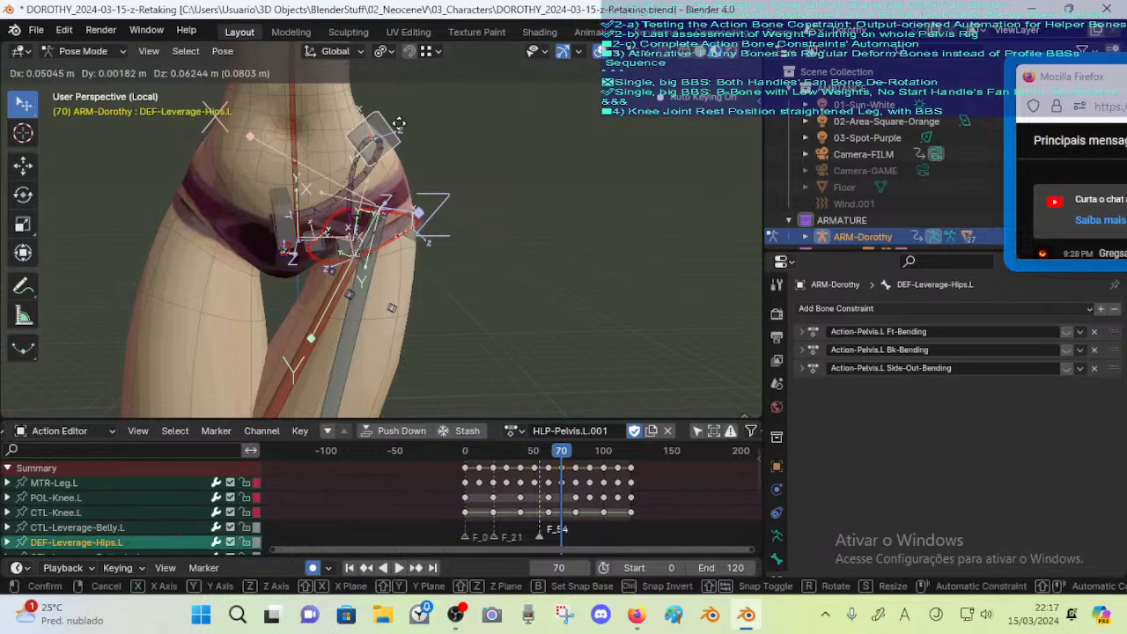
click(388, 133)
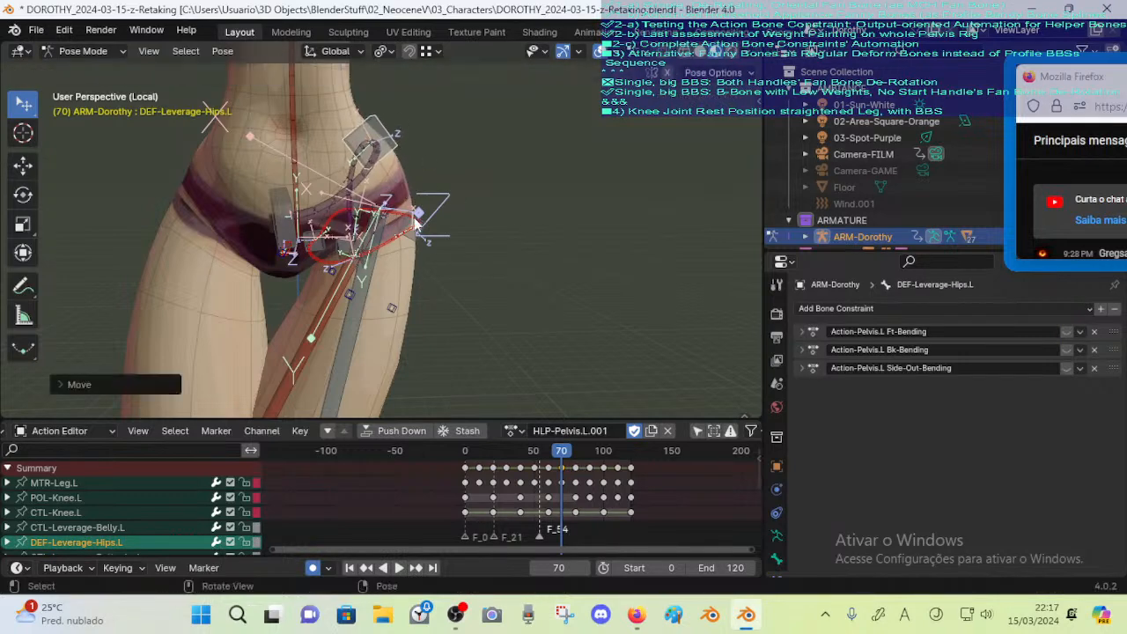
Nudge CTL-Fanny-Pelvis-Out.L at frame 70 and compare the outer hip with the neighbouring keyframe poses
click(411, 268)
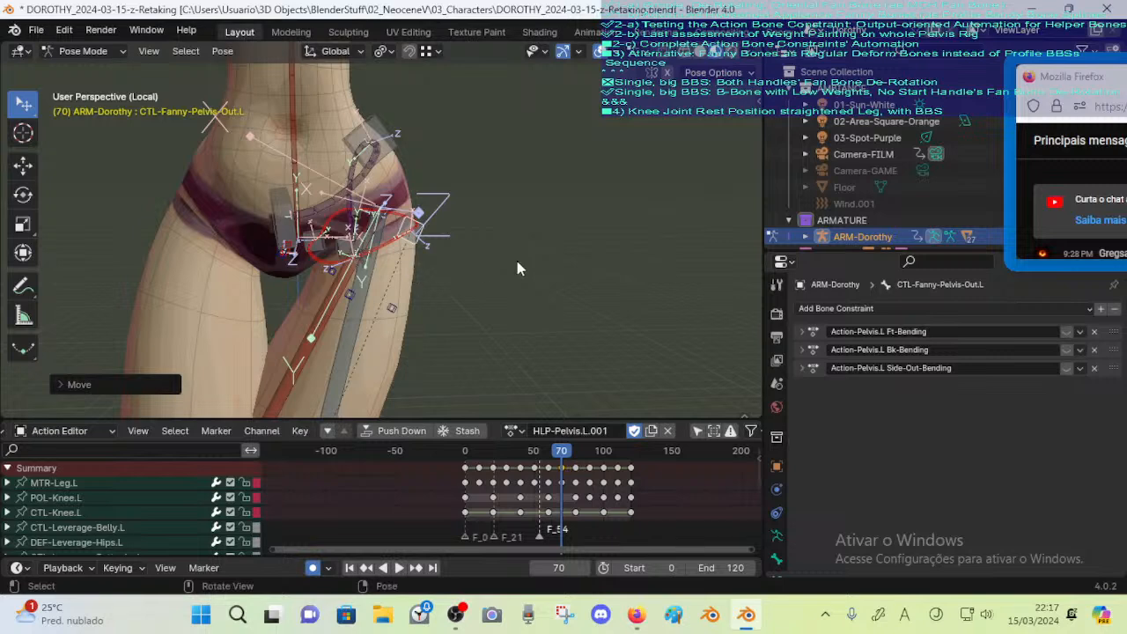
key(Down)
key(Up)
key(Down)
key(Up)
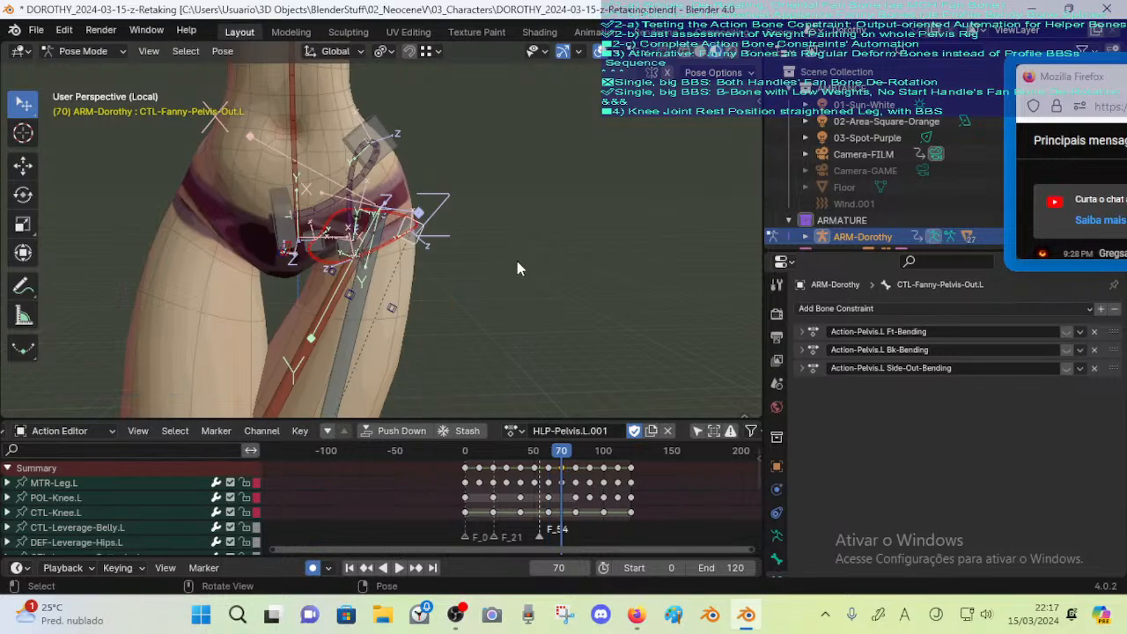
key(Down)
key(Up)
key(Down)
key(Up)
Move DEF-Leverage-Hips.L outward at frame 70 and compare the hip shape with frame 60
click(356, 117)
key(g)
click(383, 88)
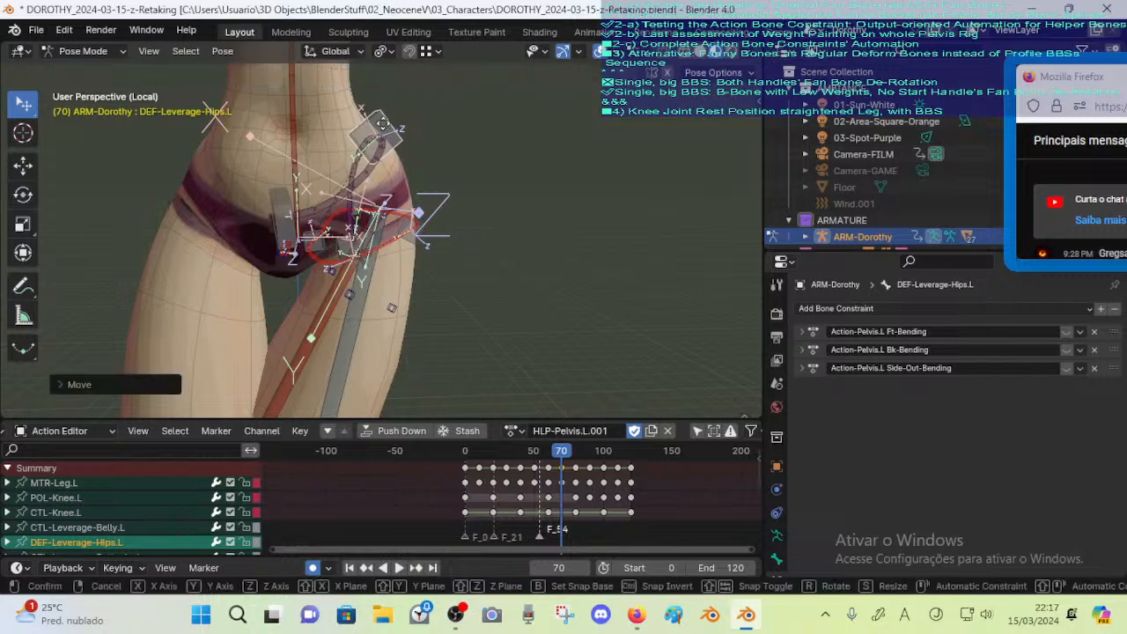
key(g)
click(468, 200)
key(Up)
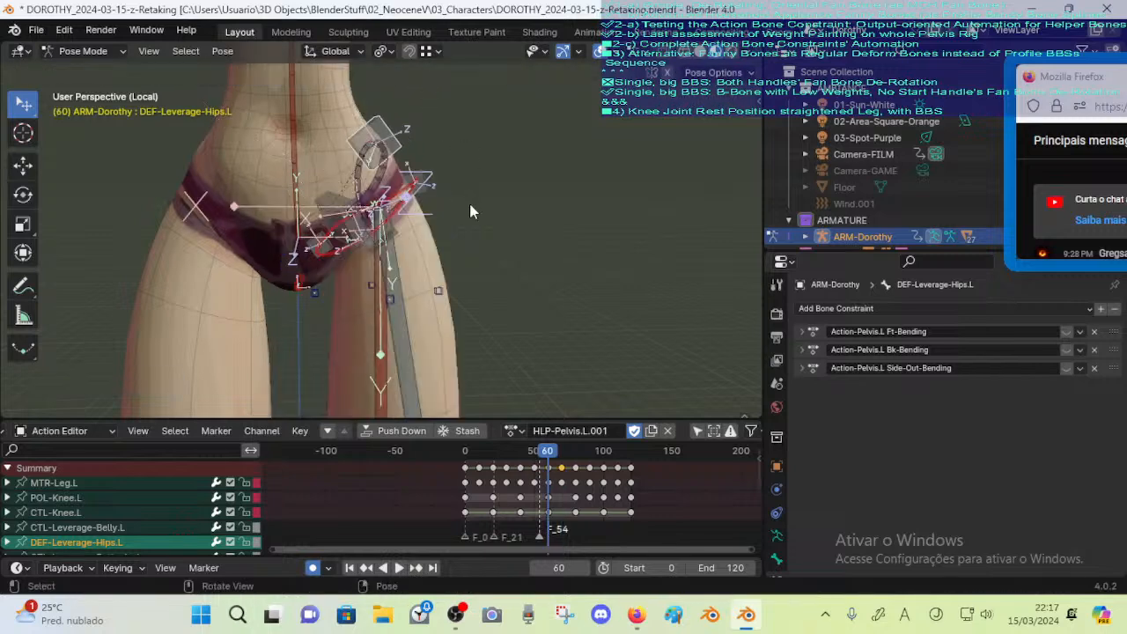
key(Down)
key(Up)
key(Down)
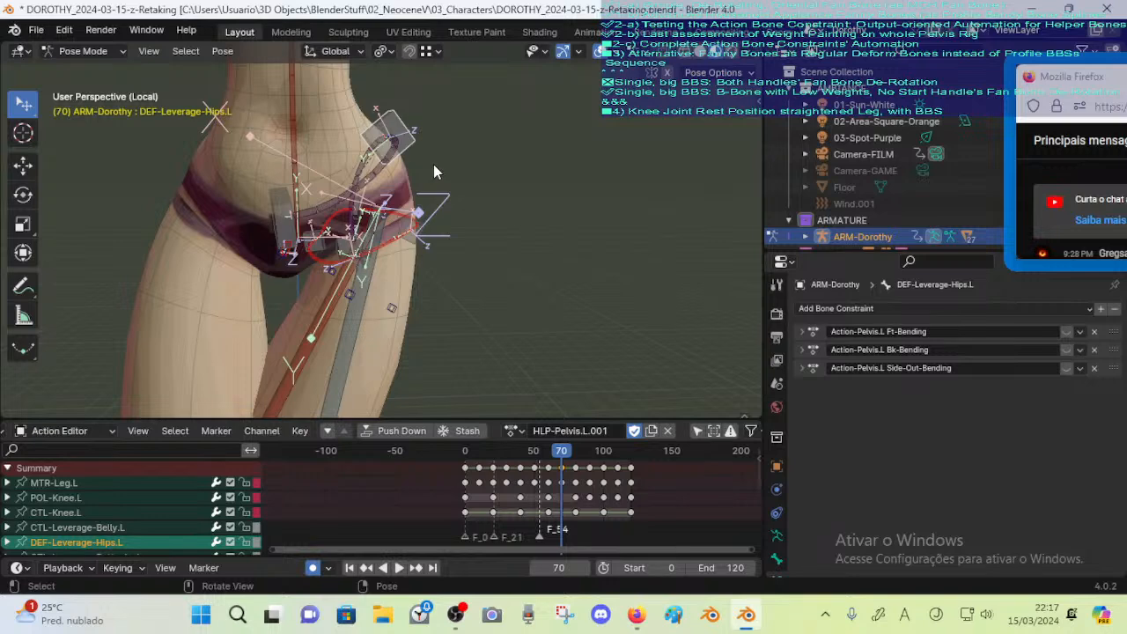
Move DEF-Leverage-Hips.L inward over the belly at frame 70 to test its influence, and reposition it beside the hip
key(g)
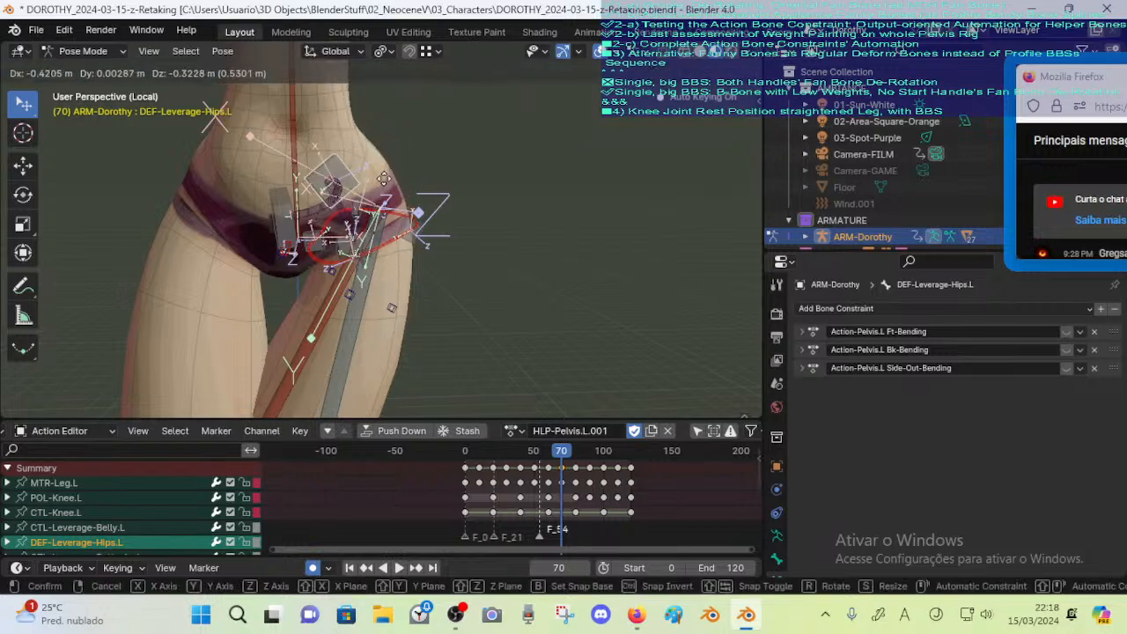
click(385, 186)
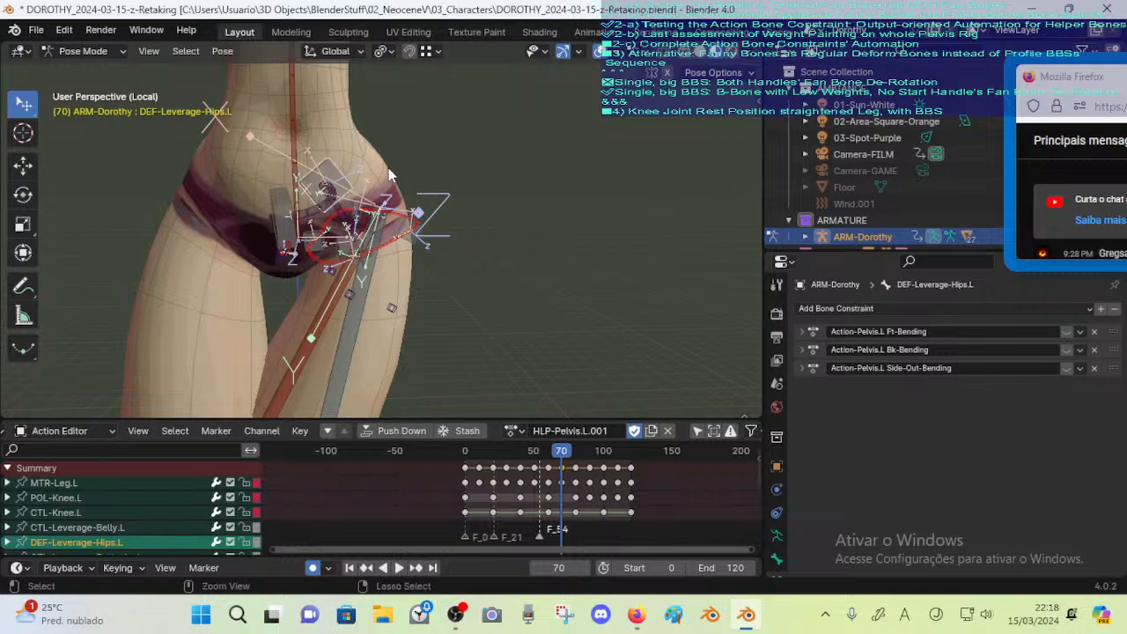
key(g)
click(379, 172)
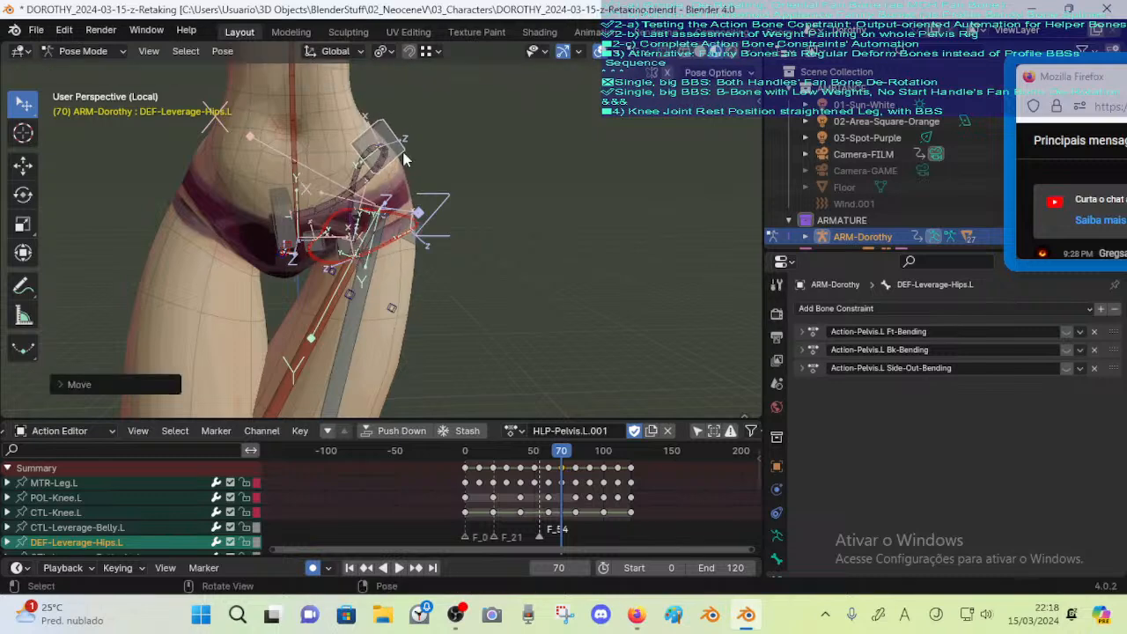
Compare the hip shape at frame 70 with the adjacent keyframes and fine-tune DEF-Leverage-Hips.L's position at frame 70
key(Down)
key(Up)
key(Up)
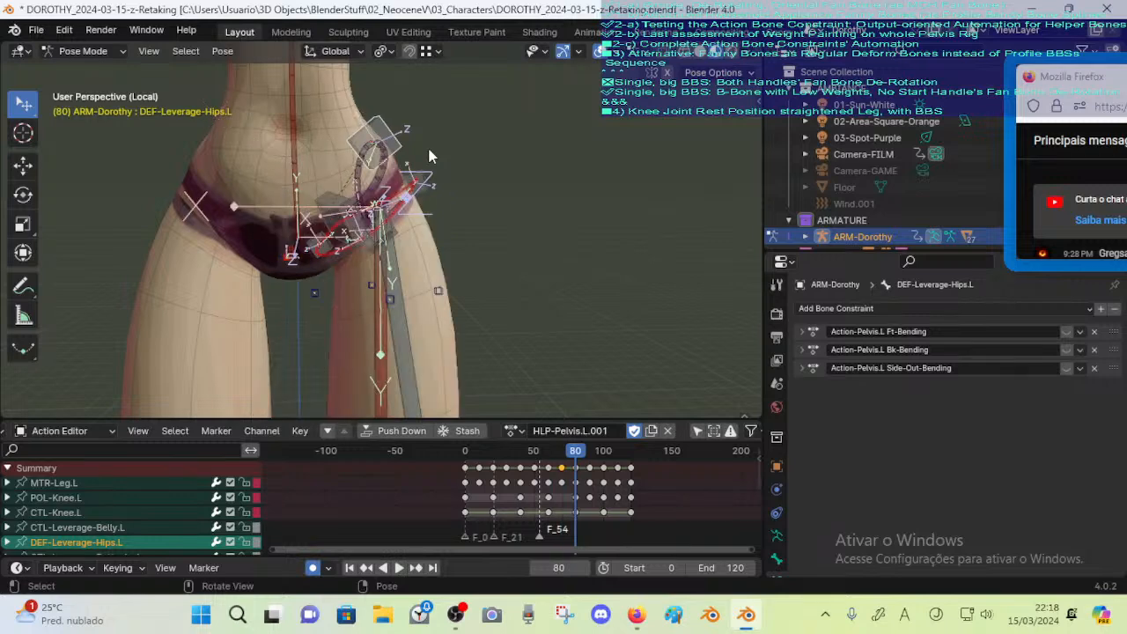
key(Down)
key(g)
click(449, 173)
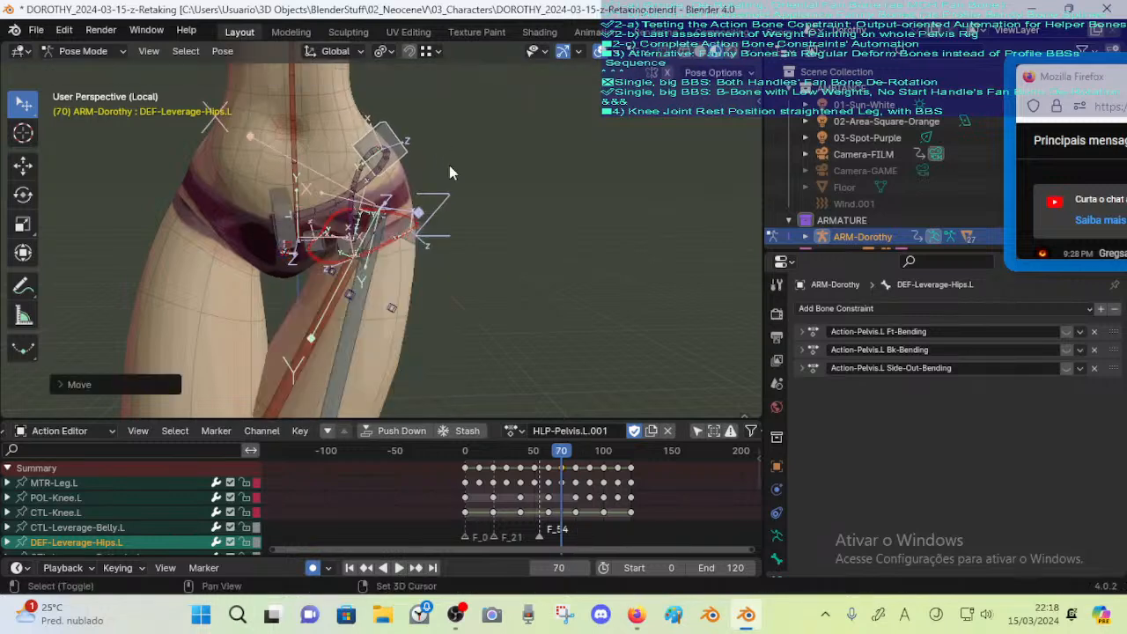
Compare the left hip's pose between frames 60 and 70
key(Down)
key(Up)
key(Down)
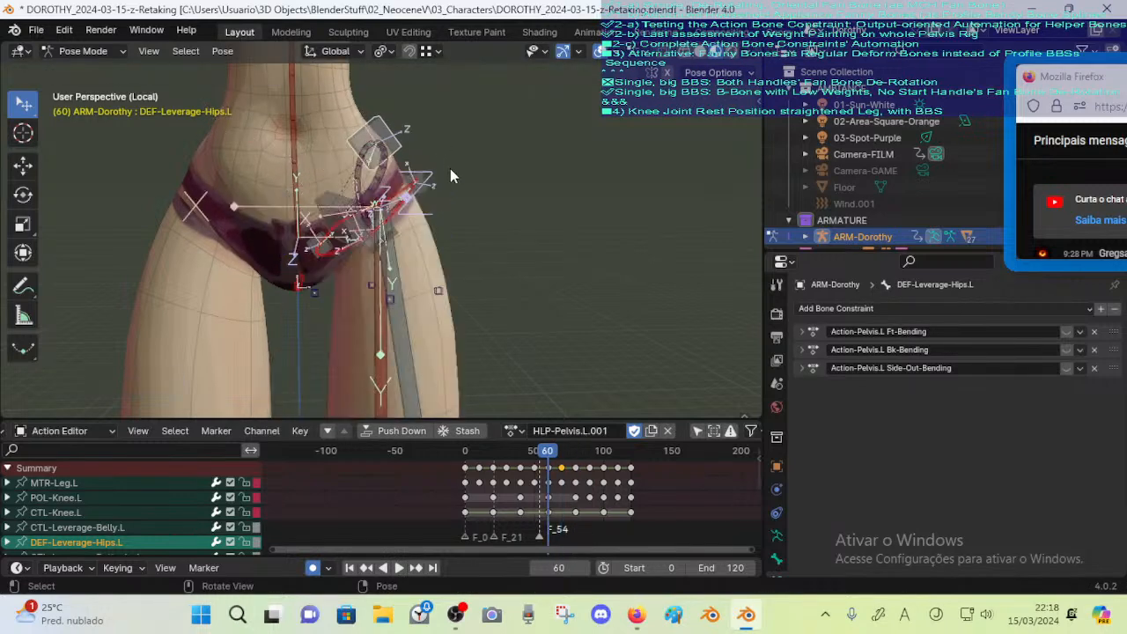
key(Up)
click(288, 248)
click(308, 263)
key(g)
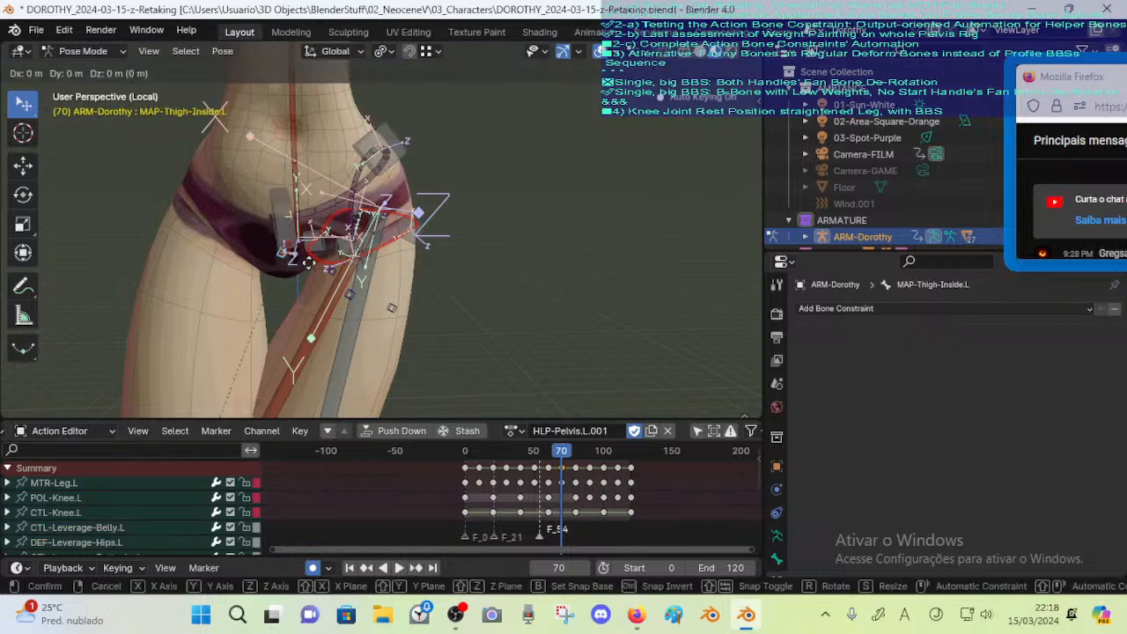
right_click(314, 266)
Raise the DEF-Crotch bone at frame 70 and rotate it slightly to follow the crossed left thigh
click(291, 253)
click(292, 252)
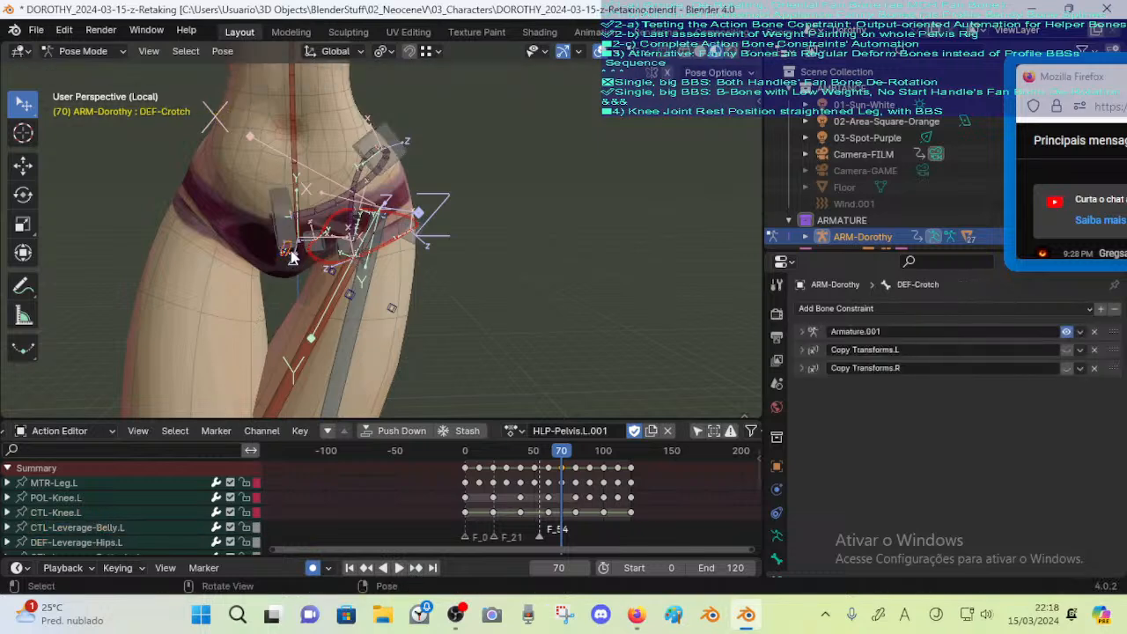
key(g)
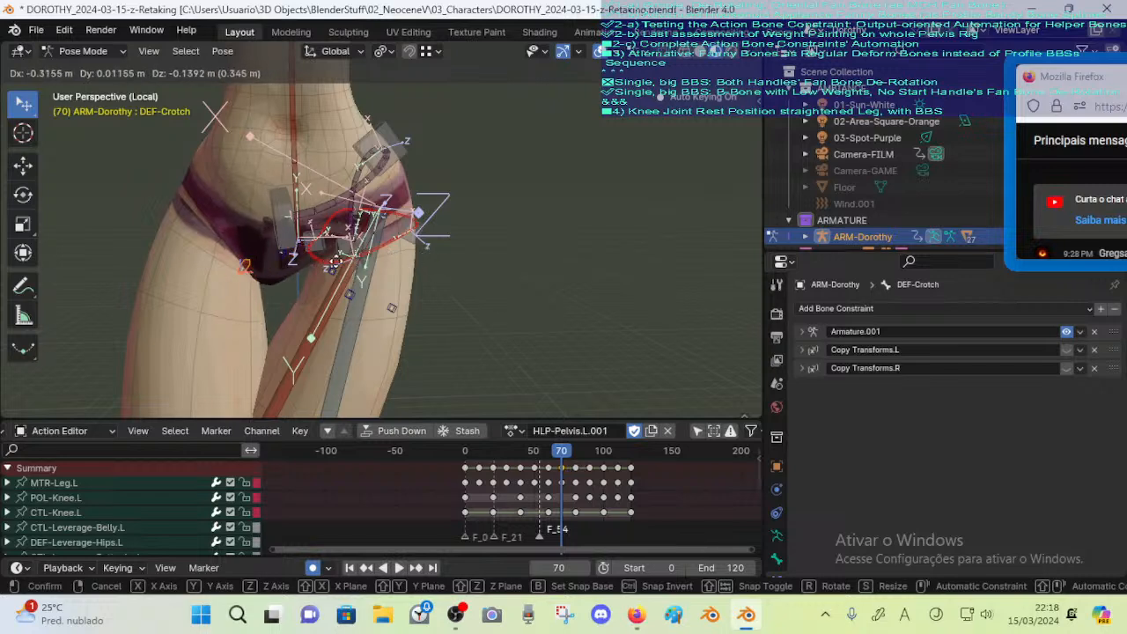
click(339, 263)
key(ctrl+z)
key(g)
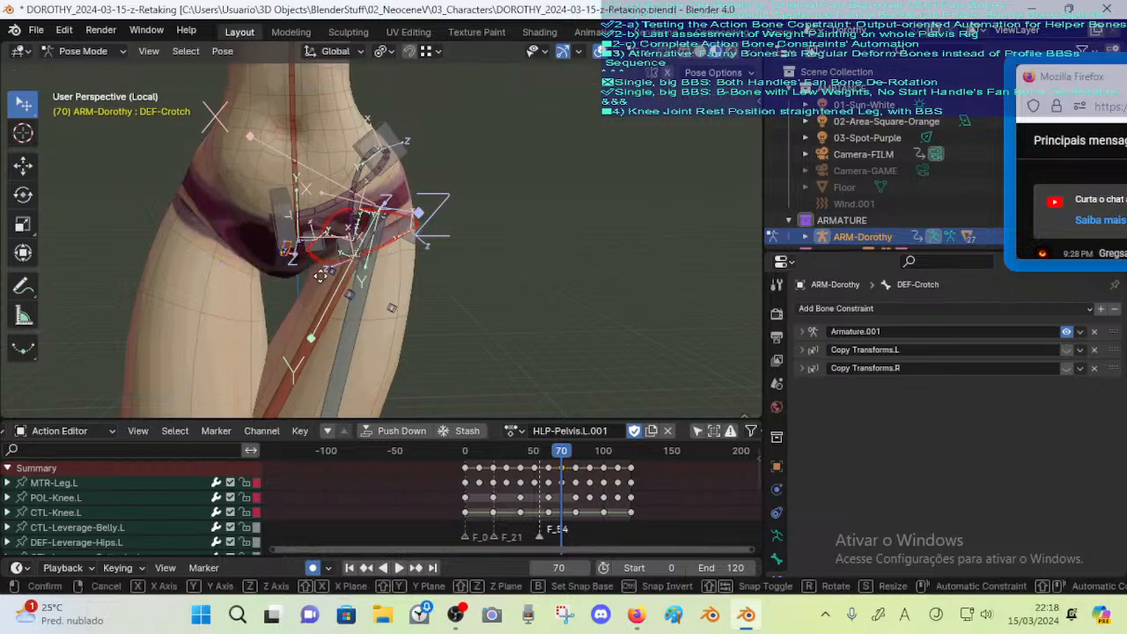
click(364, 289)
key(g)
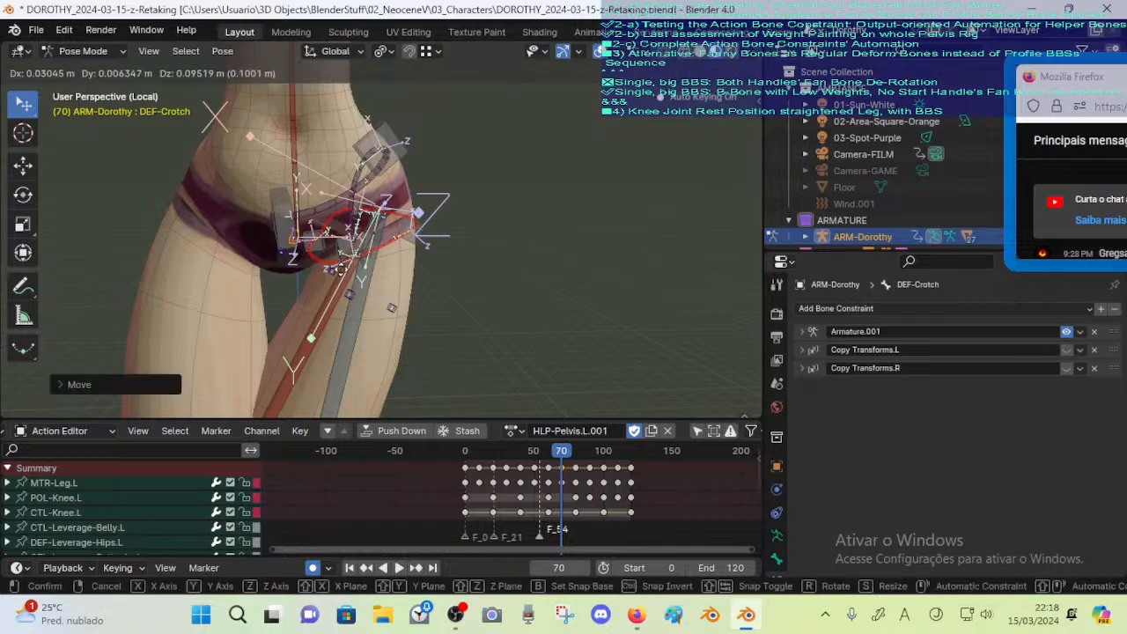
click(342, 270)
key(r)
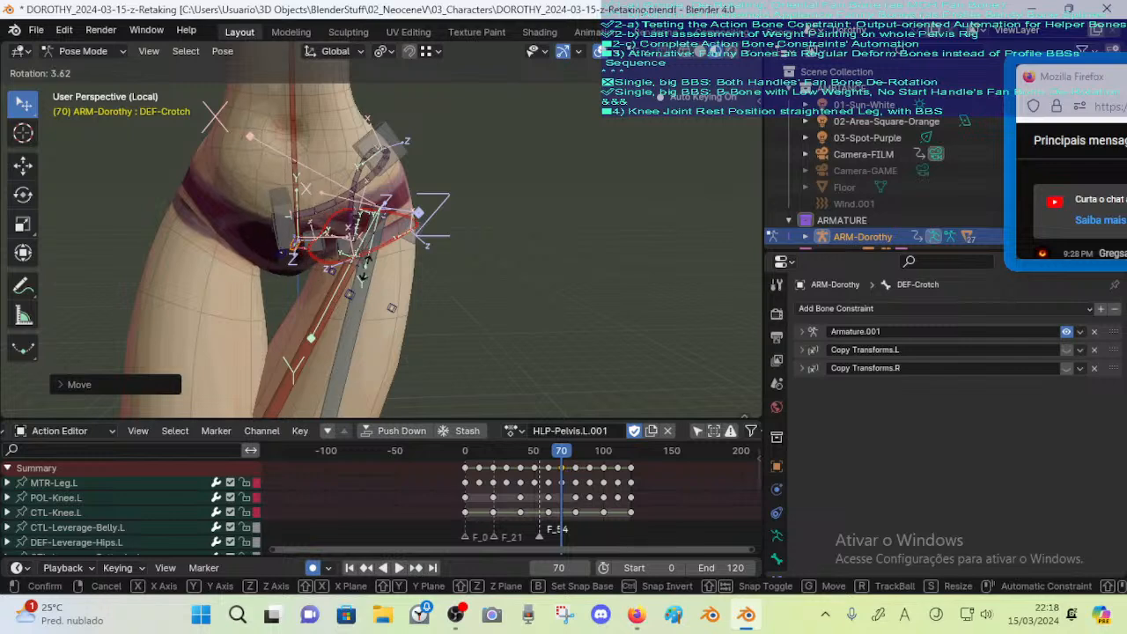
click(366, 283)
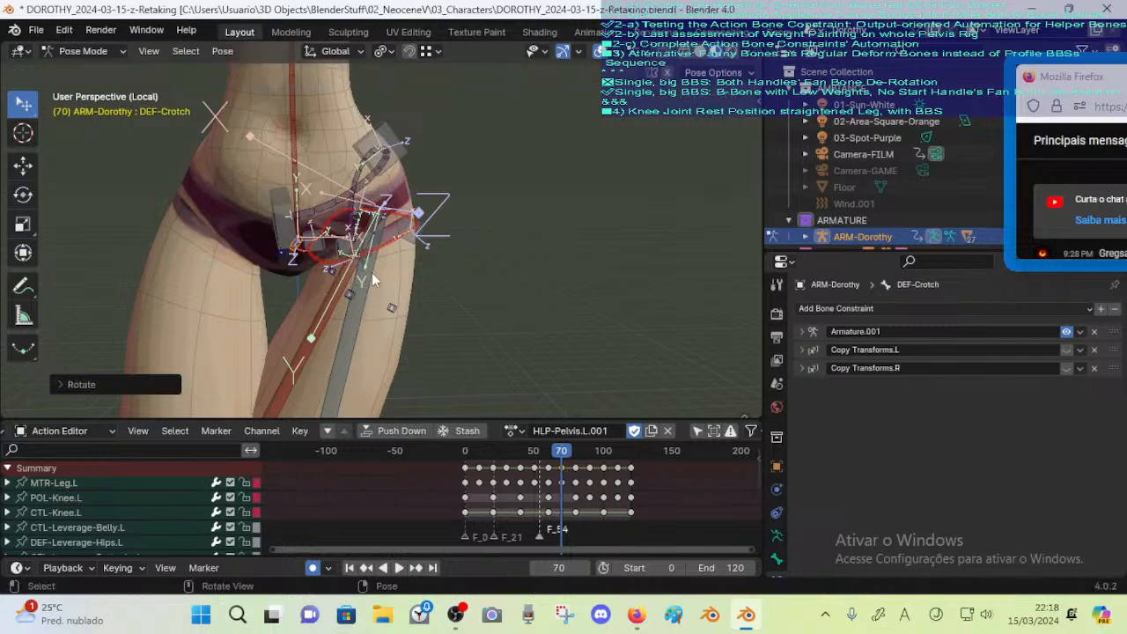
Compare frames 60 and 70 and refine the DEF-Crotch bone's position at frame 70, lowering it by about 0.05 m
key(Up)
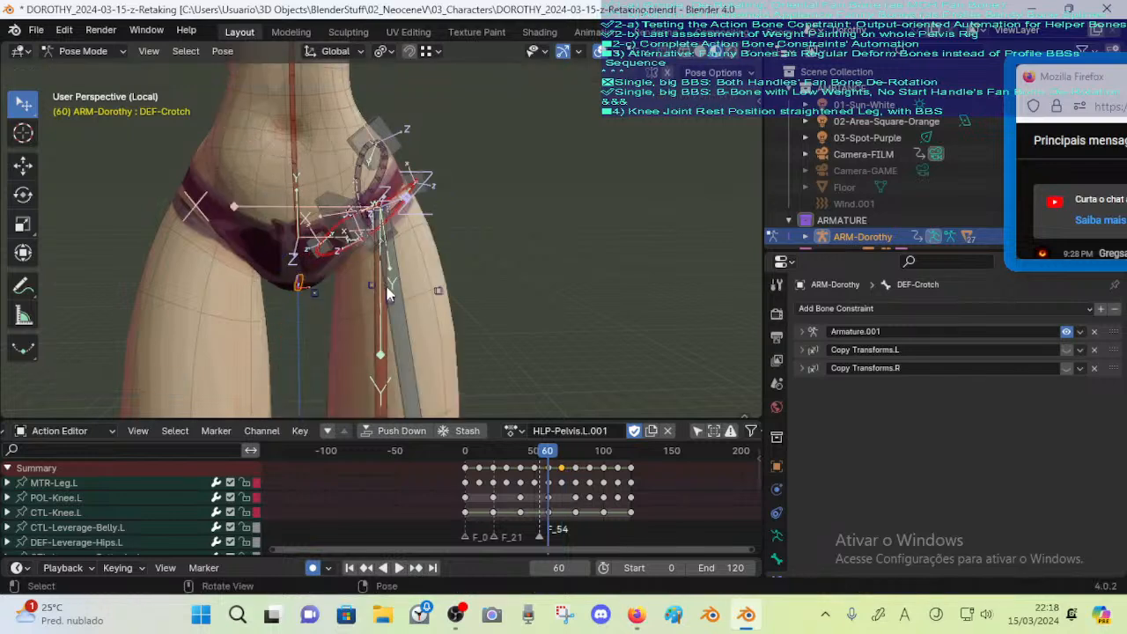
key(Down)
key(Up)
key(Down)
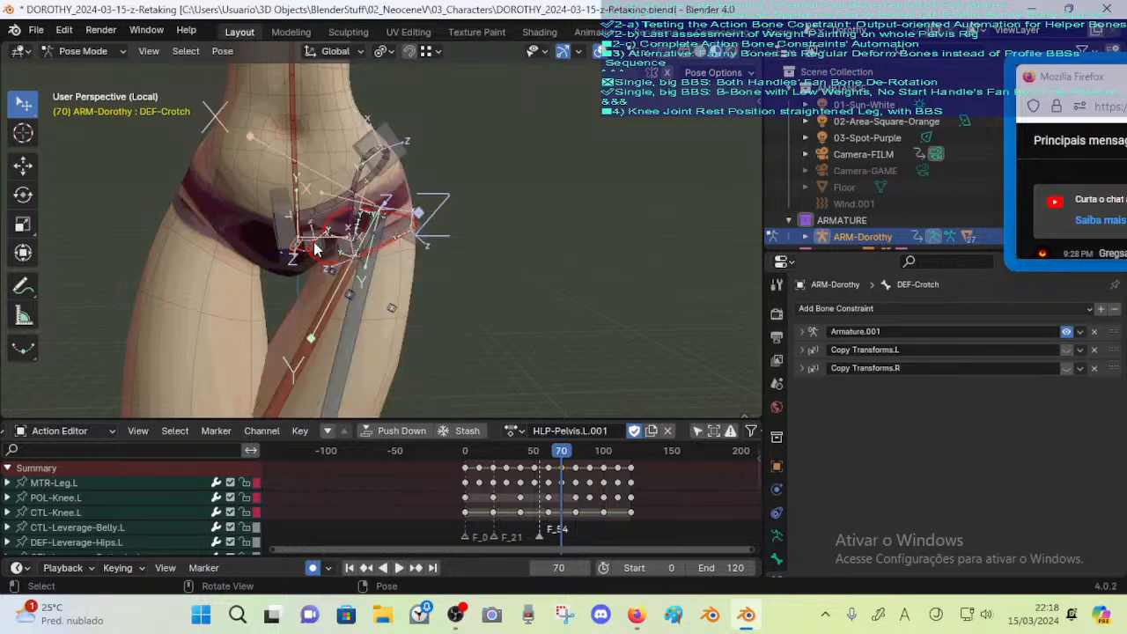
key(g)
click(341, 282)
key(Down)
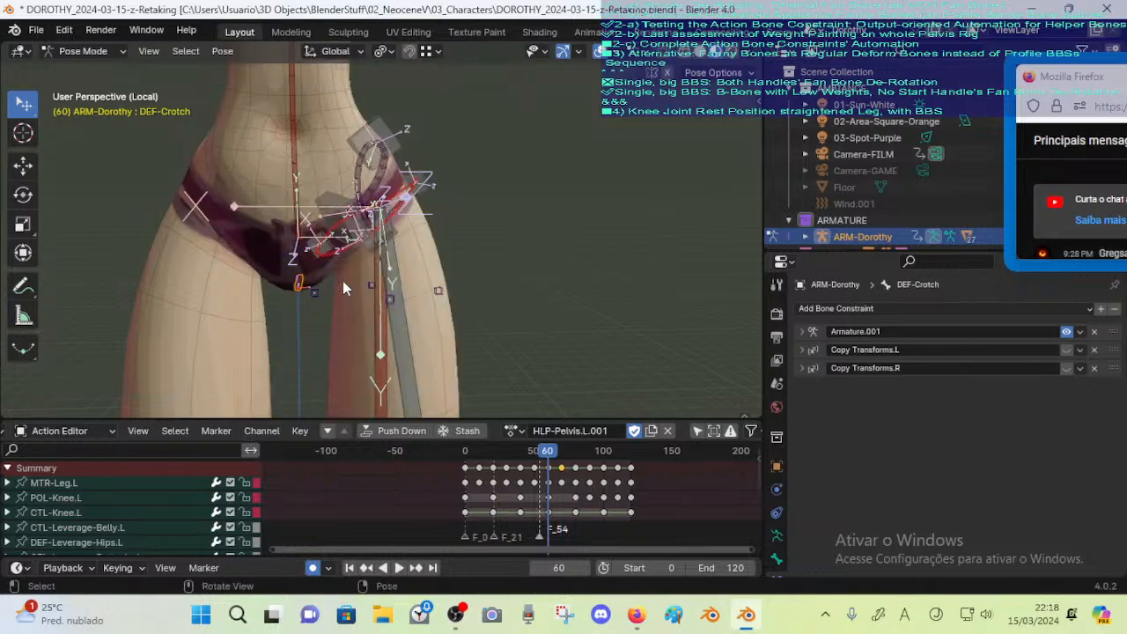
key(Up)
key(g)
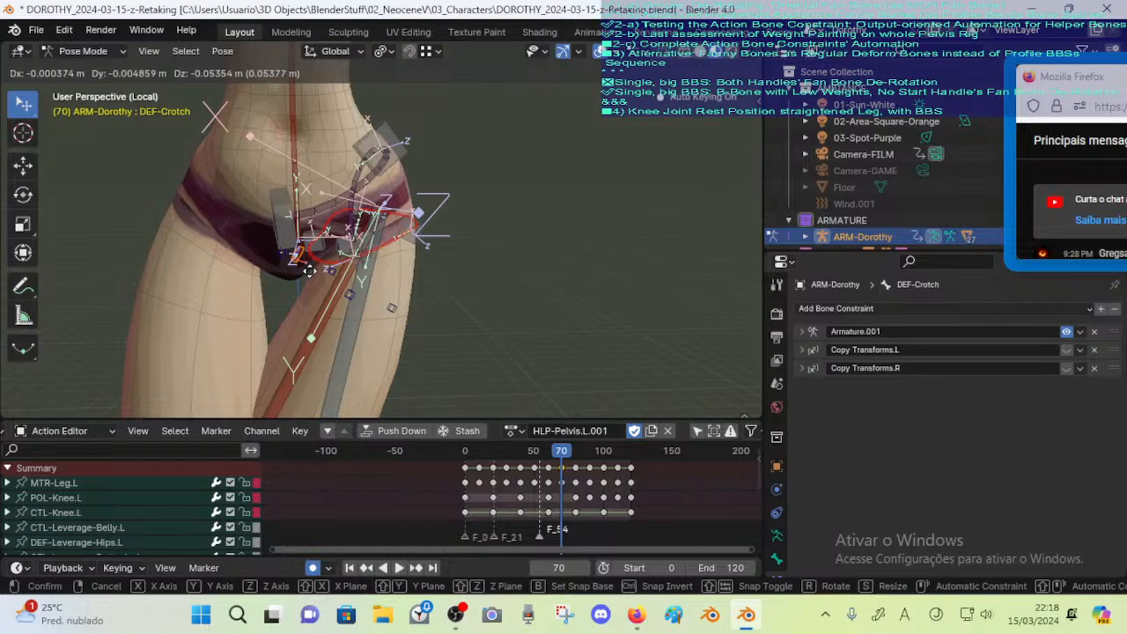
click(308, 273)
Check the neighbouring keyed poses and nudge the DEF-Crotch bone slightly toward the left leg at frame 70
key(Up)
key(Down)
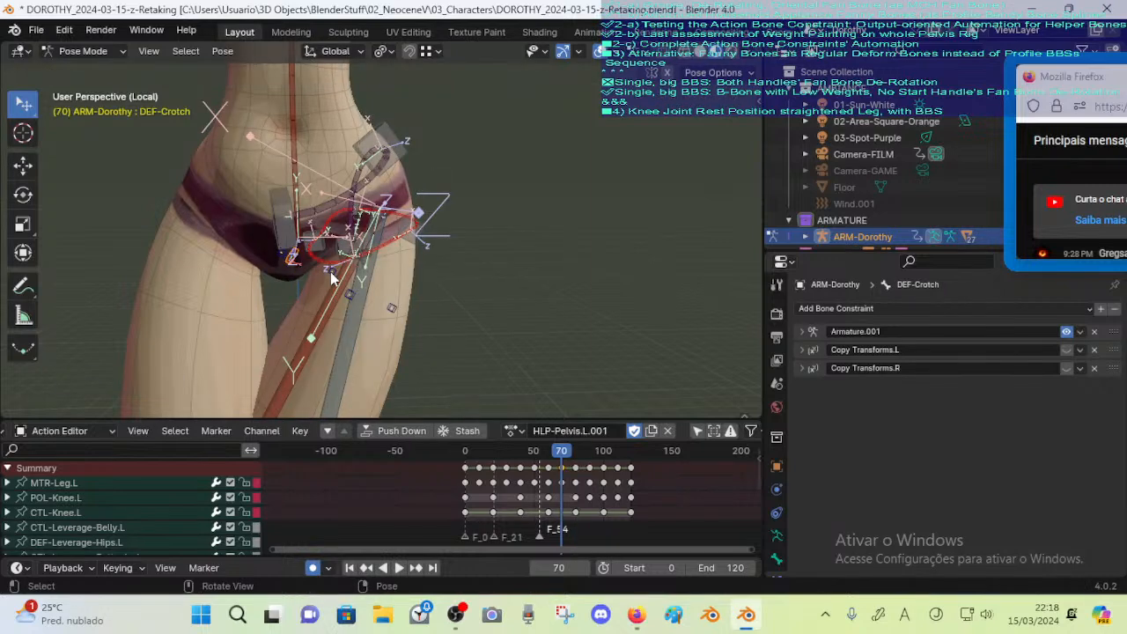
key(Up)
key(Up)
key(Down)
key(Down)
key(g)
click(380, 245)
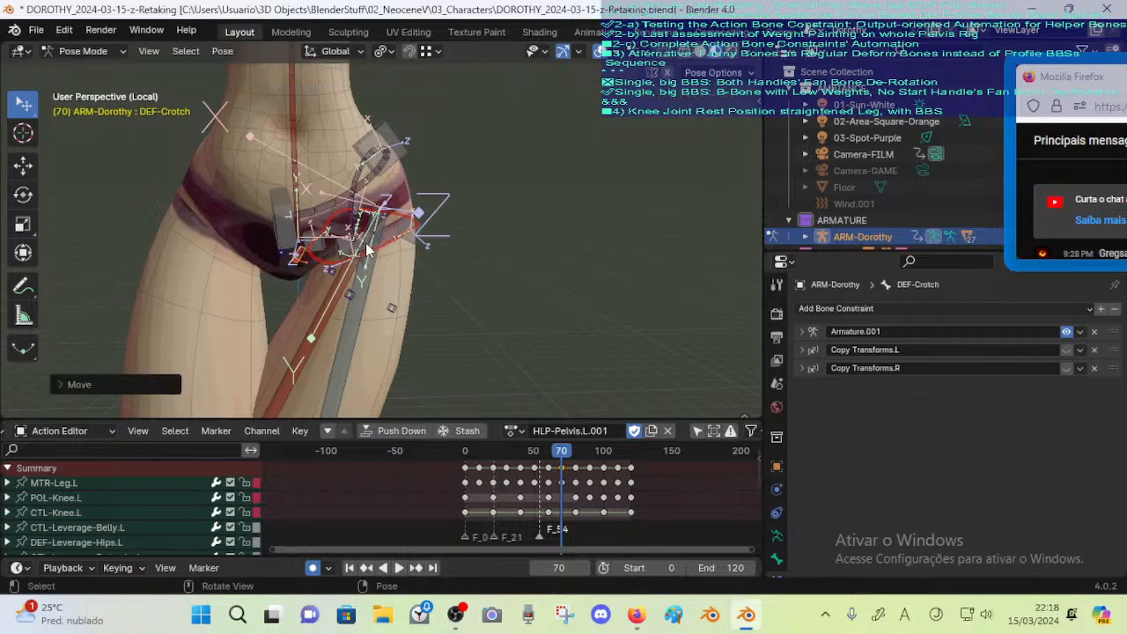
Examine the crotch and buttock deformation from the front and back across the keyed poses around frame 70
key(Up)
key(Down)
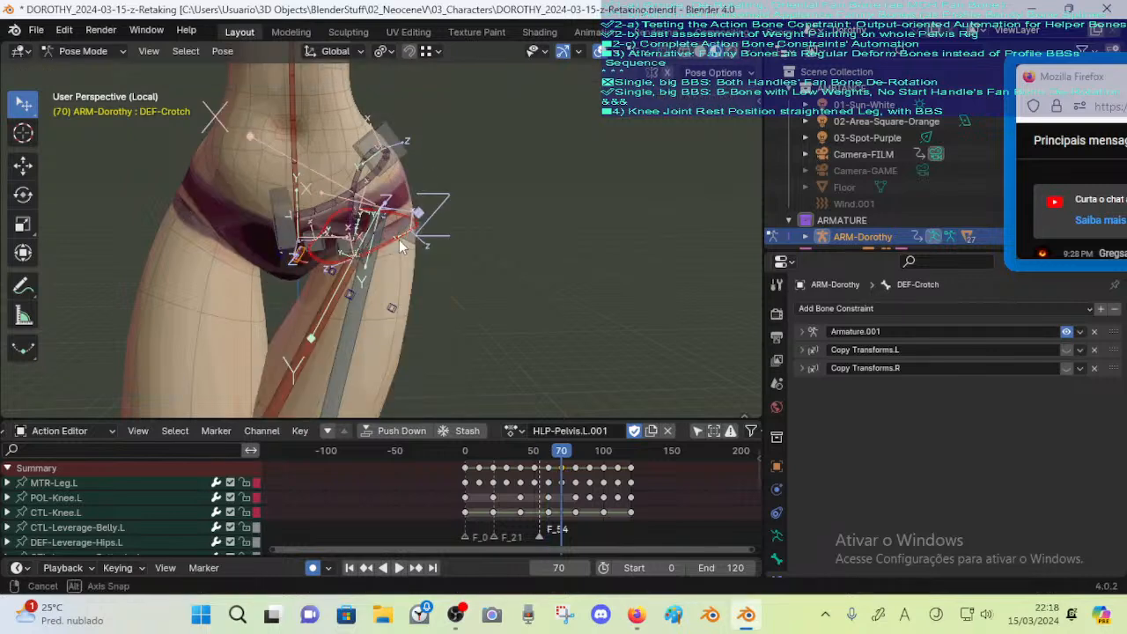
mouse_move(401, 246)
middle_down()
mouse_move(184, 247)
mouse_move(405, 250)
middle_up()
key(Down)
key(Up)
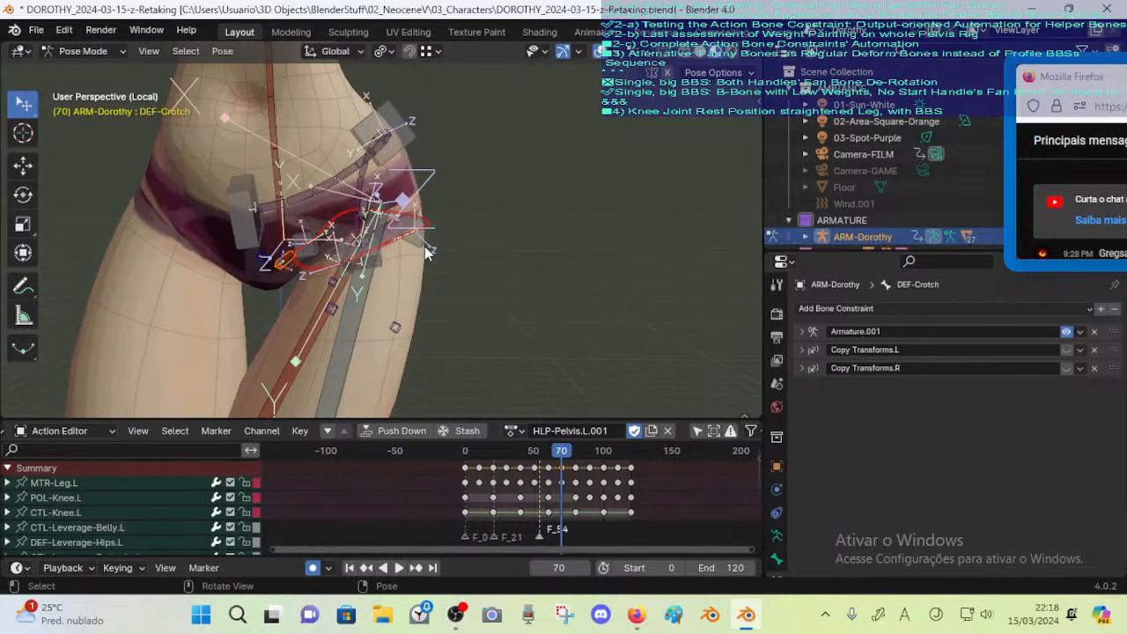
key(Up)
key(Down)
key(Up)
middle_drag(427, 244, 247, 222)
key(Down)
key(Up)
key(Down)
key(Up)
key(Down)
scroll(307, 235, down, 2)
key(Up)
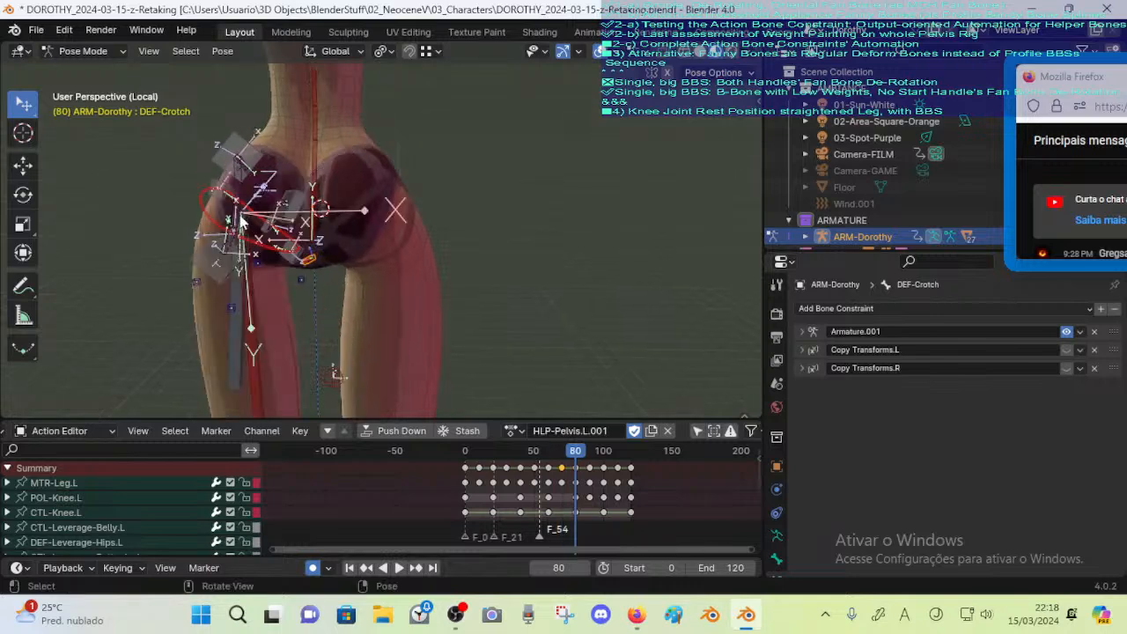
key(Down)
key(Up)
key(Down)
scroll(296, 255, up, 1)
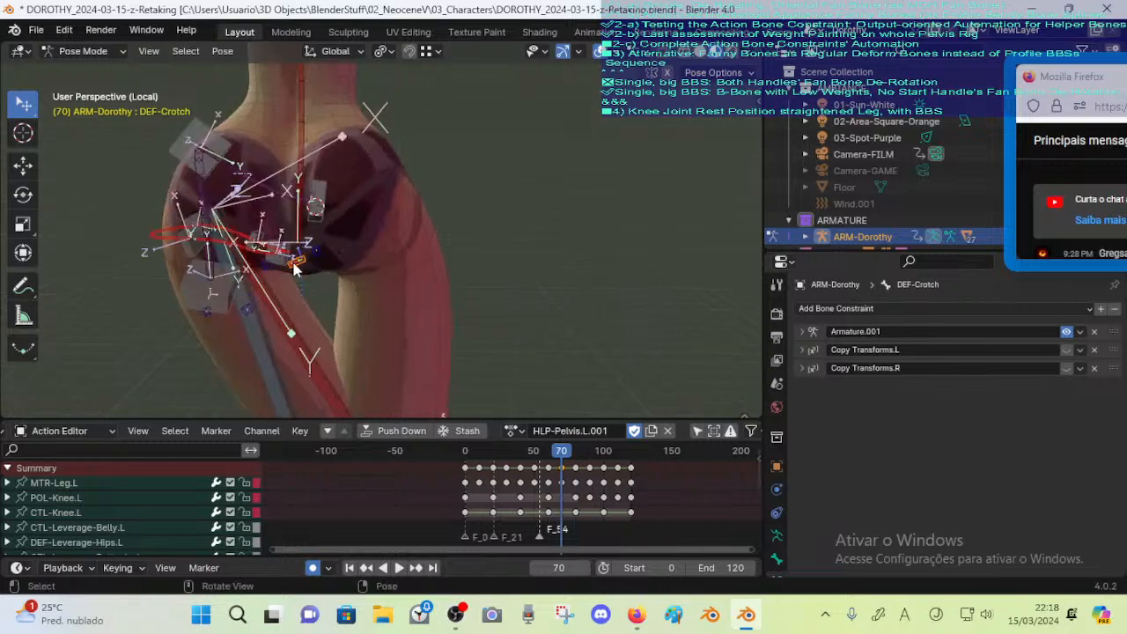
Move the CTL-Fanny-Pelvis-In.L bone toward the crotch at frame 70 and rotate it slightly
mouse_move(298, 255)
middle_down()
mouse_move(342, 274)
mouse_move(306, 275)
middle_up()
click(297, 262)
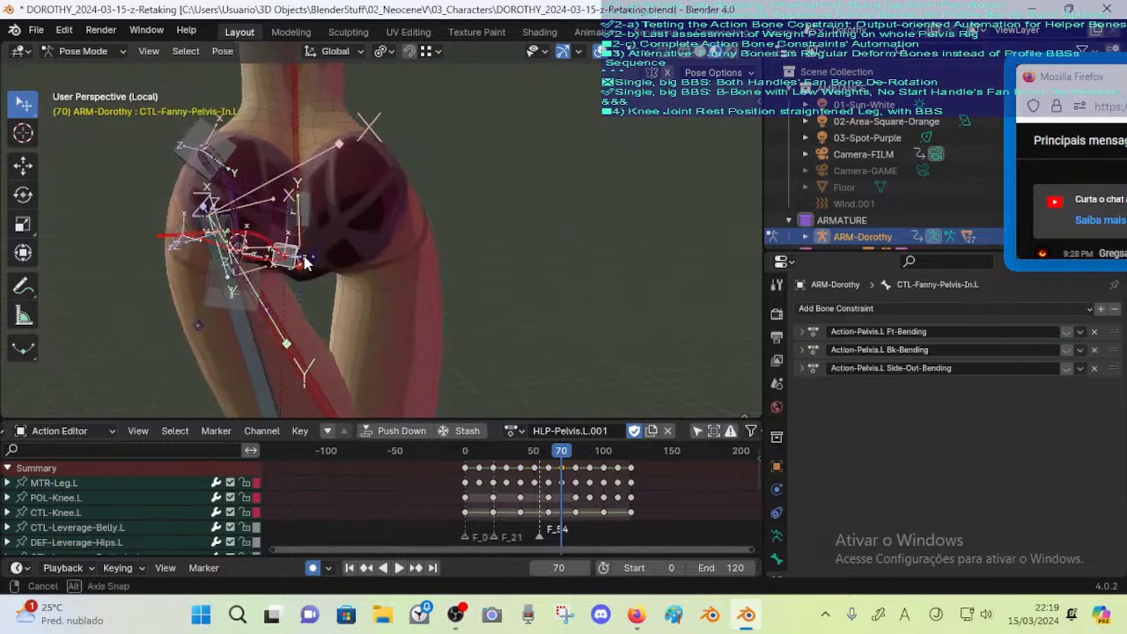
key(g)
click(355, 278)
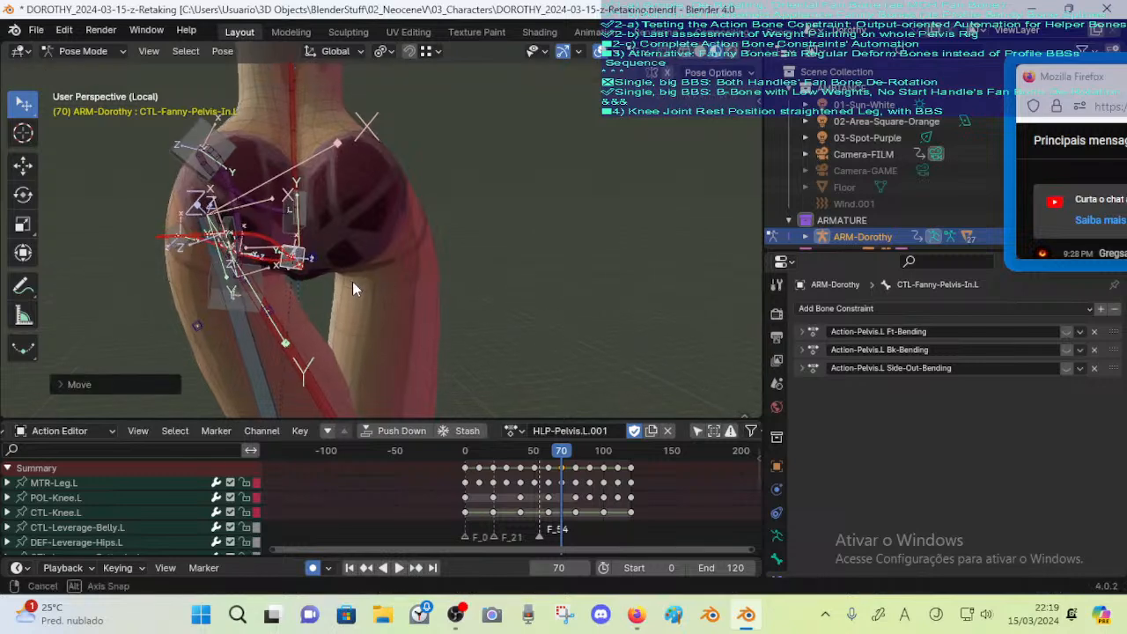
key(r)
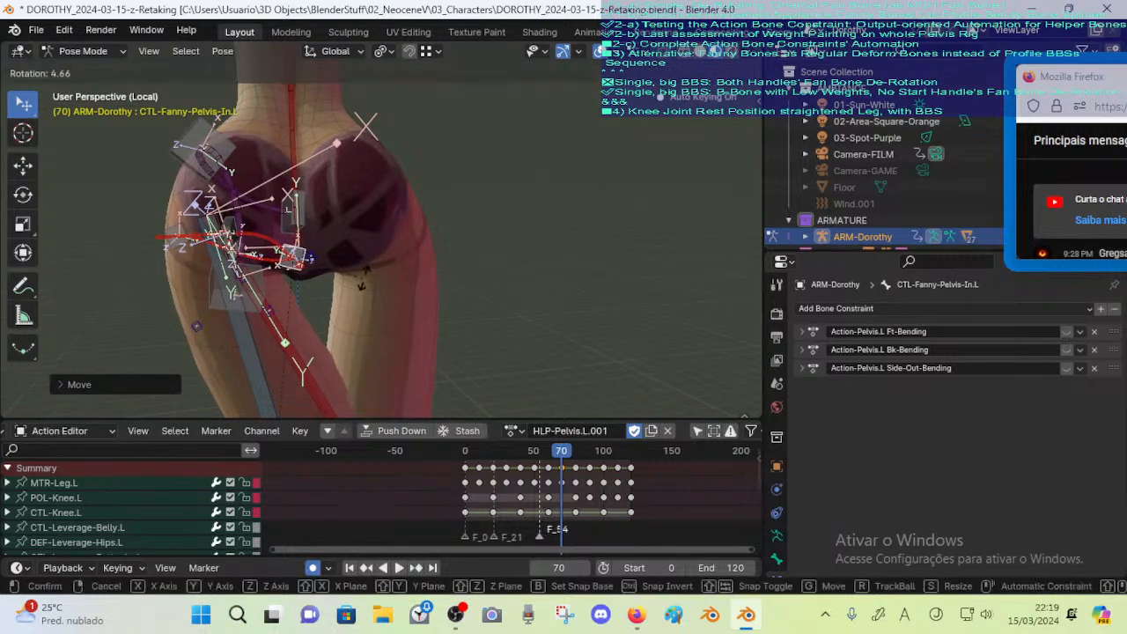
click(363, 282)
key(g)
click(367, 275)
Reposition the CTL-Leverage-Buttocks.L bone behind the left buttock at frame 70 and rotate it about 17 degrees
middle_drag(367, 275, 280, 294)
click(278, 247)
key(g)
click(308, 266)
click(282, 291)
key(g)
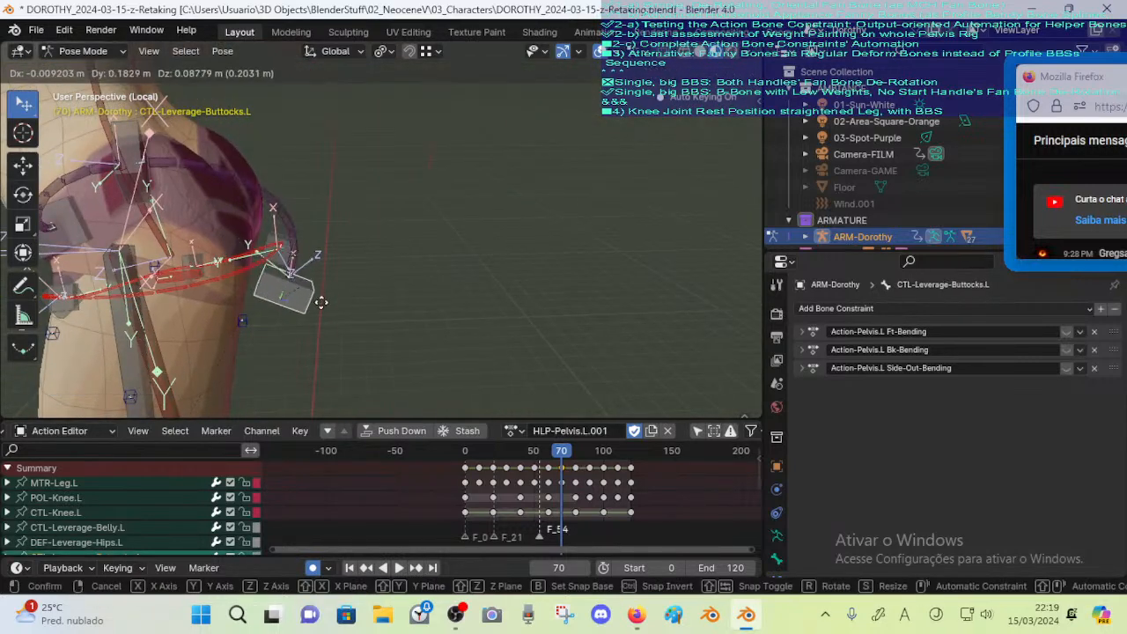
click(304, 311)
key(r)
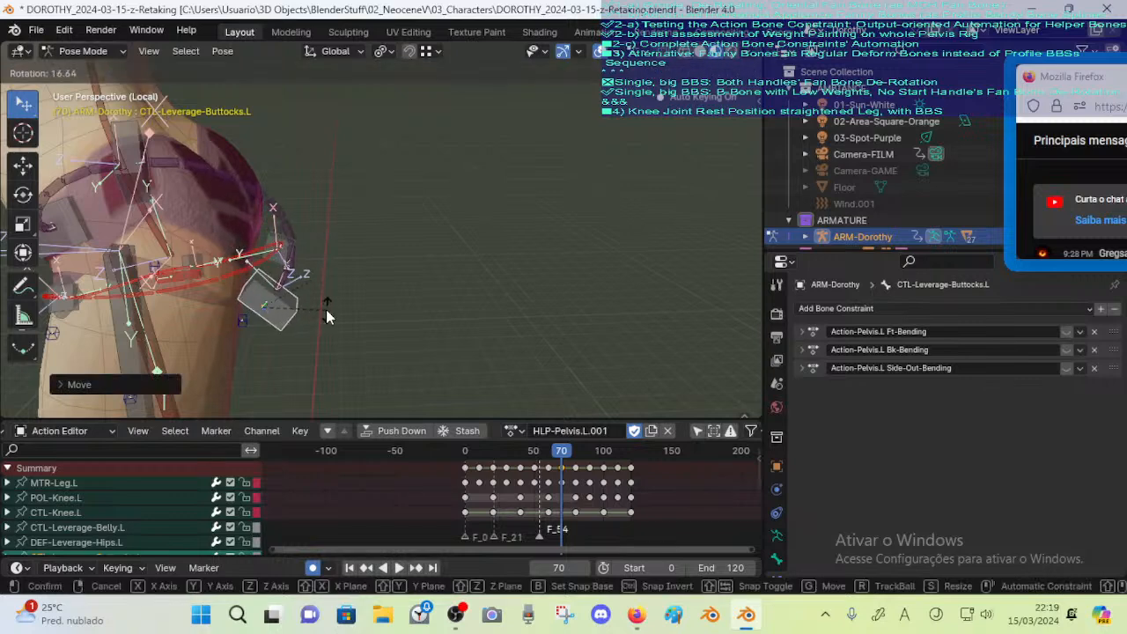
click(326, 308)
Rotate the DEF-Leverage-Hips.L bone slightly at frame 70 and shift it by about 0.01 m
click(132, 157)
middle_drag(132, 157, 98, 76)
key(r)
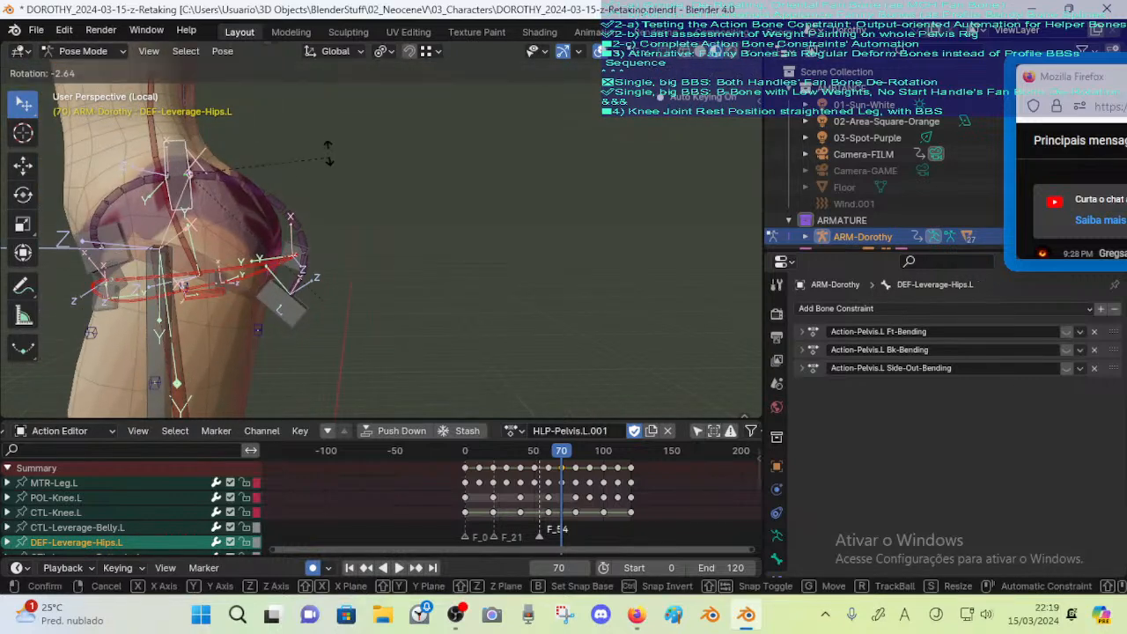
click(317, 126)
key(g)
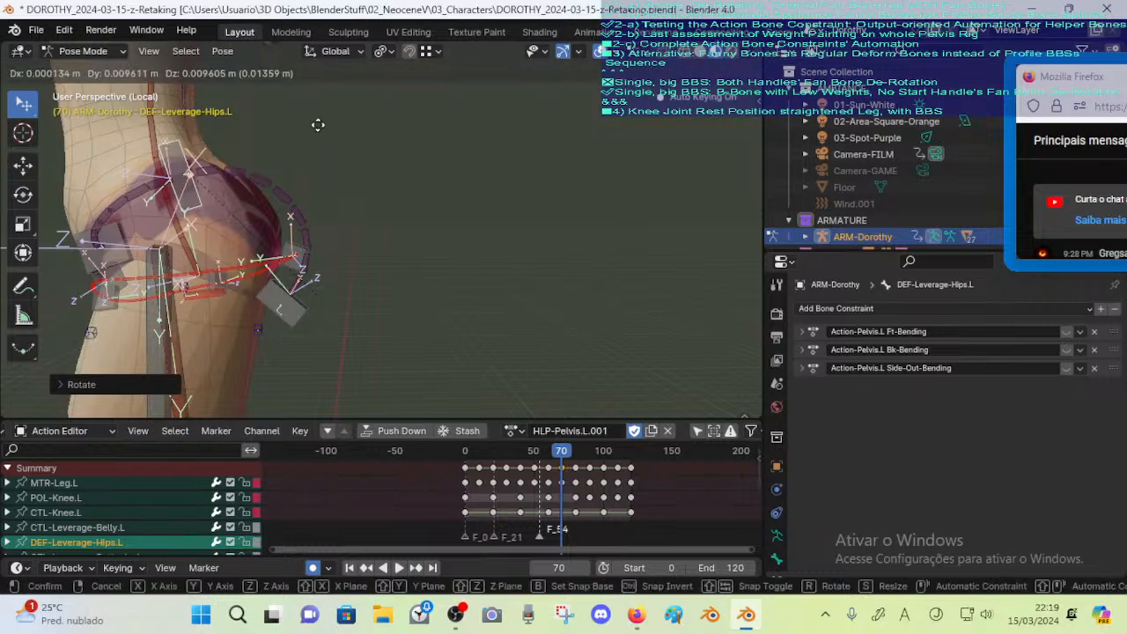
click(318, 123)
Examine the adjusted left hip from the front, comparing its deformation between frames 60 and 70
middle_drag(318, 123, 357, 236)
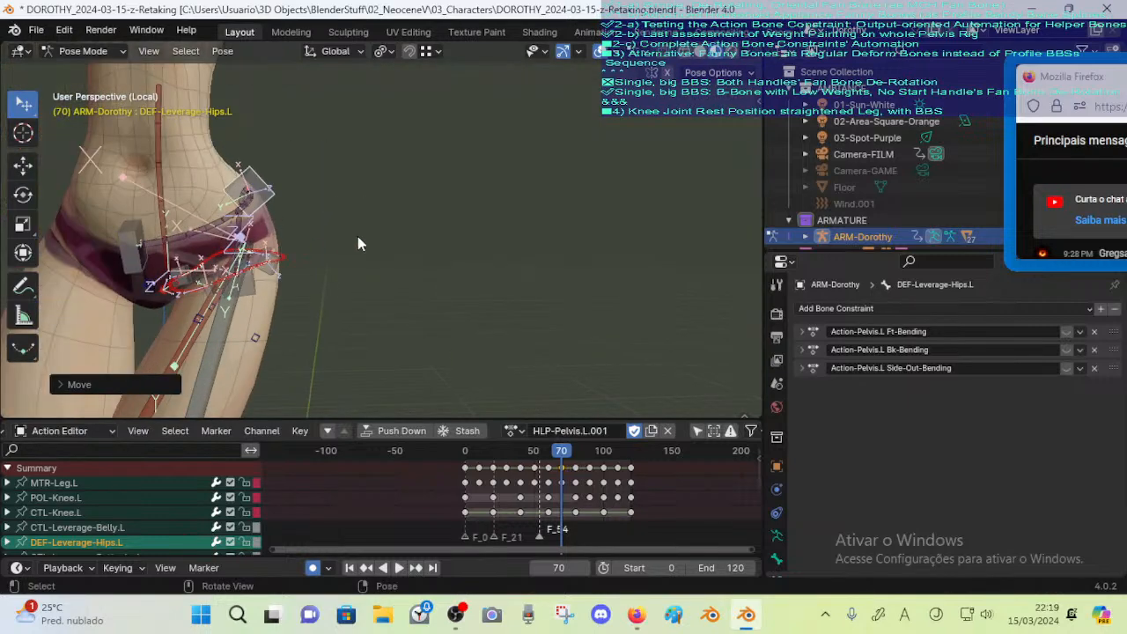
key(Down)
key(Up)
key(Down)
key(Up)
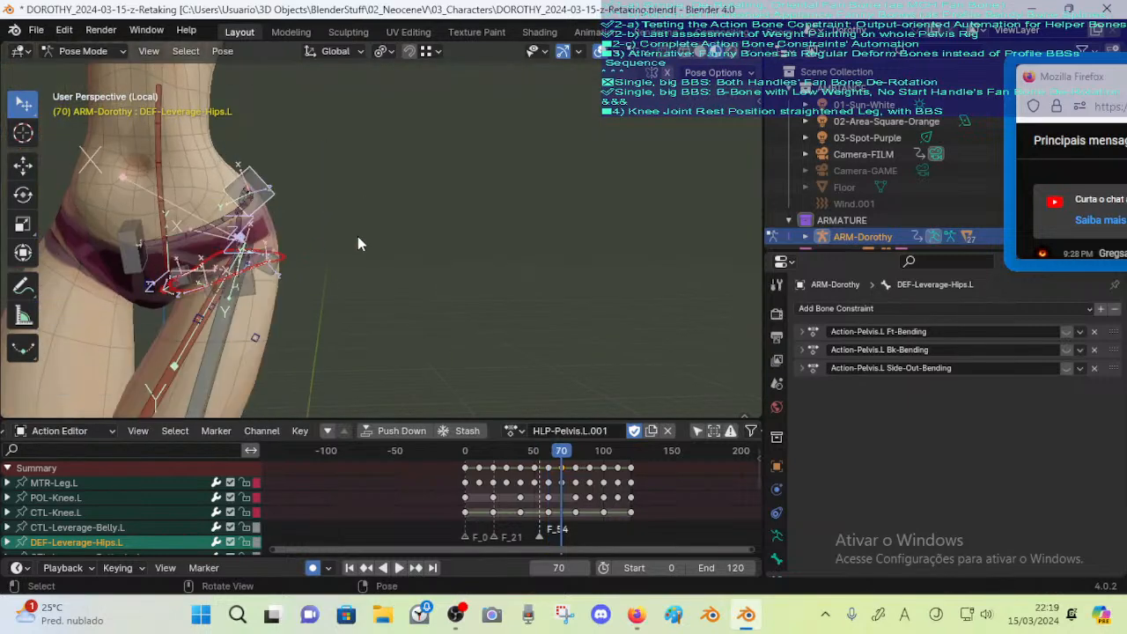
key(Down)
key(Up)
key(Down)
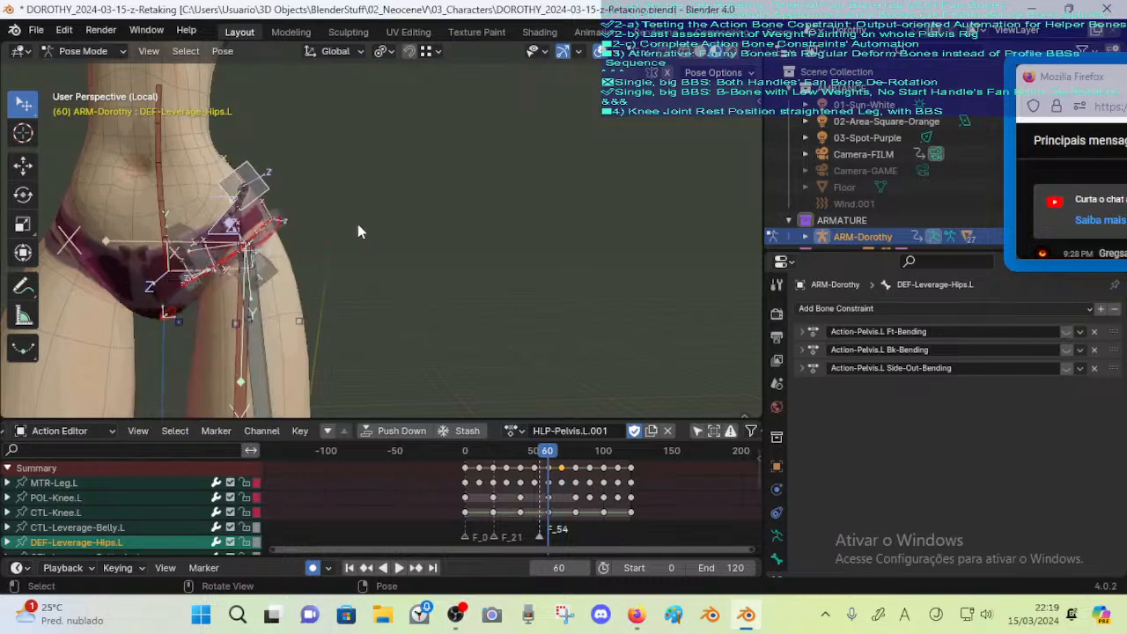
key(Up)
middle_drag(358, 223, 352, 291)
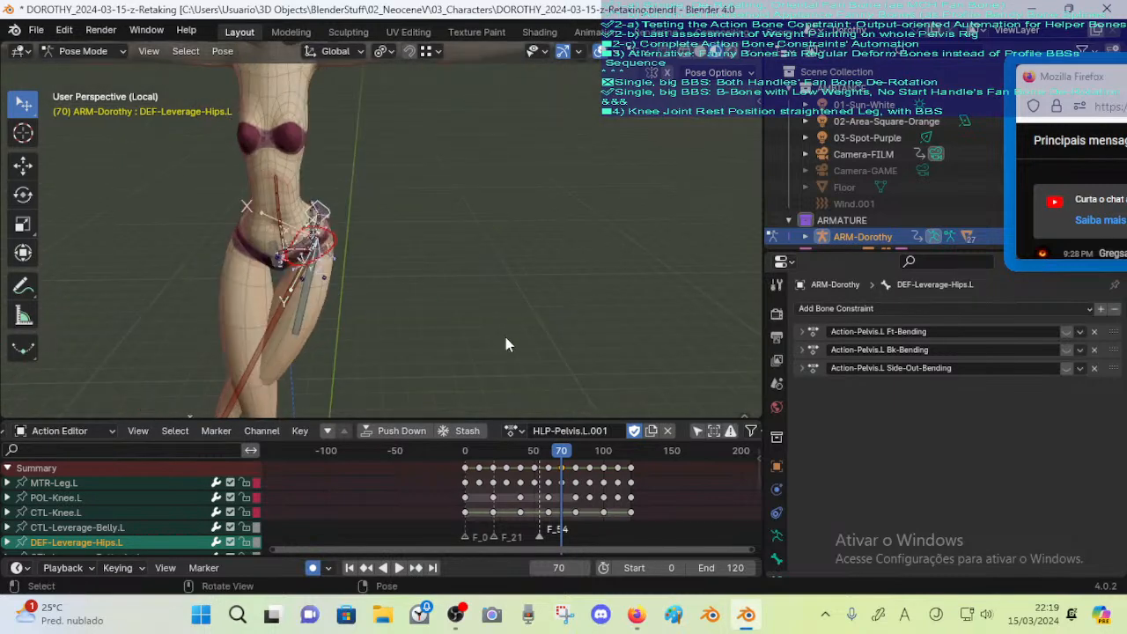
Go to the pose at frame 90 and save the Blender file
key(Up)
key(Up)
key(ctrl+s)
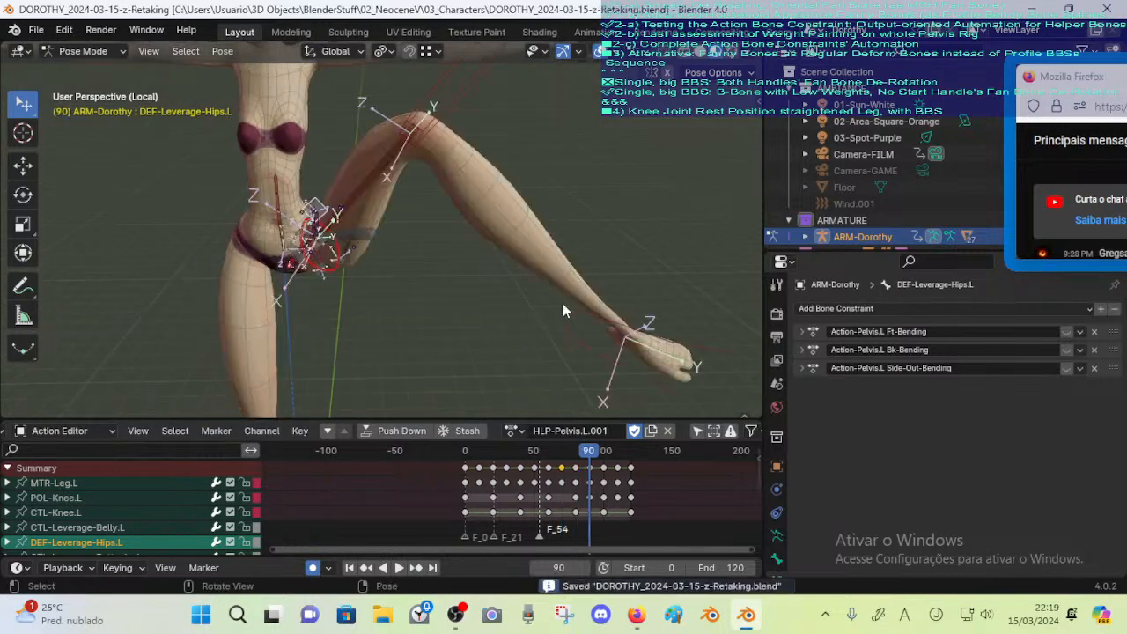
Reposition the floating Firefox live chat window over the upper part of the Outliner
drag(1031, 79, 840, 69)
drag(932, 253, 954, 292)
drag(957, 276, 952, 230)
drag(901, 70, 941, 62)
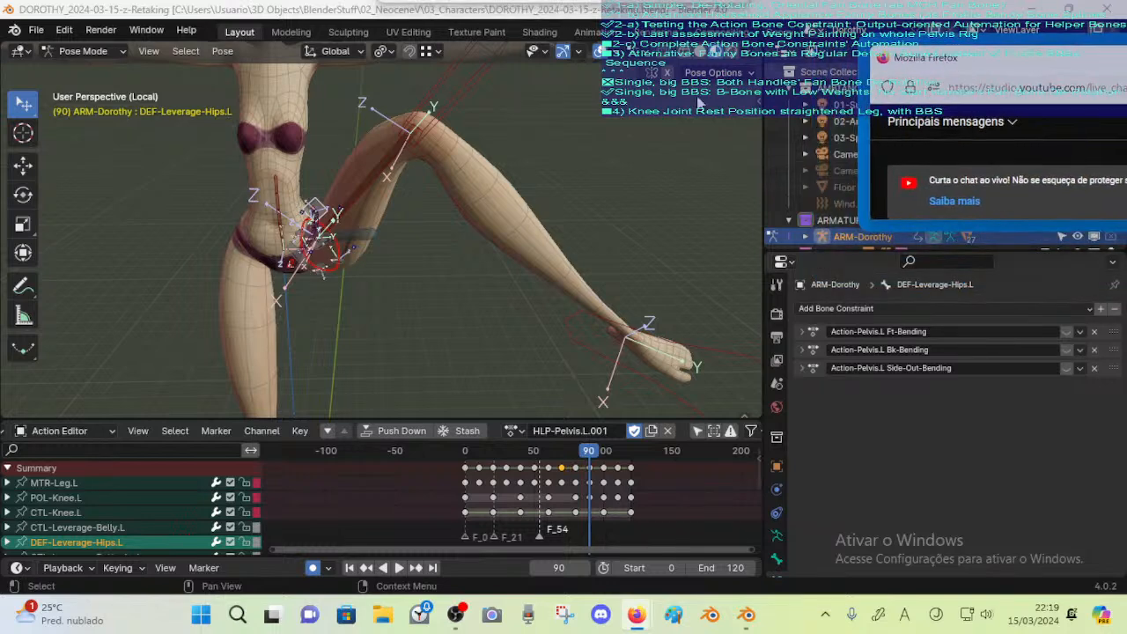
Check the live stream's page in YouTube Studio in Firefox and return to Blender's frame 90 pose
middle_drag(362, 165, 451, 217)
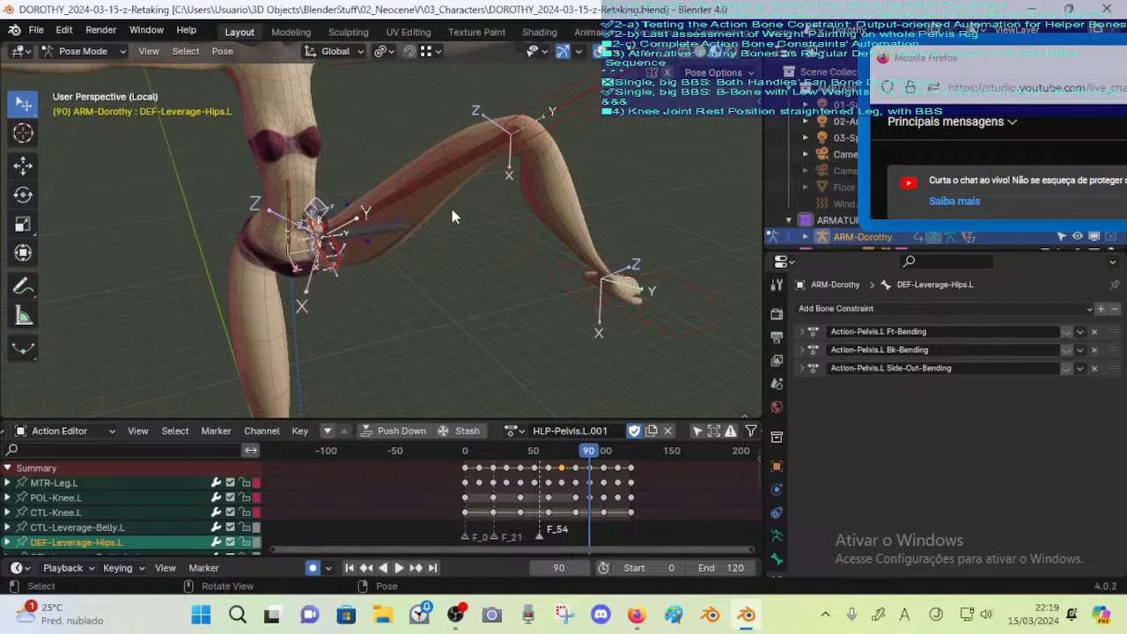
mouse_move(636, 615)
click(567, 532)
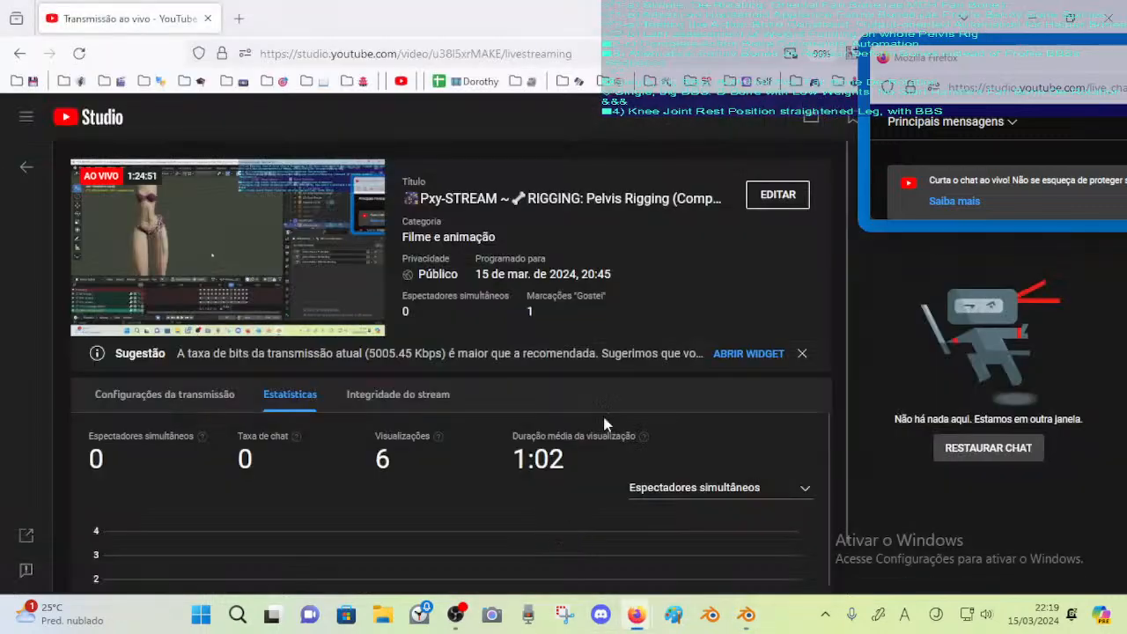
click(747, 614)
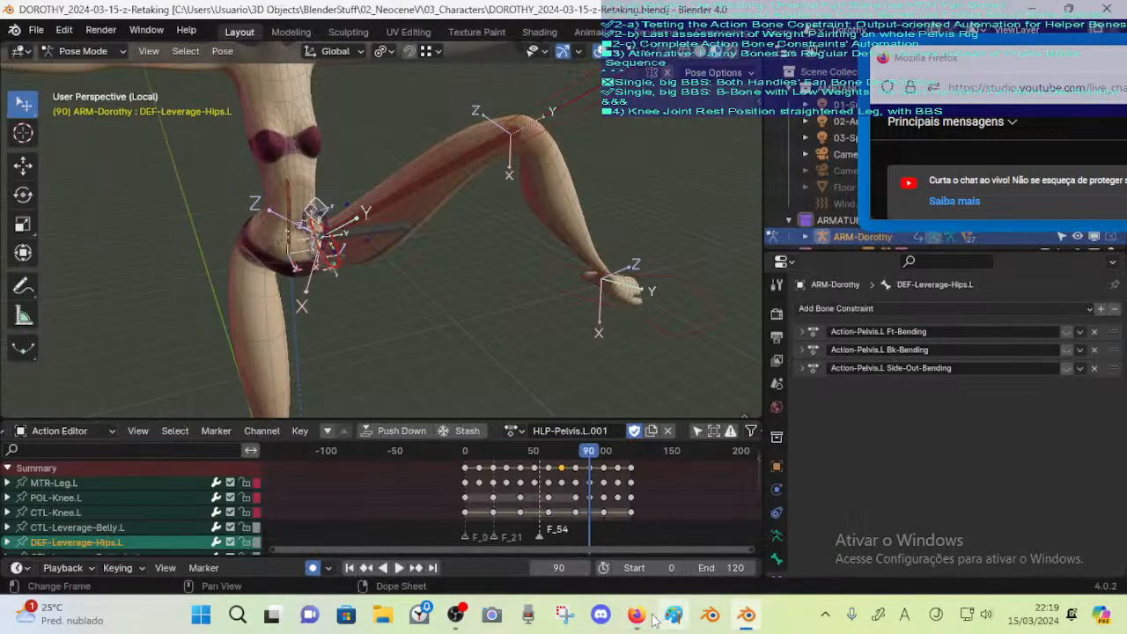
middle_drag(599, 322, 435, 246)
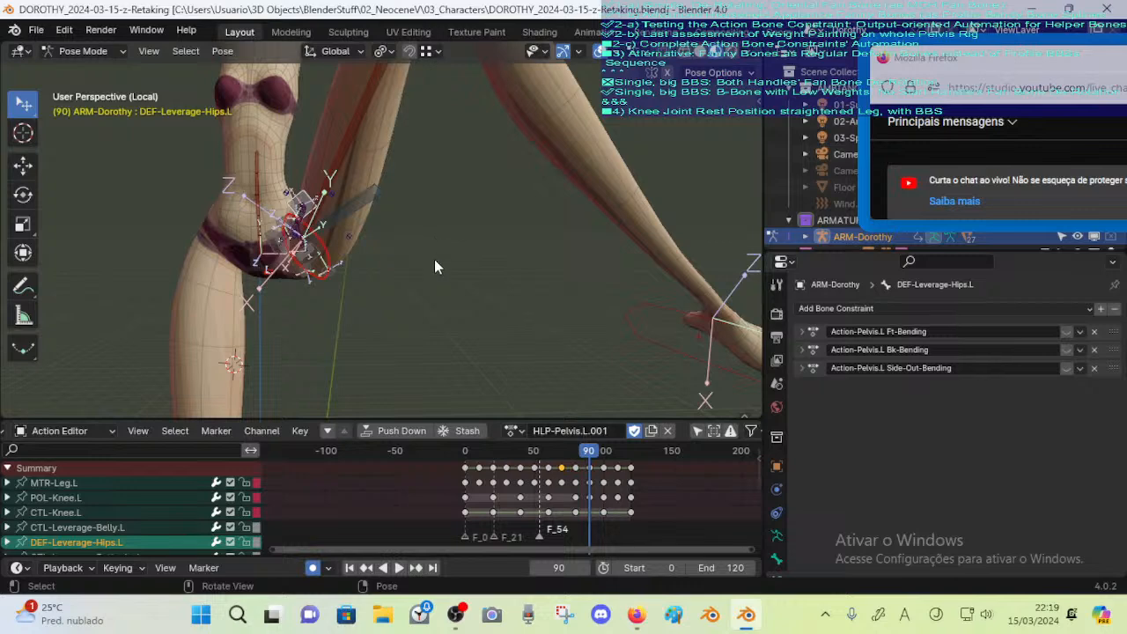
Select the summary keyframes at frame 90 in the HLP-Pelvis.L.001 action and save the Blender file
click(592, 466)
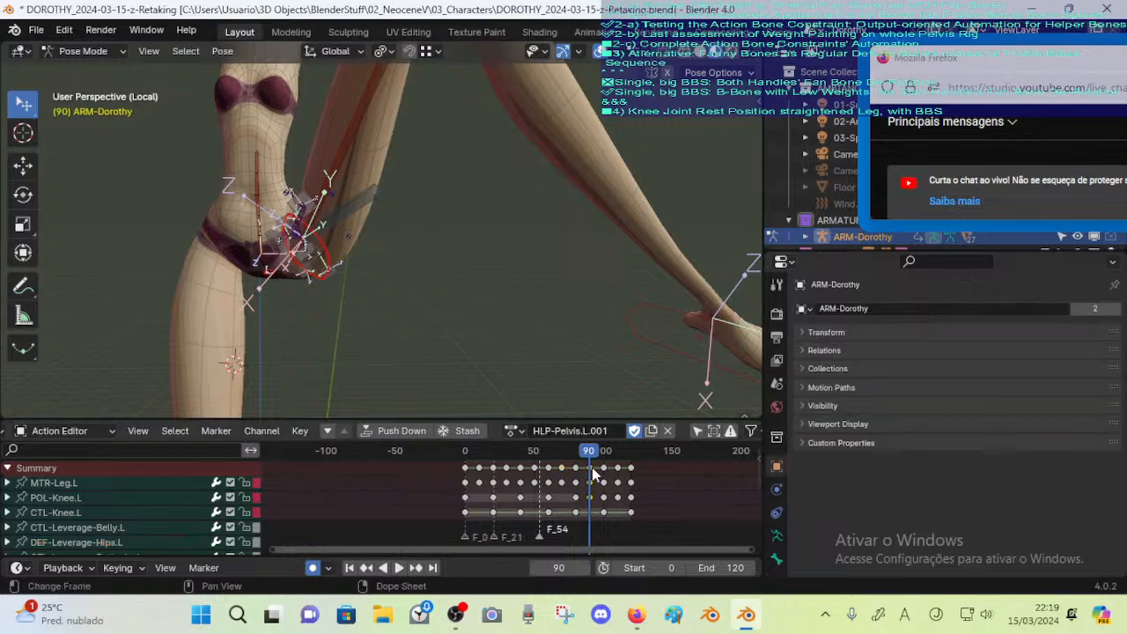
middle_drag(503, 280, 478, 250)
key(ctrl+s)
middle_drag(478, 194, 489, 260)
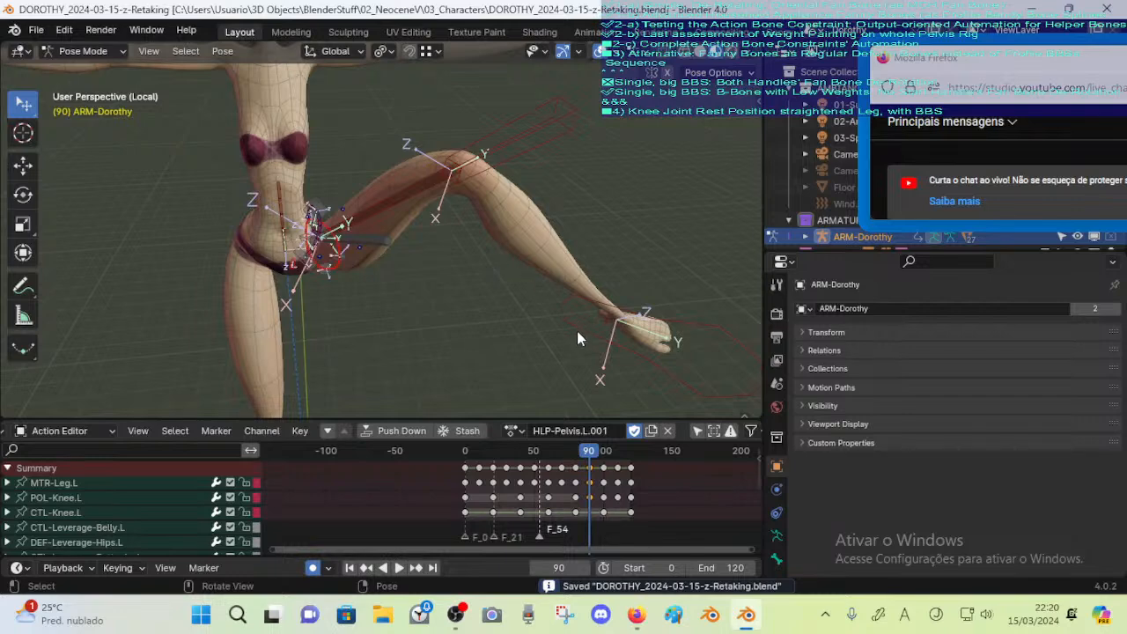
middle_drag(576, 333, 544, 289)
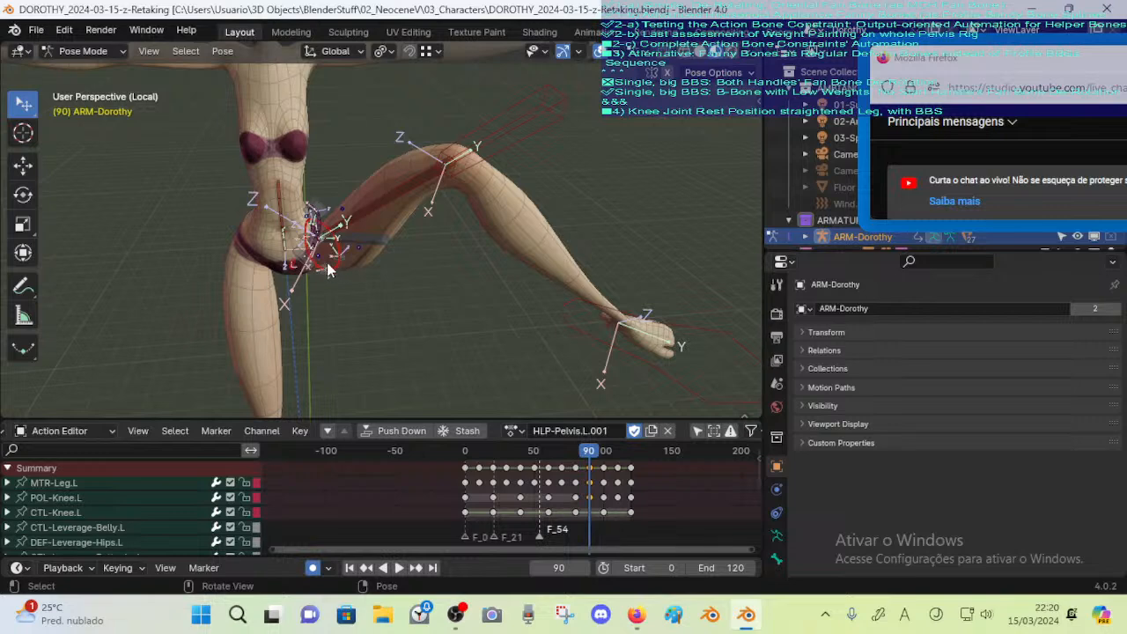
mouse_move(327, 264)
middle_down()
mouse_move(386, 225)
mouse_move(334, 223)
mouse_move(385, 223)
middle_up()
key(ctrl+s)
Examine the left hip's deformation and helper bones in the frame 90 pose, both close up and with the whole raised leg
scroll(405, 240, up, 3)
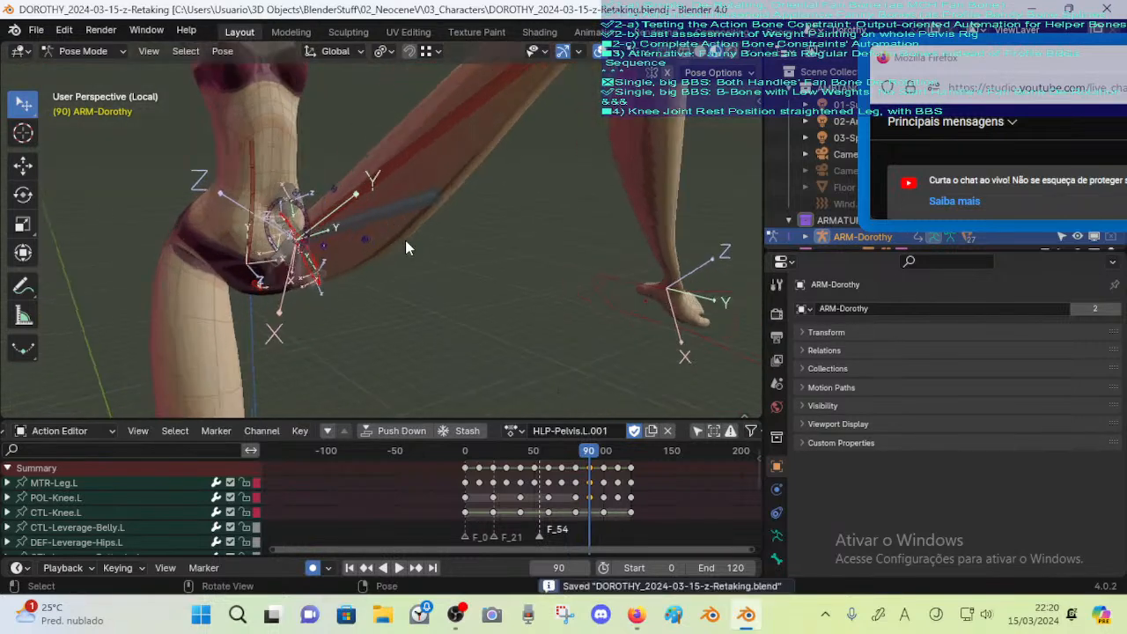
scroll(405, 240, down, 2)
mouse_move(405, 239)
middle_down()
mouse_move(427, 251)
mouse_move(361, 270)
mouse_move(392, 223)
middle_up()
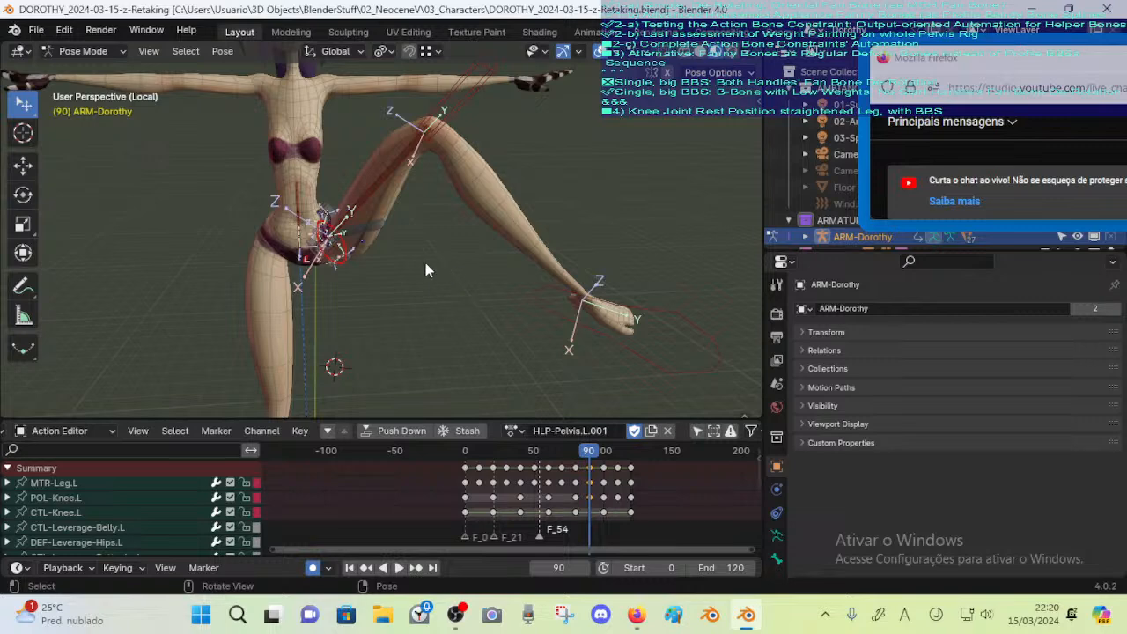
scroll(425, 266, up, 8)
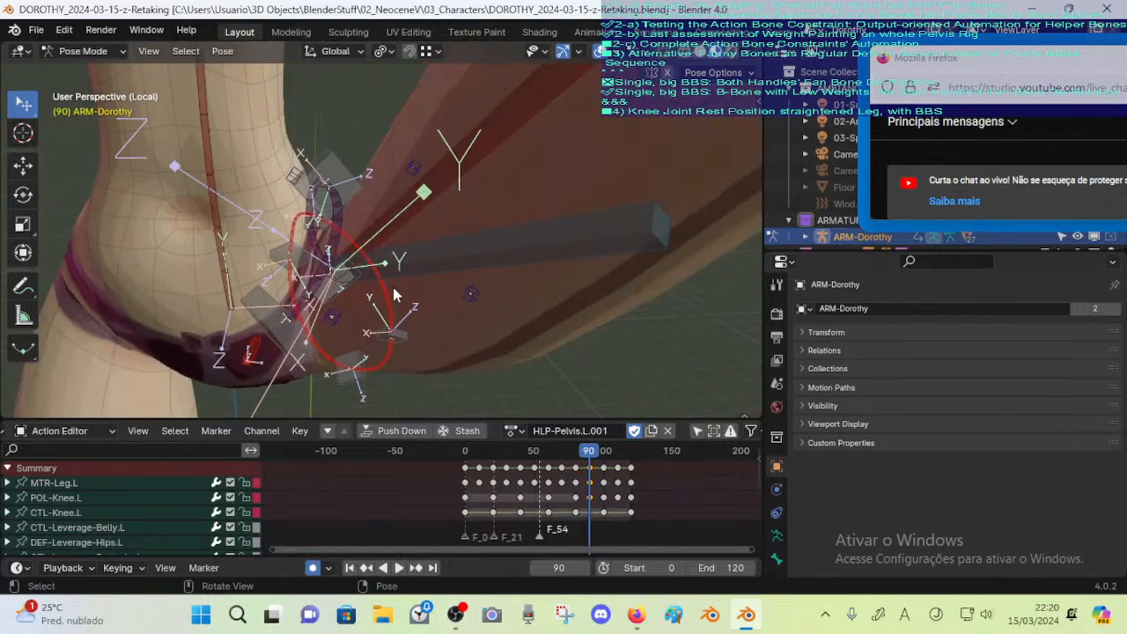
mouse_move(393, 288)
middle_down()
mouse_move(419, 285)
mouse_move(395, 284)
middle_up()
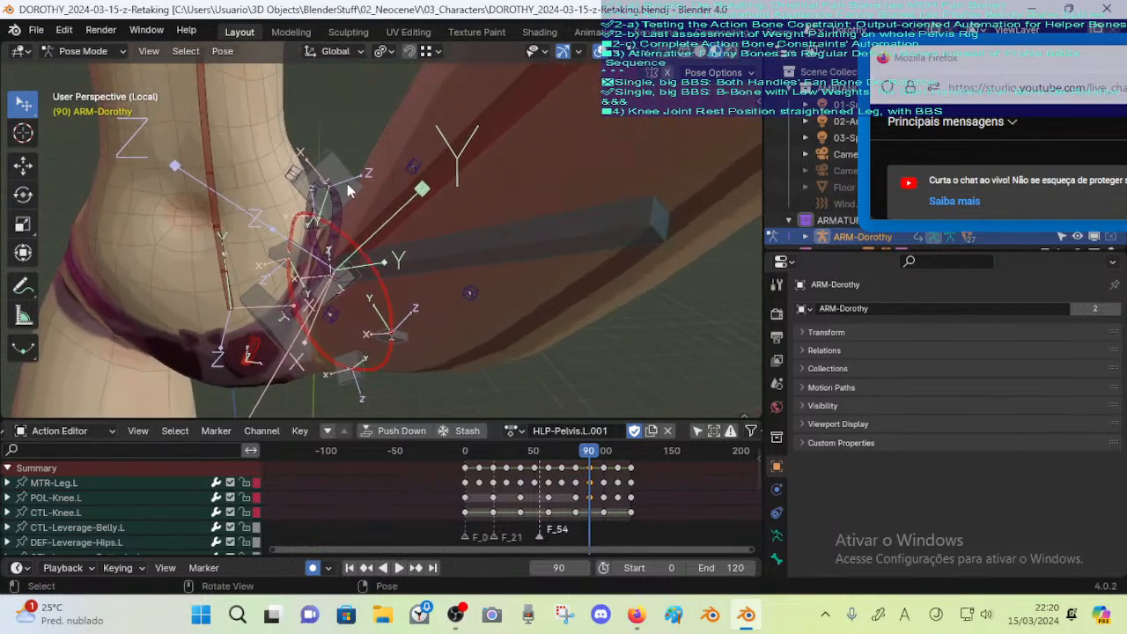
scroll(380, 260, down, 6)
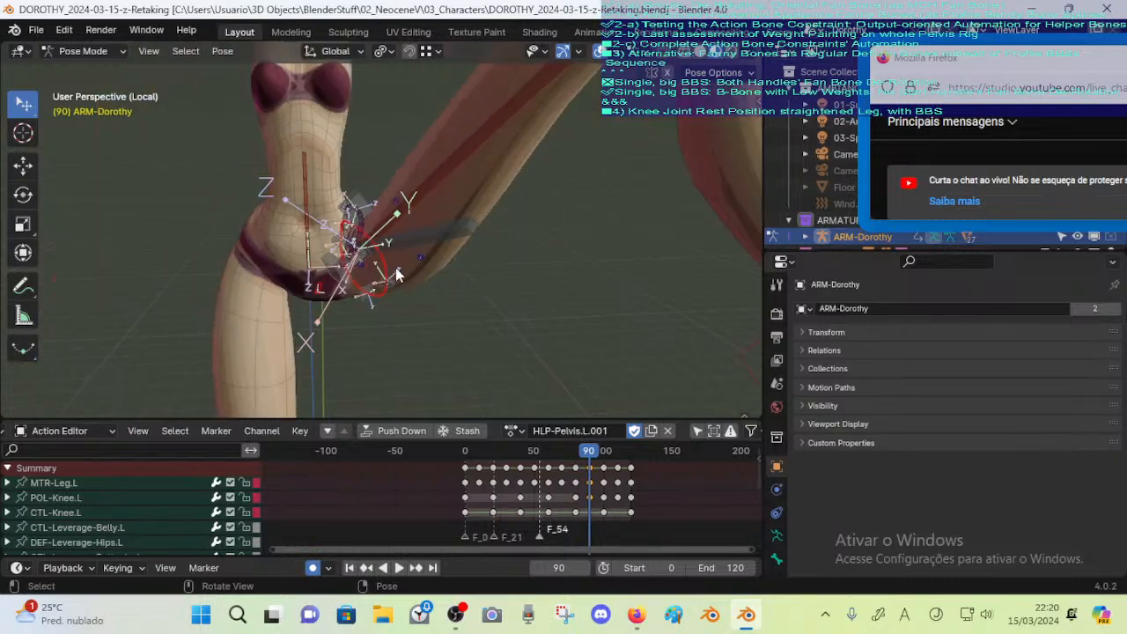
scroll(396, 275, down, 3)
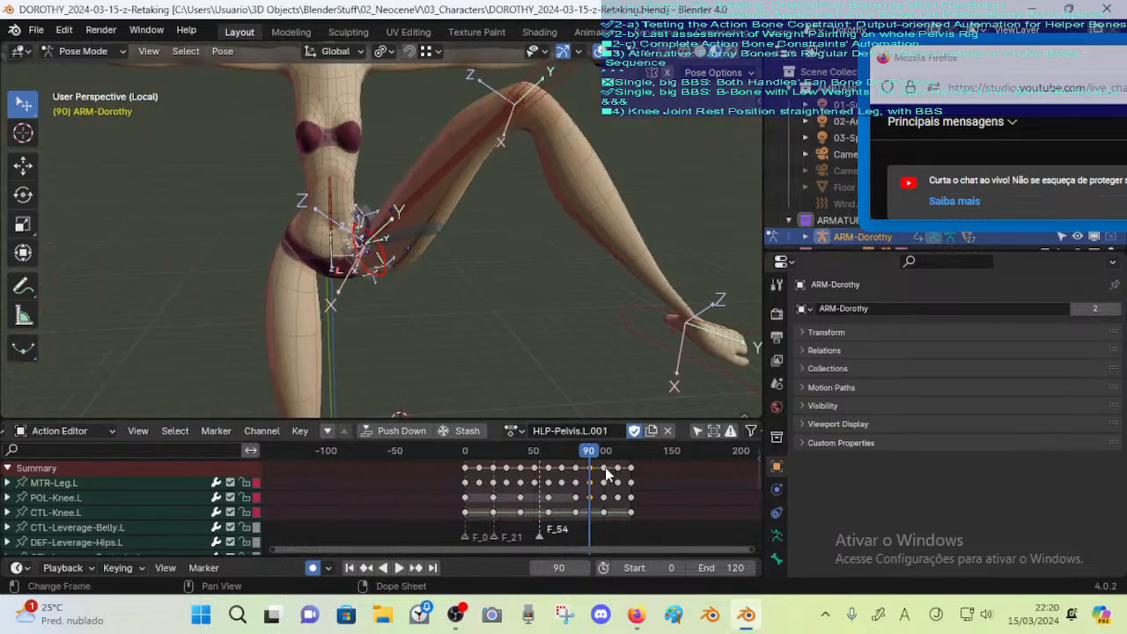
scroll(631, 301, down, 2)
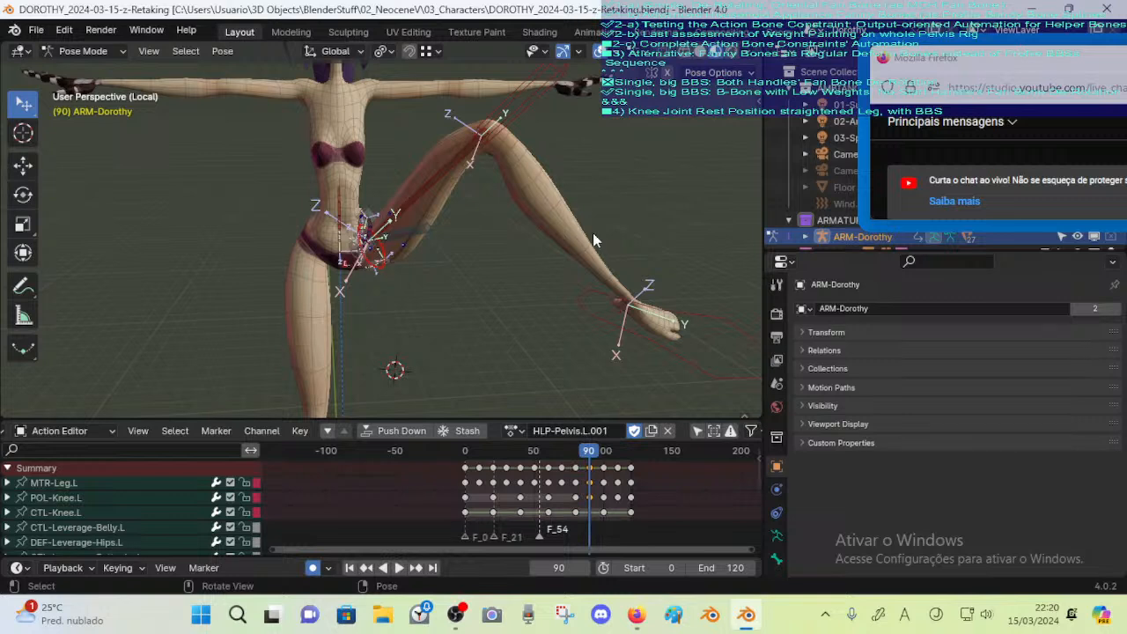
Select DEF-LEG-Thigh.L, CTL-Knee.L and MTR-Leg.L one after another to inspect the constraints of the left leg's bones
click(472, 153)
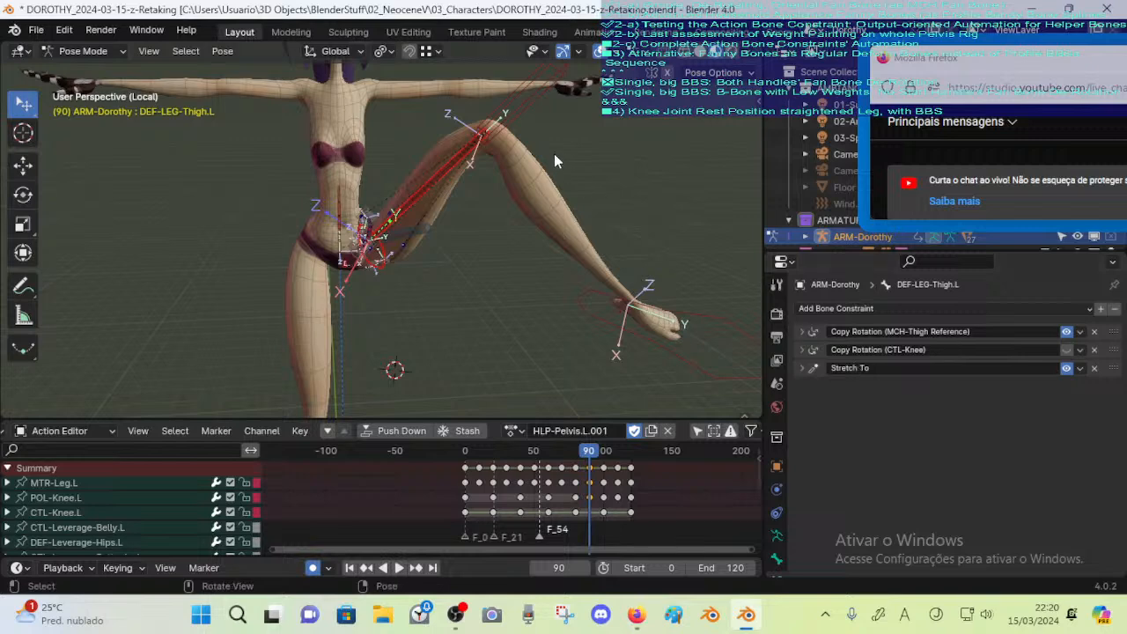
click(523, 122)
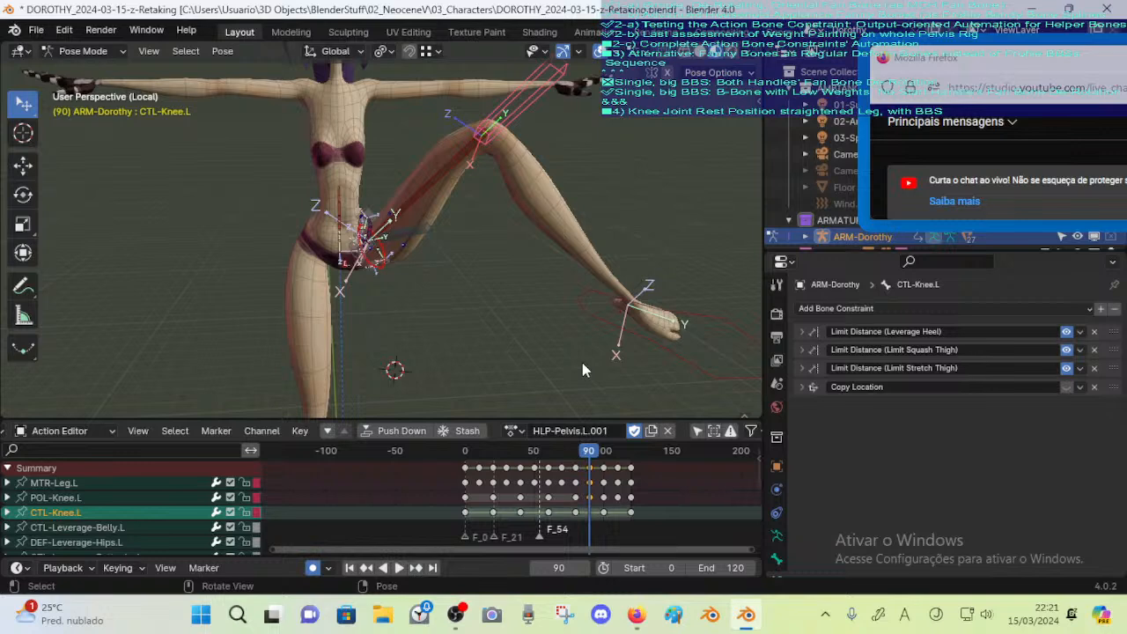
click(609, 324)
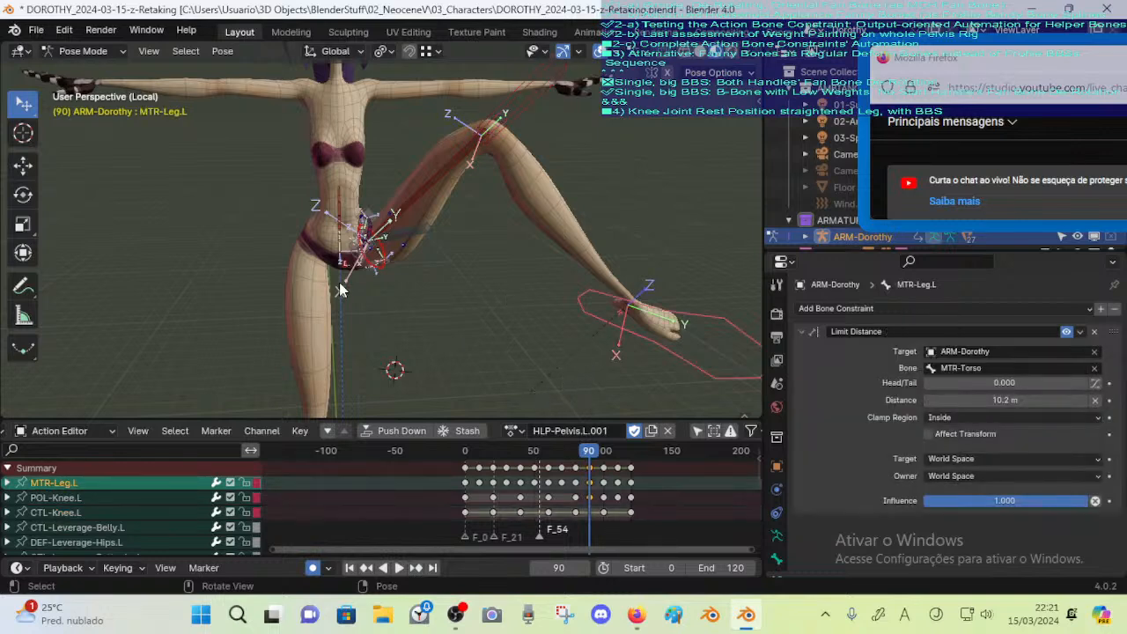
middle_drag(339, 284, 414, 277)
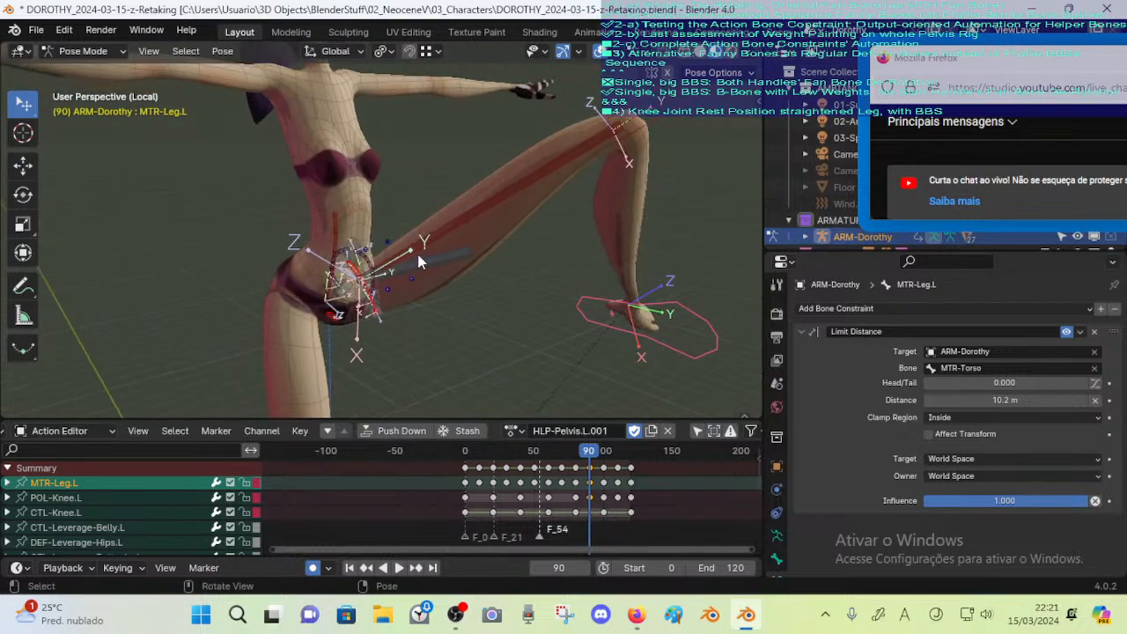
Select CTL-Leverage-Belly.L and review the target and action range settings of its Action-Pelvis.L Ft-Bending constraint
click(381, 310)
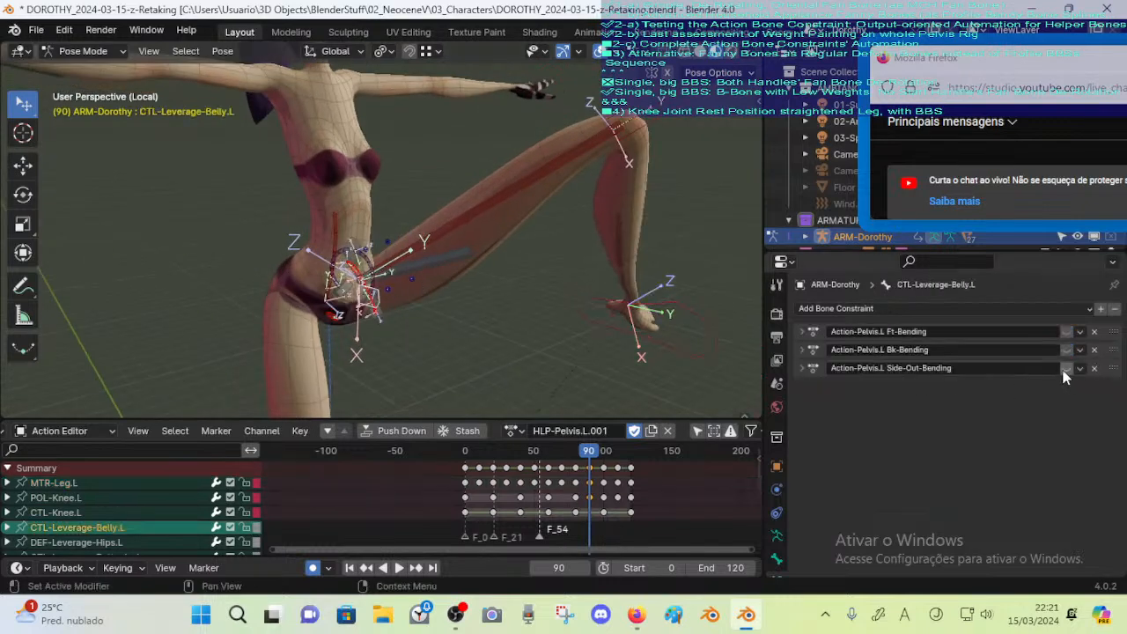
click(802, 332)
scroll(884, 396, down, 1)
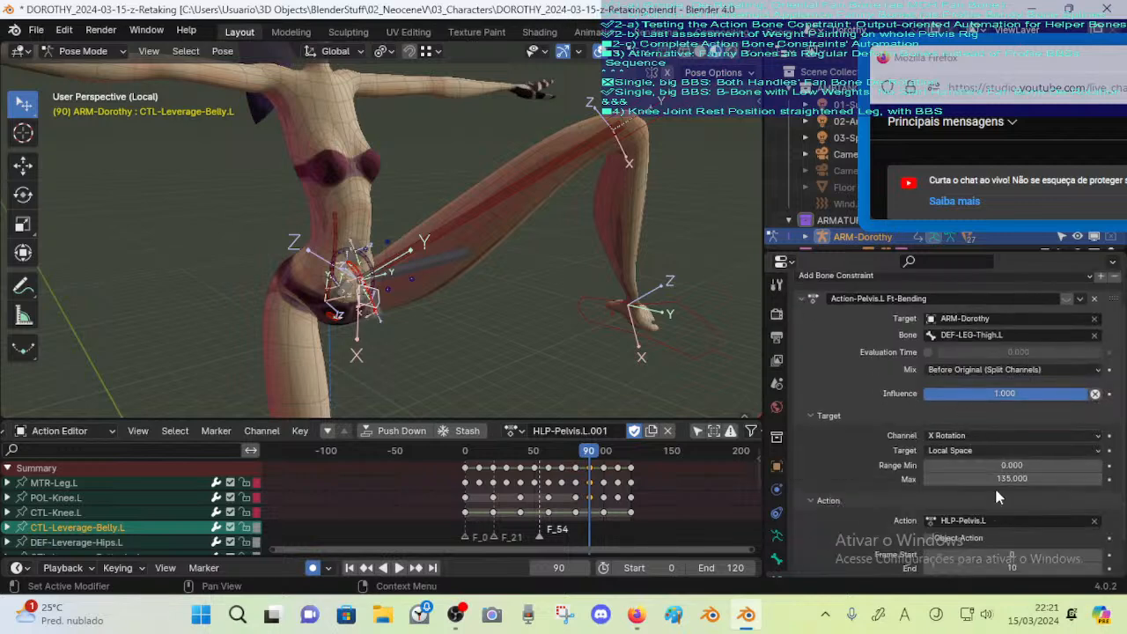
scroll(1026, 502, down, 1)
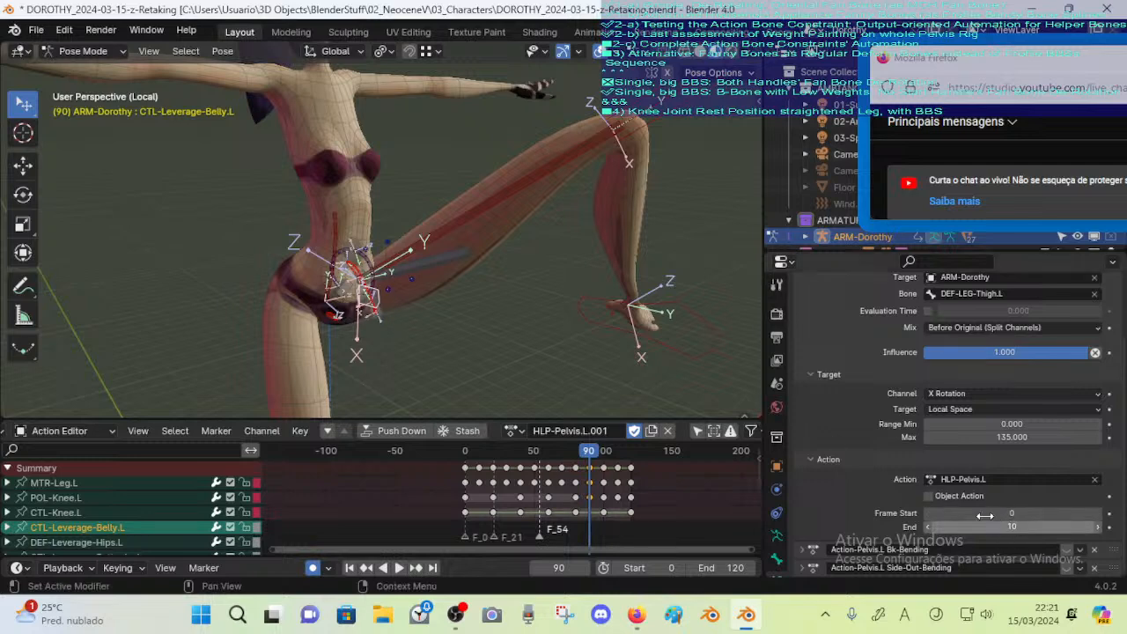
Preview the leg's bending poses near the start of the action and return to frame 90
click(478, 454)
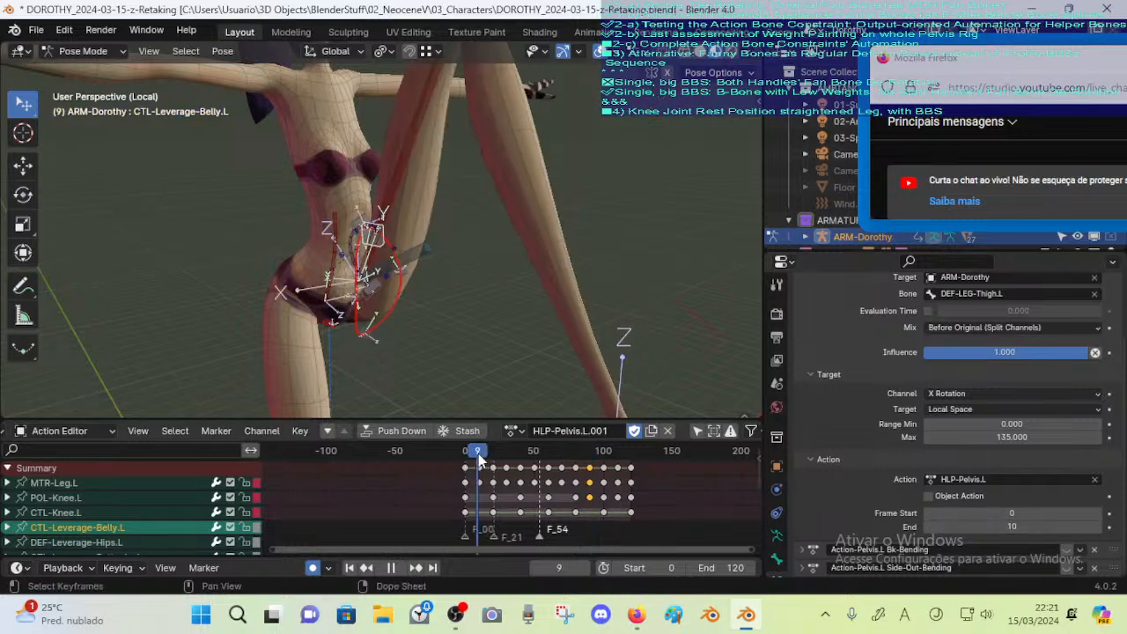
key(space)
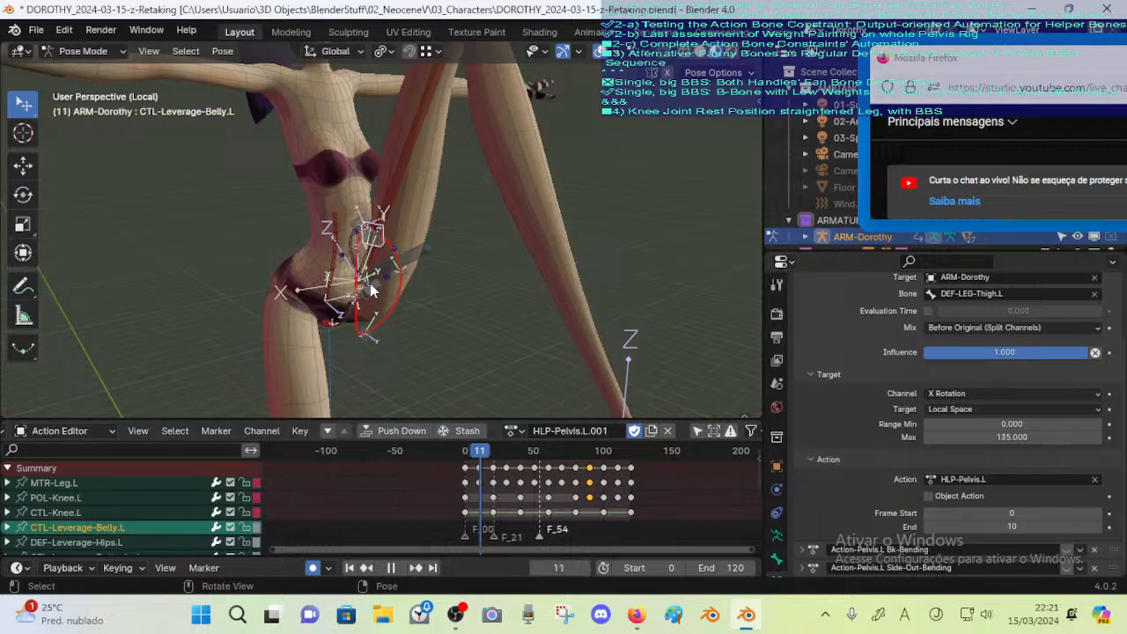
click(494, 452)
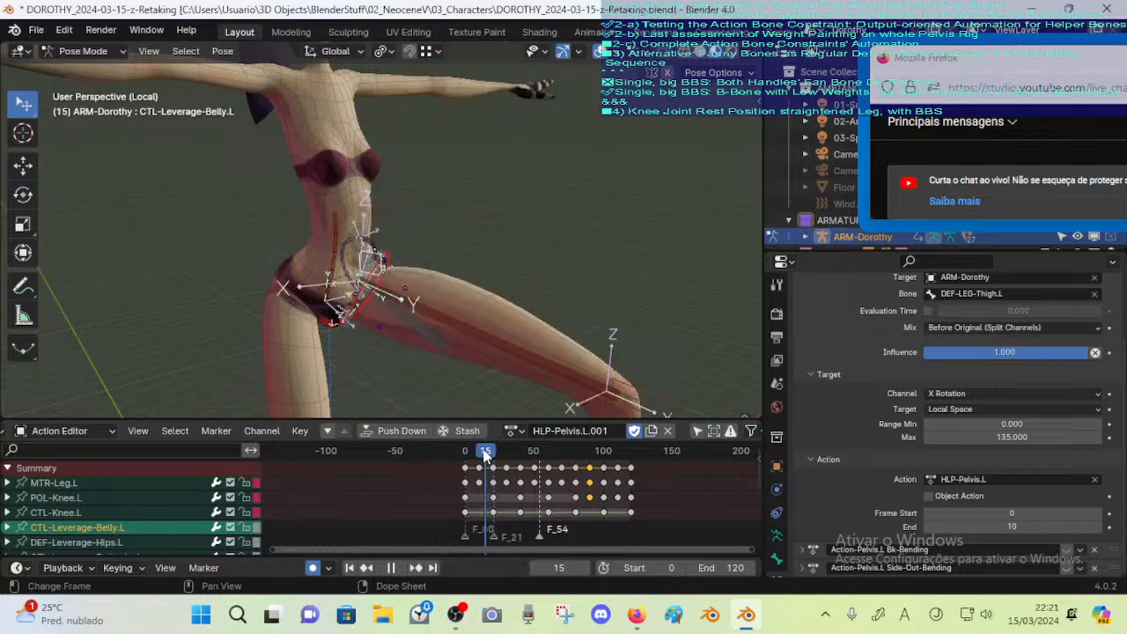
click(595, 452)
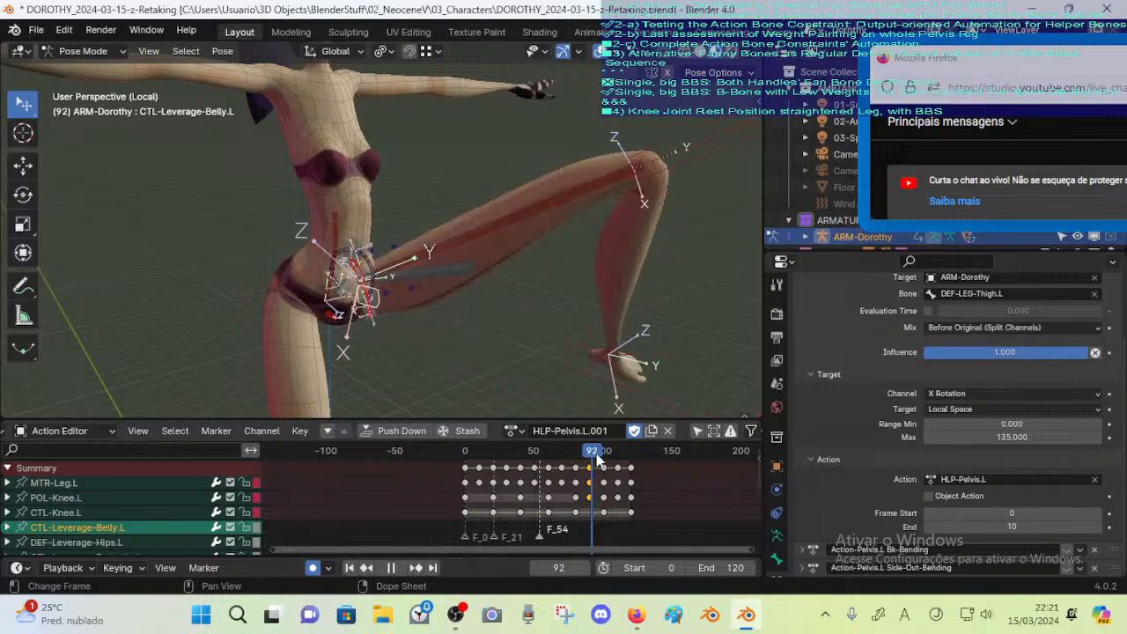
drag(596, 458, 588, 458)
key(space)
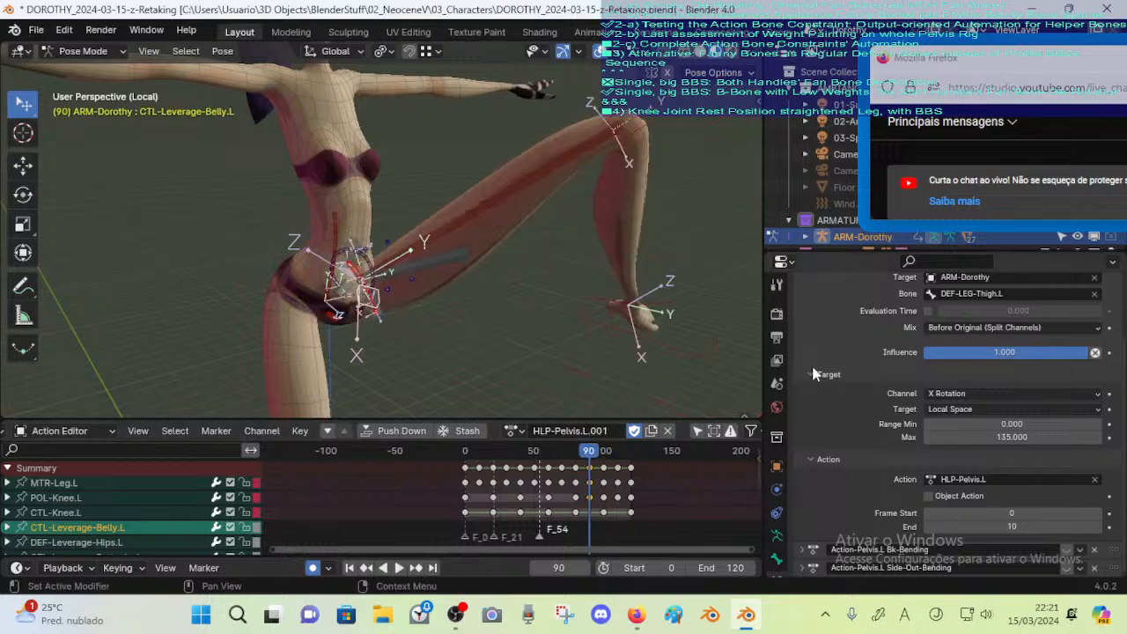
Collapse the Ft-Bending constraint, check Bk-Bending, and review the target channel and frame range of Action-Pelvis.L Side-Out-Bending
scroll(839, 350, up, 5)
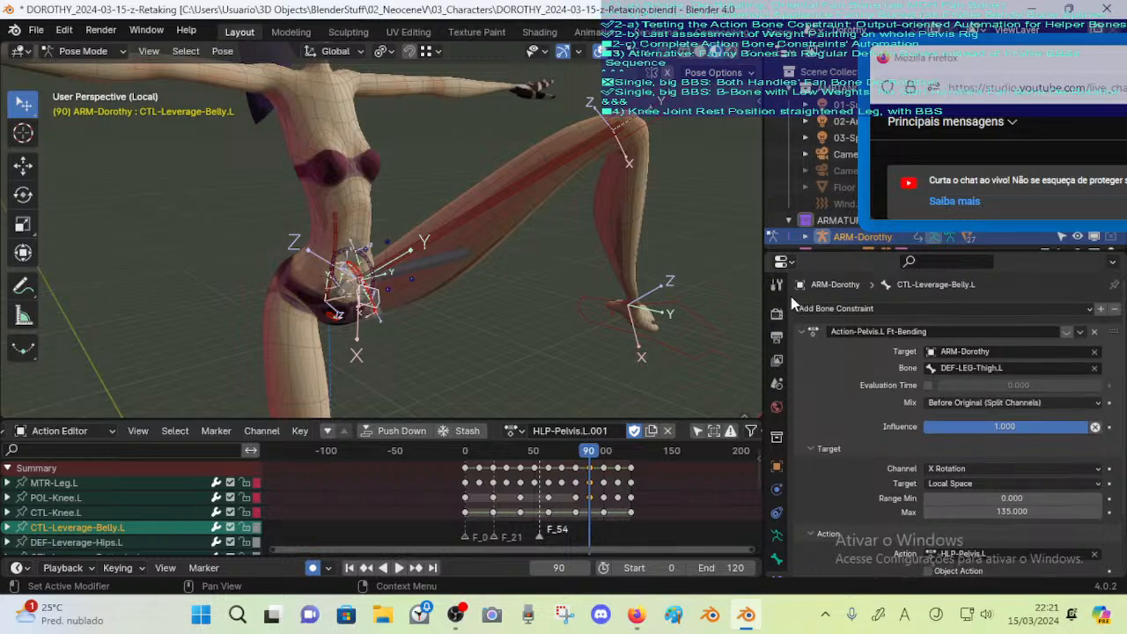
click(797, 332)
click(801, 349)
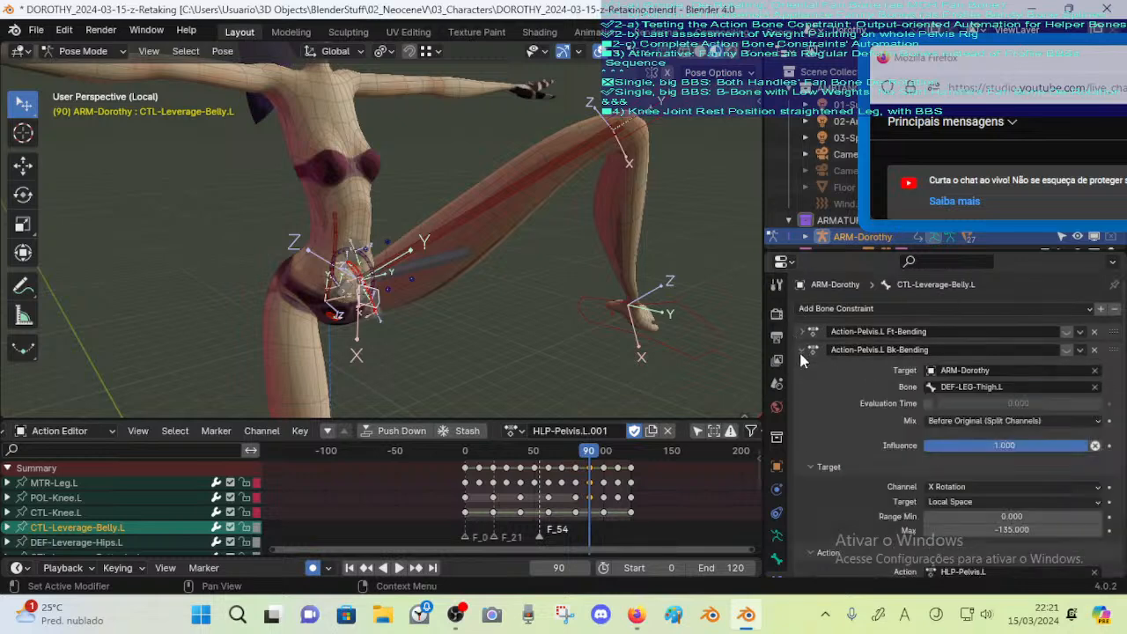
click(800, 349)
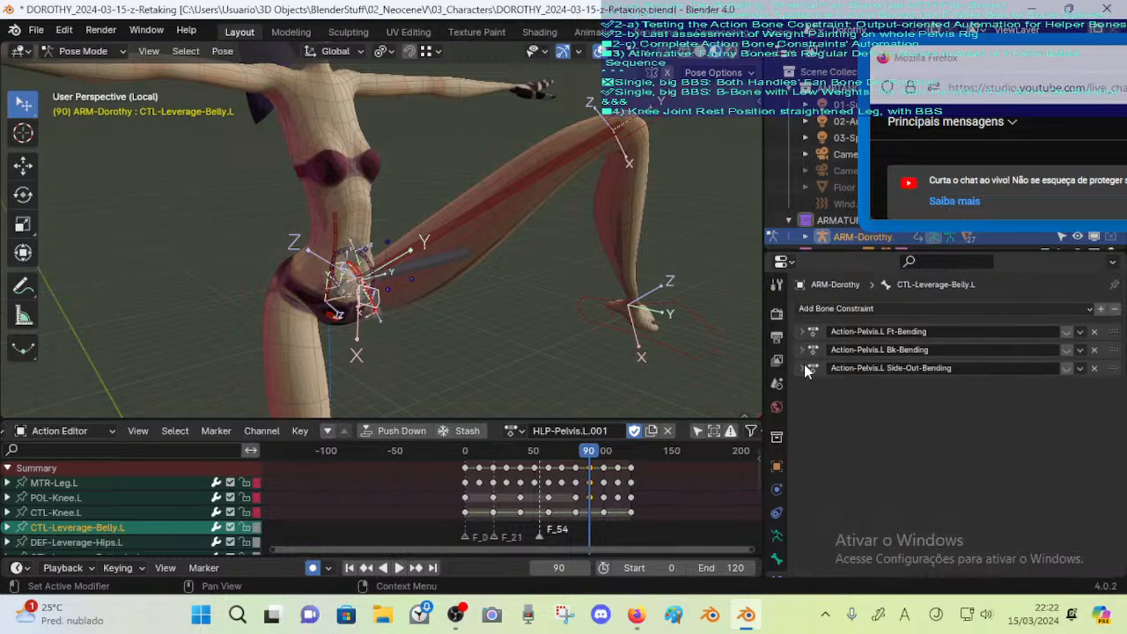
click(800, 368)
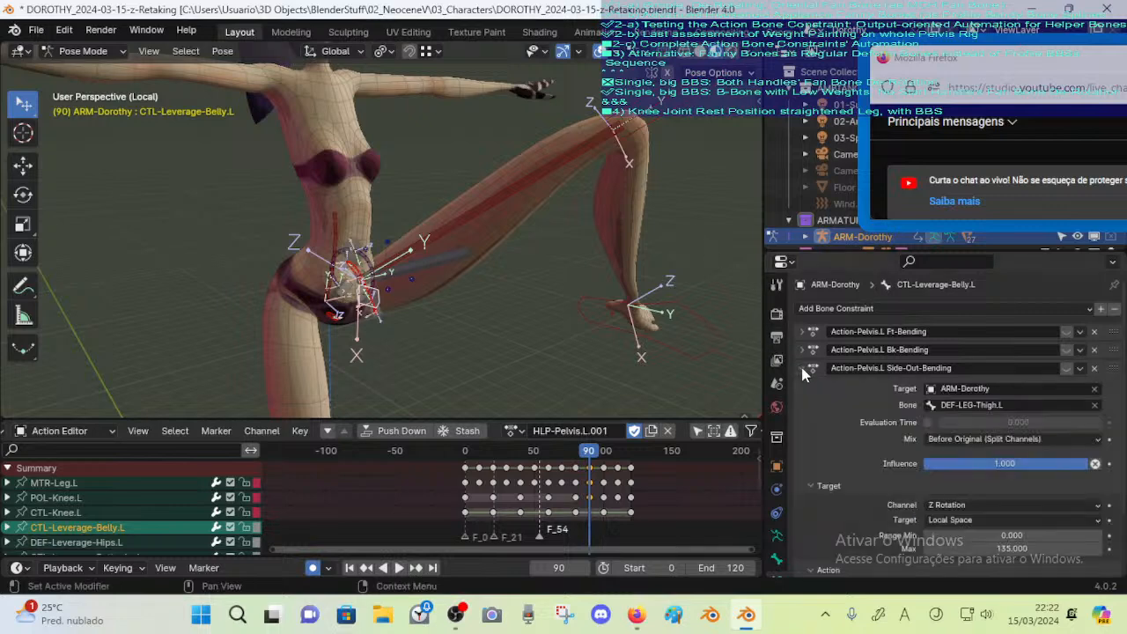
scroll(835, 419, down, 1)
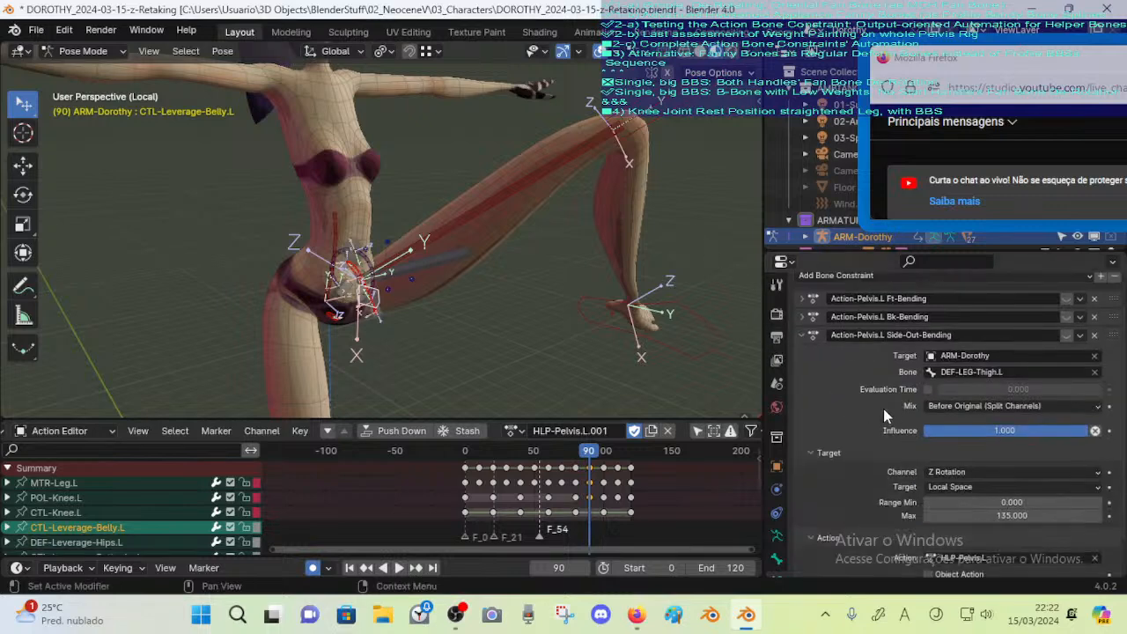
scroll(883, 408, down, 1)
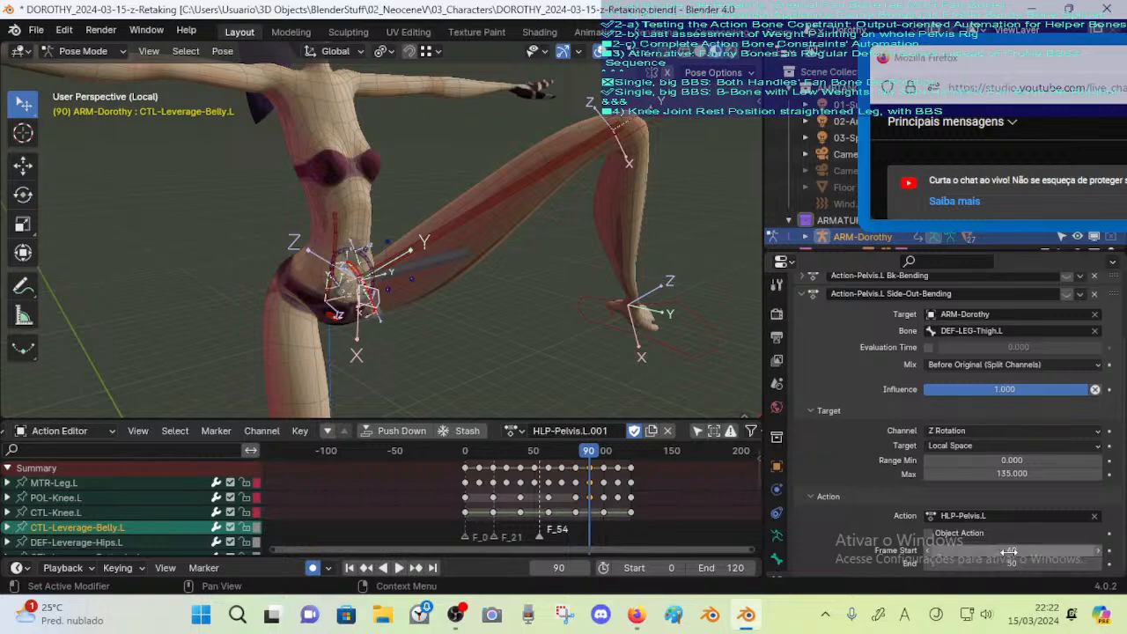
Check the side-bending poses at frames 40 and 50, staying on frame 50 with the leg viewed from the front
key(Down)
key(Down)
key(Down)
key(Down)
key(Down)
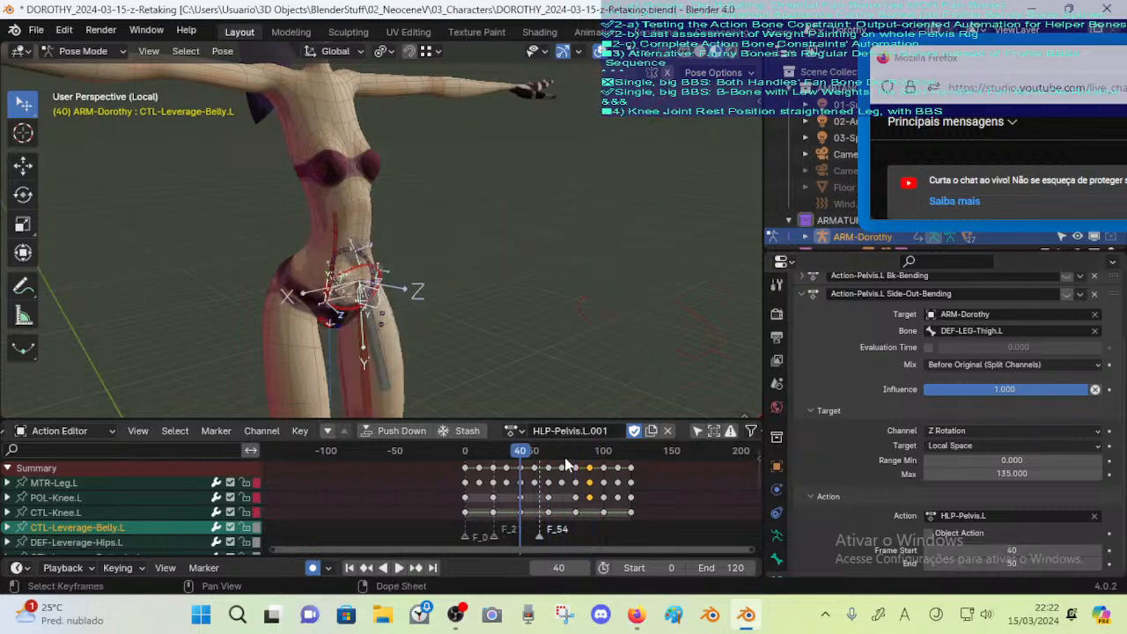
key(Up)
middle_drag(568, 174, 435, 273)
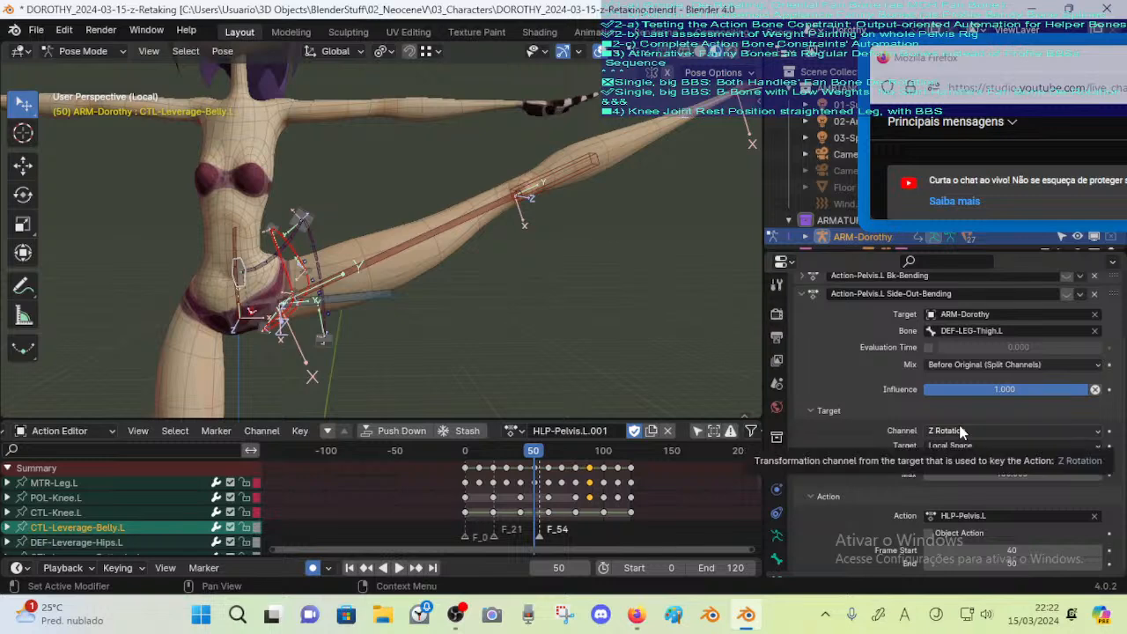
Select DEF-LEG-Thigh.L and switch the armature to Edit Mode to examine the thigh's rest position from several angles
click(387, 249)
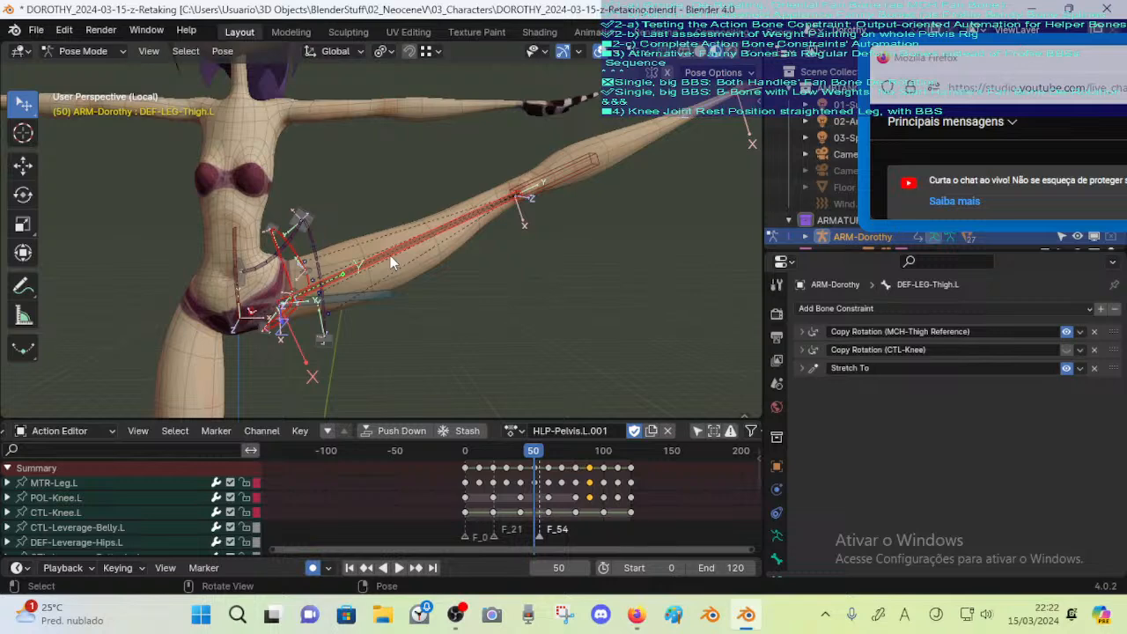
scroll(390, 255, down, 5)
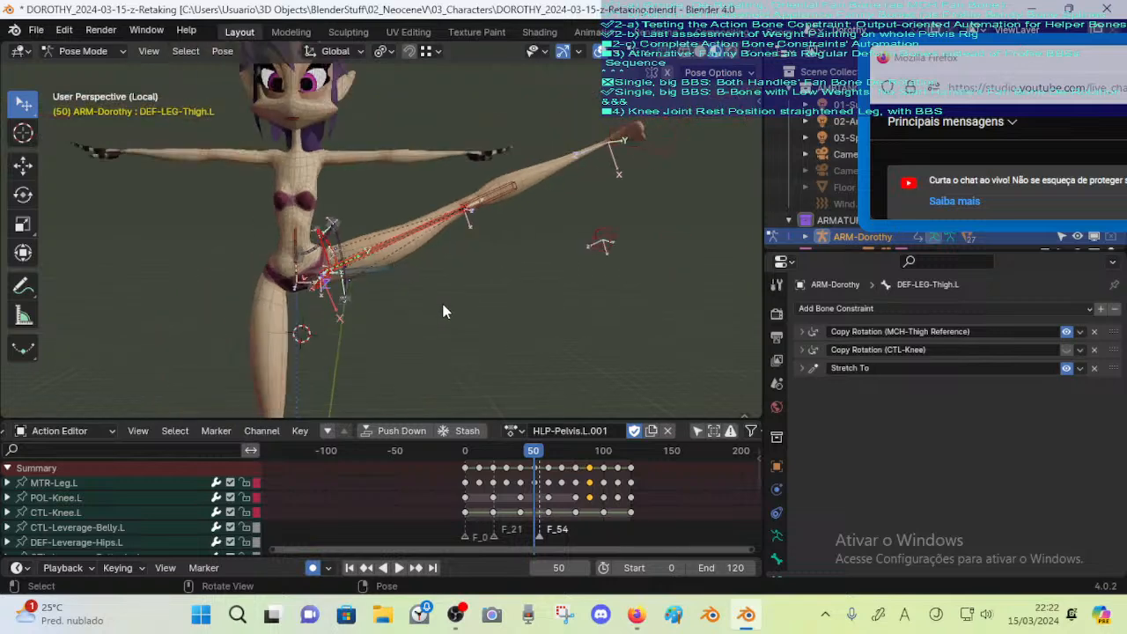
middle_drag(443, 309, 496, 302)
middle_drag(657, 314, 640, 333)
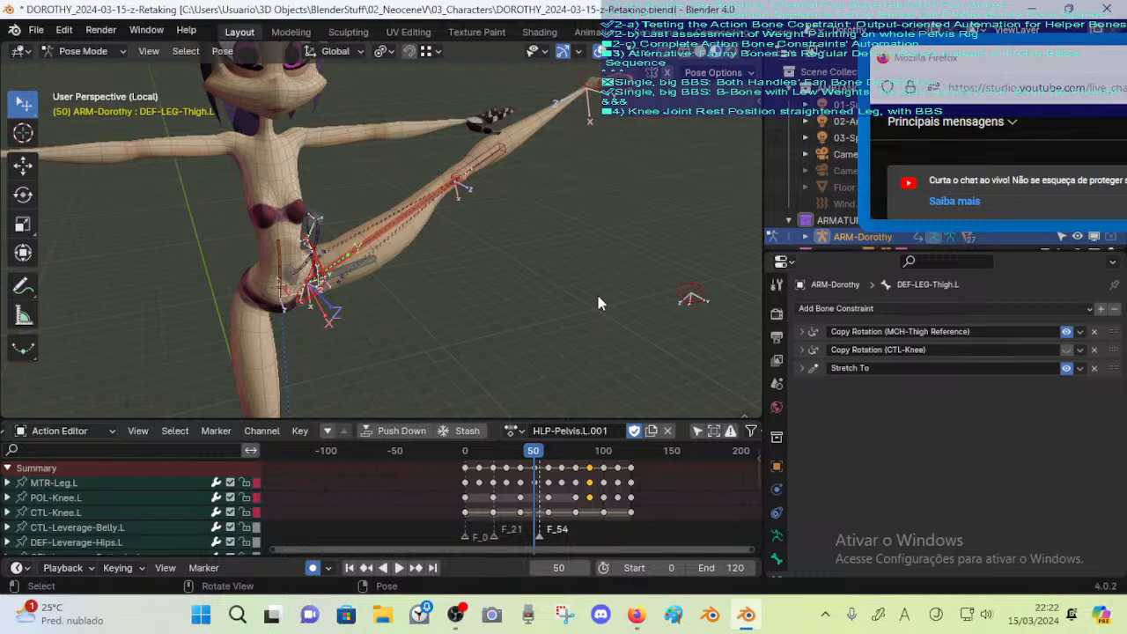
key(Tab)
middle_drag(526, 336, 216, 320)
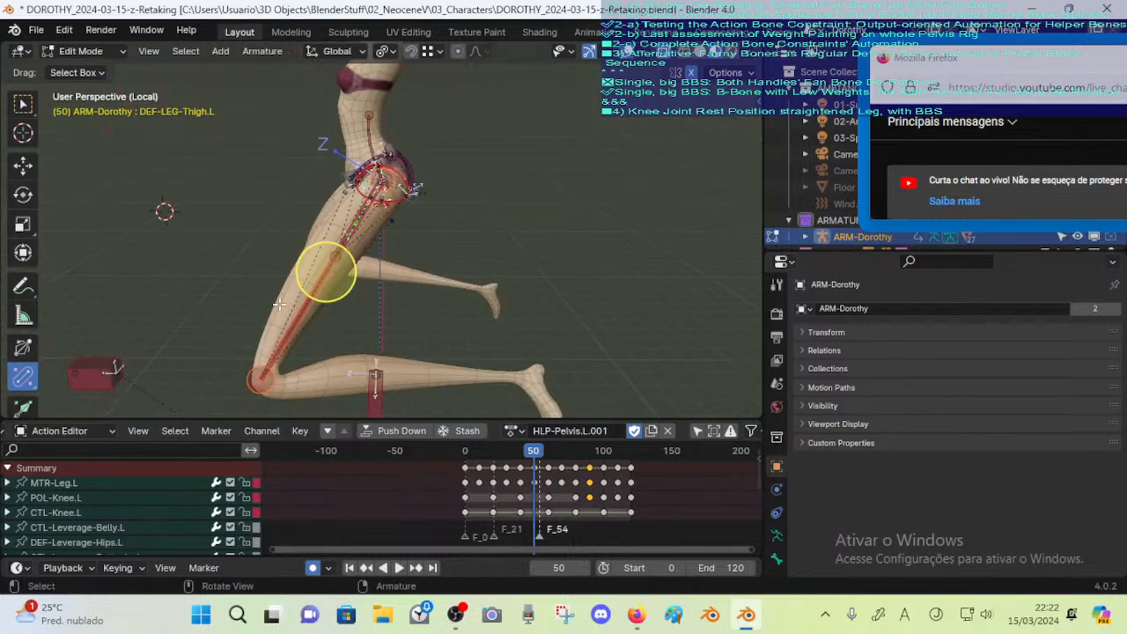
middle_drag(288, 306, 387, 315)
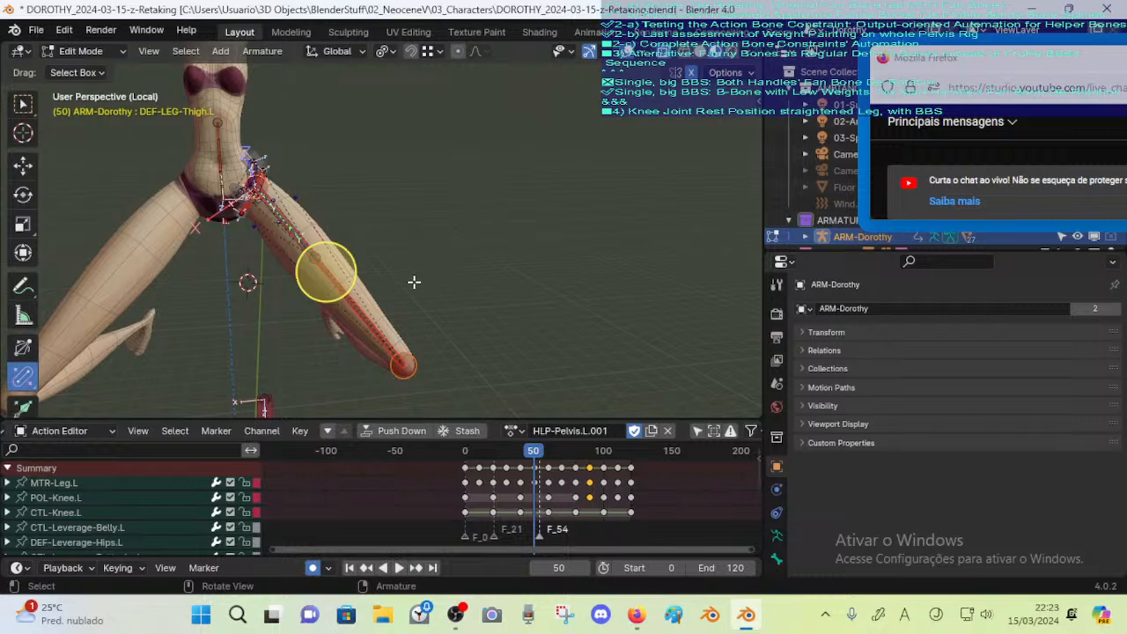
Compare the thigh's frame 50 pose with its rest position by switching to Pose Mode and back to Edit Mode
key(ctrl+Tab)
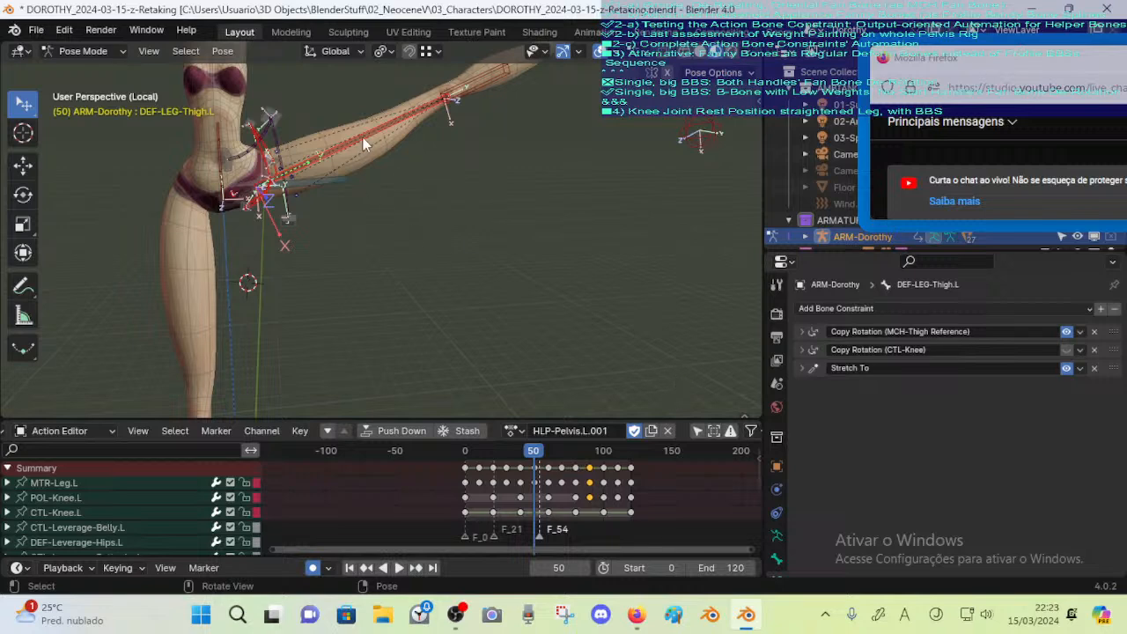
middle_drag(365, 147, 359, 270)
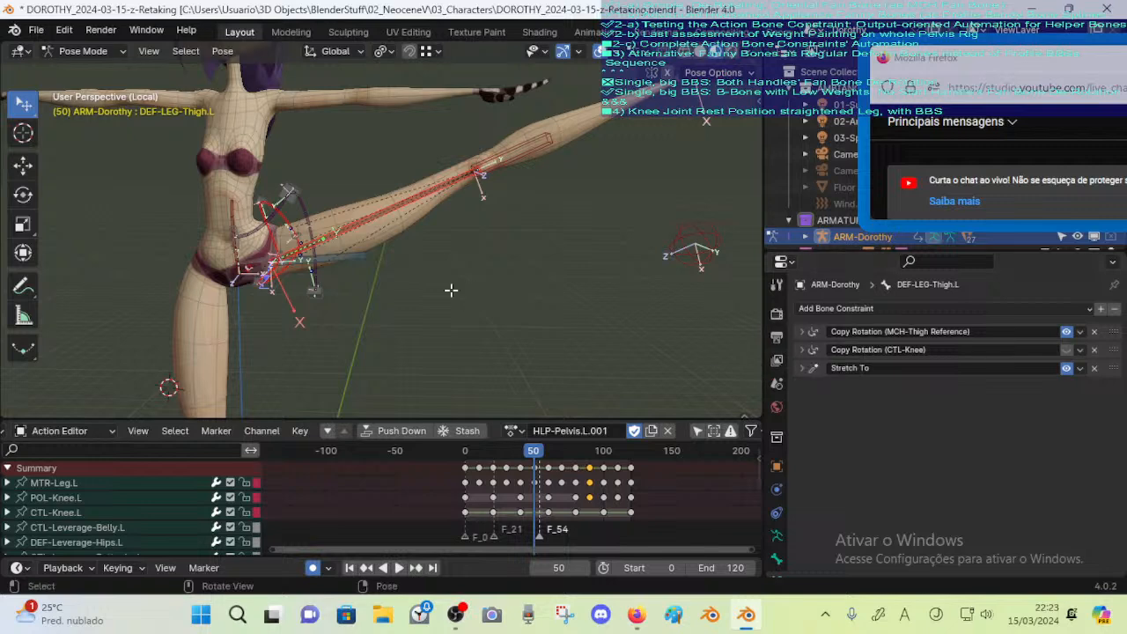
key(Tab)
middle_drag(327, 352, 375, 290)
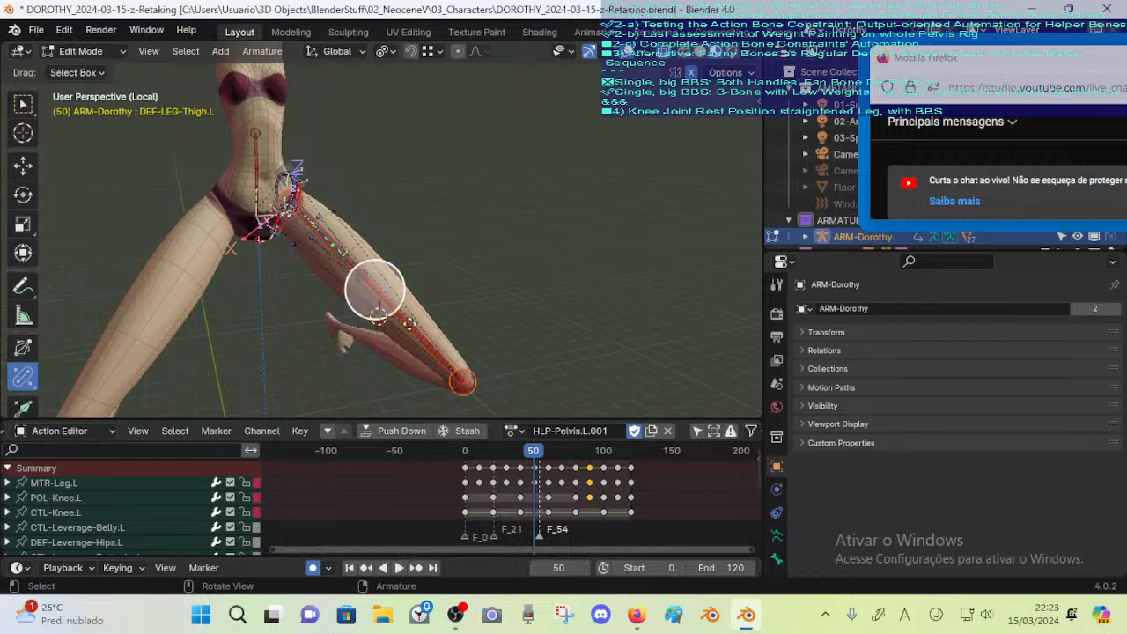
Examine the rest orientation and local axes of DEF-LEG-Thigh.L from several angles in Edit Mode
middle_drag(379, 319, 275, 210)
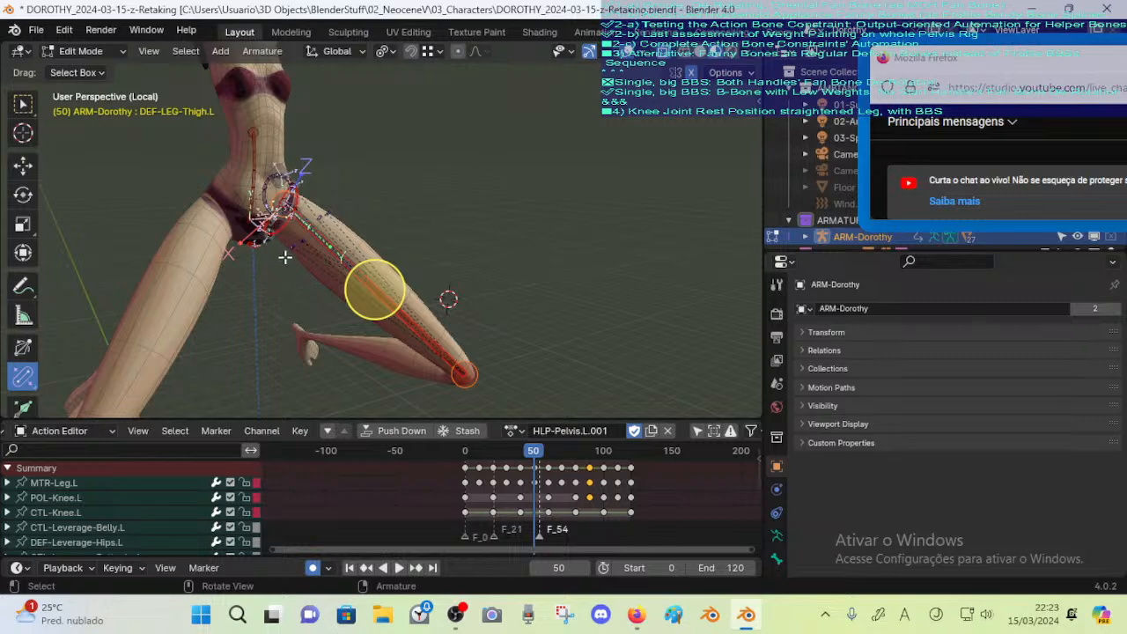
middle_drag(512, 338, 469, 352)
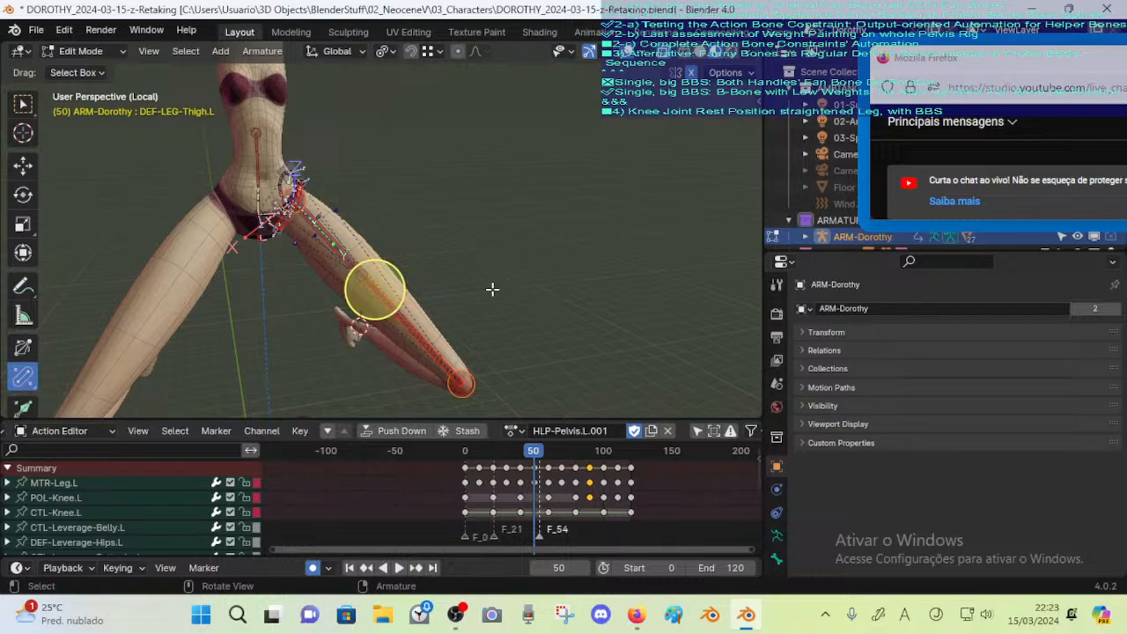
middle_drag(344, 248, 344, 283)
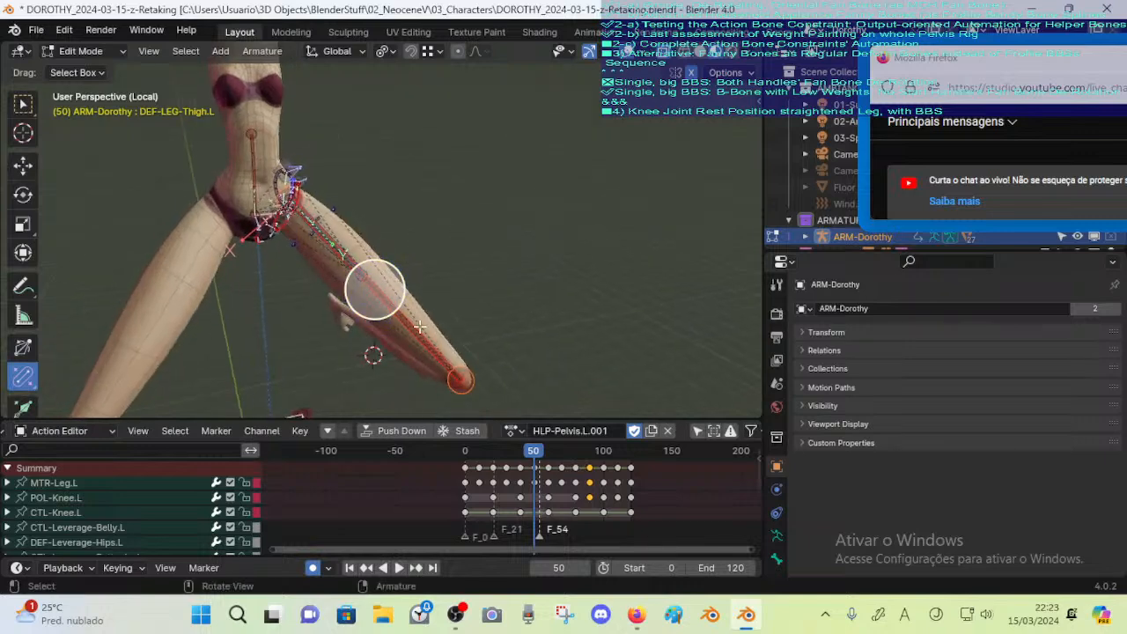
middle_drag(419, 327, 312, 279)
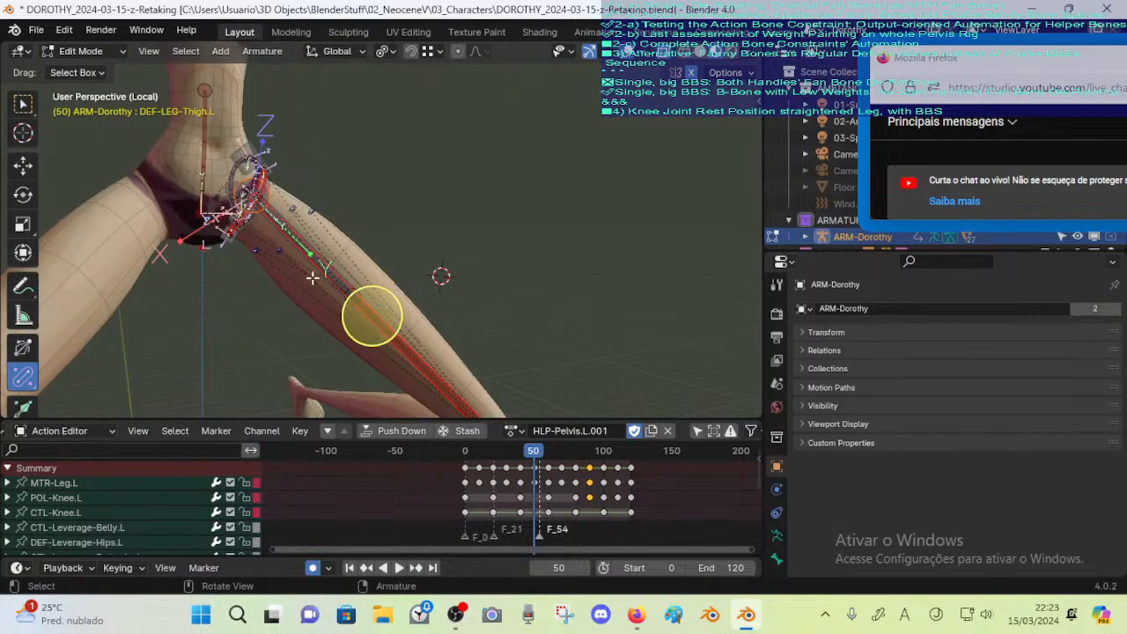
mouse_move(373, 316)
middle_down()
mouse_move(370, 273)
mouse_move(367, 319)
middle_up()
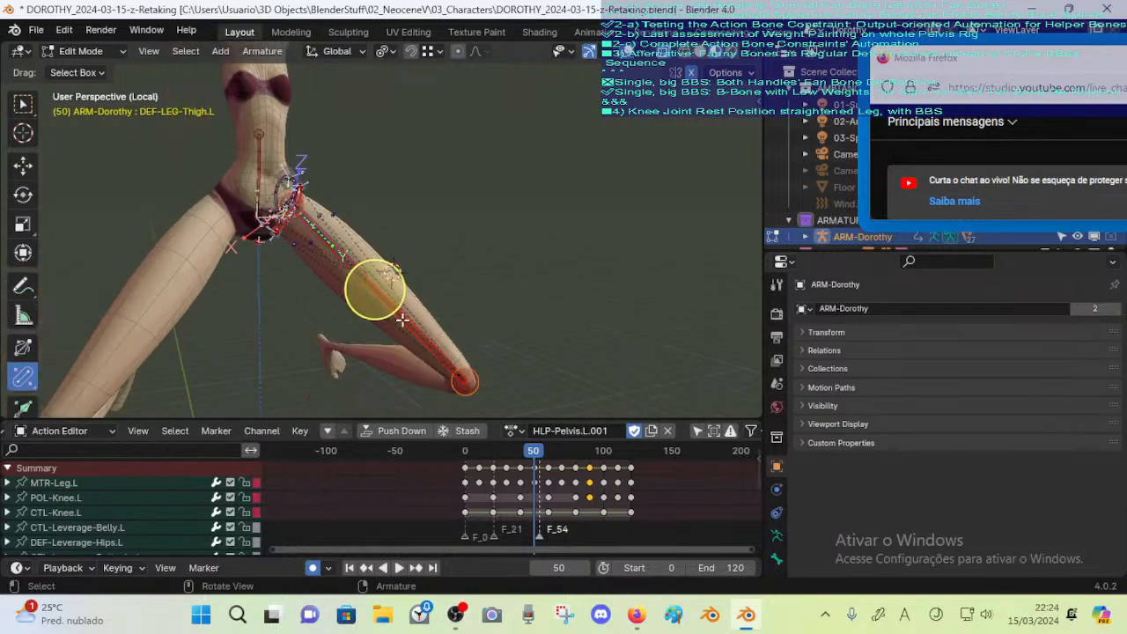
middle_drag(461, 335, 381, 327)
key(n)
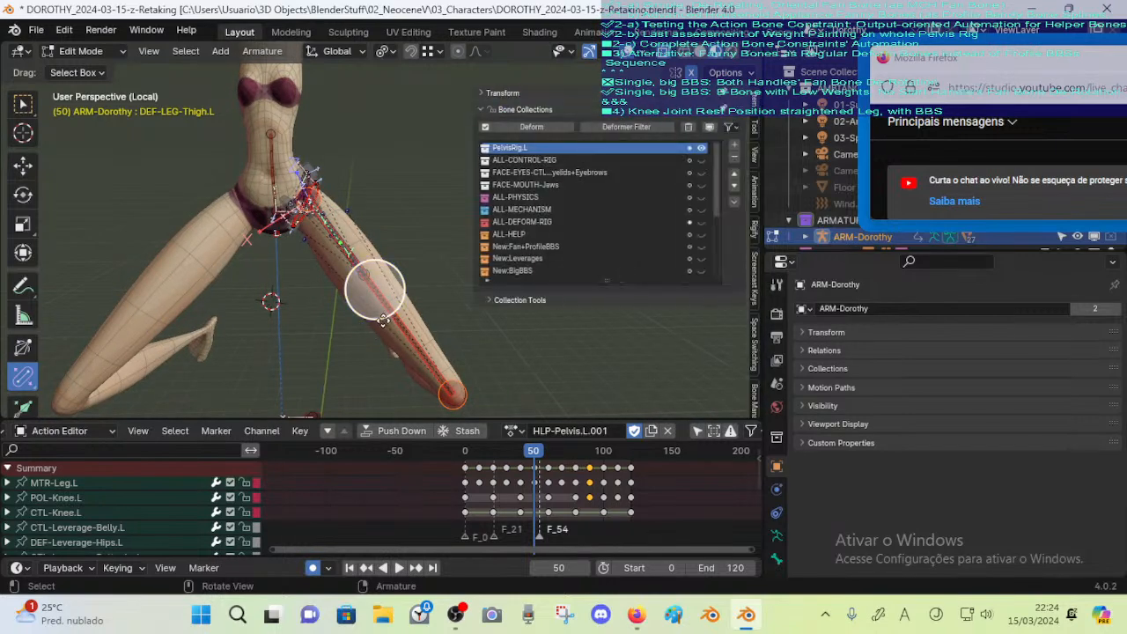
key(n)
middle_drag(380, 281, 471, 220)
Return to Pose Mode, select DEF-Leverage-Hips.L, and review the target channel and range of Action-Pelvis.L Side-Out-Bending
key(Tab)
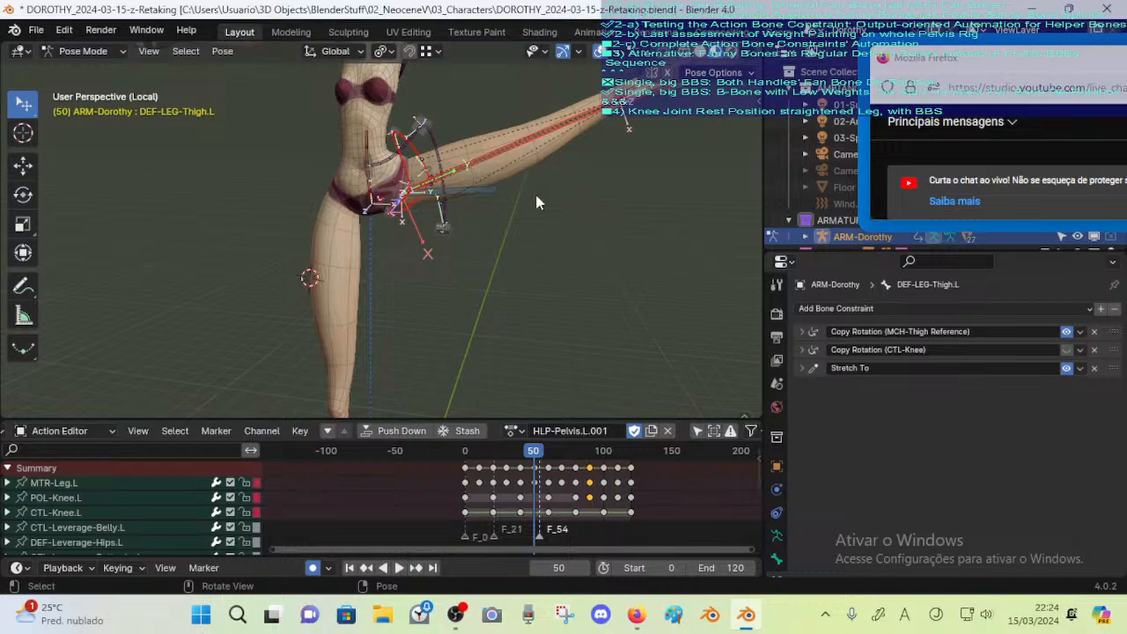
click(423, 121)
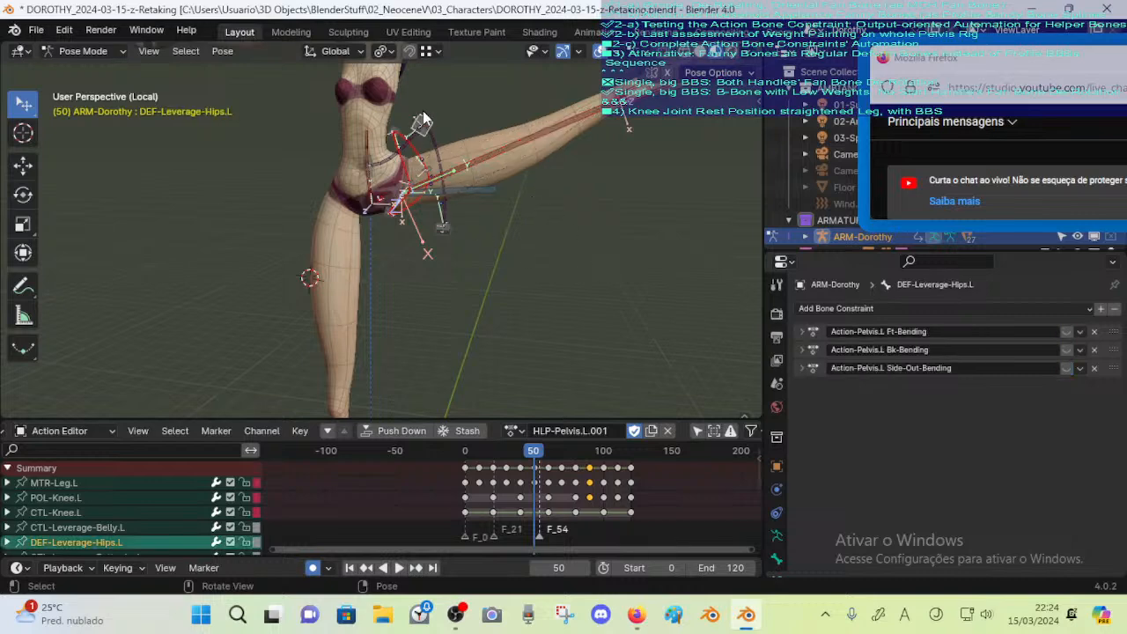
click(801, 370)
scroll(939, 439, down, 3)
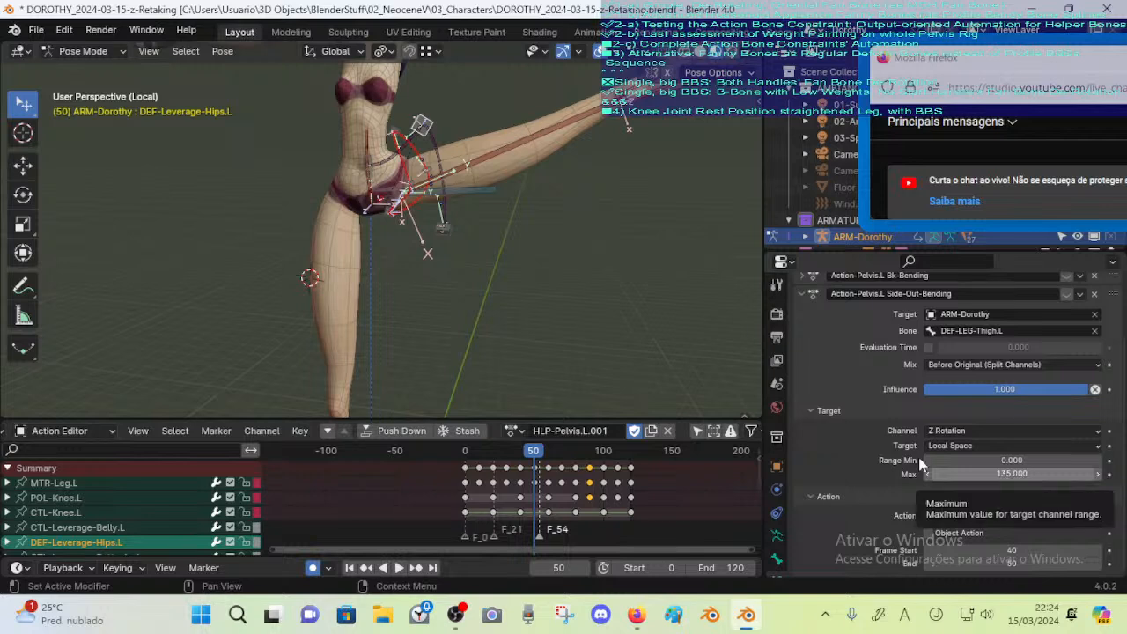
middle_drag(501, 314, 529, 309)
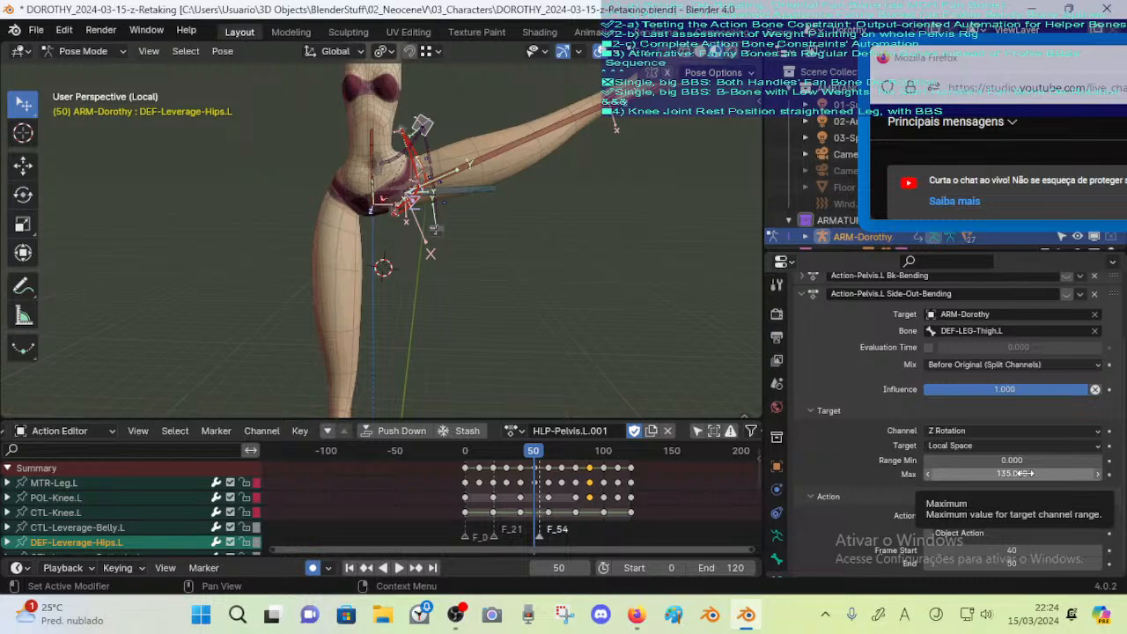
middle_drag(352, 317, 397, 312)
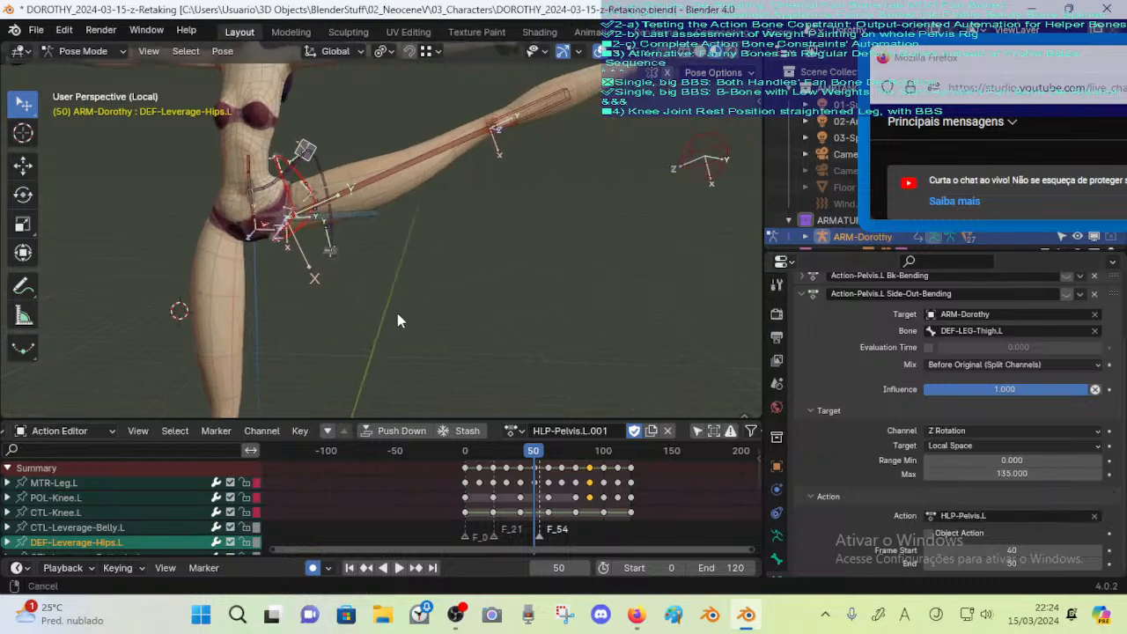
Select DEF-LEG-Thigh.L, switch the armature to Edit Mode, and save the file
click(399, 163)
scroll(417, 233, down, 2)
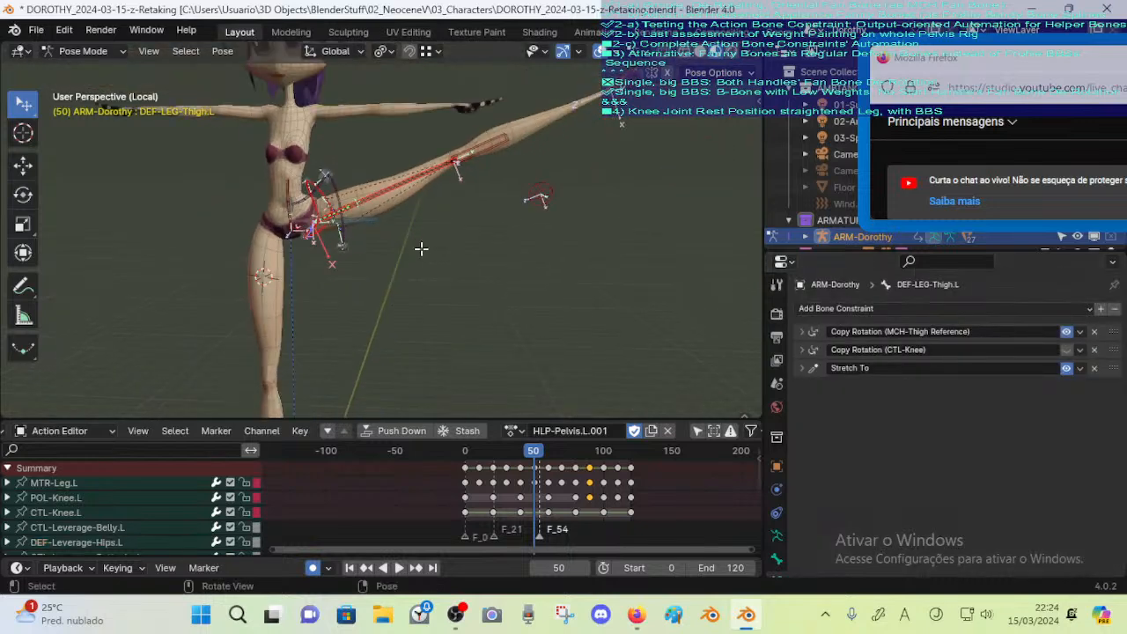
key(Tab)
key(ctrl+s)
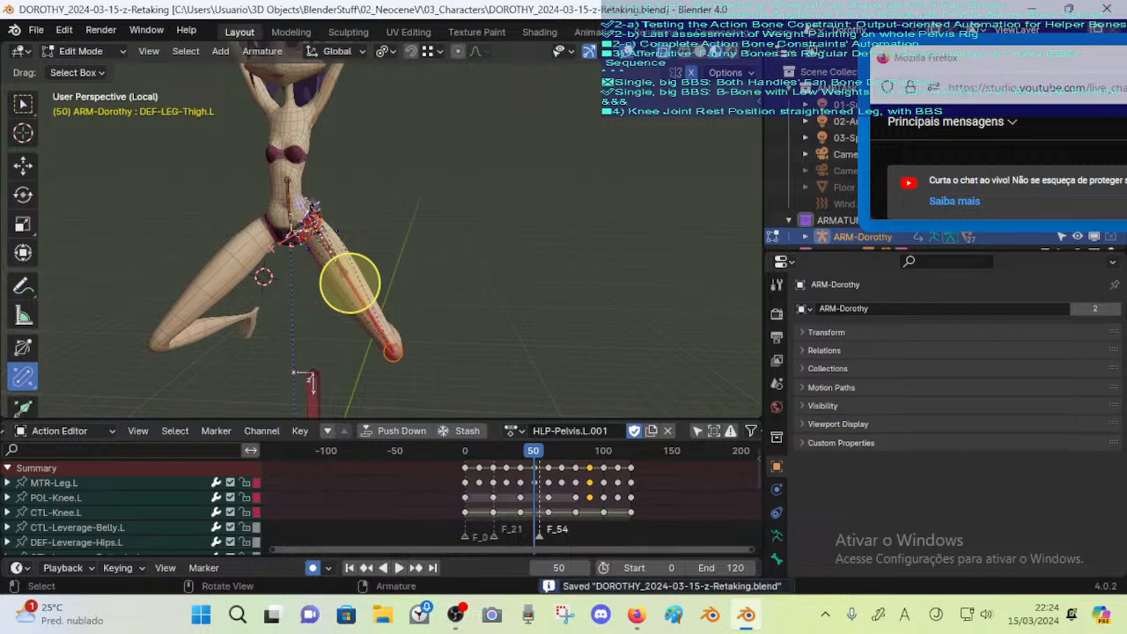
Show the Transform values of DEF-LEG-Thigh.L and collapse the Bone Collections section
key(r)
right_click(444, 249)
key(n)
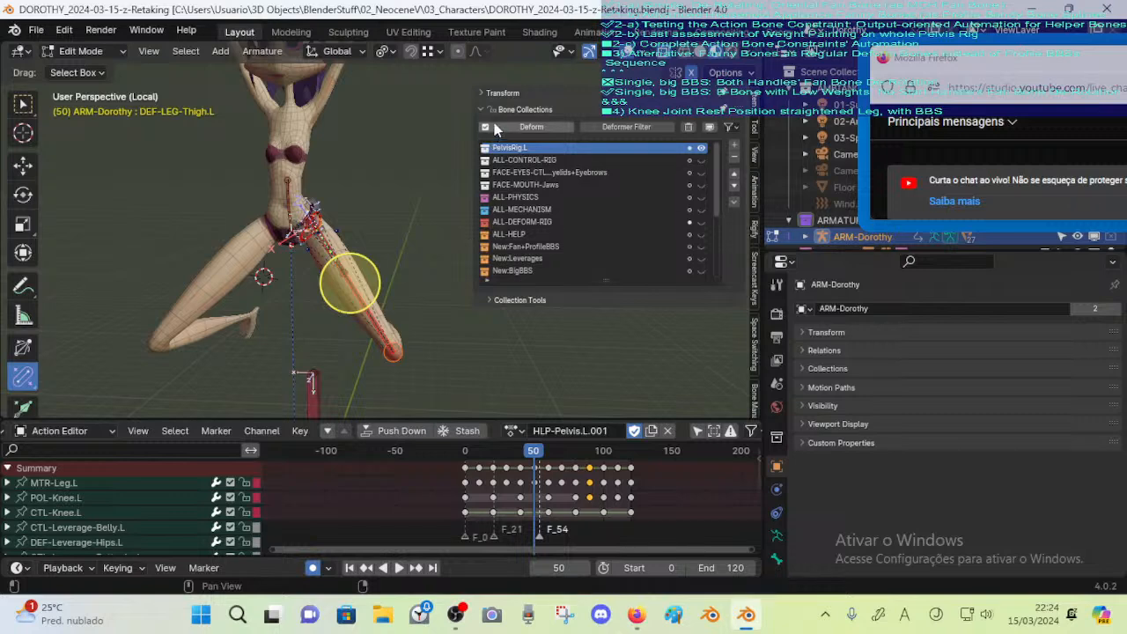
click(500, 91)
click(498, 94)
click(498, 109)
click(495, 110)
click(494, 109)
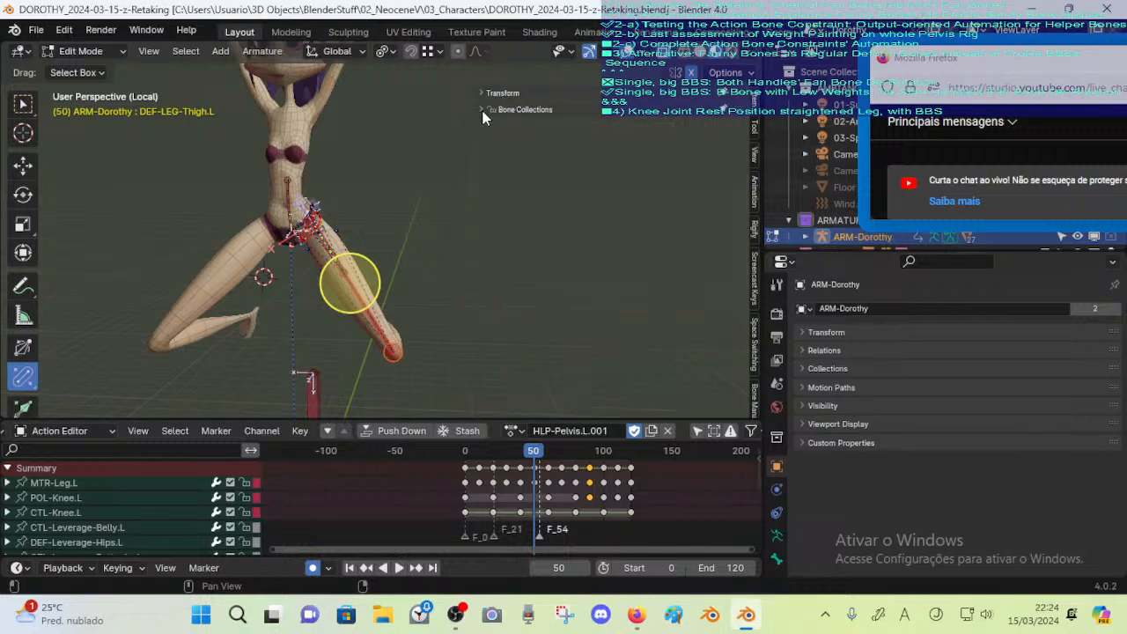
click(487, 93)
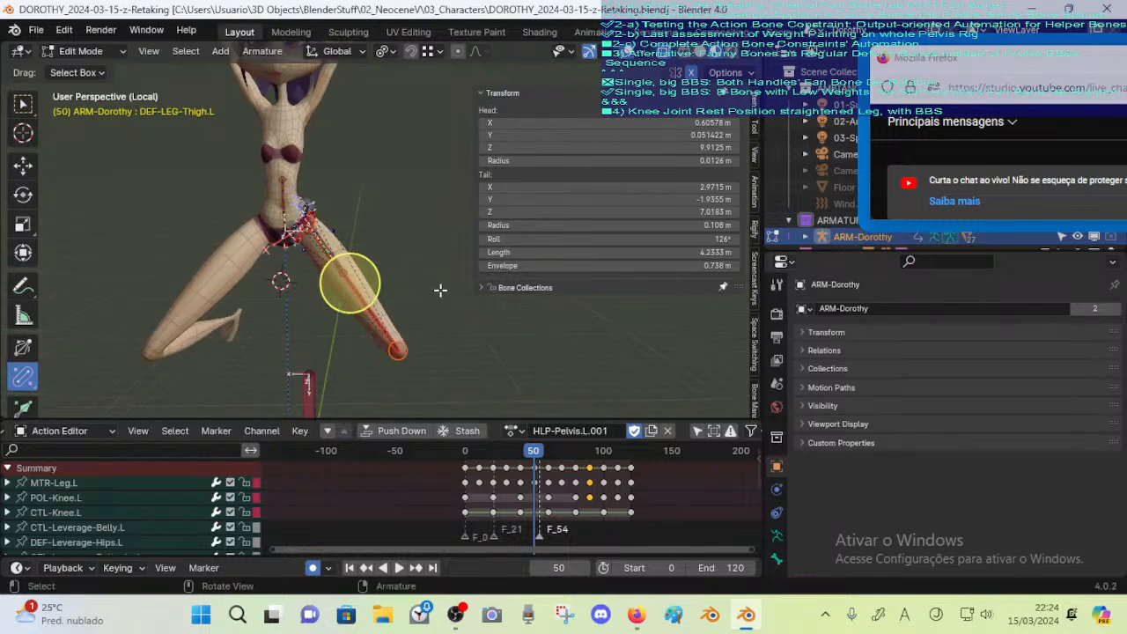
Test-rotate the thigh bone about the global Z axis and without an axis constraint, cancelling each rotation
key(r)
key(z)
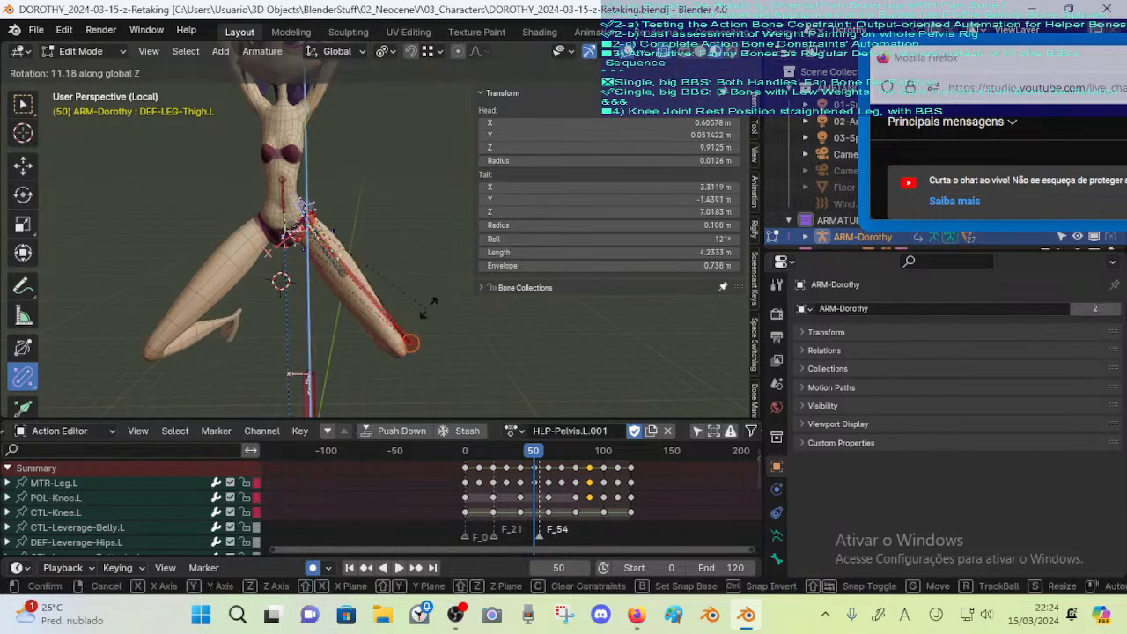
right_click(464, 186)
middle_drag(423, 310, 387, 318)
key(r)
key(z)
key(z)
key(z)
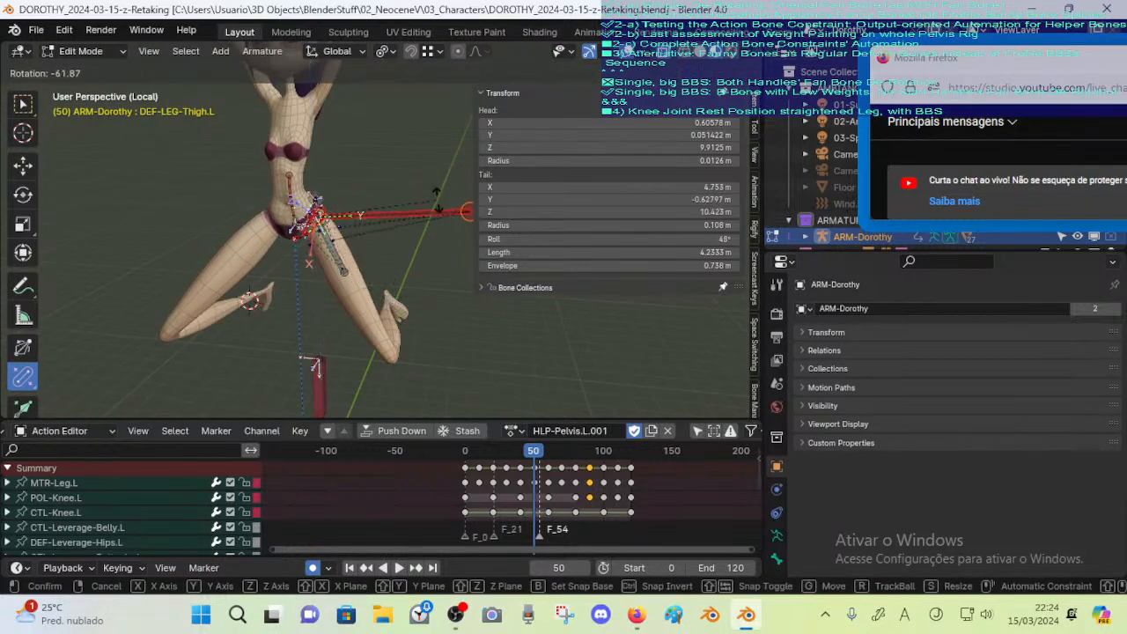
right_click(424, 325)
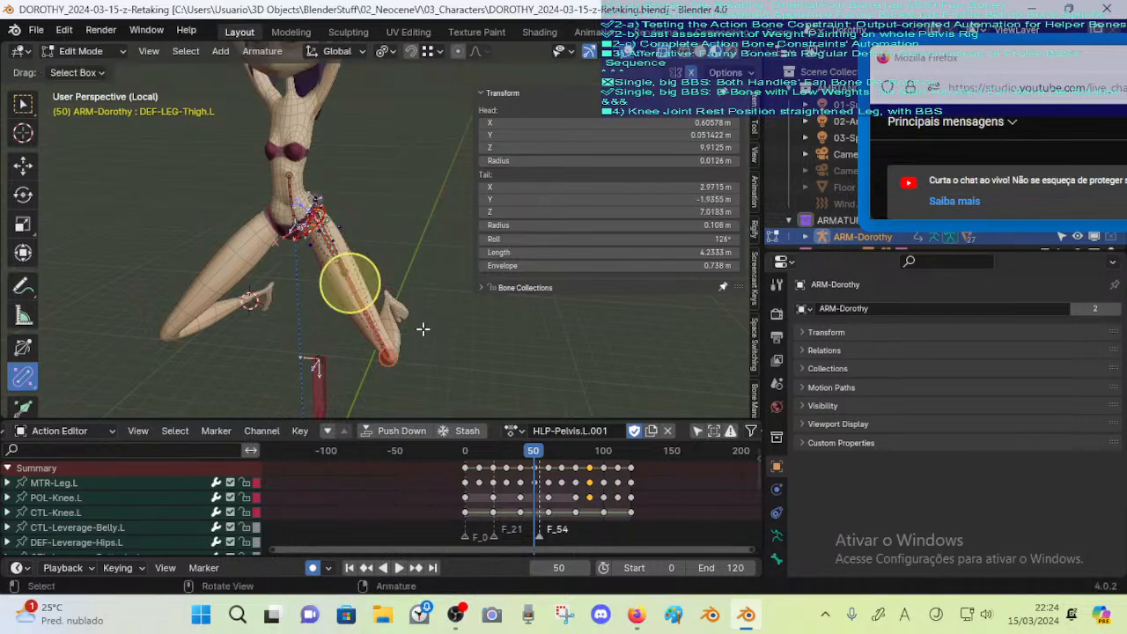
Test-rotate the thigh bone about the global and local X axes, cancelling each rotation
key(r)
key(z)
key(z)
key(x)
key(x)
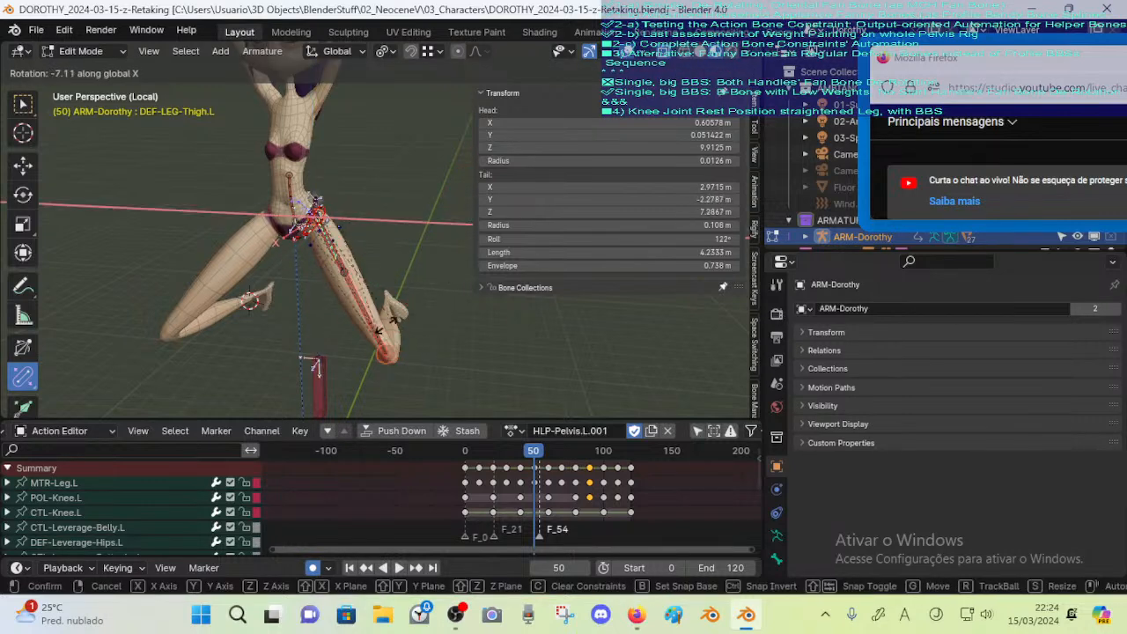
right_click(226, 244)
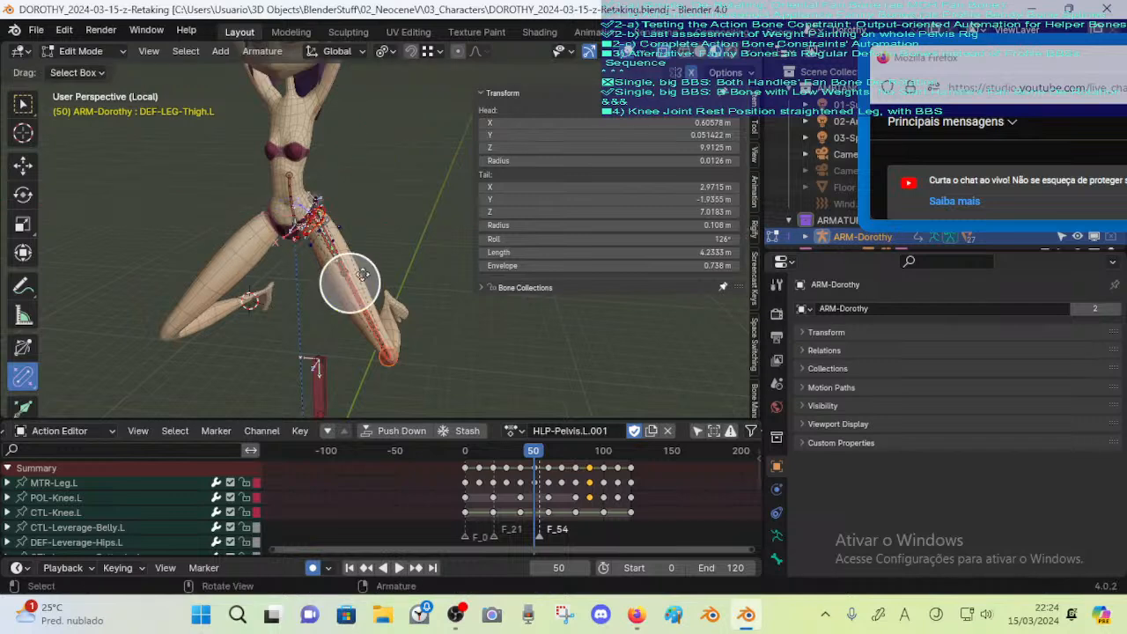
middle_drag(414, 319, 377, 297)
key(r)
key(x)
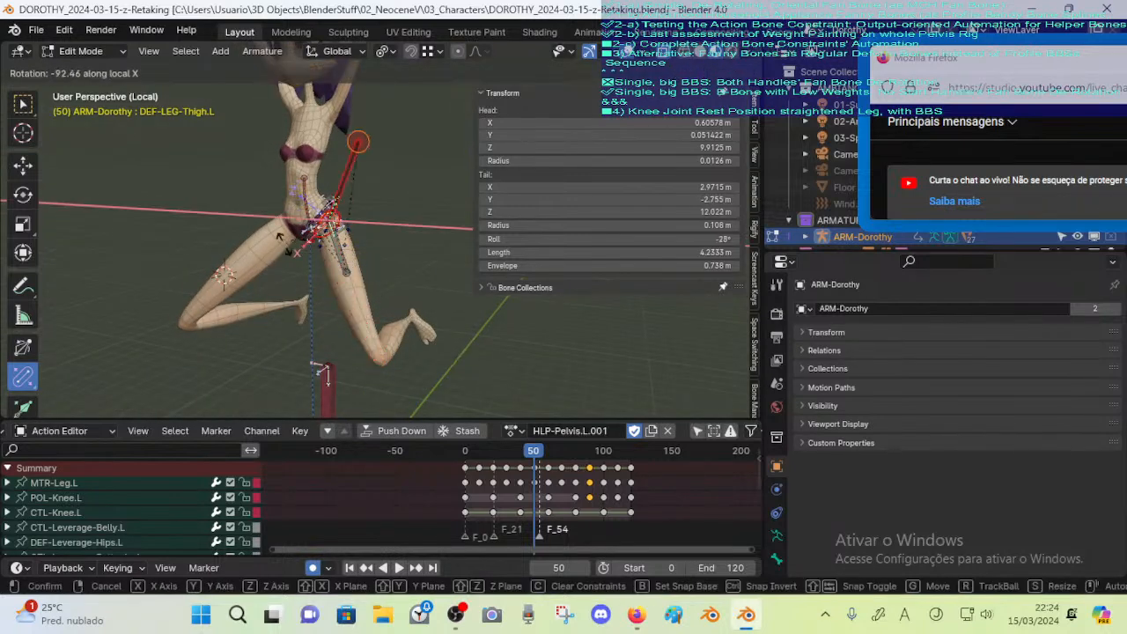
key(x)
key(x)
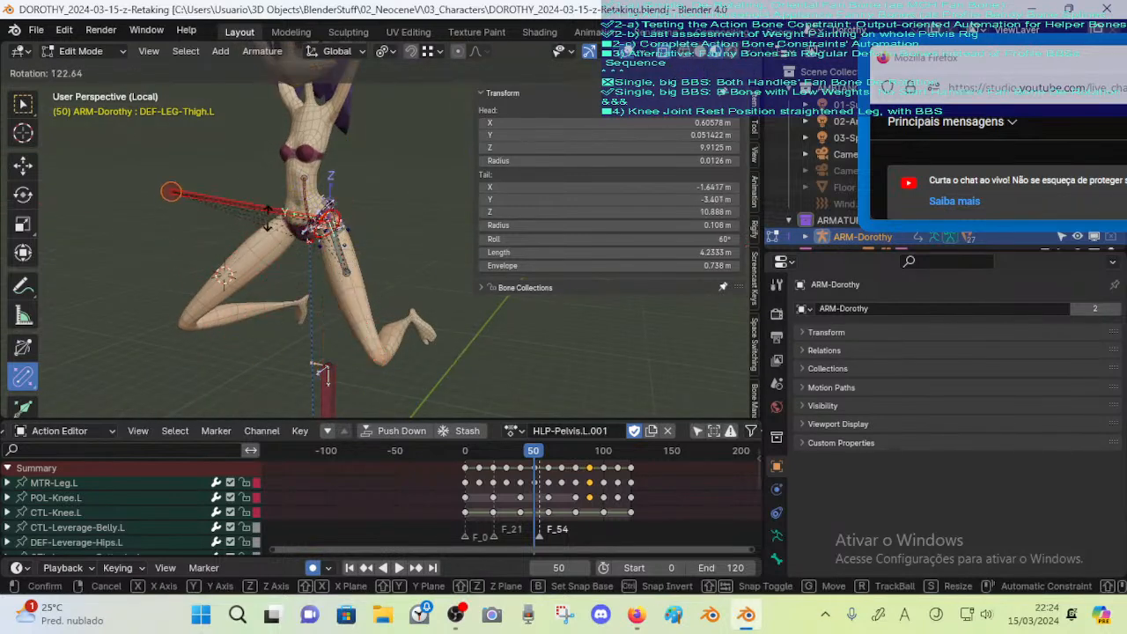
click(350, 282)
Set the transform orientation to Normal and test-rotate the thigh bone about its normal X and Z axes, cancelling the rotation
click(337, 50)
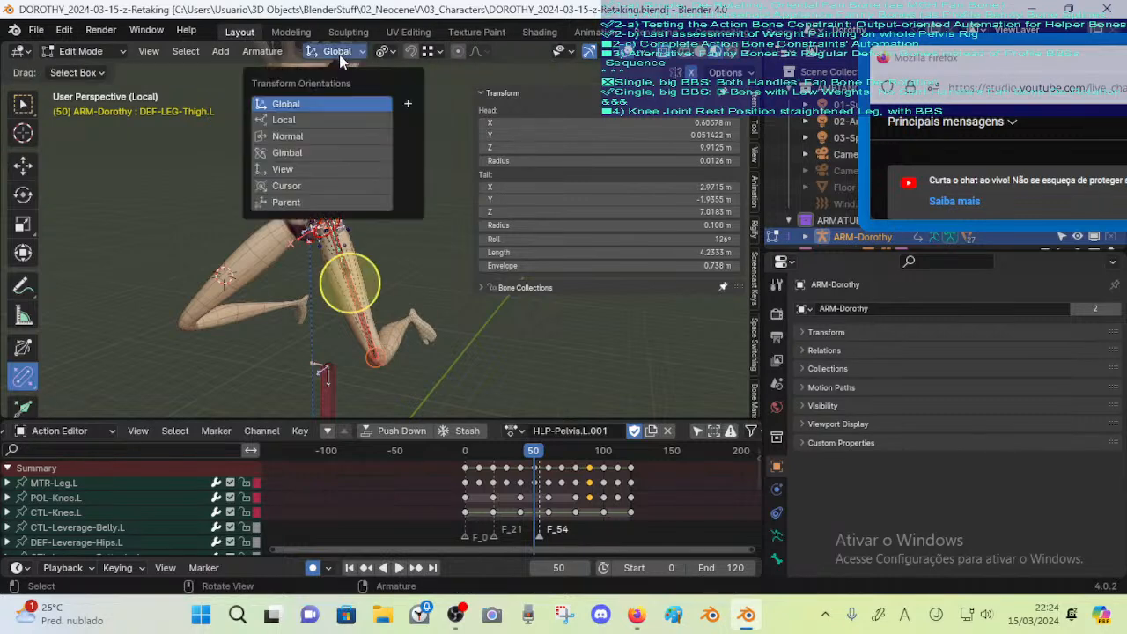
click(287, 136)
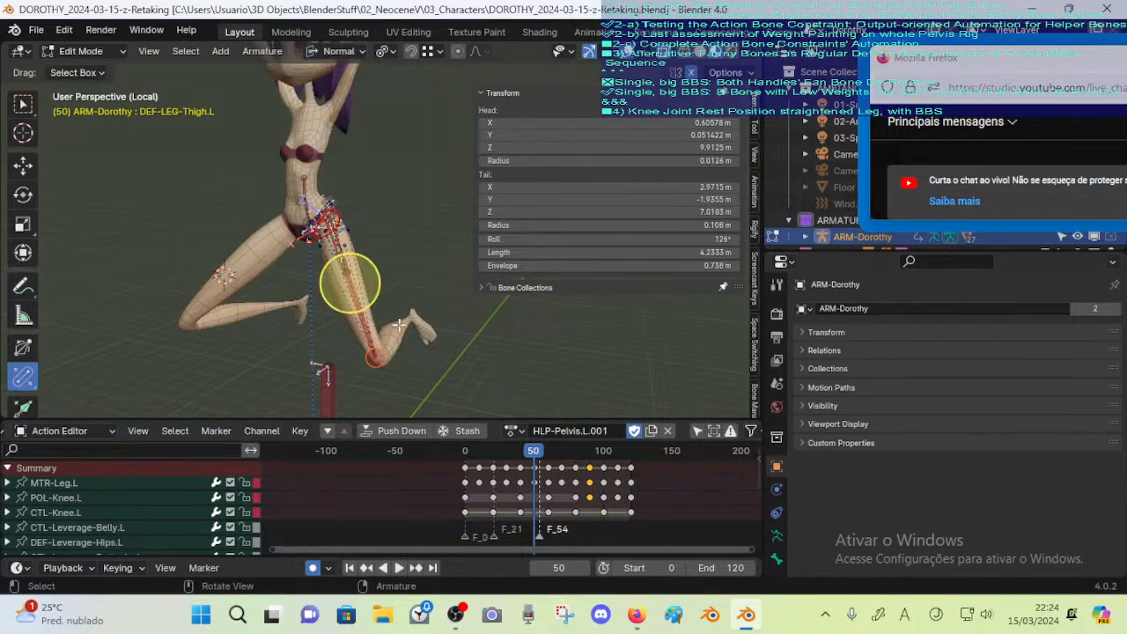
key(r)
key(x)
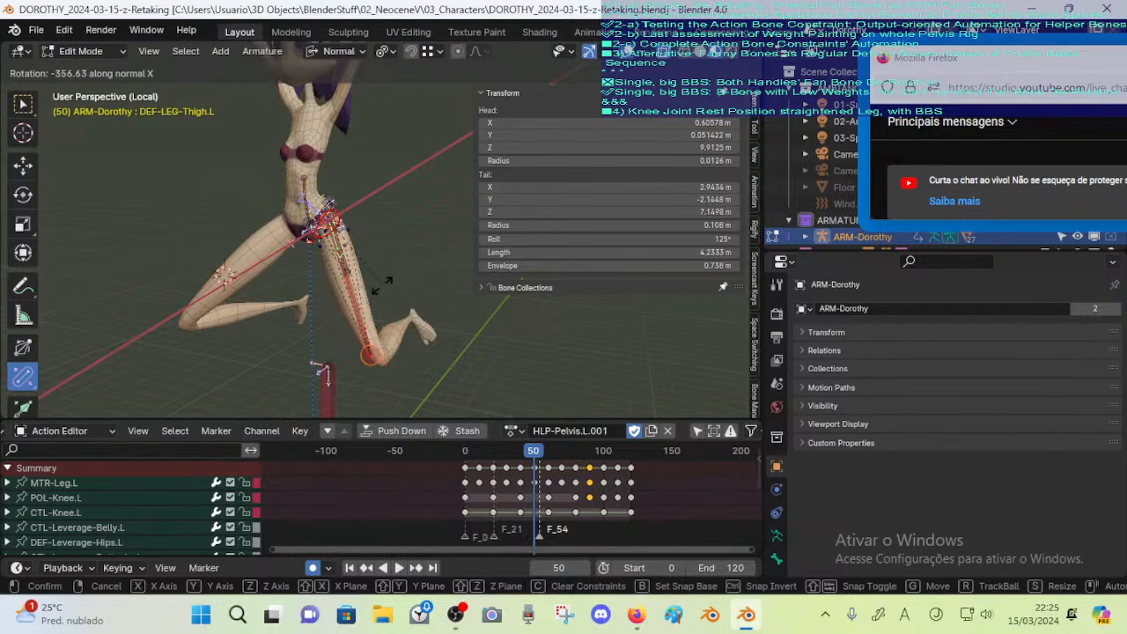
key(z)
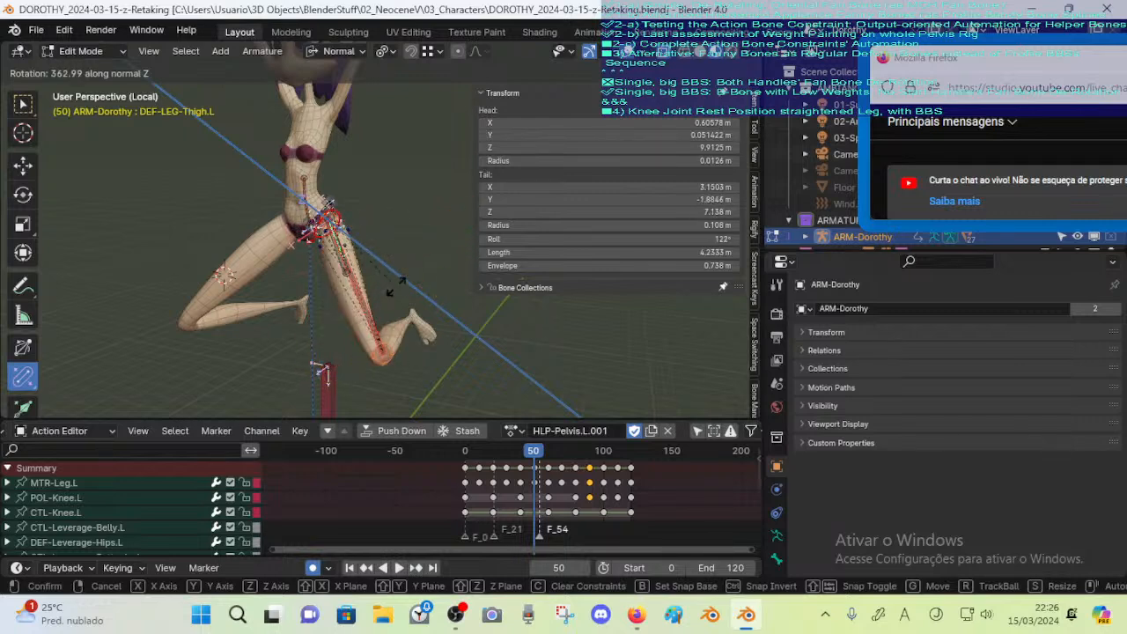
right_click(406, 213)
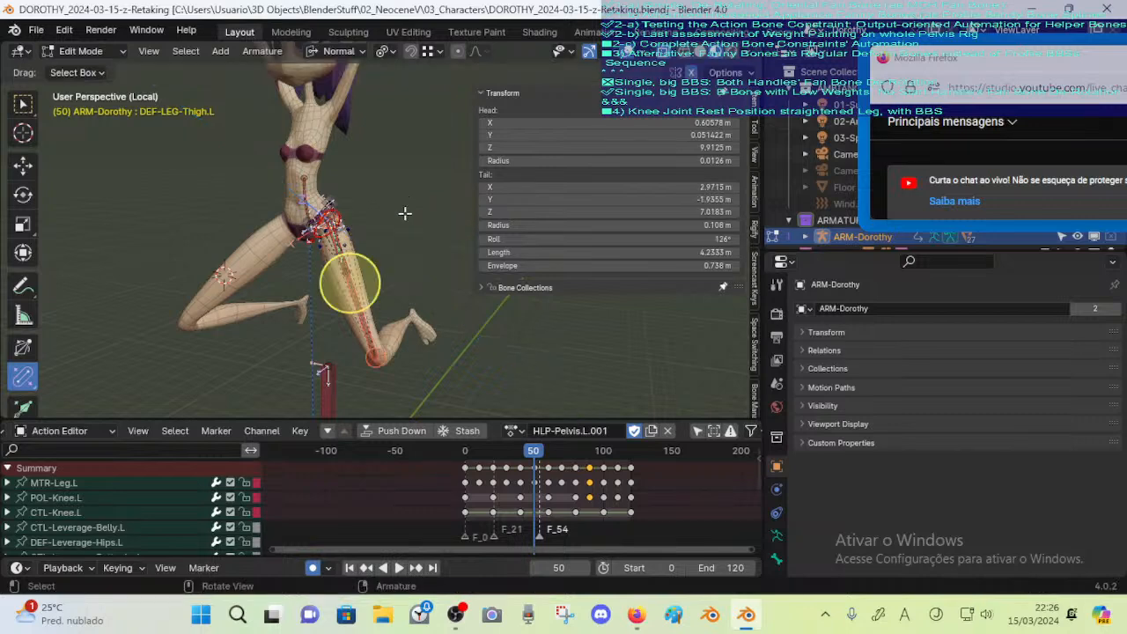
From the front view, test-rotate the thigh bone about its normal Z axis without keeping it, and return to Pose Mode
key(KP_1)
key(r)
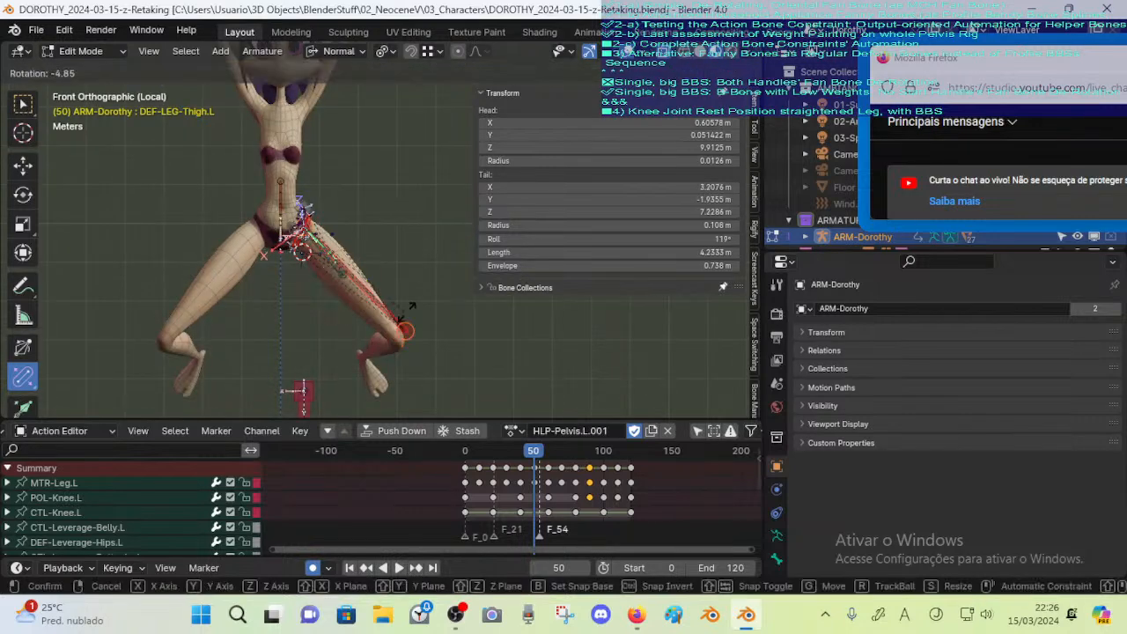
key(z)
key(z)
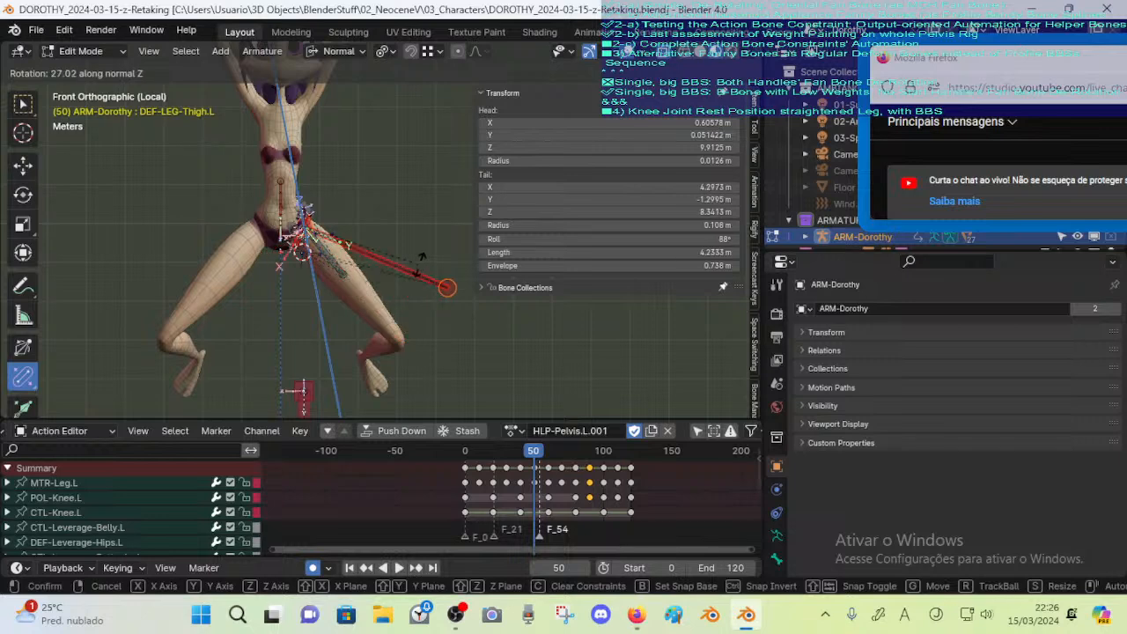
click(408, 279)
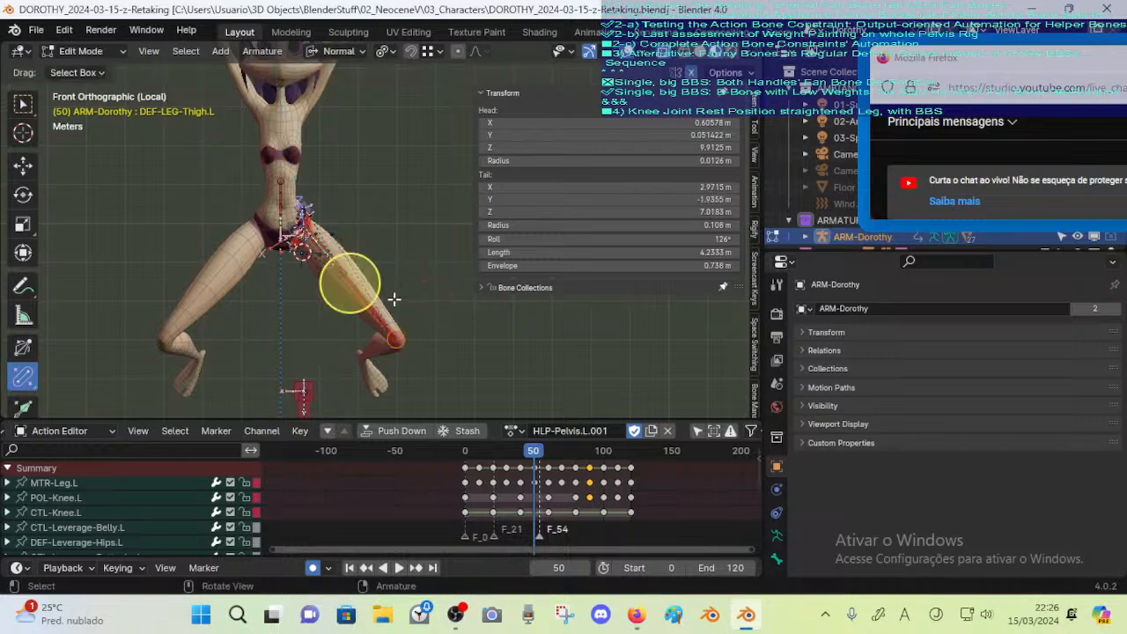
key(ctrl+Tab)
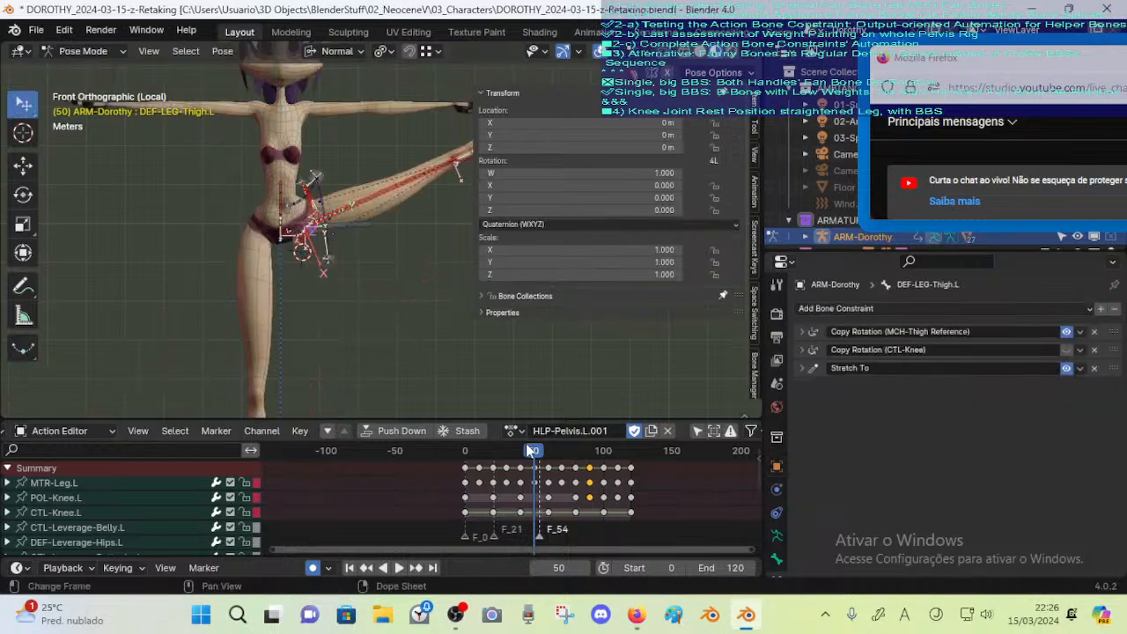
Set the HLP-Pelvis.L.001 action back to frame 0 and save the file
drag(525, 447, 408, 450)
scroll(333, 356, down, 3)
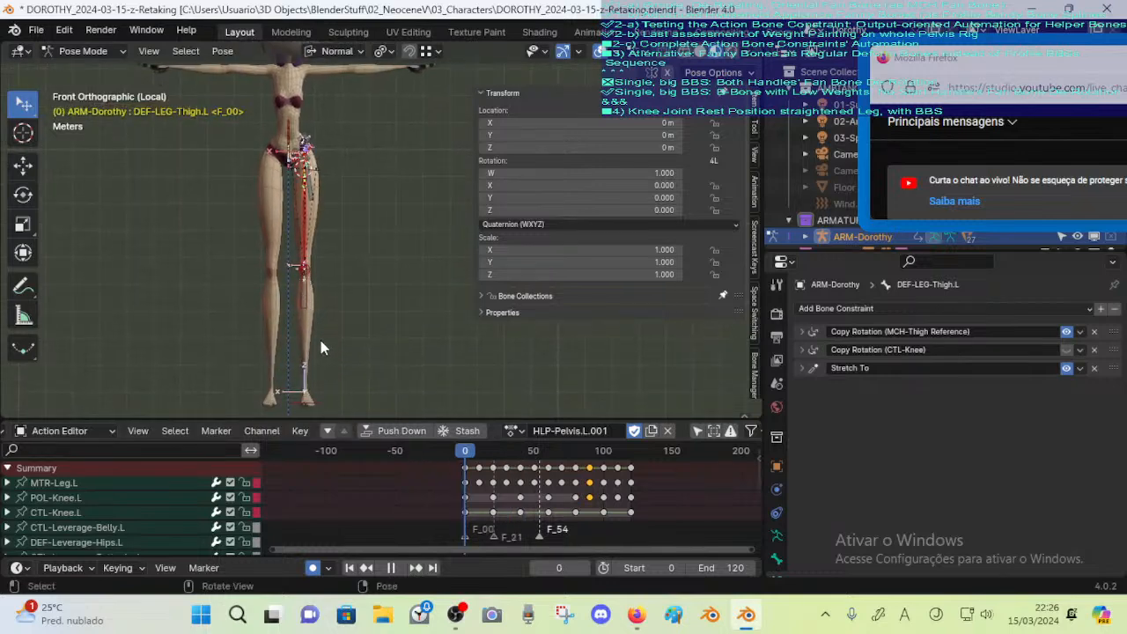
key(r)
right_click(370, 209)
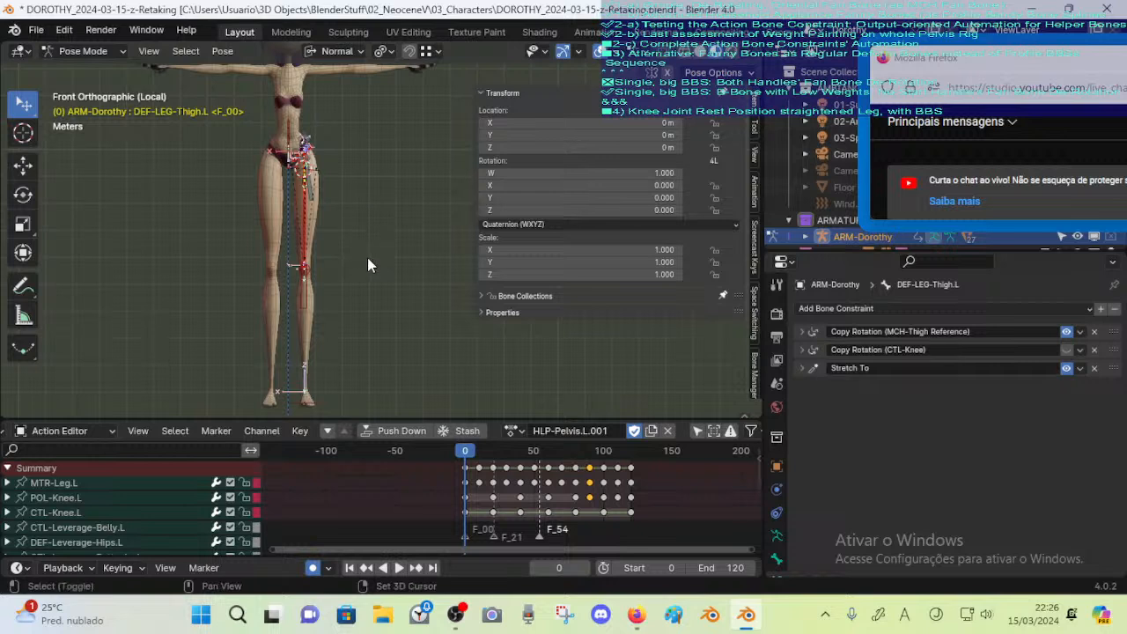
shift+middle_drag(369, 264, 378, 310)
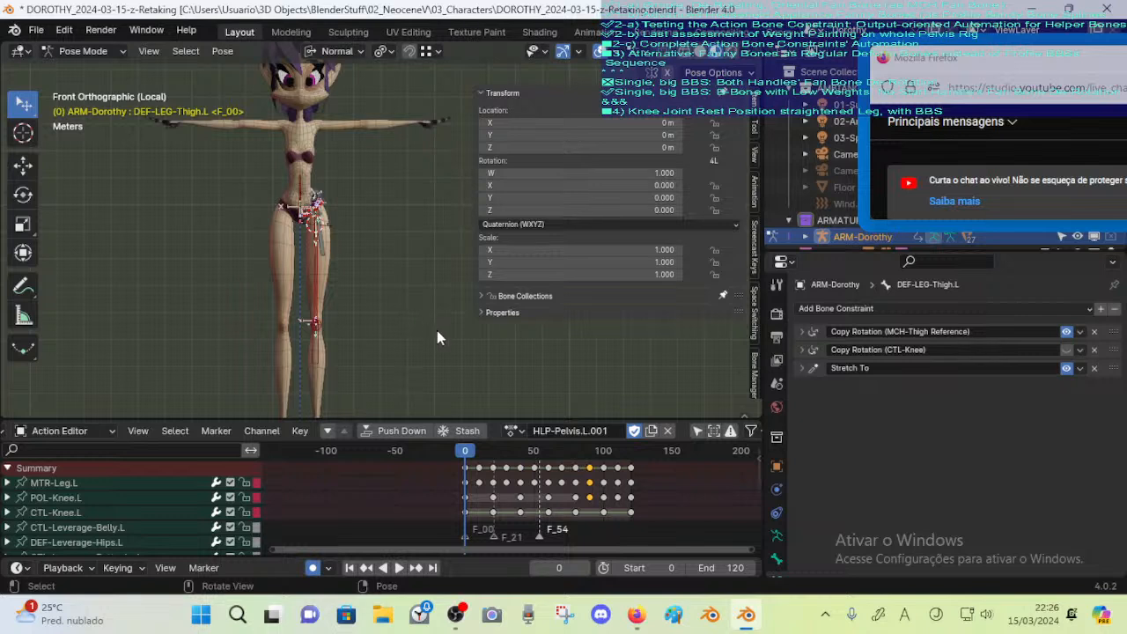
key(ctrl+s)
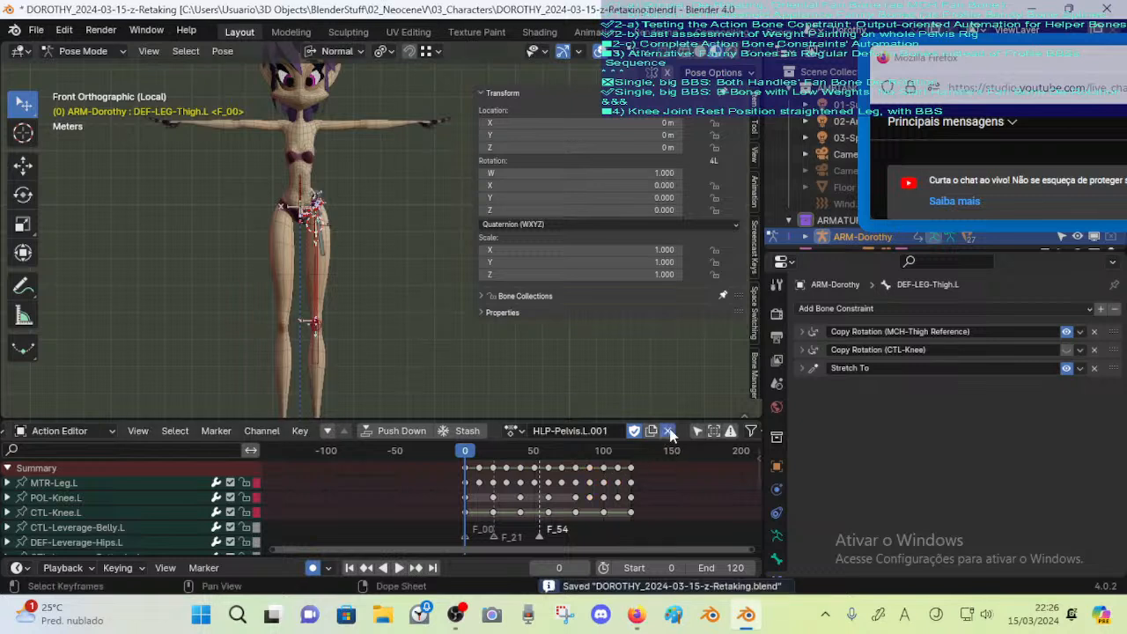
Unlink the HLP-Pelvis.L.001 action from the armature, undo the stray keyframe insertion, and expand the bone collections list
click(668, 430)
key(i)
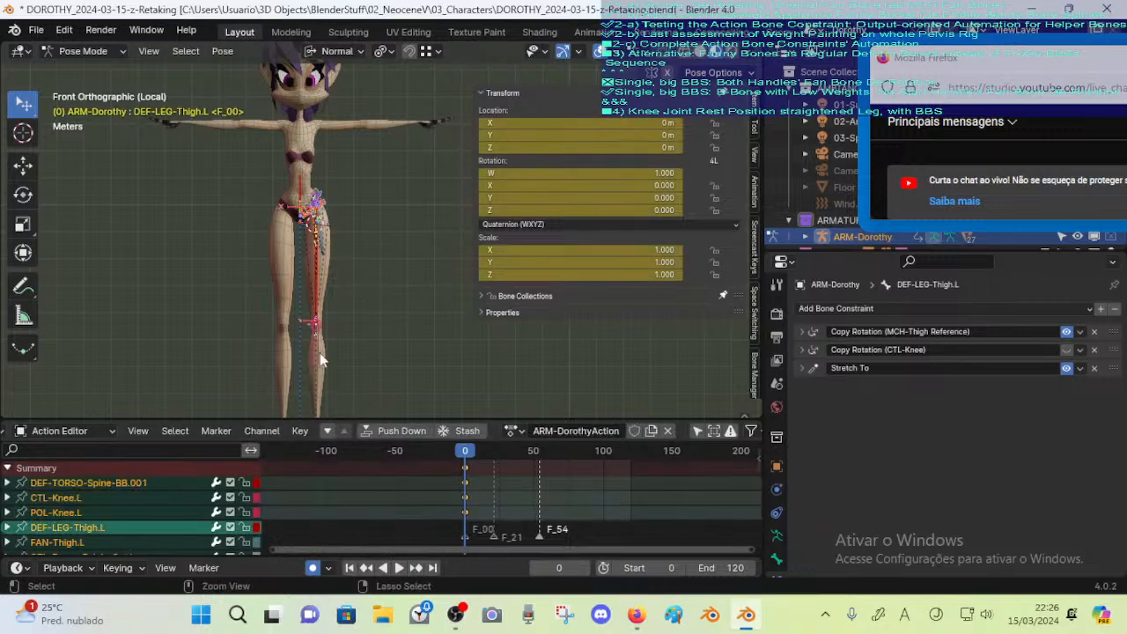
key(ctrl+z)
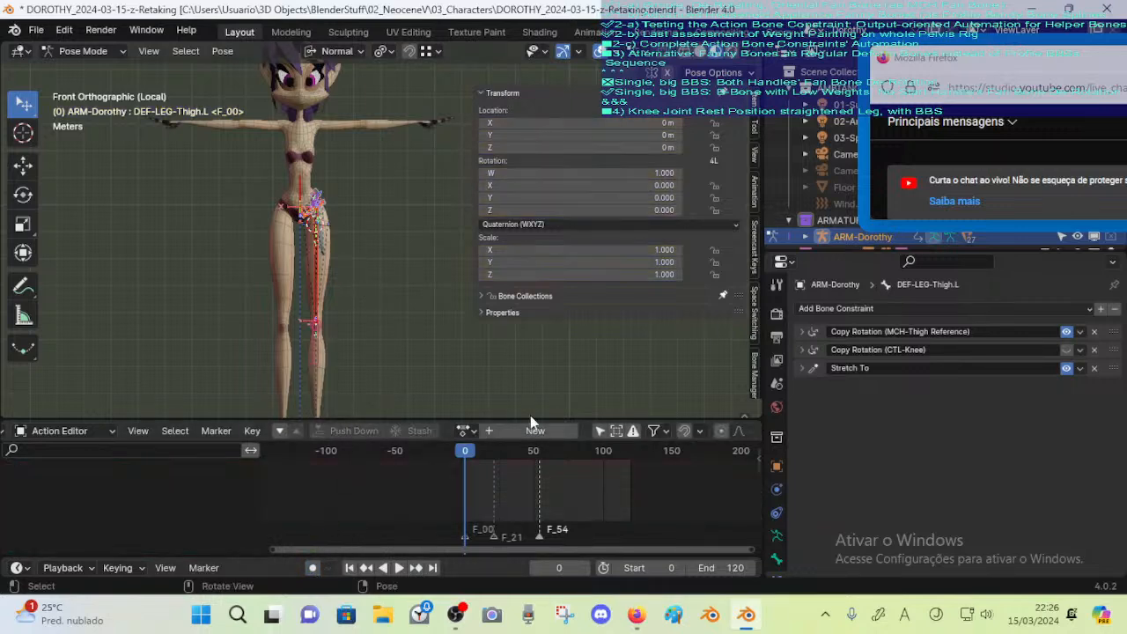
click(466, 430)
click(537, 92)
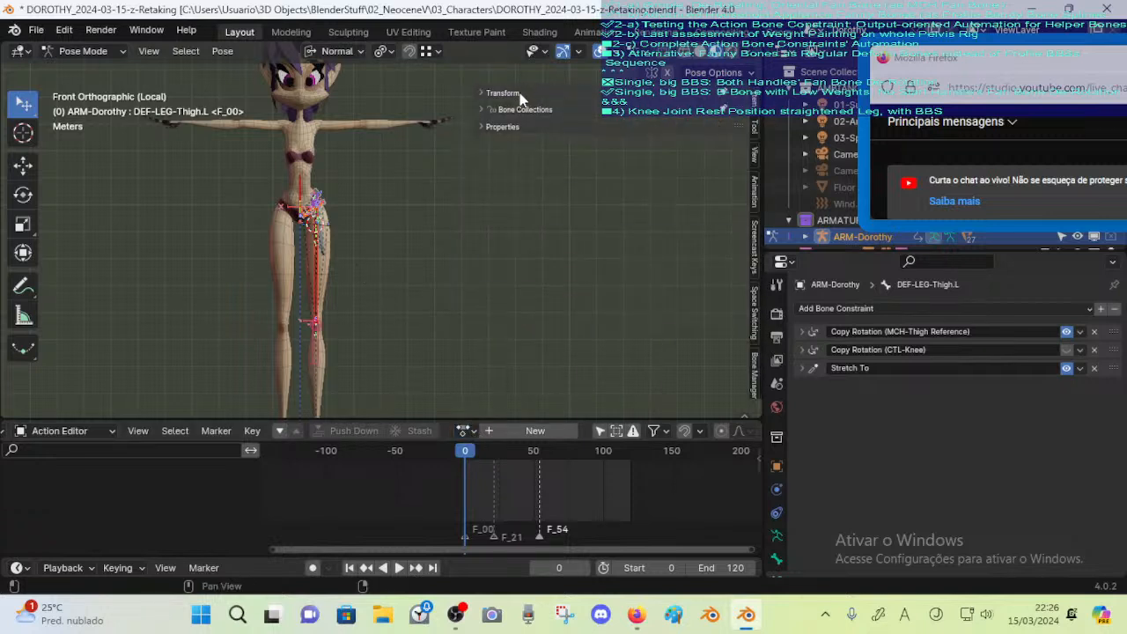
click(565, 112)
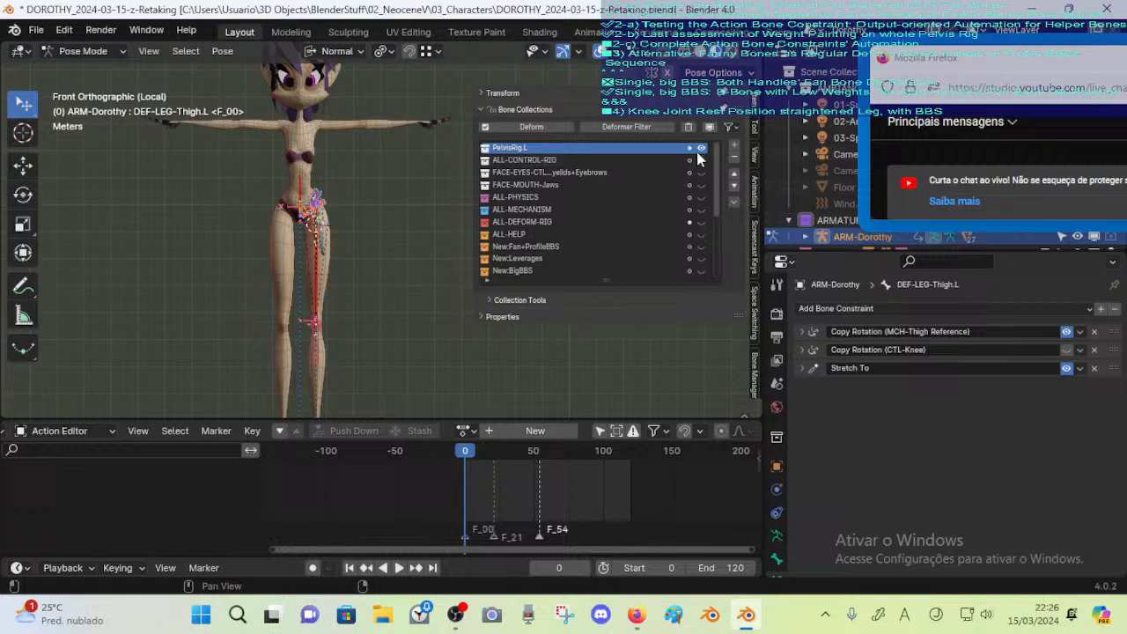
key(n)
scroll(384, 200, down, 2)
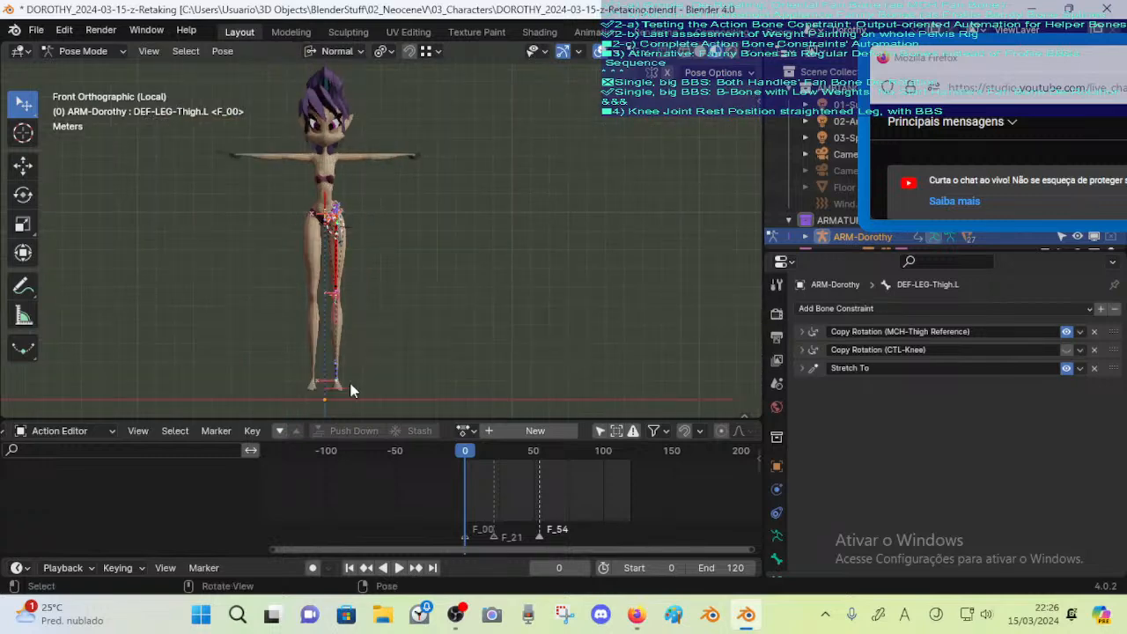
Swing the left leg out to the side by moving and rotating only the MTR-Leg.L control bone
key(alt+a)
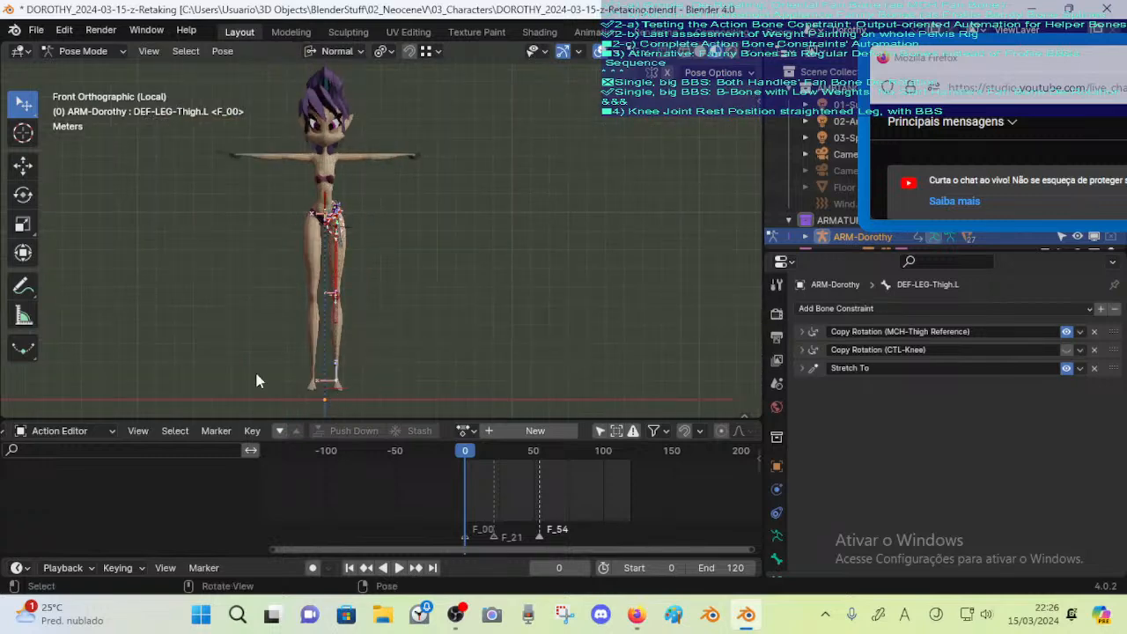
click(331, 390)
key(g)
click(454, 314)
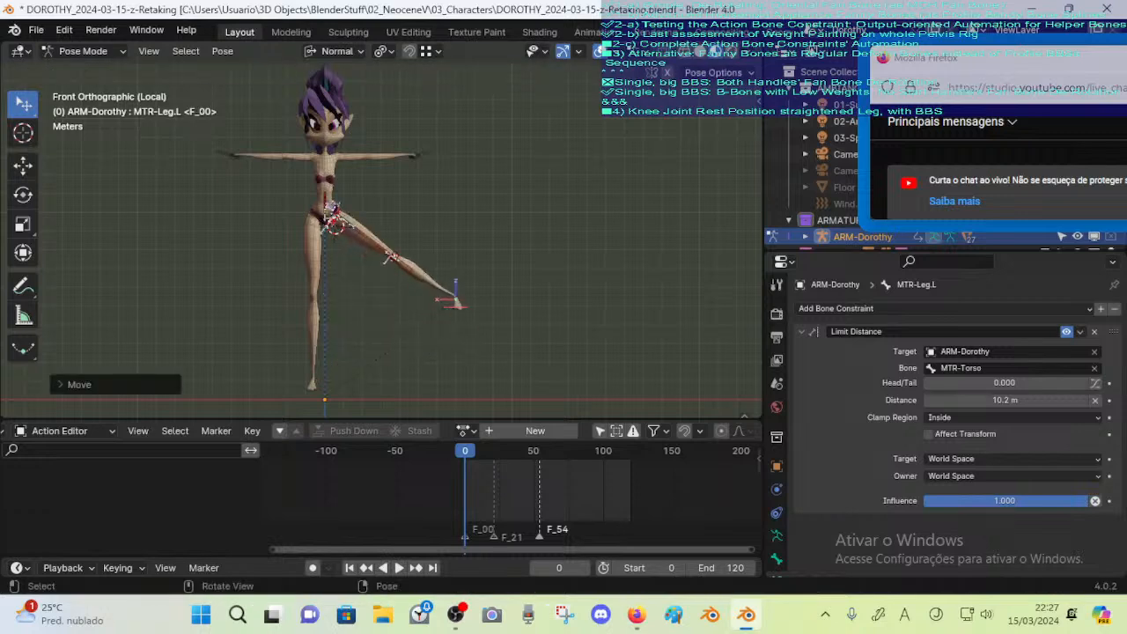
key(r)
key(r)
click(464, 310)
Compare the posed leg with its rest position by toggling Edit Mode, and adjust the placement of MTR-Leg.L
key(Tab)
key(Tab)
key(Tab)
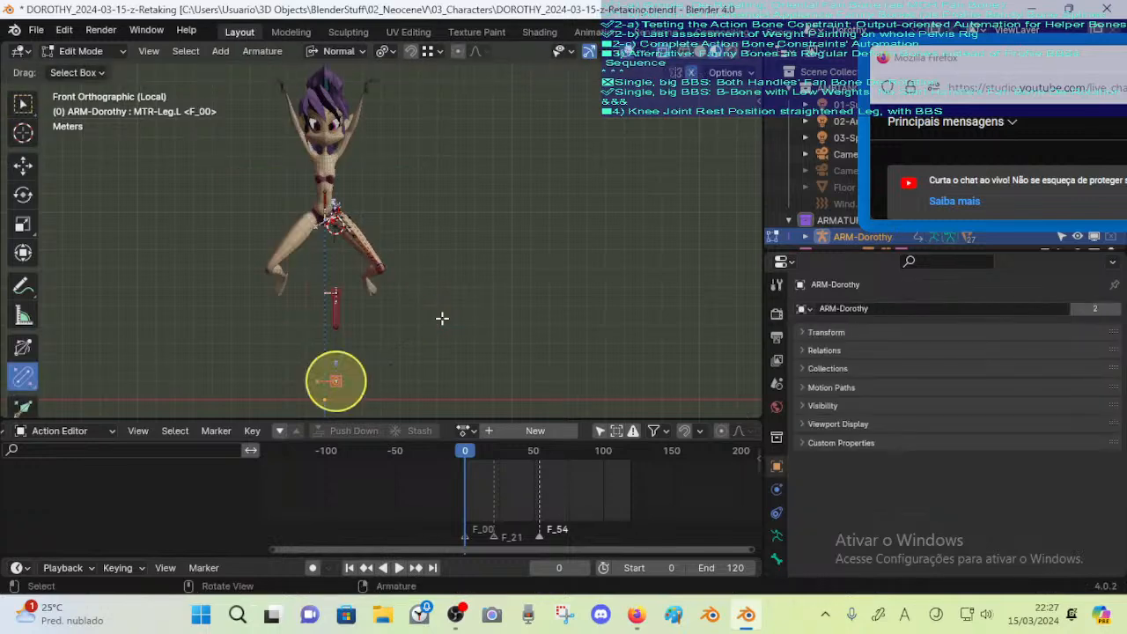
key(Tab)
key(g)
click(434, 321)
key(Tab)
key(Tab)
Test-rotate DEF-LEG-Thigh.L without an axis constraint and disable its Copy Rotation (MCH-Thigh Reference) and Stretch To constraints
click(369, 253)
scroll(394, 253, up, 4)
key(r)
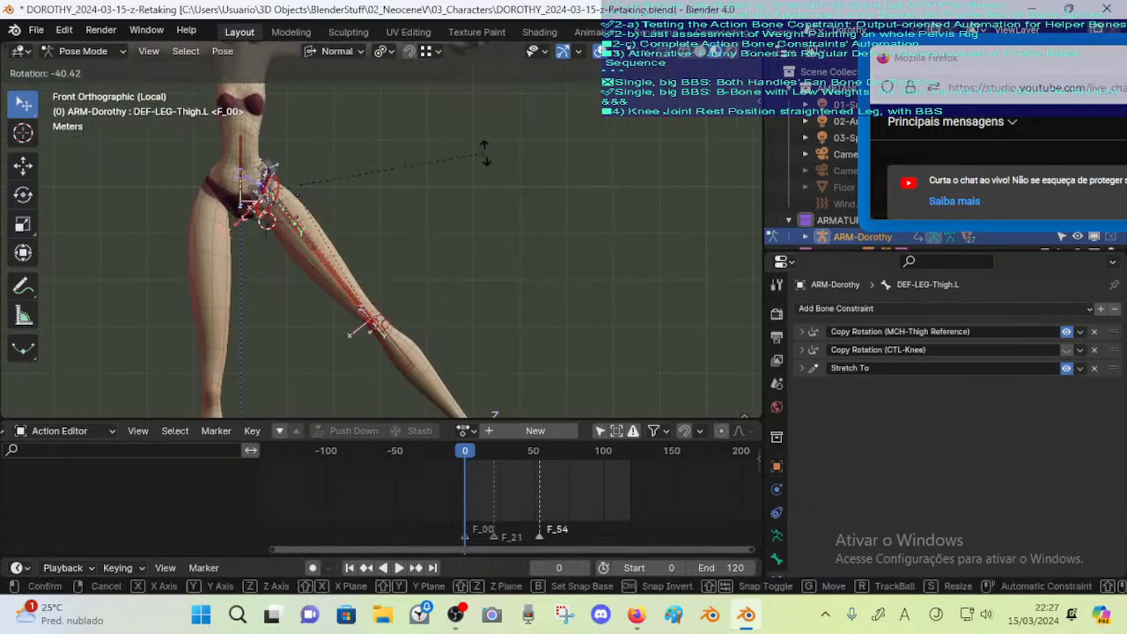
click(484, 155)
middle_drag(361, 284, 366, 283)
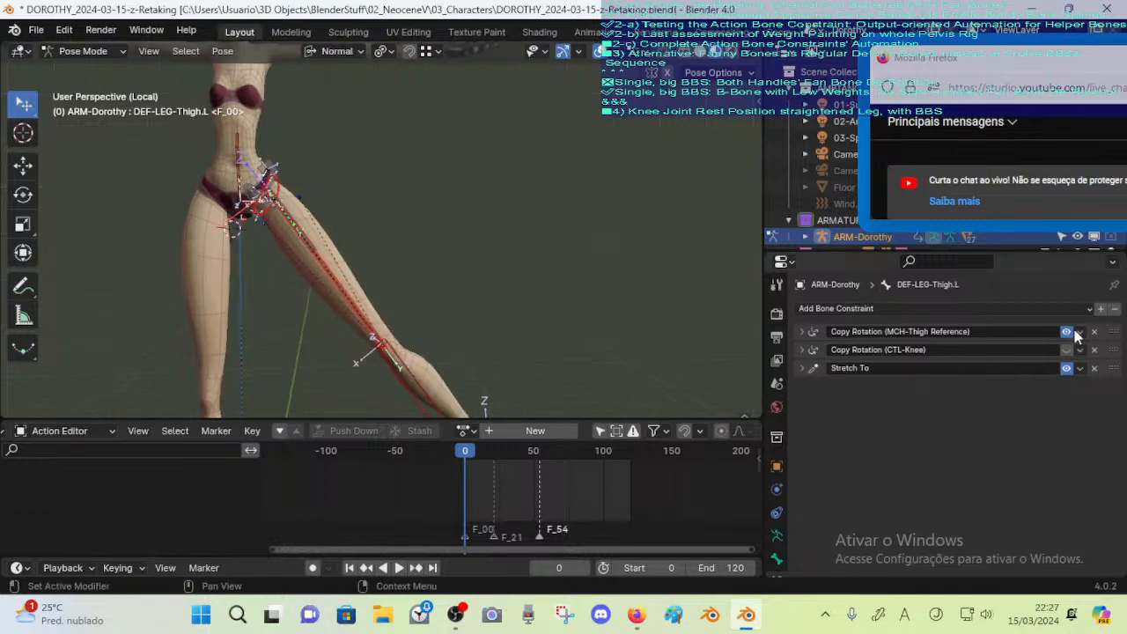
drag(1067, 332, 1066, 368)
With its constraints disabled, test-rotate the thigh bone freely and about its Z axis without keeping the rotations
key(r)
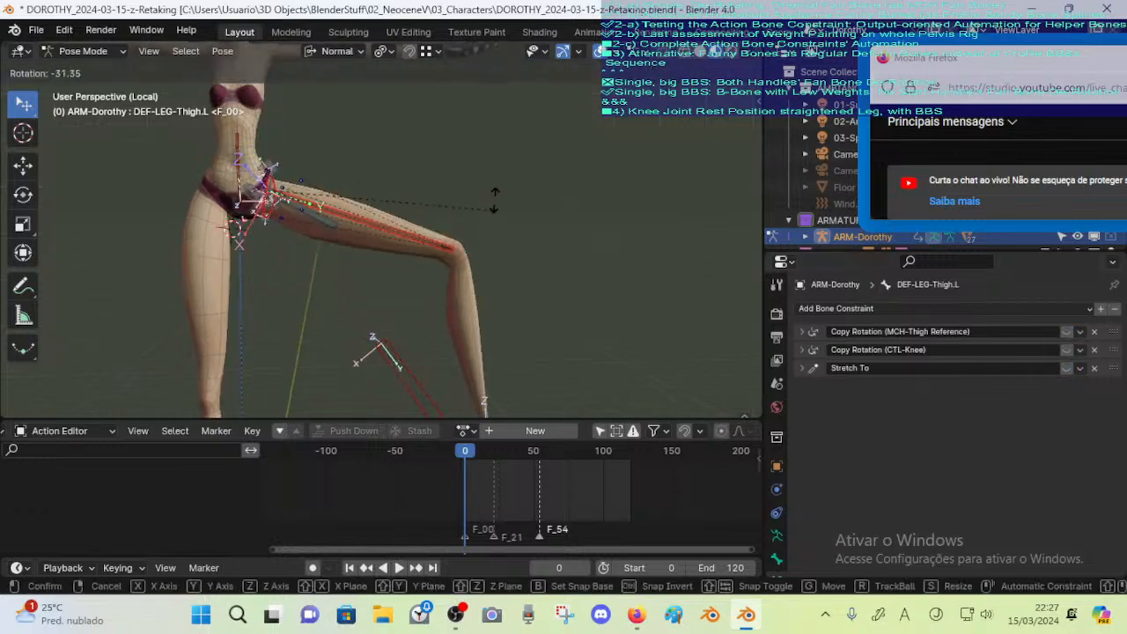
right_click(488, 211)
key(r)
key(z)
key(z)
right_click(465, 227)
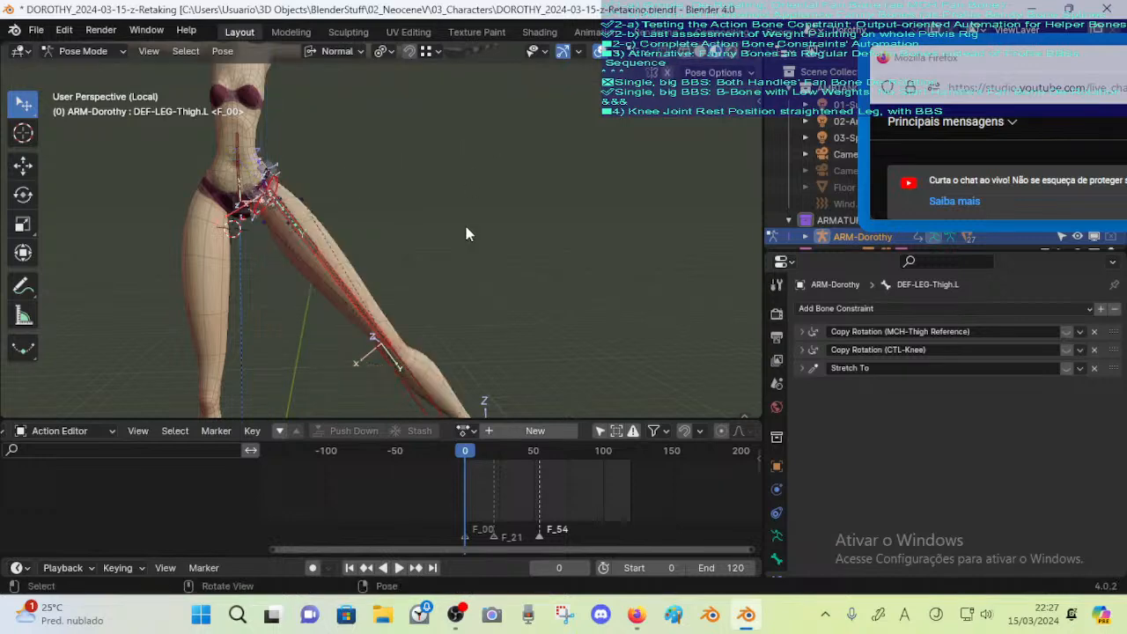
key(r)
key(z)
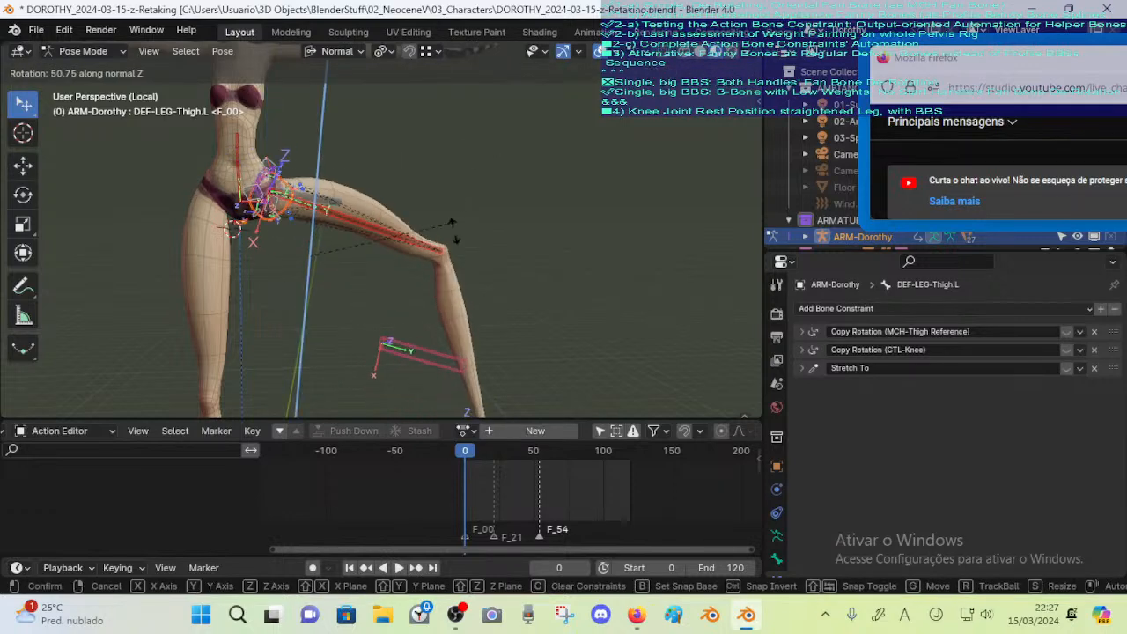
click(392, 313)
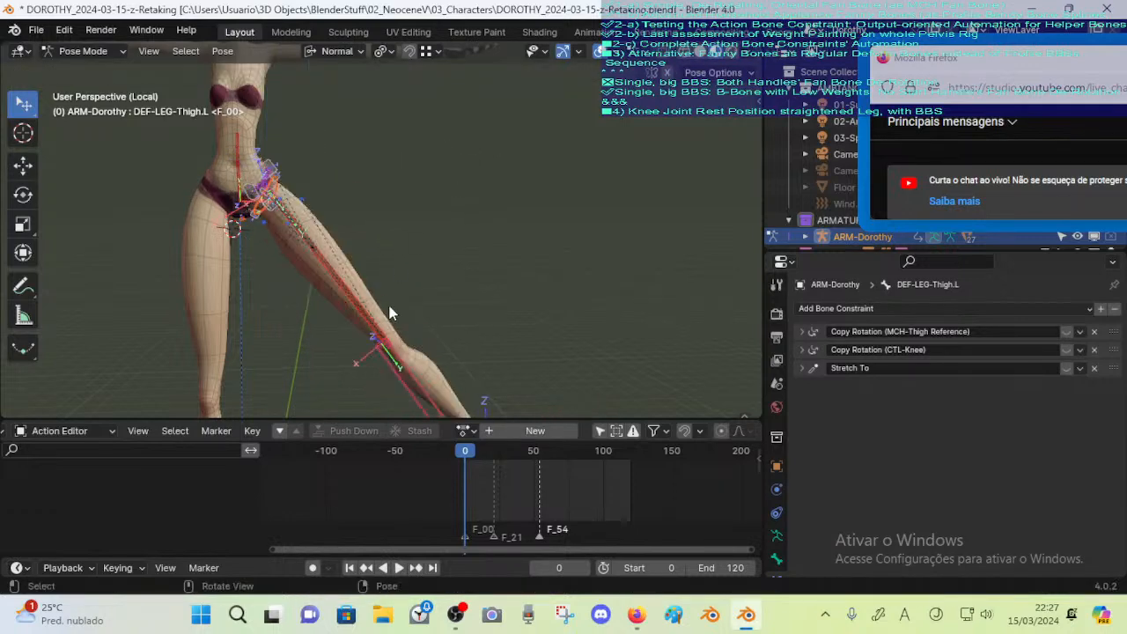
key(r)
right_click(452, 231)
Show the thigh bone's transform values and test-rotate it about normal Z and without a constraint, cancelling each rotation
key(n)
middle_drag(440, 238, 368, 299)
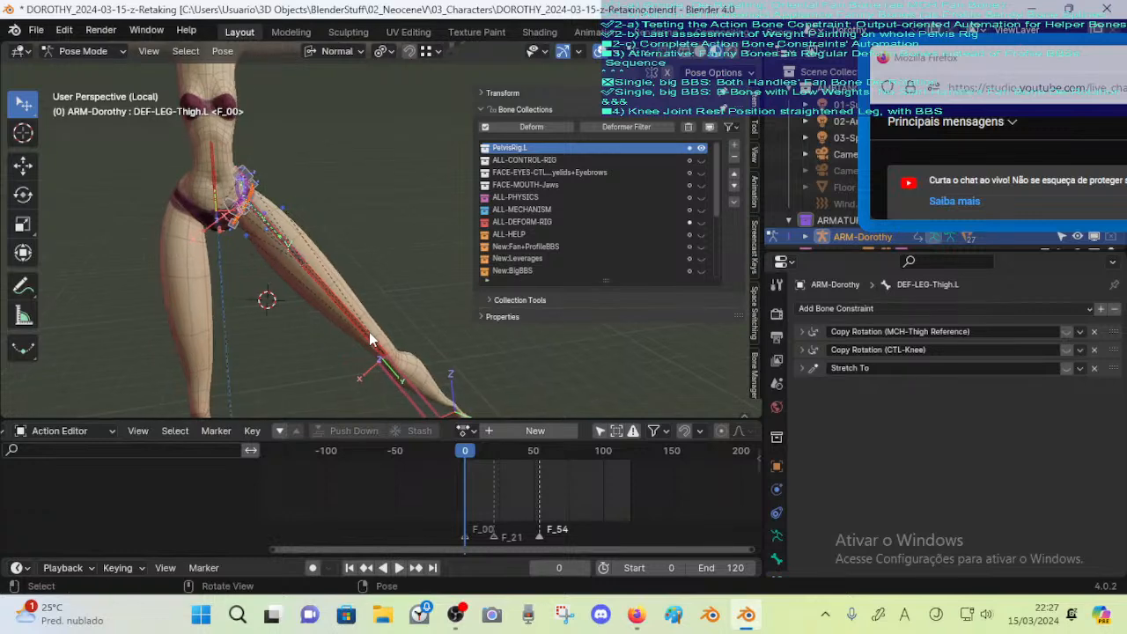
key(r)
right_click(453, 141)
click(486, 103)
key(r)
key(z)
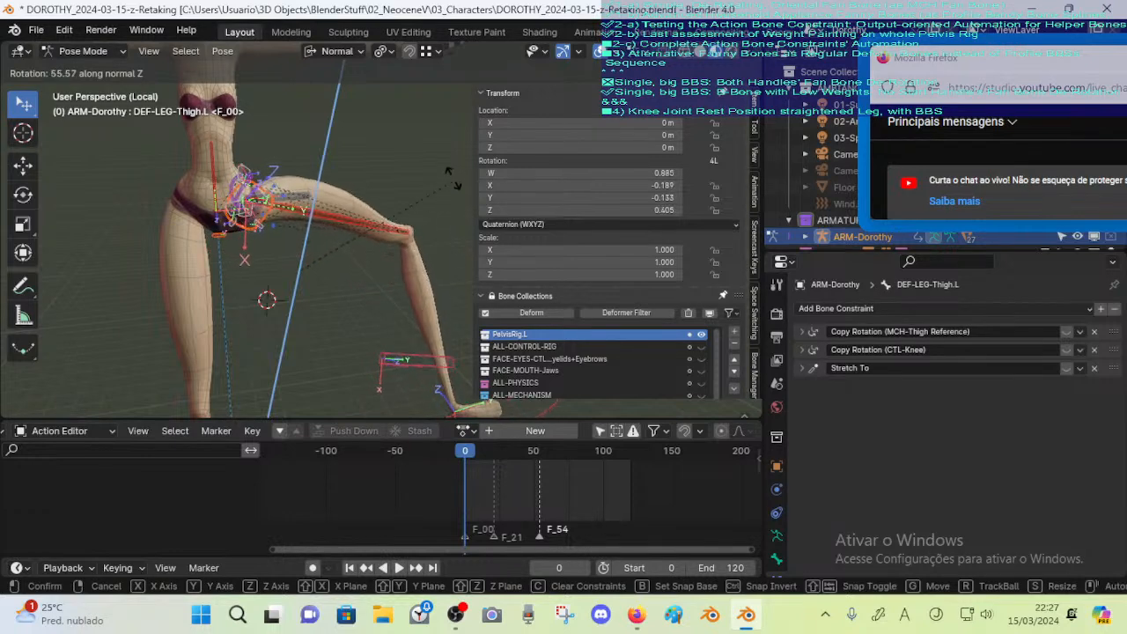
key(z)
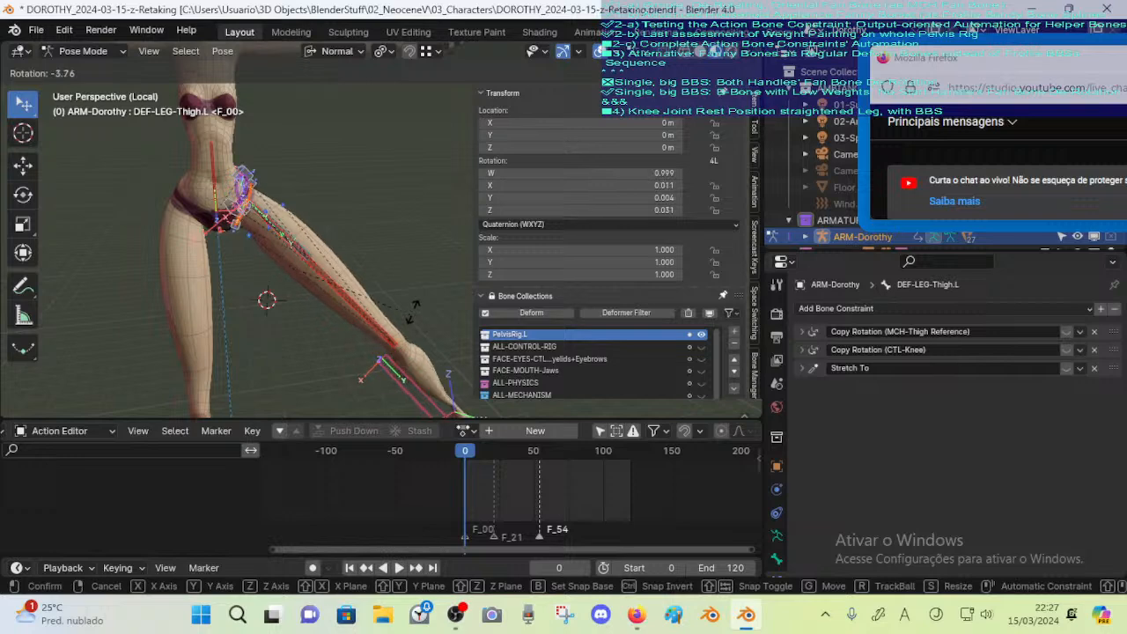
right_click(412, 310)
Repeat the thigh bone's normal Z and unconstrained test rotation to compare its quaternion values, and cancel it
key(r)
key(z)
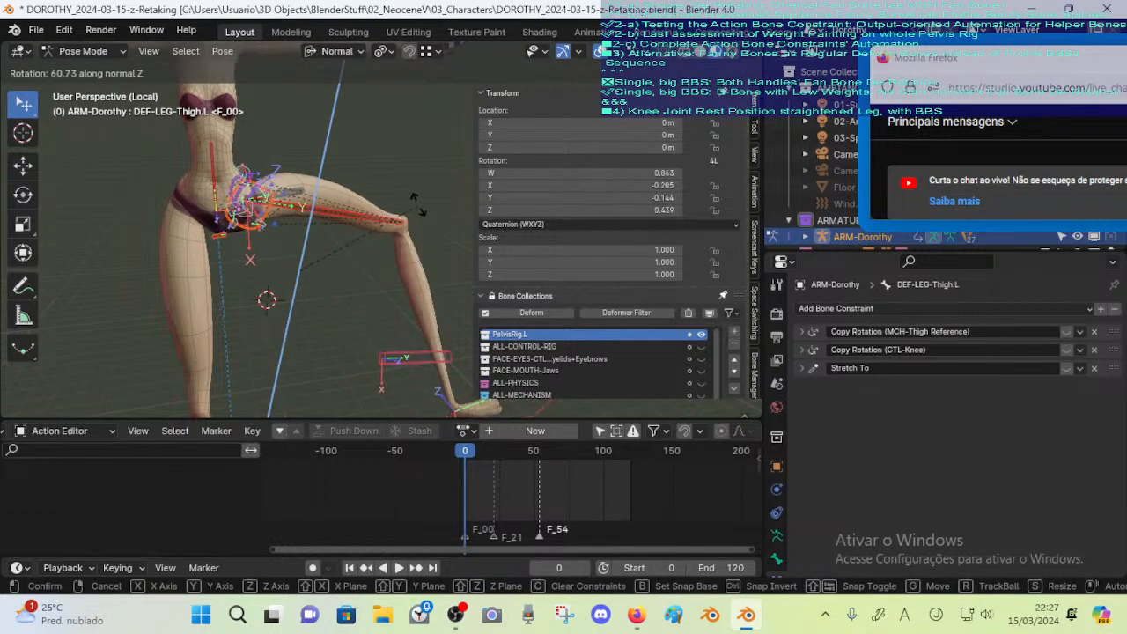
key(z)
key(z)
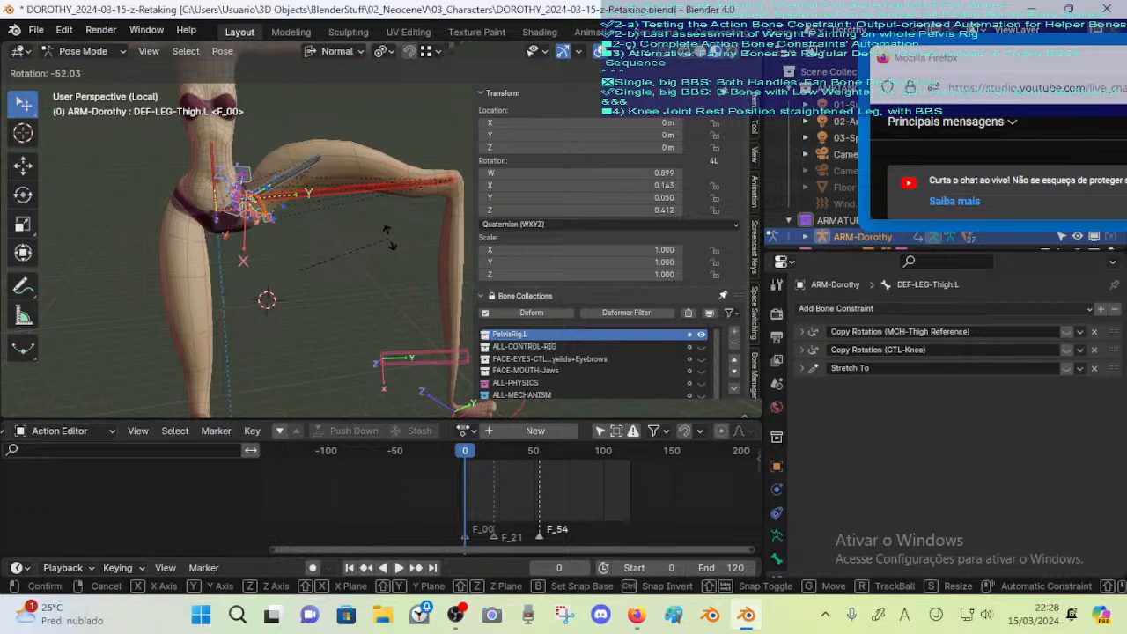
right_click(401, 246)
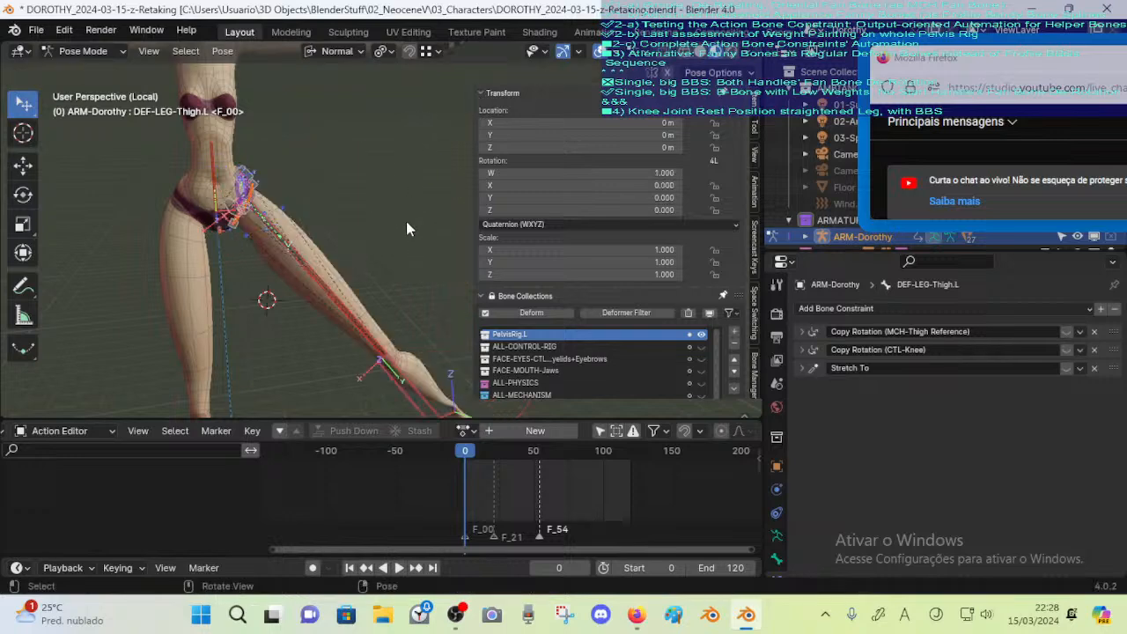
Reopen DOROTHY_2024-03-15-z-Retaking.blend, discarding the unsaved test changes
click(36, 32)
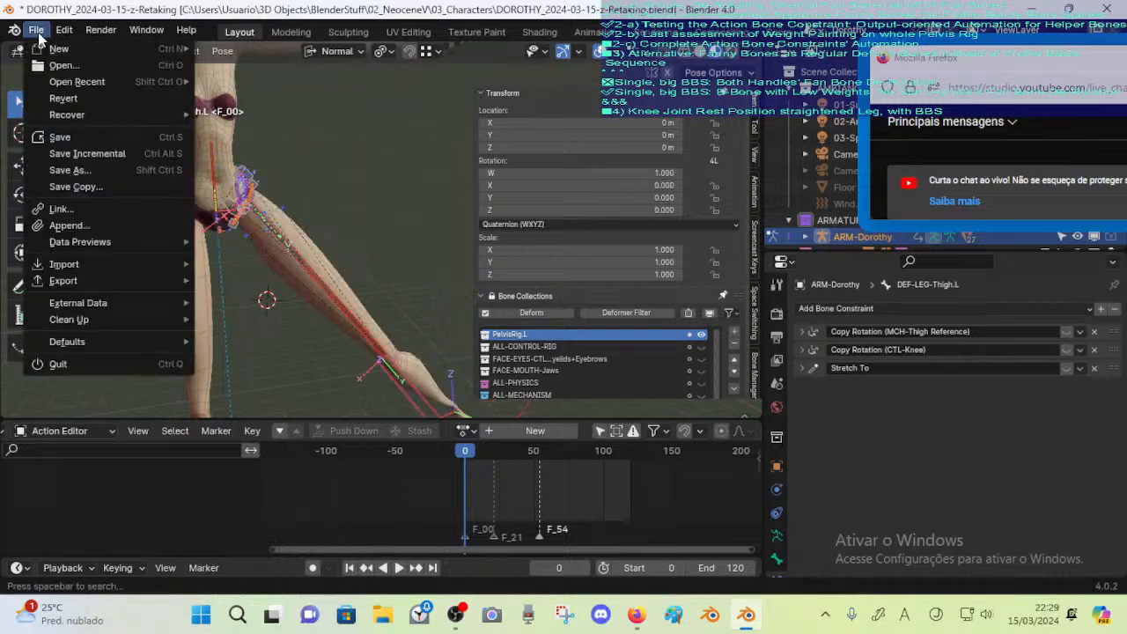
click(59, 66)
click(594, 335)
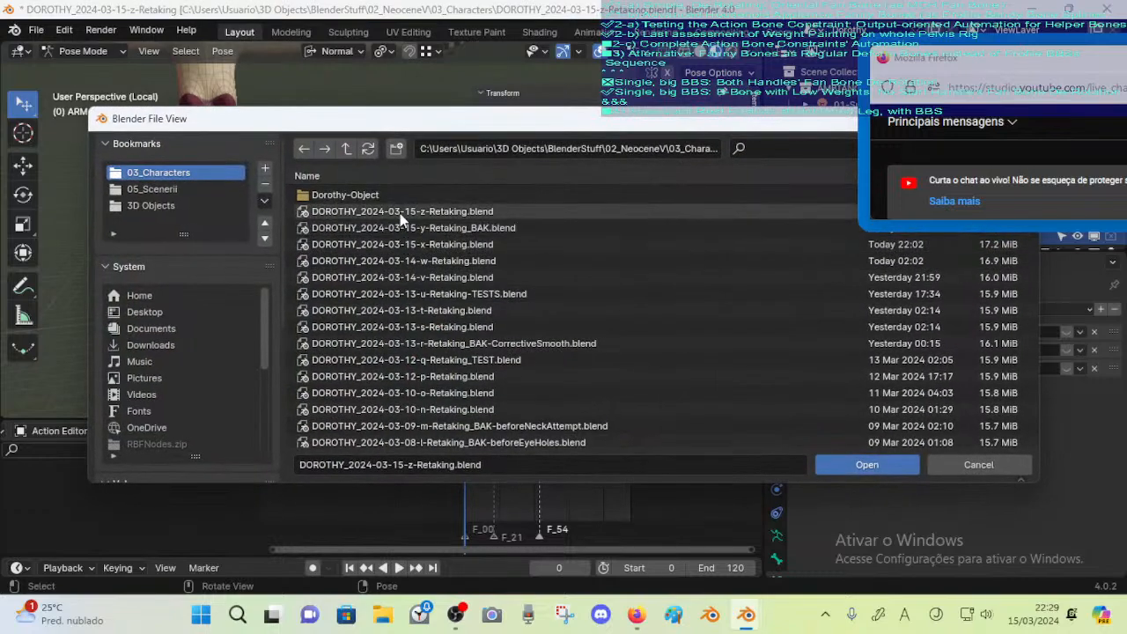
key(Escape)
key(n)
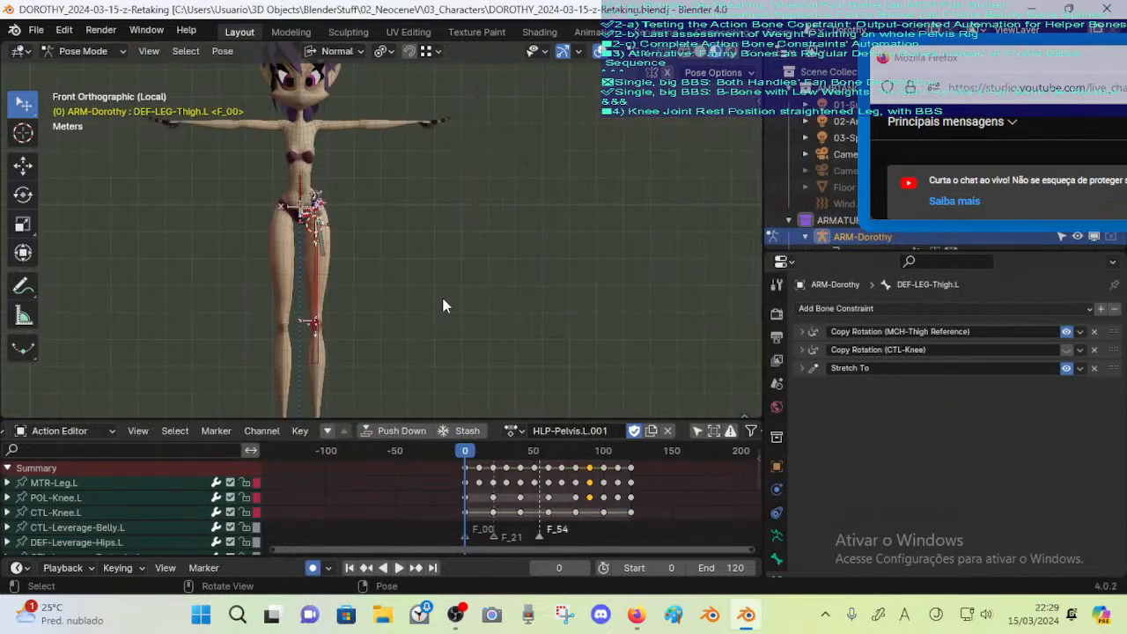
Go to frame 90 of the HLP-Pelvis.L.001 action and examine the raised left leg from several angles
drag(475, 454, 555, 464)
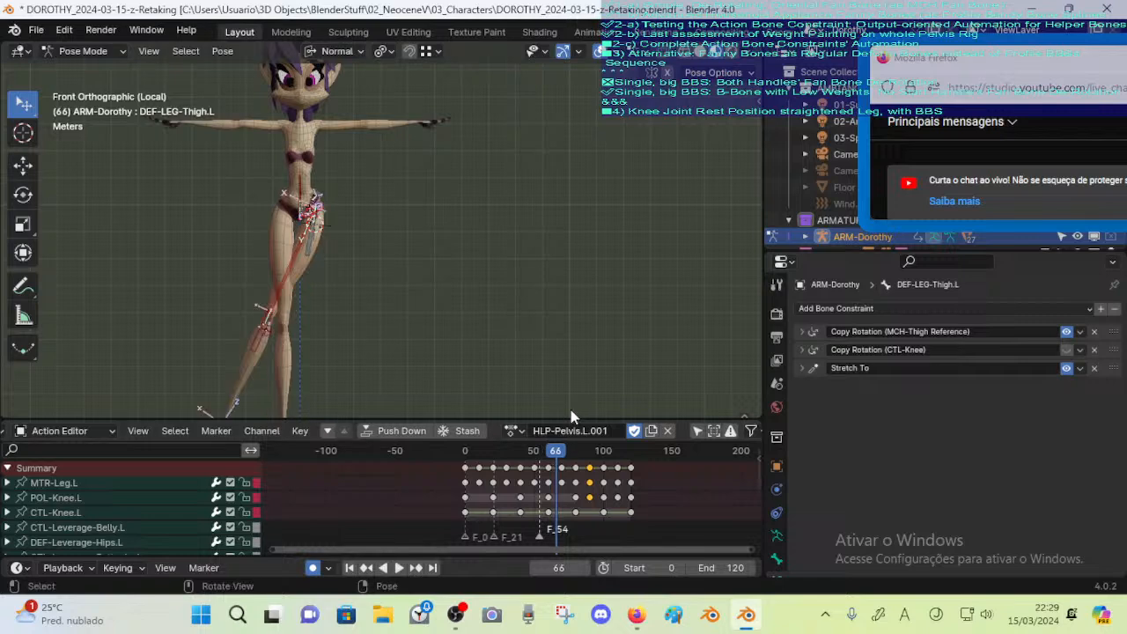
key(Up)
key(Up)
key(Up)
scroll(547, 345, up, 3)
scroll(424, 264, up, 4)
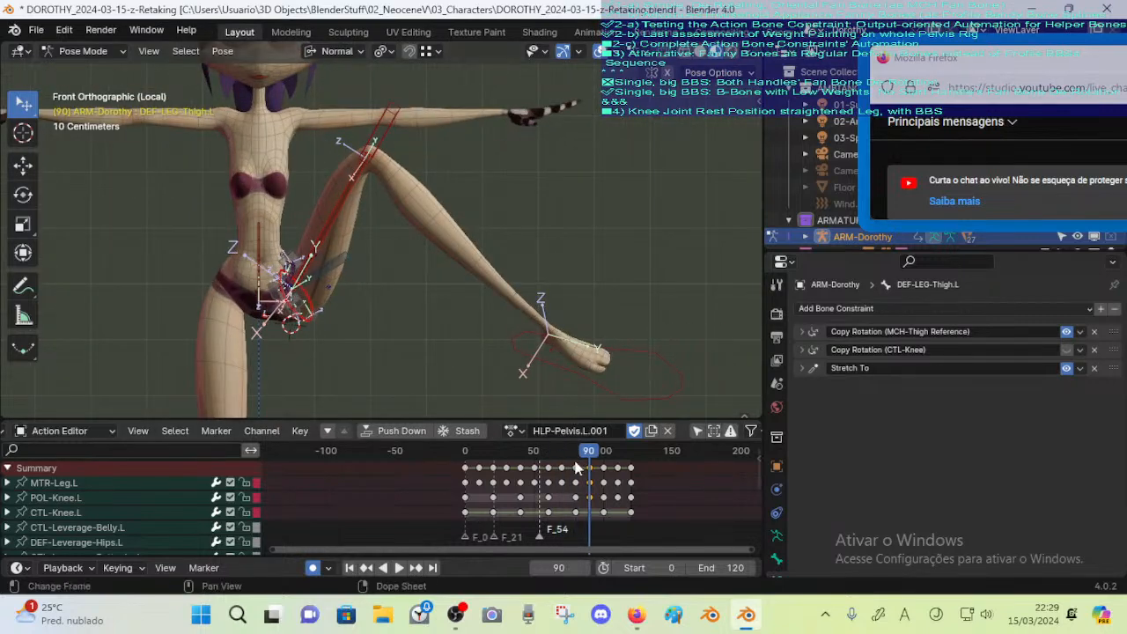
middle_drag(414, 284, 452, 327)
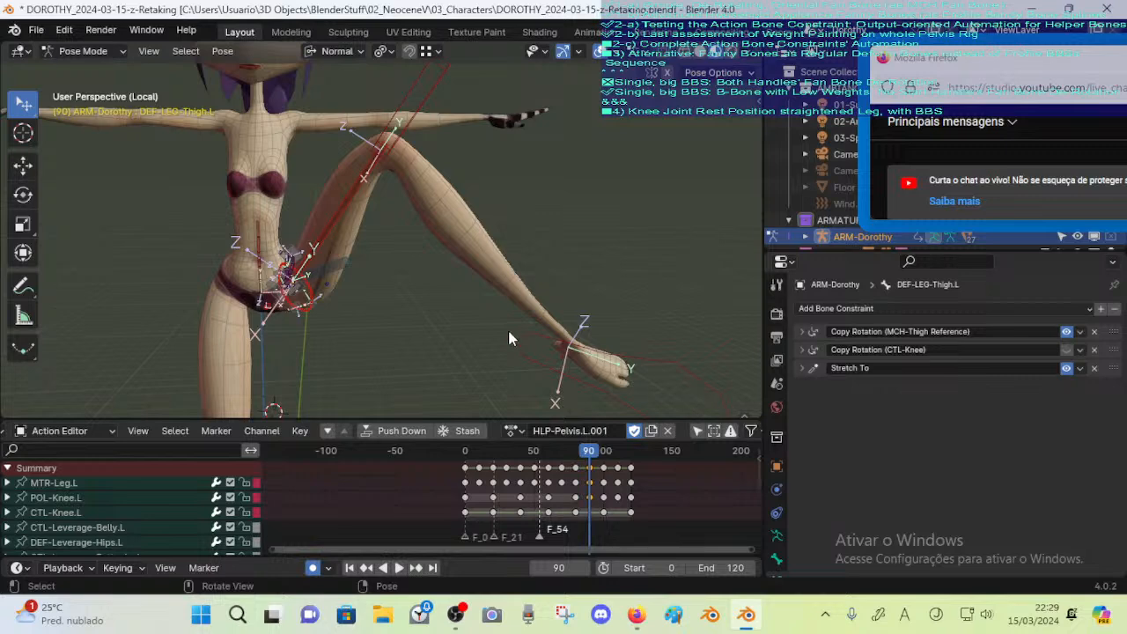
middle_drag(507, 327, 544, 325)
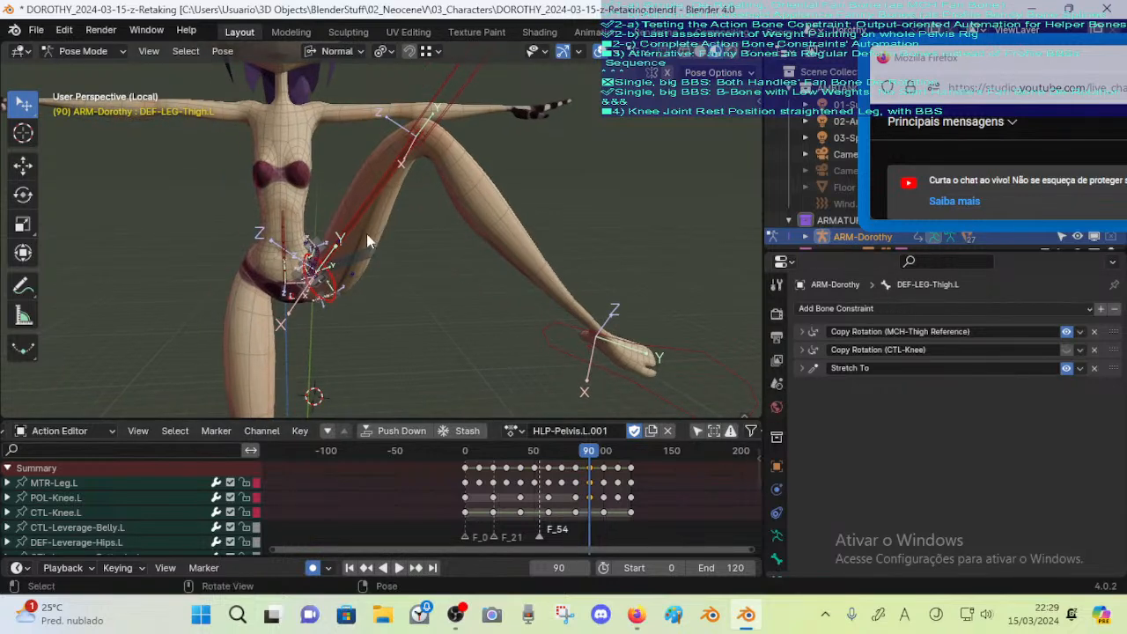
Select DEF-Leverage-Hips.L together with all bones that share its color
click(329, 237)
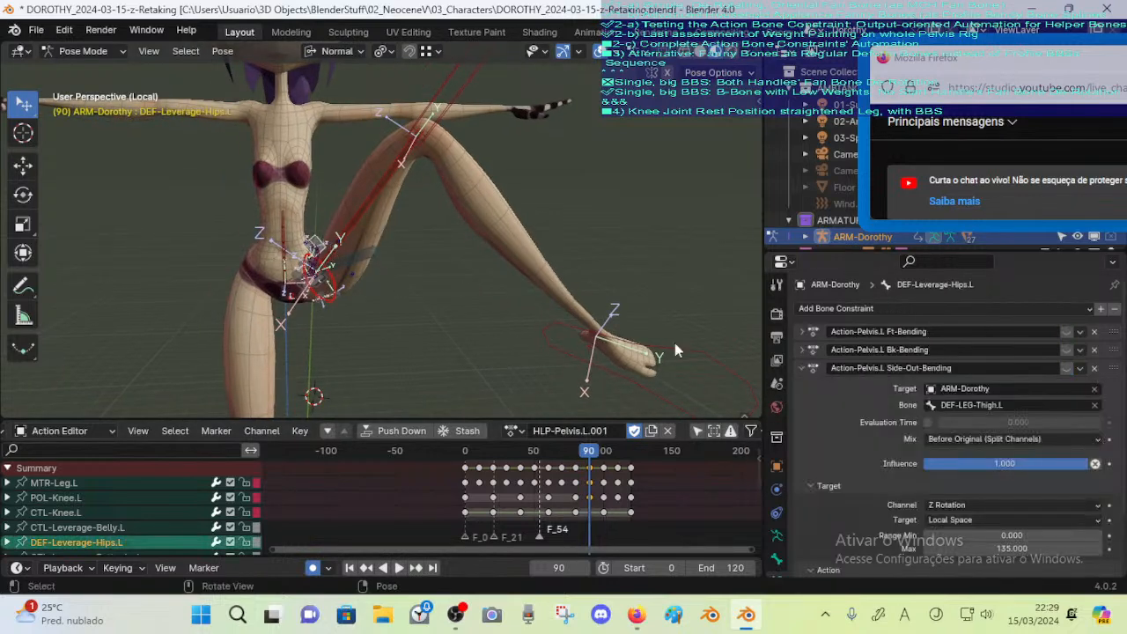
middle_drag(359, 289, 410, 305)
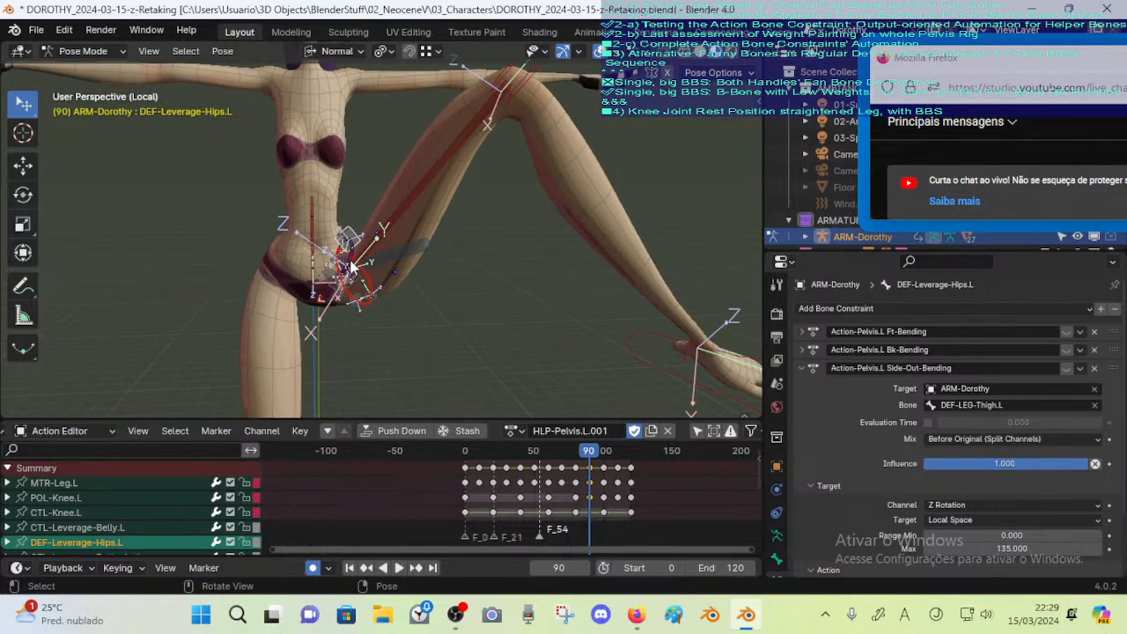
key(shift+g)
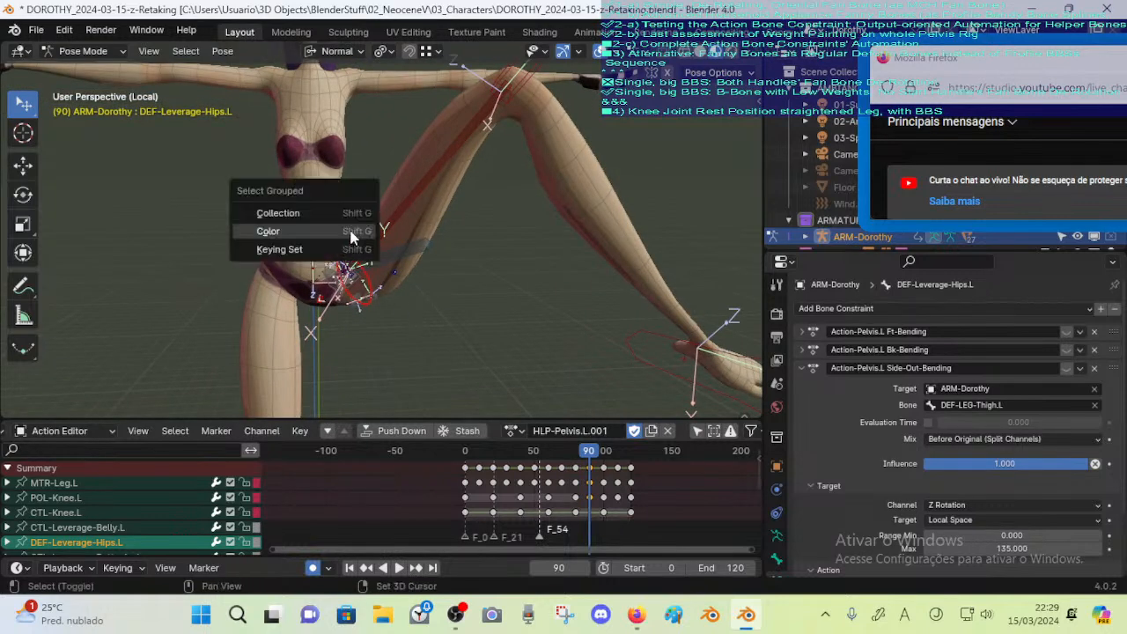
click(336, 231)
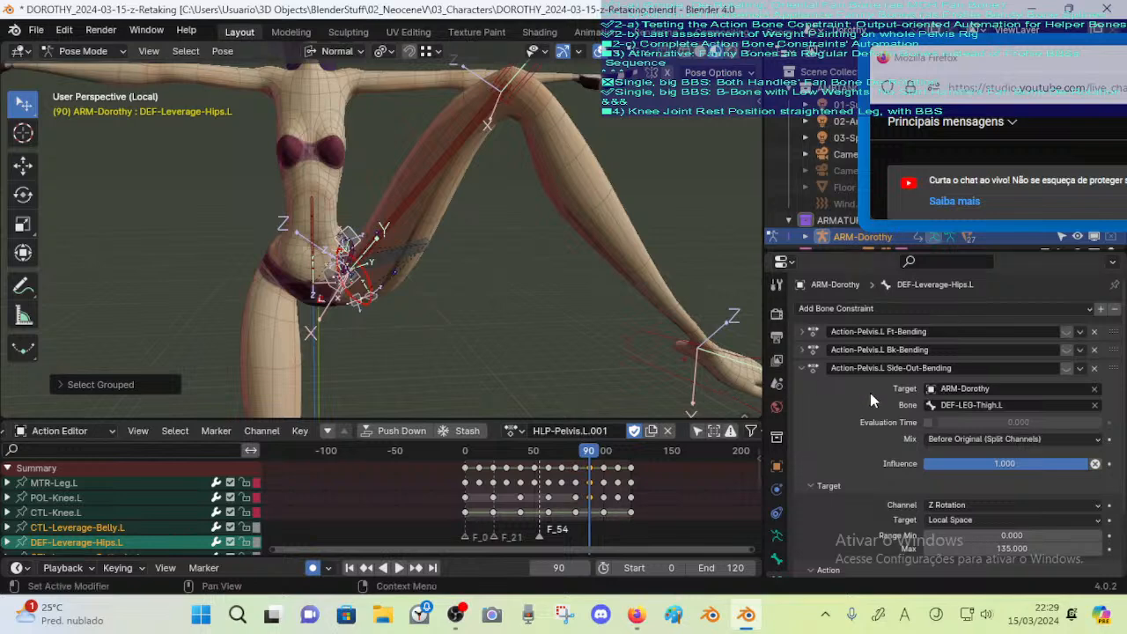
Set the target range maximum of the selected bones' Side-Out-Bending constraint to 115 and save the file
scroll(869, 392, down, 2)
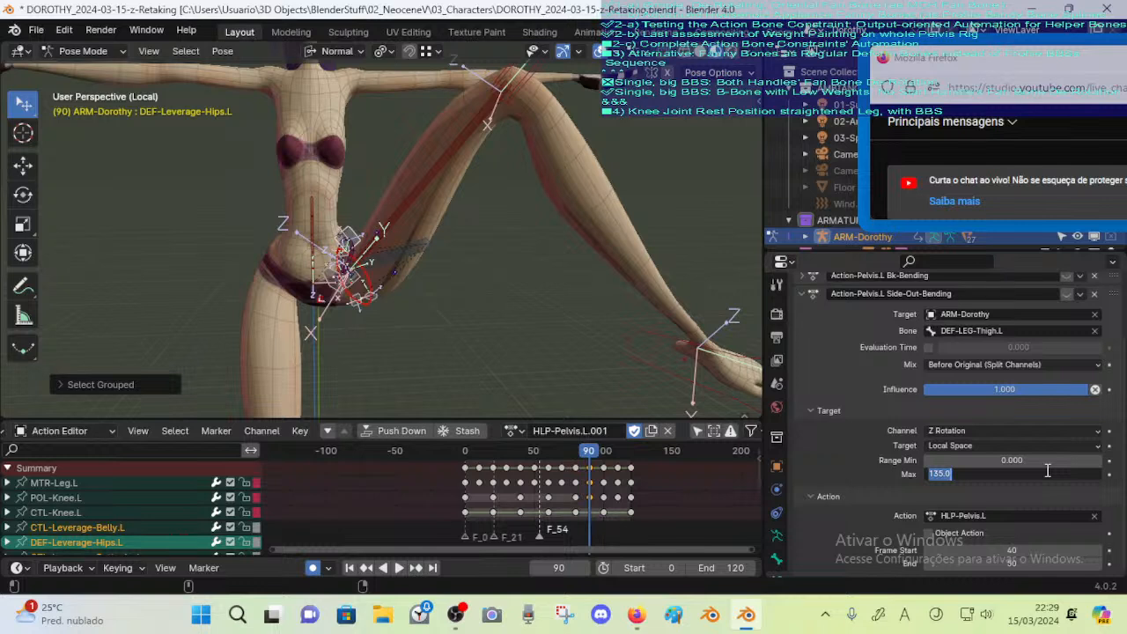
text(1)
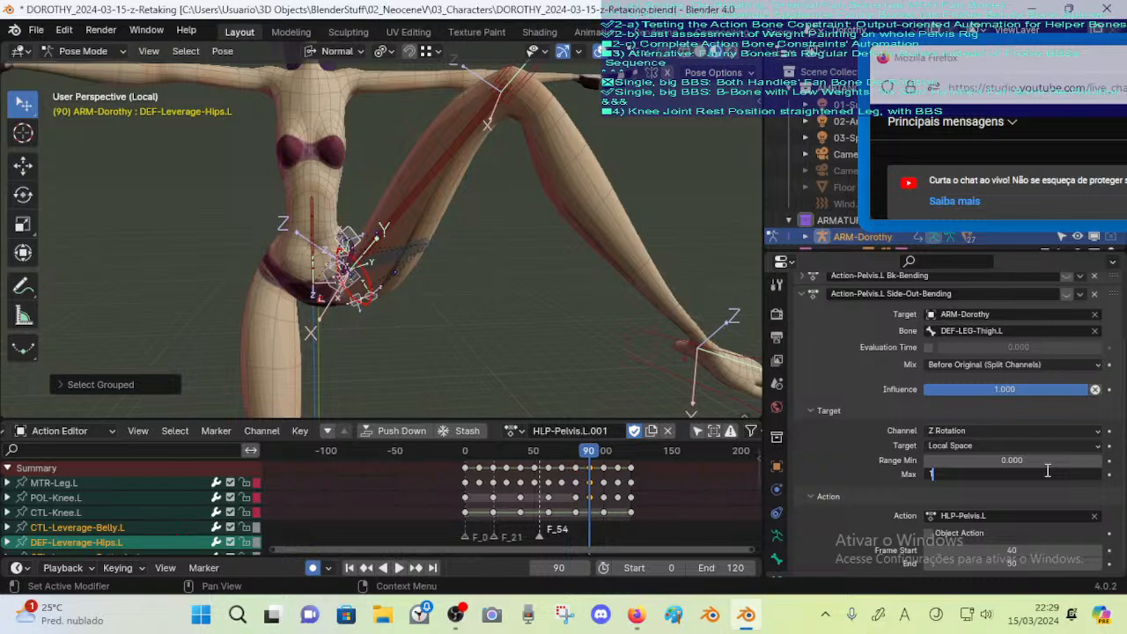
text(15)
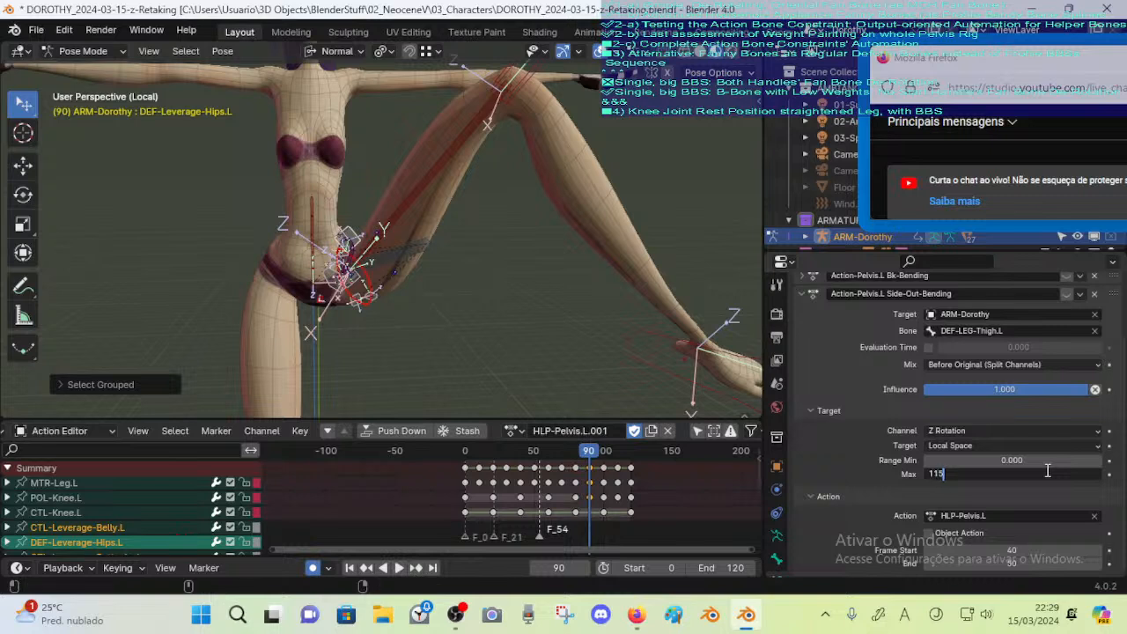
key(Return)
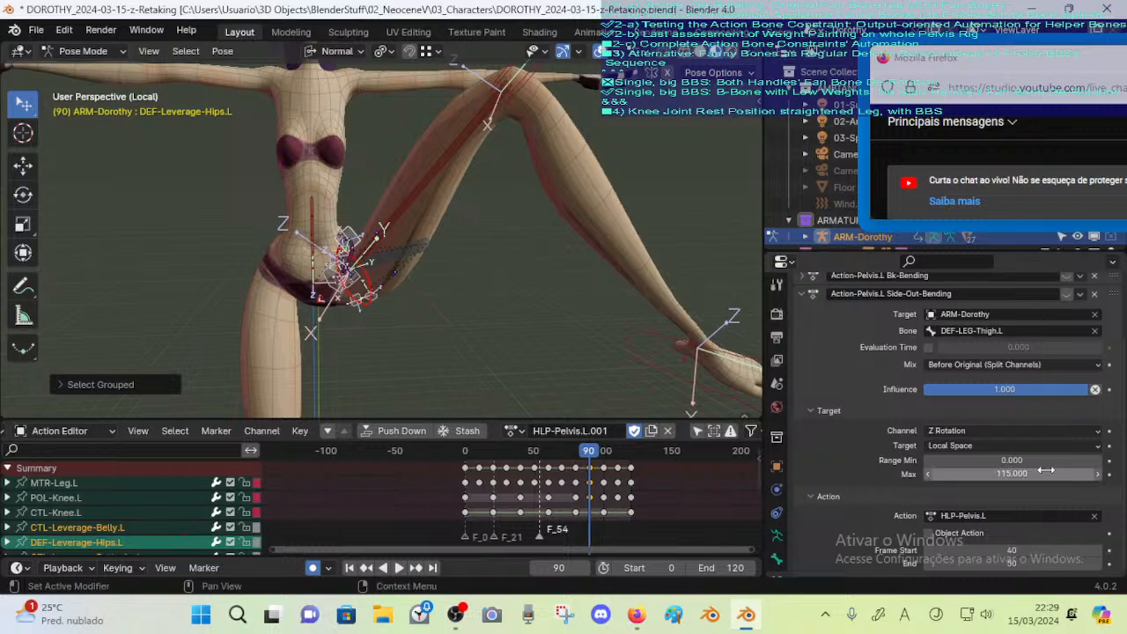
scroll(564, 288, down, 4)
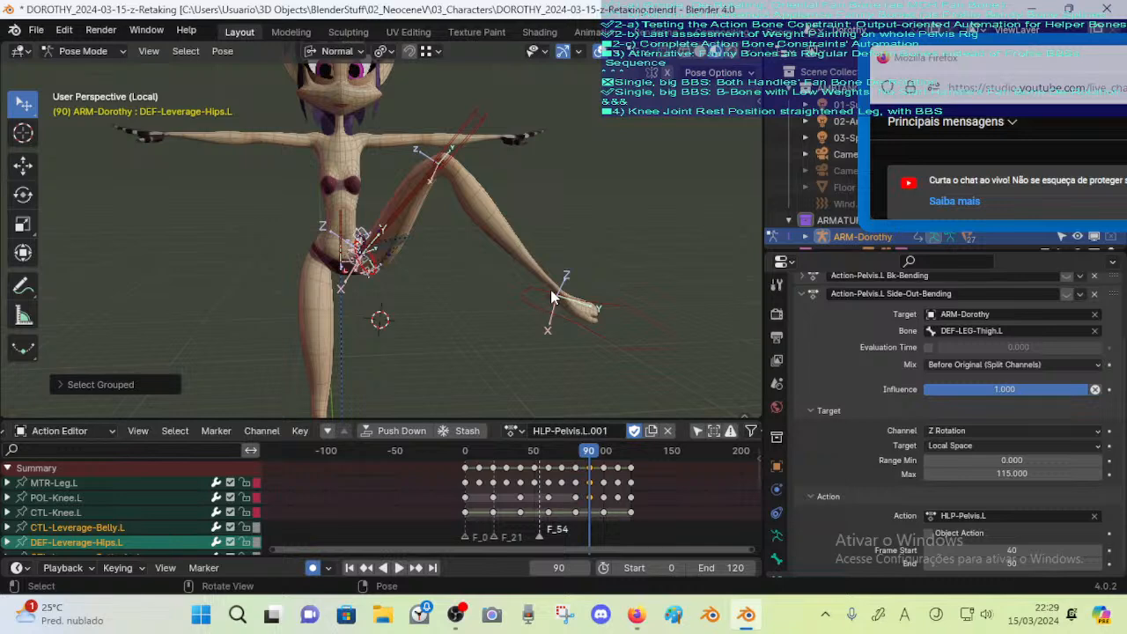
scroll(550, 292, up, 4)
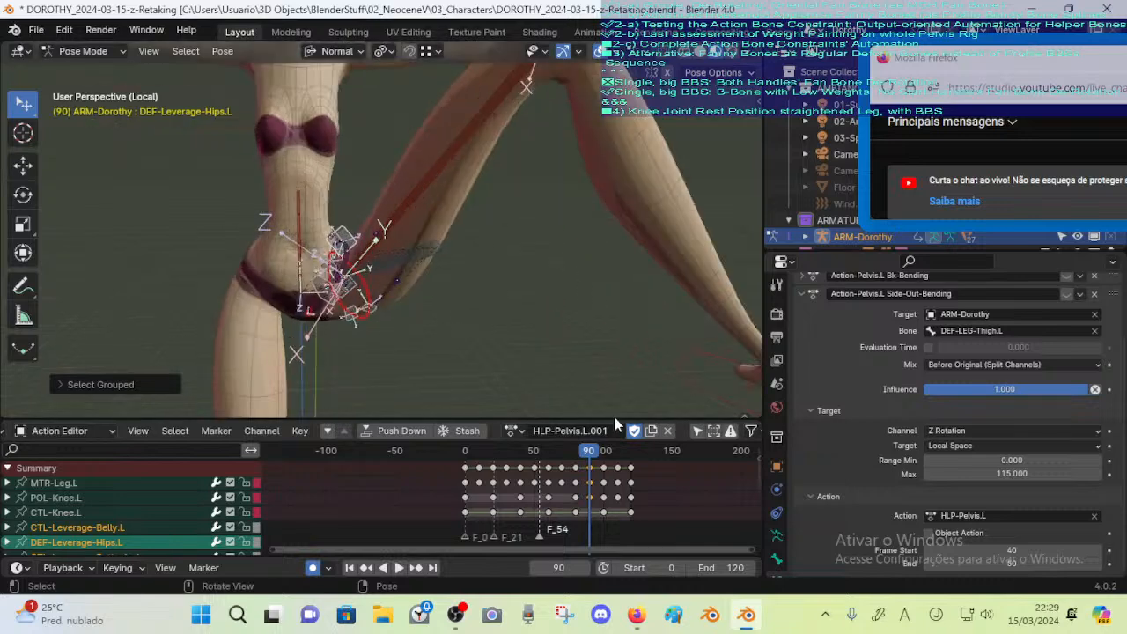
middle_drag(438, 318, 461, 318)
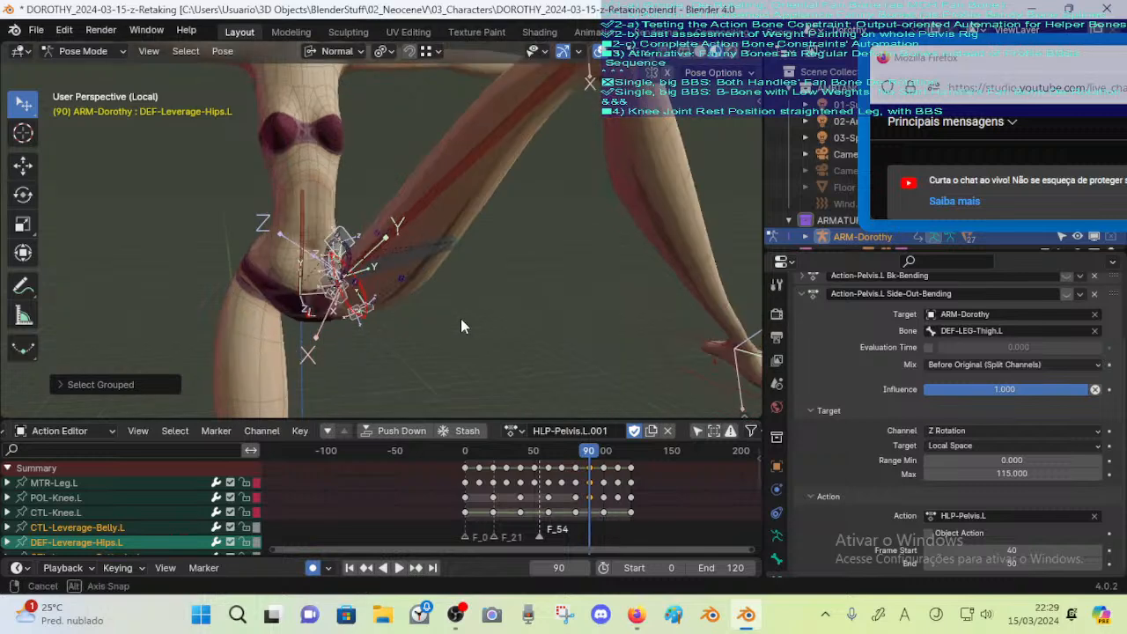
key(ctrl+s)
scroll(898, 404, up, 2)
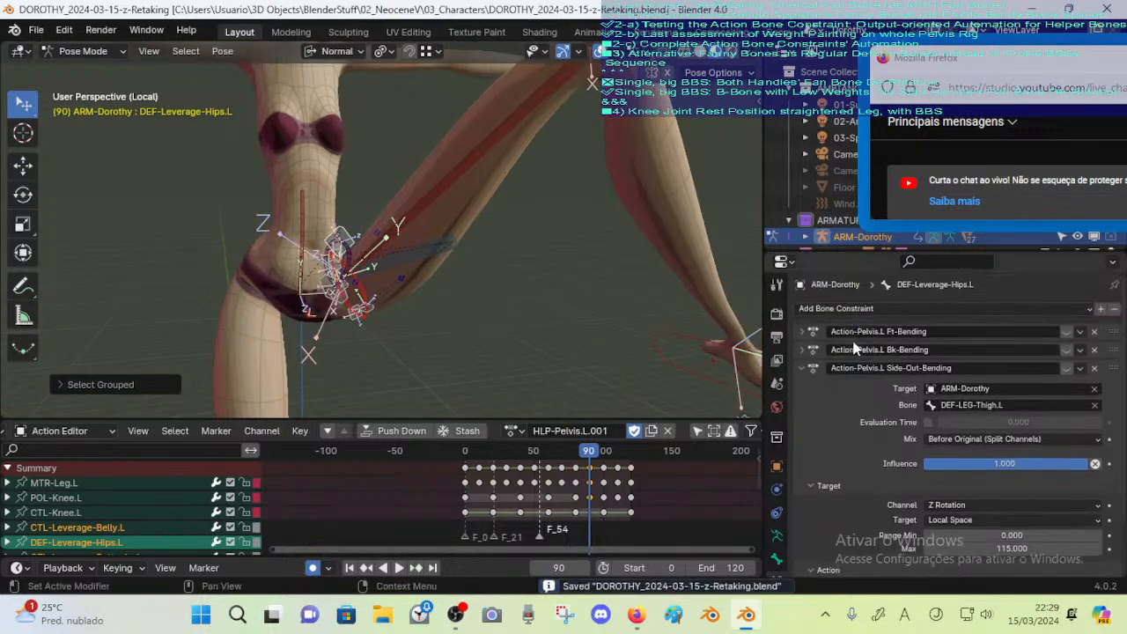
Step through the action's keyframes between frames 50 and 90 and compare the left pelvis deformation in each leg pose
scroll(898, 404, down, 1)
scroll(859, 389, up, 1)
click(574, 491)
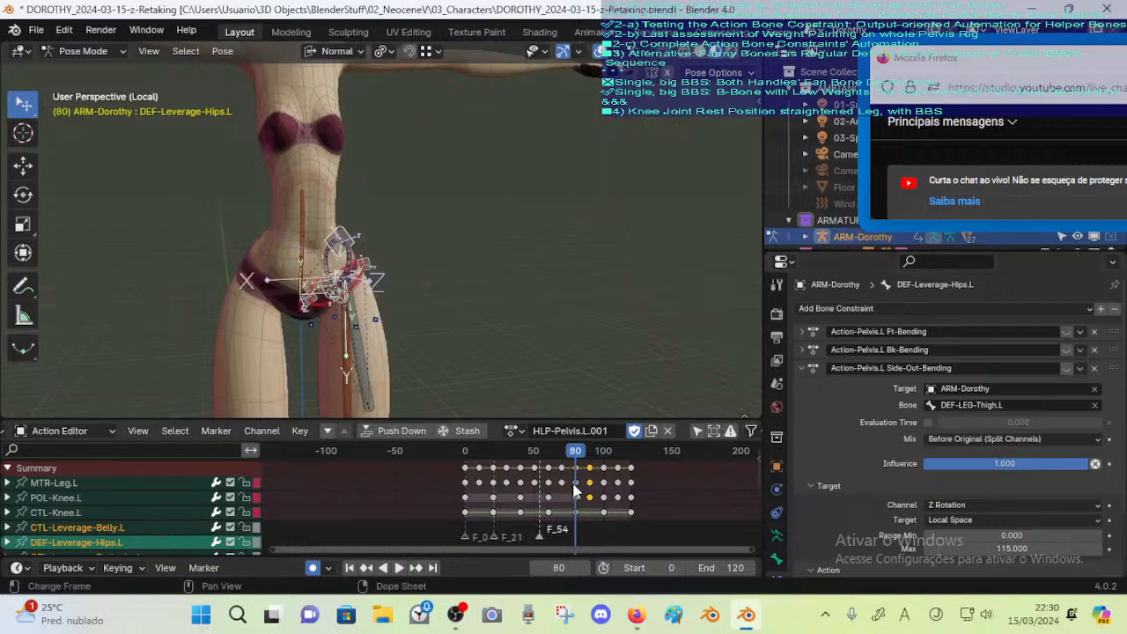
key(Down)
key(Down)
key(Down)
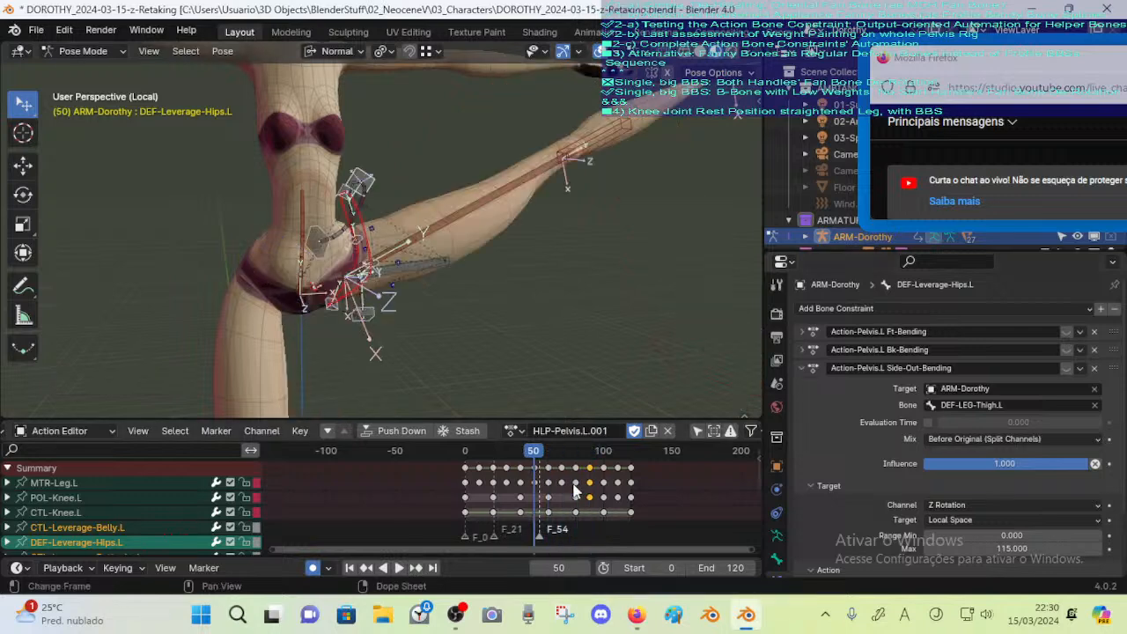
middle_drag(465, 296, 397, 95)
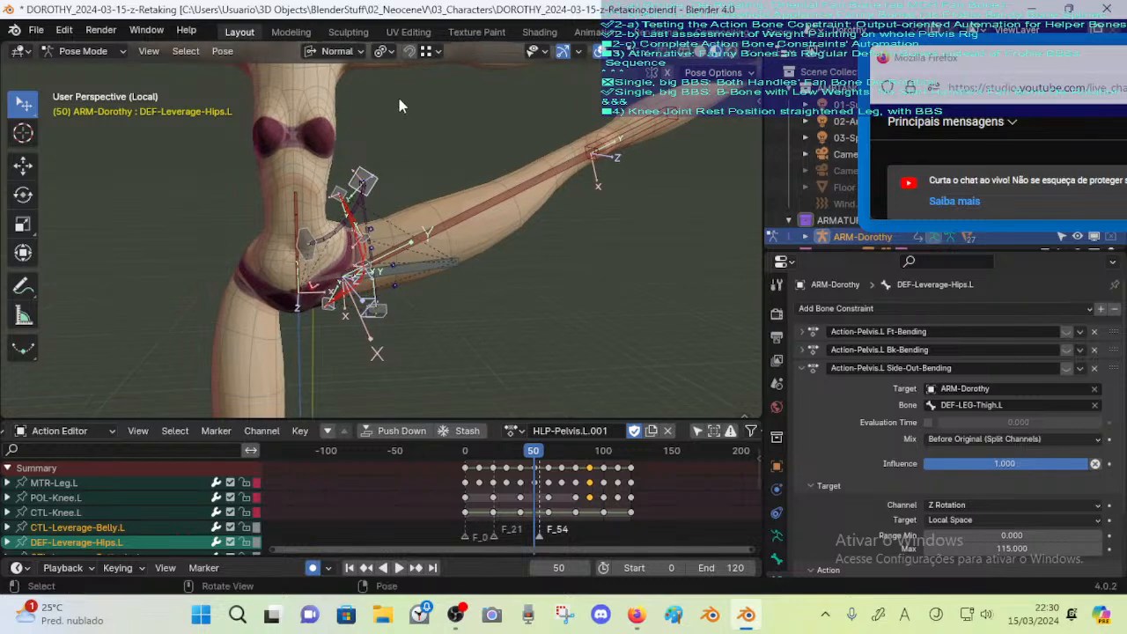
key(Up)
key(Down)
key(Up)
key(Down)
key(Up)
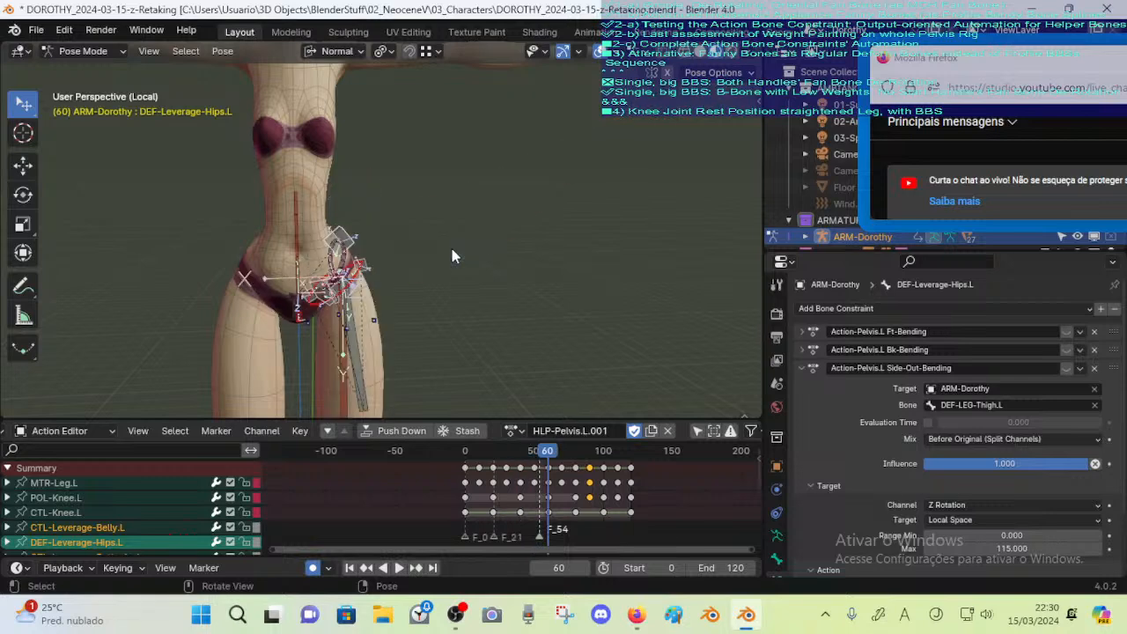
key(Down)
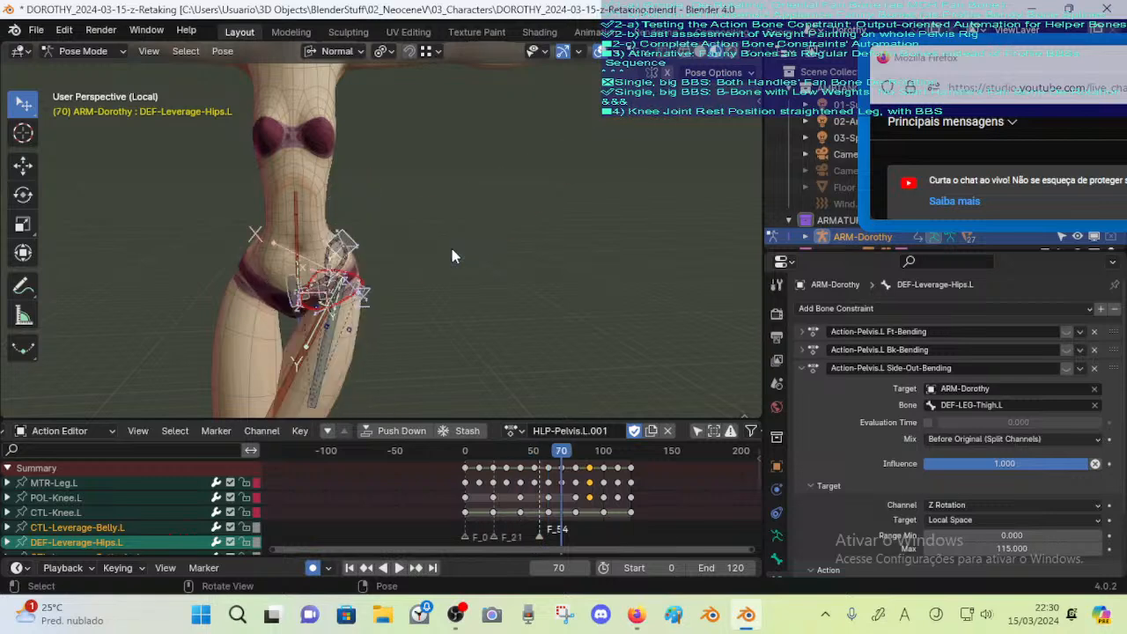
key(Up)
middle_drag(606, 318, 560, 316)
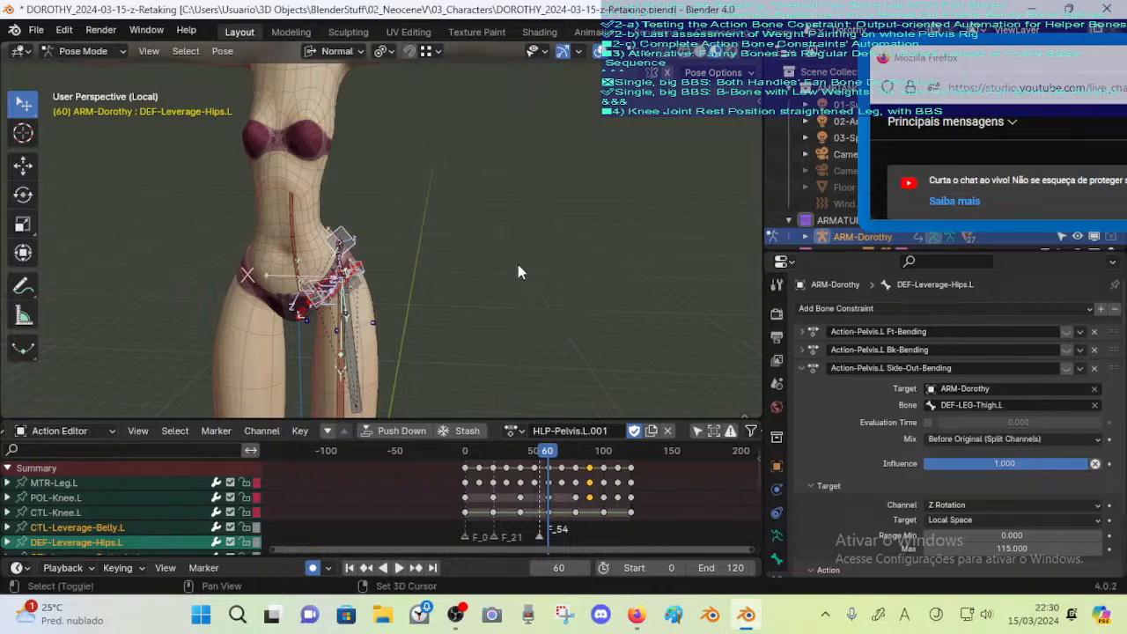
shift+middle_drag(518, 264, 510, 190)
key(Up)
key(Up)
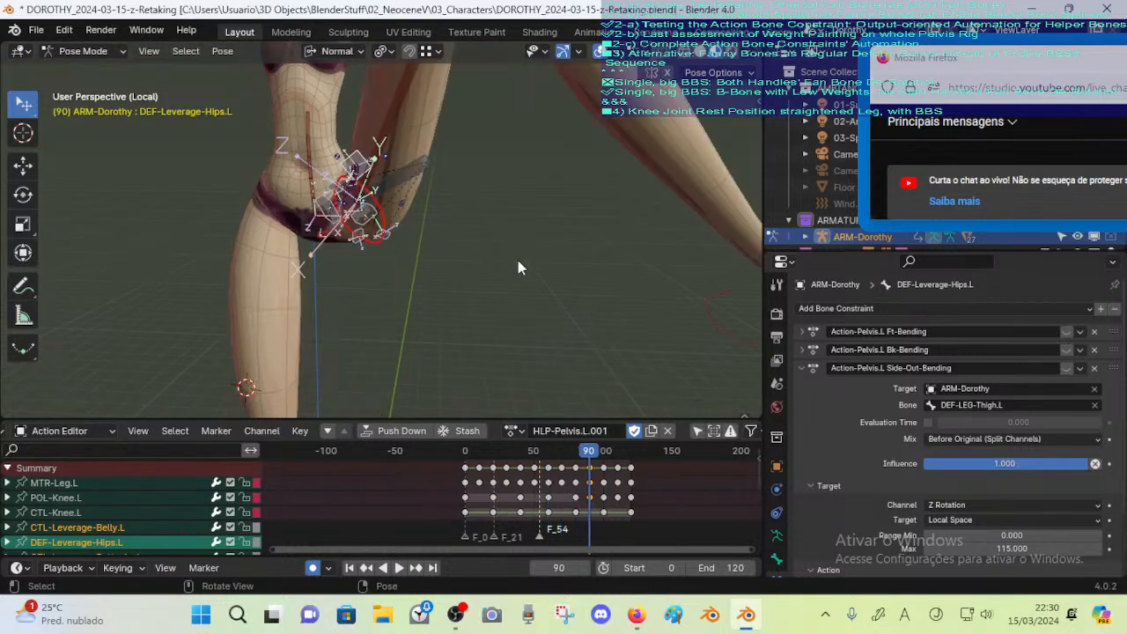
key(Up)
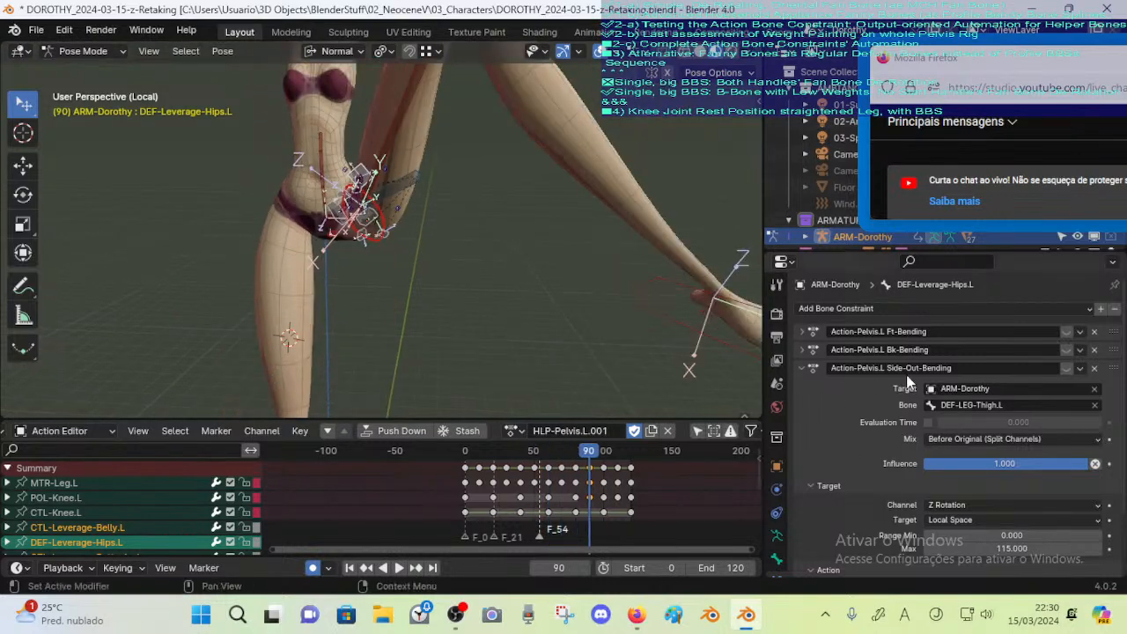
Return to frame 70 of the action and select the CTL-Leverage-Belly.L bone
click(802, 368)
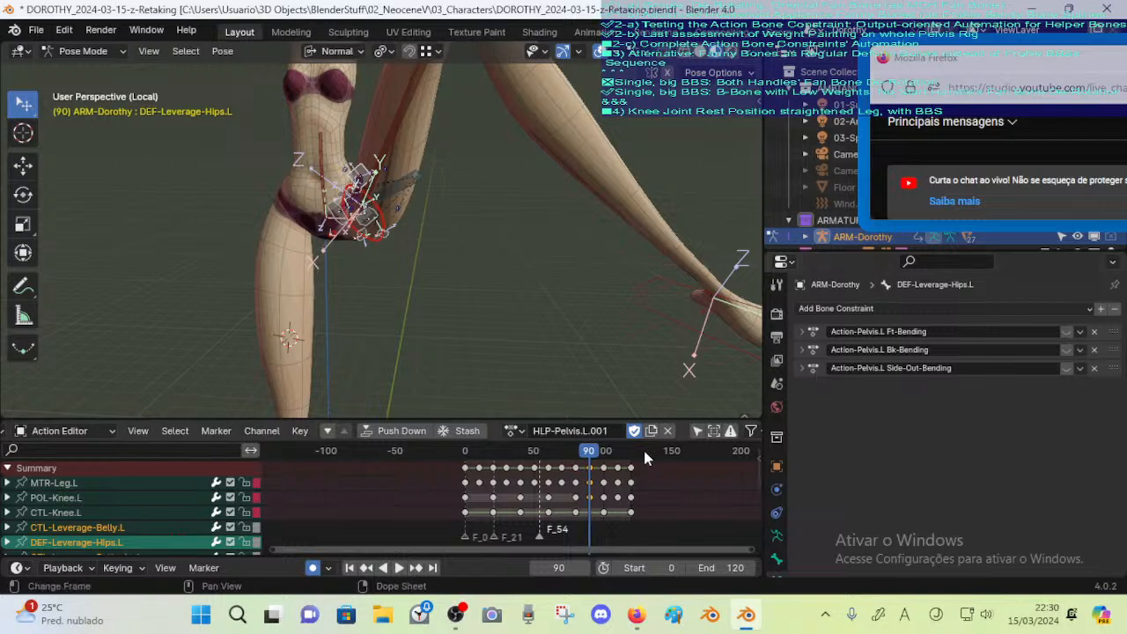
key(Down)
key(Down)
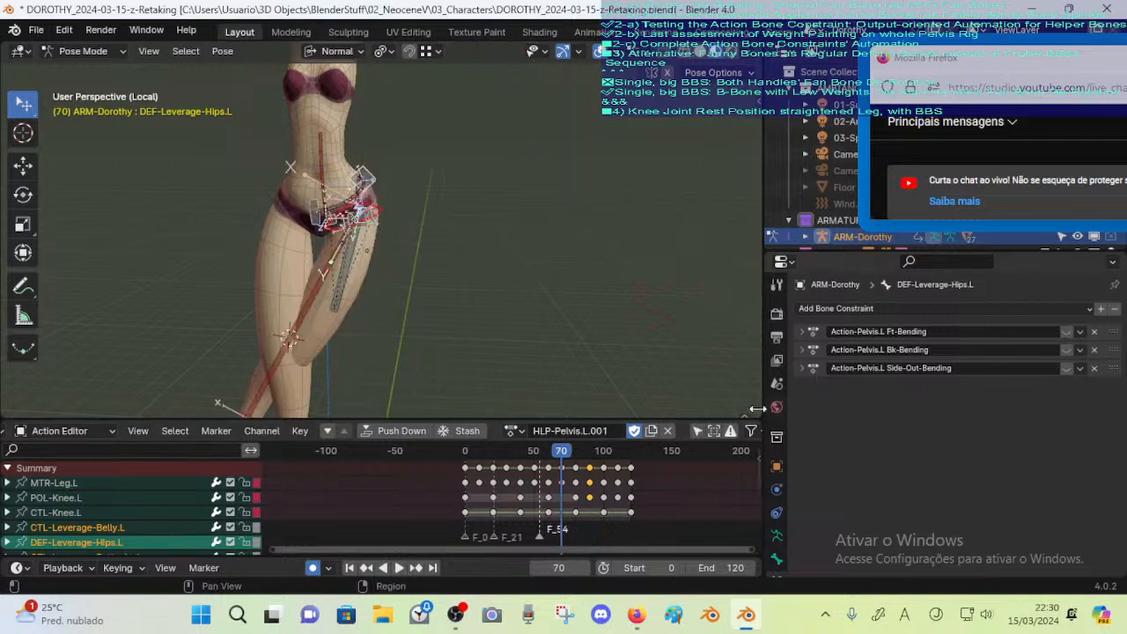
key(Down)
key(Up)
scroll(348, 245, up, 1)
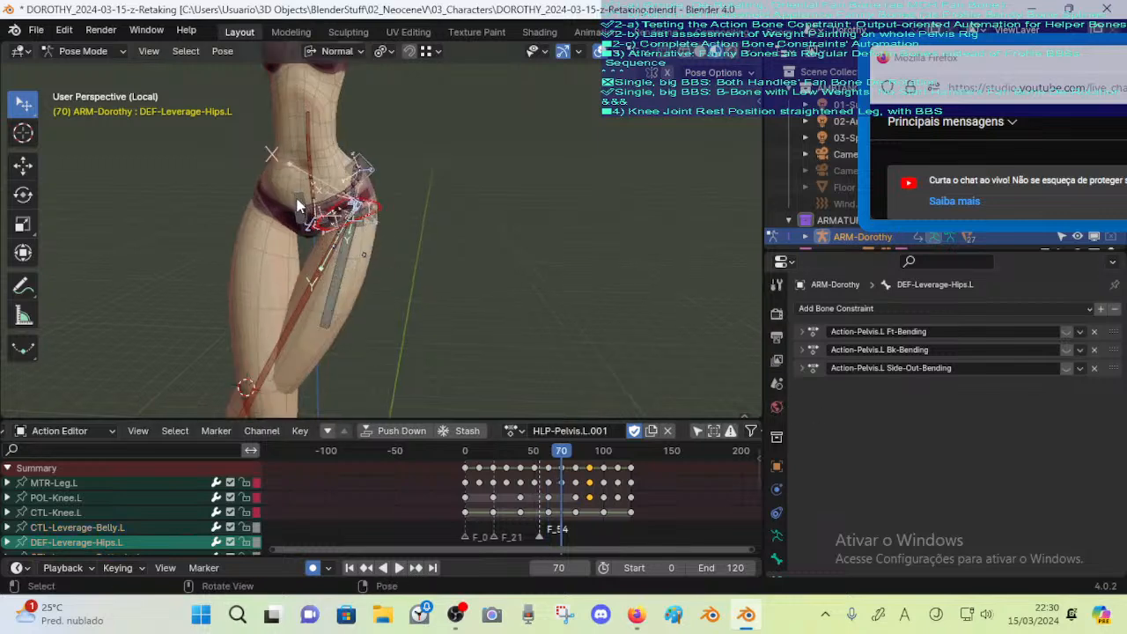
click(308, 234)
Duplicate the bone's Side-Out-Bending Action constraint and rename the copy Action-Pelvis.L Side-In-Bending
click(801, 369)
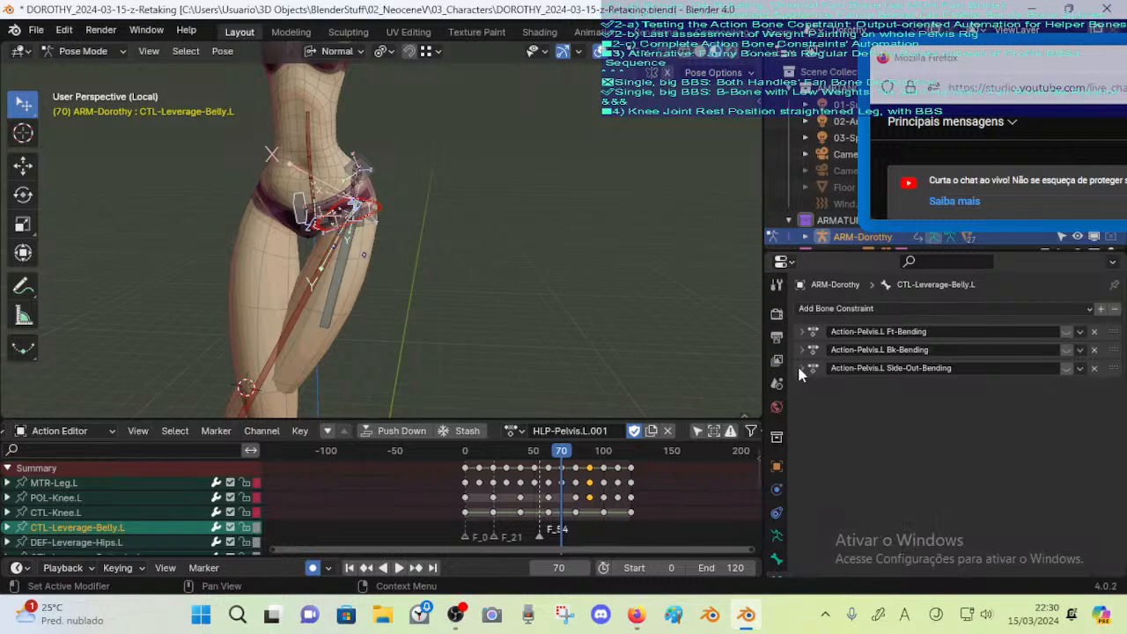
key(shift+d)
double_click(910, 387)
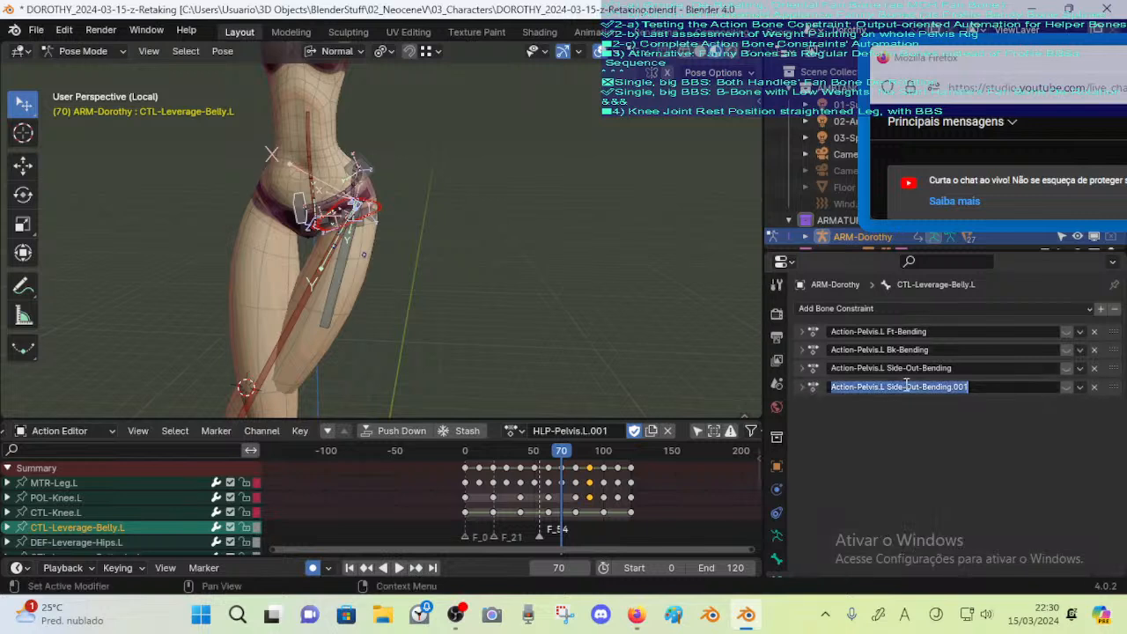
click(910, 387)
key(Delete)
key(Delete)
key(Delete)
text(In)
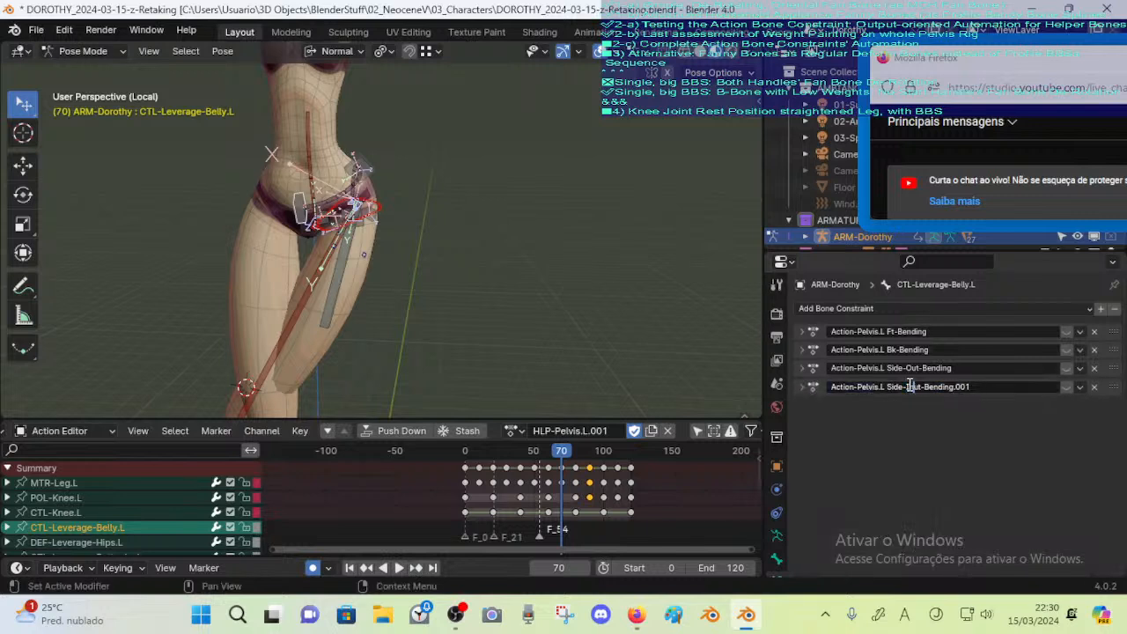
key(End)
key(BackSpace)
key(BackSpace)
key(BackSpace)
key(BackSpace)
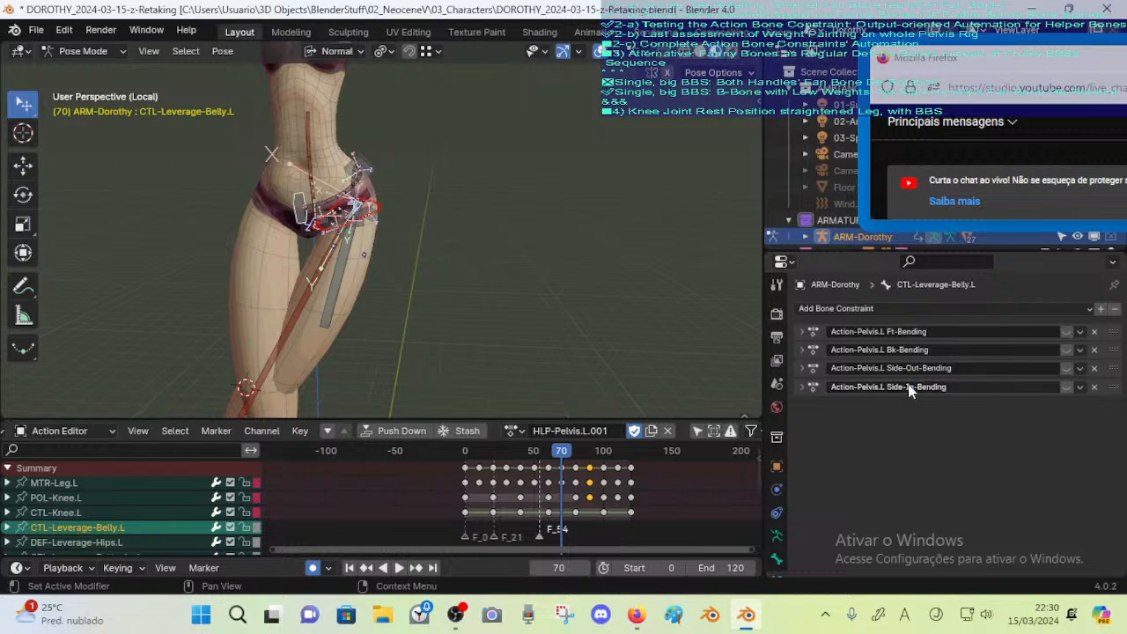
key(Return)
Set the Side-In-Bending constraint's target range maximum to -115
click(801, 386)
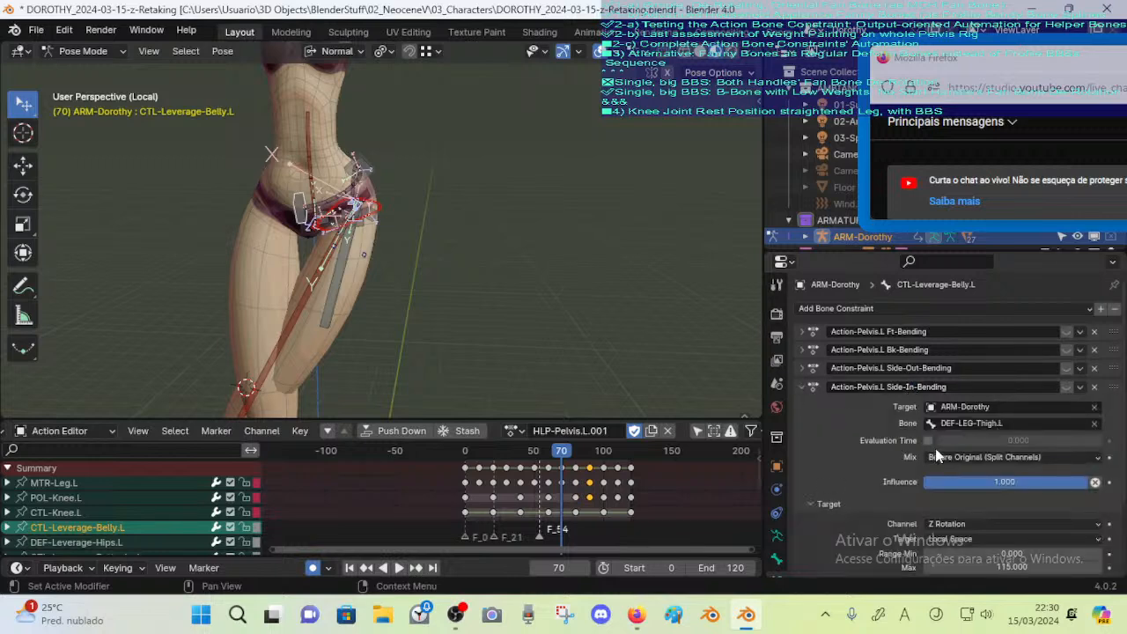
scroll(941, 456, down, 1)
scroll(941, 456, down, 2)
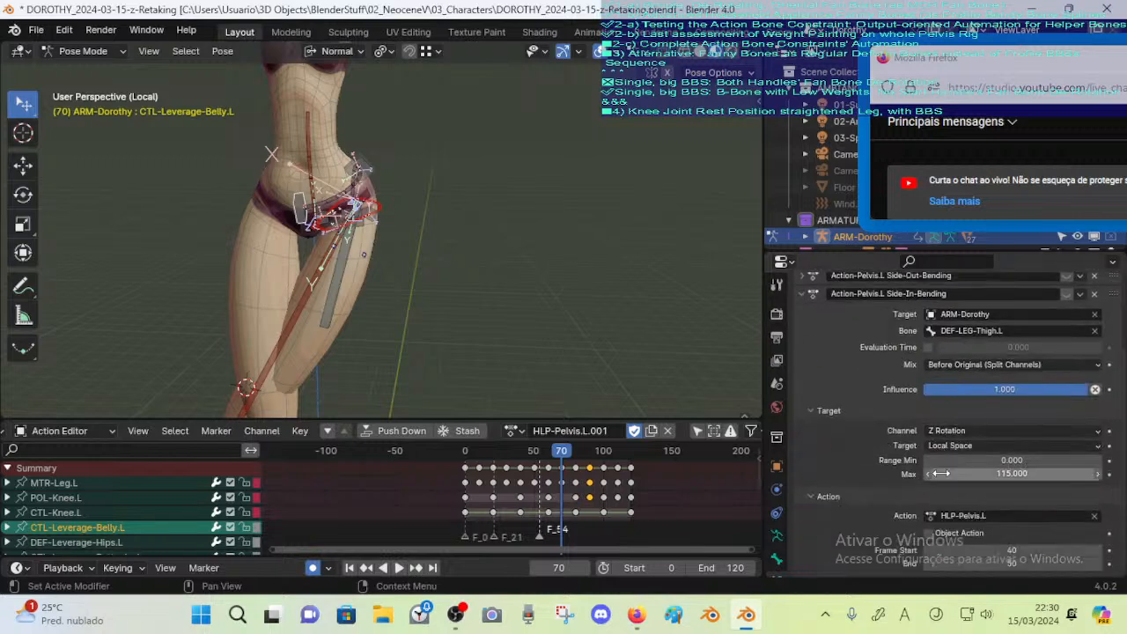
click(1018, 476)
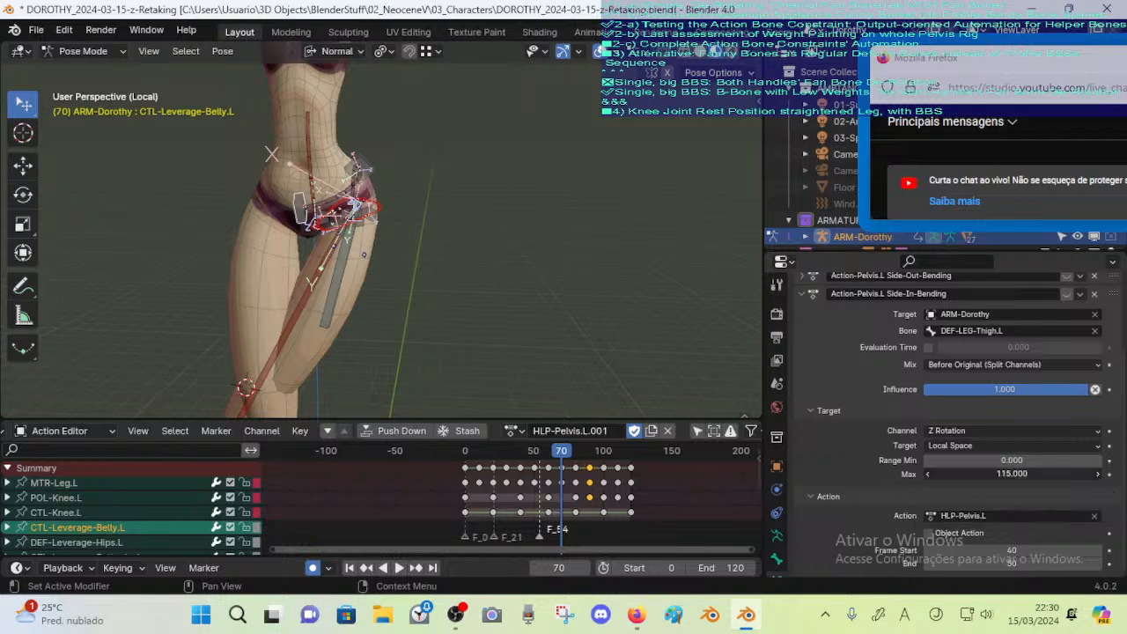
key(Home)
text(-)
key(Return)
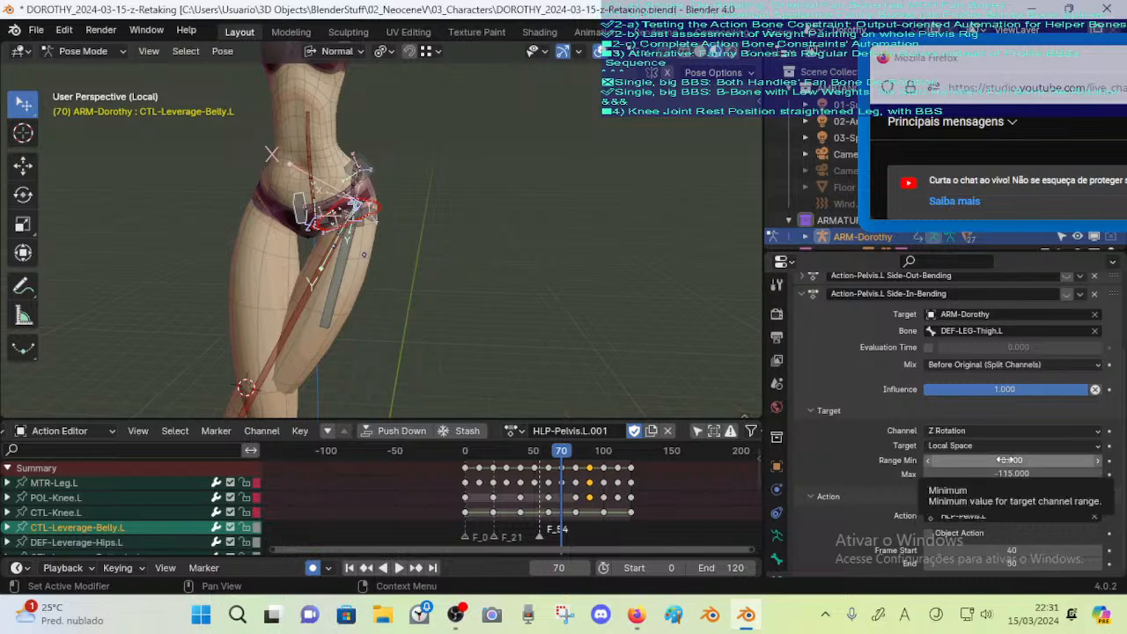
Examine the Bk-Bending constraint's target range and frame settings, and compare them with those of the Side-In-Bending constraint
scroll(916, 374, up, 3)
click(815, 350)
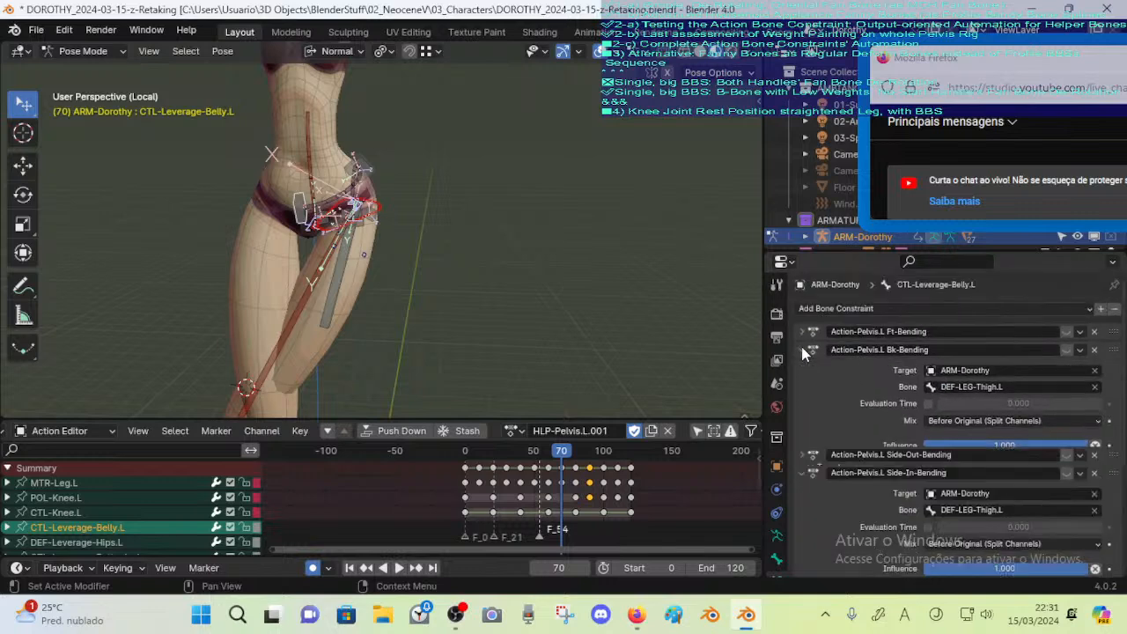
scroll(849, 392, down, 3)
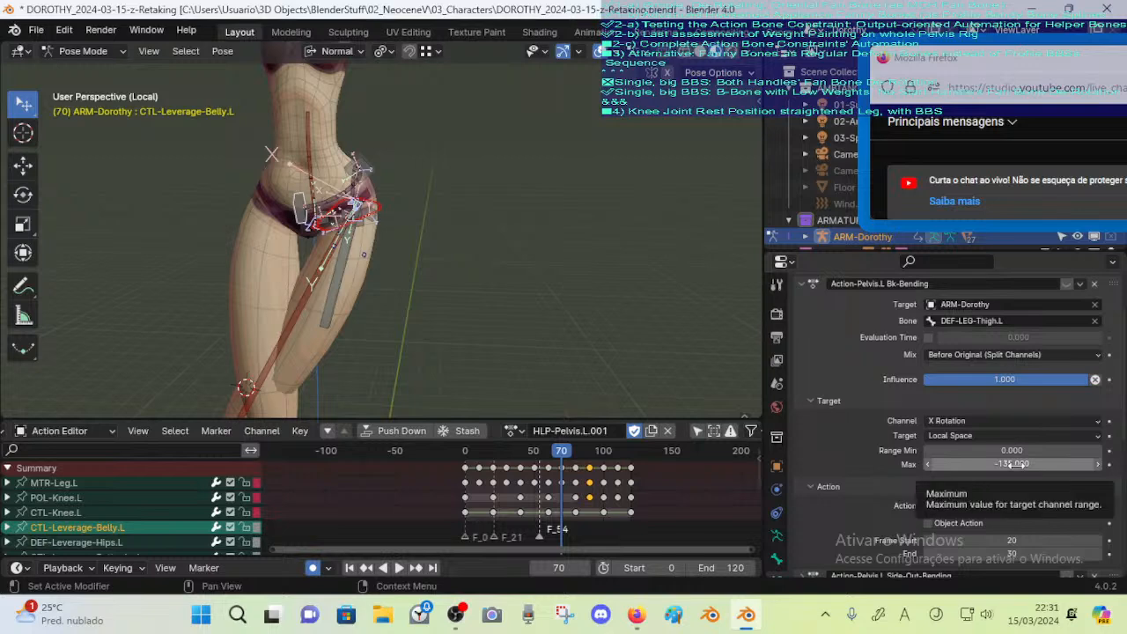
scroll(994, 467, up, 2)
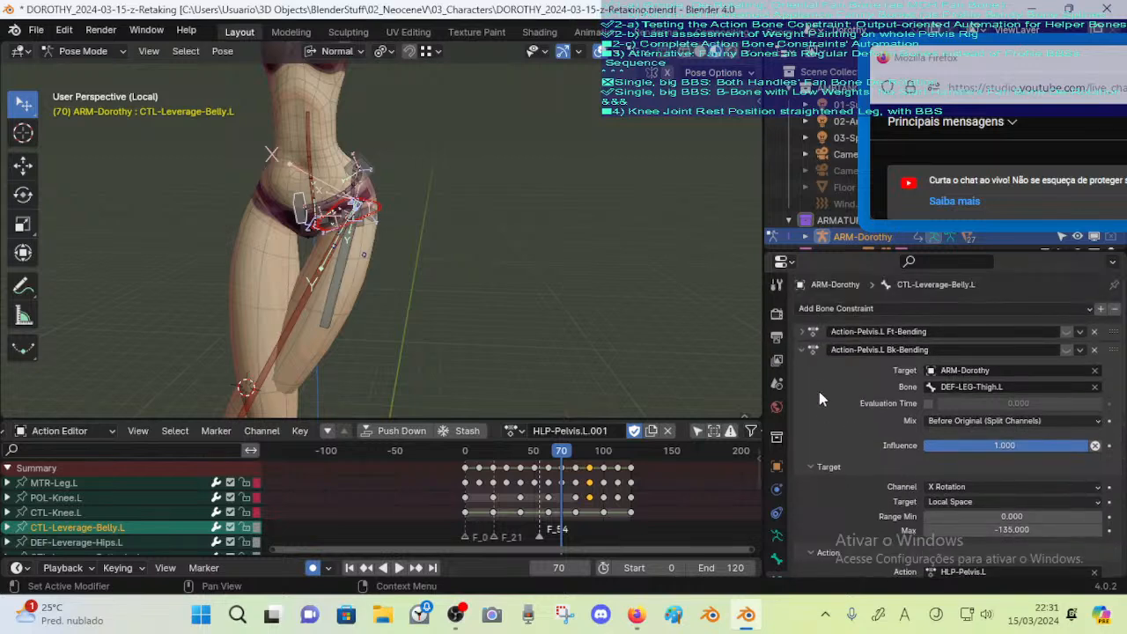
click(799, 349)
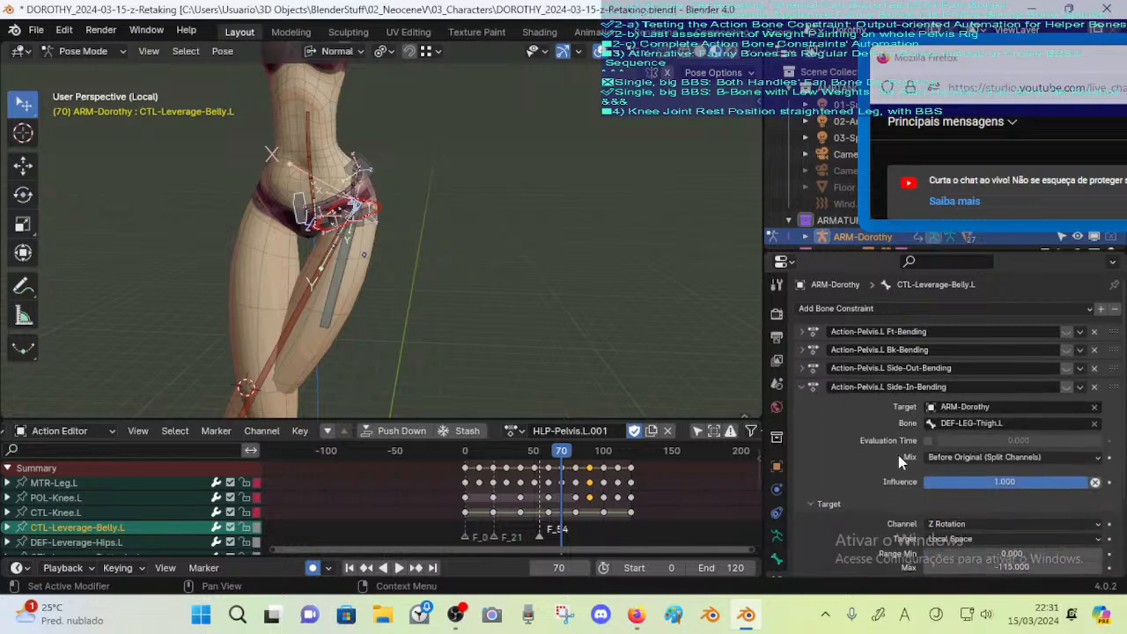
scroll(898, 464, down, 2)
scroll(898, 464, down, 1)
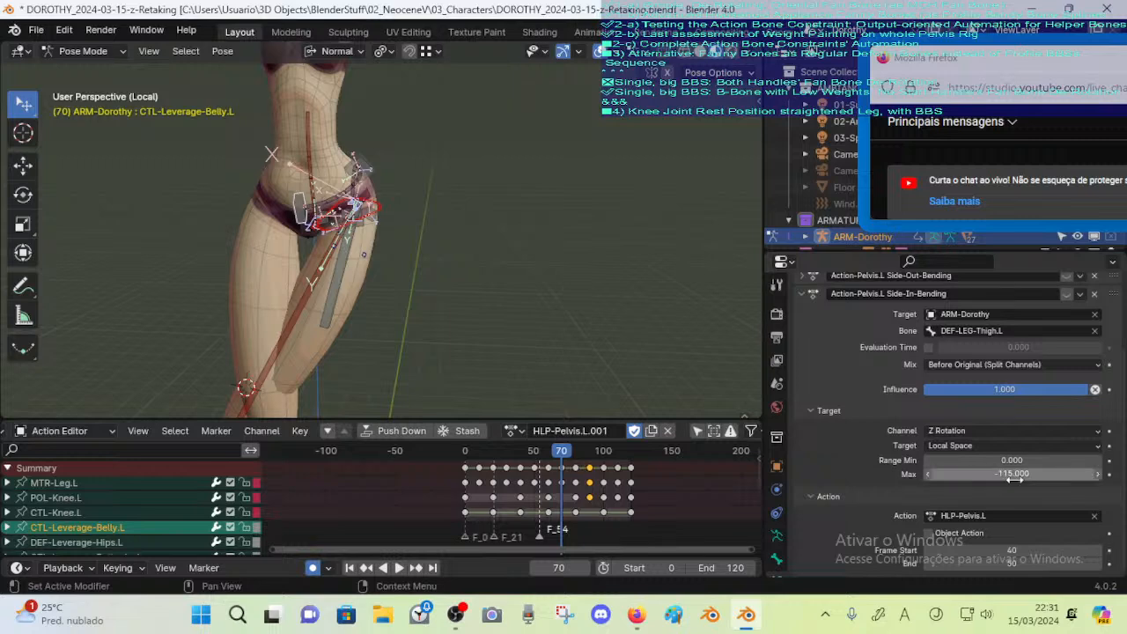
scroll(863, 427, up, 2)
scroll(861, 427, down, 2)
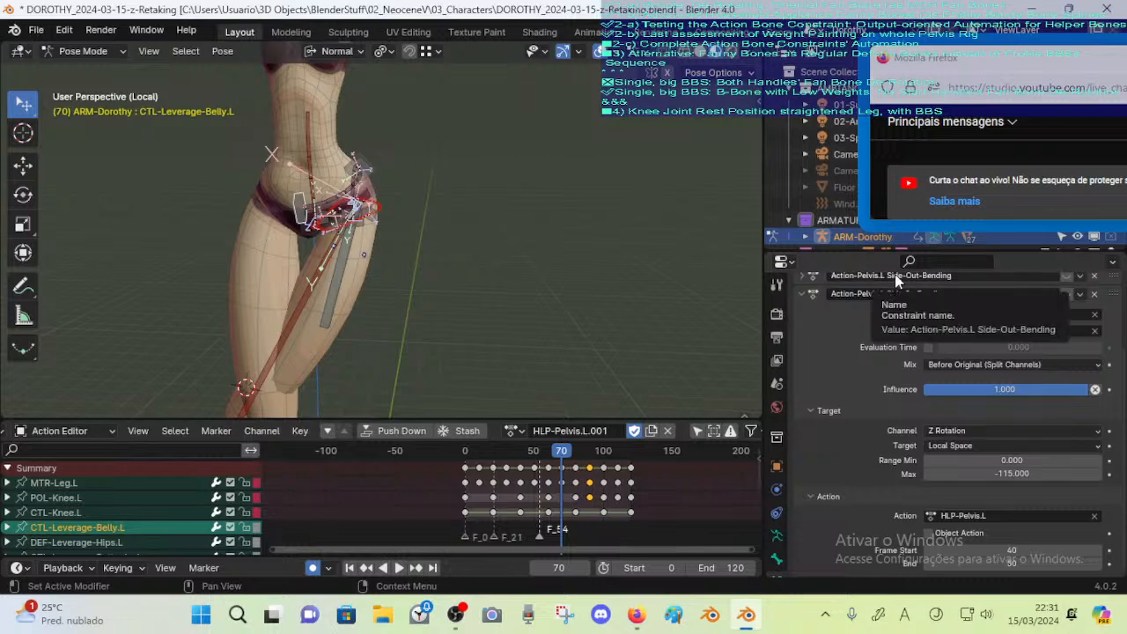
scroll(907, 396, up, 3)
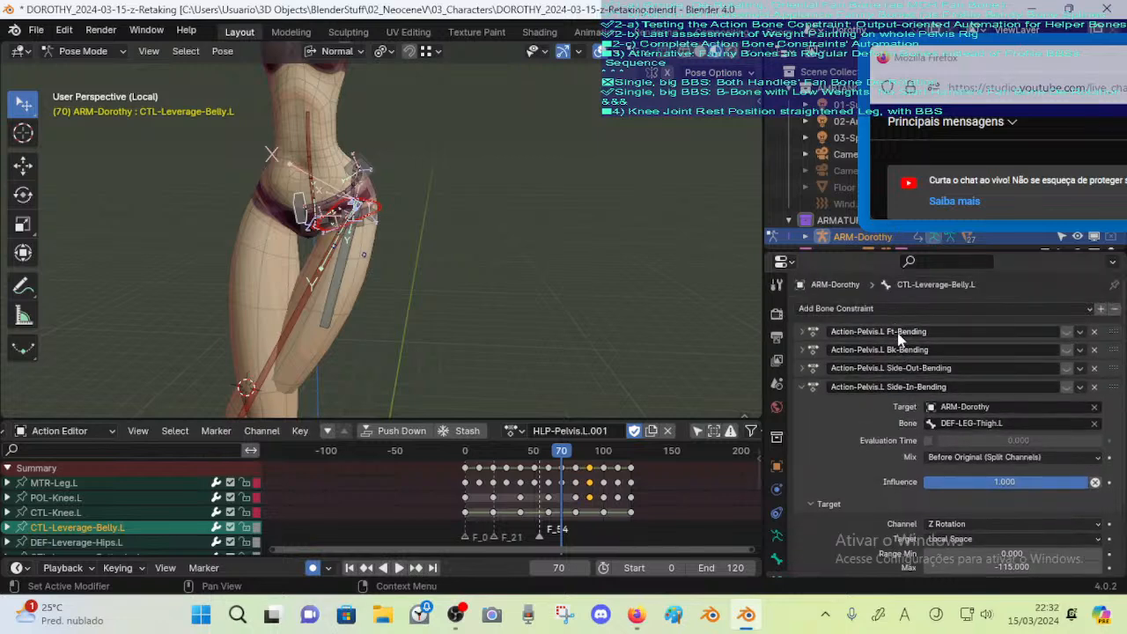
scroll(925, 484, down, 3)
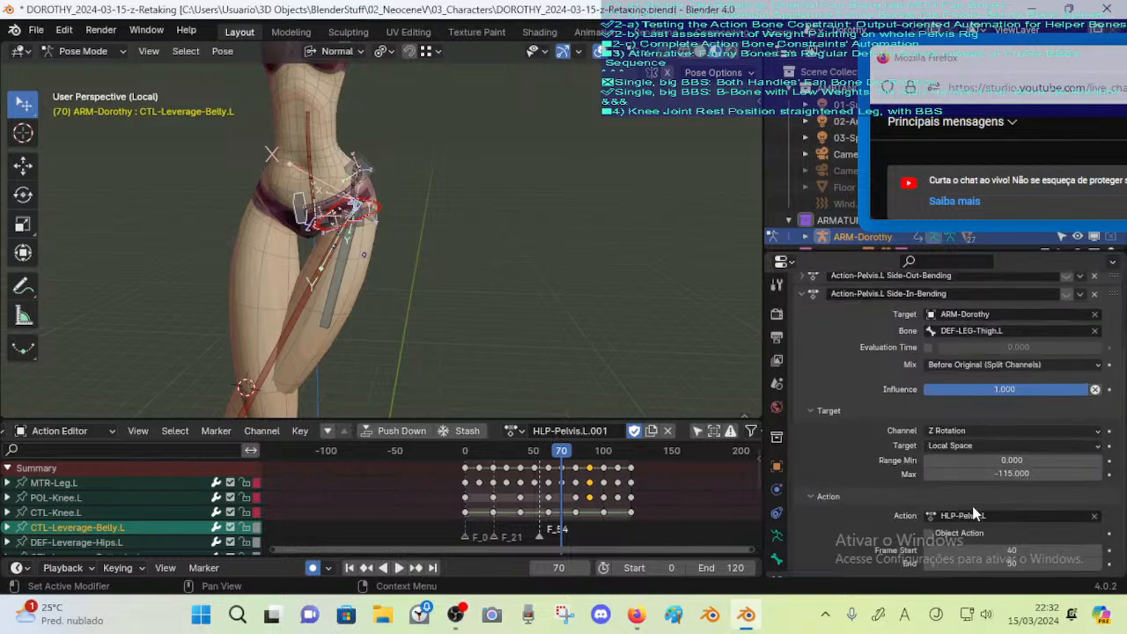
Set the Side-In-Bending constraint's action frame range to start at 60 and end at 70
click(1024, 550)
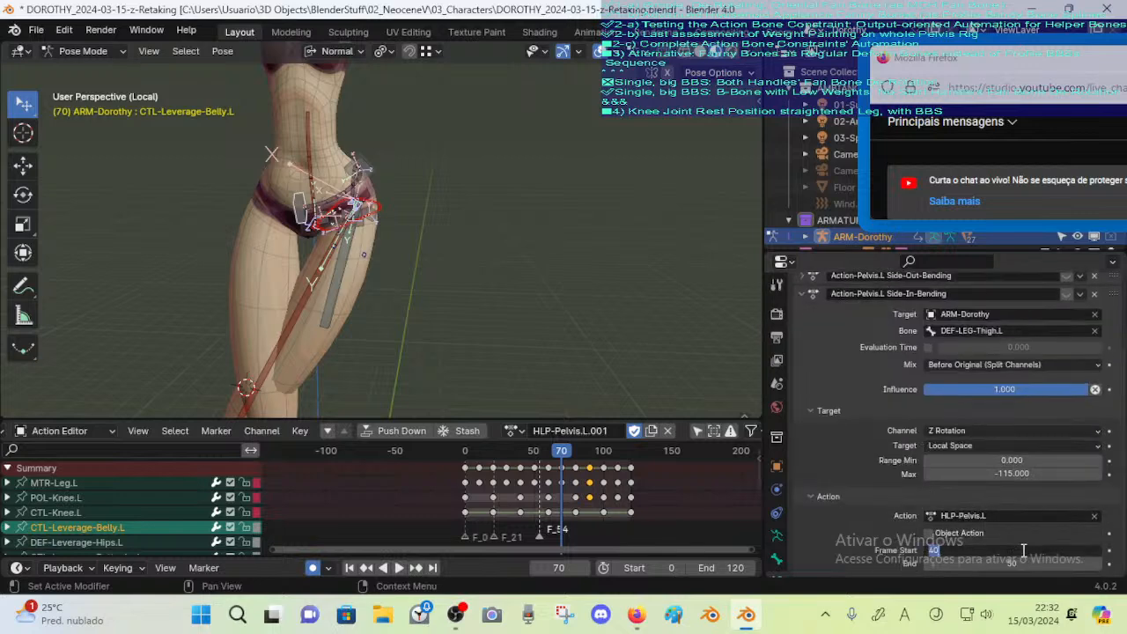
text(60)
key(Tab)
text(70)
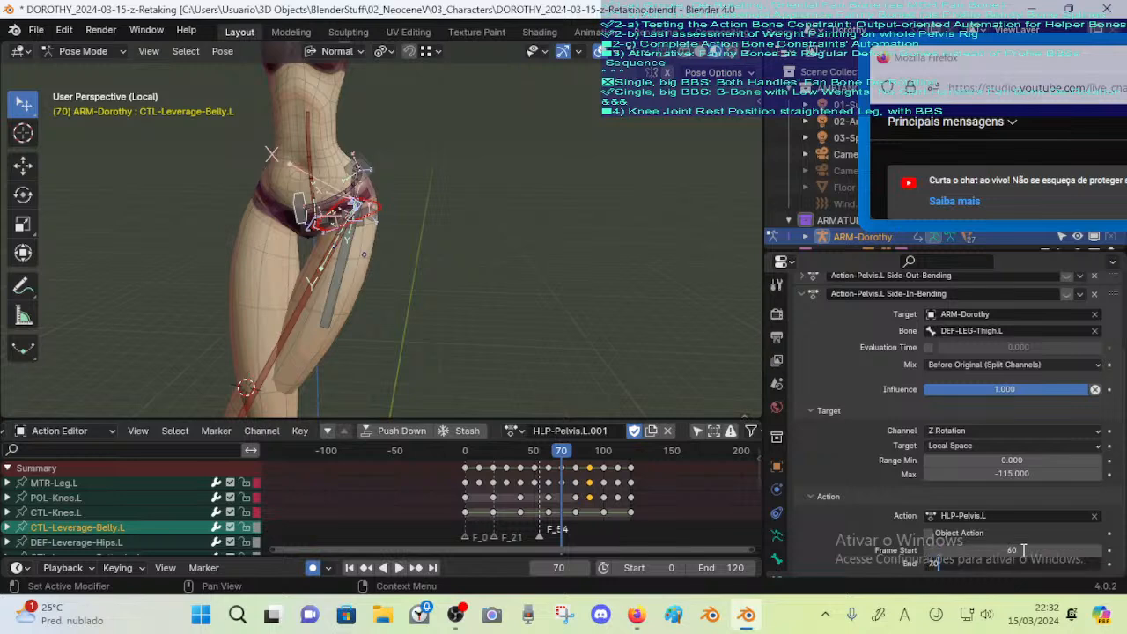
key(Return)
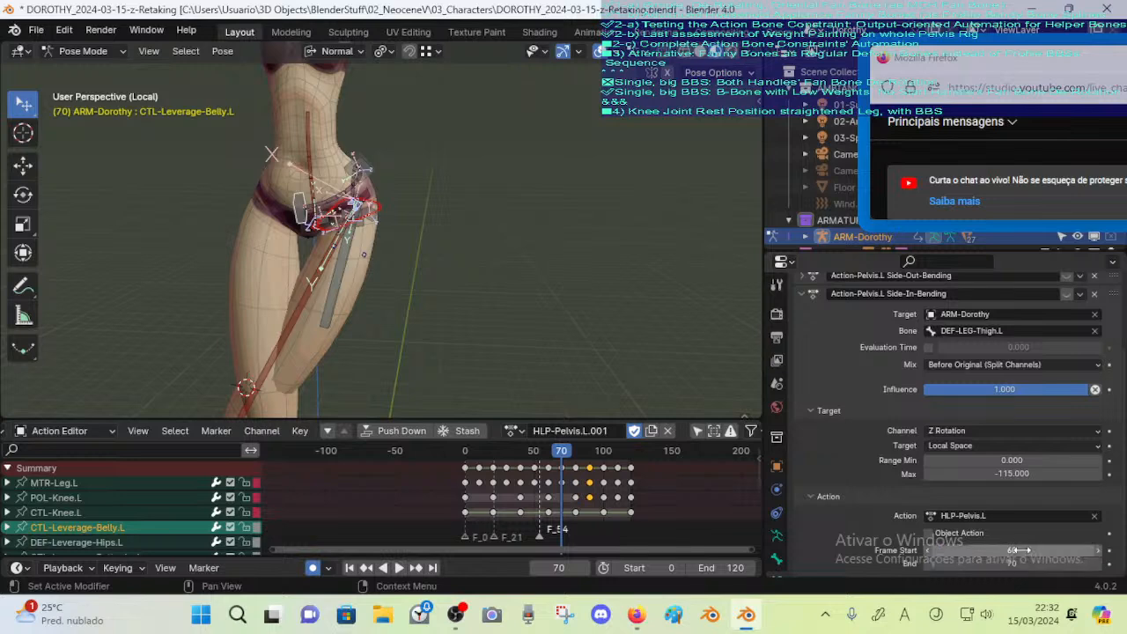
click(798, 295)
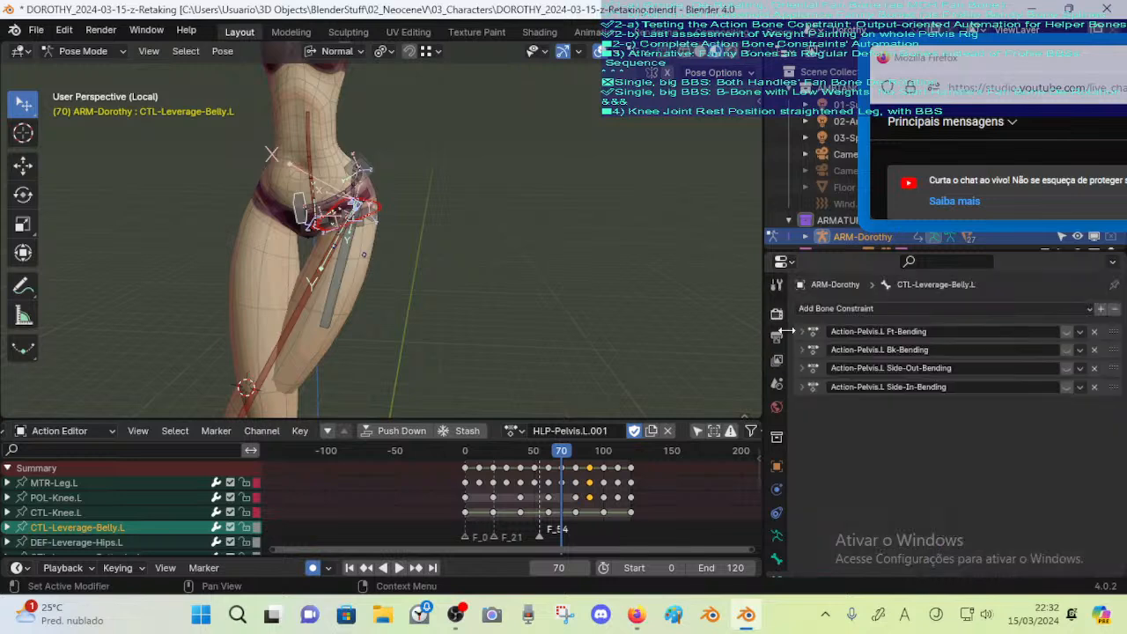
Select the bones grouped with CTL-Leverage-Belly.L and run Copy Selected Constraints from it to them
key(shift+g)
click(378, 172)
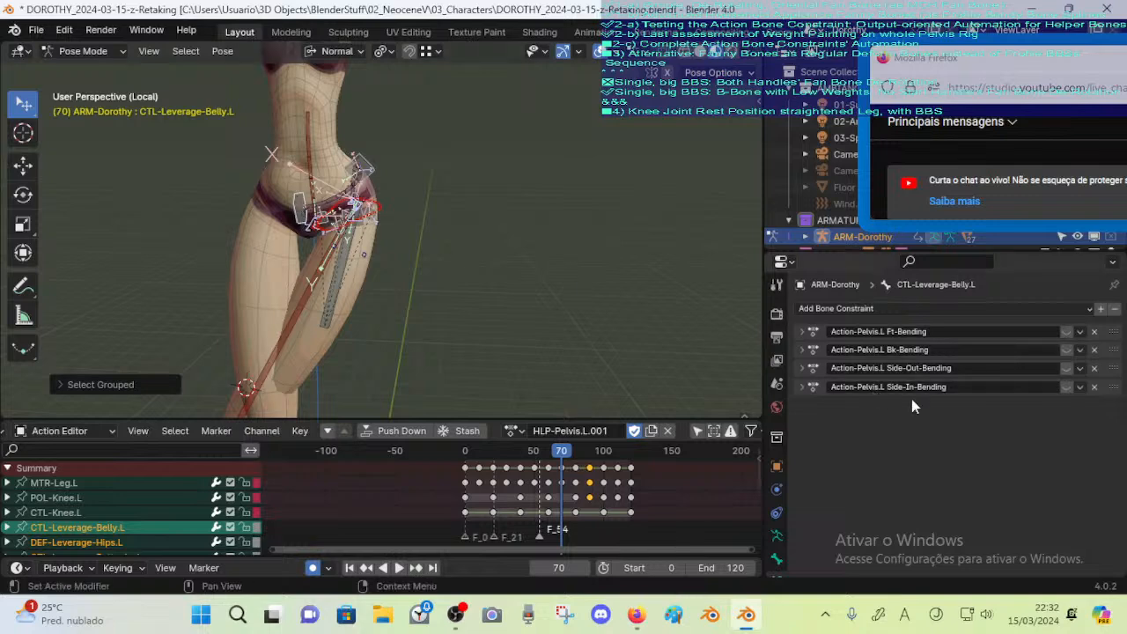
key(ctrl+c)
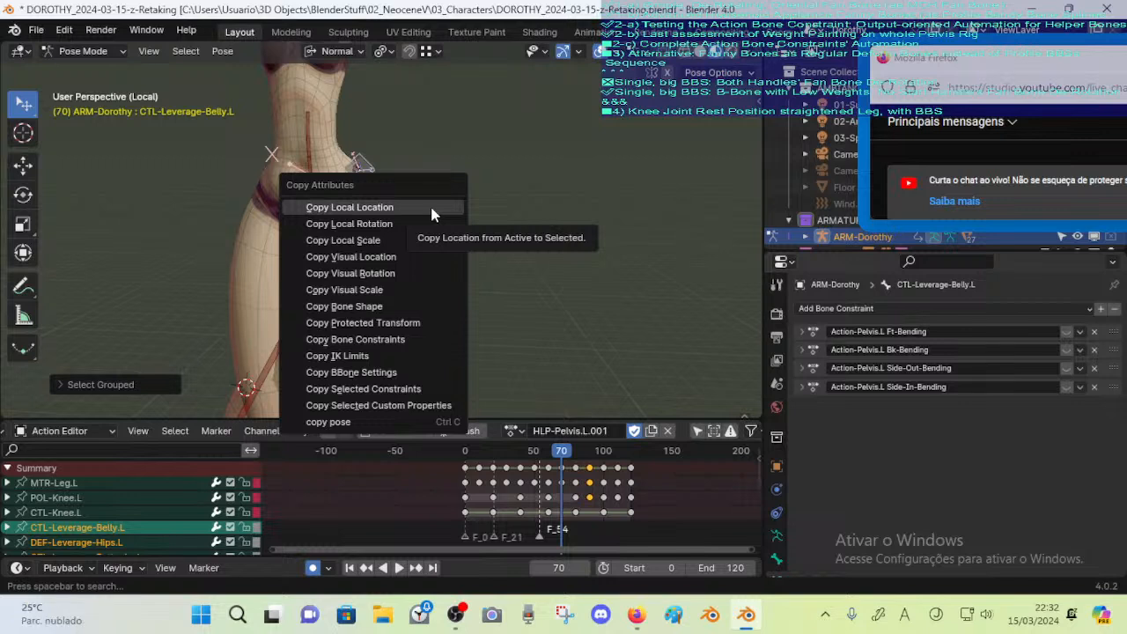
click(408, 388)
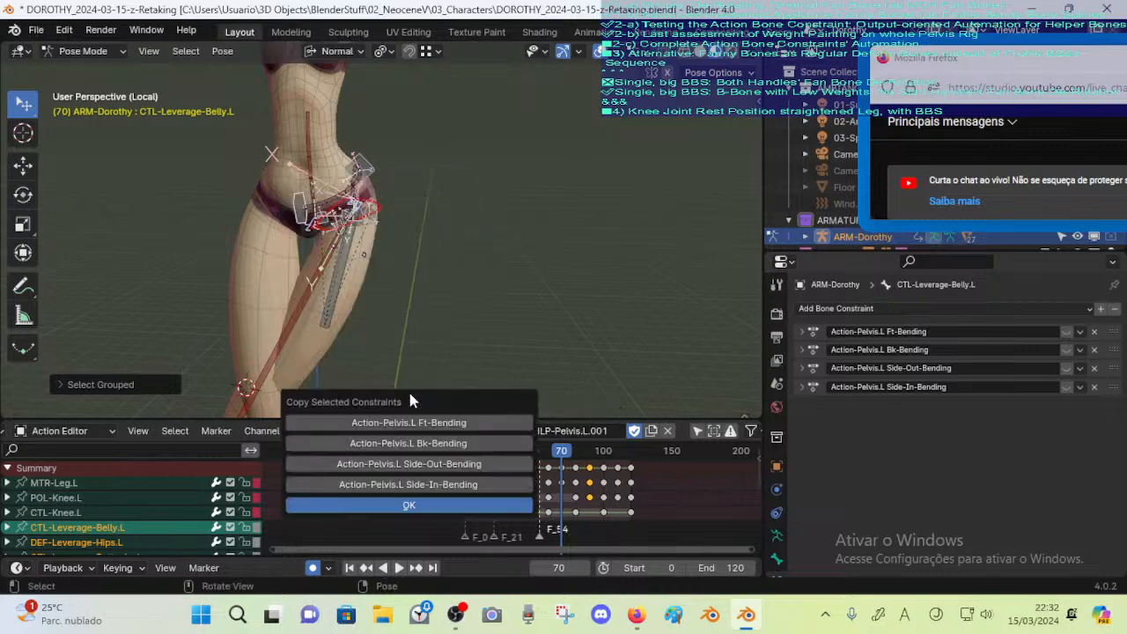
click(447, 505)
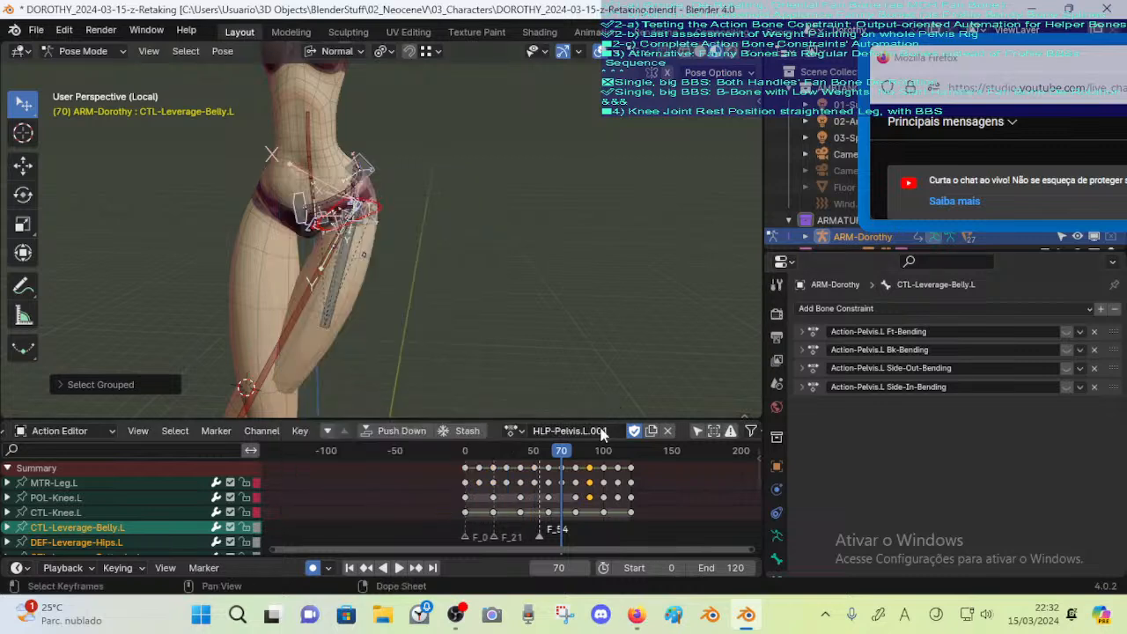
Symmetrize the selected left pelvis helper bones in Edit Mode and return to Pose Mode
right_click(337, 261)
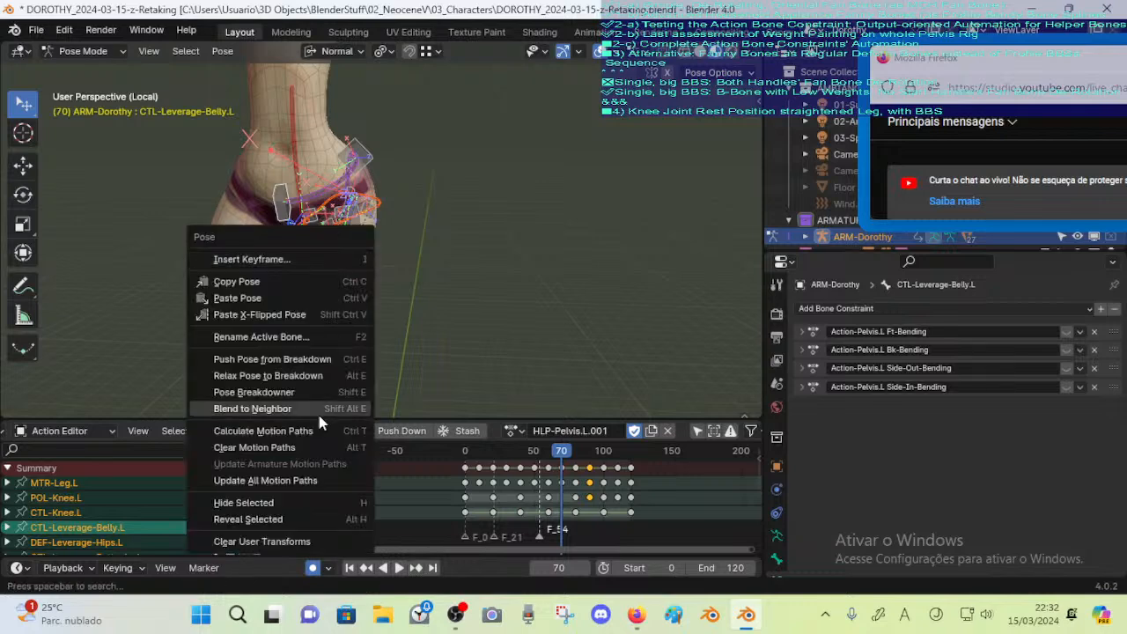
key(Escape)
key(Tab)
right_click(372, 227)
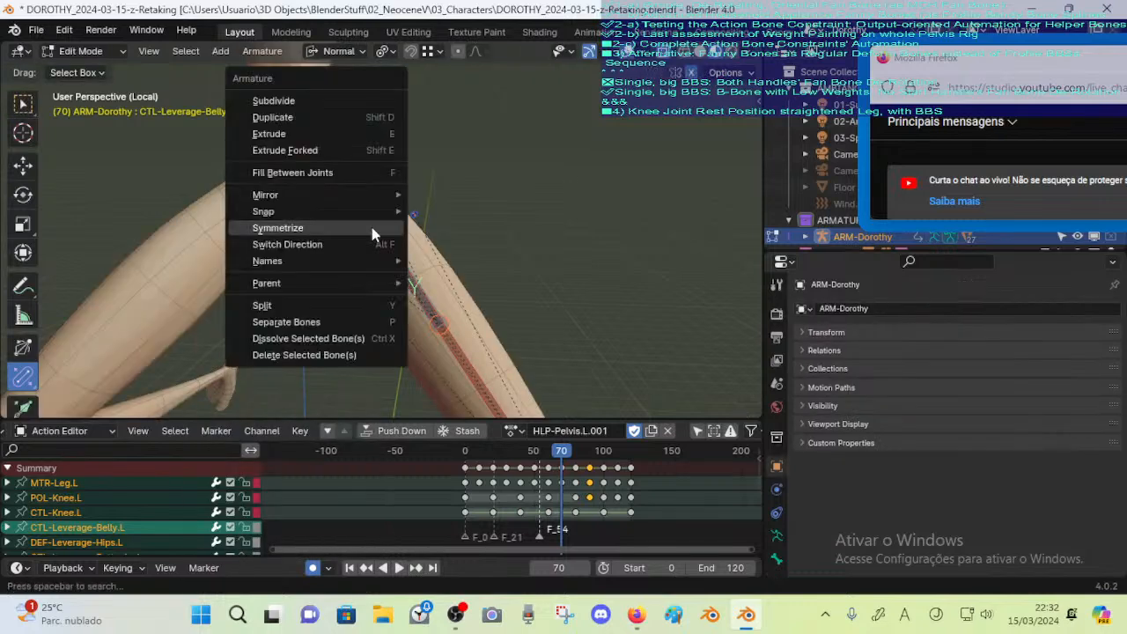
click(372, 227)
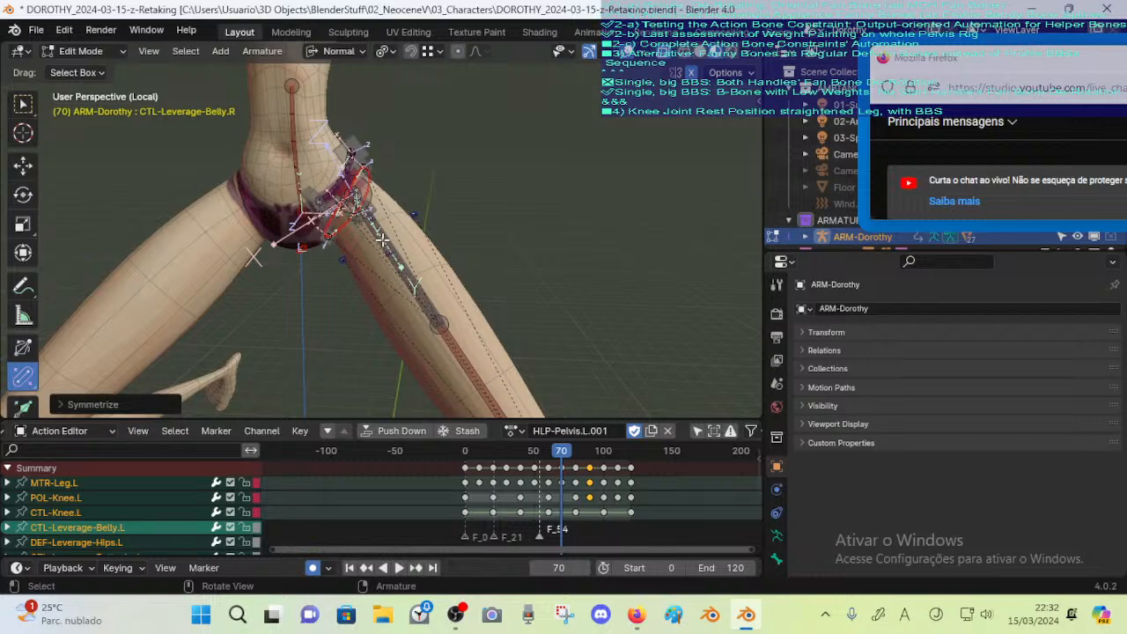
key(Tab)
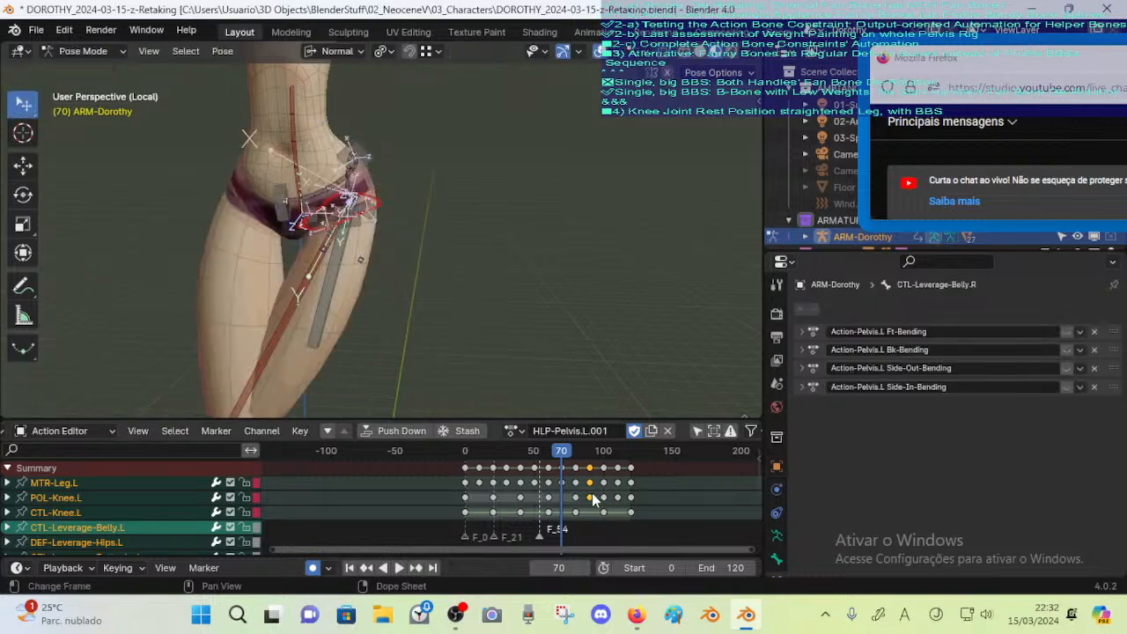
Play the action to check the raised leg's deformation at frame 90, and save the file
key(space)
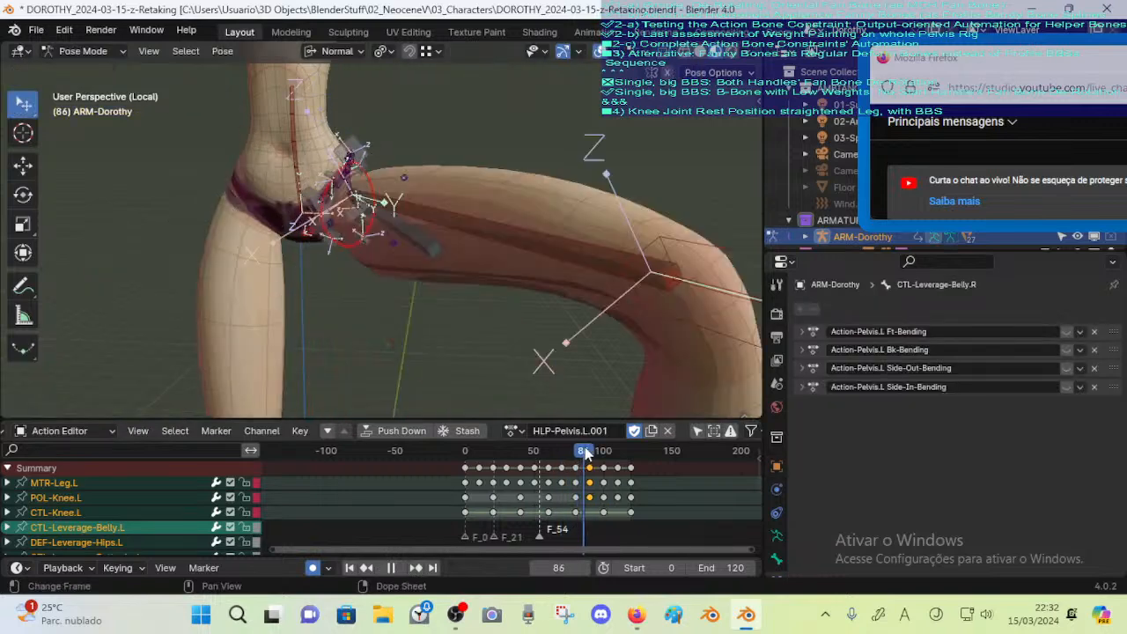
key(space)
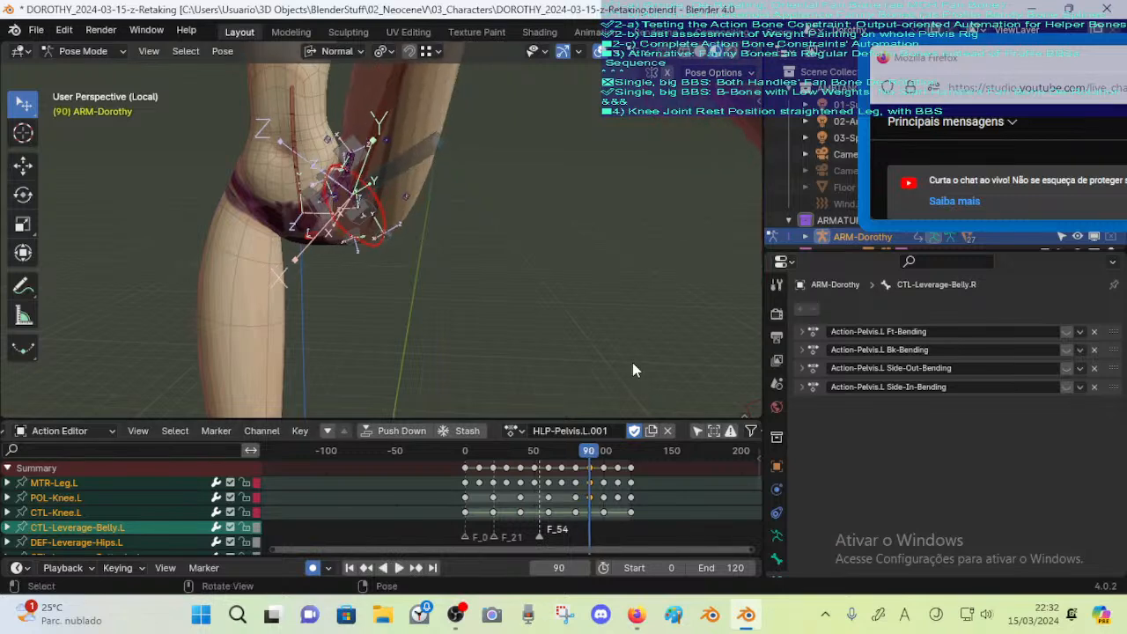
scroll(584, 247, down, 5)
middle_drag(530, 271, 452, 268)
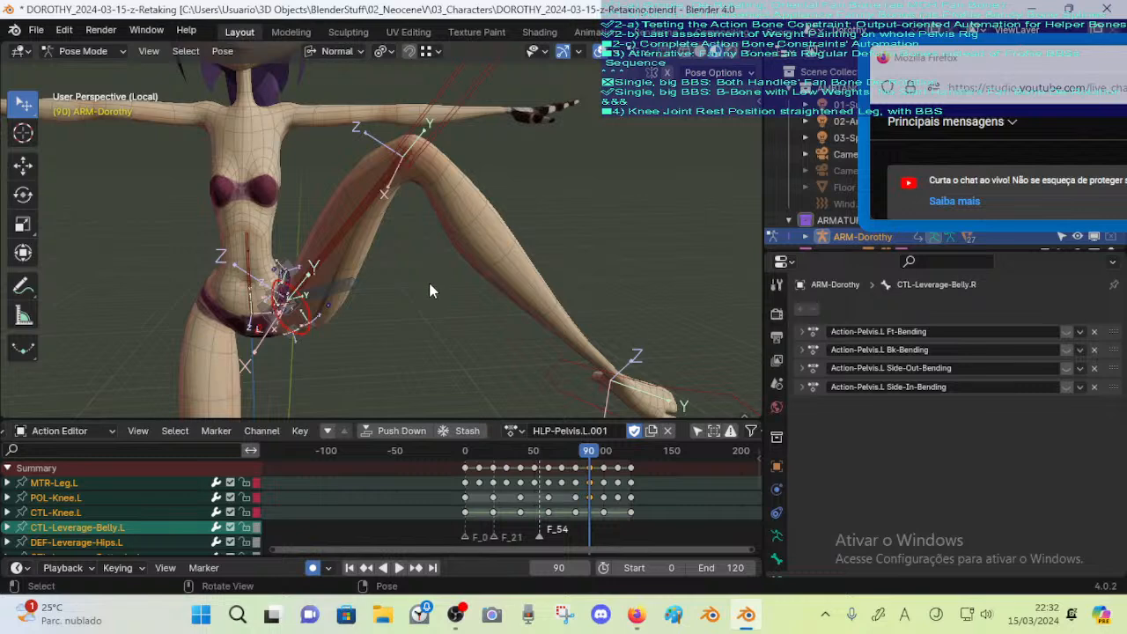
scroll(426, 287, up, 2)
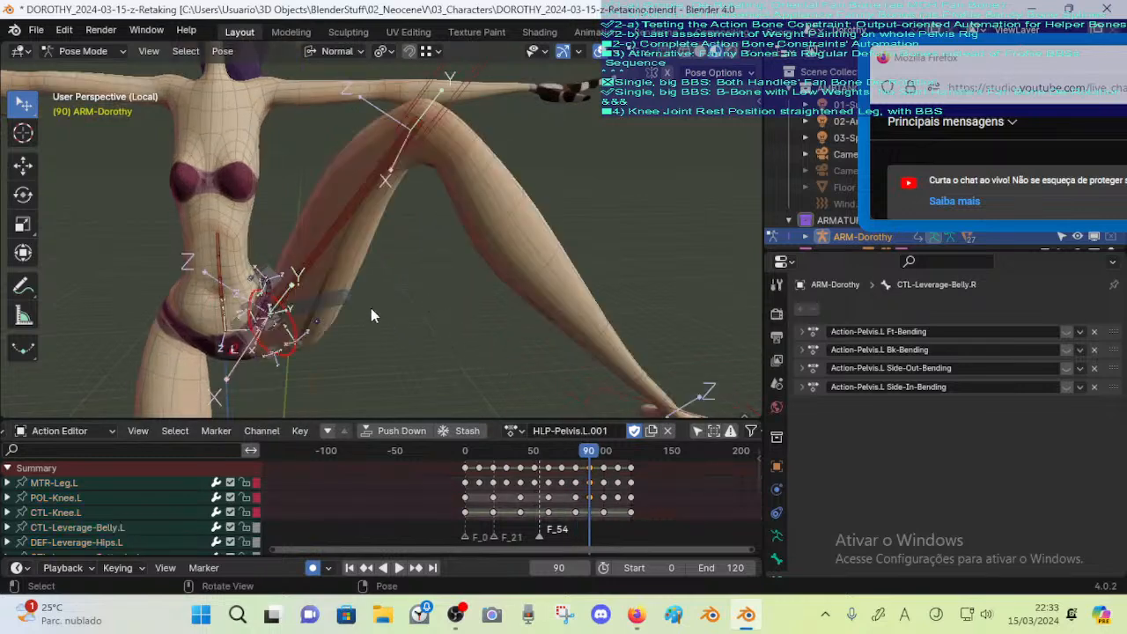
key(ctrl+s)
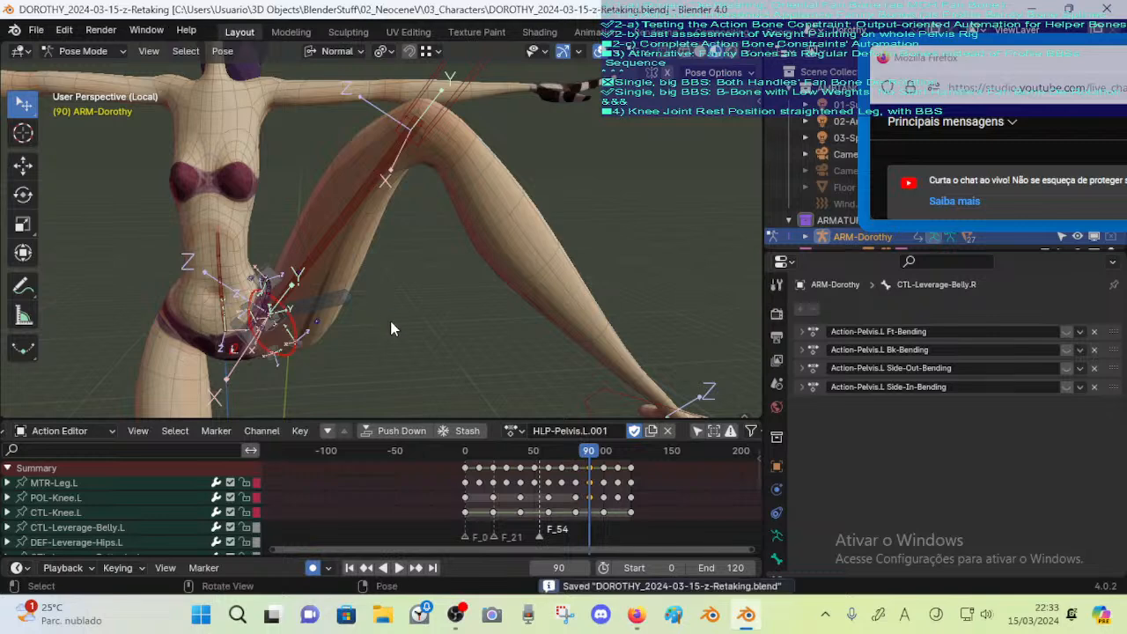
Examine the left pelvis deformation at frame 90 and extend the live chat window's height
scroll(384, 317, down, 3)
scroll(379, 312, up, 5)
scroll(422, 315, up, 4)
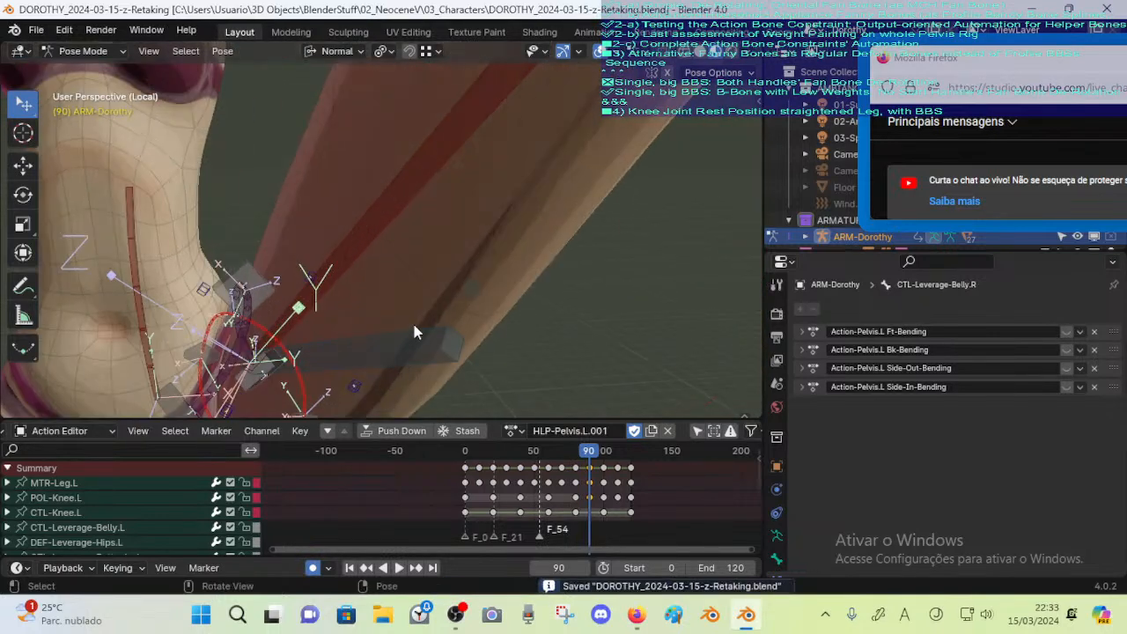
shift+middle_drag(412, 322, 439, 277)
scroll(437, 295, down, 6)
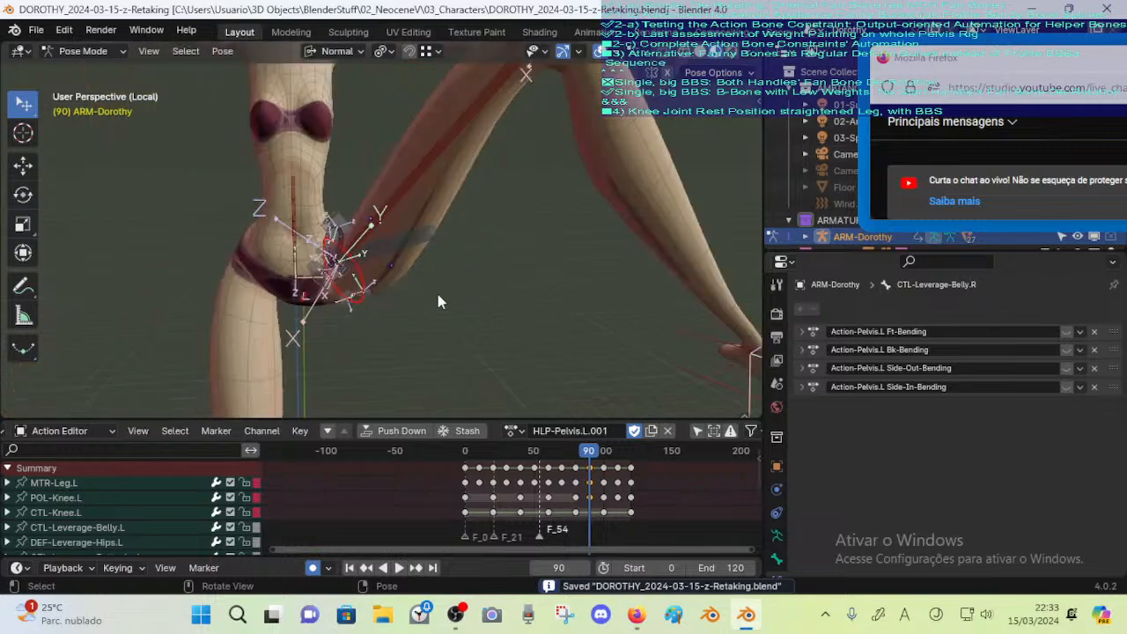
scroll(411, 306, up, 2)
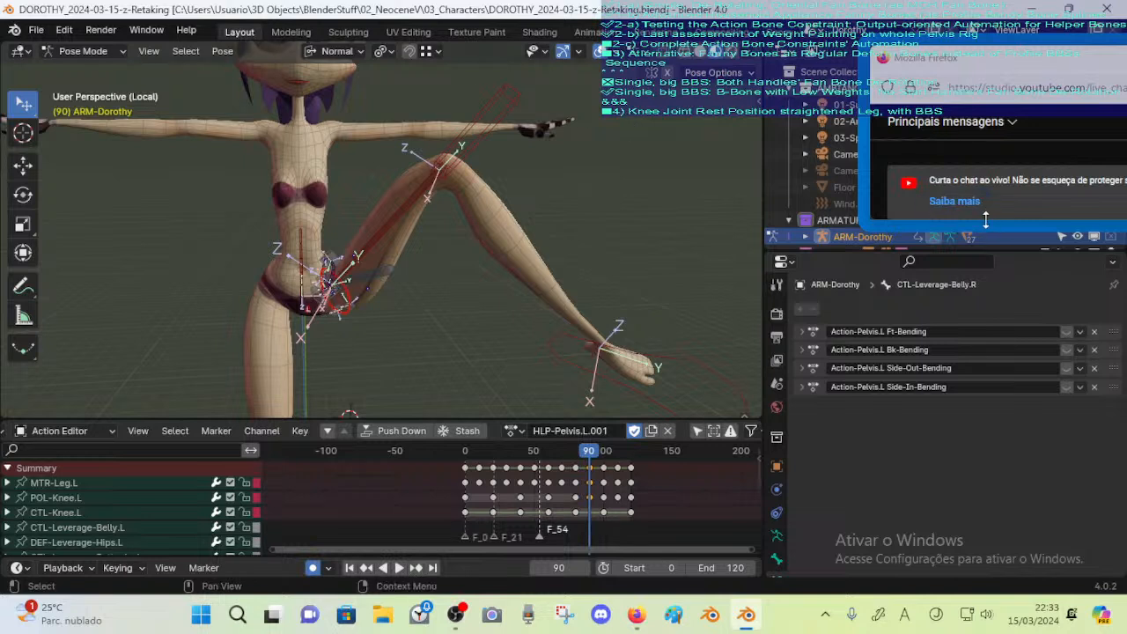
drag(985, 220, 986, 261)
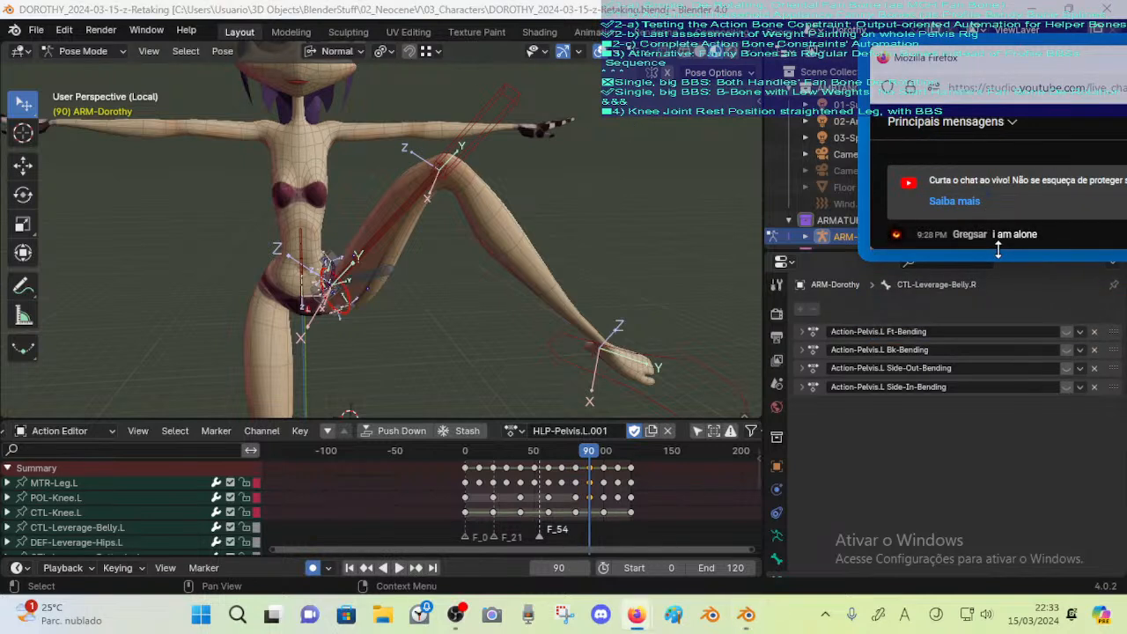
Split the 3D viewport vertically into two views and hide the tool shelf in the new narrow one
click(250, 42)
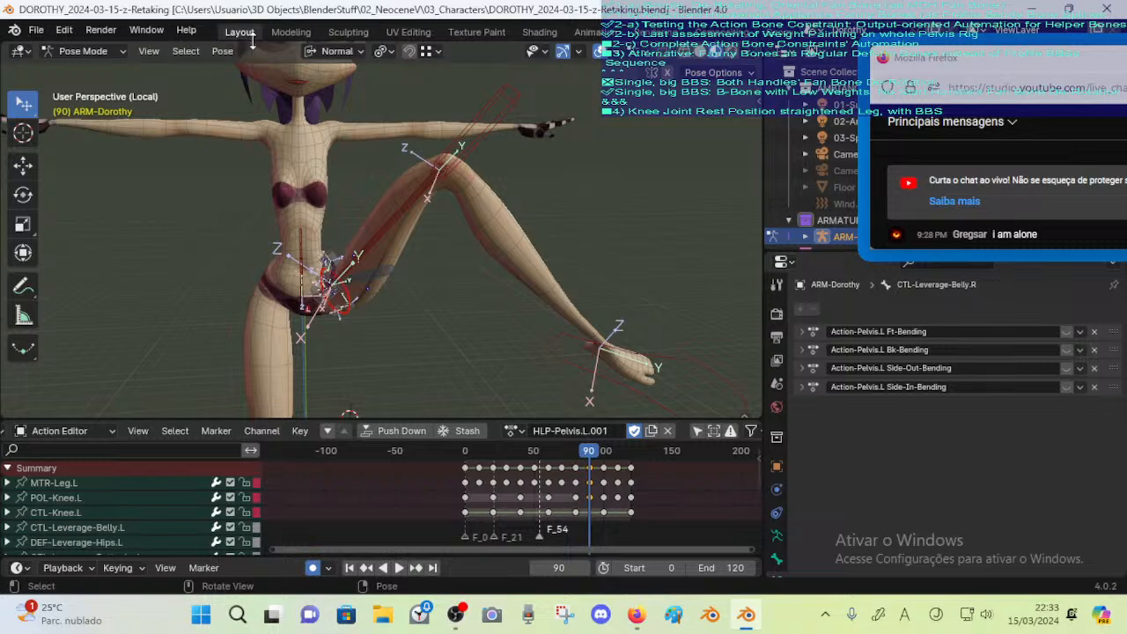
right_click(251, 40)
click(230, 60)
click(263, 115)
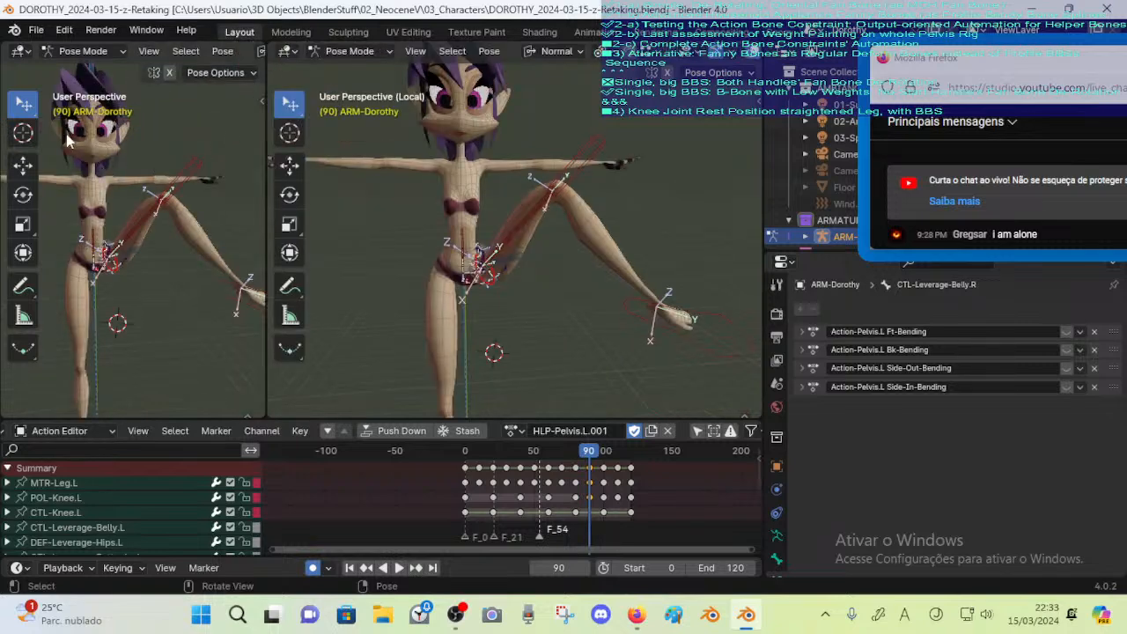
key(t)
middle_drag(97, 170, 65, 209)
scroll(151, 222, up, 3)
scroll(111, 260, up, 3)
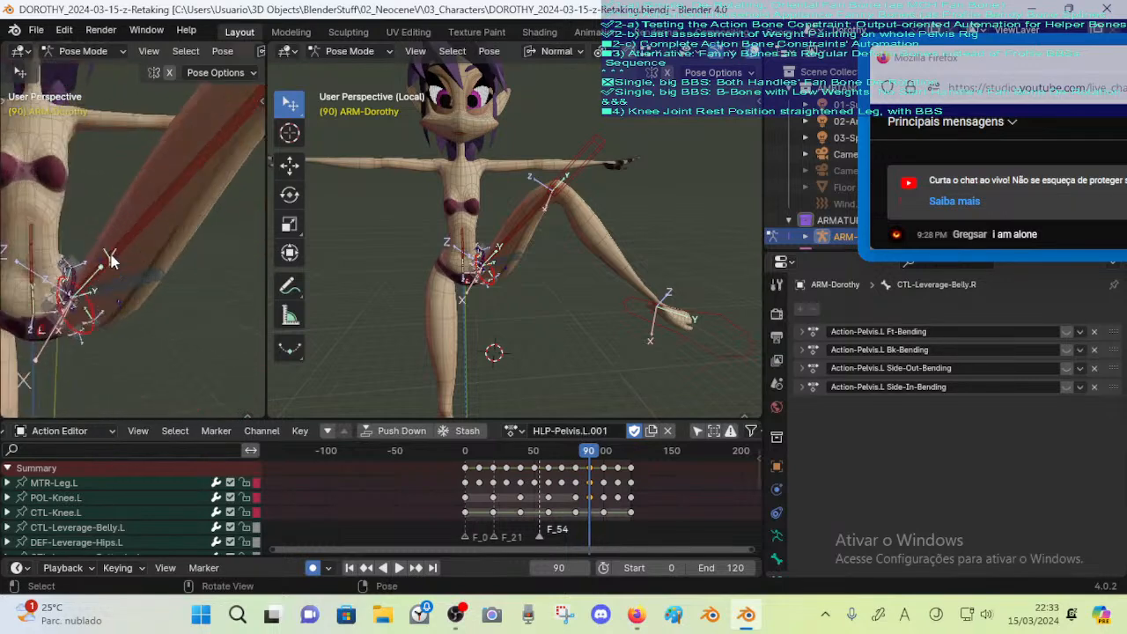
middle_drag(112, 256, 132, 233)
scroll(189, 55, down, 5)
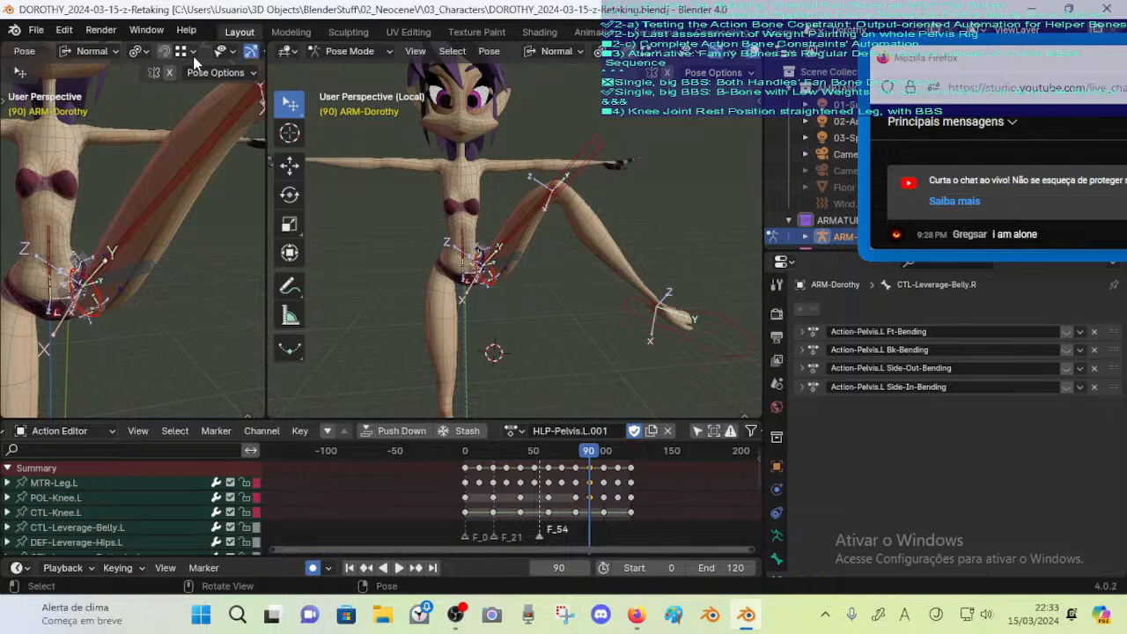
scroll(195, 54, down, 2)
Set the transform orientation to Global and turn off the gizmos in the narrow viewport
click(69, 53)
click(53, 99)
click(201, 53)
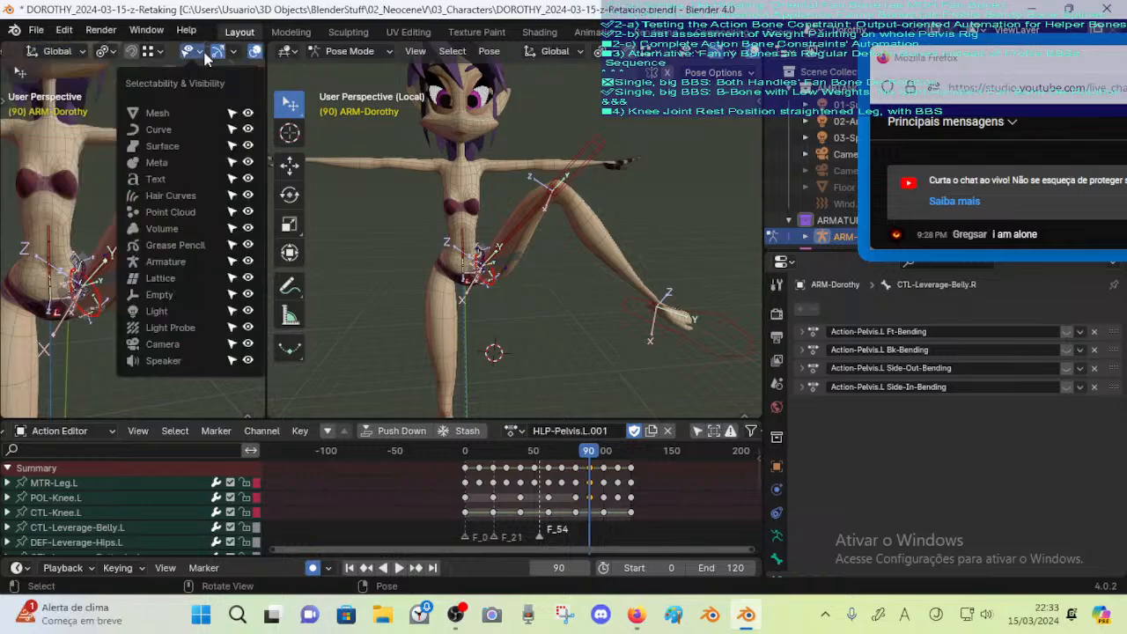
click(232, 53)
click(217, 53)
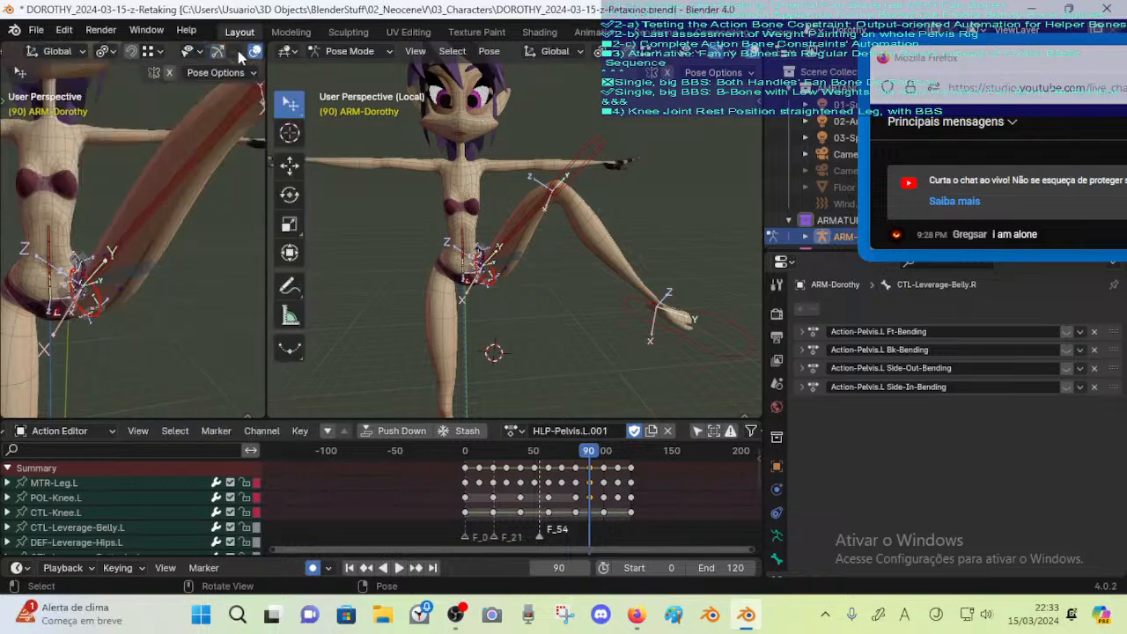
click(254, 52)
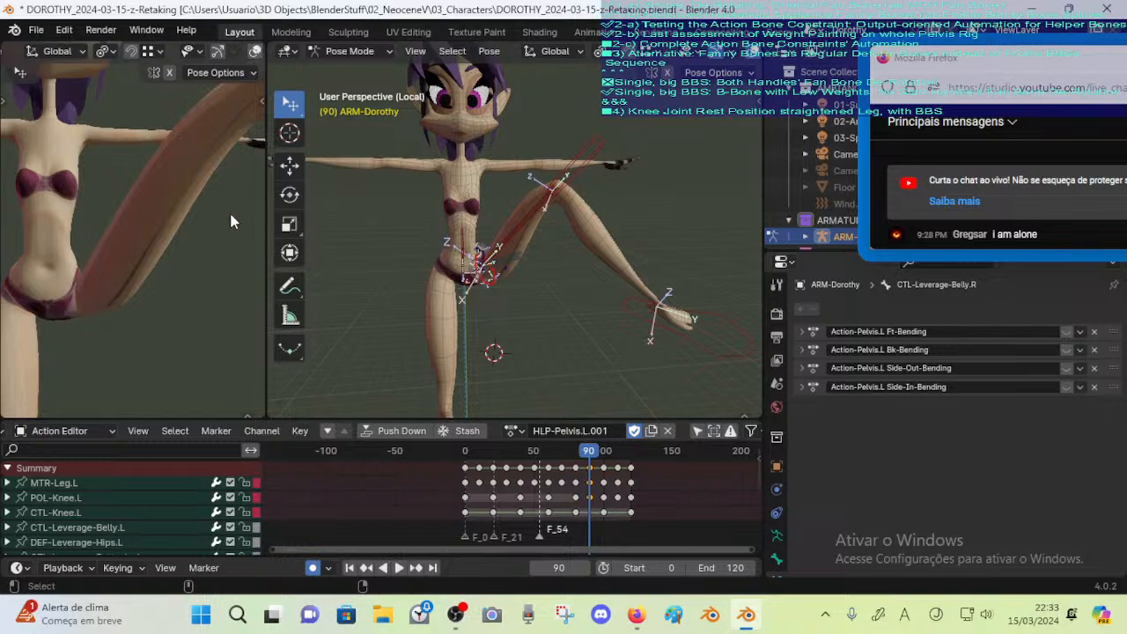
click(255, 52)
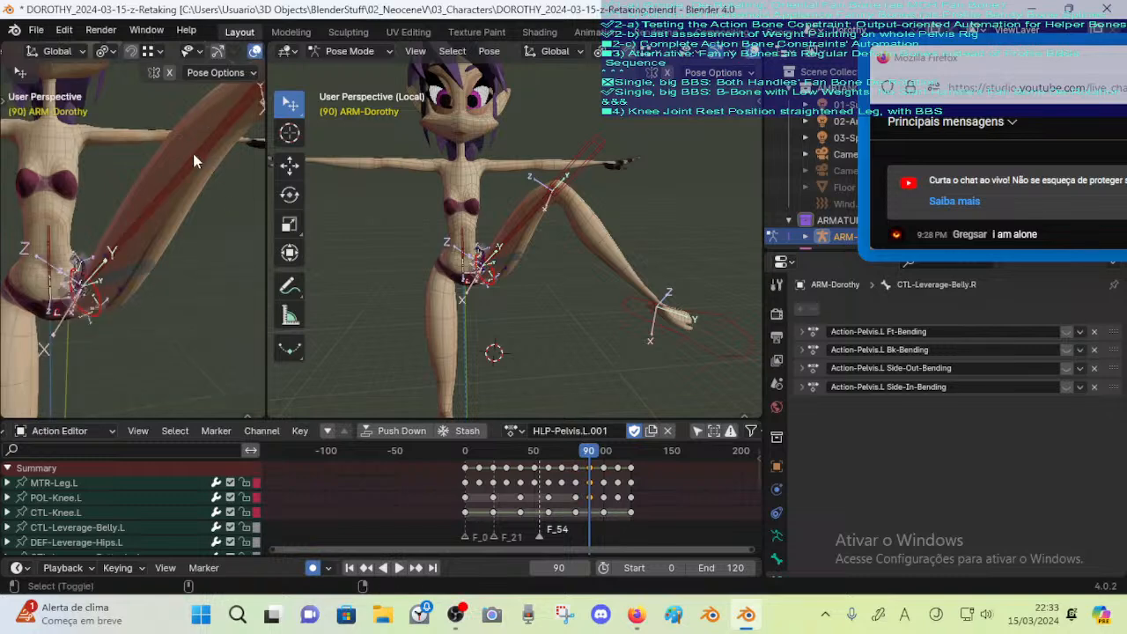
Select the ARM-Dorothy armature in Object Mode and hide the overlays in the narrow viewport
click(173, 228)
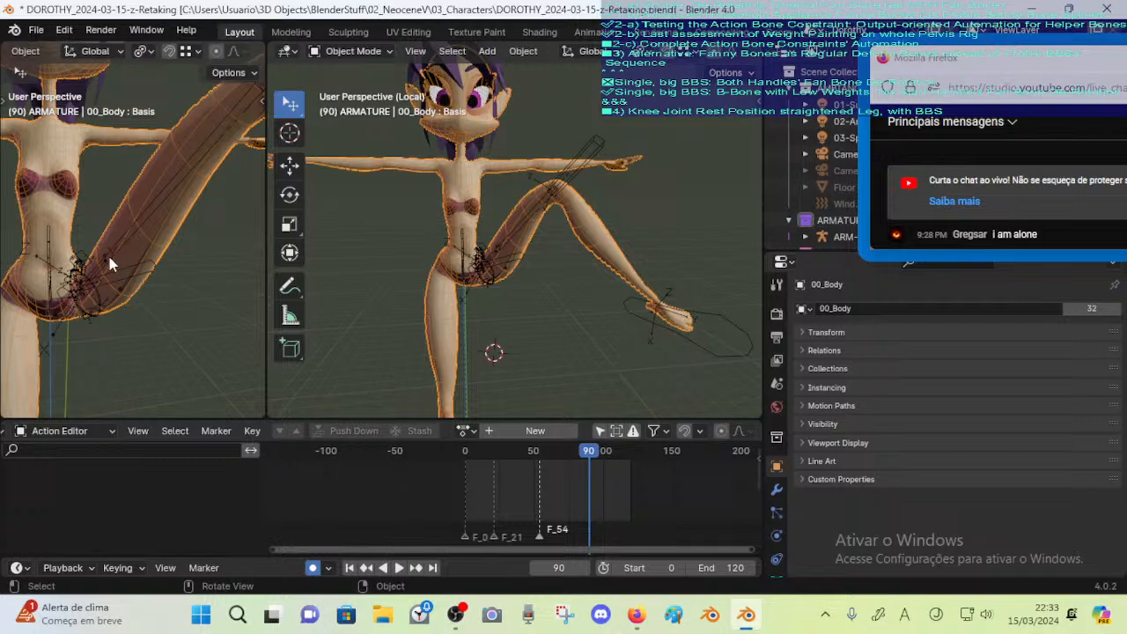
click(107, 252)
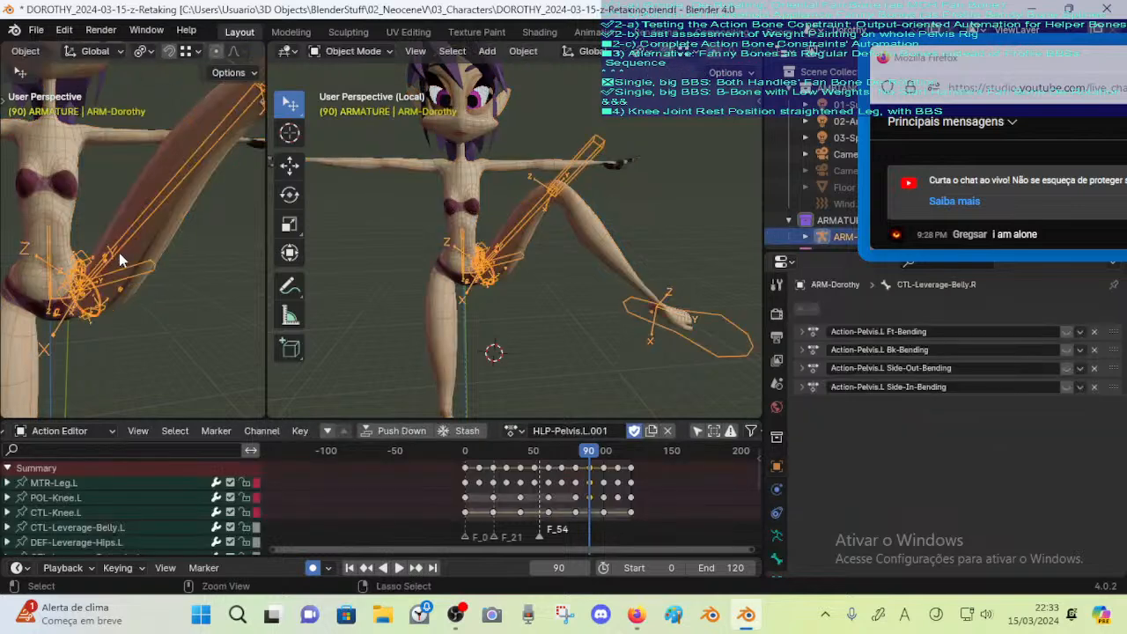
scroll(202, 52, down, 5)
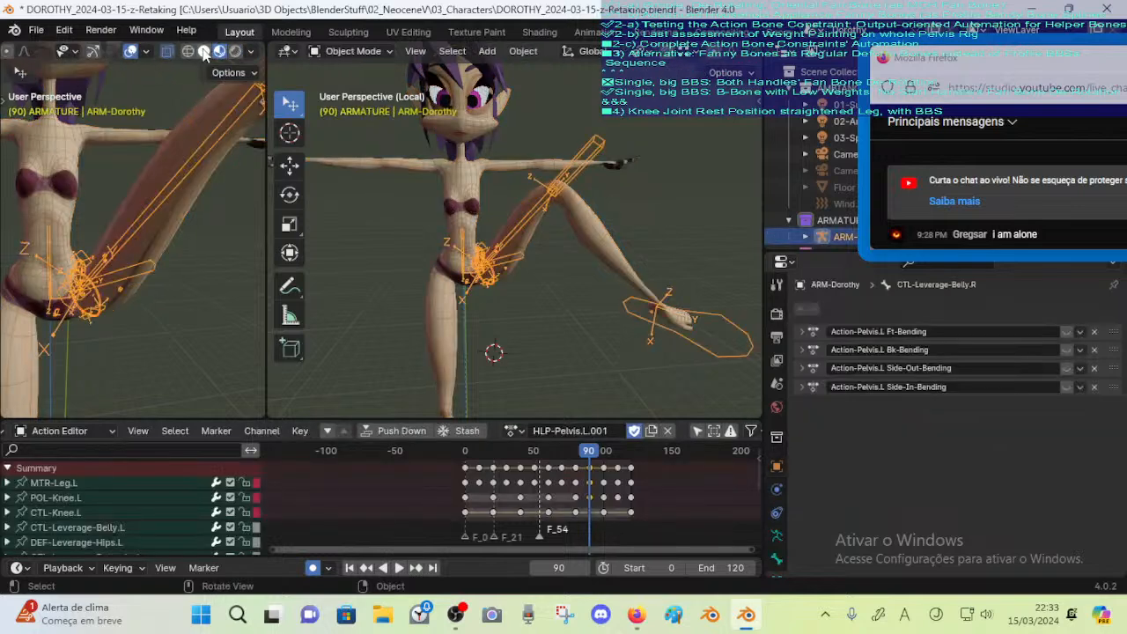
click(129, 51)
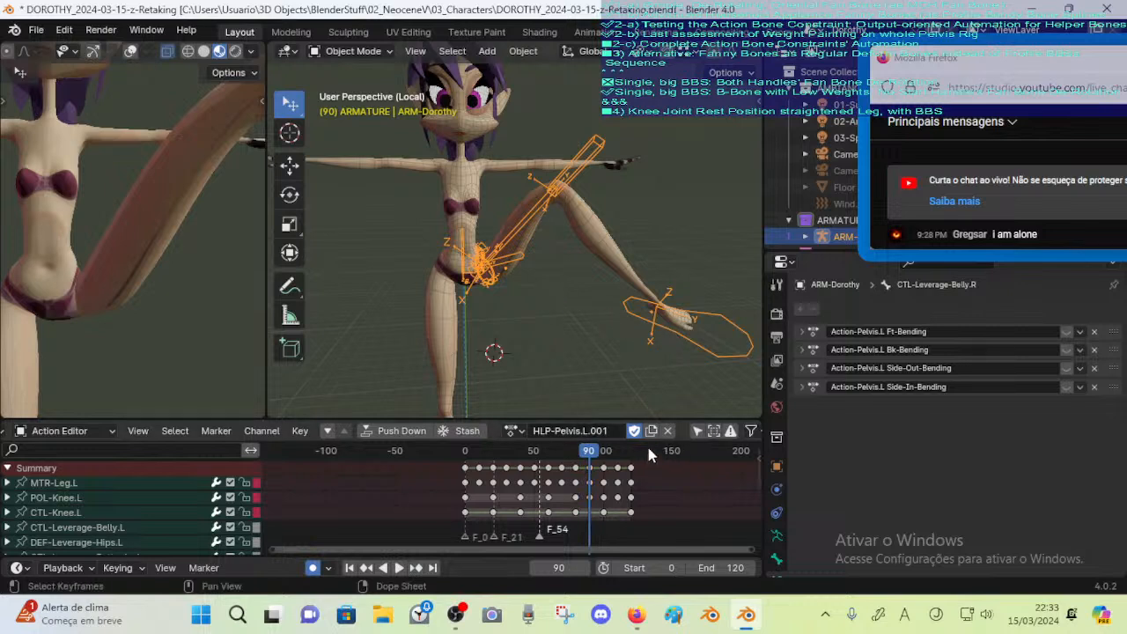
Play the action from frame 0 to check the pelvis deformation in the overlay-free view
key(shift+Left)
key(space)
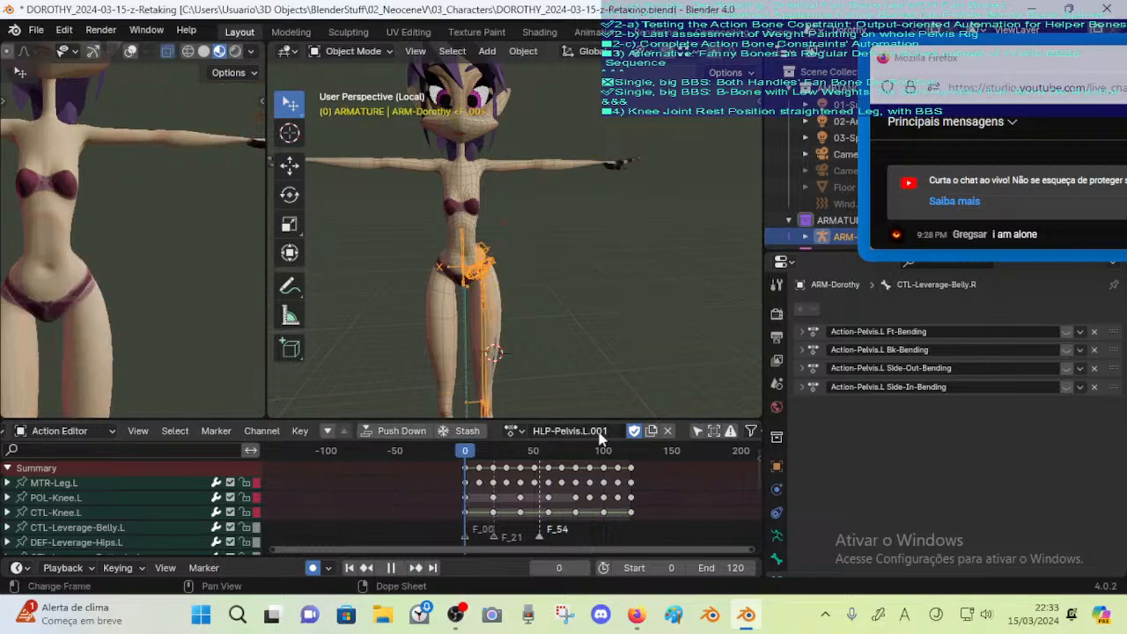
key(space)
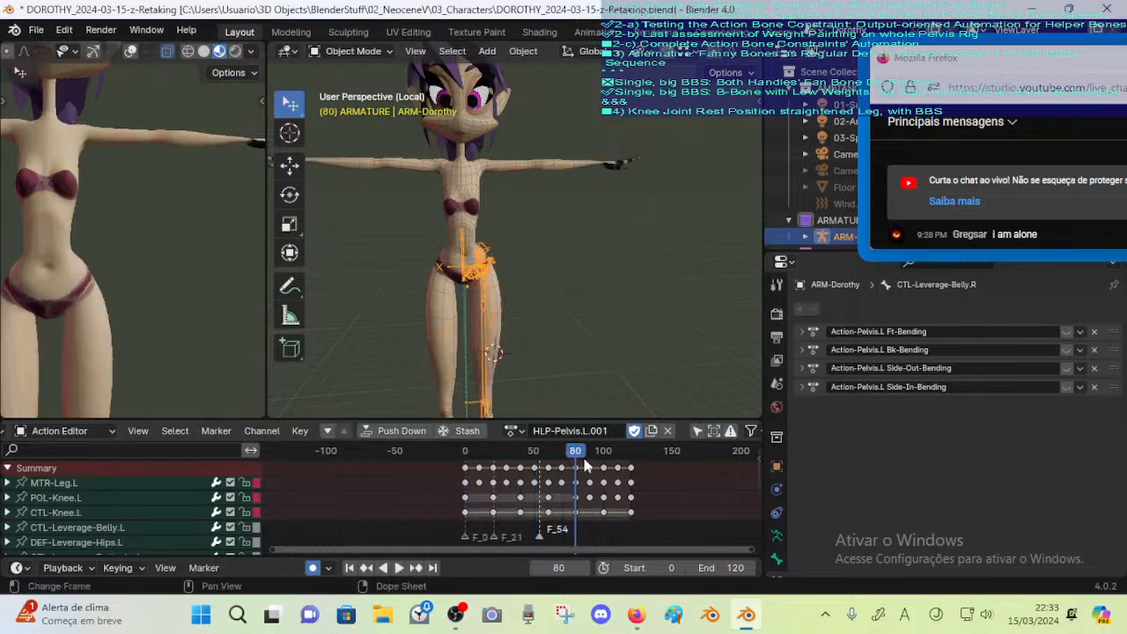
At frame 90, unlink the HLP-Pelvis.L.001 action from ARM-Dorothy and put the armature in Pose Mode
drag(583, 464, 587, 467)
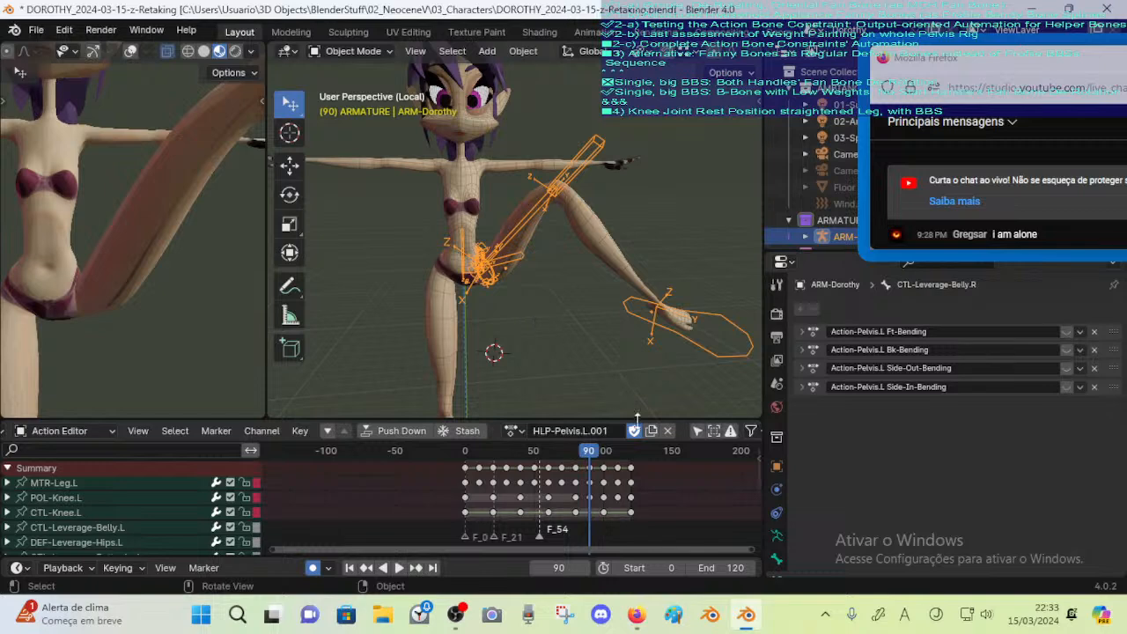
click(668, 431)
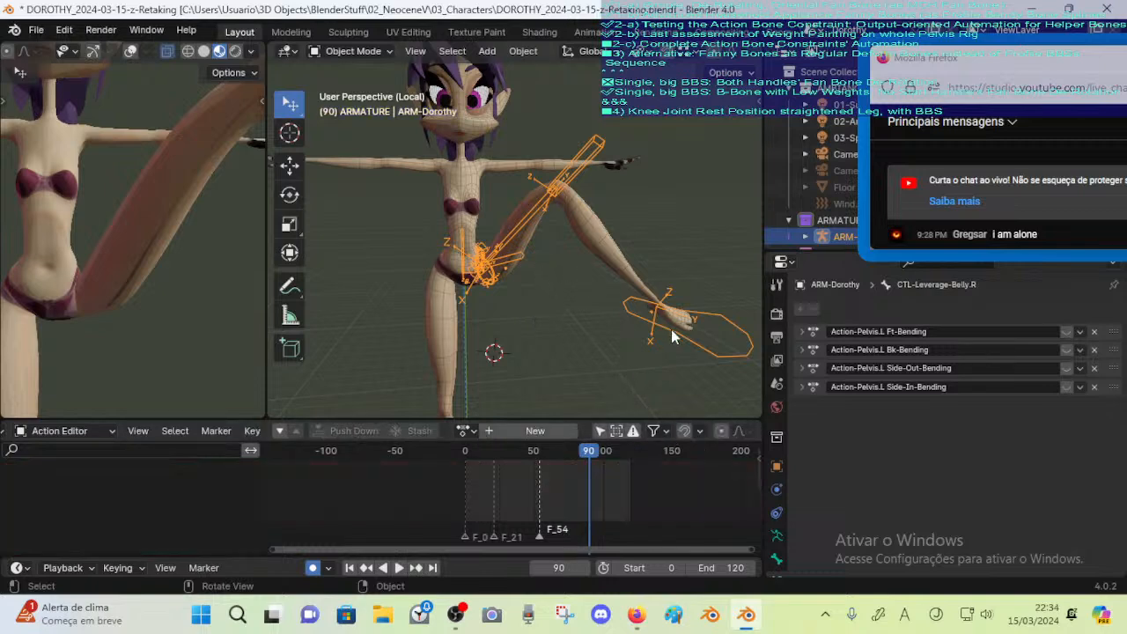
key(ctrl+Tab)
middle_drag(673, 340, 404, 311)
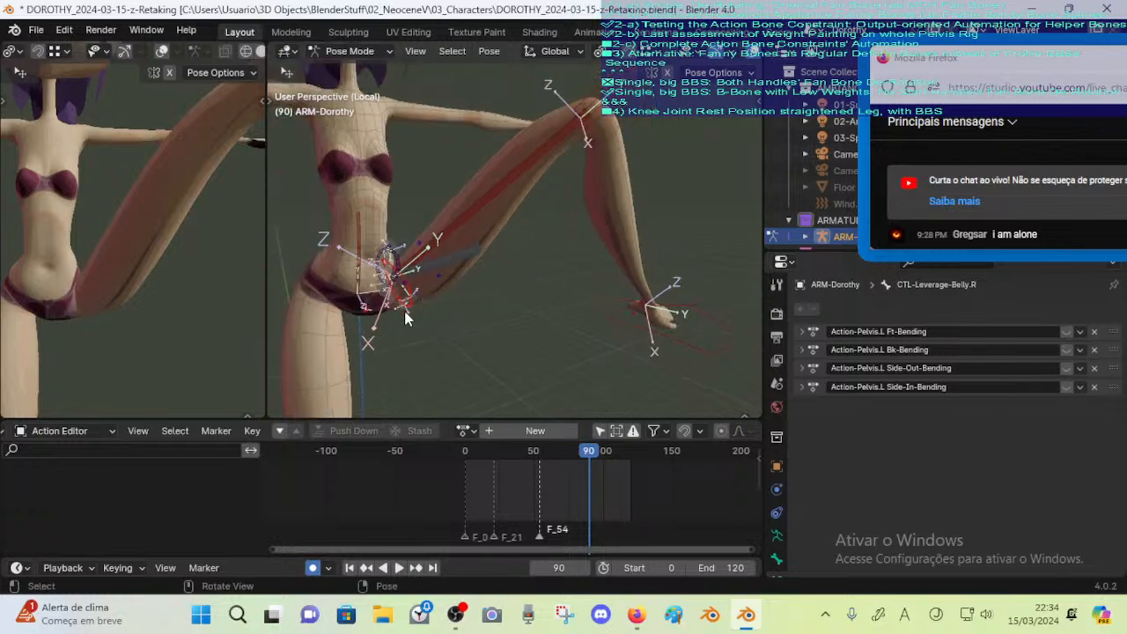
Hide the PelvisRig.L bone collection and show the New:Fan+ProfileBBS and New:Leverages collections instead
key(n)
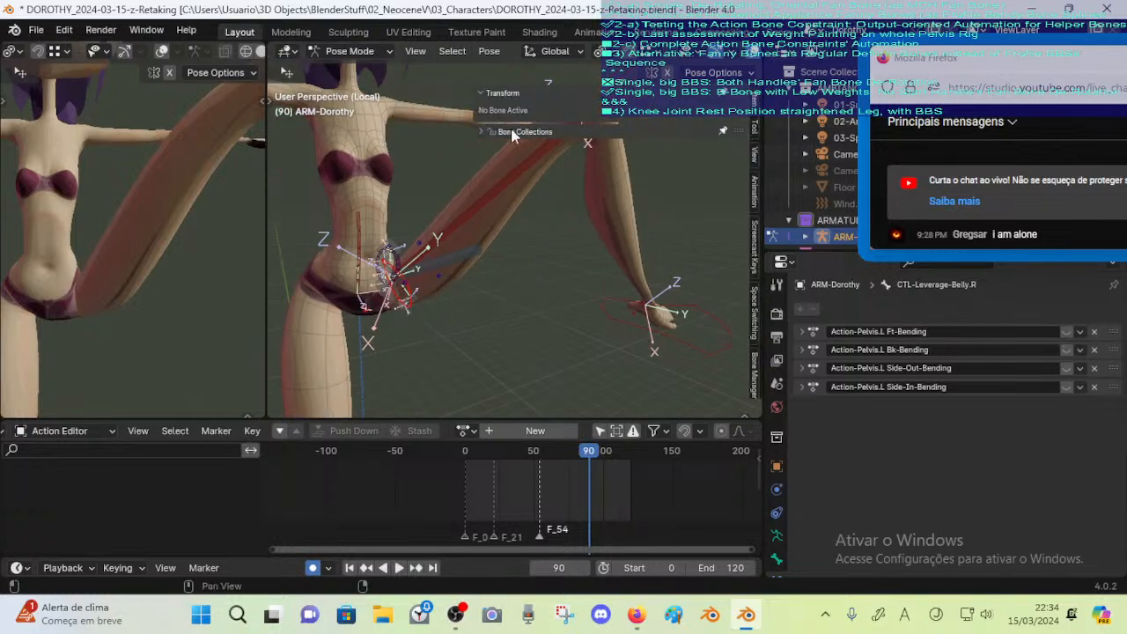
key(n)
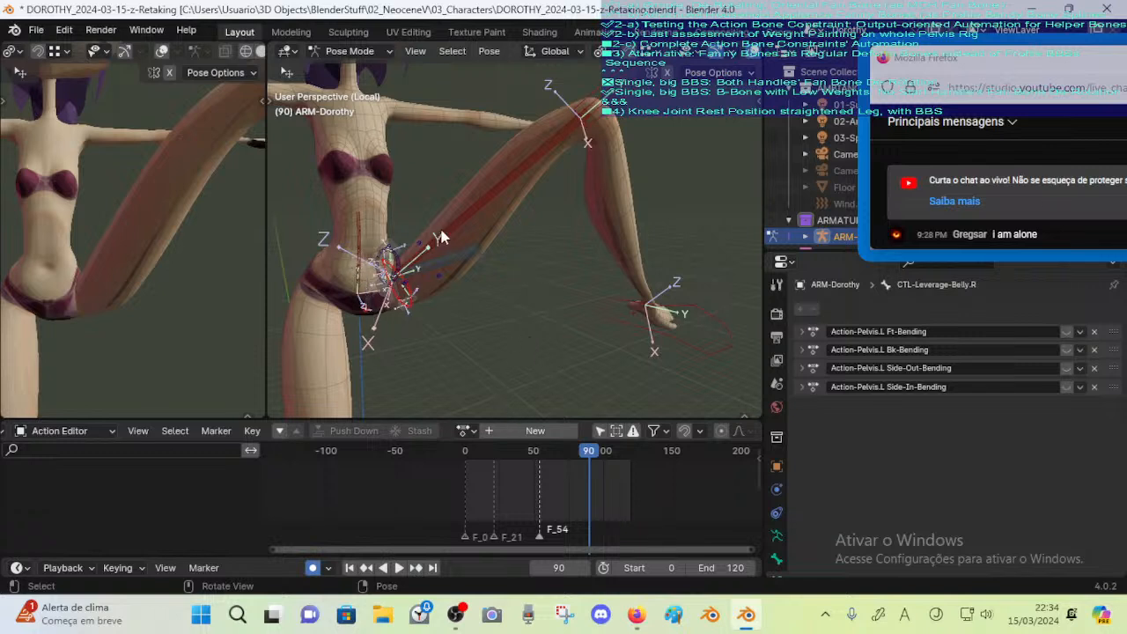
key(n)
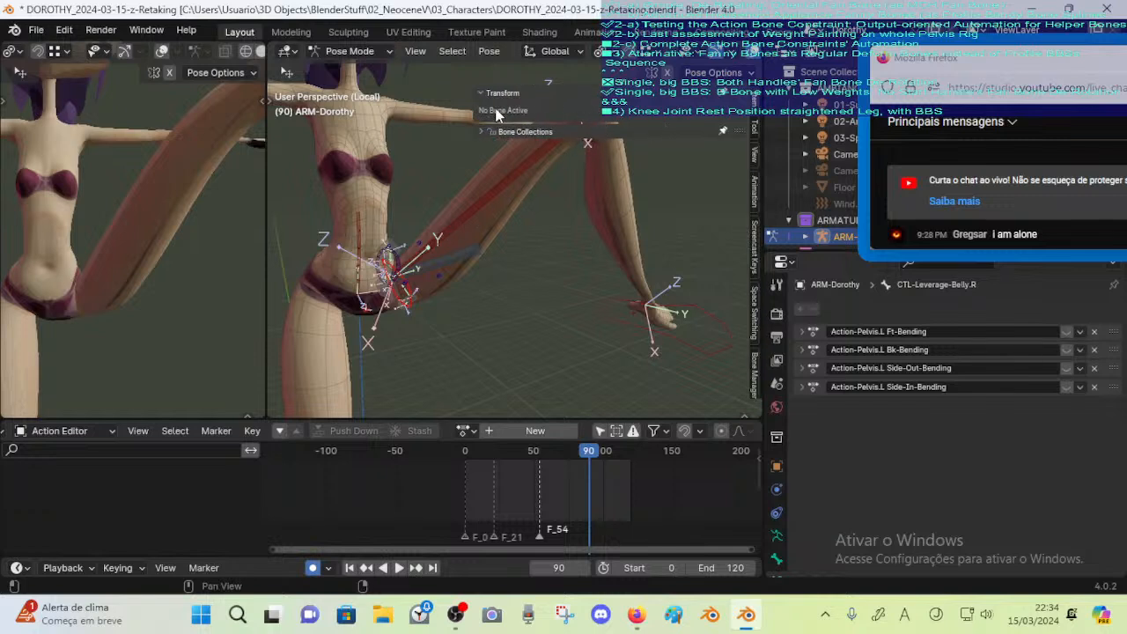
click(500, 132)
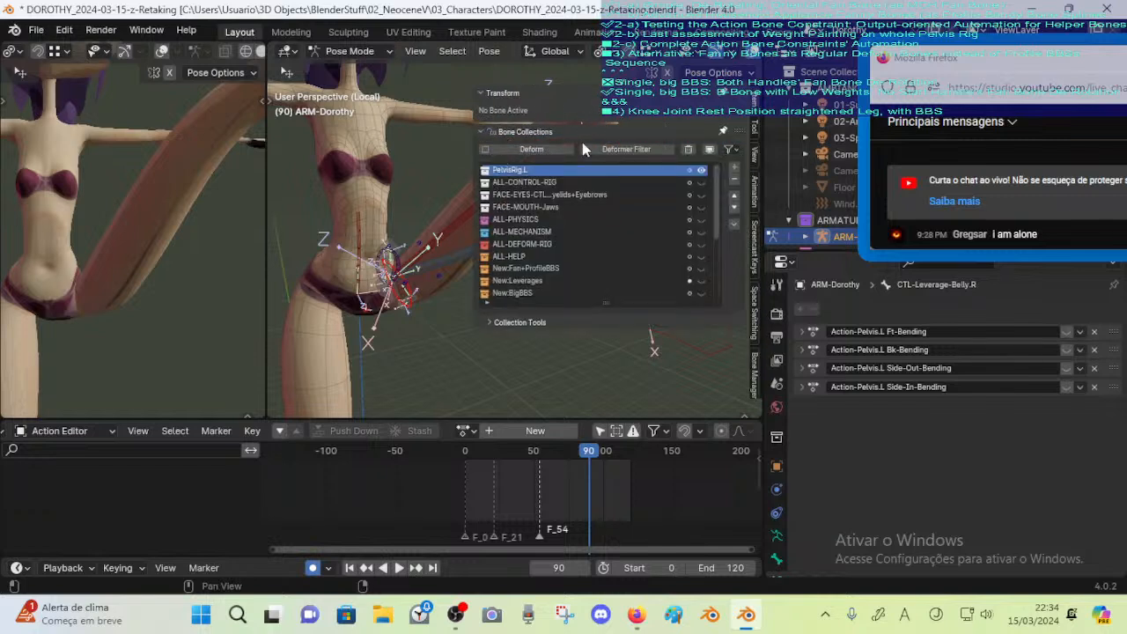
click(701, 170)
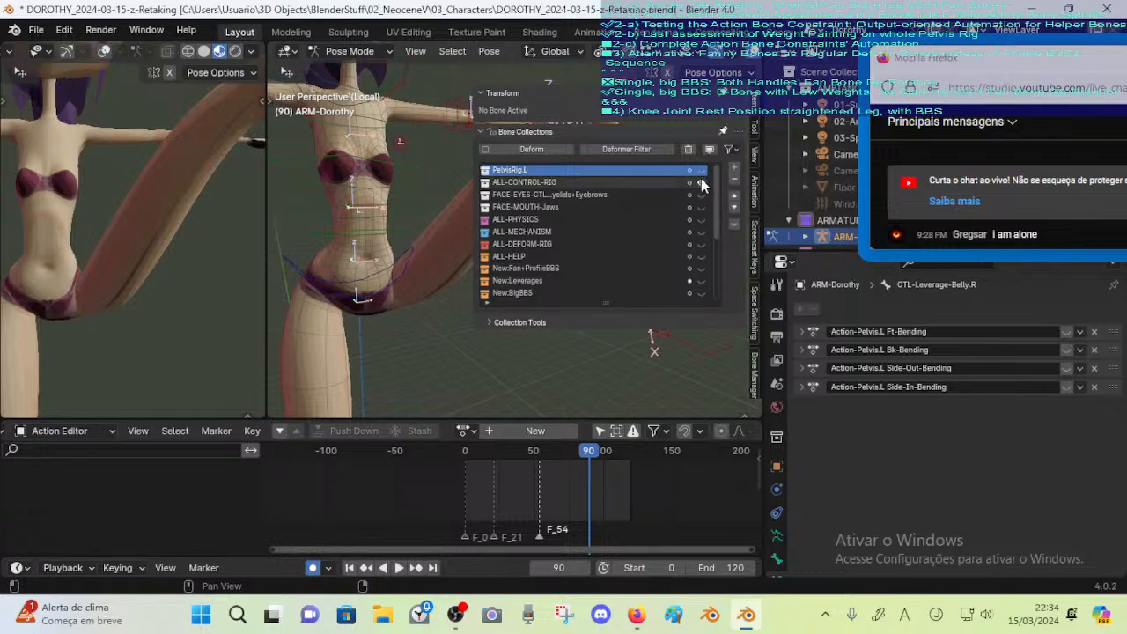
click(700, 183)
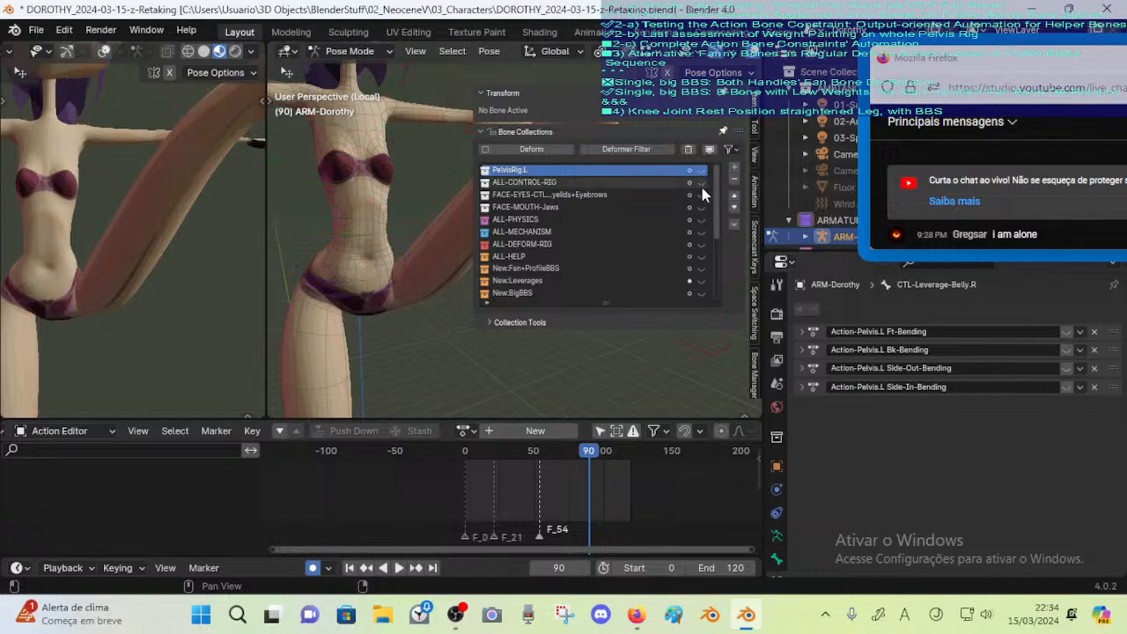
click(702, 268)
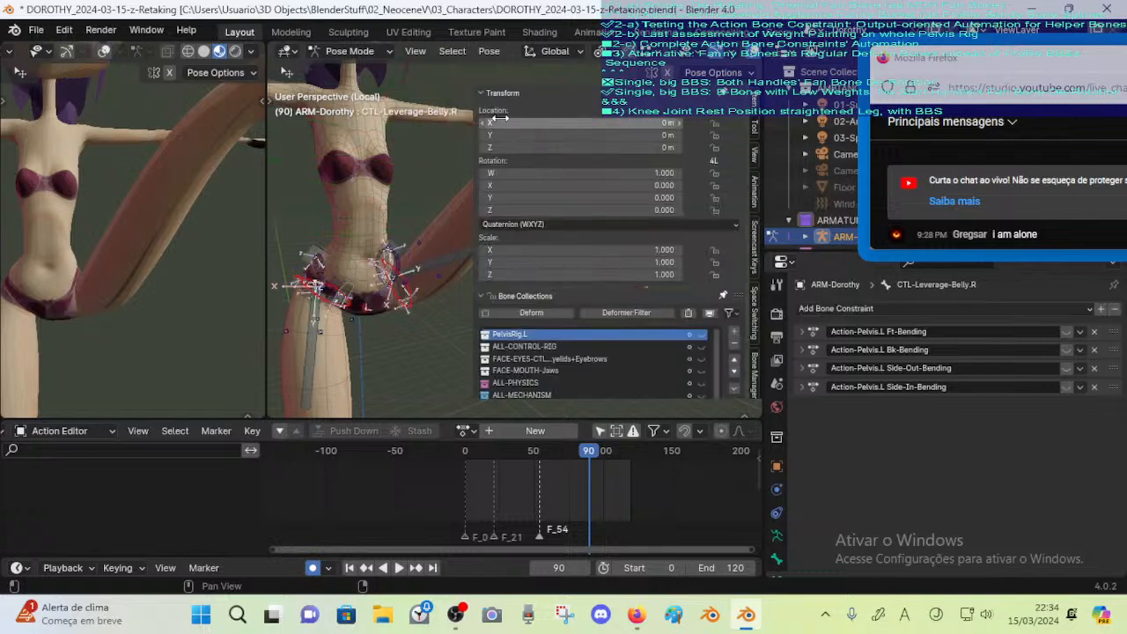
click(480, 94)
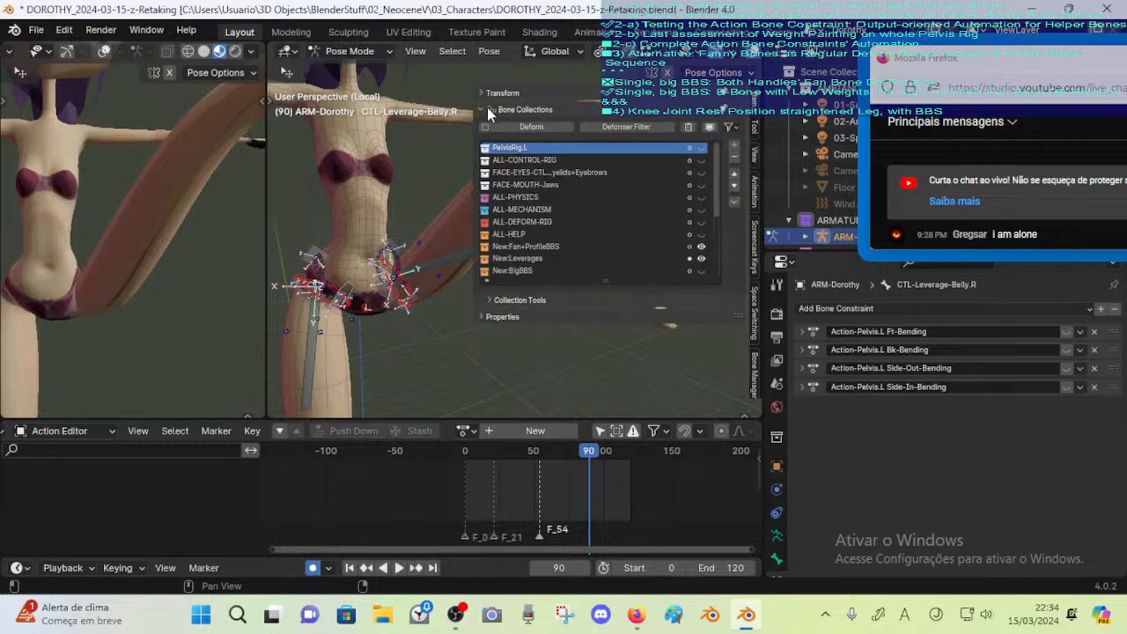
key(n)
middle_drag(469, 226, 414, 313)
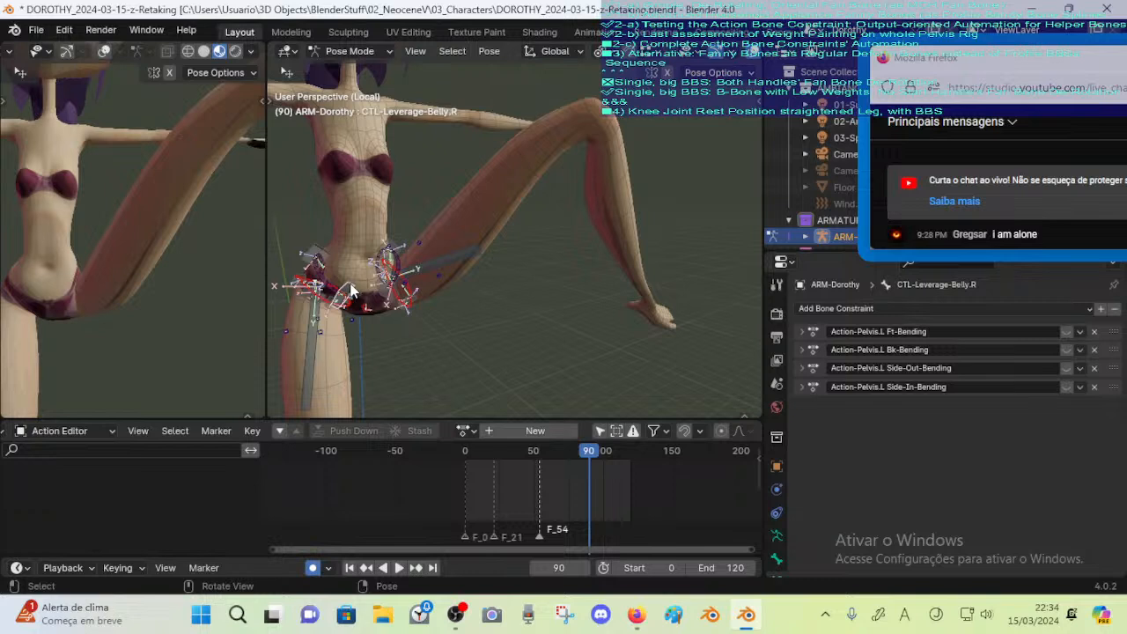
Select all bones grouped by color with CTL-Leverage-Belly.L and enable their four Action-Pelvis.L bending constraints
shift+click(381, 295)
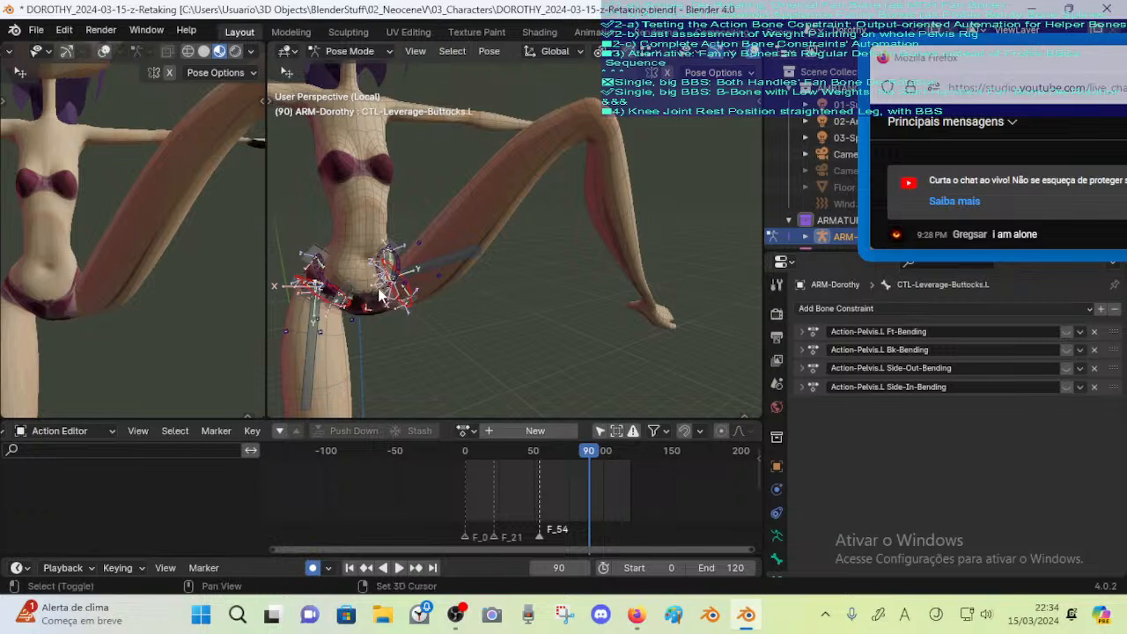
shift+click(381, 295)
key(shift+g)
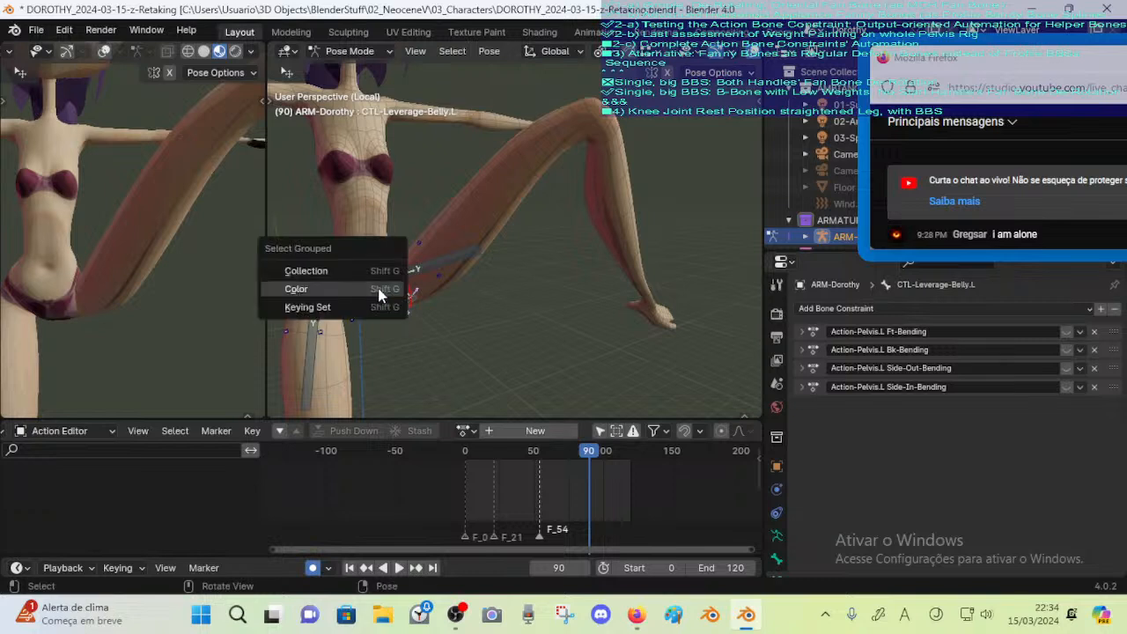
click(380, 293)
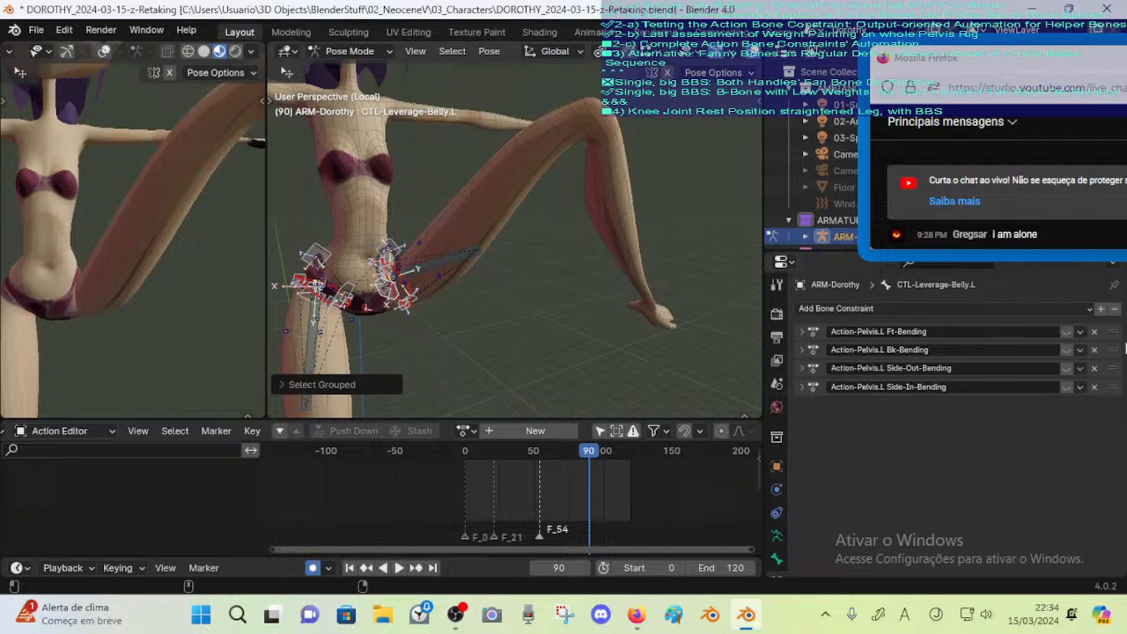
drag(1066, 331, 1069, 370)
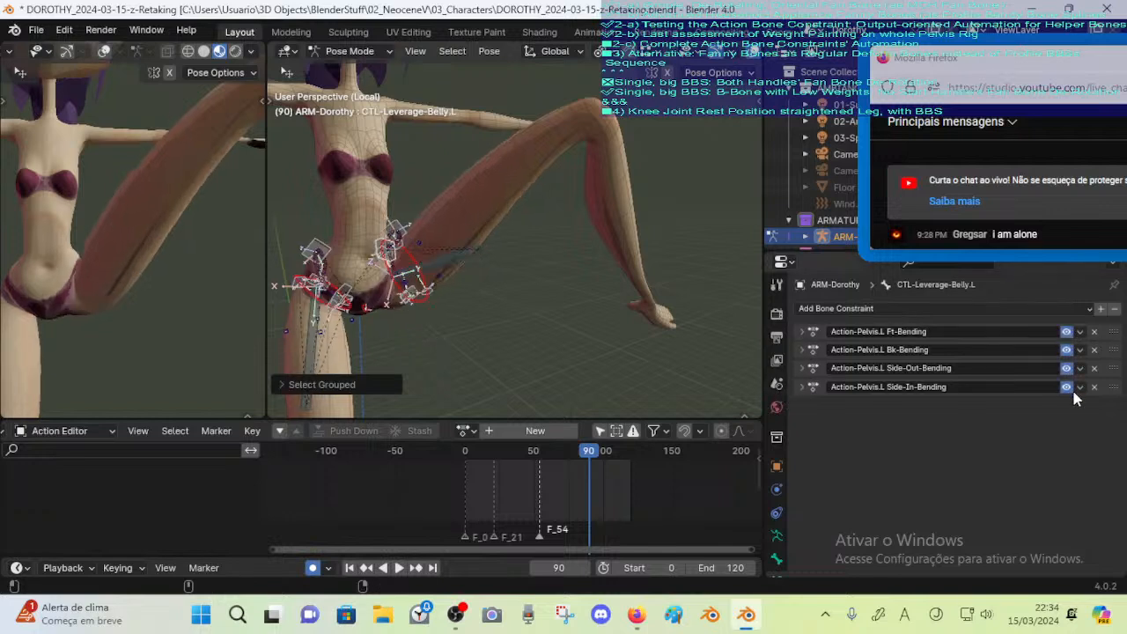
Turn the four Action constraints of the selected bones off and on again to compare the pelvis deformation
mouse_move(462, 277)
middle_down()
mouse_move(482, 274)
mouse_move(464, 280)
middle_up()
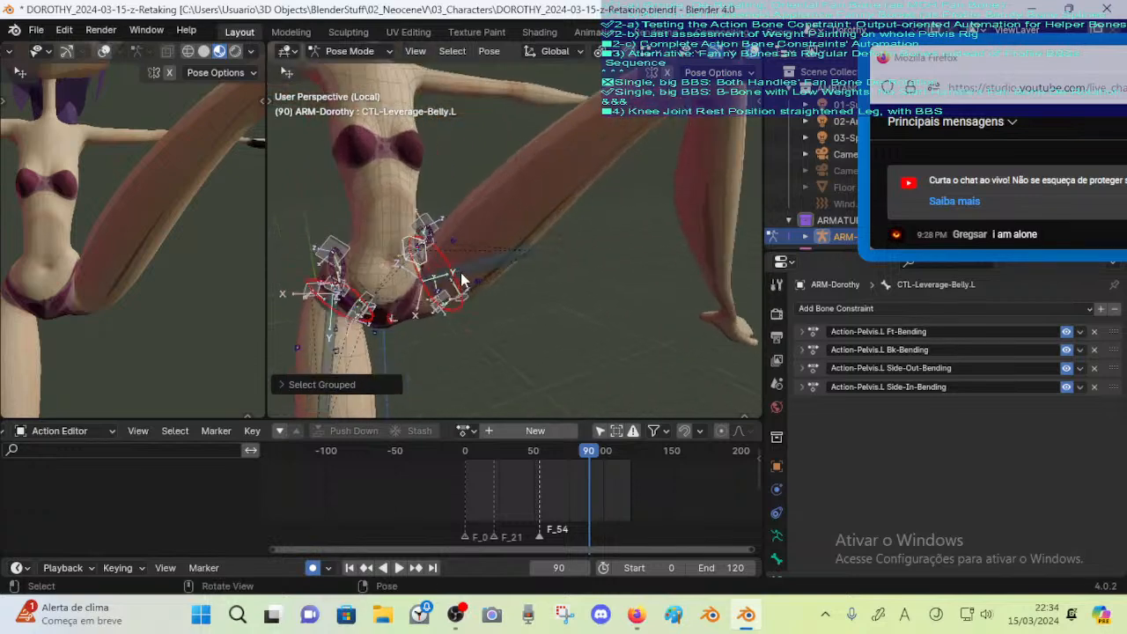
drag(1064, 334, 1072, 375)
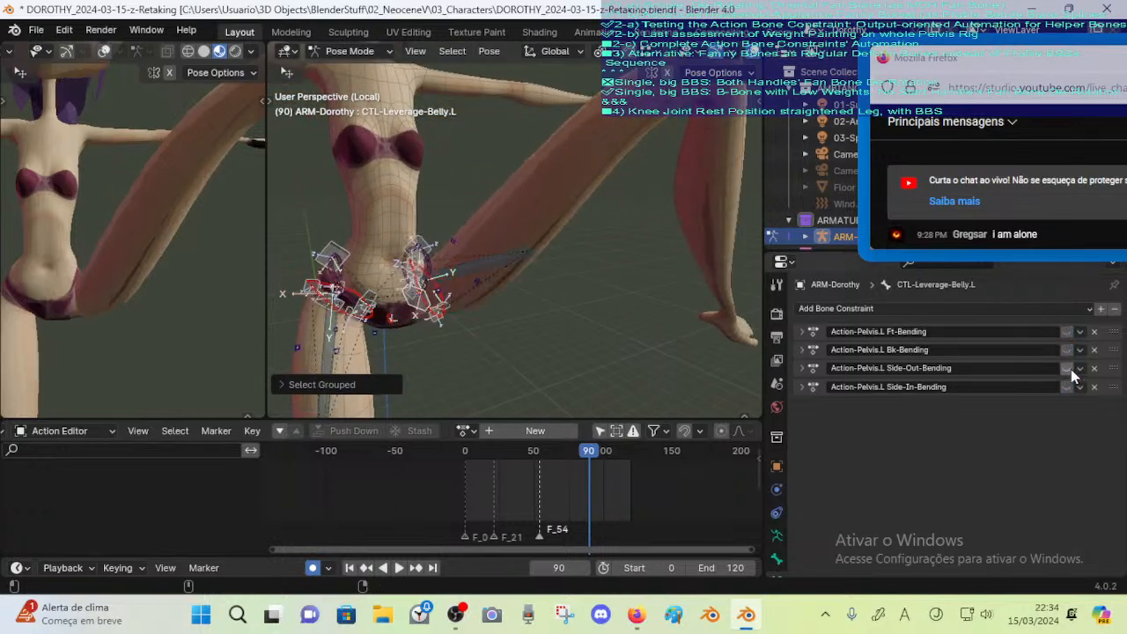
drag(1065, 332, 1069, 390)
Select the right-side leverage bones one by one to check that their Action constraints are enabled
middle_drag(479, 281, 443, 287)
click(361, 229)
click(350, 278)
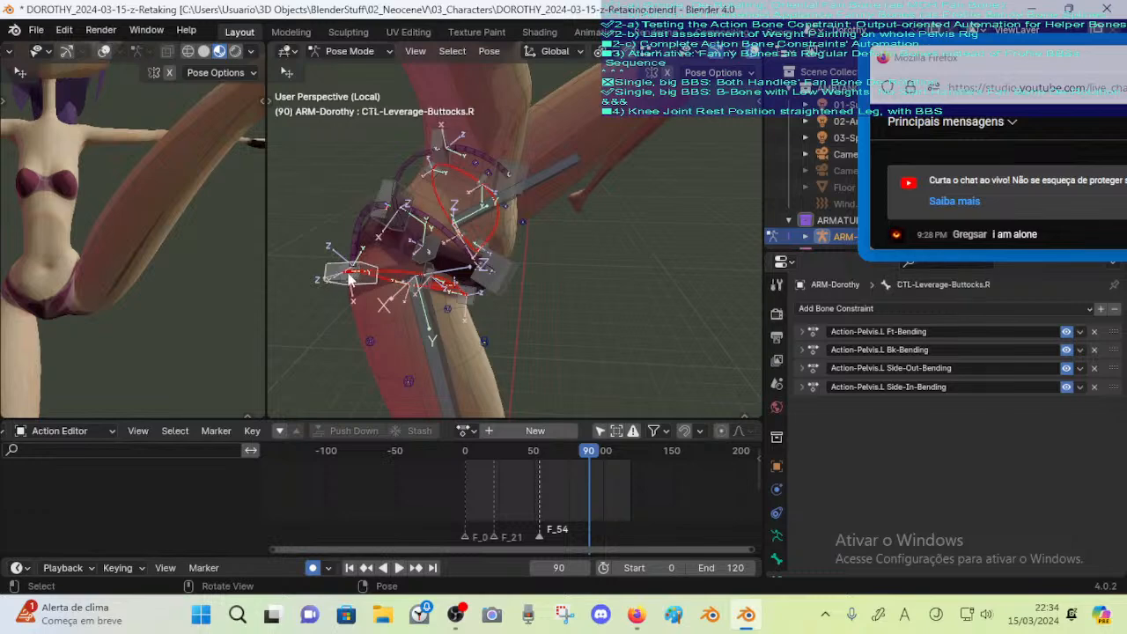
click(390, 190)
middle_drag(425, 220, 385, 162)
click(479, 283)
click(391, 306)
click(343, 292)
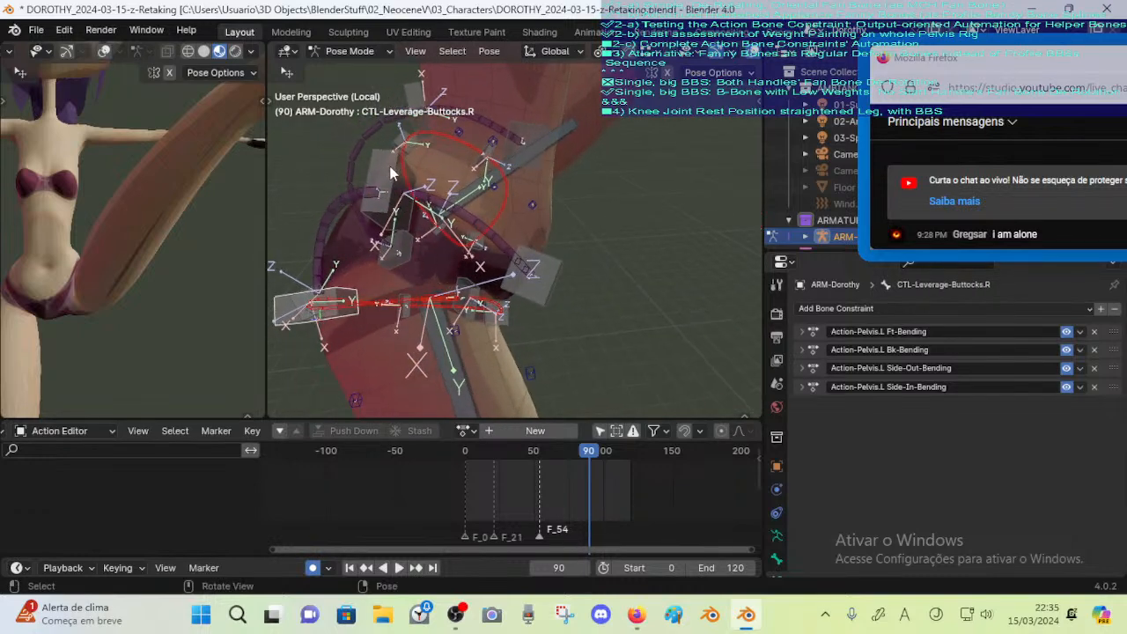
click(391, 173)
click(547, 264)
middle_drag(547, 264, 519, 292)
Inspect the right-side CTL-Fanny-Pelvis bones one by one for their four Action constraints
click(388, 255)
click(427, 271)
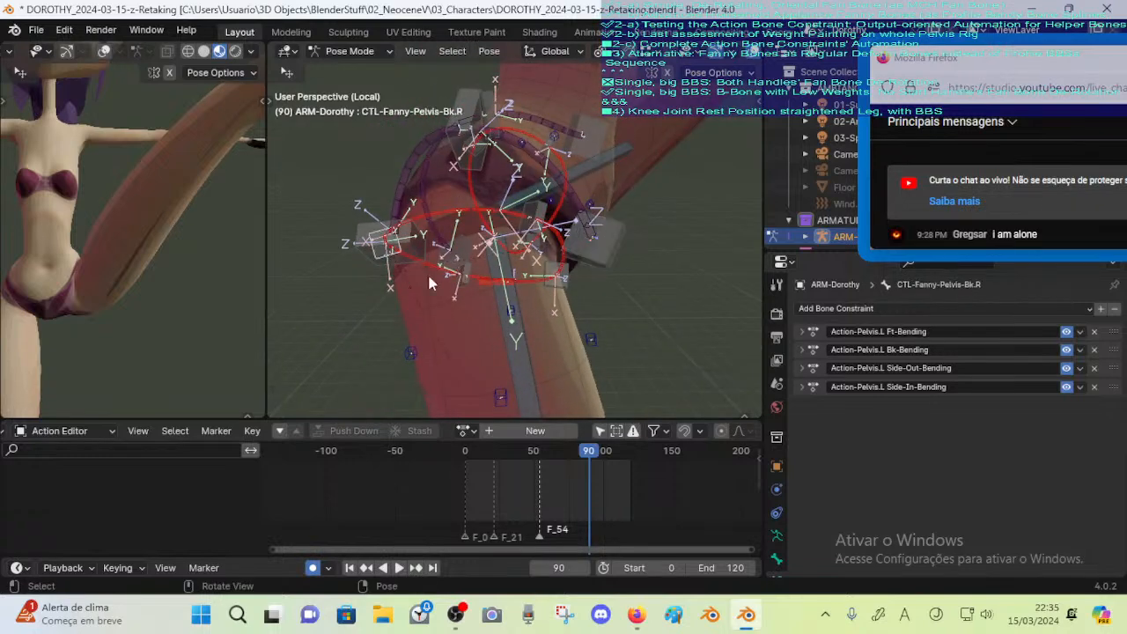
middle_drag(427, 271, 400, 280)
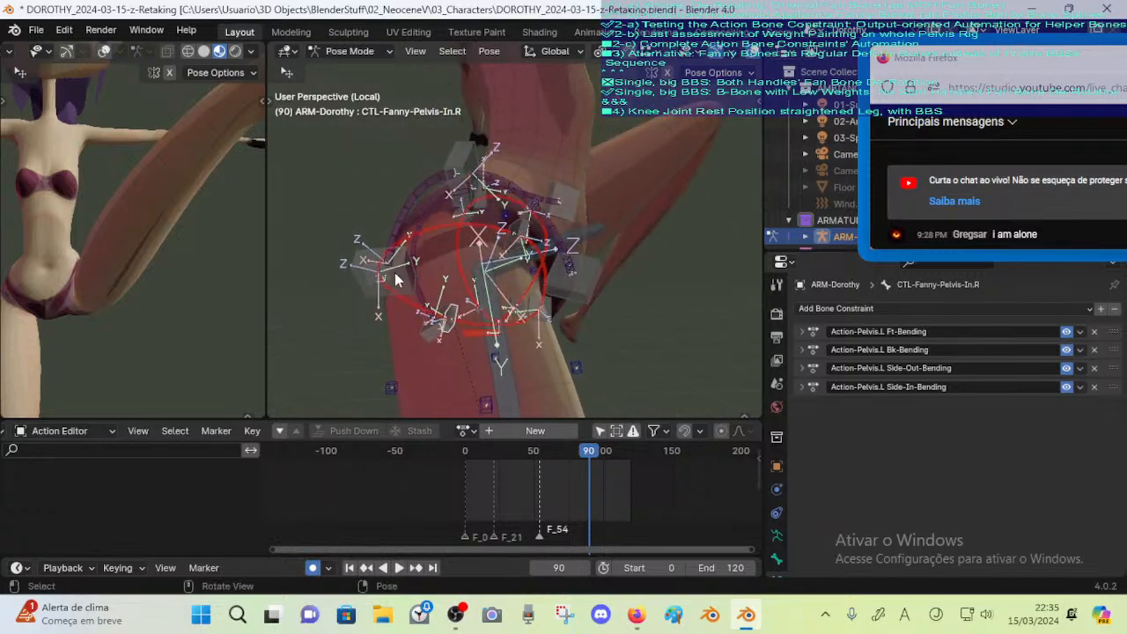
click(374, 292)
click(436, 323)
click(438, 339)
middle_drag(437, 339, 466, 351)
click(469, 340)
middle_drag(535, 317, 560, 338)
click(569, 278)
click(560, 338)
Check the Action constraints on the left belly, hips and buttocks leverage bones
middle_drag(665, 300, 452, 247)
click(470, 204)
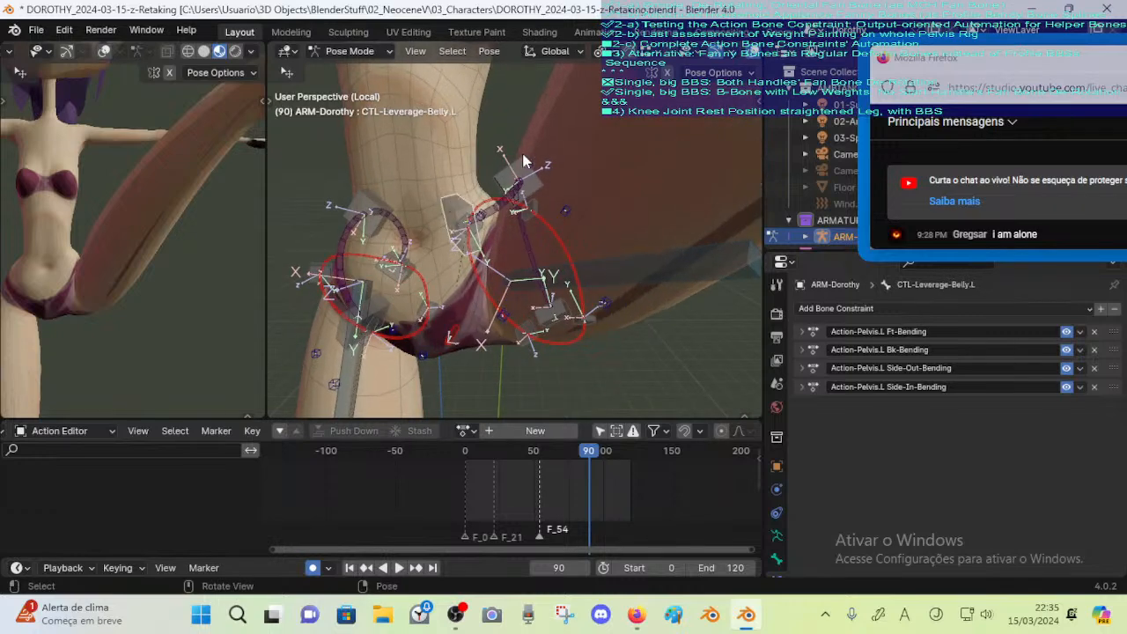
middle_drag(524, 161, 555, 169)
click(555, 168)
middle_drag(570, 244, 579, 310)
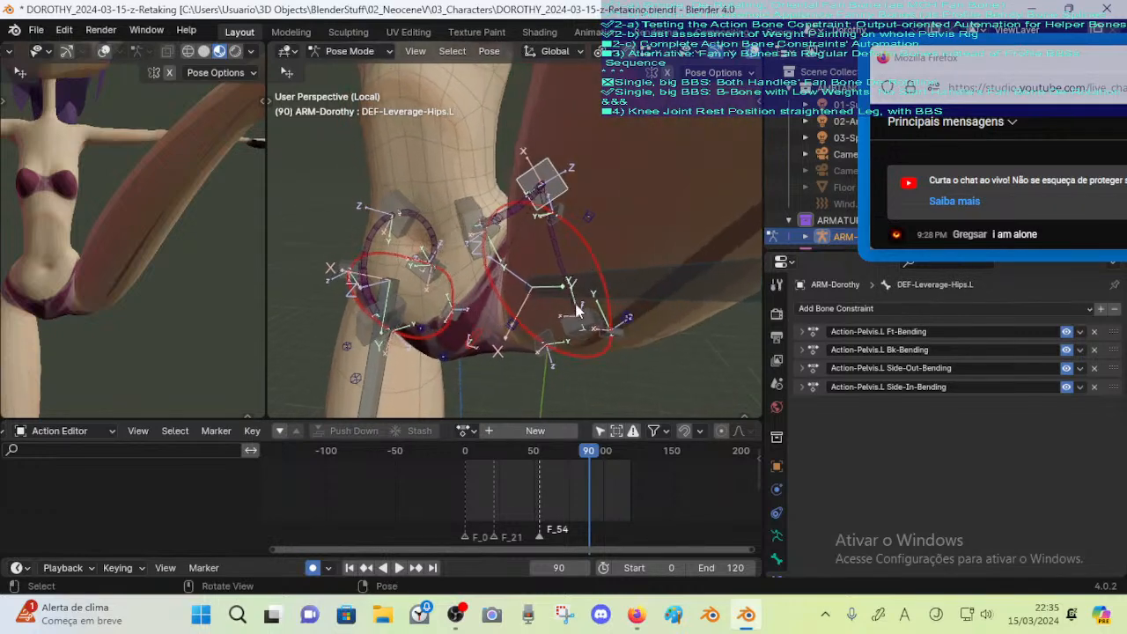
click(584, 330)
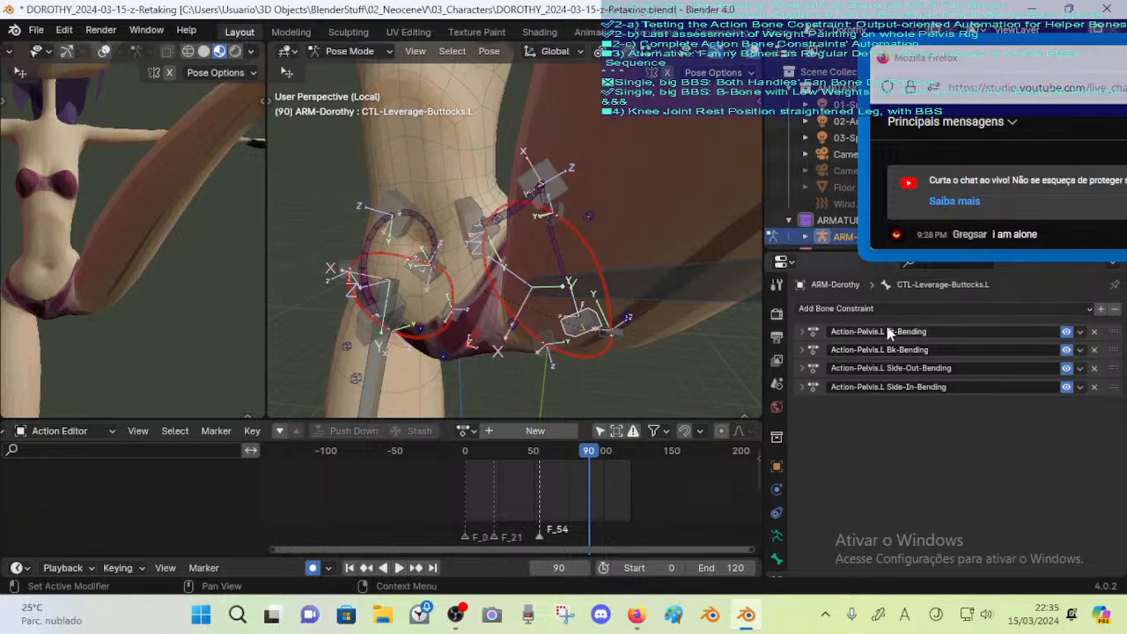
middle_drag(622, 251, 506, 193)
click(498, 184)
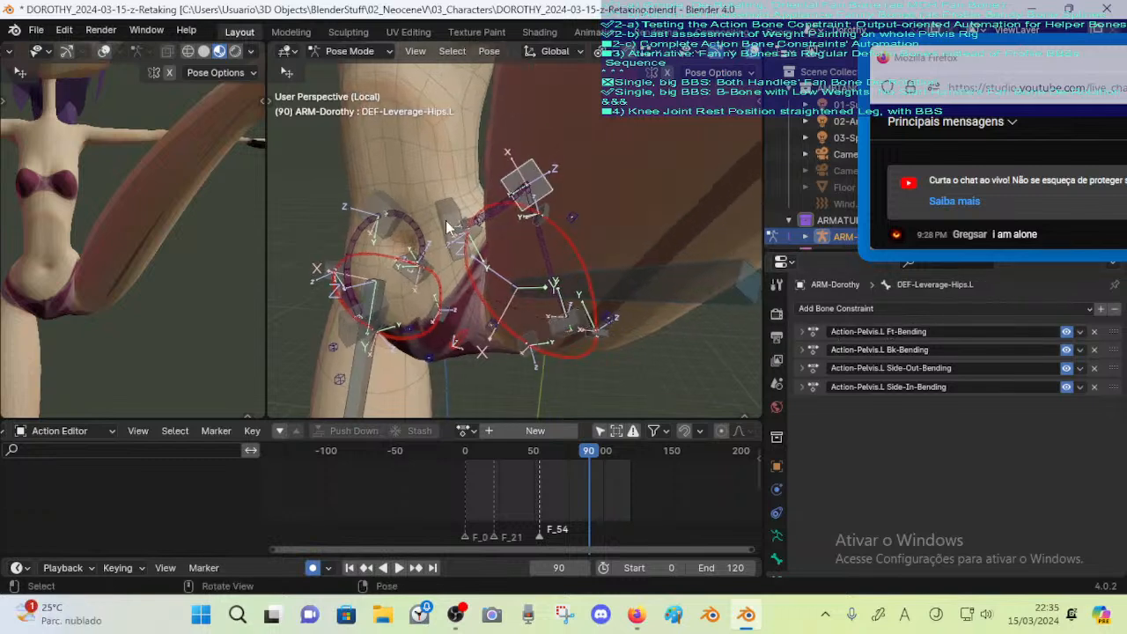
click(535, 167)
click(580, 327)
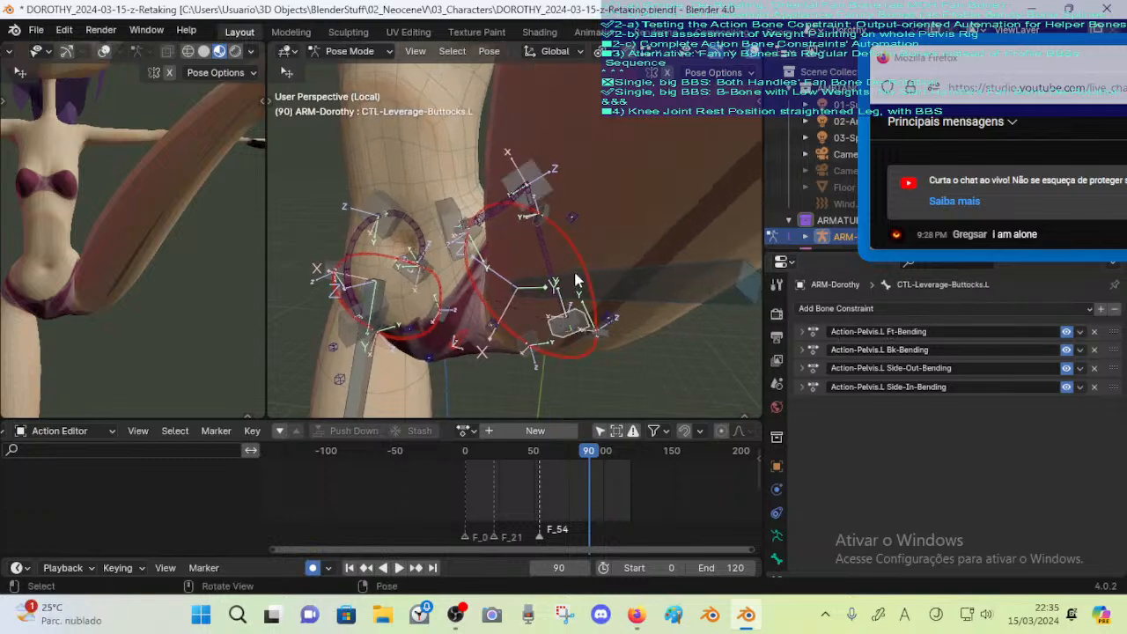
Check the Action constraints on the left-side CTL-Fanny-Pelvis bones, including Out.L, In.L and Bk.L
click(552, 201)
click(555, 209)
middle_drag(575, 268, 559, 271)
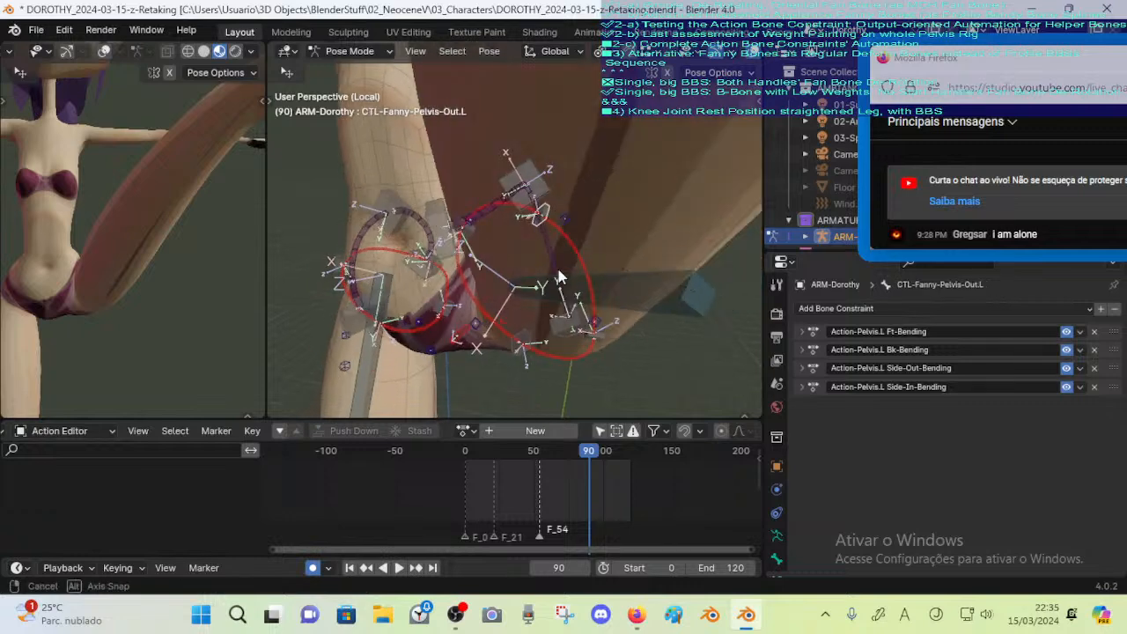
click(462, 232)
click(523, 355)
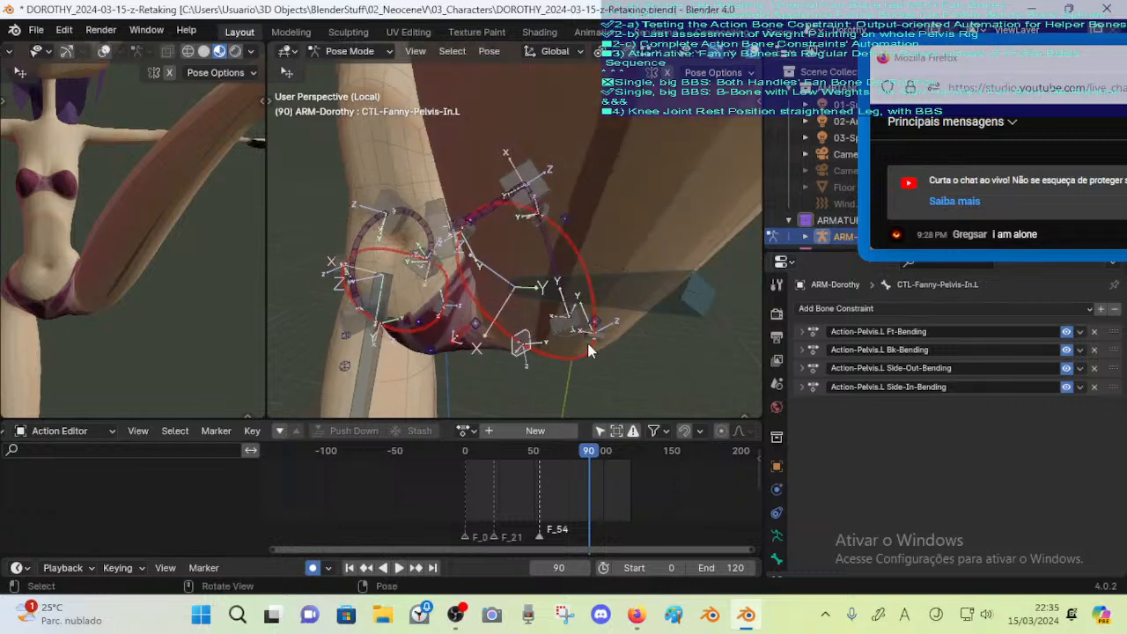
click(593, 345)
scroll(593, 345, down, 3)
middle_drag(591, 339, 528, 303)
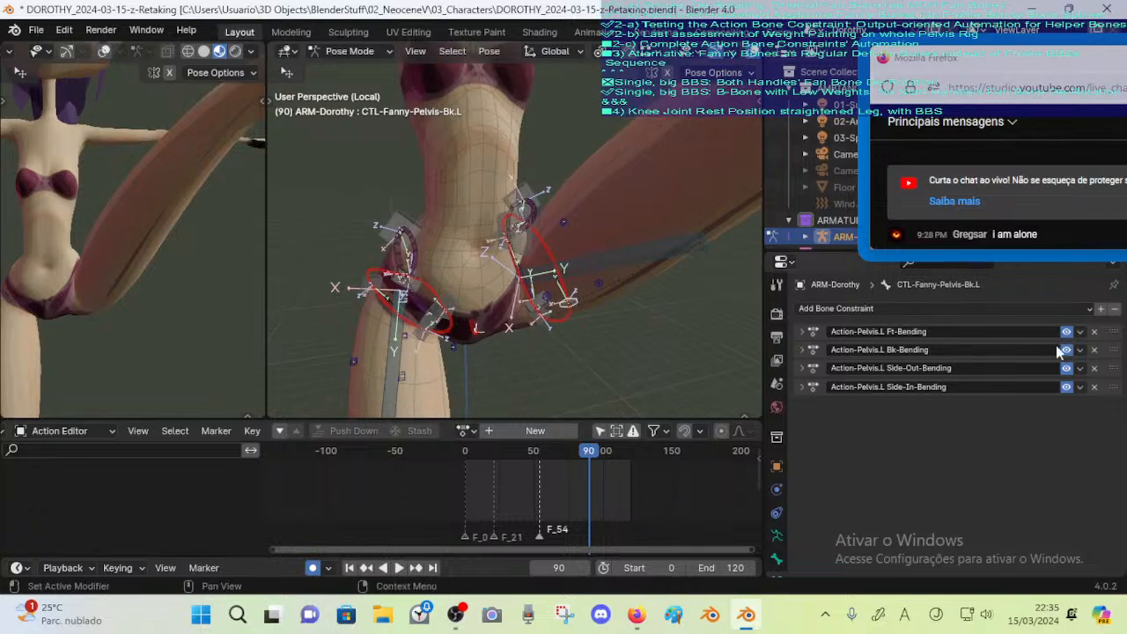
middle_drag(634, 304, 545, 367)
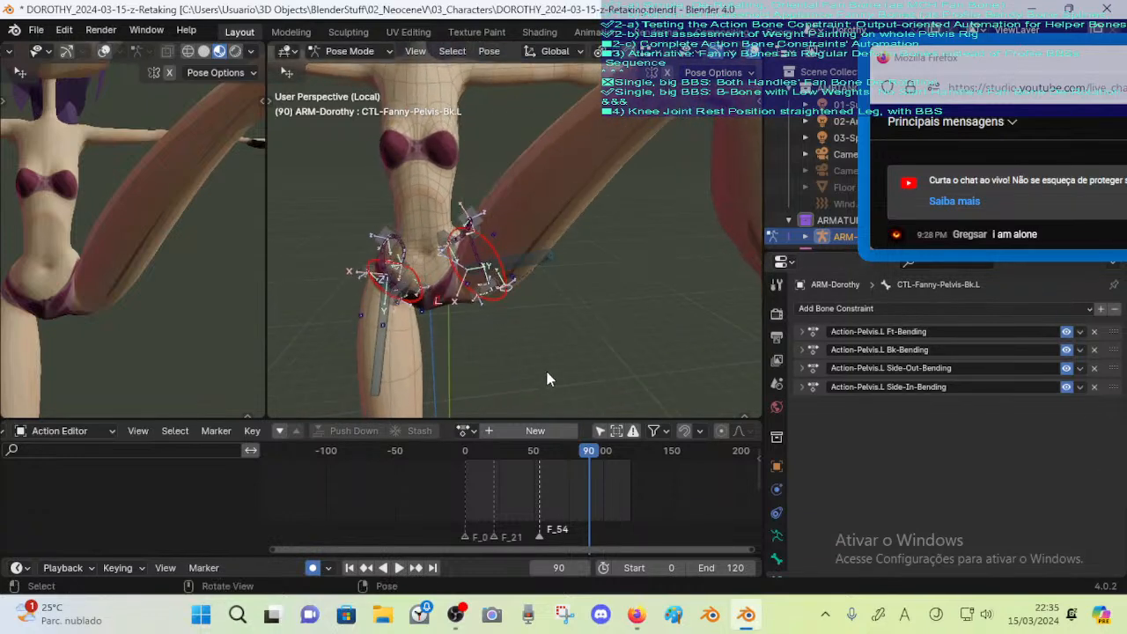
Select the bones grouped with DEF-Leverage-Hips.L and toggle their four Action constraints off and on to compare the raised-leg deformation
scroll(464, 296, up, 3)
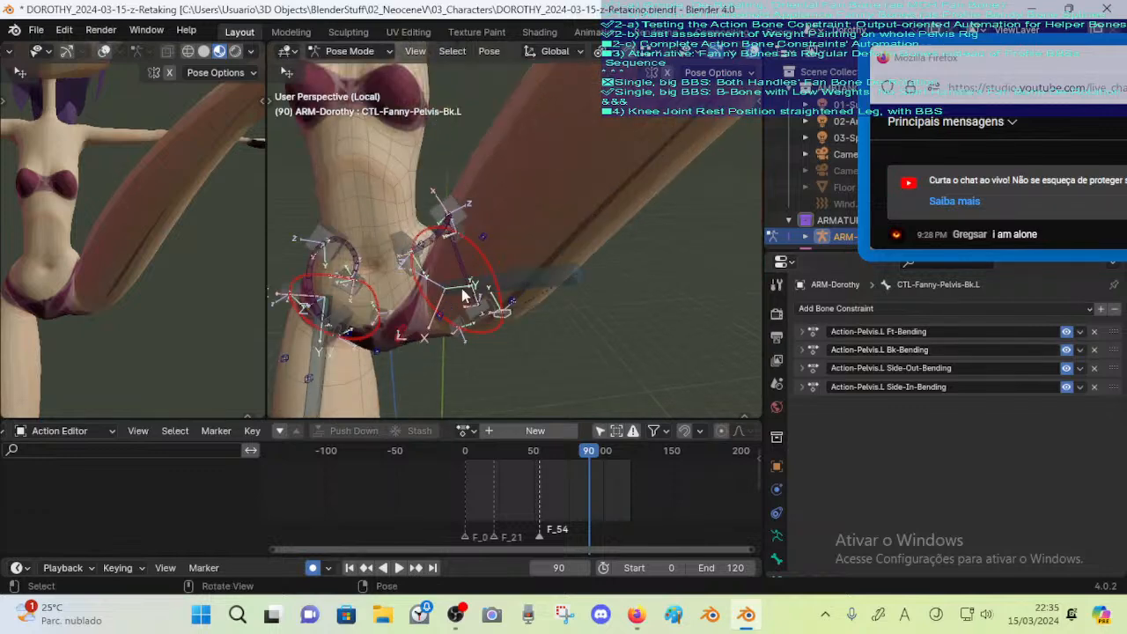
click(459, 201)
key(shift+g)
click(459, 202)
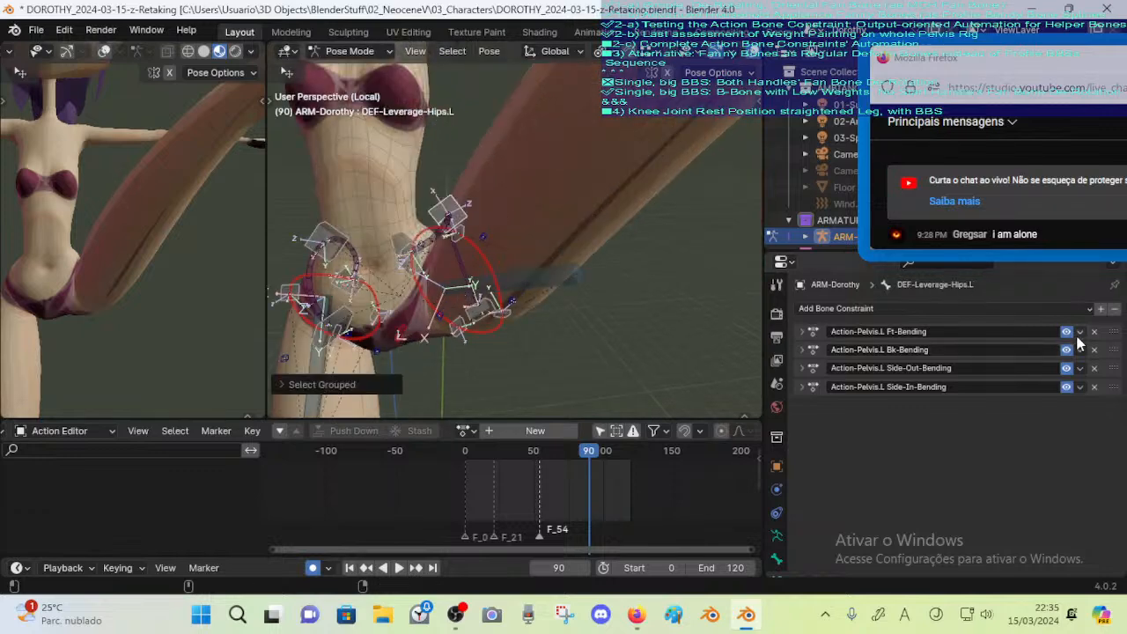
drag(1066, 332, 1072, 395)
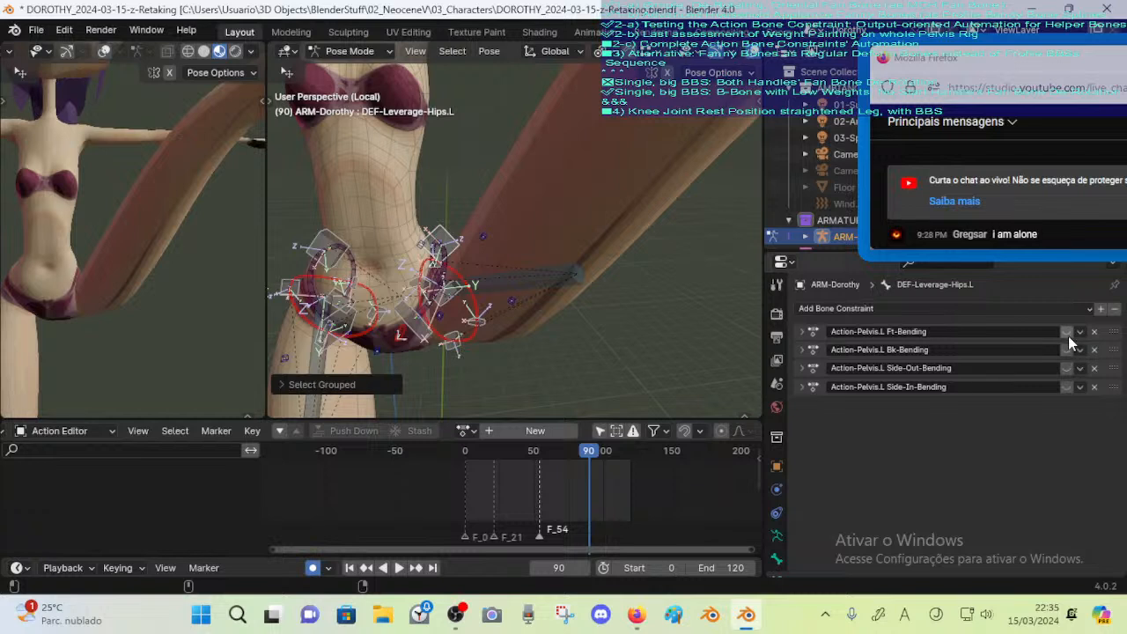
drag(1068, 335, 1068, 395)
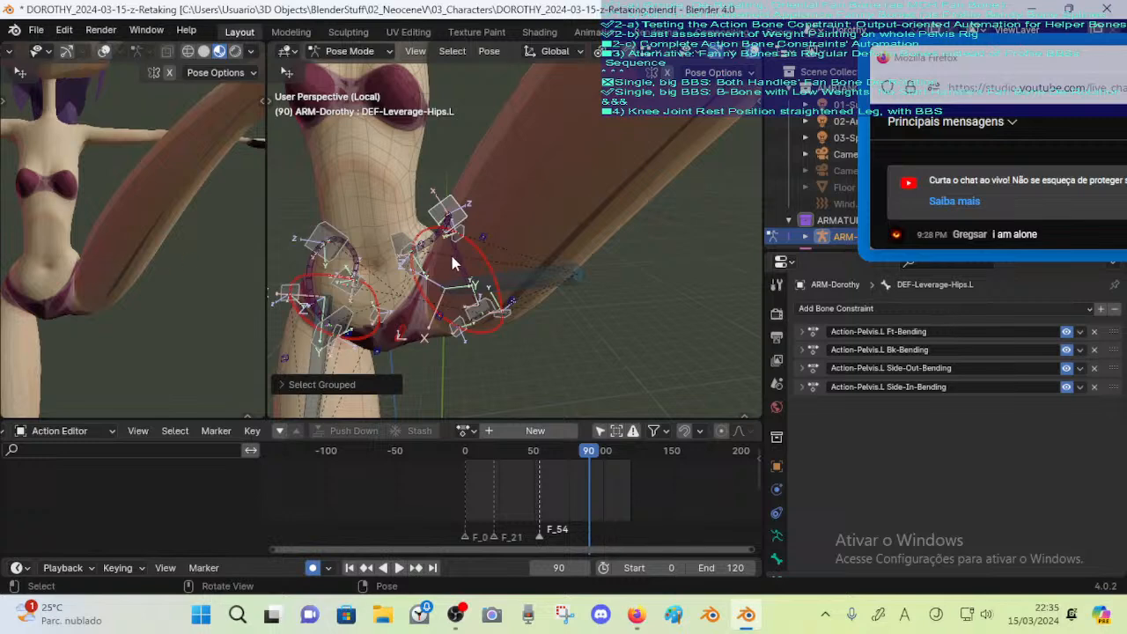
Switch the four Action-Pelvis.L constraints off and back on for the selected bones to compare the left hip deformation up close
middle_drag(451, 257, 473, 232)
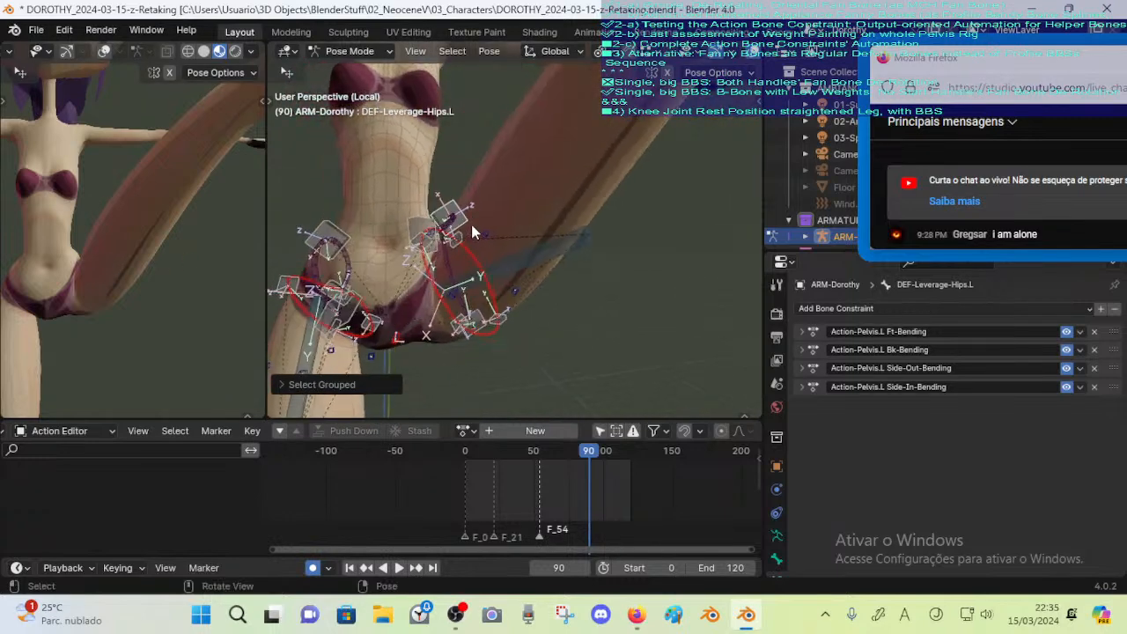
scroll(472, 232, up, 2)
shift+middle_drag(445, 284, 504, 235)
scroll(498, 232, up, 3)
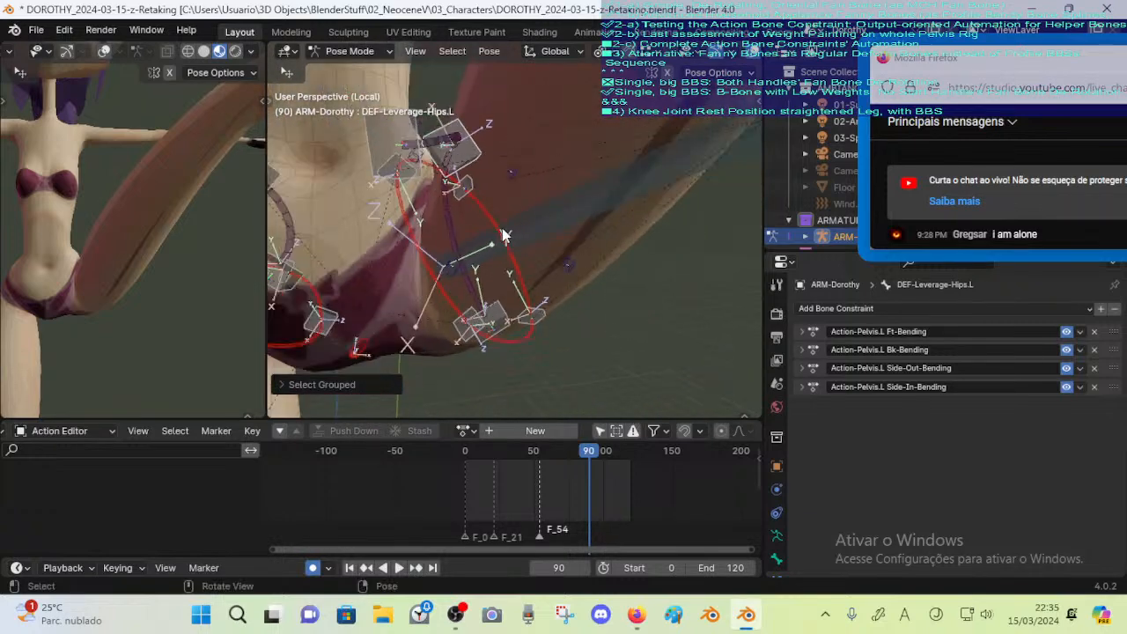
scroll(502, 229, down, 1)
drag(1068, 331, 1065, 403)
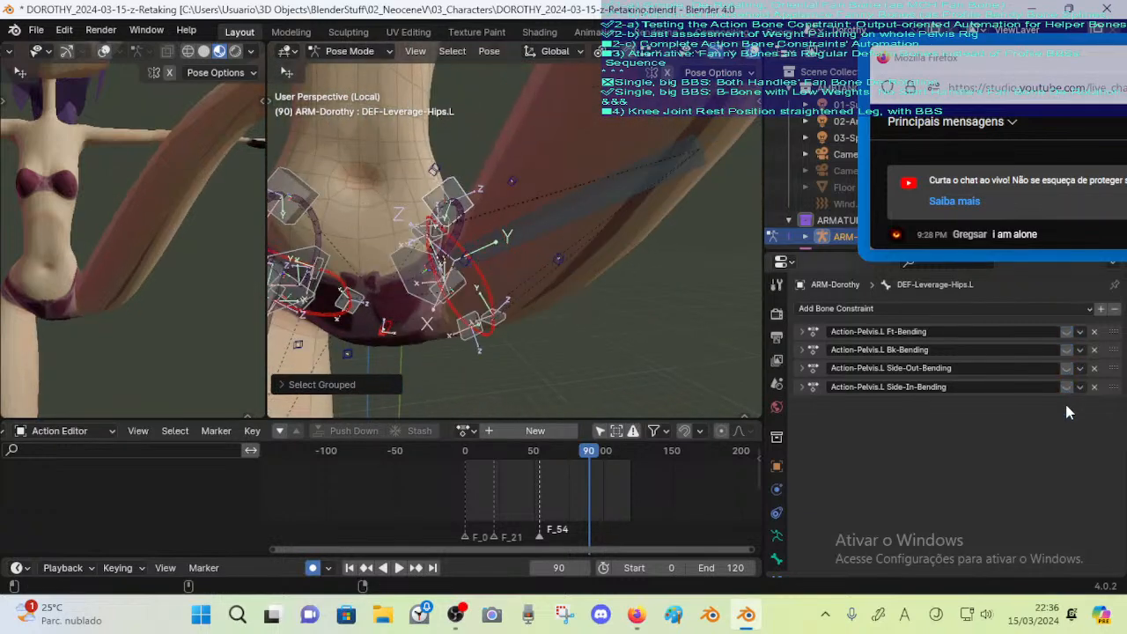
drag(1065, 331, 1069, 368)
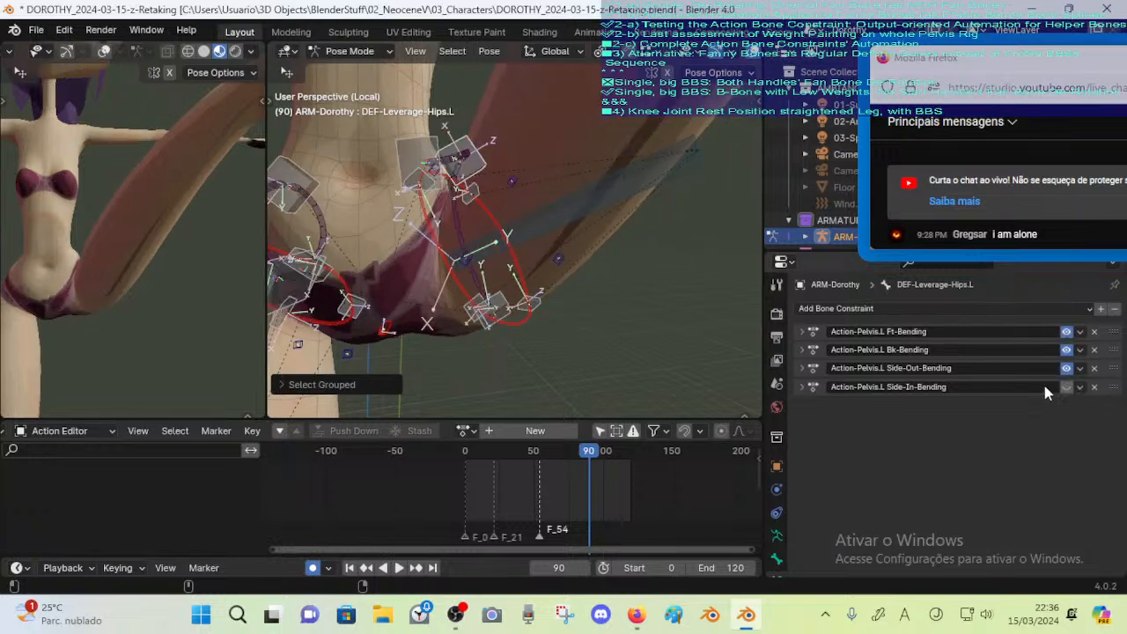
click(1056, 387)
click(1068, 386)
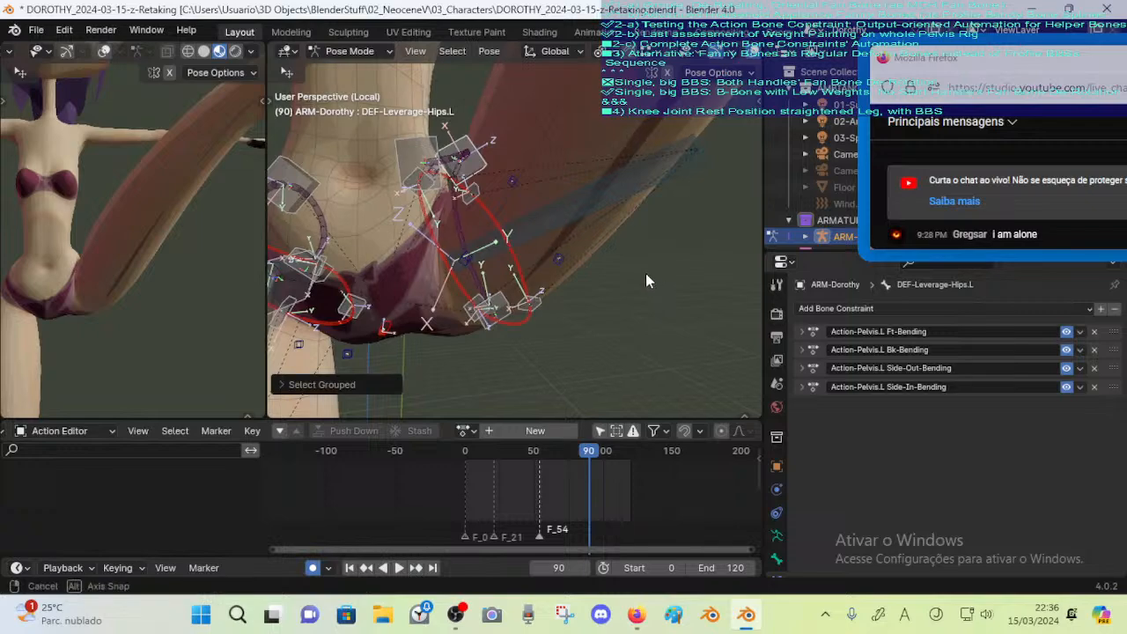
Examine the raised left leg, hip and pelvis deformation from the front, side and above with all four Action constraints enabled
middle_drag(646, 277, 539, 271)
middle_drag(576, 265, 556, 301)
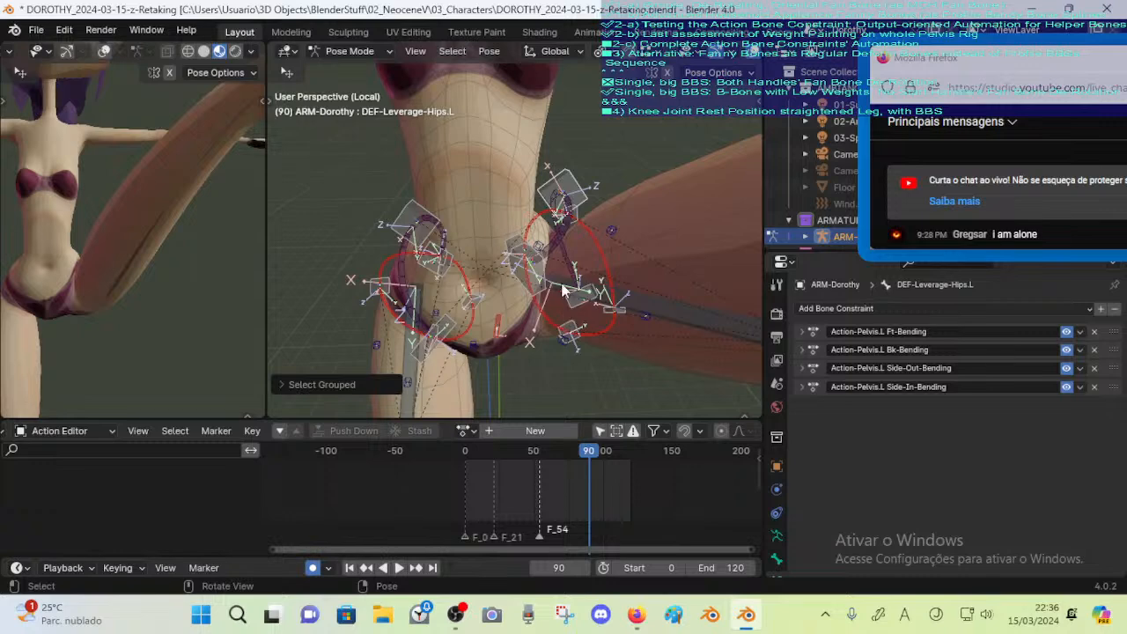
middle_drag(564, 298, 534, 298)
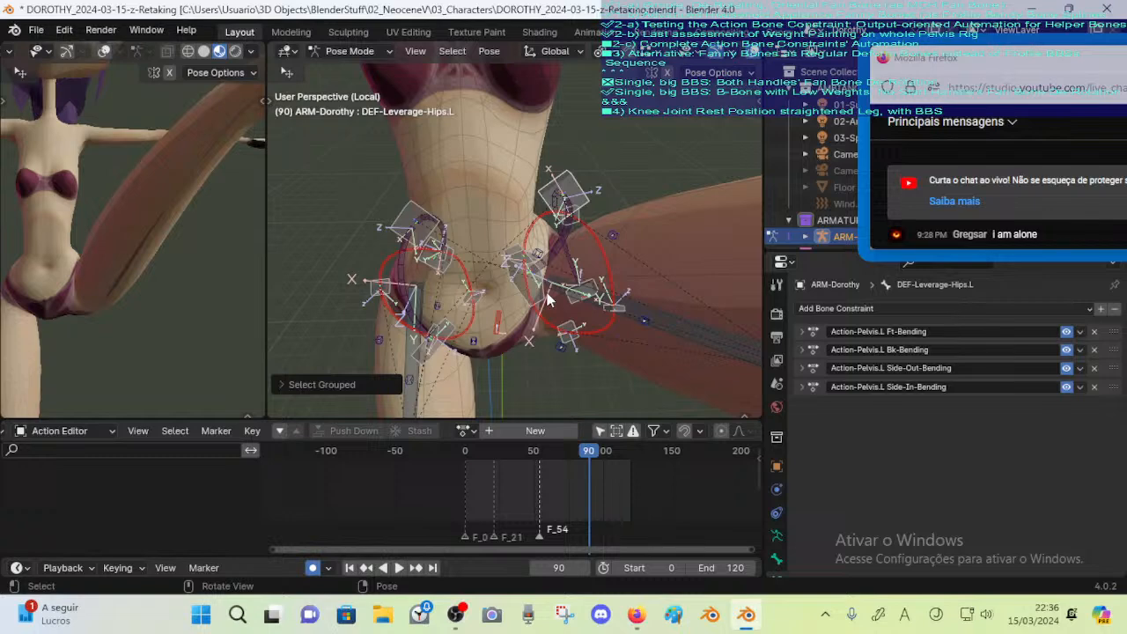
scroll(564, 304, down, 5)
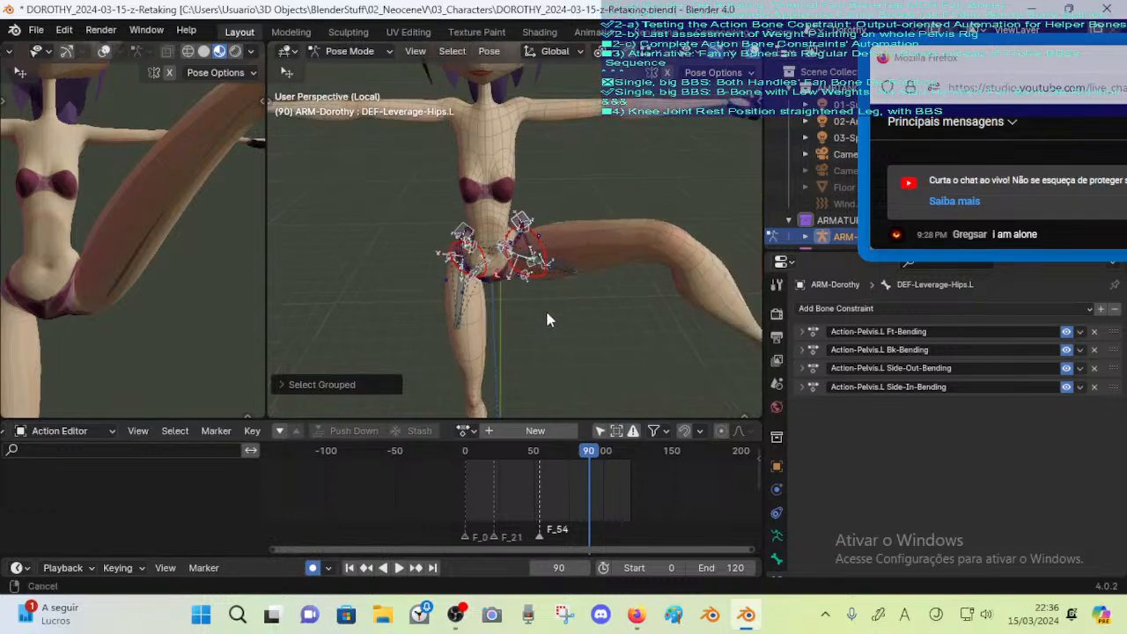
middle_drag(499, 297, 490, 297)
scroll(489, 294, up, 1)
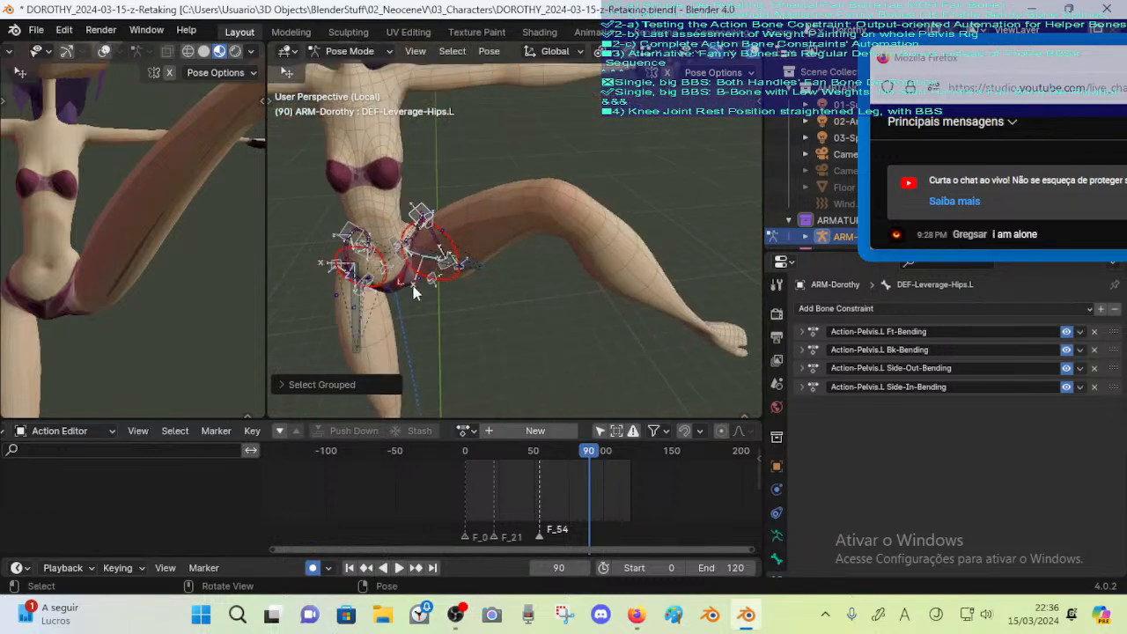
middle_drag(413, 285, 442, 292)
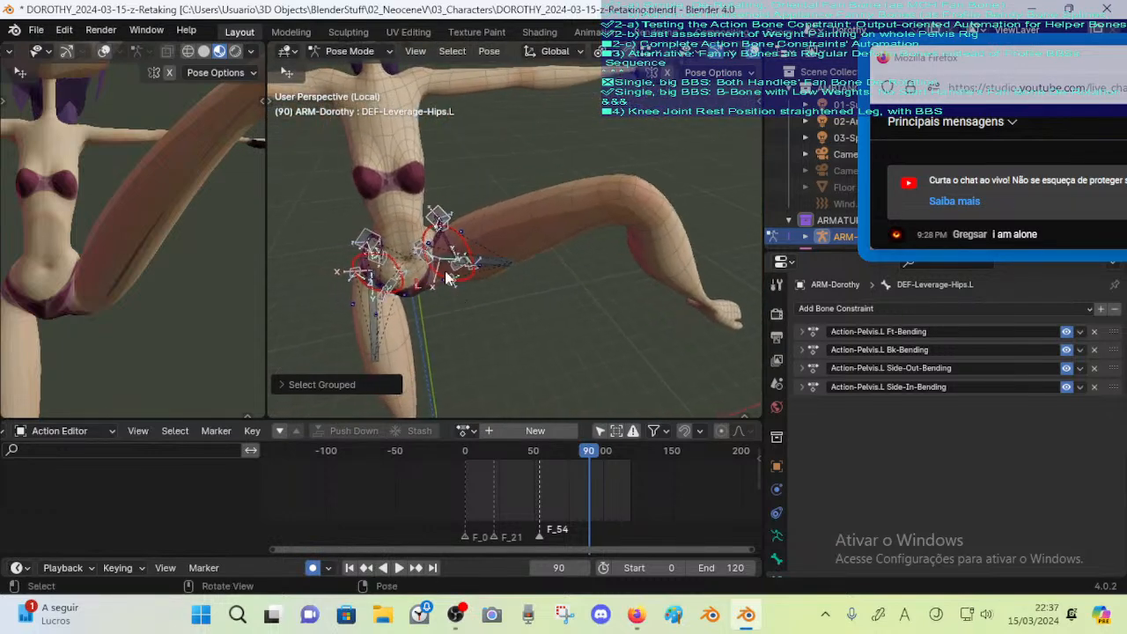
middle_drag(641, 295, 607, 322)
scroll(608, 319, down, 3)
scroll(608, 320, up, 3)
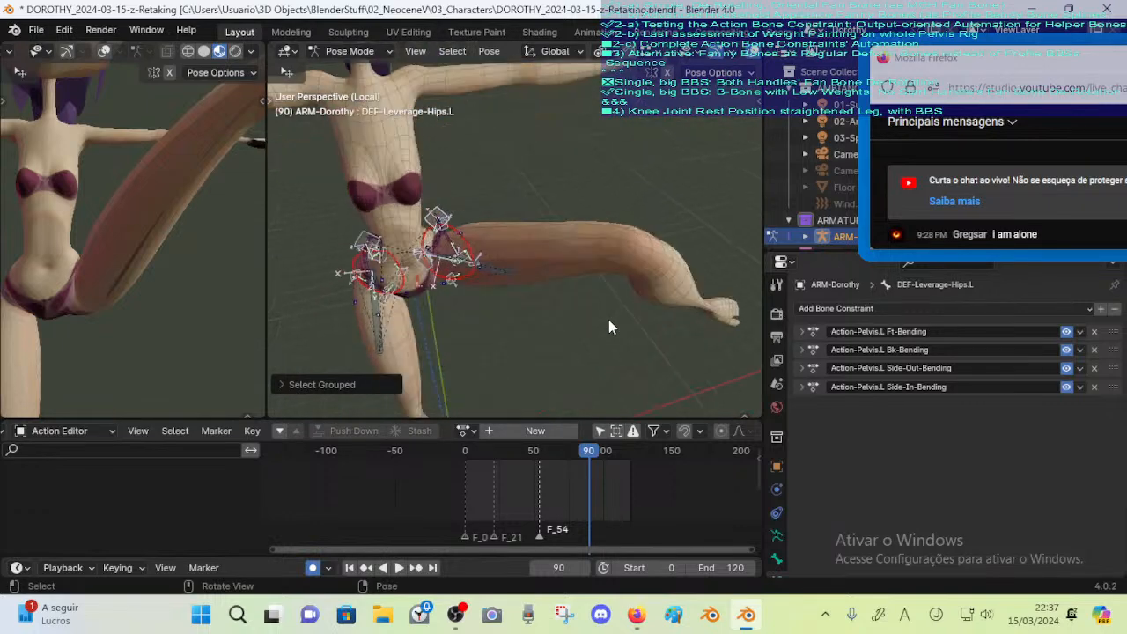
middle_drag(542, 285, 483, 249)
scroll(539, 267, up, 2)
middle_drag(539, 172, 421, 260)
middle_drag(414, 305, 439, 268)
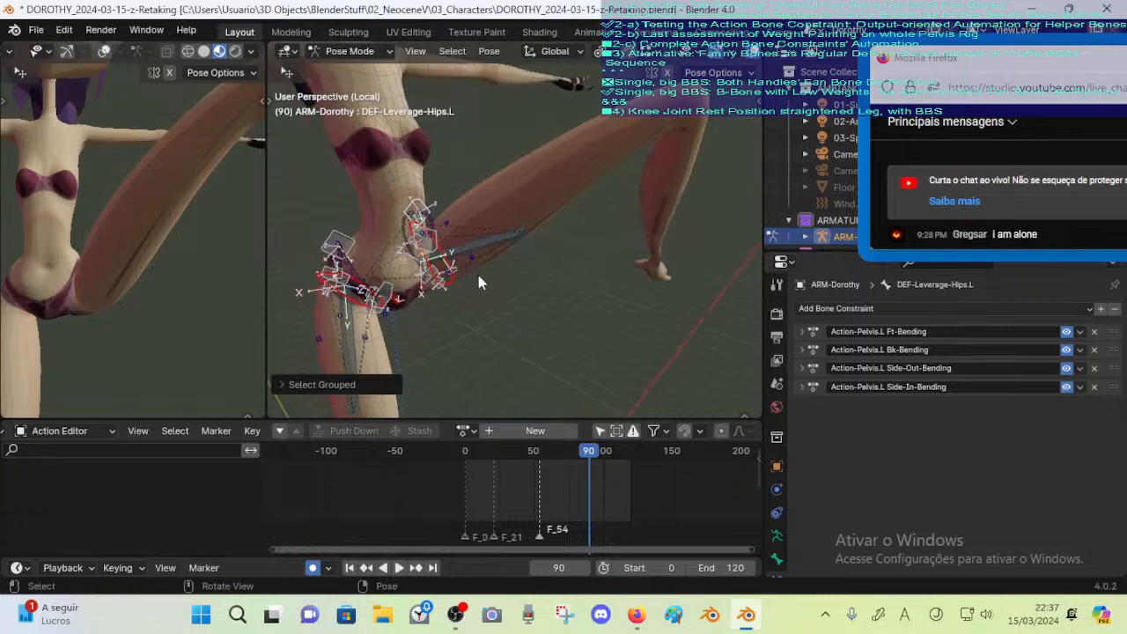
mouse_move(532, 274)
middle_down()
mouse_move(445, 307)
mouse_move(499, 295)
mouse_move(526, 267)
mouse_move(544, 285)
middle_up()
middle_drag(506, 233, 493, 260)
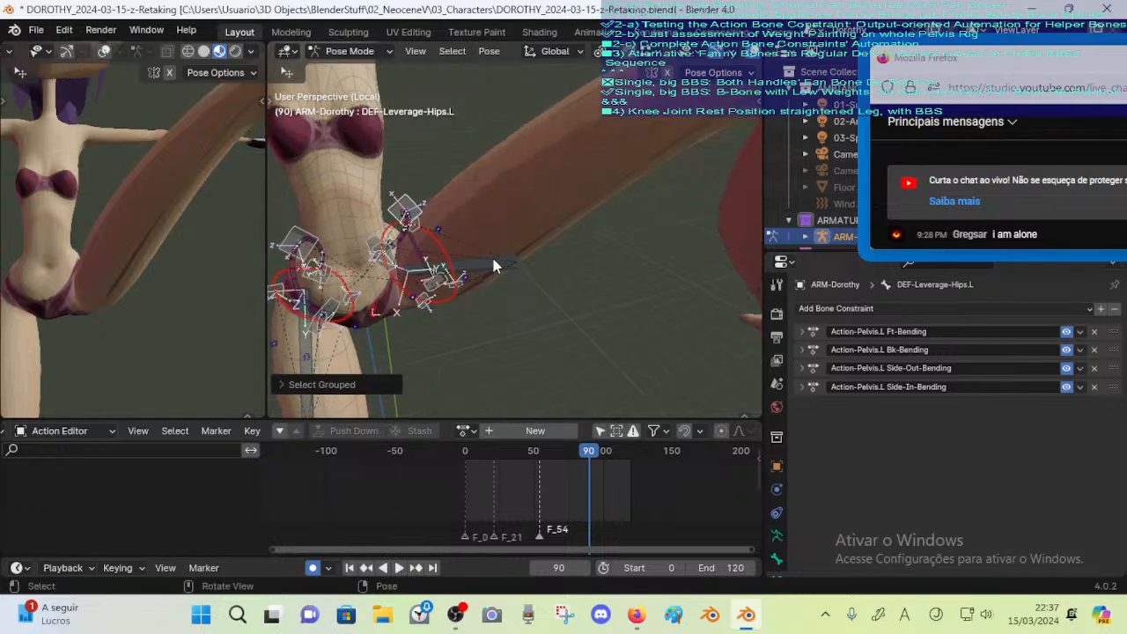
middle_drag(493, 267, 516, 261)
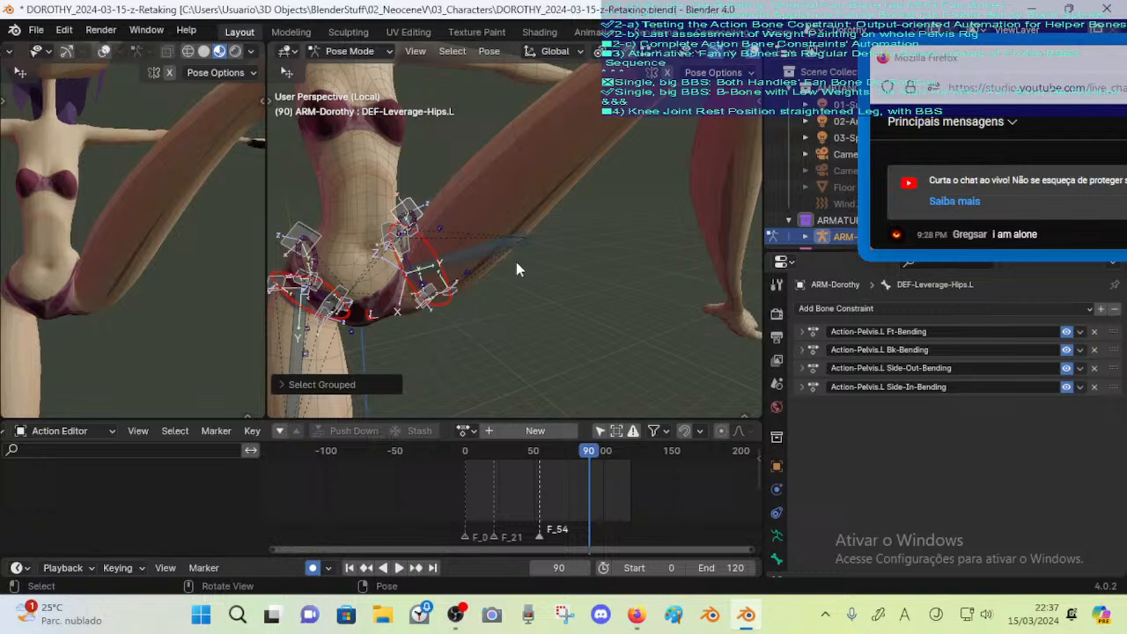
mouse_move(519, 263)
middle_down()
mouse_move(500, 278)
mouse_move(503, 263)
mouse_move(531, 275)
middle_up()
scroll(509, 264, down, 1)
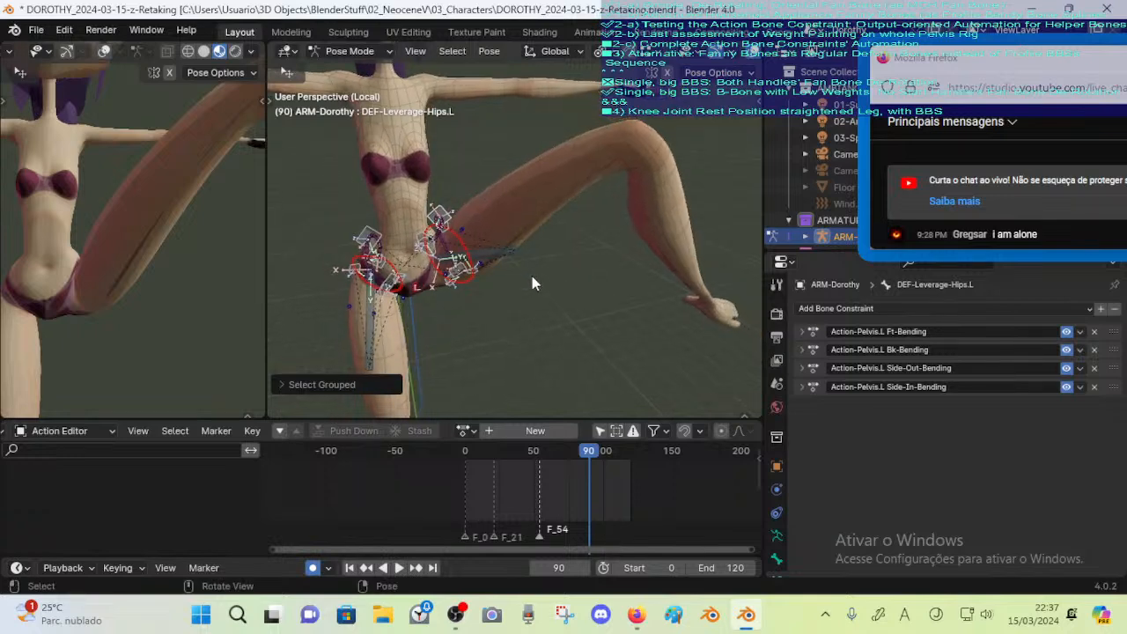
scroll(532, 276, up, 4)
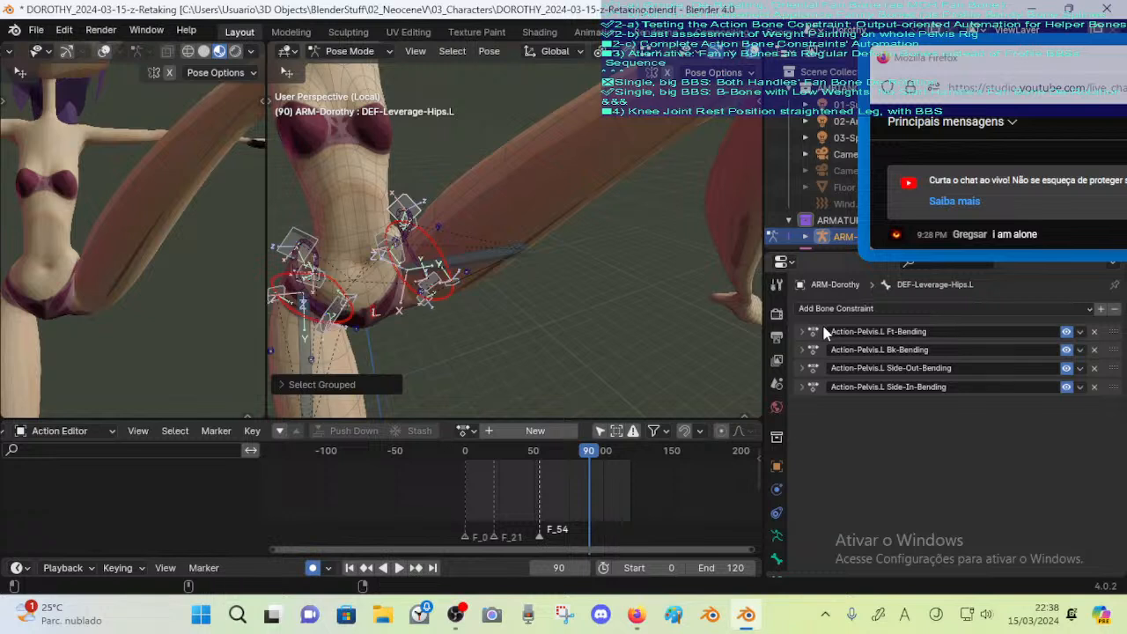
Duplicate the Action-Pelvis.L Ft-Bending constraint on DEF-Leverage-Hips.L, place the copy last in the stack and disable it
key(shift+d)
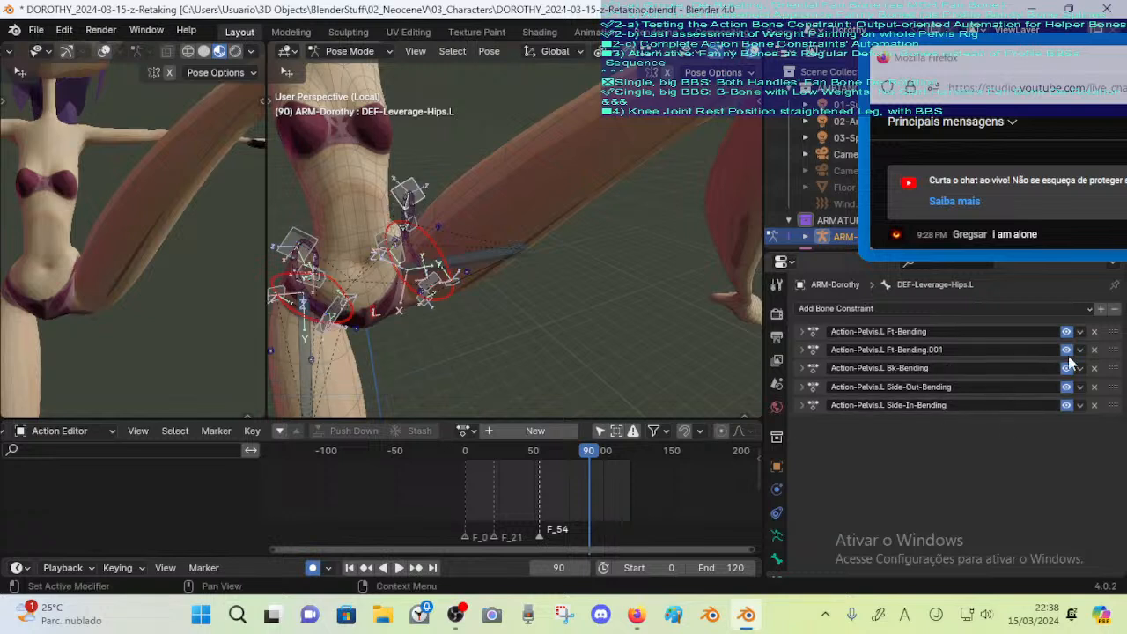
drag(1113, 349, 1111, 421)
click(1066, 405)
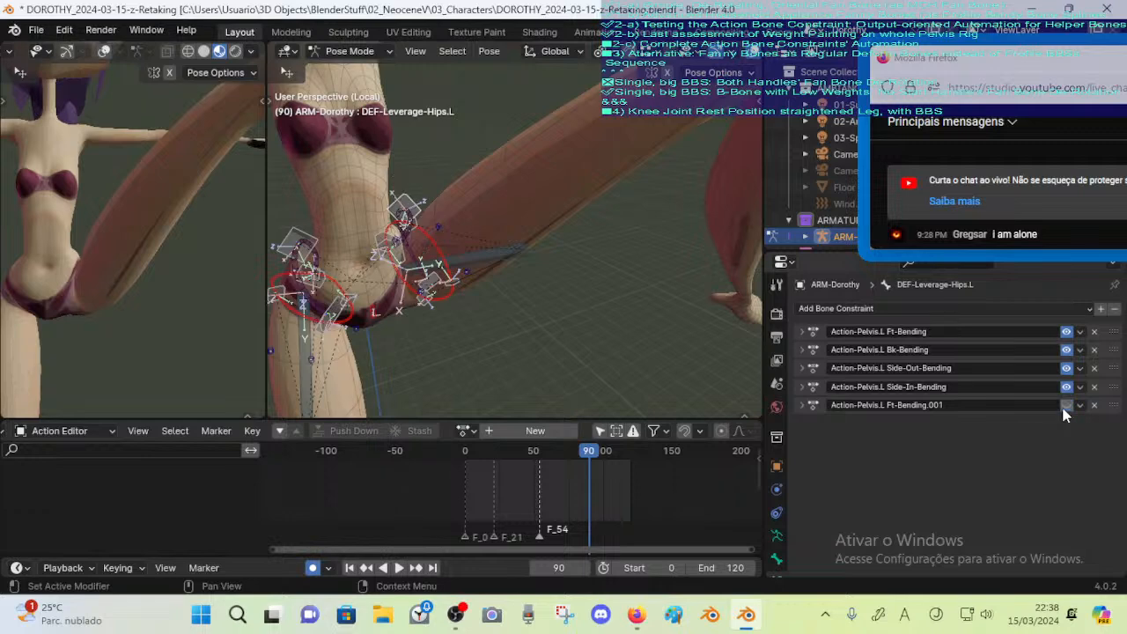
Enable Evaluation Time on the duplicated Ft-Bending.001 constraint and set its action frame range to start at 80 and end at 90
click(802, 405)
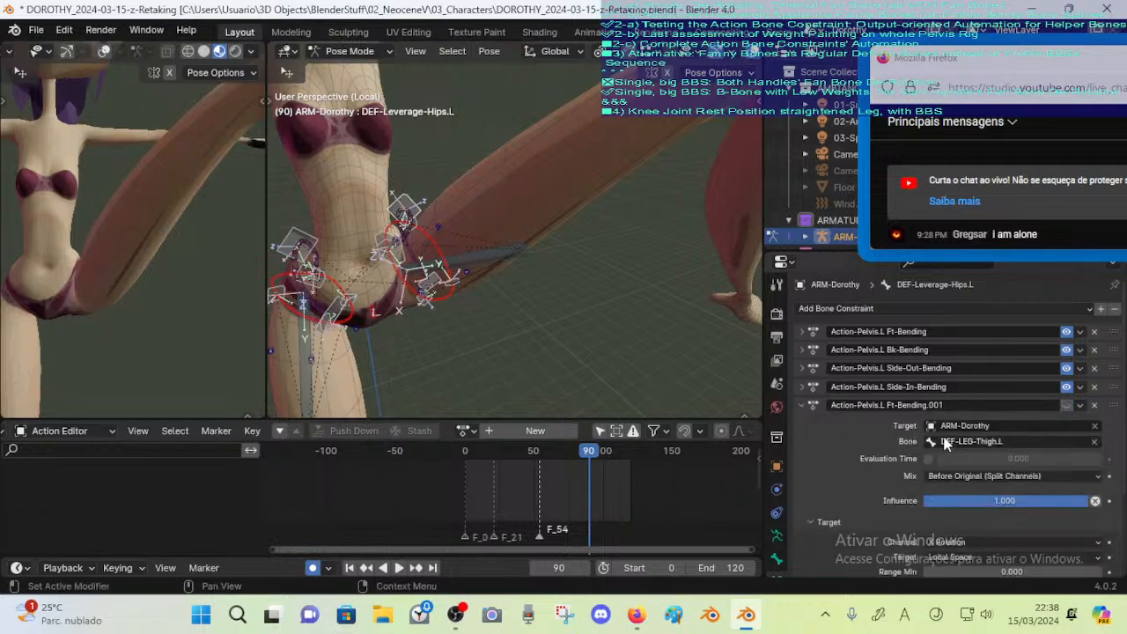
shift+middle_drag(653, 307, 577, 301)
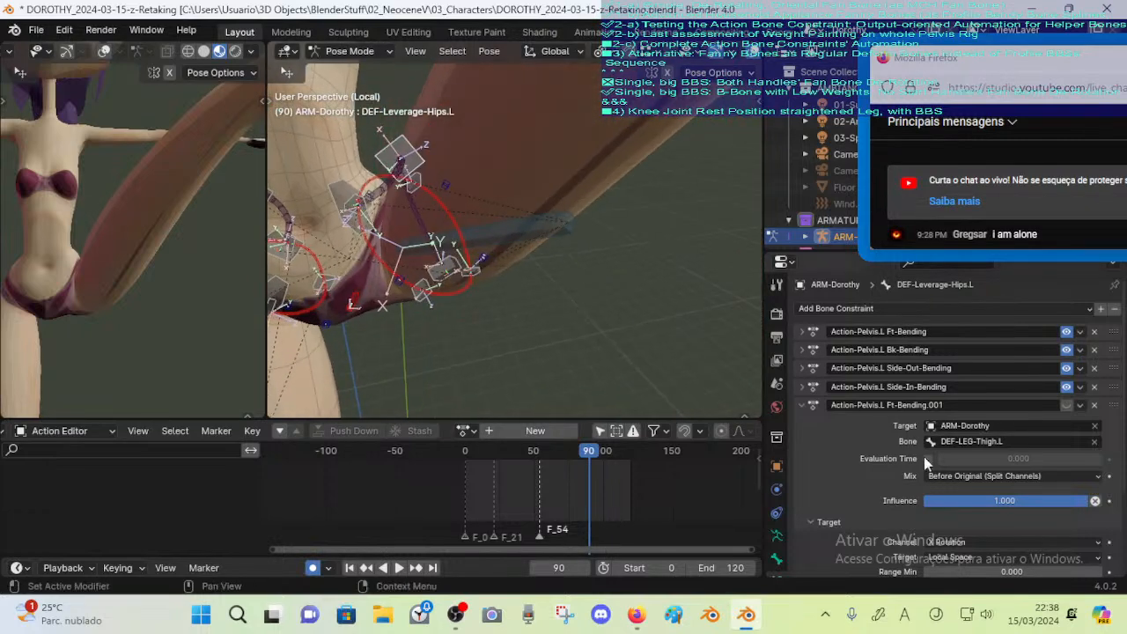
scroll(921, 451, down, 3)
scroll(921, 454, up, 1)
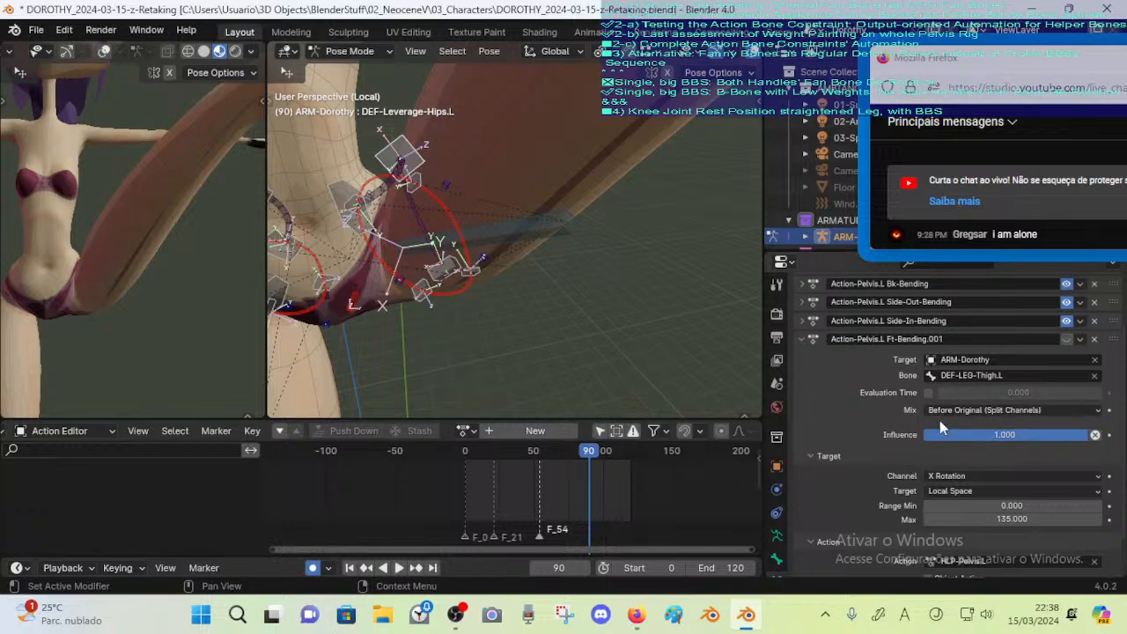
scroll(927, 459, down, 1)
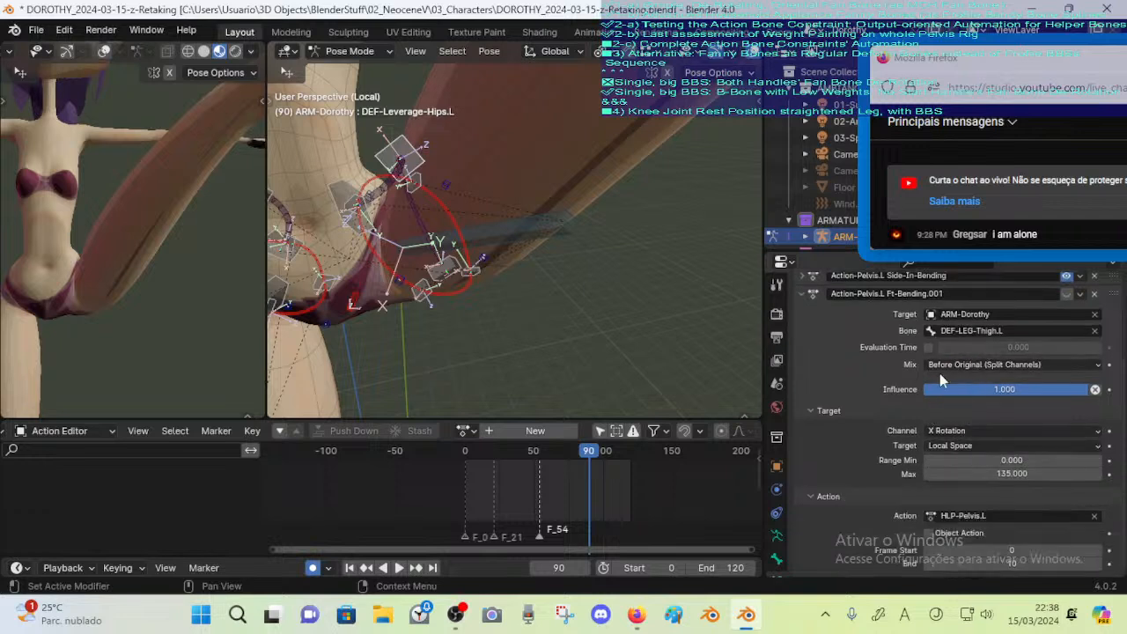
click(929, 348)
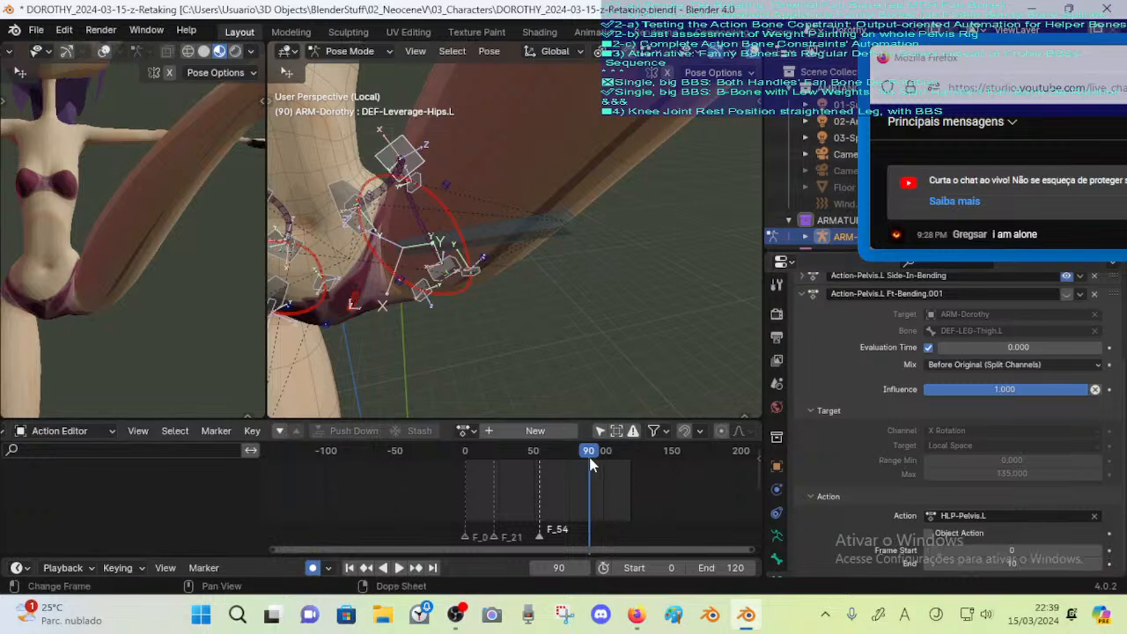
click(1013, 548)
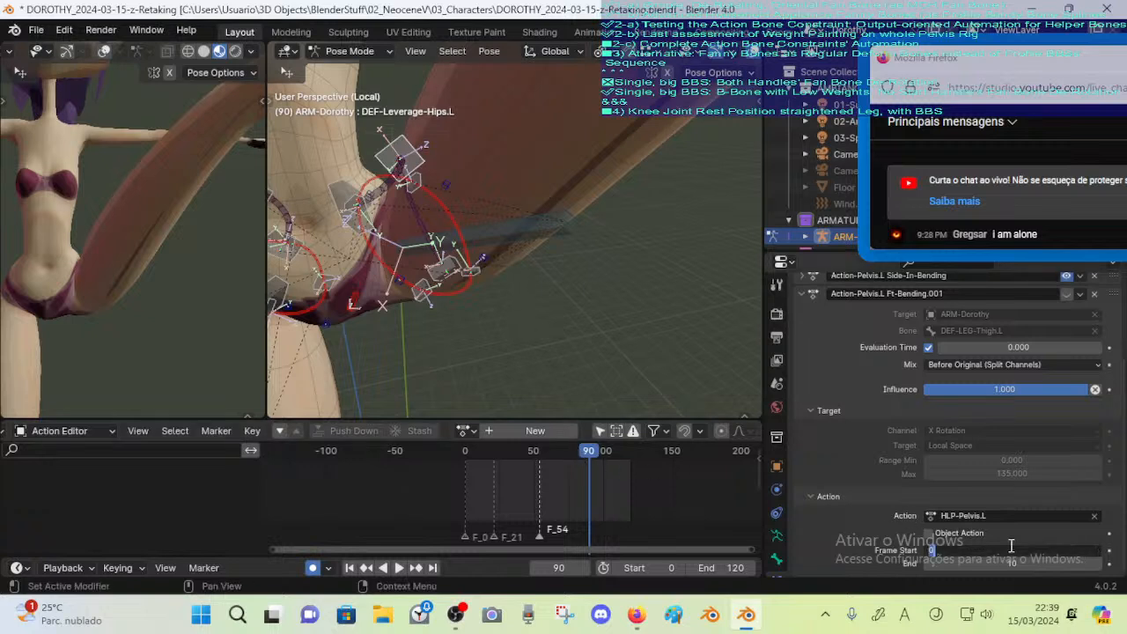
text(80)
key(Return)
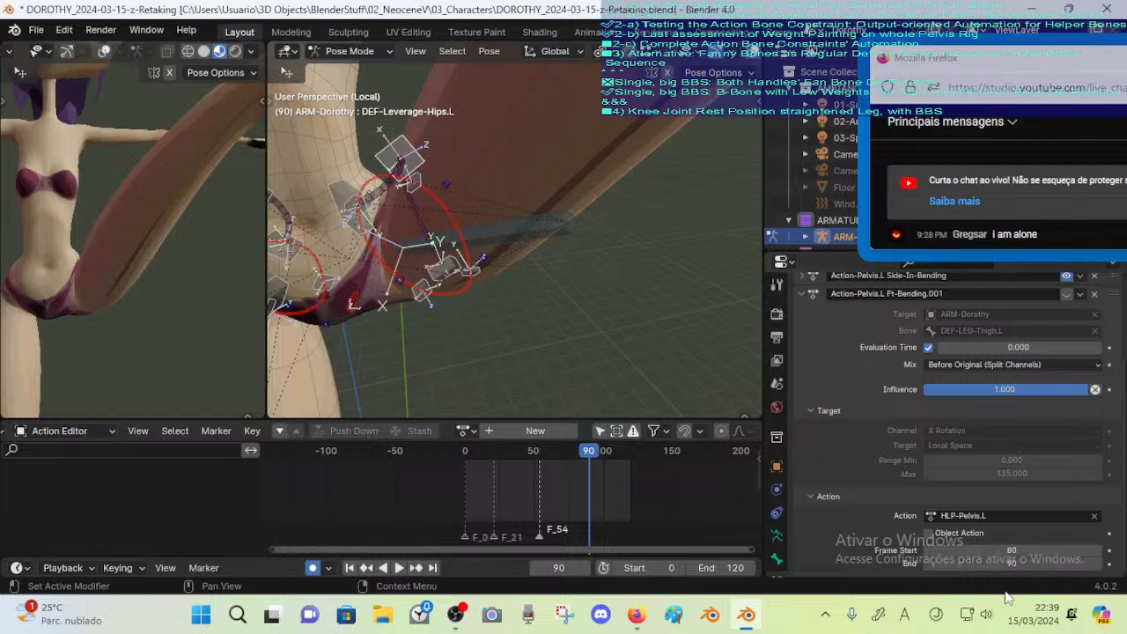
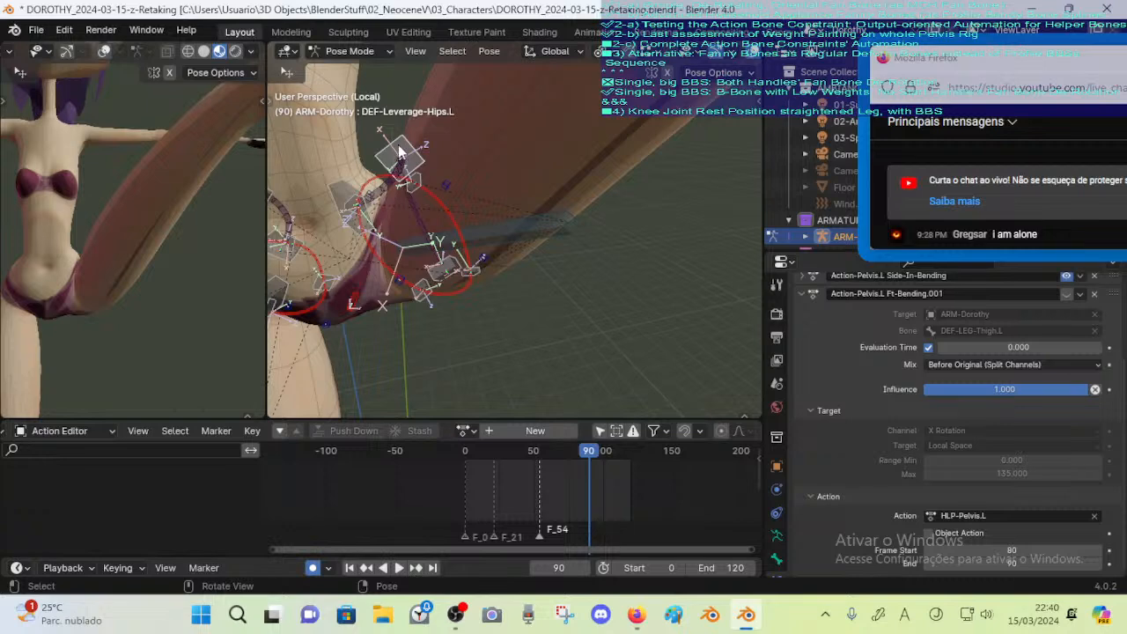
key(g)
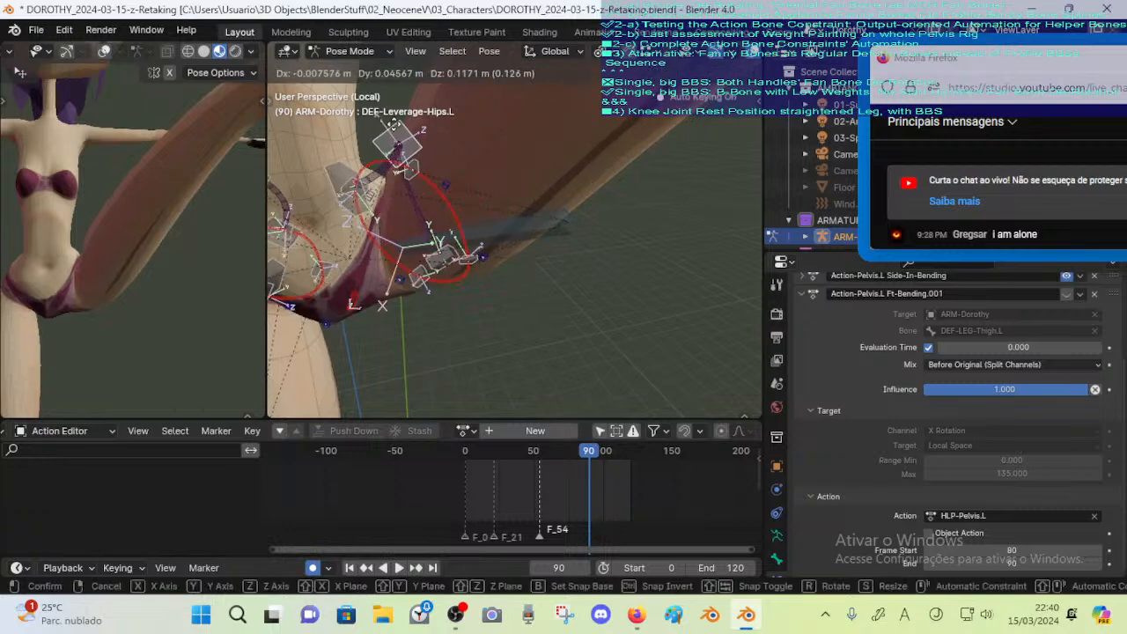
right_click(401, 145)
key(alt+a)
drag(410, 147, 405, 141)
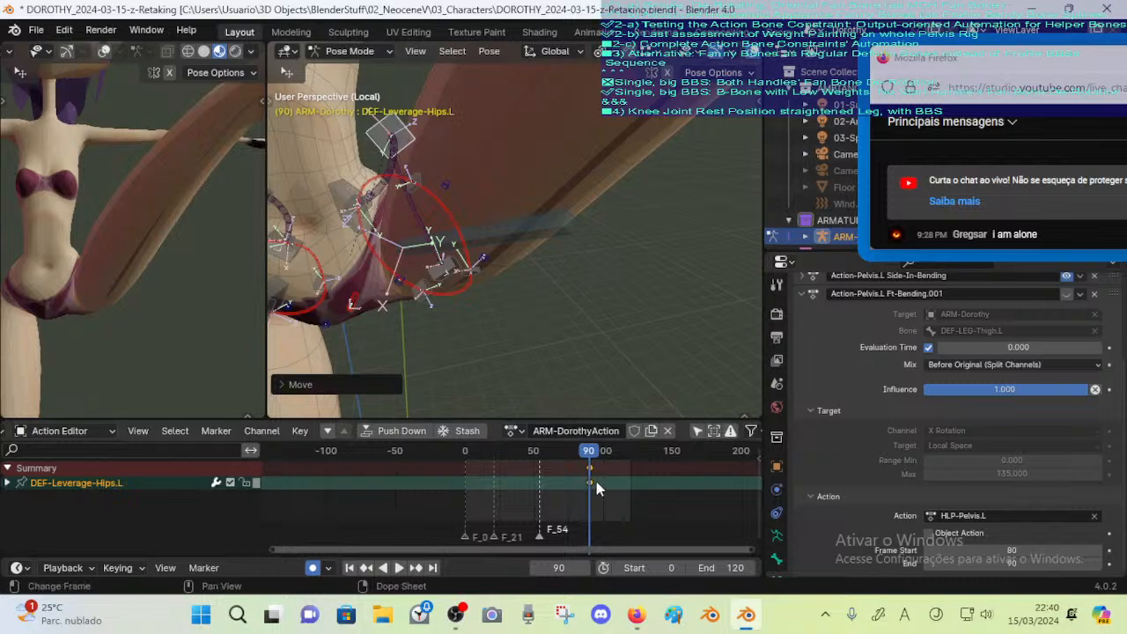
key(ctrl+z)
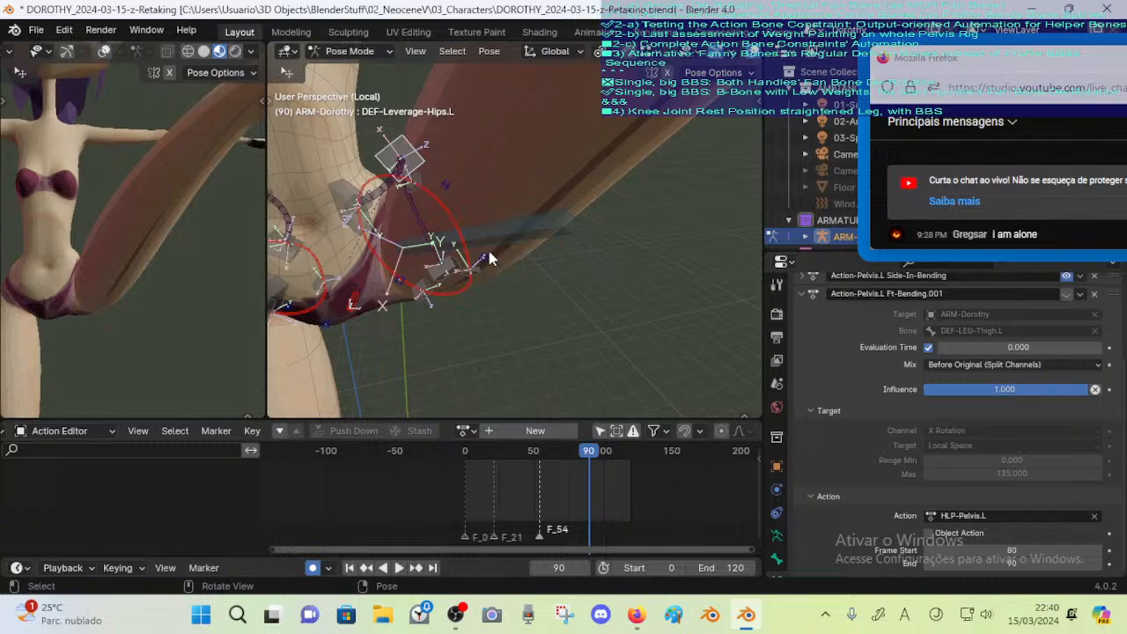
Move only the DEF-Leverage-Hips.L bone upward from the raised hip, auto-keying it at frame 90
middle_drag(477, 203, 447, 197)
key(g)
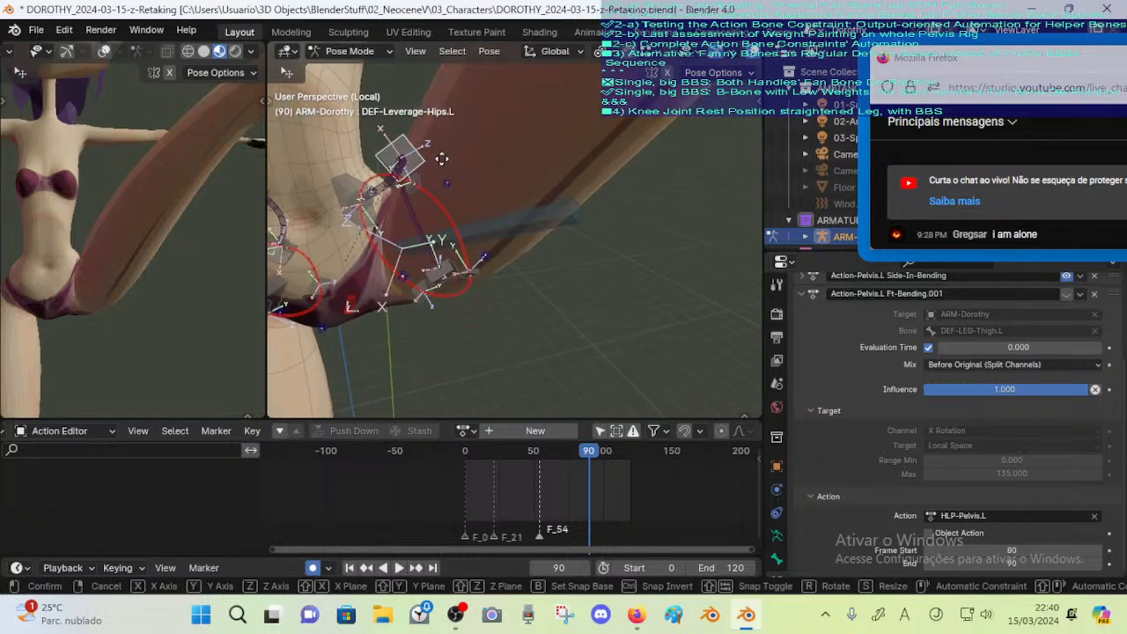
click(431, 164)
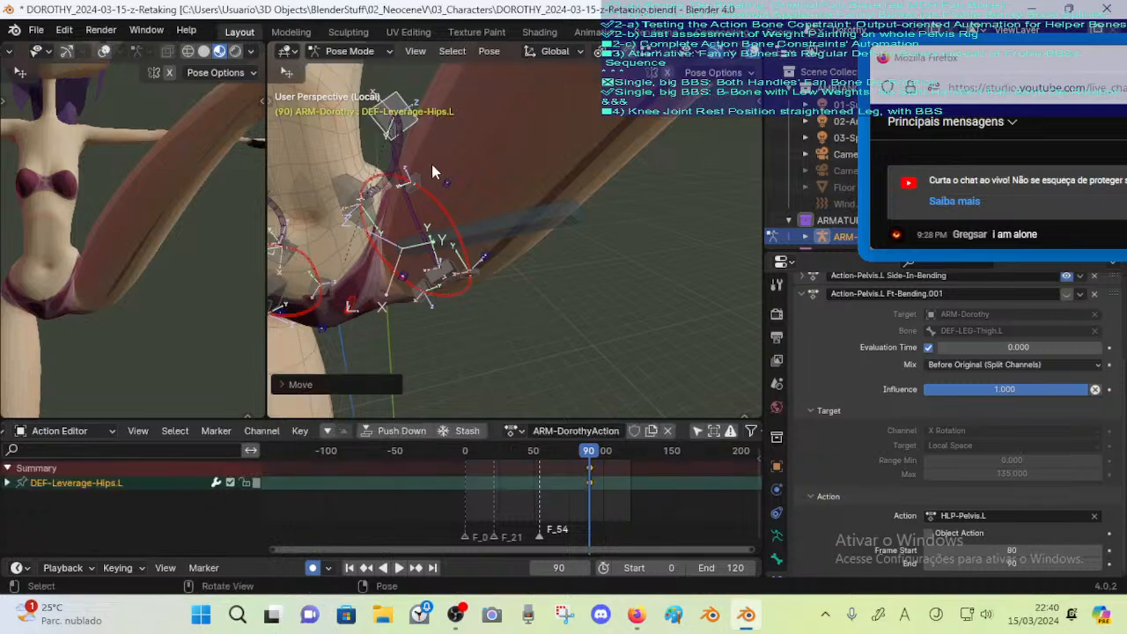
middle_drag(431, 184, 354, 214)
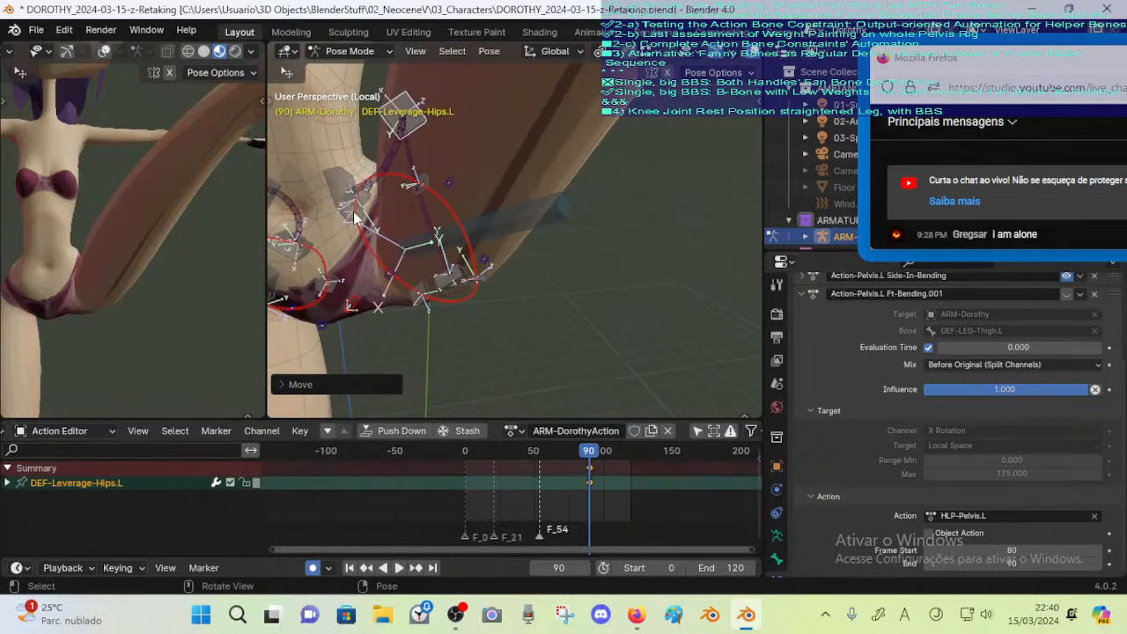
Select CTL-Leverage-Buttocks.L, then move and rotate it below the left buttock, auto-keying the pose at frame 90
click(448, 288)
middle_drag(450, 288, 573, 243)
click(547, 164)
middle_drag(614, 180, 616, 322)
click(538, 306)
key(g)
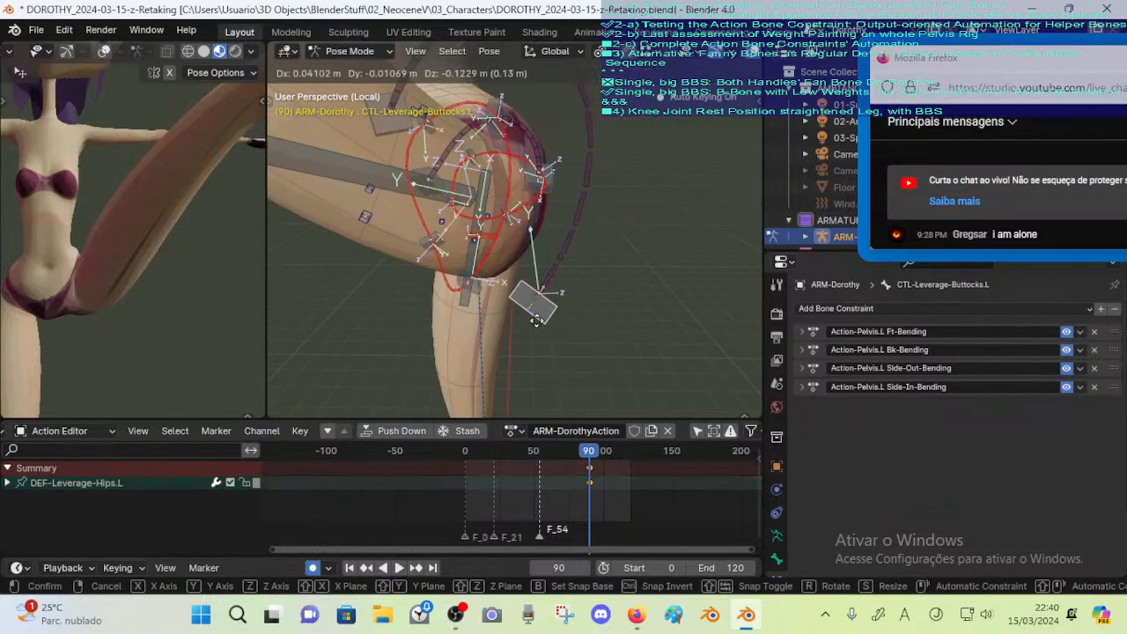
click(582, 332)
key(r)
click(541, 337)
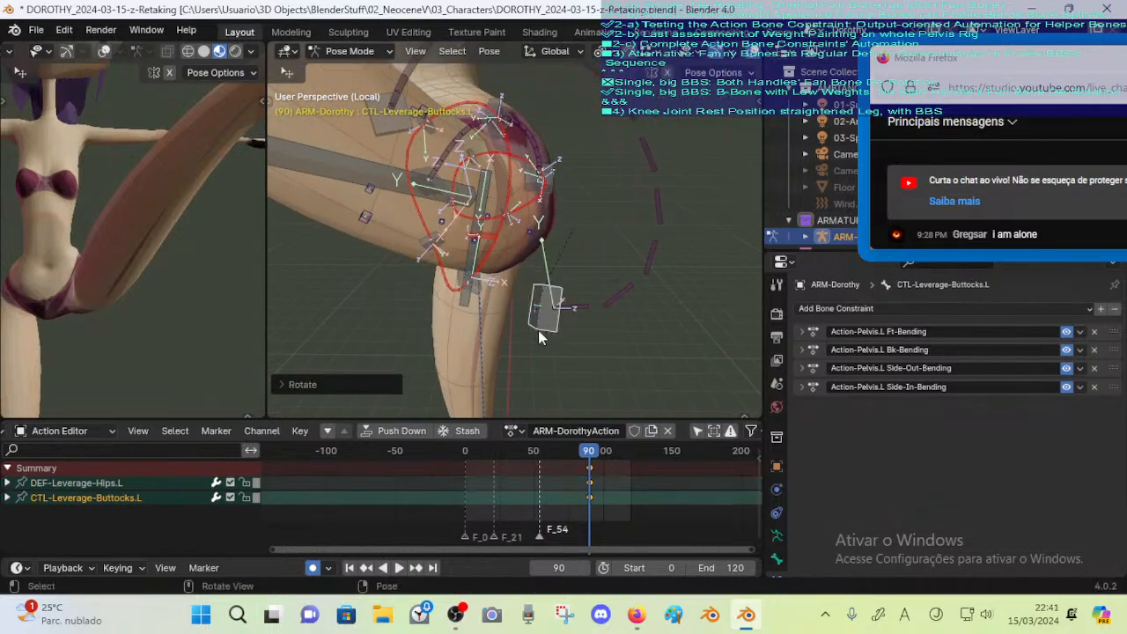
key(g)
click(451, 340)
Move CTL-Fanny-Pelvis-In.L on the underside of the raised left thigh, auto-keying it at frame 90
middle_drag(445, 334, 372, 307)
click(429, 276)
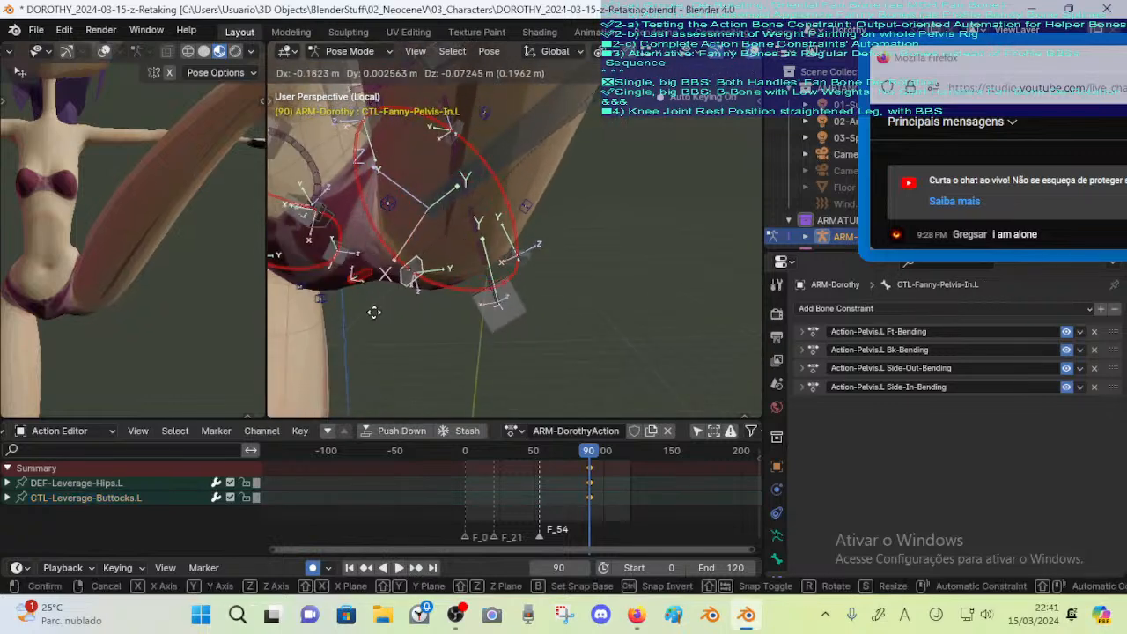
key(g)
click(518, 254)
Move CTL-Fanny-Pelvis-Bk.L outward from the back of the left buttock, auto-keying it at frame 90
click(529, 254)
key(g)
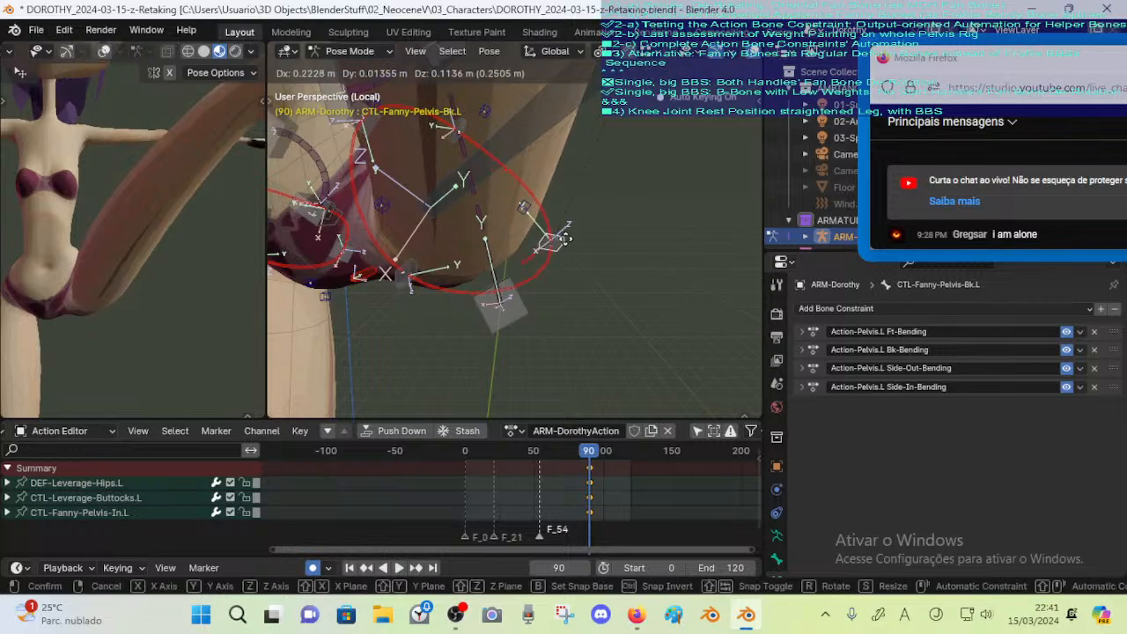
click(553, 239)
middle_drag(553, 239, 508, 281)
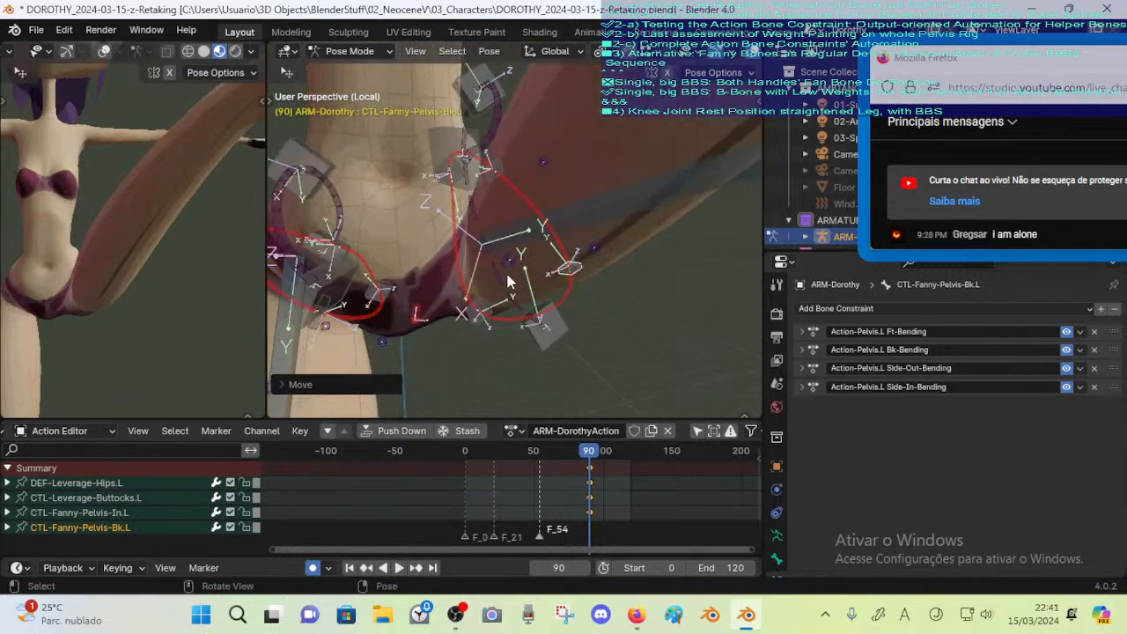
middle_drag(475, 192, 455, 232)
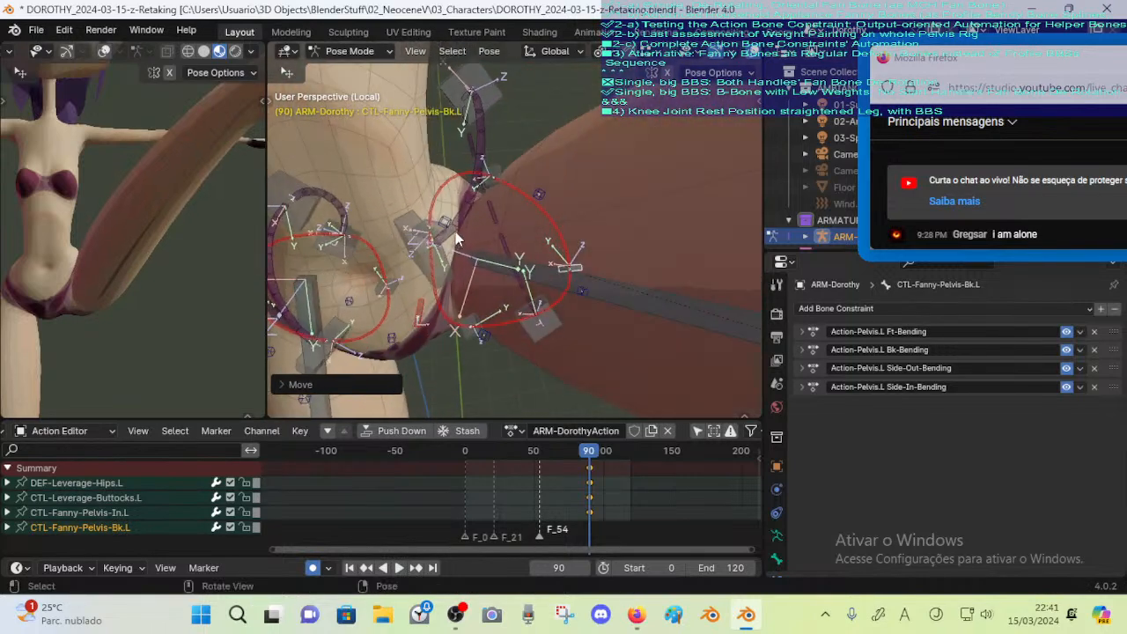
Move CTL-Fanny-Pelvis-Out.L upward and outward along the outer left hip, auto-keying it at frame 90
click(426, 274)
middle_drag(426, 274, 336, 183)
click(477, 165)
middle_drag(451, 226, 417, 238)
click(418, 201)
key(g)
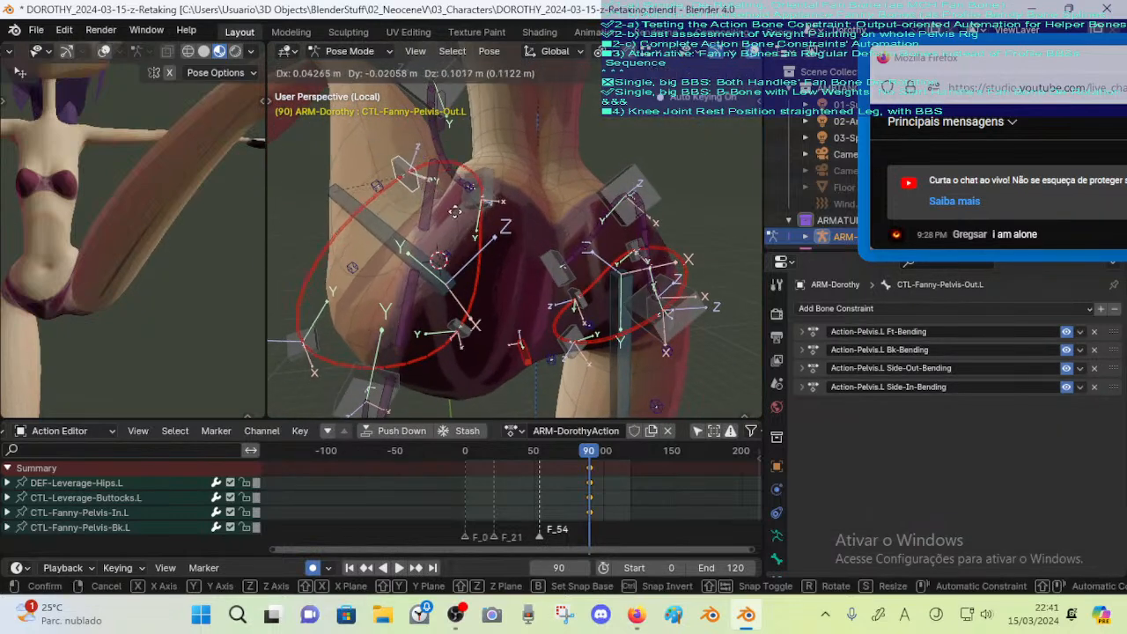
click(424, 225)
middle_drag(439, 222, 421, 225)
key(g)
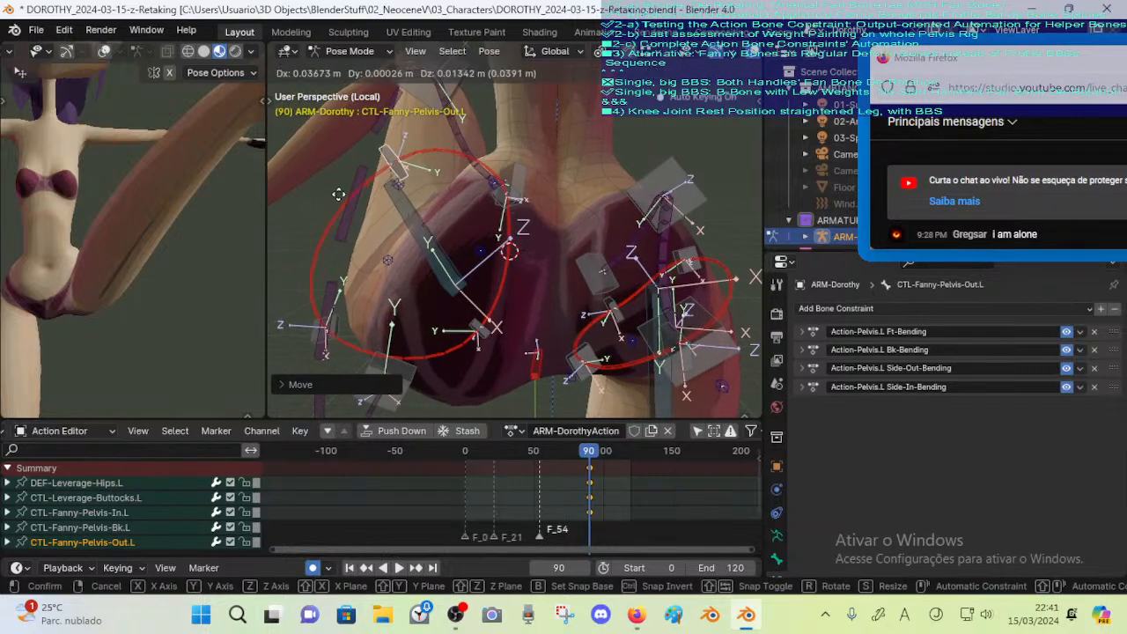
click(340, 195)
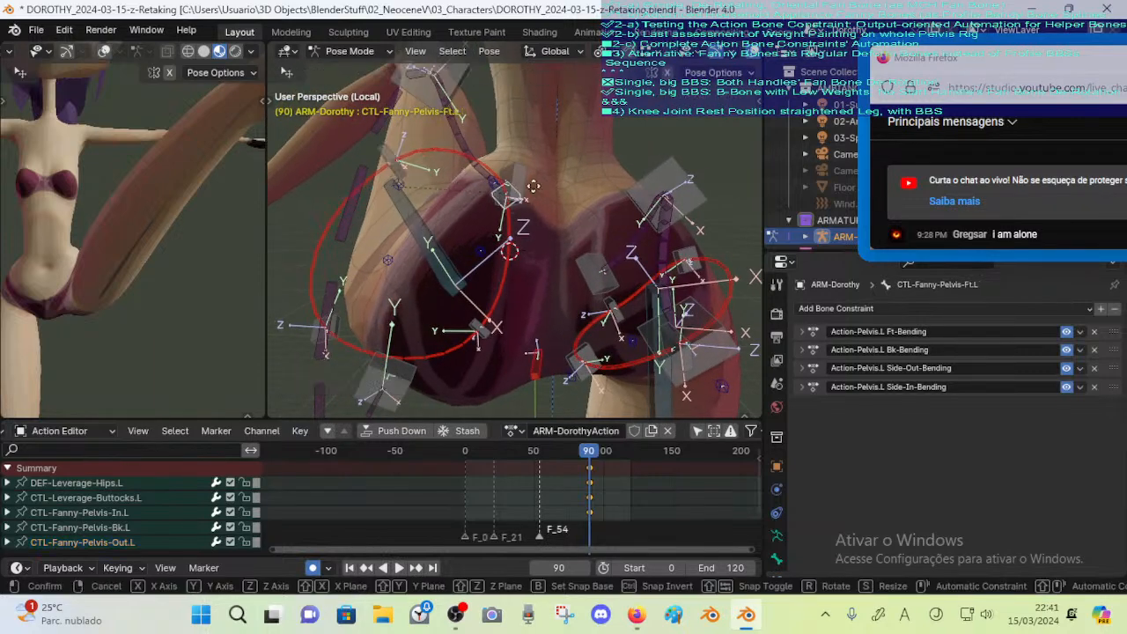
Move CTL-Fanny-Pelvis-Ft.L at the front of the left hip crease, auto-keying it at frame 90
click(507, 198)
middle_drag(507, 199, 519, 291)
key(g)
click(553, 194)
scroll(452, 255, up, 2)
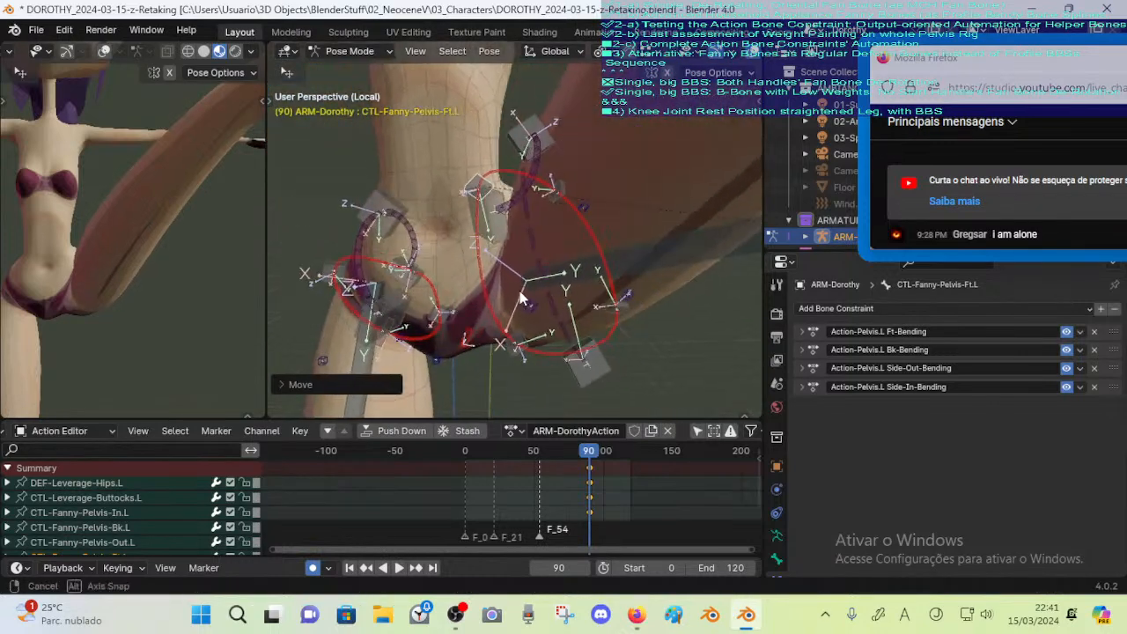
Reposition CTL-Leverage-Belly.L beside the lower belly above the raised left thigh at frame 90
click(502, 242)
middle_drag(501, 242, 536, 256)
key(g)
click(513, 283)
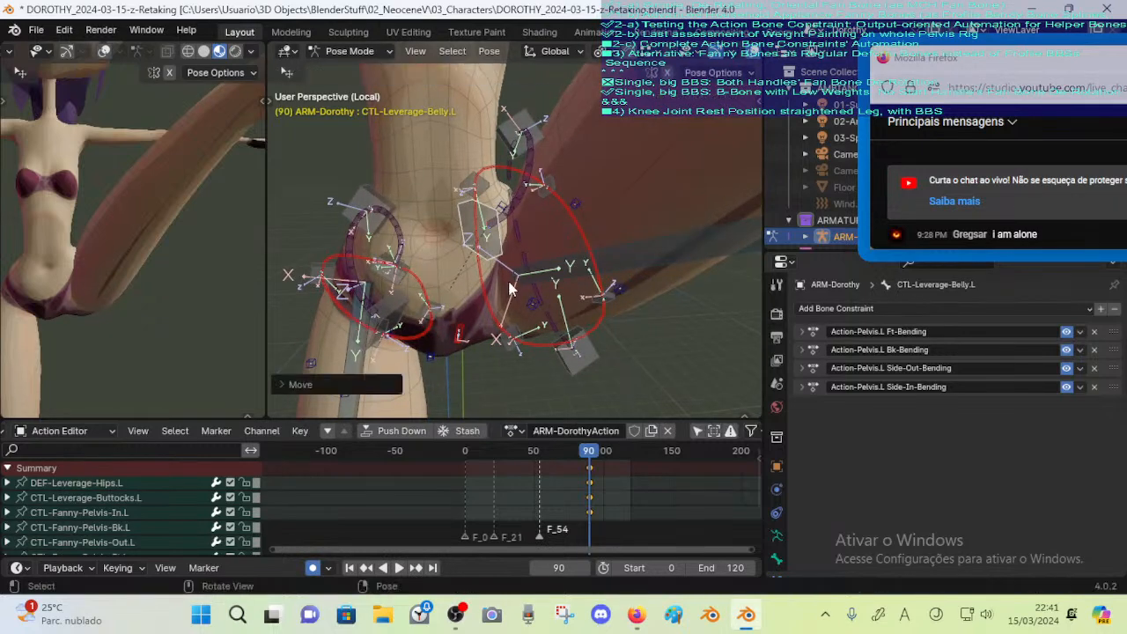
scroll(503, 300, up, 1)
middle_drag(503, 301, 509, 280)
key(g)
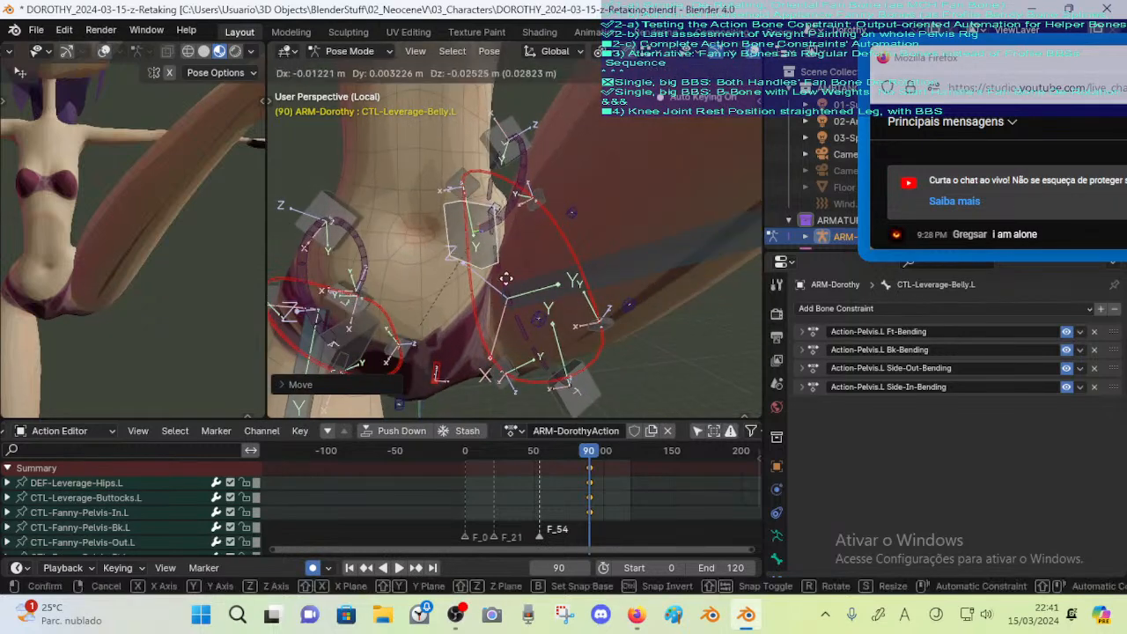
click(506, 280)
Move CTL-Fanny-Pelvis-In.L lower beneath the crotch and rotate it slightly at frame 90
middle_drag(514, 322, 500, 392)
click(517, 372)
middle_drag(578, 299, 509, 330)
key(g)
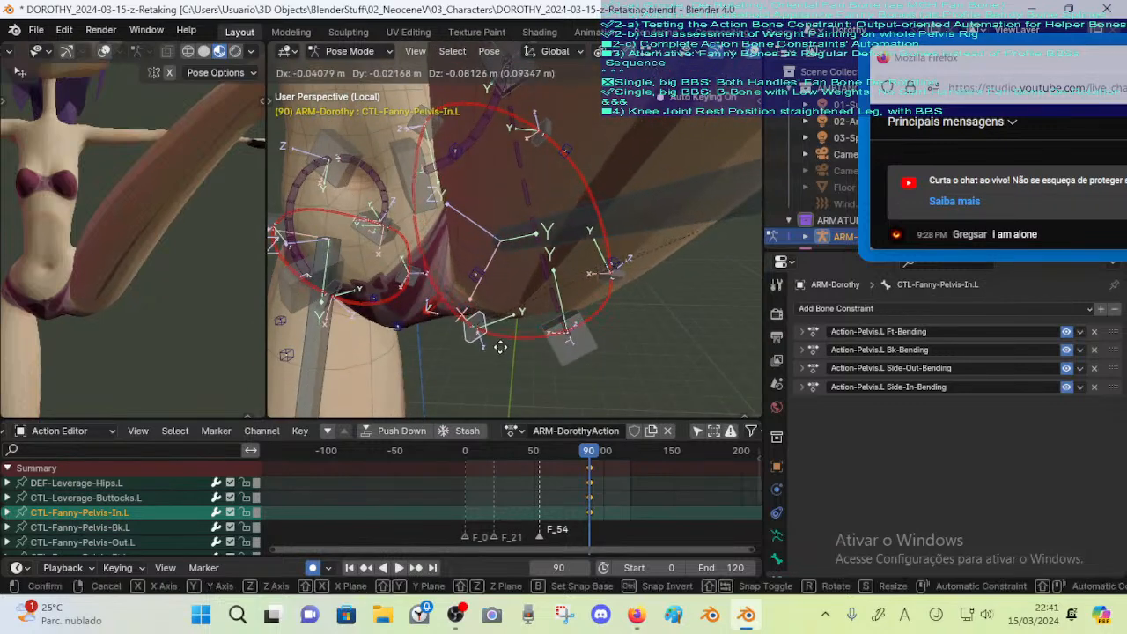
click(507, 357)
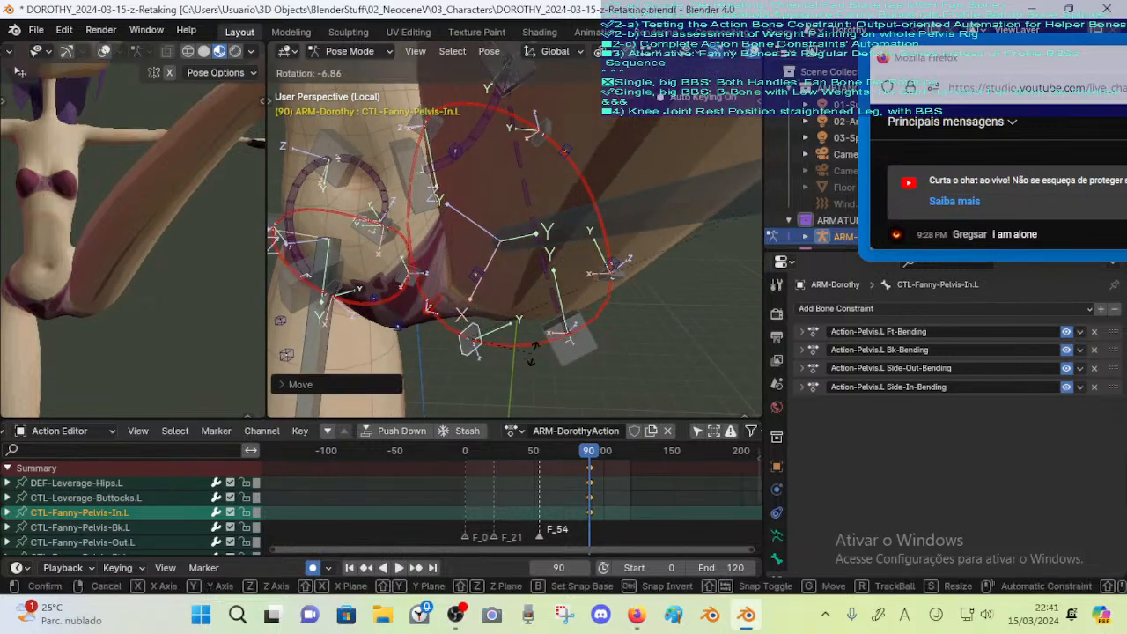
key(r)
click(531, 359)
Move and rotate CTL-Leverage-Buttocks.L closer beneath the left buttock, updating its pose at frame 90
click(582, 349)
middle_drag(594, 355, 407, 316)
middle_drag(657, 289, 610, 306)
key(g)
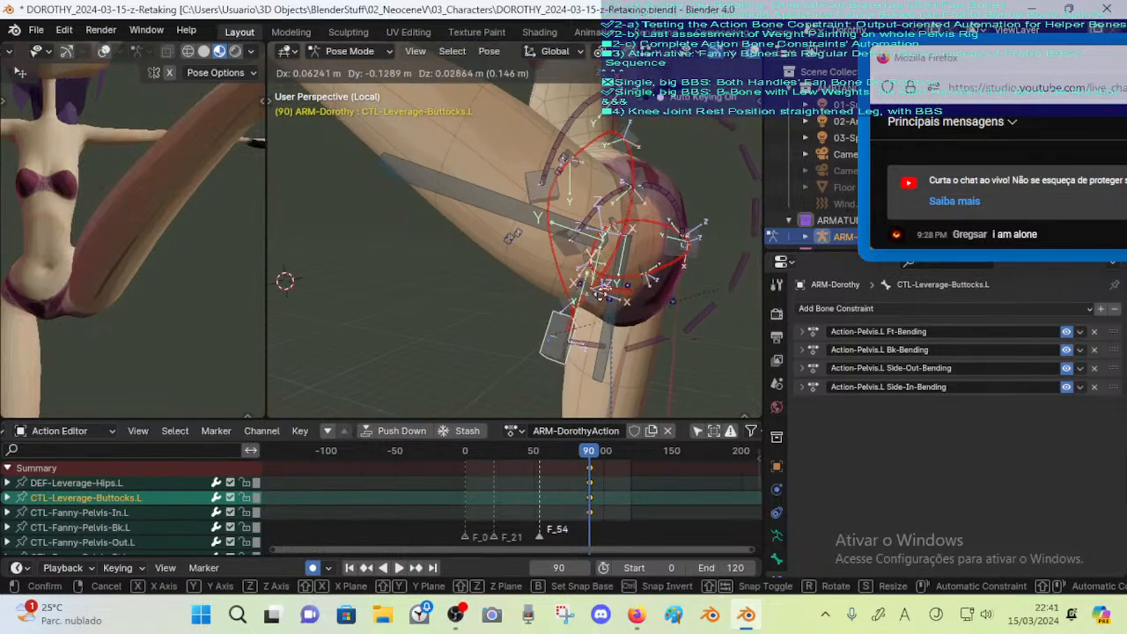
click(614, 295)
key(r)
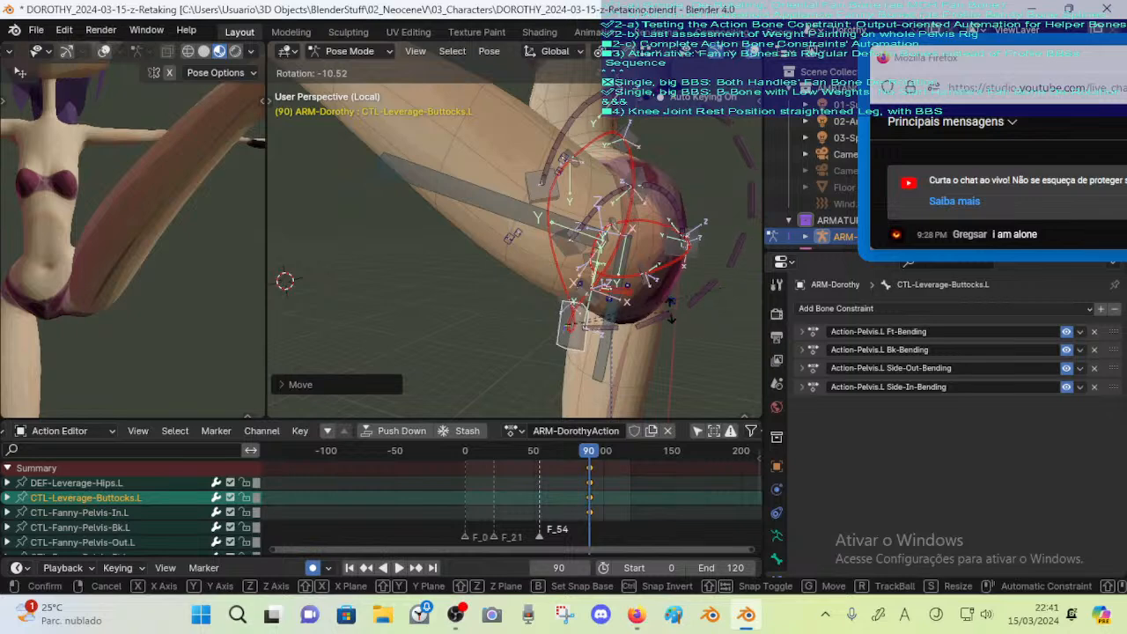
click(669, 325)
key(g)
click(611, 305)
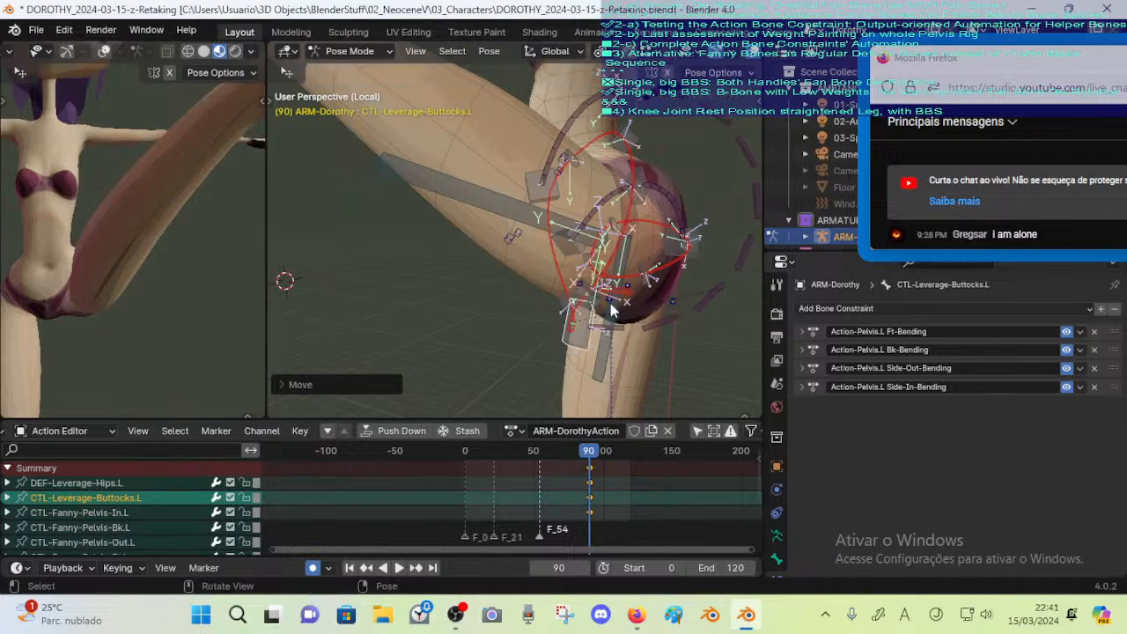
Rotate DEF-Leverage-Hips.L above the raised left hip in small increments, updating its key at frame 90
middle_drag(596, 262, 516, 146)
click(488, 121)
middle_drag(528, 185, 548, 154)
key(r)
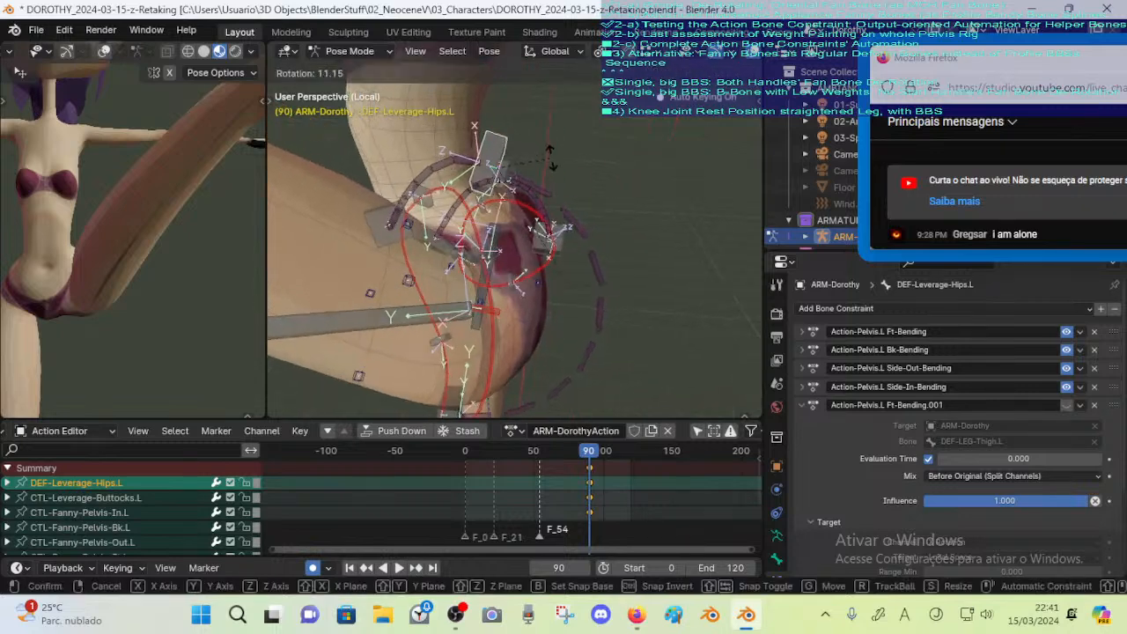
click(546, 157)
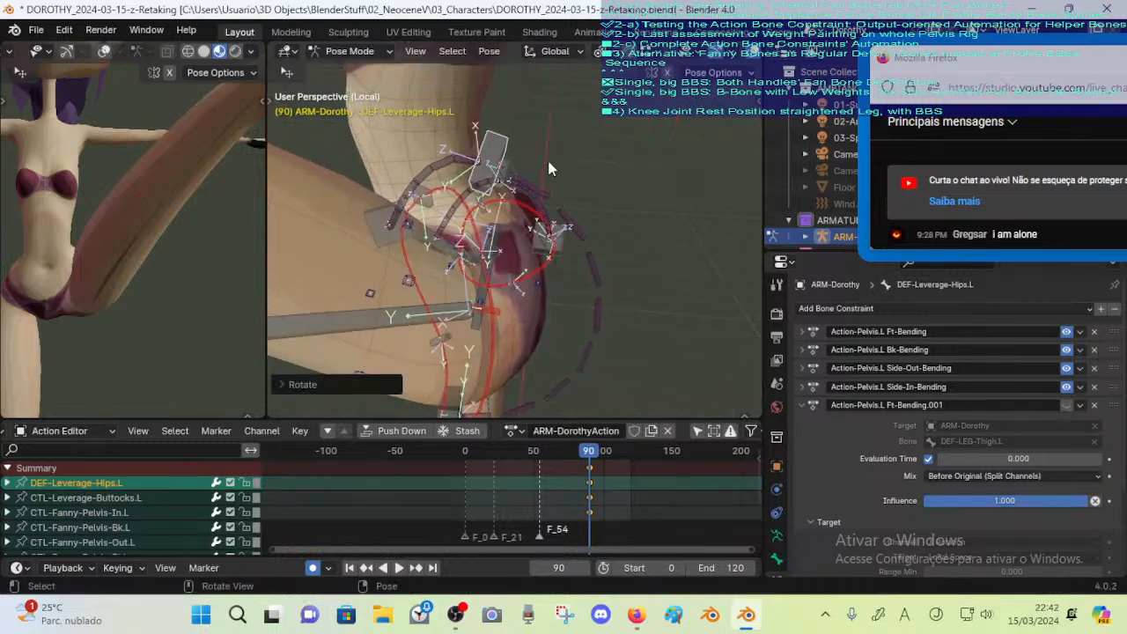
middle_drag(549, 156, 586, 154)
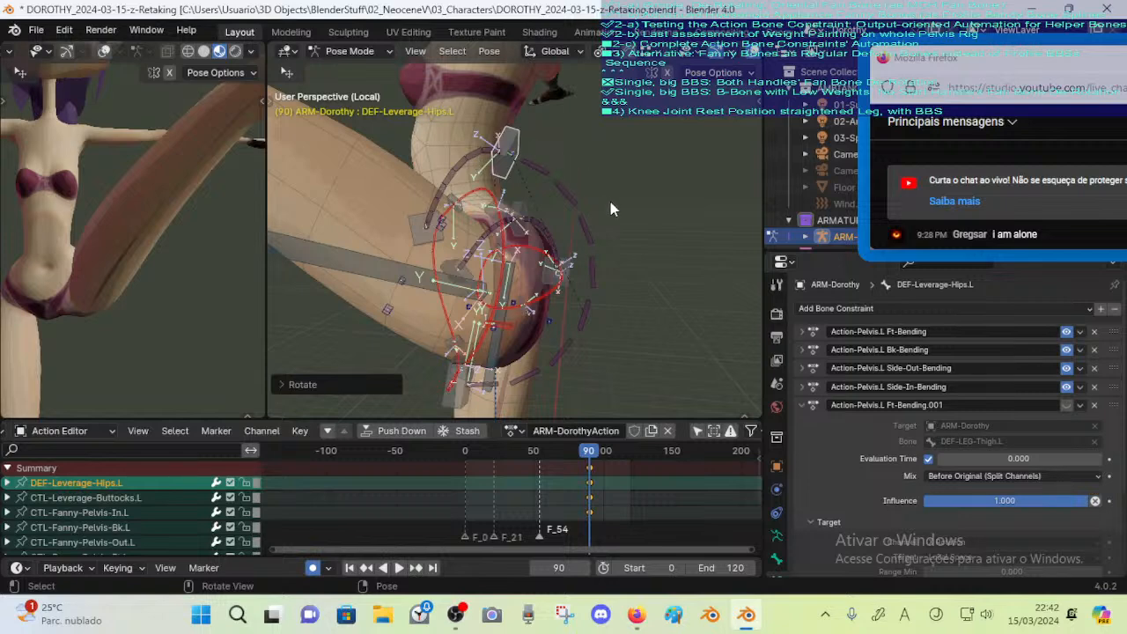
scroll(610, 201, up, 1)
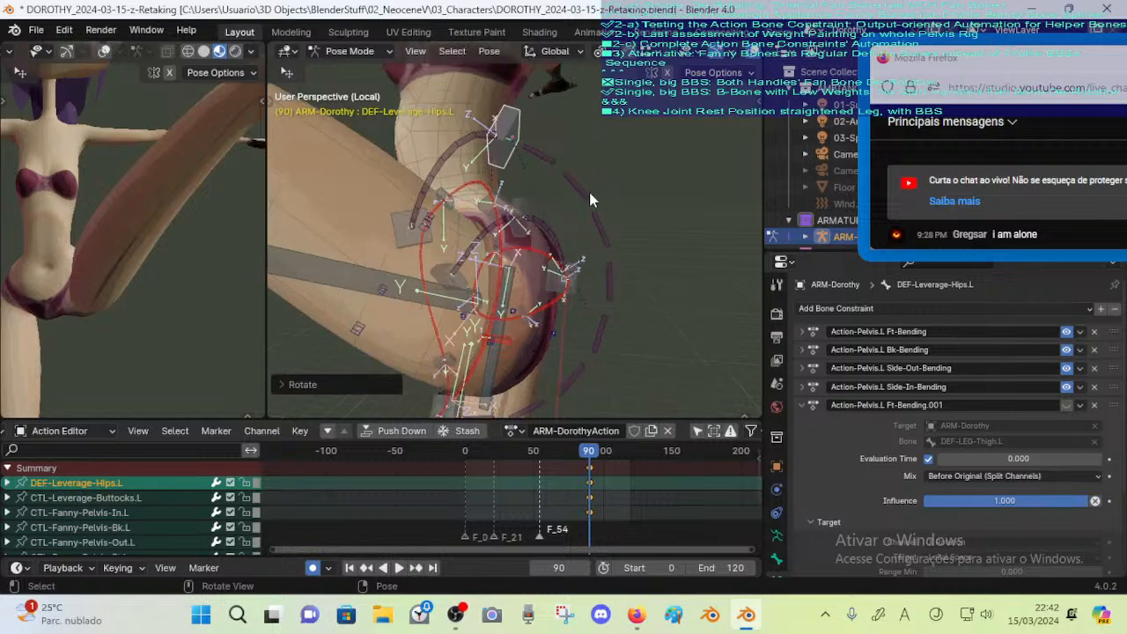
key(r)
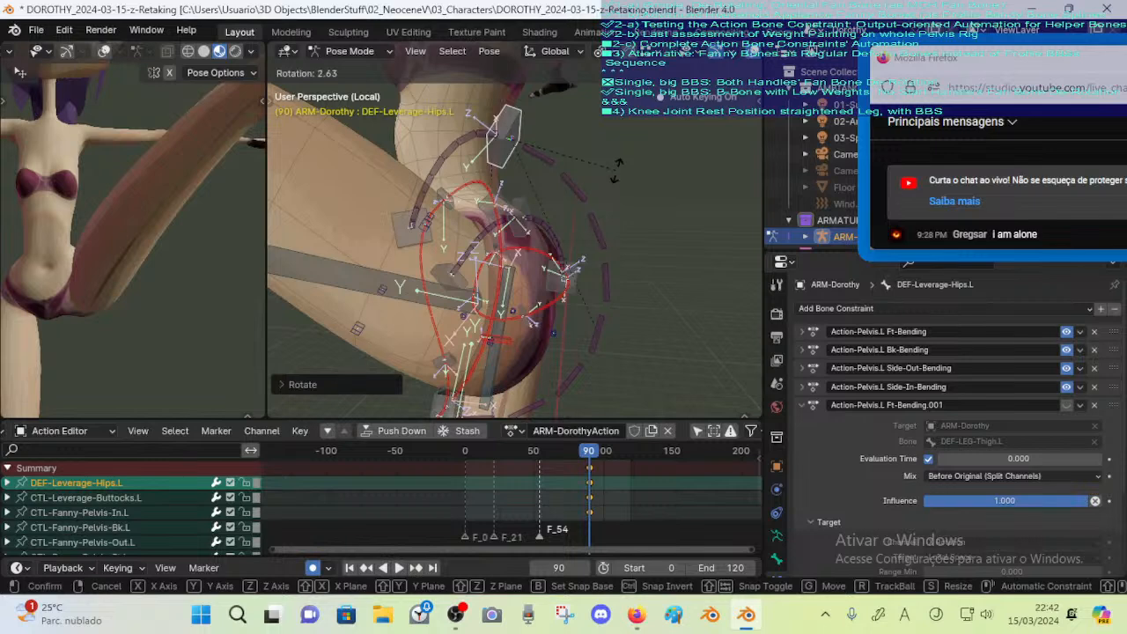
click(616, 171)
Reposition DEF-Leverage-Hips.L closer to the waist above the left hip at frame 90
shift+middle_drag(554, 216, 482, 195)
scroll(510, 171, up, 6)
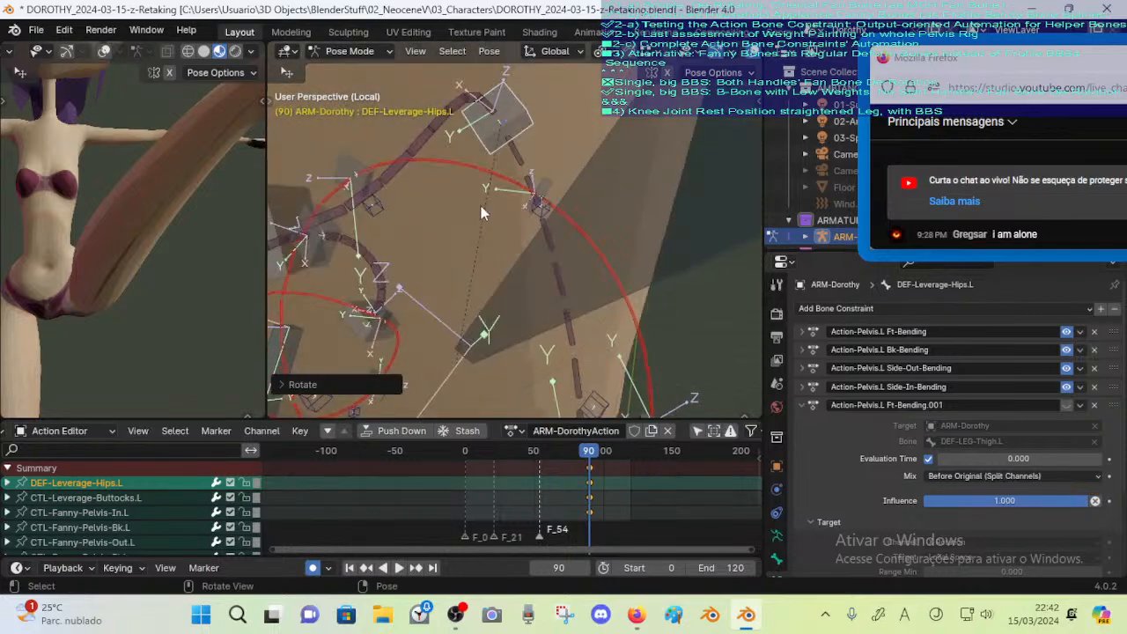
scroll(480, 212, down, 5)
mouse_move(462, 232)
middle_down()
mouse_move(581, 271)
mouse_move(521, 273)
mouse_move(546, 232)
mouse_move(451, 214)
middle_up()
click(490, 255)
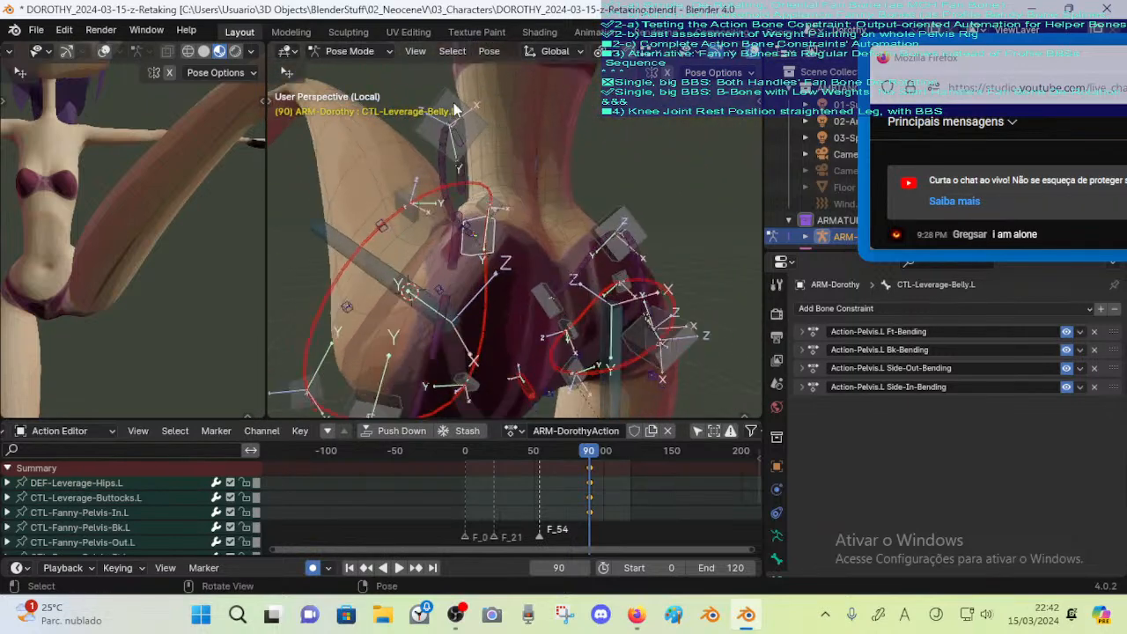
click(459, 119)
middle_drag(468, 126, 526, 200)
key(g)
click(486, 171)
key(g)
click(470, 199)
scroll(457, 194, down, 2)
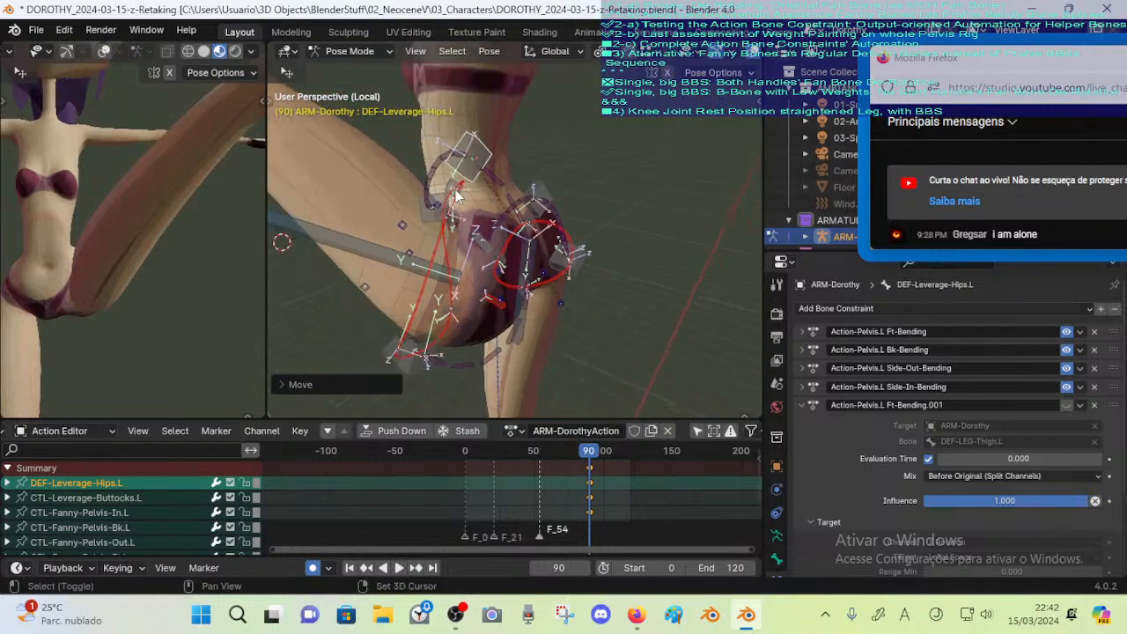
Nudge CTL-Fanny-Pelvis-Out.L slightly upward on the outer left hip at frame 90
middle_drag(455, 195, 522, 223)
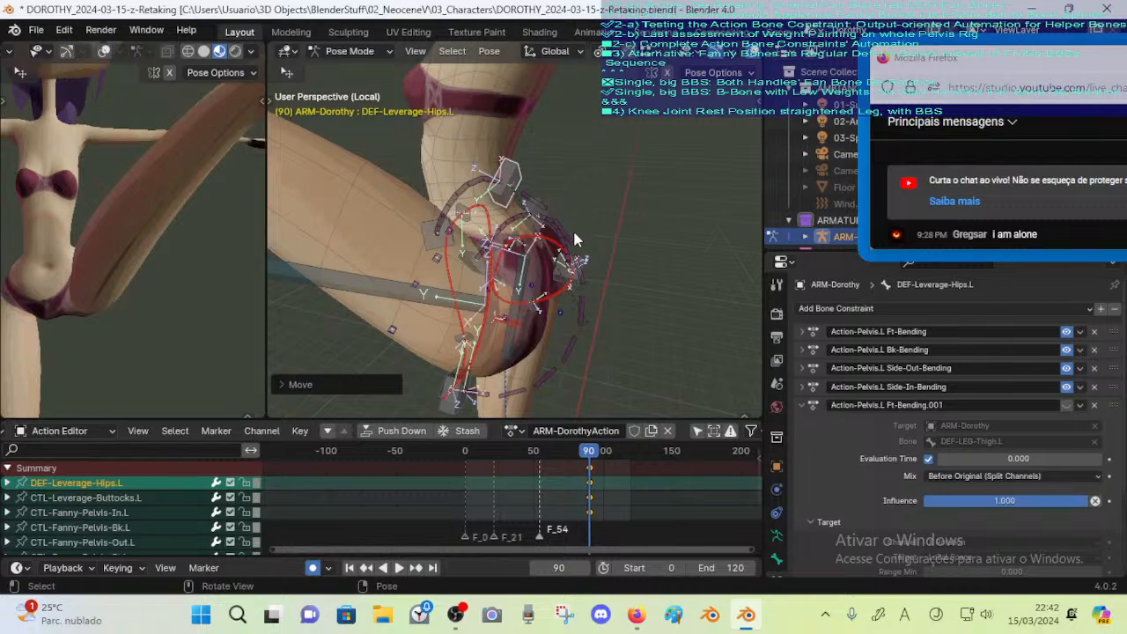
middle_drag(574, 243, 429, 227)
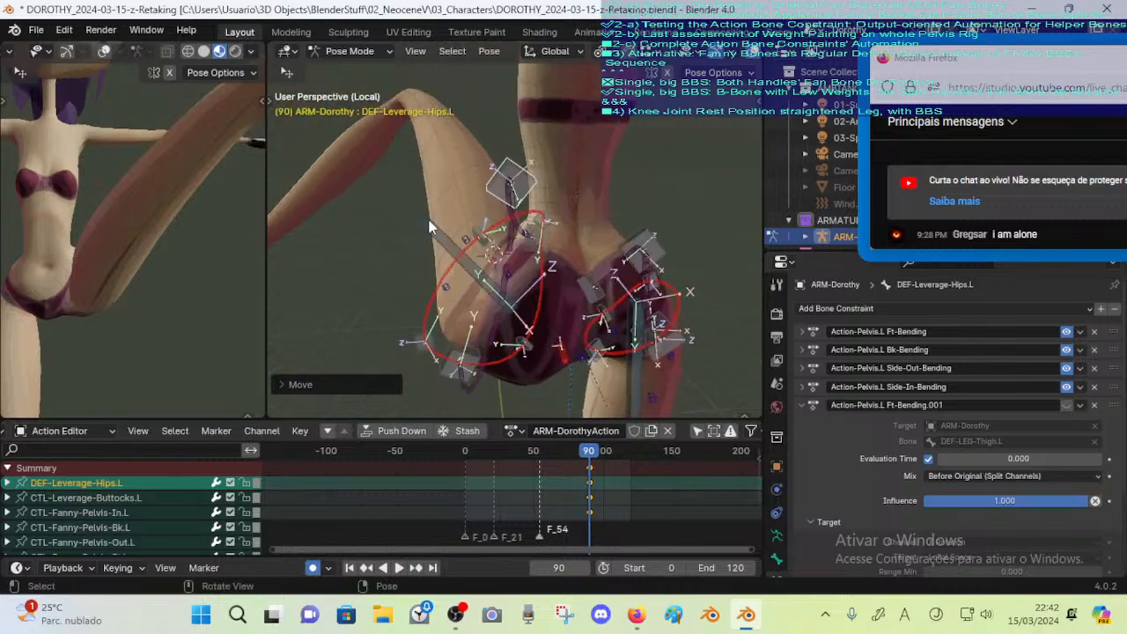
scroll(533, 237, up, 2)
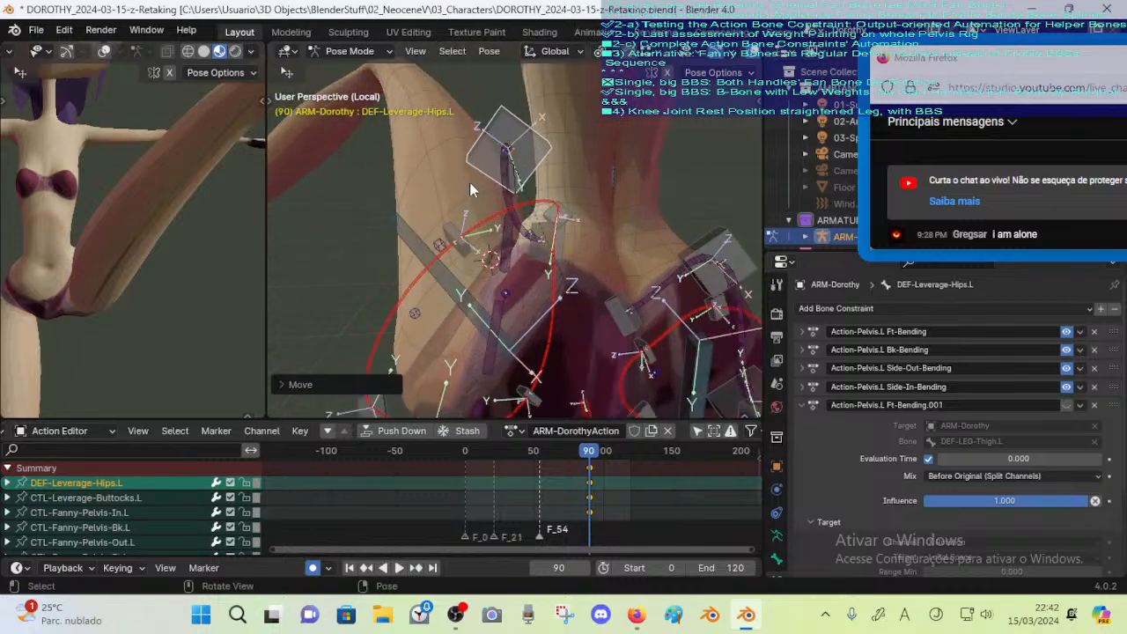
middle_drag(469, 182, 355, 199)
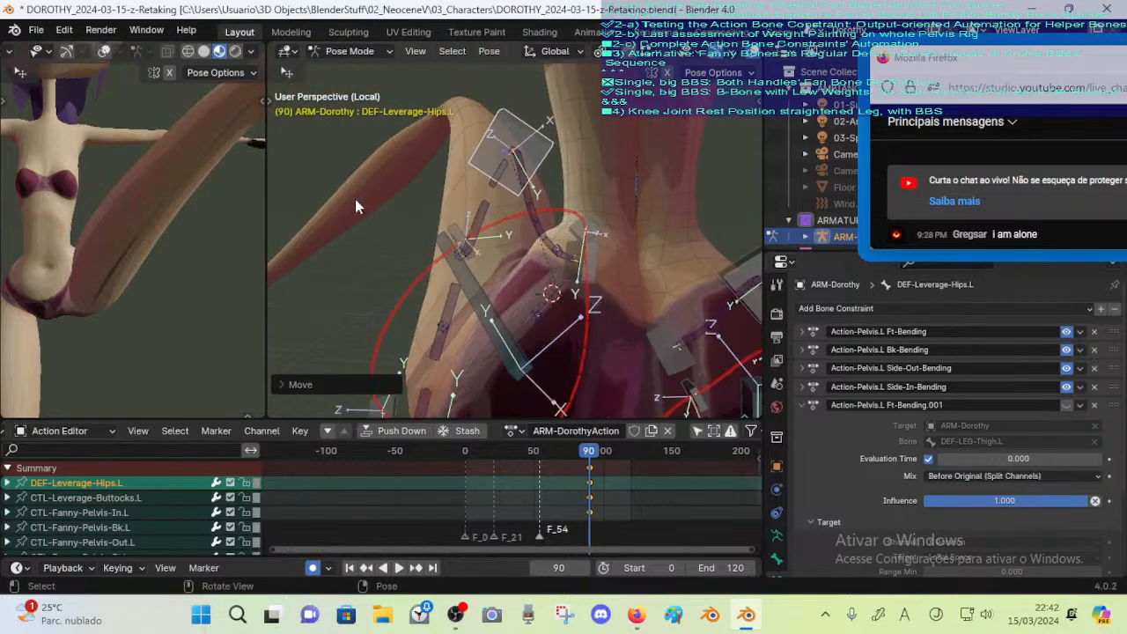
click(447, 233)
middle_drag(447, 233, 478, 240)
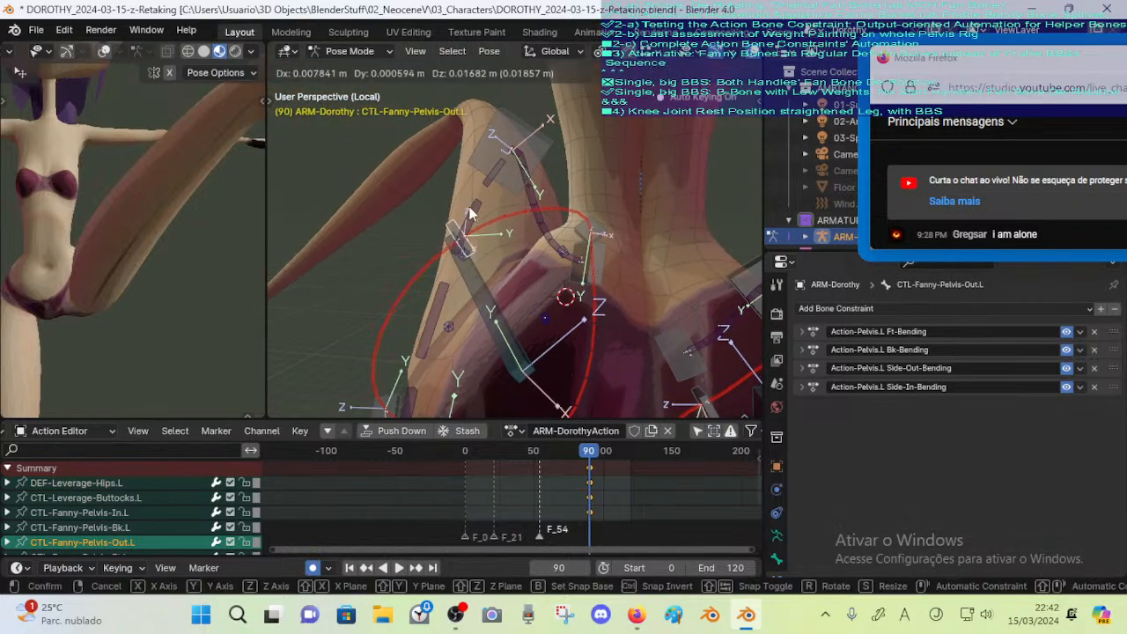
Fine-tune the position of CTL-Fanny-Pelvis-Ft.L at the front of the left hip at frame 90
click(602, 241)
middle_drag(602, 241, 551, 242)
key(g)
click(563, 250)
key(g)
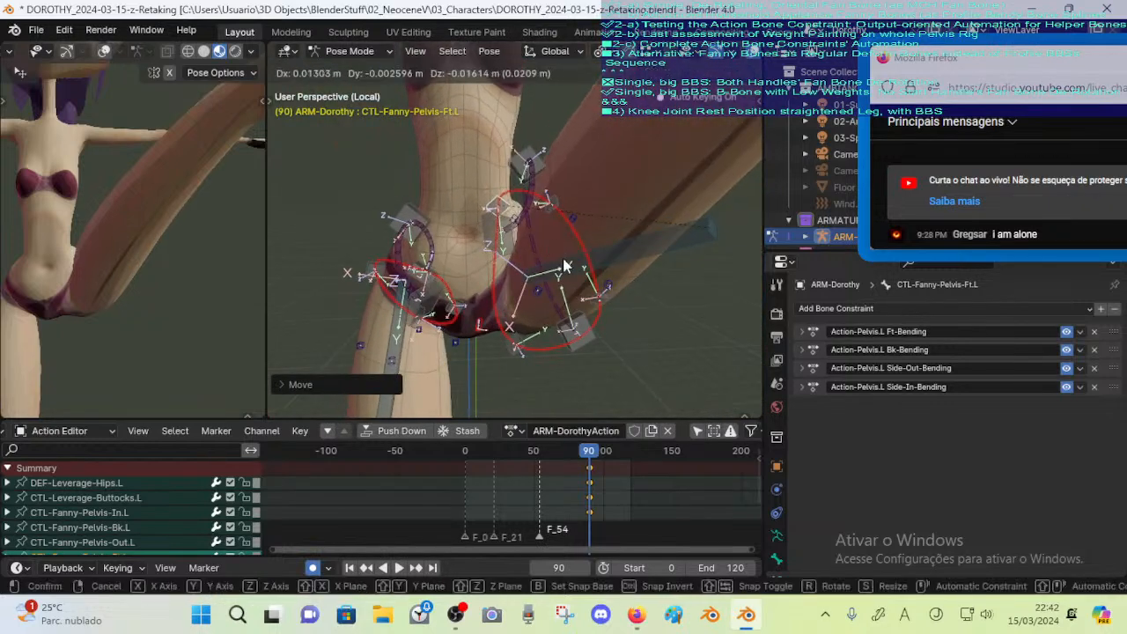
click(563, 260)
Reposition CTL-Fanny-Pelvis-In.L and the neighbouring left buttock leverage control beneath the raised thigh at frame 90
middle_drag(509, 371, 458, 349)
click(456, 343)
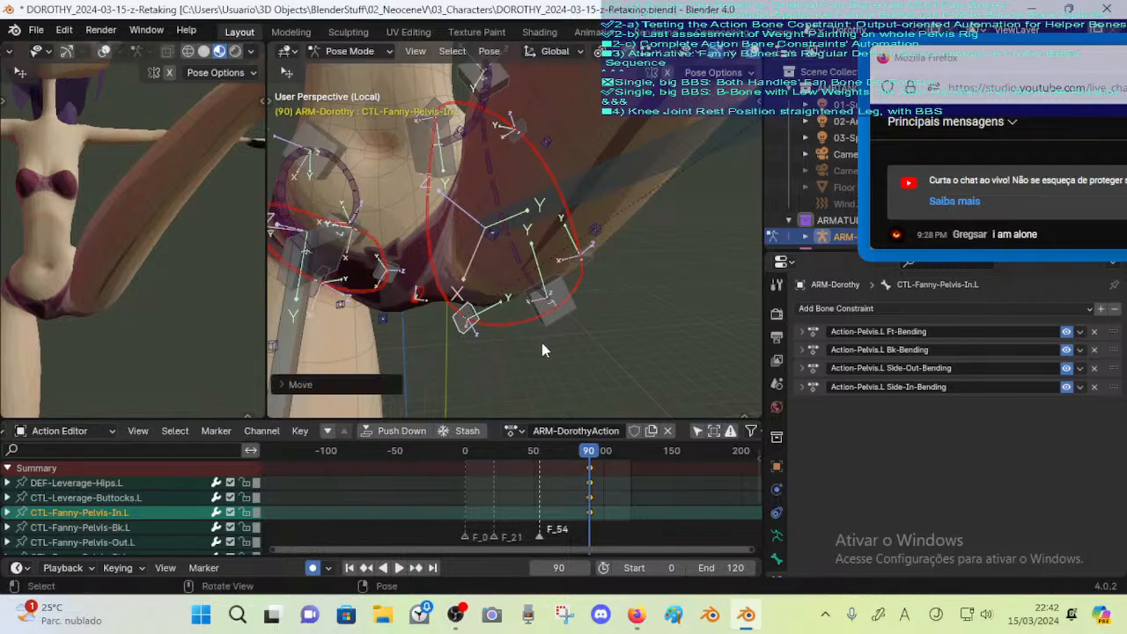
click(560, 324)
click(584, 357)
middle_drag(691, 262, 528, 301)
key(g)
click(571, 304)
Move and rotate CTL-Fanny-Pelvis-Bk.L up and outward behind the left buttock, updating its pose at frame 90
click(511, 270)
key(g)
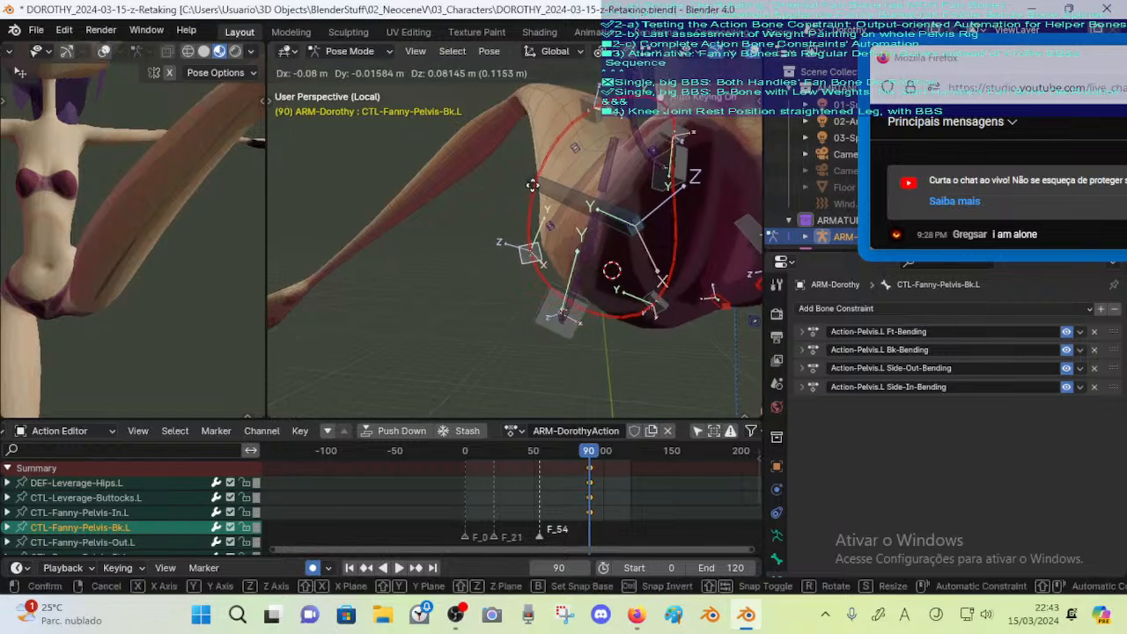
click(520, 218)
middle_drag(519, 220, 526, 256)
middle_drag(498, 293, 480, 220)
key(g)
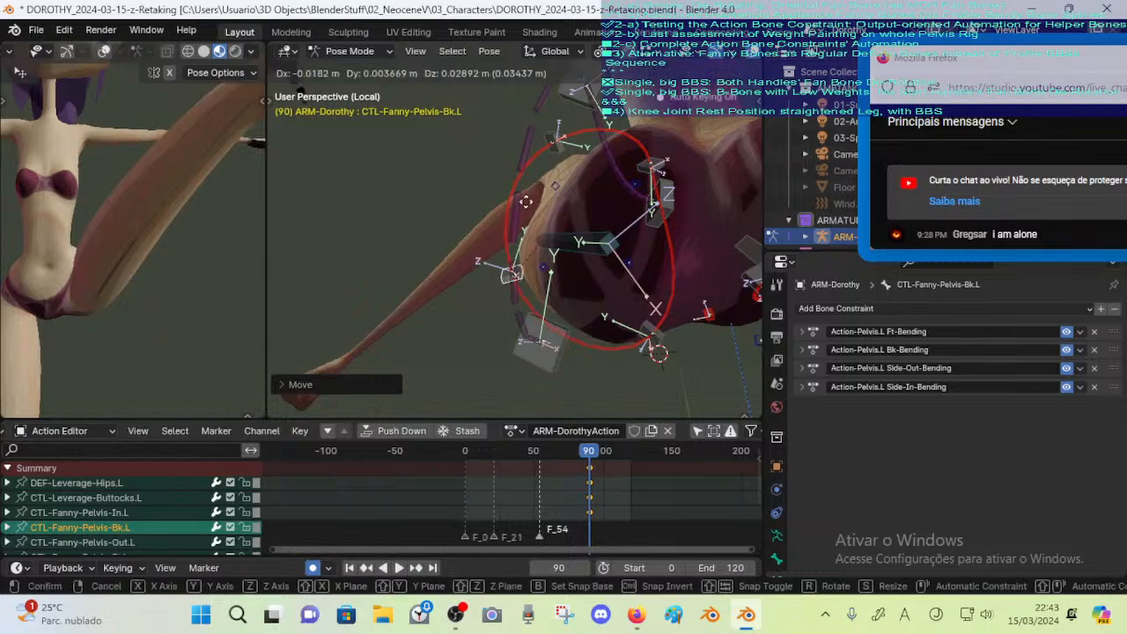
click(609, 216)
key(g)
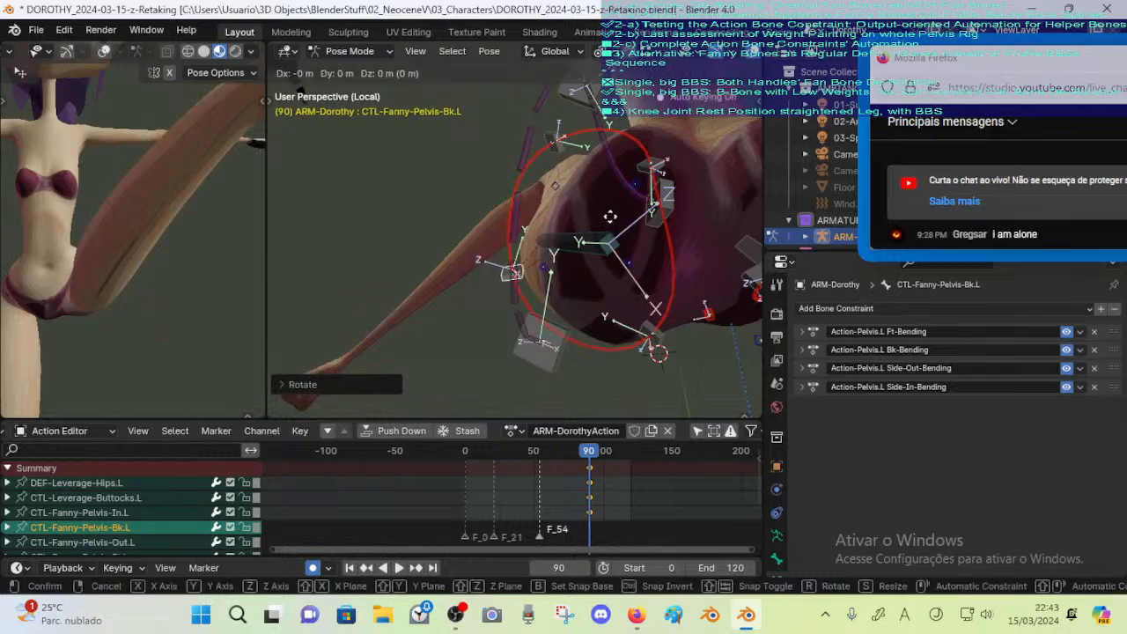
click(702, 329)
Rotate and move CTL-Fanny-Pelvis-In.L at the inner underside of the left buttock at frame 90
click(660, 334)
middle_drag(723, 299, 543, 201)
key(r)
click(649, 296)
key(g)
click(684, 312)
Move and rotate CTL-Fanny-Pelvis-Out.L at the outer upper side of the left hip at frame 90
click(507, 197)
click(527, 237)
key(g)
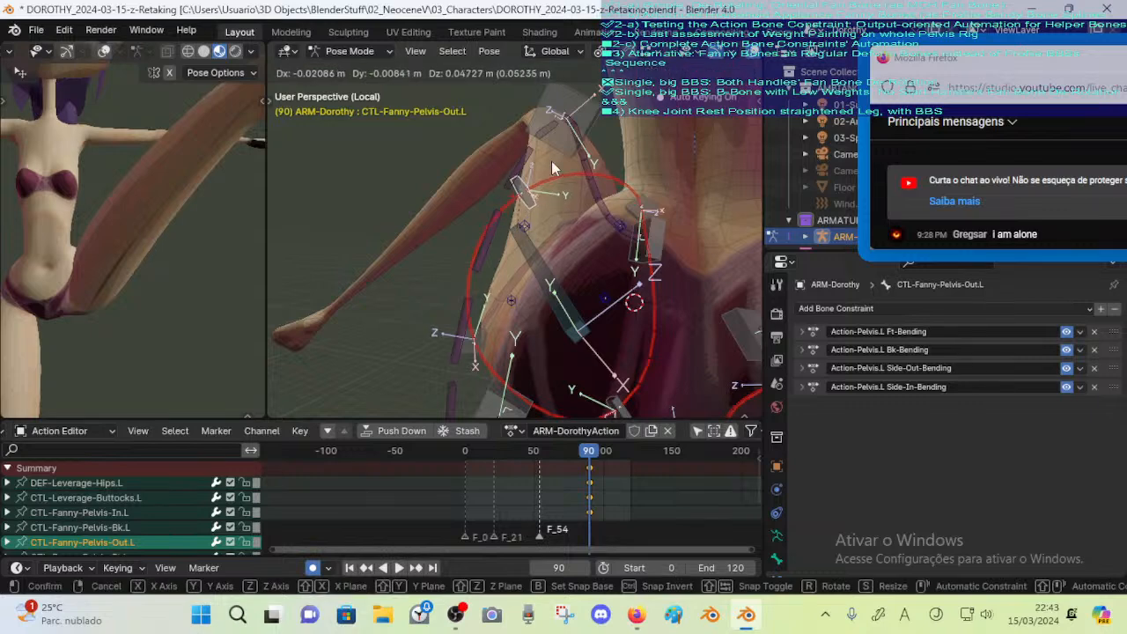
click(552, 159)
key(r)
click(573, 212)
key(g)
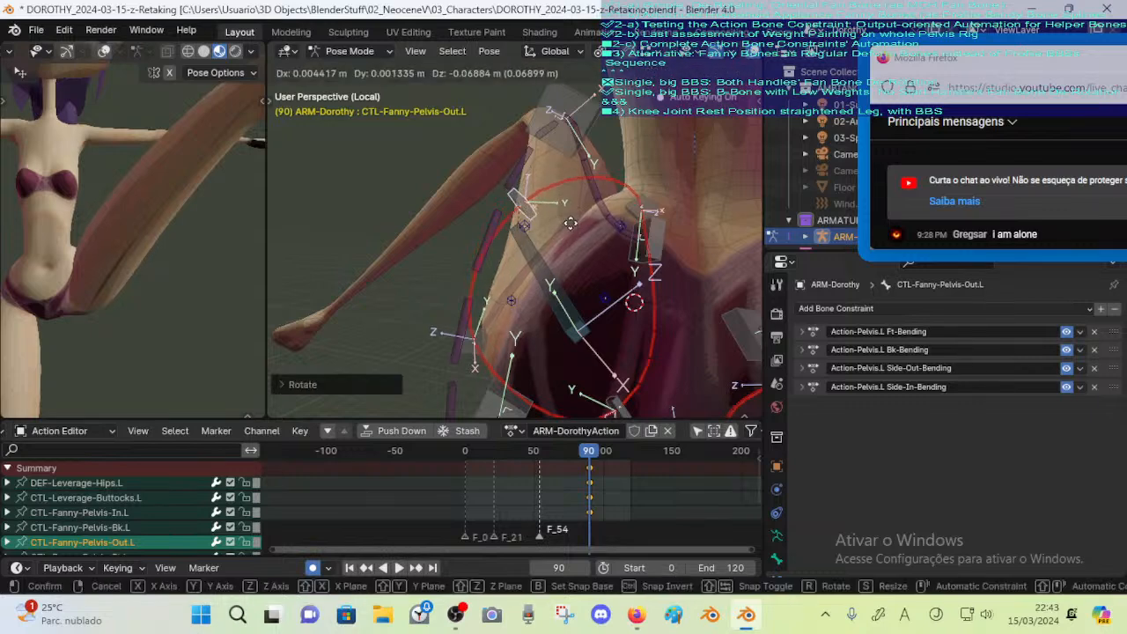
right_click(570, 224)
Reposition CTL-Fanny-Pelvis-Bk.L at the outer edge of the left buttock, adjusting it from both back and side at frame 90
click(476, 353)
key(g)
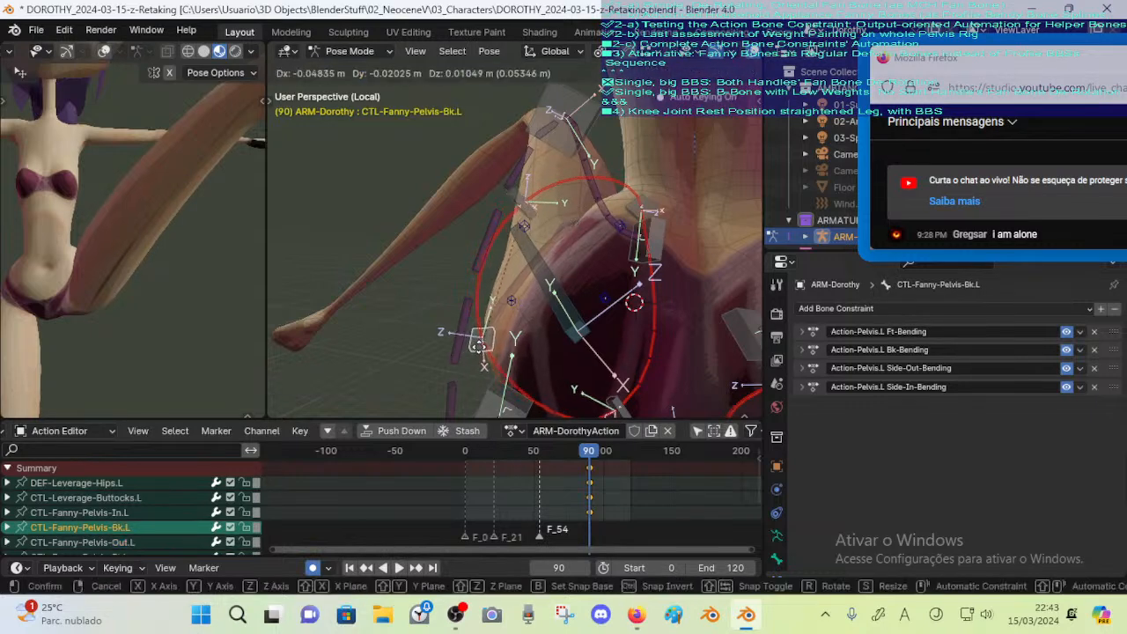
click(480, 344)
middle_drag(460, 334, 523, 367)
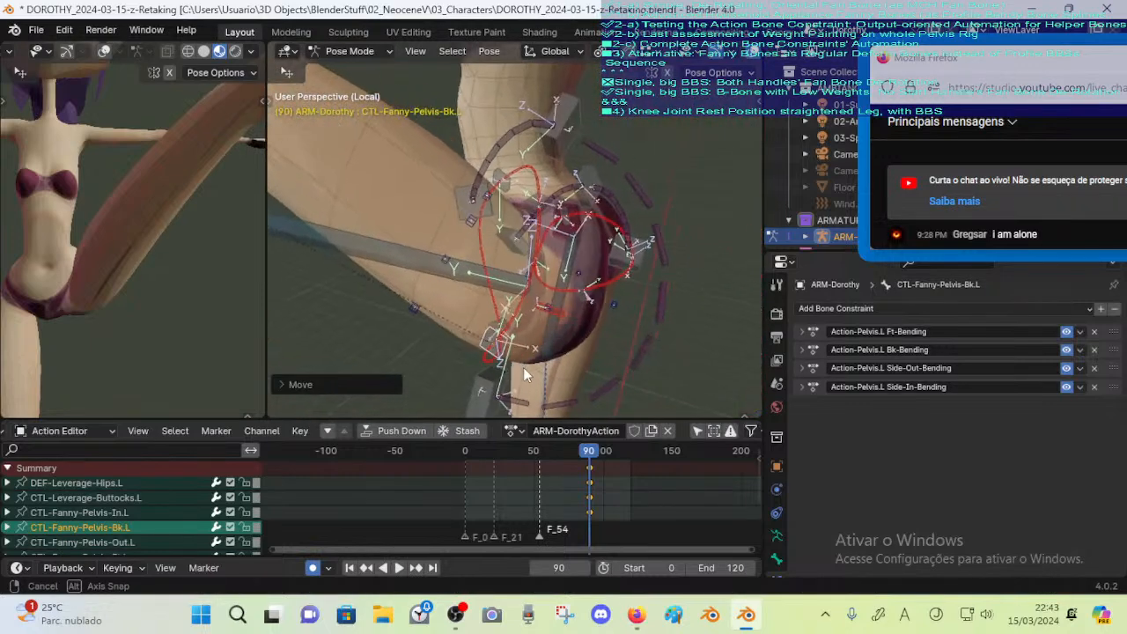
key(g)
click(504, 349)
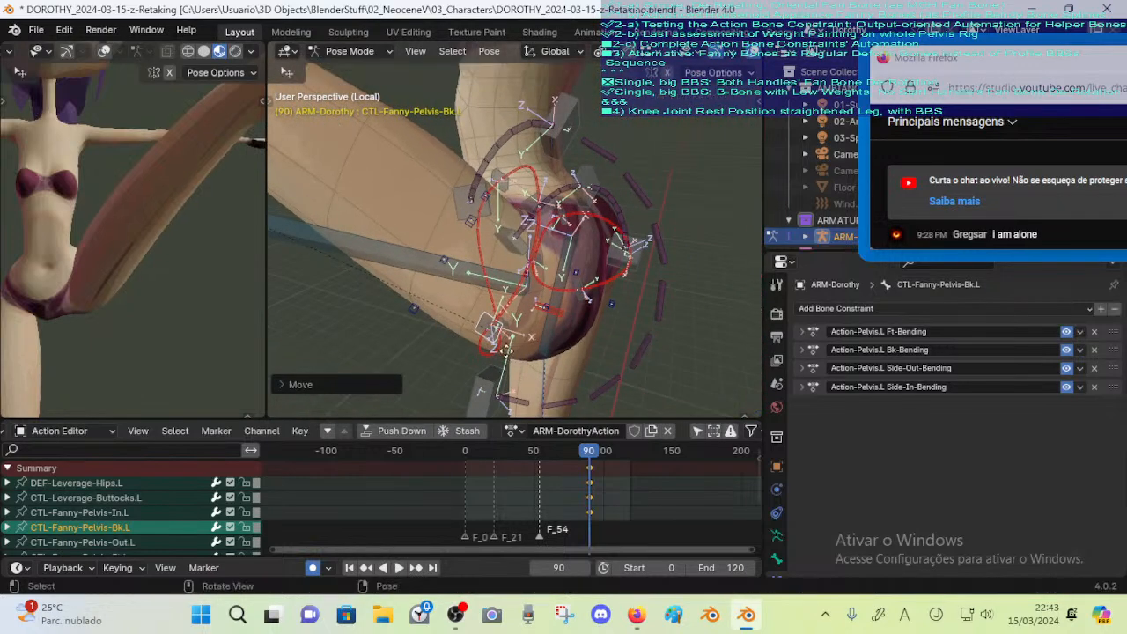
key(g)
click(512, 346)
click(515, 262)
click(518, 259)
middle_drag(517, 258, 553, 320)
key(g)
click(506, 291)
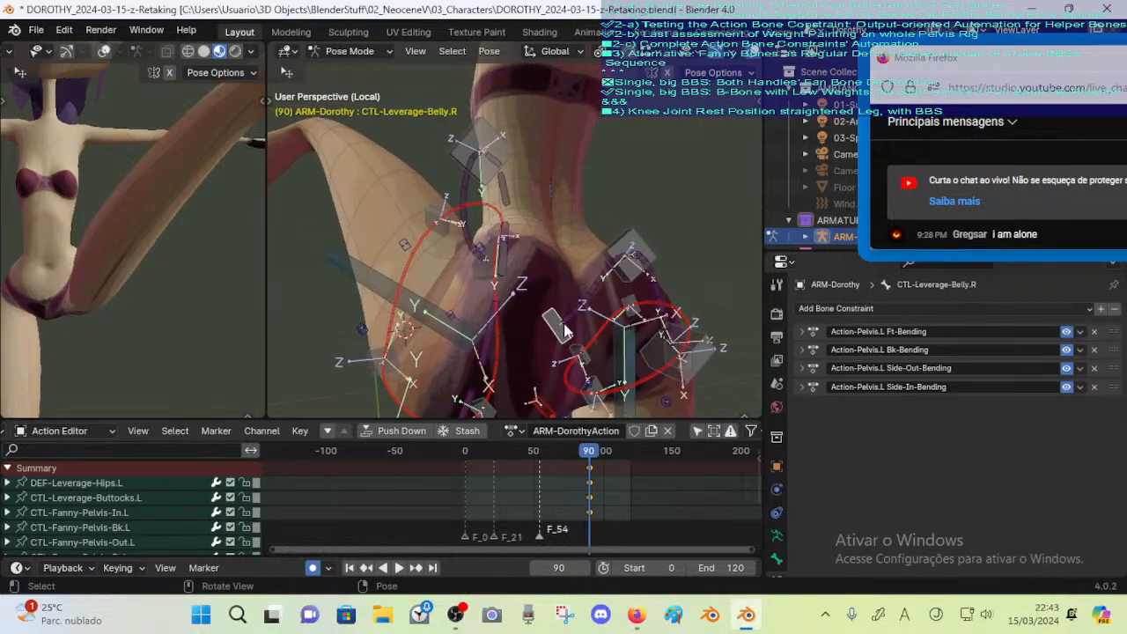
scroll(564, 331, down, 1)
key(ctrl+z)
key(ctrl+z)
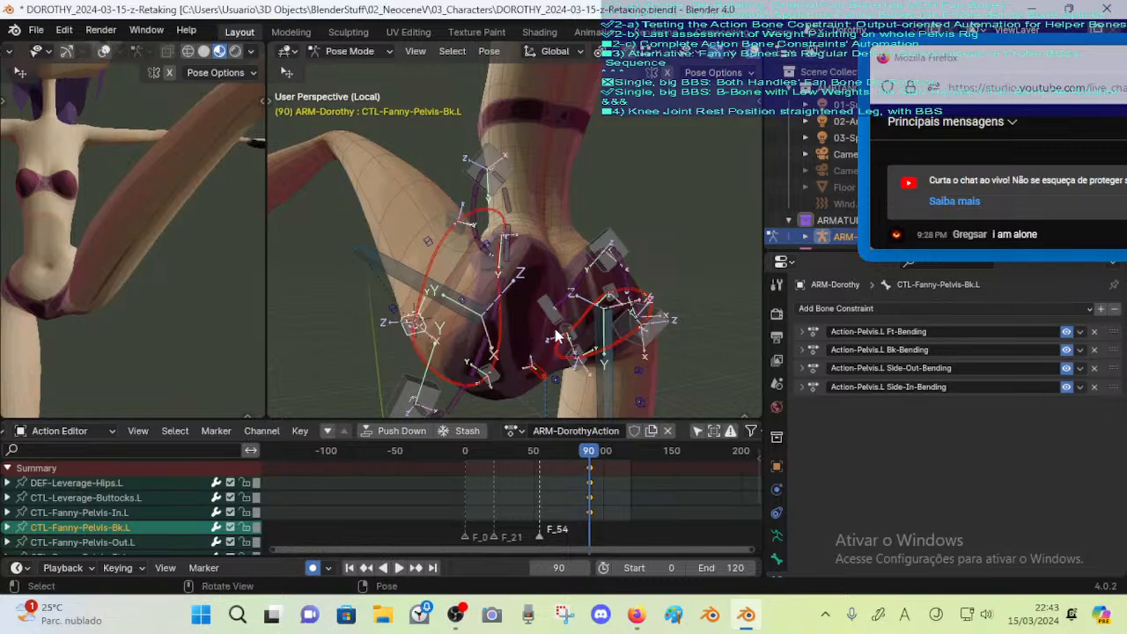
Move CTL-Fanny-Pelvis-Bk.L outward and adjust the position of CTL-Fanny-Pelvis-Out.L along the left buttock at frame 90
key(g)
click(392, 323)
scroll(412, 246, up, 1)
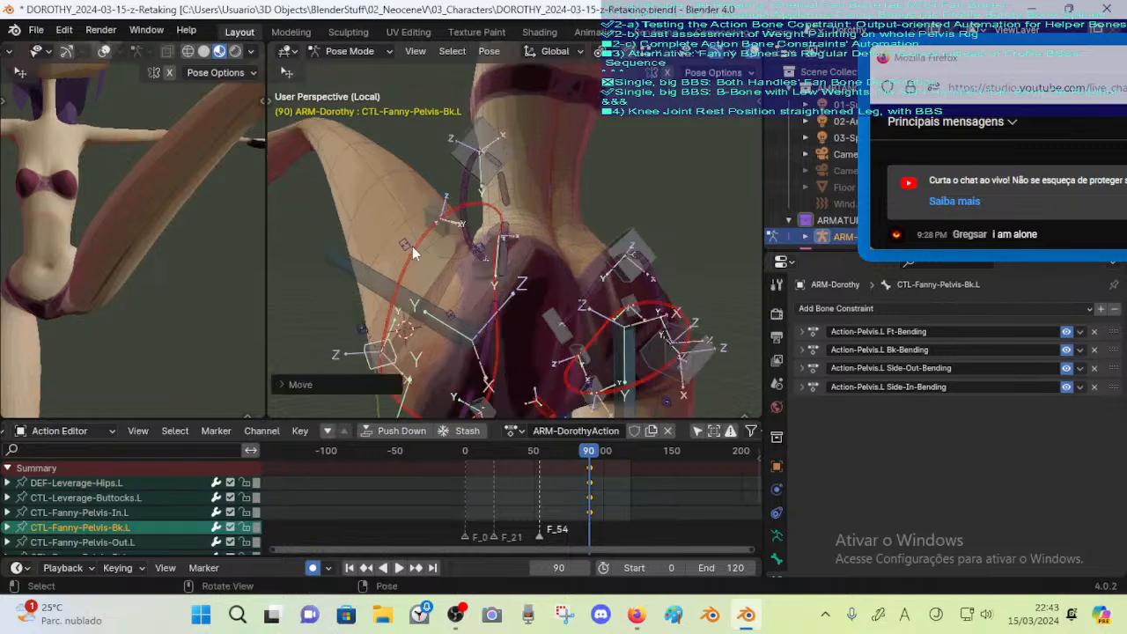
click(435, 226)
middle_drag(476, 243, 443, 246)
key(g)
click(399, 253)
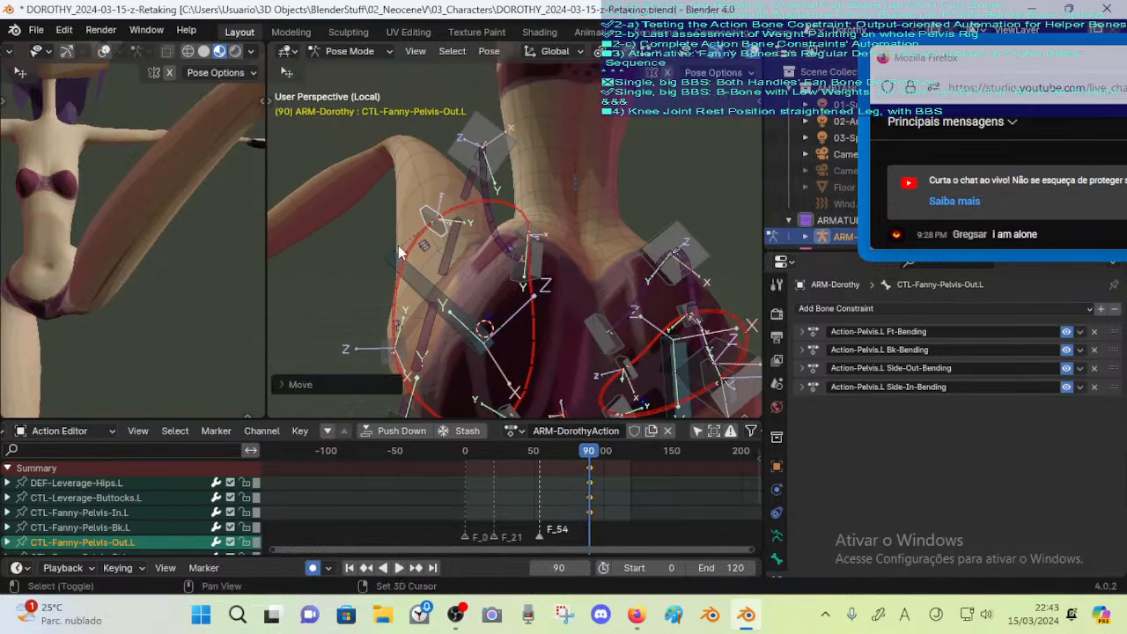
Rotate CTL-Leverage-Belly.L by about 16 degrees as seen from behind the pelvis at frame 90
click(539, 254)
key(r)
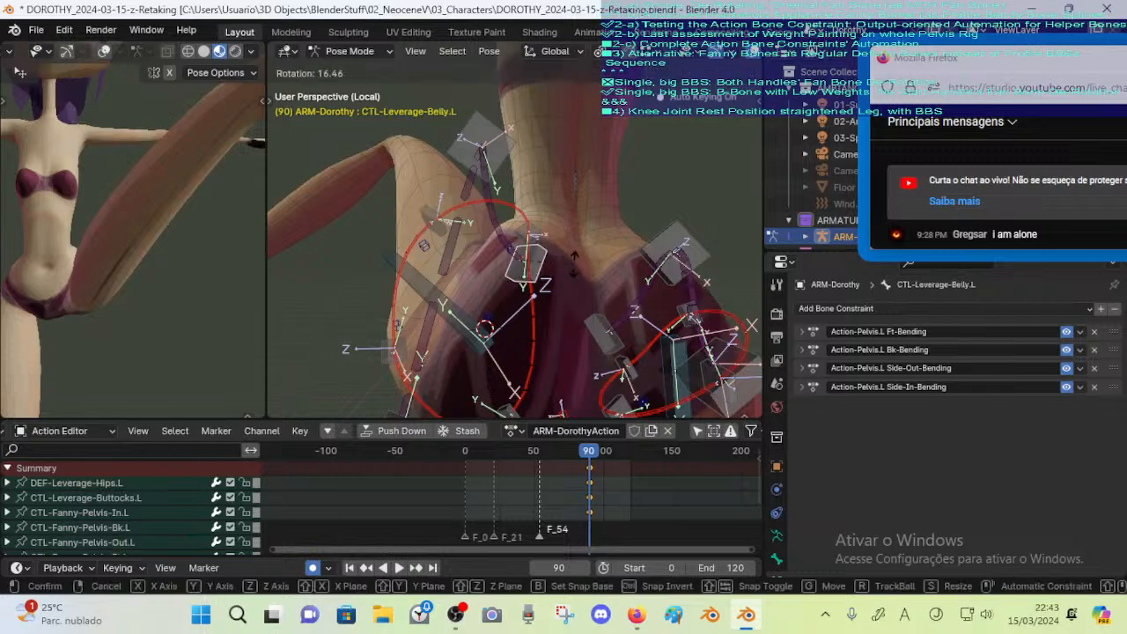
click(574, 264)
Reposition DEF-Leverage-Hips.L above the left hip from the side at frame 90, keeping its rotation
middle_drag(466, 251, 606, 167)
click(590, 148)
key(g)
click(620, 160)
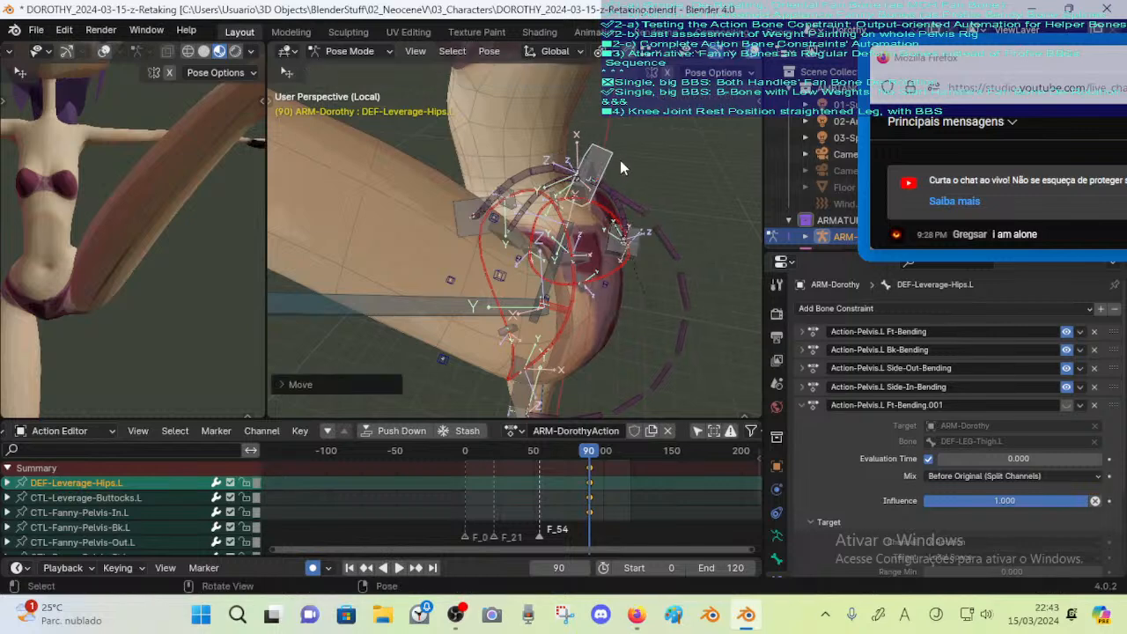
key(r)
right_click(628, 154)
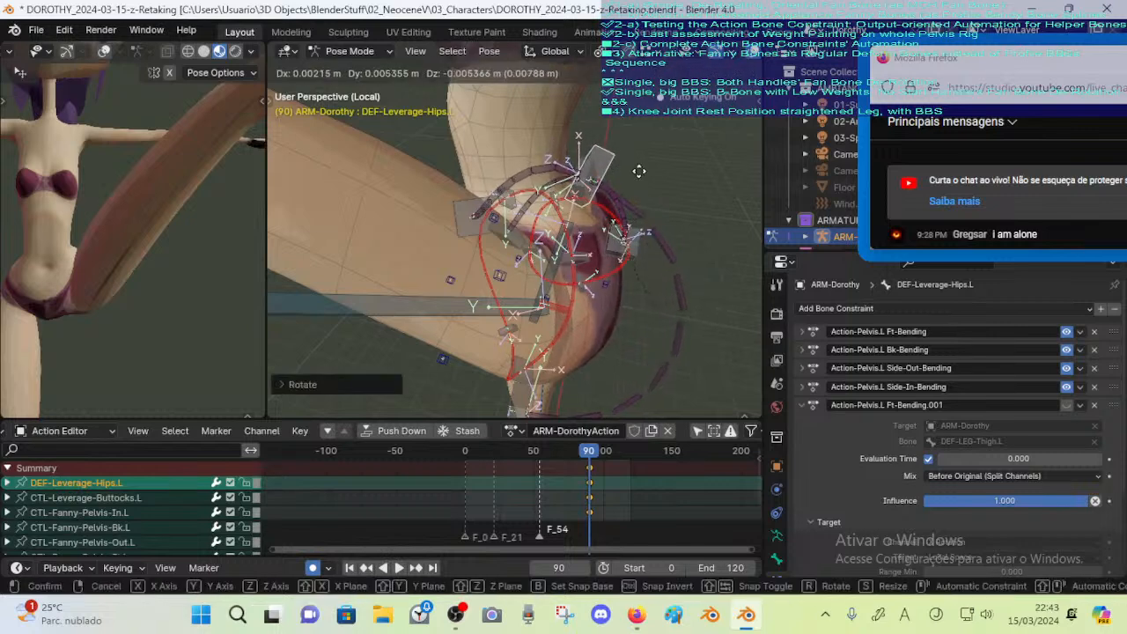
middle_drag(628, 157, 628, 187)
key(g)
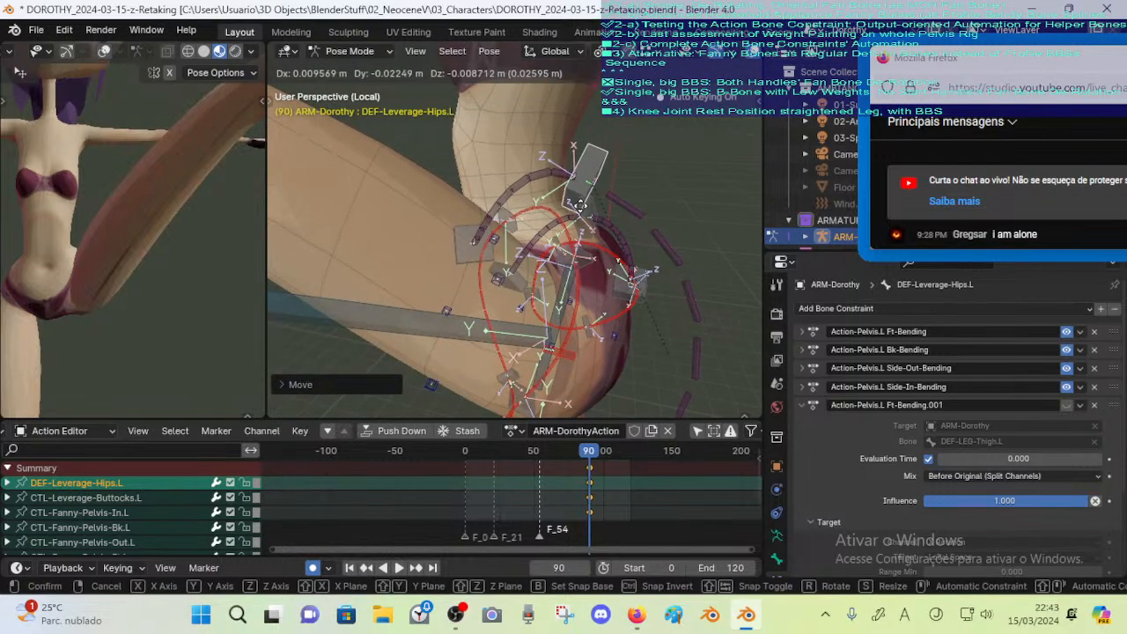
key(r)
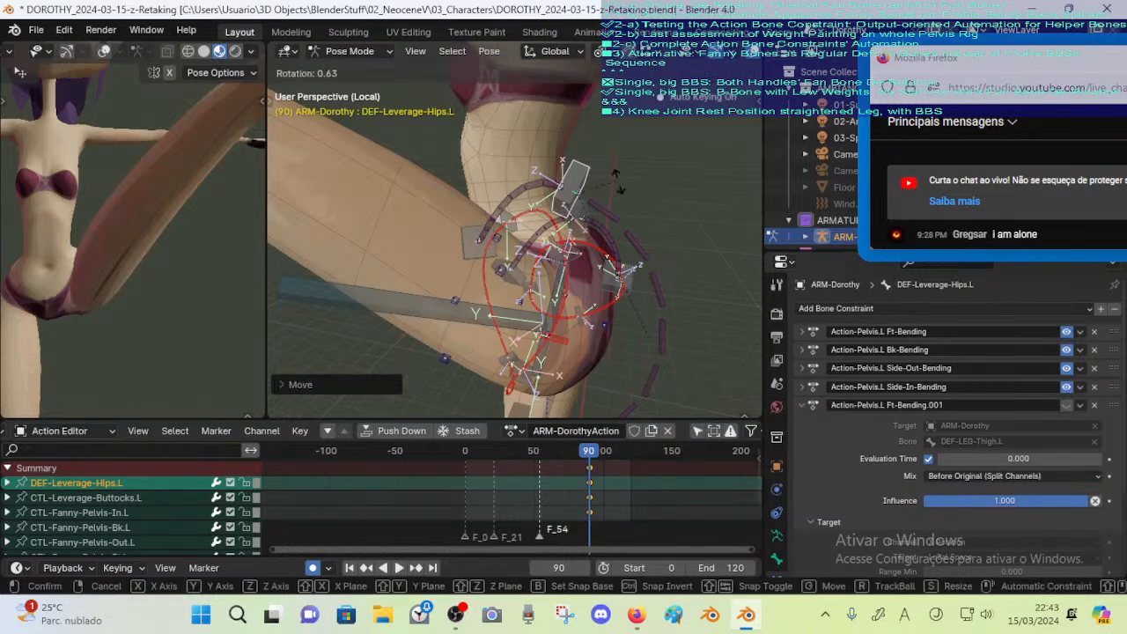
right_click(604, 197)
Rotate and move CTL-Leverage-Buttocks.L beneath the left buttock at frame 90
middle_drag(604, 197, 577, 211)
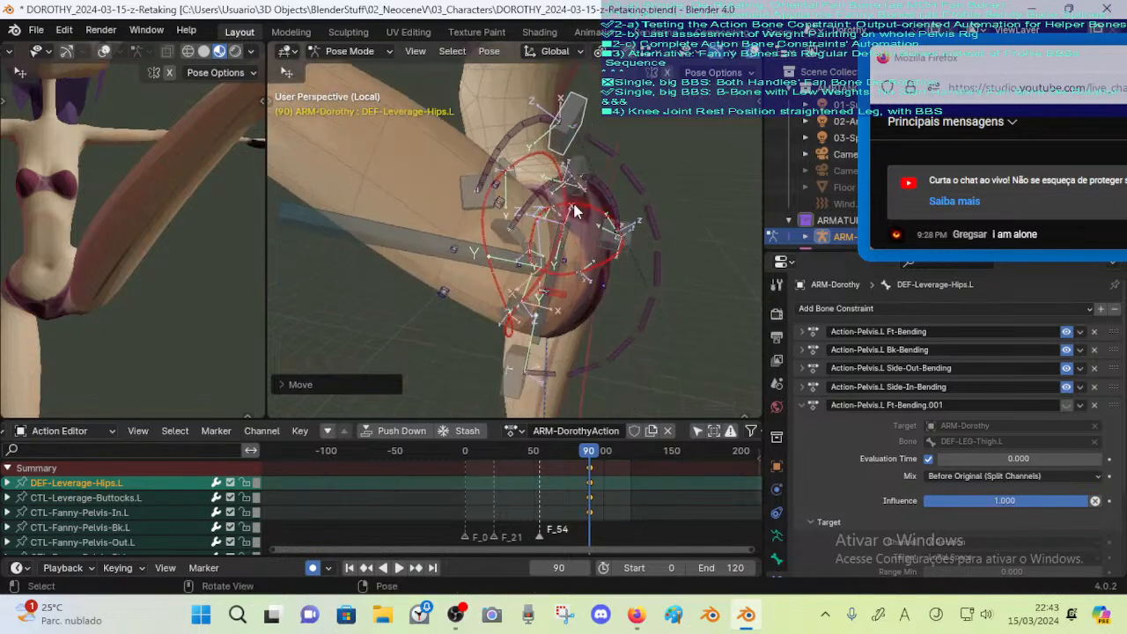
click(514, 389)
key(r)
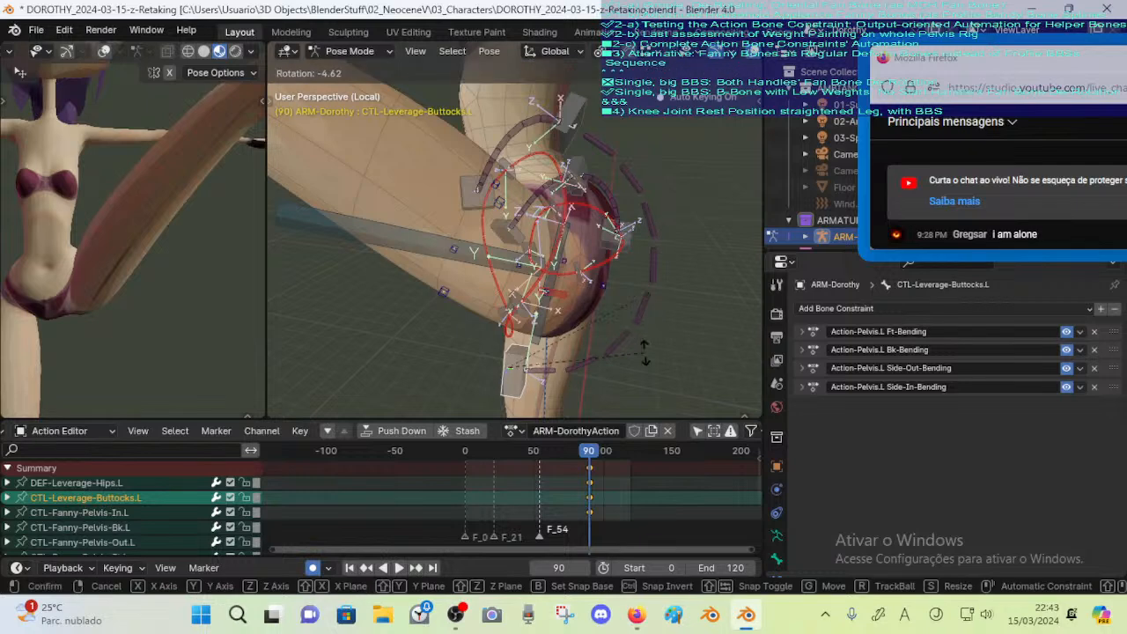
click(643, 342)
key(g)
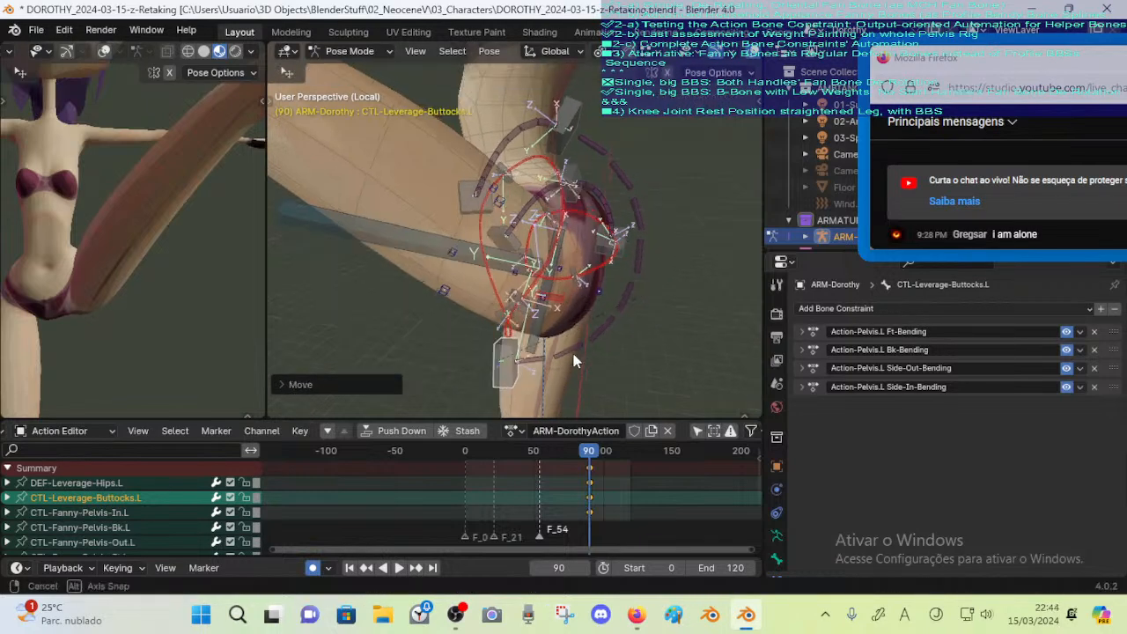
click(563, 309)
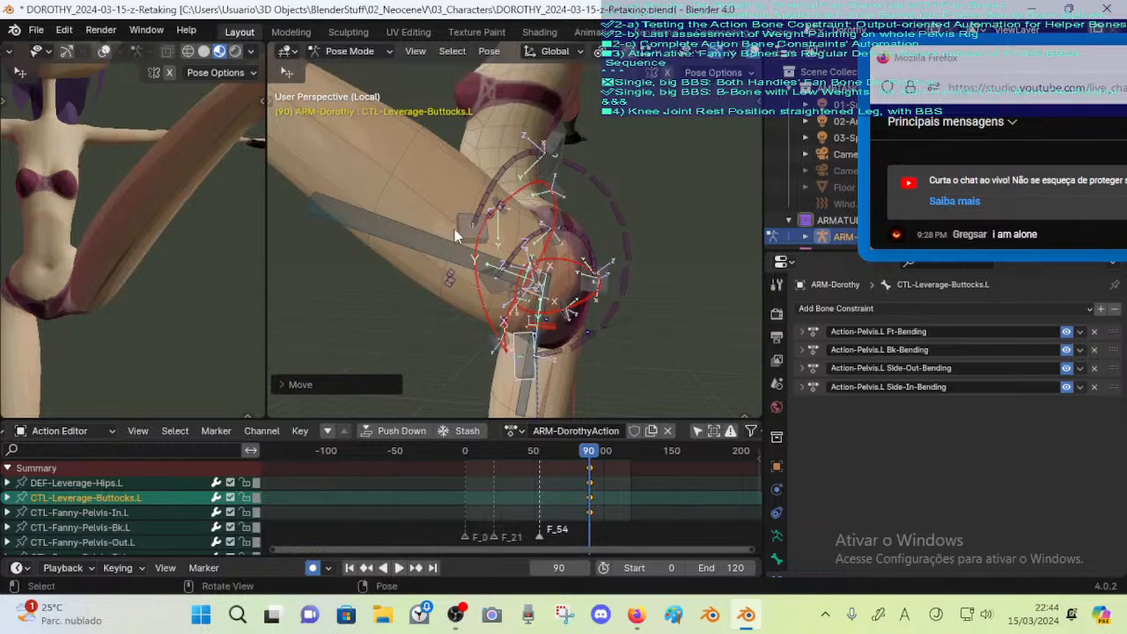
Rotate and move CTL-Leverage-Belly.L at the front of the pelvis beside the raised thigh at frame 90
click(463, 229)
middle_drag(440, 242, 495, 297)
scroll(486, 287, up, 2)
key(r)
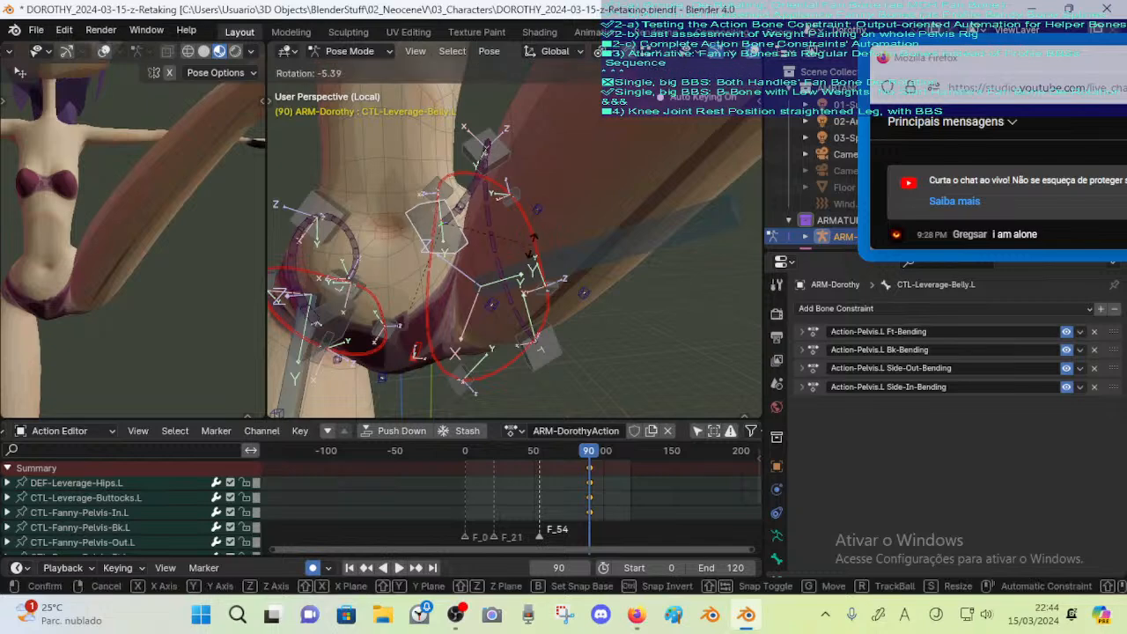
click(529, 258)
middle_drag(530, 258, 502, 279)
key(g)
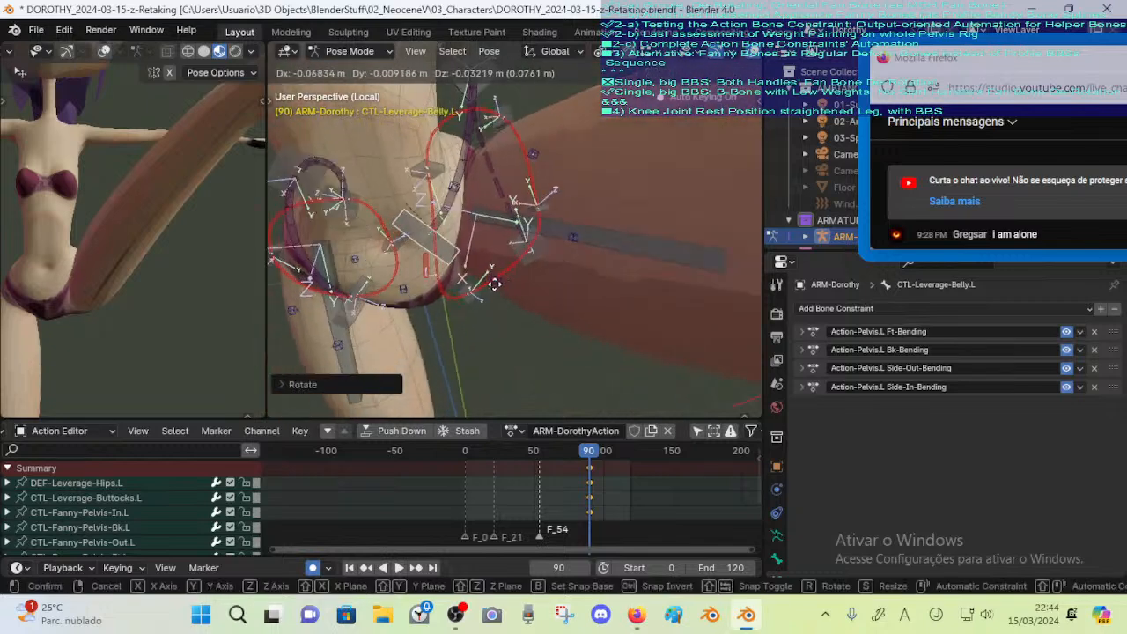
click(494, 283)
Rotate and reposition DEF-Leverage-Hips.L above the left hip from the front at frame 90
middle_drag(522, 160, 459, 196)
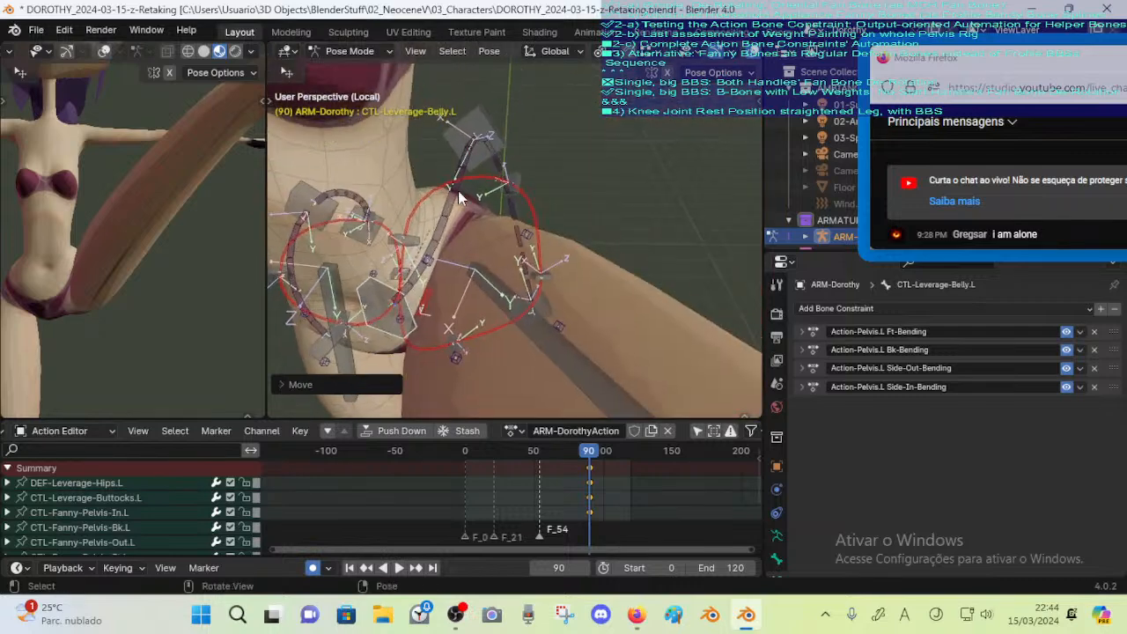
click(494, 131)
middle_drag(494, 131, 579, 173)
key(r)
click(586, 191)
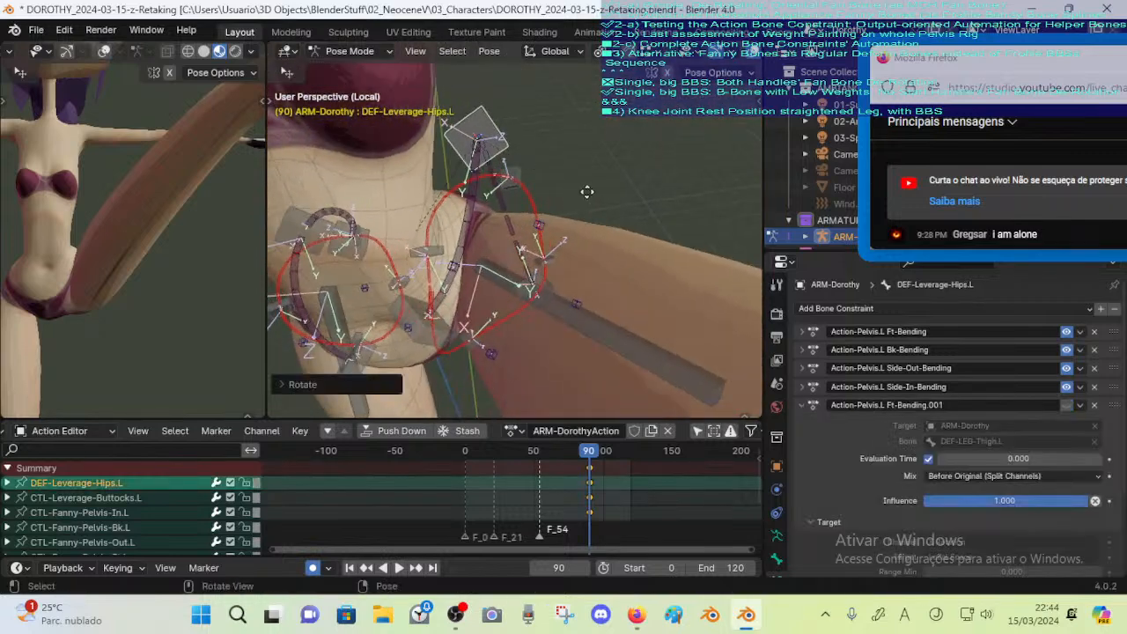
key(g)
click(598, 215)
Adjust the position of CTL-Fanny-Pelvis-Out.L on the outer upper left hip from behind at frame 90
middle_drag(598, 216, 445, 215)
click(451, 171)
key(g)
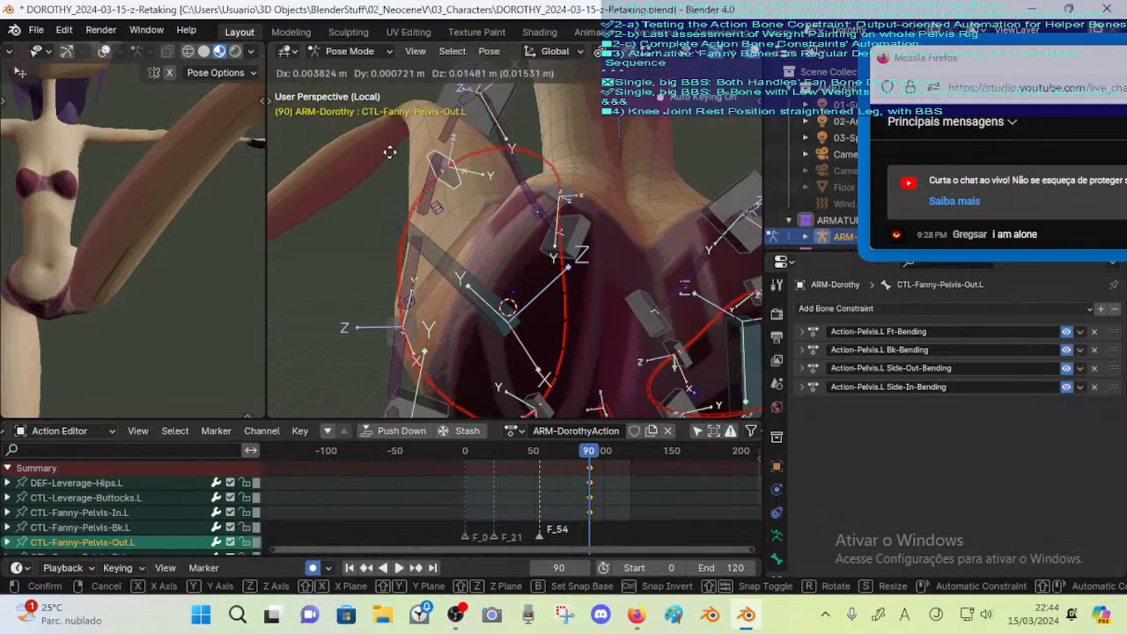
click(390, 153)
Move CTL-Fanny-Pelvis-Bk.L slightly down along the outer edge of the left buttock at frame 90
middle_drag(390, 152, 378, 243)
click(435, 304)
click(447, 307)
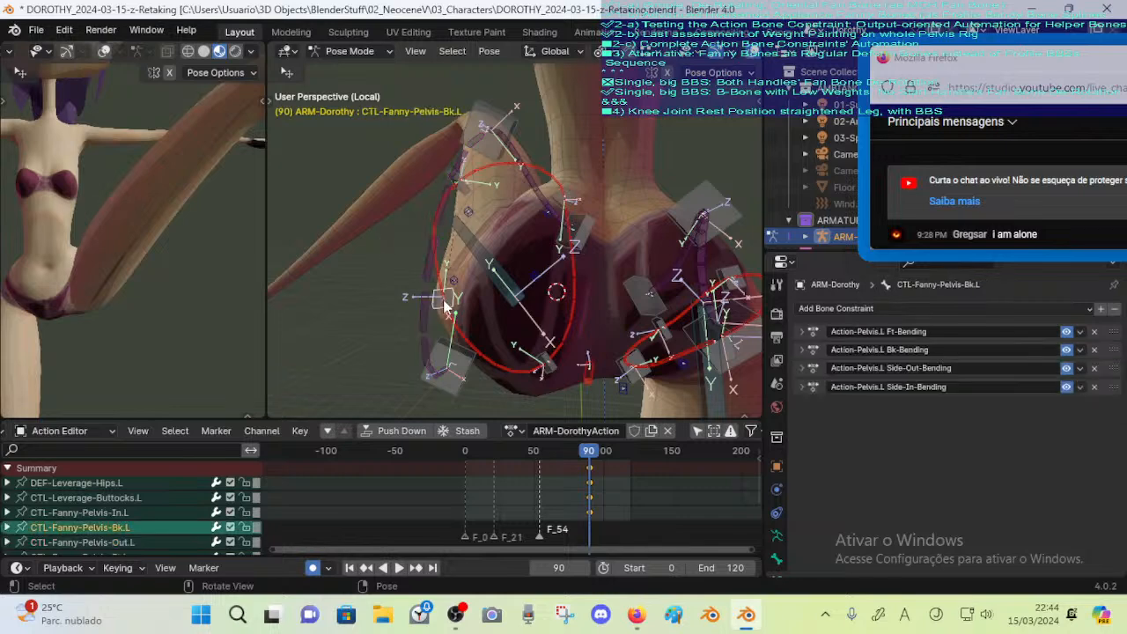
key(g)
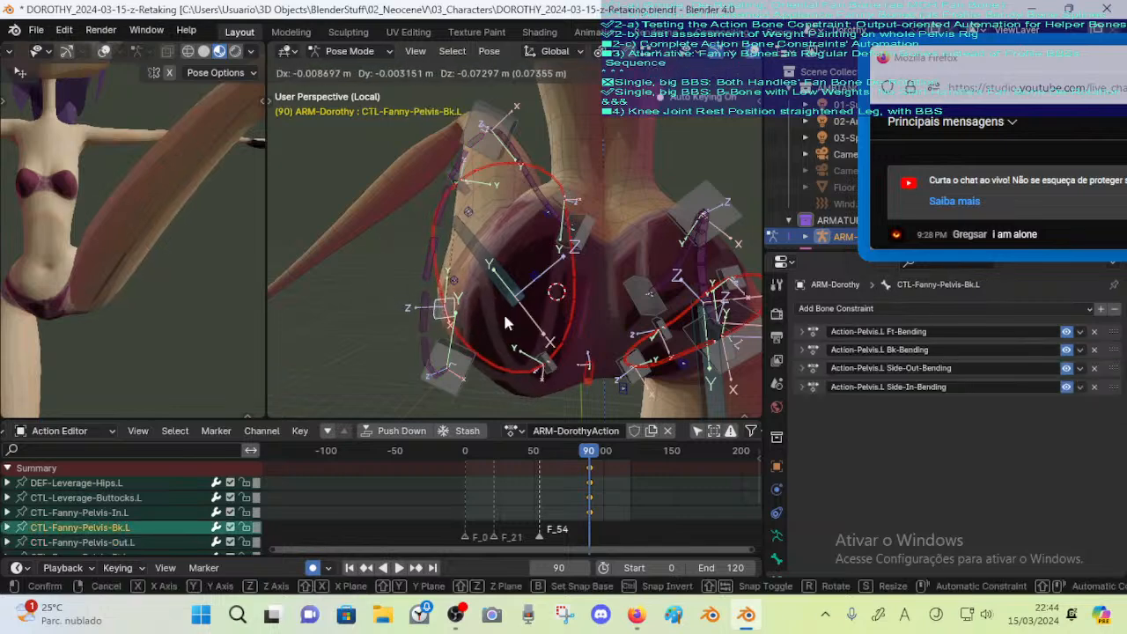
click(492, 310)
Lower and rotate CTL-Fanny-Pelvis-Out.L to refine the outer contour of the left hip at frame 90
click(465, 197)
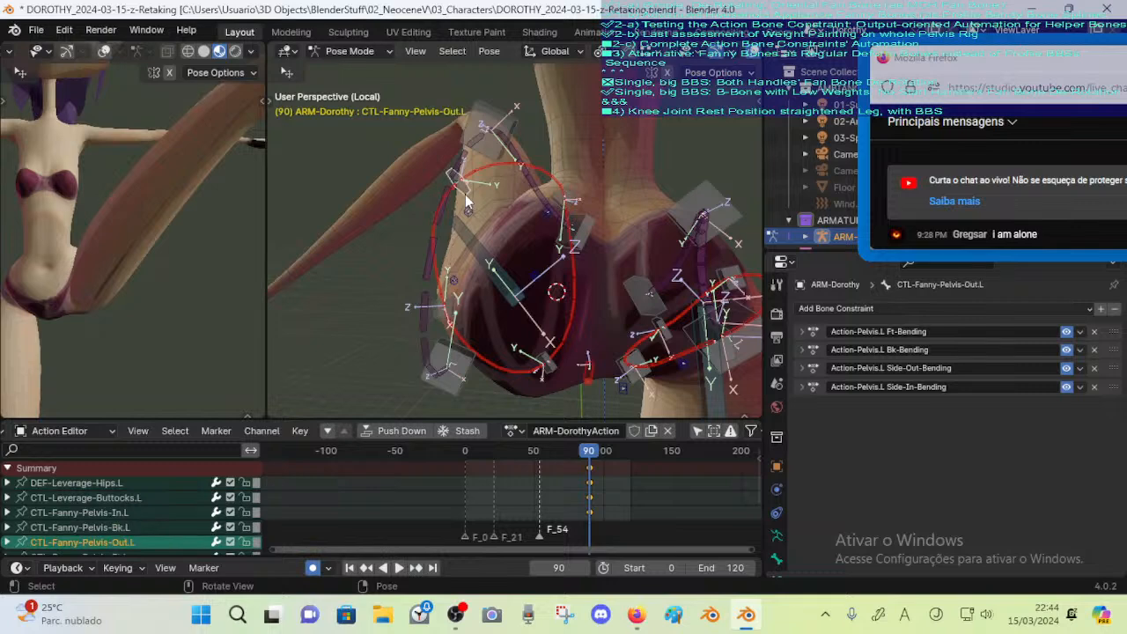
key(g)
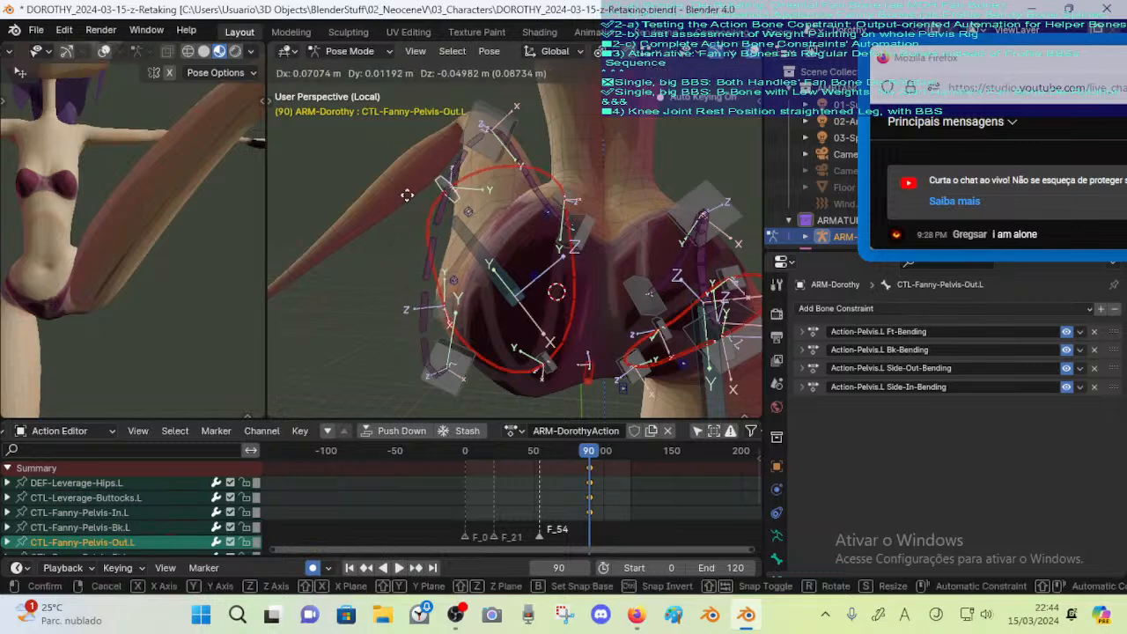
click(447, 185)
key(g)
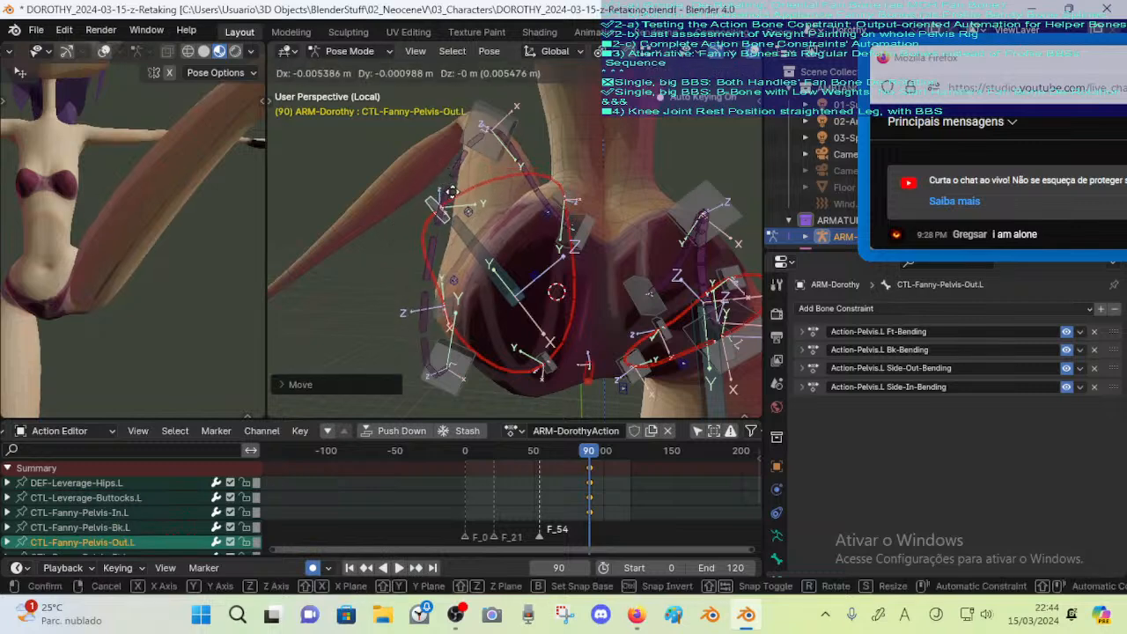
click(461, 190)
key(r)
click(480, 195)
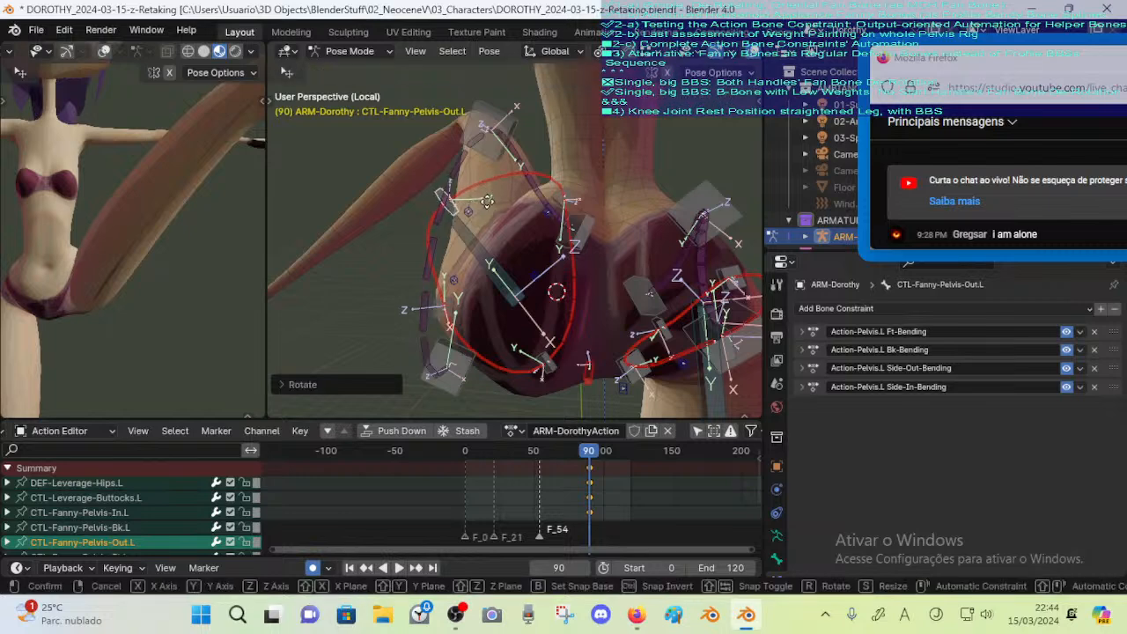
key(g)
click(493, 203)
Move CTL-Fanny-Pelvis-Bk.L slightly inward and rotate it at the outer lower left buttock at frame 90
click(446, 317)
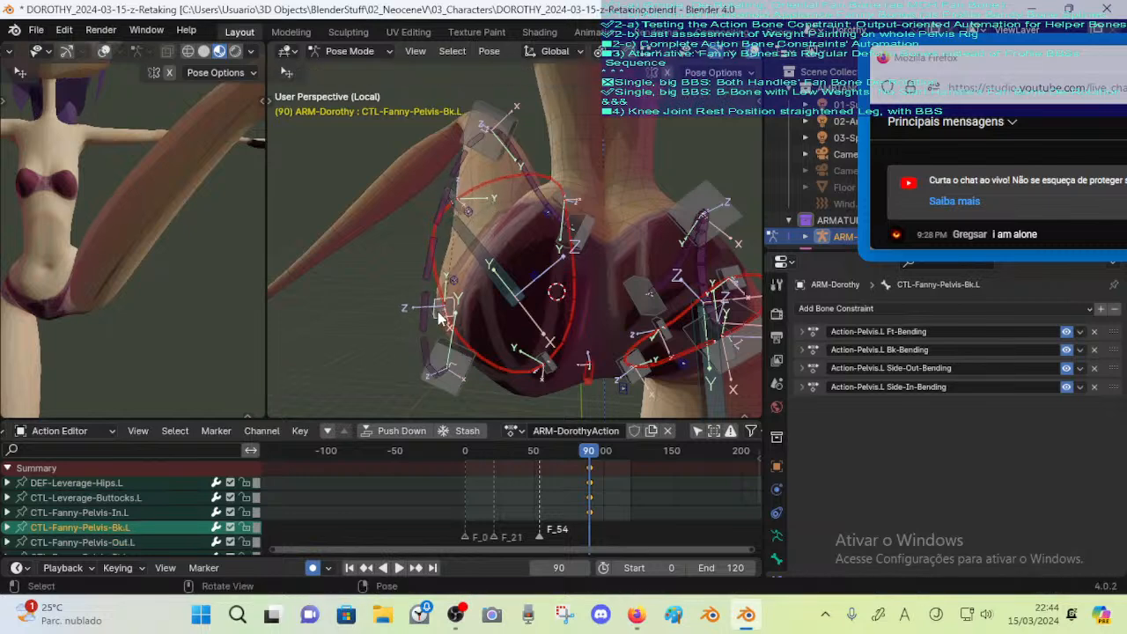
key(g)
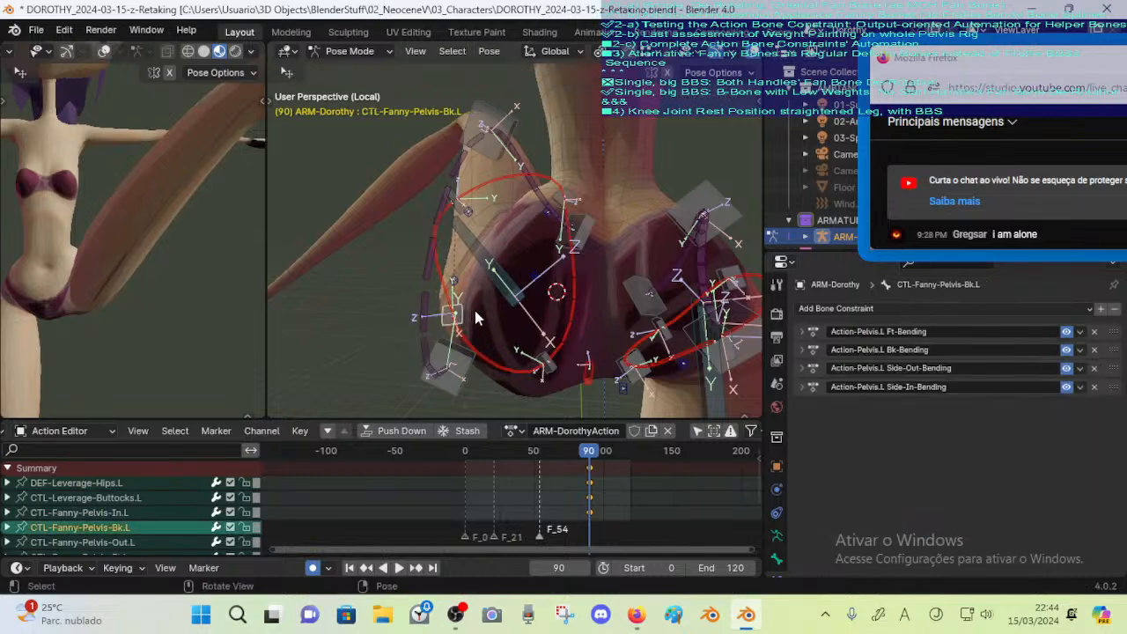
key(r)
click(500, 303)
key(g)
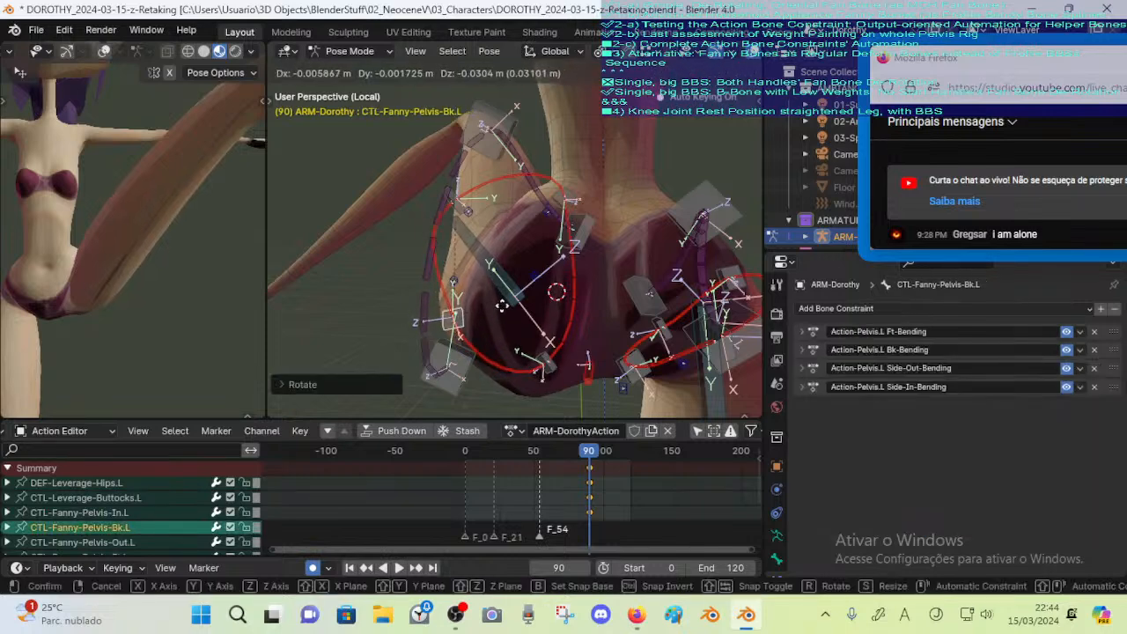
right_click(504, 306)
Rotate CTL-Leverage-Buttocks.L beneath the left buttock from the side view at frame 90
click(469, 372)
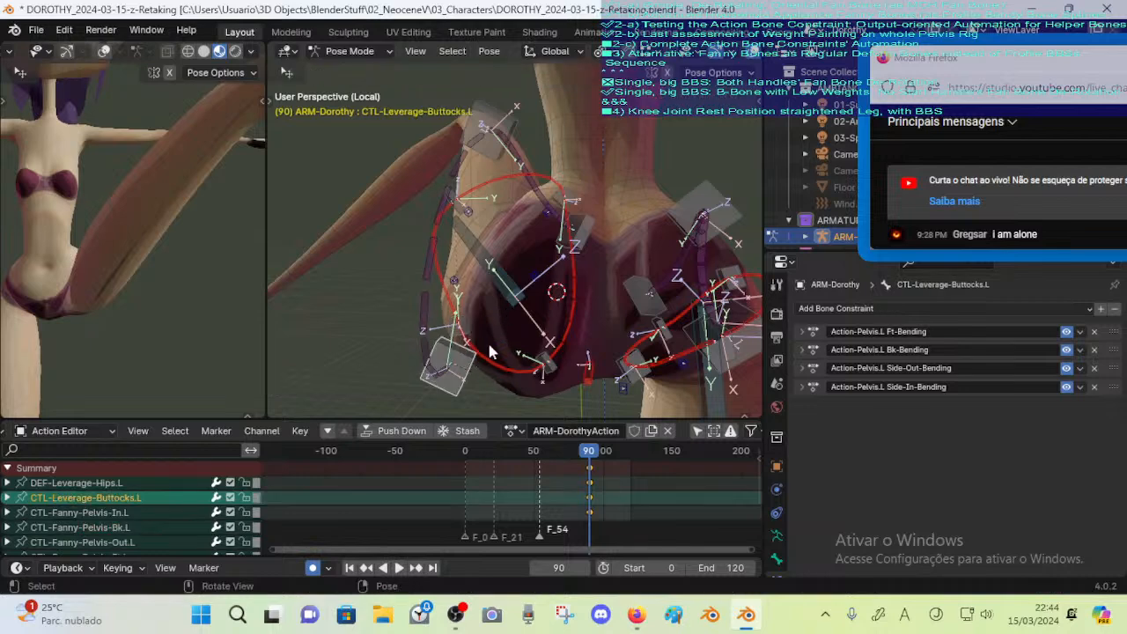
middle_drag(490, 352, 504, 339)
key(r)
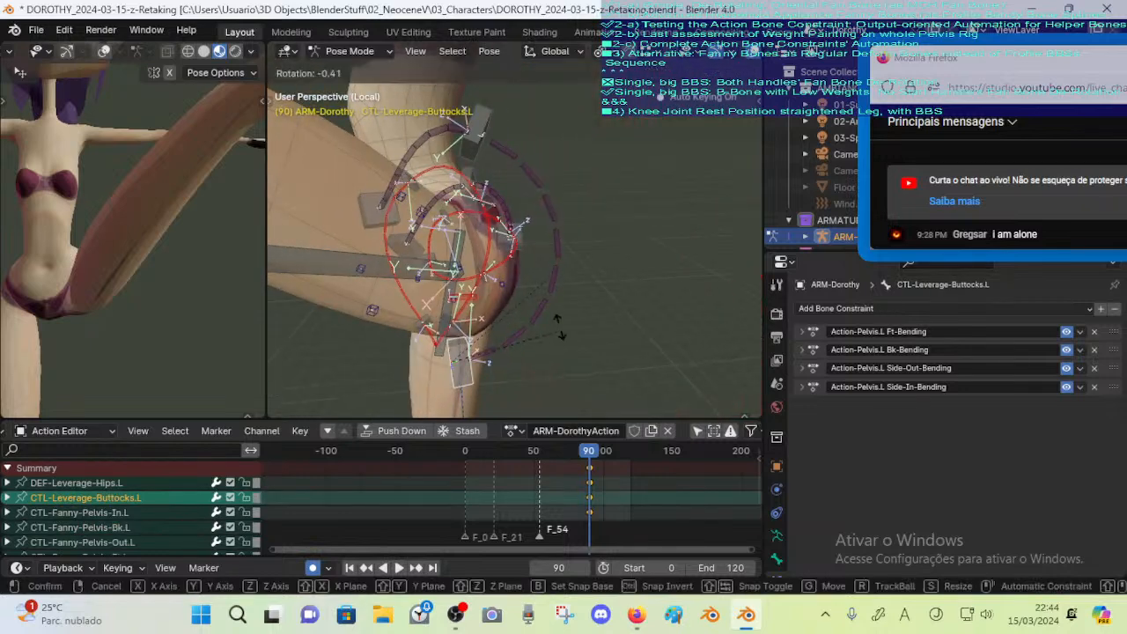
click(560, 313)
click(483, 133)
key(g)
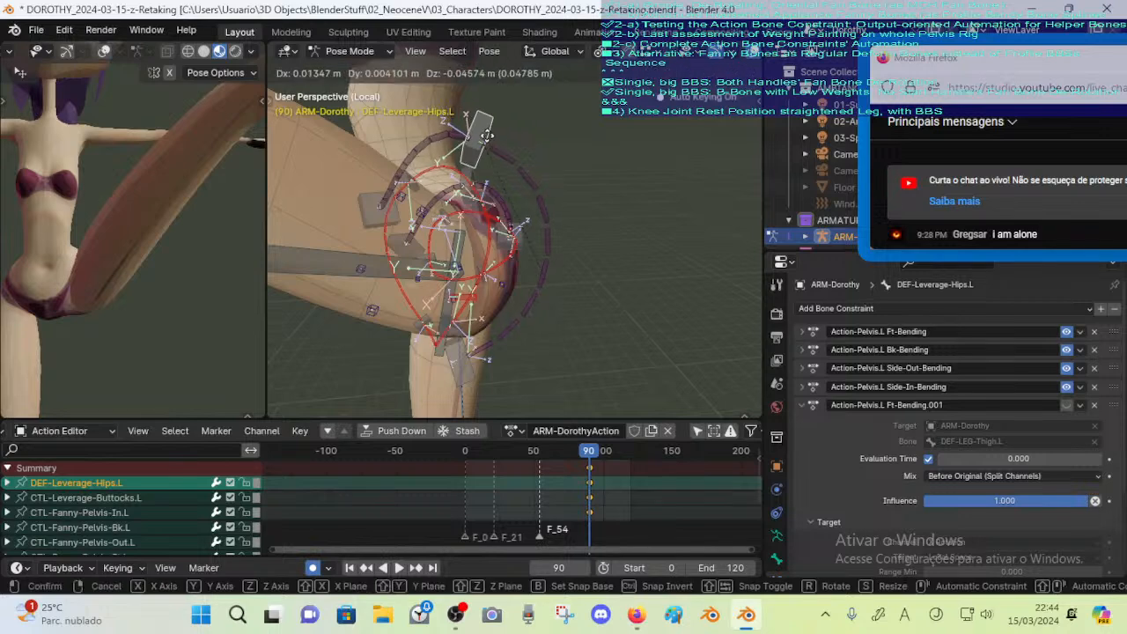
right_click(487, 137)
click(470, 174)
middle_drag(470, 174, 614, 222)
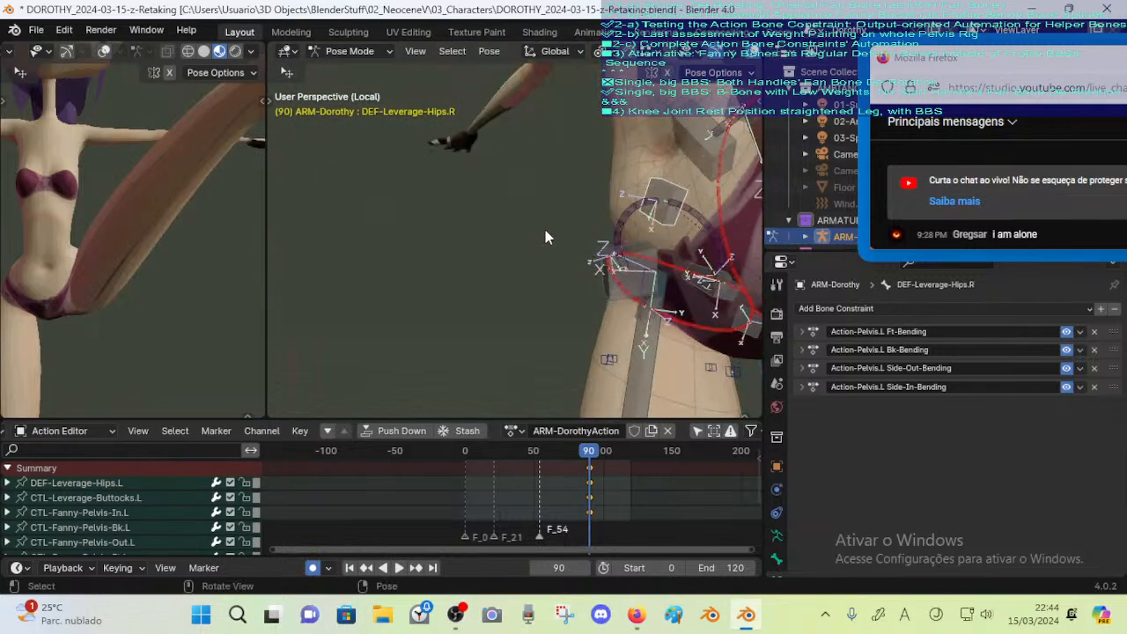
middle_drag(545, 231, 467, 250)
Reposition CTL-Fanny-Pelvis-Ft.L along the front of the raised left hip at frame 90, adjusting it from several viewing angles
click(451, 186)
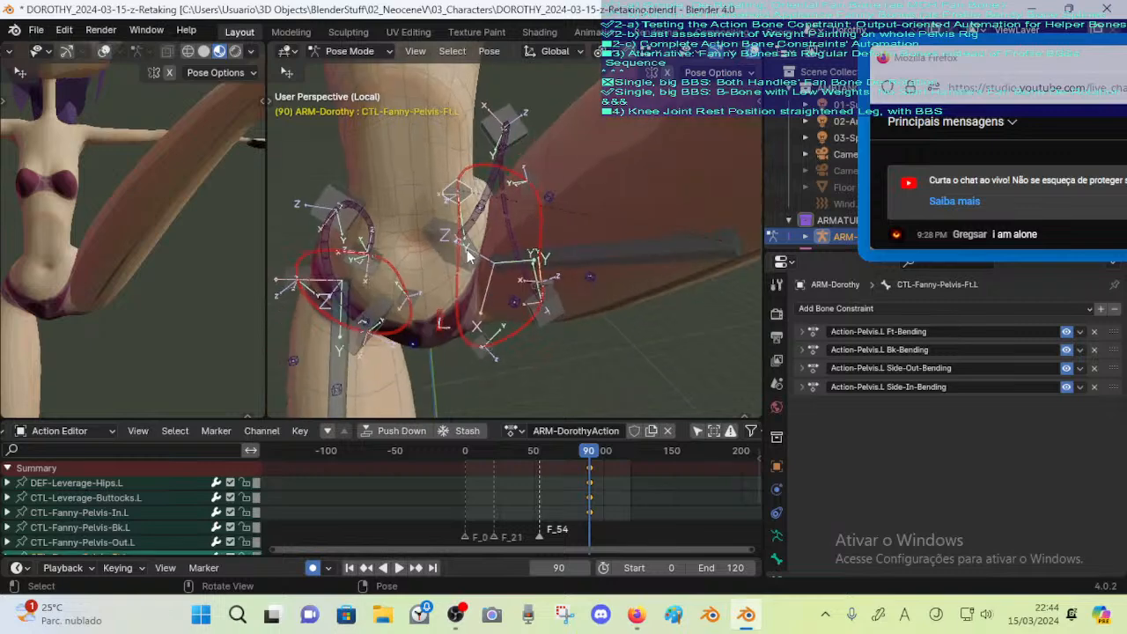
middle_drag(453, 205, 521, 183)
key(g)
click(524, 157)
key(g)
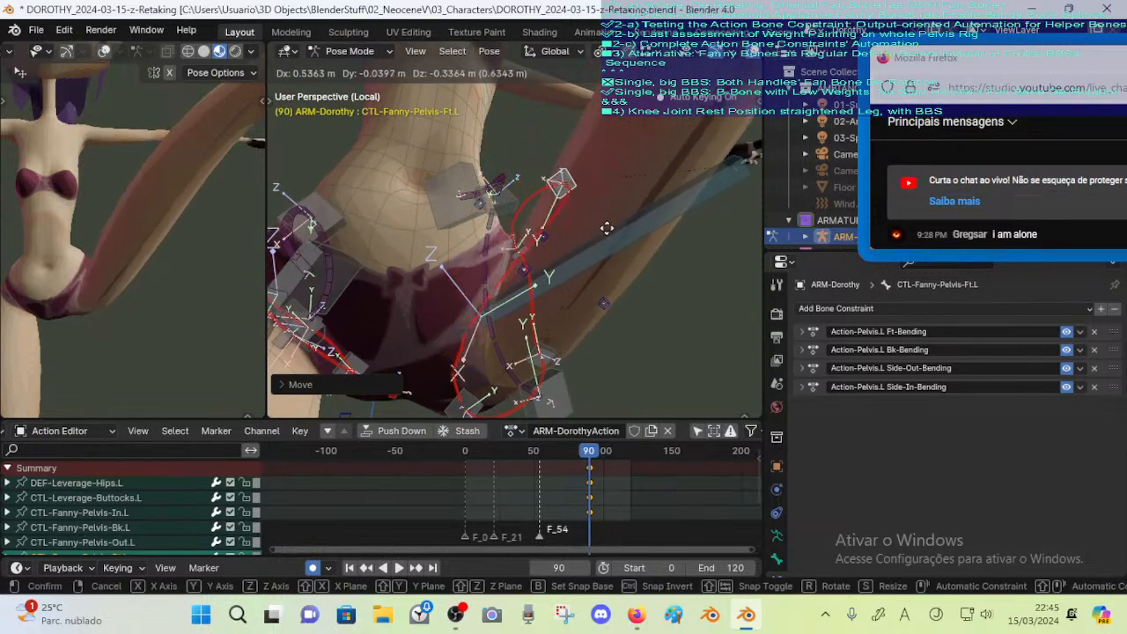
click(520, 181)
middle_drag(520, 181, 513, 272)
key(g)
click(504, 216)
key(g)
click(527, 194)
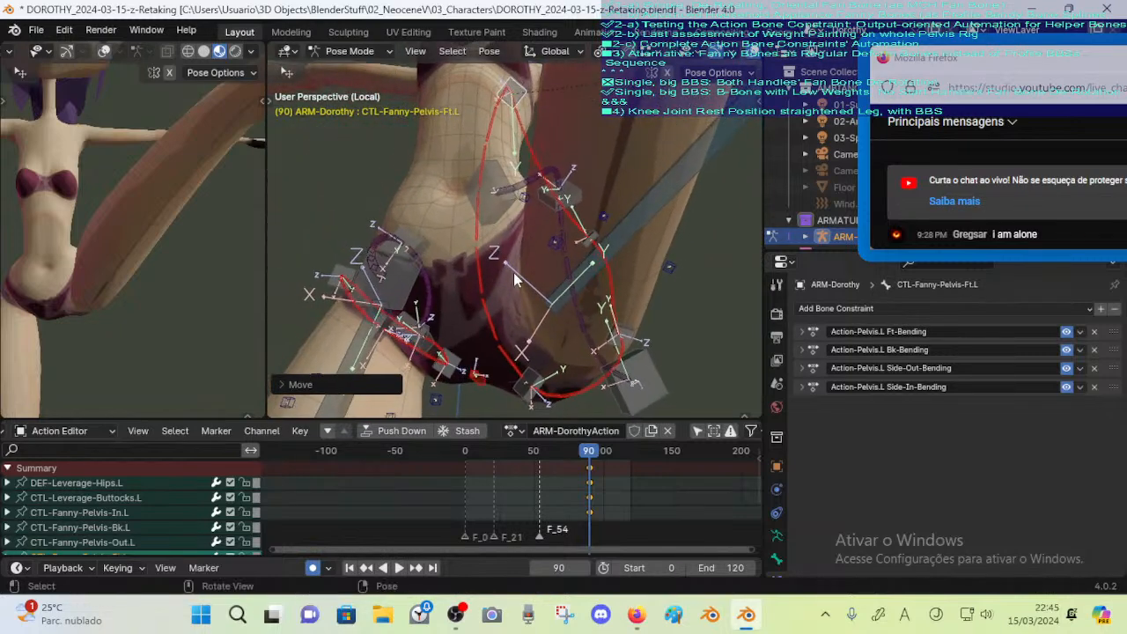
Move and rotate CTL-Fanny-Pelvis-In.L along the underside of the raised left thigh at frame 90
click(547, 377)
middle_drag(547, 377, 530, 334)
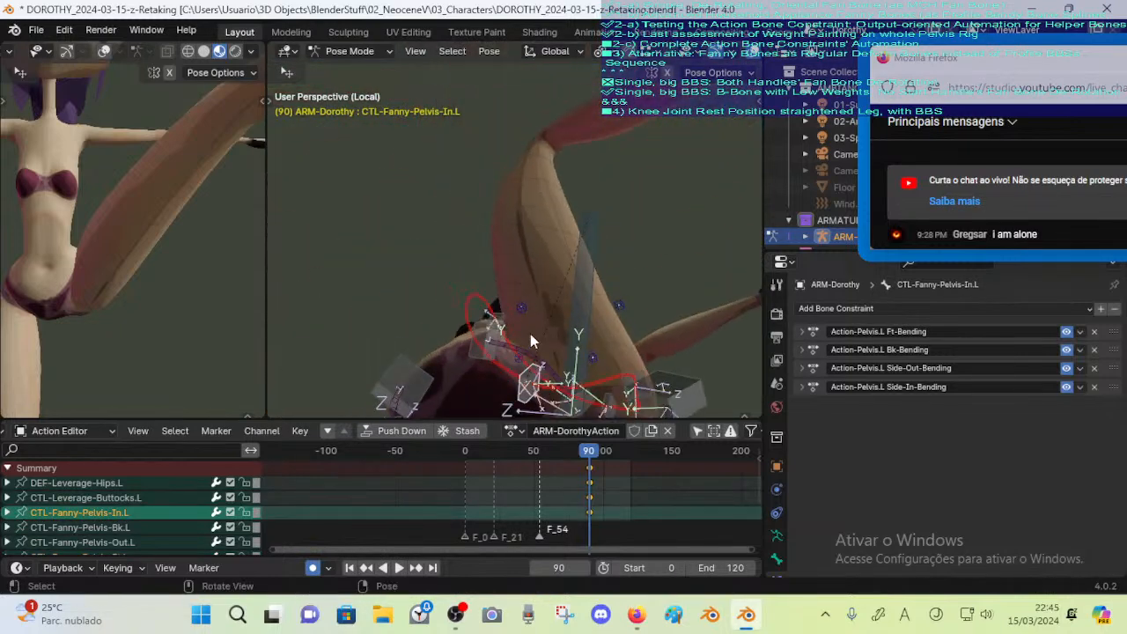
key(g)
click(497, 271)
mouse_move(497, 271)
middle_down()
mouse_move(546, 388)
mouse_move(594, 349)
mouse_move(525, 287)
mouse_move(525, 304)
mouse_move(541, 314)
mouse_move(506, 291)
middle_up()
key(r)
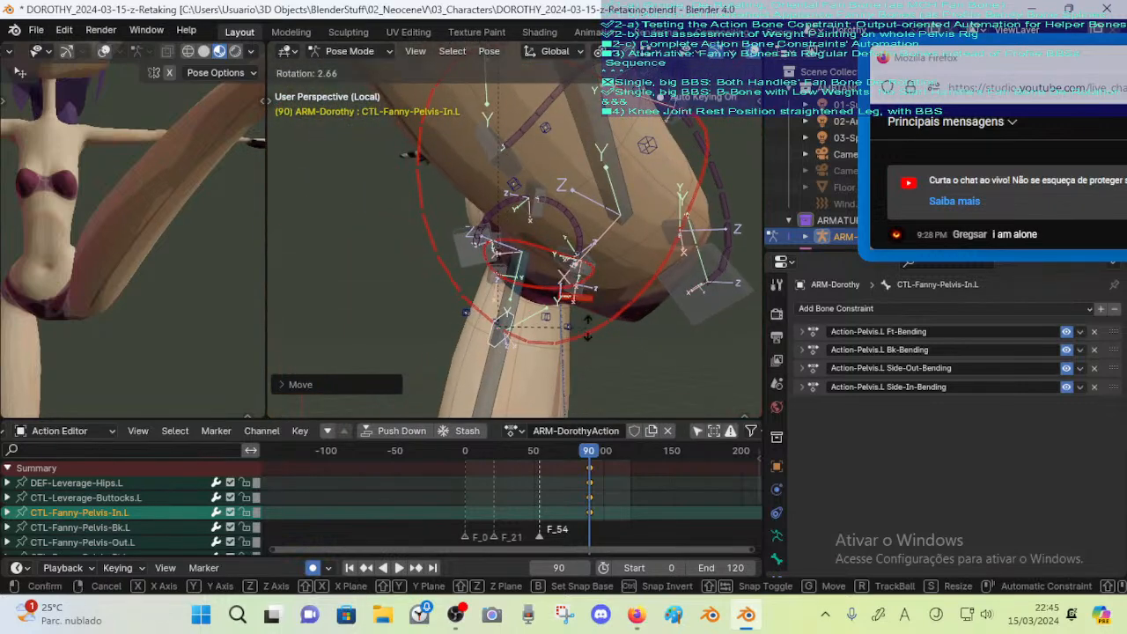
click(583, 334)
middle_drag(582, 333, 538, 151)
click(635, 305)
key(g)
click(635, 305)
Rotate CTL-Fanny-Pelvis-Out.L and shift it outward along the outer contour of the left hip at frame 90
click(485, 344)
key(g)
click(506, 327)
click(496, 241)
key(r)
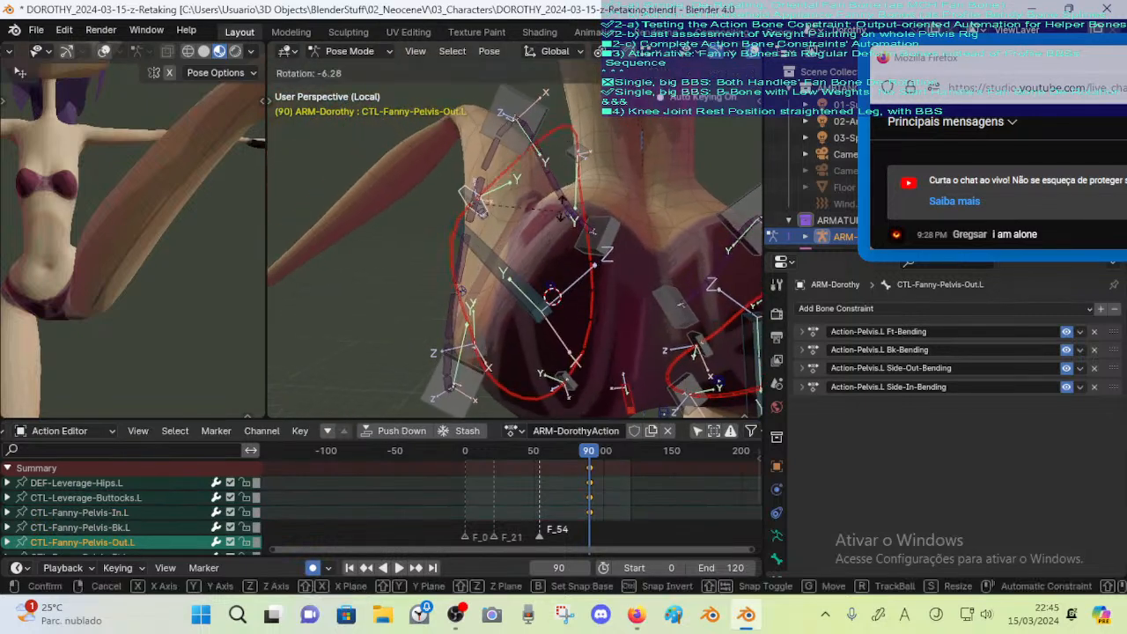
click(562, 202)
key(g)
click(535, 197)
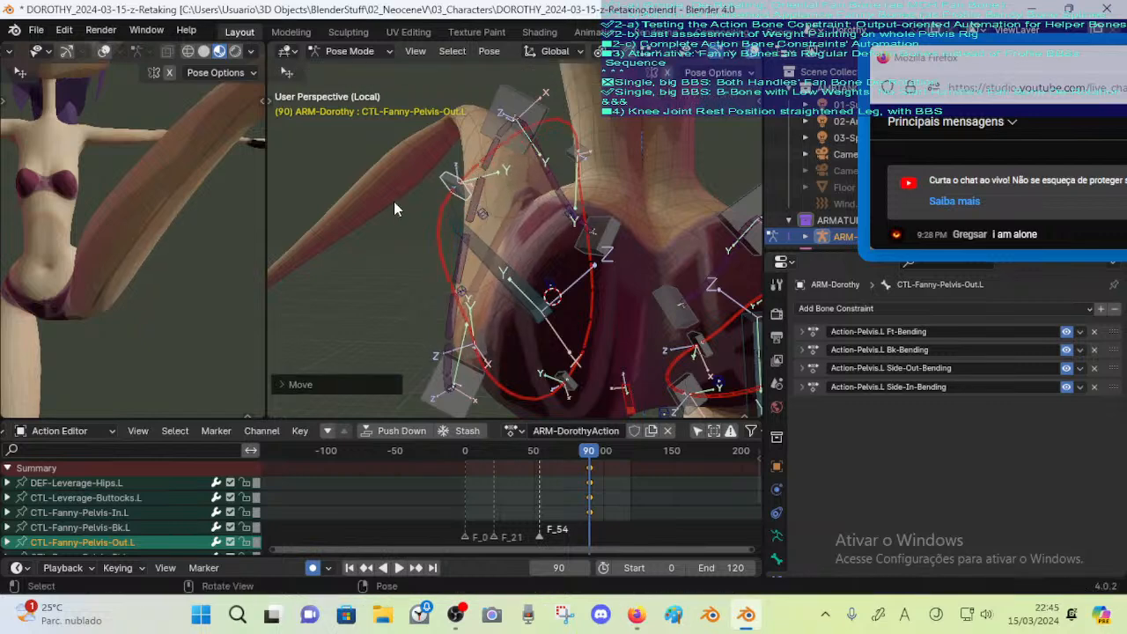
middle_drag(393, 201, 447, 234)
key(g)
click(521, 262)
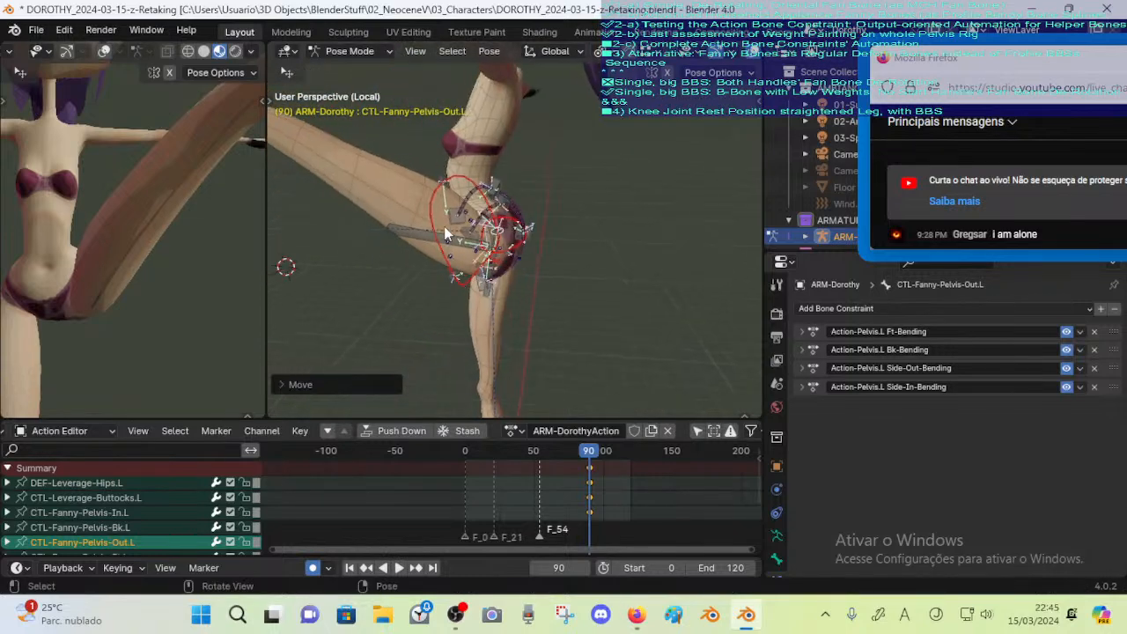
Try to move CTL-Fanny-Pelvis-Ft.L along the raised left thigh from the side view, and undo the change
click(447, 181)
middle_drag(447, 181, 502, 183)
key(g)
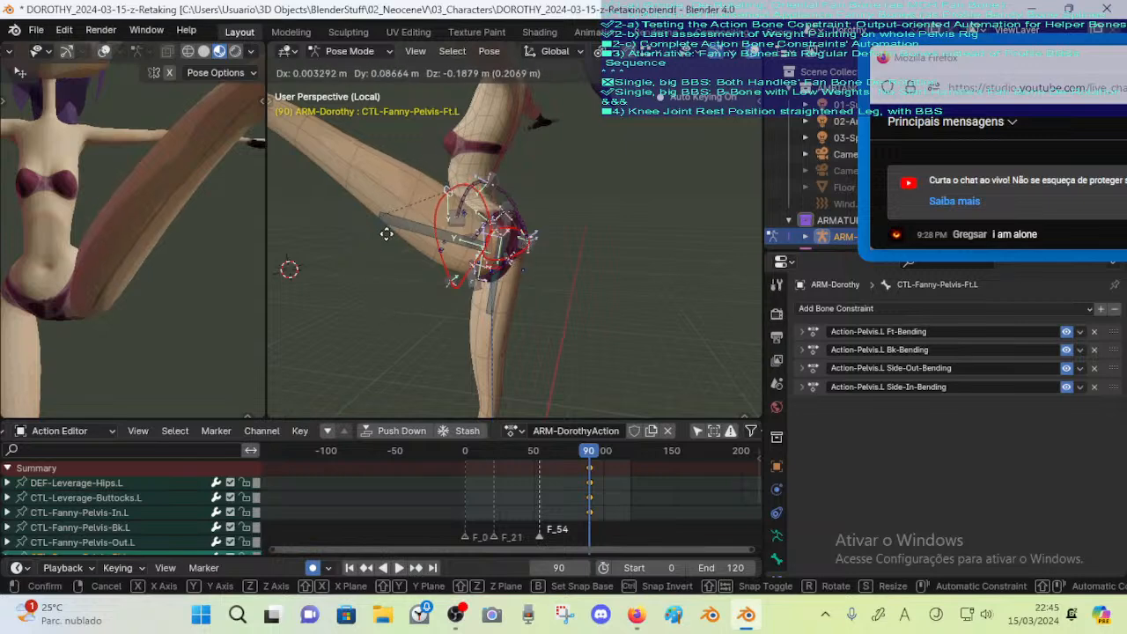
click(427, 213)
click(427, 213)
key(ctrl+z)
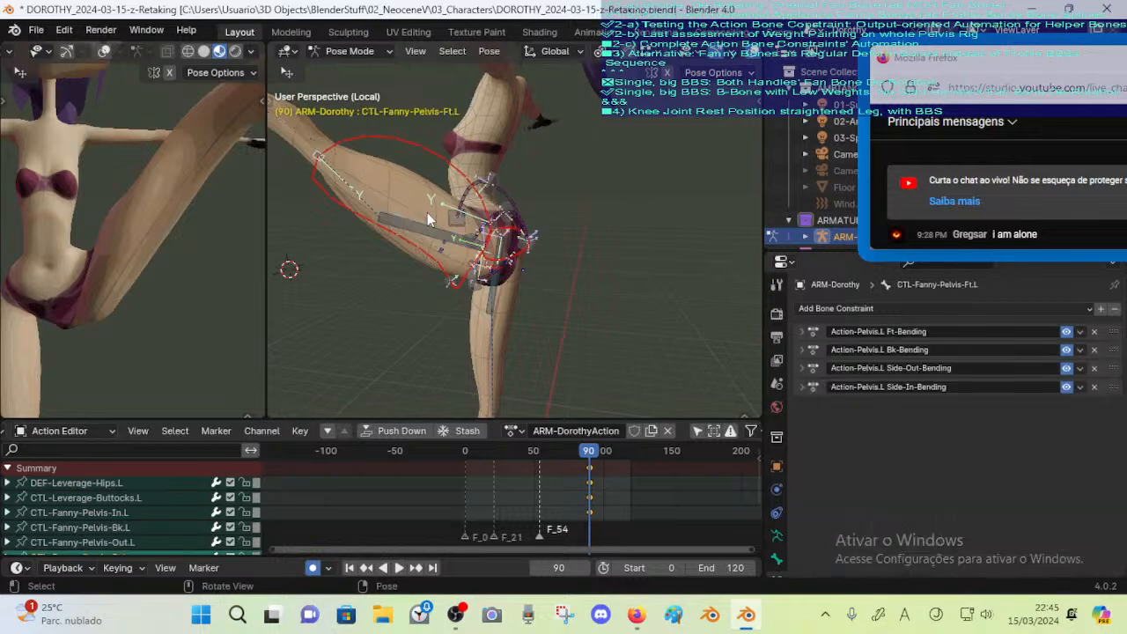
key(ctrl+z)
click(440, 167)
key(g)
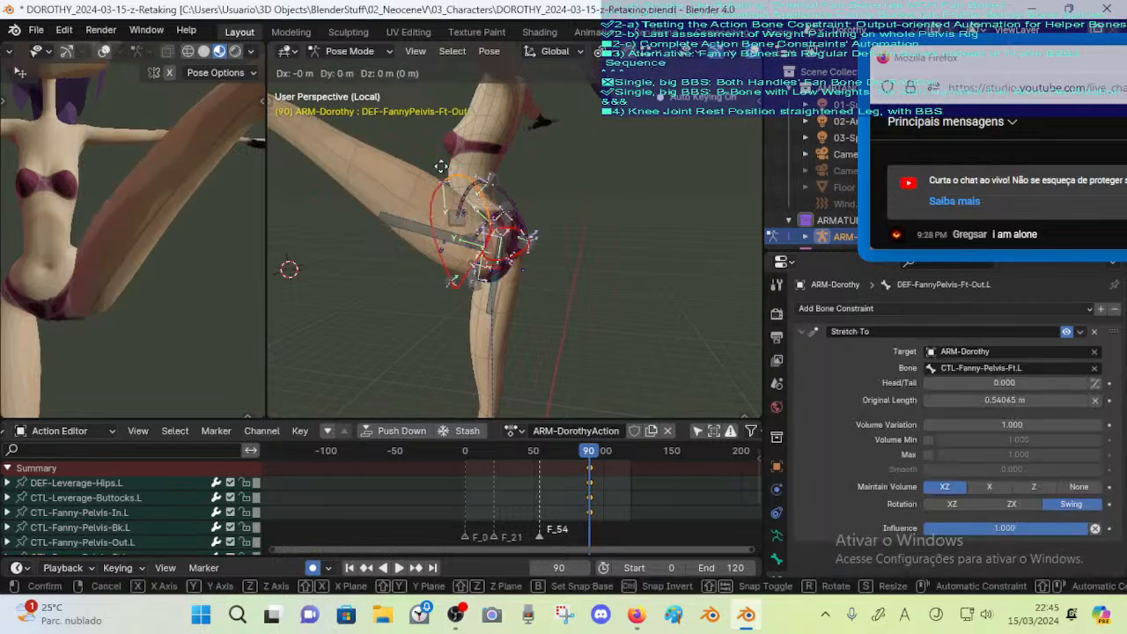
right_click(441, 173)
Move CTL-Fanny-Pelvis-Ft.L about 0.4 m forward along the top of the raised left thigh from the side view
scroll(438, 193, up, 2)
click(410, 161)
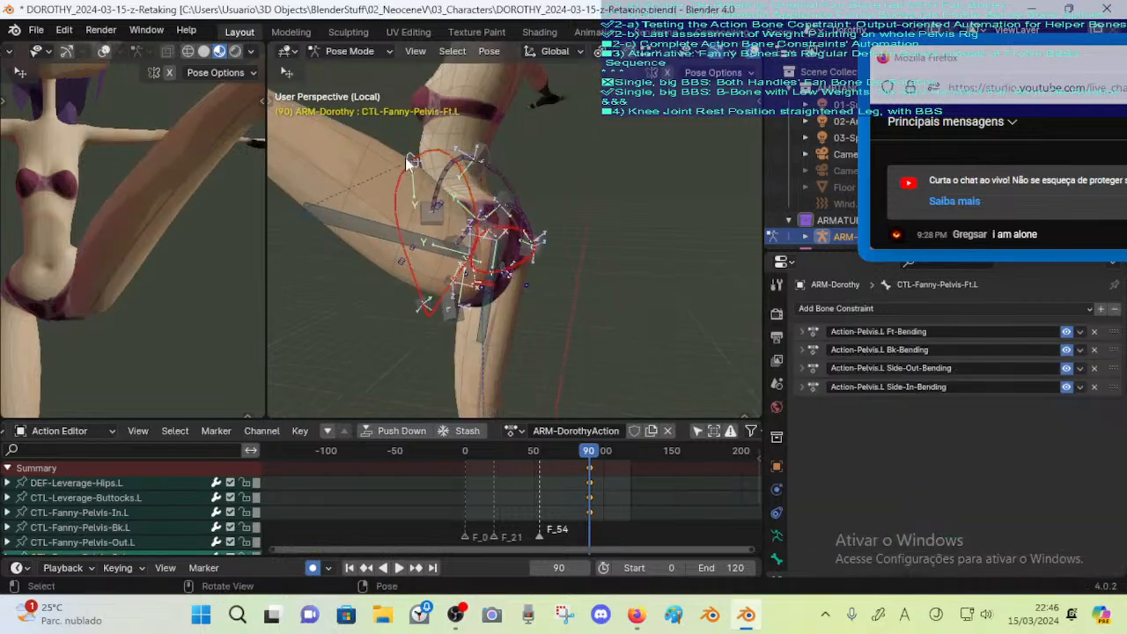
click(431, 161)
click(435, 167)
click(439, 168)
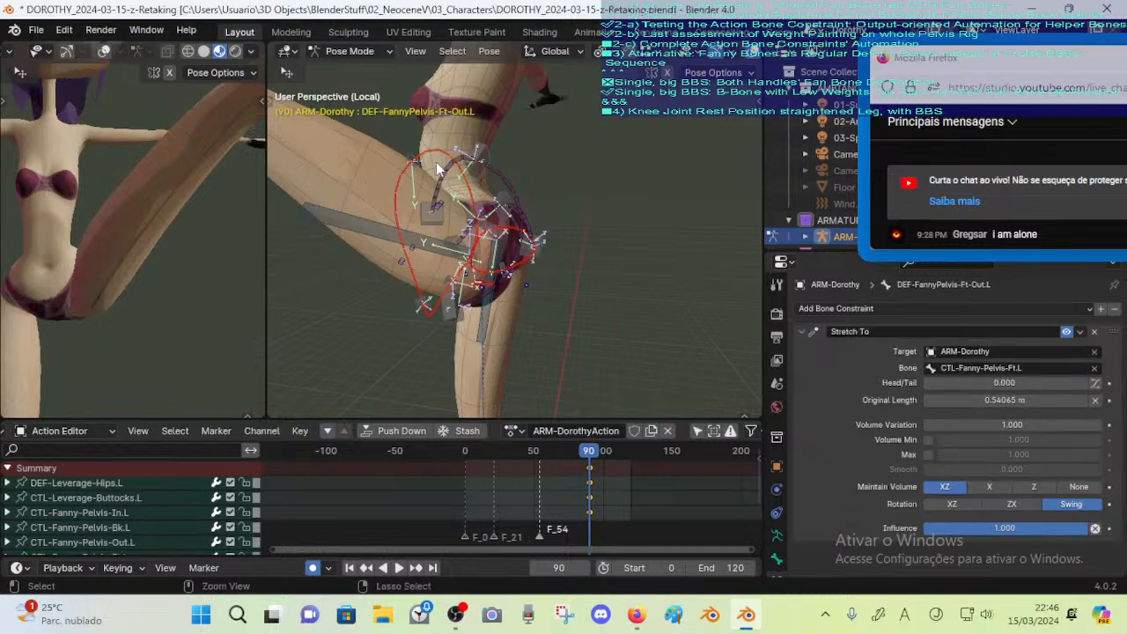
click(422, 164)
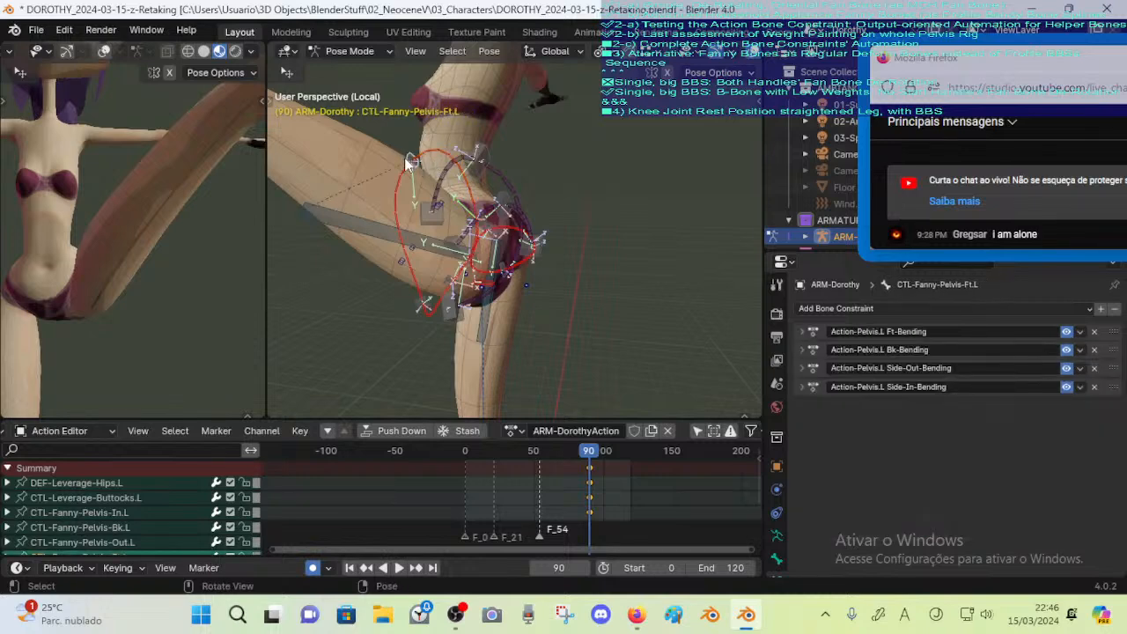
key(g)
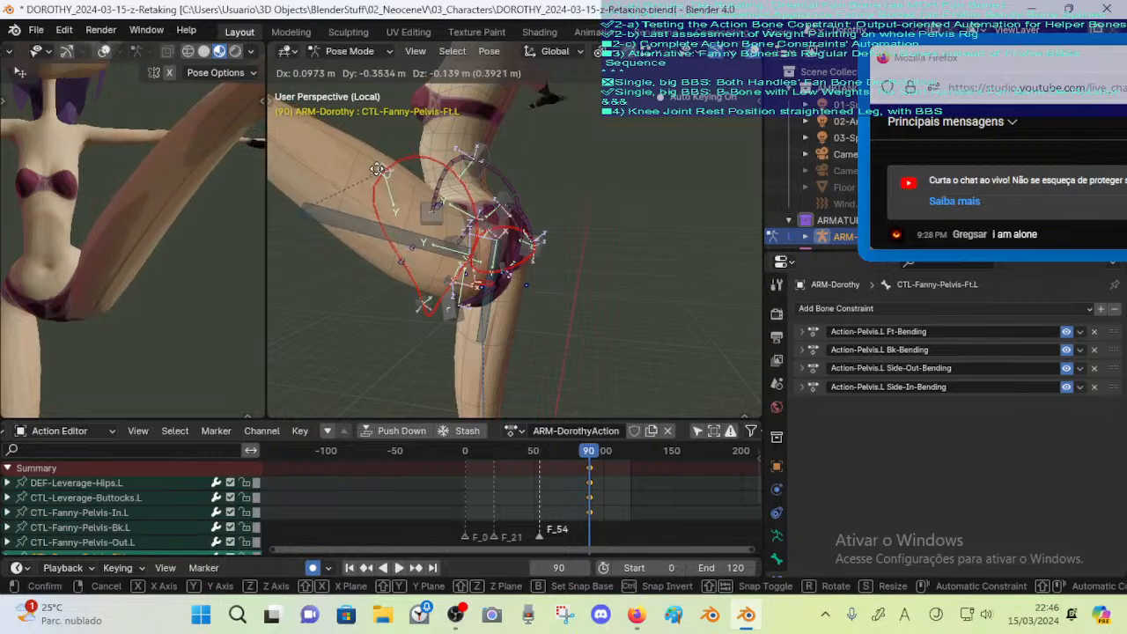
click(377, 169)
Raise CTL-Fanny-Pelvis-In.L on the underside of the raised left thigh and rotate it at frame 90
click(412, 296)
key(g)
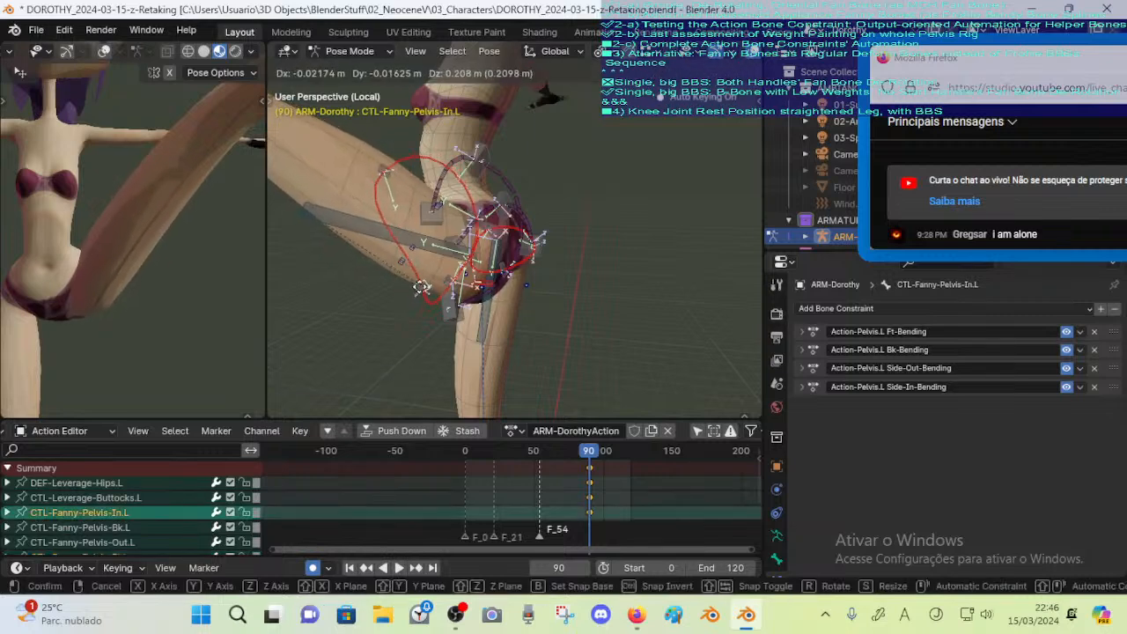
click(406, 275)
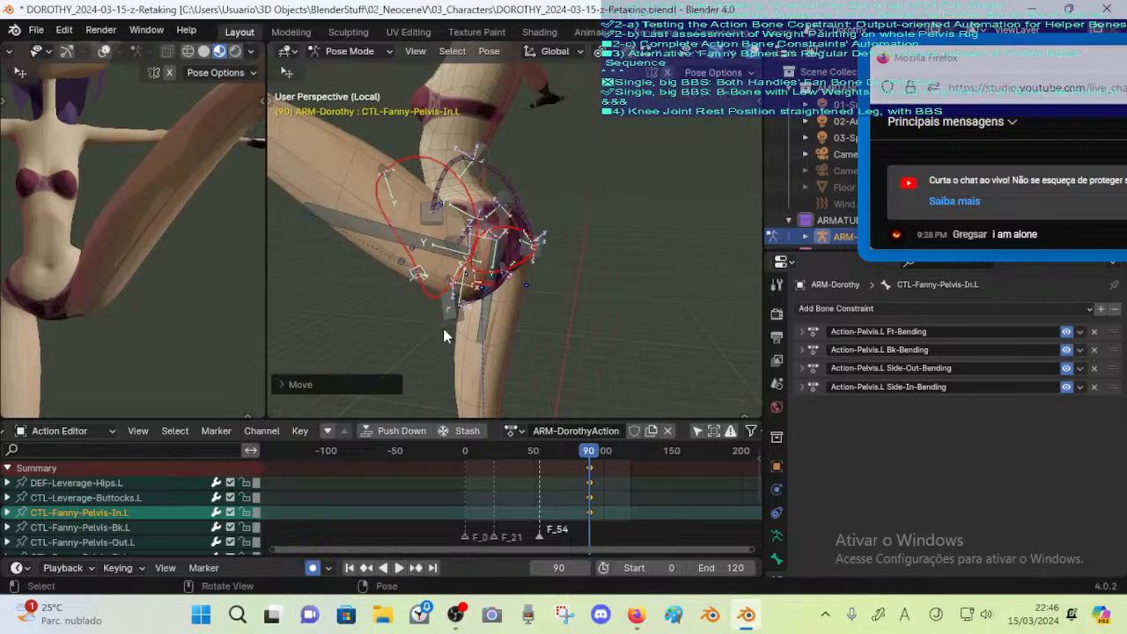
click(454, 315)
click(423, 277)
middle_drag(426, 279, 517, 299)
key(r)
click(524, 326)
Move CTL-Fanny-Pelvis-Bk.L slightly beneath the left buttock from the front view at frame 90
middle_drag(519, 321, 368, 324)
key(g)
click(479, 299)
scroll(460, 310, down, 2)
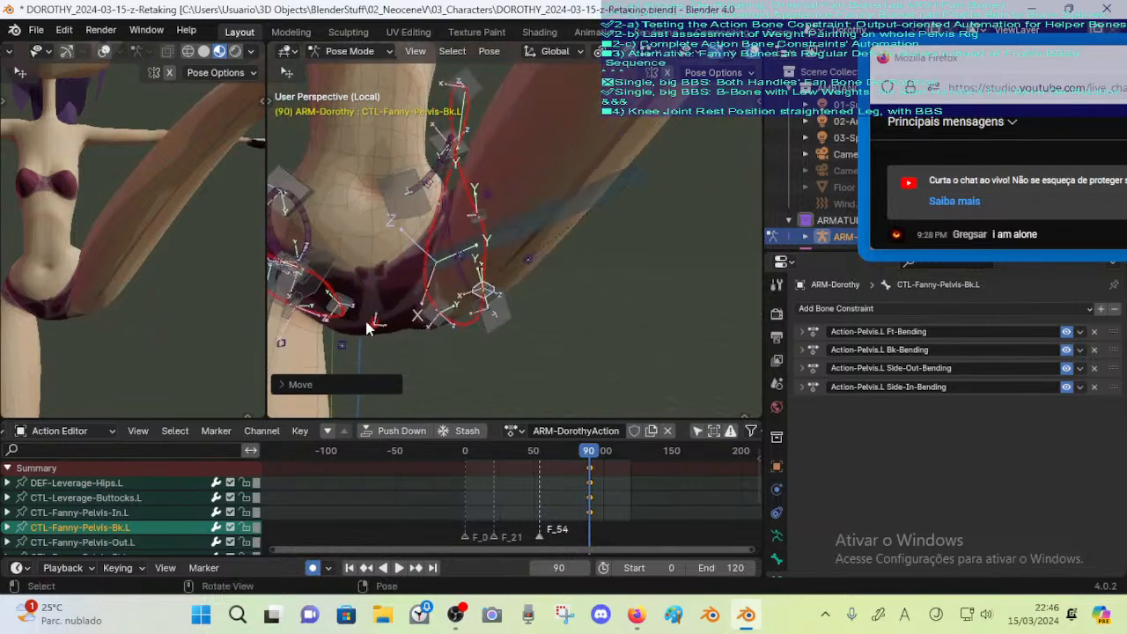
Rotate DEF-Crotch and move it slightly toward the raised left leg at frame 90 to refine the crotch shape
click(377, 332)
key(r)
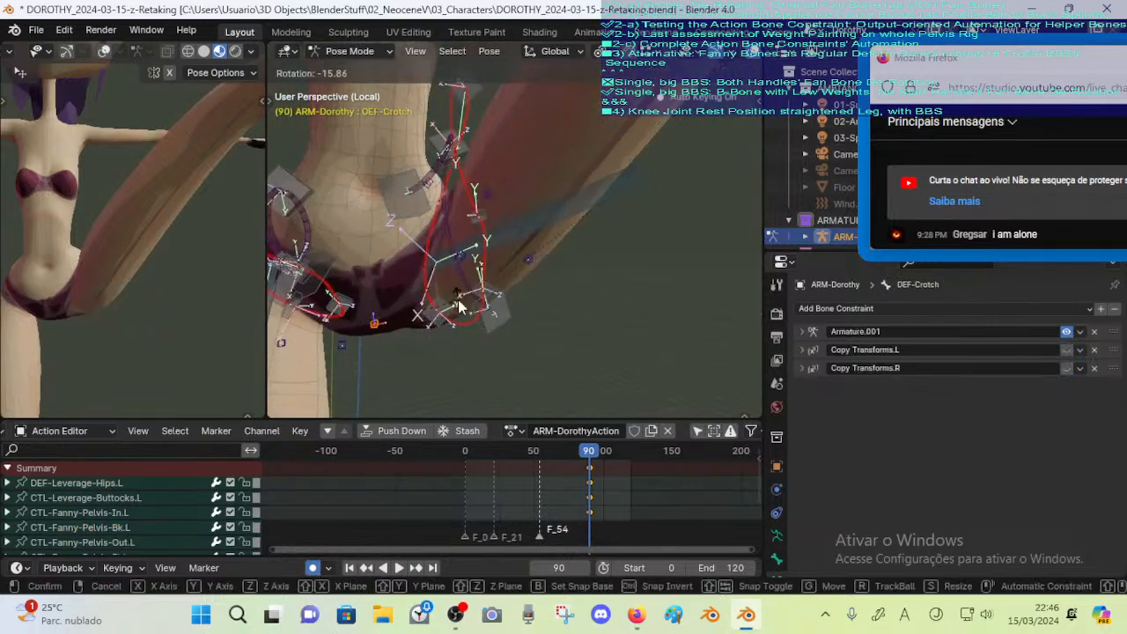
click(457, 305)
key(g)
click(469, 293)
key(r)
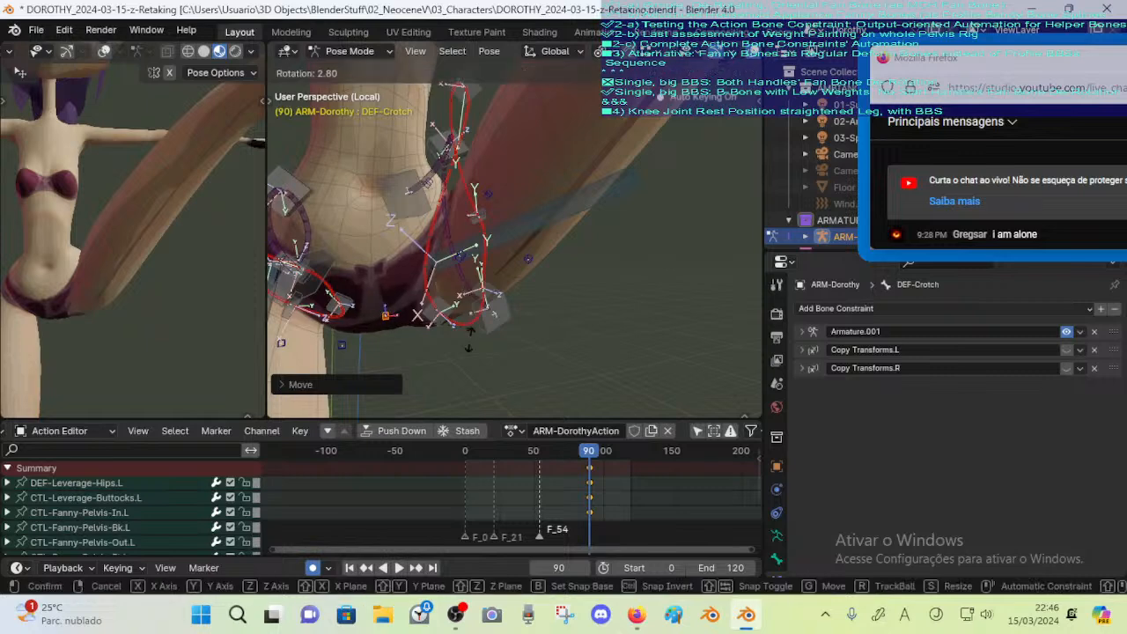
click(469, 304)
key(g)
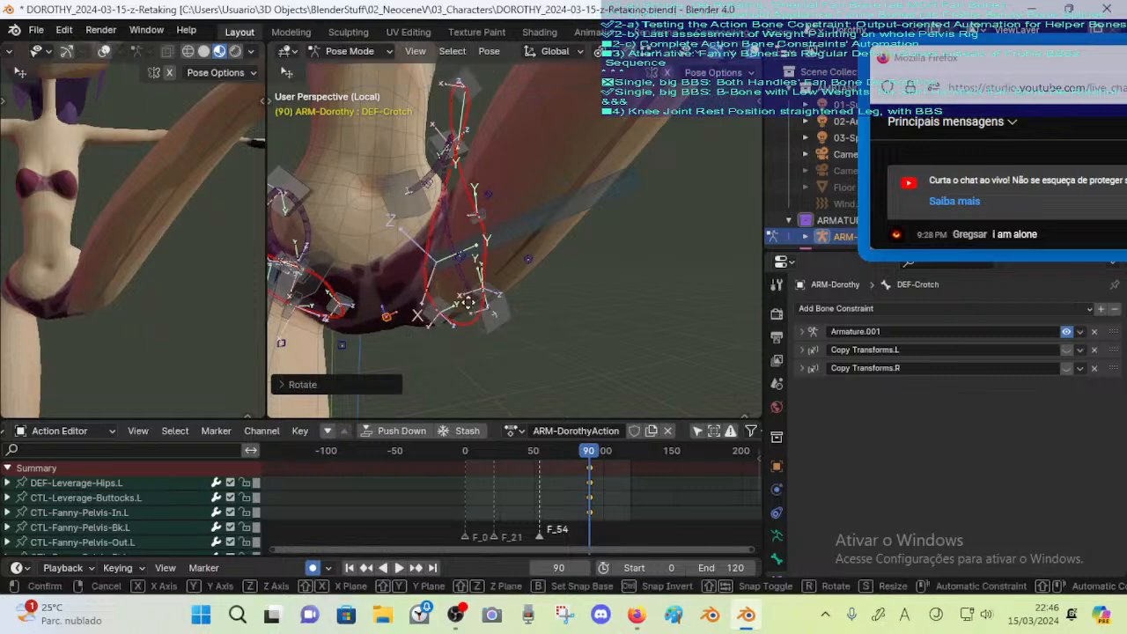
click(466, 305)
key(r)
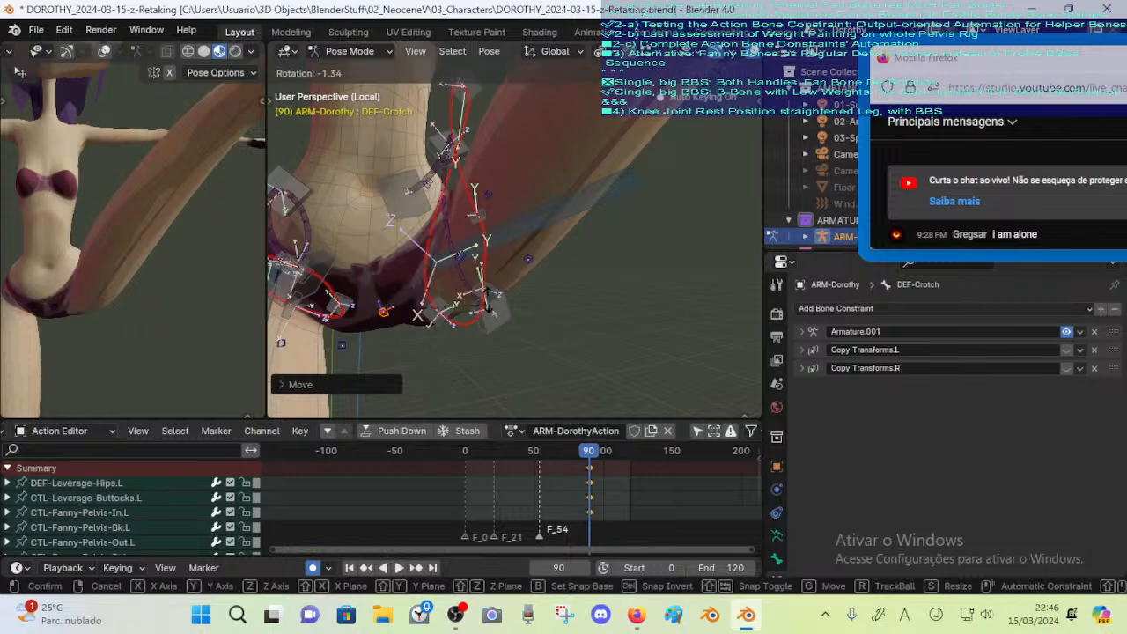
Rotate the DEF-Crotch bone slightly and reposition it for the raised-leg pose at frame 90
click(485, 292)
key(g)
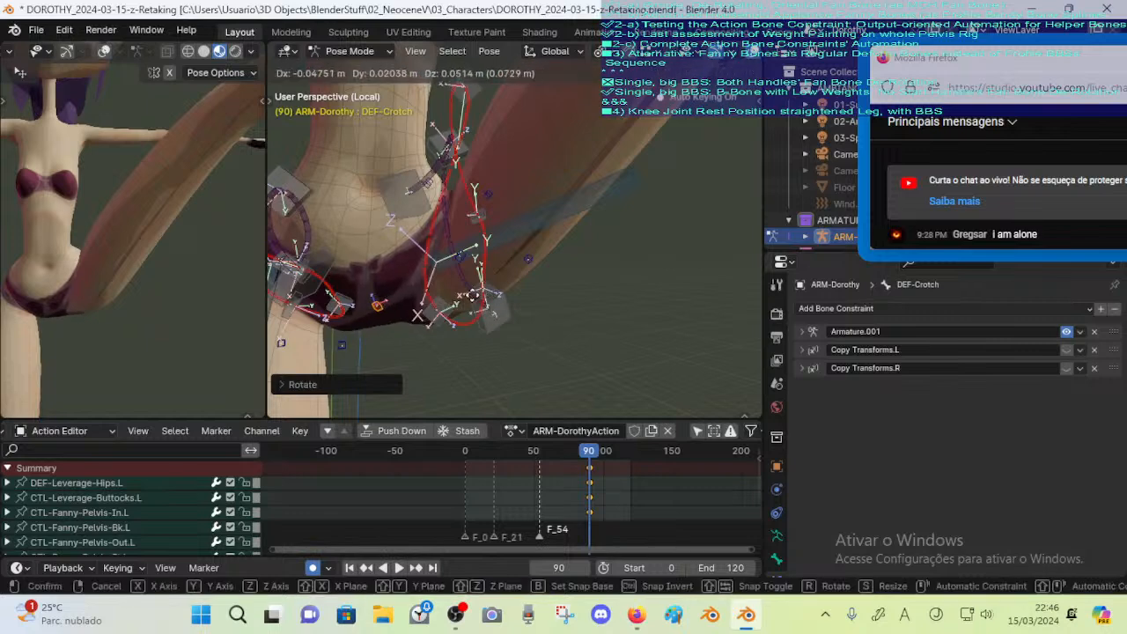
click(475, 297)
Move the CTL-Fanny-Pelvis-In.L bone about 0.09 m at the inner base of the raised thigh
click(446, 324)
middle_drag(446, 325, 457, 331)
key(g)
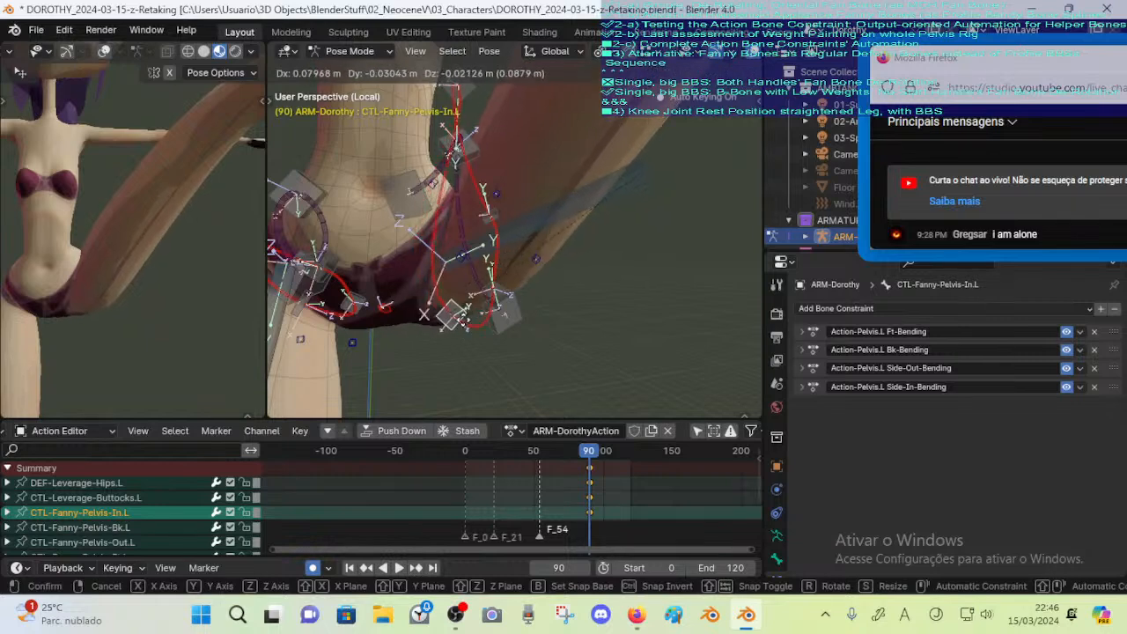
click(465, 319)
Reposition the CTL-Leverage-Buttocks.L bone below the left buttock, adjusting it from the front and from the side
click(512, 313)
mouse_move(512, 314)
middle_down()
mouse_move(517, 327)
mouse_move(497, 289)
mouse_move(494, 307)
middle_up()
key(g)
click(506, 345)
middle_drag(506, 345, 518, 327)
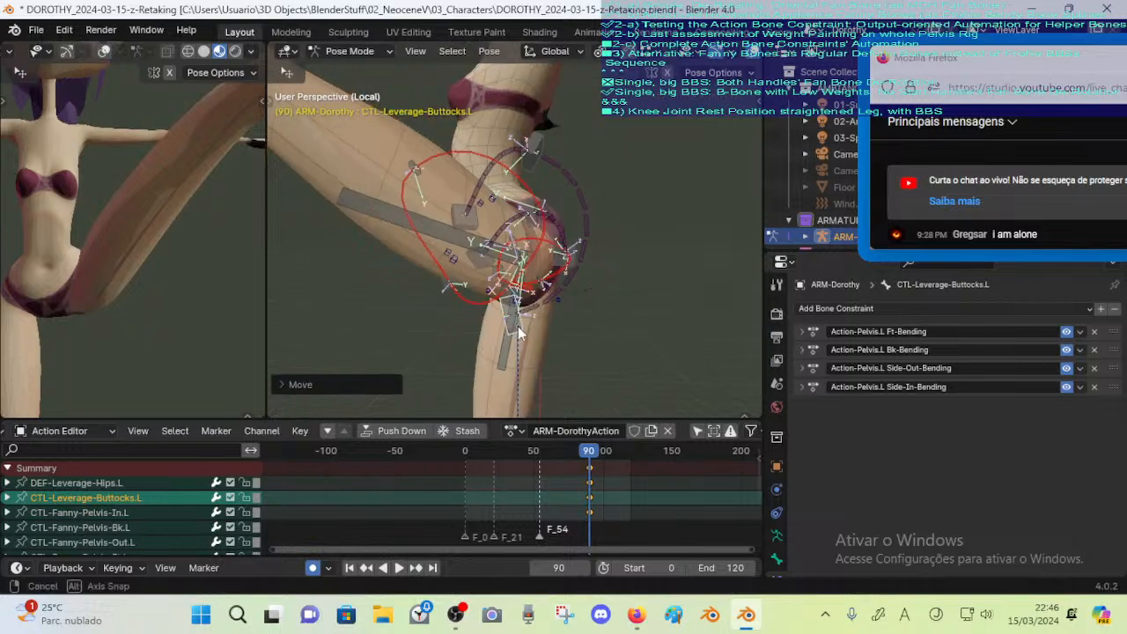
key(g)
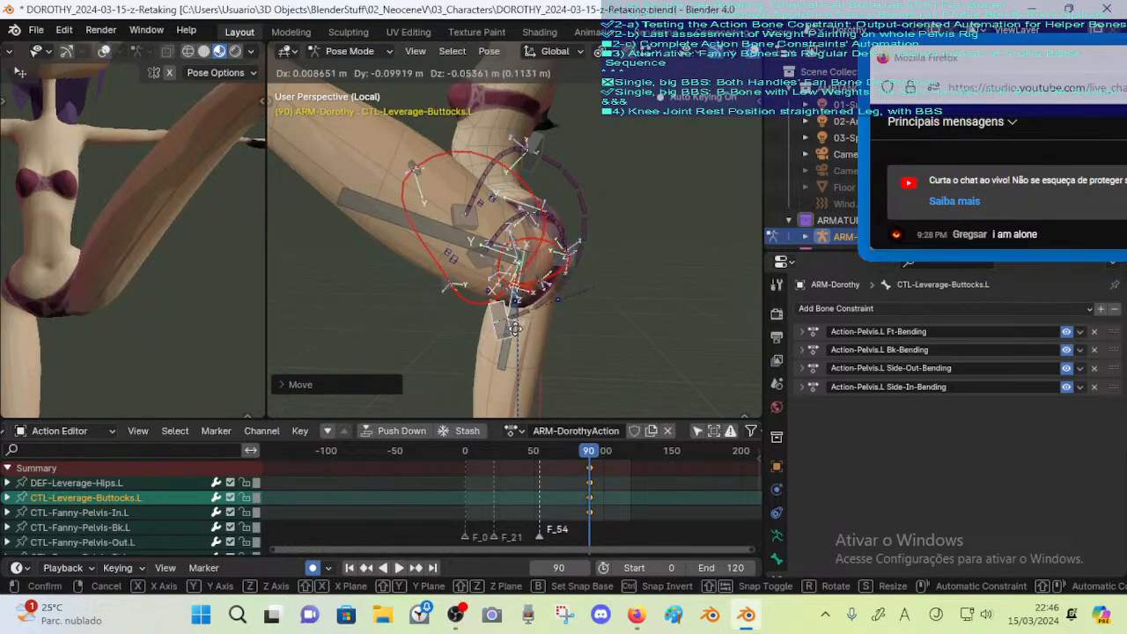
click(495, 330)
Move and rotate the DEF-Leverage-Hips.L bone above the left hip, adjusting it from behind
middle_drag(563, 251, 502, 212)
click(544, 138)
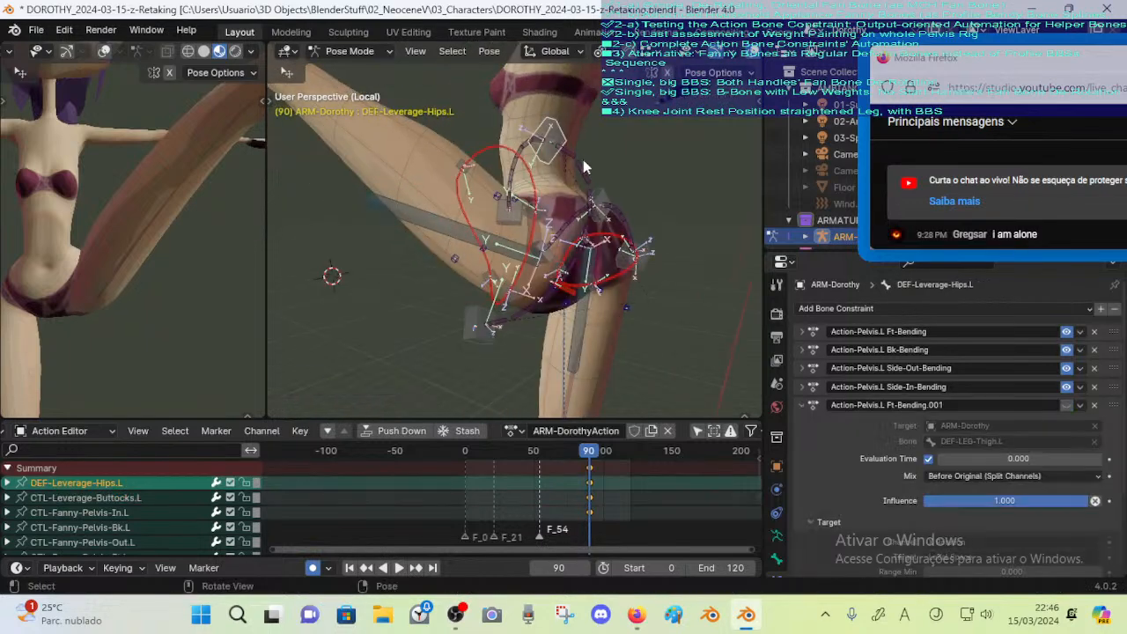
middle_drag(583, 162, 488, 162)
key(g)
click(473, 158)
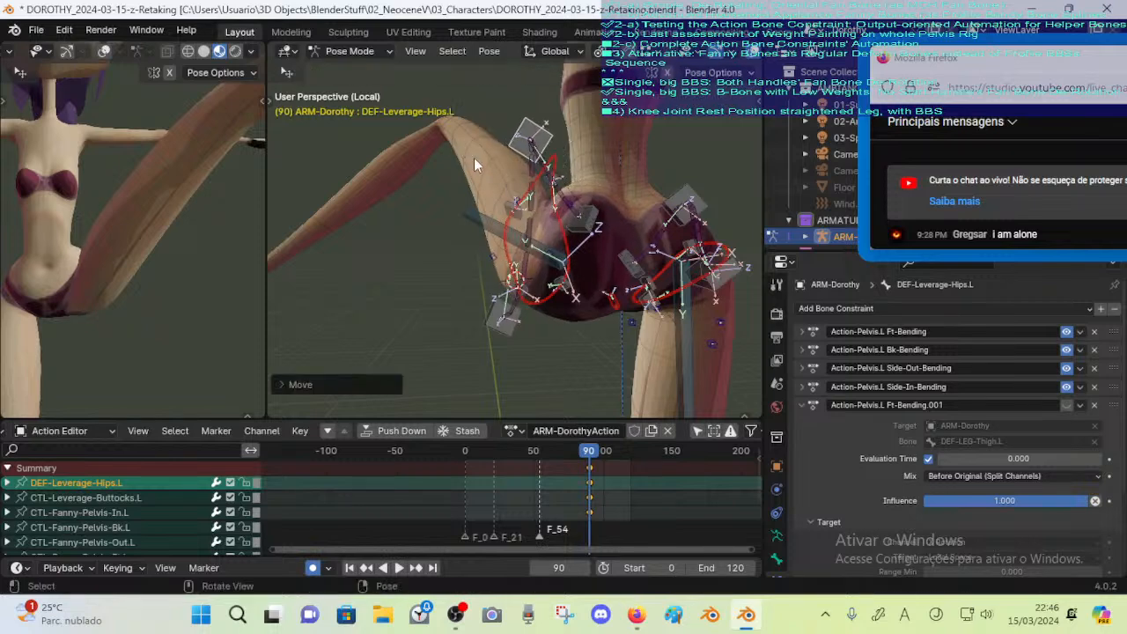
key(r)
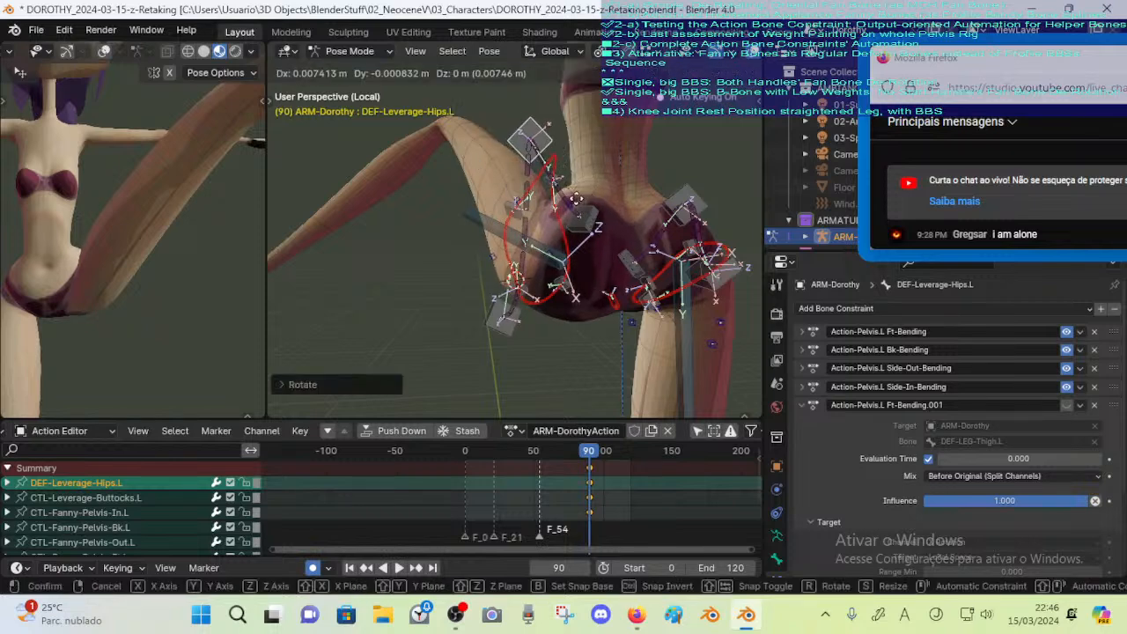
click(519, 319)
Move the CTL-Leverage-Buttocks.L bone outward by about 0.31 m, away from the left buttock
click(519, 319)
key(g)
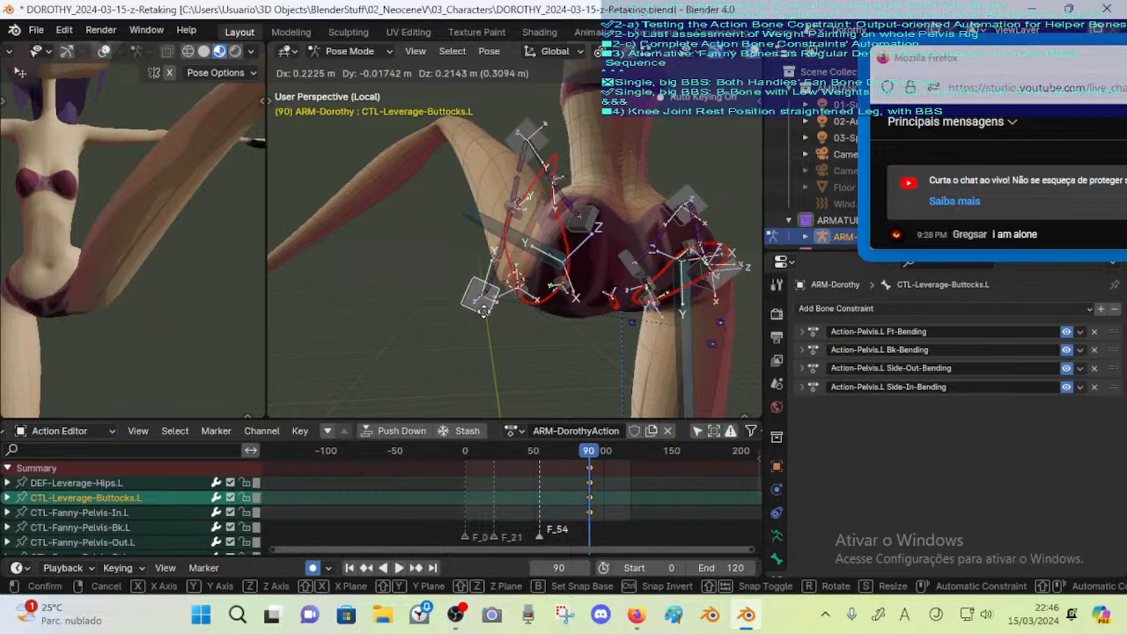
click(482, 315)
Reposition the CTL-Fanny-Pelvis-Bk.L bone at the lower back edge of the left buttock through several small moves
middle_drag(482, 315, 554, 291)
click(514, 281)
key(g)
click(587, 258)
key(g)
click(528, 246)
key(g)
click(524, 262)
key(g)
click(533, 242)
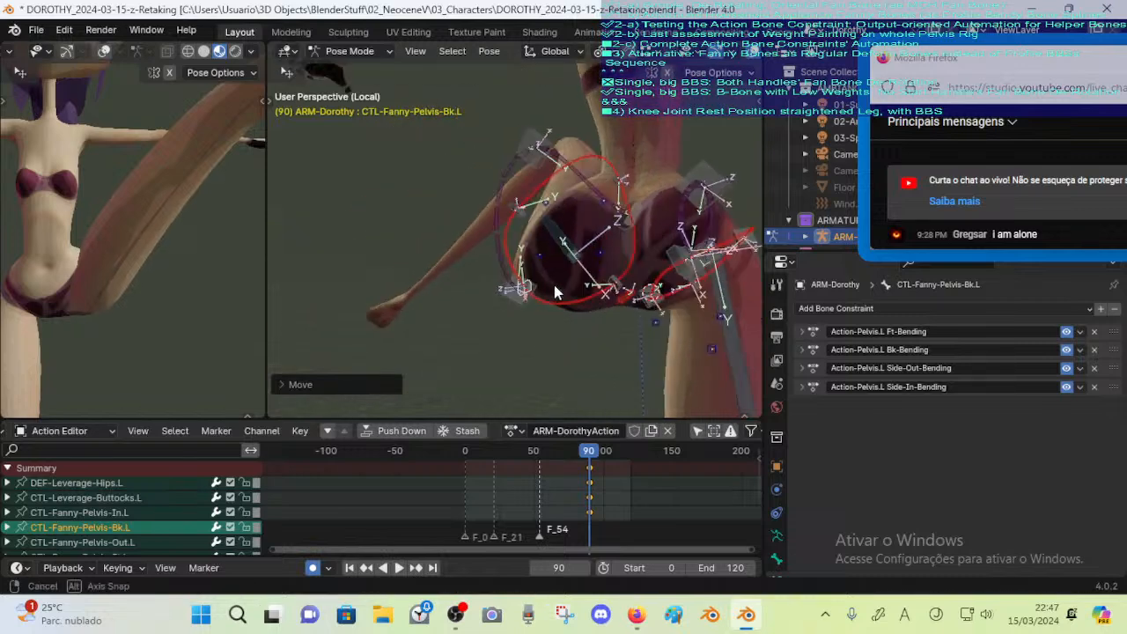
Select the left CTL-Fanny-Pelvis In, Ft, Out and Bk bones together and snap the 3D cursor to their centre
click(622, 280)
click(620, 282)
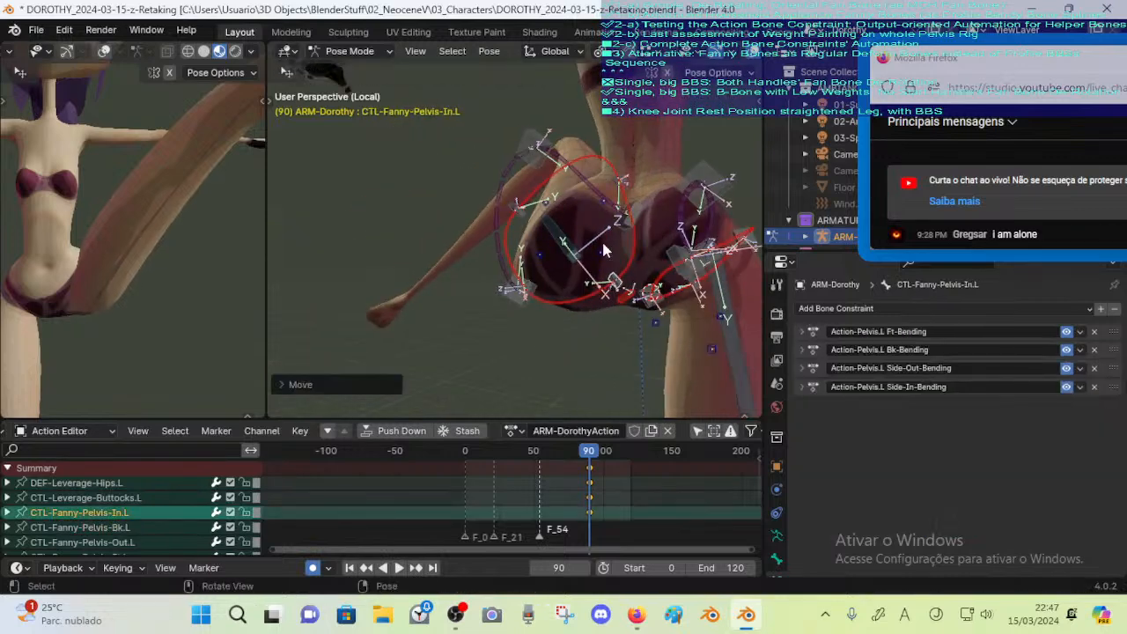
click(632, 186)
middle_drag(632, 187, 574, 220)
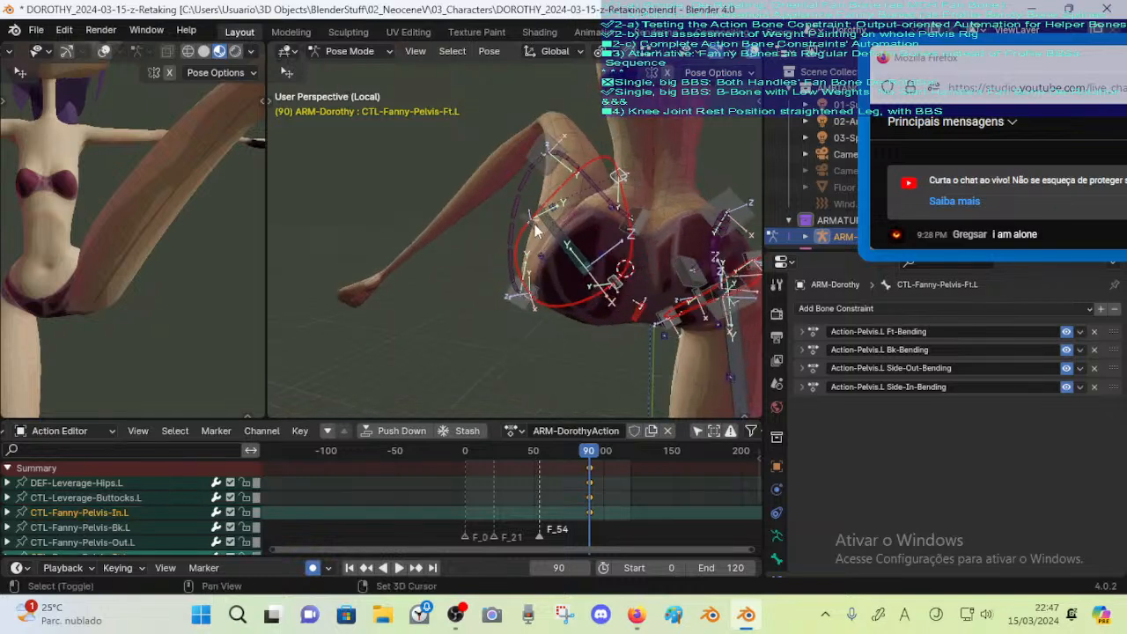
shift+click(533, 223)
middle_drag(540, 303, 663, 206)
shift+click(535, 299)
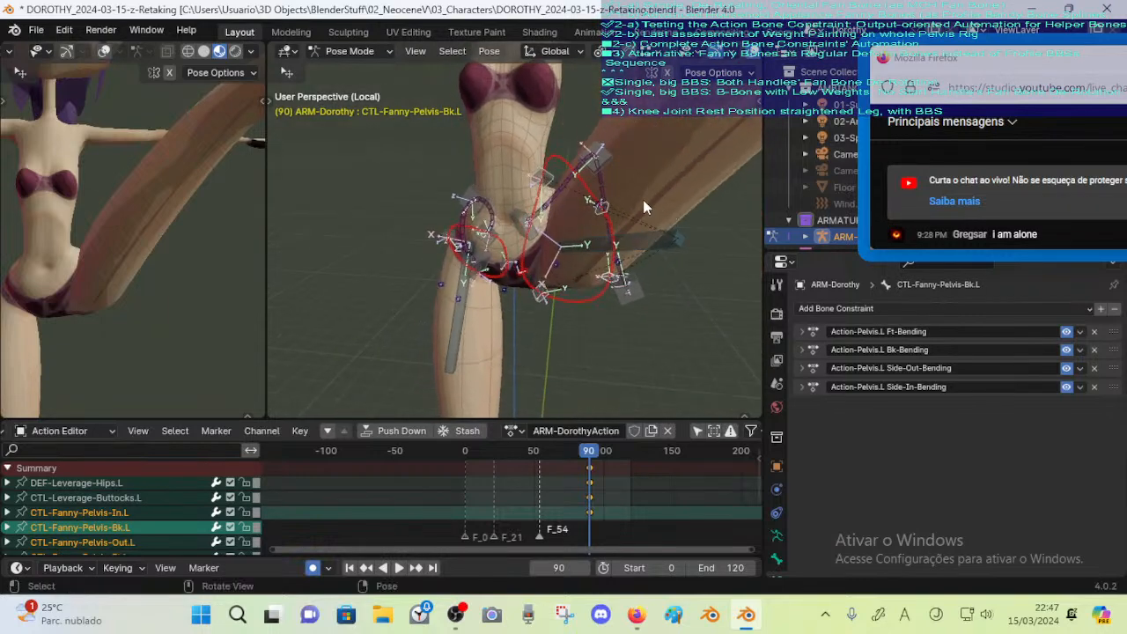
key(shift+s)
key(2)
Set the transform pivot point to 3D Cursor and rotate the four selected pelvis bones around it
key(period)
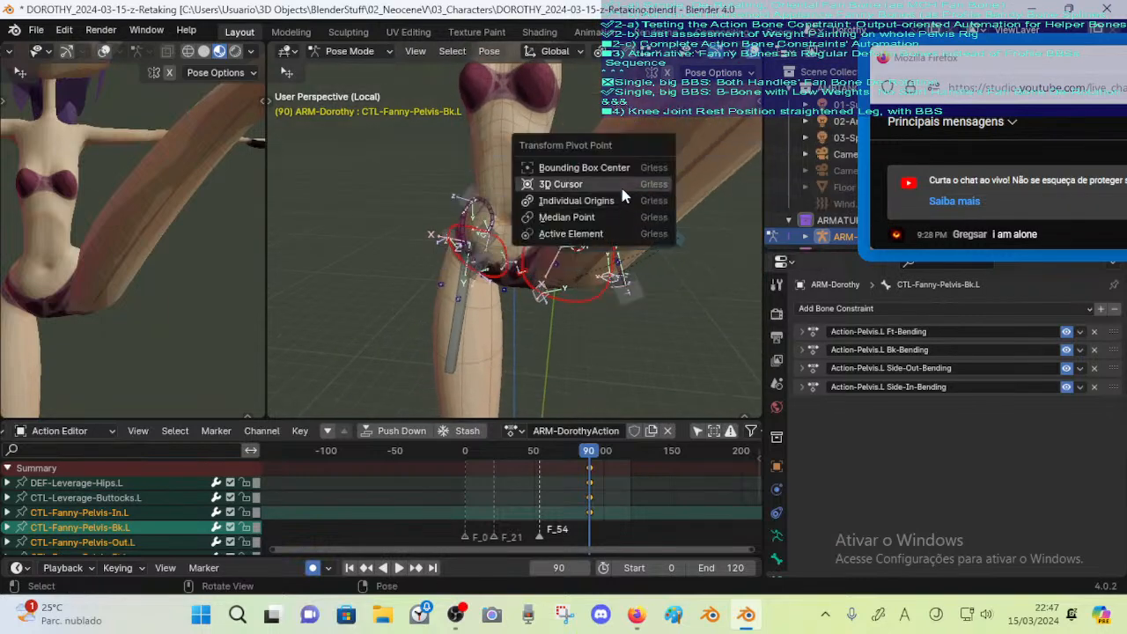
click(621, 187)
key(r)
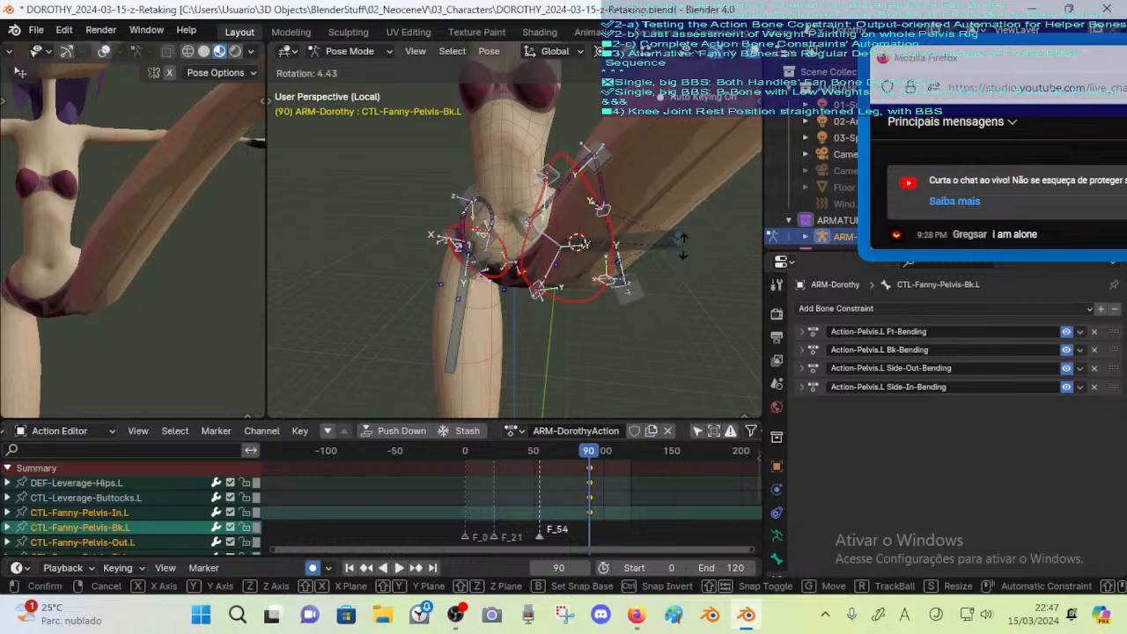
click(676, 230)
middle_drag(675, 229, 607, 176)
key(r)
key(z)
right_click(658, 226)
Tilt the four selected pelvis bones around the 3D cursor with two trackball rotations, viewed from above
key(r)
key(z)
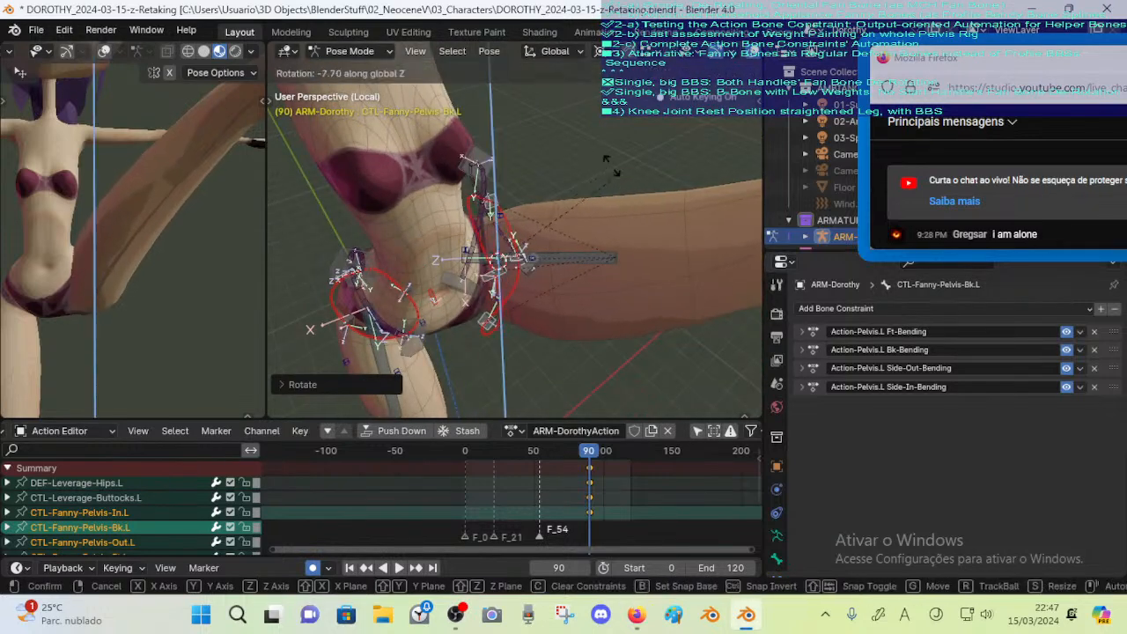
key(r)
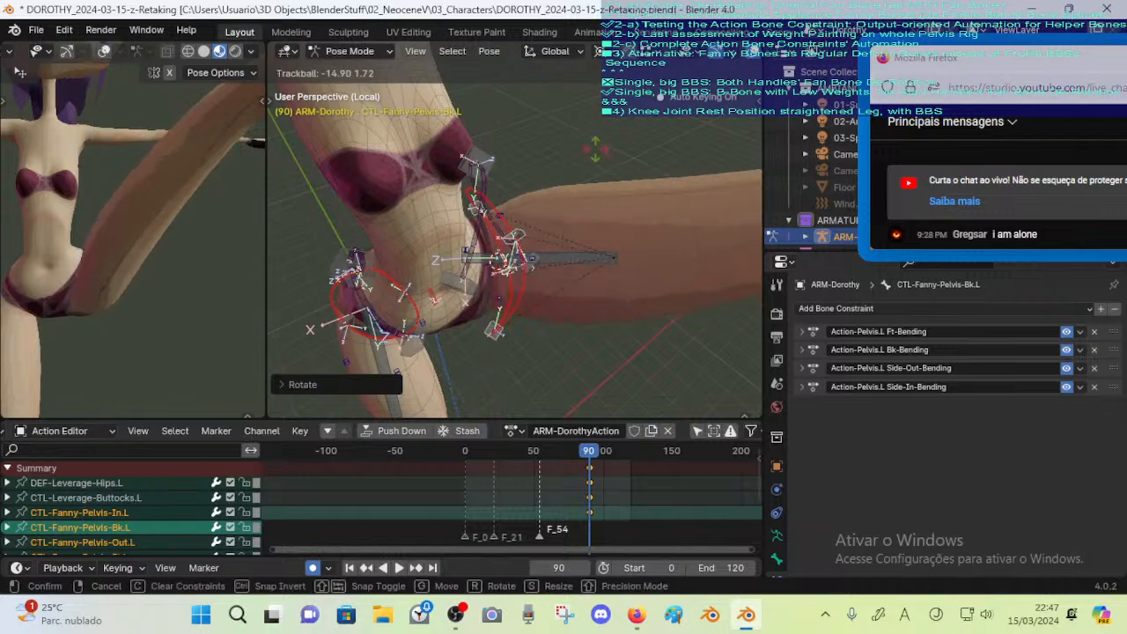
click(601, 154)
key(r)
key(r)
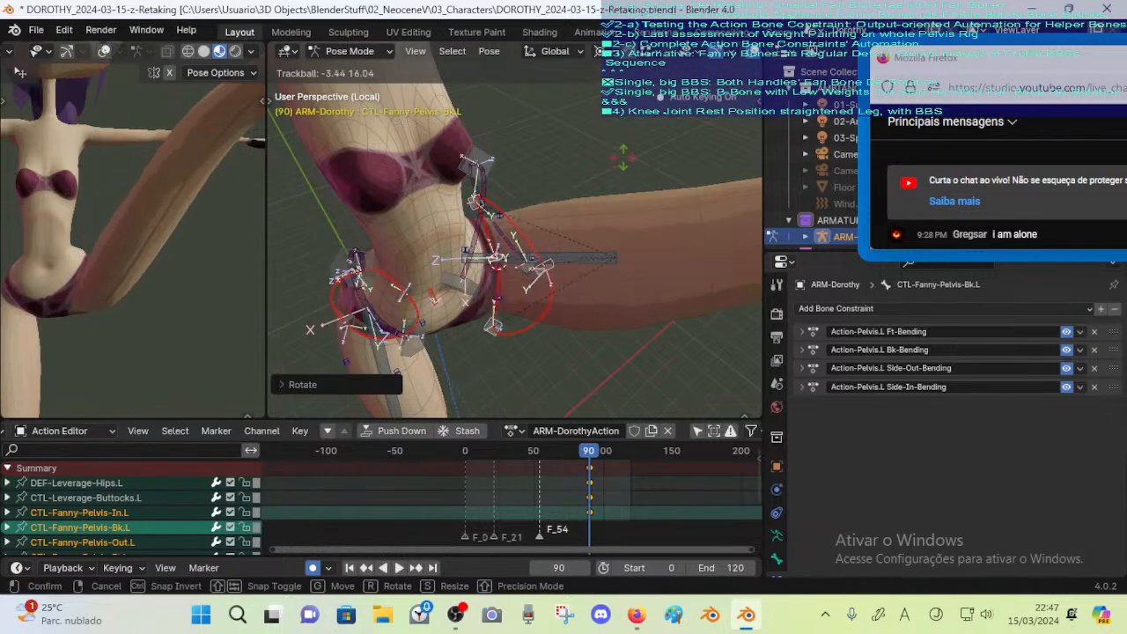
click(603, 149)
Refine the tilt of the four pelvis bones with a free trackball rotation from the front view
middle_drag(603, 149, 590, 191)
key(r)
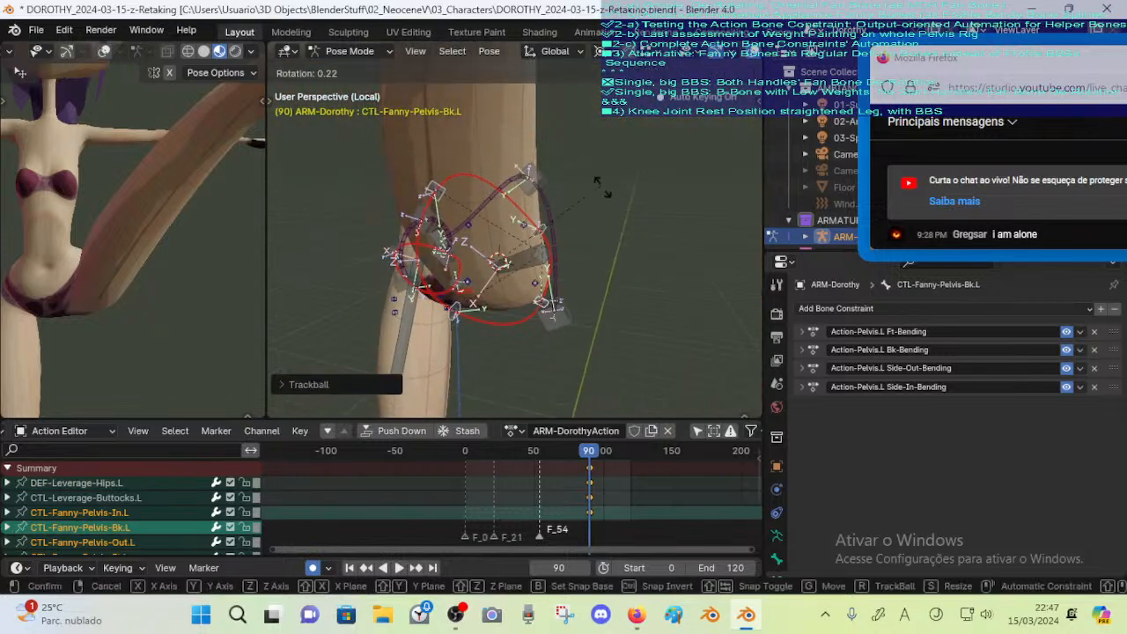
key(z)
key(z)
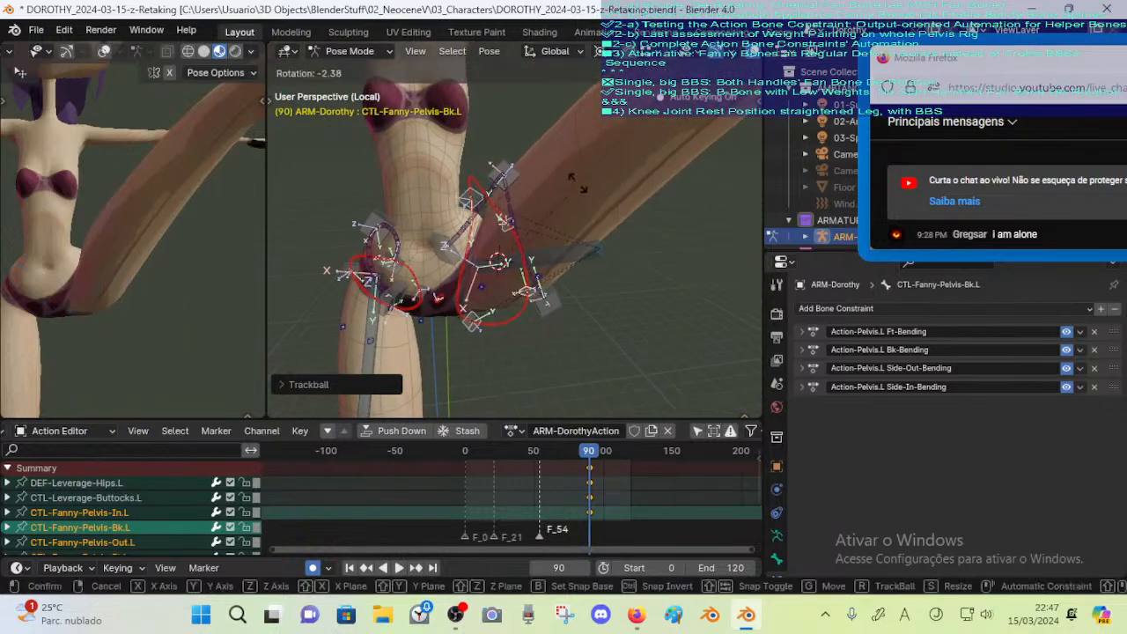
key(r)
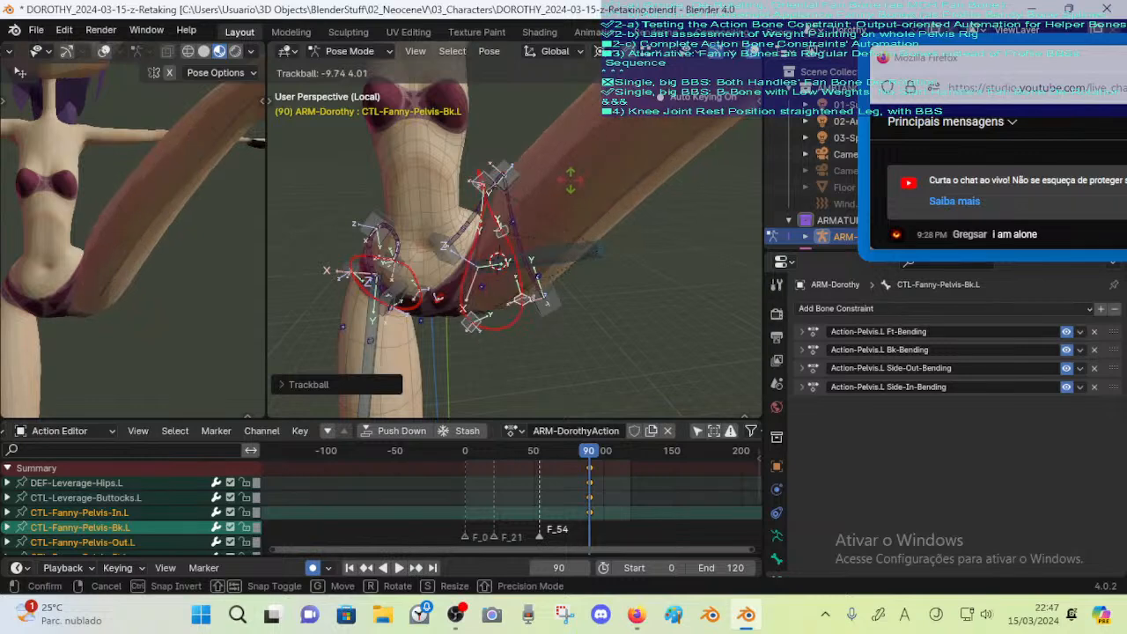
click(539, 221)
Rotate the four pelvis bones about 14° around the global X axis
key(r)
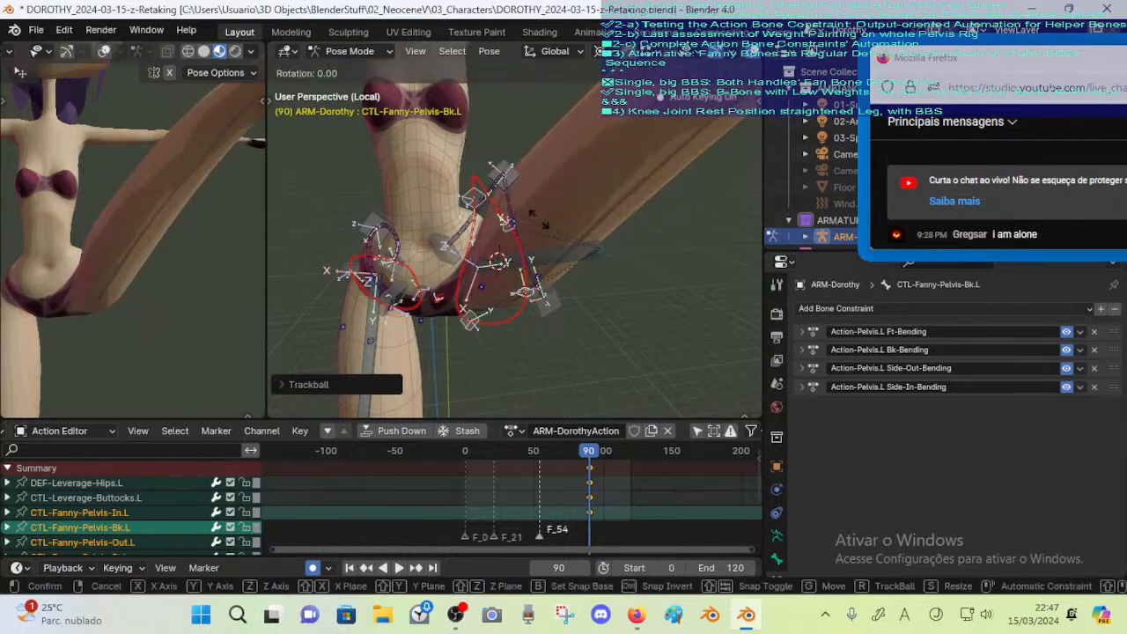
key(y)
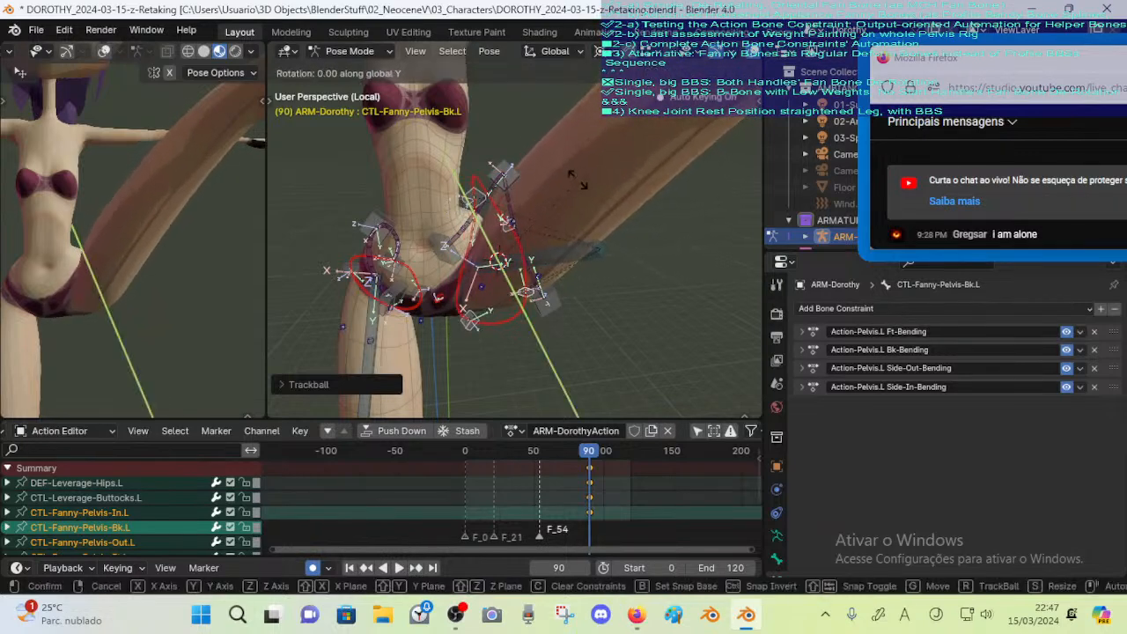
key(z)
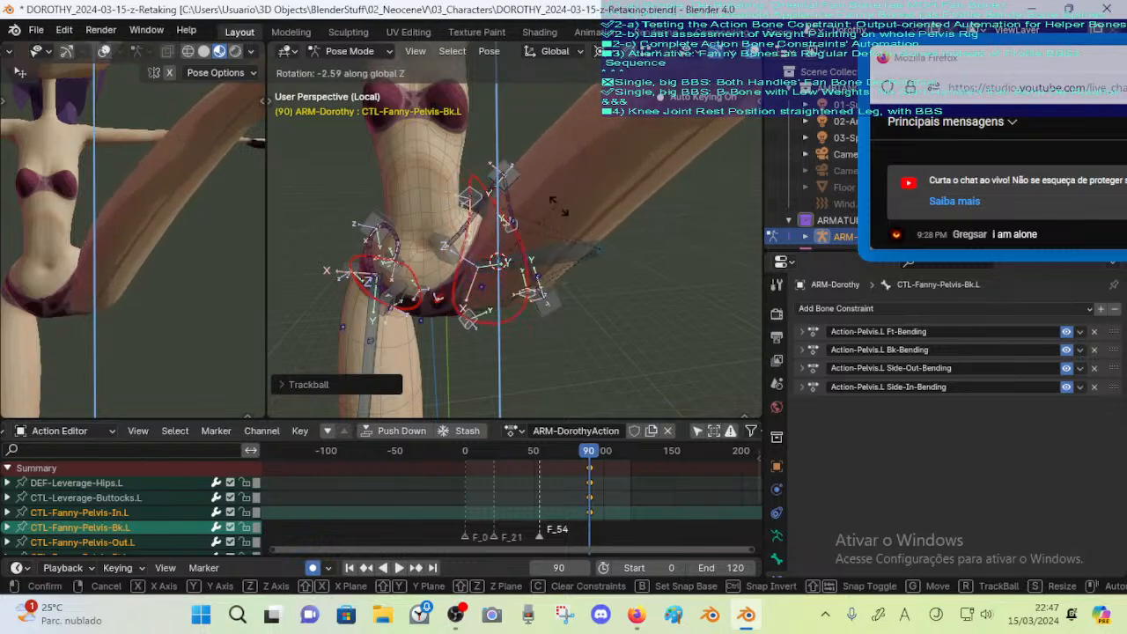
key(x)
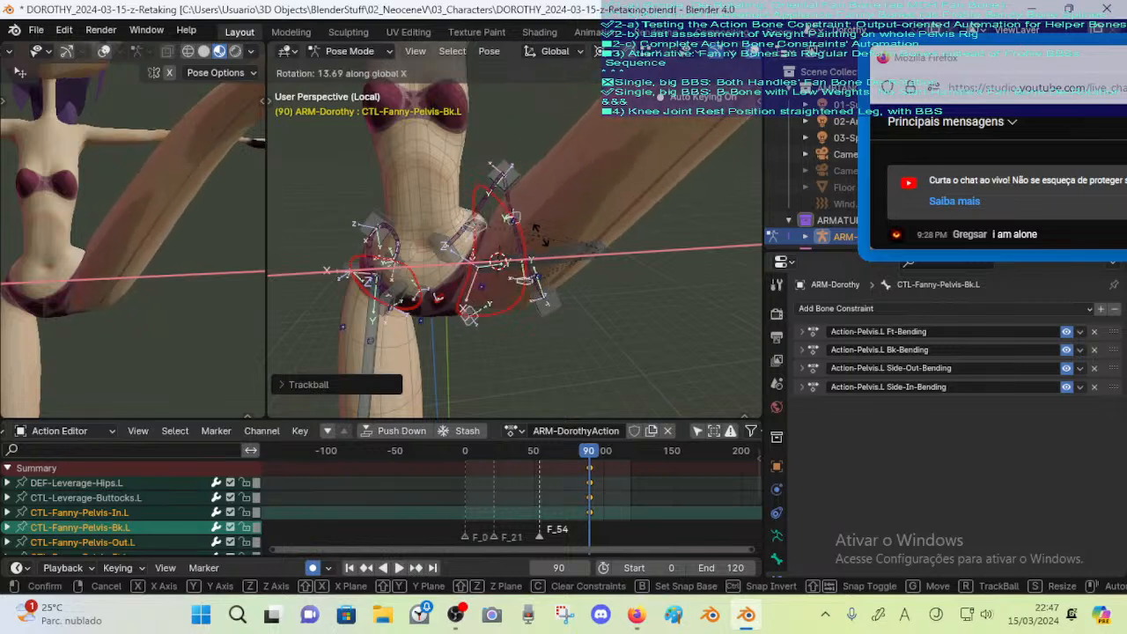
click(539, 234)
Rotate the four pelvis bones in the view plane from above to align their ring with the raised thigh
middle_drag(540, 236, 589, 306)
key(r)
key(r)
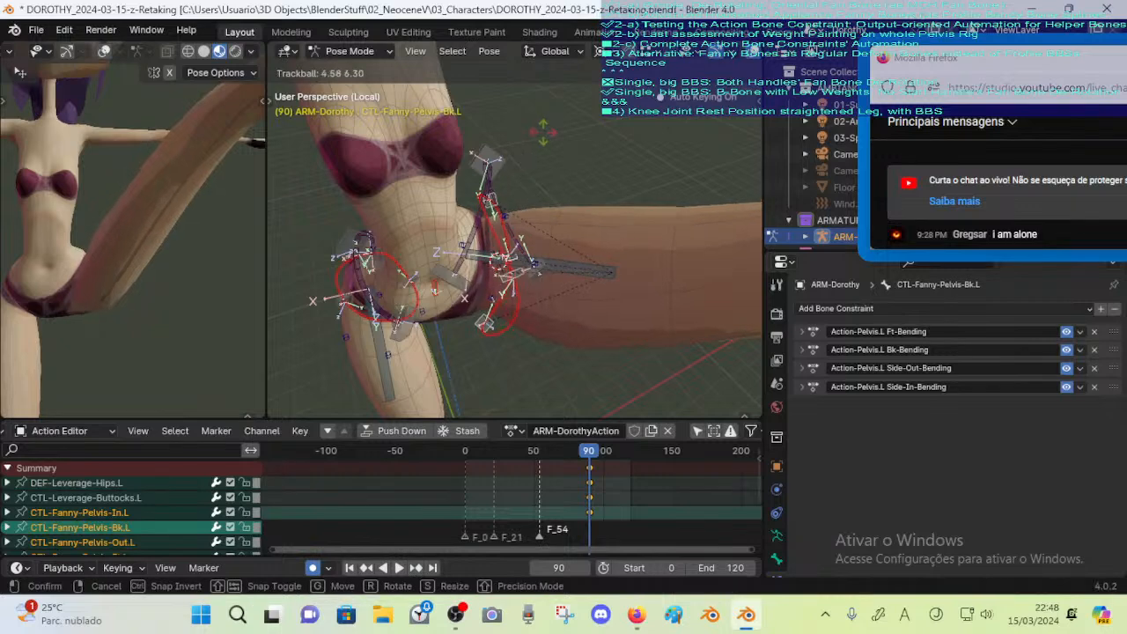
key(r)
click(543, 129)
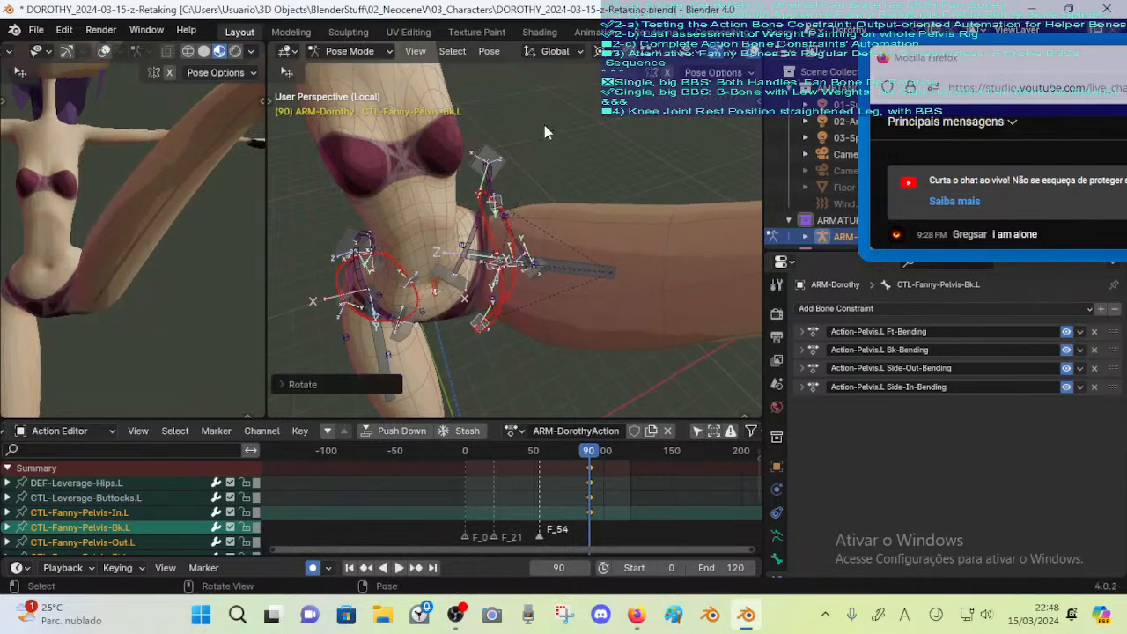
Select only the CTL-Fanny-Pelvis-In.L bone and alternately move and rotate it into place at the inner thigh
click(464, 328)
click(475, 321)
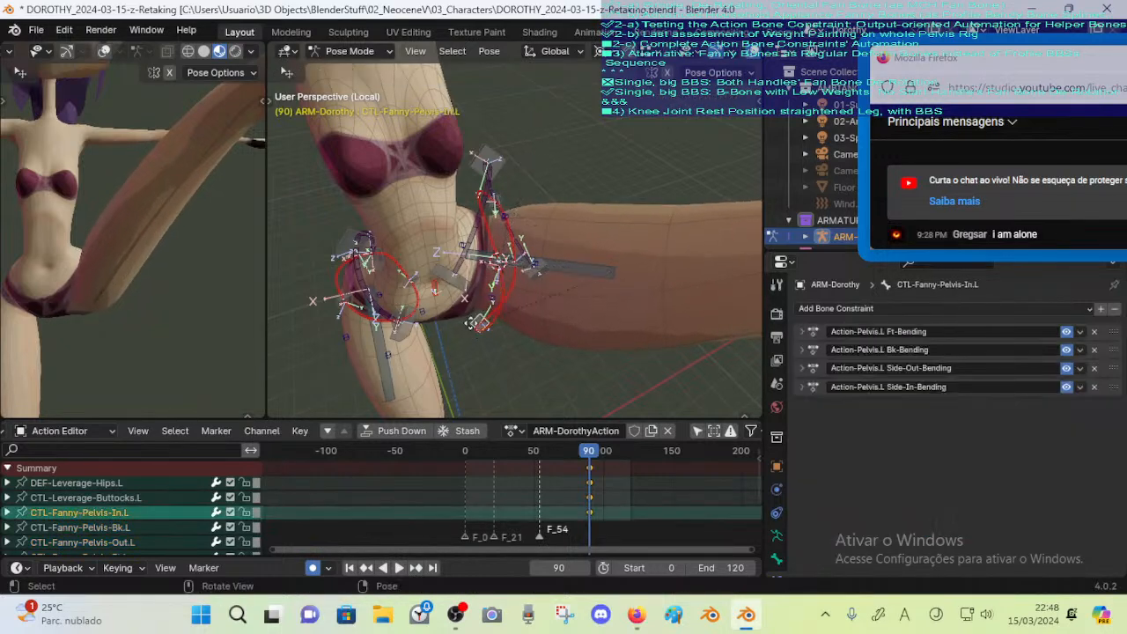
key(g)
click(482, 319)
key(r)
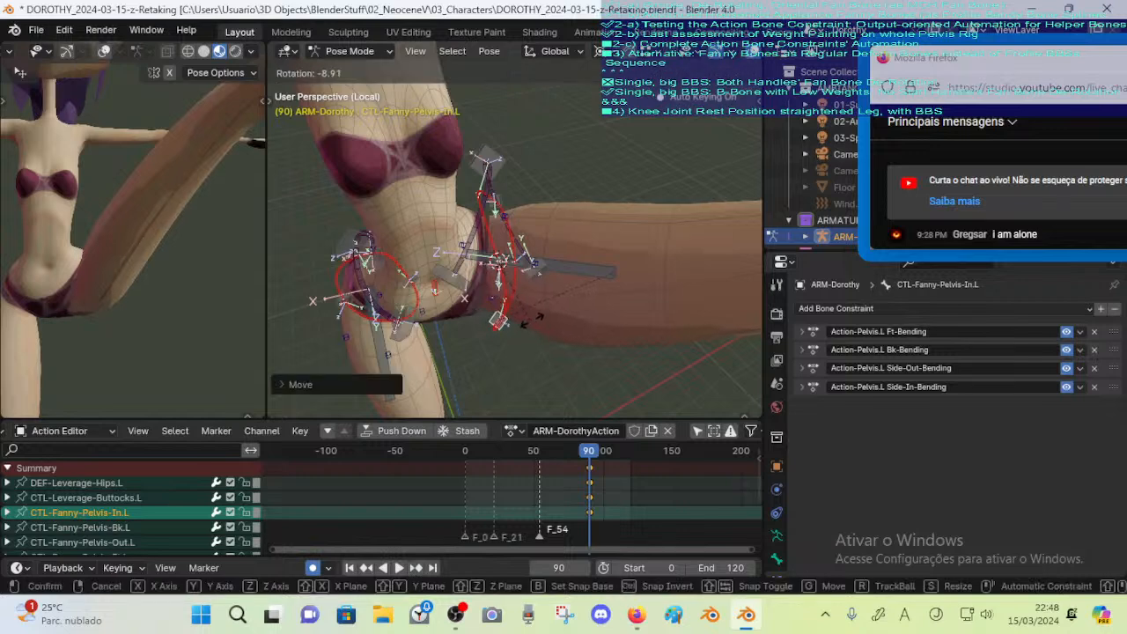
click(528, 317)
key(g)
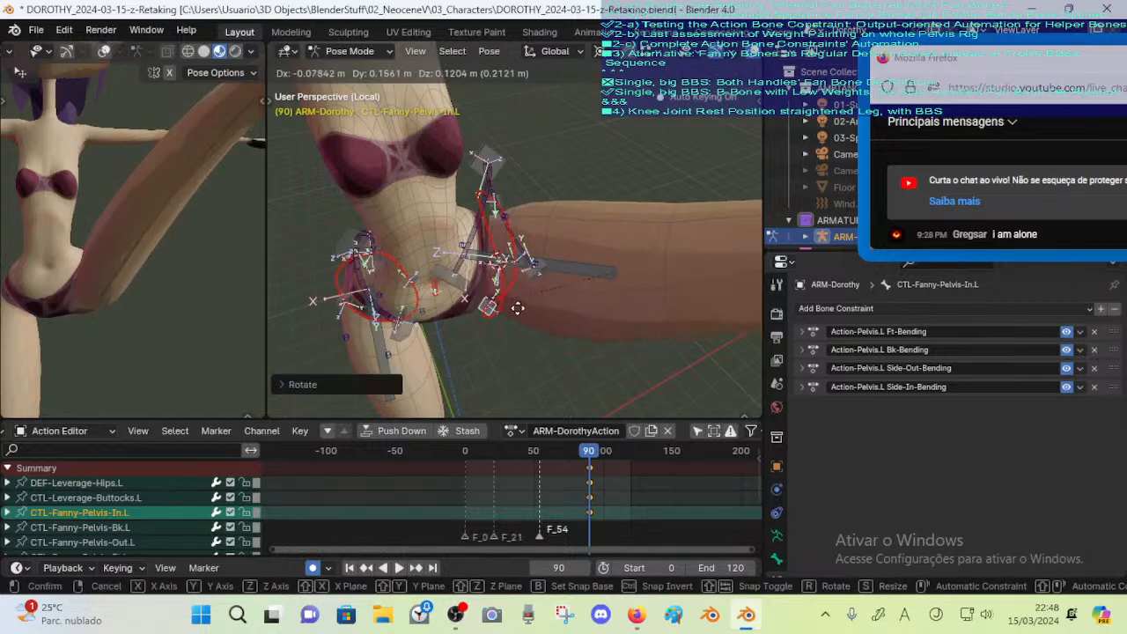
click(537, 315)
key(r)
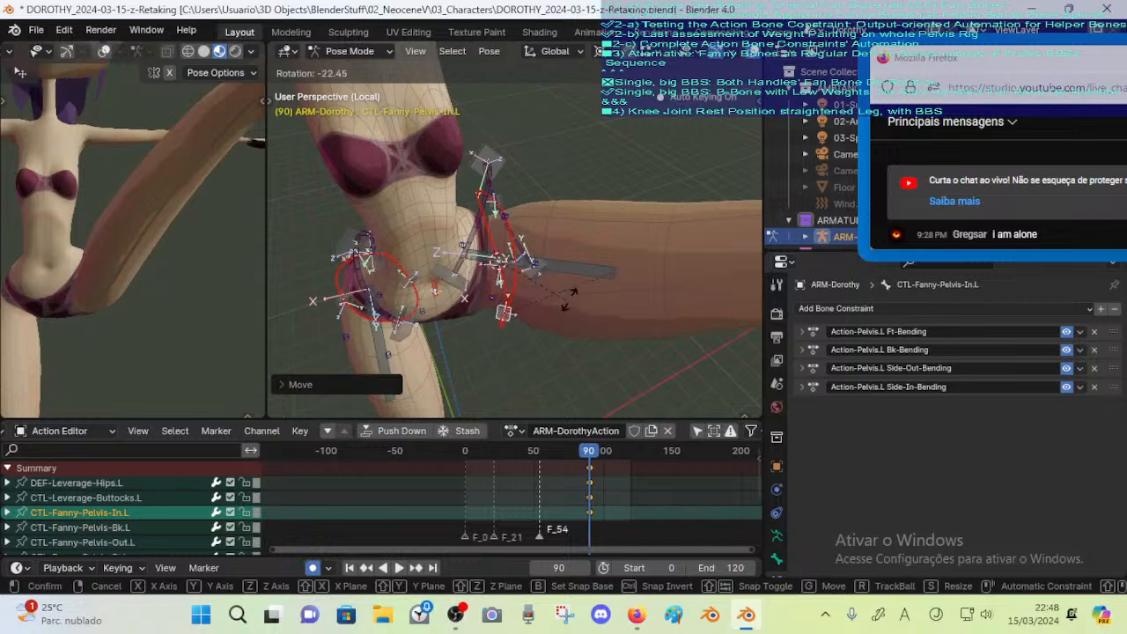
click(576, 292)
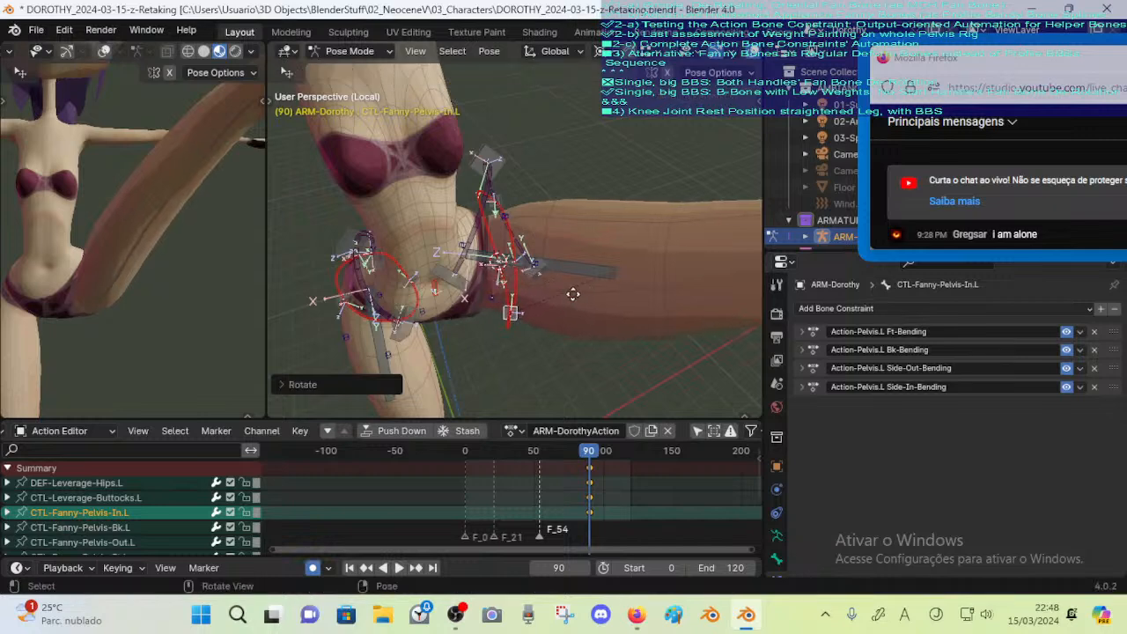
key(g)
click(565, 285)
Set the transform pivot point to Individual Origins and move the CTL-Fanny-Pelvis-In.L bone about 0.12 m
key(period)
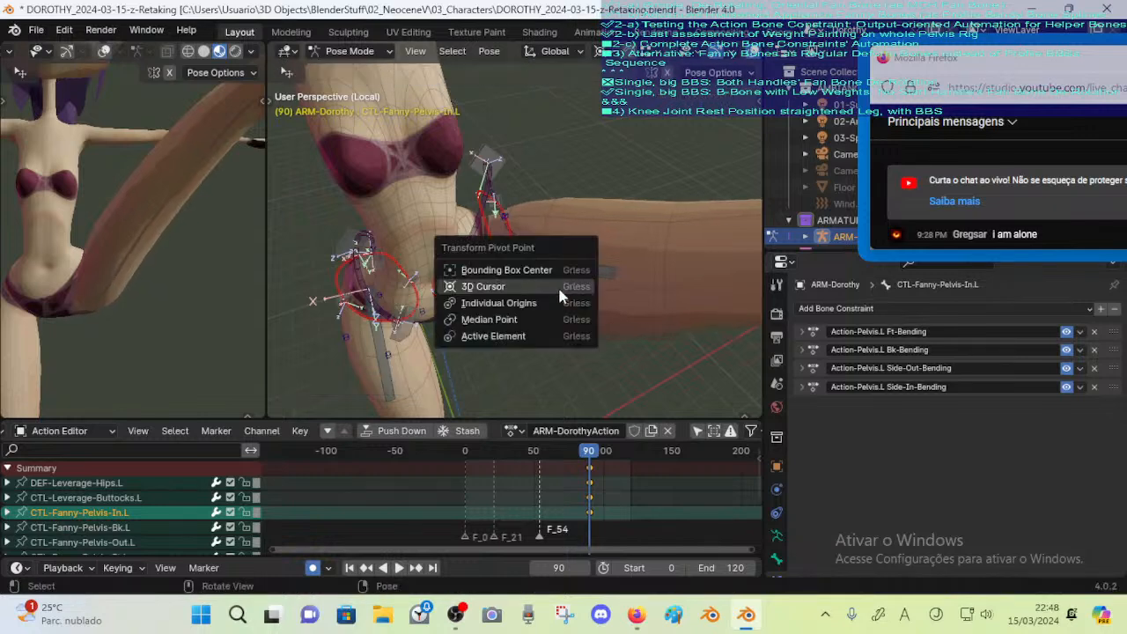
click(544, 299)
scroll(545, 342, up, 2)
key(g)
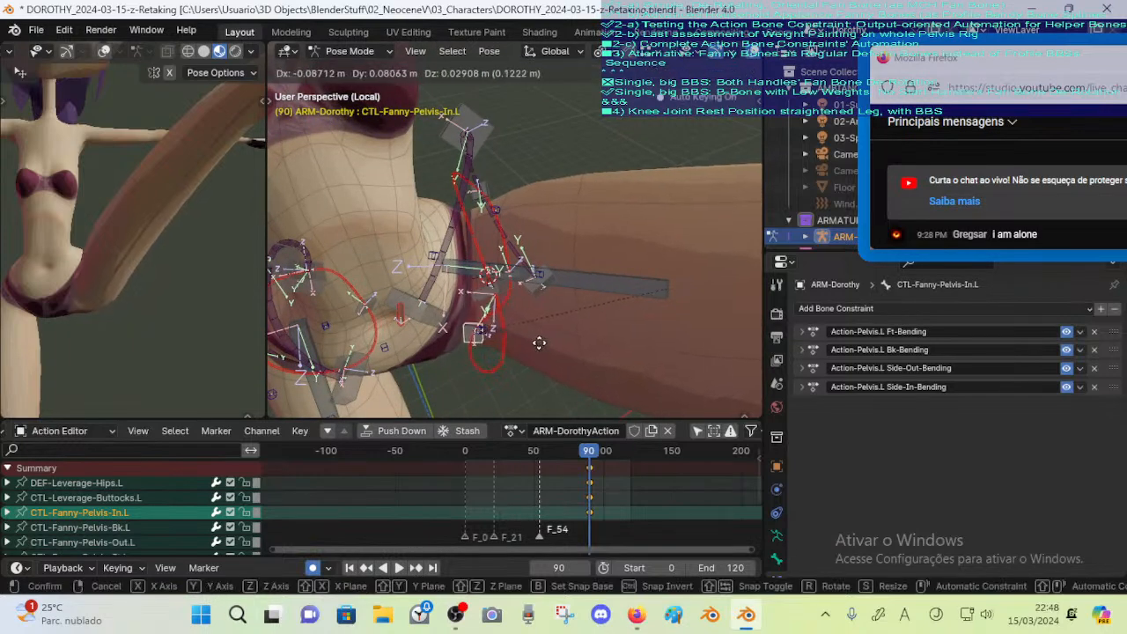
click(538, 342)
Rotate the CTL-Fanny-Pelvis-Ft.L bone and move it about 0.06 m at the front of the raised thigh
click(498, 292)
key(r)
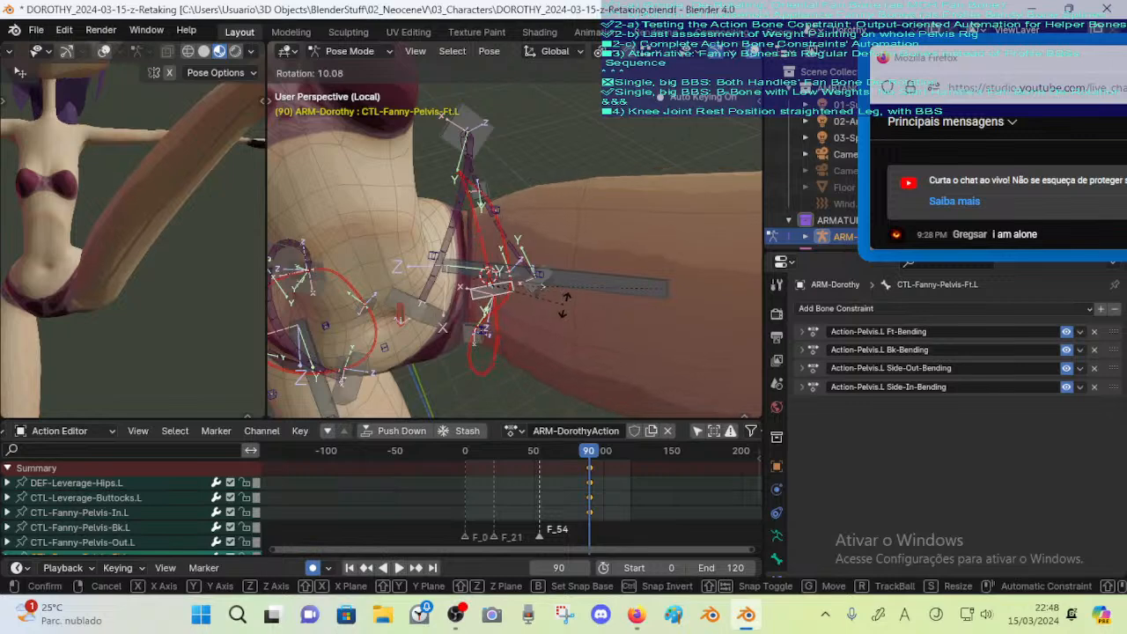
click(565, 306)
scroll(563, 304, down, 2)
middle_drag(564, 305, 549, 295)
key(r)
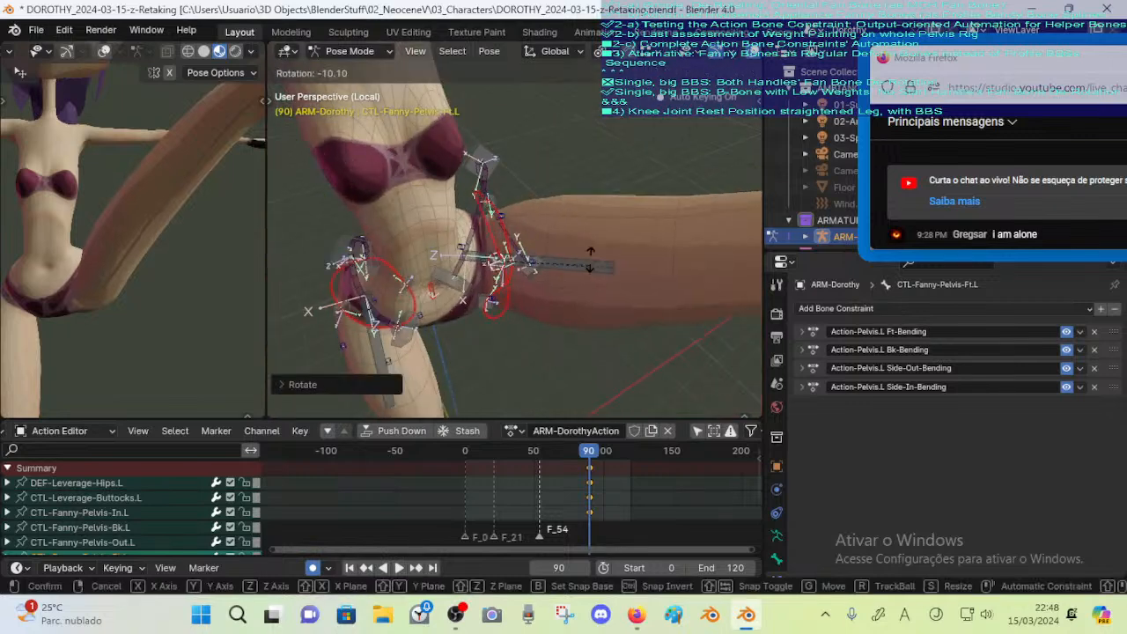
scroll(586, 243, down, 3)
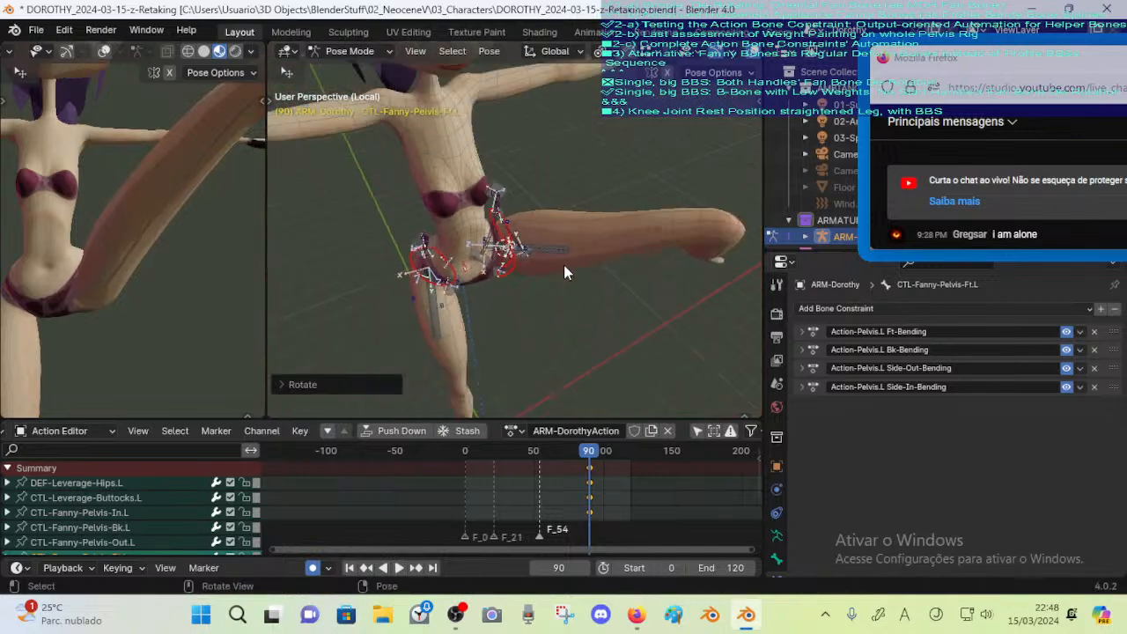
scroll(558, 244, up, 4)
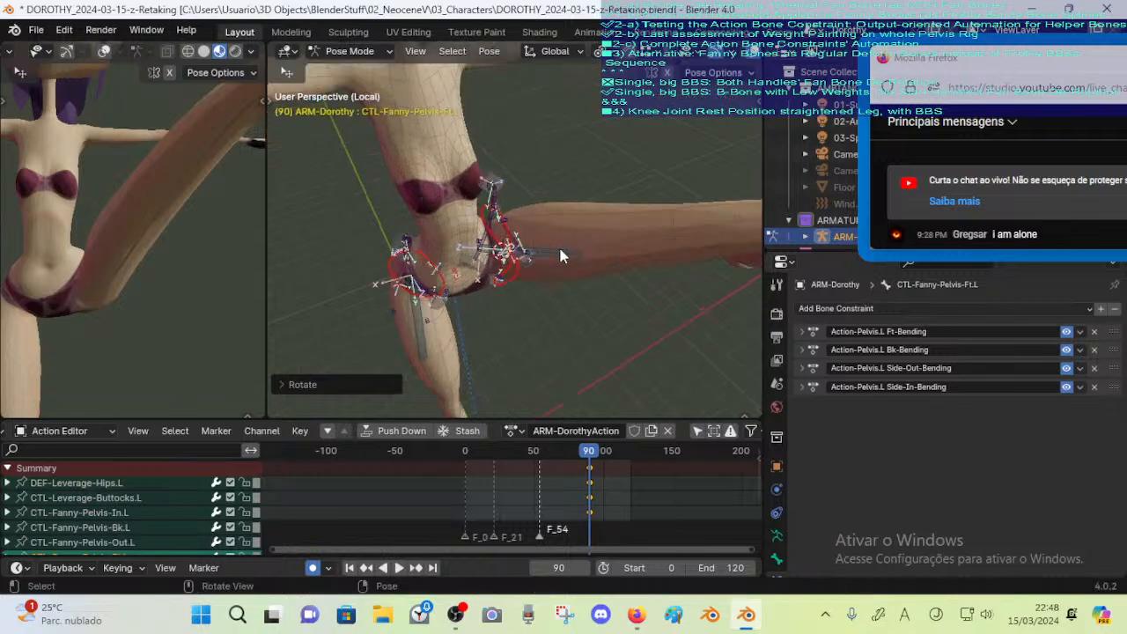
key(g)
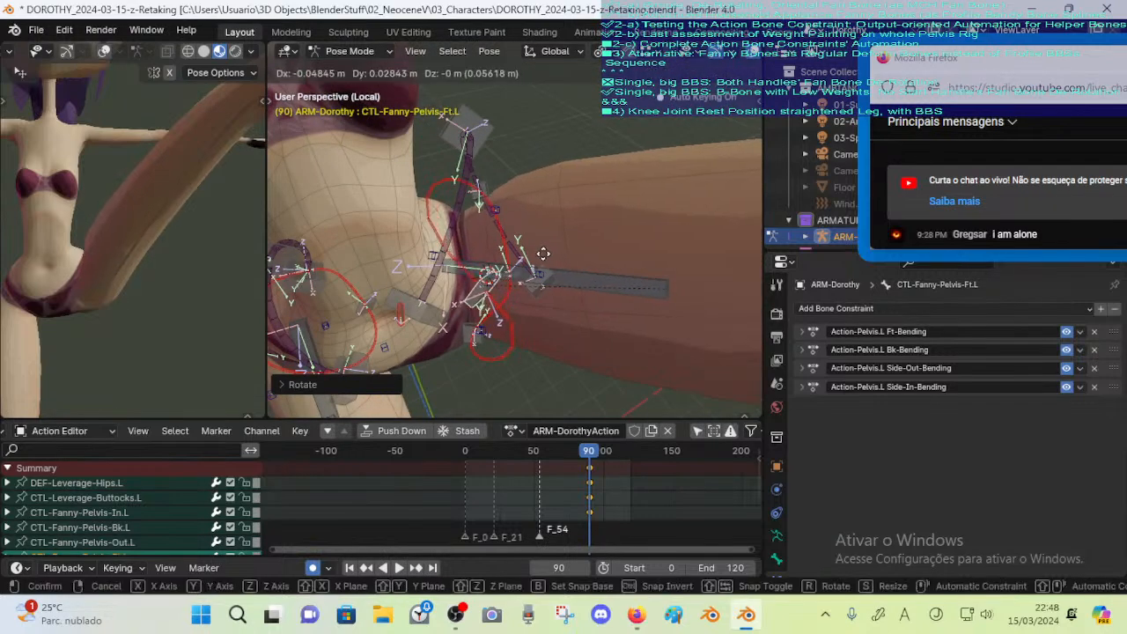
click(542, 255)
Move the DEF-Leverage-Hips.L bone slightly above the left hip
middle_drag(540, 257, 533, 159)
mouse_move(530, 300)
middle_down()
mouse_move(553, 115)
mouse_move(523, 189)
mouse_move(638, 176)
mouse_move(510, 194)
mouse_move(543, 181)
mouse_move(532, 148)
mouse_move(581, 139)
middle_up()
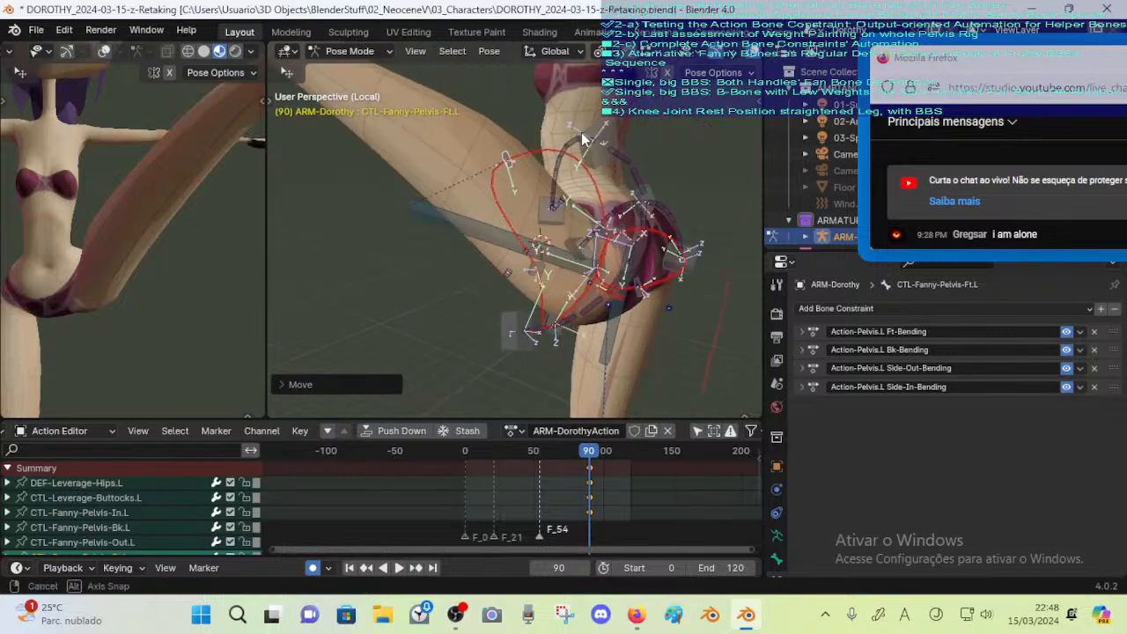
click(613, 134)
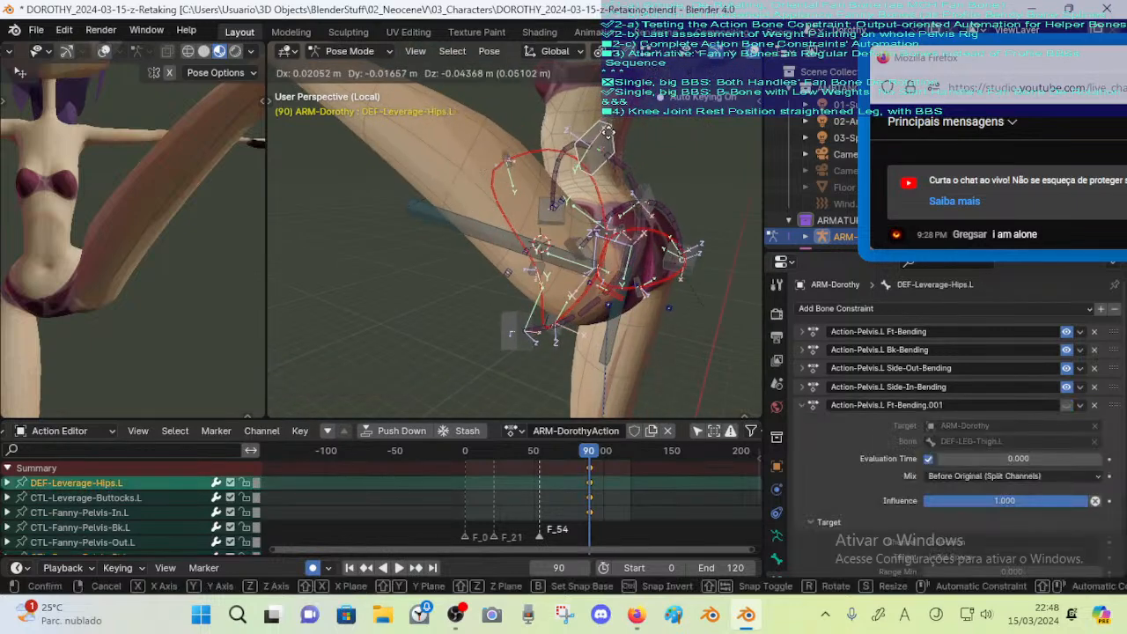
click(511, 159)
middle_drag(510, 159, 555, 170)
click(638, 186)
middle_drag(633, 181, 660, 234)
Move the CTL-Fanny-Pelvis-Out.L bone slightly on the outer side of the left hip
click(715, 293)
key(g)
click(702, 294)
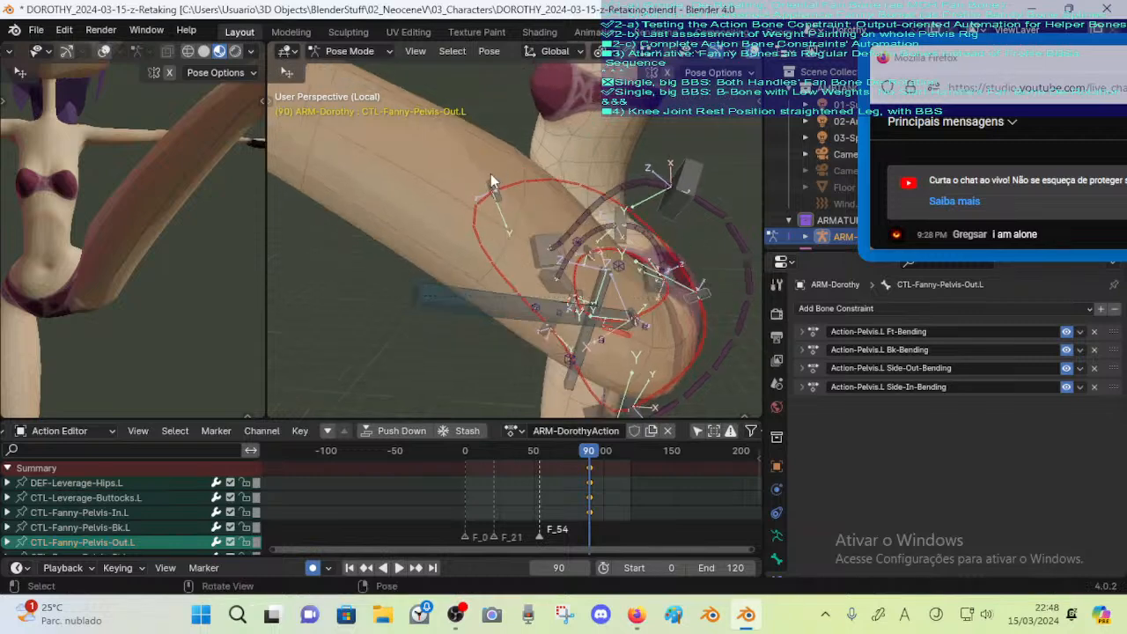
Move the CTL-Fanny-Pelvis-Ft.L bone about 0.16 m and rotate it about 4° in the side view
click(496, 188)
key(g)
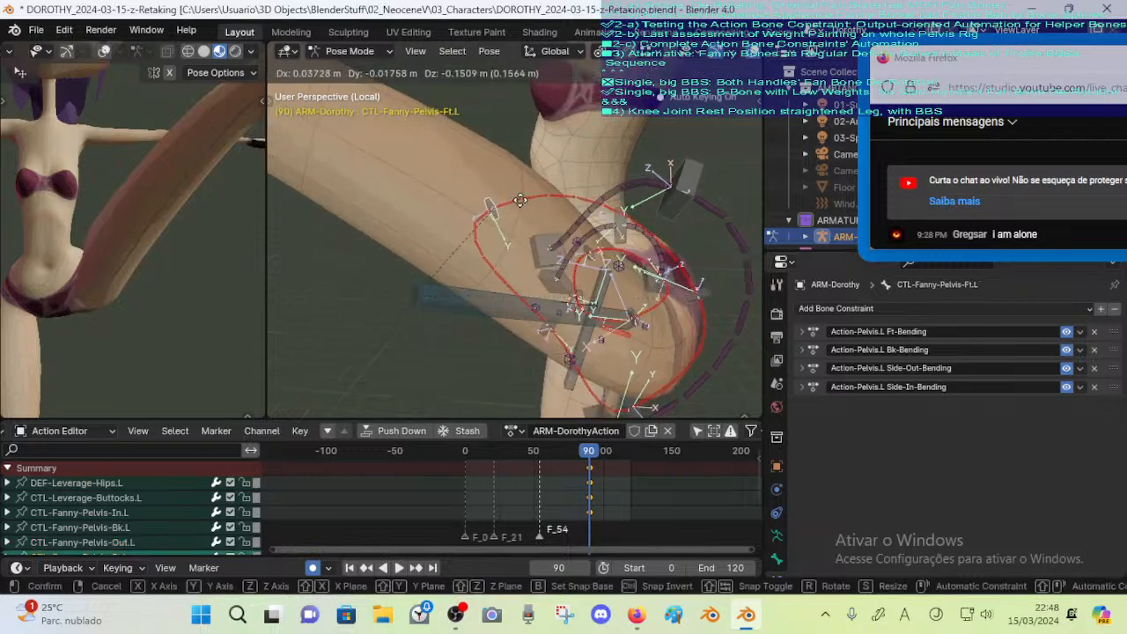
click(511, 202)
key(r)
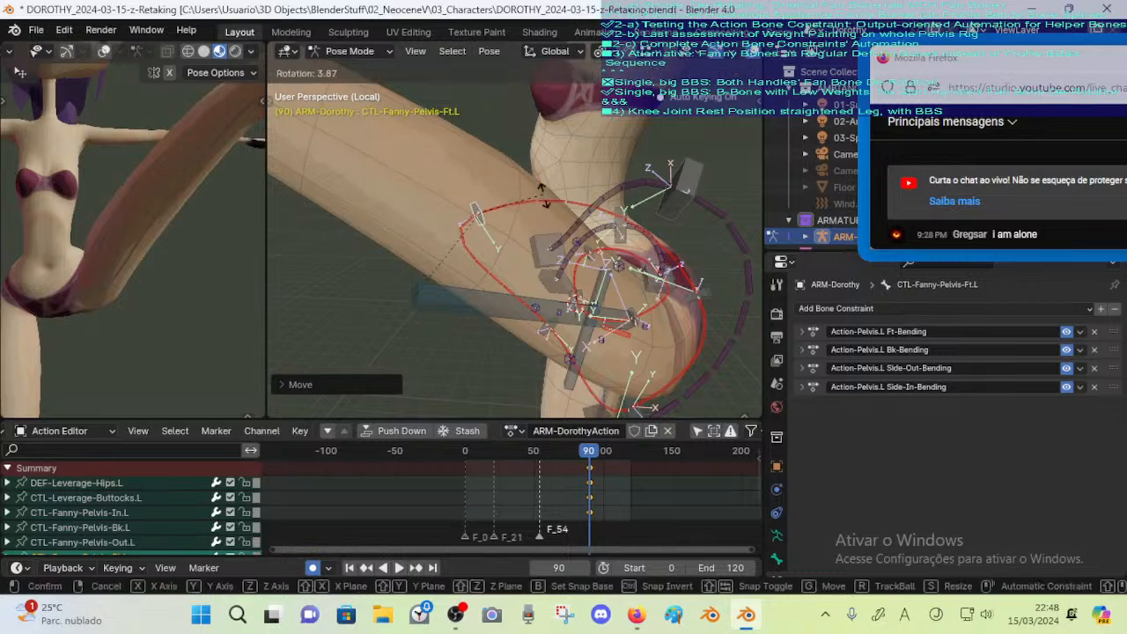
click(544, 199)
scroll(543, 199, down, 4)
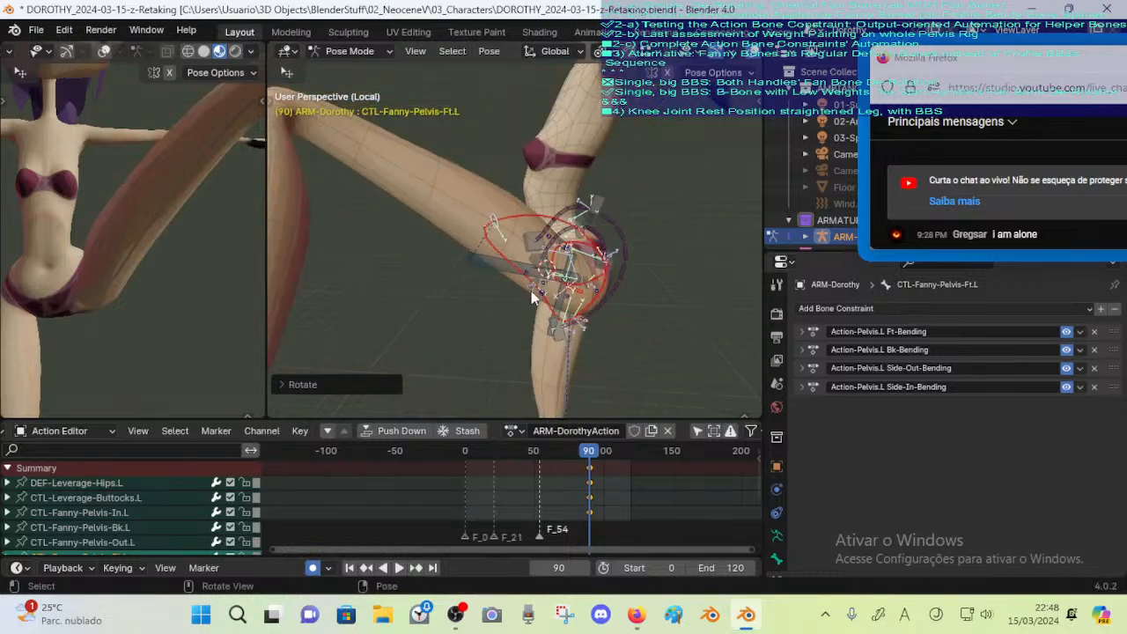
Try moving the CTL-Fanny-Pelvis-In.L bone far out below the raised thigh, and undo the move
click(530, 288)
key(g)
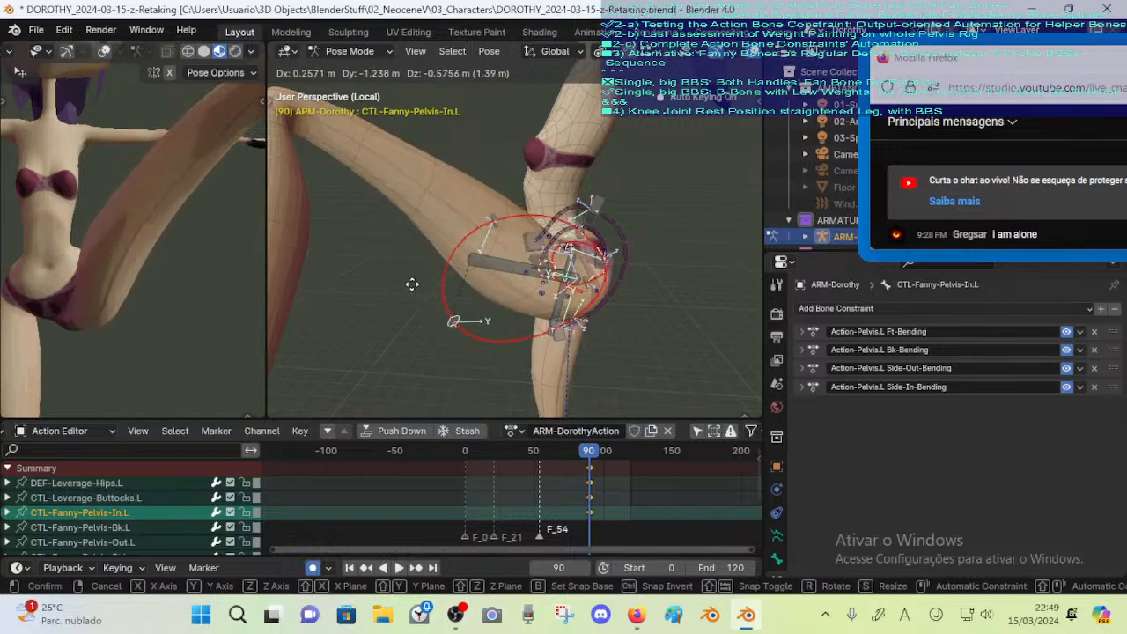
click(412, 284)
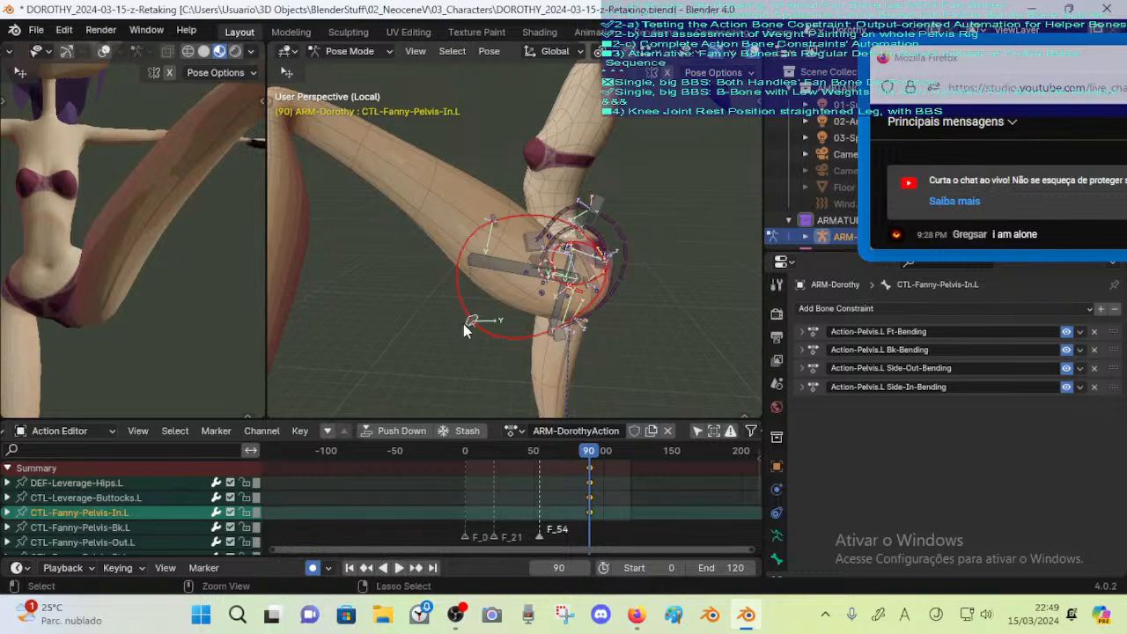
key(ctrl+z)
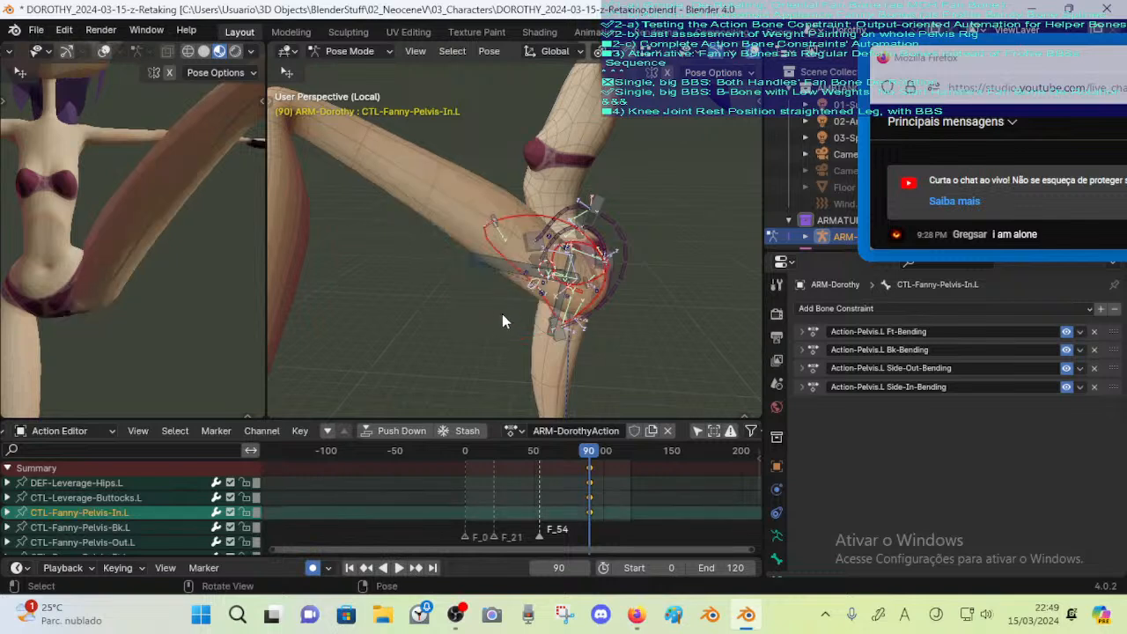
Move the CTL-Fanny-Pelvis-In.L bone forward in two small adjustments along the underside of the thigh
key(g)
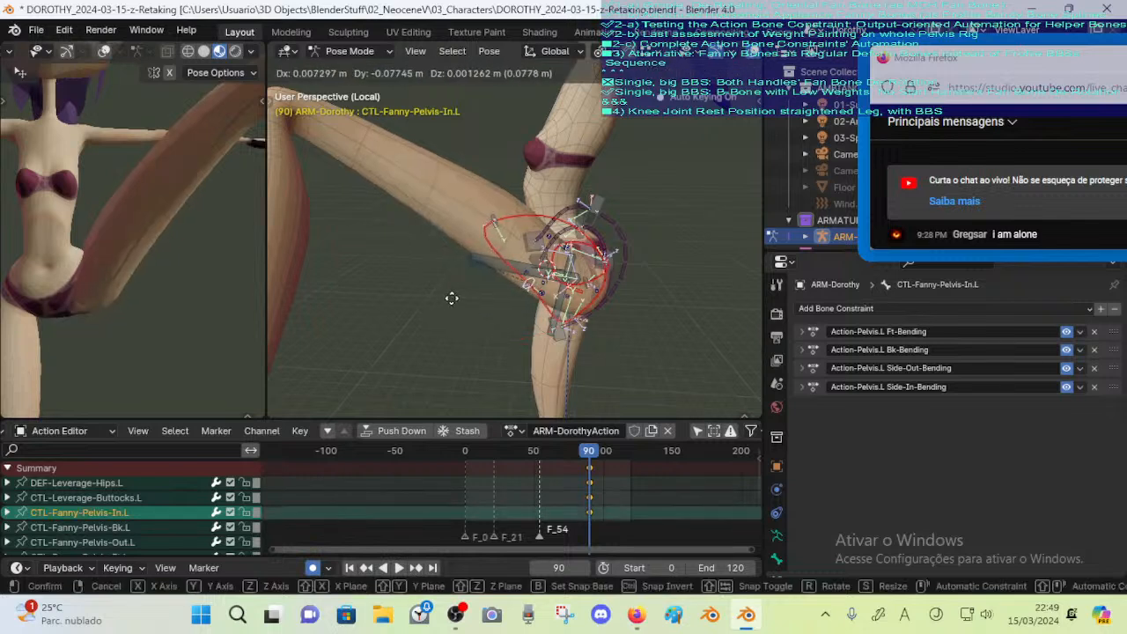
click(451, 297)
key(g)
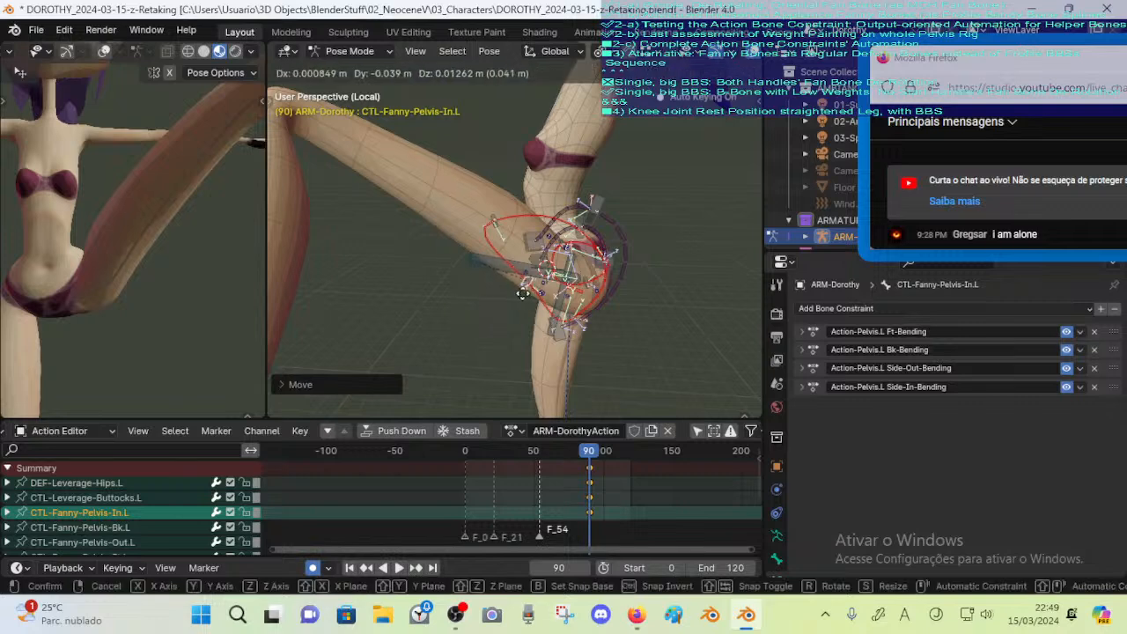
click(520, 299)
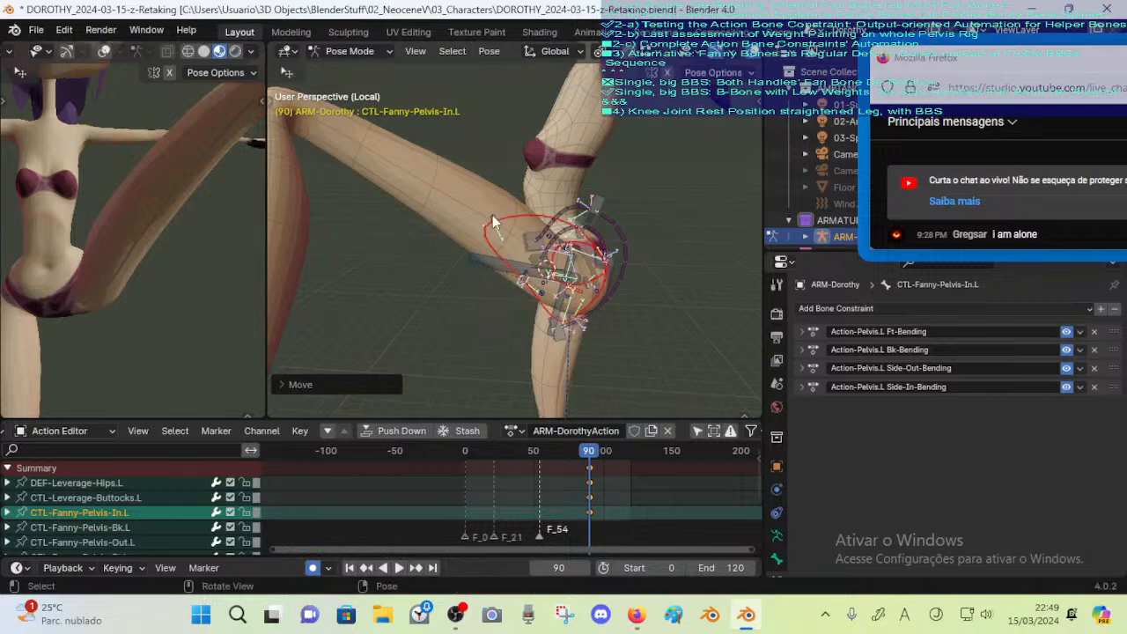
Rotate the CTL-Fanny-Pelvis-Ft.L bone about 10° and shift it slightly back toward the hip
click(496, 222)
key(r)
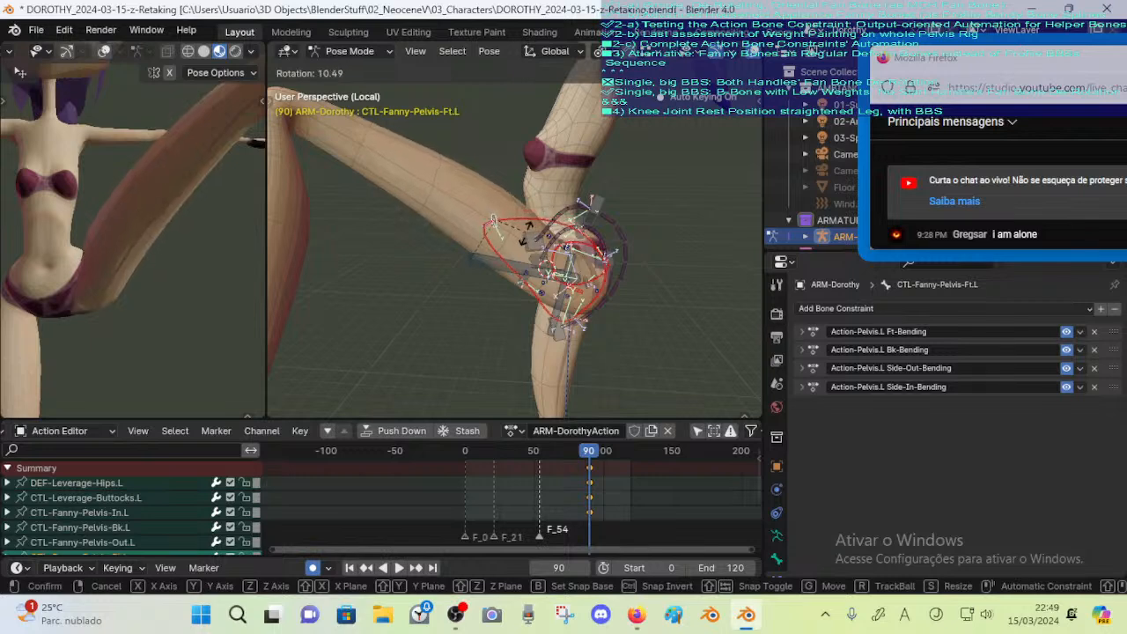
click(525, 233)
key(g)
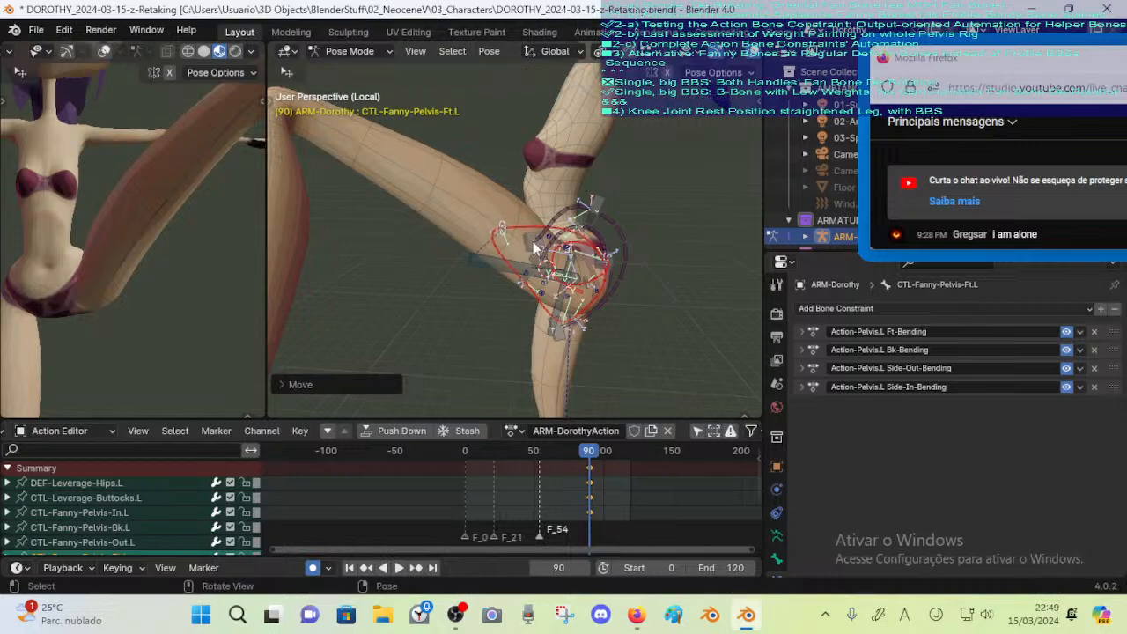
click(535, 244)
Select the CTL-Fanny-Pelvis-In.L bone and nudge its position from the front view
middle_drag(535, 244, 572, 274)
scroll(570, 280, up, 1)
click(573, 283)
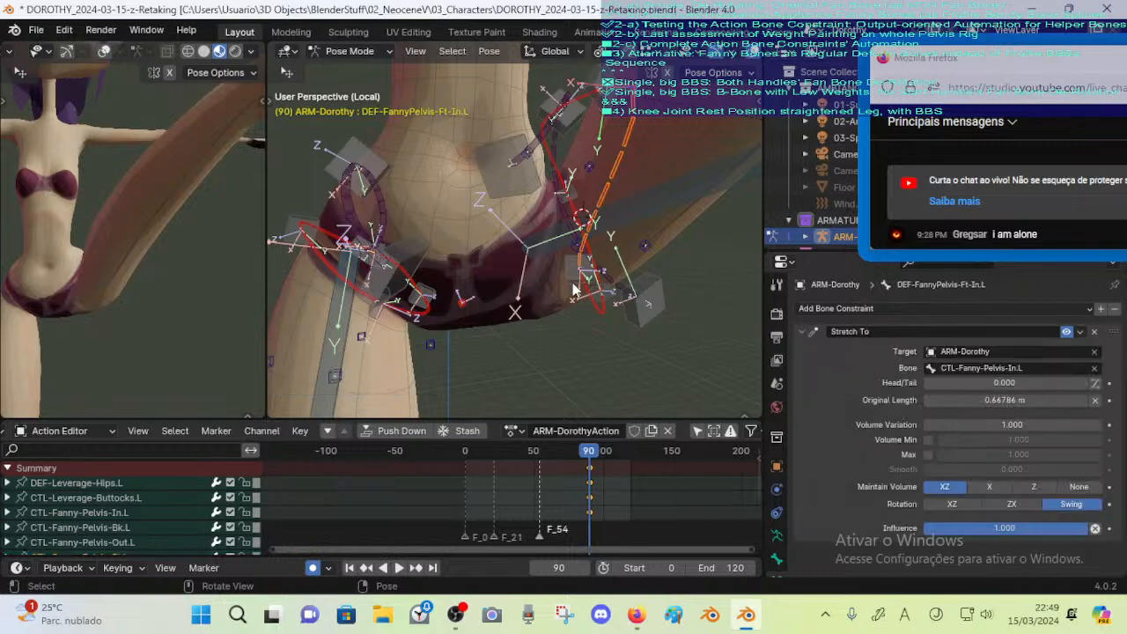
click(563, 276)
key(g)
click(564, 282)
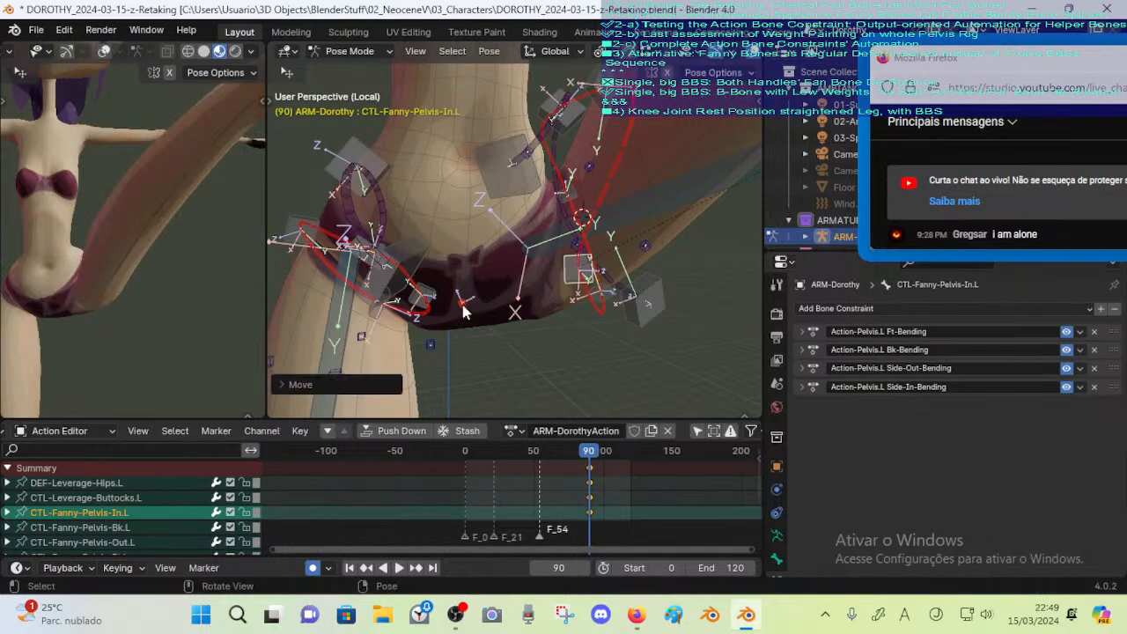
Move the DEF-Crotch bone toward the raised leg, rotating it about -11° between two moves
click(473, 314)
key(g)
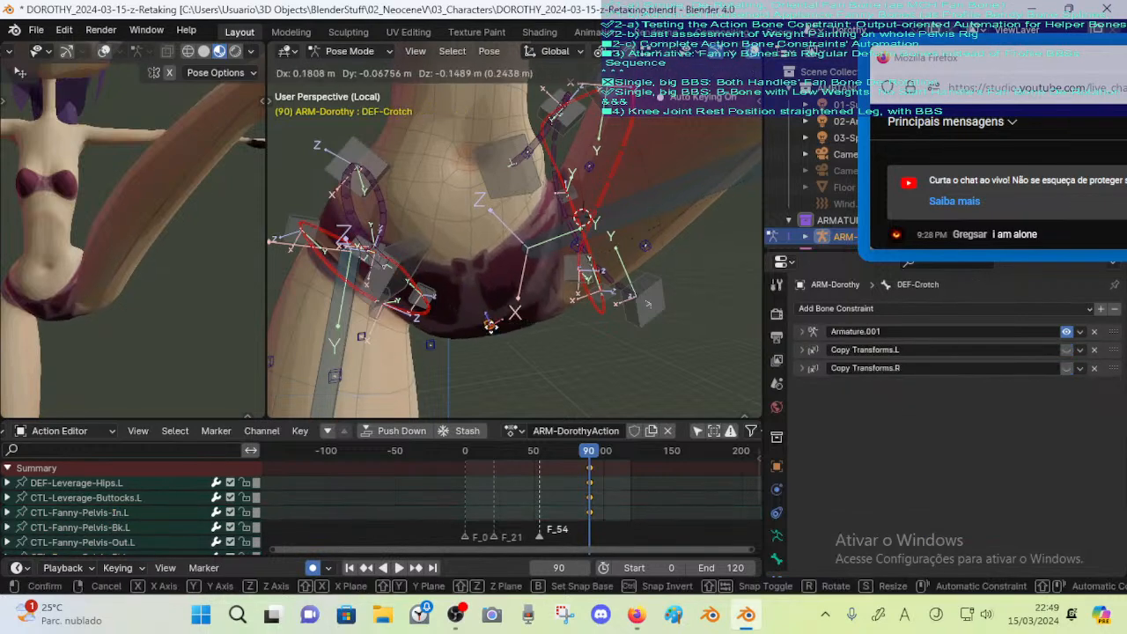
click(465, 277)
key(r)
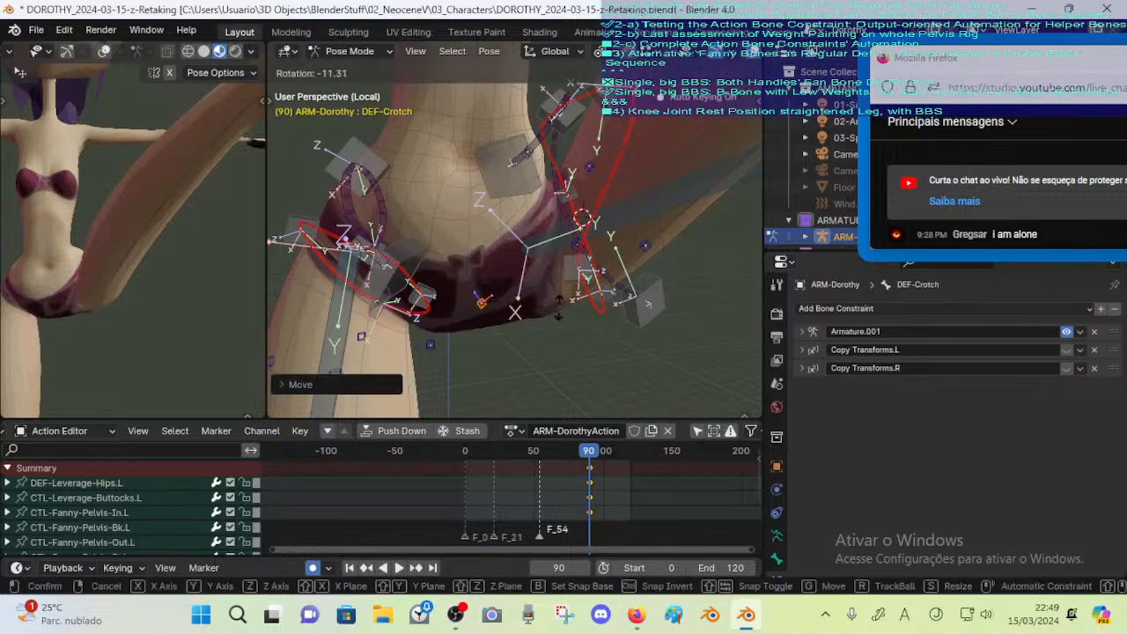
click(558, 304)
key(g)
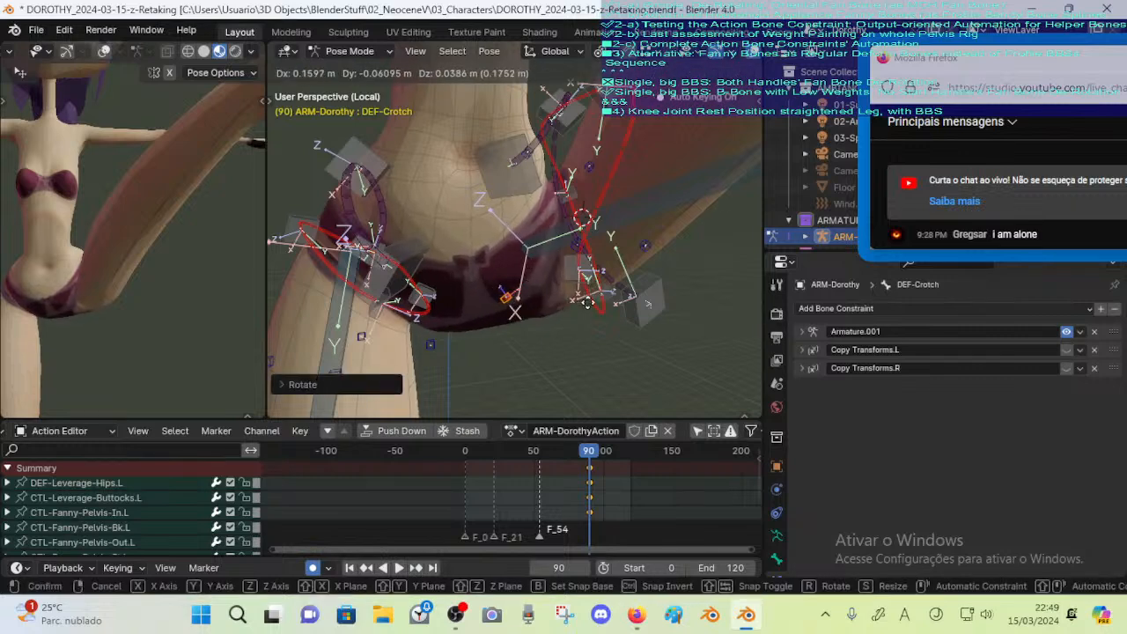
click(588, 306)
Rotate the DEF-Crotch bone with view and trackball rotation, and move it about 0.2 m up toward the raised leg
middle_drag(588, 306, 543, 312)
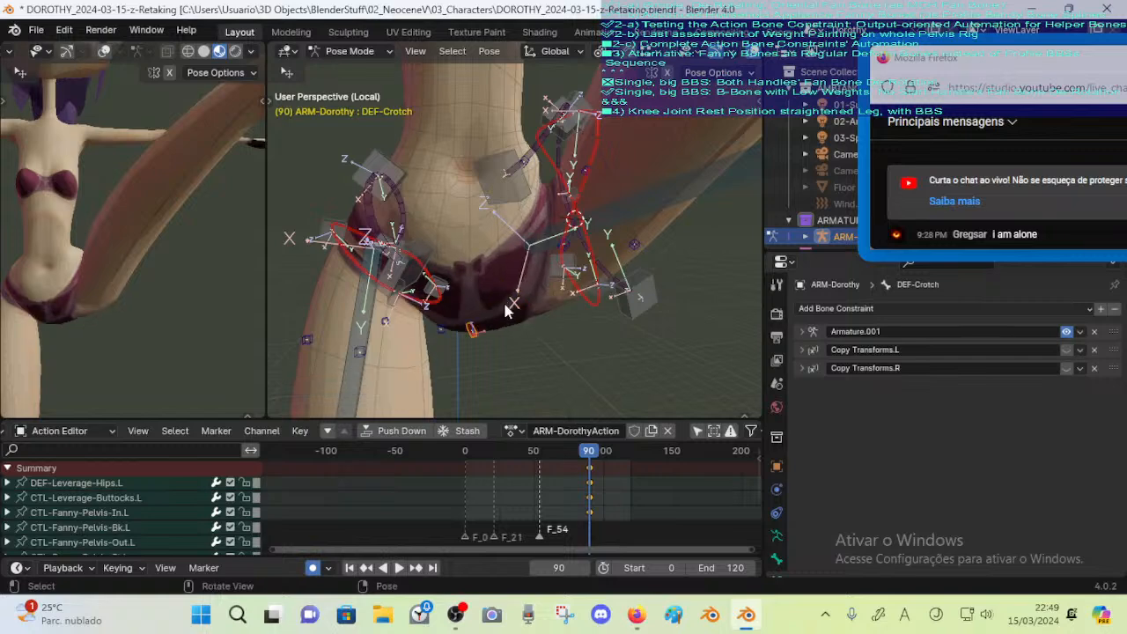
key(r)
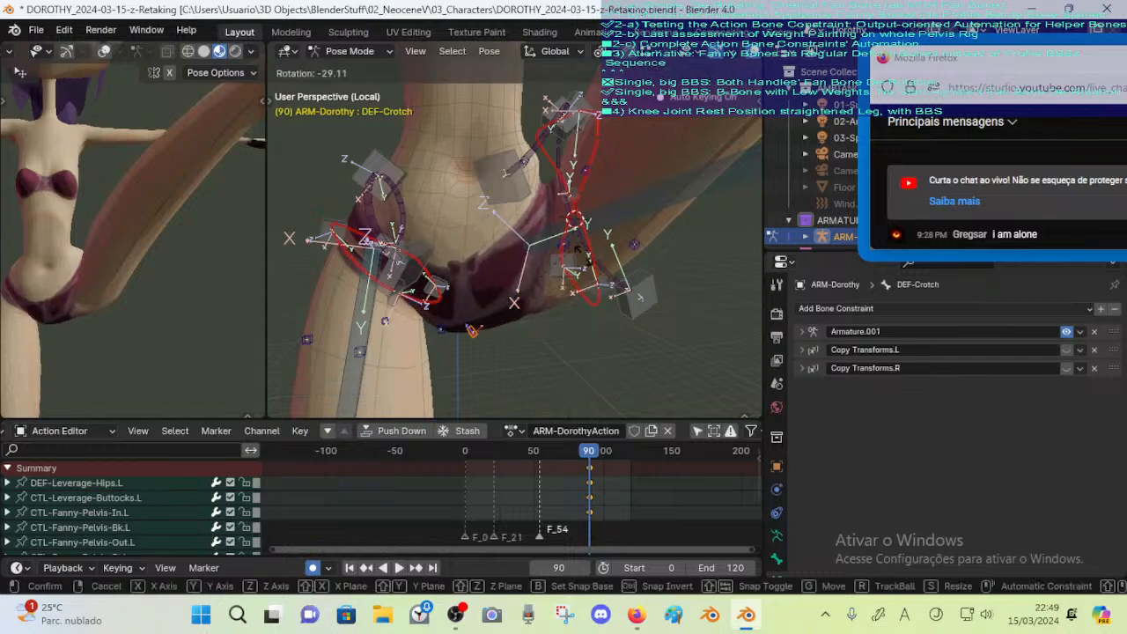
click(588, 278)
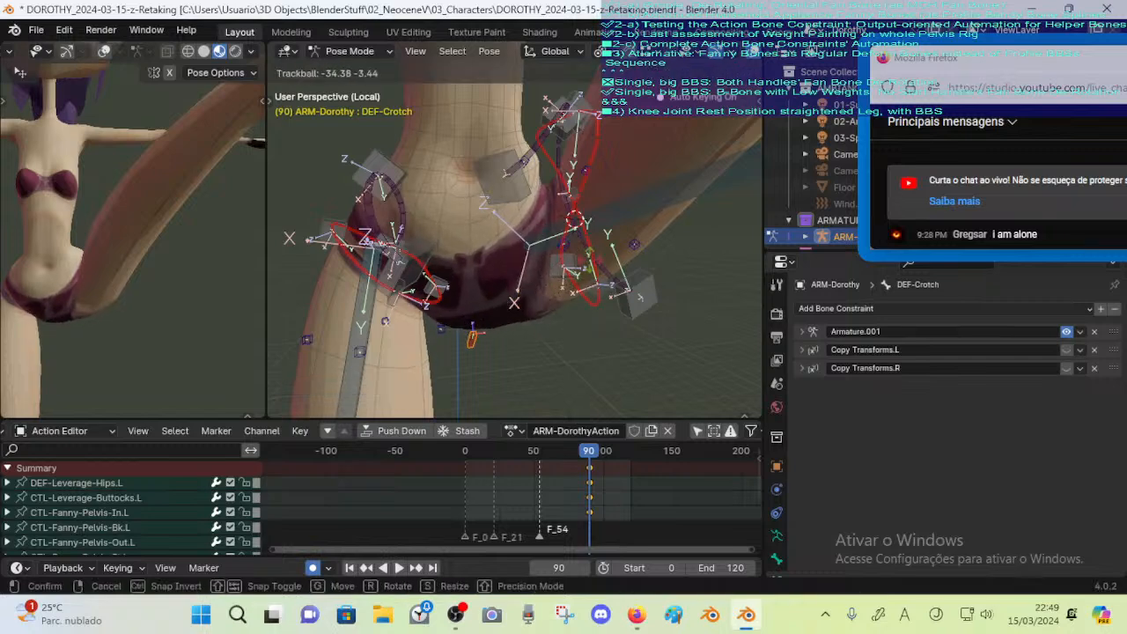
key(r)
click(584, 294)
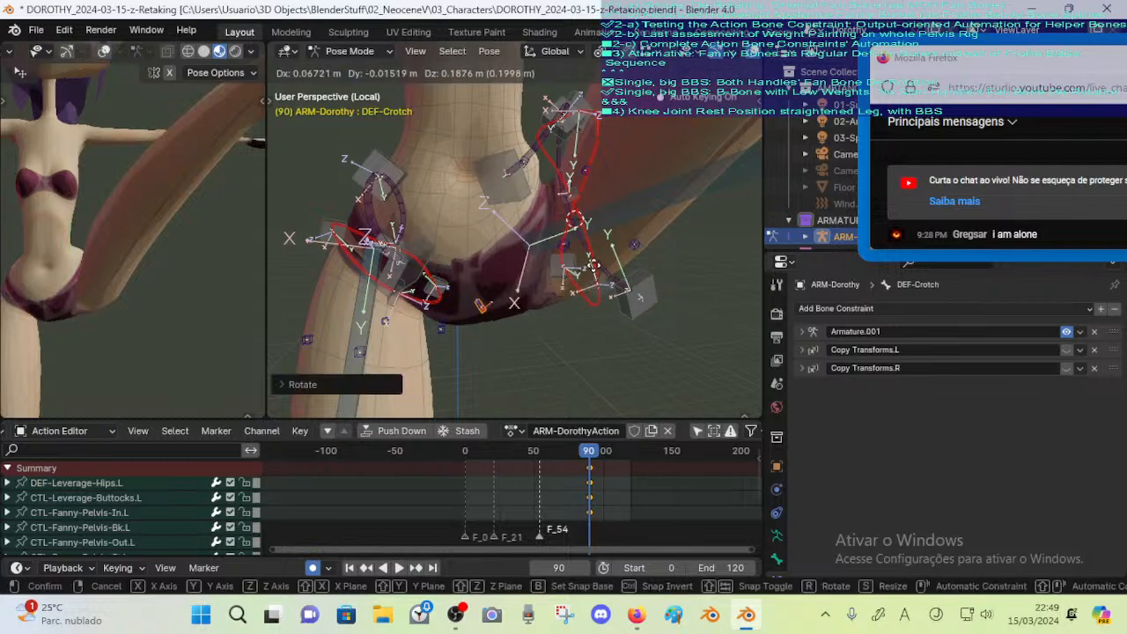
click(604, 278)
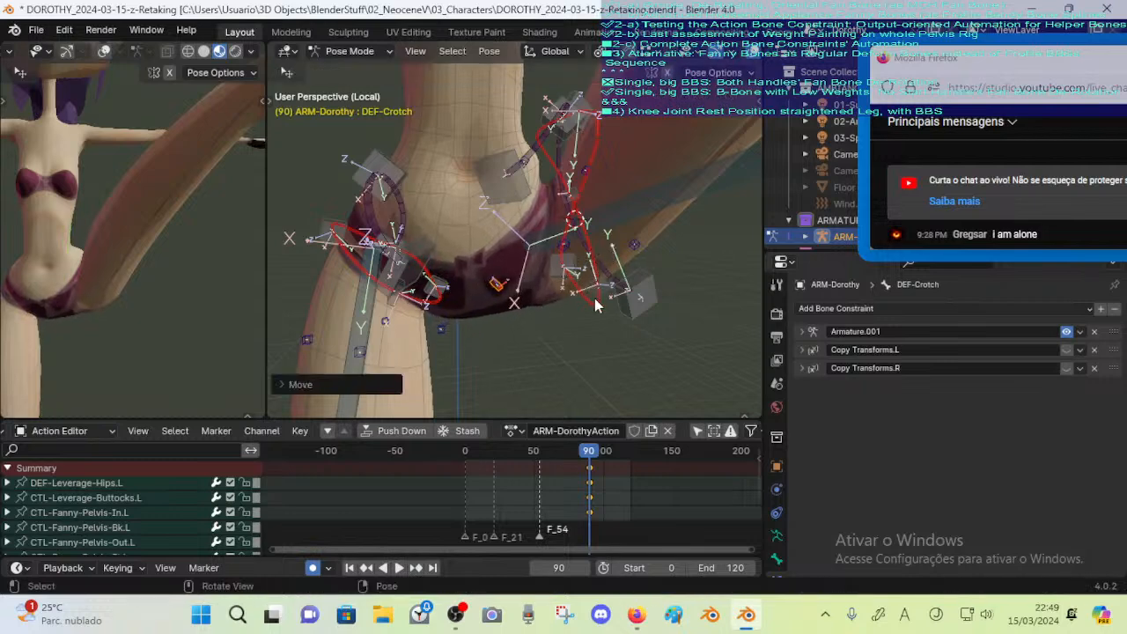
Rotate the DEF-Crotch bone around its local Y axis and nudge it about 0.03 m
key(r)
key(y)
key(y)
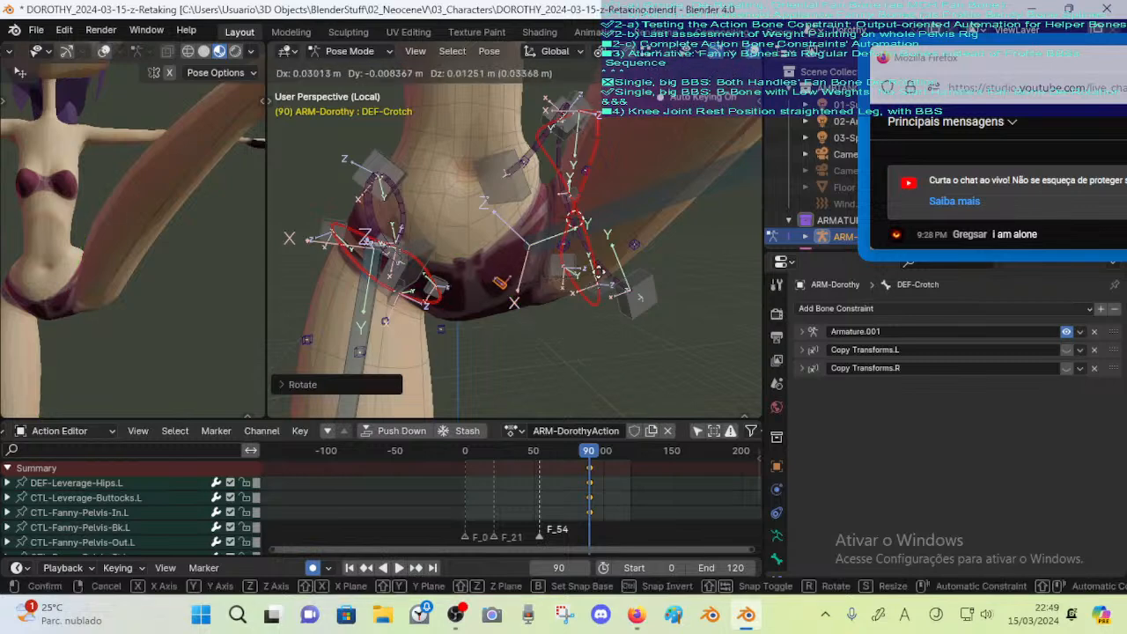
key(Escape)
Refine the DEF-Crotch bone's orientation with two trackball rotations from slightly different views
middle_drag(592, 280, 566, 313)
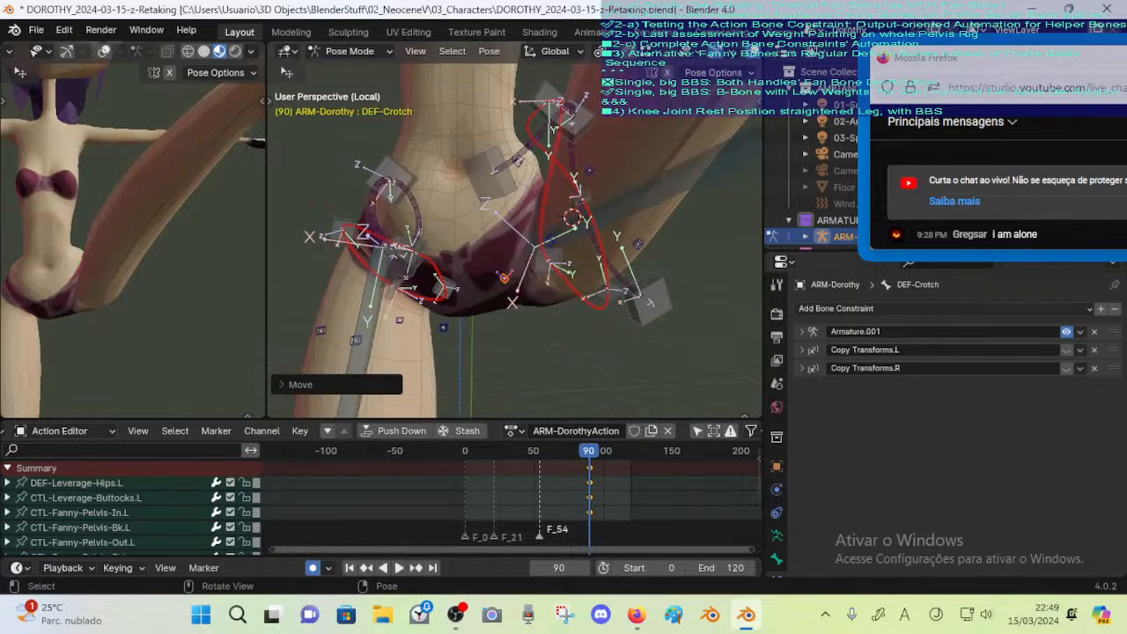
key(r)
key(r)
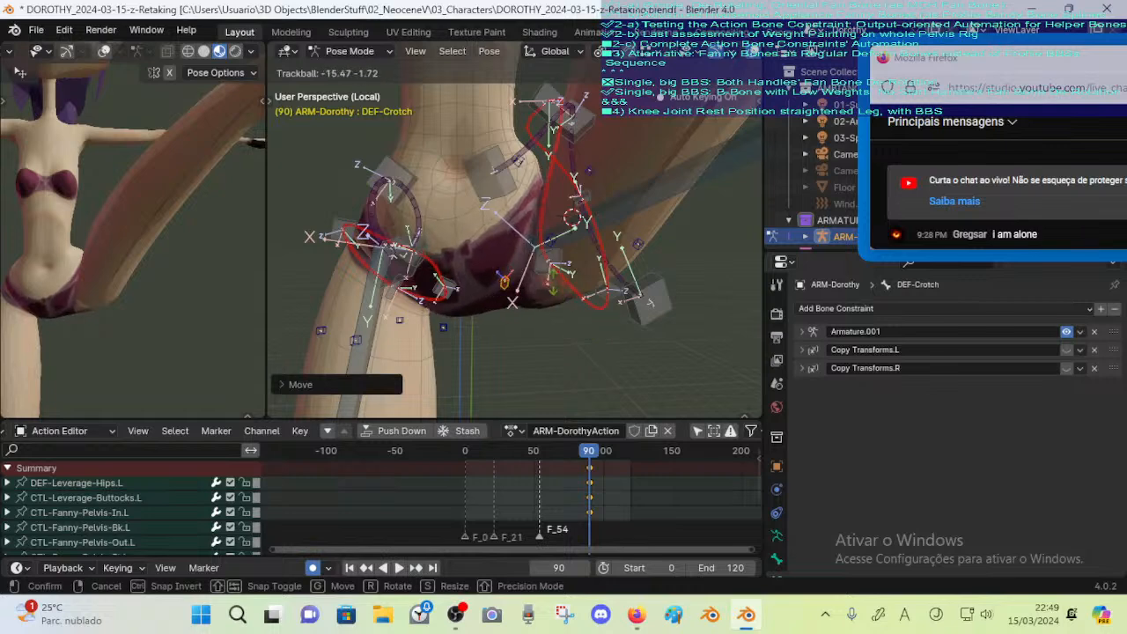
click(552, 285)
middle_drag(552, 285, 567, 309)
key(r)
key(r)
click(567, 306)
Rotate the DEF-Crotch bone about 14° in the view plane and move it slightly
key(r)
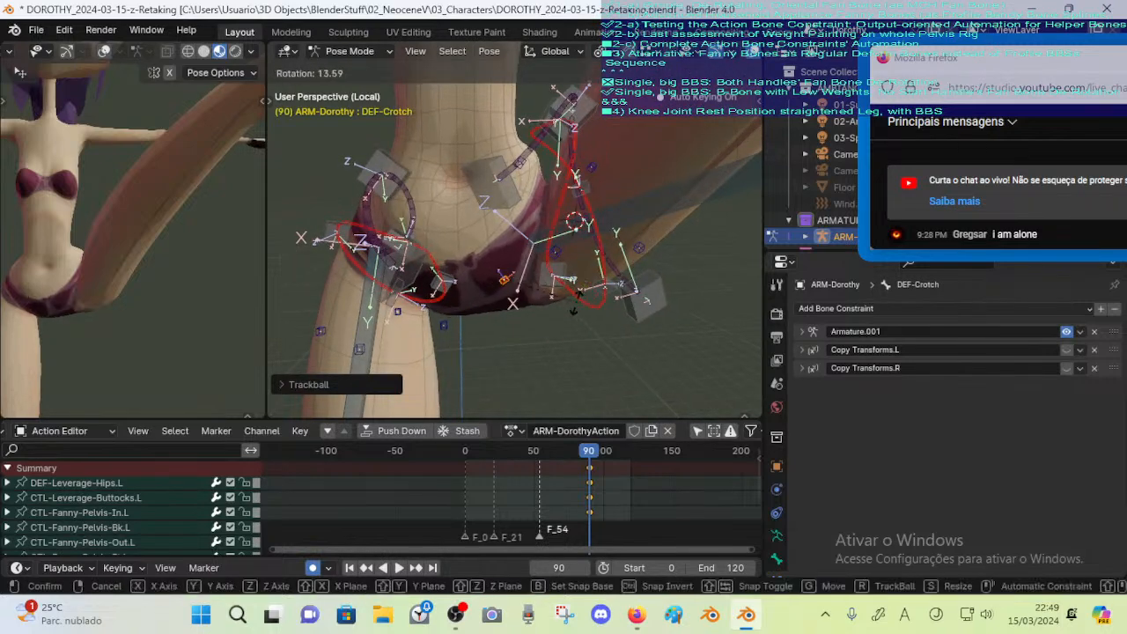
click(574, 309)
key(g)
click(563, 308)
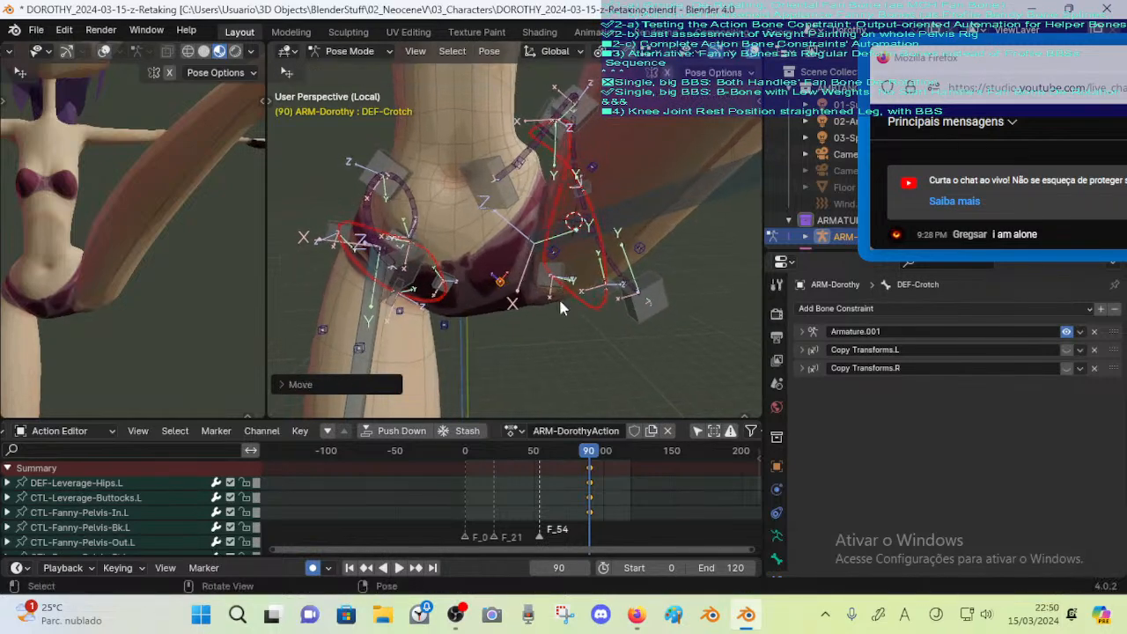
Save the file and shorten the Firefox chat window so it covers less of the properties area
middle_drag(563, 308, 578, 223)
click(556, 285)
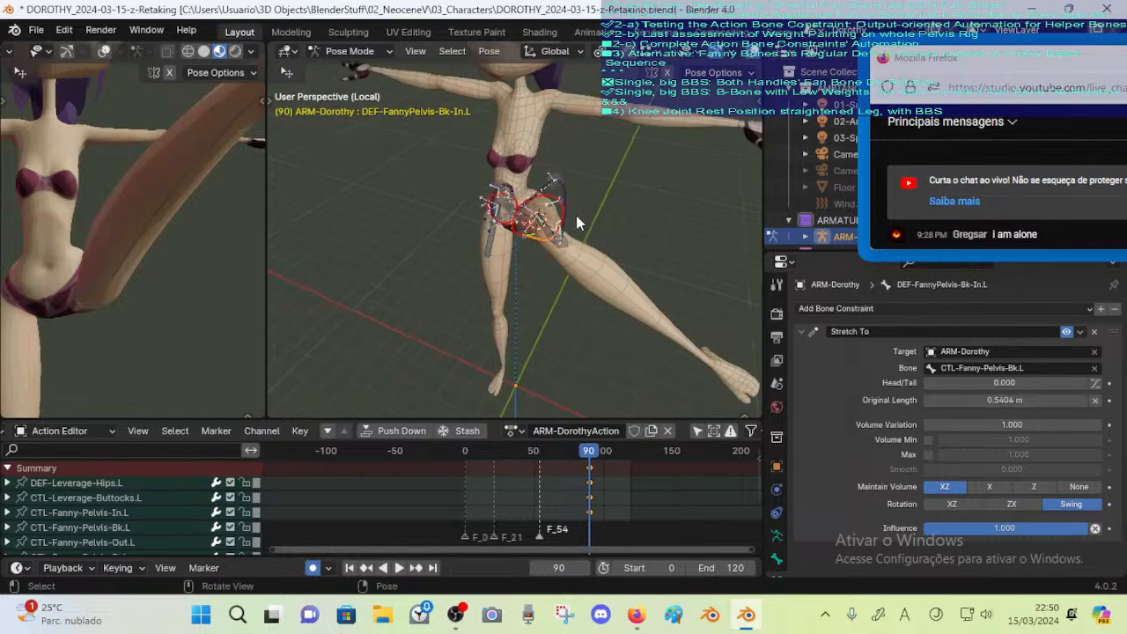
scroll(576, 222, up, 3)
key(ctrl+s)
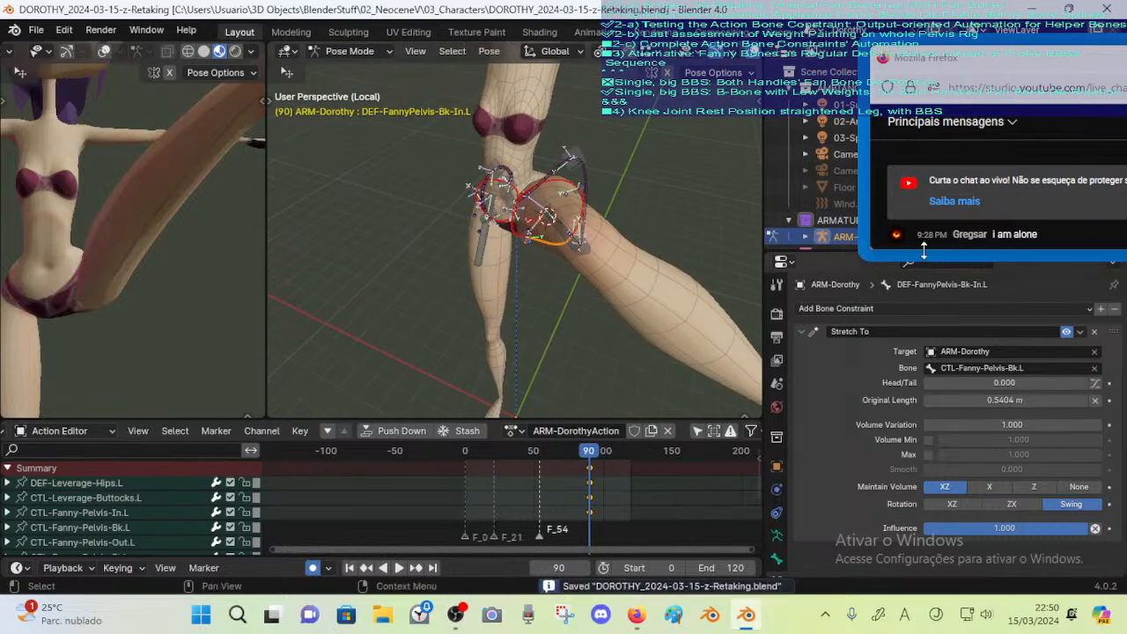
mouse_move(924, 252)
mouse_down()
mouse_move(924, 379)
mouse_move(933, 240)
mouse_up()
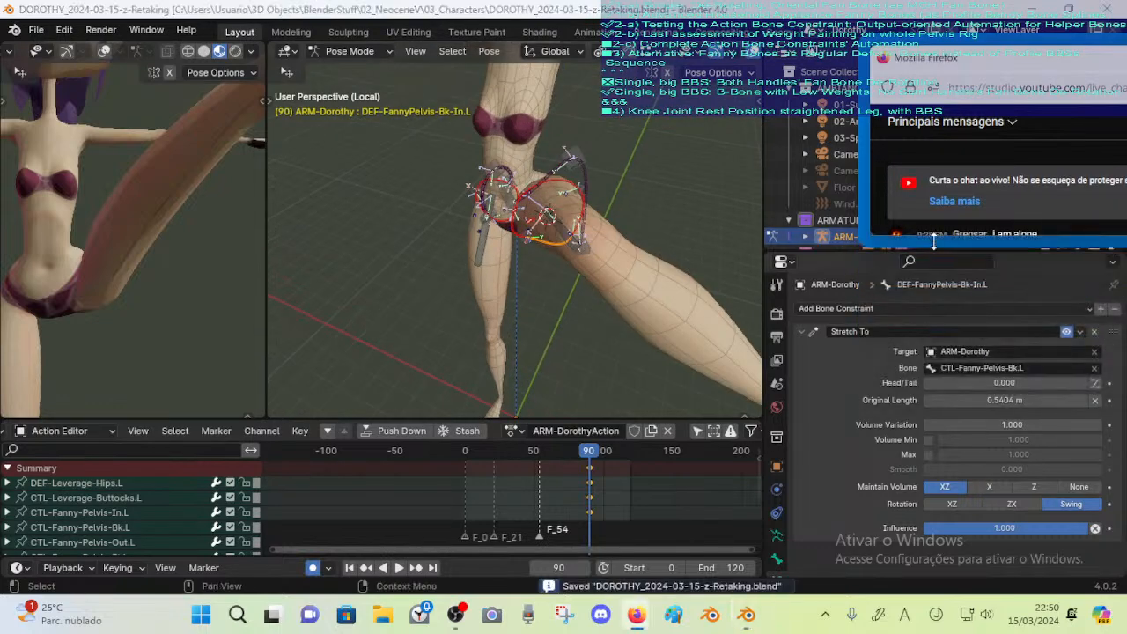
Examine the left pelvis helper bones around the raised leg, including CTL-Fanny-Pelvis-In.L, from close up
middle_drag(742, 197, 568, 181)
shift+middle_drag(501, 246, 682, 295)
scroll(469, 285, up, 2)
scroll(605, 283, up, 3)
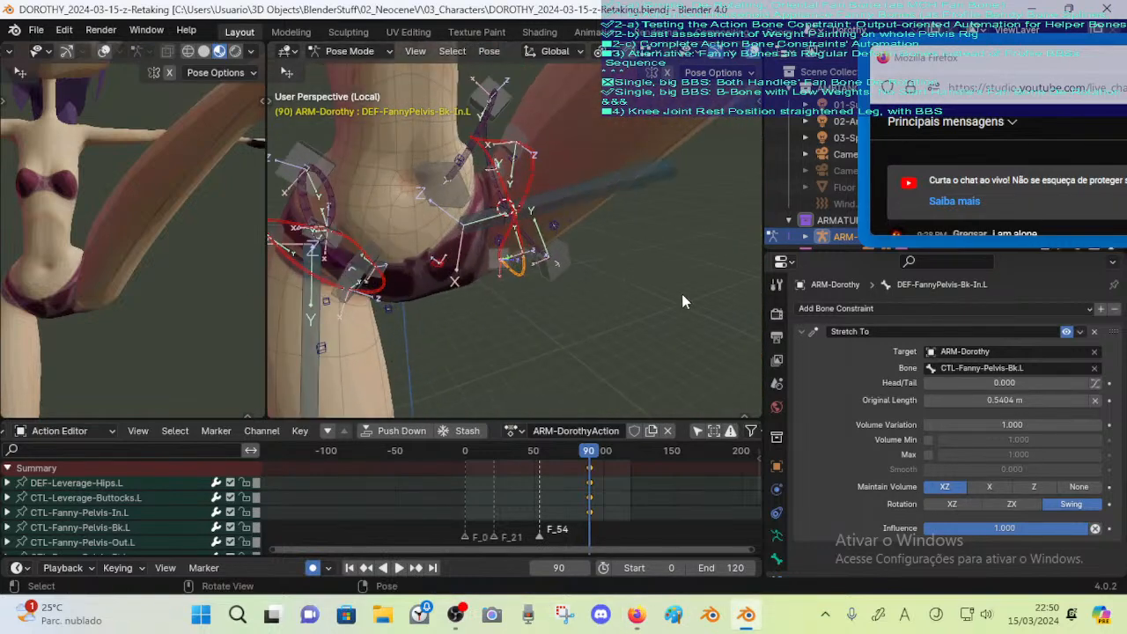
scroll(567, 309, up, 2)
shift+middle_drag(556, 276, 562, 316)
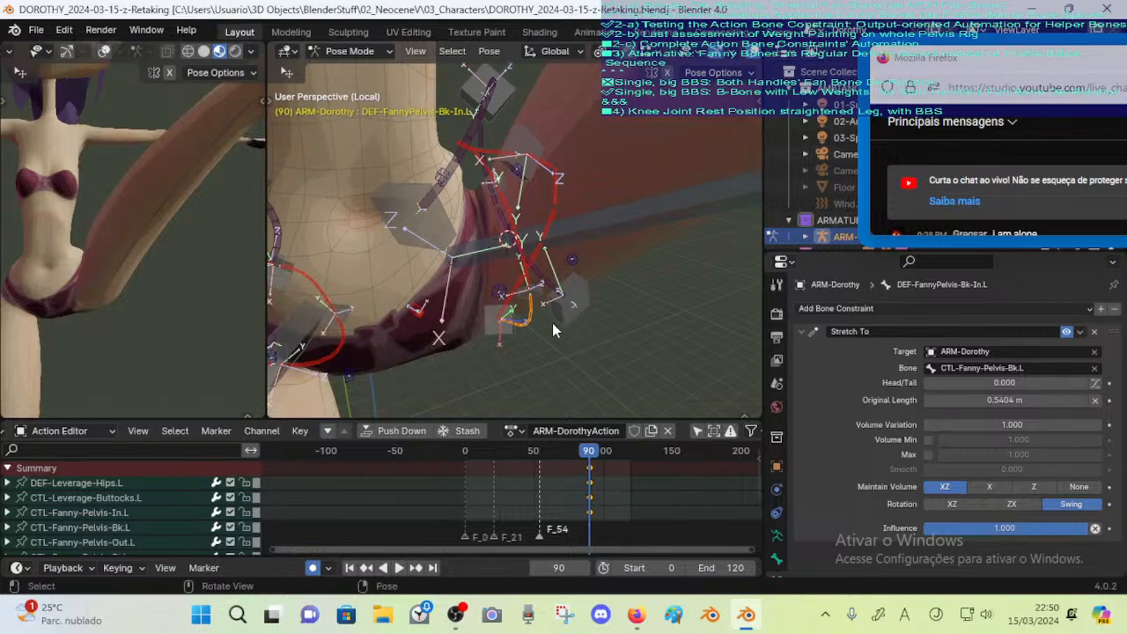
click(503, 324)
scroll(498, 332, down, 4)
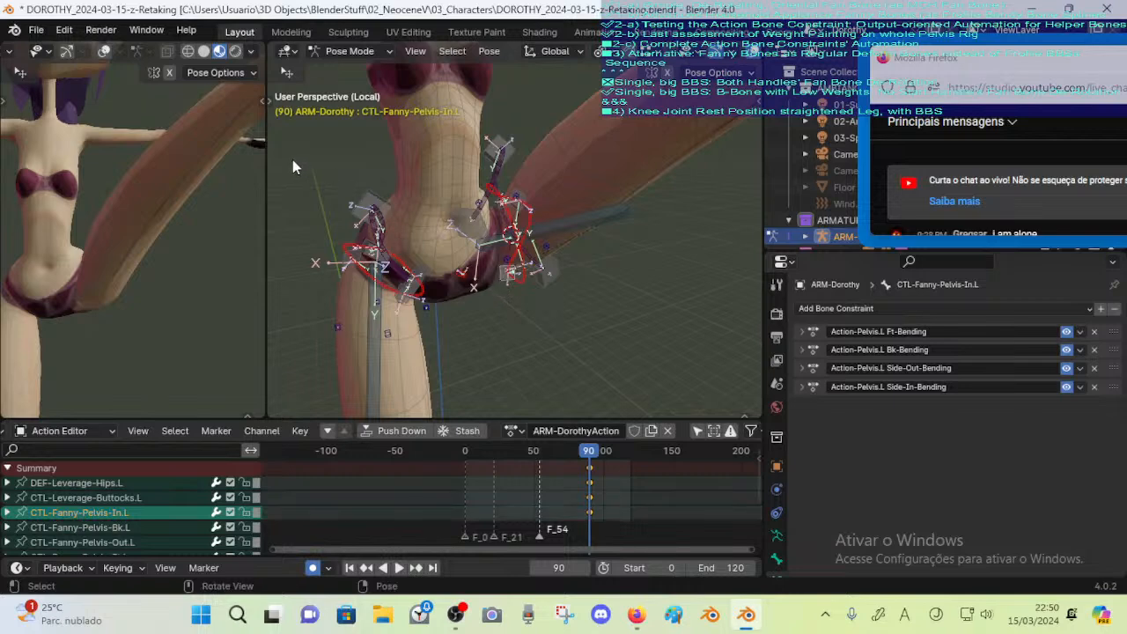
Hide all the helper bones around the opposite, standing-leg hip and save the file
key(b)
drag(299, 150, 436, 369)
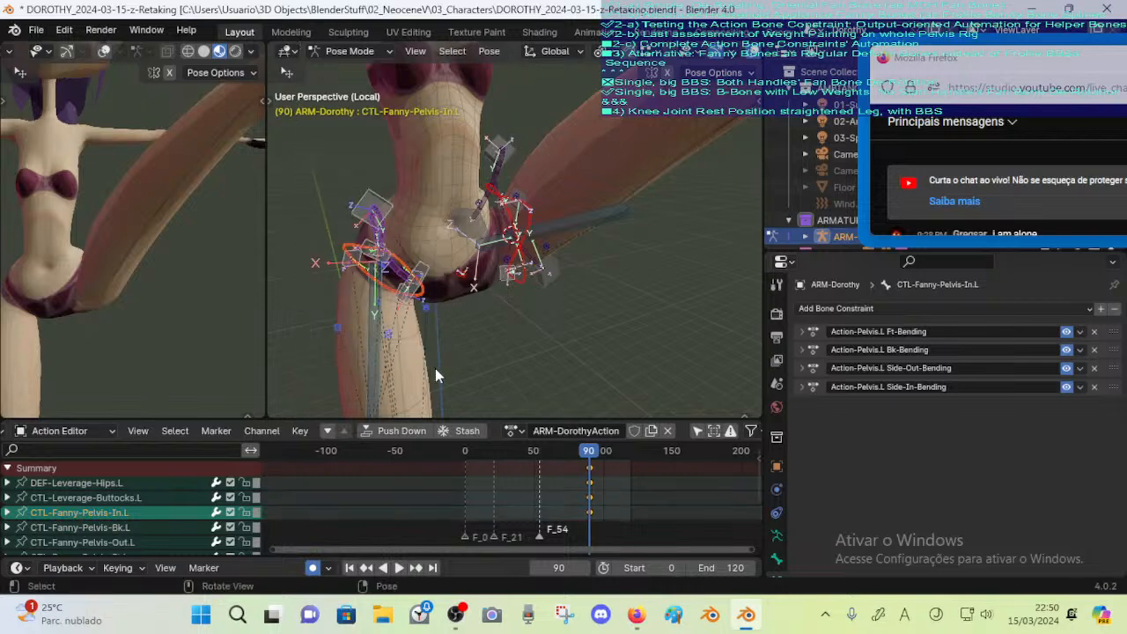
key(h)
scroll(438, 302, up, 2)
scroll(442, 297, up, 1)
shift+middle_drag(459, 248, 460, 283)
key(ctrl+s)
Select the bones grouped with DEF-Leverage-Hips.L and copy their pose
click(440, 263)
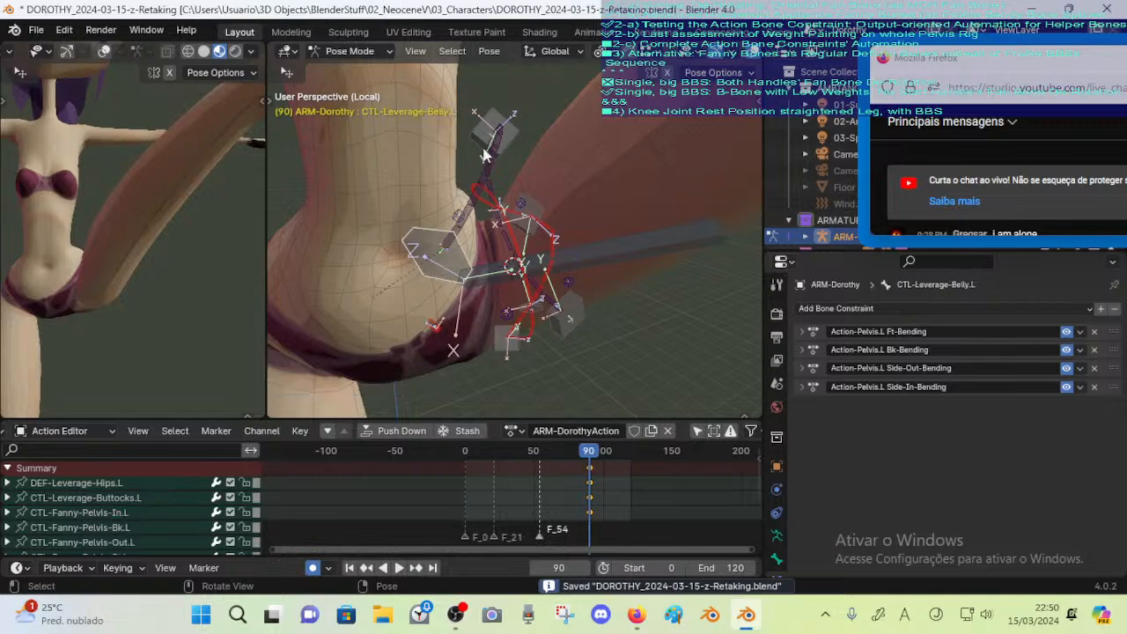
click(493, 123)
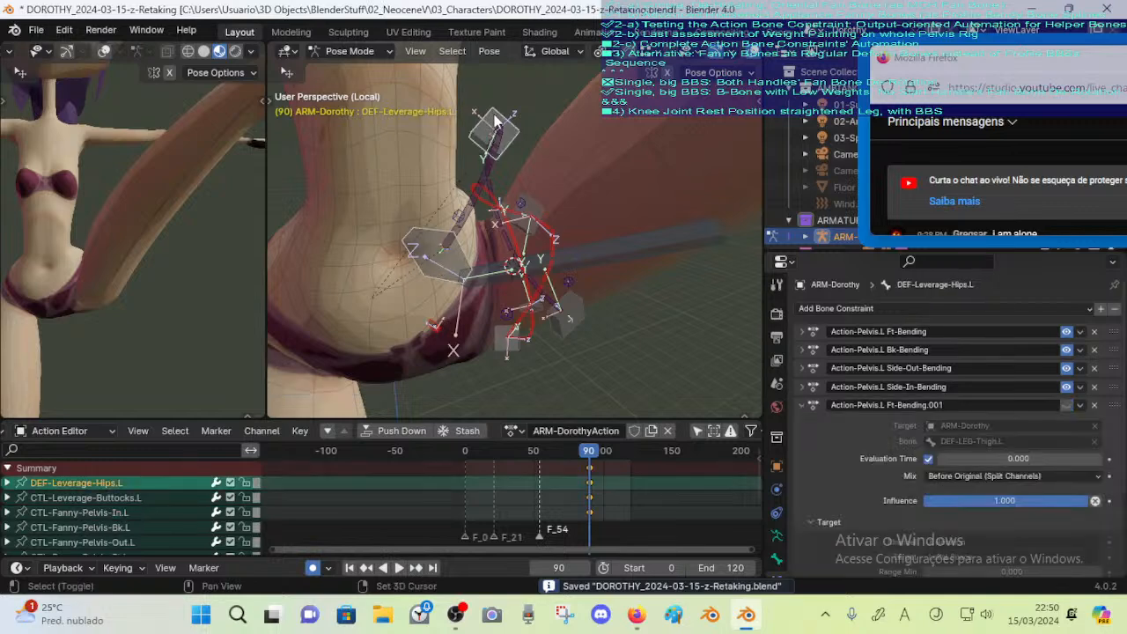
key(shift+g)
click(494, 121)
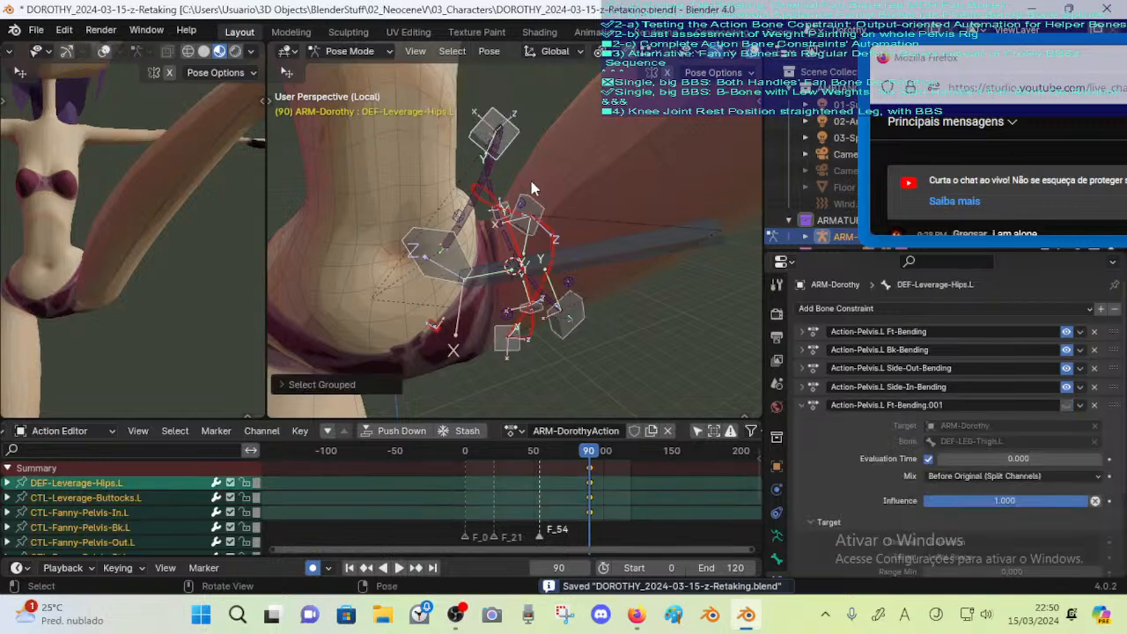
key(ctrl+c)
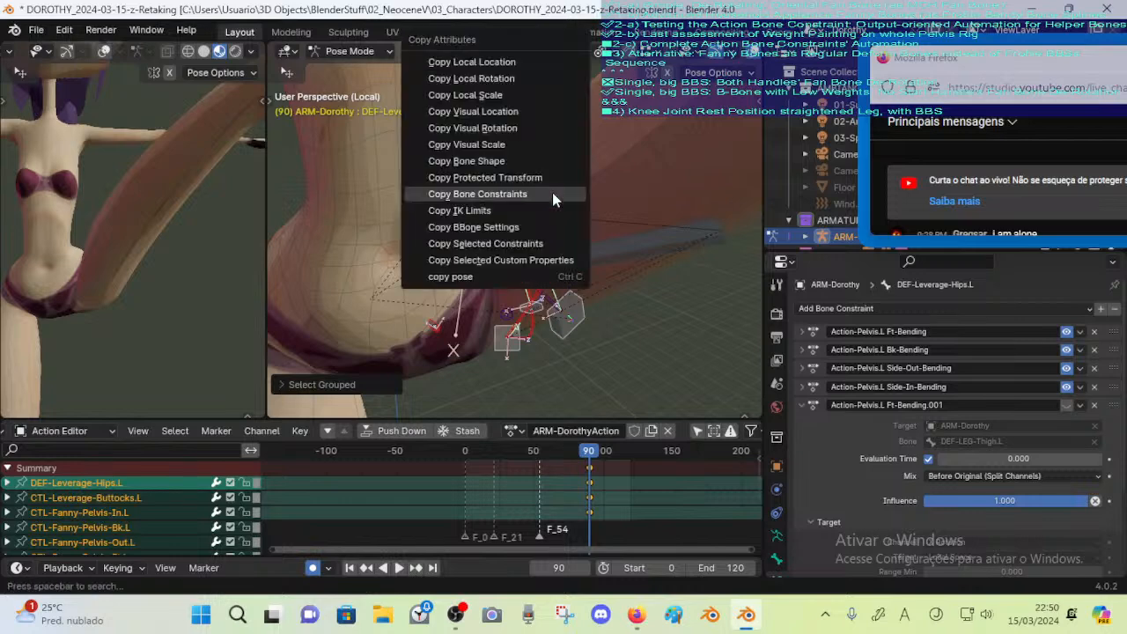
click(531, 278)
Enlarge the Action Editor to show every channel down to DEF-Crotch and clear the channel selection
middle_drag(569, 342, 541, 343)
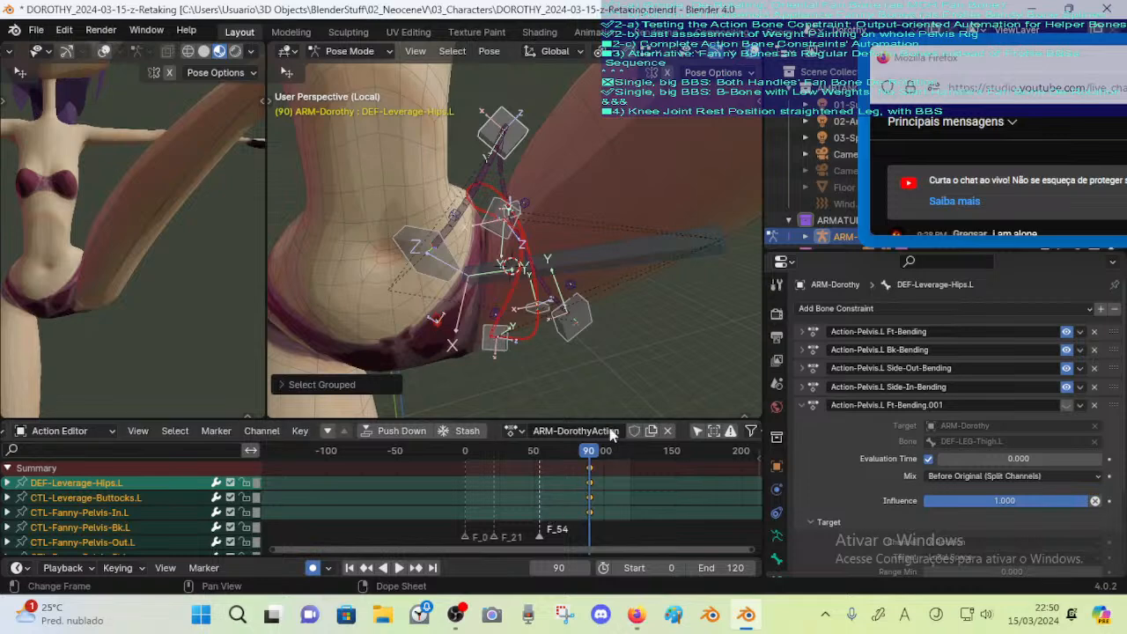
middle_drag(537, 352, 567, 349)
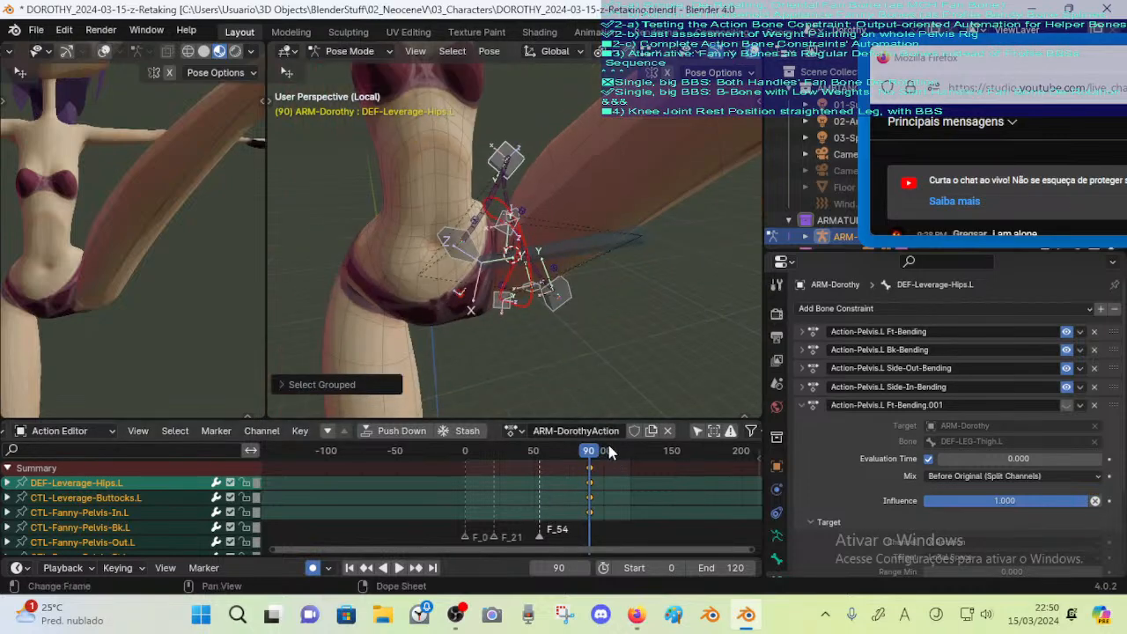
drag(627, 420, 642, 338)
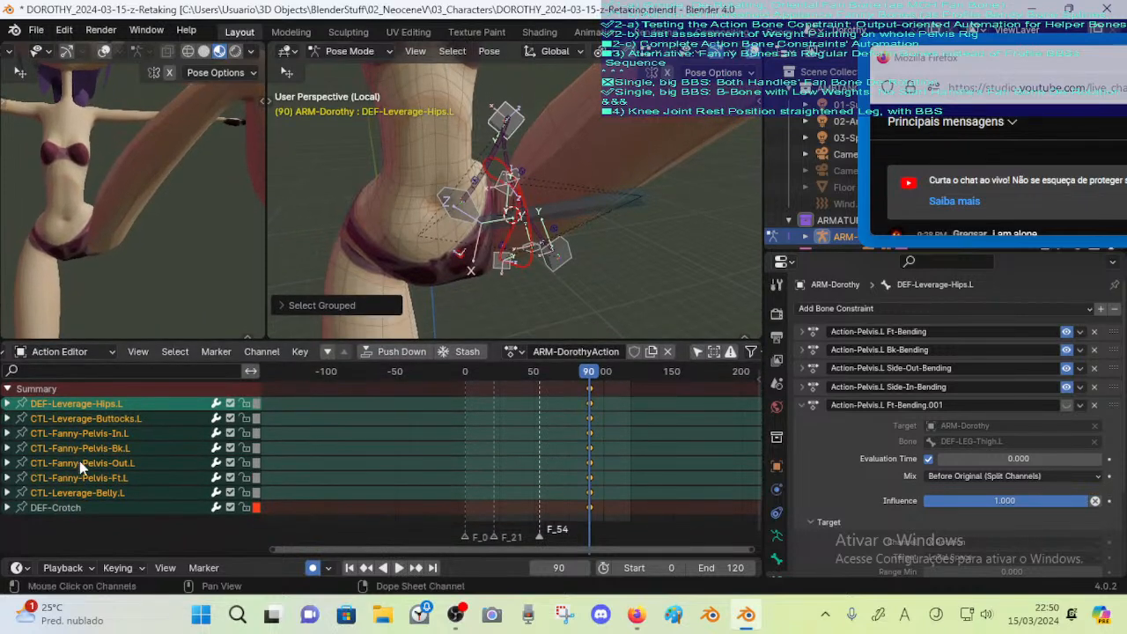
click(102, 508)
key(alt+a)
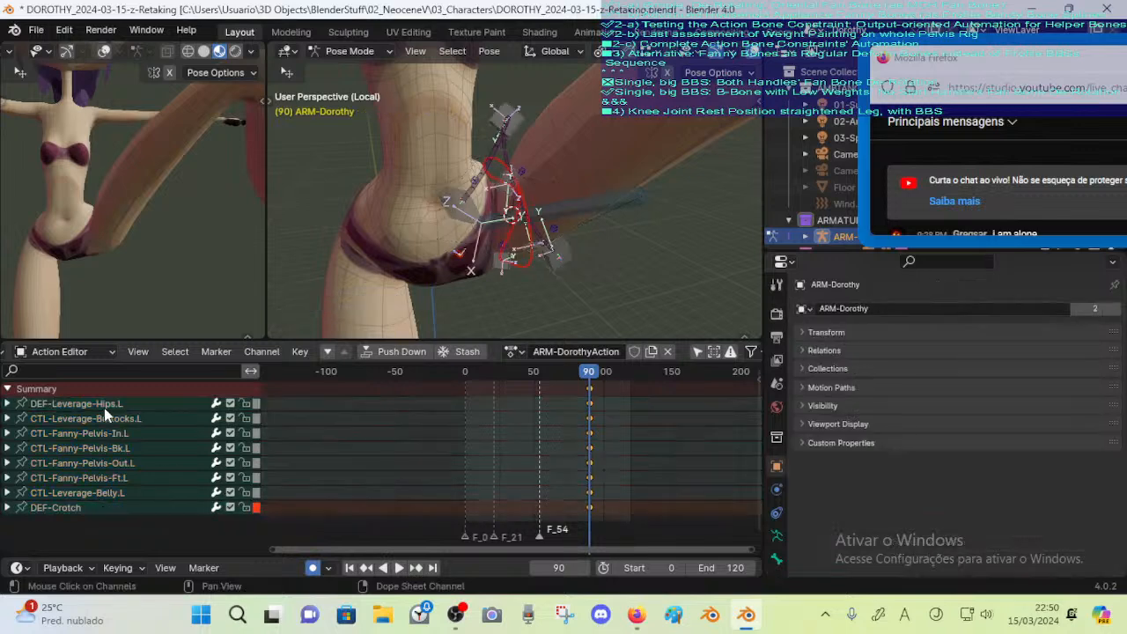
click(104, 405)
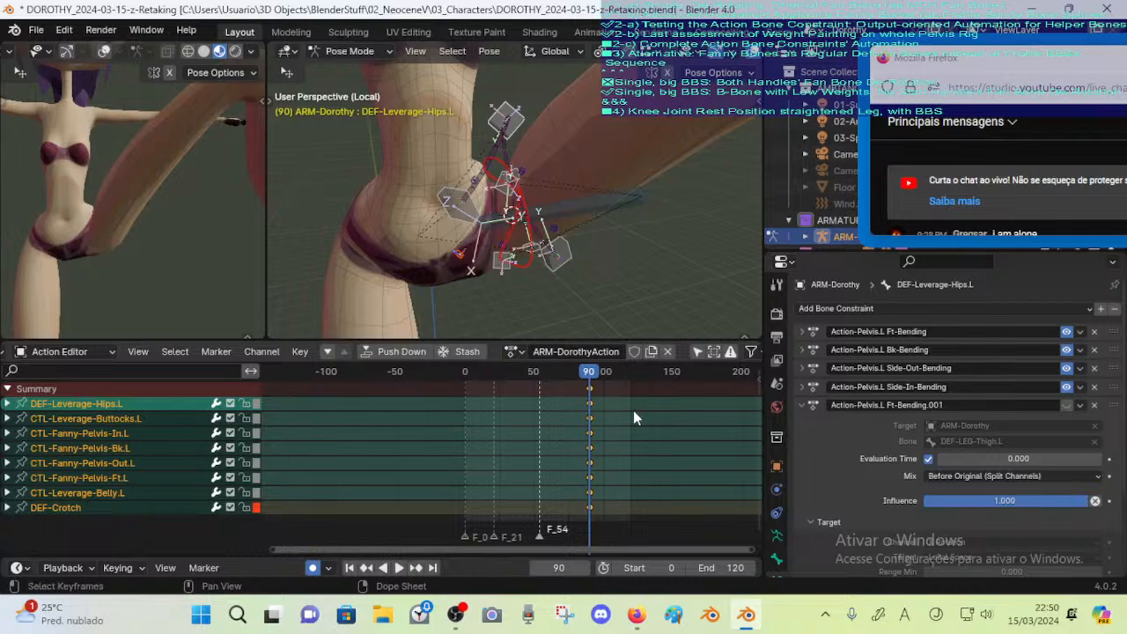
key(alt+a)
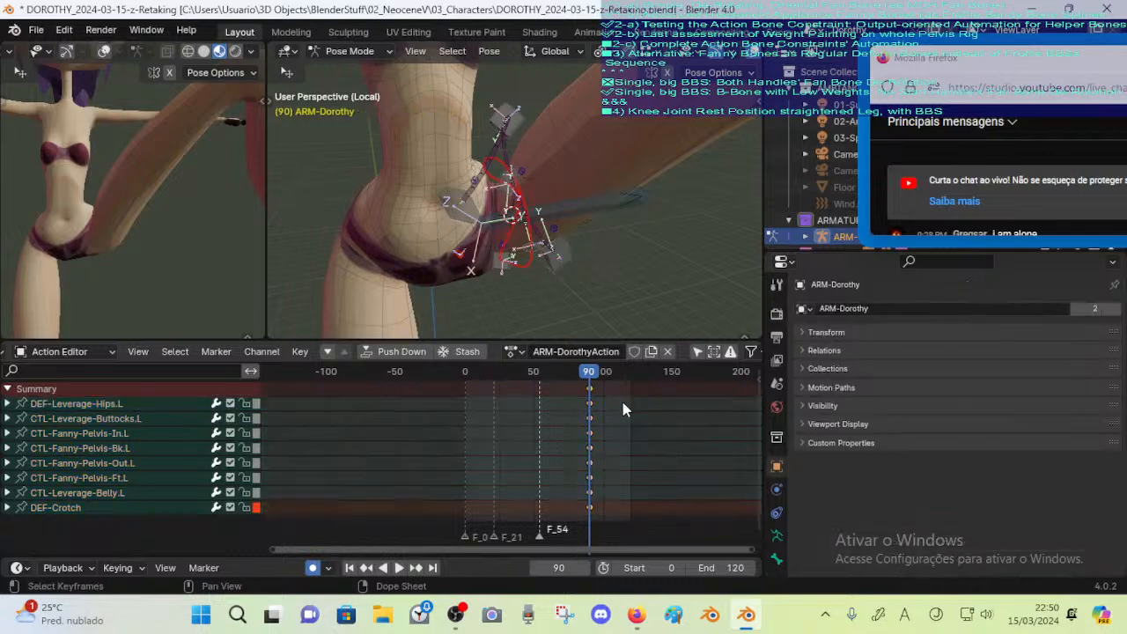
Select all keyframes at frame 90 of ARM-DorothyAction, save the file, and copy the keyframes
drag(629, 400, 575, 523)
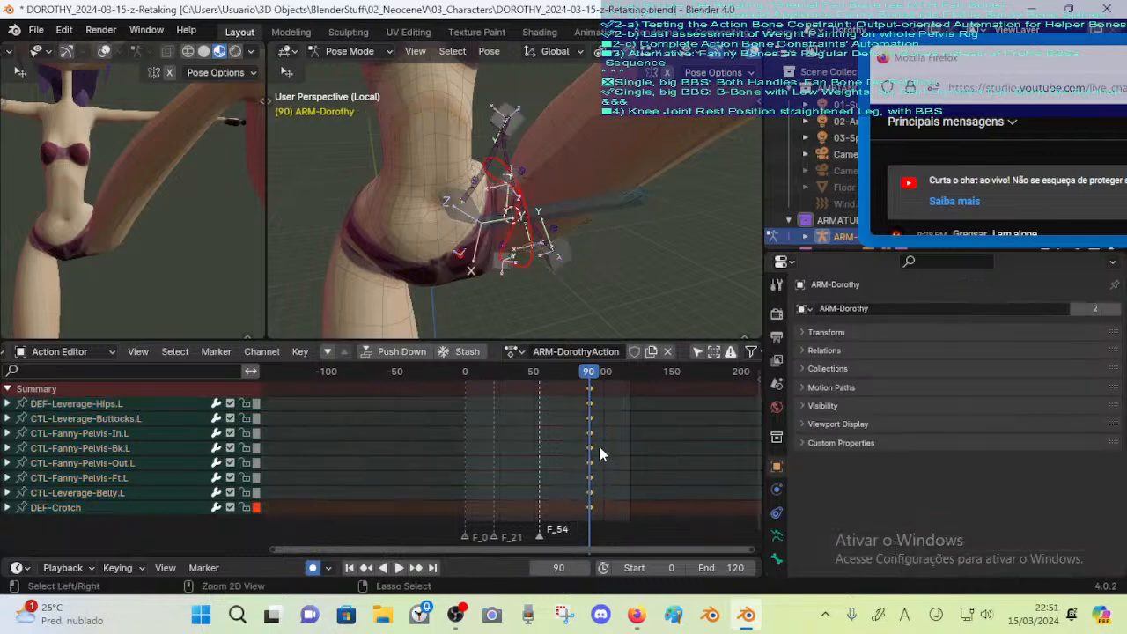
key(ctrl+s)
right_click(592, 438)
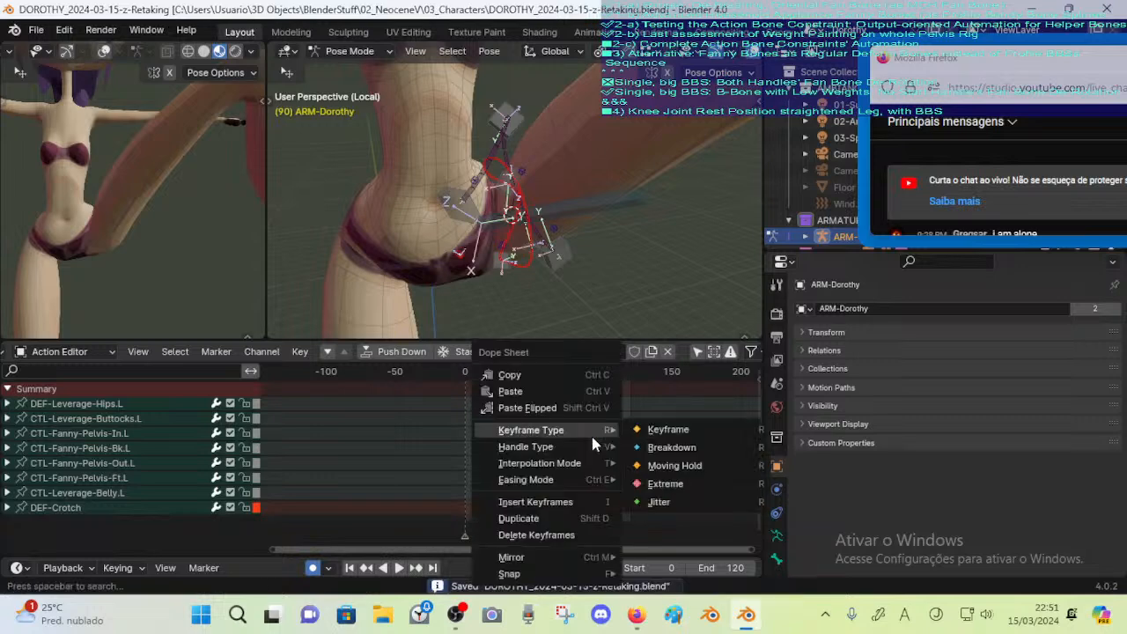
click(568, 374)
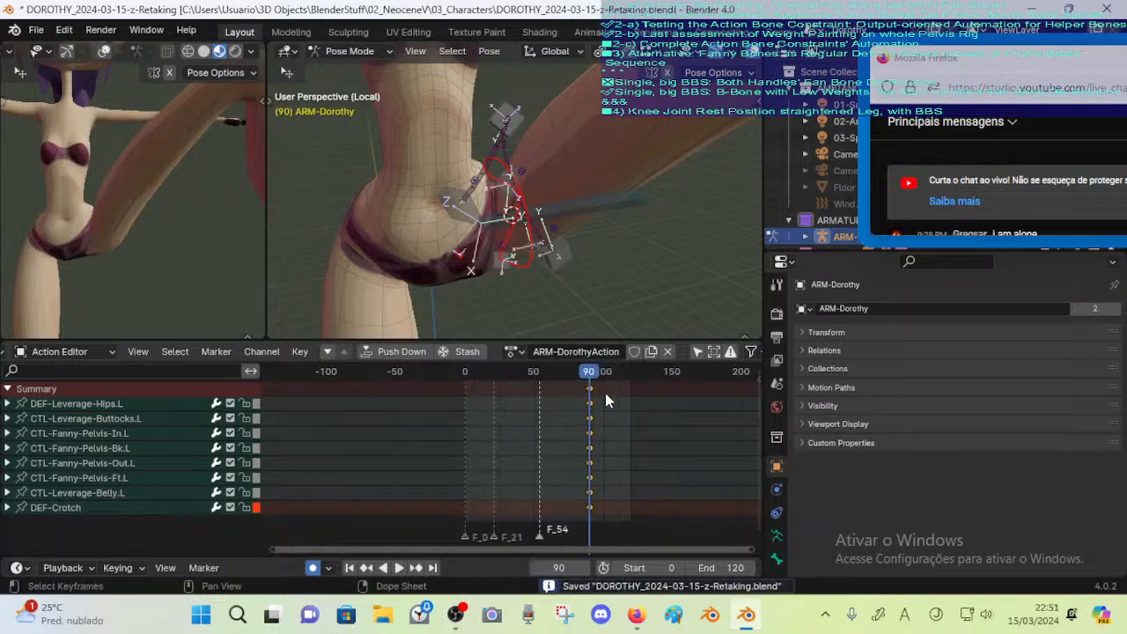
Reveal the hidden bones and select all bones grouped with CTL-Leverage-Buttocks.L
click(565, 267)
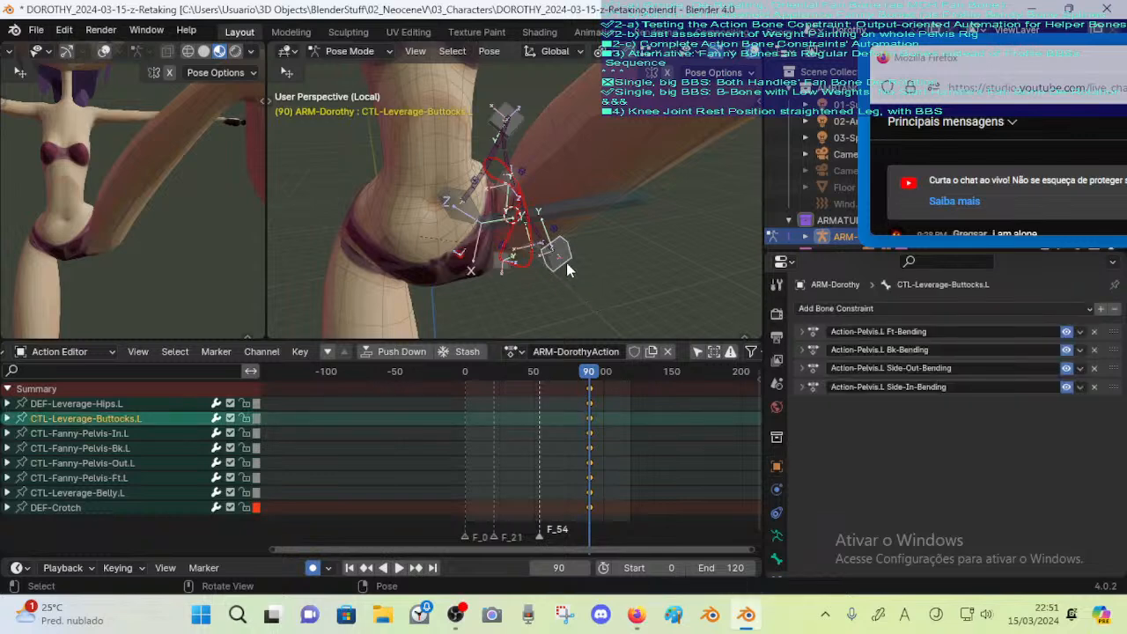
key(alt+h)
key(alt+a)
shift+click(565, 255)
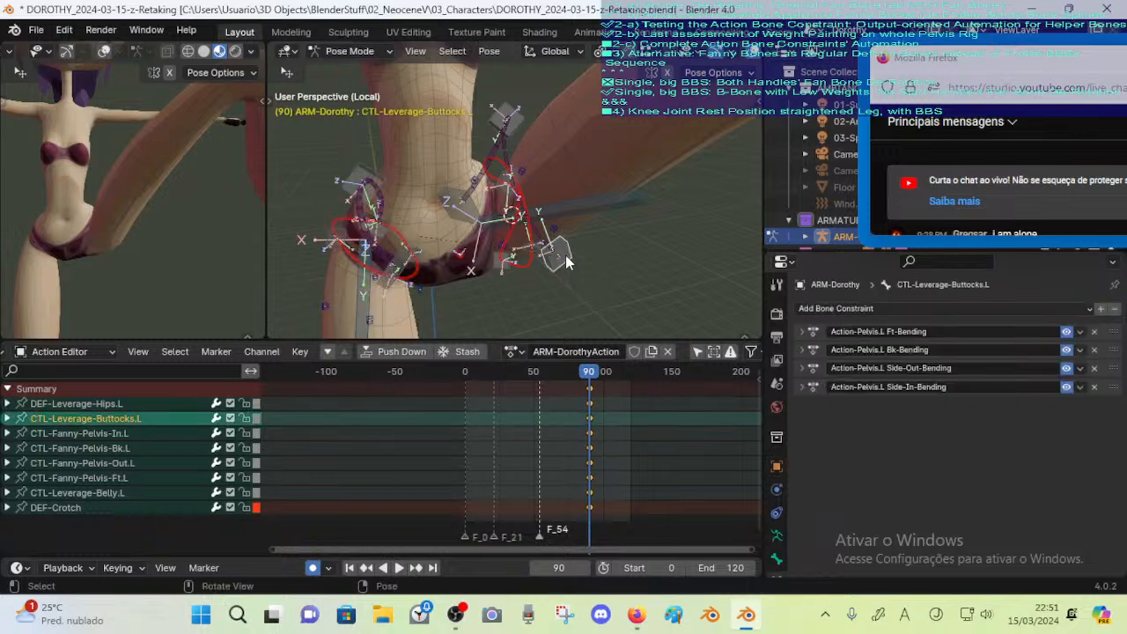
key(shift+g)
click(565, 254)
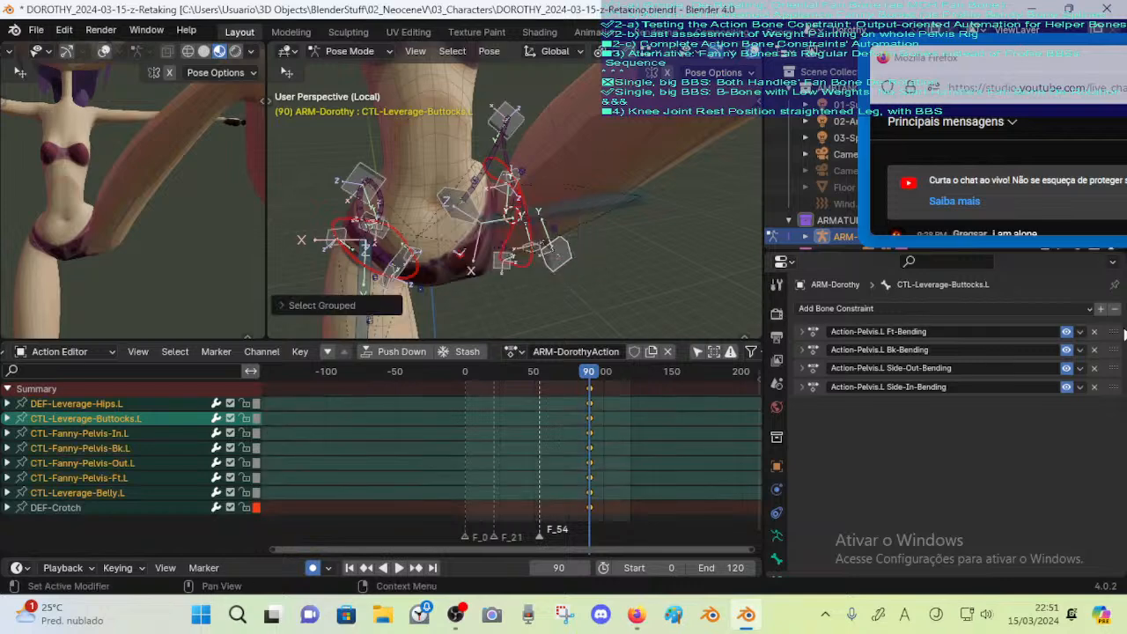
click(1066, 332)
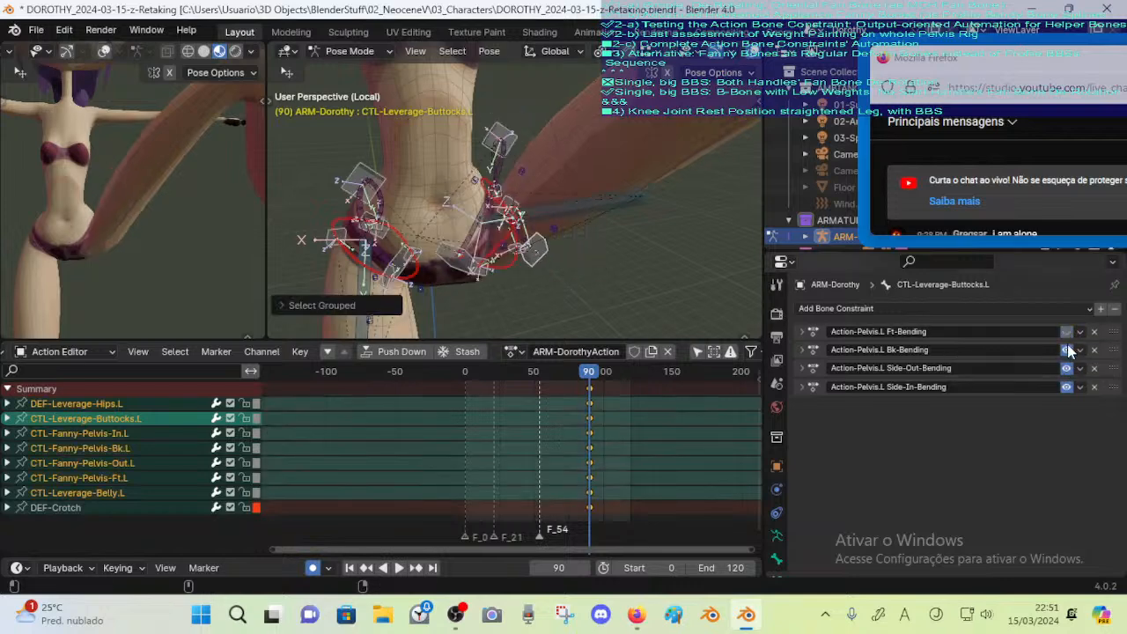
drag(1067, 350, 1065, 387)
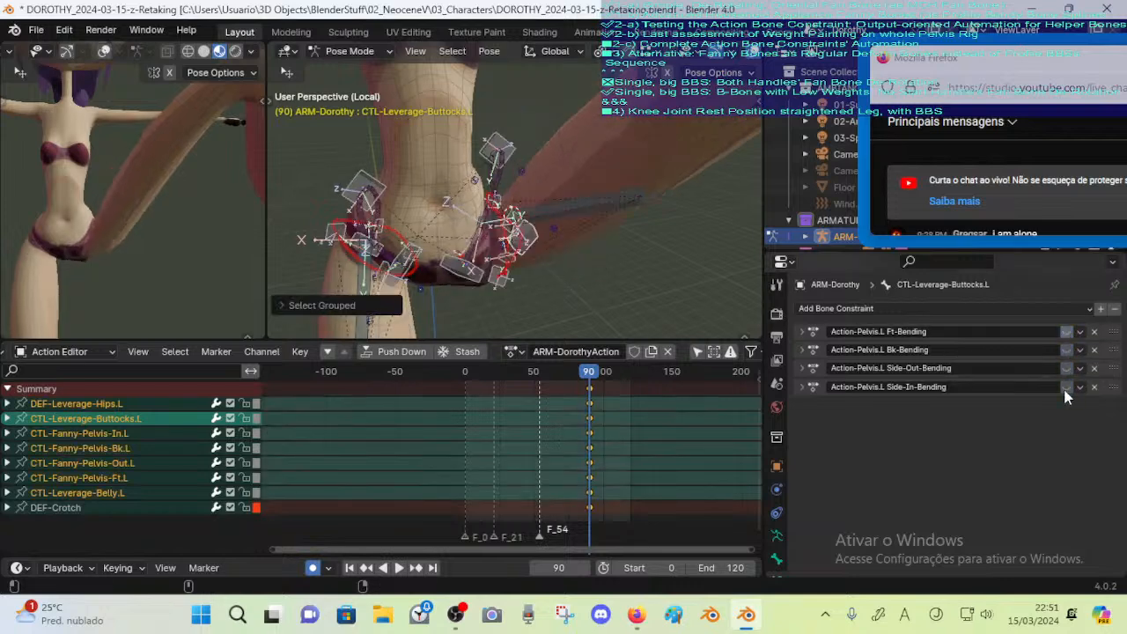
click(617, 292)
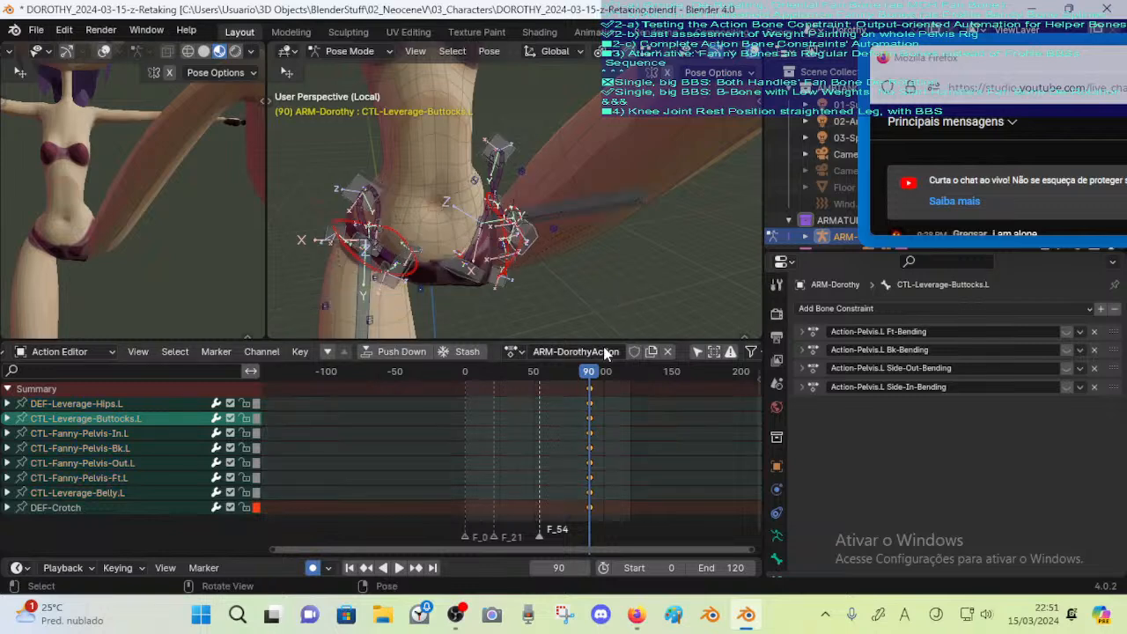
key(ctrl+z)
key(ctrl+z)
key(ctrl+z)
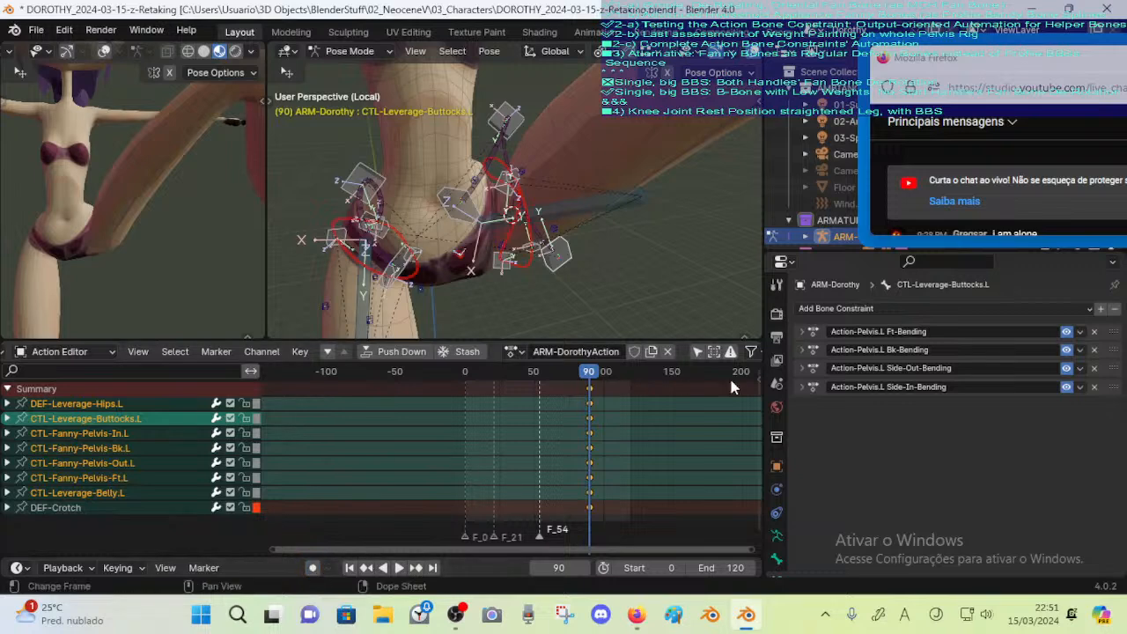
Disable the selected bones' four Action-Pelvis.L constraints and paste the copied keyframes into the HLP-Pelvis.L.001 action at frame 90
drag(1066, 331, 1068, 386)
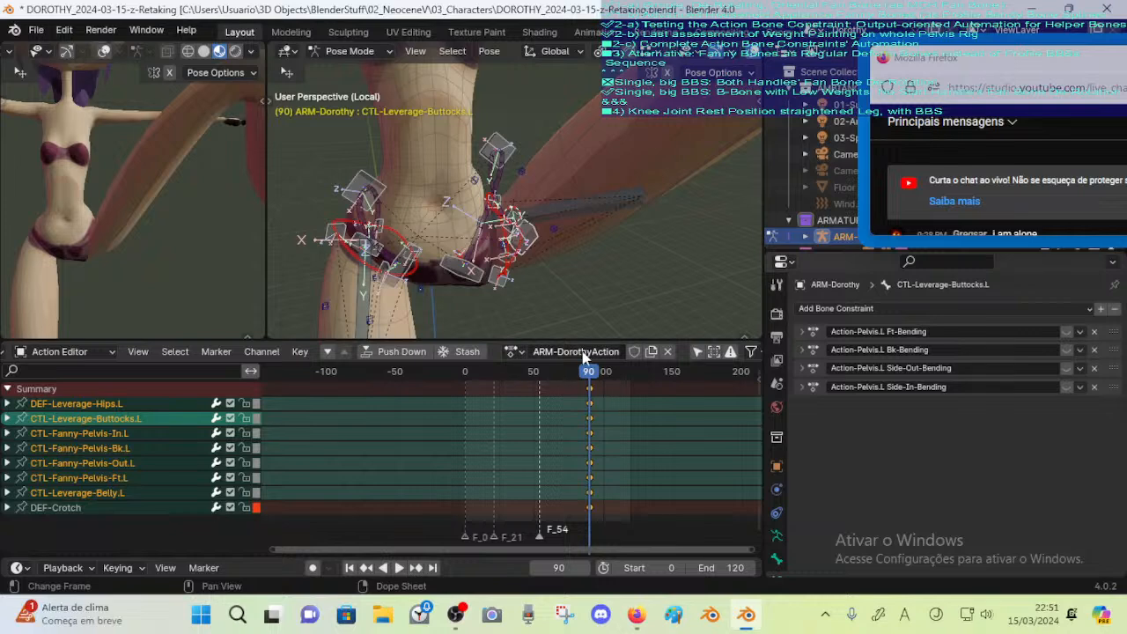
click(669, 352)
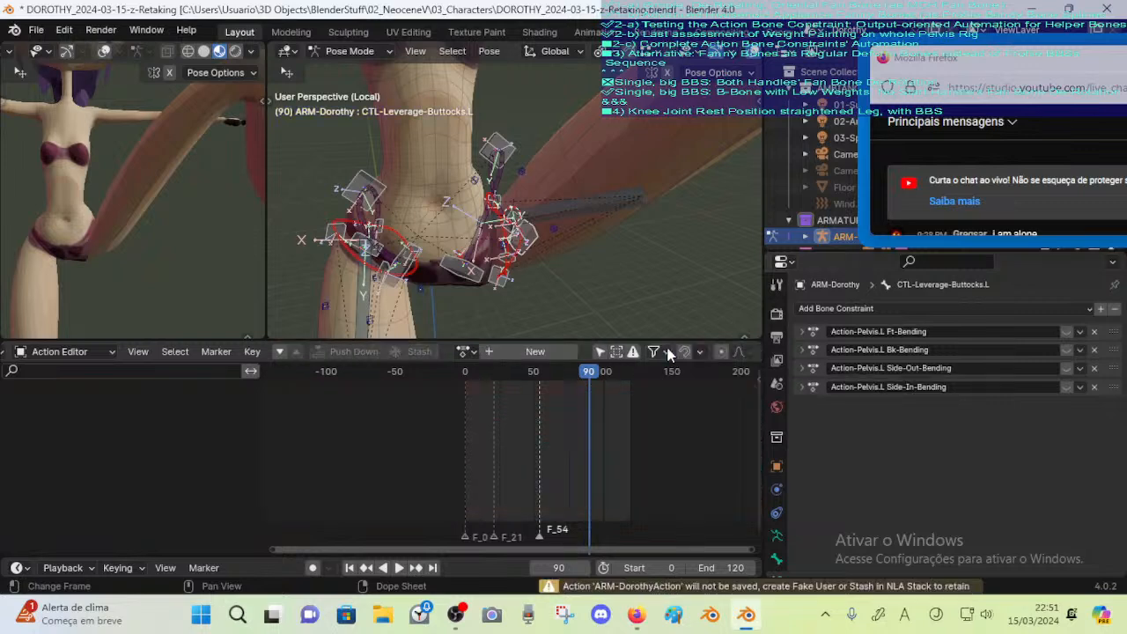
click(462, 351)
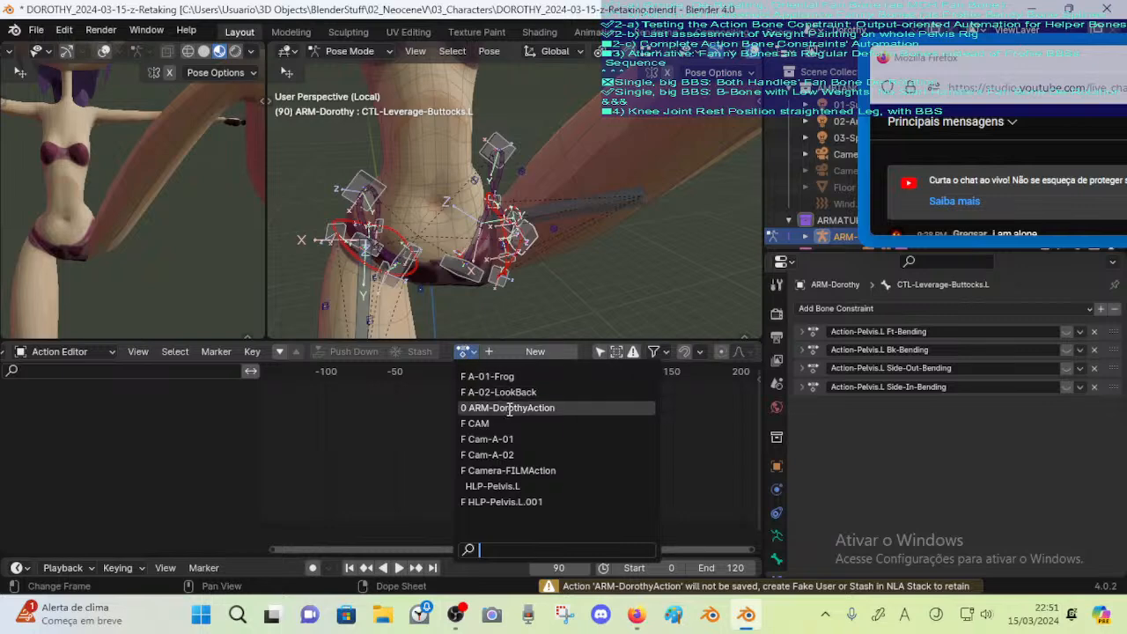
click(519, 501)
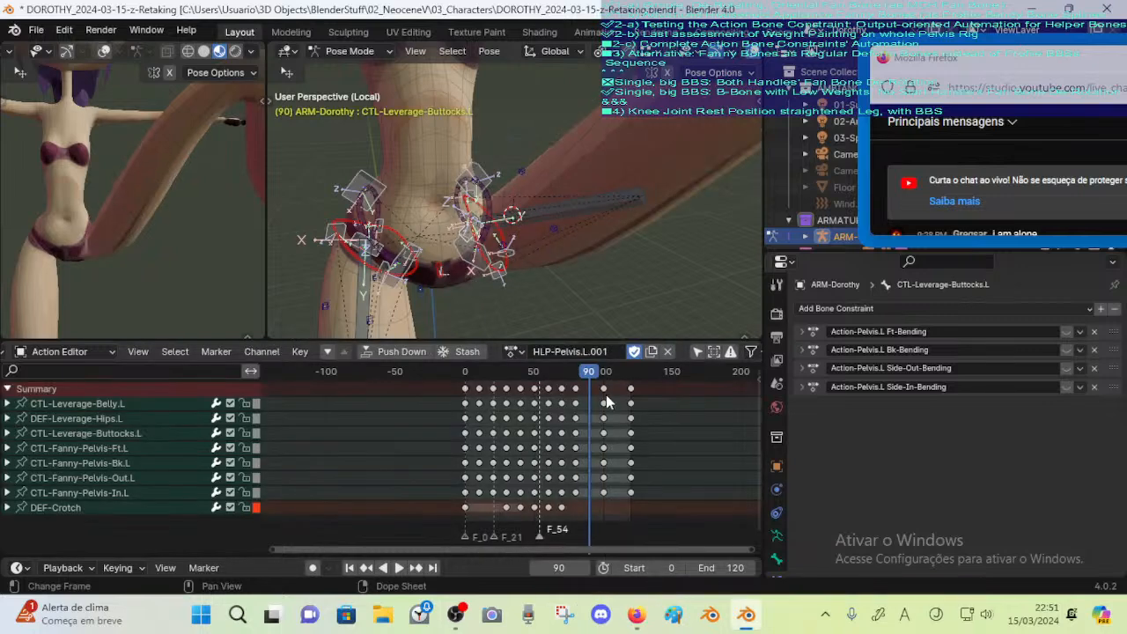
key(ctrl+v)
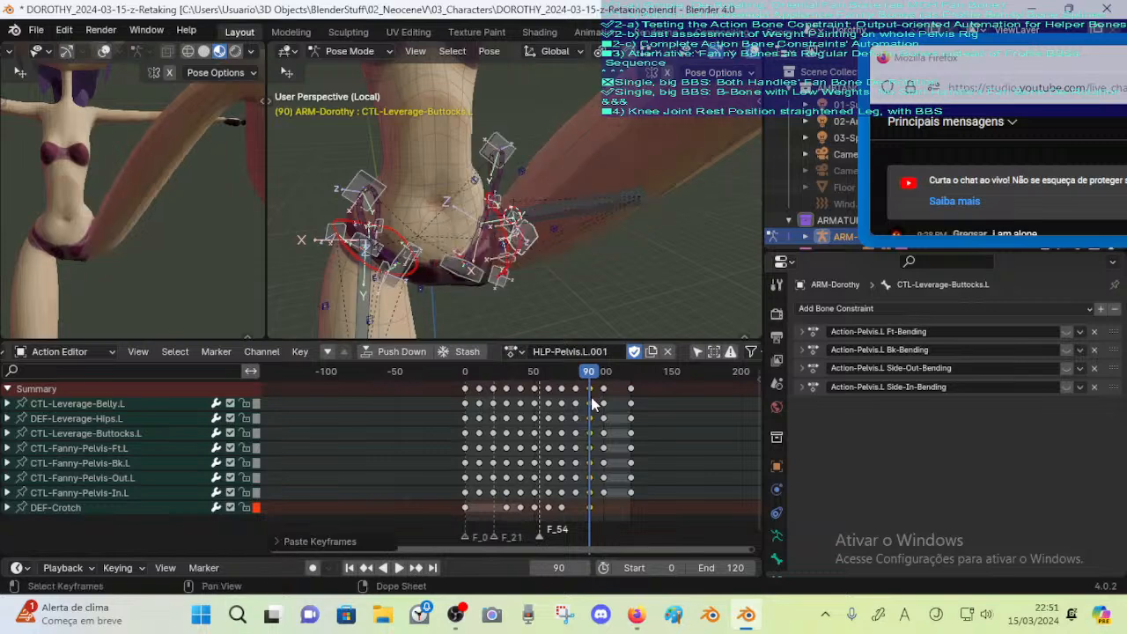
Step back and forth between the keyframes from frame 90 down to 70 to compare the pelvis bone poses
mouse_move(560, 297)
middle_down()
mouse_move(539, 281)
mouse_move(563, 276)
mouse_move(562, 247)
mouse_move(572, 254)
mouse_move(559, 300)
mouse_move(560, 248)
mouse_move(577, 282)
mouse_move(560, 294)
middle_up()
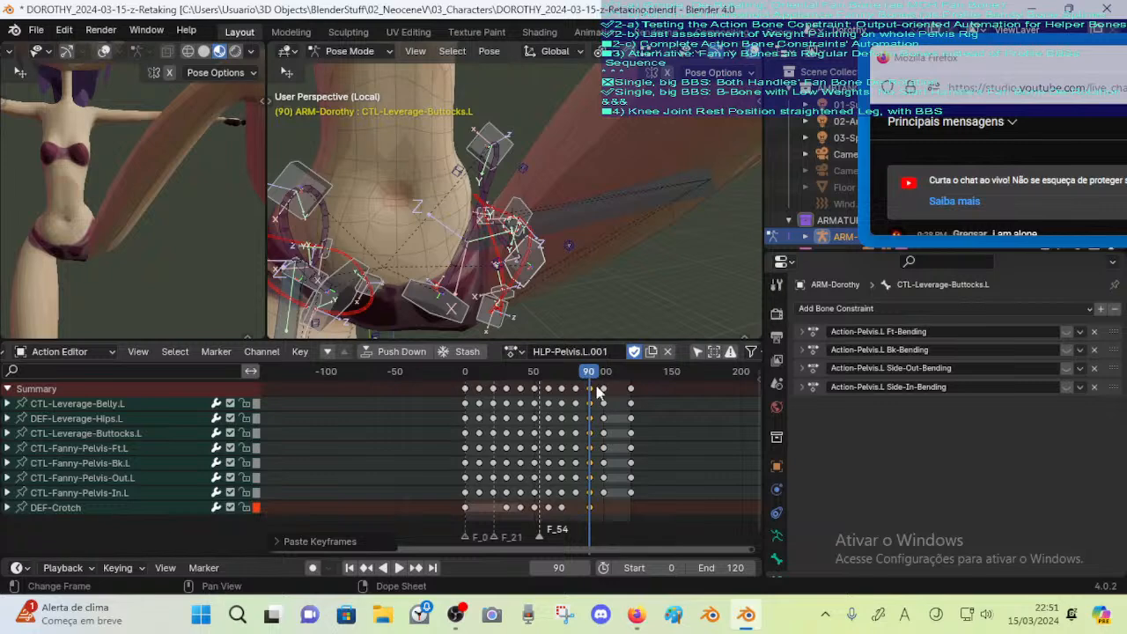
key(Down)
key(Up)
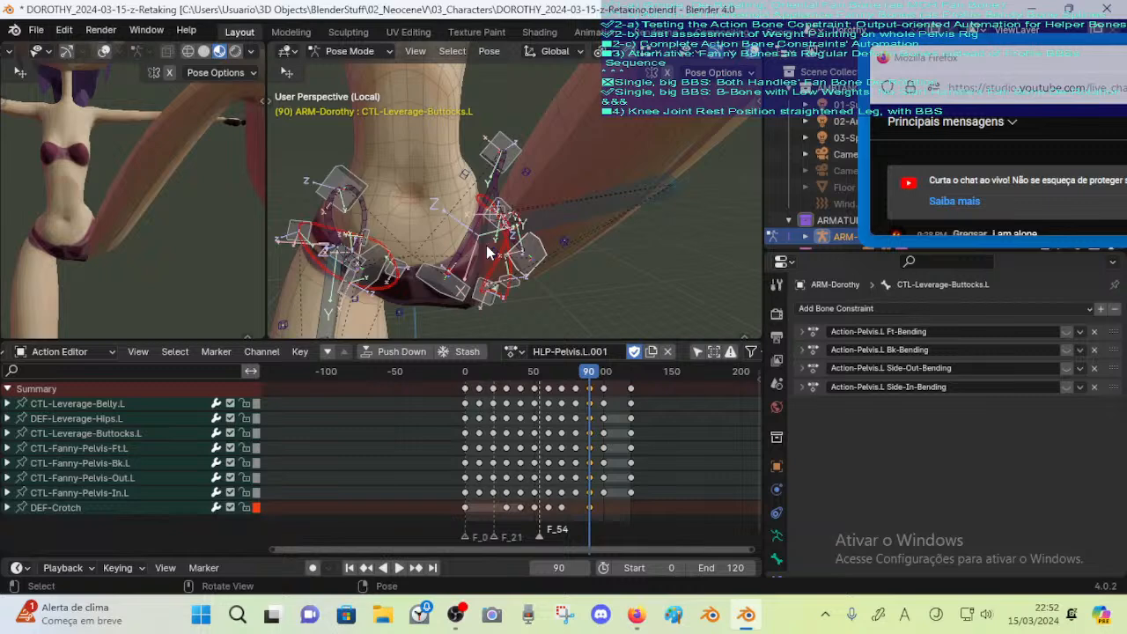
key(Down)
key(Up)
key(Down)
key(Down)
key(Down)
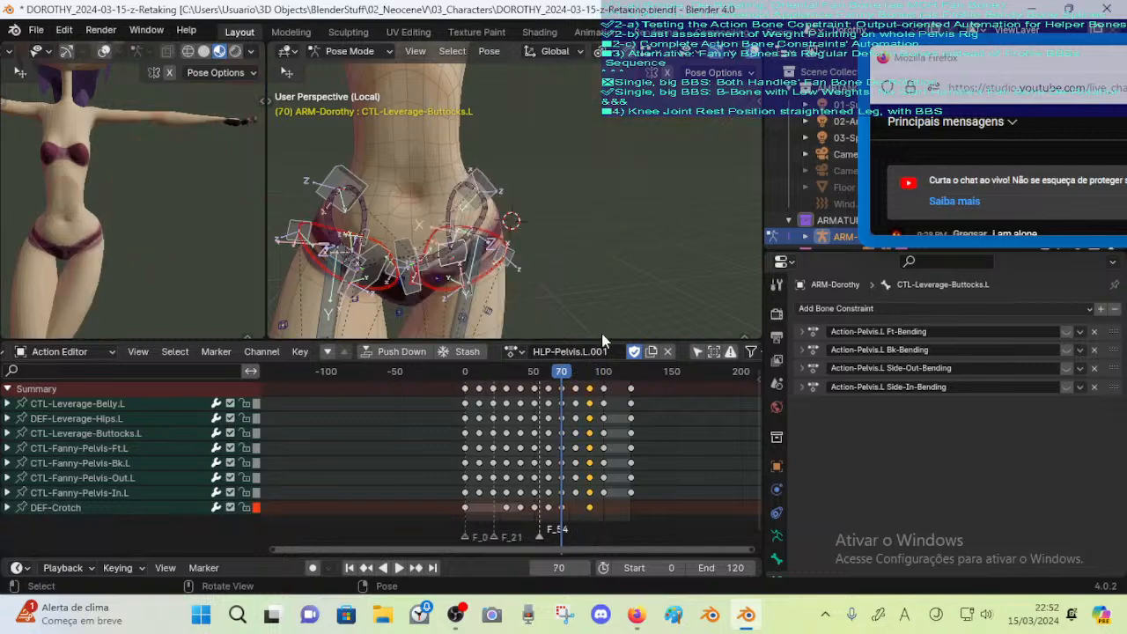
Duplicate the DEF-Crotch keyframe from frame 60 and snap the copy to frame 80
click(552, 517)
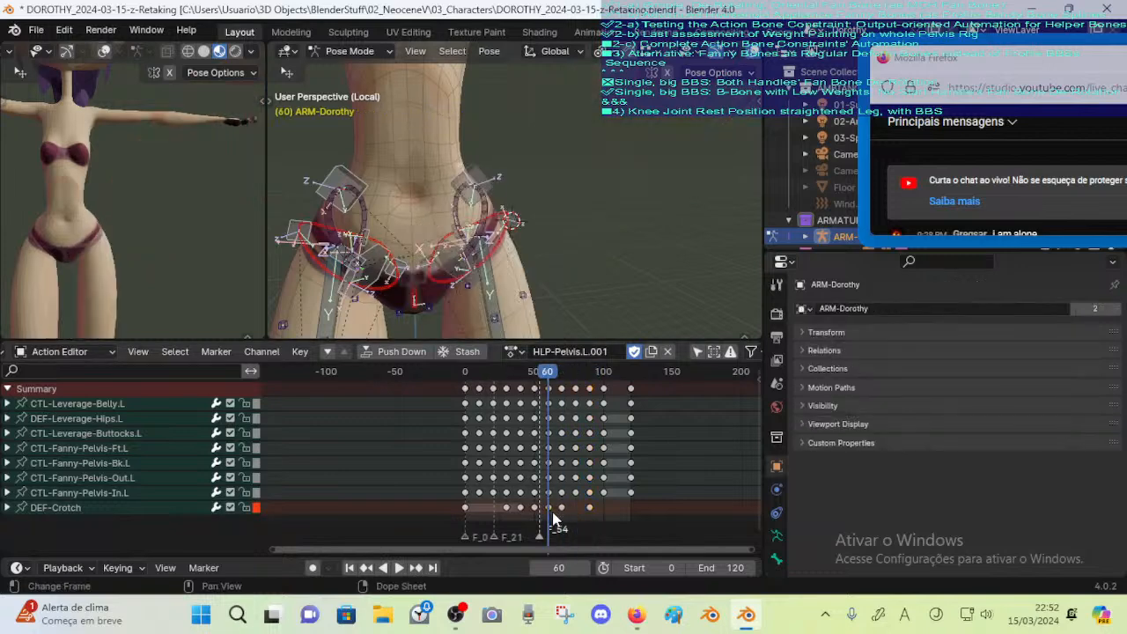
drag(554, 520, 580, 517)
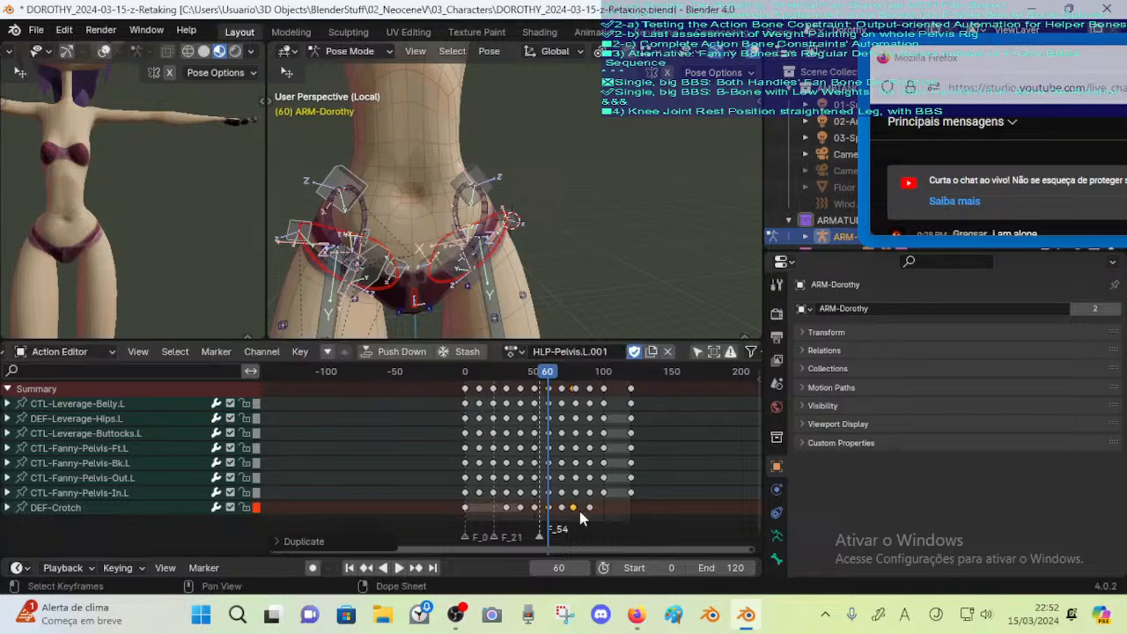
key(Up)
key(shift+s)
click(630, 490)
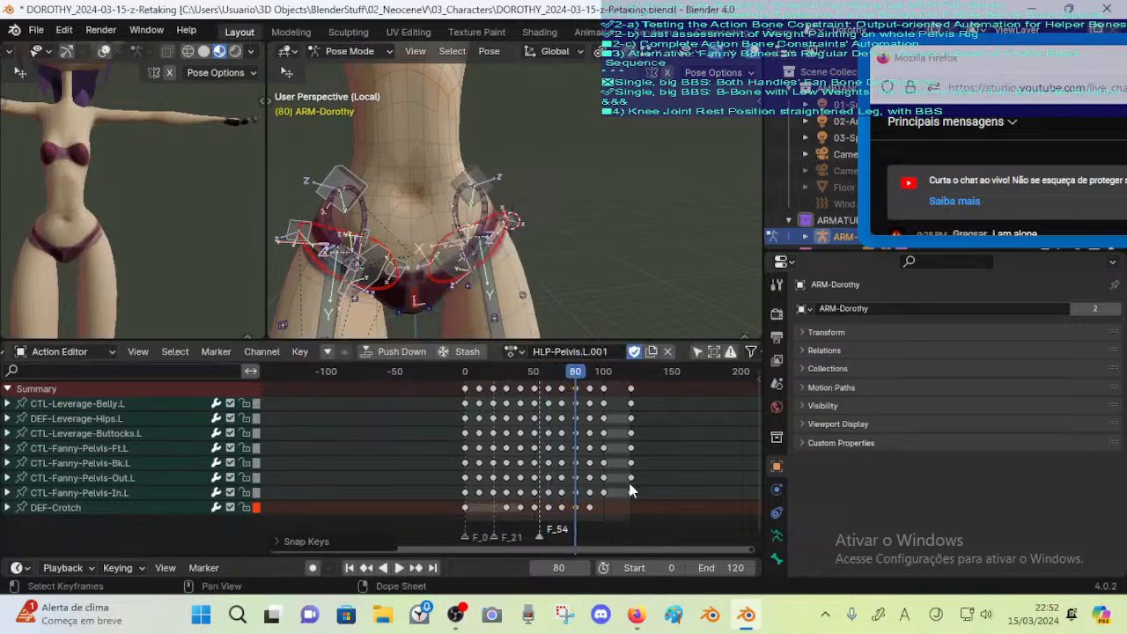
Duplicate the DEF-Crotch keyframe from frame 80 and snap the copy to frame 100
key(Up)
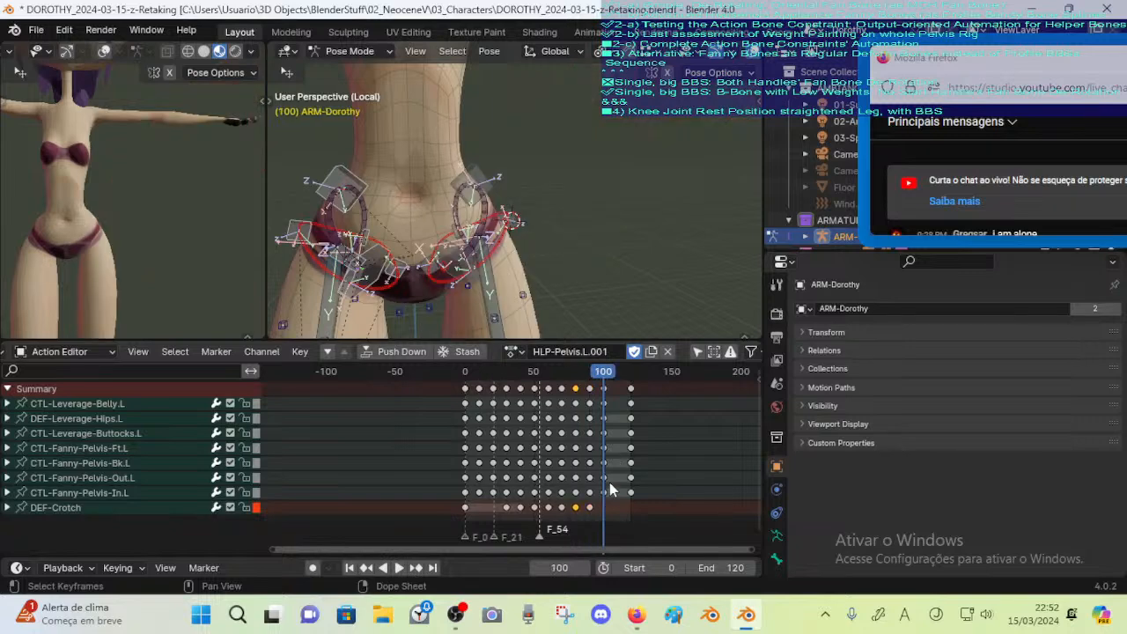
key(shift+d)
click(634, 509)
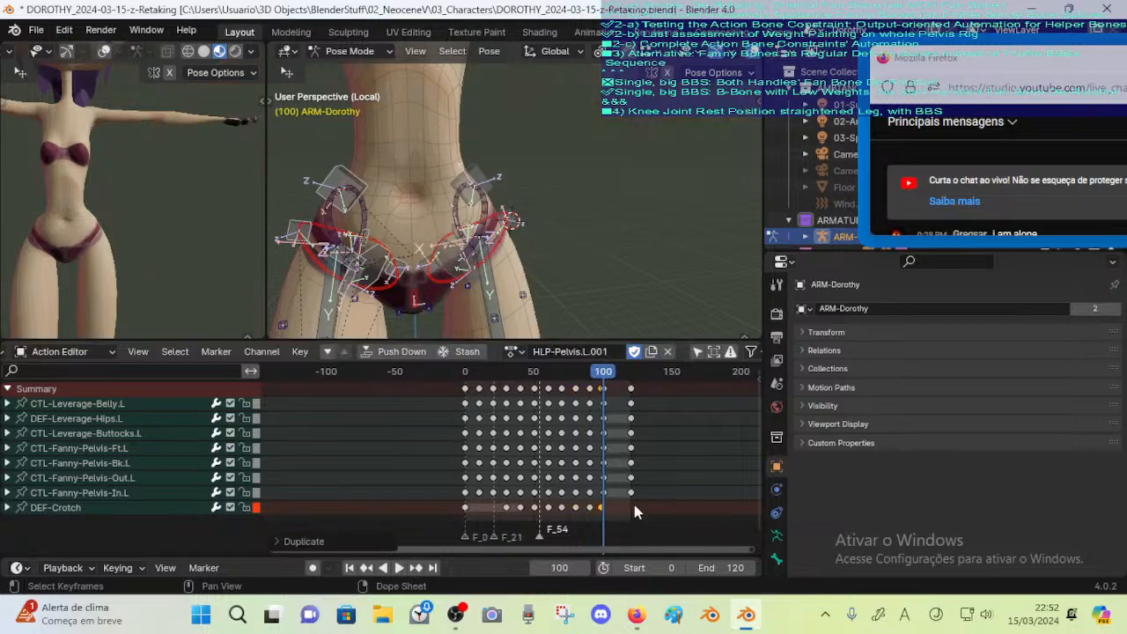
key(Up)
key(Down)
key(shift+s)
click(614, 508)
key(Up)
key(Down)
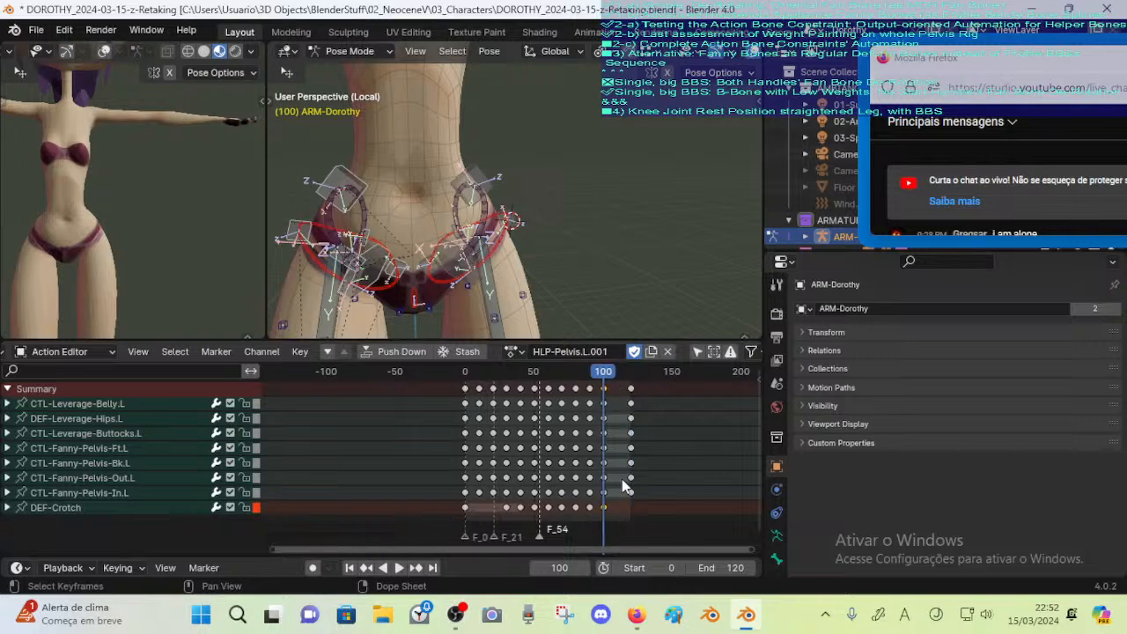
Add a copy of the DEF-Crotch keyframe from frame 100, snapped to frame 120
key(Up)
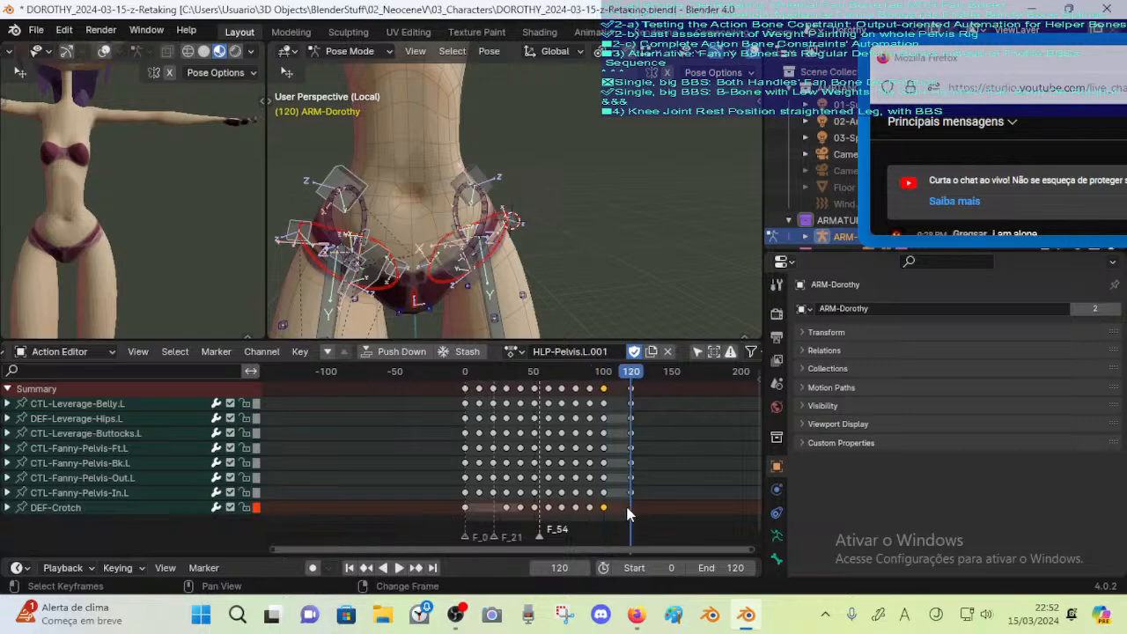
key(shift+s)
click(636, 515)
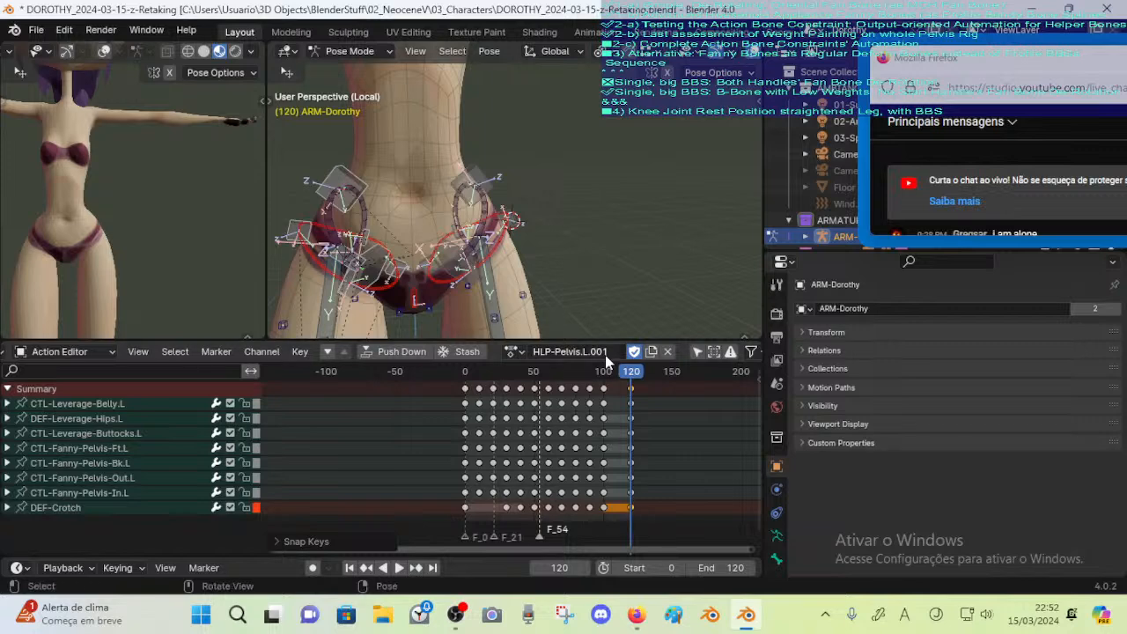
Return to frame 90 and step through the neighbouring keyframes to compare the left pelvis poses
drag(606, 372, 589, 373)
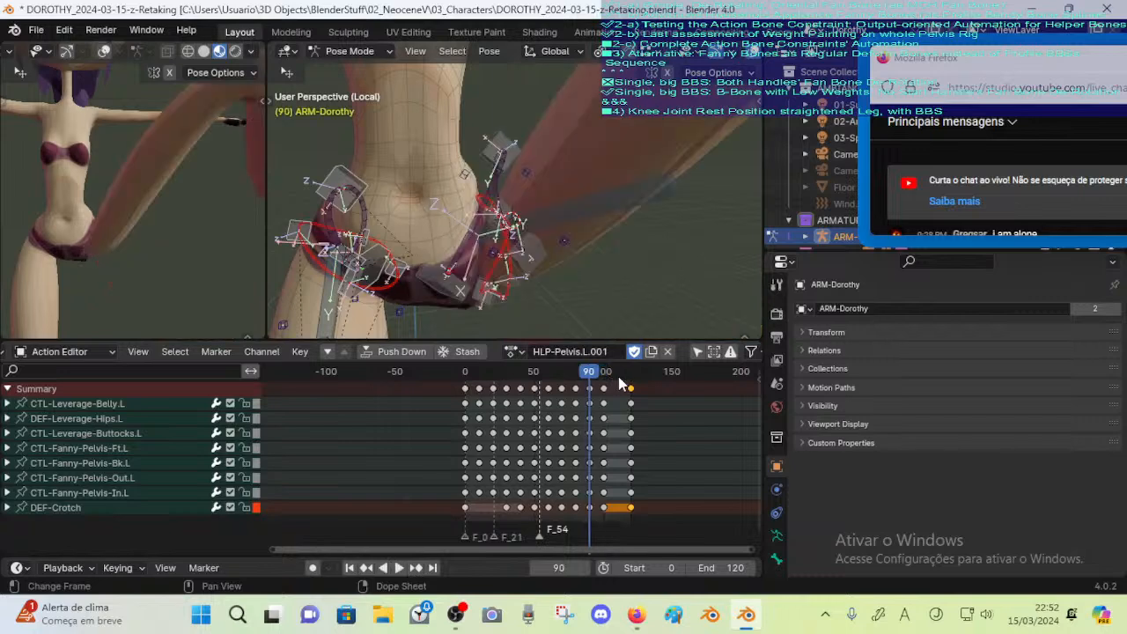
key(Down)
key(Up)
key(Up)
key(Down)
key(Down)
key(Up)
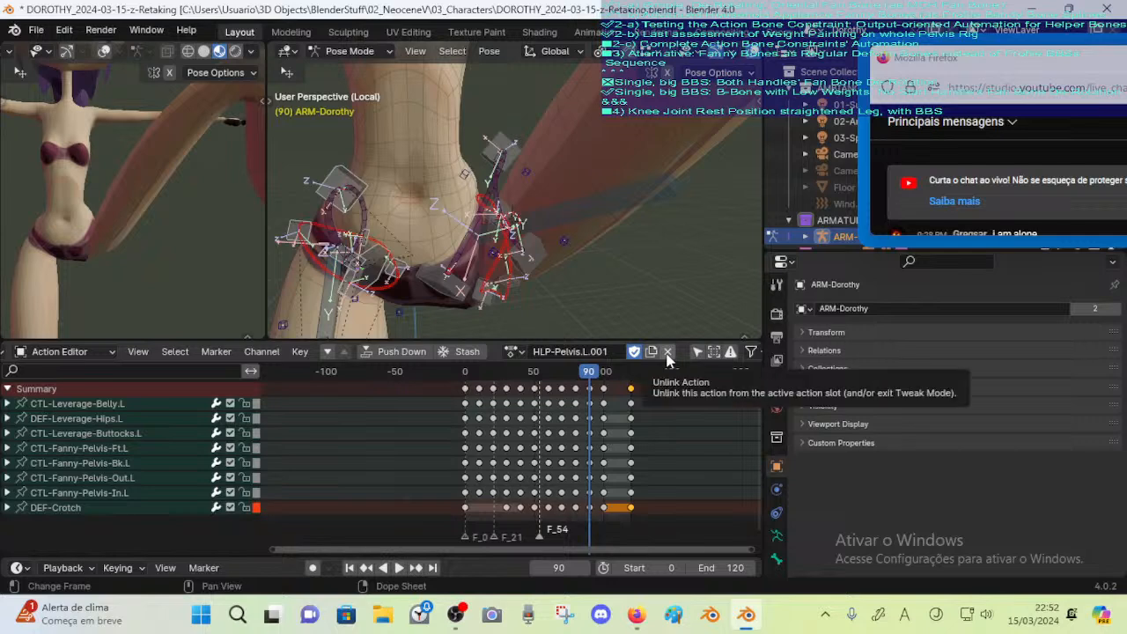
Unlink the HLP-Pelvis.L.001 action and re-enable the four Action-Pelvis.L constraints on the bones grouped with CTL-Leverage-Buttocks.L
click(667, 351)
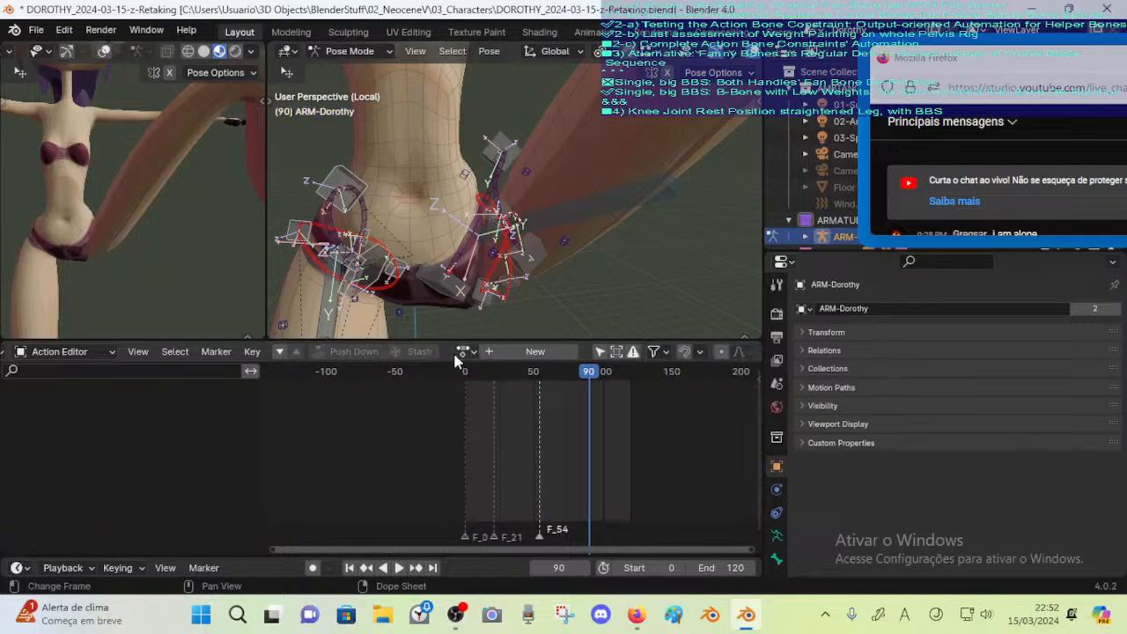
click(533, 262)
key(shift+g)
click(534, 258)
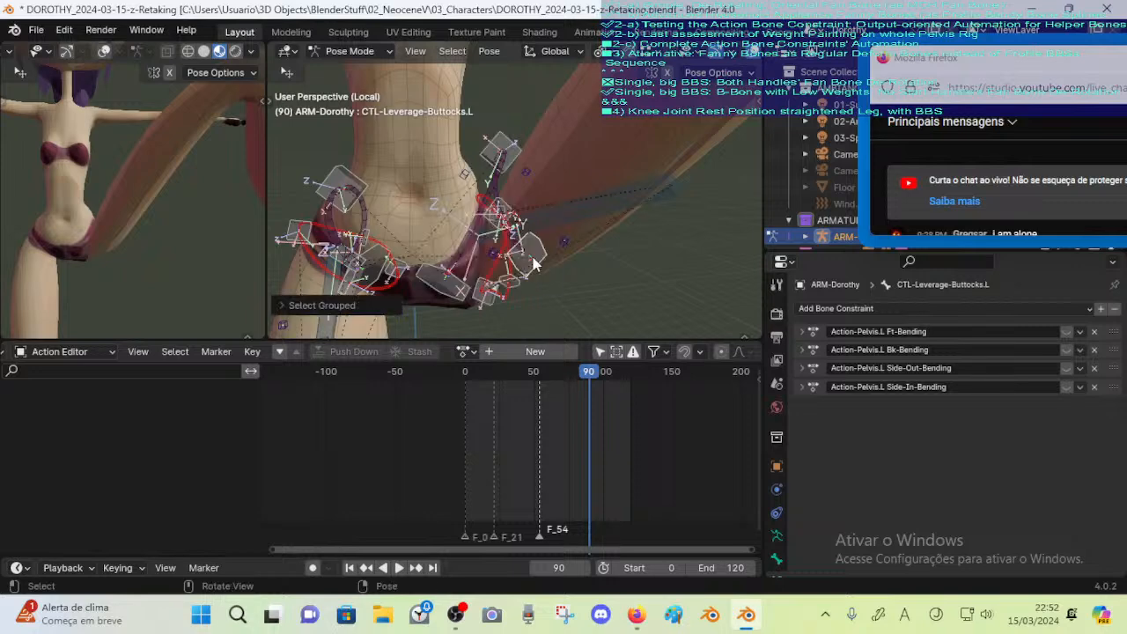
drag(1066, 331, 1066, 396)
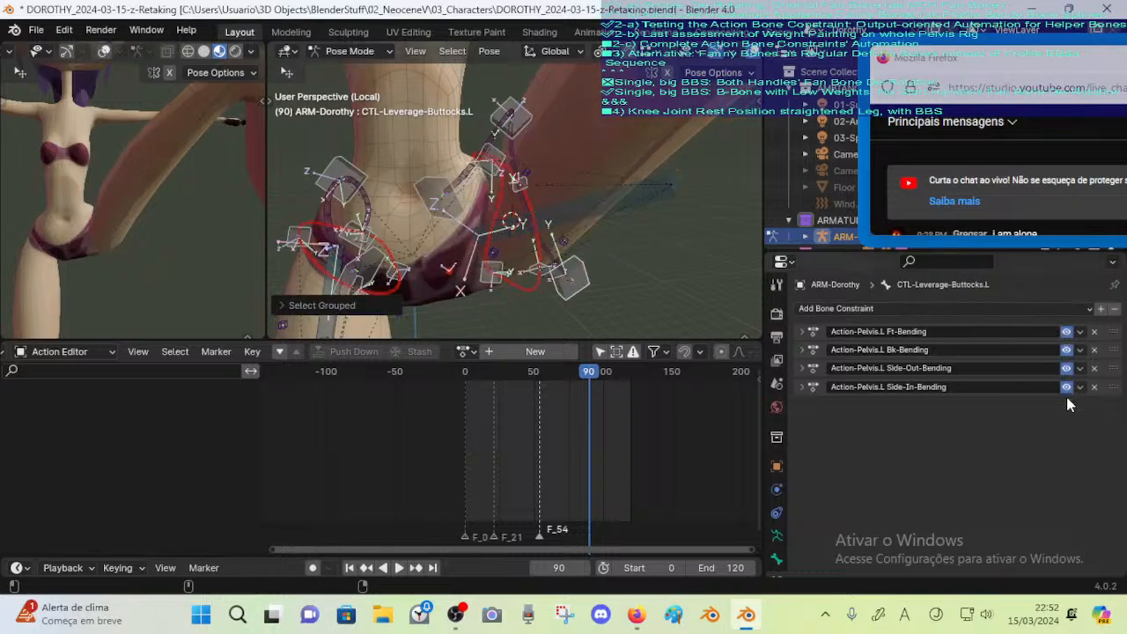
Toggle the four Action-Pelvis.L constraints off and on again to compare their effect on the left pelvis
middle_drag(544, 260, 552, 263)
middle_drag(571, 262, 606, 261)
middle_drag(508, 212, 494, 212)
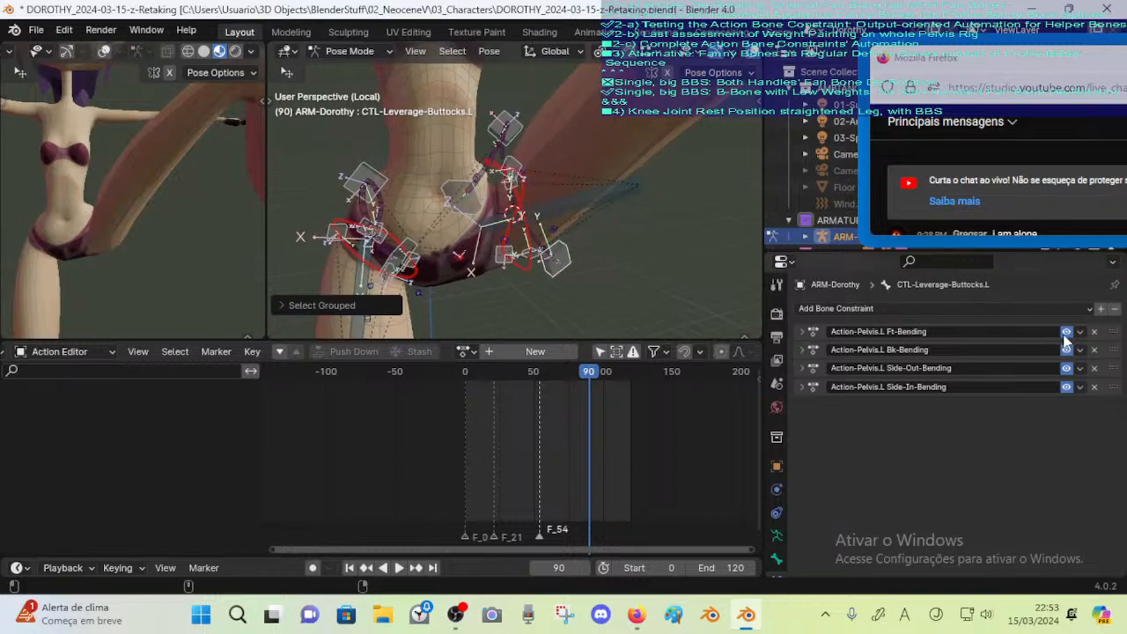
drag(1066, 332, 1067, 393)
drag(1061, 333, 1066, 387)
middle_drag(524, 242, 598, 331)
scroll(611, 267, up, 3)
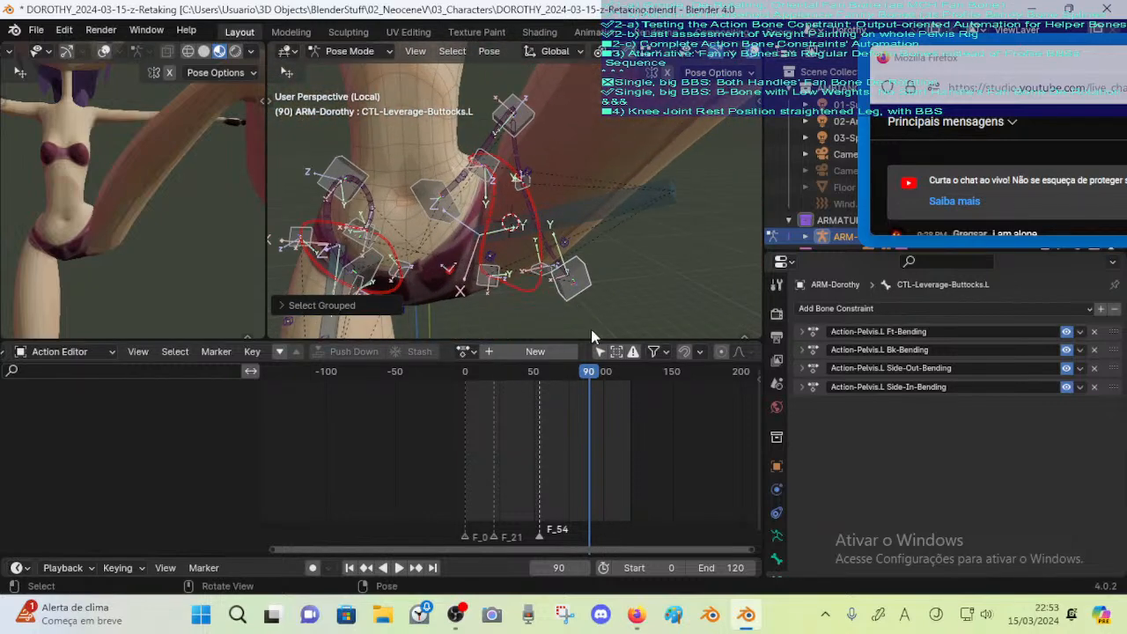
Rename ARM-DorothyAction as Ft-SideOut-BAK with a fake user, and unlink it from the armature
click(466, 352)
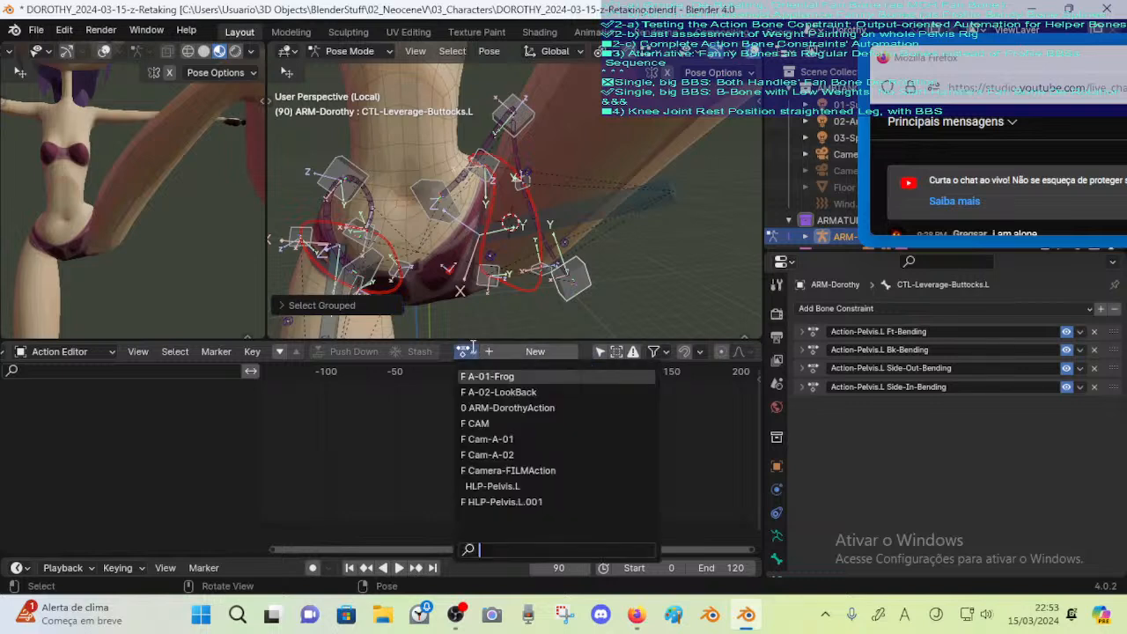
click(530, 408)
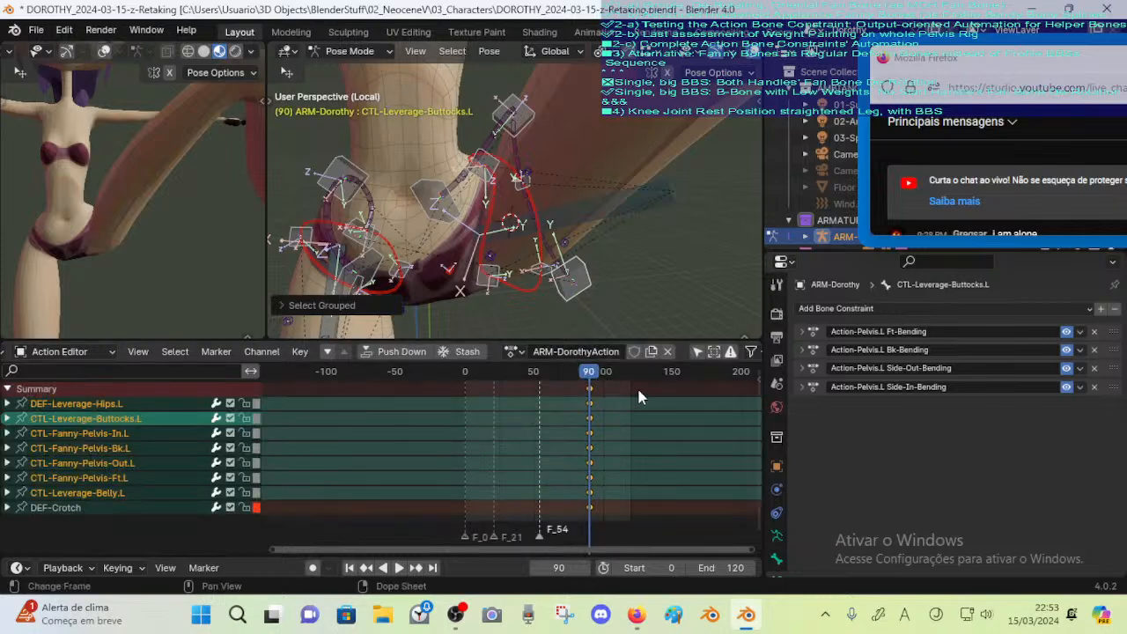
click(634, 351)
double_click(579, 352)
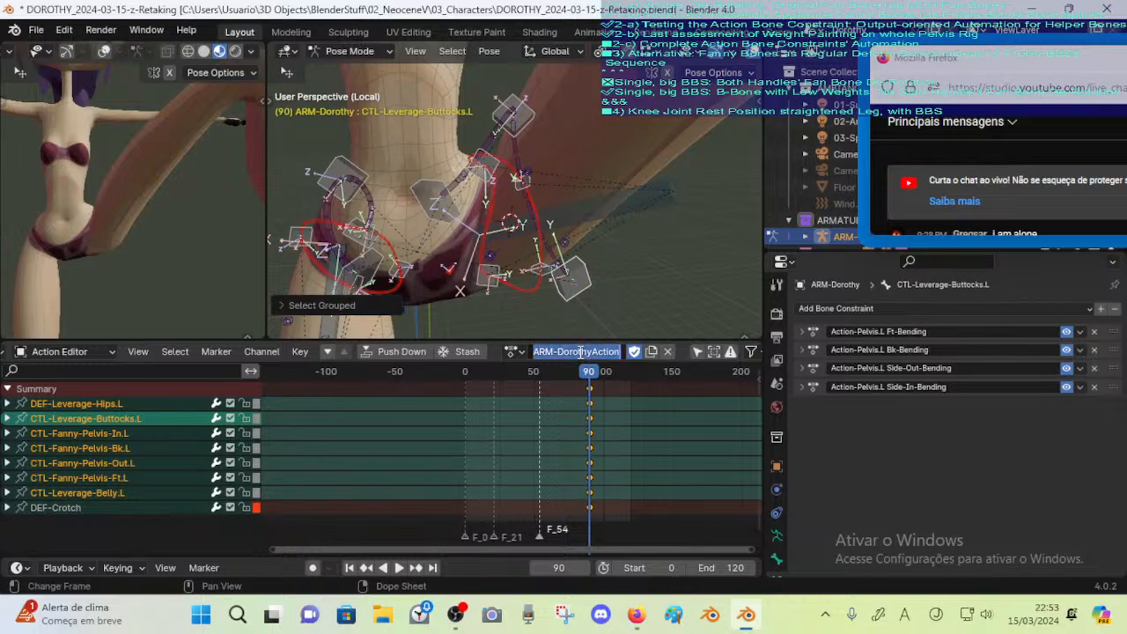
text(Ft-SideOut-BAK)
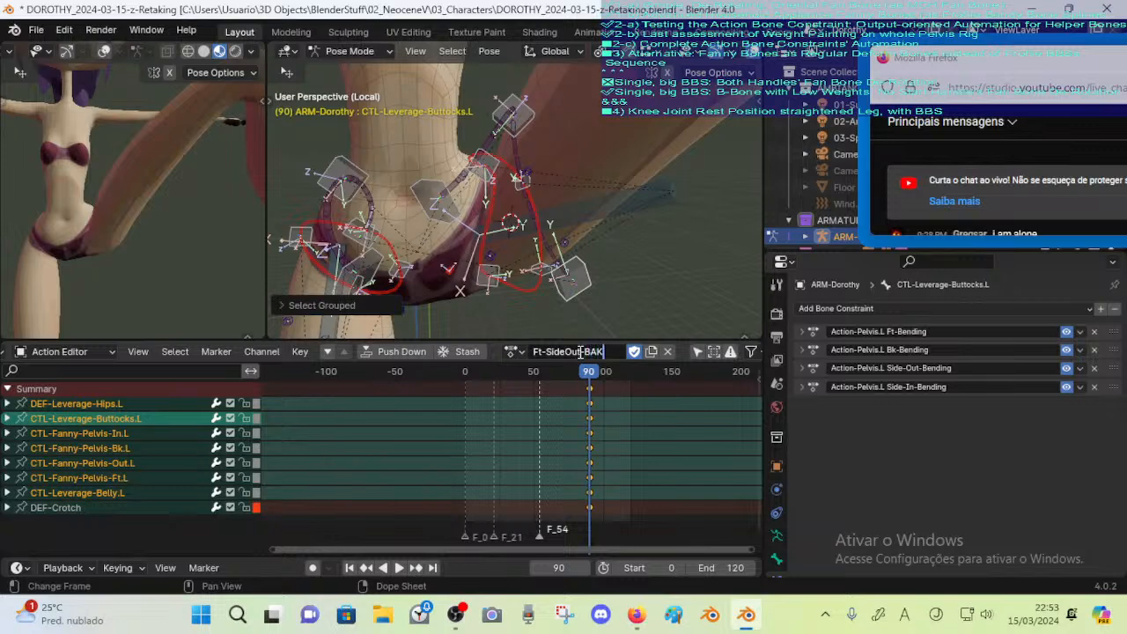
key(Return)
click(668, 351)
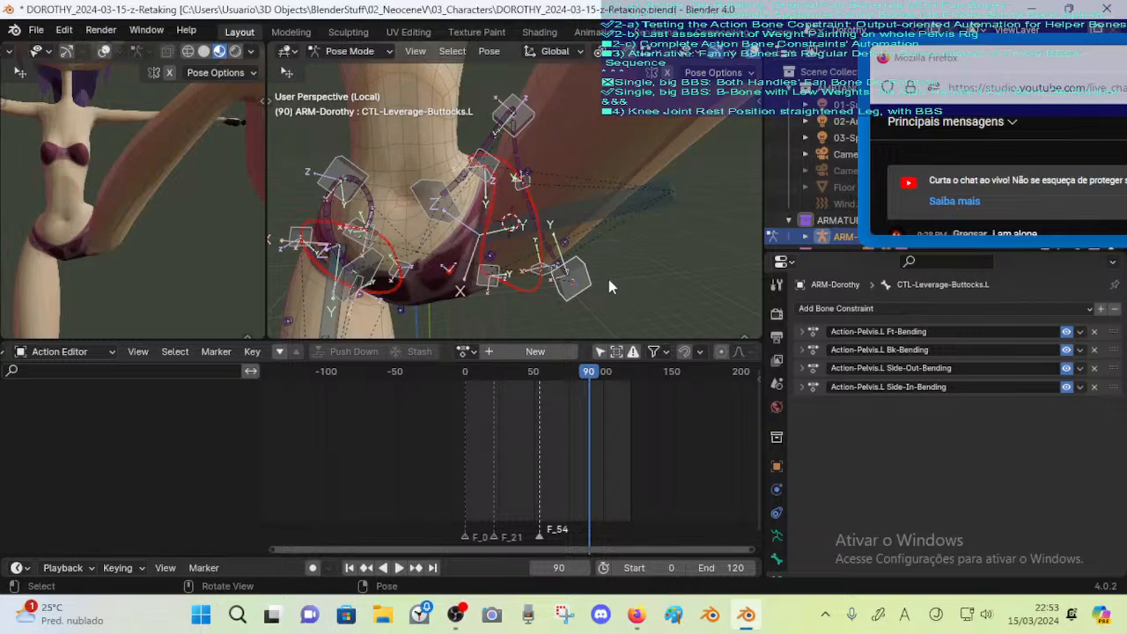
Review the target and action settings of the Action-Pelvis.L Side-In-Bending constraint on CTL-Leverage-Buttocks.L
middle_drag(608, 280, 604, 260)
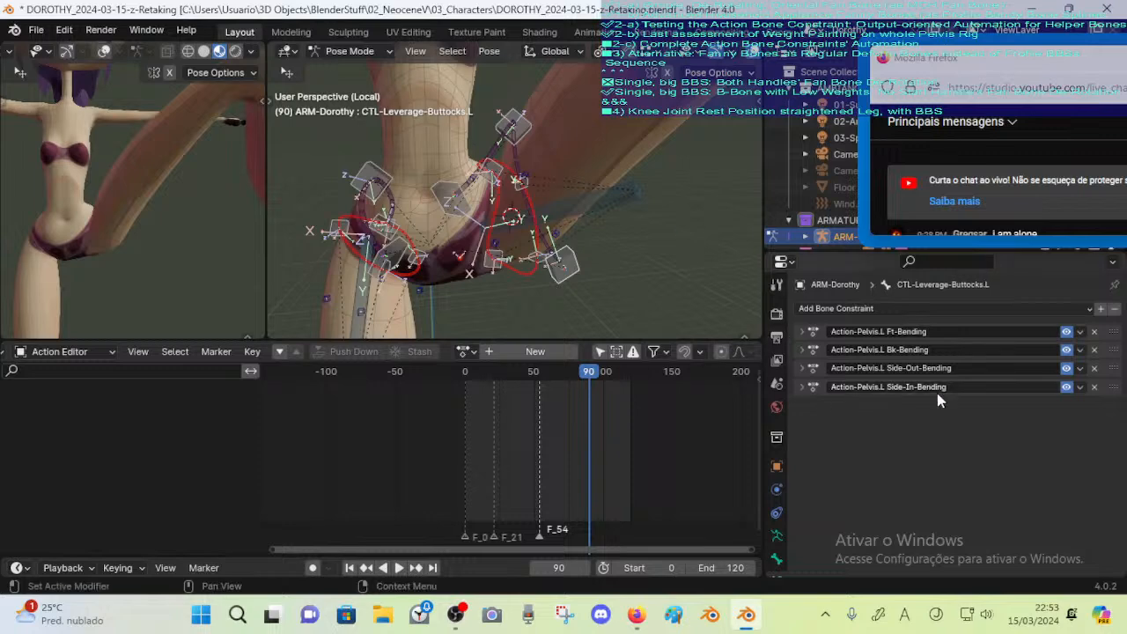
click(799, 387)
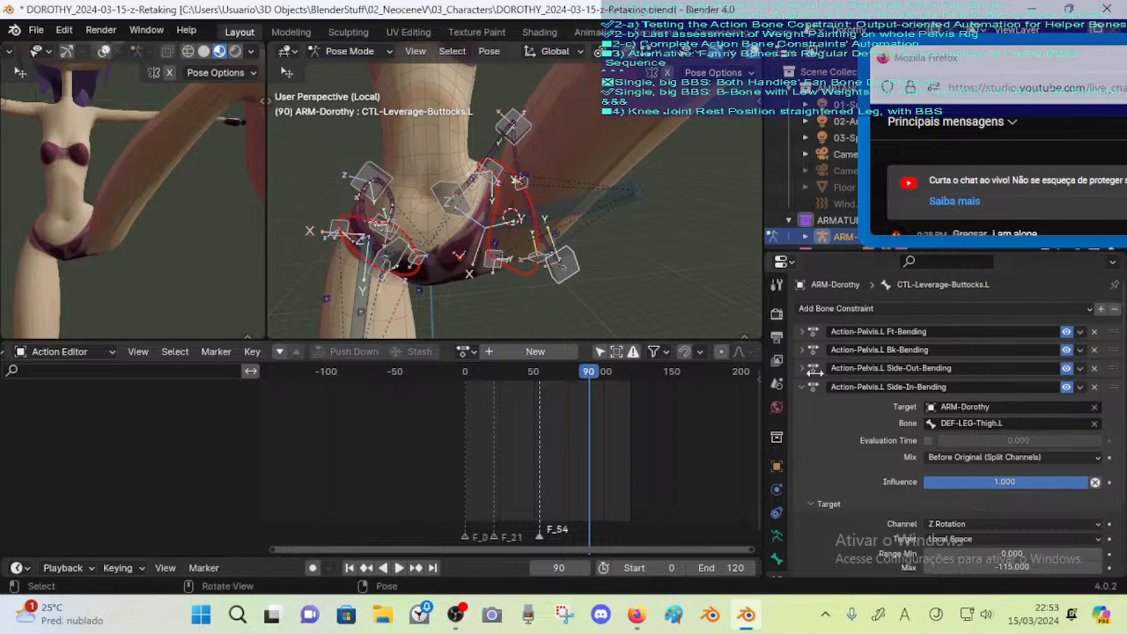
scroll(868, 438, down, 2)
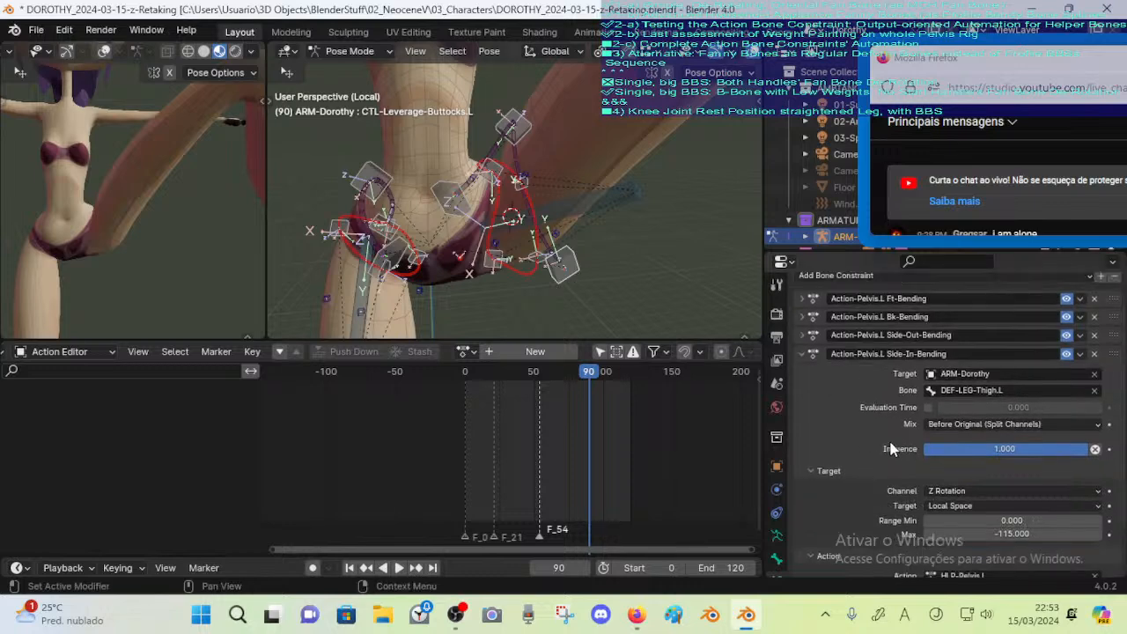
scroll(916, 440, down, 3)
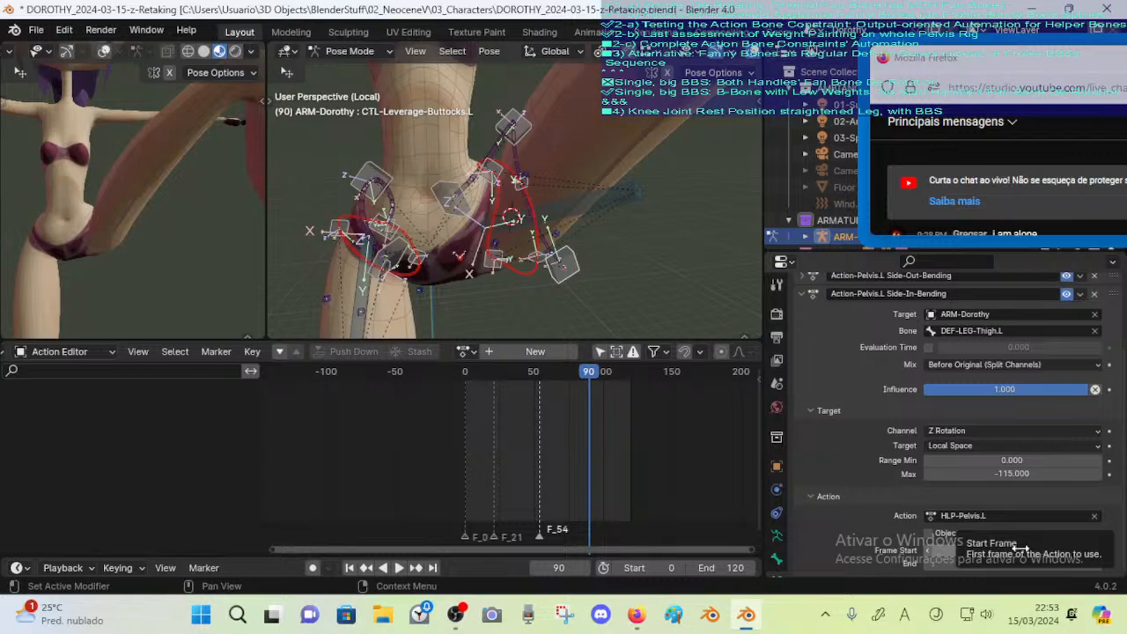
scroll(886, 477, up, 3)
scroll(883, 472, down, 3)
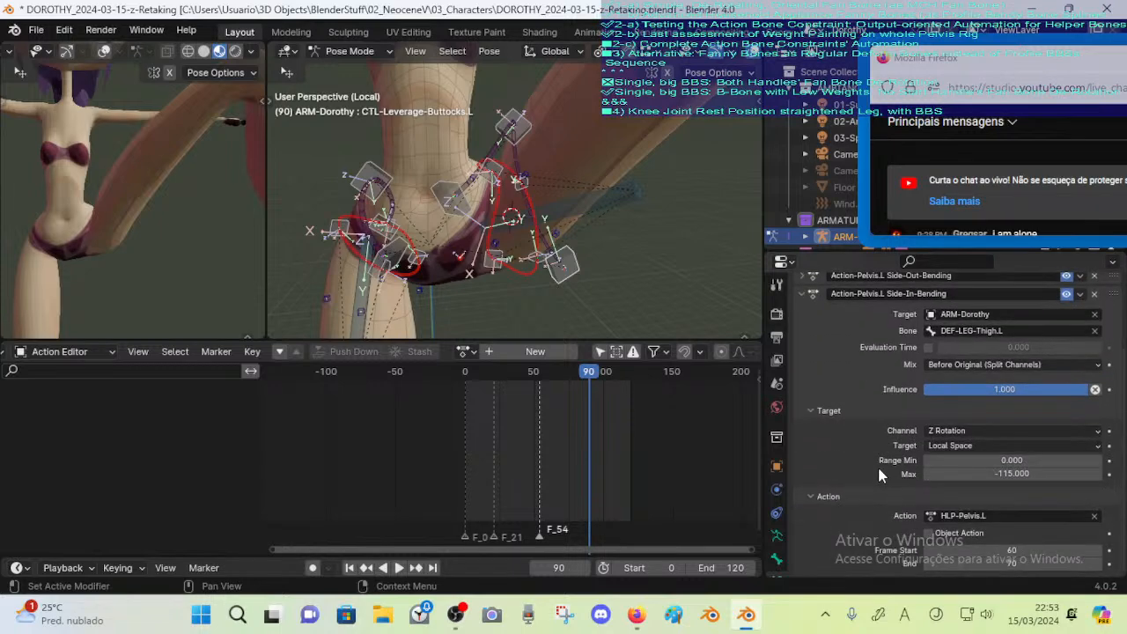
click(802, 293)
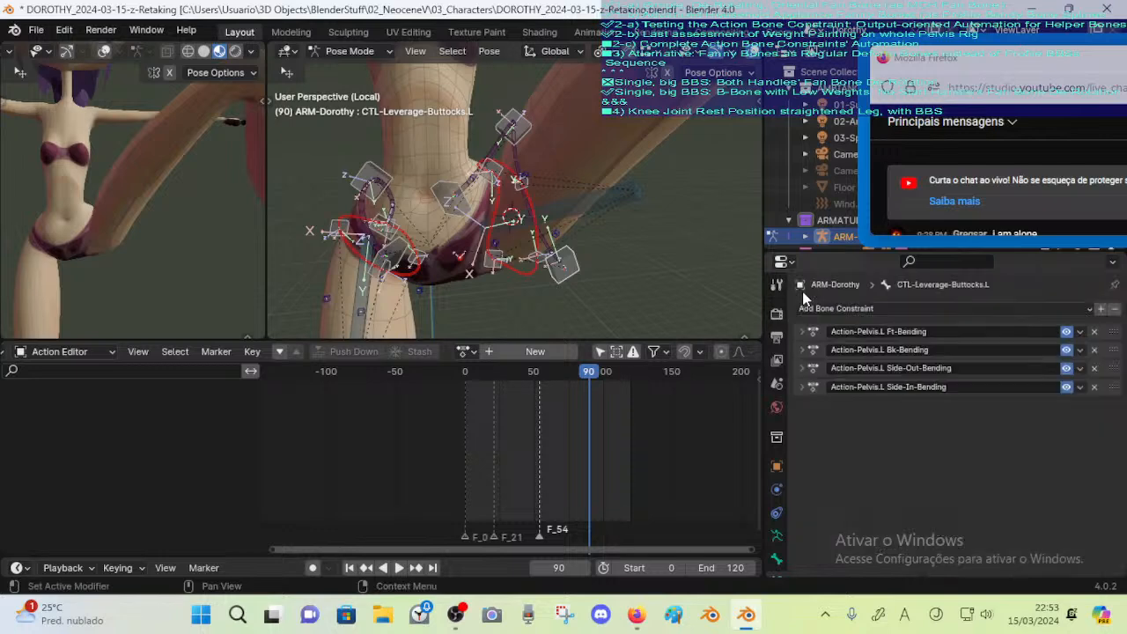
Select the left belly, hips, pelvis and buttocks helper bones one by one to examine their constraint stacks
click(447, 190)
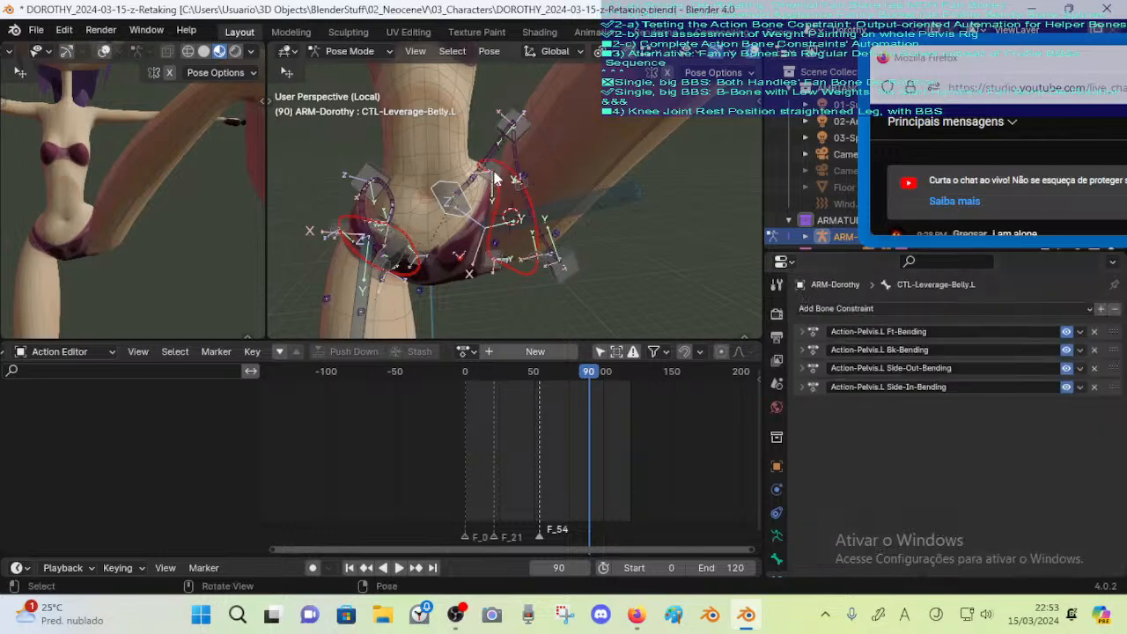
click(510, 112)
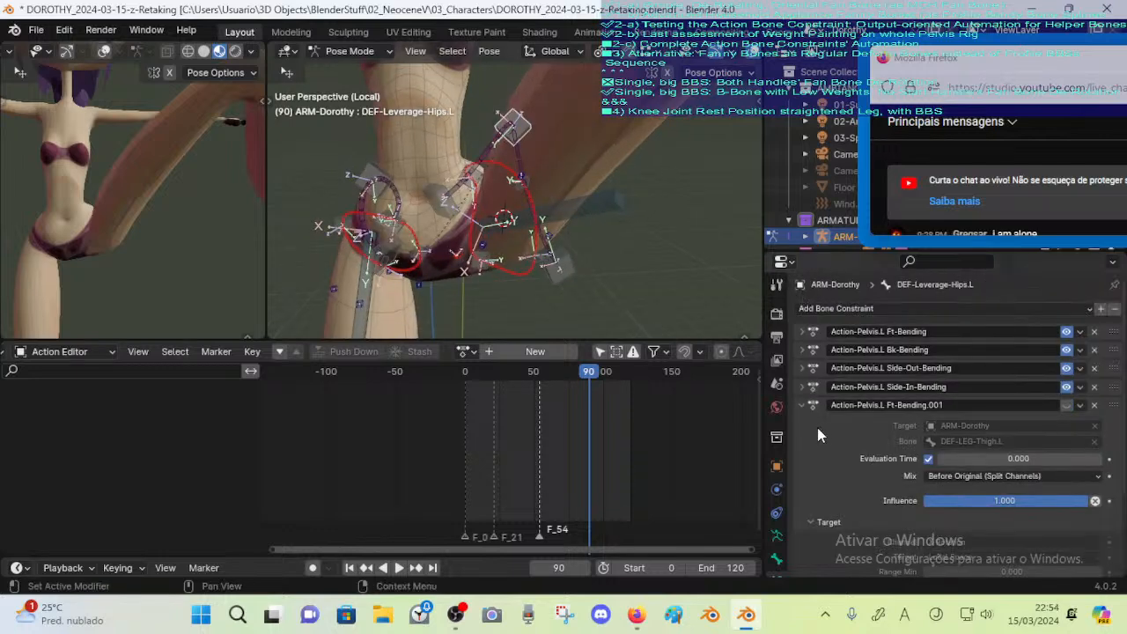
mouse_move(533, 182)
middle_down()
mouse_move(460, 183)
mouse_move(549, 170)
mouse_move(484, 172)
mouse_move(532, 194)
mouse_move(529, 180)
middle_up()
scroll(953, 429, down, 3)
scroll(953, 430, up, 3)
click(467, 156)
click(469, 264)
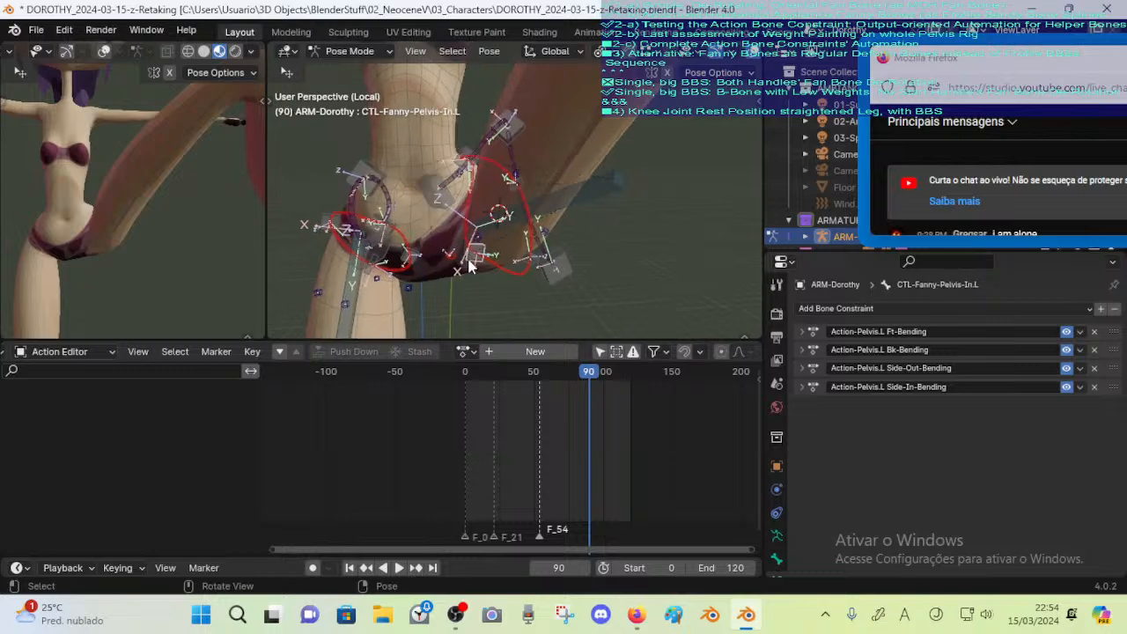
middle_drag(536, 243, 499, 237)
click(520, 192)
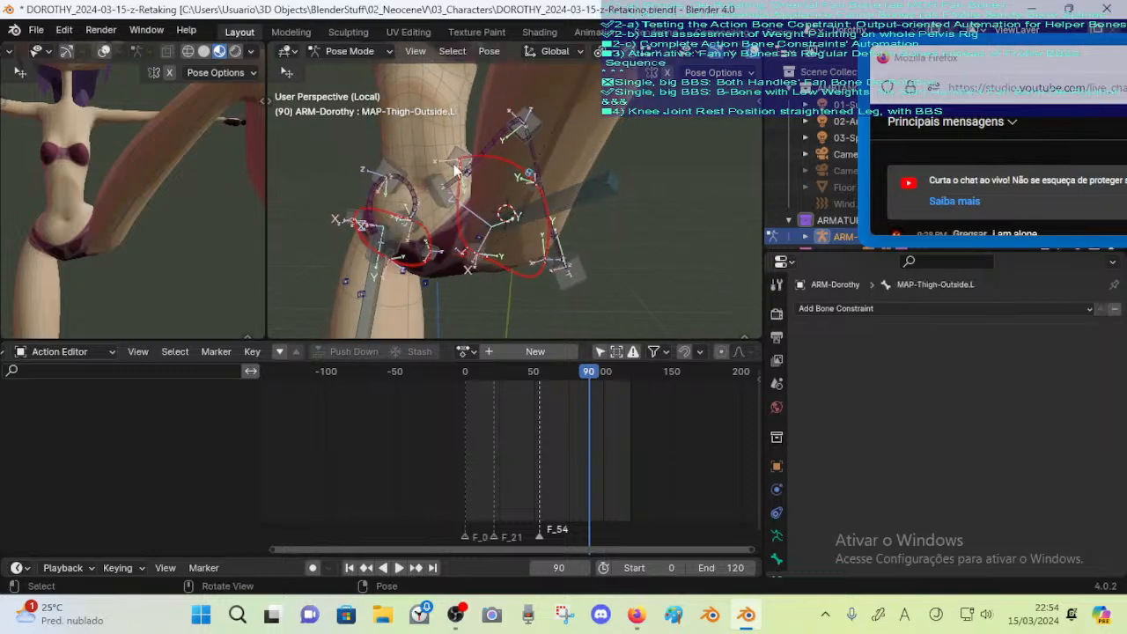
click(558, 236)
click(526, 189)
click(526, 191)
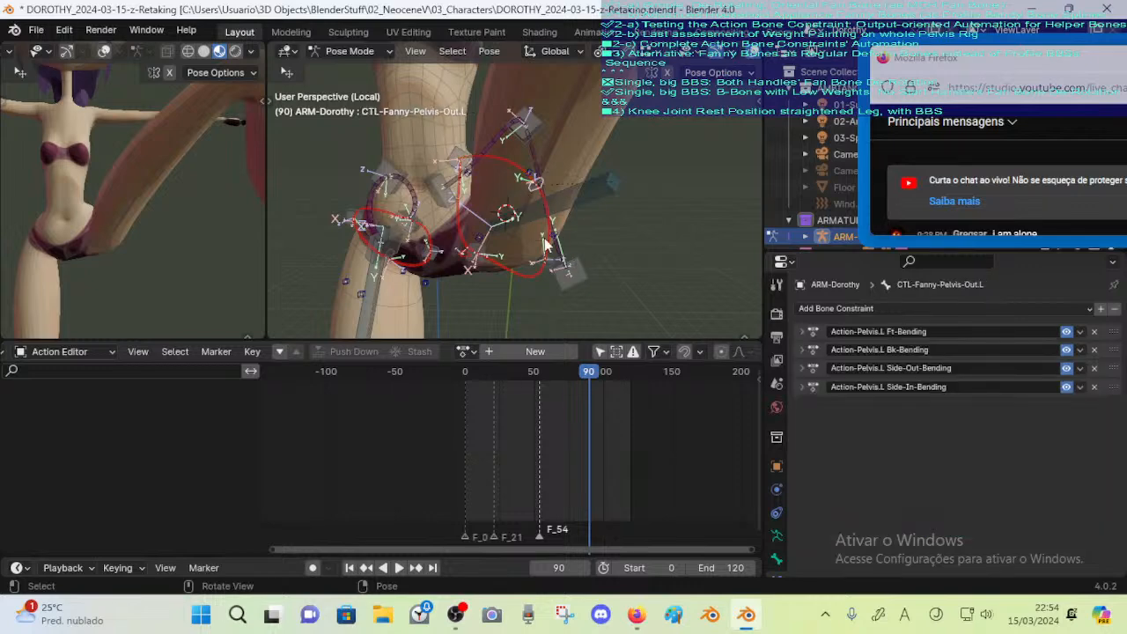
click(565, 283)
click(573, 178)
Rename the fifth action constraint on DEF-Leverage-Hips.L as Action-Pelvis.L Ft+Side-Out-Bending
click(539, 129)
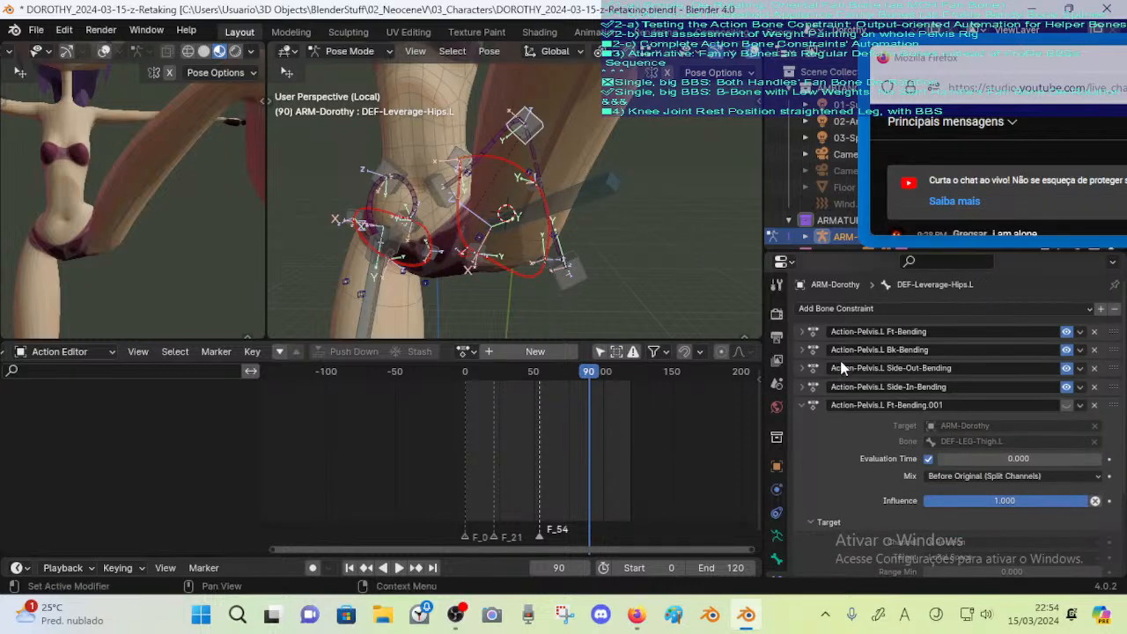
double_click(920, 405)
click(890, 405)
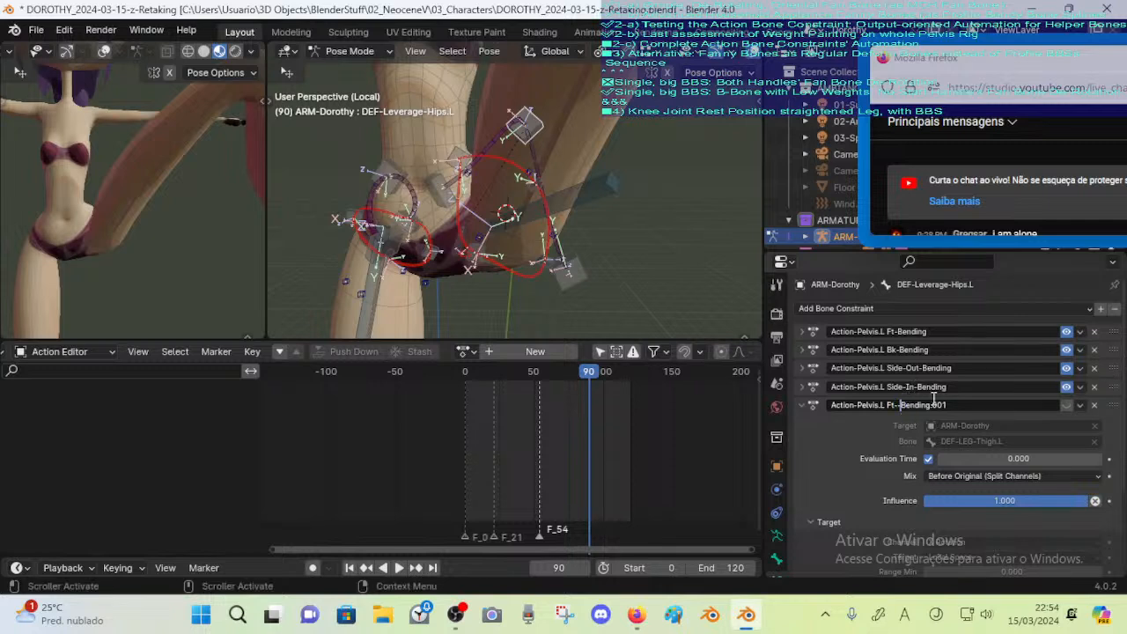
text(+)
key(Delete)
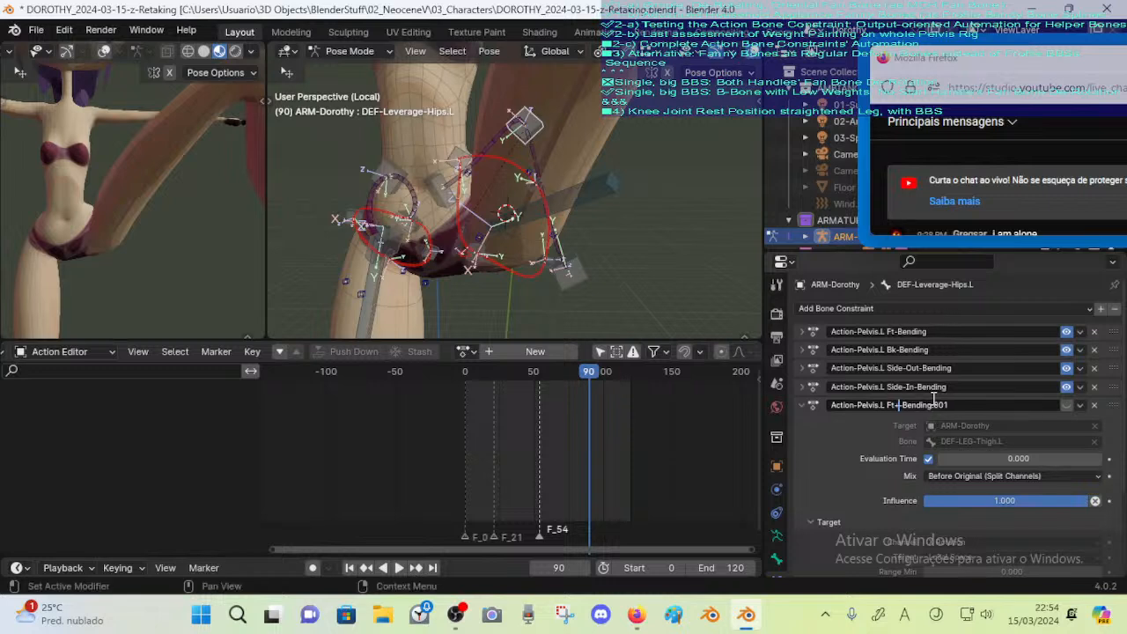
text(Side-Out-)
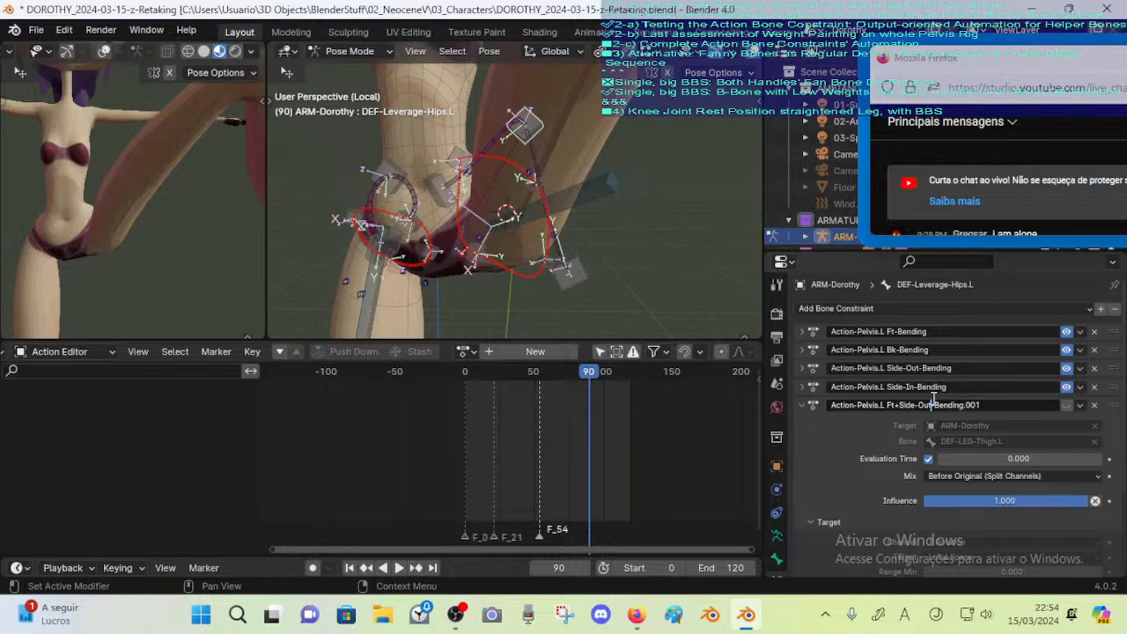
key(shift+Left)
key(shift+Left)
key(shift+Left)
key(shift+Left)
scroll(871, 450, down, 3)
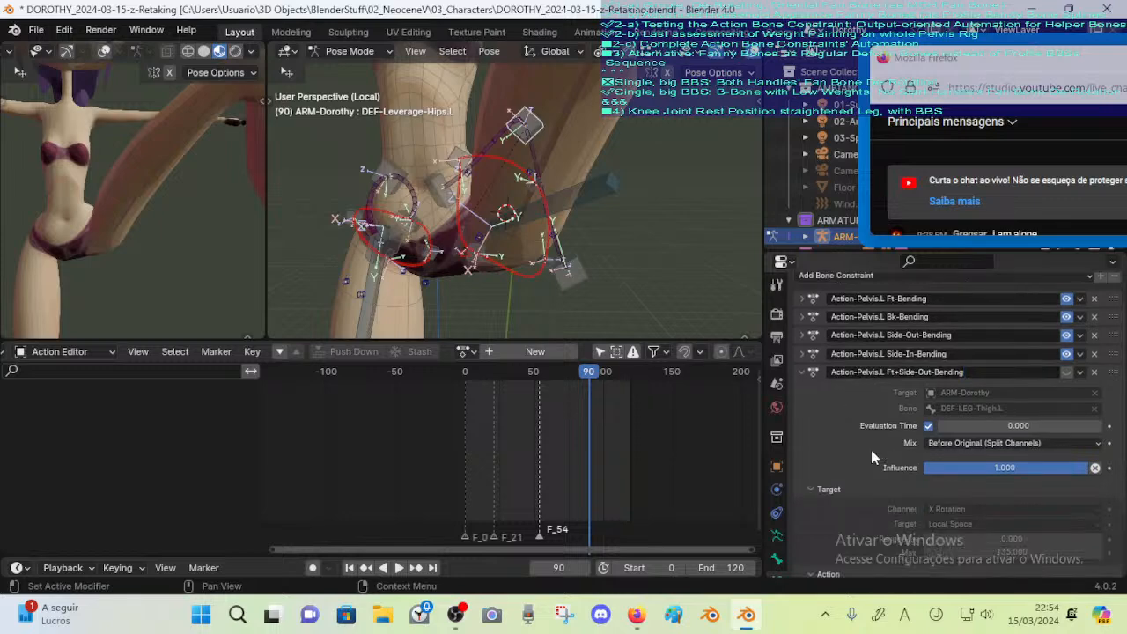
Turn off Evaluation Time on the Ft+Side-Out-Bending constraint and review its target and action settings
click(928, 393)
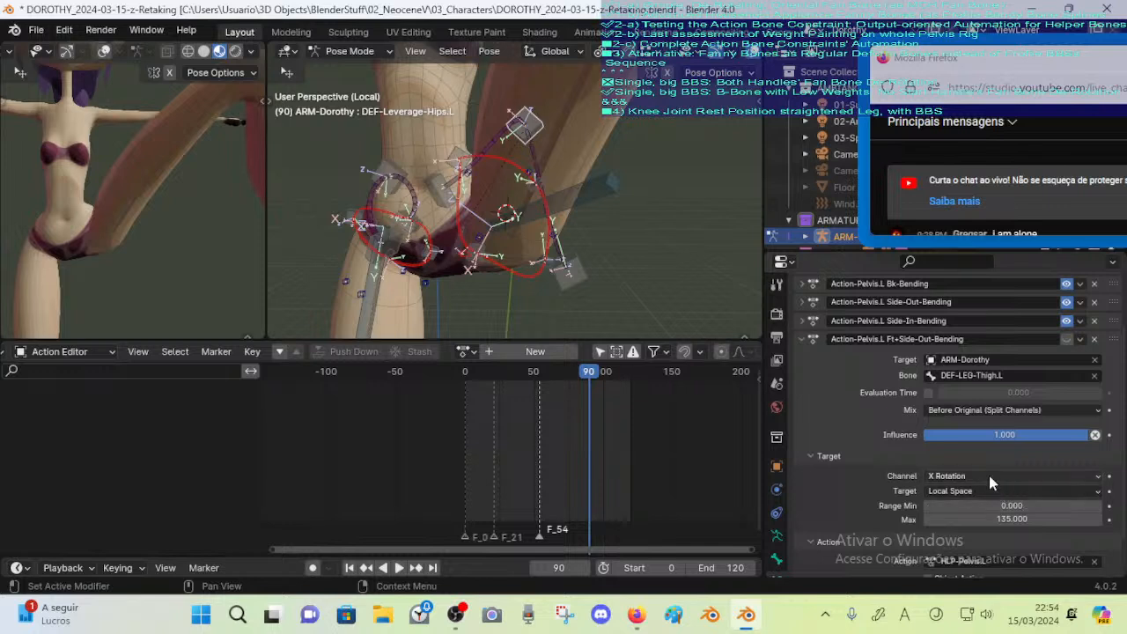
scroll(996, 504, down, 2)
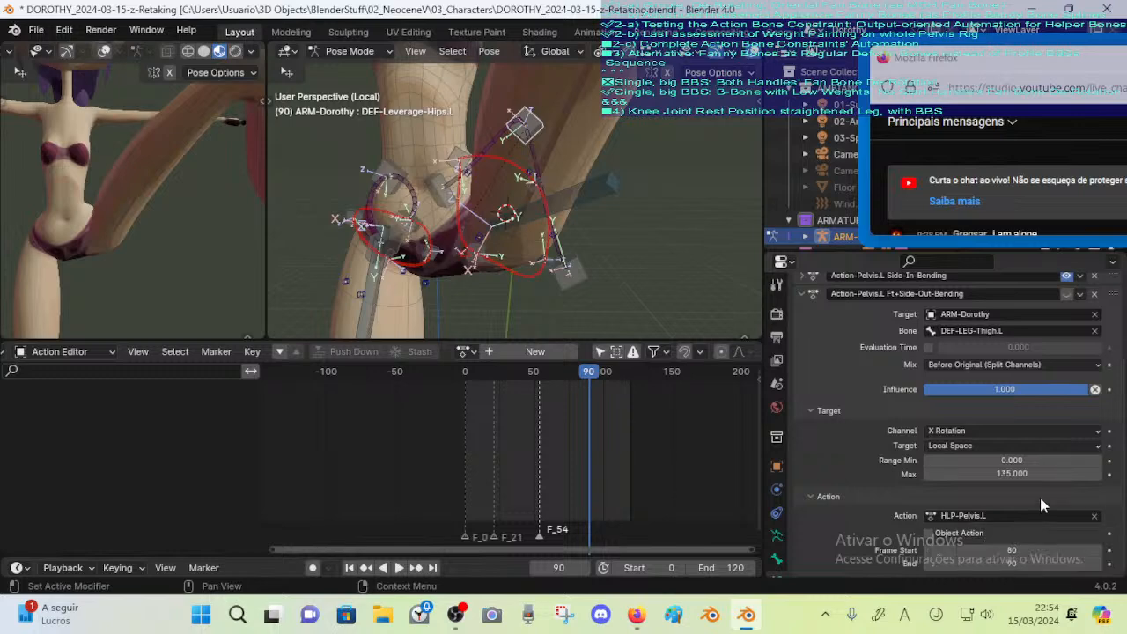
scroll(1039, 494, up, 5)
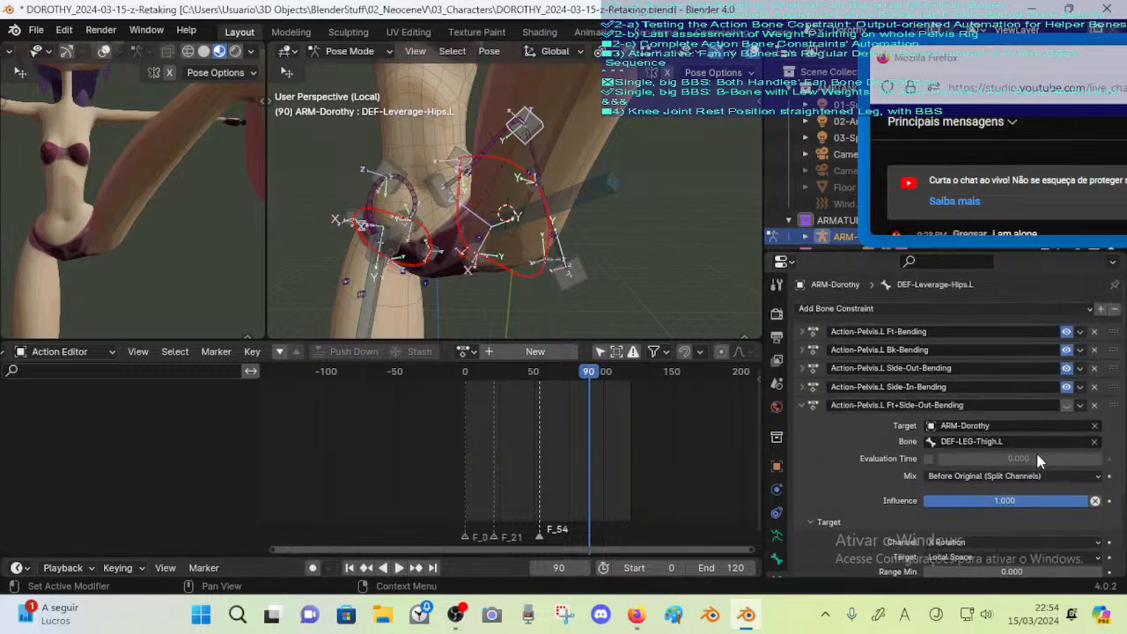
middle_drag(576, 297, 611, 294)
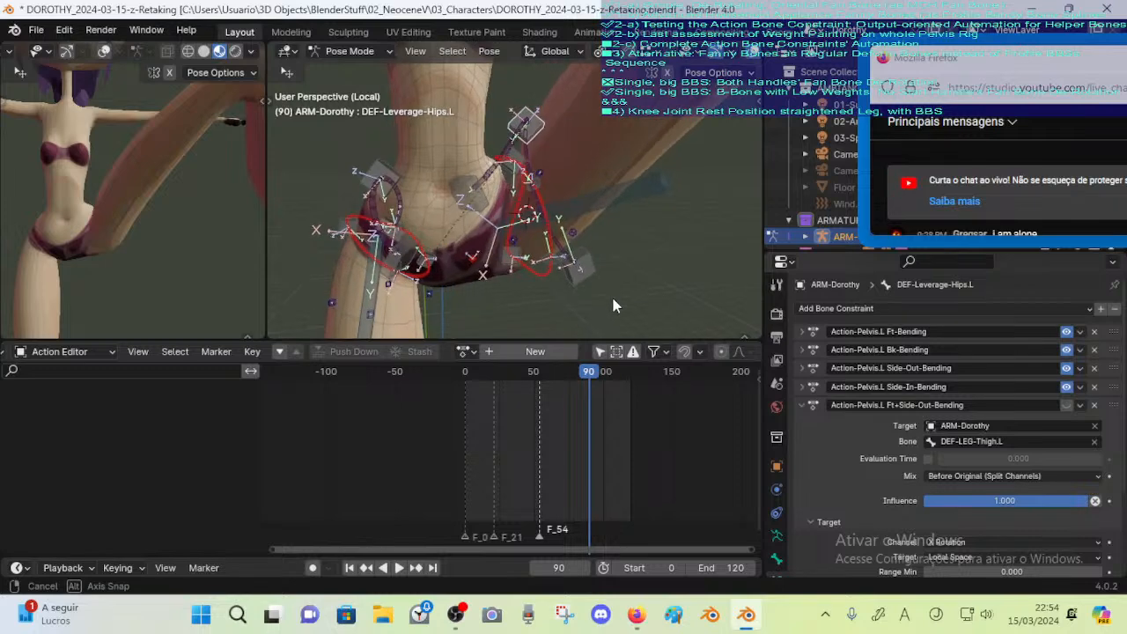
scroll(1038, 370, down, 4)
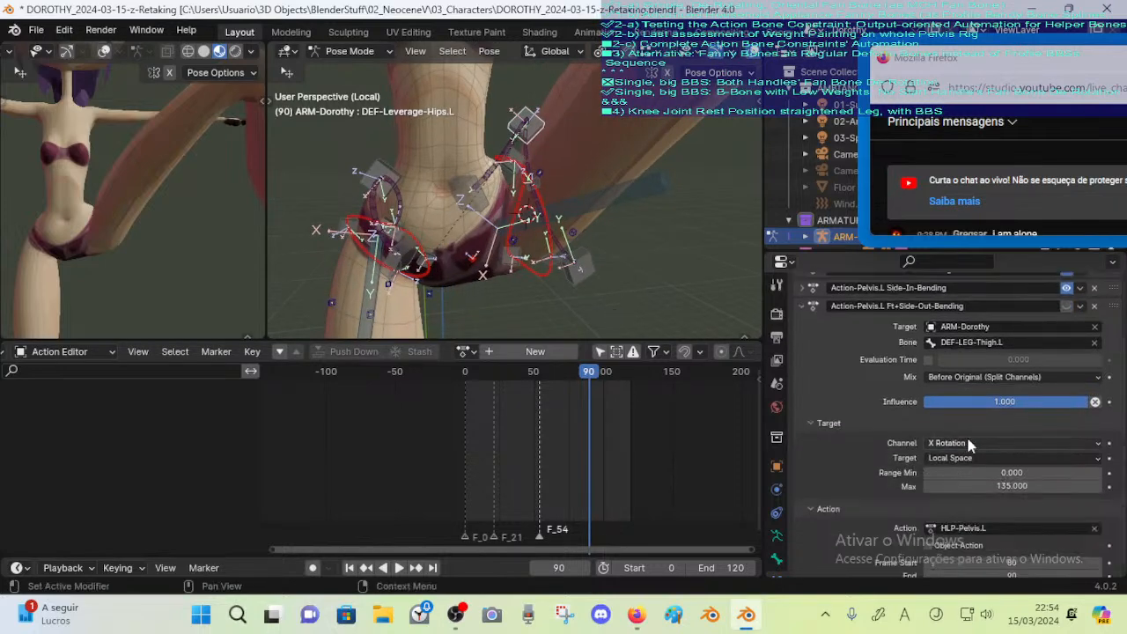
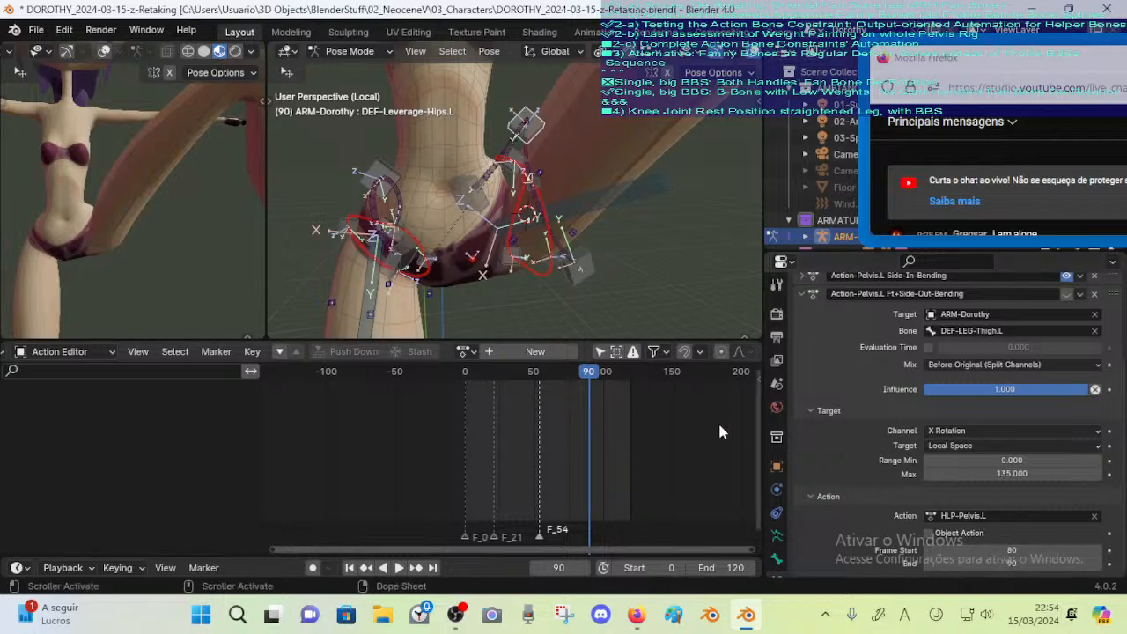
Clear the location of all visible bones and show the ALL-CONTROL-RIG bone collection
scroll(552, 269, down, 4)
key(alt+g)
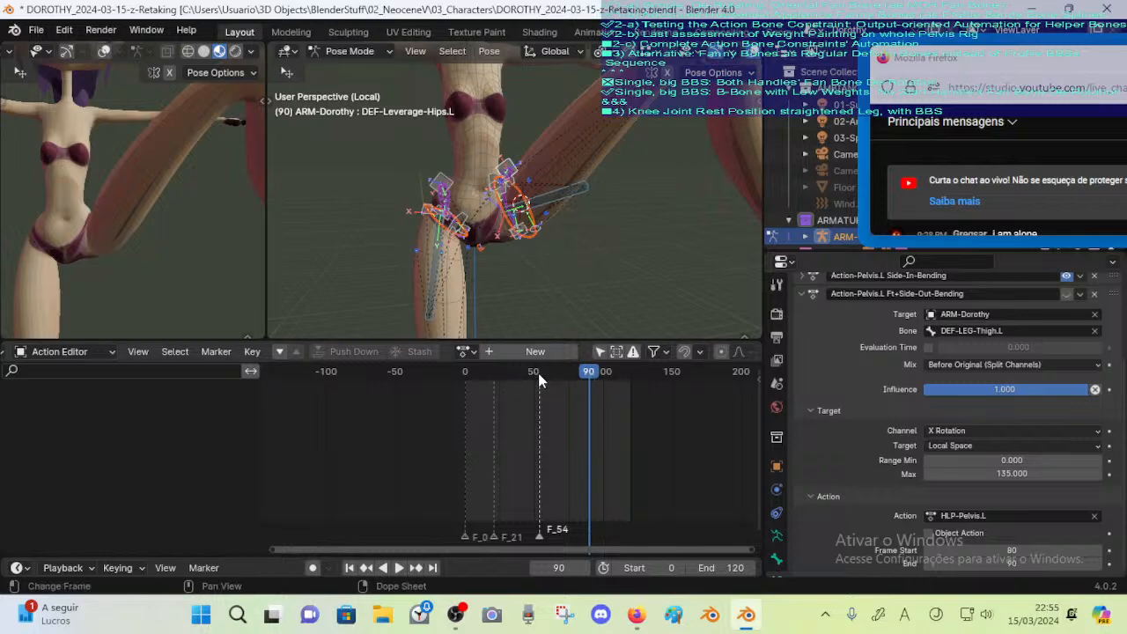
scroll(601, 268, down, 1)
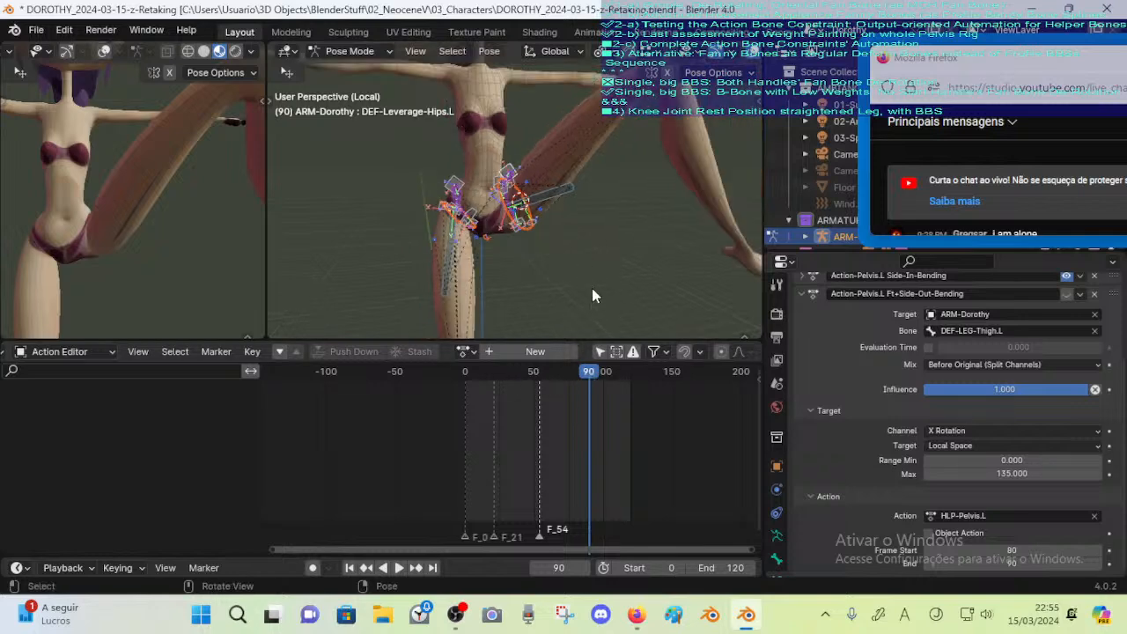
key(n)
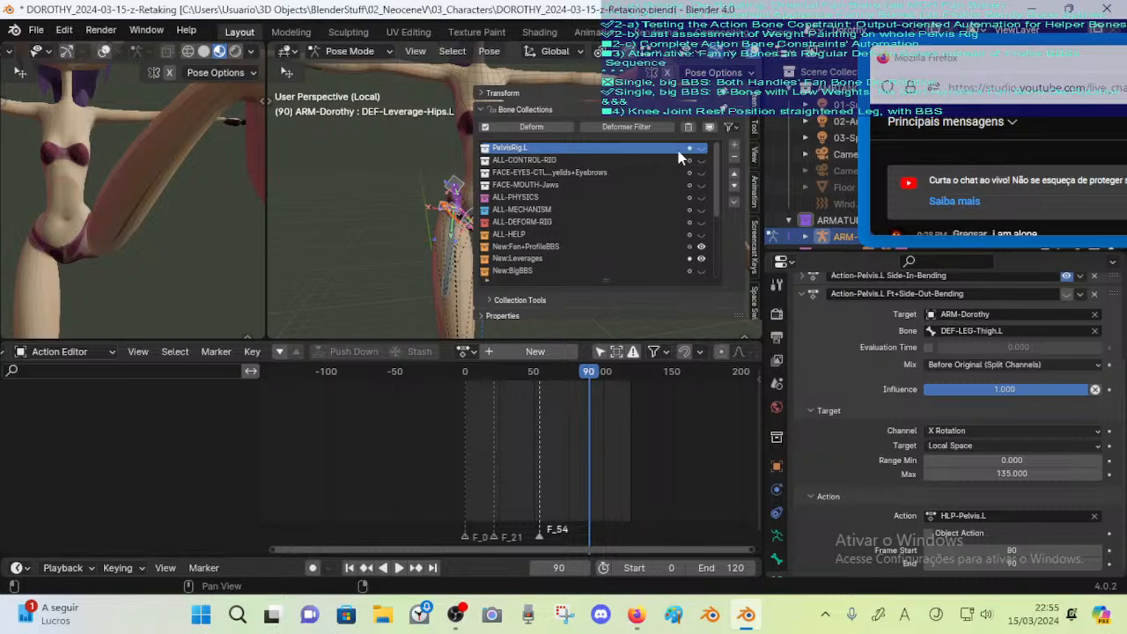
click(702, 159)
click(538, 160)
key(n)
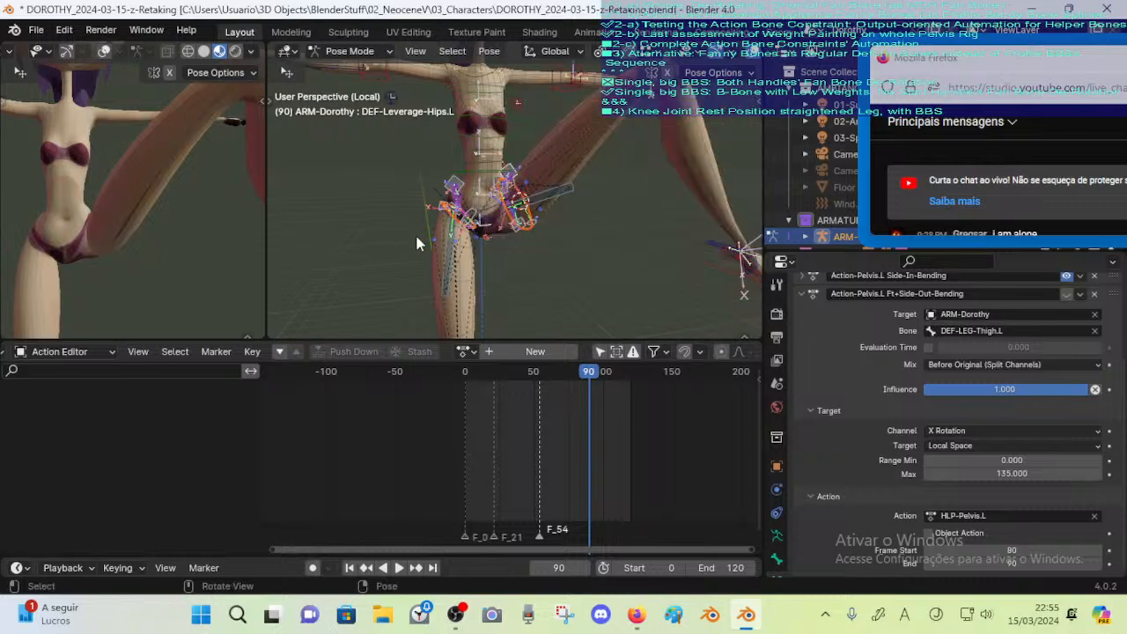
Select all visible bones of the rig and clear their rotation
key(n)
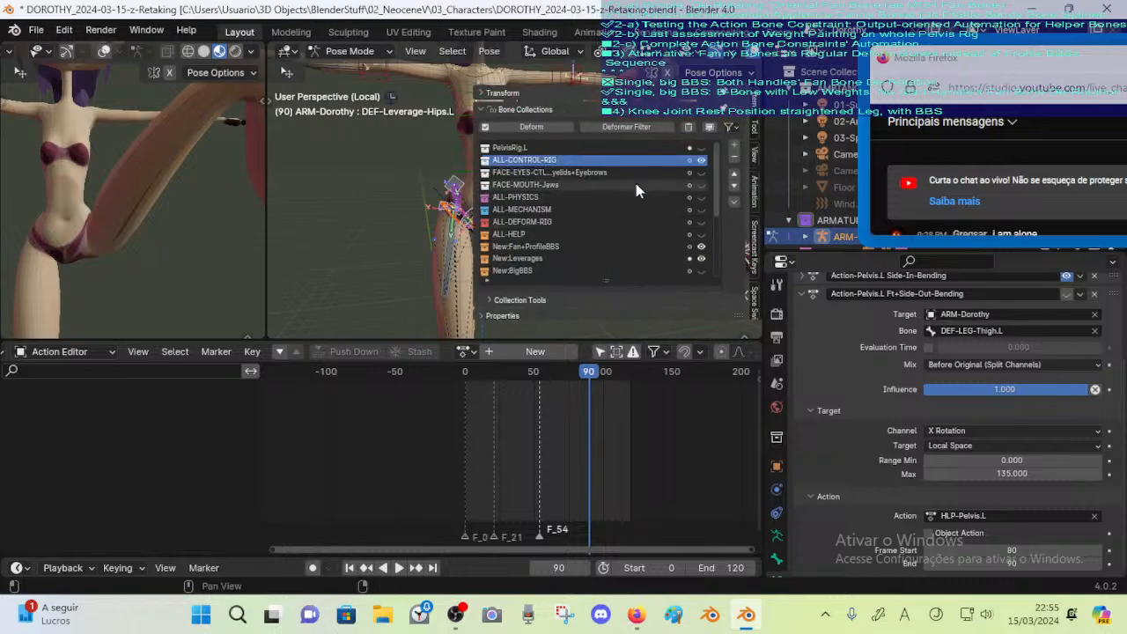
scroll(373, 198, down, 3)
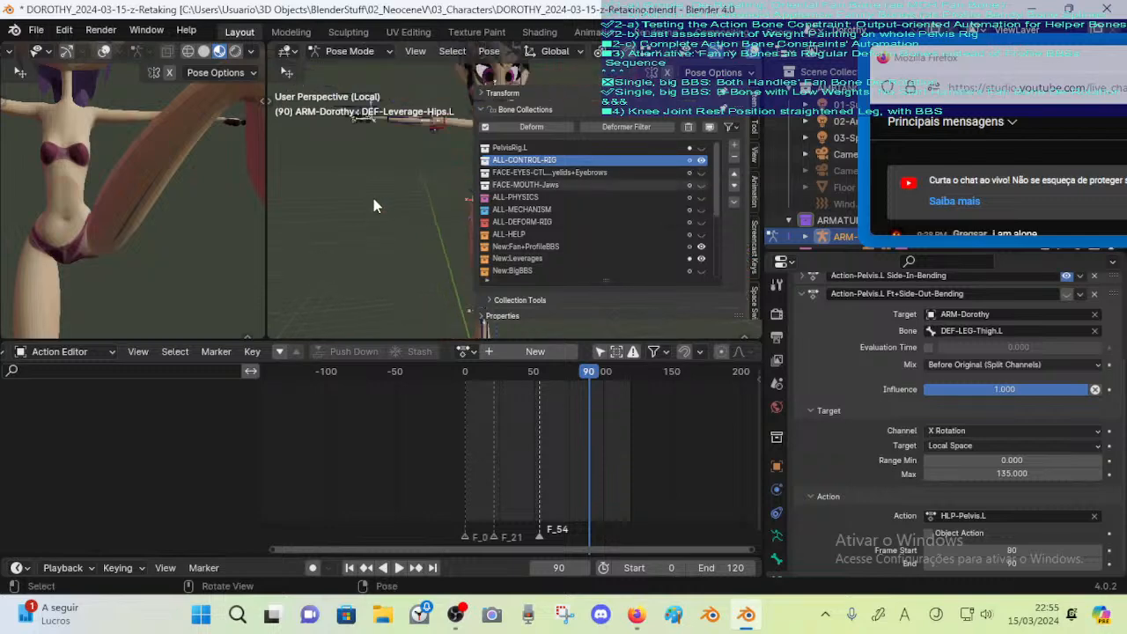
key(n)
key(a)
key(alt+r)
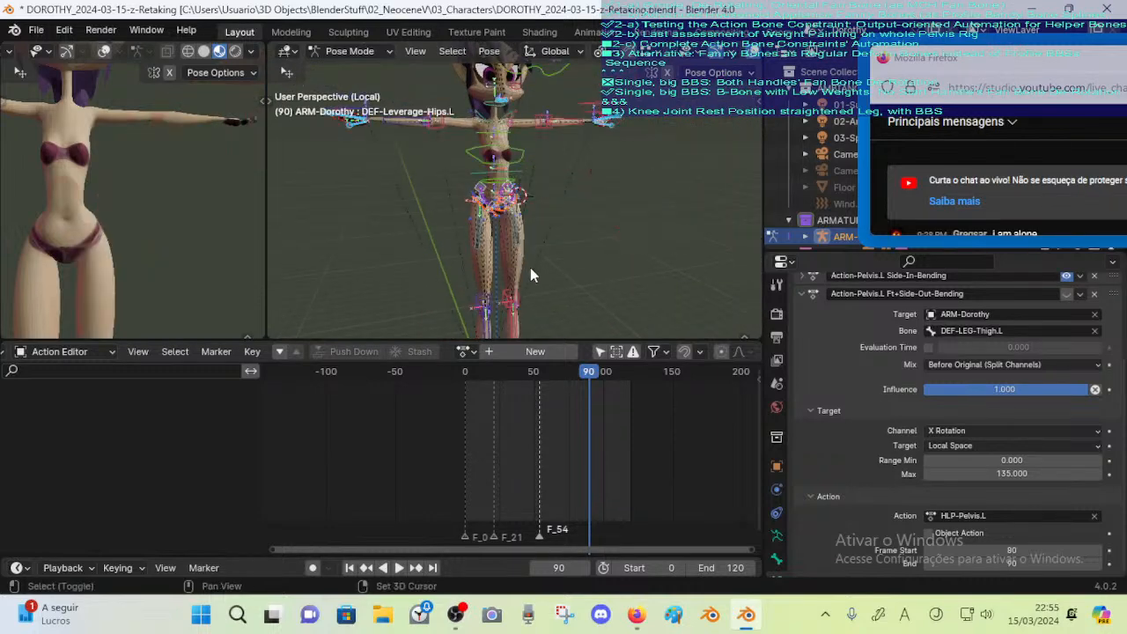
Select the leverage bones sharing the left hip bone's color and toggle the four original Action-Pelvis.L constraints off and on
shift+middle_drag(532, 287, 551, 242)
key(alt+a)
scroll(519, 222, up, 2)
scroll(549, 241, up, 6)
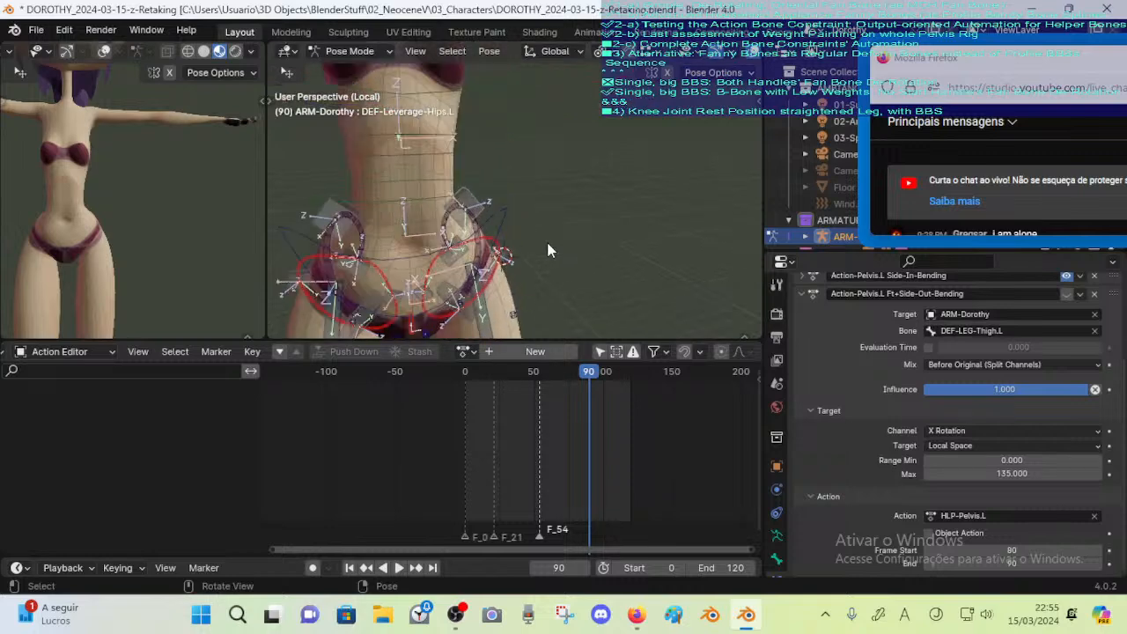
click(490, 205)
key(shift+g)
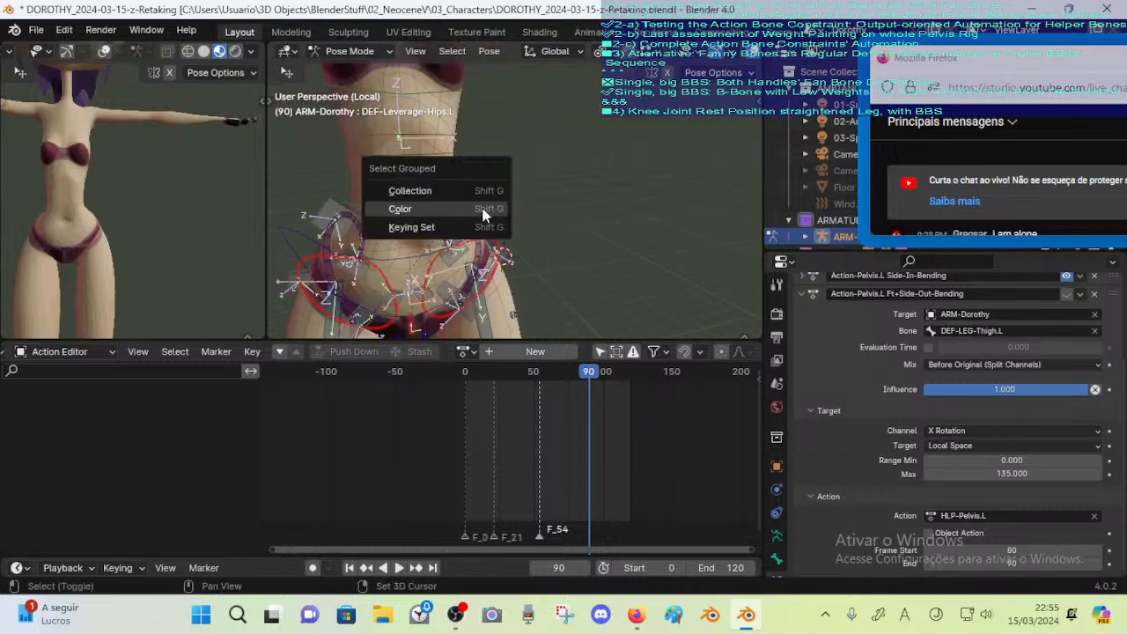
click(400, 209)
scroll(1065, 344, up, 3)
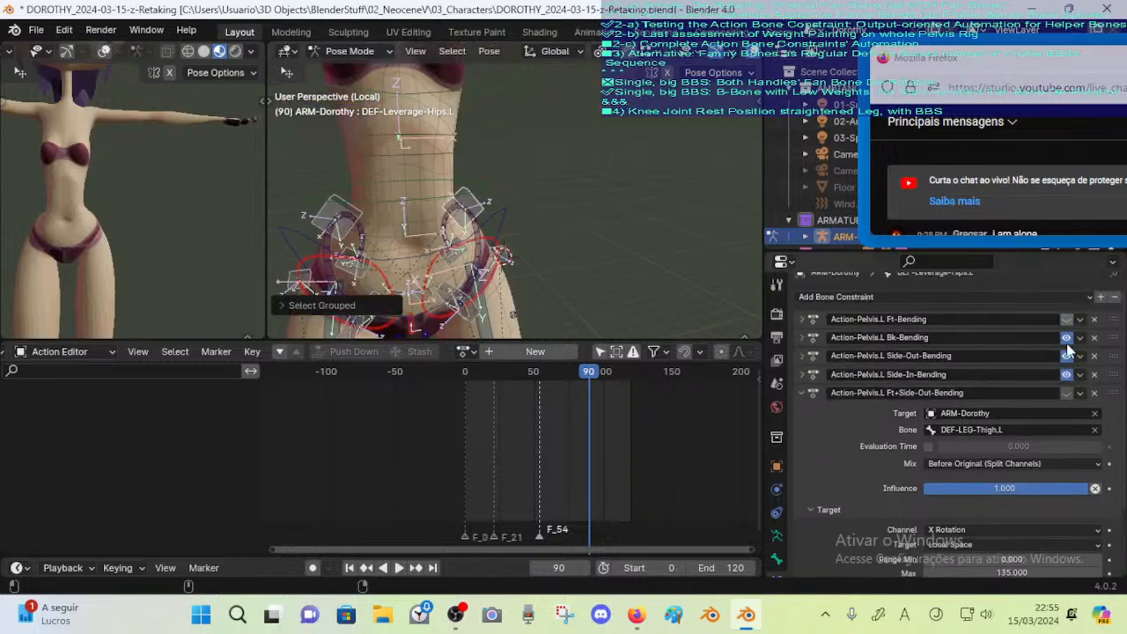
drag(1066, 319, 1070, 364)
Hide the ALL-CONTROL-RIG, New:Fan+ProfileBBS and New:Leverages bone collections and show PelvisRig.L
scroll(585, 283, down, 3)
shift+middle_drag(585, 283, 544, 167)
scroll(528, 178, down, 3)
click(523, 268)
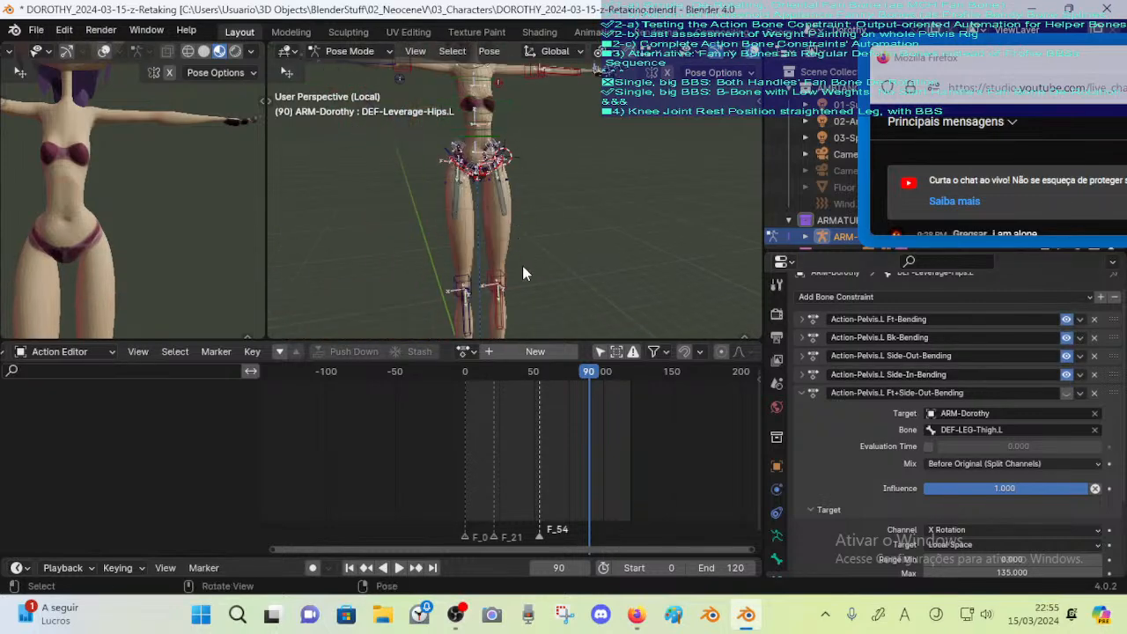
key(n)
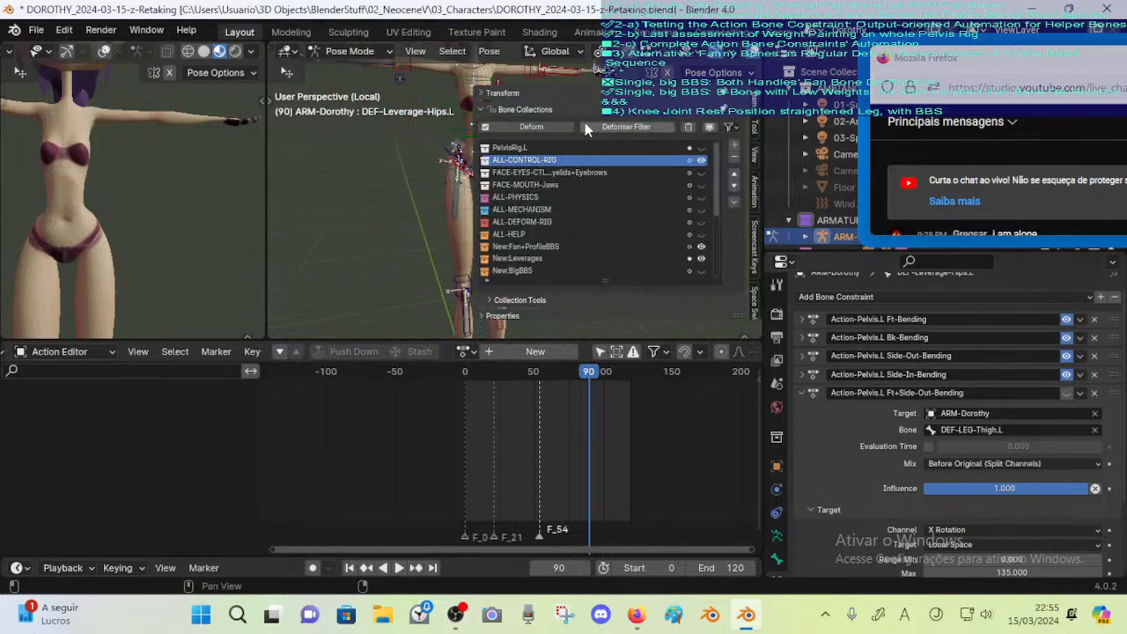
click(704, 158)
click(704, 148)
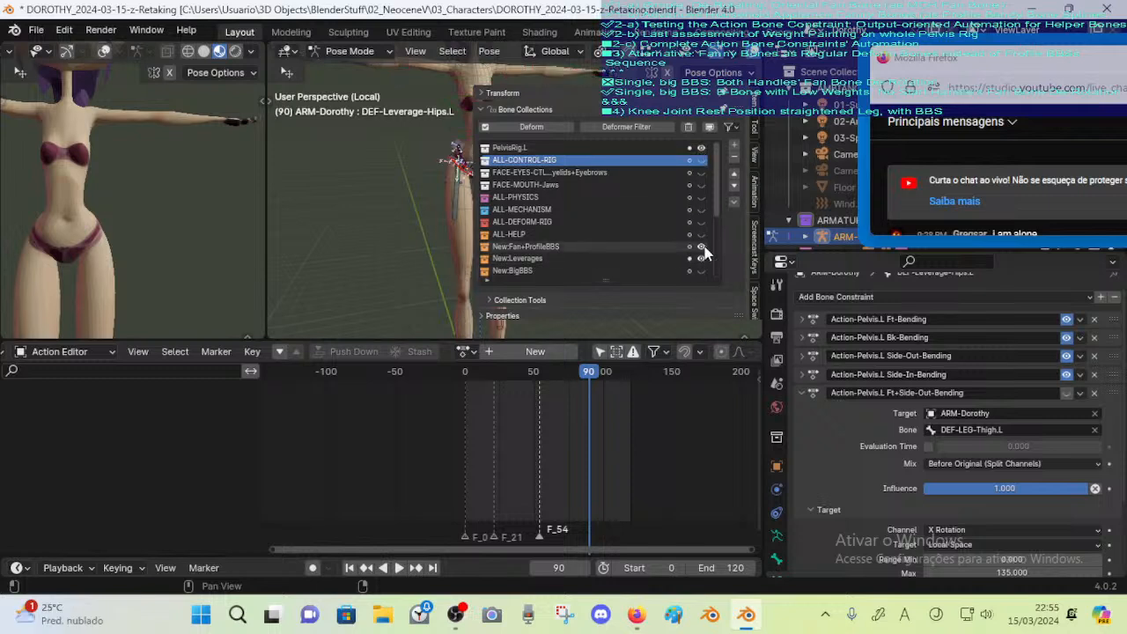
click(704, 247)
click(702, 260)
key(n)
Hide the PelvisRig.L bone collection and show ALL-CONTROL-RIG
shift+middle_drag(549, 267, 533, 168)
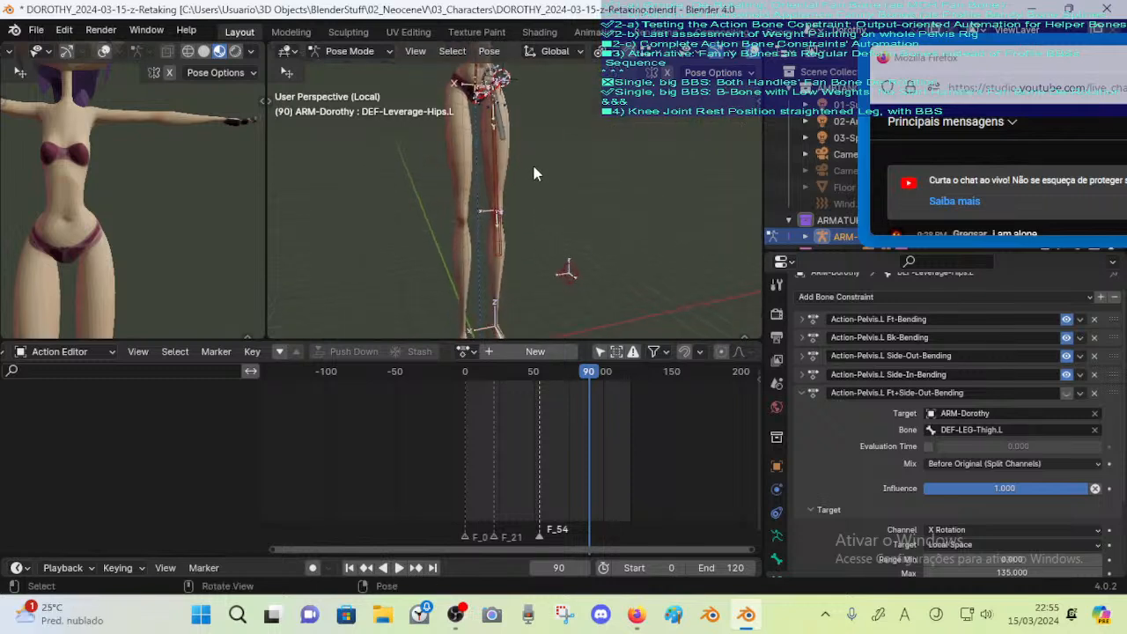
key(n)
click(703, 148)
key(n)
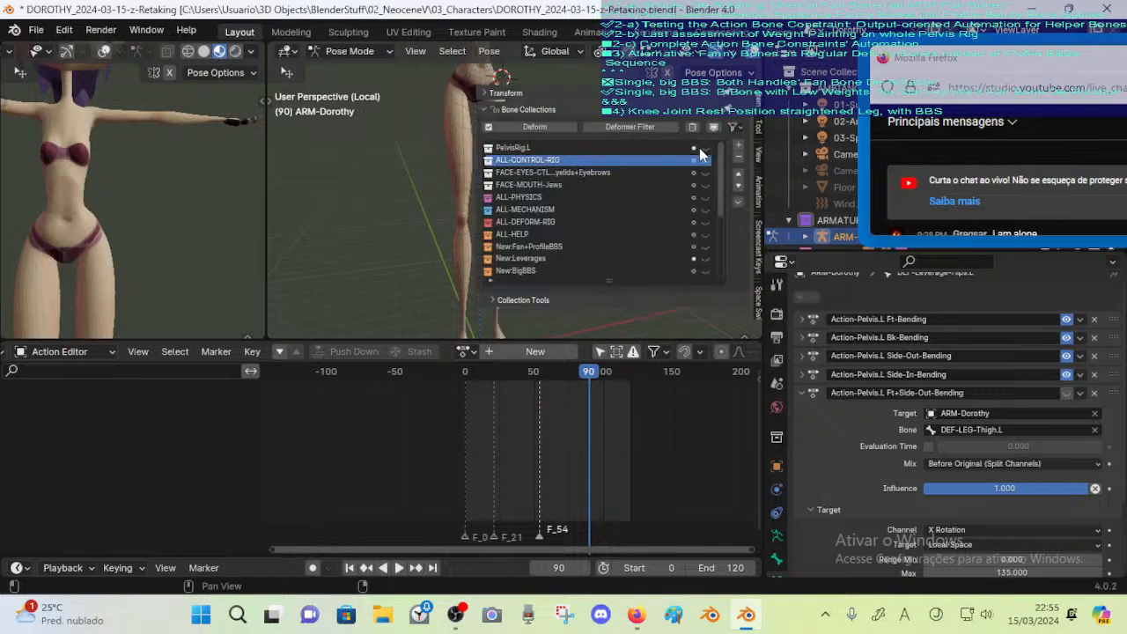
scroll(526, 205, down, 2)
key(n)
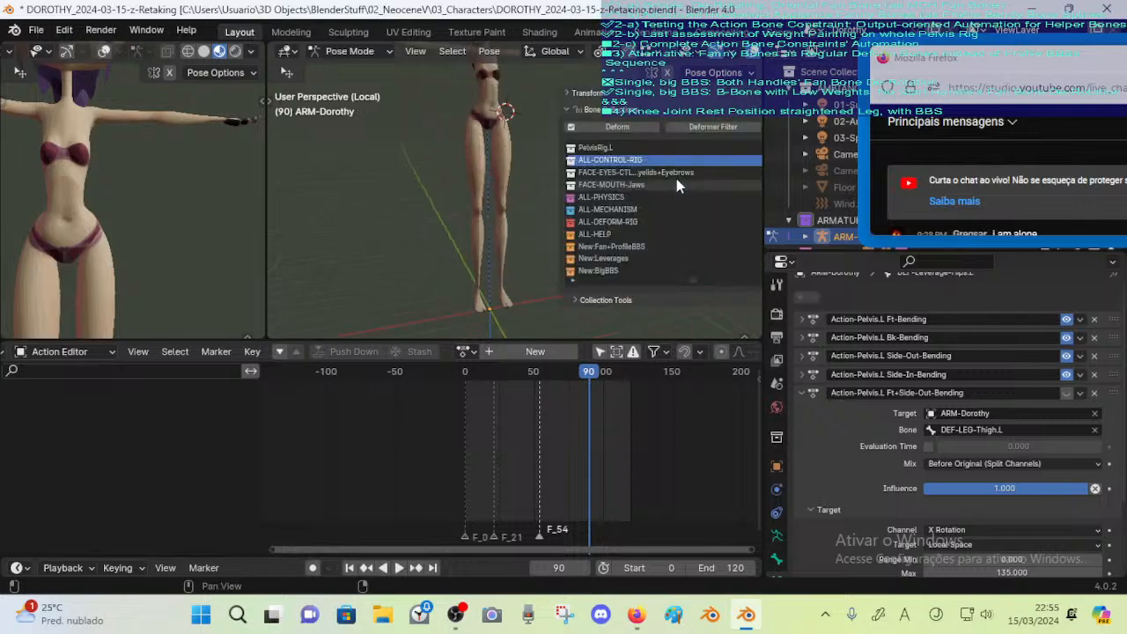
click(700, 150)
click(701, 150)
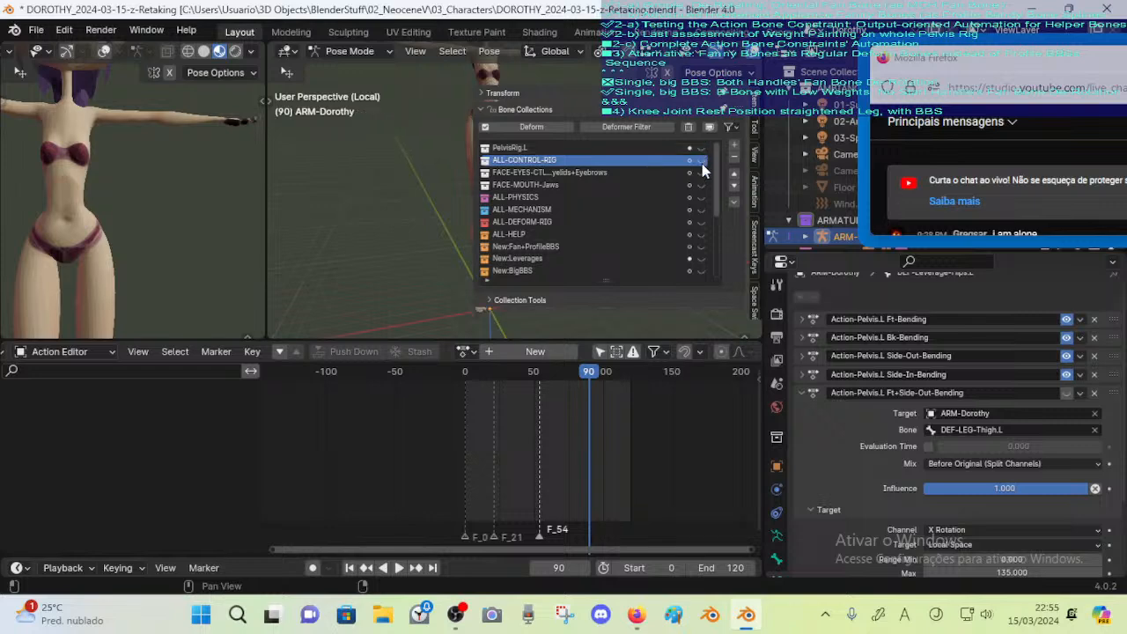
click(703, 161)
key(n)
Raise the left foot to about knee height by moving the MTR-Leg.L control
click(507, 315)
key(g)
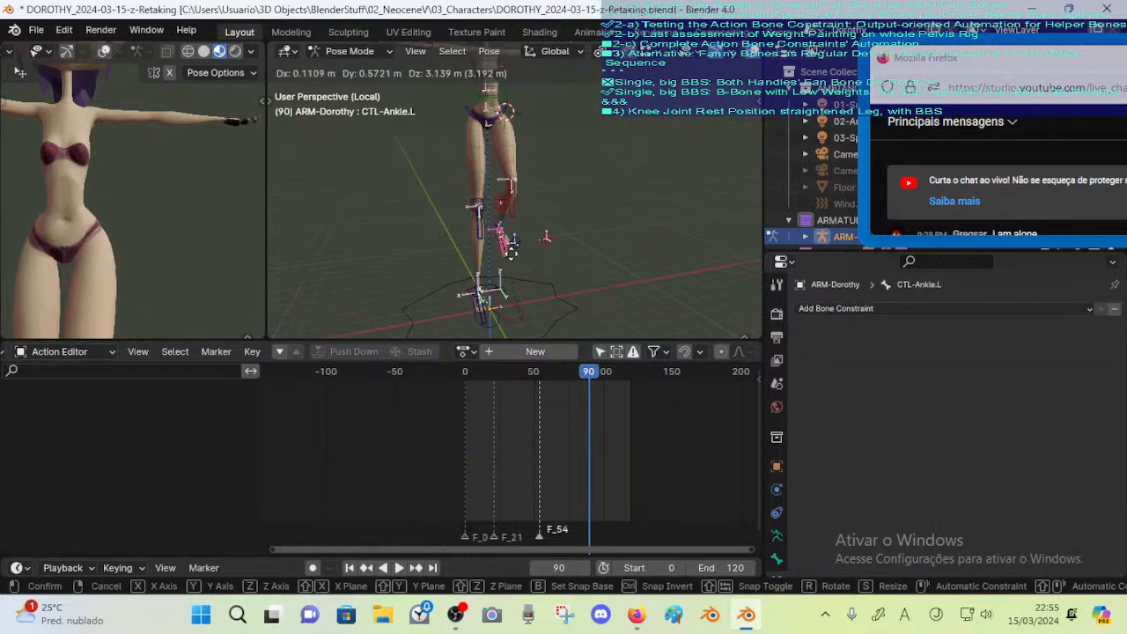
right_click(519, 309)
click(518, 311)
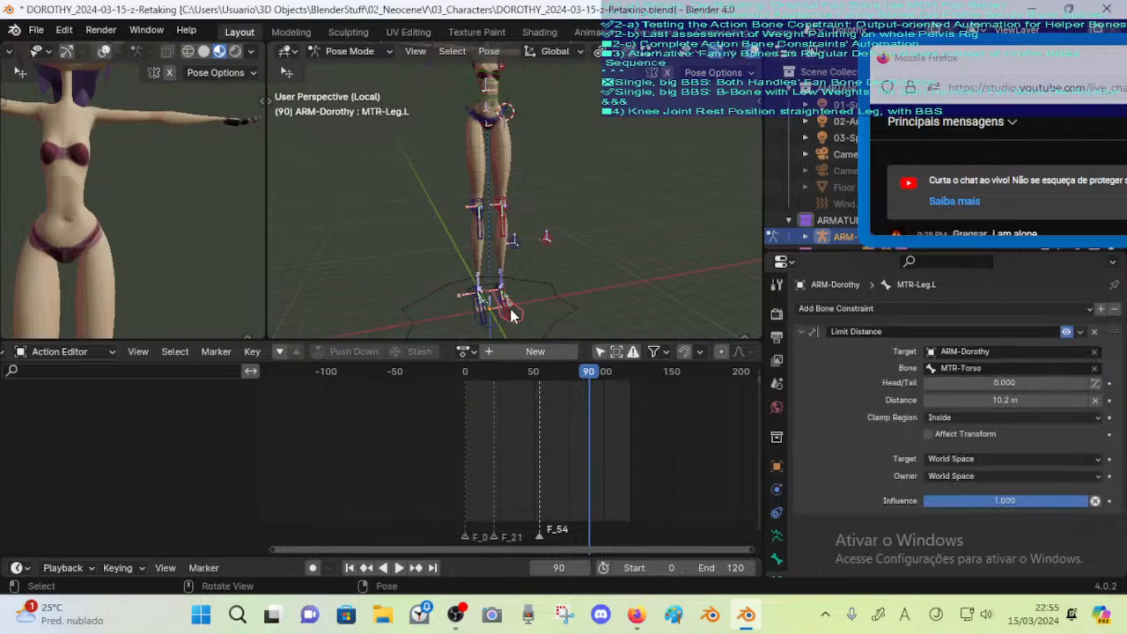
key(g)
click(566, 188)
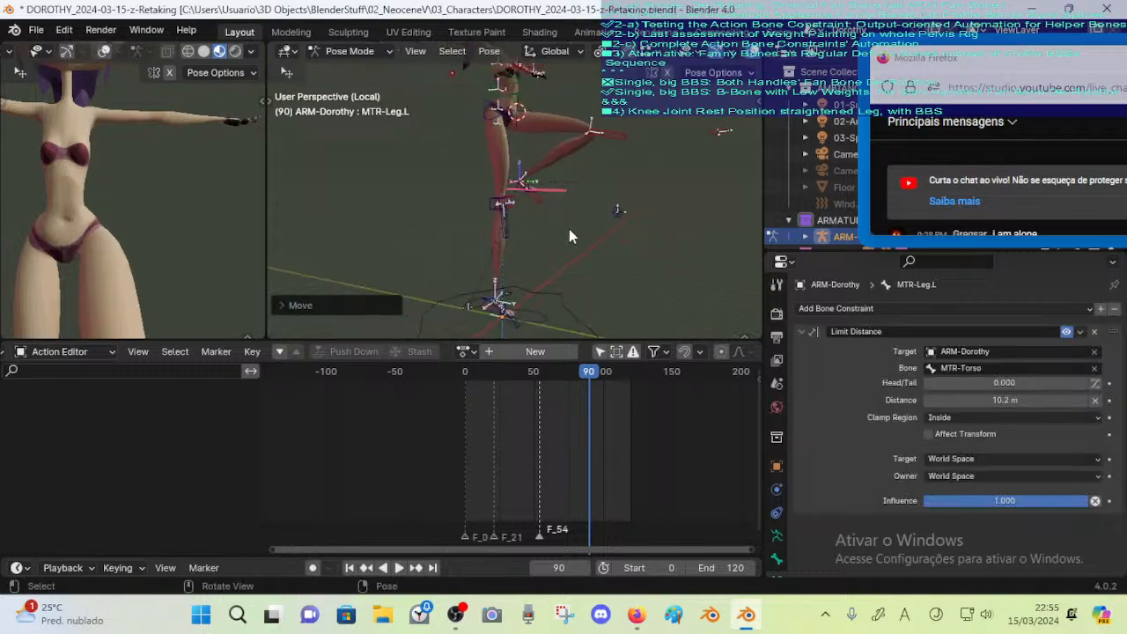
Join the two 3D viewports into a single wide one
middle_drag(569, 231, 457, 237)
right_click(260, 227)
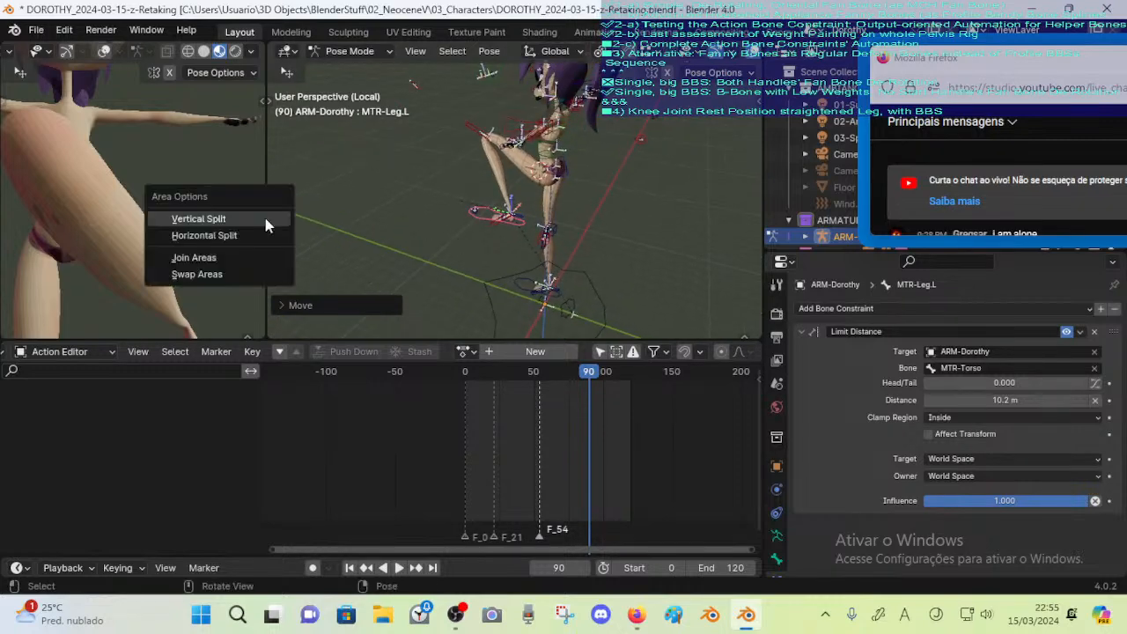
click(221, 256)
click(176, 211)
Swing the left leg from the raised front pose through further raised positions by moving the MTR-Leg.L control
middle_drag(422, 178, 381, 237)
key(g)
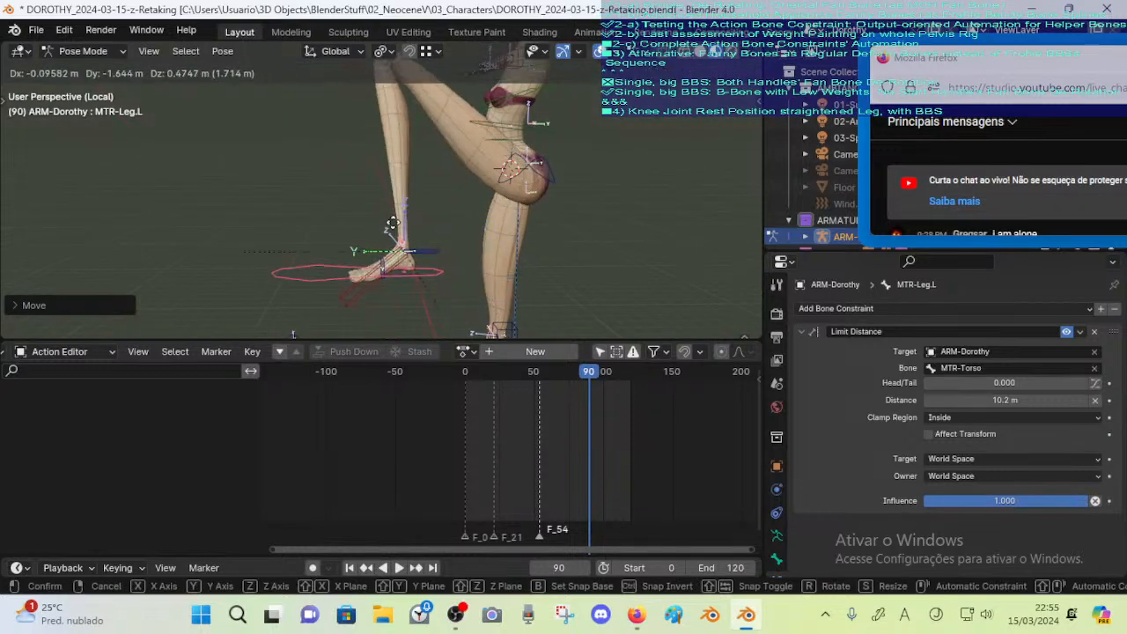
click(679, 234)
mouse_move(681, 236)
middle_down()
mouse_move(704, 266)
mouse_move(689, 237)
middle_up()
key(g)
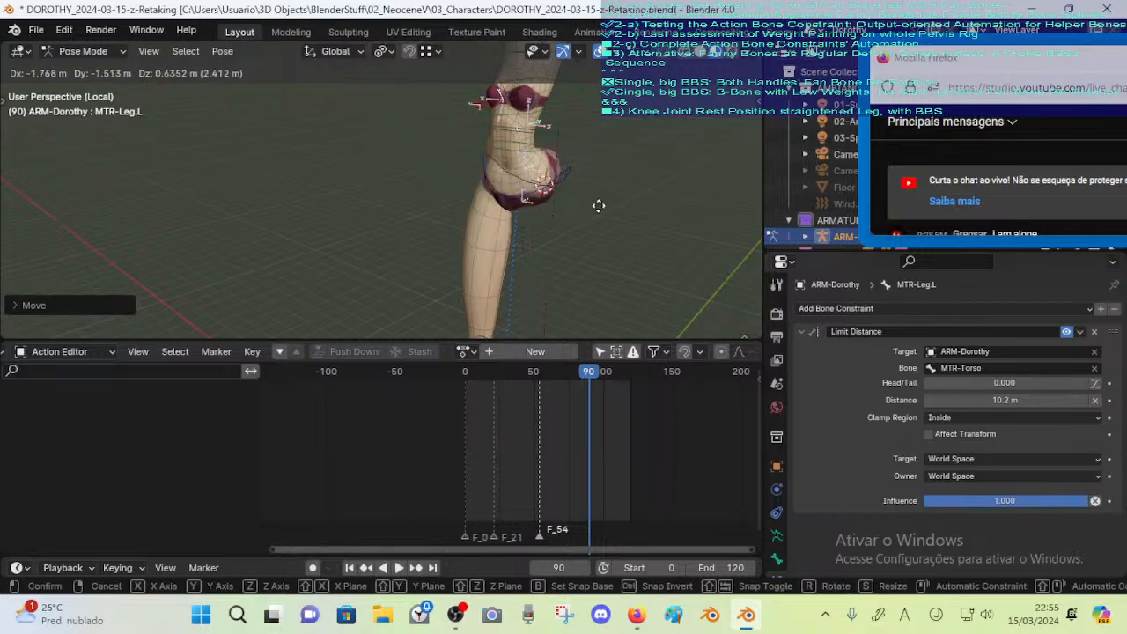
click(562, 201)
Place the left leg behind the body with MTR-Leg.L and rotate the control about the global X axis
mouse_move(563, 203)
middle_down()
mouse_move(591, 235)
mouse_move(557, 198)
middle_up()
key(g)
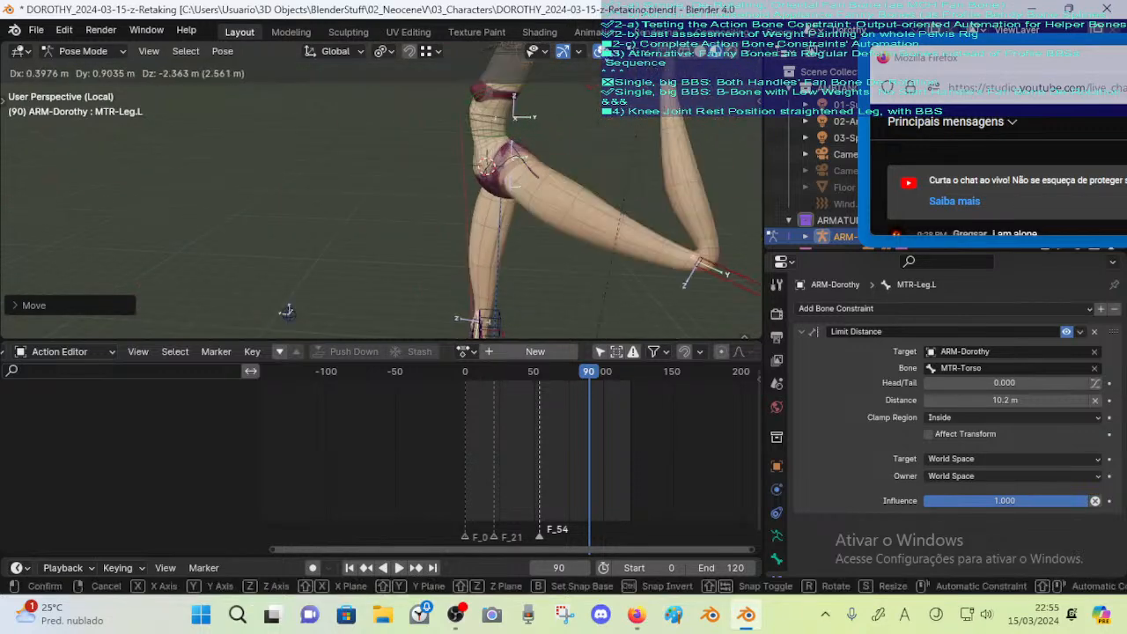
click(626, 275)
key(r)
key(x)
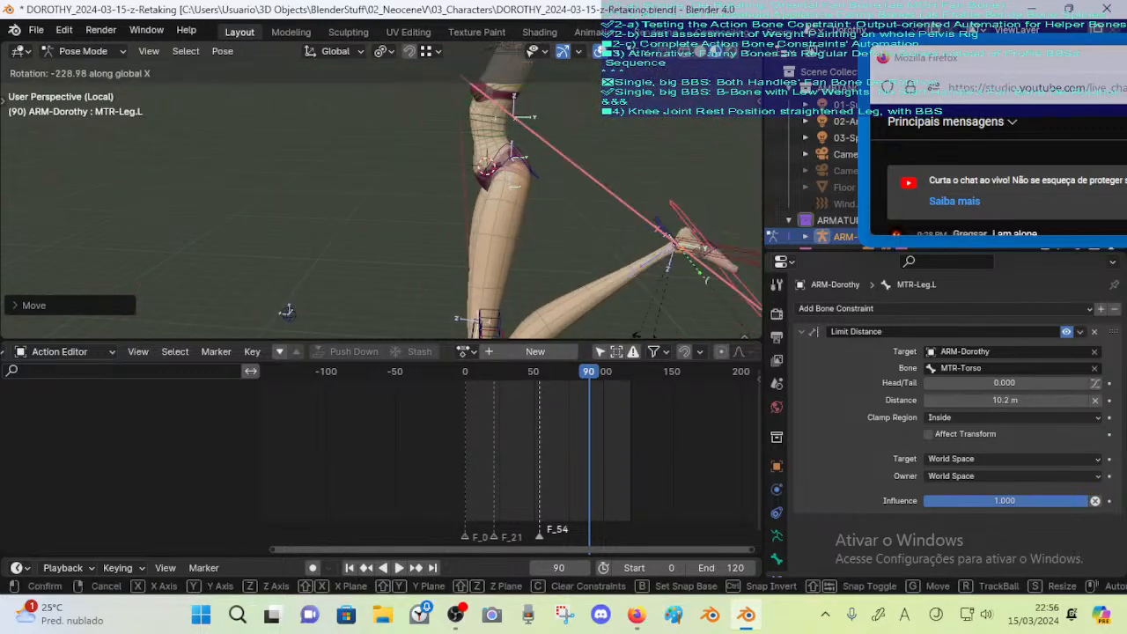
click(509, 224)
Stretch the left leg straight out to the side at about hip height and tilt the foot with MTR-Leg.L
middle_drag(509, 226, 284, 172)
scroll(284, 173, down, 4)
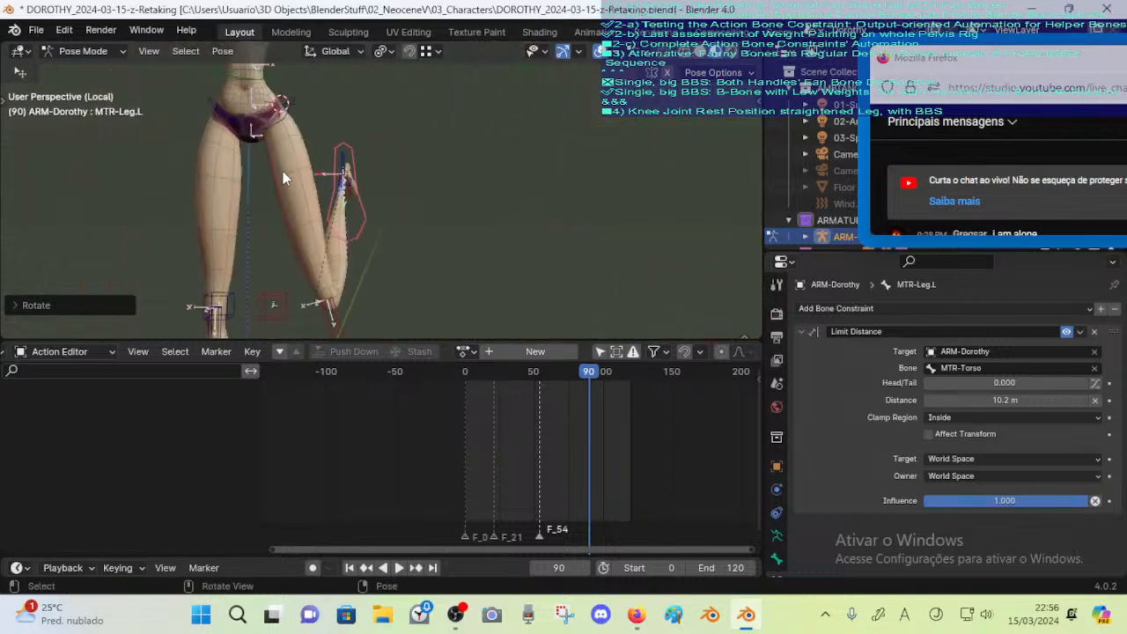
key(g)
click(551, 199)
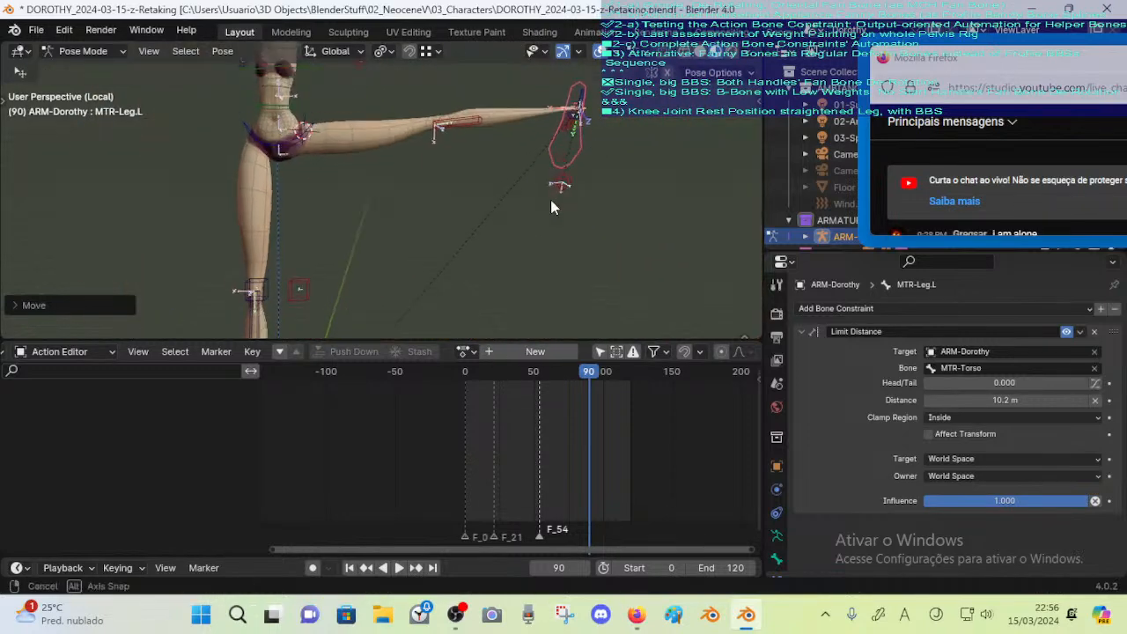
key(r)
click(556, 157)
key(g)
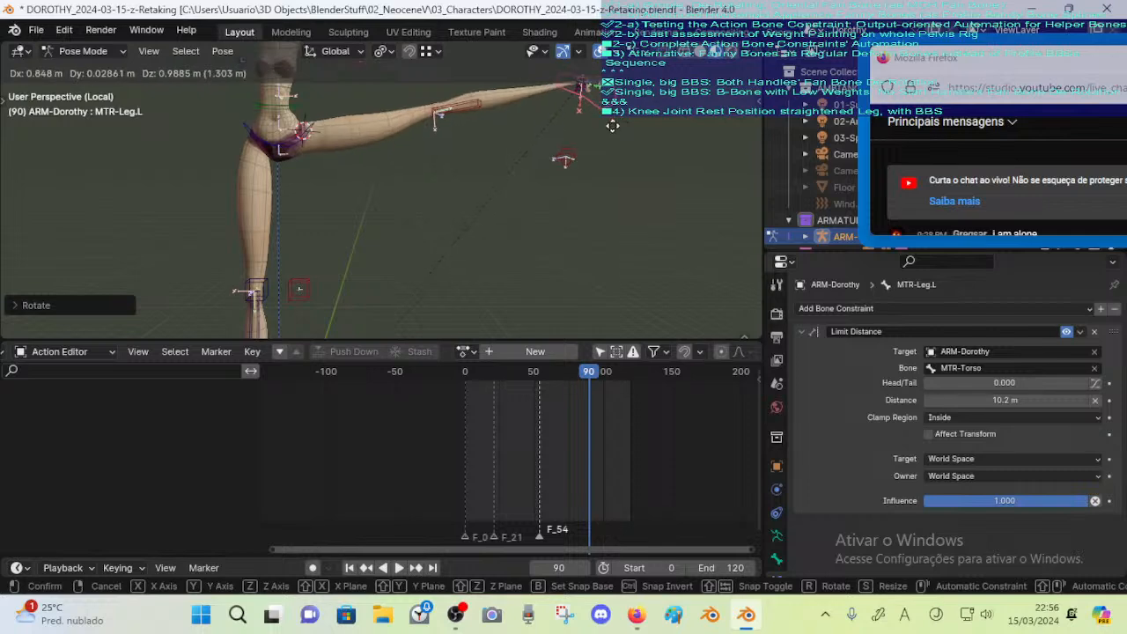
click(558, 132)
Lower the left foot to floor level away from the body and rotate MTR-Leg.L about global Z and freely
middle_drag(558, 132, 601, 208)
key(g)
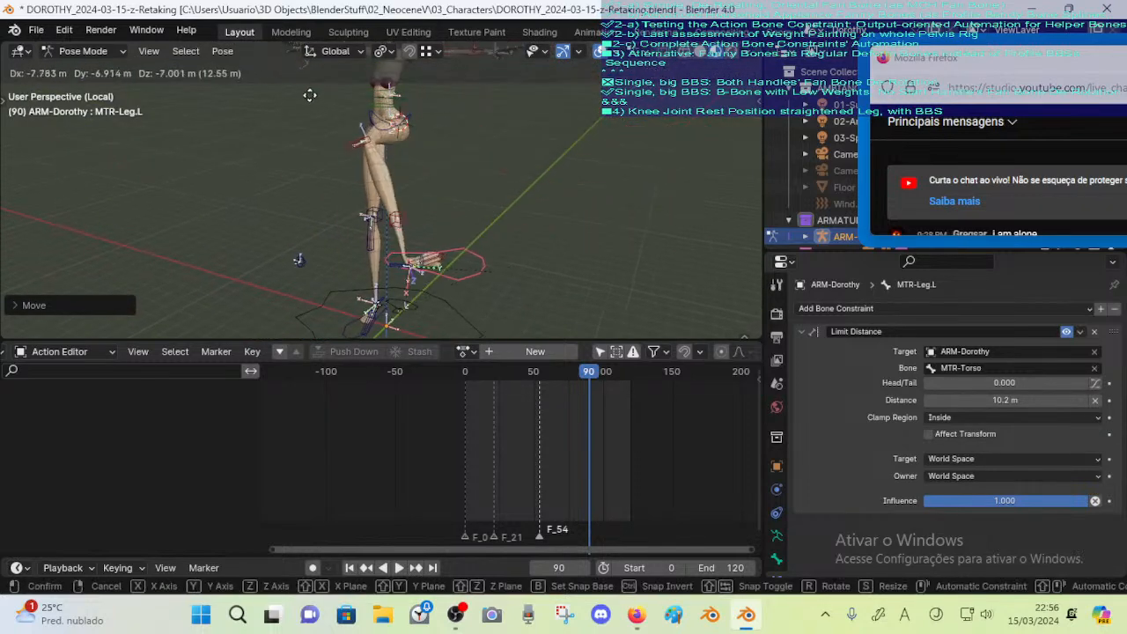
click(473, 224)
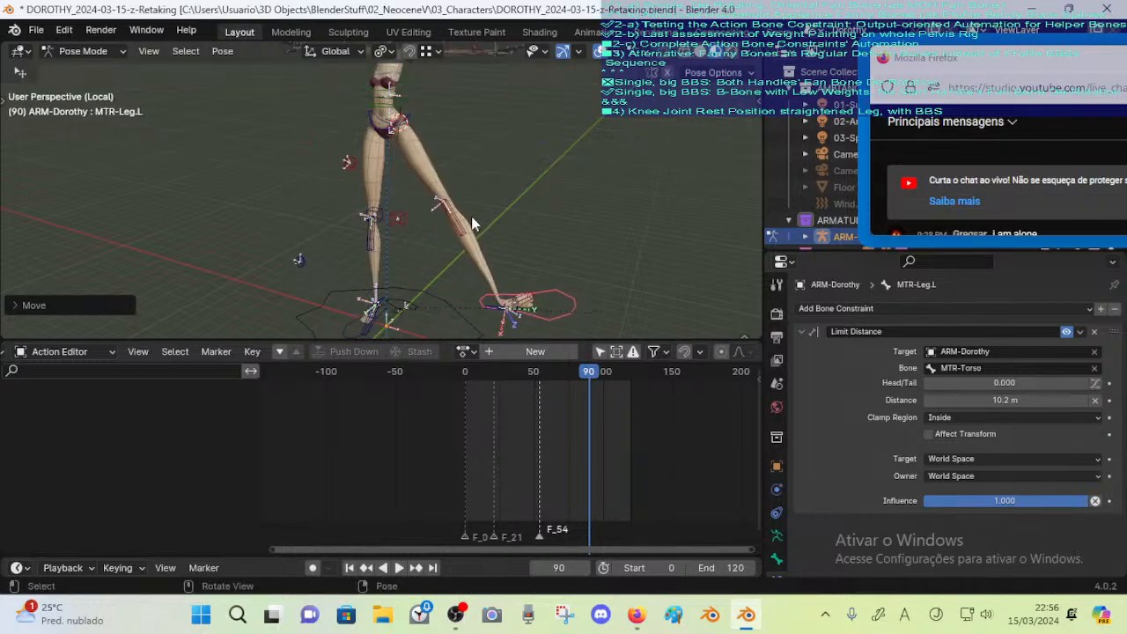
key(r)
key(z)
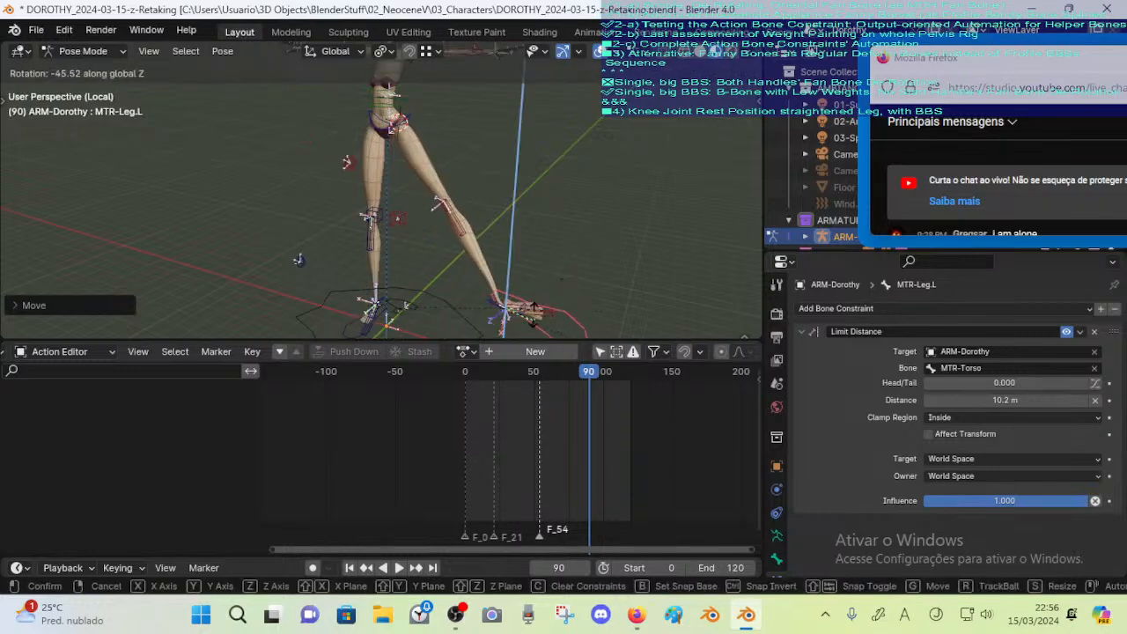
click(514, 324)
key(r)
click(538, 319)
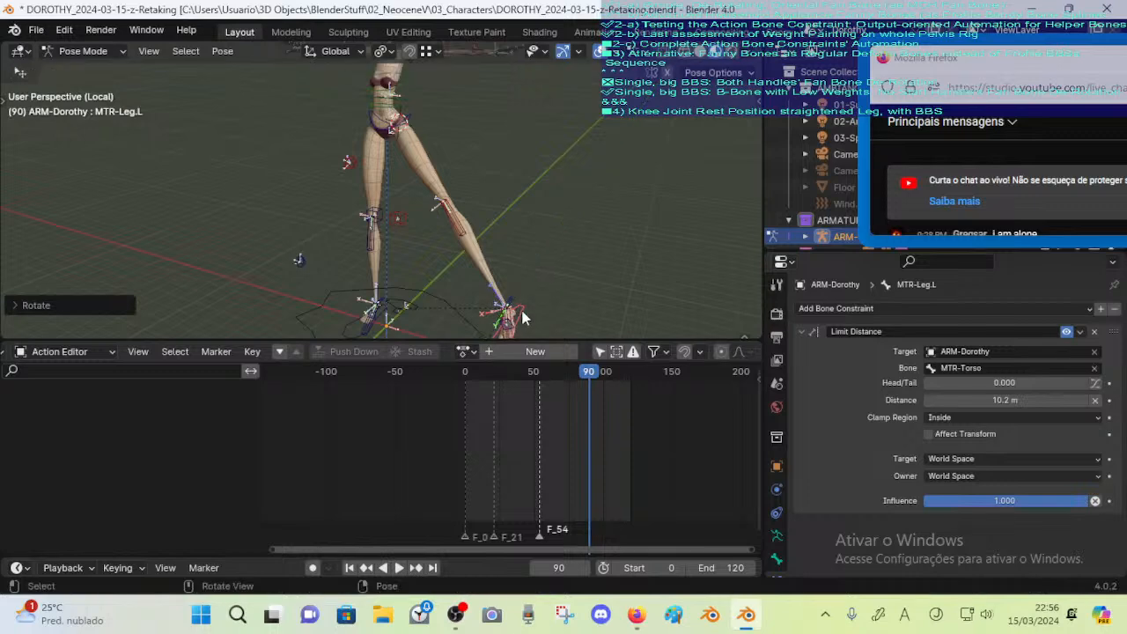
Raise the left leg sideways with the thigh near hip height, fine-tuning the MTR-Leg.L position
middle_drag(538, 317, 515, 255)
key(g)
click(453, 130)
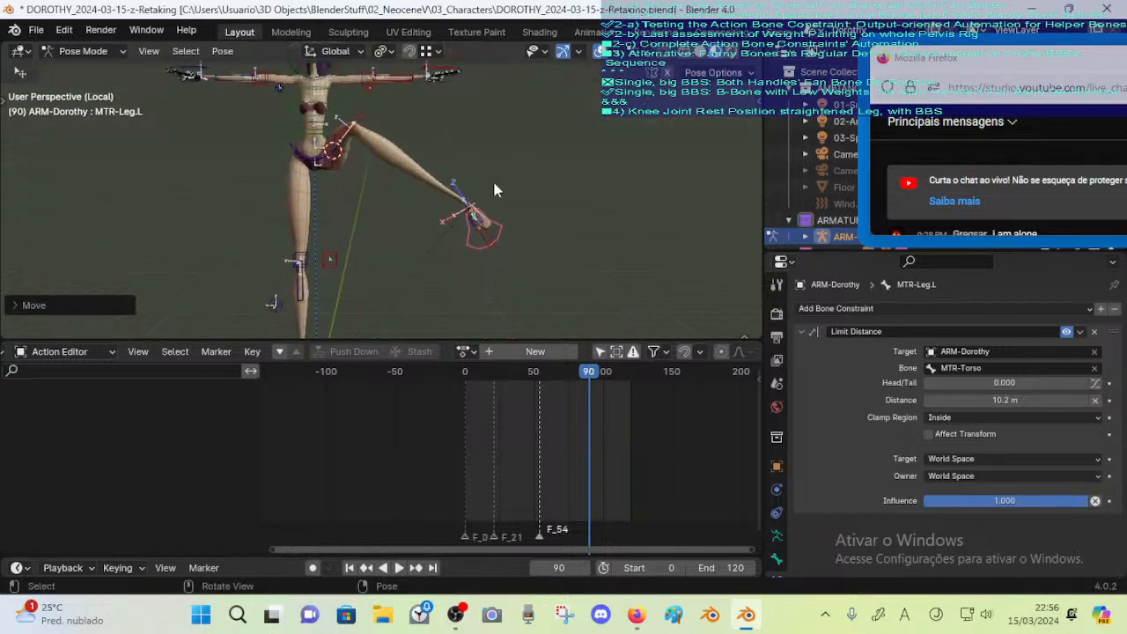
key(g)
click(503, 181)
middle_drag(502, 181, 359, 226)
scroll(512, 203, up, 3)
key(g)
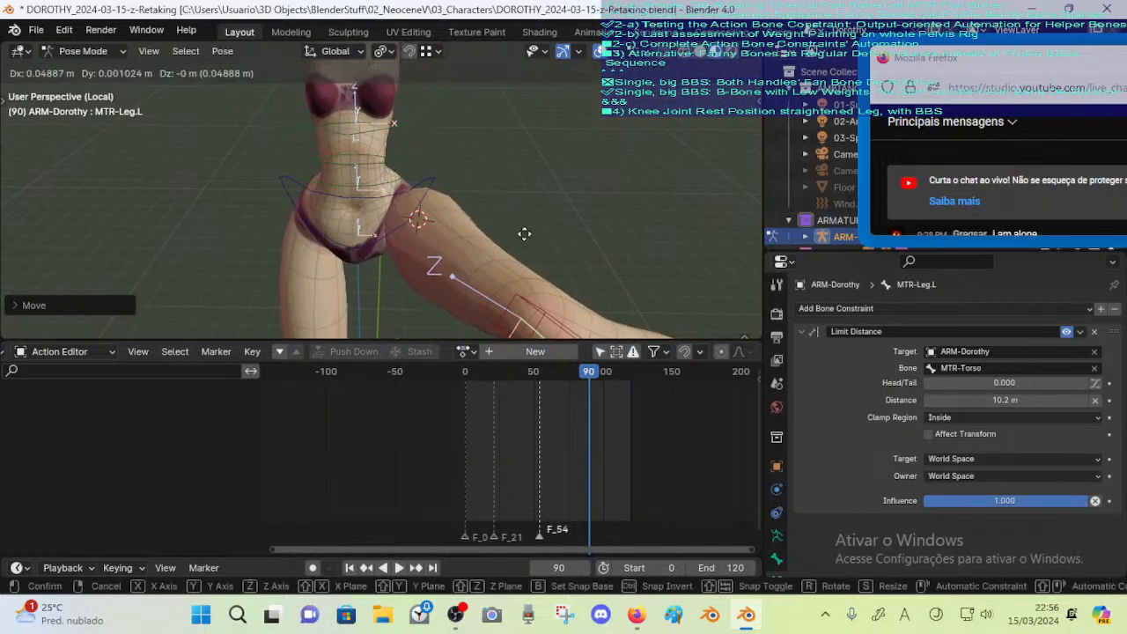
click(506, 207)
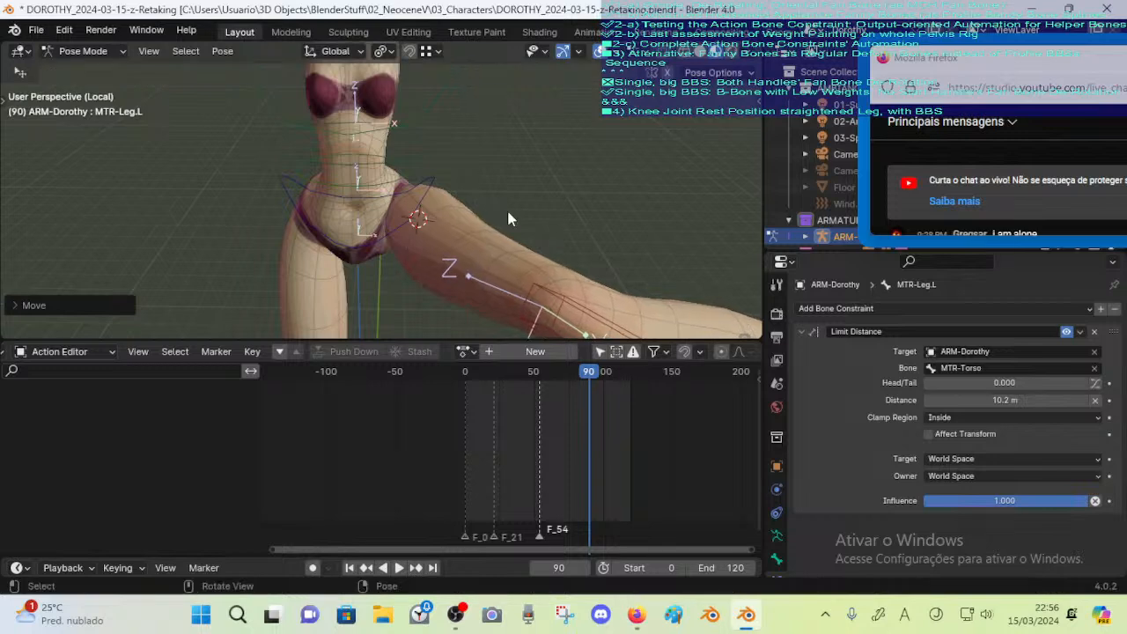
Rotate MTR-Leg.L about the global Y axis and reposition the left foot low and outward with the thigh raised
scroll(506, 207, down, 5)
key(r)
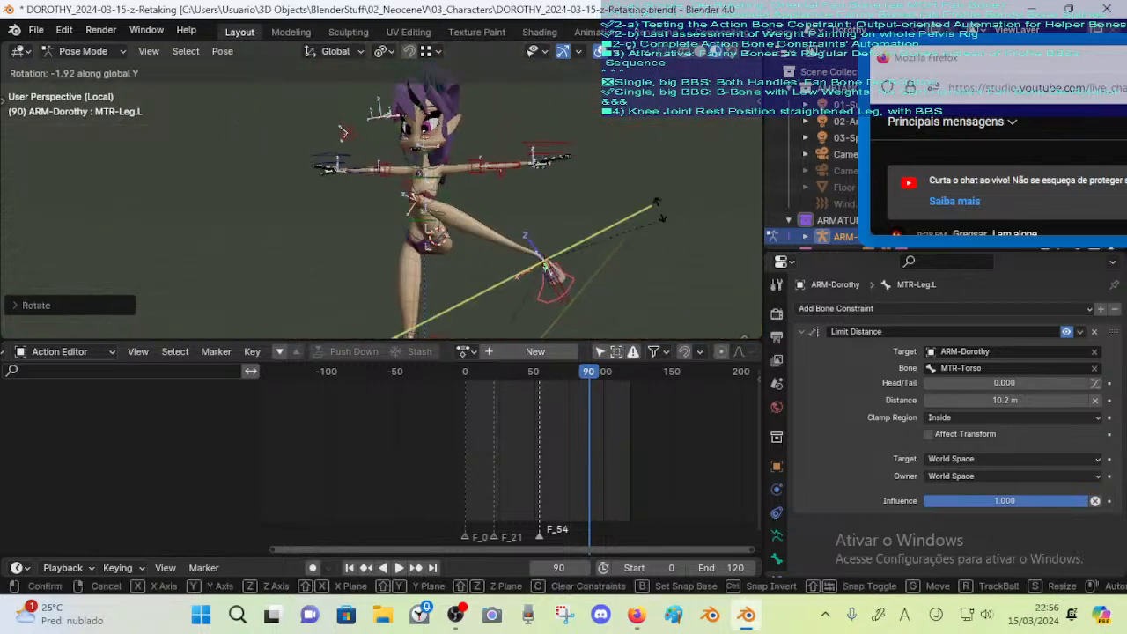
key(g)
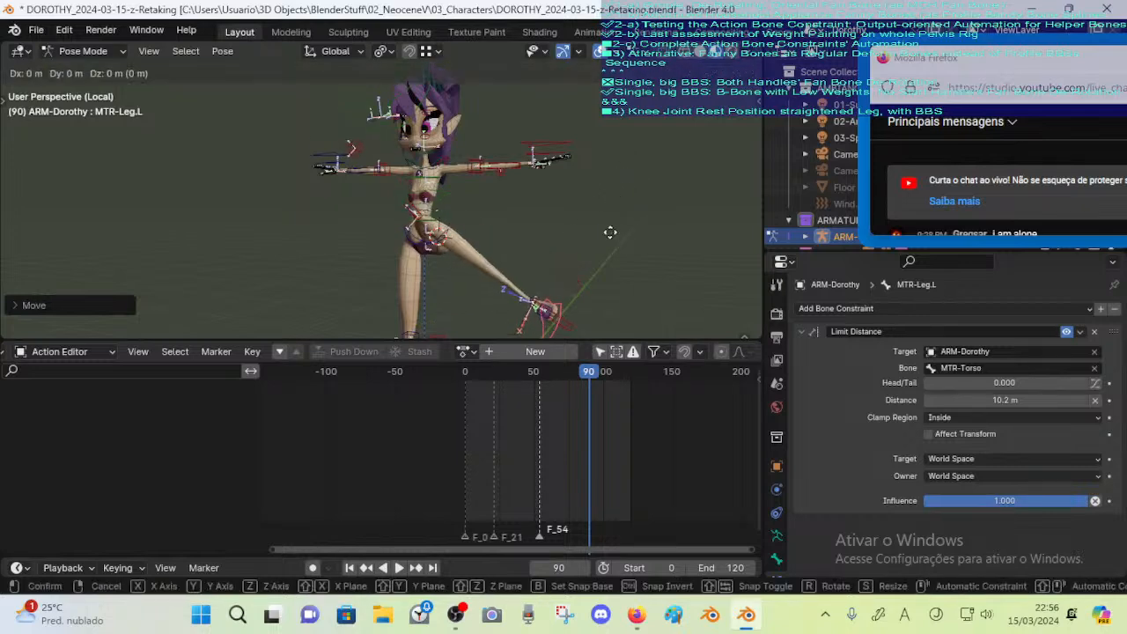
click(611, 224)
middle_drag(611, 223, 470, 223)
scroll(470, 220, up, 2)
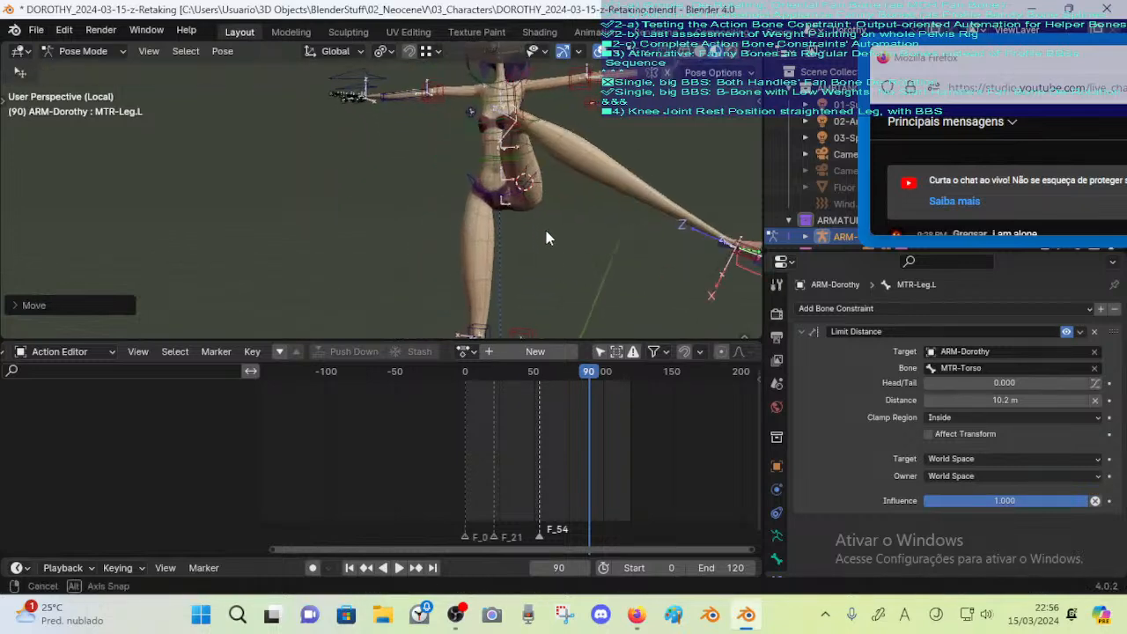
shift+middle_drag(591, 229, 486, 201)
key(g)
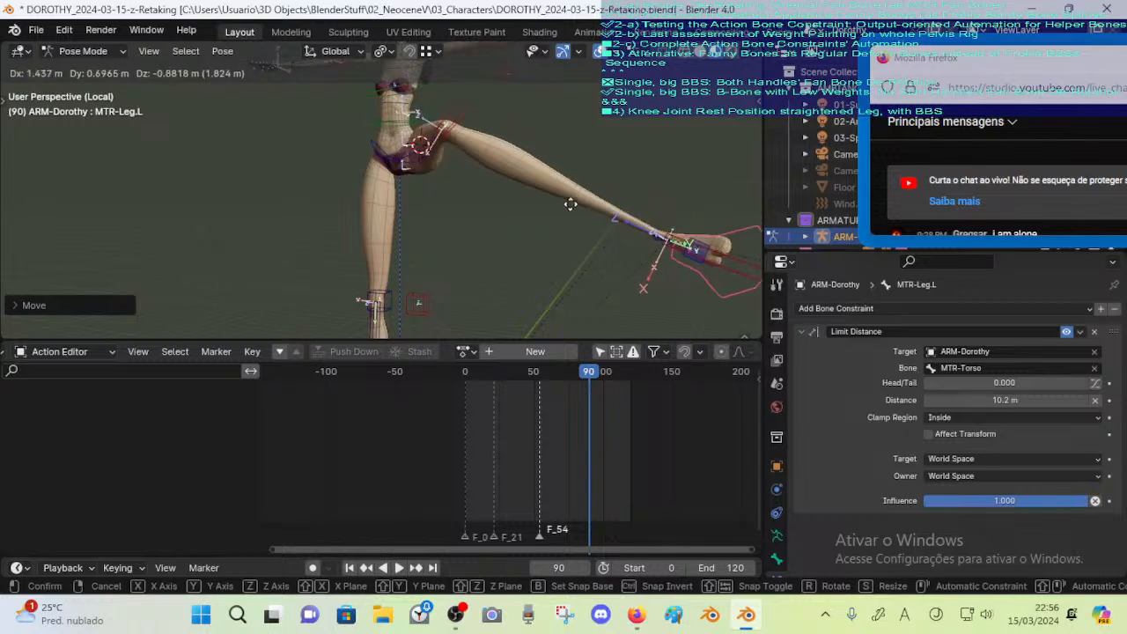
click(571, 213)
Move the CTL-Knee.L control up and outward by about 1.2 m
scroll(467, 168, down, 1)
click(436, 127)
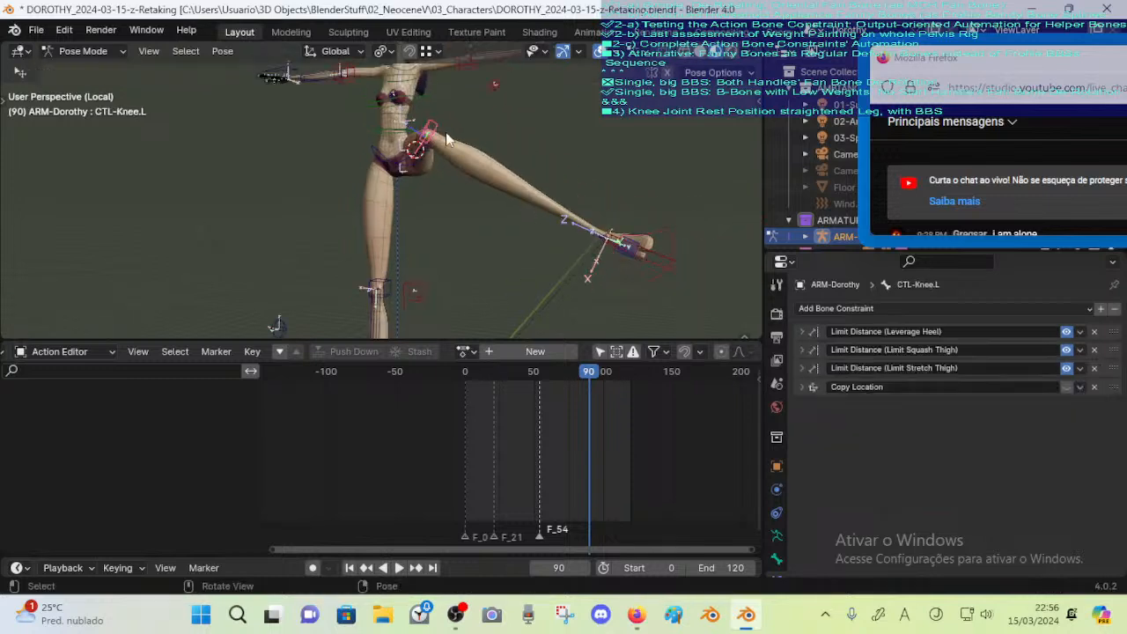
click(429, 122)
key(g)
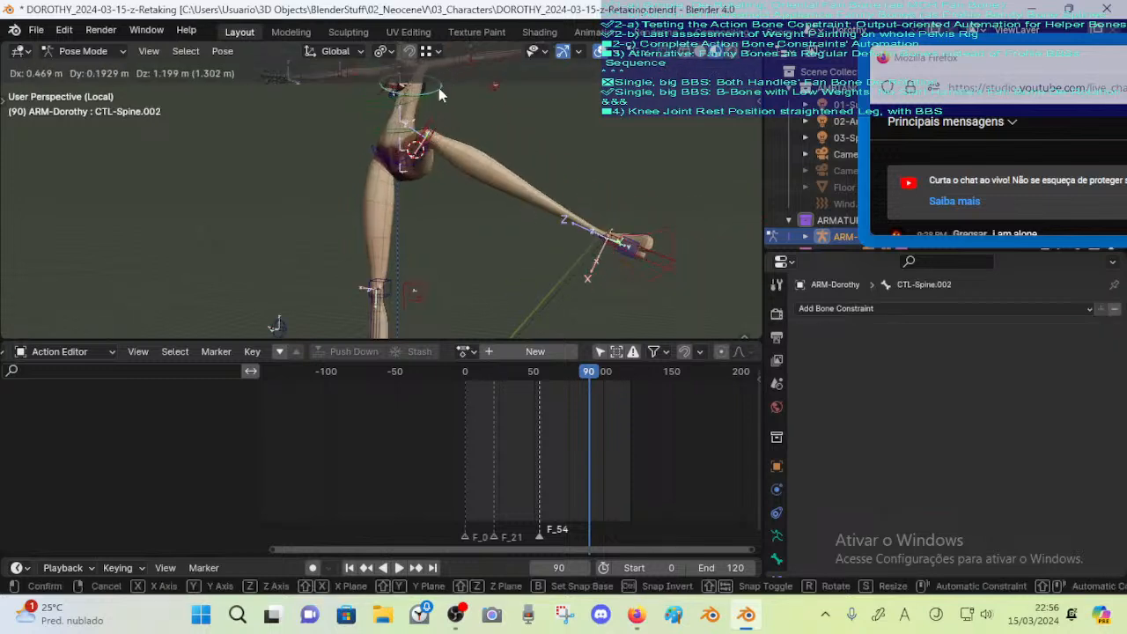
right_click(438, 89)
click(433, 127)
key(g)
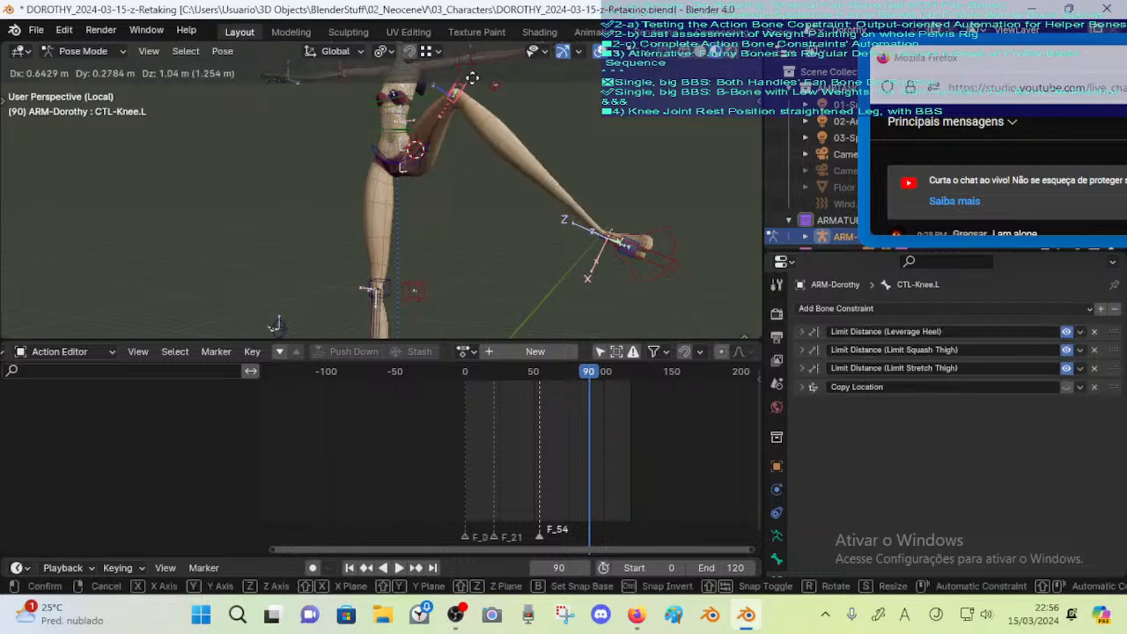
click(470, 85)
Move the CTL-Knee.L control further out to the side so the left thigh opens sideways
middle_drag(463, 104, 449, 241)
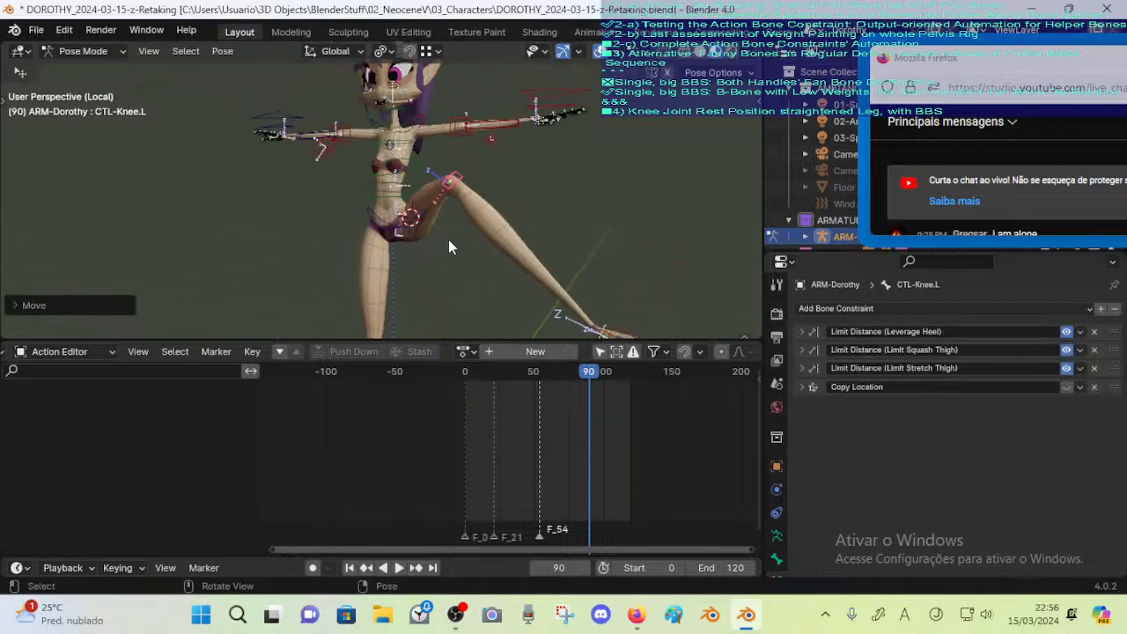
click(491, 138)
click(451, 182)
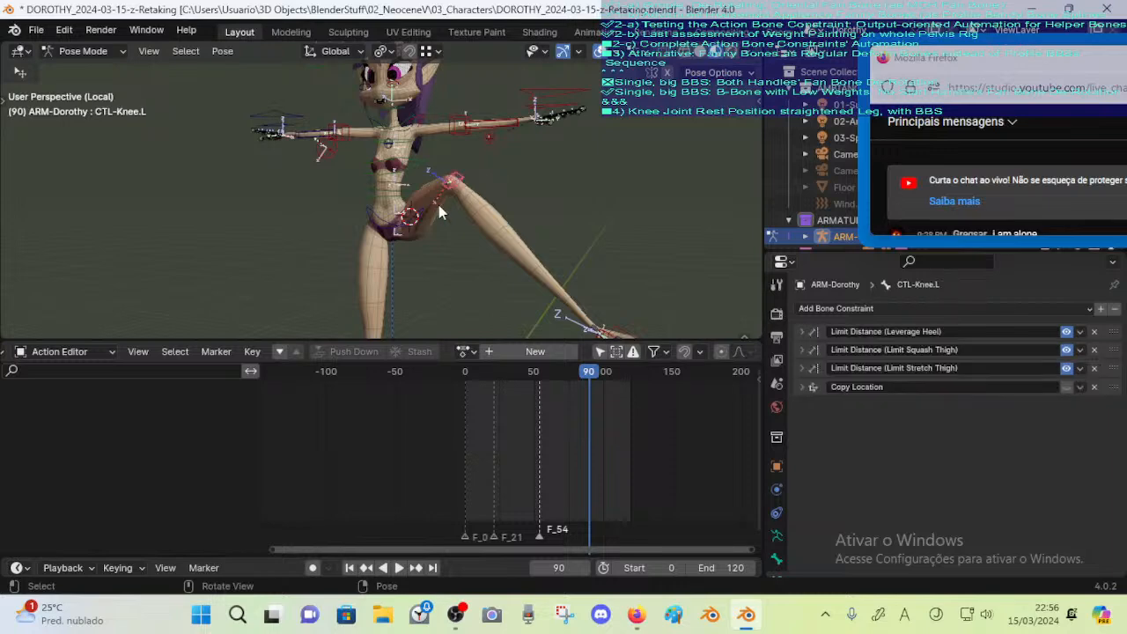
middle_drag(439, 205, 501, 219)
key(g)
click(539, 210)
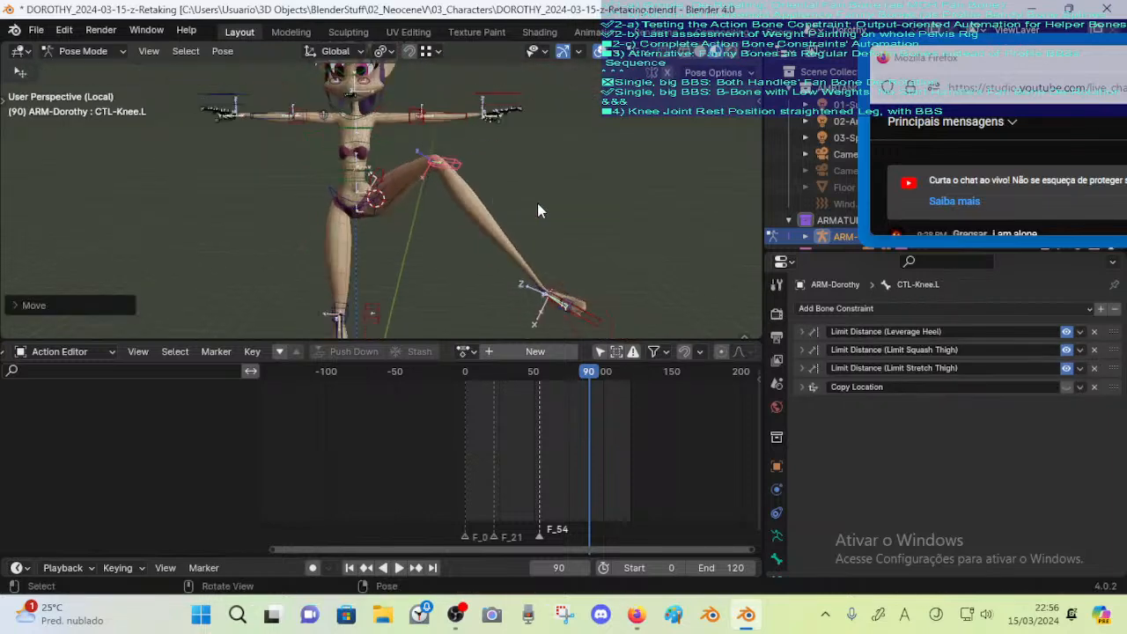
Move MTR-Leg.L inward by about 1.15 m and rotate it slightly about its local Y axis
click(585, 312)
key(g)
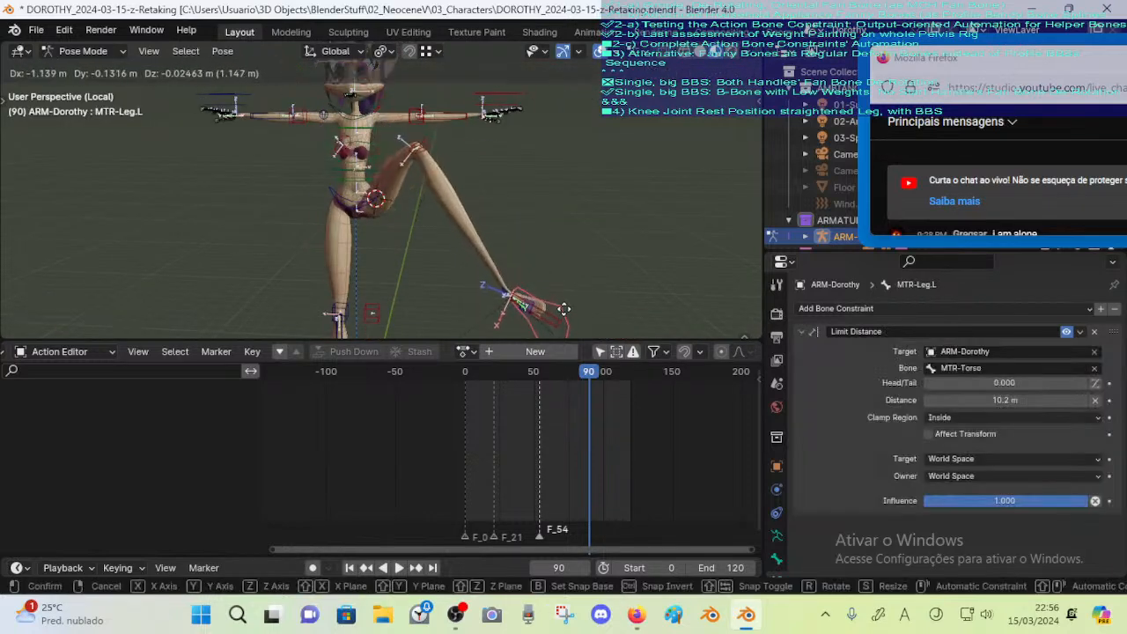
click(563, 309)
key(r)
key(r)
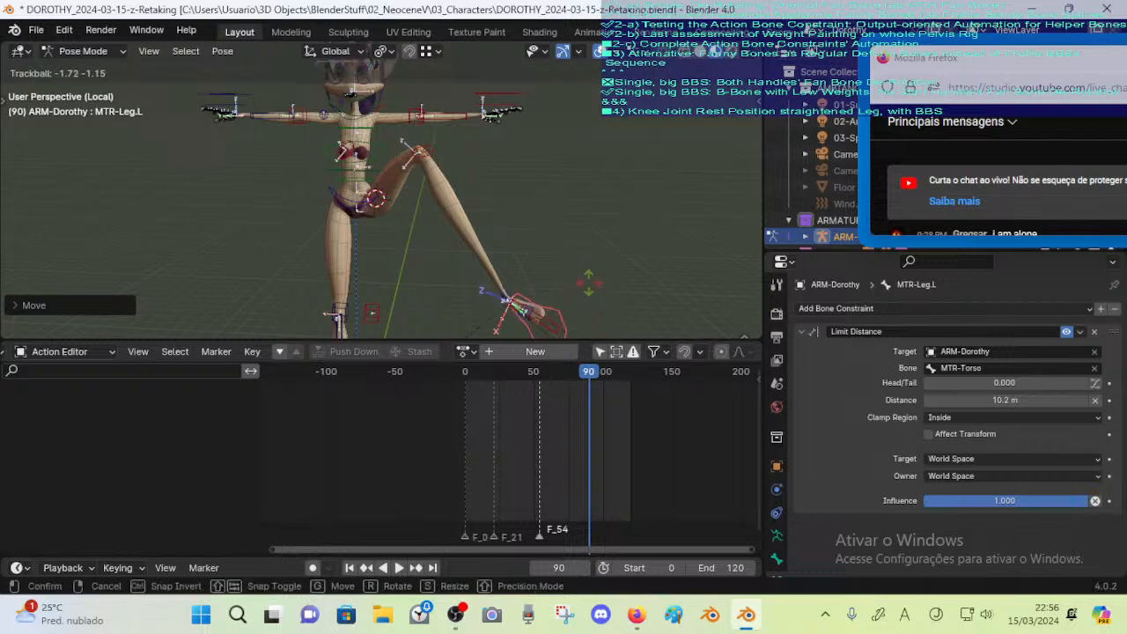
key(r)
key(y)
key(y)
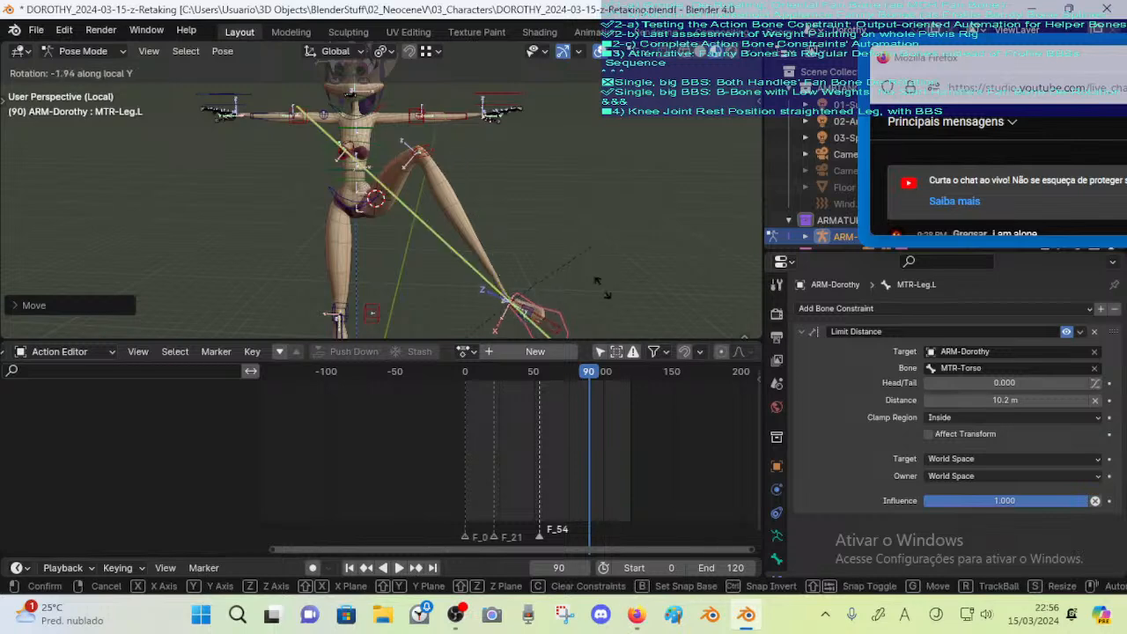
click(578, 303)
Raise the left foot by about 1.3 m with MTR-Leg.L and examine the left hip and buttock from behind and in front
scroll(467, 212, up, 2)
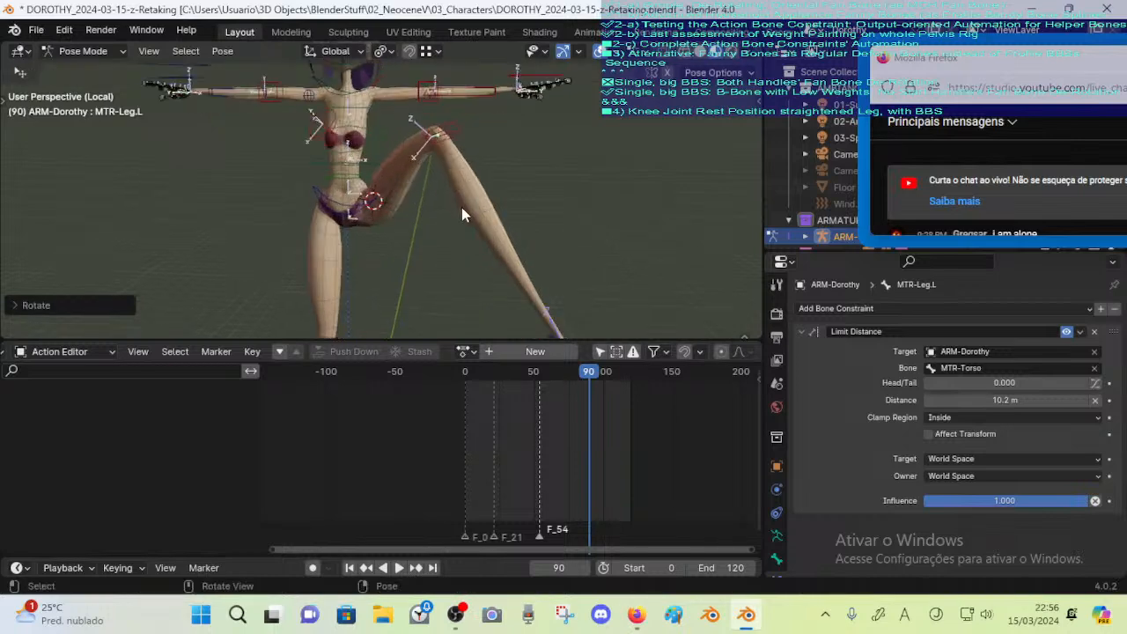
middle_drag(461, 207, 492, 199)
scroll(540, 187, up, 2)
scroll(534, 225, up, 1)
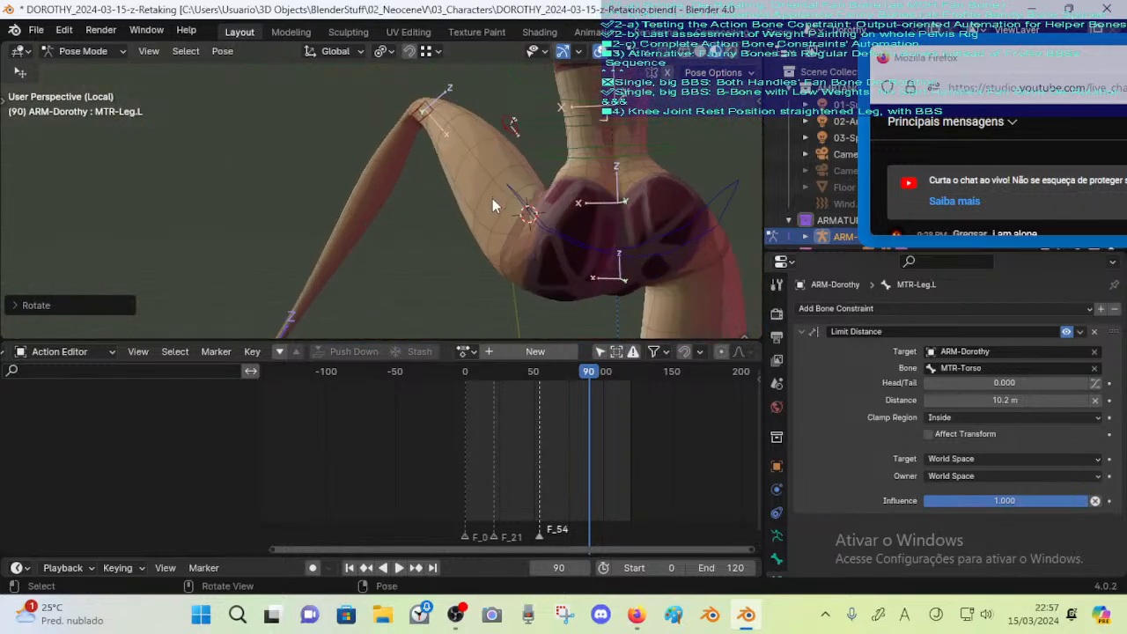
scroll(492, 198, down, 5)
key(g)
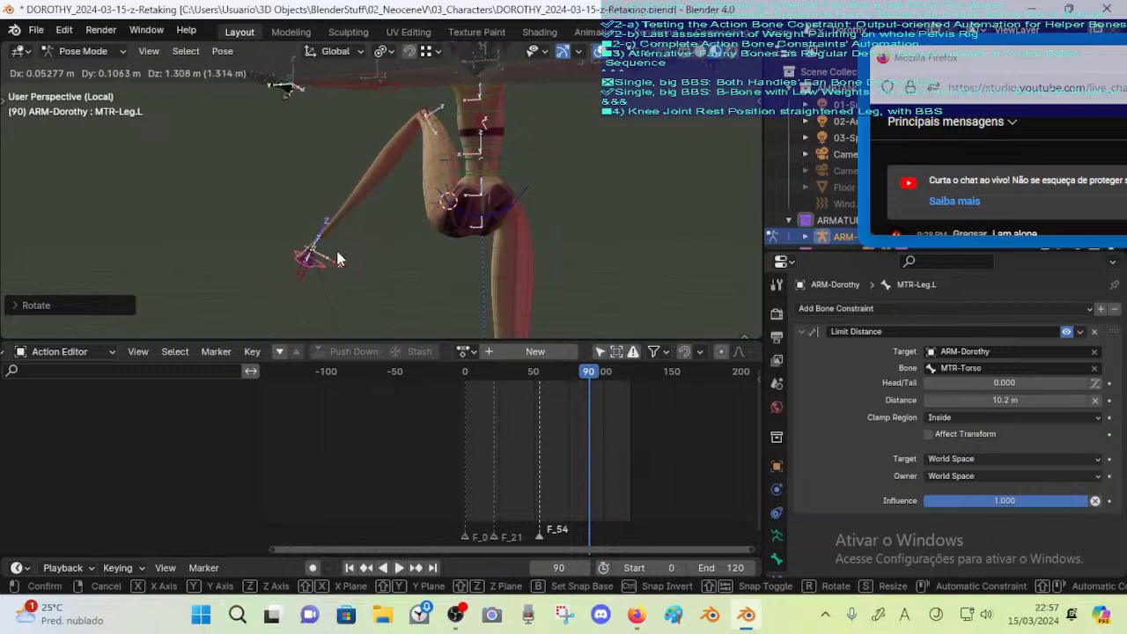
click(339, 251)
middle_drag(340, 251, 392, 191)
scroll(392, 191, up, 10)
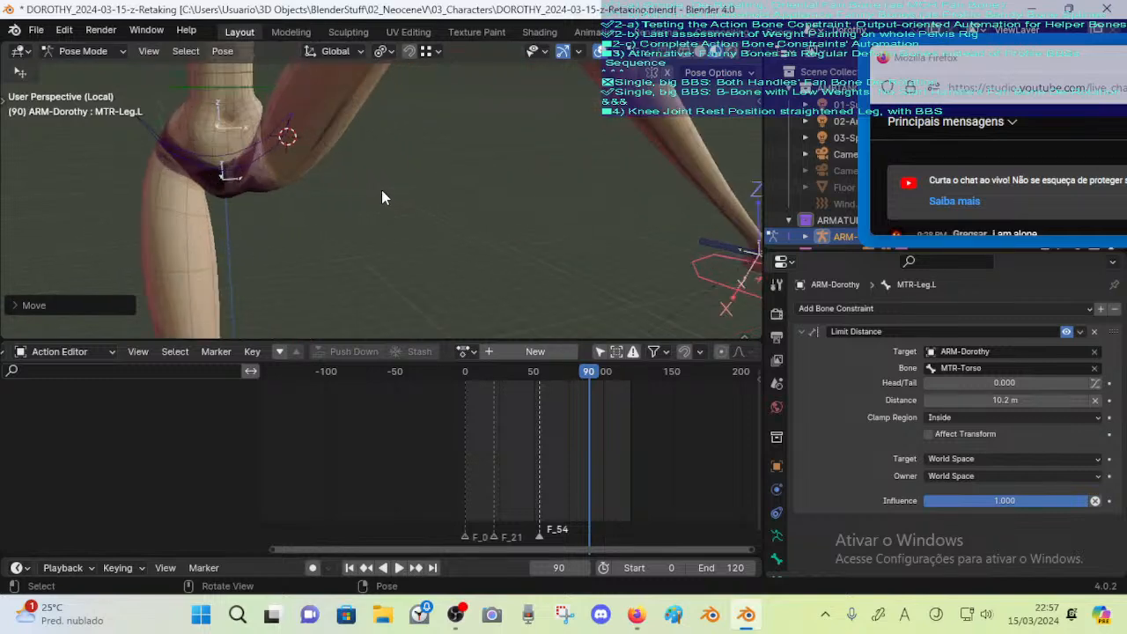
middle_drag(438, 272, 500, 237)
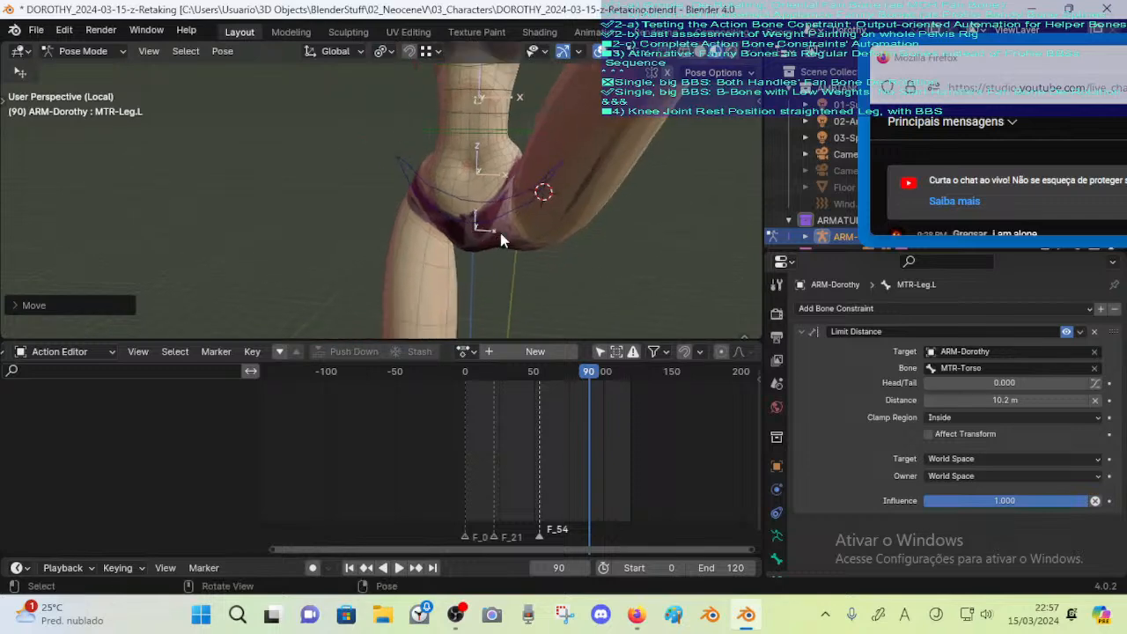
middle_drag(605, 192, 507, 228)
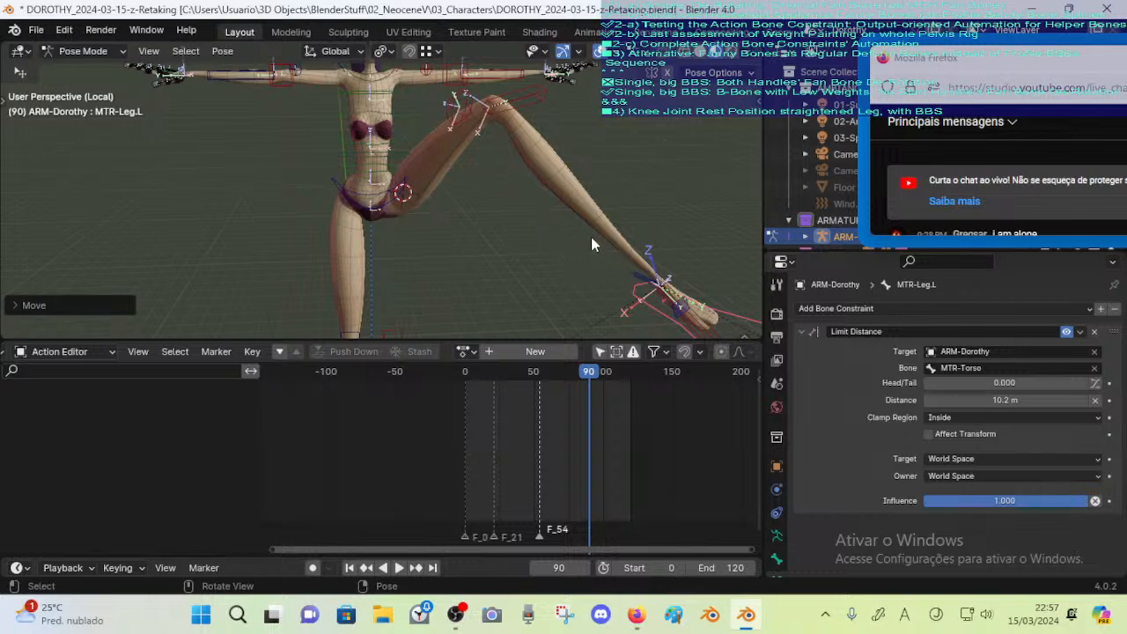
key(ctrl+Tab)
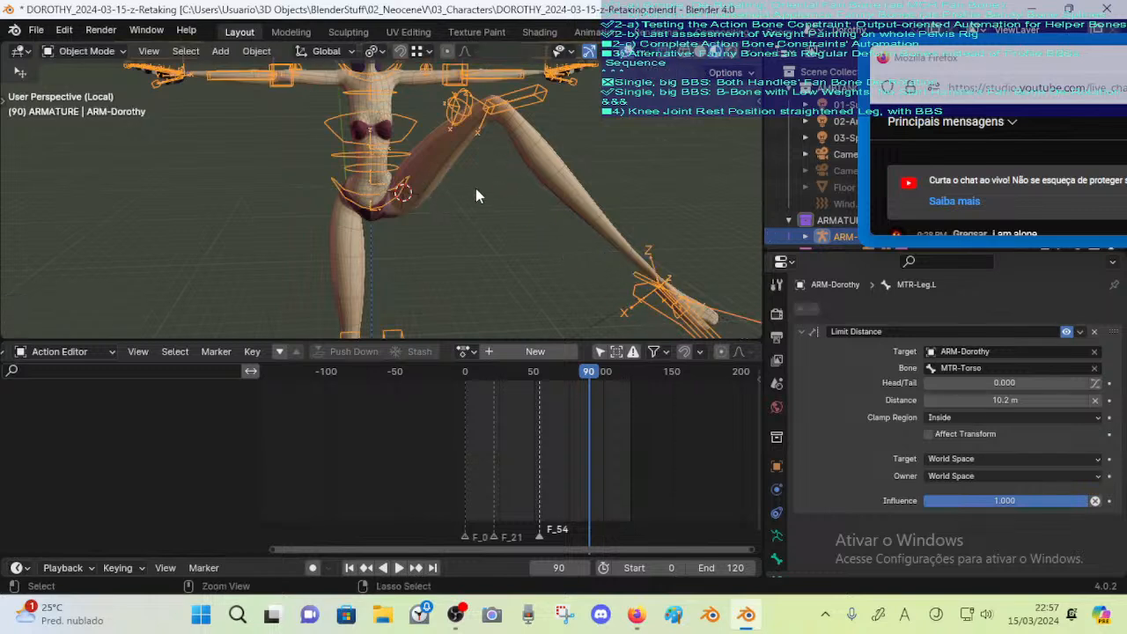
click(552, 159)
click(636, 295)
key(ctrl+Tab)
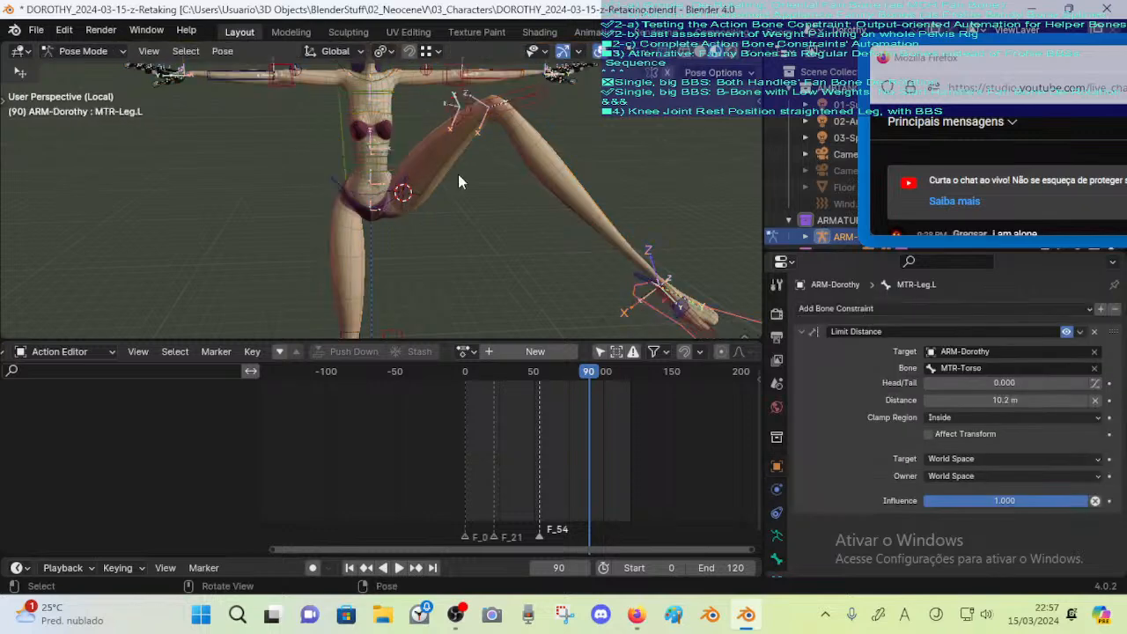
Show the PelvisRig.L bone collection and select the DEF-Leverage-Hips.L bone at the left hip
key(n)
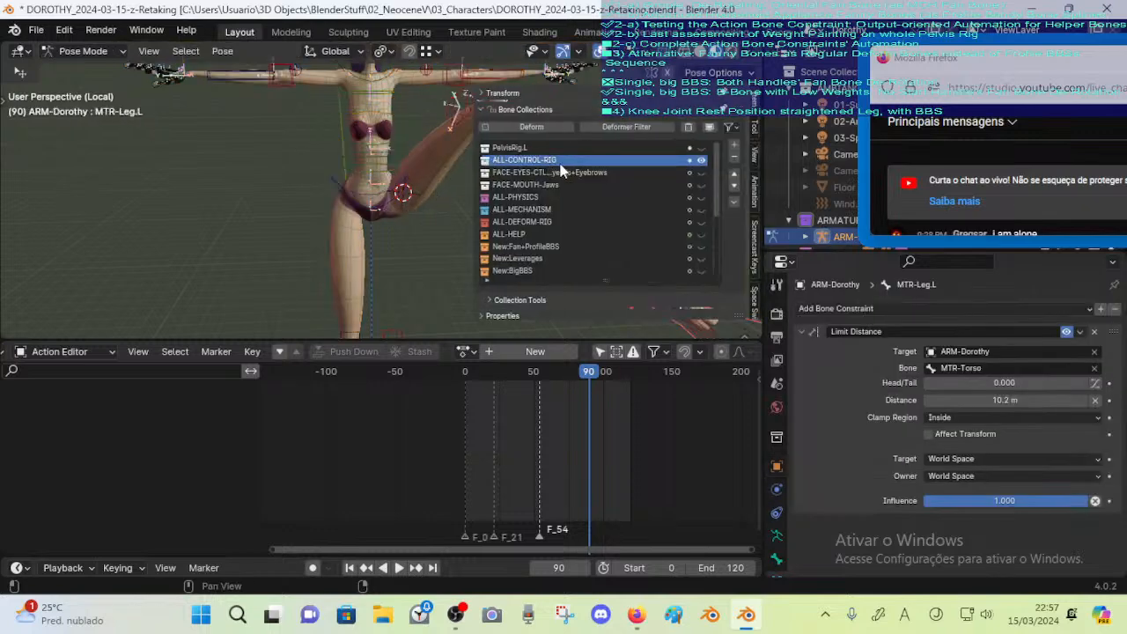
click(702, 149)
key(n)
scroll(412, 189, up, 2)
scroll(411, 189, up, 4)
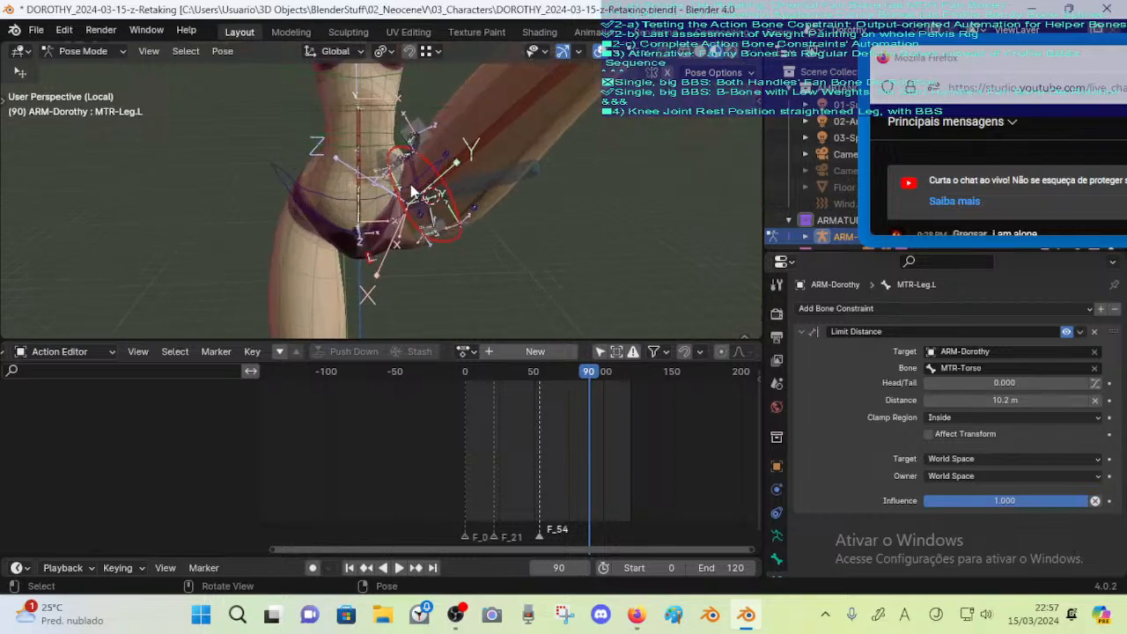
click(480, 242)
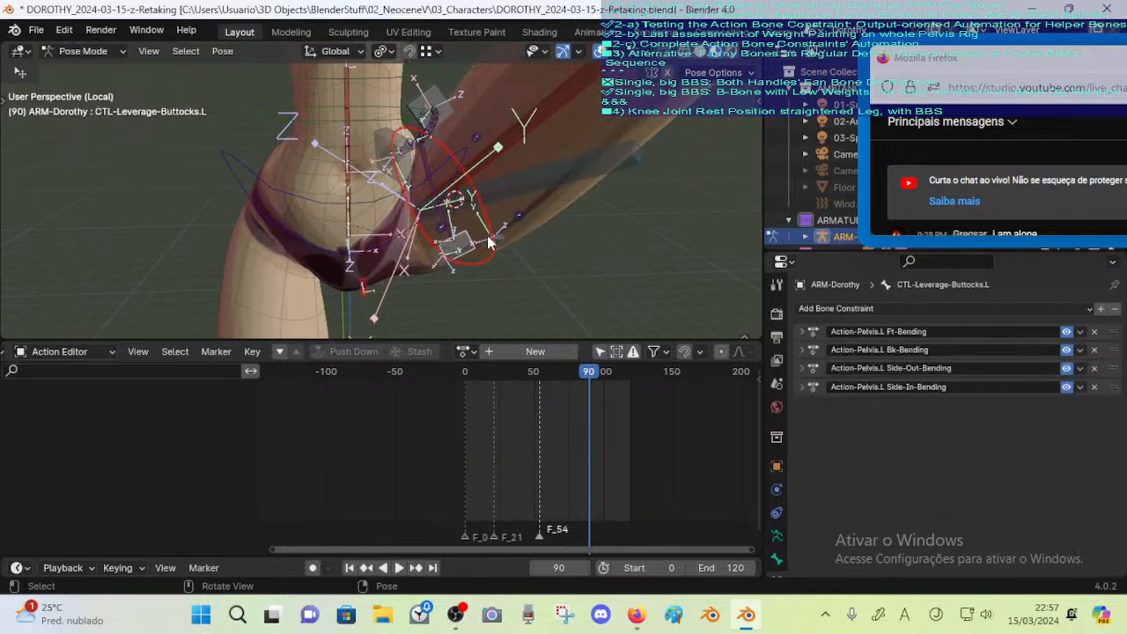
click(429, 101)
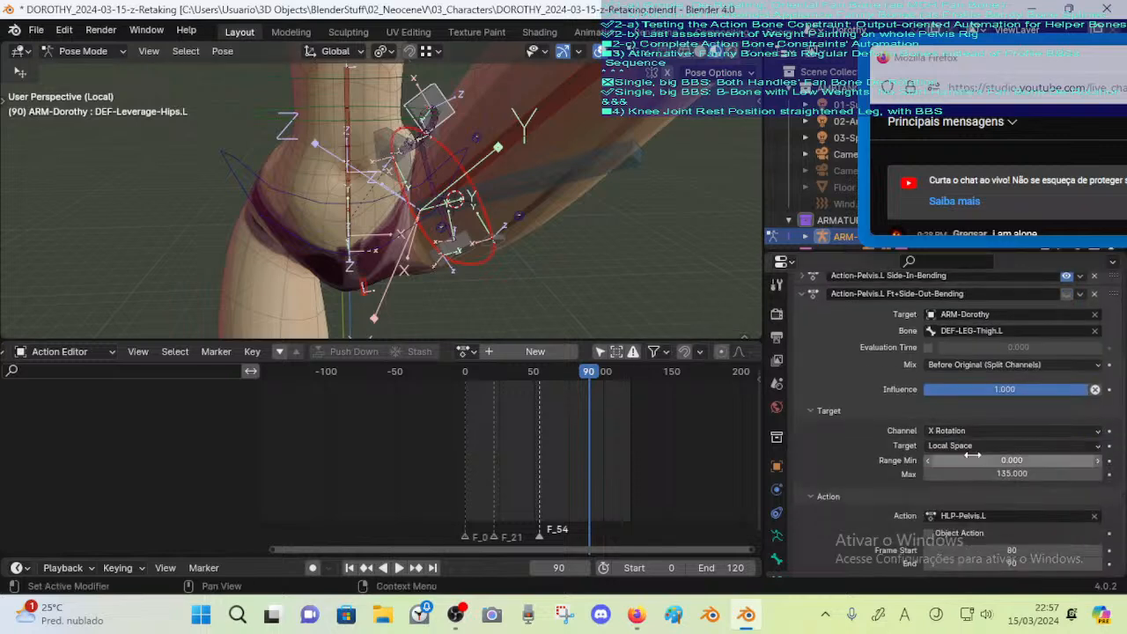
Duplicate the Action-Pelvis.L Ft+Side-Out-Bending constraint on DEF-Leverage-Hips.L
scroll(1012, 440, down, 3)
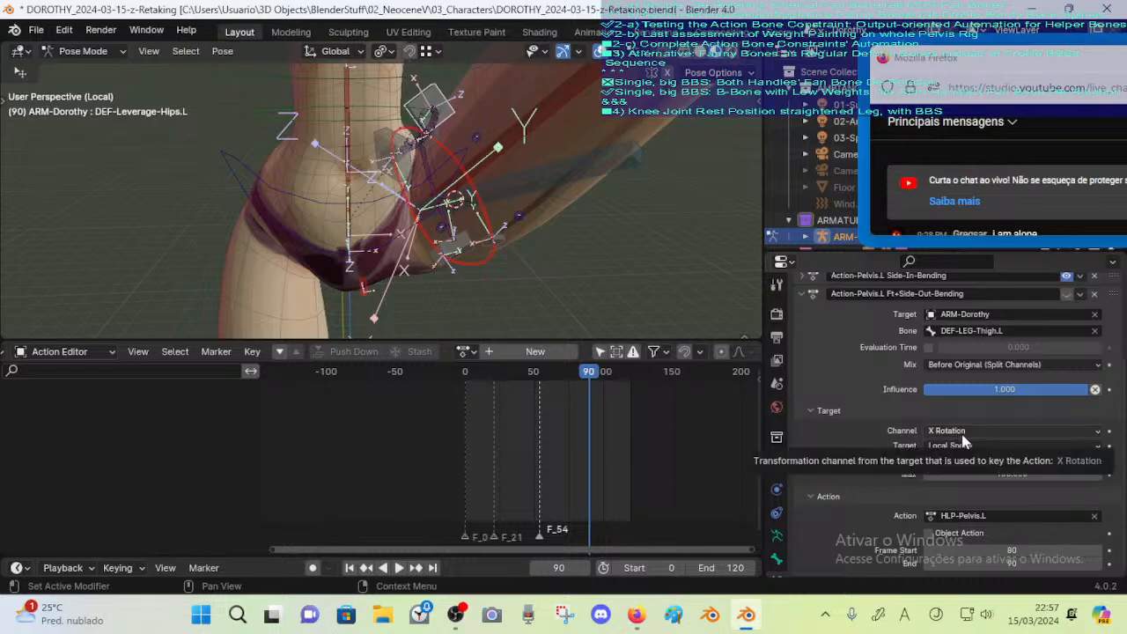
click(795, 292)
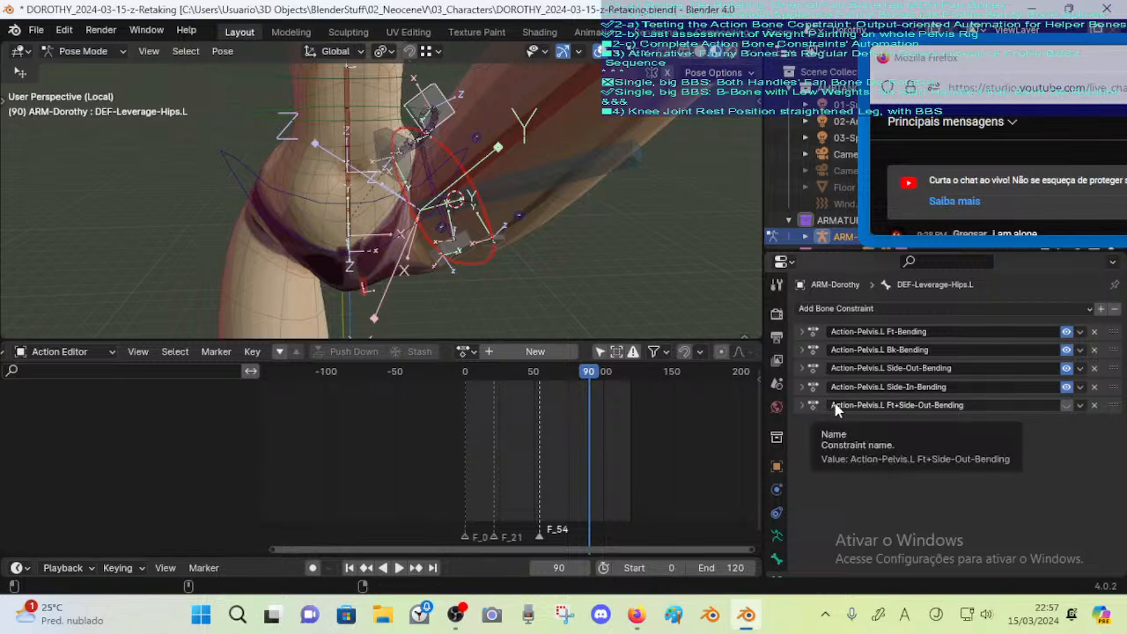
key(shift+d)
click(799, 406)
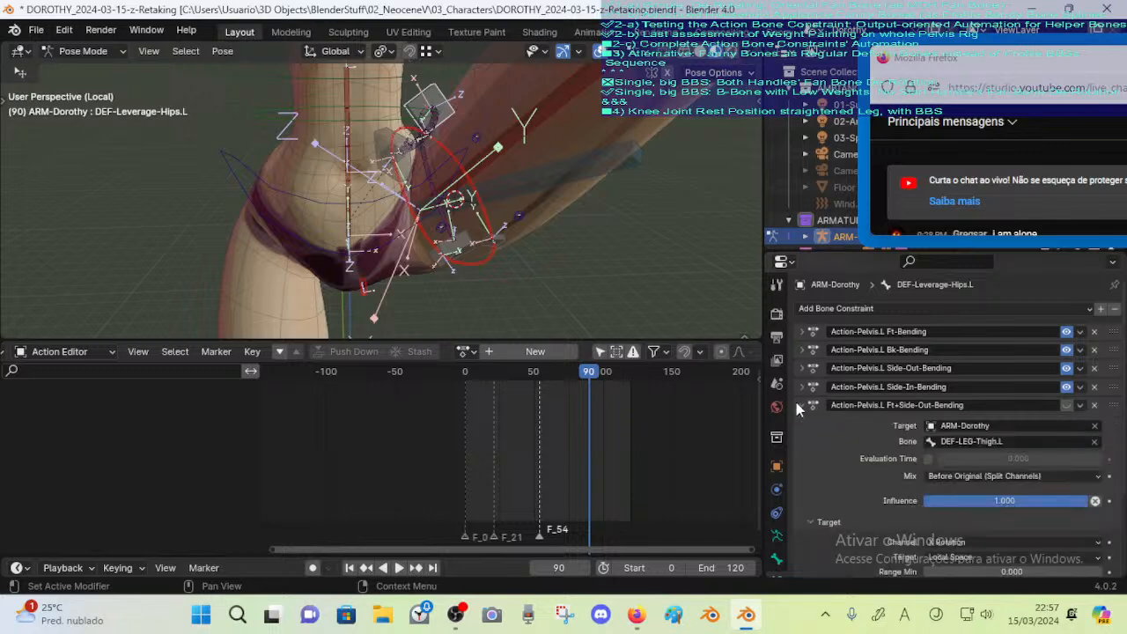
click(799, 406)
Rename the original combined bending constraint as Action-Pelvis.L Ft+Side-Out-Bending-X
click(948, 424)
click(936, 423)
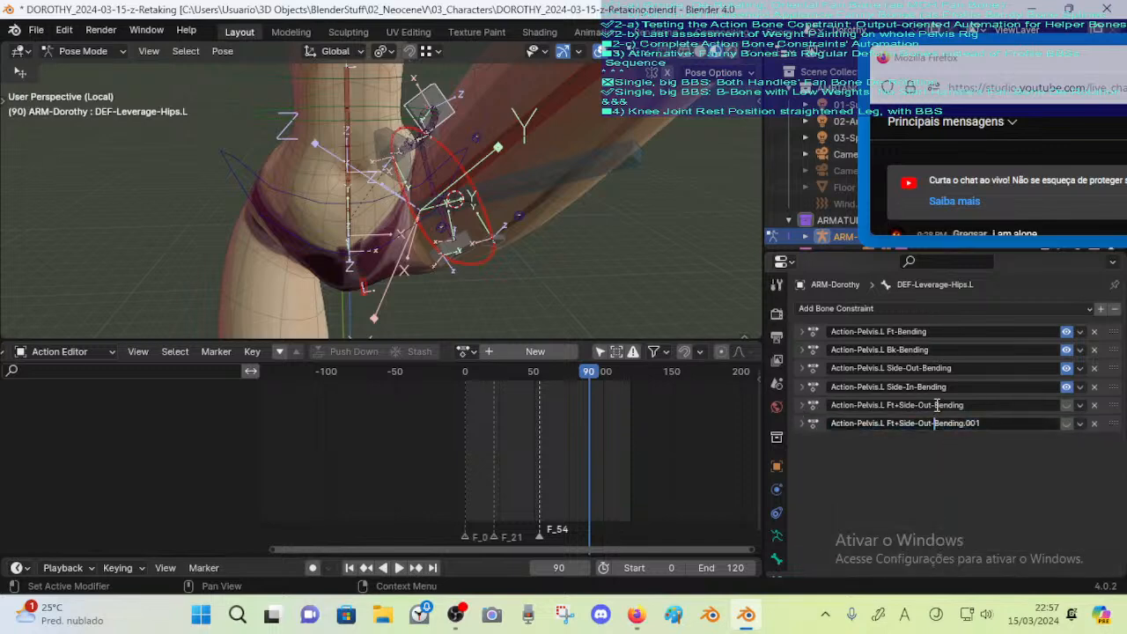
double_click(900, 405)
click(898, 405)
click(942, 437)
double_click(889, 426)
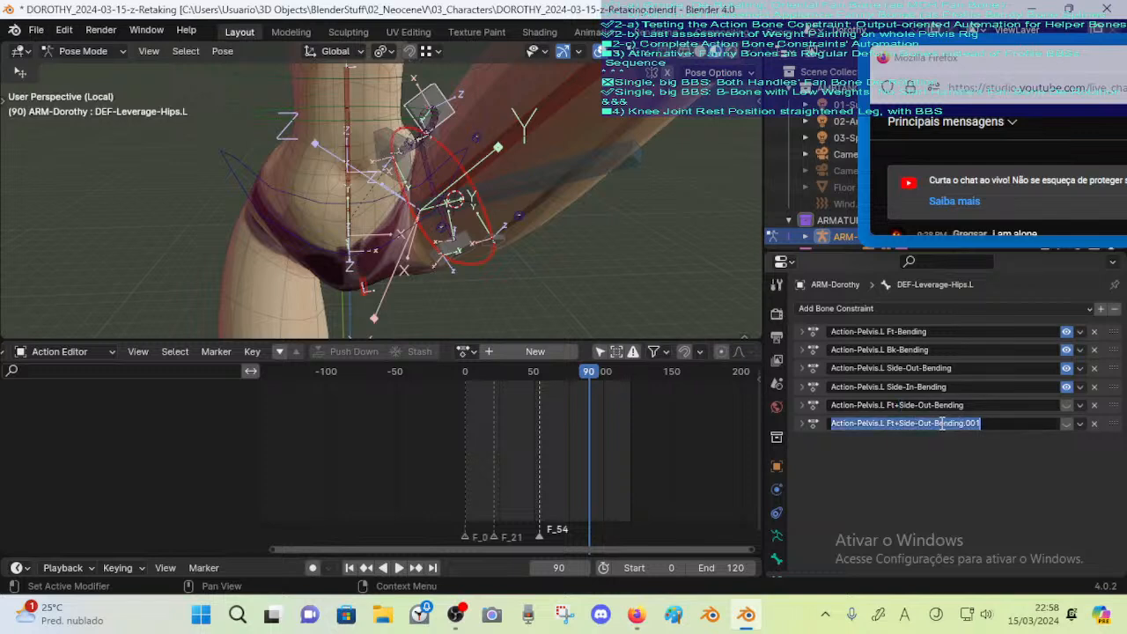
click(937, 425)
drag(966, 424, 1035, 425)
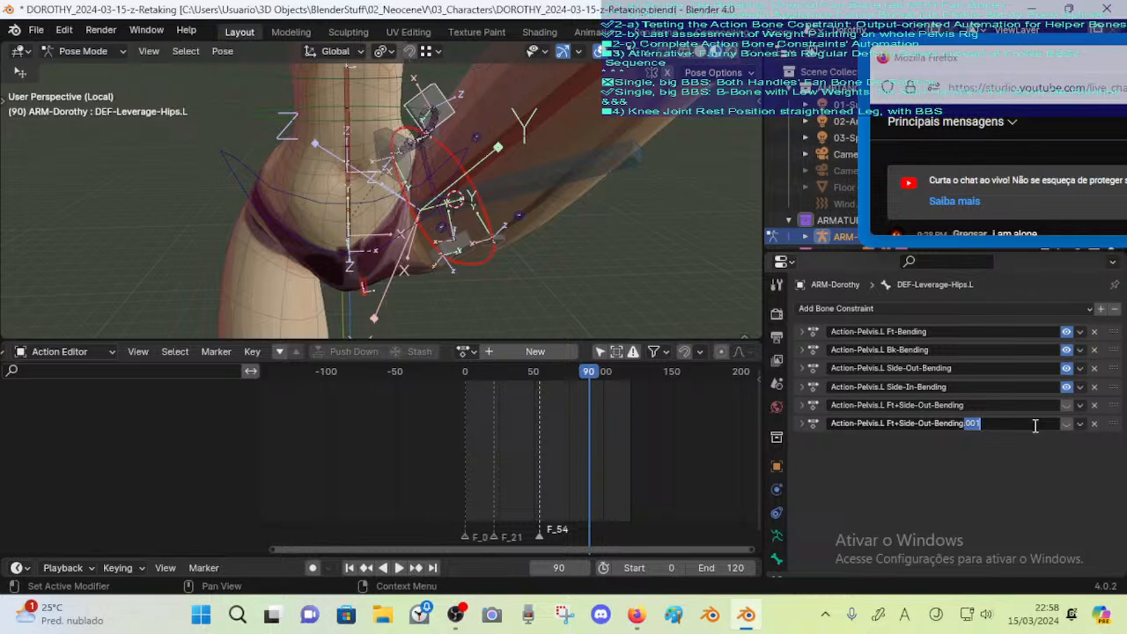
double_click(975, 405)
click(976, 406)
text(-X)
key(Return)
Rename the duplicated constraint as Action-Pelvis.L Ft+Side-Out-Bending-Z
double_click(994, 422)
key(BackSpace)
text(-Z)
key(Return)
Review the channel, range and action frame settings of the Ft+Side-Out-Bending-X constraint
click(802, 405)
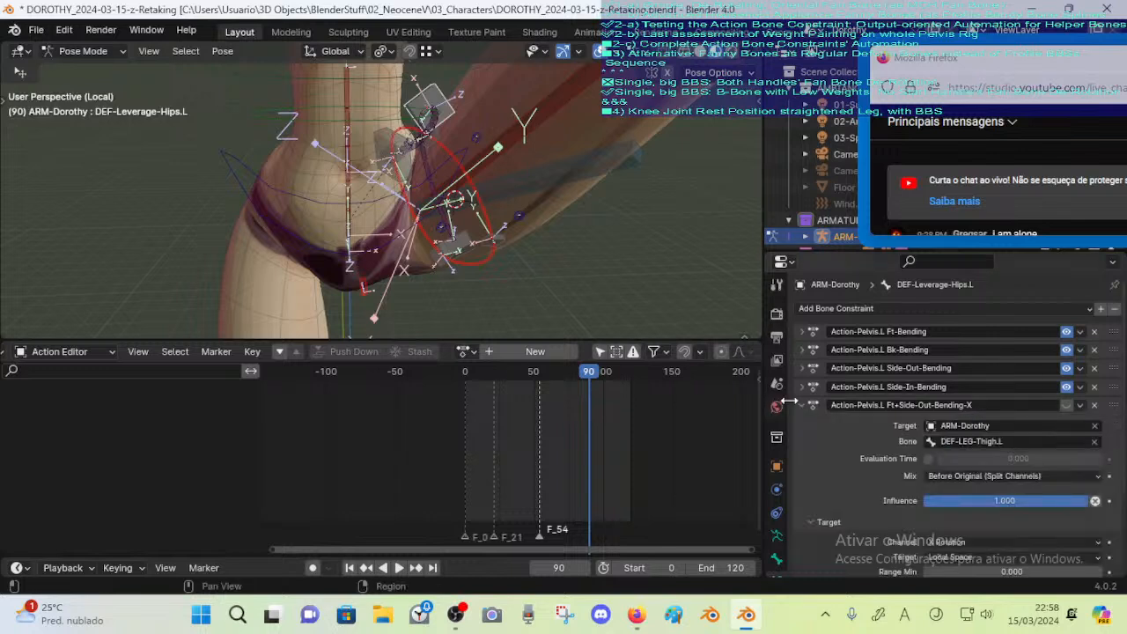
scroll(1039, 410, down, 1)
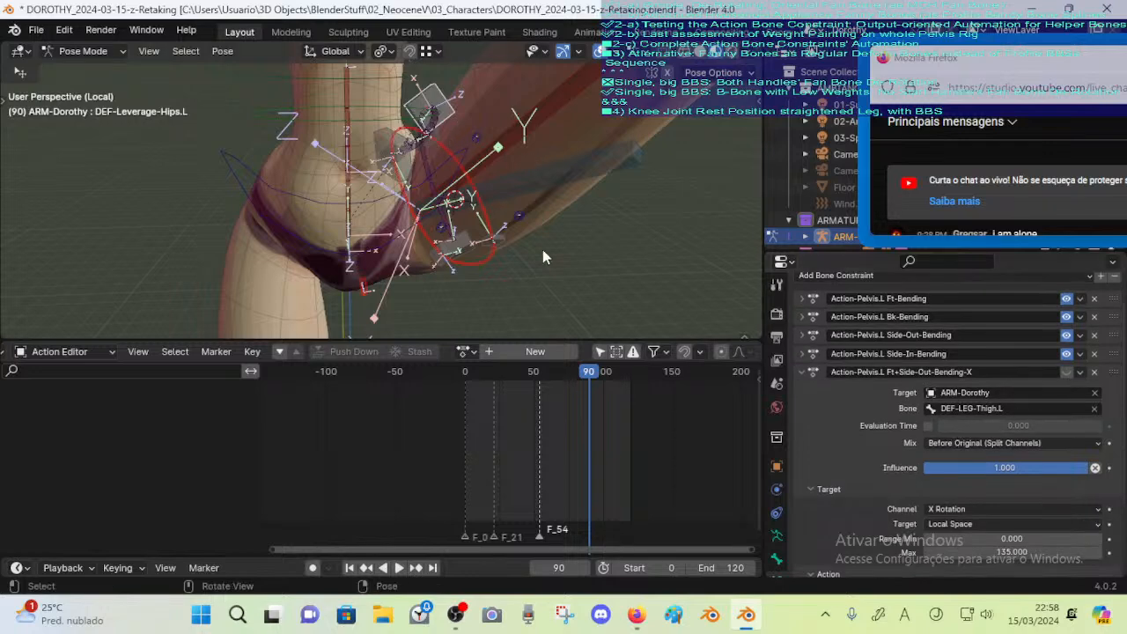
scroll(1017, 413, down, 3)
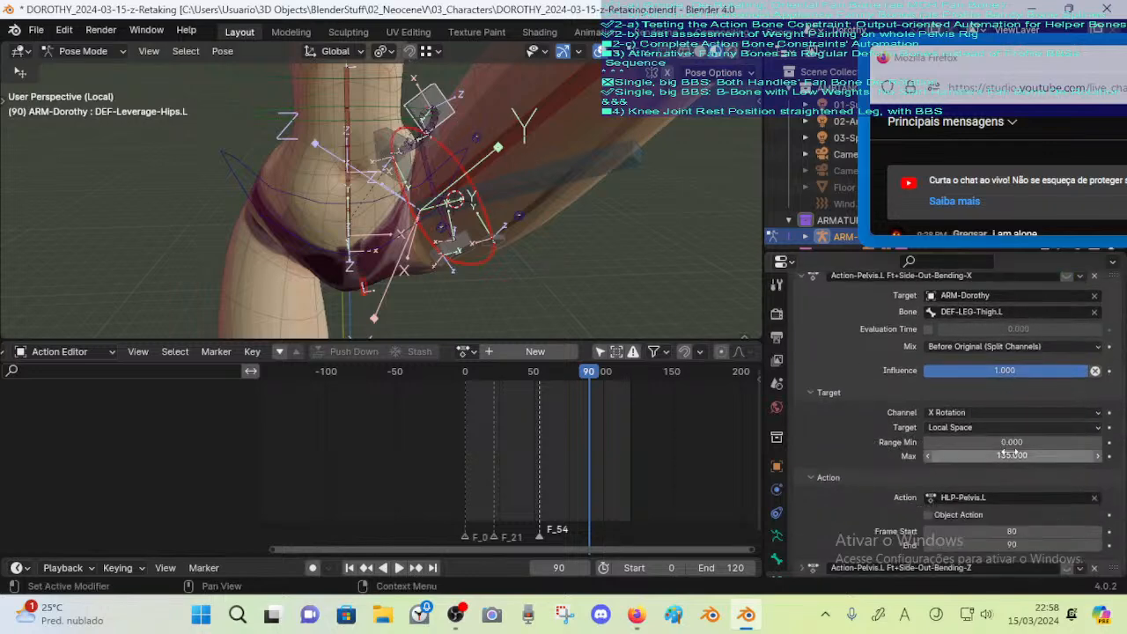
scroll(952, 380, up, 1)
scroll(1004, 489, down, 1)
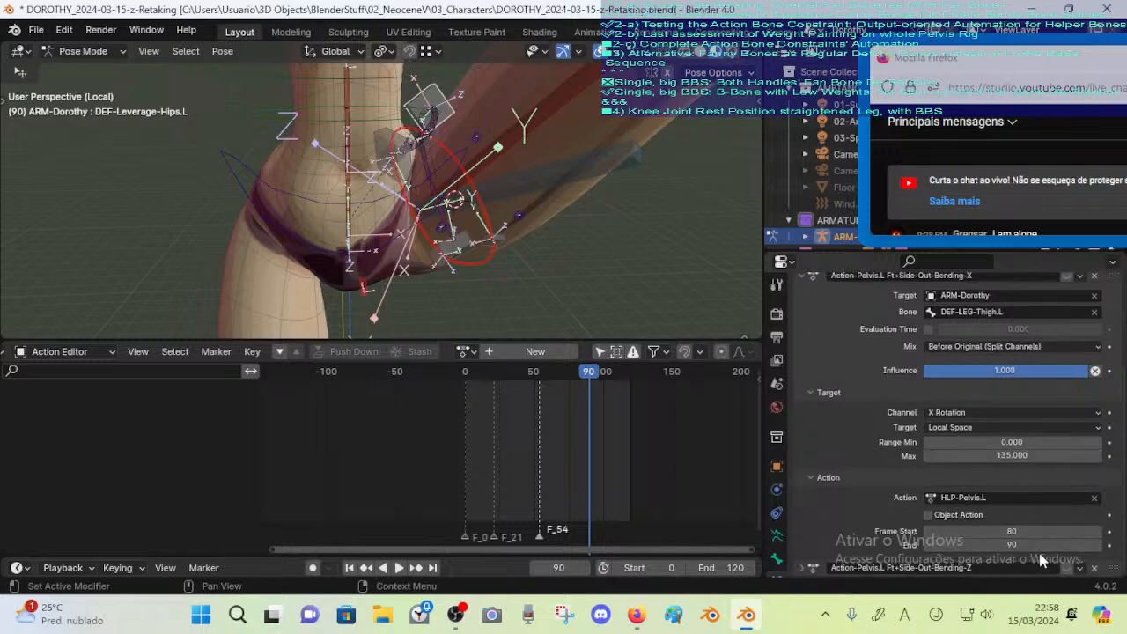
scroll(931, 464, up, 4)
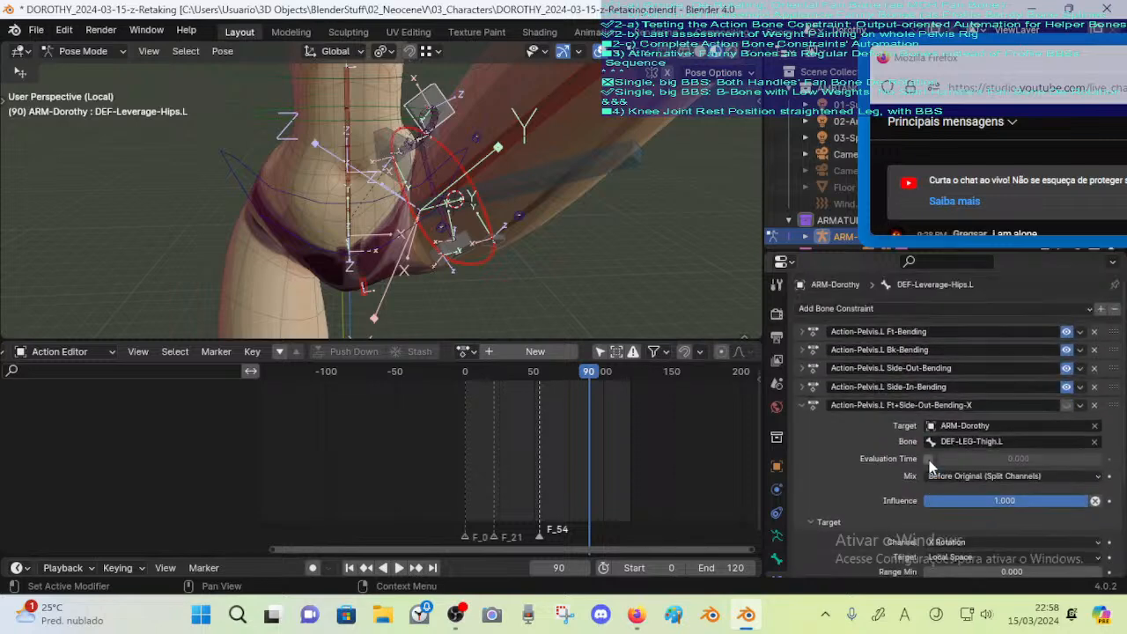
click(800, 405)
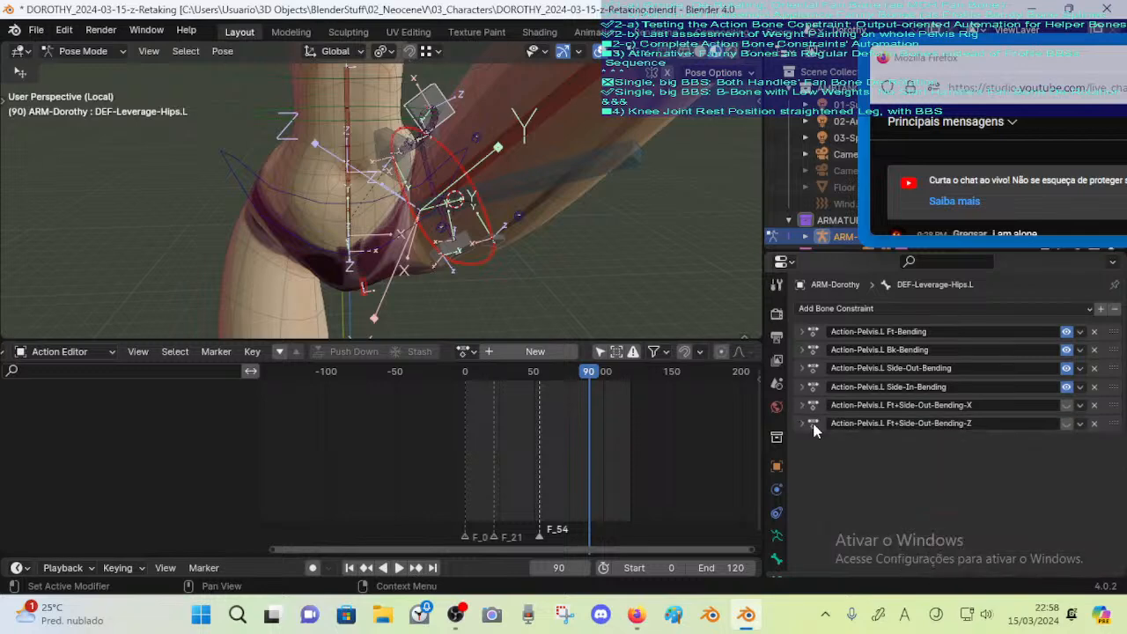
Check the target channel and maximum range of the Side-Out-Bending and Side-In-Bending constraints for reference
click(802, 368)
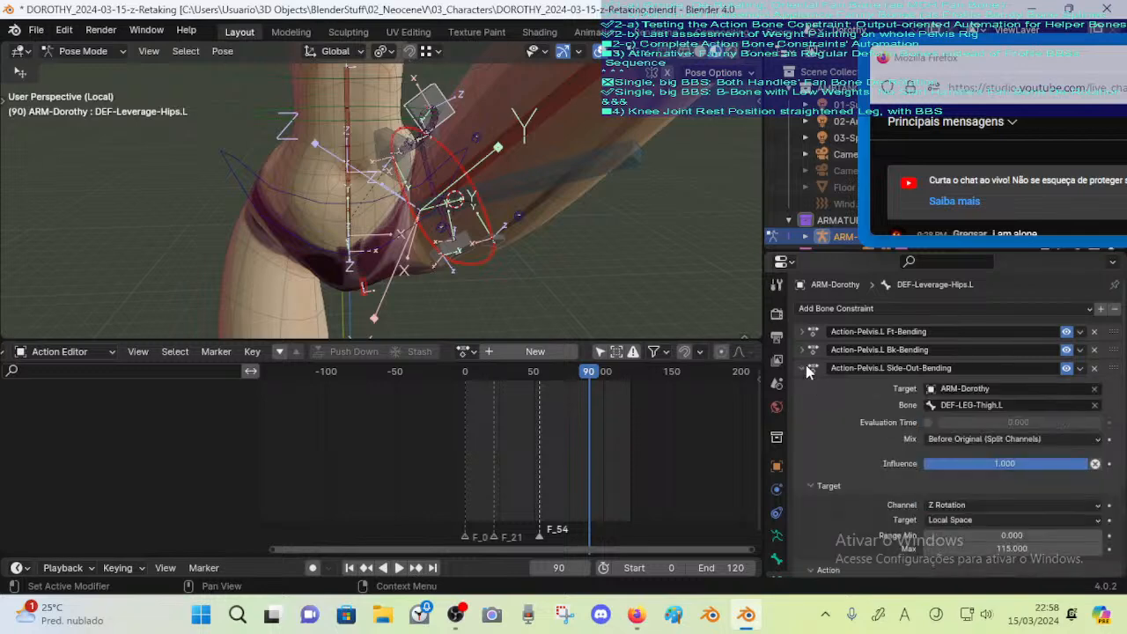
click(805, 368)
click(798, 383)
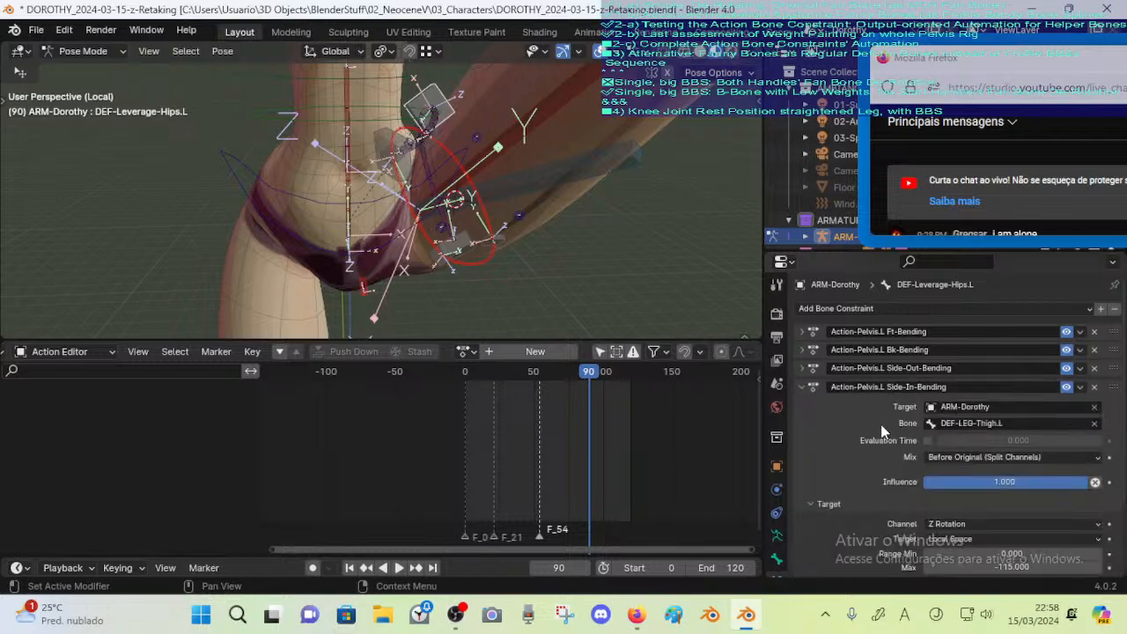
scroll(883, 431, down, 1)
scroll(883, 431, up, 1)
click(802, 387)
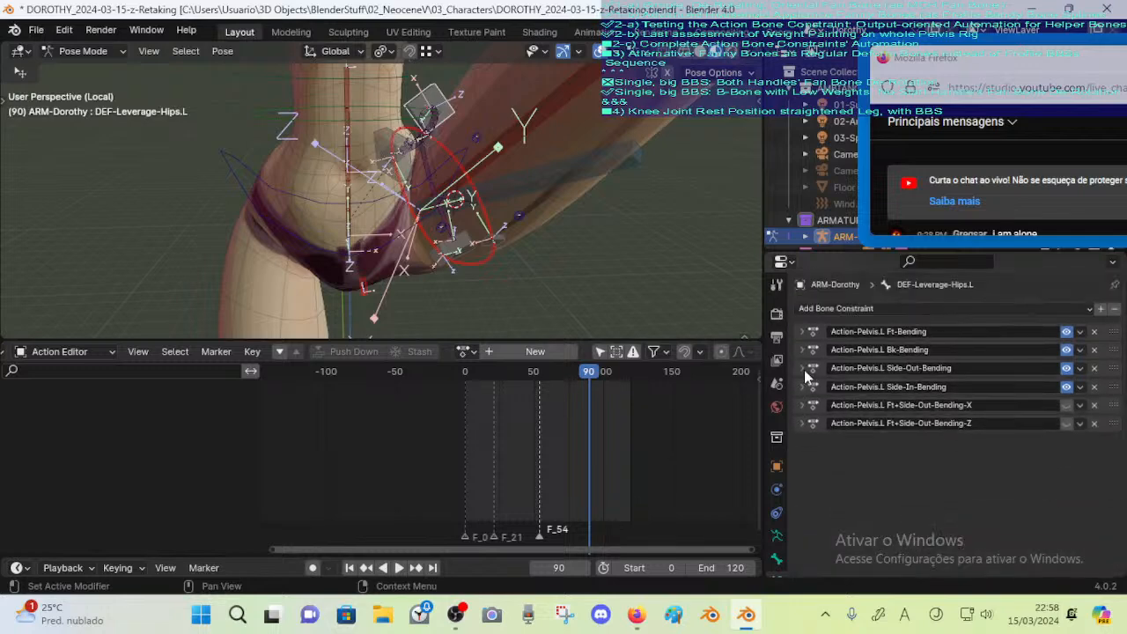
click(803, 368)
double_click(1004, 548)
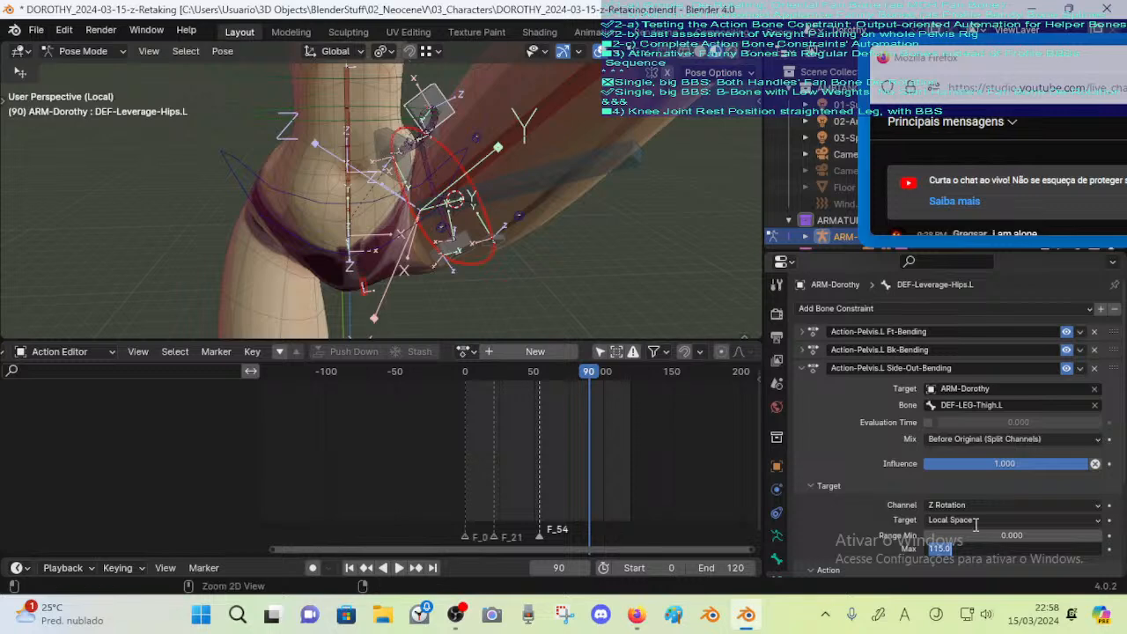
key(Return)
click(802, 368)
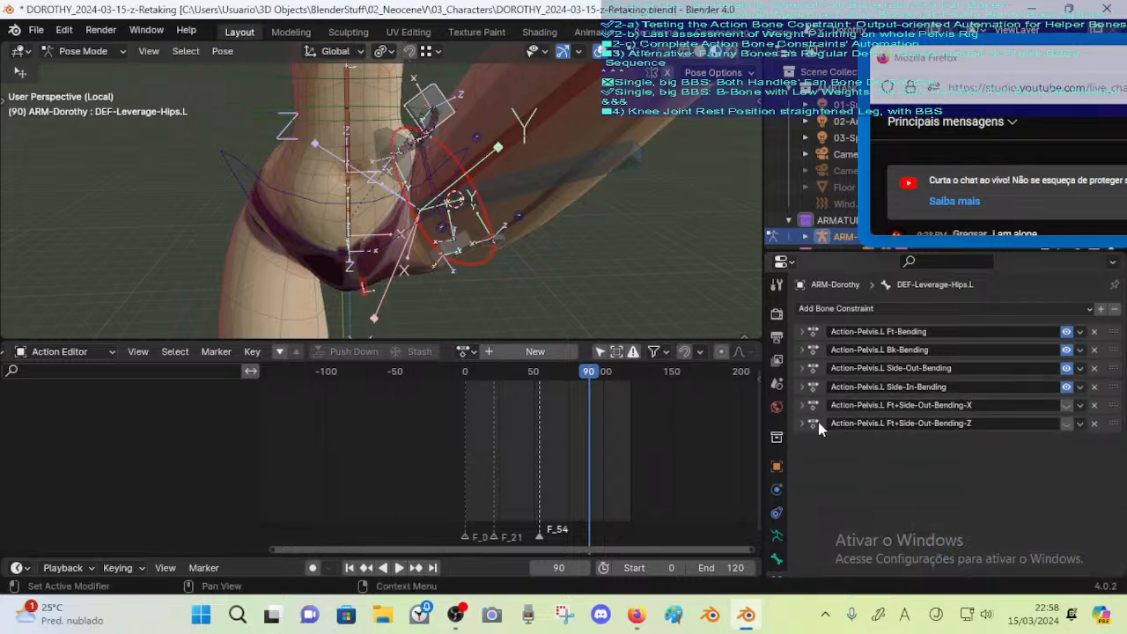
Set the Ft+Side-Out-Bending-Z constraint's range maximum to 115 and its target channel to Z Rotation
click(803, 424)
scroll(852, 427, down, 4)
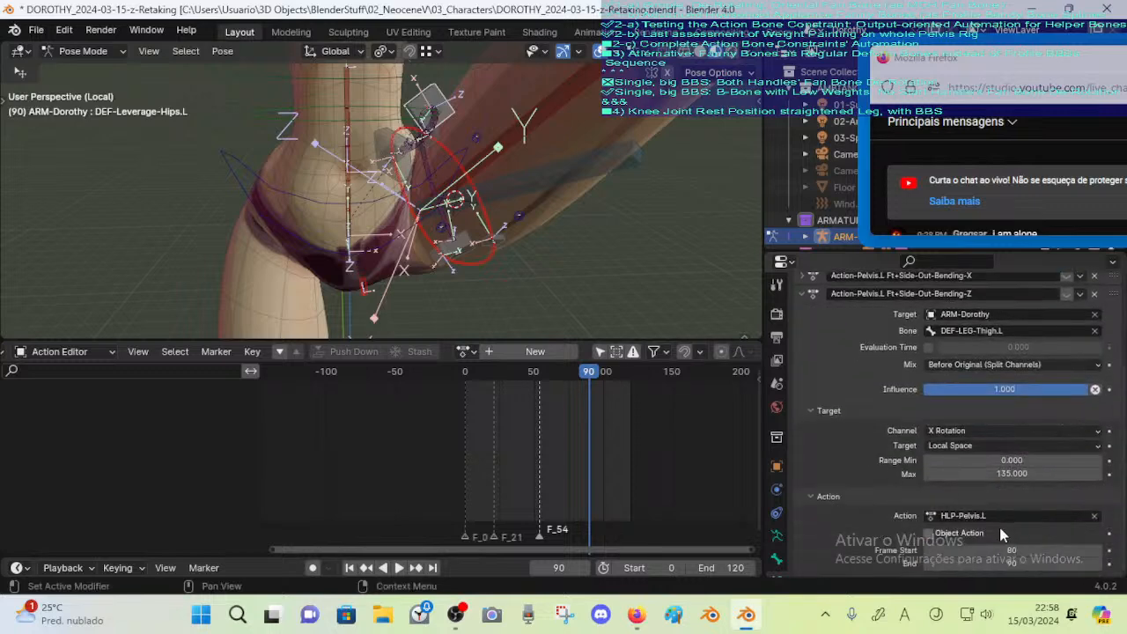
click(1003, 473)
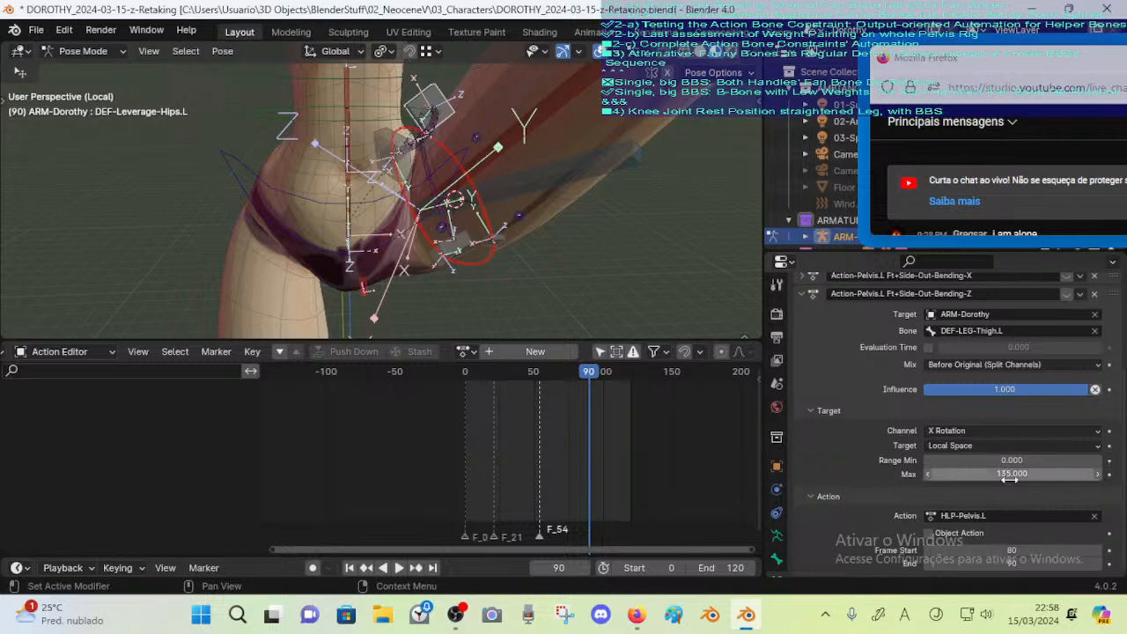
text(115)
key(Return)
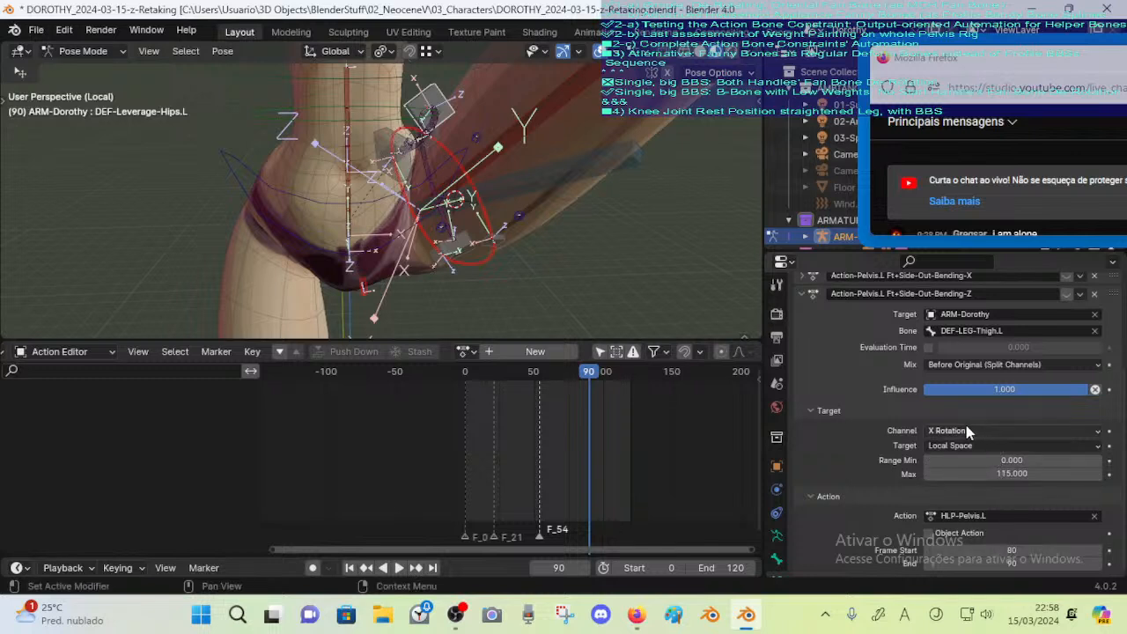
click(965, 429)
click(960, 524)
scroll(822, 463, up, 2)
click(799, 362)
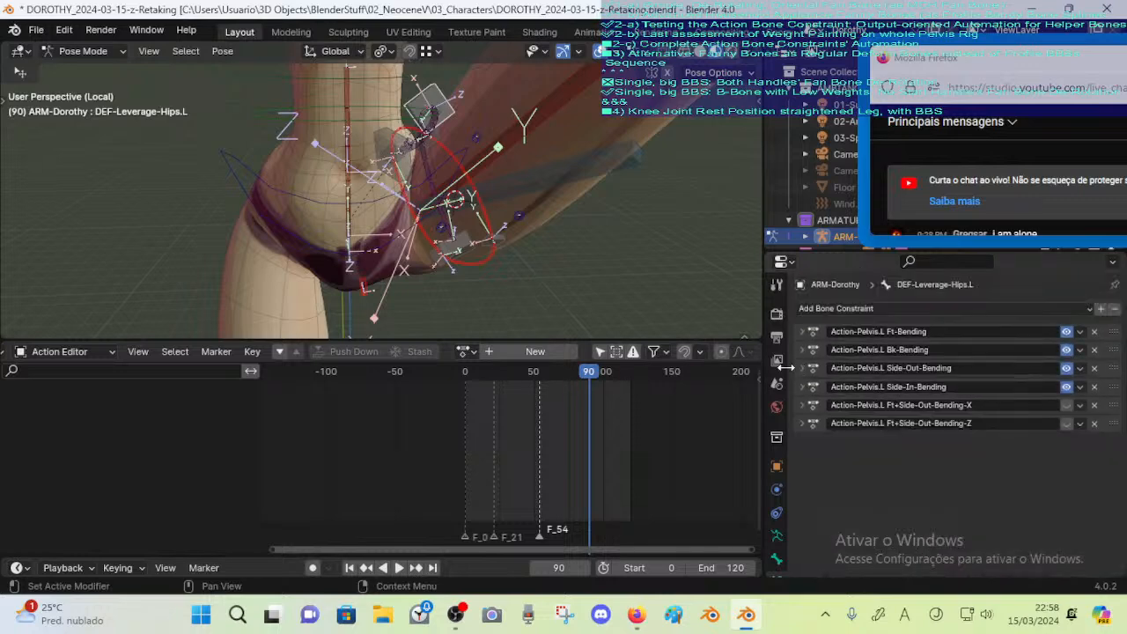
Select the grouped left pelvis helper bones and copy the Ft+Side-Out-Bending-X and Ft+Side-Out-Bending-Z constraints to them from DEF-Leverage-Hips.L
shift+middle_drag(490, 235, 494, 251)
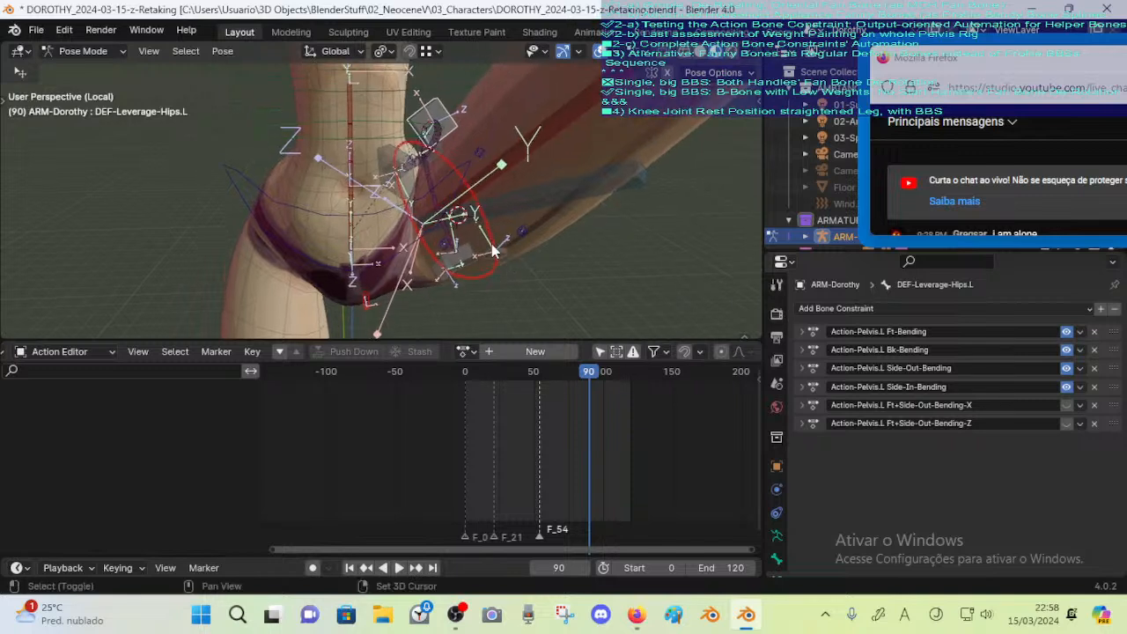
key(shift+g)
click(444, 131)
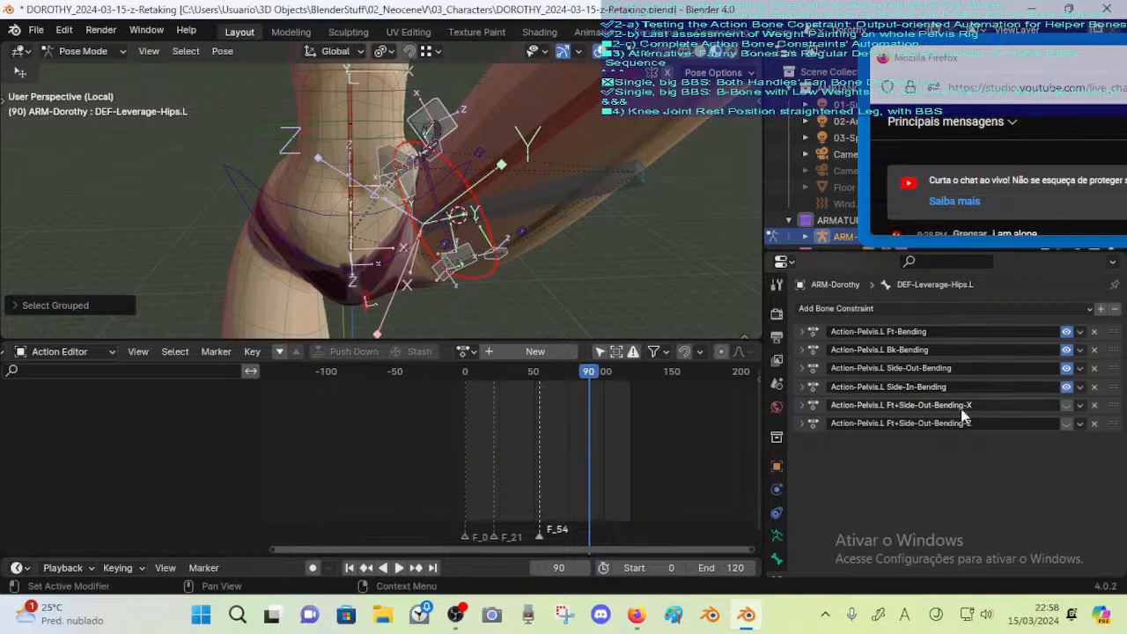
key(ctrl+c)
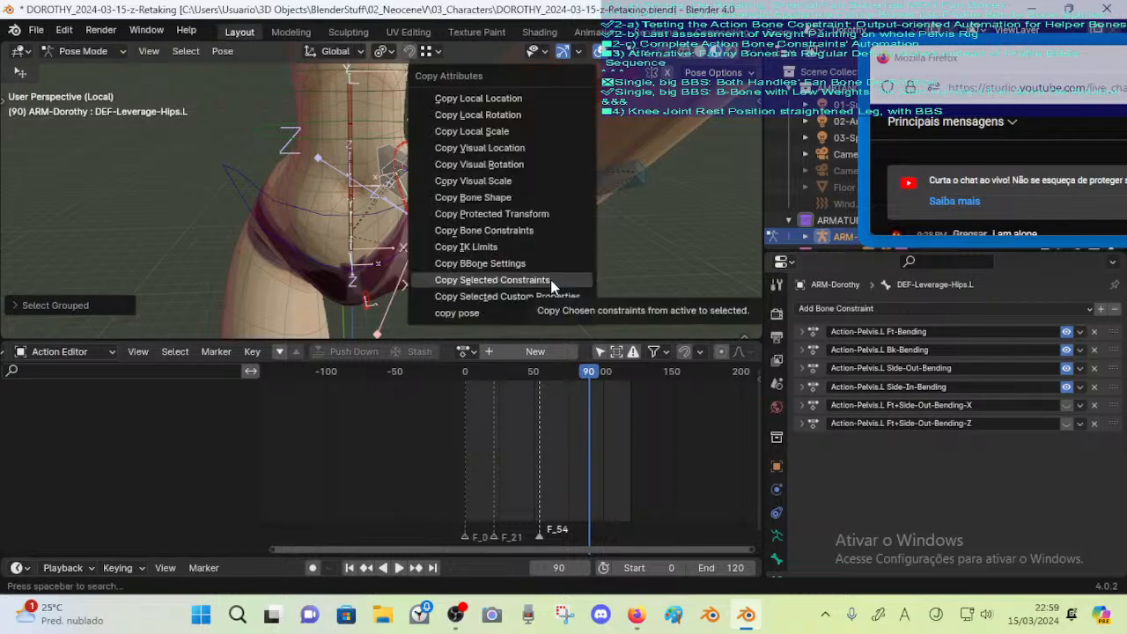
click(550, 279)
click(550, 392)
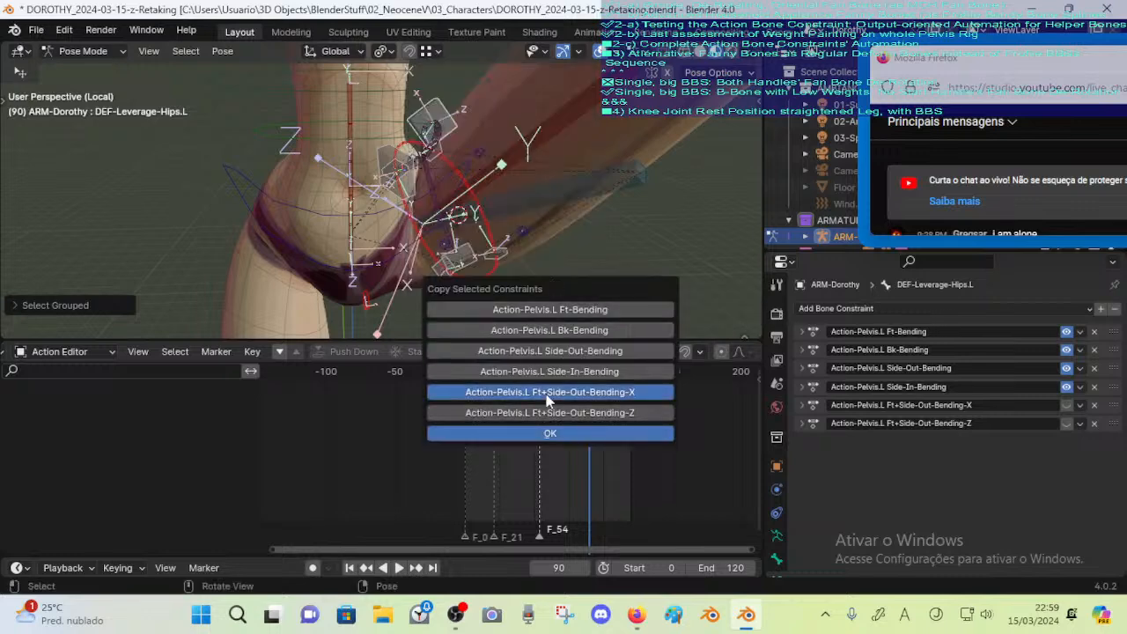
click(553, 412)
click(555, 433)
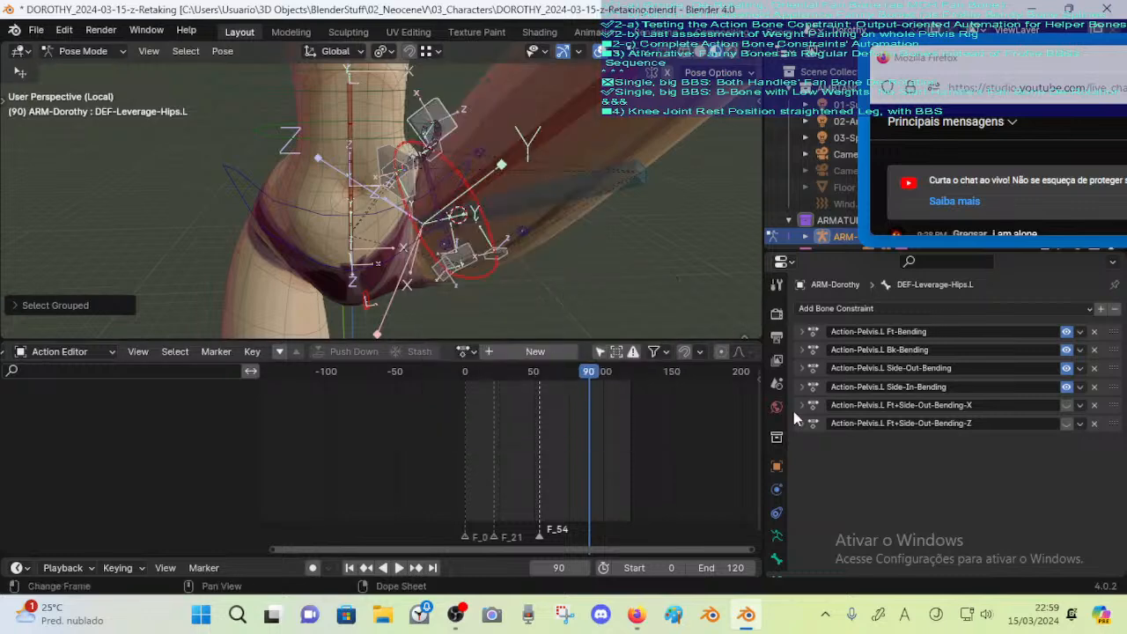
Compare the left hip with the action constraints on DEF-Leverage-Hips.L switched off and on, leaving only the four single-direction ones enabled
scroll(579, 271, up, 2)
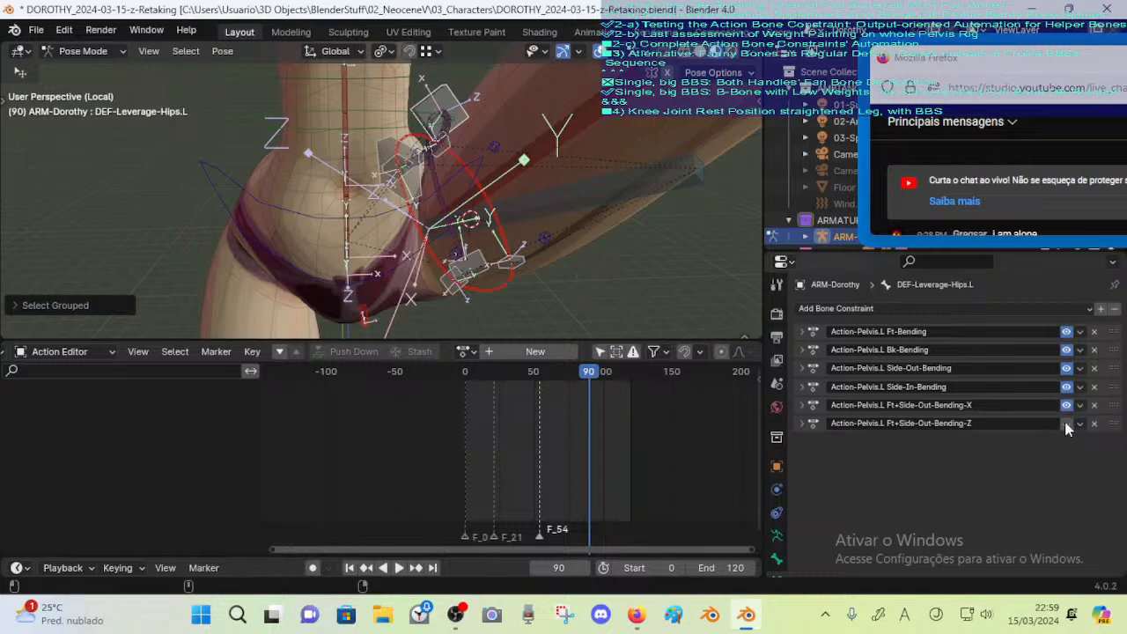
mouse_move(591, 373)
mouse_down()
mouse_move(566, 371)
mouse_move(591, 372)
mouse_up()
drag(1066, 423, 1066, 326)
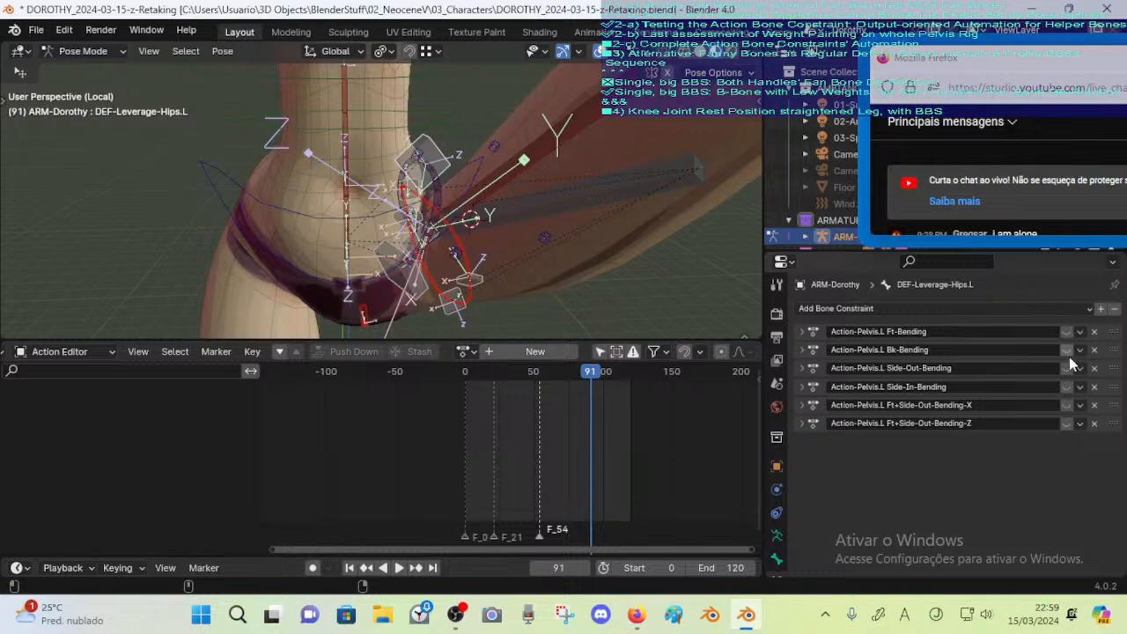
click(1066, 424)
drag(1069, 397, 1066, 330)
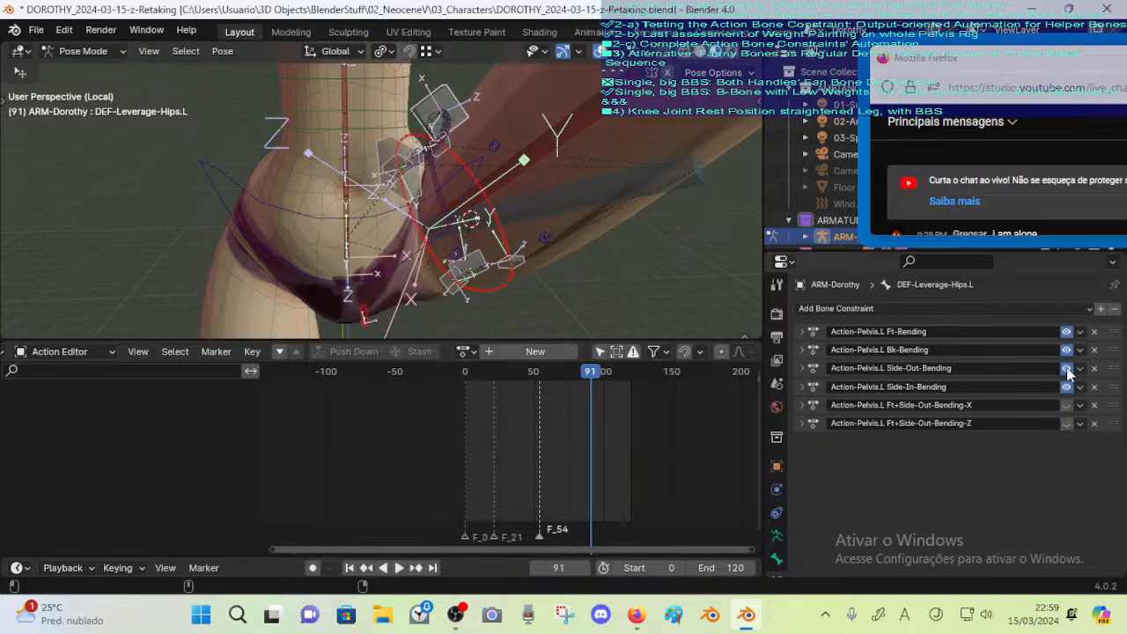
Check the Ft+Side-Out-Bending-X constraint's target channel, range and action frame start and end on DEF-Leverage-Hips.L
click(802, 404)
scroll(905, 446, down, 3)
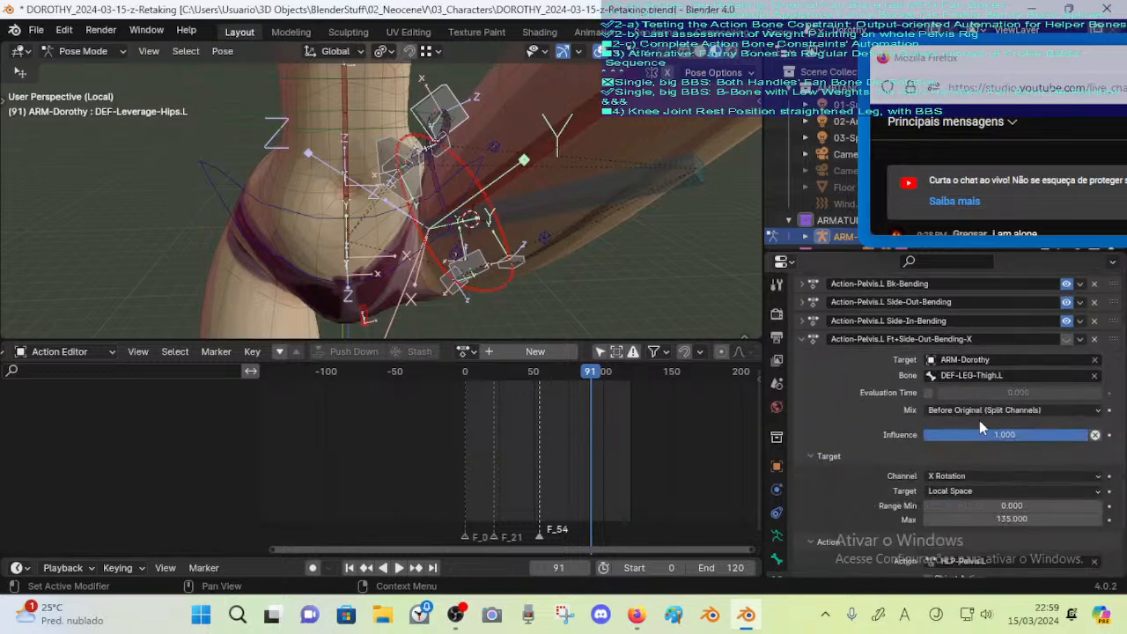
scroll(1017, 415, down, 3)
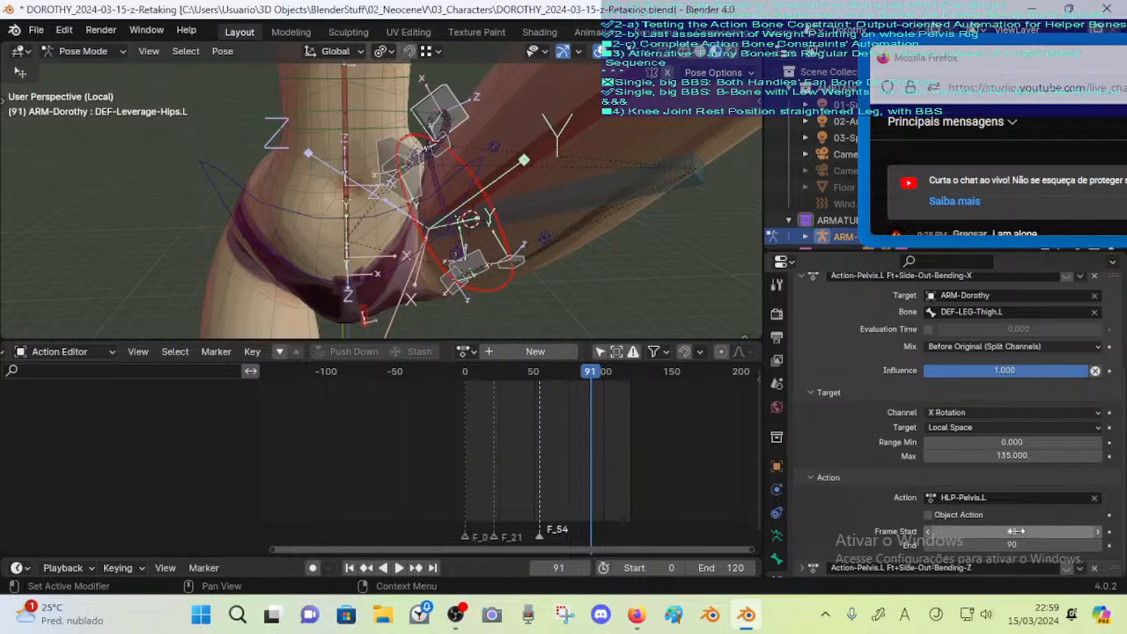
drag(1016, 530, 1044, 530)
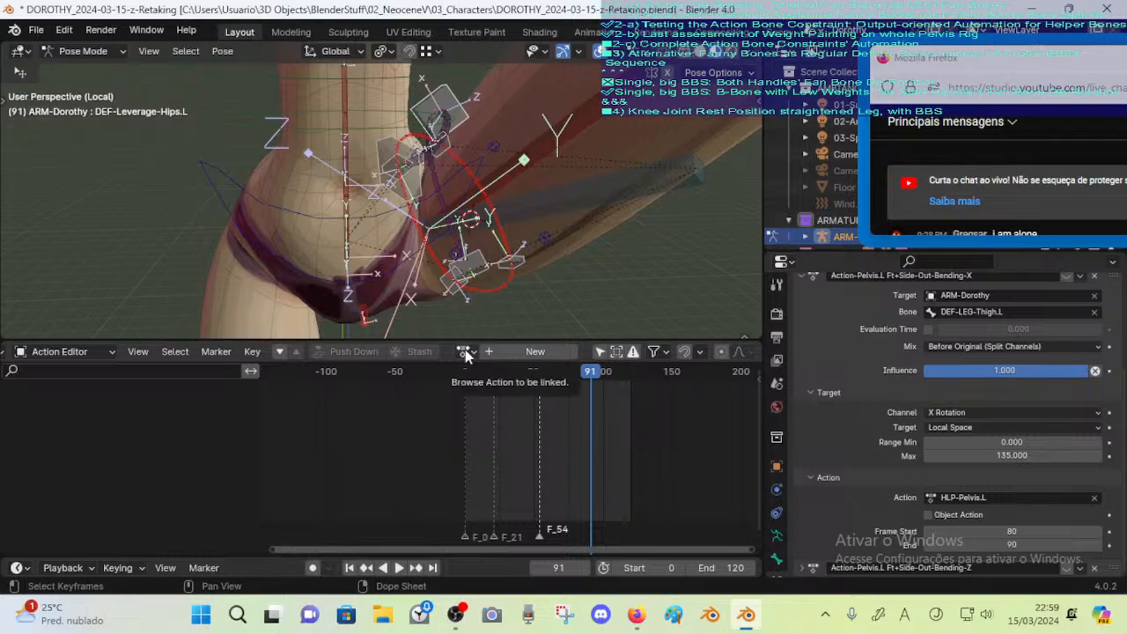
Reset all bones to the rest pose and disable all six pelvis action constraints on the helper bones
alt+middle_click(562, 292)
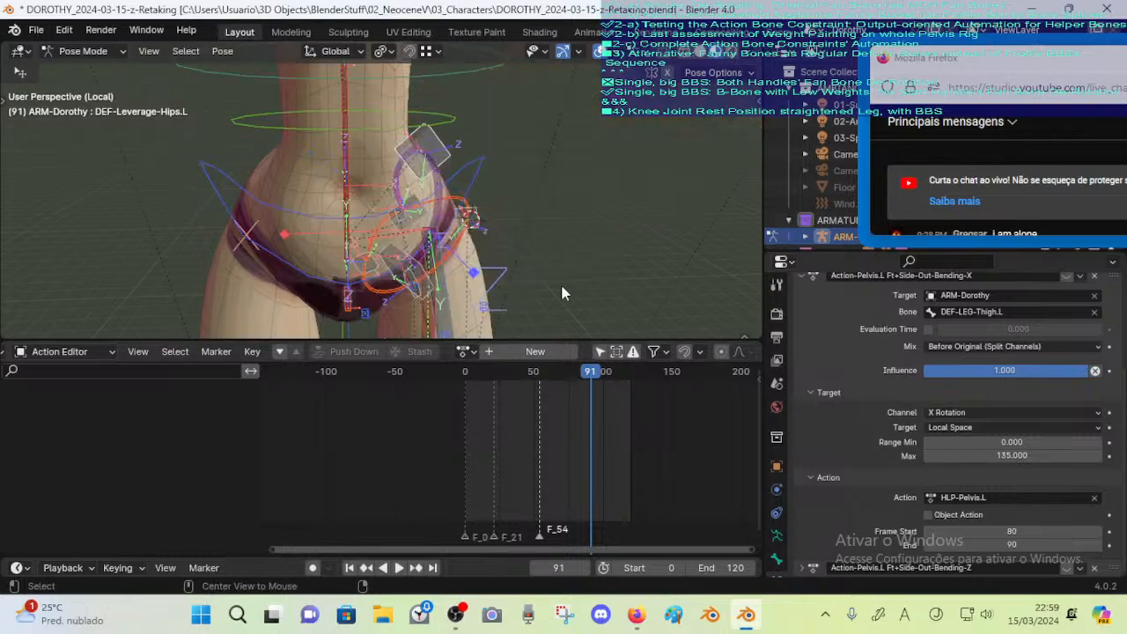
scroll(1083, 414, up, 4)
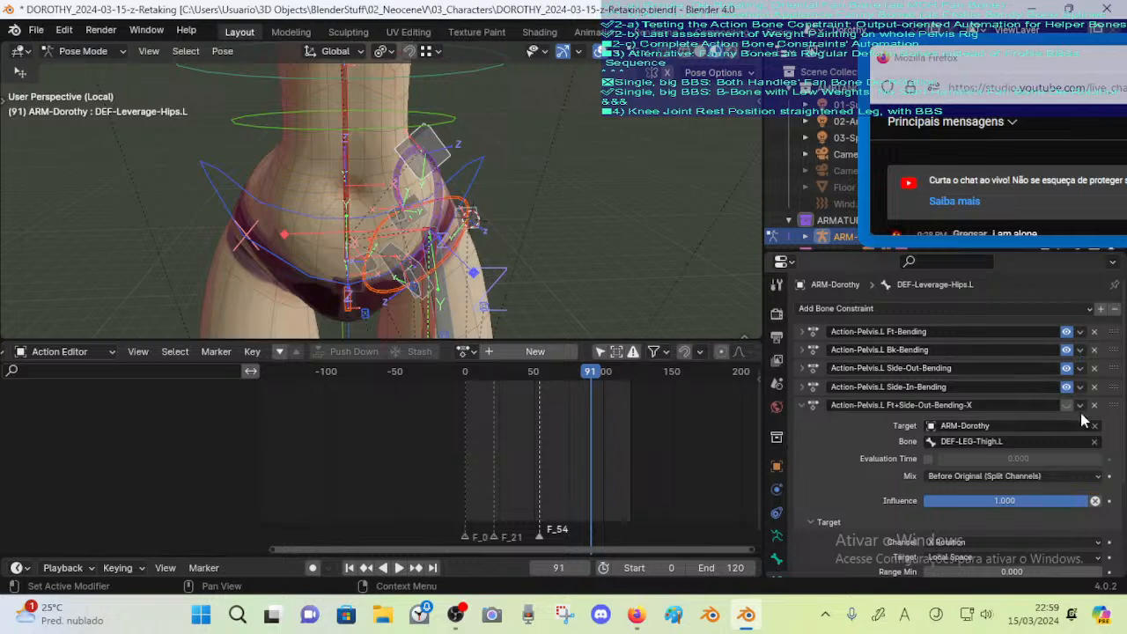
click(803, 405)
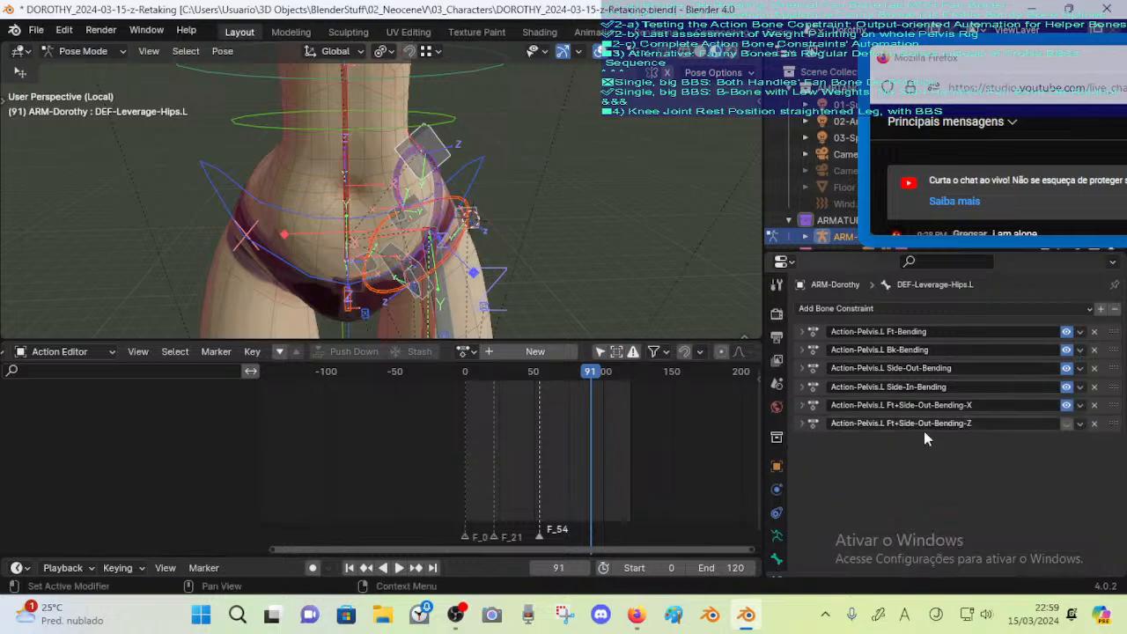
click(1066, 424)
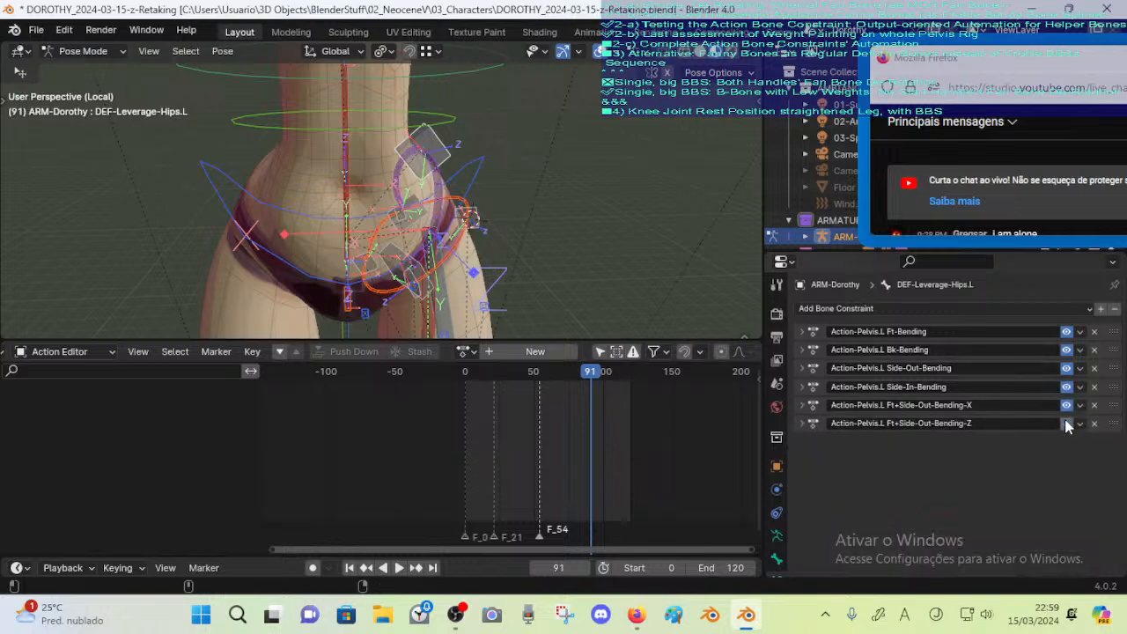
drag(1066, 424, 1066, 332)
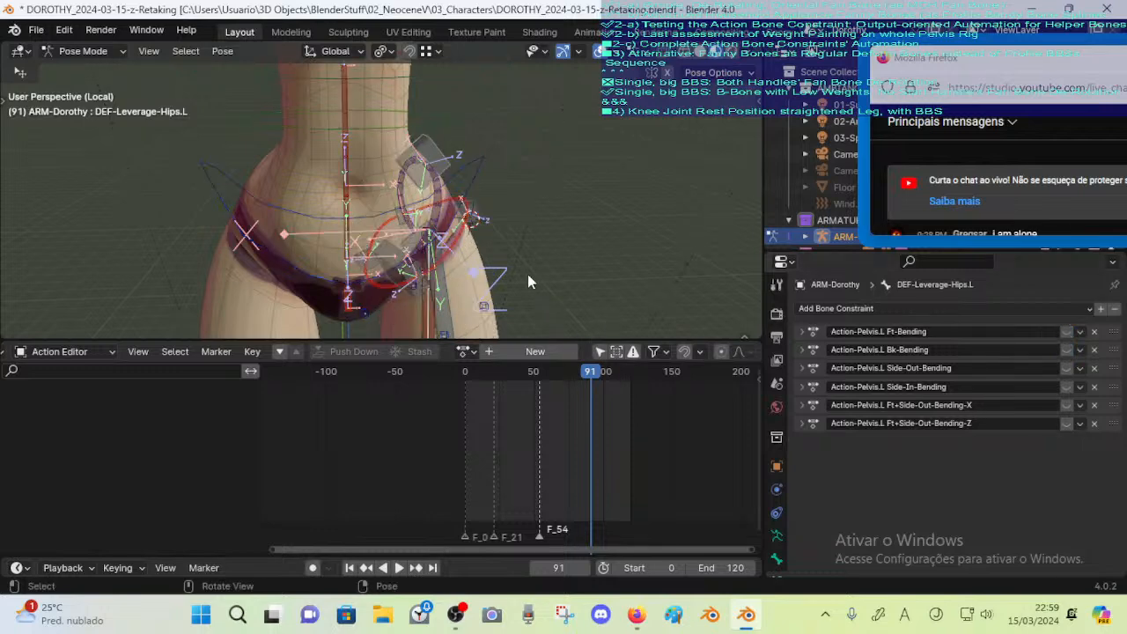
Assign the HLP-Pelvis.L.001 action to the armature and go to its keyframe at frame 90
click(466, 351)
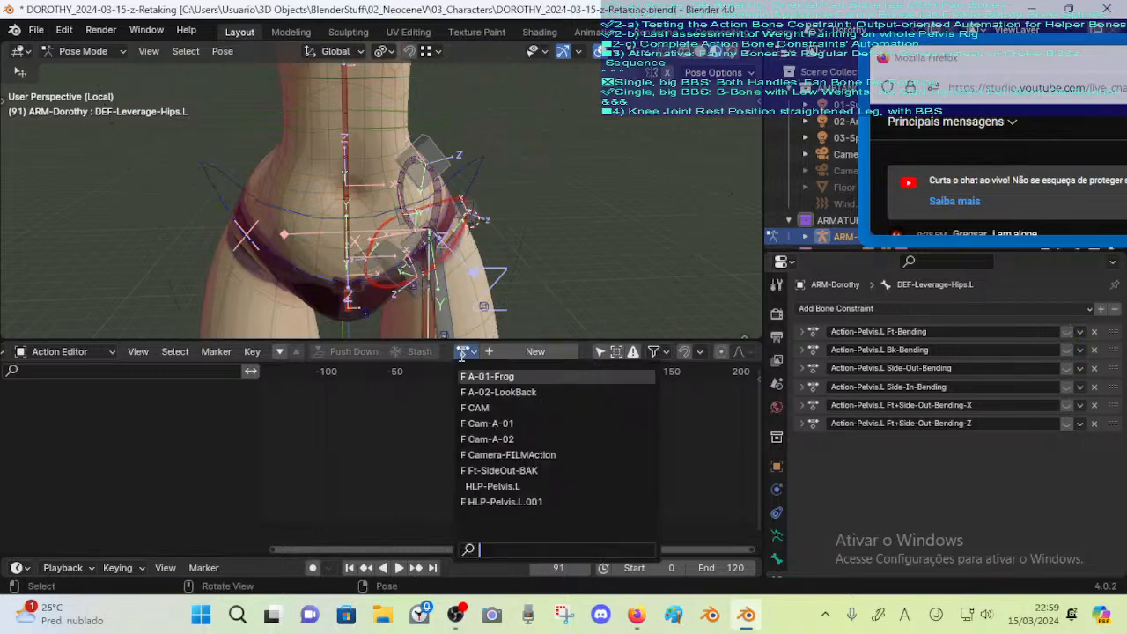
click(526, 501)
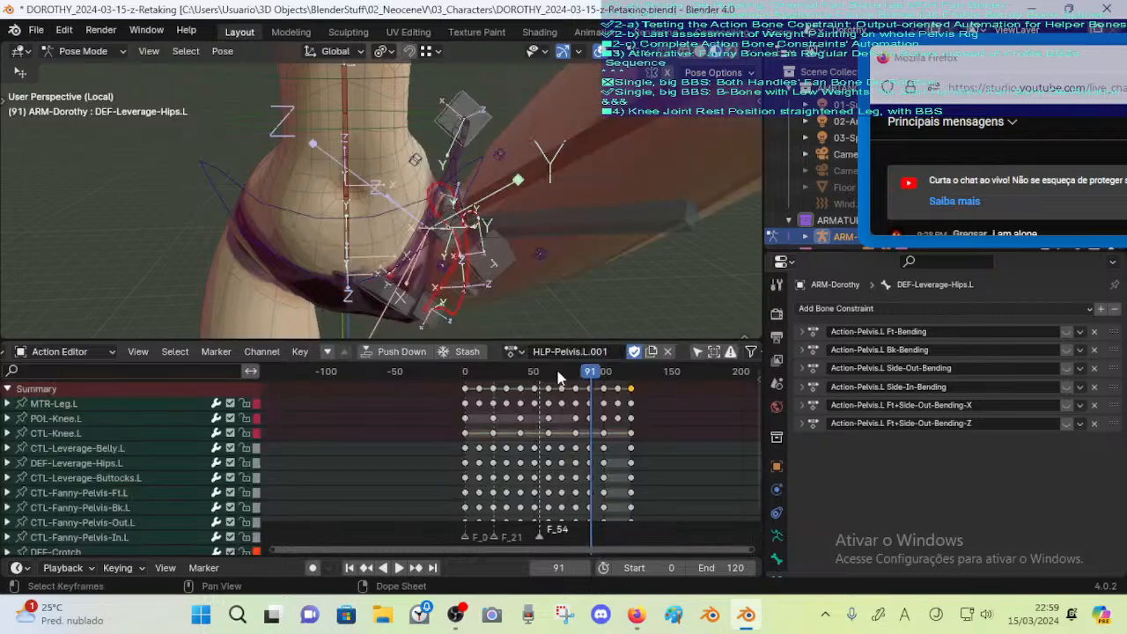
key(Up)
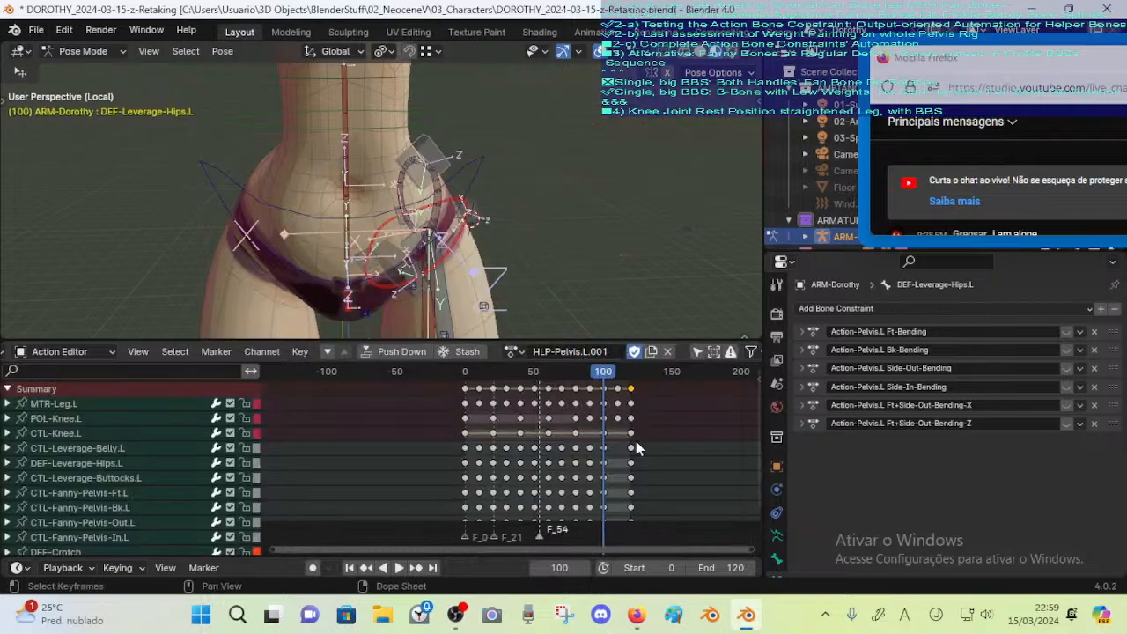
key(Down)
key(Up)
key(Down)
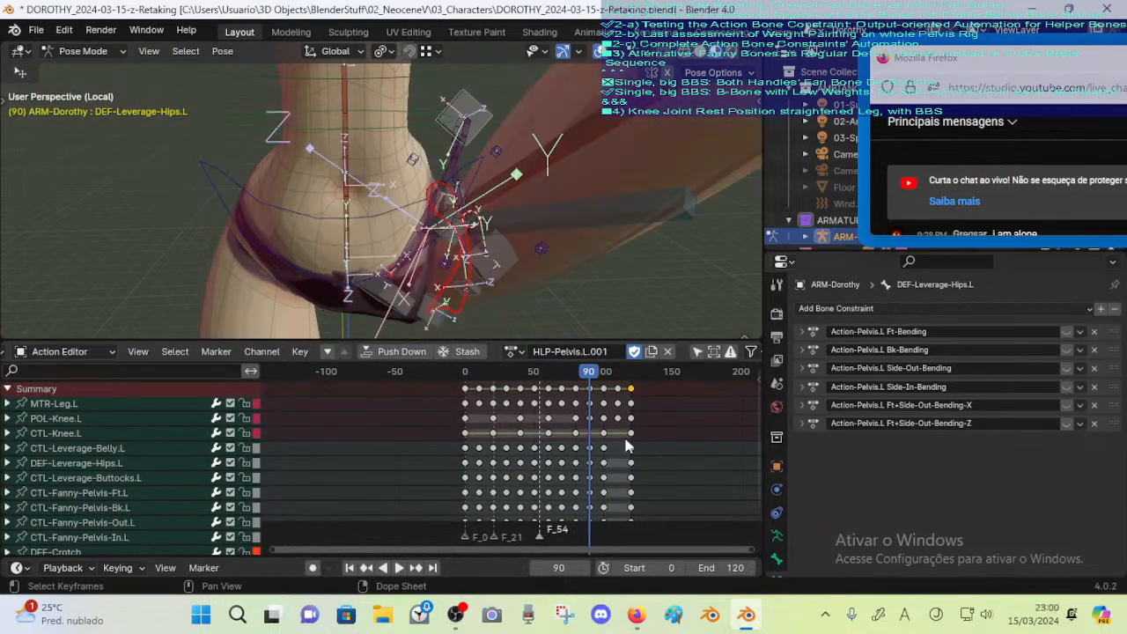
Examine the left hip's shape at frame 90 from the front and back, comparing it with the neighbouring keyframed poses
middle_drag(499, 262, 376, 235)
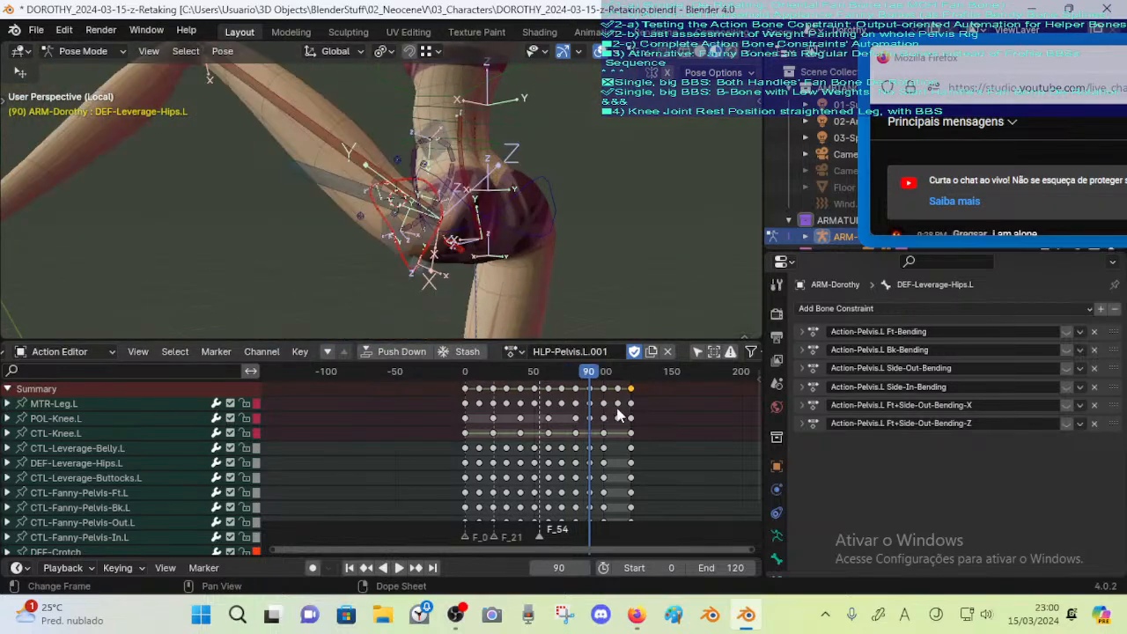
mouse_move(512, 255)
middle_down()
mouse_move(569, 233)
mouse_move(509, 260)
mouse_move(541, 260)
mouse_move(559, 296)
mouse_move(511, 276)
mouse_move(546, 280)
mouse_move(477, 285)
mouse_move(530, 254)
middle_up()
key(Down)
key(Up)
key(Down)
key(Up)
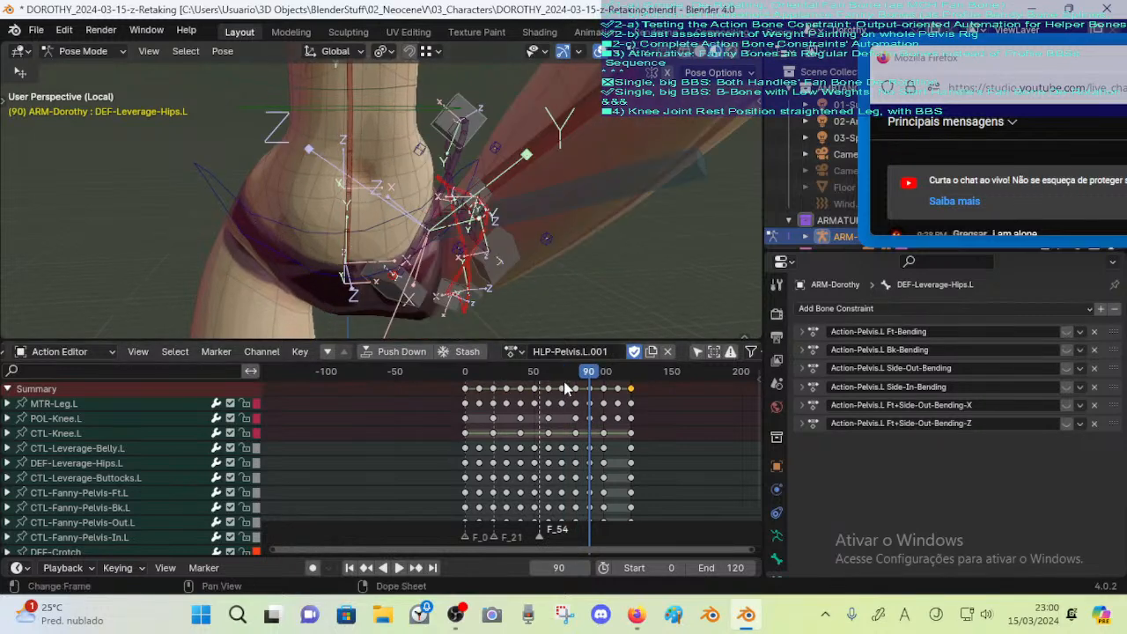
key(Down)
key(Down)
key(Up)
key(Up)
key(Down)
key(Up)
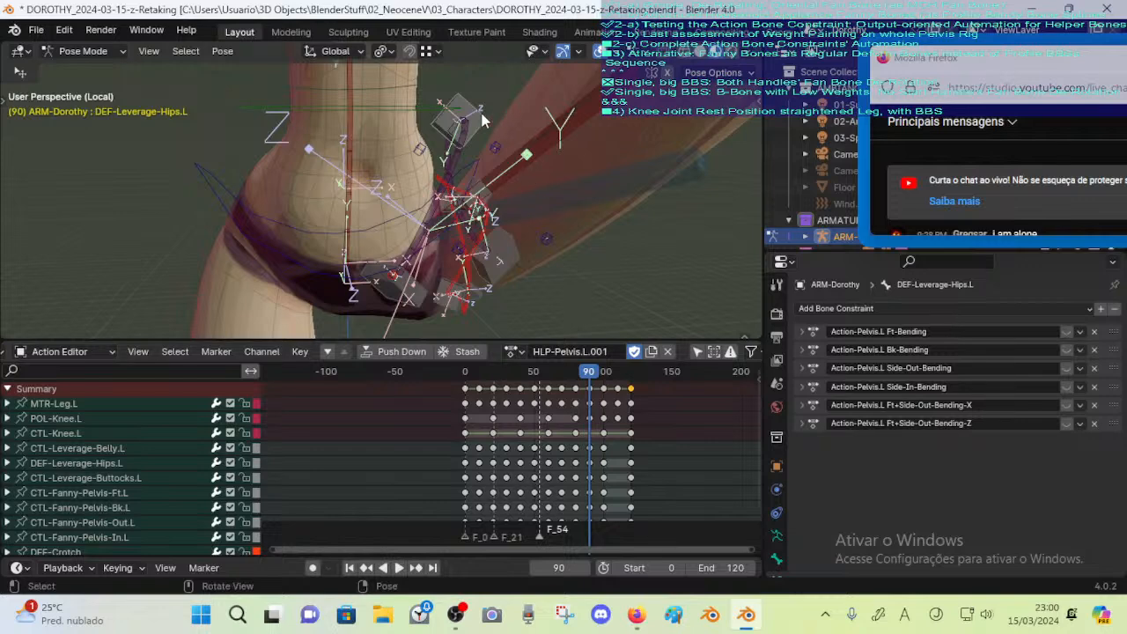
Select the keyframe column at frame 90, turn on auto keying and insert a keyframe with Button Keying Set.002
click(588, 397)
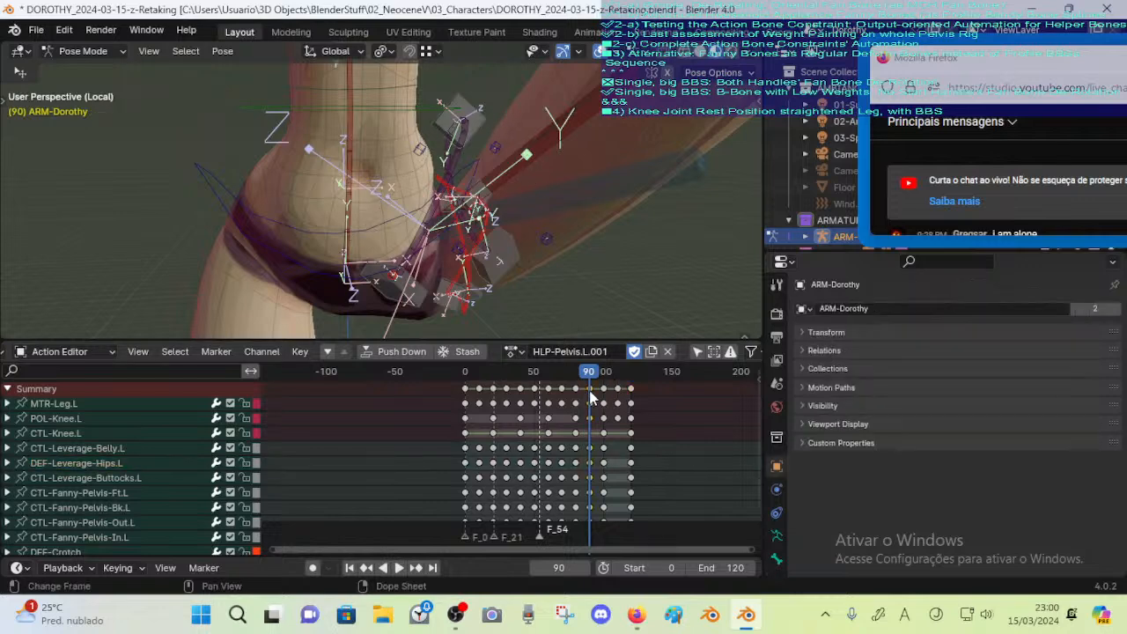
click(314, 568)
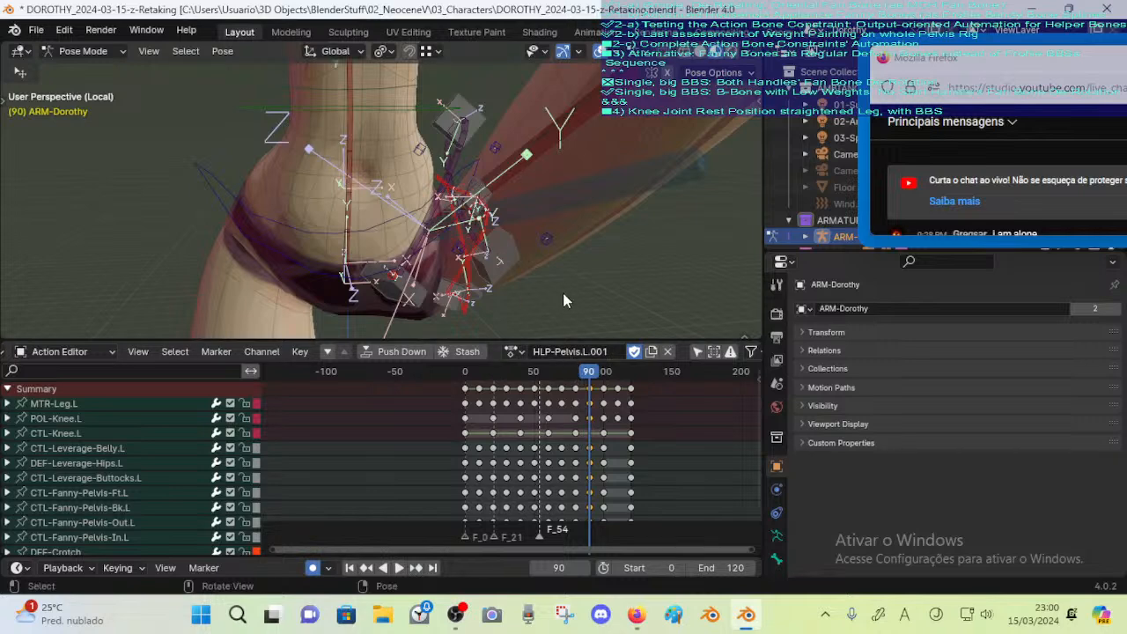
key(k)
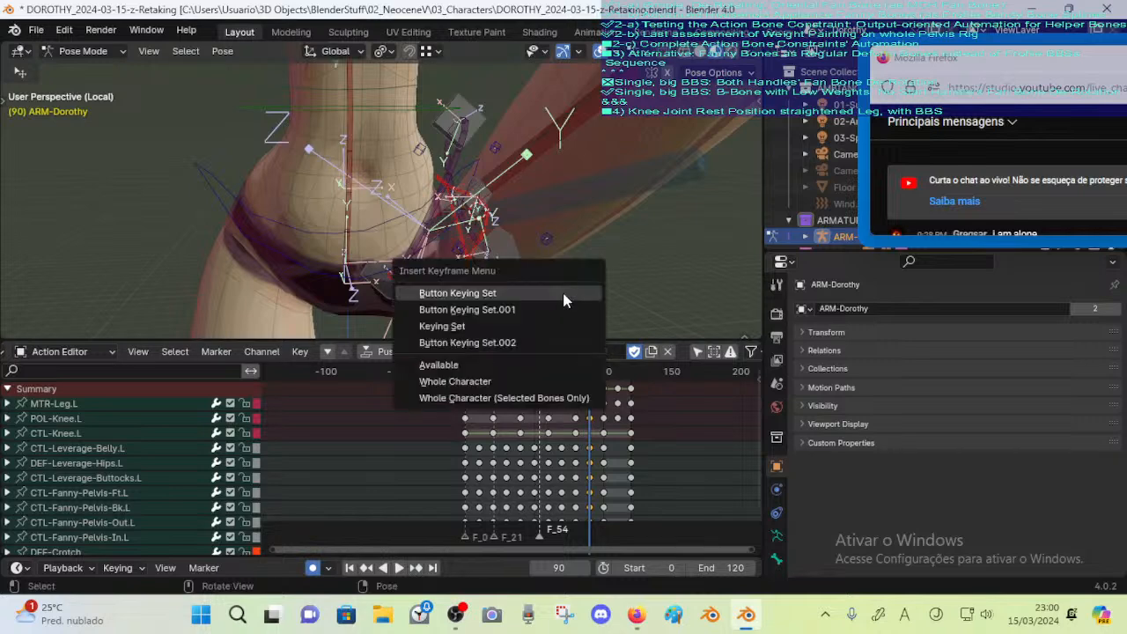
click(546, 343)
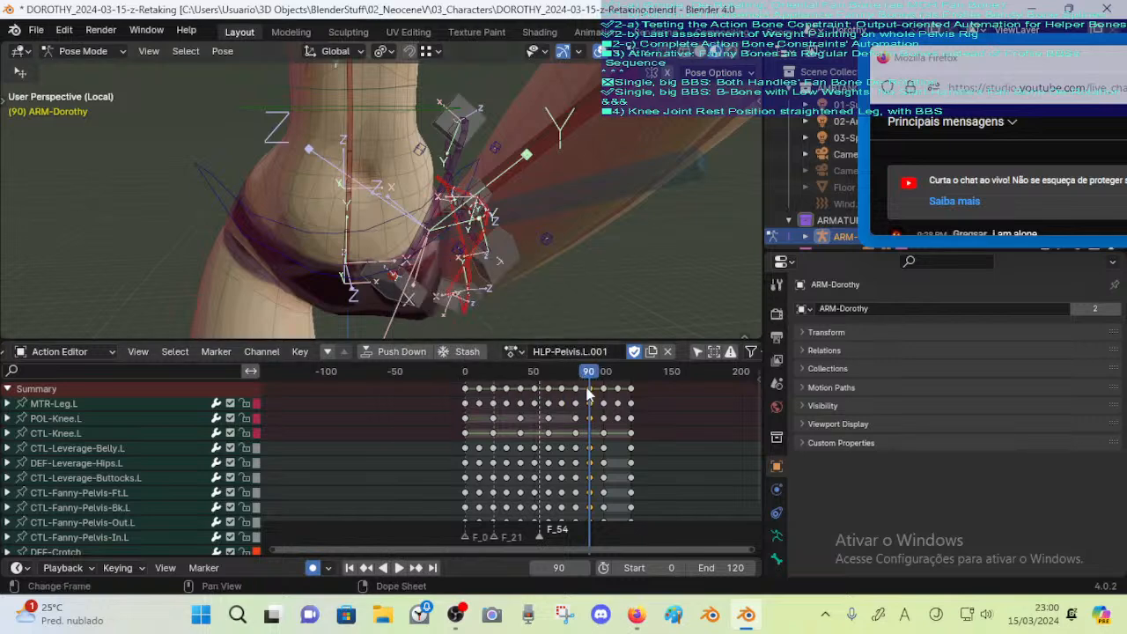
Shift the selected keyframe column away from frame 90 and snap it back to the current frame
key(g)
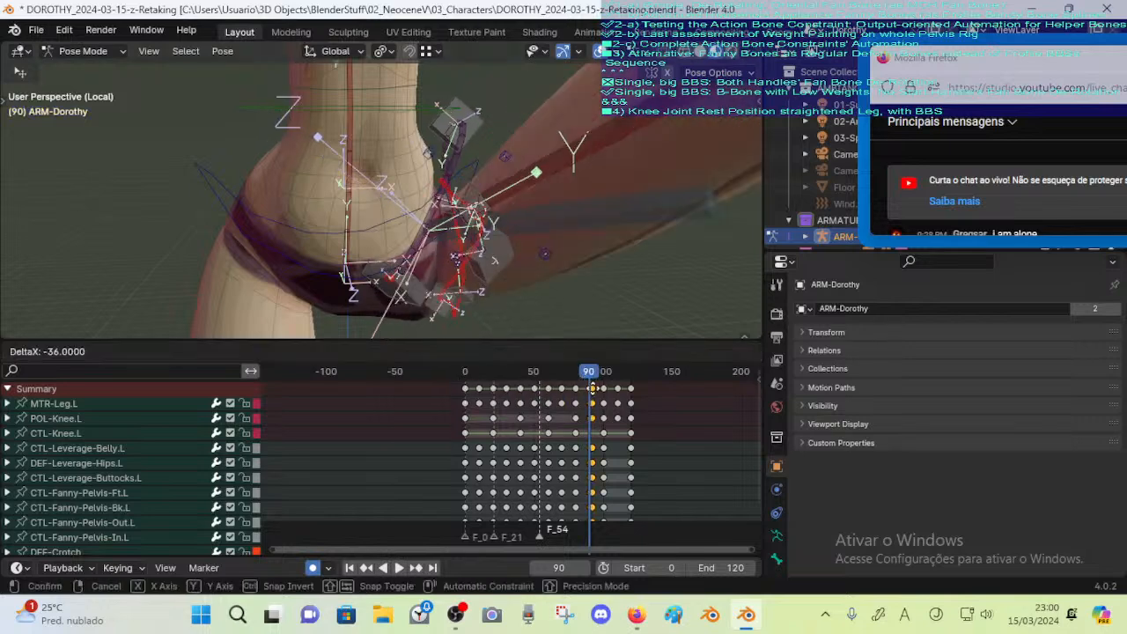
click(593, 390)
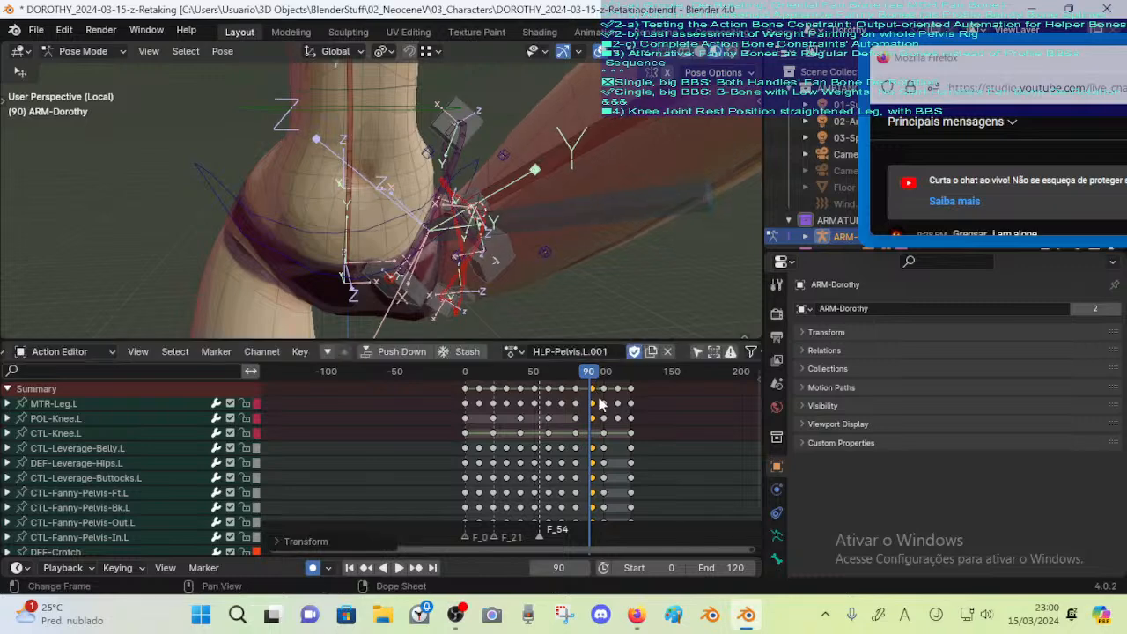
key(shift+s)
click(599, 404)
middle_drag(574, 305, 579, 310)
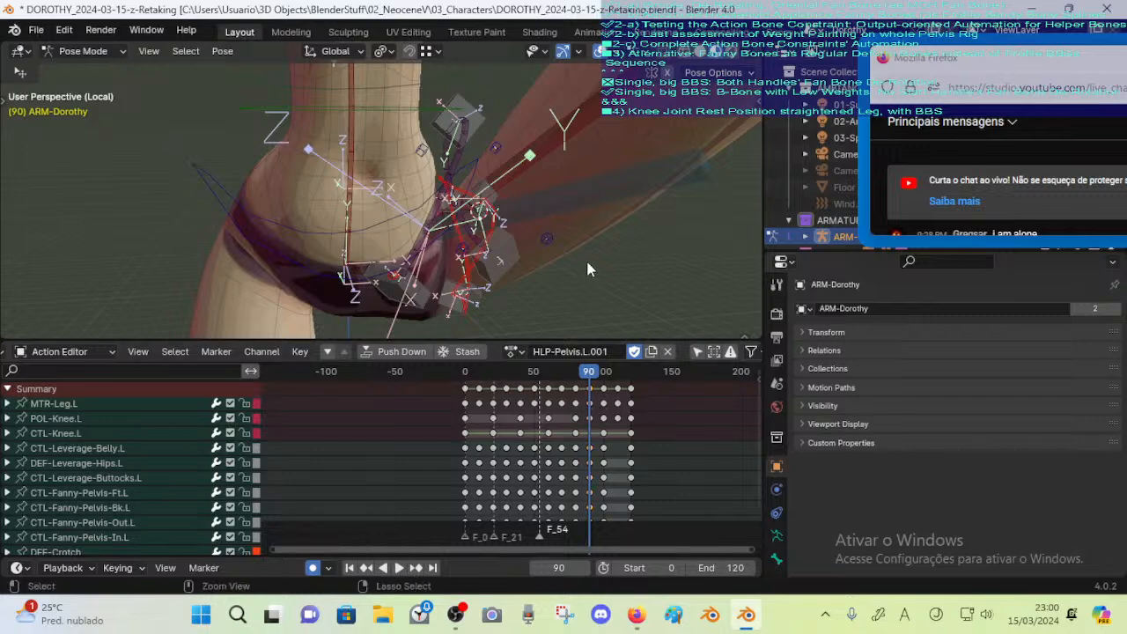
key(ctrl+Tab)
click(521, 244)
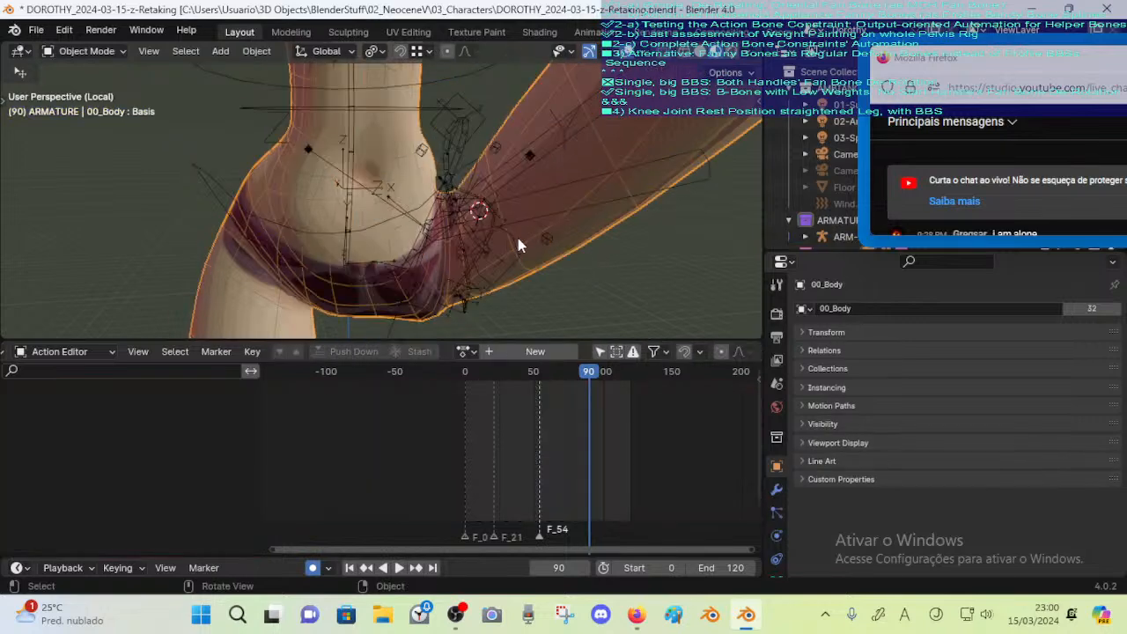
click(463, 352)
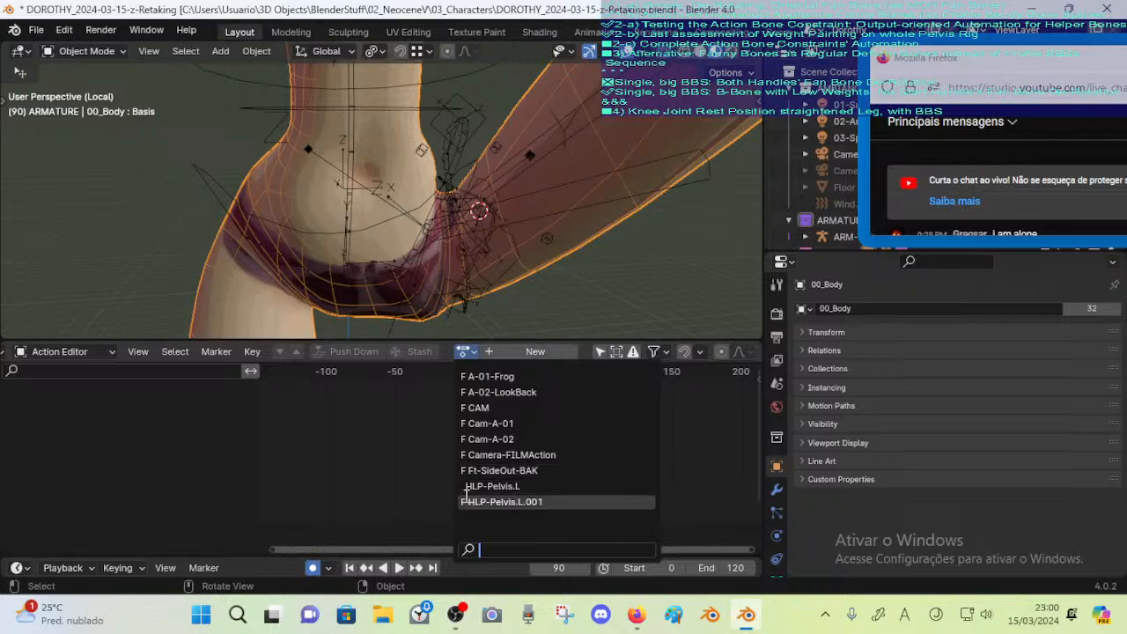
click(487, 376)
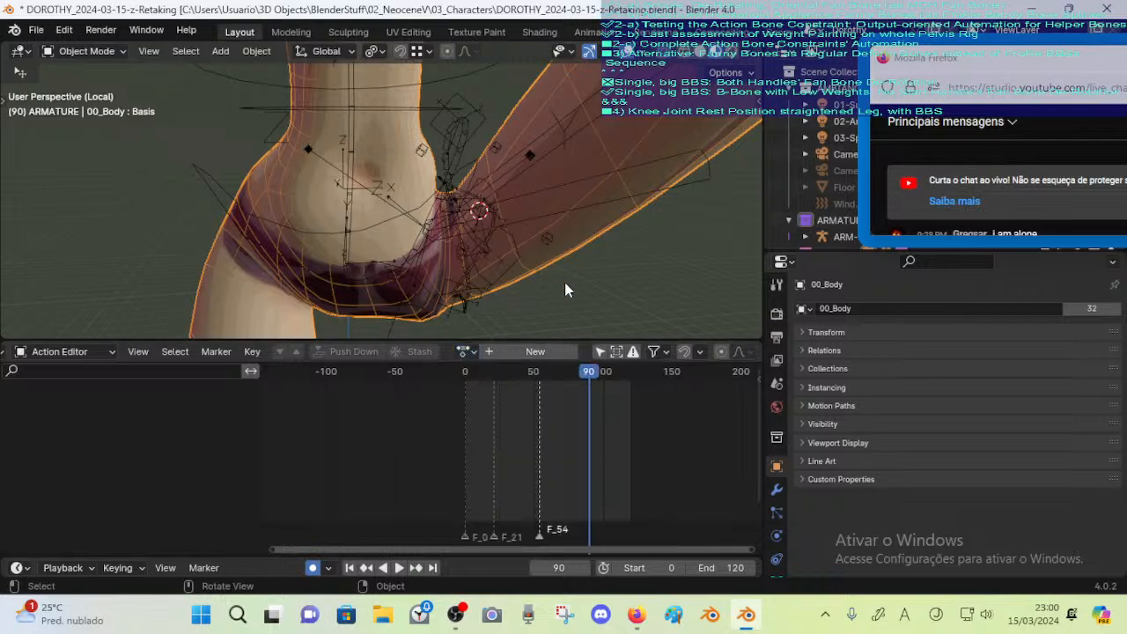
click(520, 185)
key(ctrl+Tab)
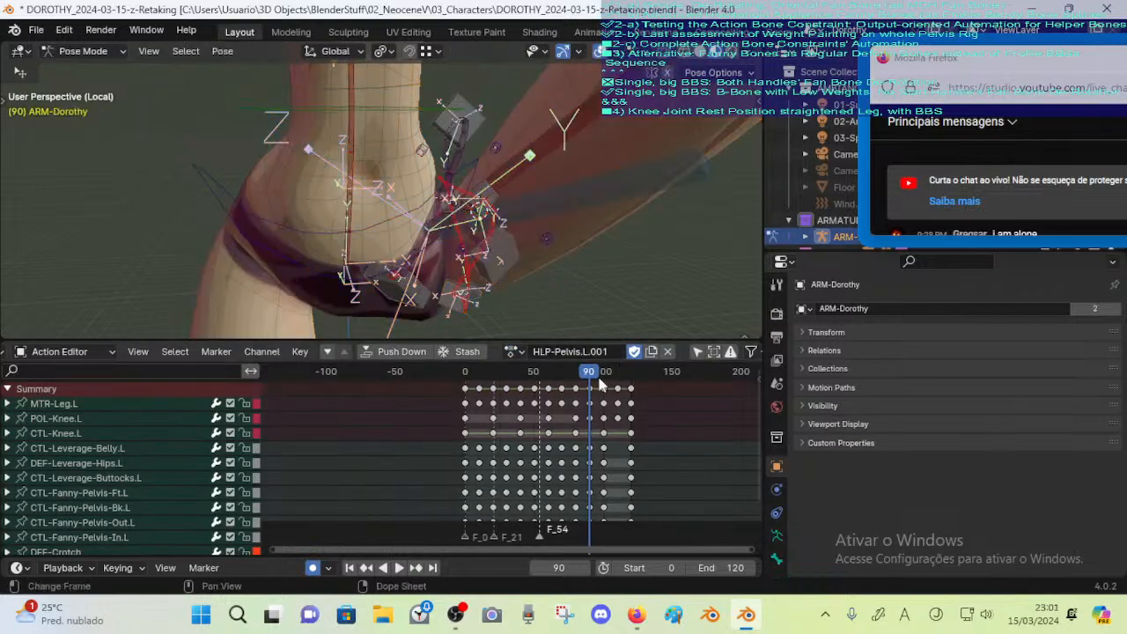
Unlink the armature's action and enable Ft+Side-Out-Bending-X on the helper bones grouped with CTL-Leverage-Buttocks.L
click(667, 351)
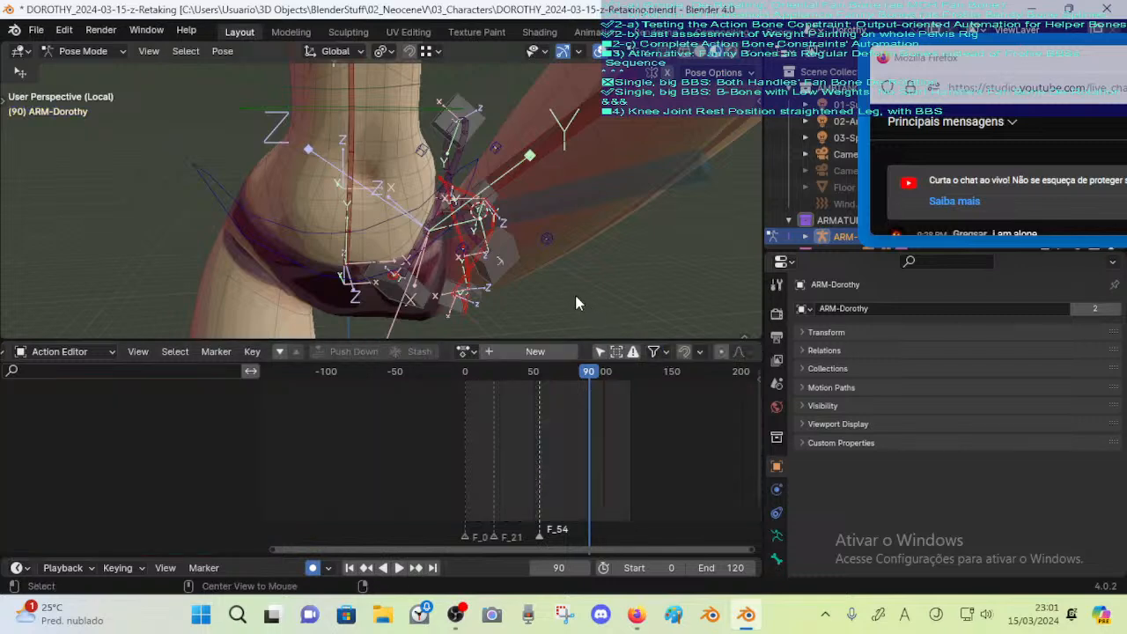
middle_drag(575, 295, 525, 276)
click(509, 268)
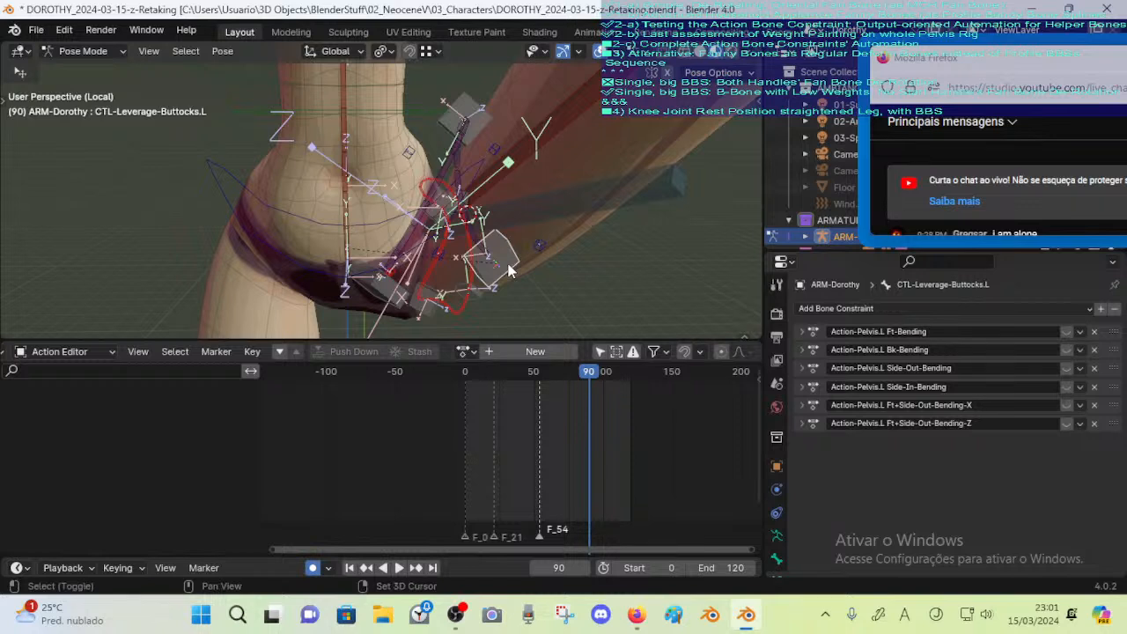
key(shift+g)
click(510, 264)
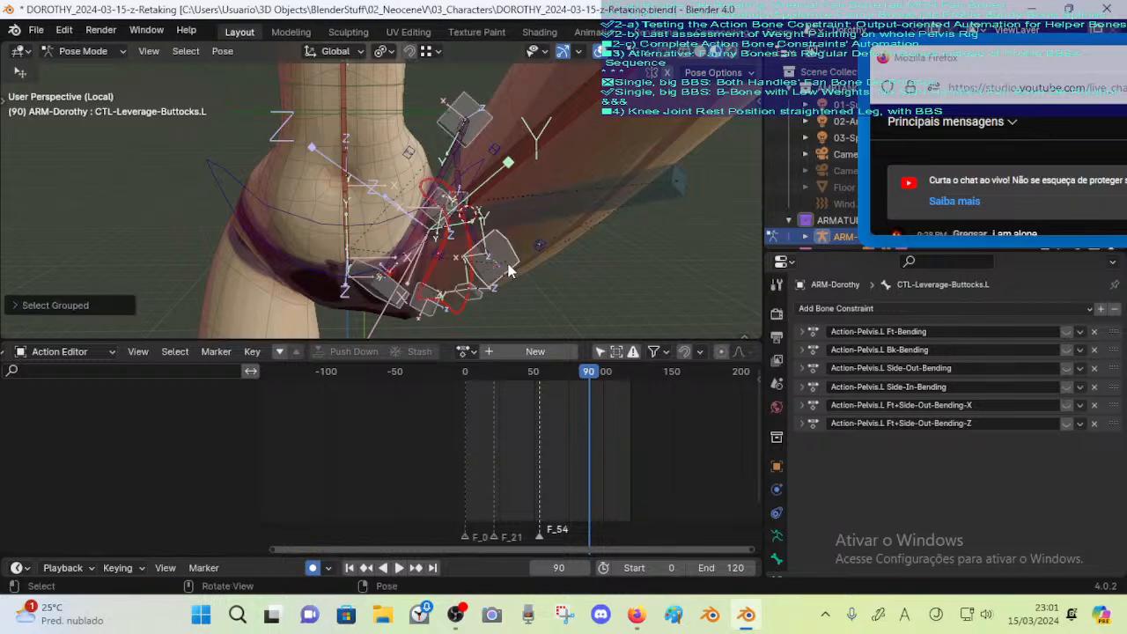
click(1067, 429)
Reset all bones to the rest pose and, with auto keying off, delete the keyframes recorded at frame 90
key(a)
key(alt+r)
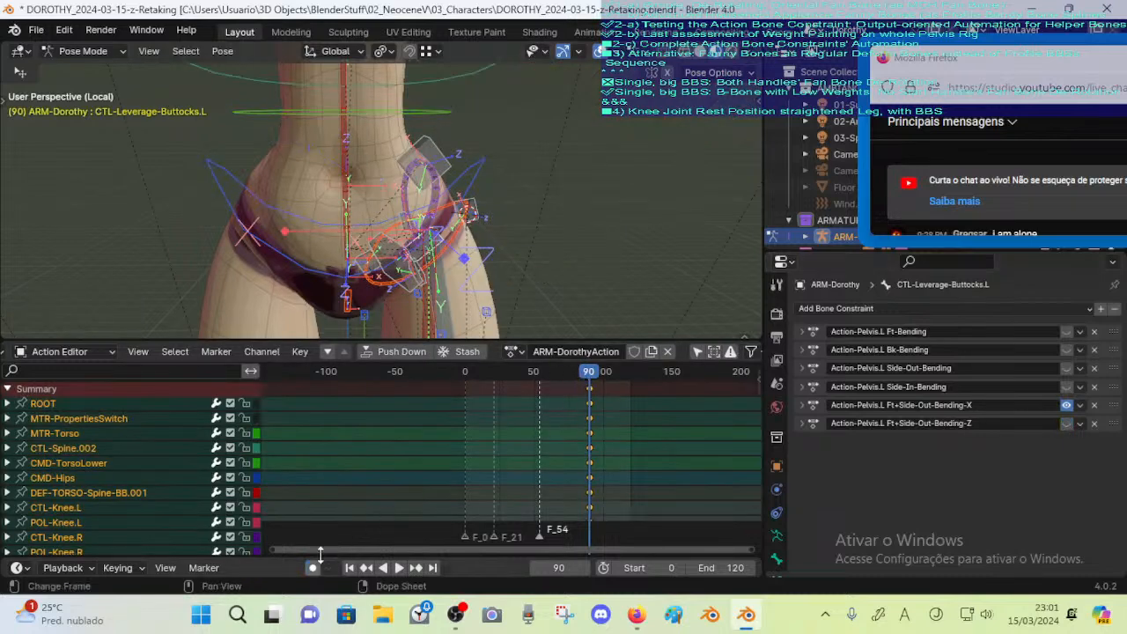
key(x)
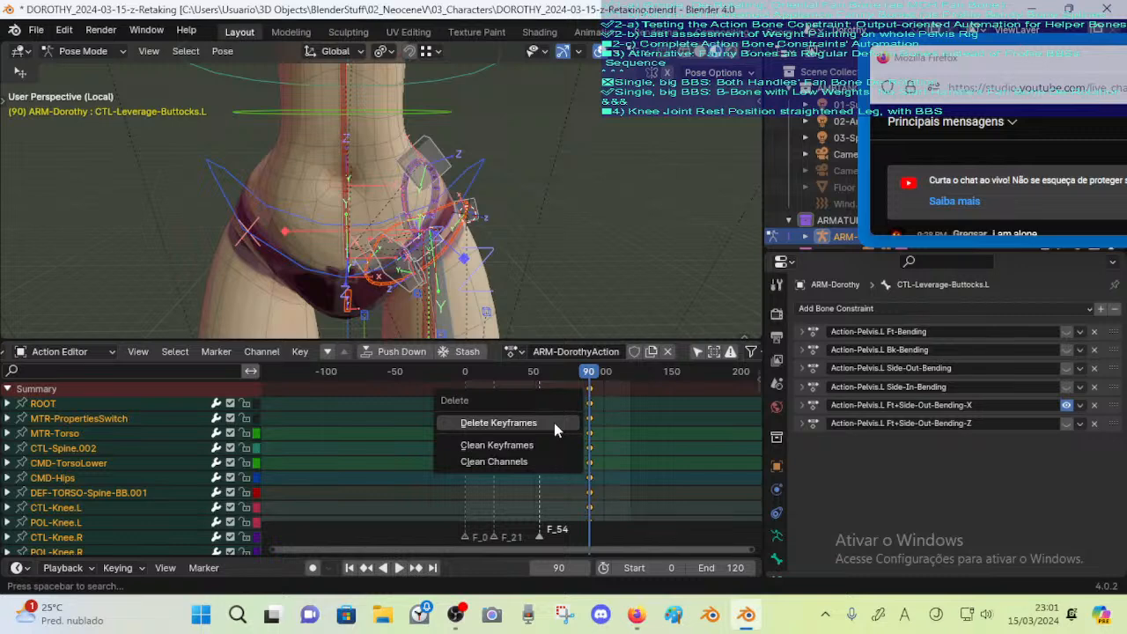
click(498, 423)
key(space)
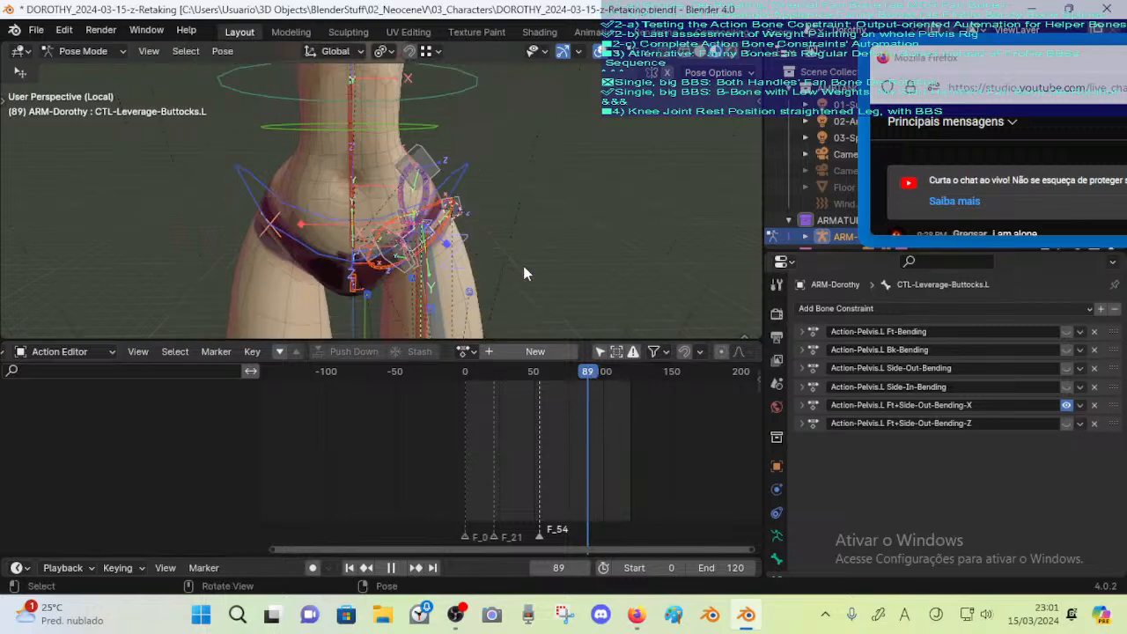
Turn off the Ft+Side-Out-Bending-X constraint on the helper bones grouped with CTL-Leverage-Buttocks.L
click(1067, 424)
click(1067, 406)
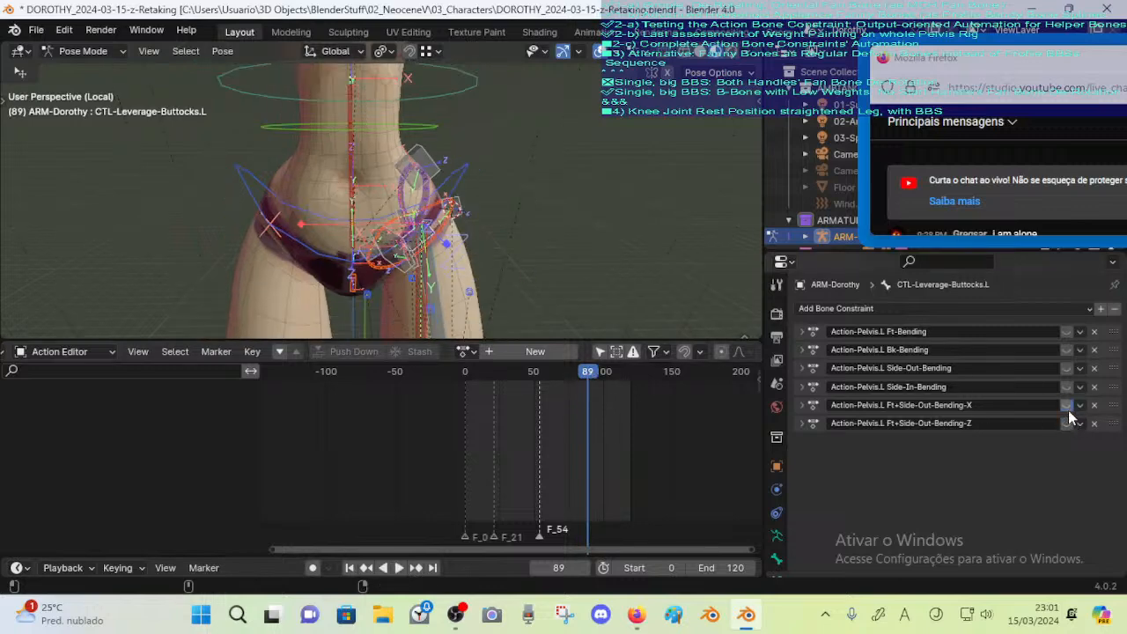
Raise the left foot controller MTR-Leg.L in several moves and place it out to the side so the left leg bends
scroll(543, 255, down, 4)
shift+middle_drag(544, 255, 511, 127)
scroll(440, 207, down, 6)
scroll(413, 264, down, 2)
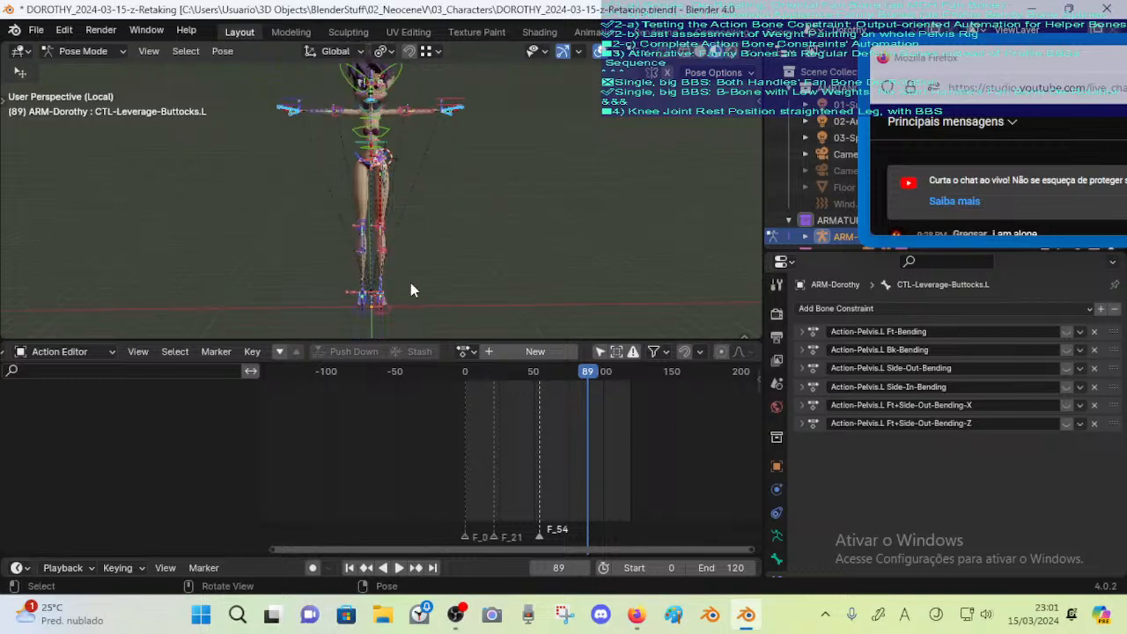
click(372, 315)
click(379, 309)
middle_drag(380, 309, 420, 306)
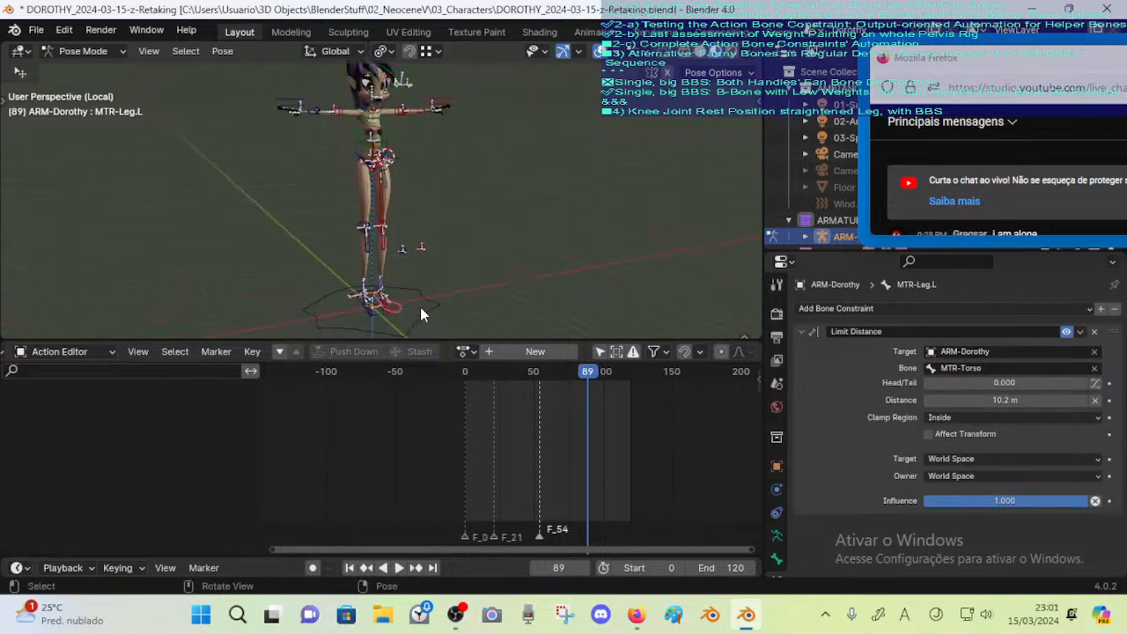
key(g)
click(497, 219)
middle_drag(555, 249, 480, 275)
key(g)
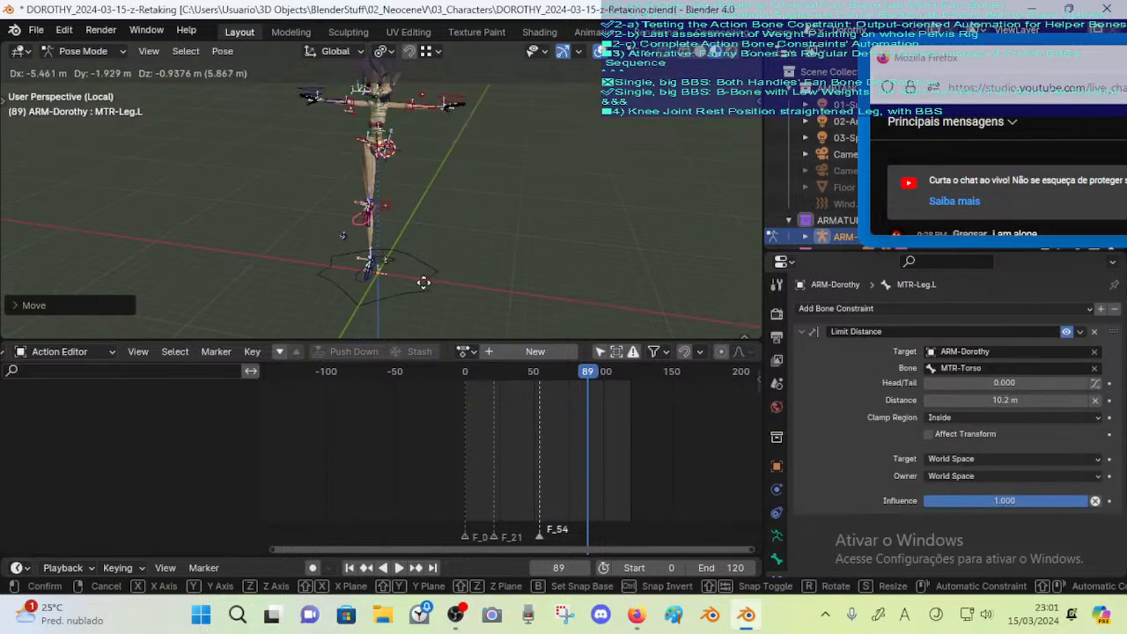
click(443, 267)
scroll(410, 166, up, 3)
shift+middle_drag(408, 160, 407, 238)
key(g)
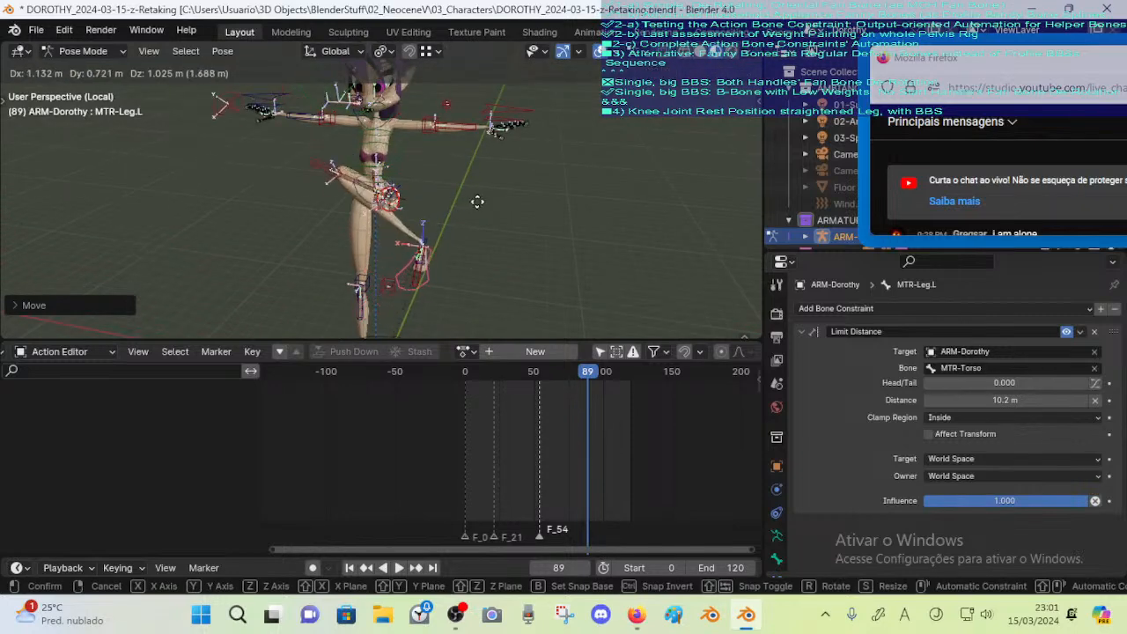
click(484, 201)
Move the knee pole POL-Knee.L outward from the body and shift MTR-Leg.L further outward
click(446, 104)
key(g)
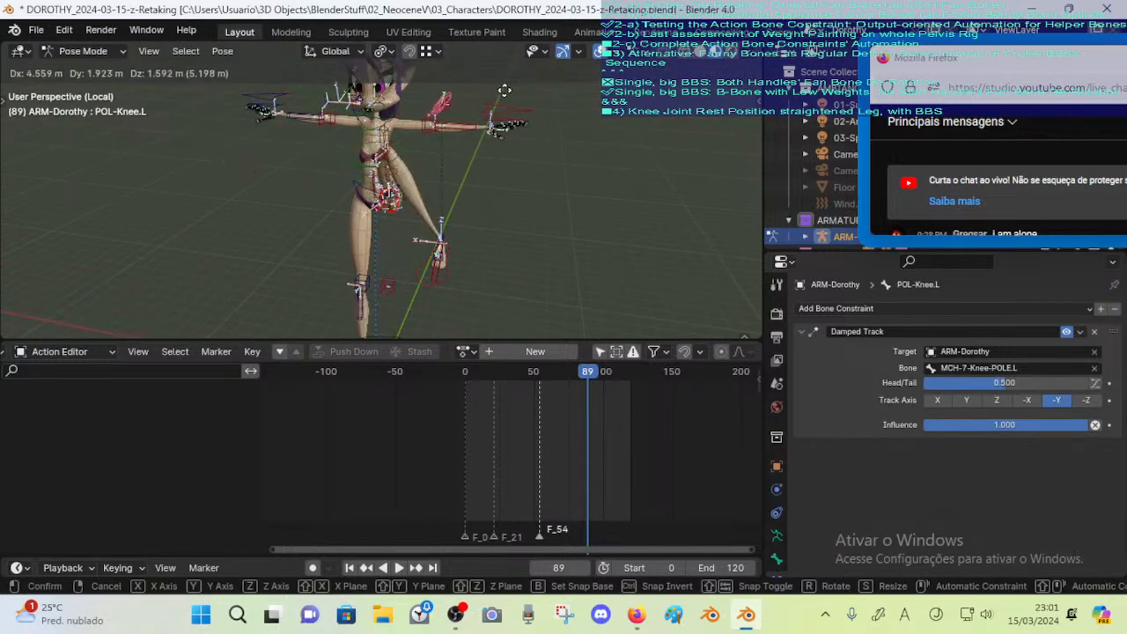
click(508, 167)
click(448, 275)
key(g)
click(490, 267)
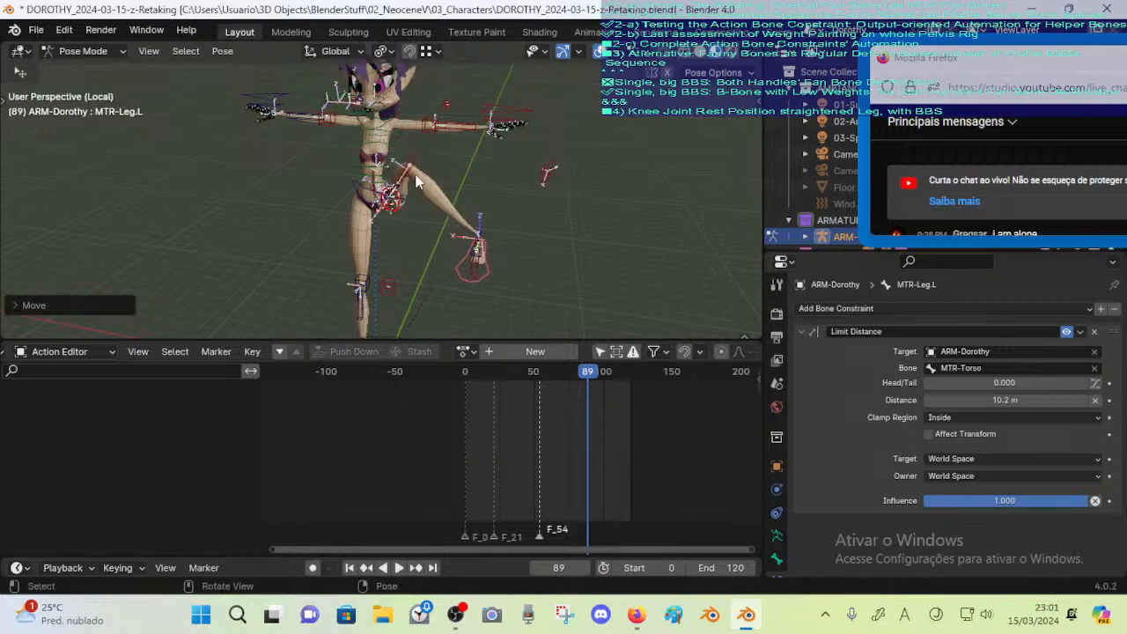
Pull the knee control CTL-Knee.L up and outward, and lower MTR-Leg.L slightly back toward the body
click(420, 152)
key(g)
click(454, 137)
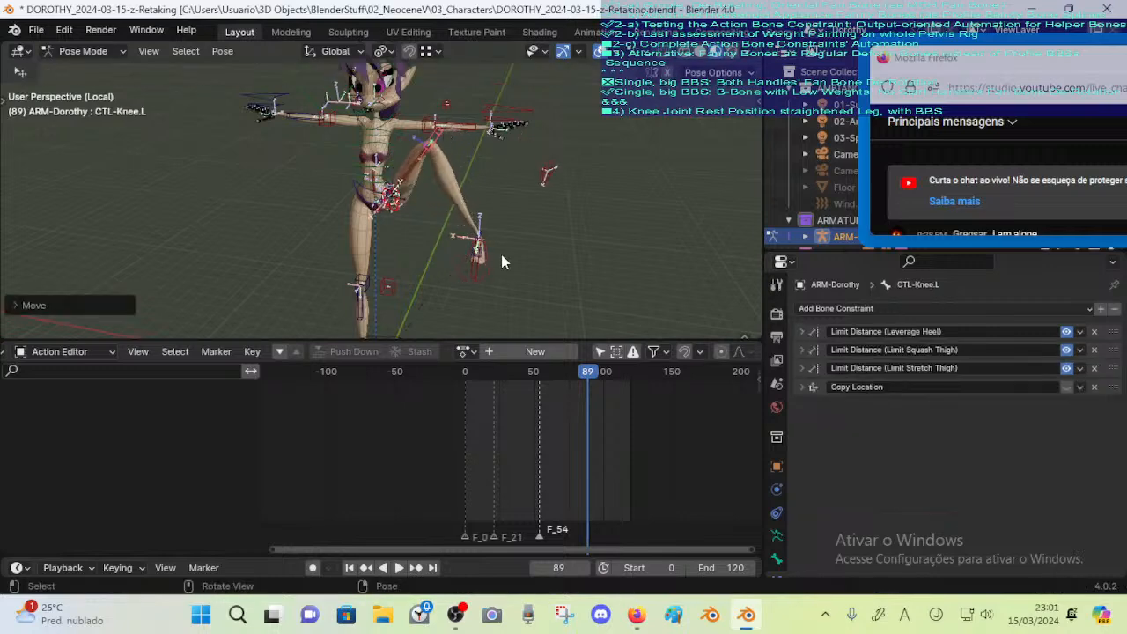
click(490, 267)
key(g)
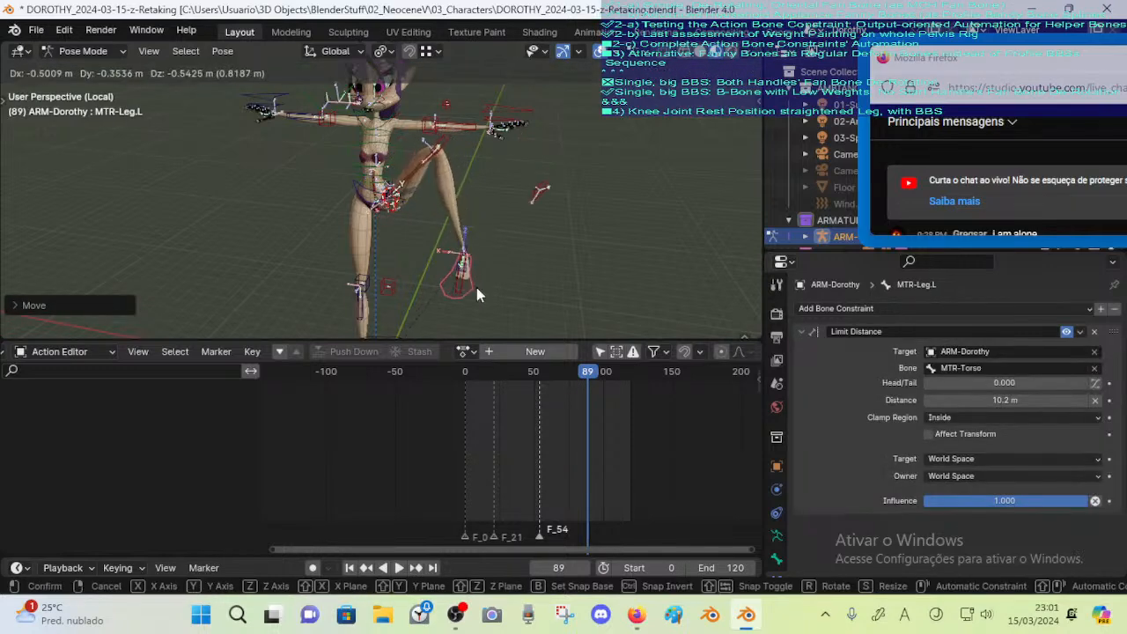
click(477, 288)
Shift CTL-Knee.L slightly inward and move MTR-Leg.L along the global Y axis by about -1.1 m
click(447, 147)
key(g)
click(426, 142)
scroll(431, 154, up, 4)
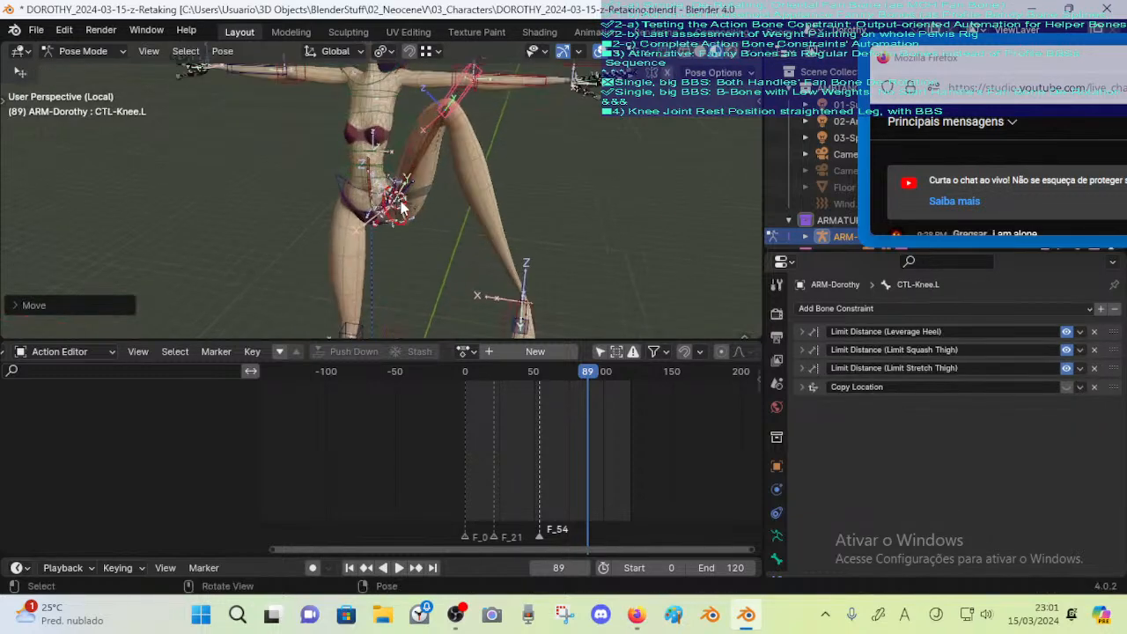
middle_drag(434, 177, 507, 264)
click(527, 288)
key(g)
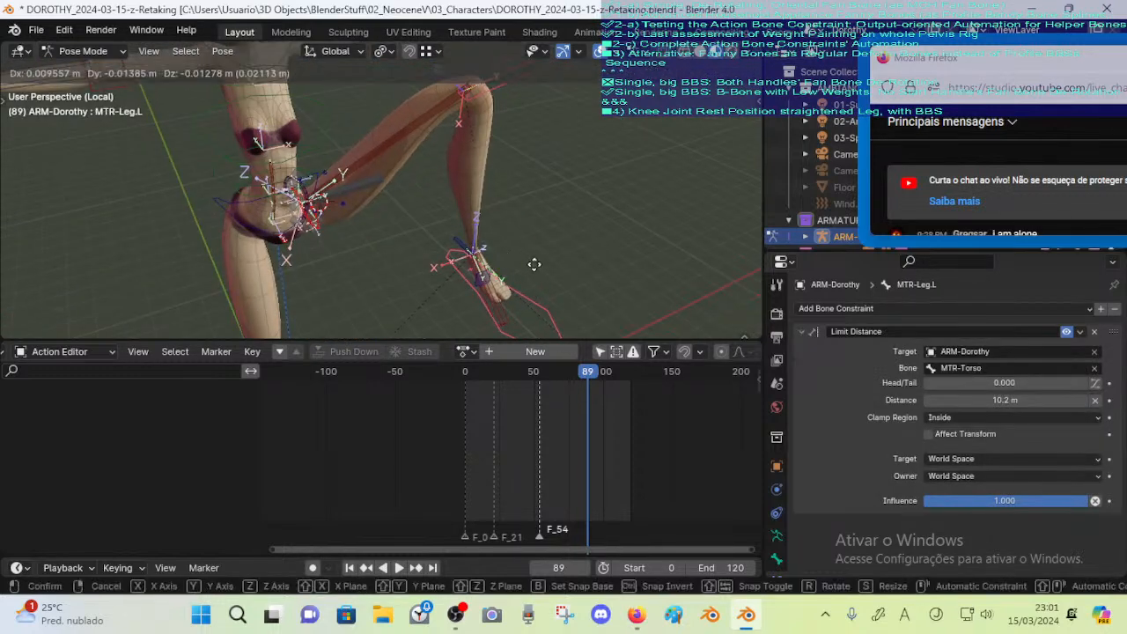
key(y)
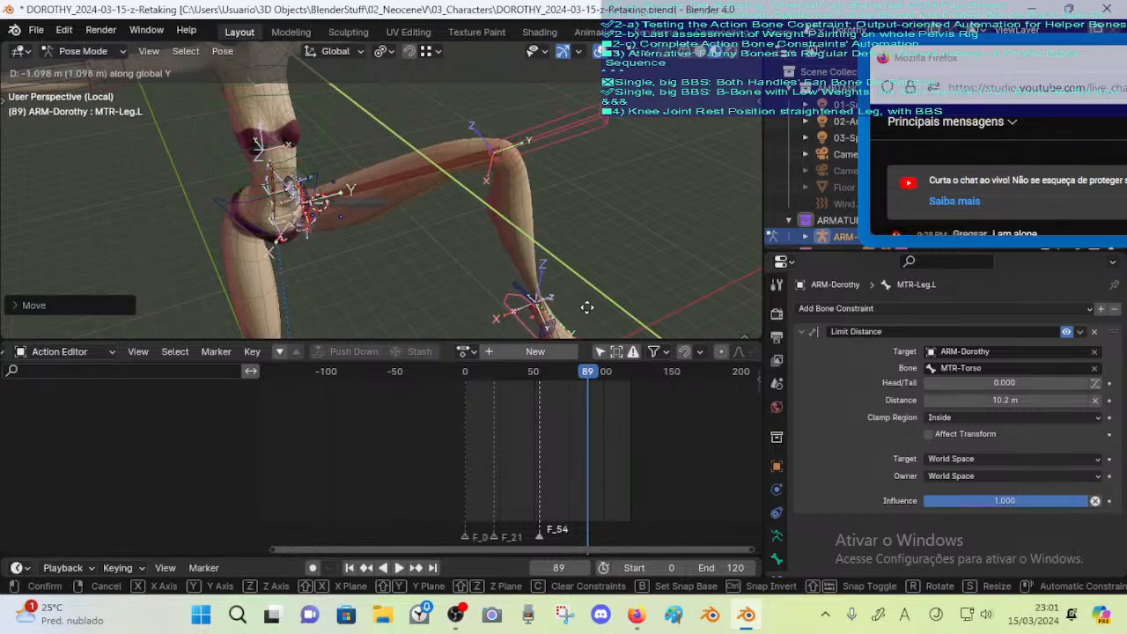
click(467, 209)
Select DEF-Leverage-Hips.L on the left hip and extend the selection to all bones sharing its color
middle_drag(467, 209, 456, 176)
shift+click(456, 176)
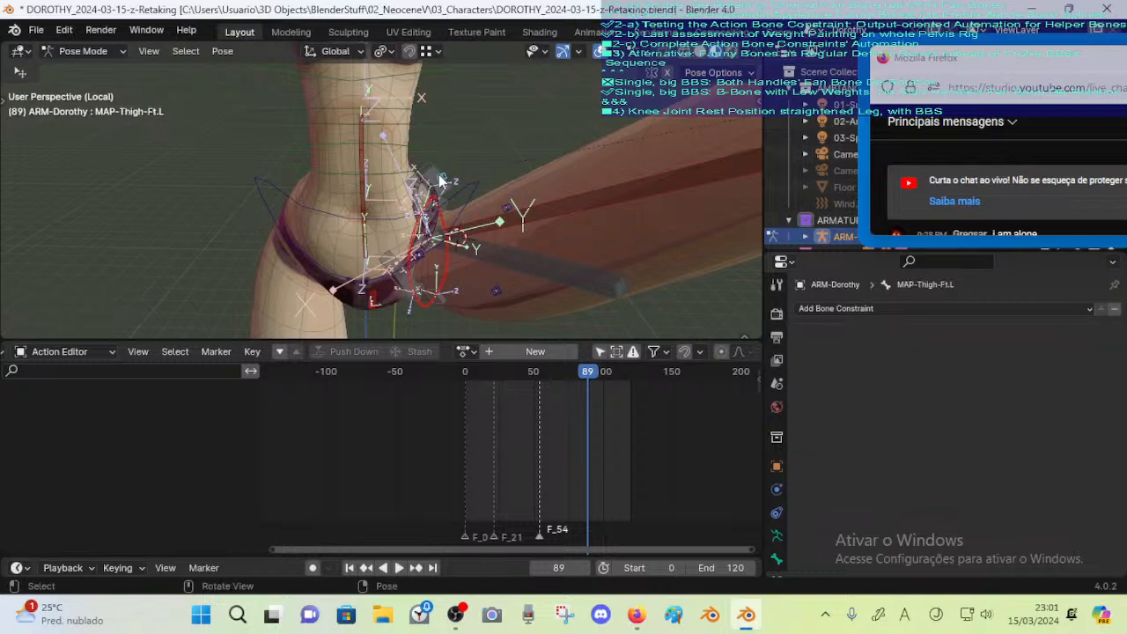
click(440, 181)
key(shift+g)
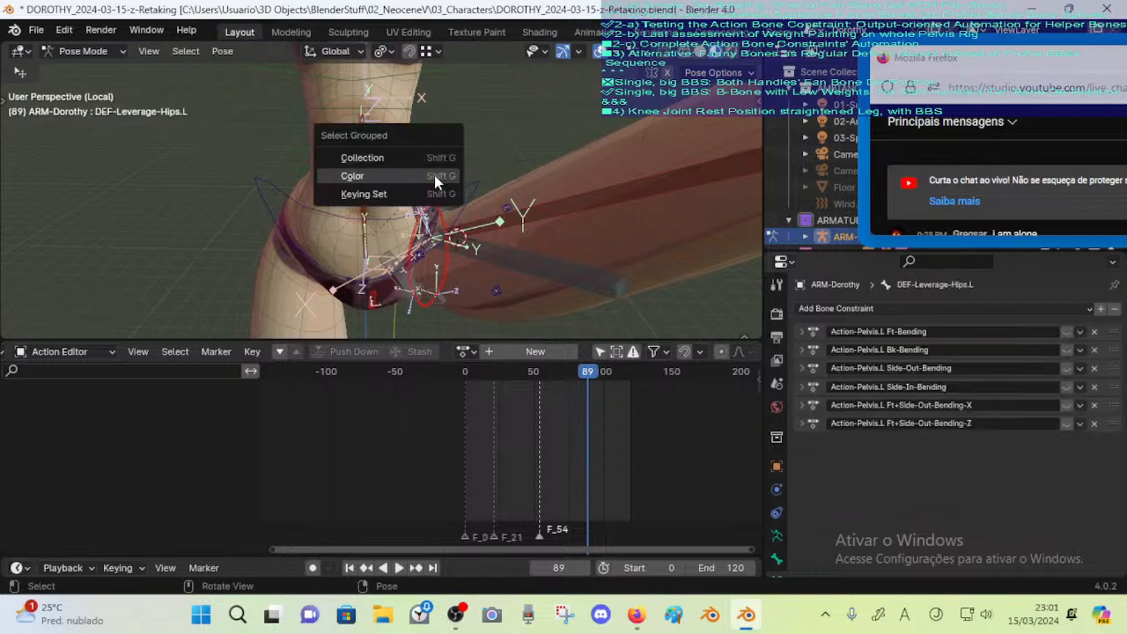
click(434, 176)
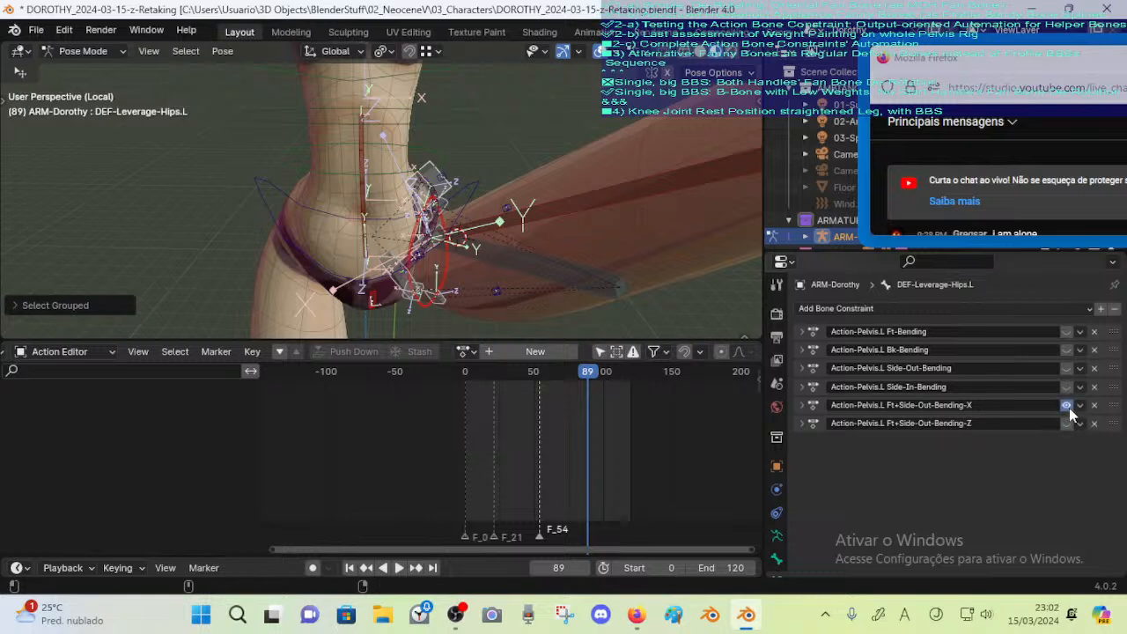
Review the target, action and frame range settings of the Ft+Side-Out-Bending-X constraint on DEF-Leverage-Hips.L
click(801, 405)
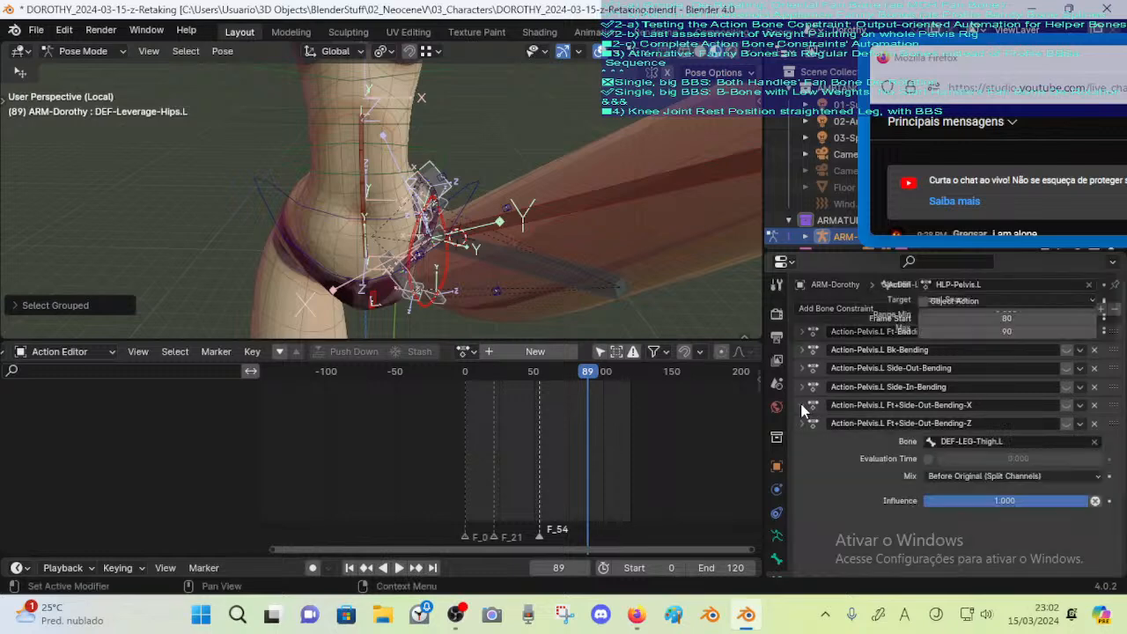
scroll(803, 404, down, 2)
scroll(805, 402, up, 2)
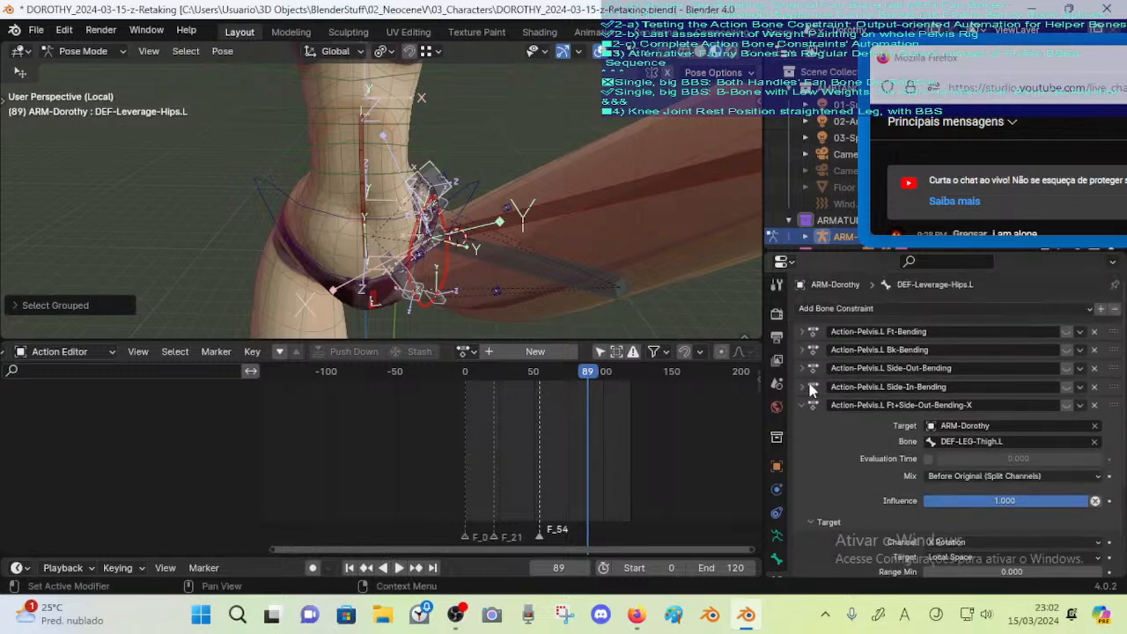
scroll(812, 401, down, 2)
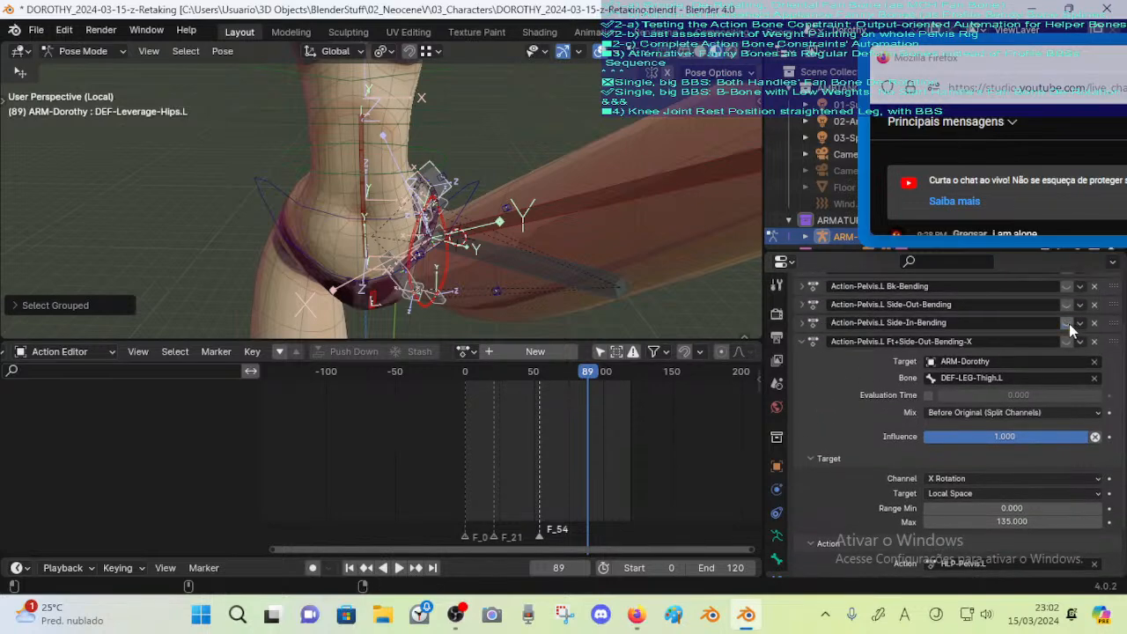
scroll(1069, 323, up, 2)
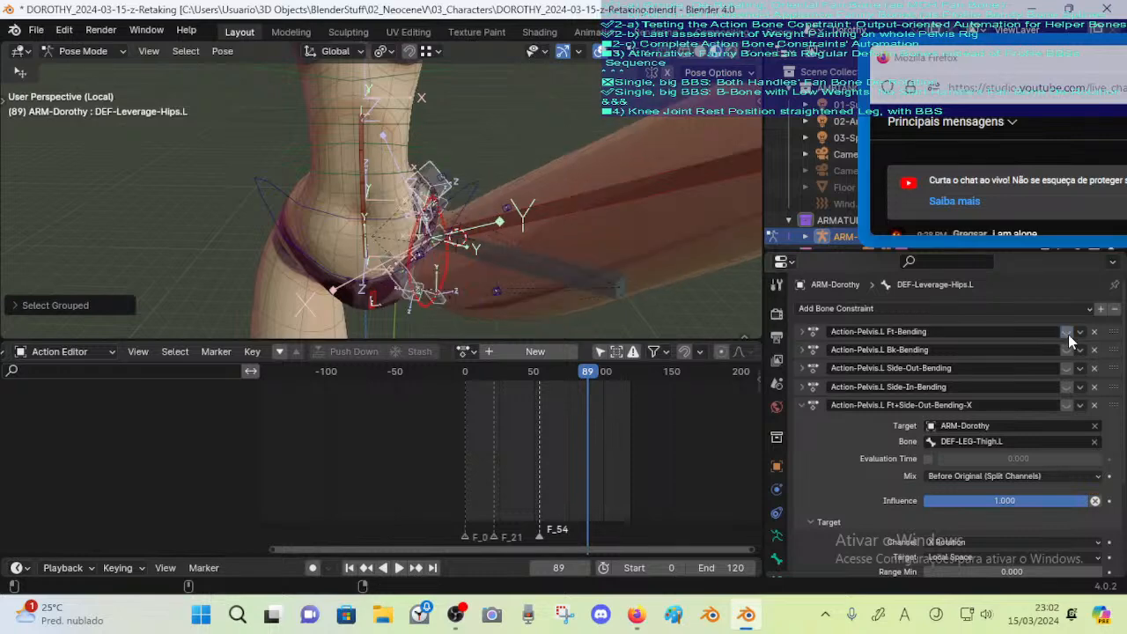
scroll(1047, 400, down, 2)
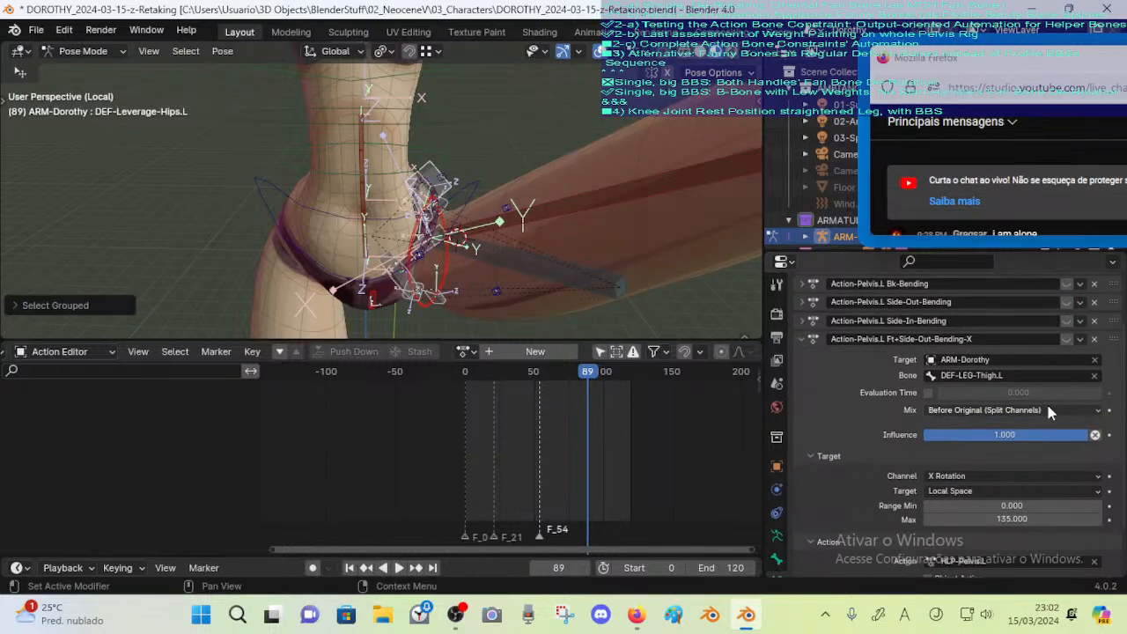
scroll(1049, 423, down, 2)
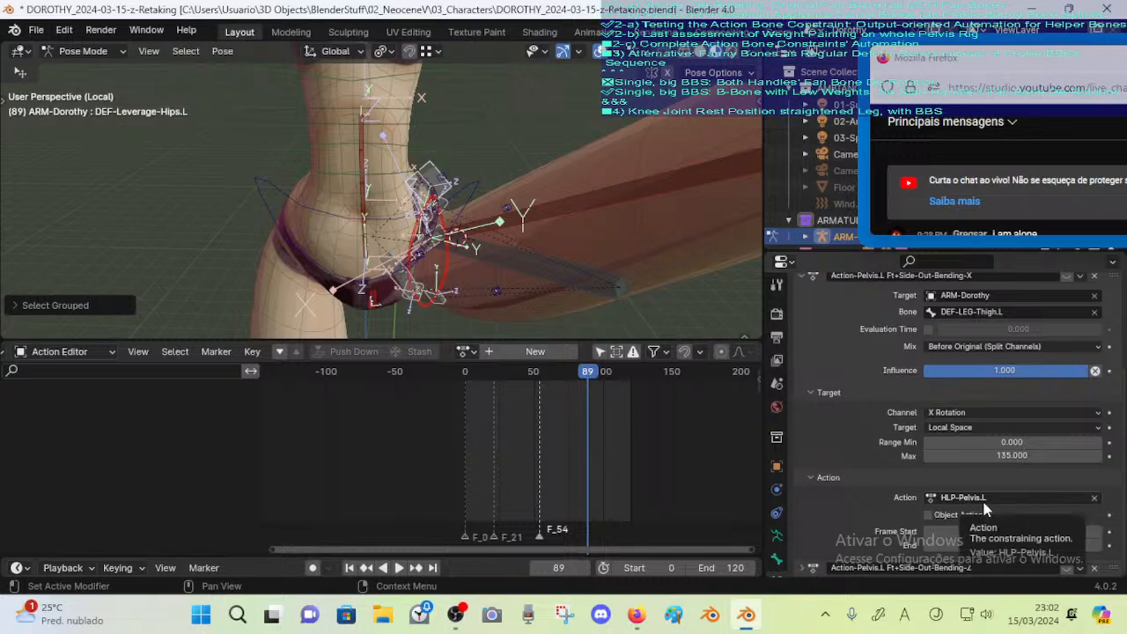
scroll(980, 499, up, 4)
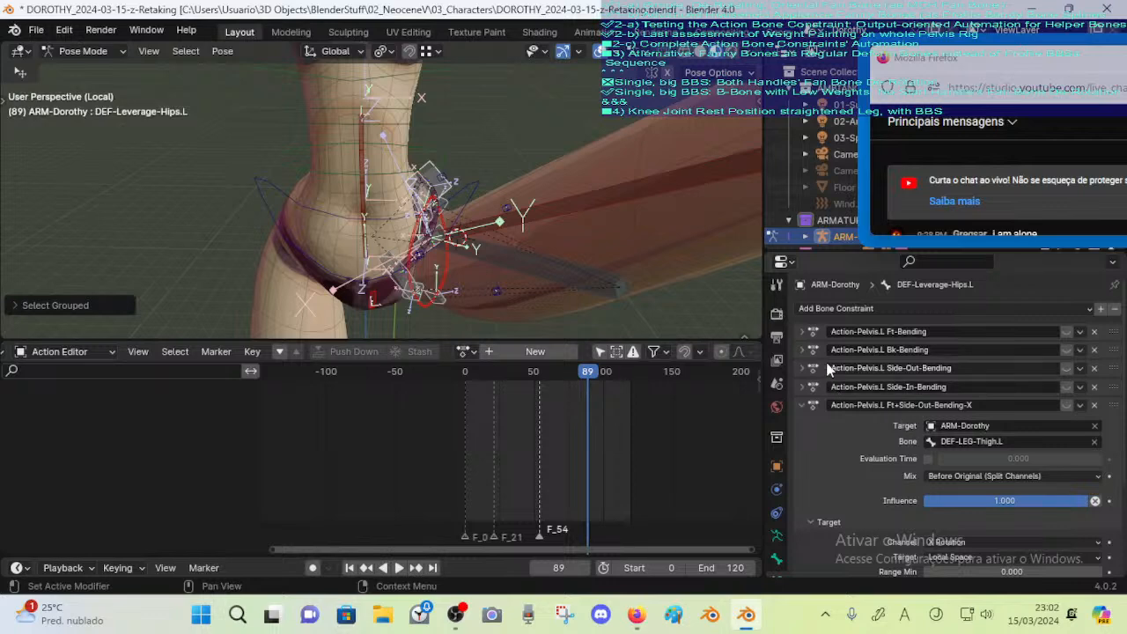
click(802, 405)
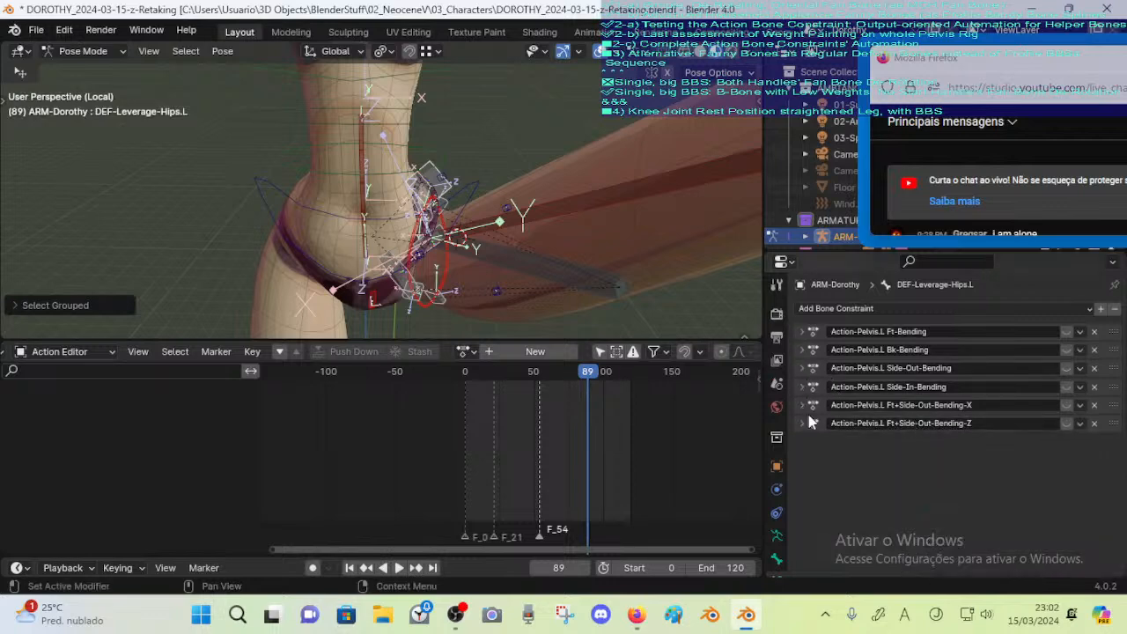
Expand the constraints of DEF-Leverage-Hips.L and set the Ft+Side-Out-Bending-Z constraint's action to HLP-Pelvis.L.001
click(803, 409)
click(802, 386)
click(803, 368)
click(804, 351)
click(806, 335)
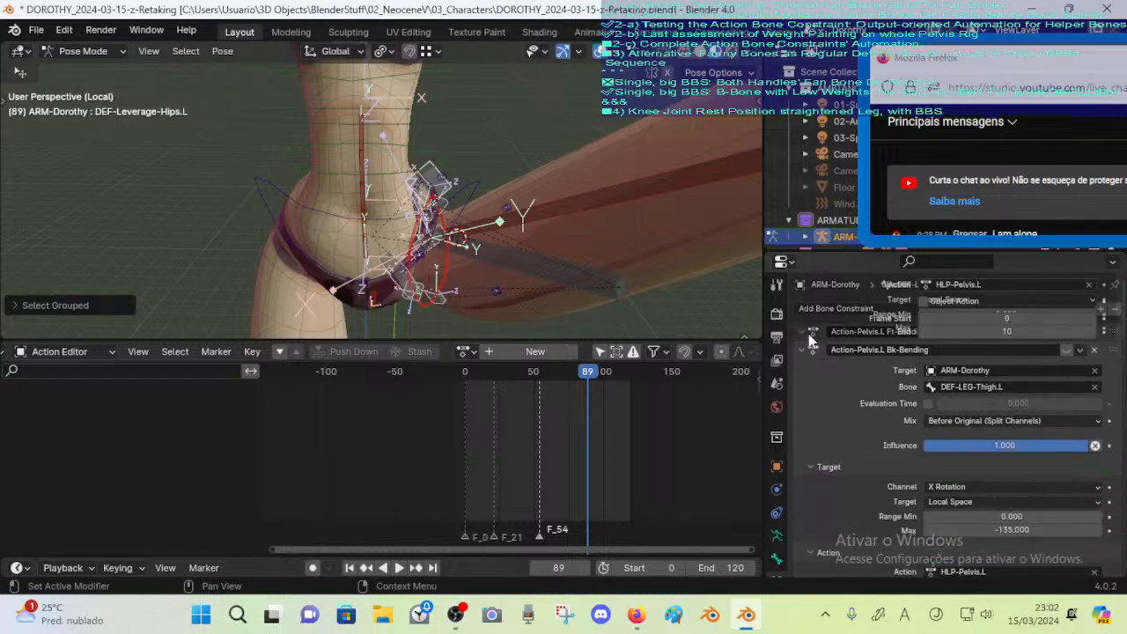
scroll(875, 427, down, 10)
scroll(890, 458, down, 20)
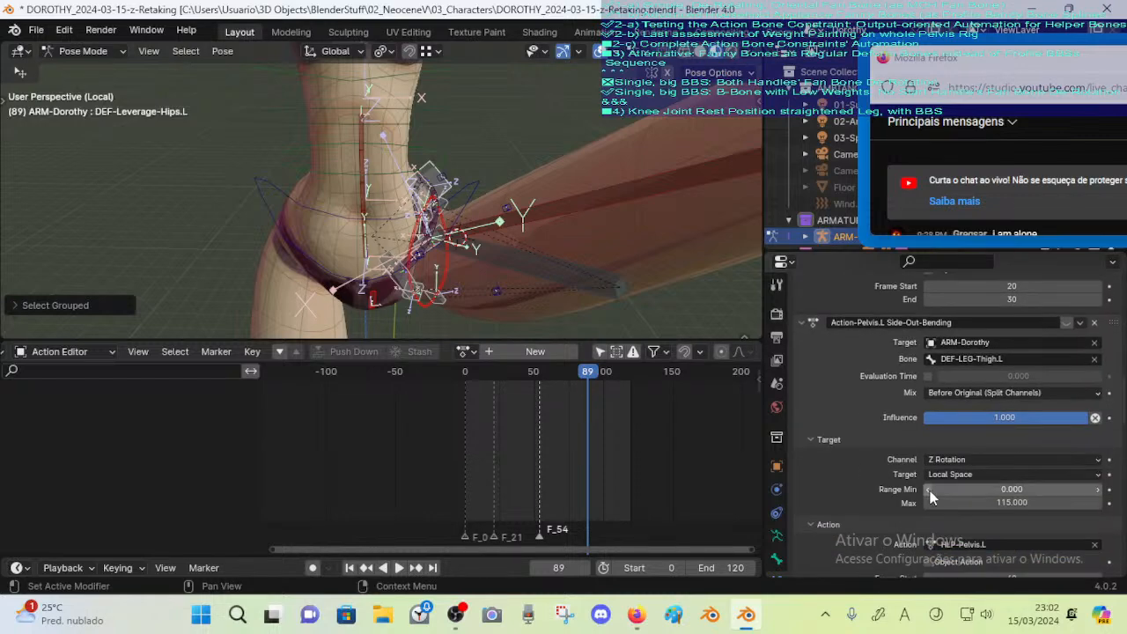
scroll(924, 498, down, 12)
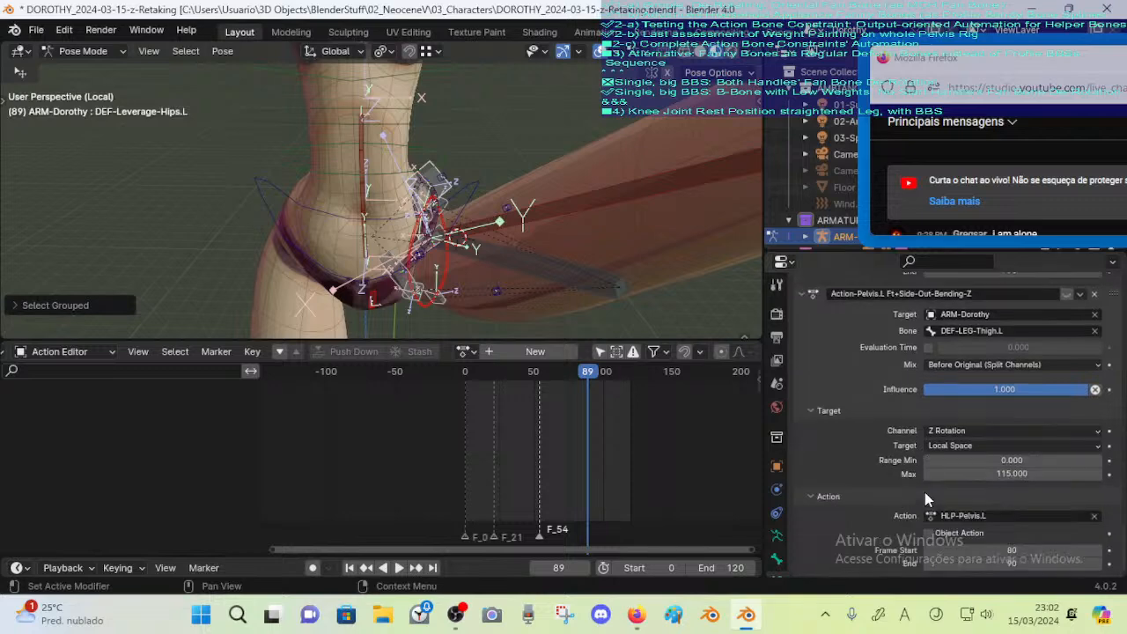
click(972, 517)
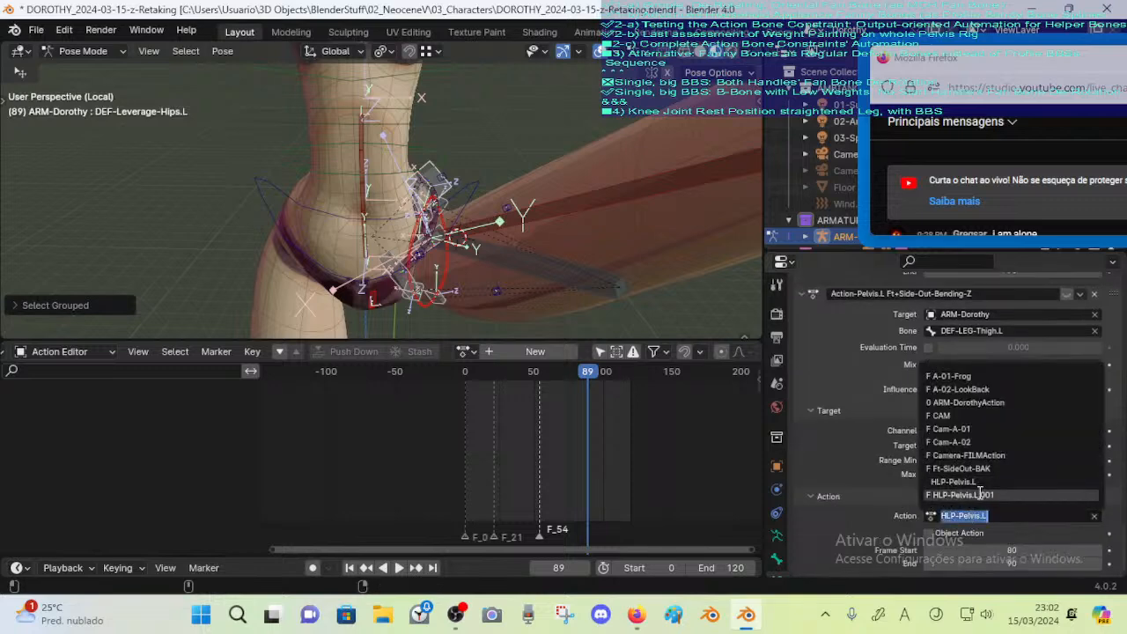
click(977, 495)
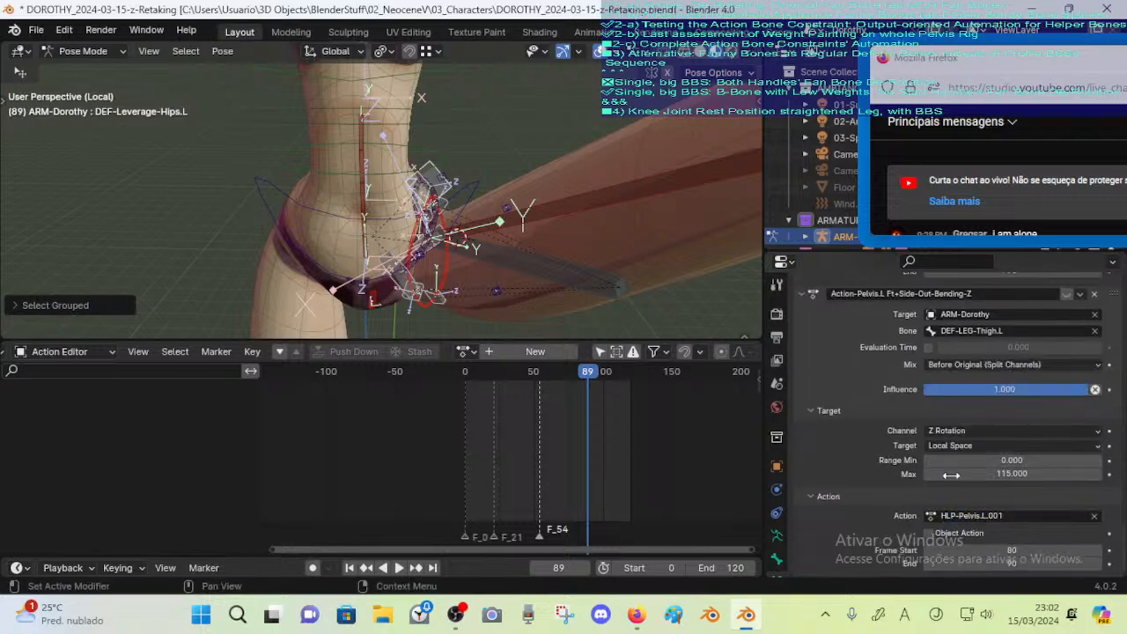
Copy the action name from Ft+Side-Out-Bending-Z and assign HLP-Pelvis.L.001 as the action of the Ft+Side-Out-Bending-X constraint
scroll(949, 462, up, 4)
scroll(950, 480, down, 4)
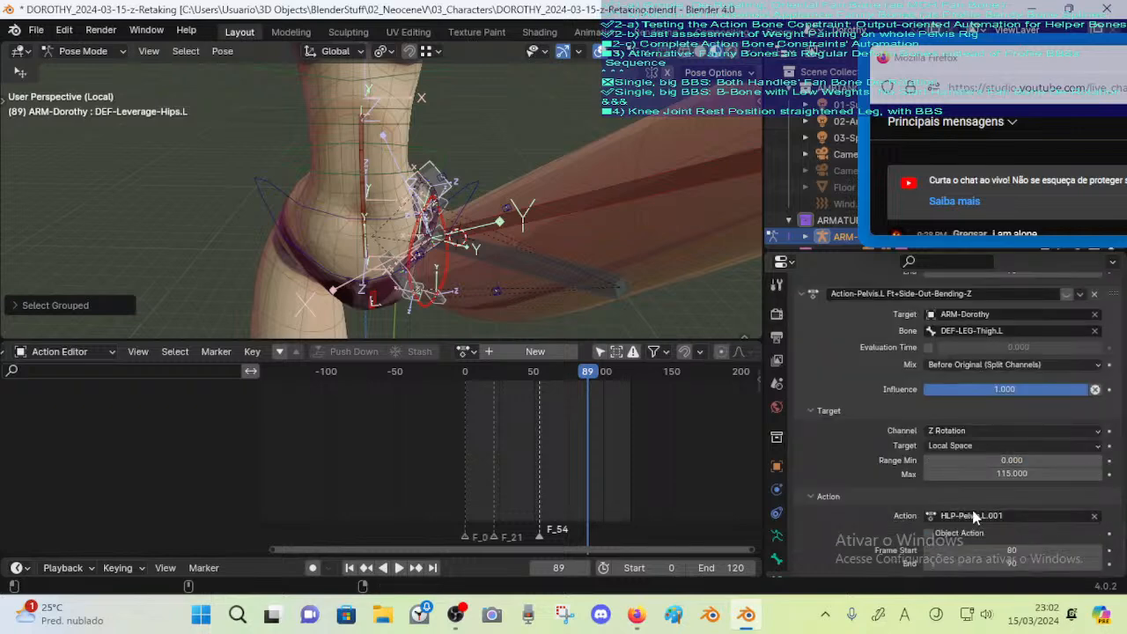
click(975, 517)
click(975, 517)
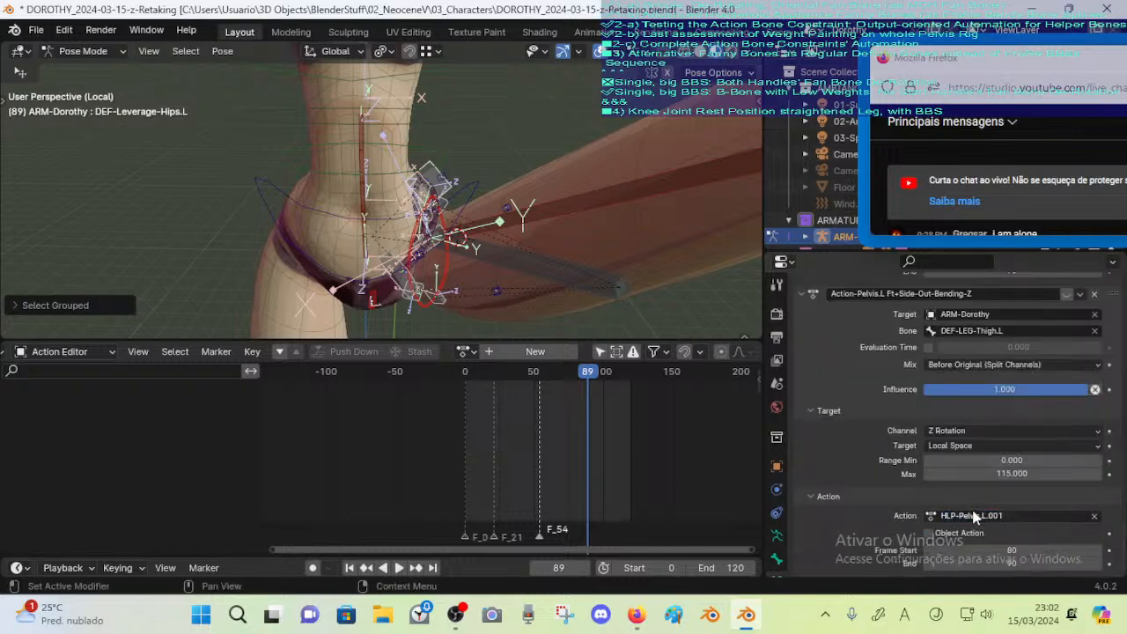
scroll(971, 506, up, 5)
click(972, 388)
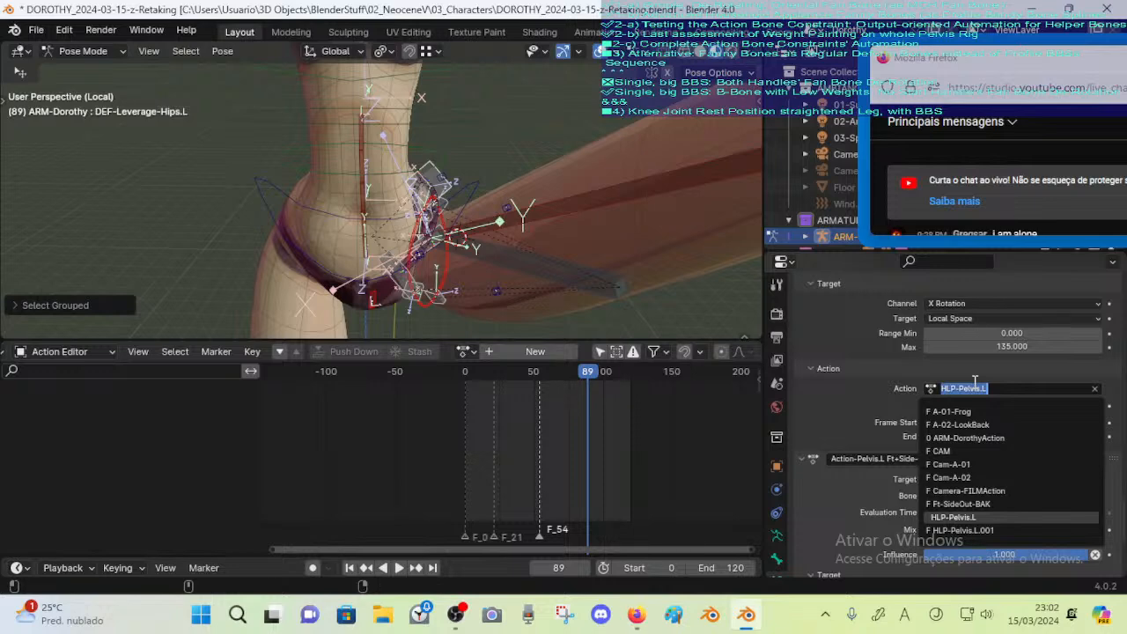
text(HLP-Pelvis.L.001)
key(Return)
scroll(974, 389, up, 4)
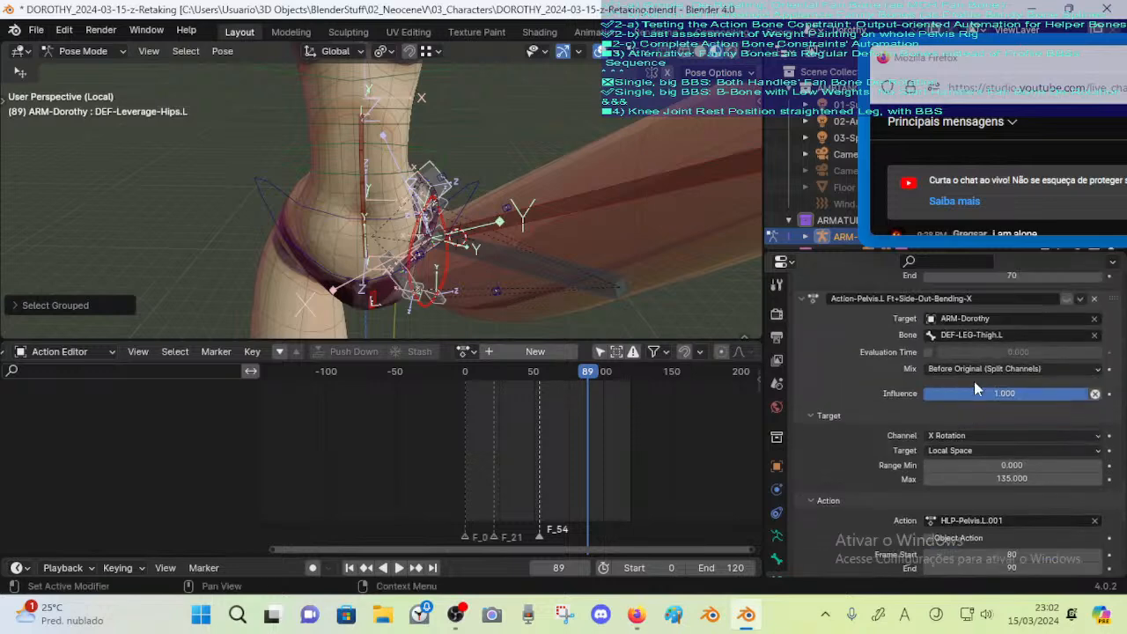
click(975, 335)
text(HLP-Pelvis.L.001)
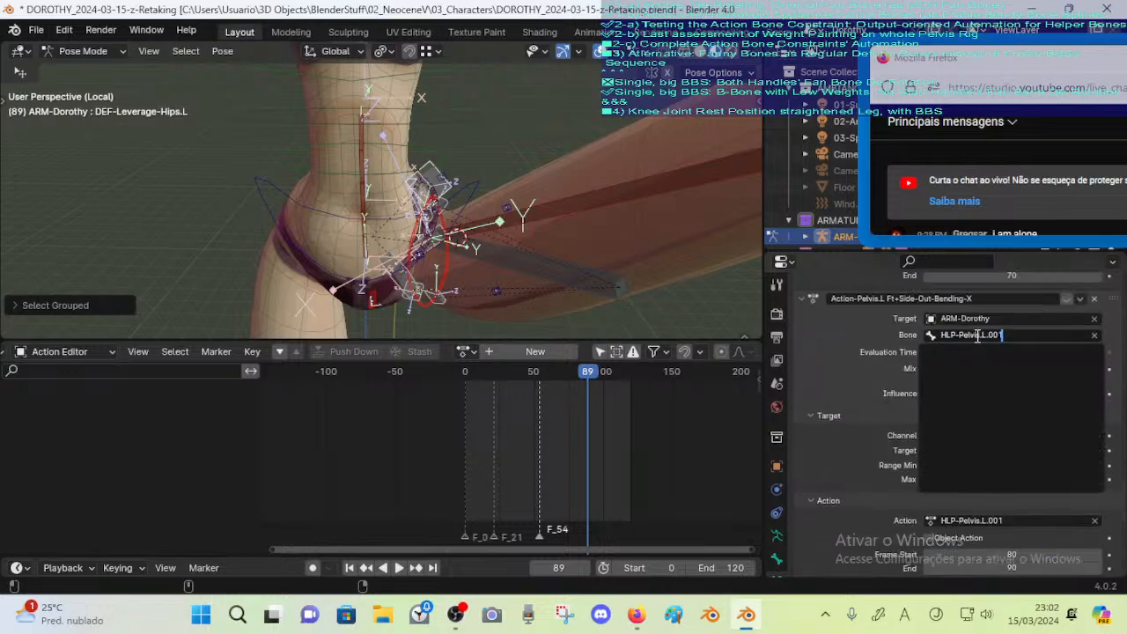
key(Return)
scroll(997, 387, up, 1)
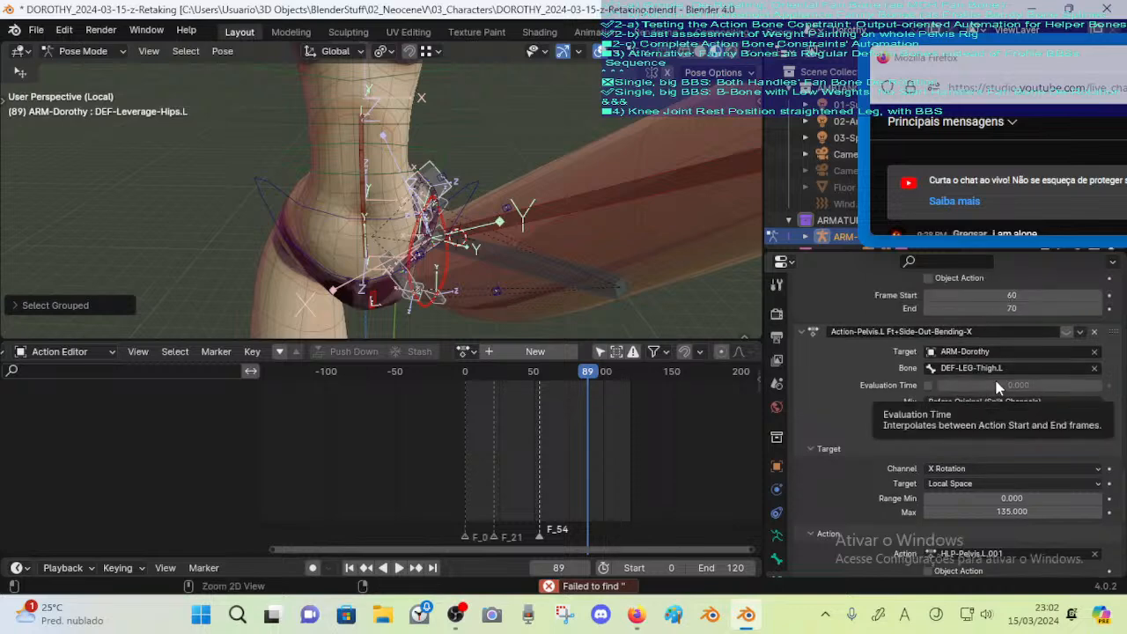
scroll(993, 406, down, 2)
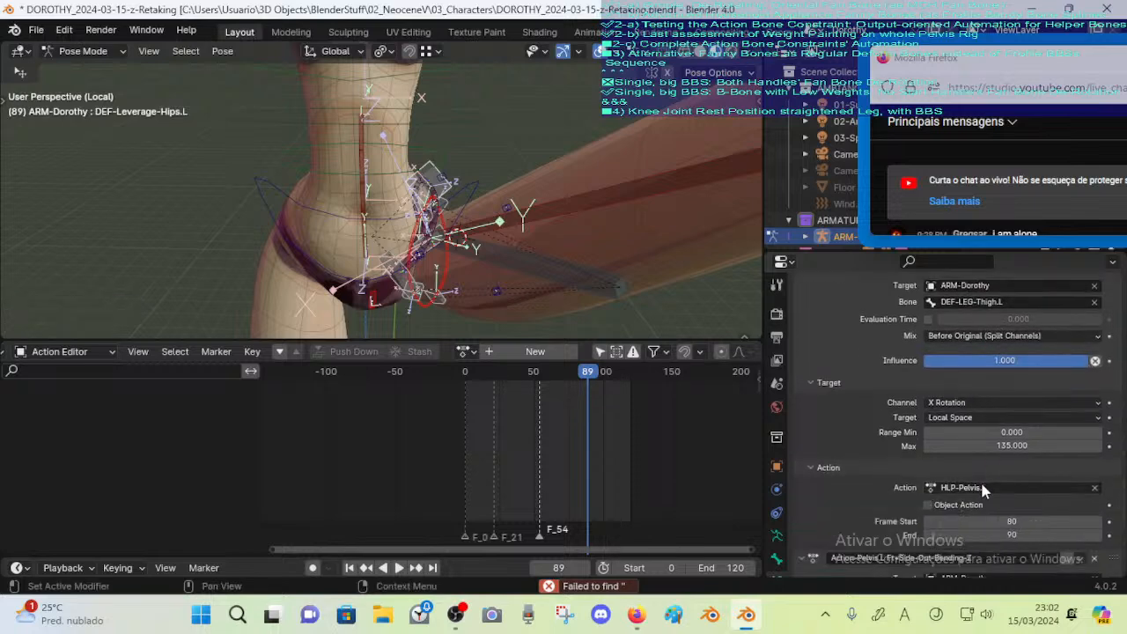
Assign HLP-Pelvis.L.001 as the action of the Ft+Side-Out-Bending-X and Side-In-Bending constraints on DEF-Leverage-Hips.L
text(HLP-Pelvis.L.001)
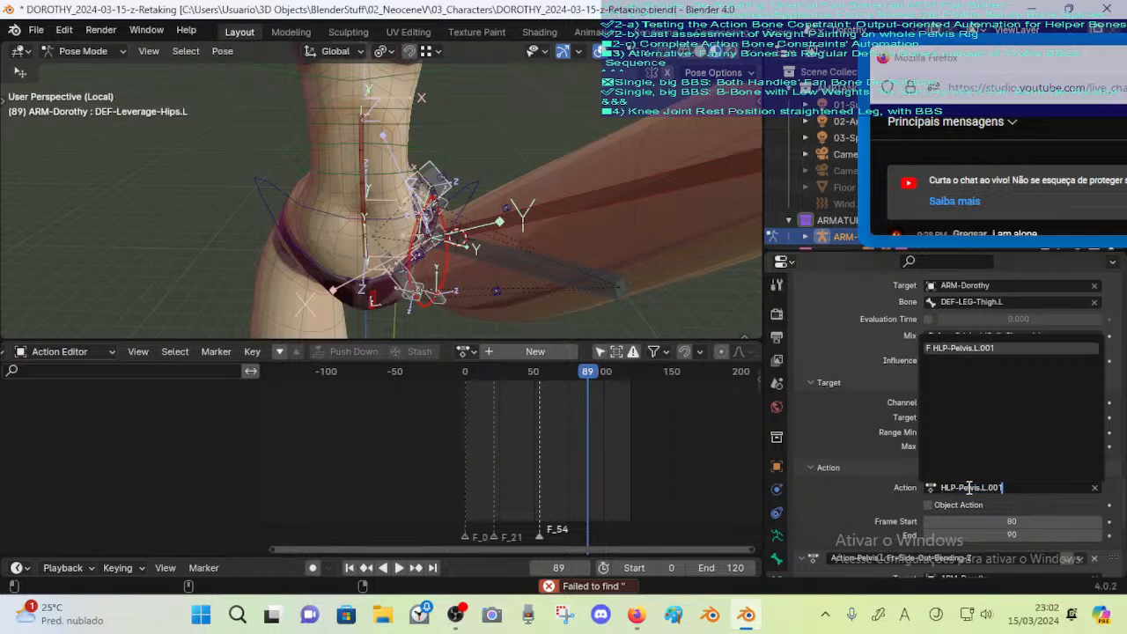
key(Return)
scroll(946, 401, down, 12)
scroll(944, 397, up, 3)
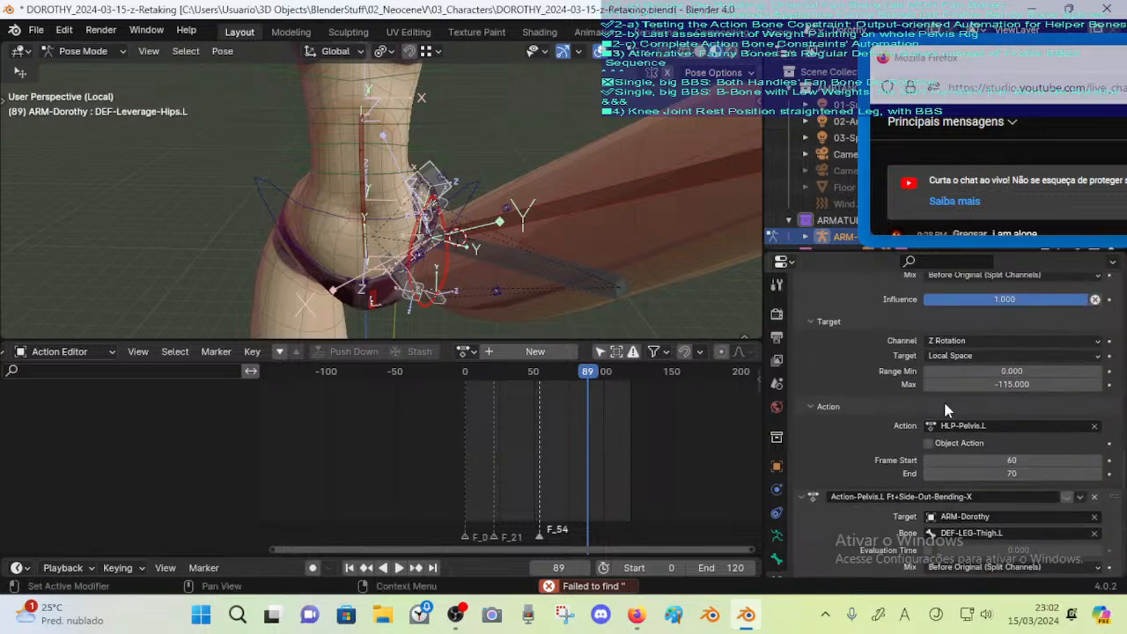
click(960, 427)
text(HLP-Pelvis.L.001)
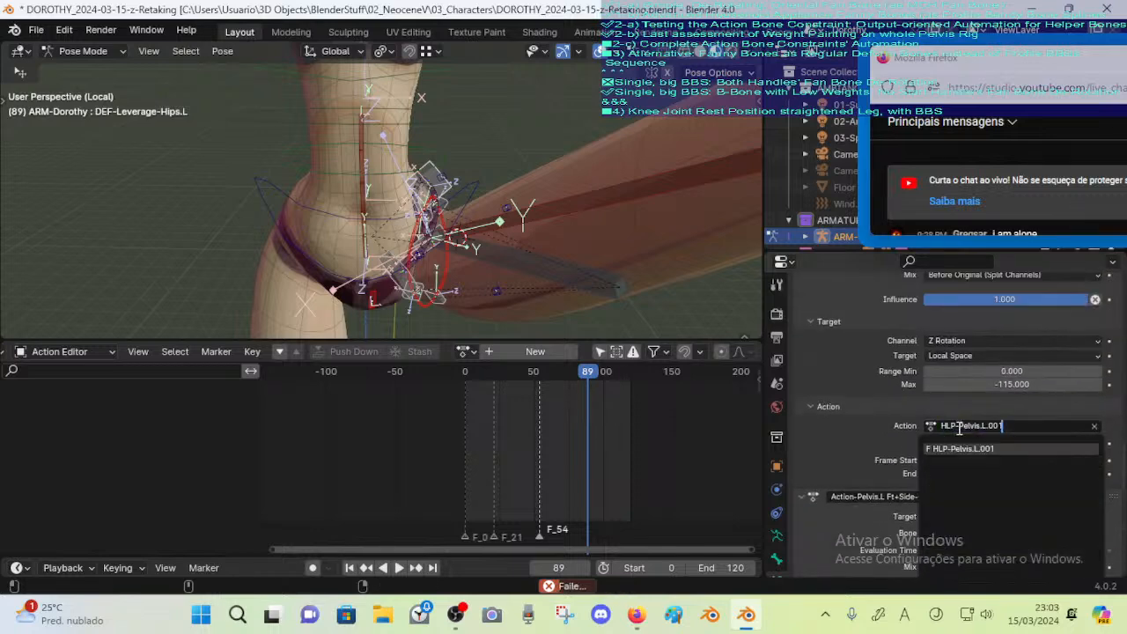
key(Return)
Set the action of the Side-Out-Bending constraint on DEF-Leverage-Hips.L to HLP-Pelvis.L.001
scroll(960, 432, down, 18)
scroll(960, 434, up, 2)
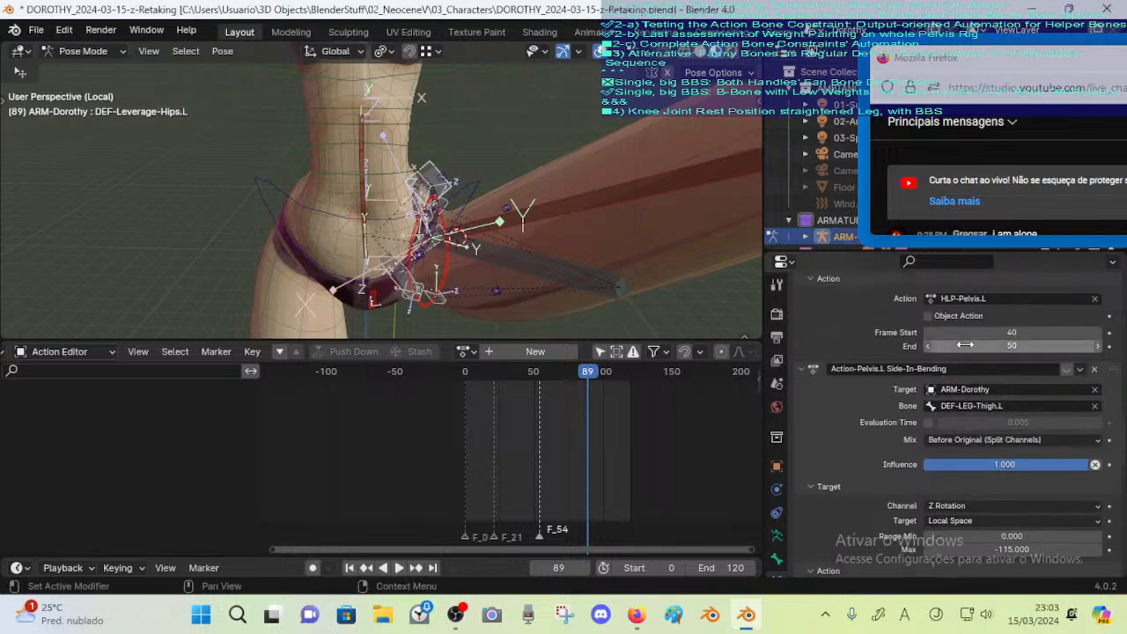
click(965, 299)
text(HLP-Pelvis.L.001)
key(Return)
Set the action of the Bk-Bending constraint on DEF-Leverage-Hips.L to HLP-Pelvis.L.001
scroll(963, 302, down, 18)
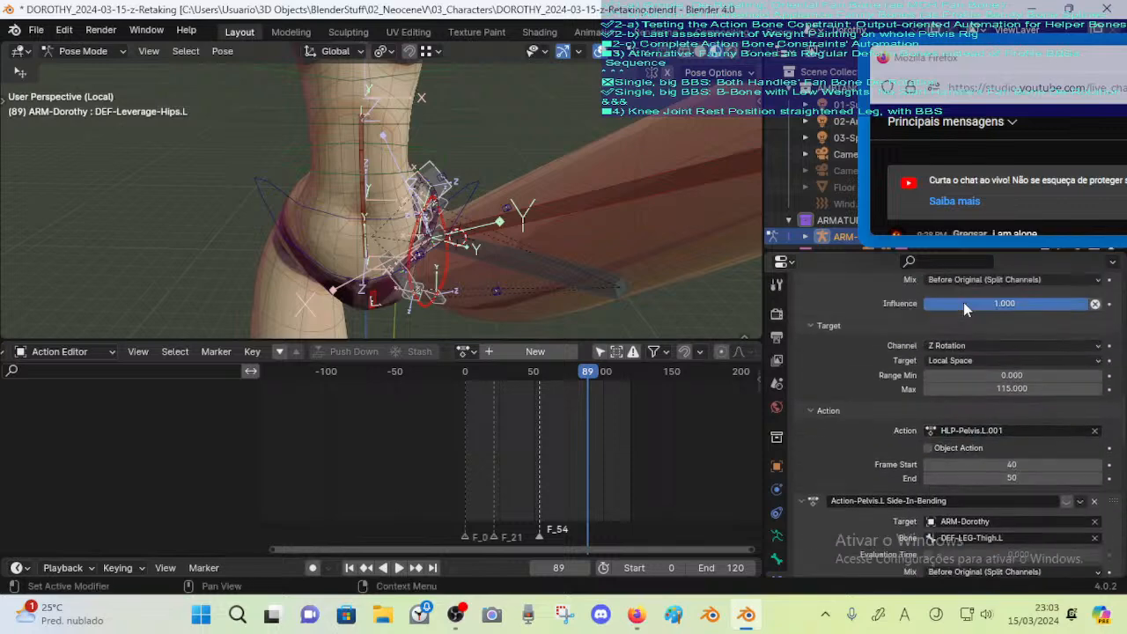
scroll(969, 370, up, 5)
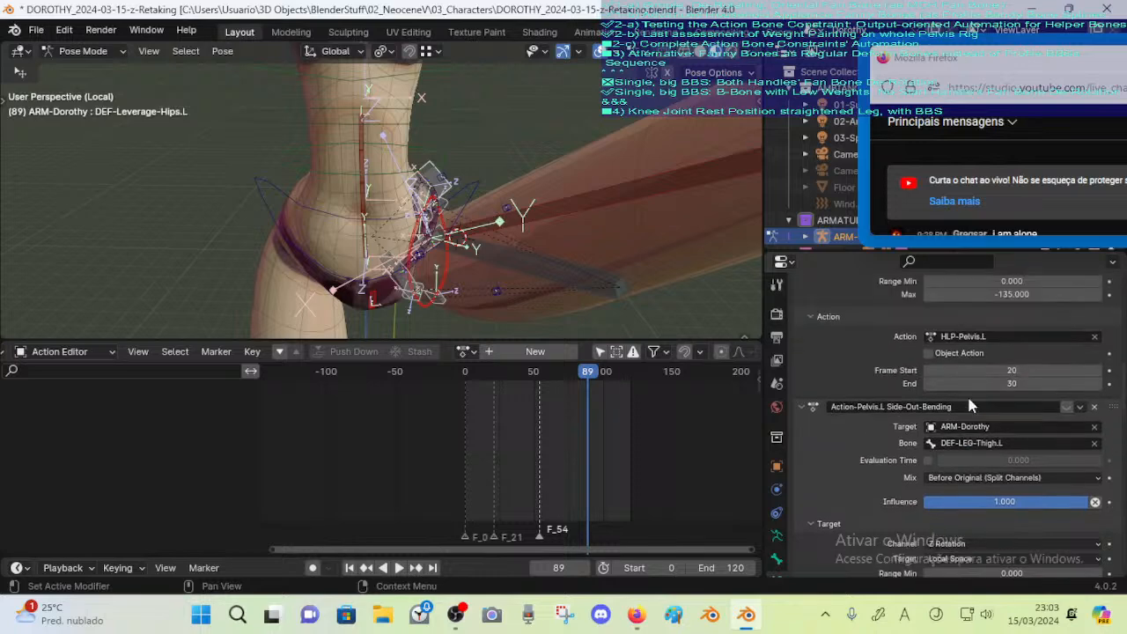
click(972, 338)
text(HLP-Pelvis.L.001)
key(Return)
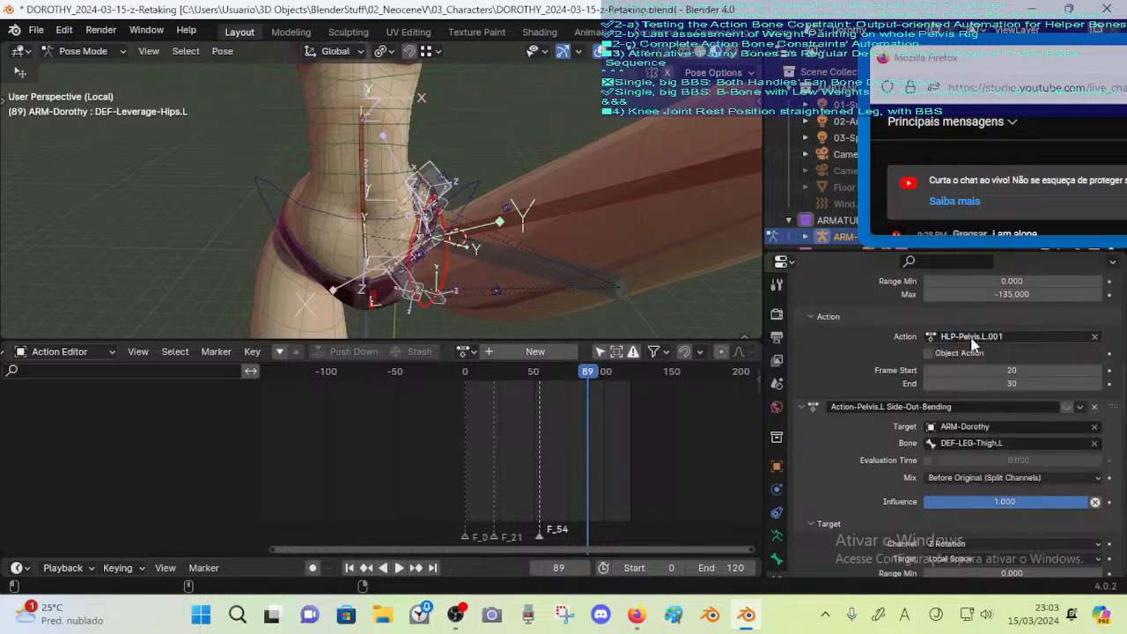
Set the Ft-Bending constraint's action to HLP-Pelvis.L.001 and collapse all six constraints of DEF-Leverage-Hips.L
scroll(973, 360, up, 5)
scroll(973, 363, up, 6)
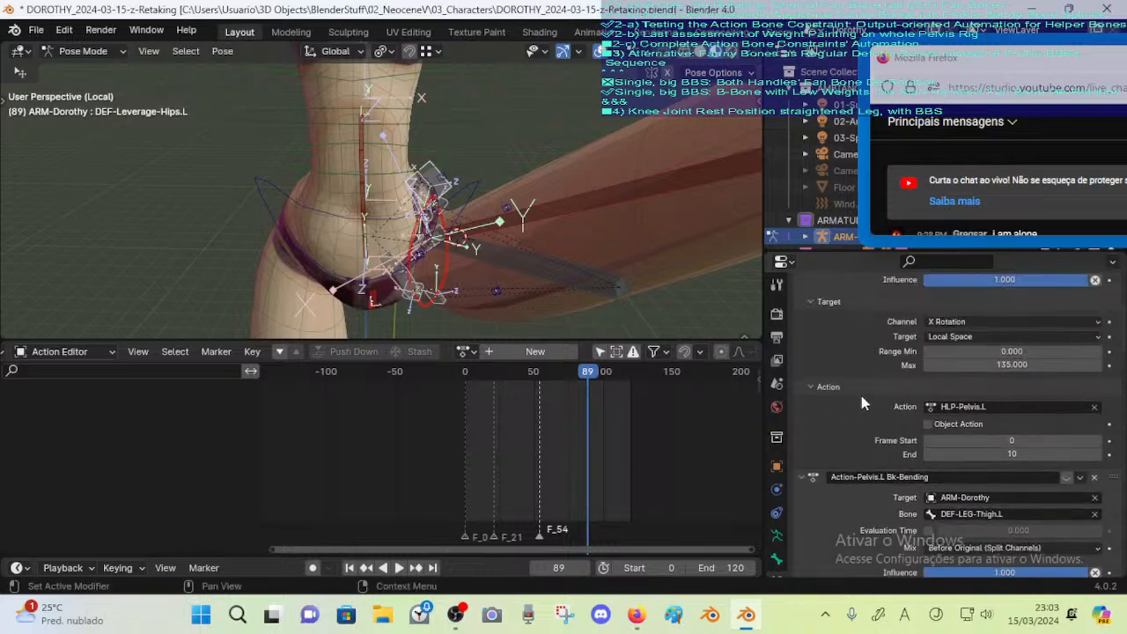
click(957, 475)
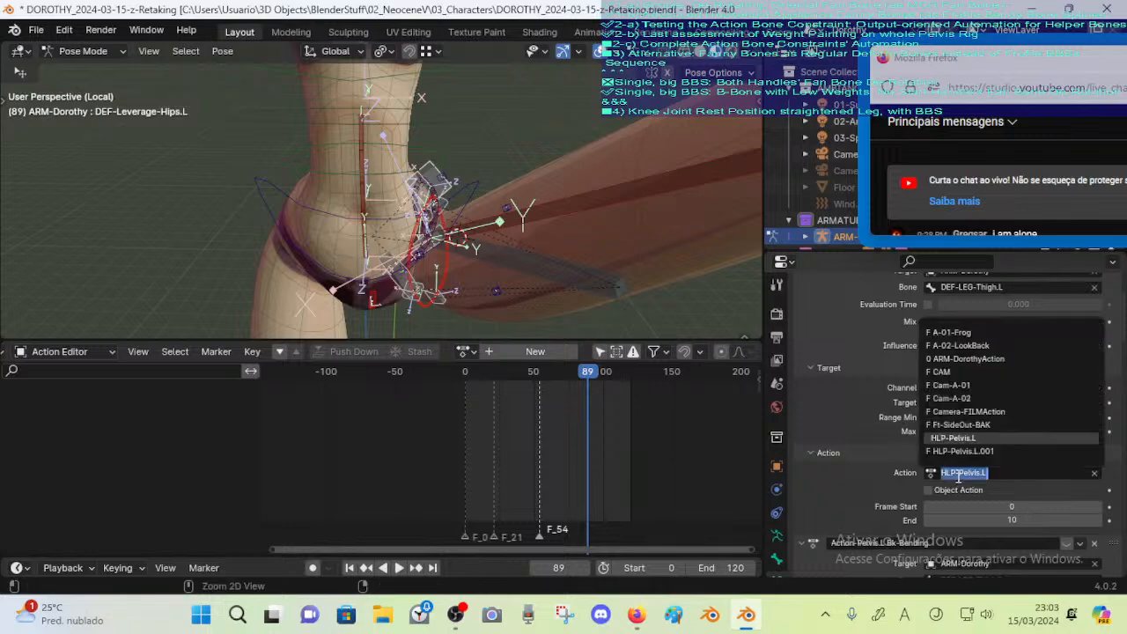
text(HLP-Pelvis.L.001)
key(Return)
scroll(957, 480, up, 3)
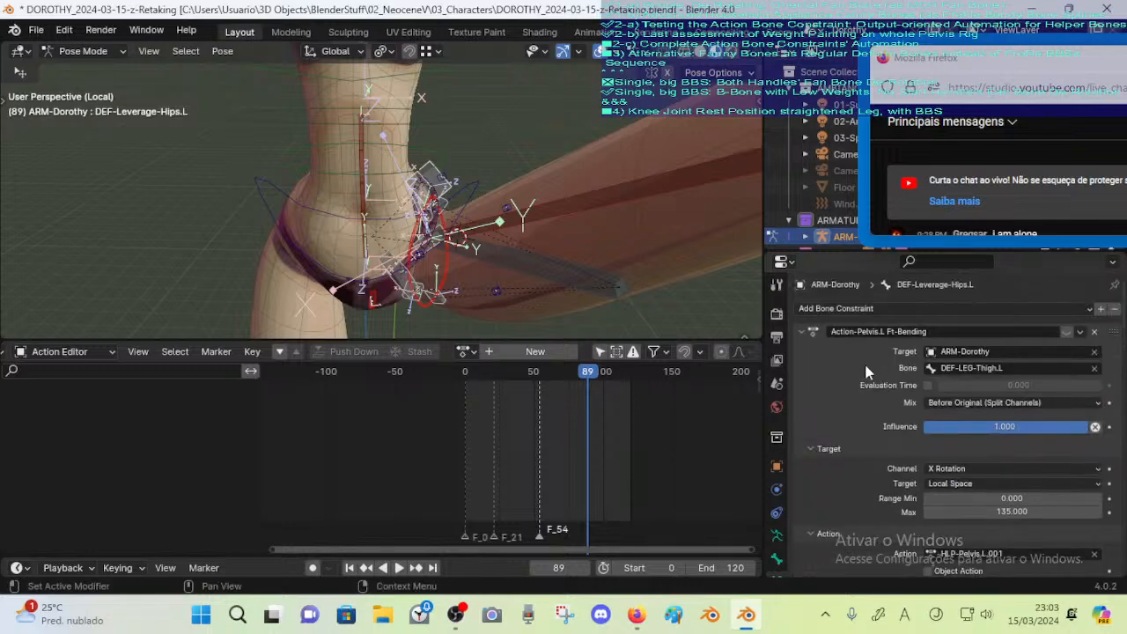
drag(806, 334, 791, 461)
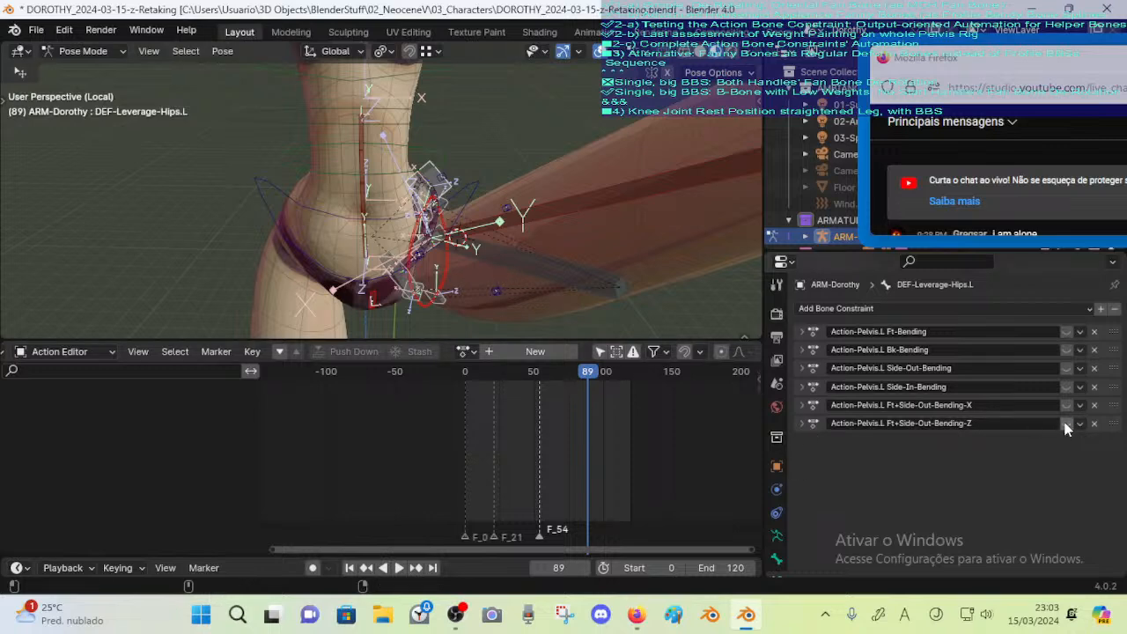
Expand Ft+Side-Out-Bending-Z and test the hip with both Ft+Side-Out-Bending constraints on and off, leaving both enabled
click(801, 423)
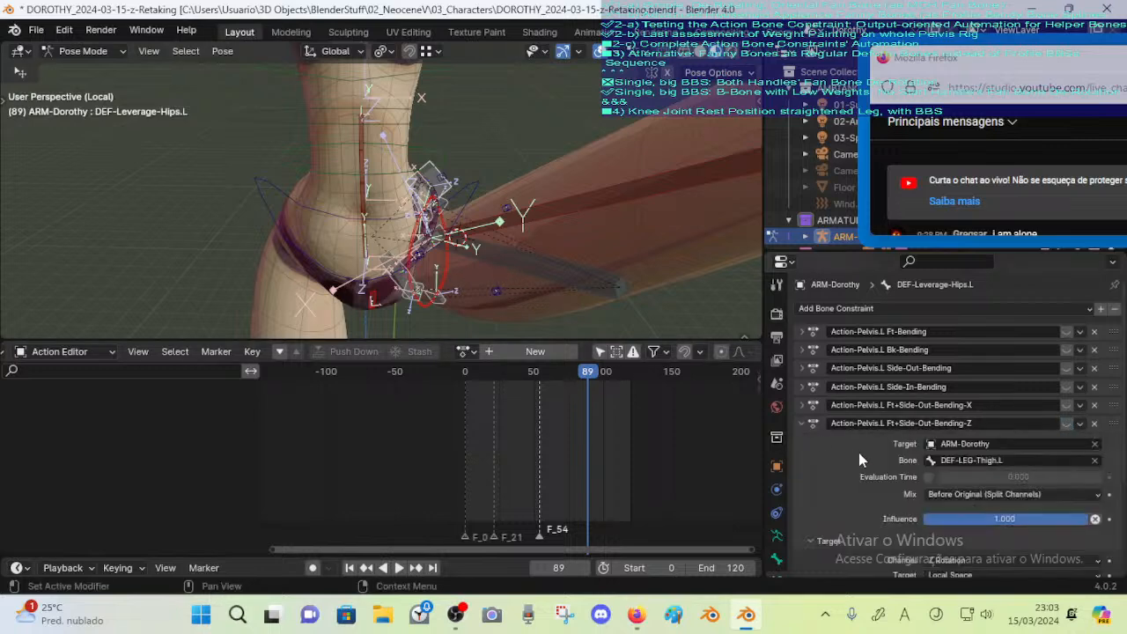
scroll(859, 453, down, 5)
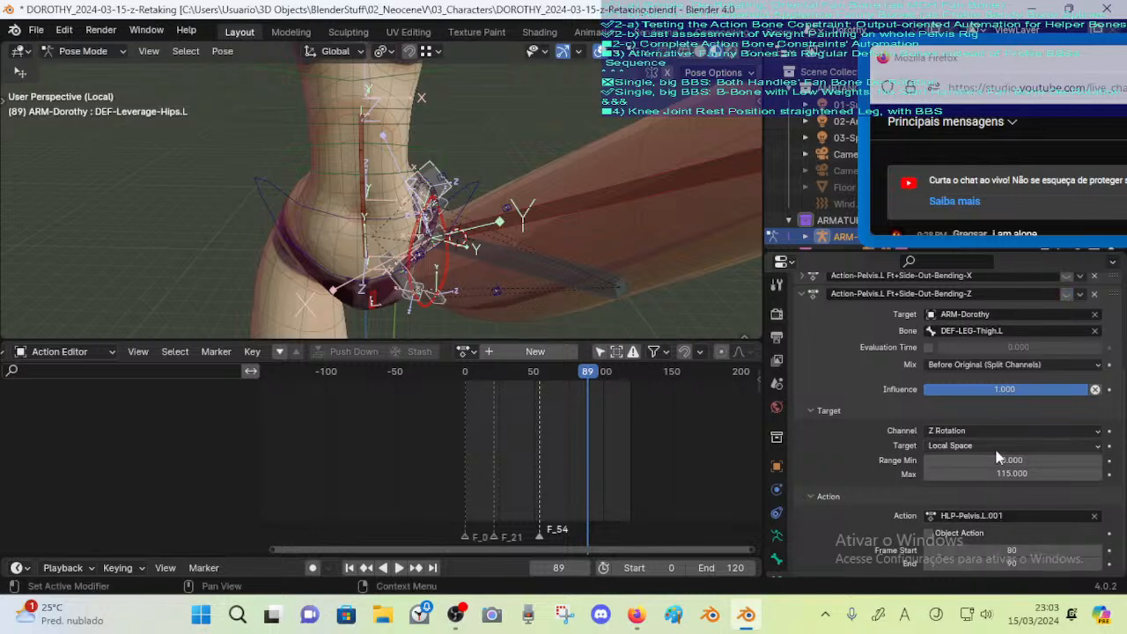
scroll(1076, 315, up, 1)
click(1067, 310)
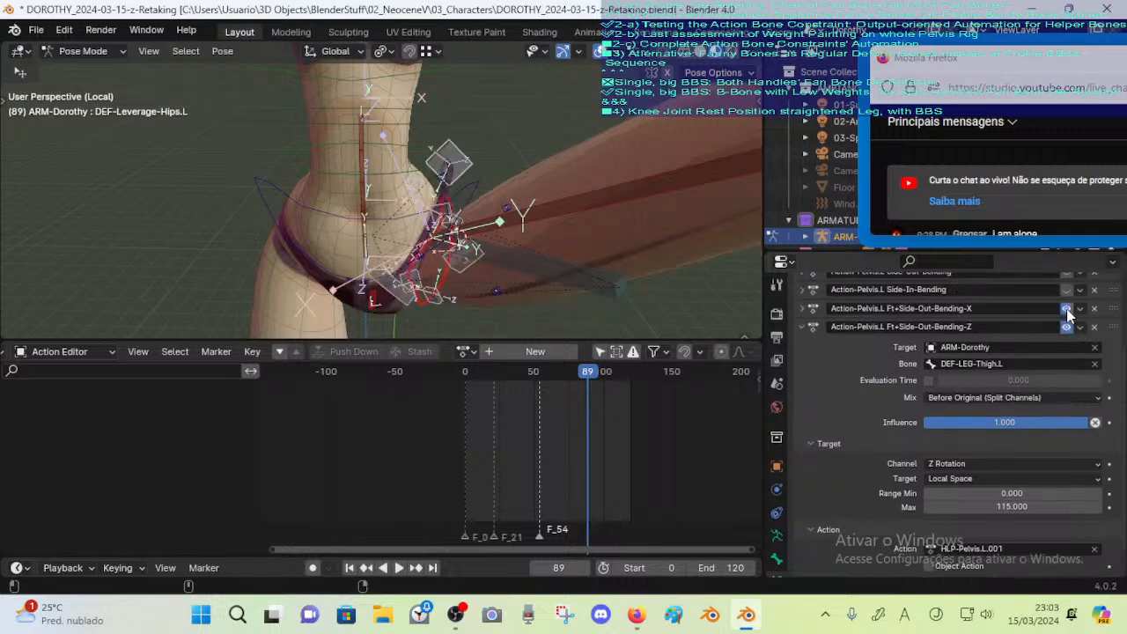
click(1067, 310)
click(1067, 310)
click(1069, 316)
click(1068, 309)
click(814, 310)
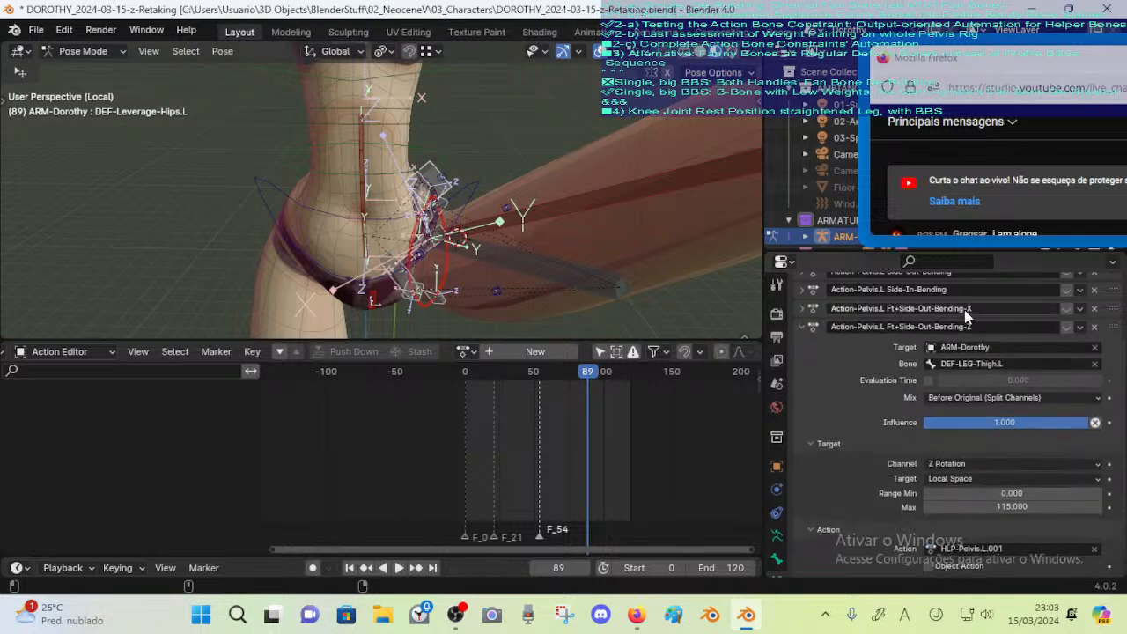
click(1066, 310)
click(1066, 309)
click(1065, 309)
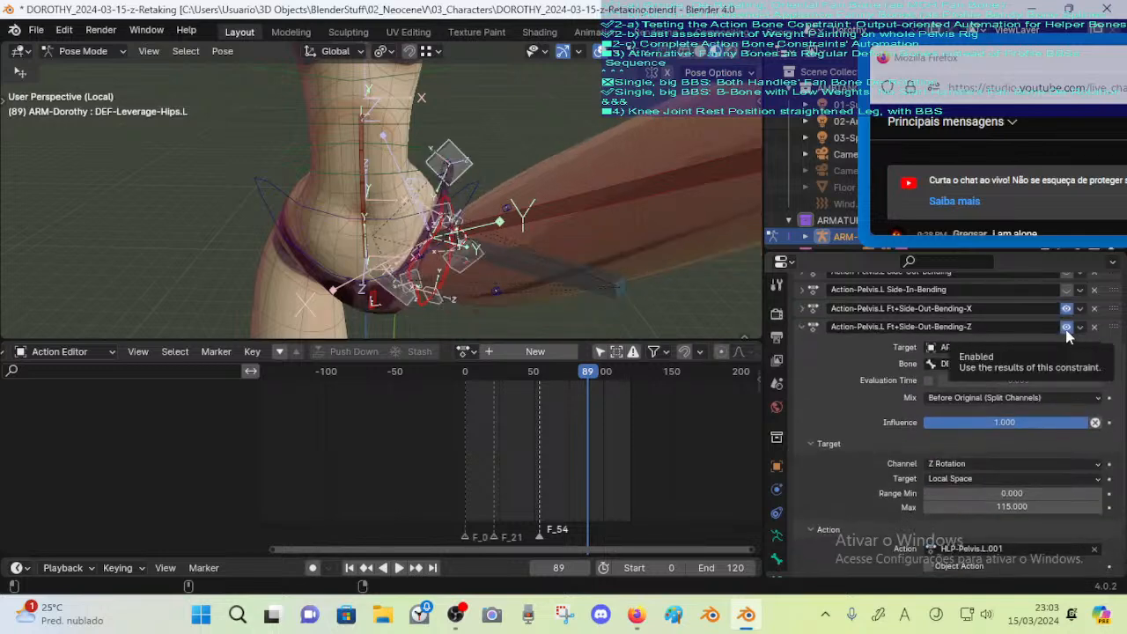
Compare the channel, range, action and frame settings of the Ft+Side-Out-Bending-X and Ft+Side-Out-Bending-Z constraints, and collapse both
scroll(1001, 441, down, 1)
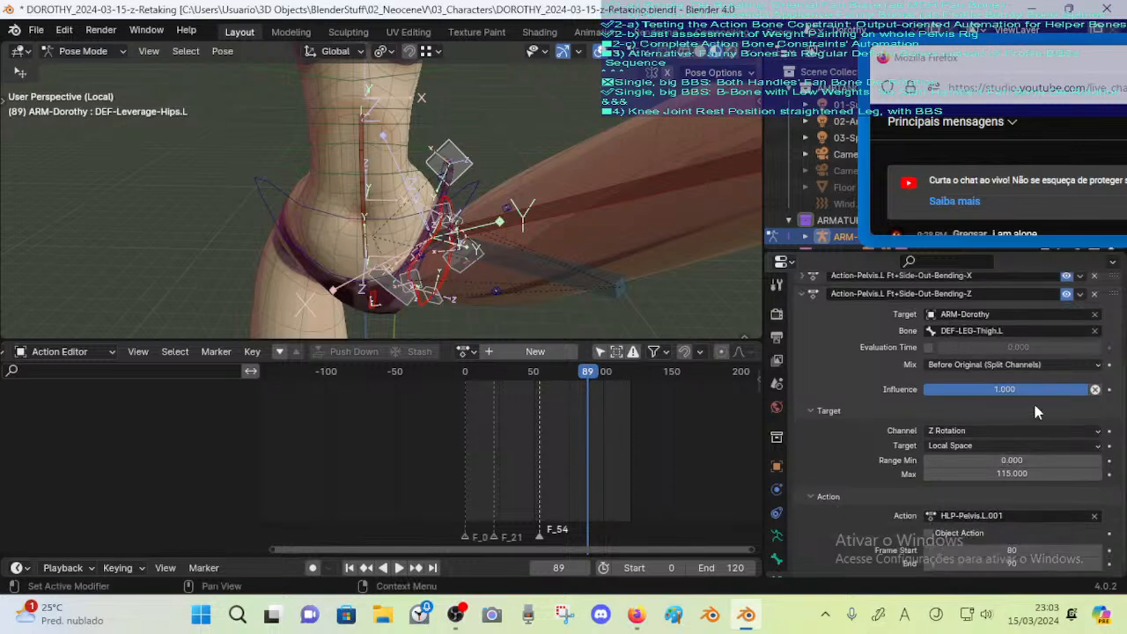
scroll(816, 331, up, 1)
click(805, 309)
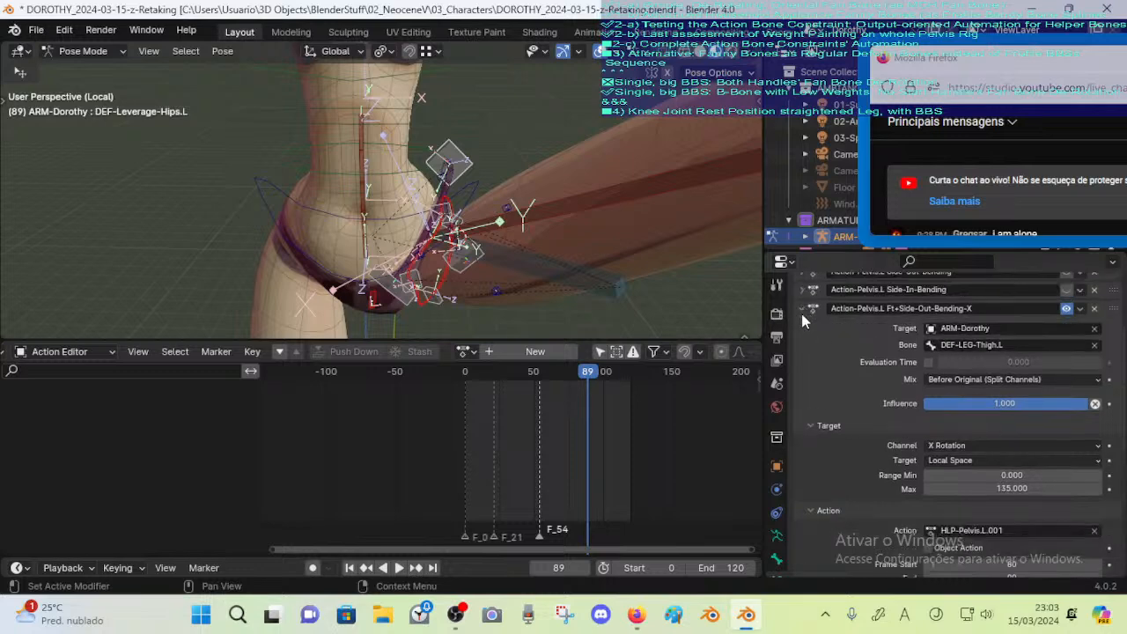
scroll(898, 393, down, 9)
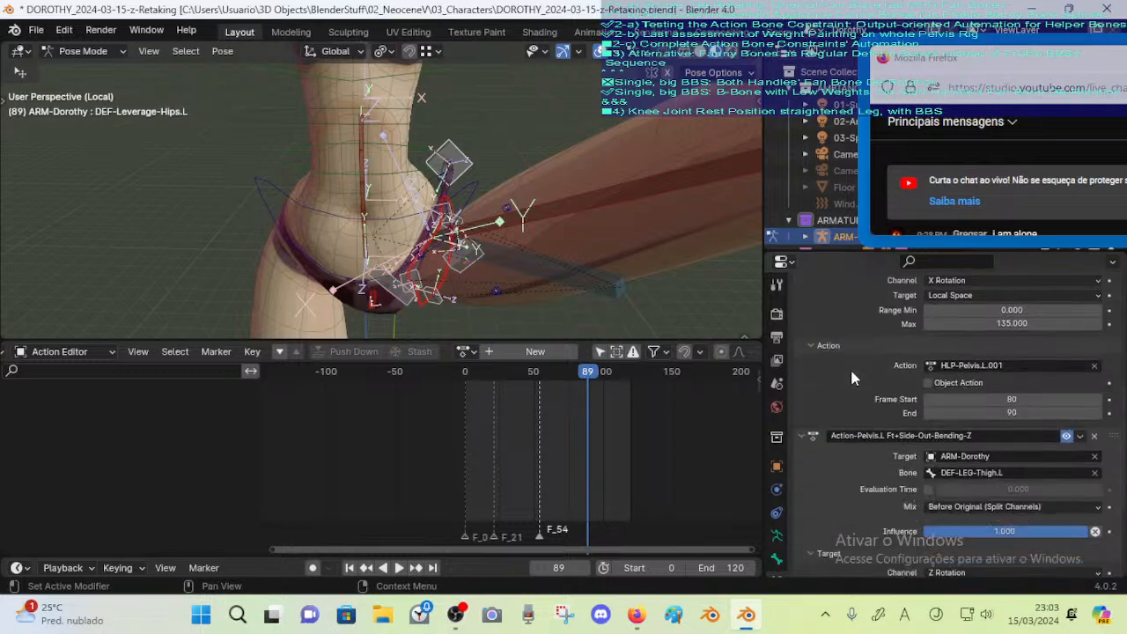
scroll(898, 394, up, 7)
scroll(905, 385, down, 7)
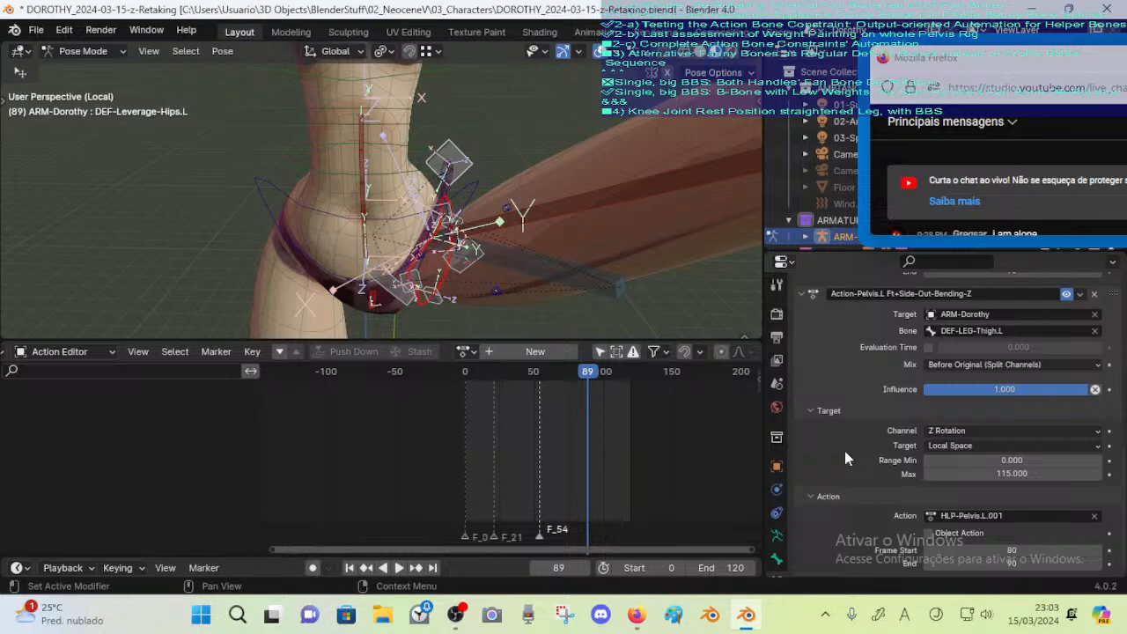
scroll(1050, 519, up, 5)
scroll(1050, 519, down, 5)
scroll(1050, 520, up, 4)
scroll(1050, 520, down, 4)
scroll(1020, 460, up, 3)
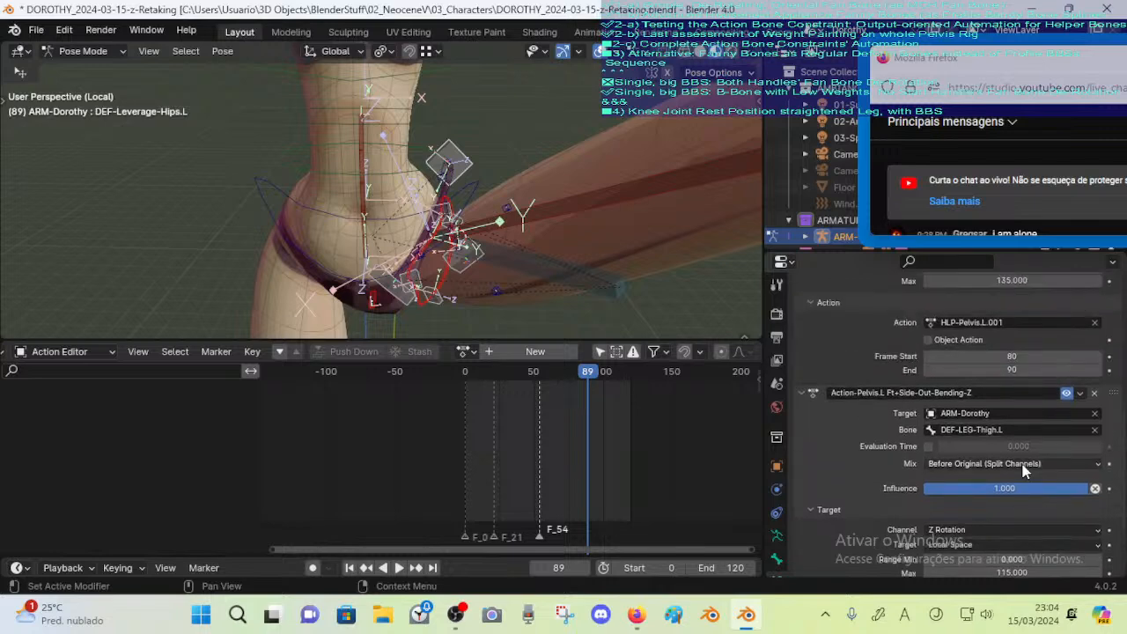
scroll(1021, 466, up, 2)
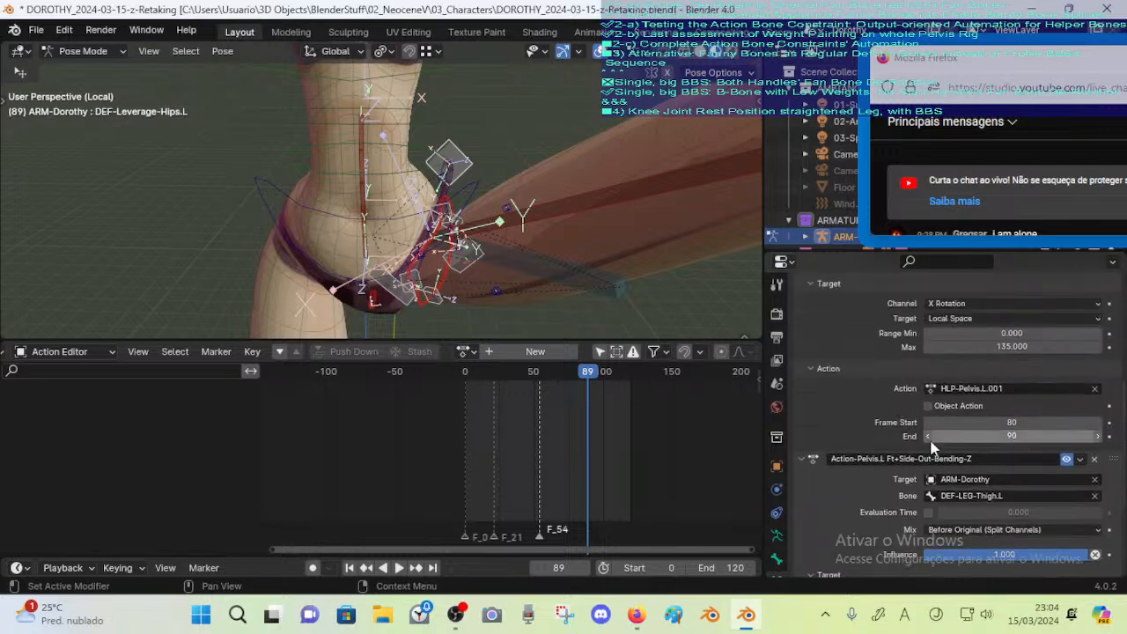
scroll(817, 472, up, 1)
scroll(809, 431, up, 5)
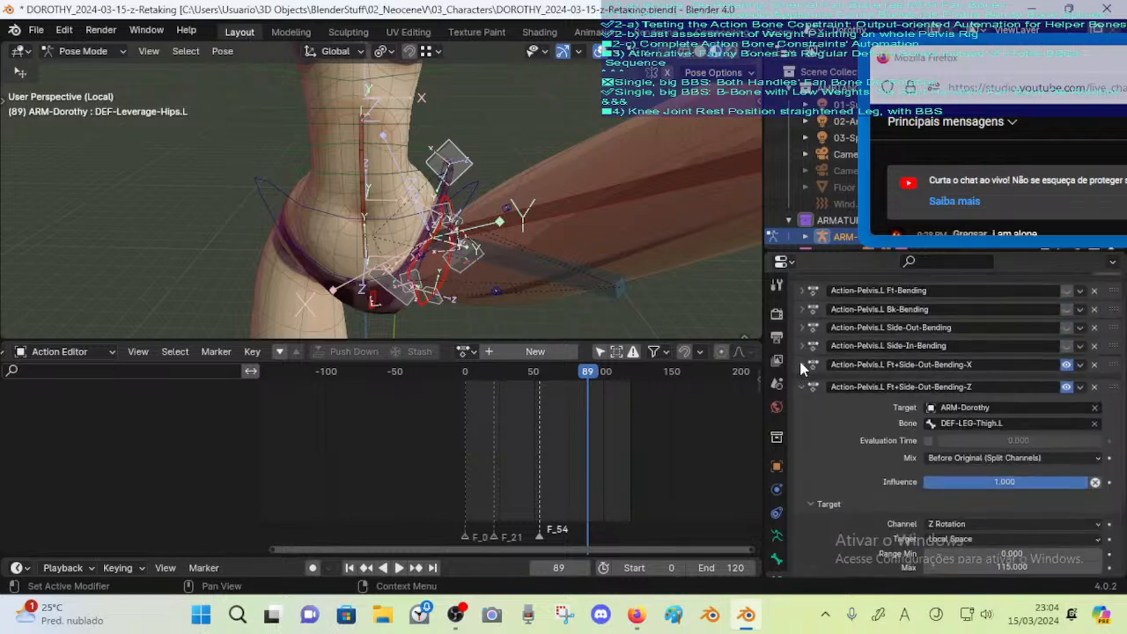
click(811, 364)
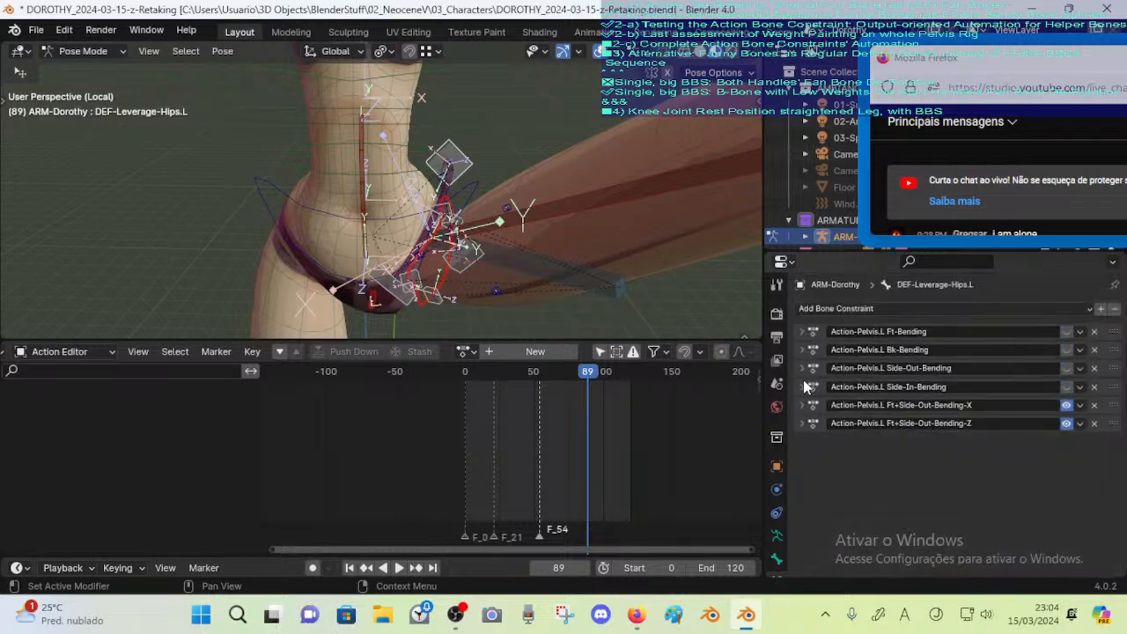
Repeatedly disable and re-enable the Ft+Side-Out-Bending-X constraint to compare its effect on the left hip, finishing with it disabled
click(1067, 406)
click(1067, 406)
click(1066, 406)
click(1066, 406)
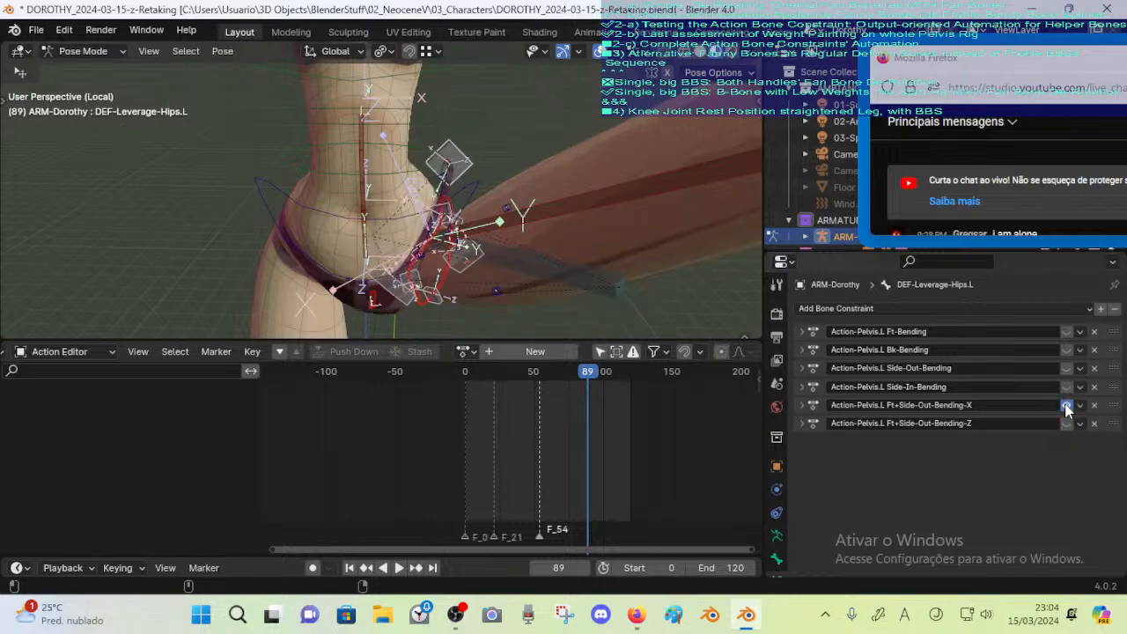
click(1066, 406)
click(1066, 405)
click(1066, 405)
click(1066, 406)
click(1066, 406)
click(1066, 405)
click(1066, 406)
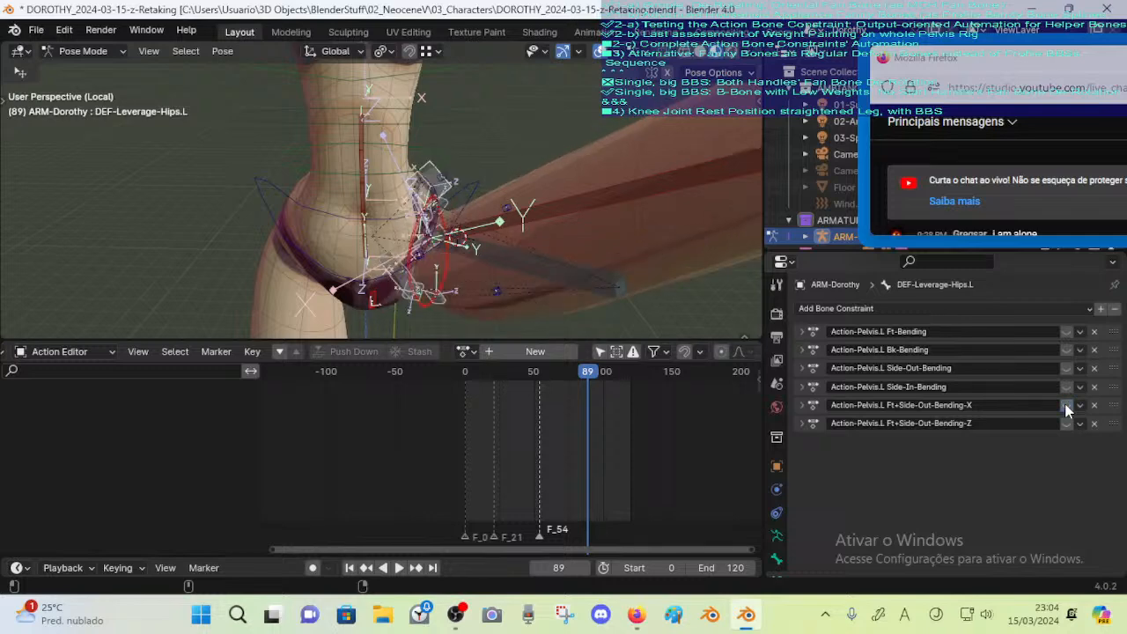
Enable all six action constraints on DEF-Leverage-Hips.L, starting with the two Ft+Side-Out-Bending constraints
click(1066, 406)
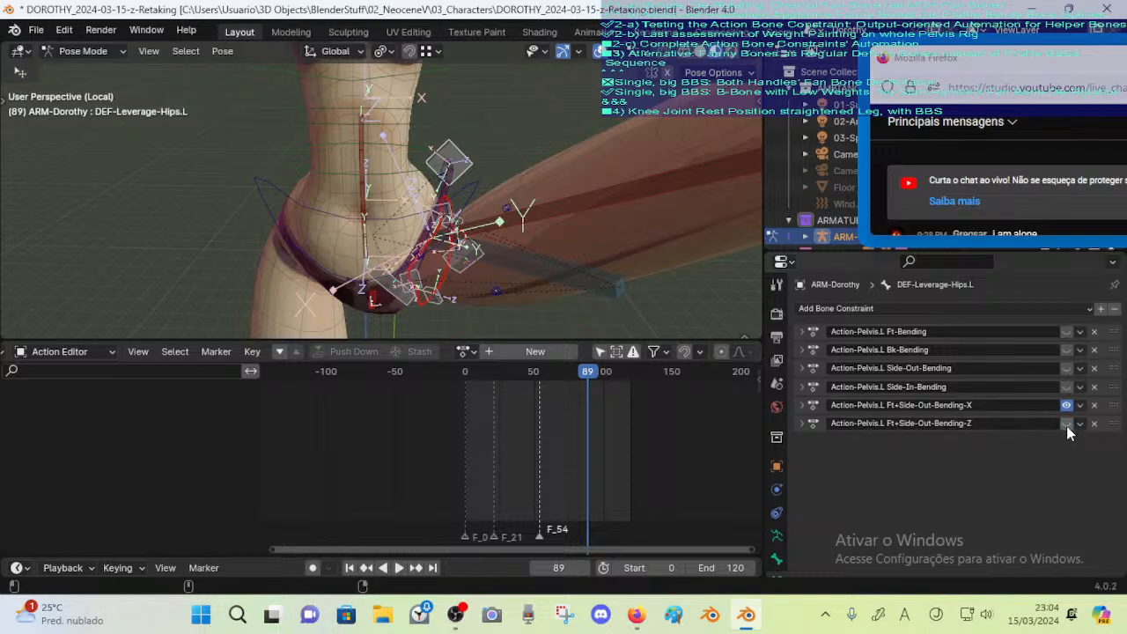
click(1066, 424)
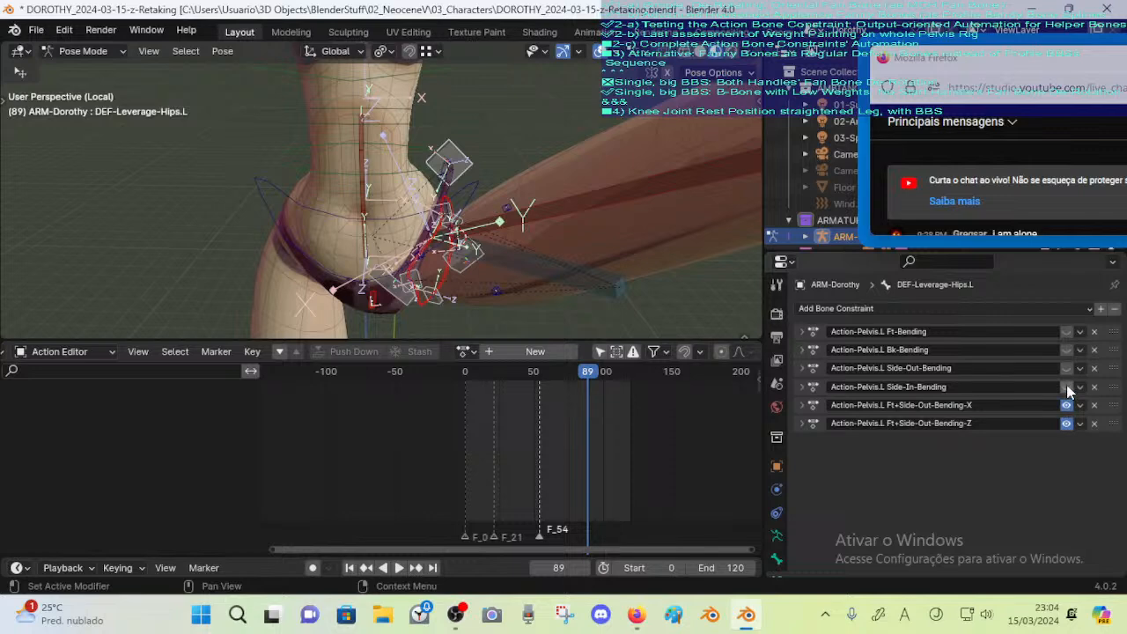
drag(1067, 388, 1068, 339)
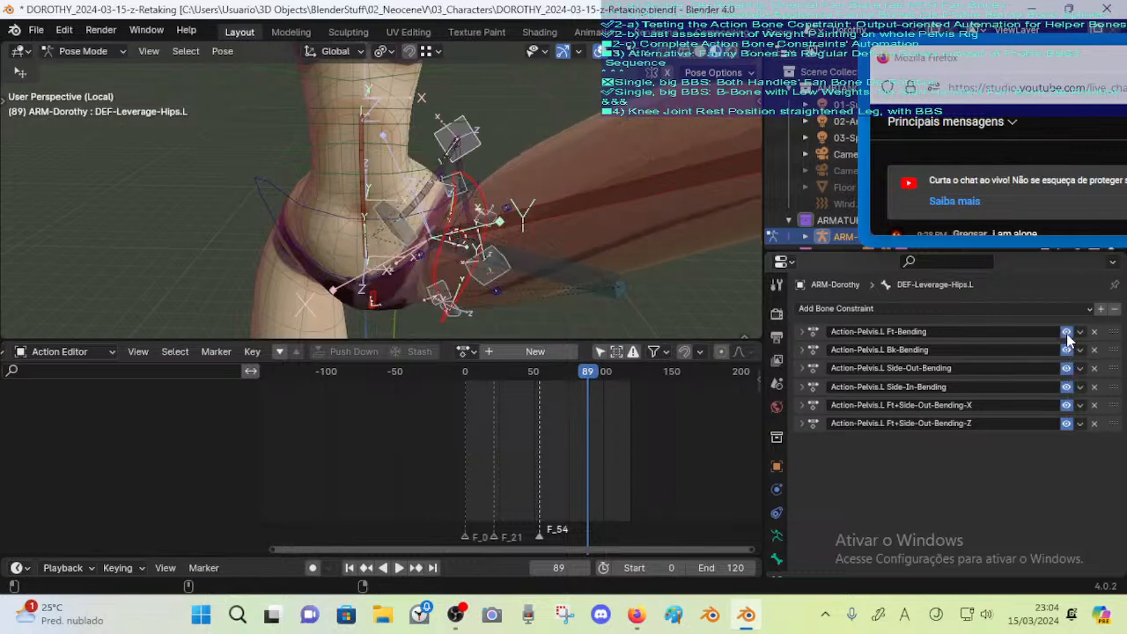
Toggle the Ft+Side-Out-Bending-X constraint off and on, and examine the left hip's deformation up close and with the whole leg in view
click(1067, 407)
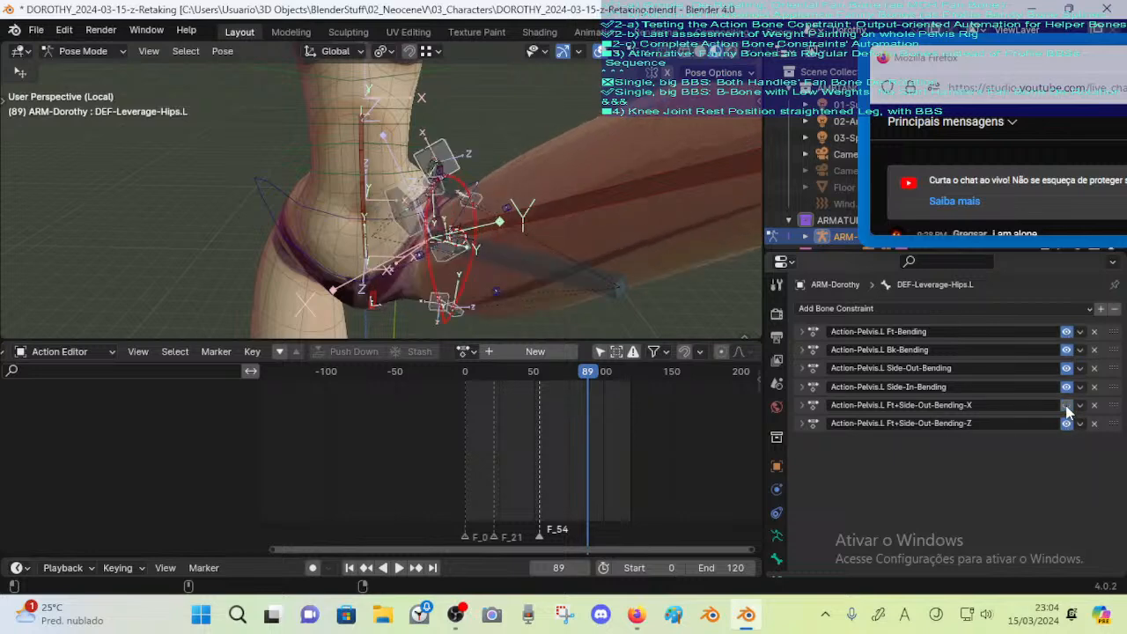
click(1067, 406)
click(1067, 331)
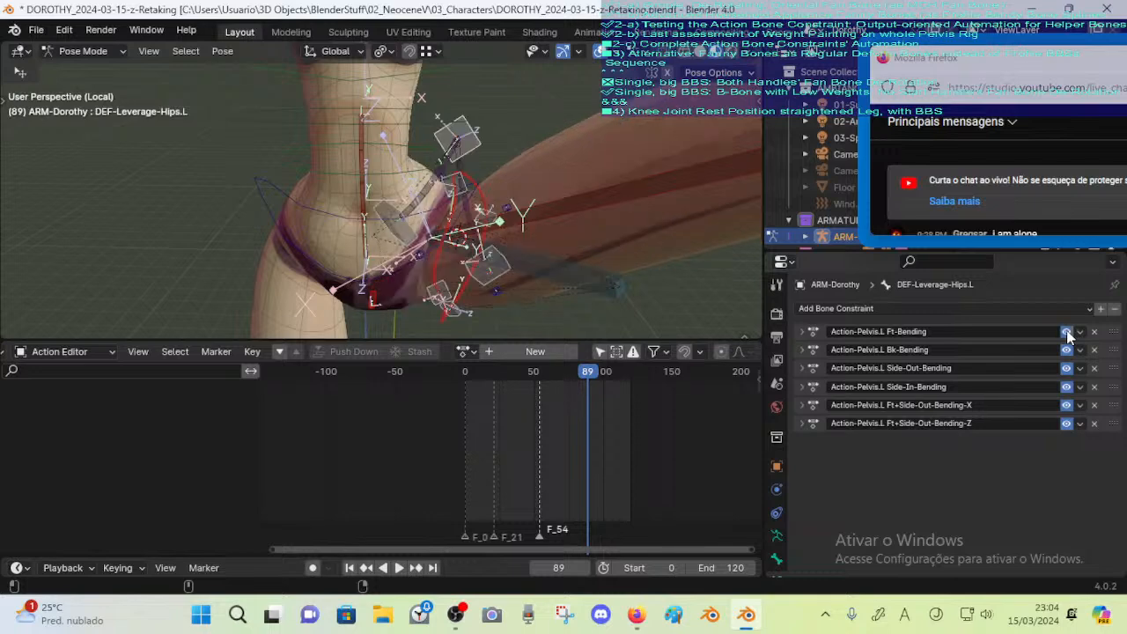
scroll(646, 248, down, 5)
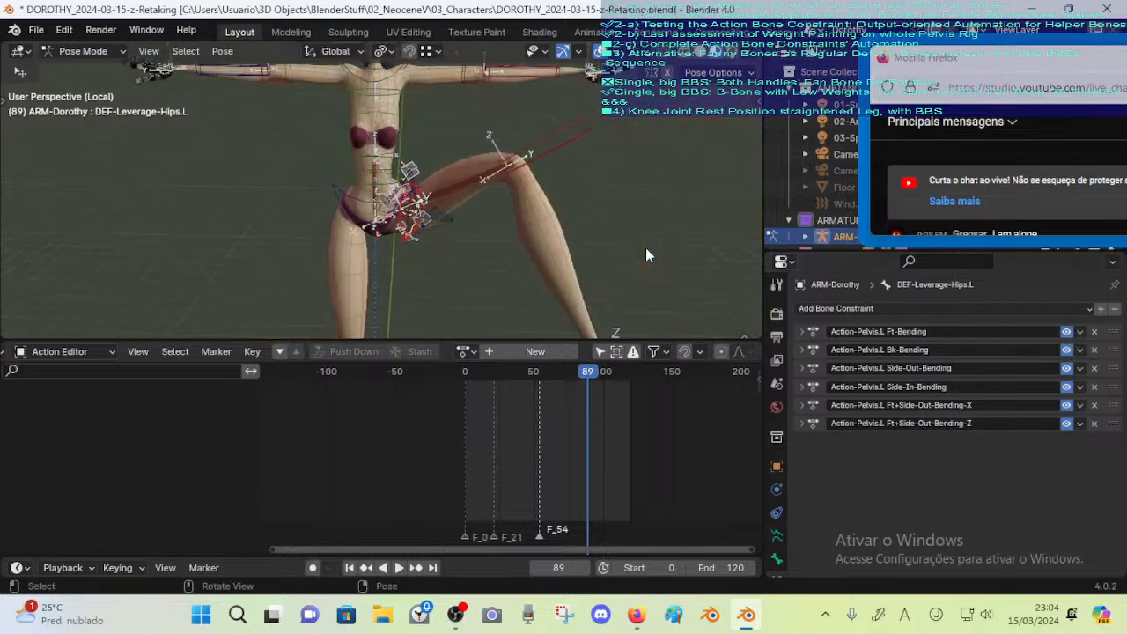
scroll(525, 259, up, 10)
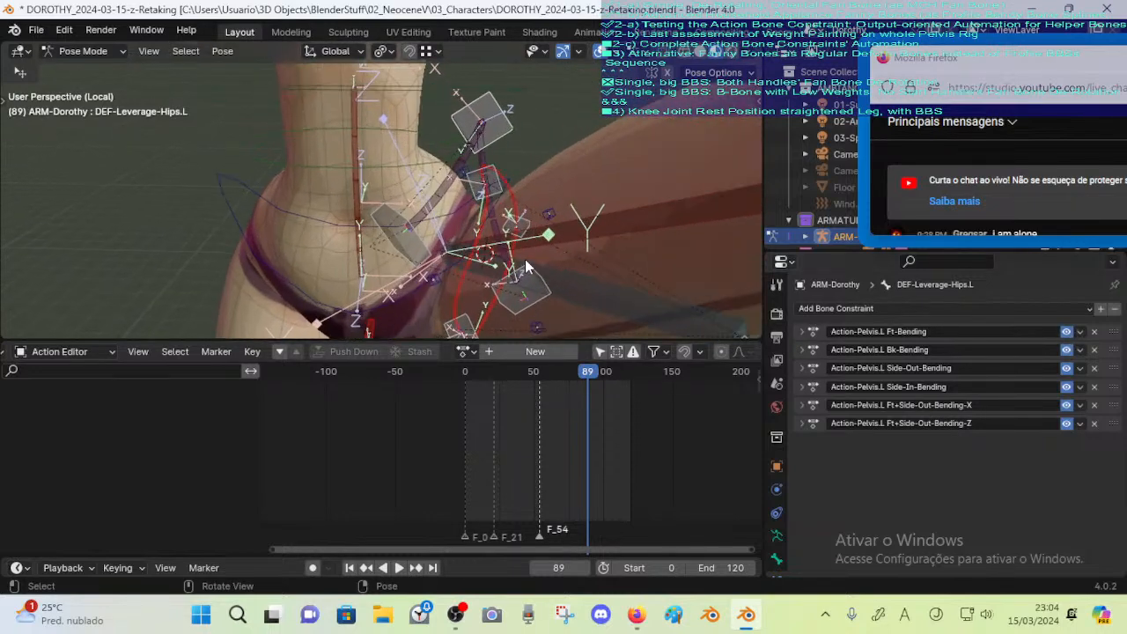
key(shift+grave)
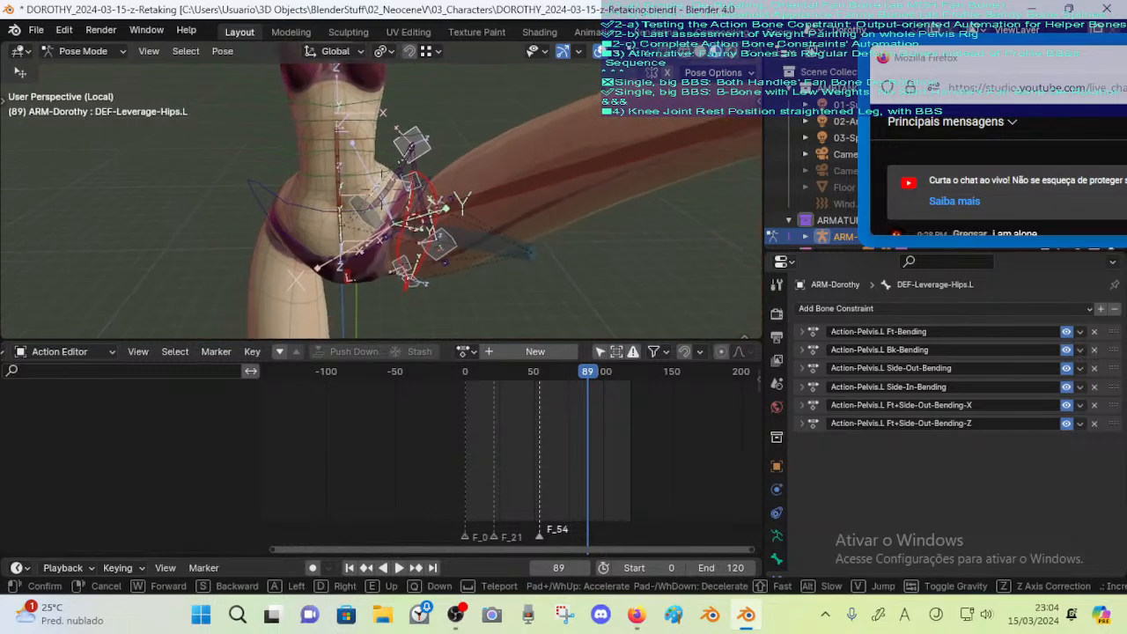
key(s)
click(526, 261)
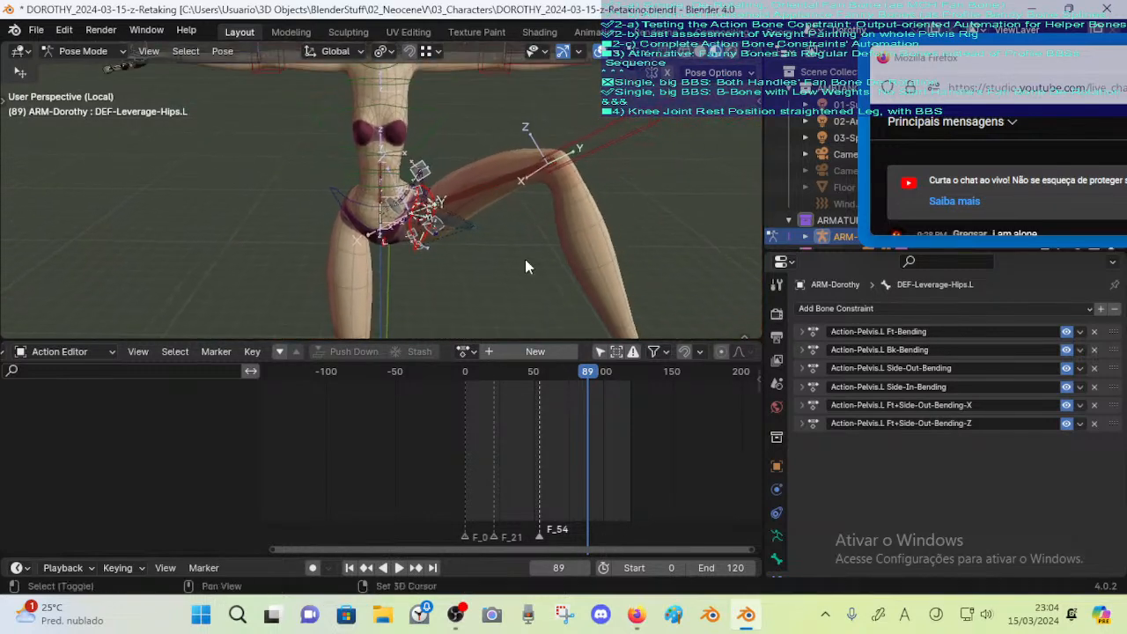
Move the left knee control CTL-Knee.L inward towards the torso by about 1.8 m
click(582, 143)
key(g)
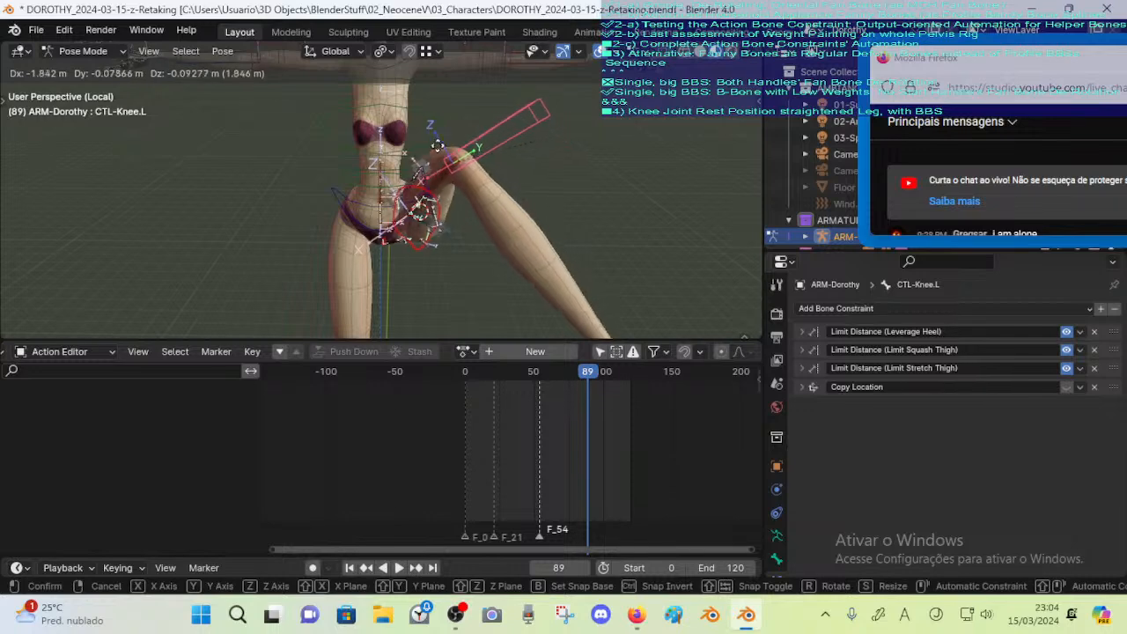
click(426, 147)
scroll(484, 234, down, 4)
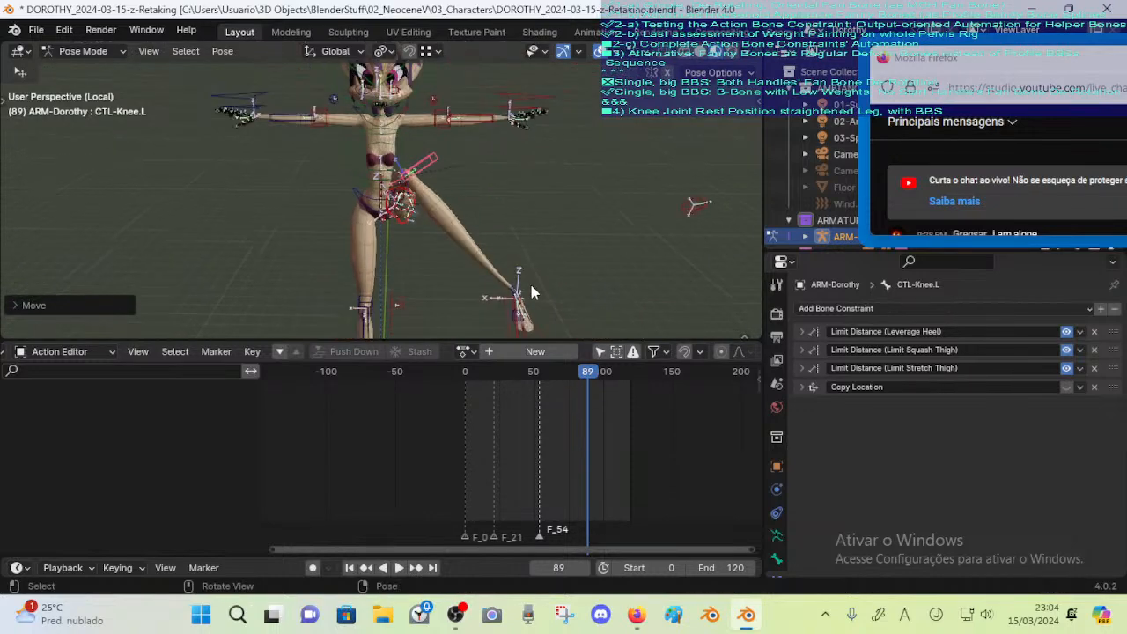
Trackball-rotate the left leg control MTR-Leg.L and move it inward so the foot sits under the raised knee
click(541, 327)
key(r)
key(r)
click(596, 279)
key(g)
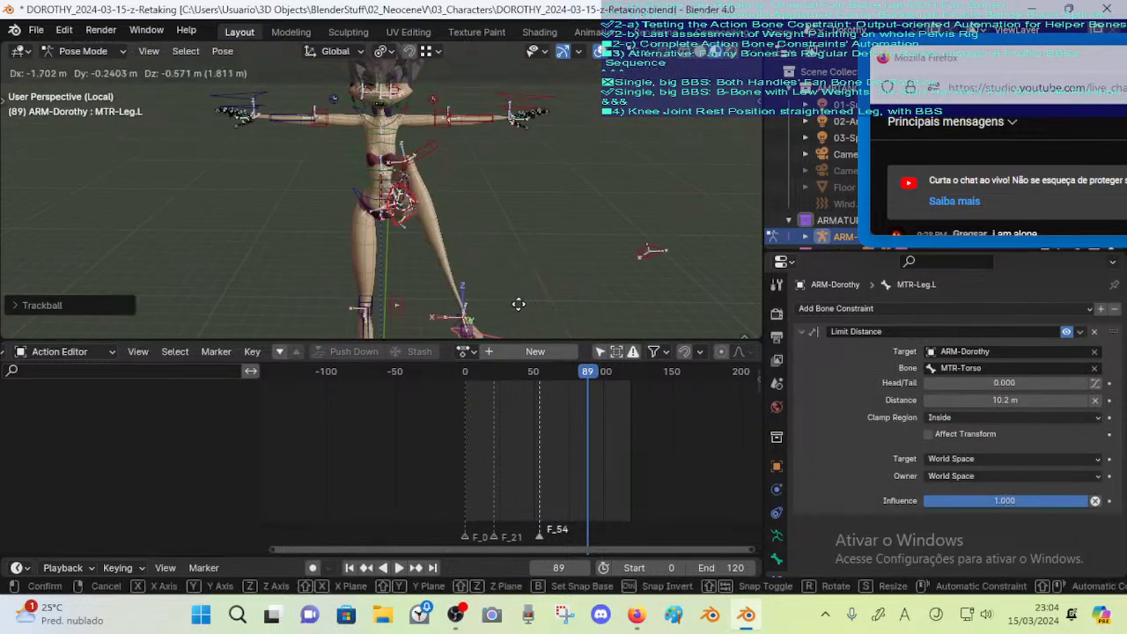
click(473, 264)
key(g)
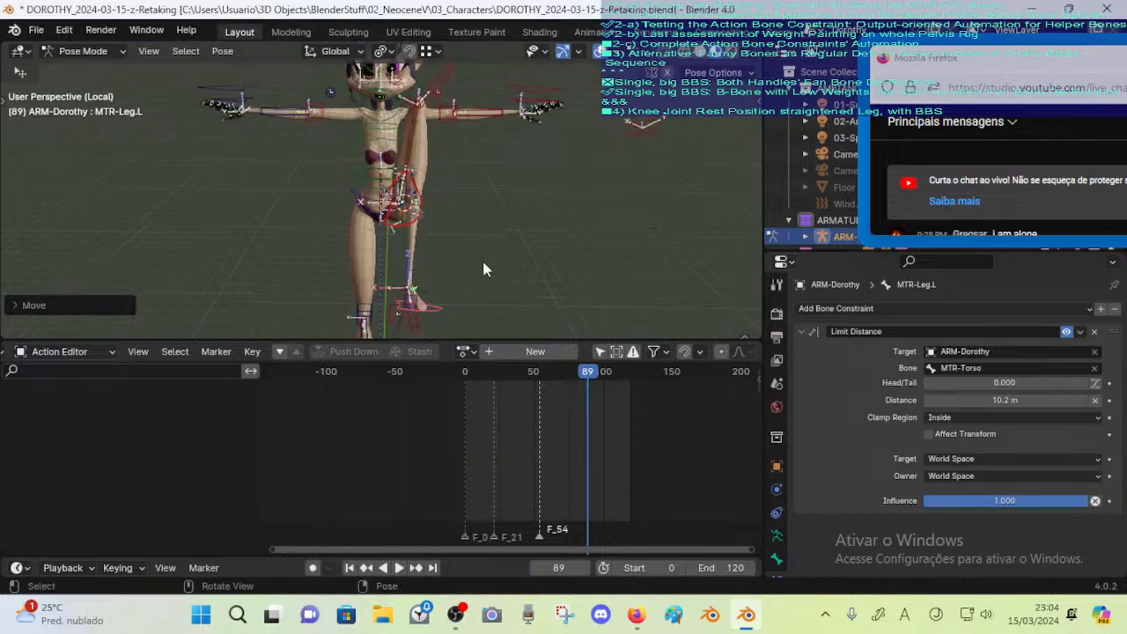
click(486, 236)
Reposition MTR-Leg.L while viewing the character from the side, and bring the left hip into close view
middle_drag(606, 236, 361, 243)
middle_drag(534, 227, 502, 221)
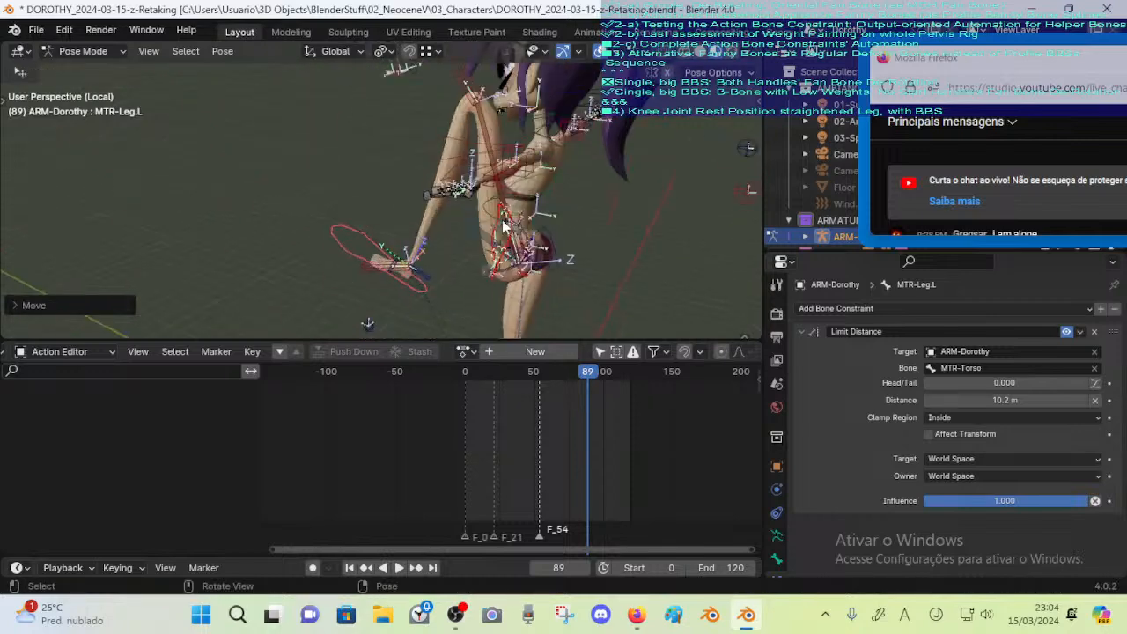
shift+middle_drag(503, 264, 472, 202)
scroll(472, 202, up, 4)
key(g)
click(526, 232)
middle_drag(525, 232, 449, 264)
scroll(449, 264, up, 3)
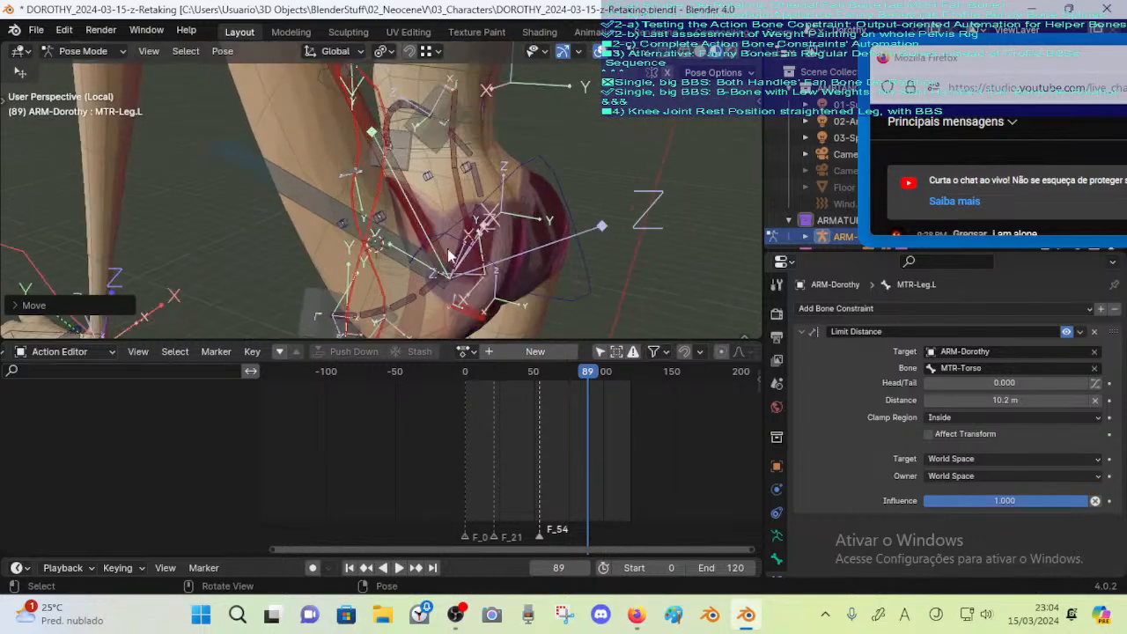
Select DEF-Leverage-Hips.L together with all bones sharing its color
click(431, 155)
key(shift+g)
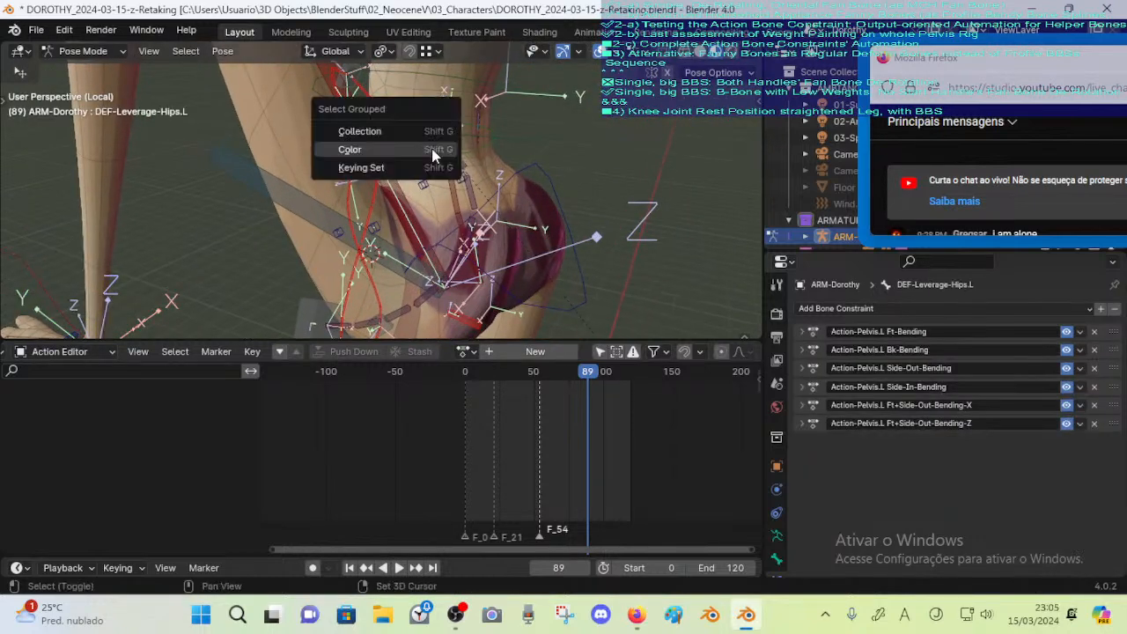
click(434, 153)
scroll(465, 218, down, 2)
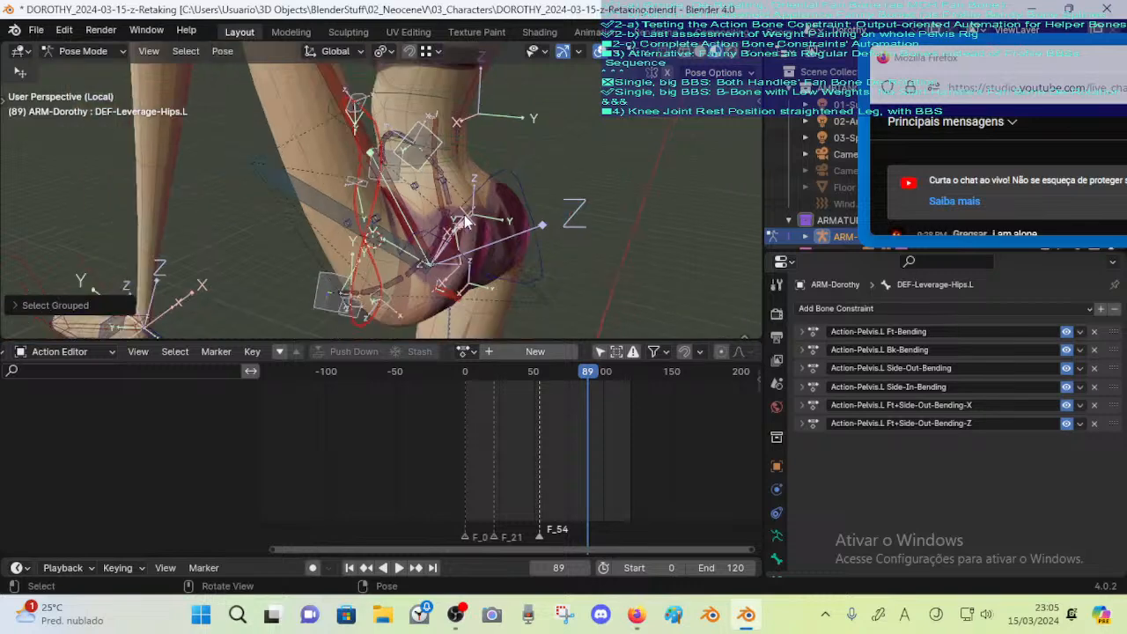
Toggle the Ft+Side-Out-Bending-X constraint off and on repeatedly, comparing the left hip's deformation from the side, close up and farther away
click(1066, 407)
click(1066, 406)
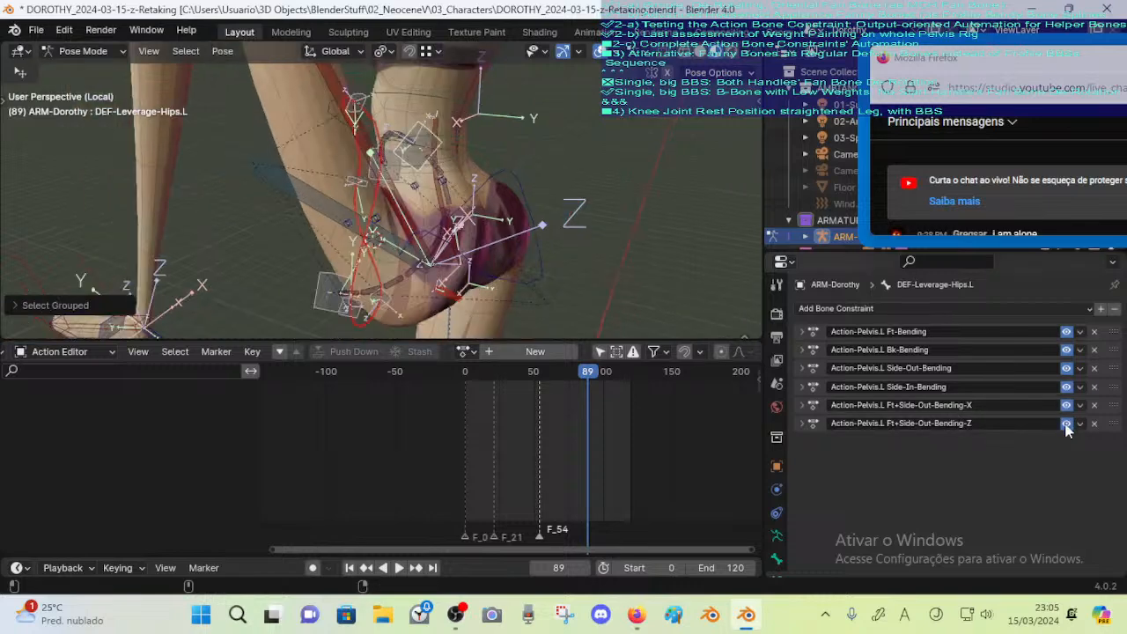
click(1066, 405)
middle_drag(440, 176, 422, 158)
click(1066, 406)
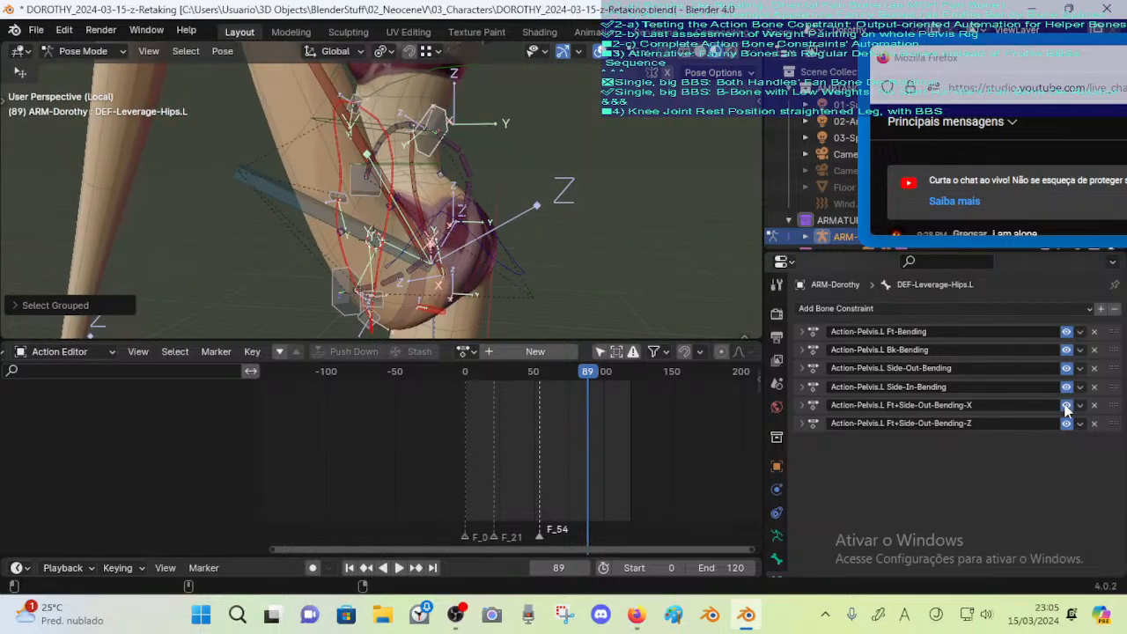
scroll(385, 233, up, 5)
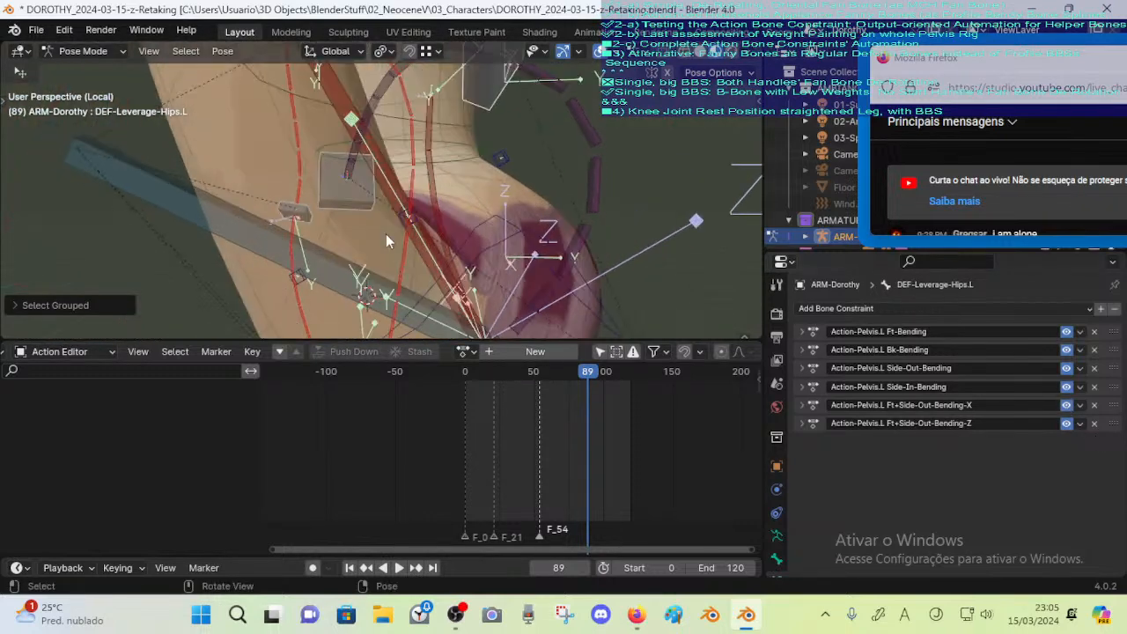
shift+middle_drag(386, 234, 396, 189)
scroll(395, 189, down, 3)
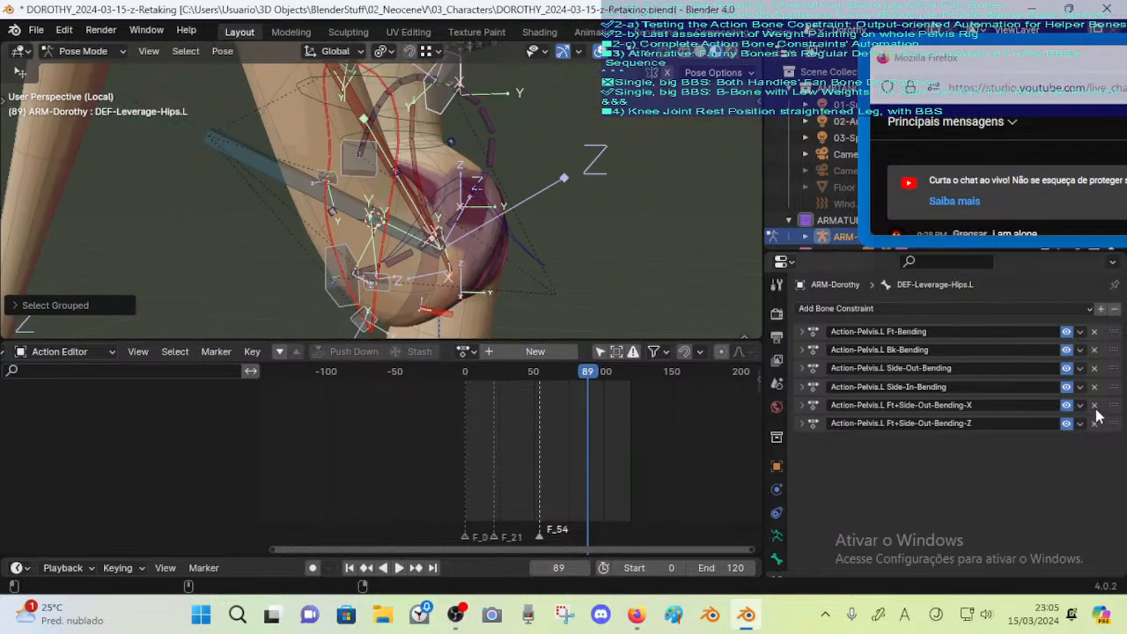
click(1066, 405)
click(1066, 406)
scroll(477, 250, down, 6)
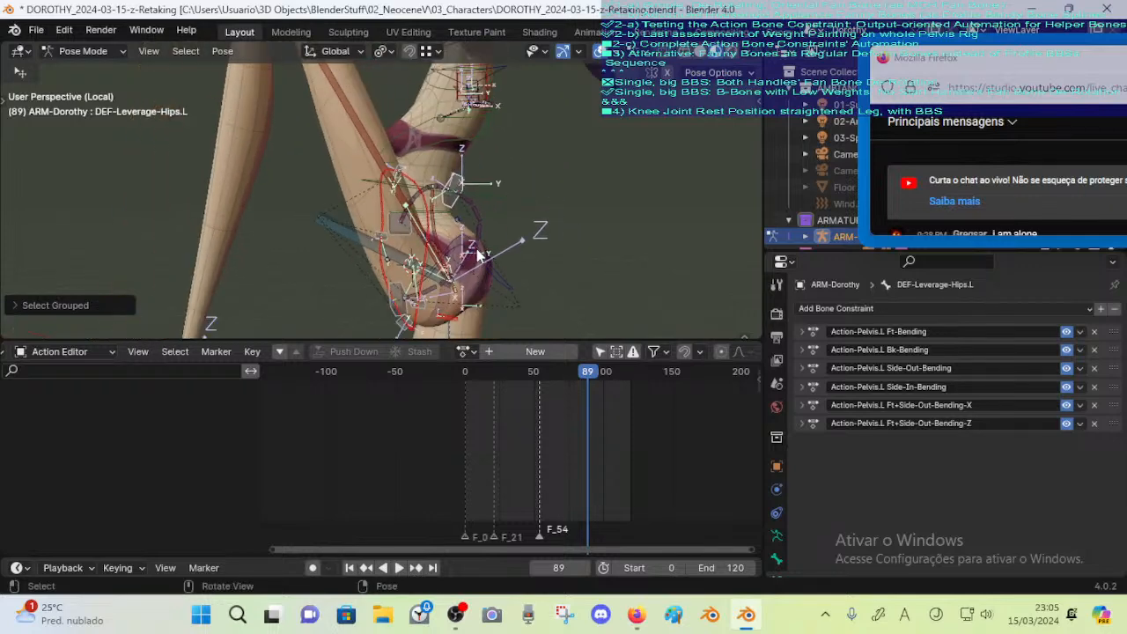
scroll(473, 252, up, 5)
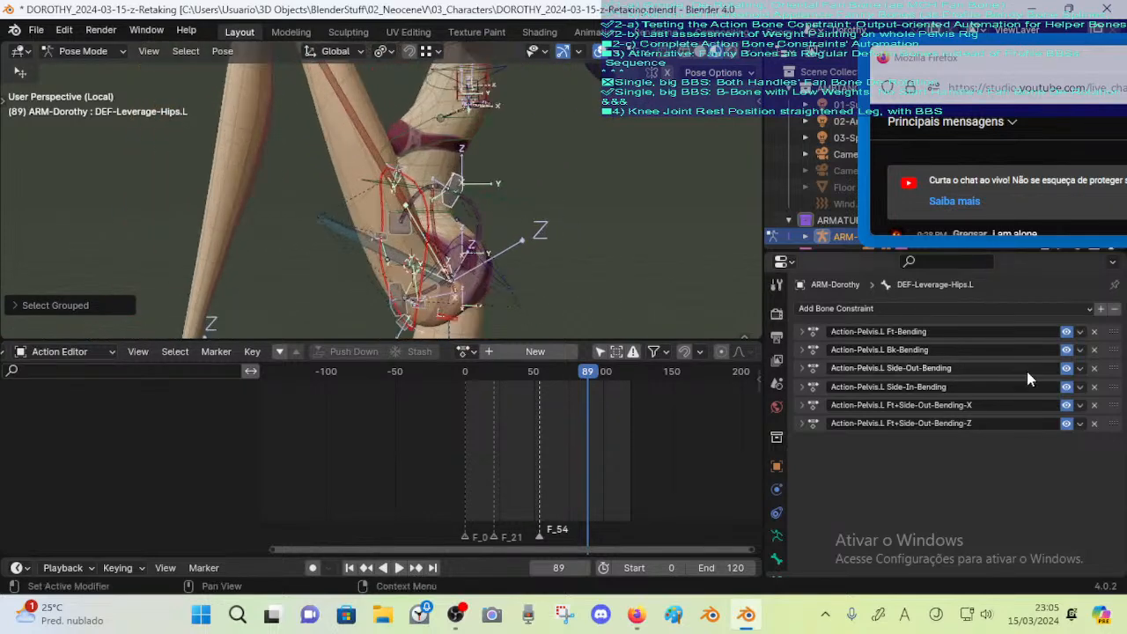
click(1066, 406)
click(1066, 406)
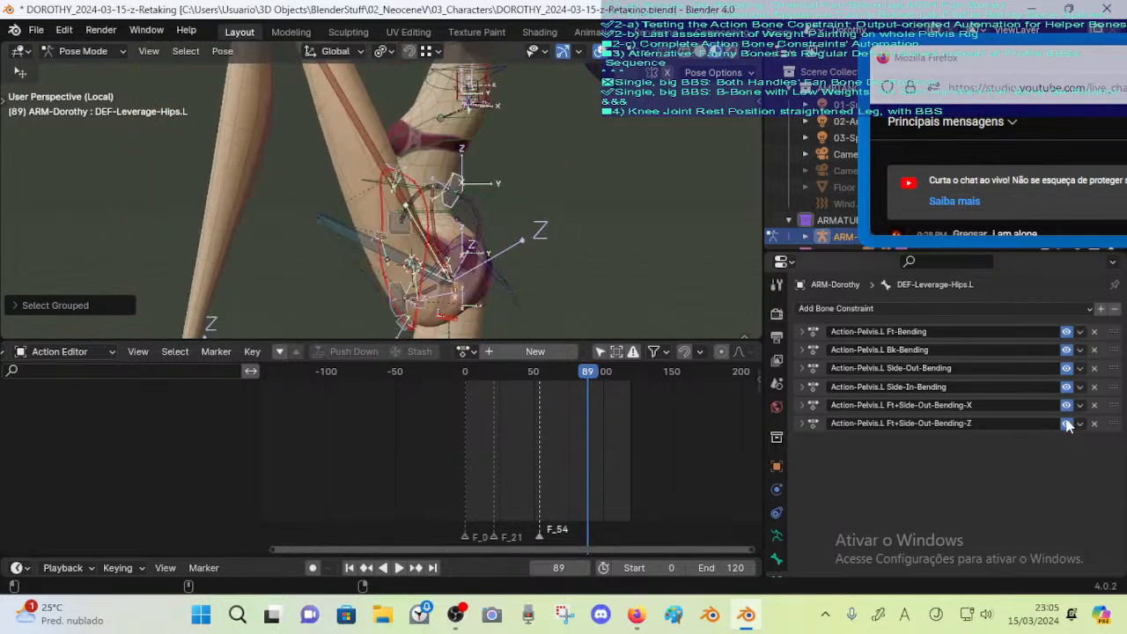
Disable Ft-Bending to test Ft+Side-Out-Bending-X on its own, then compare both together and leave both constraints enabled
click(1066, 332)
click(1066, 406)
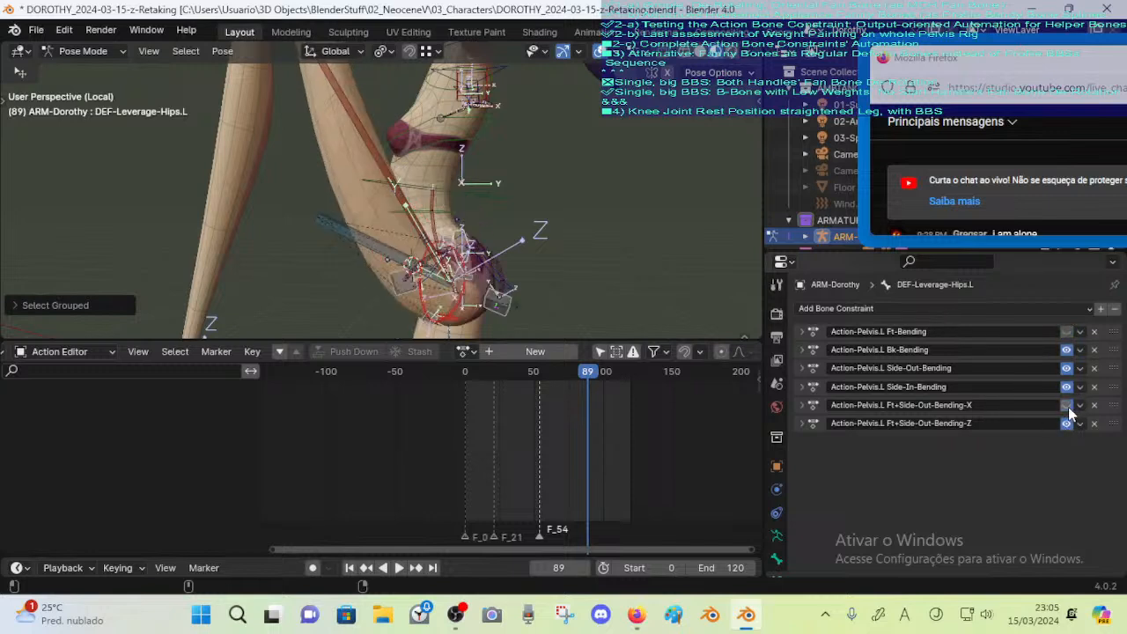
click(1068, 407)
click(1066, 406)
click(1066, 332)
click(1066, 405)
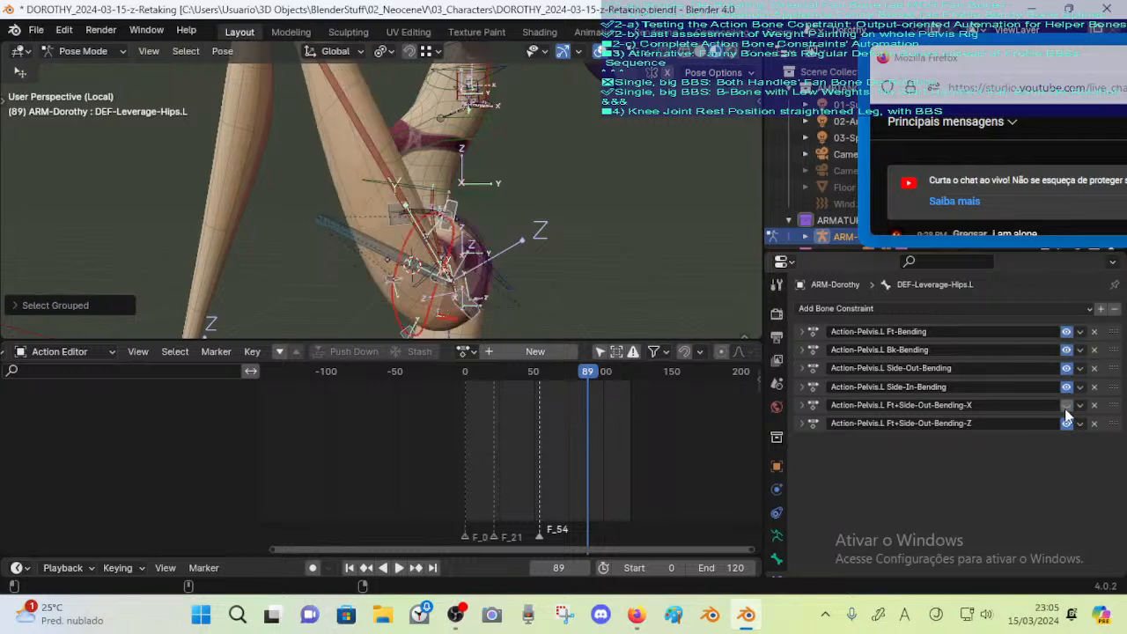
click(1066, 406)
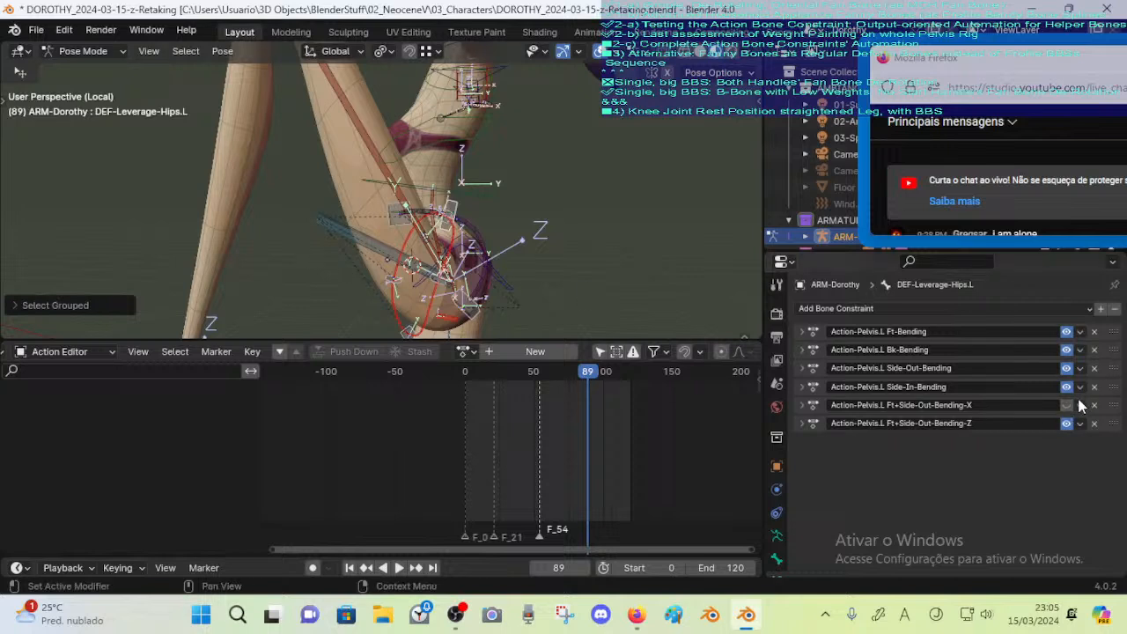
click(1066, 406)
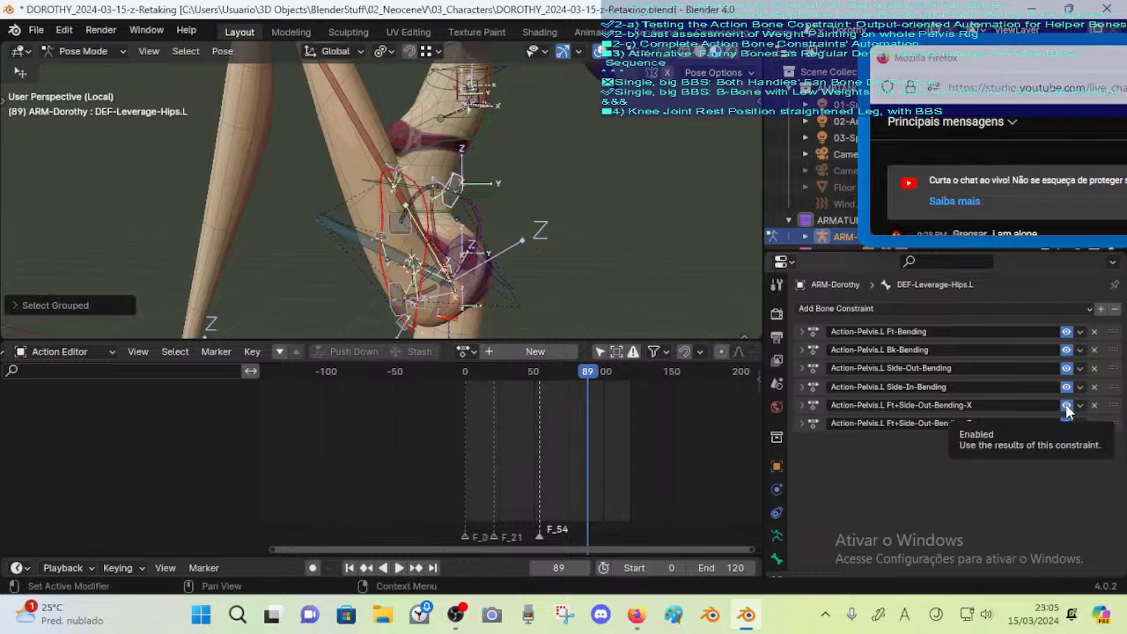
Save the project under the new name DOROTHY_2024-03-15-z-Retaking_PROOF-OF-PROBLEM-XZ-AXES-ACTIONS.blend
click(36, 29)
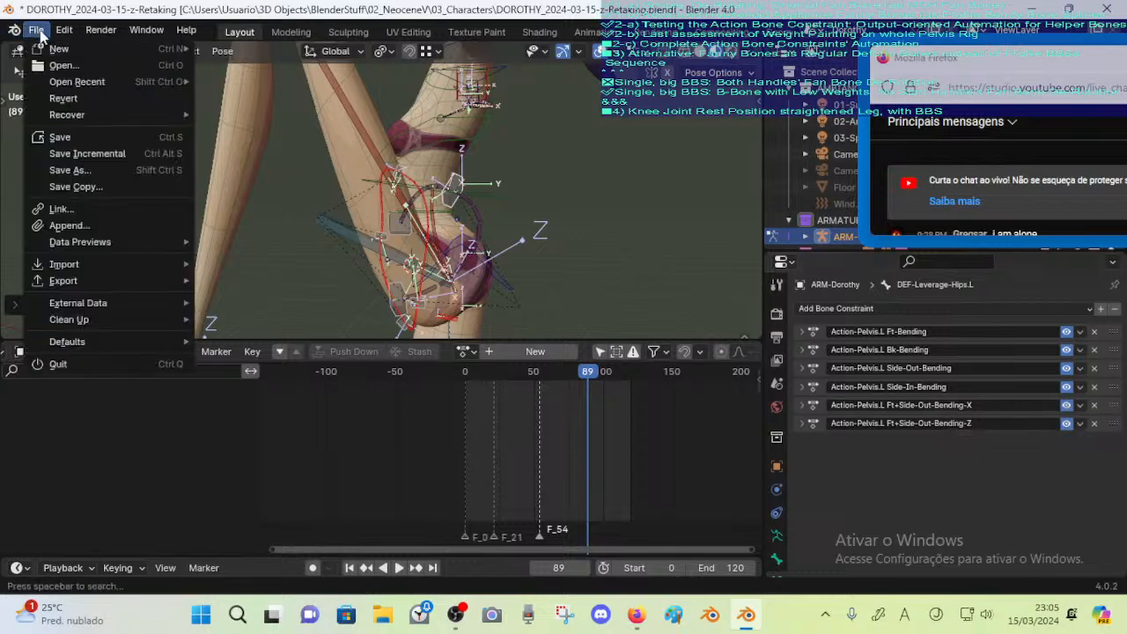
click(89, 170)
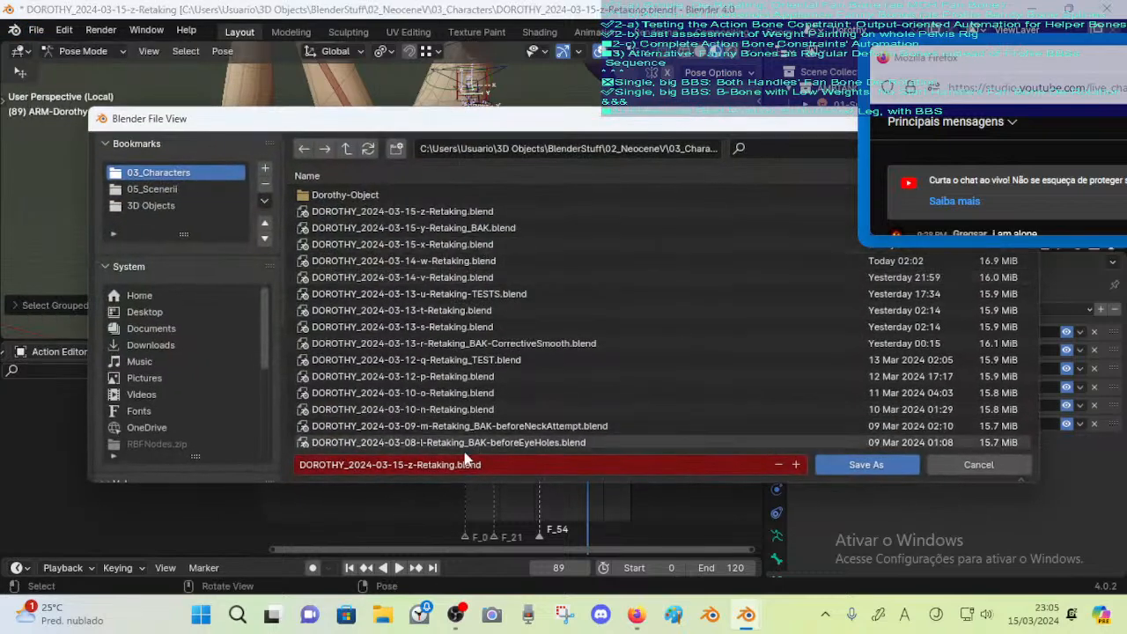
click(427, 465)
click(427, 465)
text(-Retaking_PROOF-OF)
key(BackSpace)
key(BackSpace)
key(BackSpace)
text(-OF-CONCEP)
key(BackSpace)
key(BackSpace)
key(BackSpace)
key(BackSpace)
key(BackSpace)
key(BackSpace)
text(PROBLEM)
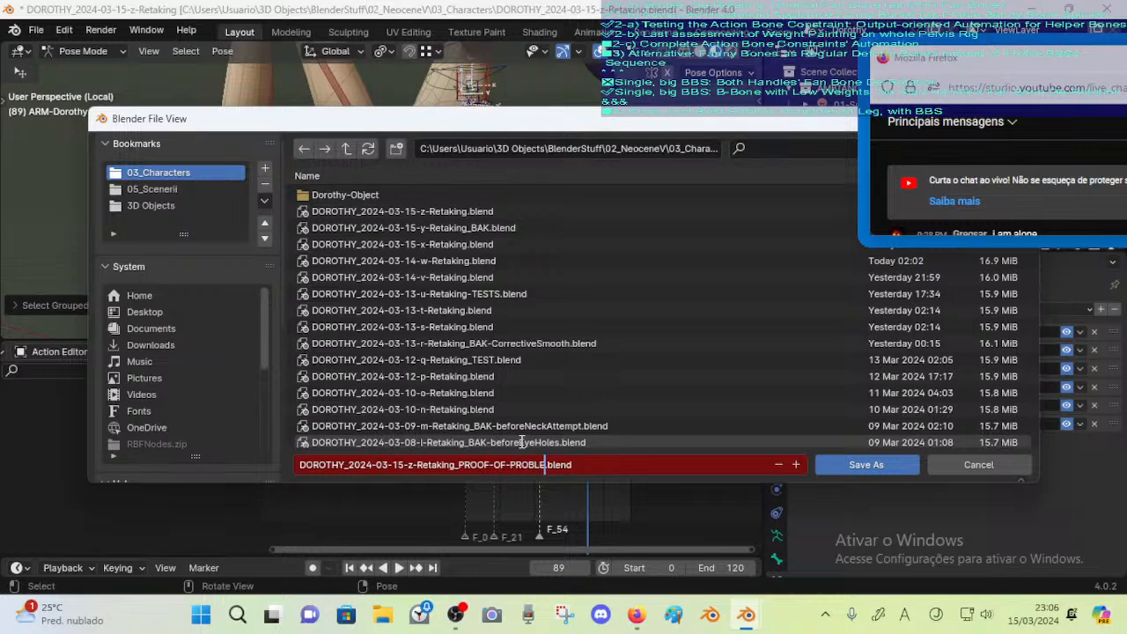
text(-XZ-AXES-ACTION)
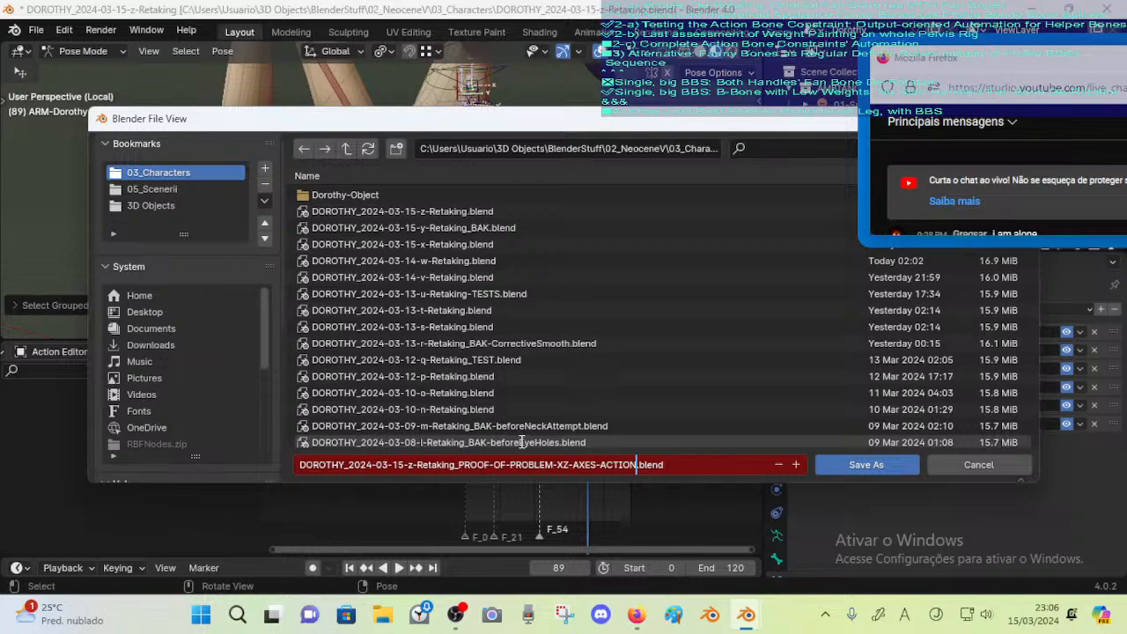
text(S)
click(828, 464)
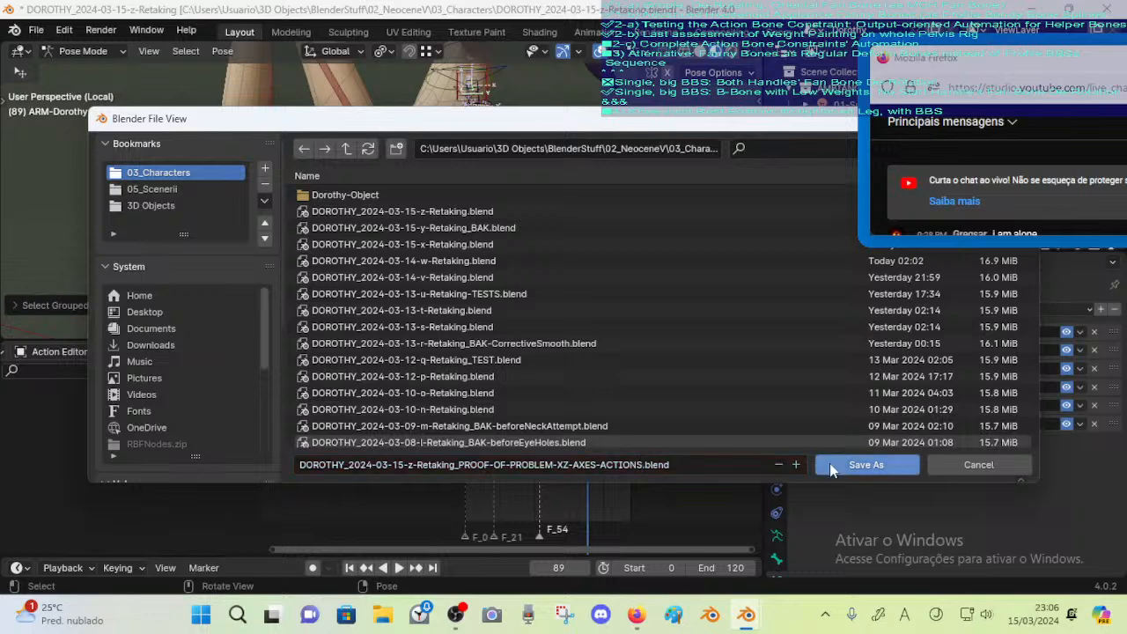
click(829, 464)
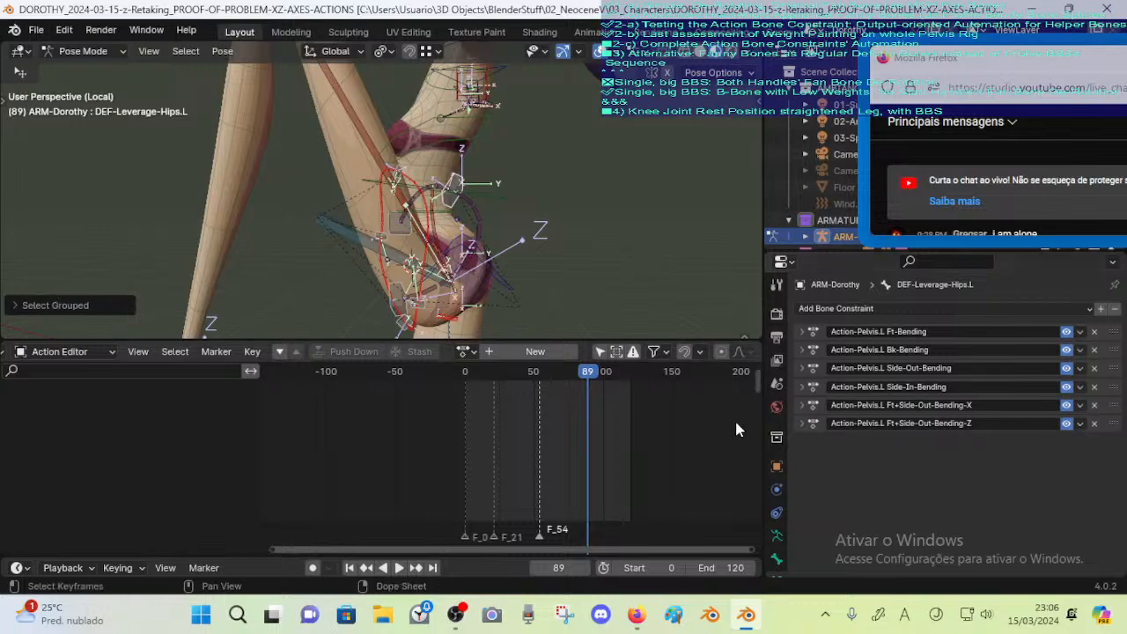
Examine the left hip's deformation and helper bones from the front and from oblique angles with the leg raised
middle_drag(519, 214, 458, 255)
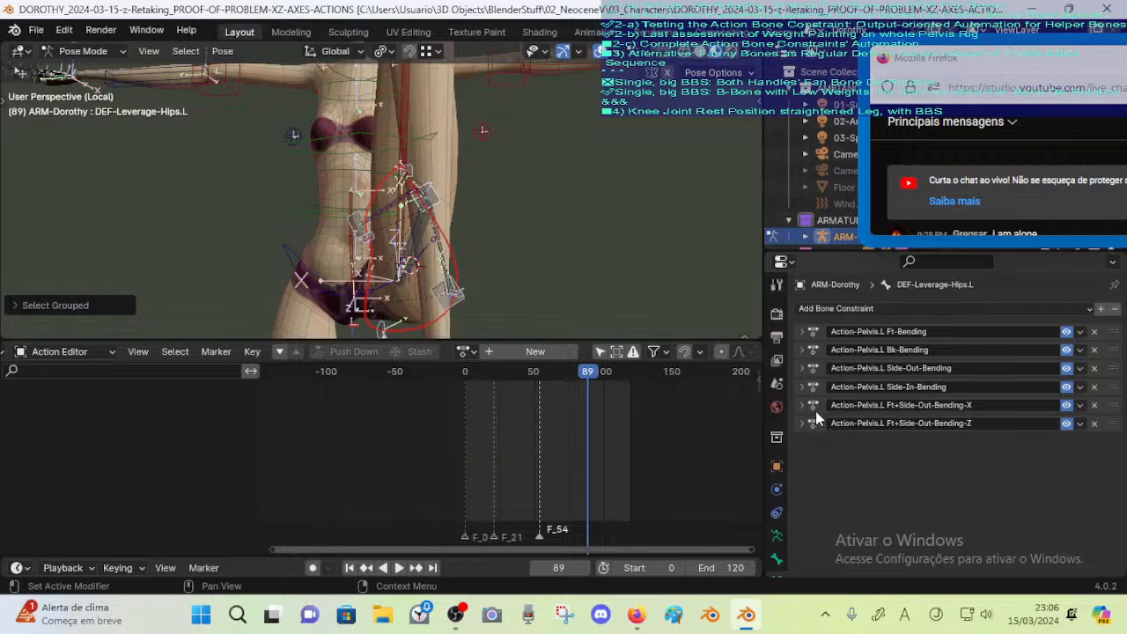
middle_drag(405, 255, 462, 280)
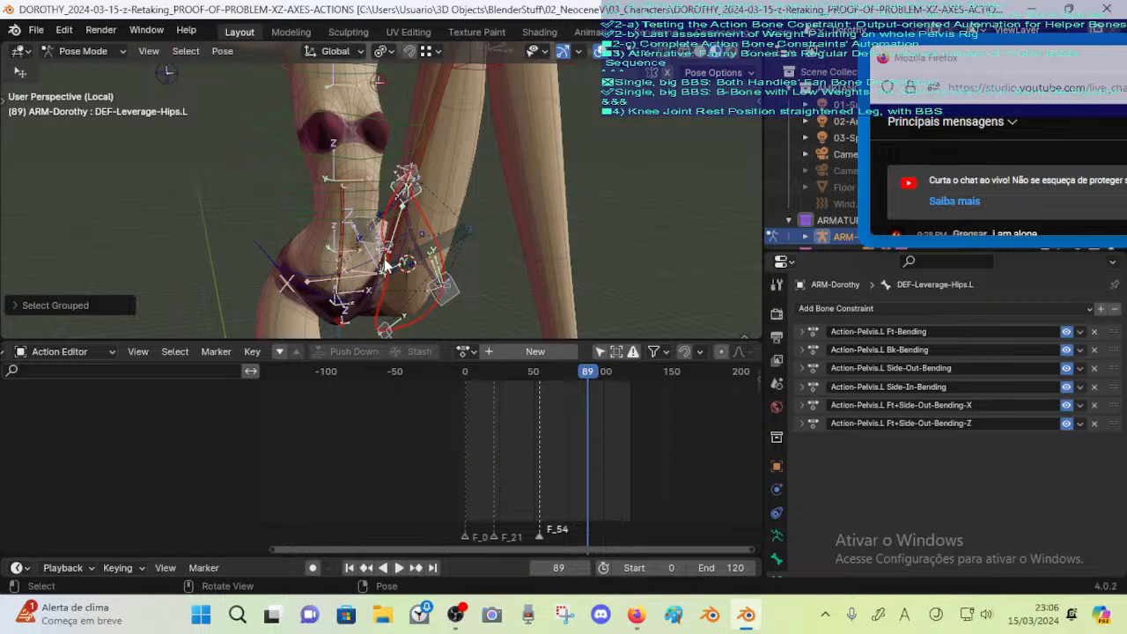
scroll(452, 287, up, 2)
mouse_move(452, 286)
middle_down()
mouse_move(479, 285)
mouse_move(442, 297)
middle_up()
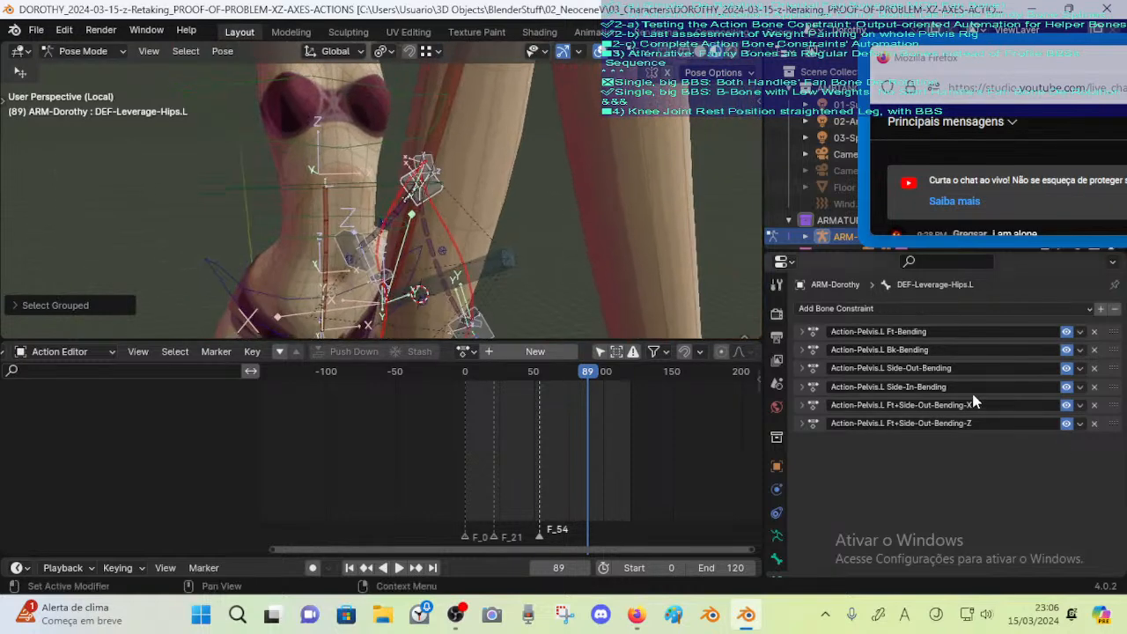
middle_drag(627, 202, 653, 218)
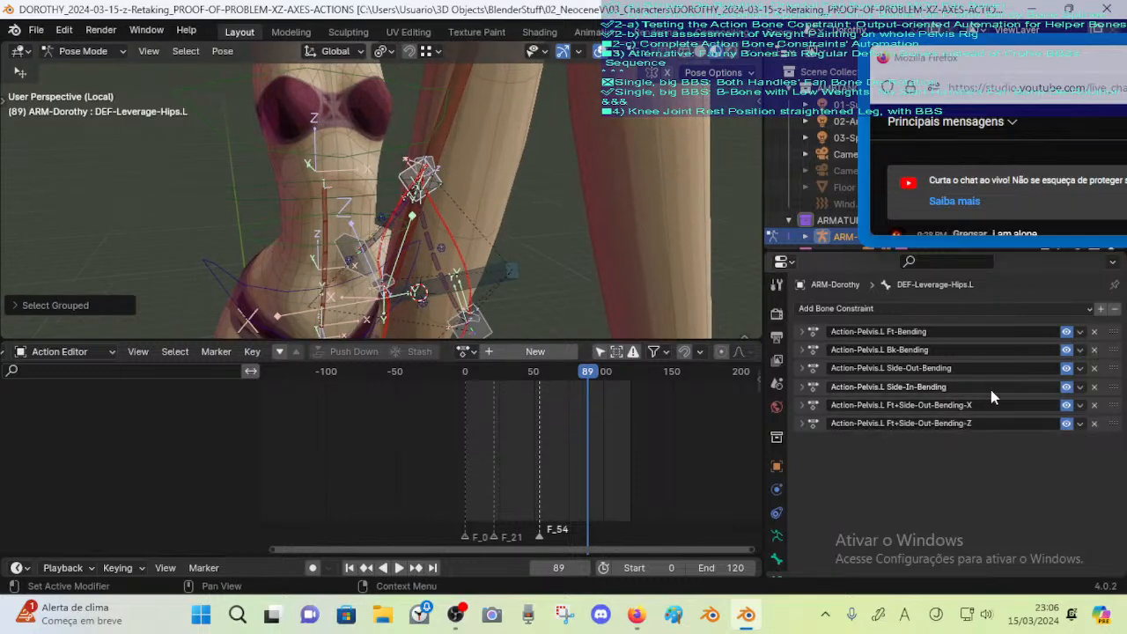
middle_drag(572, 200, 584, 246)
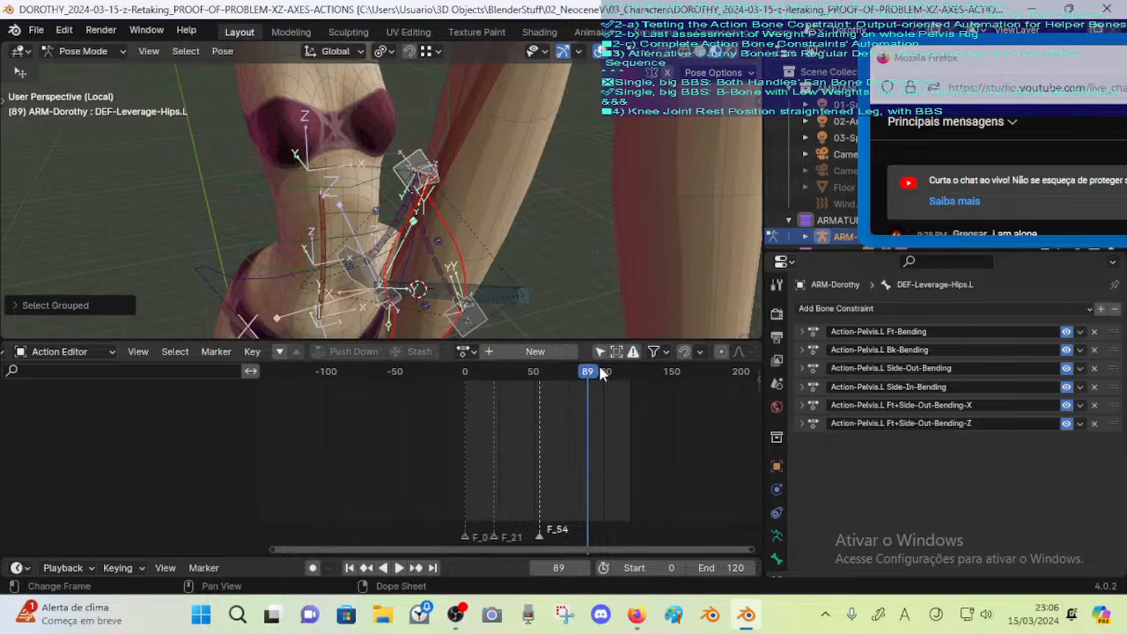
middle_drag(552, 280, 599, 308)
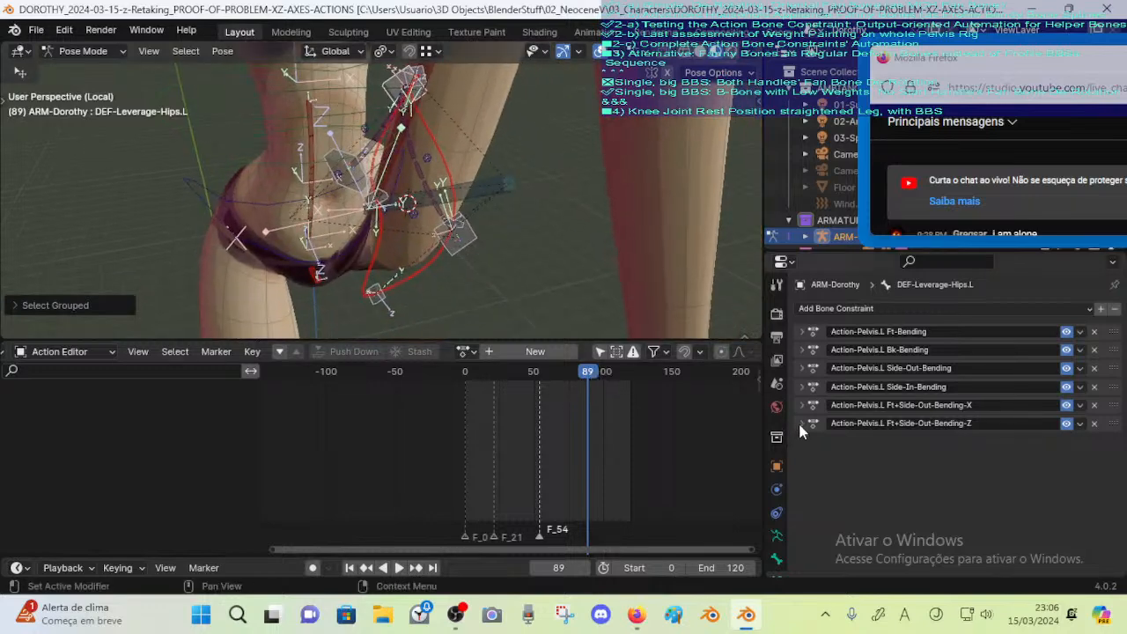
Check the Ft+Side-Out-Bending-Z constraint's settings on DEF-Leverage-Hips.L and delete that constraint
click(800, 424)
click(800, 424)
click(800, 424)
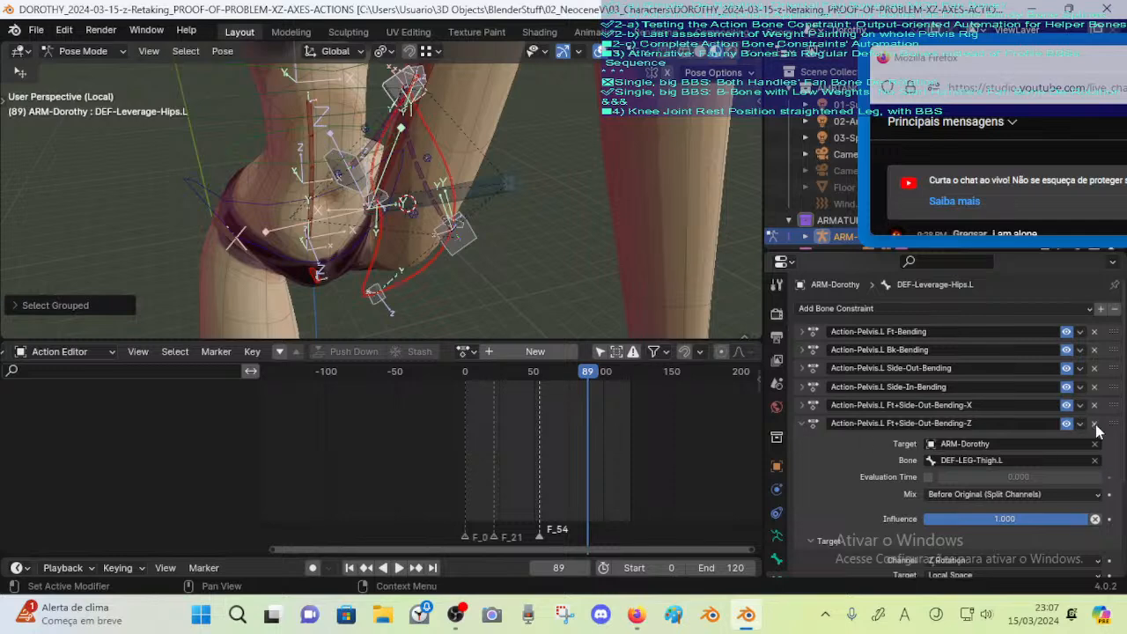
scroll(500, 220, down, 1)
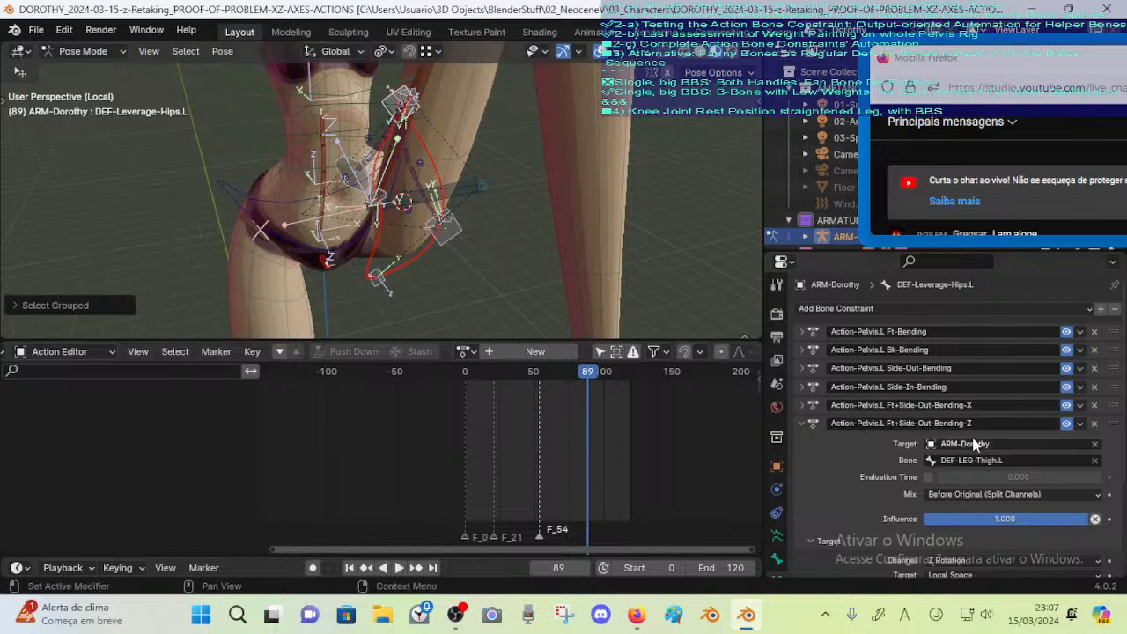
click(1093, 425)
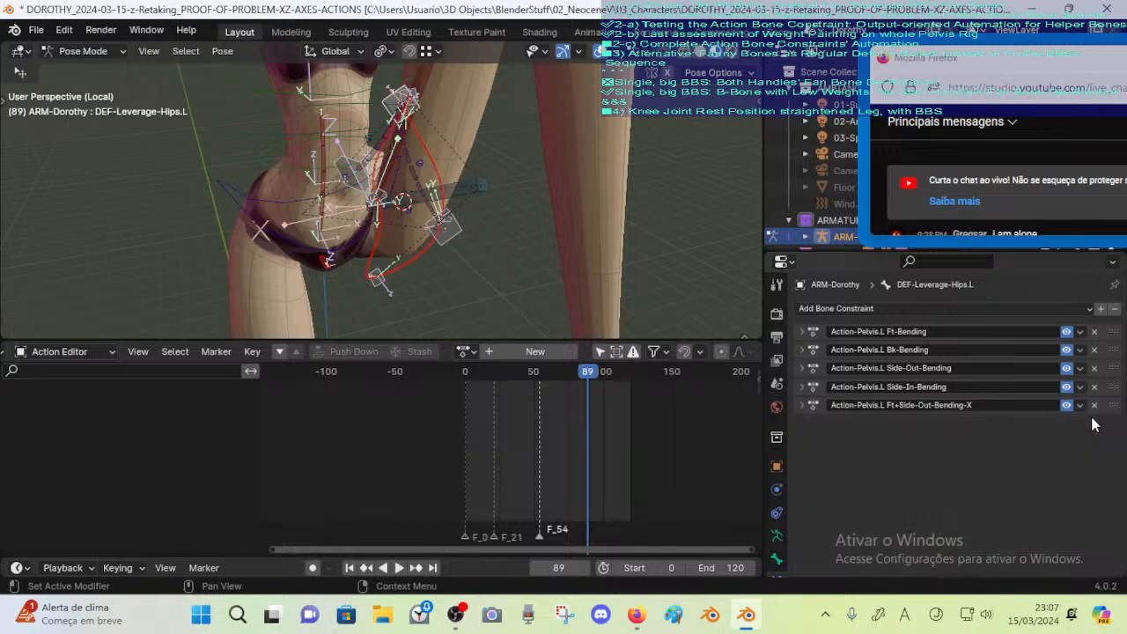
Rename the remaining Ft+Side-Out-Bending-X constraint on DEF-Leverage-Hips.L to Action-Pelvis.L Ft+Side-Out-Bending
click(986, 404)
key(BackSpace)
key(BackSpace)
key(Return)
Select the CTL-Fanny-Pelvis-Bk.L helper bone under the left hip
middle_drag(542, 235, 465, 256)
click(373, 303)
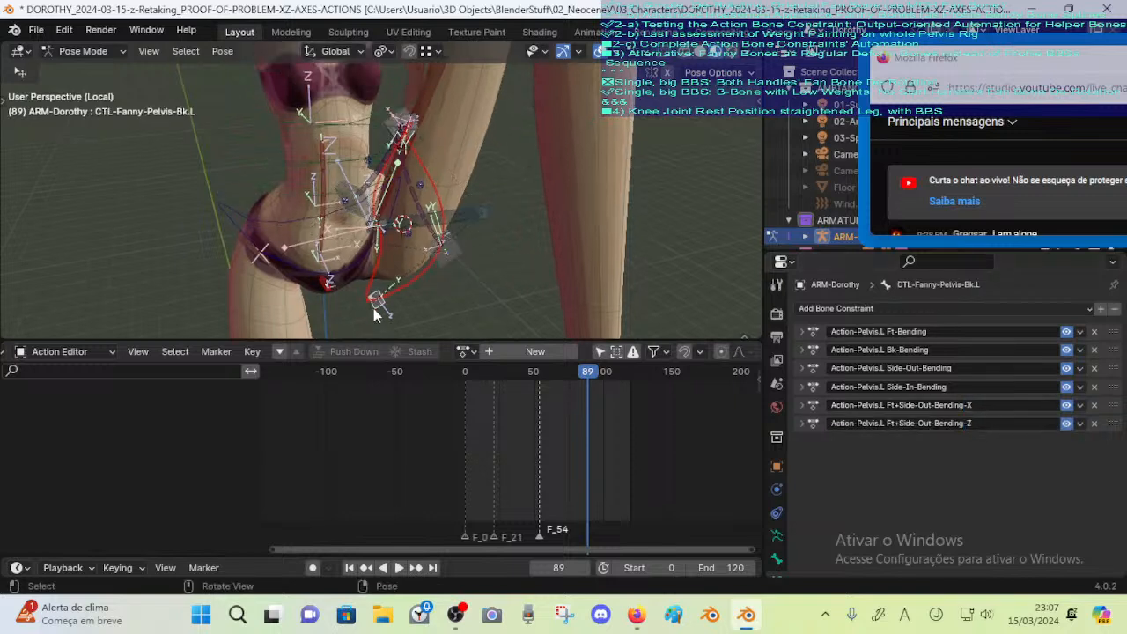
Remove the Ft+Side-Out-Bending-X and Ft+Side-Out-Bending-Z constraints from the CTL-Fanny-Pelvis-Bk.L and CTL-Leverage-Belly.L bones
click(1094, 405)
click(1093, 405)
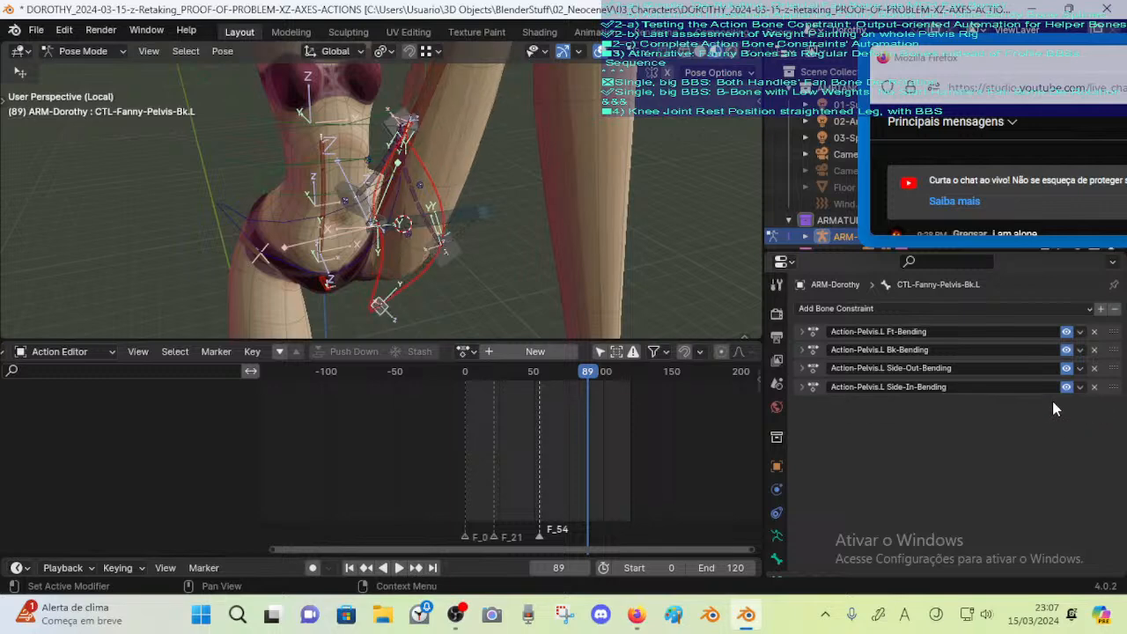
click(374, 211)
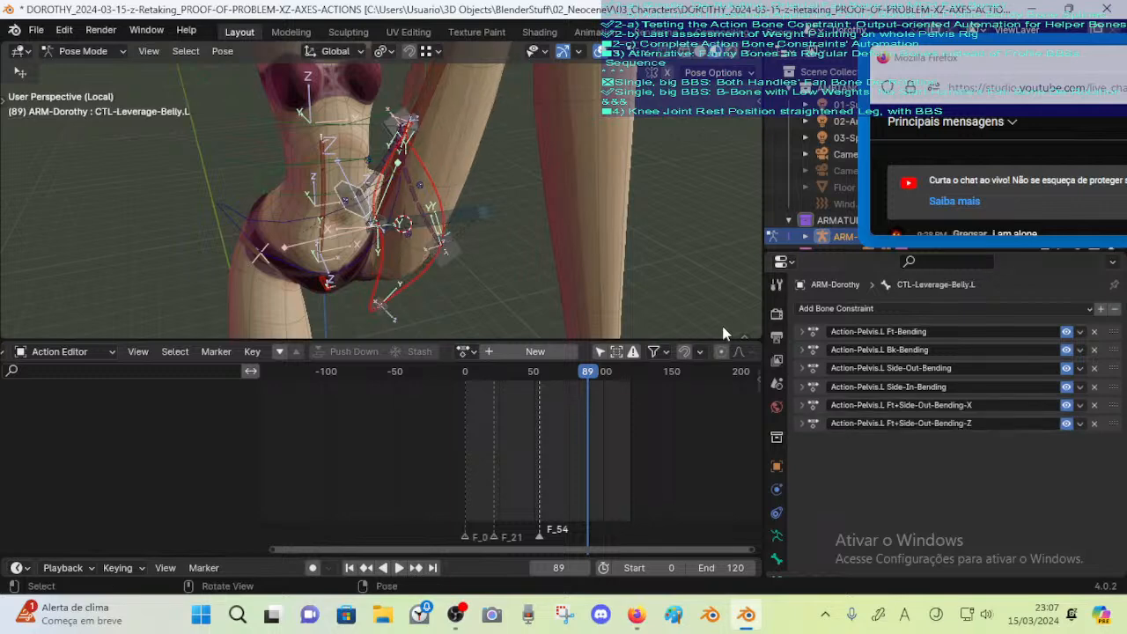
click(1094, 406)
click(1094, 405)
Remove the Action-Pelvis.L Ft+Side-Out-Bending constraint from the DEF-Leverage-Hips.L bone
middle_drag(449, 199, 419, 146)
click(416, 144)
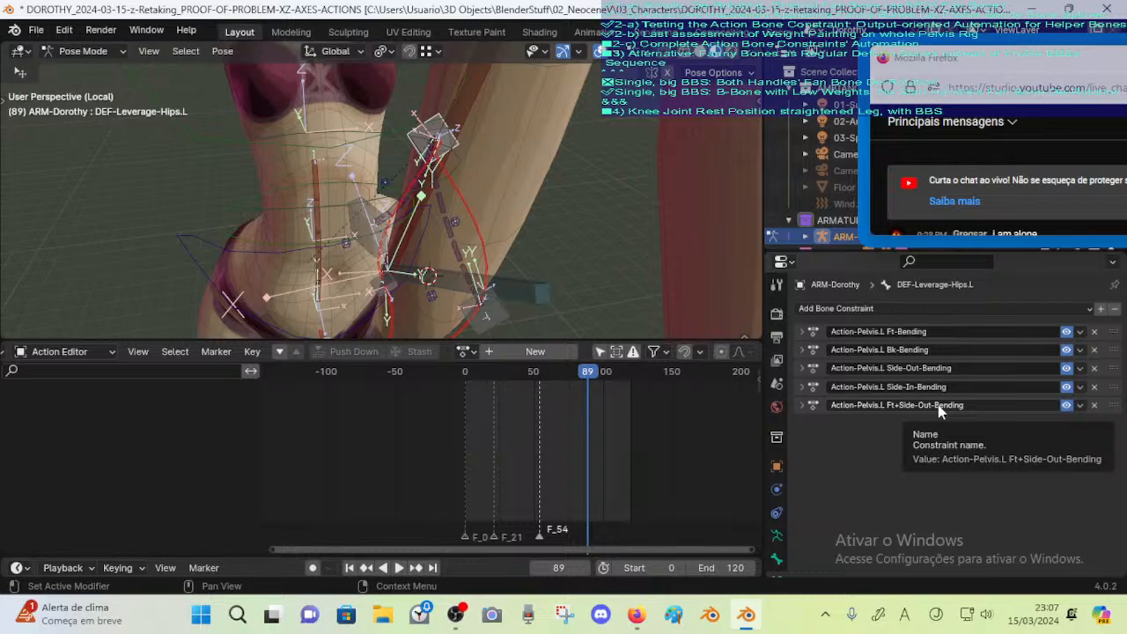
click(1095, 405)
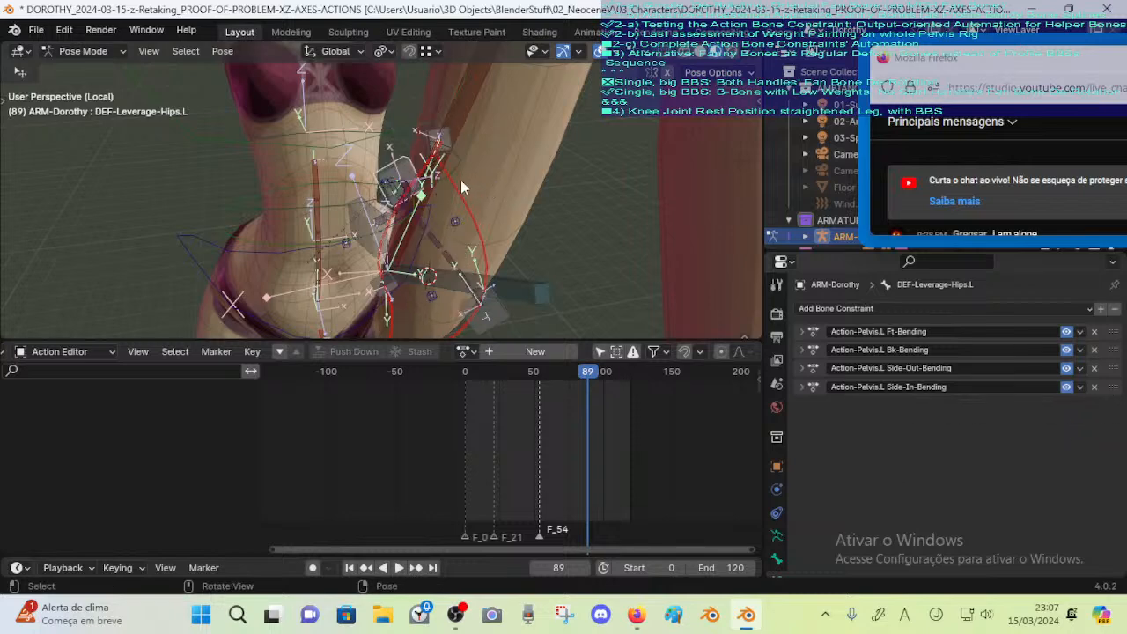
Check the bone constraints on the left belly and hips leverage bones from the side
middle_drag(460, 179, 325, 171)
click(414, 180)
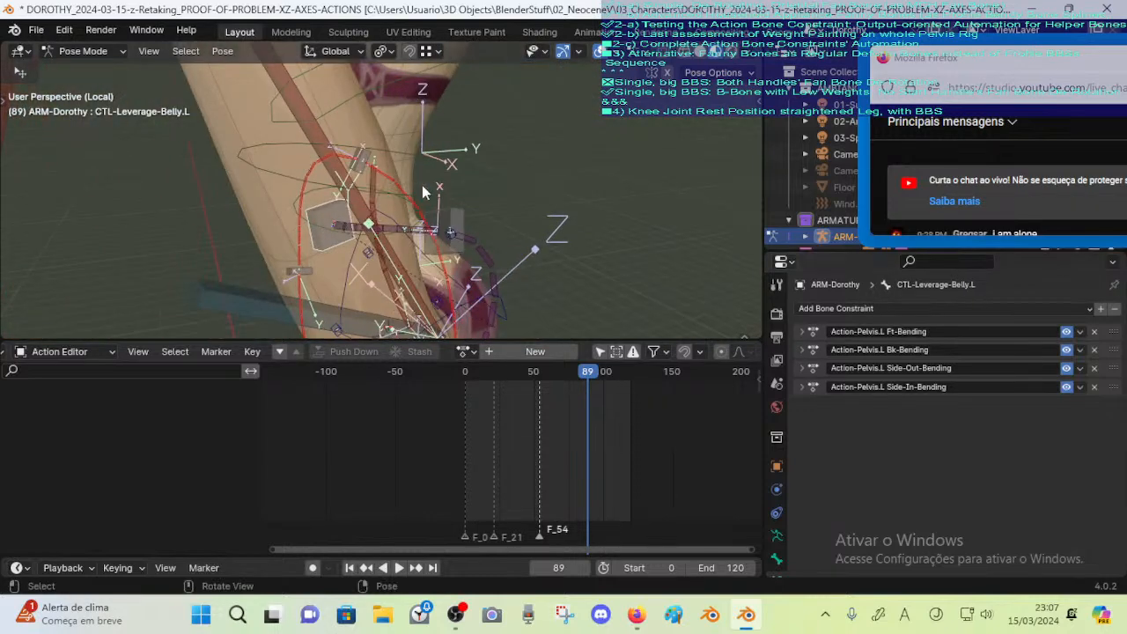
click(452, 200)
click(451, 228)
shift+middle_drag(451, 229, 417, 171)
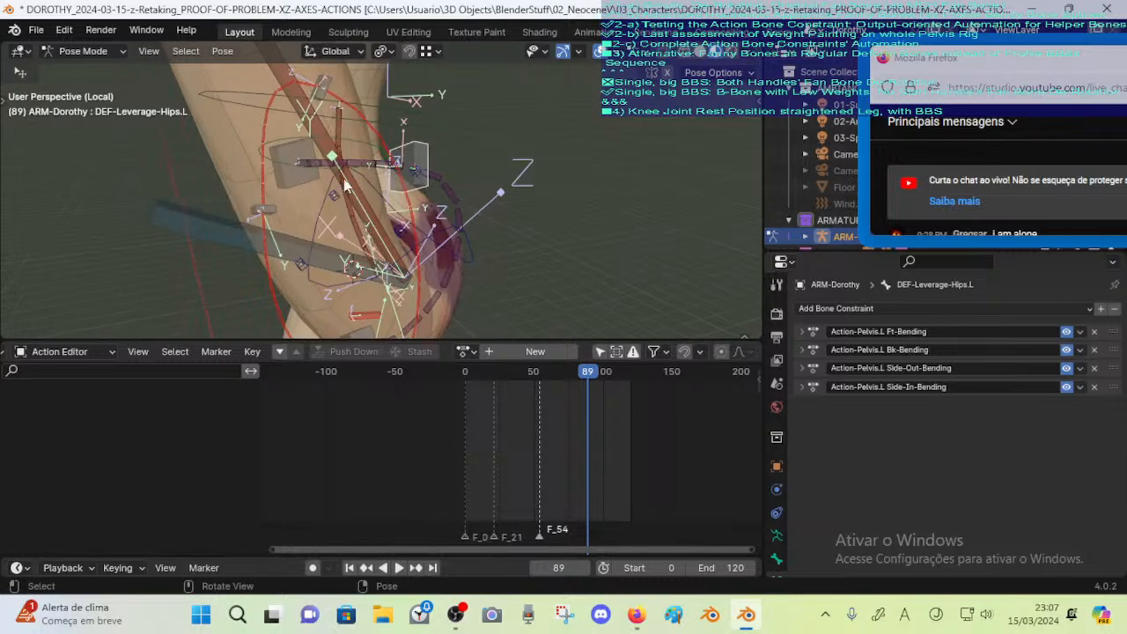
click(341, 182)
click(417, 159)
Remove the Ft+Side-Out-Bending-X and Ft+Side-Out-Bending-Z constraints from the CTL-Leverage-Buttocks.L bone
shift+middle_drag(502, 211, 302, 246)
click(304, 254)
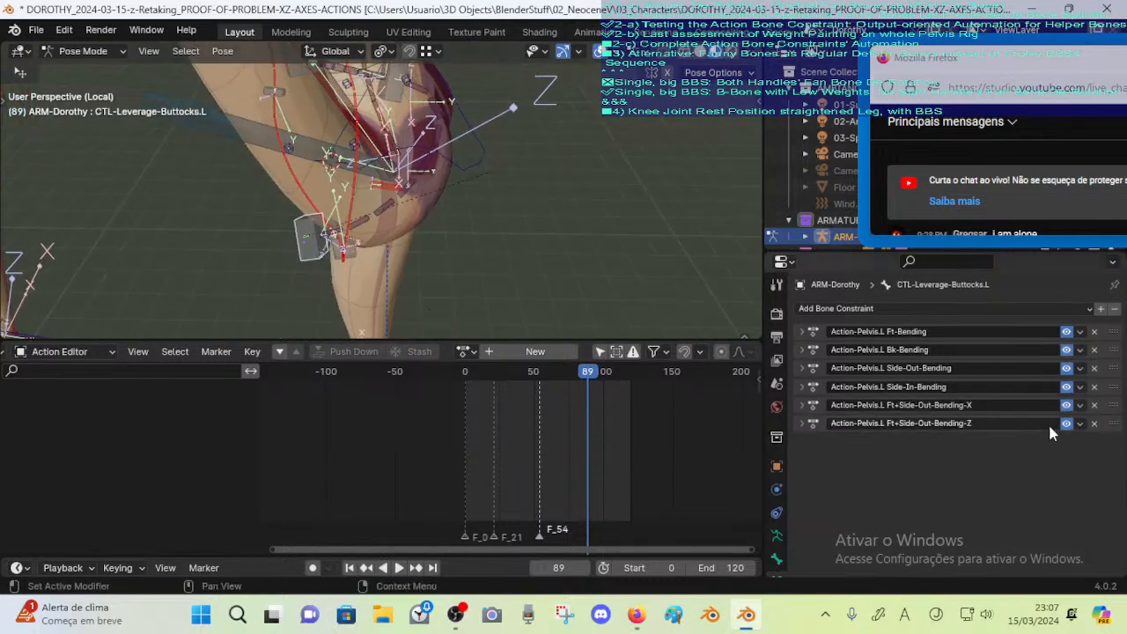
click(1093, 405)
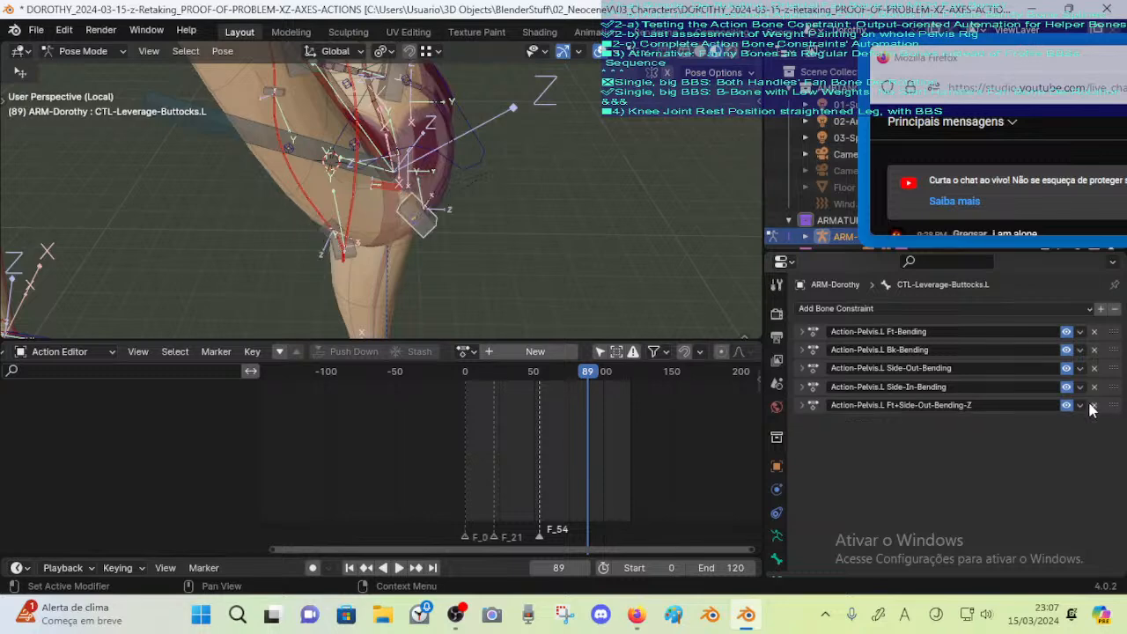
click(1094, 405)
Check the constraint lists of the spine, hips and buttocks bones around the left pelvis for leftover diagonal constraints
middle_drag(452, 150, 419, 125)
click(417, 148)
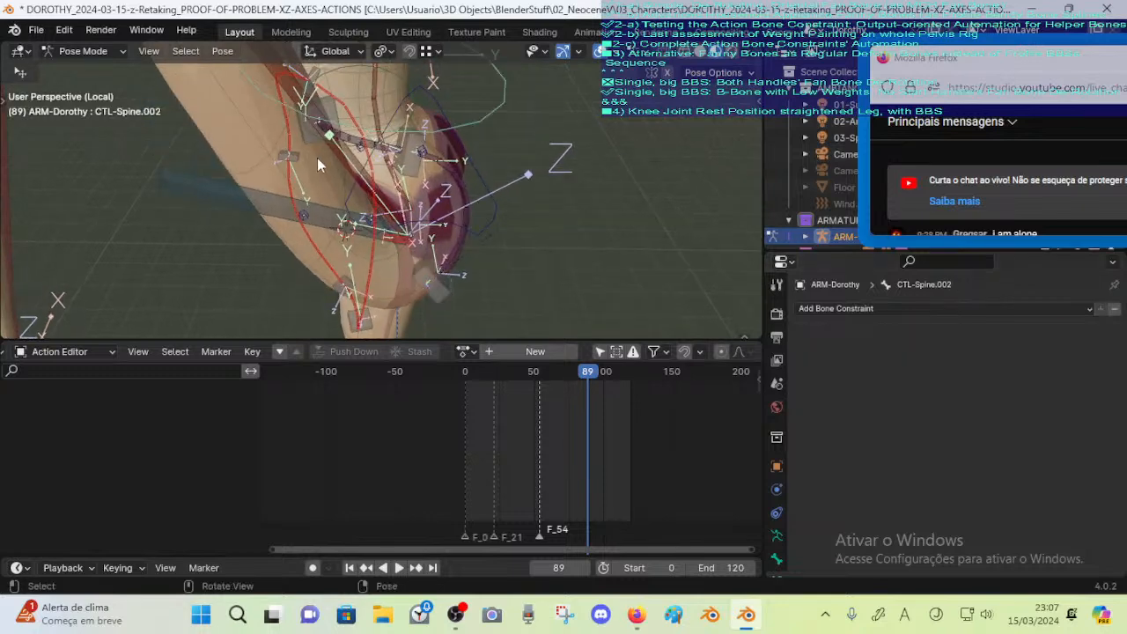
click(283, 137)
click(408, 173)
click(405, 177)
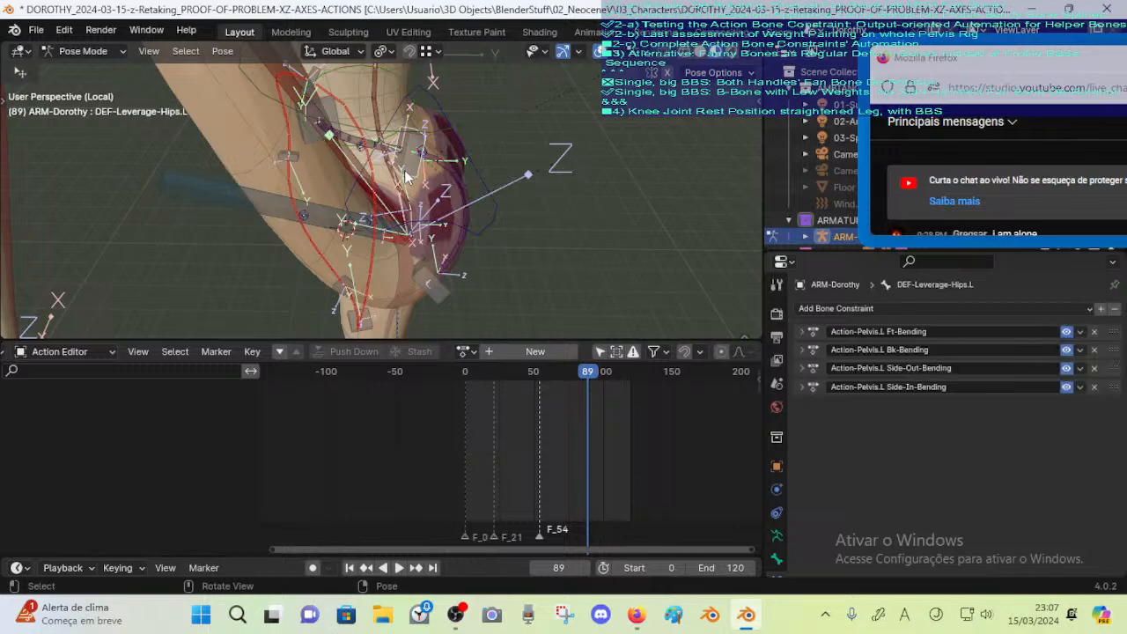
click(313, 149)
click(404, 176)
click(445, 299)
Remove the Ft+Side-Out-Bending-X and Ft+Side-Out-Bending-Z constraints from the CTL-Fanny-Pelvis-In.L bone
middle_drag(445, 299, 431, 189)
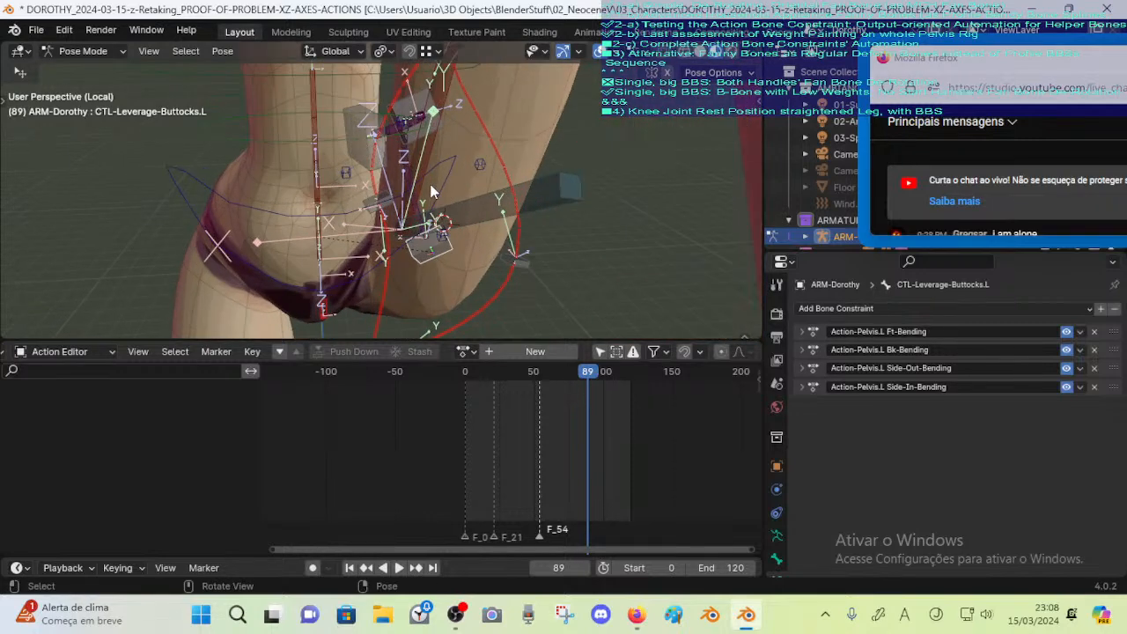
scroll(394, 207, up, 1)
click(363, 214)
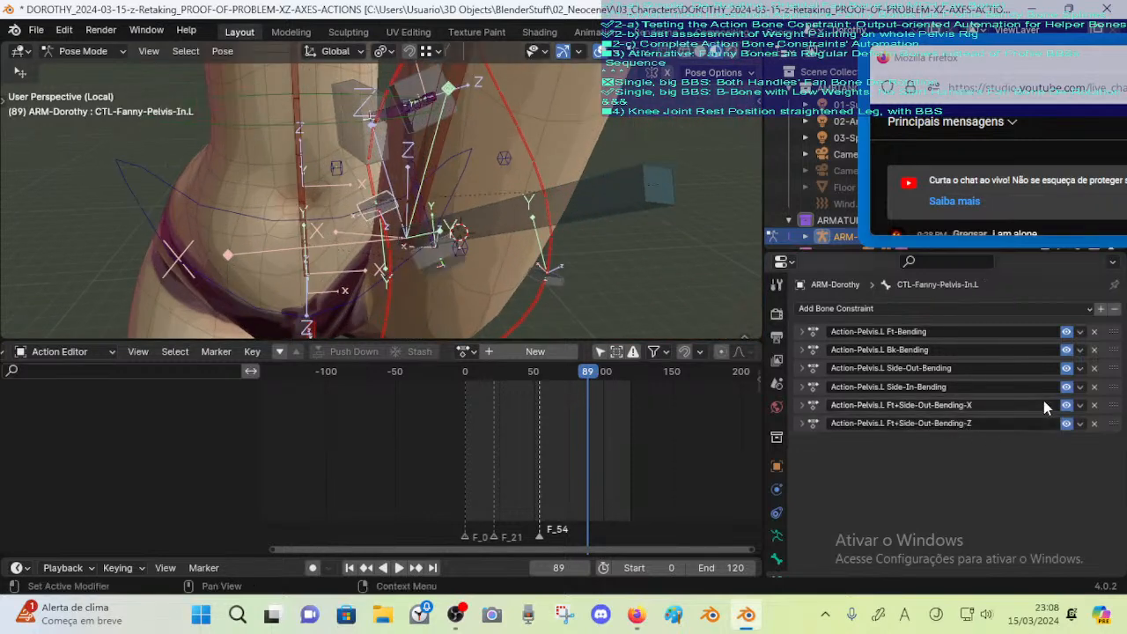
click(1094, 405)
click(1095, 405)
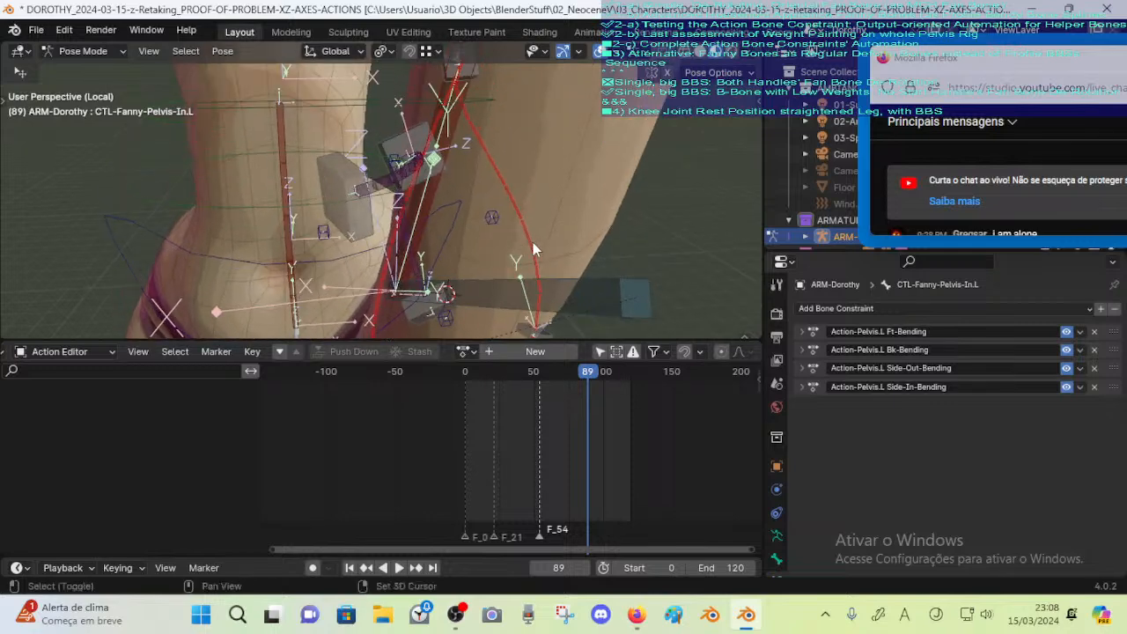
Remove the Ft+Side-Out-Bending-X and Ft+Side-Out-Bending-Z constraints from the CTL-Fanny-Pelvis-Ft.L bone
middle_drag(533, 242, 346, 203)
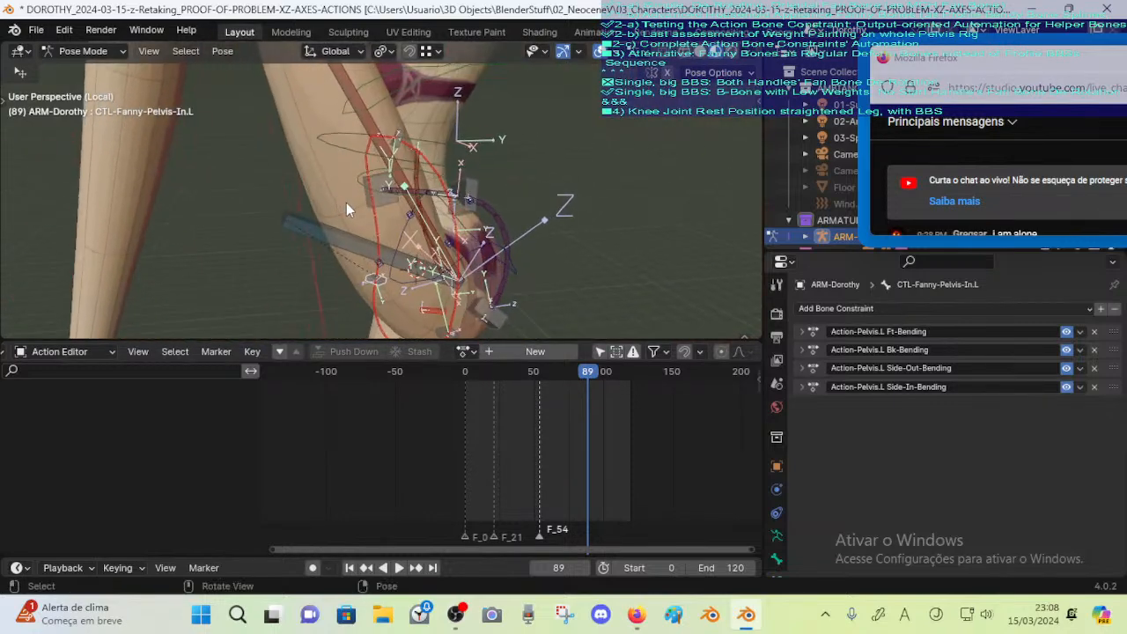
click(396, 122)
click(1094, 405)
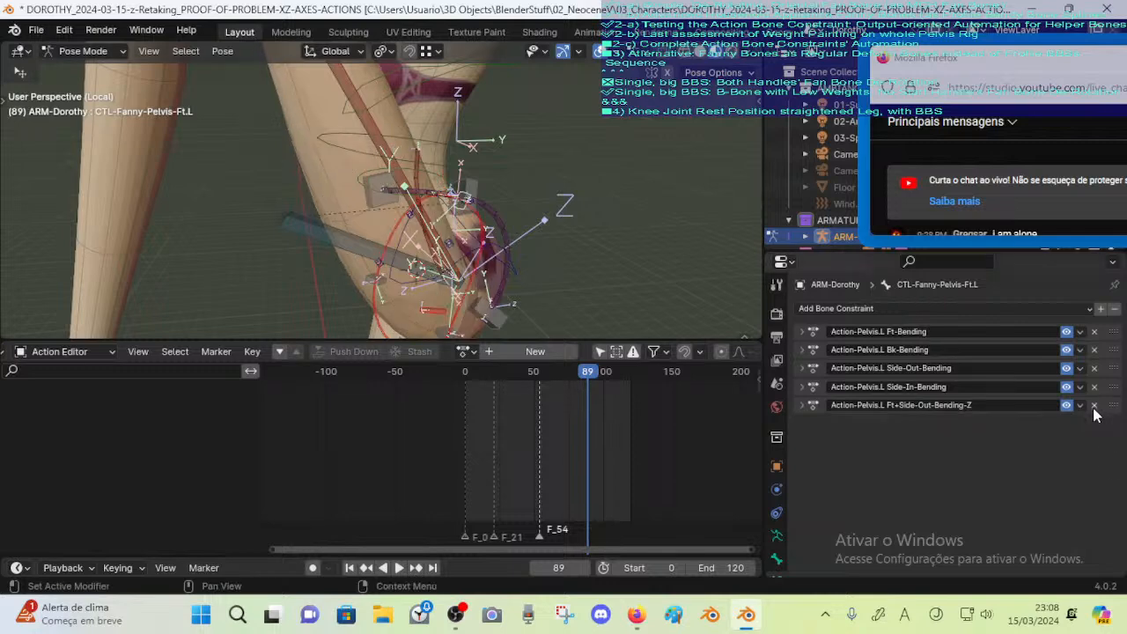
click(1094, 405)
Remove the Ft+Side-Out-Bending-X and Ft+Side-Out-Bending-Z constraints from the CTL-Fanny-Pelvis-Out.L bone
mouse_move(541, 309)
middle_down()
mouse_move(525, 279)
mouse_move(522, 297)
middle_up()
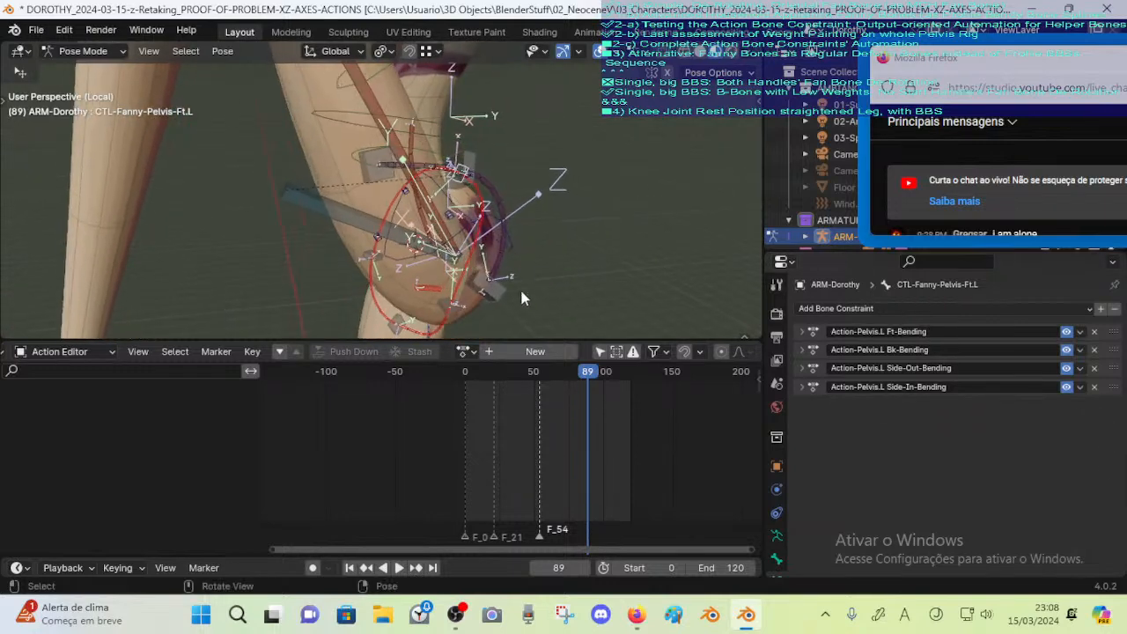
click(471, 317)
click(1094, 405)
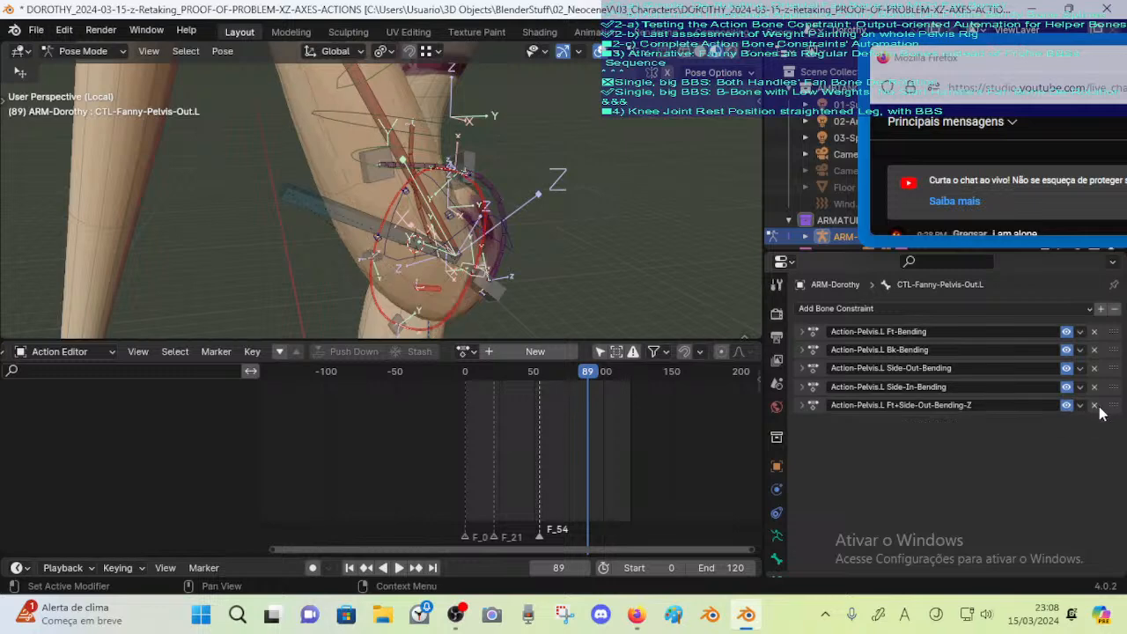
click(1095, 405)
Check the constraints on the CTL-Fanny-Pelvis-Bk.L bone and view the pelvis rig from another angle
middle_drag(422, 299, 391, 299)
click(393, 305)
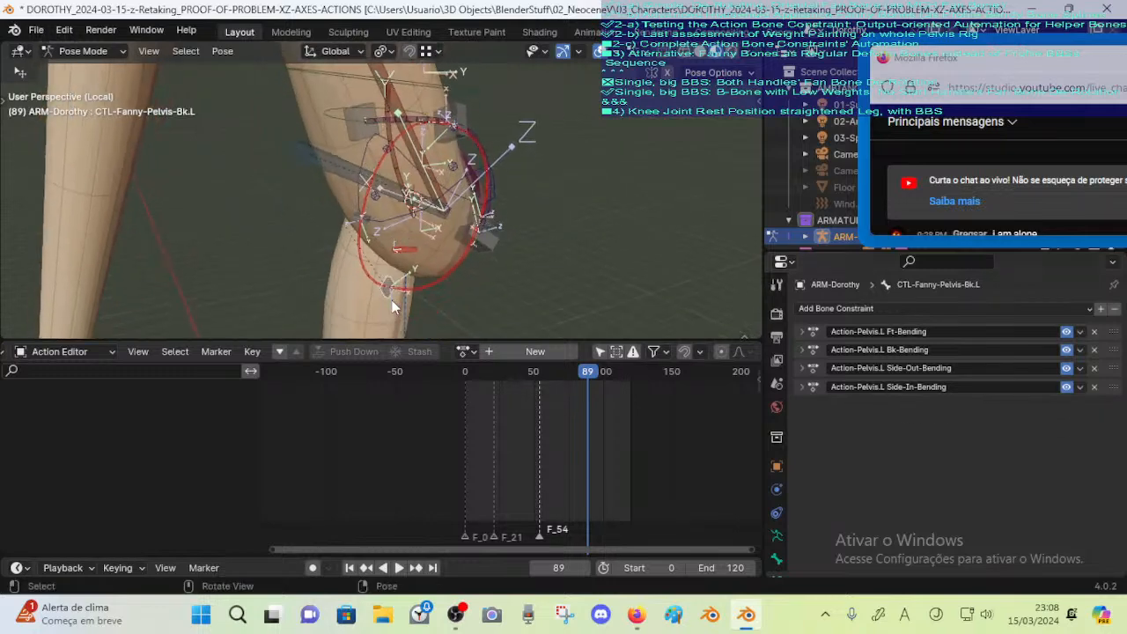
middle_drag(324, 280, 284, 154)
click(414, 225)
Duplicate the Action-Pelvis.L Ft-Bending constraint on the DEF-Leverage-Hips.L bone
click(560, 201)
middle_drag(560, 201, 564, 211)
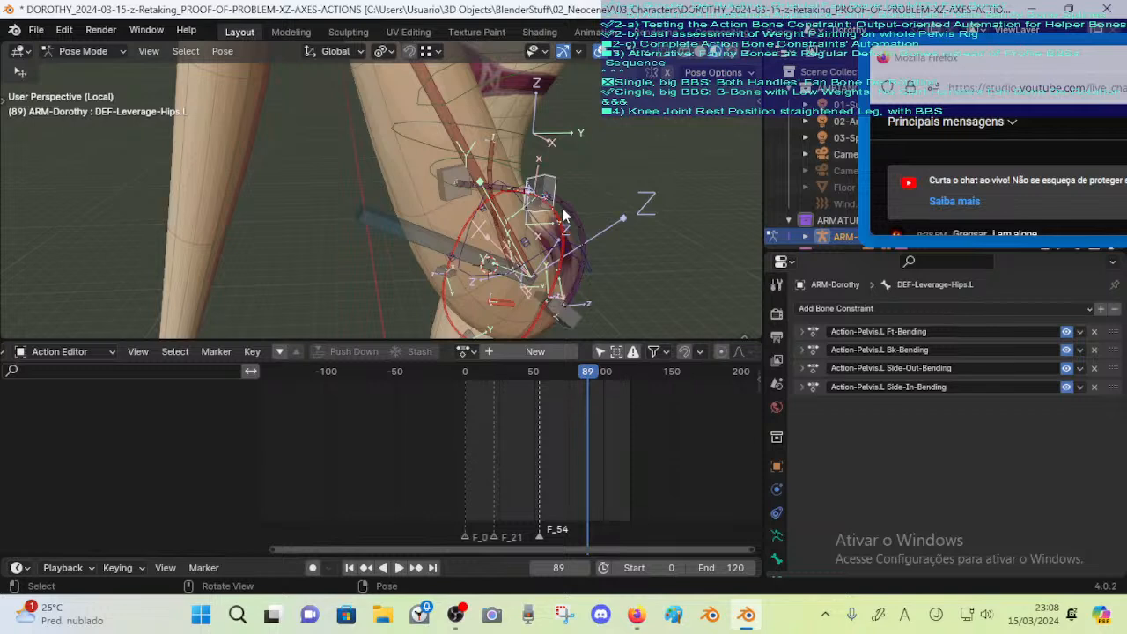
click(830, 309)
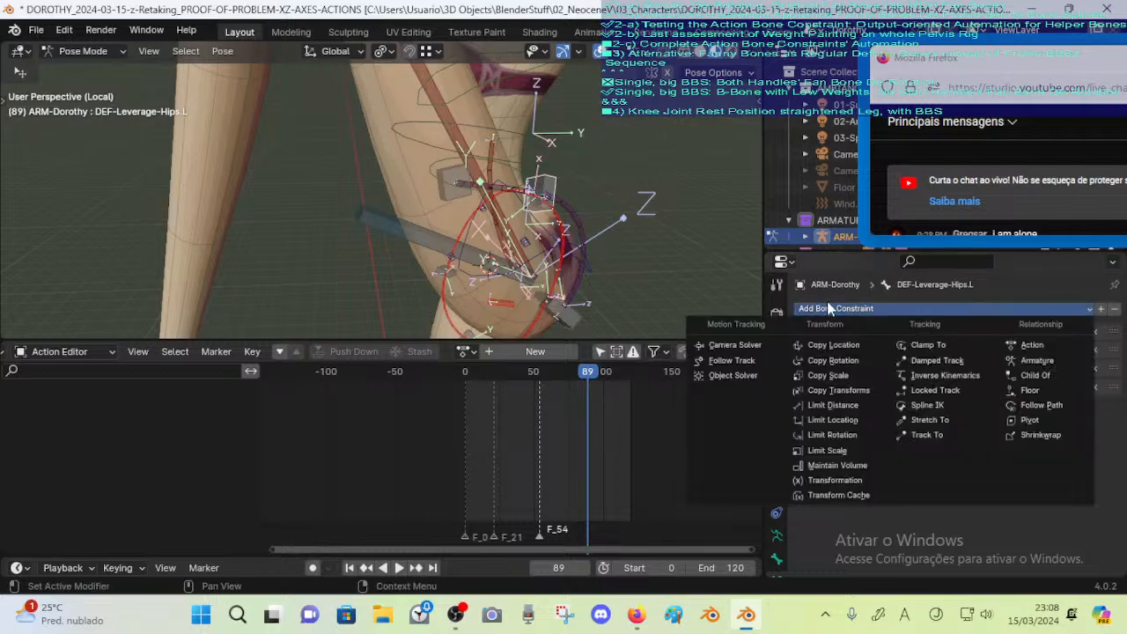
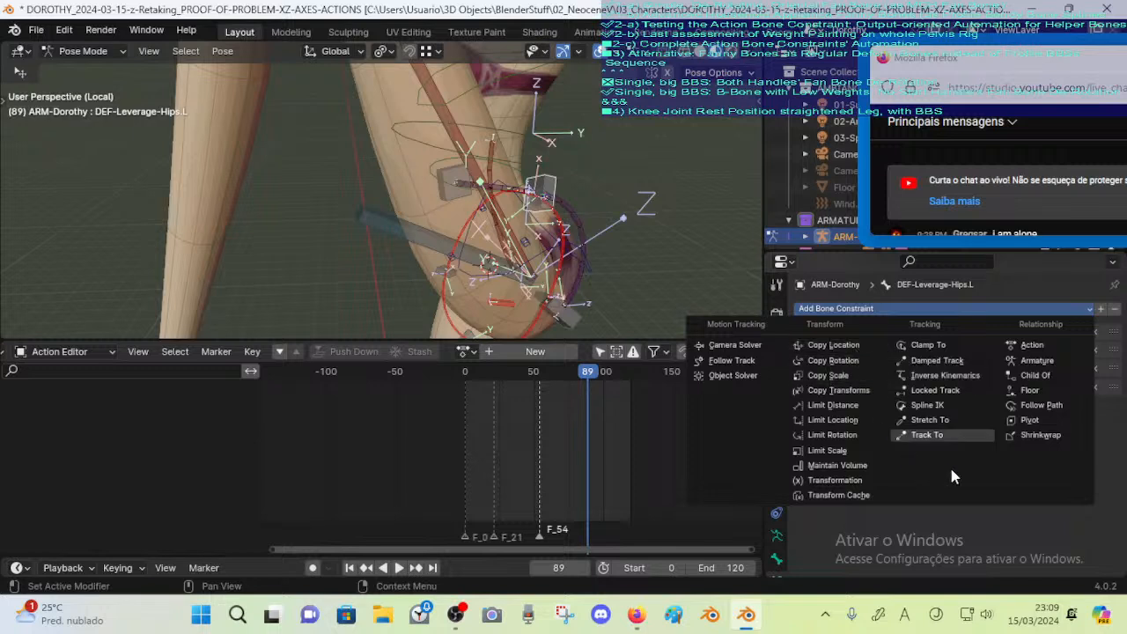
click(1102, 480)
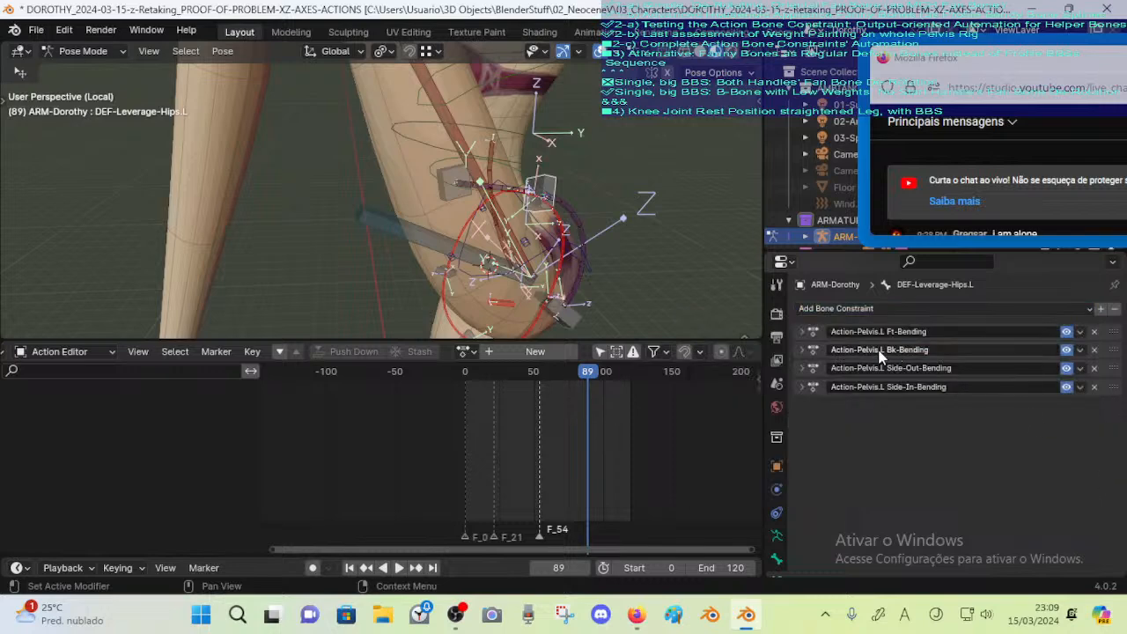
key(shift+d)
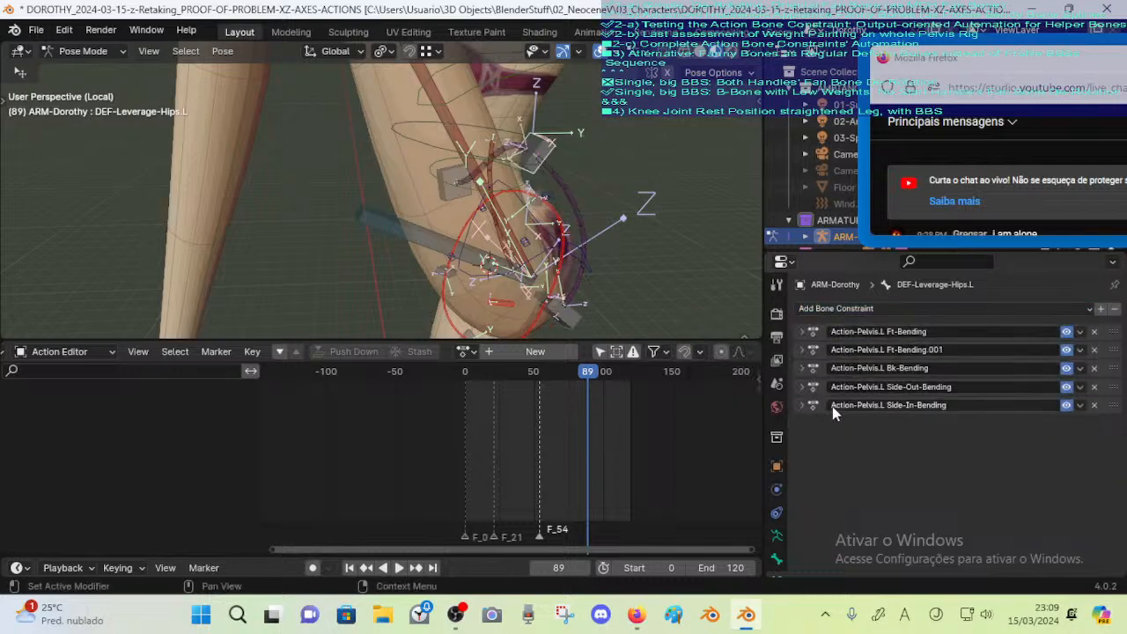
Expand the Action-Pelvis.L Side-In-Bending constraint and rename it as "Action-Pelvis.L DIAGONAL 1"
click(804, 405)
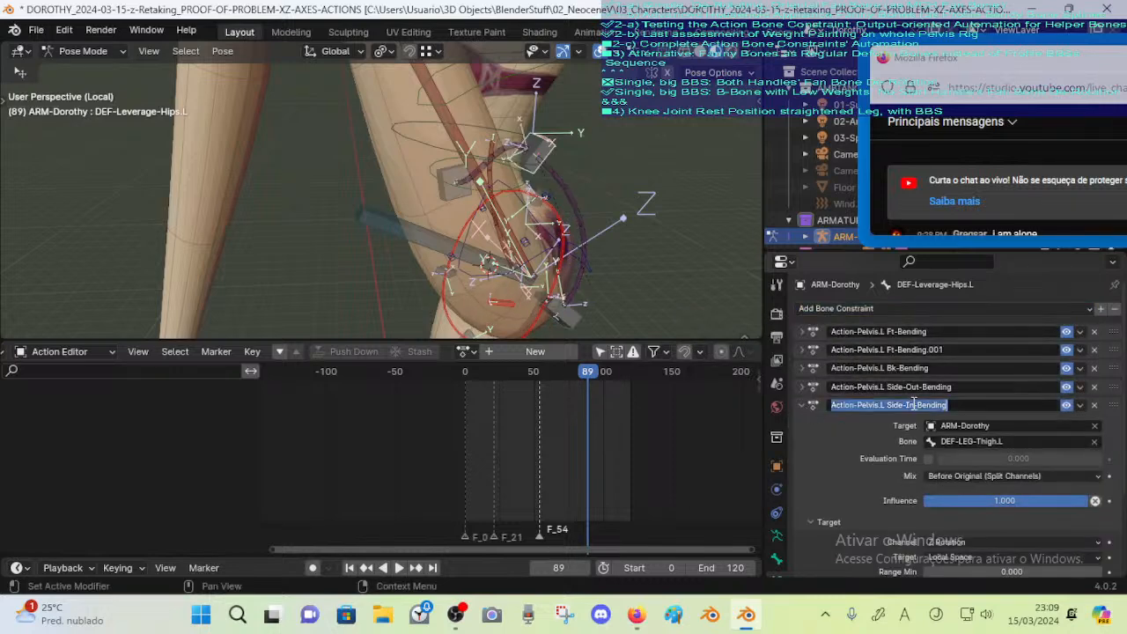
drag(889, 406, 1091, 404)
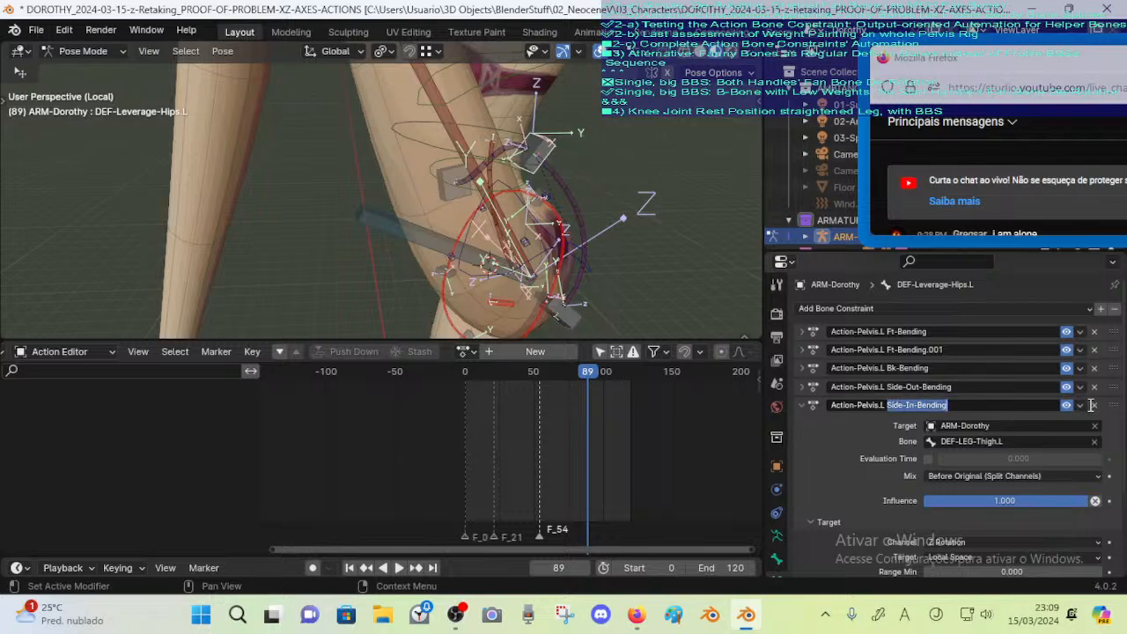
key(BackSpace)
text(DIA)
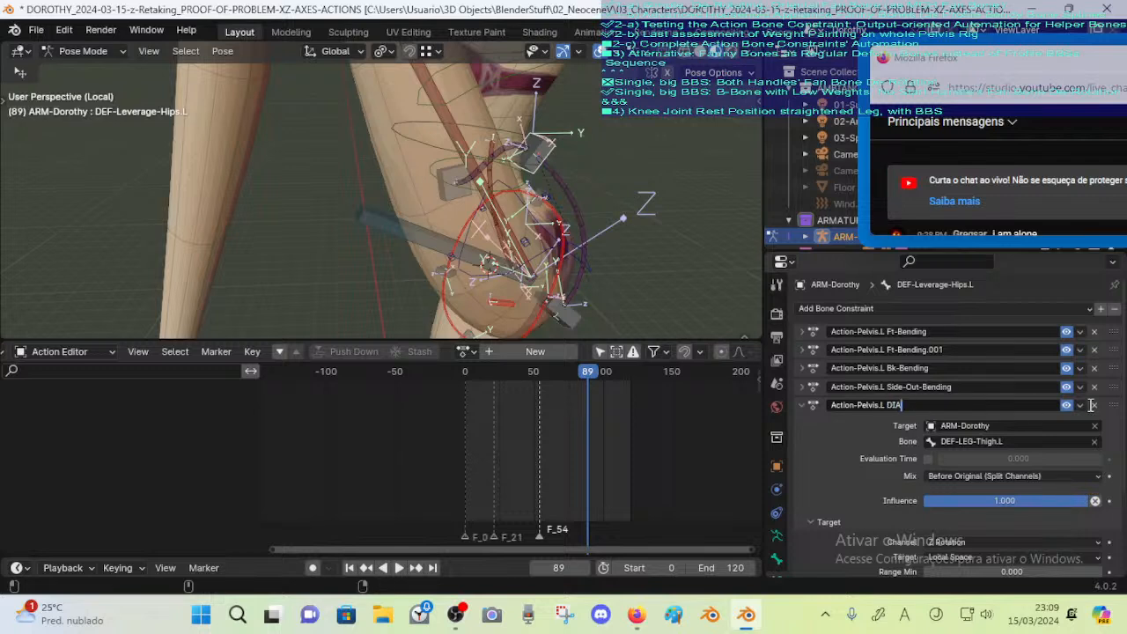
text(GONAL)
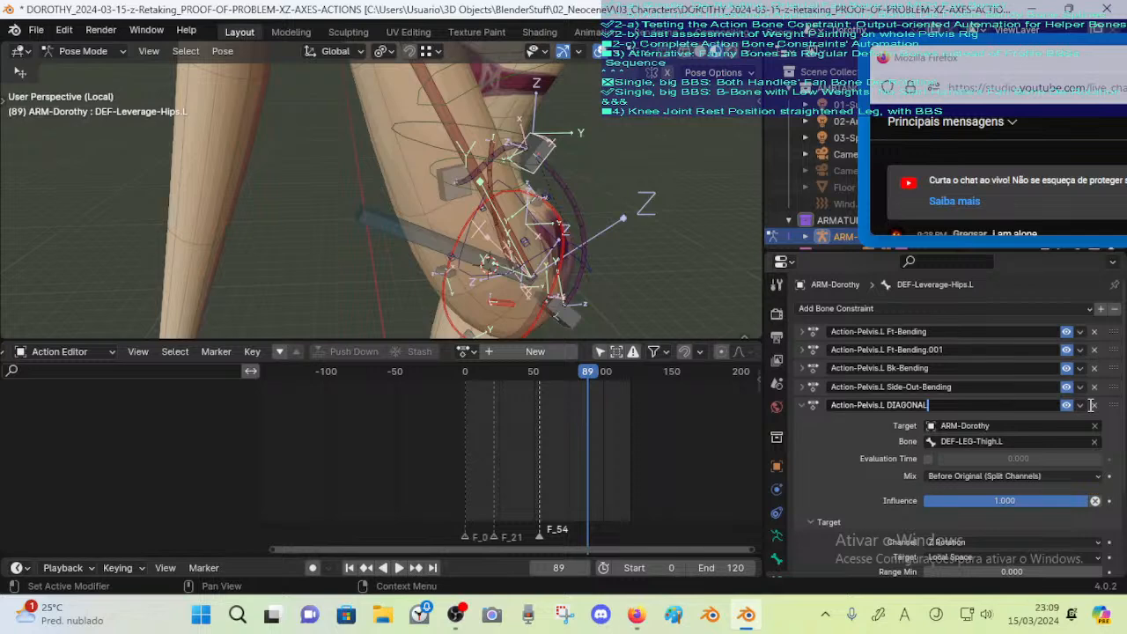
text( 1)
key(Return)
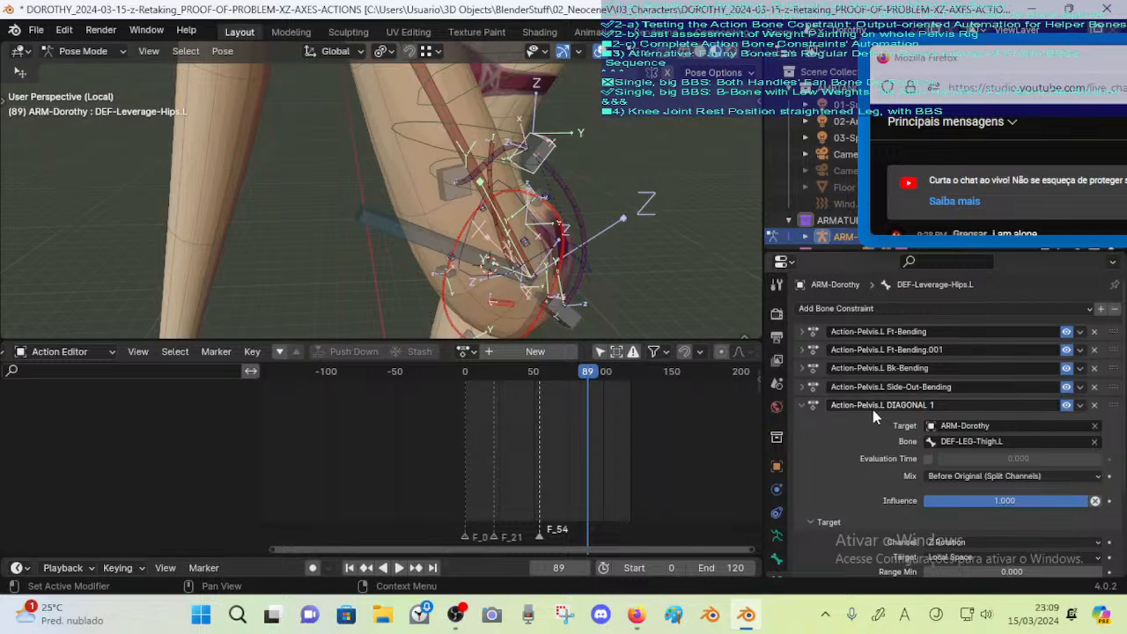
Try enabling Evaluation Time on the Action-Pelvis.L DIAGONAL 1 constraint
scroll(924, 422, down, 1)
scroll(925, 440, down, 1)
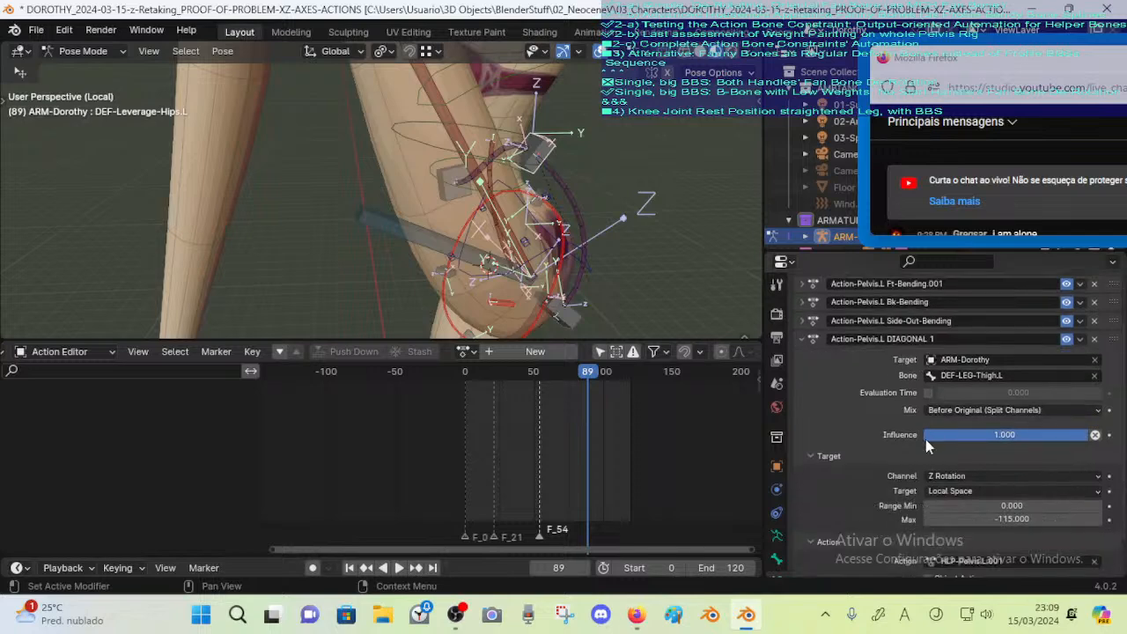
click(927, 392)
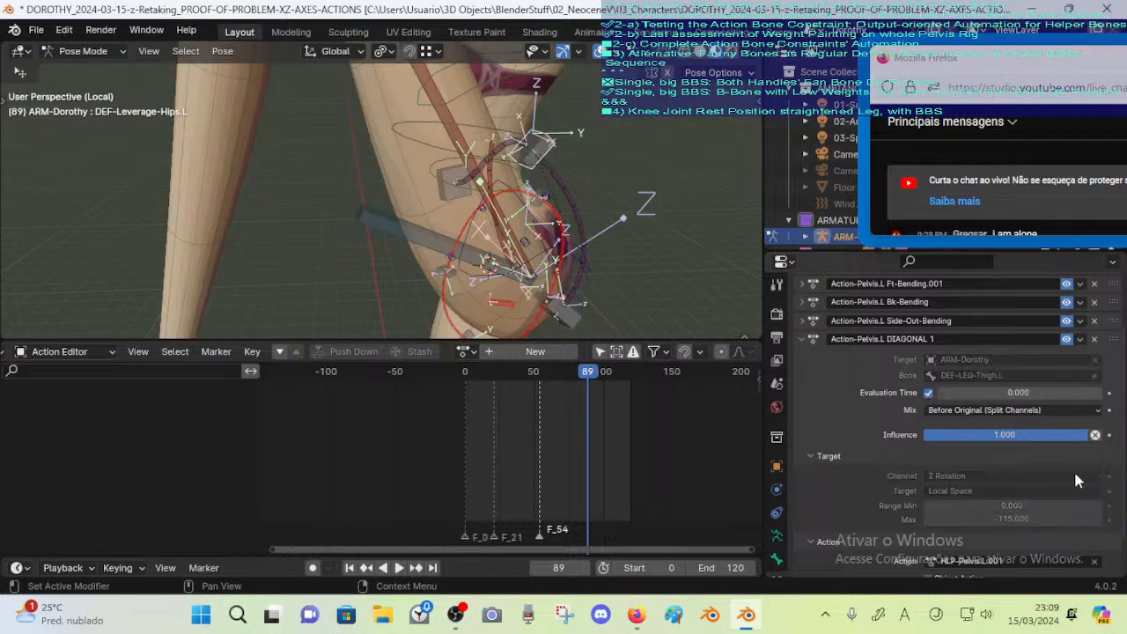
click(927, 393)
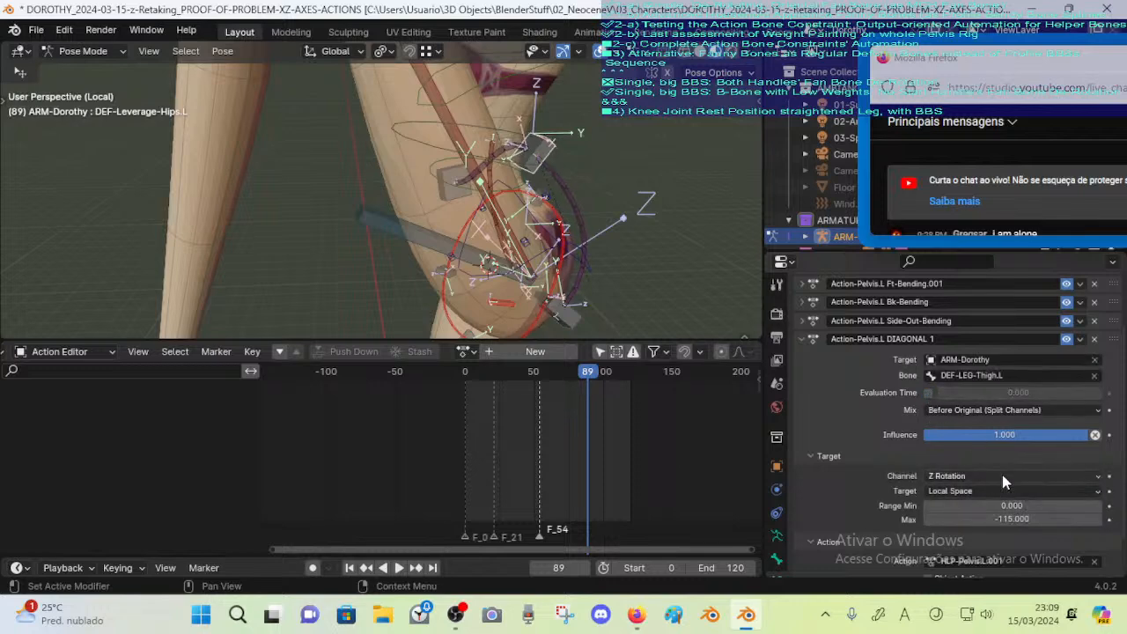
Set the target channel of the Action-Pelvis.L DIAGONAL 1 constraint to X Rotation
scroll(1002, 474, down, 2)
click(973, 430)
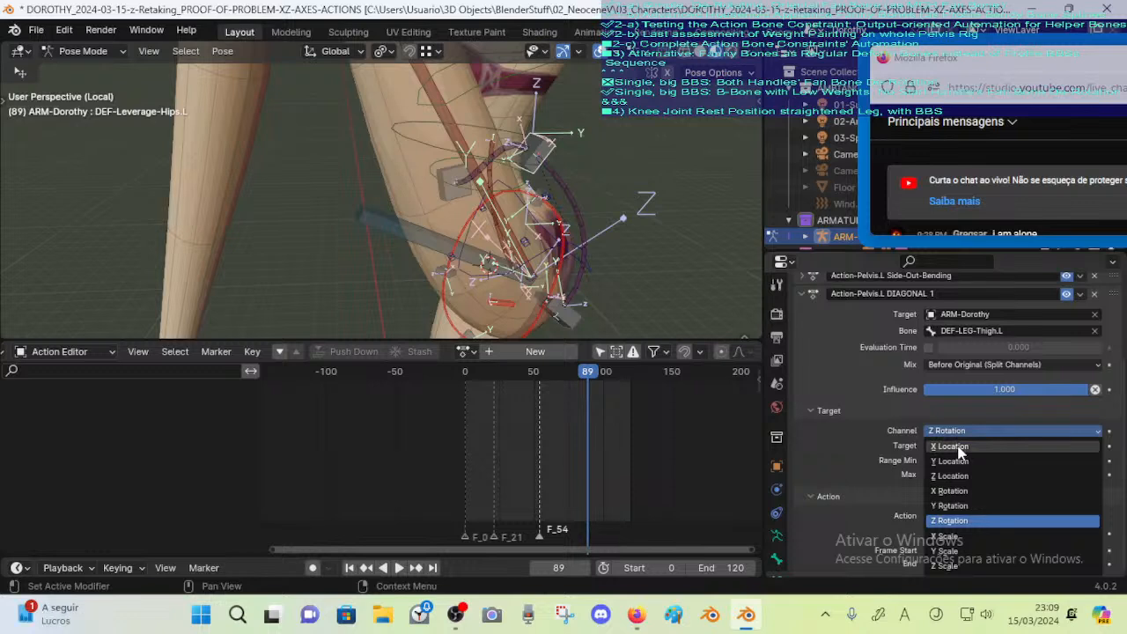
click(955, 430)
click(955, 431)
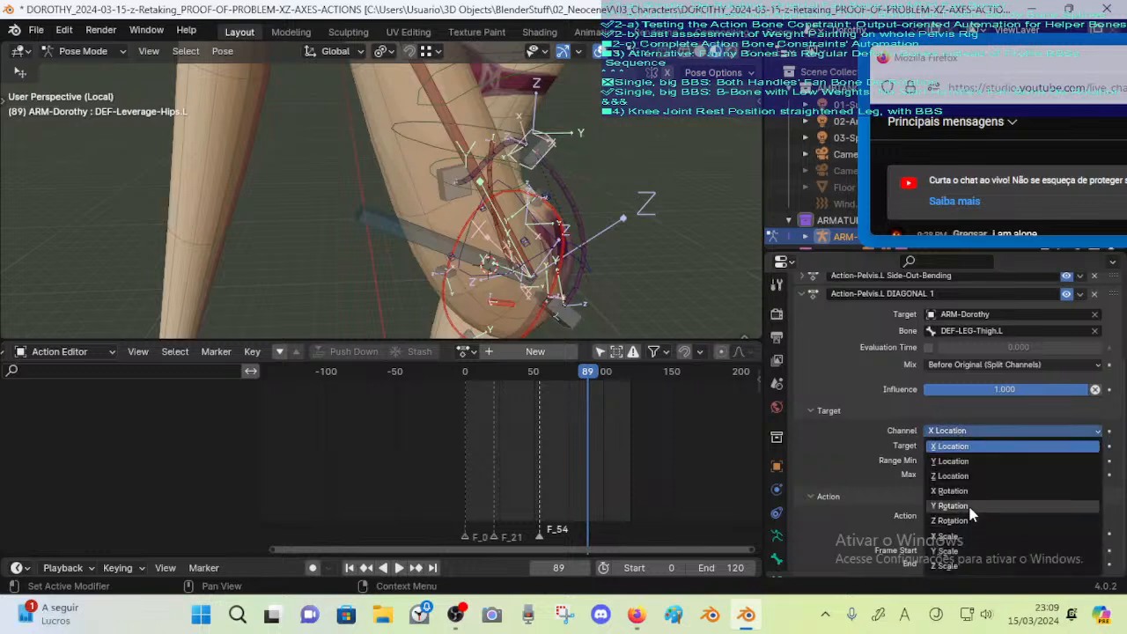
click(968, 492)
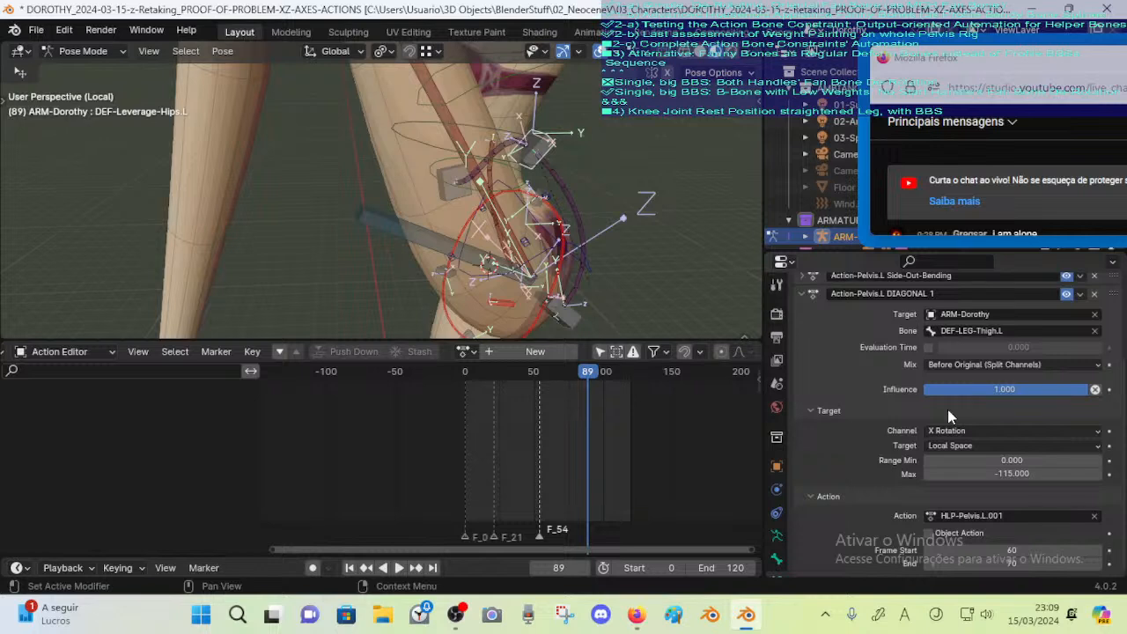
Examine the bent left leg's hip bones from several angles and the target channel options of the Action-Pelvis.L DIAGONAL 1 constraint
click(940, 432)
click(940, 432)
click(946, 432)
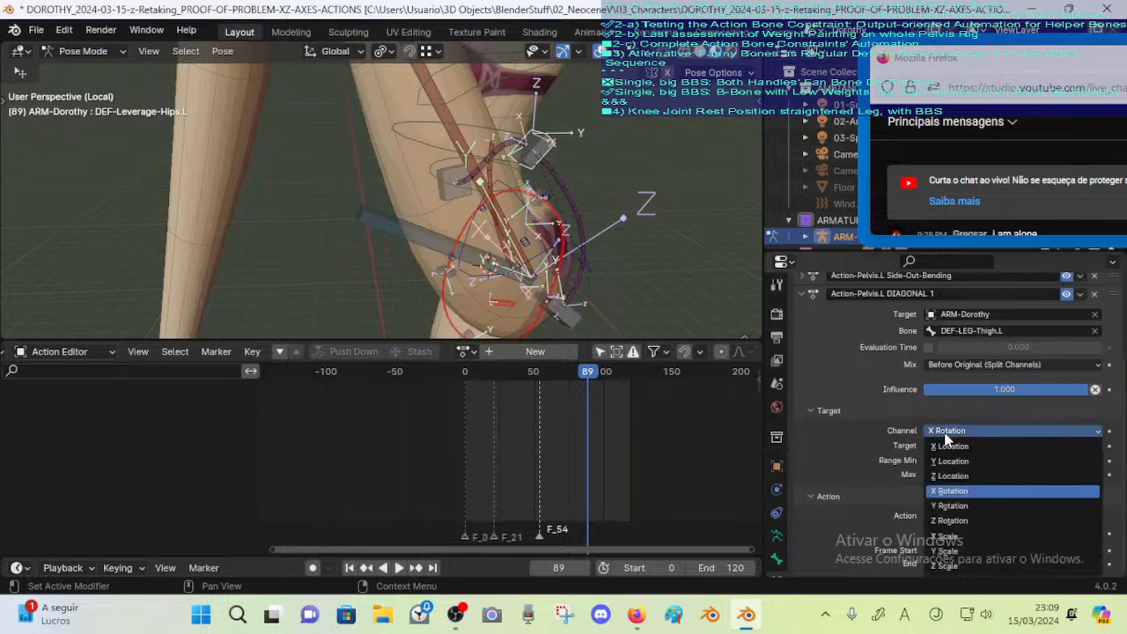
click(946, 433)
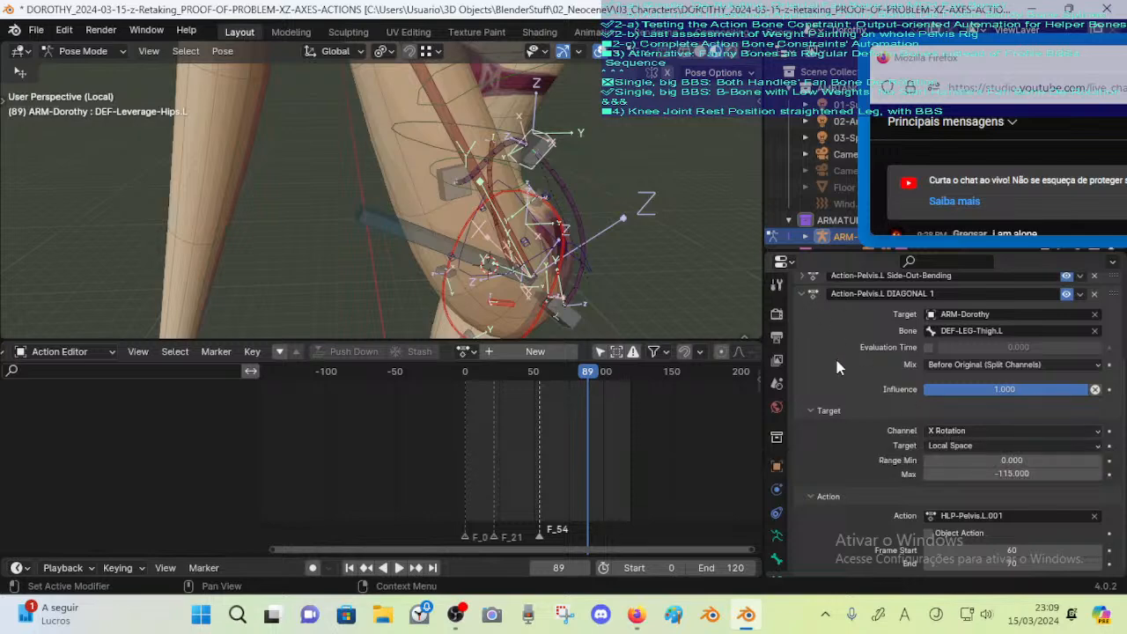
middle_drag(337, 113, 487, 262)
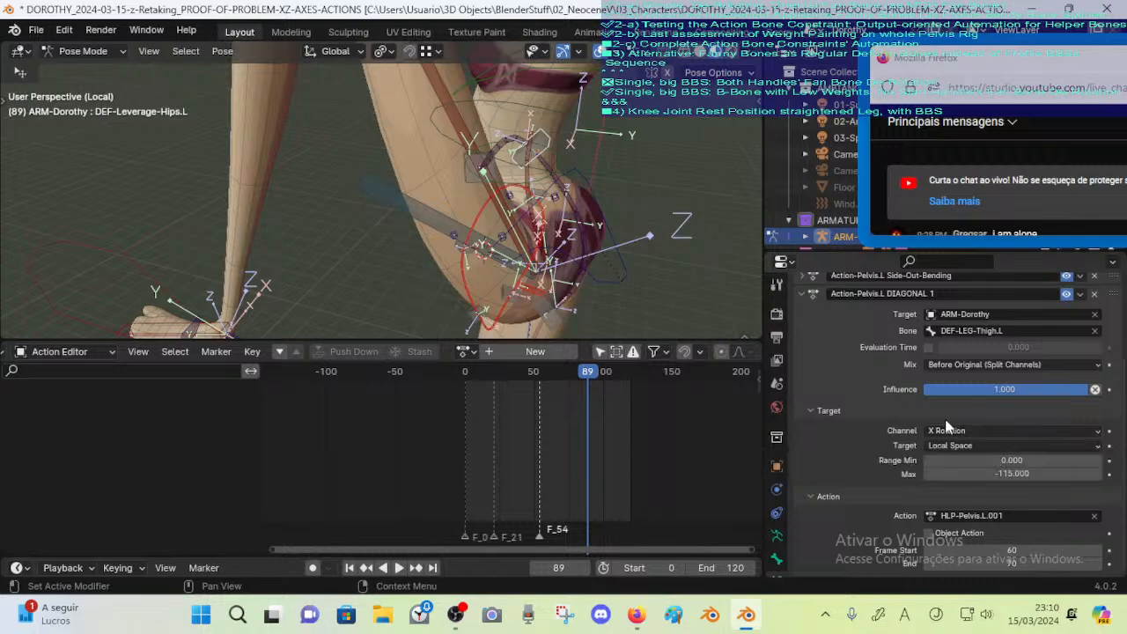
middle_drag(568, 268, 414, 224)
middle_drag(339, 104, 236, 84)
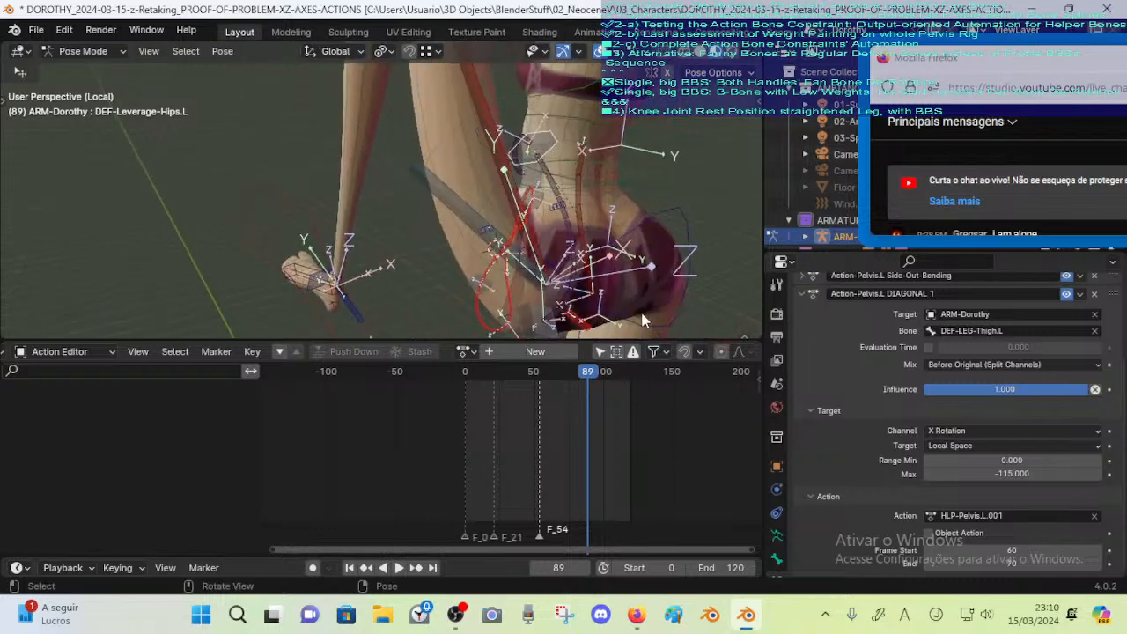
middle_drag(422, 212, 538, 257)
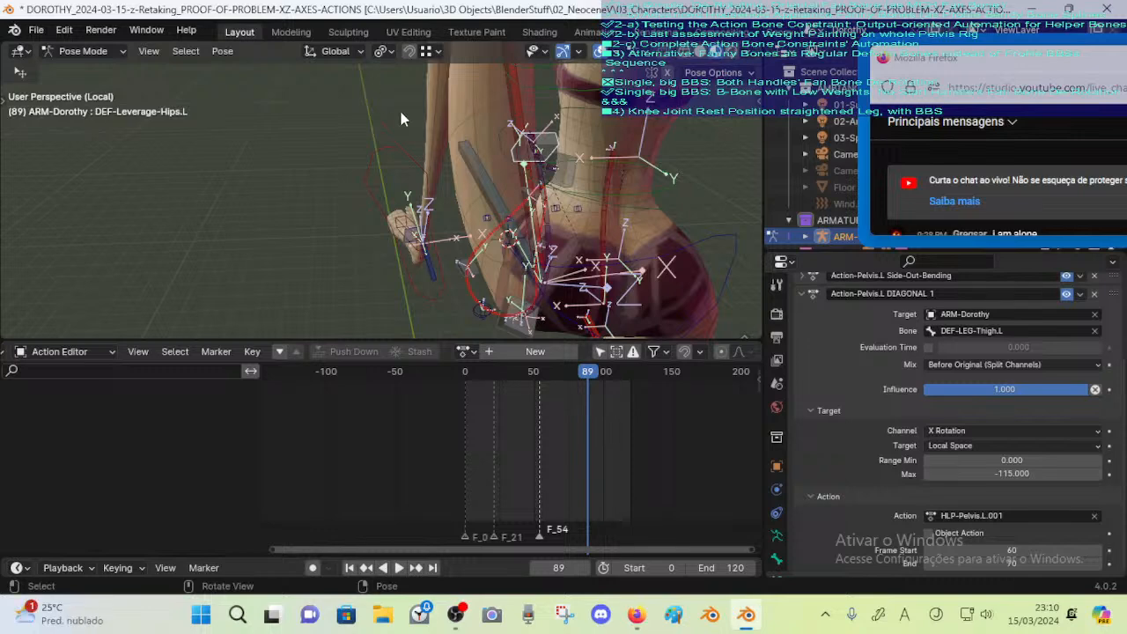
mouse_move(511, 243)
middle_down()
mouse_move(573, 266)
mouse_move(521, 231)
middle_up()
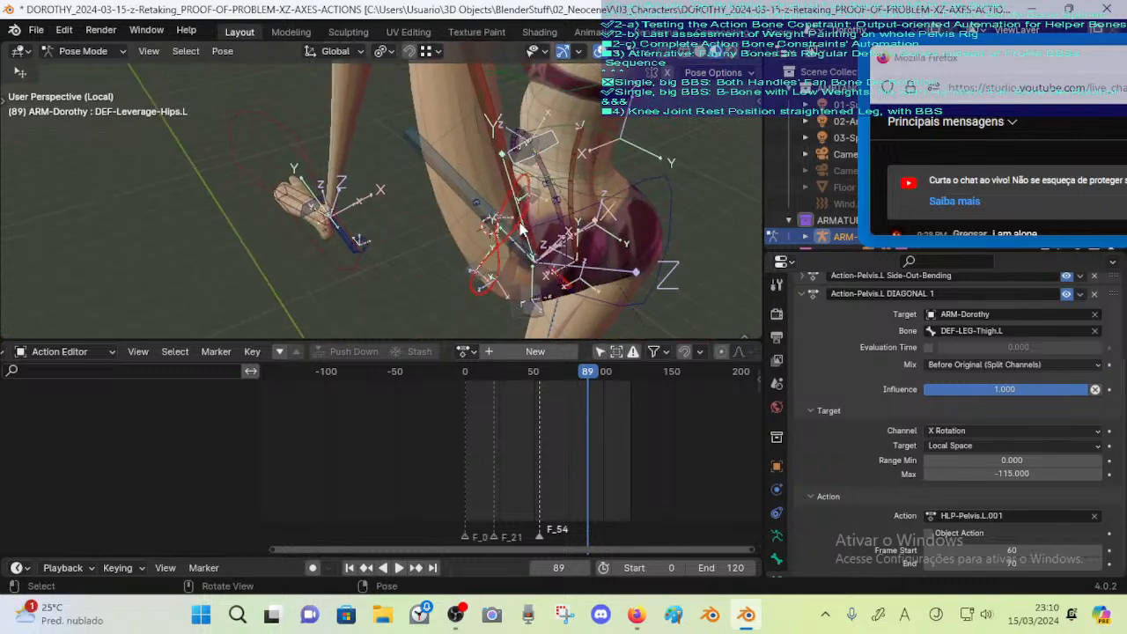
middle_drag(254, 92, 253, 182)
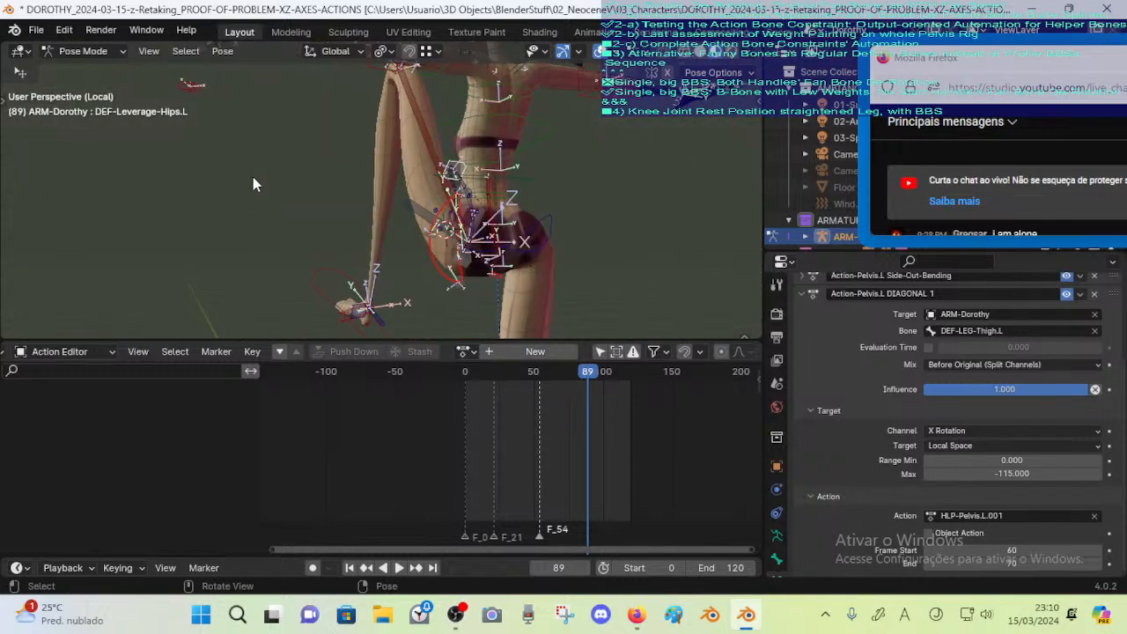
click(955, 431)
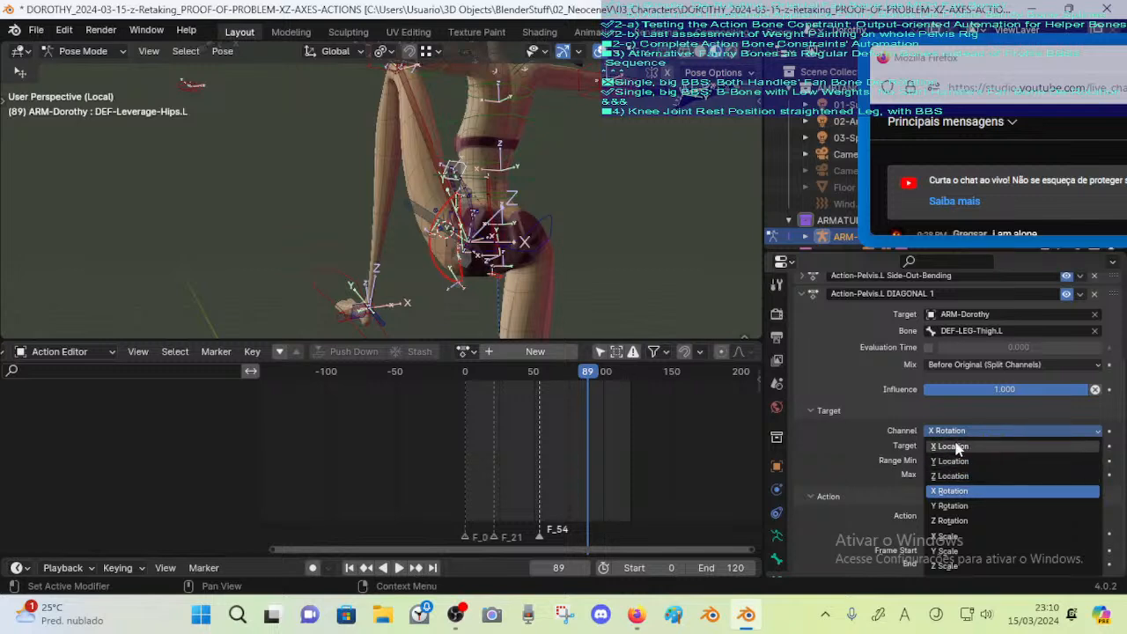
middle_drag(424, 198, 330, 172)
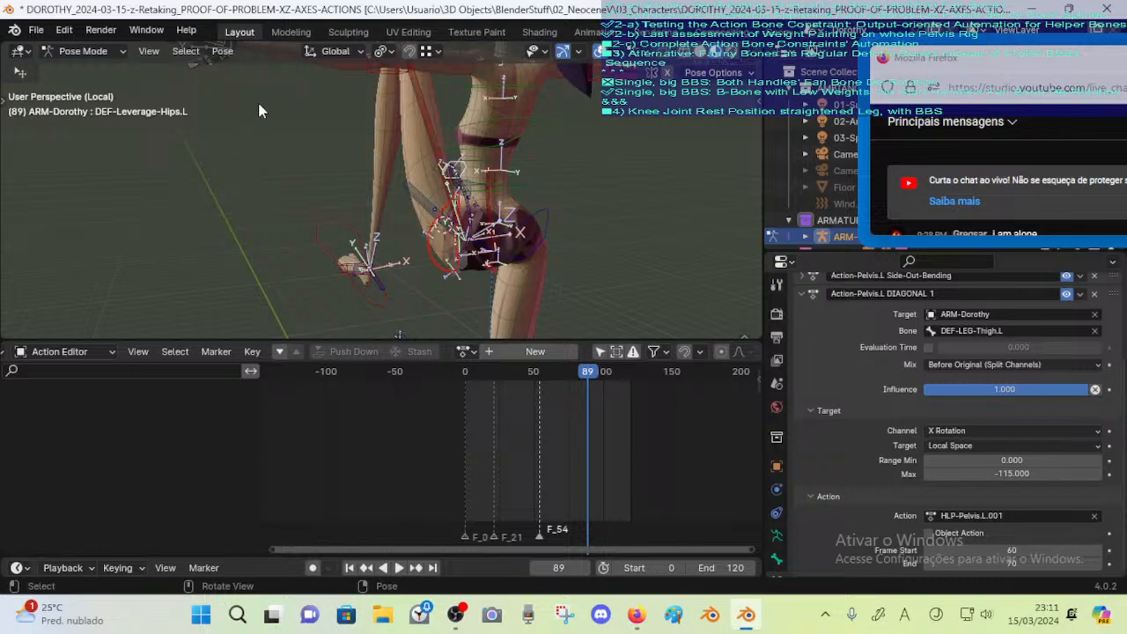
Select the DEF-LEG-Thigh.L bone and examine its direction and rotation axes relative to the pelvis
click(427, 121)
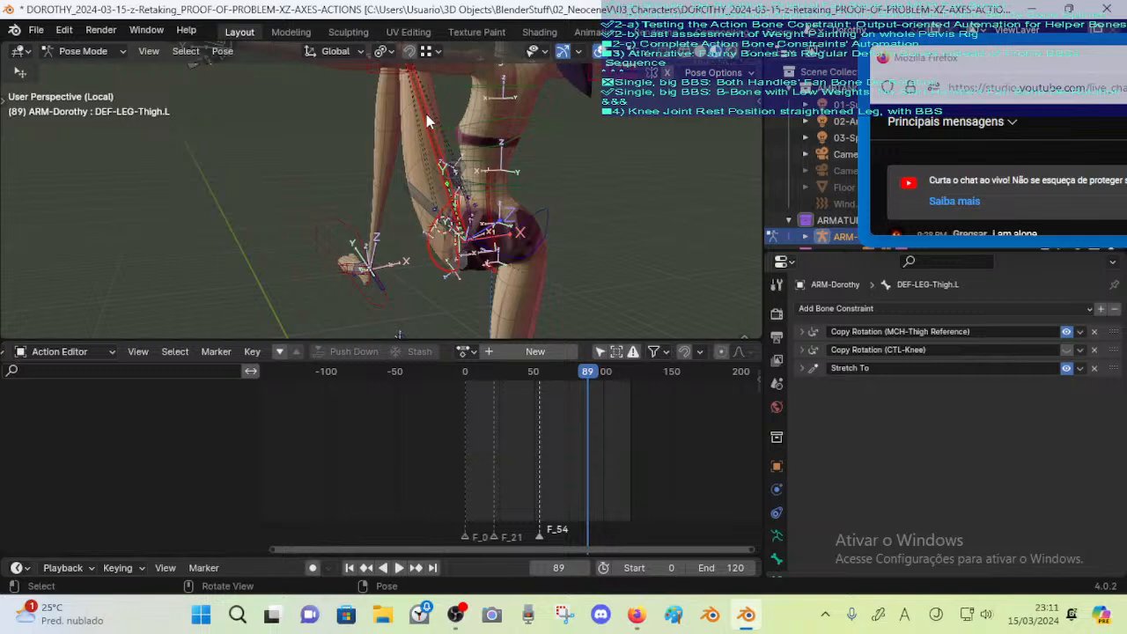
middle_drag(391, 122, 411, 213)
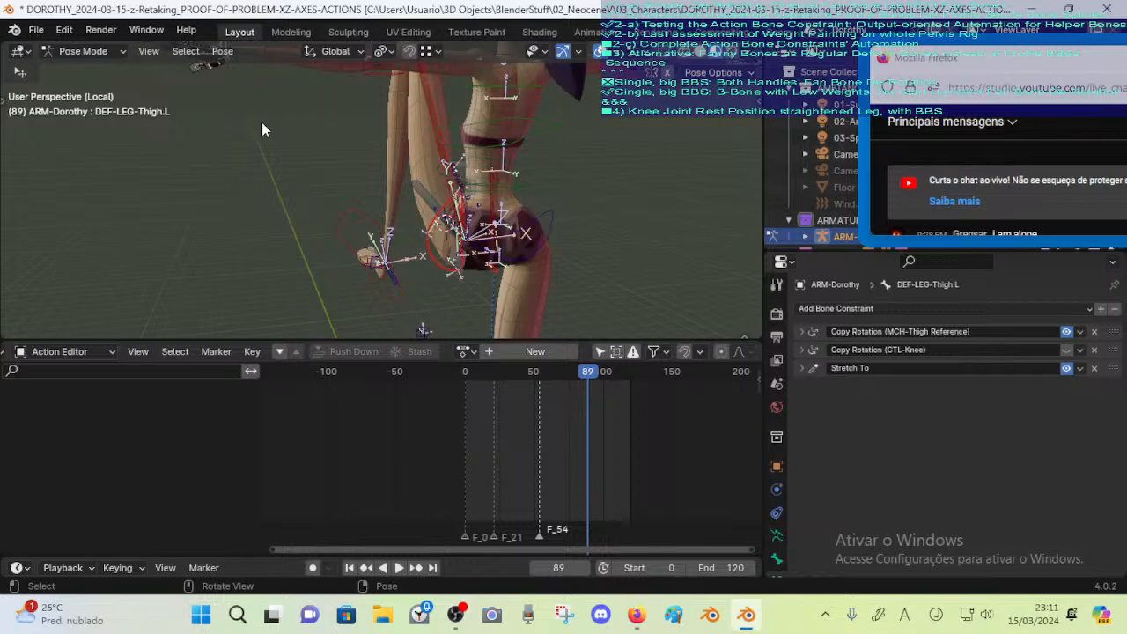
middle_drag(261, 128, 351, 183)
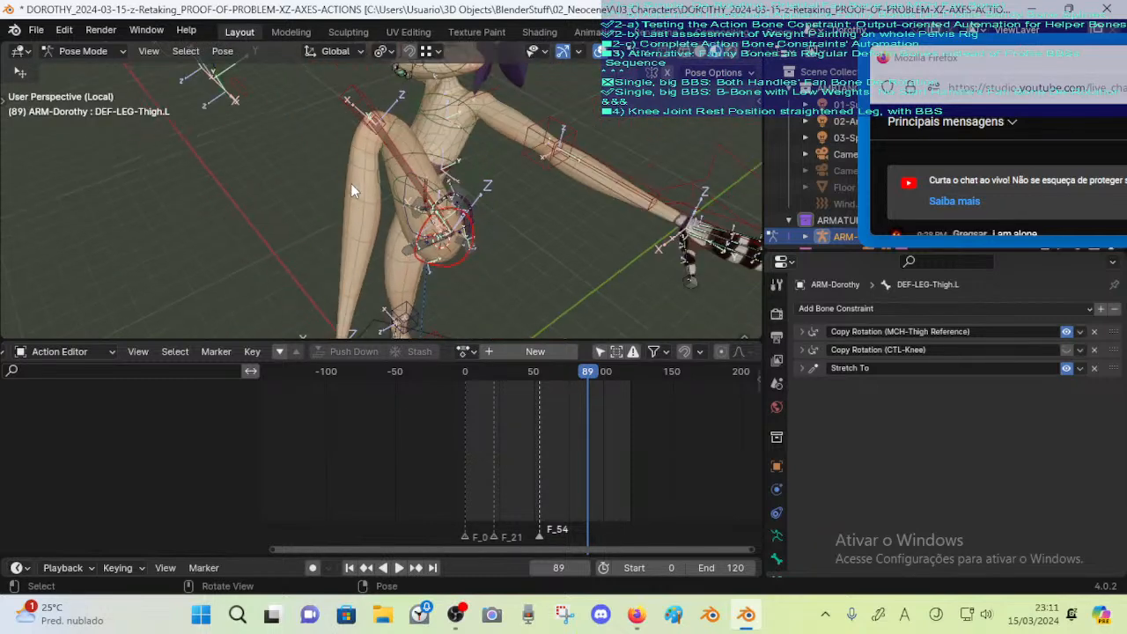
middle_drag(431, 231, 335, 147)
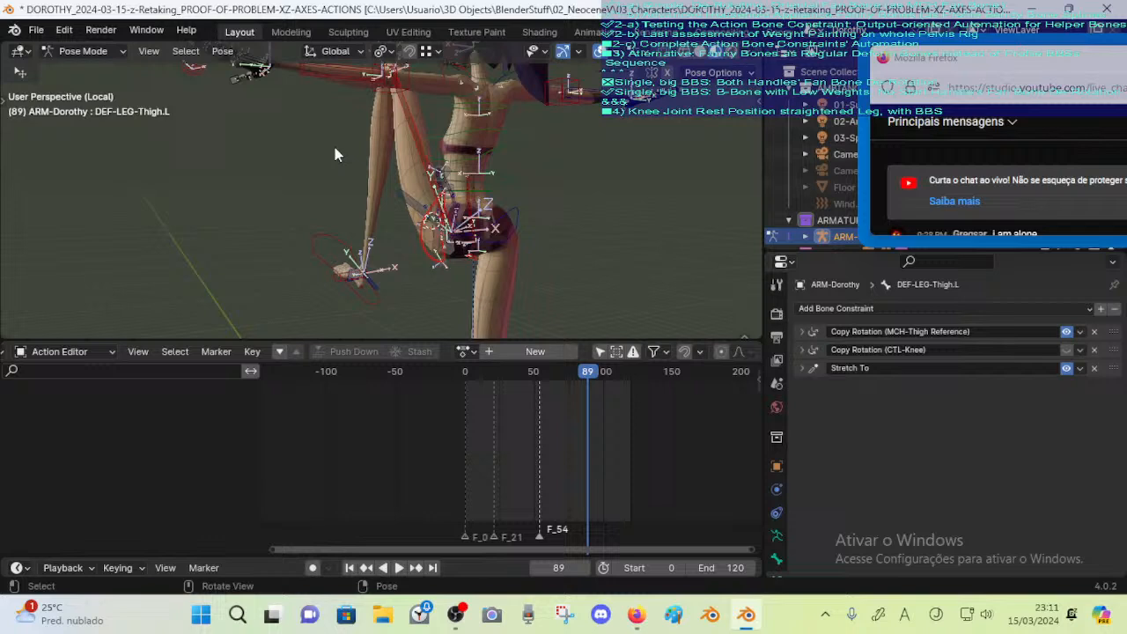
click(404, 108)
mouse_move(297, 191)
middle_down()
mouse_move(317, 170)
mouse_move(294, 172)
middle_up()
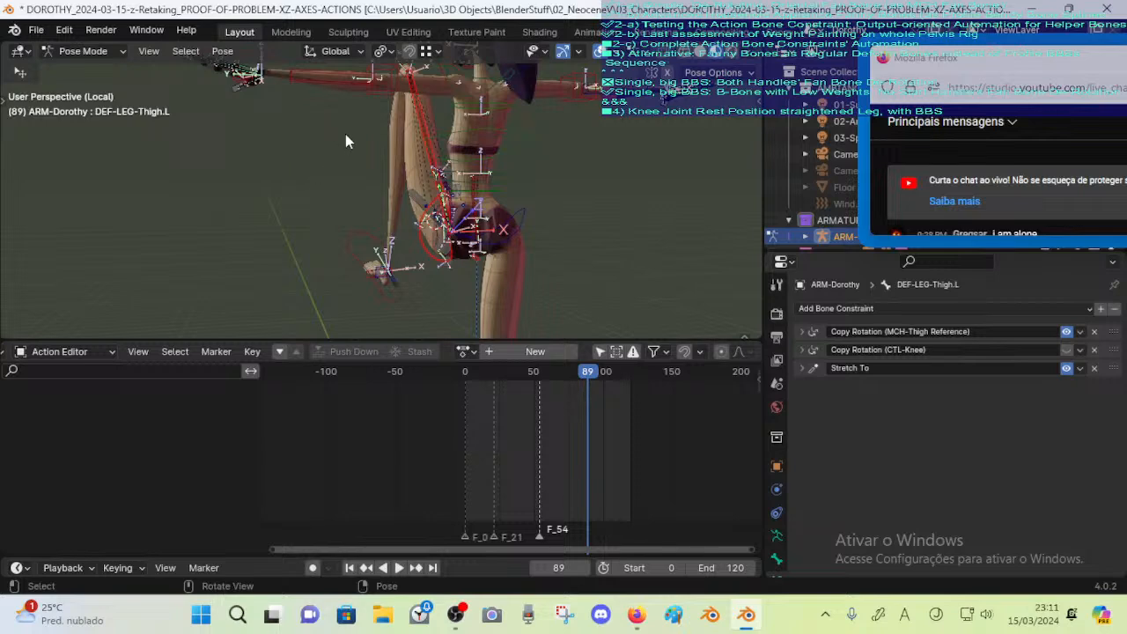
middle_drag(347, 134, 380, 197)
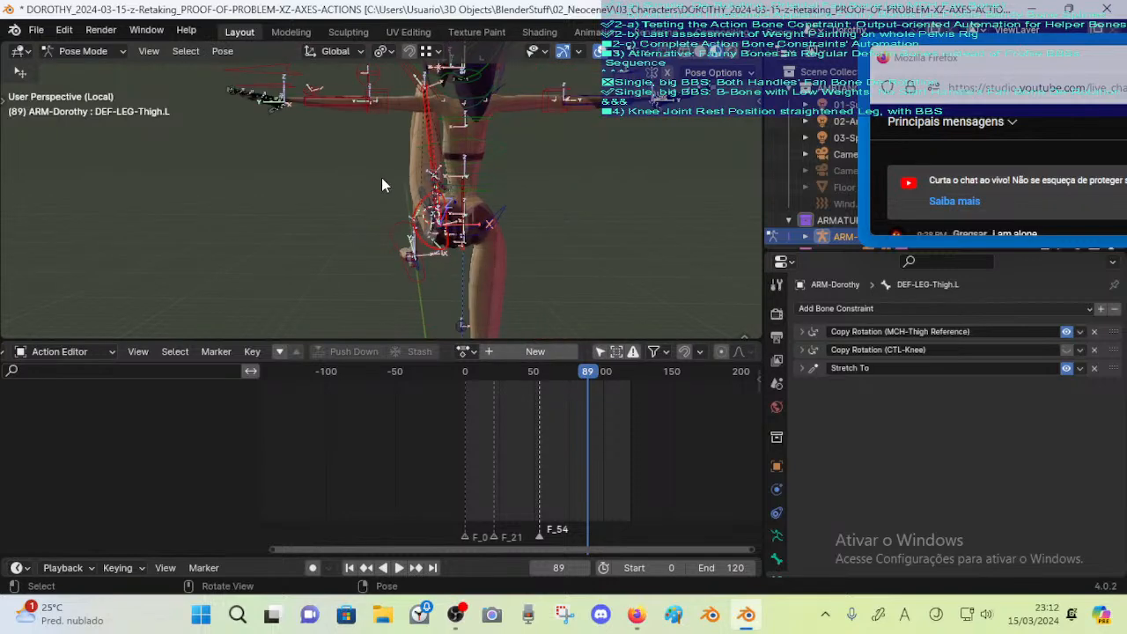
Move the MTR-Leg.L foot control sideways, away from the body
click(387, 224)
key(g)
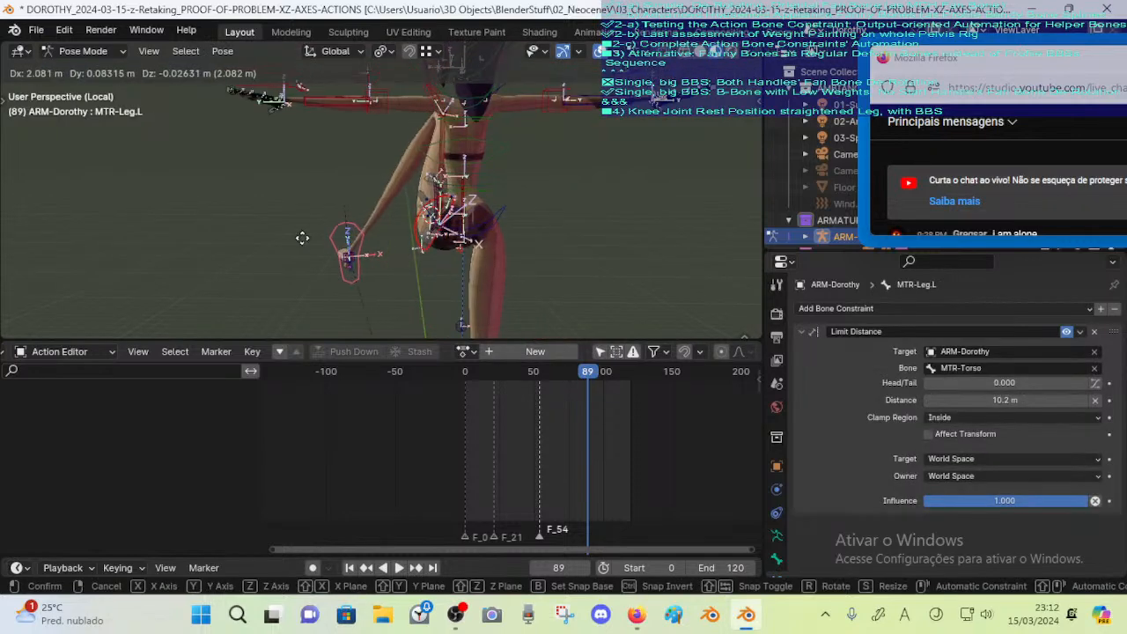
click(273, 245)
Move the POL-Knee.L pole bone outward by about 6.3 m, so the left knee points diagonally away from the body
click(266, 136)
middle_drag(268, 145, 87, 173)
key(g)
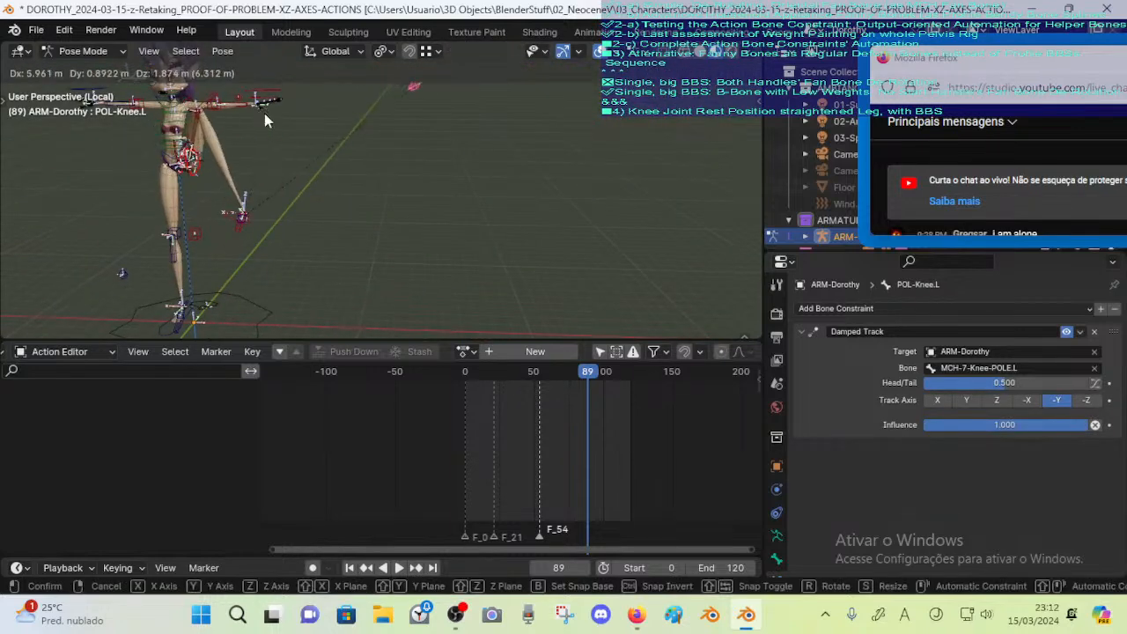
click(265, 112)
Examine the diagonal thigh pose and the axes of the DEF-LEG-Thigh.L bone from the front and side
scroll(300, 185, up, 5)
shift+middle_drag(164, 180, 397, 240)
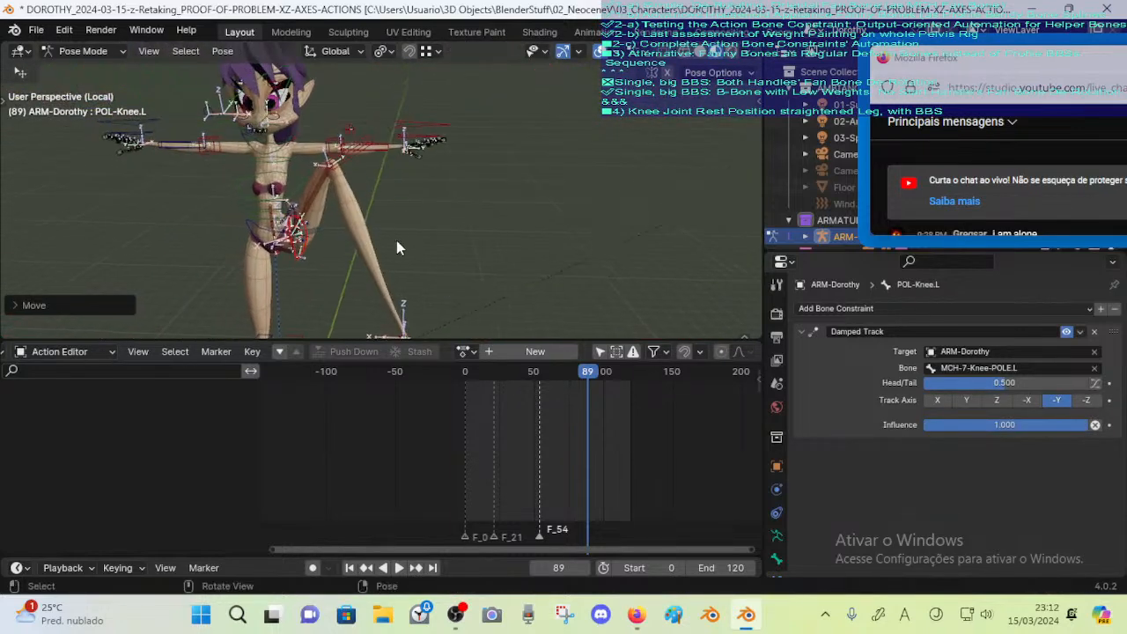
scroll(379, 229, up, 2)
middle_drag(347, 210, 389, 178)
scroll(364, 185, up, 1)
scroll(357, 187, up, 4)
scroll(379, 197, down, 2)
scroll(388, 177, down, 1)
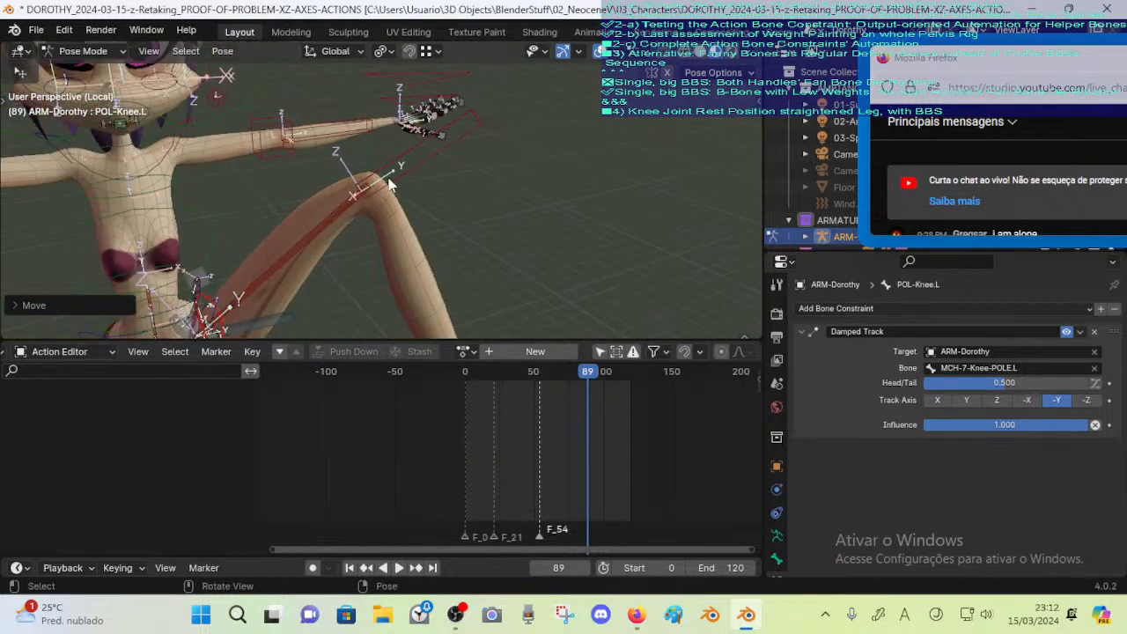
click(335, 204)
middle_drag(334, 204, 476, 170)
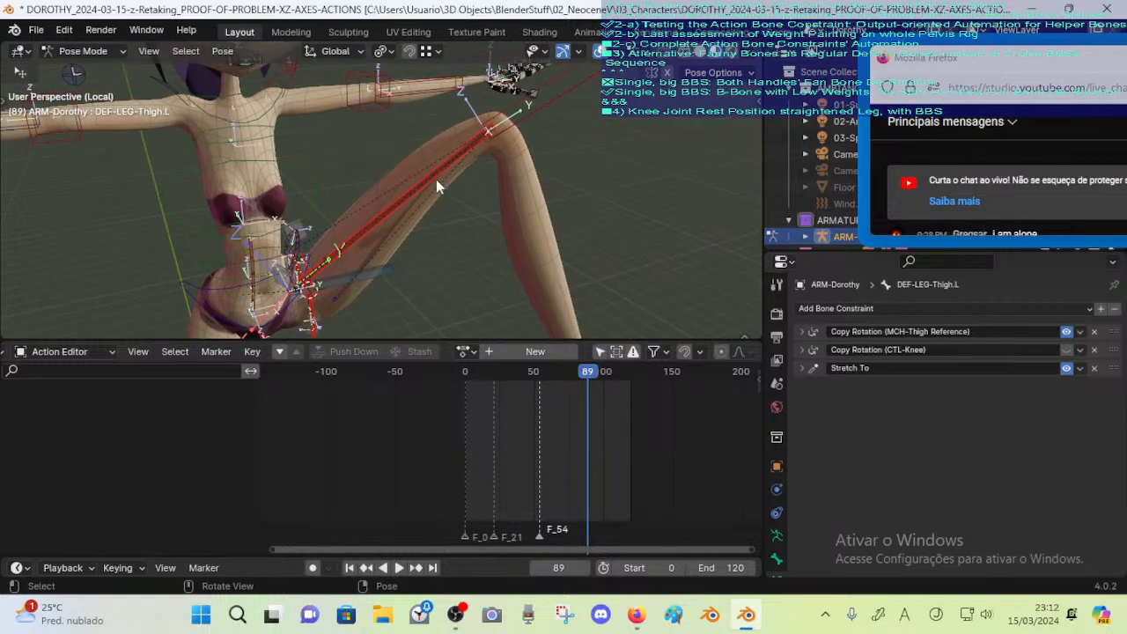
middle_drag(436, 179, 370, 252)
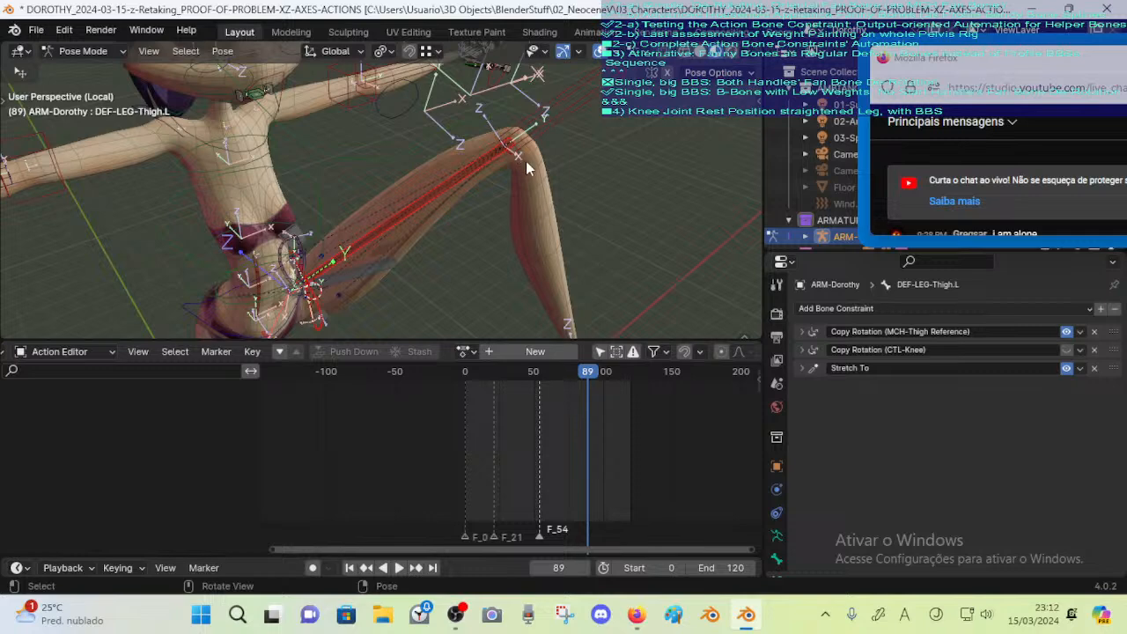
middle_drag(608, 222, 356, 242)
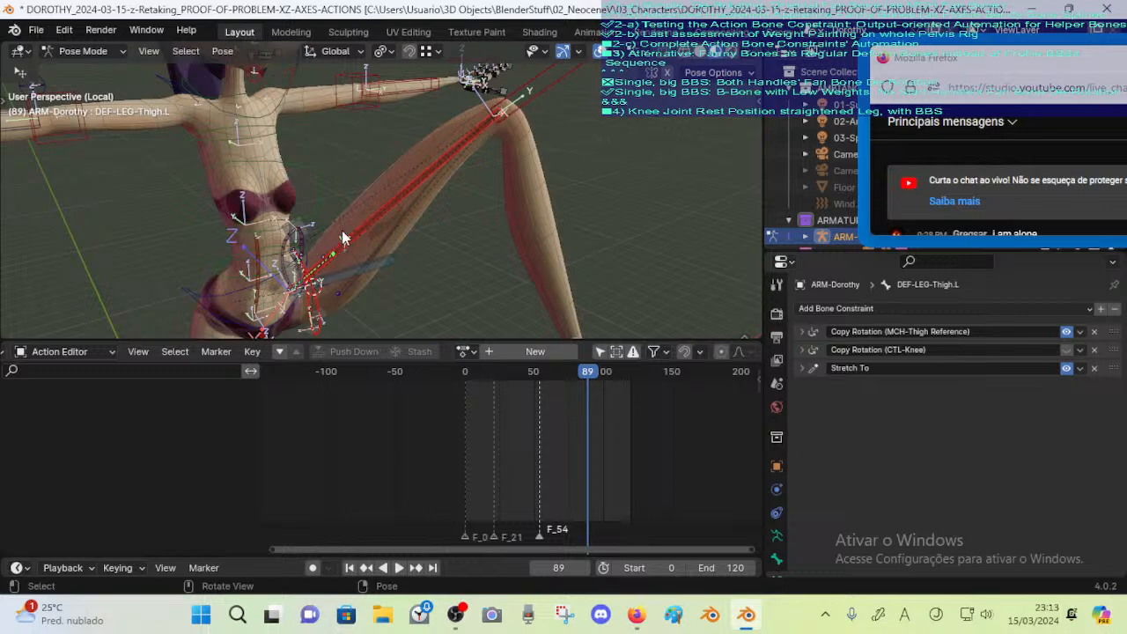
middle_drag(488, 137, 86, 112)
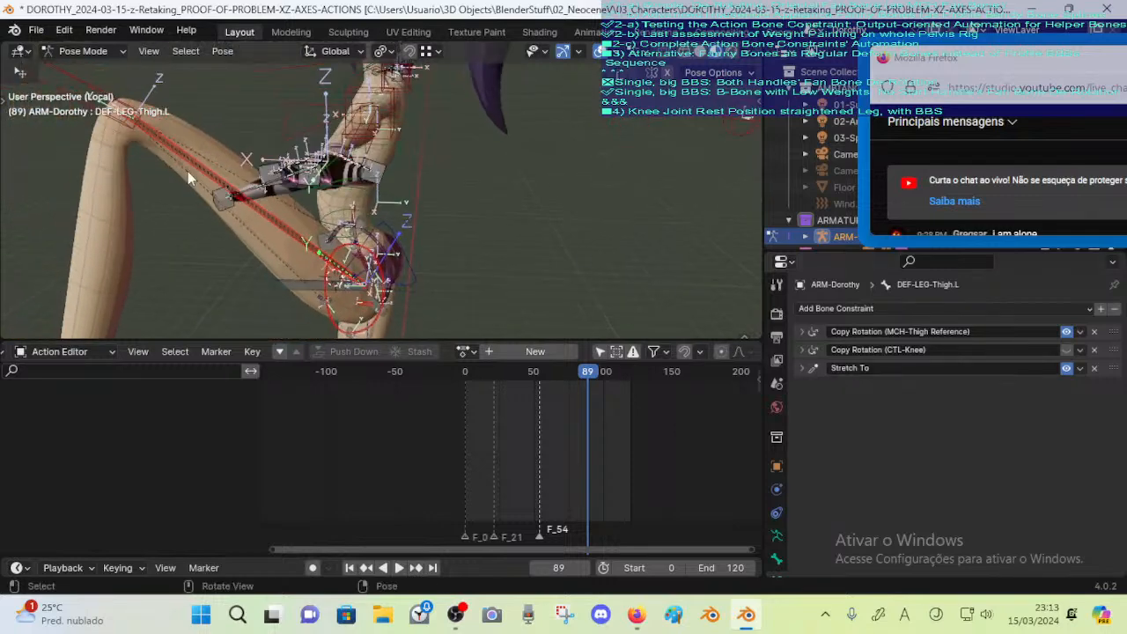
Inspect the left hip crease and the pelvis helper bones in the diagonal leg pose, close up and from farther away
middle_drag(213, 181, 416, 246)
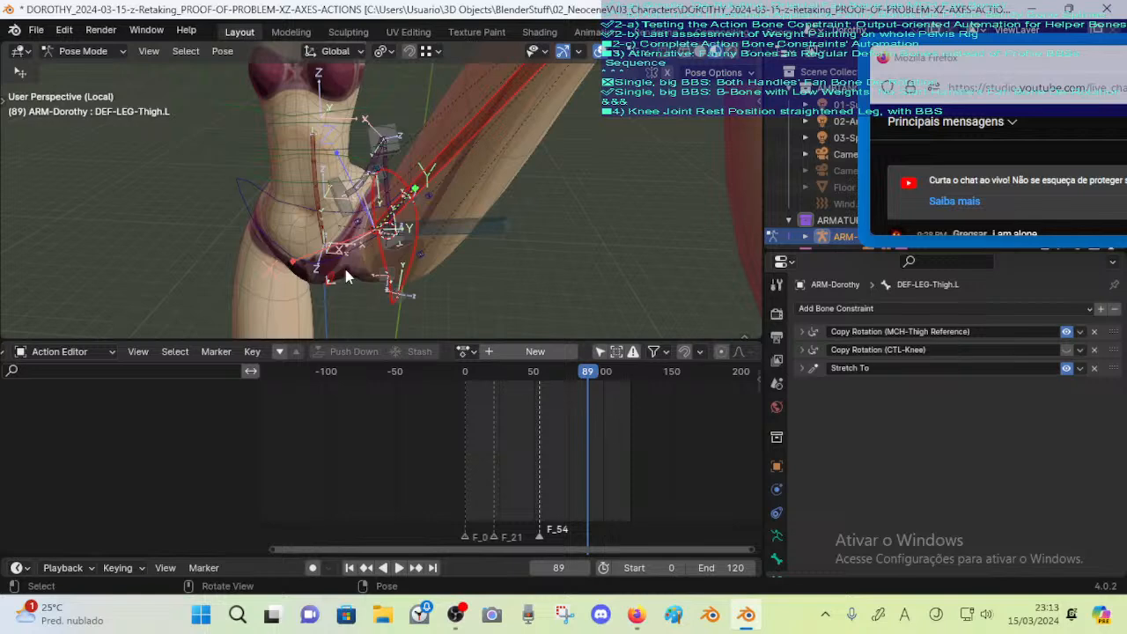
middle_drag(438, 231, 437, 176)
scroll(469, 201, down, 3)
scroll(457, 188, up, 1)
scroll(437, 176, up, 1)
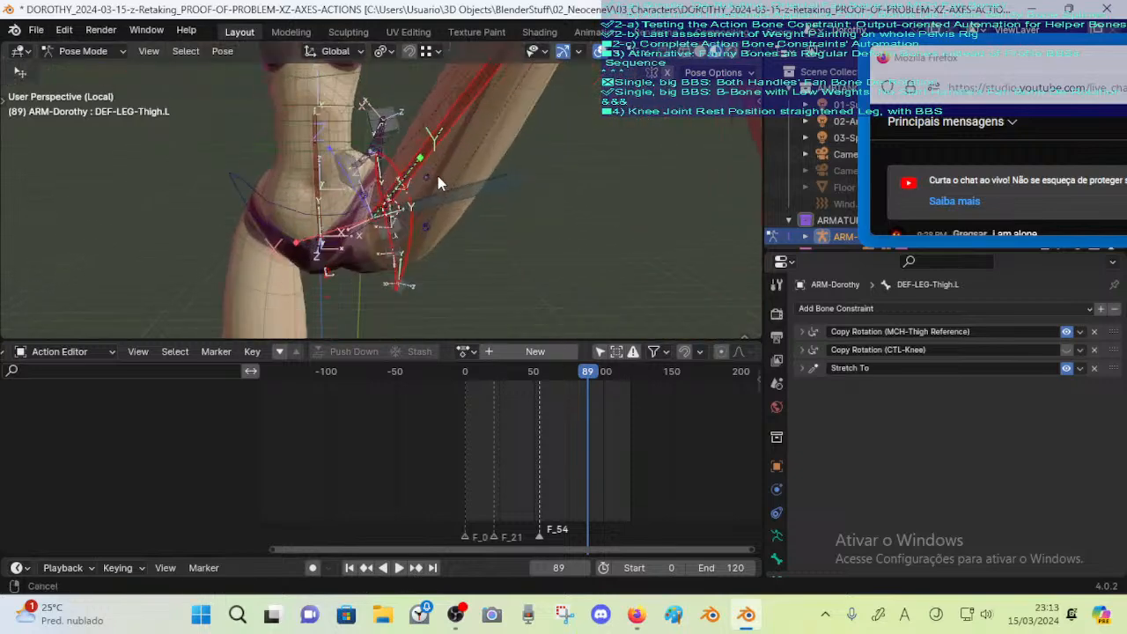
scroll(414, 219, up, 2)
scroll(431, 189, down, 3)
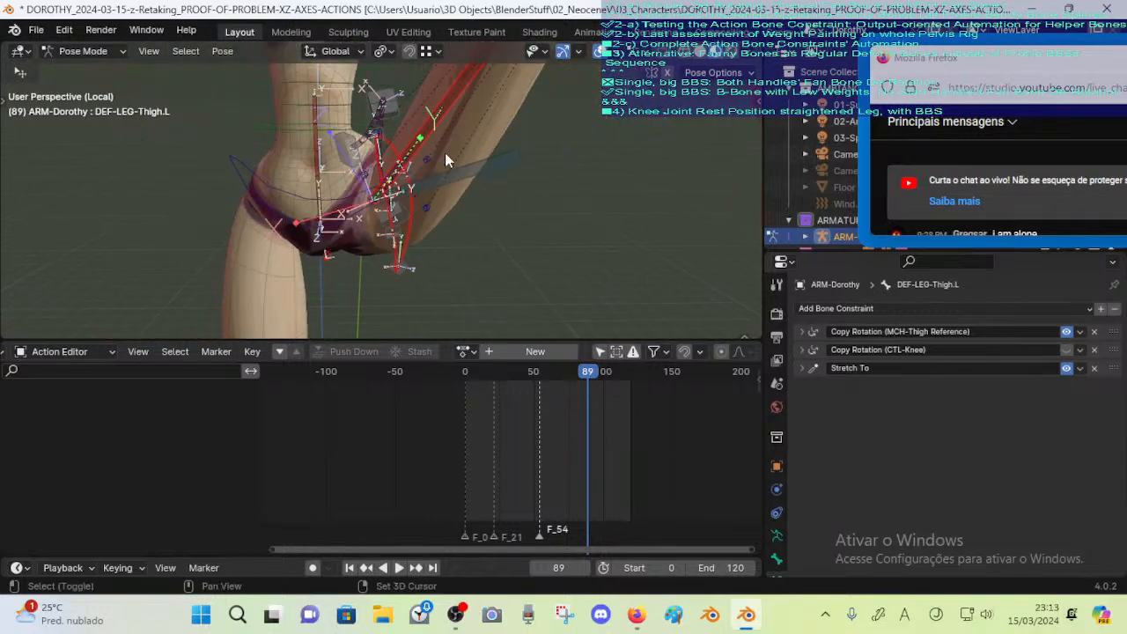
scroll(445, 153, down, 2)
scroll(434, 159, down, 1)
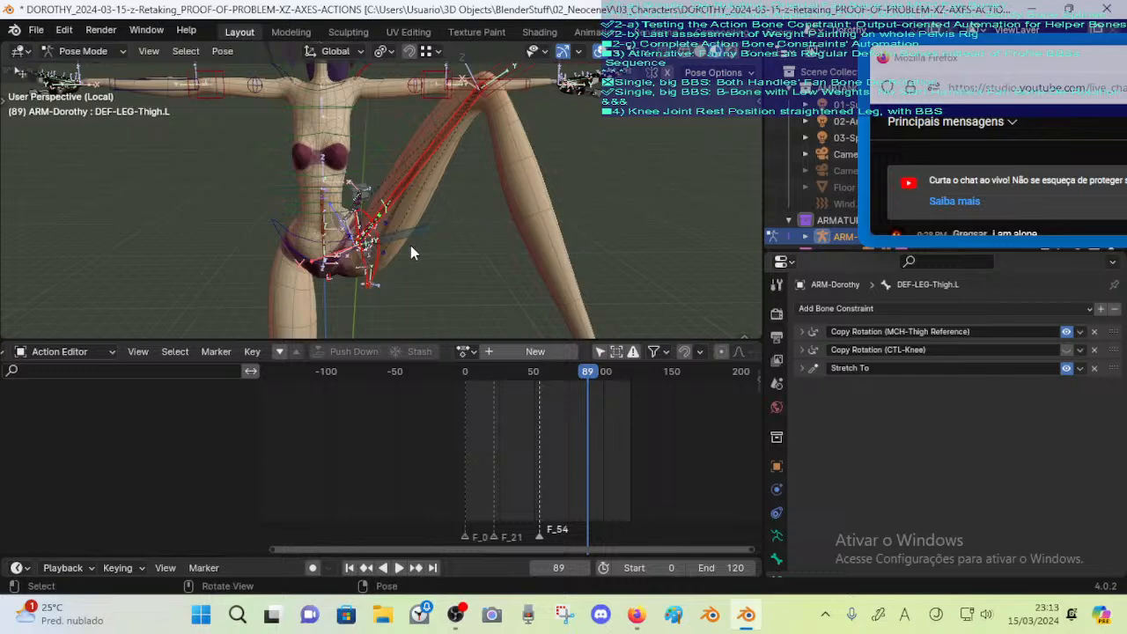
scroll(388, 261, up, 3)
Select the DEF-Leverage-Hips.L bone and enable Evaluation Time on its Action-Pelvis.L DIAGONAL 1 constraint
click(351, 185)
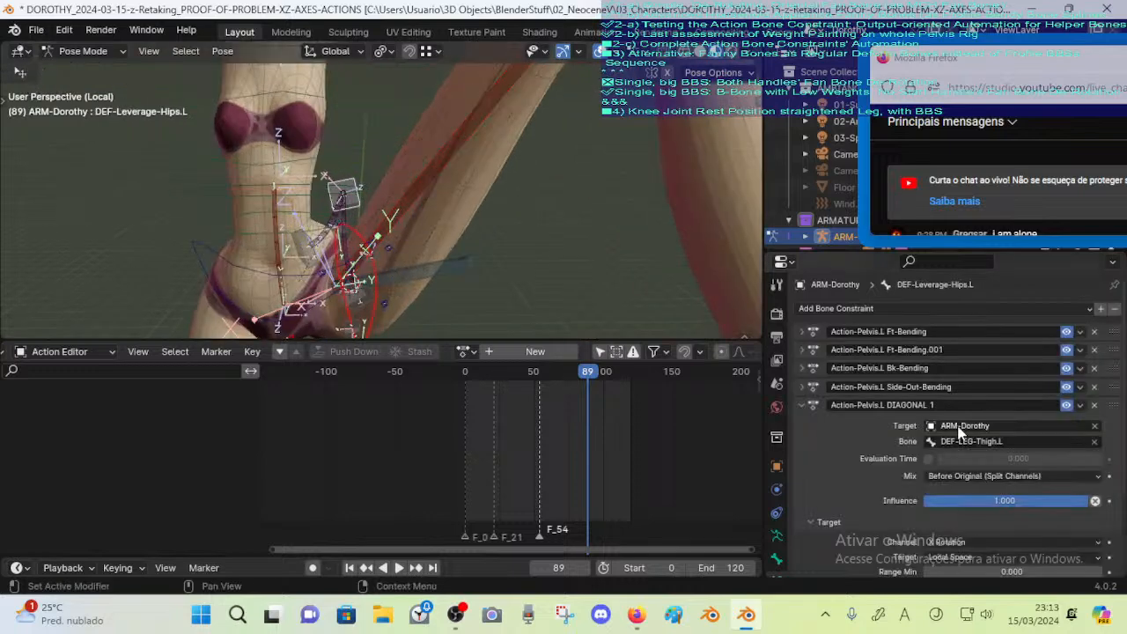
scroll(955, 432, down, 2)
scroll(955, 433, down, 1)
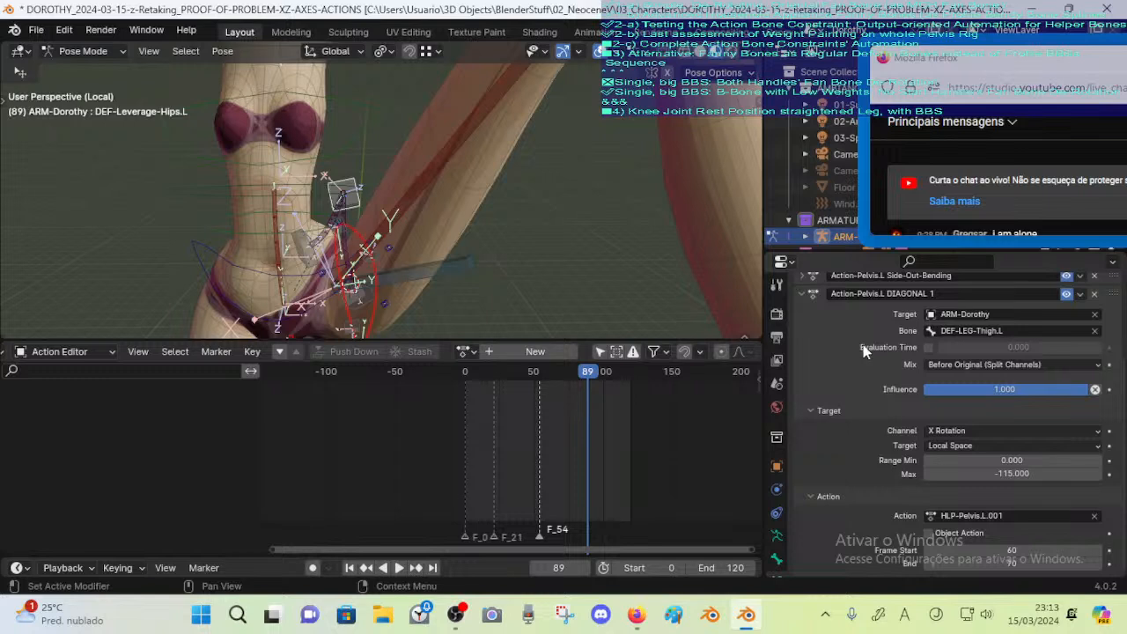
scroll(863, 344, up, 1)
scroll(862, 344, down, 1)
click(931, 350)
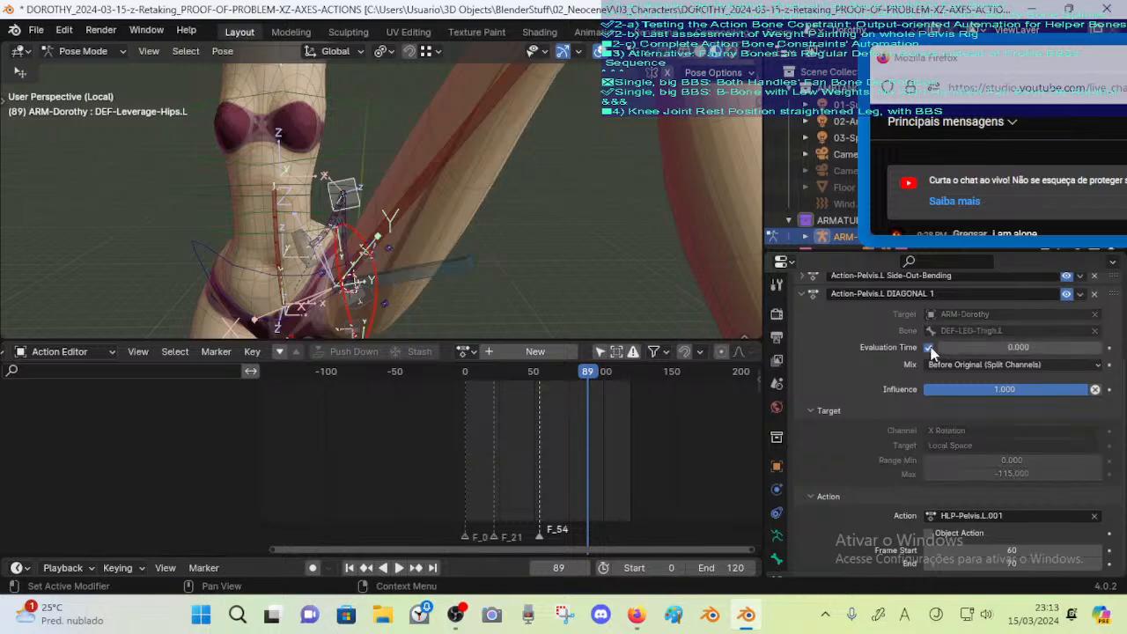
Add a driver to the DIAGONAL 1 constraint's Evaluation Time and set its input variable's type to X Rotation
right_click(985, 351)
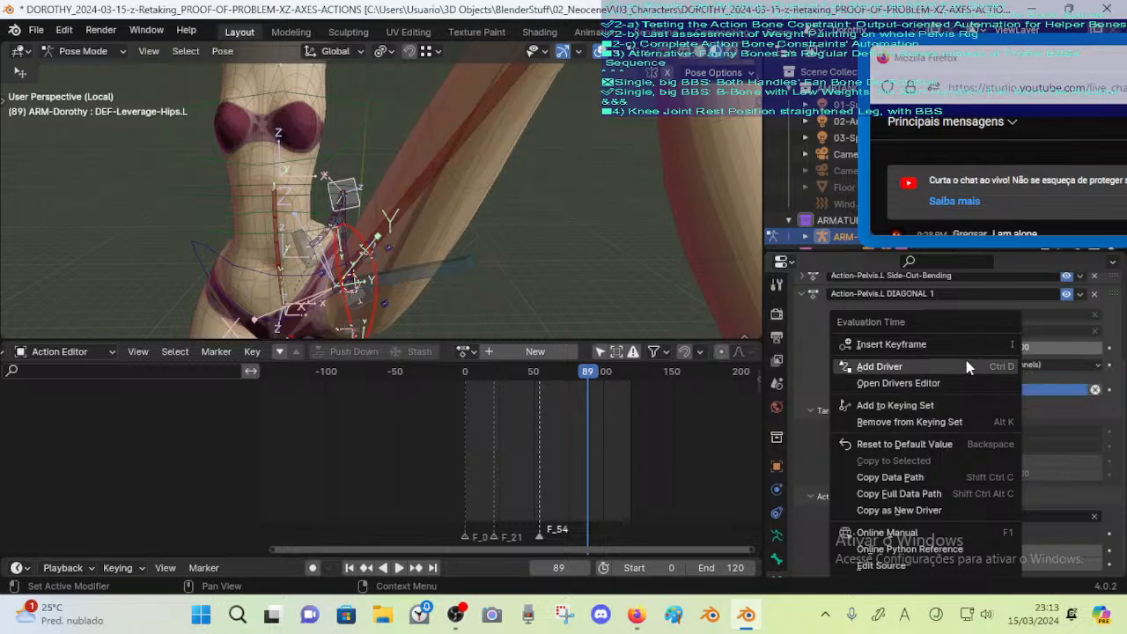
click(966, 362)
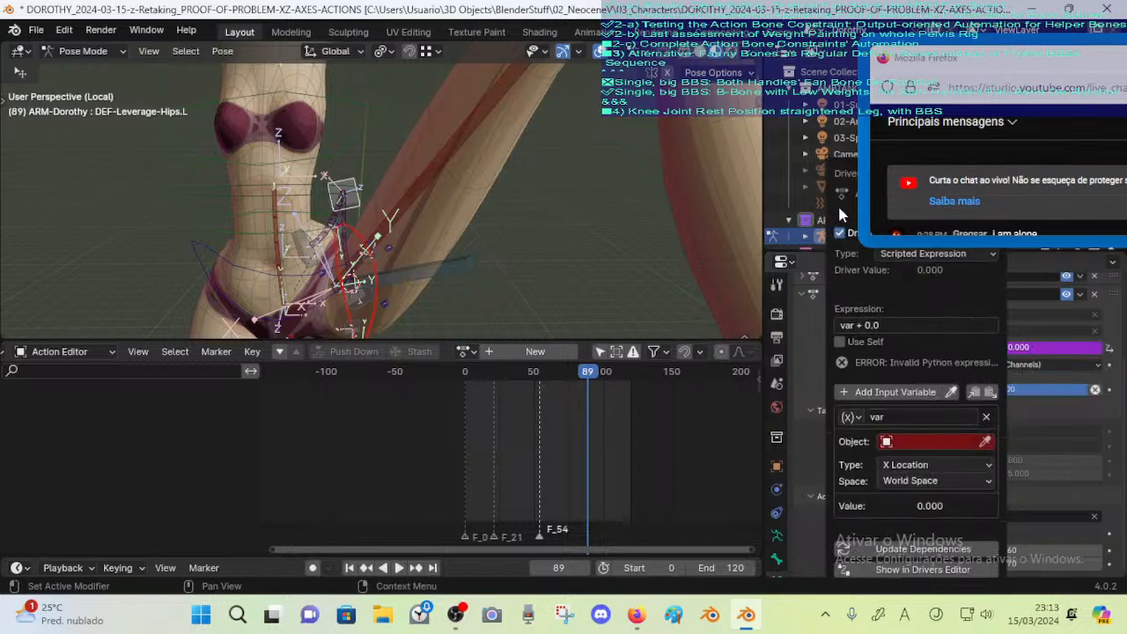
drag(833, 202, 654, 142)
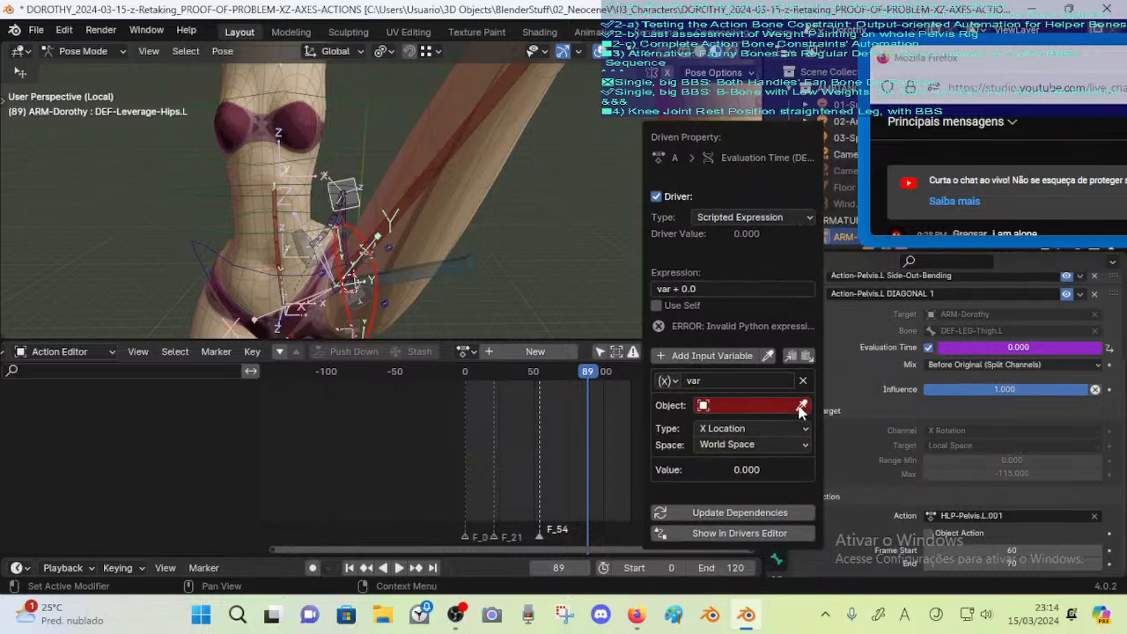
click(778, 429)
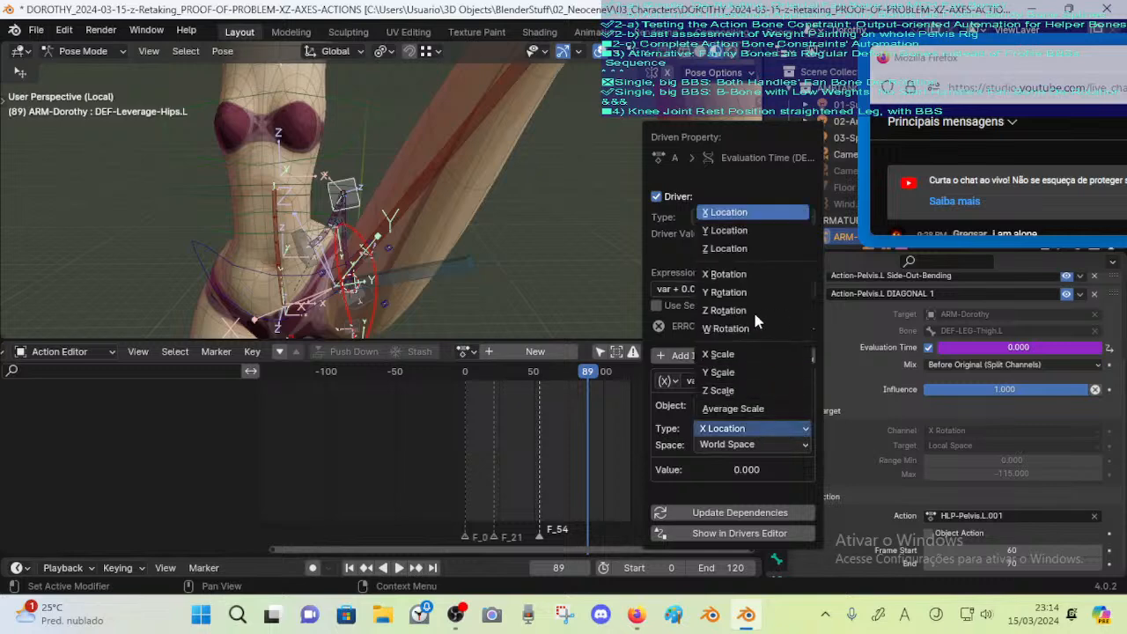
click(752, 273)
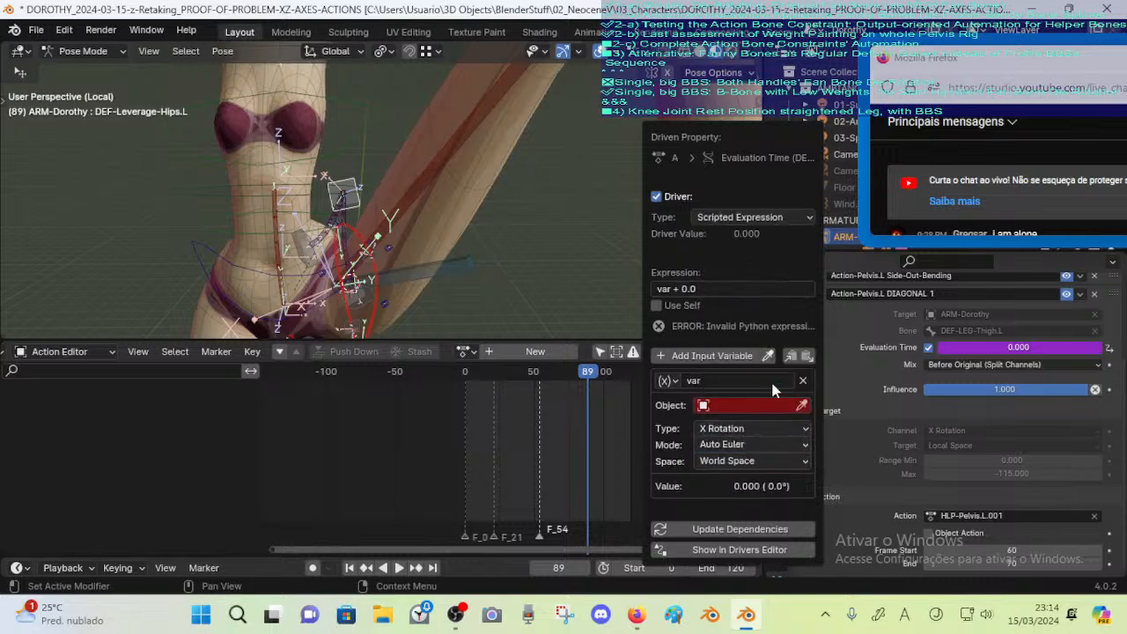
Add a second input variable to the Evaluation Time driver and make it a Transform Channel variable
click(710, 356)
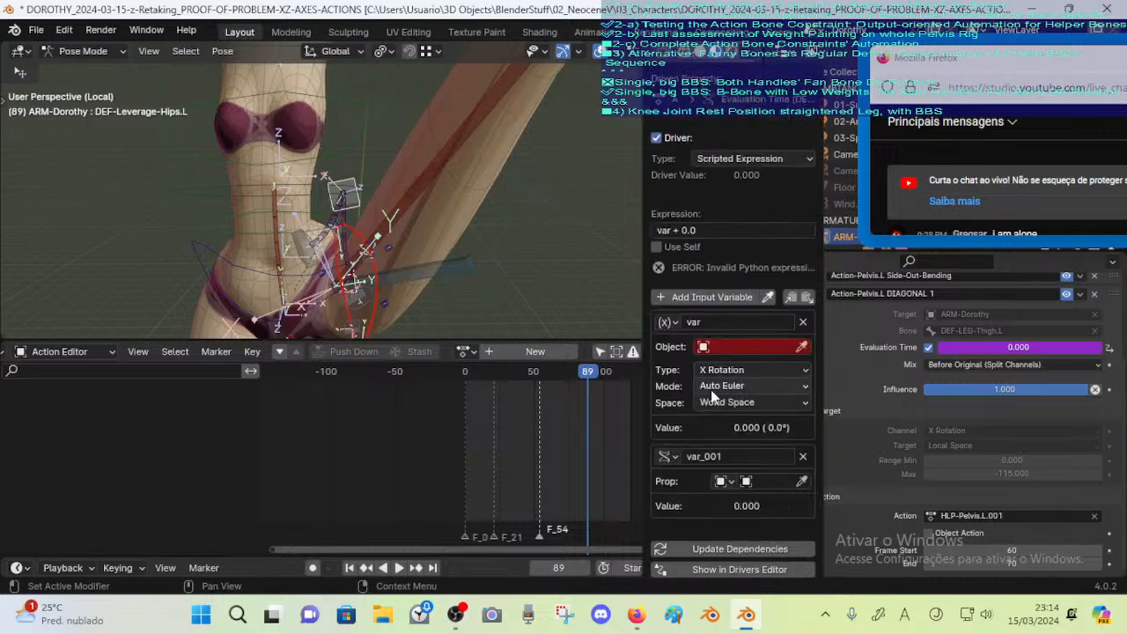
click(669, 456)
click(668, 456)
click(671, 458)
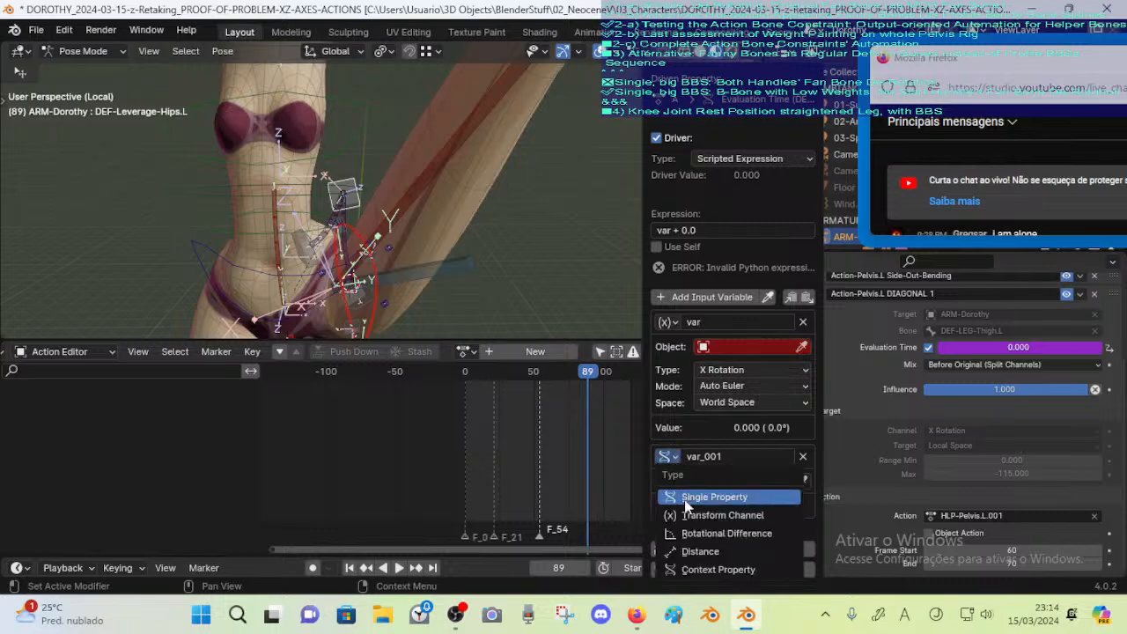
click(722, 515)
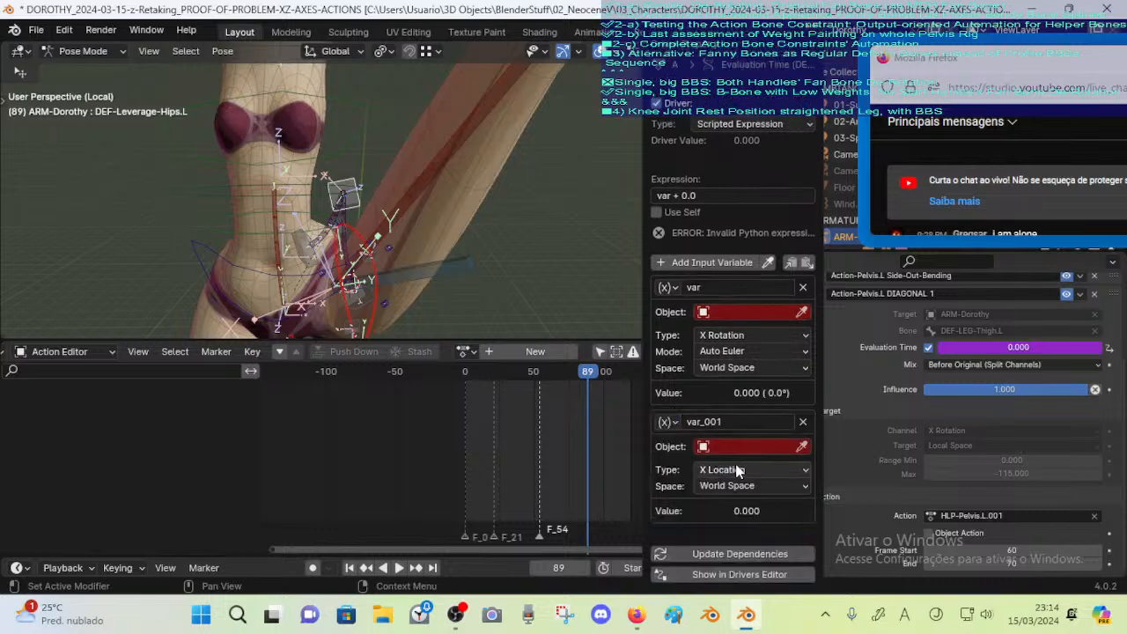
Assign ARM-Dorothy as the object and FAN-Thigh.L as the bone for both driver variables
click(801, 445)
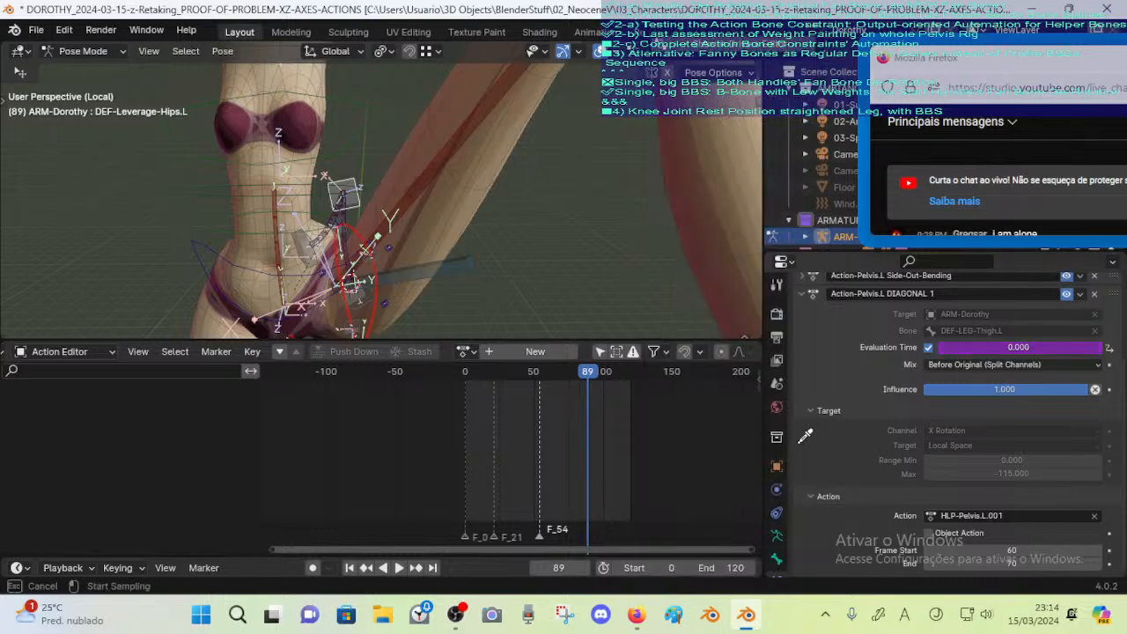
right_click(1006, 342)
click(970, 374)
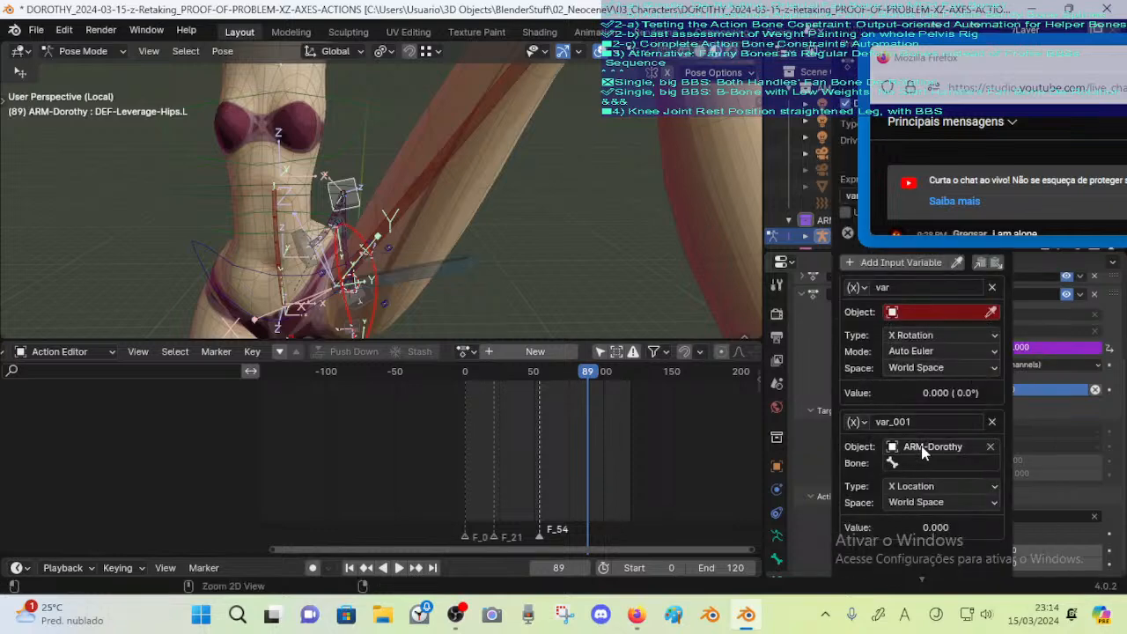
key(ctrl+v)
click(925, 310)
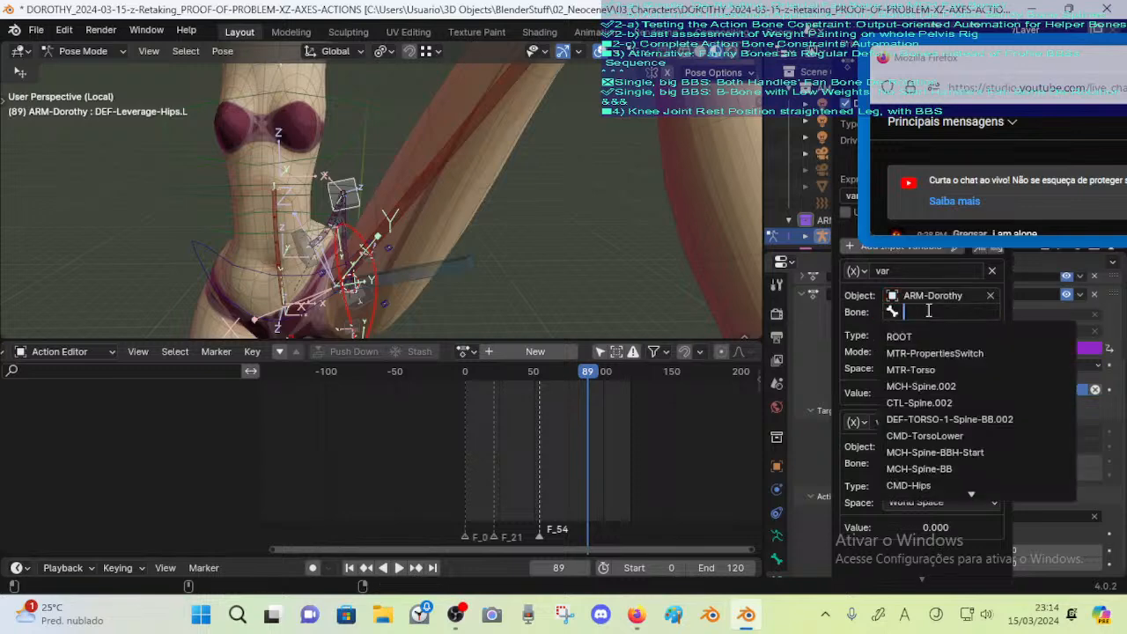
text(Thigh)
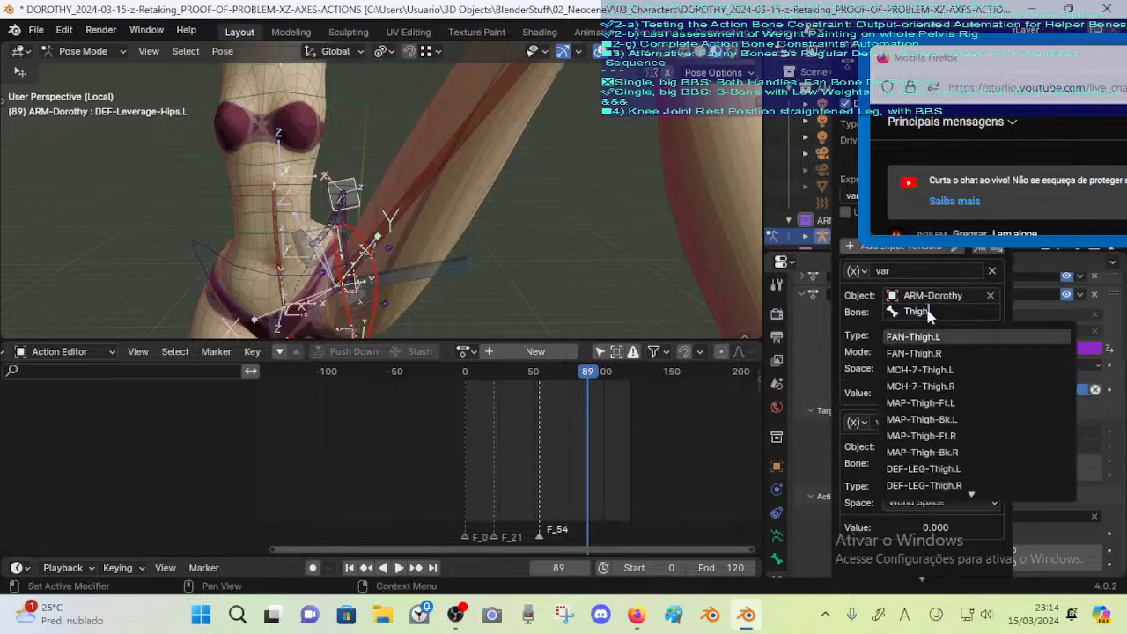
key(Return)
text(FAN-Thigh.L)
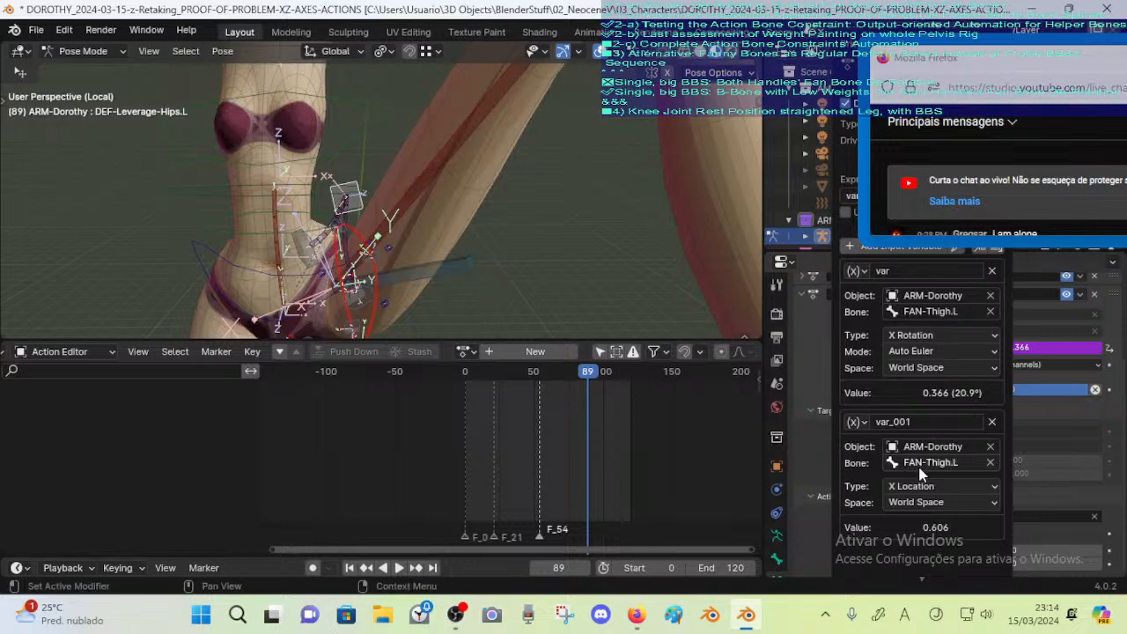
Set the first variable's rotation mode to Quaternion, and the second variable to Z Rotation in Quaternion mode
click(931, 336)
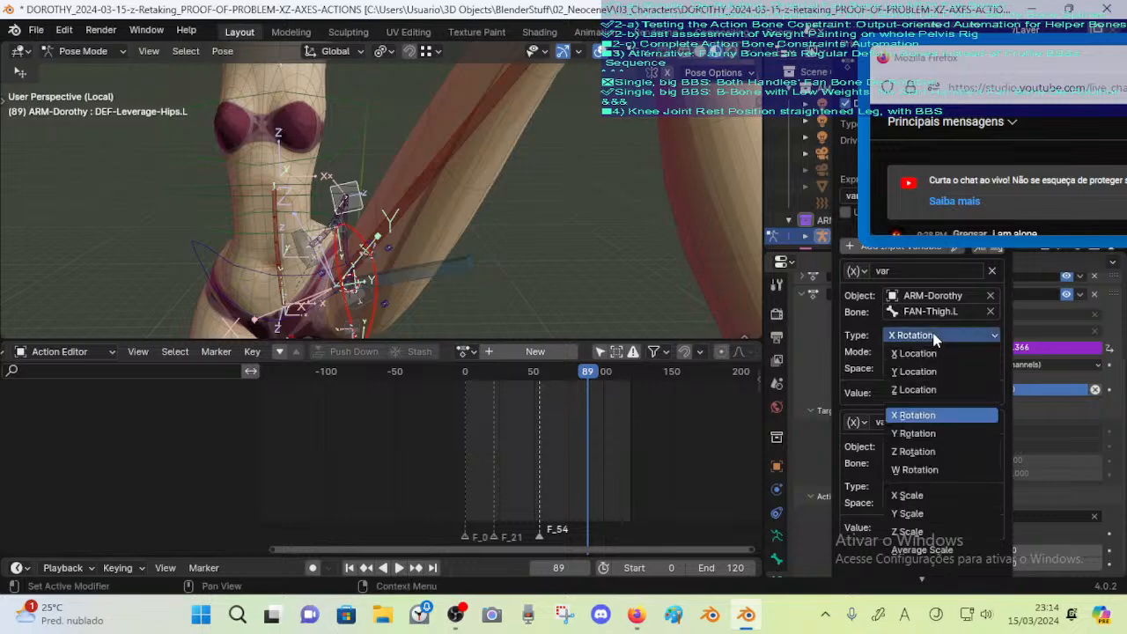
click(934, 339)
click(935, 352)
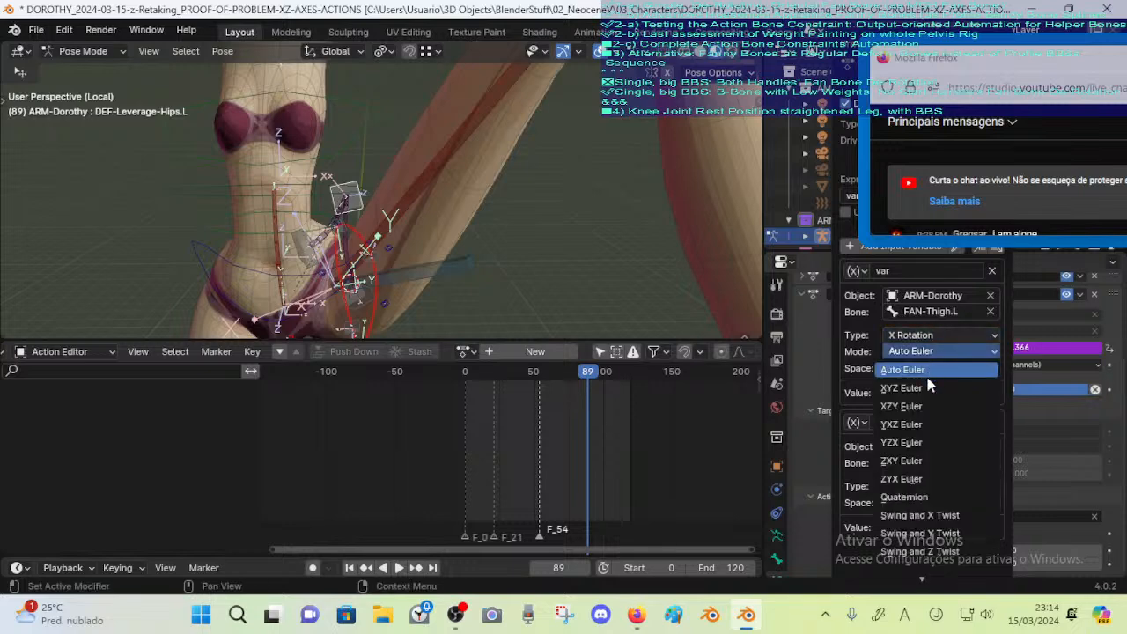
click(926, 497)
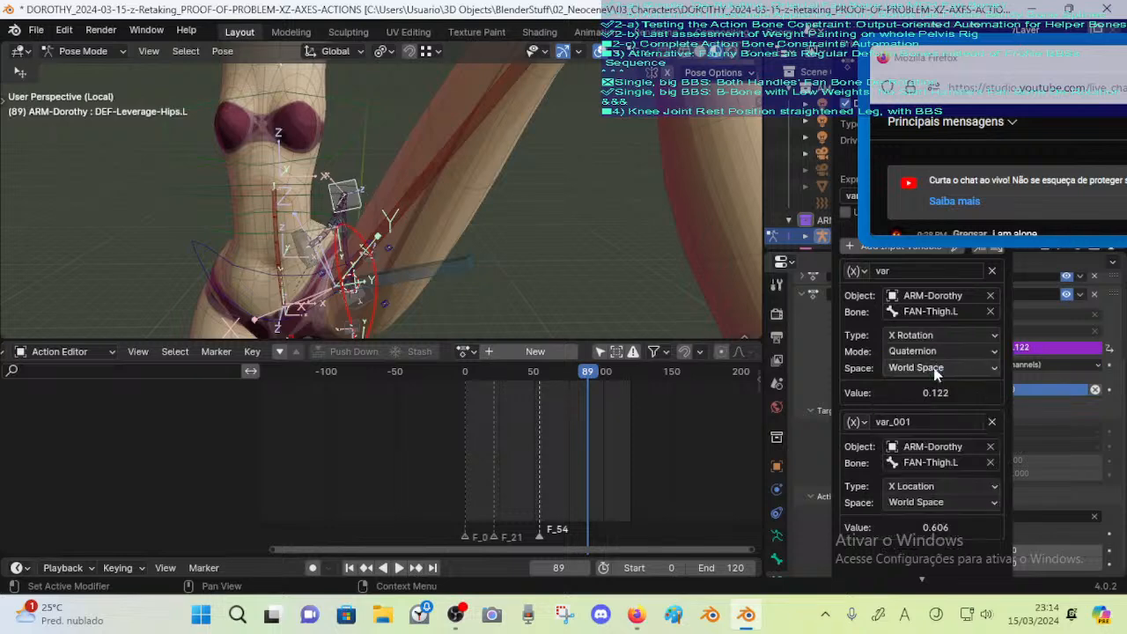
click(931, 487)
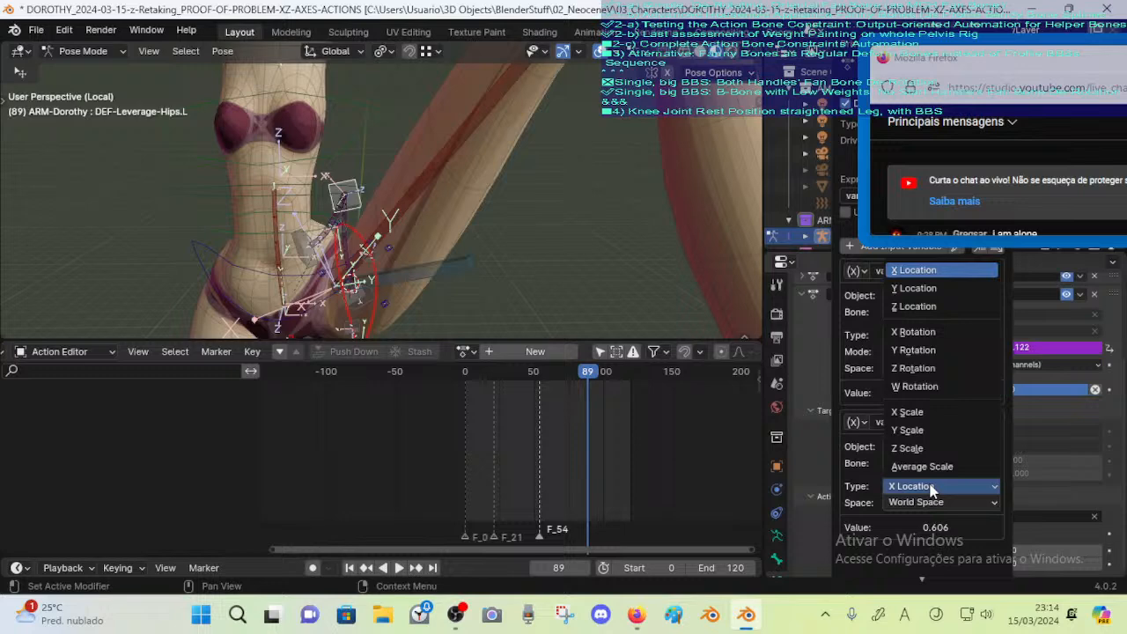
click(926, 370)
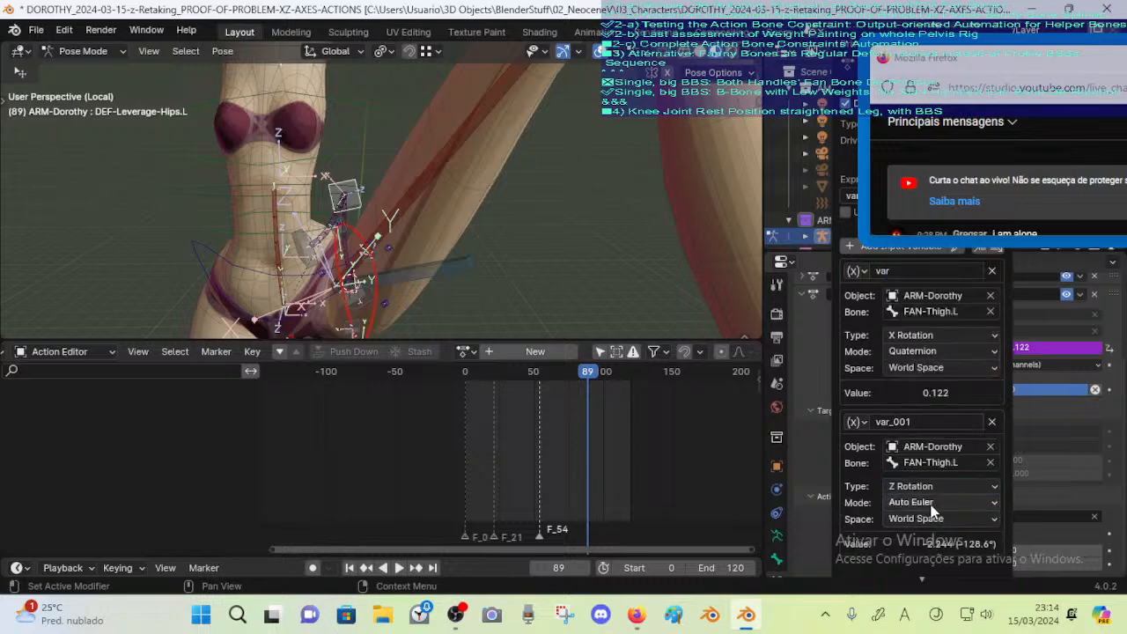
click(926, 503)
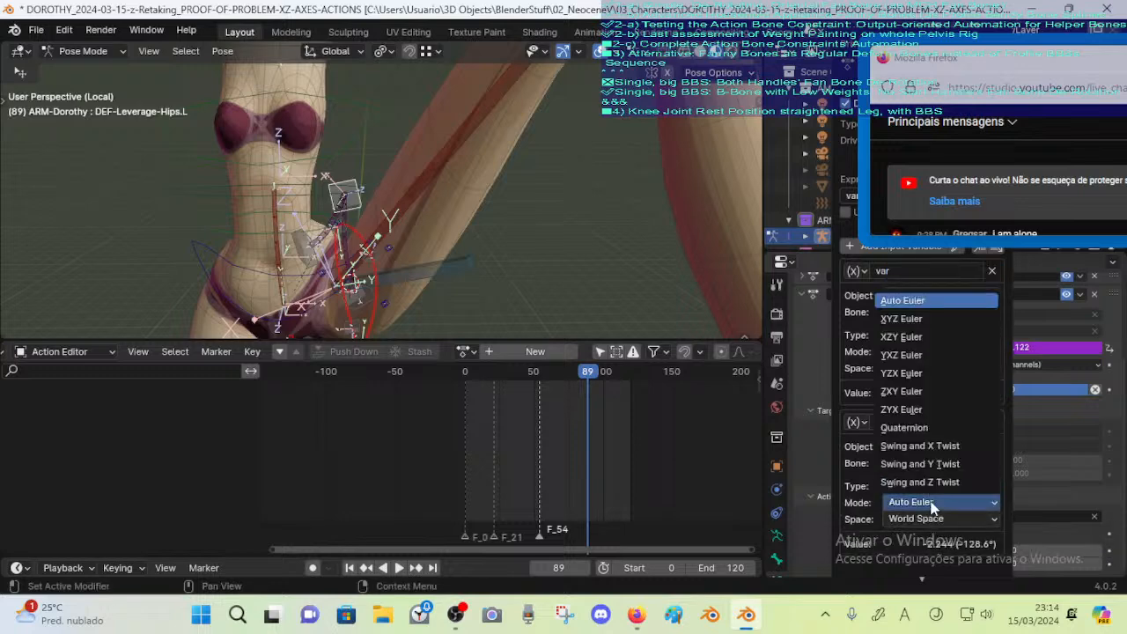
click(924, 427)
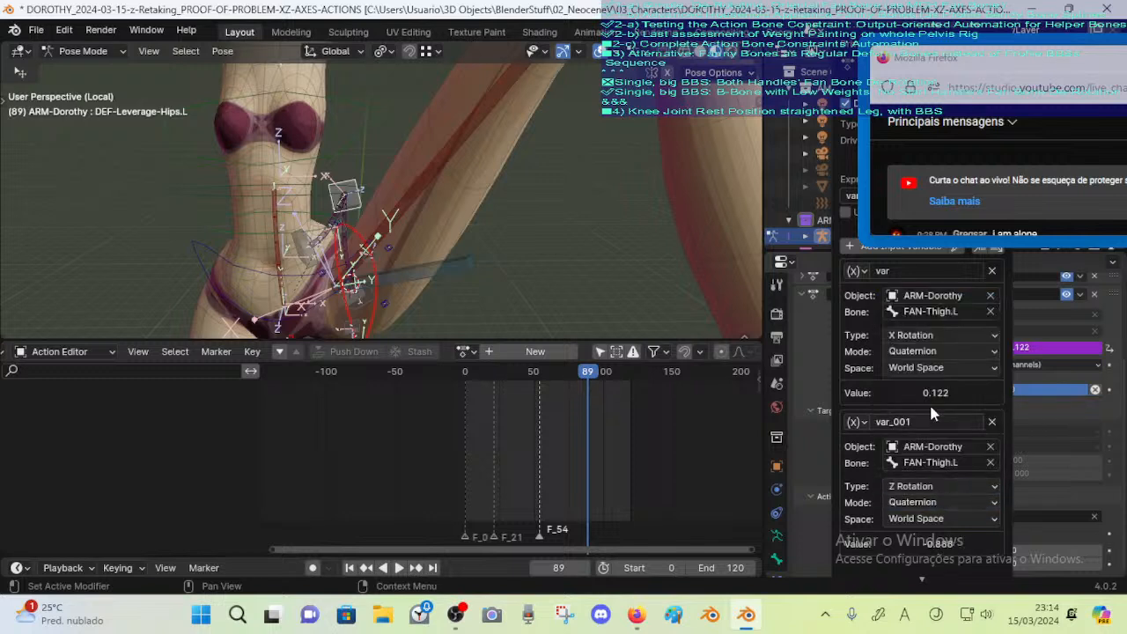
Set the space of both driver variables to Local Space
click(931, 367)
click(925, 423)
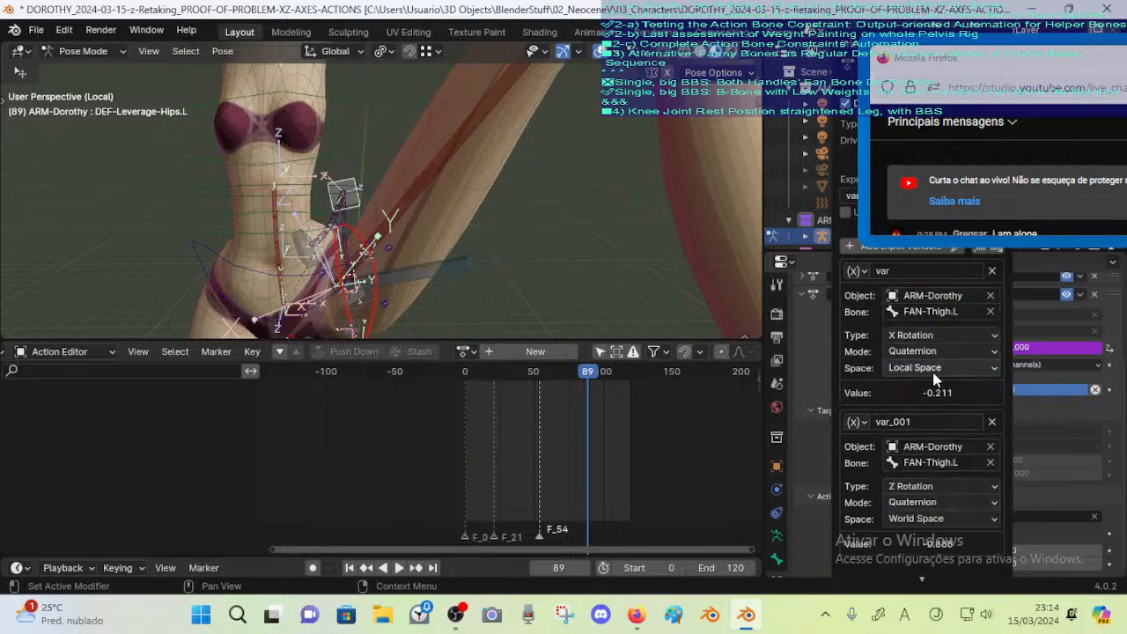
click(923, 518)
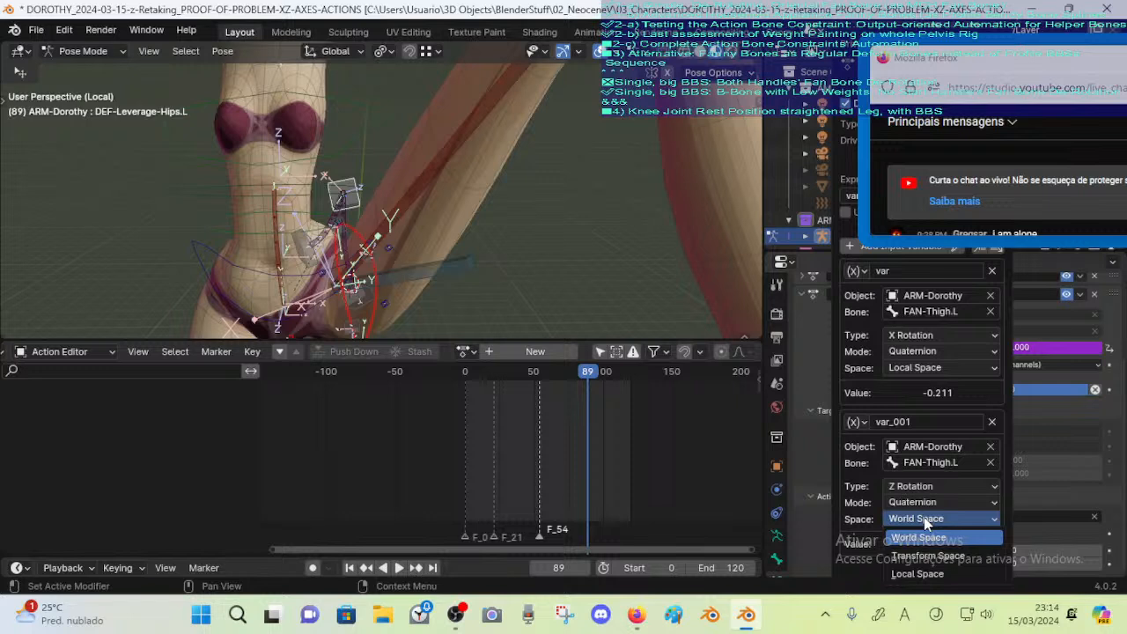
click(924, 575)
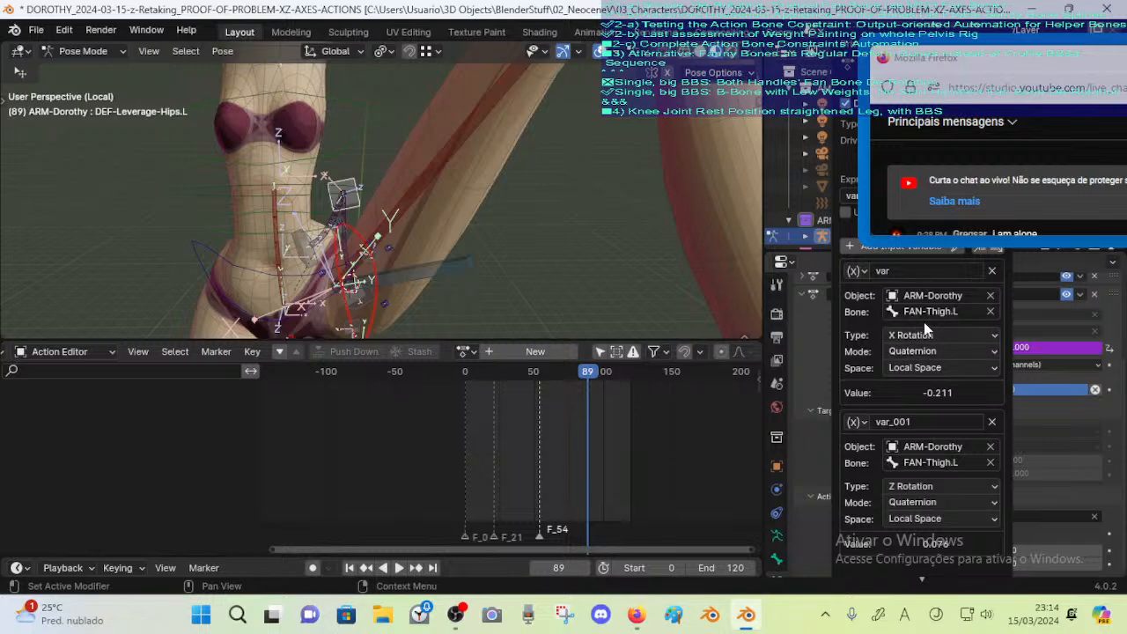
Rename the X Rotation variable to varX and the Z Rotation variable to varZ
click(910, 423)
text(varZ)
key(Return)
click(918, 270)
text(X)
key(Return)
scroll(916, 263, up, 1)
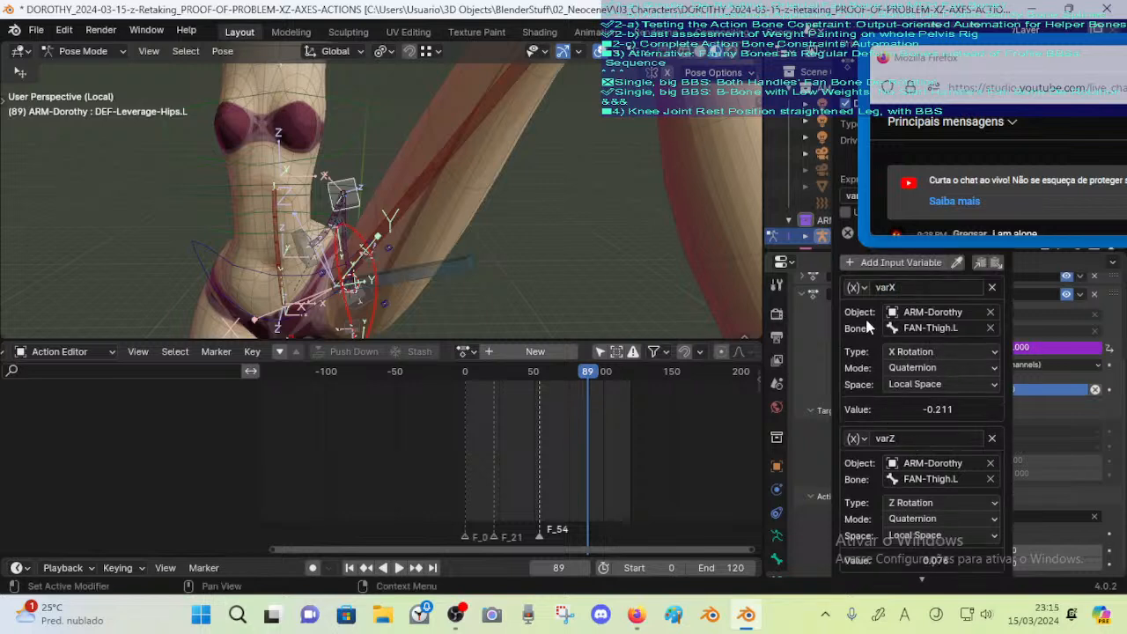
Review both driver variables and move the overlapping browser window clear of the driver's expression
scroll(907, 326, down, 2)
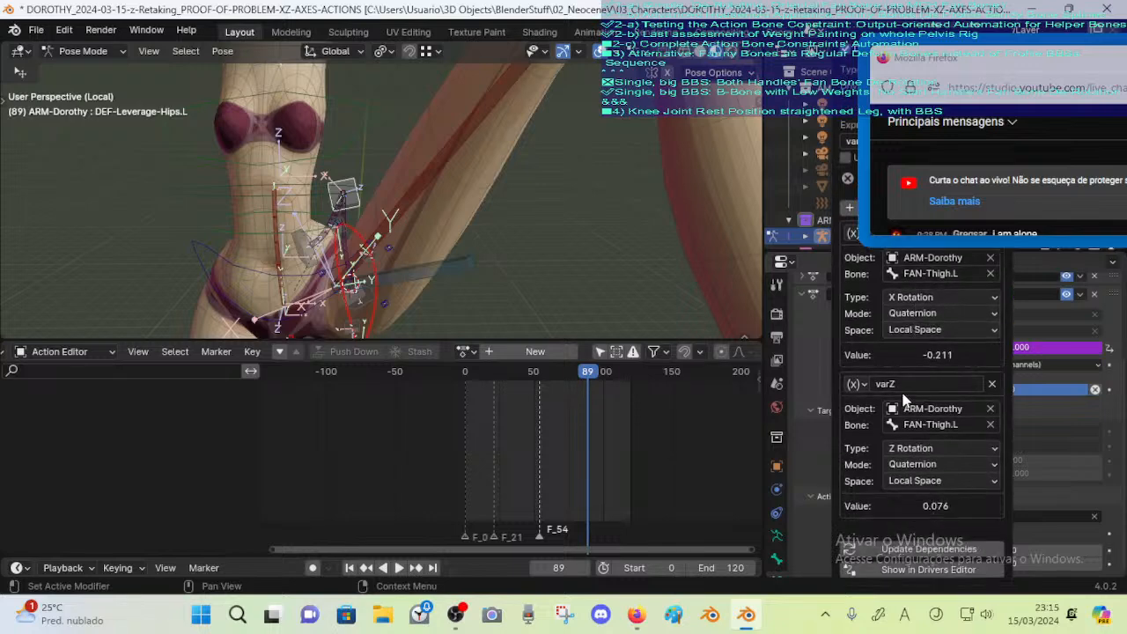
scroll(918, 465, up, 1)
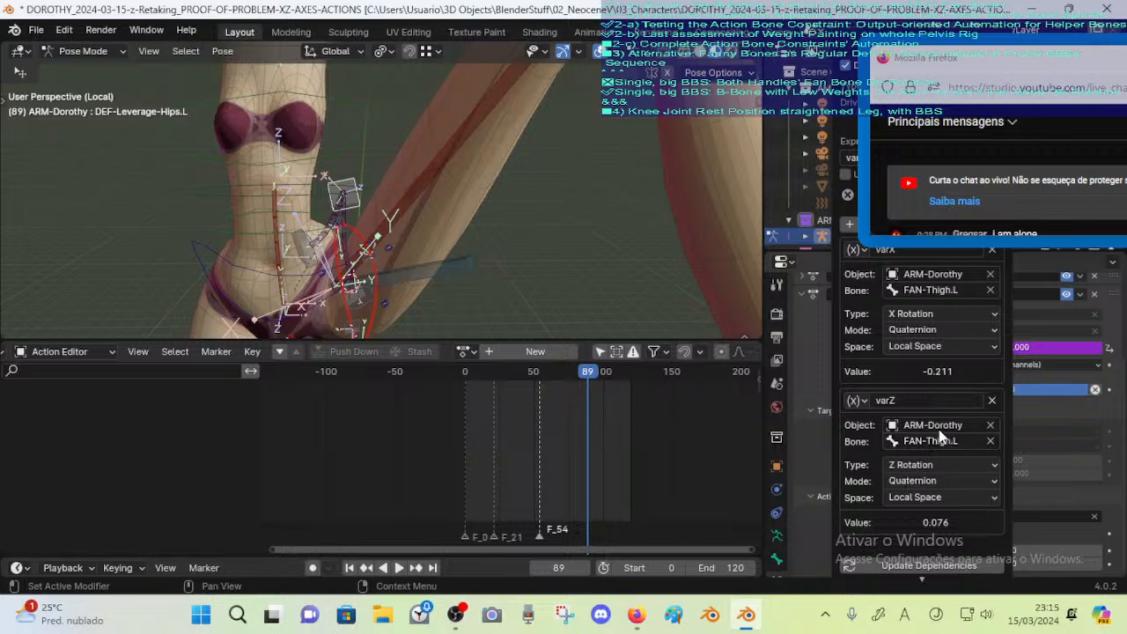
scroll(941, 436, up, 2)
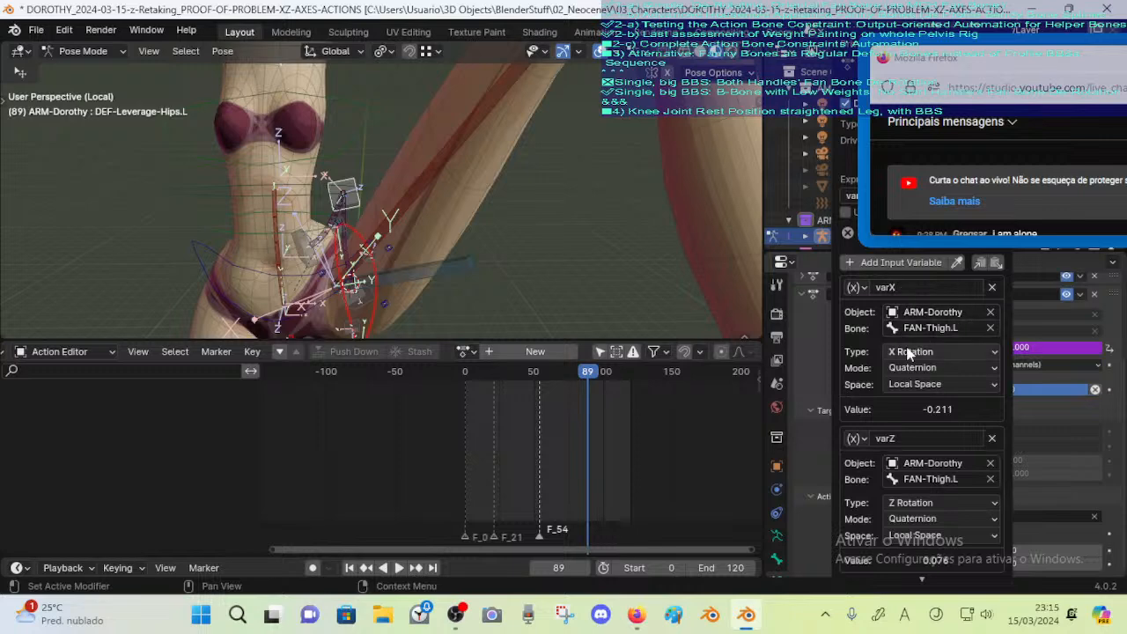
click(931, 62)
drag(932, 61, 1059, 71)
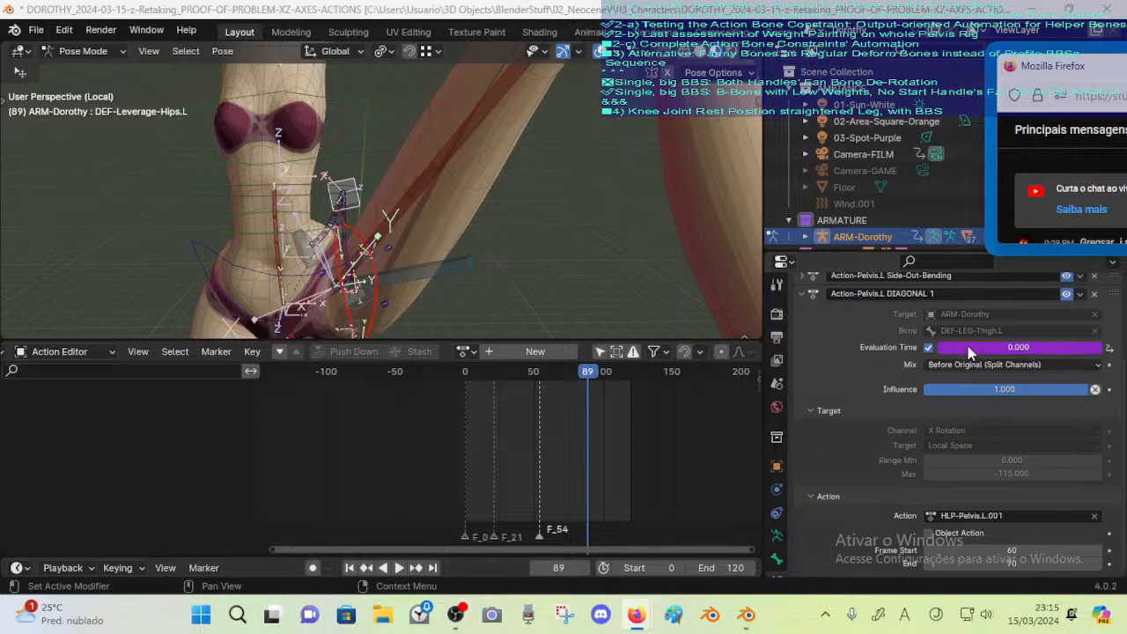
Reopen the Evaluation Time driver and change its expression to varX*varZ + 0.0
right_click(966, 347)
click(966, 346)
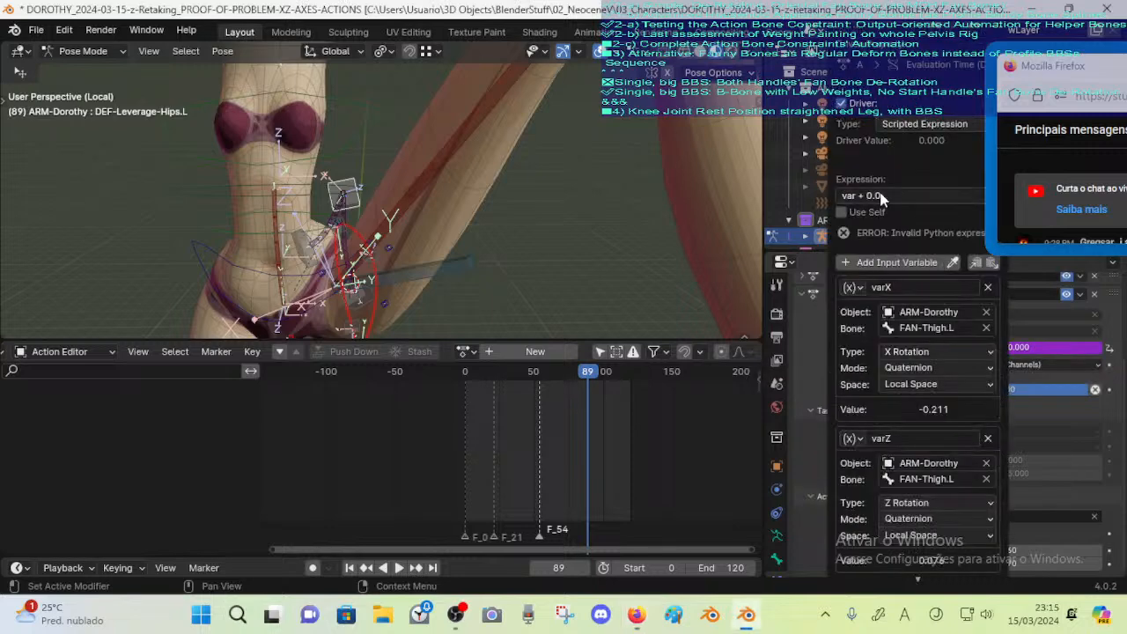
click(903, 199)
click(861, 196)
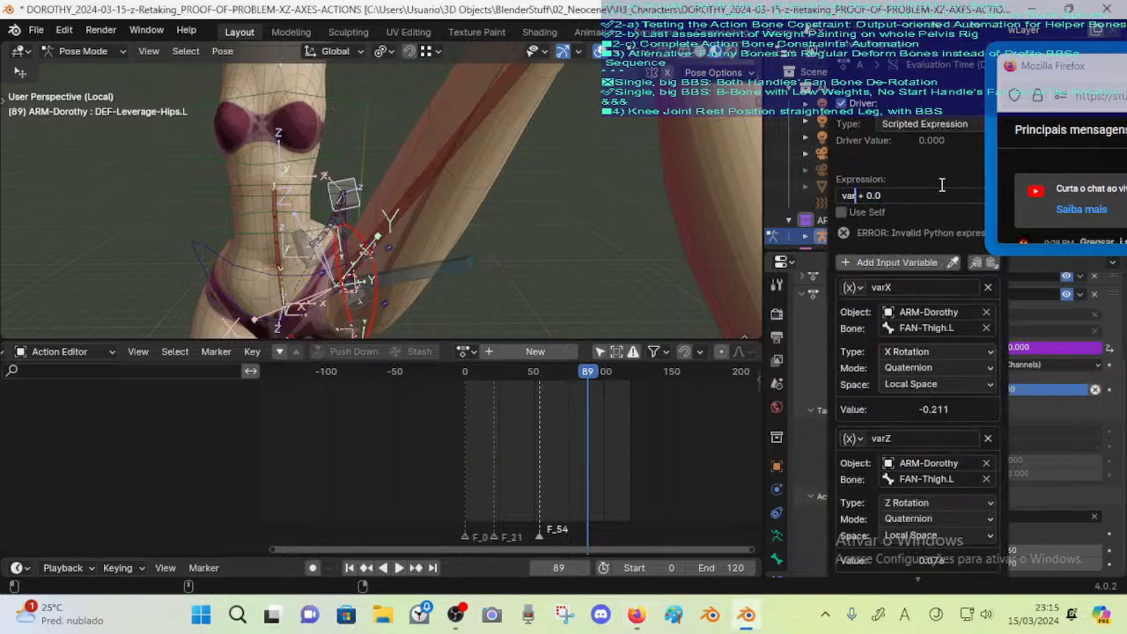
text(X*)
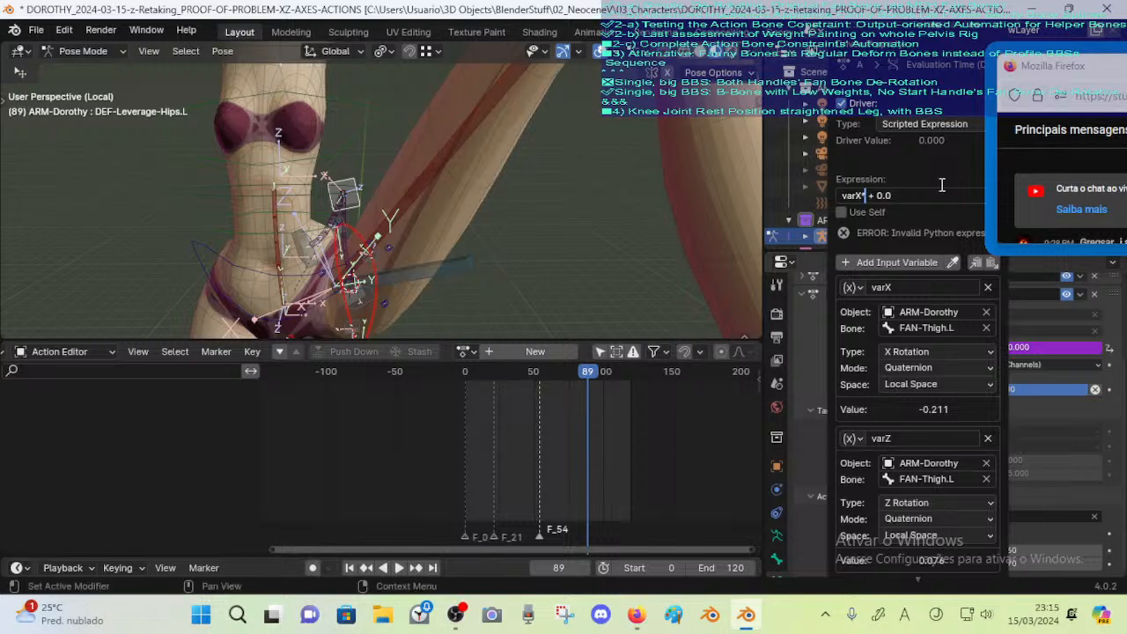
text(varZ)
key(Return)
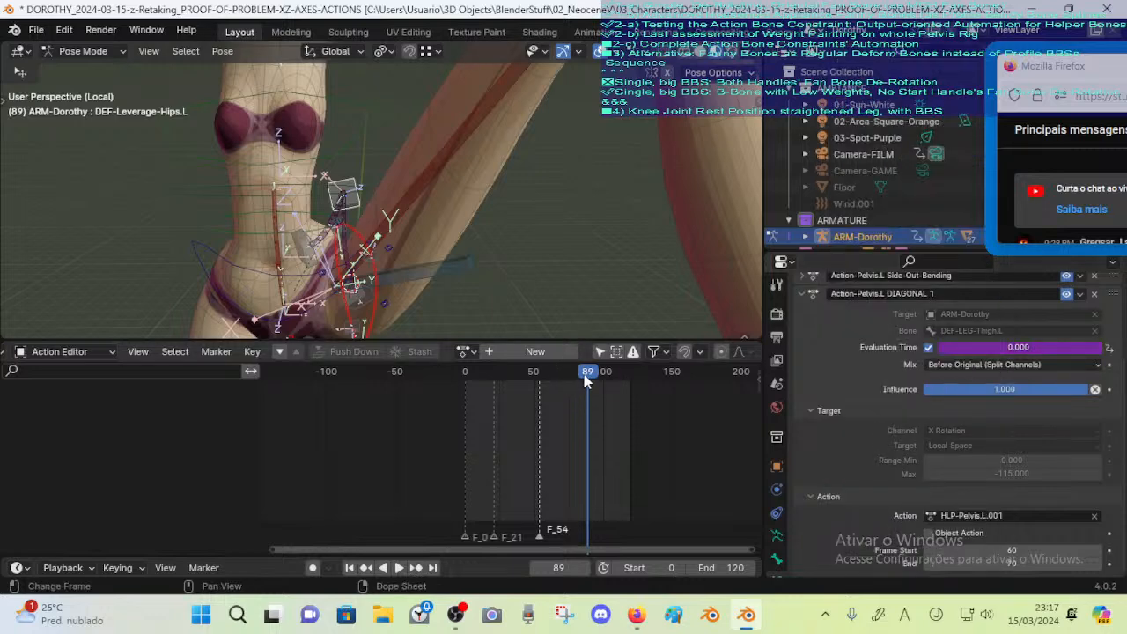
Check the left leg's pose with the MTR-Leg.L bone selected, taking the animation back to frame 73
key(shift+ctrl+space)
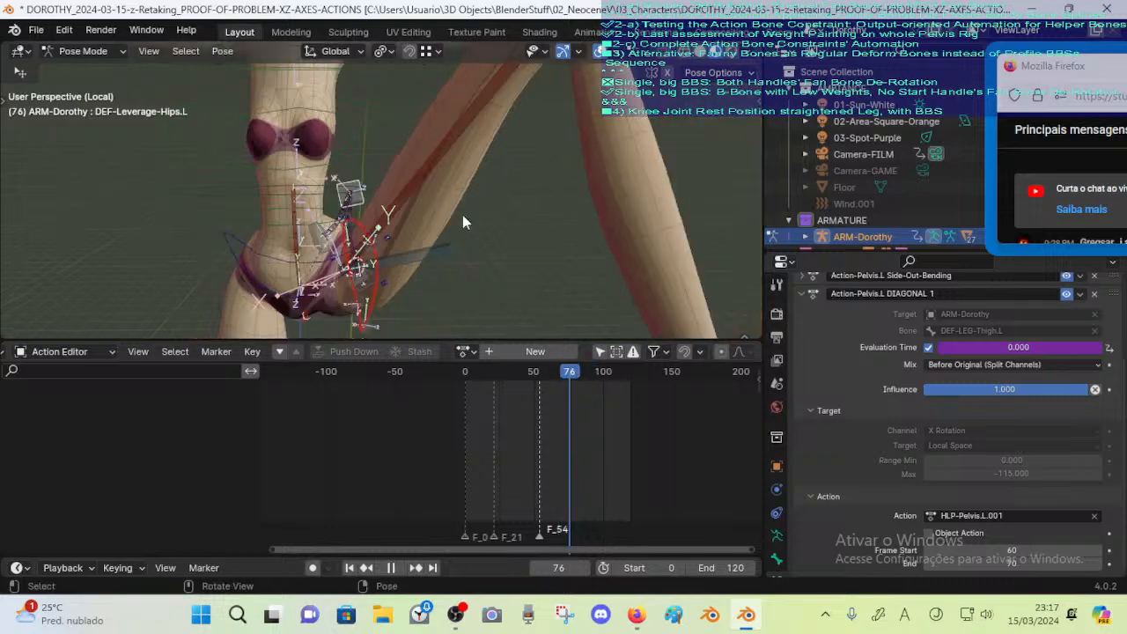
scroll(460, 228, down, 5)
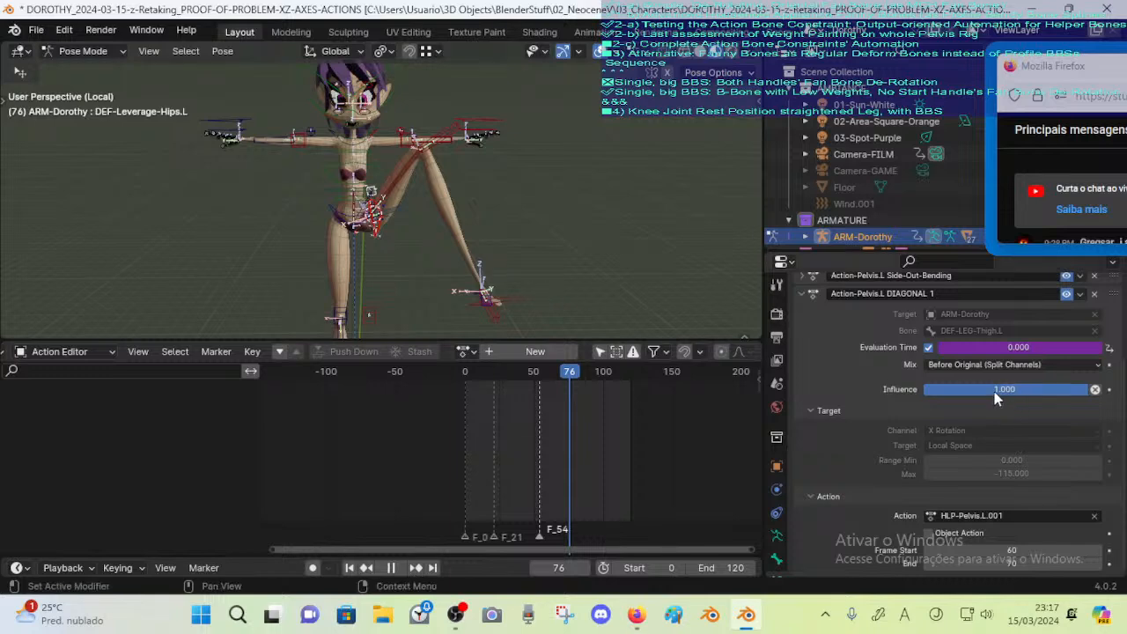
click(507, 295)
click(496, 283)
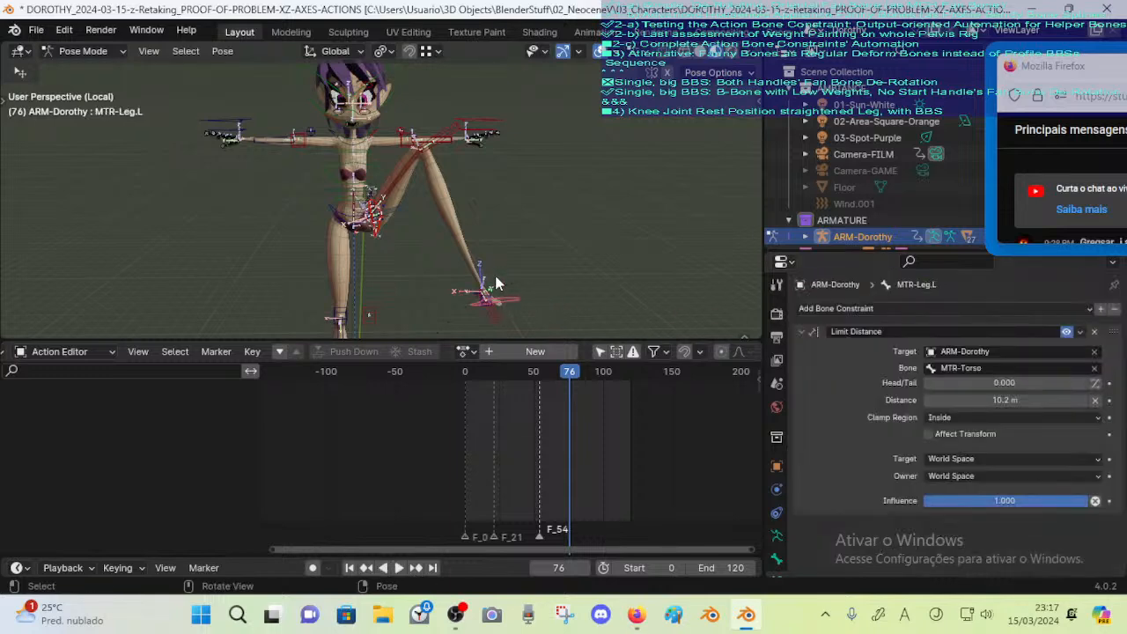
scroll(399, 247, up, 5)
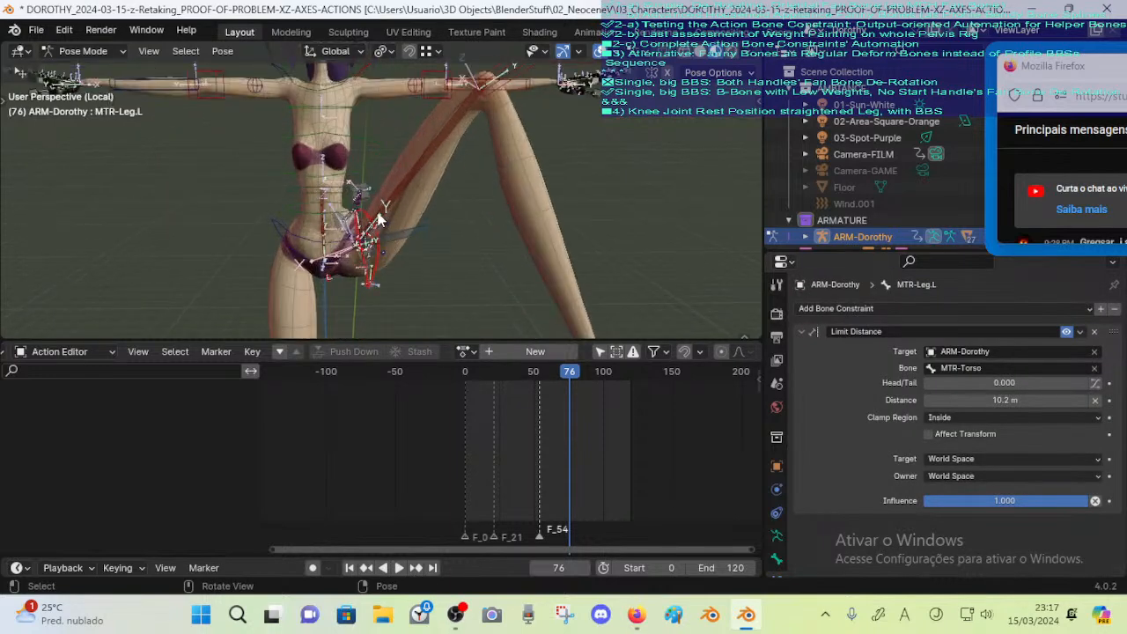
scroll(379, 218, down, 5)
mouse_move(570, 370)
mouse_down()
mouse_move(532, 373)
mouse_move(565, 371)
mouse_up()
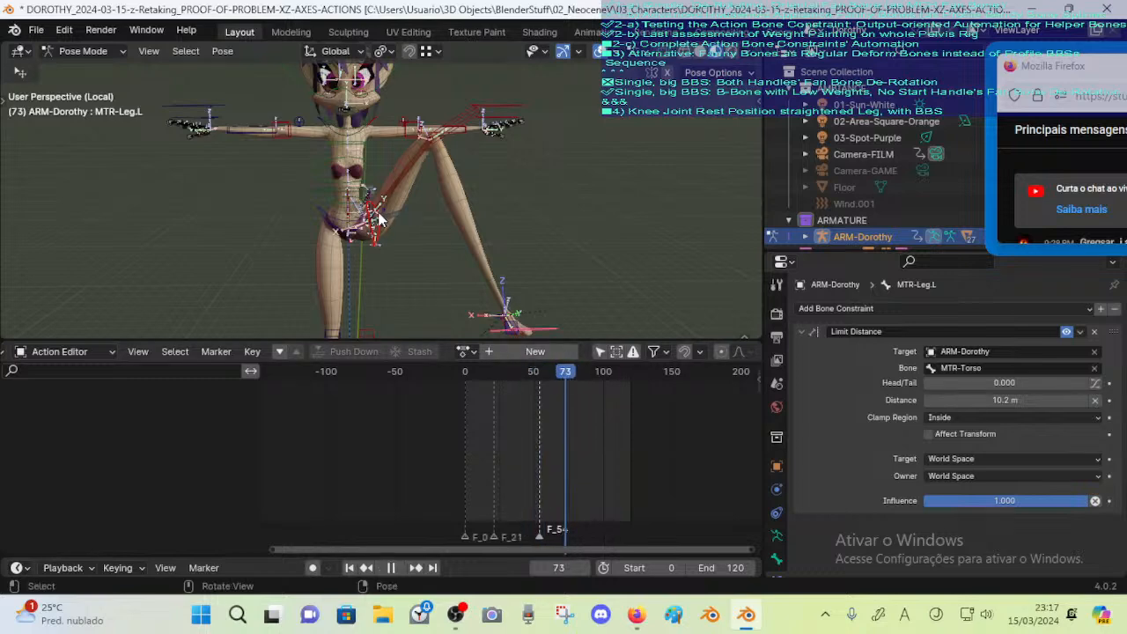
Select the DEF-Leverage-Hips.L bone again and examine the settings of its Action-Pelvis.L DIAGONAL 1 constraint
scroll(378, 219, up, 6)
click(411, 178)
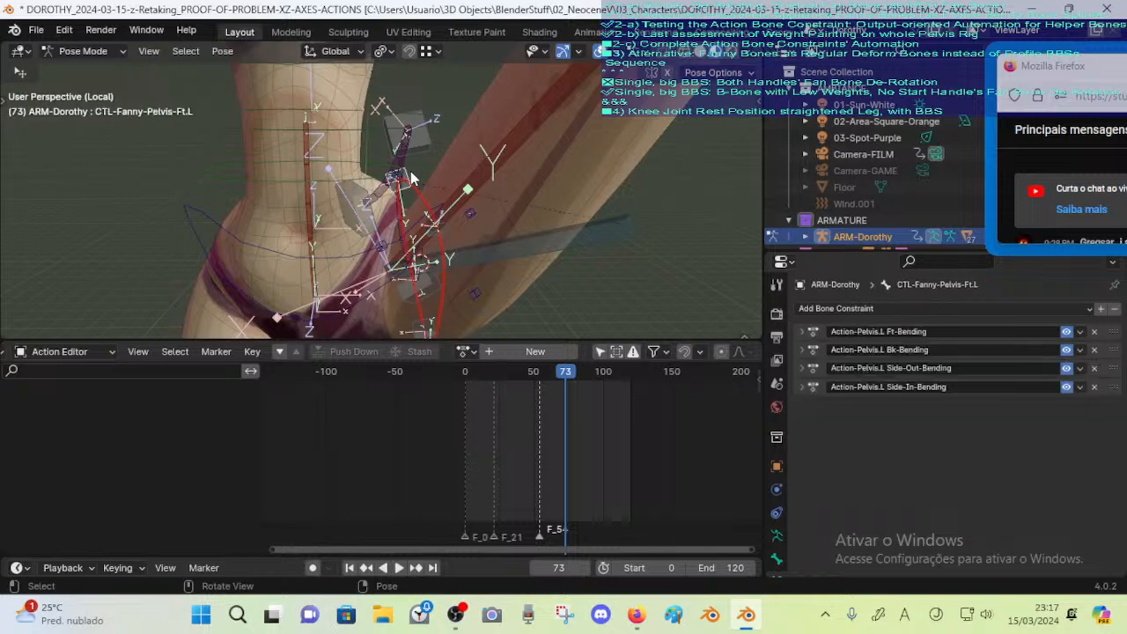
scroll(449, 212, up, 1)
middle_drag(424, 233, 419, 196)
click(424, 94)
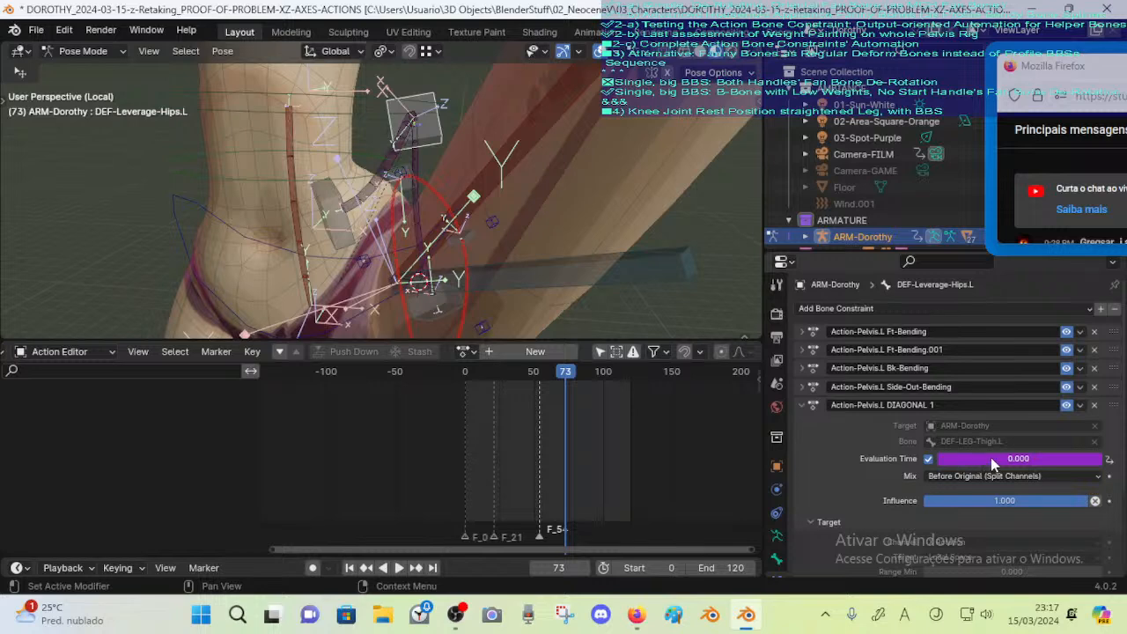
scroll(1019, 478, down, 3)
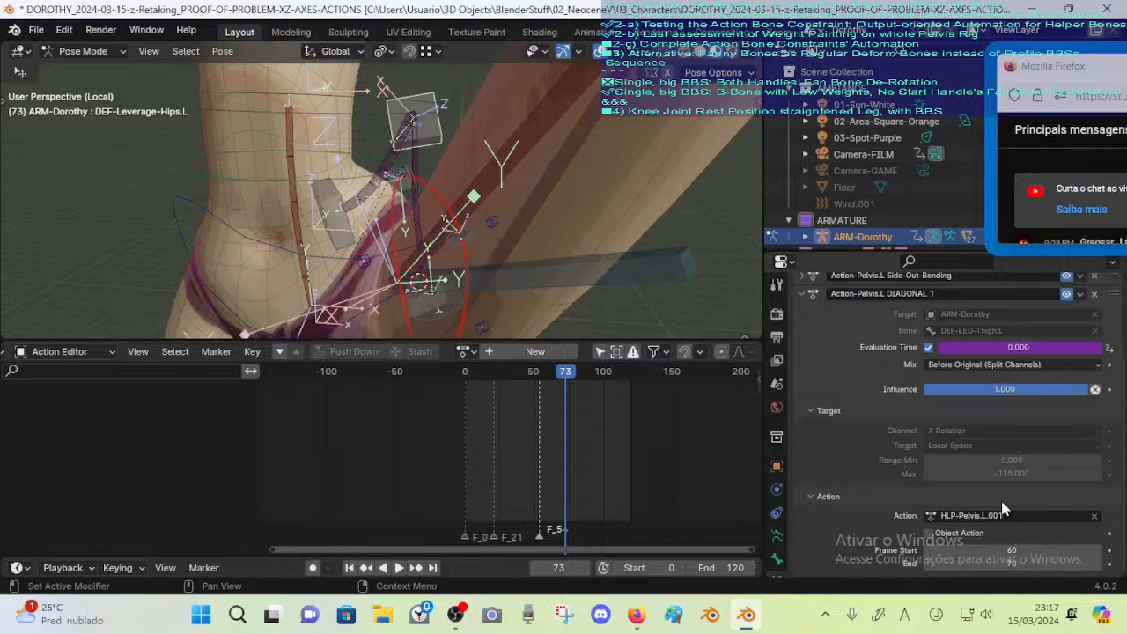
Set the Action-Pelvis.L DIAGONAL 1 constraint's action frame range to start at 80 and end at 90
click(1032, 550)
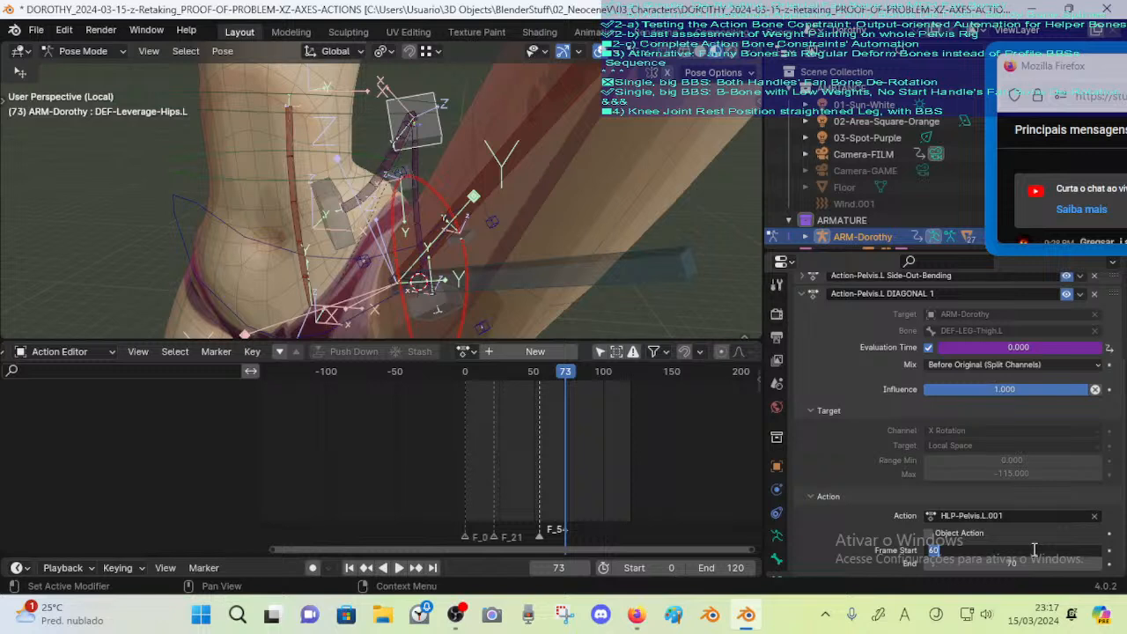
text(80)
key(Return)
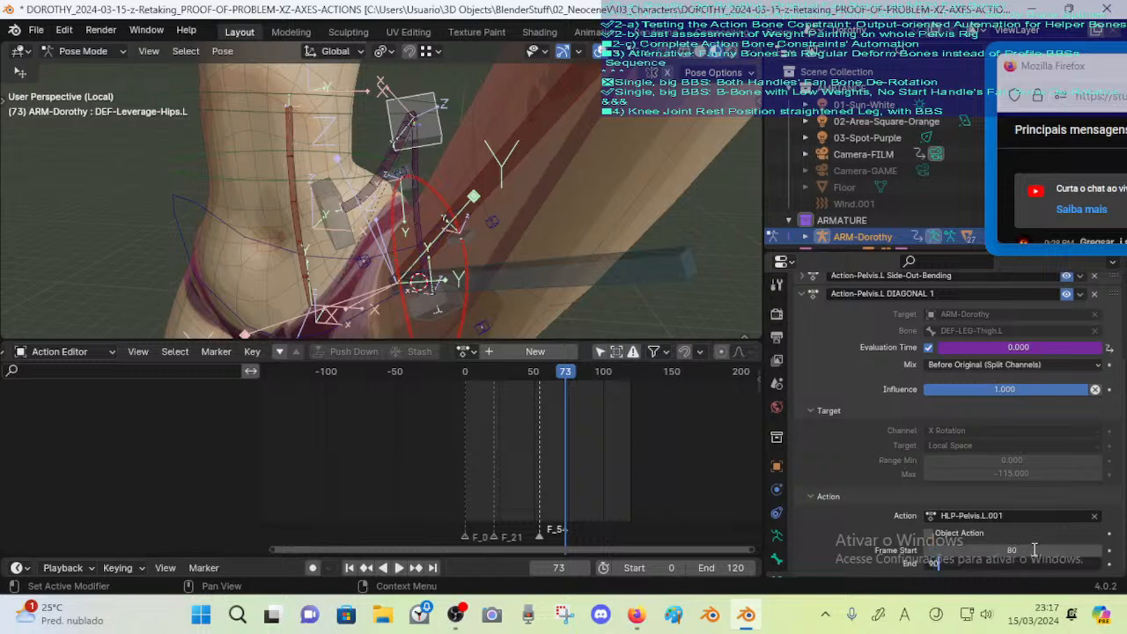
scroll(846, 387, up, 3)
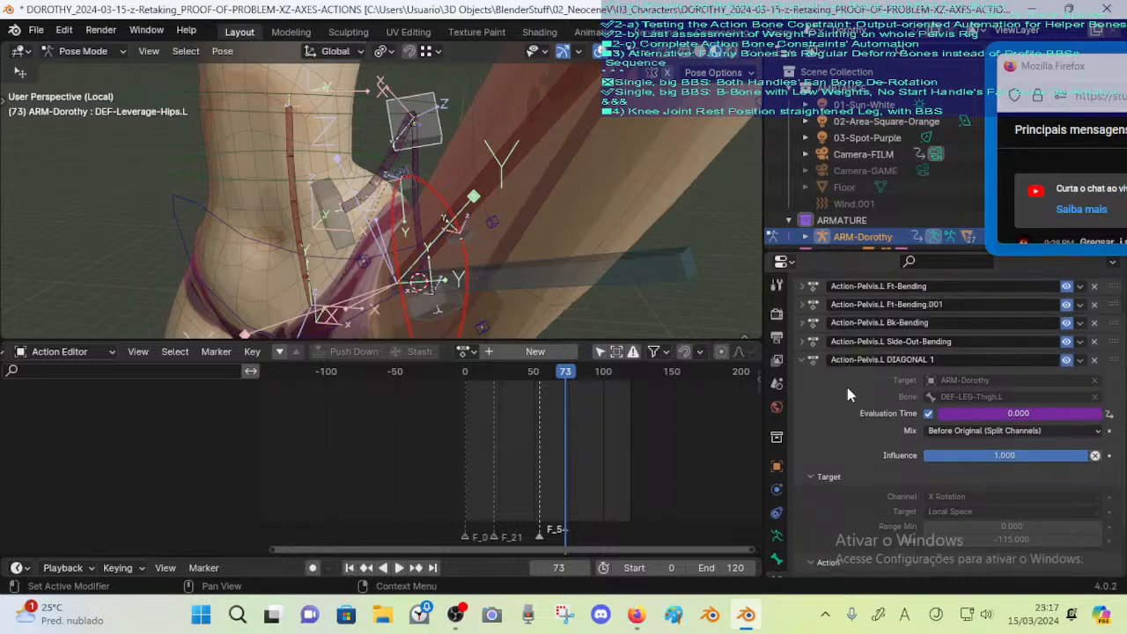
click(801, 360)
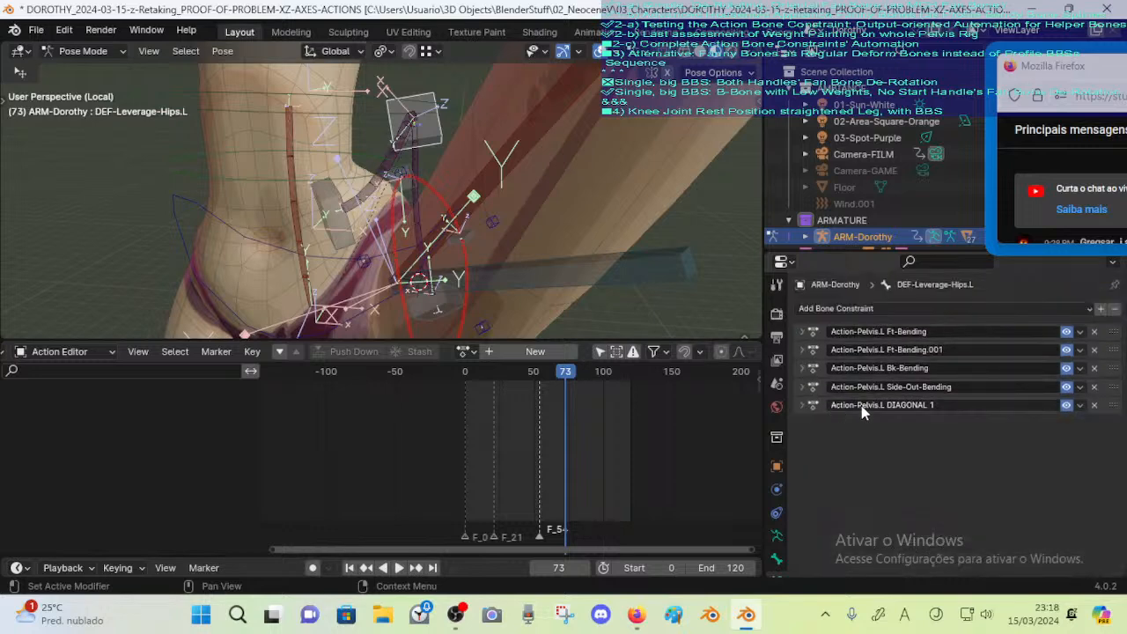
click(802, 404)
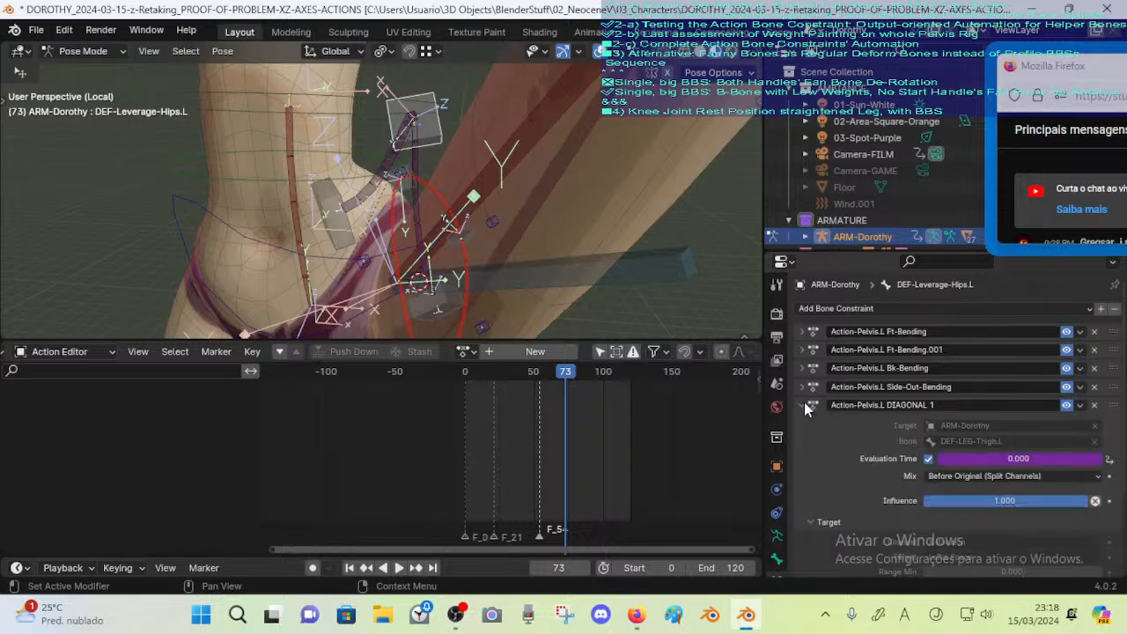
scroll(803, 402, down, 2)
Reposition the left leg with the MTR-Leg.L bone and check the DIAGONAL 1 constraint's response on DEF-Leverage-Hips.L
scroll(659, 281, down, 10)
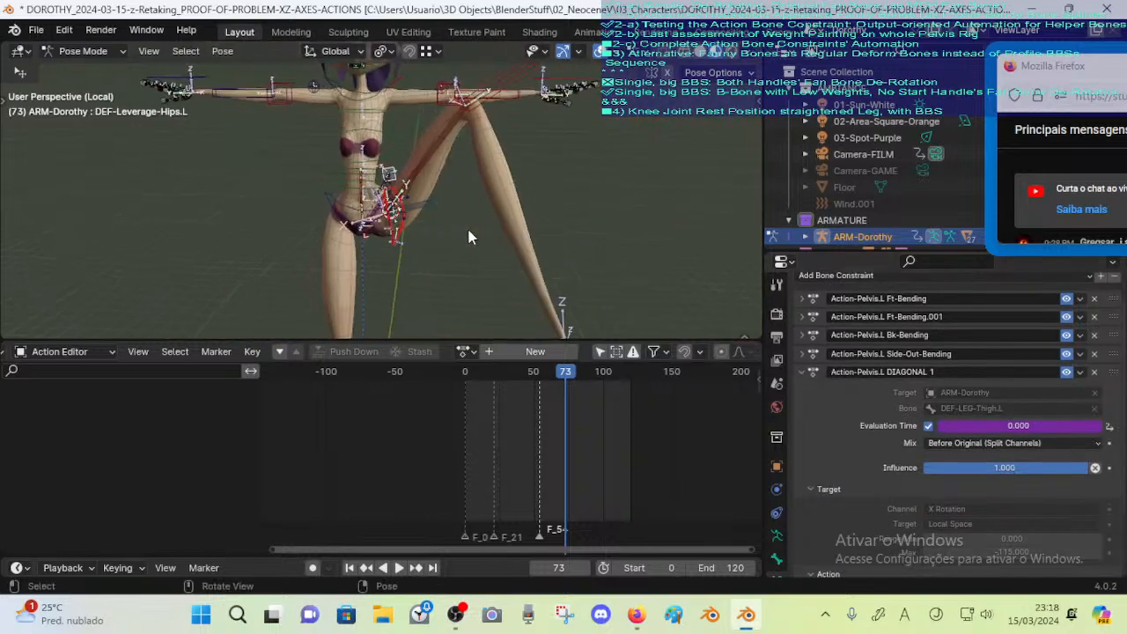
scroll(576, 291, down, 3)
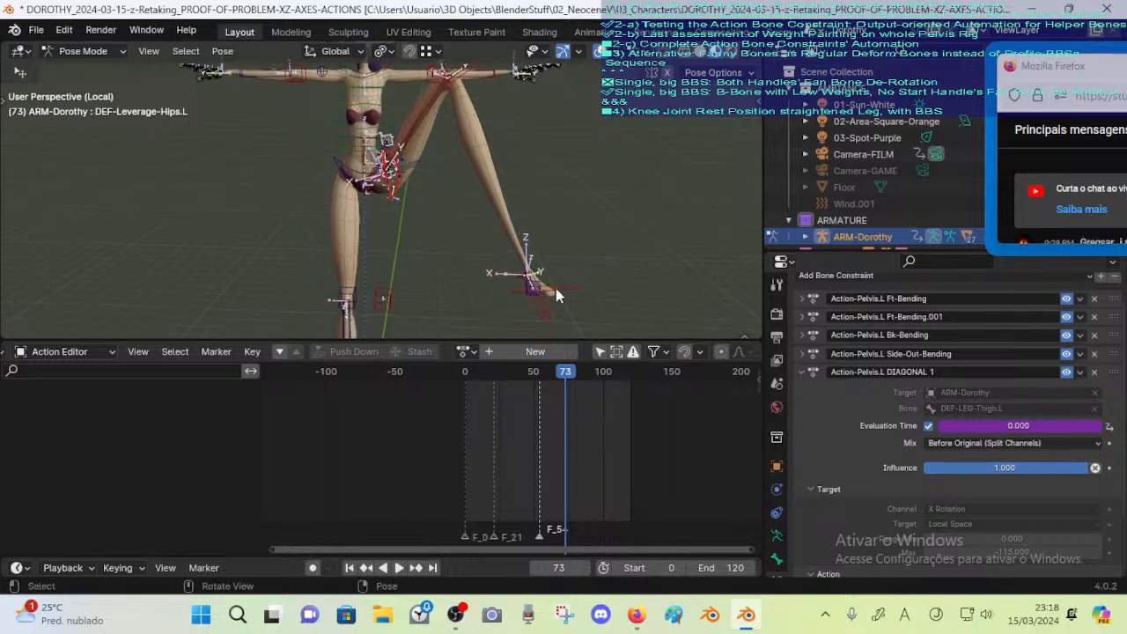
click(567, 289)
key(g)
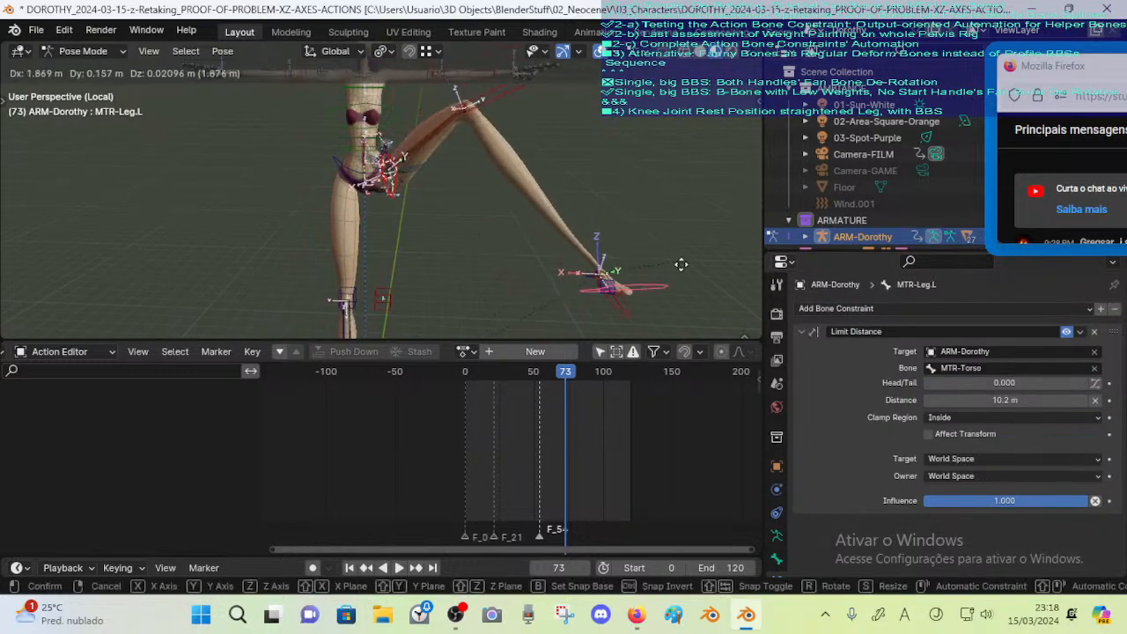
click(497, 238)
scroll(464, 188, up, 6)
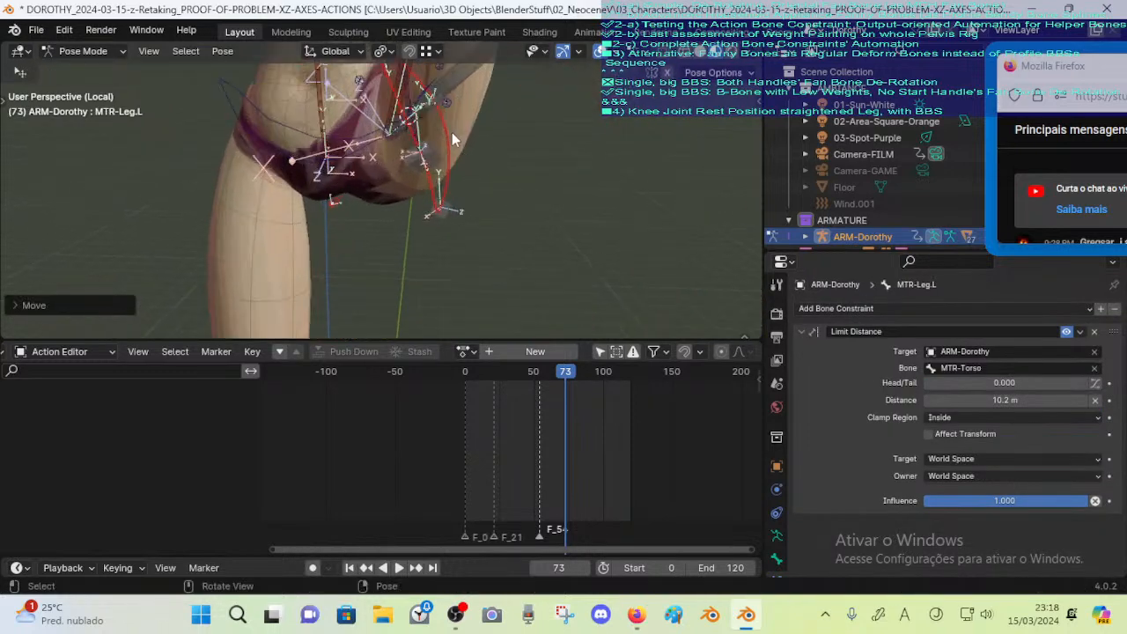
shift+middle_drag(456, 315, 427, 337)
scroll(419, 102, down, 1)
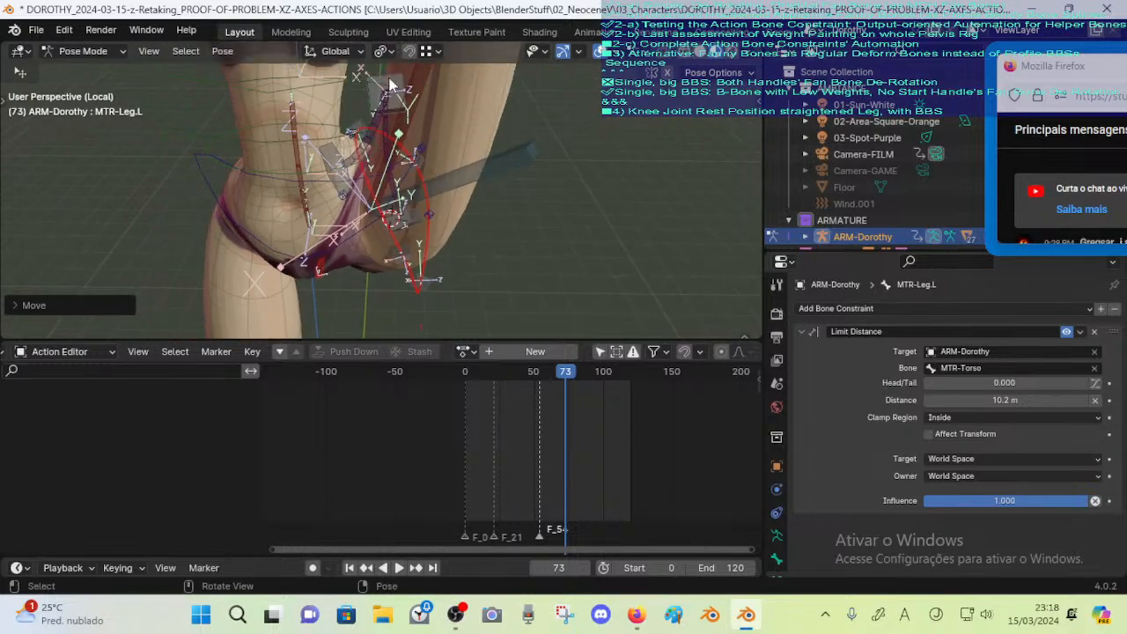
click(389, 81)
scroll(391, 84, down, 5)
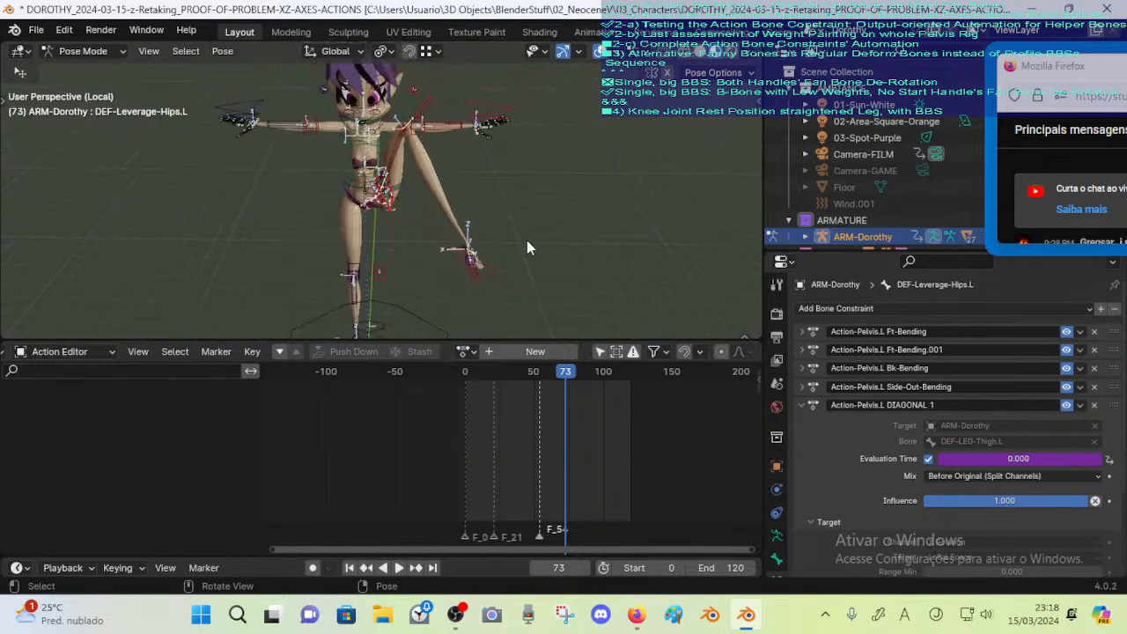
Lower the left foot with MTR-Leg.L, keeping the knee bent, and reselect DEF-Leverage-Hips.L to check its Evaluation Time
click(497, 274)
key(g)
click(480, 317)
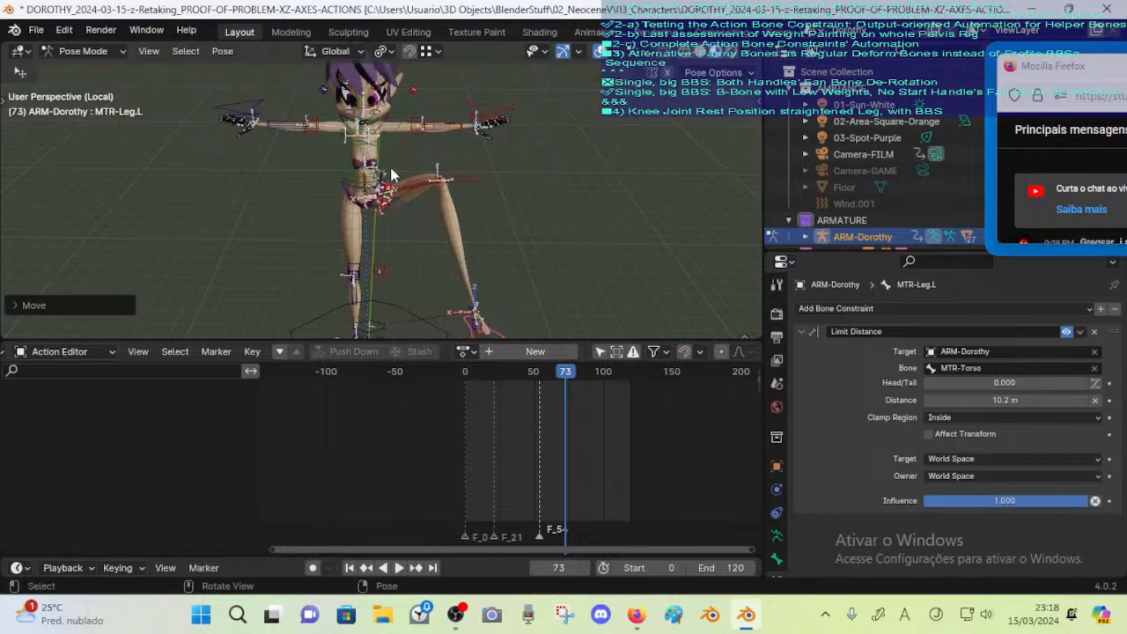
scroll(393, 209, up, 5)
scroll(395, 121, up, 2)
click(394, 120)
scroll(398, 158, down, 5)
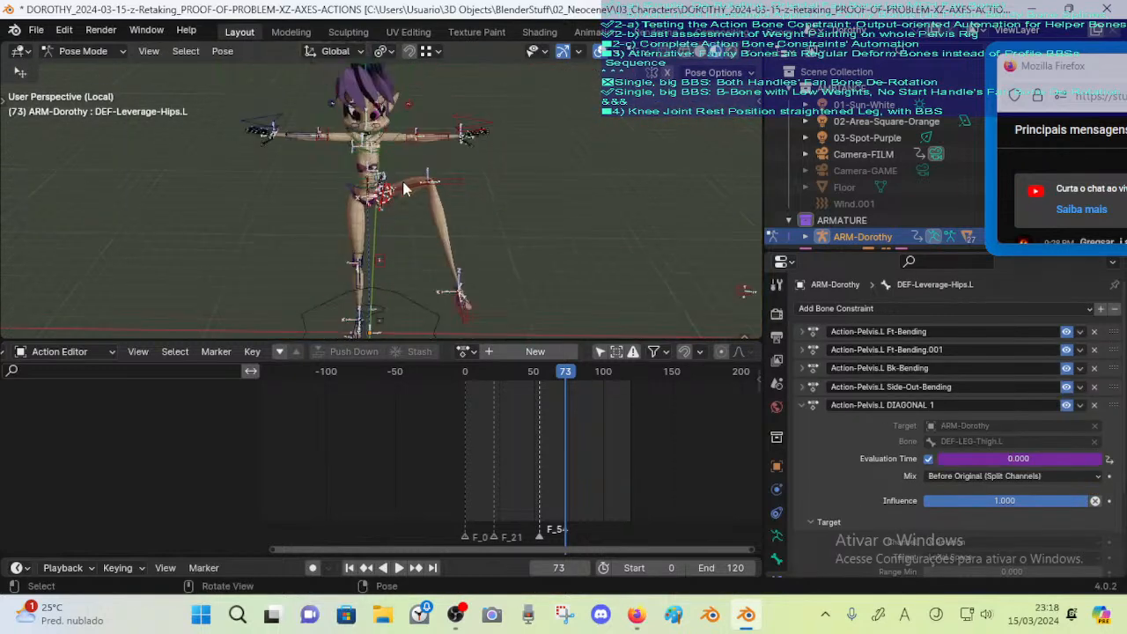
Bring the left foot over to the right leg, pull the CTL-Knee.L bone inward, and reposition MTR-Leg.L
click(479, 296)
key(g)
click(484, 214)
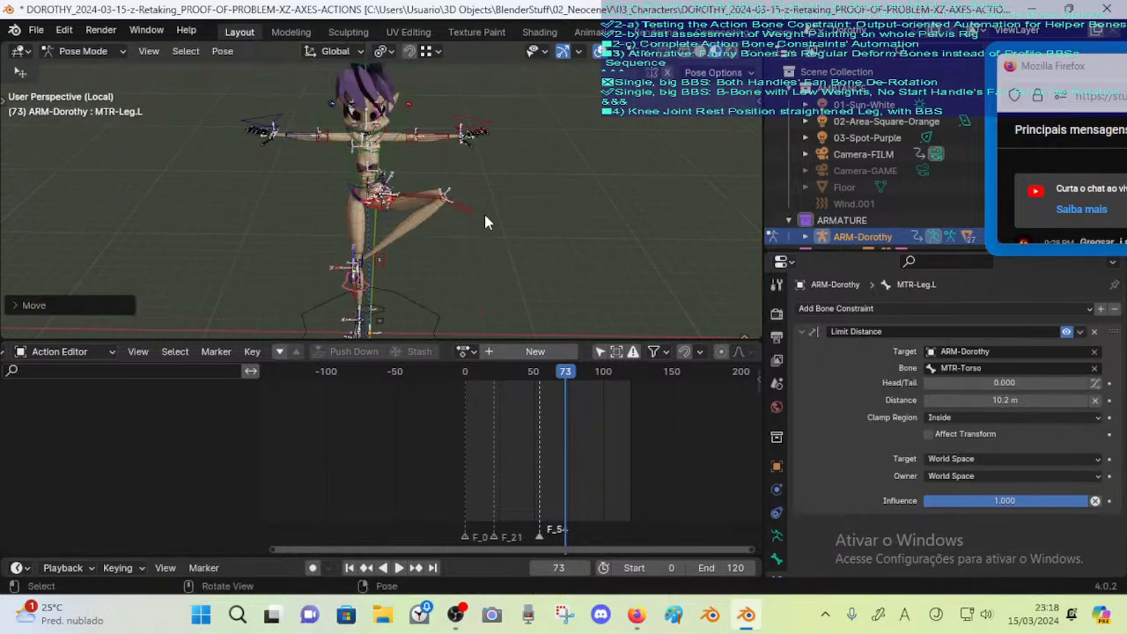
click(452, 209)
key(g)
click(377, 291)
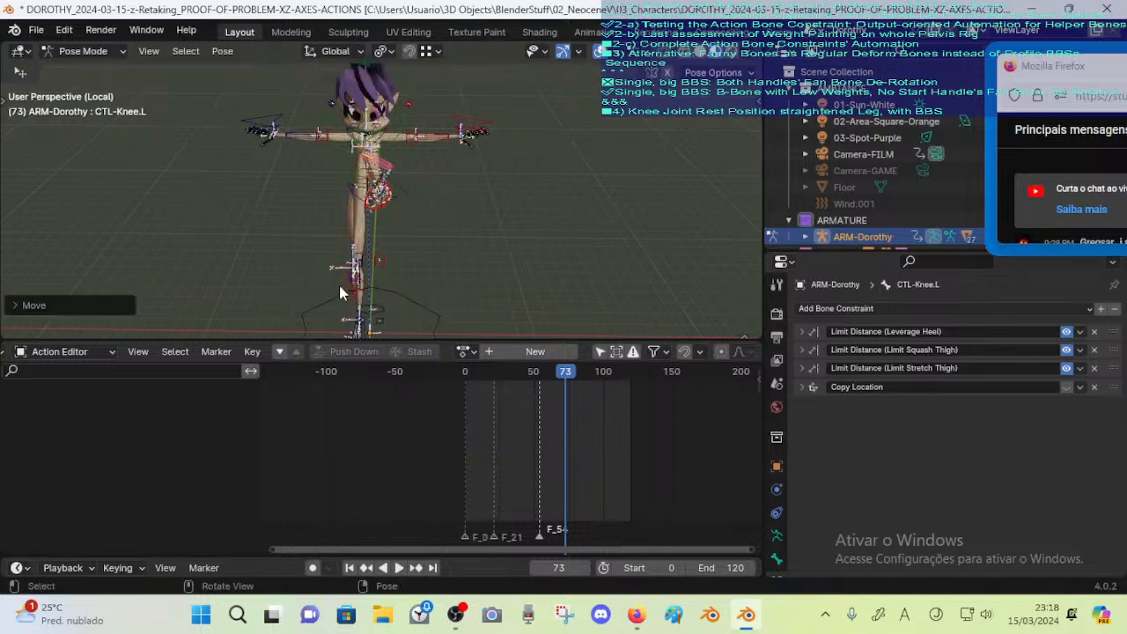
click(339, 283)
key(g)
click(352, 246)
Examine the left hip's deformation from the side and inspect the DIAGONAL 1 constraint on DEF-Leverage-Hips.L
middle_drag(427, 231, 302, 191)
scroll(302, 191, up, 7)
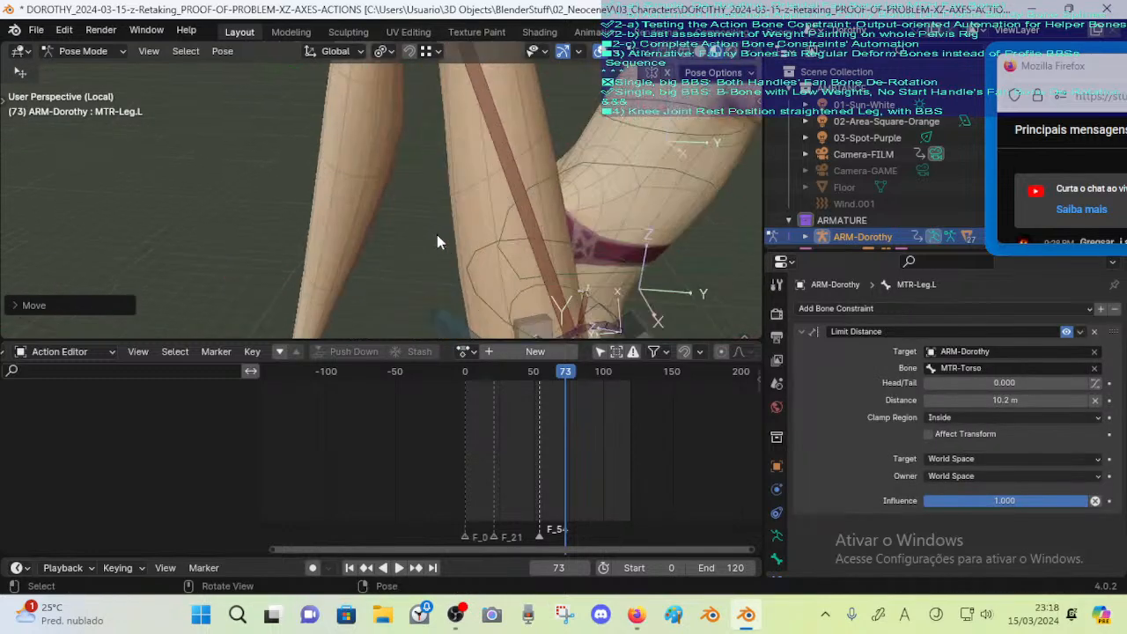
middle_drag(438, 240, 447, 157)
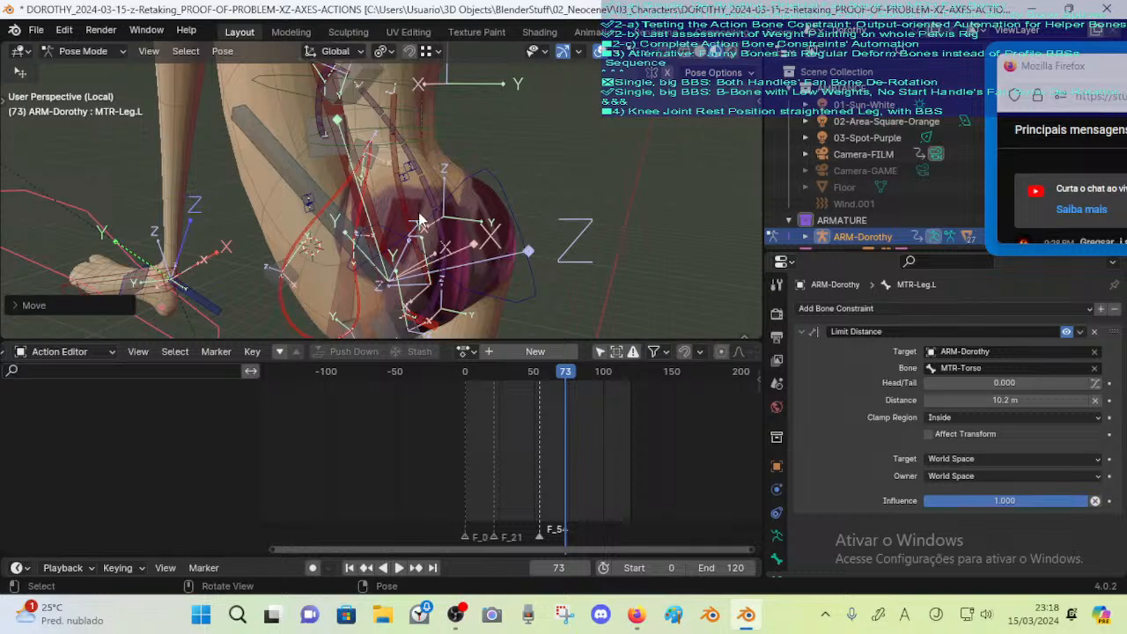
middle_drag(424, 220, 390, 222)
middle_drag(368, 173, 388, 234)
click(327, 146)
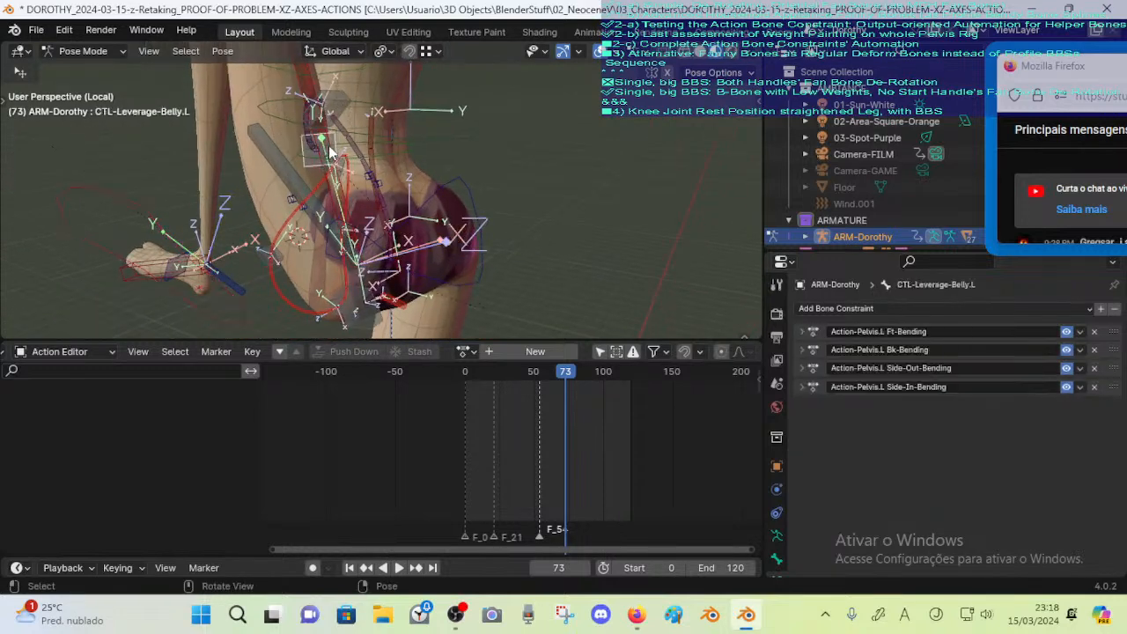
middle_drag(343, 147, 380, 151)
click(378, 99)
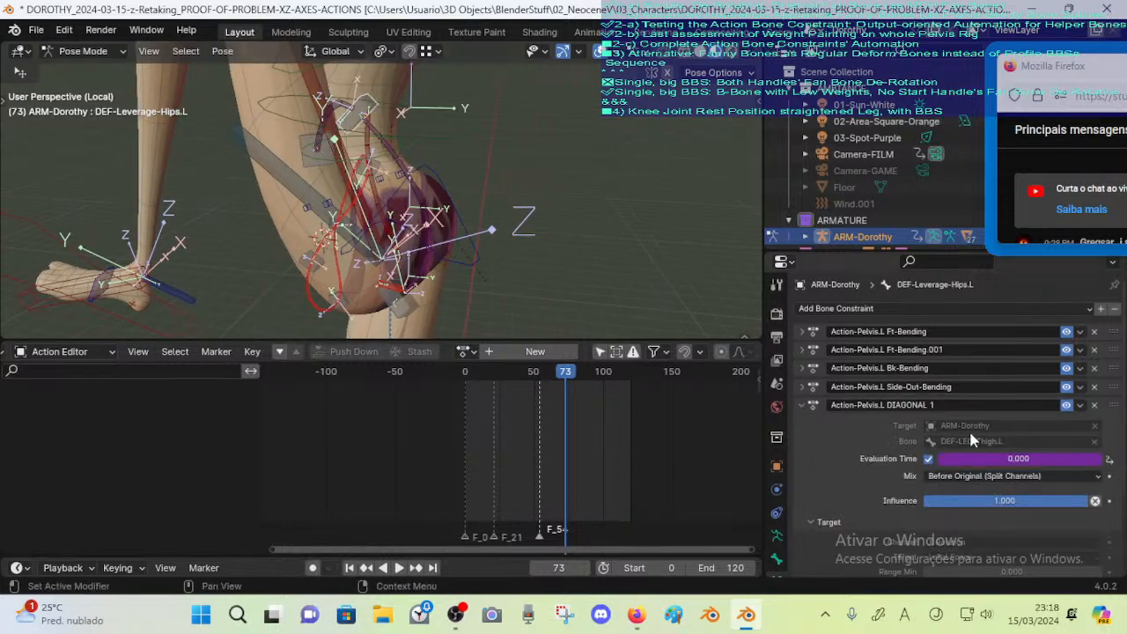
scroll(969, 430, down, 4)
scroll(526, 229, down, 6)
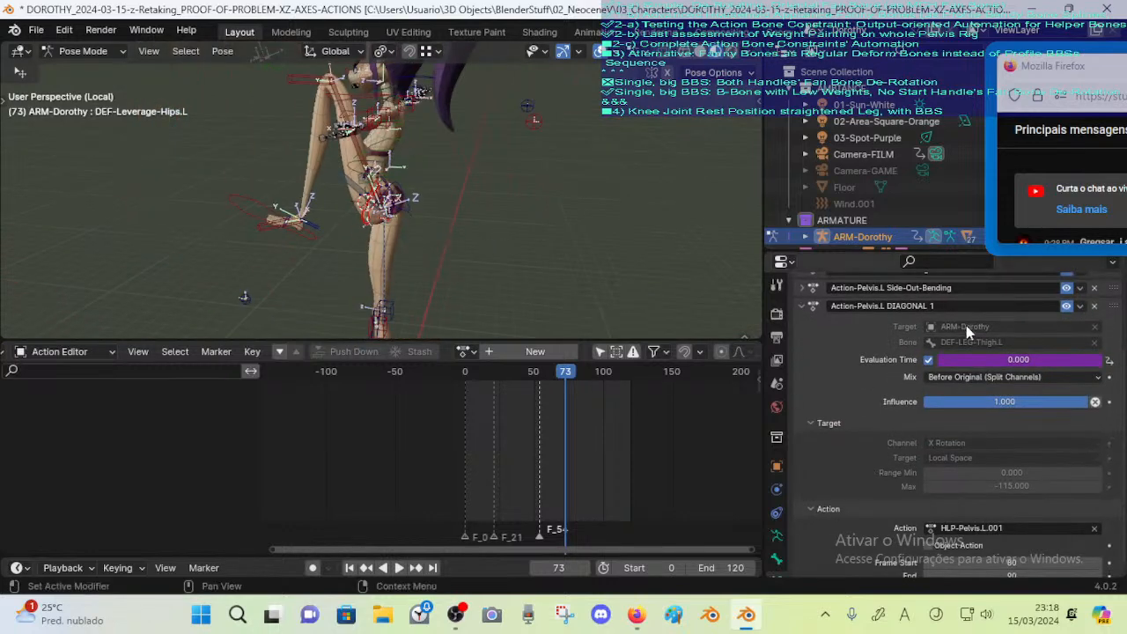
Open the Evaluation Time driver in the Drivers Editor, narrow its window and place it clear of the posed leg
right_click(988, 360)
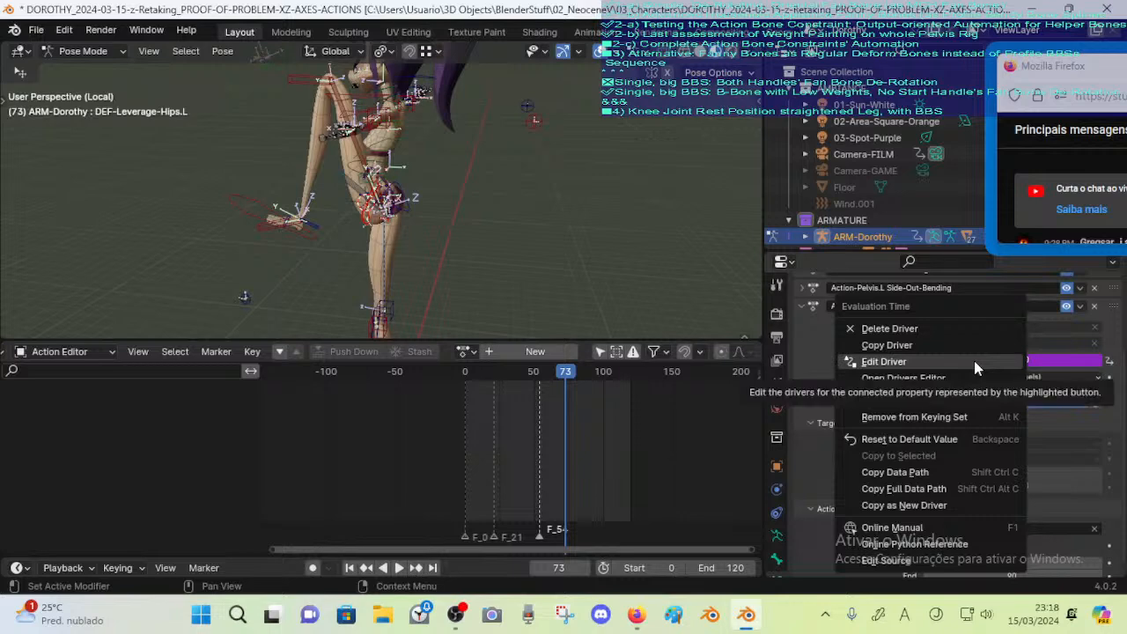
click(963, 376)
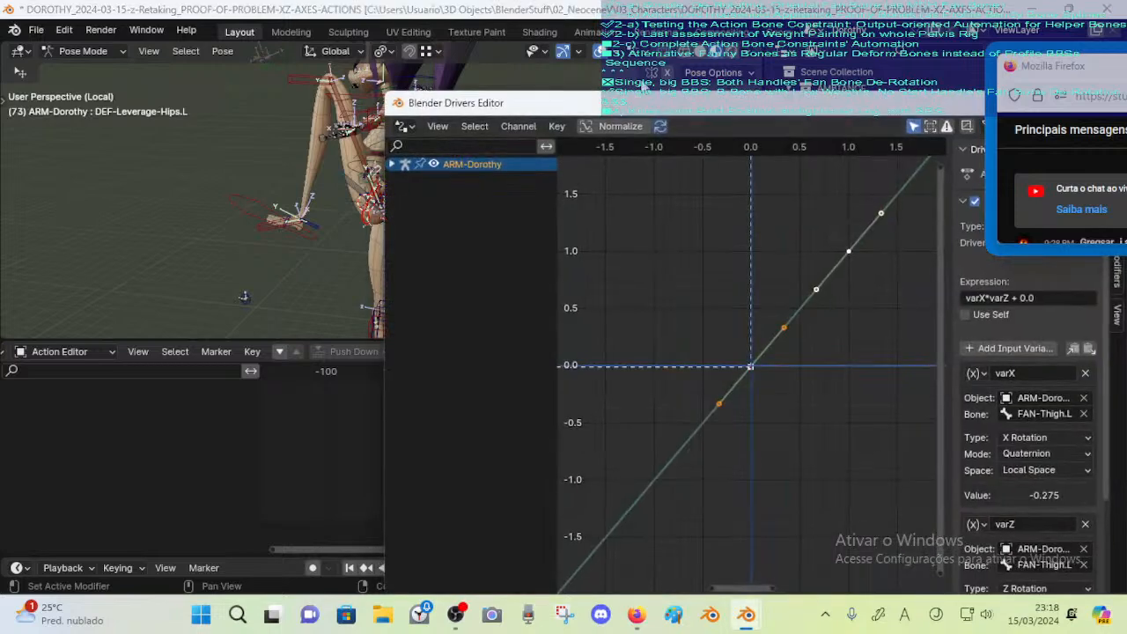
drag(795, 118, 618, 79)
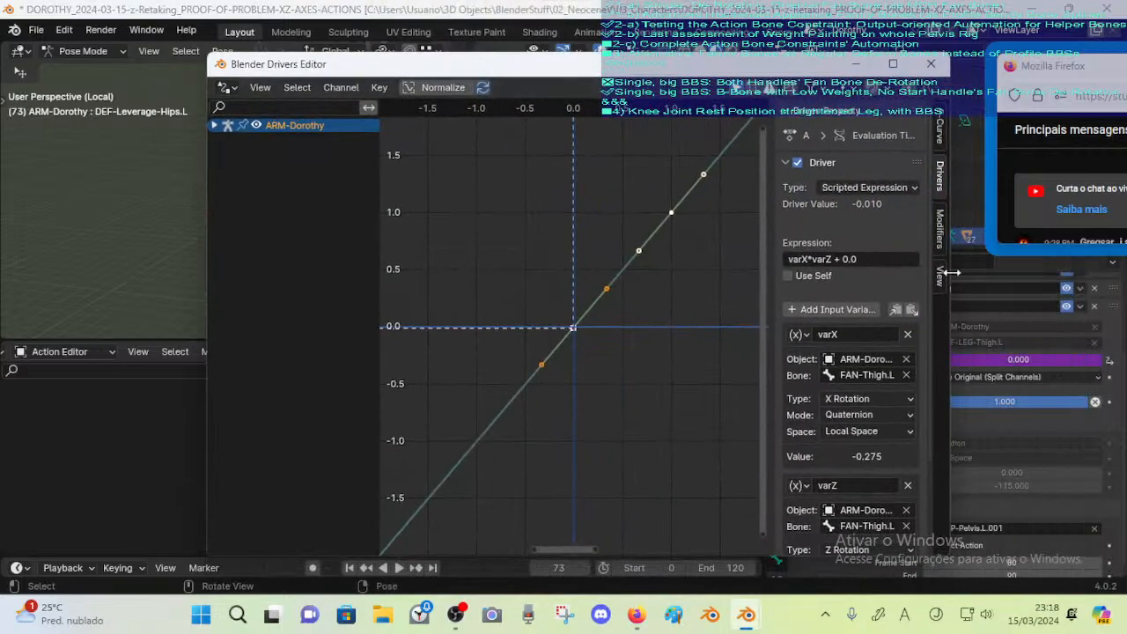
drag(952, 273, 795, 274)
drag(531, 70, 630, 28)
drag(306, 253, 401, 257)
Test the driver by moving the MTR-Leg.L bone to several raised positions in front of the body
click(249, 215)
key(g)
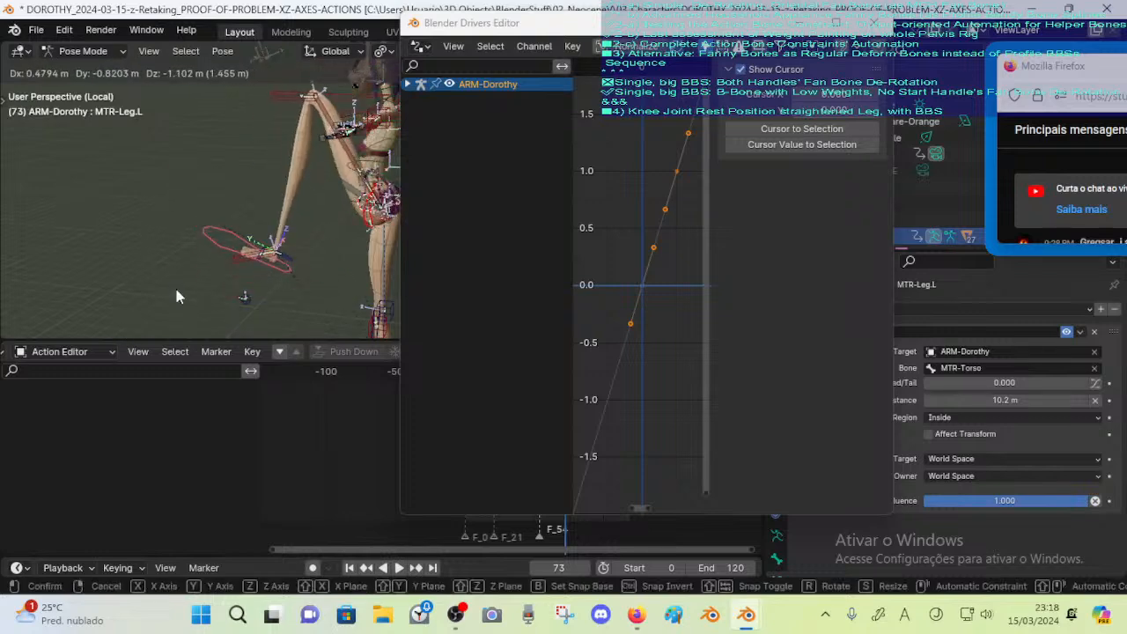
click(202, 299)
key(g)
click(238, 226)
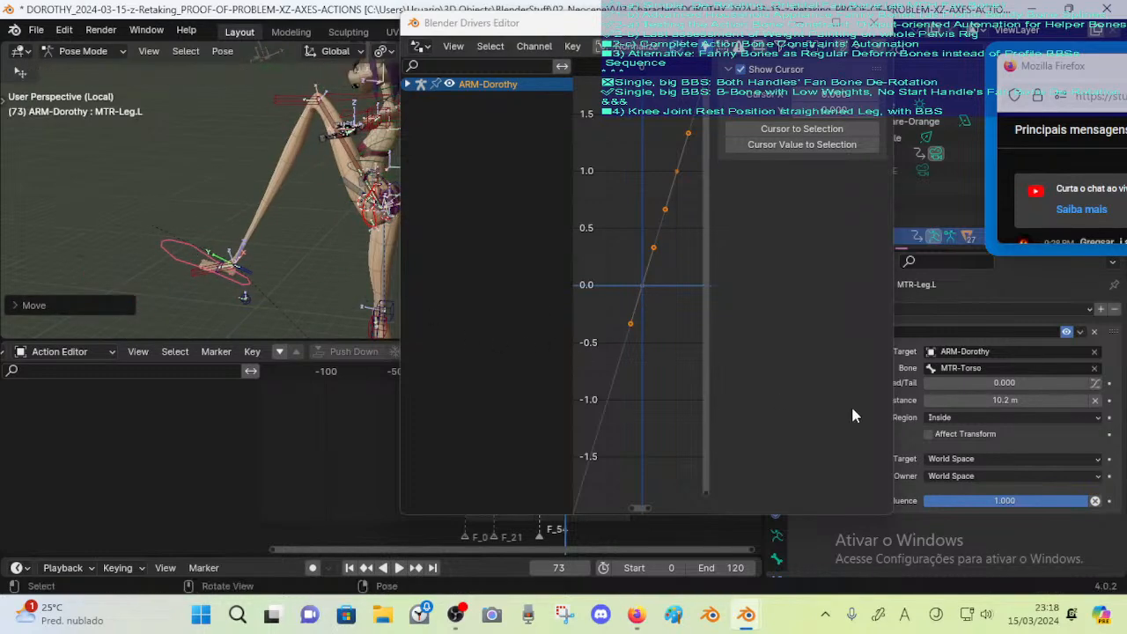
scroll(356, 172, up, 4)
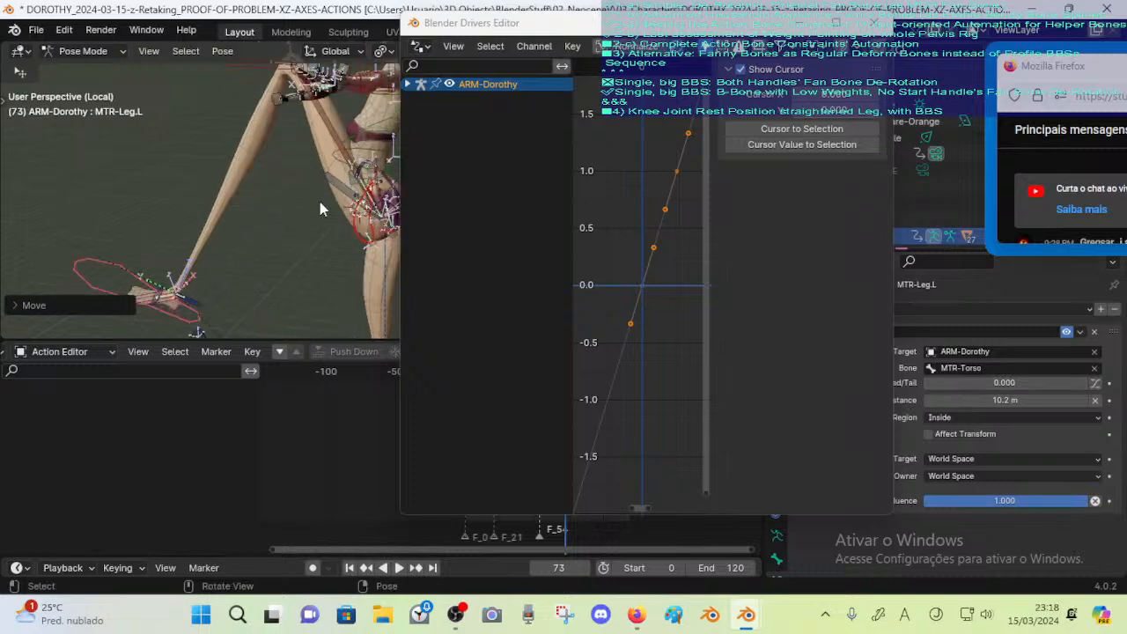
key(g)
click(169, 232)
key(g)
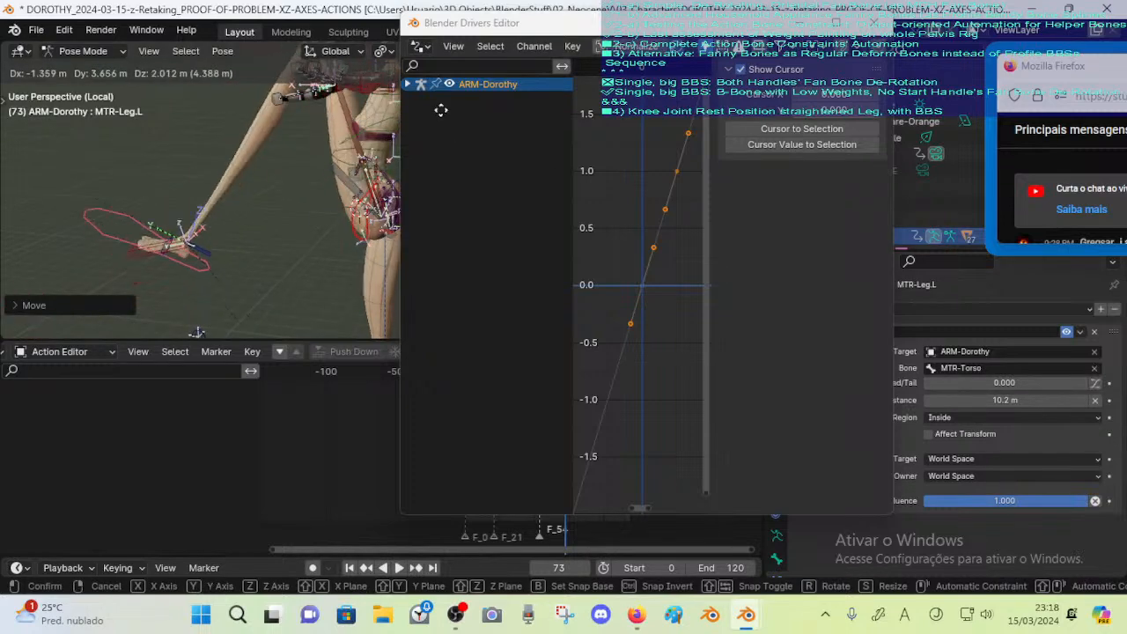
click(220, 267)
Clear MTR-Leg.L's location and raise the left foot forward in two moves with the knee bent
key(alt+g)
scroll(271, 239, down, 1)
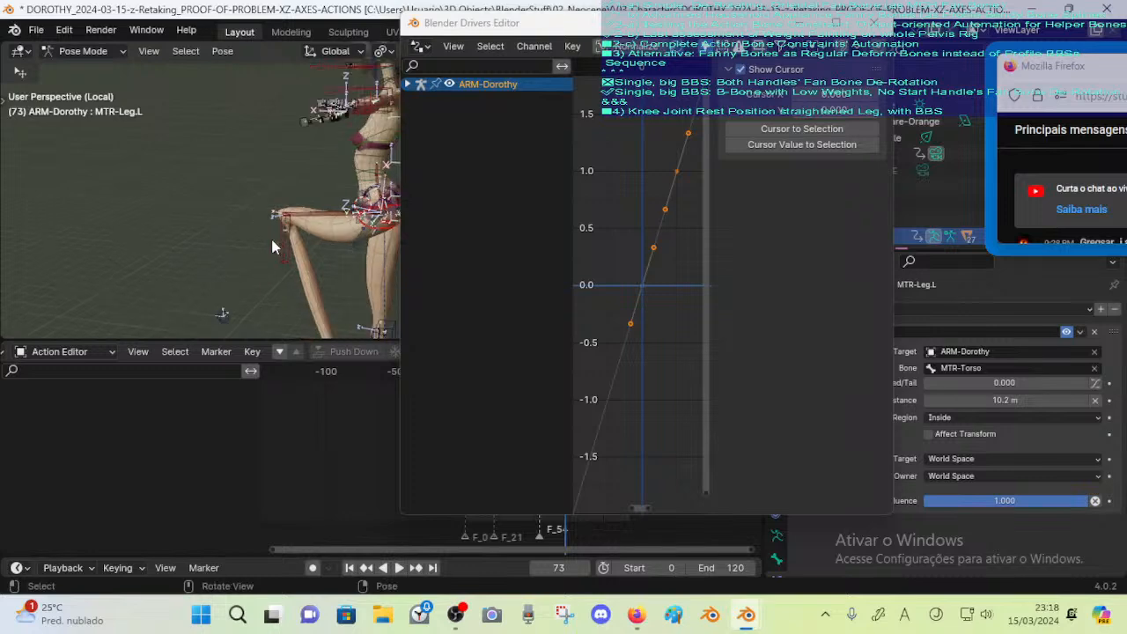
shift+middle_drag(271, 238, 212, 157)
scroll(263, 223, down, 1)
scroll(263, 228, down, 1)
middle_drag(263, 227, 338, 232)
key(g)
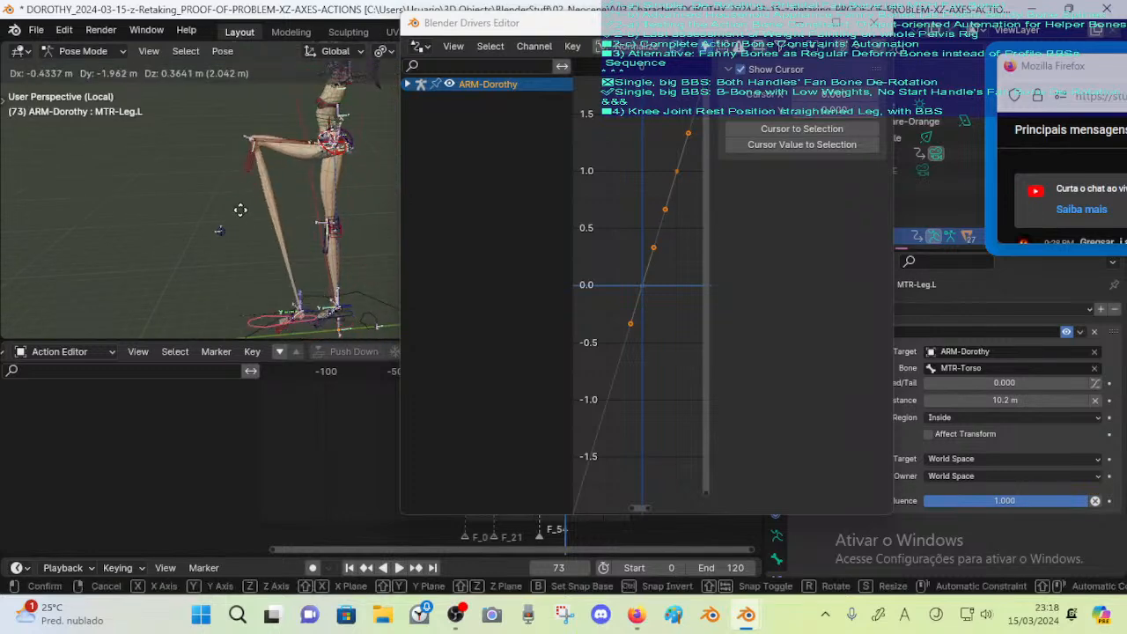
click(239, 229)
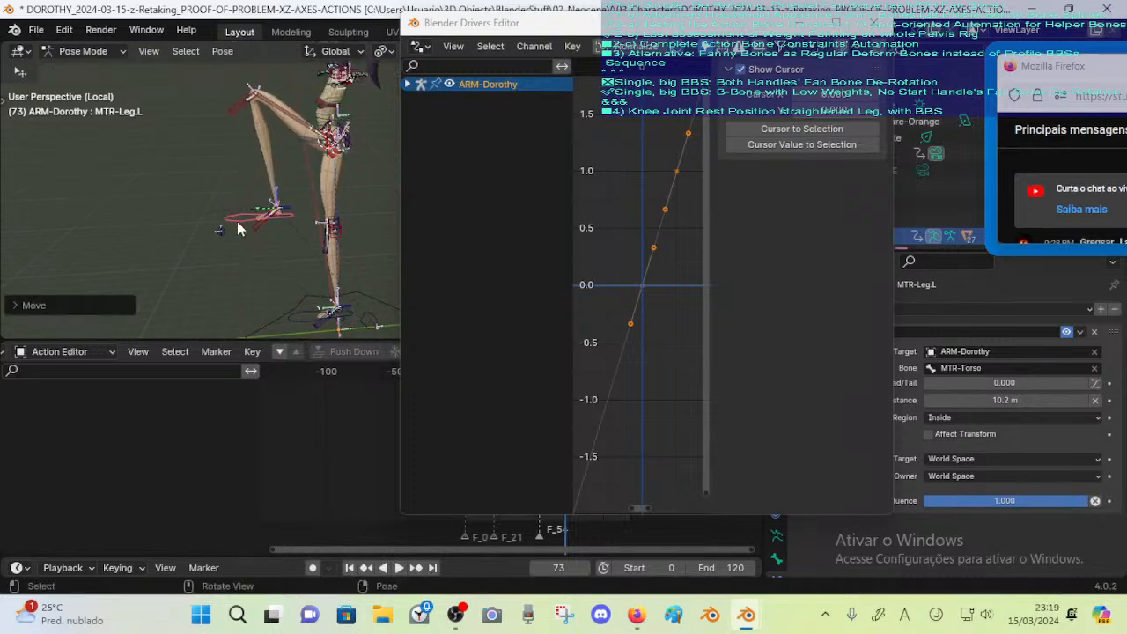
key(g)
click(218, 242)
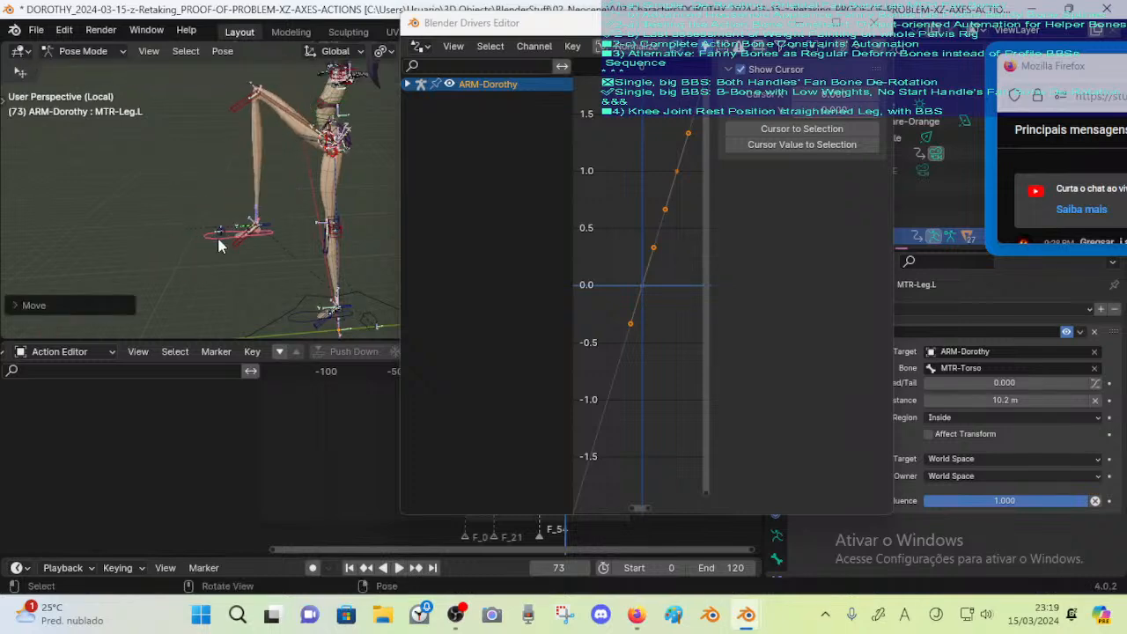
Clear the location of all bones, raise the left leg forward with MTR-Leg.L, and bring the left hip into close view
key(a)
key(alt+g)
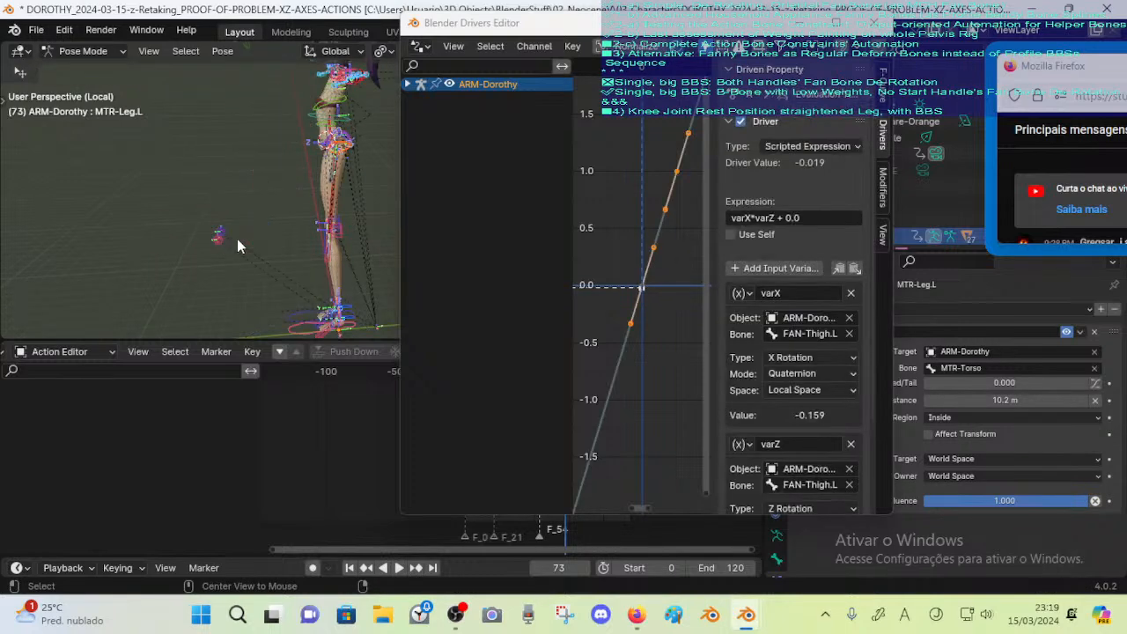
click(296, 331)
key(g)
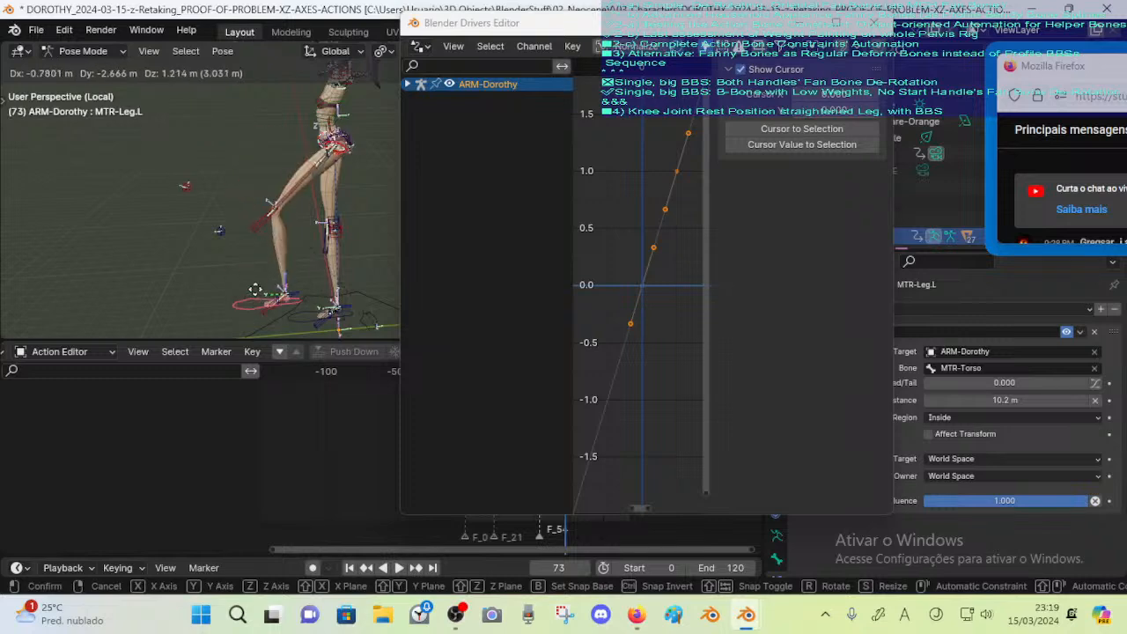
click(235, 226)
scroll(308, 181, up, 3)
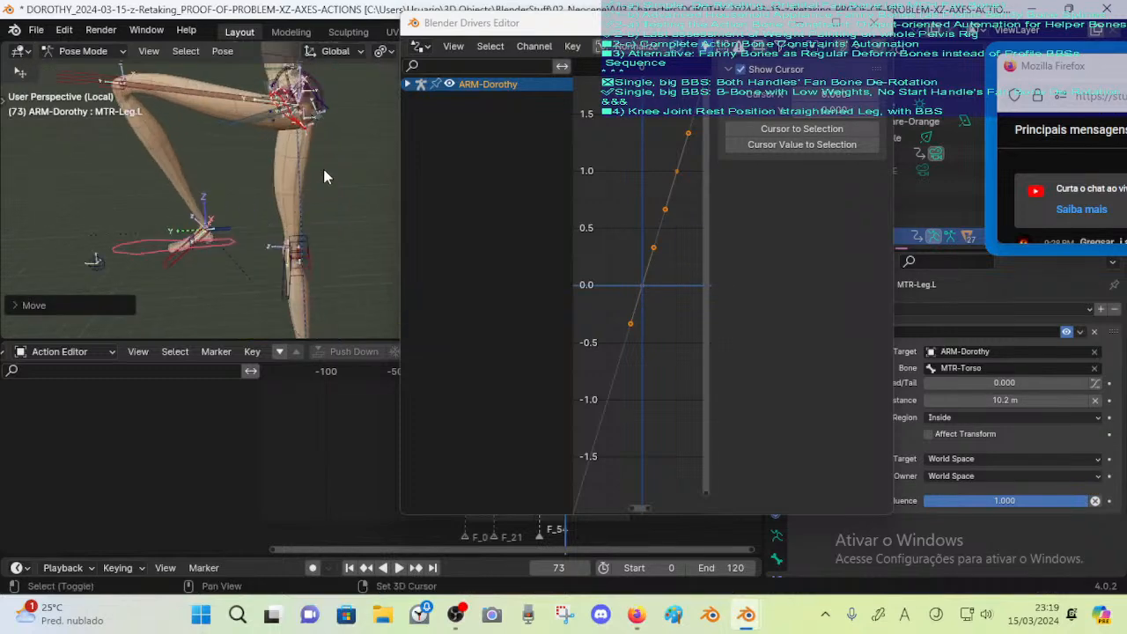
shift+middle_drag(324, 176, 334, 239)
scroll(334, 237, up, 5)
shift+middle_drag(307, 202, 208, 166)
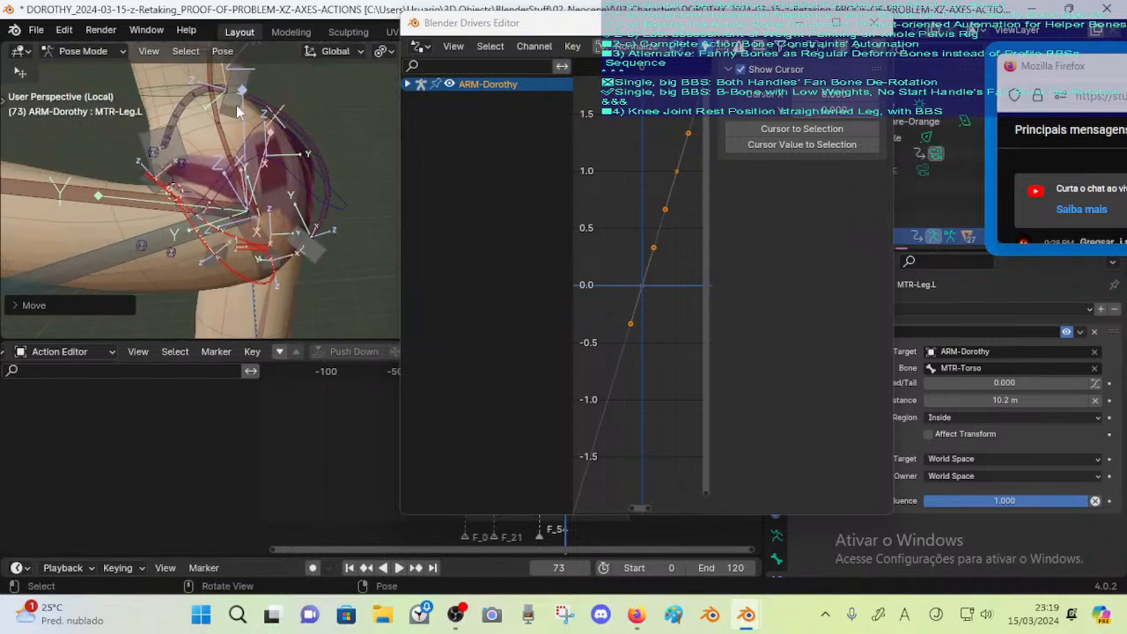
Select the bones grouped by collection and hide the surrounding rig, keeping MTR-Leg.L and DEF-Leverage-Hips.L in view
scroll(233, 123, down, 6)
key(shift+g)
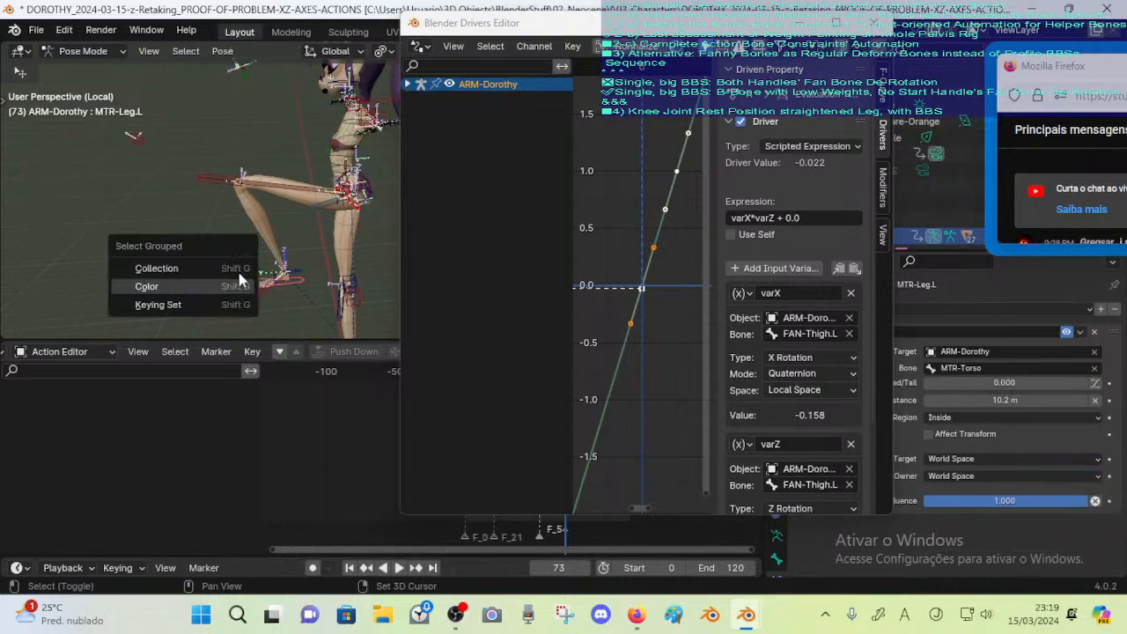
click(250, 266)
key(h)
scroll(260, 274, down, 3)
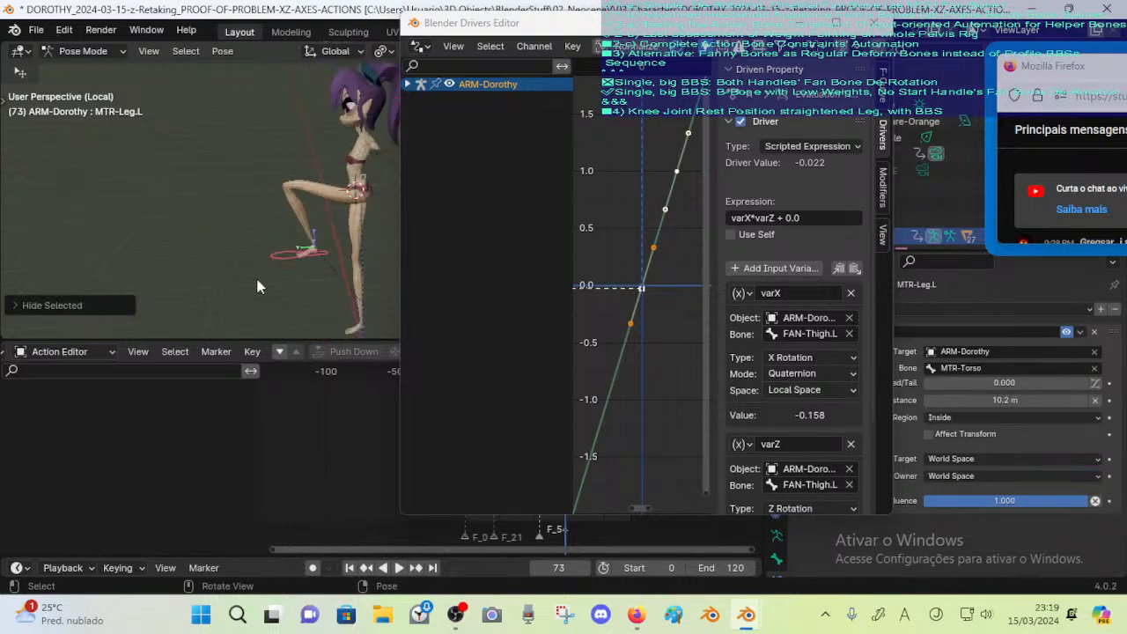
Test the driver by raising MTR-Leg.L higher and then stretching it further forward, checking DEF-Leverage-Hips.L's driver value after each move
key(g)
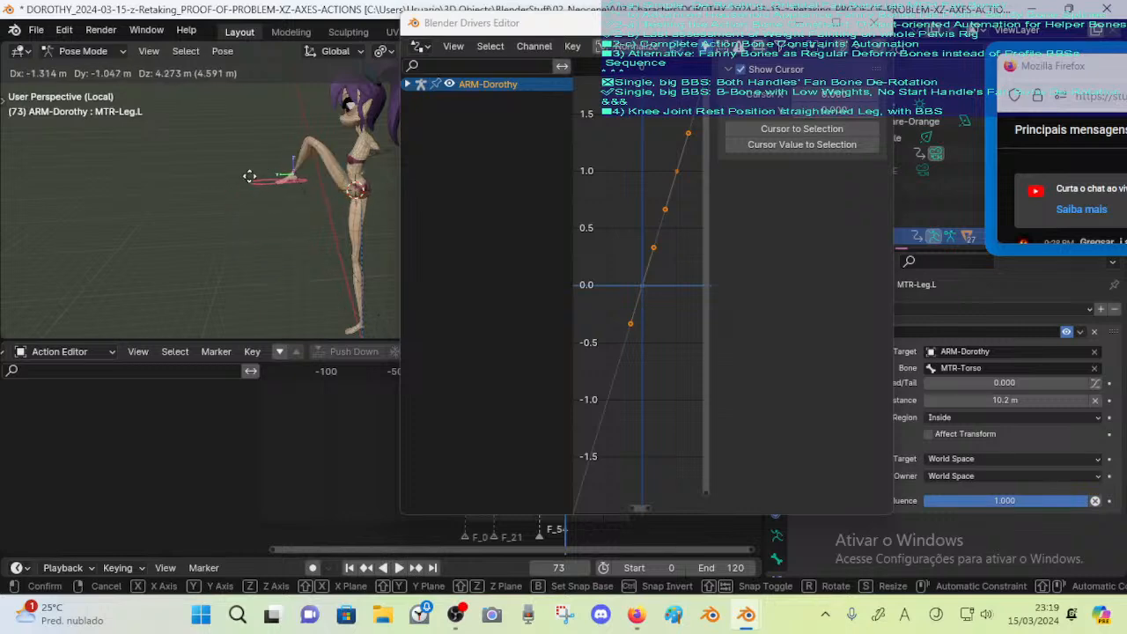
click(250, 176)
click(343, 178)
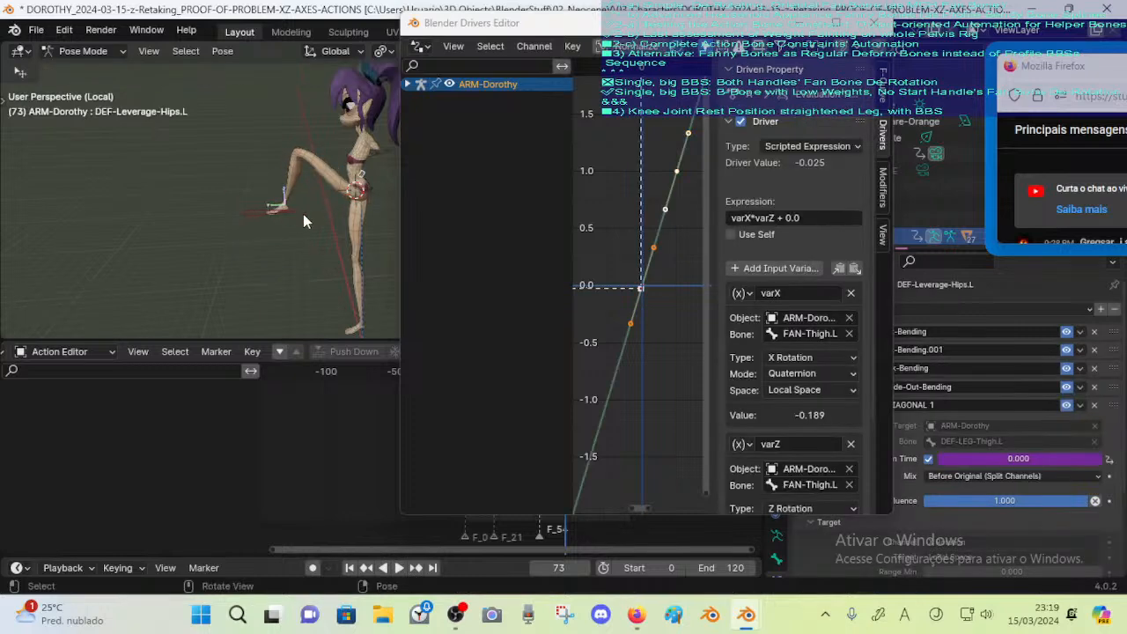
click(261, 214)
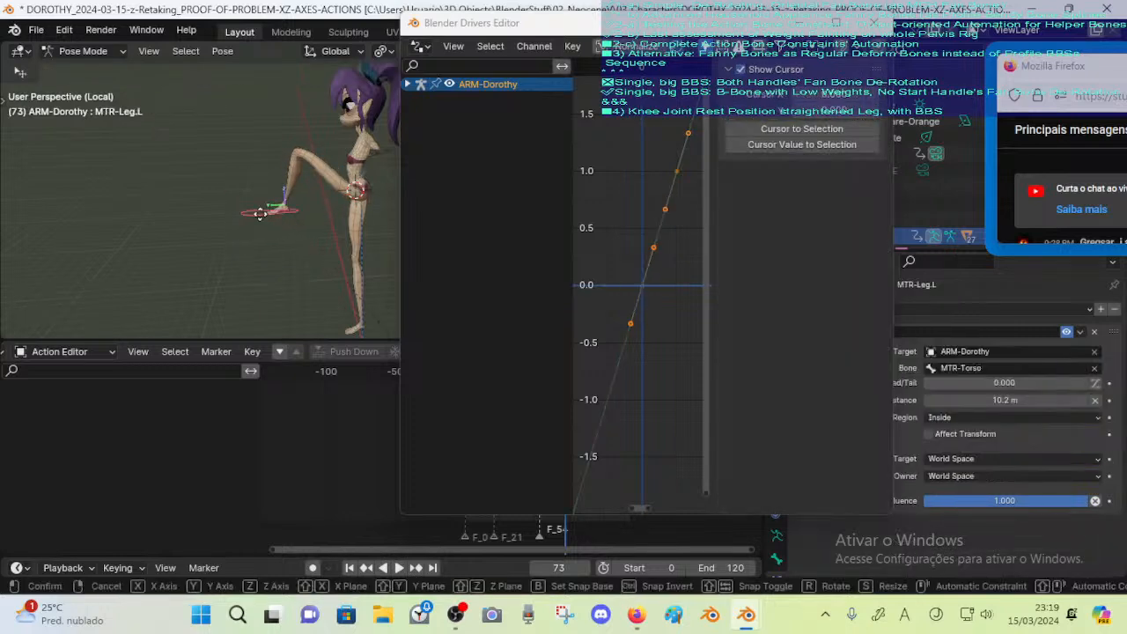
key(g)
click(366, 182)
click(366, 182)
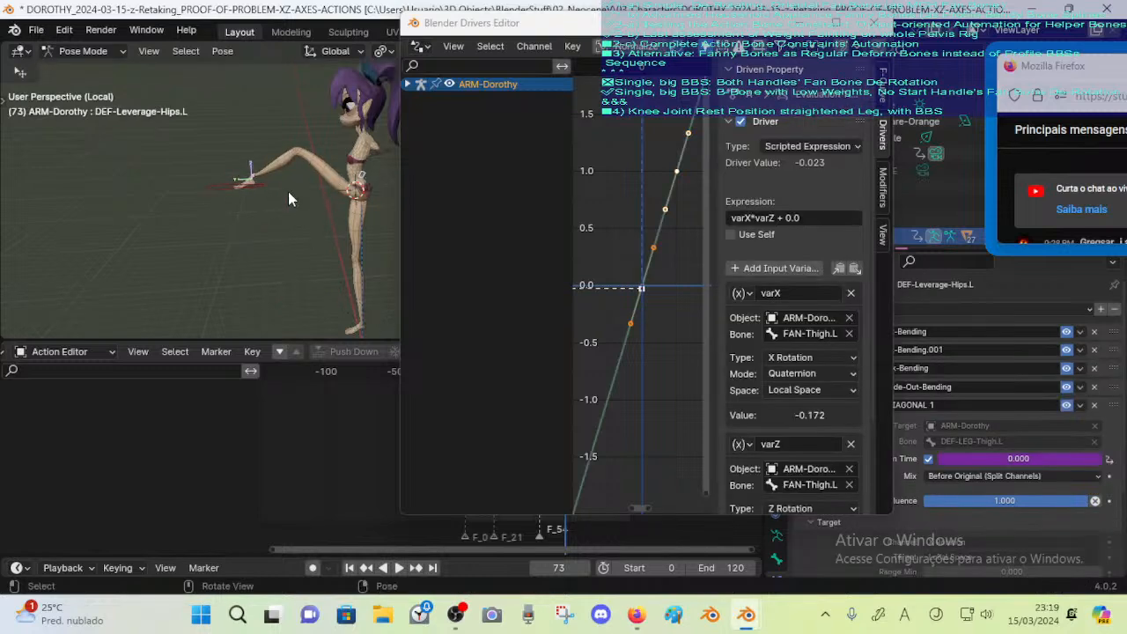
Lower MTR-Leg.L toward the body with the knee bent and check the driver value on DEF-Leverage-Hips.L
click(234, 187)
key(g)
click(327, 206)
click(367, 176)
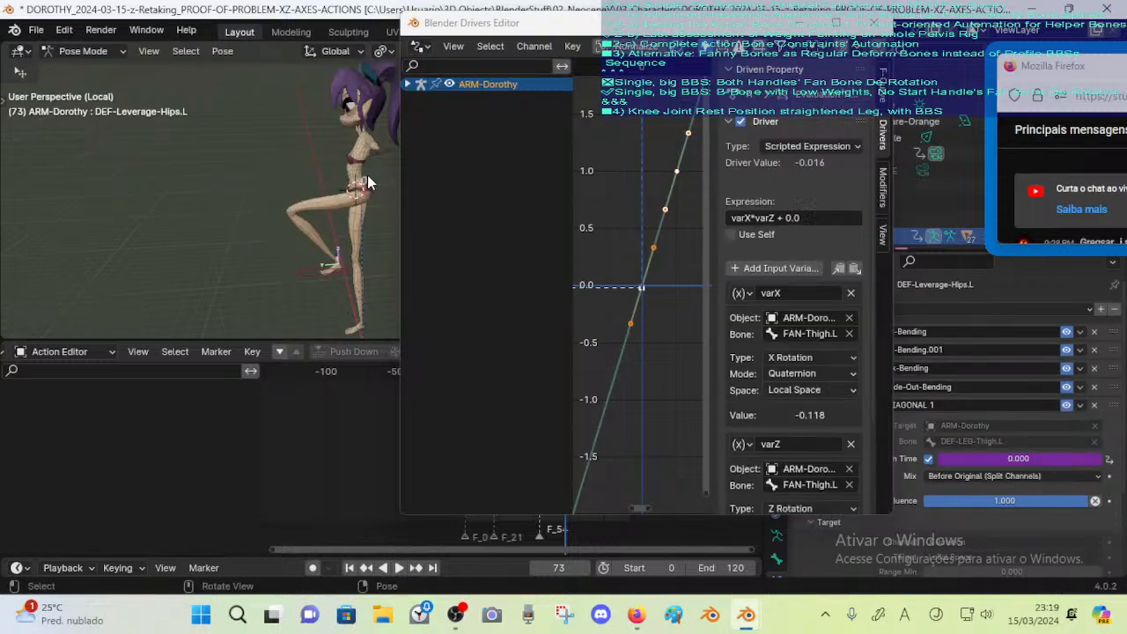
Move MTR-Leg.L behind the body, then straight out to the side, and check the driver value on DEF-Leverage-Hips.L
click(324, 266)
key(g)
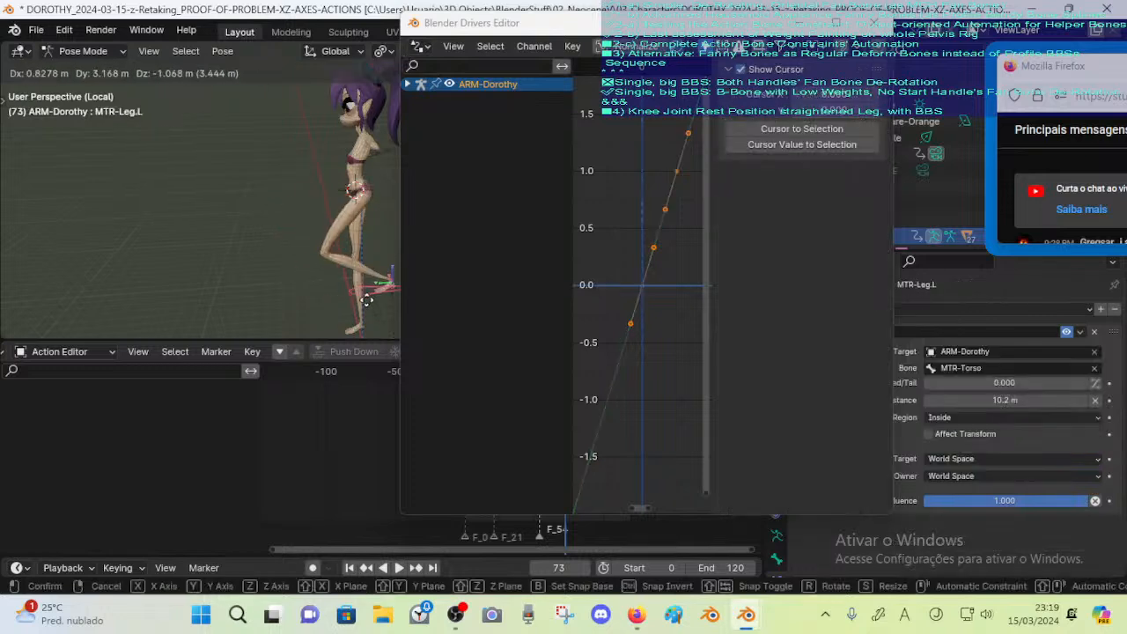
click(329, 300)
middle_drag(329, 299, 295, 301)
drag(491, 28, 572, 33)
middle_drag(298, 313, 382, 191)
key(g)
click(397, 289)
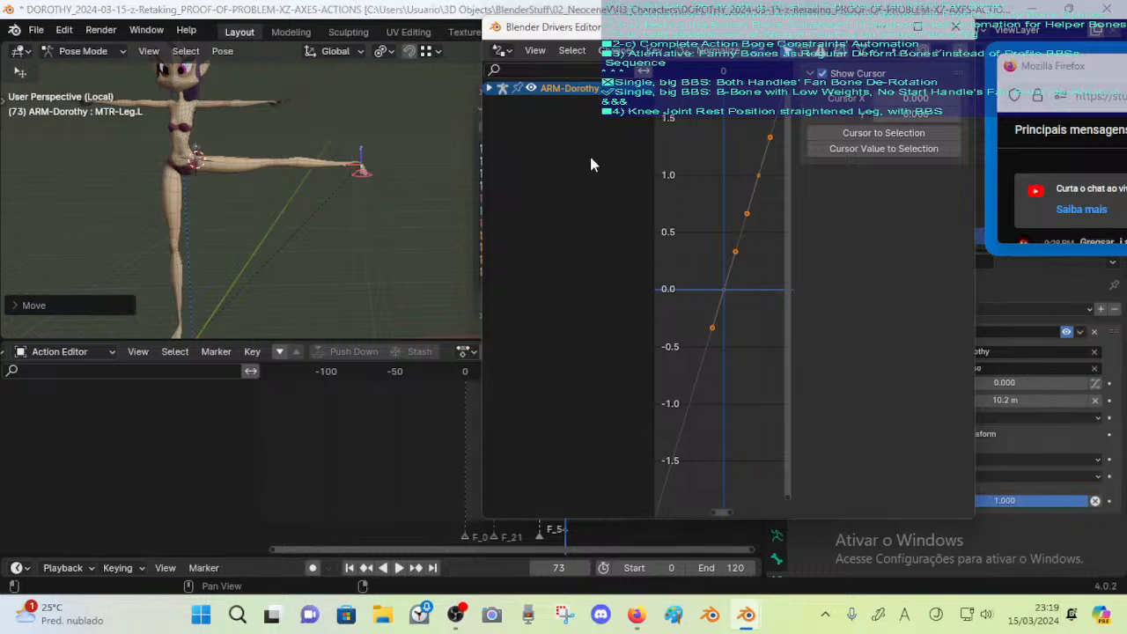
click(208, 164)
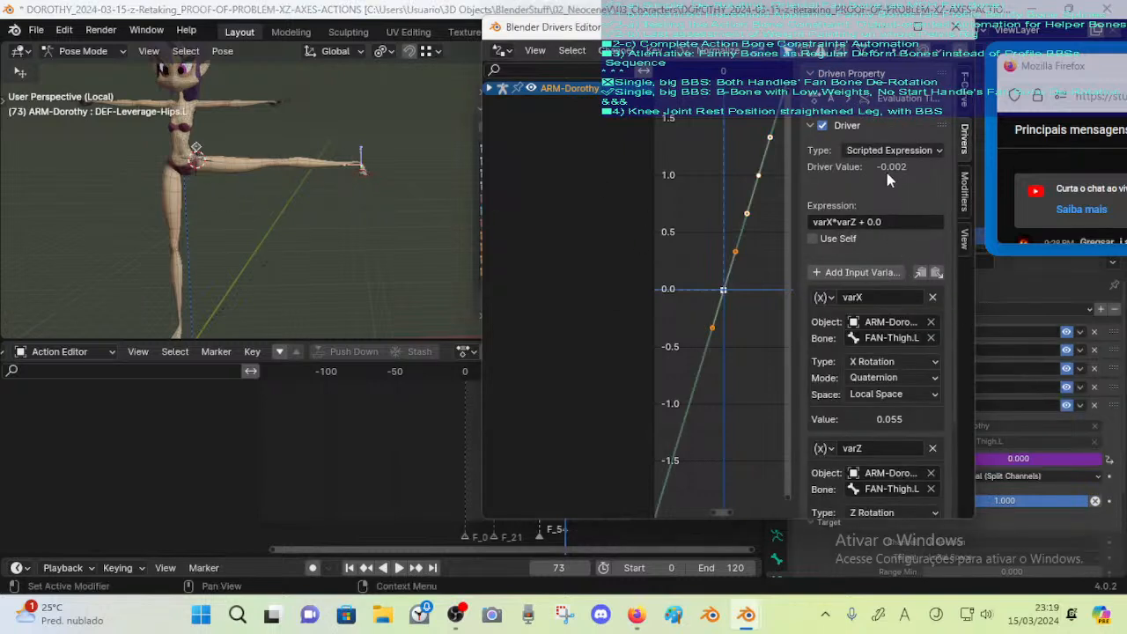
Test MTR-Leg.L lowered beside the body with the knee bent, then moved outward to a half-raised sideways pose
click(368, 171)
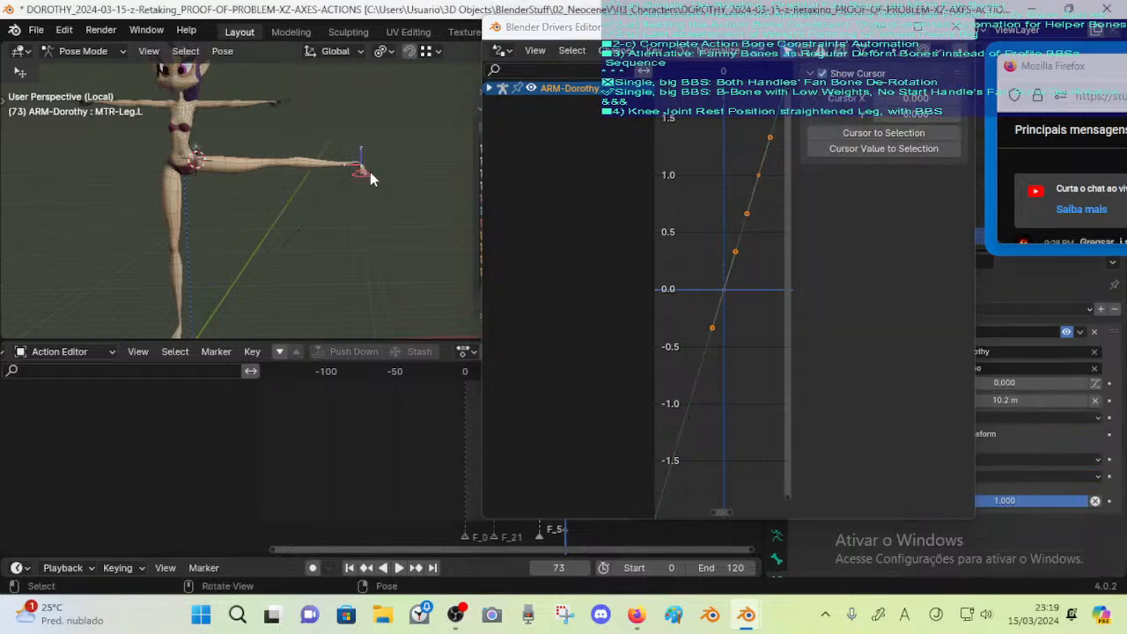
key(g)
click(236, 218)
key(ctrl+z)
key(ctrl+z)
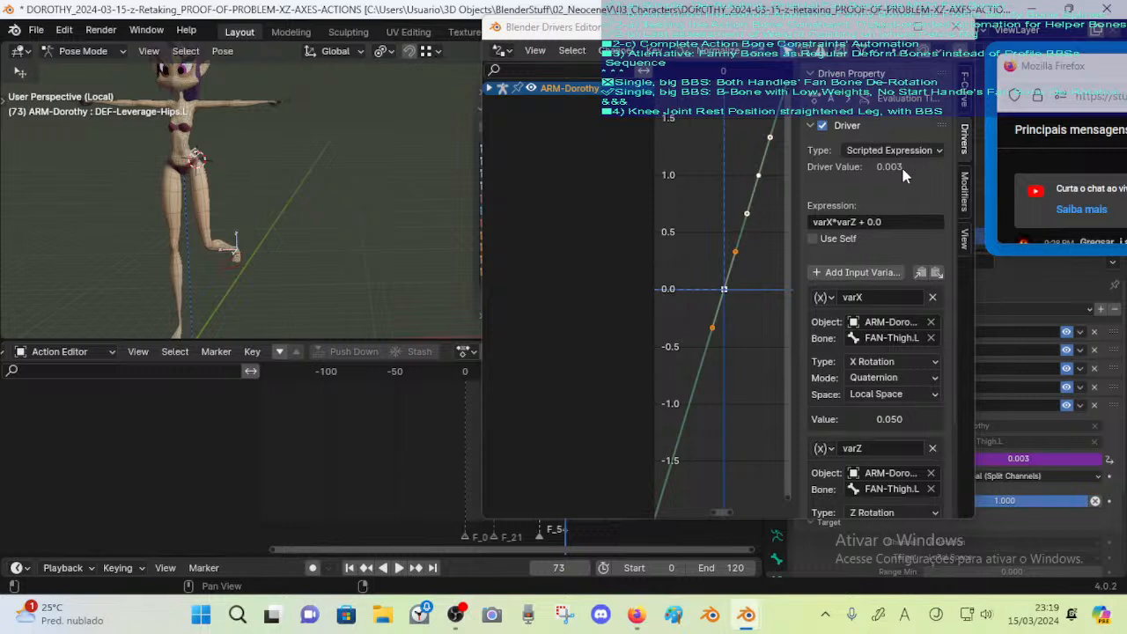
click(221, 260)
key(g)
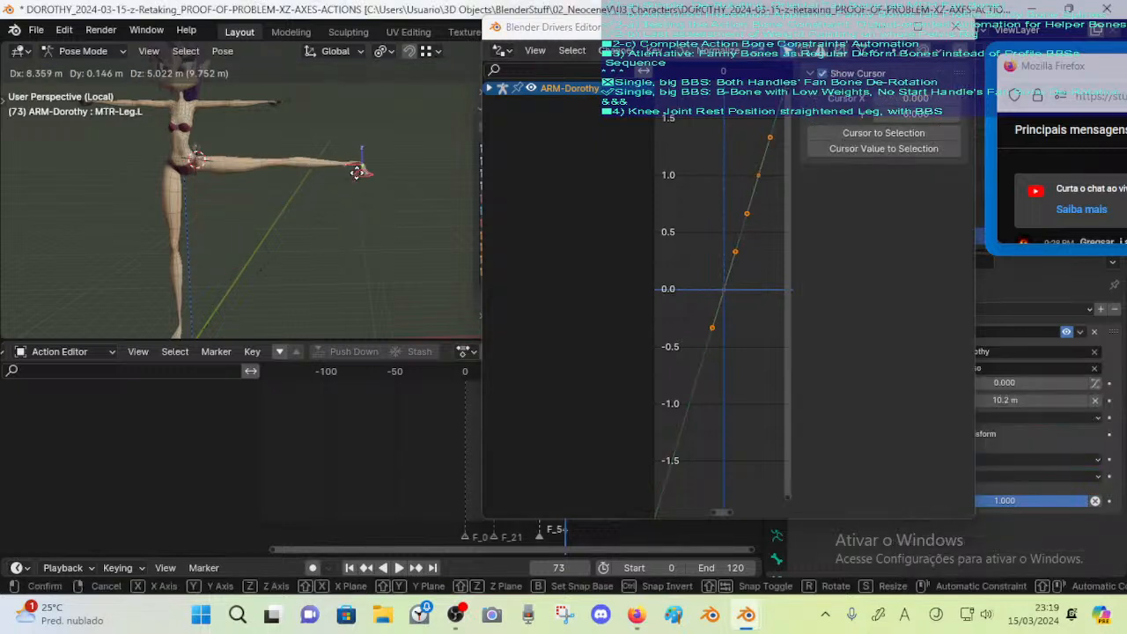
click(259, 268)
Reveal the hidden bones and select DEF-Leverage-Hips.L to read its driver with the leg out to the side
shift+middle_drag(258, 261, 329, 247)
scroll(256, 267, up, 3)
scroll(327, 246, up, 2)
key(alt+h)
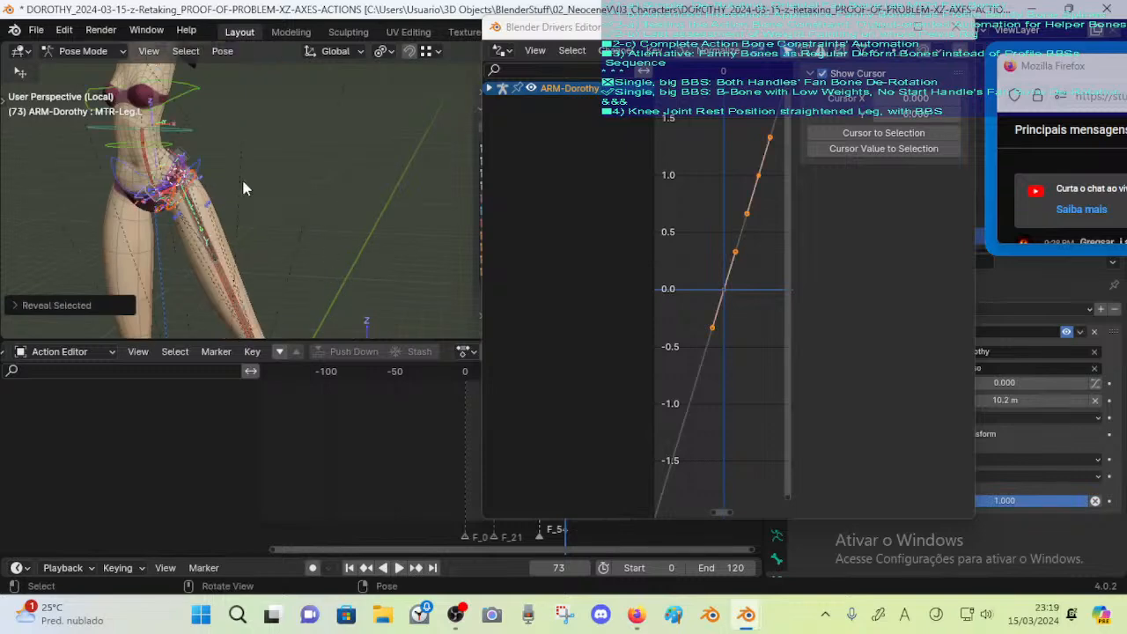
click(189, 155)
scroll(286, 227, down, 4)
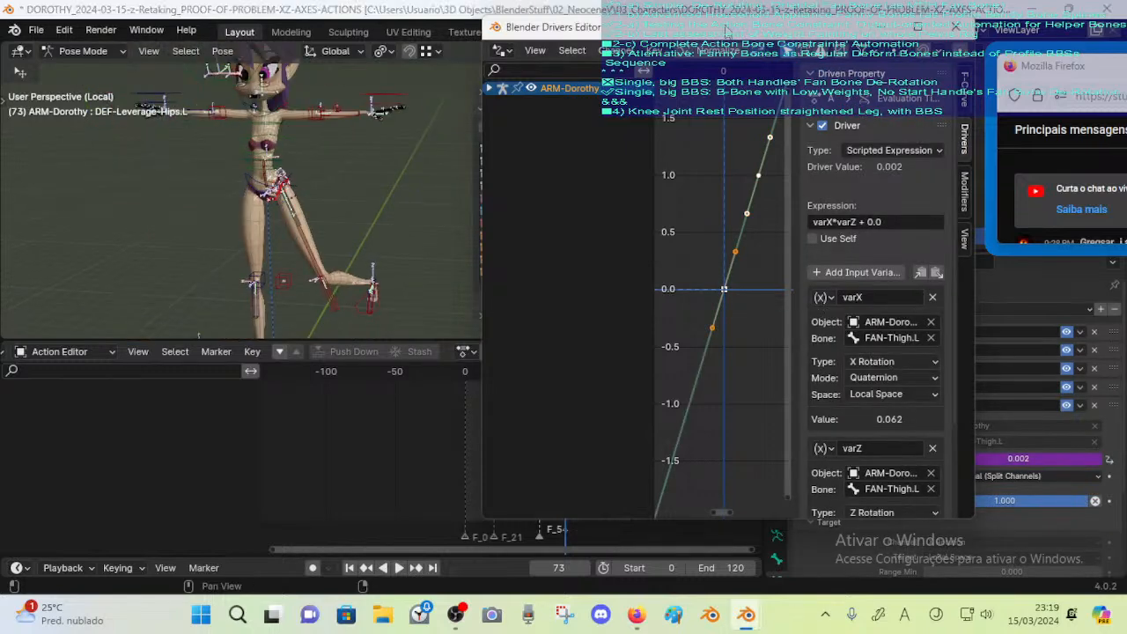
Shift the Drivers Editor window aside and set the driver expression to (varX*varZ)*1.5 + 0.0
drag(726, 29, 696, 38)
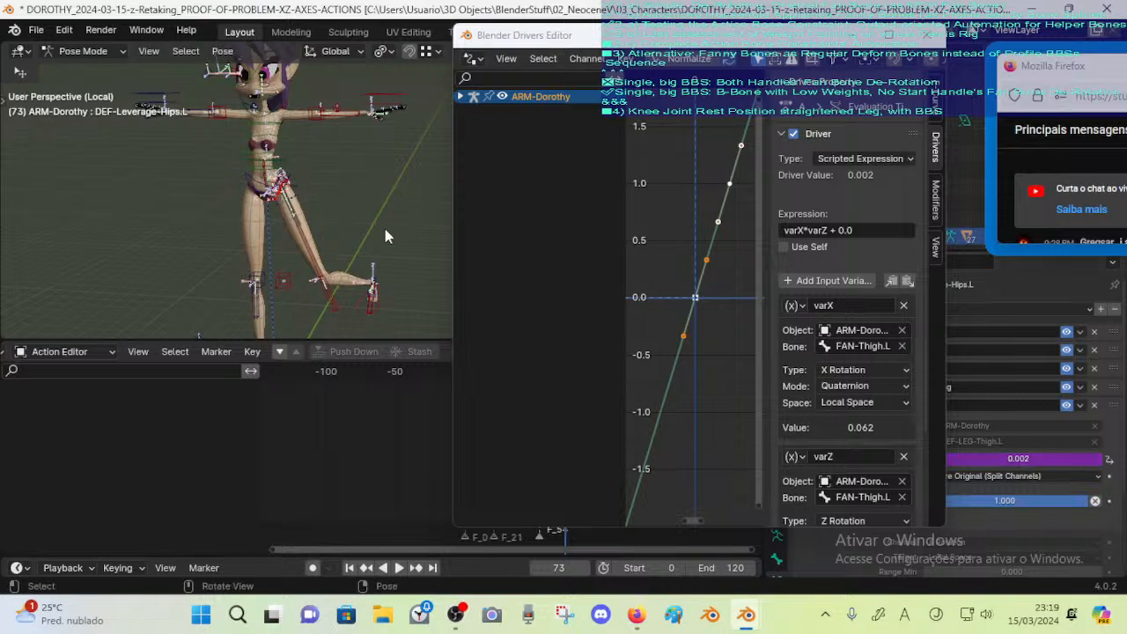
click(849, 229)
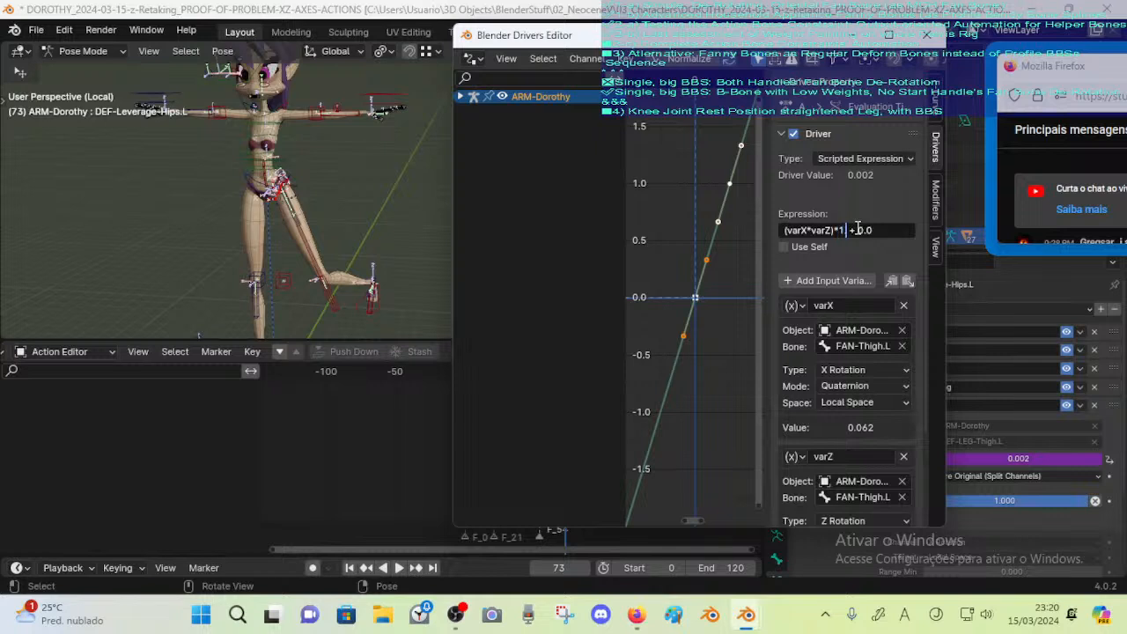
text(.5)
key(Return)
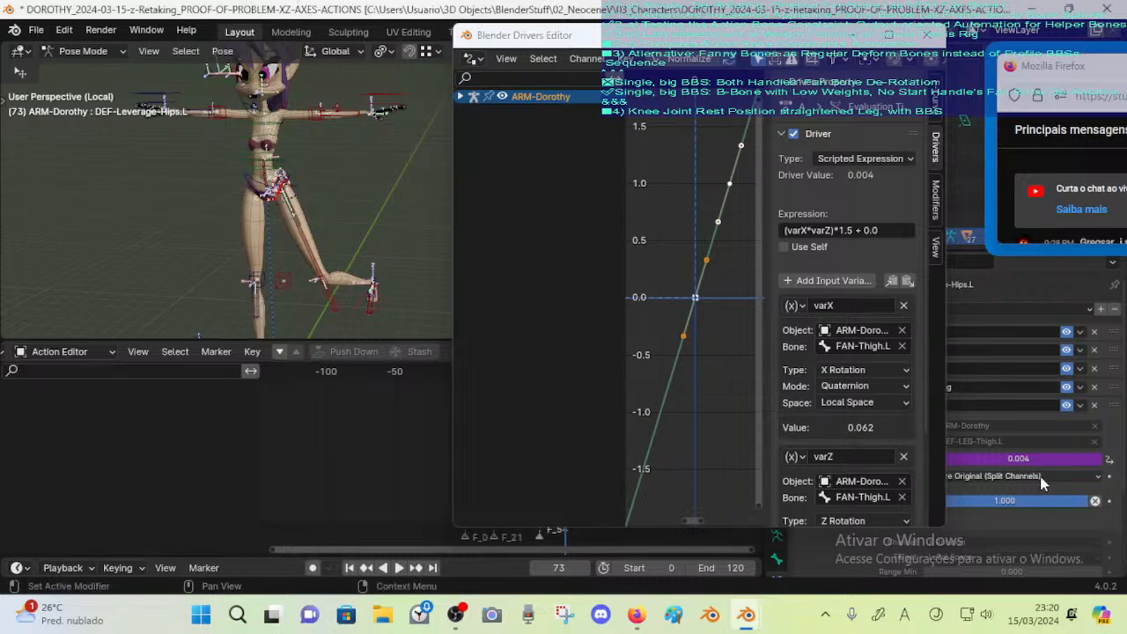
Raise MTR-Leg.L further out to the side in two moves and check the driver value on DEF-Leverage-Hips.L
click(347, 311)
key(g)
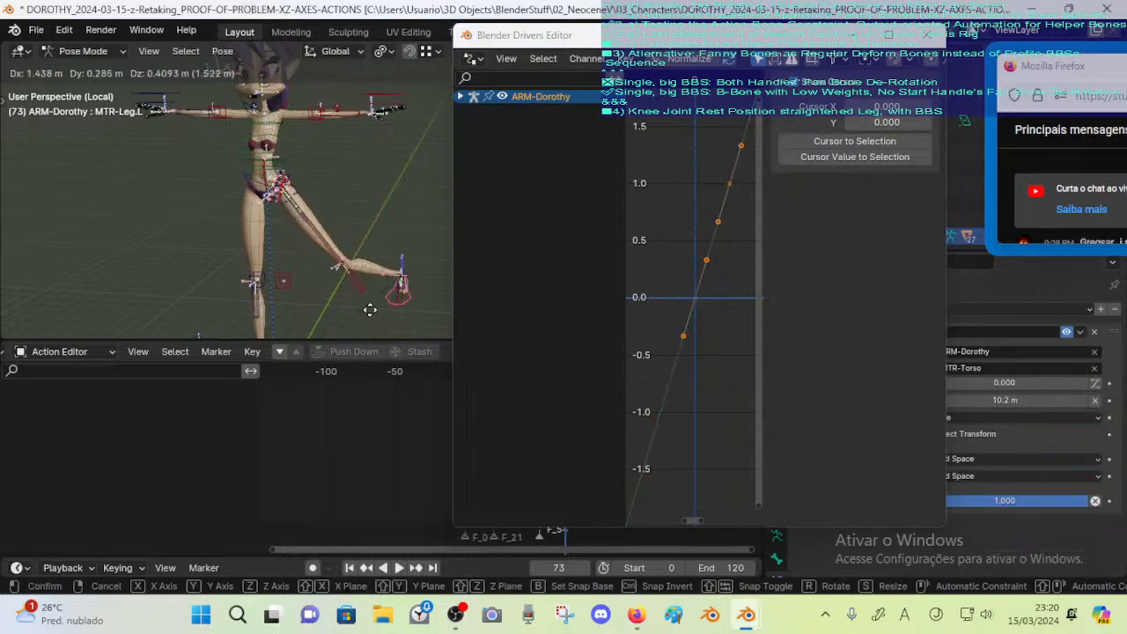
click(370, 310)
middle_drag(370, 310, 357, 224)
key(g)
click(378, 248)
ctrl+middle_drag(287, 208, 264, 189)
scroll(307, 224, up, 3)
scroll(286, 243, up, 4)
click(264, 181)
scroll(273, 192, down, 4)
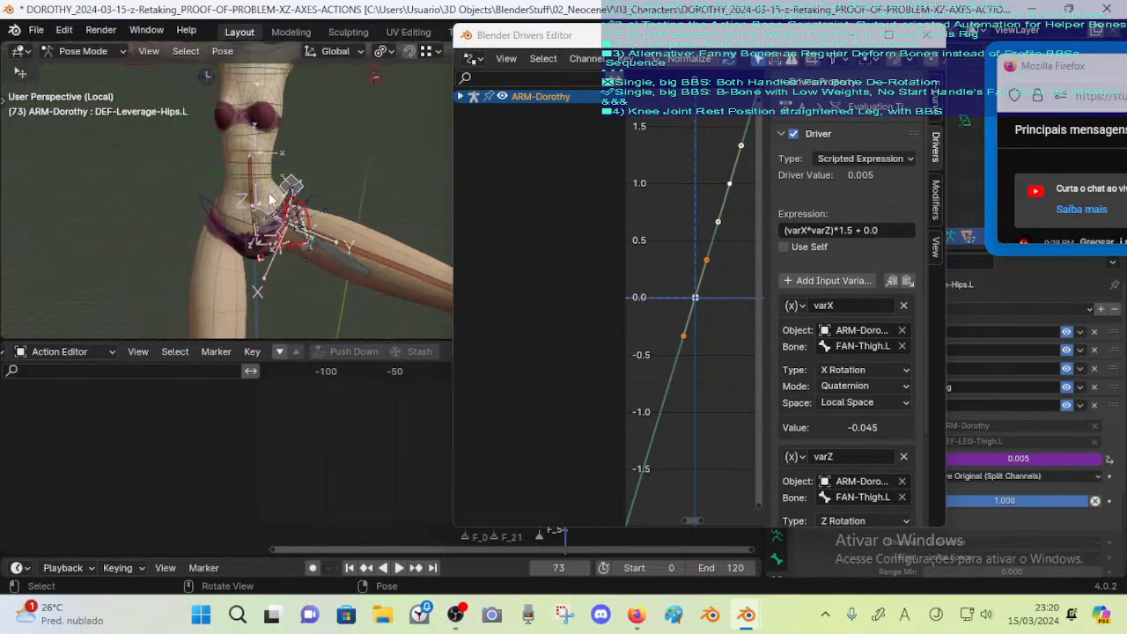
Raise the left leg forward with MTR-Leg.L, keeping the knee bent
shift+middle_drag(372, 235, 322, 260)
scroll(324, 250, down, 3)
scroll(387, 250, down, 2)
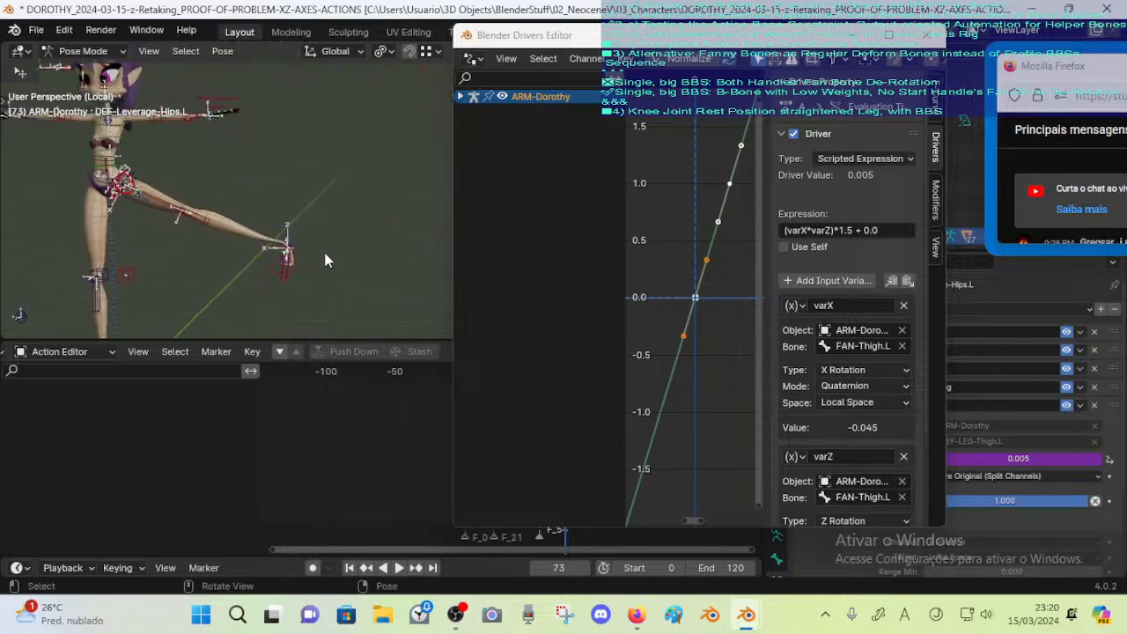
click(245, 271)
key(g)
click(177, 206)
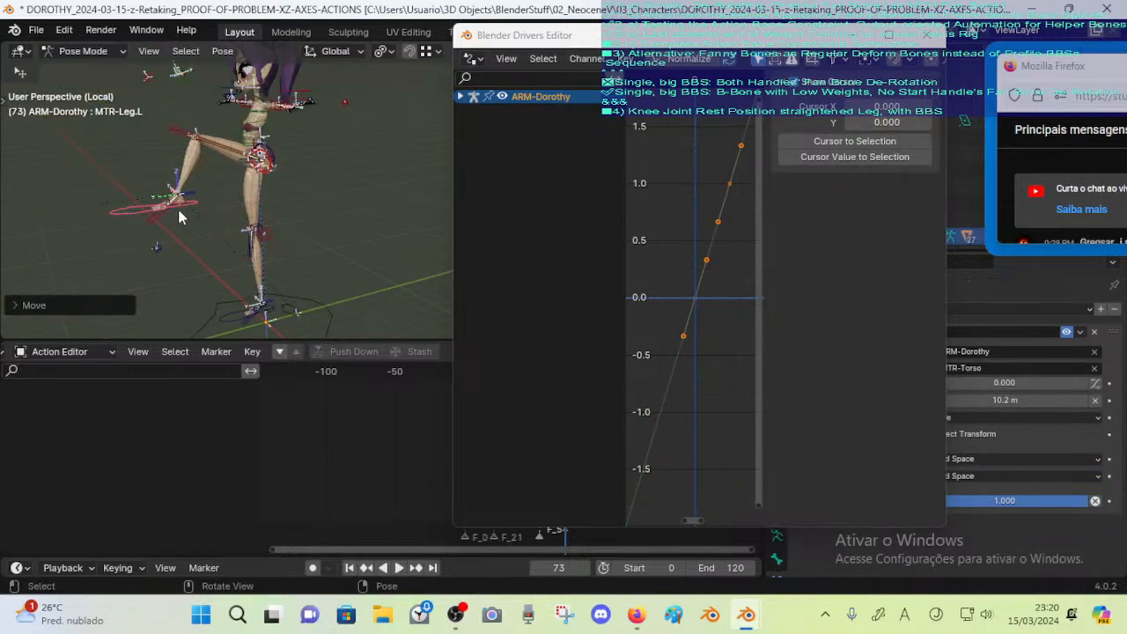
Examine the left hip up close and select DEF-Leverage-Hips.L to check its driver value in the raised pose
middle_drag(177, 206, 322, 202)
shift+middle_drag(104, 194, 292, 209)
scroll(212, 202, up, 7)
shift+middle_drag(44, 176, 333, 247)
scroll(221, 183, down, 2)
scroll(332, 247, up, 1)
middle_drag(333, 246, 309, 226)
click(288, 201)
click(281, 203)
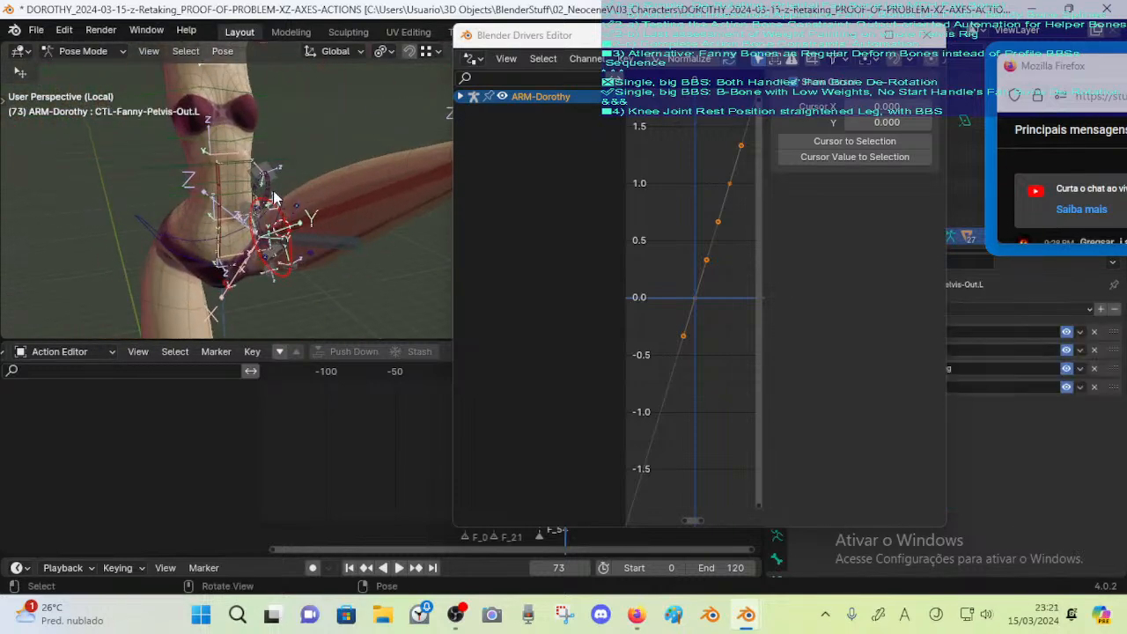
click(271, 192)
click(264, 166)
scroll(345, 233, down, 6)
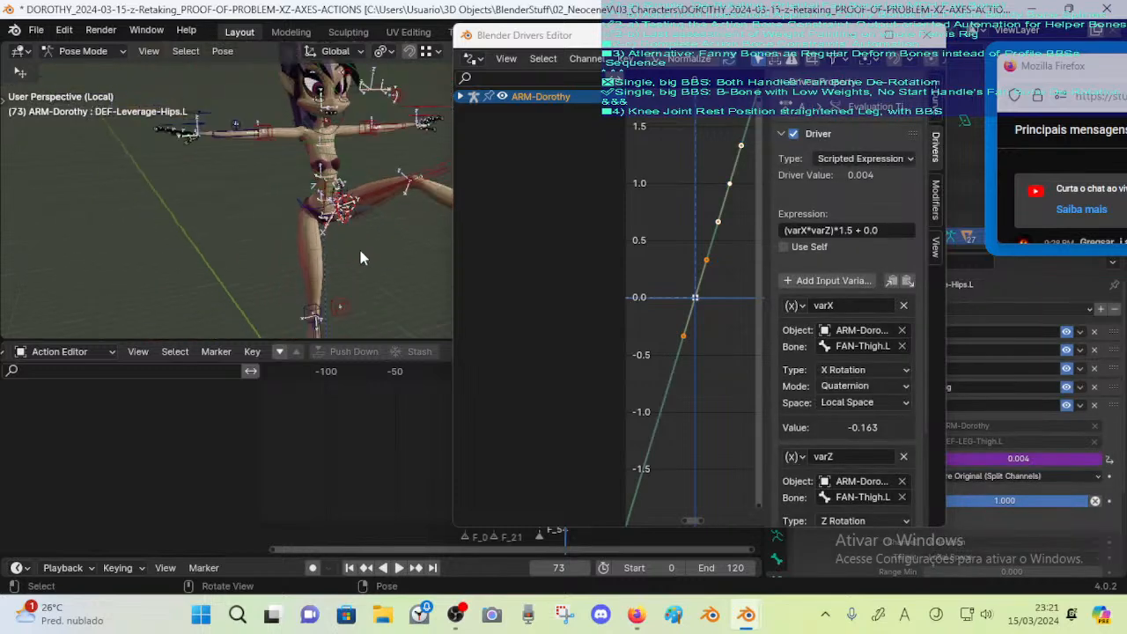
Select MTR-Leg.L and move the Drivers Editor window aside to uncover the Action Editor's timeline
shift+middle_drag(358, 245, 316, 242)
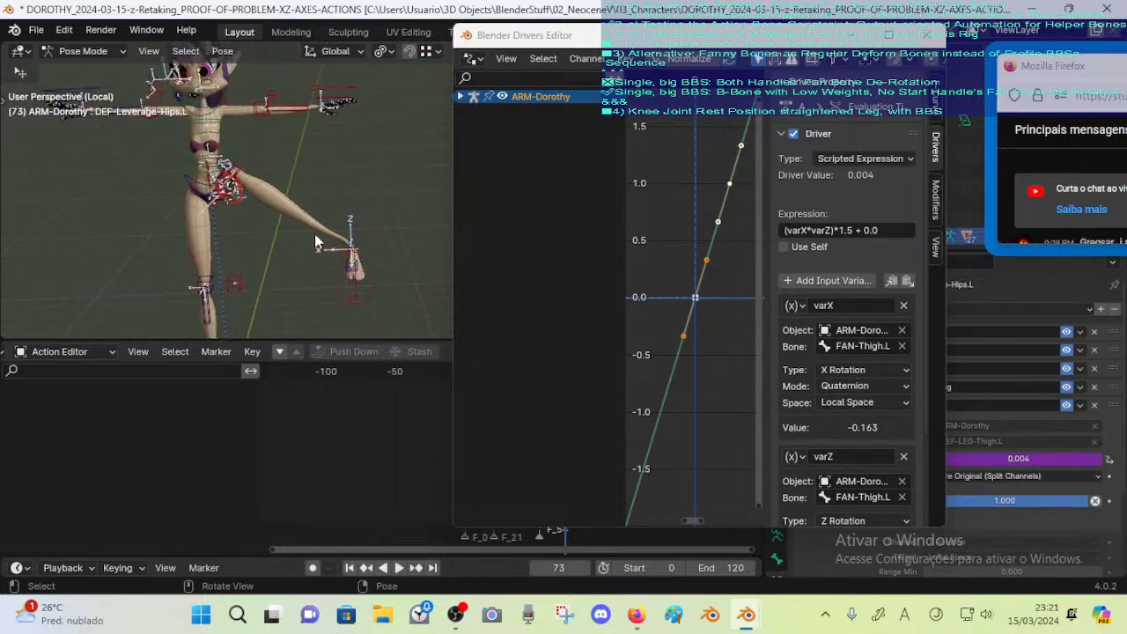
click(342, 286)
drag(517, 36, 625, 25)
scroll(485, 399, down, 2)
middle_drag(460, 381, 354, 379)
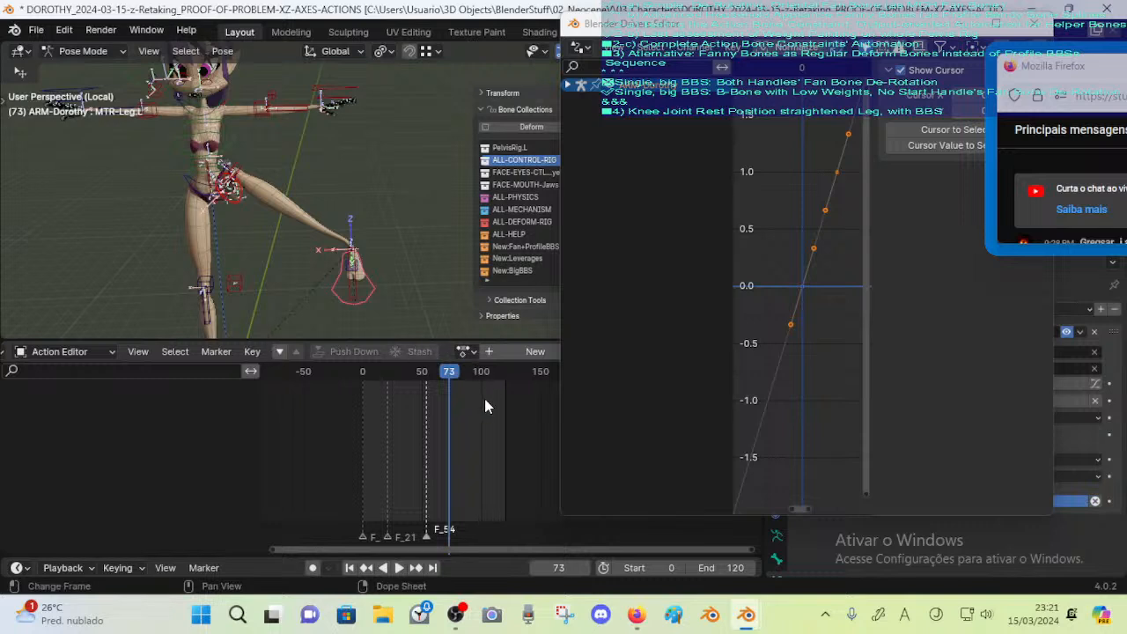
middle_drag(484, 398, 538, 415)
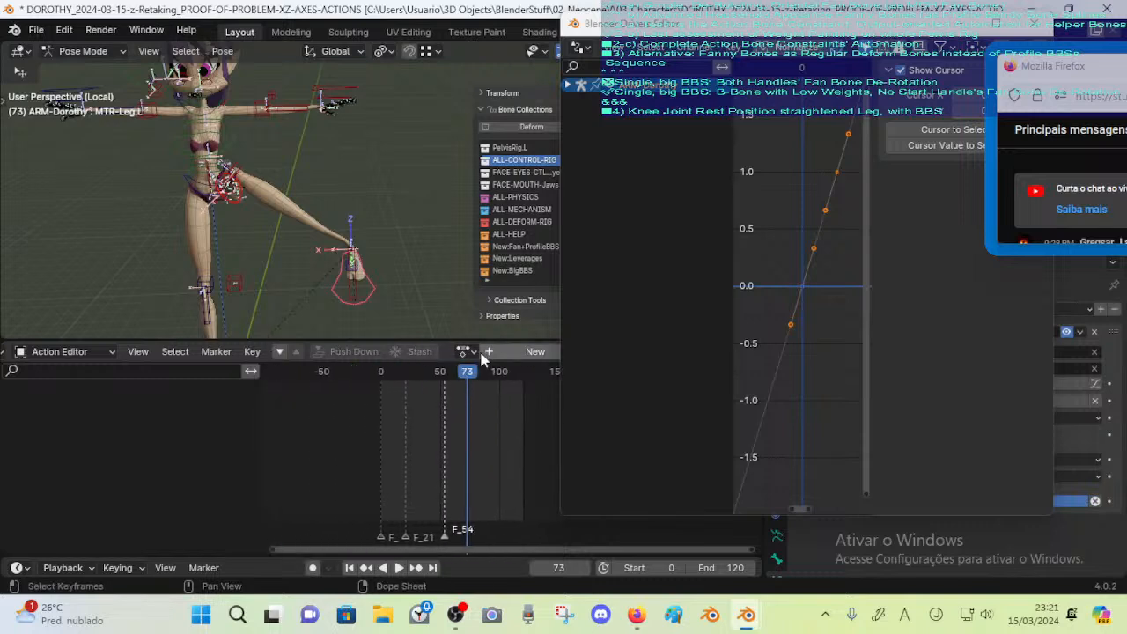
Create a new action for the armature and go to frame 0
click(465, 351)
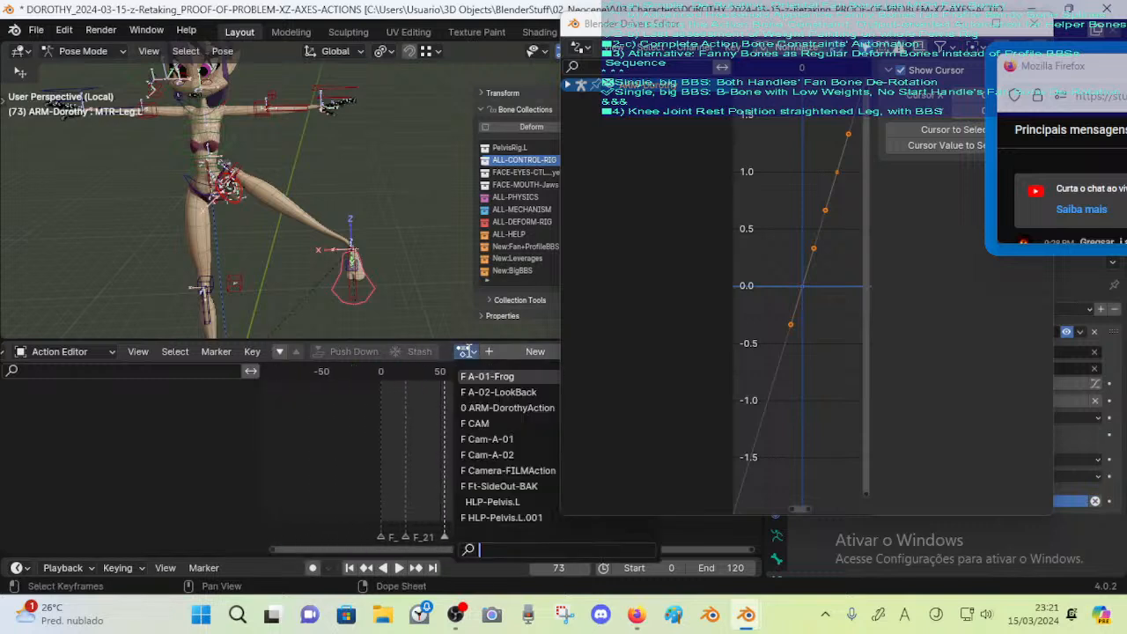
click(534, 351)
key(shift+Left)
key(space)
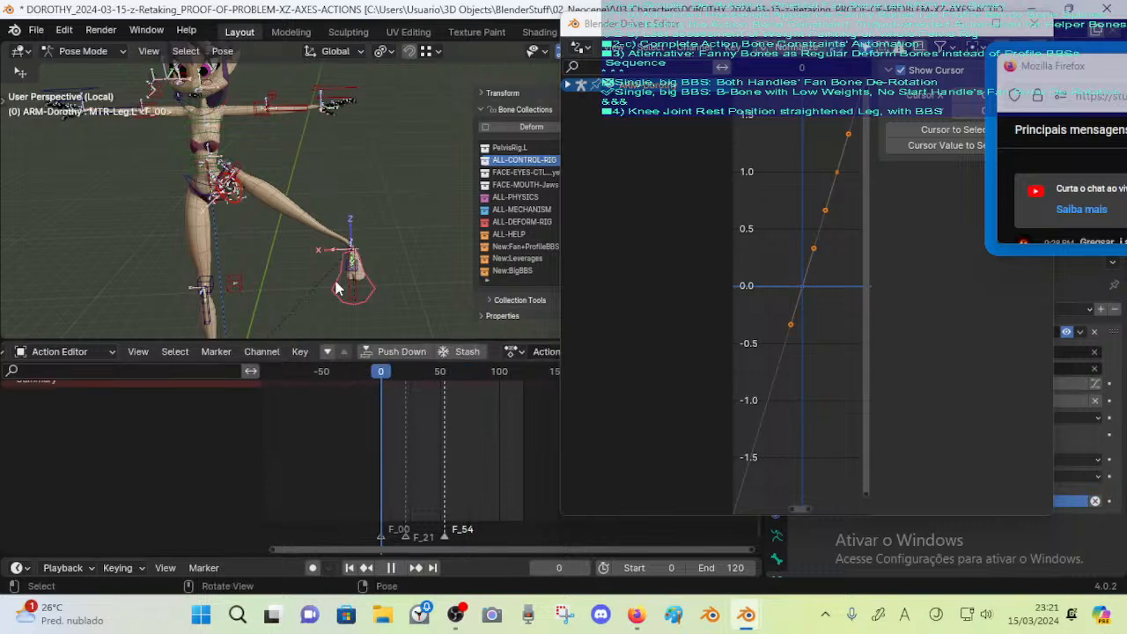
key(space)
Move MTR-Leg.L twice as a trial, then clear the location of all bones
key(g)
click(327, 60)
scroll(333, 172, down, 3)
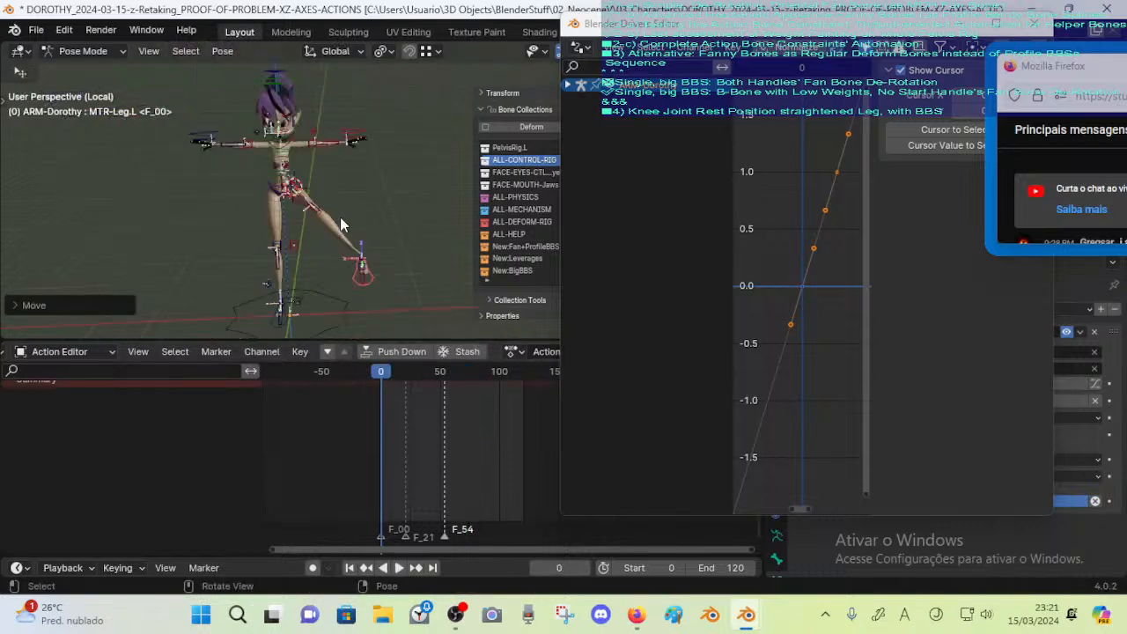
key(g)
click(337, 253)
key(a)
key(alt+g)
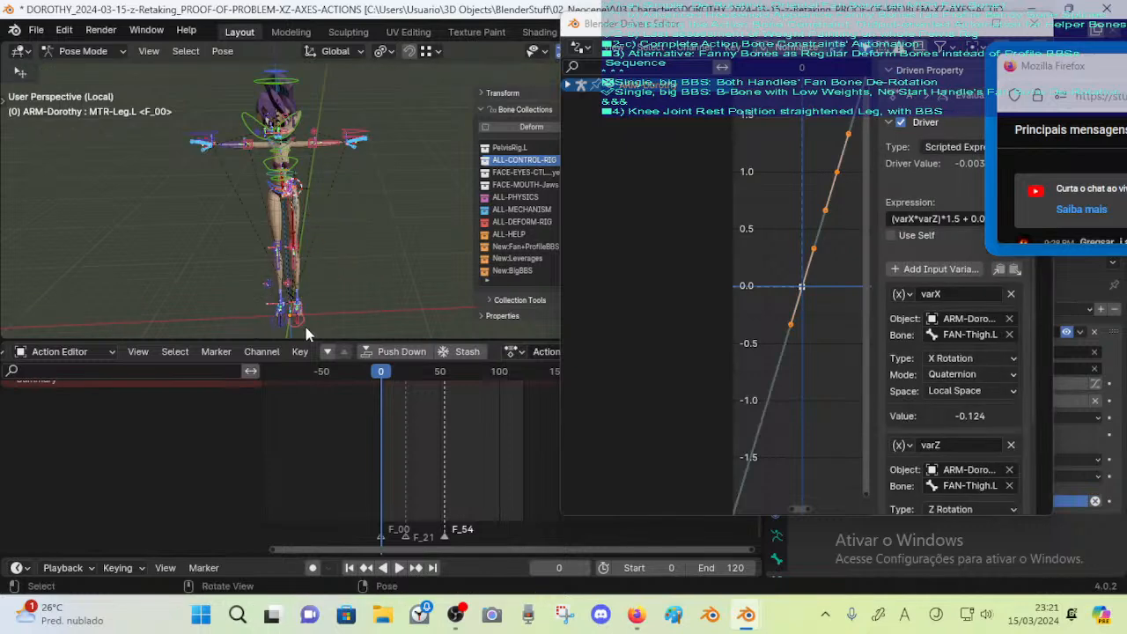
With auto keying enabled, key MTR-Leg.L's cleared location at frame 0 and enlarge the 3D viewport above the Action Editor
key(Home)
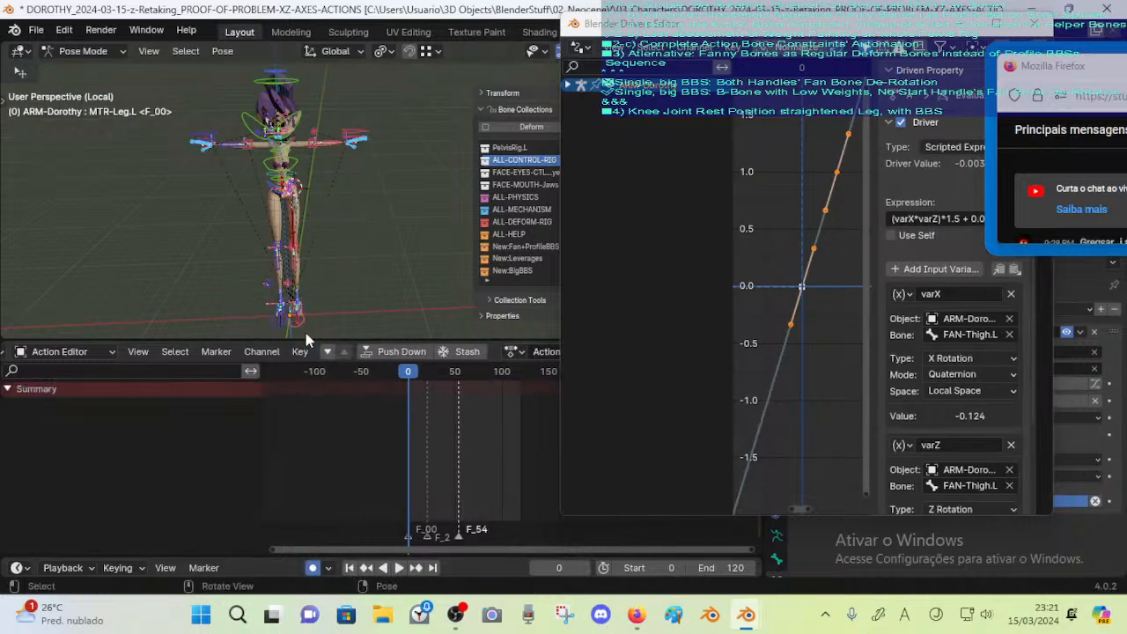
key(alt+a)
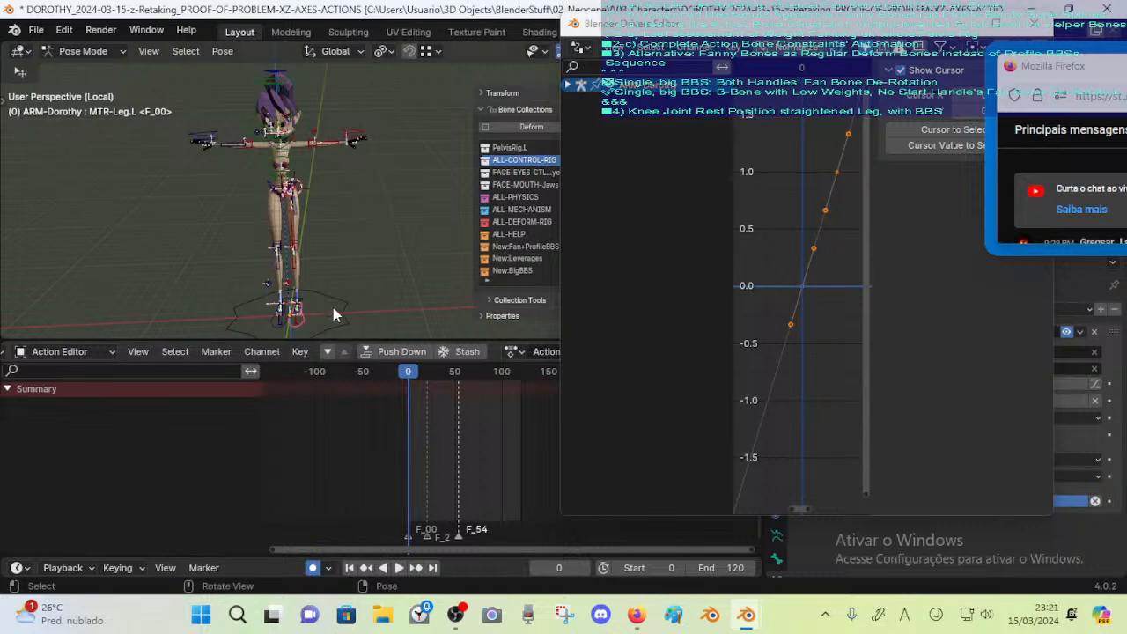
key(alt+g)
click(302, 330)
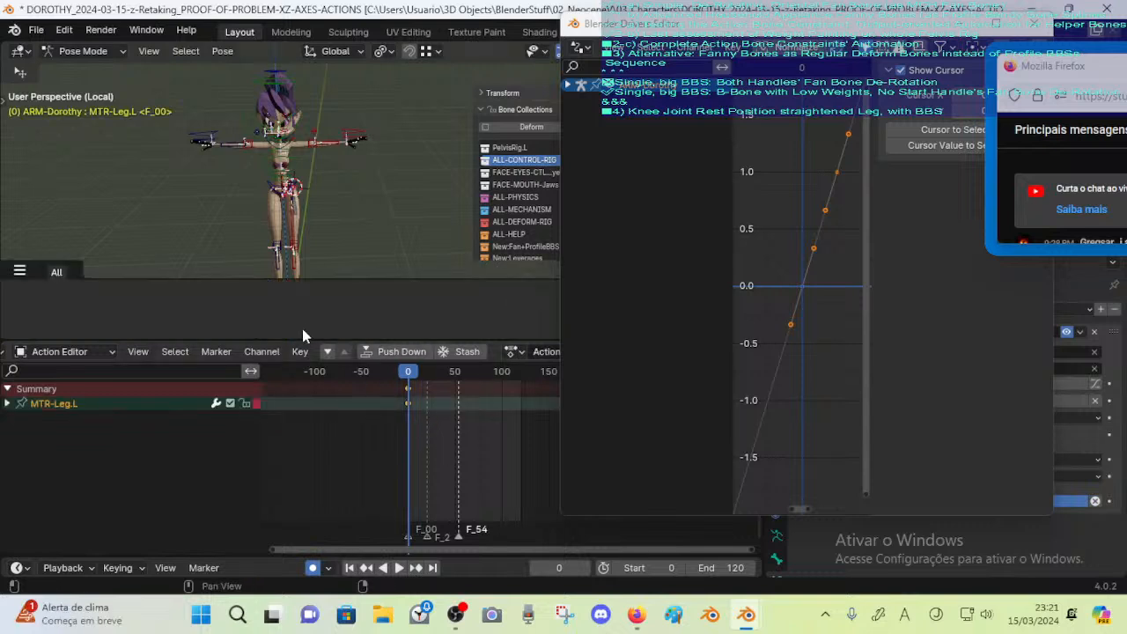
drag(303, 281, 322, 456)
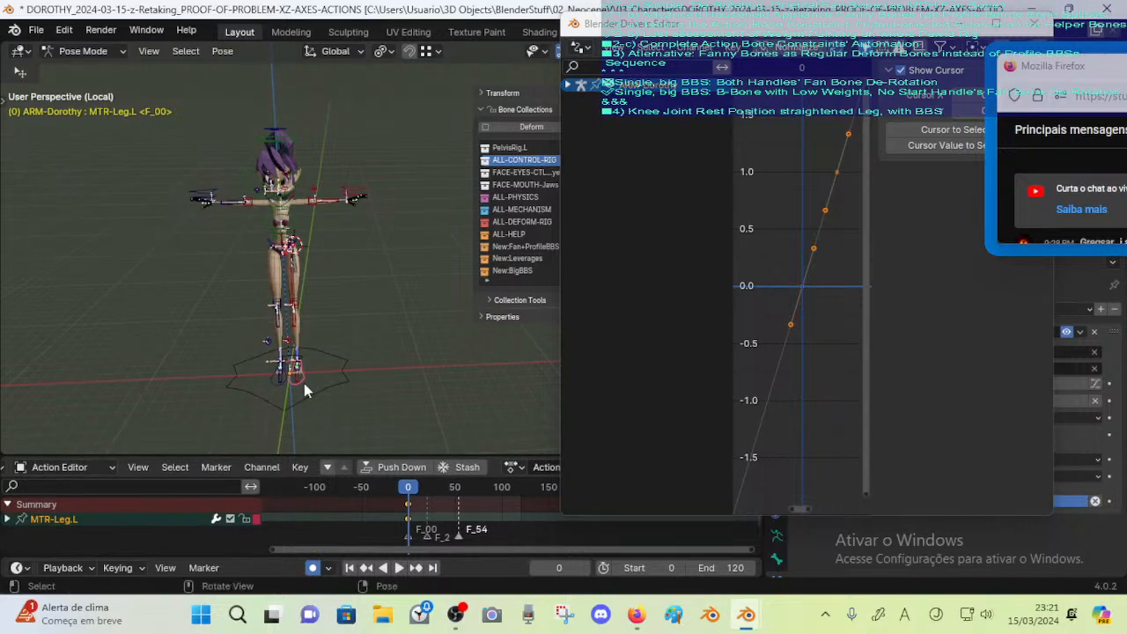
Try raising MTR-Leg.L forward at frame 0
middle_drag(303, 383, 170, 346)
key(g)
click(221, 320)
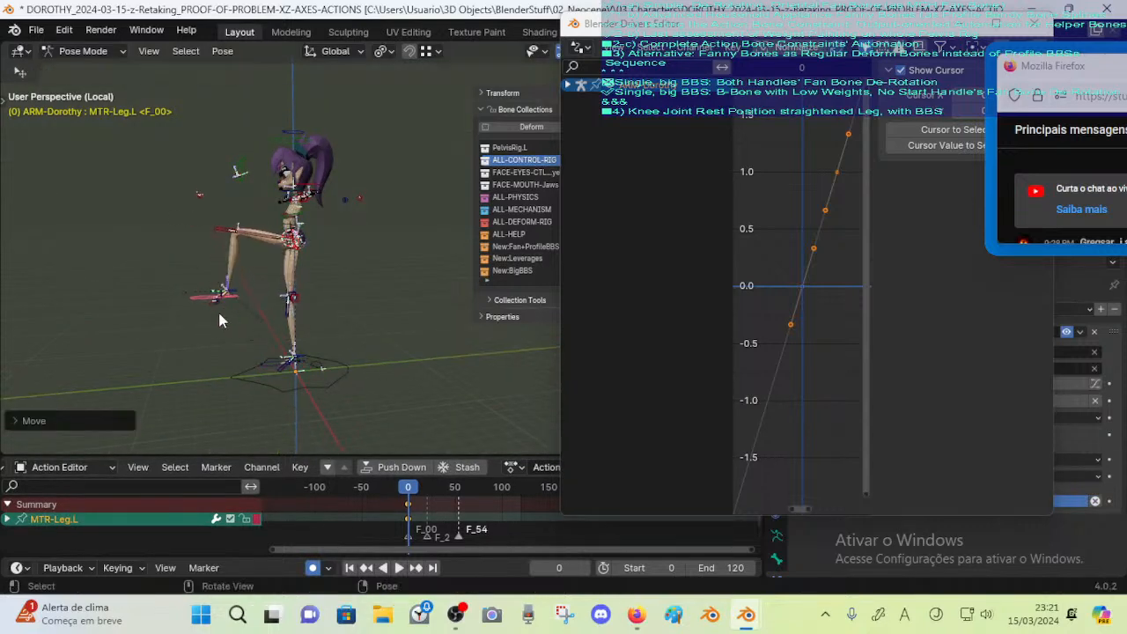
key(space)
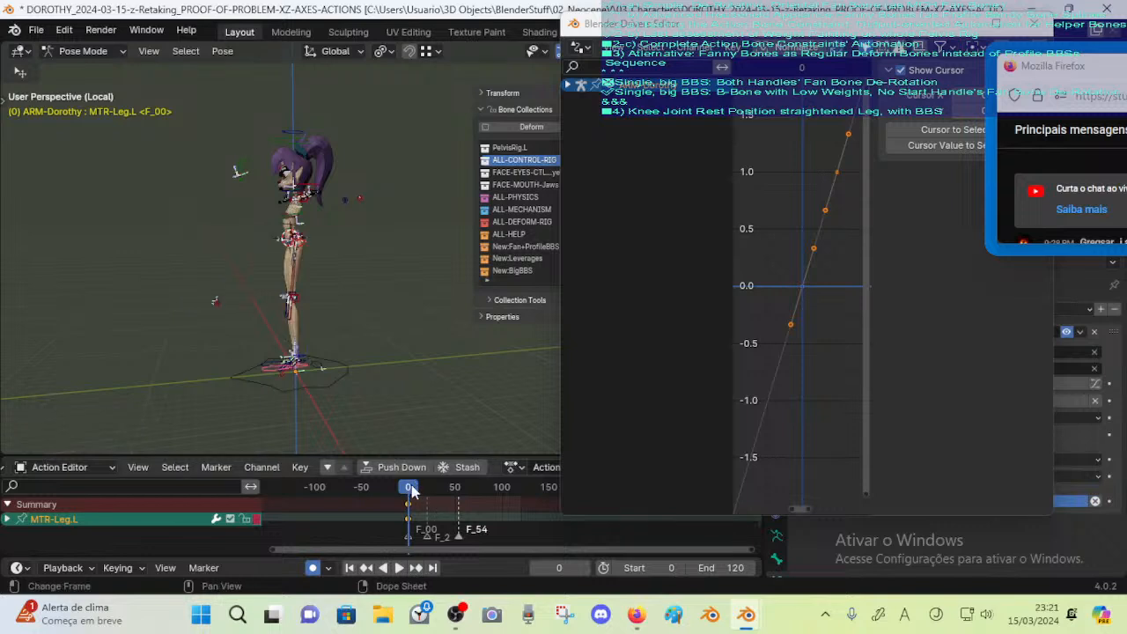
Move MTR-Leg.L to new positions at frames 22 and 34, auto-keying each pose
key(g)
click(310, 340)
drag(423, 484, 439, 486)
key(g)
click(300, 257)
At frame 57, key MTR-Leg.L stretched out to the side and move POL-Knee.L to turn the knee
key(Left)
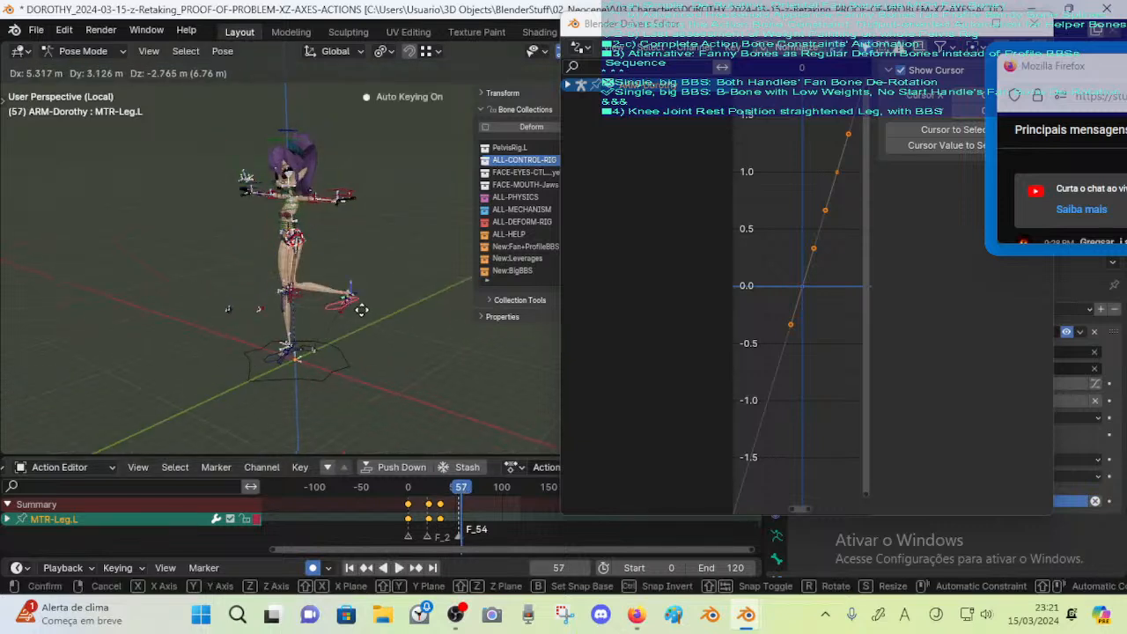
key(space)
click(260, 309)
key(g)
click(322, 313)
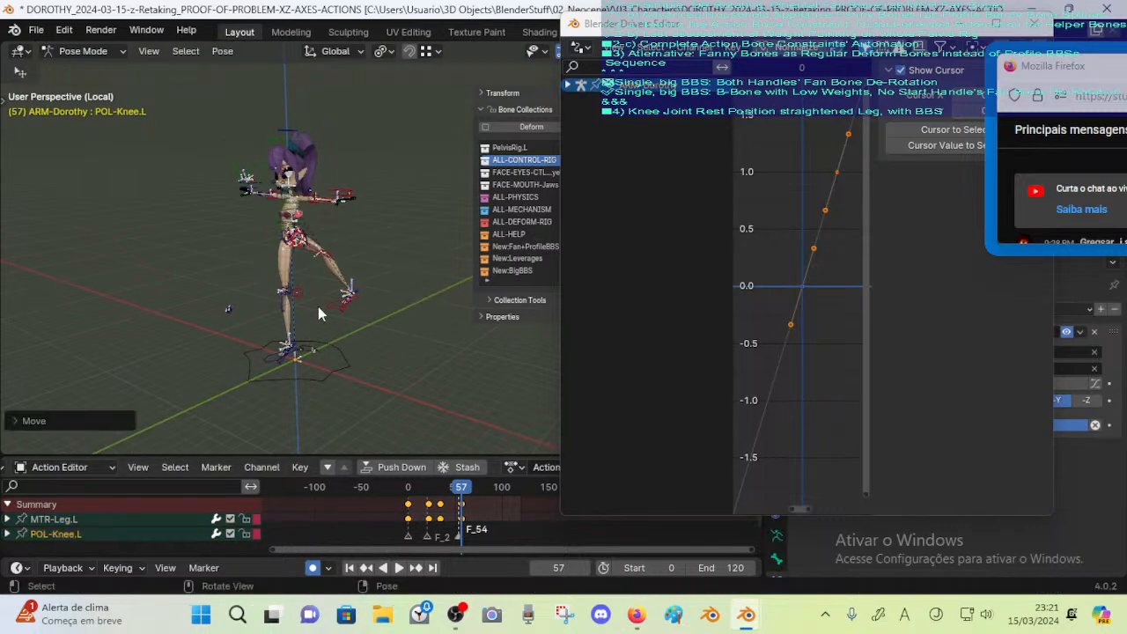
At frame 83, select MTR-Leg.L and key it in a raised position with the knee bent
drag(475, 489, 485, 489)
click(352, 306)
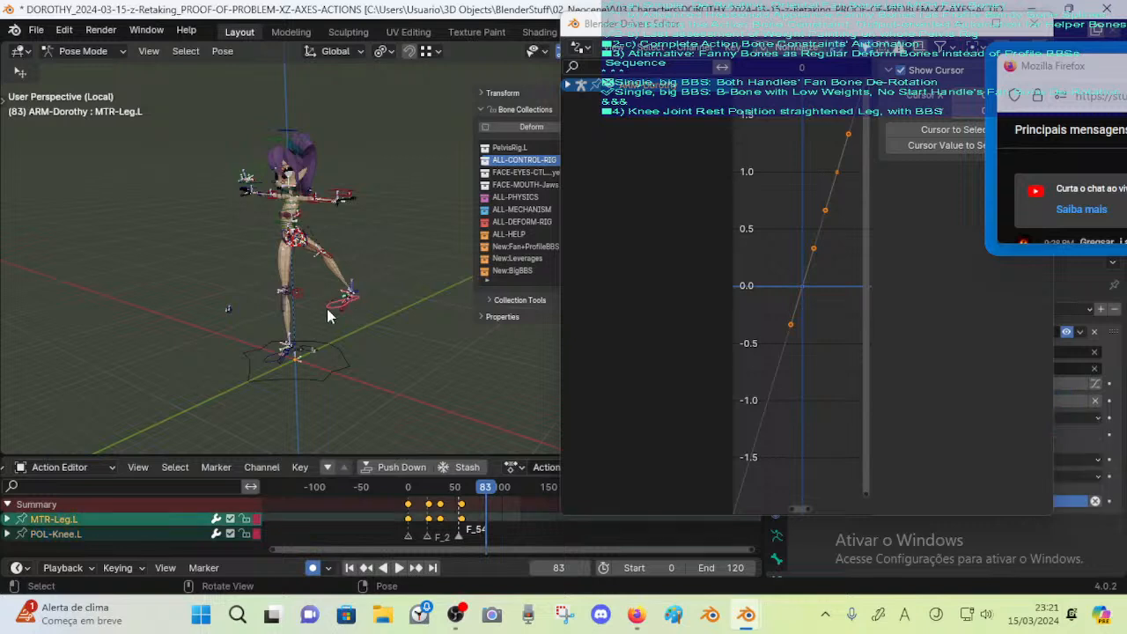
key(g)
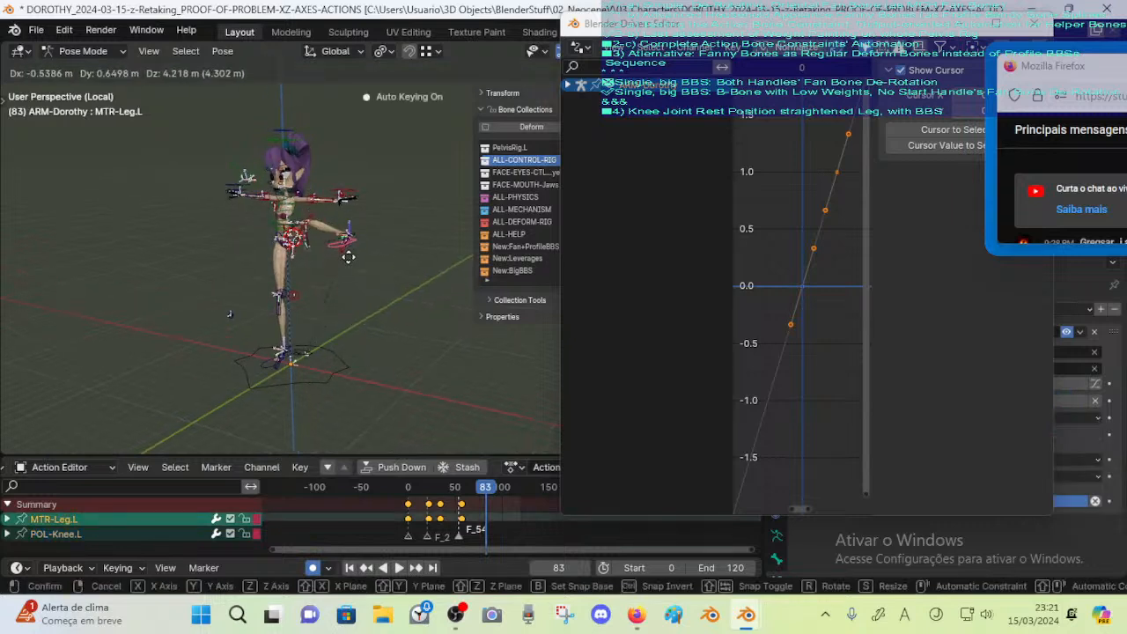
click(350, 282)
key(g)
click(375, 326)
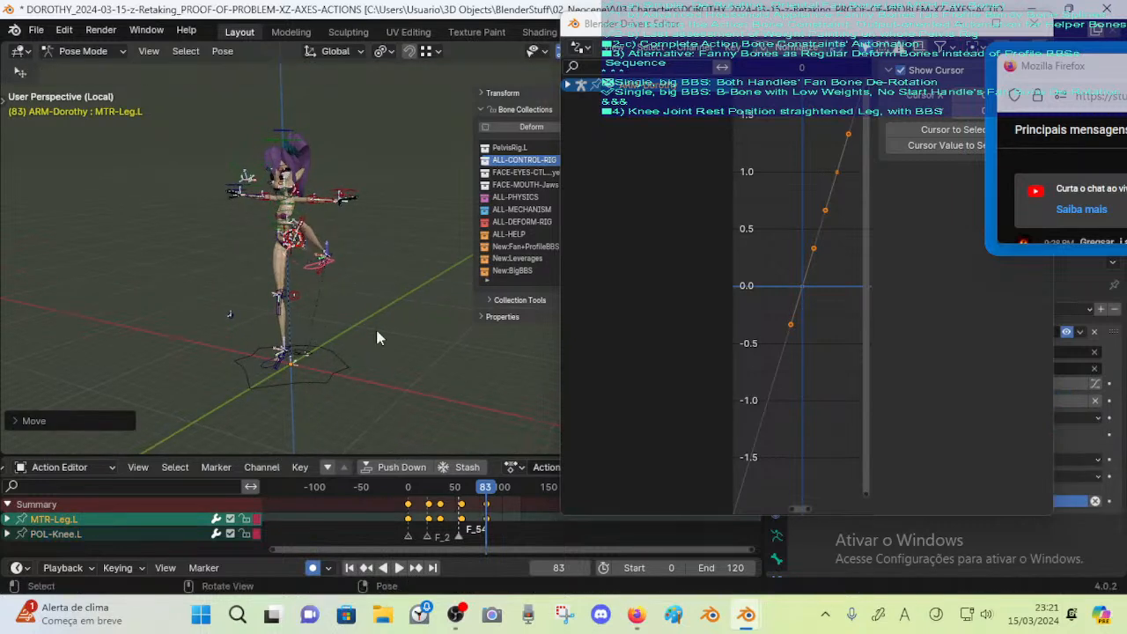
At frame 95, key MTR-Leg.L extended outward so the left leg straightens at hip height
drag(487, 490, 498, 488)
key(g)
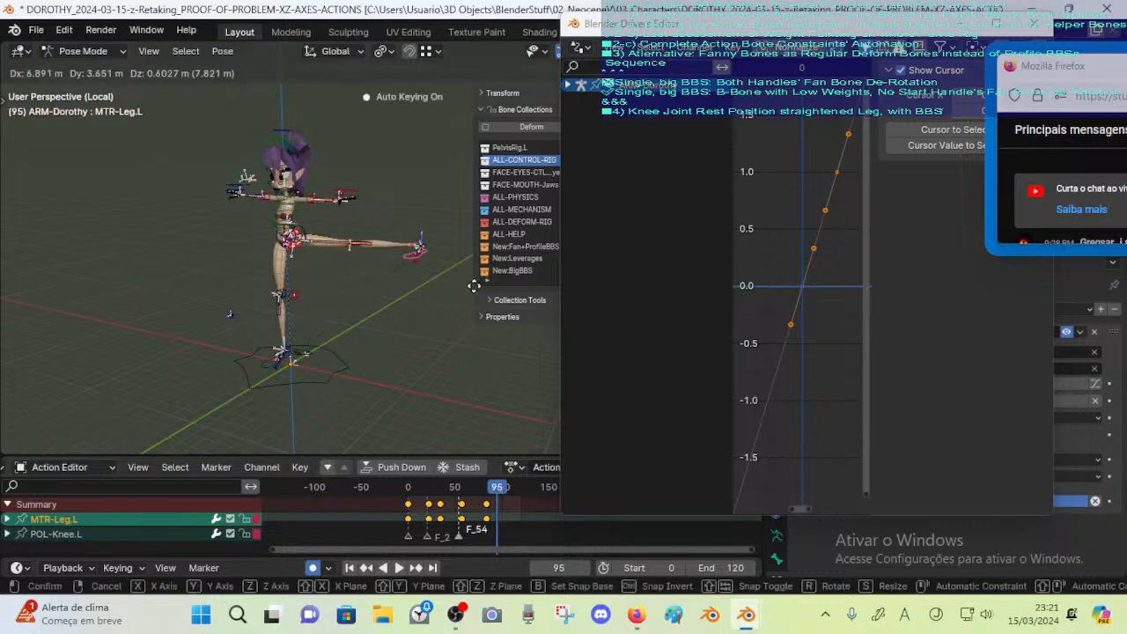
click(455, 350)
At frame 114, raise MTR-Leg.L above hip height and rotate the foot, keying both changes
drag(499, 489, 503, 489)
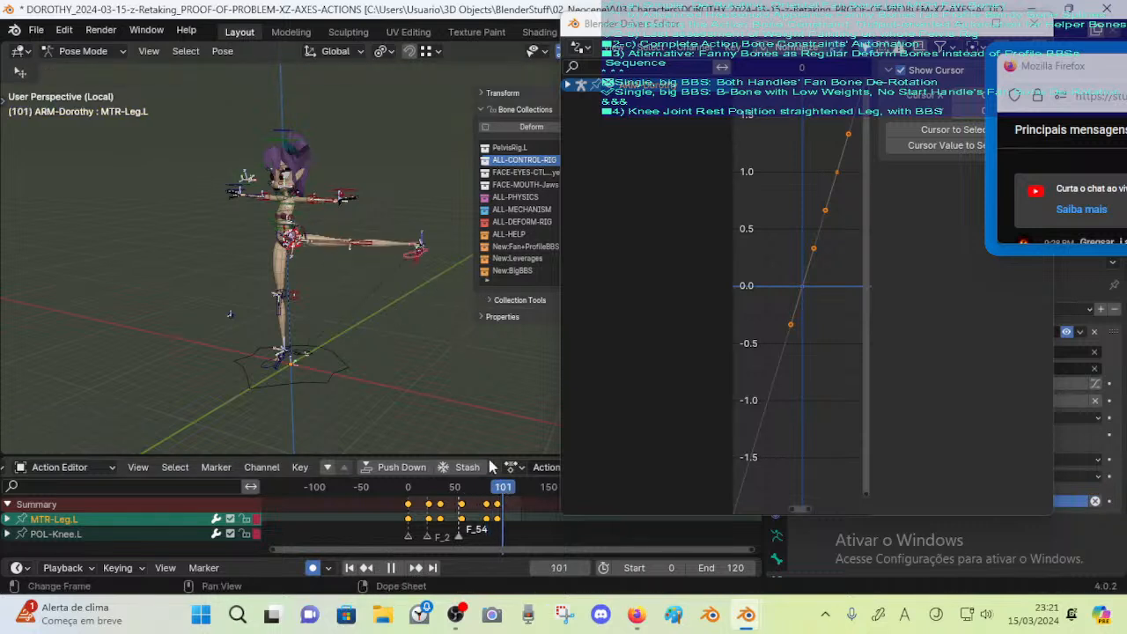
shift+middle_drag(402, 350, 297, 378)
drag(503, 489, 515, 491)
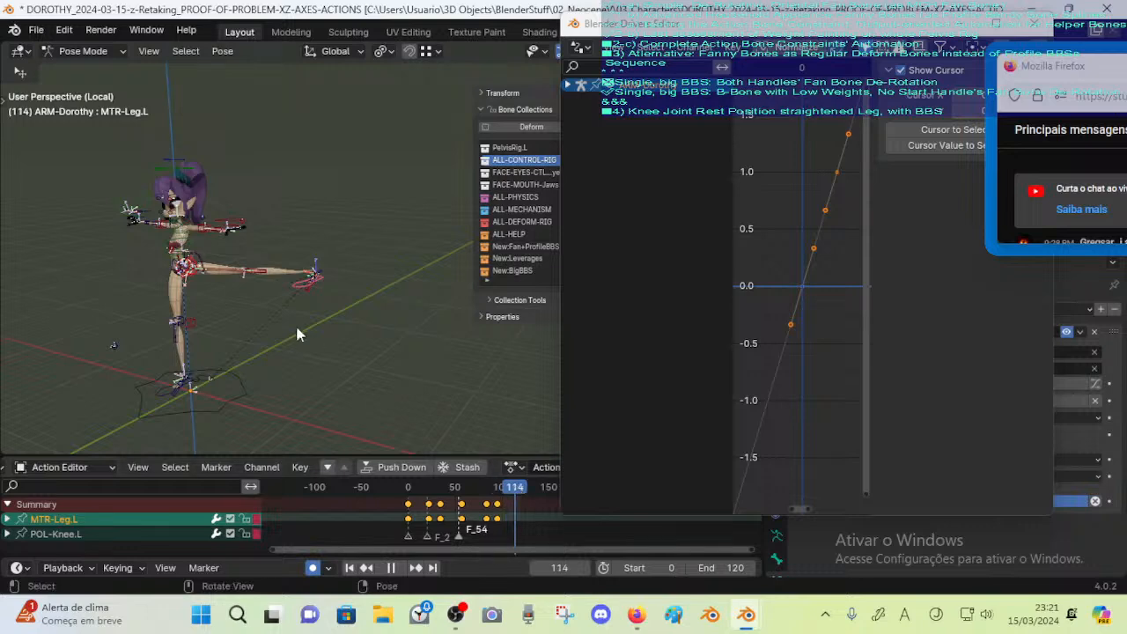
scroll(295, 322, up, 1)
key(g)
click(344, 219)
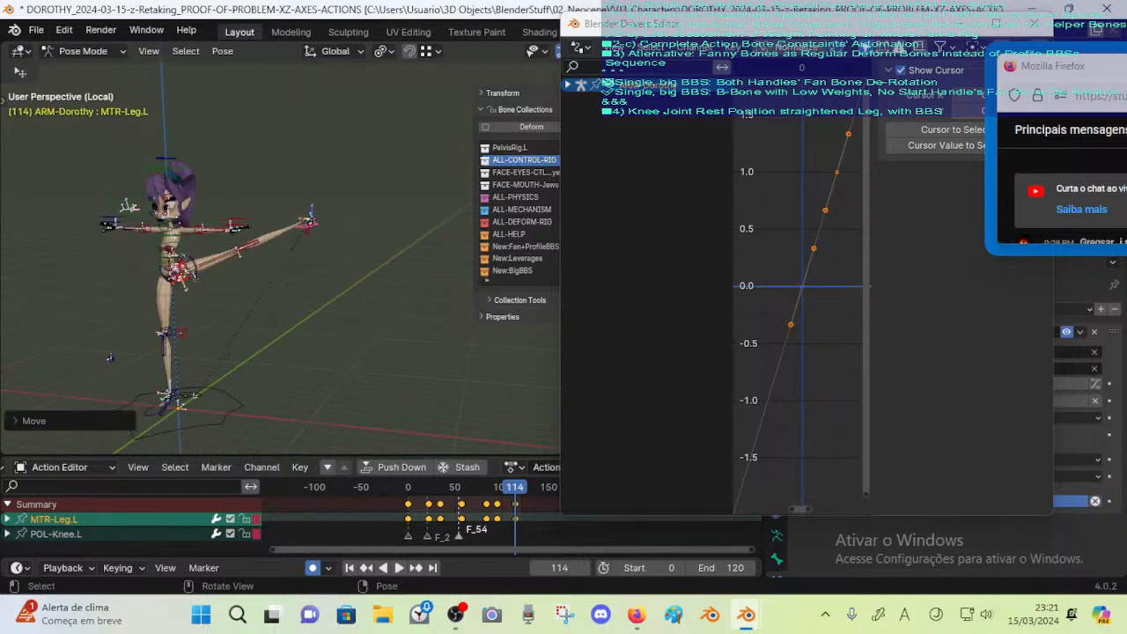
key(r)
click(366, 203)
Turn off auto keying and return the animation to frame 0
middle_drag(265, 280, 318, 304)
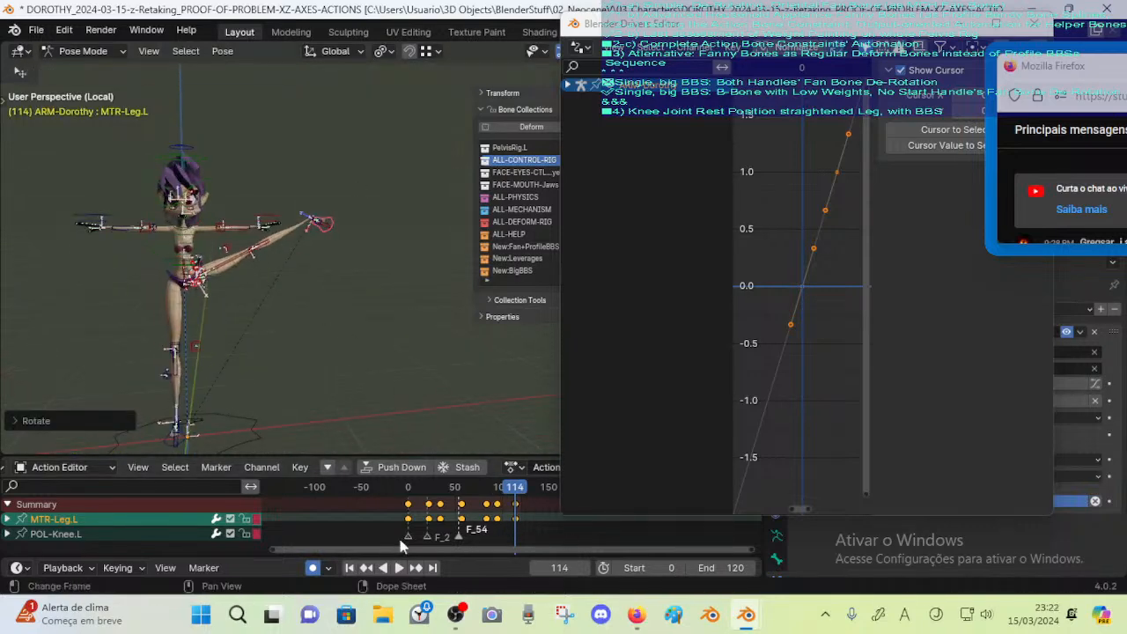
click(312, 567)
key(space)
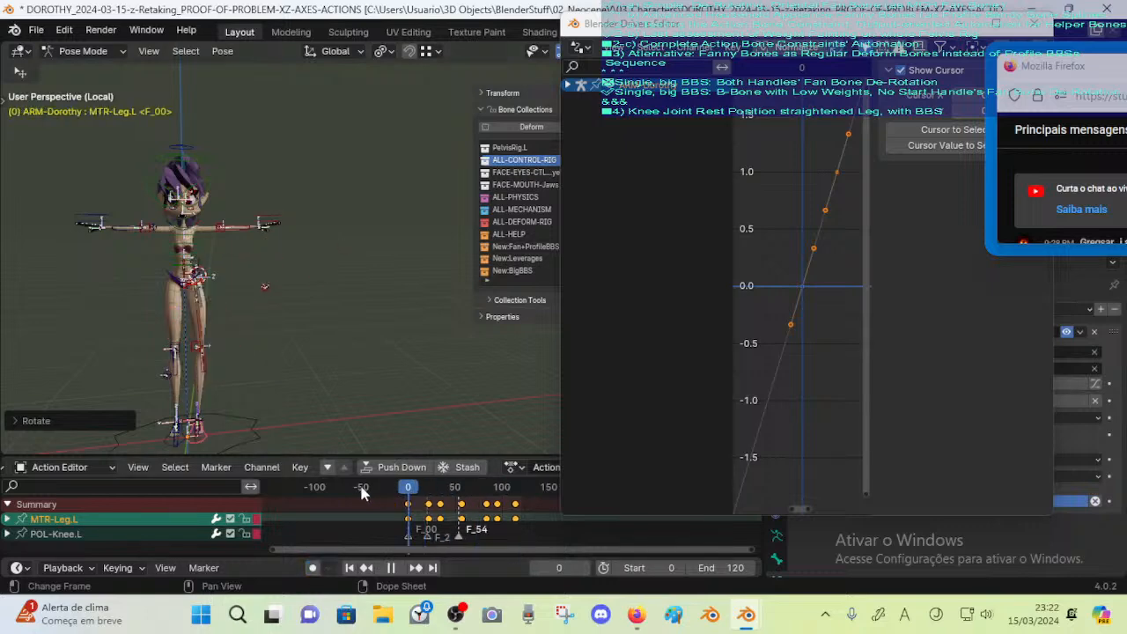
key(space)
Isolate DEF-Leverage-Hips.L by hiding all the unselected bones, undoing the first hide made with the wrong selection
middle_drag(420, 219, 282, 268)
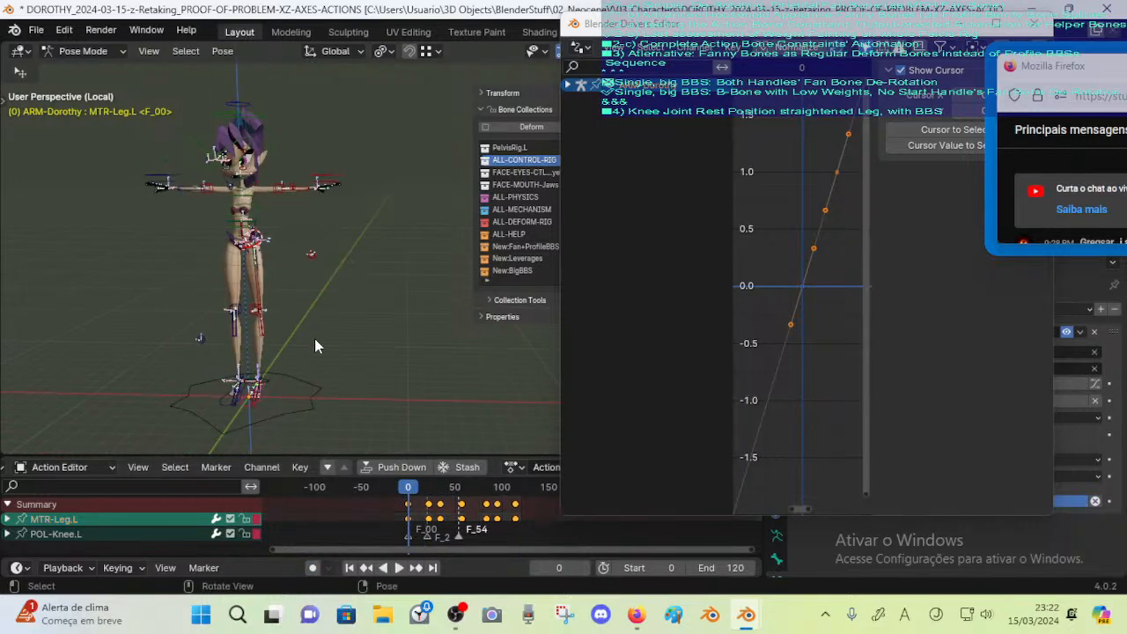
scroll(315, 338, up, 3)
shift+middle_drag(315, 338, 411, 295)
scroll(297, 260, up, 3)
click(186, 107)
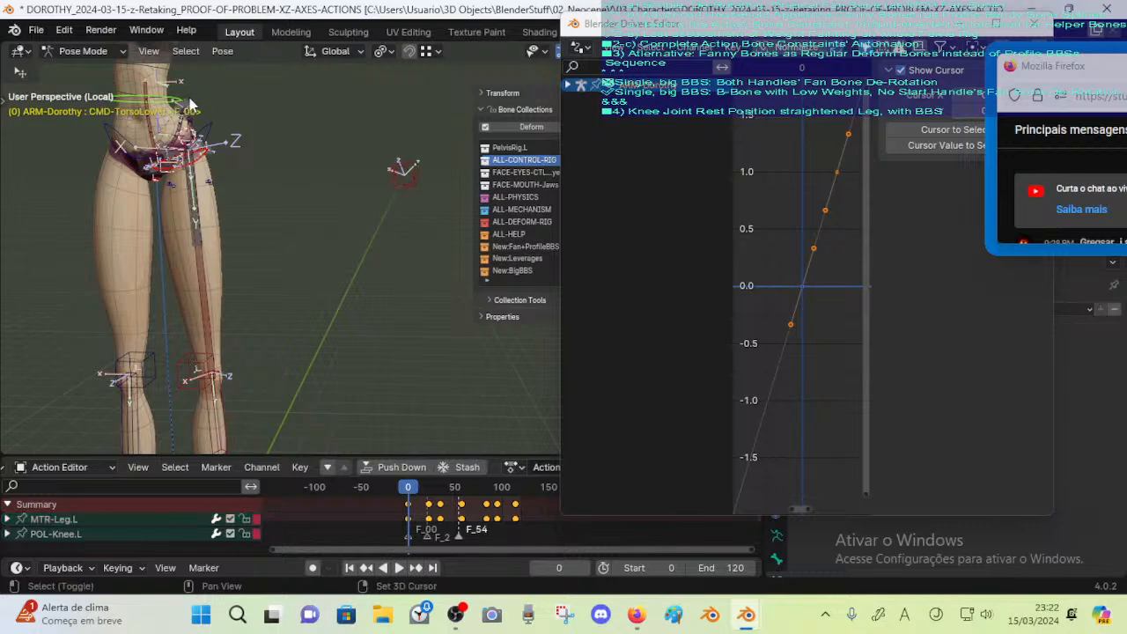
key(shift+h)
key(ctrl+z)
click(191, 100)
key(shift+h)
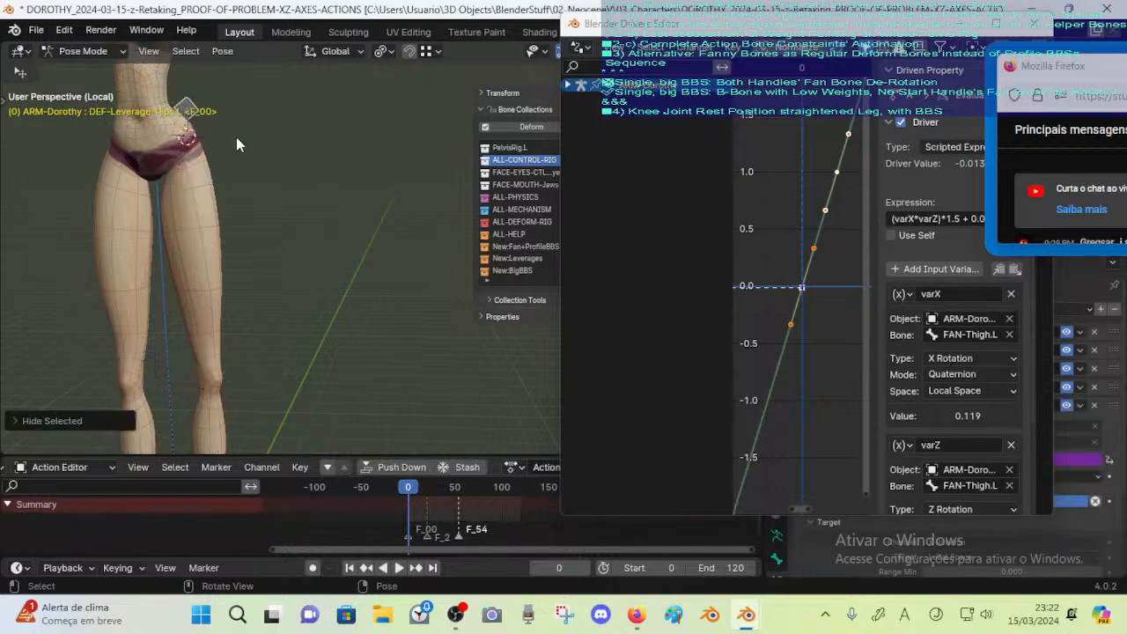
Shift the Drivers Editor window to uncover the bone constraints and play the leg animation to watch the driver
scroll(236, 137, down, 2)
drag(798, 34, 659, 33)
key(space)
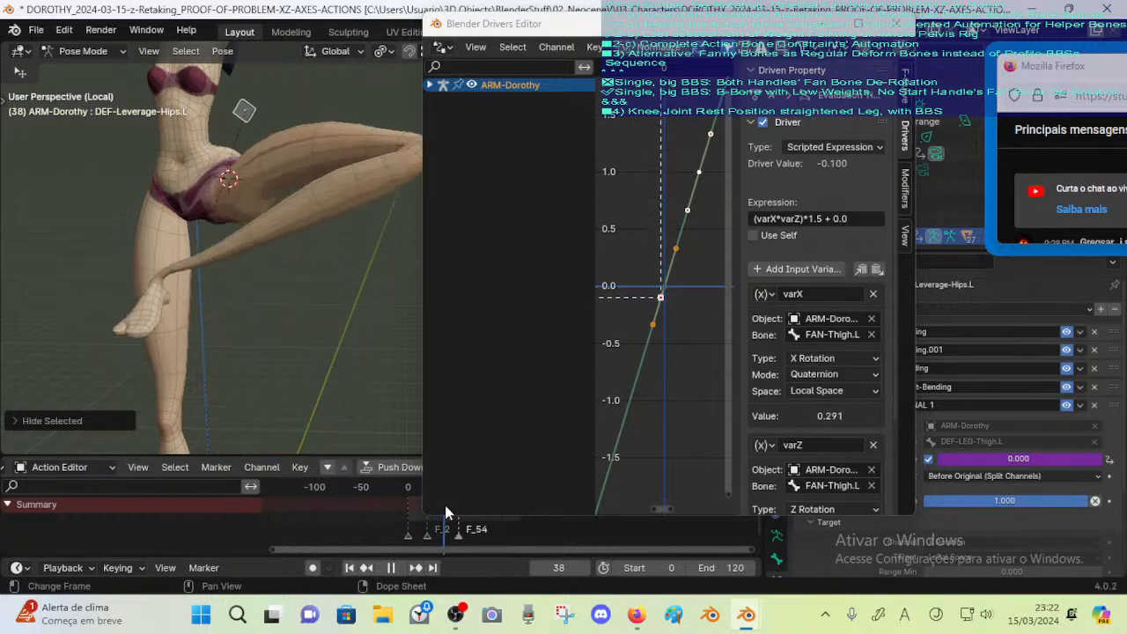
Mute the DIAGONAL 1 Action constraint and replay the animation from the start to compare the hip deformation
drag(445, 508, 410, 509)
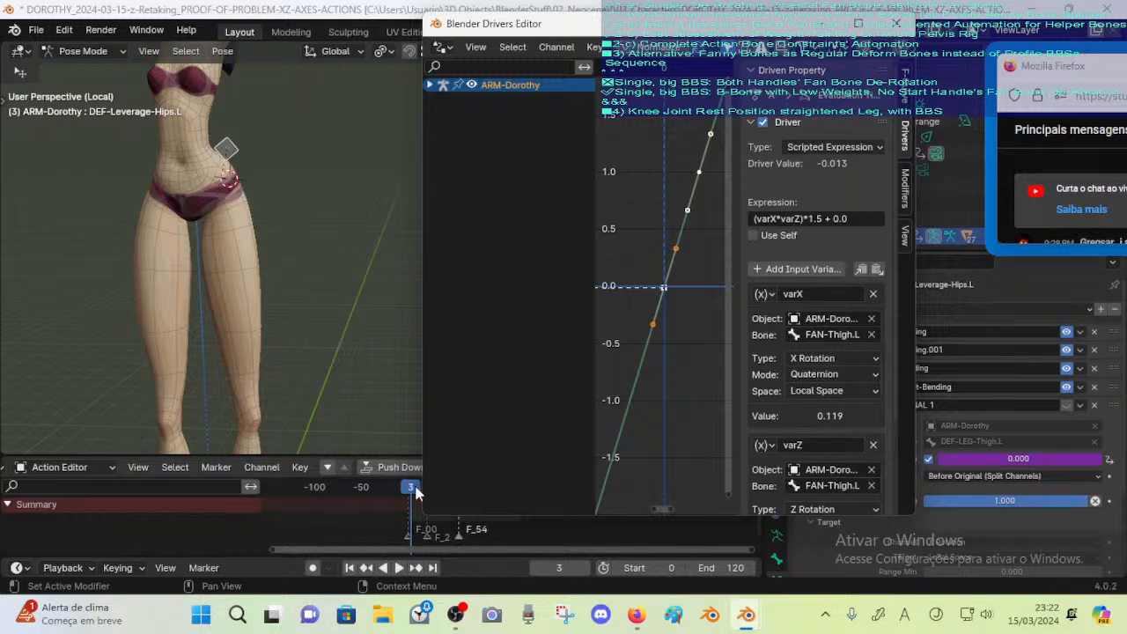
key(space)
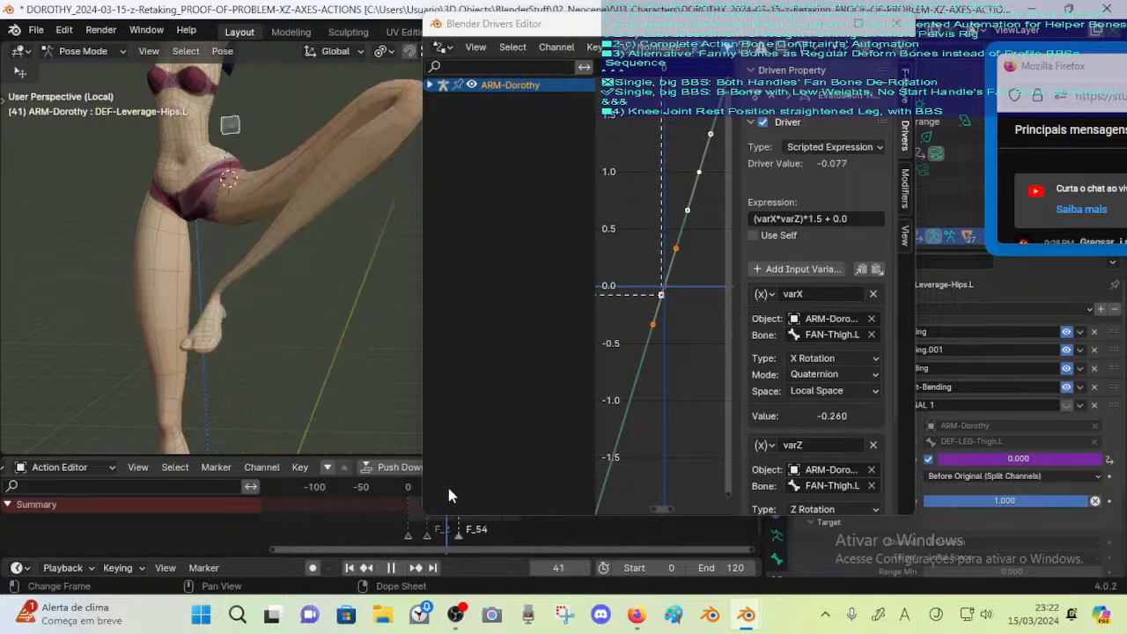
click(401, 491)
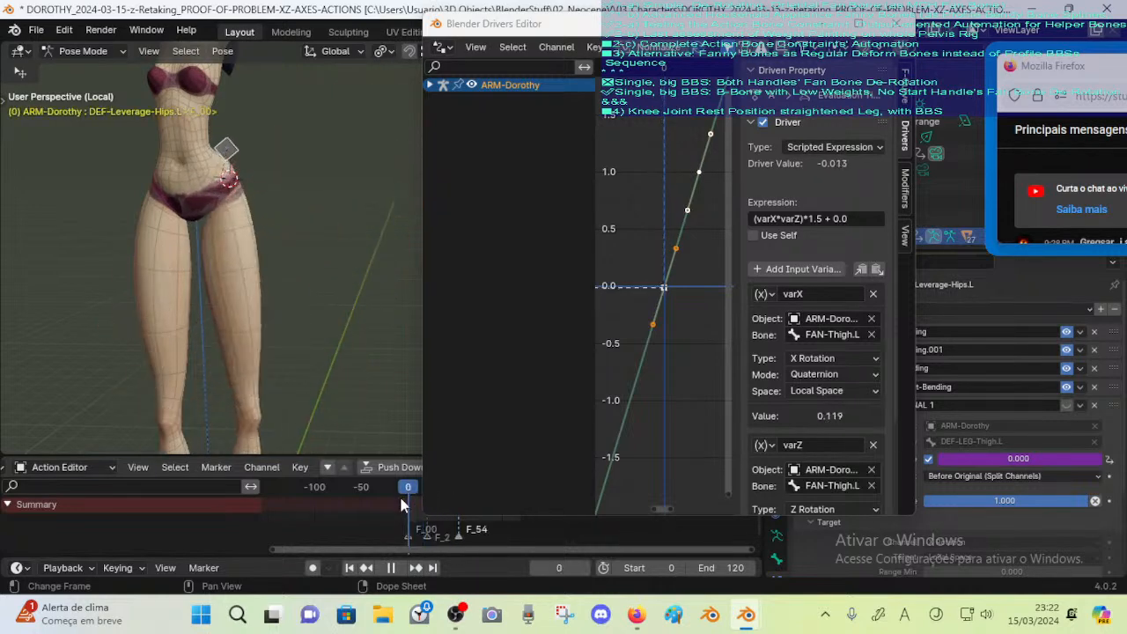
mouse_move(399, 494)
mouse_down()
mouse_move(441, 487)
mouse_move(415, 490)
mouse_up()
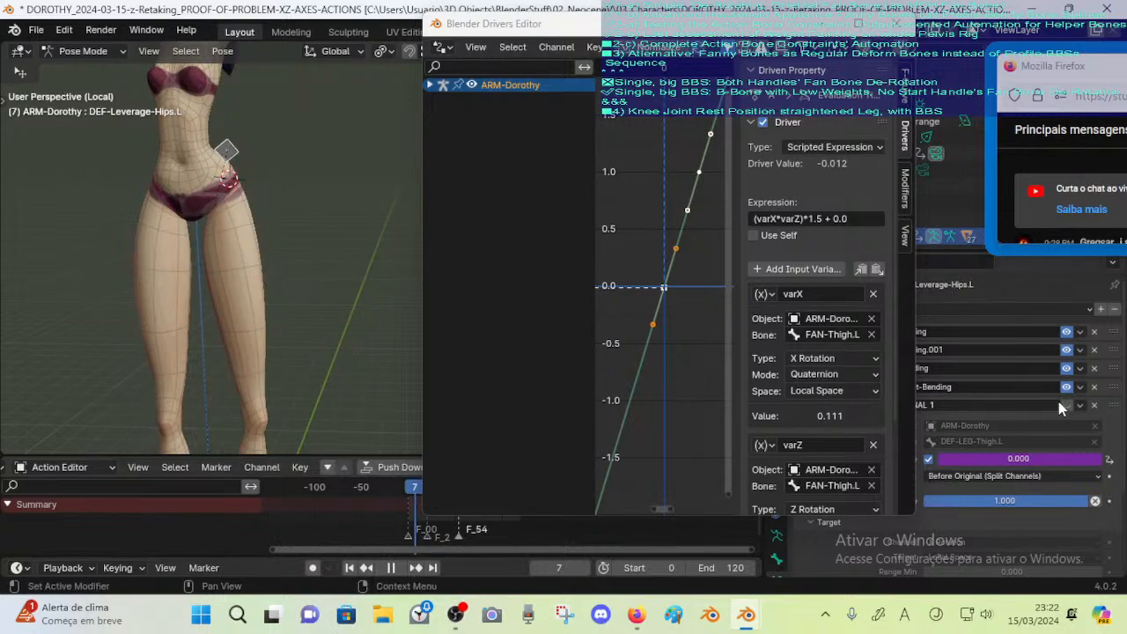
Play and scrub the leg animation with the DIAGONAL 1 Action constraint enabled again to examine its effect
key(space)
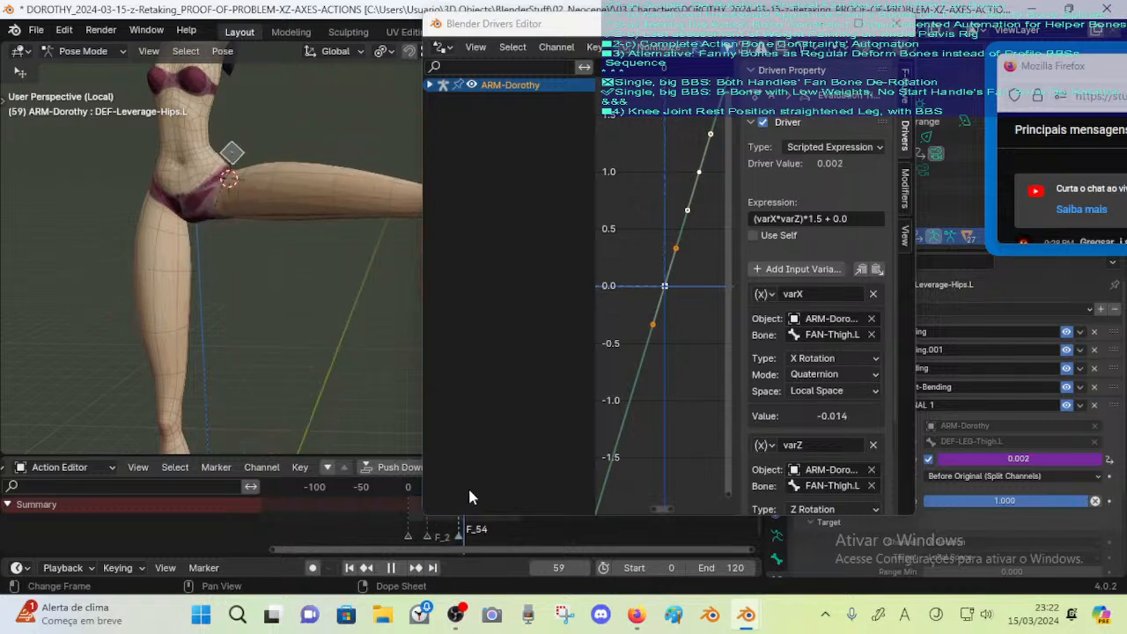
drag(486, 488, 458, 495)
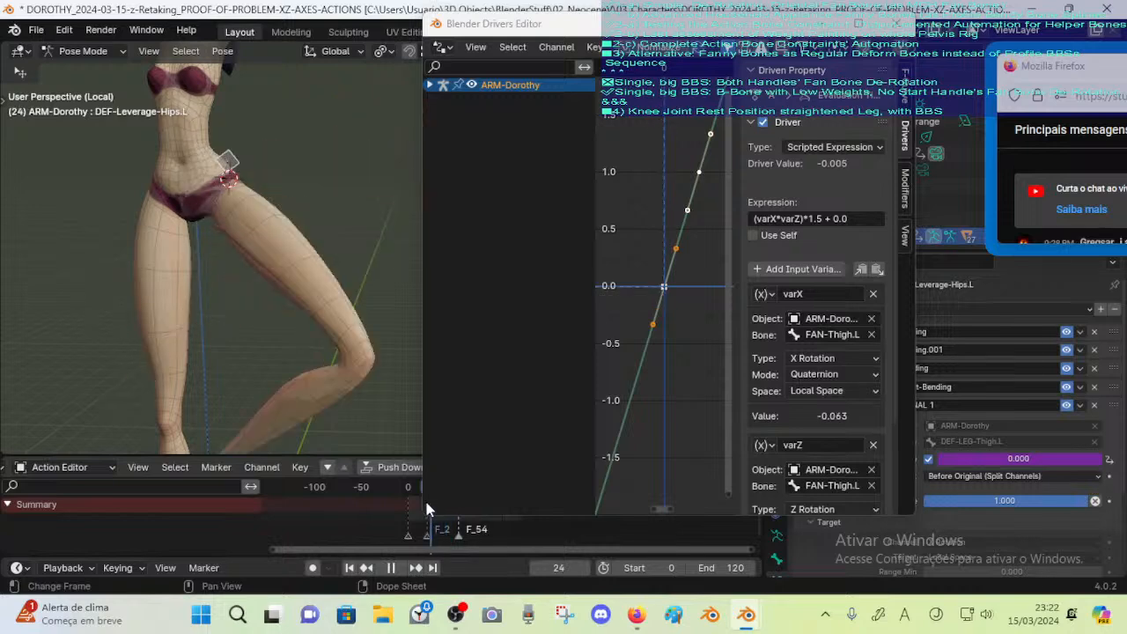
drag(456, 498, 411, 497)
Stop playback and shorten the Drivers Editor window to uncover the timeline
key(space)
drag(480, 516, 493, 389)
scroll(349, 437, down, 1)
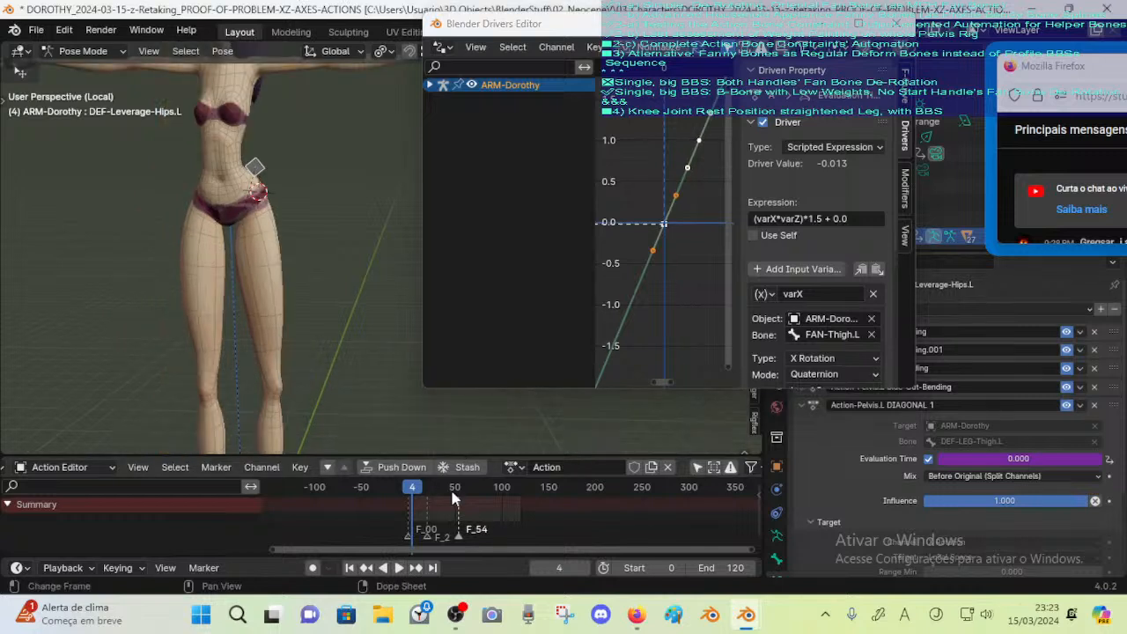
Enable auto keying and reveal all the hidden bones at frame 0
click(313, 568)
drag(416, 488, 400, 488)
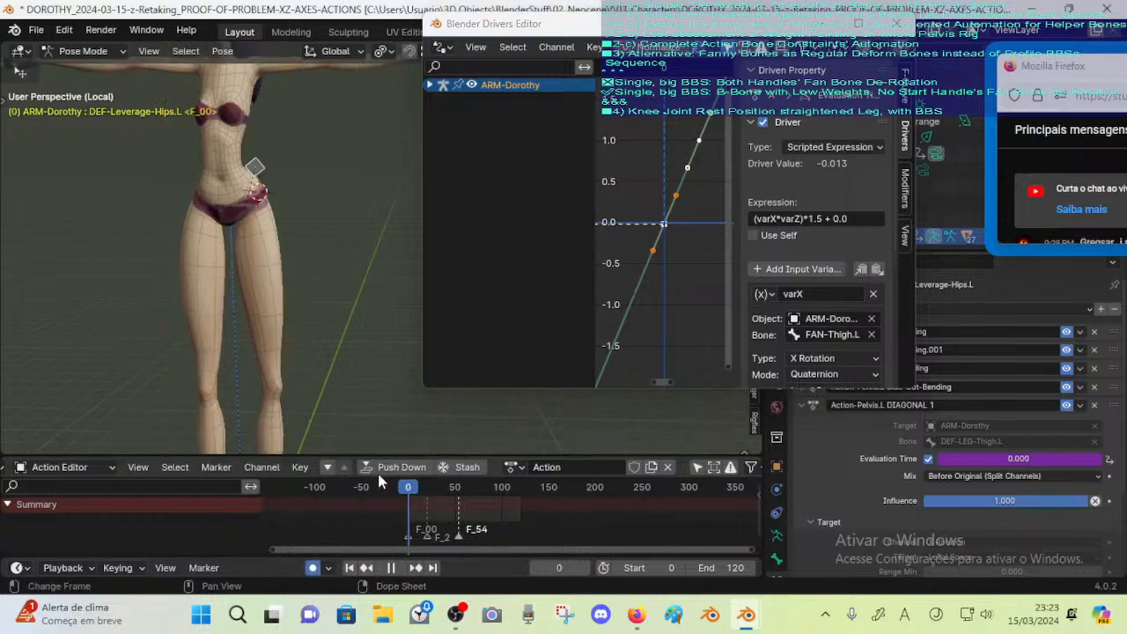
key(alt+h)
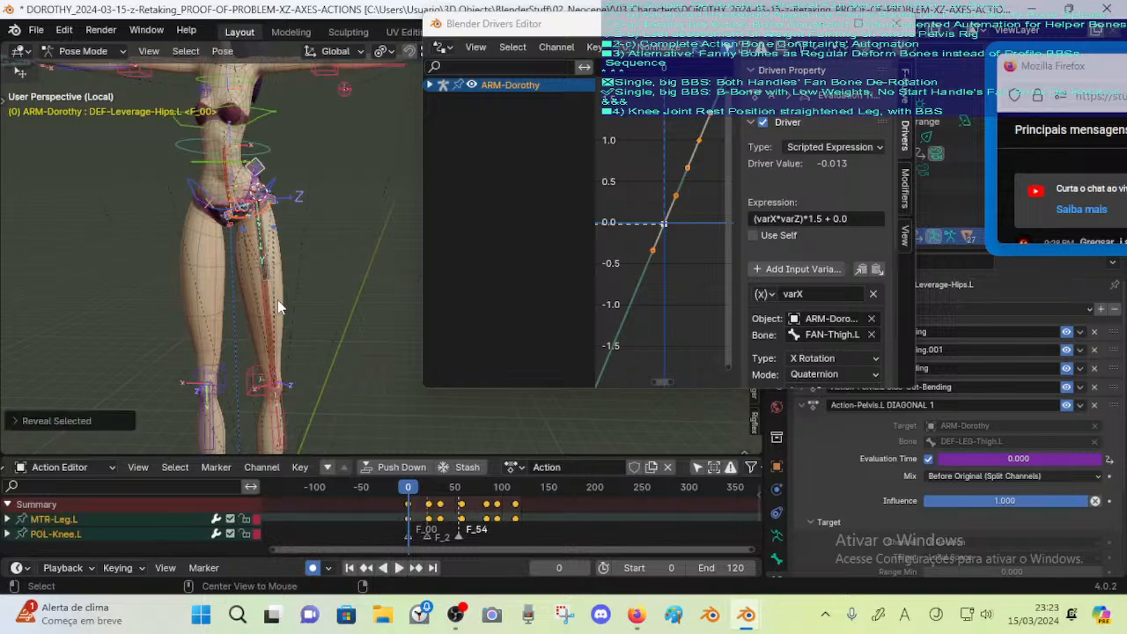
Go to the keyframe at frame 22, select MTR-Leg.L and adjust its position slightly
scroll(278, 301, down, 2)
key(Up)
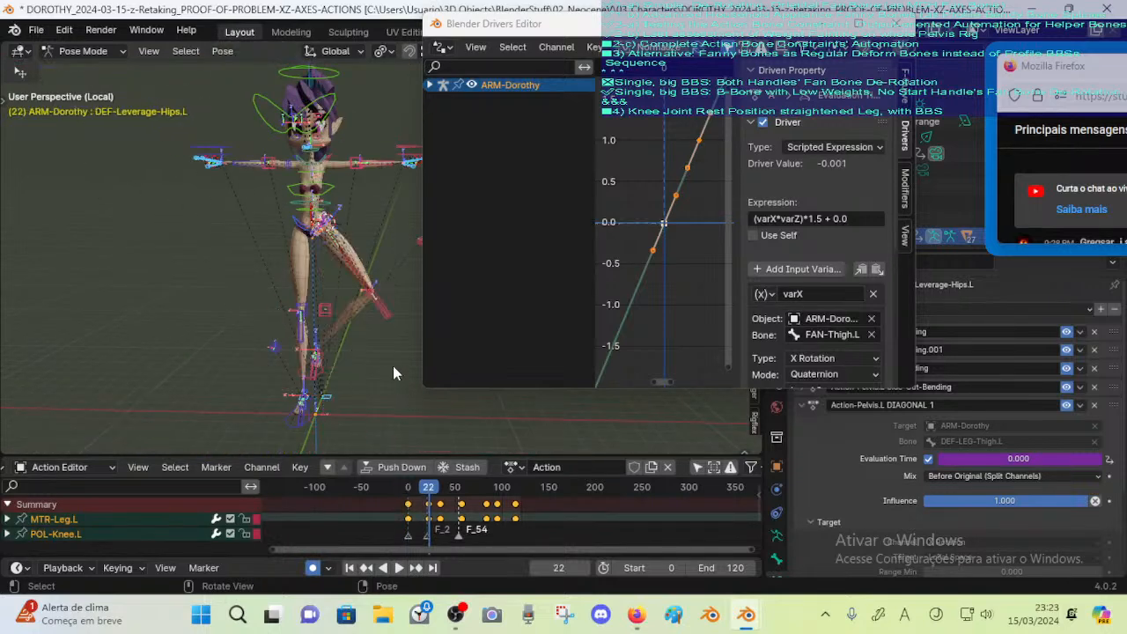
click(324, 389)
key(g)
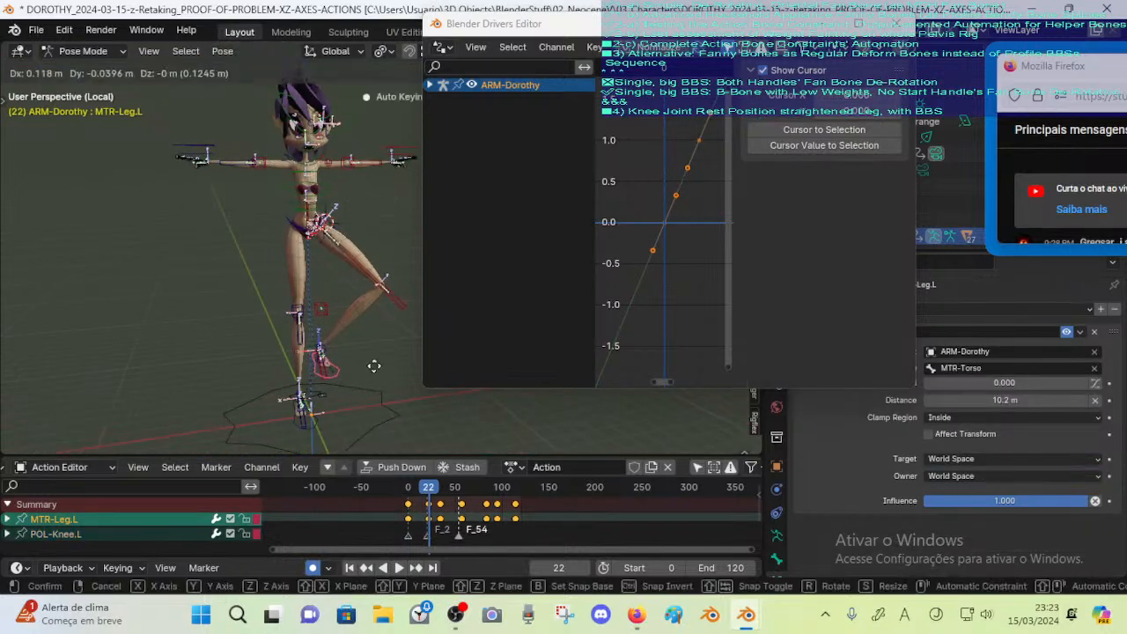
click(369, 374)
Select POL-Knee.L and move it to redirect the left knee at frame 22
middle_drag(369, 371, 279, 342)
click(350, 234)
middle_drag(351, 235, 319, 268)
key(g)
click(289, 333)
Go to the keyframe at frame 34 and key a new position for POL-Knee.L
key(Up)
key(g)
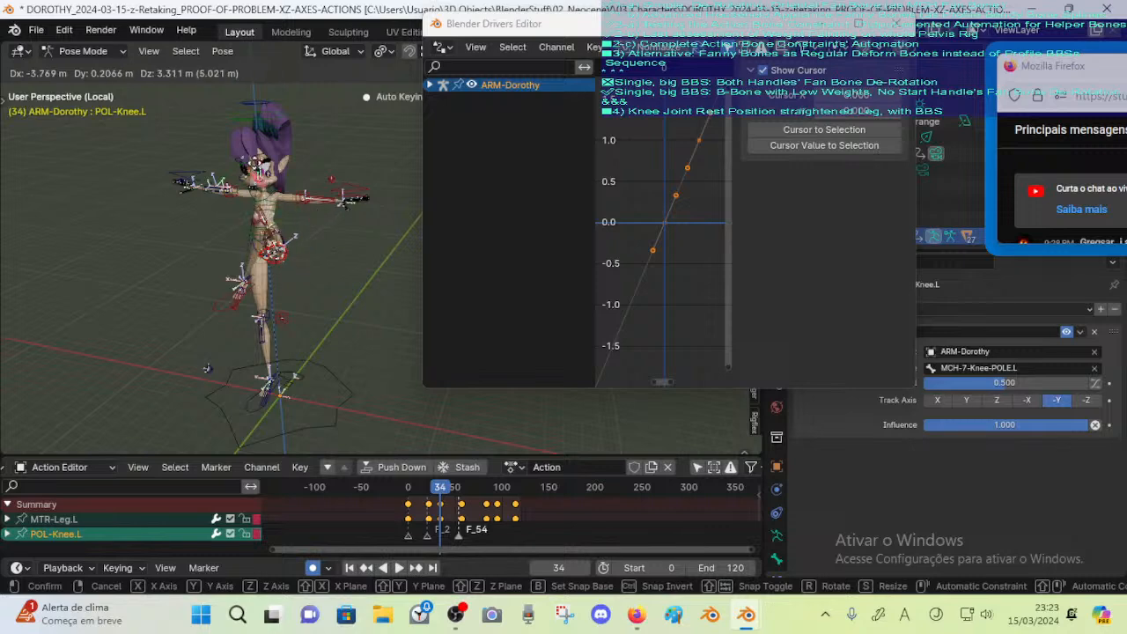
click(319, 245)
Go to the keyframe at frame 57 and move POL-Knee.L twice to realign the raised left knee
key(Up)
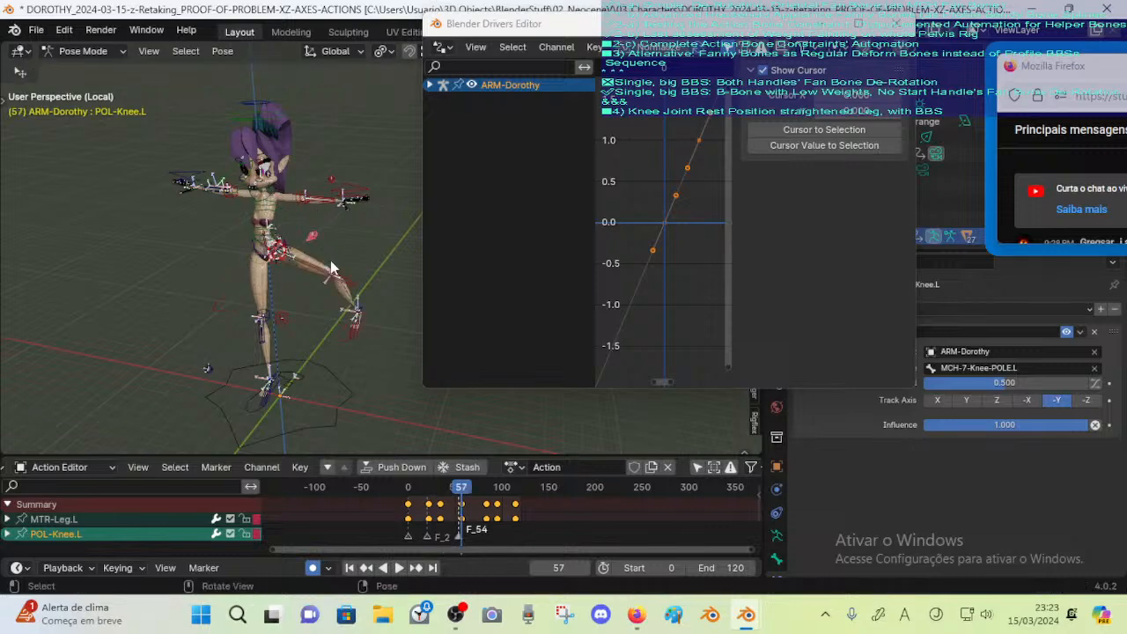
key(g)
click(371, 226)
middle_drag(372, 227, 352, 250)
key(g)
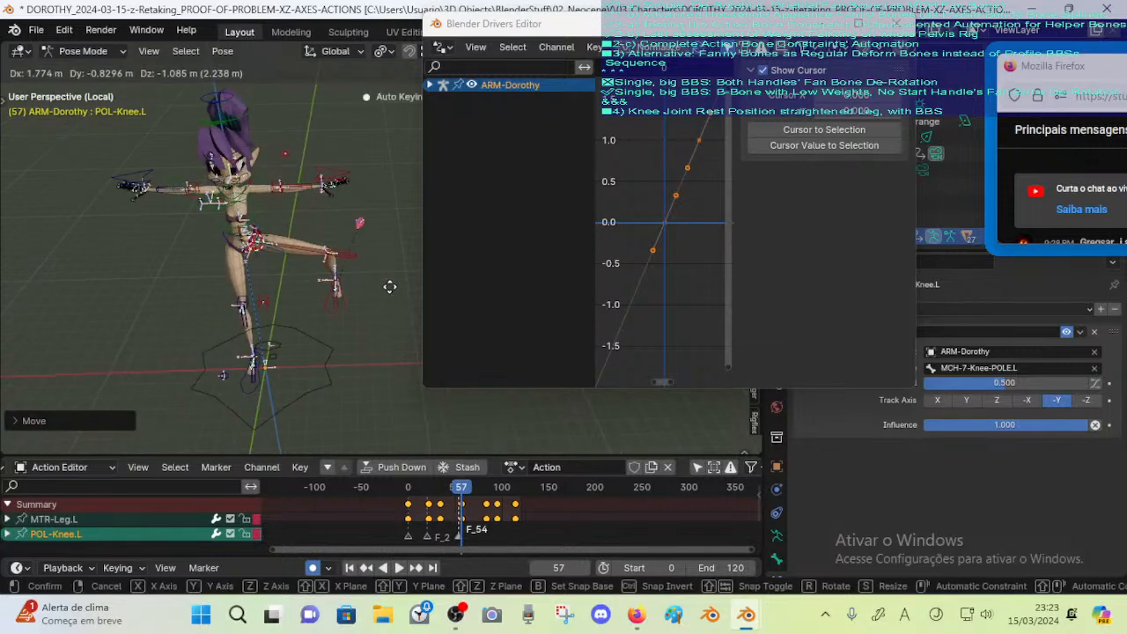
click(386, 321)
Go to the keyframe at frame 83 and raise POL-Knee.L to aim the bent knee
key(Up)
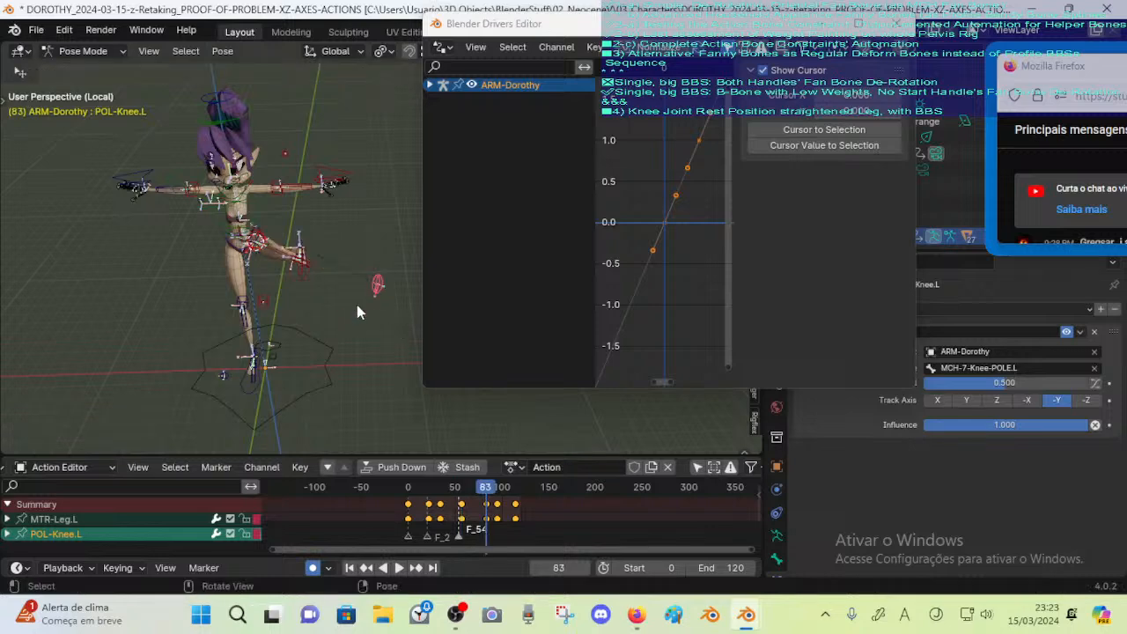
middle_drag(357, 304, 340, 237)
key(g)
click(324, 274)
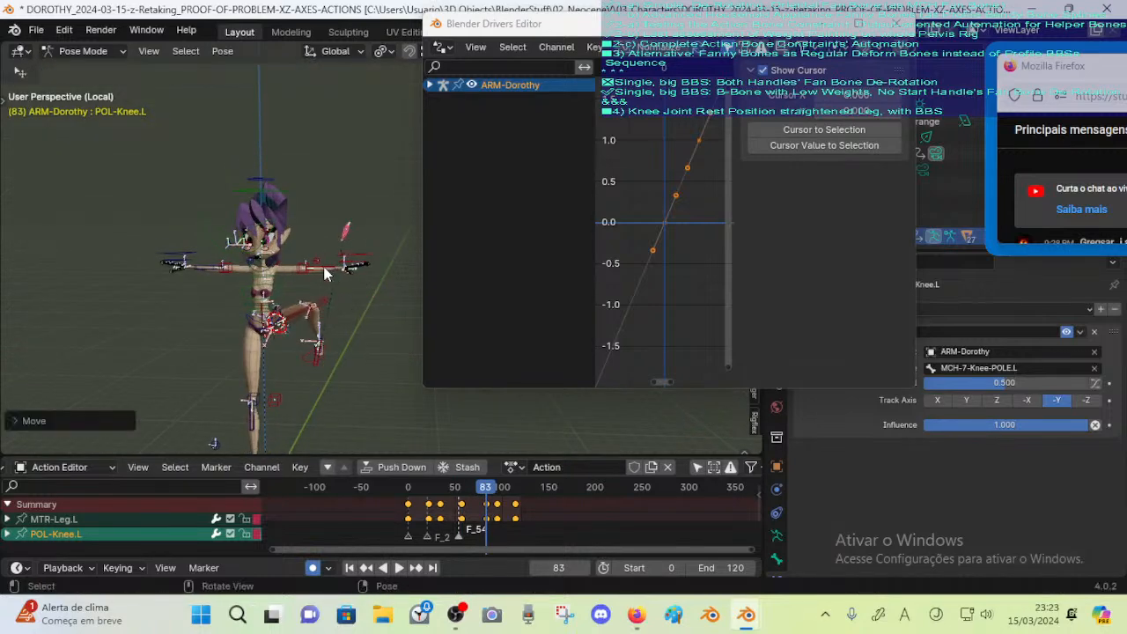
Move POL-Knee.L to new keyed positions at the keyframes on frames 95 and 114
key(Up)
mouse_move(365, 276)
middle_down()
mouse_move(361, 386)
mouse_move(374, 286)
middle_up()
key(g)
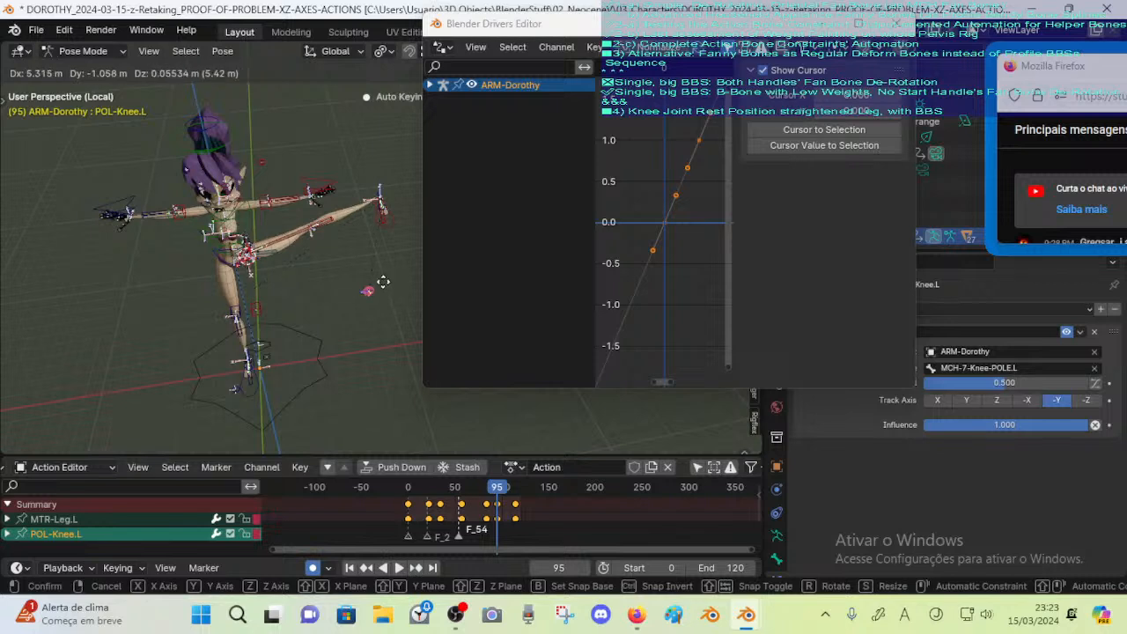
click(369, 298)
key(Up)
key(g)
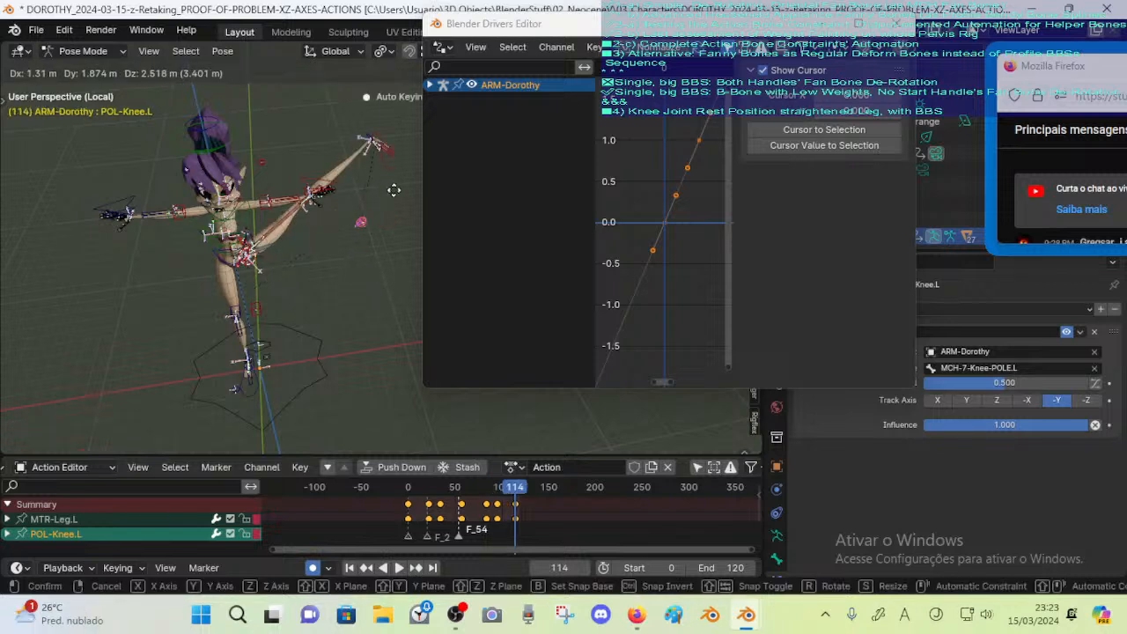
click(395, 214)
Play back the knee animation briefly, then select DEF-Leverage-Hips.L and hide all the other bones
key(space)
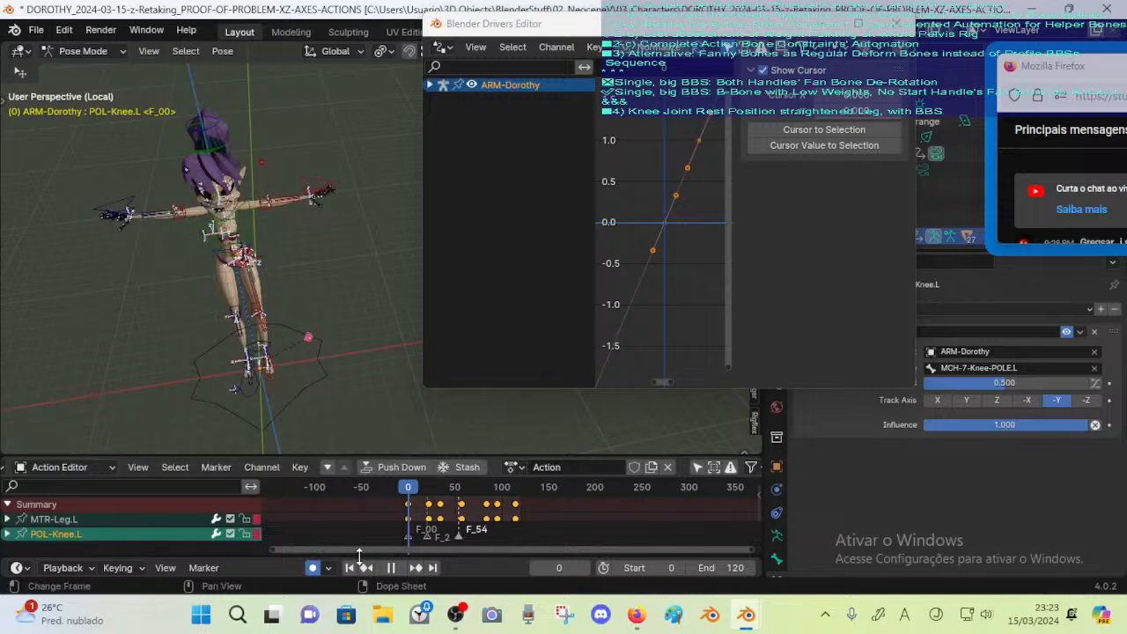
key(space)
scroll(299, 364, up, 3)
middle_drag(332, 347, 314, 273)
click(314, 273)
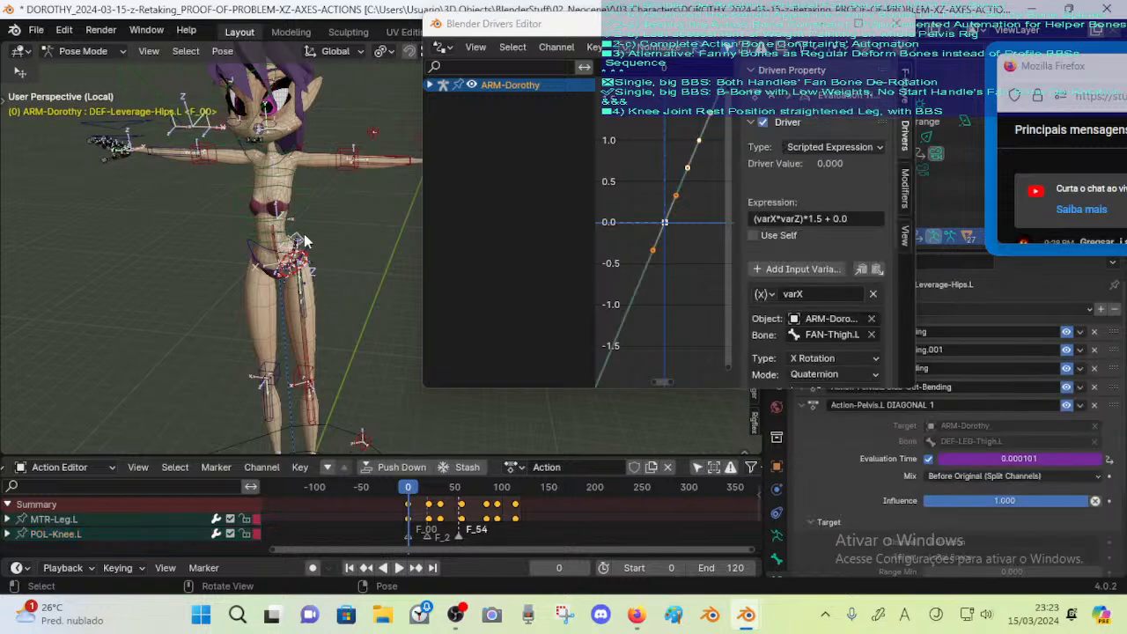
key(h)
scroll(332, 359, up, 3)
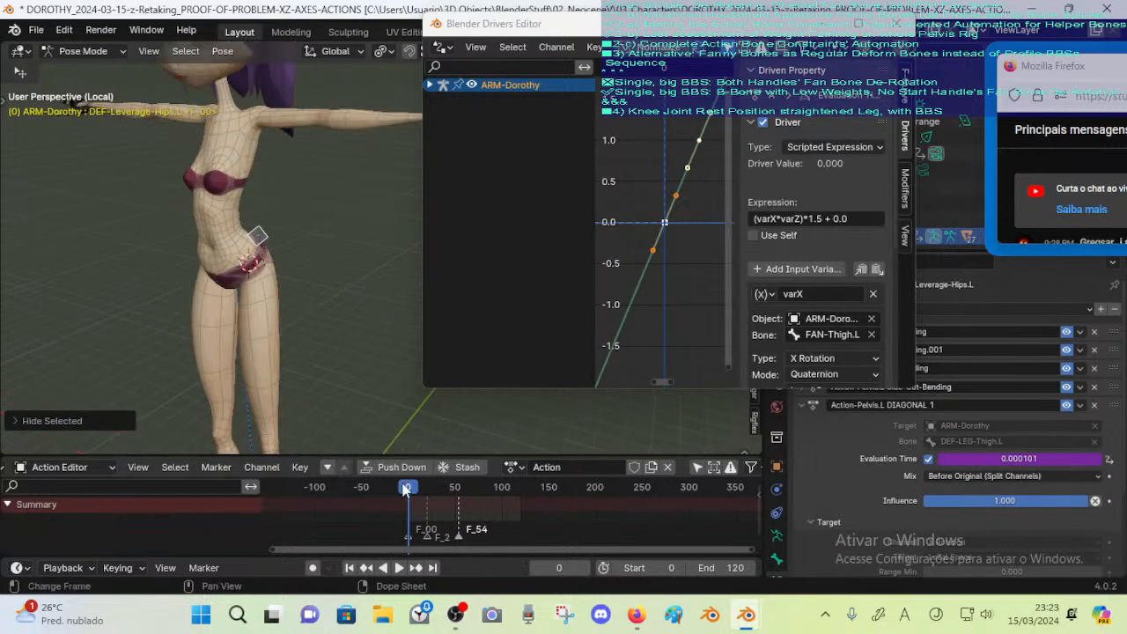
Play and scrub the leg animation between frames 0 and 69 to examine the left hip's deformation and the driver value
key(space)
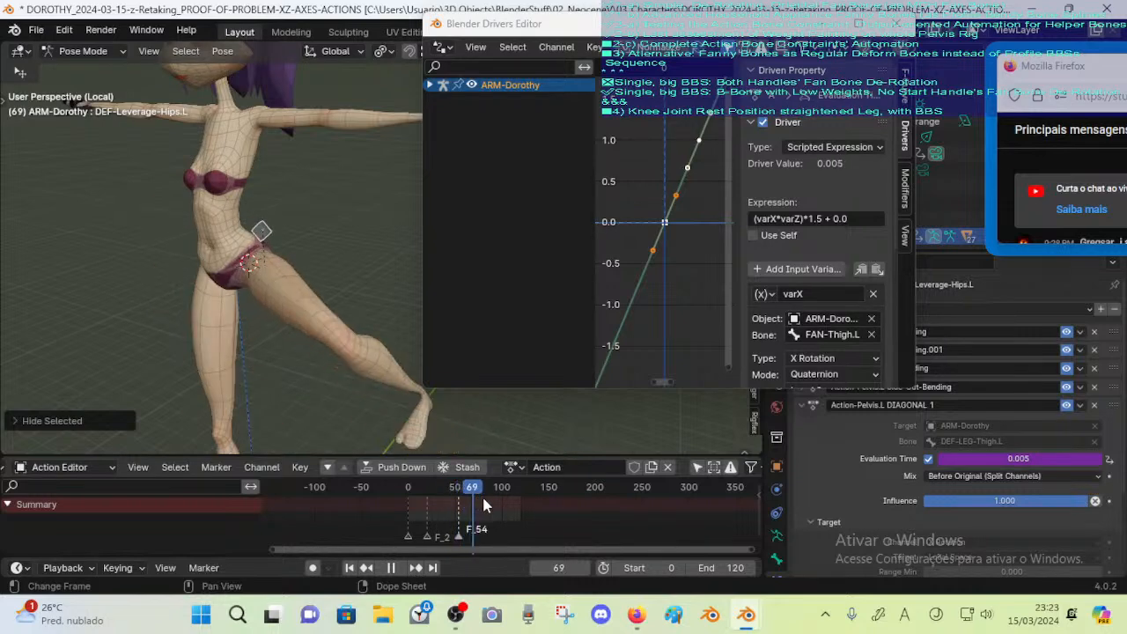
drag(462, 500, 388, 505)
key(Escape)
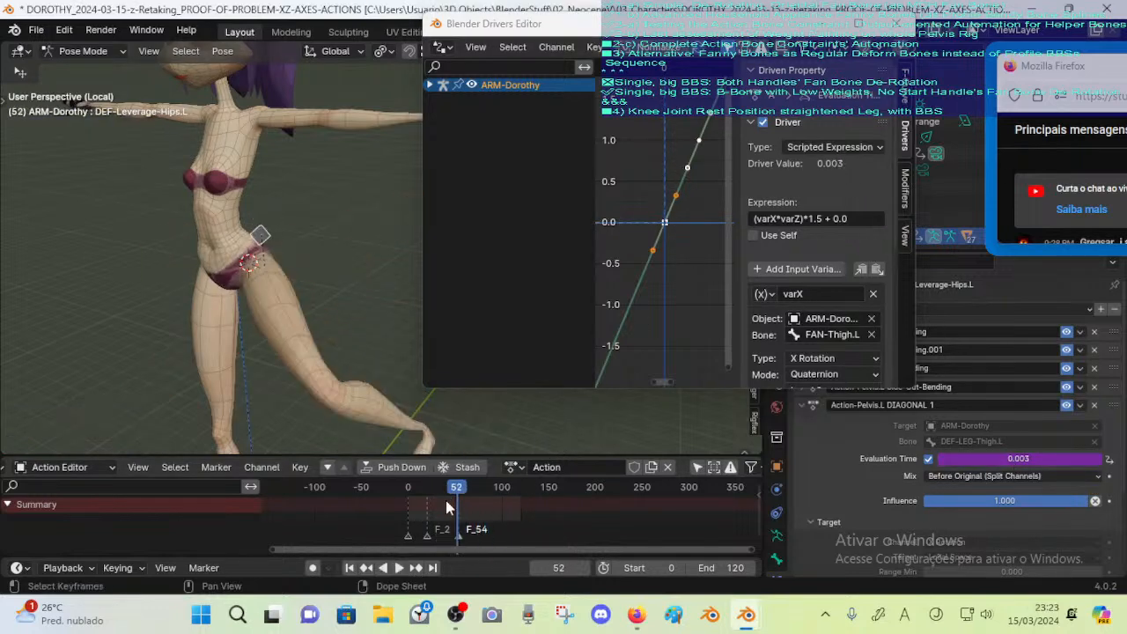
drag(428, 489, 405, 491)
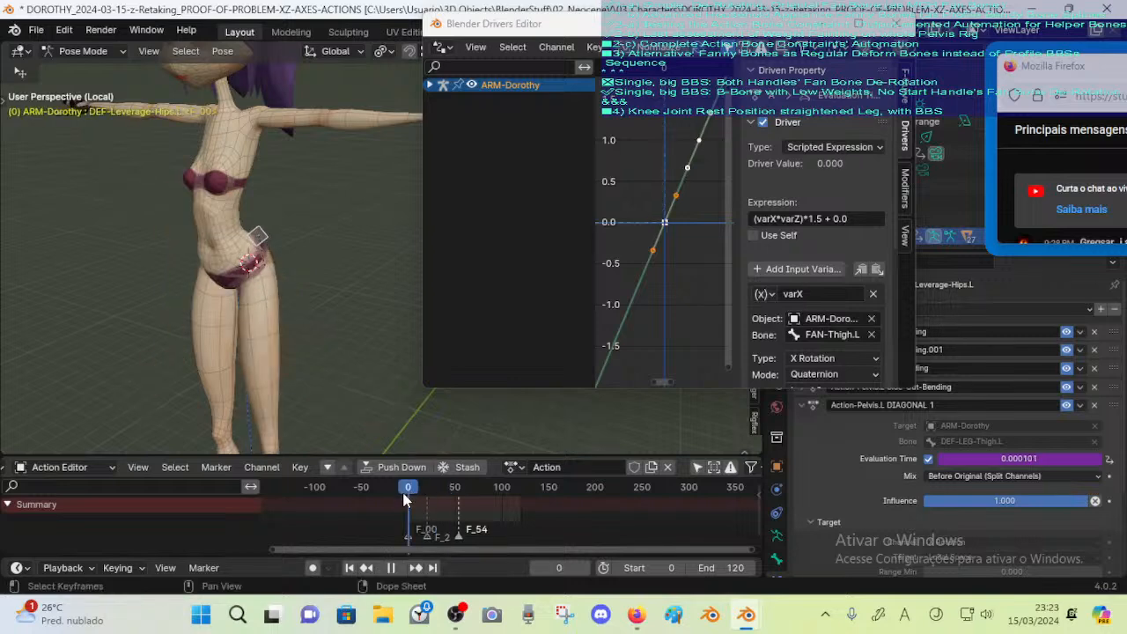
key(space)
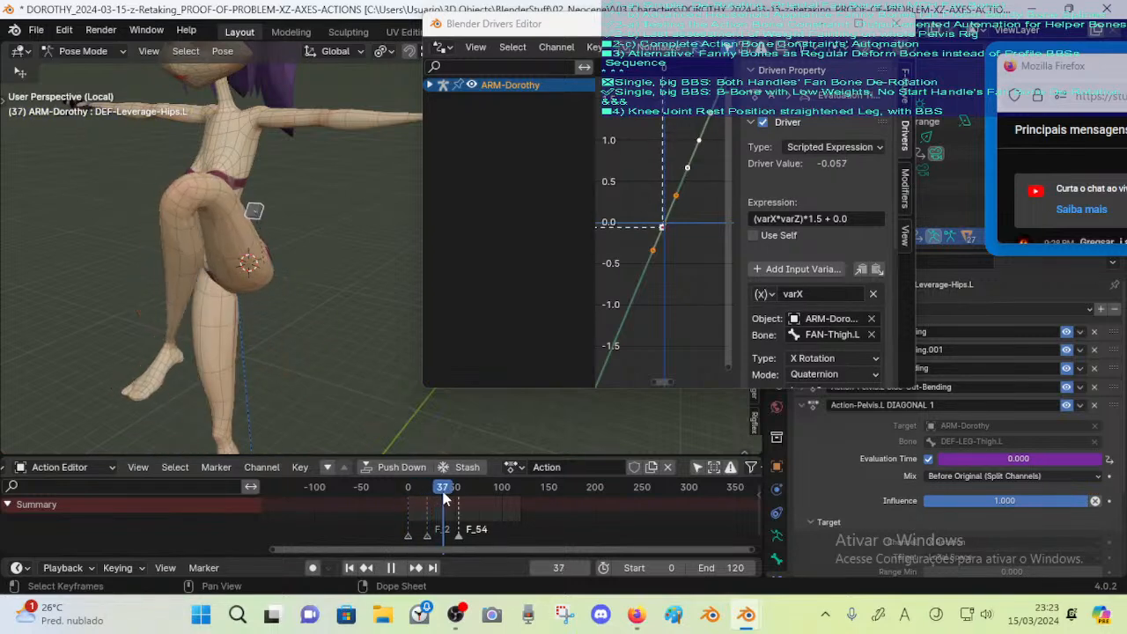
middle_drag(309, 351, 390, 301)
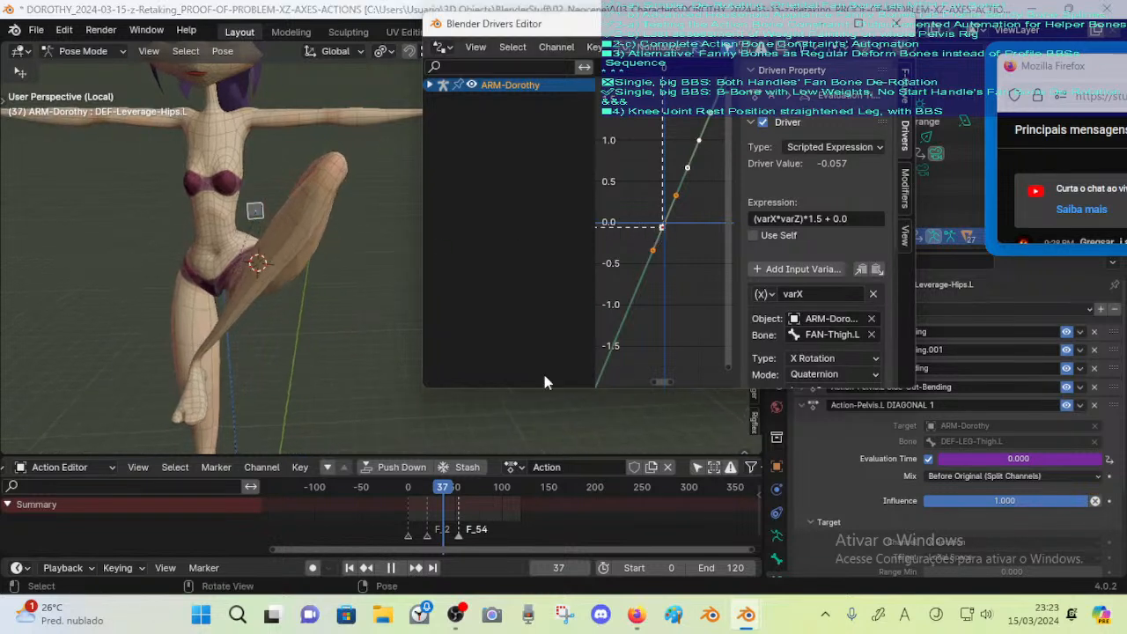
drag(439, 487, 440, 517)
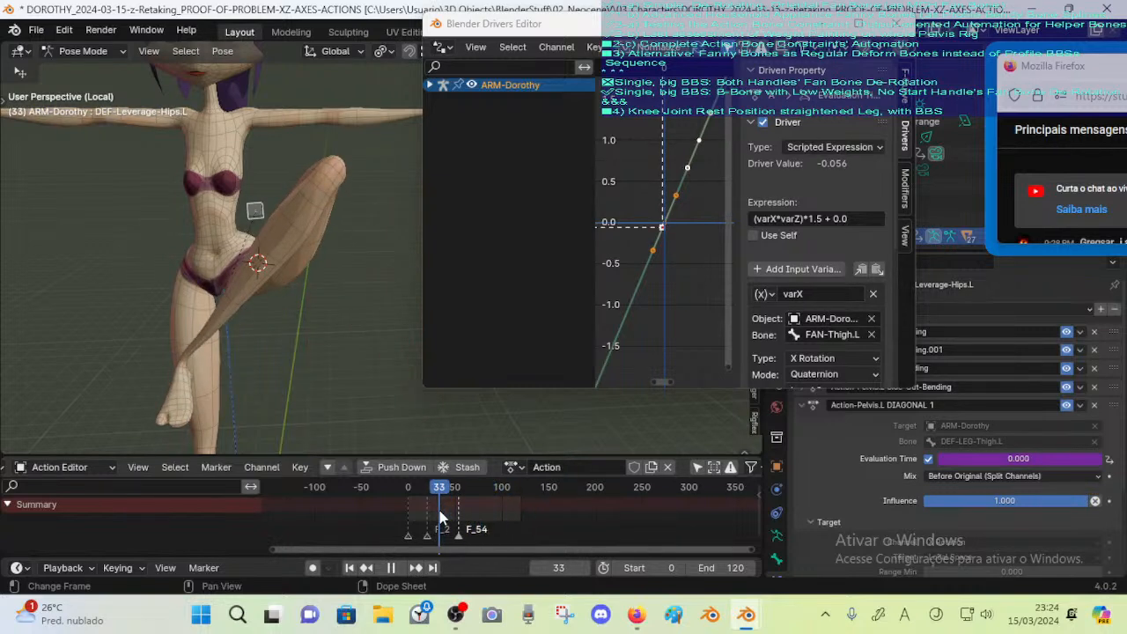
drag(442, 518, 442, 518)
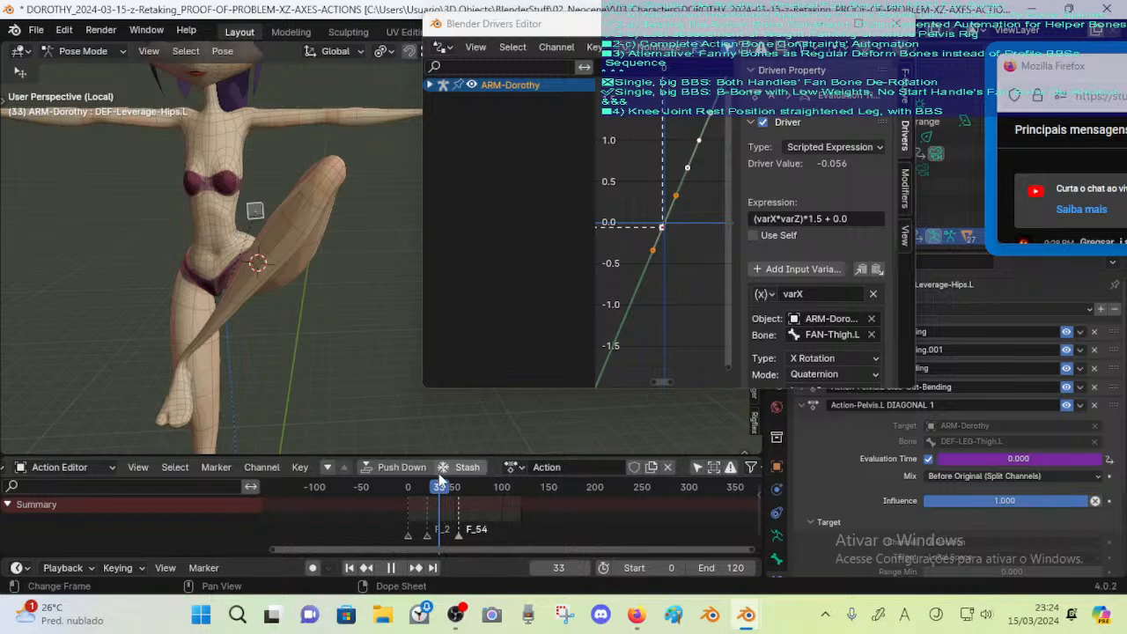
Try the driver expression (varX)^2 * (varZ)^2 + 0.0 and scrub the animation back to frame 0 to test it
click(789, 222)
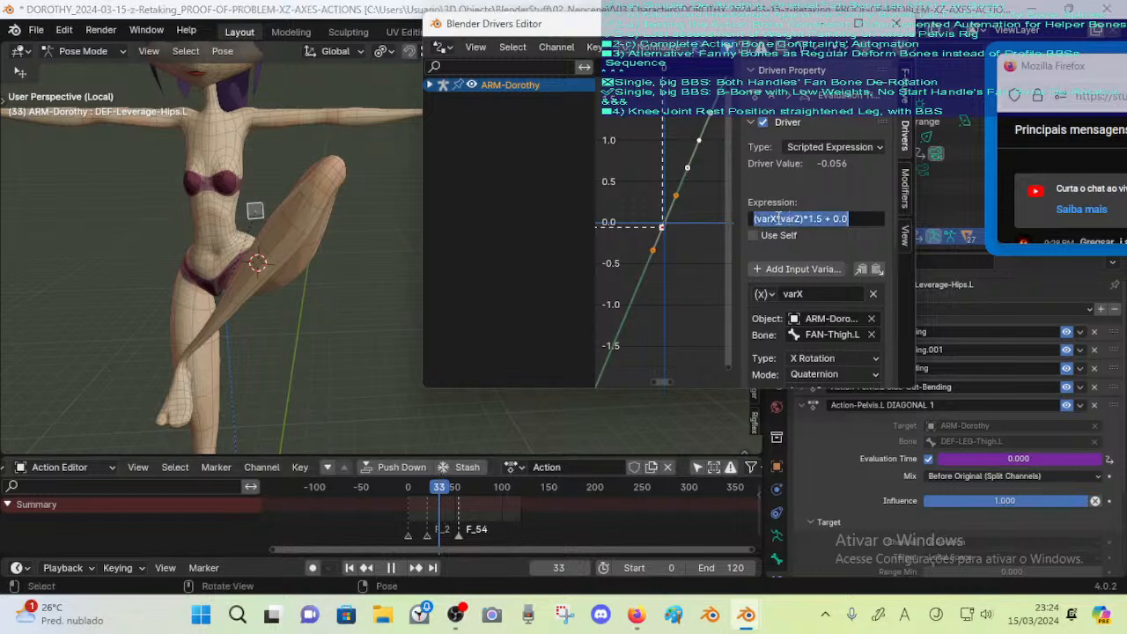
click(777, 218)
text())
text(^2)
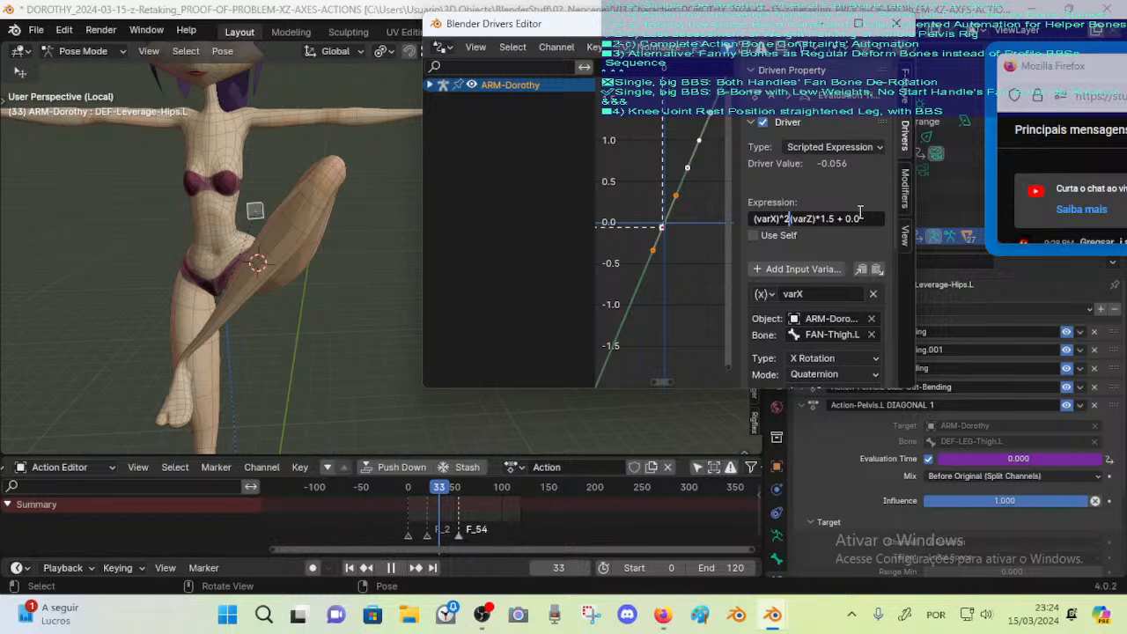
text(*)
key(BackSpace)
text(*)
key(Right)
key(Right)
key(Right)
text(^2)
key(shift+Right)
key(shift+Right)
key(shift+Right)
key(shift+Right)
key(shift+Right)
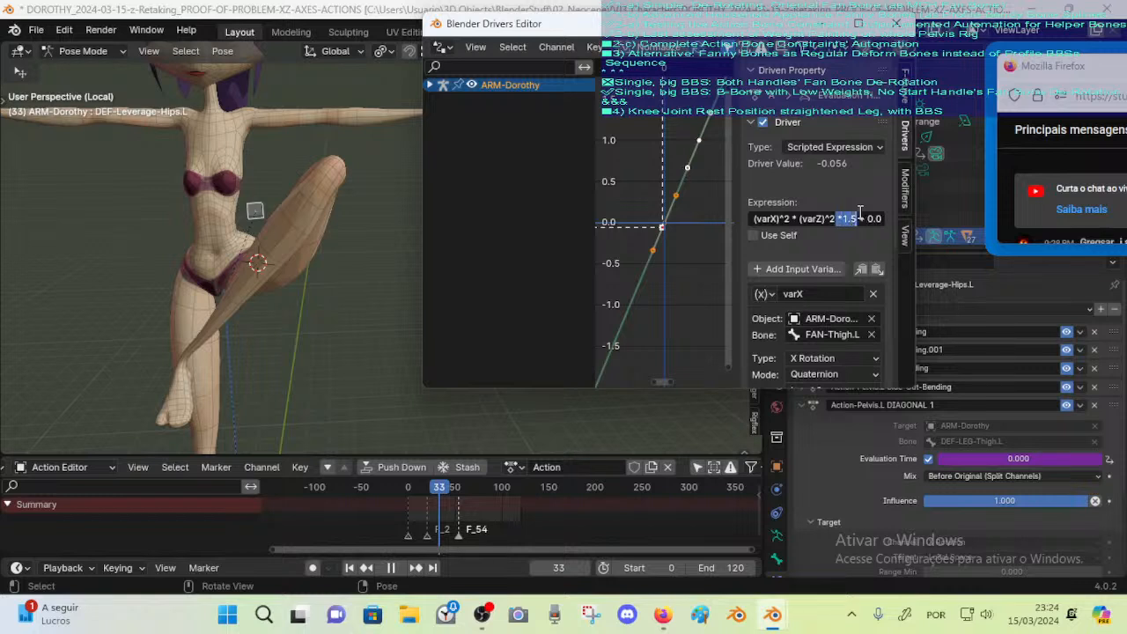
key(BackSpace)
key(Return)
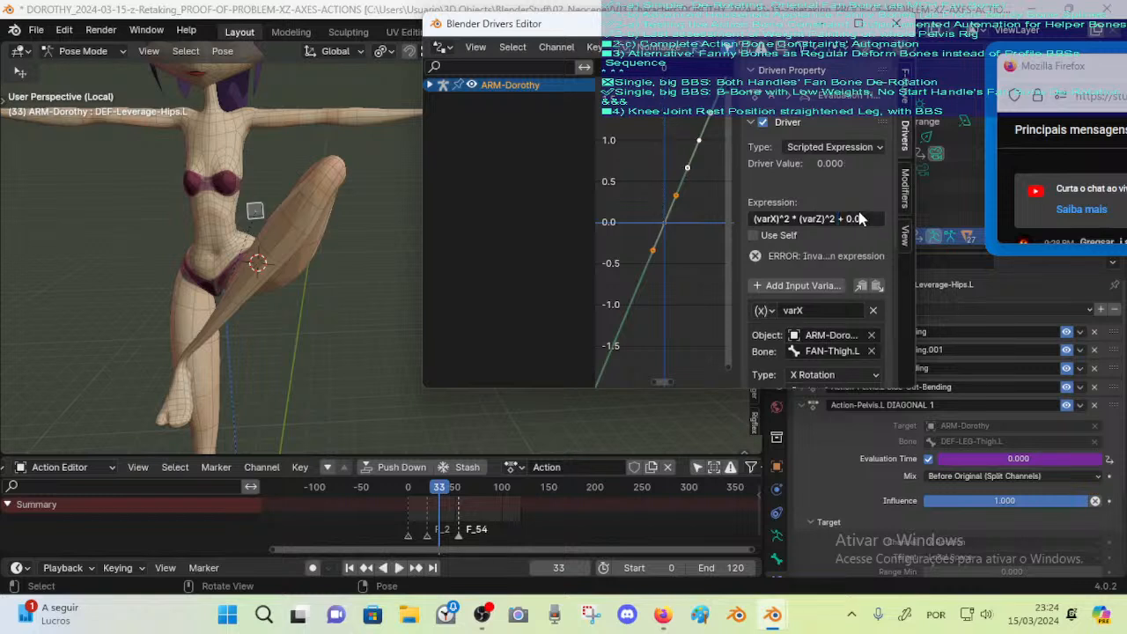
click(411, 491)
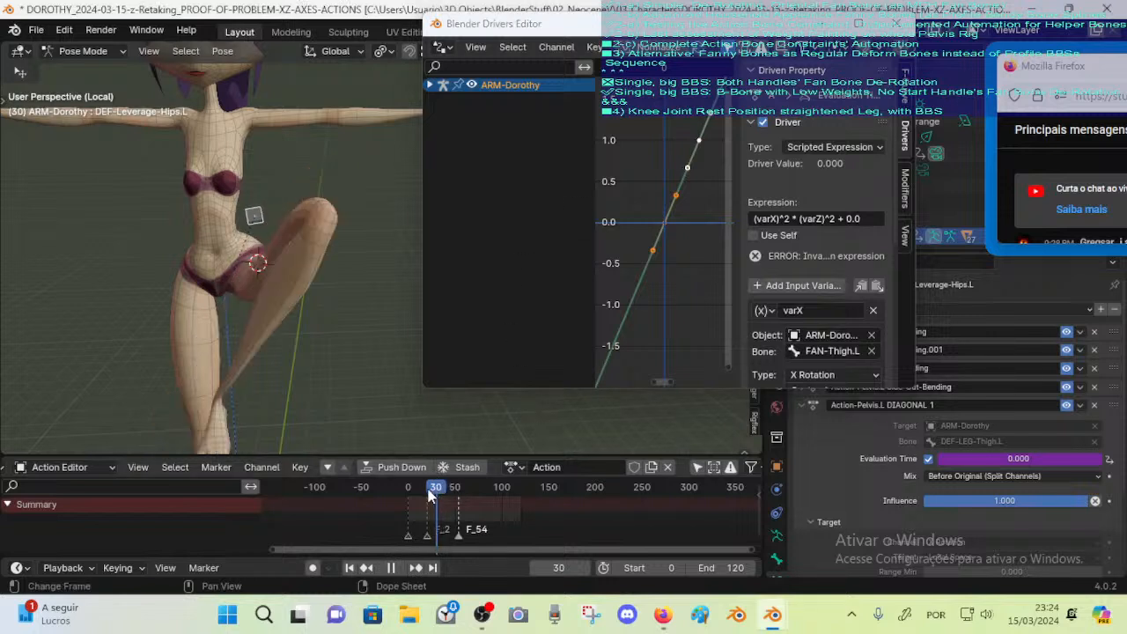
key(space)
mouse_move(410, 493)
mouse_down()
mouse_move(504, 493)
mouse_move(396, 498)
mouse_up()
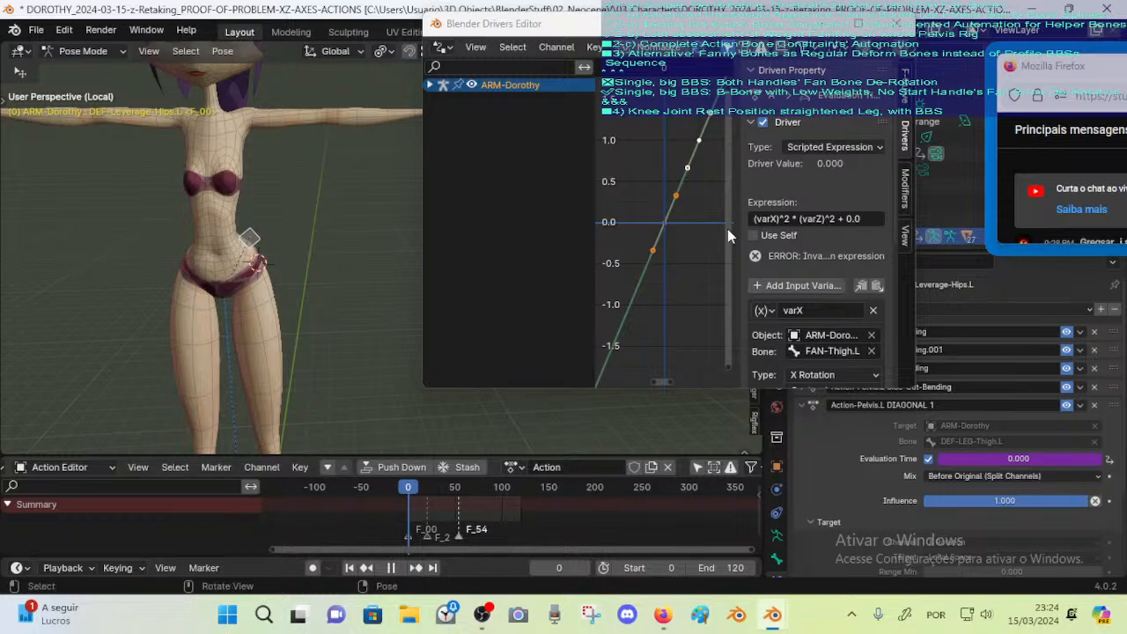
Try rewriting the driver expression as (varX^2)*(varZ^2) + 0.0 and play the animation to test it
click(767, 222)
click(788, 219)
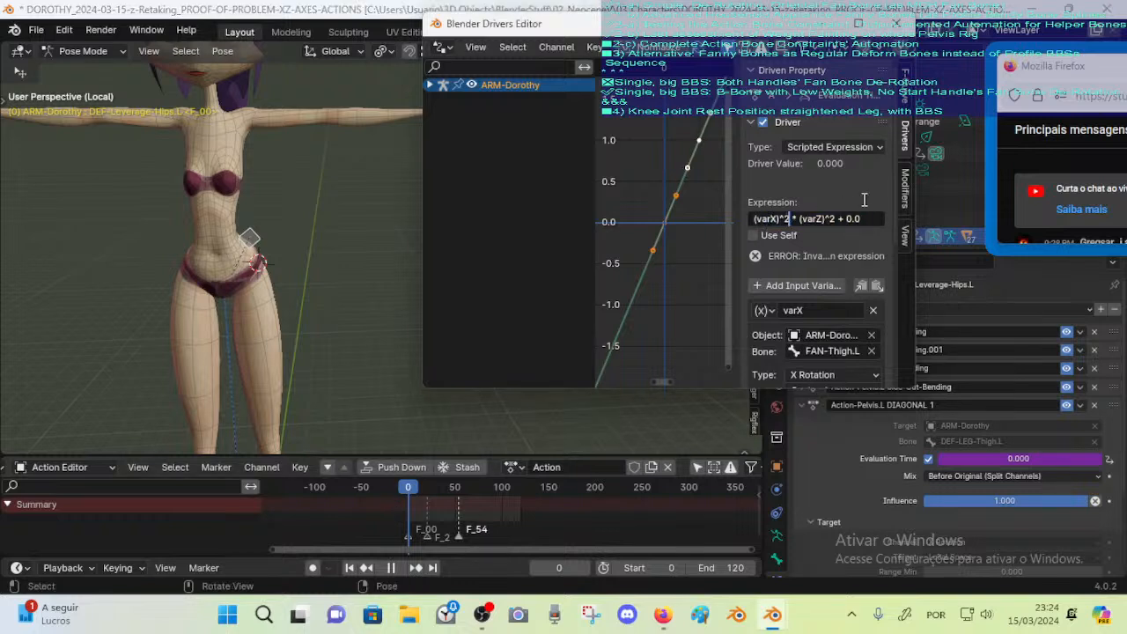
key(Delete)
key(Home)
key(Delete)
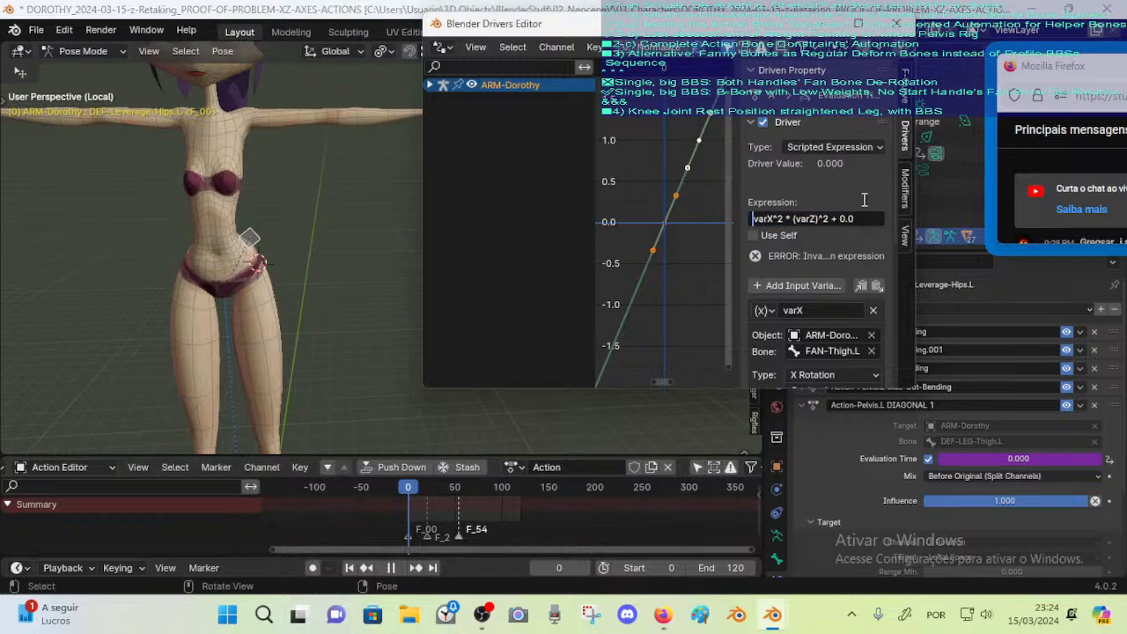
text())
key(Home)
text(()
key(Delete)
key(Right)
key(Delete)
key(Delete)
key(Right)
key(Right)
text())
key(Return)
key(space)
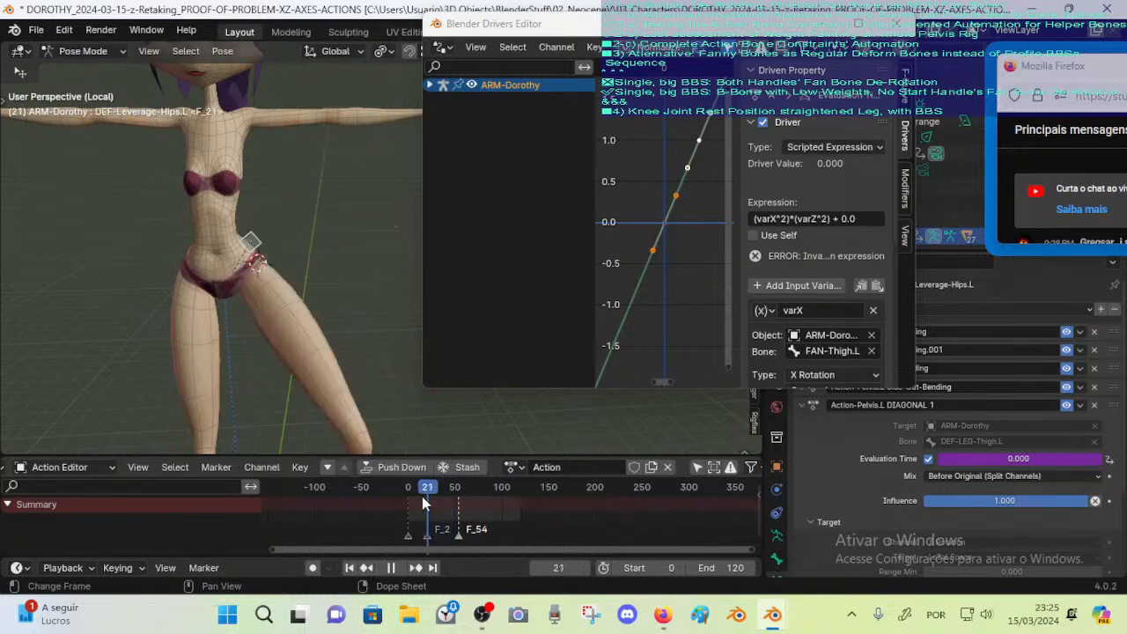
Try superscript squares in the driver expression, entering (varX²)*(varZ²) + 0.0
click(775, 218)
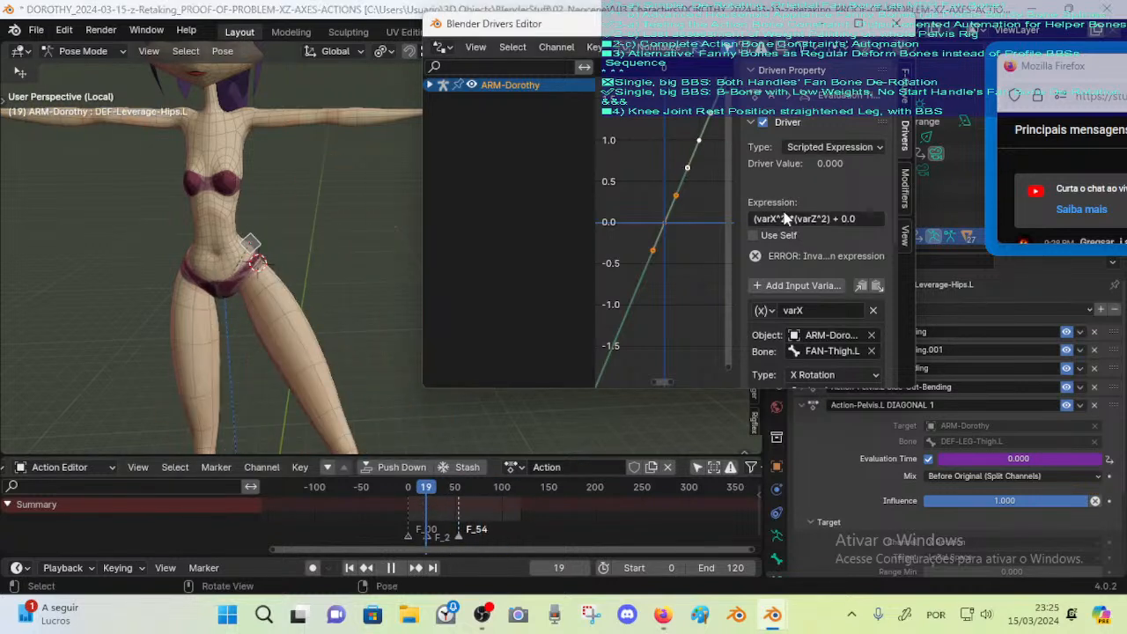
click(773, 218)
key(Delete)
key(Delete)
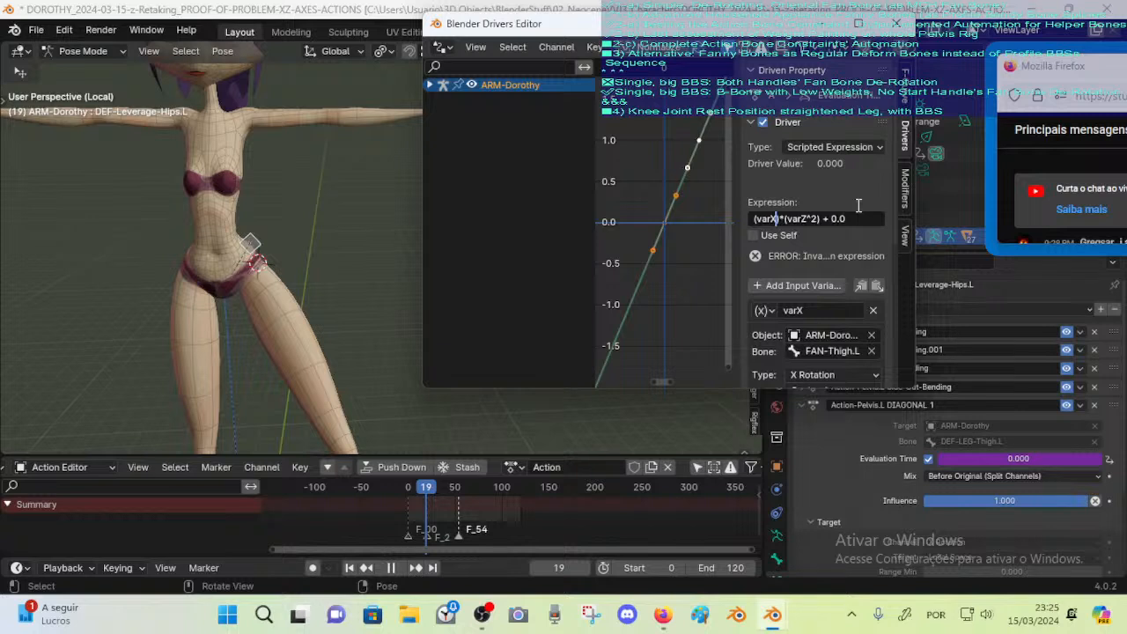
text(²)
key(Right)
key(Right)
key(Right)
key(Right)
key(Right)
key(Right)
key(Right)
key(Delete)
key(Delete)
text(²)
key(Return)
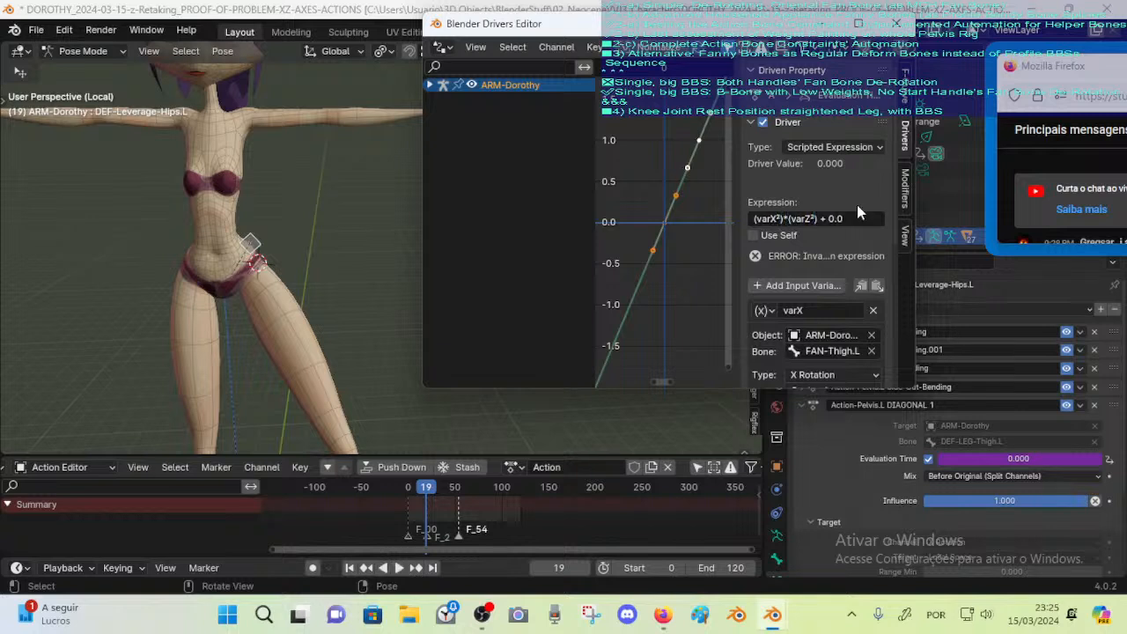
Replace the squared varX term of the driver expression with the product (varX*varX)
click(804, 219)
click(804, 218)
click(782, 218)
key(Left)
key(BackSpace)
text(*)
key(shift+Left)
key(shift+Left)
key(shift+Left)
key(shift+Left)
key(shift+Left)
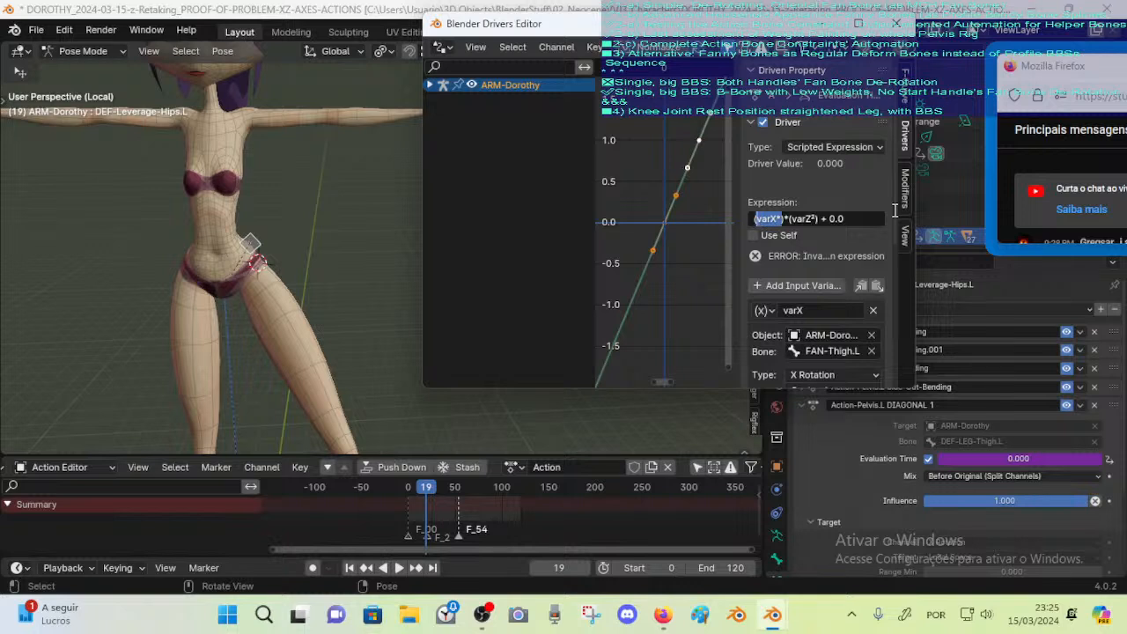
key(Left)
key(Right)
key(shift+Right)
key(shift+Right)
key(Left)
key(Left)
key(shift+Right)
key(shift+Right)
key(shift+Right)
key(shift+Right)
key(shift+Right)
key(Right)
text(varX)
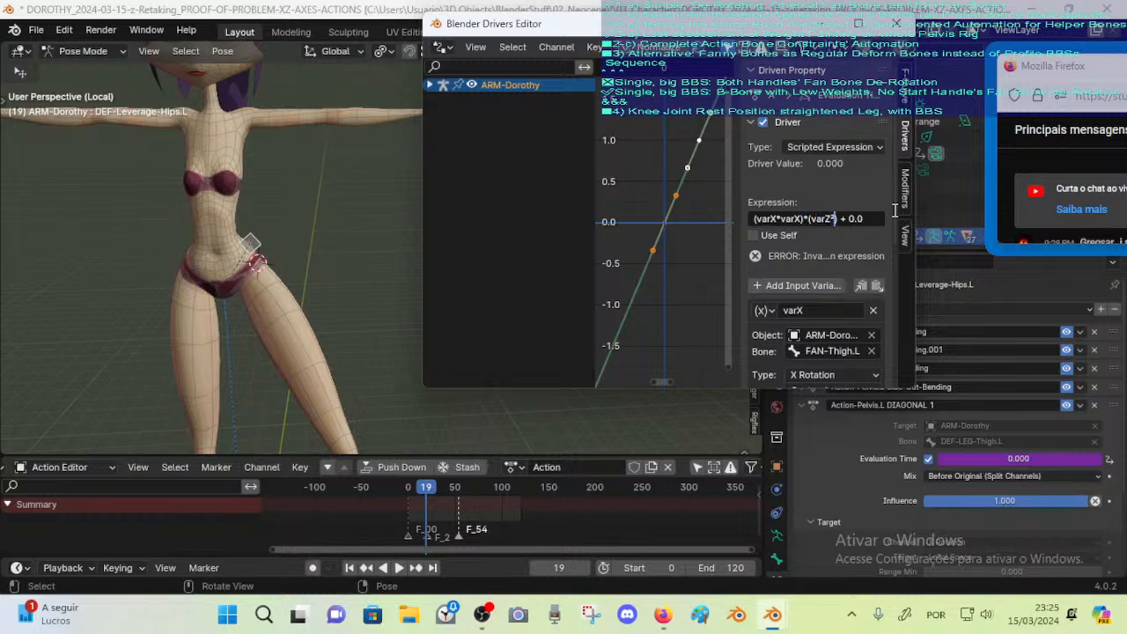
Replace the squared varZ term with (varZ*varZ) and apply the driver expression (varX*varX)*(varZ*varZ) + 0.0
key(Left)
key(Left)
key(Left)
key(Left)
key(Left)
key(shift+Right)
key(ctrl+c)
key(Right)
key(ctrl+v)
key(BackSpace)
key(BackSpace)
key(BackSpace)
text(arZ)
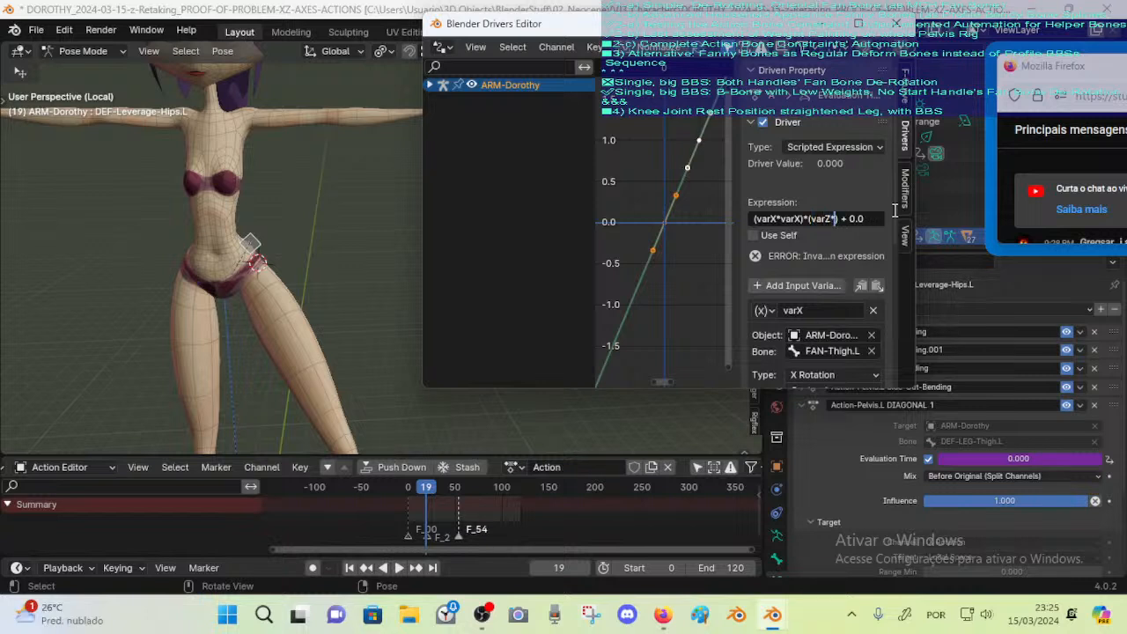
key(Return)
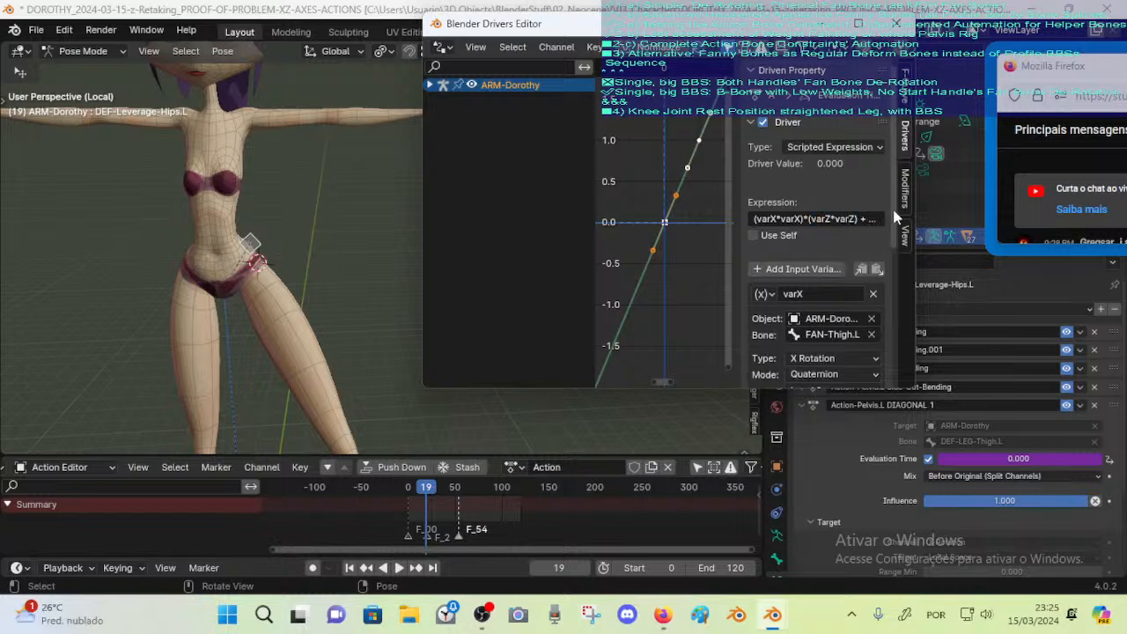
Widen the Drivers Editor window and its driver settings, then scrub the leg animation to frame 45 to test the expression
drag(917, 214, 965, 216)
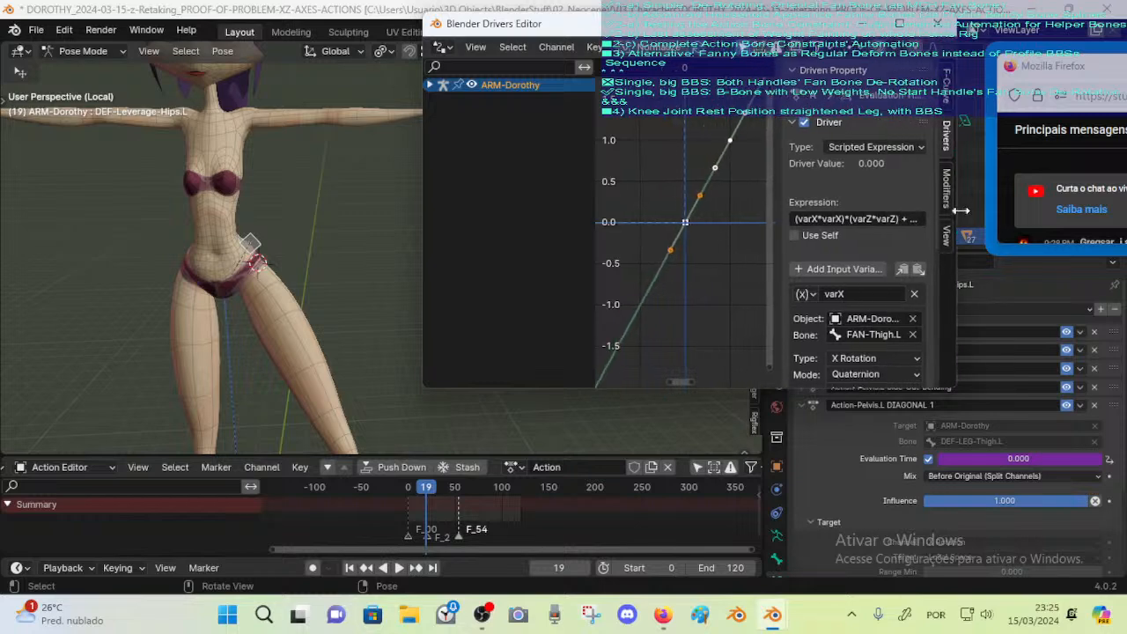
drag(786, 208, 713, 216)
key(space)
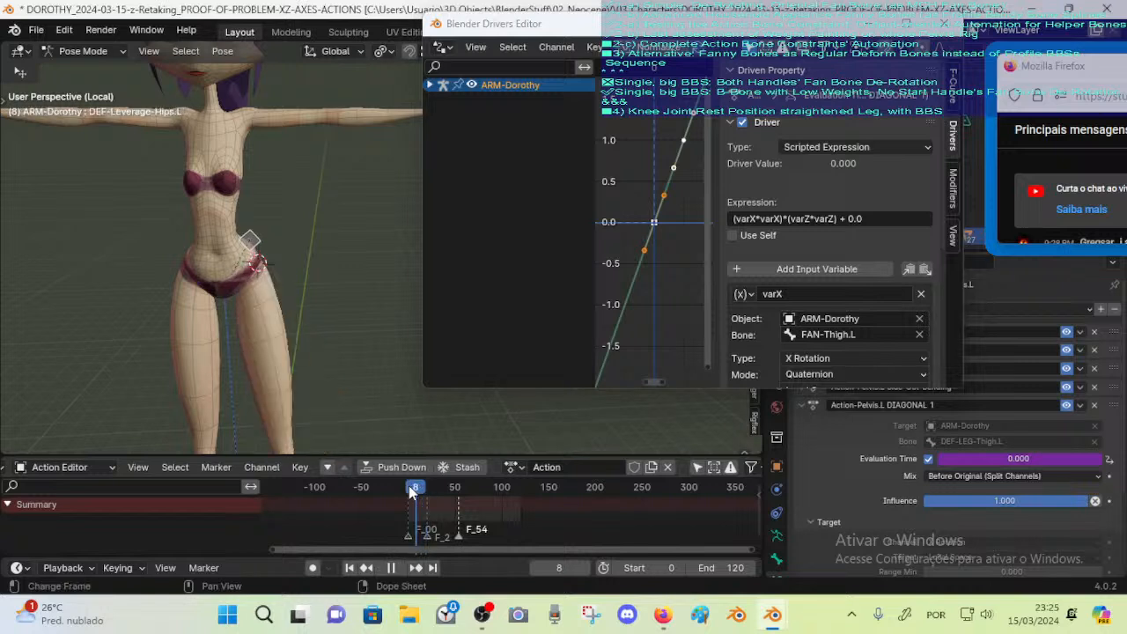
mouse_move(443, 489)
mouse_down()
mouse_move(583, 487)
mouse_move(431, 487)
mouse_move(450, 487)
mouse_up()
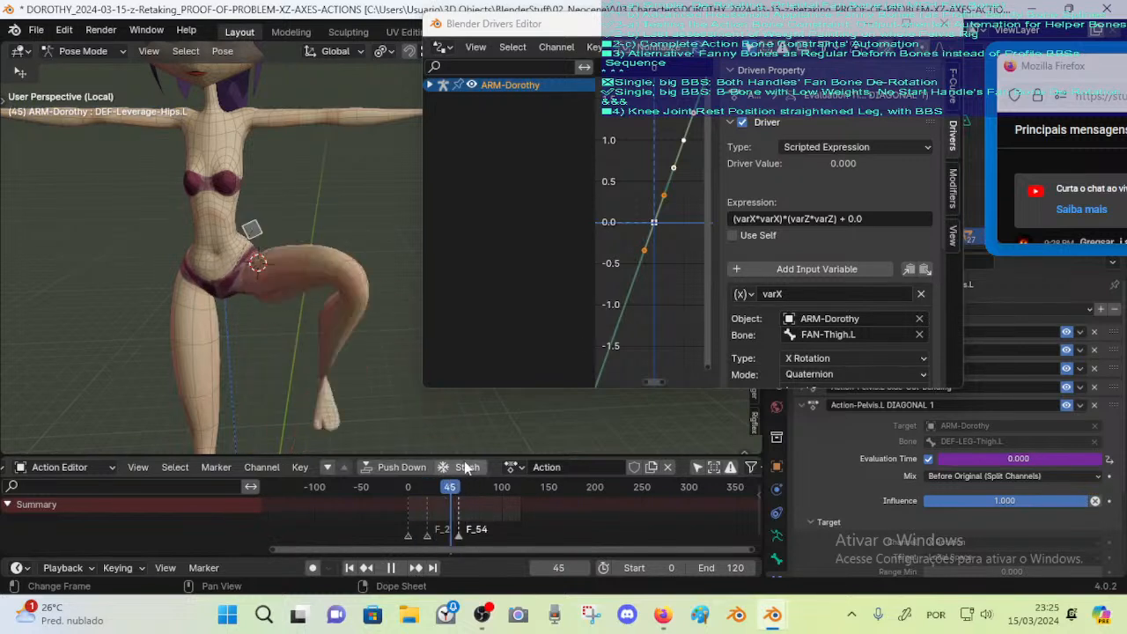
click(737, 219)
drag(735, 218, 782, 218)
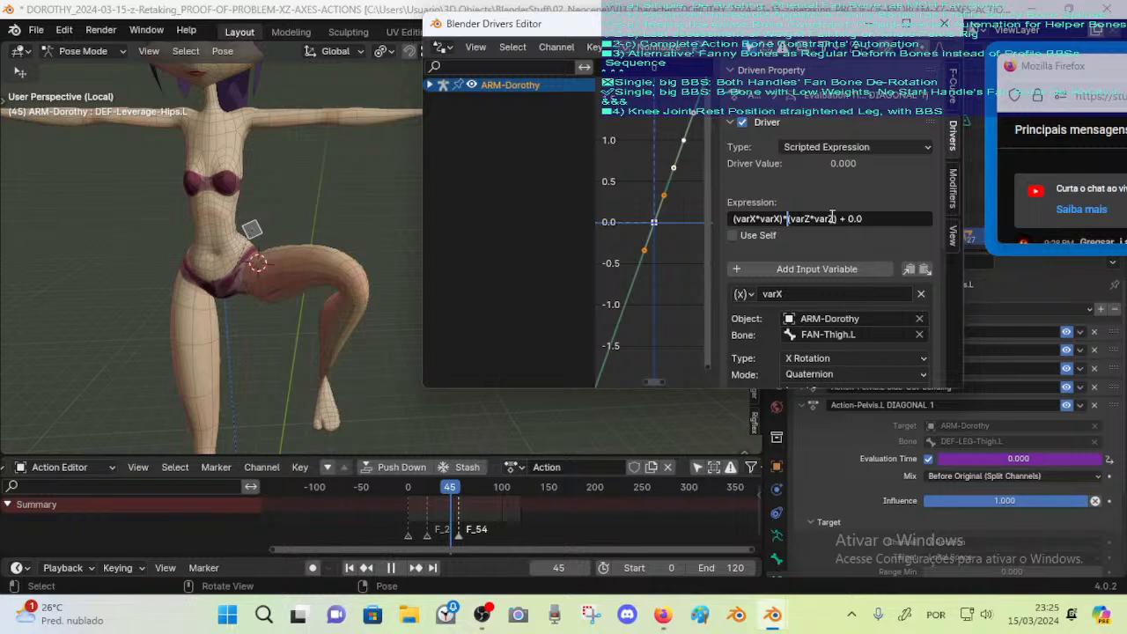
text(1)
key(BackSpace)
text(.5)
key(BackSpace)
key(BackSpace)
key(BackSpace)
key(BackSpace)
Add a scale factor of 2.0 to the varX product in the driver expression, as (varX*varX*2.0)
text(2)
text(.0)
key(BackSpace)
text())
key(Home)
text(()
text(*2.0))
key(shift+Right)
key(shift+Right)
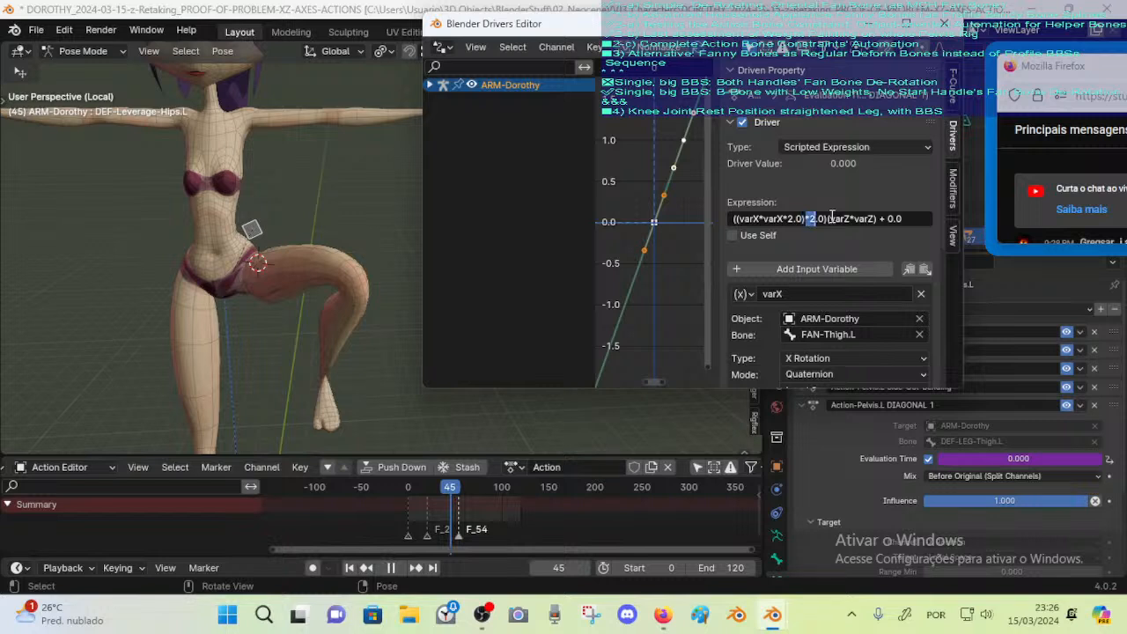
key(shift+Right)
key(BackSpace)
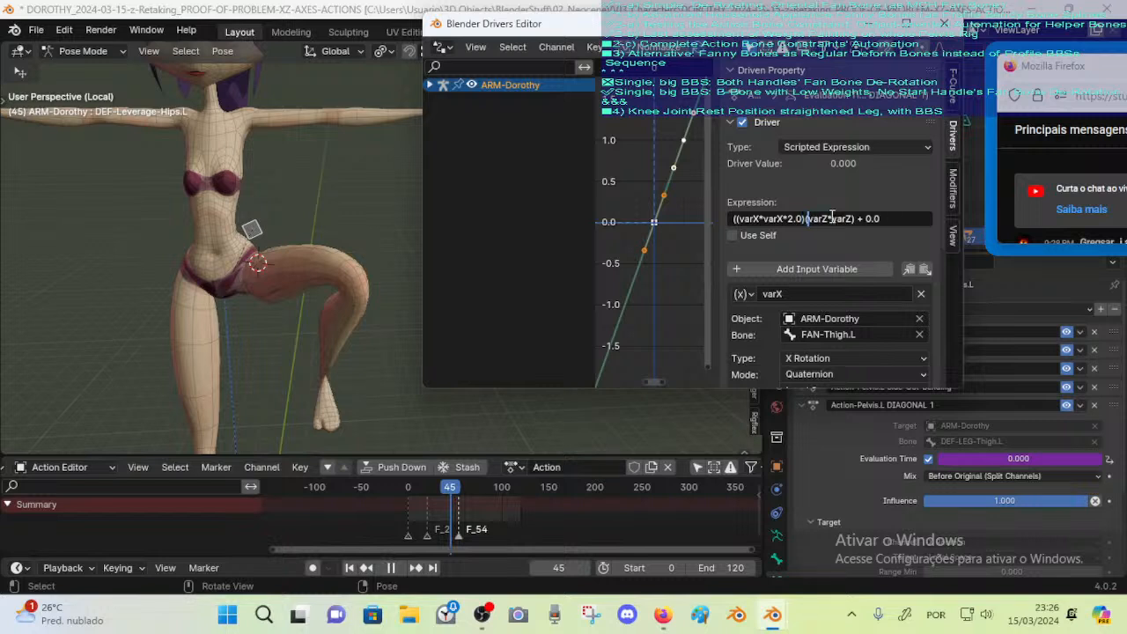
Scale the varZ product by 2.0 too, apply (varX*varX*2.0)*(varZ*varZ*2.0) + 0.0 as the driver expression, and test it at frame 30
text(*varX*2.0)
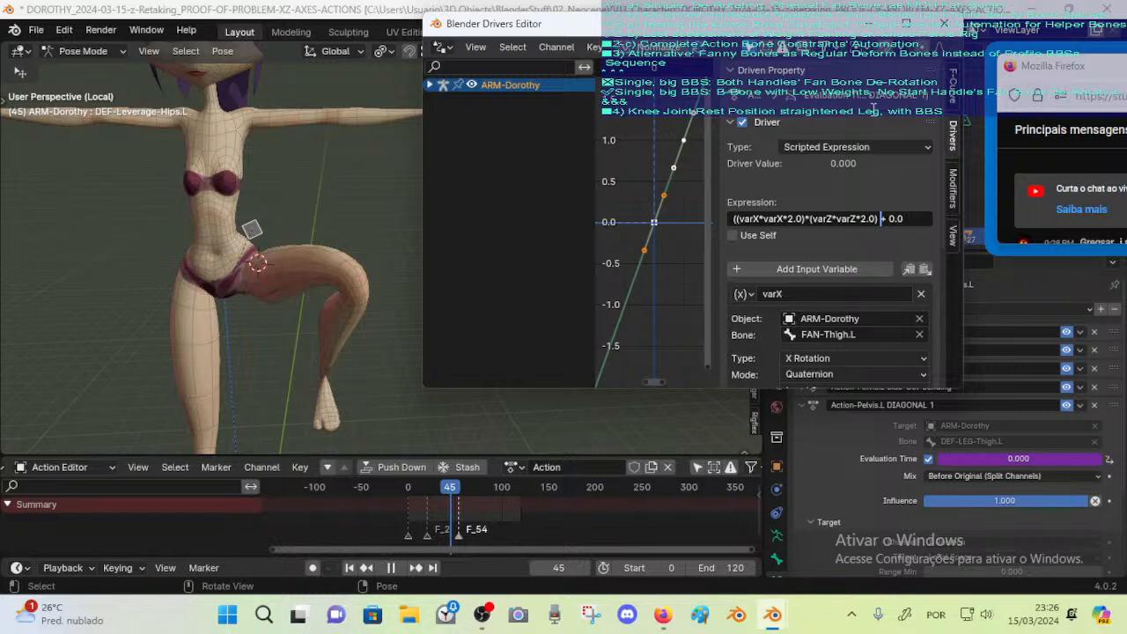
key(Return)
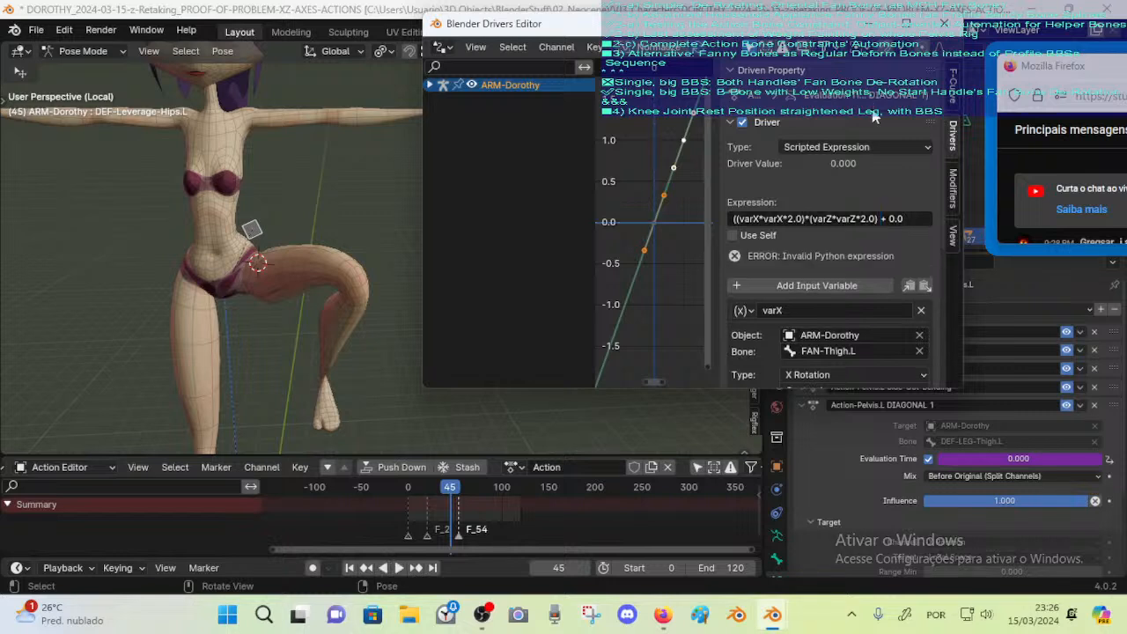
double_click(794, 219)
key(Right)
key(Right)
text())
key(Home)
key(Delete)
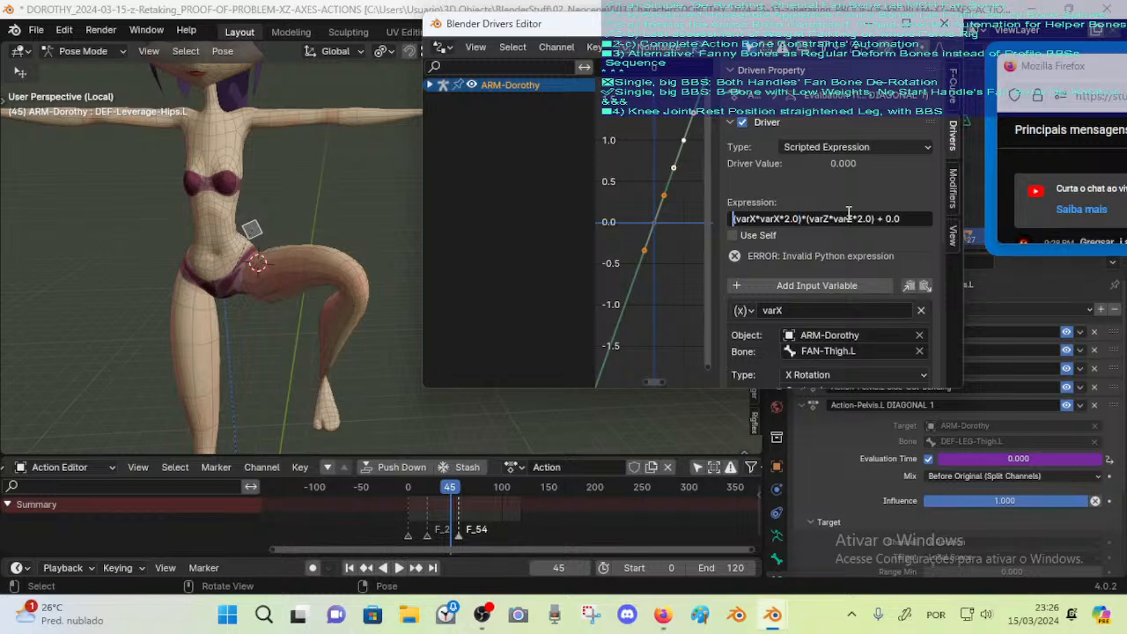
key(Return)
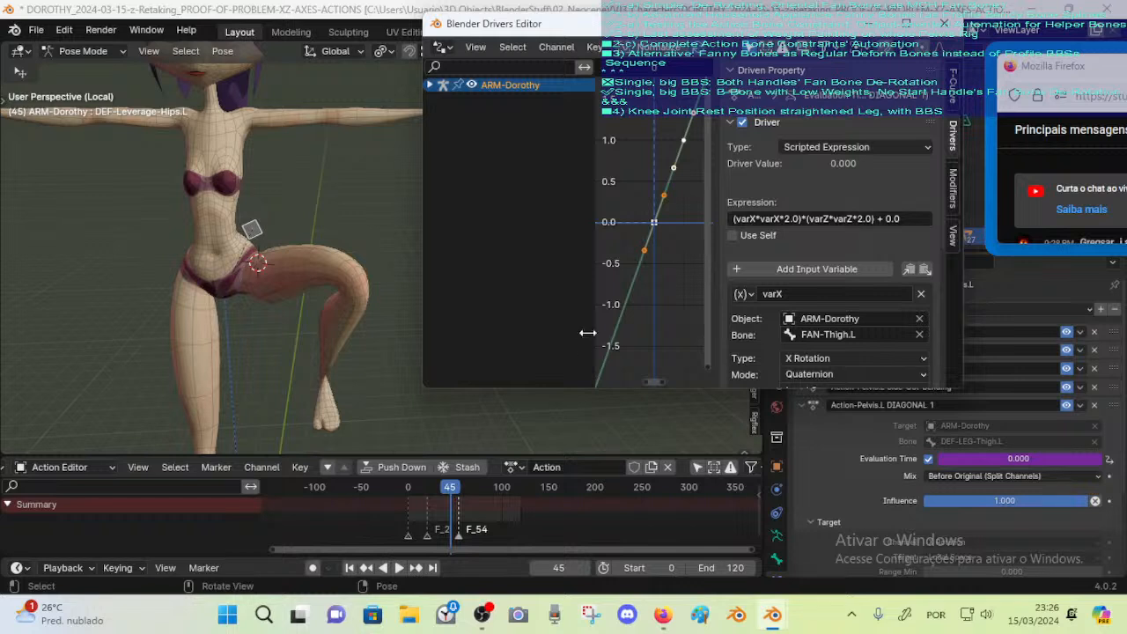
mouse_move(446, 493)
mouse_down()
mouse_move(418, 493)
mouse_move(515, 490)
mouse_move(436, 503)
mouse_up()
Set the scale factors of both products in the driver expression to 1.0 and scrub the leg animation to frame 26
click(776, 219)
click(781, 219)
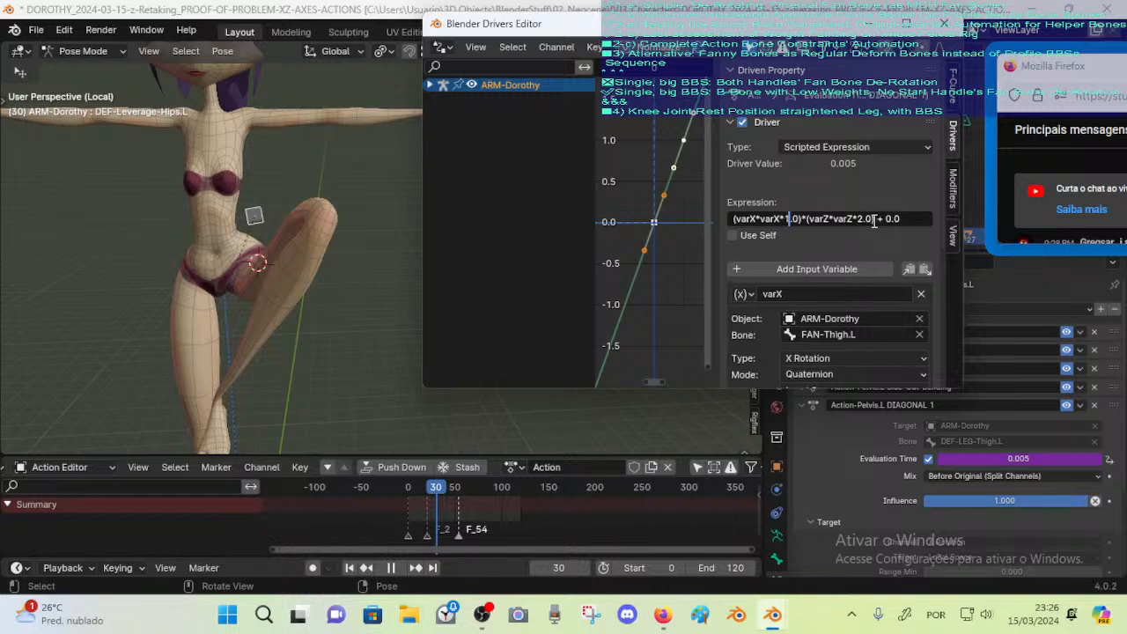
key(Return)
key(BackSpace)
text(1)
key(Return)
mouse_move(436, 488)
mouse_down()
mouse_move(451, 491)
mouse_move(432, 490)
mouse_up()
Set the constant added at the end of the driver expression to 1.0
click(874, 220)
click(886, 218)
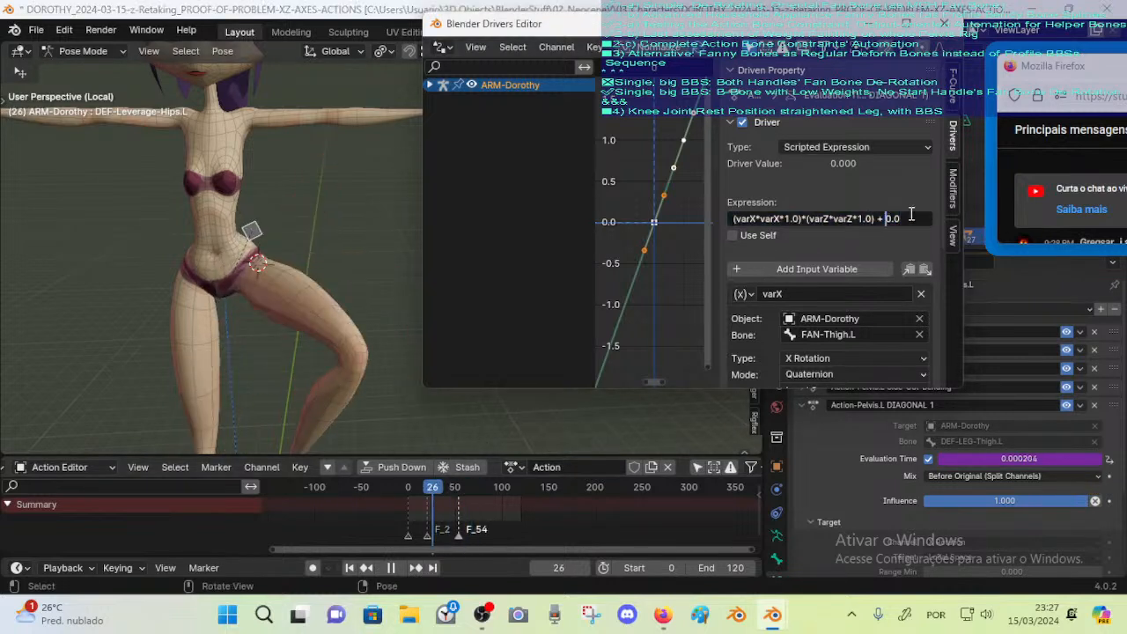
key(Return)
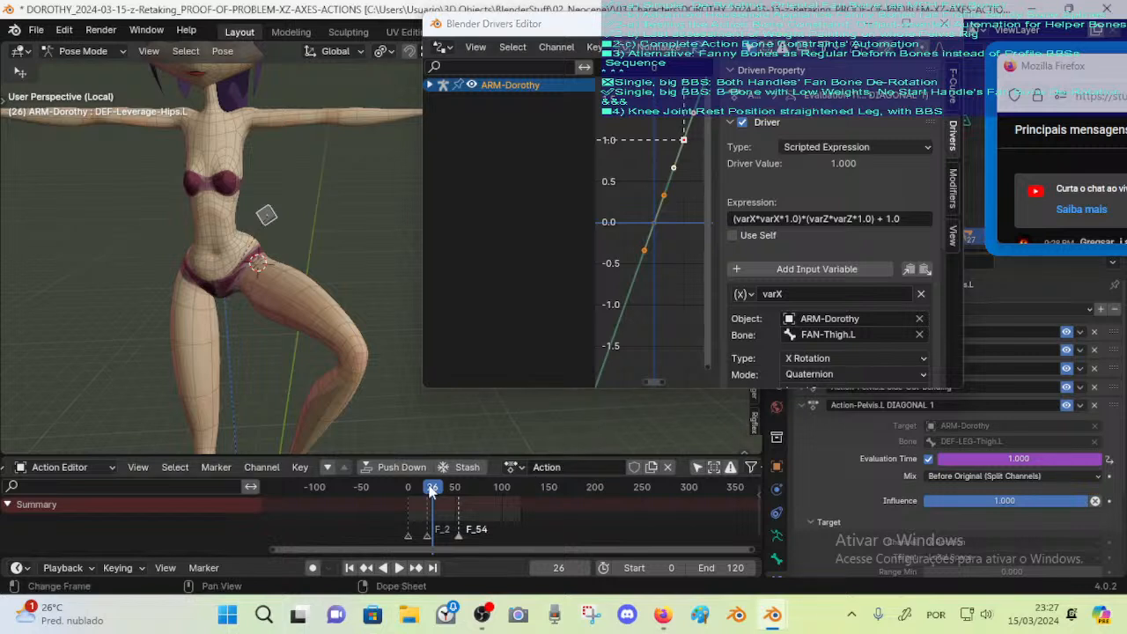
Set both scale factors to 1.5 and the added constant to 0.0, and test the driver at frame 52
click(786, 218)
click(785, 219)
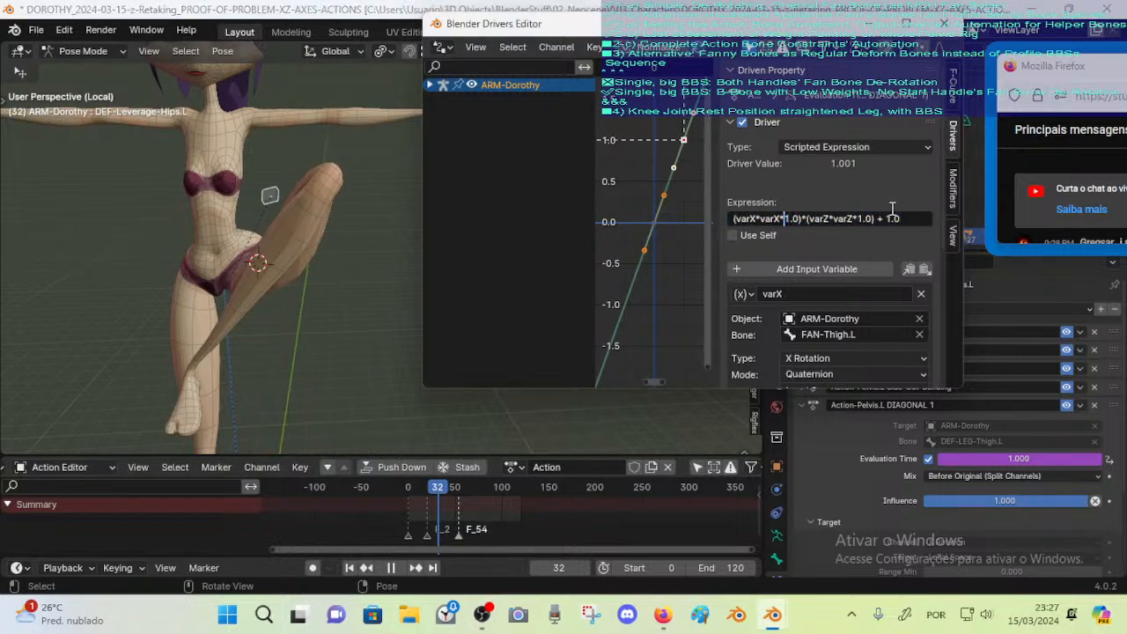
key(Right)
key(Delete)
key(Delete)
text(.5) + 0.0)
key(Return)
mouse_move(444, 487)
mouse_down()
mouse_move(471, 491)
mouse_move(421, 496)
mouse_move(456, 488)
mouse_up()
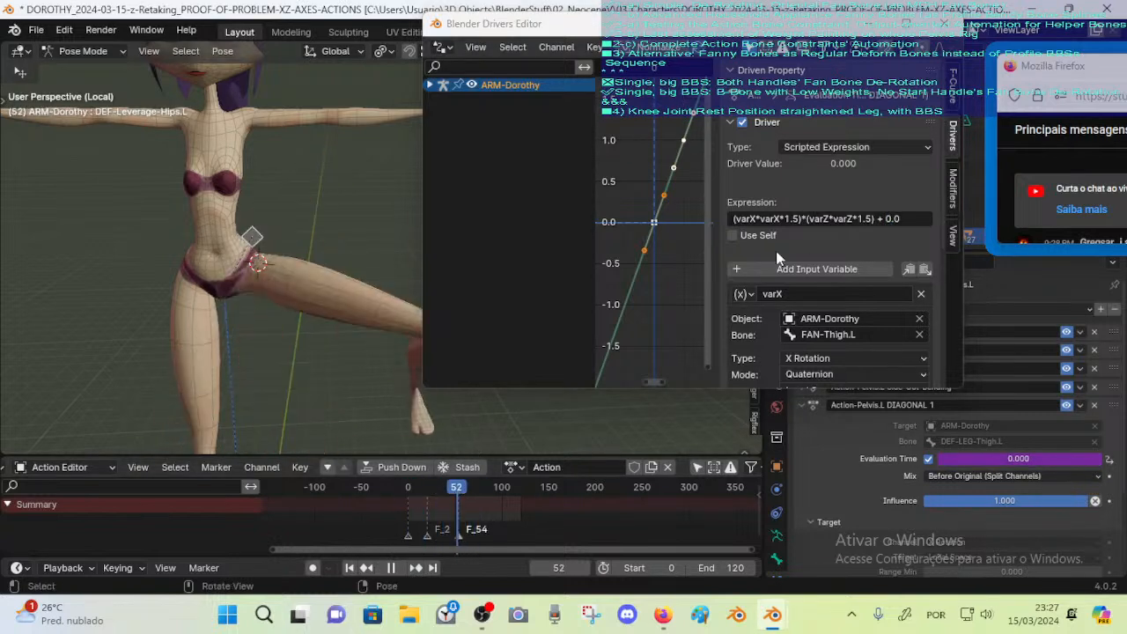
Copy and remove the varZ part, try (varX*varX)*1.5 as the driver expression, and test it at frame 48
double_click(790, 219)
click(785, 218)
key(shift+Right)
key(shift+Right)
key(shift+Right)
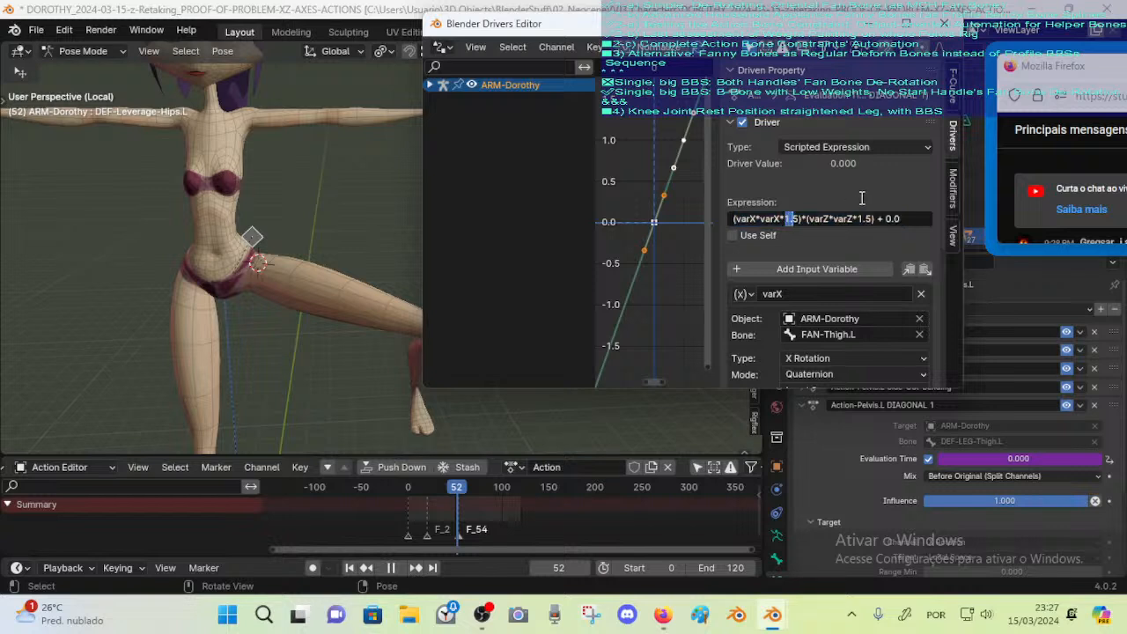
key(BackSpace)
key(BackSpace)
key(shift+End)
key(ctrl+c)
key(Delete)
text(1.5)
key(Return)
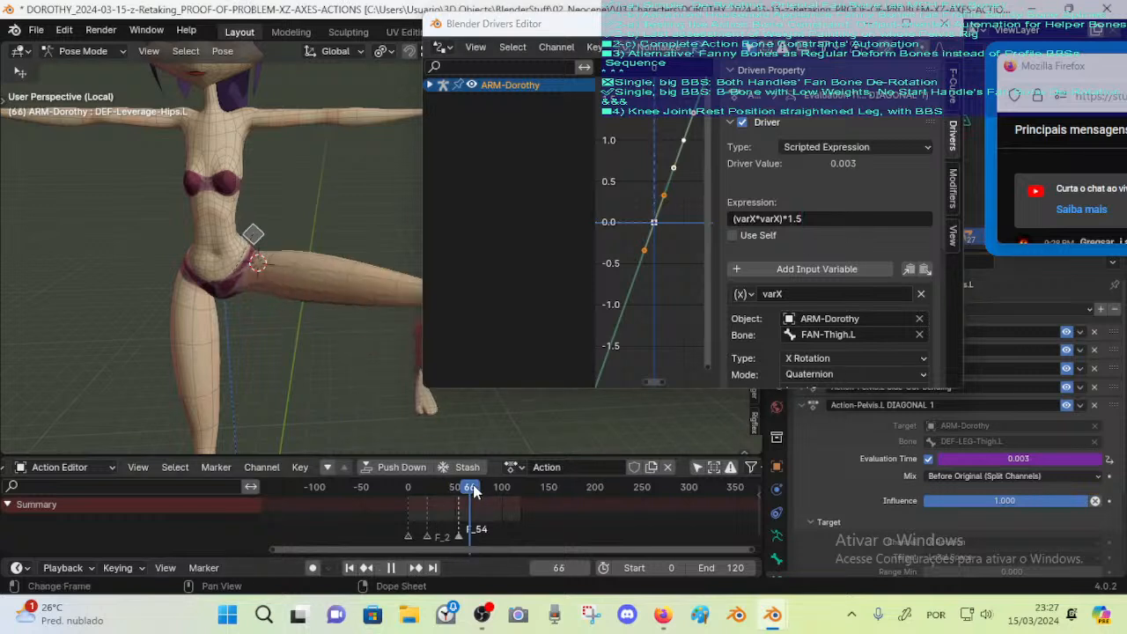
drag(438, 493, 452, 491)
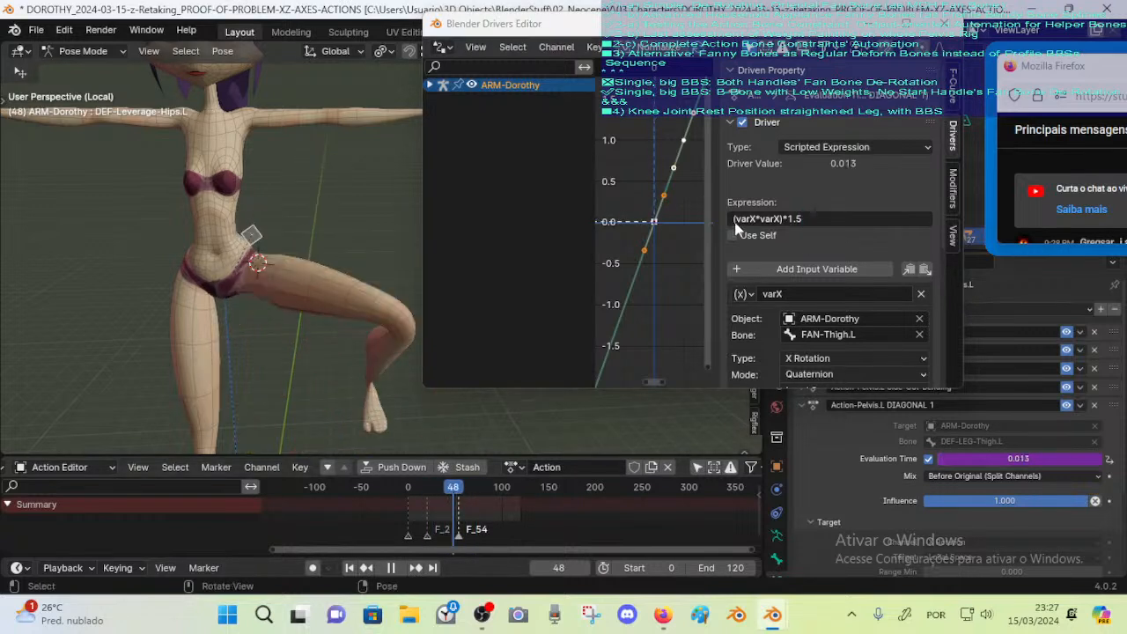
Try a factor of 5 with (varX*varX)*5 and scrub the animation to frame 41
double_click(805, 218)
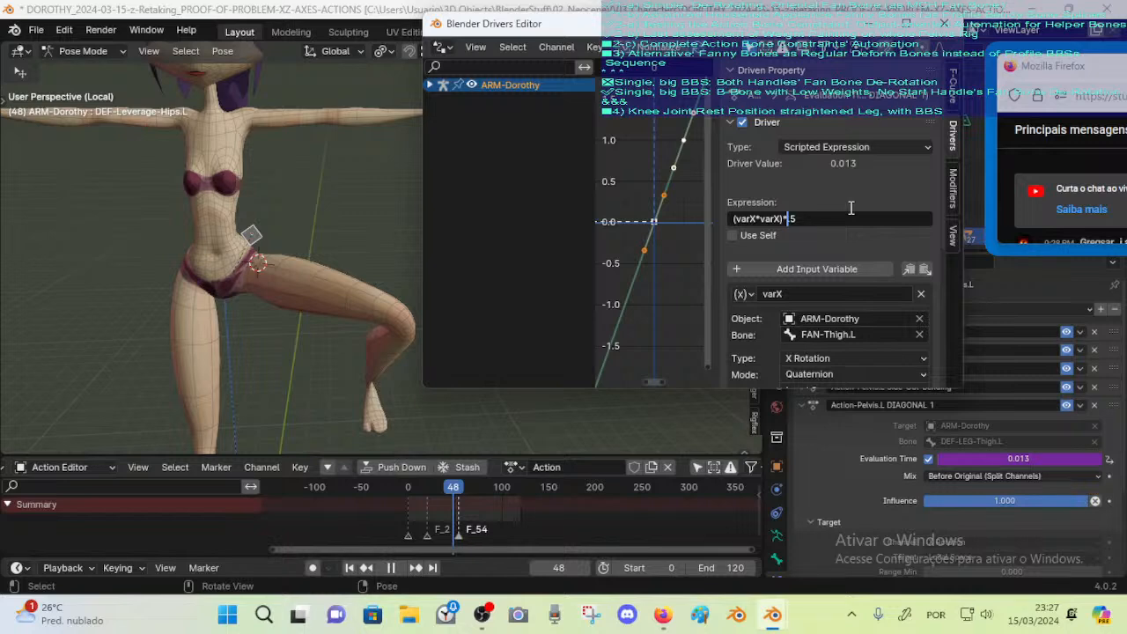
key(Return)
drag(461, 485, 445, 496)
Remove the factor of 5 and paste the copied varZ part back after the varX product
click(806, 218)
click(808, 217)
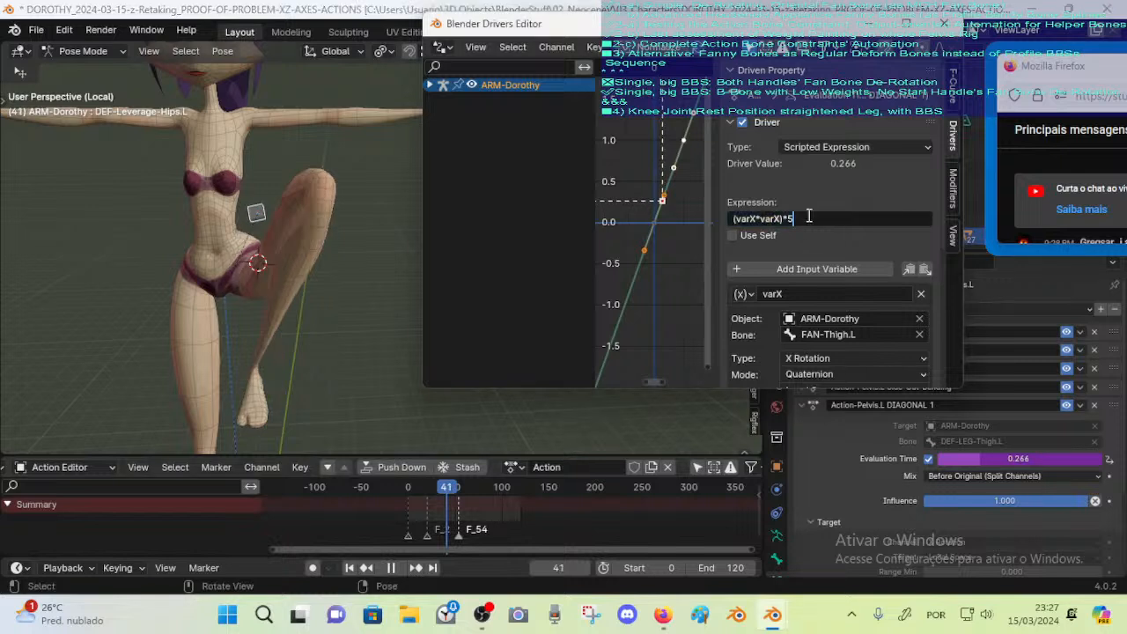
key(BackSpace)
key(BackSpace)
key(ctrl+v)
double_click(787, 218)
key(Left)
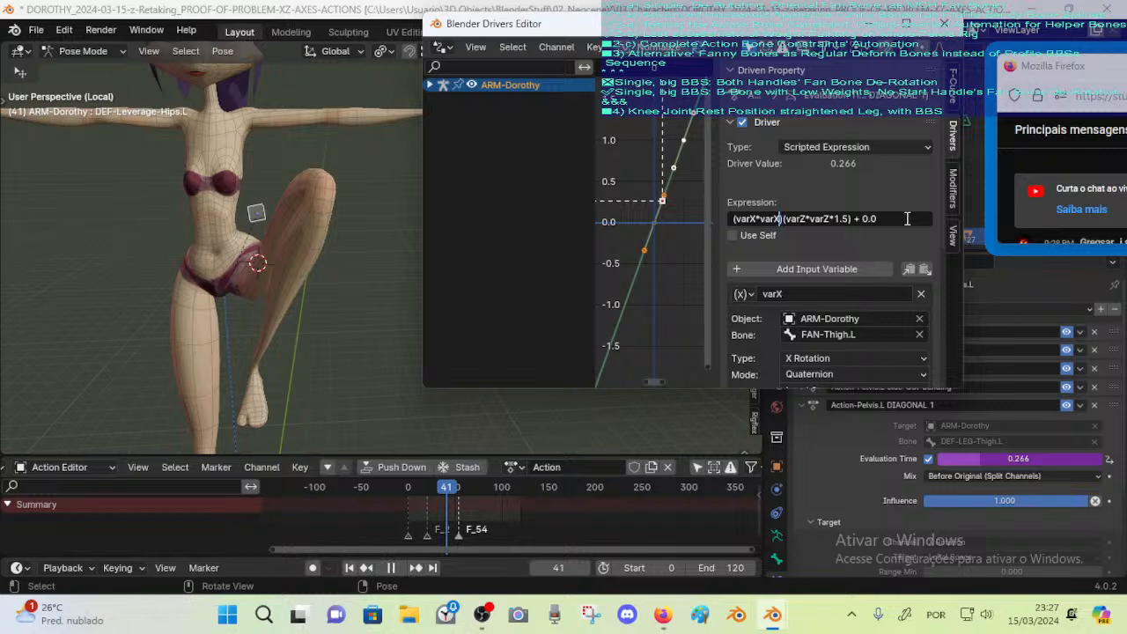
Set the scale factors of the varX and varZ products to 10 and scrub the animation to frame 15
text(*10)
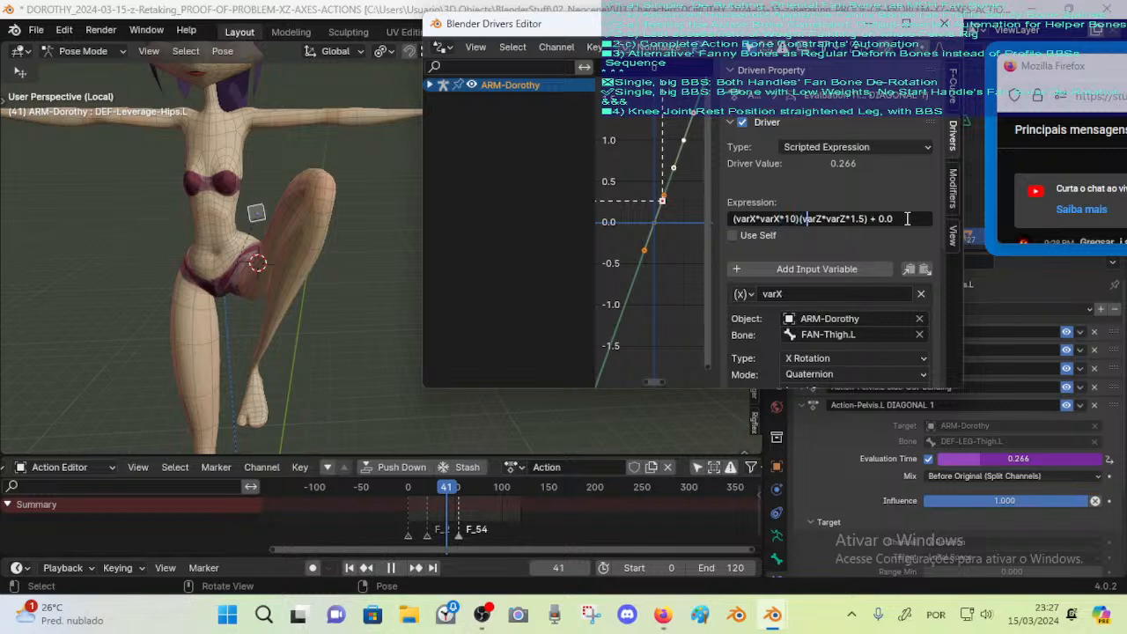
key(BackSpace)
key(BackSpace)
text(0)
click(437, 490)
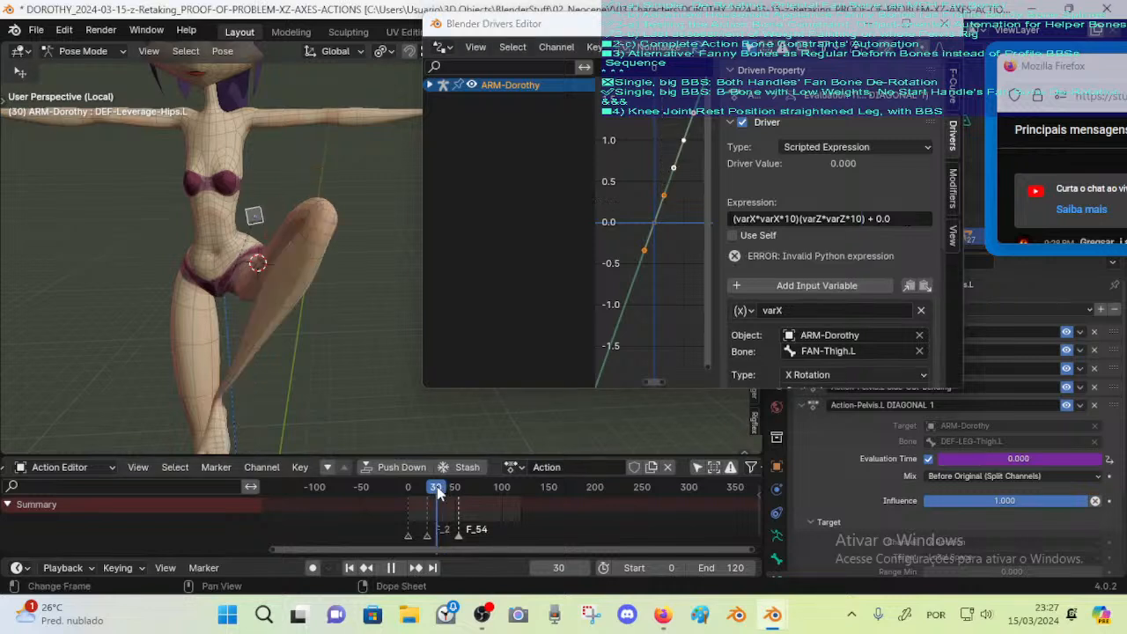
mouse_move(438, 490)
mouse_down()
mouse_move(501, 493)
mouse_move(422, 490)
mouse_up()
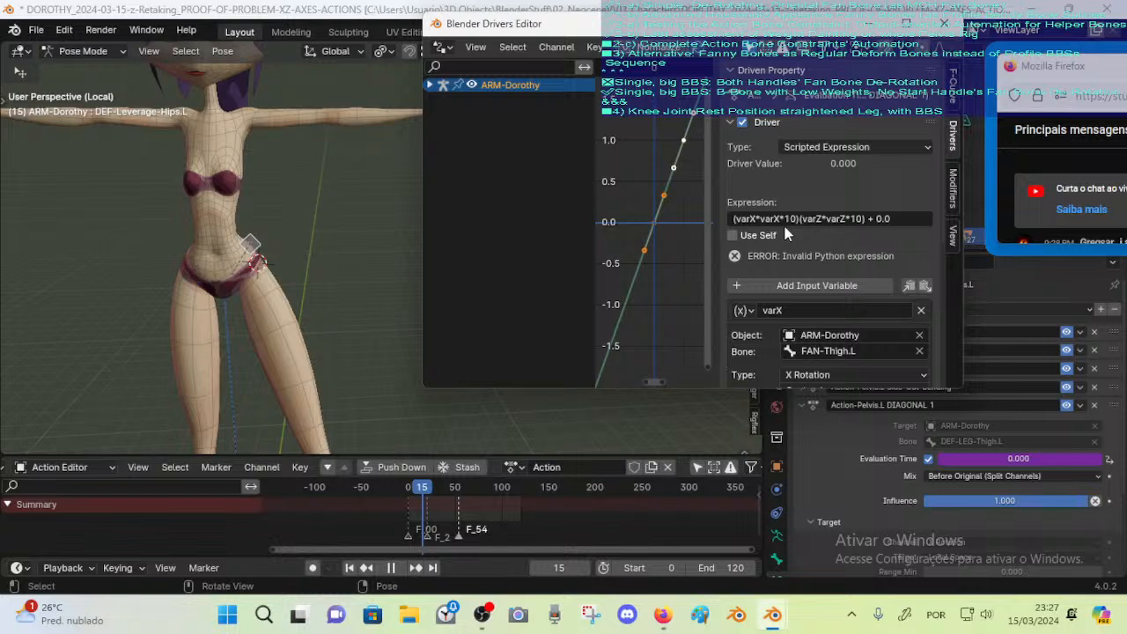
Insert the missing multiplication sign to form (varX*varX*10)*(varZ*varZ*10) + 0.0 and test it at frame 24
click(801, 218)
text(*)
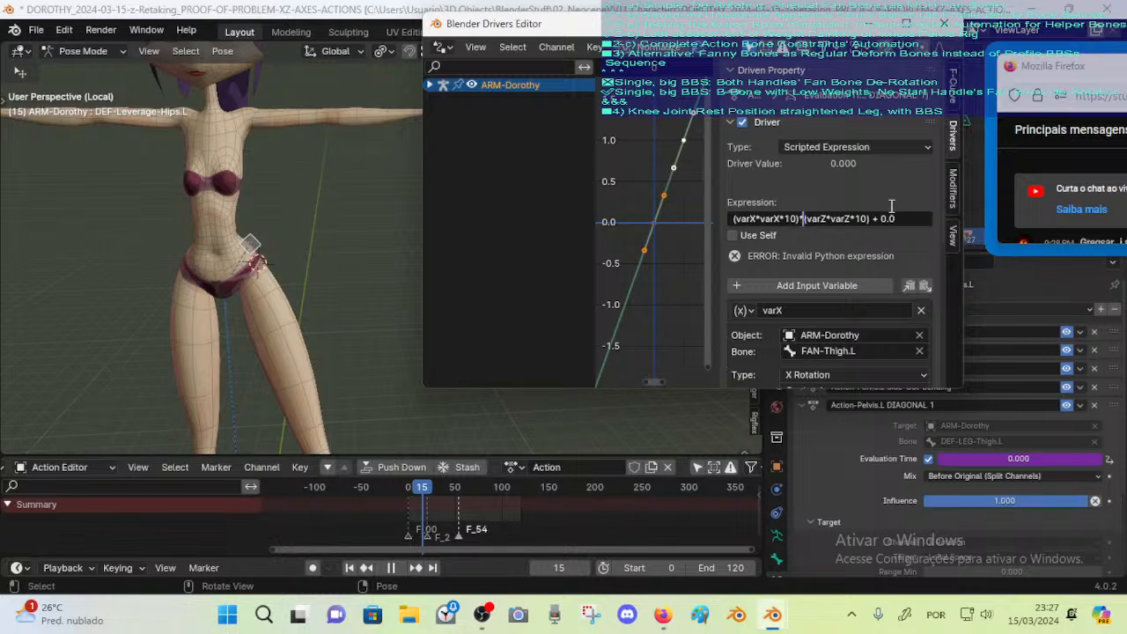
key(Return)
mouse_move(422, 490)
mouse_down()
mouse_move(546, 496)
mouse_move(430, 491)
mouse_up()
Set both scale factors to 100 and scrub the leg animation around frame 24 to test the expression
click(801, 218)
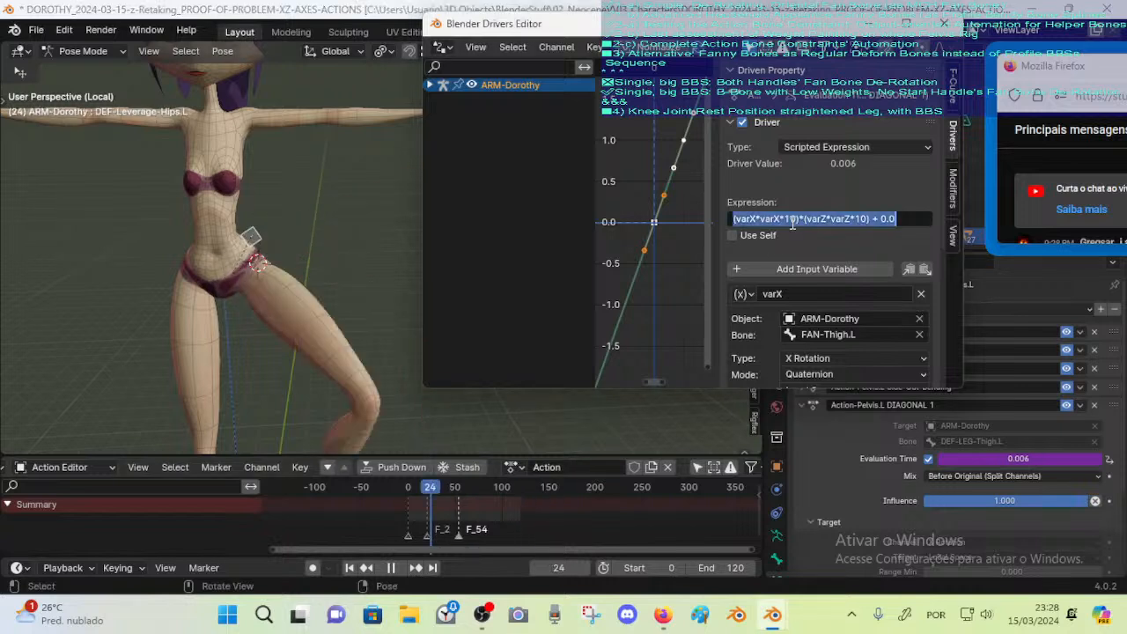
click(788, 218)
text(0)
key(End)
key(Left)
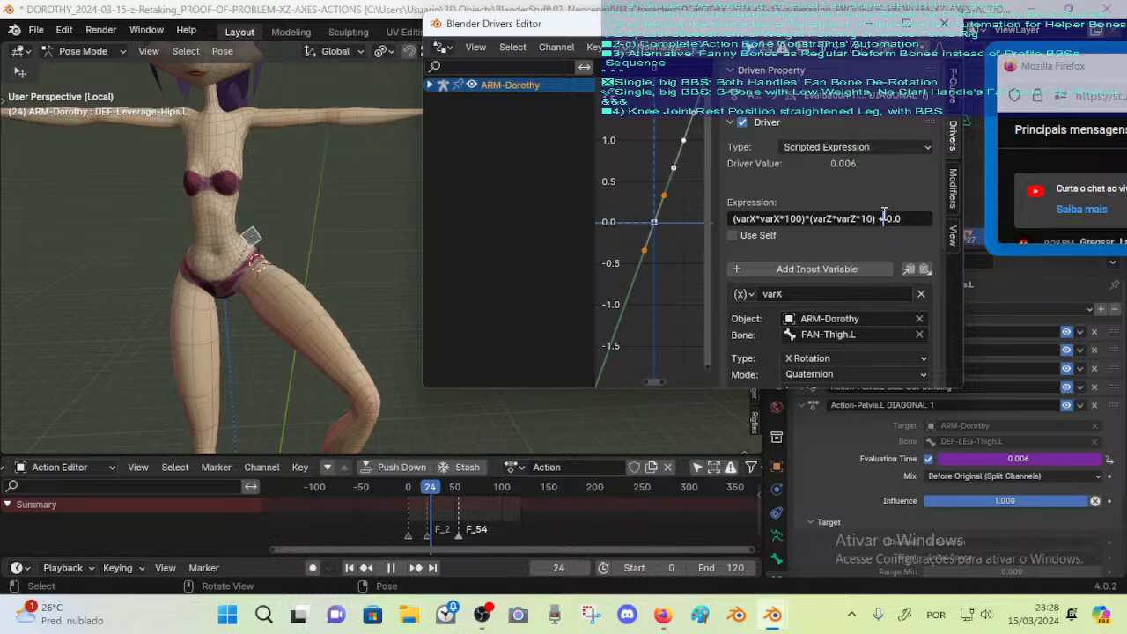
text(0)
key(Return)
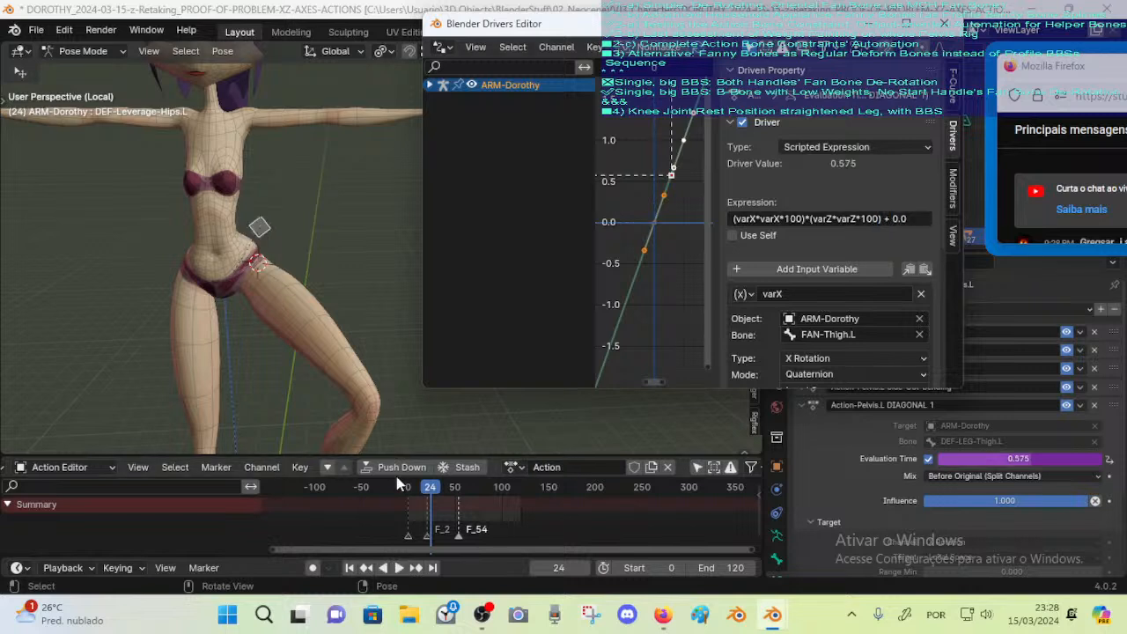
mouse_move(420, 490)
mouse_down()
mouse_move(411, 493)
mouse_move(460, 493)
mouse_move(432, 493)
mouse_up()
Set both scale factors to 50, as (varX*varX*50)*(varZ*varZ*50) + 0.0, and test the driver at frame 30
click(788, 218)
click(789, 219)
key(Left)
key(Delete)
key(Delete)
key(Delete)
text(50)
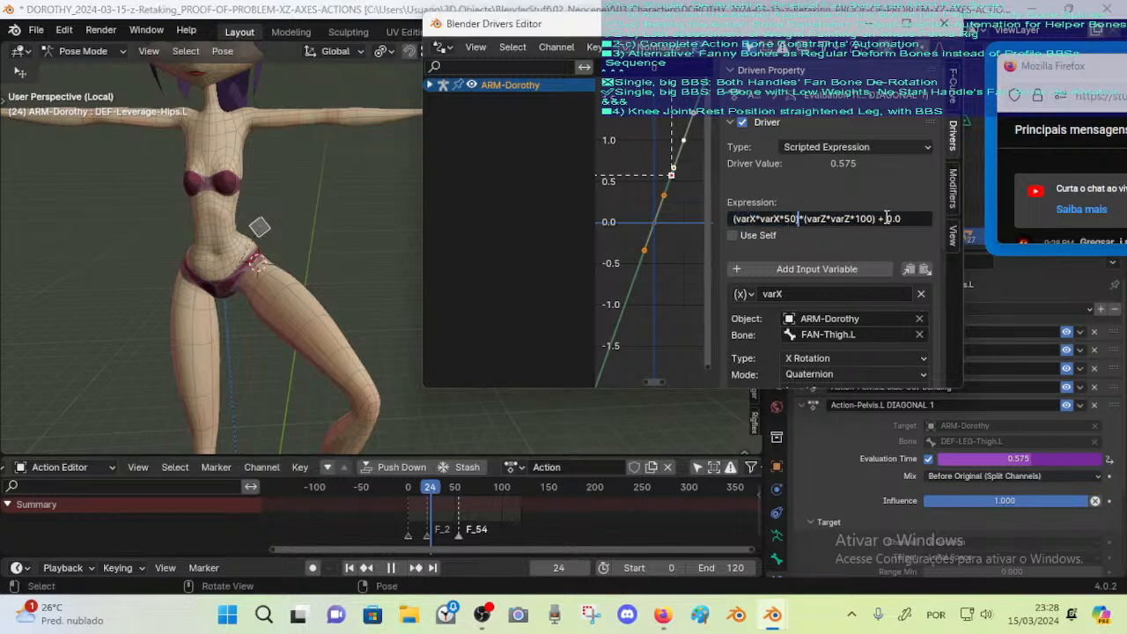
key(BackSpace)
key(BackSpace)
key(Delete)
text(50)
key(Return)
mouse_move(430, 486)
mouse_down()
mouse_move(418, 499)
mouse_move(455, 491)
mouse_move(421, 495)
mouse_move(450, 494)
mouse_move(427, 498)
mouse_move(437, 492)
mouse_up()
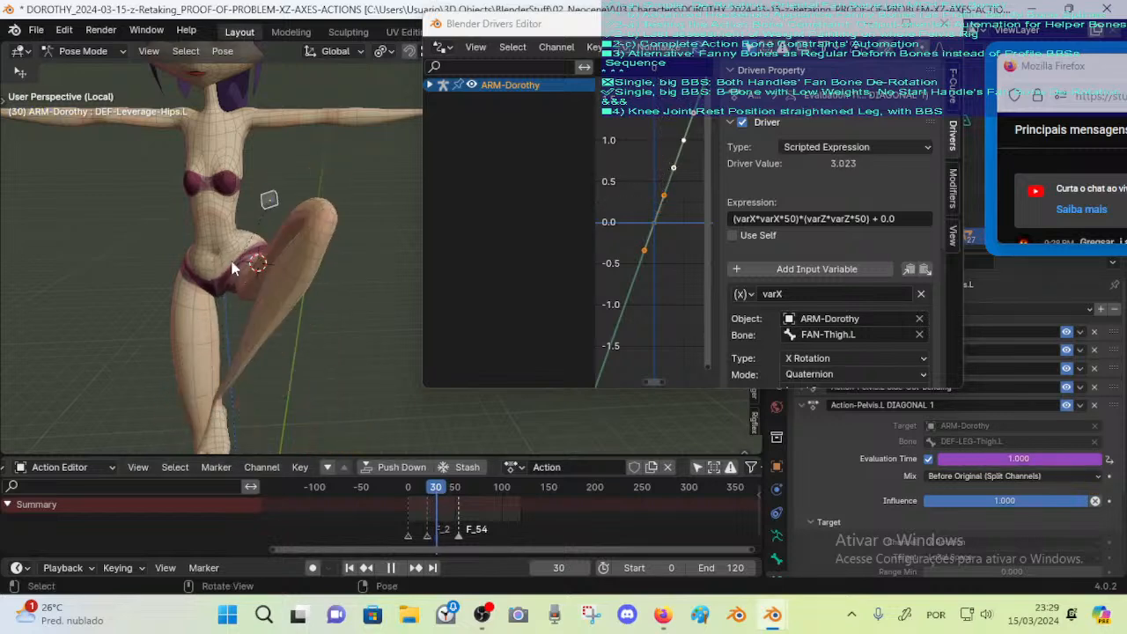
Examine the left hip deformation at frame 30, checking the effect of the constraint just above Action-Pelvis.L DIAGONAL 1
scroll(255, 217, up, 1)
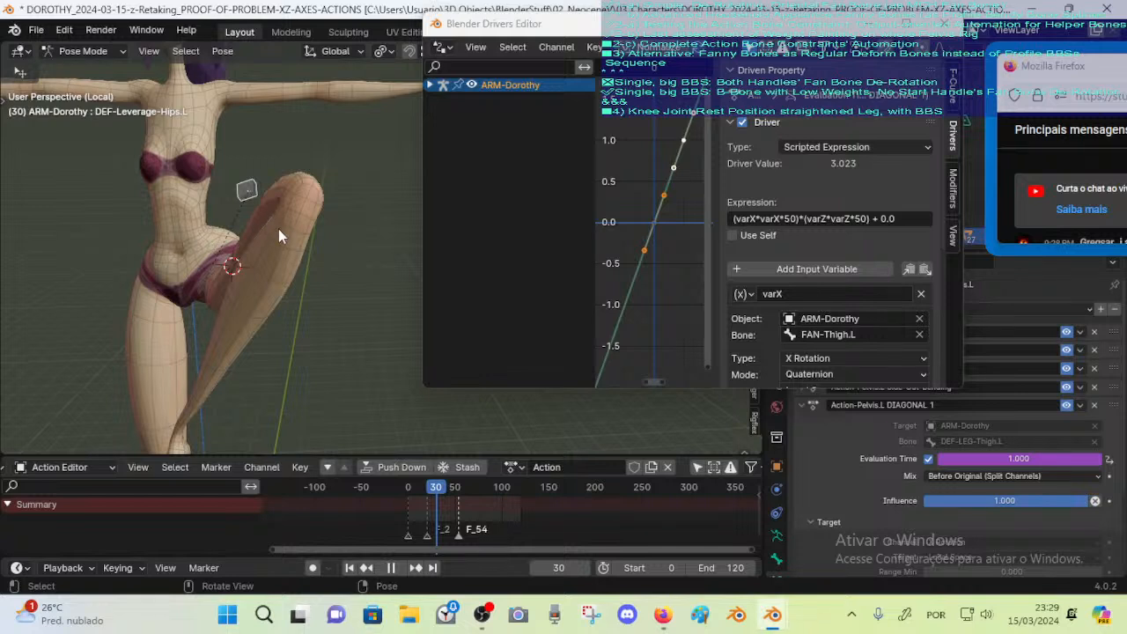
mouse_move(1067, 389)
mouse_down()
mouse_move(1061, 333)
mouse_move(1069, 390)
mouse_up()
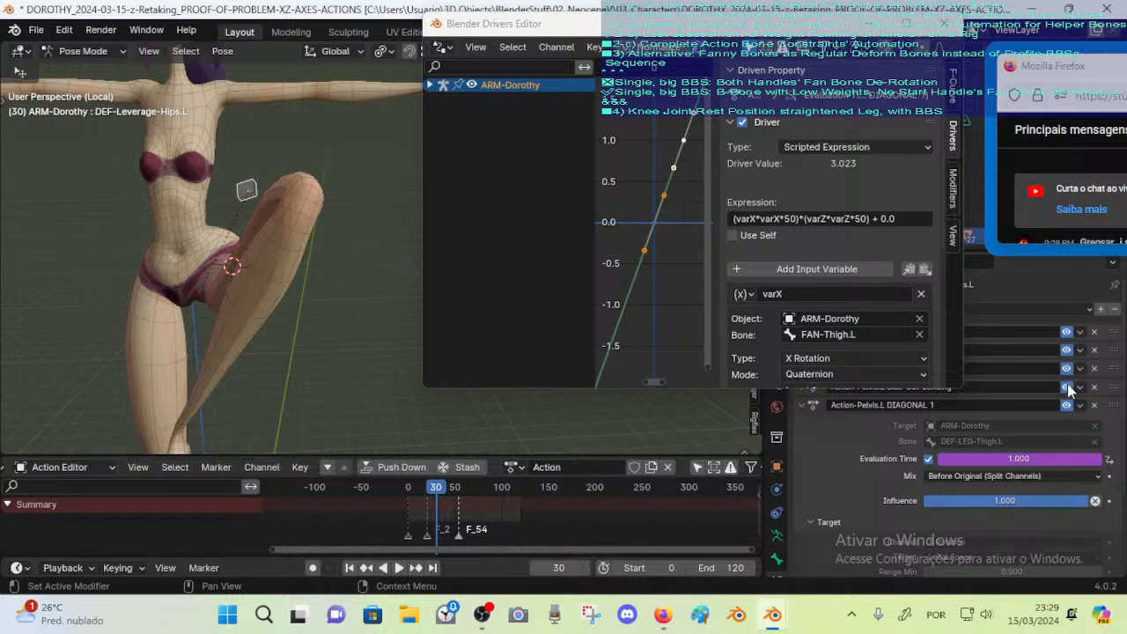
middle_drag(252, 238, 294, 235)
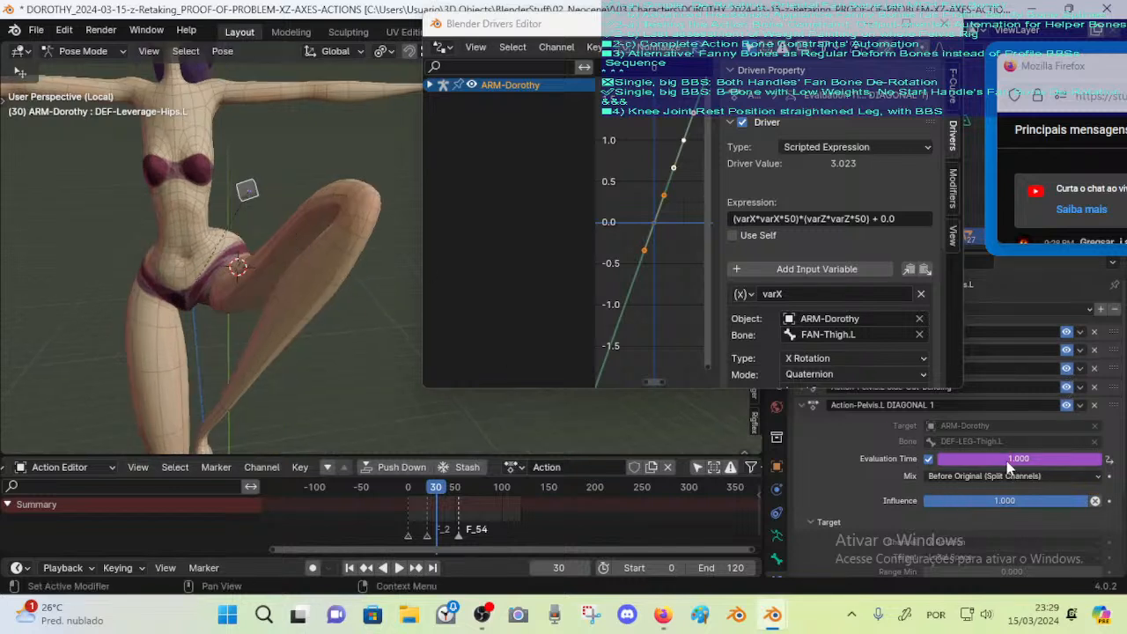
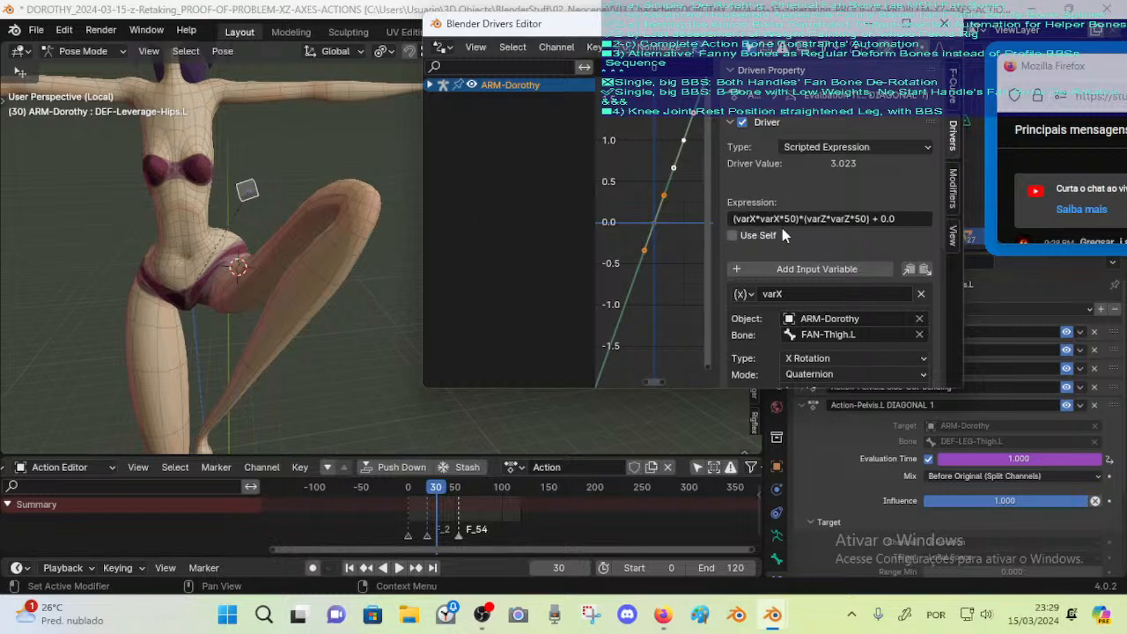
Set both scale factors to 25, apply (varX*varX*25)*(varZ*varZ*25) + 0.0, and run the leg animation to frame 37
key(Delete)
key(Delete)
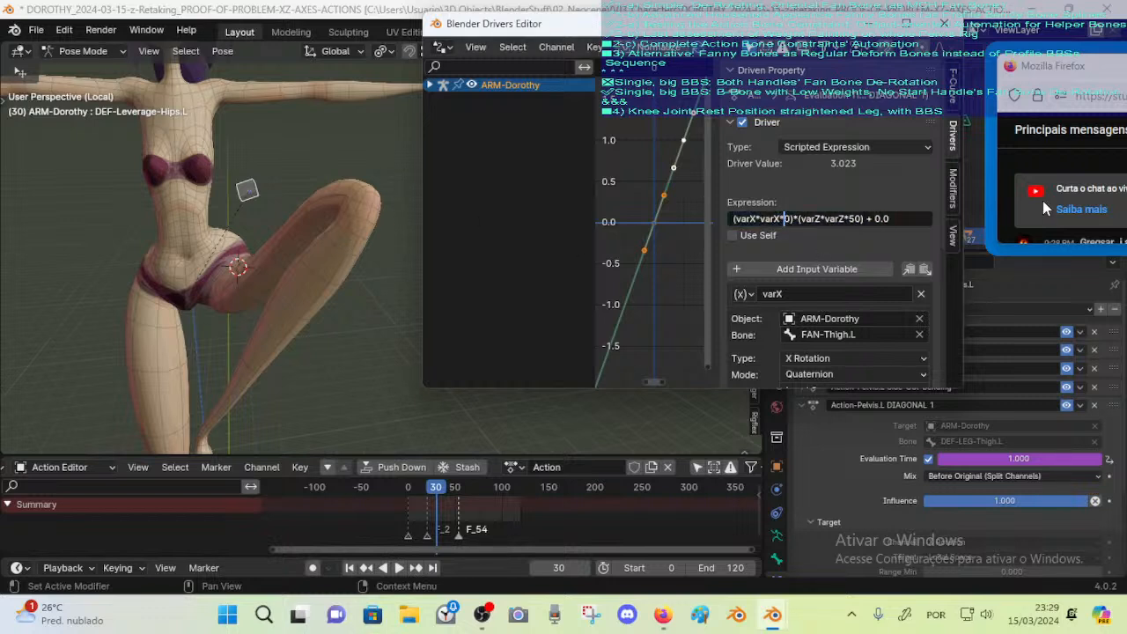
text(26)
key(End)
key(ctrl+Left)
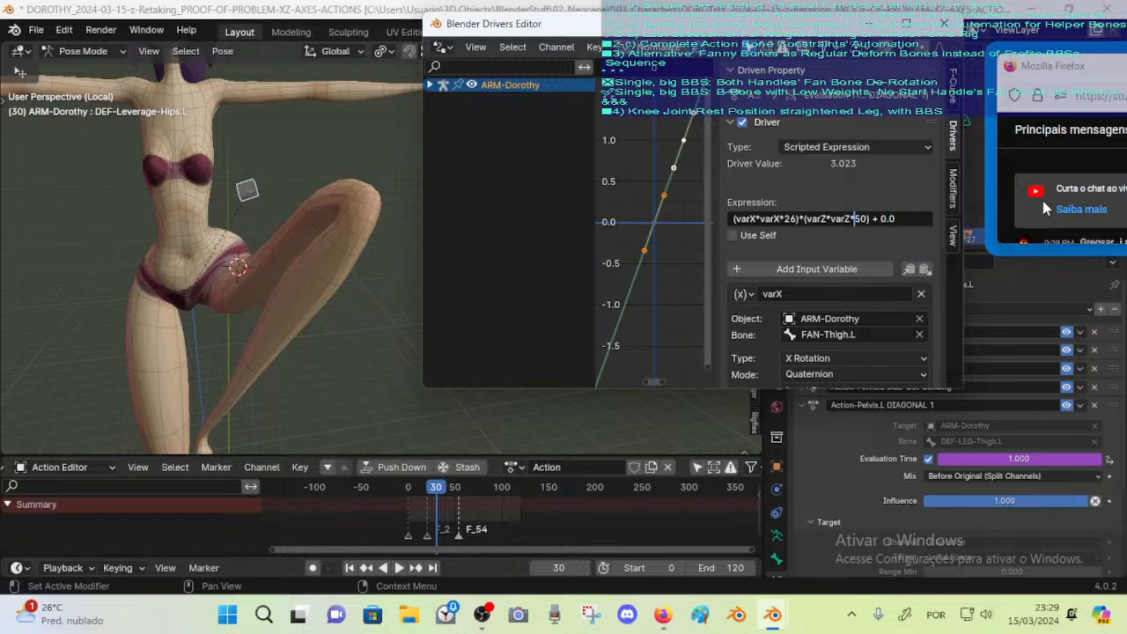
key(Delete)
key(Delete)
text(25)
key(Return)
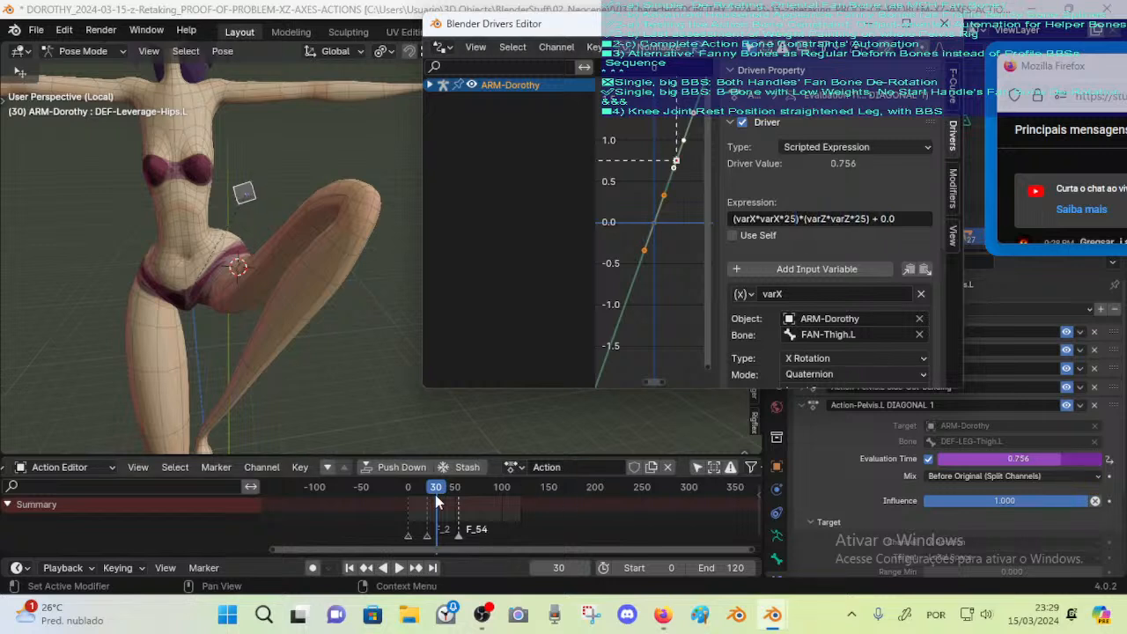
key(space)
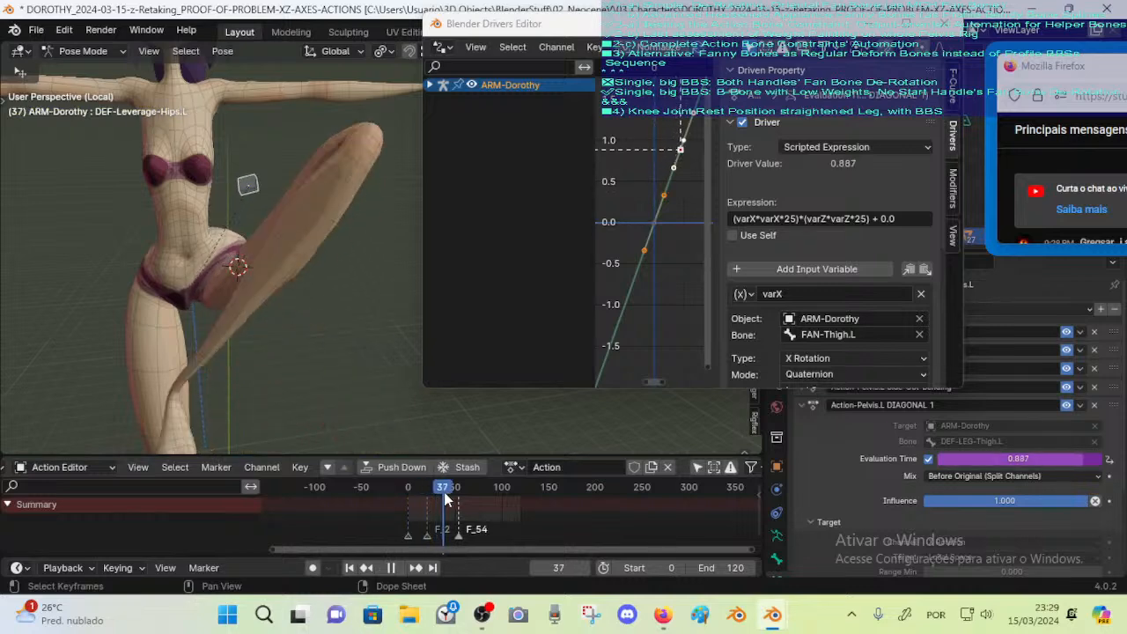
Set both scale factors to 15, as (varX*varX*15)*(varZ*varZ*15) + 0.0, and scrub the leg animation to frame 36
mouse_move(445, 498)
mouse_down()
mouse_move(406, 496)
mouse_move(434, 493)
mouse_up()
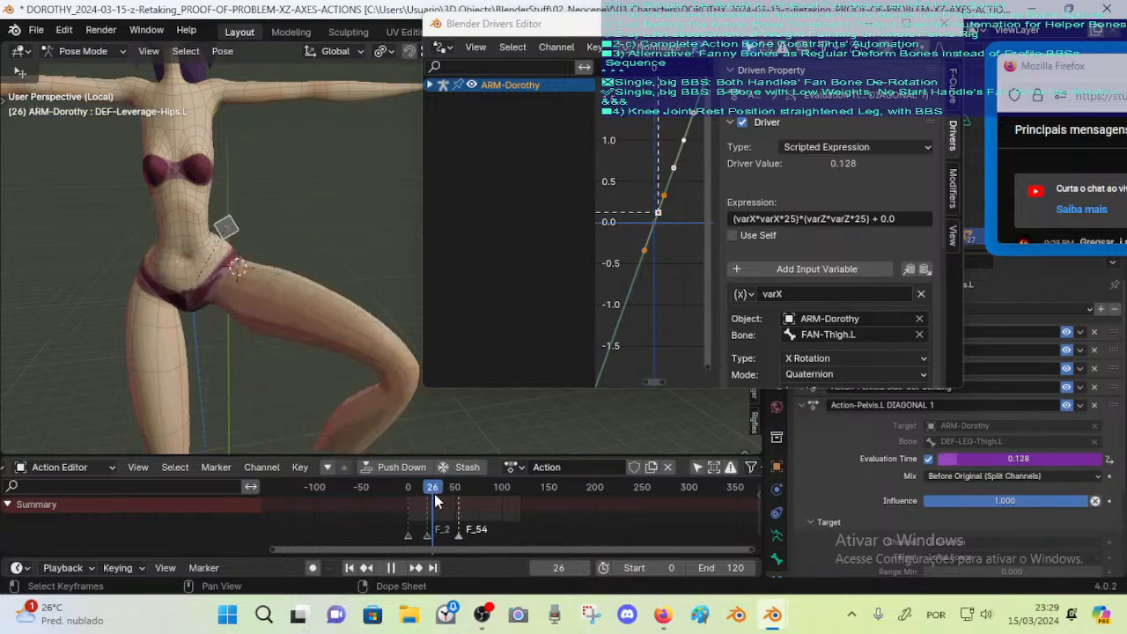
click(787, 219)
key(Delete)
key(Delete)
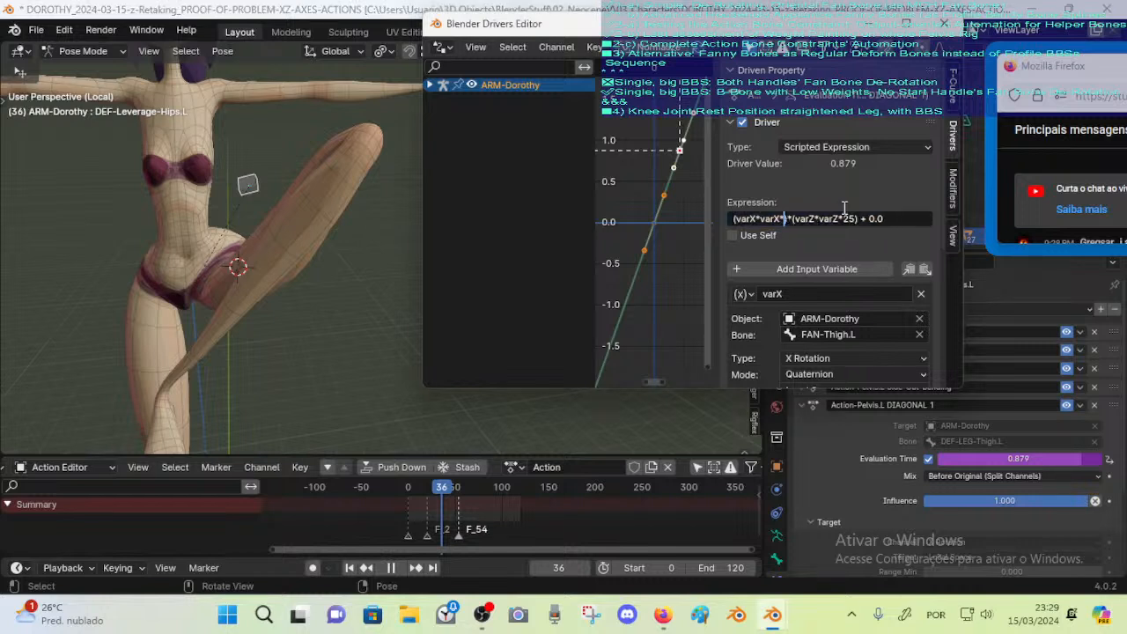
text(15)
key(Return)
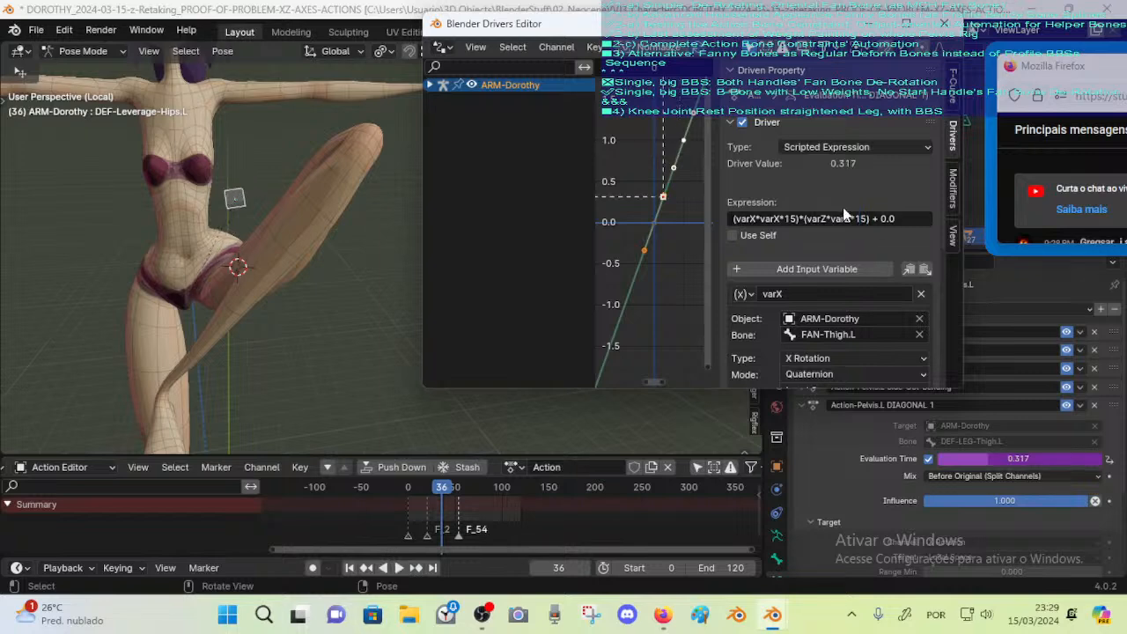
key(space)
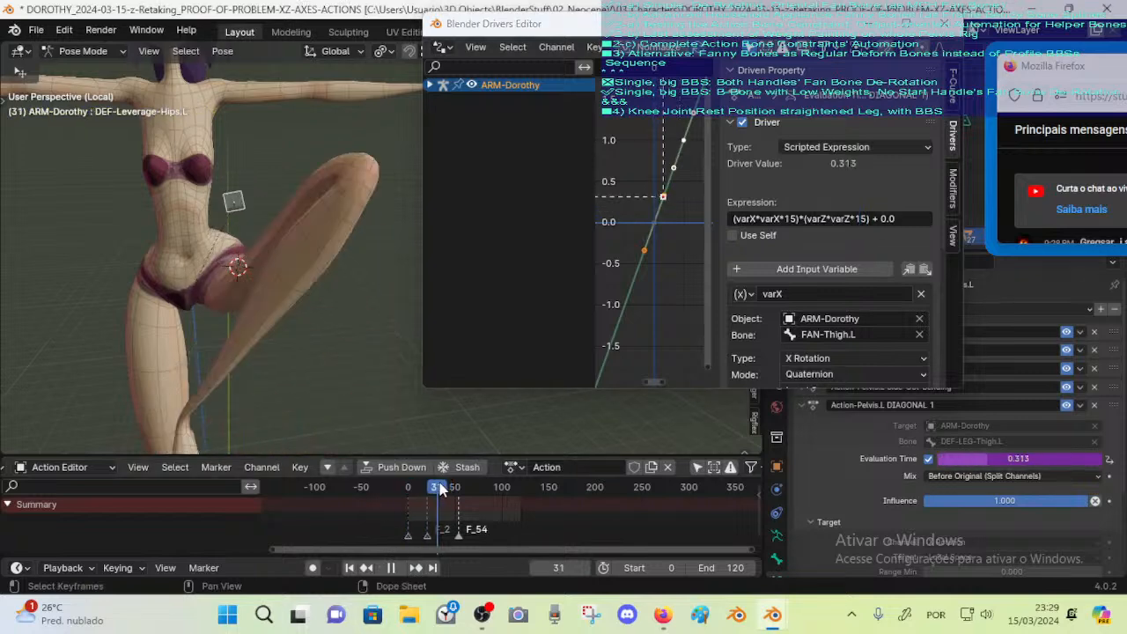
mouse_move(444, 489)
mouse_down()
mouse_move(420, 491)
mouse_move(539, 486)
mouse_move(449, 490)
mouse_move(431, 485)
mouse_move(449, 480)
mouse_move(441, 475)
mouse_up()
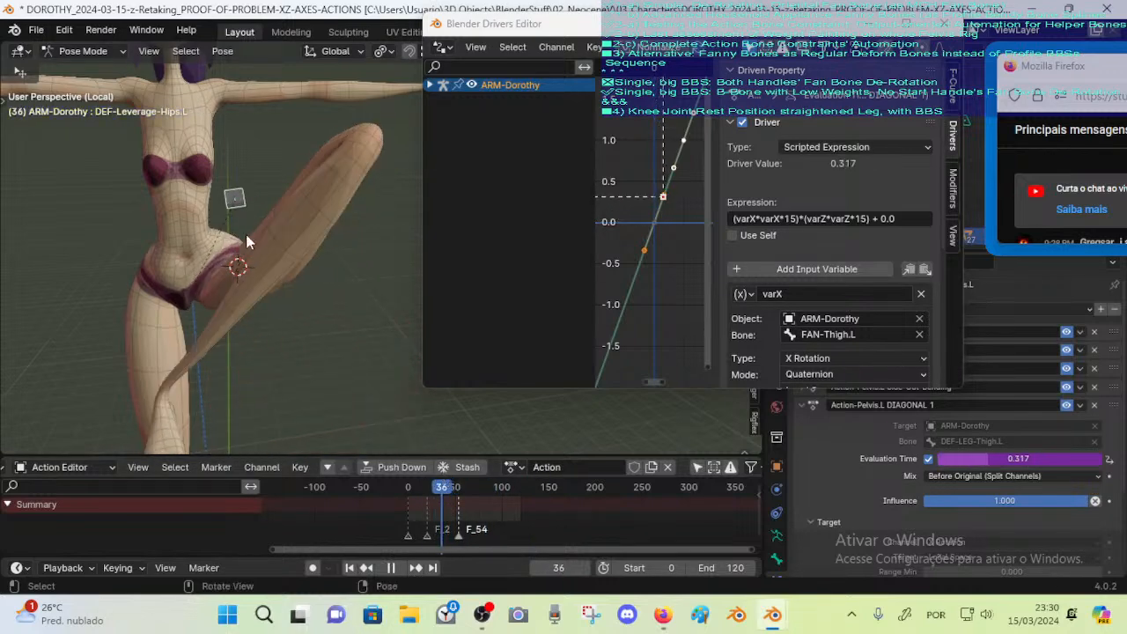
Examine the hip deformation from behind while scrubbing between frames 27 and 40, and check the diagonal constraint's action settings
middle_drag(246, 234, 7, 233)
scroll(802, 278, down, 1)
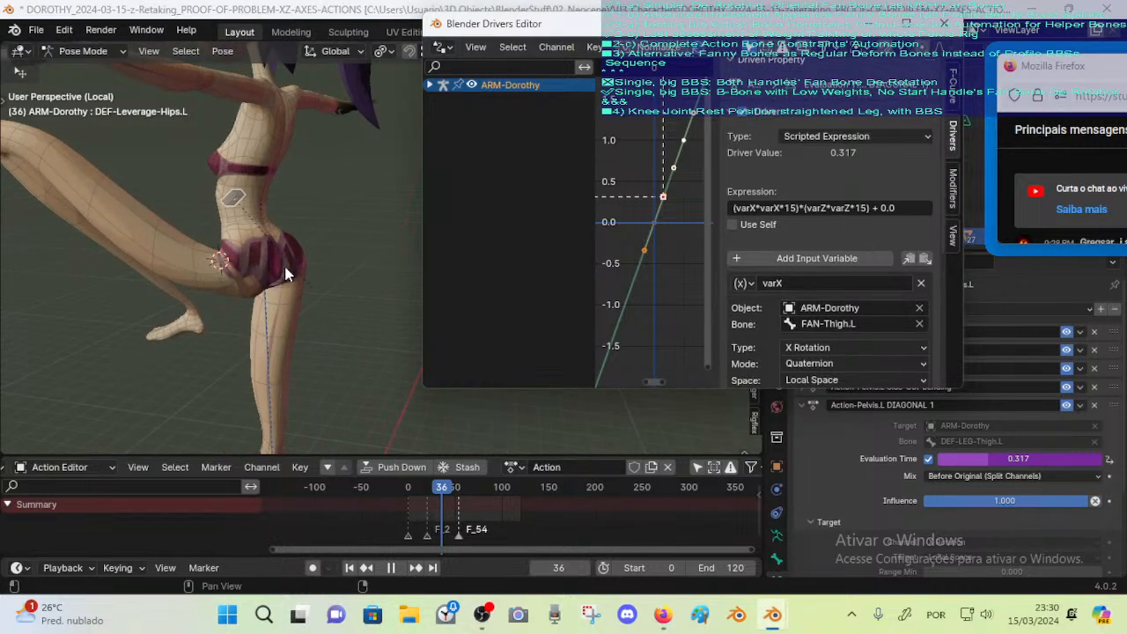
middle_drag(287, 273, 185, 291)
drag(441, 487, 435, 491)
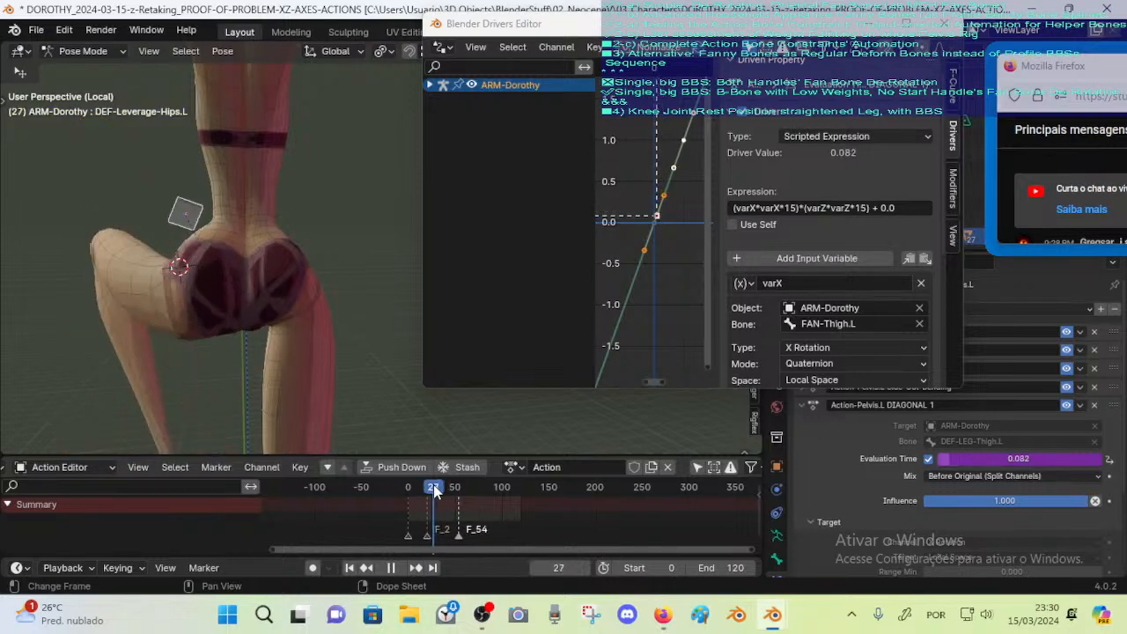
scroll(908, 481, down, 3)
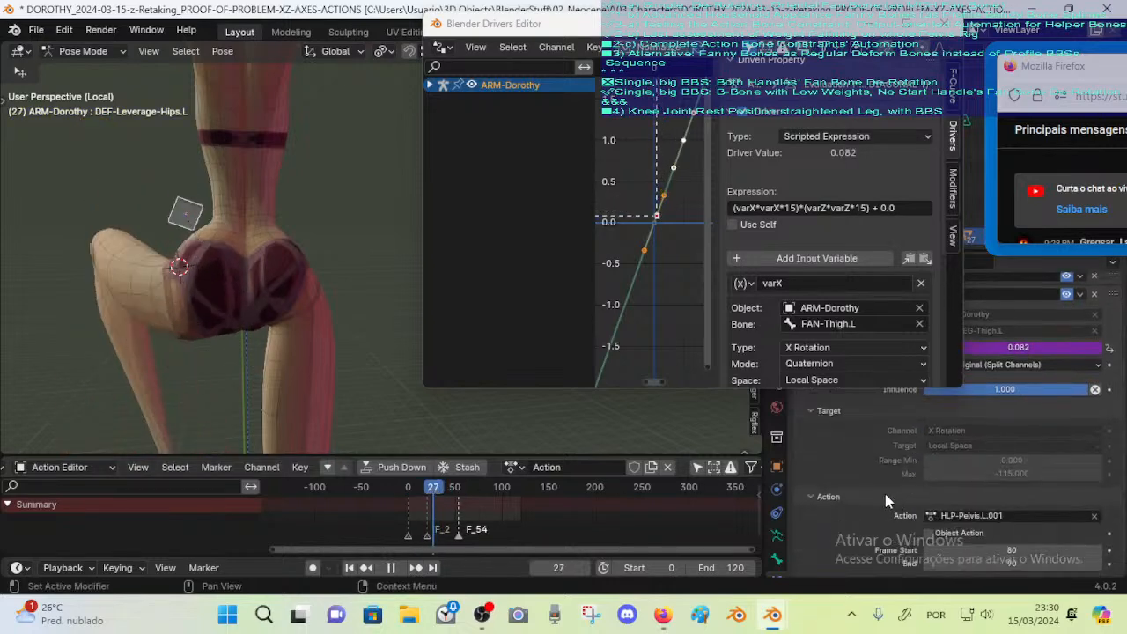
scroll(887, 498, up, 3)
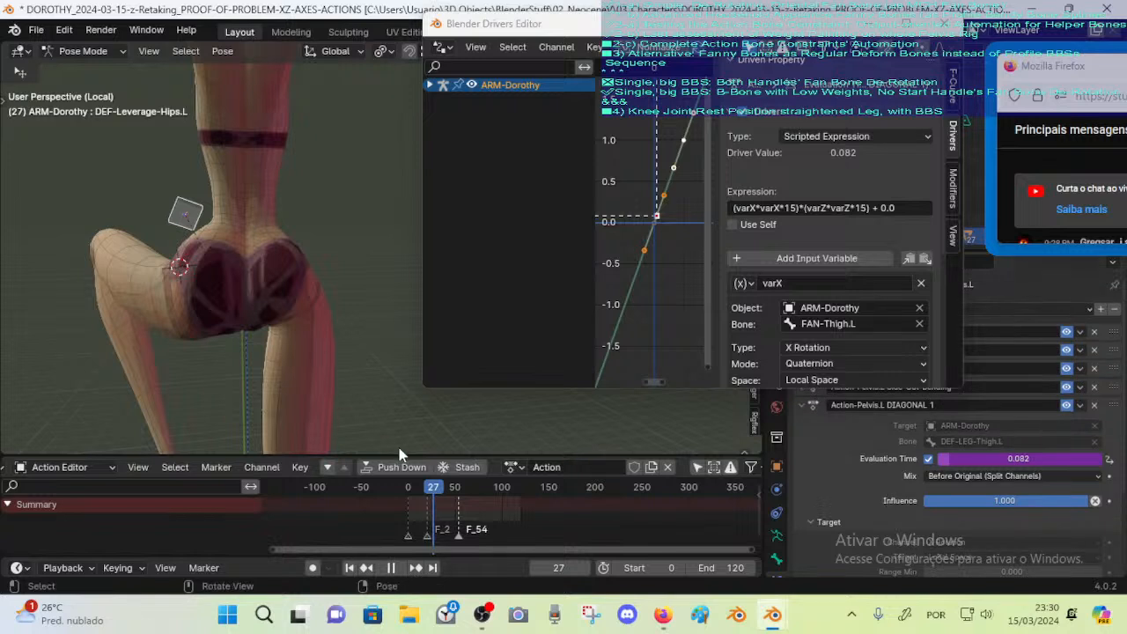
drag(433, 489, 445, 488)
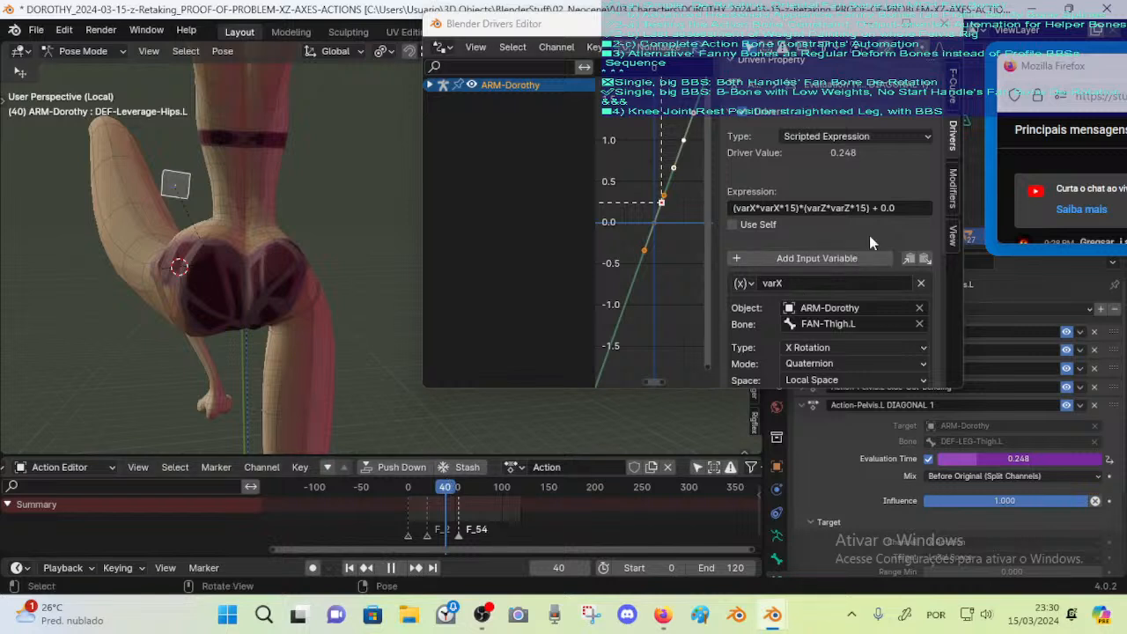
Remove the varZ scale factor so the driver expression reads (varX*varX*15)*(varZ*varZ) + 0.0
click(858, 208)
click(858, 208)
key(Delete)
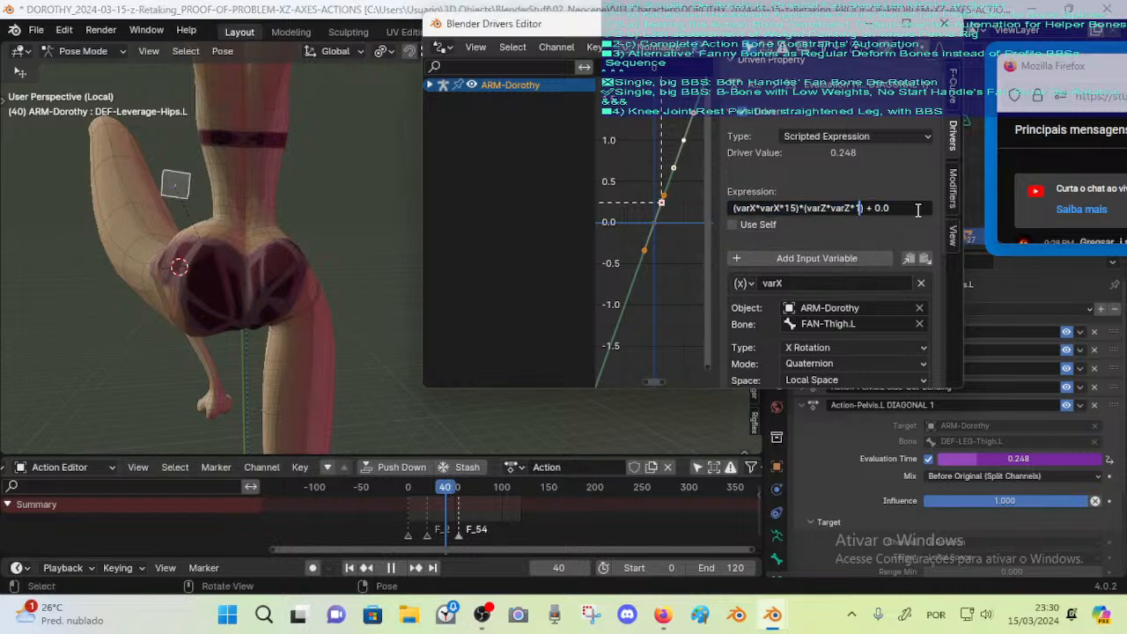
key(BackSpace)
key(BackSpace)
key(Return)
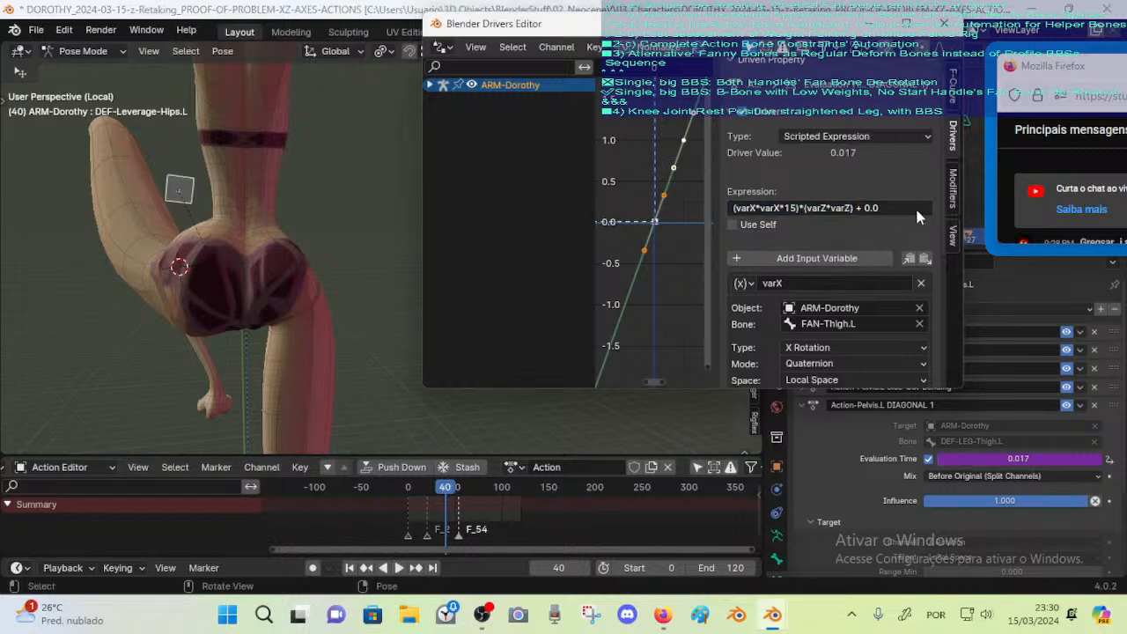
Set the varX scale factor in the driver expression to 10
click(818, 212)
click(795, 208)
key(Delete)
text(0)
key(Return)
Remove the varX scale factor so the driver expression reads (varX*varX)*(varZ*varZ) + 0.0
click(850, 211)
click(851, 209)
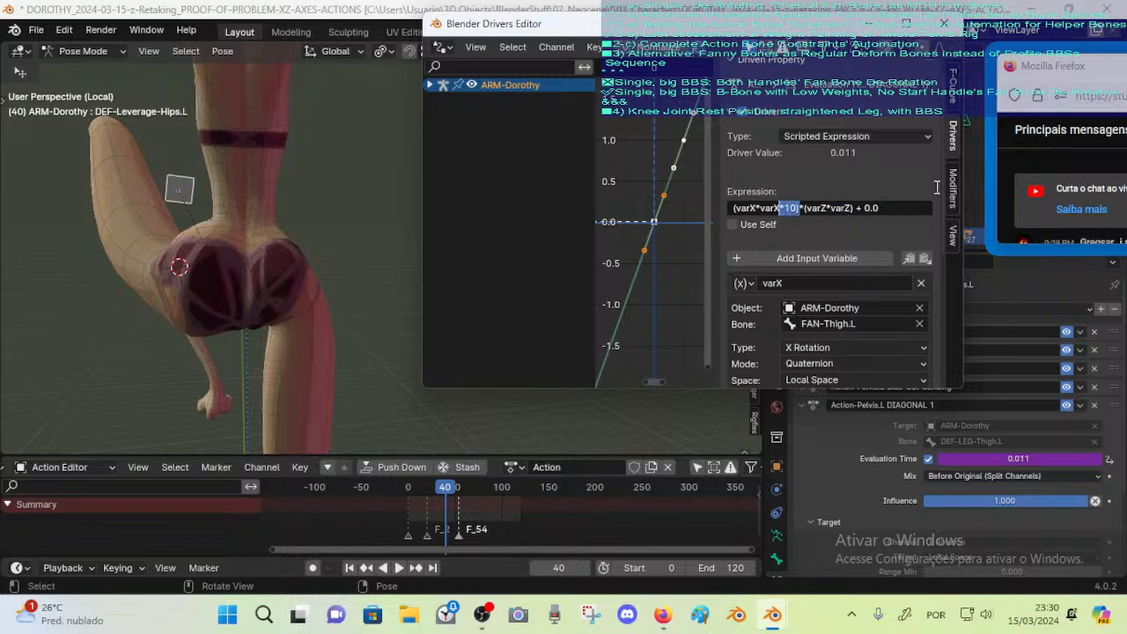
key(Left)
key(shift+Right)
key(BackSpace)
key(Return)
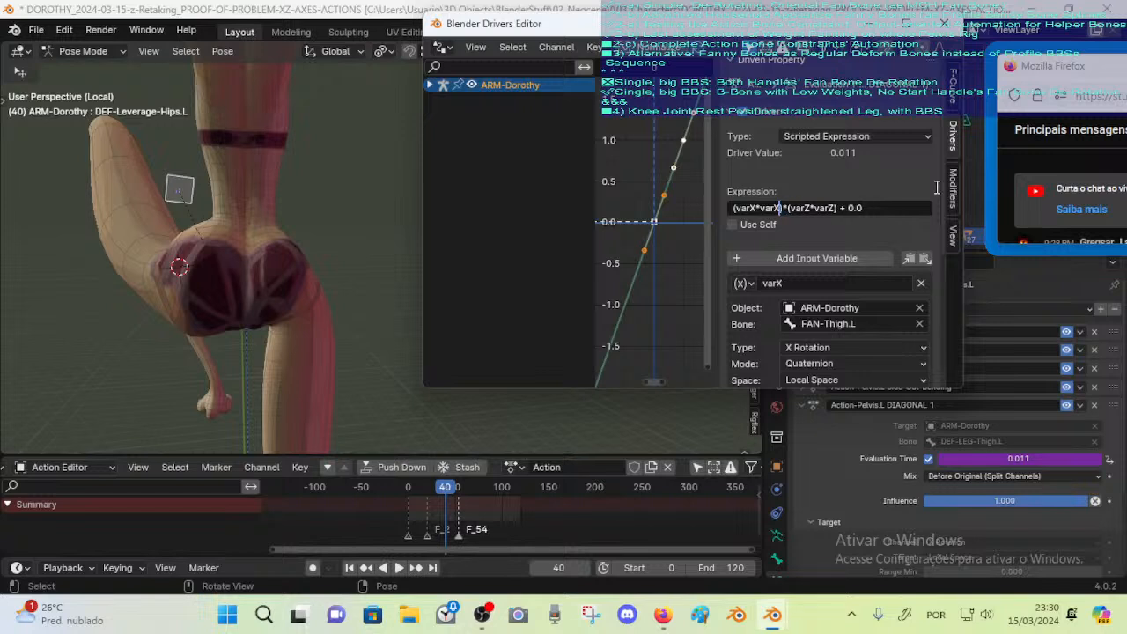
Multiply the whole product by 10, as (varX*varX)*(varZ*varZ)*10 + 0.0, and test the driver at frame 36
click(833, 203)
click(834, 206)
key(Right)
text(*10)
mouse_move(445, 490)
mouse_down()
mouse_move(428, 495)
mouse_move(462, 494)
mouse_move(428, 495)
mouse_move(441, 494)
mouse_up()
Raise the overall multiplier to 100, as (varX*varX)*(varZ*varZ)*100 + 0.0, and check the hip from the front at frame 33
click(849, 208)
click(850, 207)
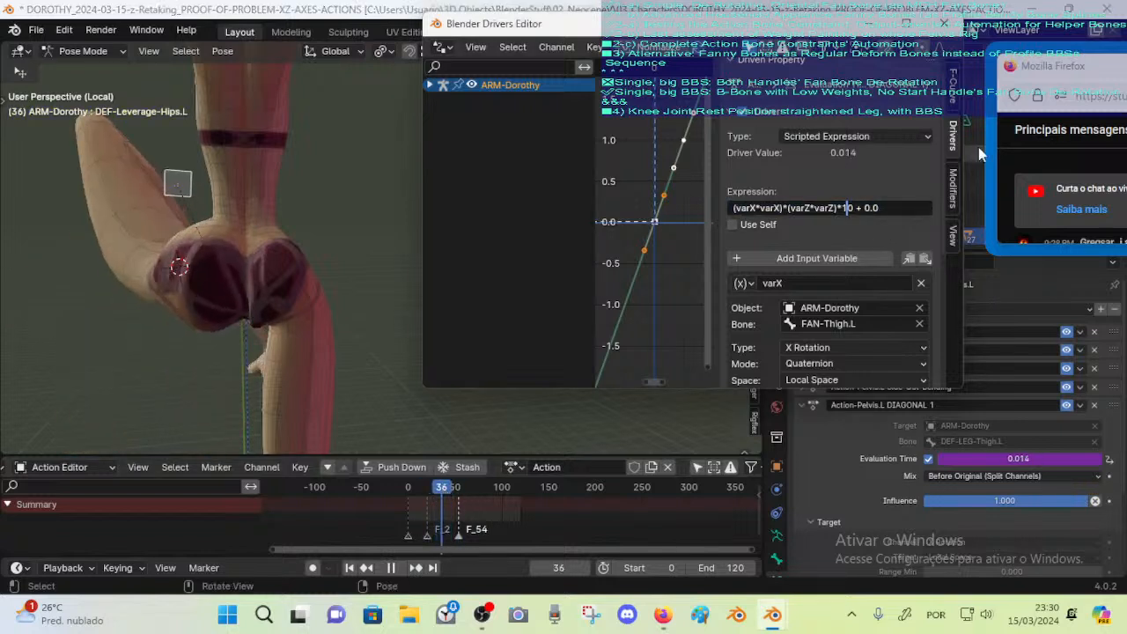
text(0)
key(Return)
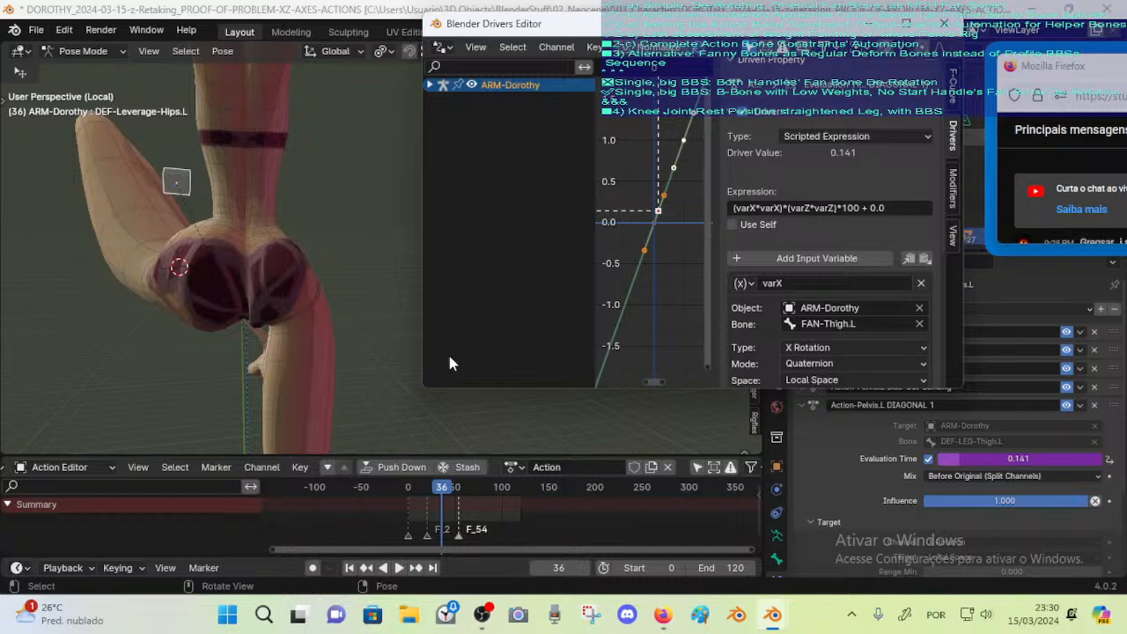
click(418, 491)
mouse_move(418, 491)
mouse_down()
mouse_move(498, 491)
mouse_move(429, 493)
mouse_move(439, 491)
mouse_up()
middle_drag(181, 213, 280, 244)
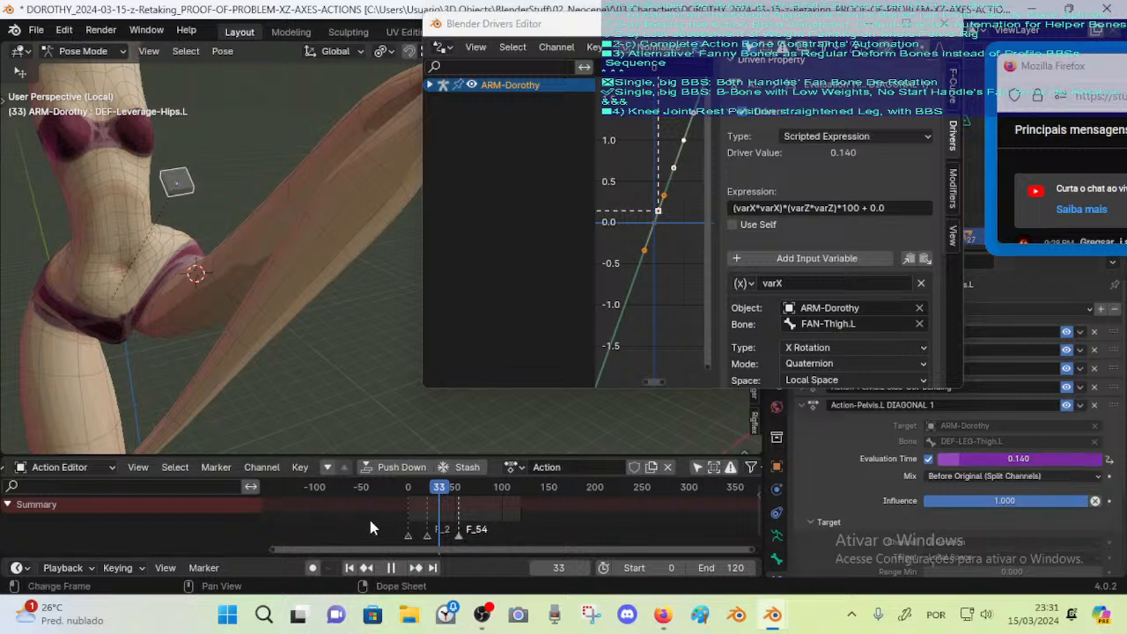
Disable the Action-Pelvis.L DIAGONAL 1 constraint, compare the hip at frame 32, and review the constraint's action settings
key(space)
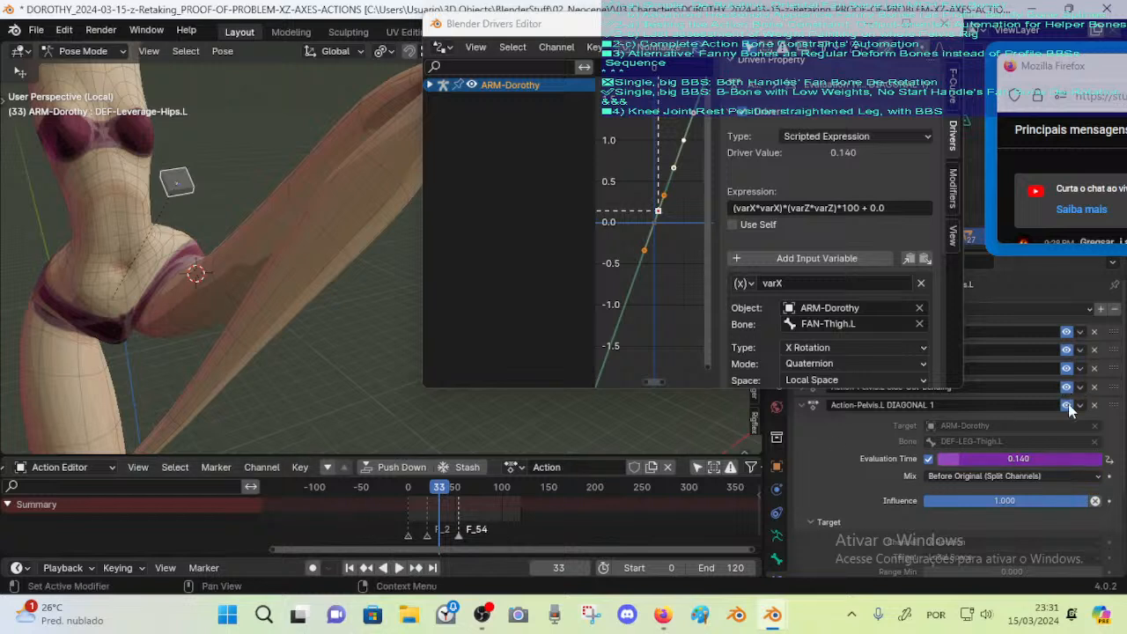
click(1066, 405)
click(435, 488)
key(space)
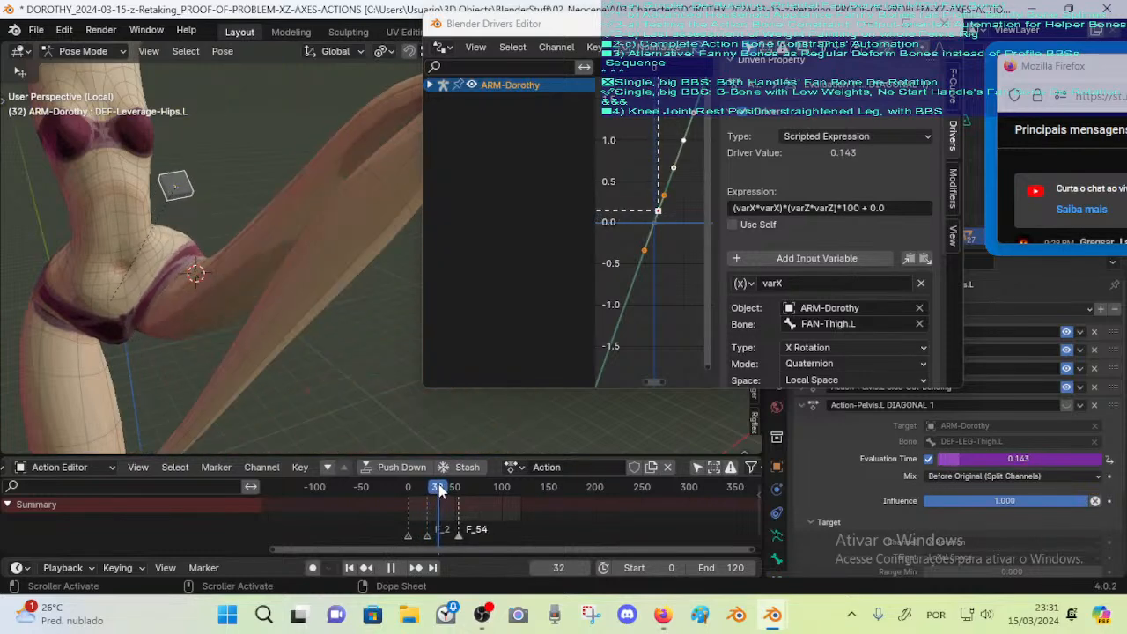
scroll(1109, 475, down, 3)
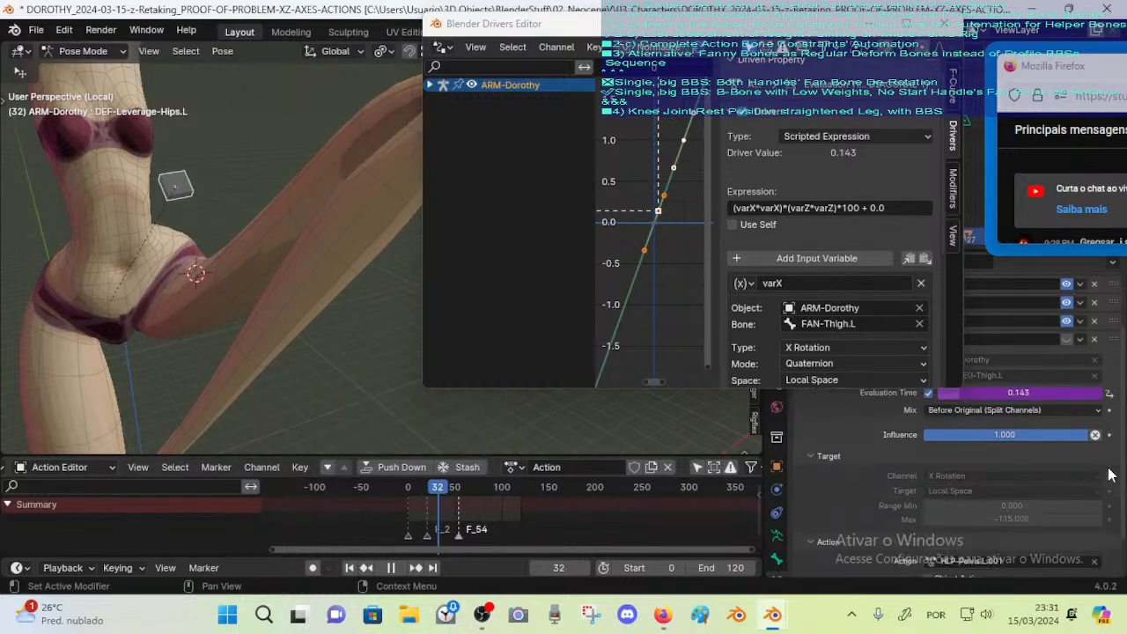
scroll(1062, 457, down, 2)
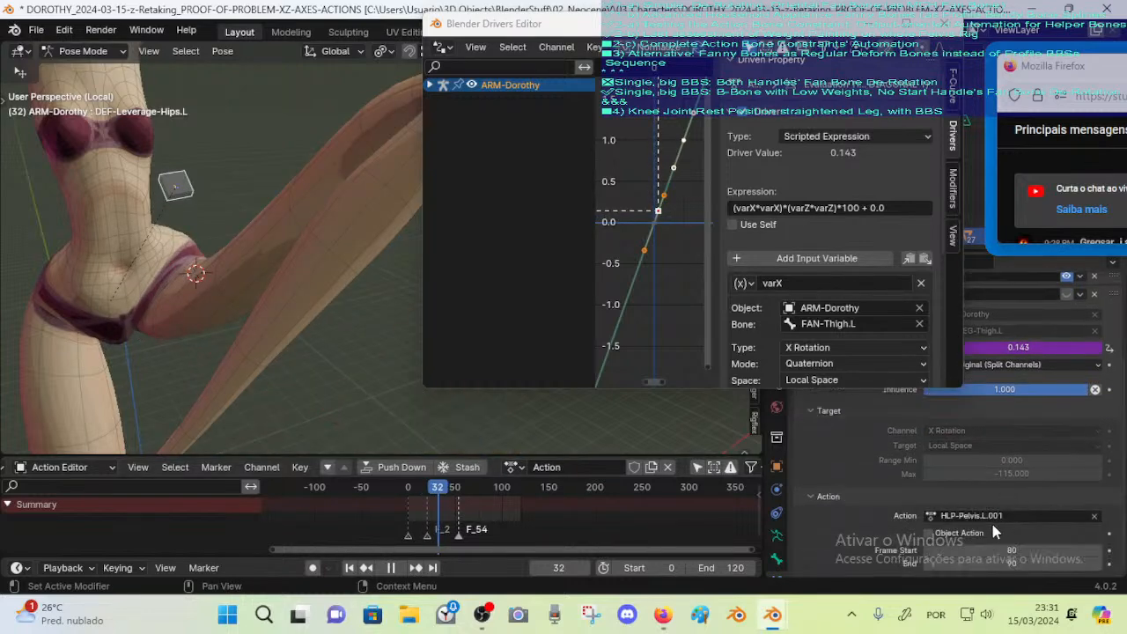
key(space)
scroll(1021, 539, up, 5)
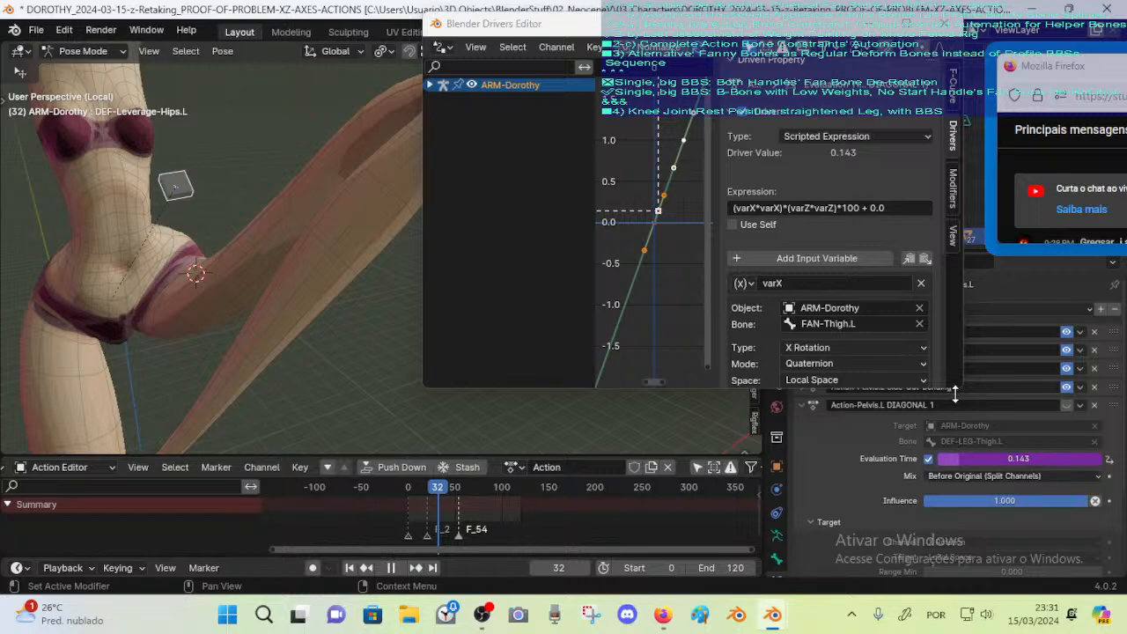
Shrink the Drivers Editor window to uncover the bone constraint list and open the driver expression for editing
drag(963, 389, 903, 343)
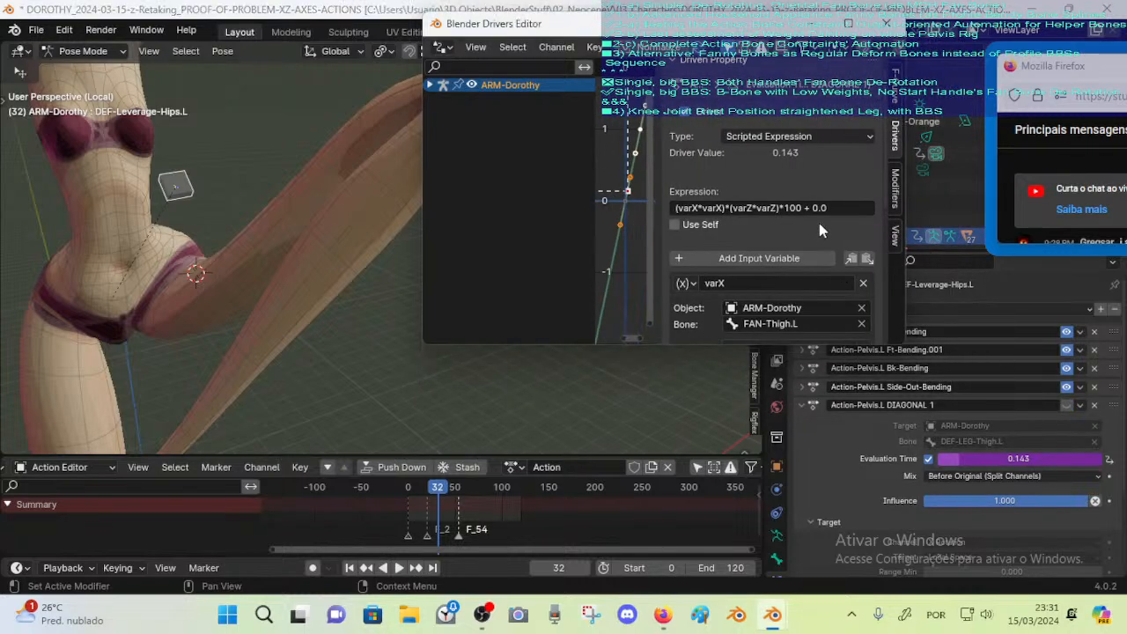
click(36, 32)
click(36, 31)
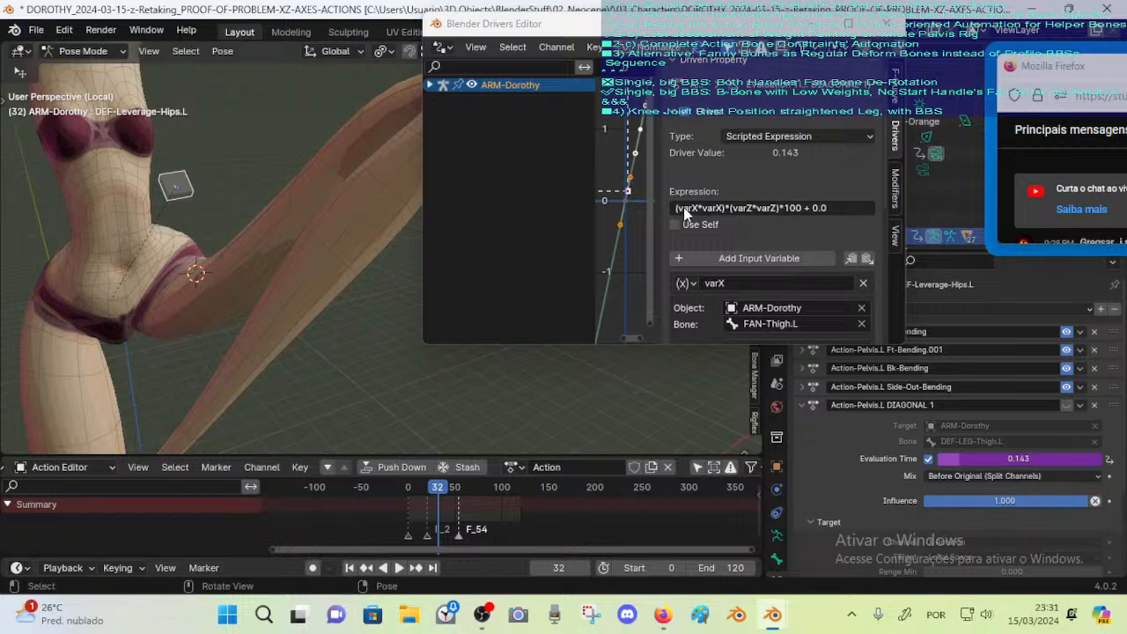
click(793, 212)
click(794, 209)
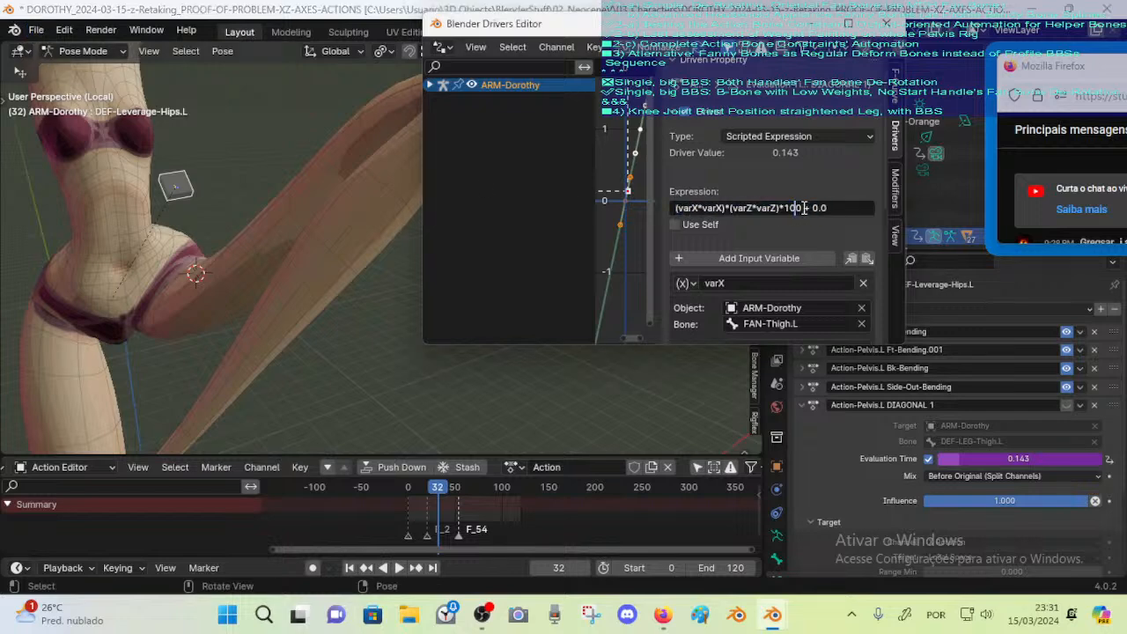
click(996, 310)
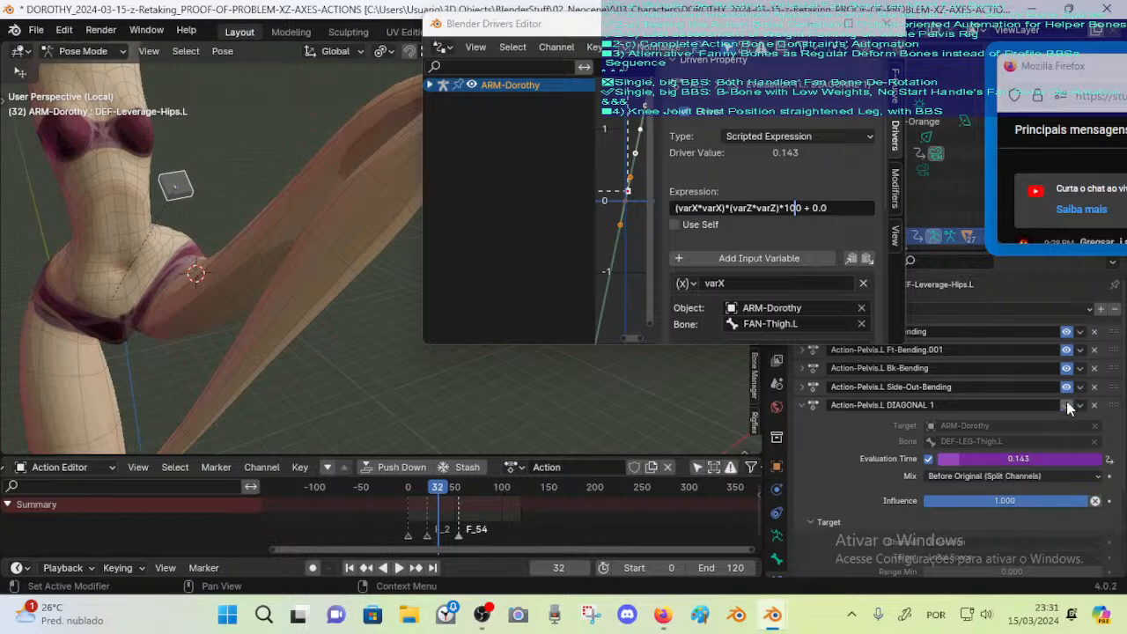
Disable the remaining Action constraints and re-enable Action-Pelvis.L Ft-Bending, Ft-Bending.001 and Bk-Bending, with the Drivers Editor reshaped clear of the list
click(1070, 373)
drag(1070, 373, 1068, 344)
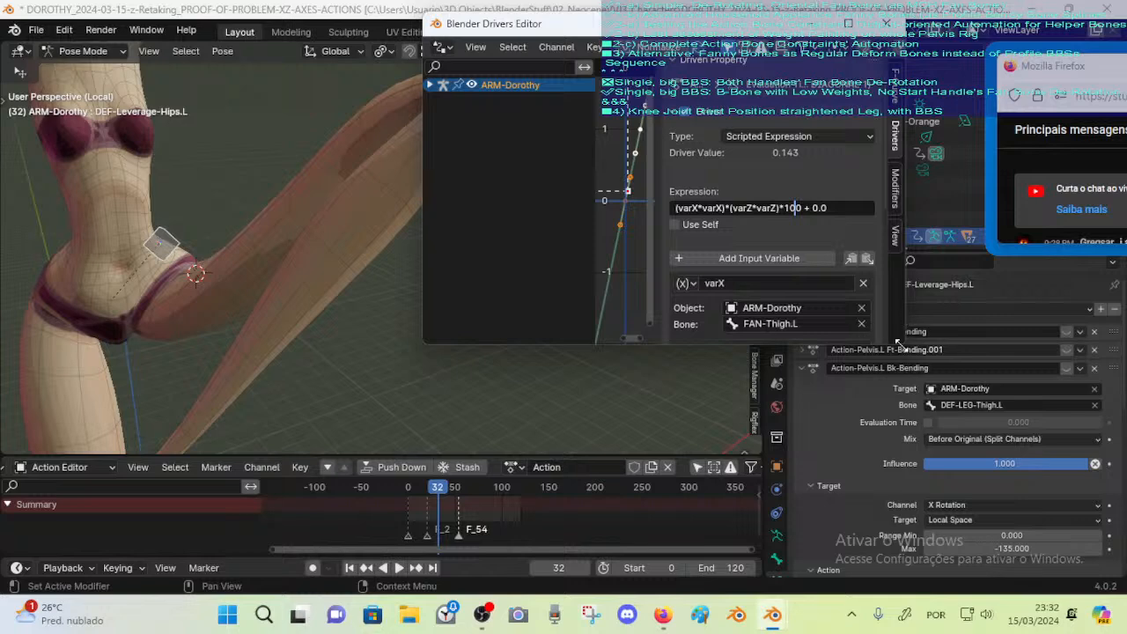
drag(901, 346, 964, 283)
click(1067, 333)
click(1067, 350)
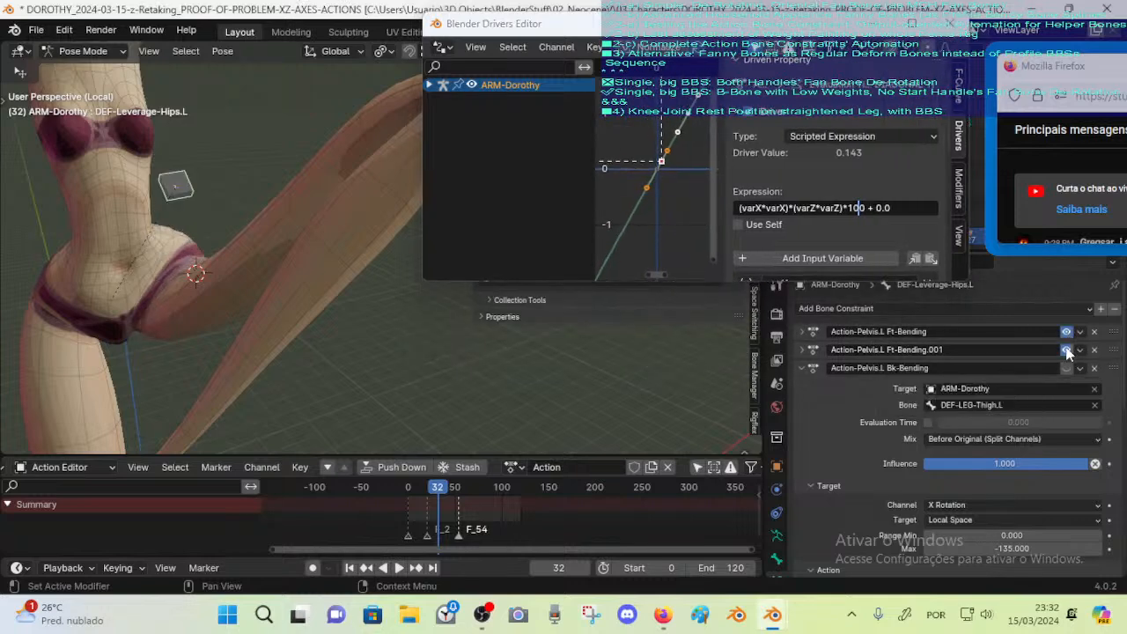
click(1066, 369)
Examine the target ranges and action settings of the Bk-Bending and Ft-Bending.001 constraints
click(802, 368)
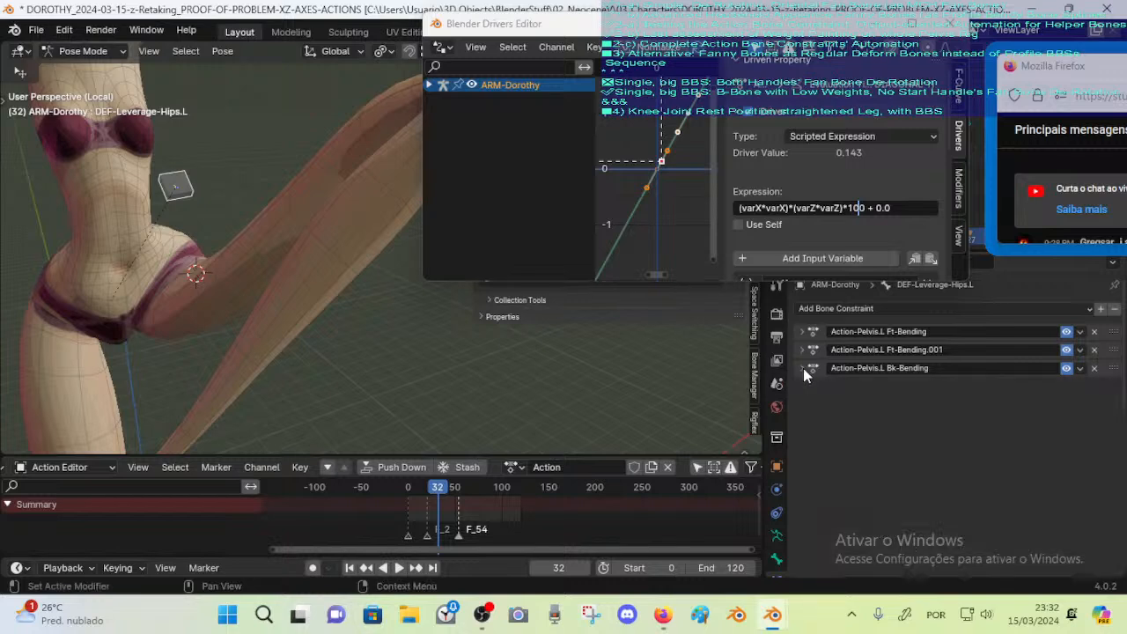
scroll(810, 387, down, 5)
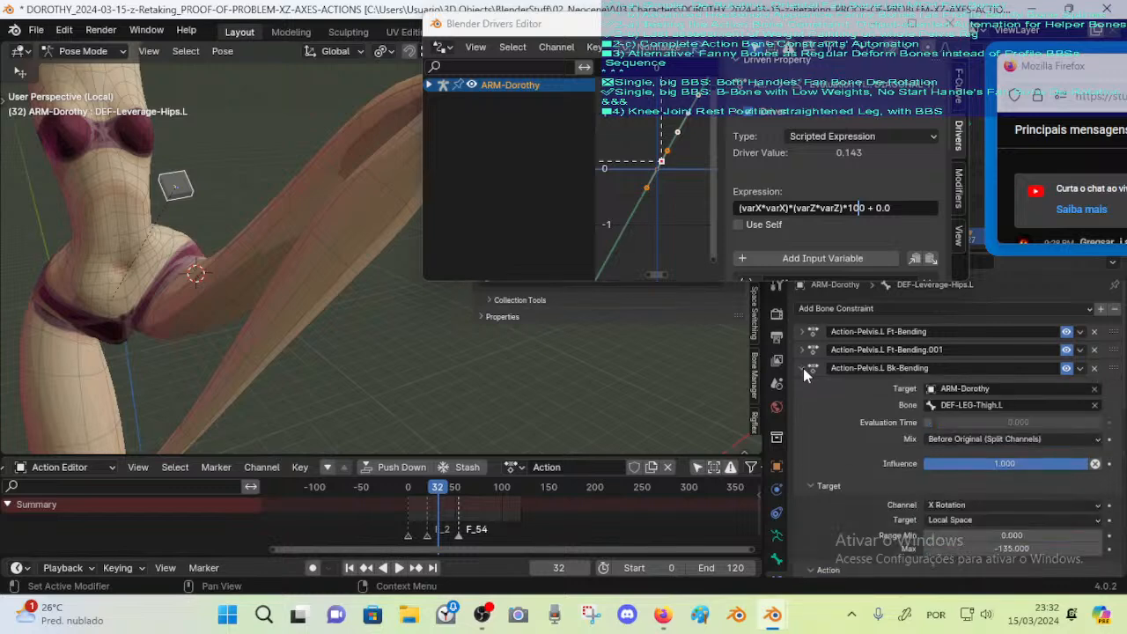
scroll(854, 441, up, 5)
click(797, 363)
click(794, 353)
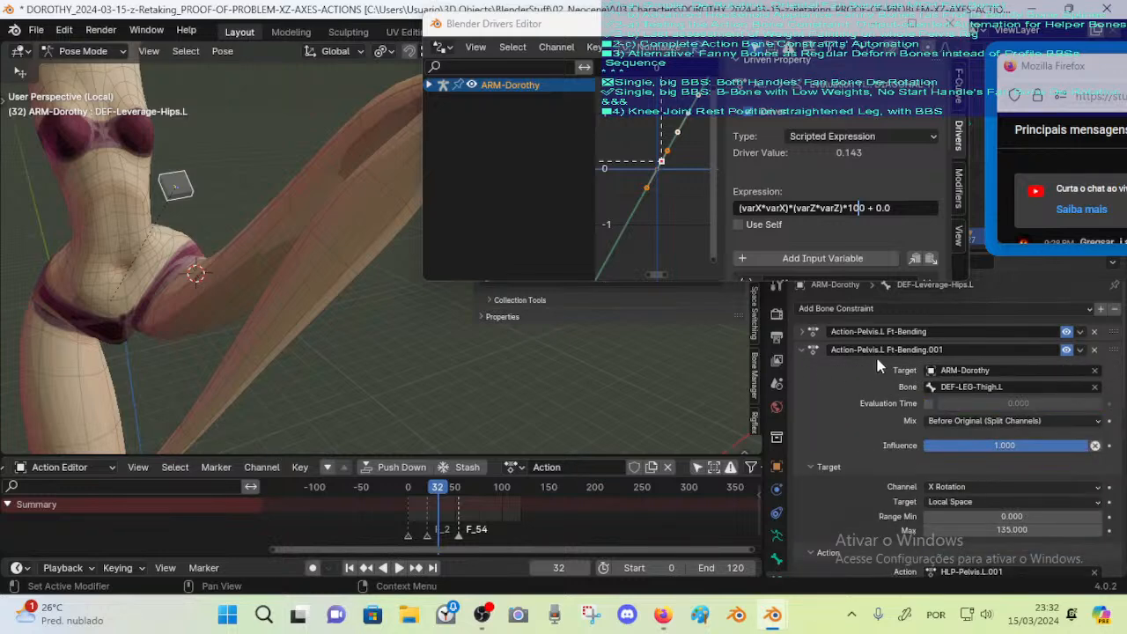
click(800, 331)
click(801, 331)
scroll(824, 399, down, 5)
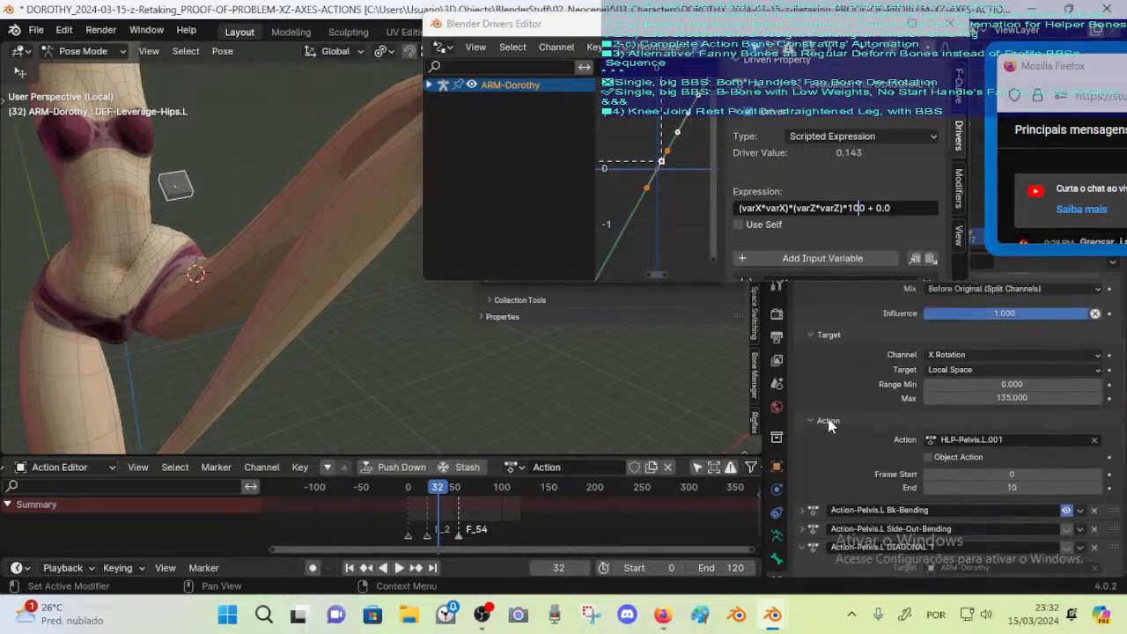
scroll(849, 402, up, 5)
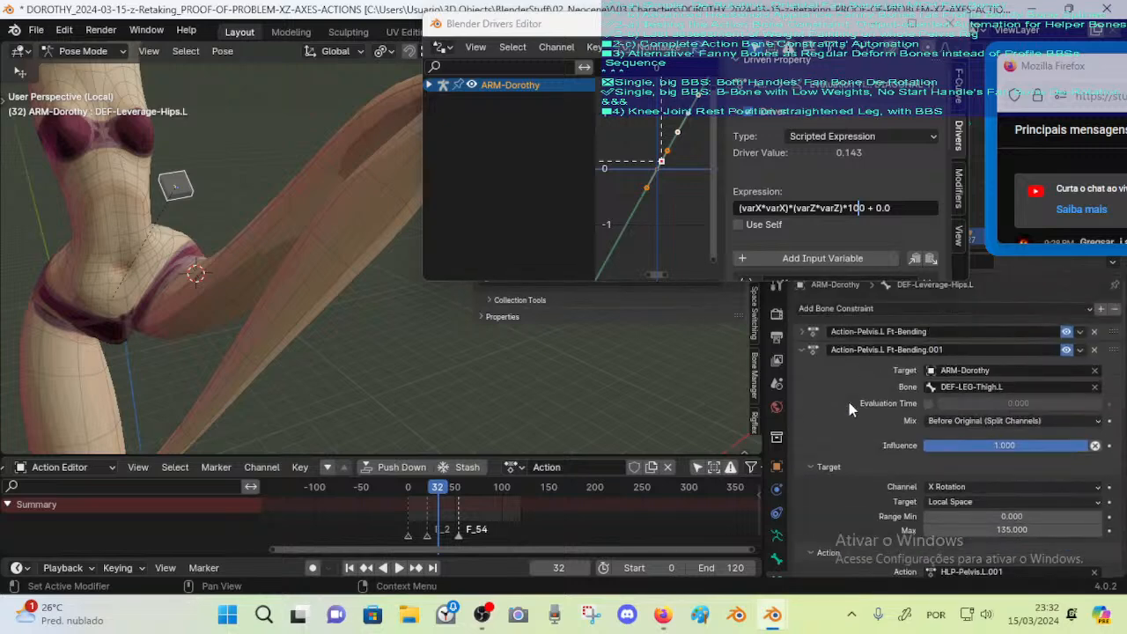
Delete the Action-Pelvis.L Ft-Bending.001 constraint and collapse the Action-Pelvis.L DIAGONAL 1 settings
click(1096, 352)
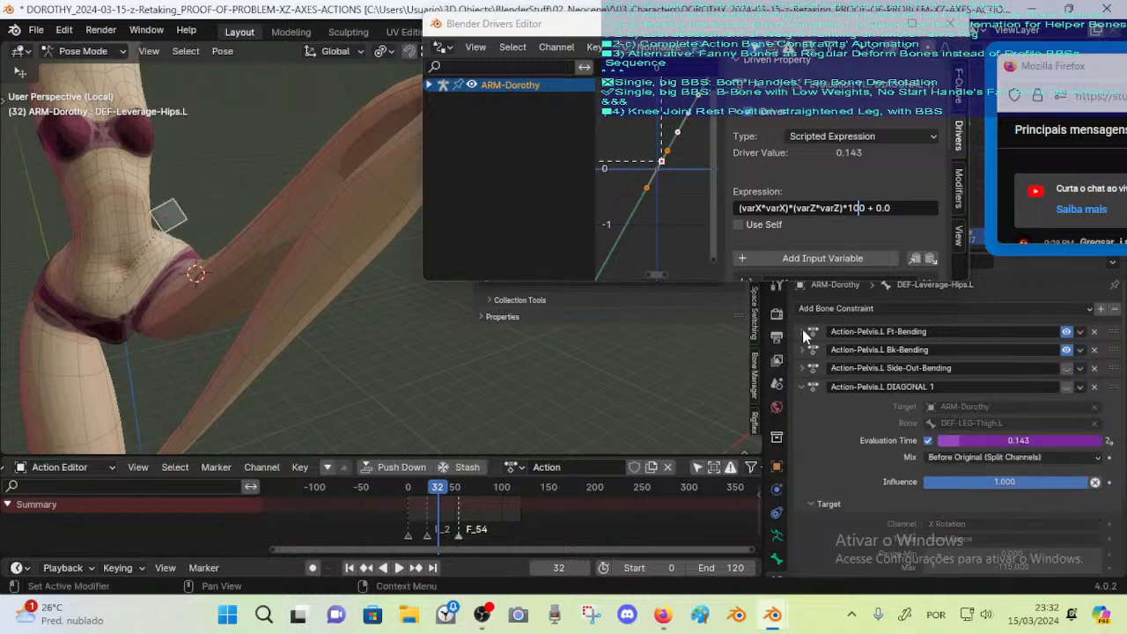
scroll(820, 410, down, 3)
scroll(817, 410, up, 3)
click(799, 388)
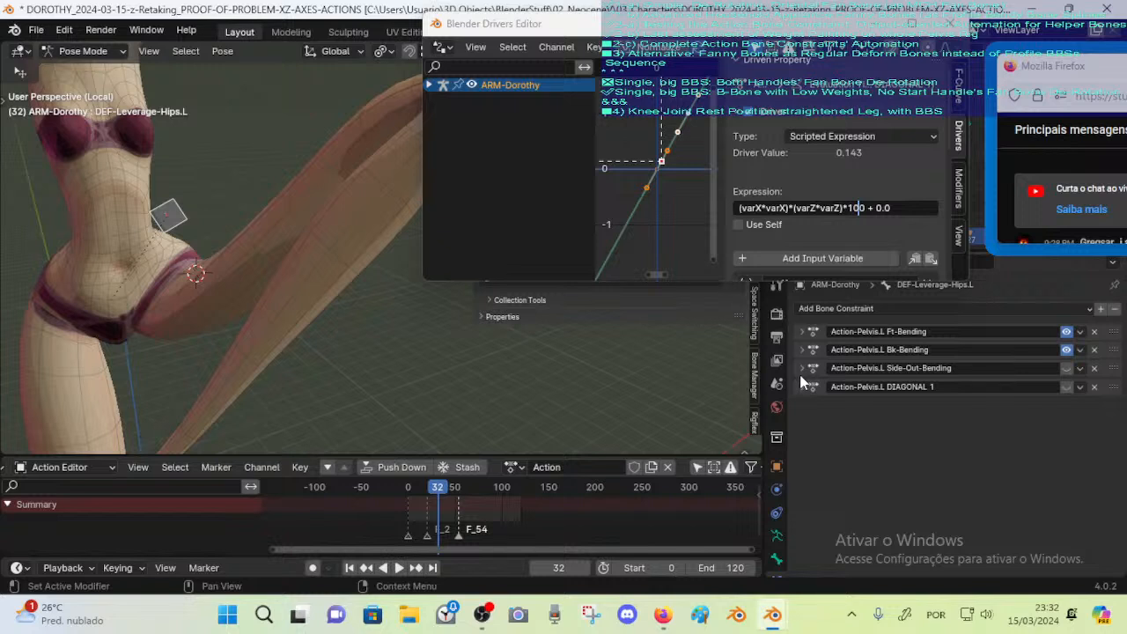
Reveal all hidden bones of the armature with the Action-Pelvis.L DIAGONAL 1 settings left collapsed
click(800, 385)
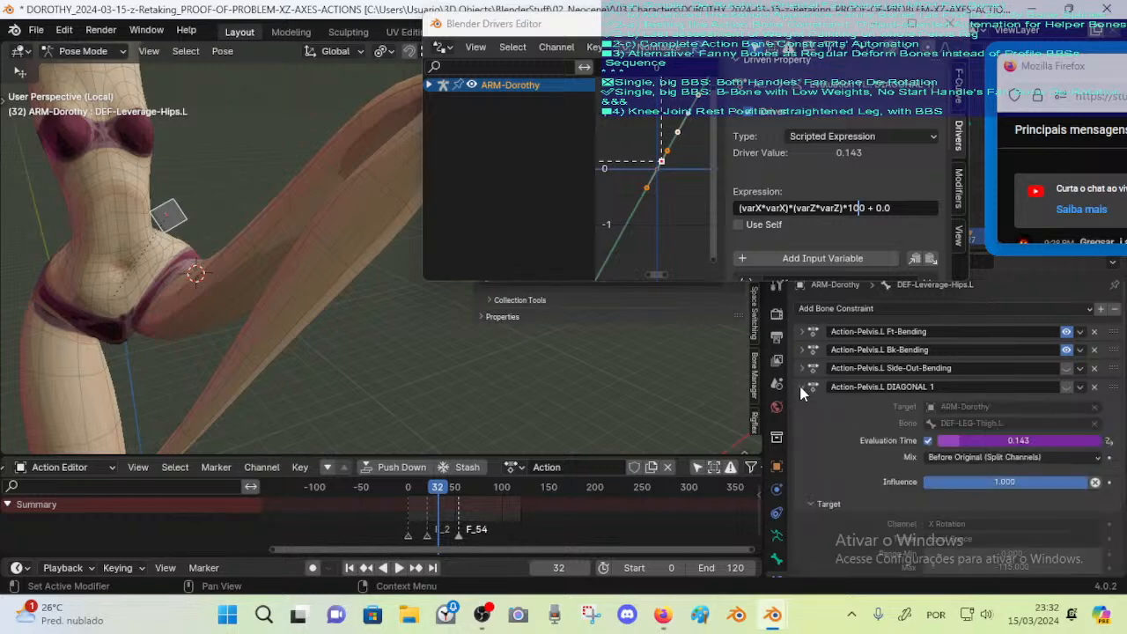
click(800, 385)
click(800, 385)
click(799, 384)
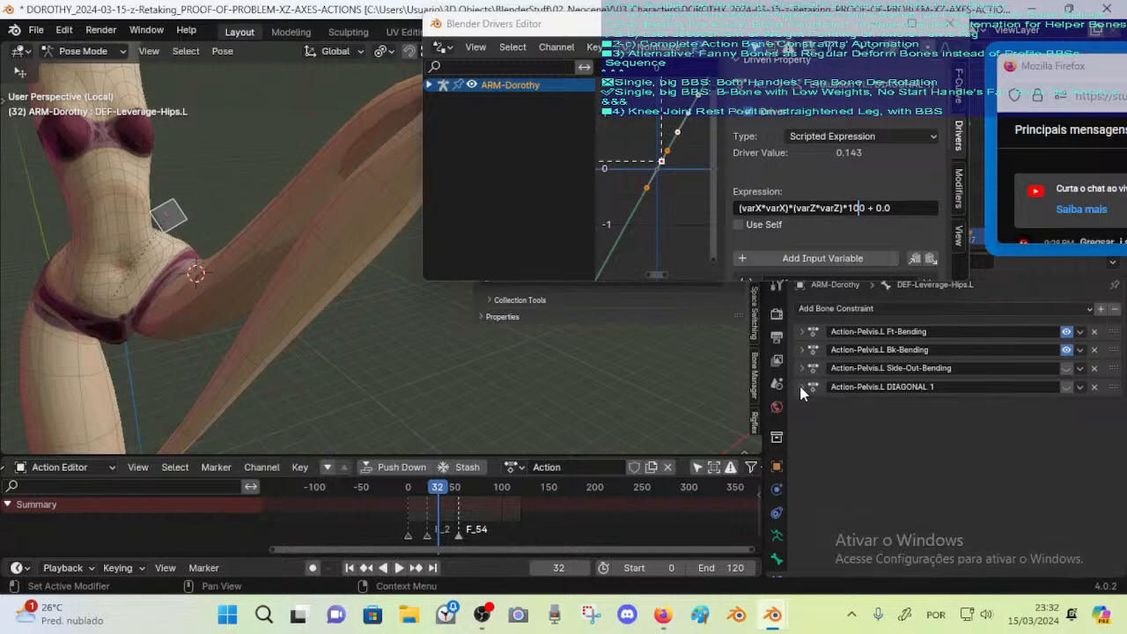
key(alt+h)
middle_drag(223, 273, 190, 280)
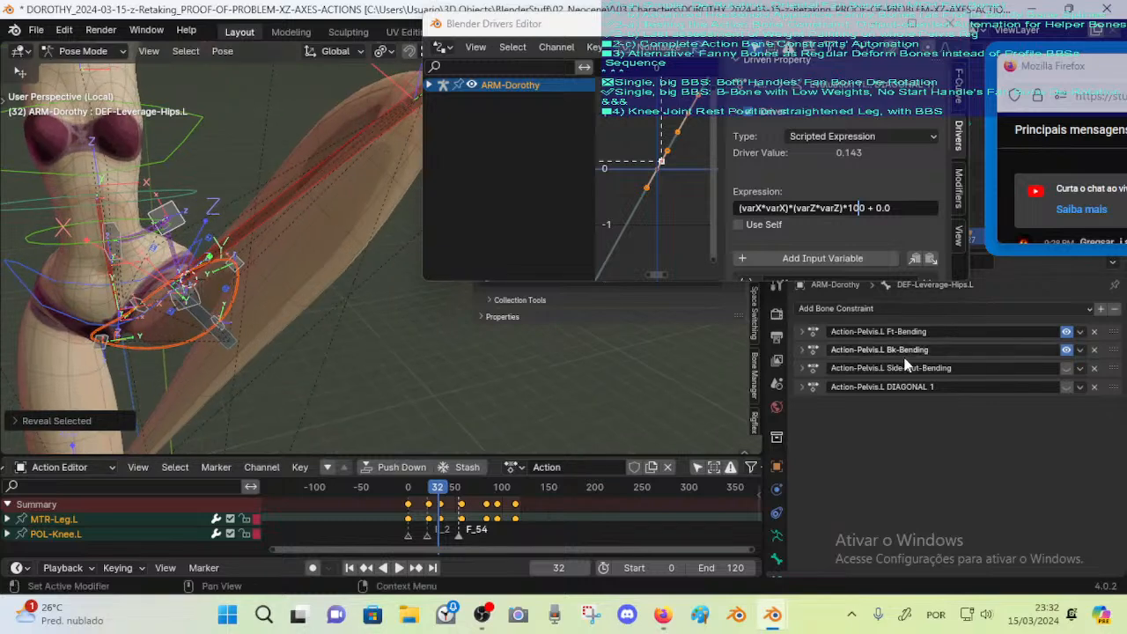
Enable all four Action constraints on DEF-Leverage-Hips.L, including Side-Out-Bending and DIAGONAL 1, and keep their settings collapsed
click(1066, 333)
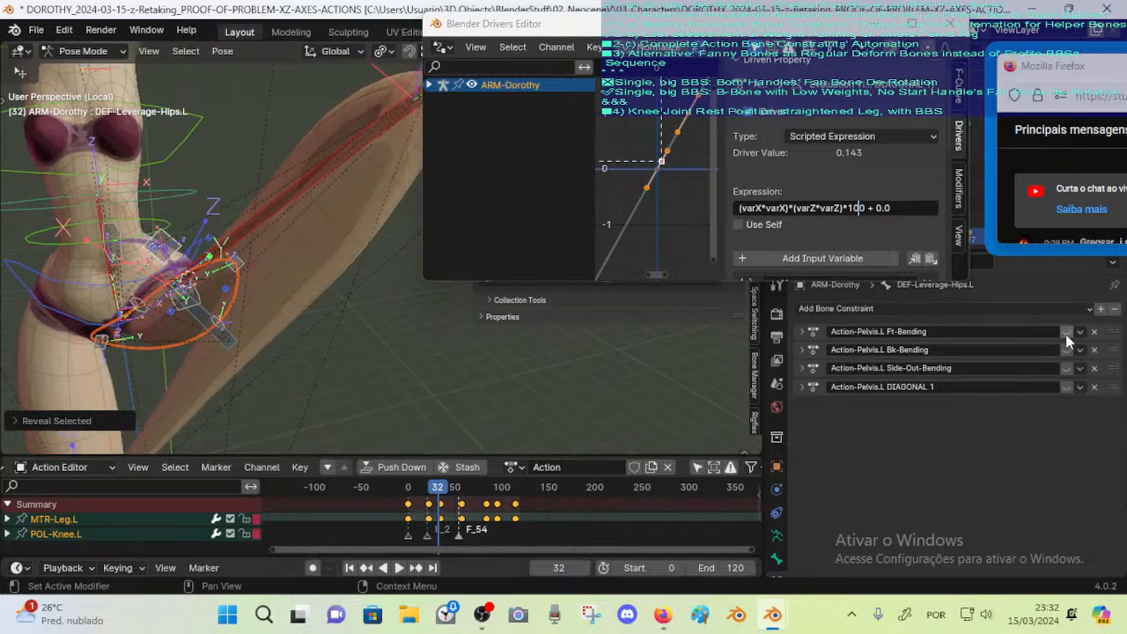
click(1067, 331)
click(1066, 350)
click(1066, 372)
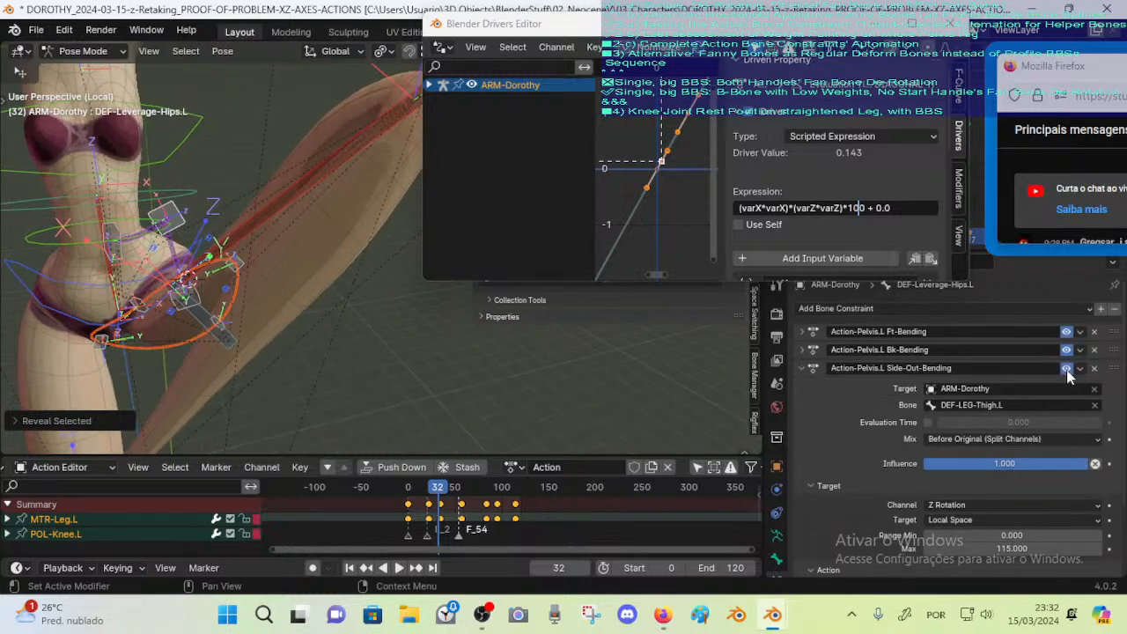
click(797, 368)
click(1066, 387)
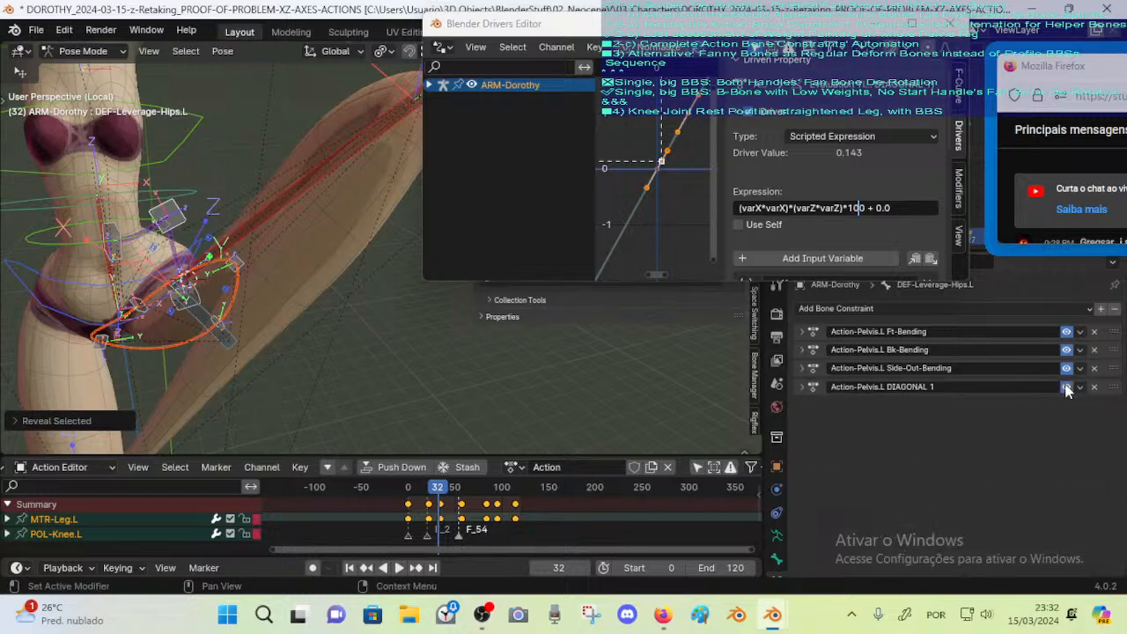
click(1066, 387)
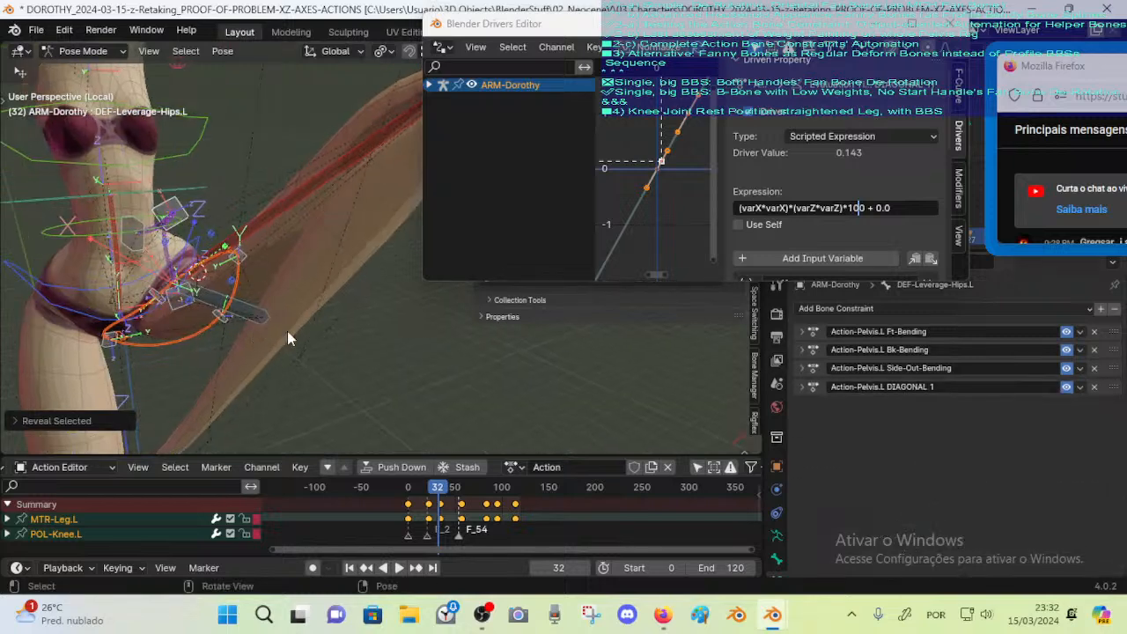
click(1066, 387)
Rewind the leg animation to frame 0 and reselect the DEF-Leverage-Hips.L bone
middle_drag(370, 330, 328, 331)
drag(432, 496, 386, 483)
key(space)
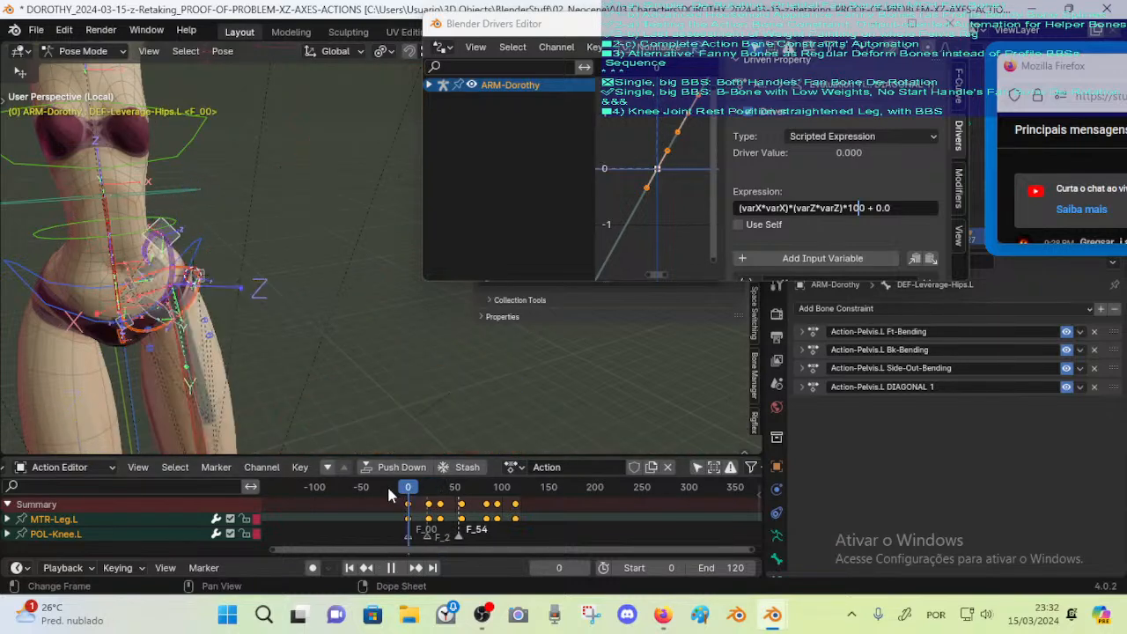
key(space)
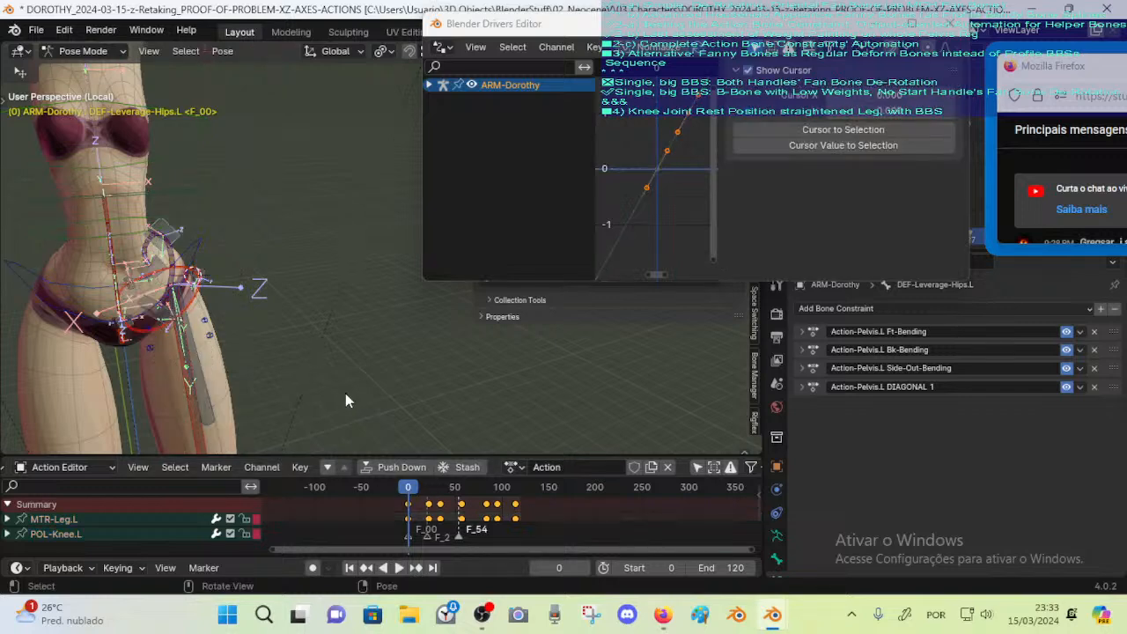
click(175, 212)
middle_drag(171, 229, 270, 329)
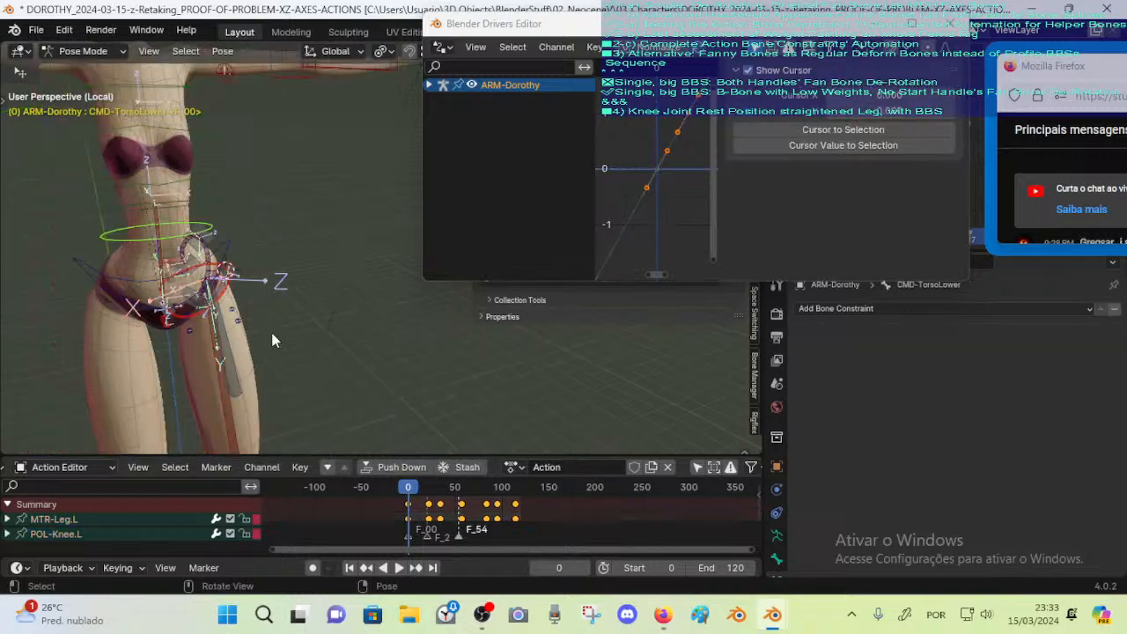
click(220, 231)
Enlarge the Action Editor and advance to the keyframe at frame 34 with the hips framed in close view
drag(350, 456, 349, 377)
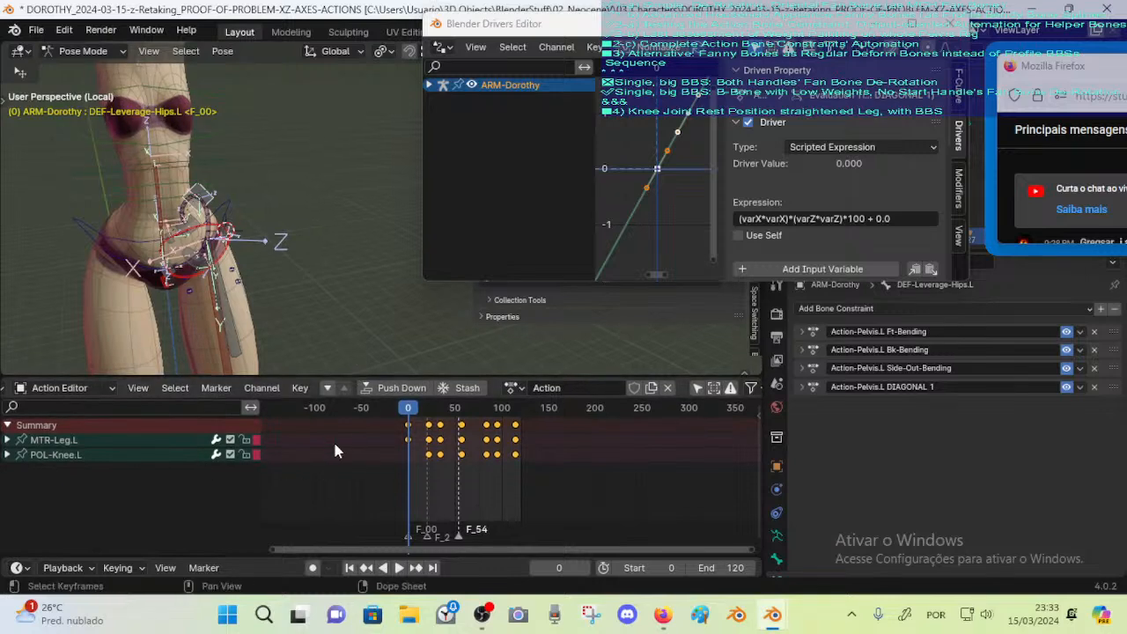
middle_drag(352, 362, 287, 273)
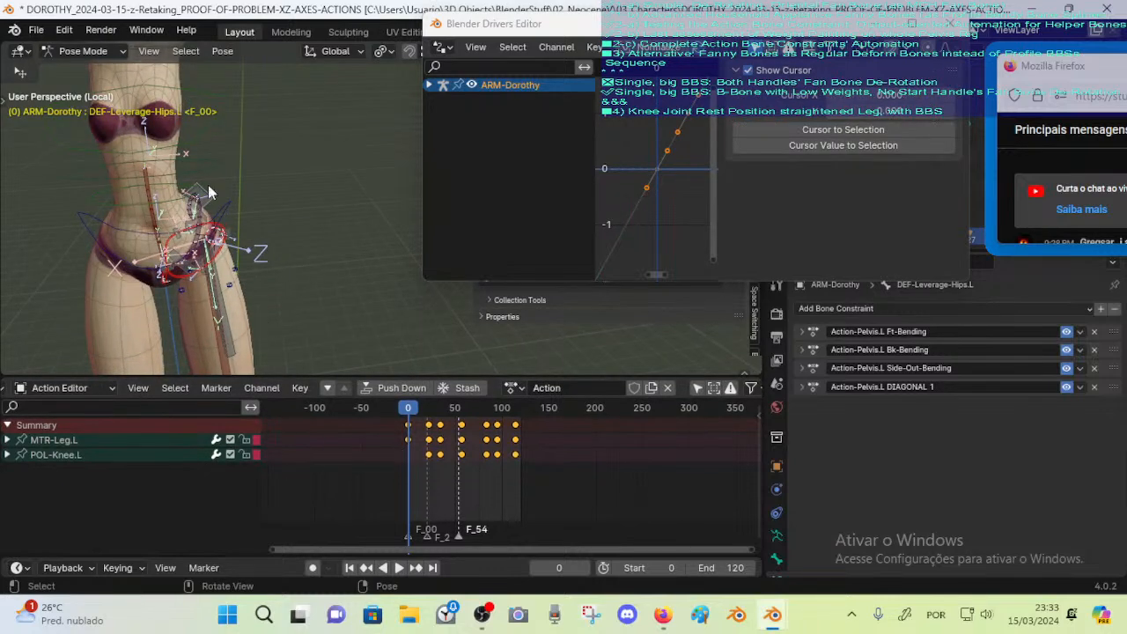
scroll(209, 192, down, 5)
middle_drag(220, 186, 315, 307)
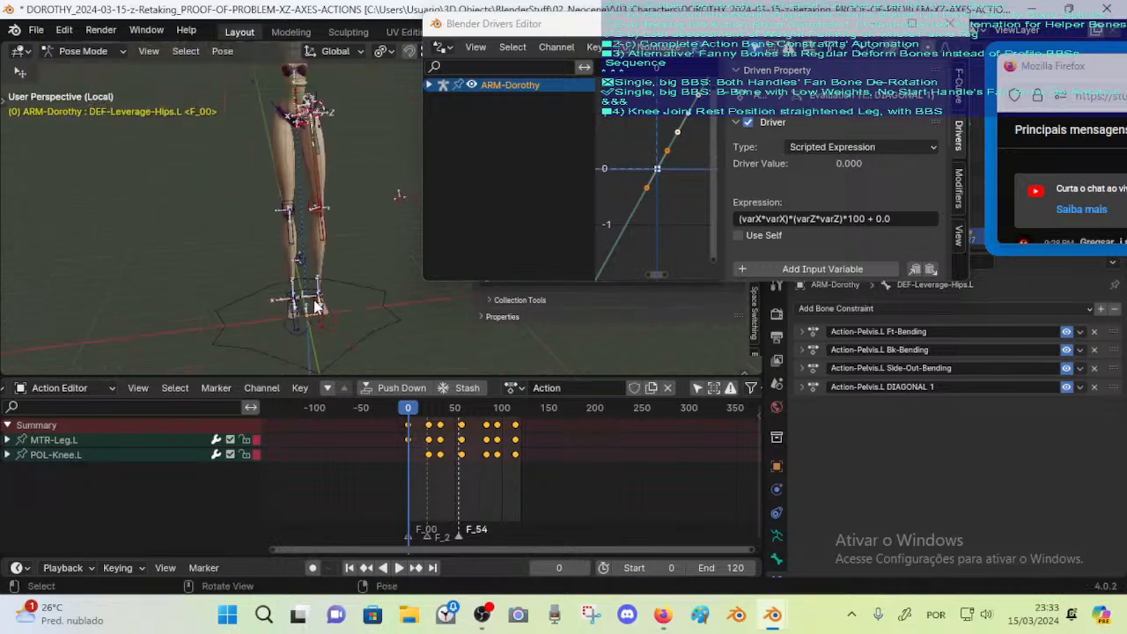
key(Up)
key(Up)
middle_drag(359, 164, 304, 283)
scroll(321, 288, up, 3)
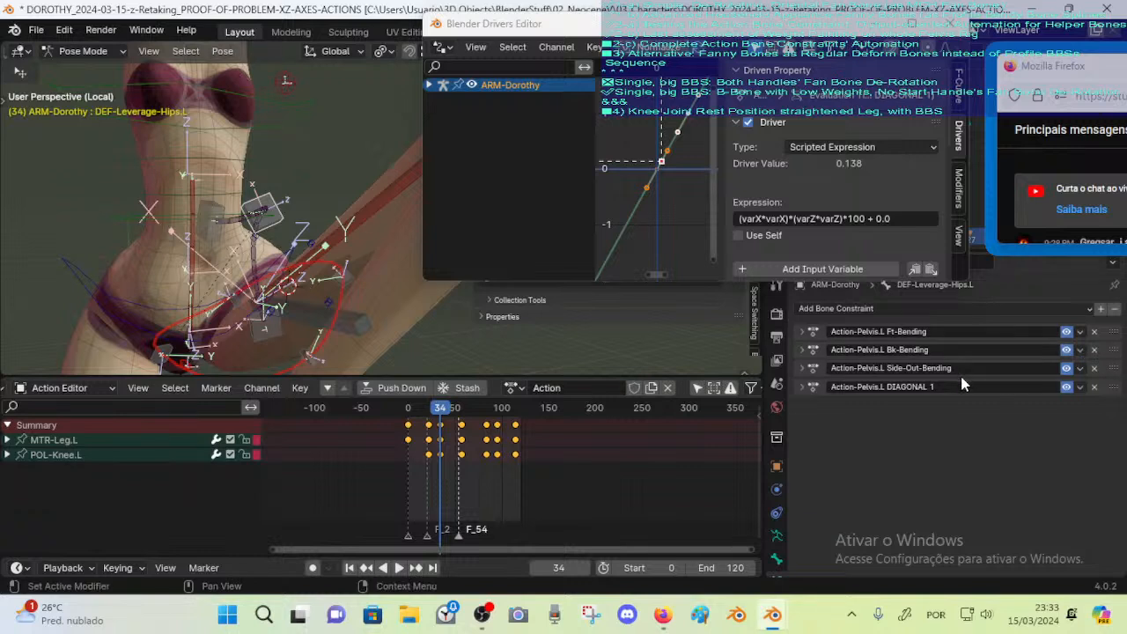
Compare the effect of each Action constraint on the hip bone at frame 34 by toggling them off and on
click(1067, 332)
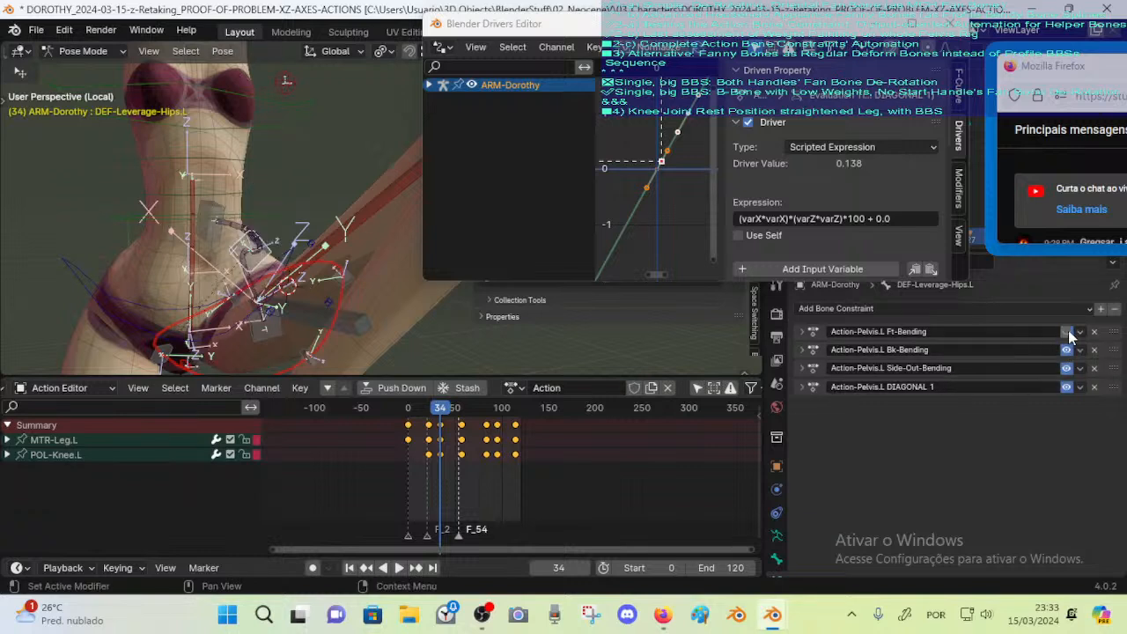
click(1068, 332)
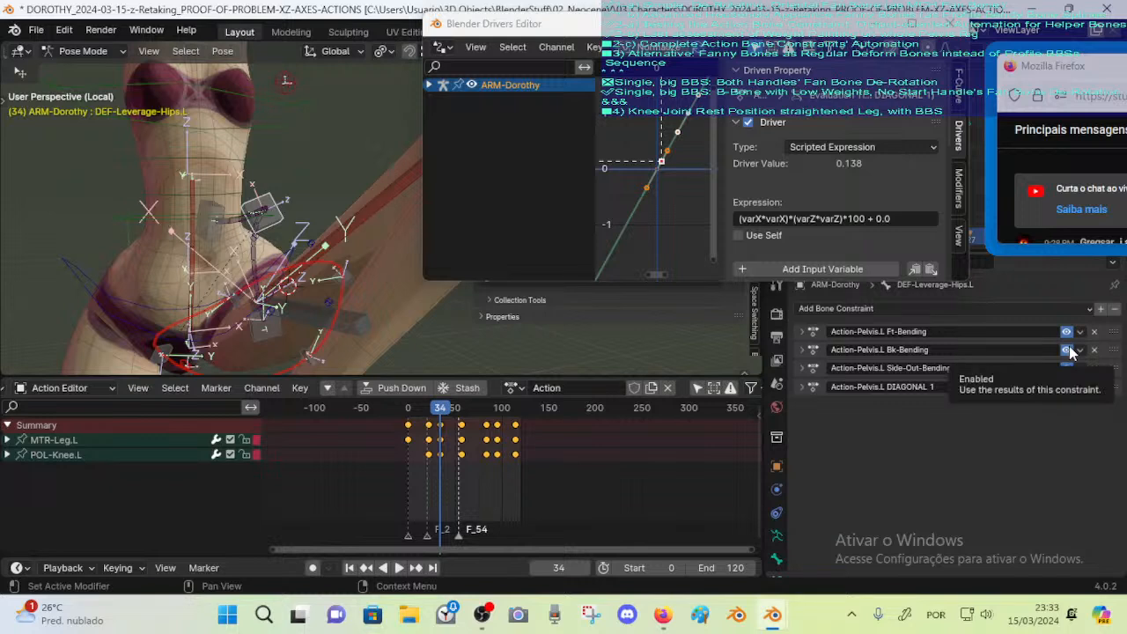
click(1068, 351)
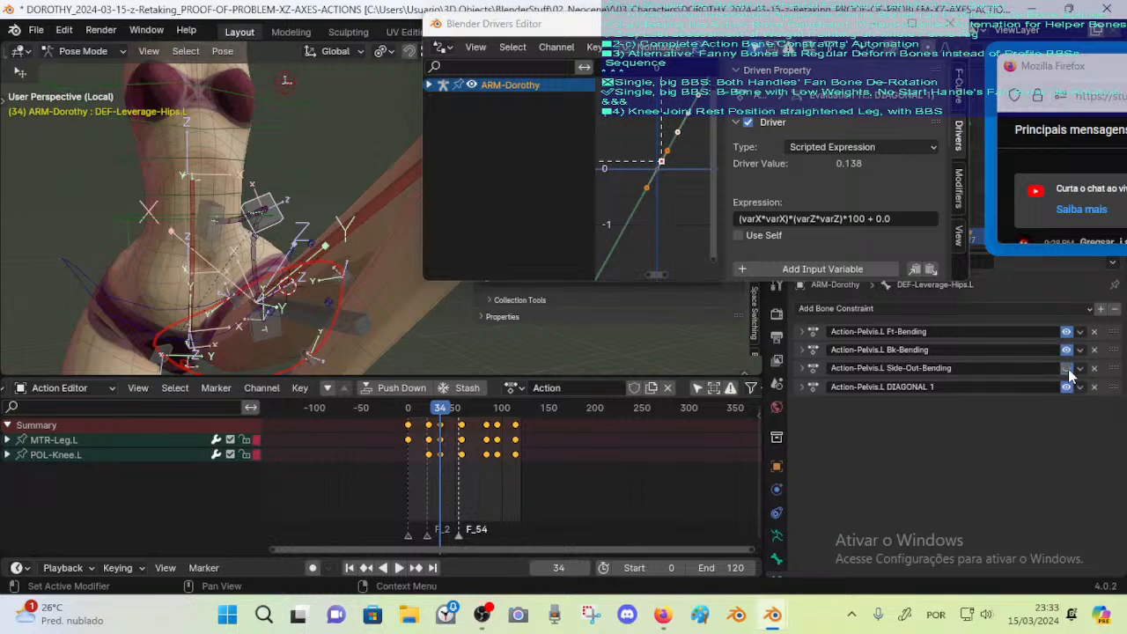
click(1067, 387)
click(1067, 387)
click(1067, 369)
click(1067, 351)
click(1067, 334)
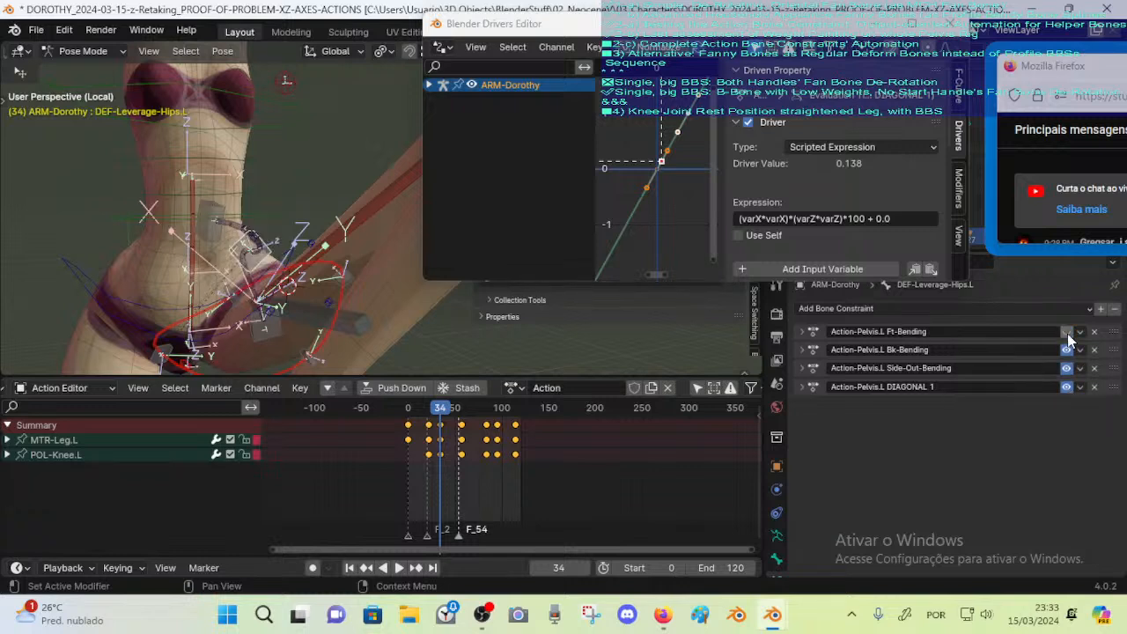
click(1067, 334)
click(1067, 334)
click(1067, 335)
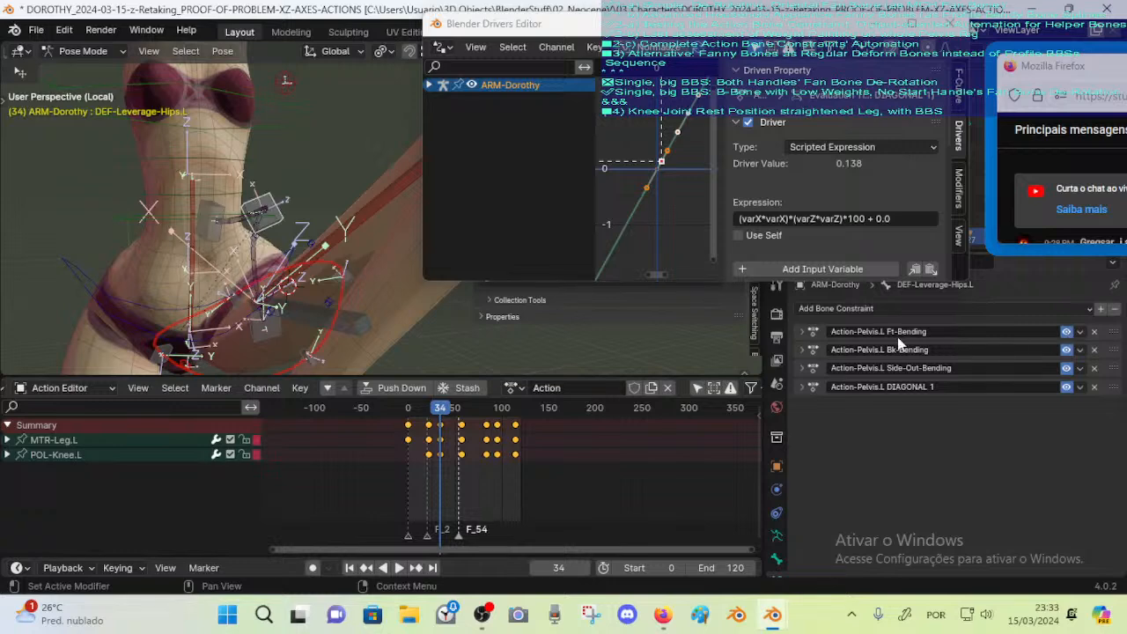
Examine the target range and action settings of Action-Pelvis.L Ft-Bending and the hip deformation at frame 34
click(801, 332)
scroll(846, 377, down, 3)
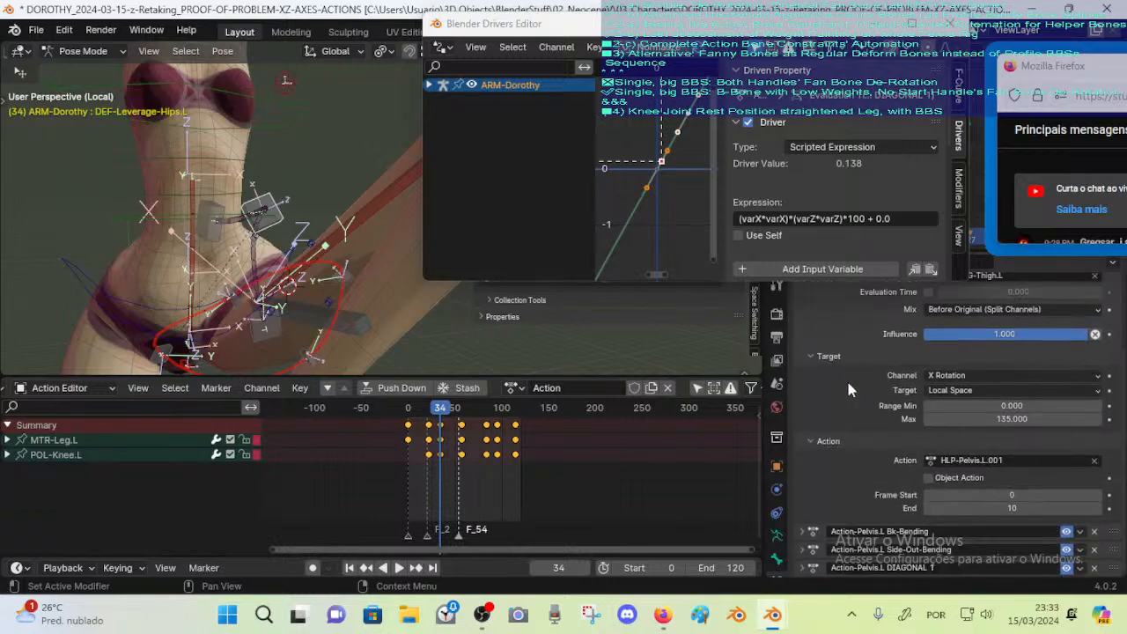
scroll(360, 309, down, 5)
shift+middle_drag(359, 309, 308, 282)
scroll(263, 284, up, 4)
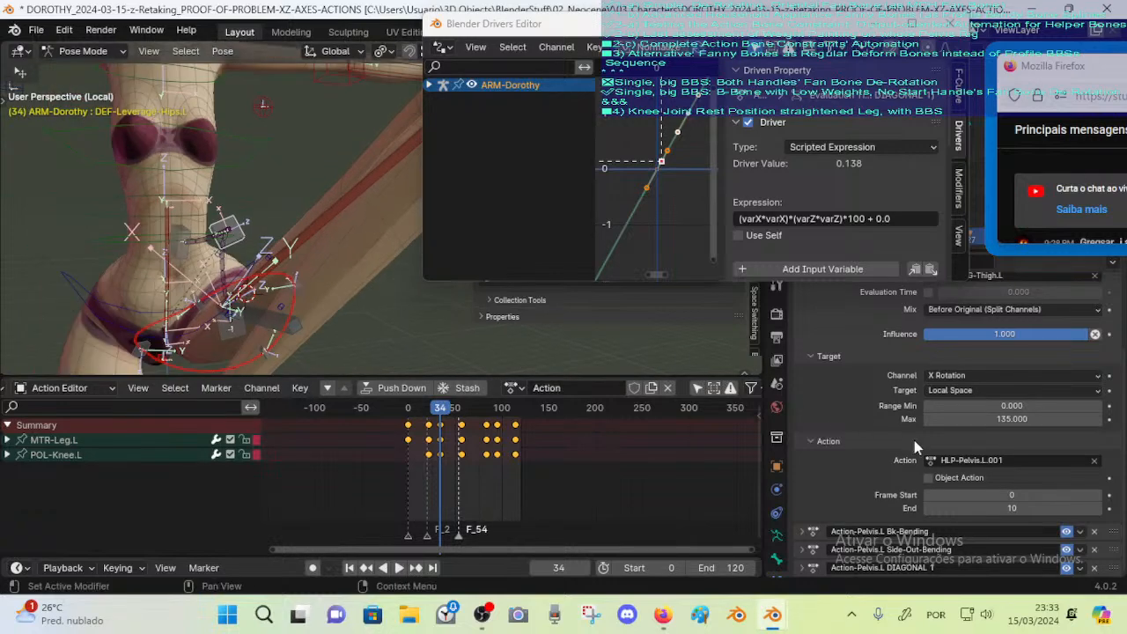
scroll(915, 453, up, 3)
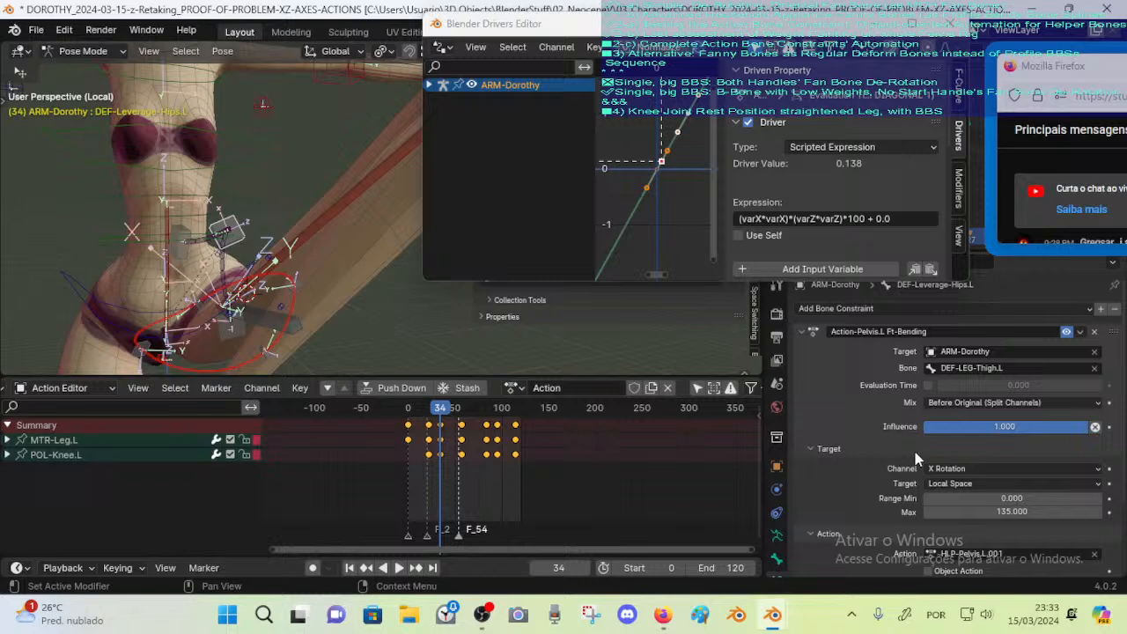
click(803, 333)
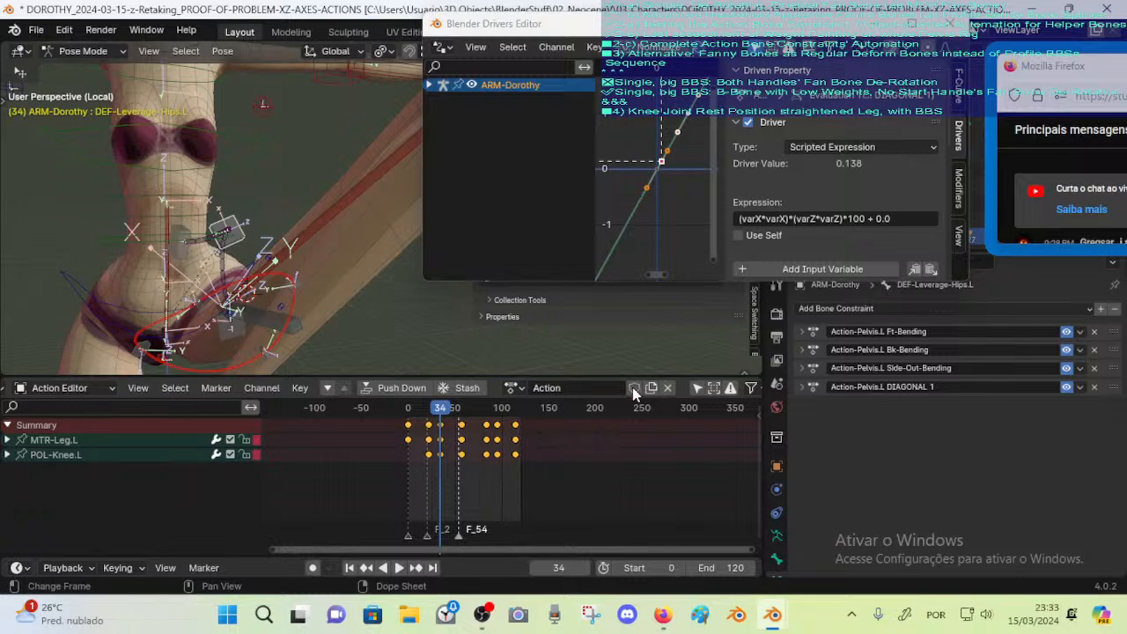
middle_drag(453, 280, 248, 222)
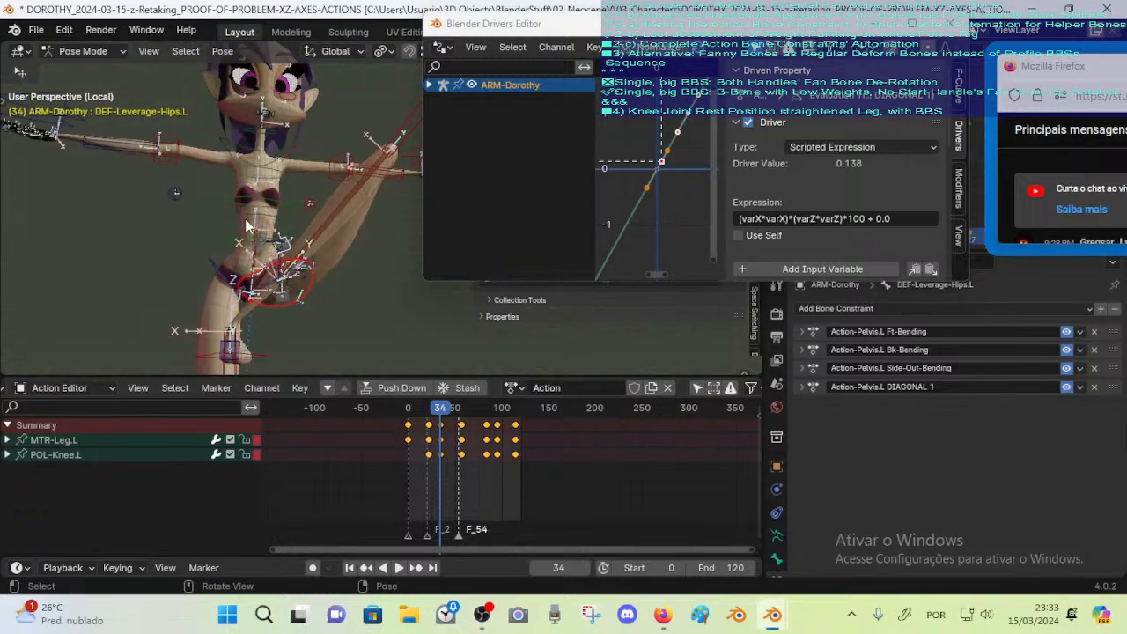
scroll(258, 267, up, 2)
shift+middle_drag(258, 268, 298, 265)
scroll(300, 270, up, 3)
middle_drag(339, 314, 303, 314)
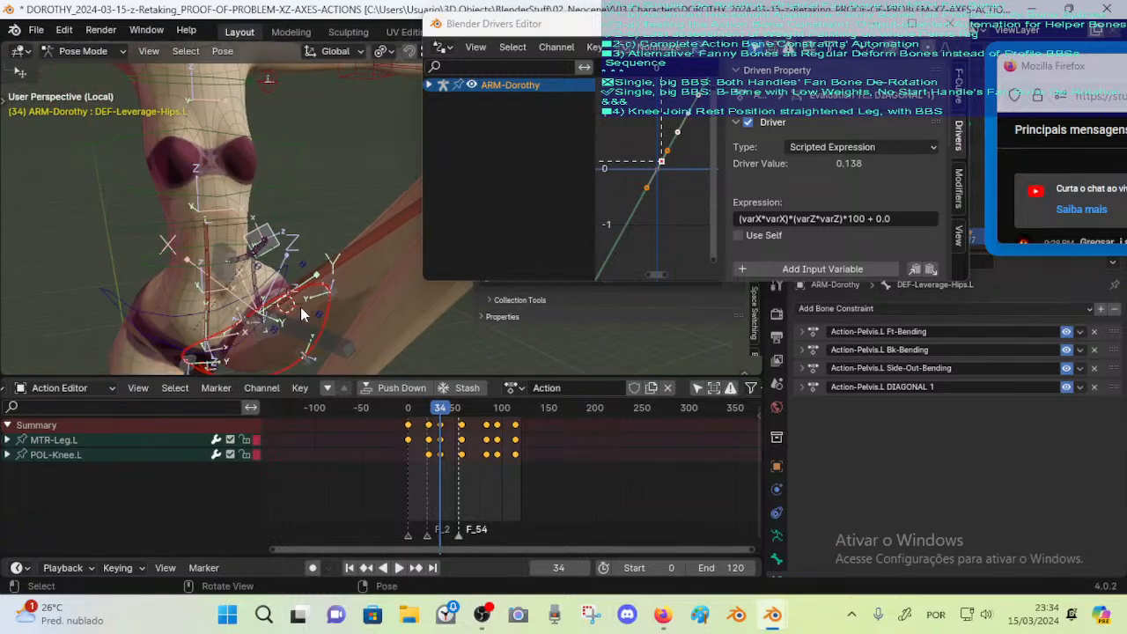
Save the project as a new version named DOROTHY_2024-03-15-aa-Retaking.blend
click(36, 29)
drag(627, 26, 621, 44)
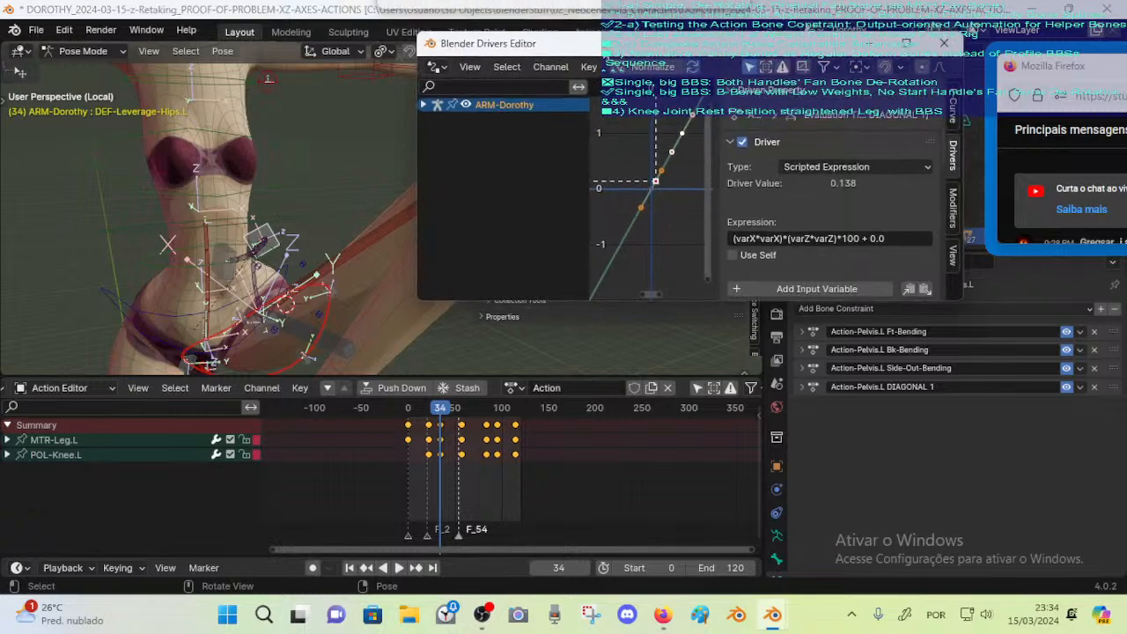
click(36, 29)
click(69, 170)
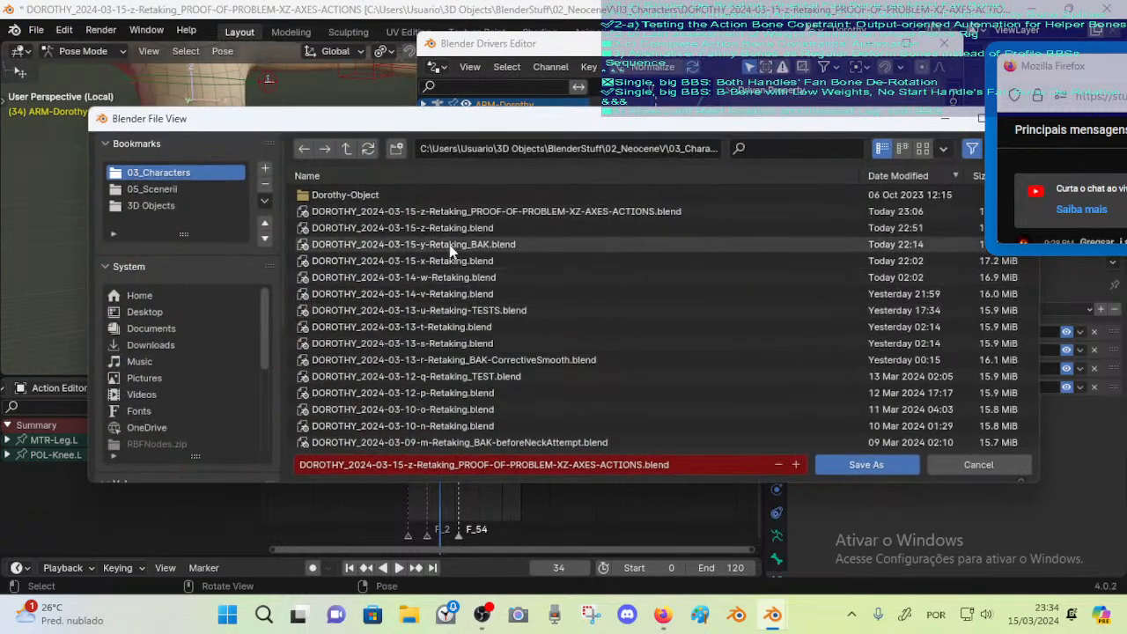
click(415, 459)
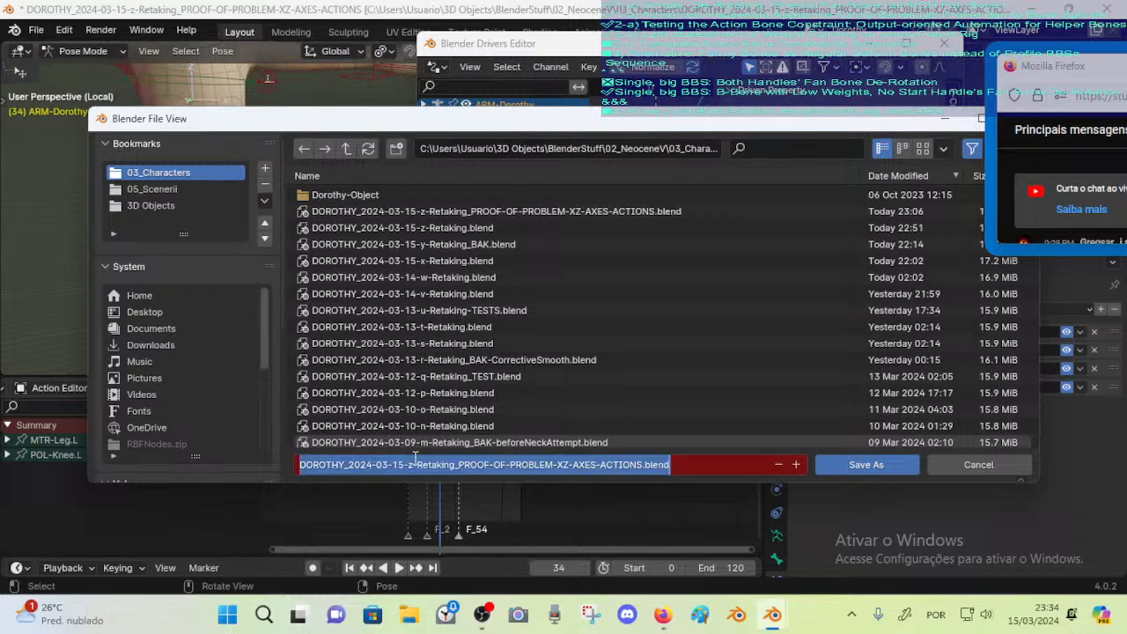
click(453, 227)
click(420, 227)
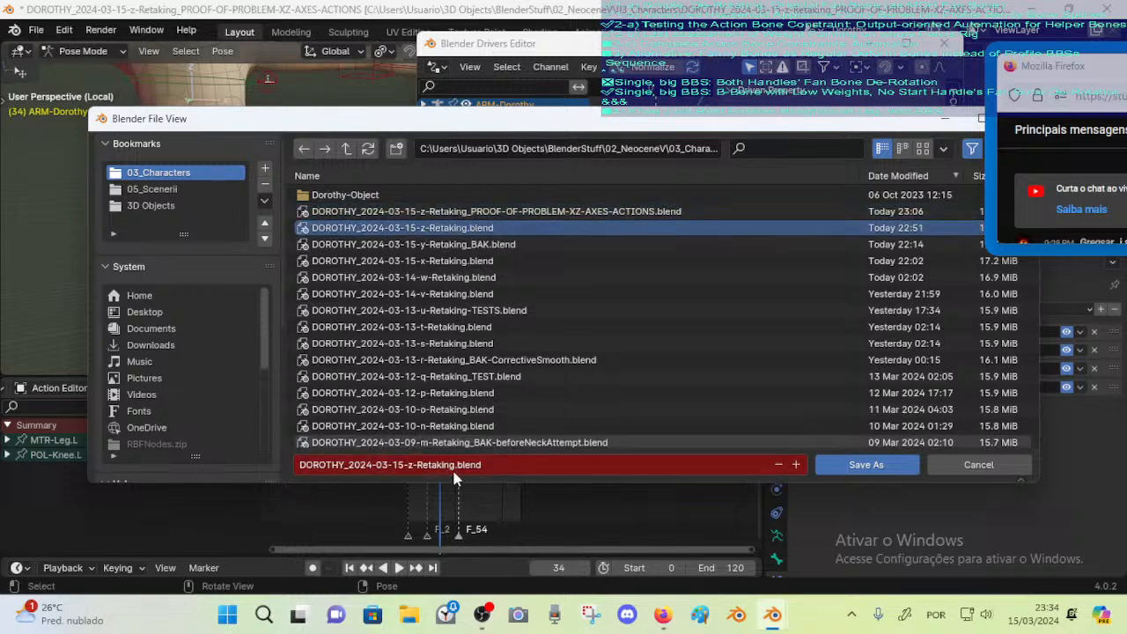
click(432, 467)
click(411, 464)
key(BackSpace)
text(aa)
click(854, 469)
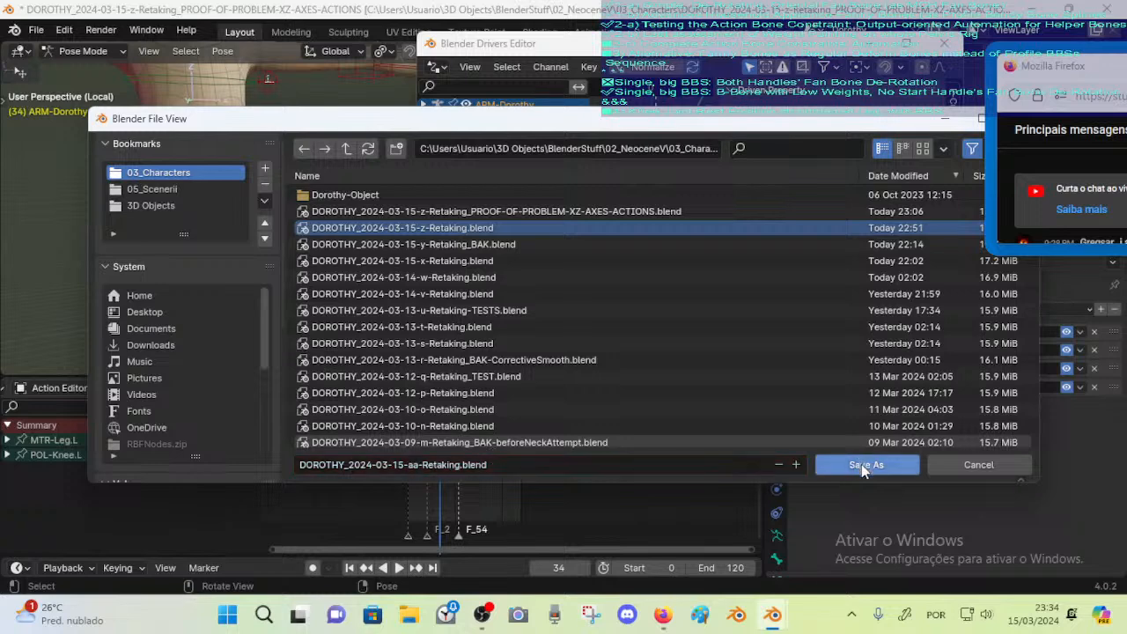
click(861, 464)
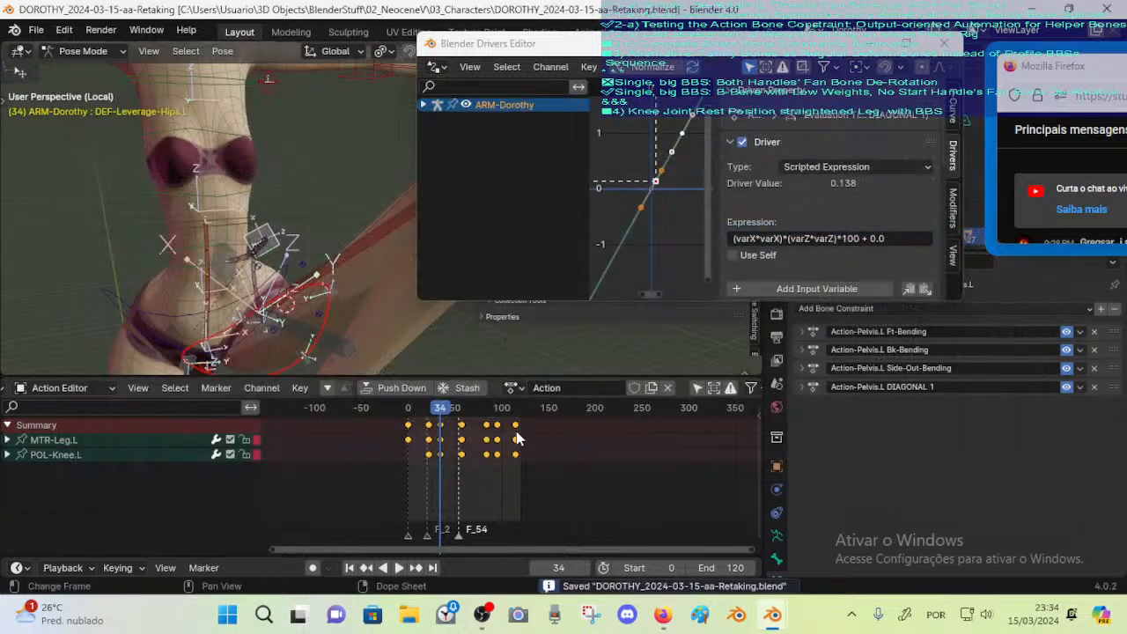
Open the earlier project file DOROTHY_2024-03-15-z-Retaking.blend
click(36, 30)
click(40, 65)
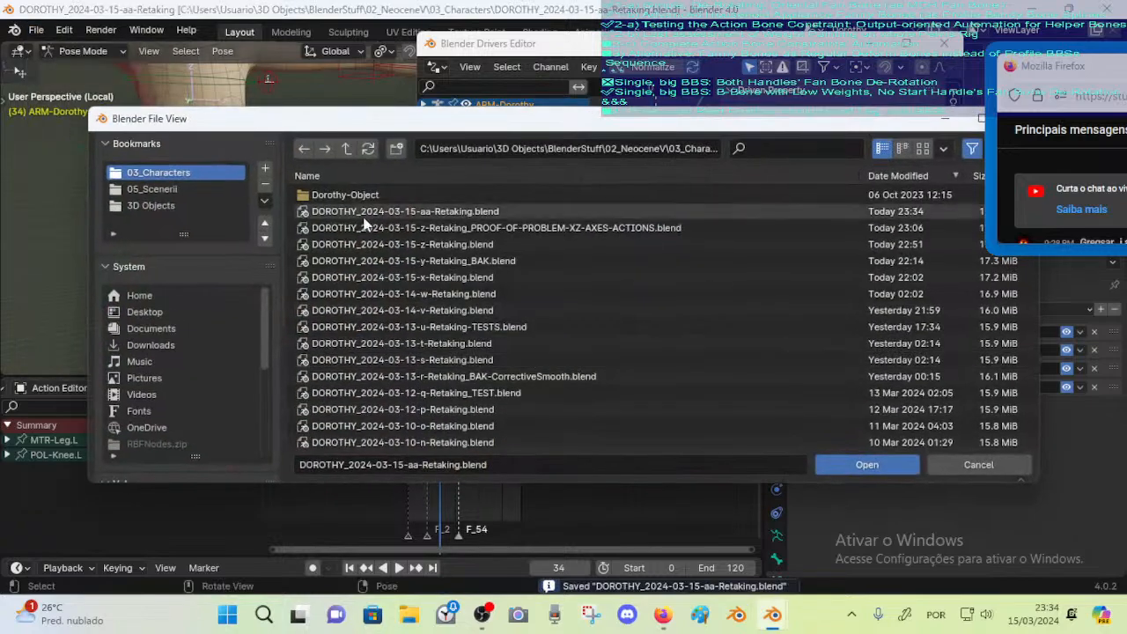
click(383, 246)
double_click(383, 245)
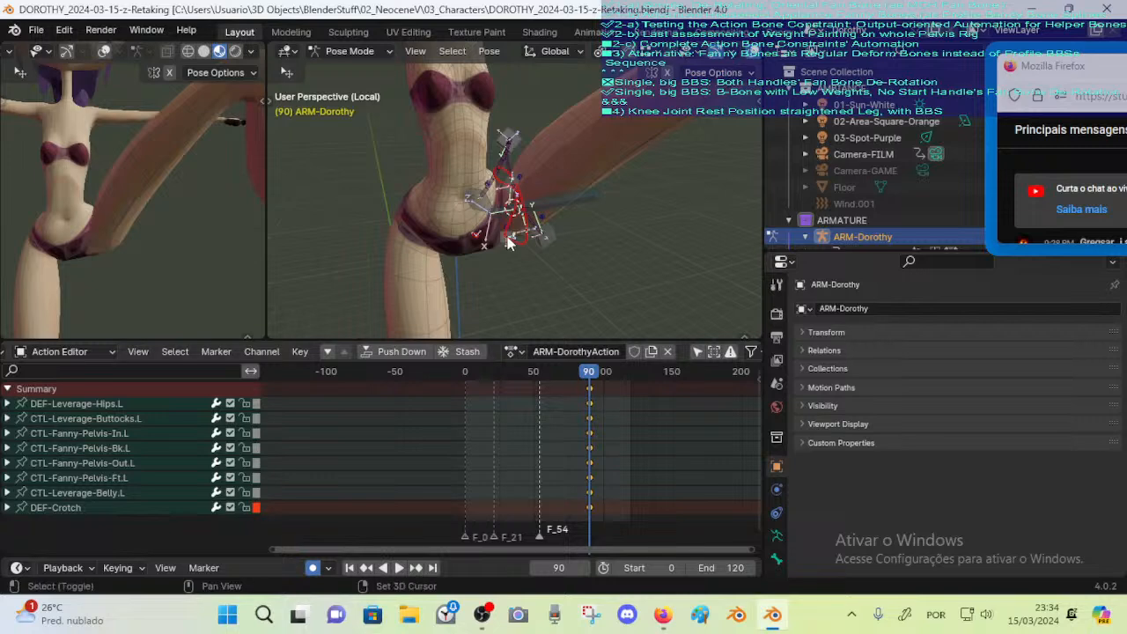
Select all visible pelvis bones and delete their keyframes at frame 90 from ARM-DorothyAction
middle_drag(516, 244, 486, 277)
key(a)
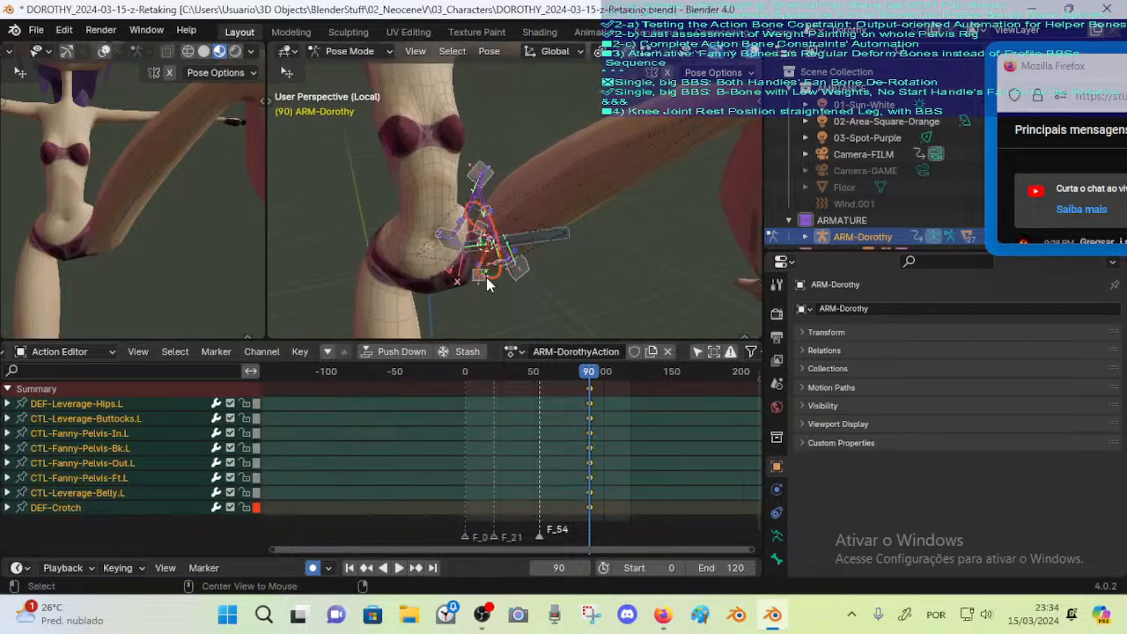
key(x)
click(591, 431)
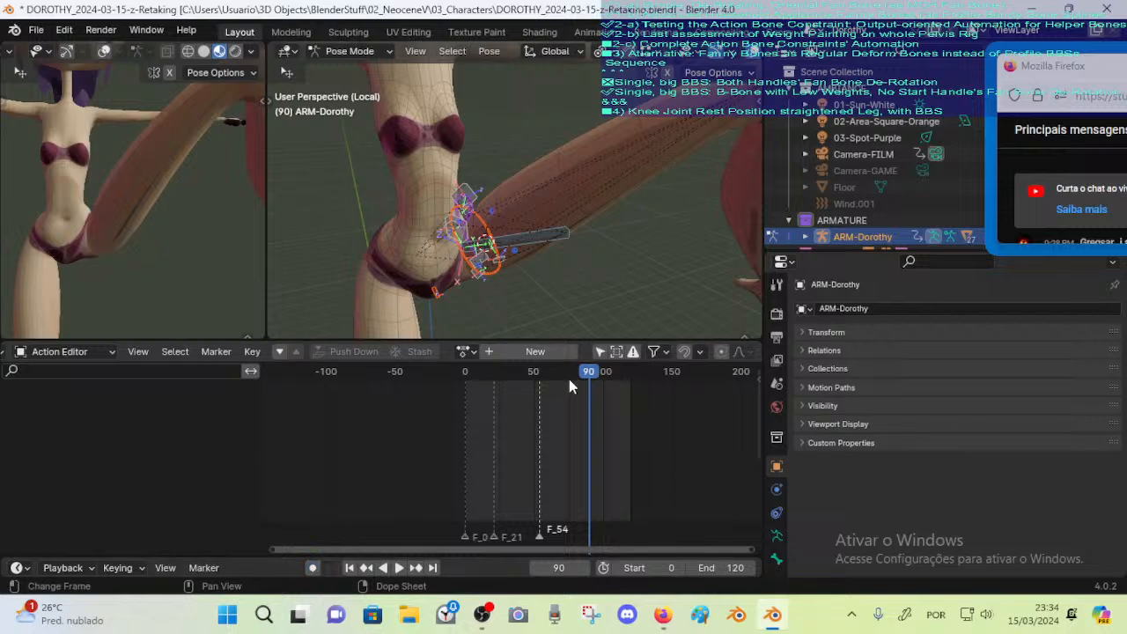
Examine the bone constraints of DEF-Leverage-Hips.L, including the target and action settings of Action-Pelvis.L Ft-Bending.001
click(461, 351)
click(462, 351)
click(498, 264)
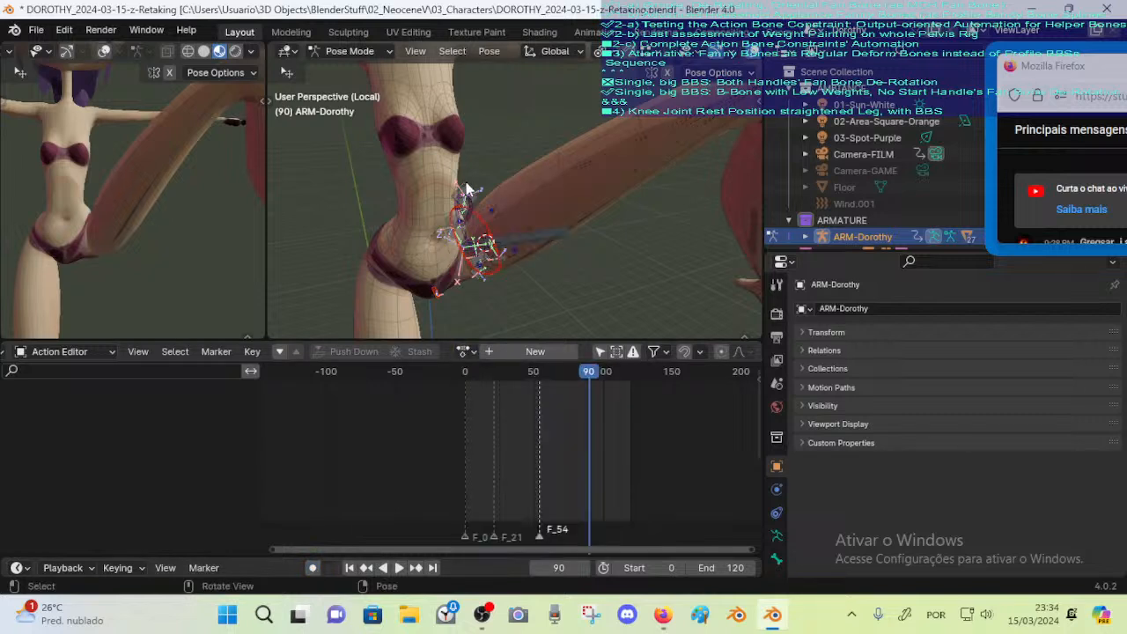
click(777, 545)
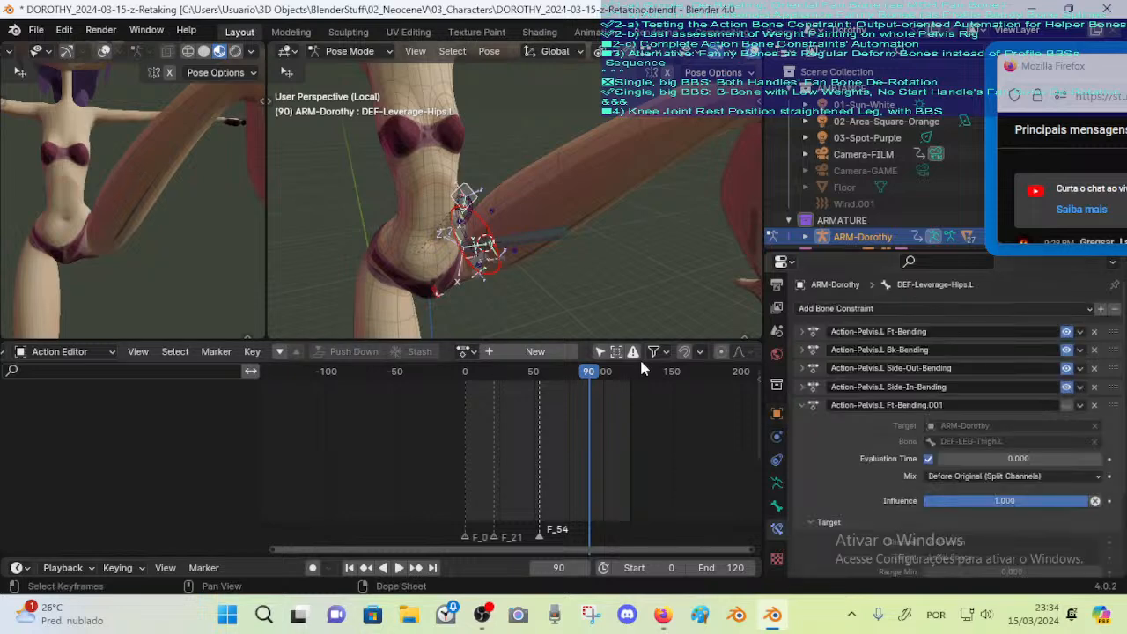
middle_drag(513, 278, 478, 238)
middle_drag(440, 187, 471, 213)
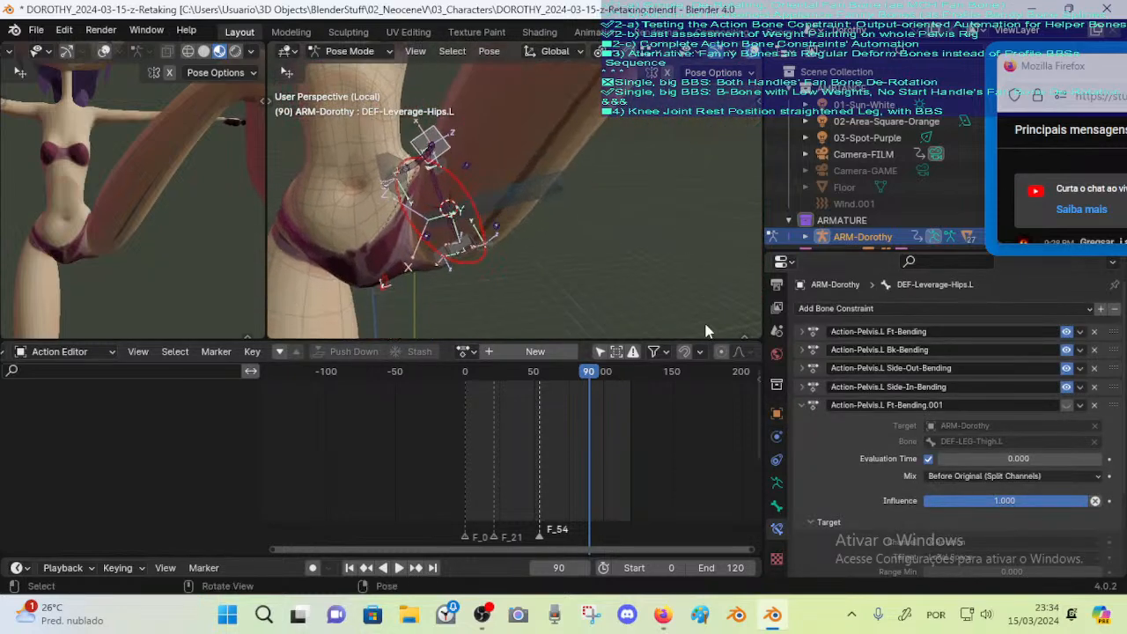
scroll(830, 397, down, 3)
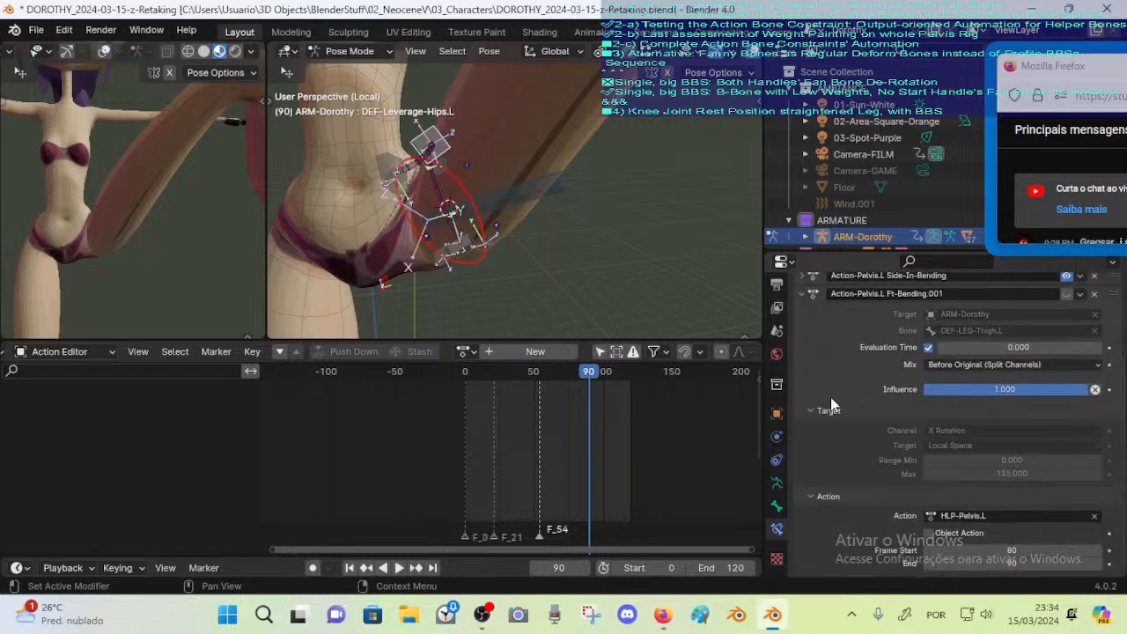
scroll(830, 397, up, 1)
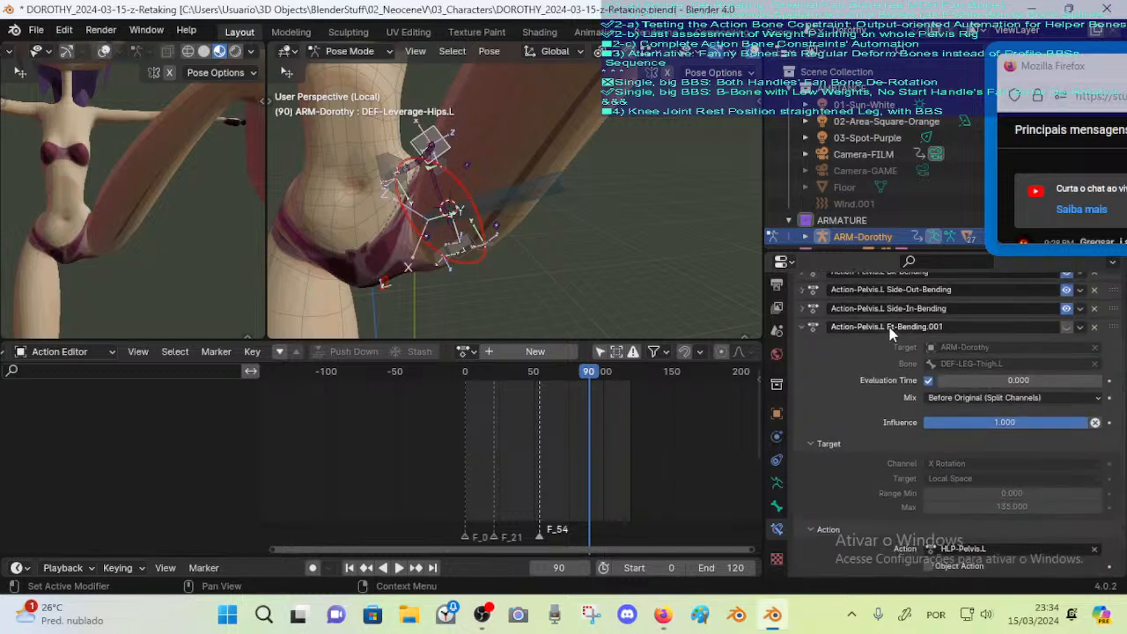
scroll(911, 328, up, 1)
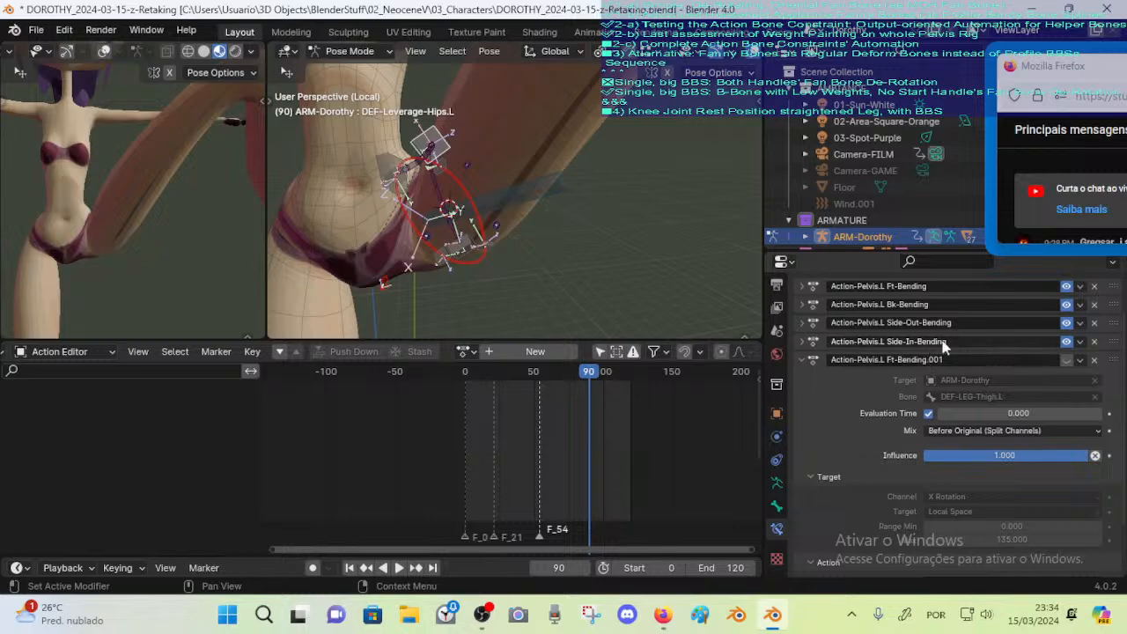
scroll(959, 402, down, 2)
scroll(908, 429, up, 2)
scroll(832, 384, down, 2)
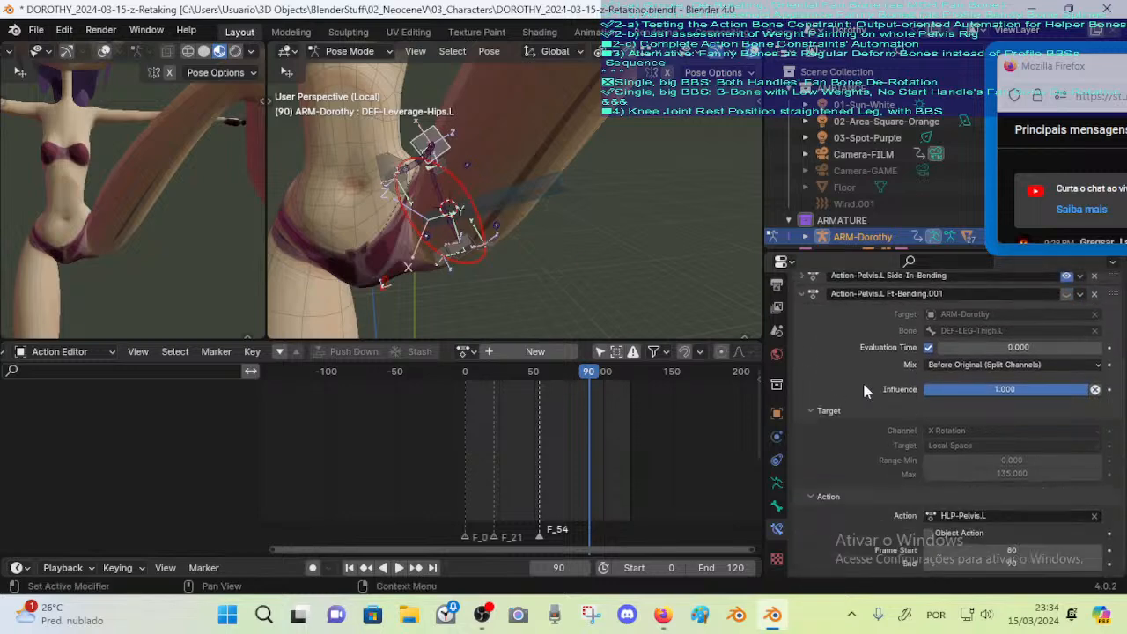
scroll(877, 405, up, 3)
Compare the constraint stack of CTL-Leverage-Belly.L and delete Action-Pelvis.L Ft-Bending.001 from DEF-Leverage-Hips.L
click(388, 169)
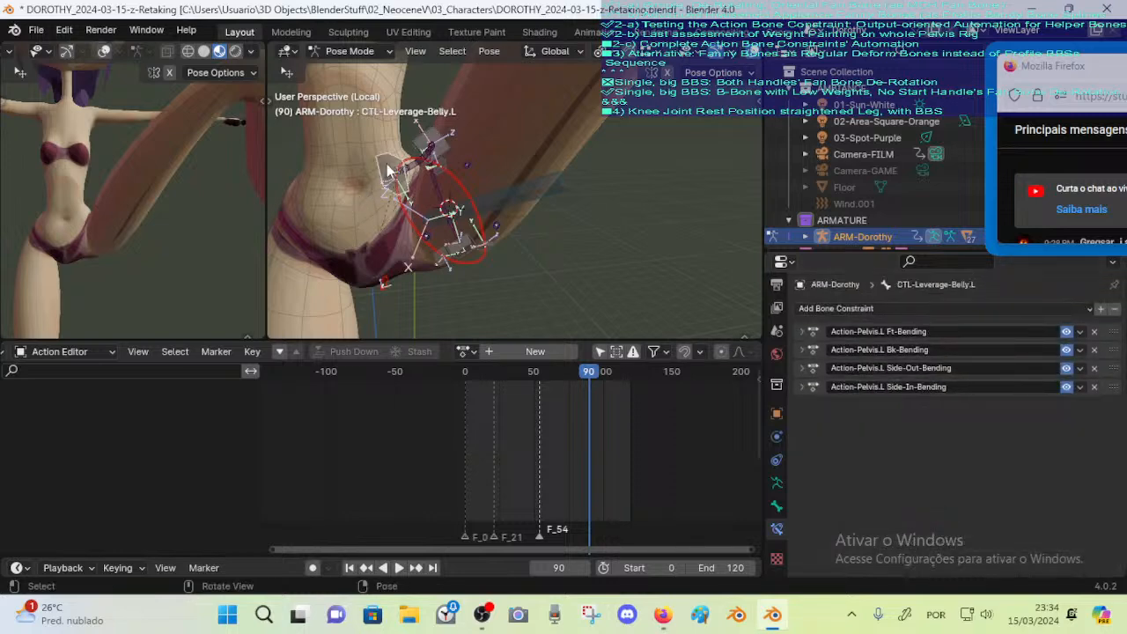
click(422, 135)
scroll(488, 220, down, 2)
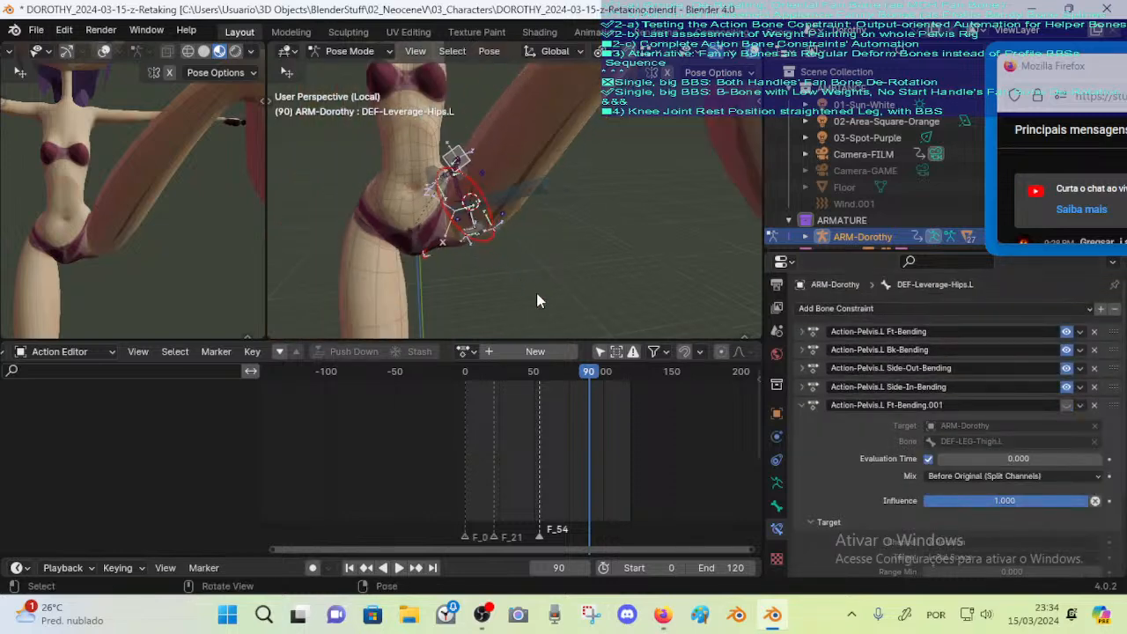
middle_drag(538, 300, 582, 324)
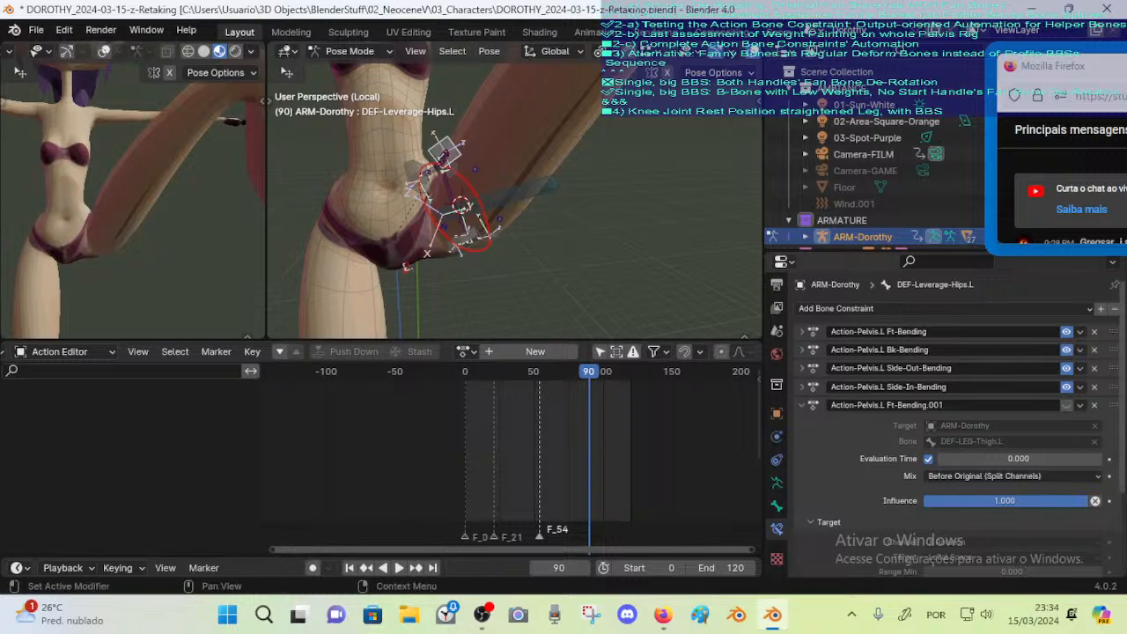
click(1093, 407)
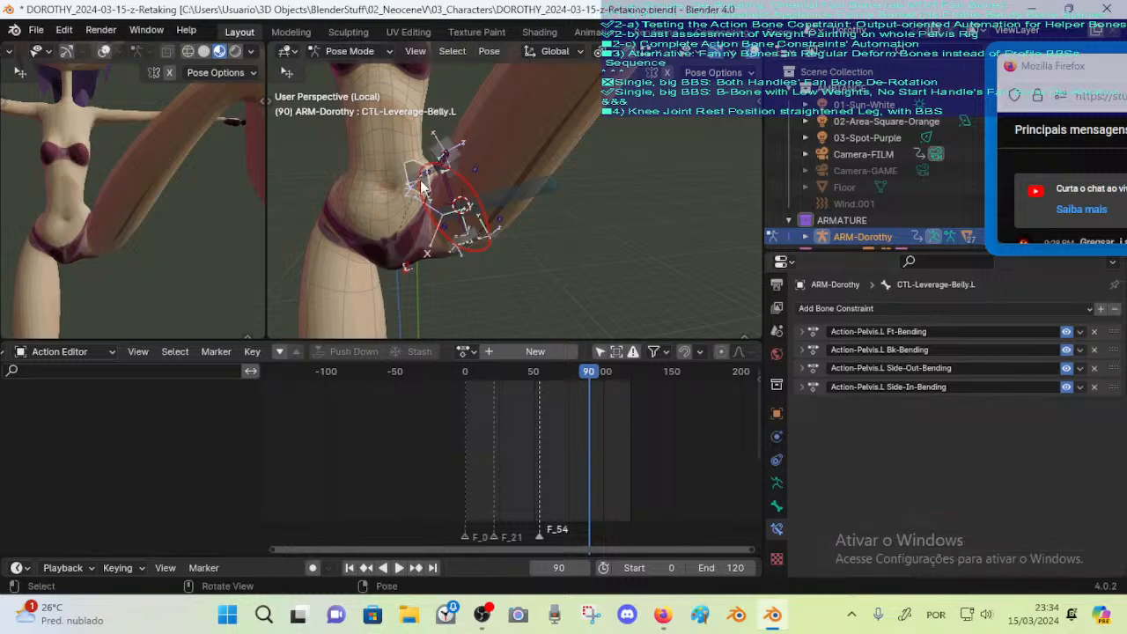
Select all visible pelvis bones and toggle their four Action-Pelvis.L constraints off and back on to compare the hip deformation
click(457, 179)
scroll(485, 208, down, 2)
key(a)
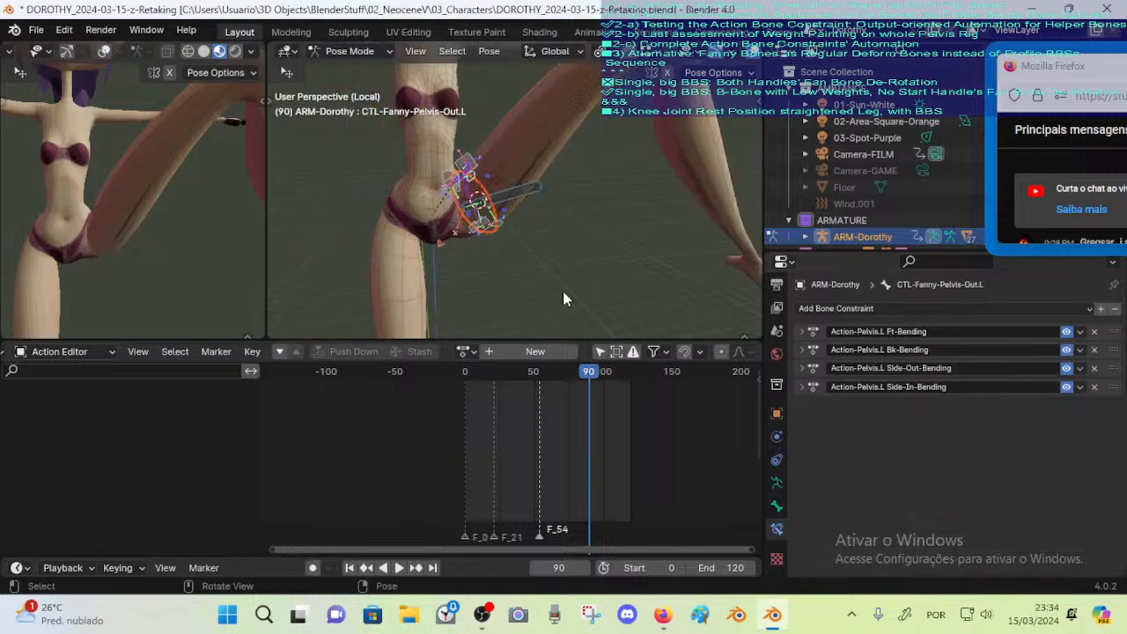
drag(1069, 333, 1073, 398)
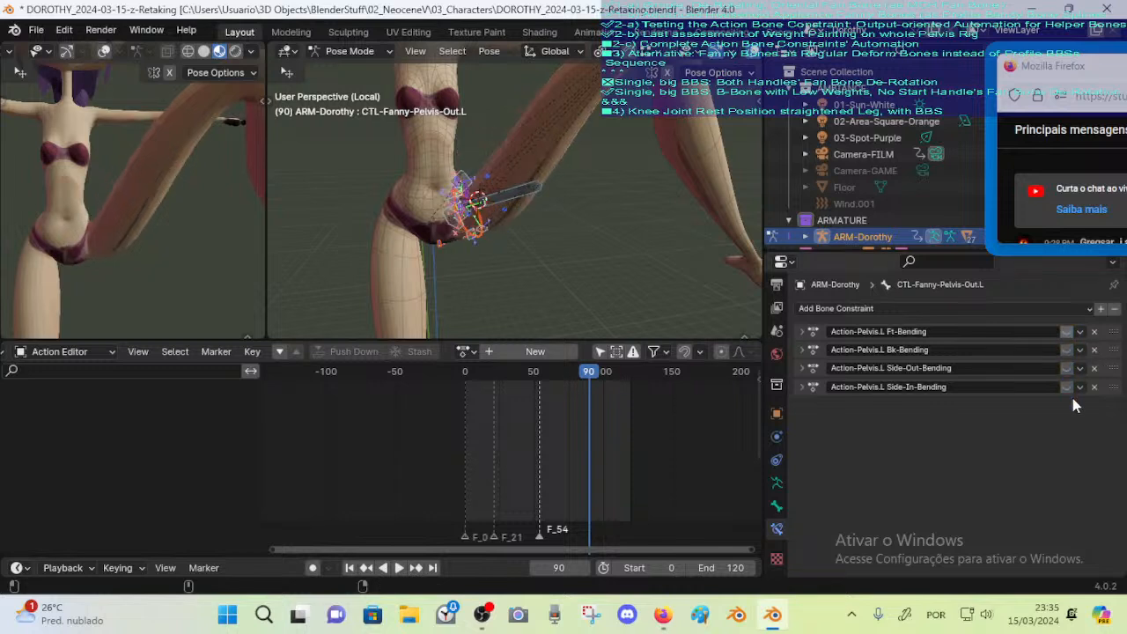
drag(1067, 333, 1069, 387)
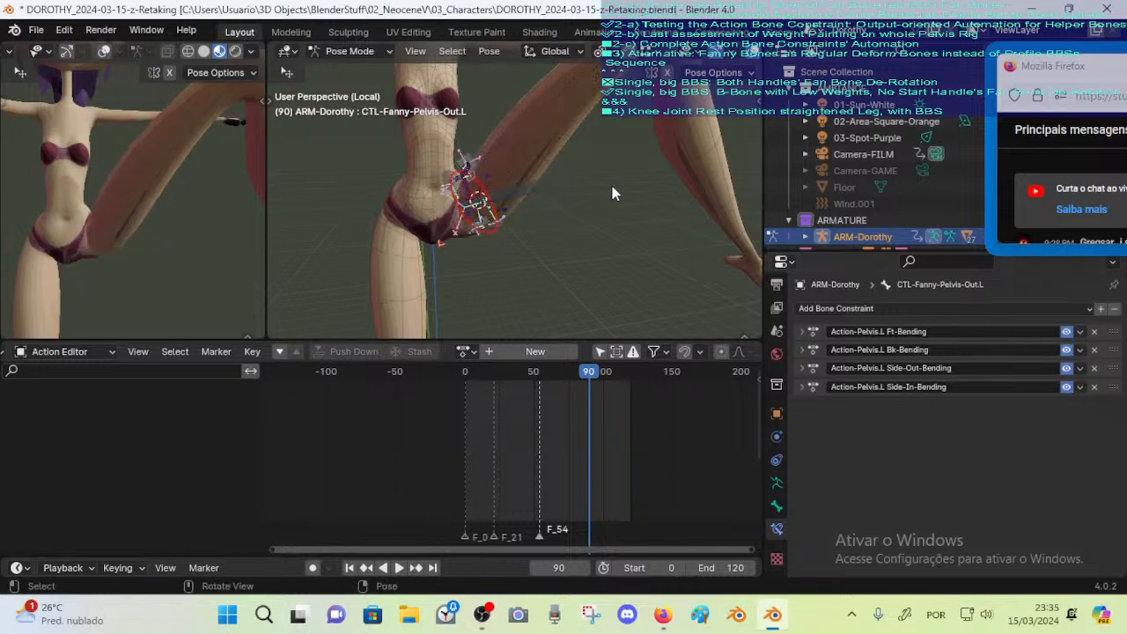
Reveal the hidden bones, show the ALL-CONTROL-RIG bone collection, and hide New:Fan+ProfileBBS and New:Leverages
scroll(610, 181, down, 2)
key(alt+h)
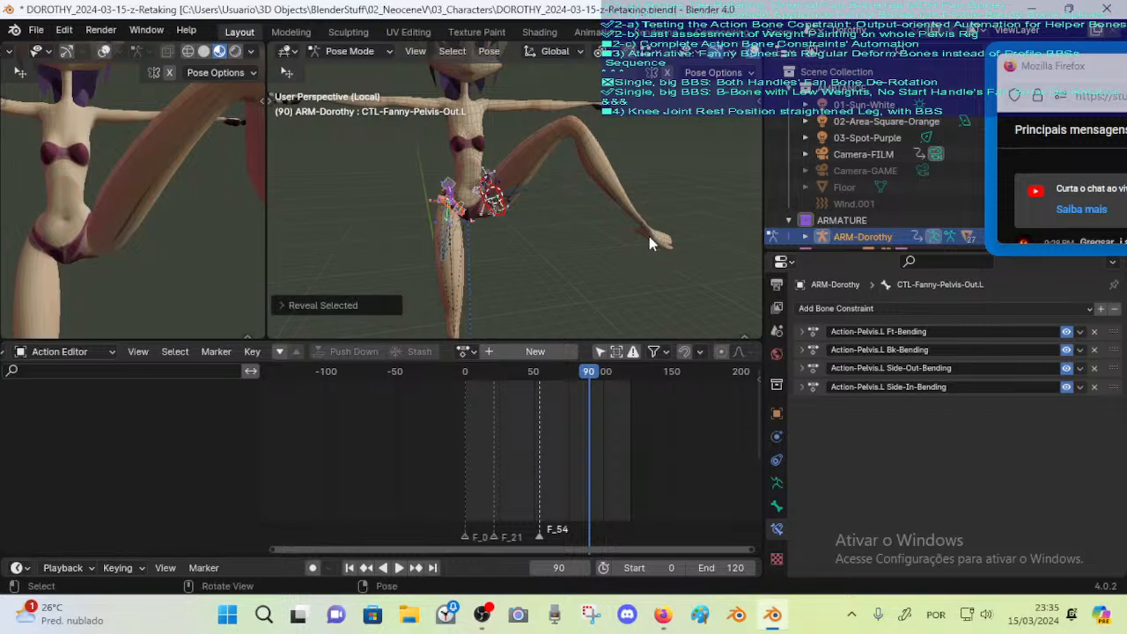
key(n)
click(701, 161)
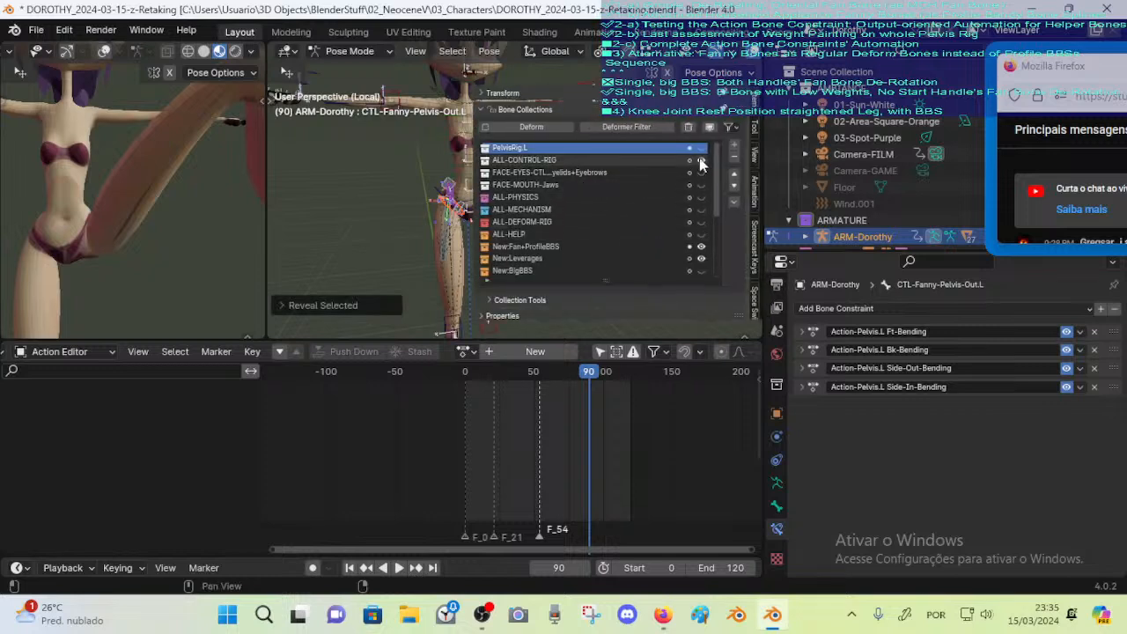
drag(700, 246, 701, 260)
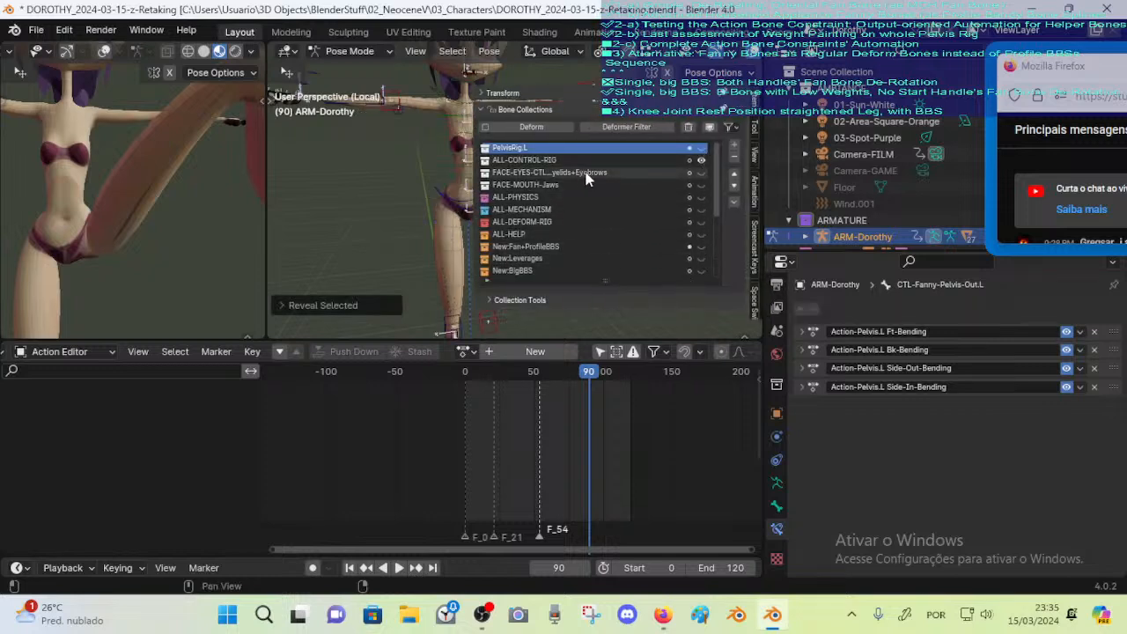
key(n)
Move the MTR-Leg.L control through several raised and lowered leg poses to test the hip deformation from front and back
click(676, 264)
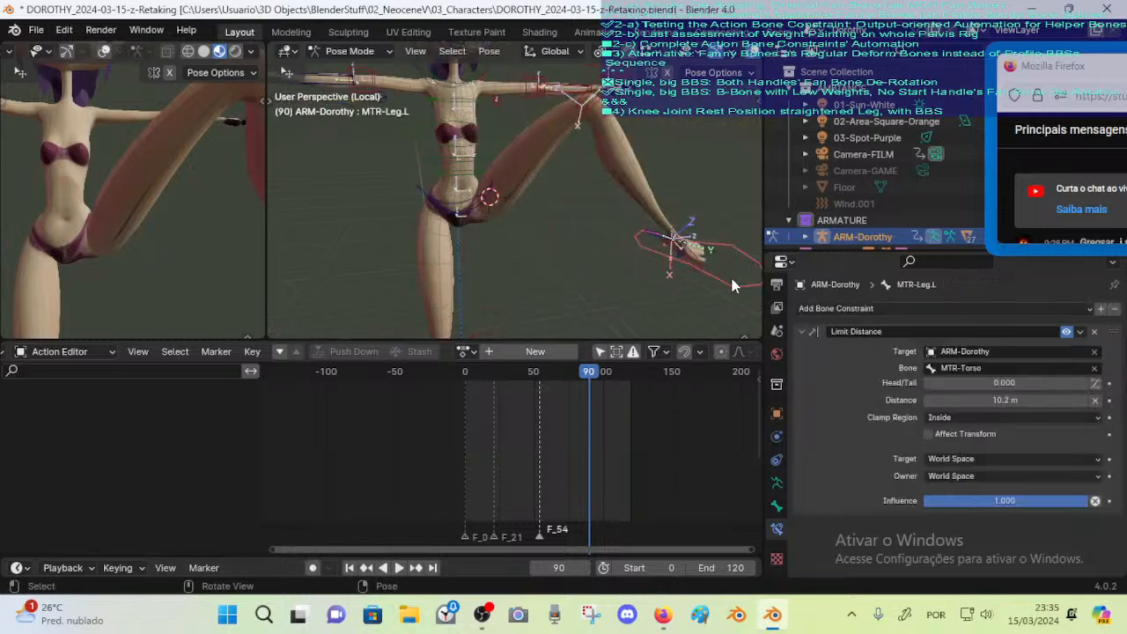
key(g)
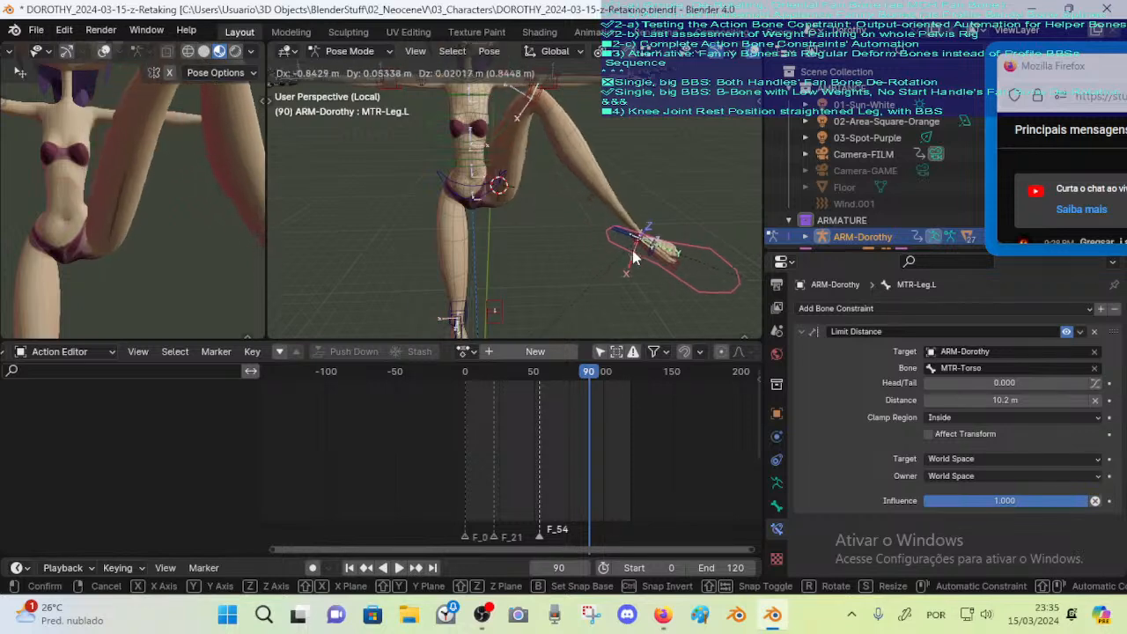
click(643, 245)
key(g)
click(710, 190)
middle_drag(654, 218, 593, 244)
key(g)
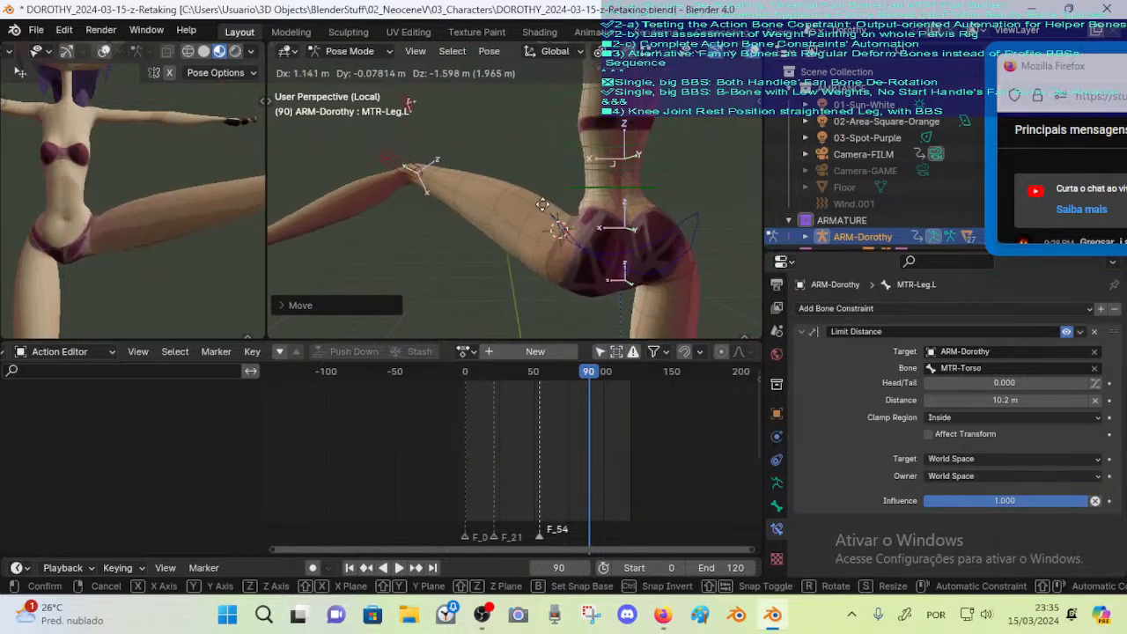
click(443, 219)
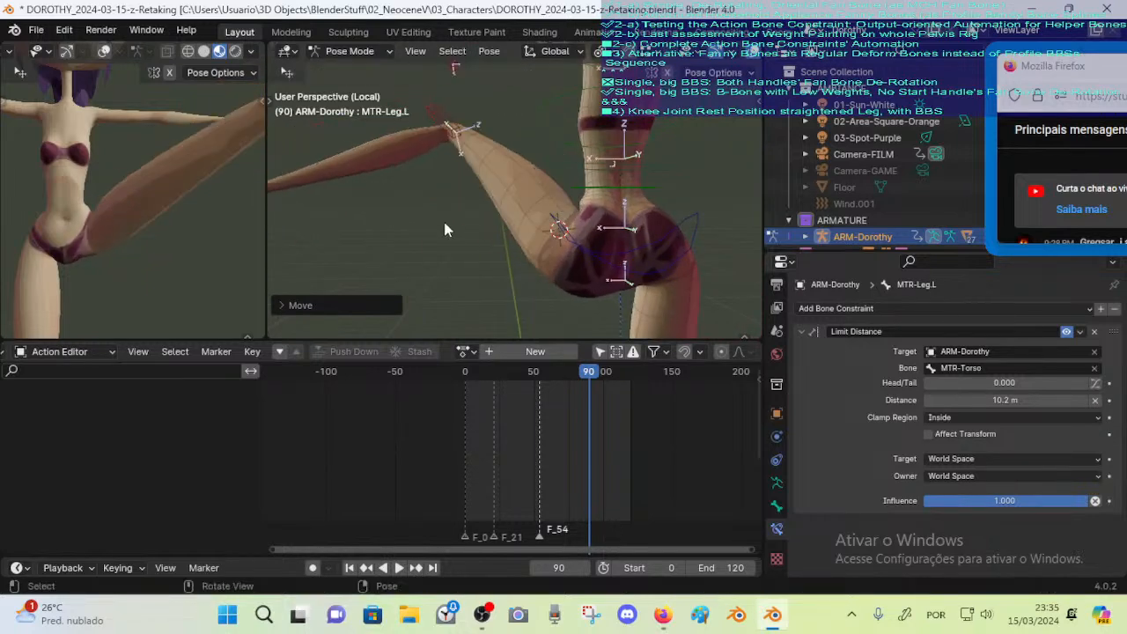
middle_drag(443, 218, 622, 244)
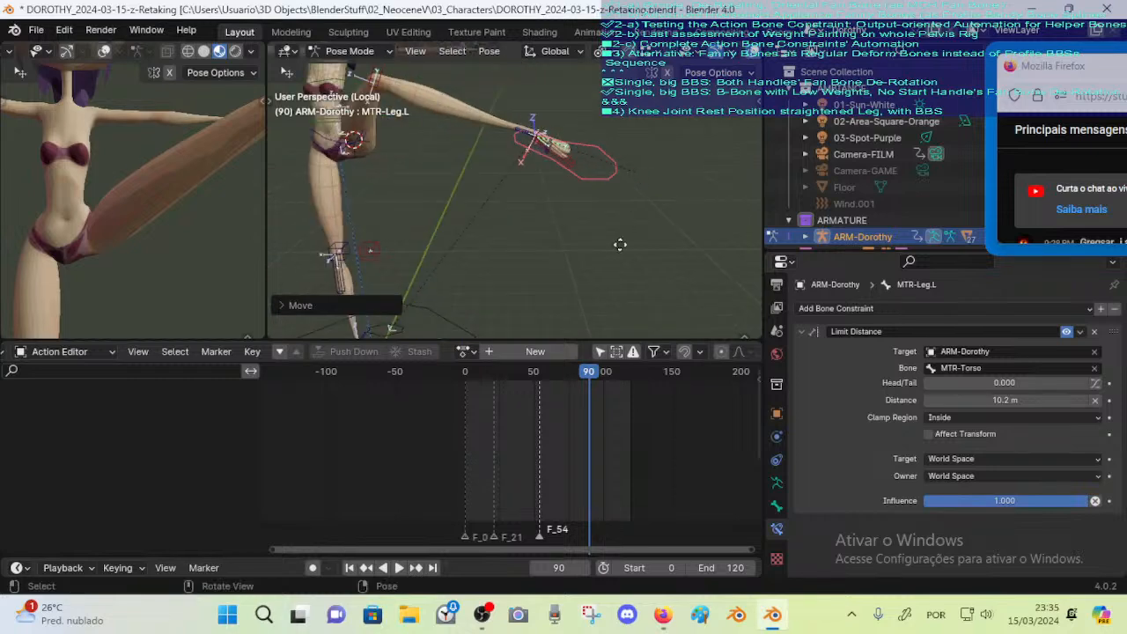
key(g)
click(555, 253)
shift+middle_drag(549, 216, 598, 176)
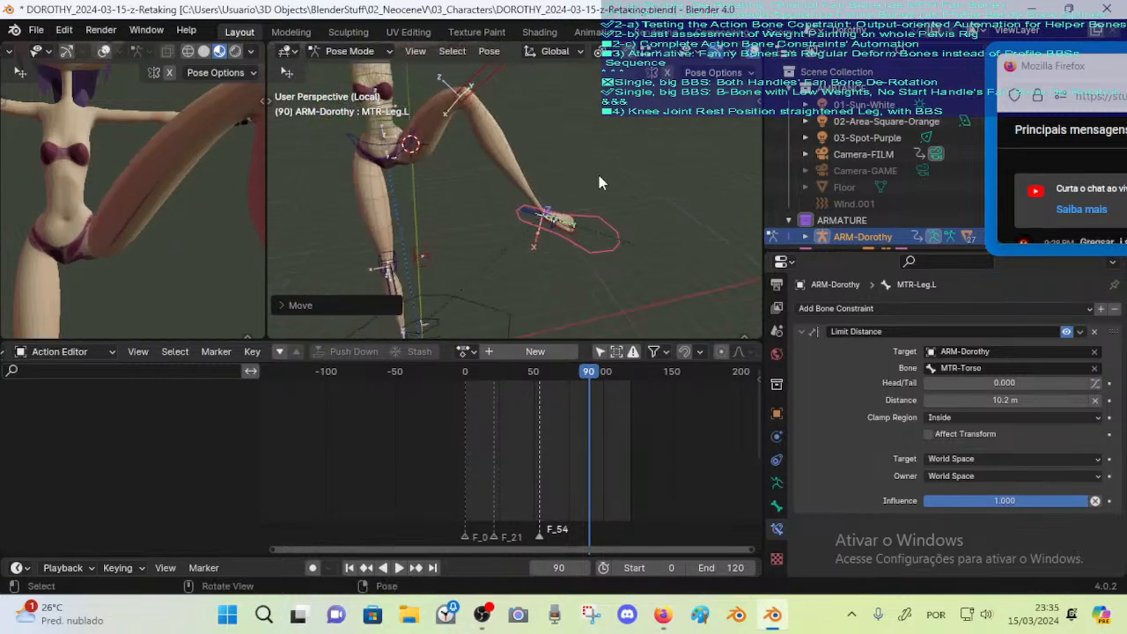
key(g)
click(574, 211)
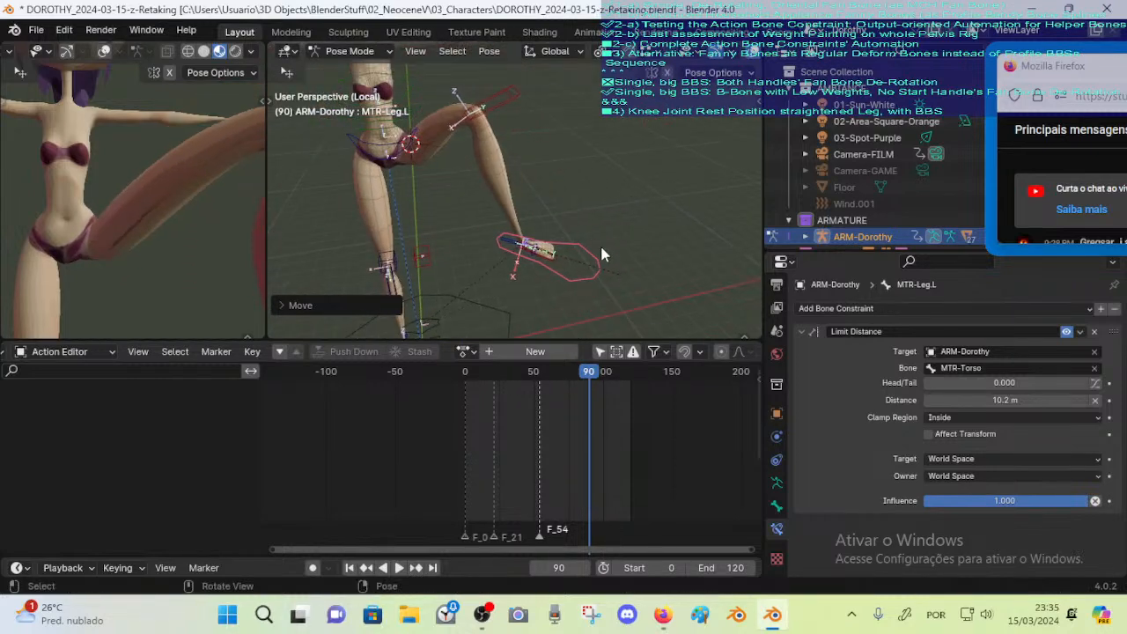
Open the newer project file DOROTHY_2024-03-15-aa-Retaking.blend without saving the current one
click(37, 30)
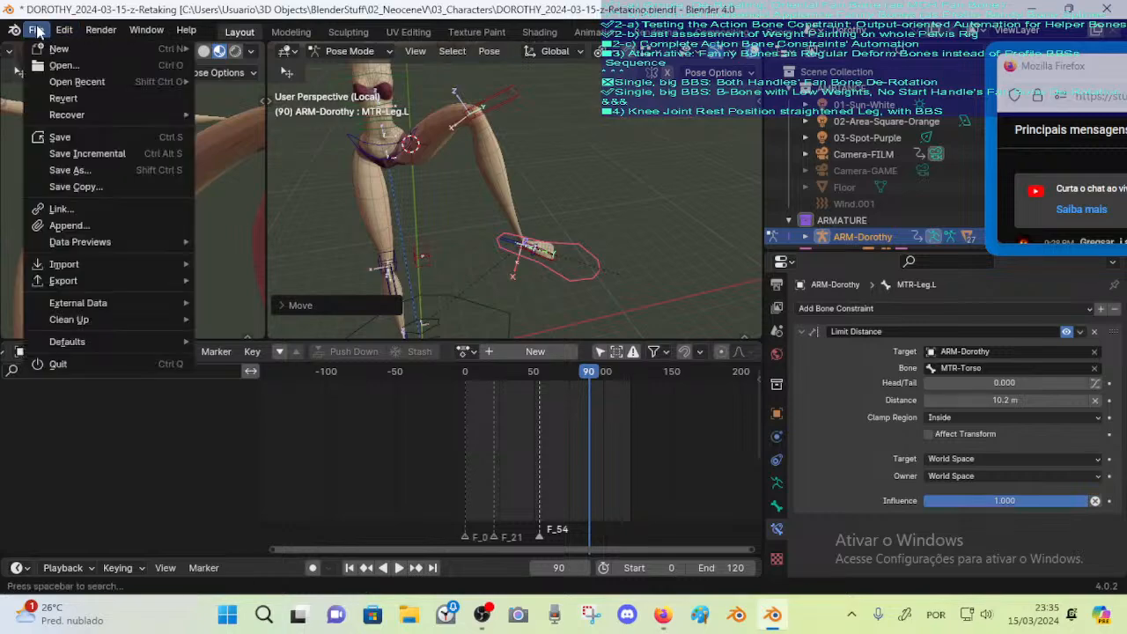
click(70, 66)
click(592, 337)
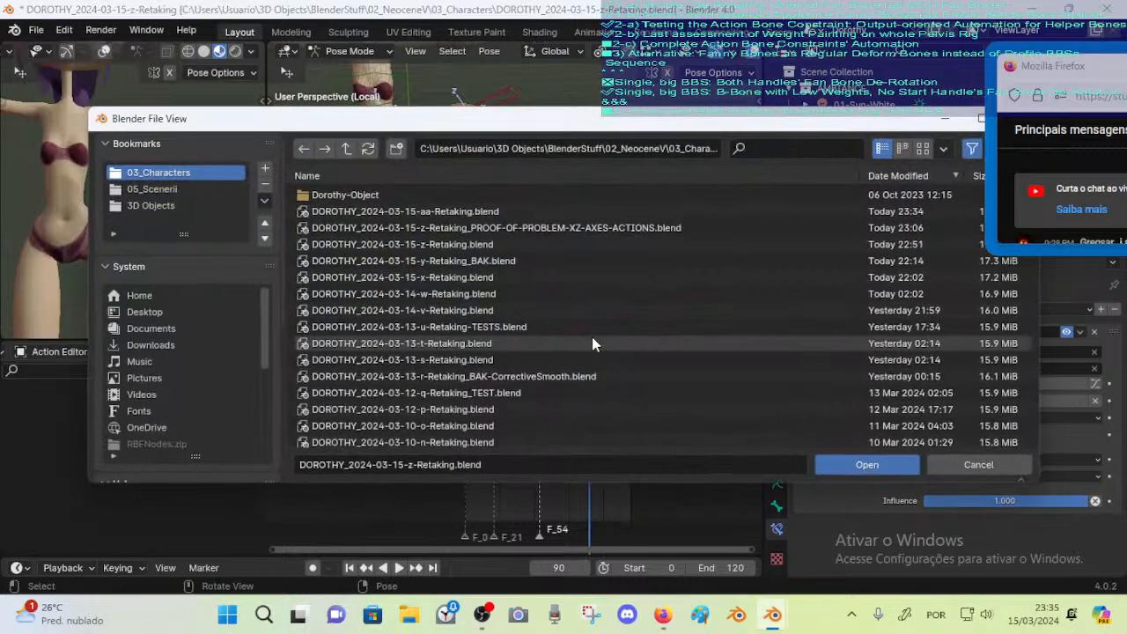
double_click(465, 211)
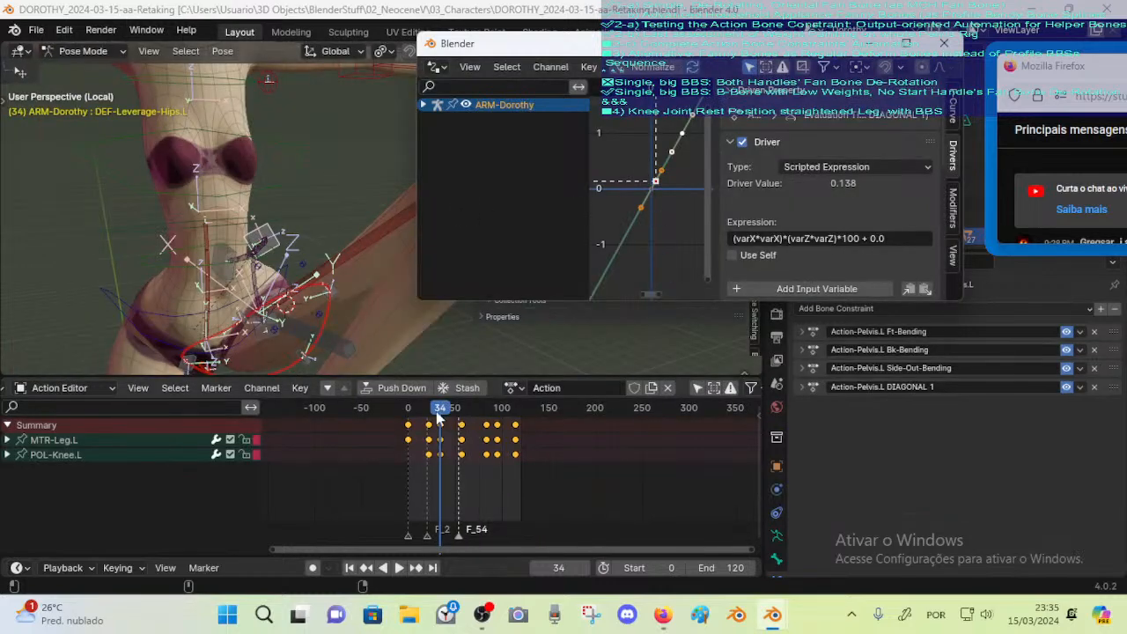
Go to frame 0 and examine the scripted driver's expression and input variables
drag(437, 417, 405, 412)
scroll(778, 244, down, 5)
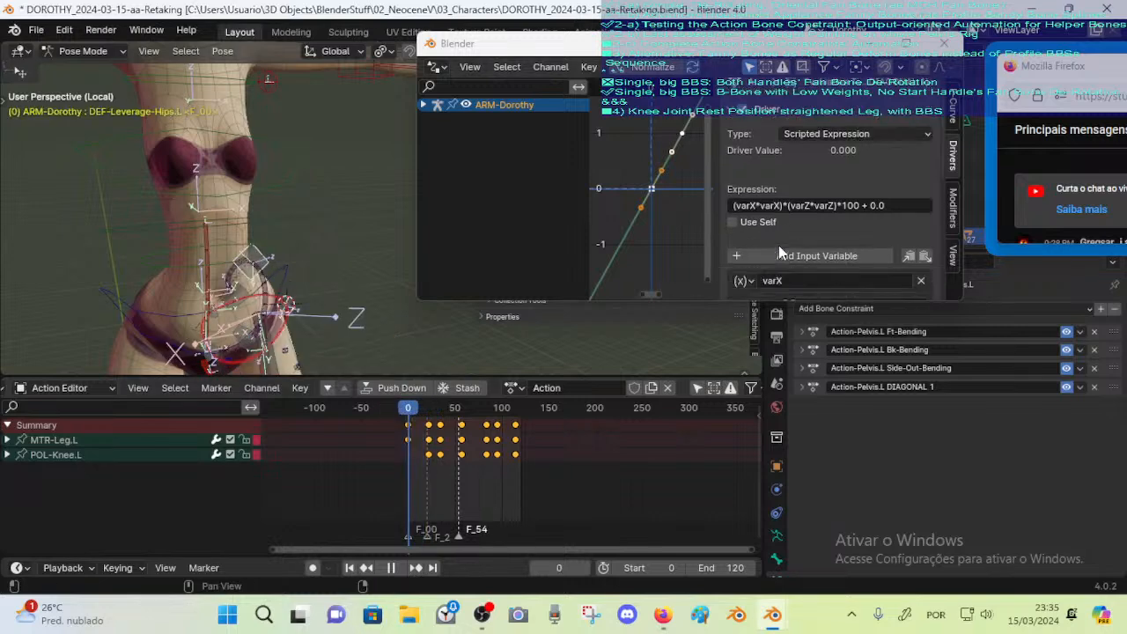
Review the scripted-expression driver's varX and varZ input variables, and close the driver window and the viewport sidebar
scroll(811, 223, down, 4)
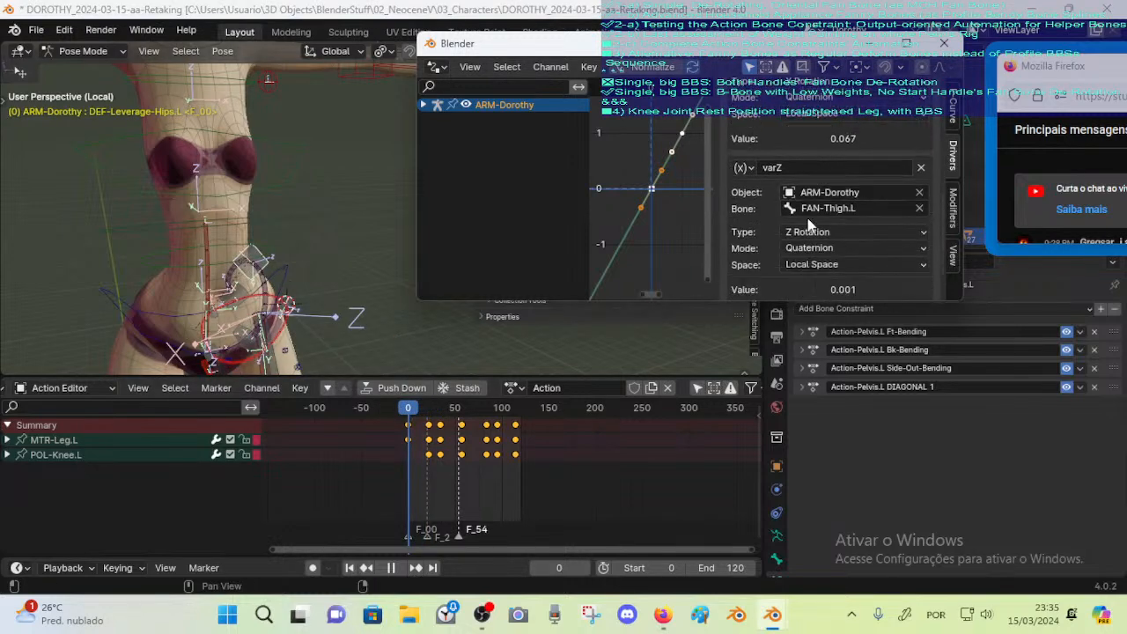
scroll(808, 226, up, 8)
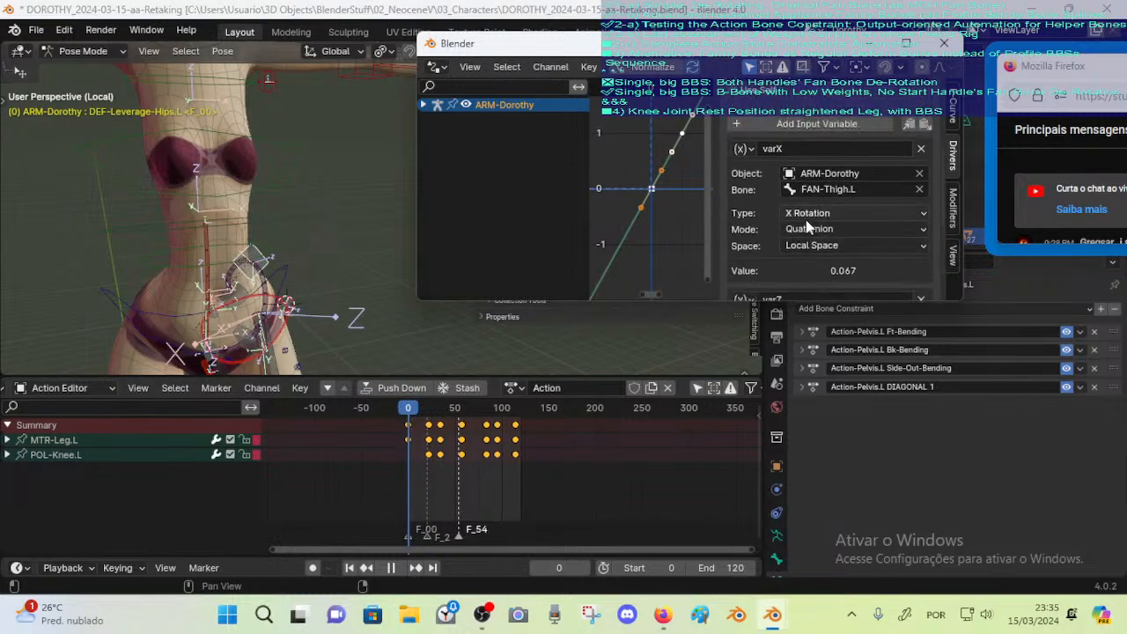
click(944, 42)
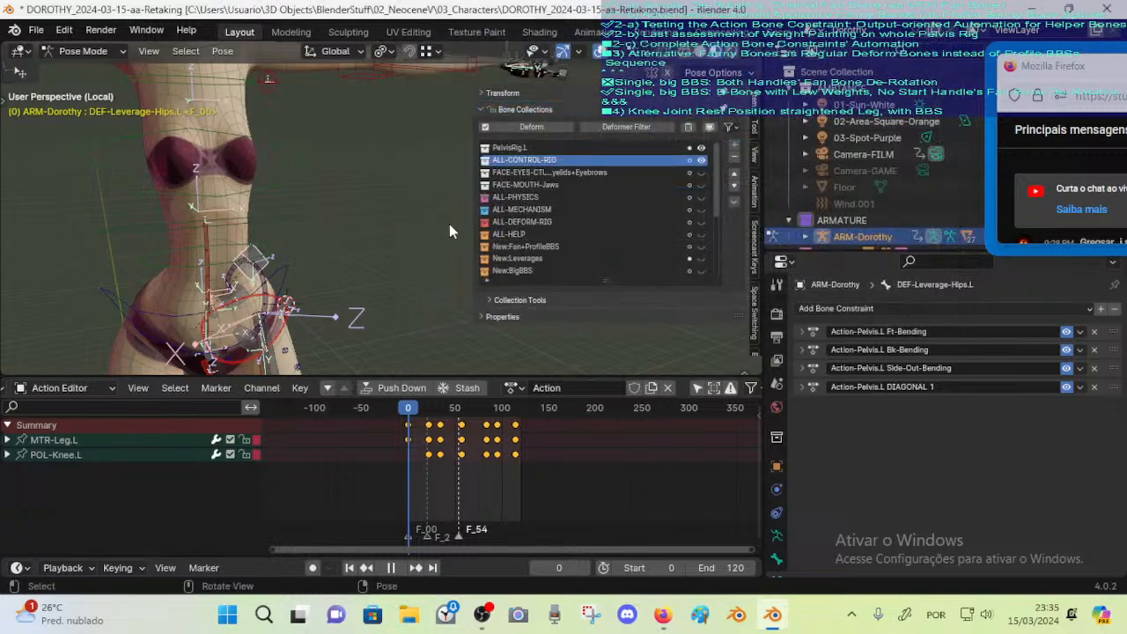
key(n)
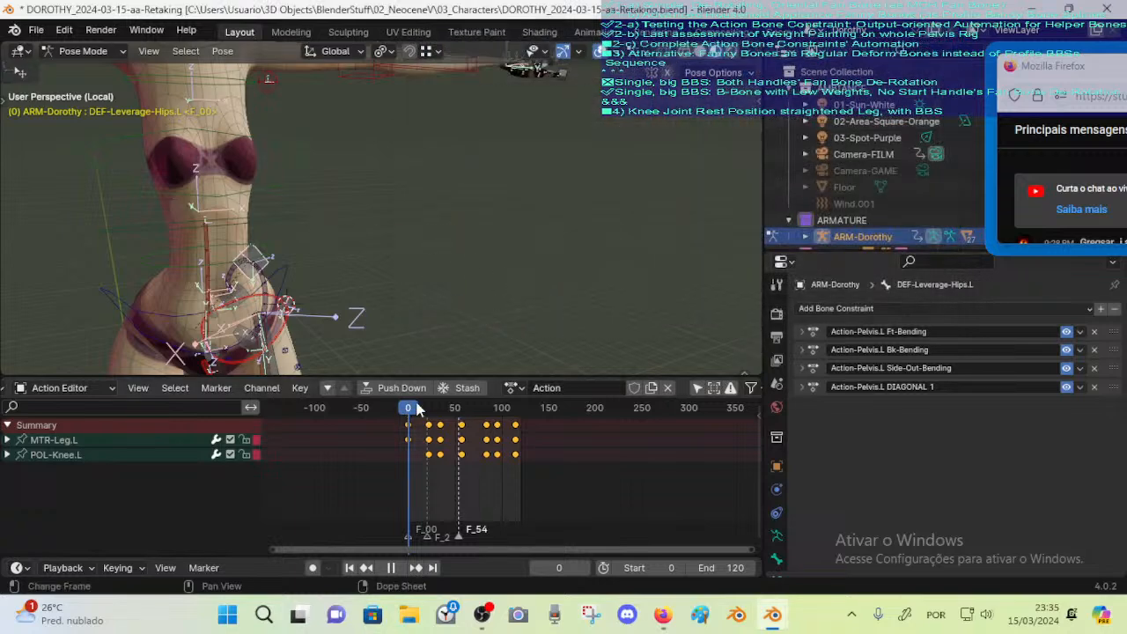
Scrub the leg action to around frame 34 and select the DEF-Leverage-Hips.L bone at the raised-leg pose
drag(418, 408, 443, 420)
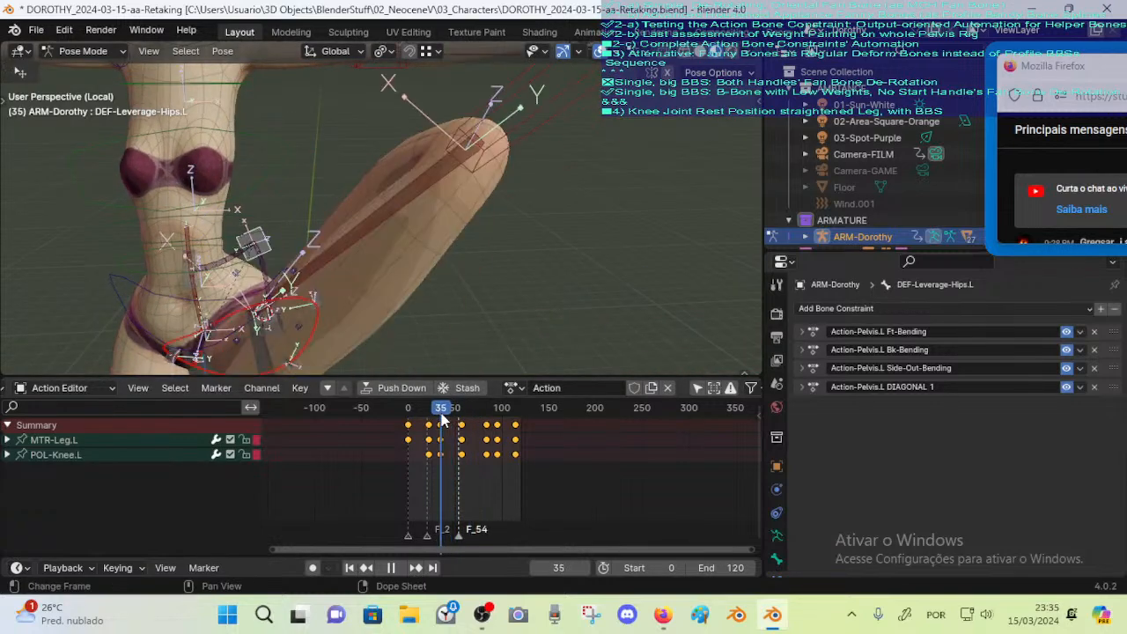
click(252, 236)
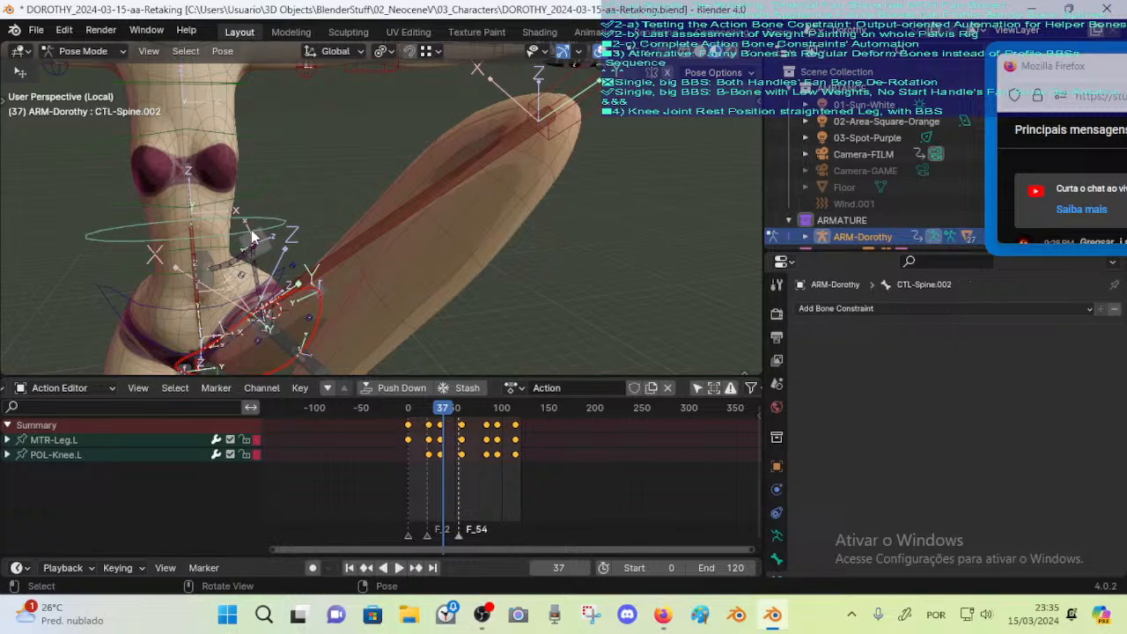
key(Down)
click(264, 236)
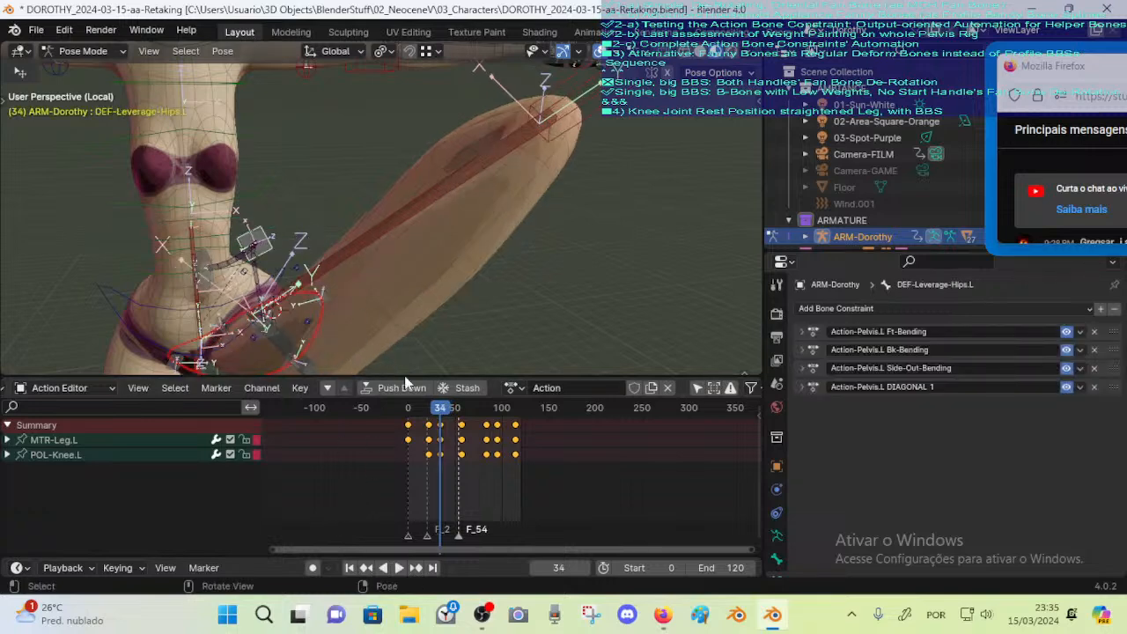
Unlink the leg action from the armature and return all bones to their rest pose at frame 0
key(a)
key(x)
click(479, 464)
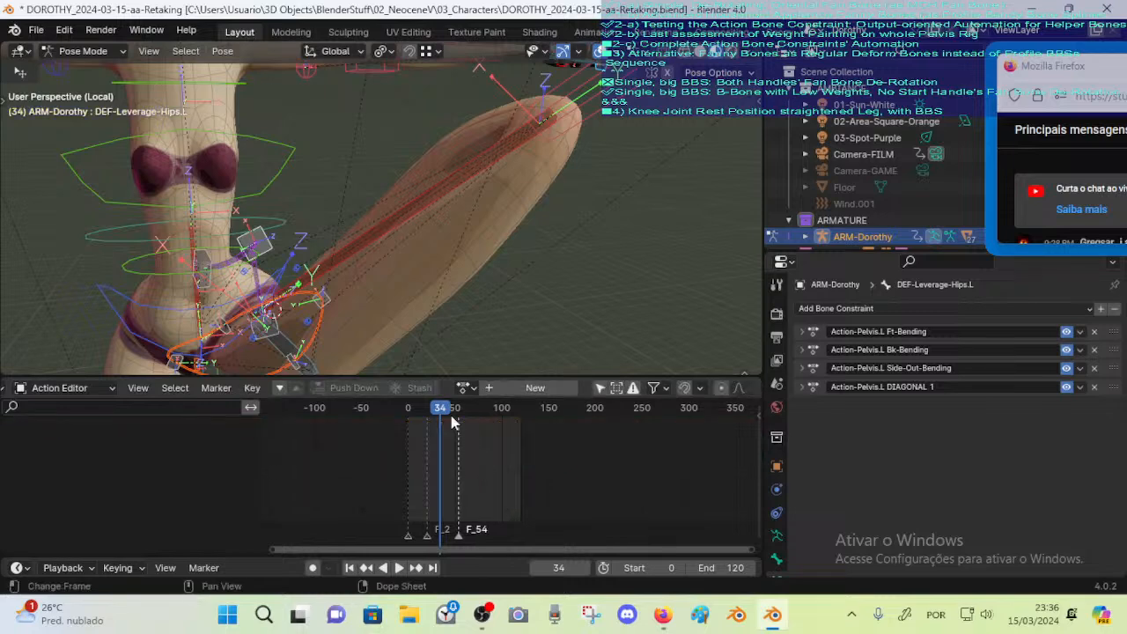
key(space)
click(401, 411)
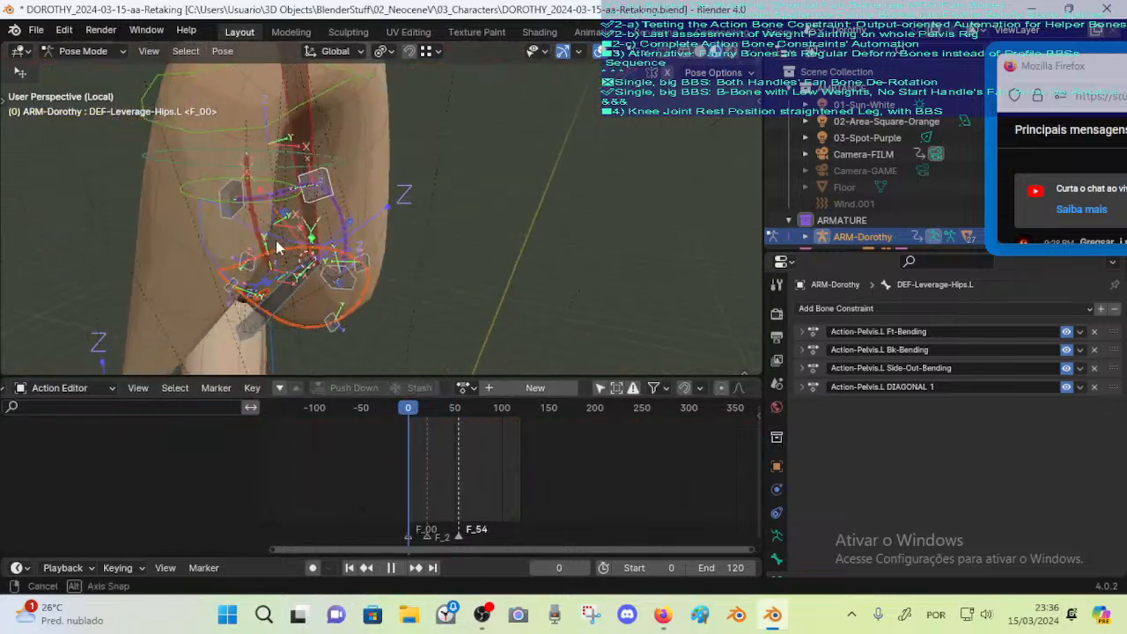
key(space)
shift+drag(344, 275, 340, 118)
scroll(384, 247, down, 8)
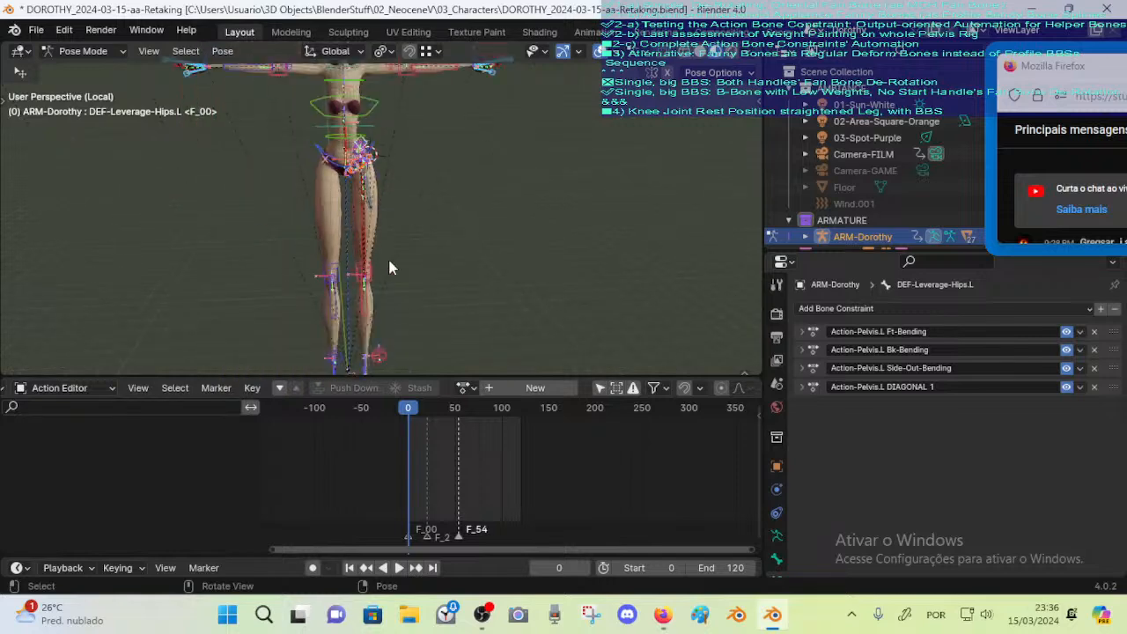
scroll(425, 253, up, 10)
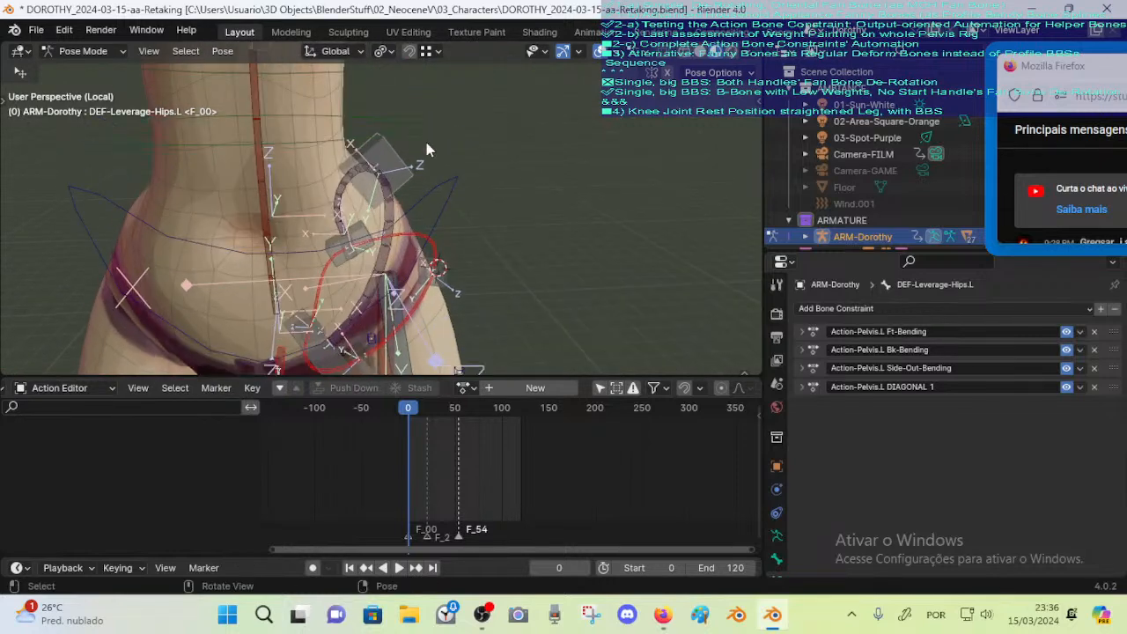
Copy the Action-Pelvis.L Side-In-Bending constraint from CTL-Leverage-Buttocks.L to DEF-Leverage-Hips.L and place it above Action-Pelvis.L DIAGONAL 1
click(402, 176)
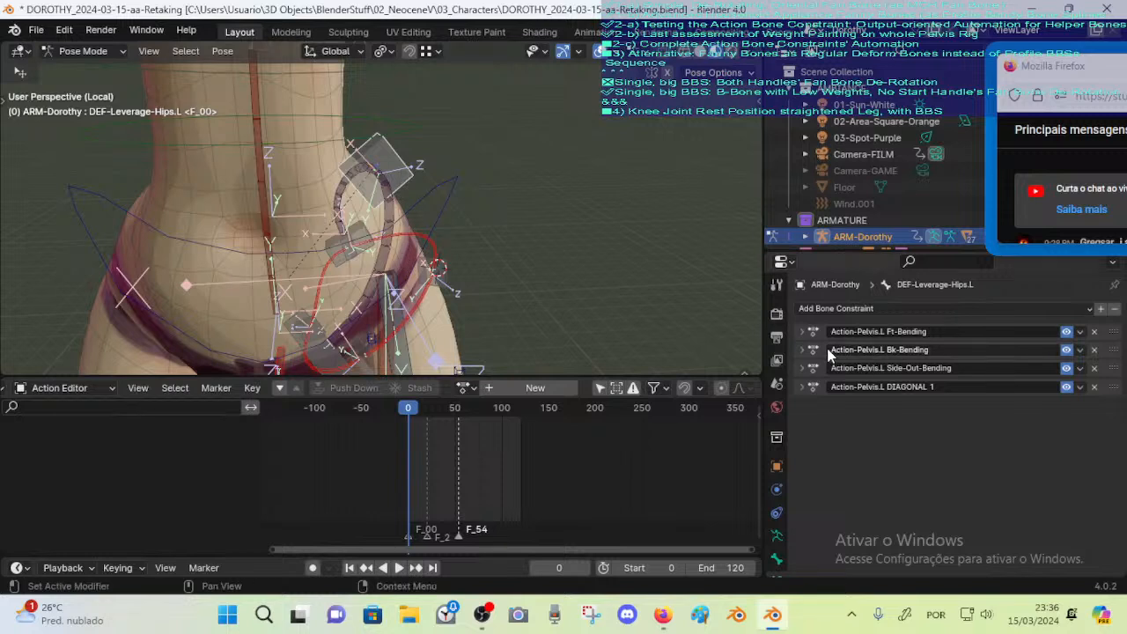
click(368, 236)
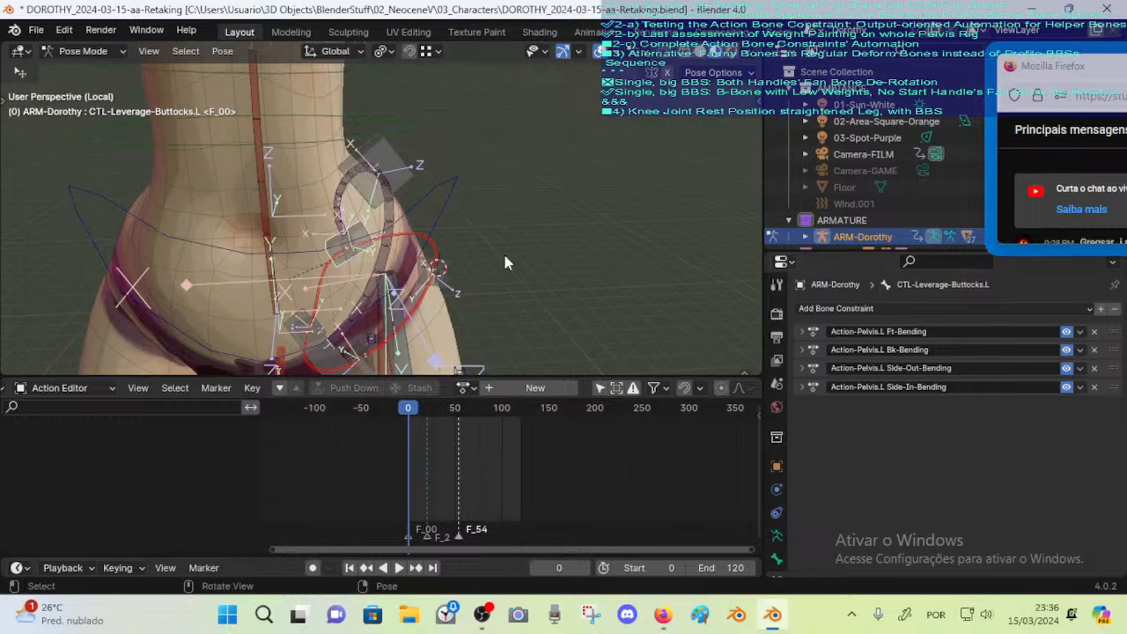
click(408, 168)
shift+click(364, 227)
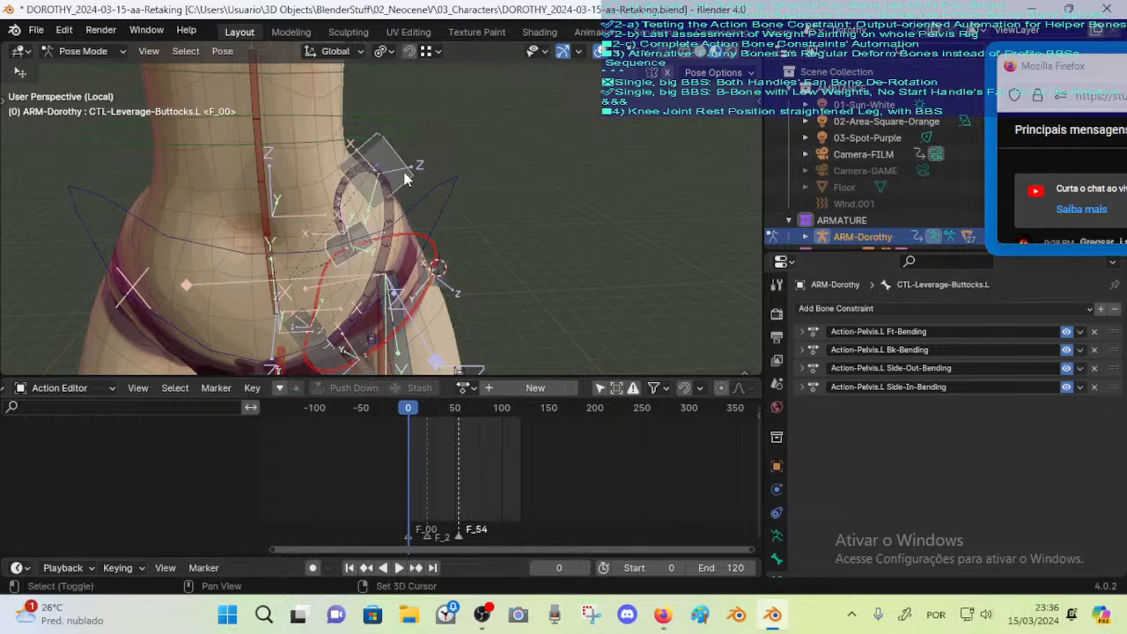
key(ctrl+c)
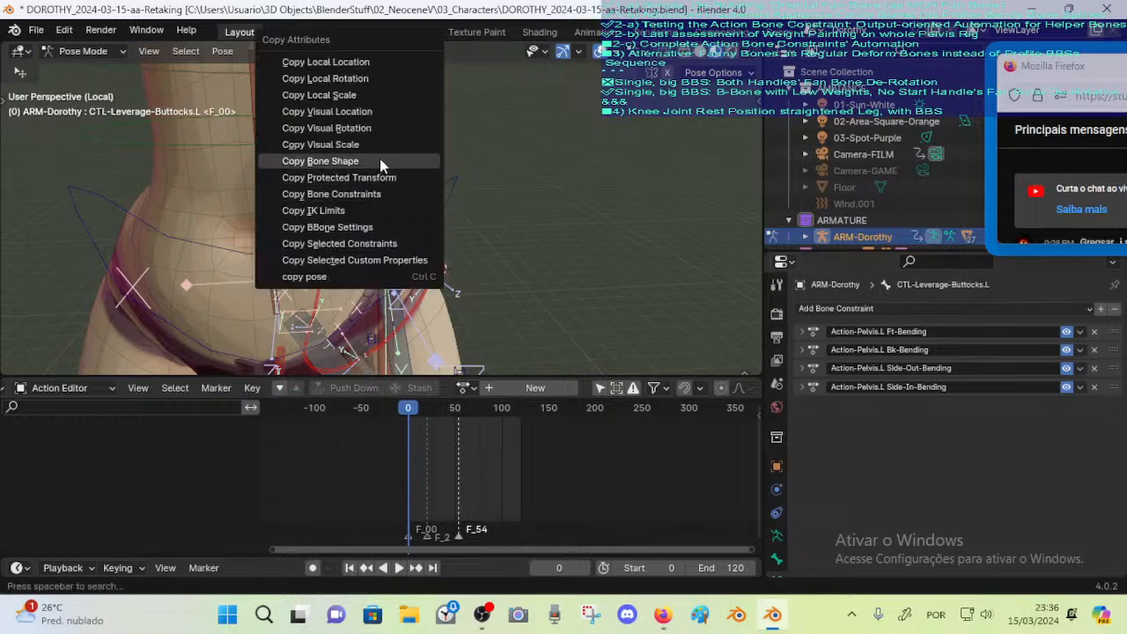
click(358, 243)
click(398, 334)
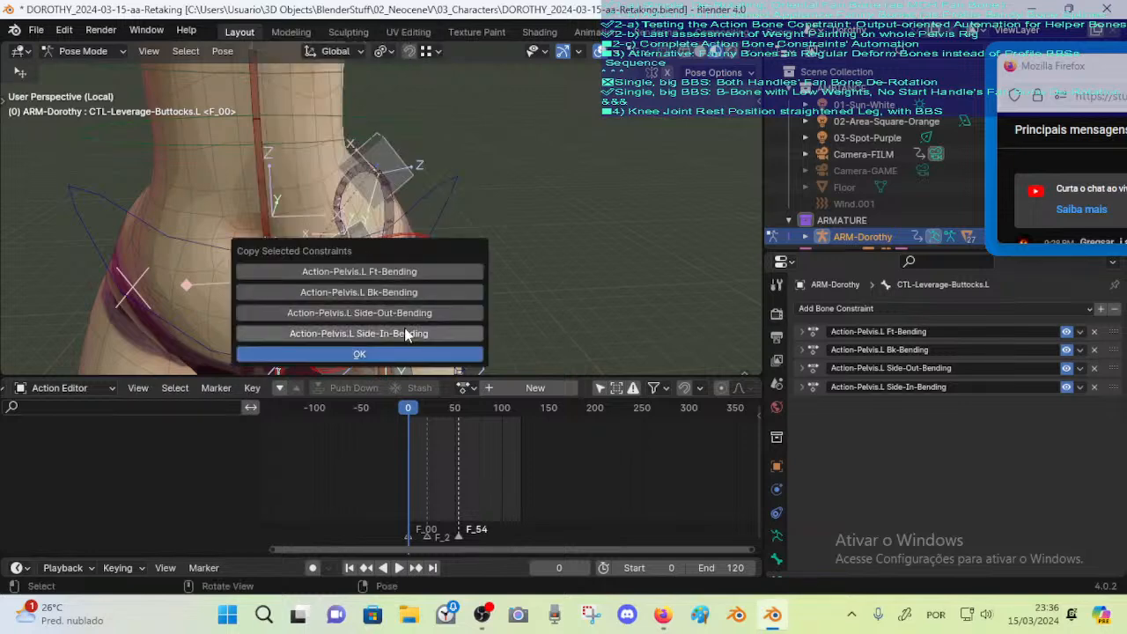
click(396, 354)
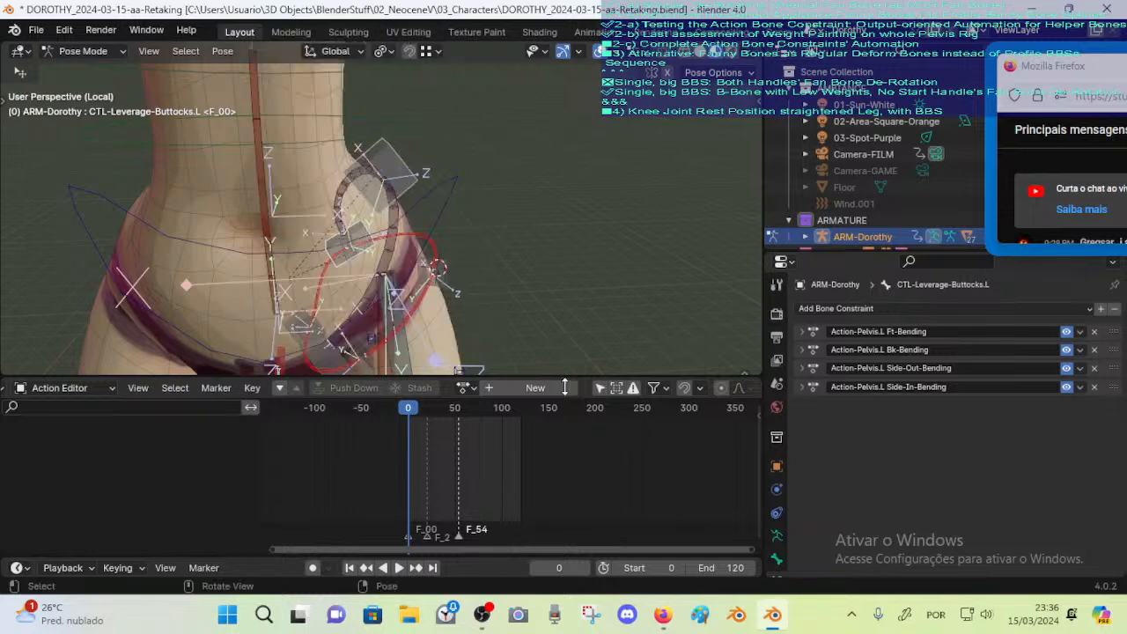
click(406, 176)
drag(1114, 405, 1112, 388)
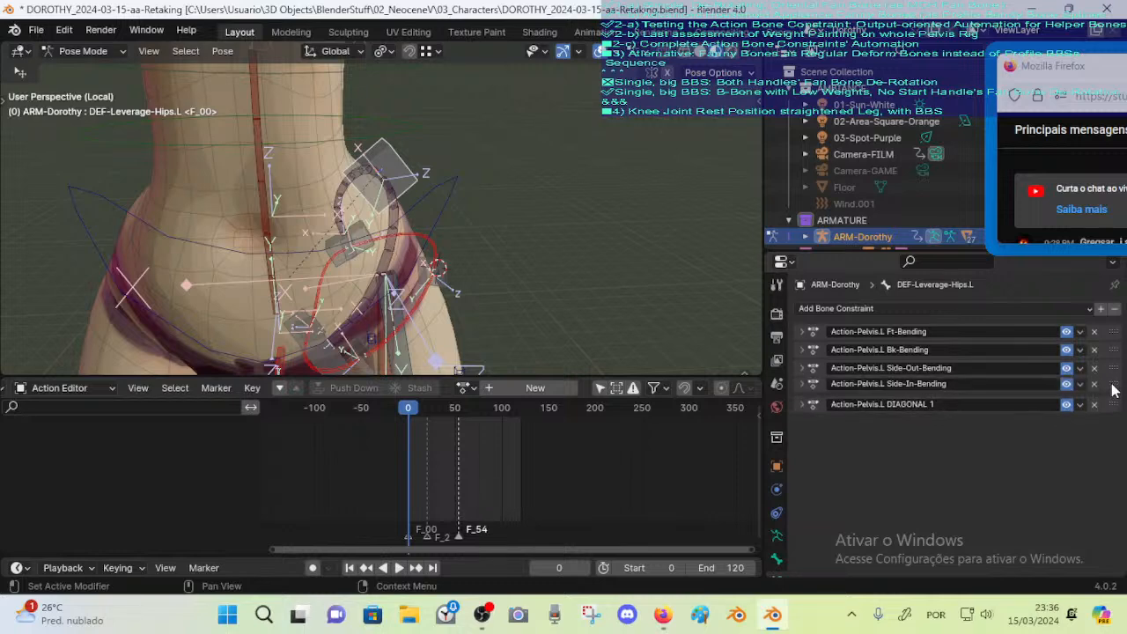
Compare the constraint stacks of CTL-Leverage-Belly.L, CTL-Leverage-Buttocks.L and DEF-Leverage-Hips.L
scroll(459, 248, down, 2)
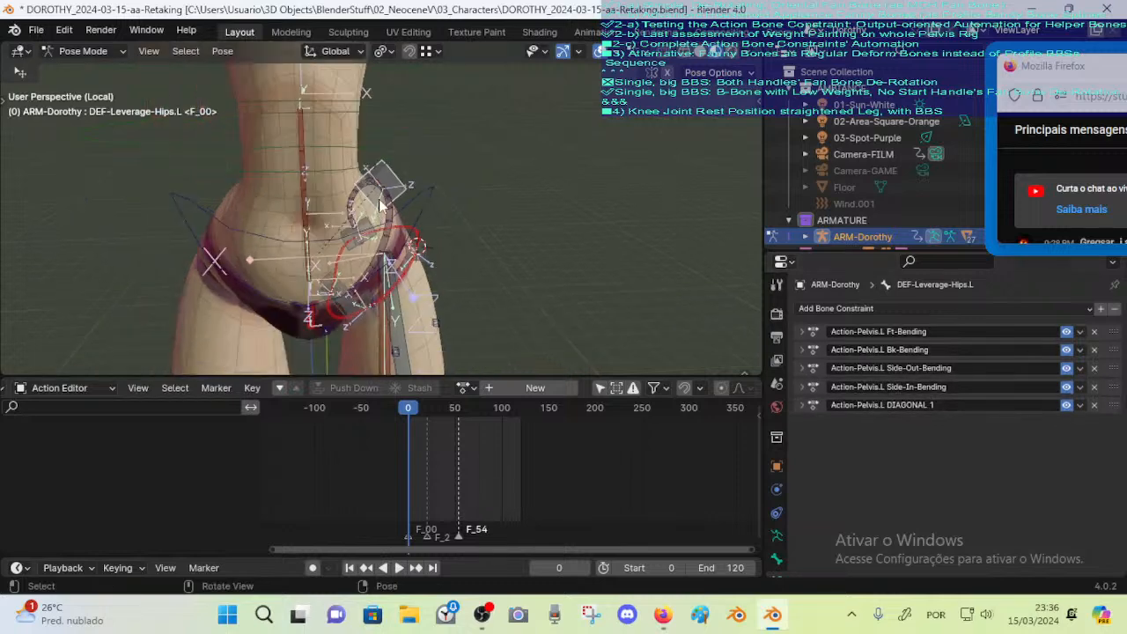
scroll(393, 187, up, 1)
click(348, 324)
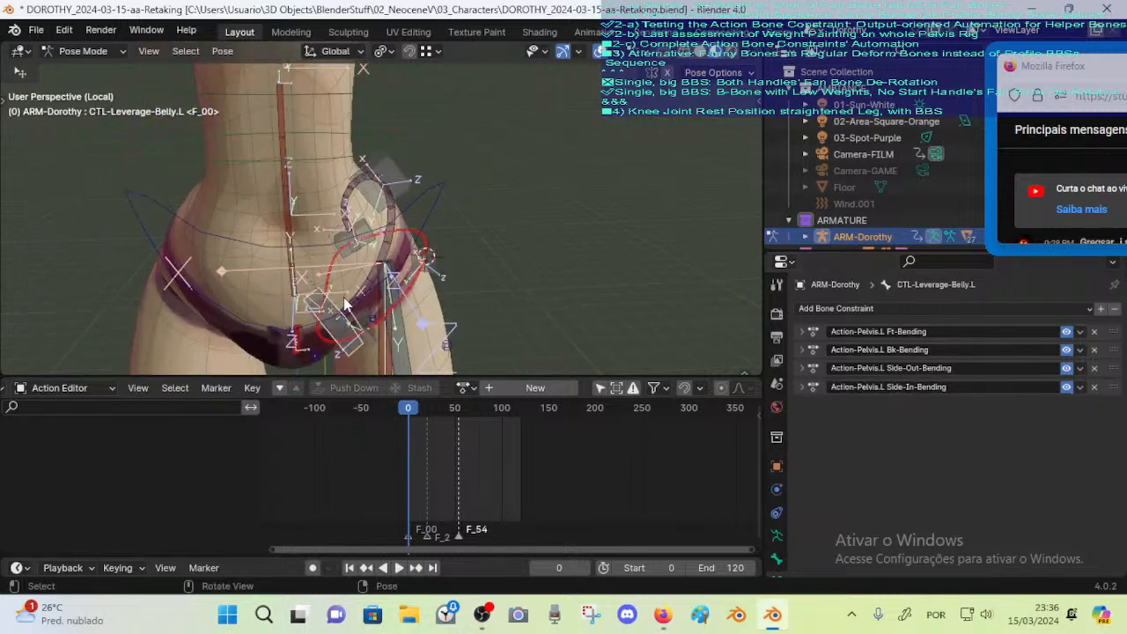
click(401, 185)
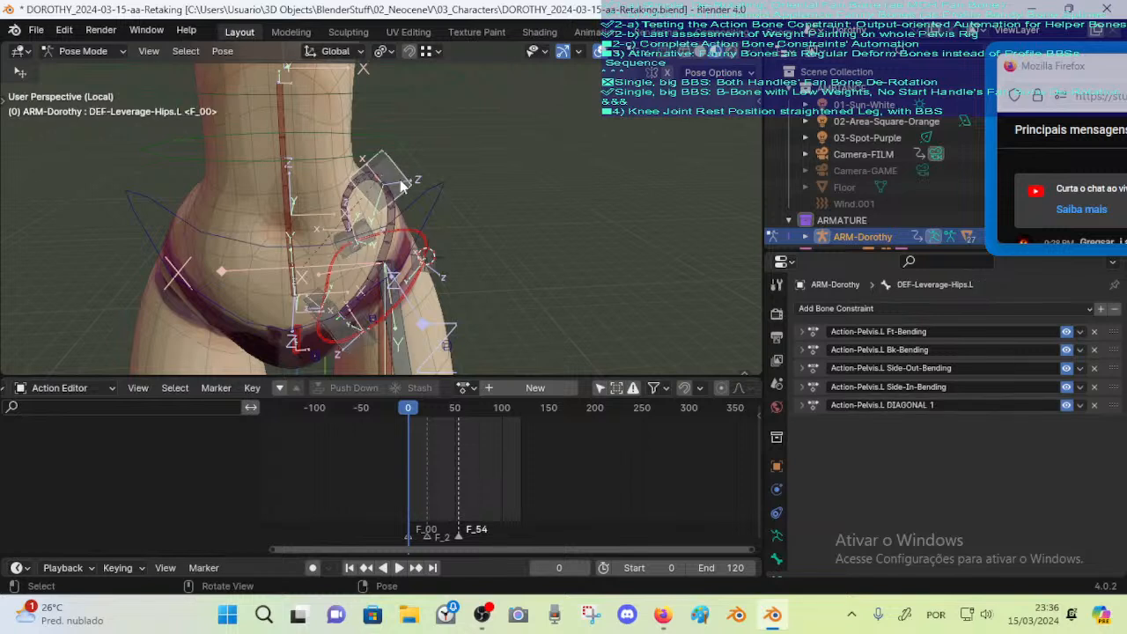
click(367, 225)
click(405, 164)
click(339, 315)
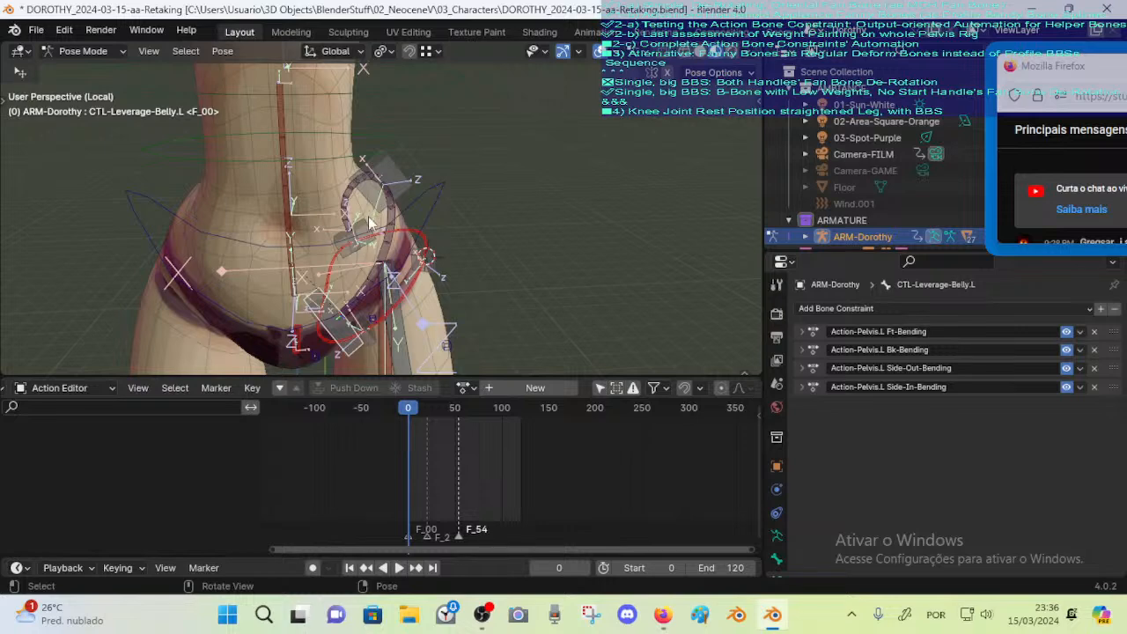
click(396, 174)
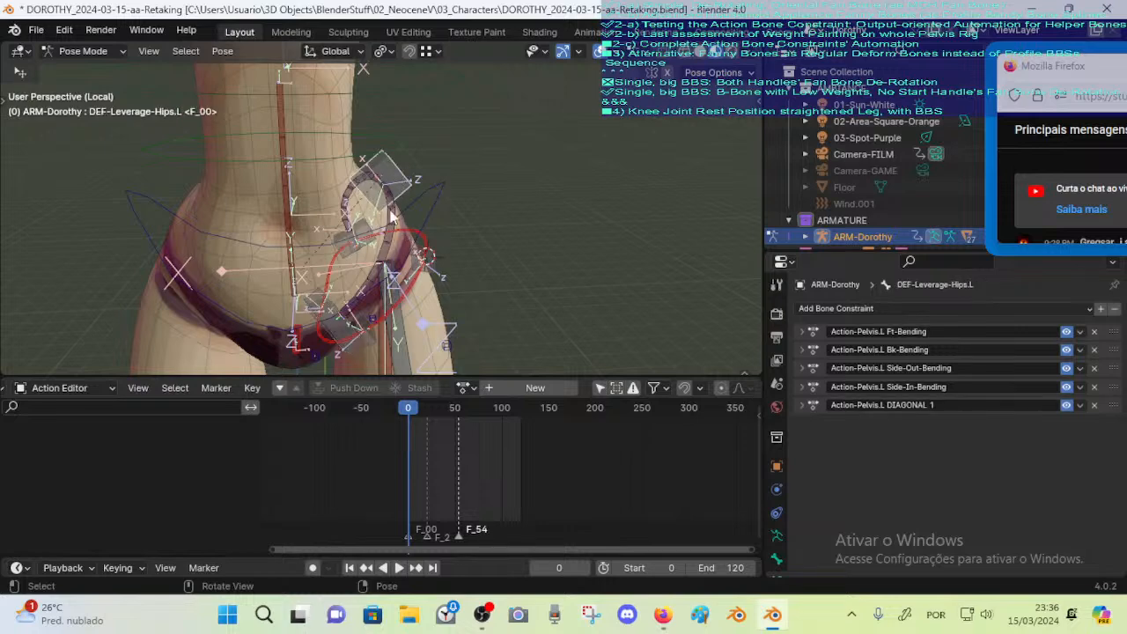
Move the MTR-Leg.L control upward to raise the left leg with its knee bent
scroll(440, 242, down, 8)
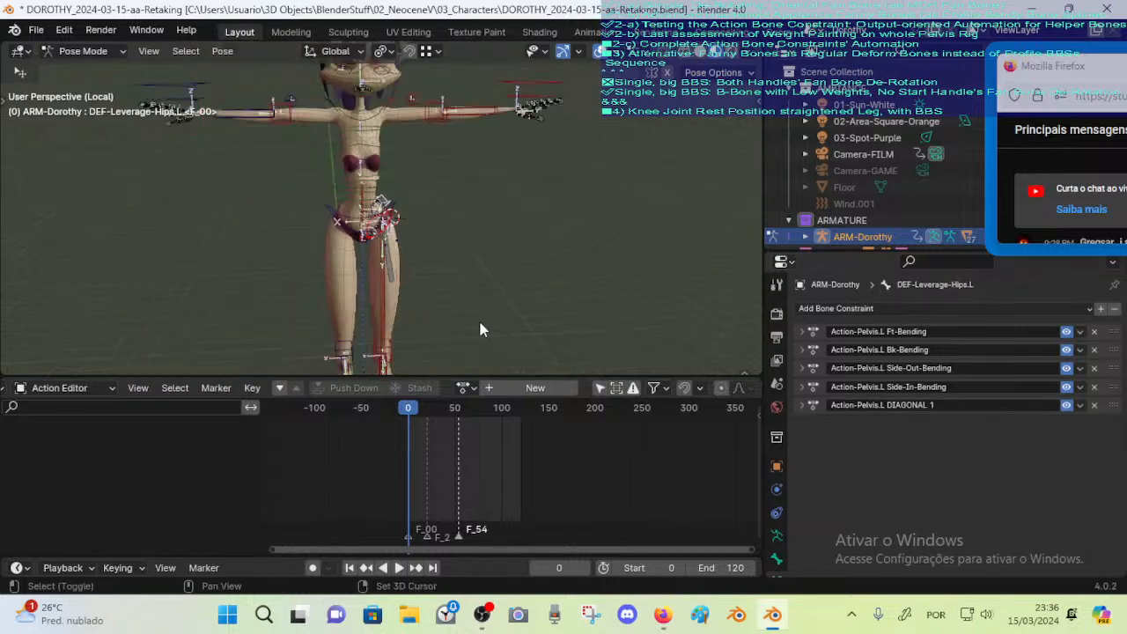
scroll(449, 233, down, 2)
click(395, 322)
key(g)
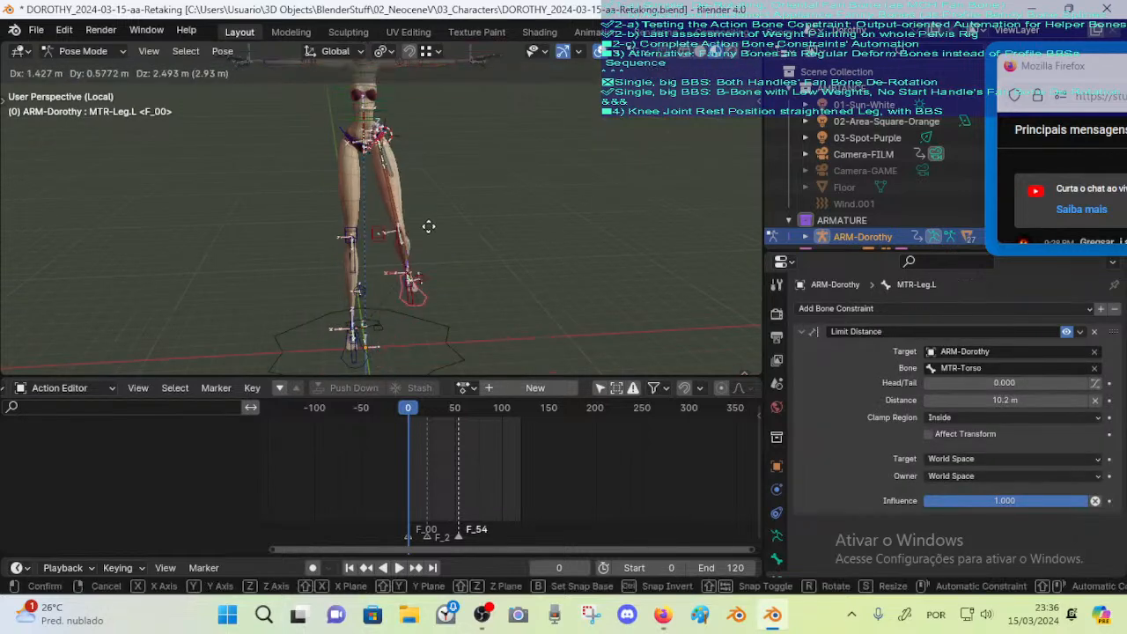
click(396, 244)
middle_drag(397, 244, 402, 182)
shift+middle_drag(472, 215, 351, 215)
scroll(349, 220, up, 3)
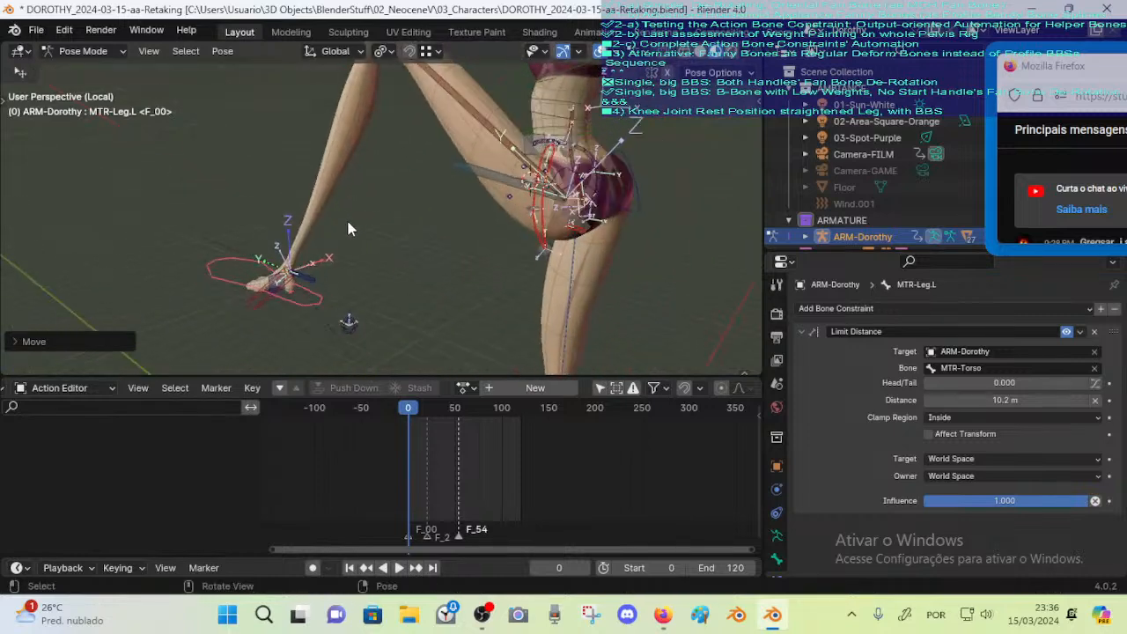
Hide the ALL-CONTROL-RIG bone collection and every remaining bone except MTR-Leg.L
key(n)
click(702, 160)
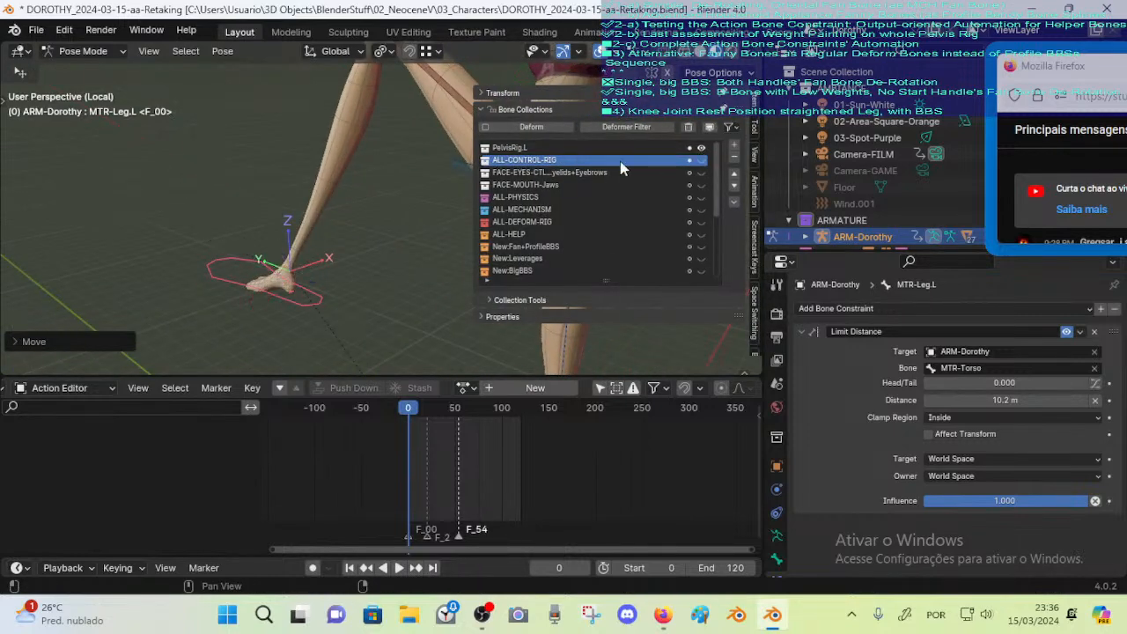
key(n)
key(h)
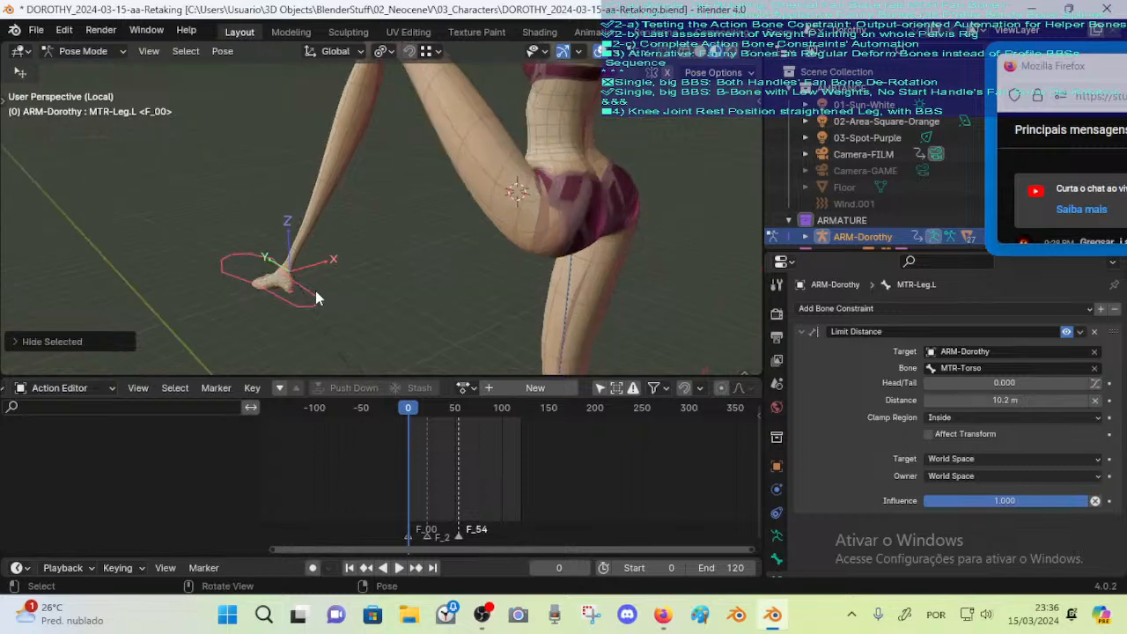
Reposition the raised left leg with MTR-Leg.L and turn the control freely with trackball rotation
middle_drag(317, 298, 396, 153)
key(g)
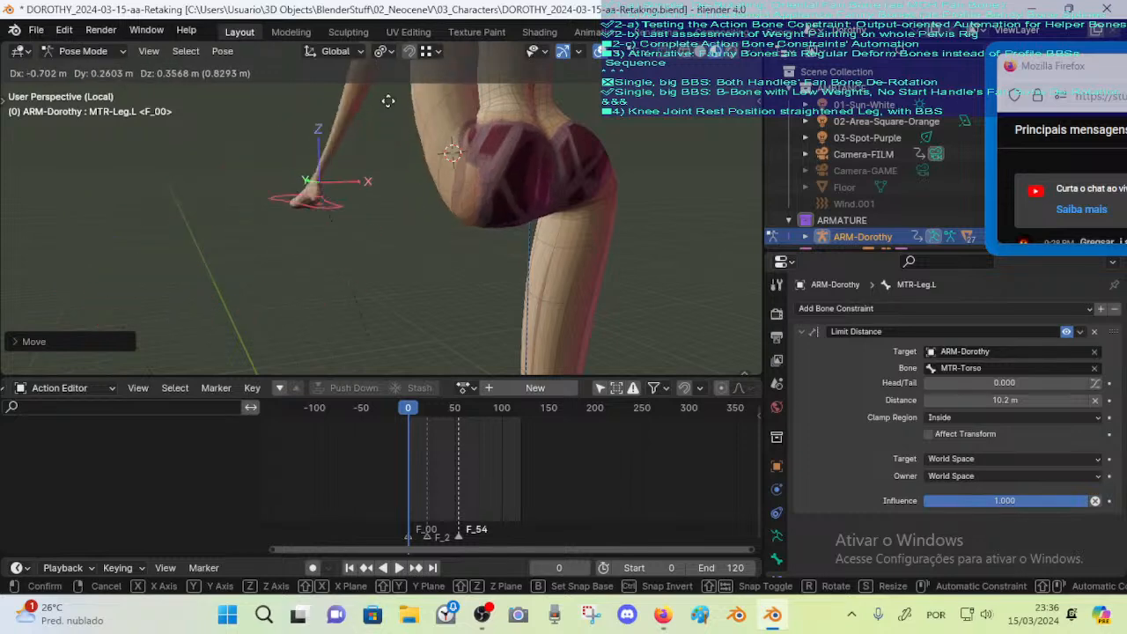
click(209, 339)
middle_drag(313, 211, 304, 240)
key(r)
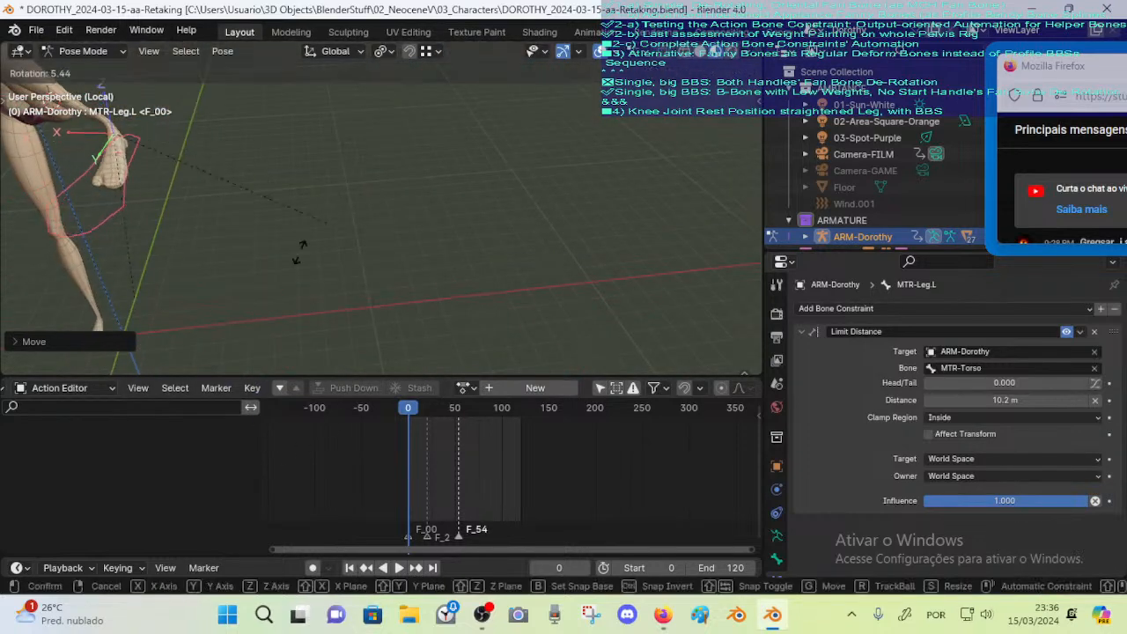
key(r)
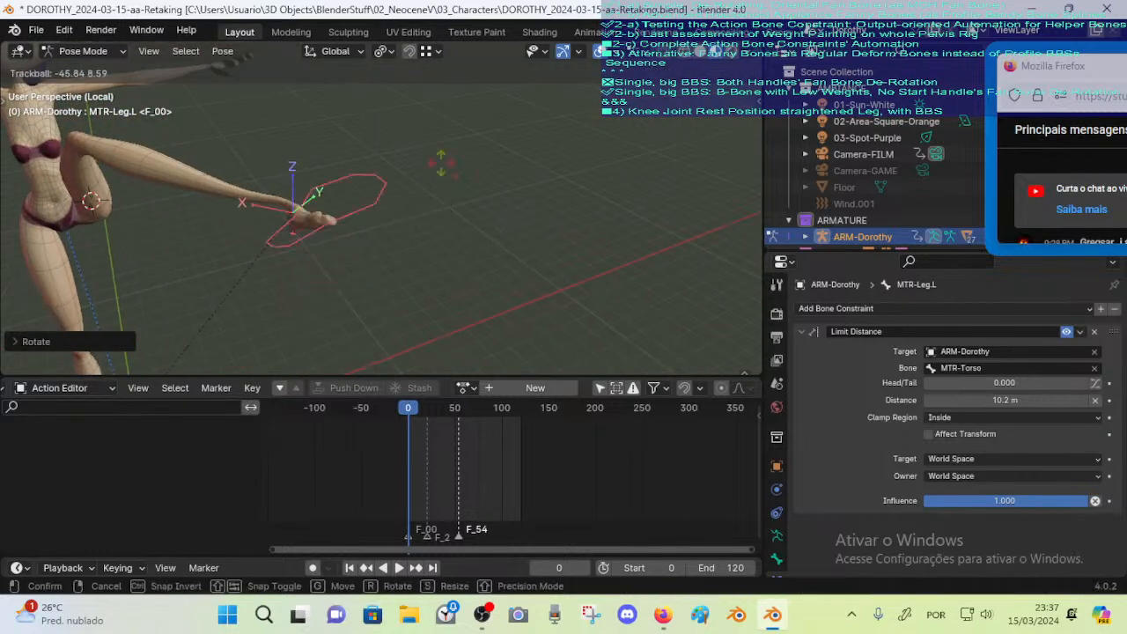
click(244, 203)
Move MTR-Leg.L through several lowered, outstretched and raised test poses, checking the left hip from front and back
key(g)
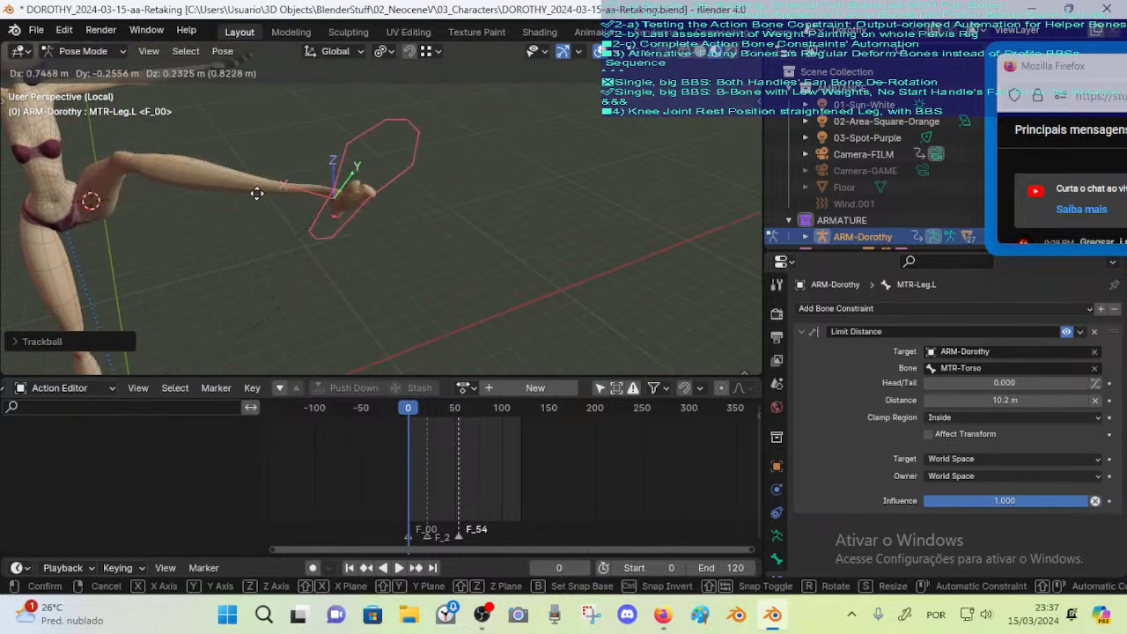
click(214, 276)
middle_drag(214, 276, 233, 238)
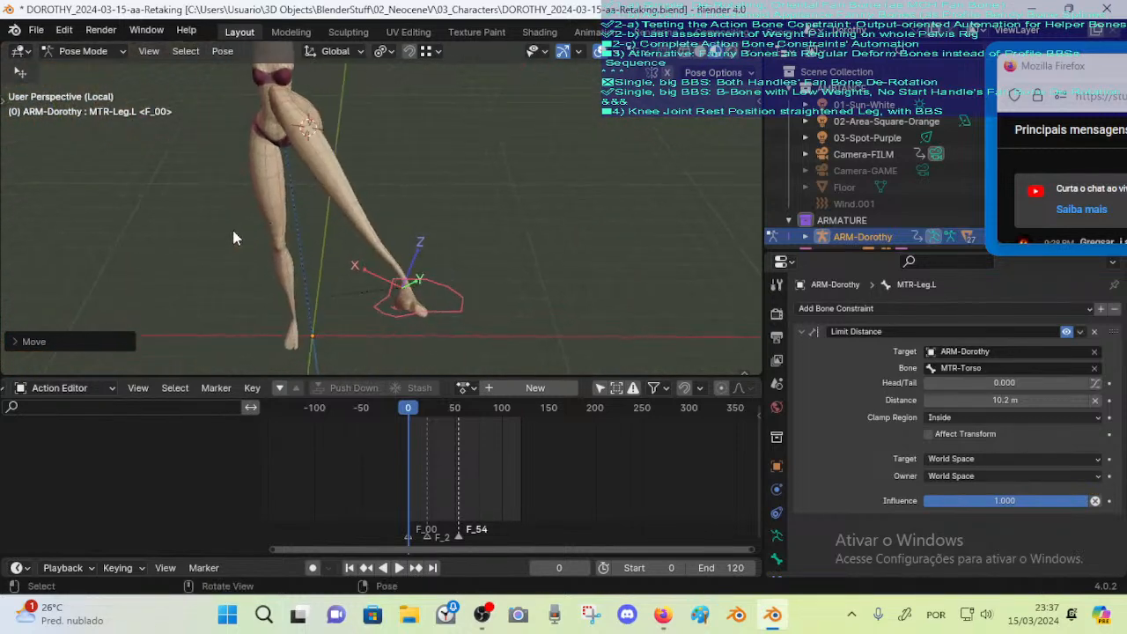
key(g)
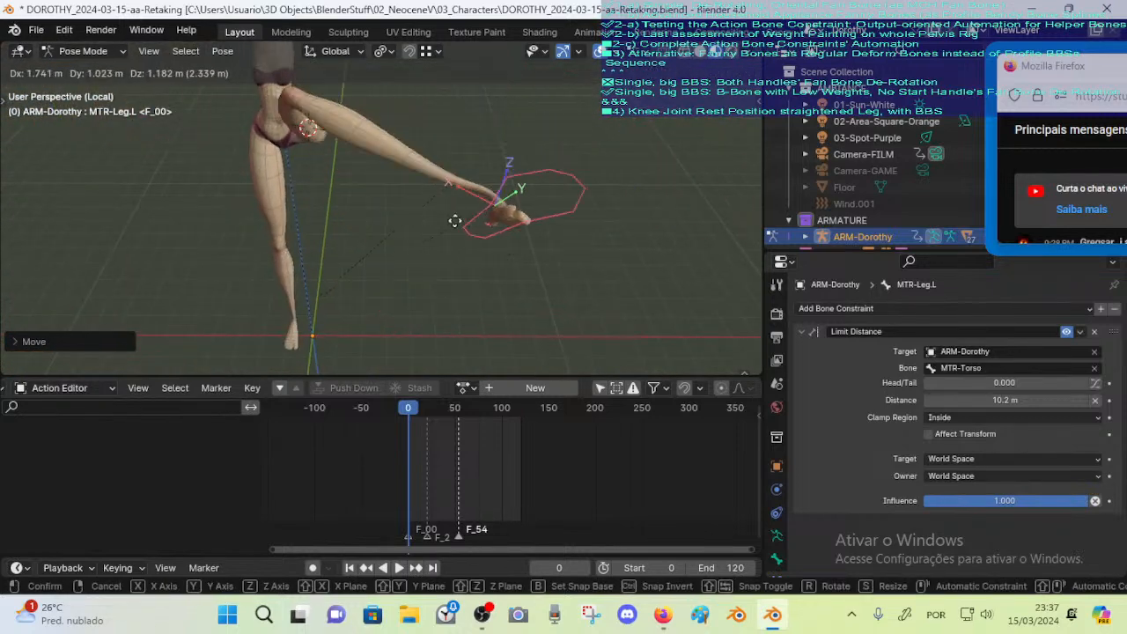
click(428, 189)
middle_drag(428, 189, 365, 111)
key(g)
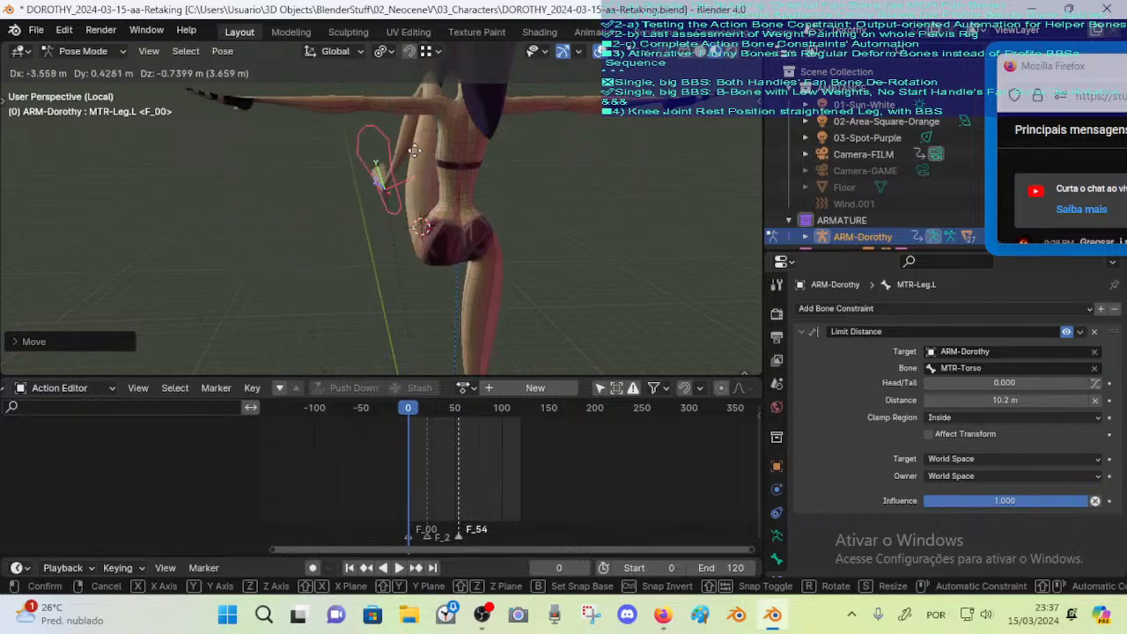
click(272, 199)
middle_drag(272, 199, 506, 243)
scroll(312, 158, down, 2)
key(g)
click(301, 307)
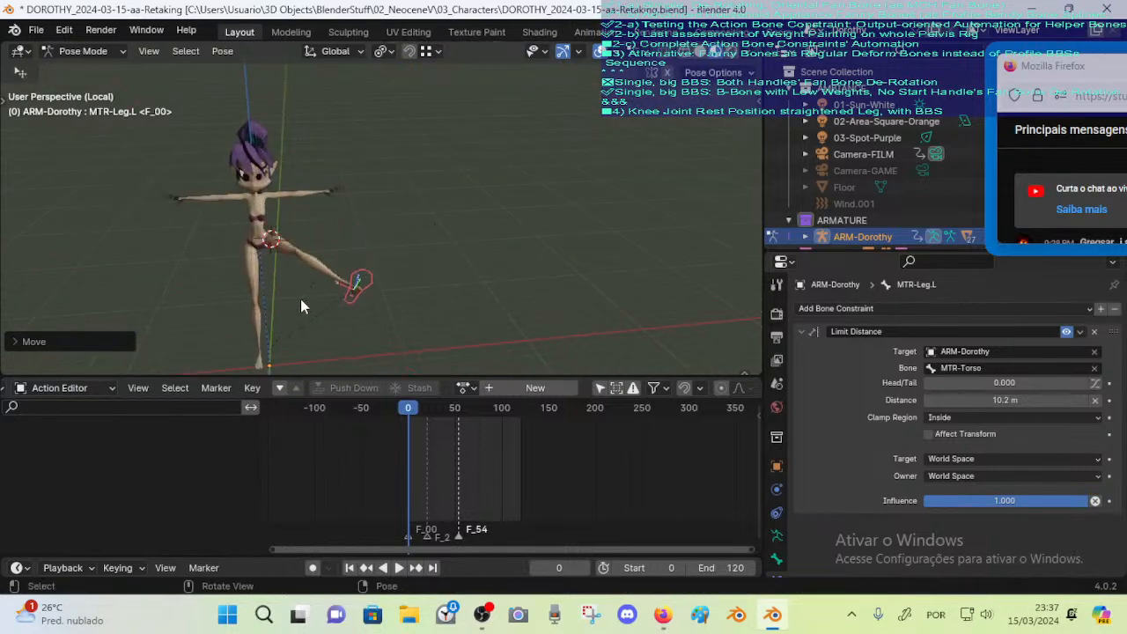
key(g)
click(280, 252)
Reveal all hidden bones and move the CTL-Knee.L control outward on the raised left leg
key(alt+h)
shift+middle_drag(354, 238, 408, 244)
scroll(419, 262, up, 3)
scroll(418, 262, up, 2)
click(404, 129)
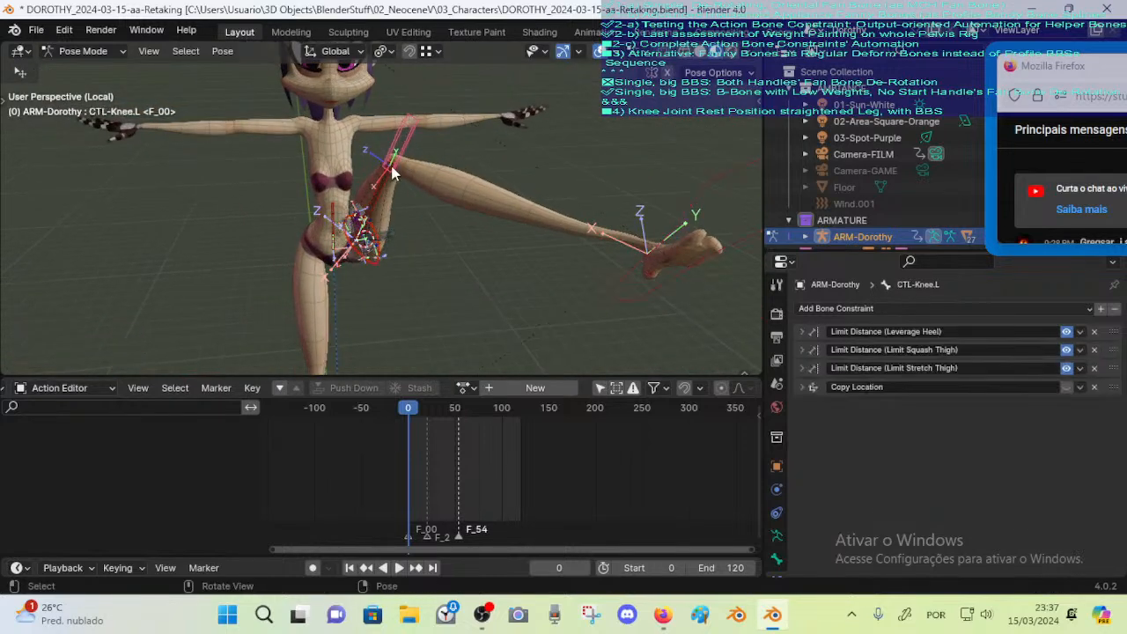
key(g)
click(448, 145)
Select DEF-Leverage-Hips.L, then expand and enable its Action-Pelvis.L DIAGONAL 1 constraint
scroll(423, 236, up, 2)
key(shift+grave)
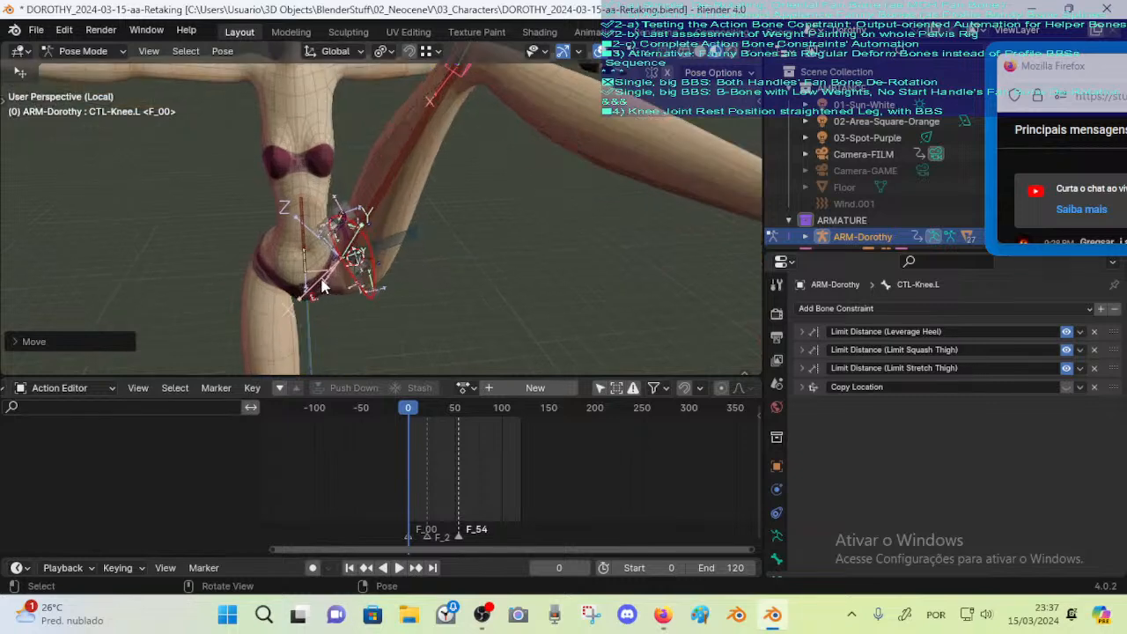
key(w)
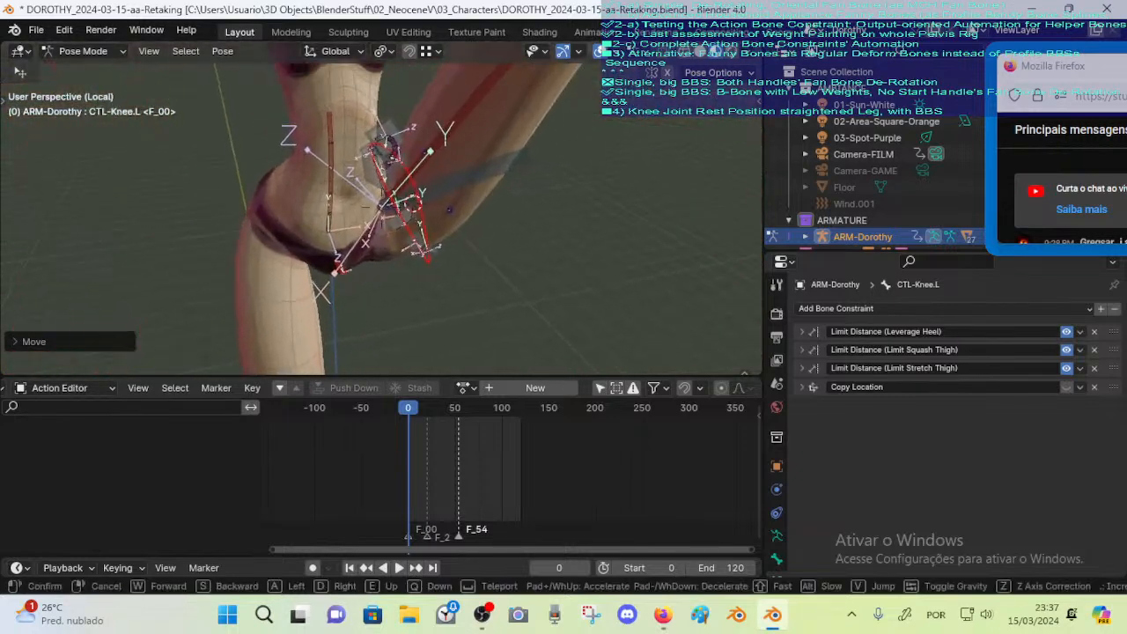
click(395, 276)
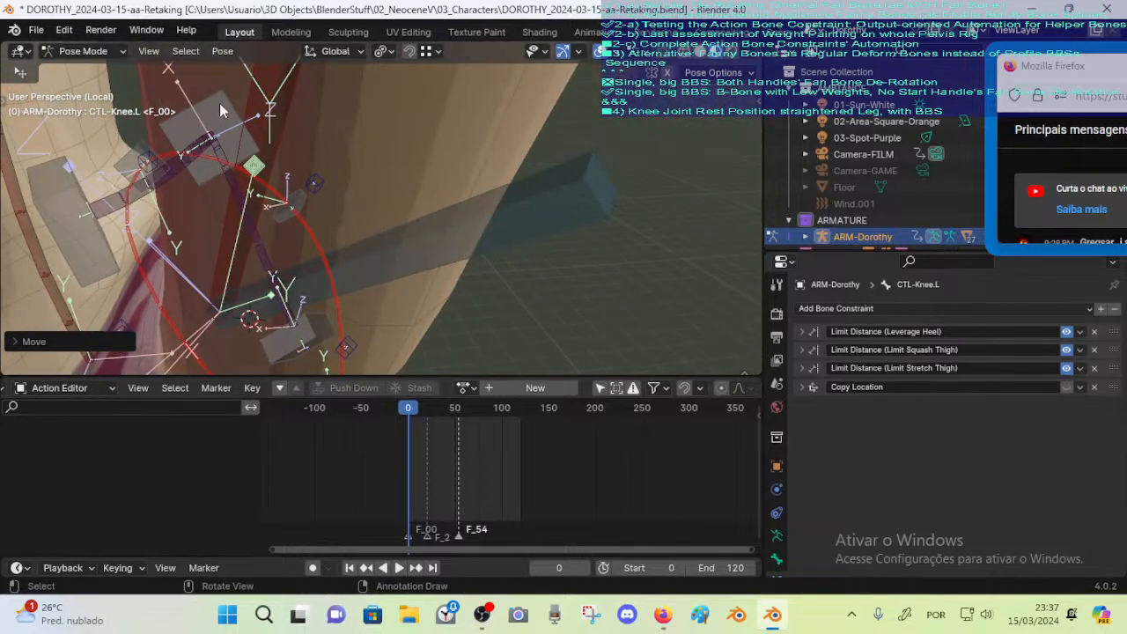
click(219, 104)
scroll(462, 278, down, 5)
click(801, 405)
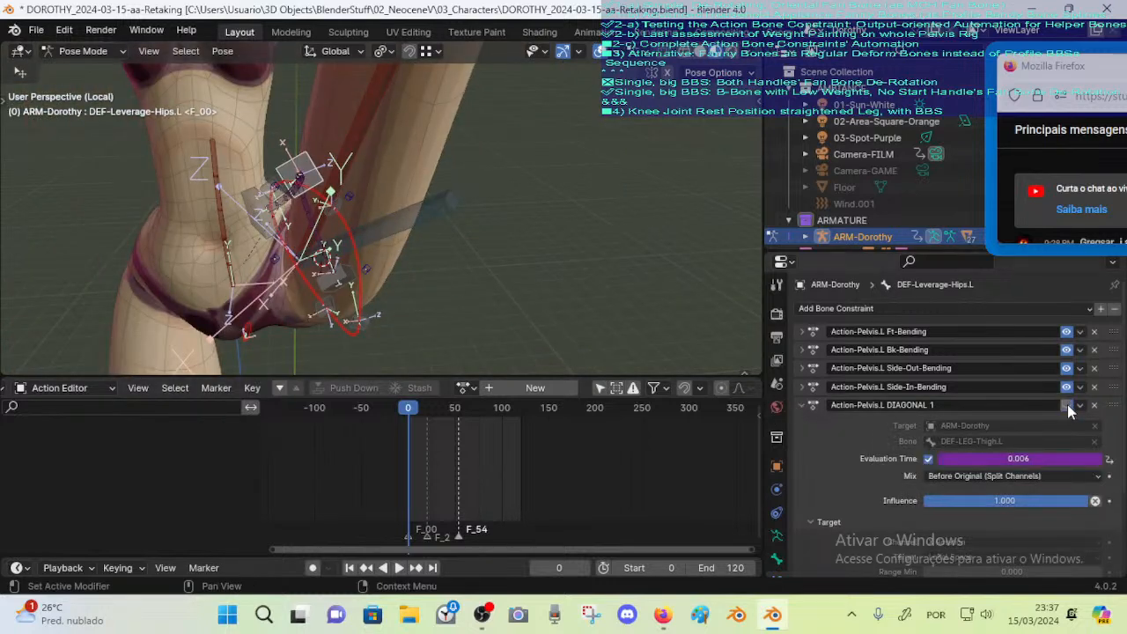
scroll(991, 435, down, 3)
scroll(528, 184, down, 7)
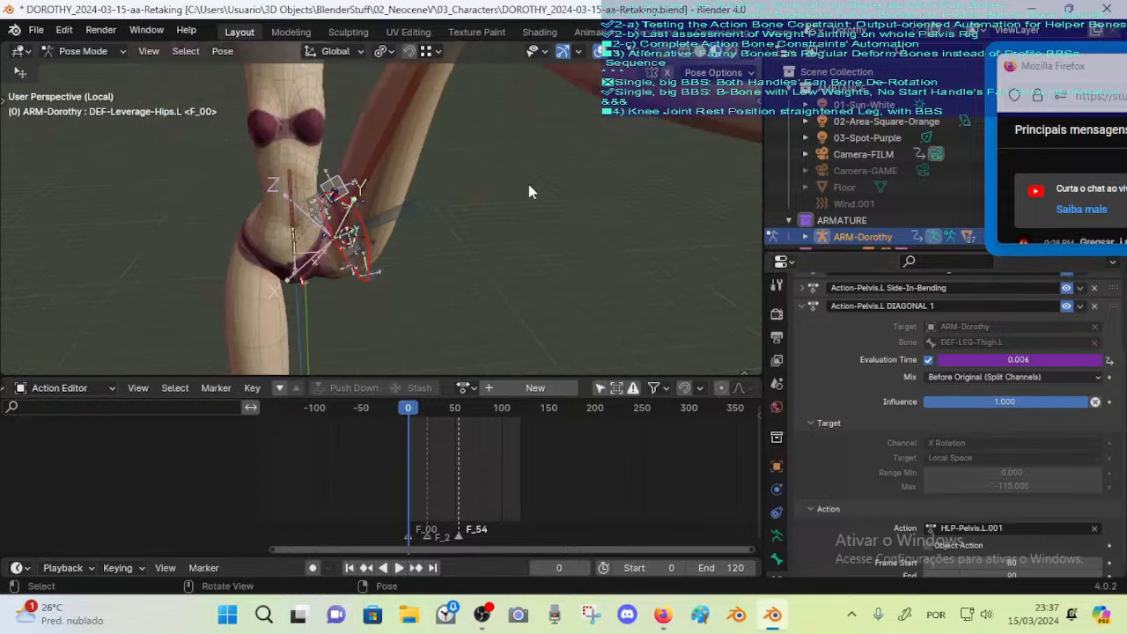
Reposition the raised left leg by moving MTR-Leg.L slightly inward and down
middle_drag(528, 184, 576, 182)
click(564, 200)
key(g)
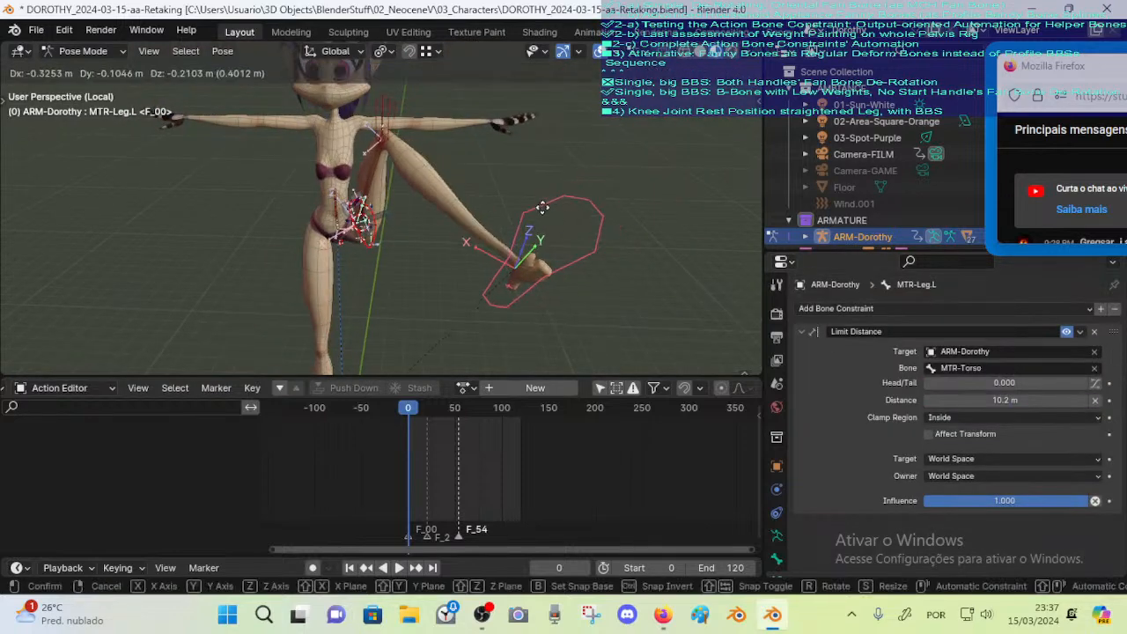
click(540, 218)
scroll(365, 207, up, 7)
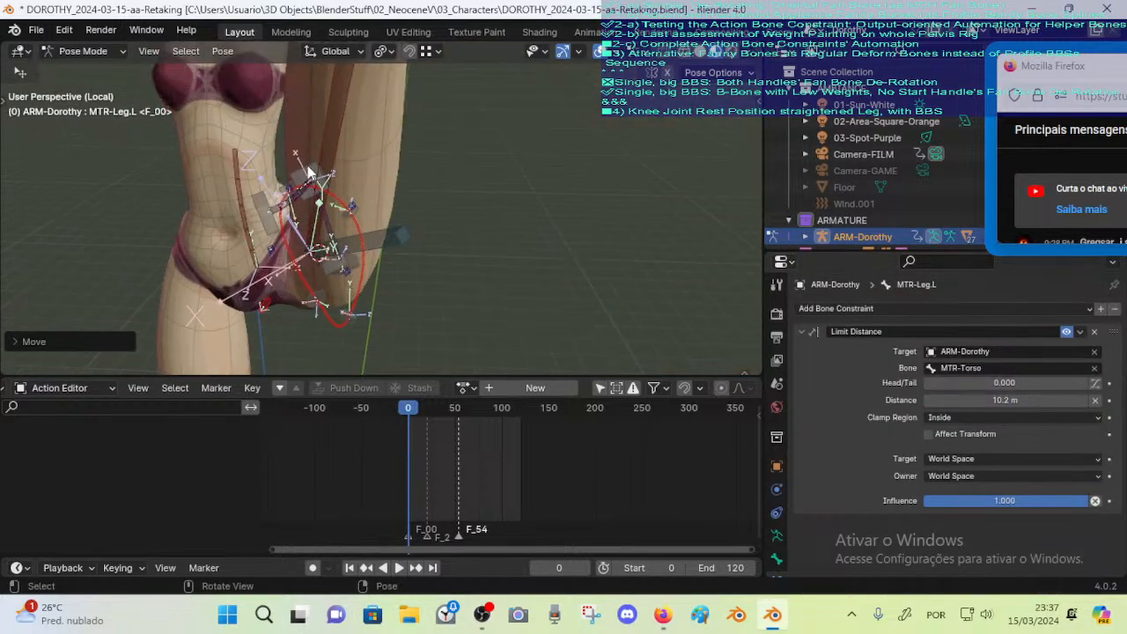
Examine the DIAGONAL 1 settings on DEF-Leverage-Hips.L and compare them with the constraints of CTL-Leverage-Belly.L and DEF-Leverage-Belly.L
click(308, 172)
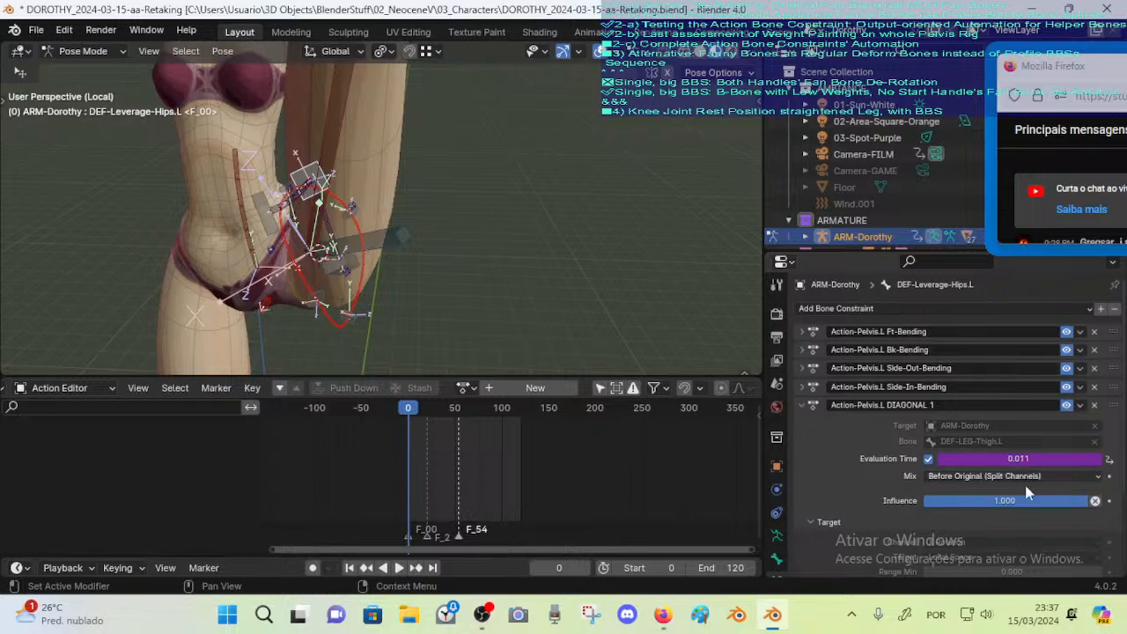
scroll(1026, 493, down, 3)
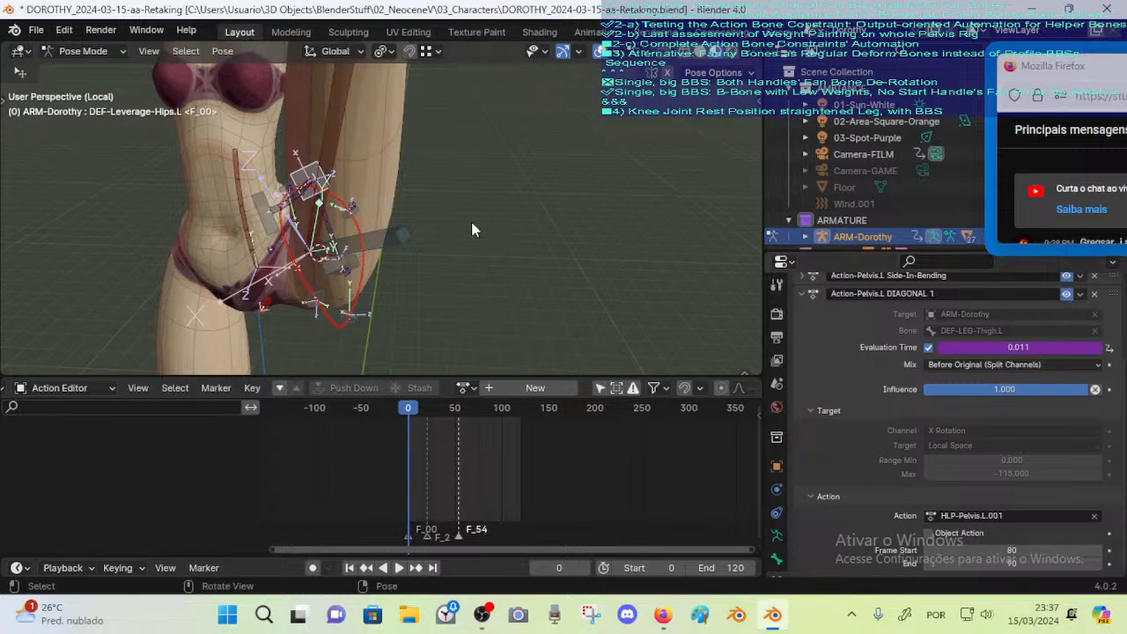
click(322, 165)
click(313, 170)
click(274, 212)
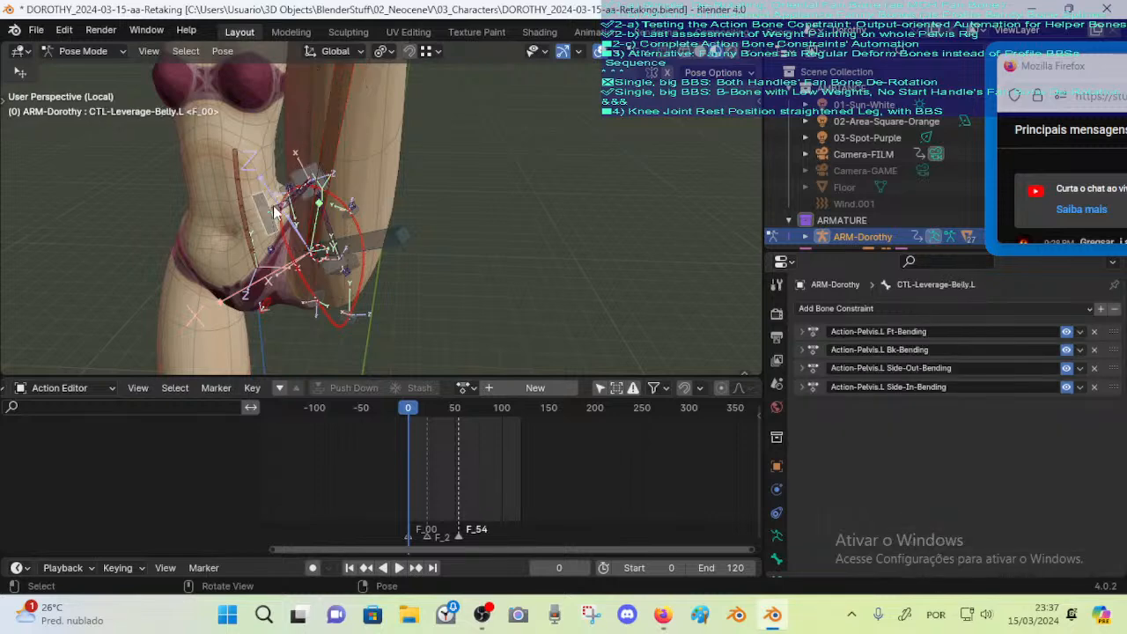
click(308, 176)
click(293, 207)
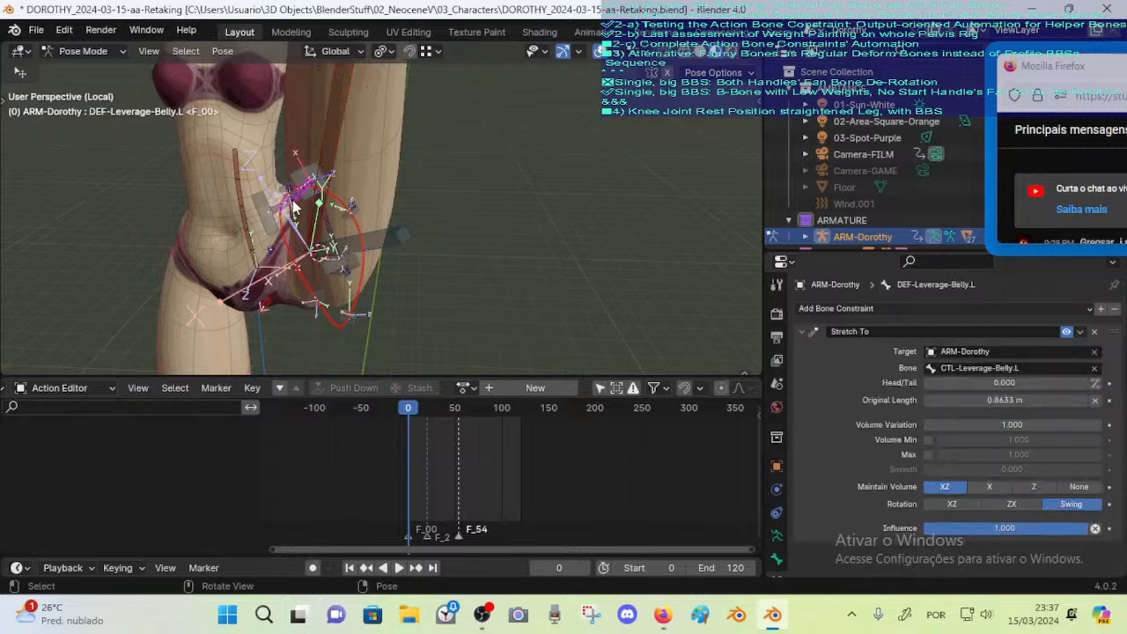
click(310, 169)
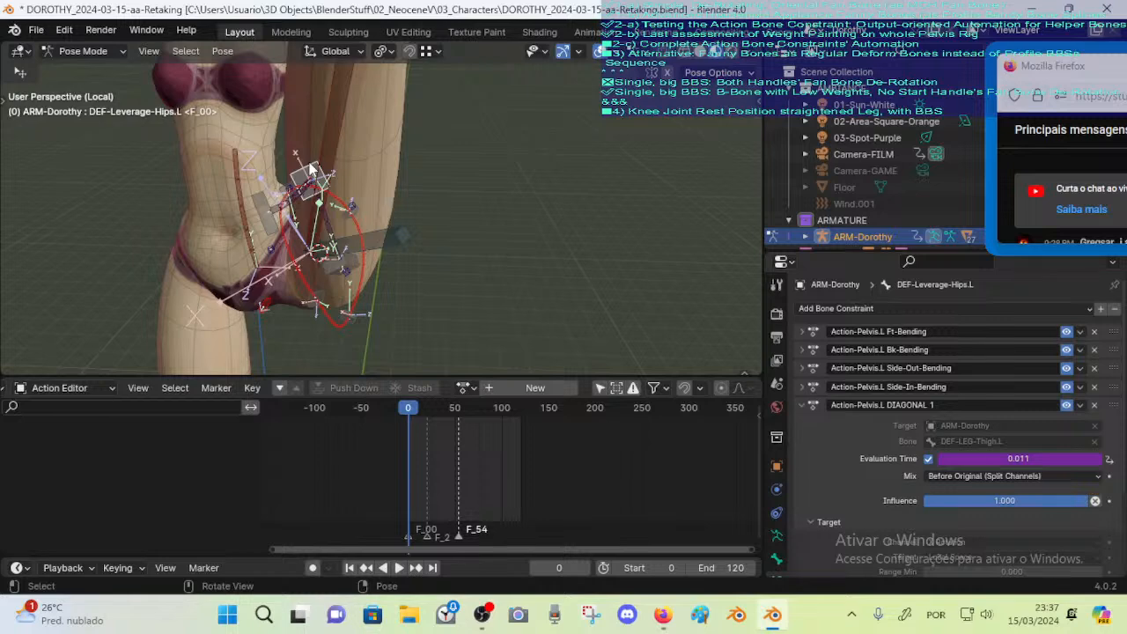
Open the Drivers Editor for DIAGONAL 1's Evaluation Time, then resize and move its window clear of the constraint settings
right_click(970, 457)
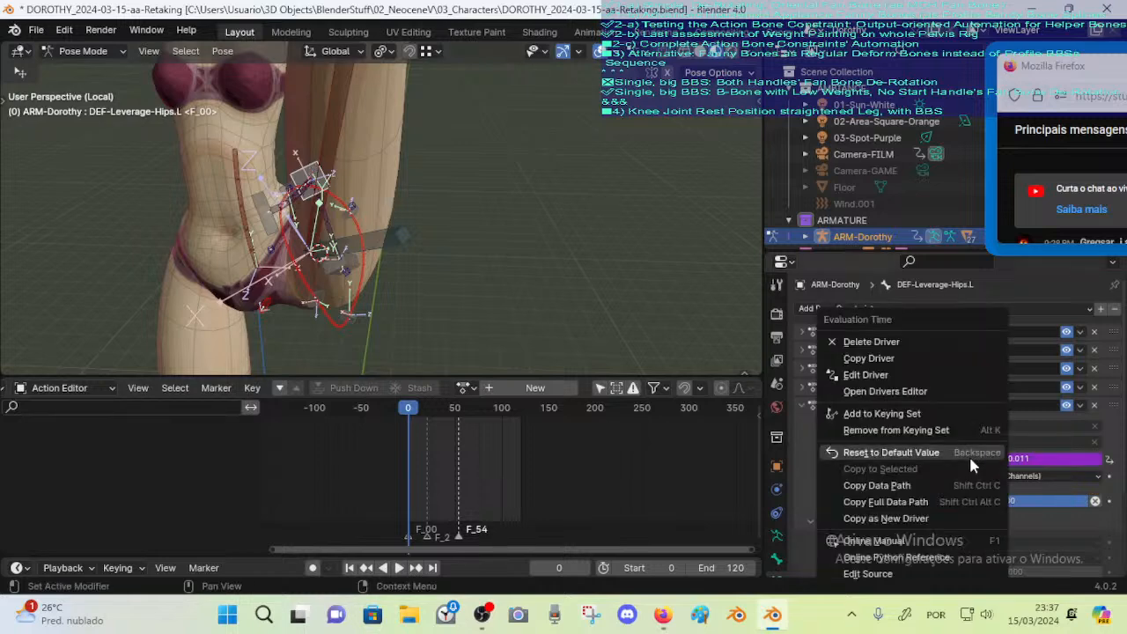
click(937, 390)
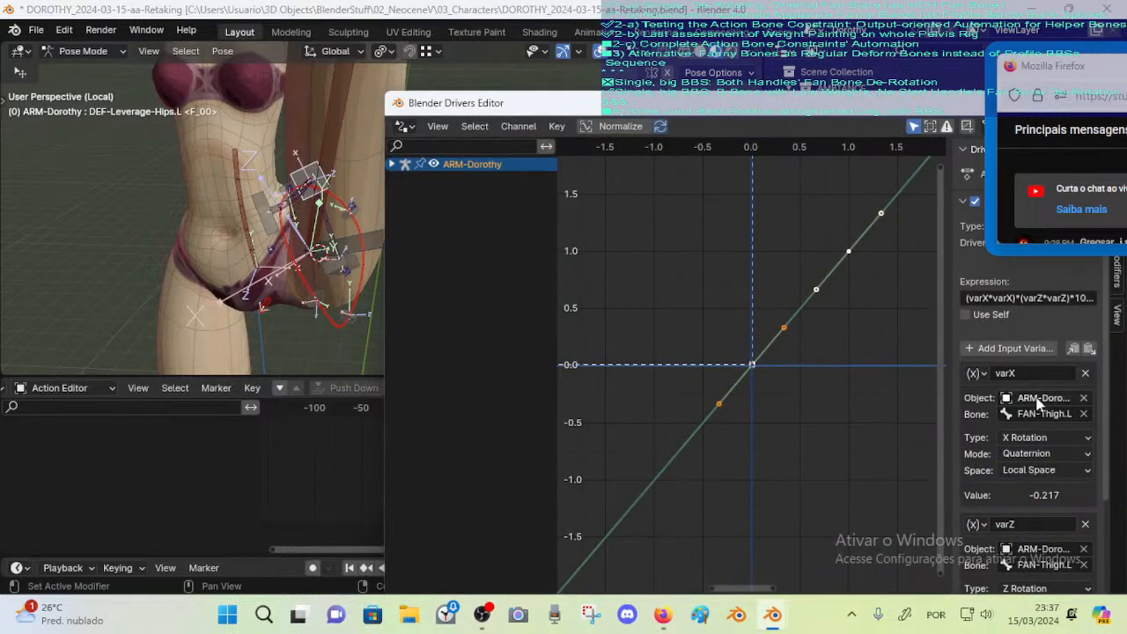
drag(384, 91, 512, 240)
drag(591, 253, 518, 57)
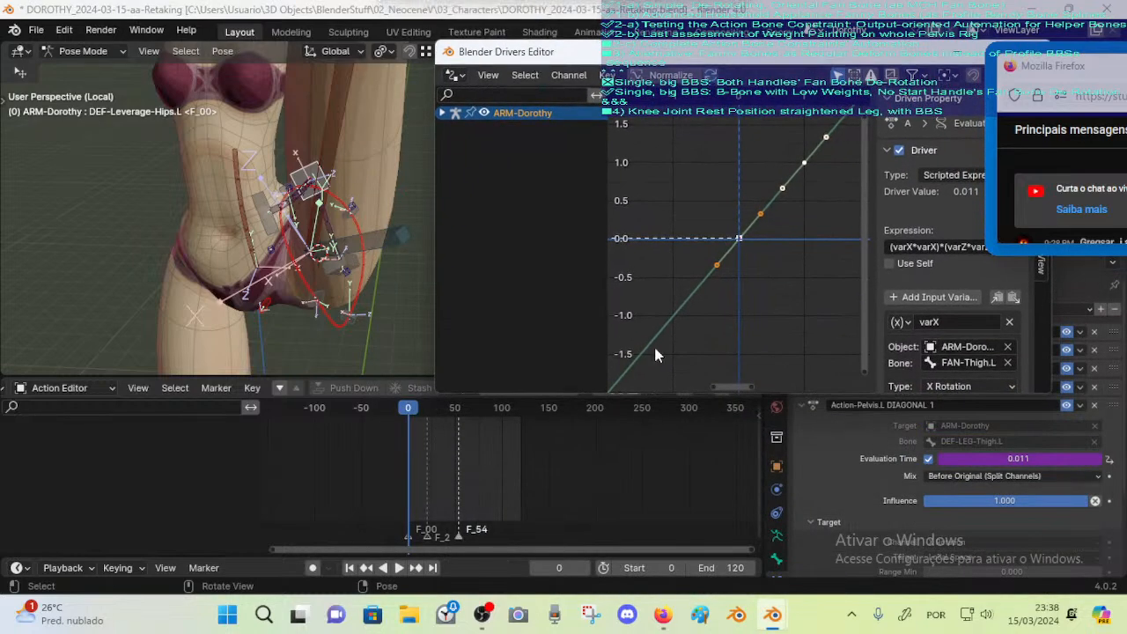
drag(686, 395, 691, 432)
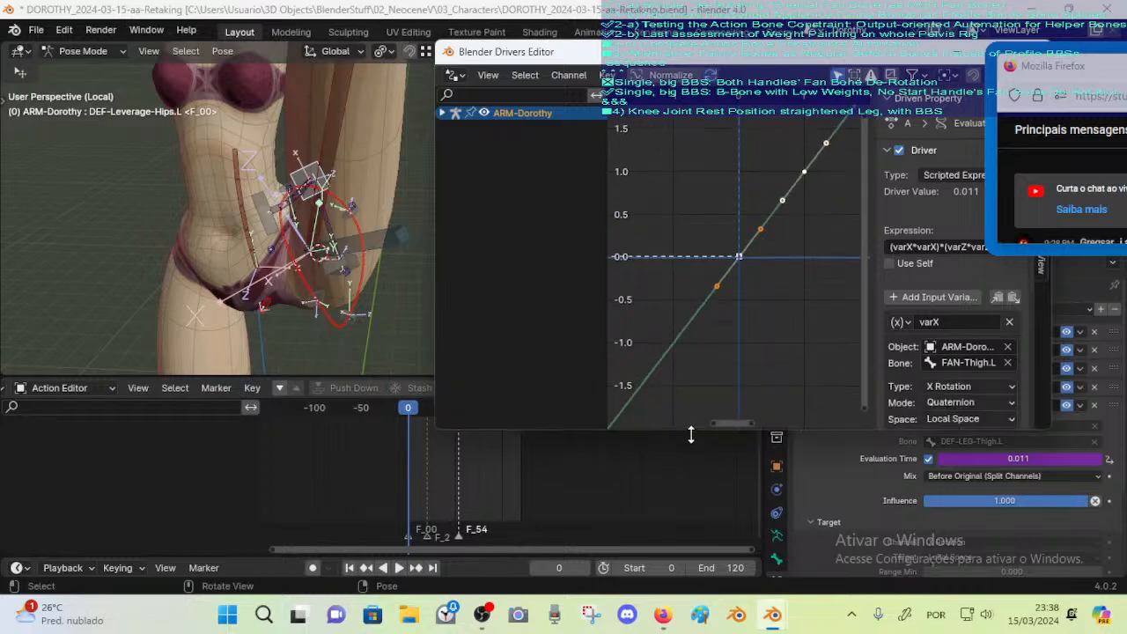
drag(645, 56, 640, 23)
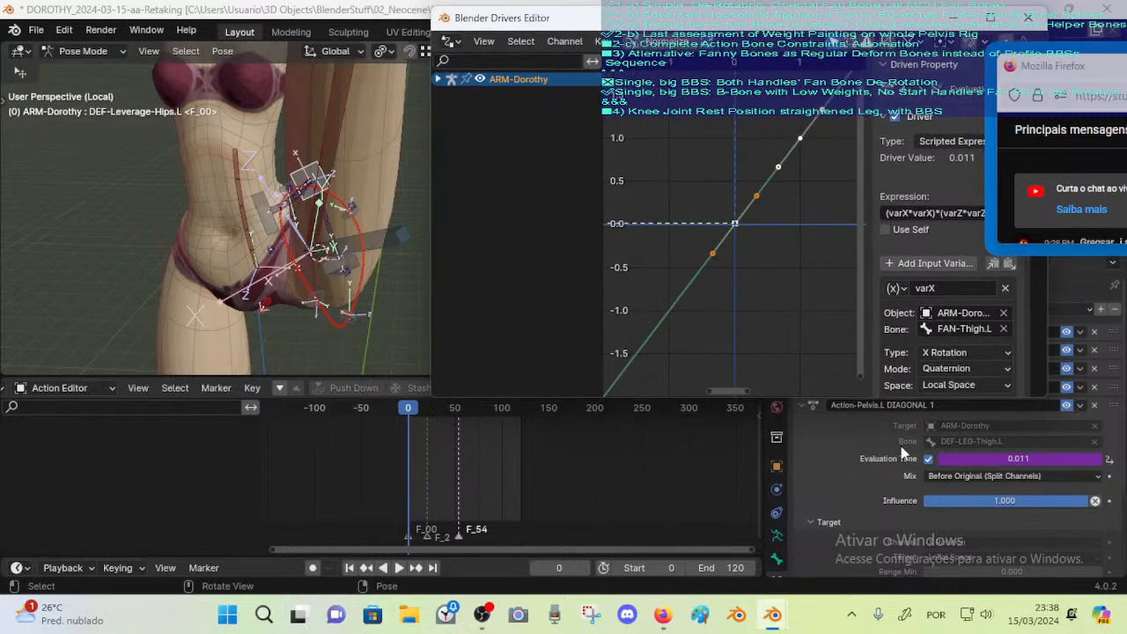
Rotate the selected driver curve's keyframe handles, then raise the origin's outgoing handle to steepen the curve's rise
scroll(750, 228, up, 1)
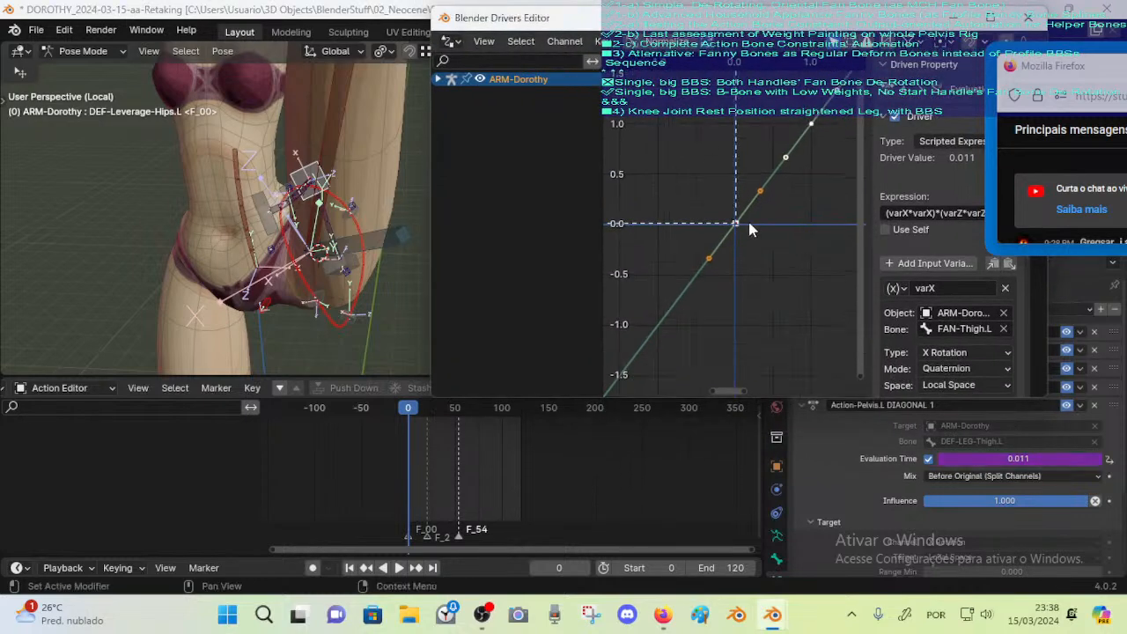
scroll(749, 228, down, 2)
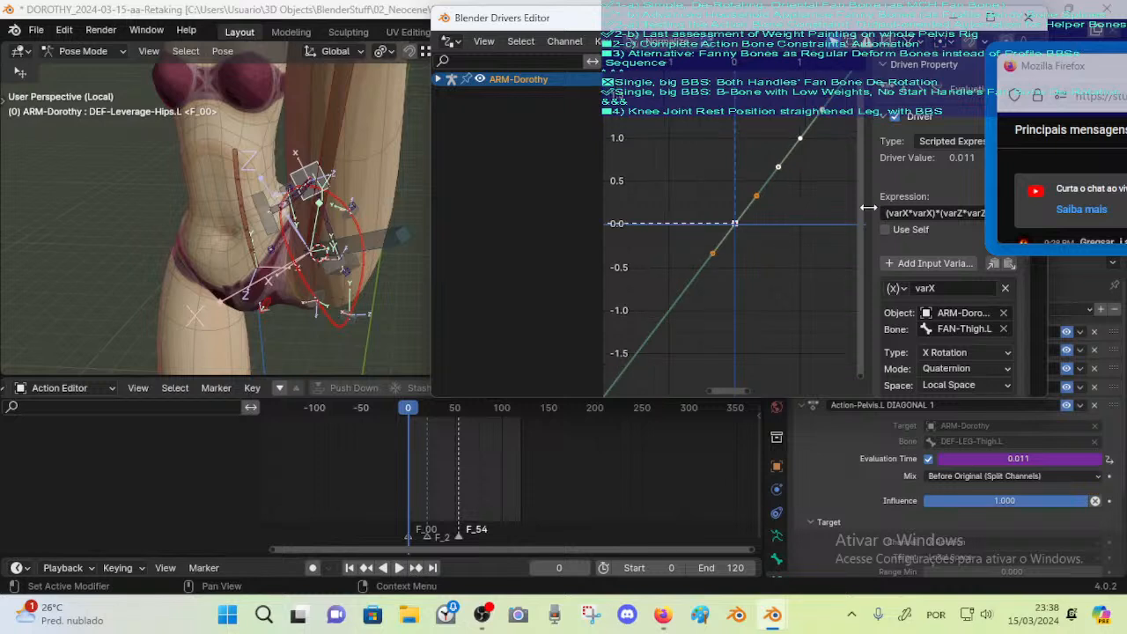
click(822, 113)
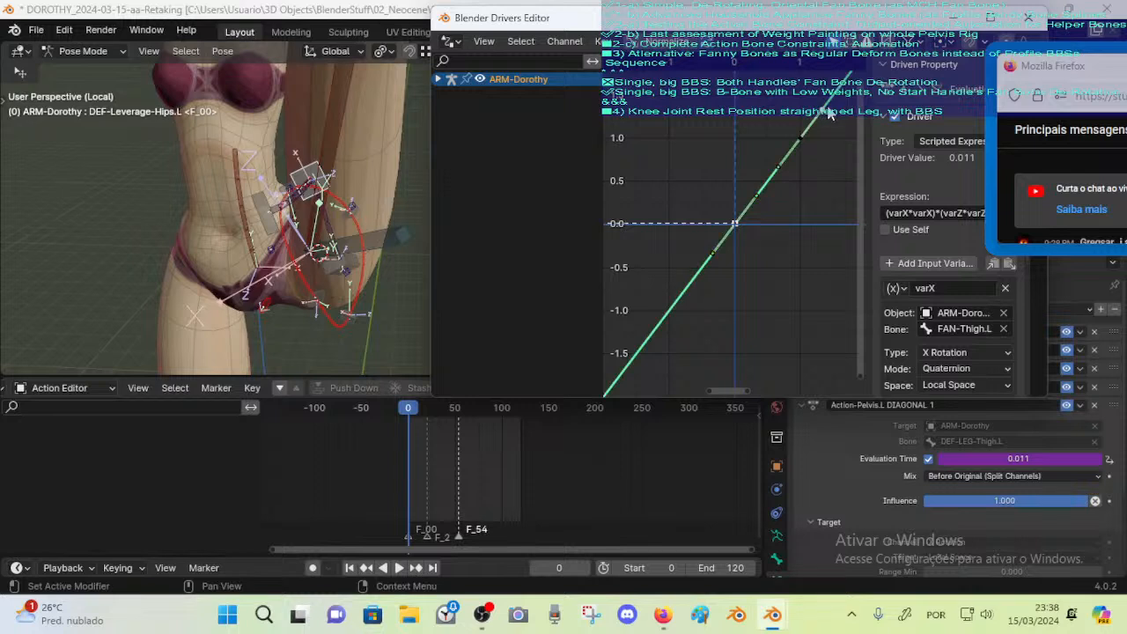
key(r)
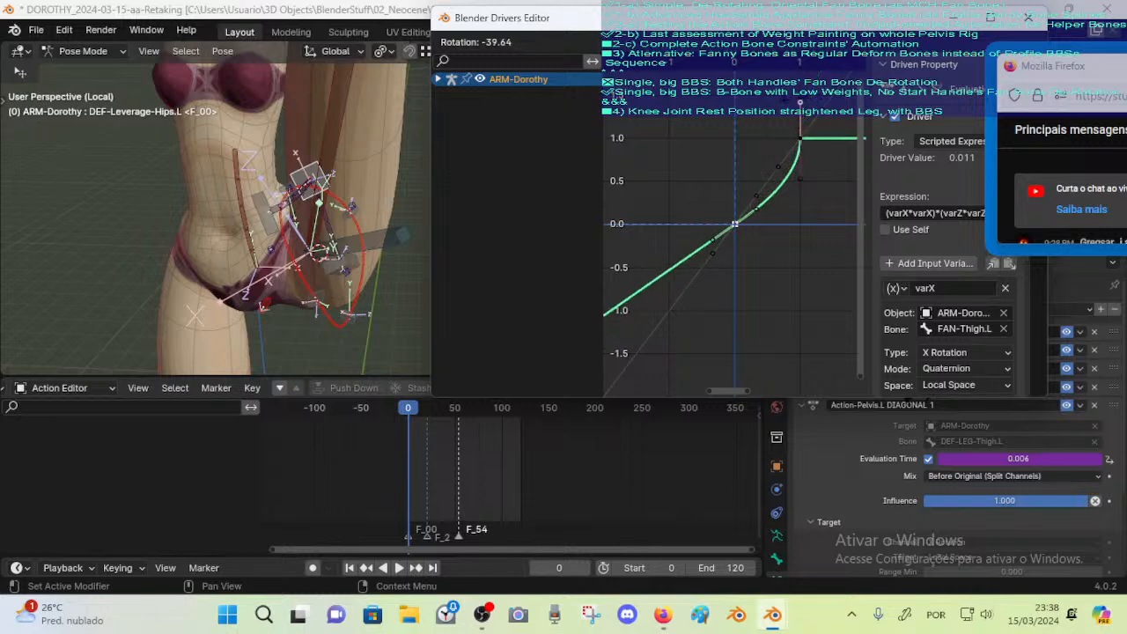
click(793, 100)
drag(757, 211, 761, 132)
mouse_move(779, 170)
mouse_down()
mouse_move(771, 152)
mouse_move(789, 175)
mouse_up()
click(780, 175)
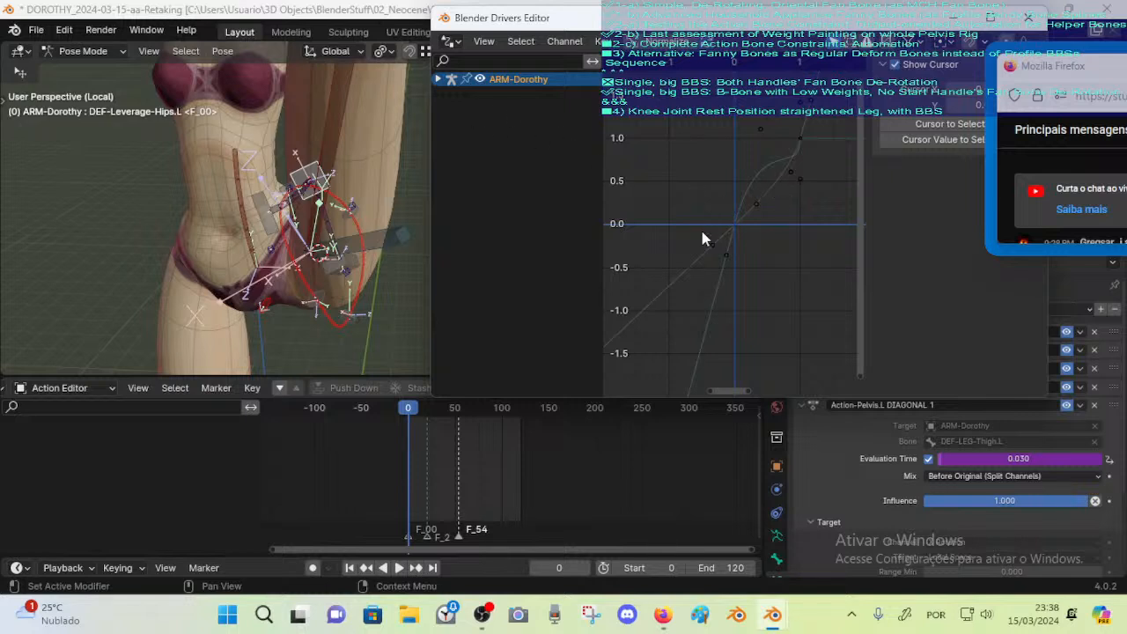
Expand ARM-Dorothy's driver channels, select the Evaluation Time driver, and move its upper keyframe handle to smooth the curve near 1.0
click(439, 80)
click(502, 123)
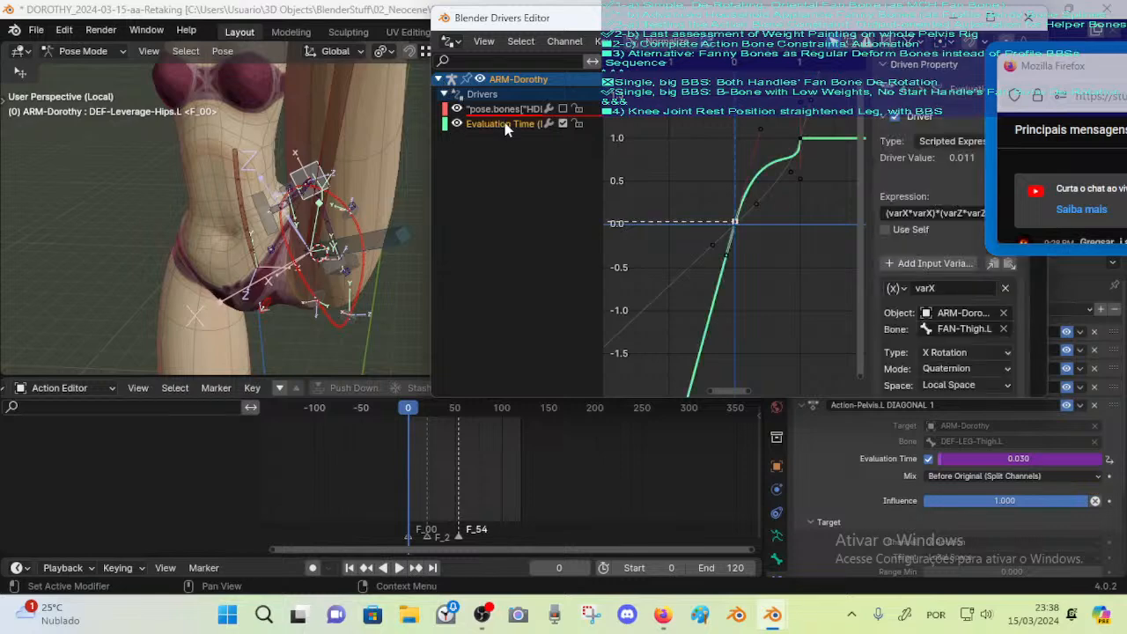
click(807, 102)
click(799, 103)
key(g)
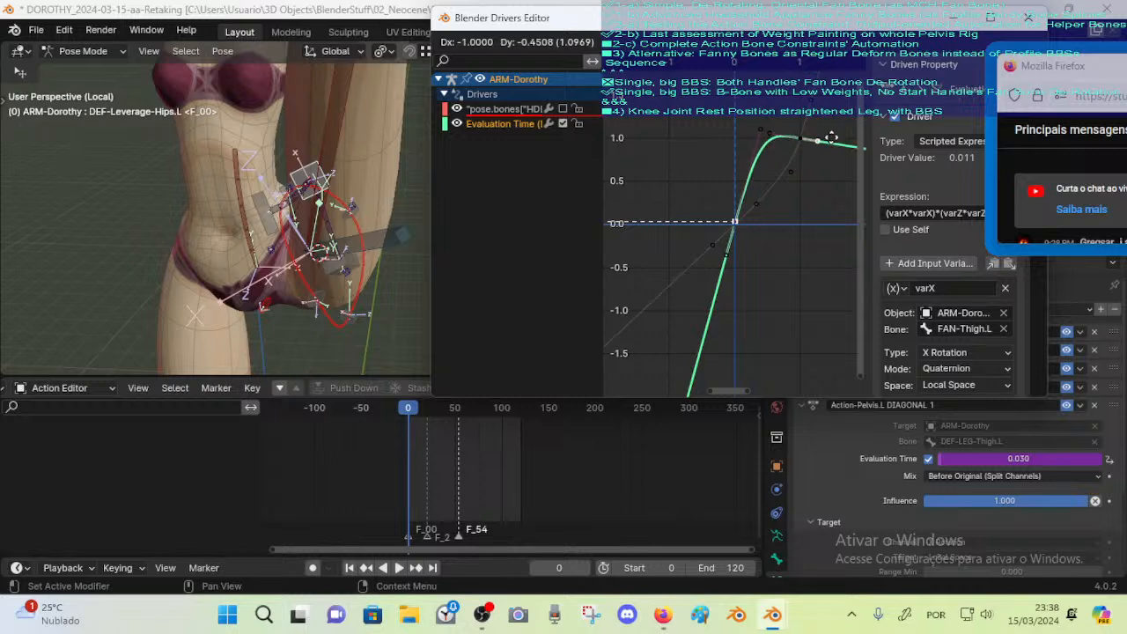
click(760, 156)
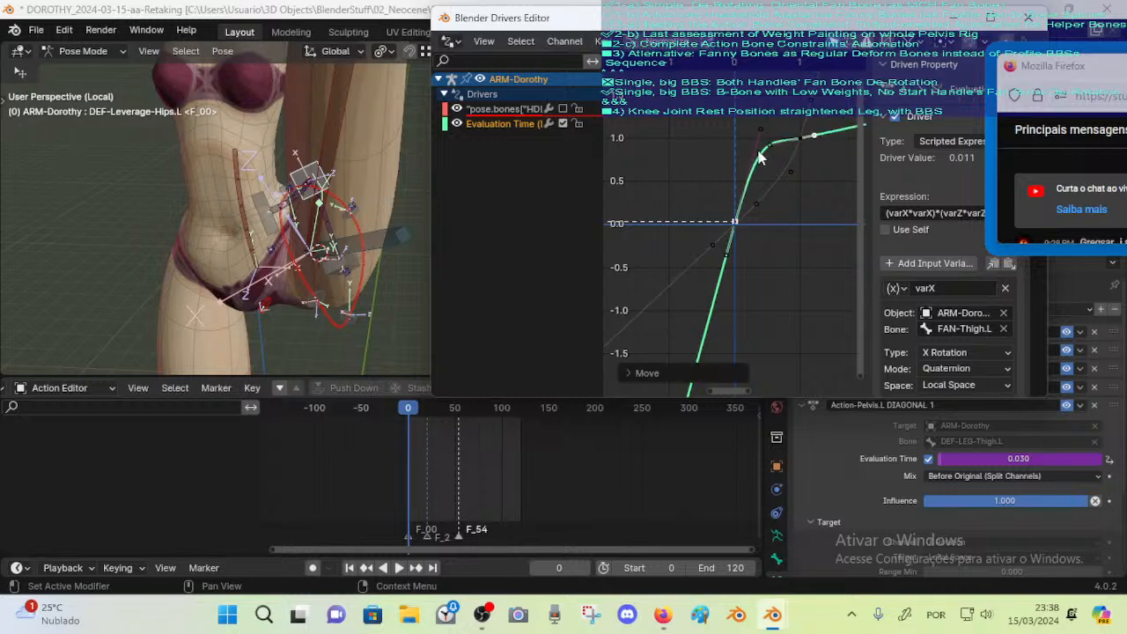
Compare the pose.bones driver with the Evaluation Time driver and adjust the width of the channel list
click(497, 109)
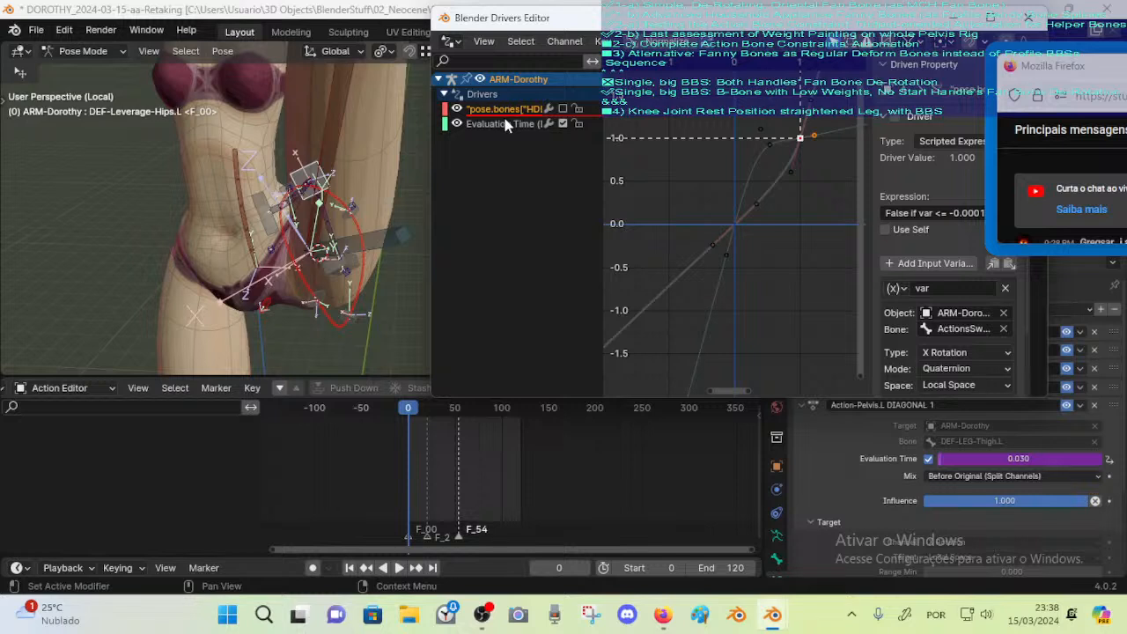
click(509, 124)
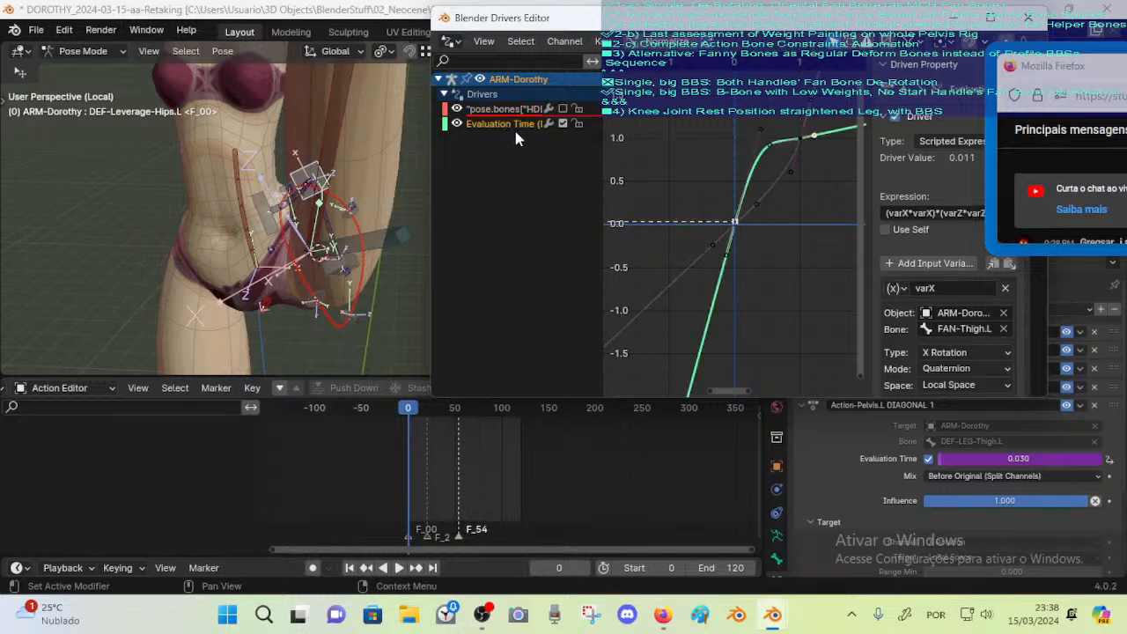
click(508, 111)
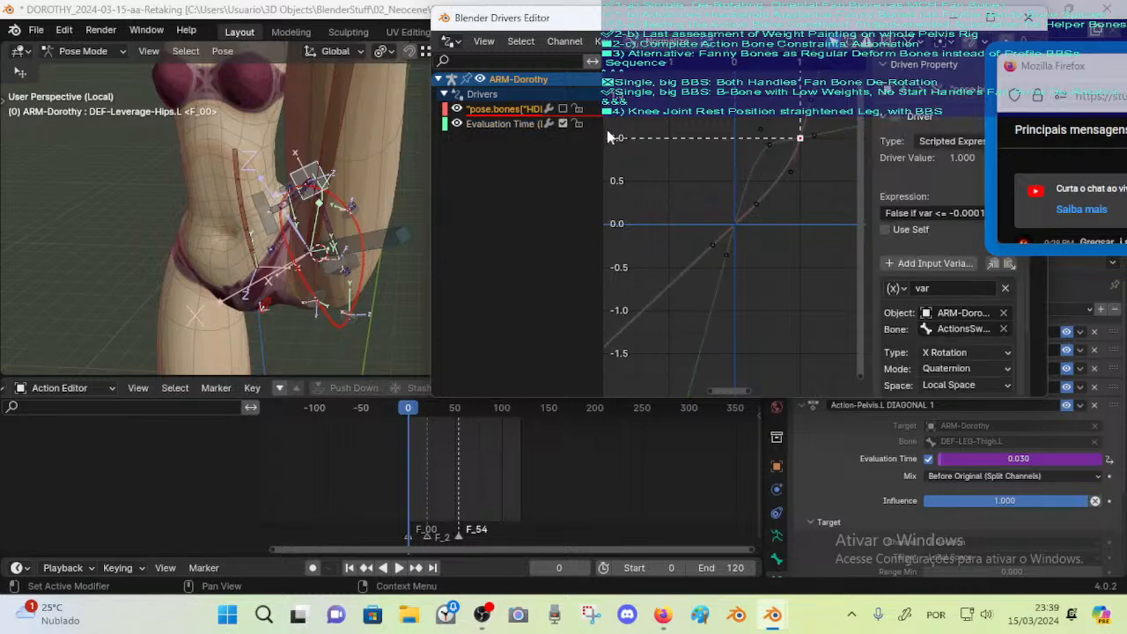
mouse_move(603, 134)
mouse_down()
mouse_move(883, 139)
mouse_move(583, 138)
mouse_up()
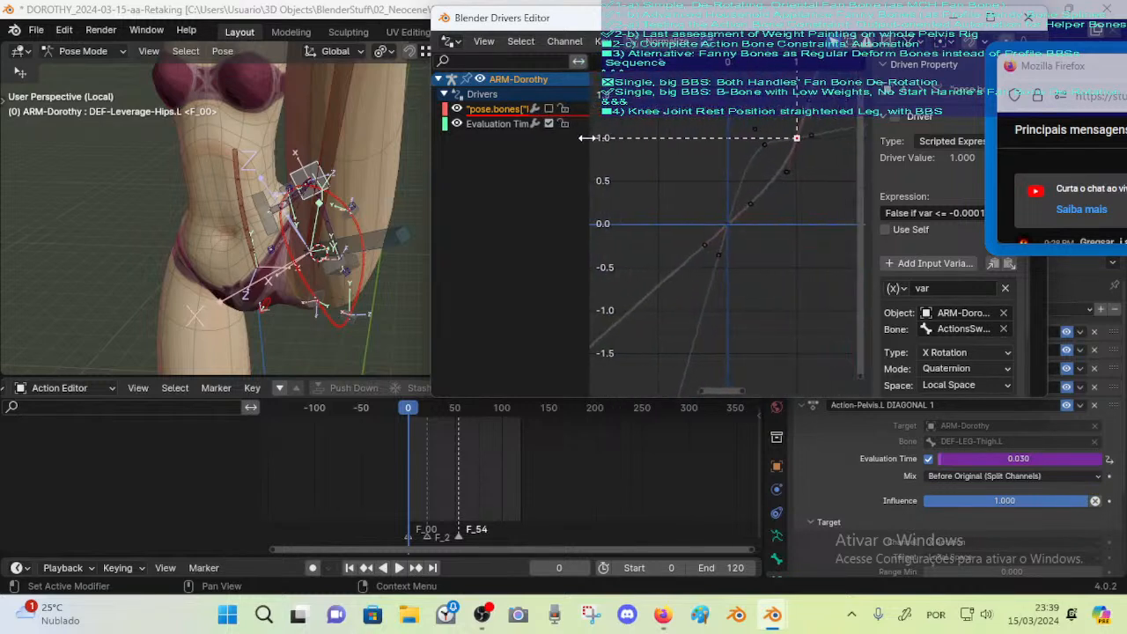
Compare the pose.bones driver curve with the Evaluation Time curve, checking the handles between 0 and 1
click(525, 124)
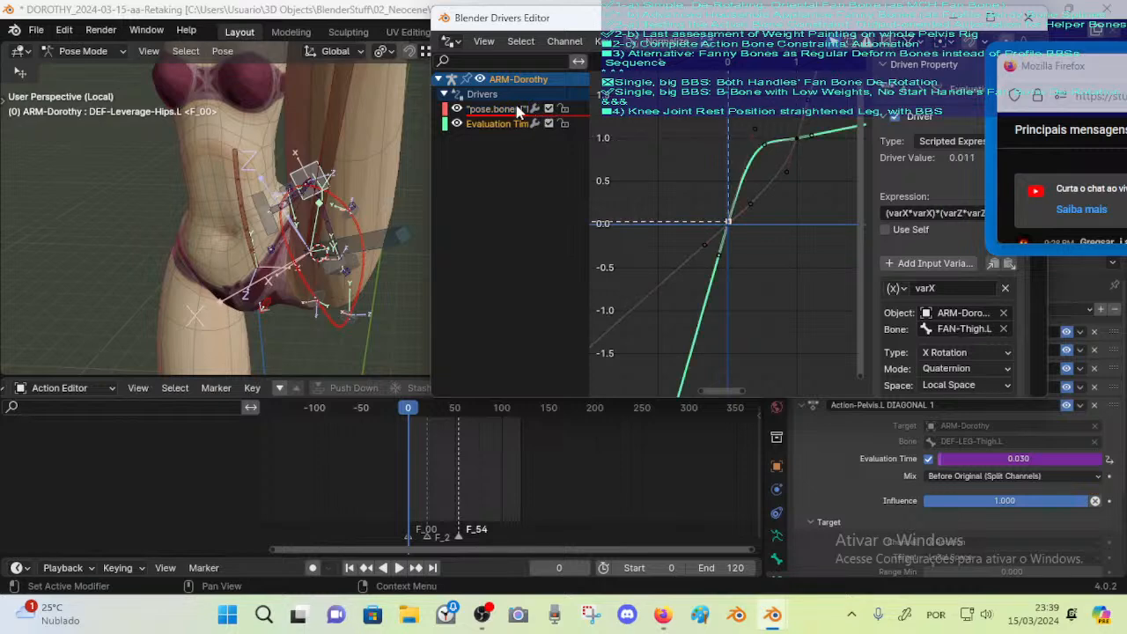
click(518, 110)
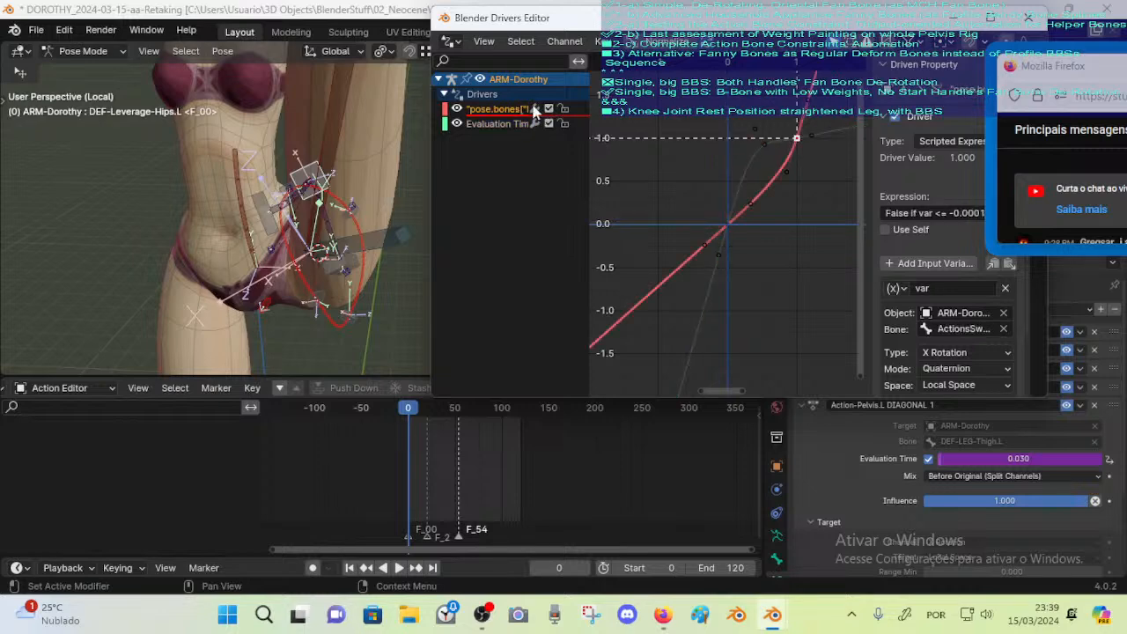
click(755, 149)
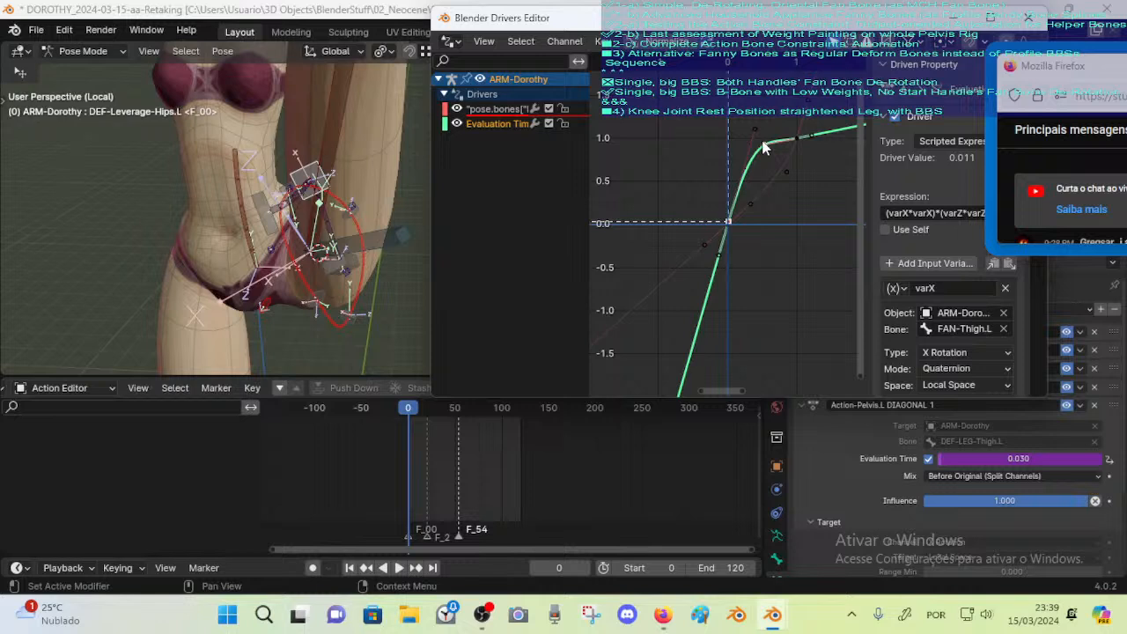
click(509, 110)
click(507, 125)
click(500, 111)
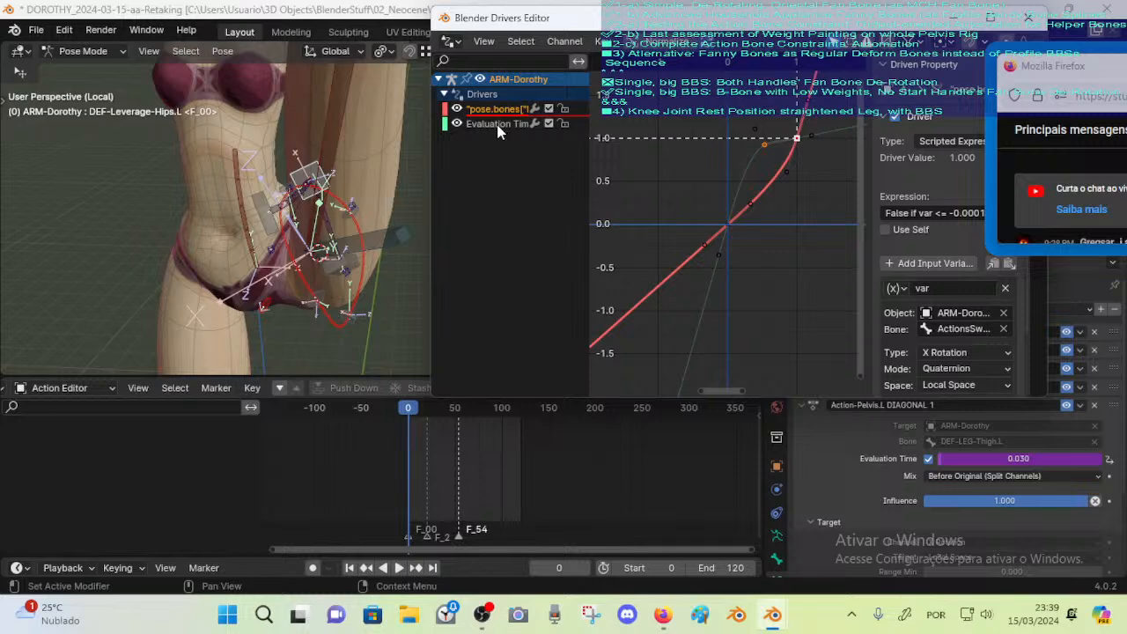
click(497, 125)
click(765, 191)
click(754, 203)
Enlarge the 3D viewport above the Action Editor and shorten the Drivers Editor window to uncover the action list area
key(space)
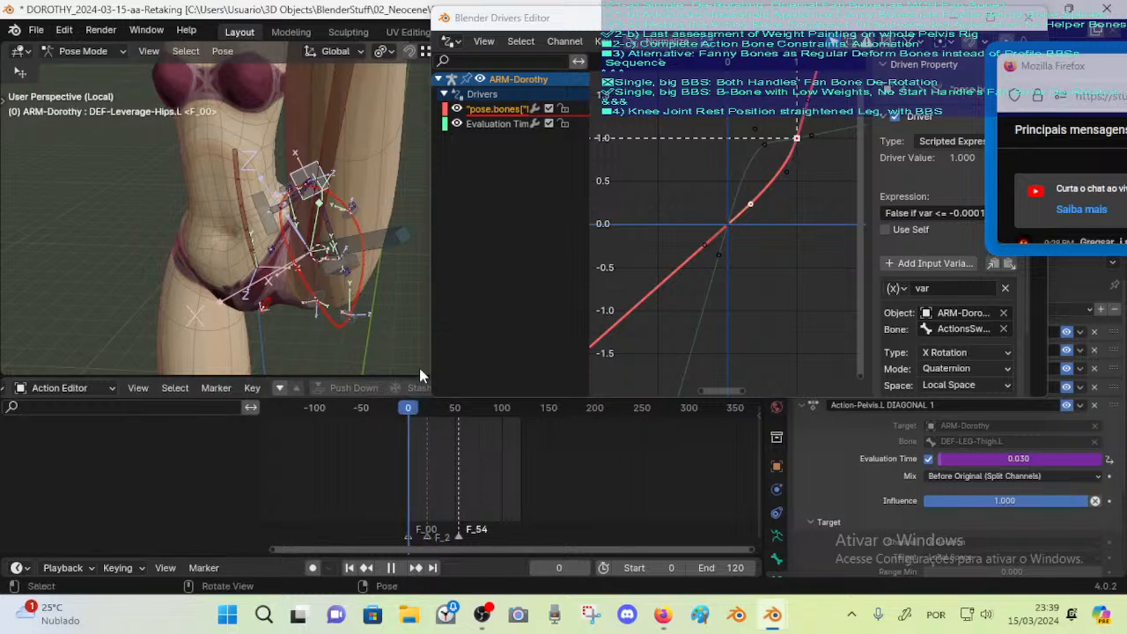
drag(419, 379, 464, 415)
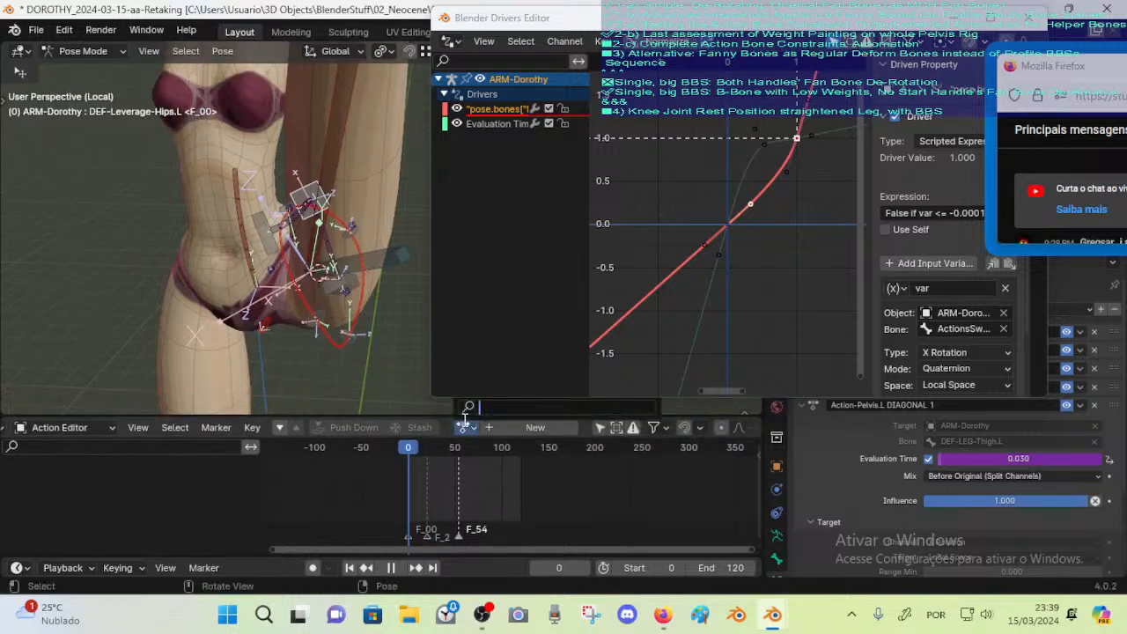
click(470, 430)
click(471, 431)
click(476, 431)
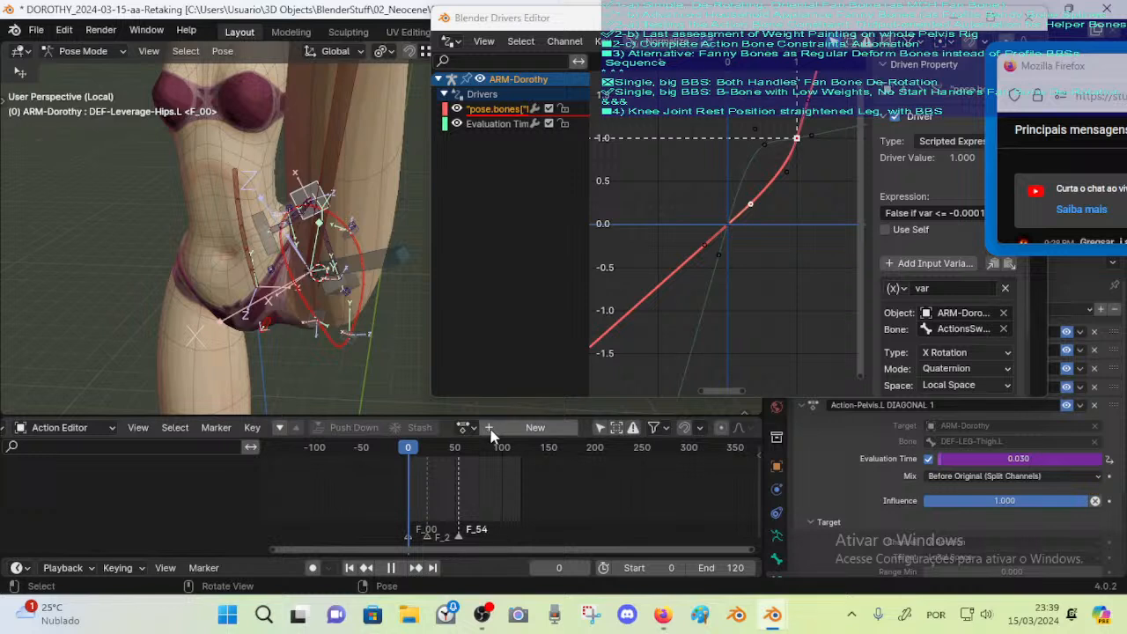
click(468, 431)
click(471, 432)
scroll(565, 453, up, 1)
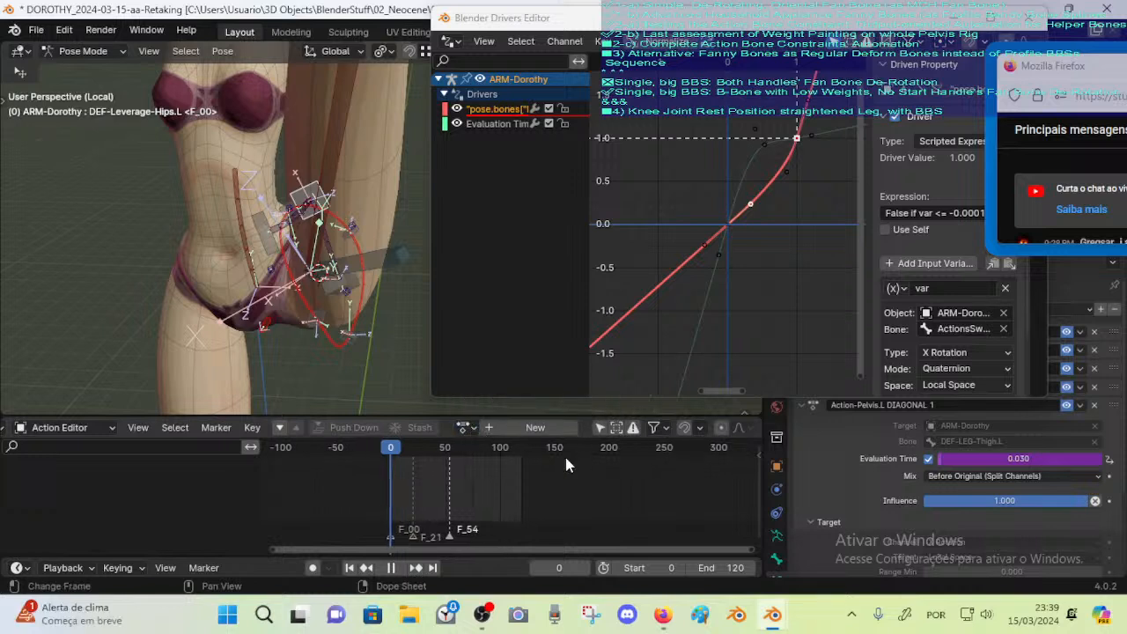
middle_drag(374, 344, 499, 375)
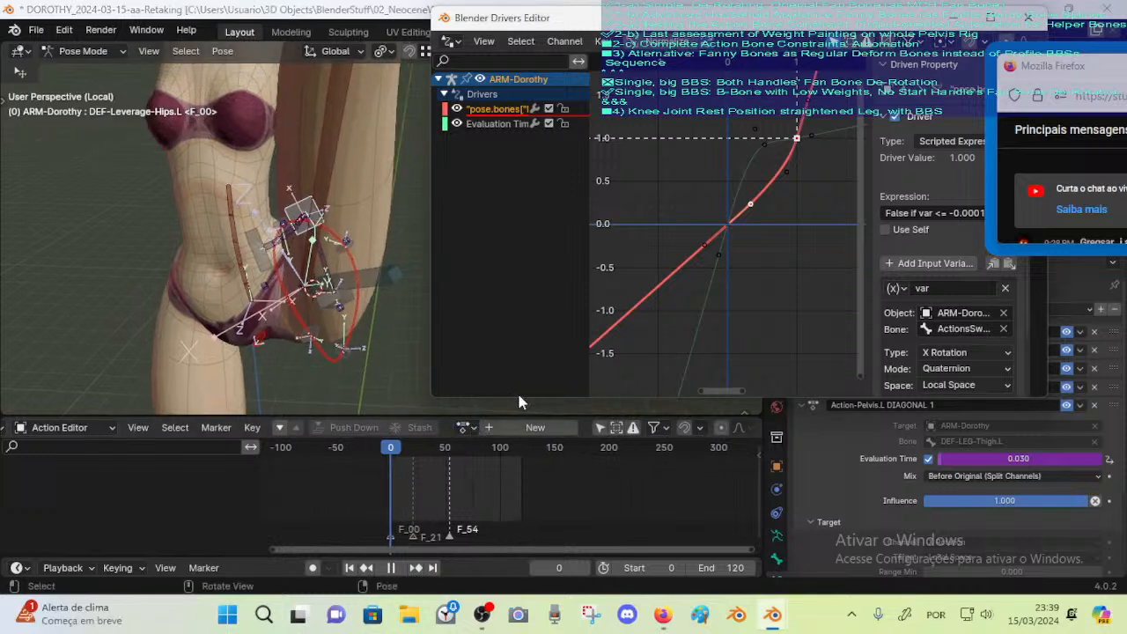
drag(513, 396, 524, 322)
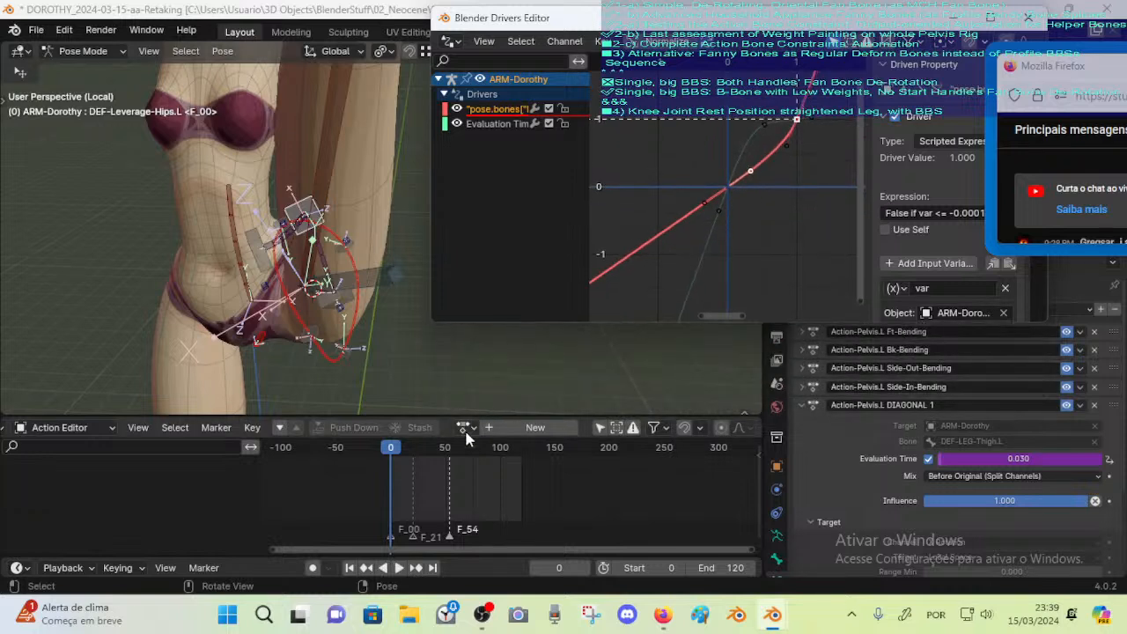
Move the Drivers Editor window clear of the action list and assign the existing "Action" data-block to the armature
click(466, 432)
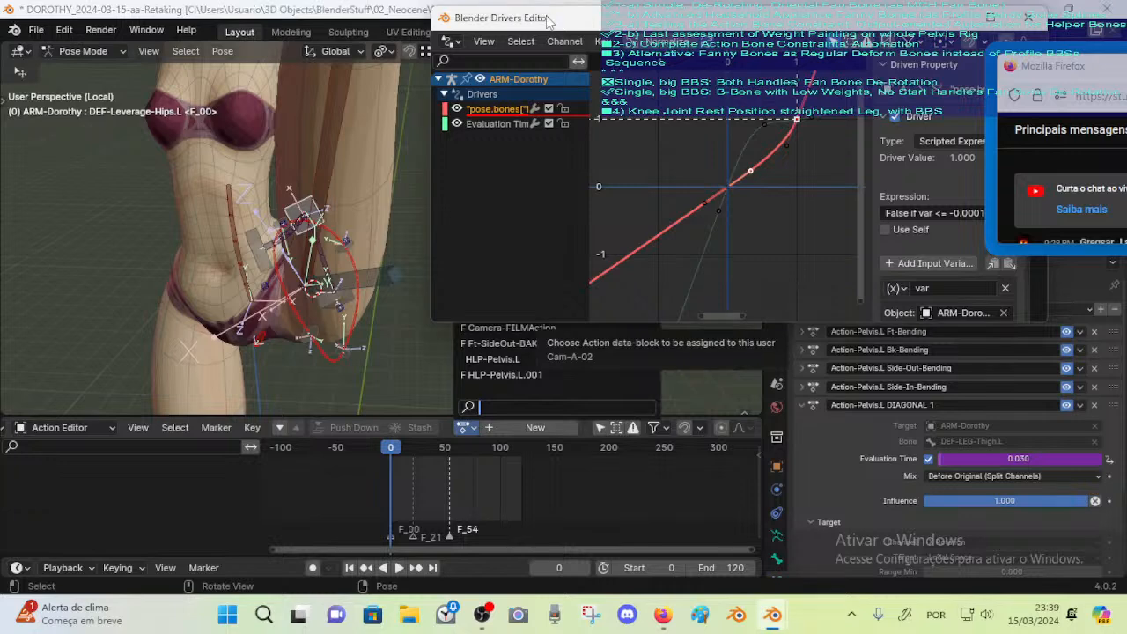
drag(559, 19, 725, 29)
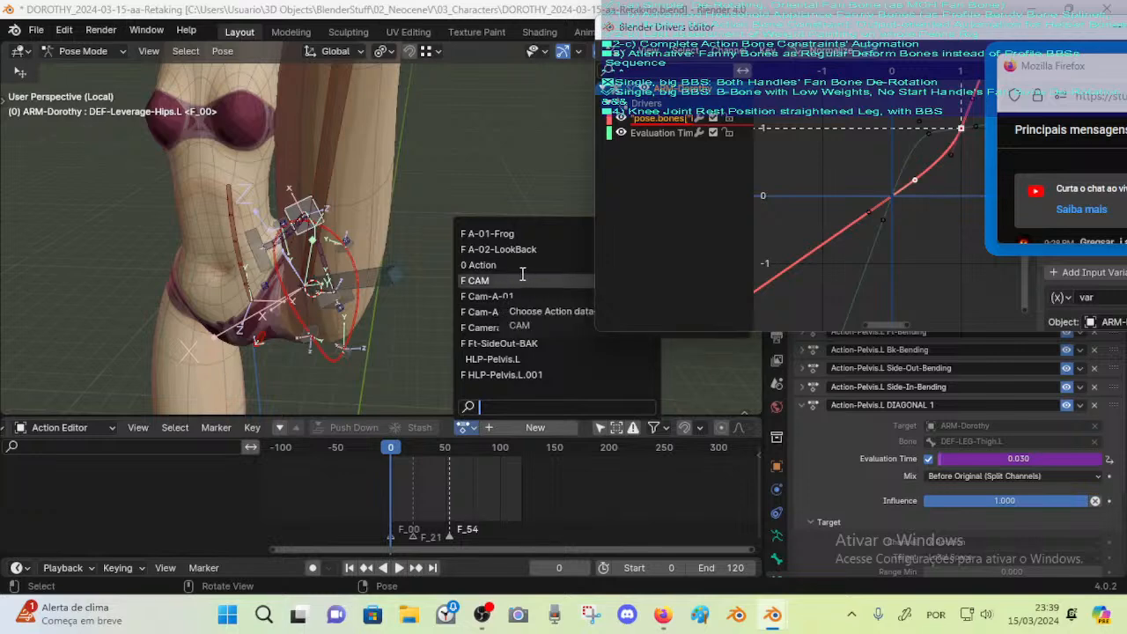
click(517, 265)
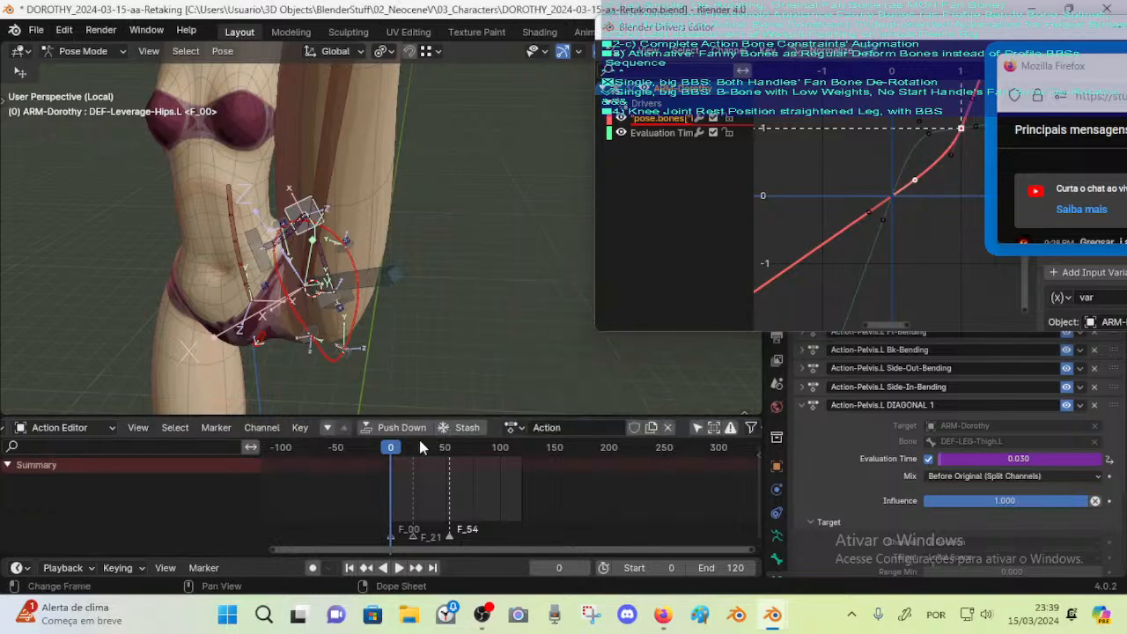
Turn on automatic keyframing and insert a keyframe for the MTR-Leg.L control's current pose at frame 0
drag(408, 447, 384, 446)
scroll(384, 302, down, 7)
key(space)
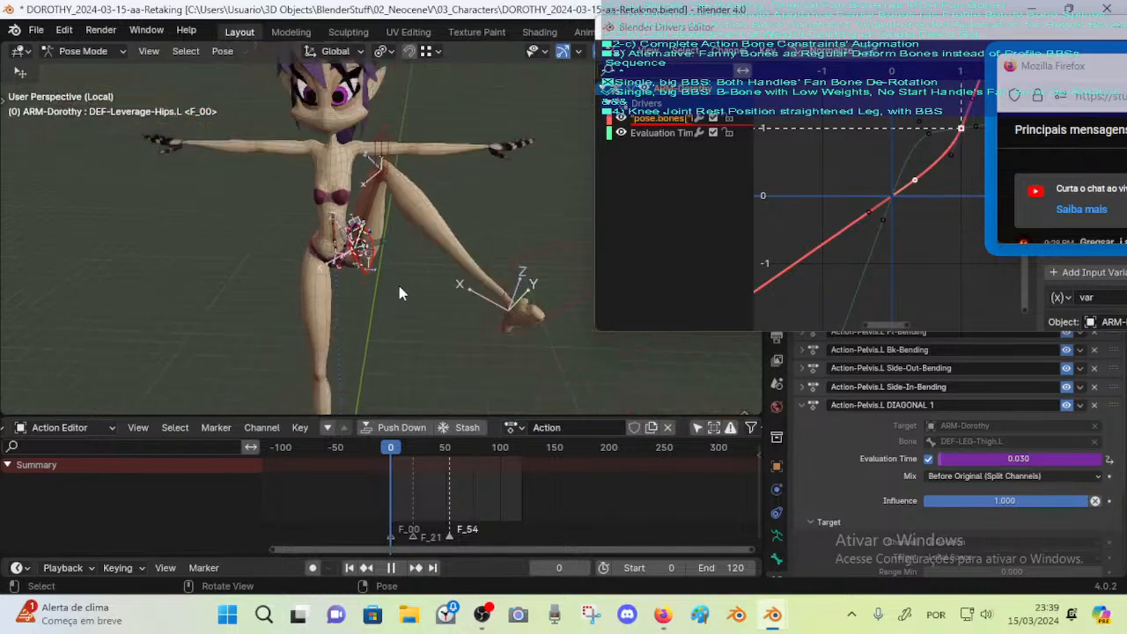
key(space)
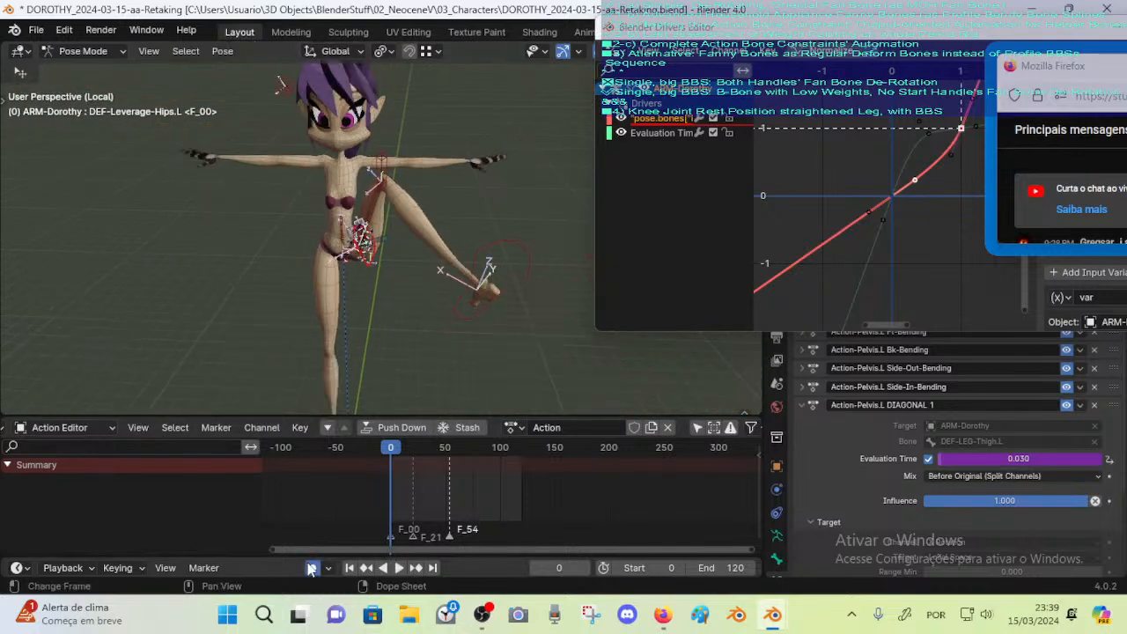
click(487, 270)
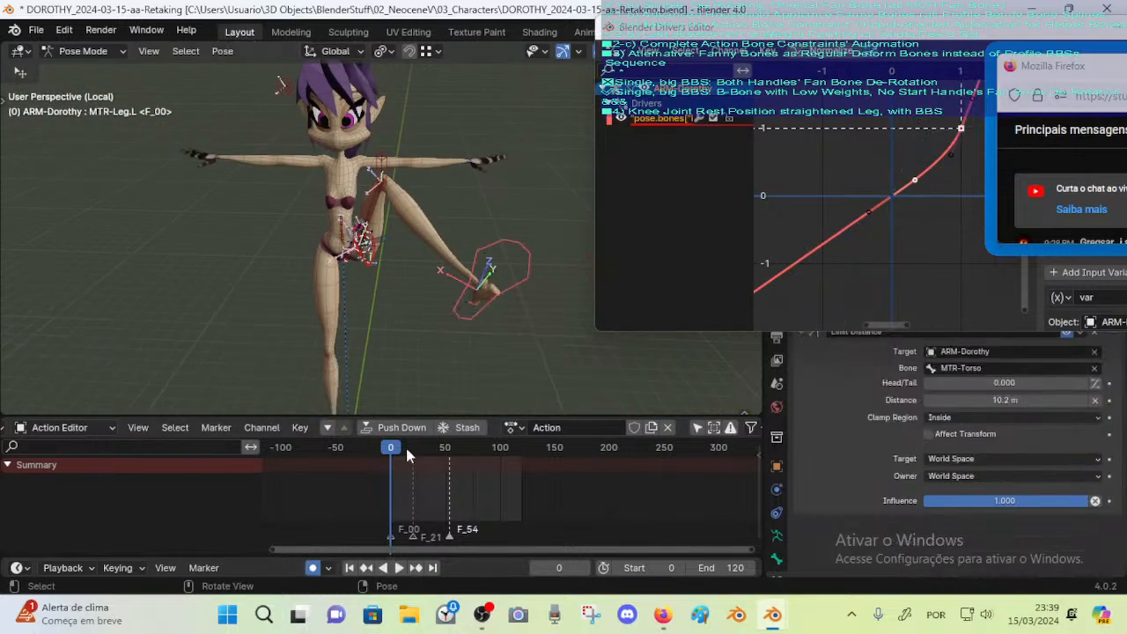
key(i)
click(448, 308)
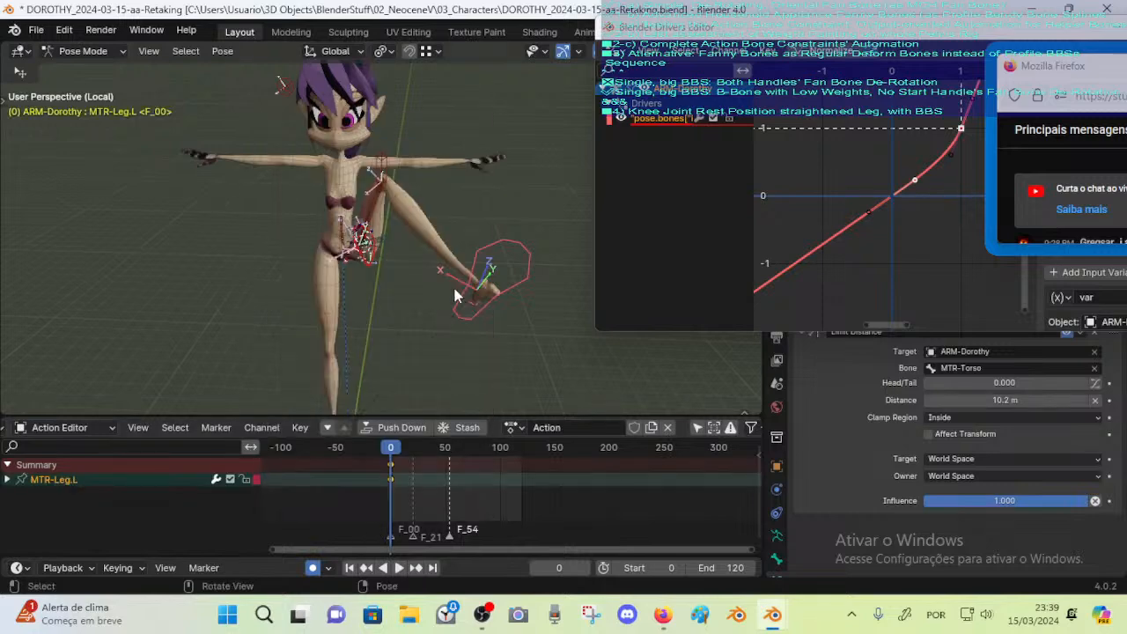
Keyframe two more MTR-Leg.L poses, one just after the F_21 marker and one at frame 74 with the leg raised sideways
drag(394, 453, 421, 448)
drag(479, 305, 471, 447)
key(g)
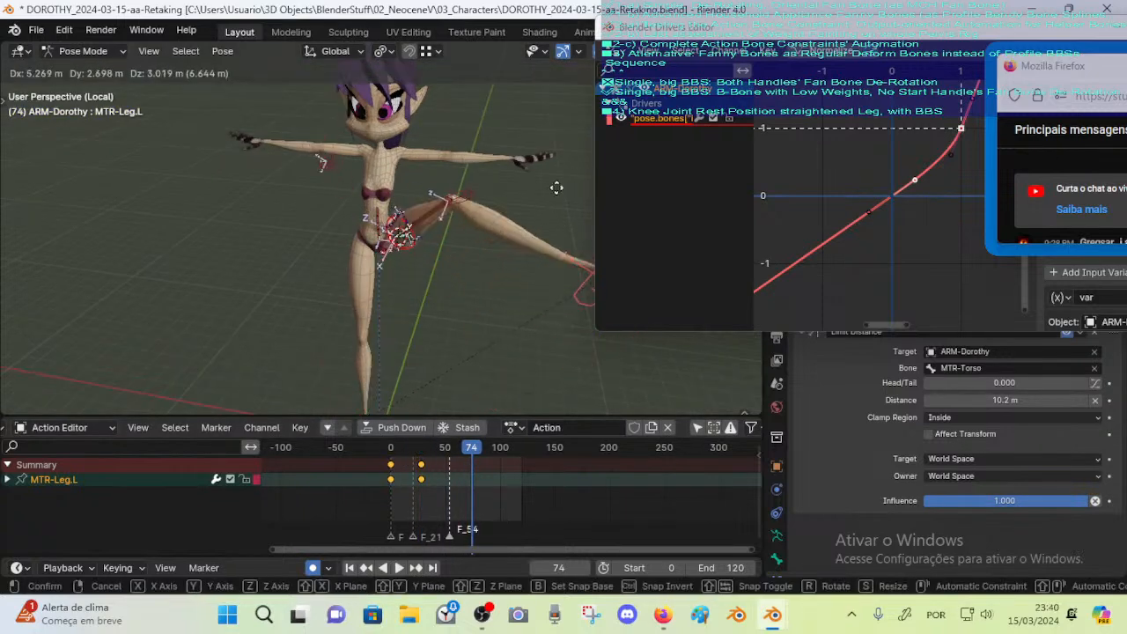
click(558, 188)
middle_drag(546, 192, 387, 255)
key(g)
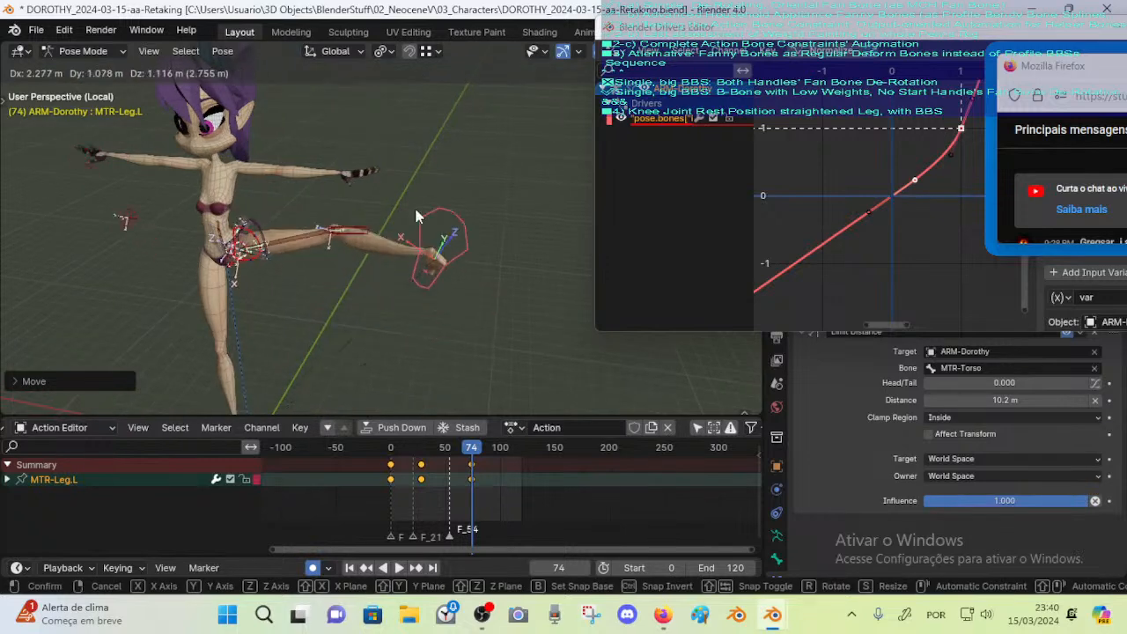
click(414, 204)
Preview the leg motion, set the animation's end frame to 81, and turn off automatic keyframing
key(space)
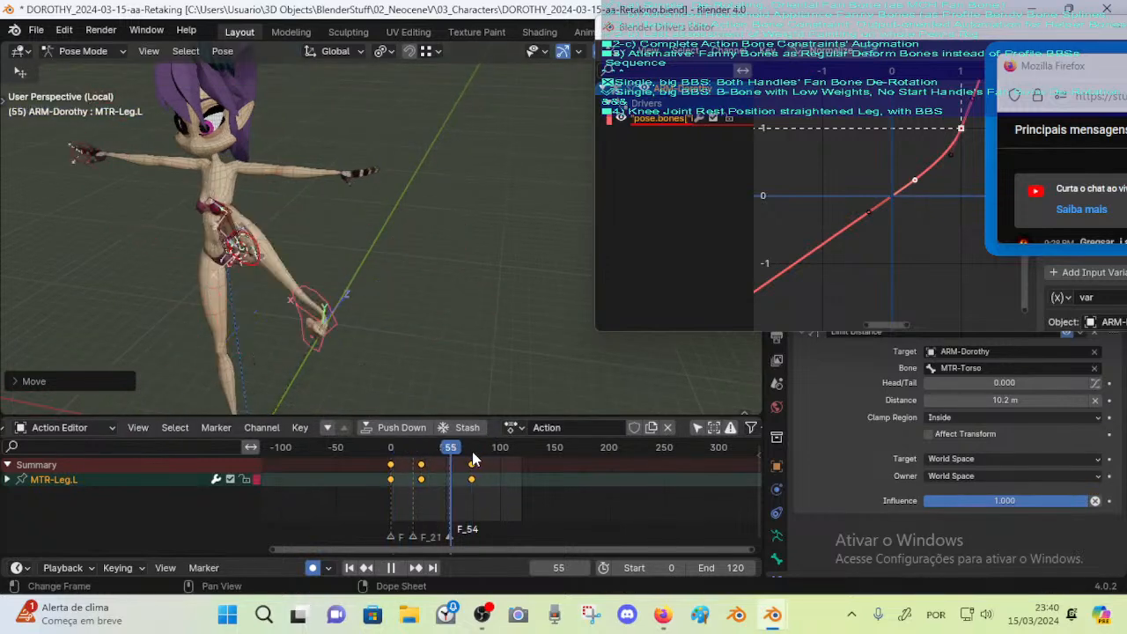
key(space)
key(ctrl+End)
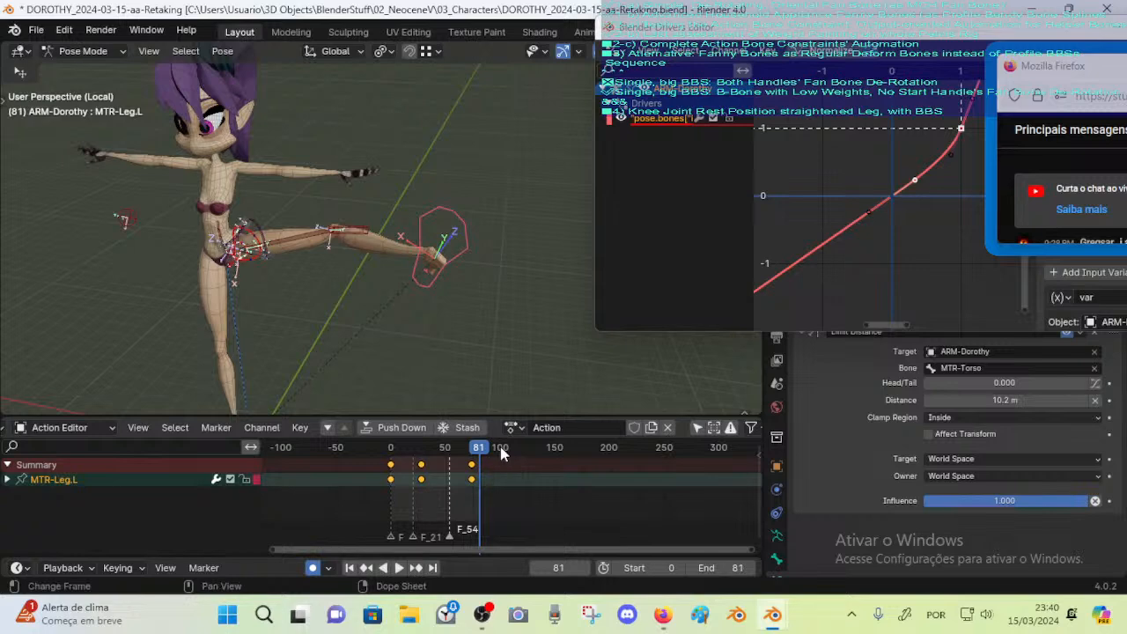
click(312, 567)
Return to frame 0 and select DEF-Leverage-Hips.L in a close-up of the left hip, with the Drivers Editor placed beside it
scroll(336, 331, up, 4)
middle_drag(339, 326, 551, 264)
shift+middle_drag(426, 291, 437, 336)
scroll(478, 221, up, 2)
key(shift+Left)
scroll(479, 220, up, 3)
shift+middle_drag(479, 220, 435, 308)
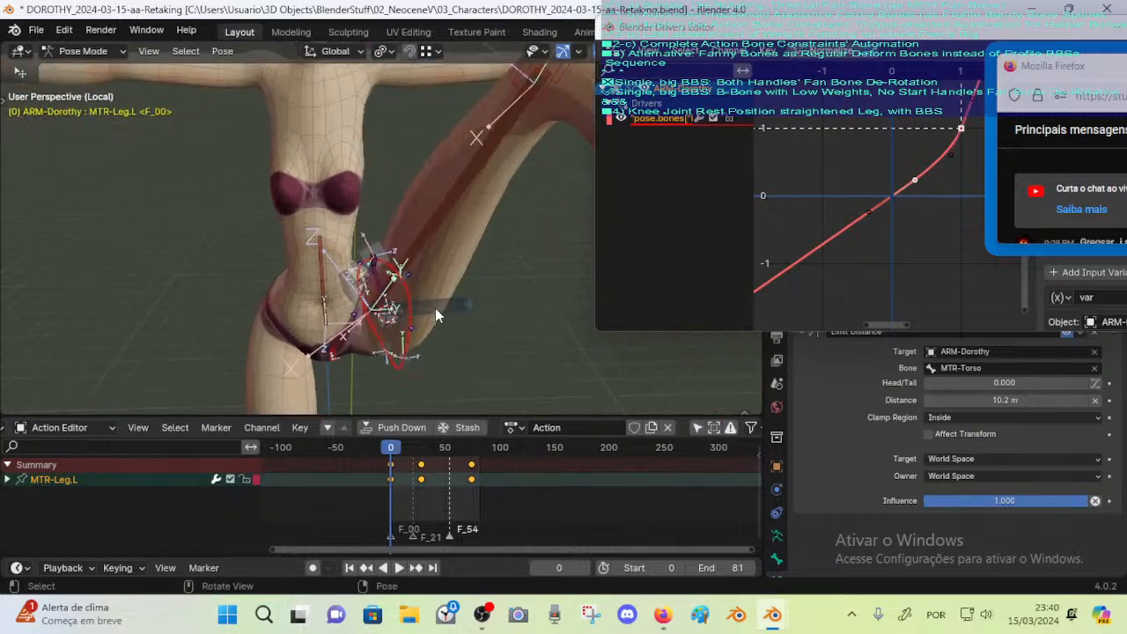
scroll(435, 308, up, 1)
scroll(515, 238, down, 1)
drag(844, 29, 750, 19)
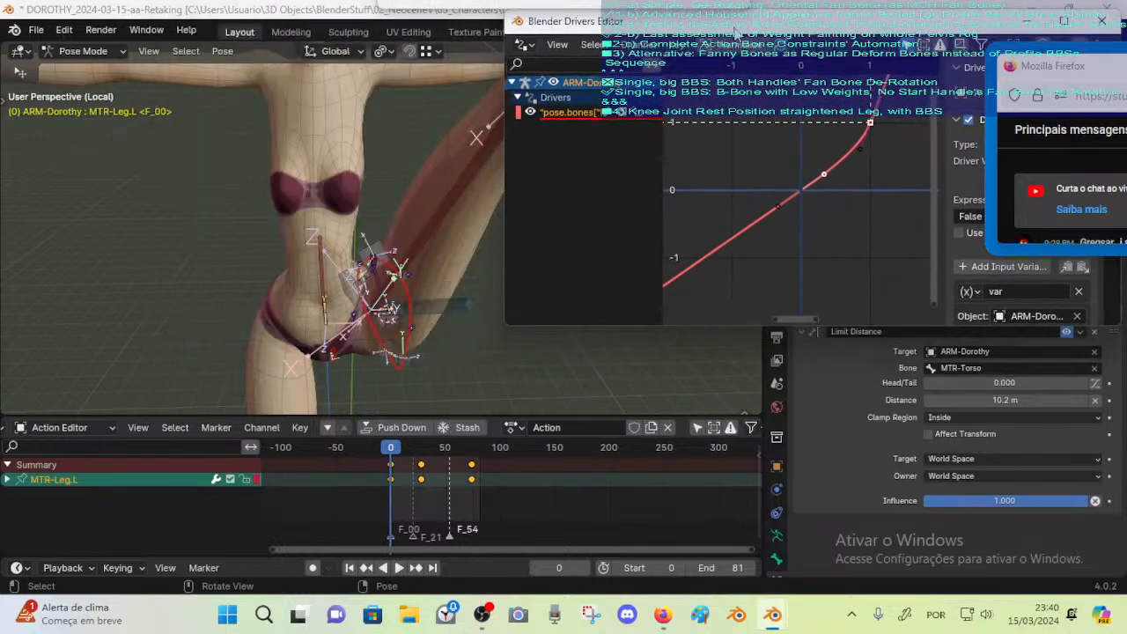
click(377, 247)
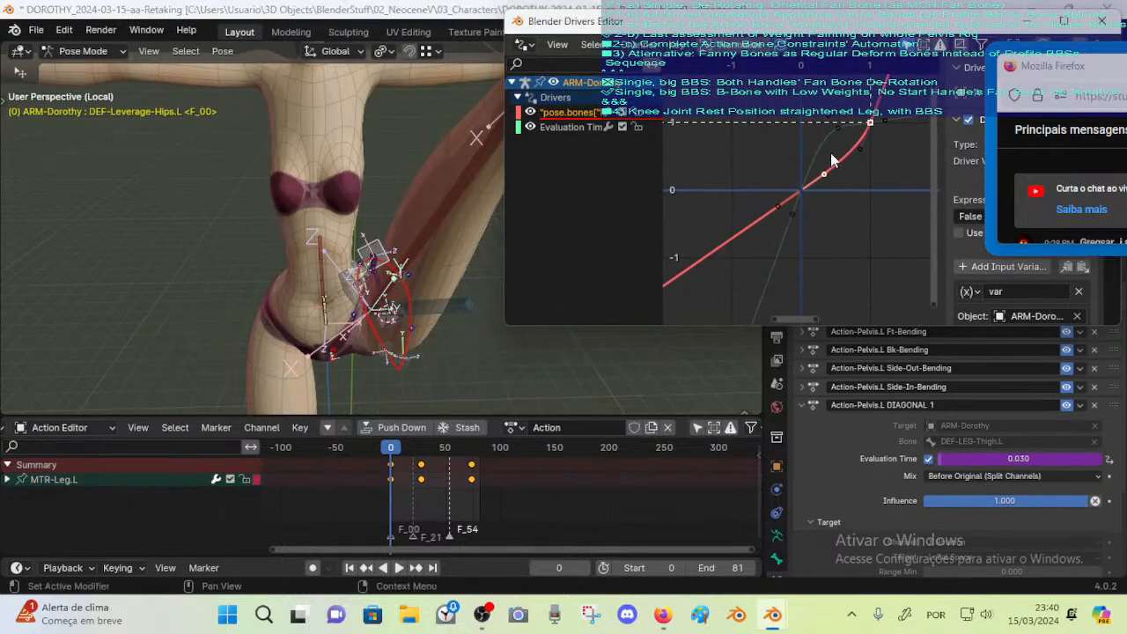
scroll(819, 163, down, 2)
Play the leg animation and select the Evaluation Time driver to check how DIAGONAL 1 affects the left hip
key(space)
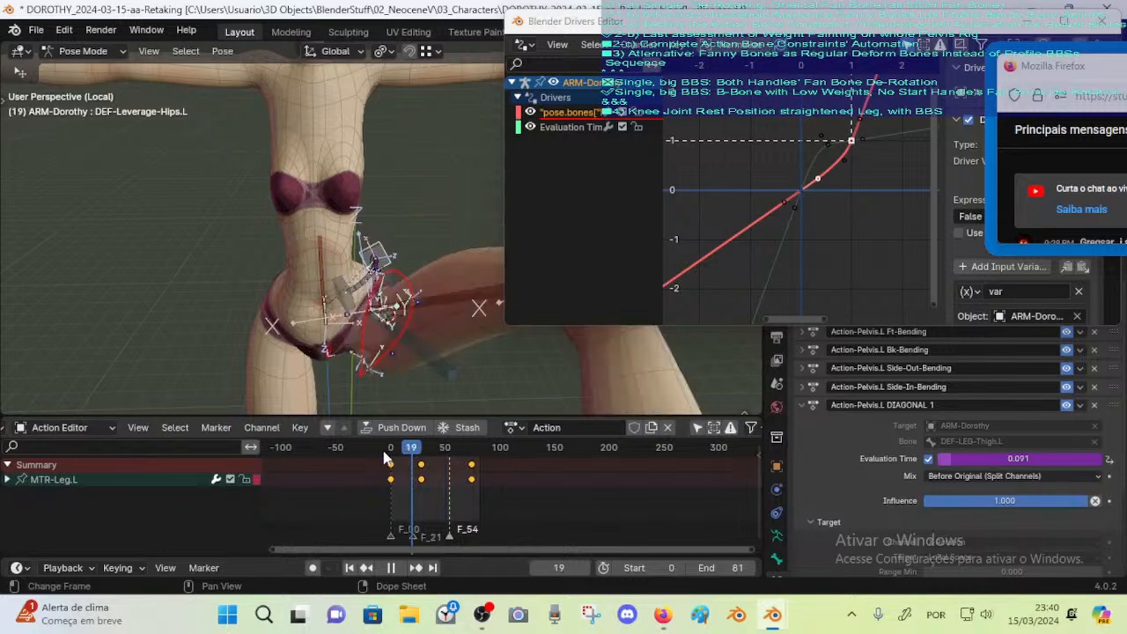
key(Escape)
click(560, 128)
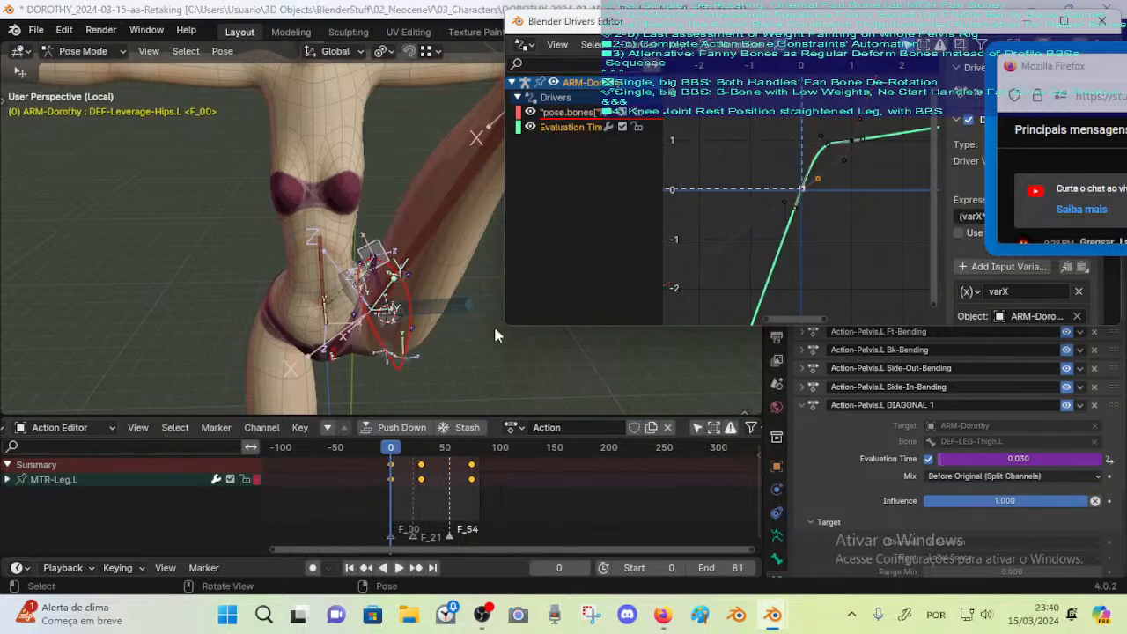
key(space)
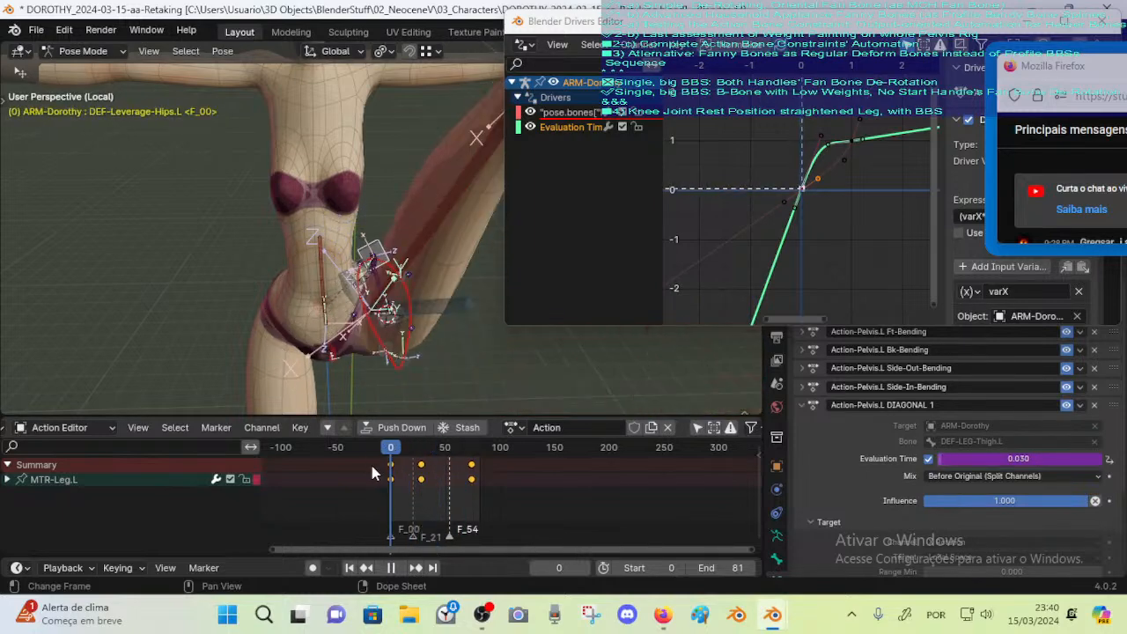
key(Escape)
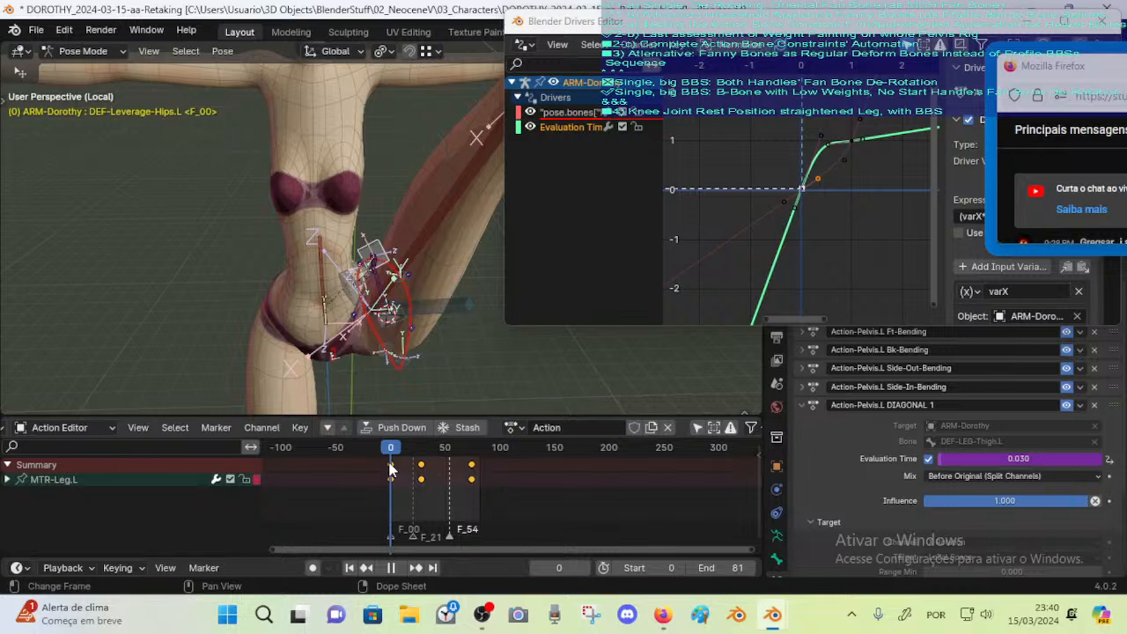
Raise the origin handle of the pose.bones driver curve, then rotate and move its upper handle so the curve flattens near 1
click(832, 176)
click(831, 171)
key(g)
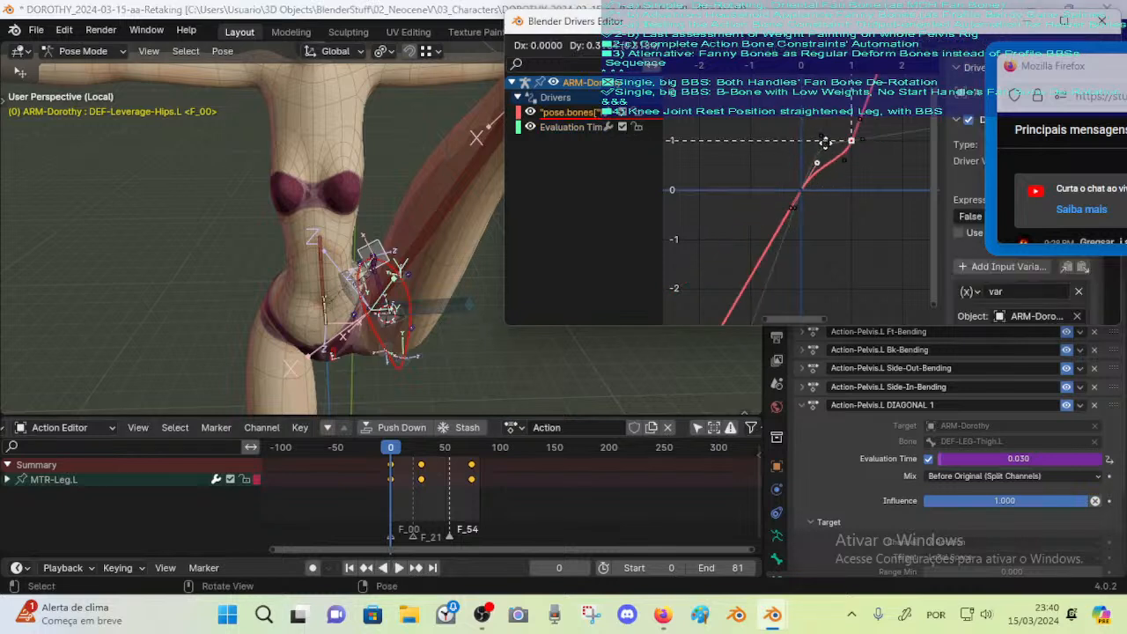
click(828, 119)
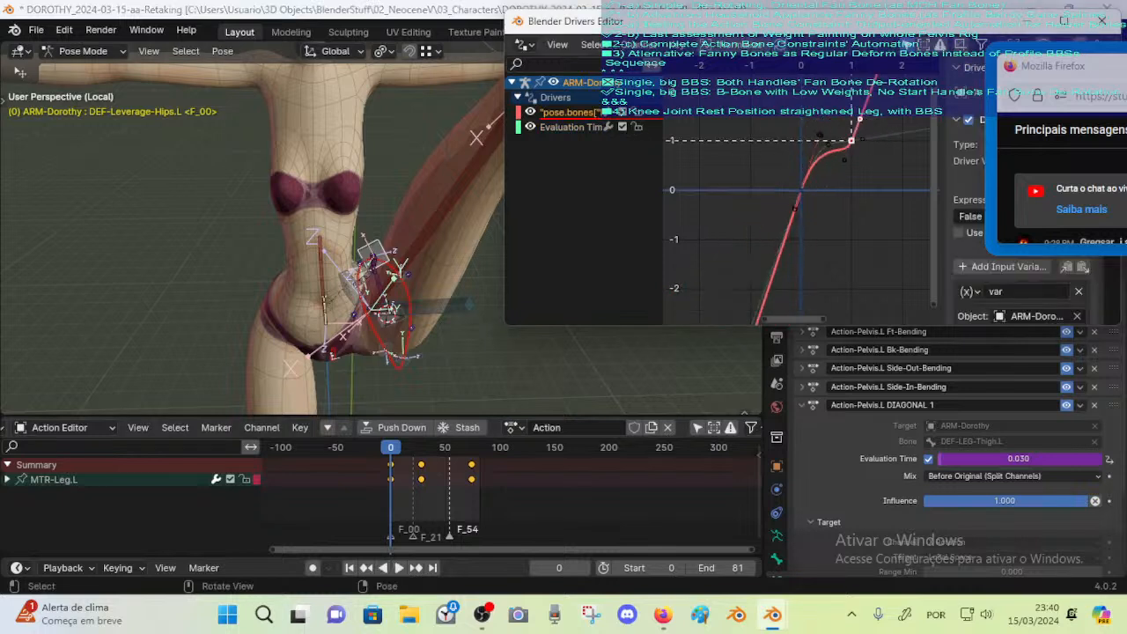
key(r)
click(883, 191)
key(g)
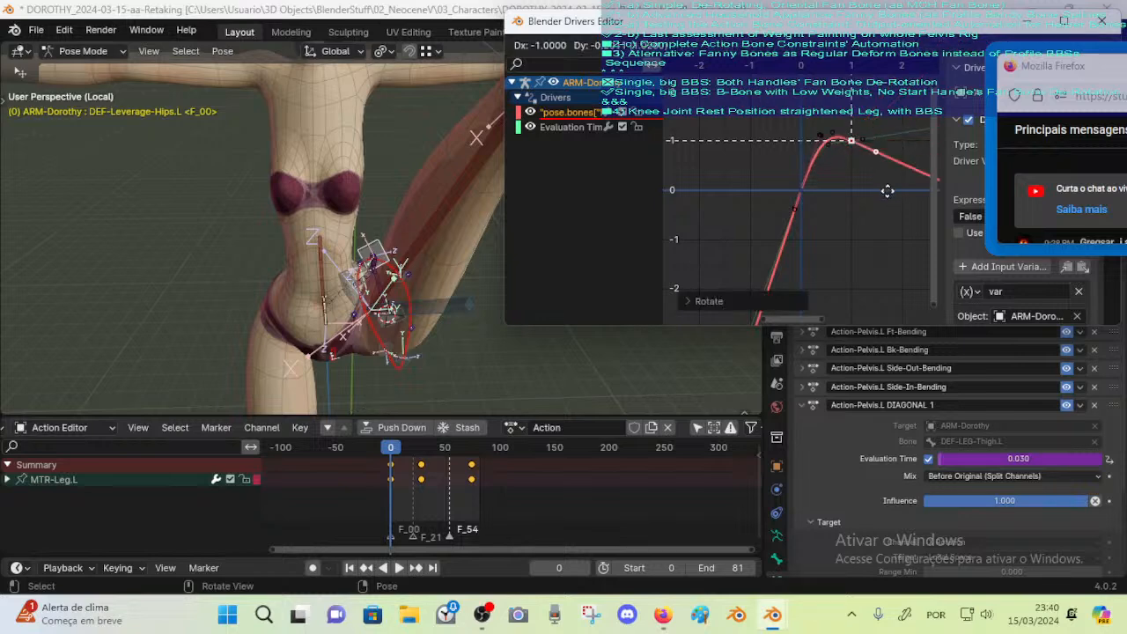
click(885, 189)
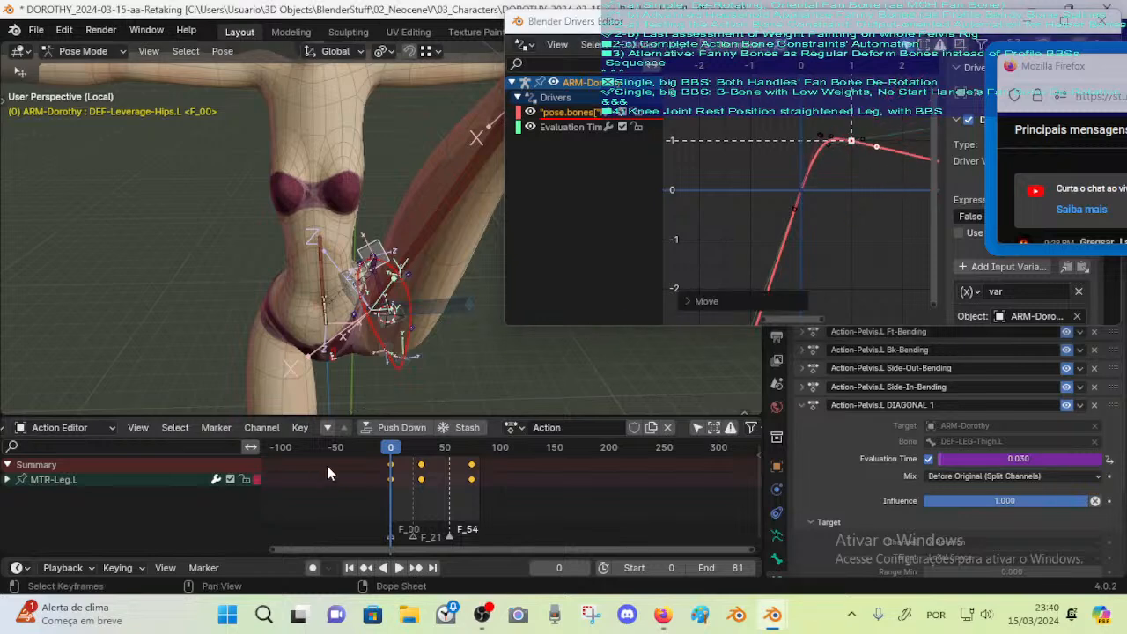
Play and scrub the leg animation to check the left hip with the reshaped pose.bones curve, then return to frame 0
key(space)
drag(439, 444, 357, 459)
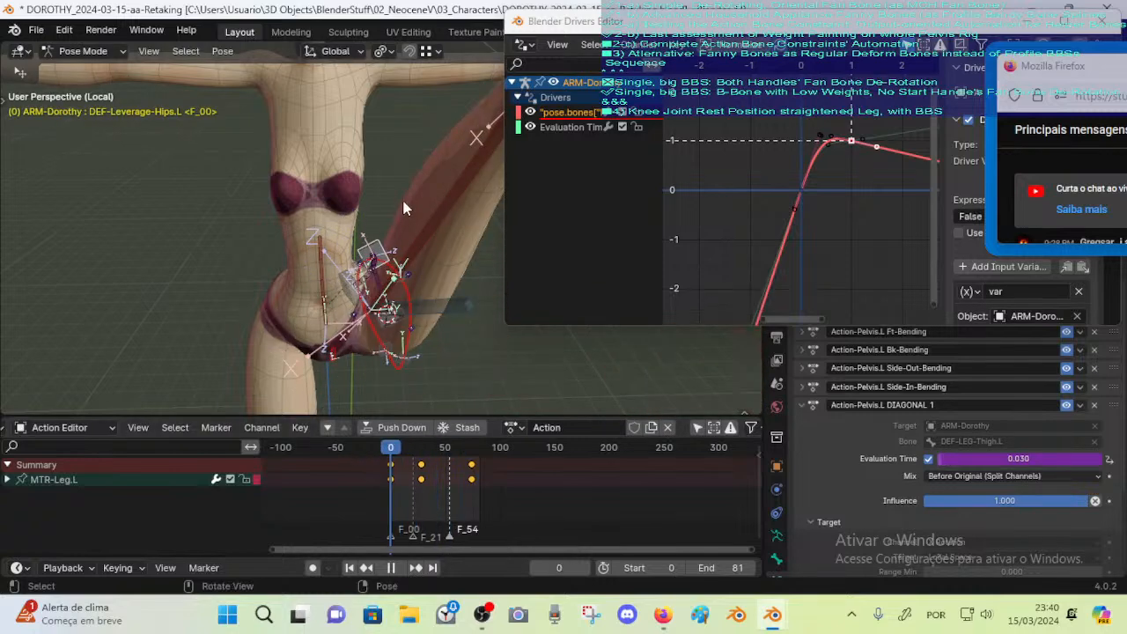
click(390, 450)
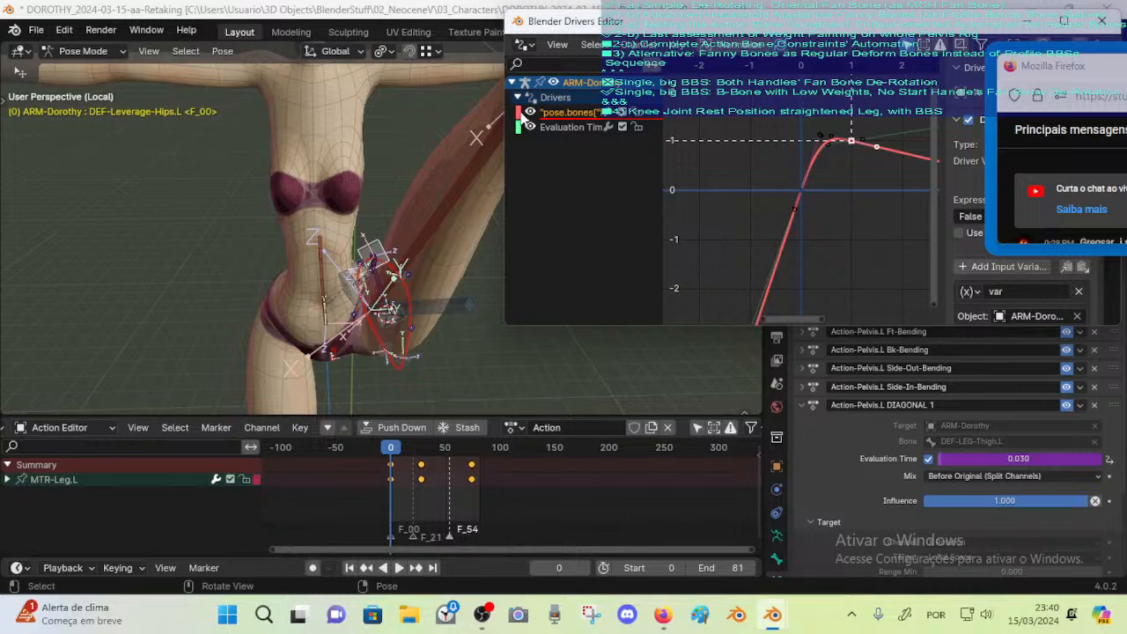
Unmute the pose.bones driver channel and move the outer handle of the Evaluation Time curve's key at 1
right_click(557, 117)
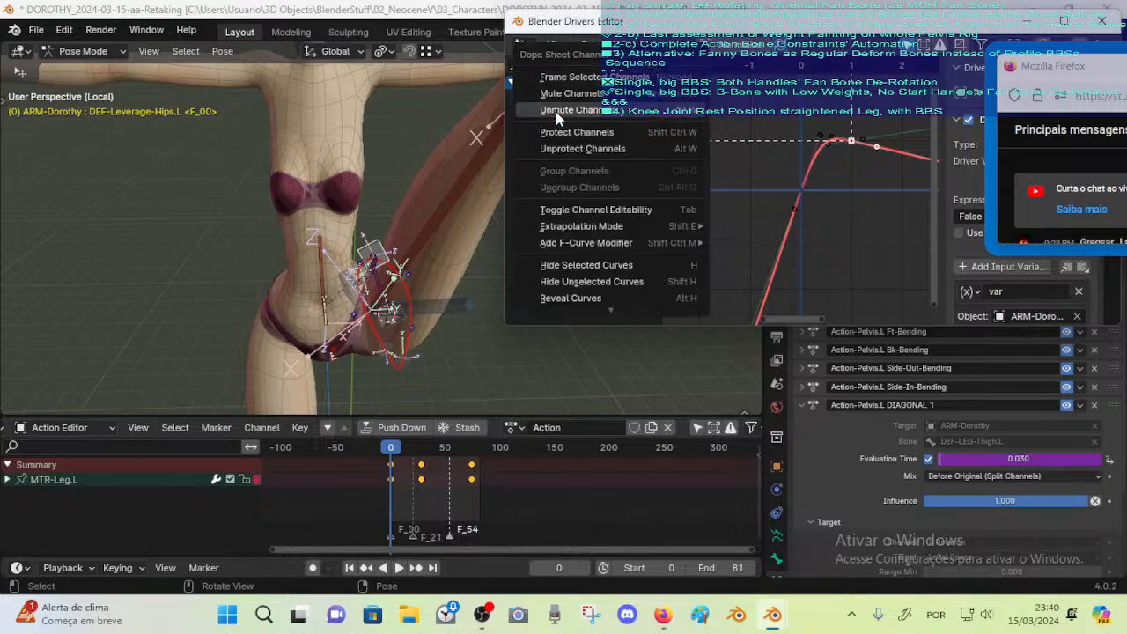
click(556, 111)
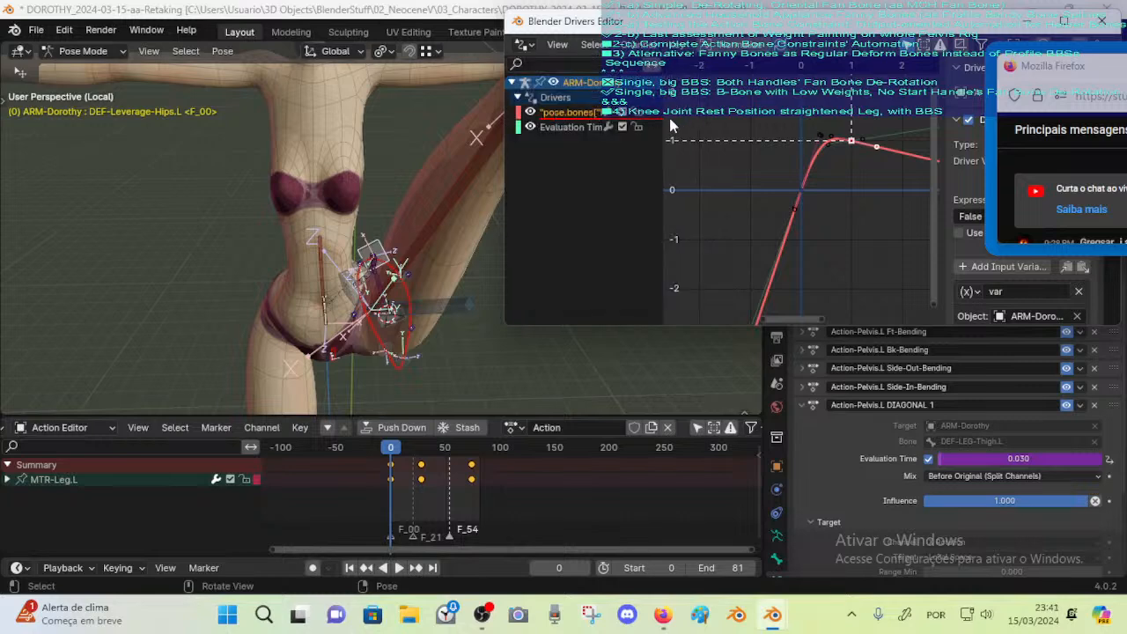
click(868, 140)
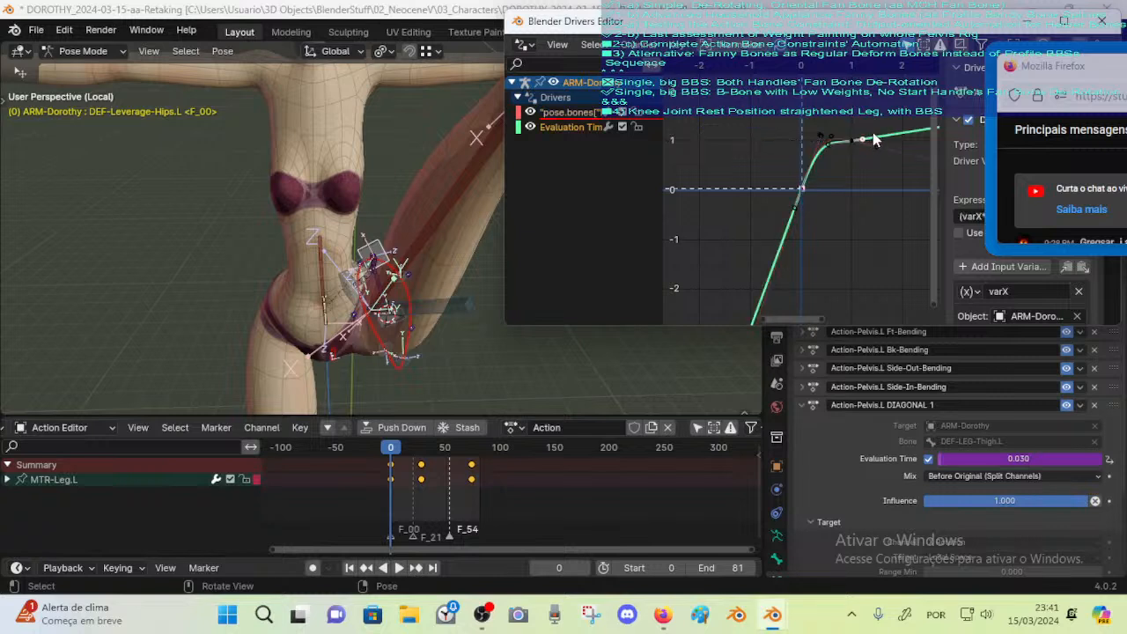
key(g)
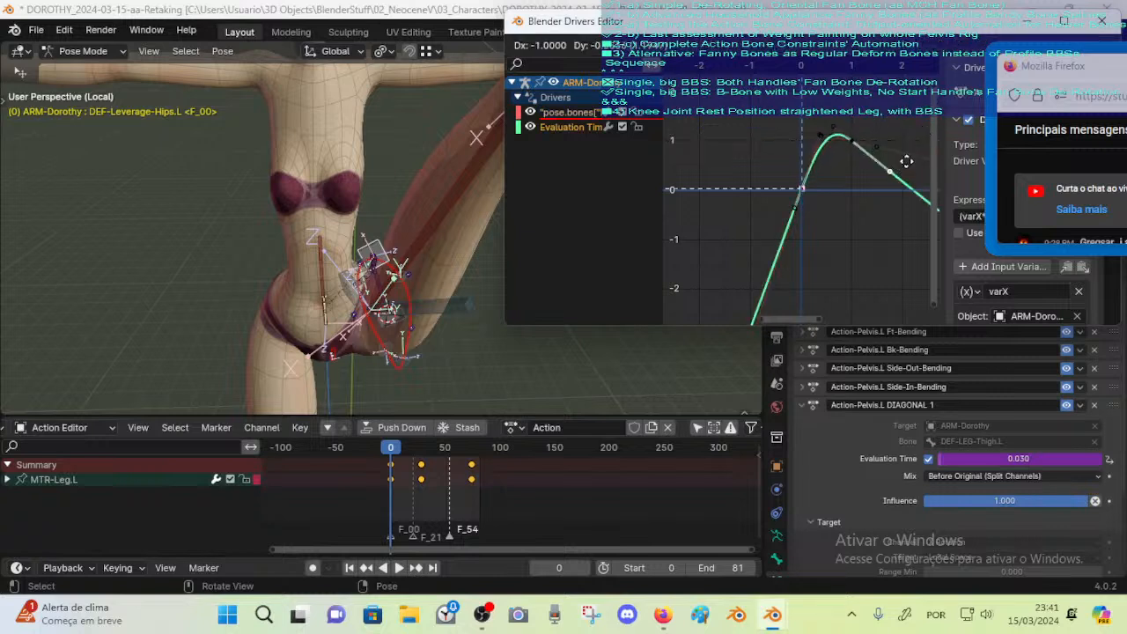
click(888, 150)
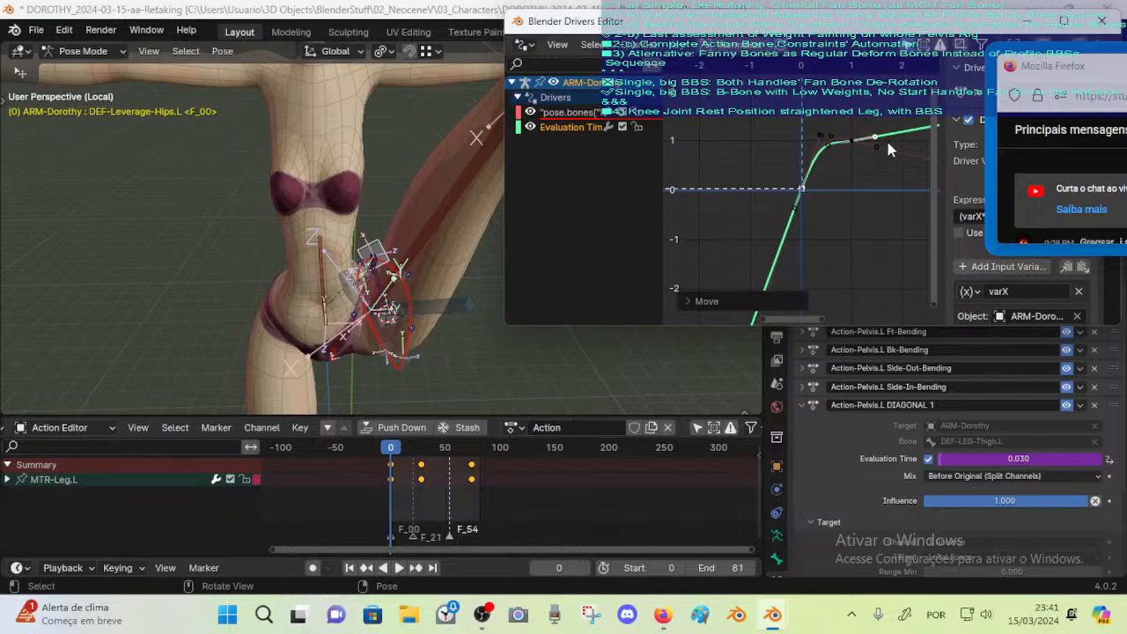
Select the pose.bones driver curve and adjust the lower handle of its origin key to refine the slope below zero
click(883, 151)
click(829, 141)
click(813, 152)
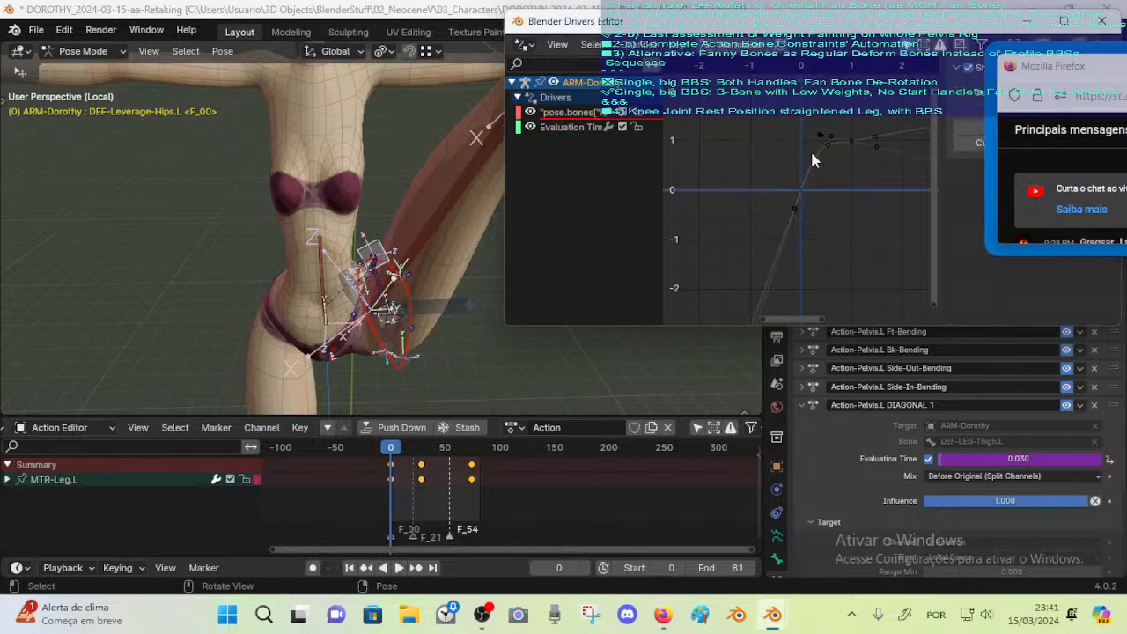
click(799, 187)
click(795, 214)
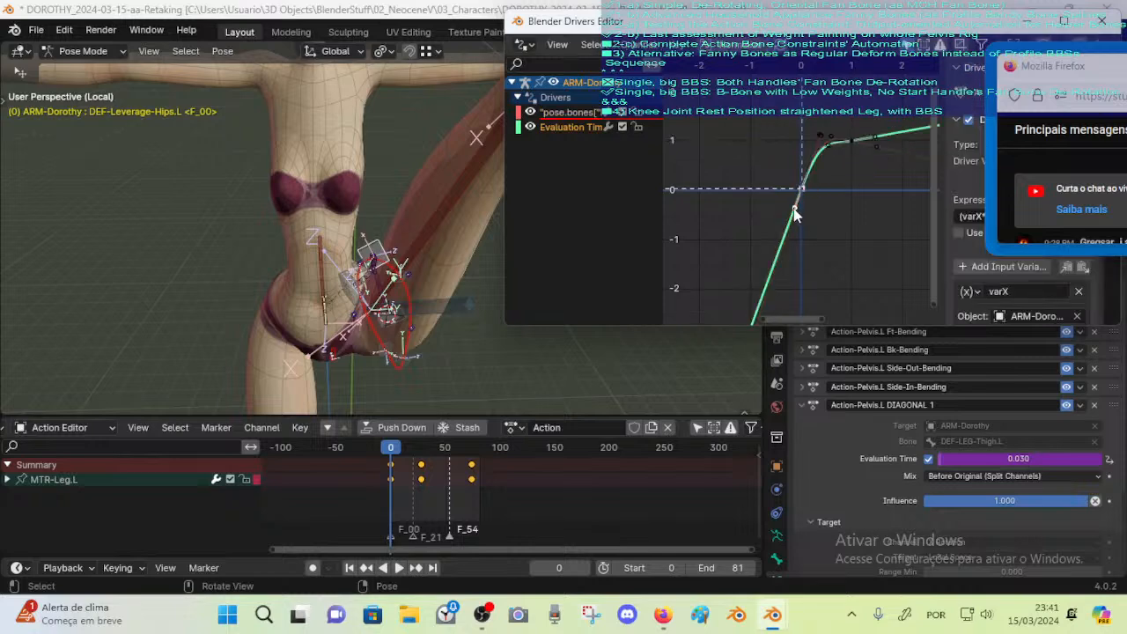
click(816, 151)
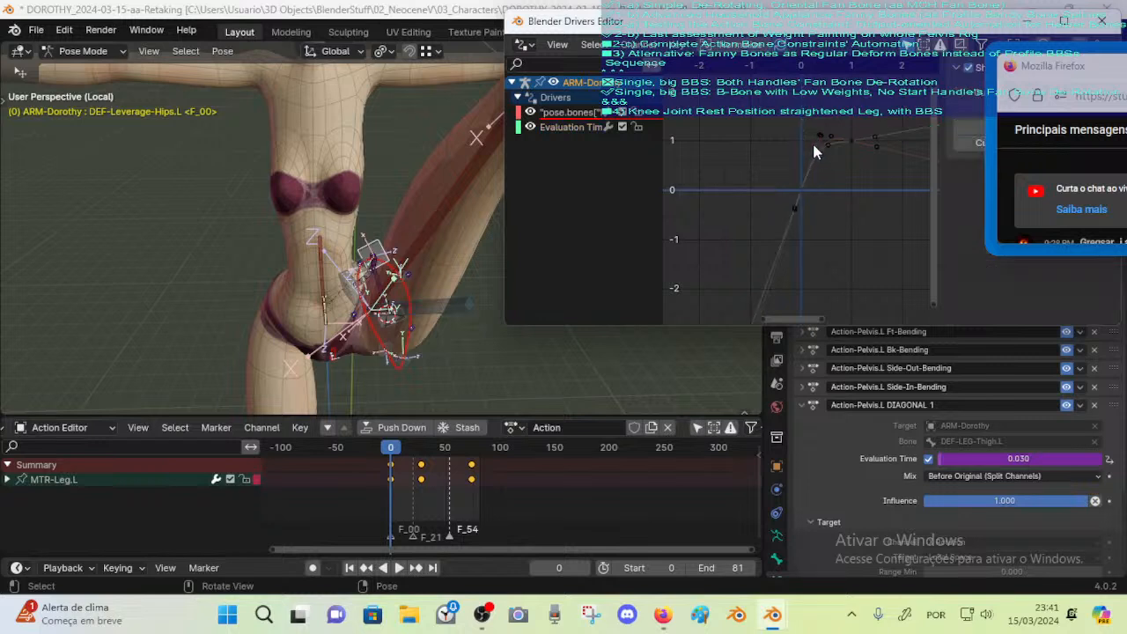
click(819, 148)
click(815, 149)
scroll(782, 219, up, 3)
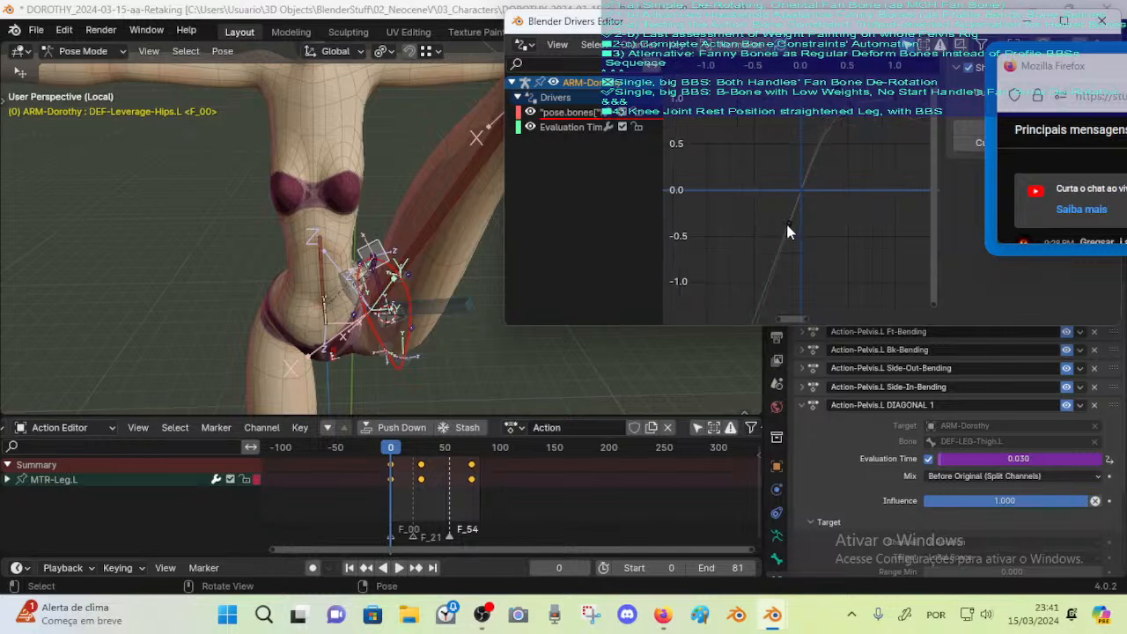
click(788, 226)
key(g)
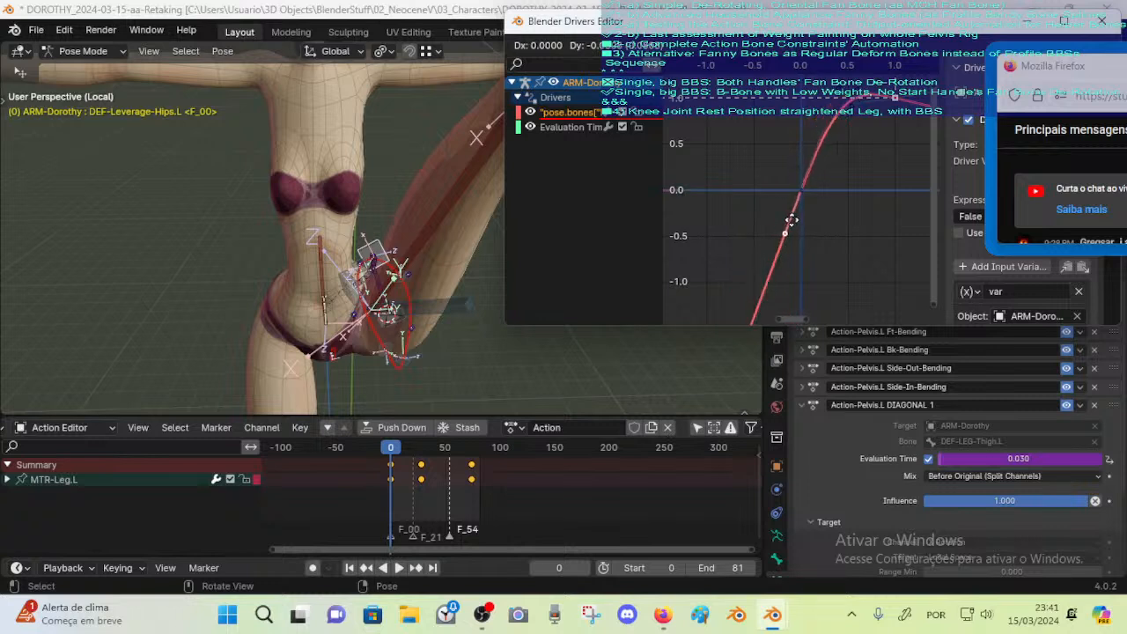
click(788, 226)
Move the pose.bones origin key's upper handle to about 0.5 and pull the inner handle of its key at 1 towards the origin
key(g)
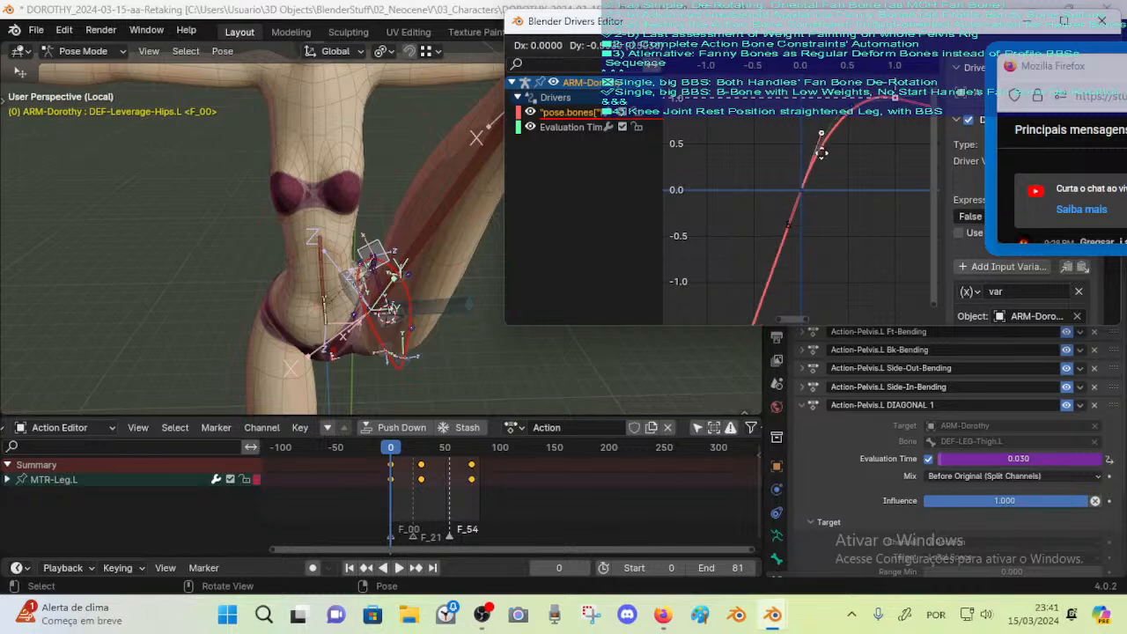
click(835, 108)
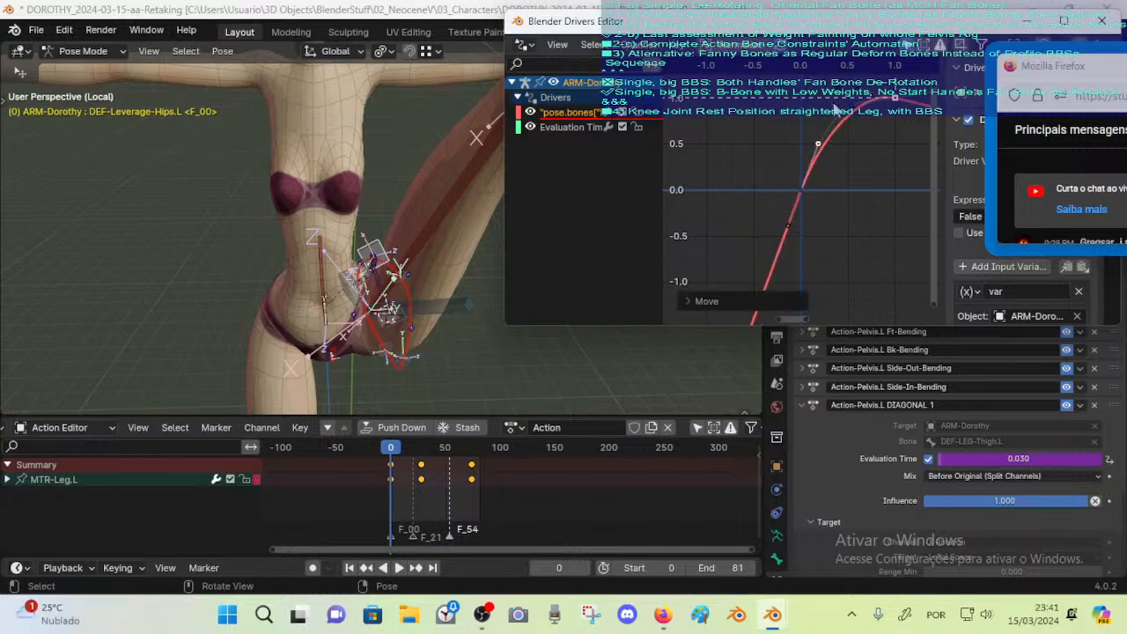
key(g)
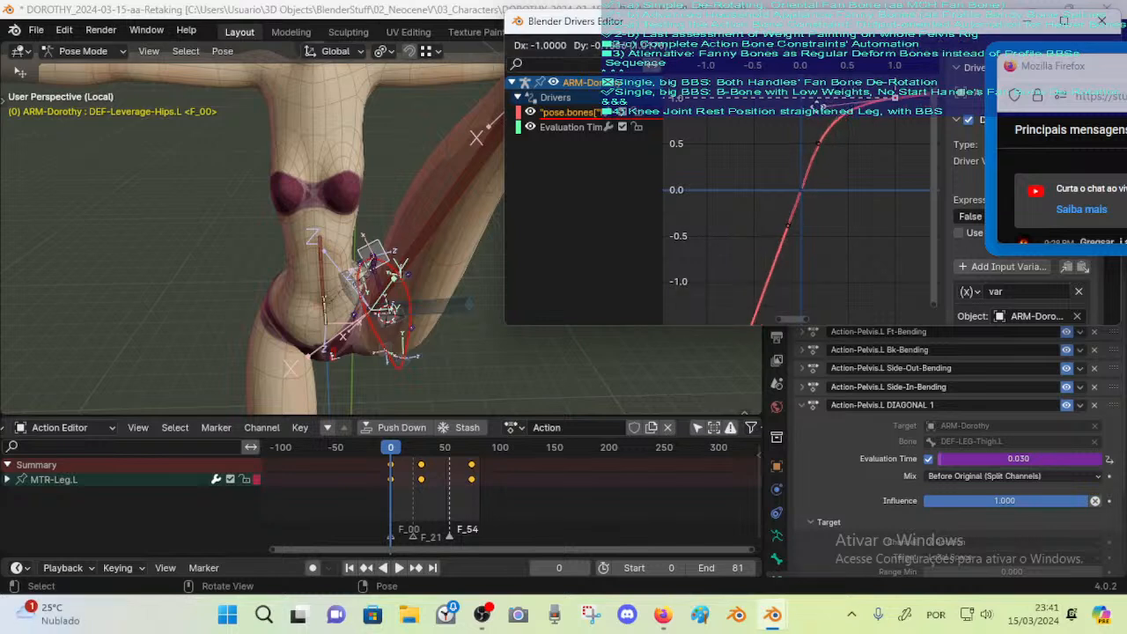
Reshape the Evaluation Time driver curve with its handles so it rises steeply from zero and levels off near 1
click(560, 128)
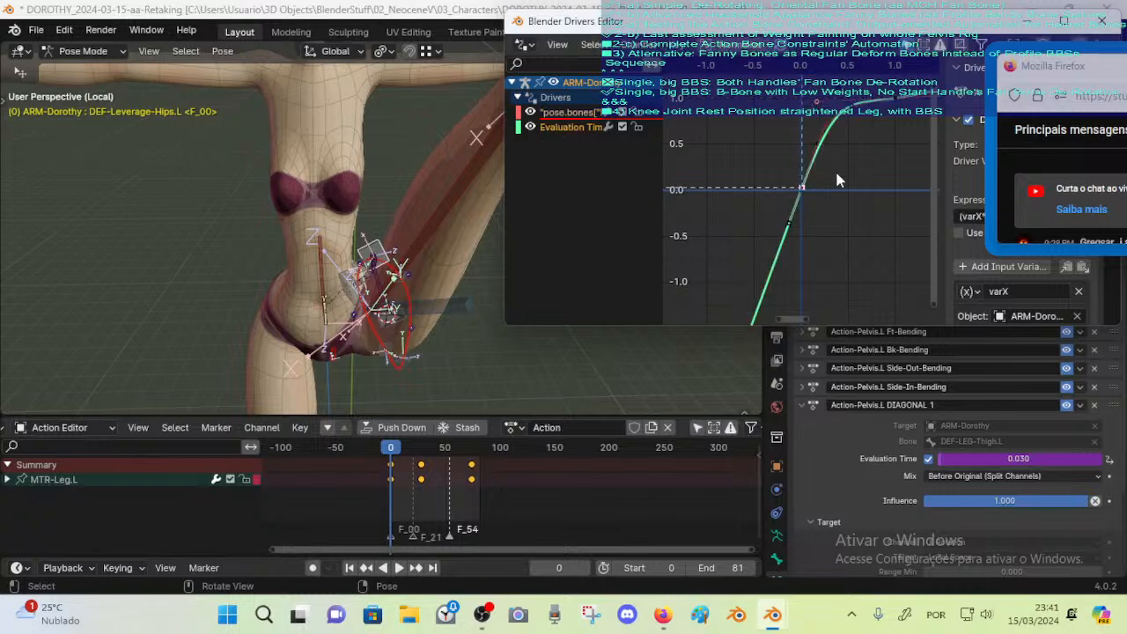
drag(843, 91, 824, 77)
click(905, 94)
drag(858, 111, 891, 118)
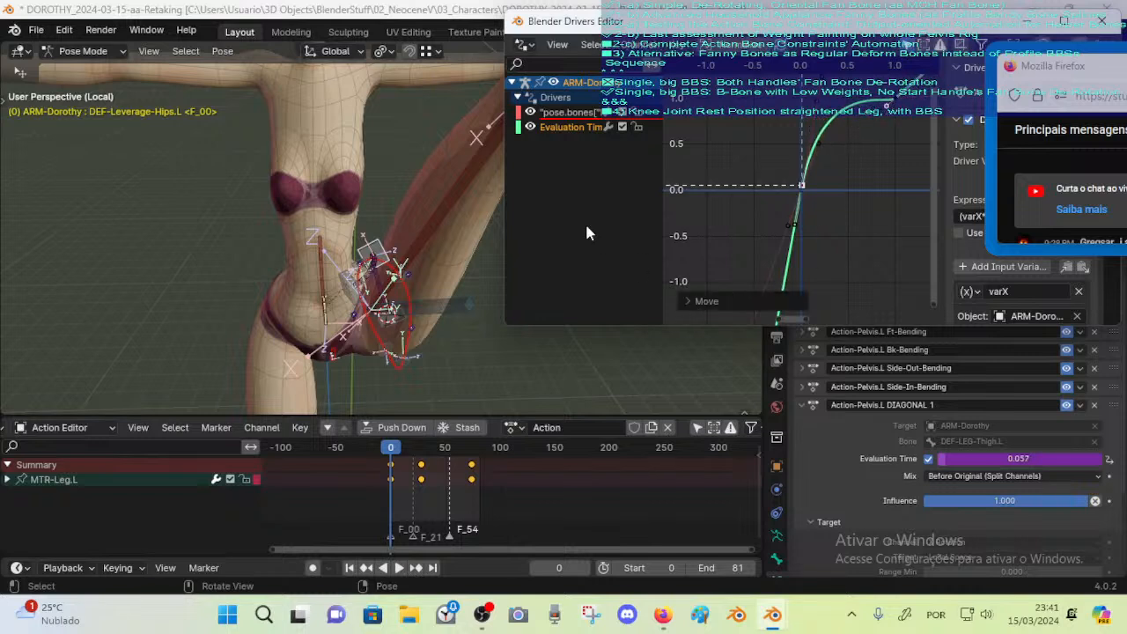
Play and scrub the leg animation around frame 30 to check the left hip with the reshaped curves, then return to frame 0
key(space)
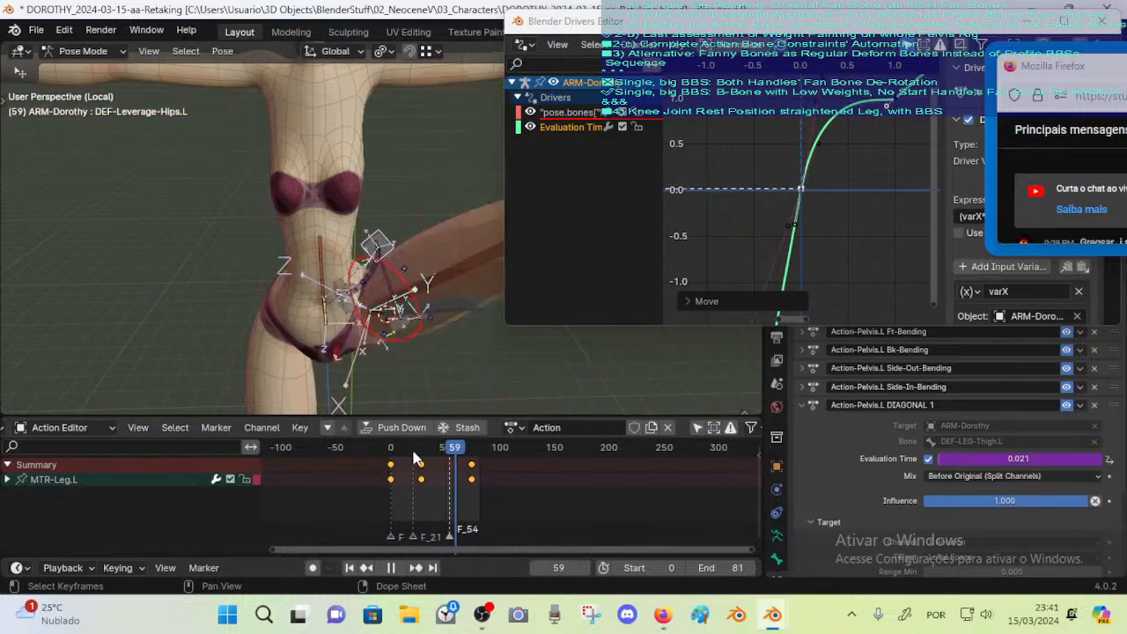
mouse_move(415, 449)
mouse_down()
mouse_move(430, 449)
mouse_move(389, 452)
mouse_move(423, 449)
mouse_up()
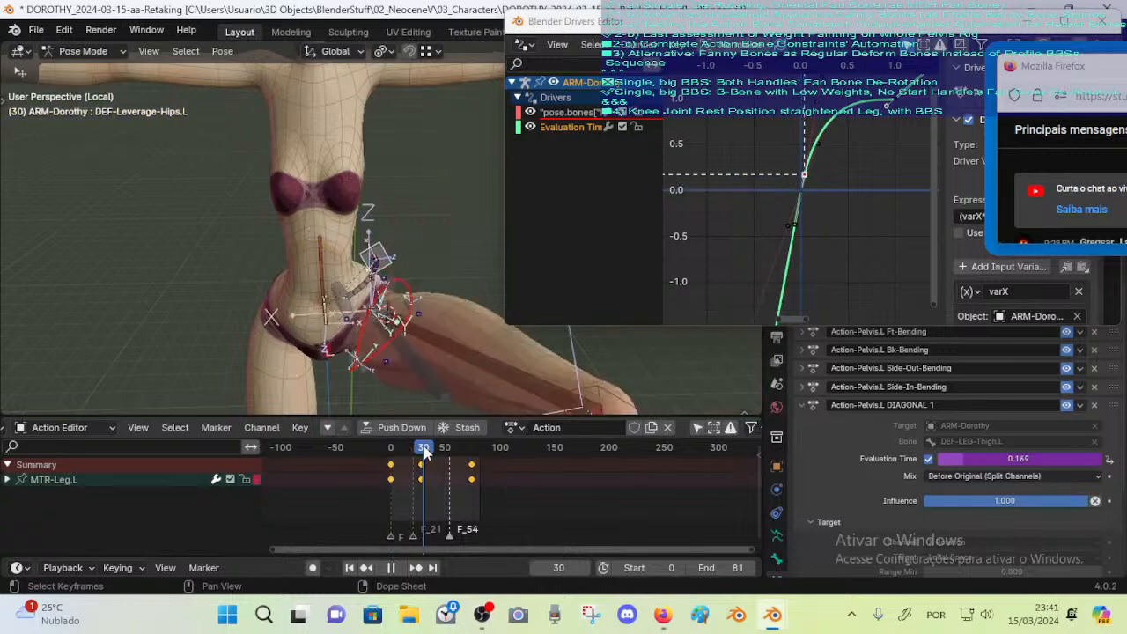
drag(853, 24, 817, 23)
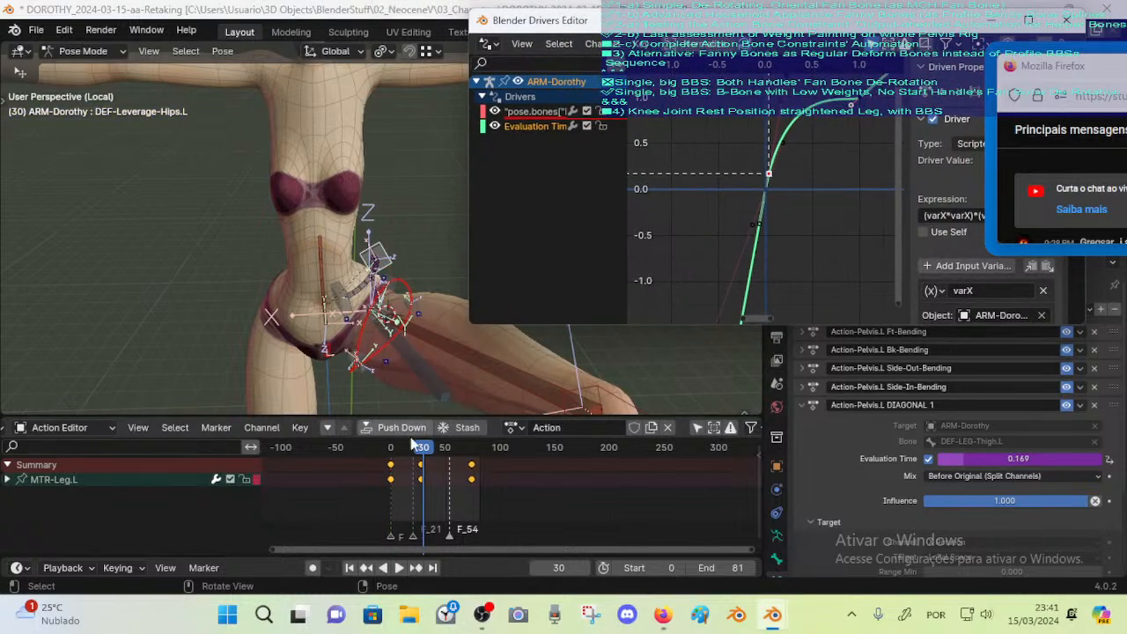
drag(399, 449, 379, 459)
middle_drag(382, 315, 348, 332)
Widen the Drivers Editor's sidebar, set the Evaluation Time expression to (varX*varX)*(varZ*varZ)*150 + 0.0, and check the leg animation
right_click(973, 458)
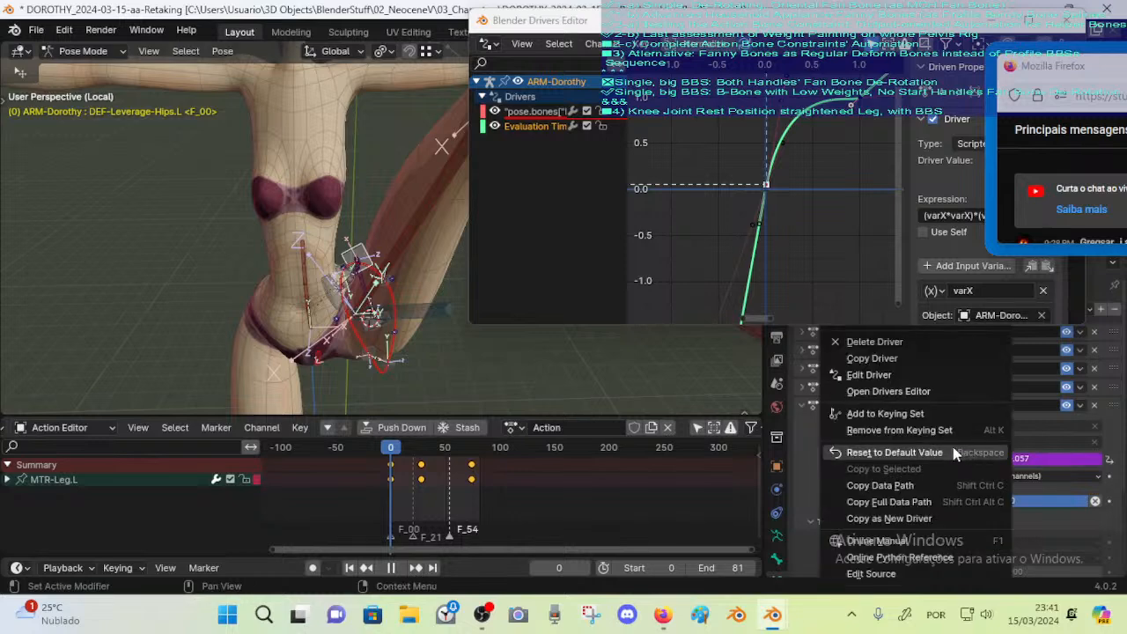
drag(922, 22, 882, 23)
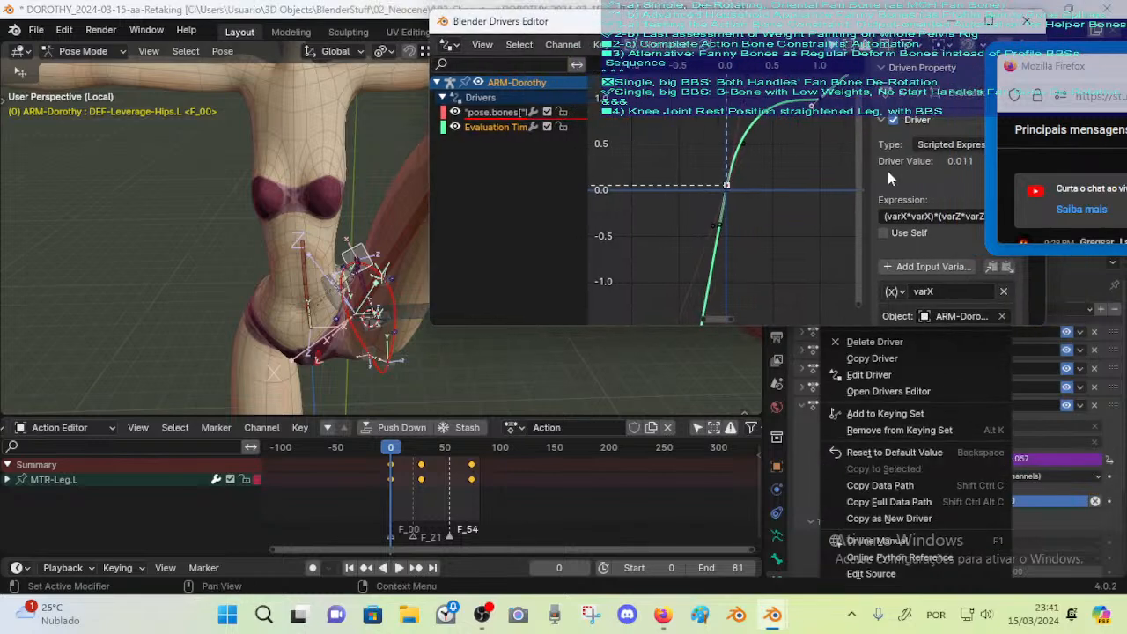
drag(869, 178, 741, 170)
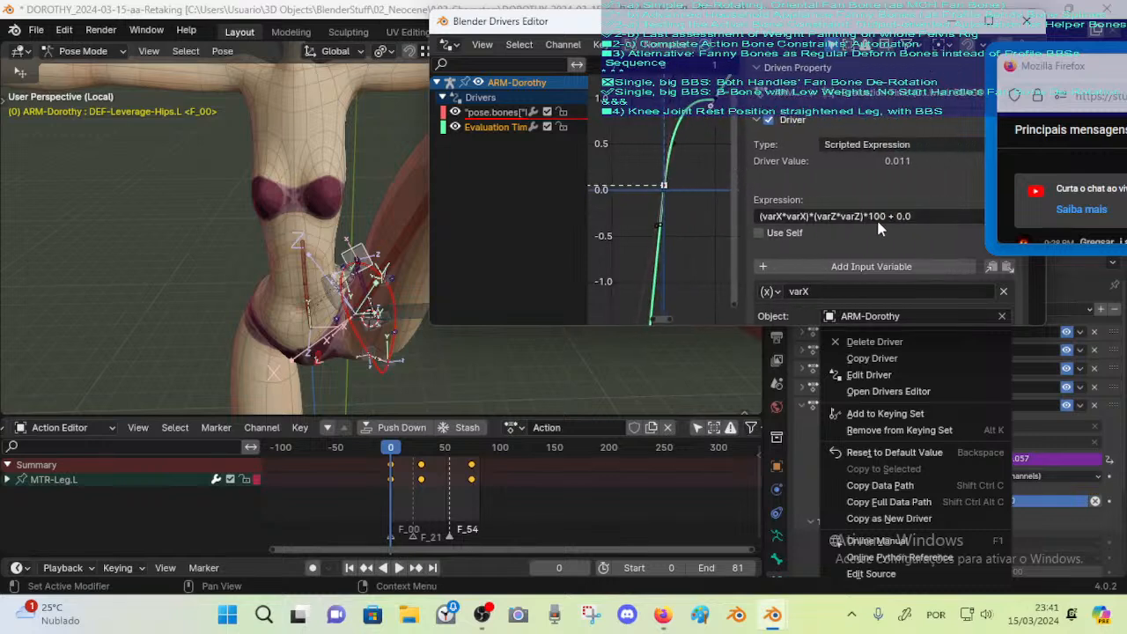
click(887, 218)
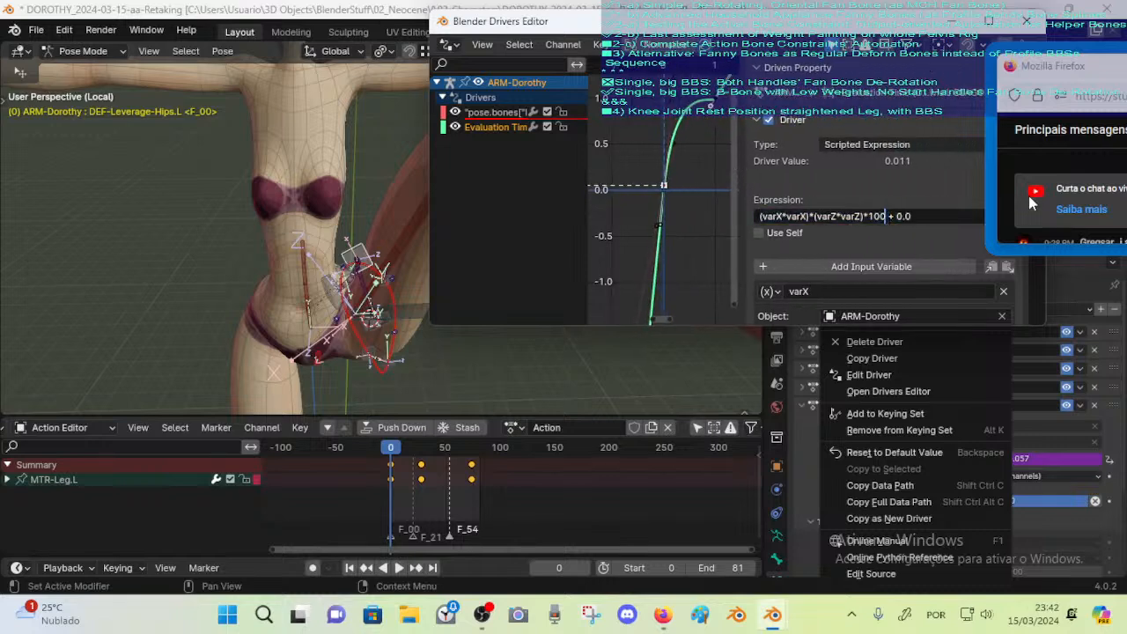
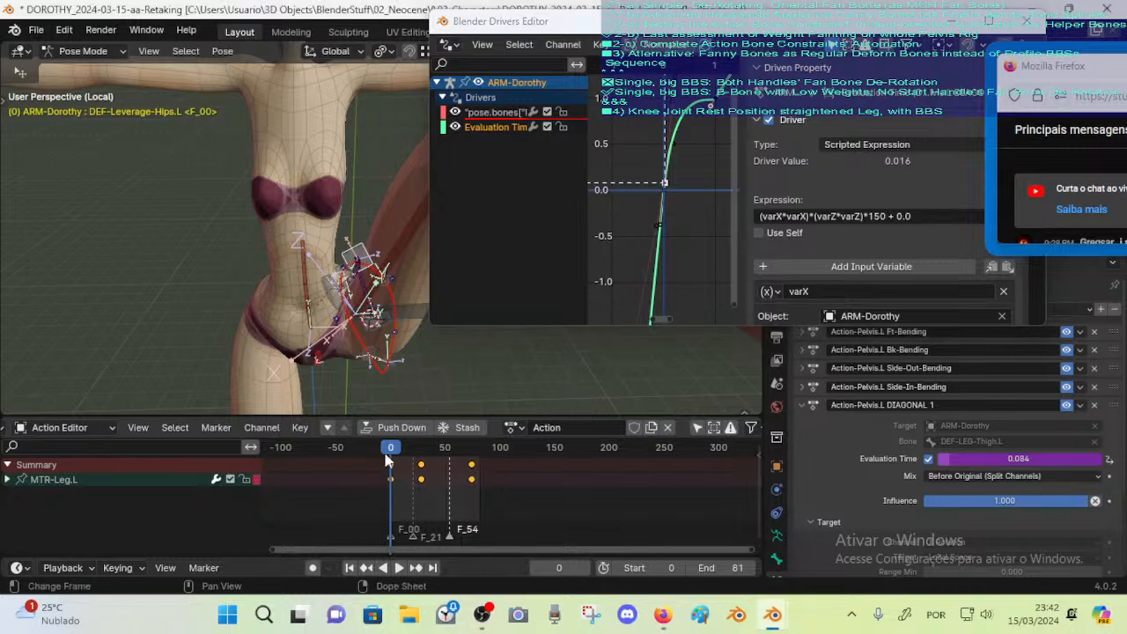
key(space)
drag(437, 459, 390, 456)
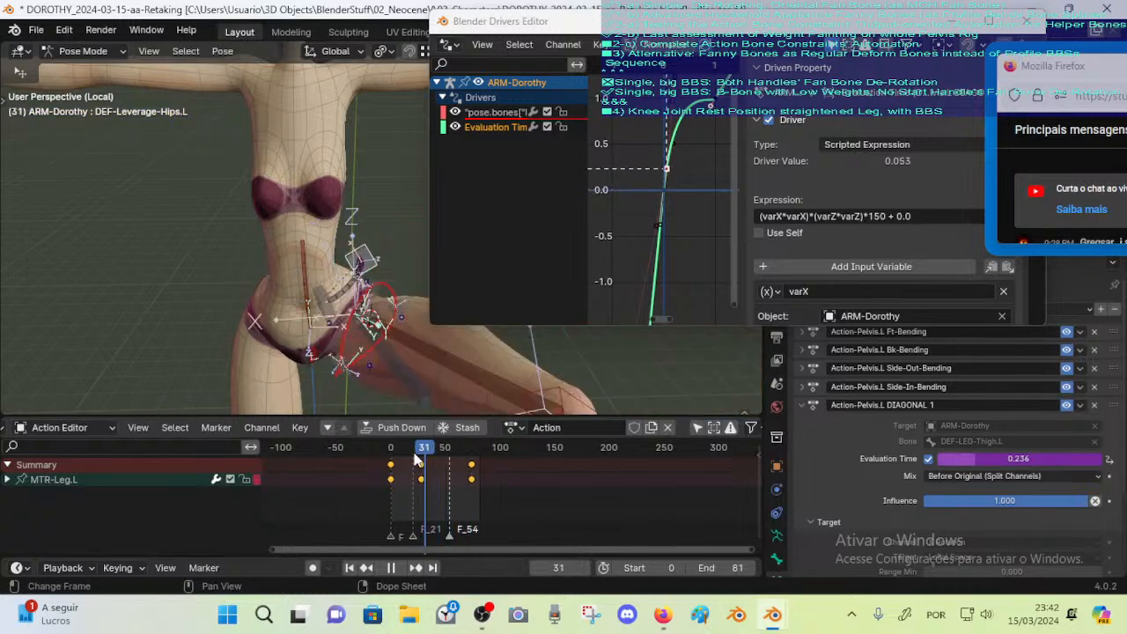
Raise the Evaluation Time expression's multiplier to 500 and scrub the leg animation to frame 22
click(878, 214)
click(885, 216)
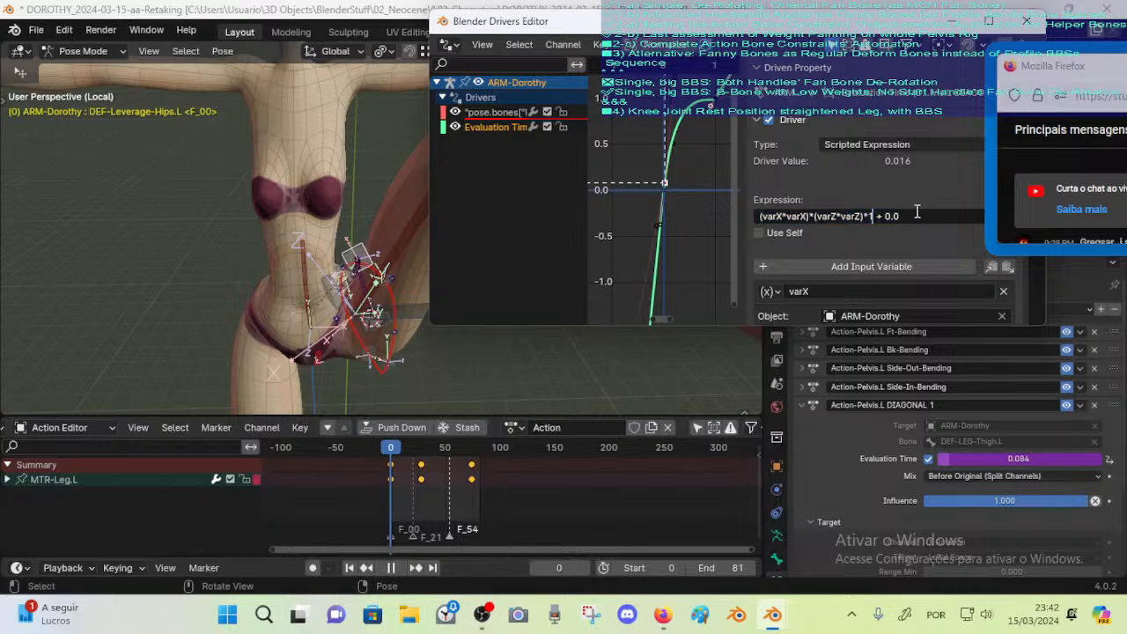
key(Return)
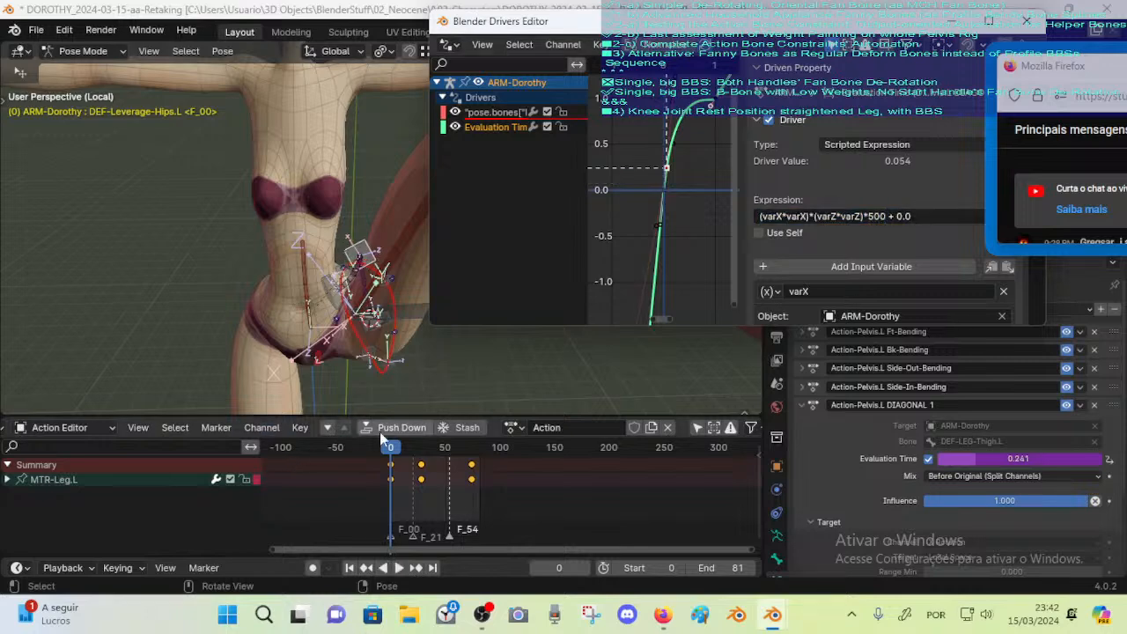
drag(392, 449, 416, 455)
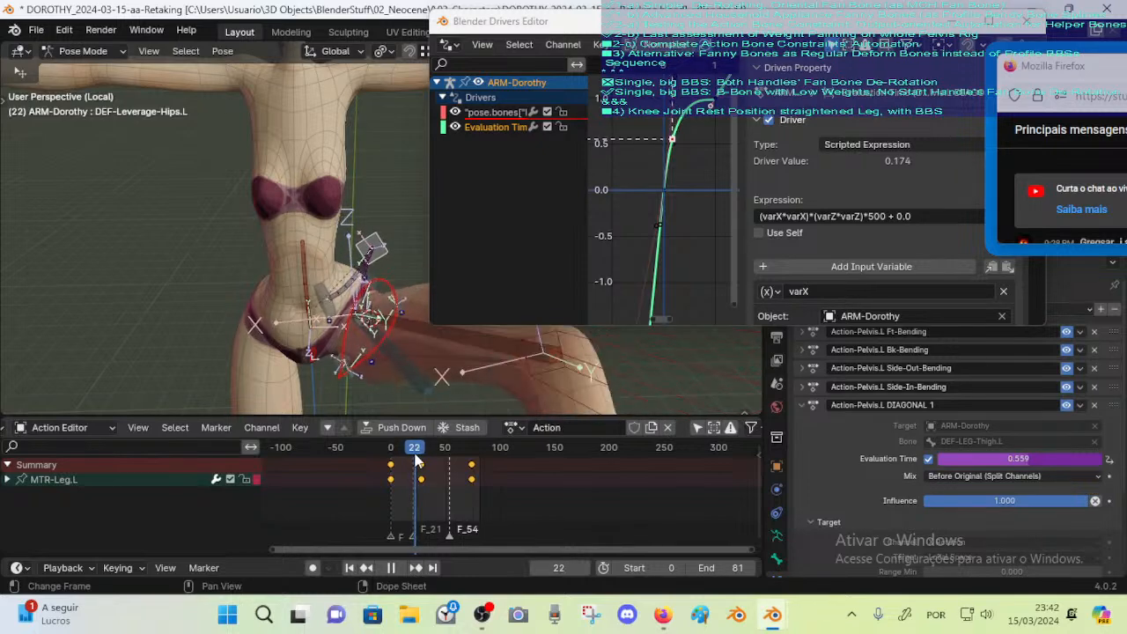
Pose the left leg raised across the torso by moving MTR-Leg.L and CTL-Knee.L at frame 22
scroll(366, 313, down, 3)
shift+middle_drag(365, 313, 289, 241)
scroll(291, 255, down, 5)
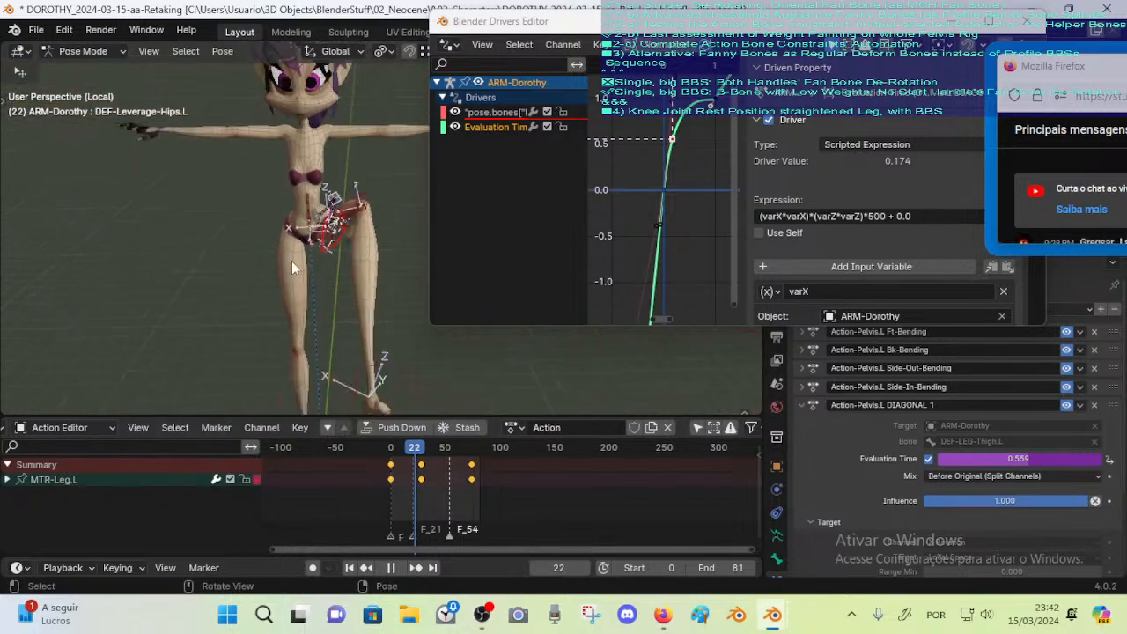
click(399, 308)
key(g)
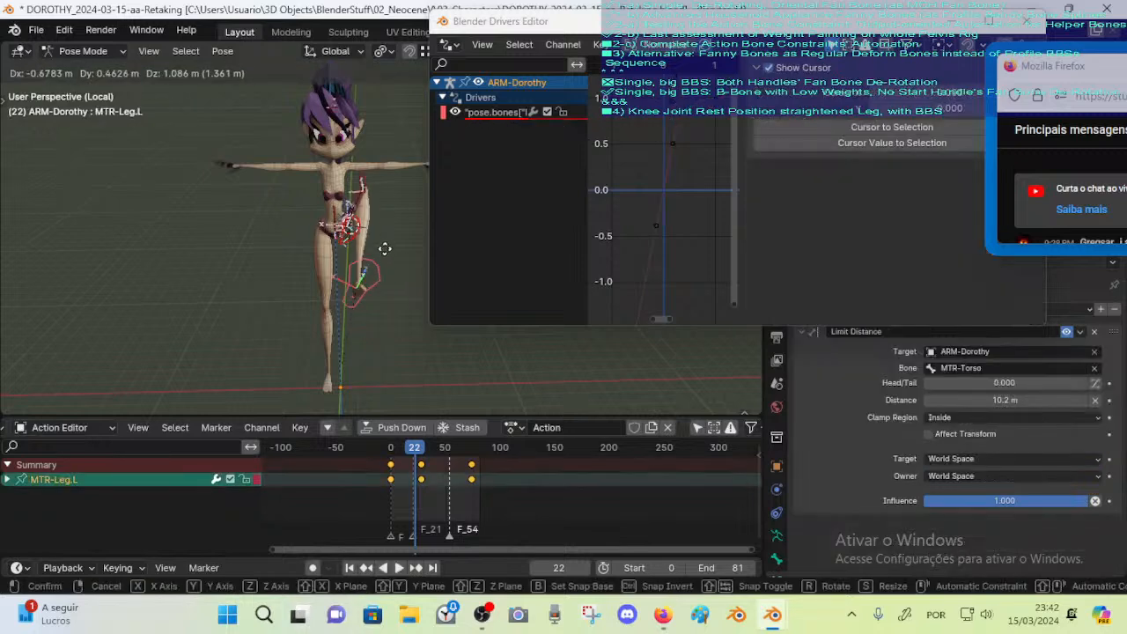
click(361, 187)
click(360, 181)
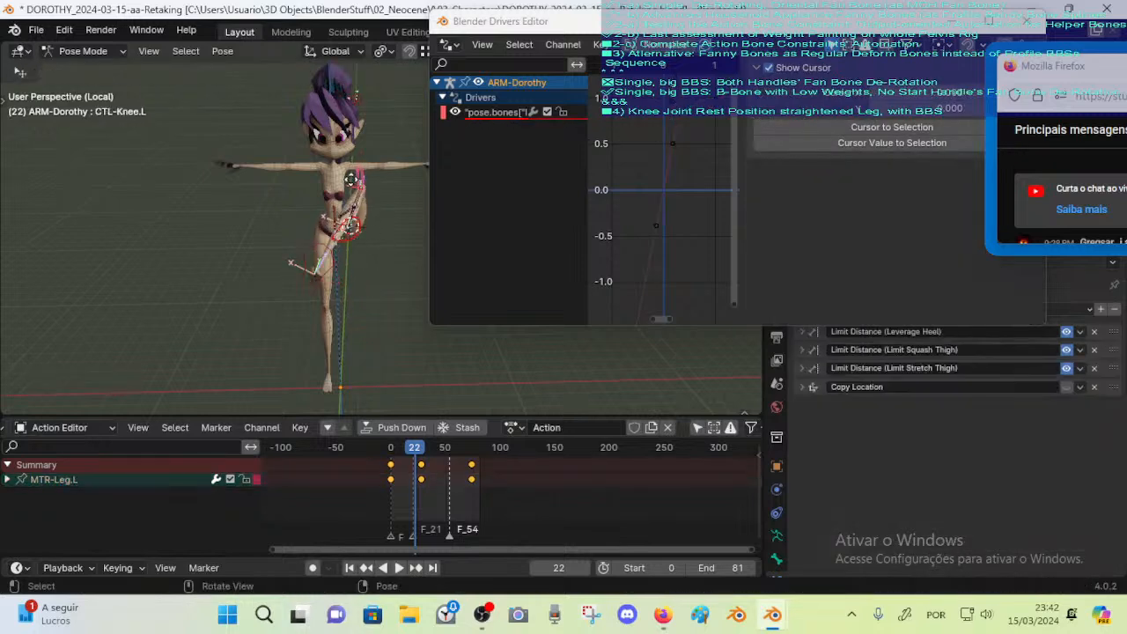
key(g)
click(333, 174)
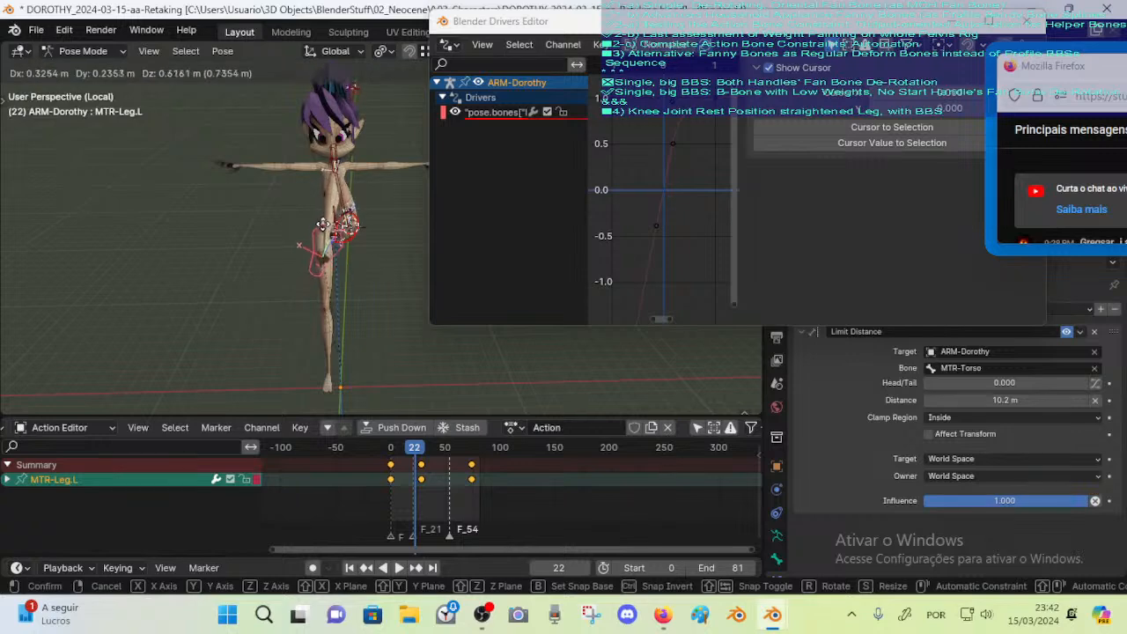
click(331, 211)
scroll(329, 199, up, 2)
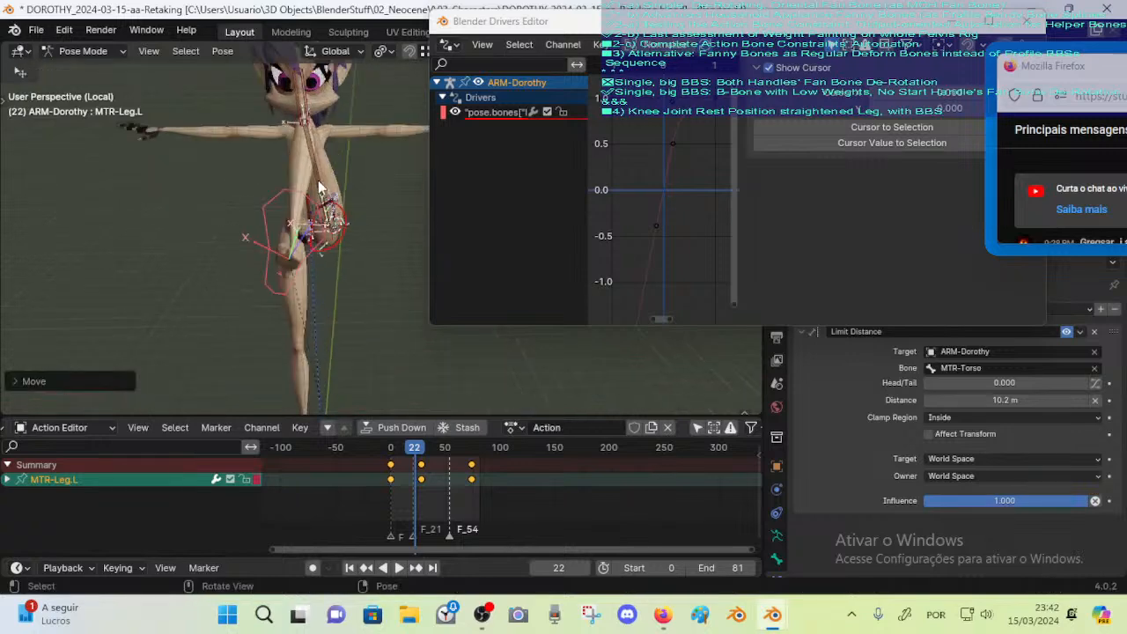
Inspect the hip on the raised left leg, select DEF-Leverage-Hips.L to check its DIAGONAL 1 driver, and replay the leg animation
click(320, 187)
scroll(344, 258, up, 3)
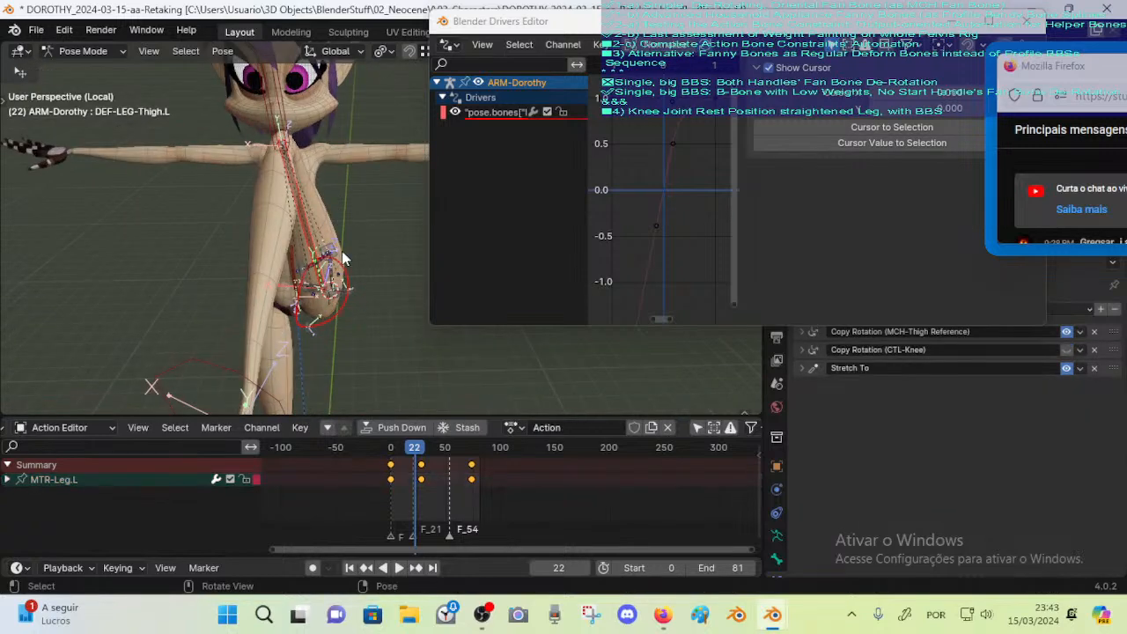
click(332, 242)
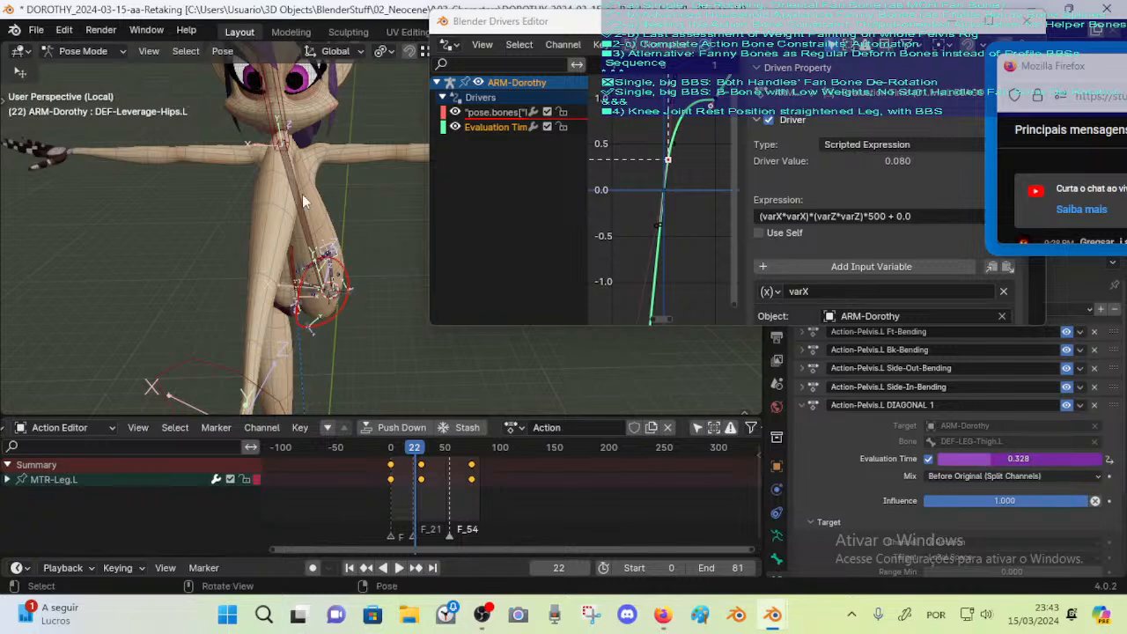
middle_drag(304, 264, 319, 278)
key(space)
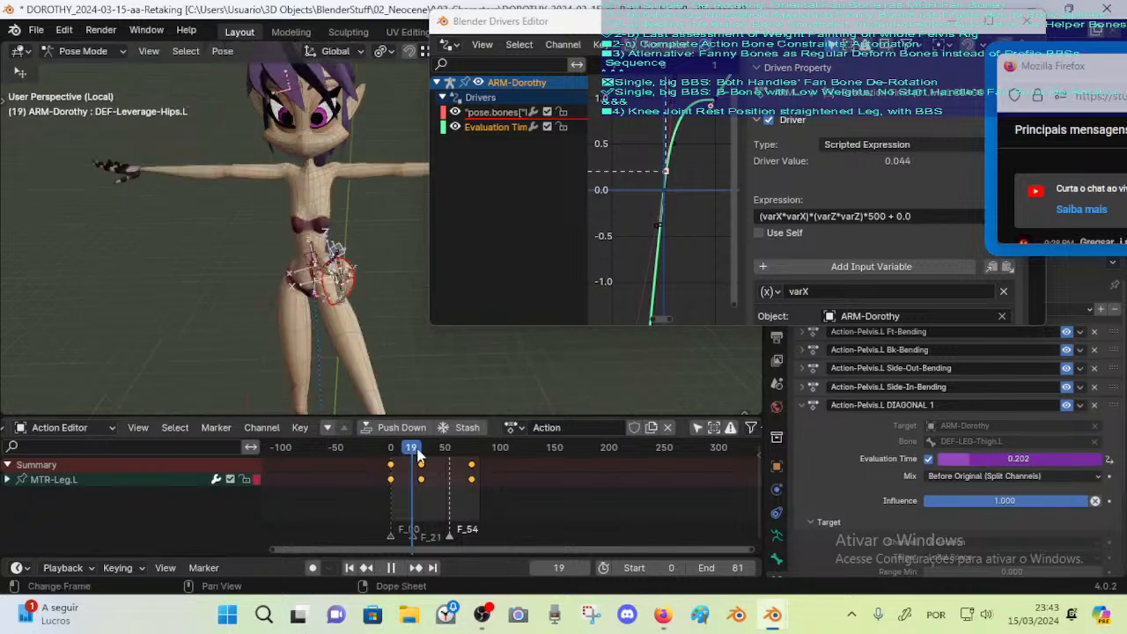
Inspect the leverage bones around the left hip at frame 0, checking the Action constraints on DEF-Leverage-Belly.L, CTL-Leverage-Belly.L and DEF-Leverage-Hips.L
drag(425, 452, 371, 465)
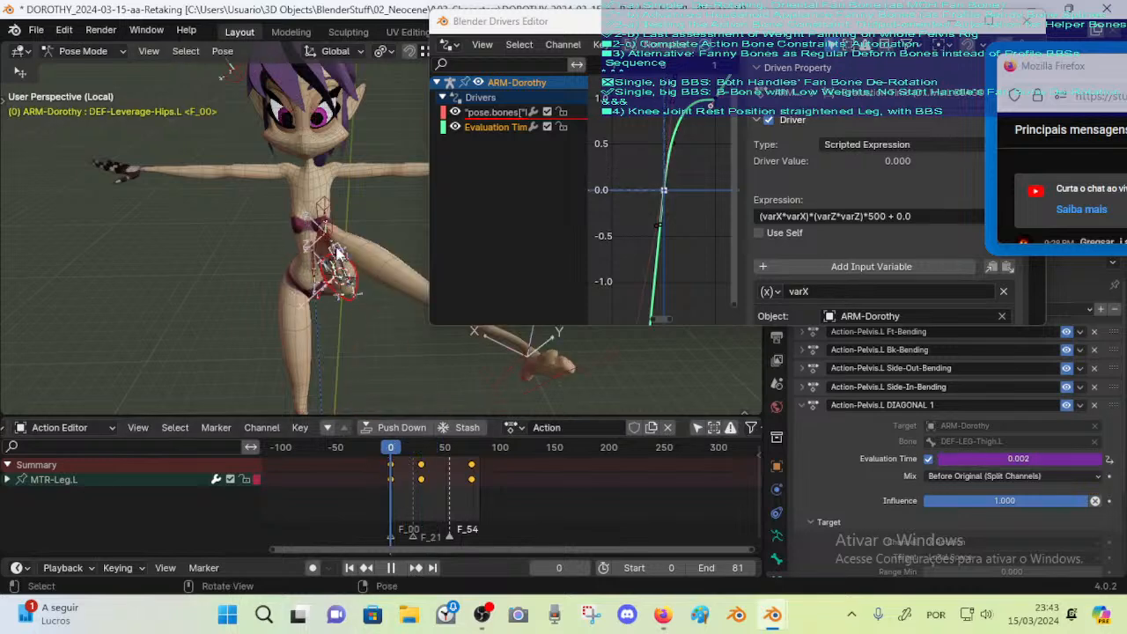
click(352, 330)
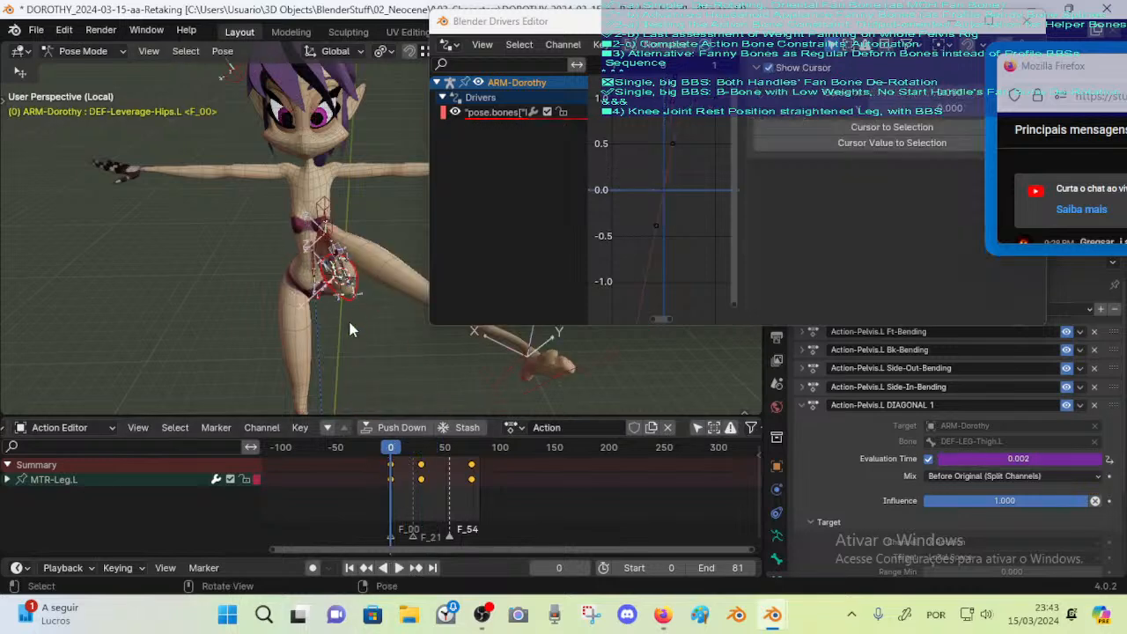
click(323, 211)
click(395, 469)
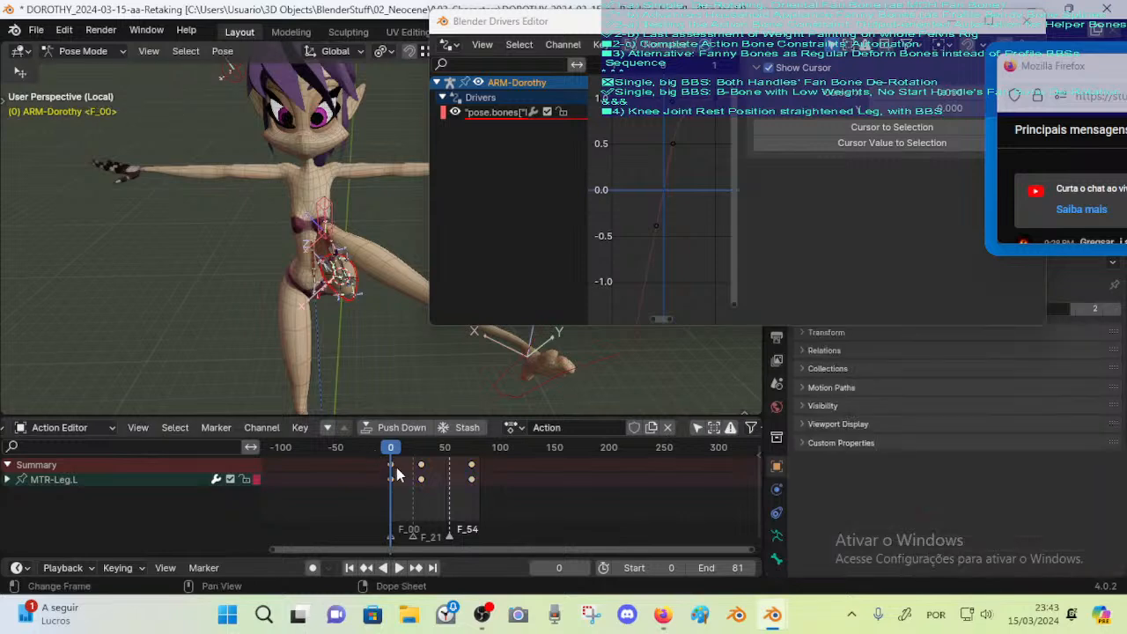
key(Up)
click(340, 255)
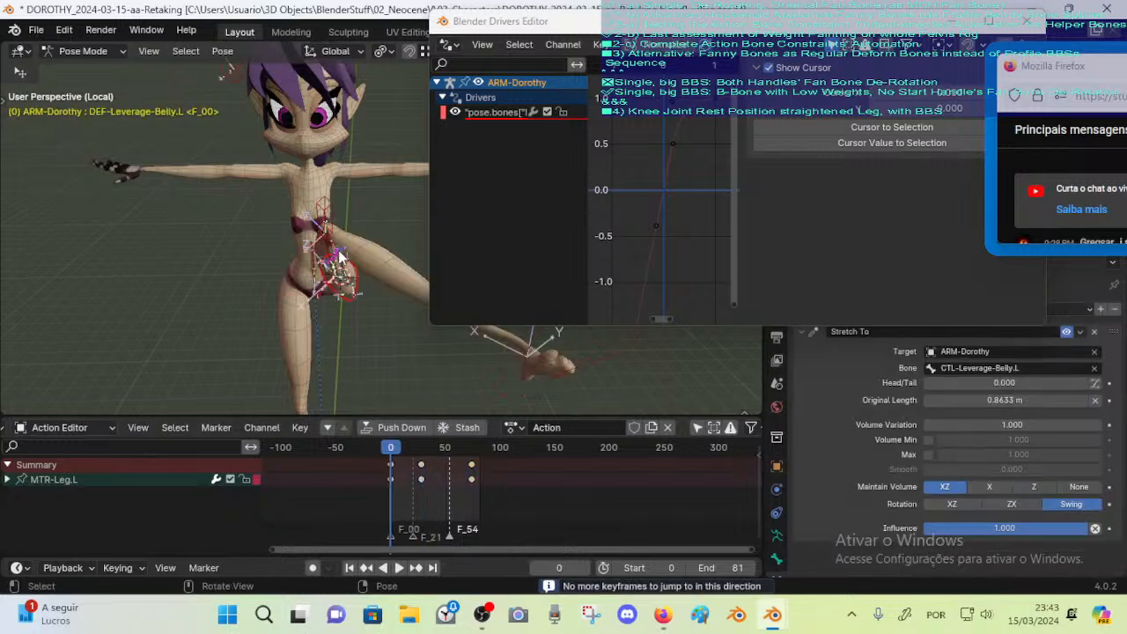
middle_drag(319, 302, 337, 274)
click(310, 281)
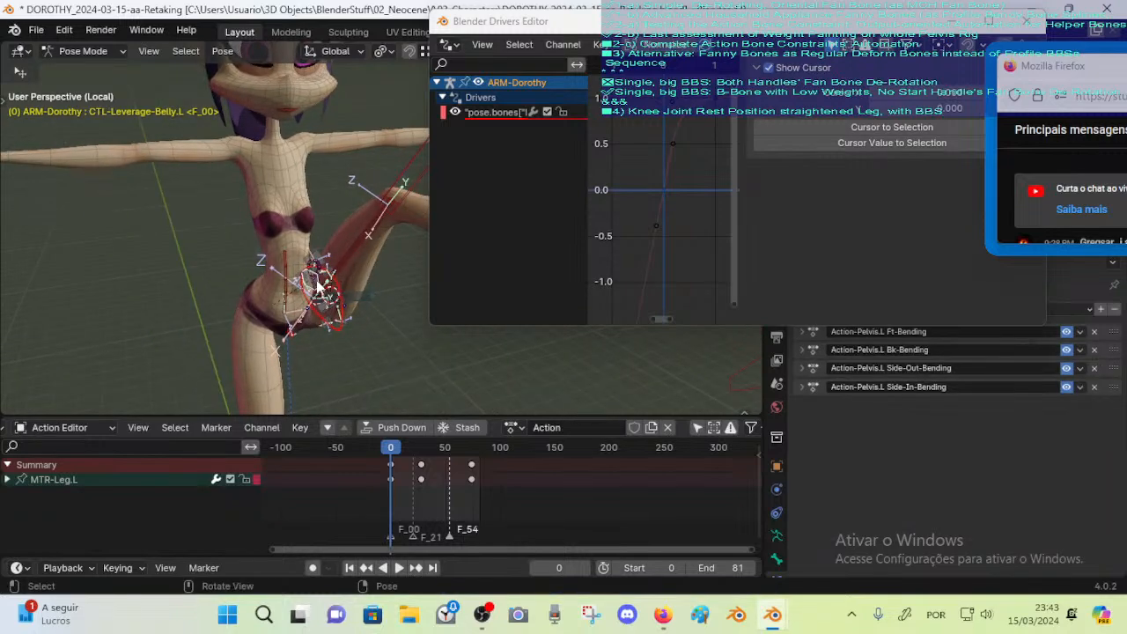
click(310, 257)
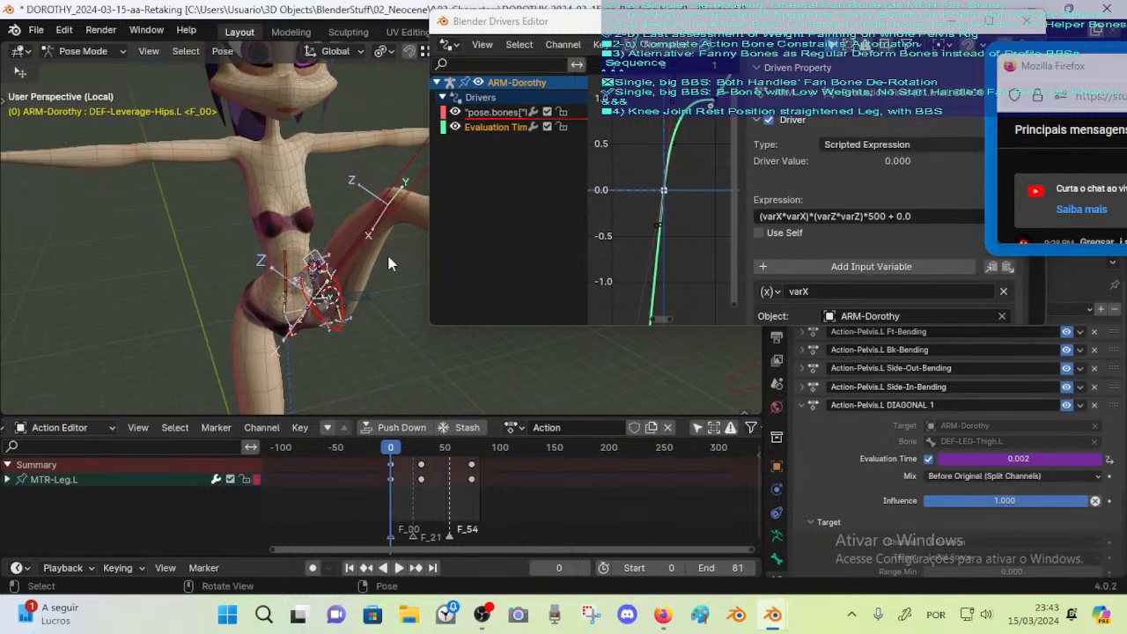
Play and scrub the leg animation from an angled front view to check the hip deformation, returning to frame 0
middle_drag(391, 185, 334, 213)
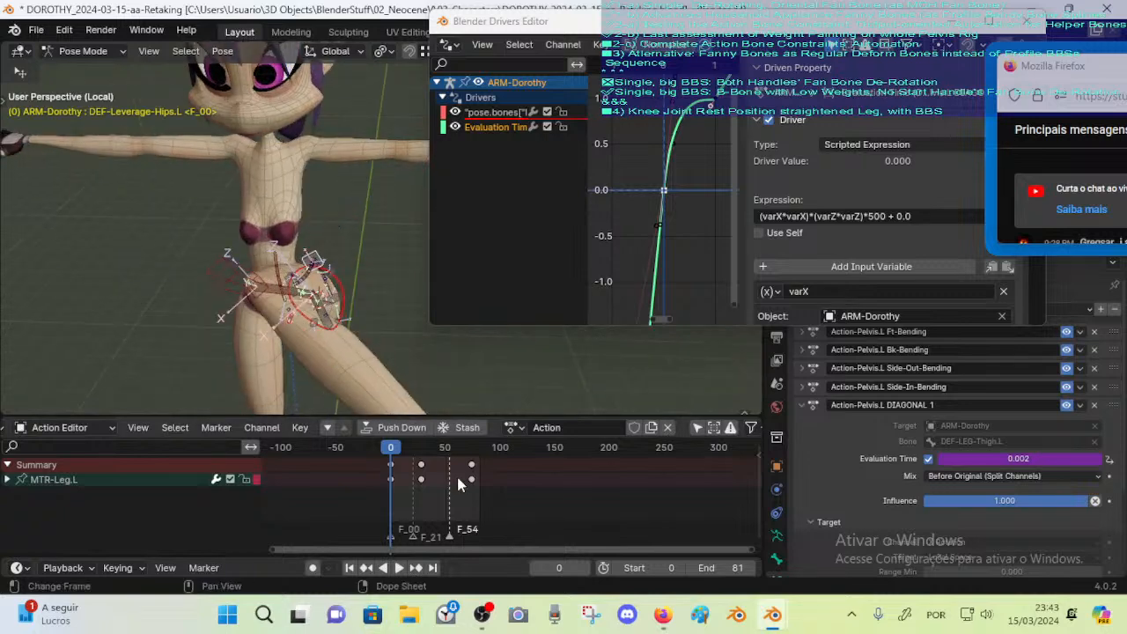
key(space)
drag(417, 450, 377, 462)
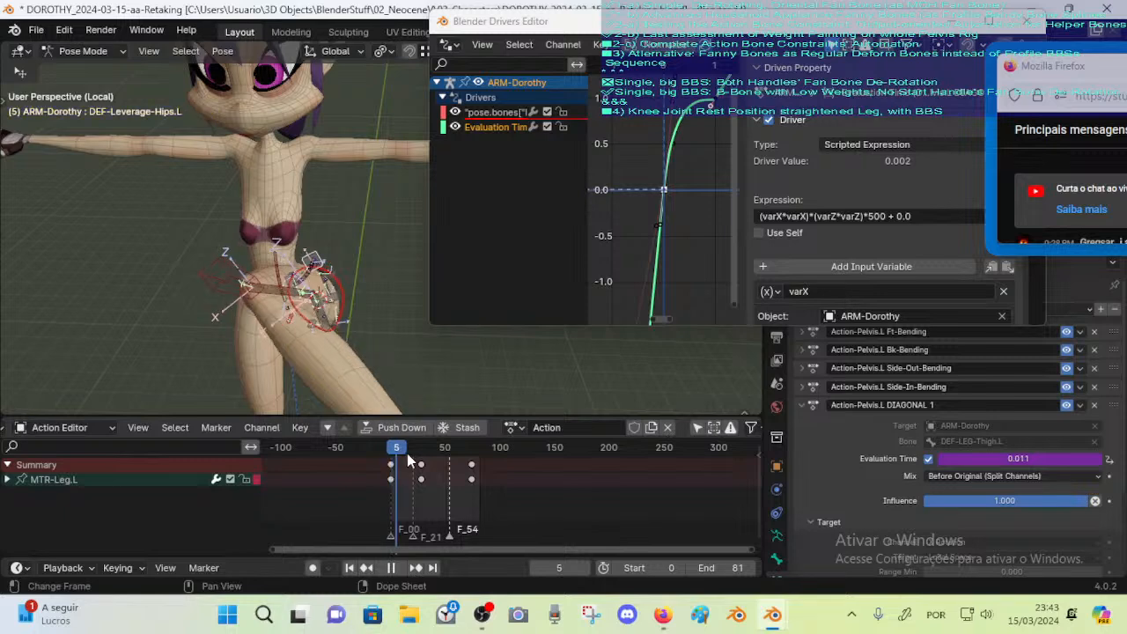
drag(421, 464, 380, 481)
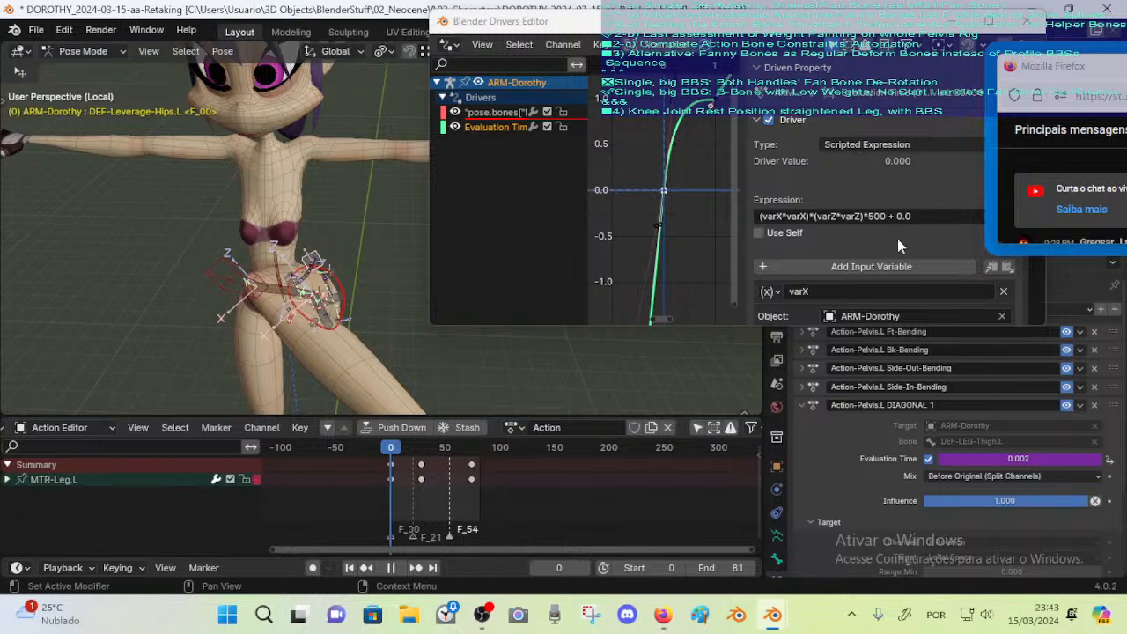
Raise the Evaluation Time expression's multiplier to 1000 and scrub the leg animation to frame 55 to inspect the left hip
click(875, 217)
click(874, 217)
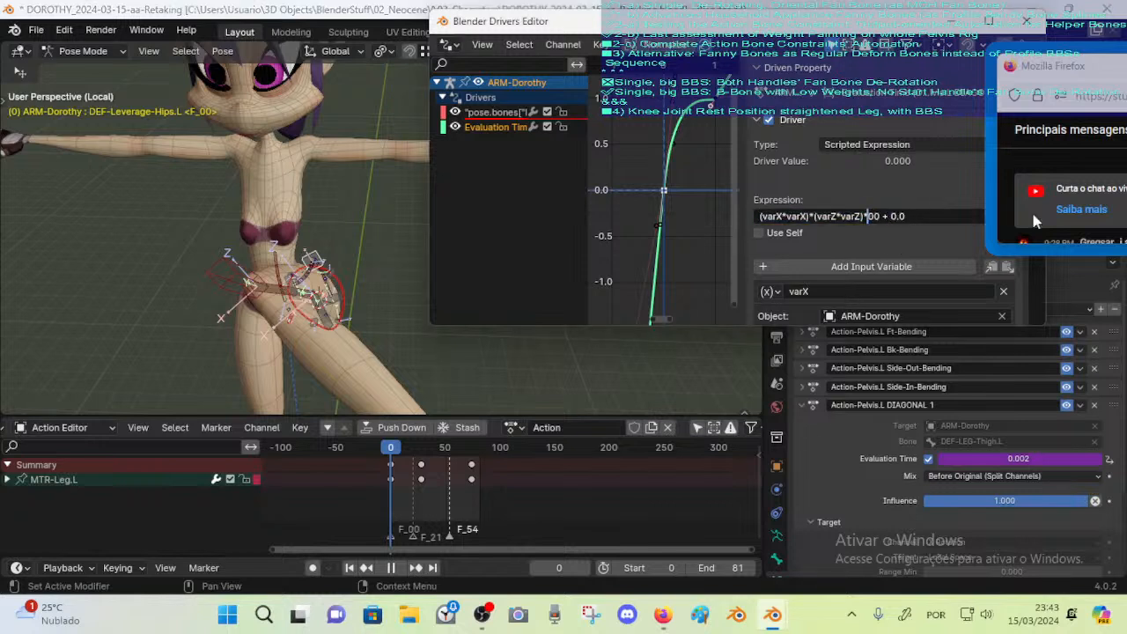
key(Return)
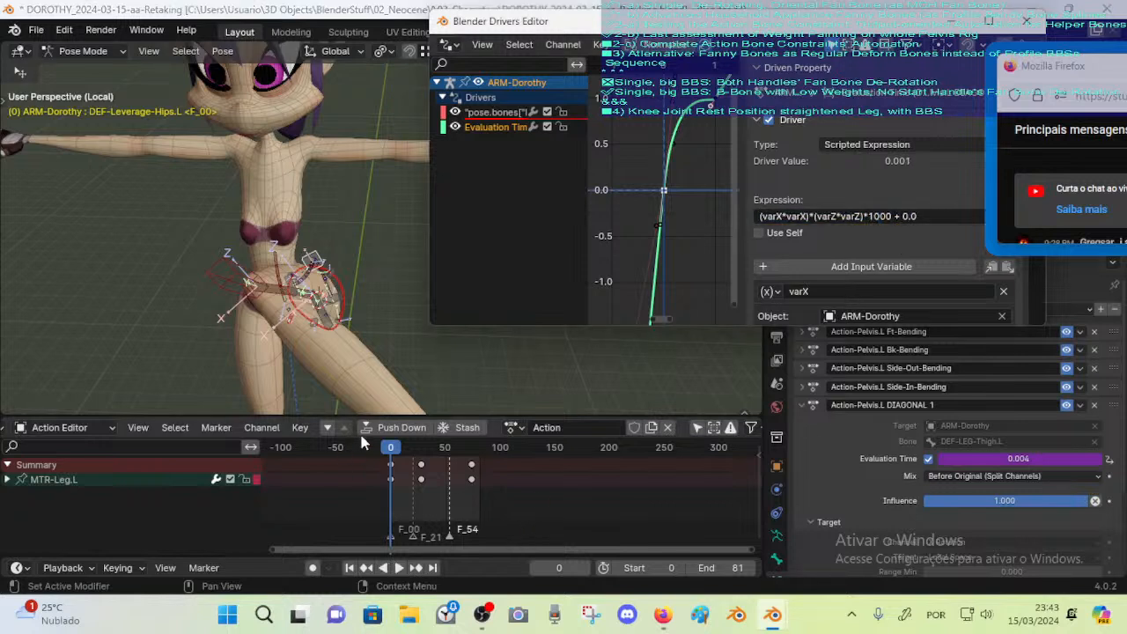
key(space)
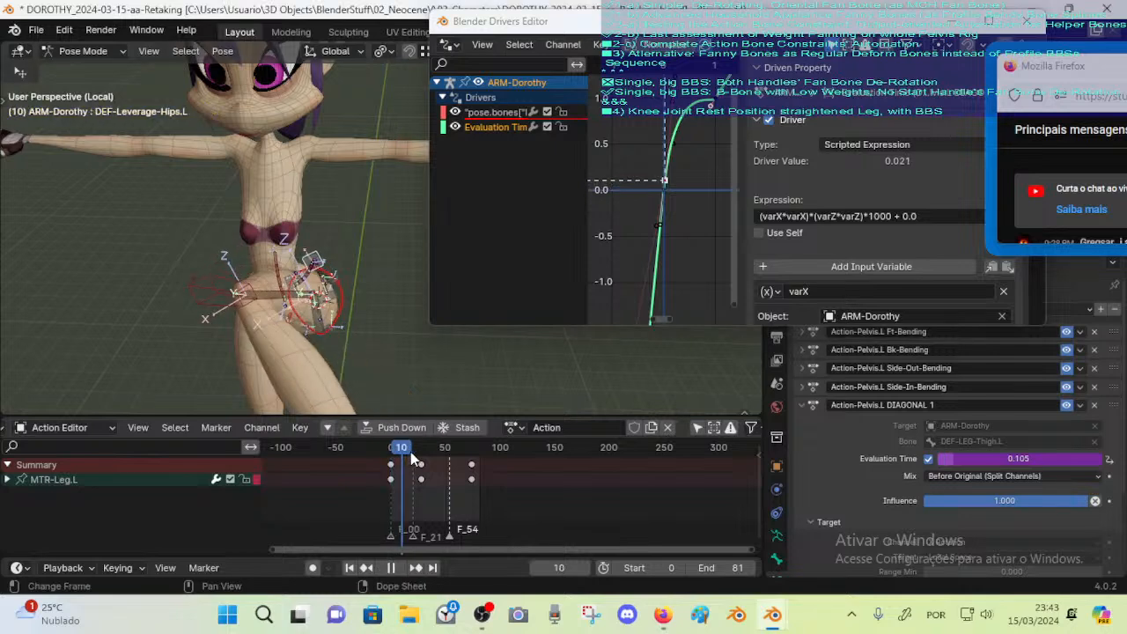
drag(420, 455, 452, 467)
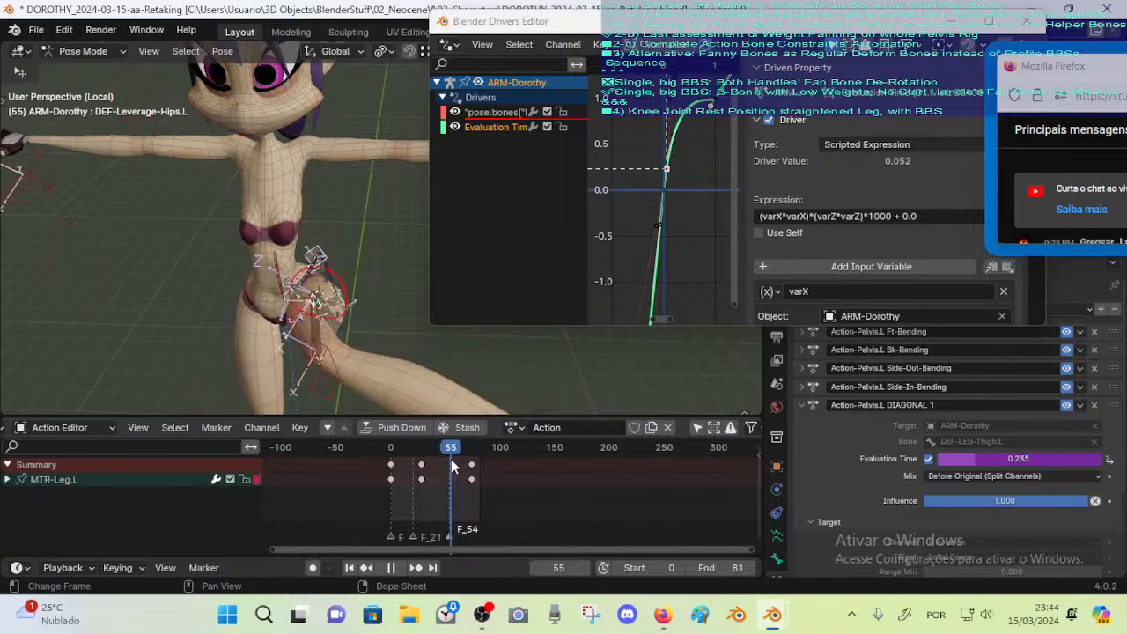
middle_drag(378, 281, 308, 222)
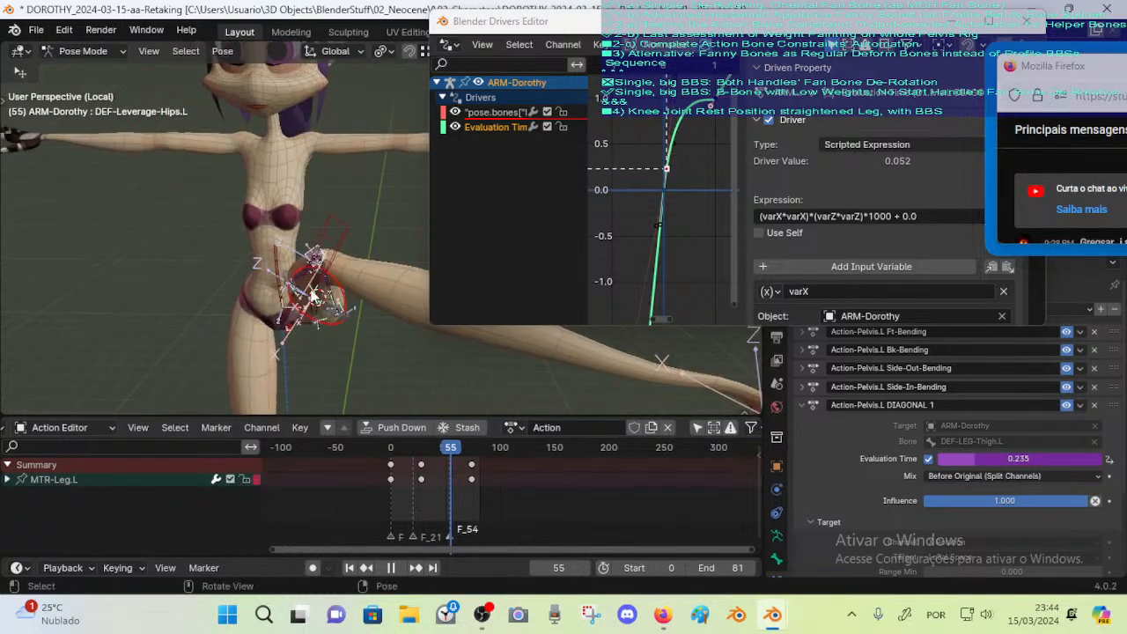
middle_drag(312, 294, 353, 291)
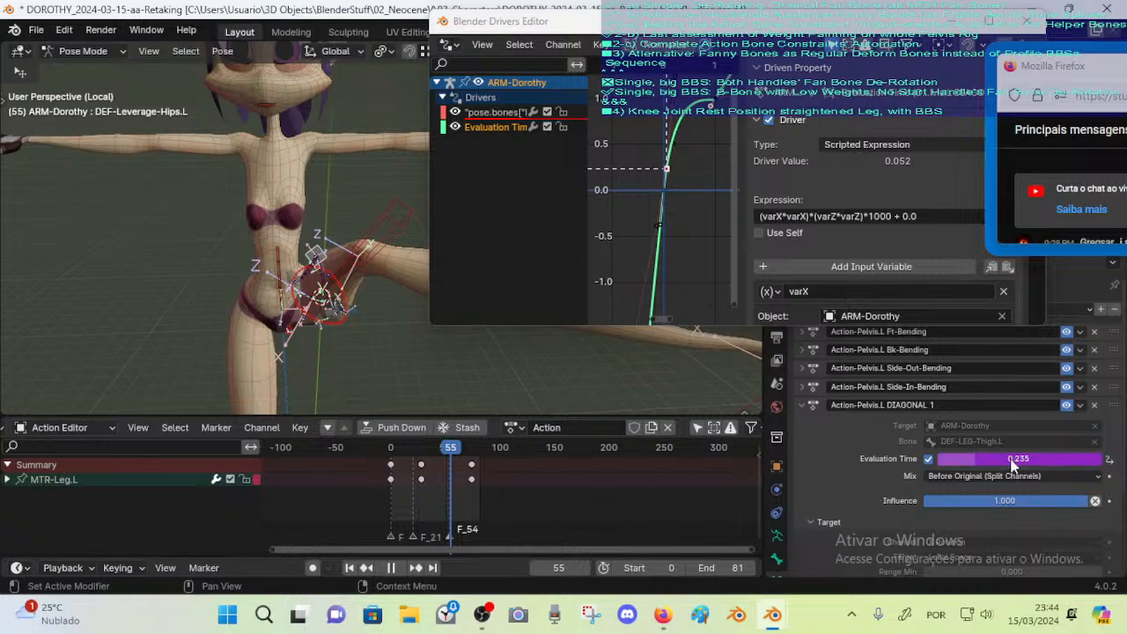
Switch the armature to Edit Mode, select DEF-LEG-Thigh.L and add a new bone
key(Tab)
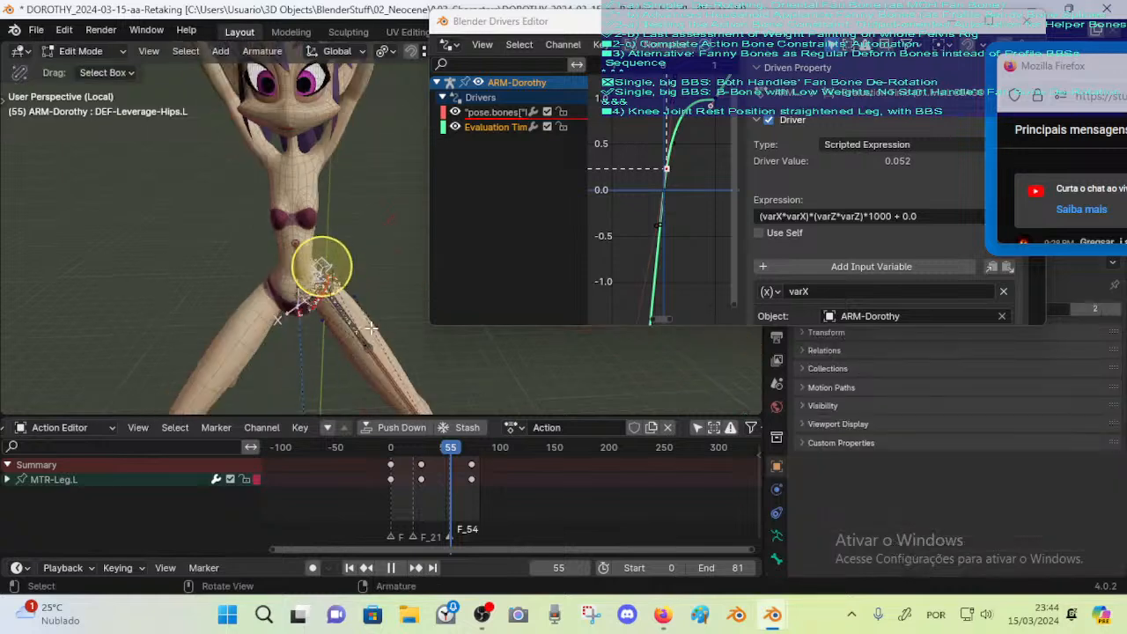
middle_drag(379, 334, 305, 342)
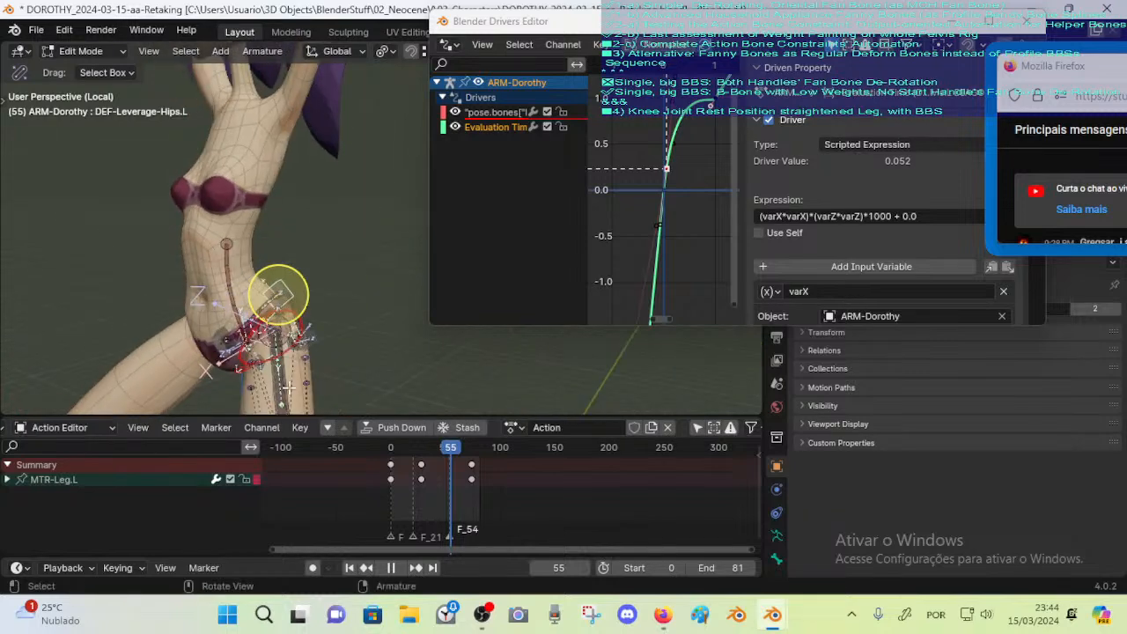
shift+middle_drag(289, 385, 284, 201)
click(317, 368)
middle_drag(317, 366, 321, 266)
key(shift+a)
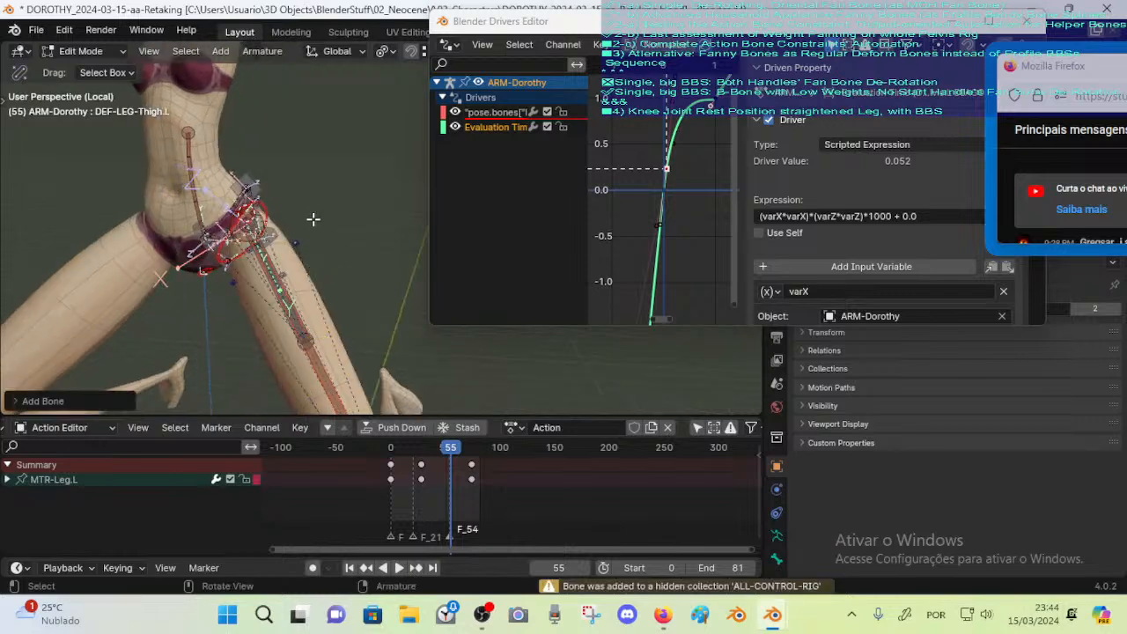
middle_drag(312, 218, 292, 291)
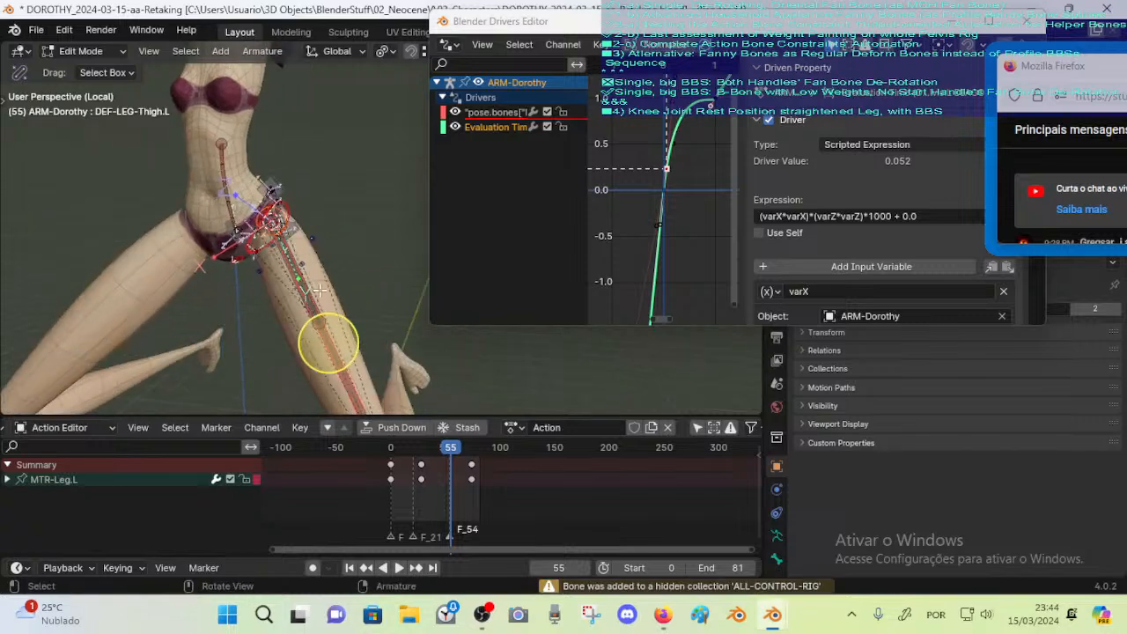
middle_drag(299, 213, 316, 221)
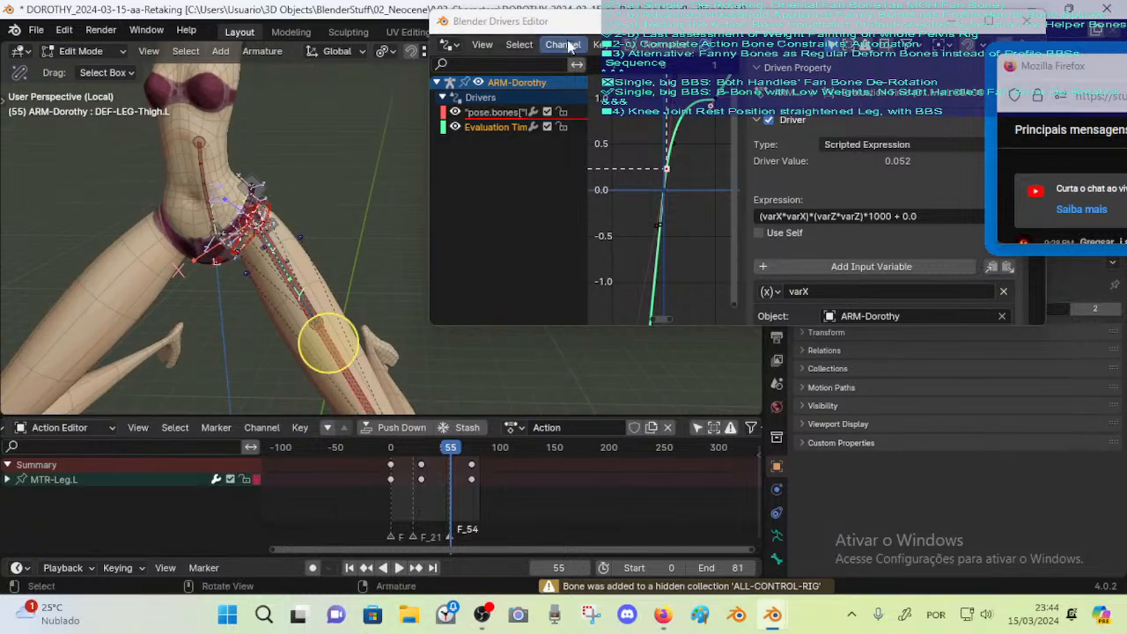
Move the Drivers Editor window aside and make the ALL-CONTROL-RIG bone collection visible together with PelvisRig.L
drag(565, 30, 847, 146)
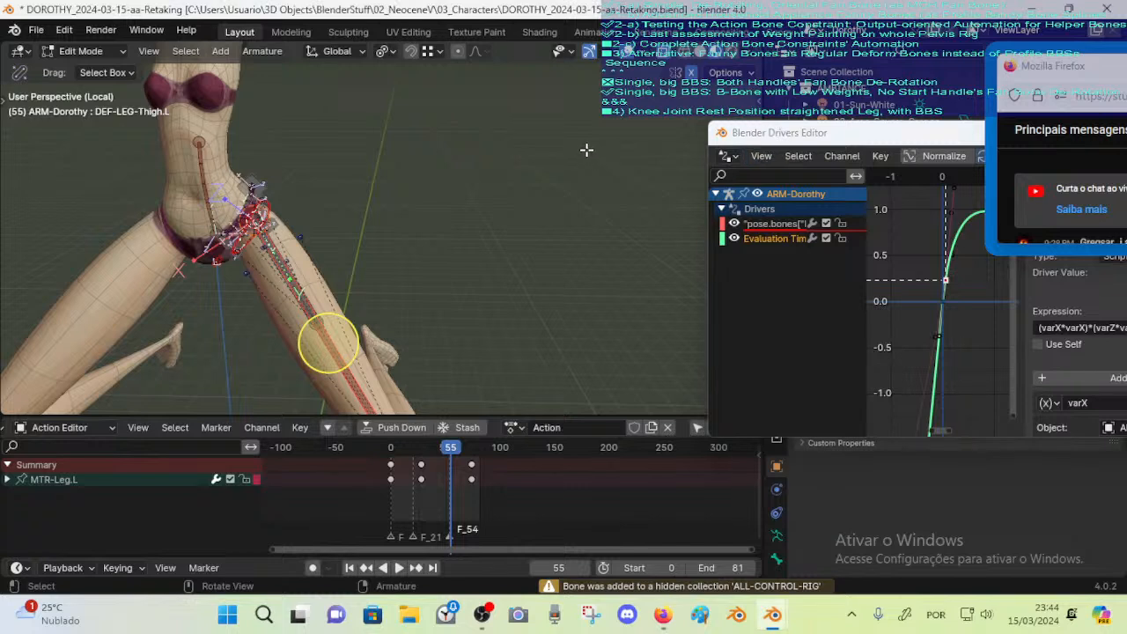
key(n)
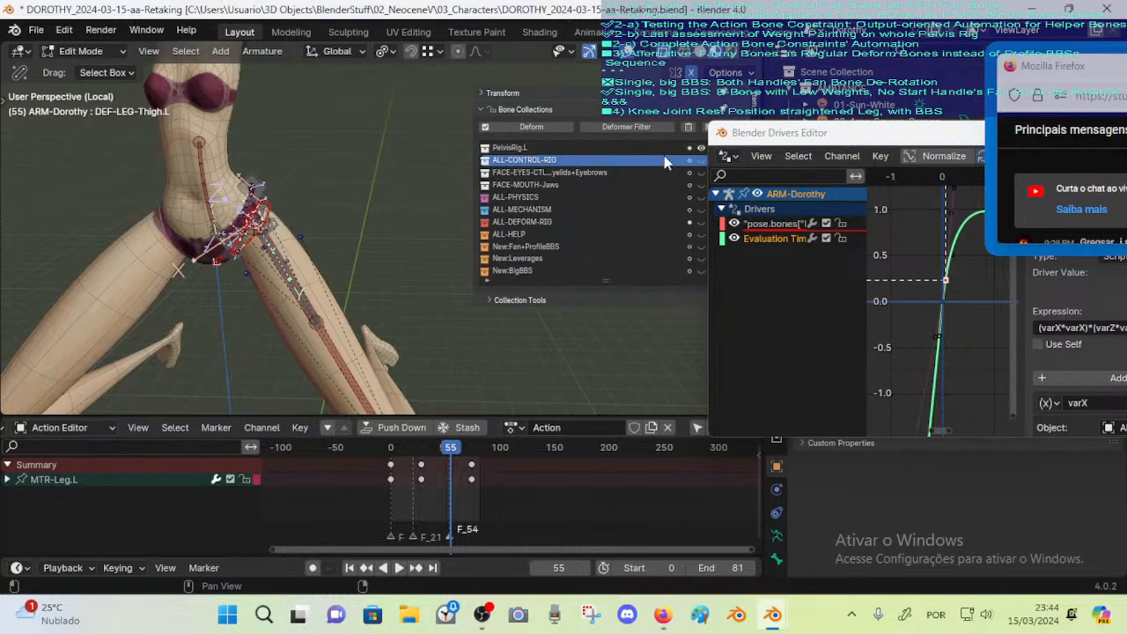
click(700, 160)
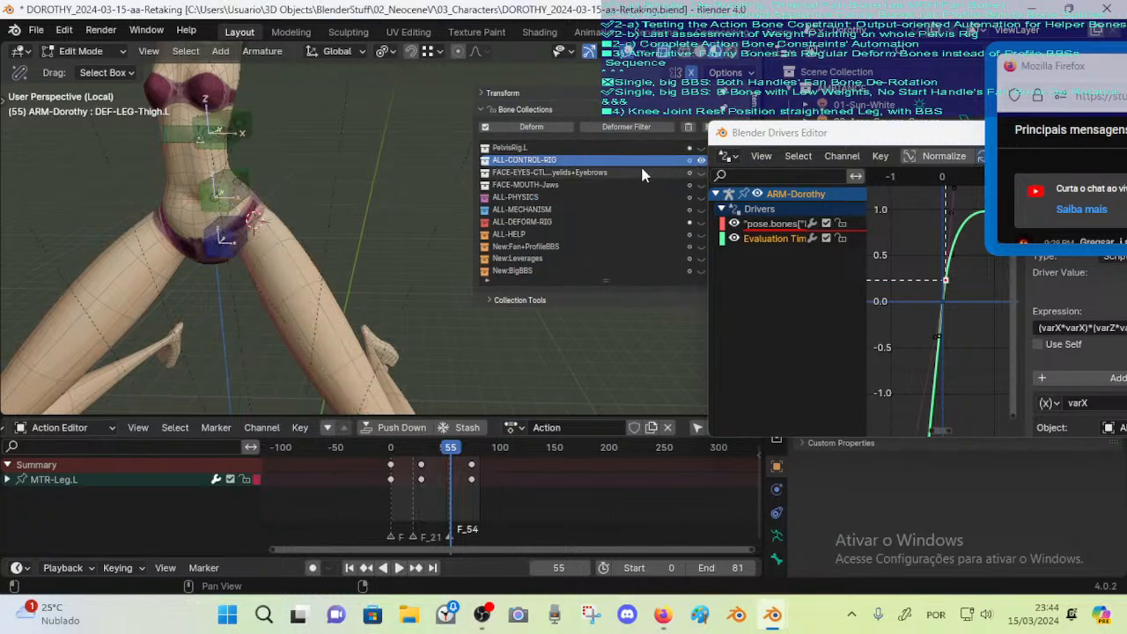
click(701, 149)
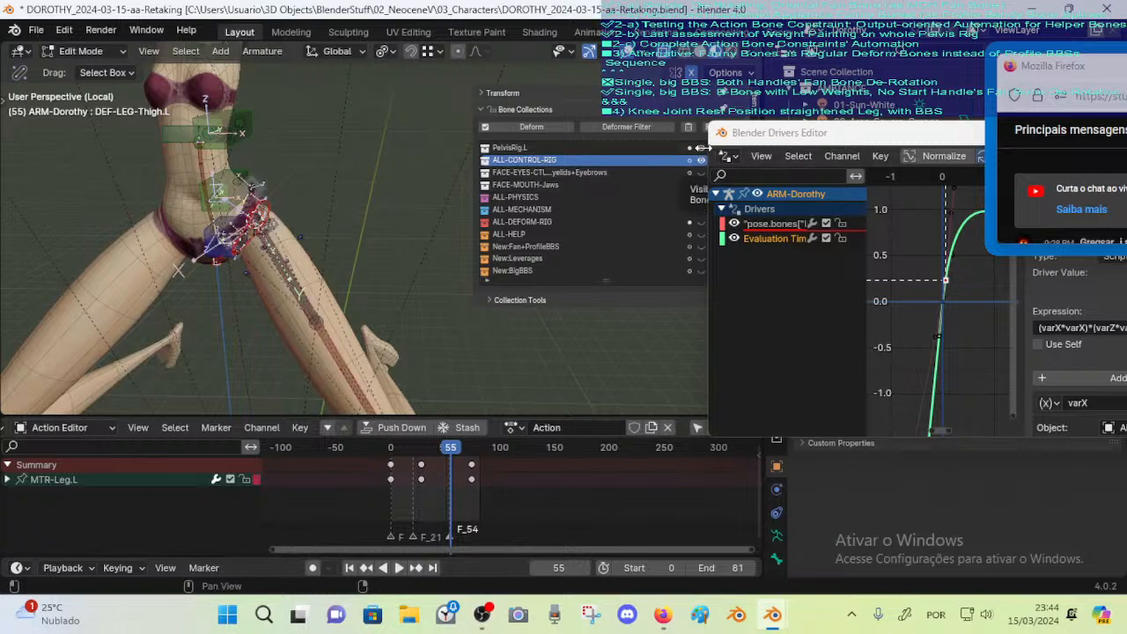
Add another bone near the left hip joint, select it and snap it to the 3D cursor
key(shift+a)
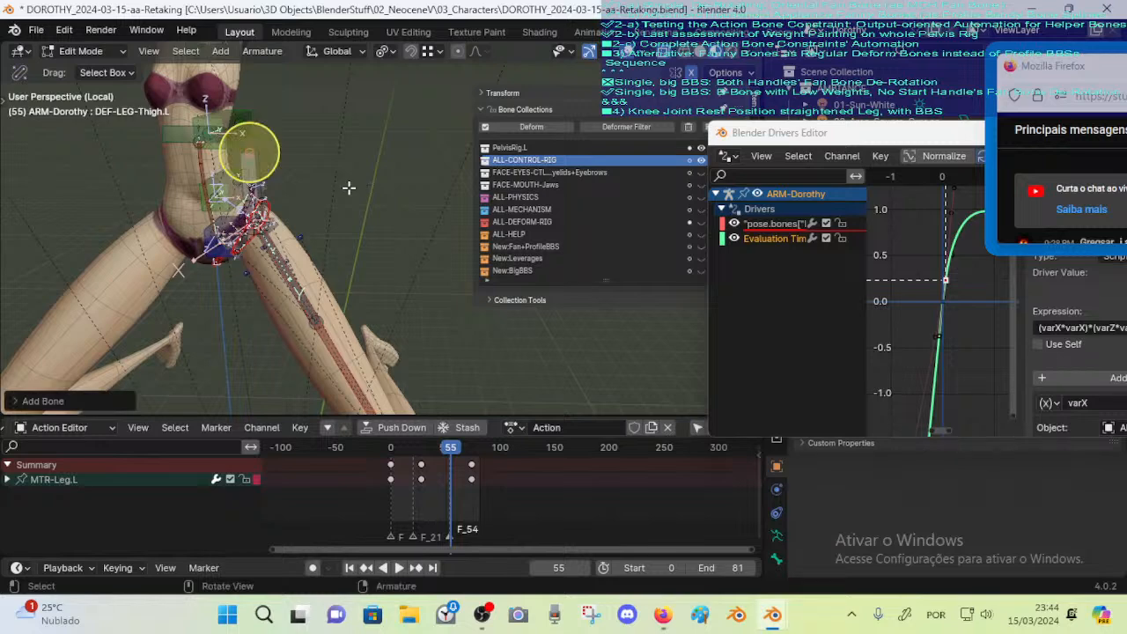
key(shift+a)
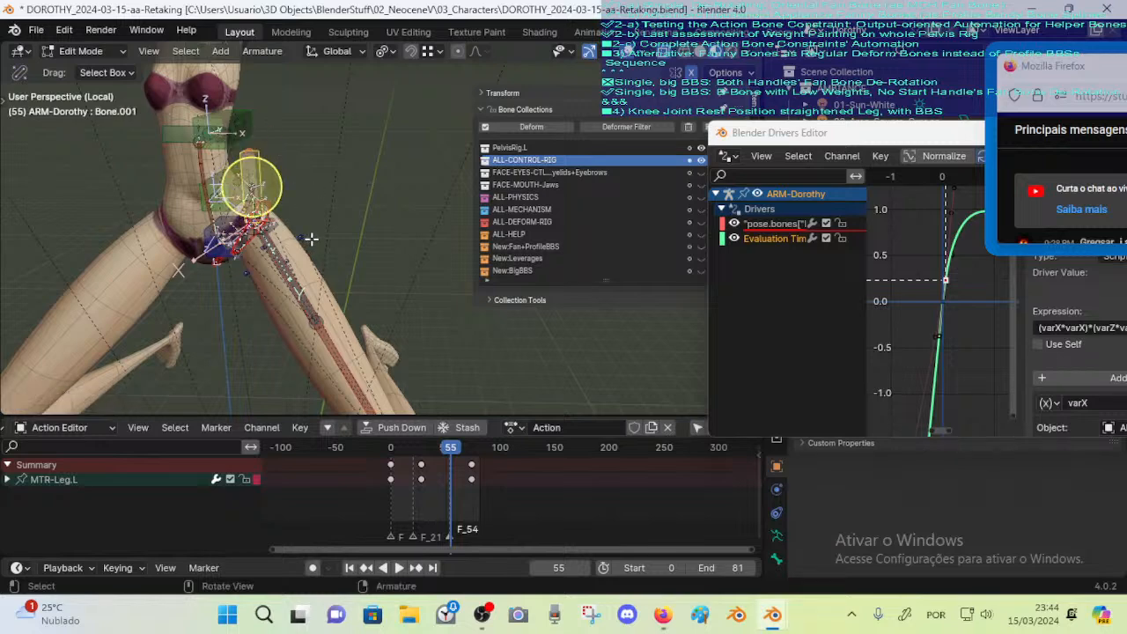
middle_drag(311, 238, 345, 193)
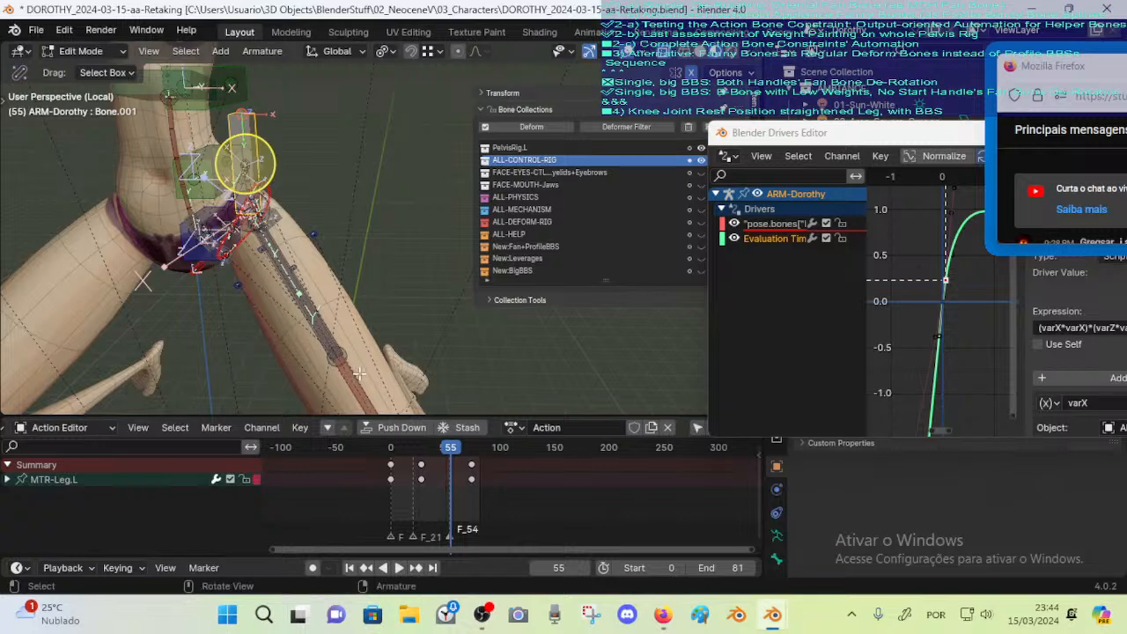
key(shift+s)
click(389, 268)
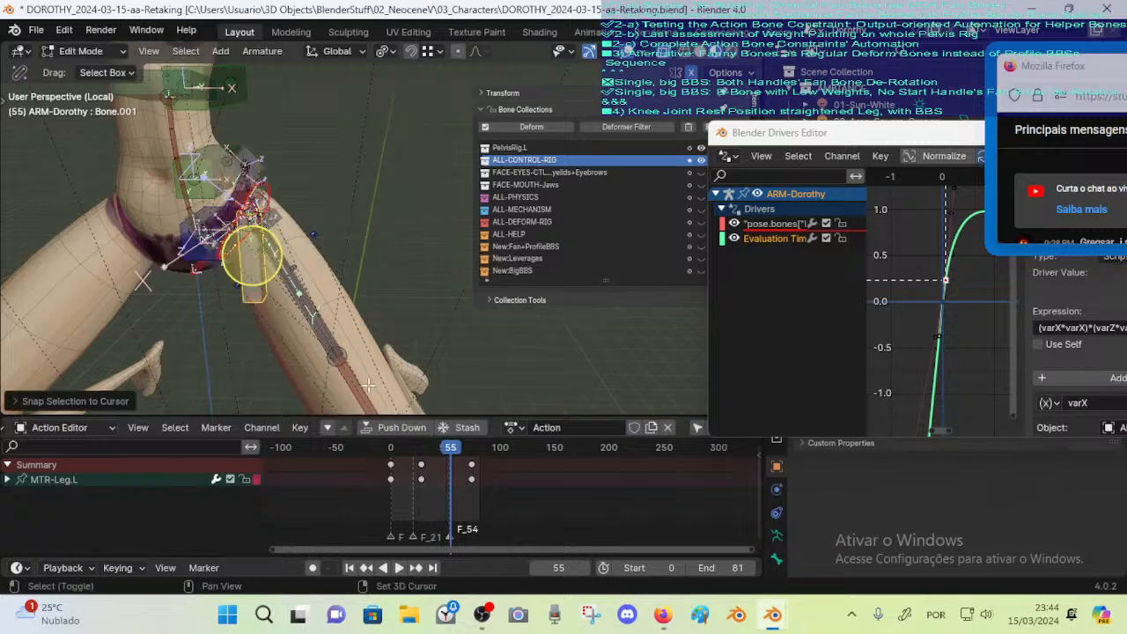
Parent the new bone to DEF-LEG-Thigh.L with Keep Offset
shift+click(300, 314)
key(ctrl+p)
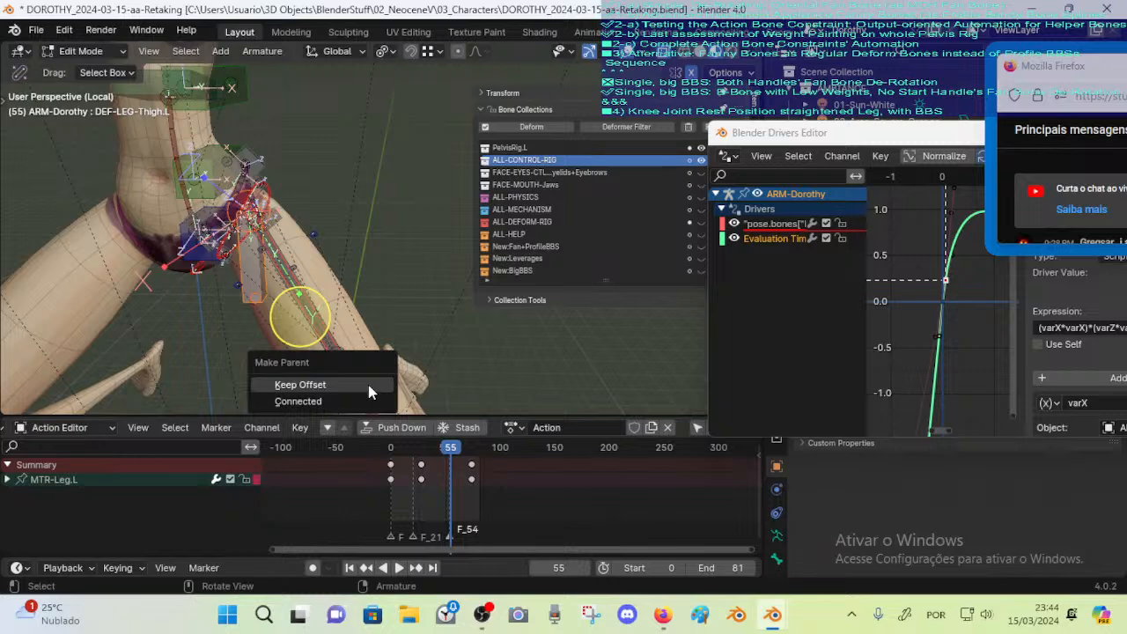
click(300, 385)
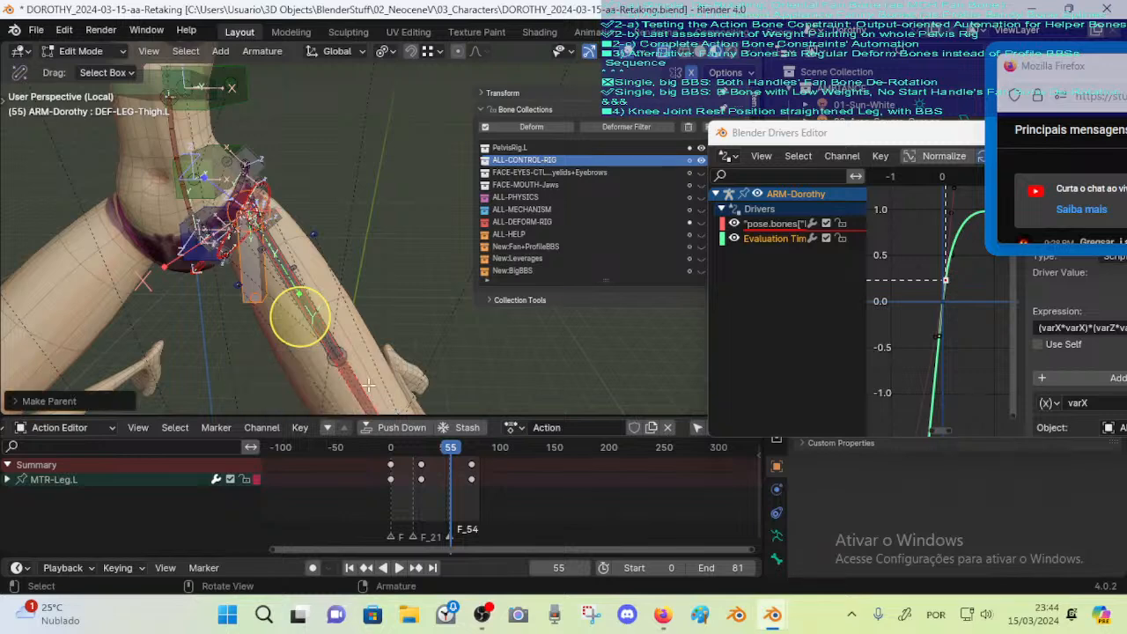
Recalculate the new bone's roll using the Global +Y Axis, and try moving the bone away from the thigh
click(249, 278)
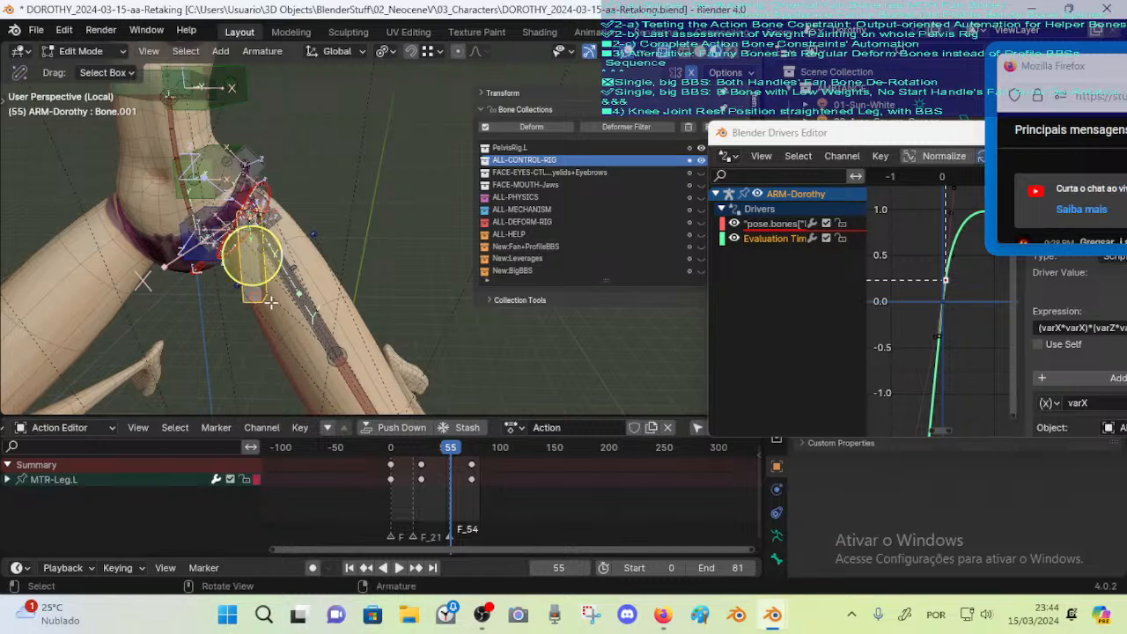
key(shift+n)
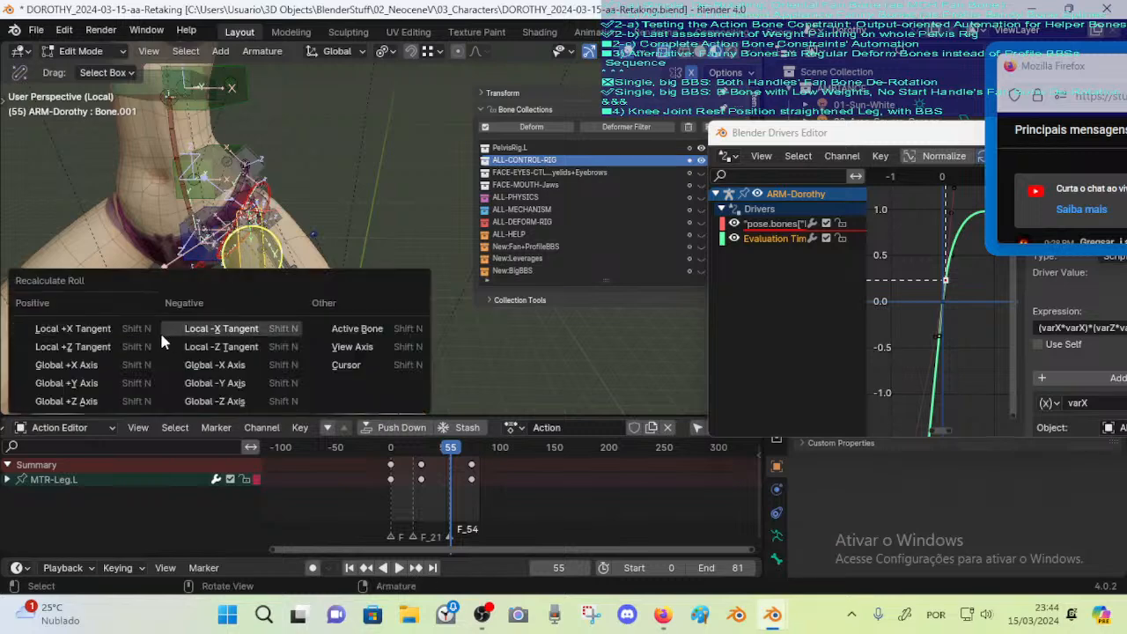
click(98, 384)
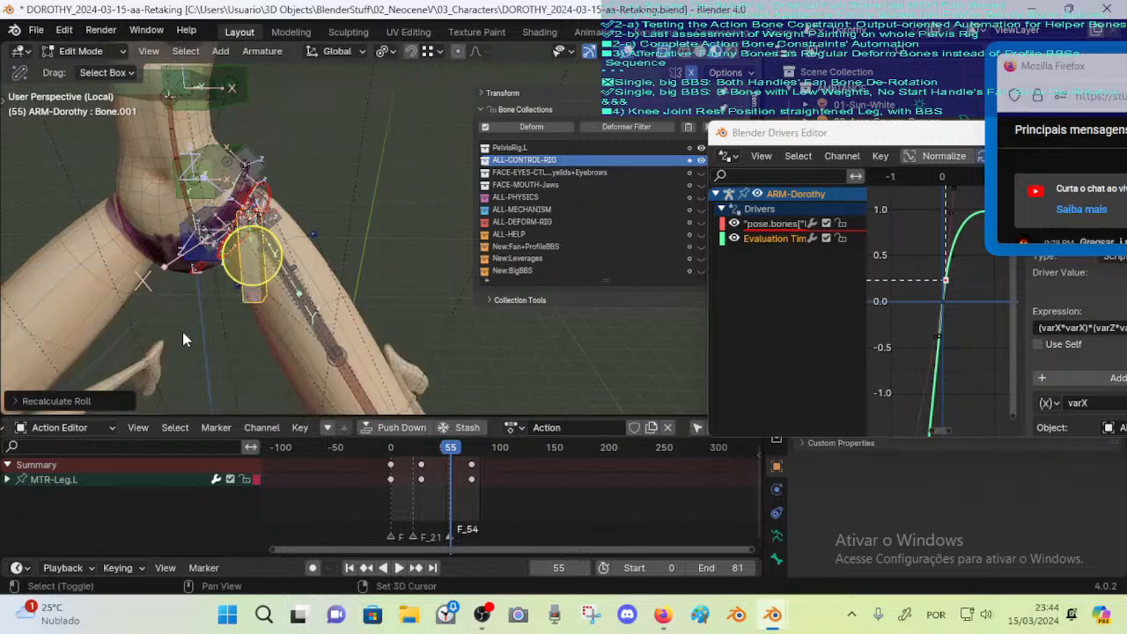
key(shift+n)
click(337, 331)
middle_drag(409, 227, 304, 272)
key(g)
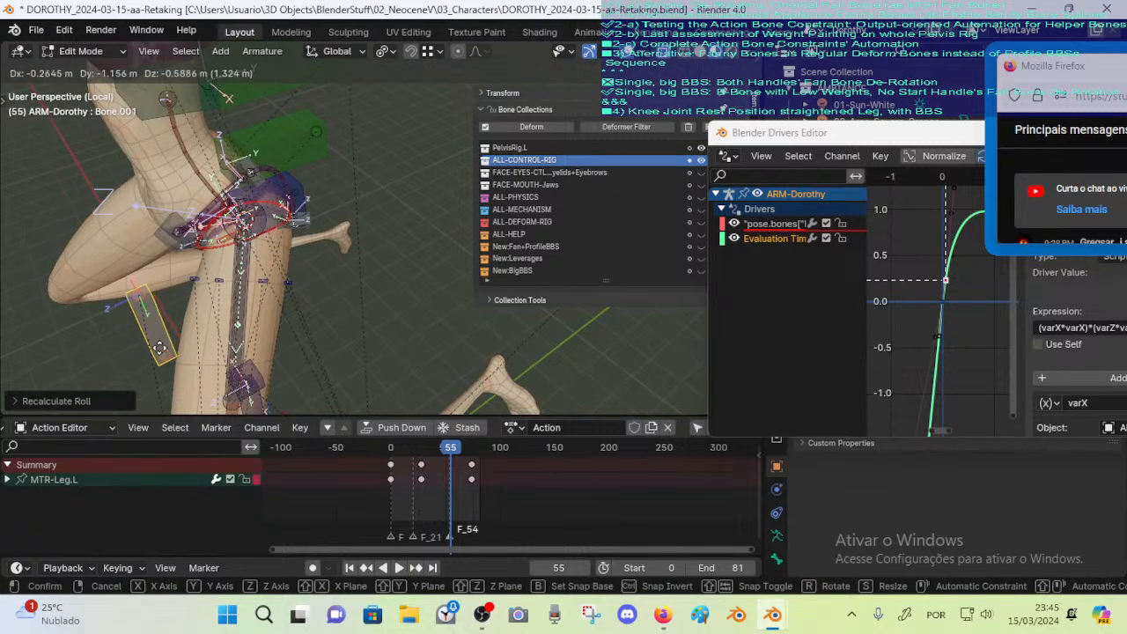
right_click(159, 347)
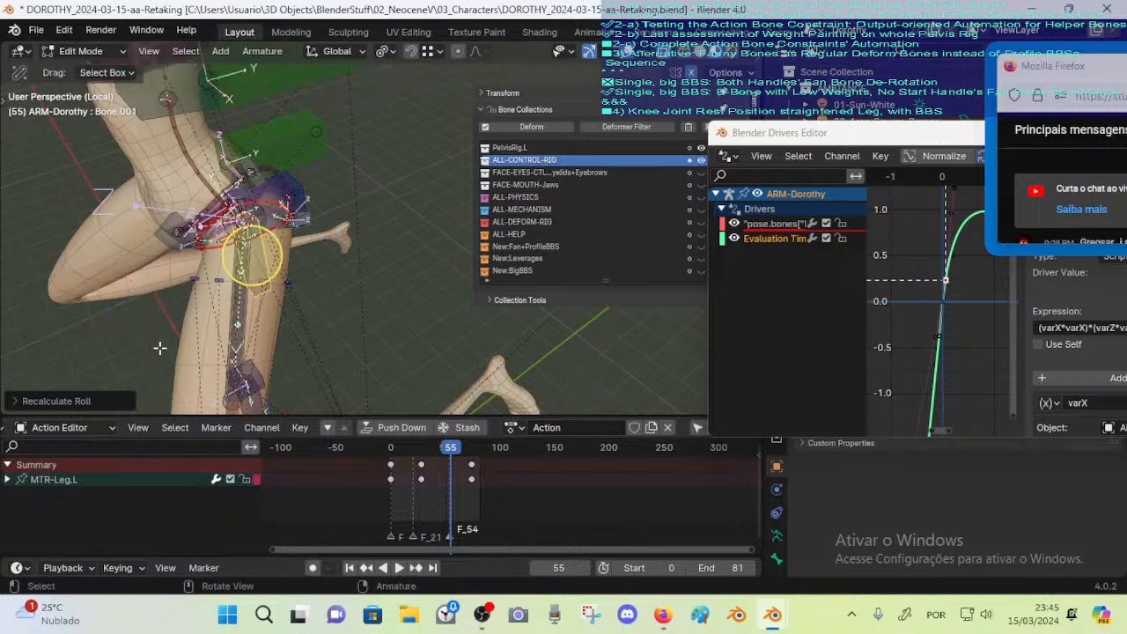
key(r)
key(z)
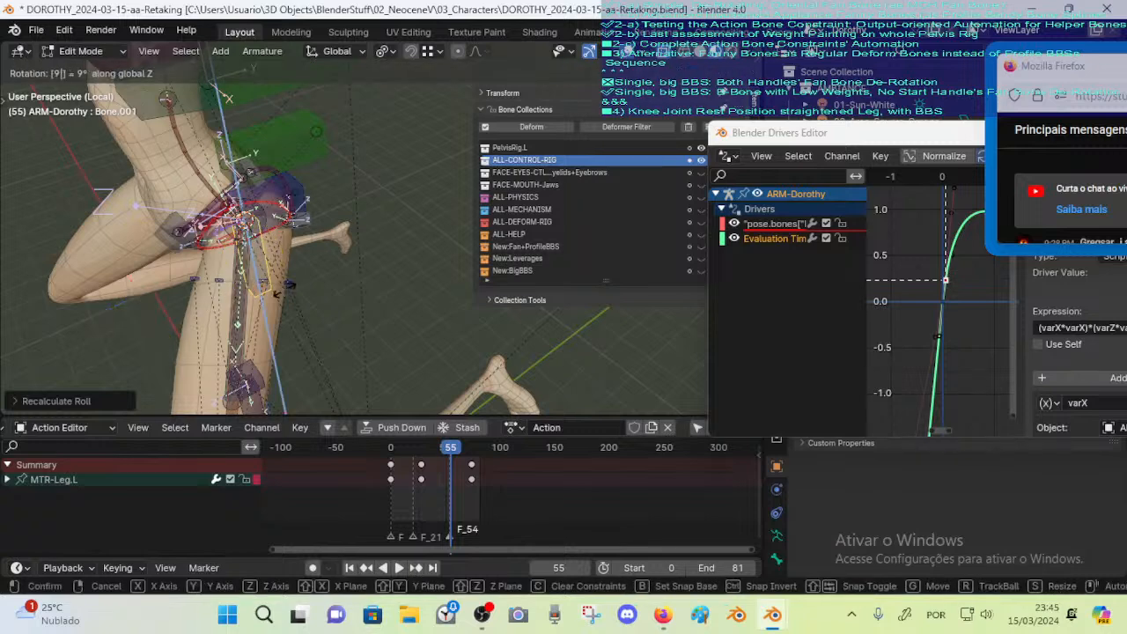
key(Escape)
text(rx90)
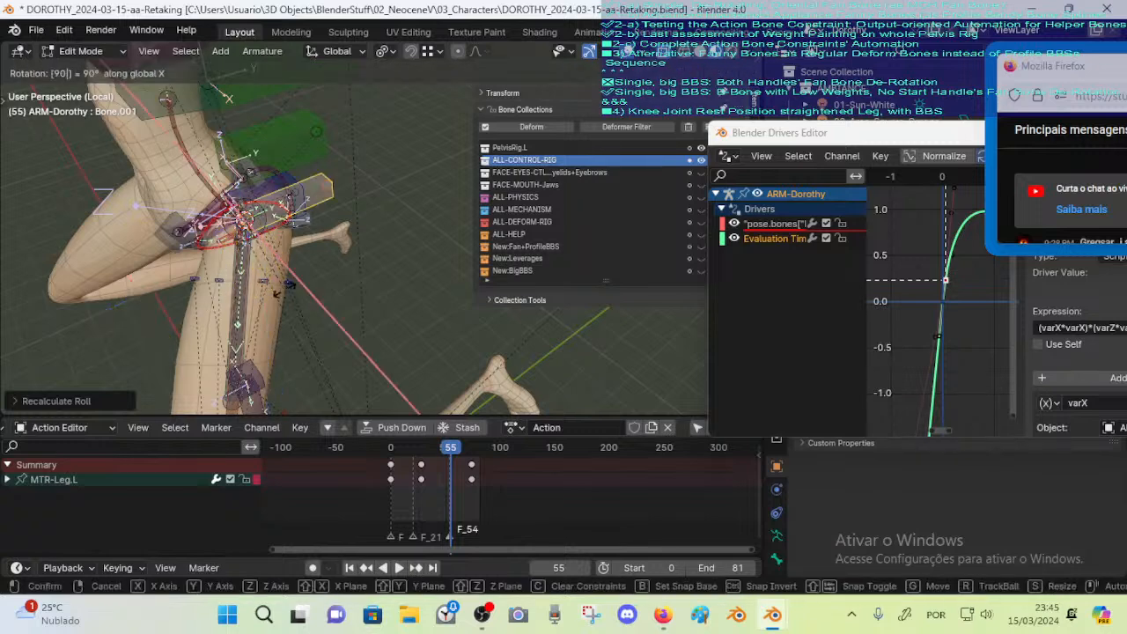
key(Escape)
text(rx180)
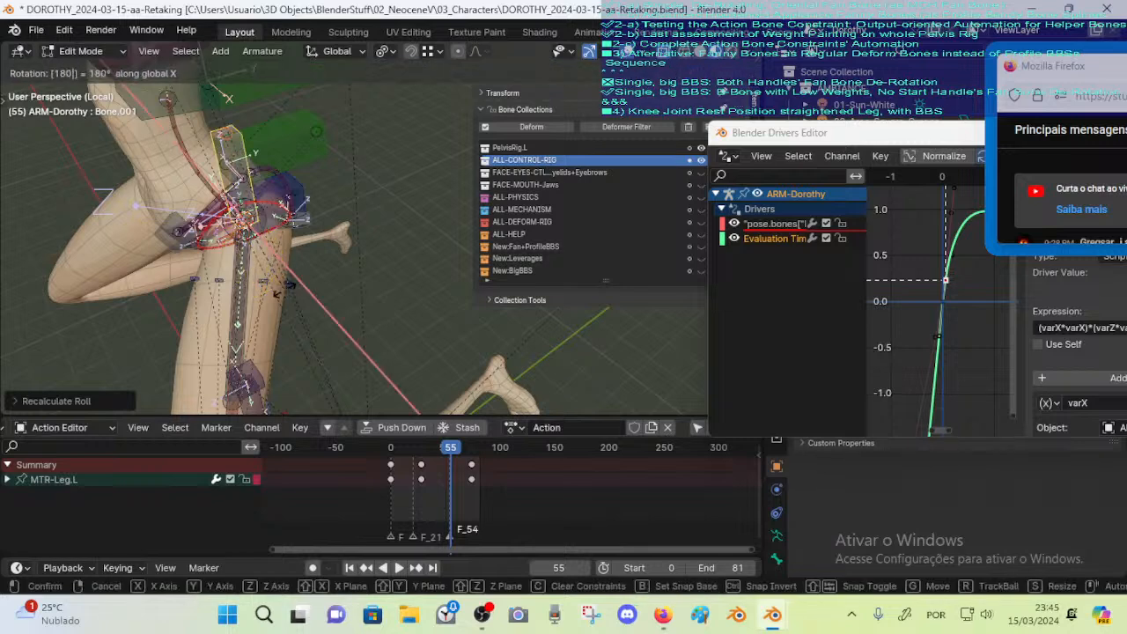
key(Escape)
text(rx90)
key(Escape)
Rotate the new bone at the left hip about the global X axis until it sticks out roughly perpendicular to the thigh
key(r)
key(x)
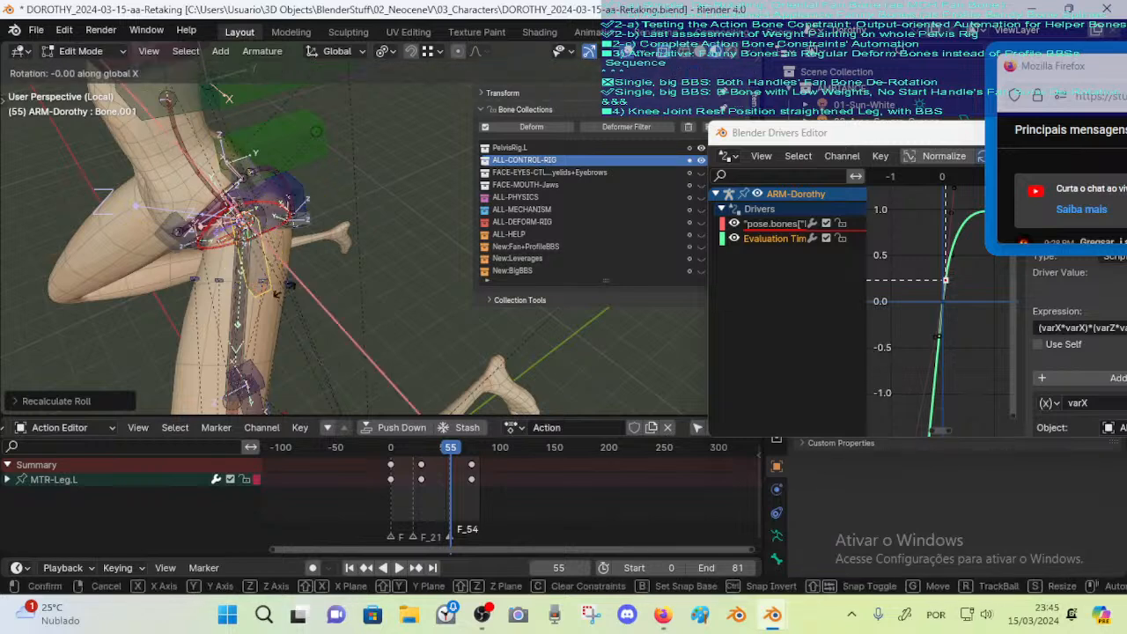
click(284, 288)
middle_drag(193, 280, 240, 252)
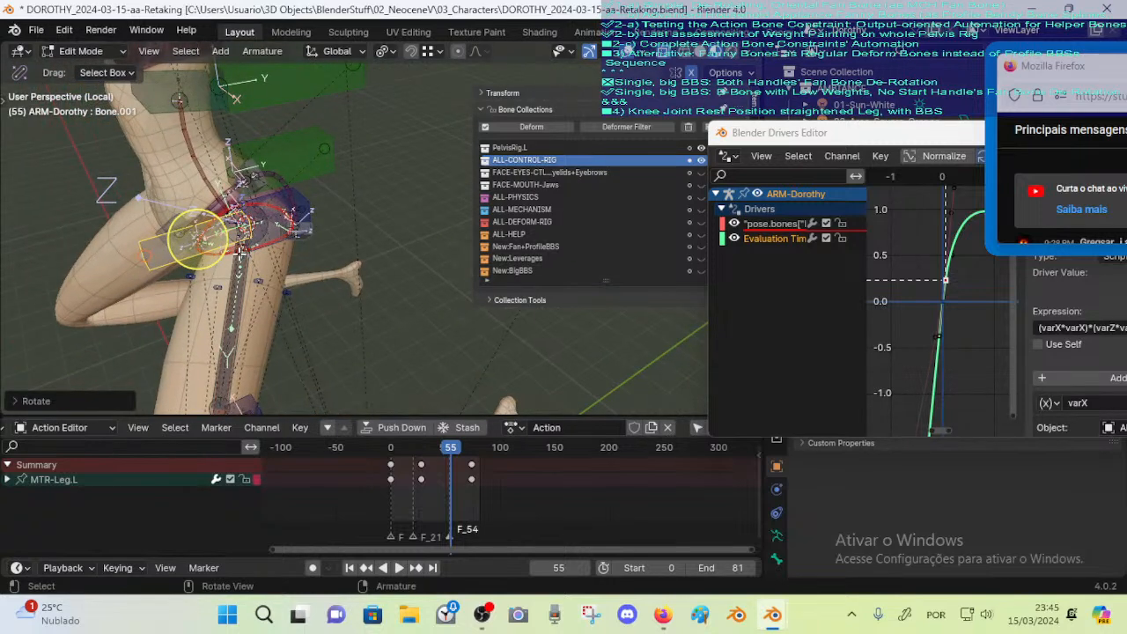
Snap the rotated bone back to the 3D cursor at the left hip joint
click(243, 256)
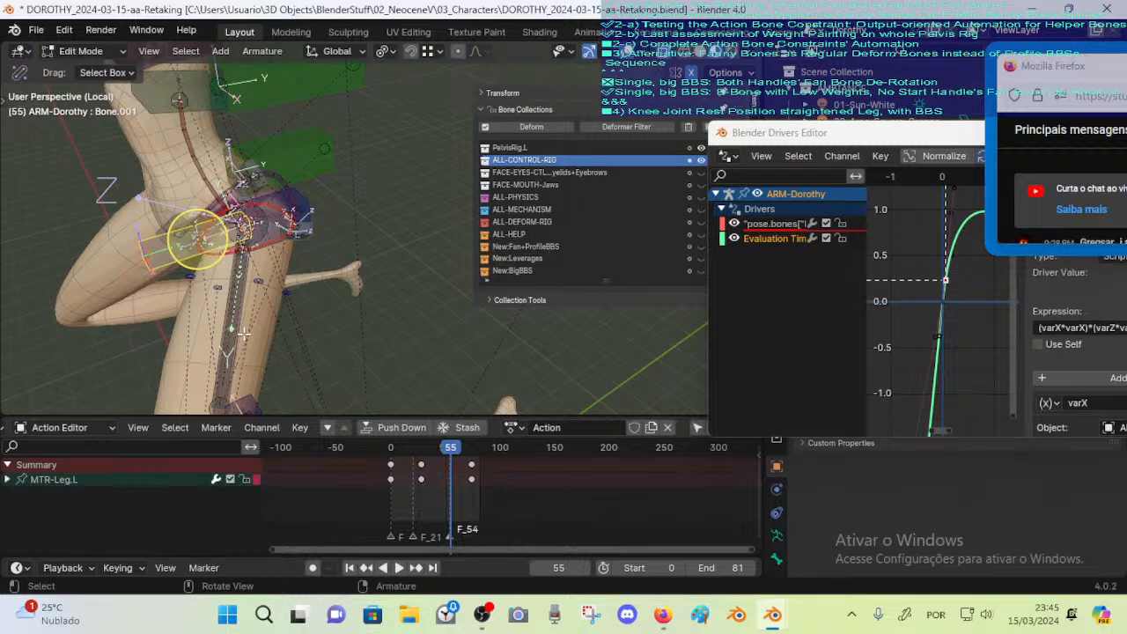
key(shift+s)
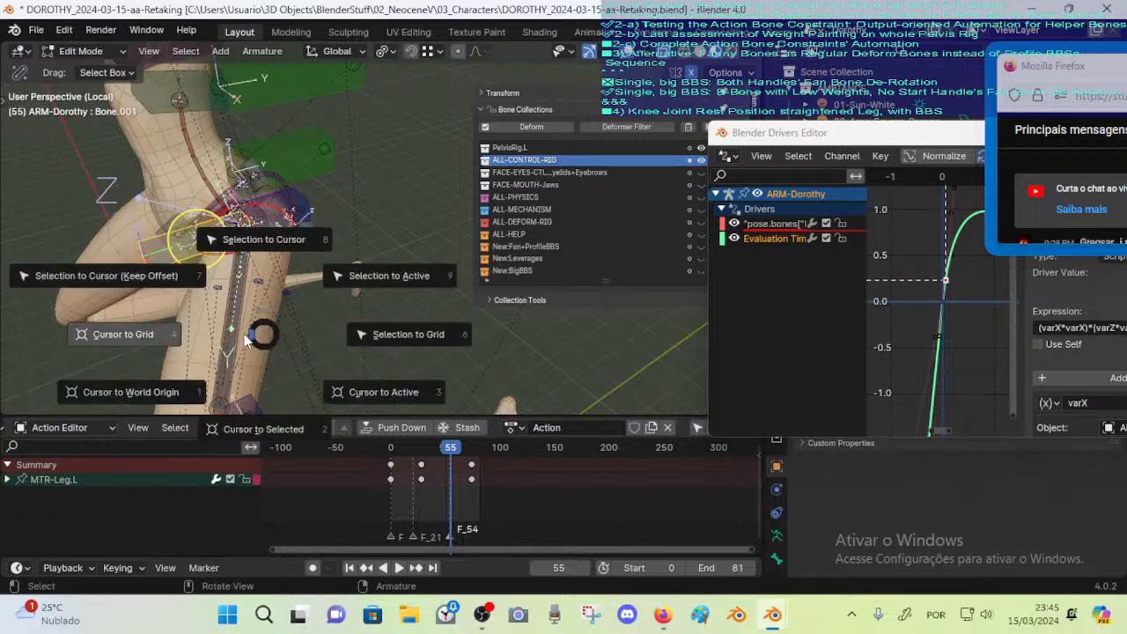
click(239, 252)
middle_drag(238, 253, 440, 221)
scroll(303, 203, down, 6)
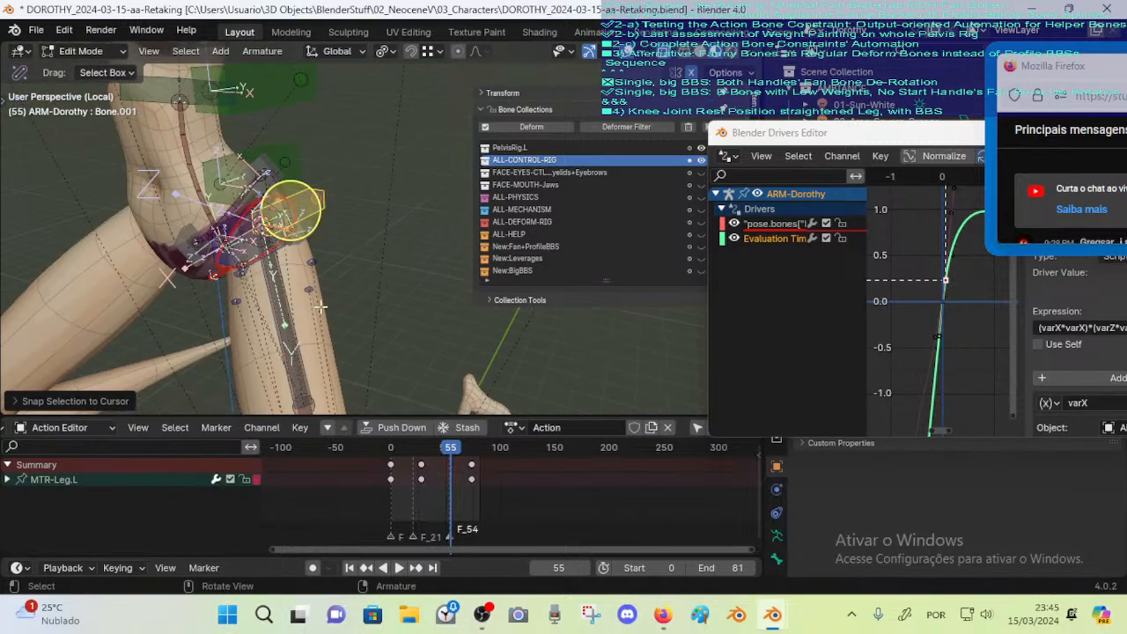
Parent the new bone to DEF-LEG-Thigh.L again, and try moving it away from the hip
key(g)
right_click(431, 212)
shift+click(346, 371)
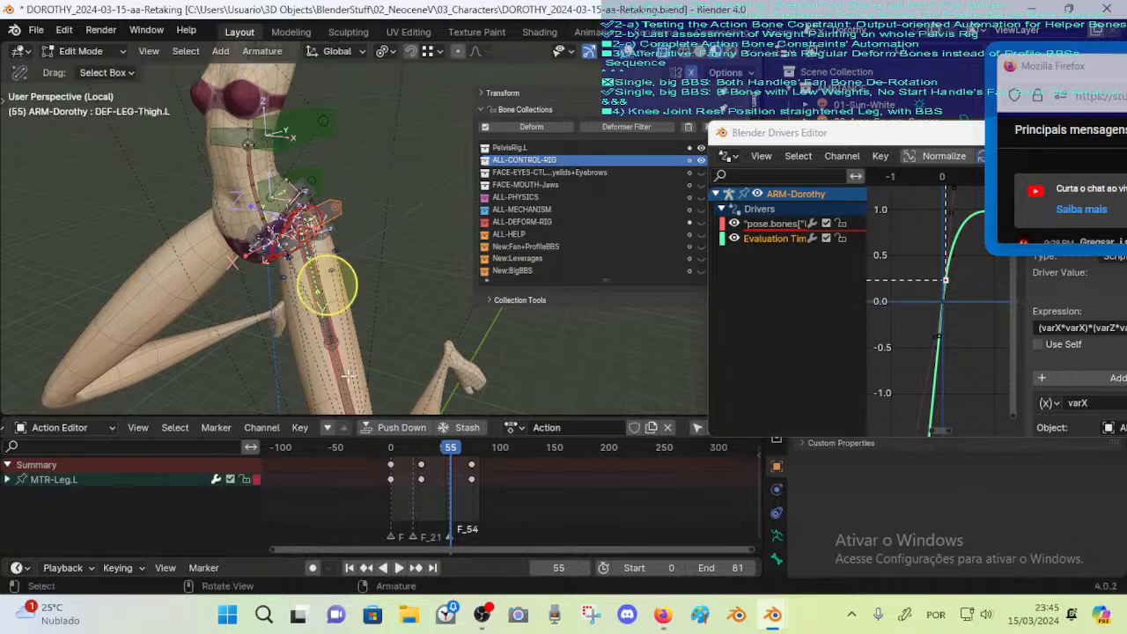
key(ctrl+p)
click(346, 370)
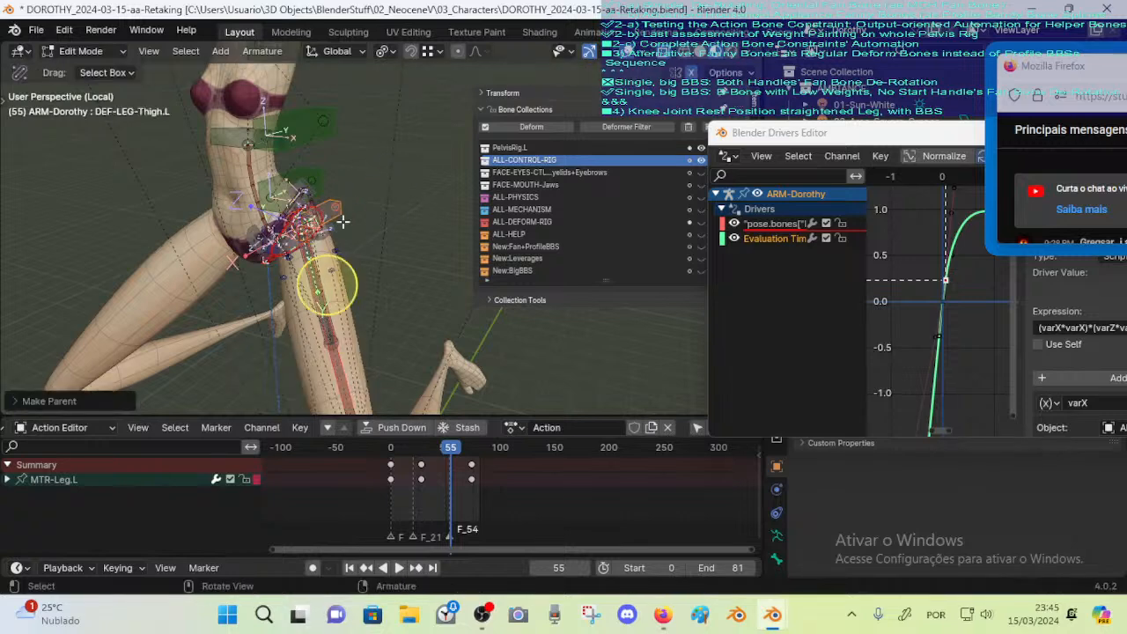
key(shift+a)
key(g)
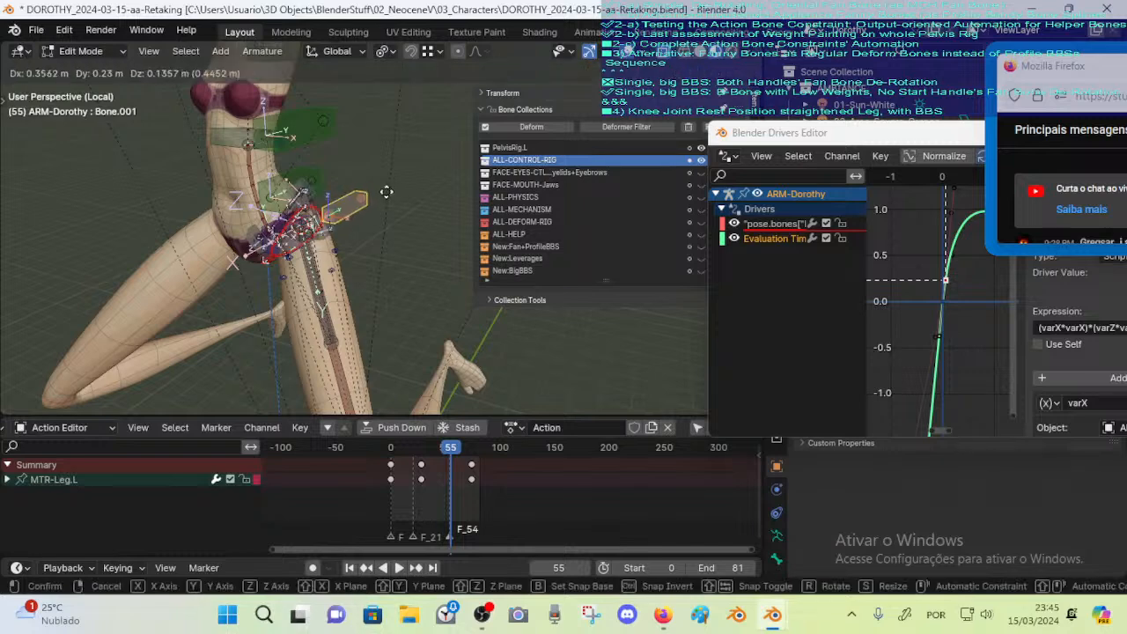
right_click(410, 181)
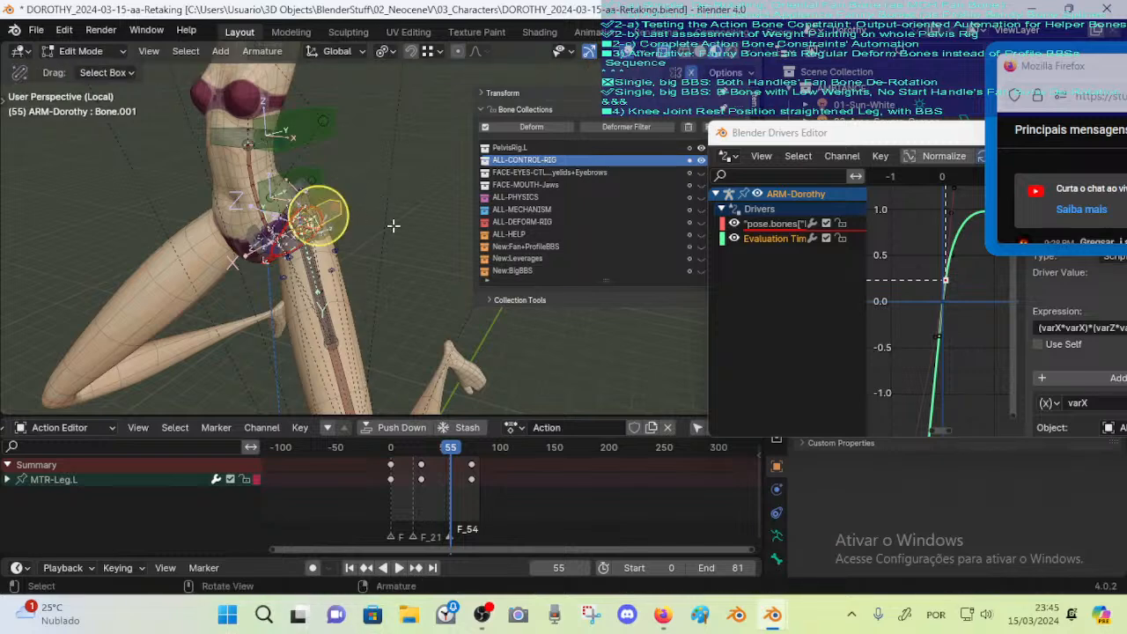
Switch to Pose Mode and scrub the action to frame 86 to check how the new bone follows the thigh
key(ctrl+Tab)
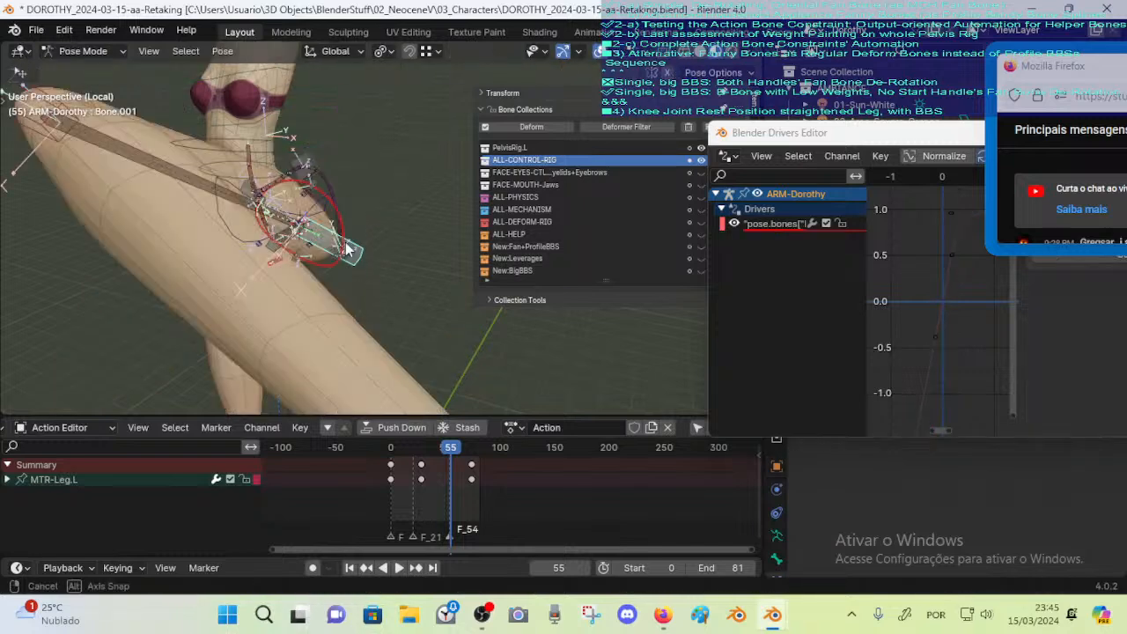
middle_drag(394, 303, 341, 304)
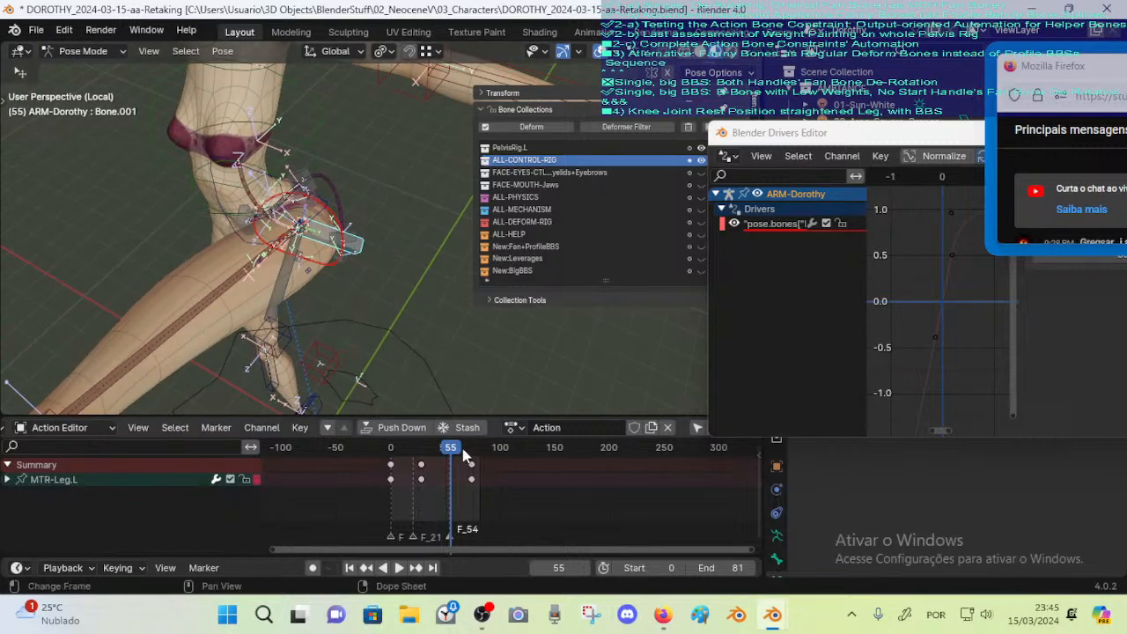
drag(450, 447, 484, 440)
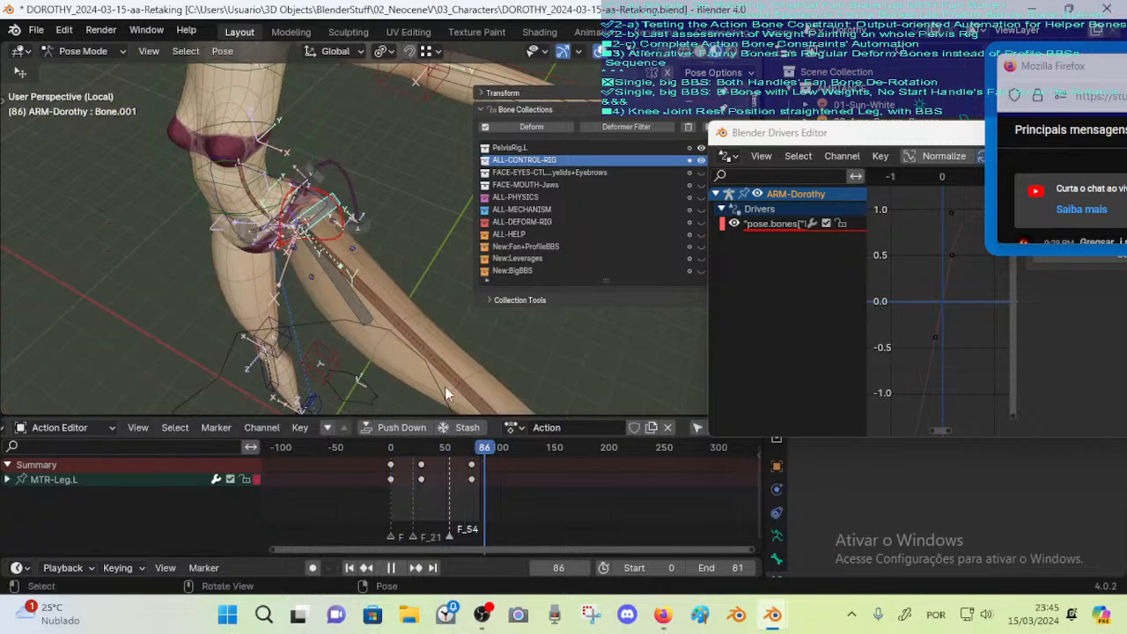
click(319, 216)
click(330, 220)
middle_drag(388, 280, 397, 276)
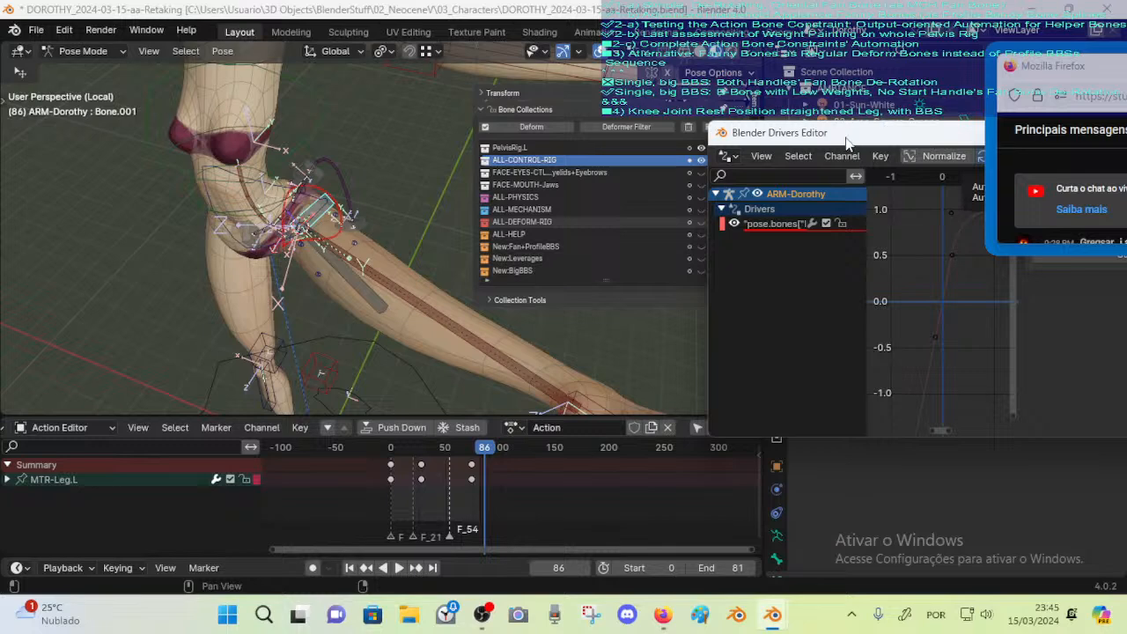
Bring more of the Drivers Editor window into view, and select the new hip bone in Edit Mode
drag(843, 141, 583, 164)
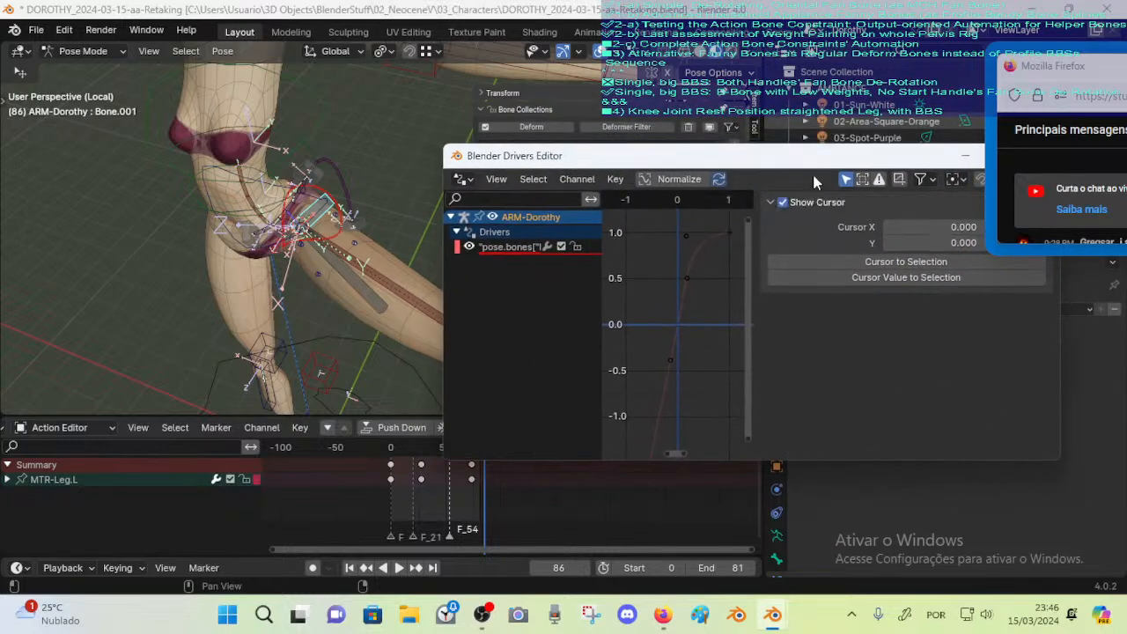
mouse_move(810, 161)
mouse_down()
mouse_move(674, 137)
mouse_move(1098, 143)
mouse_move(778, 141)
mouse_move(798, 167)
mouse_up()
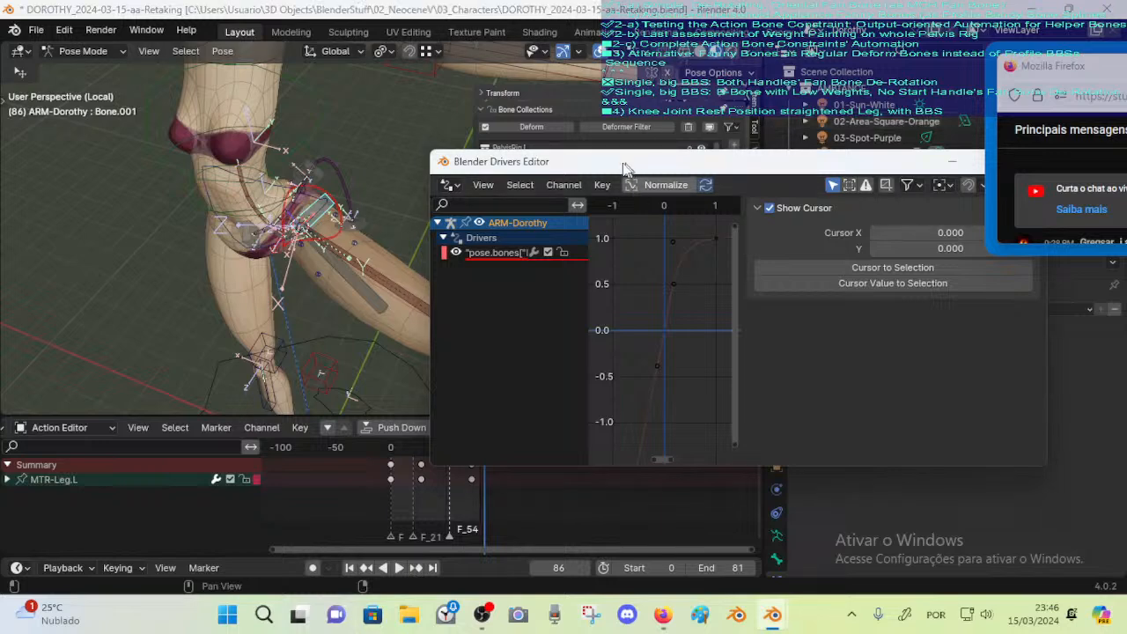
drag(631, 168, 665, 152)
key(Tab)
middle_drag(350, 361, 349, 185)
middle_drag(354, 286, 375, 199)
click(340, 150)
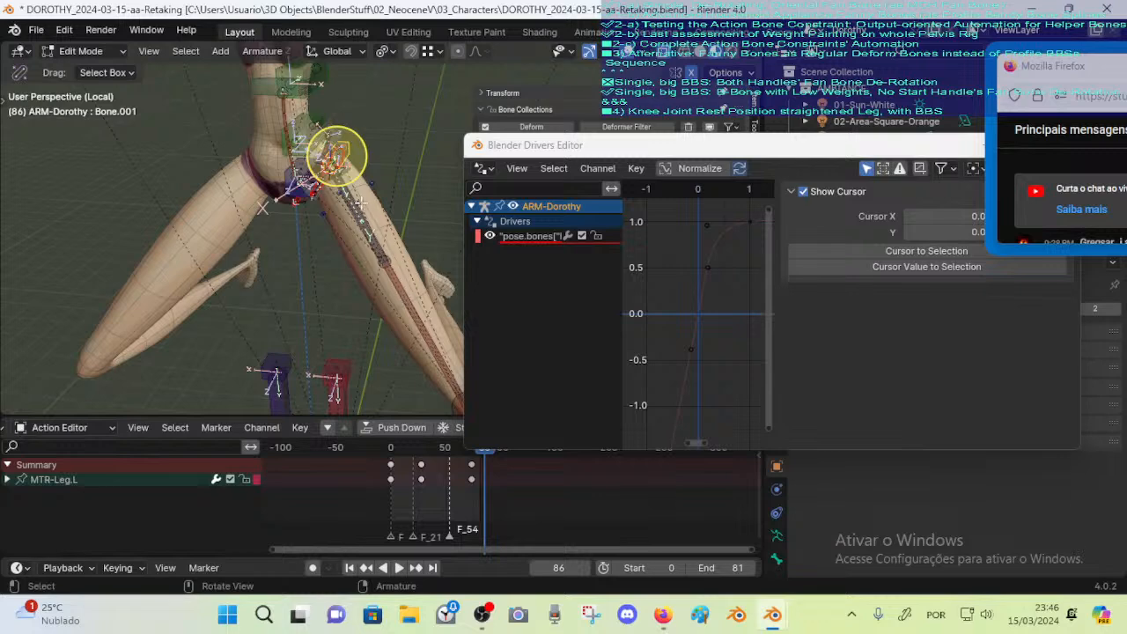
middle_drag(360, 203, 374, 180)
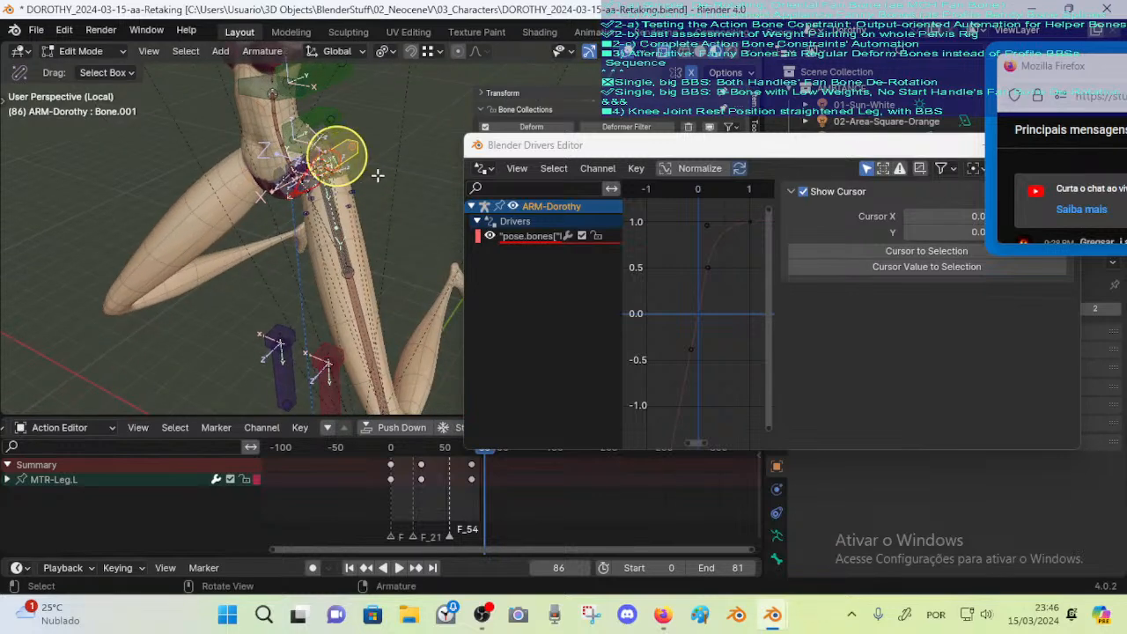
text(rz90)
key(Escape)
key(r)
key(z)
right_click(378, 175)
text(rz90)
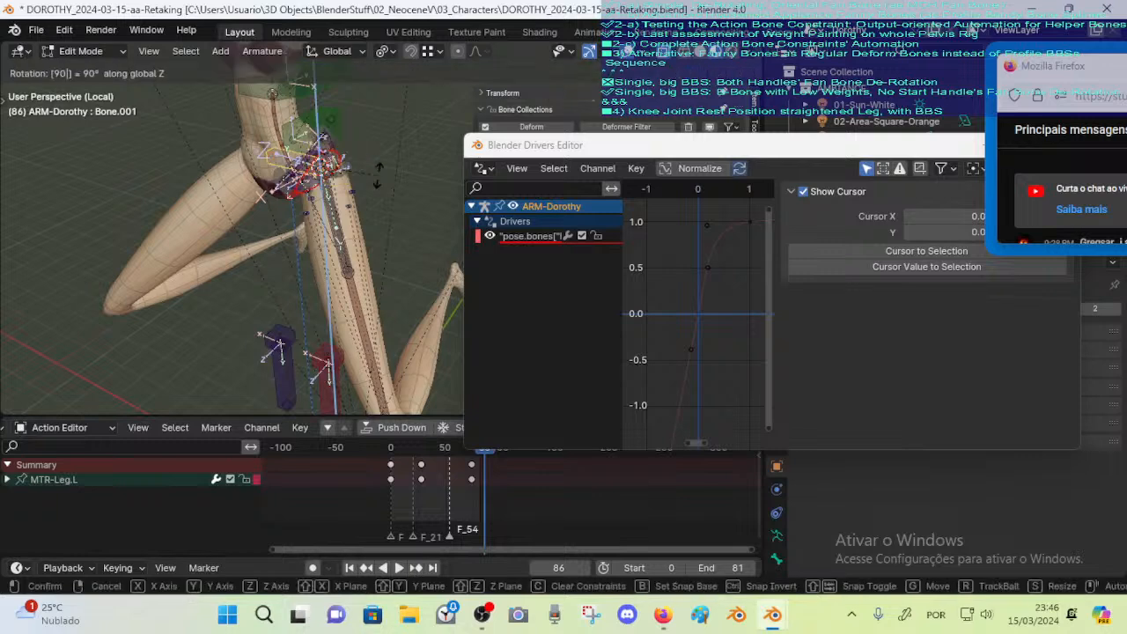
key(Return)
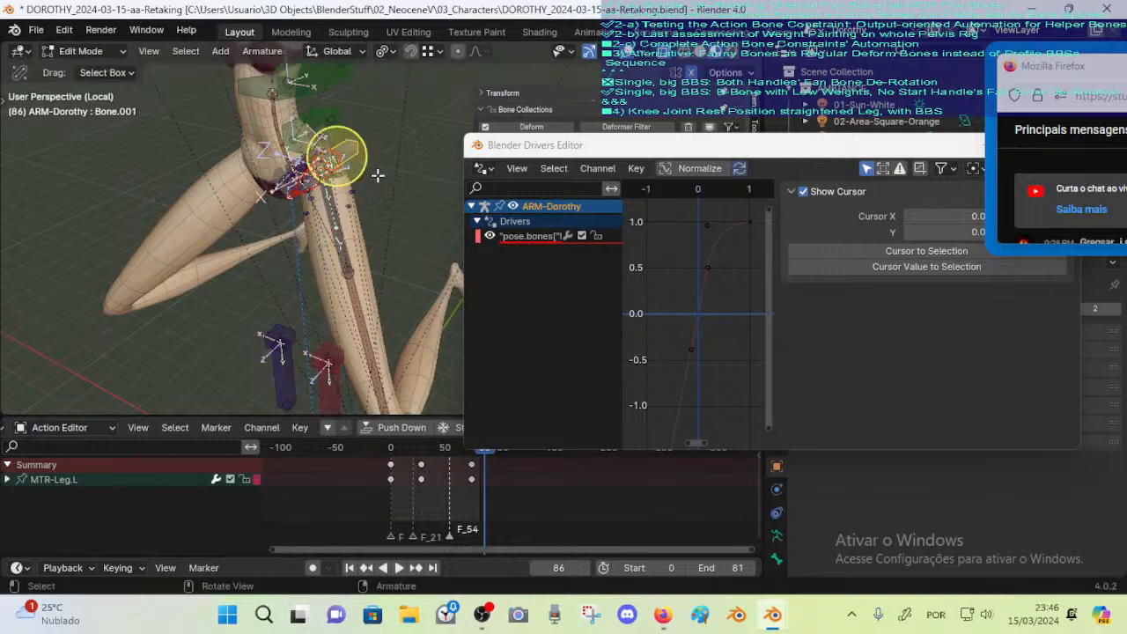
text(rx90)
key(Return)
text(rx-09)
key(Escape)
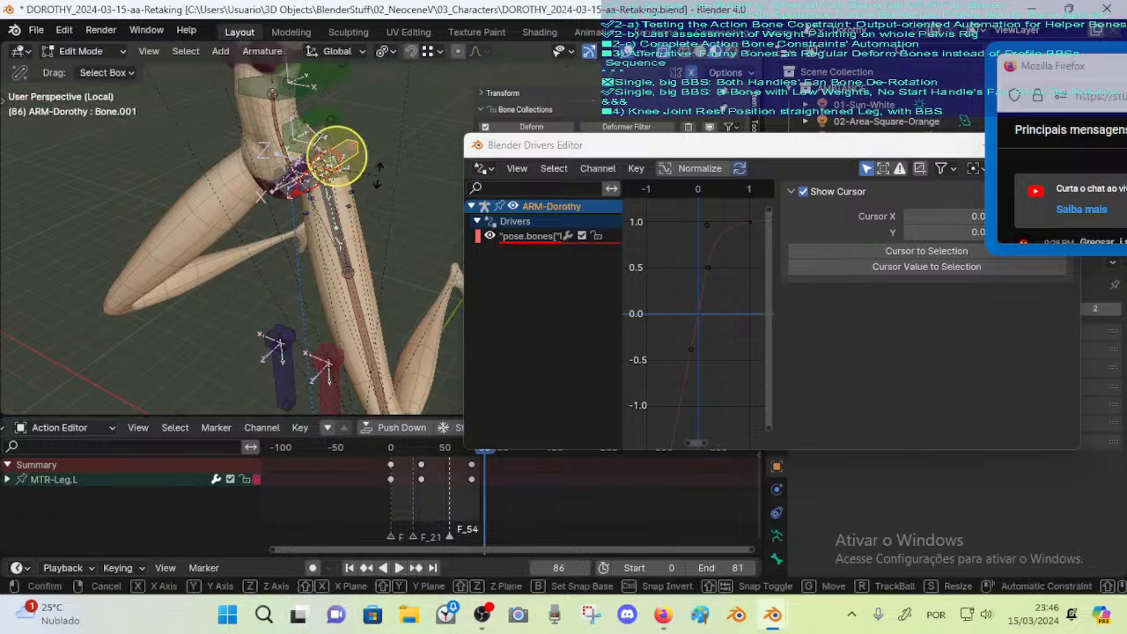
Rotate the new bone -90° about the global X axis so it points down along the thigh
text(rx-90)
key(Return)
key(r)
key(x)
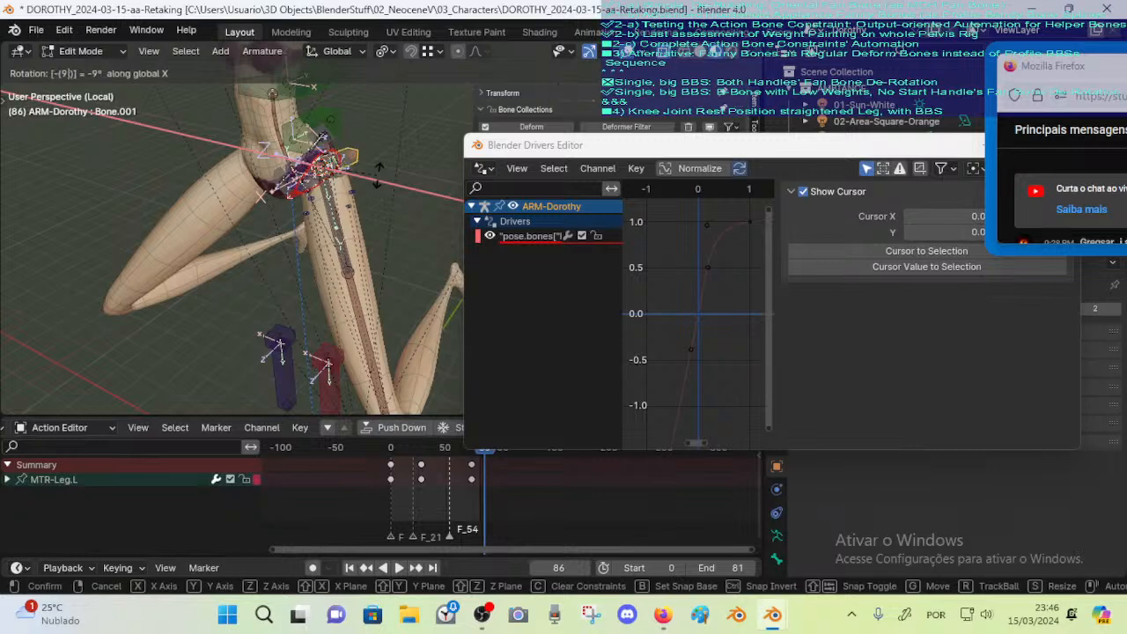
click(377, 175)
scroll(377, 175, up, 5)
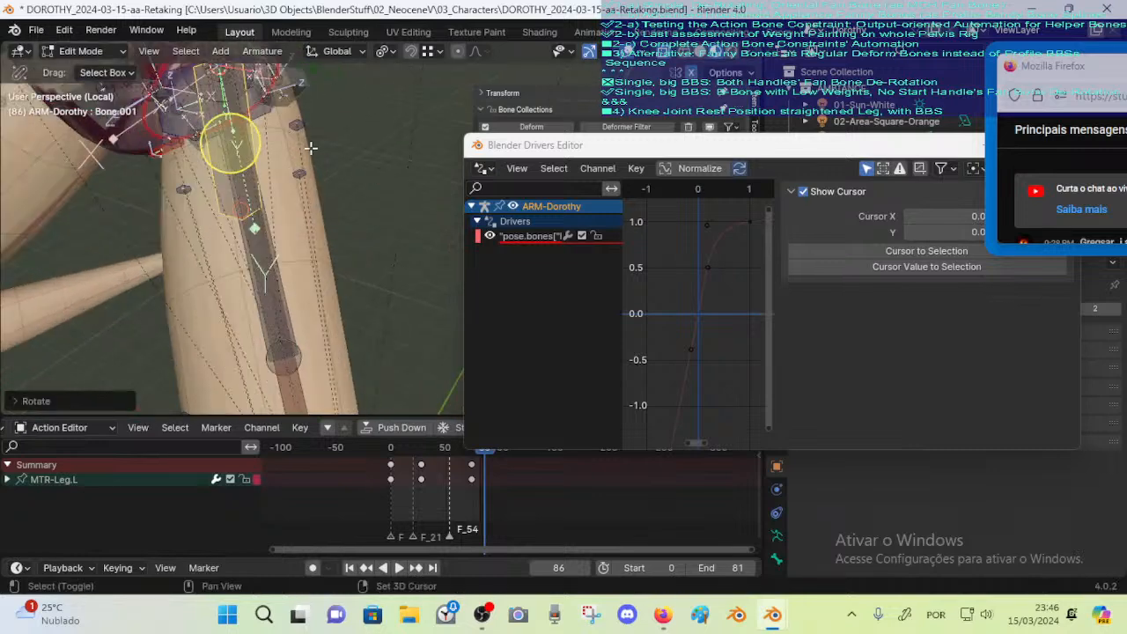
Clear the new bone's roll and recalculate it using the Global -Y Axis
shift+middle_drag(264, 164, 315, 261)
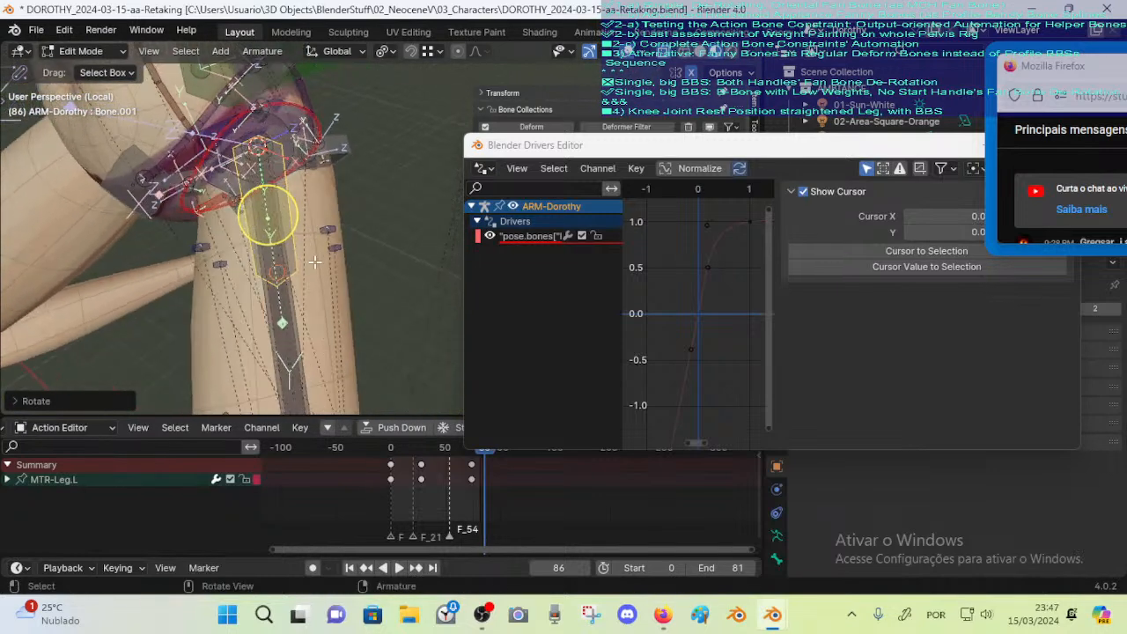
key(alt+r)
key(shift+n)
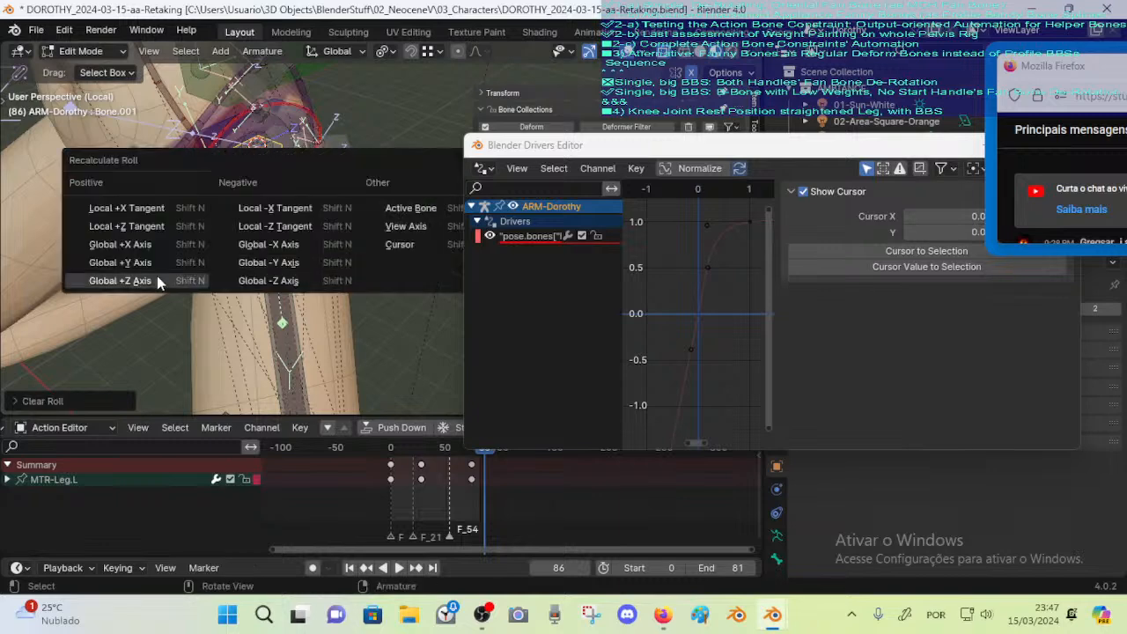
click(247, 262)
middle_drag(271, 233, 304, 297)
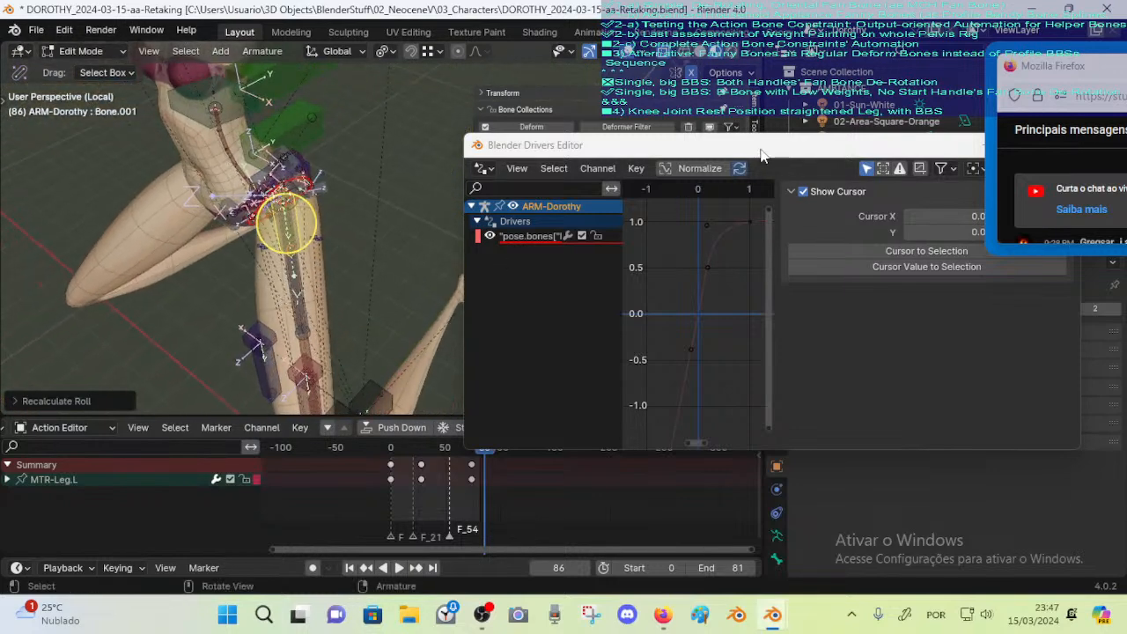
Move the Drivers Editor window clear of the bone collections list, and try moving the new bone off the thigh
drag(761, 155, 818, 106)
scroll(357, 143, up, 3)
middle_drag(357, 144, 381, 148)
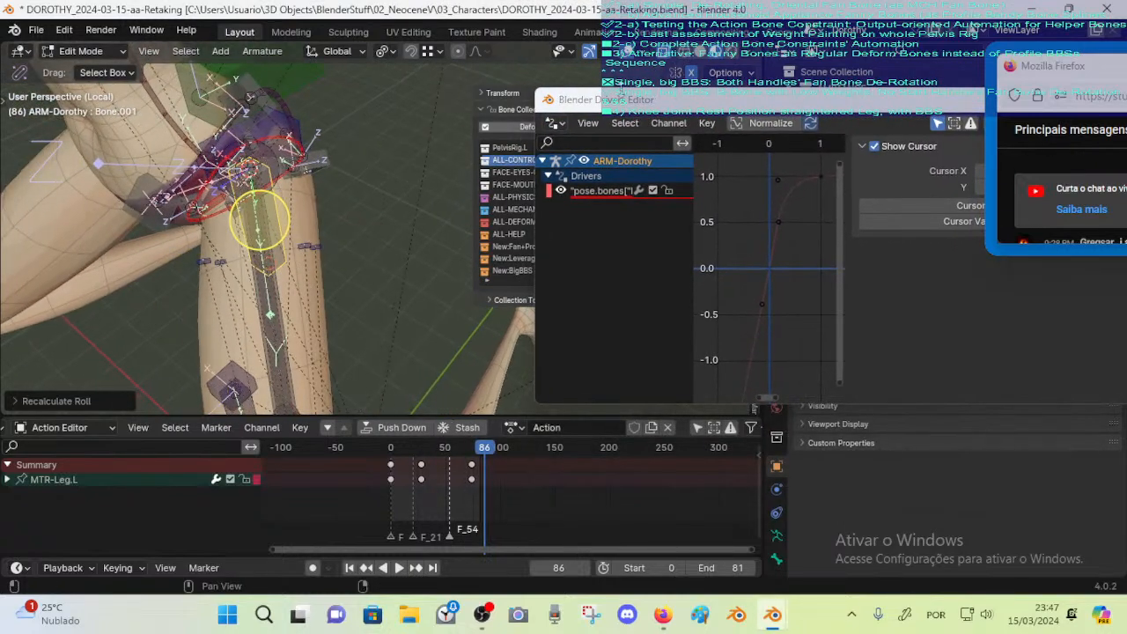
drag(647, 104, 765, 162)
middle_drag(264, 214, 304, 224)
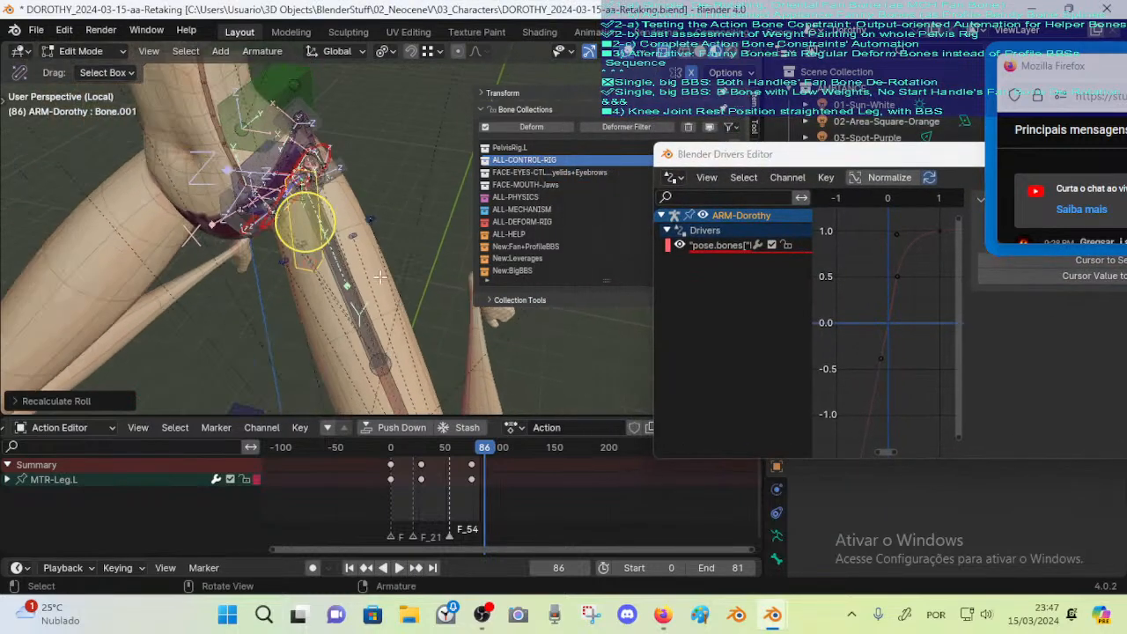
scroll(378, 275, up, 3)
key(g)
right_click(488, 271)
Select DEF-Leverage-Hips.L, switch to Pose Mode and uncover its Action-Pelvis.L DIAGONAL 1 constraint to review the settings
middle_drag(392, 242, 328, 139)
click(348, 79)
drag(790, 167, 781, 114)
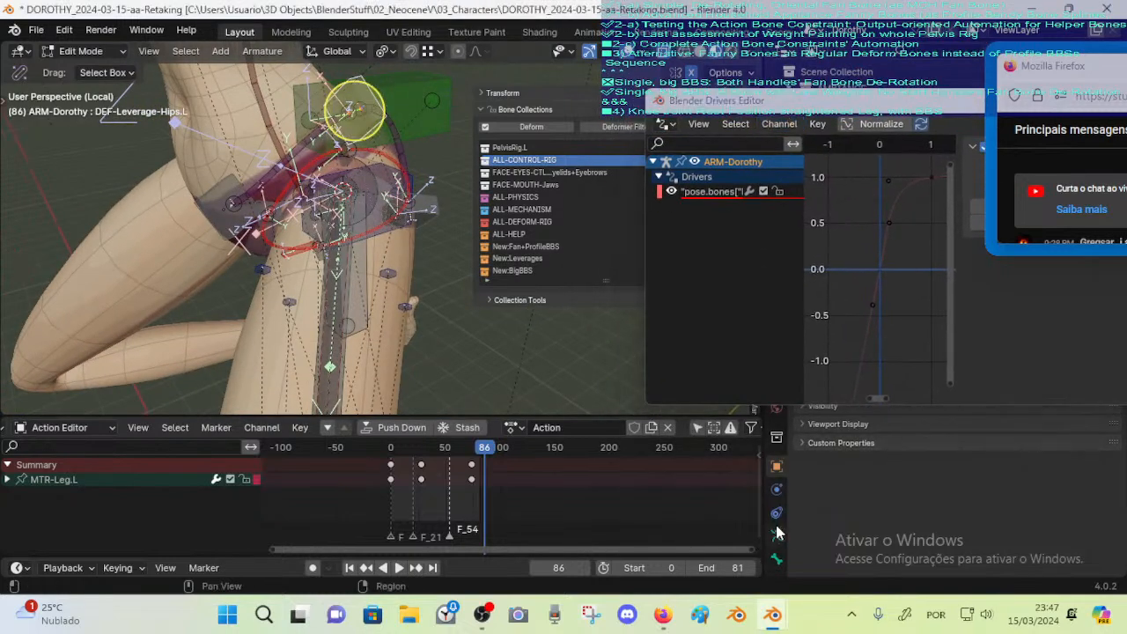
key(ctrl+Tab)
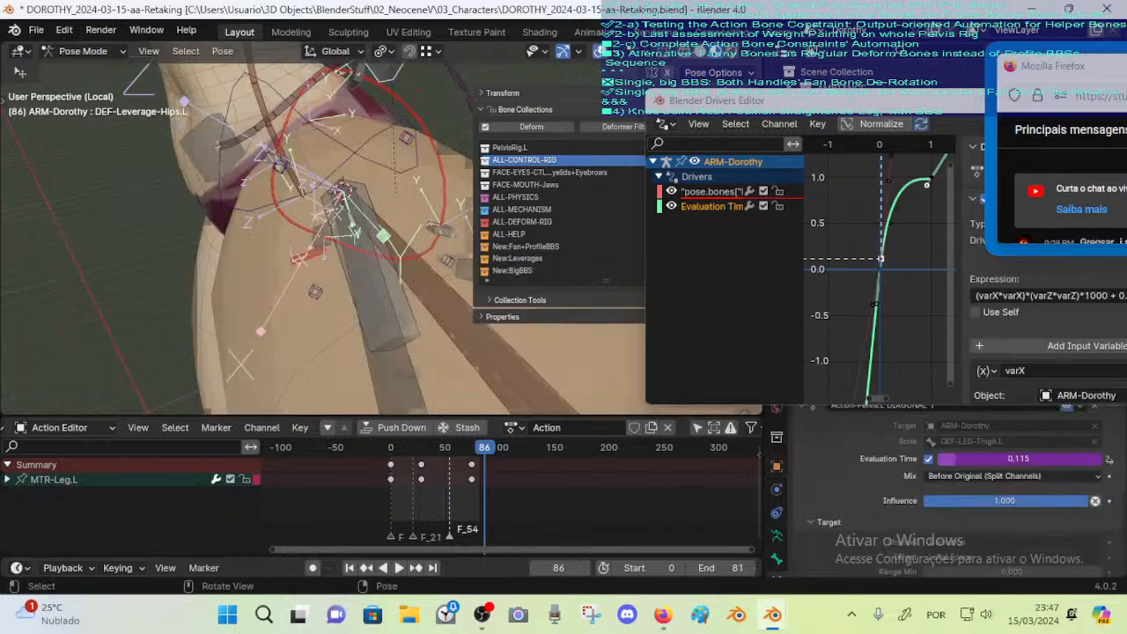
middle_drag(390, 263, 348, 280)
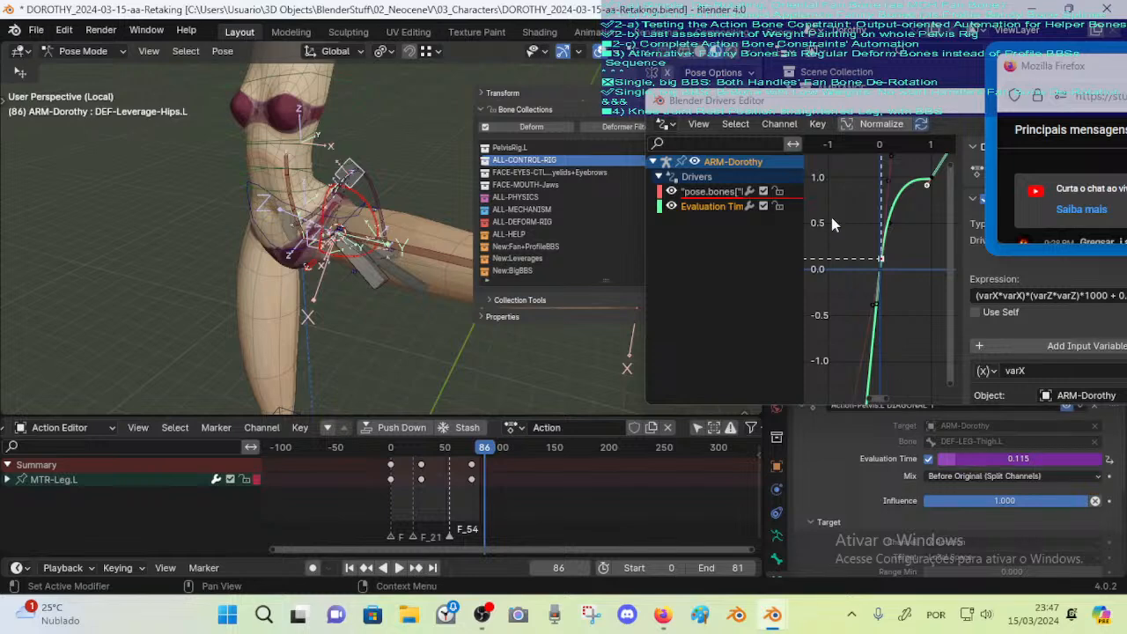
drag(813, 104, 796, 50)
scroll(968, 515, down, 3)
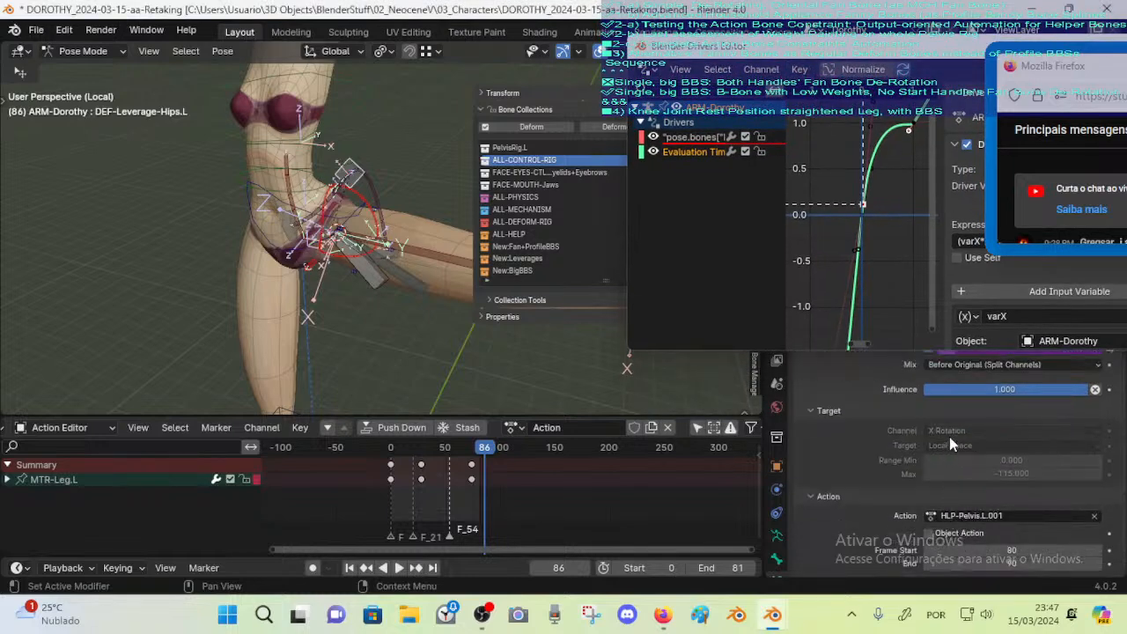
scroll(947, 450, up, 3)
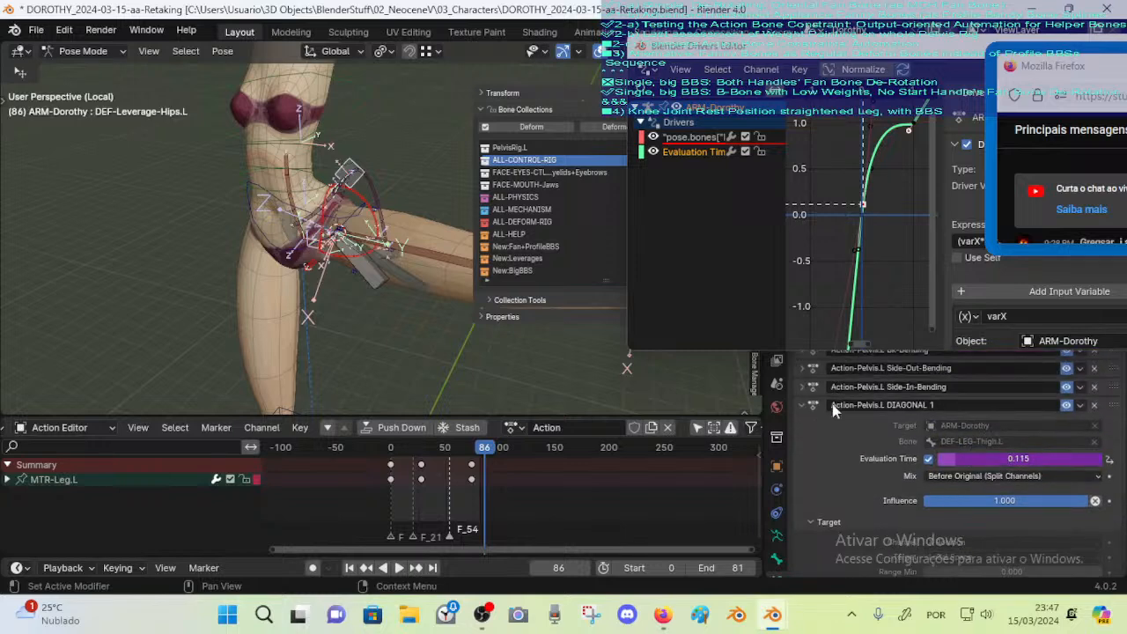
Clear the DIAGONAL 1 constraint's target bone, copy the extra thigh bone's name, and reselect DEF-Leverage-Hips.L
click(1094, 441)
click(1003, 440)
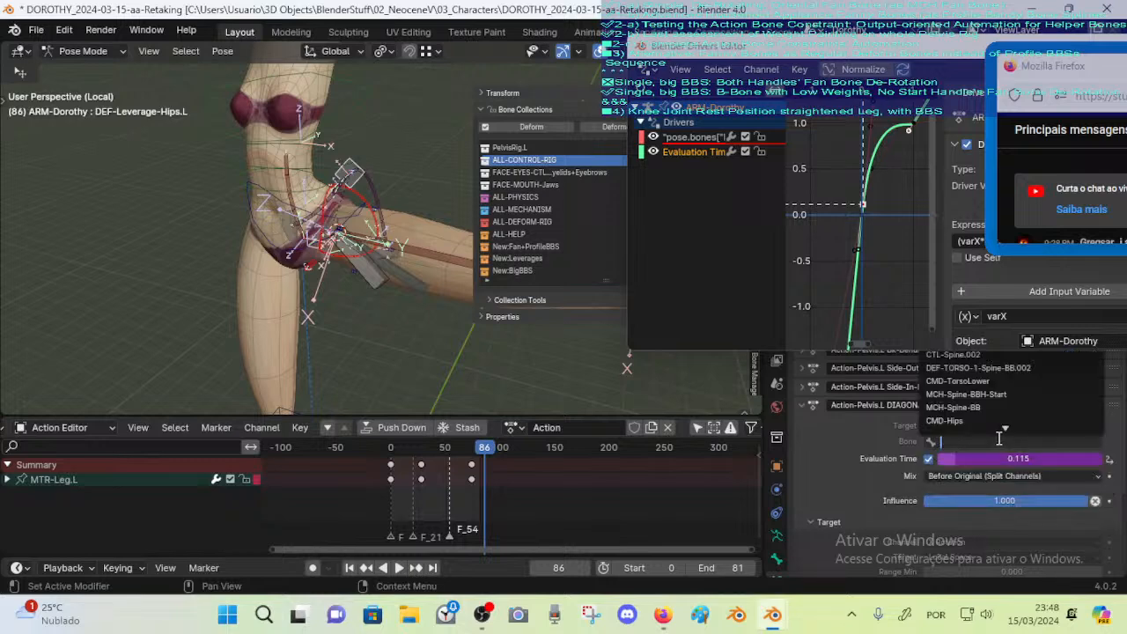
click(378, 277)
key(ctrl+c)
key(F2)
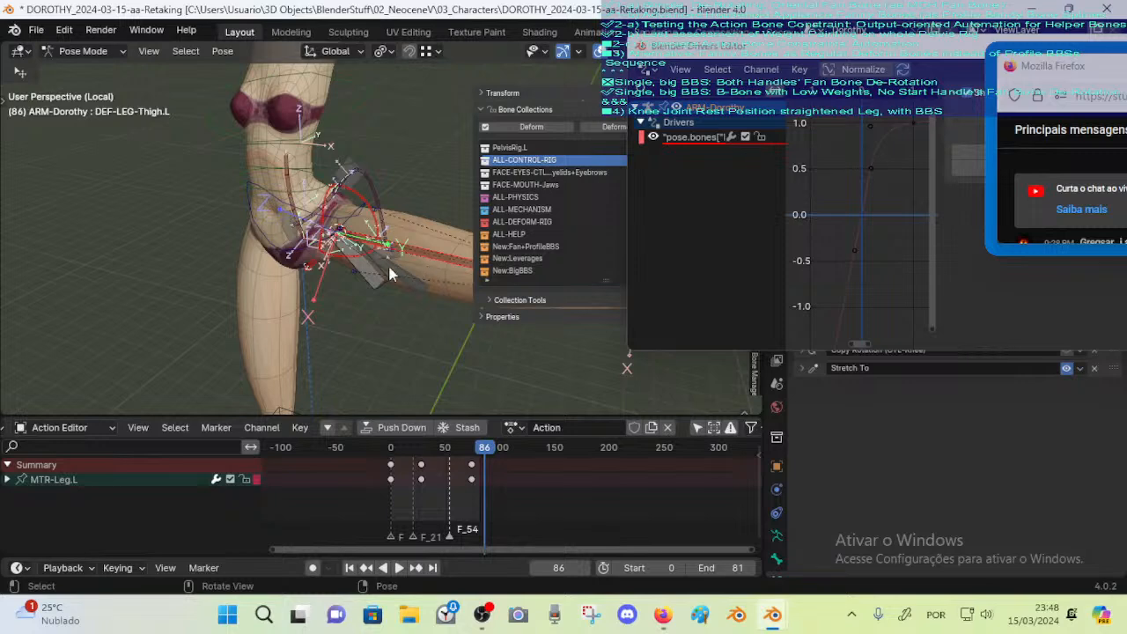
click(346, 160)
click(348, 169)
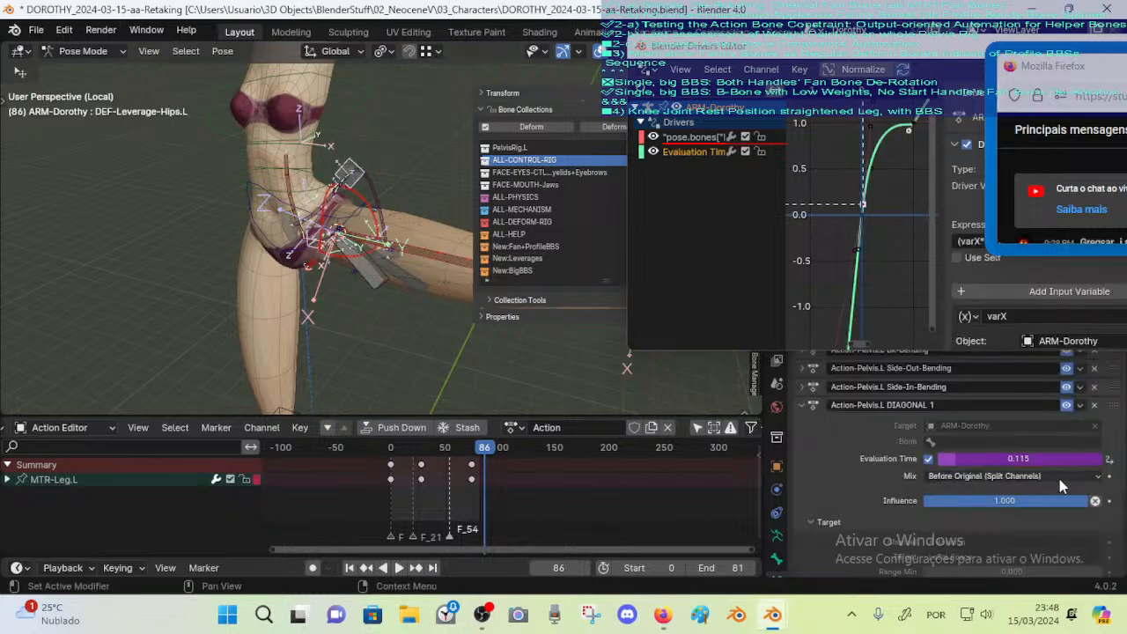
Set the DIAGONAL 1 constraint's target bone to Bone.001
click(980, 441)
text(Bone.00)
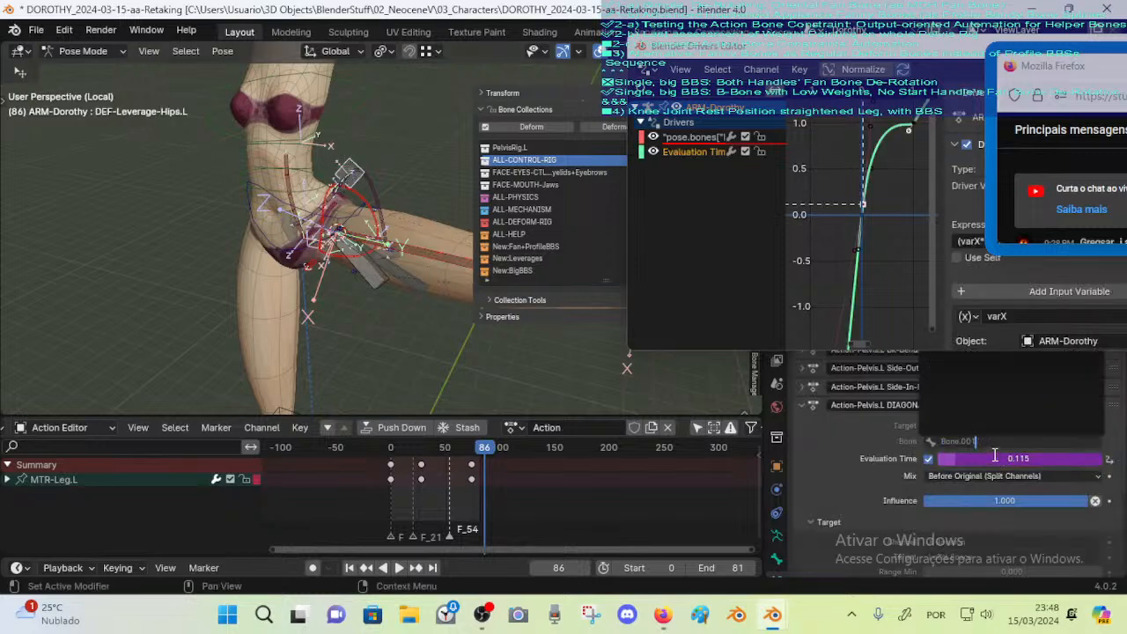
text(1)
key(Return)
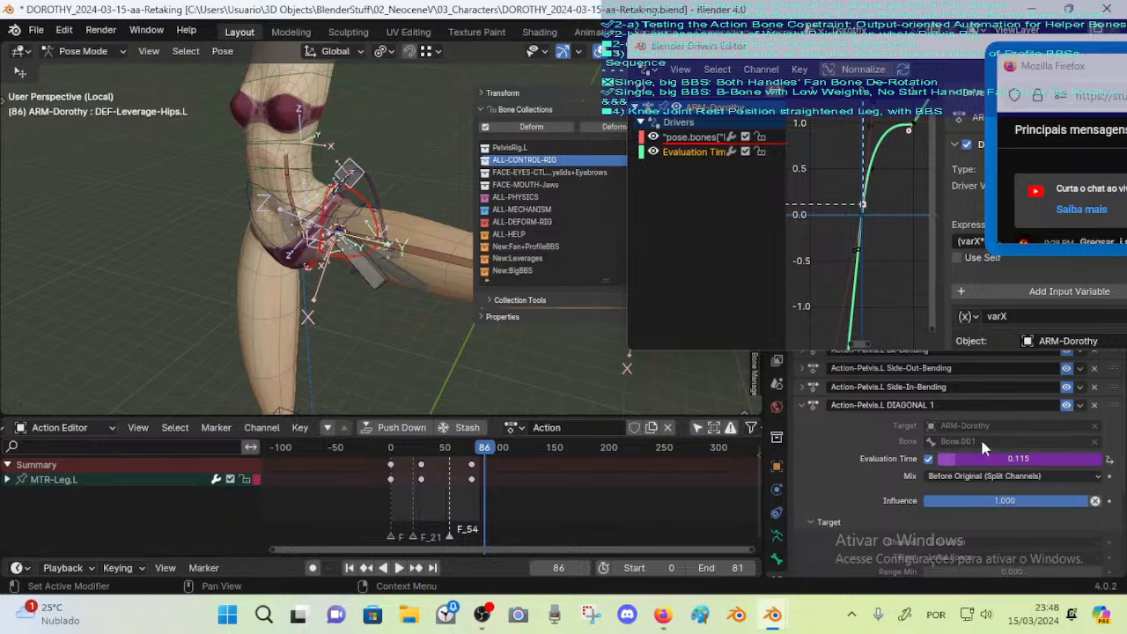
key(BackSpace)
key(ctrl+z)
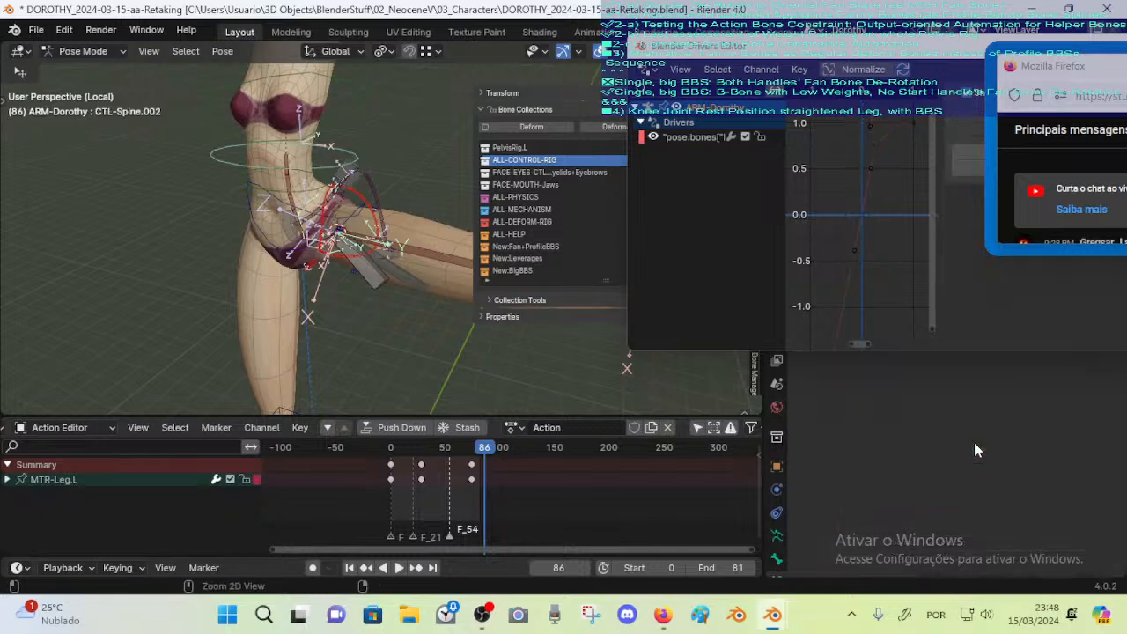
key(ctrl+z)
key(ctrl+shift+z)
key(ctrl+shift+z)
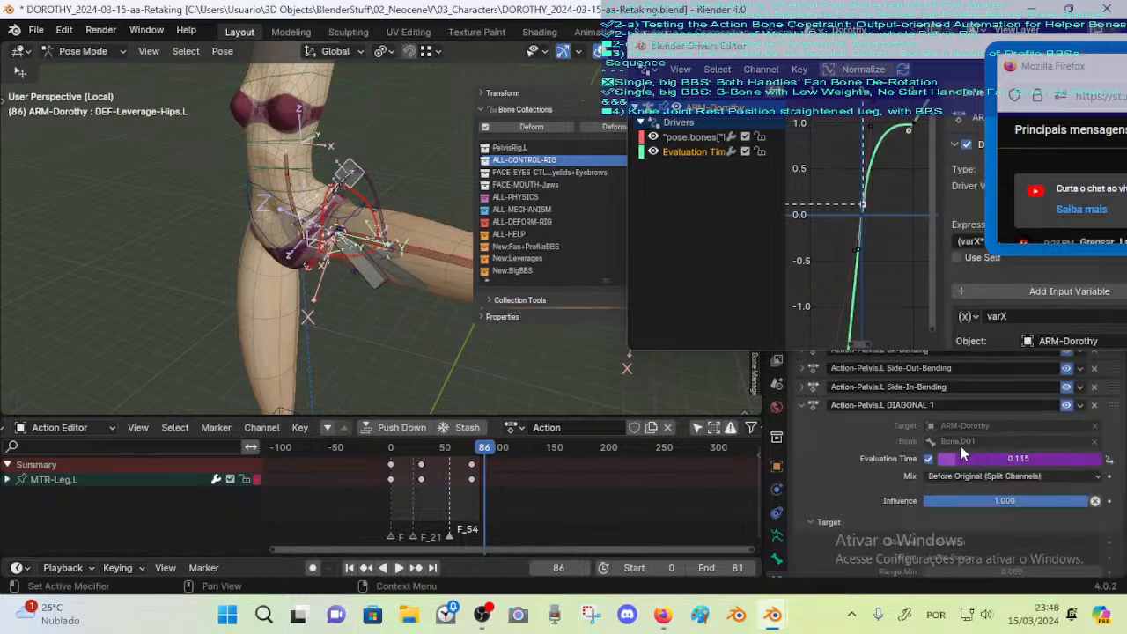
Set the bone of both the varZ and varX variables in DIAGONAL 1's Evaluation Time driver to Bone.001
right_click(968, 461)
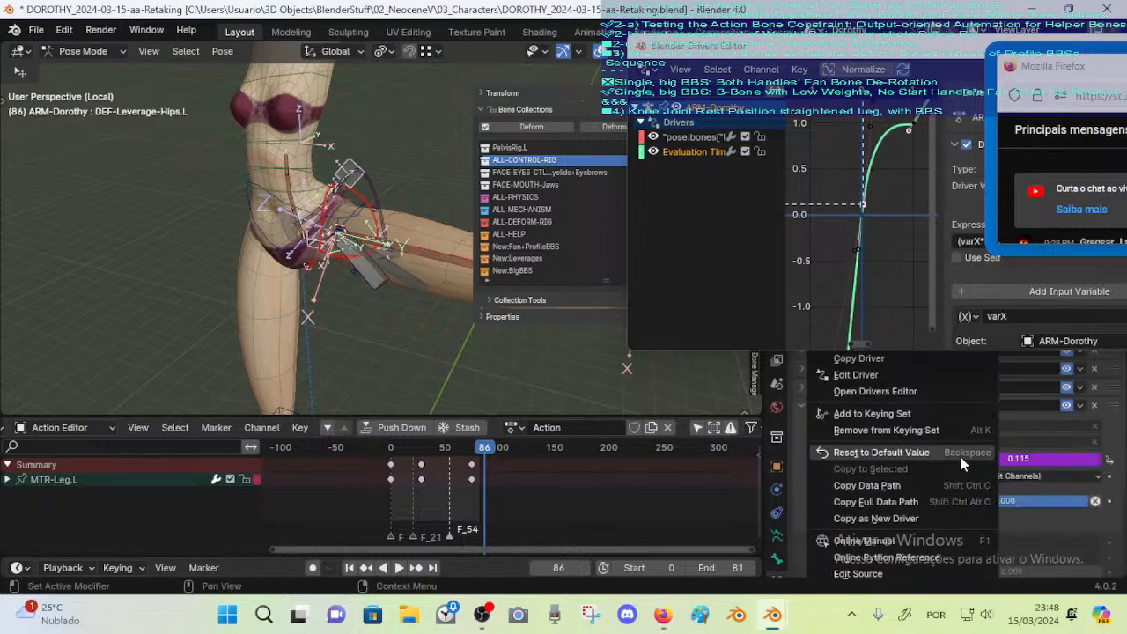
click(888, 377)
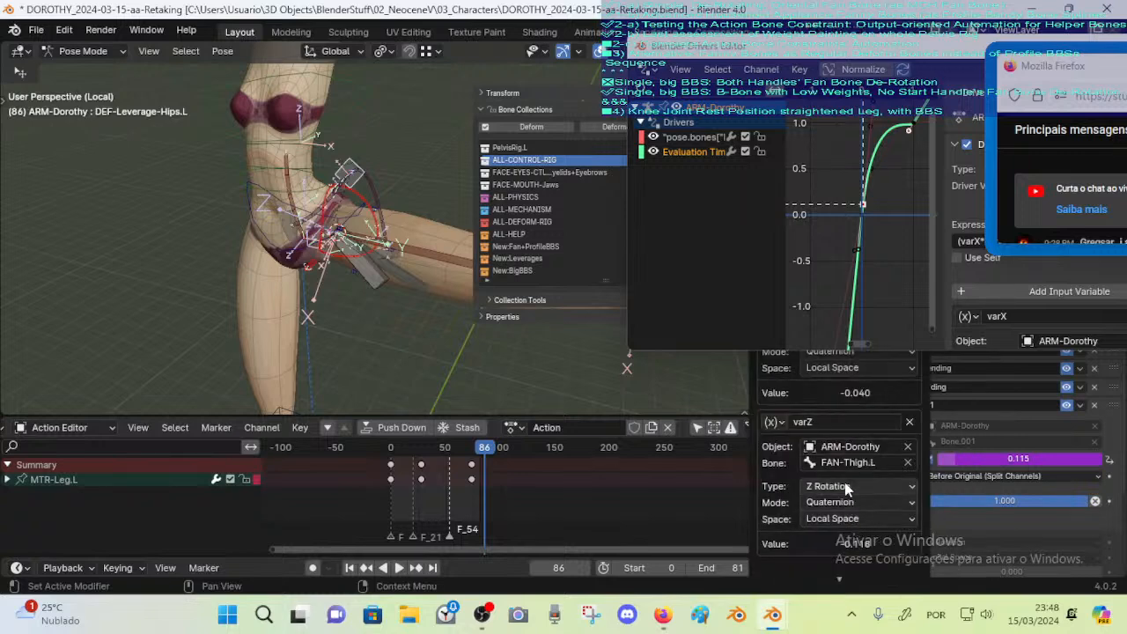
key(ctrl+v)
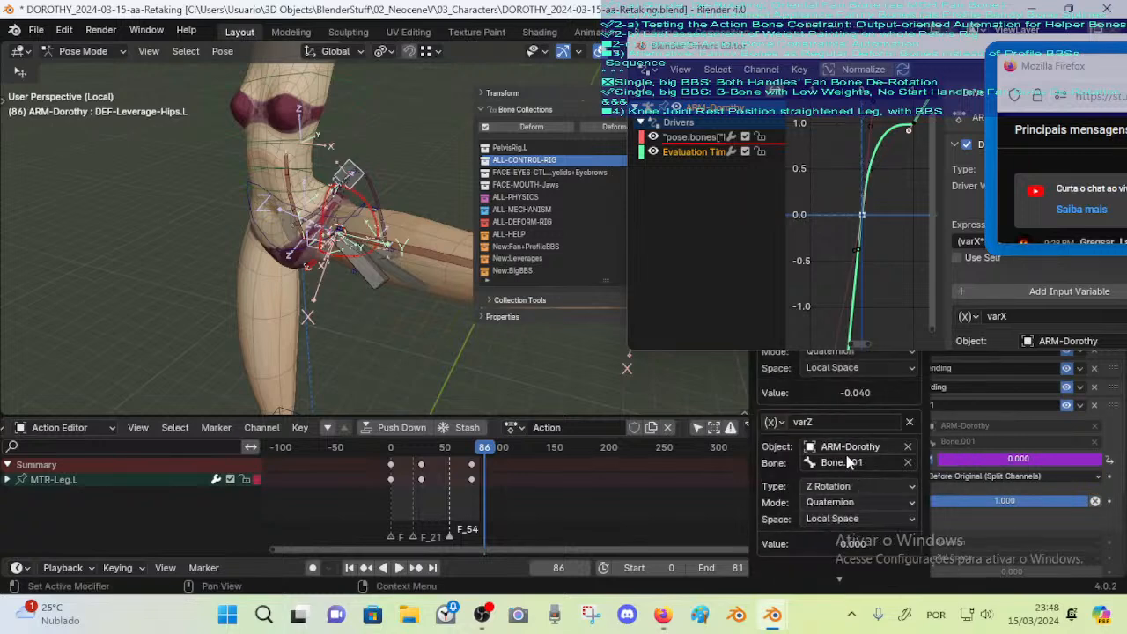
click(851, 519)
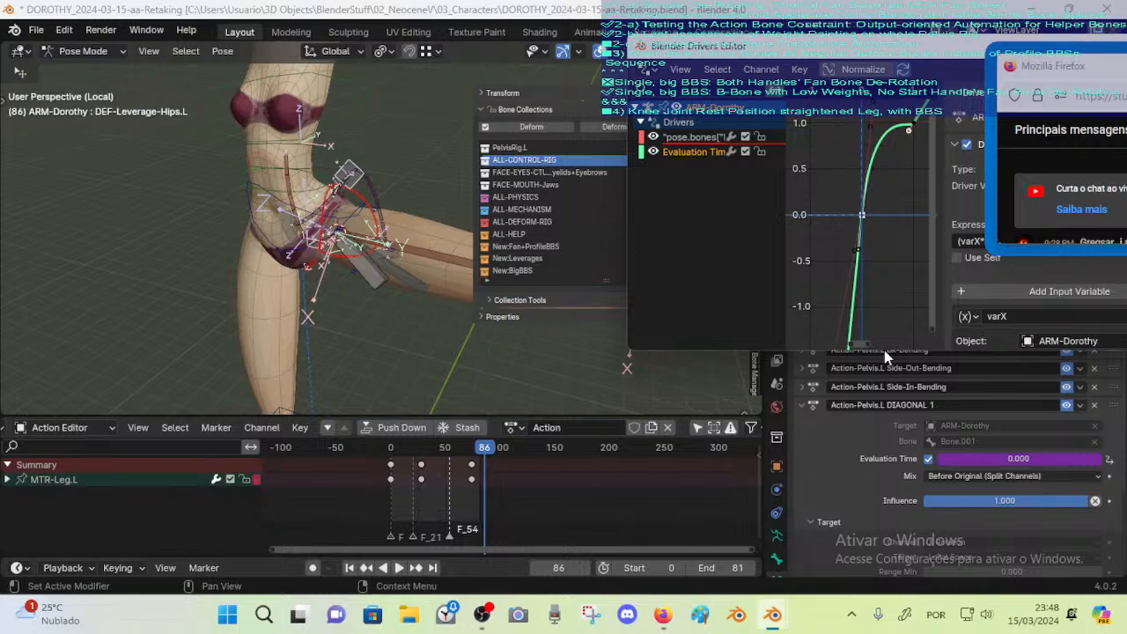
drag(884, 351, 883, 283)
right_click(967, 459)
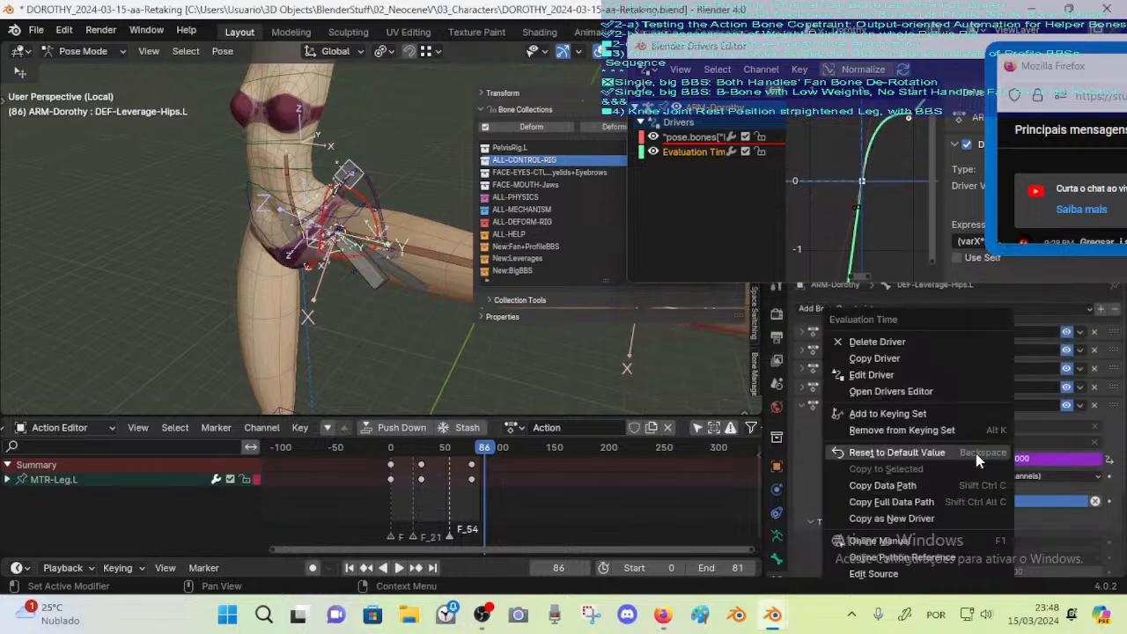
click(916, 375)
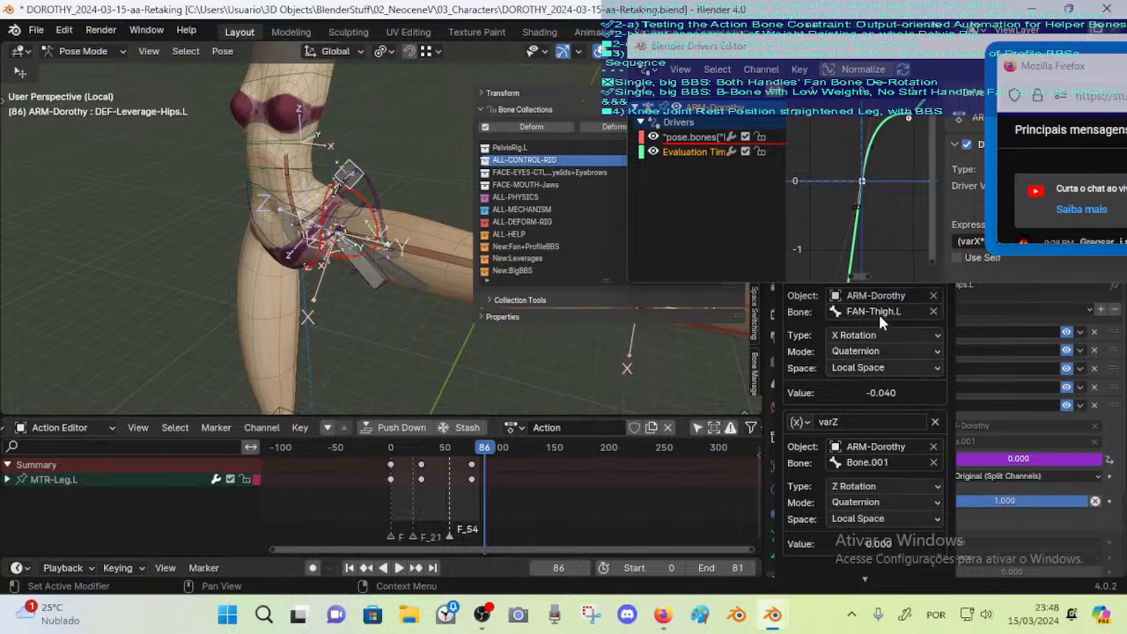
text(Bone.001)
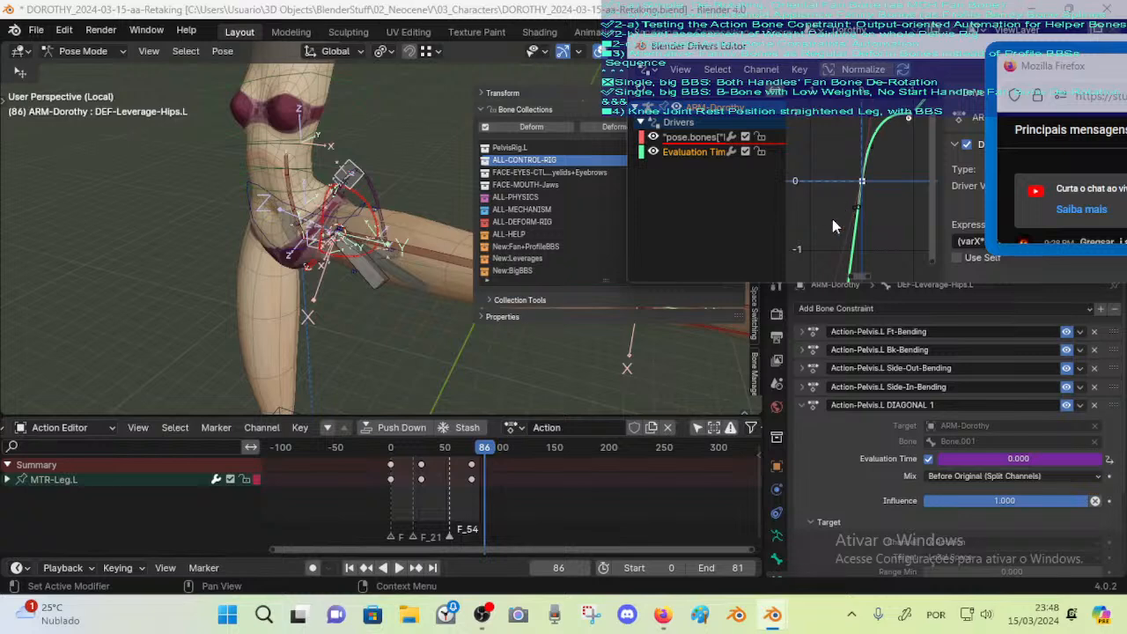
Reposition the Firefox chat window over the Drivers Editor
drag(1063, 72, 893, 90)
mouse_move(938, 264)
mouse_down()
mouse_move(943, 388)
mouse_move(943, 245)
mouse_up()
drag(914, 99, 1023, 104)
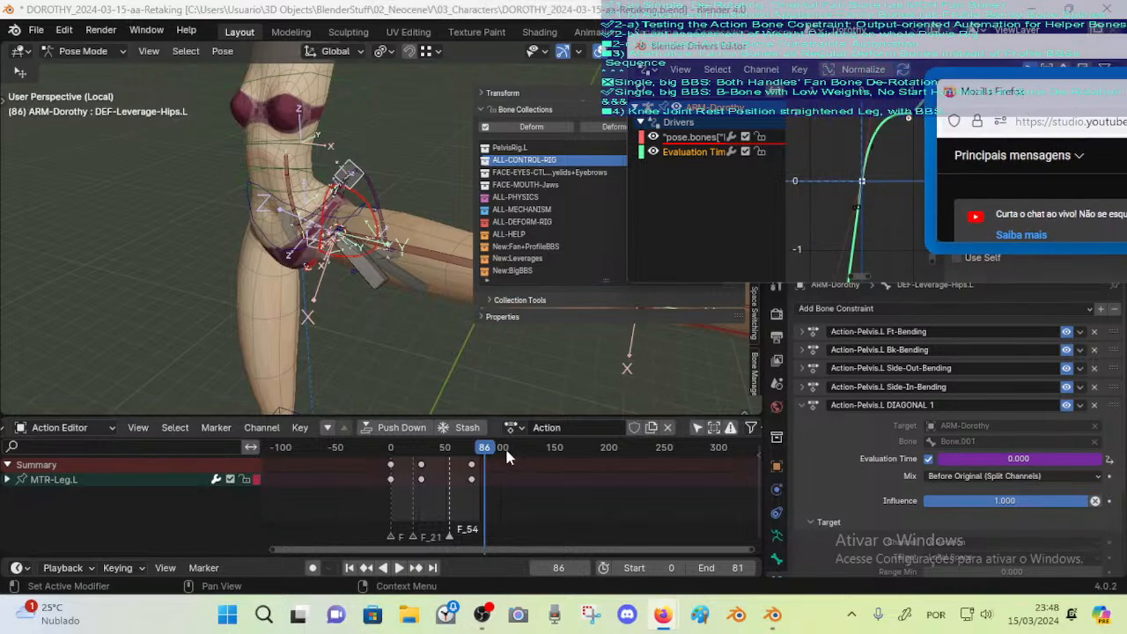
Scrub the leg animation to frame 48 to examine the hip deformation, keeping DEF-Leverage-Hips.L selected
drag(489, 451, 467, 431)
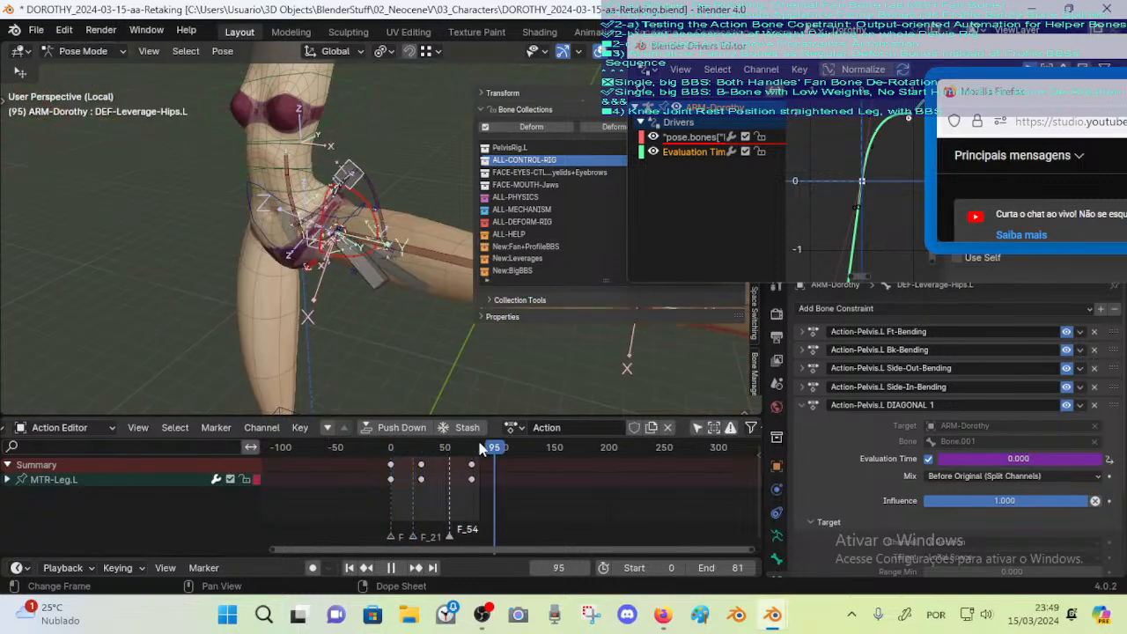
click(365, 289)
click(337, 147)
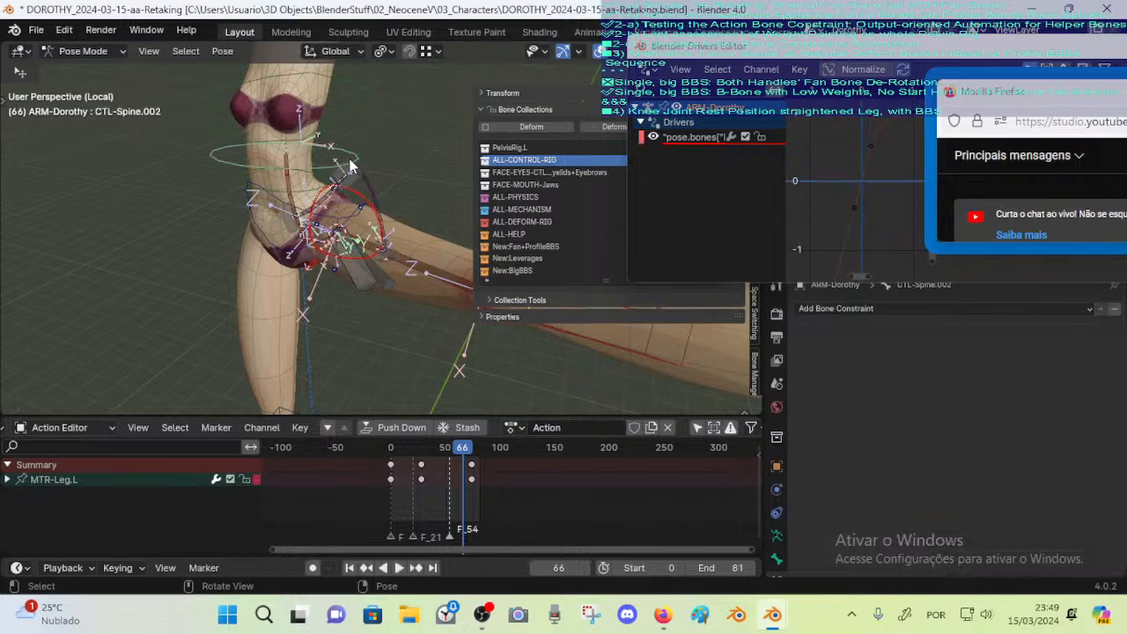
key(ctrl+z)
key(ctrl+z)
key(space)
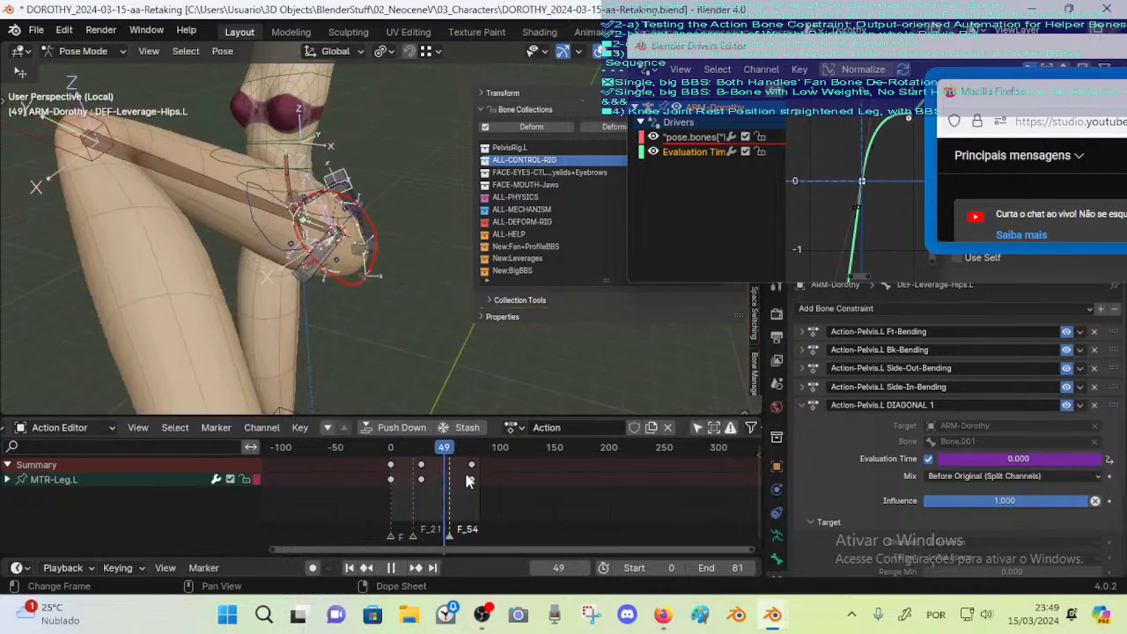
drag(450, 483, 443, 484)
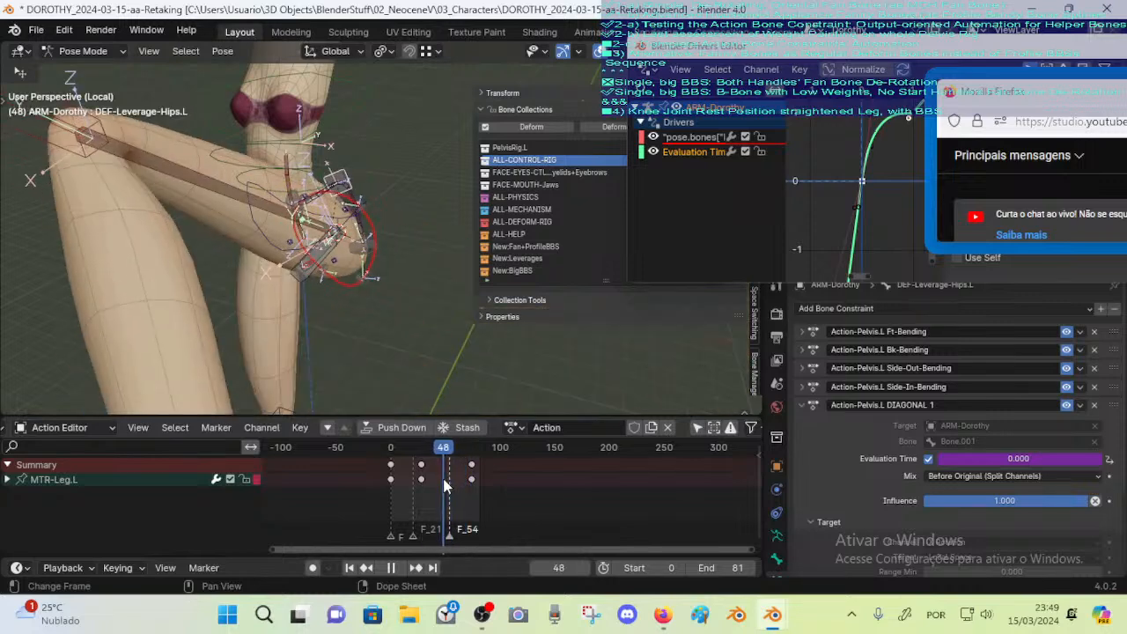
Review the varX and varZ settings of the Evaluation Time driver and move the Drivers Editor window so its expression is accessible
right_click(966, 459)
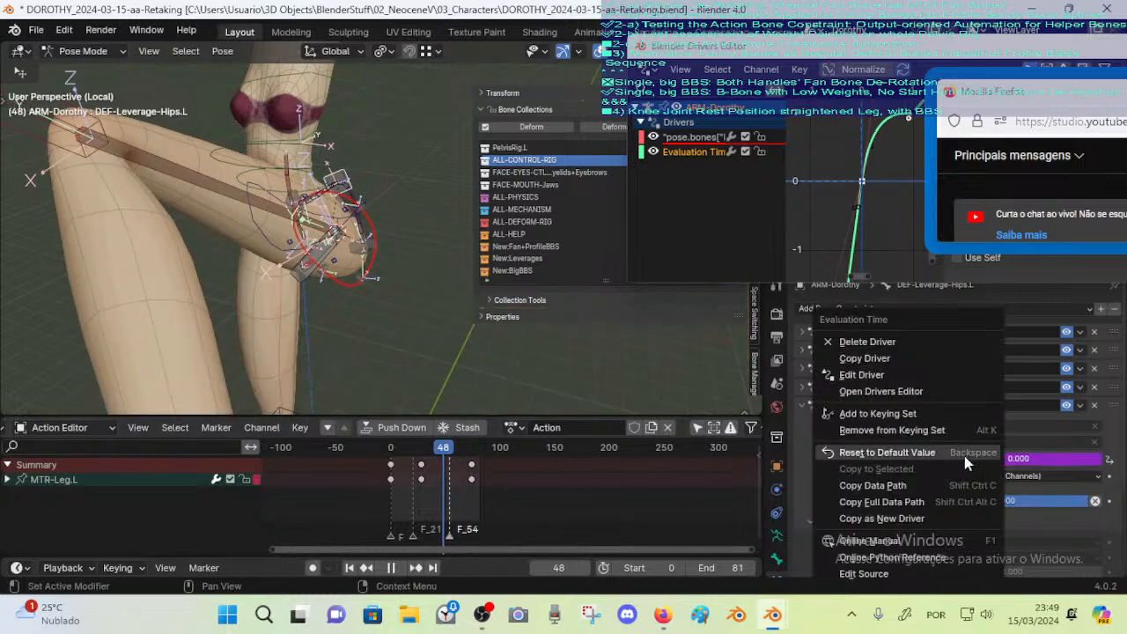
click(906, 378)
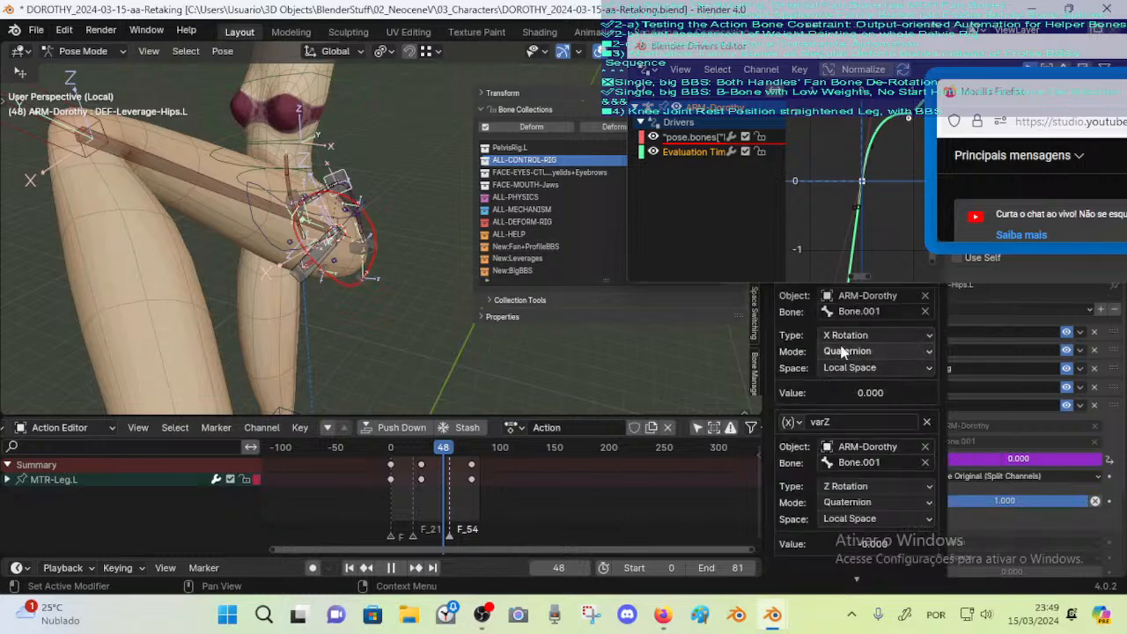
drag(850, 282, 869, 279)
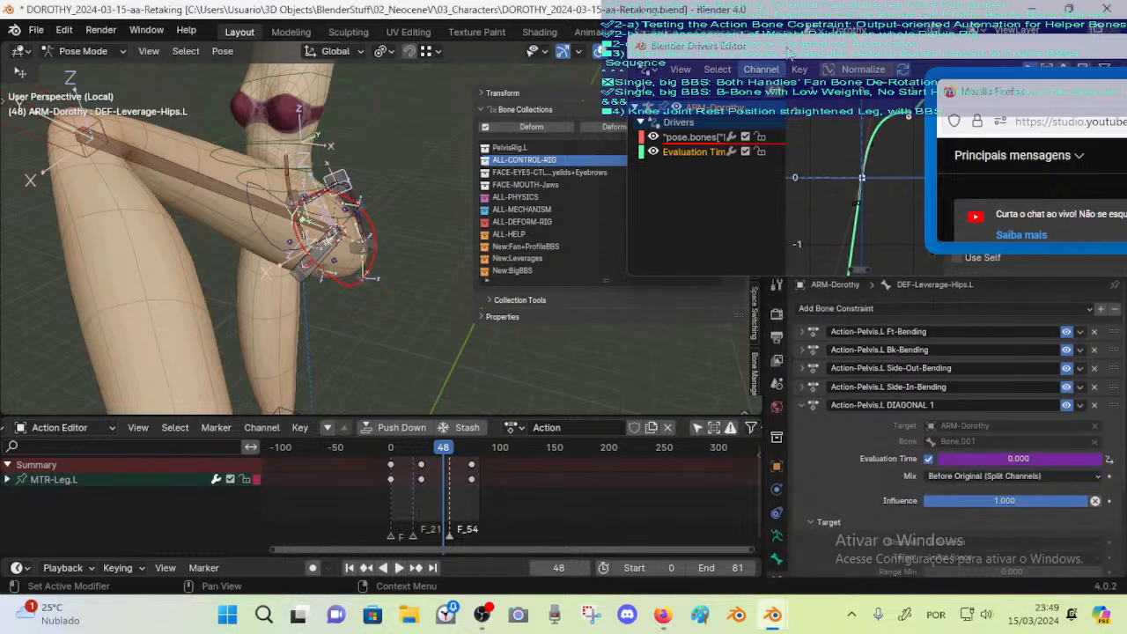
drag(789, 47, 594, 207)
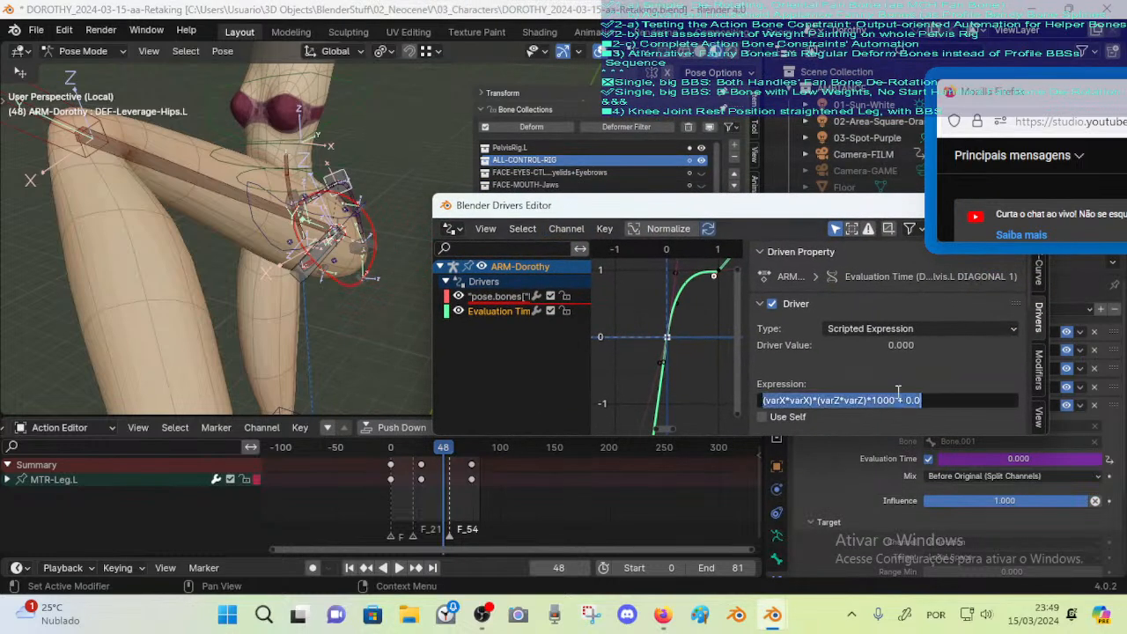
Change the Evaluation Time driver's expression to (varX*varX)*(varZ*varZ)*500 + 0.0
double_click(890, 400)
key(Delete)
key(Delete)
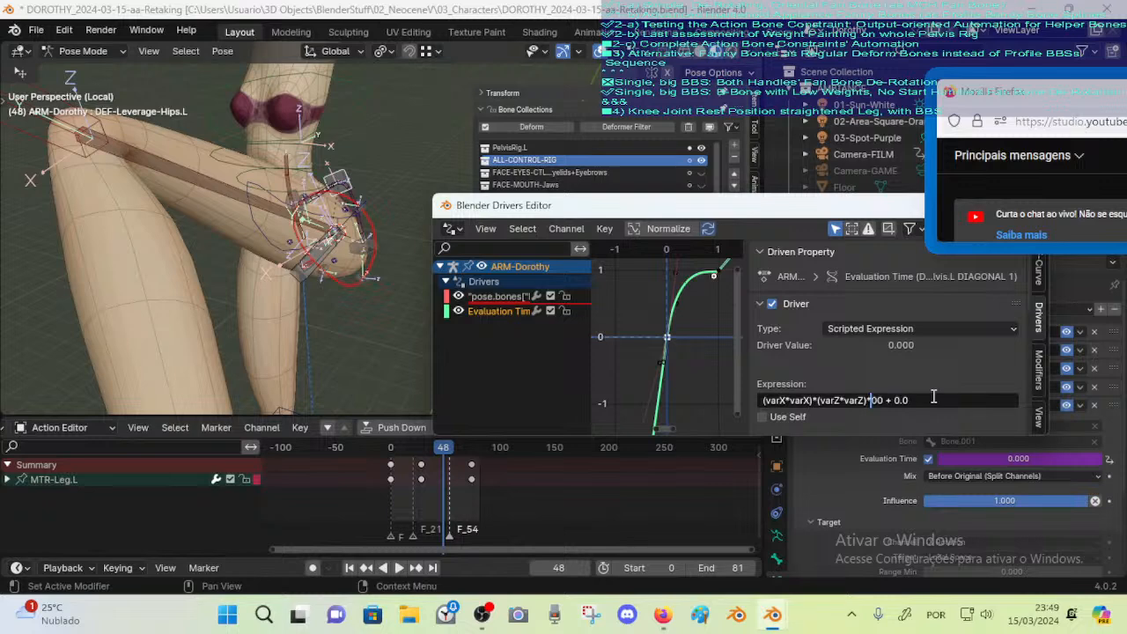
text(500)
key(Return)
Check the driver's variables, update its dependencies, and scrub between frames 0 and 52 to test its response
drag(828, 213, 895, 113)
drag(444, 449, 371, 457)
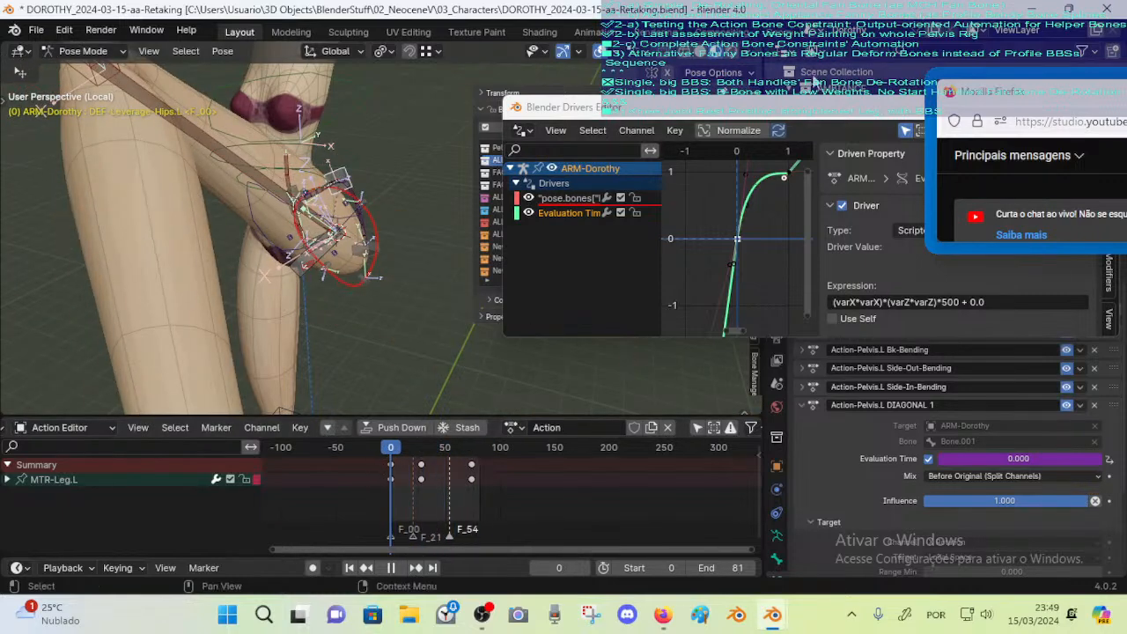
drag(801, 114, 755, 129)
scroll(817, 273, down, 5)
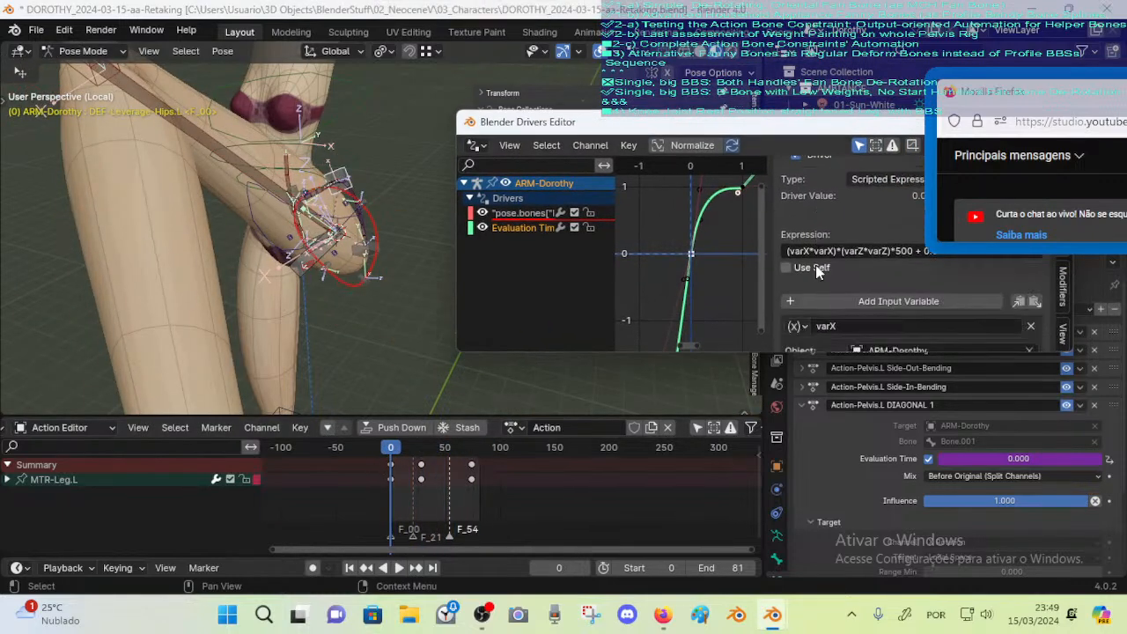
scroll(817, 278, down, 1)
scroll(817, 275, up, 1)
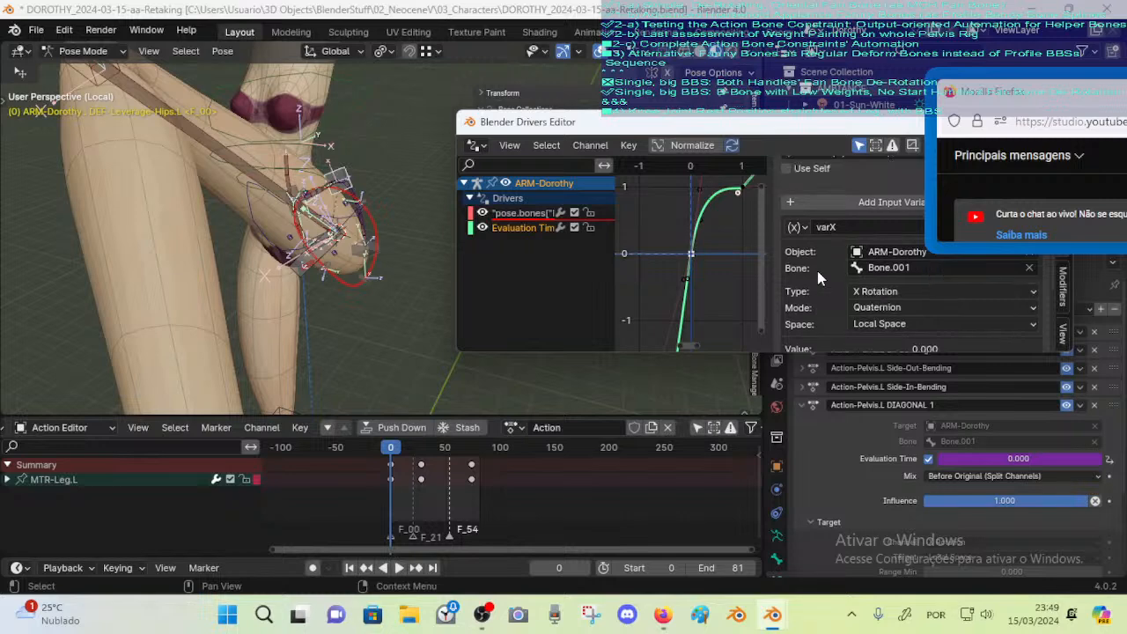
scroll(817, 270, down, 8)
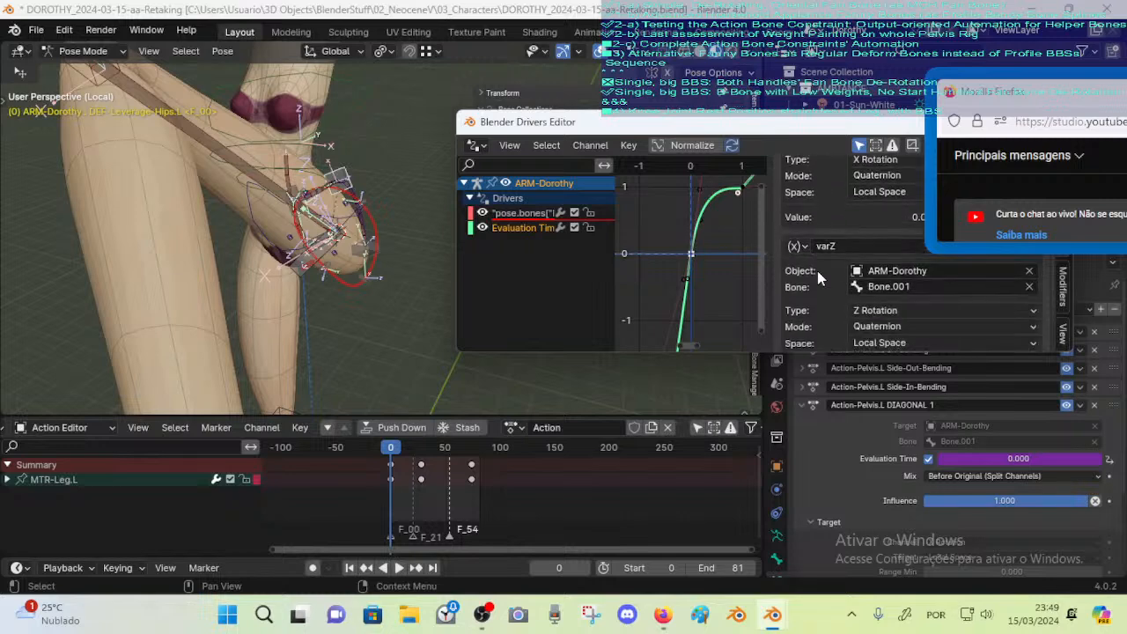
click(889, 335)
scroll(827, 264, up, 12)
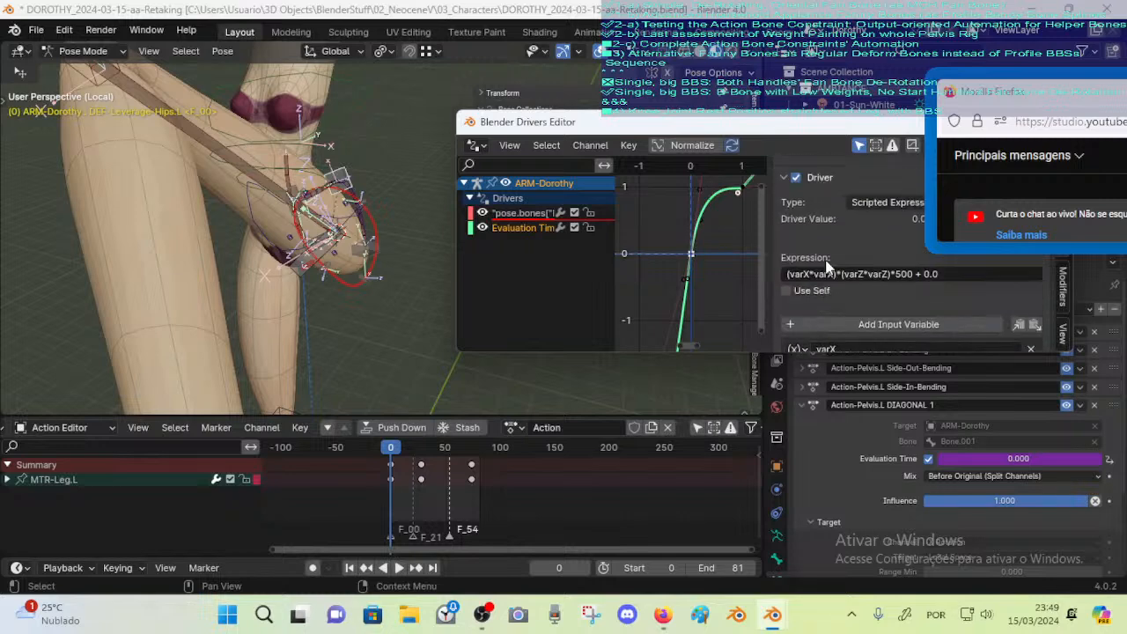
drag(371, 447, 447, 434)
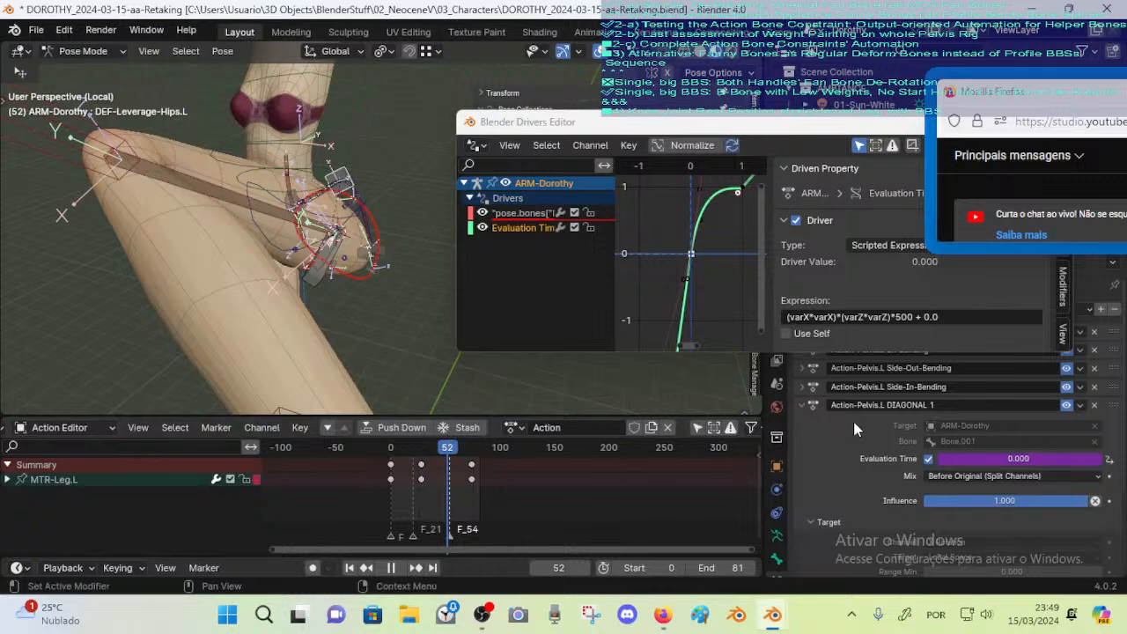
Set the DIAGONAL 1 constraint's target bone back to DEF-LEG-Thigh.L
click(958, 441)
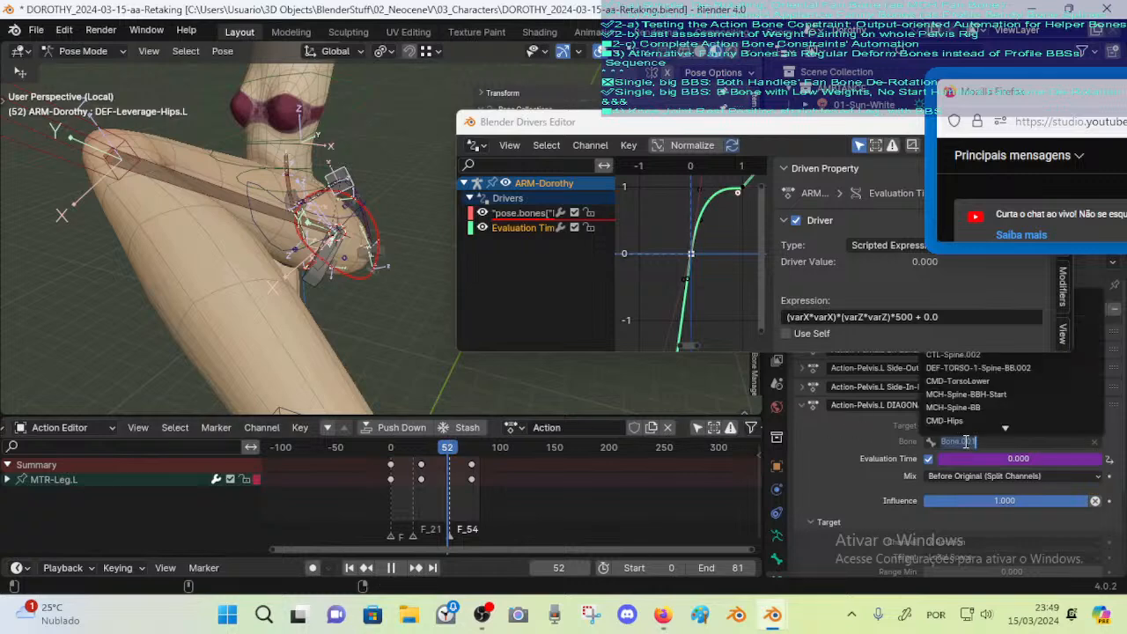
text(Thigh)
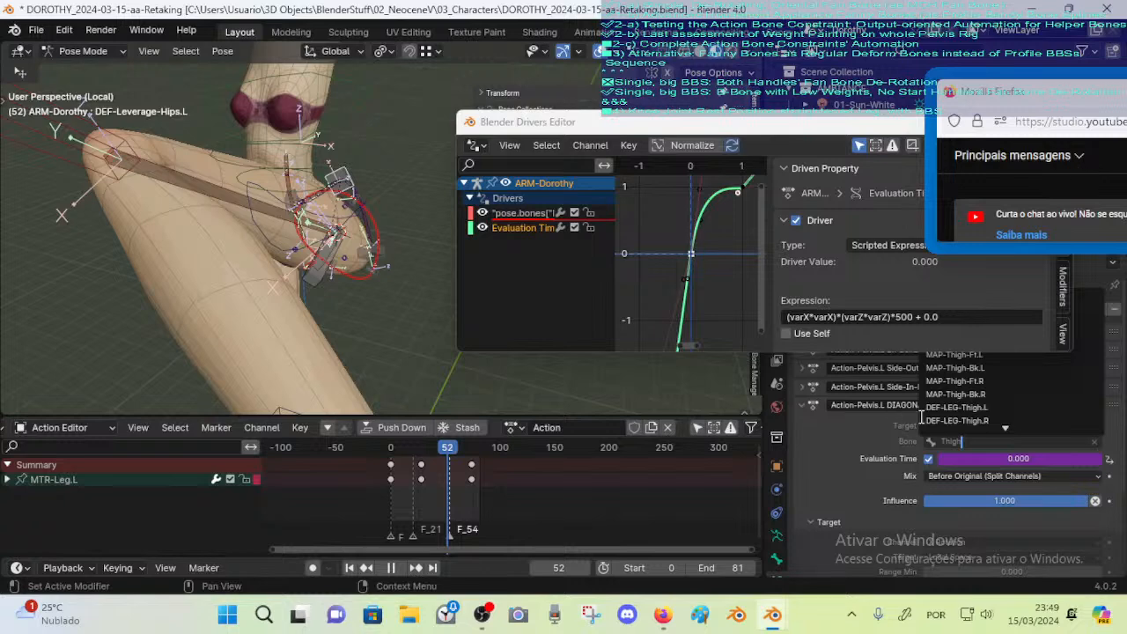
click(942, 407)
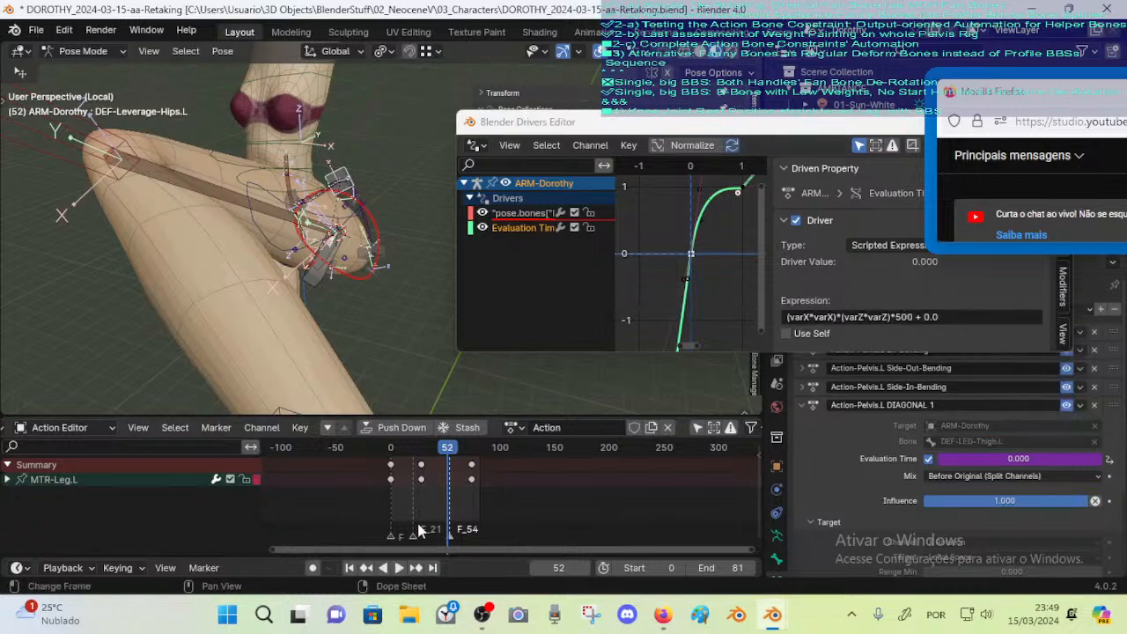
Run the animation to frame 56 and check the varZ settings of the DIAGONAL 1 Evaluation Time driver
key(space)
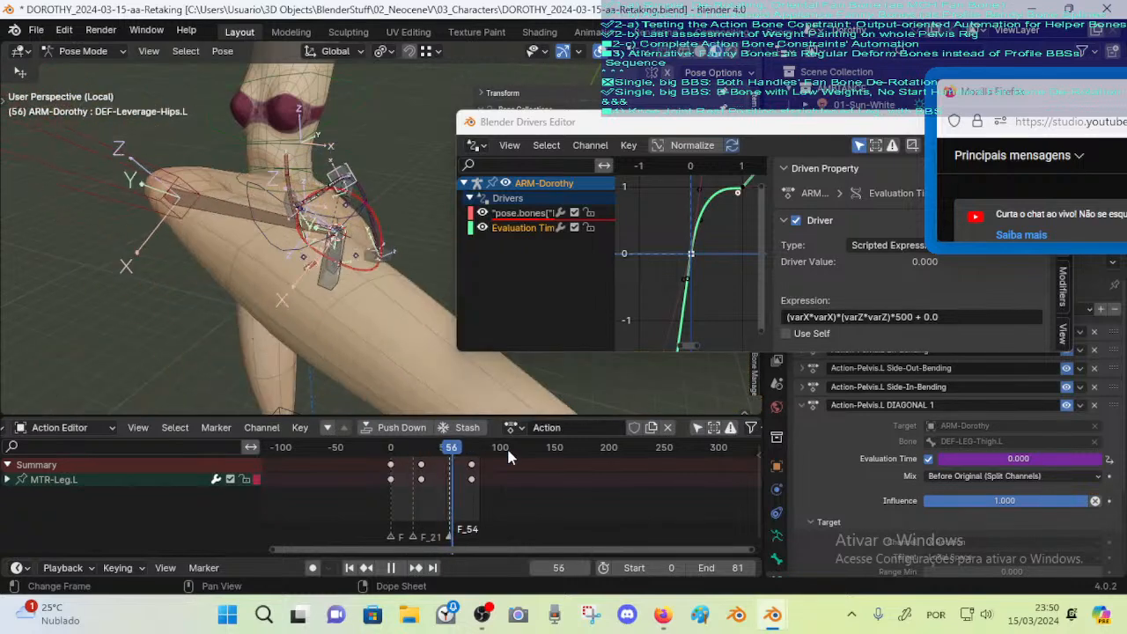
scroll(933, 301, down, 8)
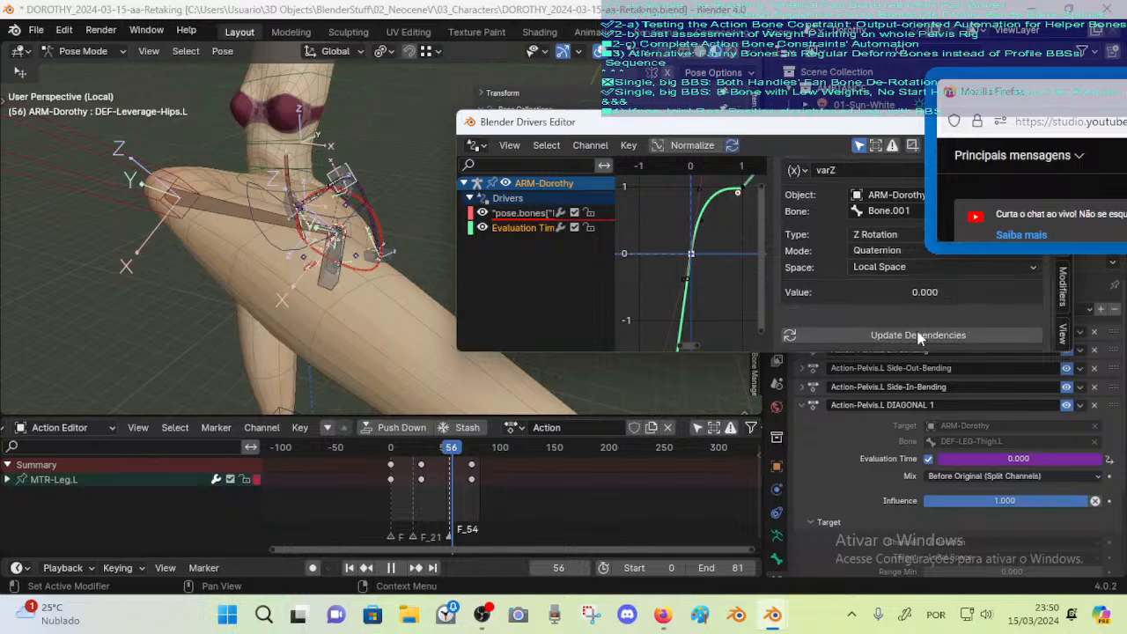
key(space)
scroll(870, 264, up, 2)
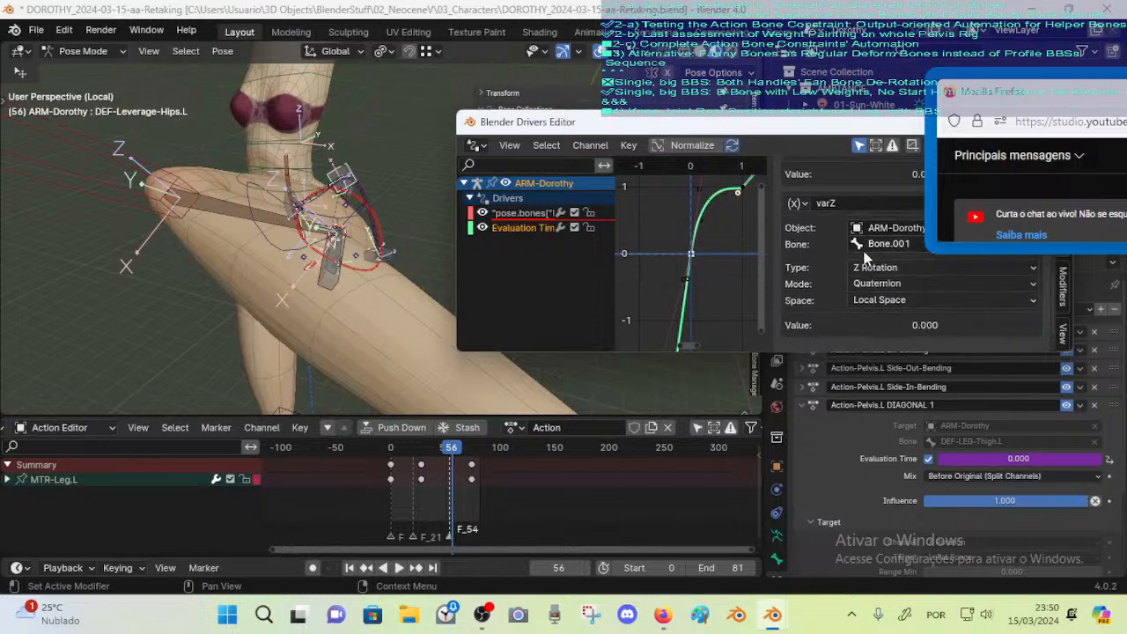
scroll(875, 282, up, 2)
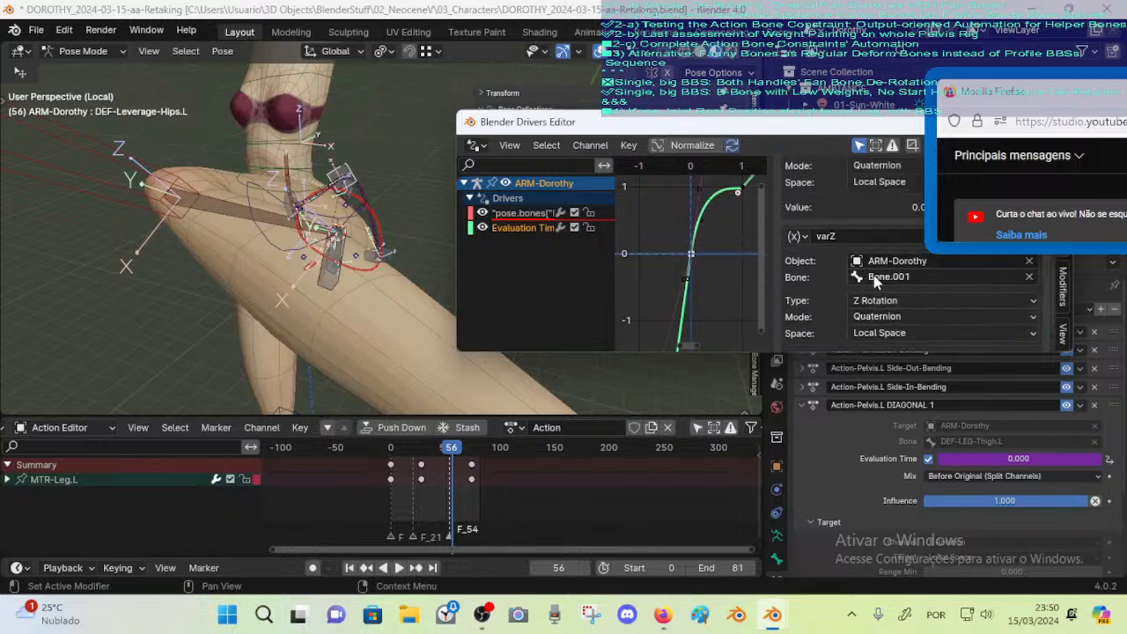
scroll(873, 274, up, 2)
Select Bone.001 and compare its placement along the left thigh between Pose Mode and Edit Mode
click(325, 293)
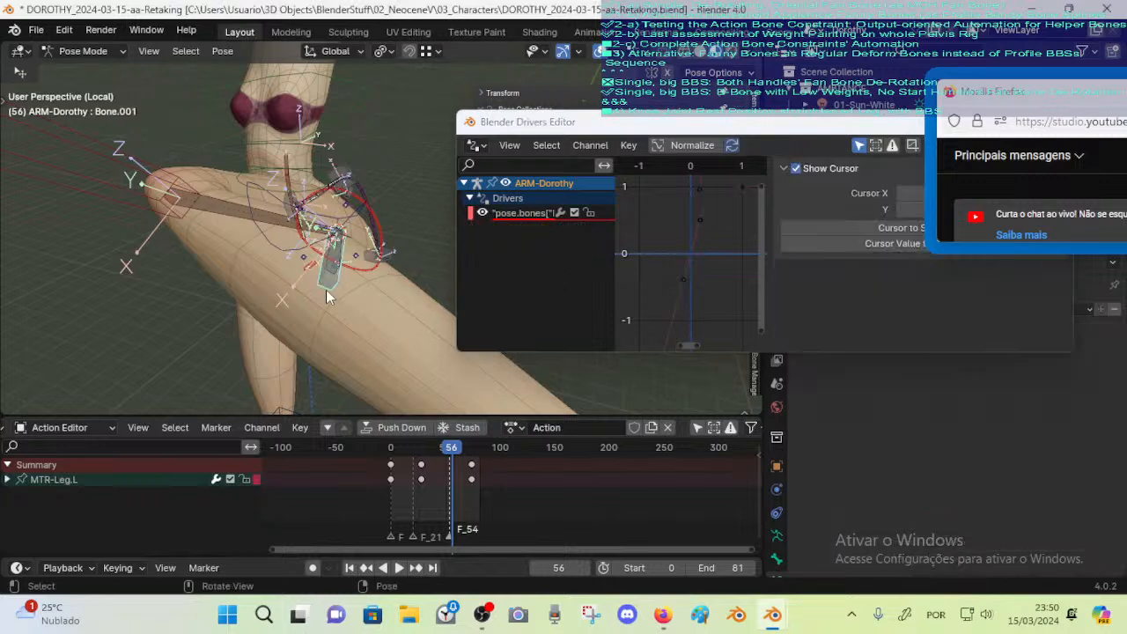
middle_drag(325, 293, 331, 306)
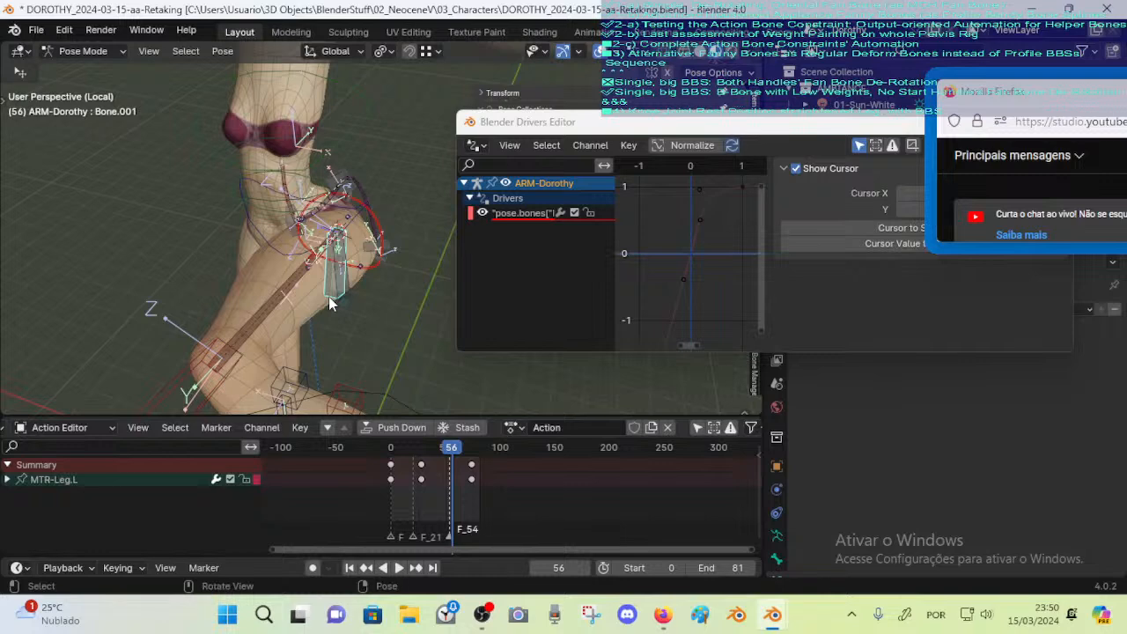
key(Tab)
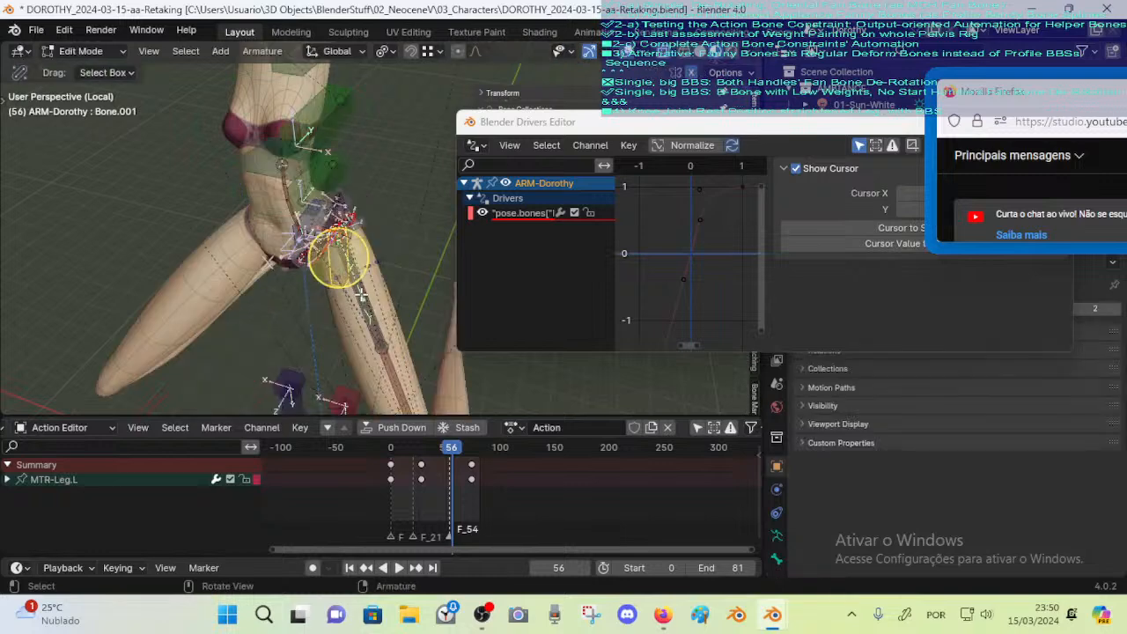
middle_drag(360, 293, 385, 310)
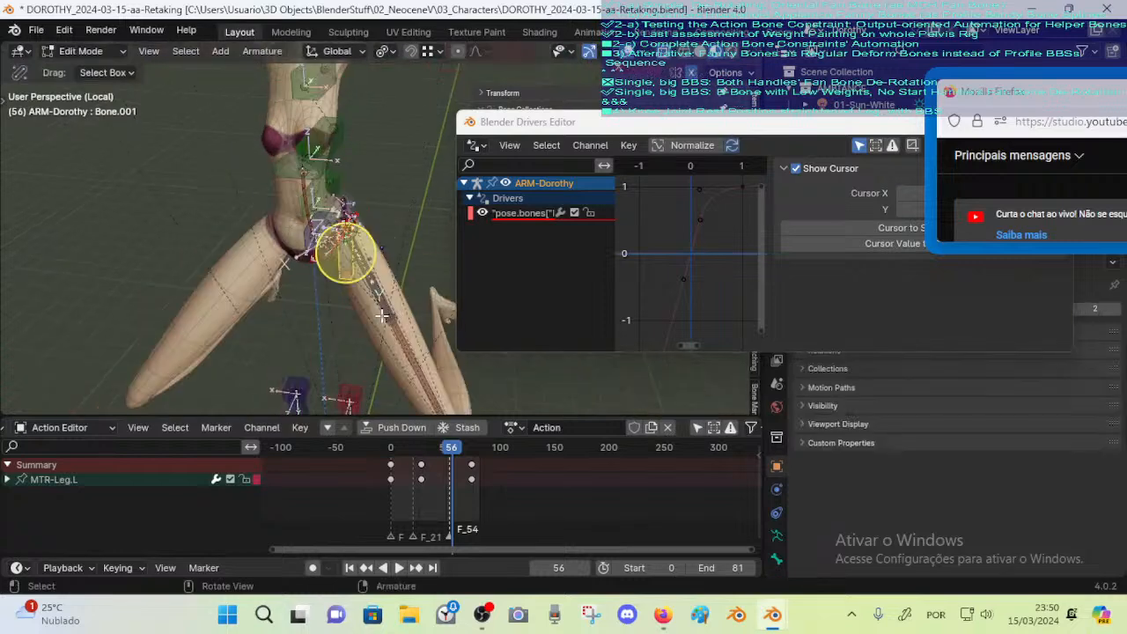
key(Tab)
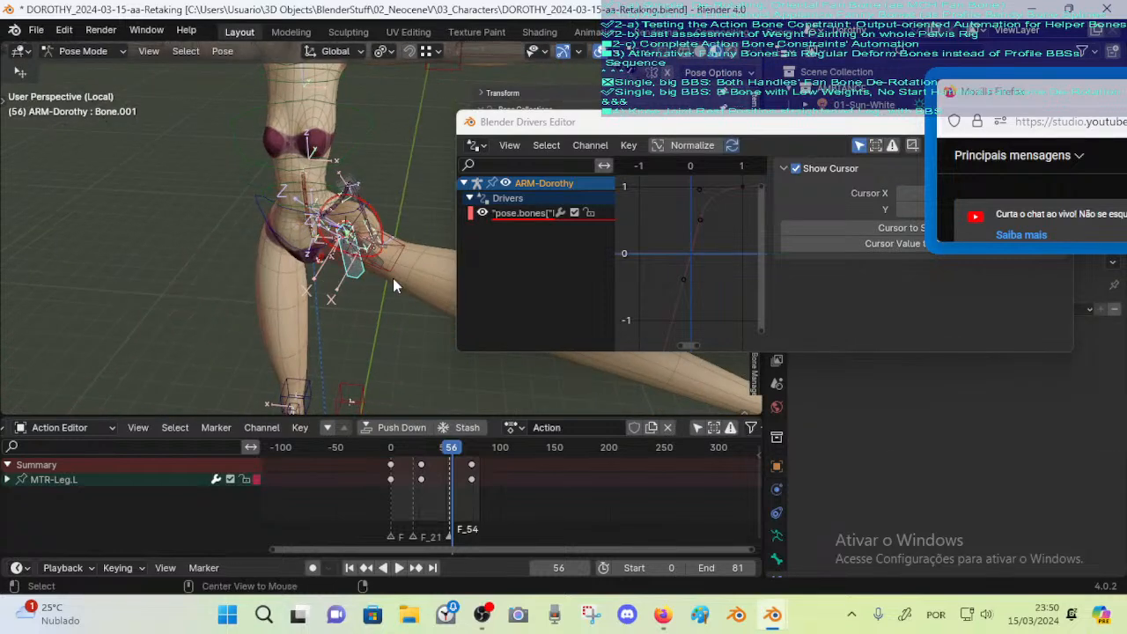
key(Tab)
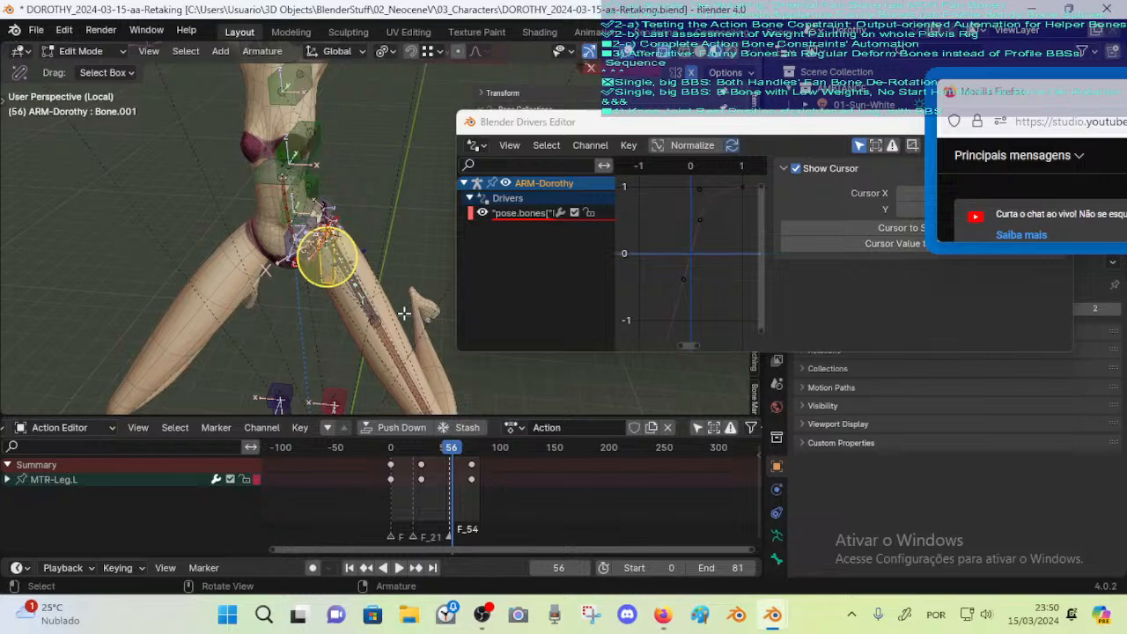
Add a Copy Rotation constraint to Bone.001 in Pose Mode with DEF-LEG-Thigh.L as its target
scroll(394, 363, up, 2)
click(389, 383)
shift+click(304, 287)
key(ctrl+Tab)
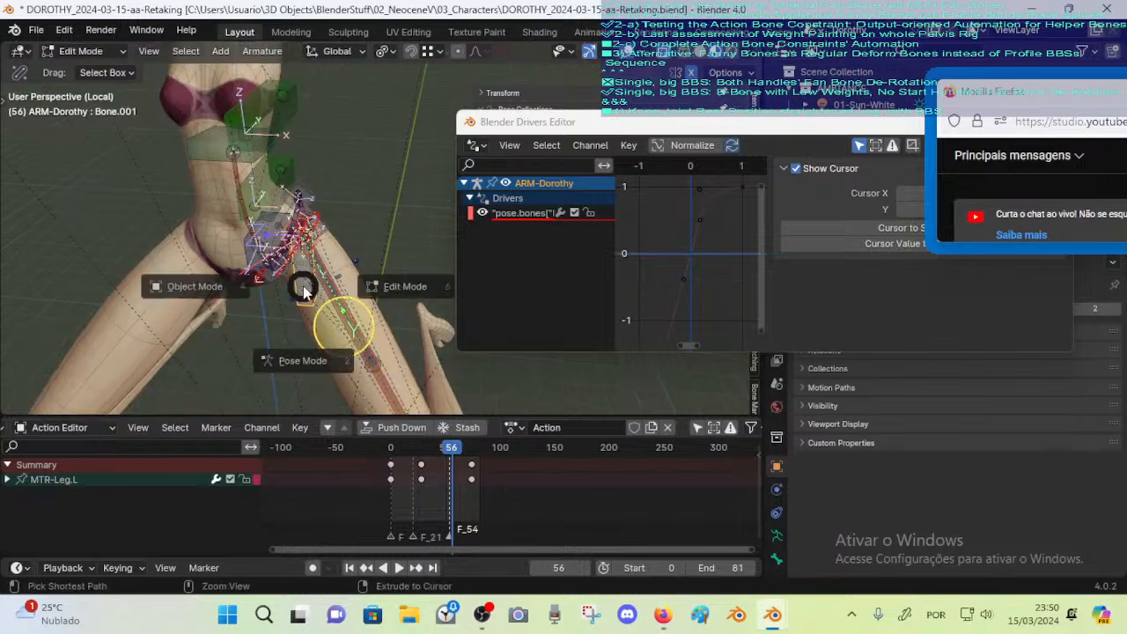
click(302, 357)
key(ctrl+shift+c)
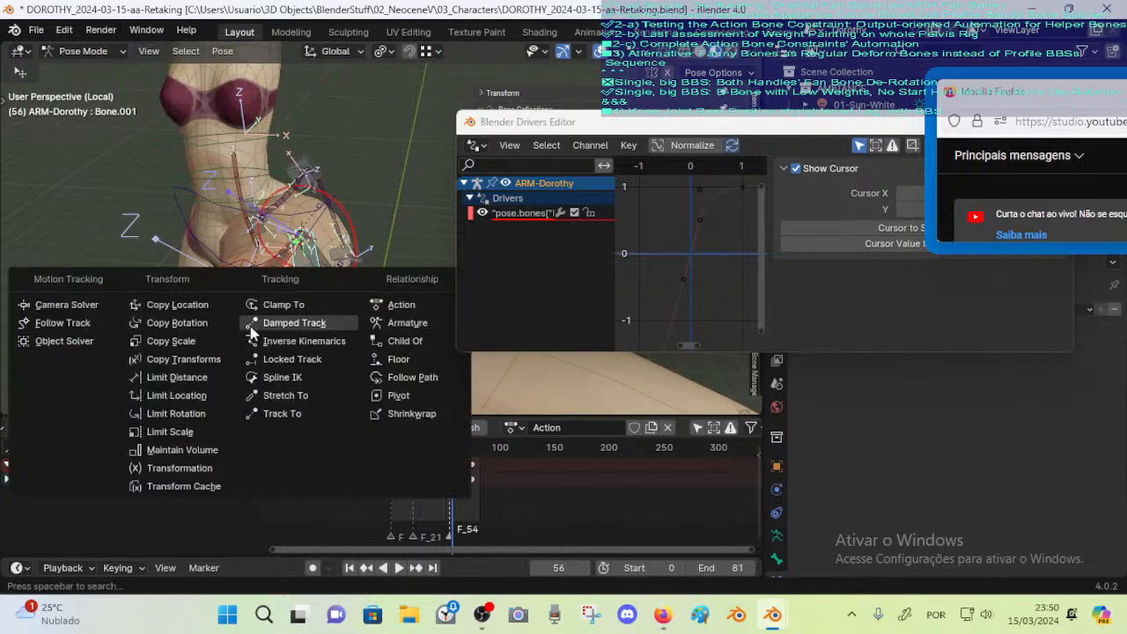
click(176, 322)
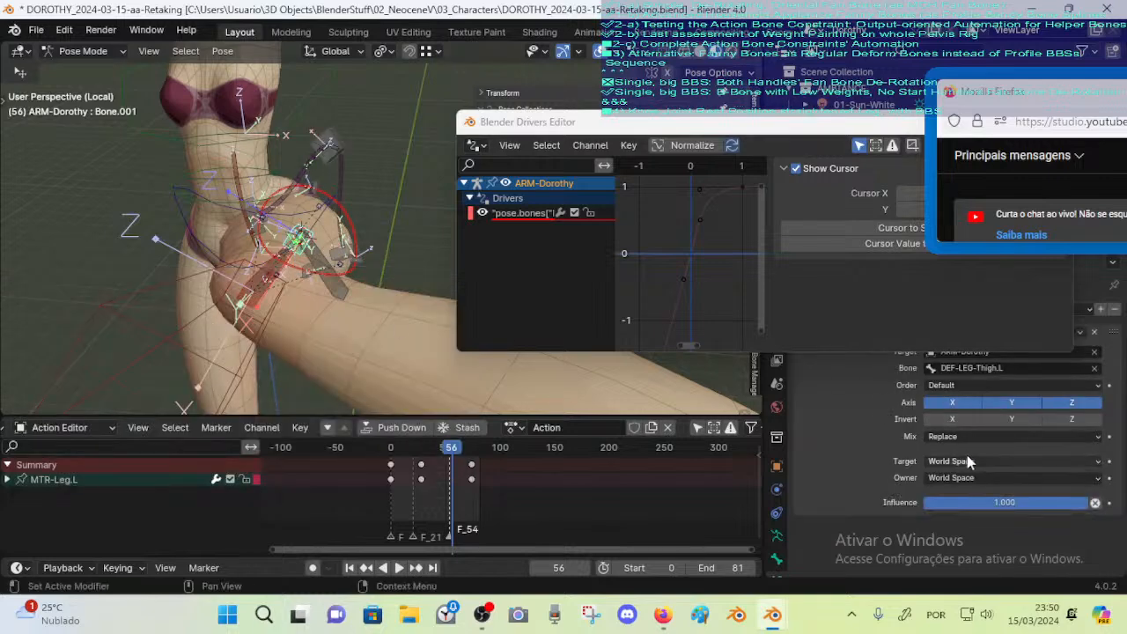
Move the Drivers Editor window off the Copy Rotation settings and run the animation to frame 19 to test how Bone.001 follows the thigh
drag(823, 125, 786, 73)
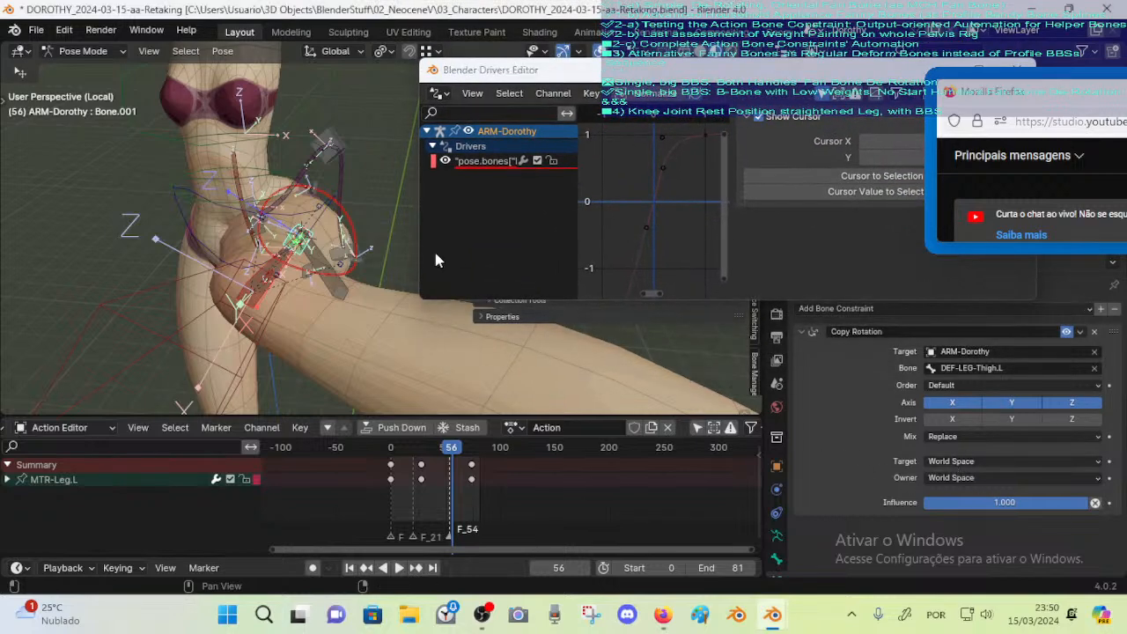
middle_drag(433, 249, 325, 225)
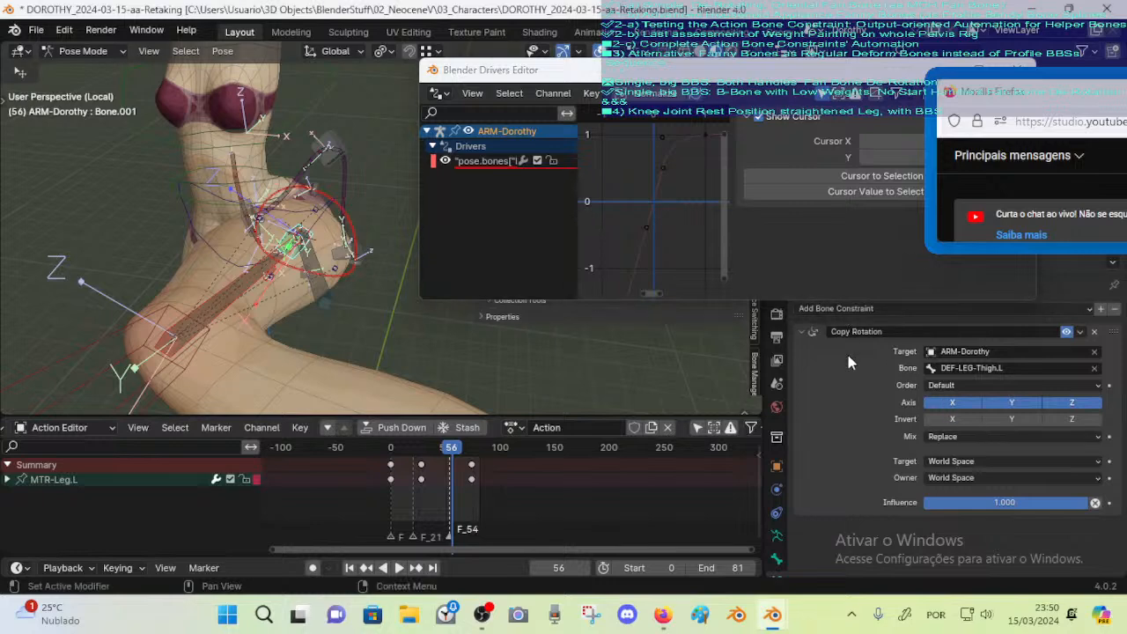
key(space)
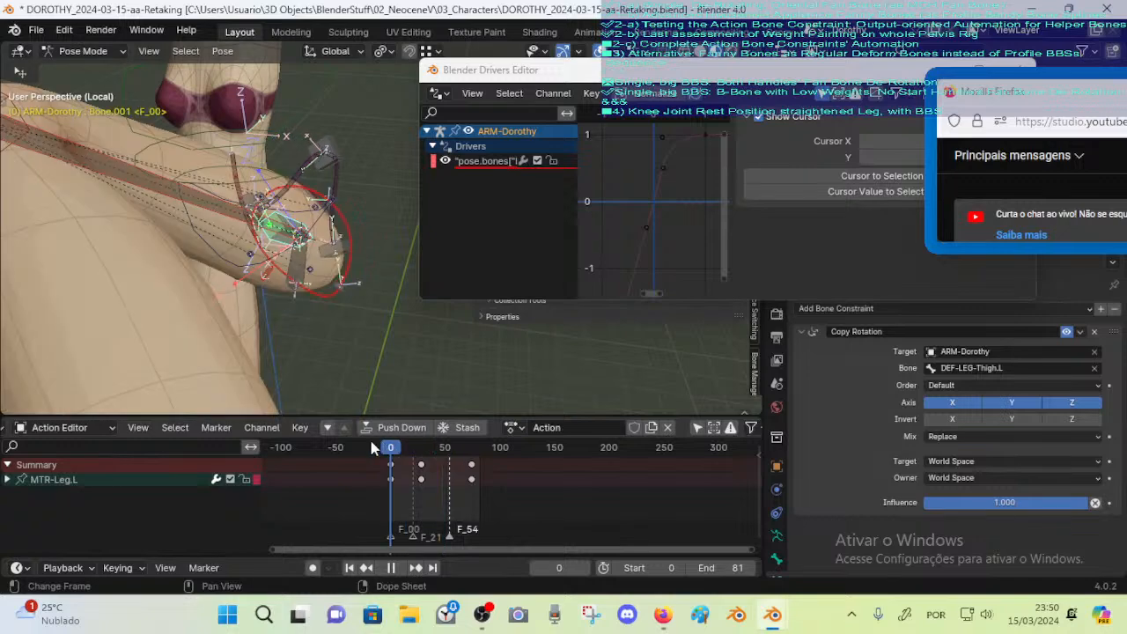
key(space)
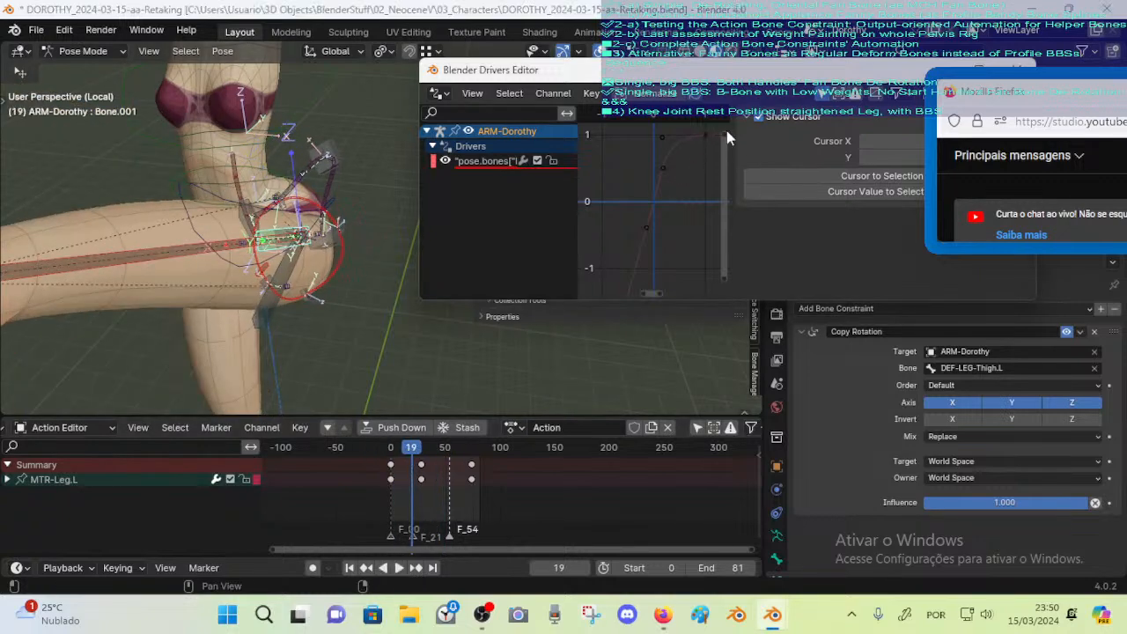
Select DEF-Leverage-Hips.L and scrub to frame 43 to test its DIAGONAL 1 driver response
click(304, 259)
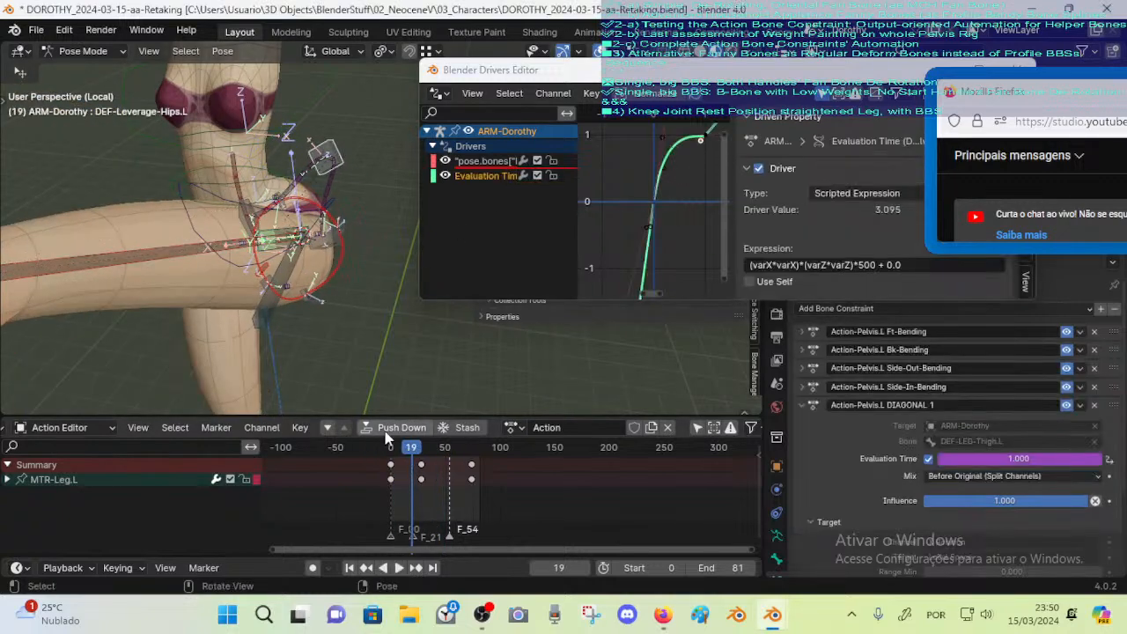
key(space)
drag(405, 450, 438, 450)
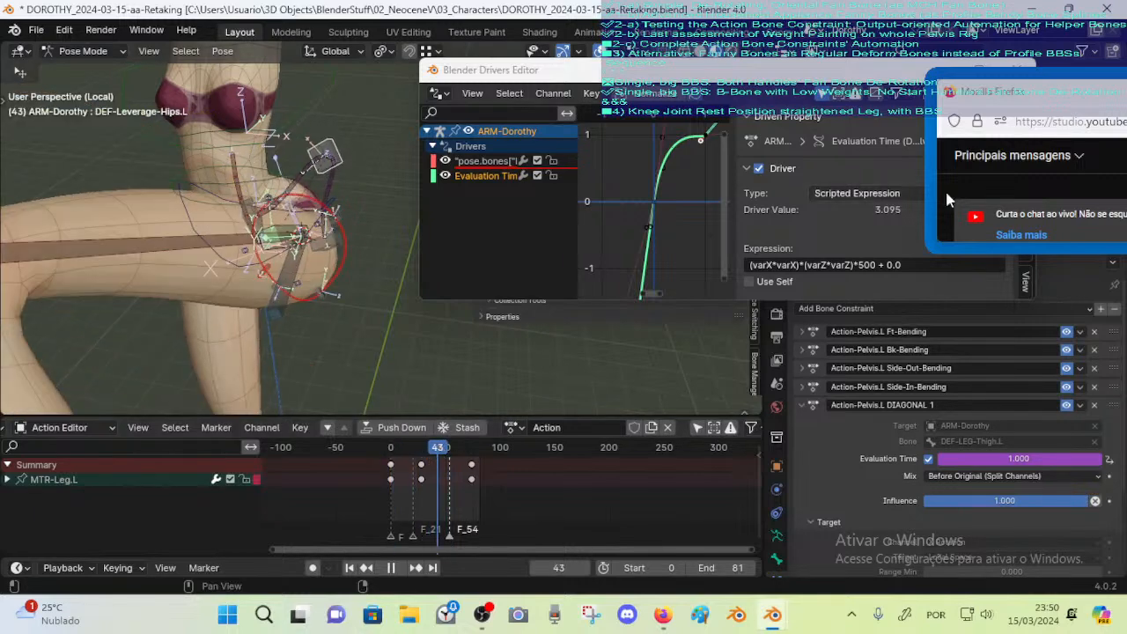
Remove the multiplier from the Evaluation Time driver's expression, leaving (varX*varX)*(varZ*varZ) + 0.0
click(882, 263)
click(860, 273)
click(862, 265)
click(860, 265)
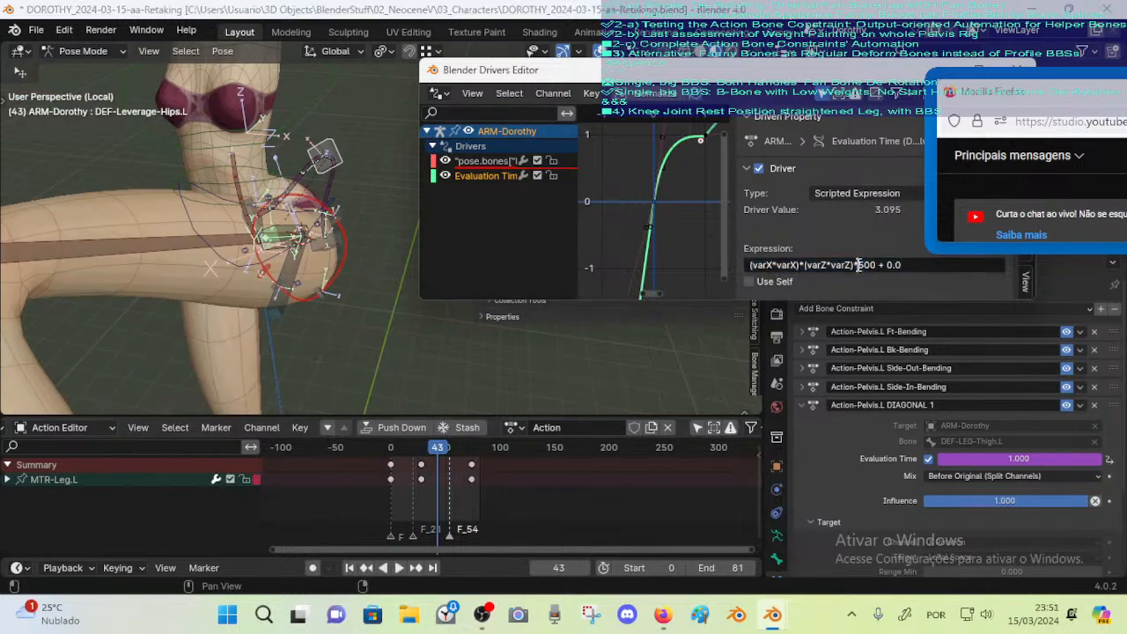
key(Return)
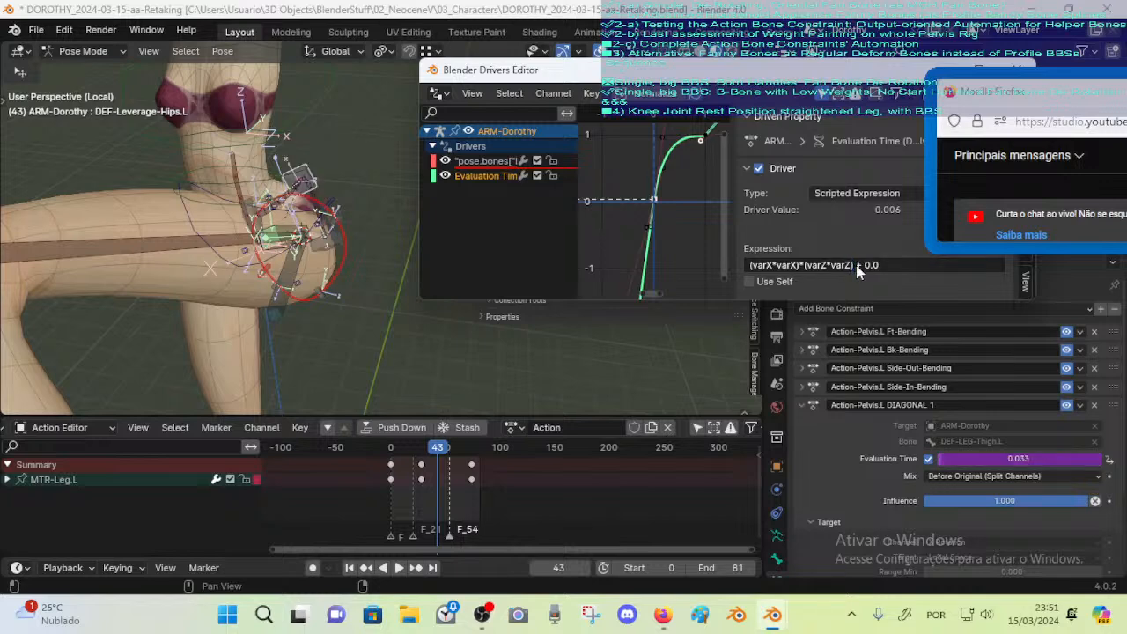
Test the driver over the animation and simplify its expression to (varX*varZ) + 0.0
key(space)
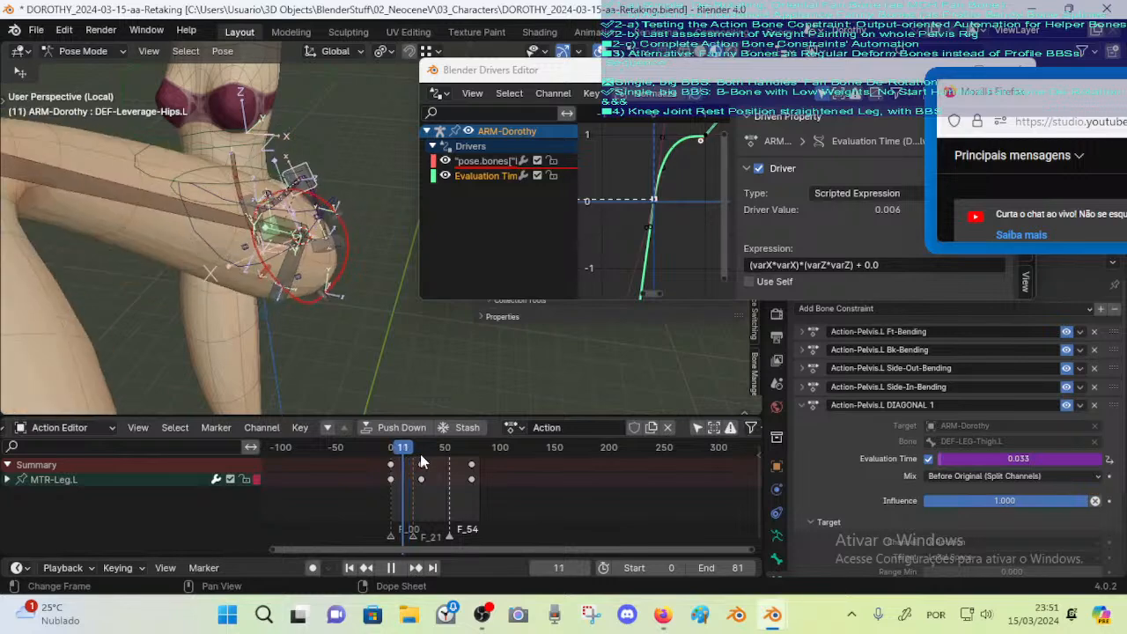
click(813, 265)
click(800, 265)
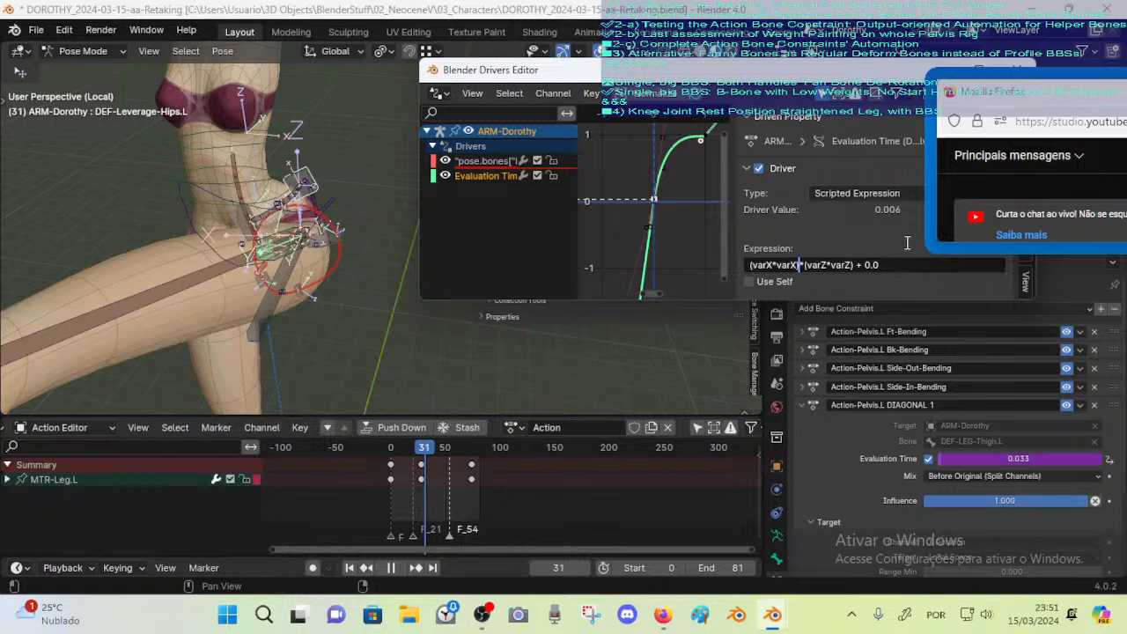
key(Home)
key(shift+End)
key(End)
key(Right)
key(Delete)
key(Delete)
key(Delete)
key(Delete)
key(Return)
Check the varX and varZ values against the simplified expression and scrub to frame 43 to test the driver's response
key(space)
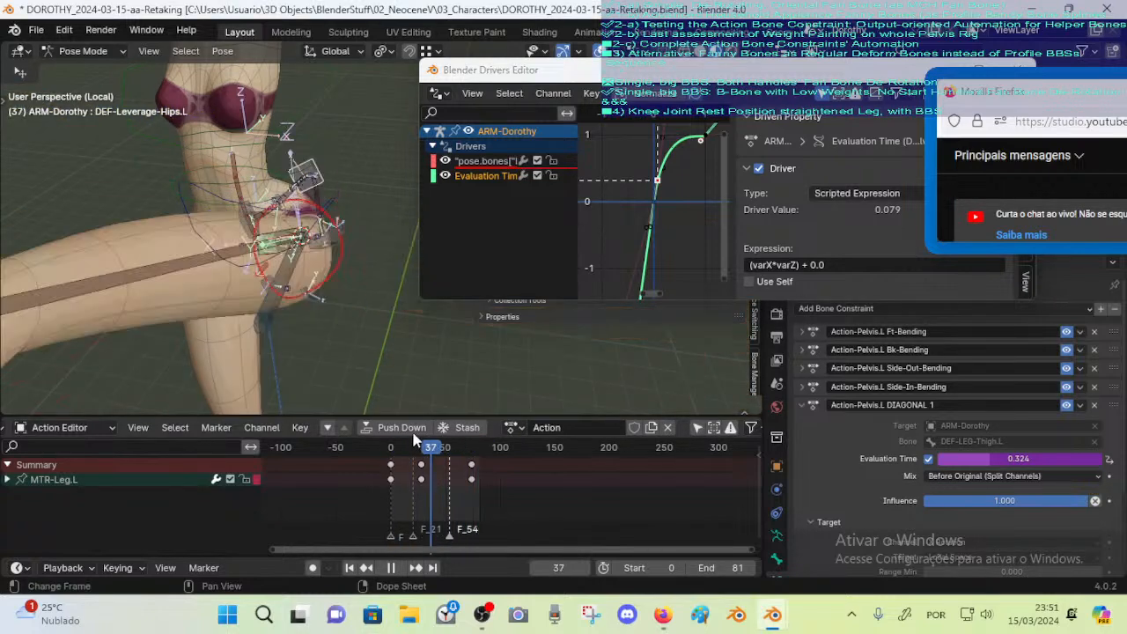
scroll(797, 227, down, 5)
scroll(810, 247, down, 2)
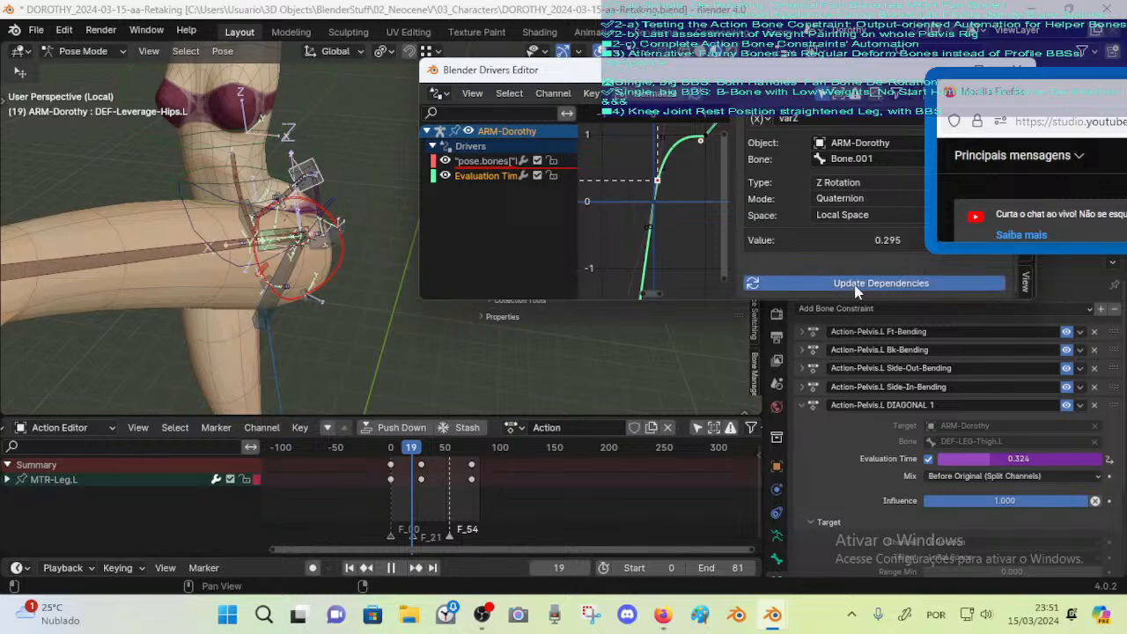
key(space)
scroll(836, 227, up, 2)
scroll(840, 230, up, 6)
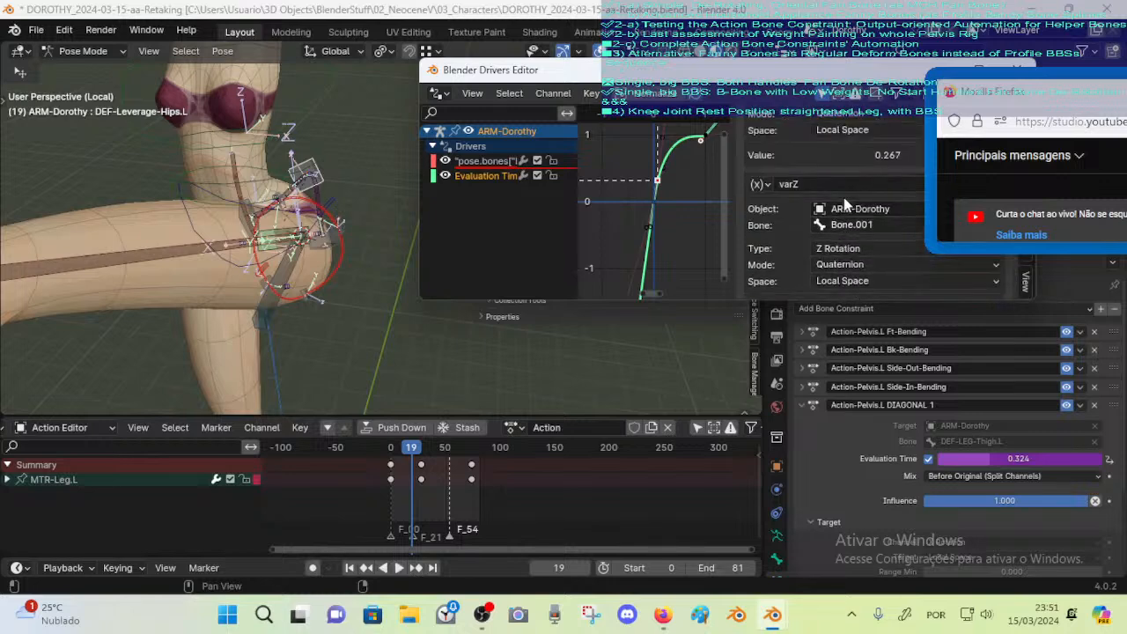
scroll(845, 220, up, 5)
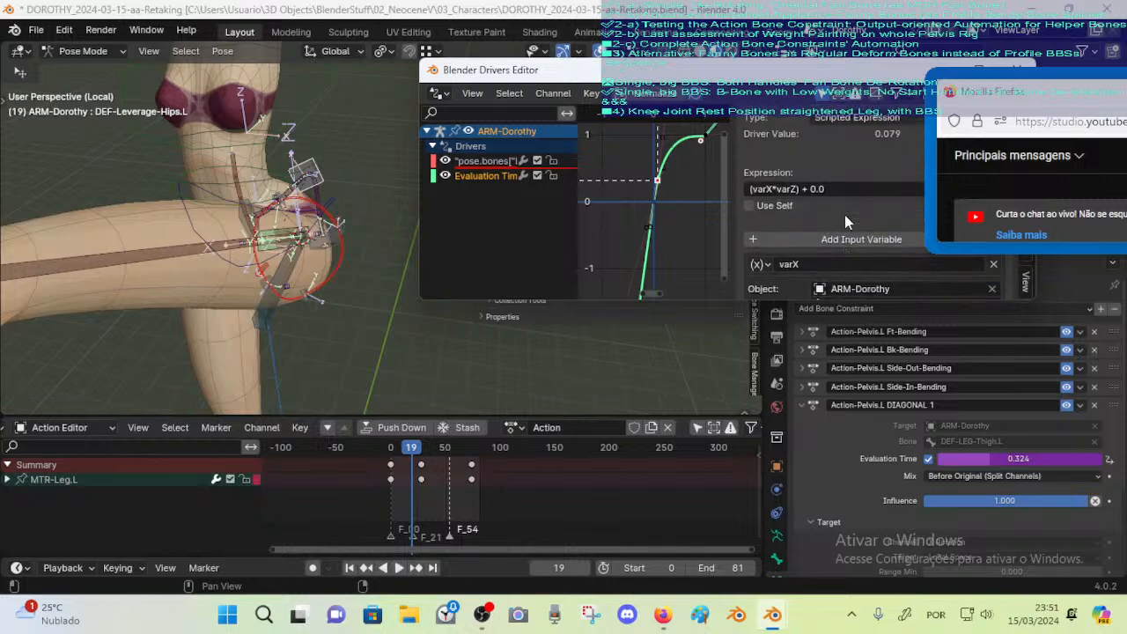
scroll(849, 251, up, 1)
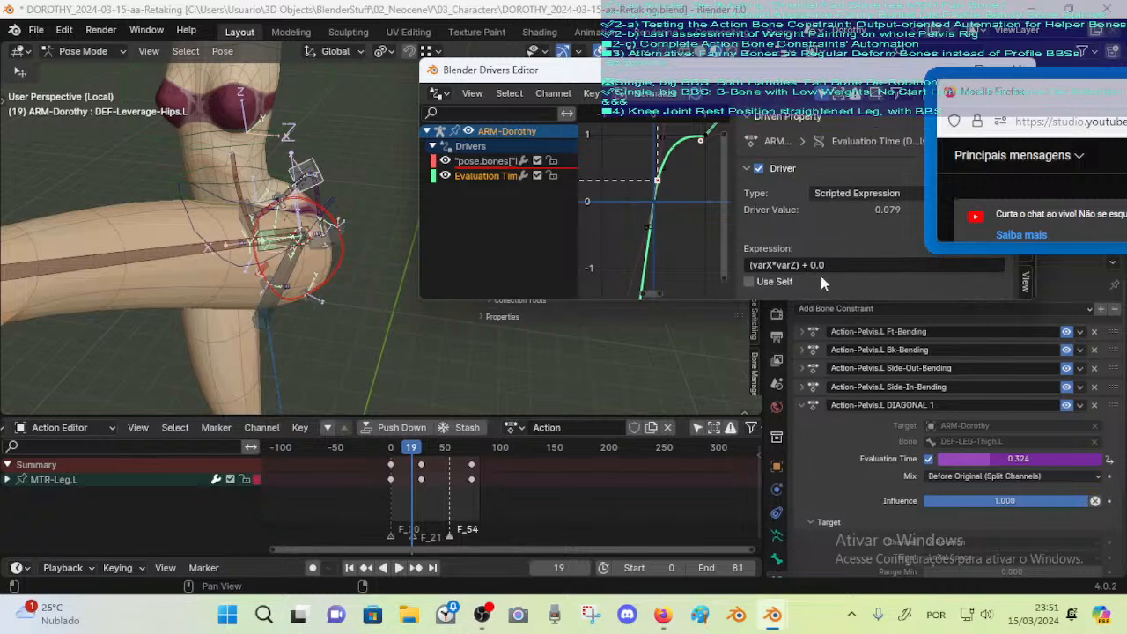
drag(394, 454, 438, 469)
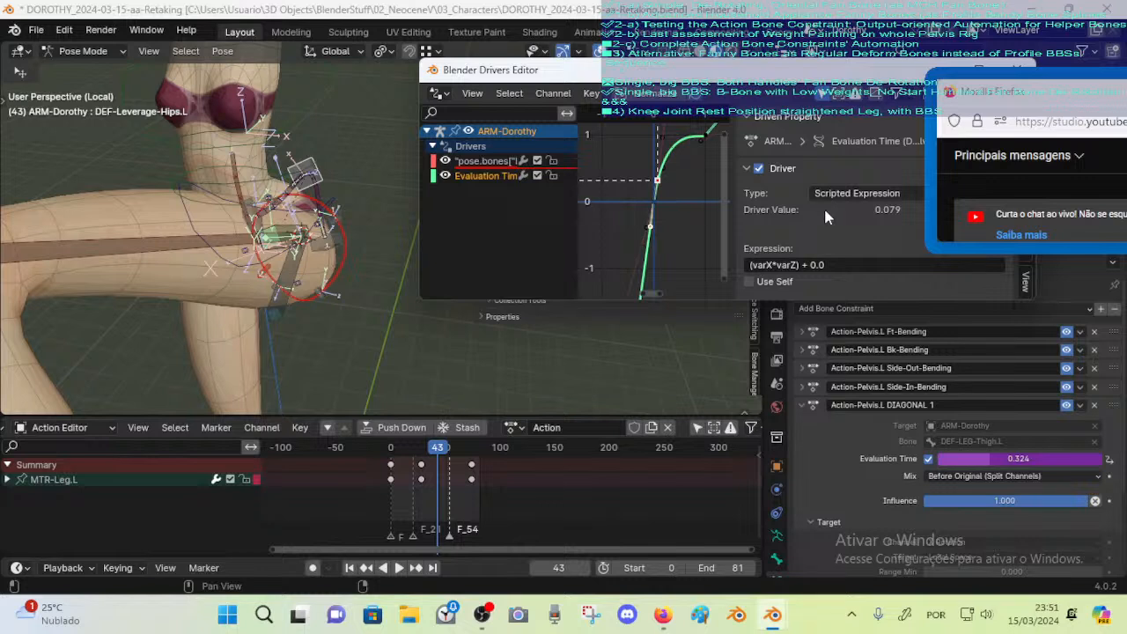
Recheck the driver's expression and its varX and varZ rotation settings, and scrub to frame 48
scroll(823, 206, down, 3)
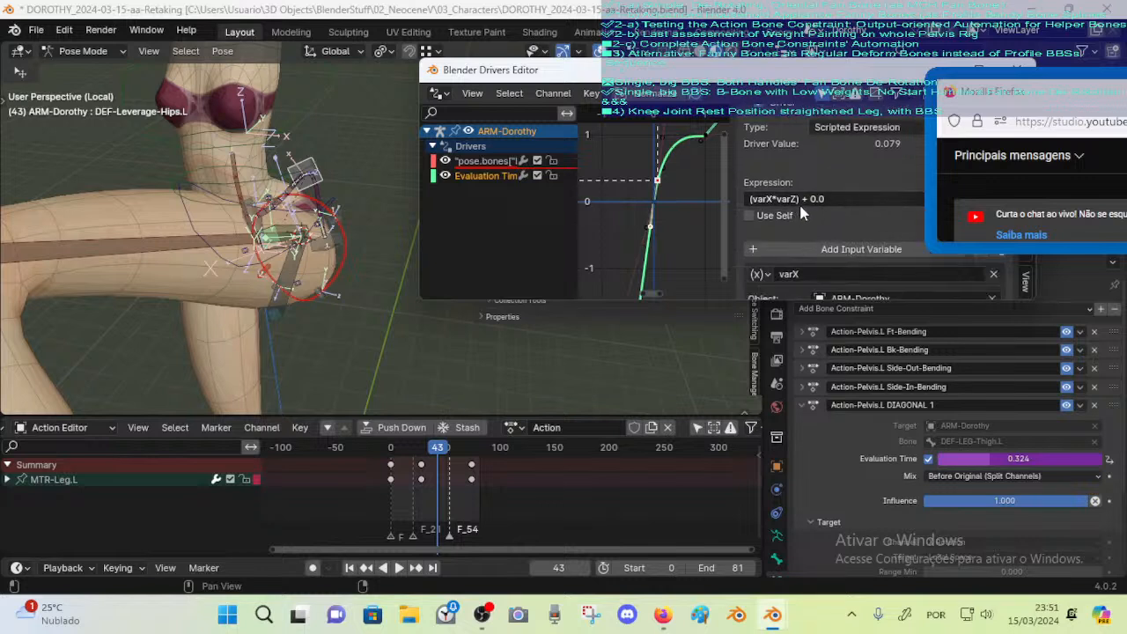
click(798, 199)
click(775, 199)
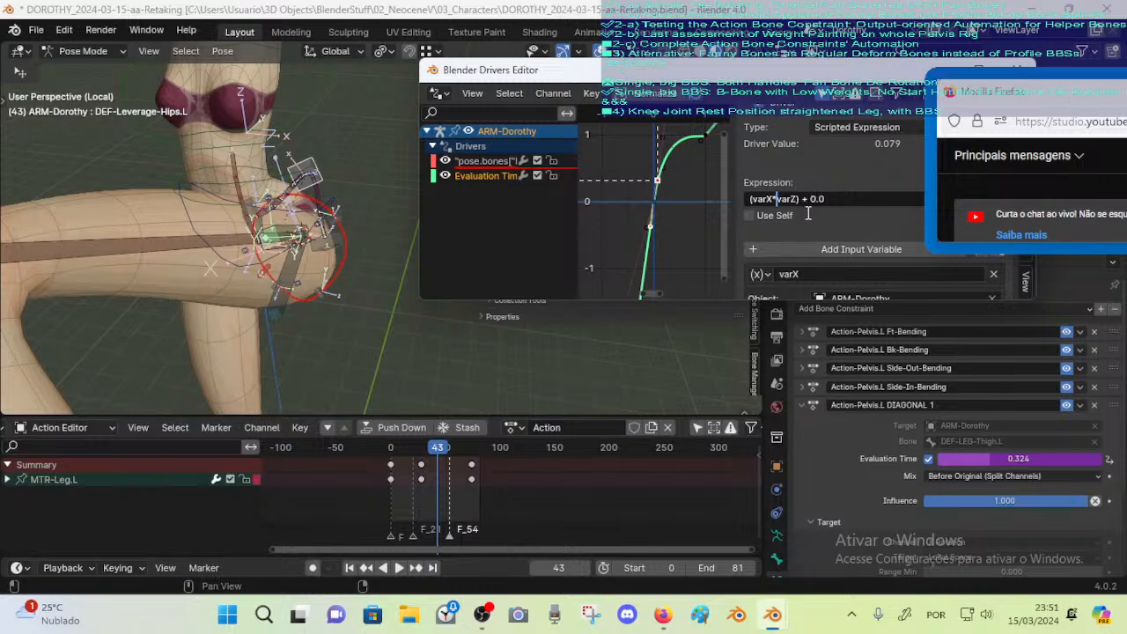
scroll(835, 181, down, 5)
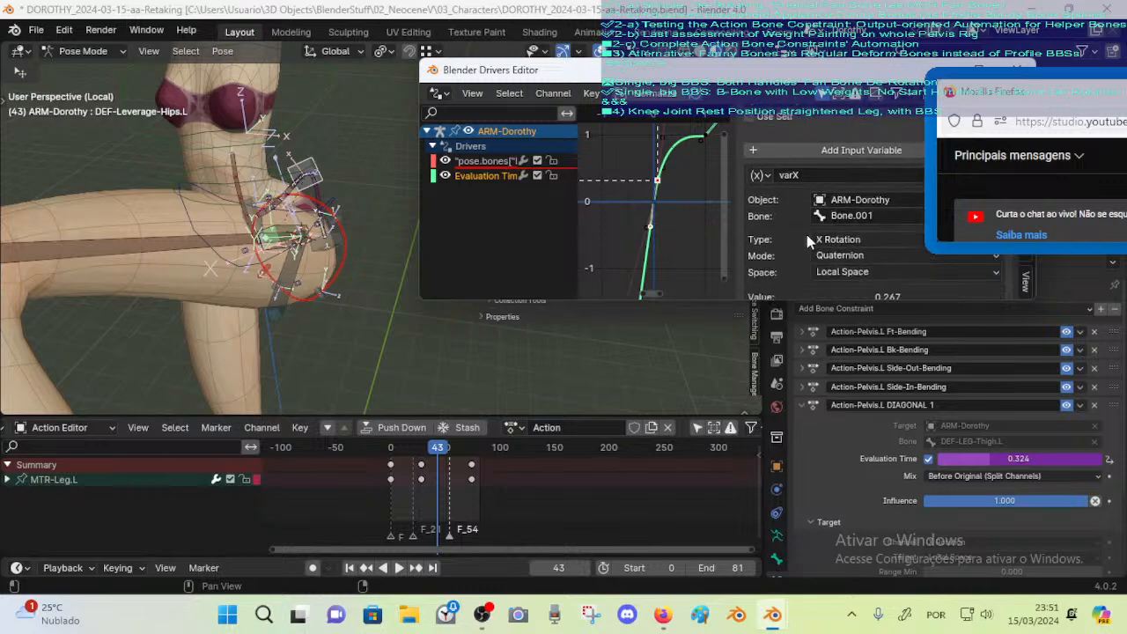
scroll(806, 235, down, 8)
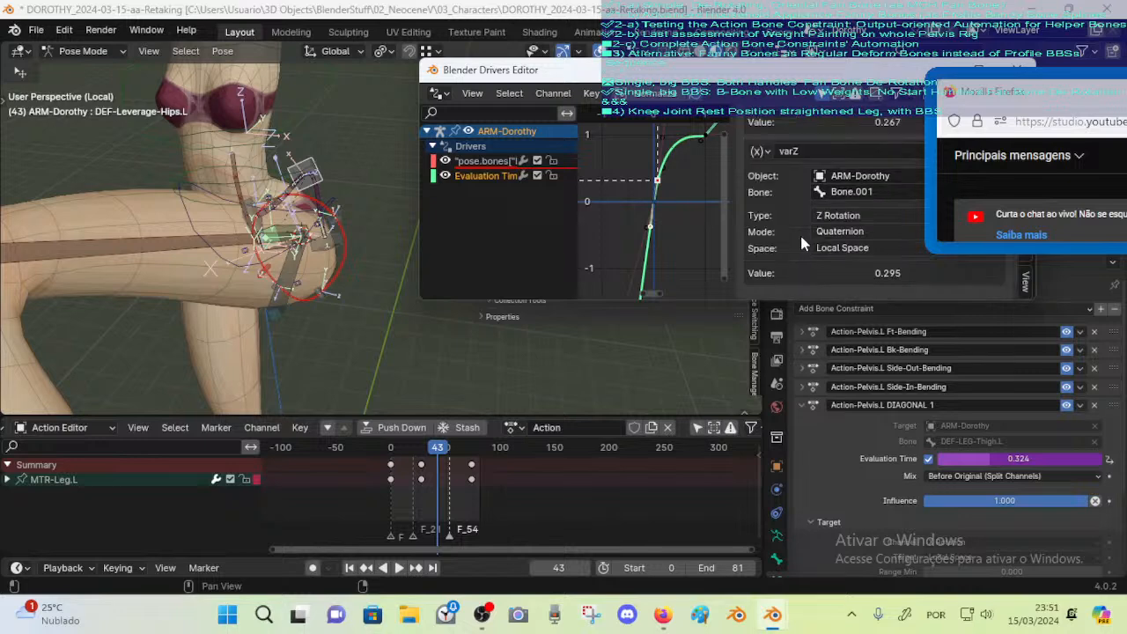
scroll(799, 232, down, 2)
drag(406, 445, 442, 447)
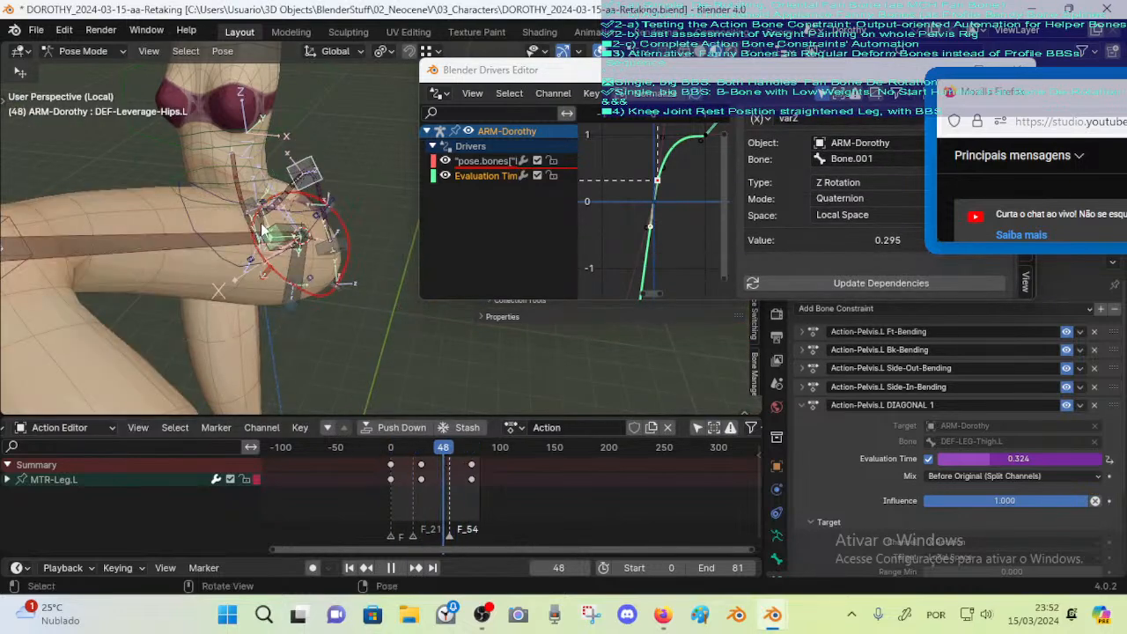
Try rotating Bone.001, cancel the rotation, and scrub the animation to frame 0
click(288, 232)
key(r)
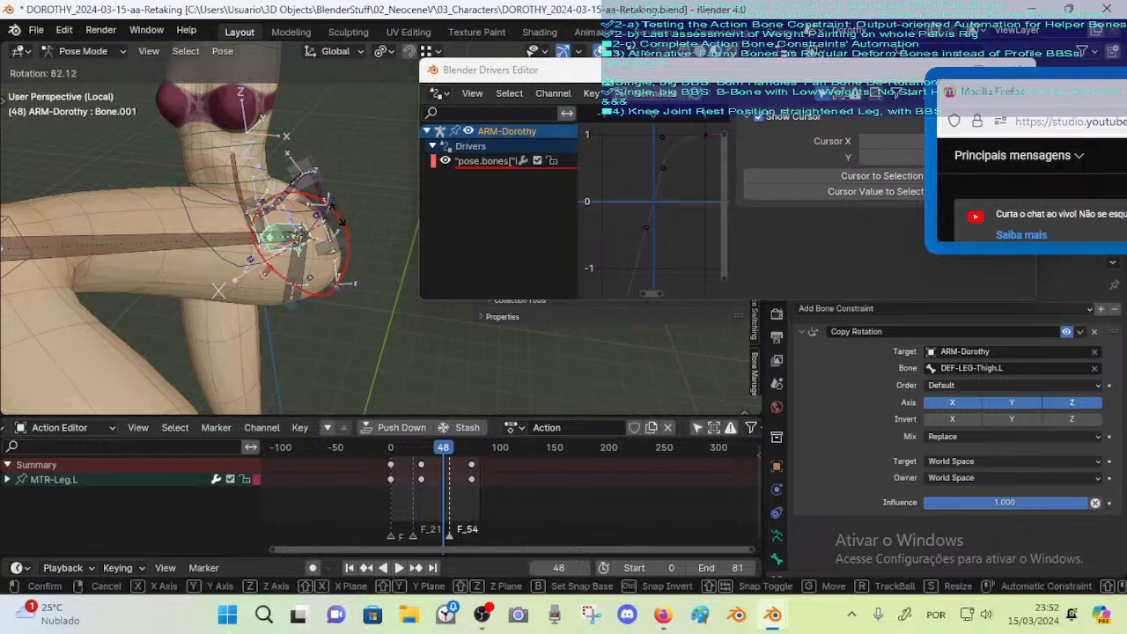
right_click(361, 277)
drag(425, 446, 390, 446)
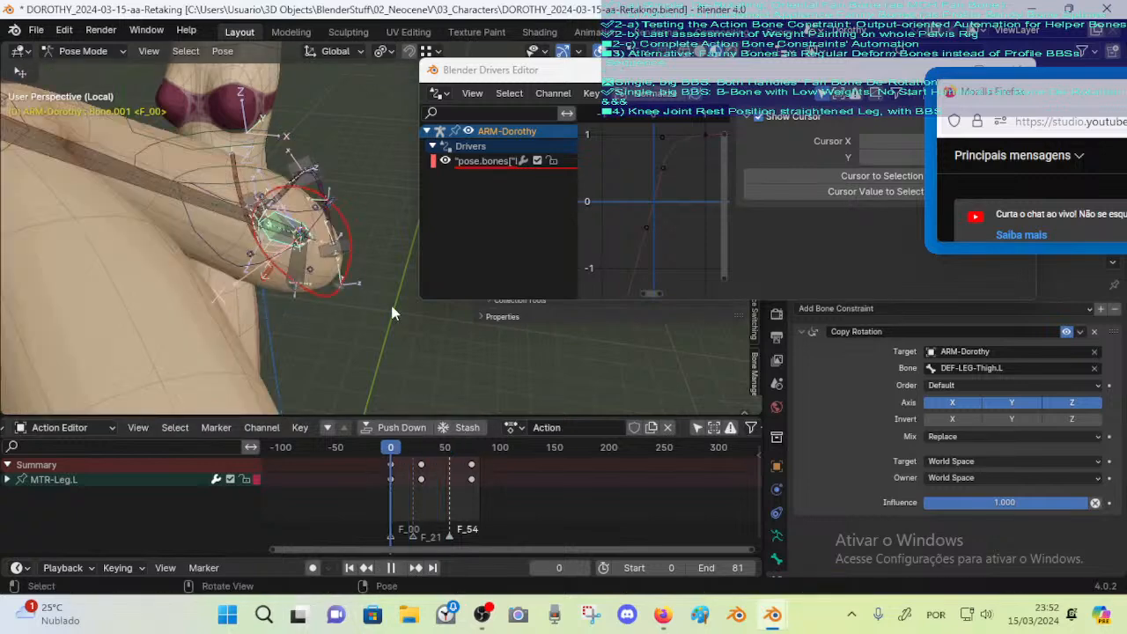
scroll(392, 314, up, 2)
key(space)
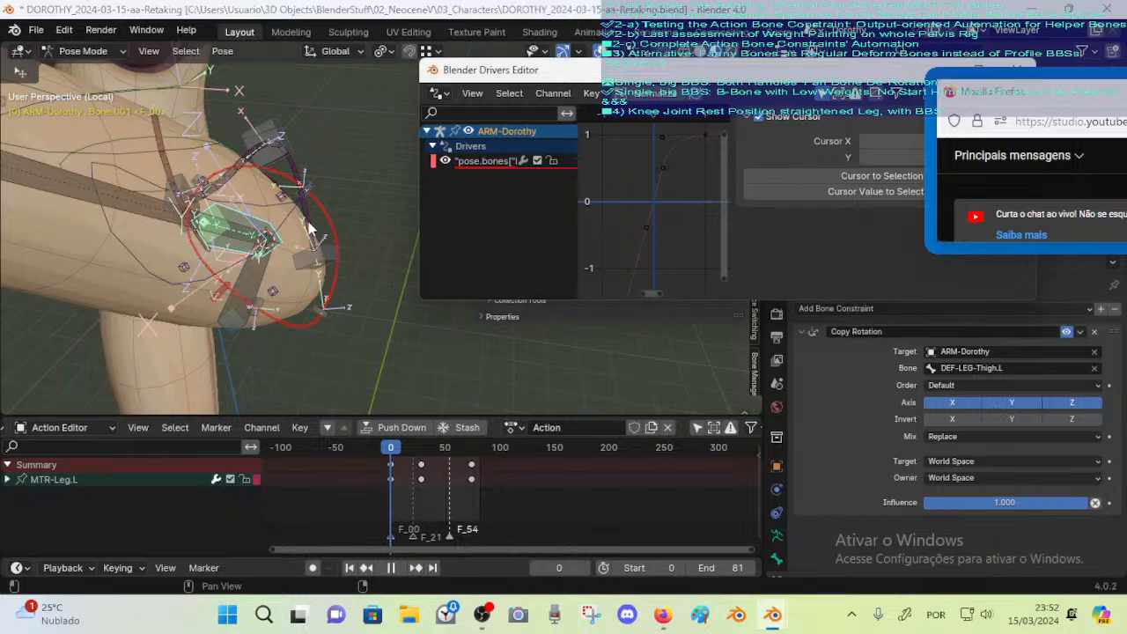
Examine Bone.001's orientation and axes relative to the raised left thigh at frame 0 from several sides
middle_drag(310, 228, 295, 194)
scroll(329, 256, down, 4)
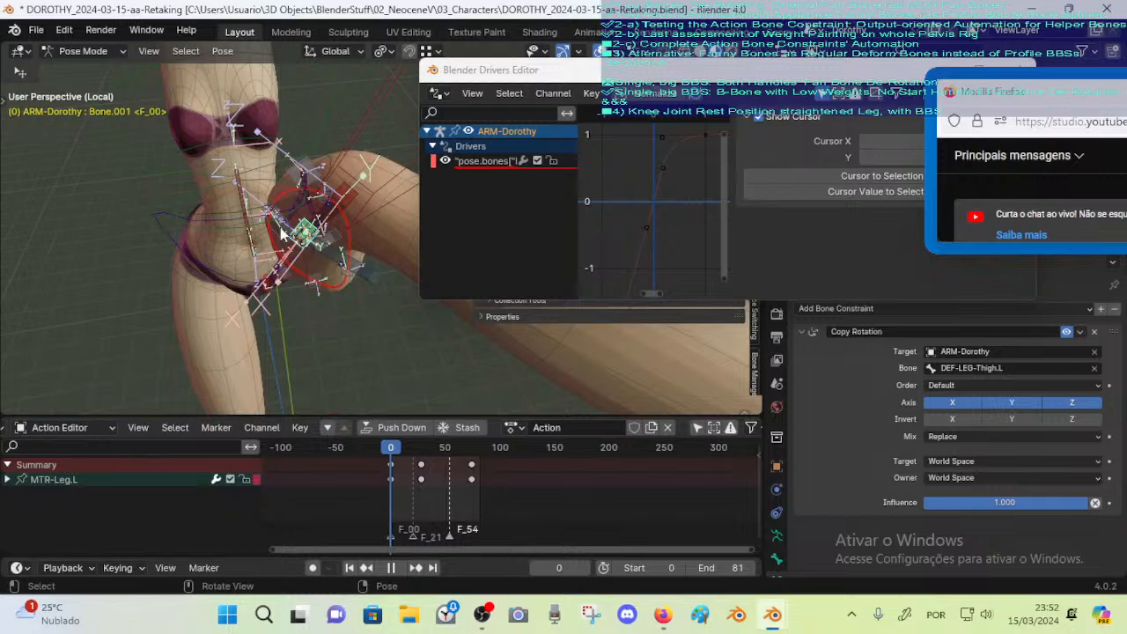
middle_drag(282, 231, 300, 264)
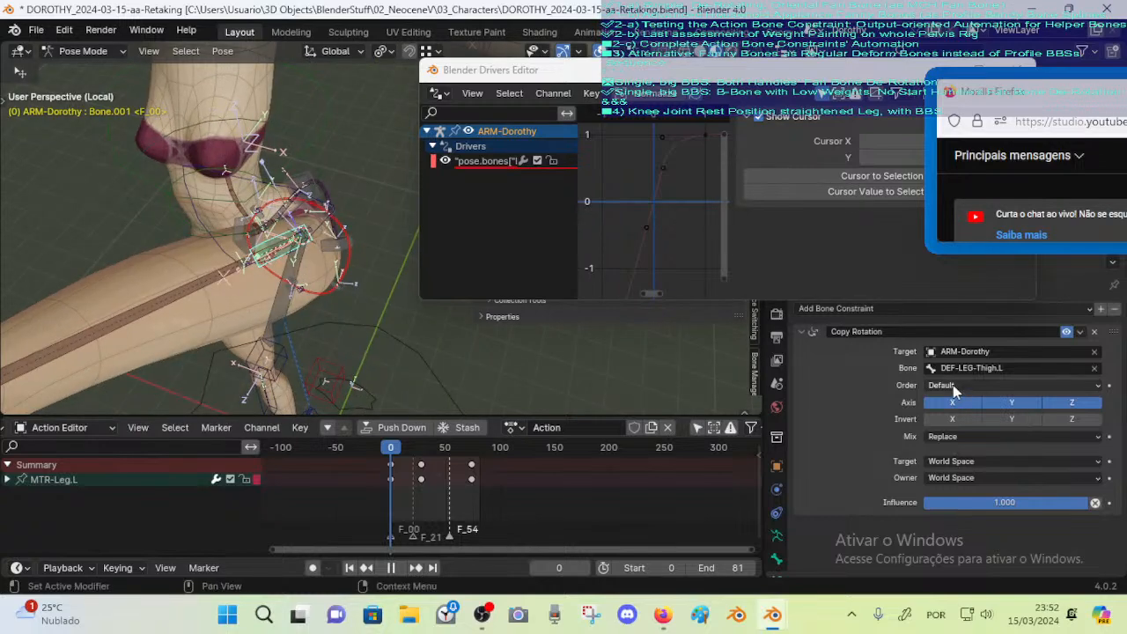
drag(296, 262, 246, 235)
scroll(249, 240, up, 4)
middle_drag(247, 235, 189, 209)
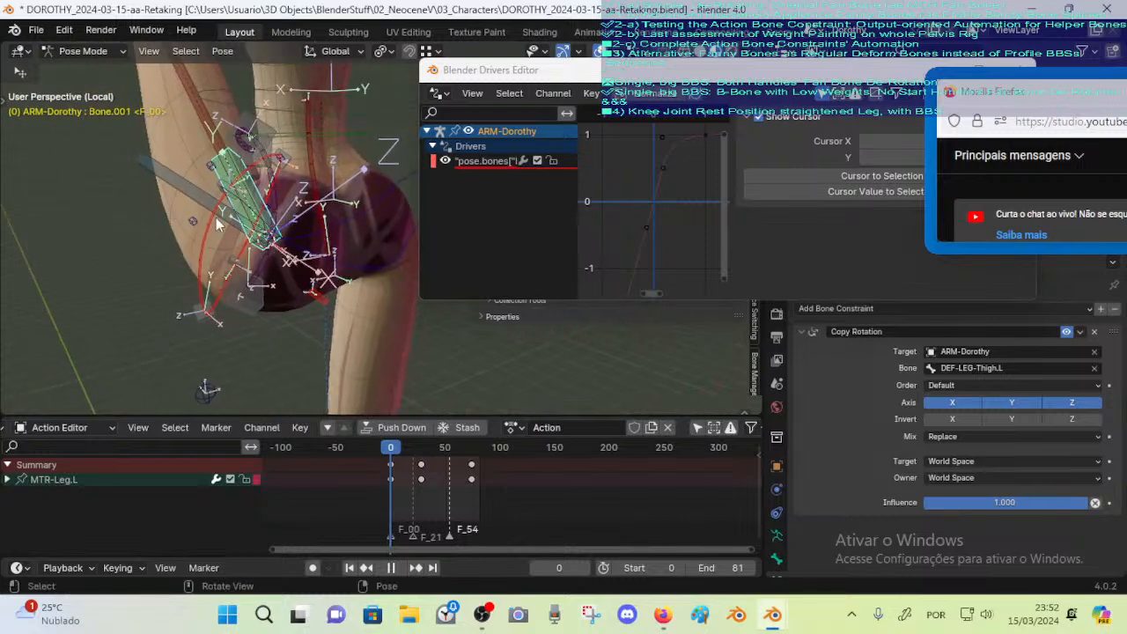
middle_drag(250, 287, 213, 245)
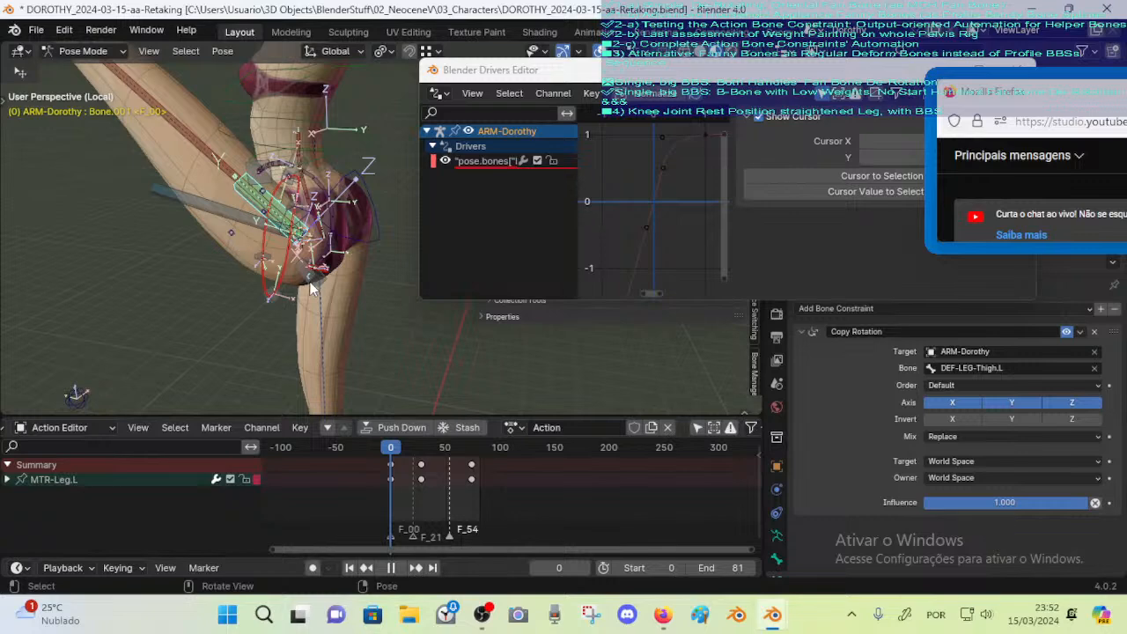
mouse_move(234, 247)
middle_down()
mouse_move(205, 236)
mouse_move(245, 260)
middle_up()
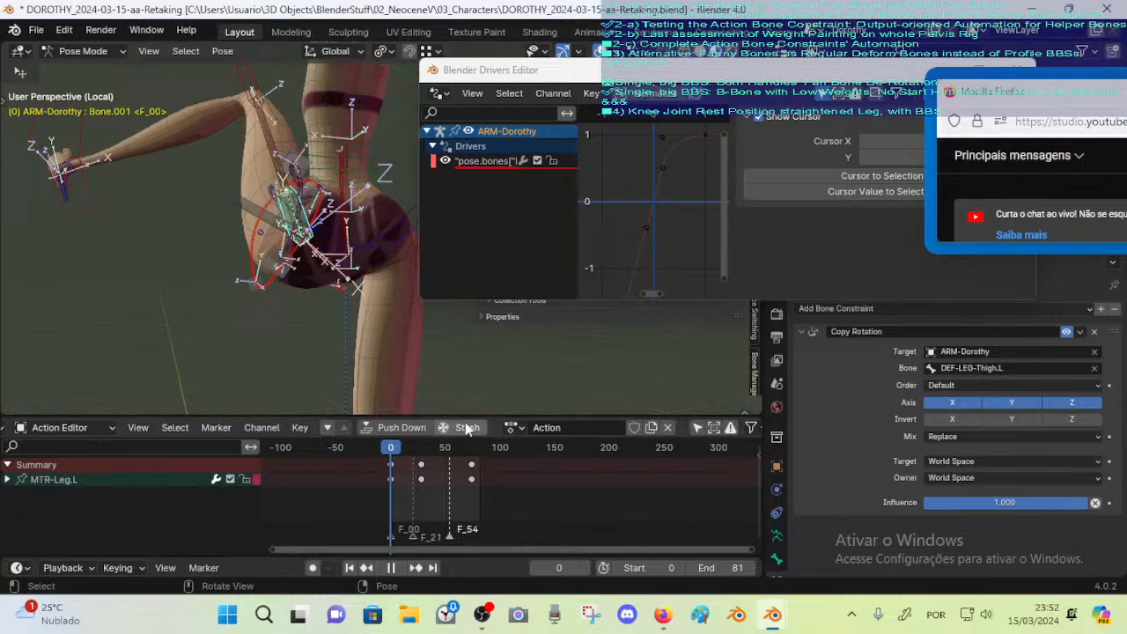
middle_drag(261, 287, 363, 264)
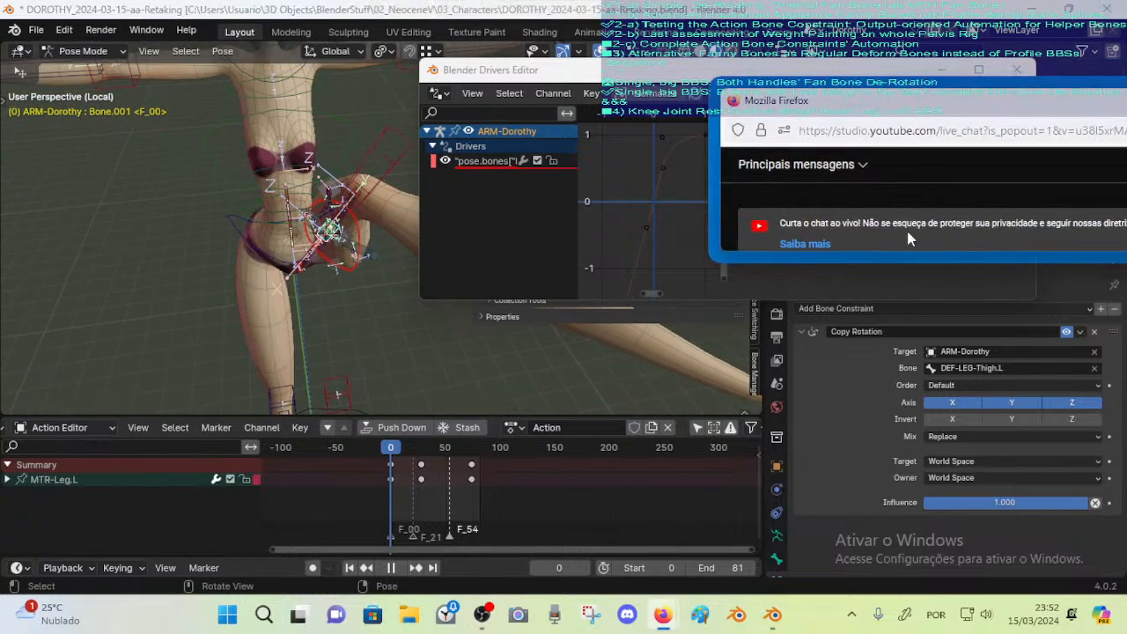
Close the Drivers Editor and reopen DOROTHY_2024-03-15-aa-Retaking.blend, discarding the unsaved changes
drag(921, 255, 926, 370)
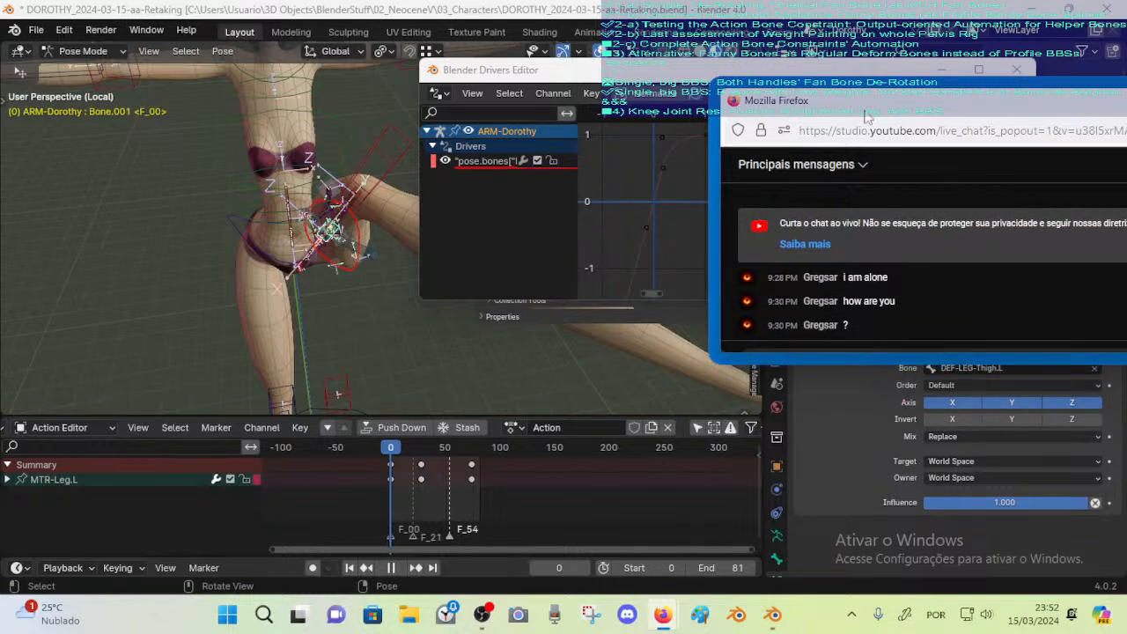
drag(864, 109, 968, 54)
drag(749, 78, 416, 159)
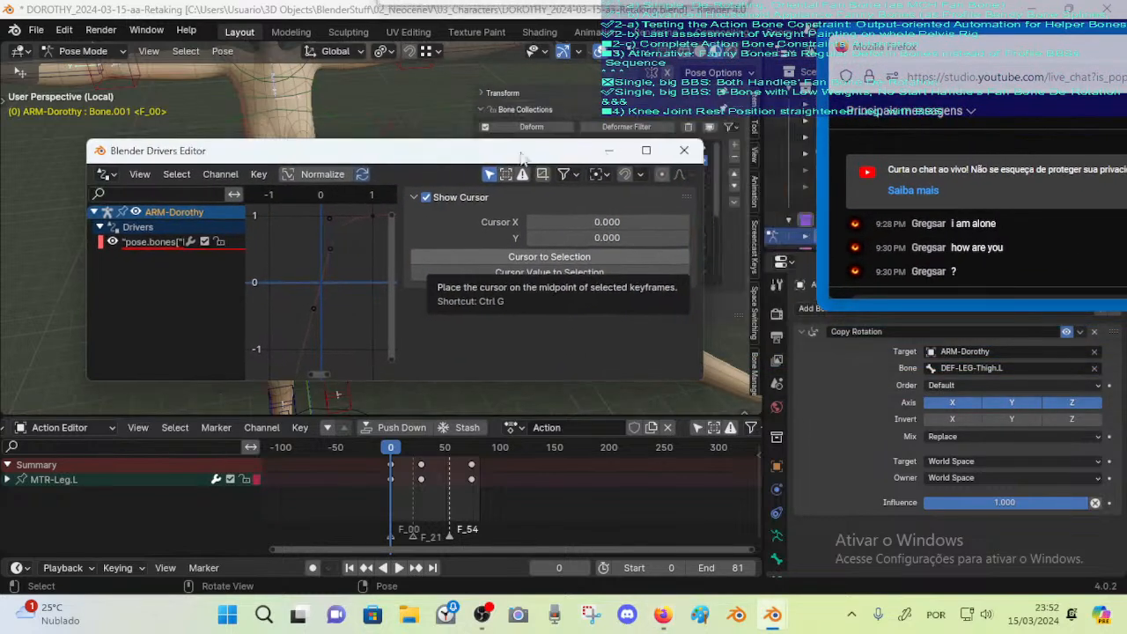
click(684, 151)
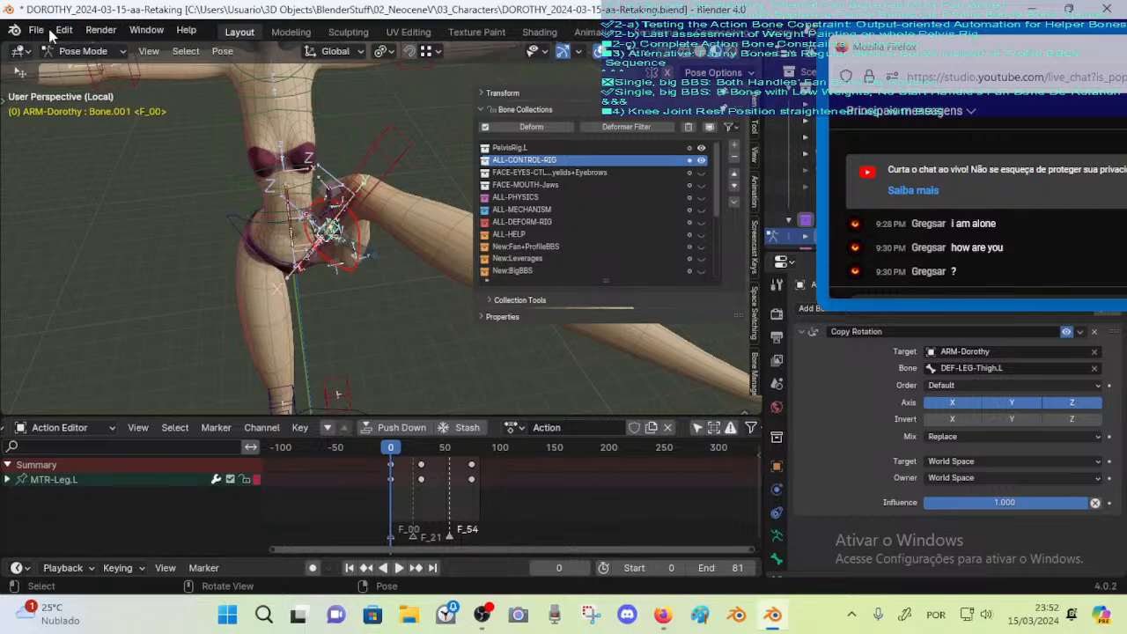
click(36, 30)
click(61, 70)
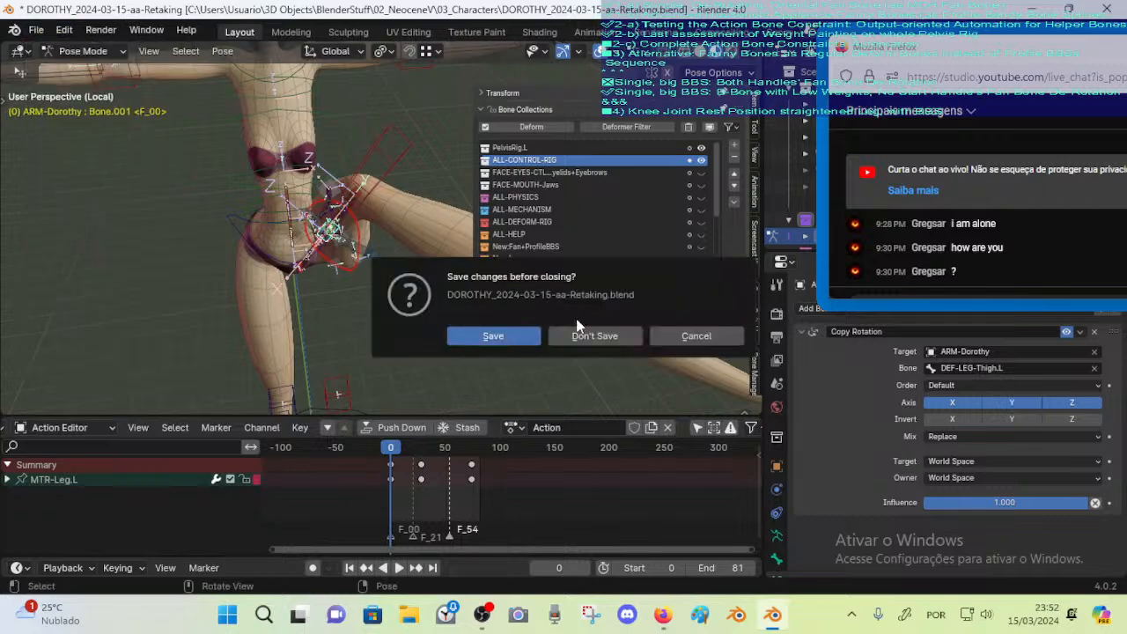
click(596, 334)
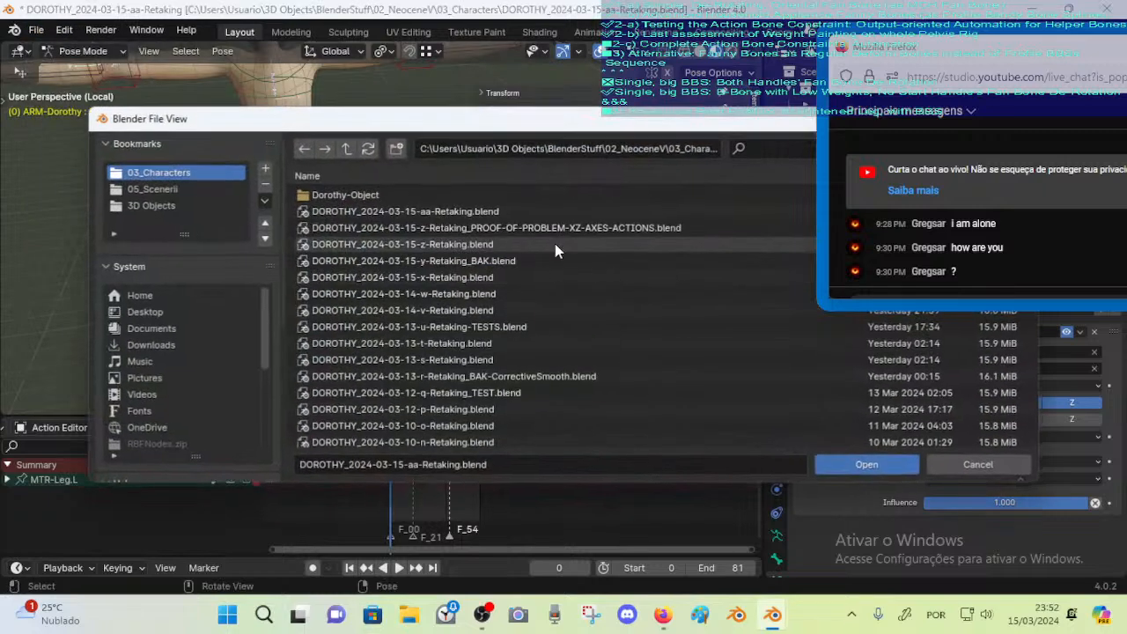
double_click(504, 214)
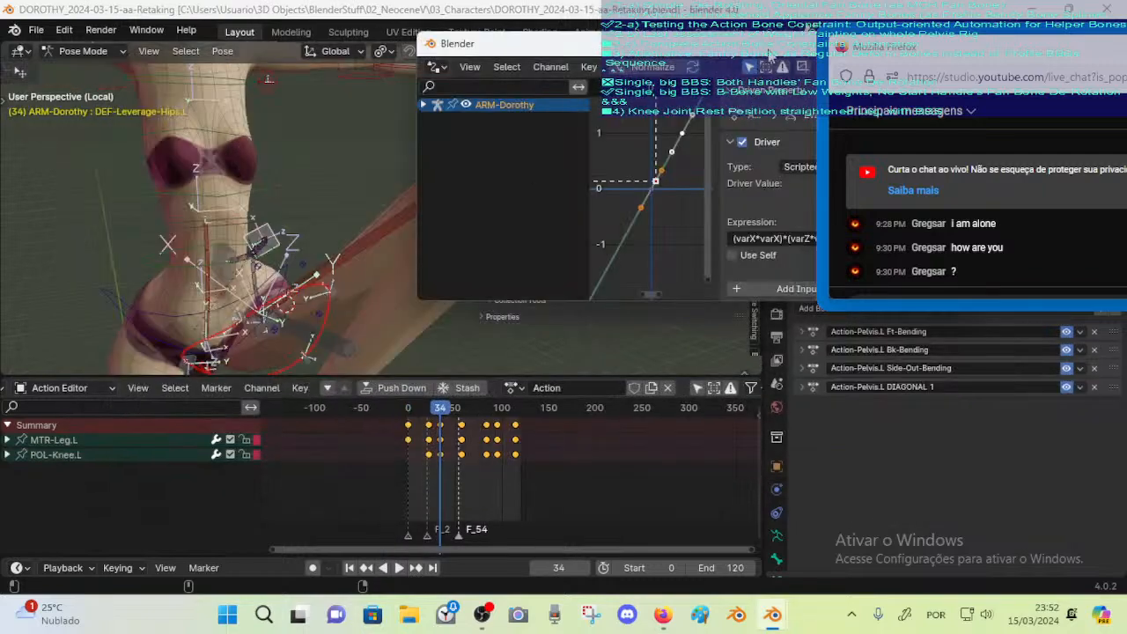
Close the reopened Drivers Editor window, select the left thigh bone DEF-LEG-Thigh.L, and hide the viewport sidebar
drag(768, 49, 604, 70)
click(777, 70)
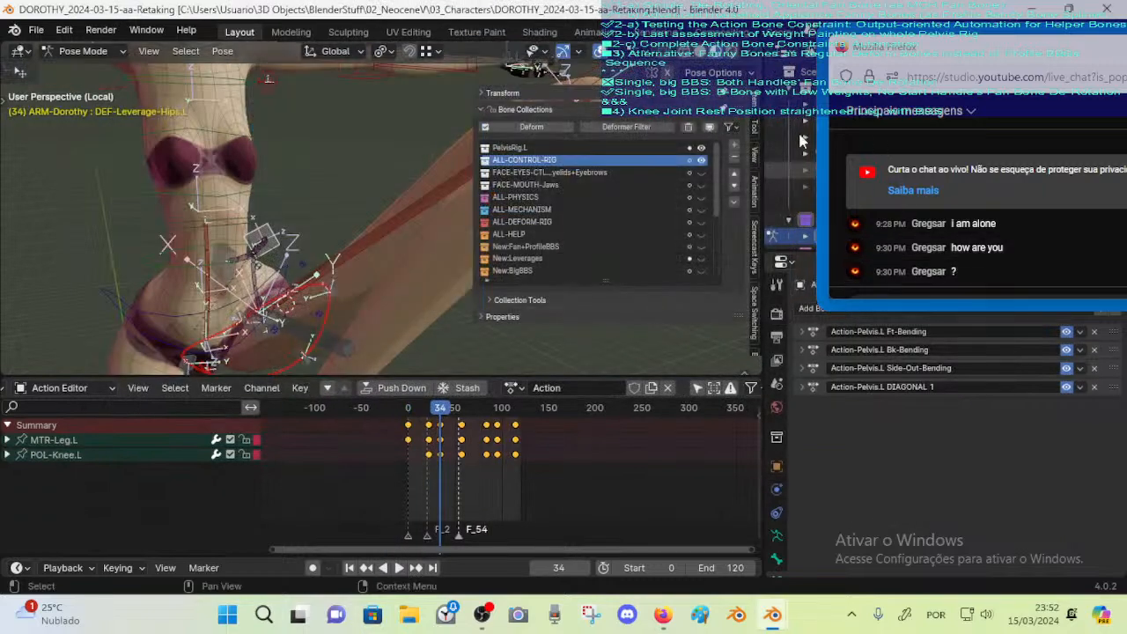
drag(926, 60, 1019, 44)
shift+middle_drag(470, 204, 395, 256)
click(385, 211)
key(n)
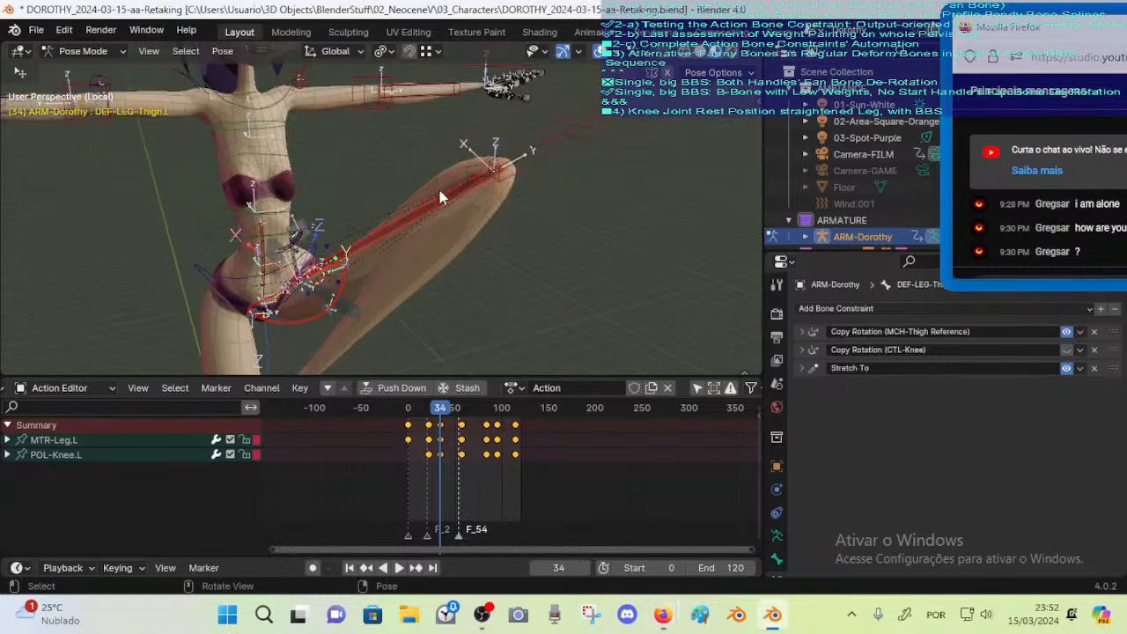
Unlink the current action from the Dorothy armature in the Action Editor
middle_drag(439, 190, 517, 236)
middle_drag(447, 252, 431, 205)
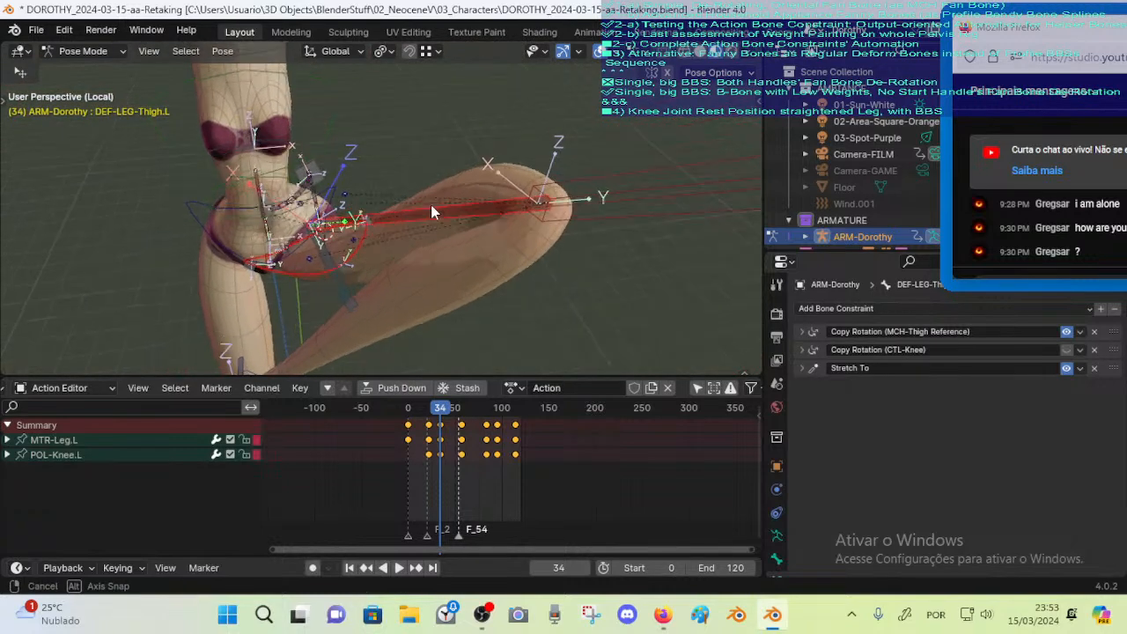
key(x)
click(464, 449)
mouse_move(427, 280)
middle_down()
mouse_move(419, 271)
mouse_move(445, 272)
middle_up()
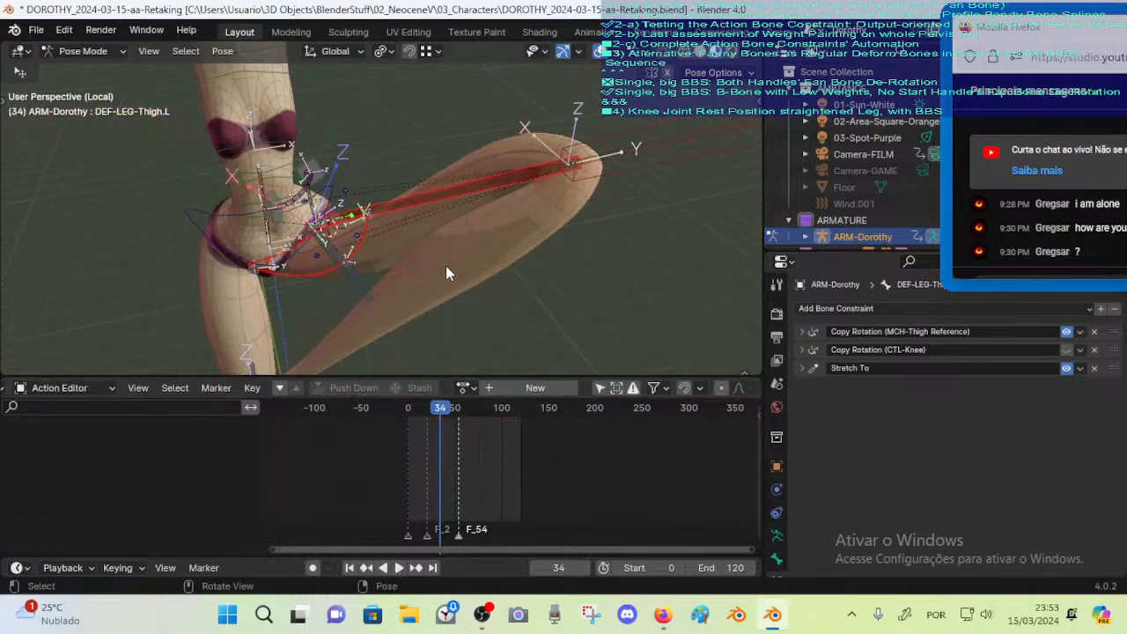
Clear the rotation of all visible bones on the Dorothy rig and deselect them
click(319, 176)
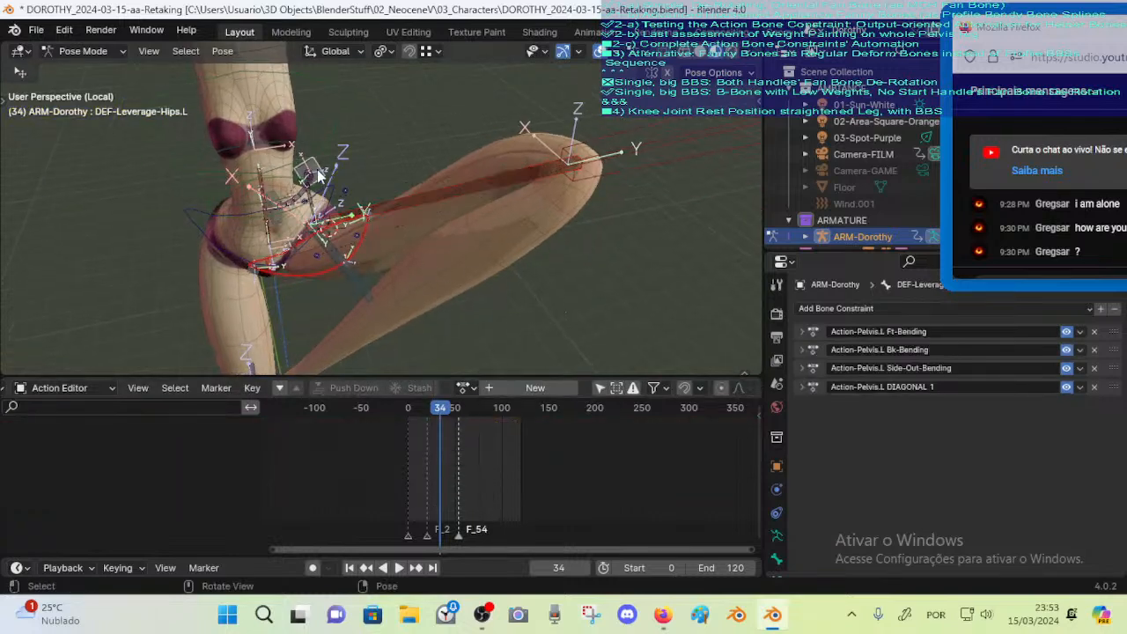
scroll(368, 228, up, 3)
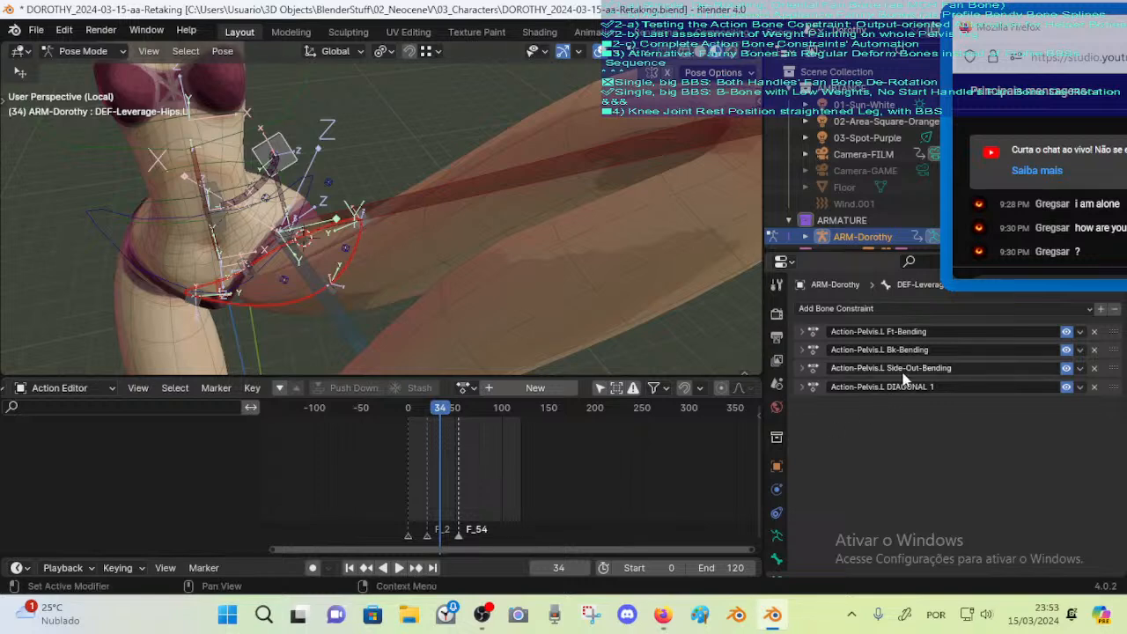
middle_drag(331, 241, 194, 307)
key(a)
key(alt+r)
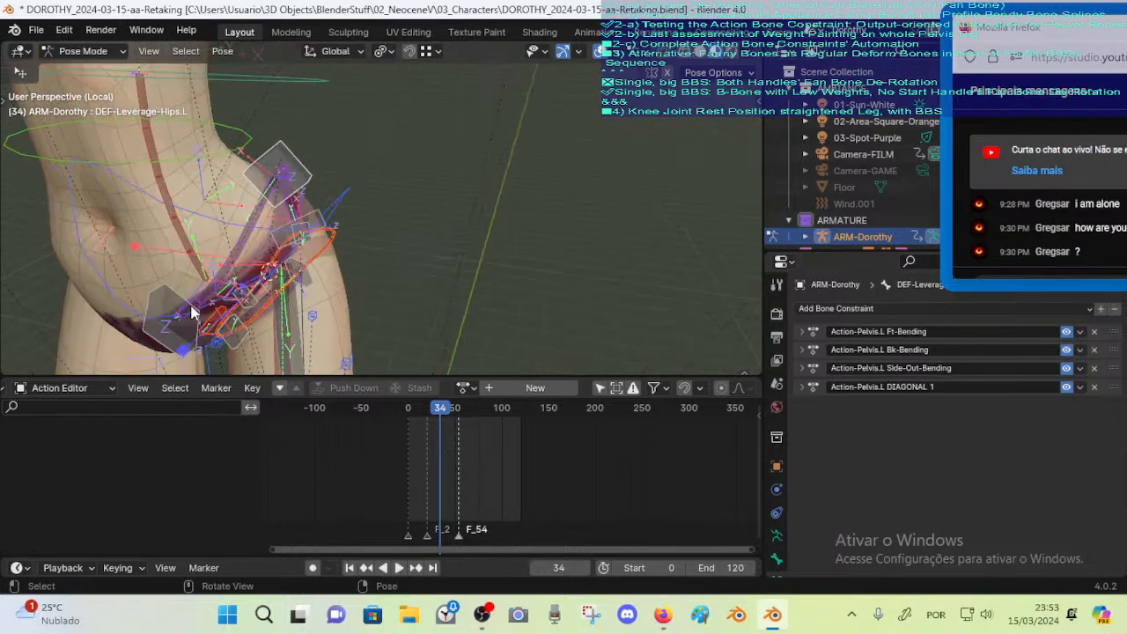
click(144, 296)
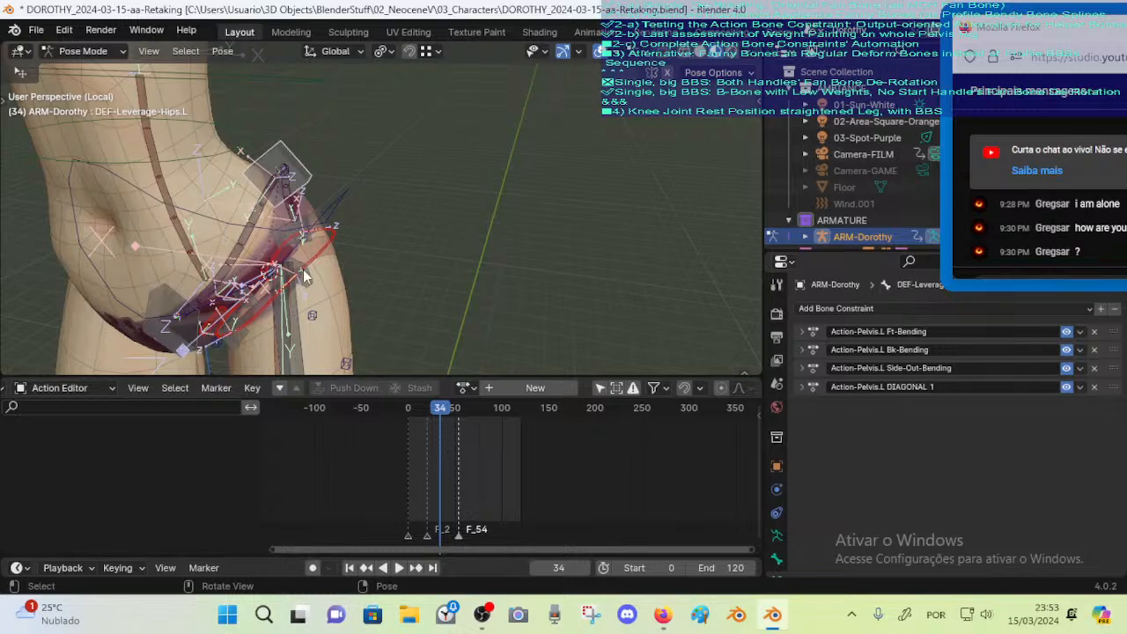
Copy the Action-Pelvis.L Side-In-Bending constraint from CTL-Leverage-Belly.L to DEF-Leverage-Hips.L
click(826, 389)
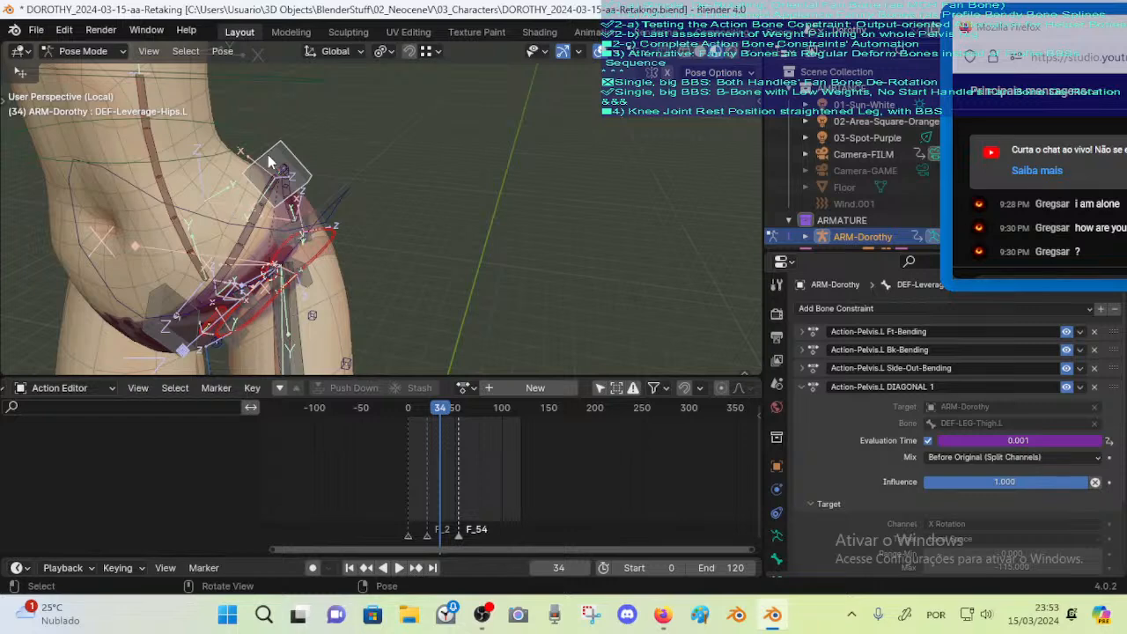
middle_drag(267, 154, 332, 176)
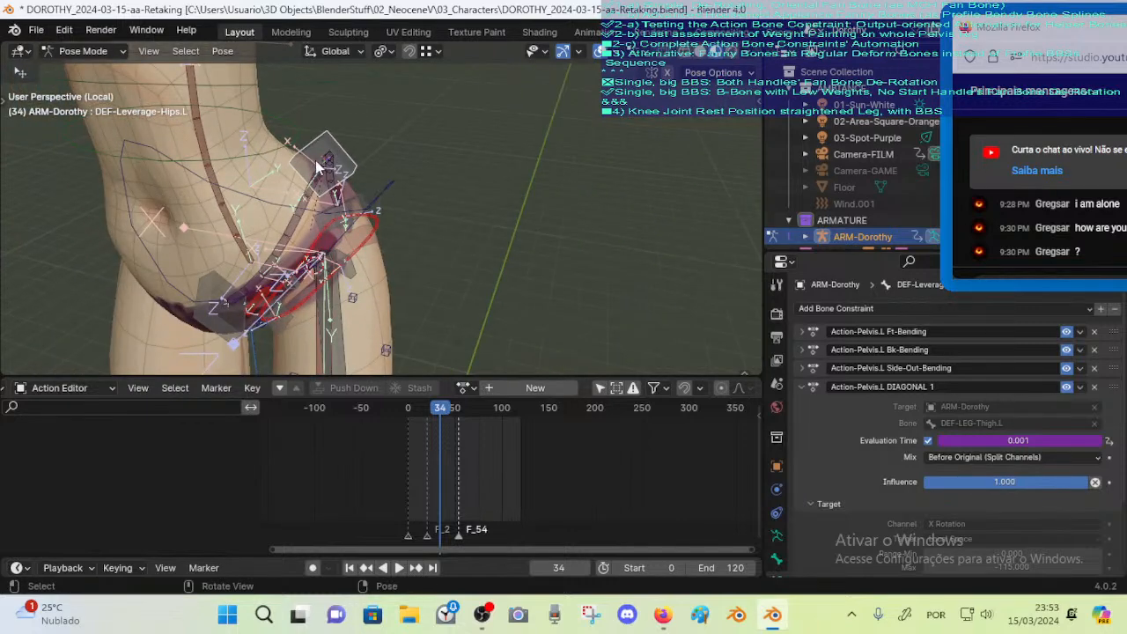
shift+click(222, 292)
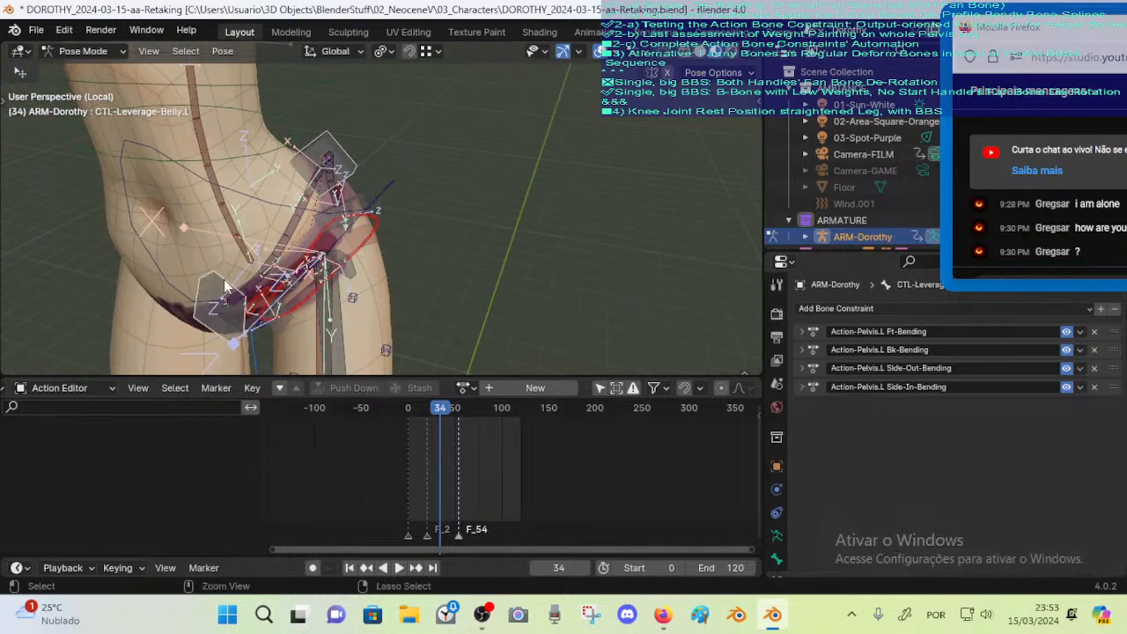
key(ctrl+shift+c)
click(224, 280)
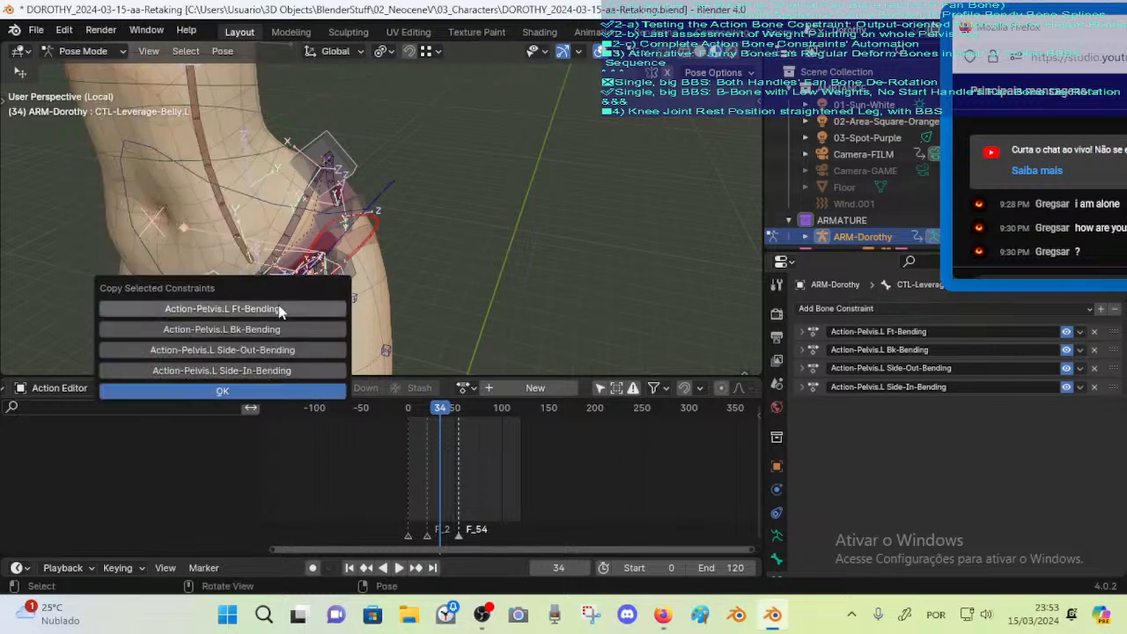
click(276, 392)
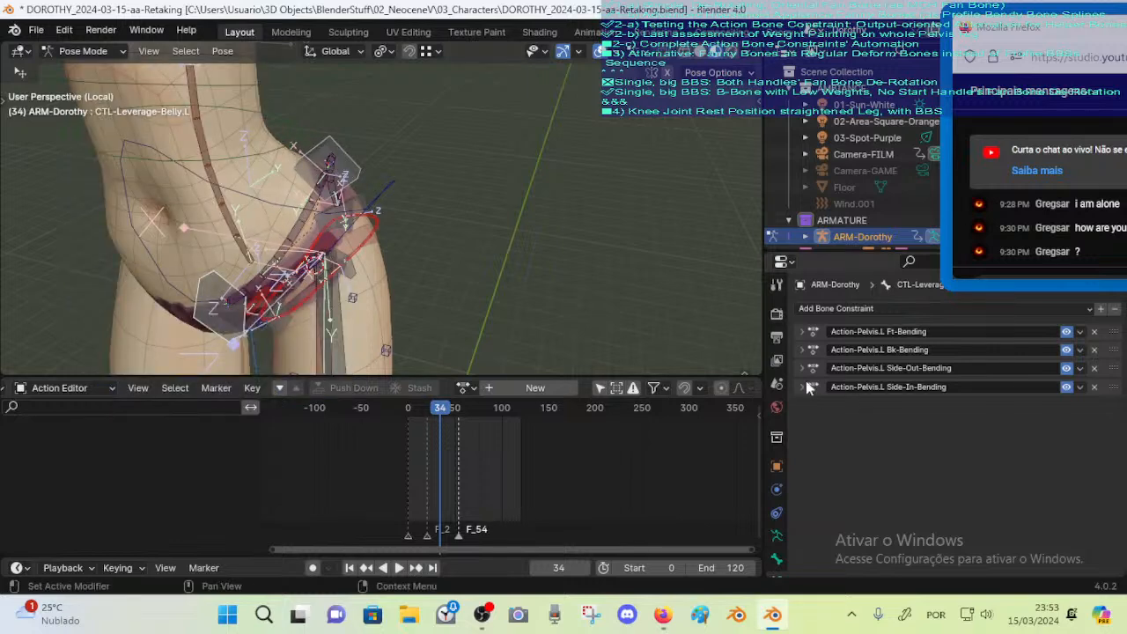
key(ctrl+z)
key(ctrl+z)
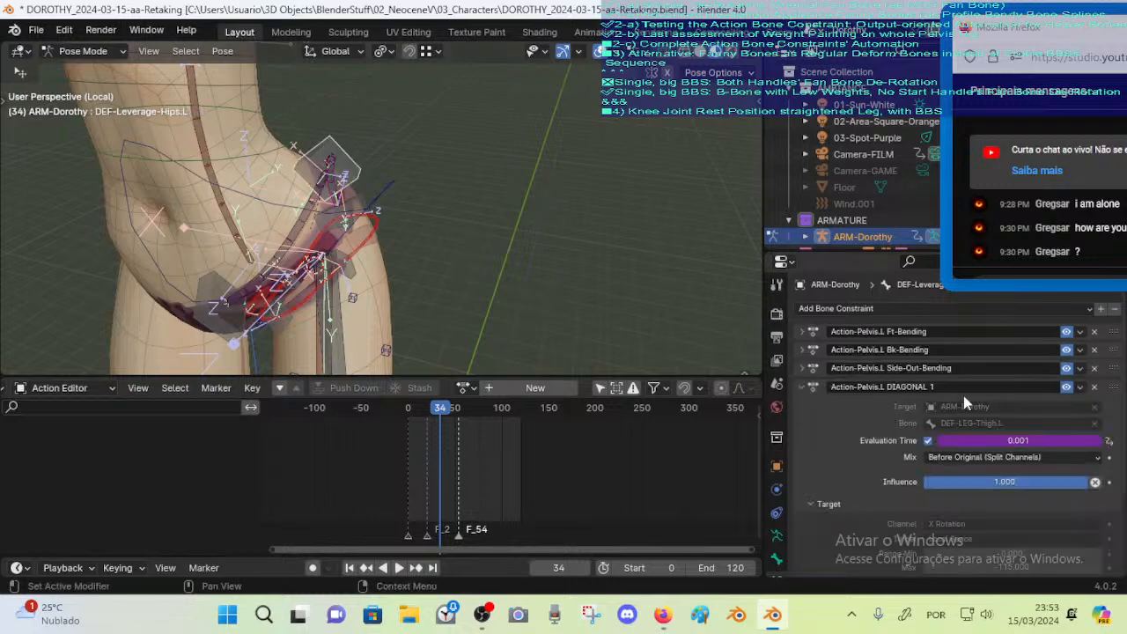
Move the Side-In-Bending constraint above DIAGONAL 1 on DEF-Leverage-Hips.L and check its settings
click(1095, 387)
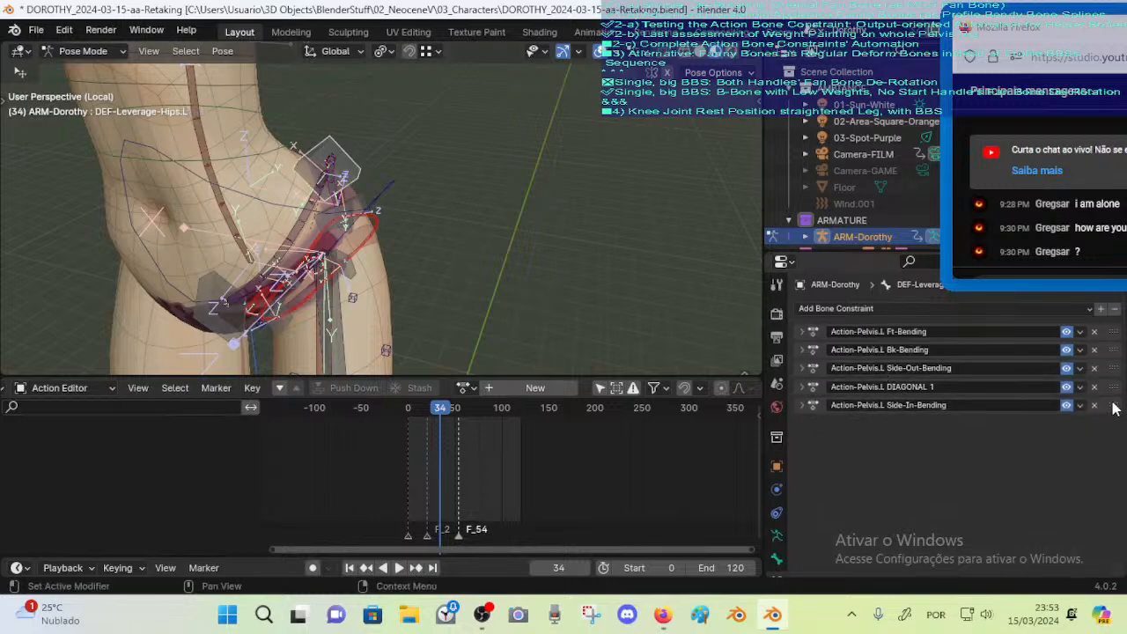
key(ctrl+z)
click(802, 386)
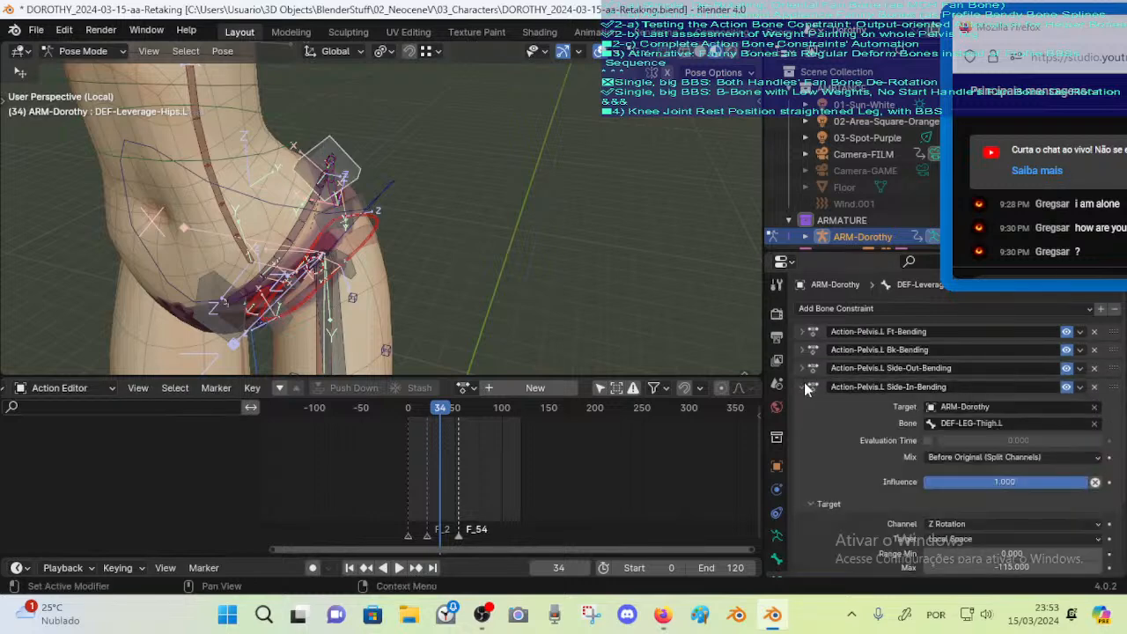
click(802, 387)
Save the Dorothy file and look over the whole character in its cleared pose
middle_drag(331, 170, 425, 191)
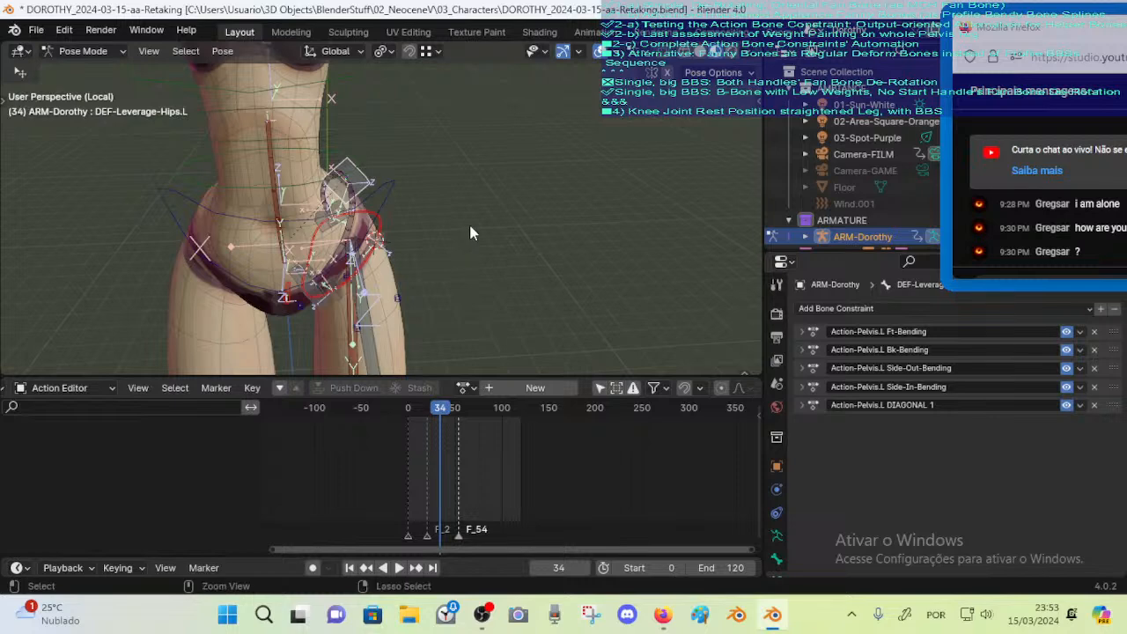
key(ctrl+s)
middle_drag(468, 221, 380, 268)
scroll(380, 269, down, 5)
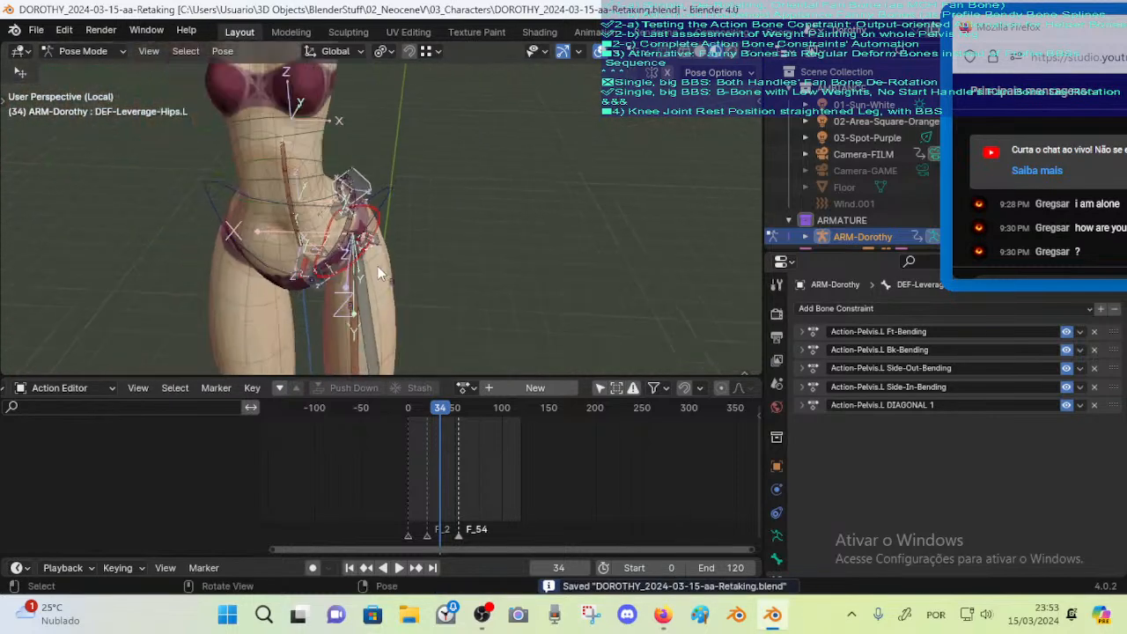
scroll(391, 312, down, 4)
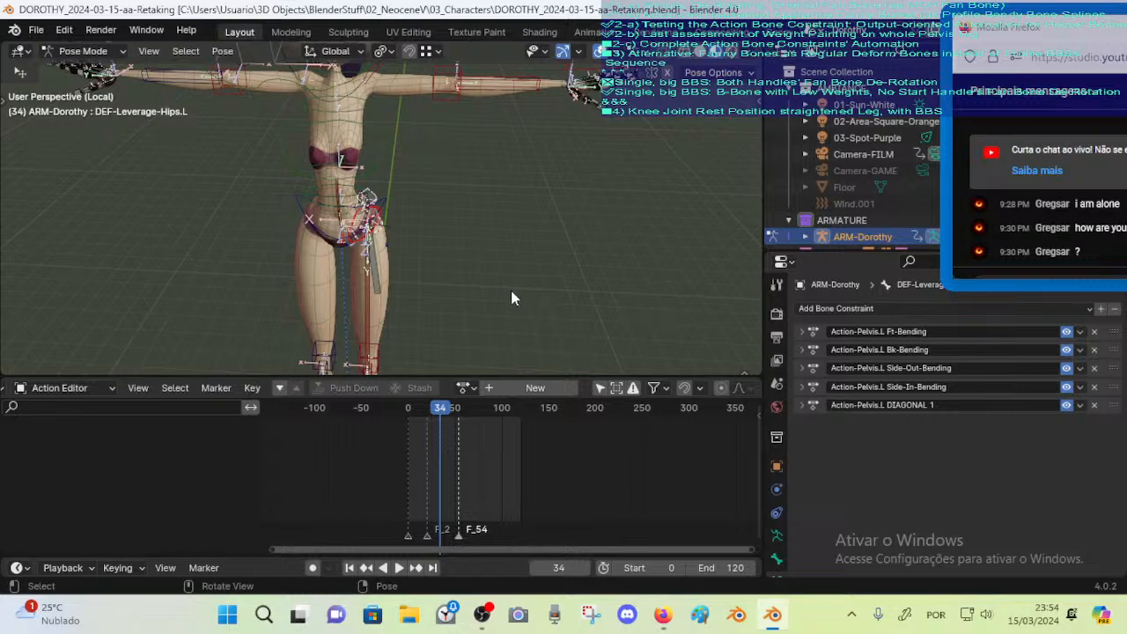
scroll(510, 298, down, 5)
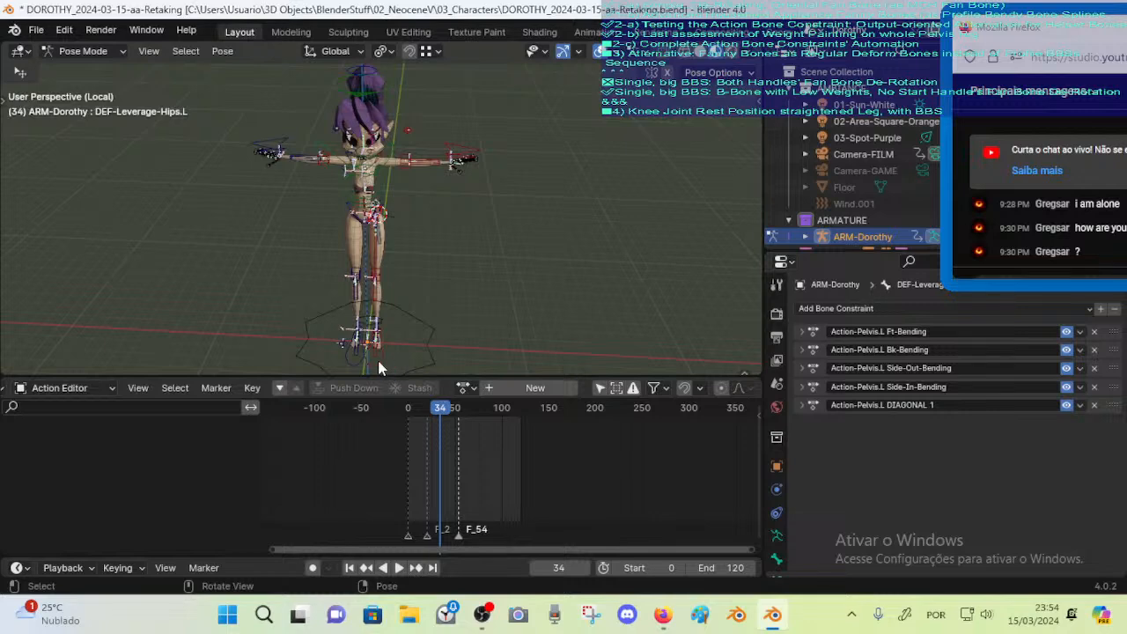
Lift Dorothy's left leg off the ground by moving the MTR-Leg.L control up to about the standing knee's height
click(378, 362)
middle_drag(378, 362, 415, 314)
key(g)
click(482, 211)
middle_drag(483, 213, 384, 250)
key(g)
click(572, 280)
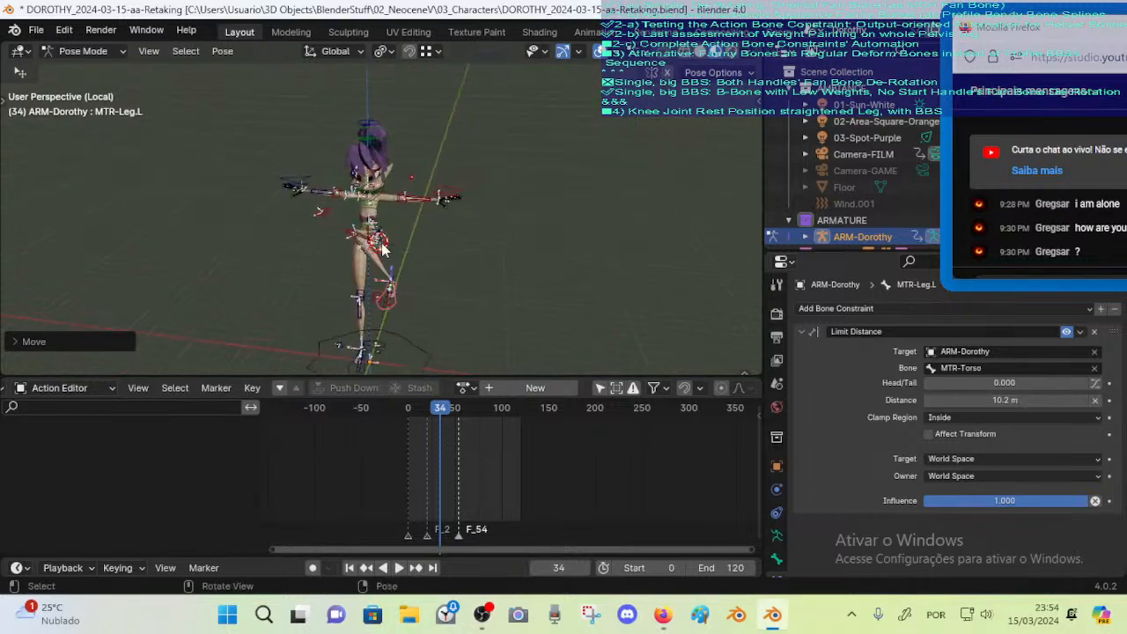
Move the CTL-Knee.L control outward and readjust its height to test the bend of the raised left thigh
scroll(382, 249, up, 5)
click(288, 269)
key(g)
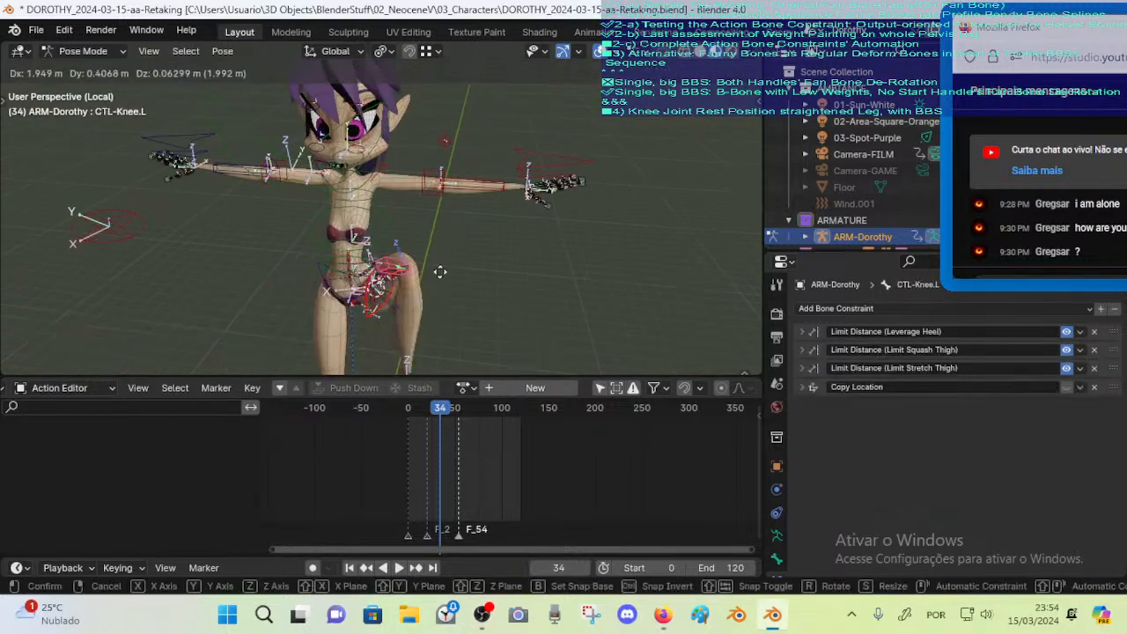
click(487, 273)
key(g)
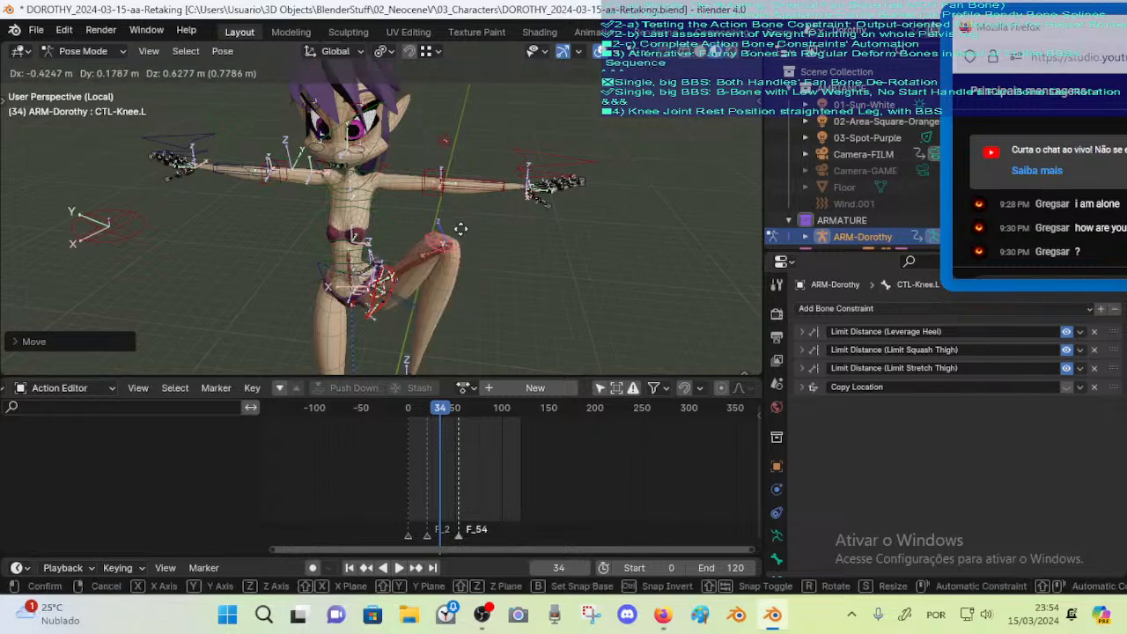
click(455, 279)
middle_drag(455, 279, 385, 347)
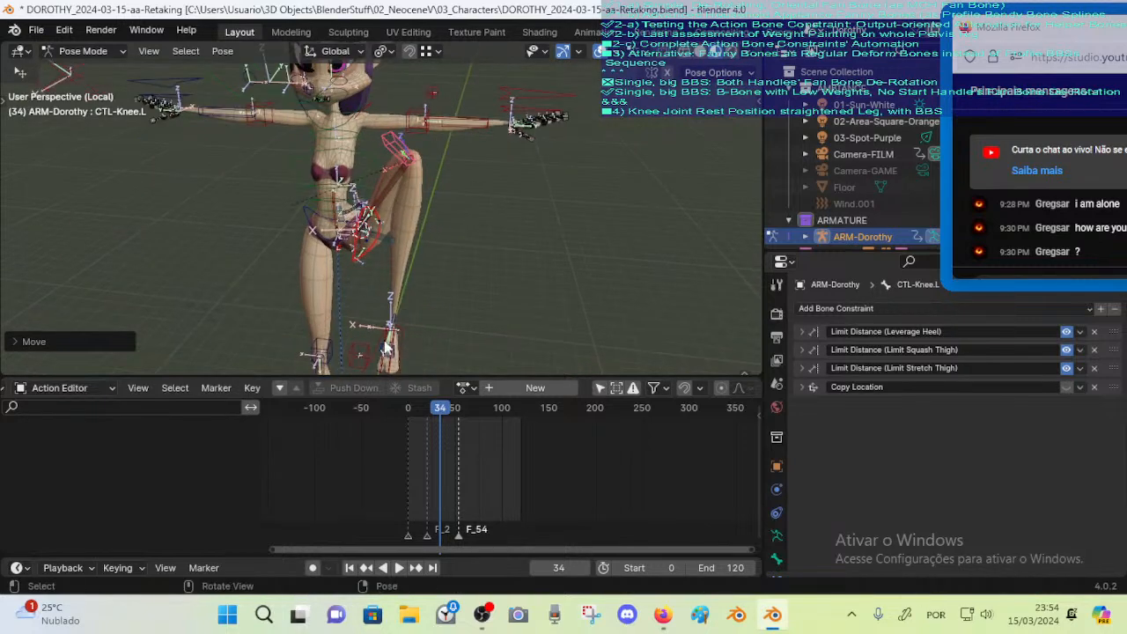
Rotate MTR-Leg.L about 30° around global Z and move the left foot farther out from the body
click(378, 368)
key(r)
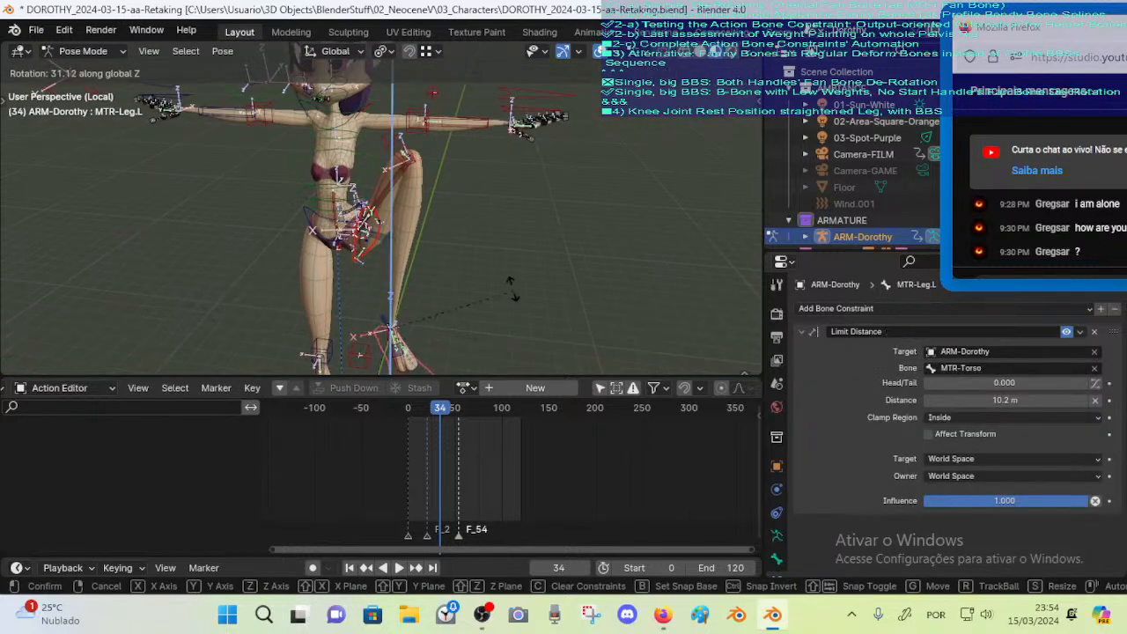
click(498, 297)
key(g)
click(566, 278)
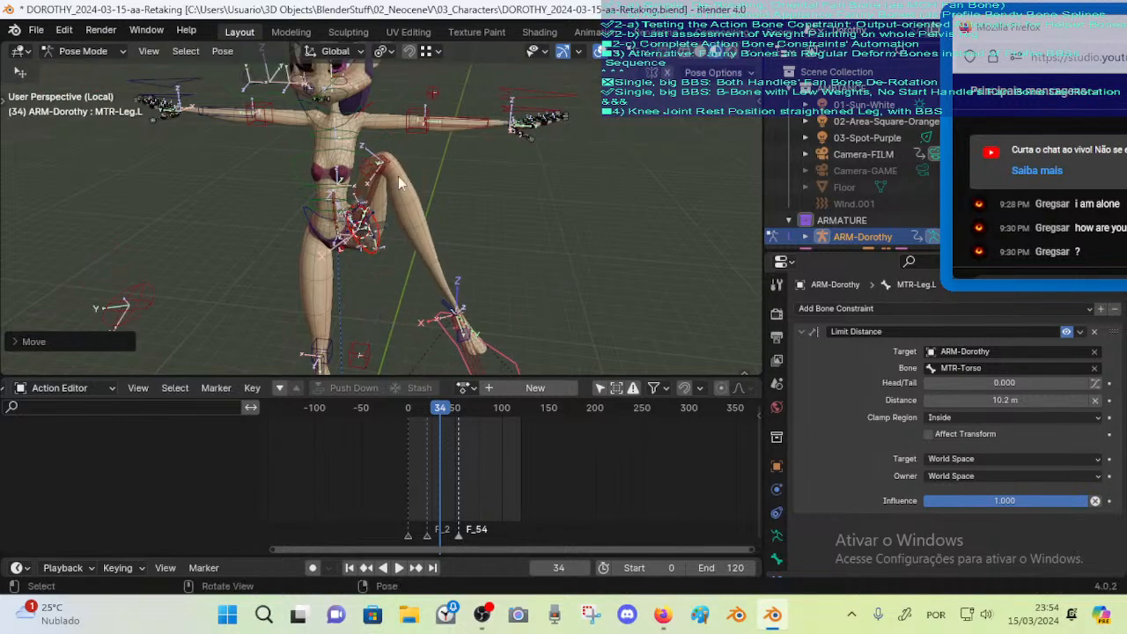
Reposition the POL-Knee.L pole control in front of the character to adjust the raised left knee's direction
click(370, 172)
key(g)
click(252, 259)
click(254, 261)
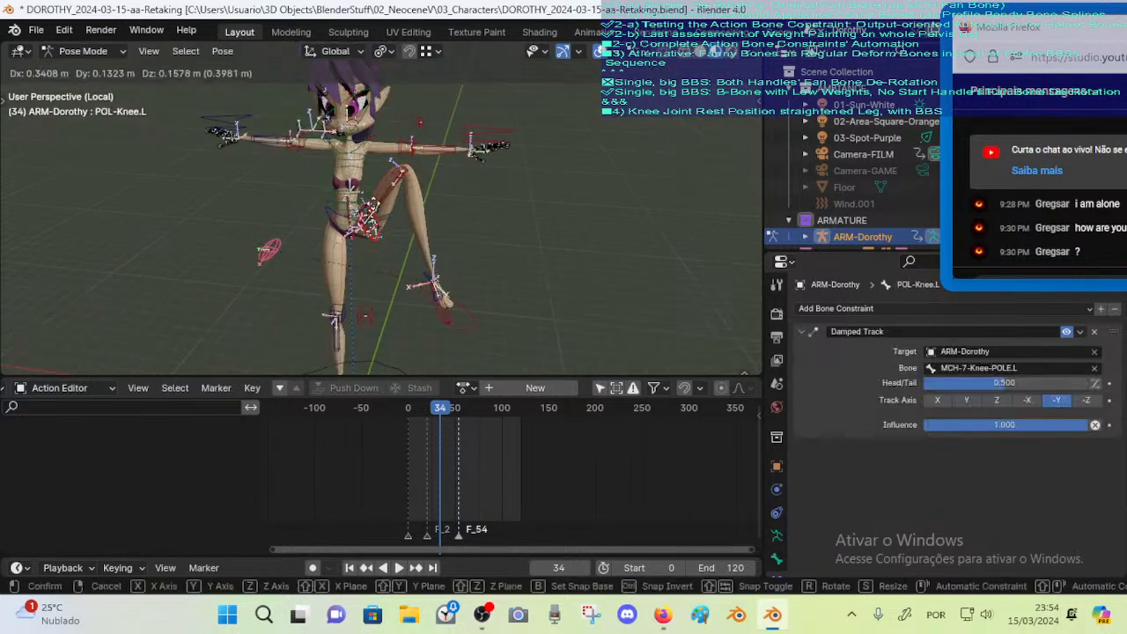
key(g)
click(390, 212)
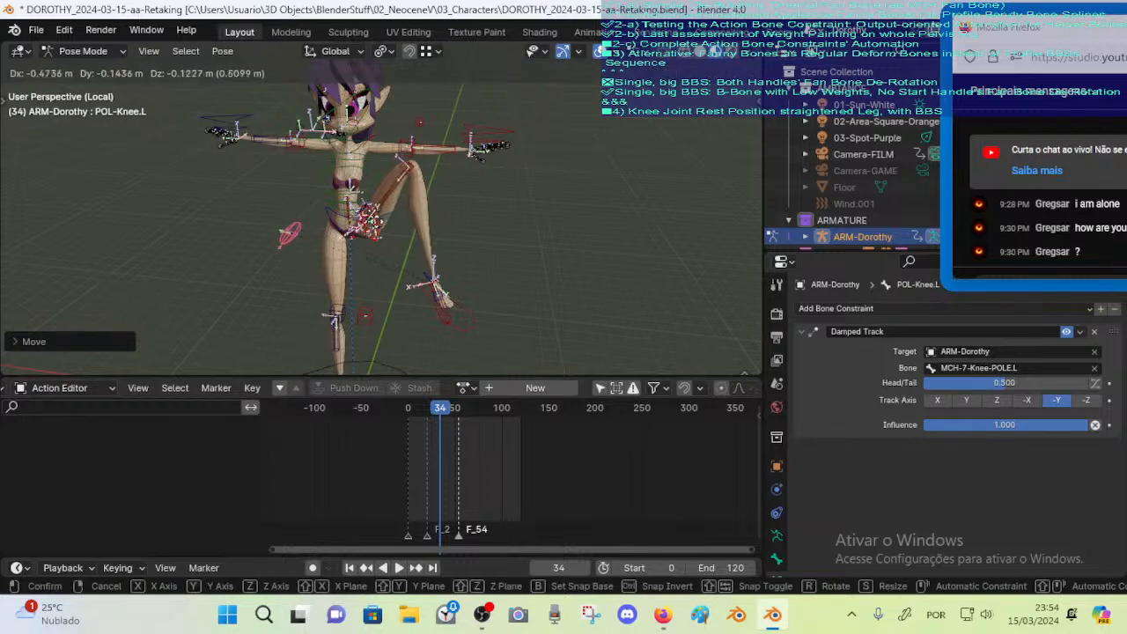
Adjust CTL-Knee.L to bend the left thigh outward and reposition the left foot with MTR-Leg.L
scroll(385, 227, up, 3)
shift+middle_drag(382, 252, 341, 208)
mouse_move(342, 207)
middle_down()
mouse_move(390, 289)
mouse_move(329, 206)
middle_up()
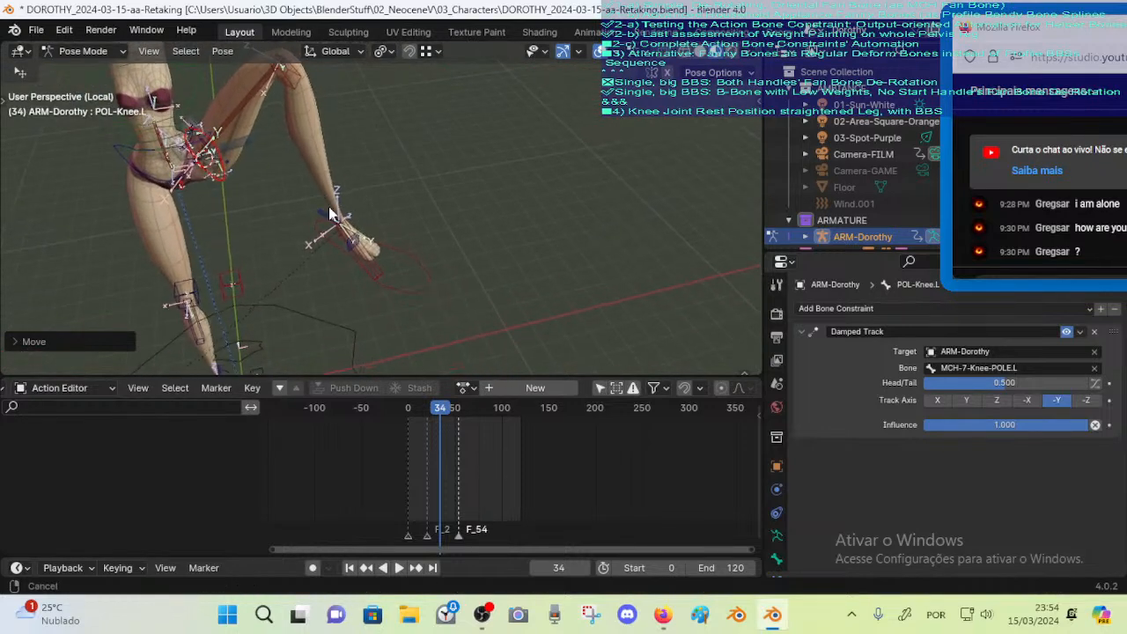
scroll(352, 242, down, 3)
click(346, 156)
key(g)
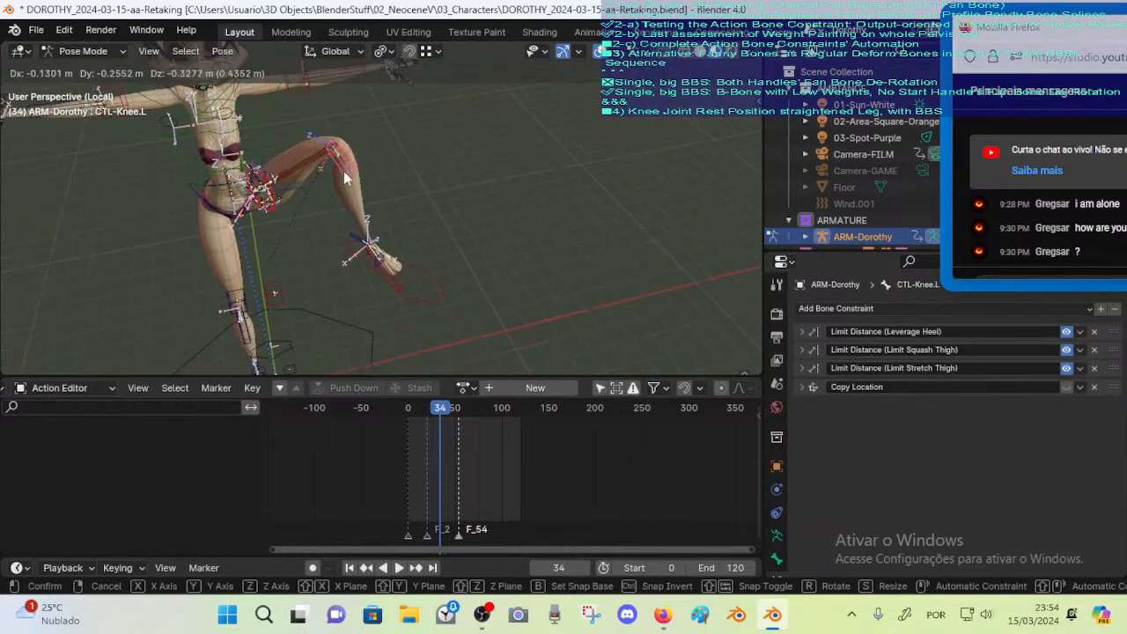
click(349, 163)
click(412, 291)
key(g)
click(409, 295)
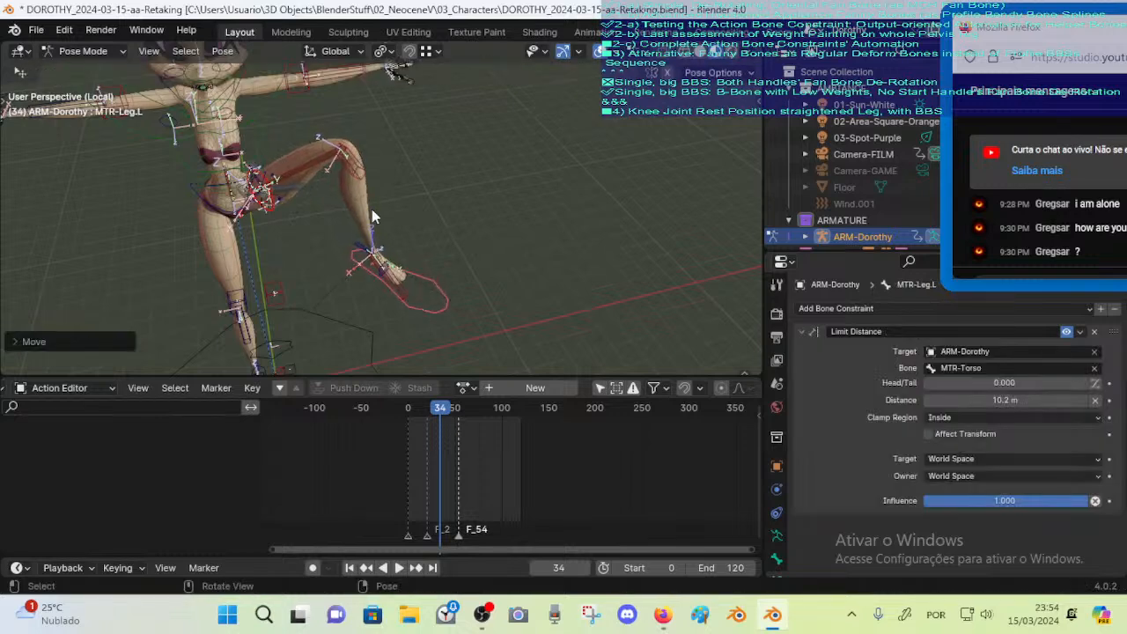
Shift CTL-Knee.L by about 0.6 m to test the outward-lifted left thigh
scroll(372, 264, up, 2)
click(349, 205)
click(334, 244)
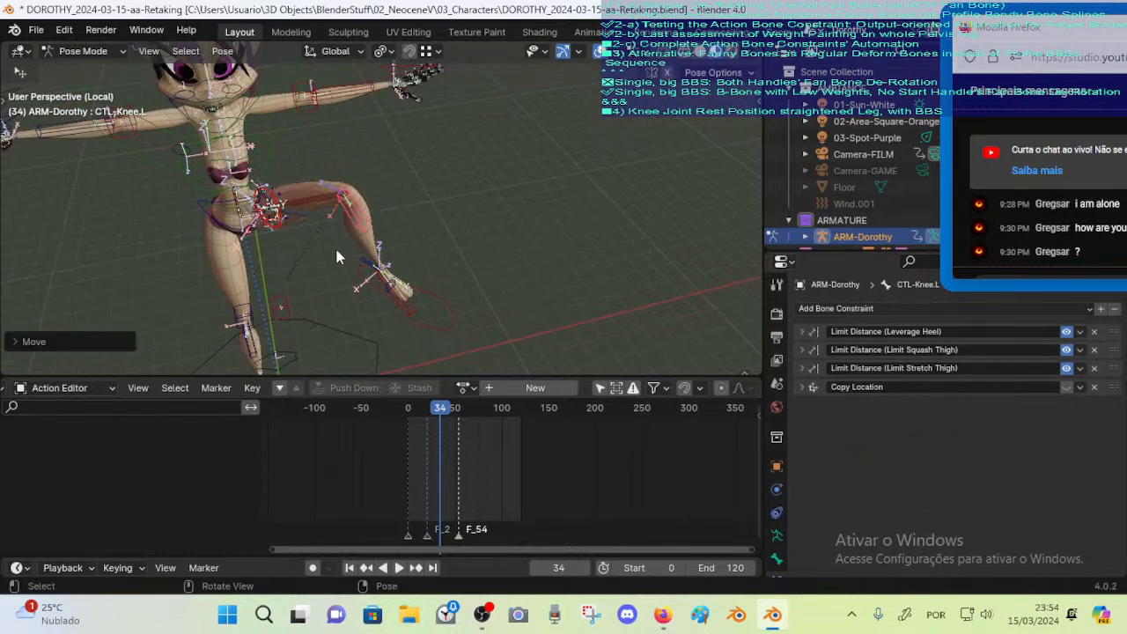
middle_drag(334, 245, 399, 243)
key(g)
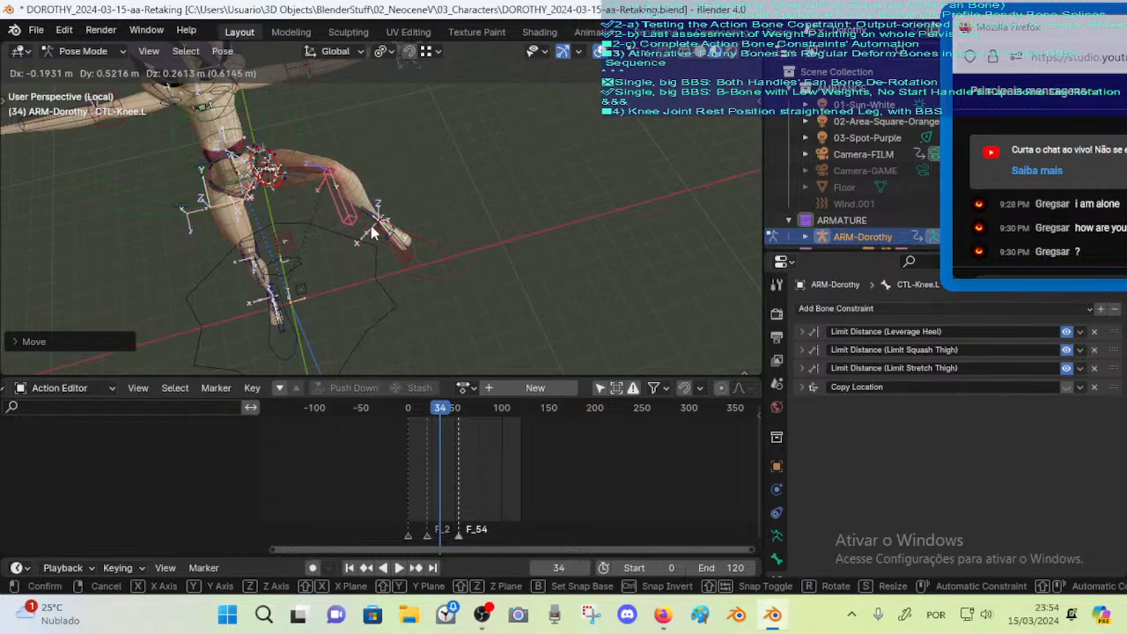
click(374, 221)
Move the left foot with MTR-Leg.L and readjust CTL-Knee.L to try another raised-knee pose
click(429, 281)
middle_drag(429, 281, 375, 275)
key(g)
click(340, 206)
click(356, 236)
key(g)
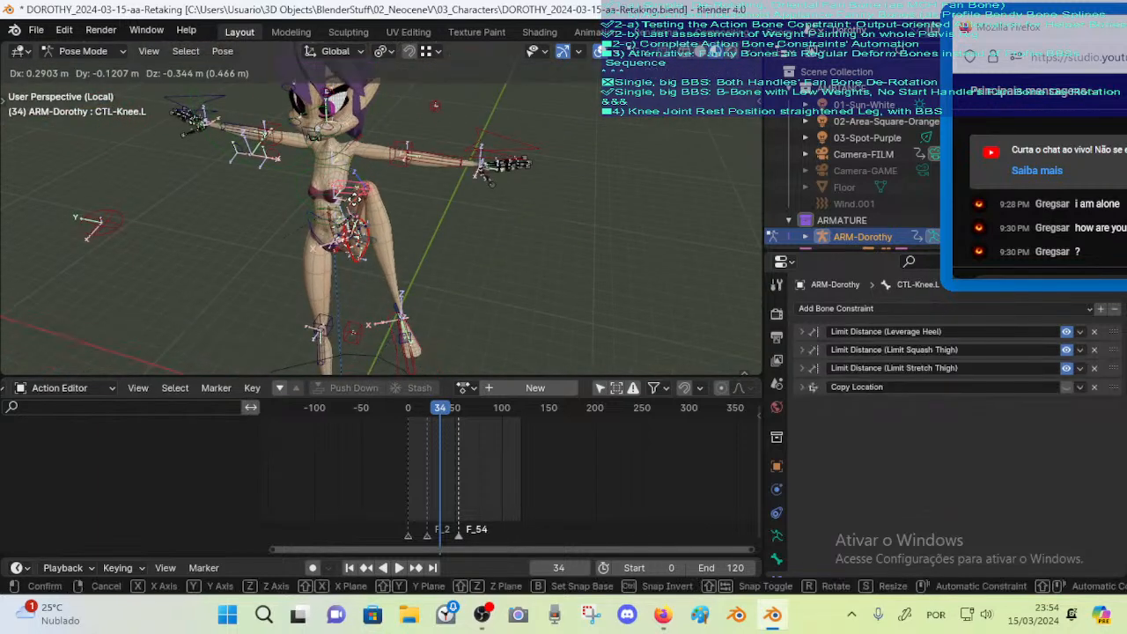
click(361, 227)
middle_drag(361, 227, 394, 257)
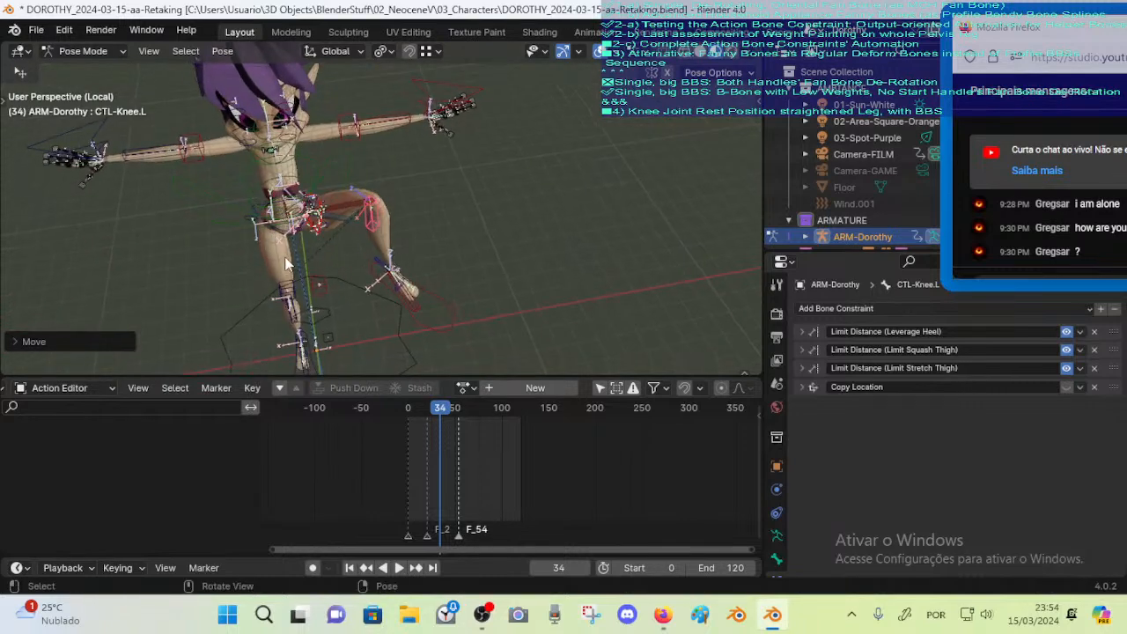
Select MTR-Leg.L and examine the left hip, thigh and knee deformation from above and from the front
click(418, 324)
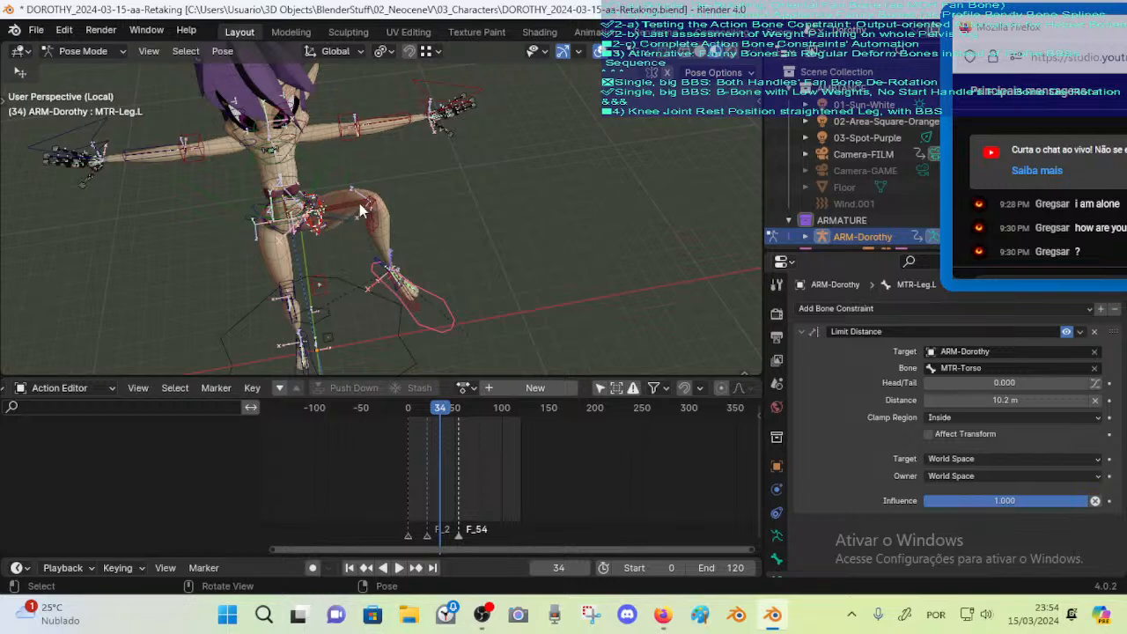
middle_drag(368, 213, 310, 318)
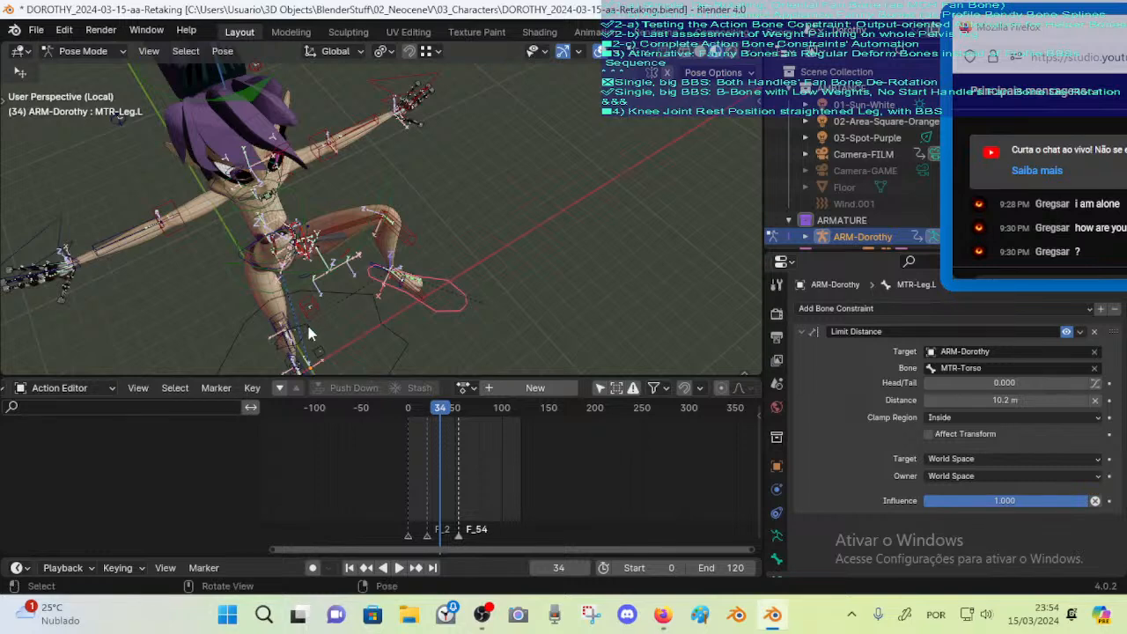
middle_drag(277, 280, 282, 275)
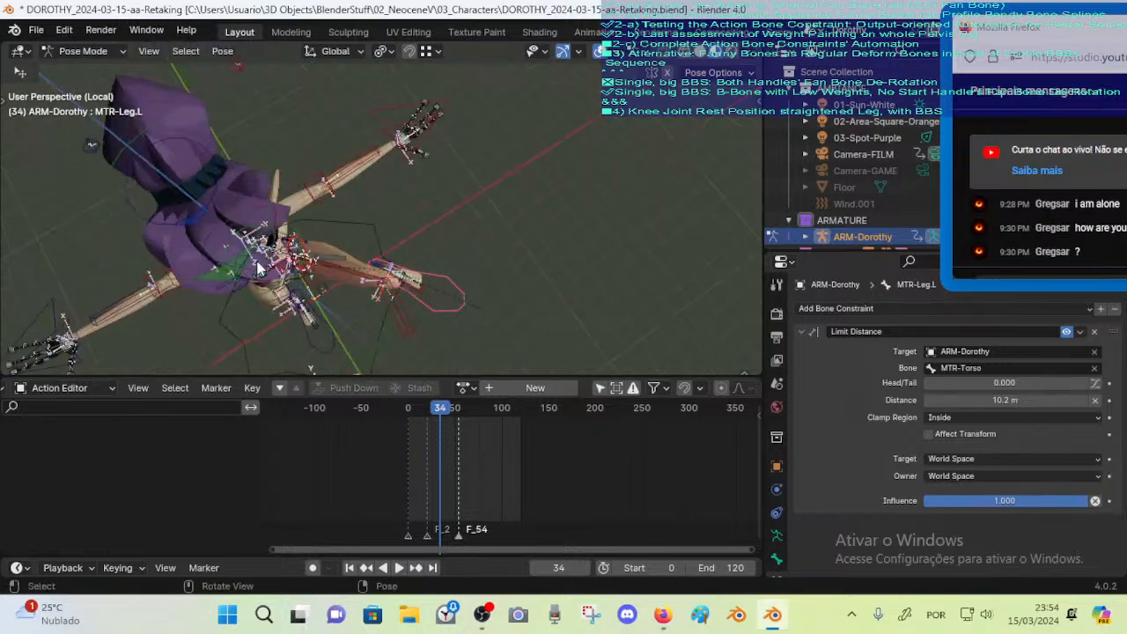
middle_drag(304, 328, 252, 256)
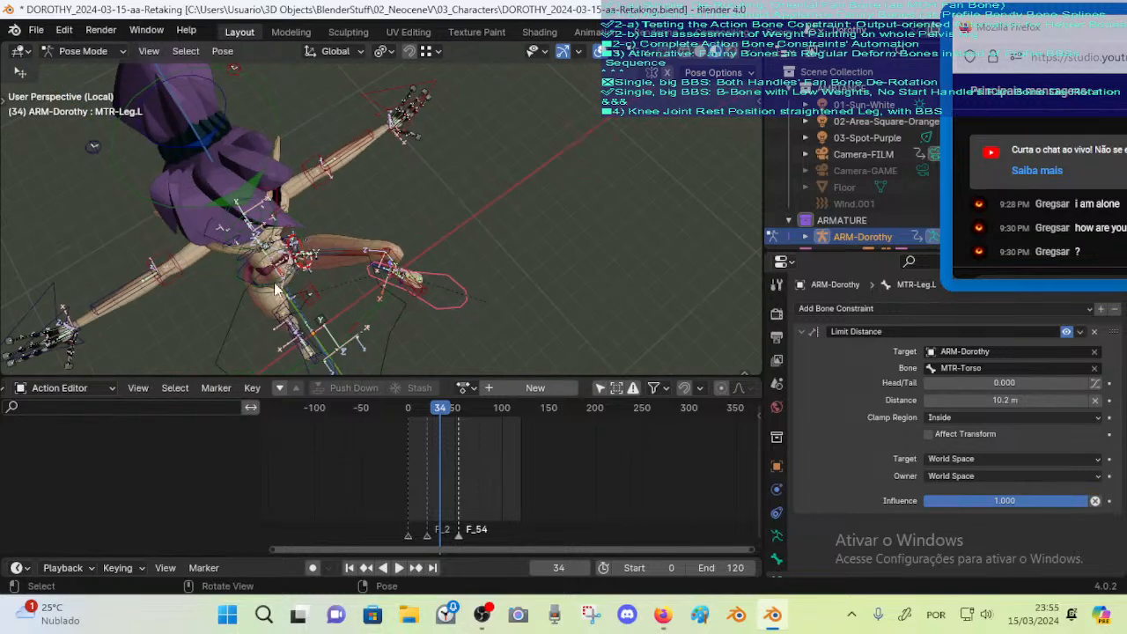
mouse_move(278, 290)
middle_down()
mouse_move(257, 218)
mouse_move(291, 264)
mouse_move(286, 310)
middle_up()
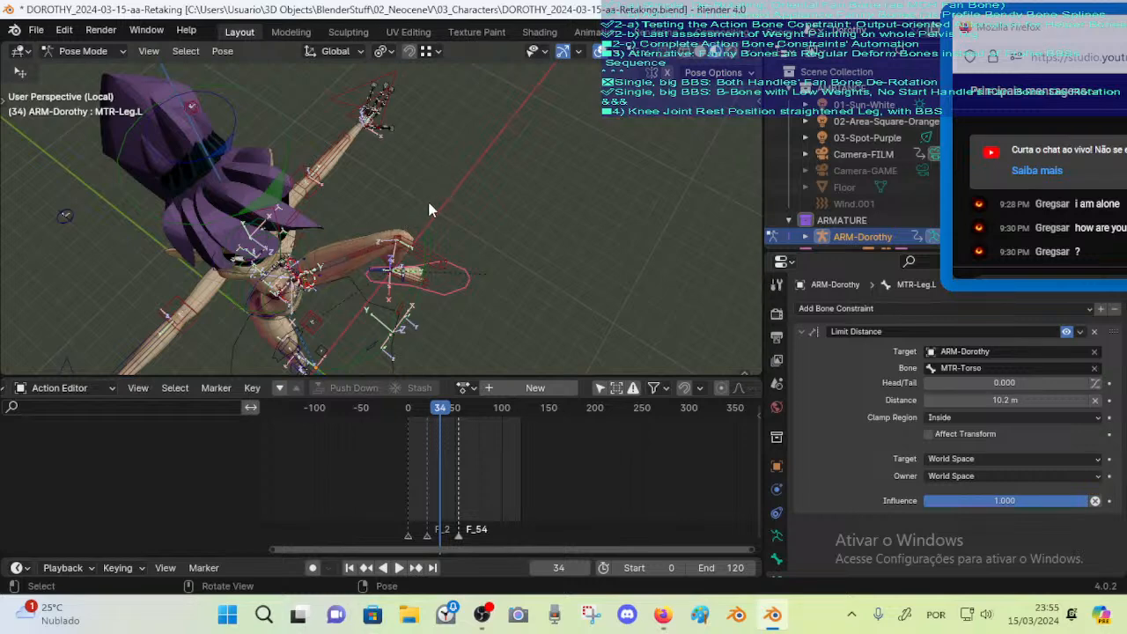
scroll(386, 259, up, 3)
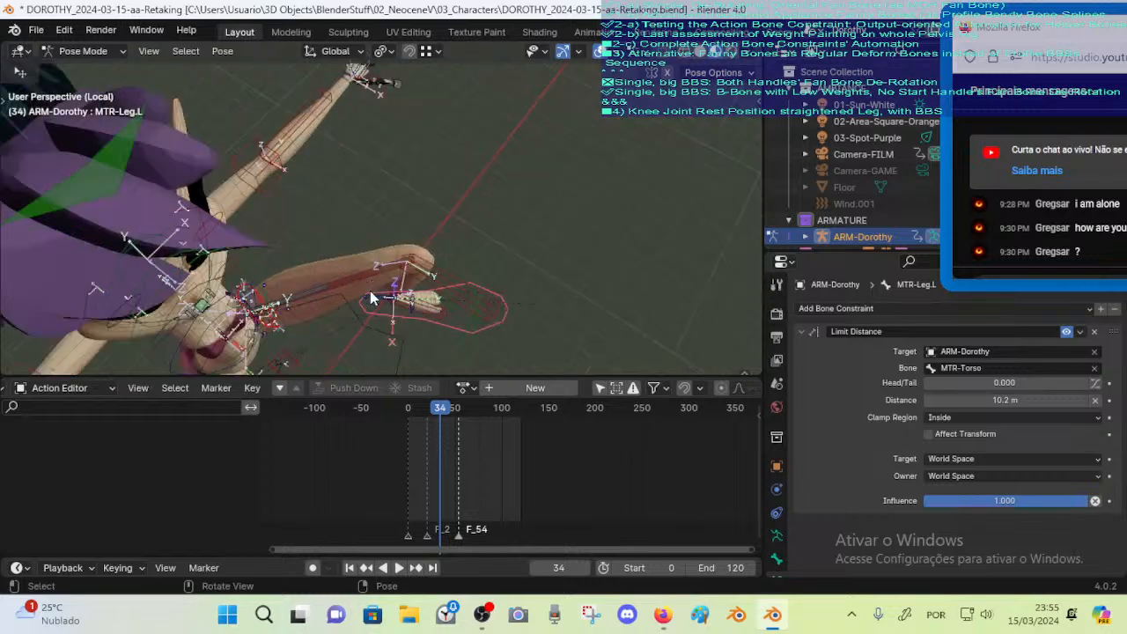
middle_drag(371, 297, 377, 234)
scroll(331, 317, up, 3)
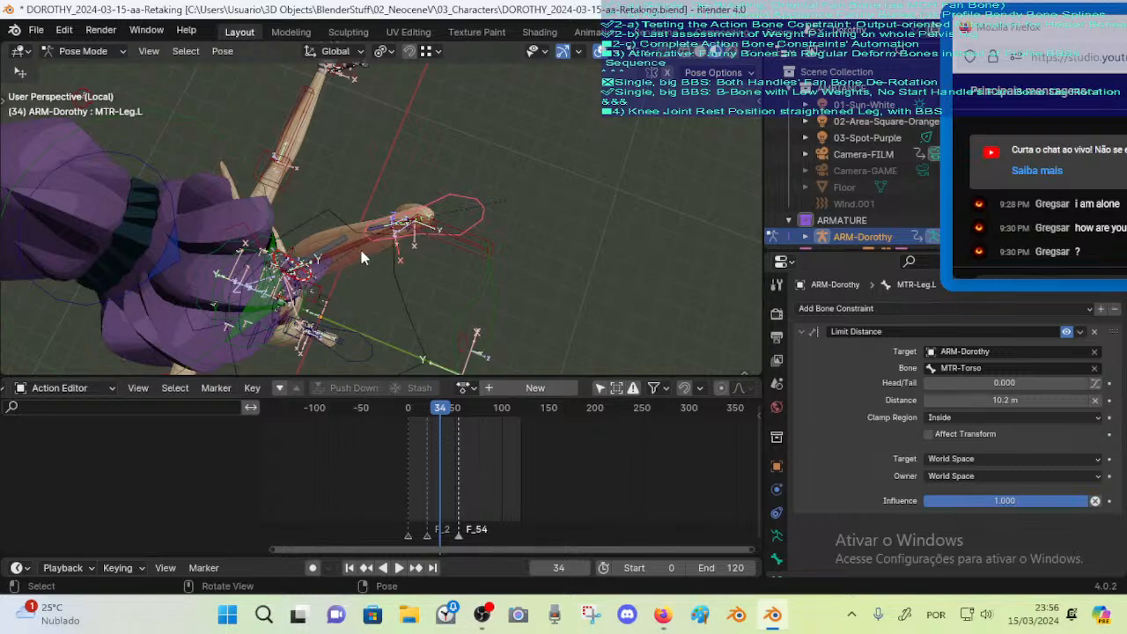
scroll(347, 291, up, 3)
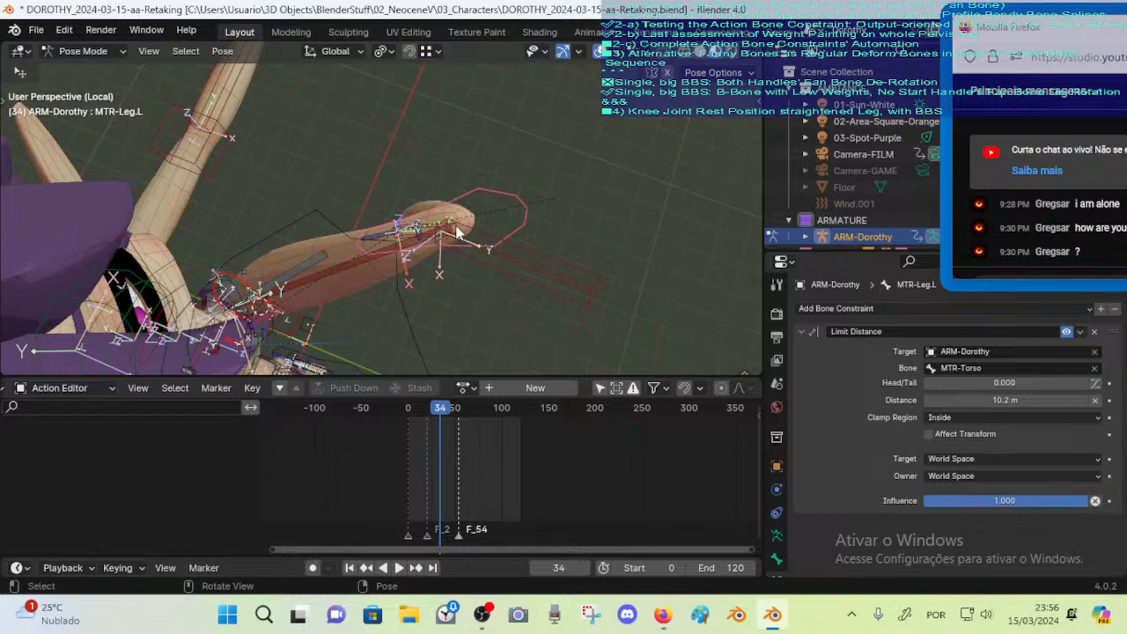
middle_drag(433, 257, 315, 259)
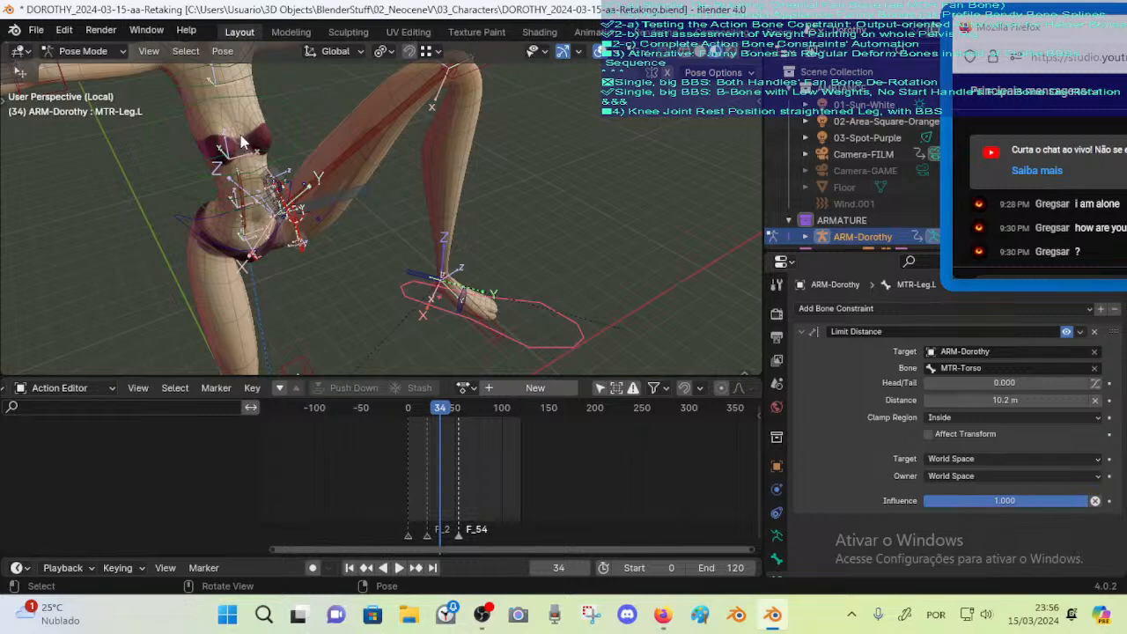
middle_drag(244, 141, 264, 159)
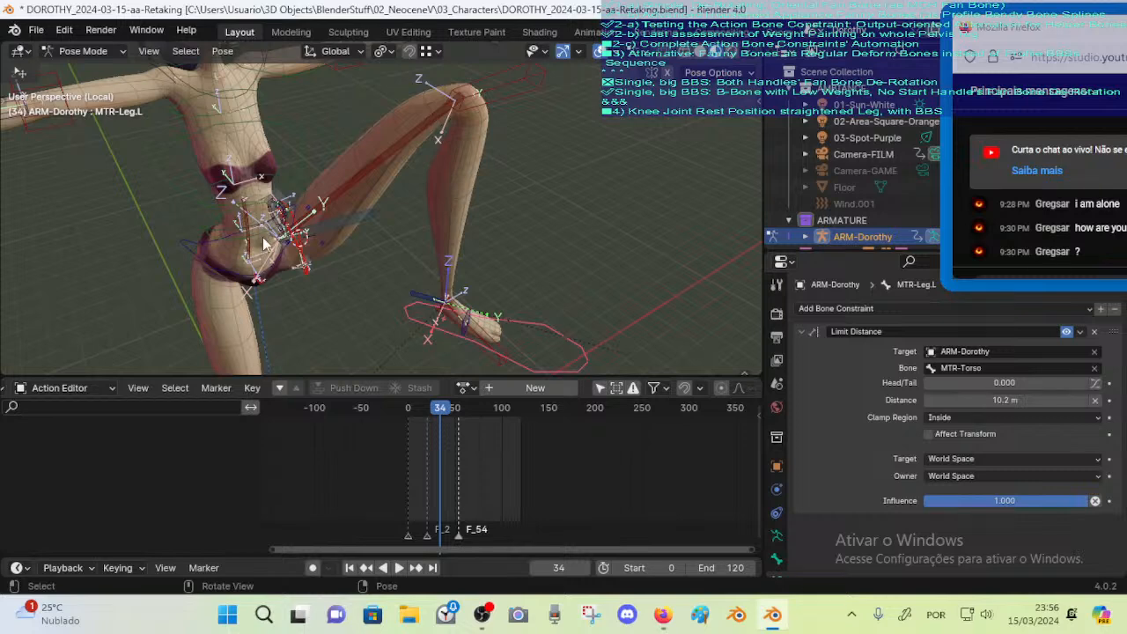
middle_drag(280, 204, 373, 273)
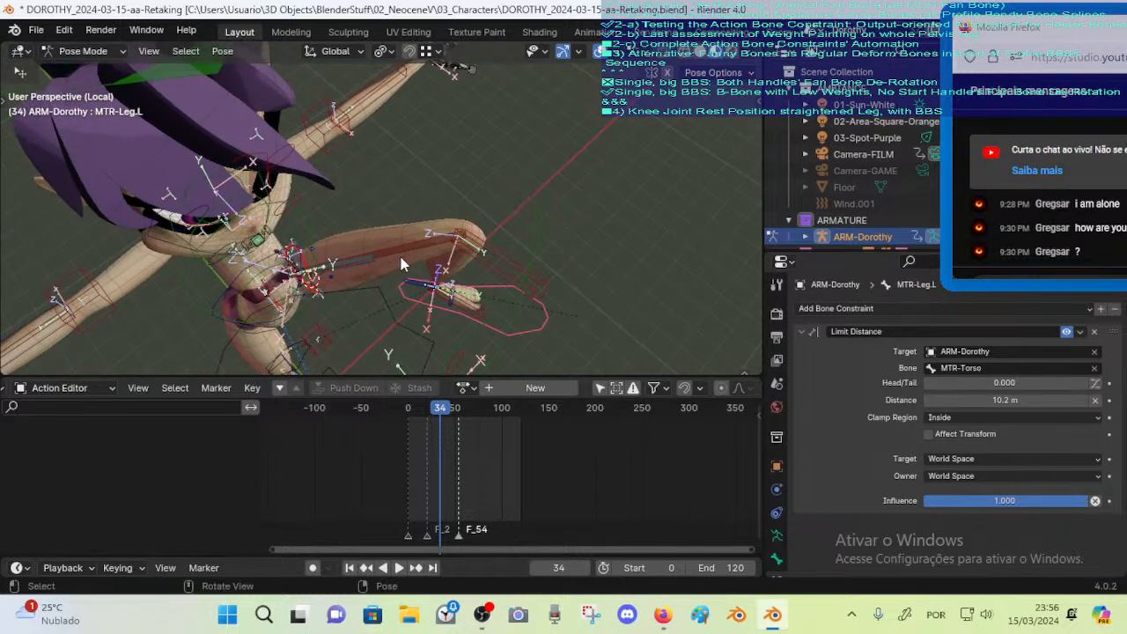
Reposition the left foot with MTR-Leg.L and move the CTL-Knee.L control to change the thigh's bend
middle_drag(503, 307, 501, 268)
key(g)
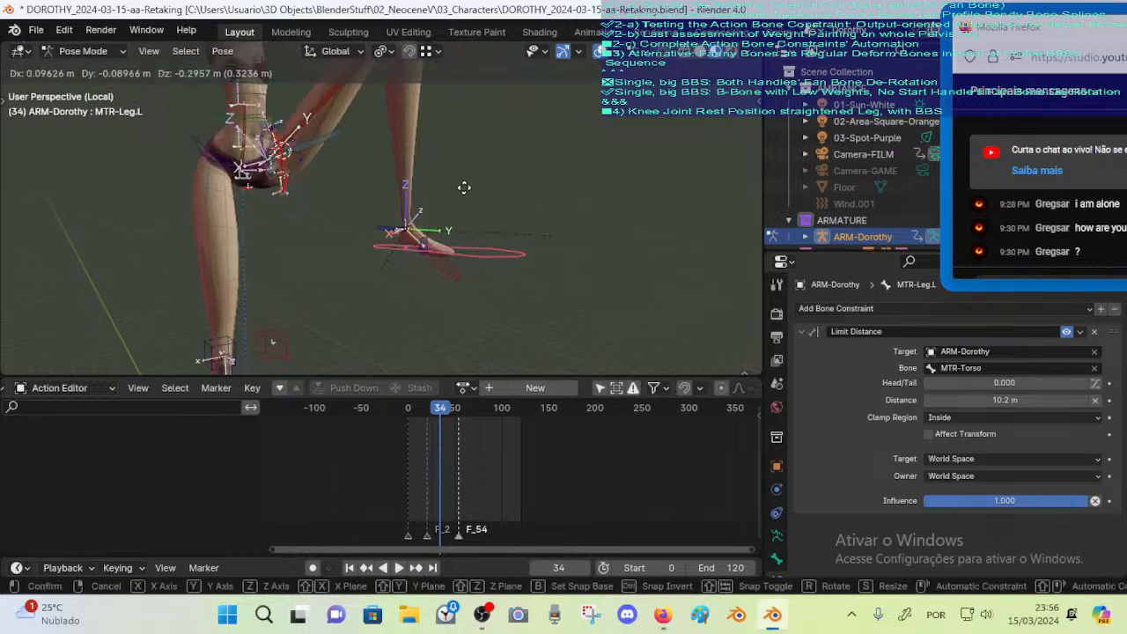
click(496, 216)
middle_drag(495, 217, 497, 286)
click(497, 287)
key(g)
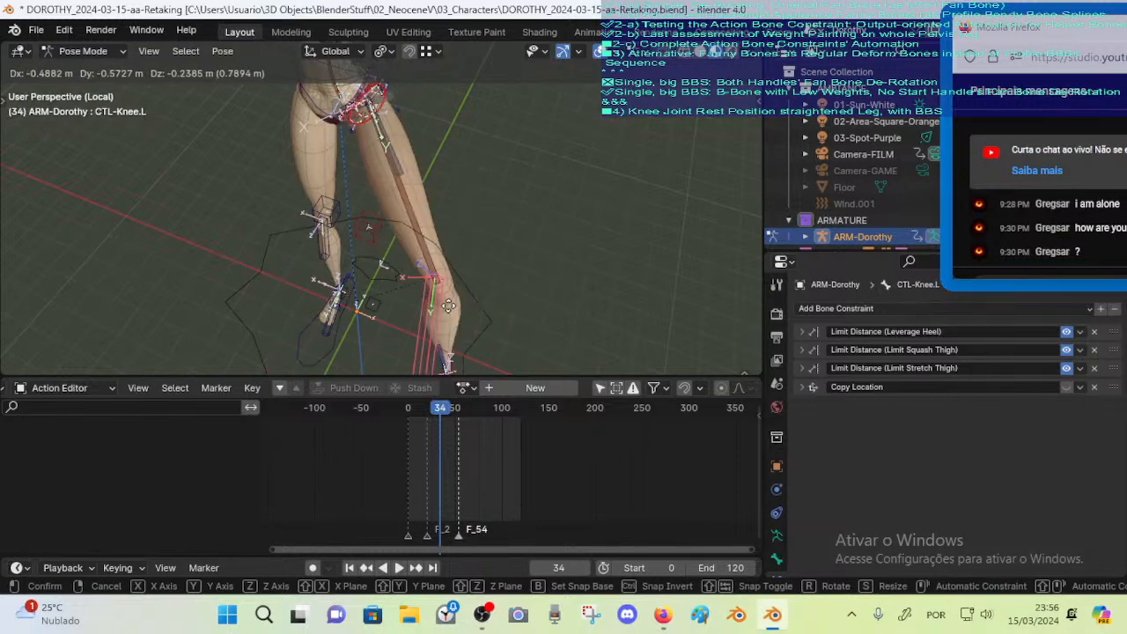
click(444, 305)
Raise the left foot by moving MTR-Leg.L up about 3 m to test a high thigh bend
scroll(445, 306, down, 3)
middle_drag(444, 305, 480, 231)
scroll(519, 241, up, 2)
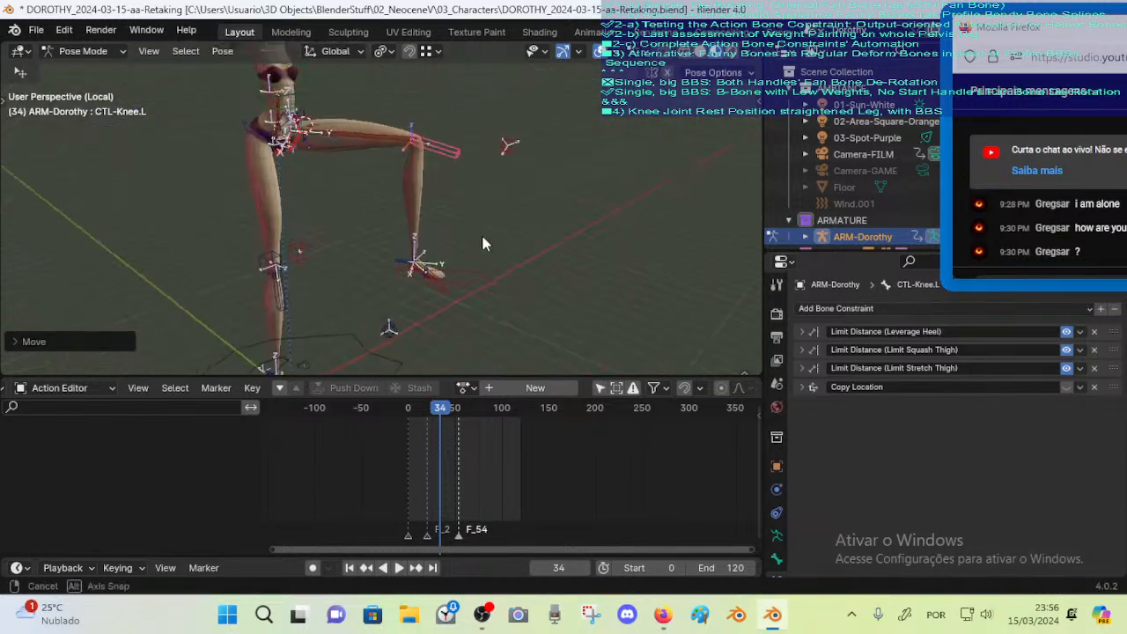
click(465, 281)
key(g)
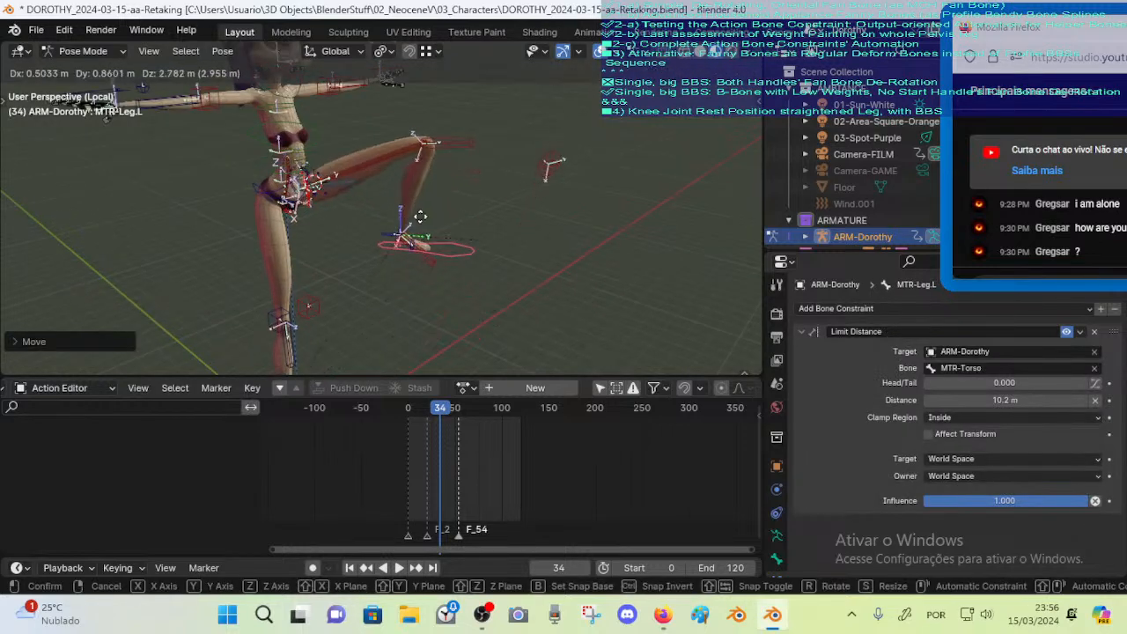
click(423, 212)
Lower MTR-Leg.L in two moves to bring the left thigh down, and inspect the hip deformation up close
mouse_move(437, 247)
middle_down()
mouse_move(472, 258)
mouse_move(402, 254)
mouse_move(441, 254)
middle_up()
key(g)
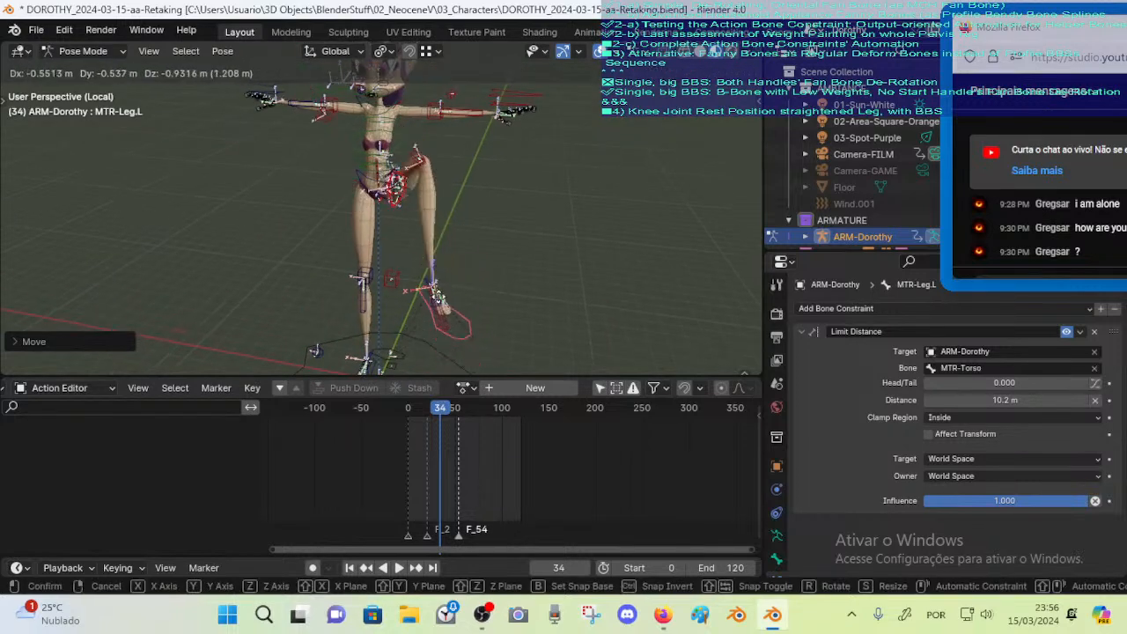
click(435, 286)
middle_drag(436, 286, 422, 193)
key(g)
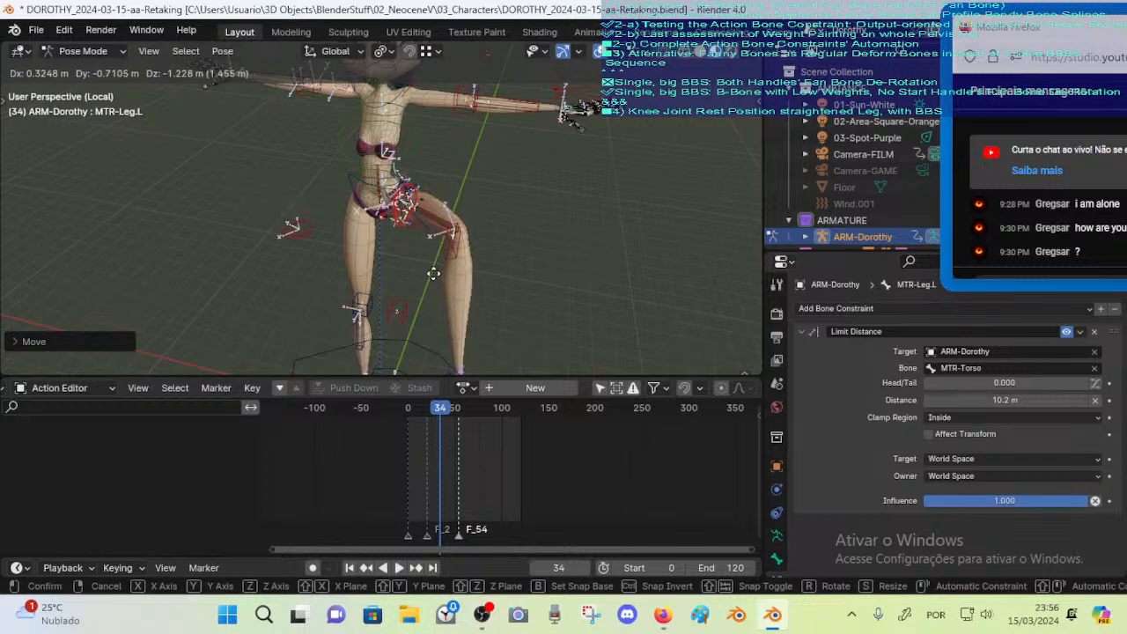
click(433, 273)
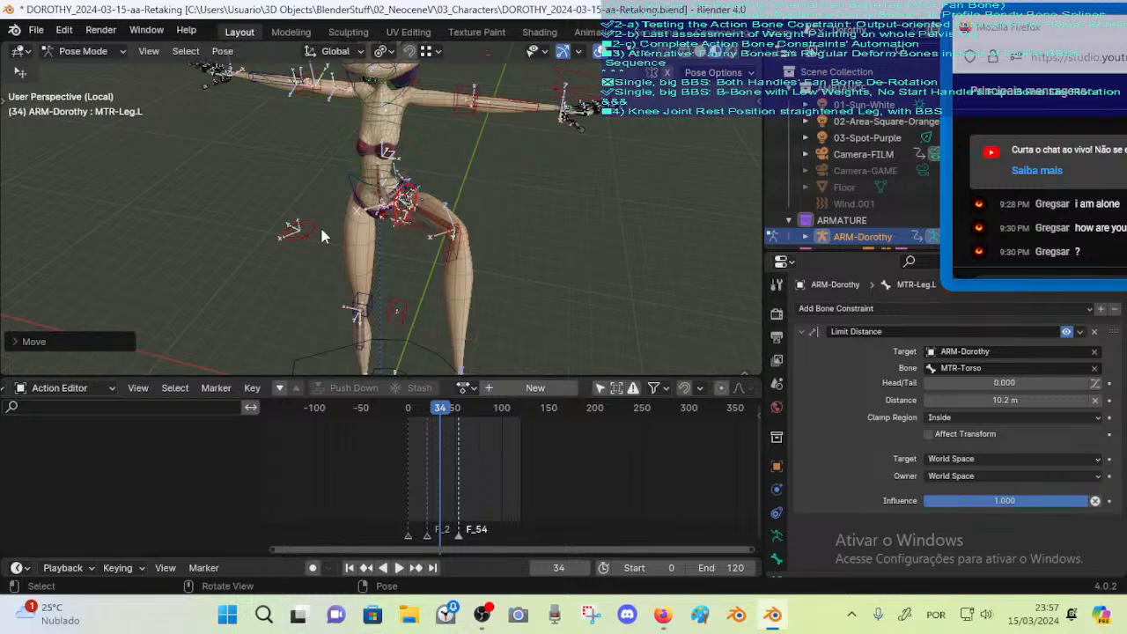
middle_drag(368, 185, 376, 193)
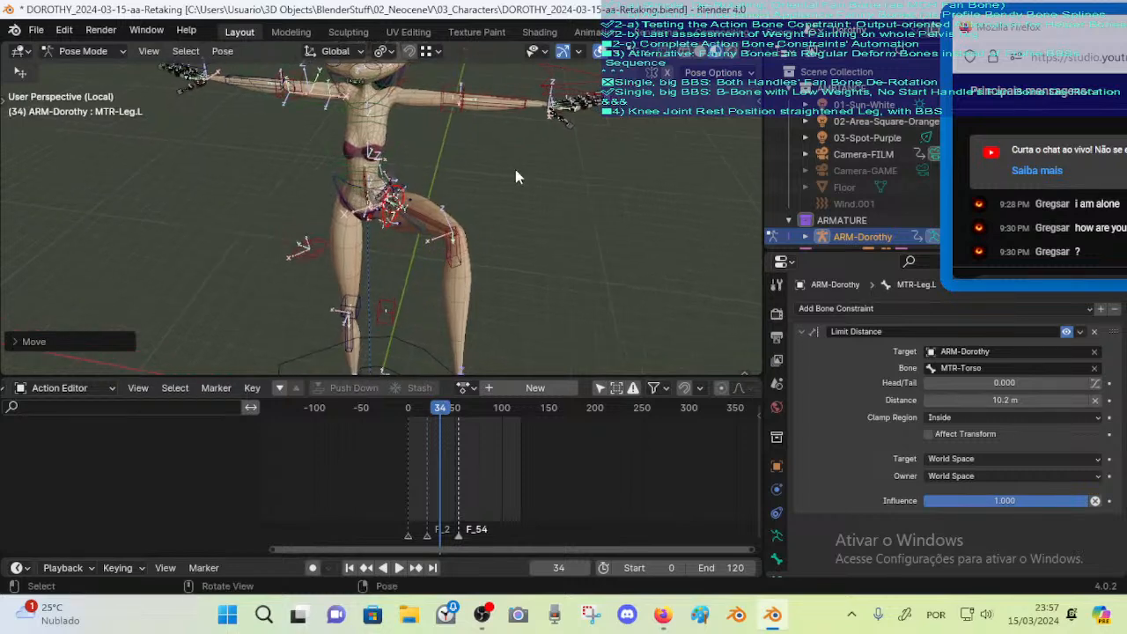
middle_drag(470, 231, 388, 243)
scroll(389, 244, up, 2)
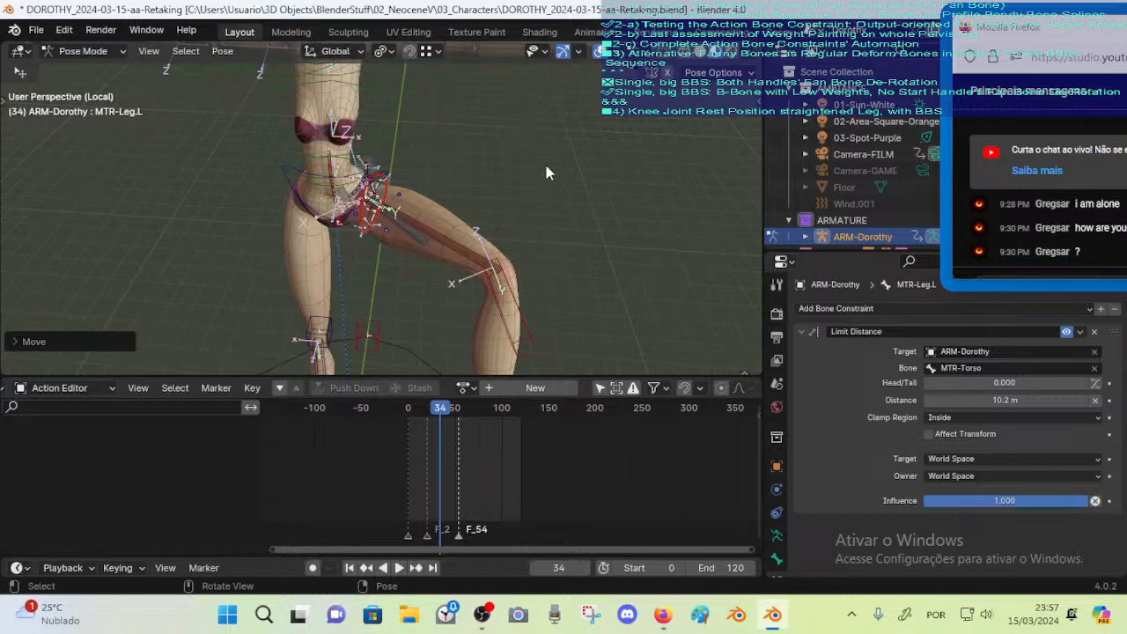
Select DEF-LEG-Thigh.L and examine the bent left thigh and hip deformation from above, the front and the side
click(464, 238)
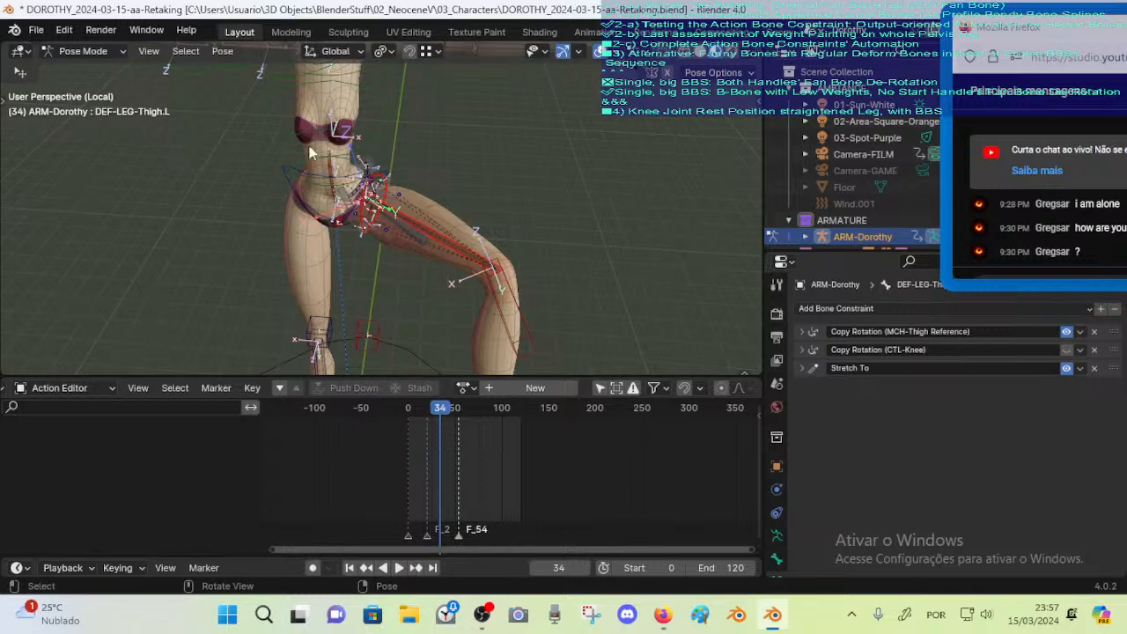
middle_drag(311, 149, 329, 258)
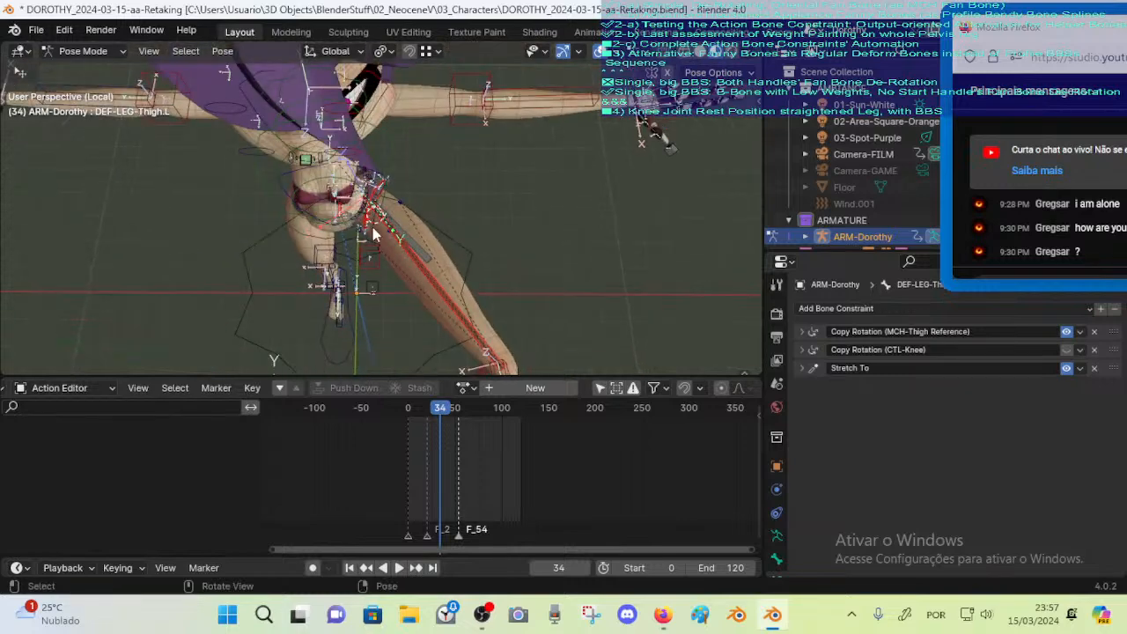
middle_drag(490, 289, 457, 249)
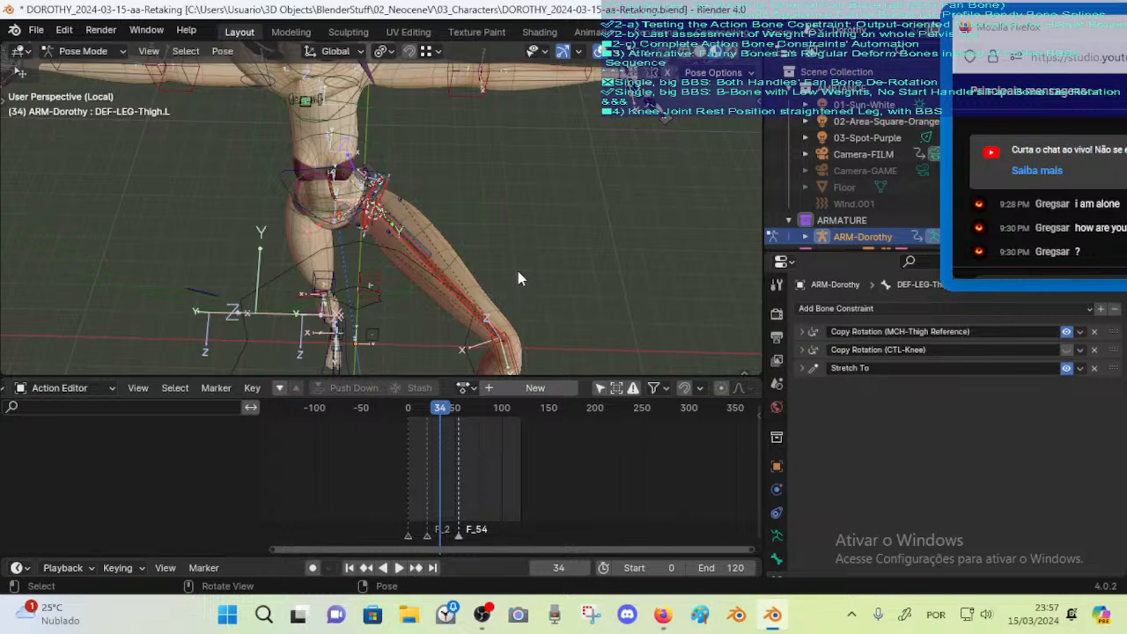
scroll(518, 271, down, 3)
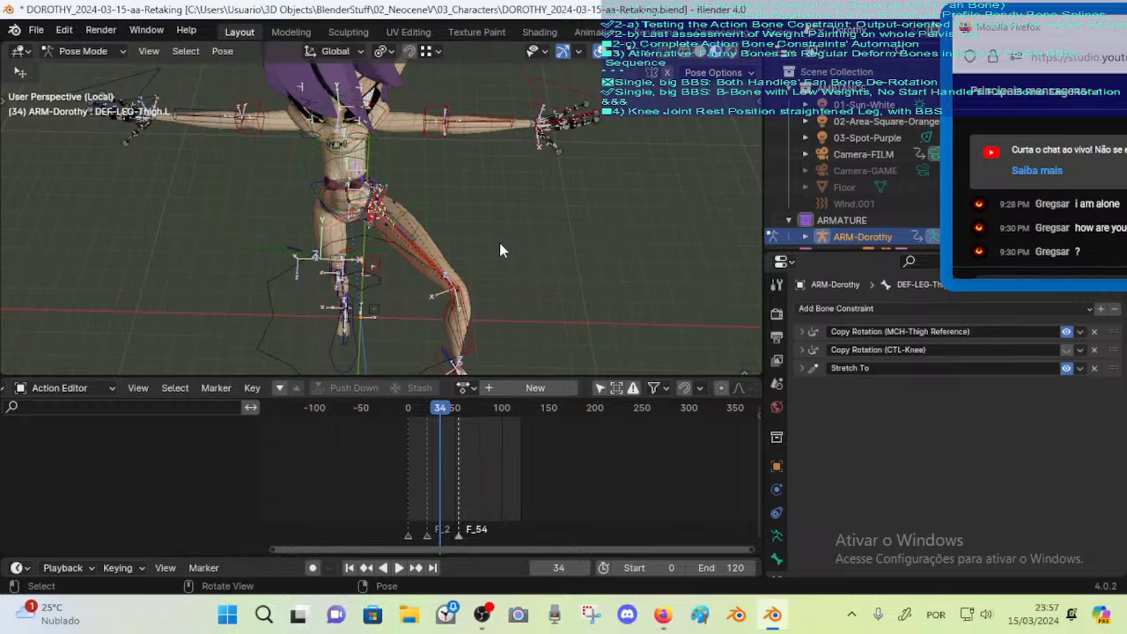
scroll(423, 269, down, 2)
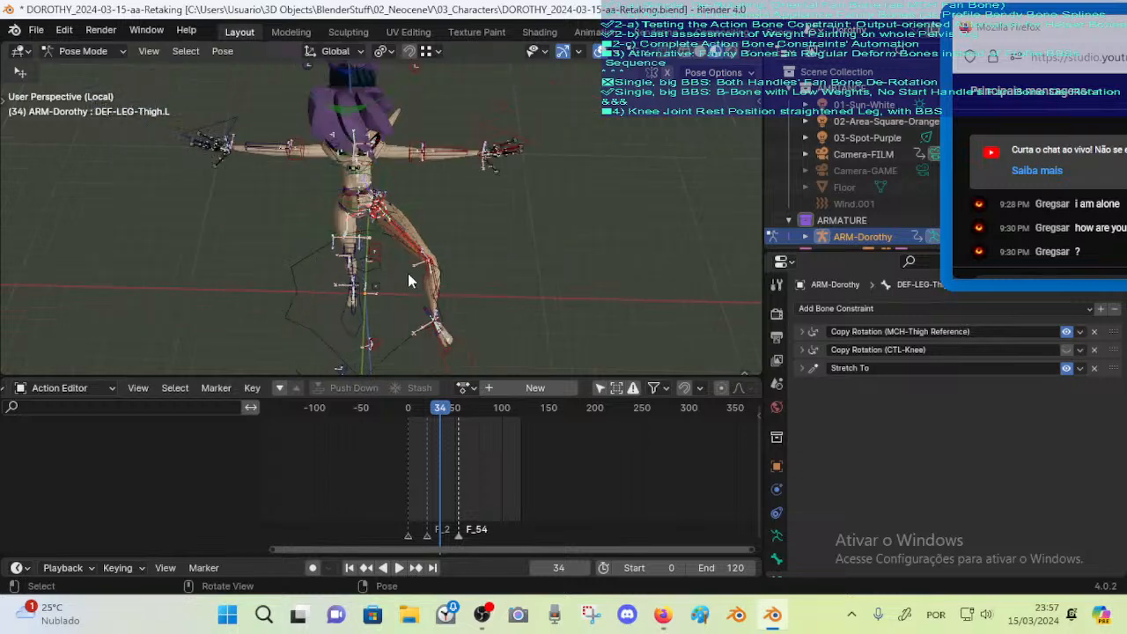
middle_drag(408, 273, 468, 252)
scroll(394, 237, up, 3)
scroll(393, 237, up, 3)
scroll(332, 224, down, 2)
scroll(468, 252, down, 3)
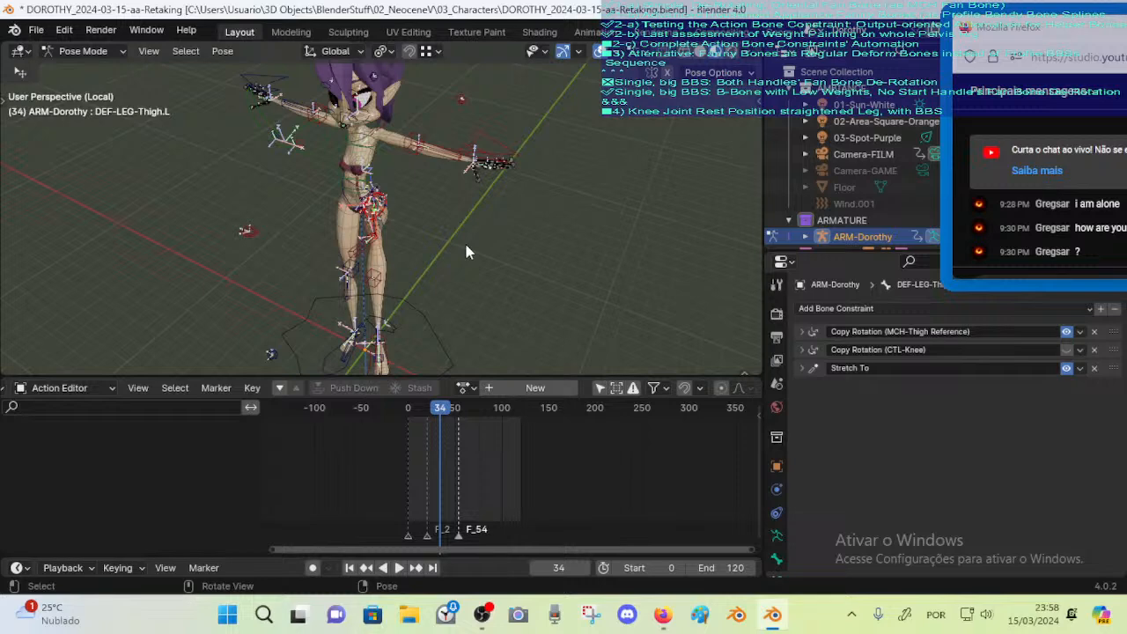
middle_drag(486, 232, 502, 294)
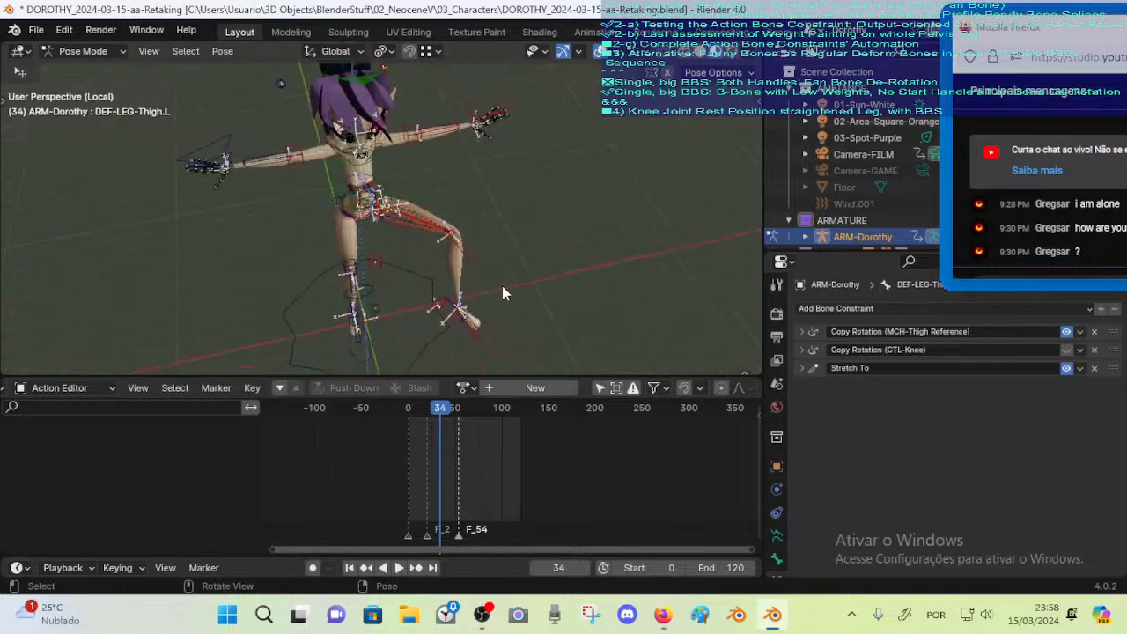
mouse_move(435, 239)
middle_down()
mouse_move(457, 227)
mouse_move(427, 237)
middle_up()
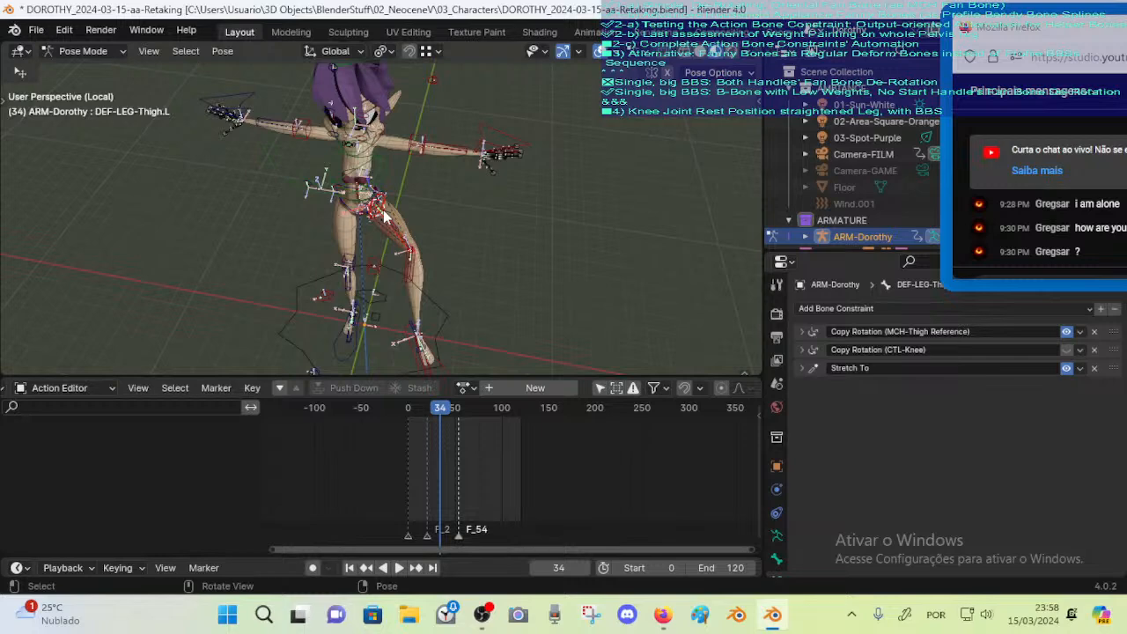
scroll(385, 217, up, 3)
middle_drag(385, 217, 471, 199)
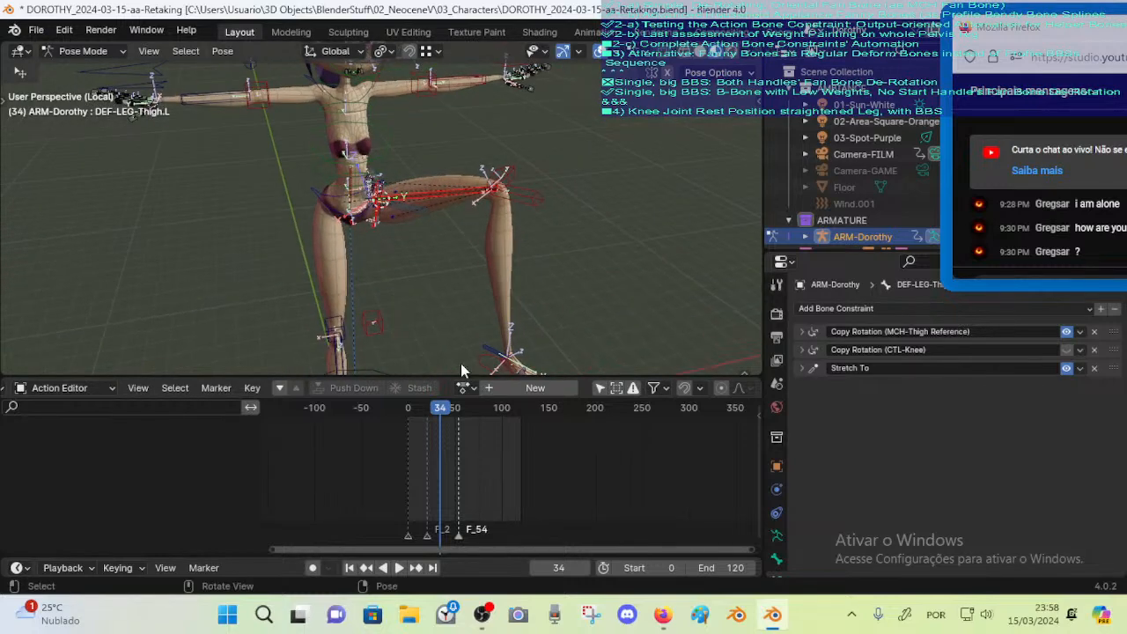
Switch to Object Mode, assign the HLP-Pelvis.L.001 action to the 00_Body mesh and play it from frame 0
key(ctrl+Tab)
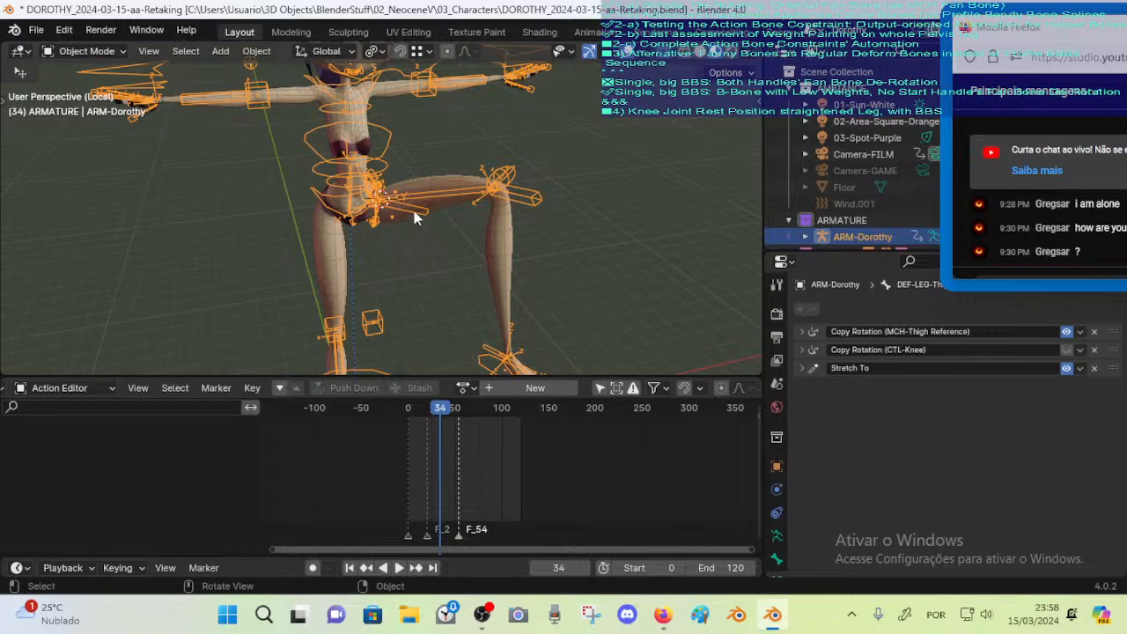
click(416, 219)
click(464, 387)
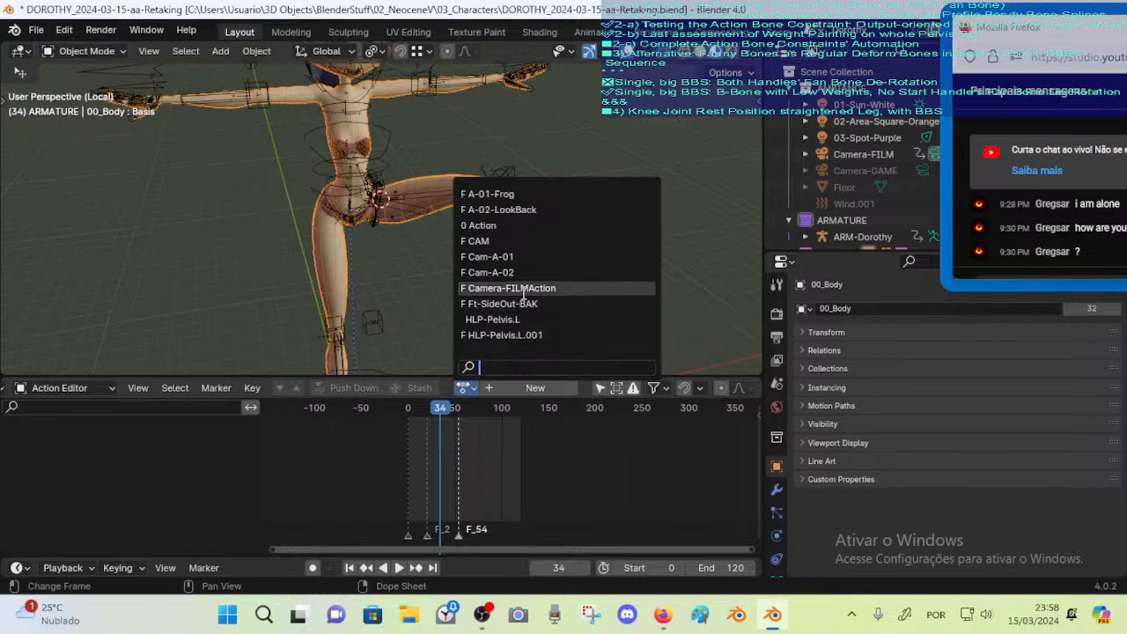
click(502, 334)
key(space)
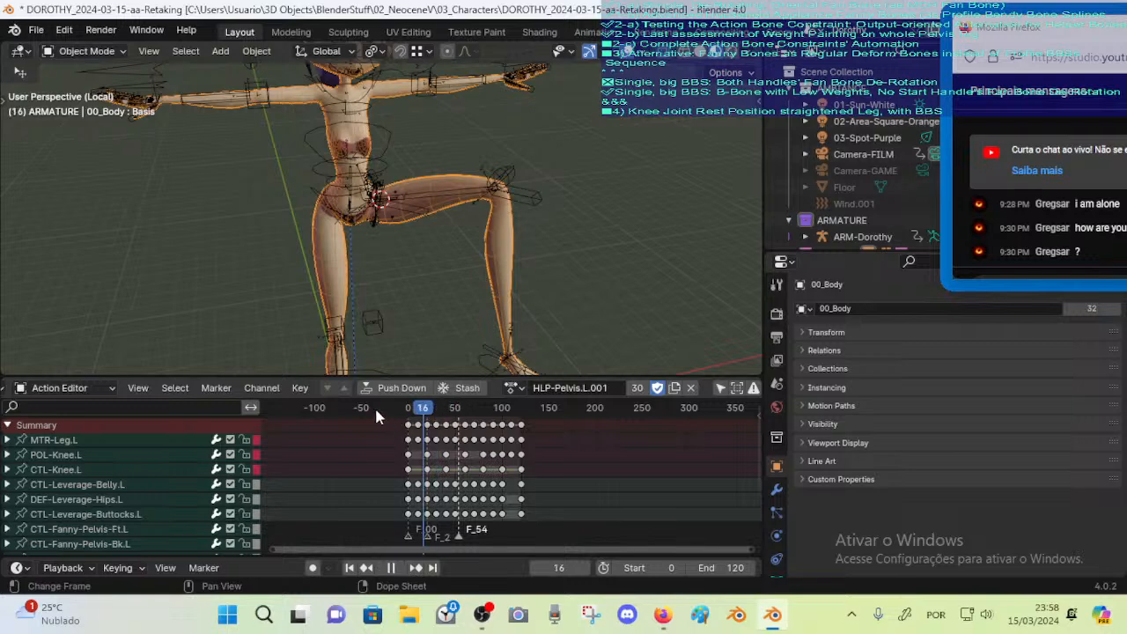
key(shift+Left)
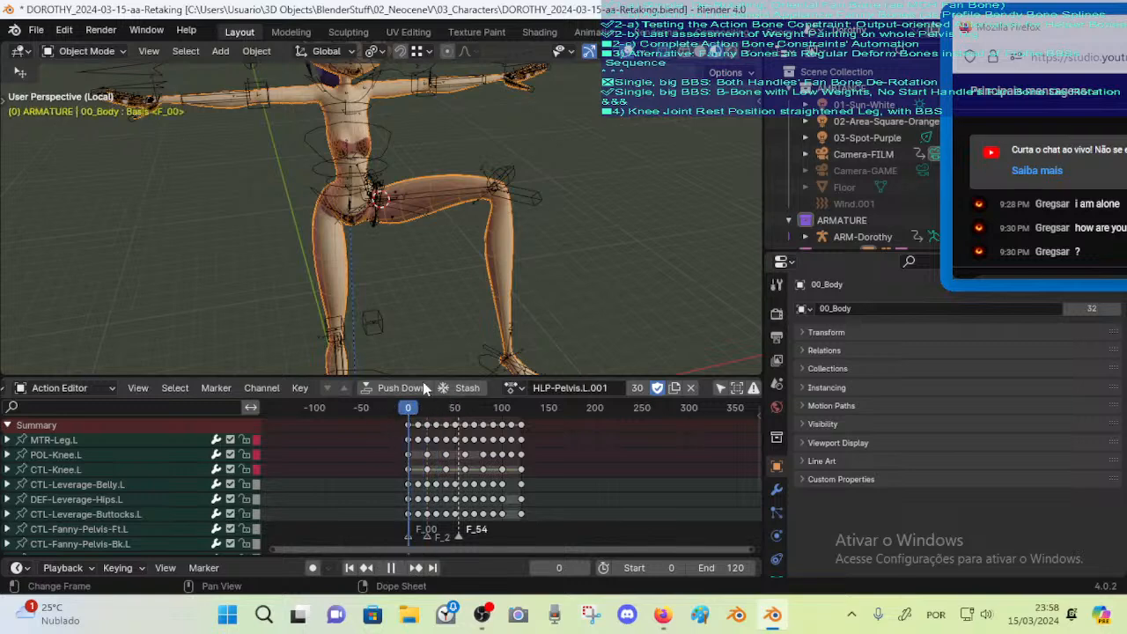
key(space)
Return ARM-Dorothy to Pose Mode, reset all bones to their rest pose and assign the HLP-Pelvis.L.001 action
click(522, 197)
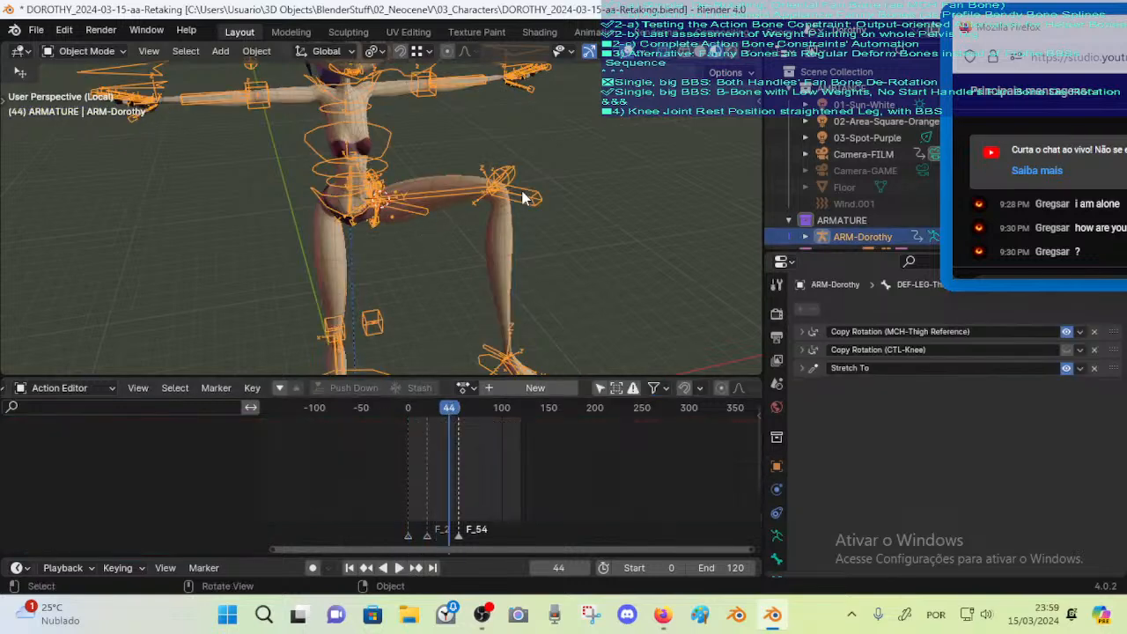
key(ctrl+Tab)
key(a)
key(alt+r)
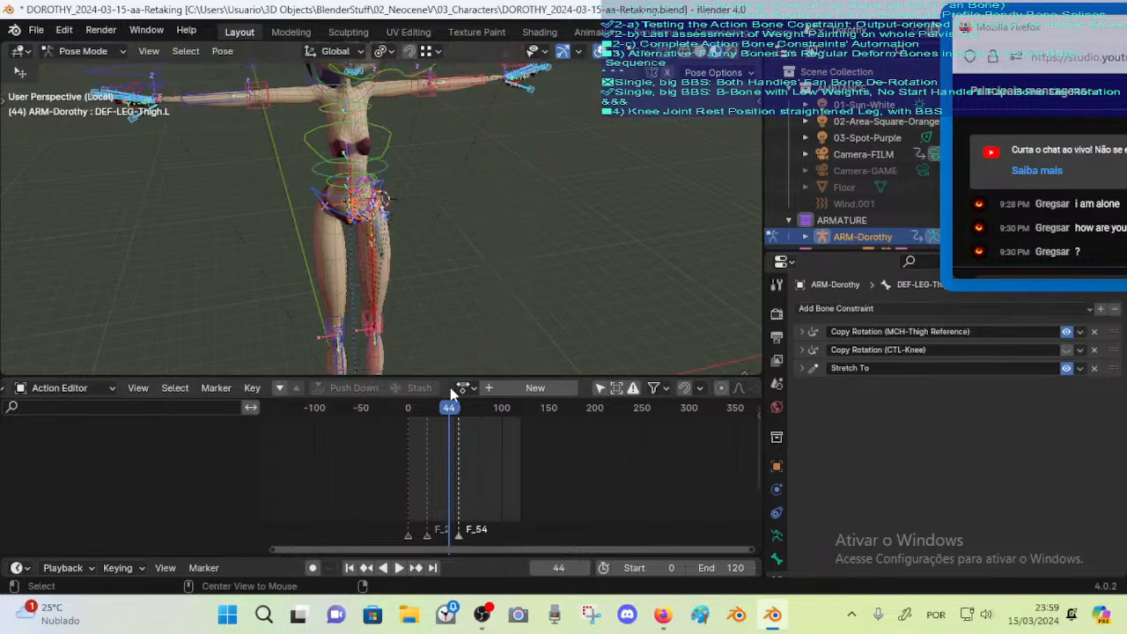
click(462, 388)
click(484, 334)
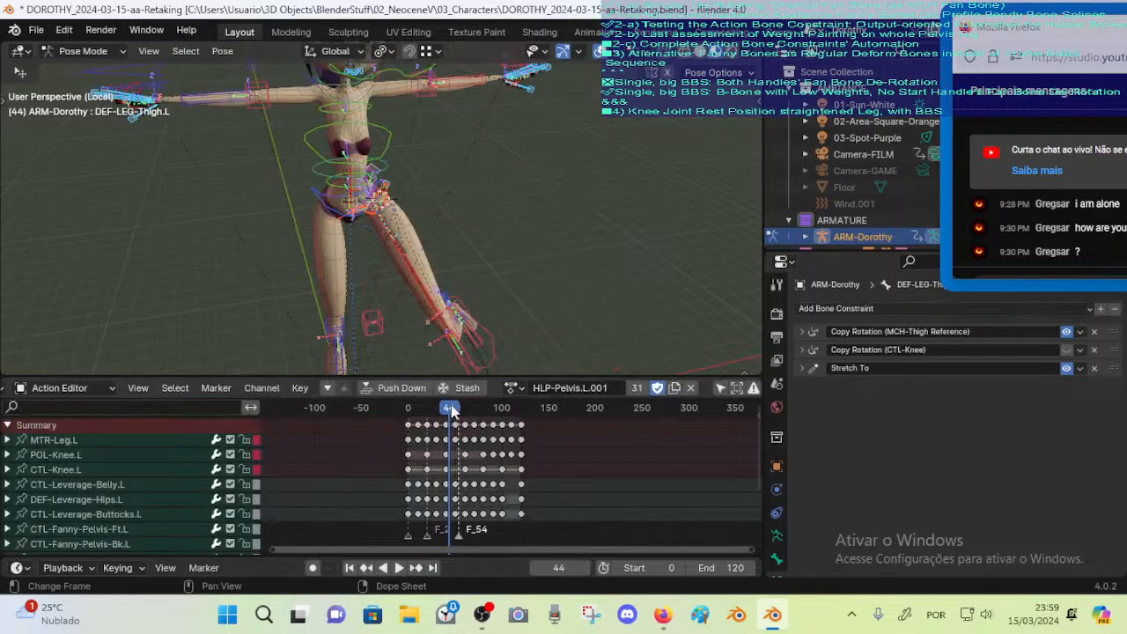
Scrub the HLP-Pelvis.L.001 action to around frames 51 to 53 and examine the raised left leg's hip deformation
mouse_move(451, 409)
mouse_down()
mouse_move(410, 407)
mouse_move(455, 408)
mouse_up()
middle_drag(513, 280, 437, 271)
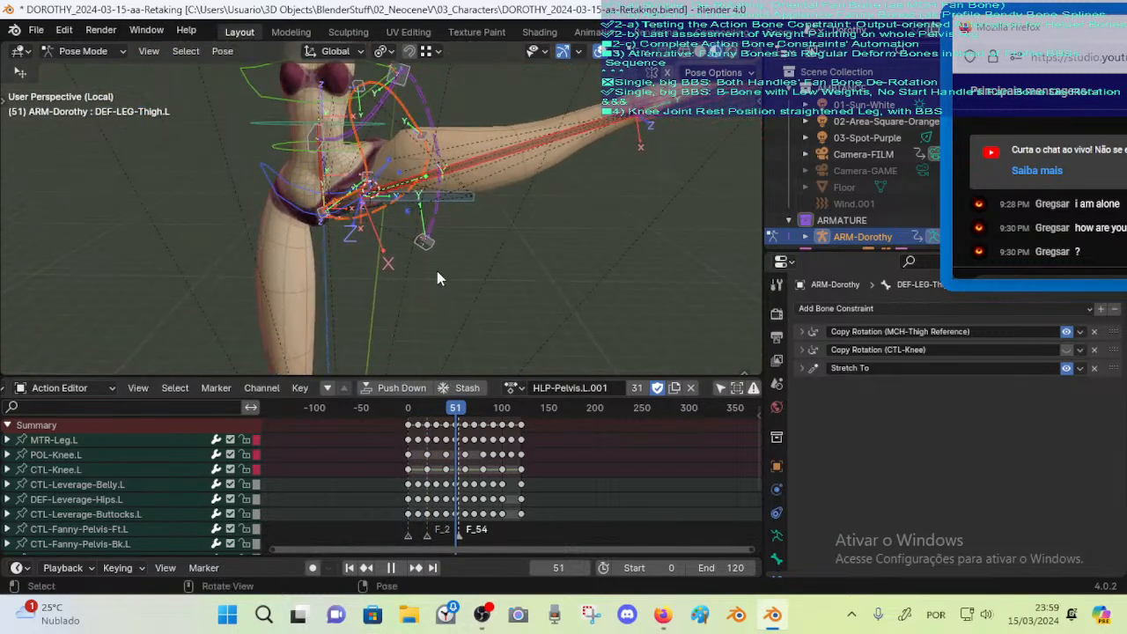
mouse_move(455, 409)
mouse_down()
mouse_move(411, 409)
mouse_move(457, 414)
mouse_up()
middle_drag(493, 335, 463, 227)
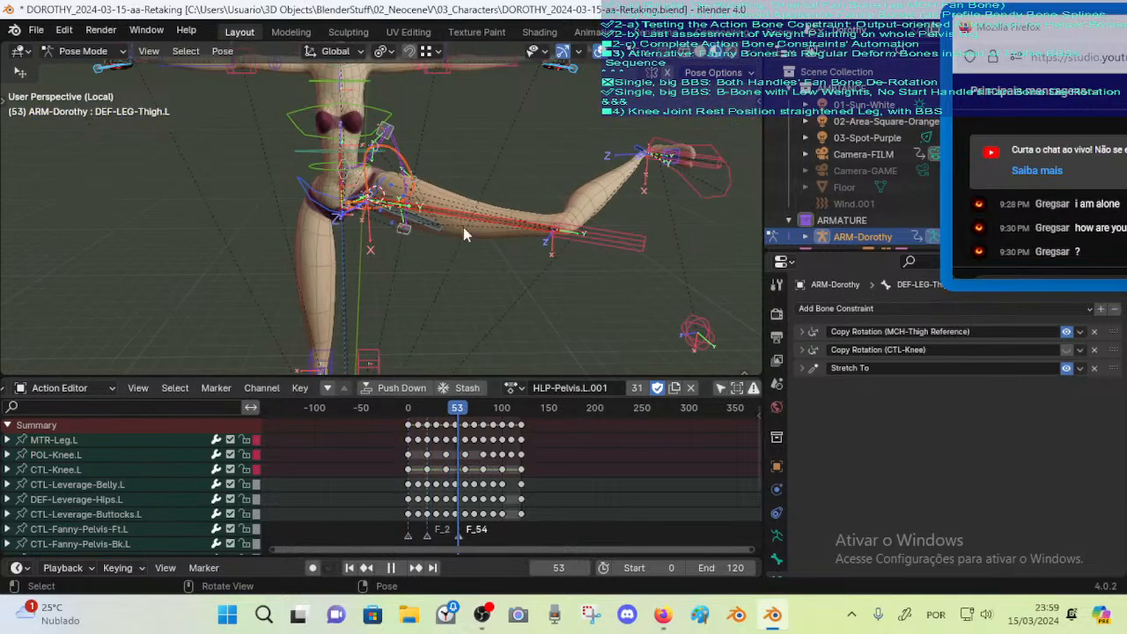
Unlink the HLP-Pelvis.L.001 action from ARM-Dorothy and clear the pose of all bones
click(690, 387)
key(alt+a)
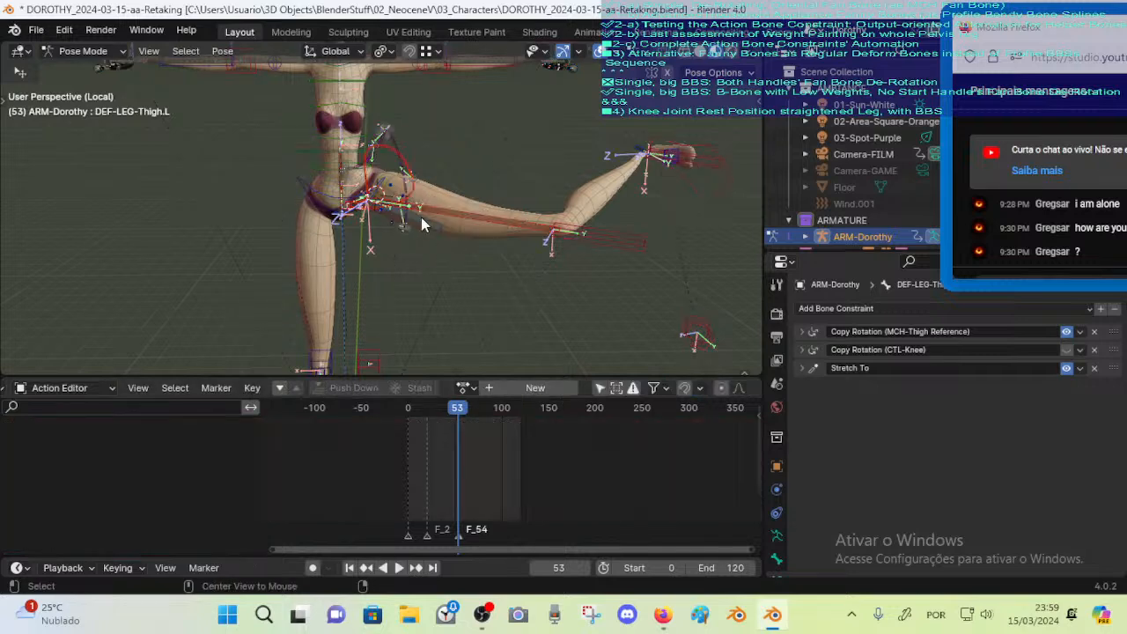
key(a)
key(alt+g)
middle_drag(418, 211, 525, 188)
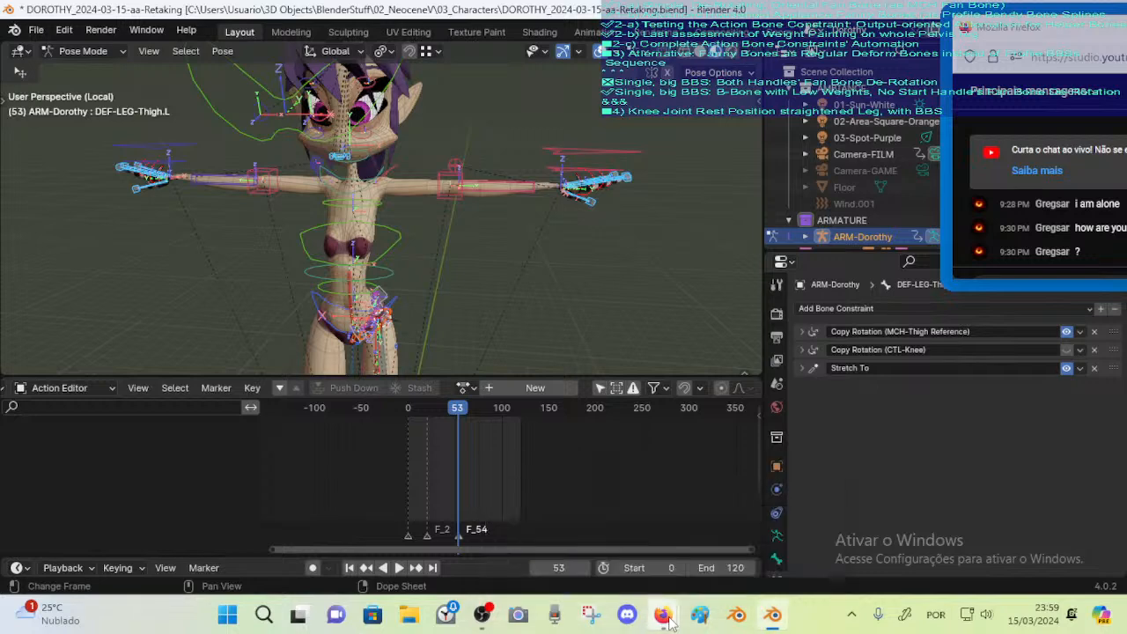
Switch to YouTube Studio in Firefox, reposition and enlarge the live chat pop-out, and close it
click(594, 539)
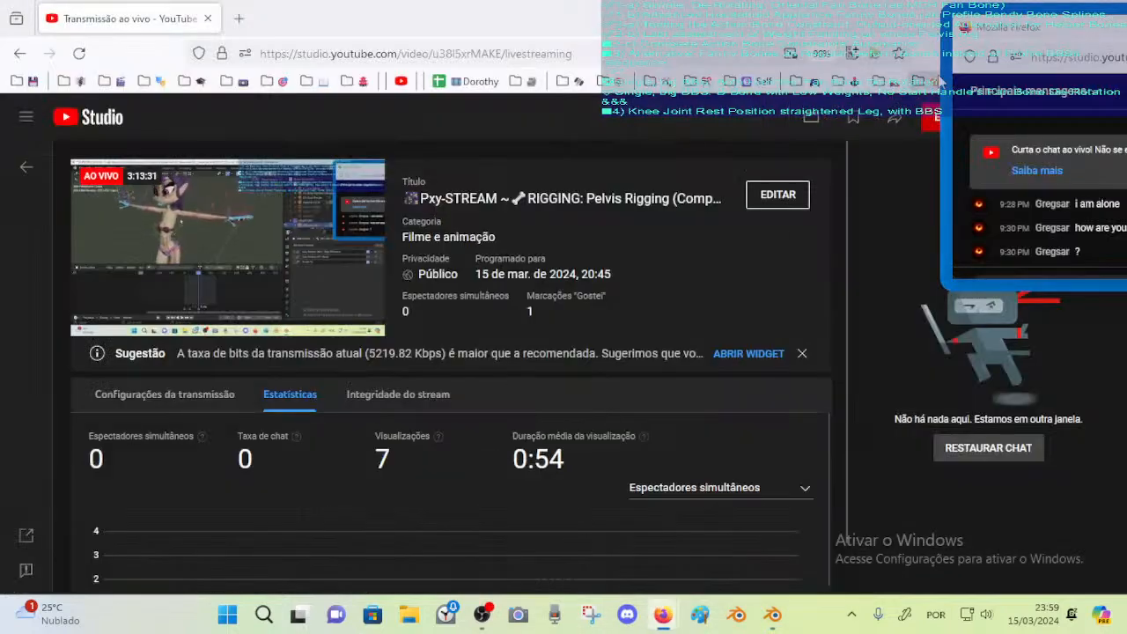
drag(1010, 20, 568, 106)
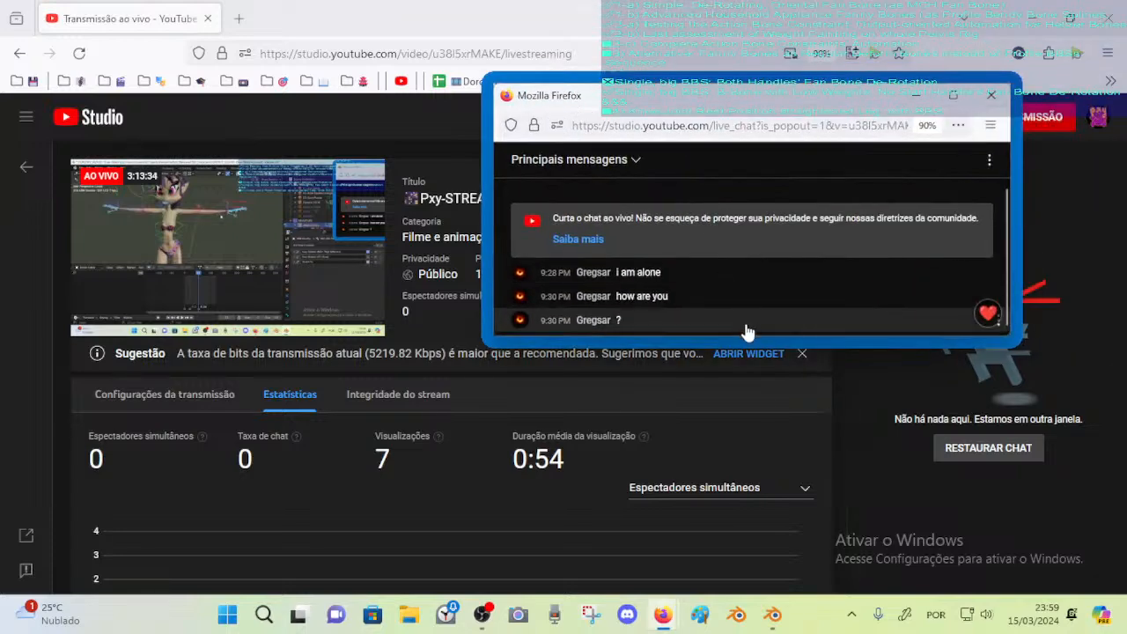
drag(753, 335, 754, 384)
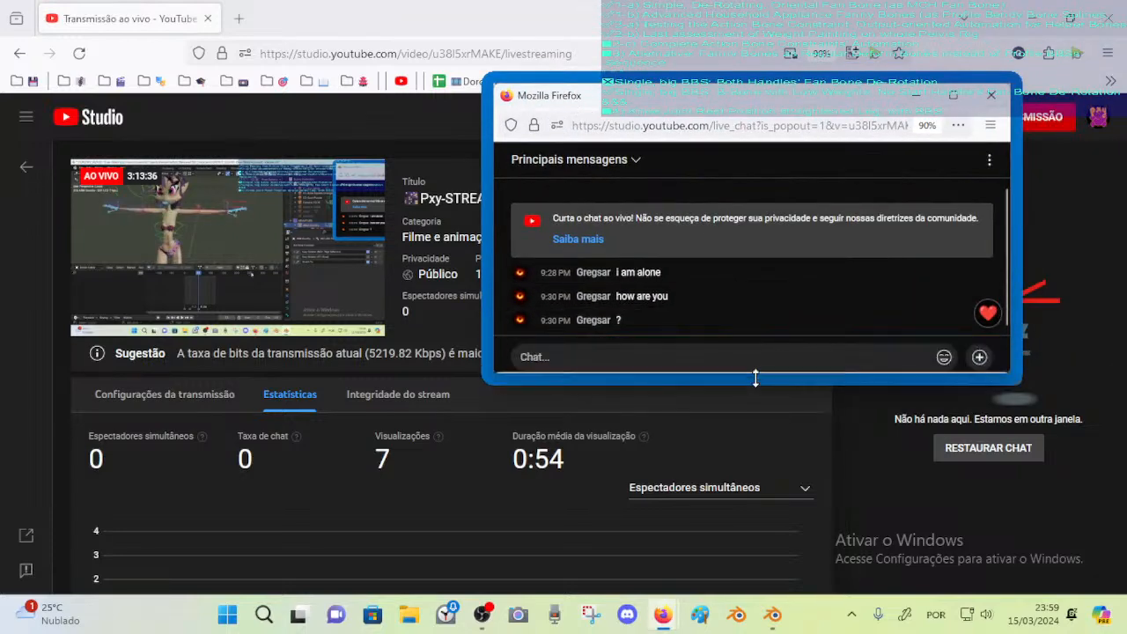
drag(683, 106, 672, 85)
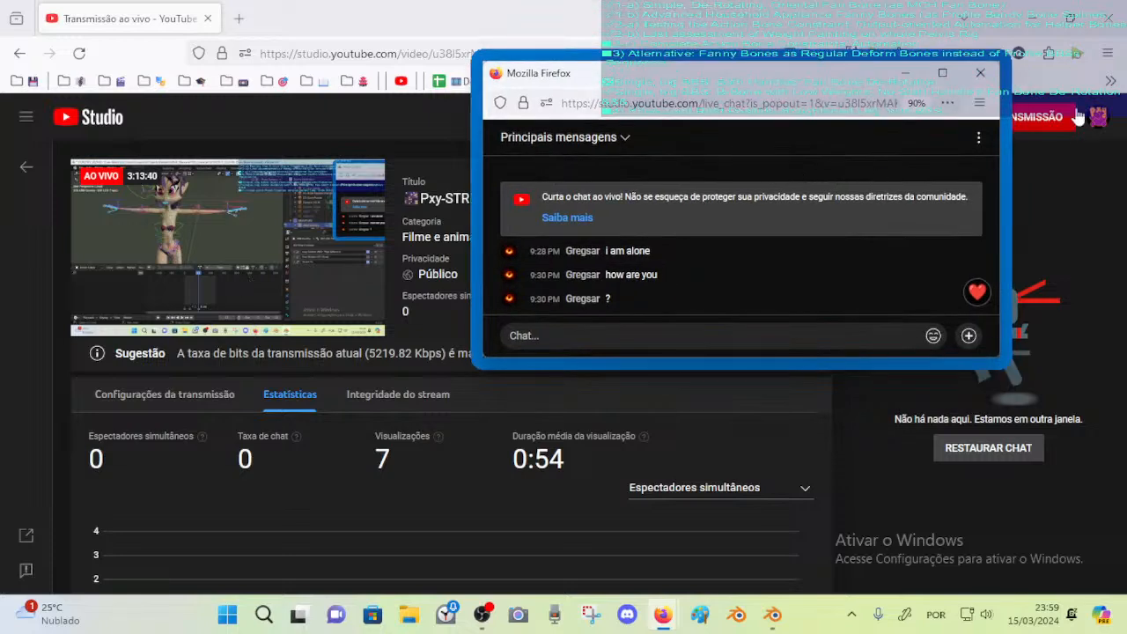
click(982, 73)
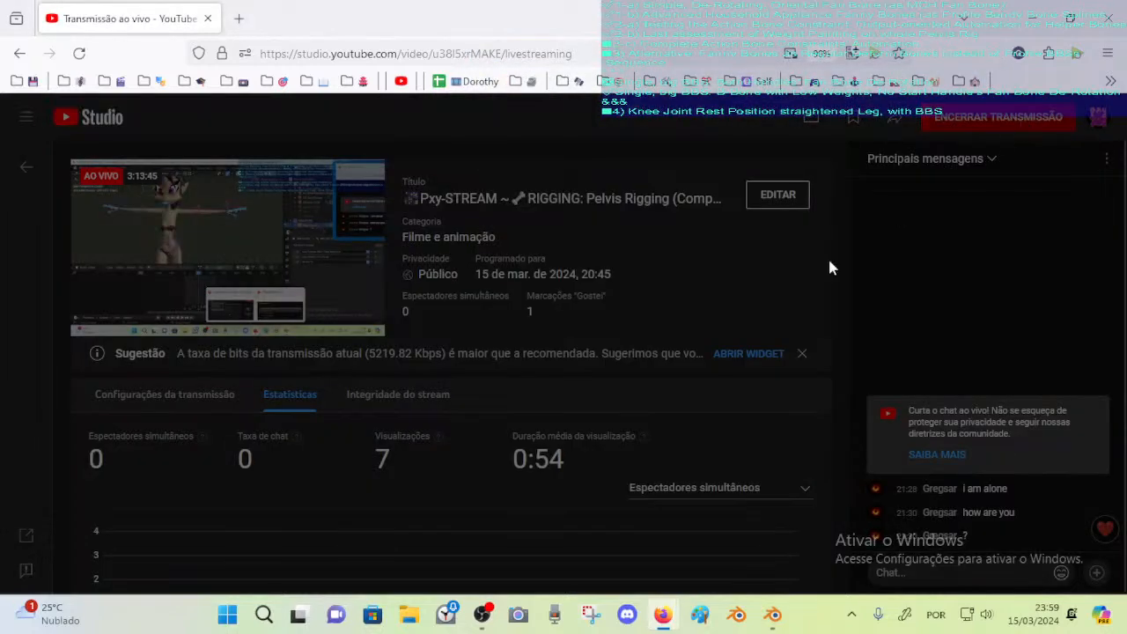
End the live transmission in YouTube Studio, check Blender briefly and return to the stream's closing summary
click(667, 409)
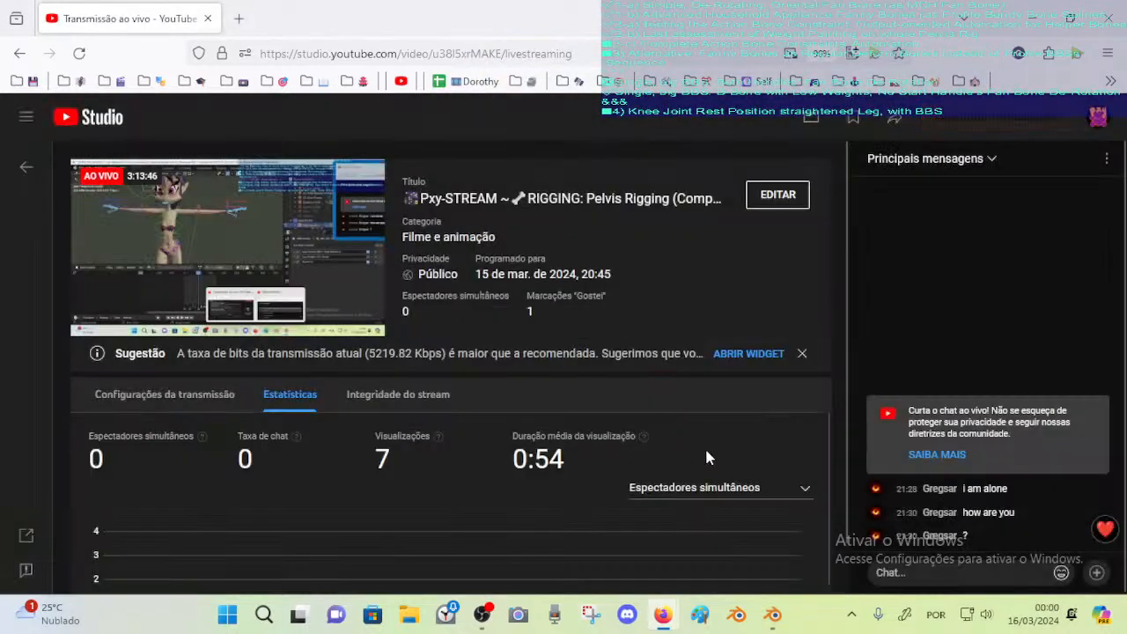
click(772, 615)
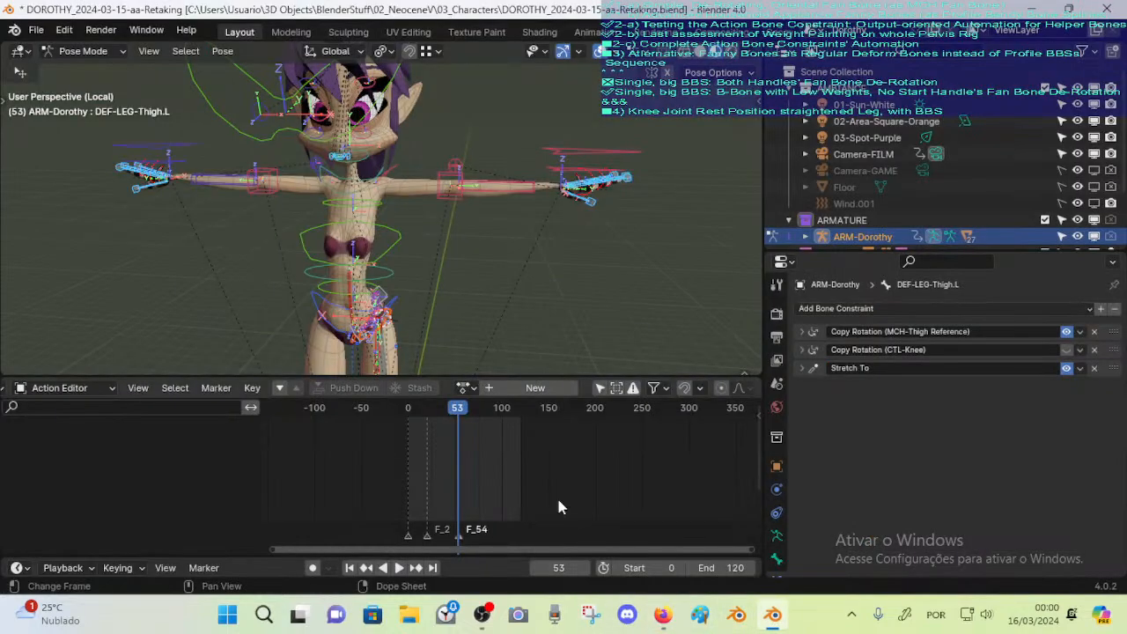
click(662, 615)
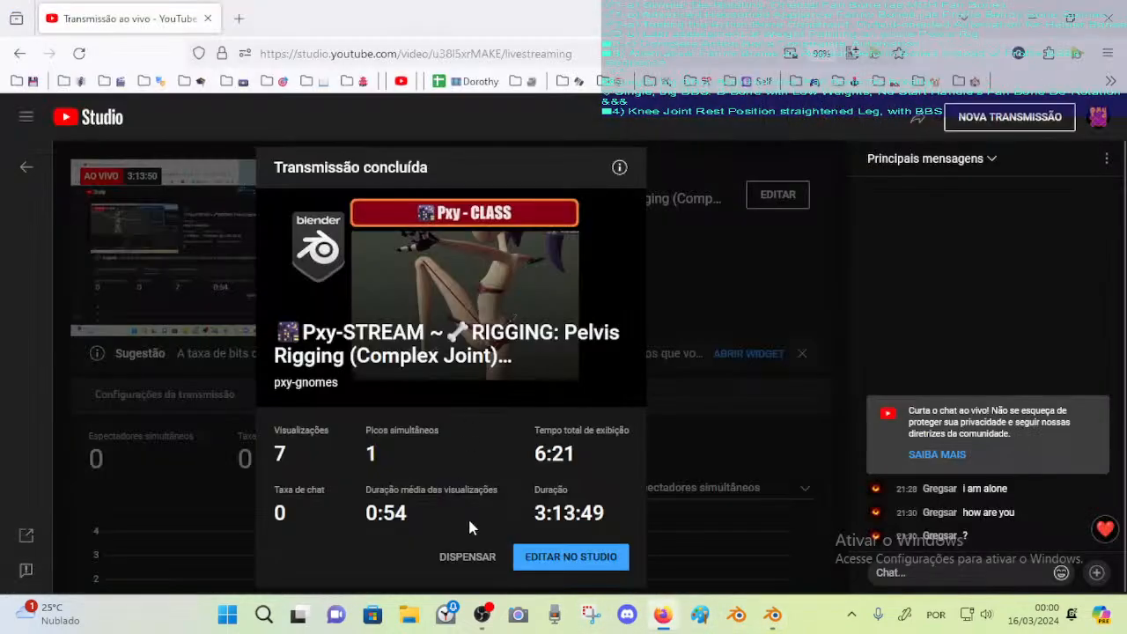